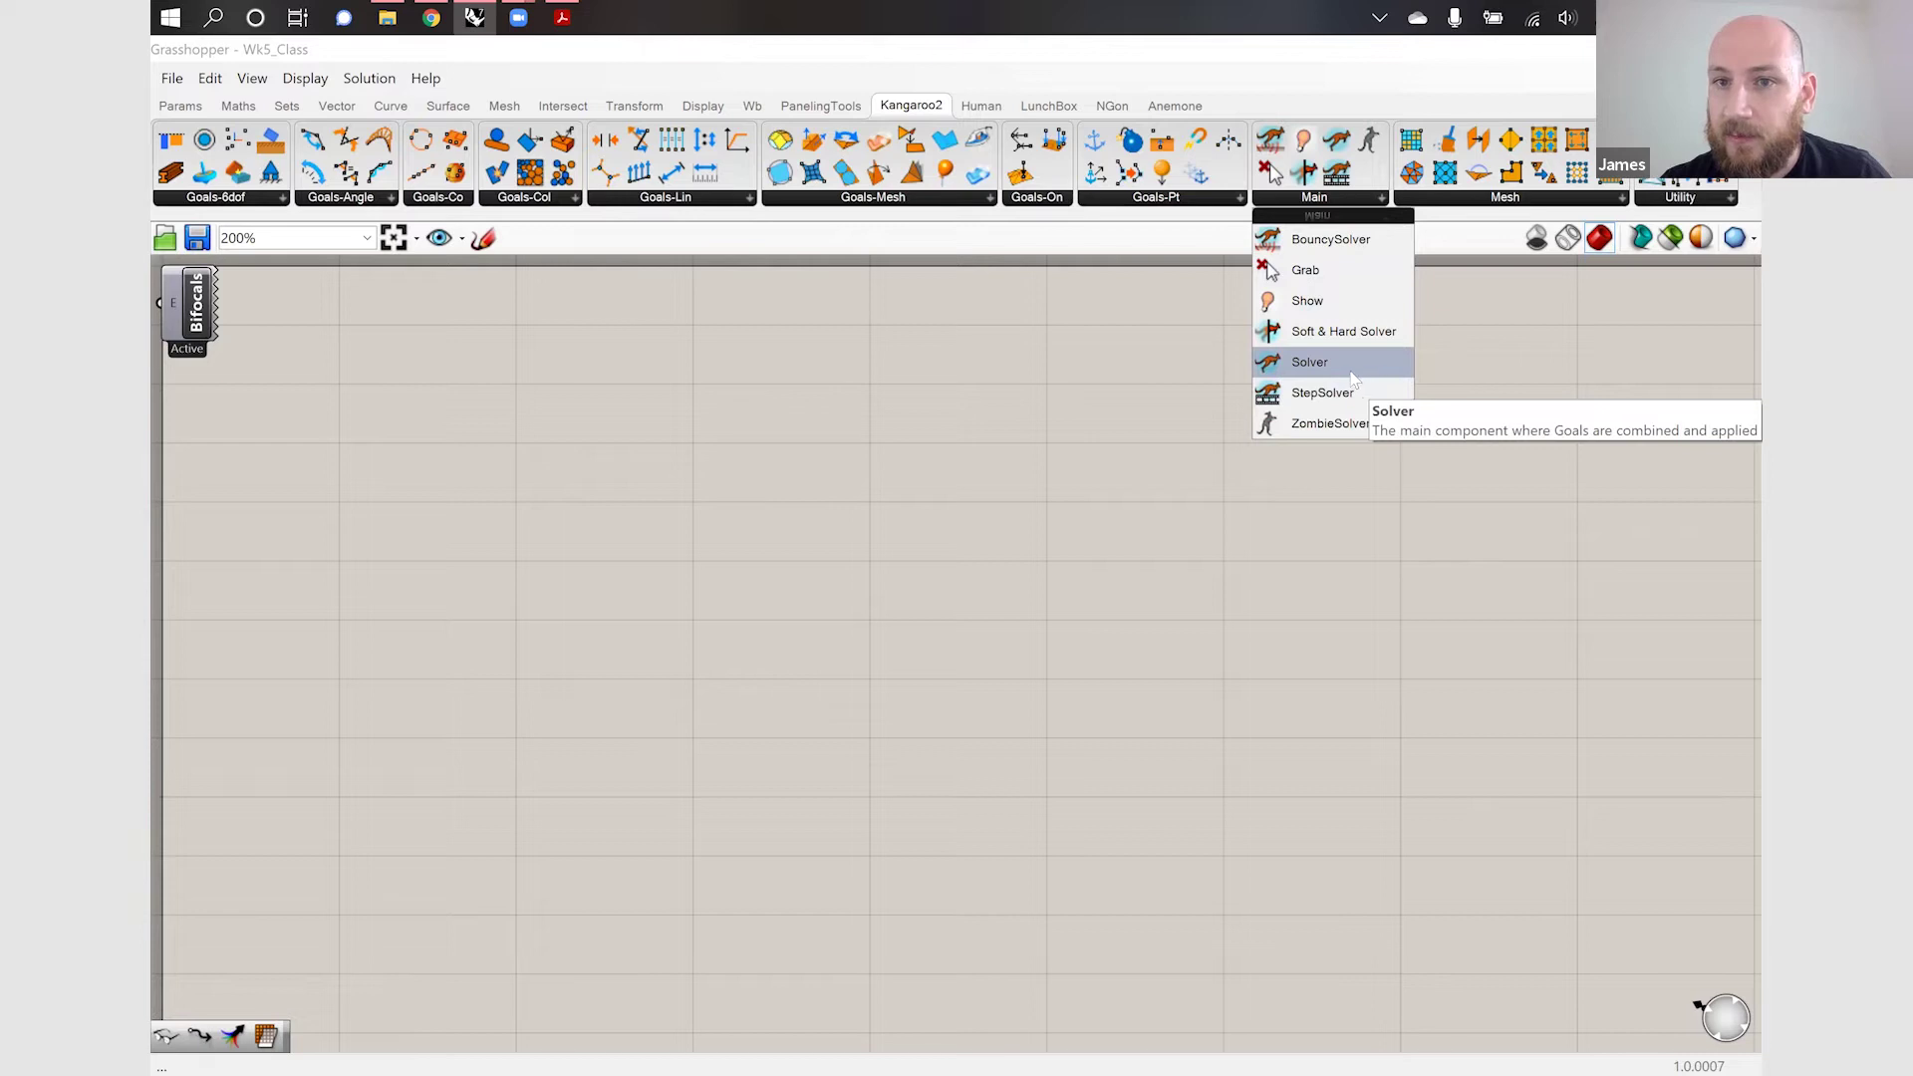
Place a Kangaroo2 BouncySolver component on the canvas and restore Grasshopper to a smaller floating window over Rhino
{"action": "left_click", "coordinate": [1338, 244]}
{"action": "left_click", "coordinate": [1426, 602]}
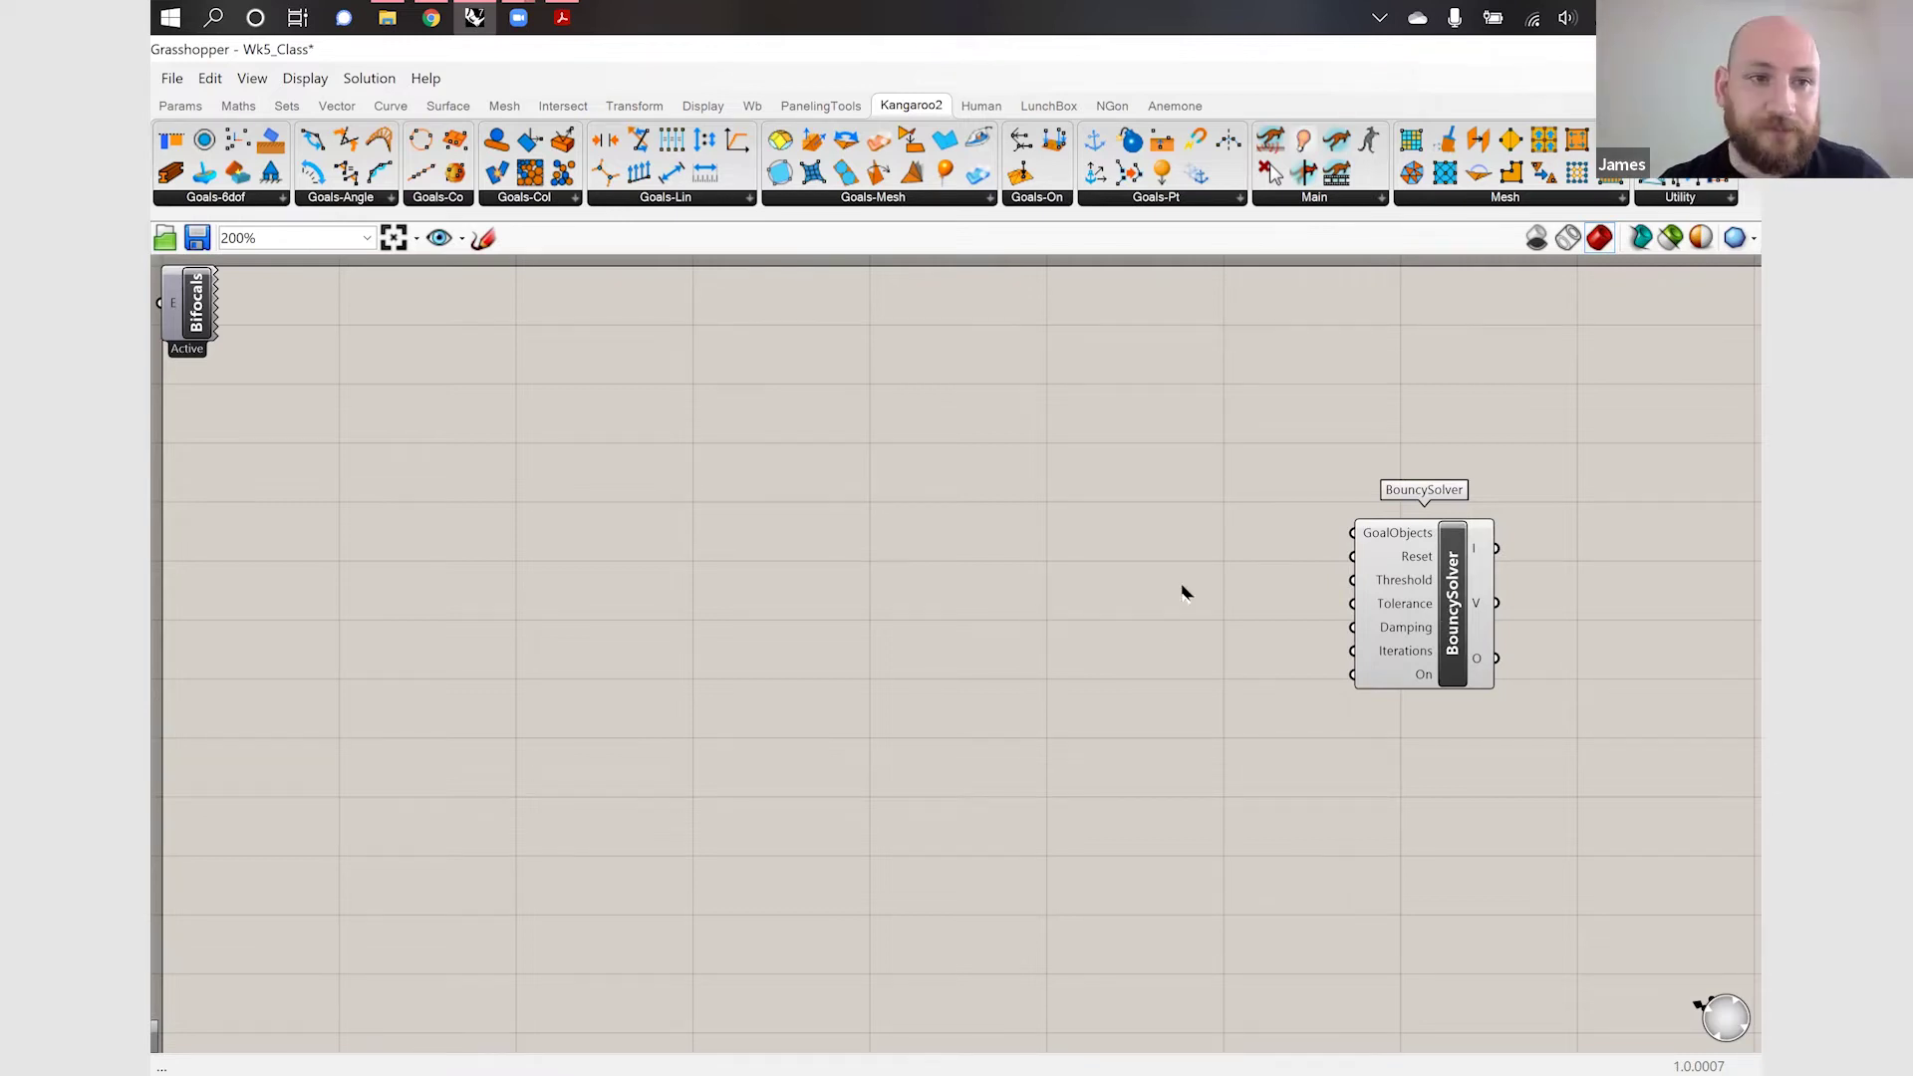
{"action": "scroll", "coordinate": [1212, 588], "scroll_direction": "down", "scroll_amount": 2}
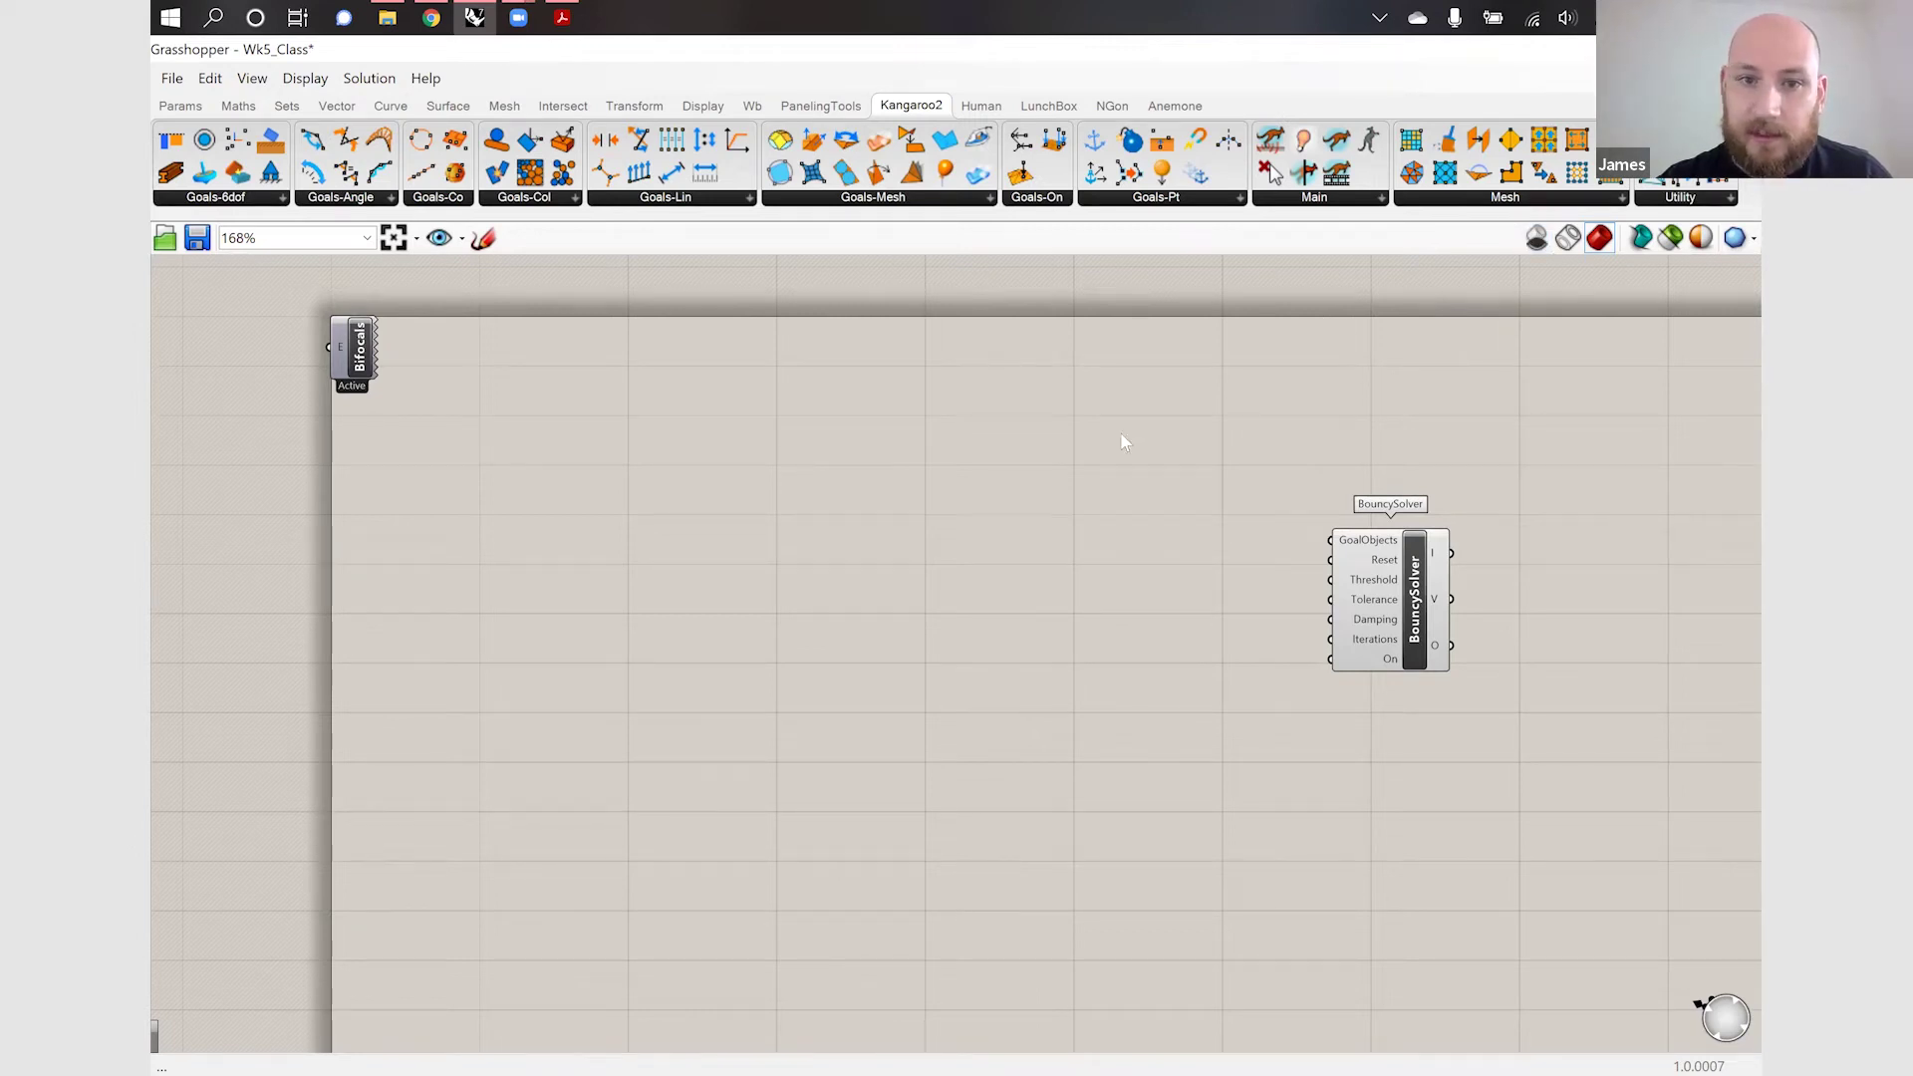
{"action": "key", "text": "super+Down"}
{"action": "scroll", "coordinate": [835, 573], "scroll_direction": "down", "scroll_amount": 1}
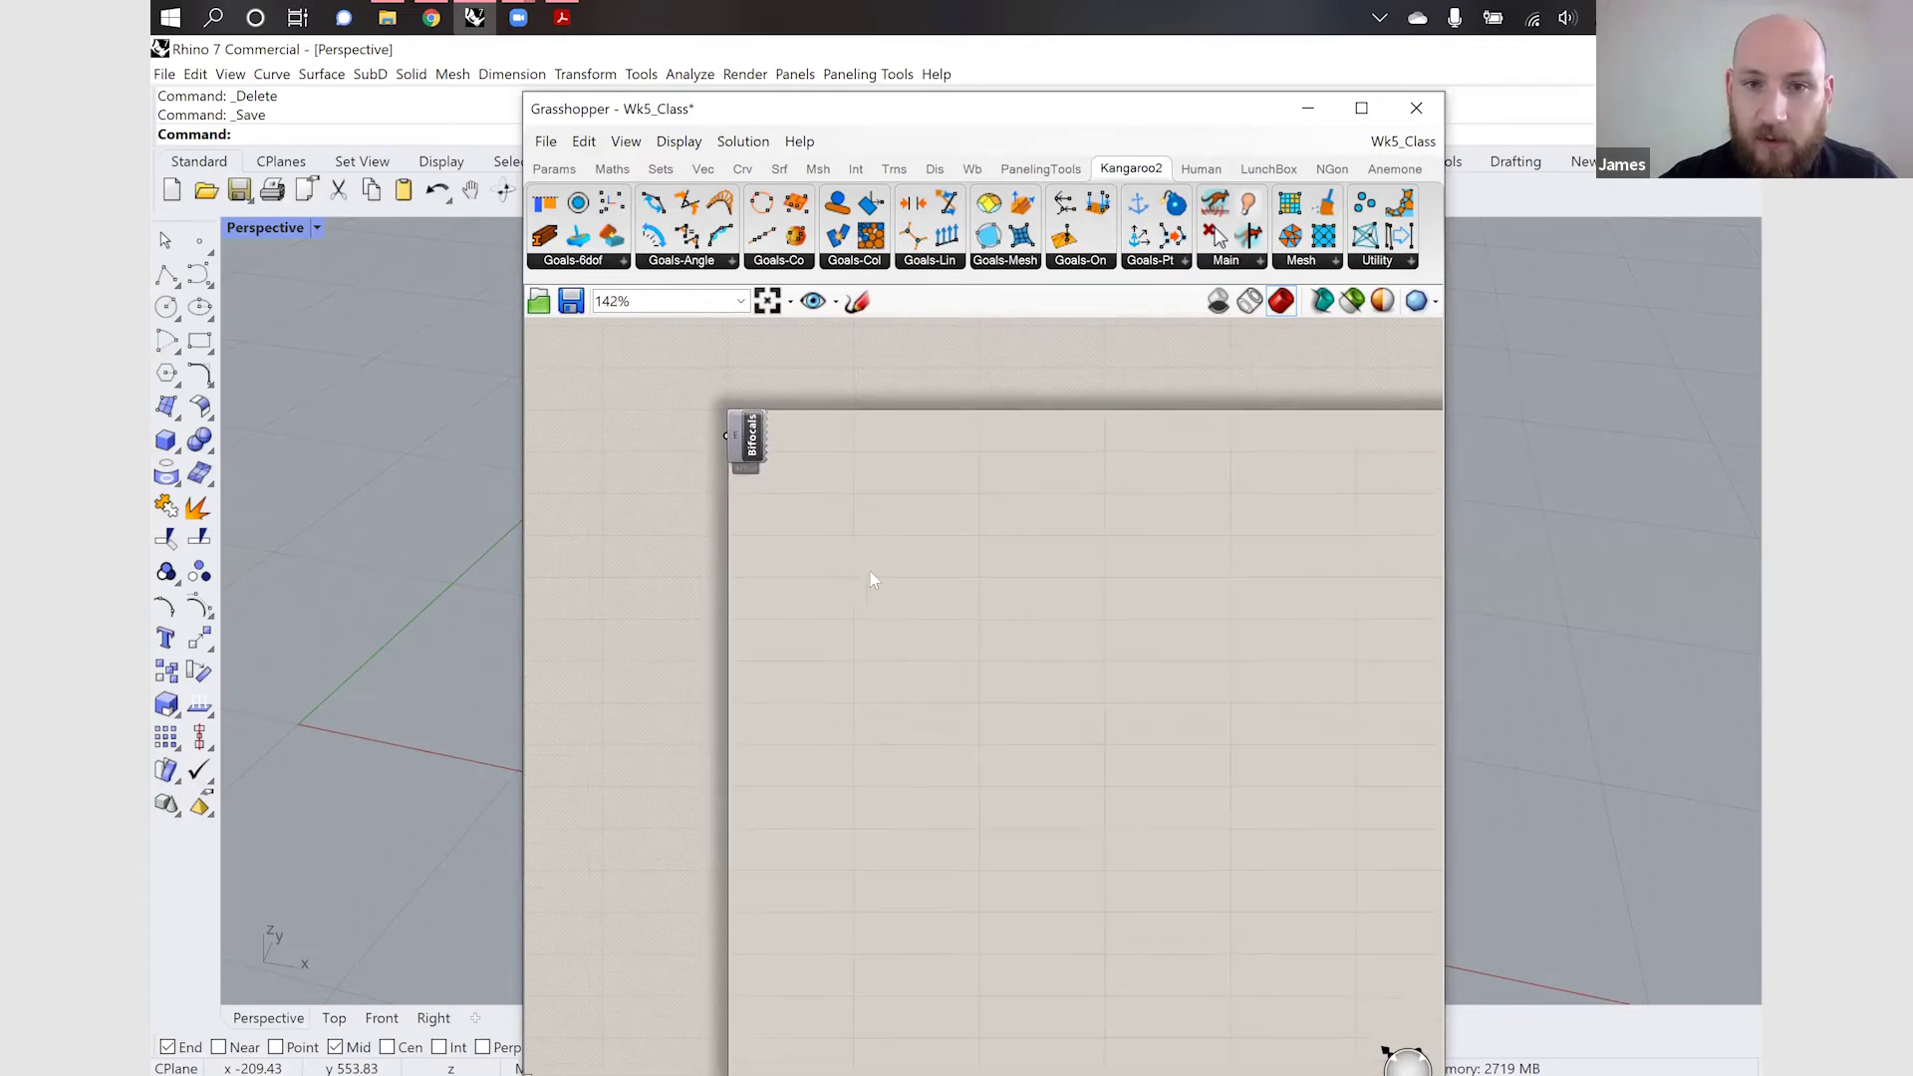
{"action": "scroll", "coordinate": [871, 611], "scroll_direction": "up", "scroll_amount": 1}
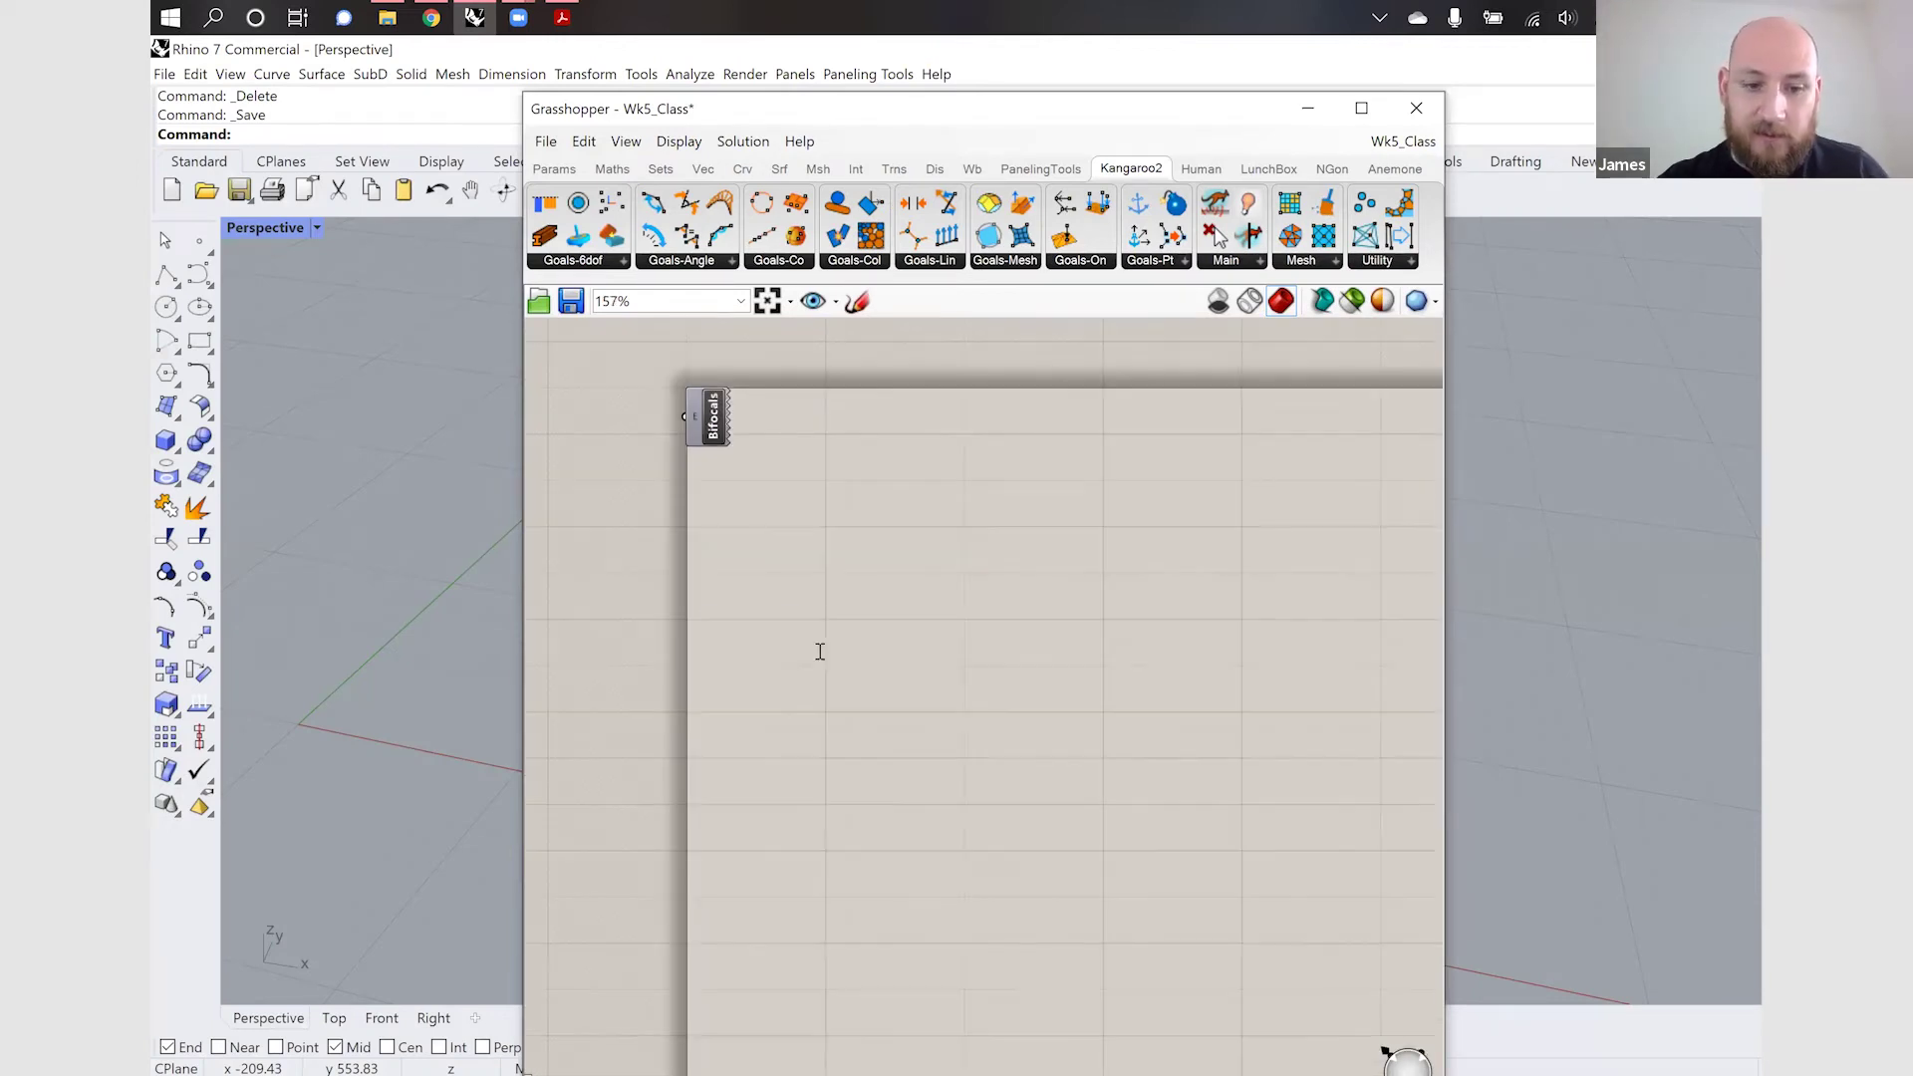
Add a Rectangle component that creates a rectangle on a plane to the canvas, just below the Bifocals component
{"action": "double_click", "coordinate": [820, 648]}
{"action": "type", "text": "rect"}
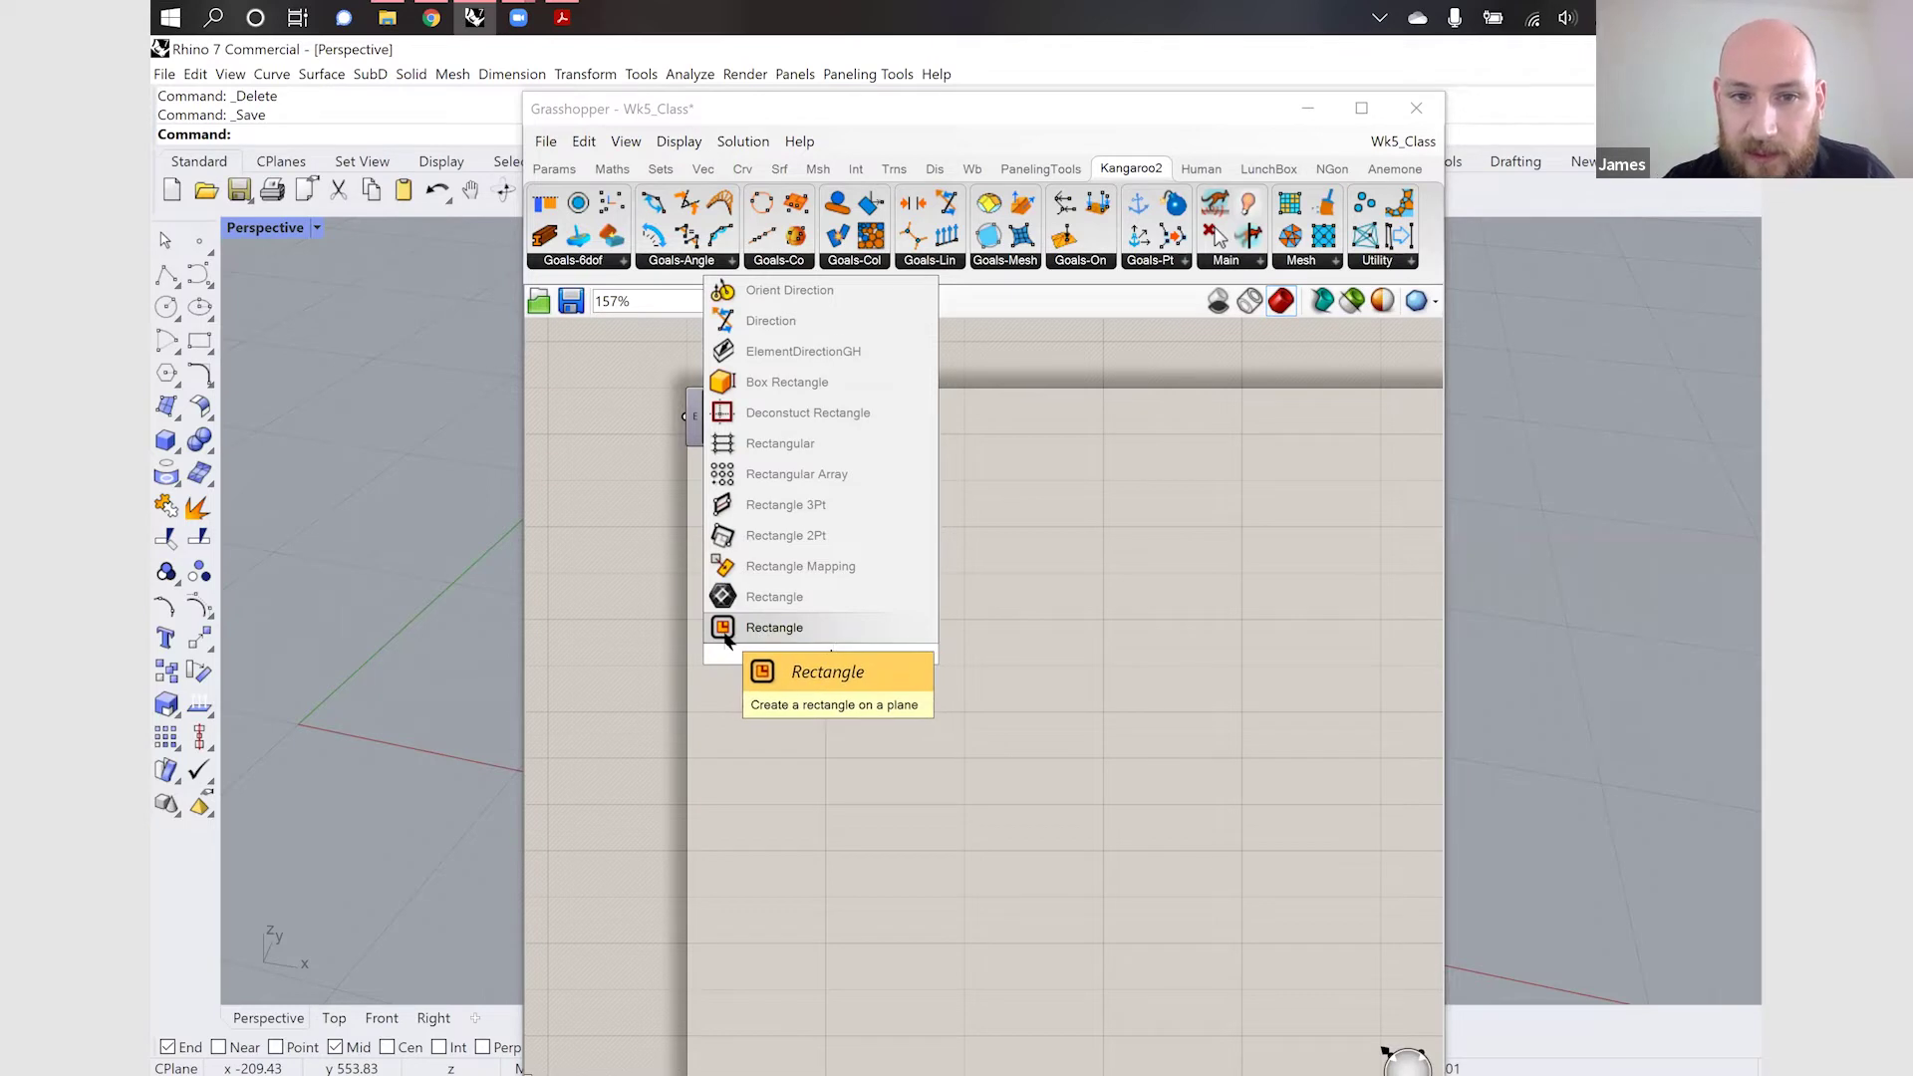
{"action": "left_click", "coordinate": [724, 627]}
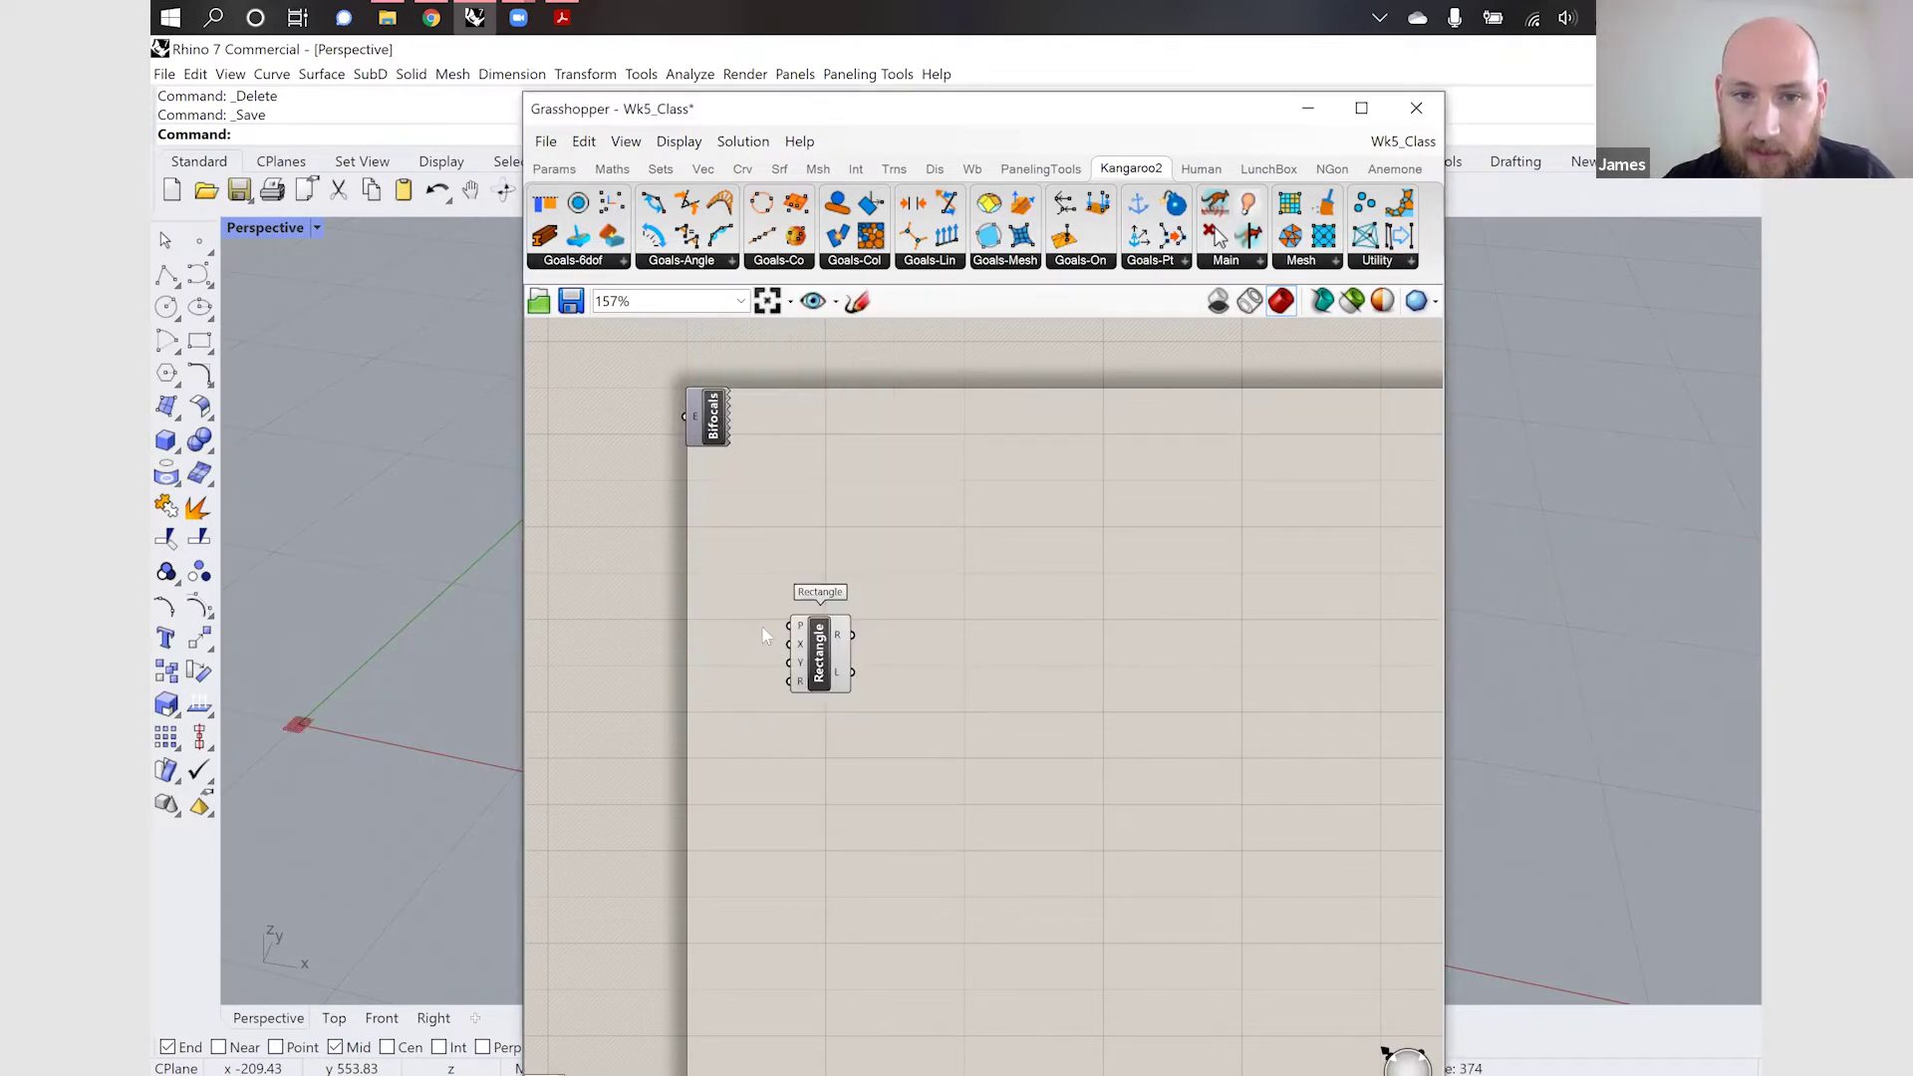
Create a number slider set to 100 and connect it to both the X and Y size inputs of the Rectangle component
{"action": "scroll", "coordinate": [795, 648], "scroll_direction": "up", "scroll_amount": 3}
{"action": "double_click", "coordinate": [746, 727]}
{"action": "type", "text": "100"}
{"action": "key", "text": "Return"}
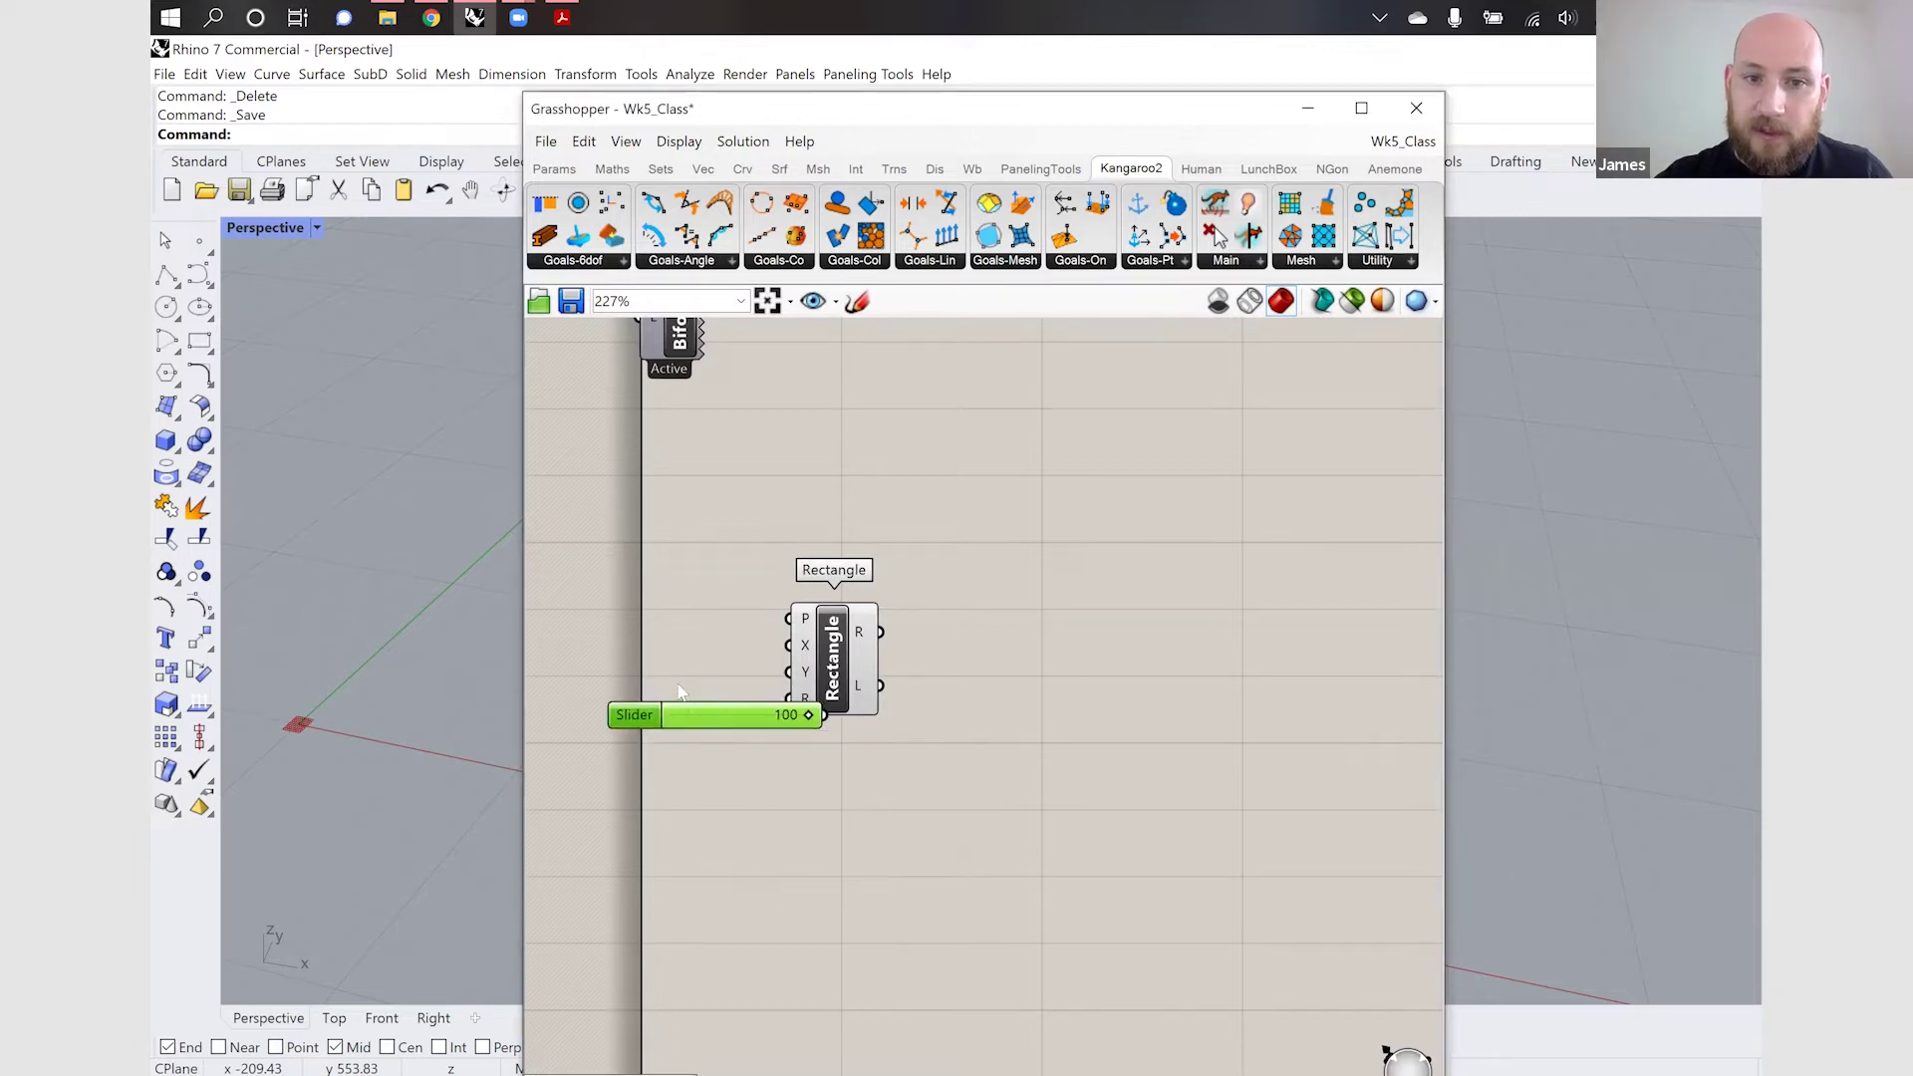
{"action": "left_click_drag", "start_coordinate": [767, 681], "coordinate": [938, 580]}
{"action": "left_click", "coordinate": [797, 674], "text": "shift"}
Add a Surface parameter beside the Rectangle component and feed it with the rectangle output
{"action": "double_click", "coordinate": [1047, 749]}
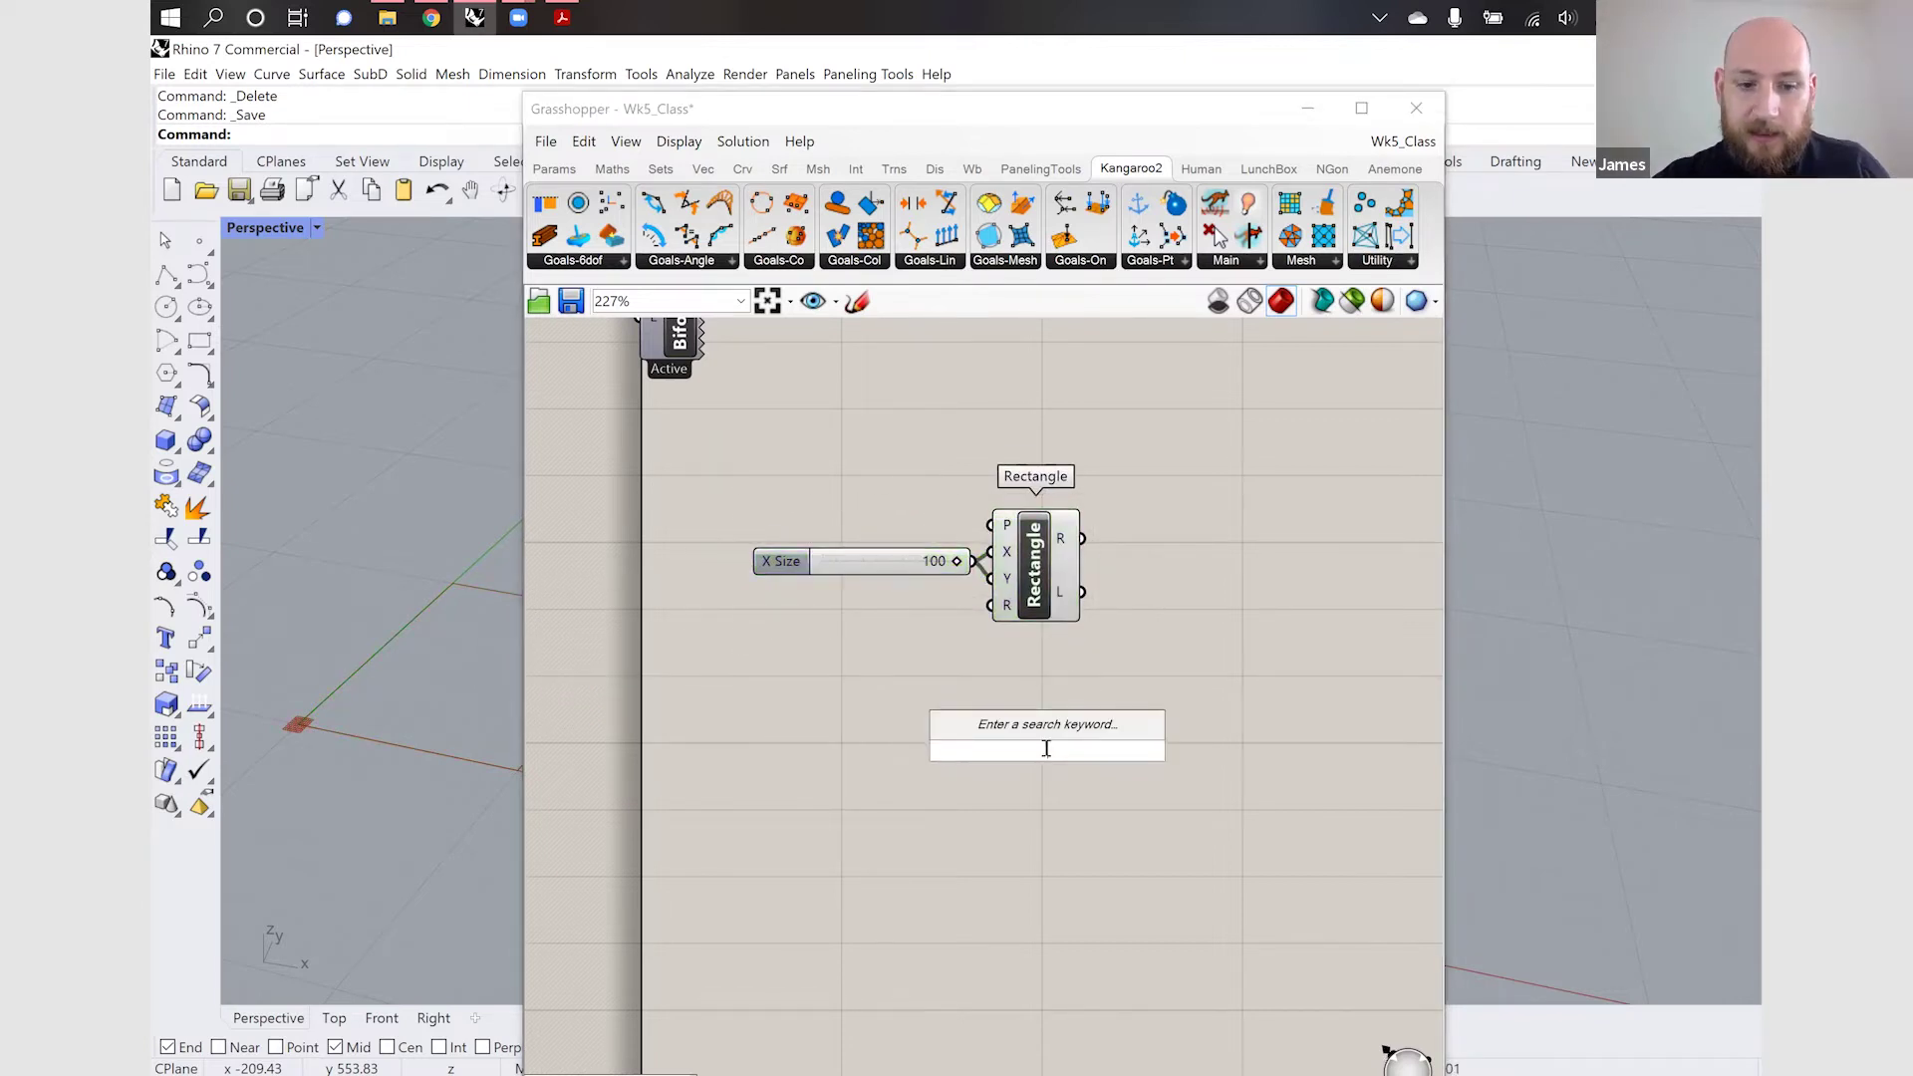
{"action": "type", "text": "srf"}
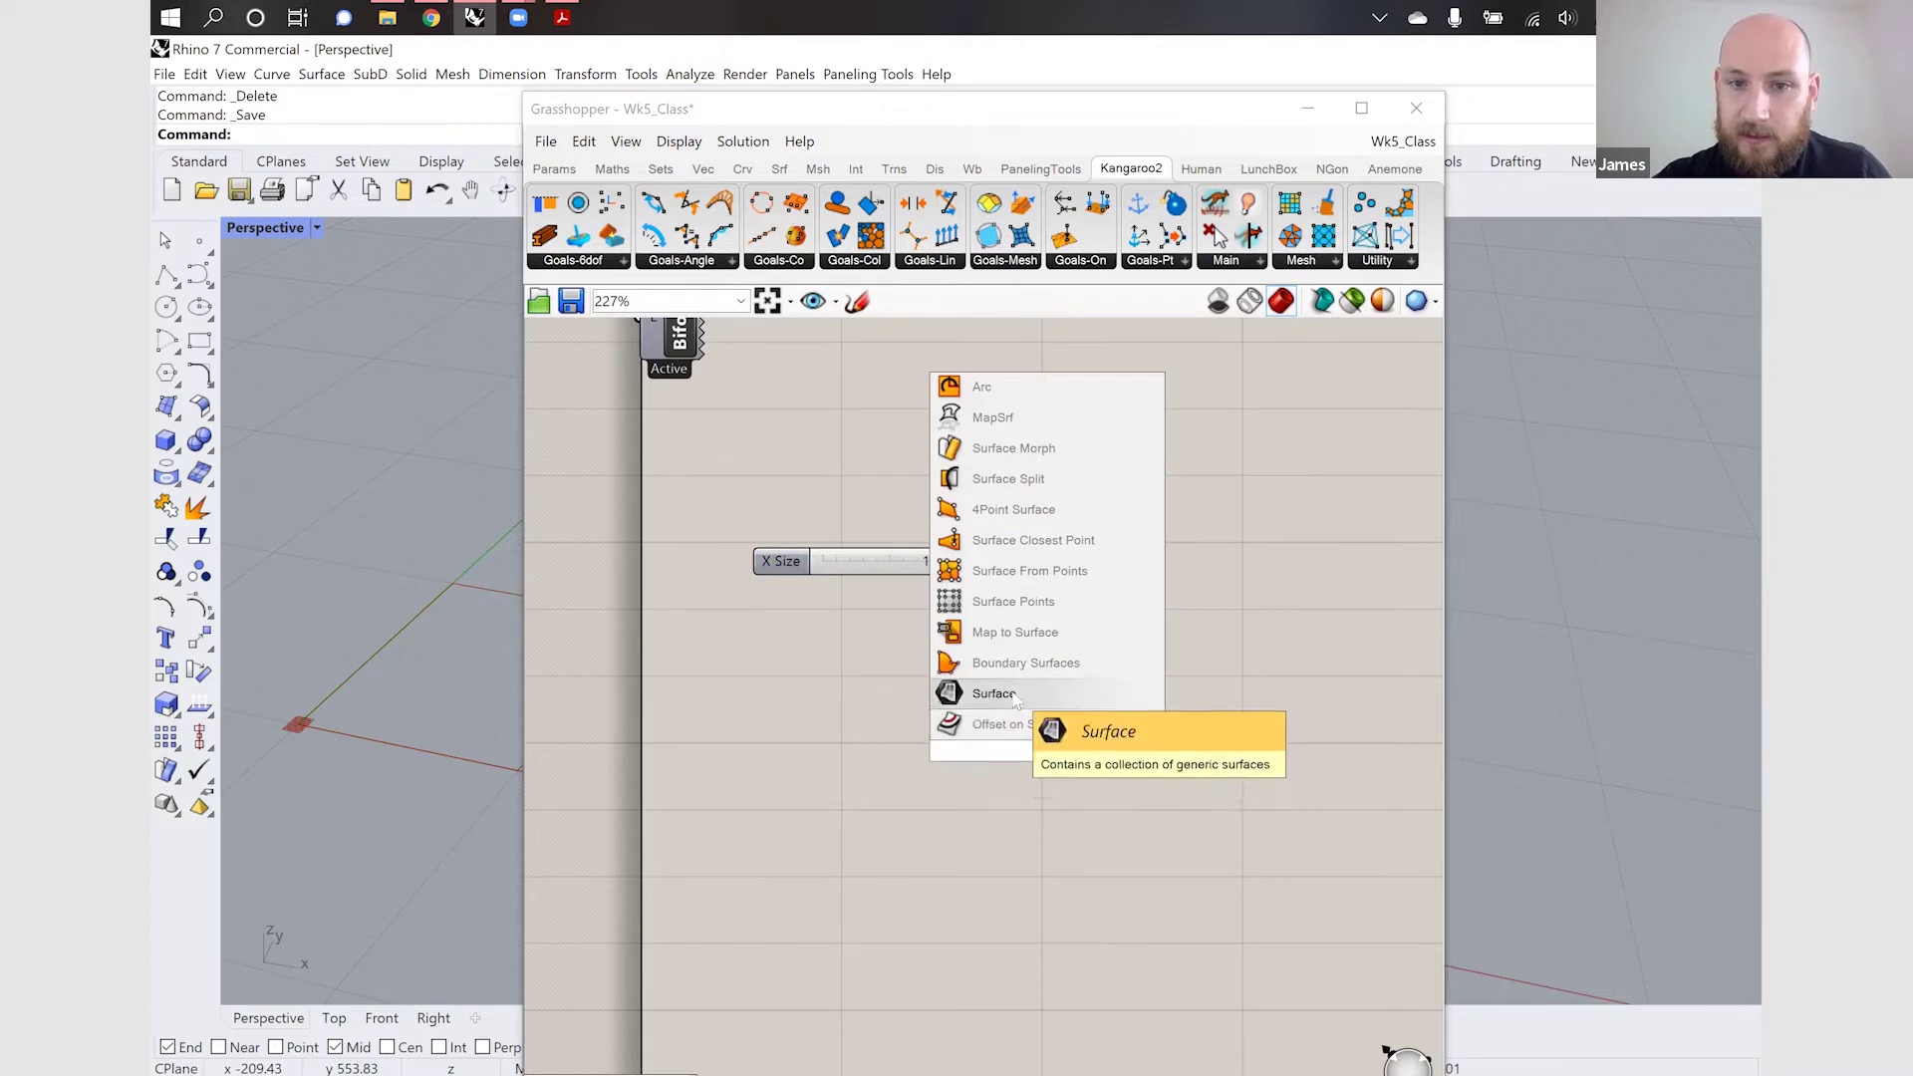
{"action": "left_click", "coordinate": [995, 694]}
{"action": "left_click_drag", "start_coordinate": [1013, 752], "coordinate": [1209, 546]}
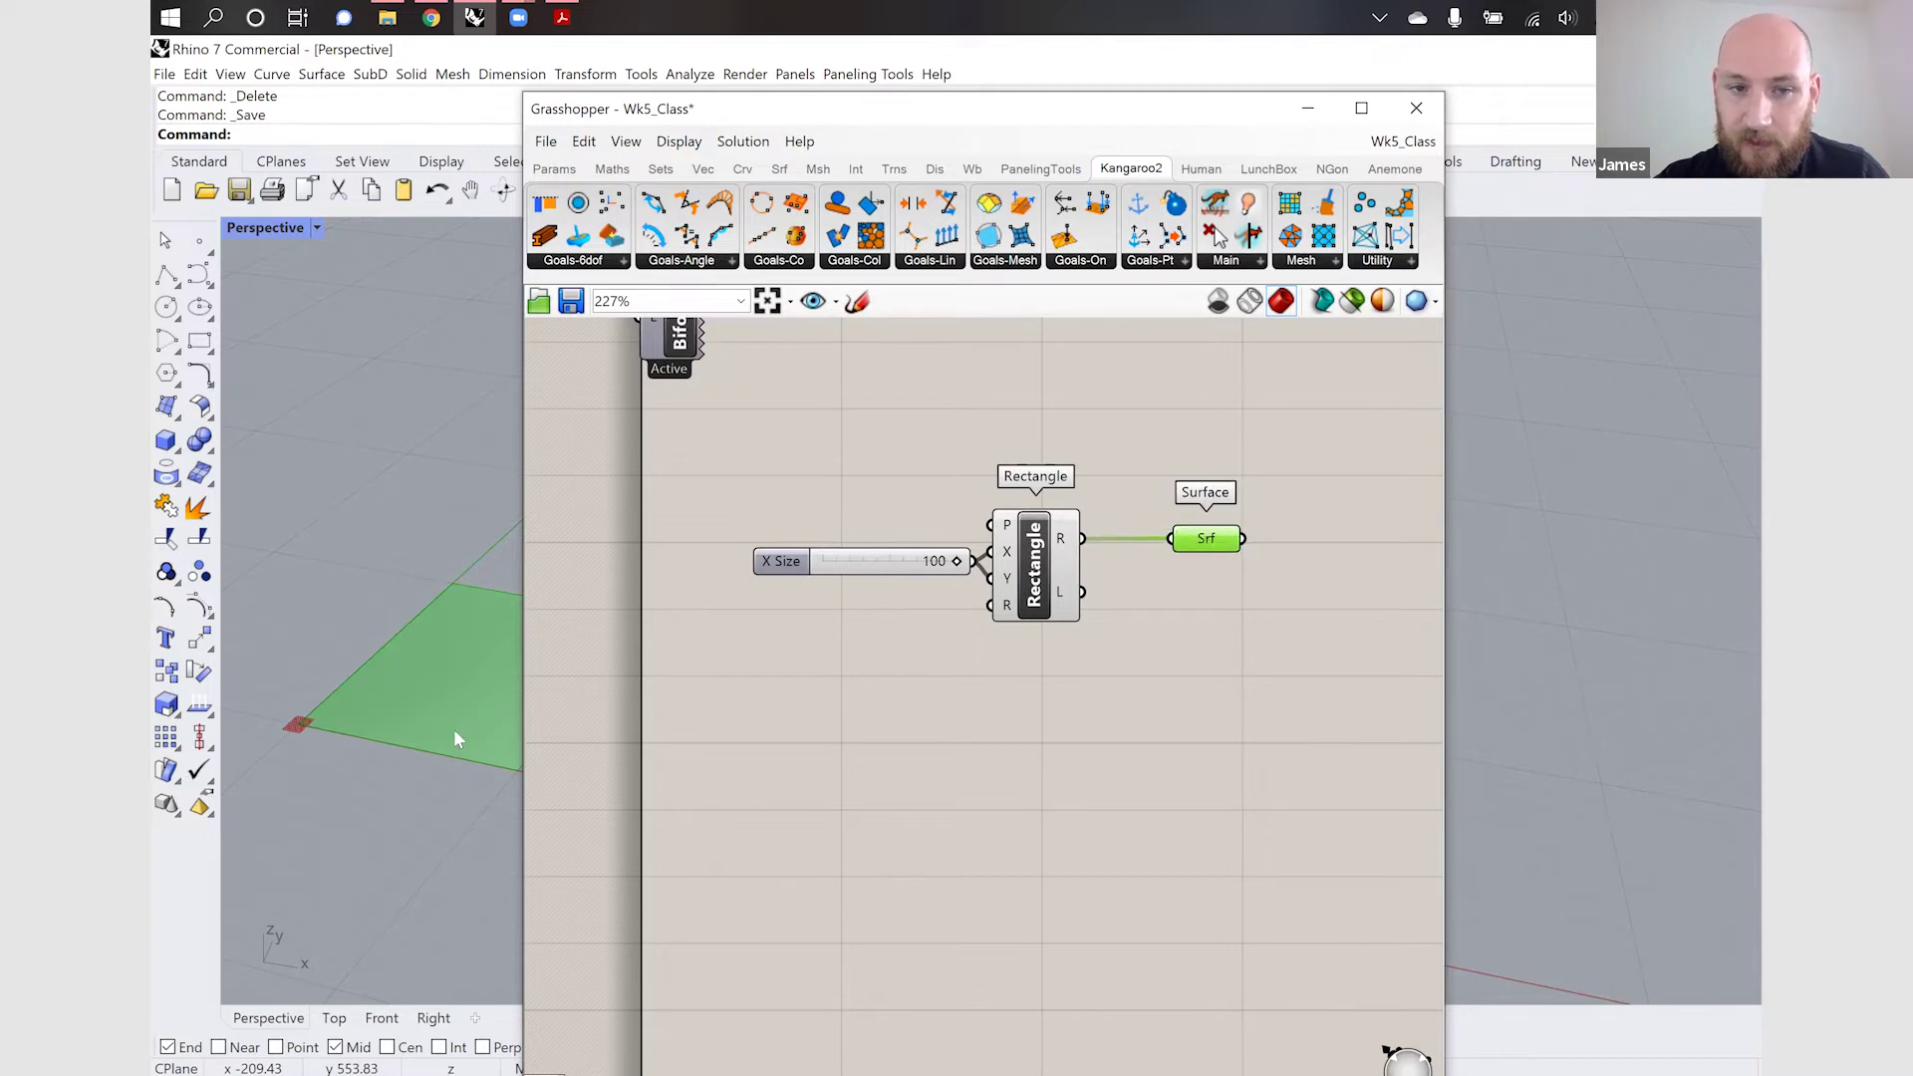
{"action": "scroll", "coordinate": [360, 708], "scroll_direction": "down", "scroll_amount": 3}
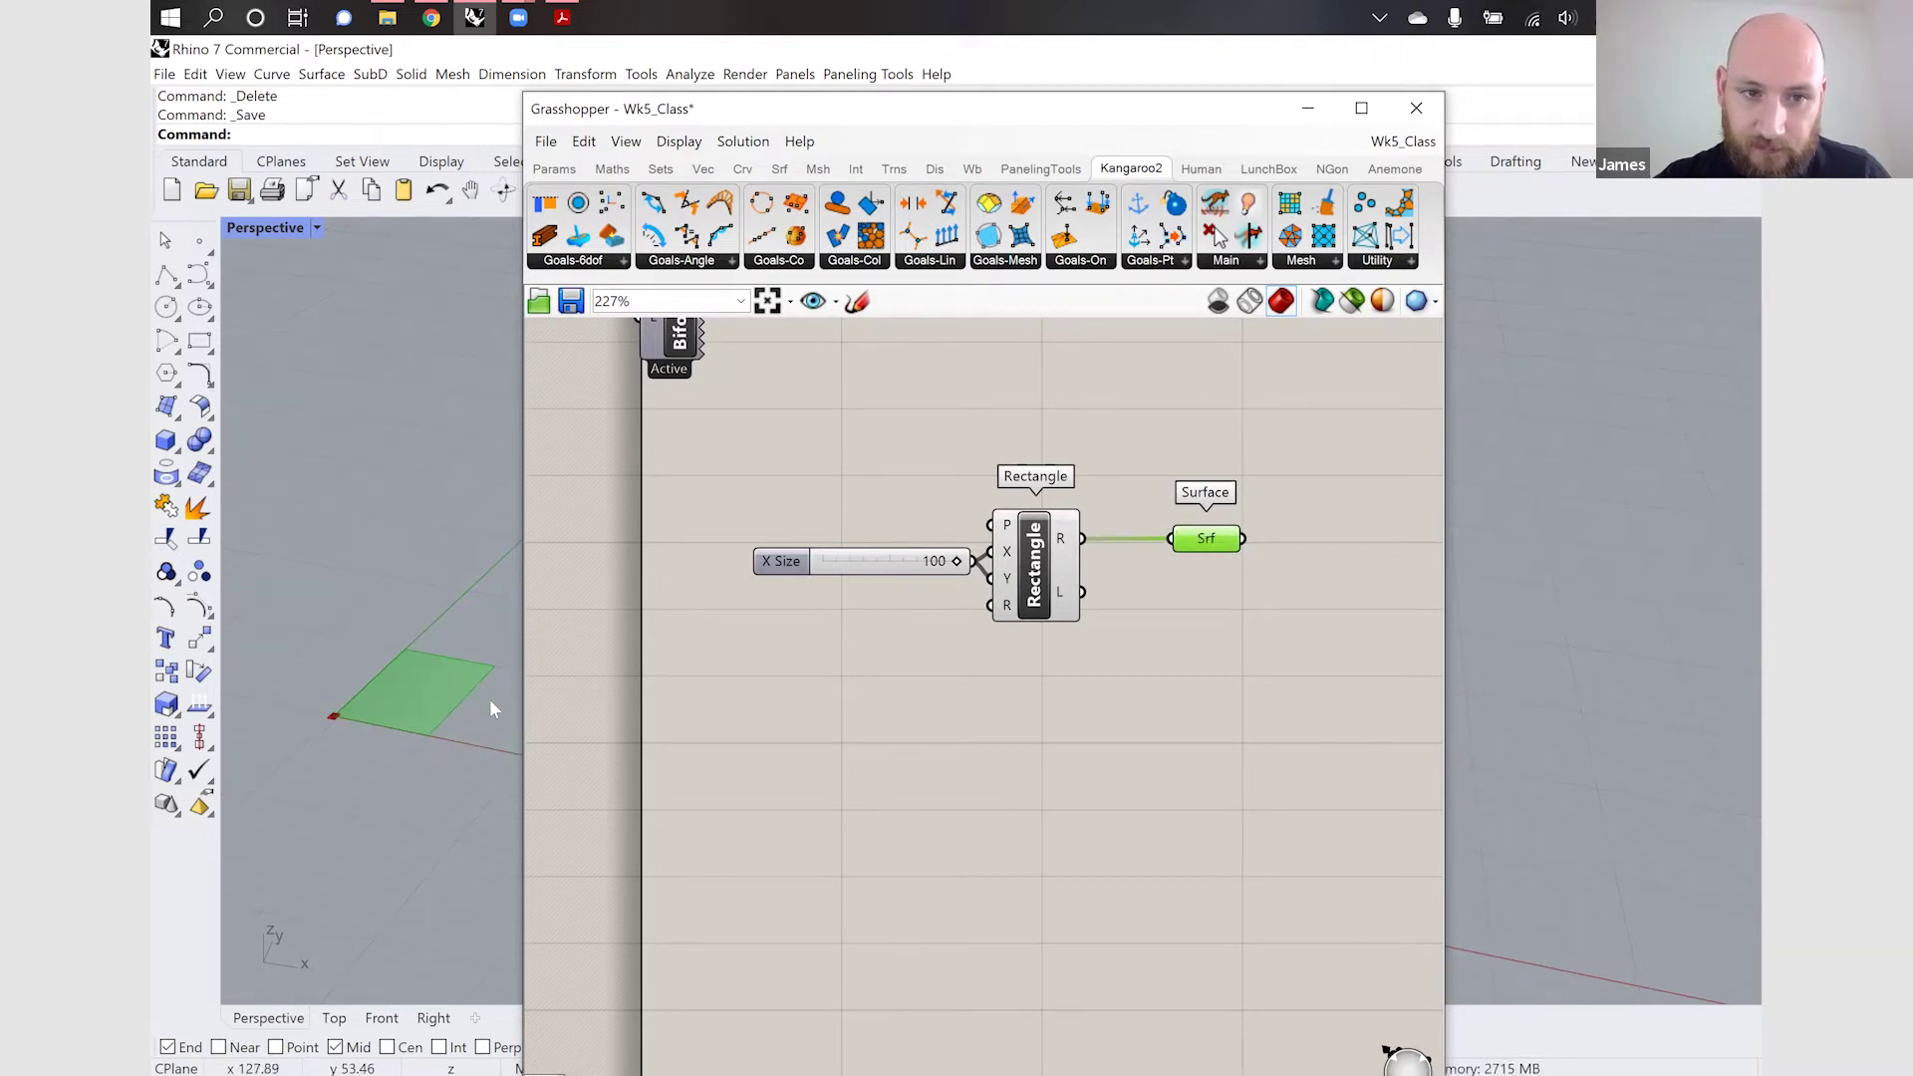
{"action": "scroll", "coordinate": [491, 708], "scroll_direction": "up", "scroll_amount": 4}
{"action": "scroll", "coordinate": [490, 708], "scroll_direction": "down", "scroll_amount": 1}
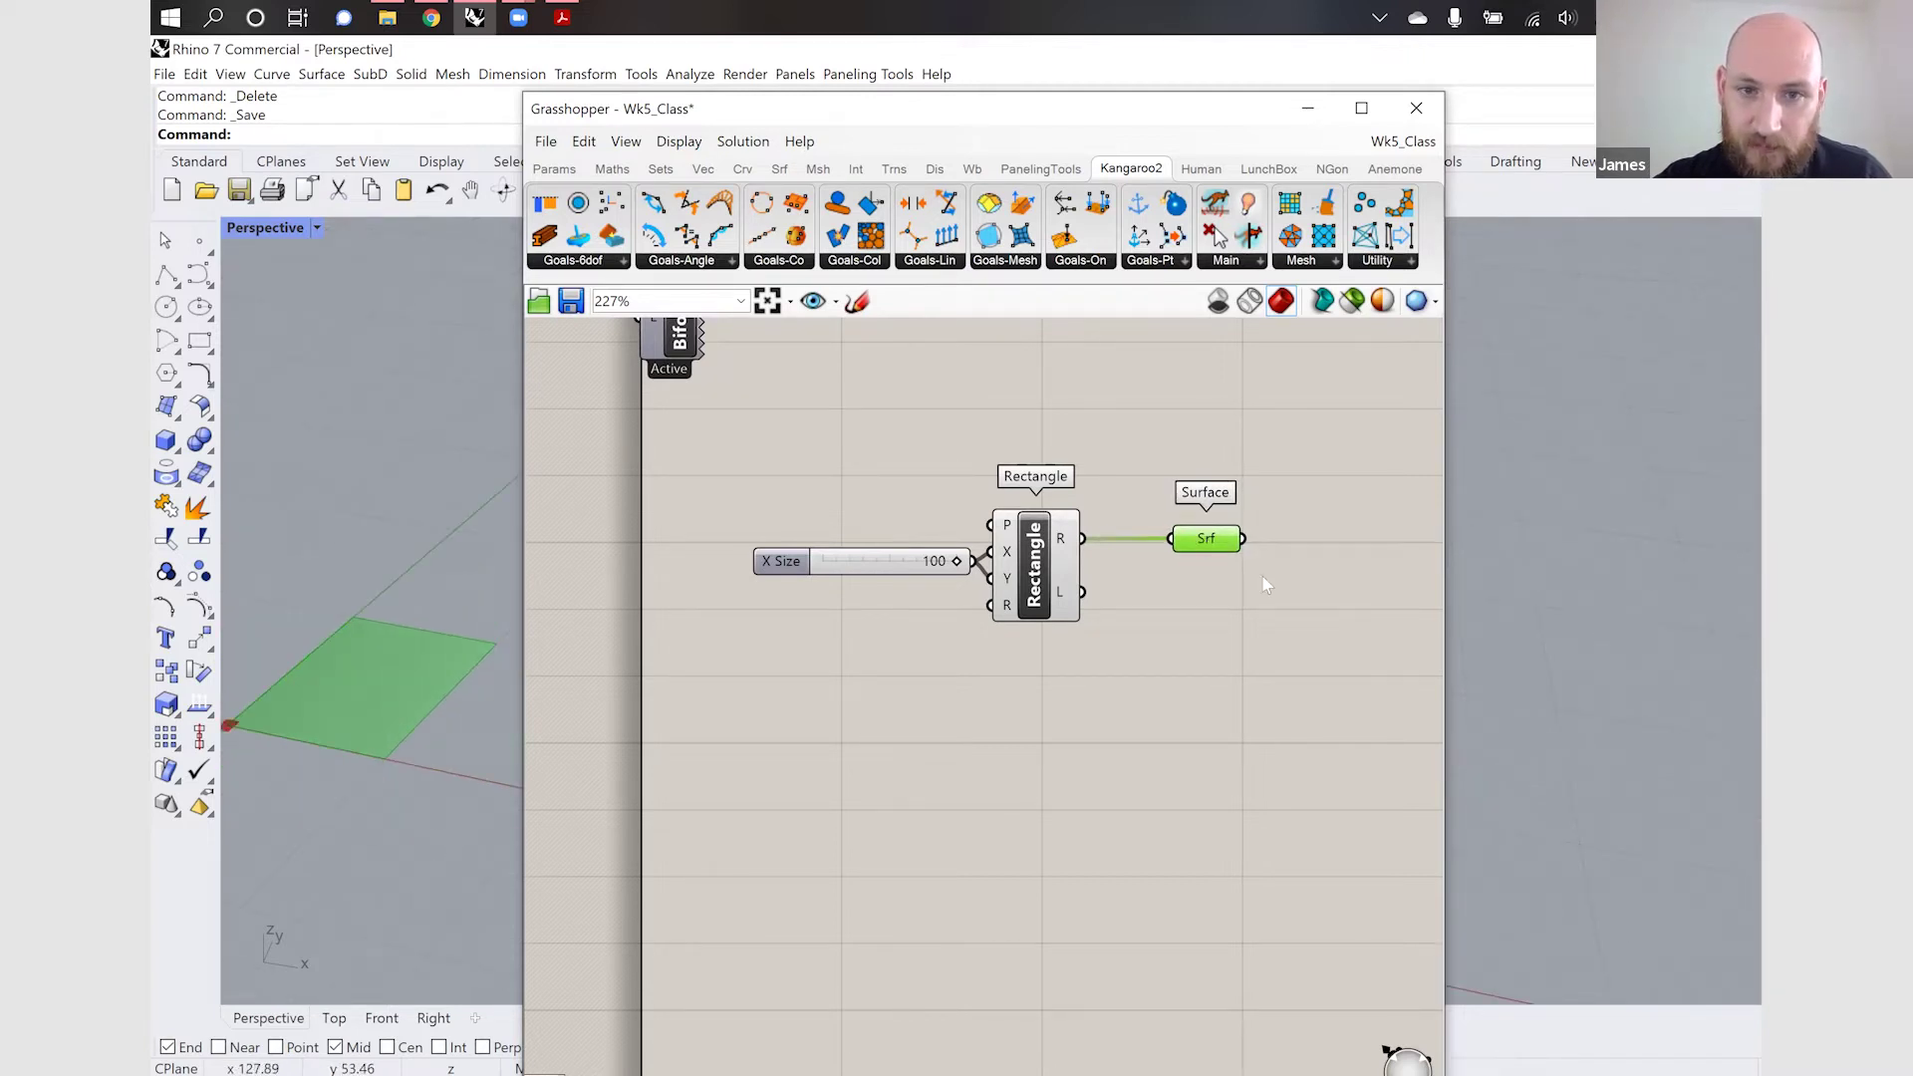
{"action": "left_click", "coordinate": [953, 688]}
Add a Control Points component above the Surface parameter and connect the surface to its curve input
{"action": "scroll", "coordinate": [994, 678], "scroll_direction": "down", "scroll_amount": 2}
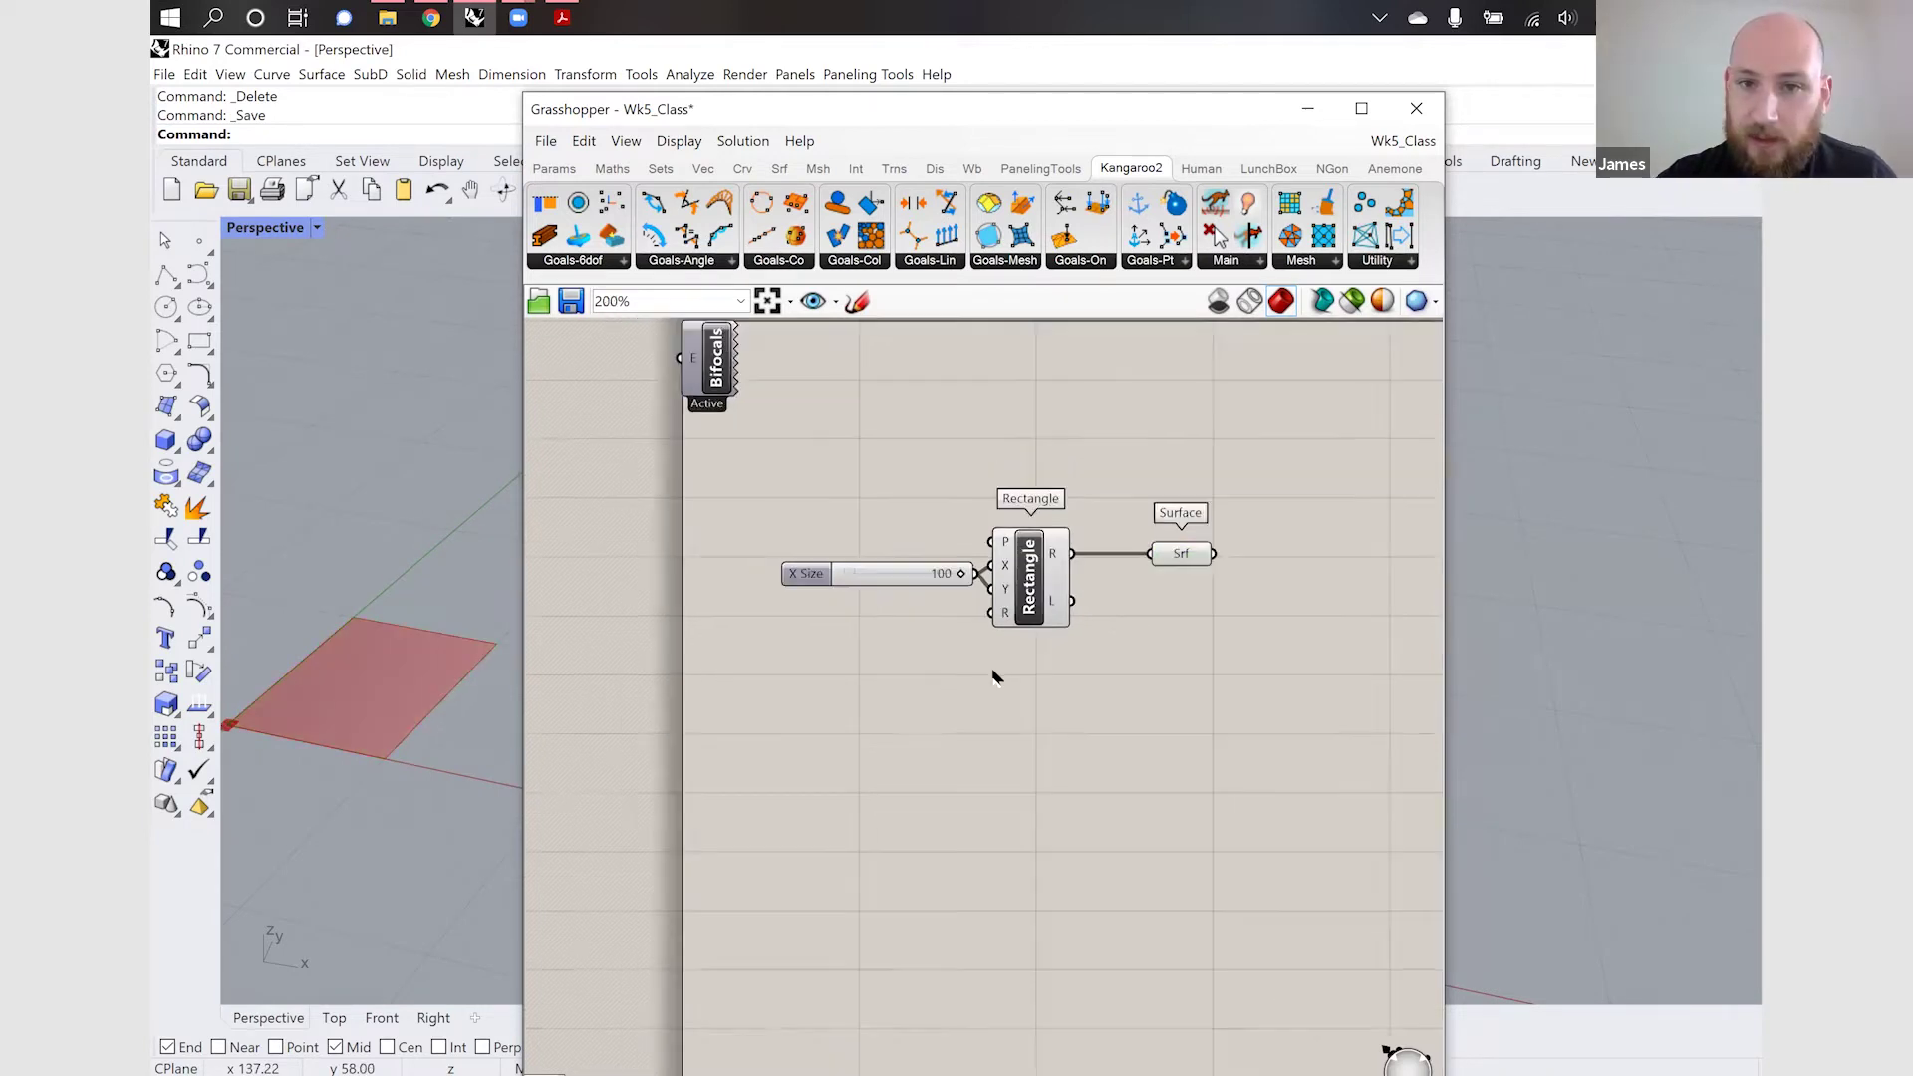
{"action": "scroll", "coordinate": [1206, 570], "scroll_direction": "up", "scroll_amount": 1}
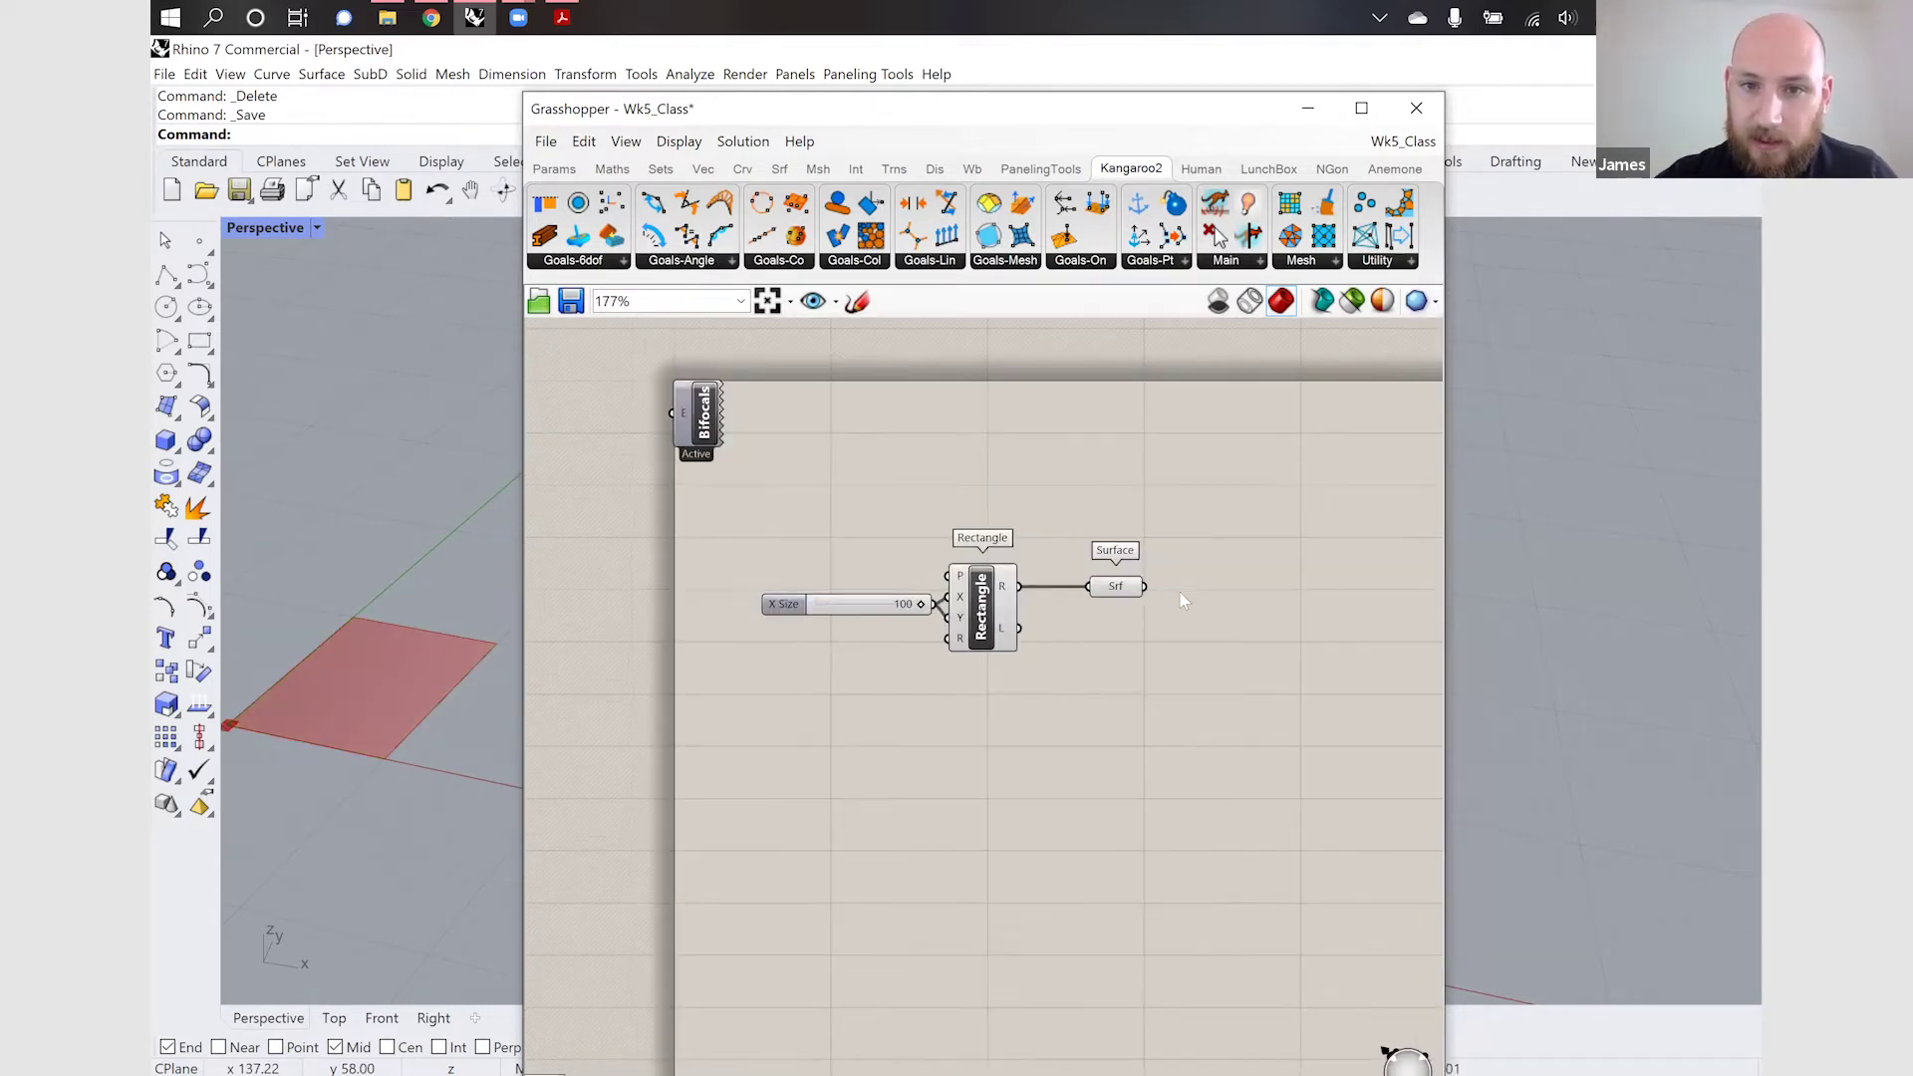
{"action": "double_click", "coordinate": [1178, 592]}
{"action": "type", "text": "control"}
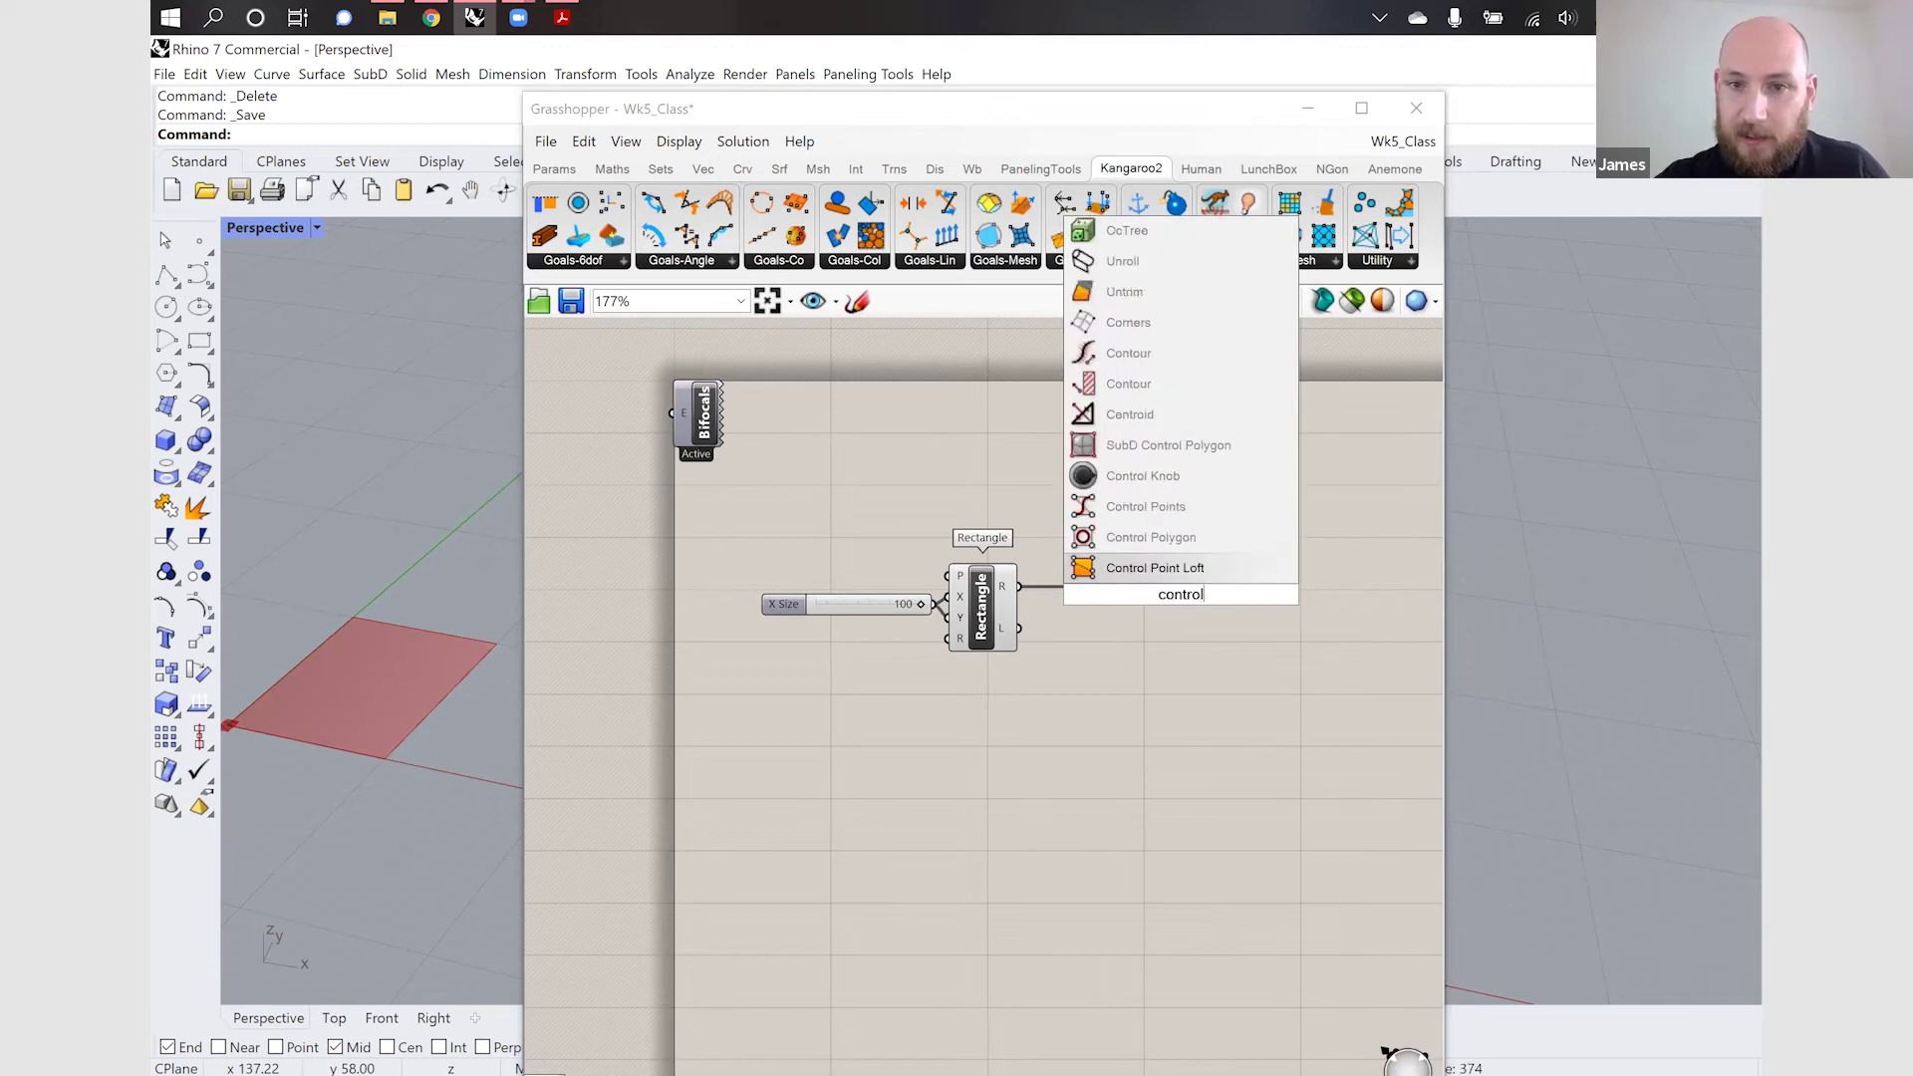
{"action": "left_click", "coordinate": [1166, 508]}
{"action": "left_click_drag", "start_coordinate": [1179, 620], "coordinate": [1239, 531]}
{"action": "left_click_drag", "start_coordinate": [1150, 588], "coordinate": [1199, 530]}
{"action": "left_click_drag", "start_coordinate": [1146, 588], "coordinate": [1210, 528]}
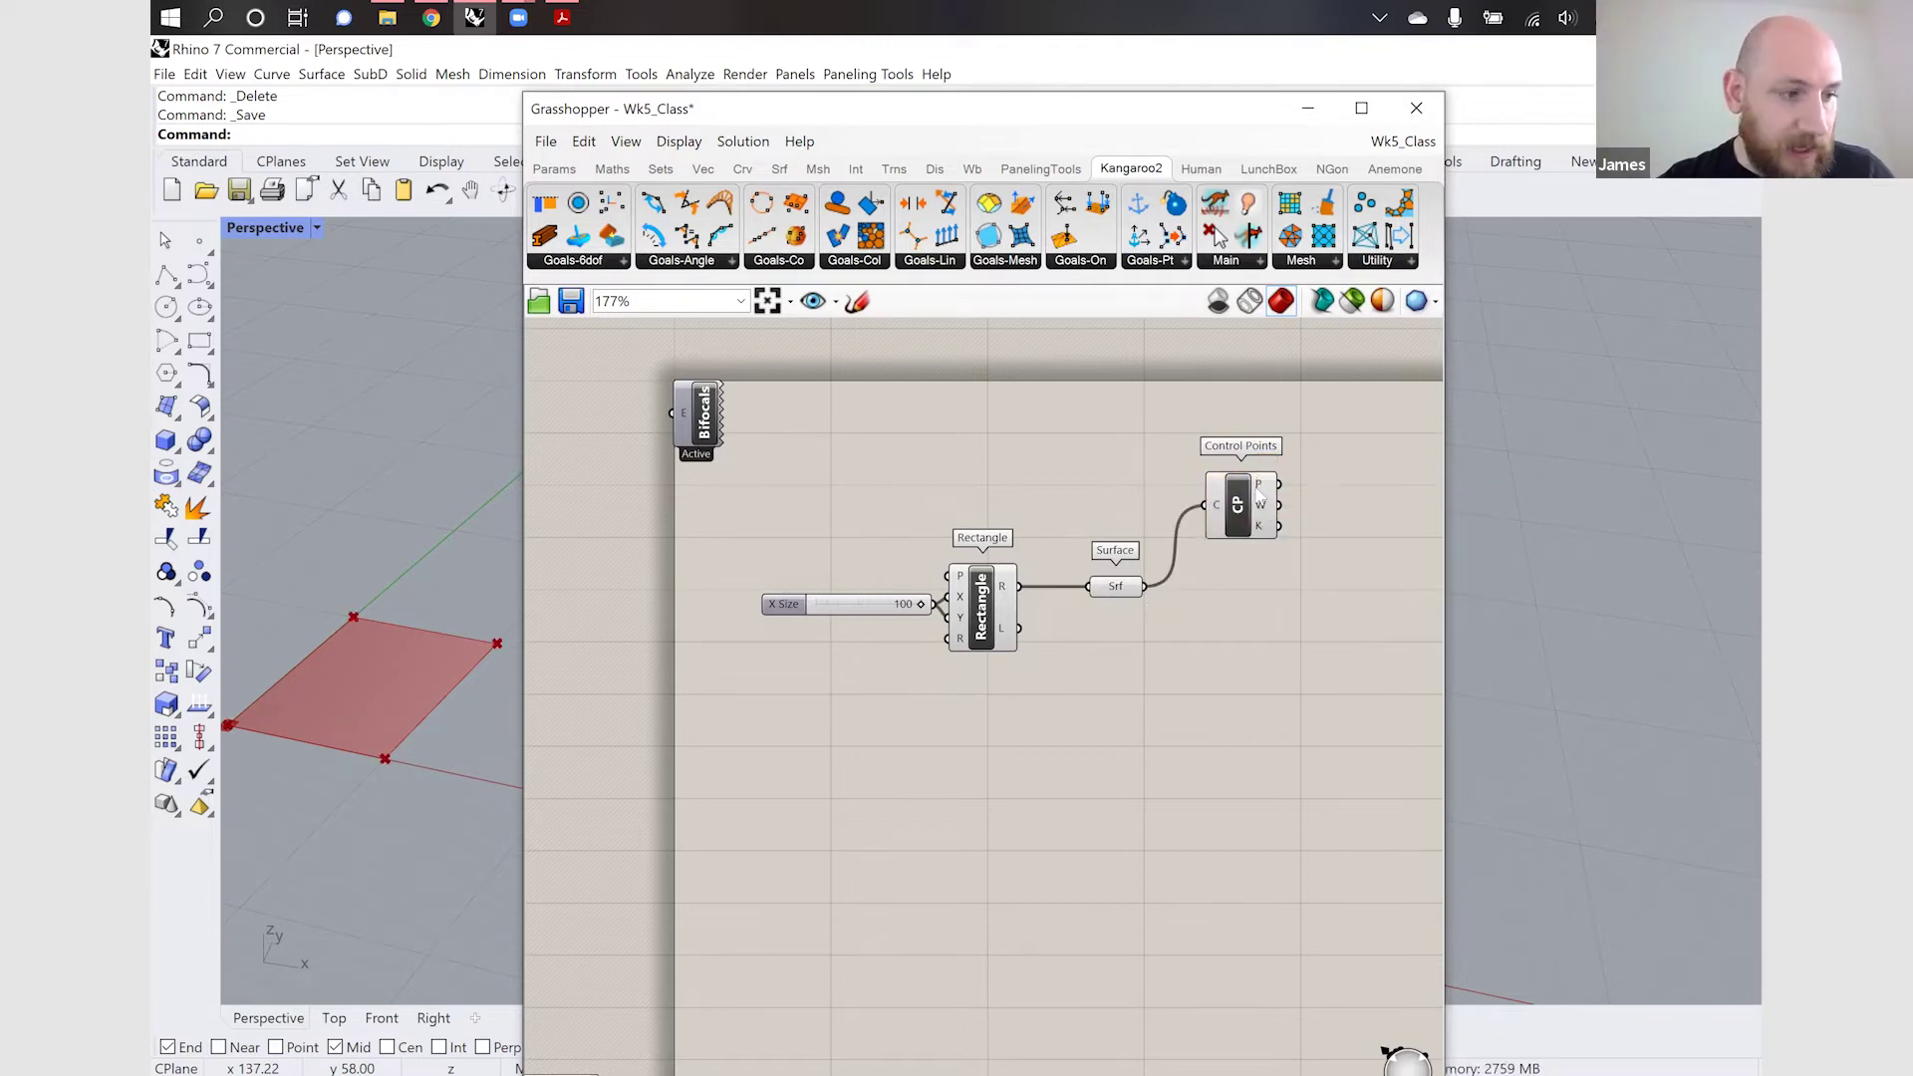
Add a Mesh Surface component below Control Points and connect the Surface parameter to its S input
{"action": "double_click", "coordinate": [1181, 713]}
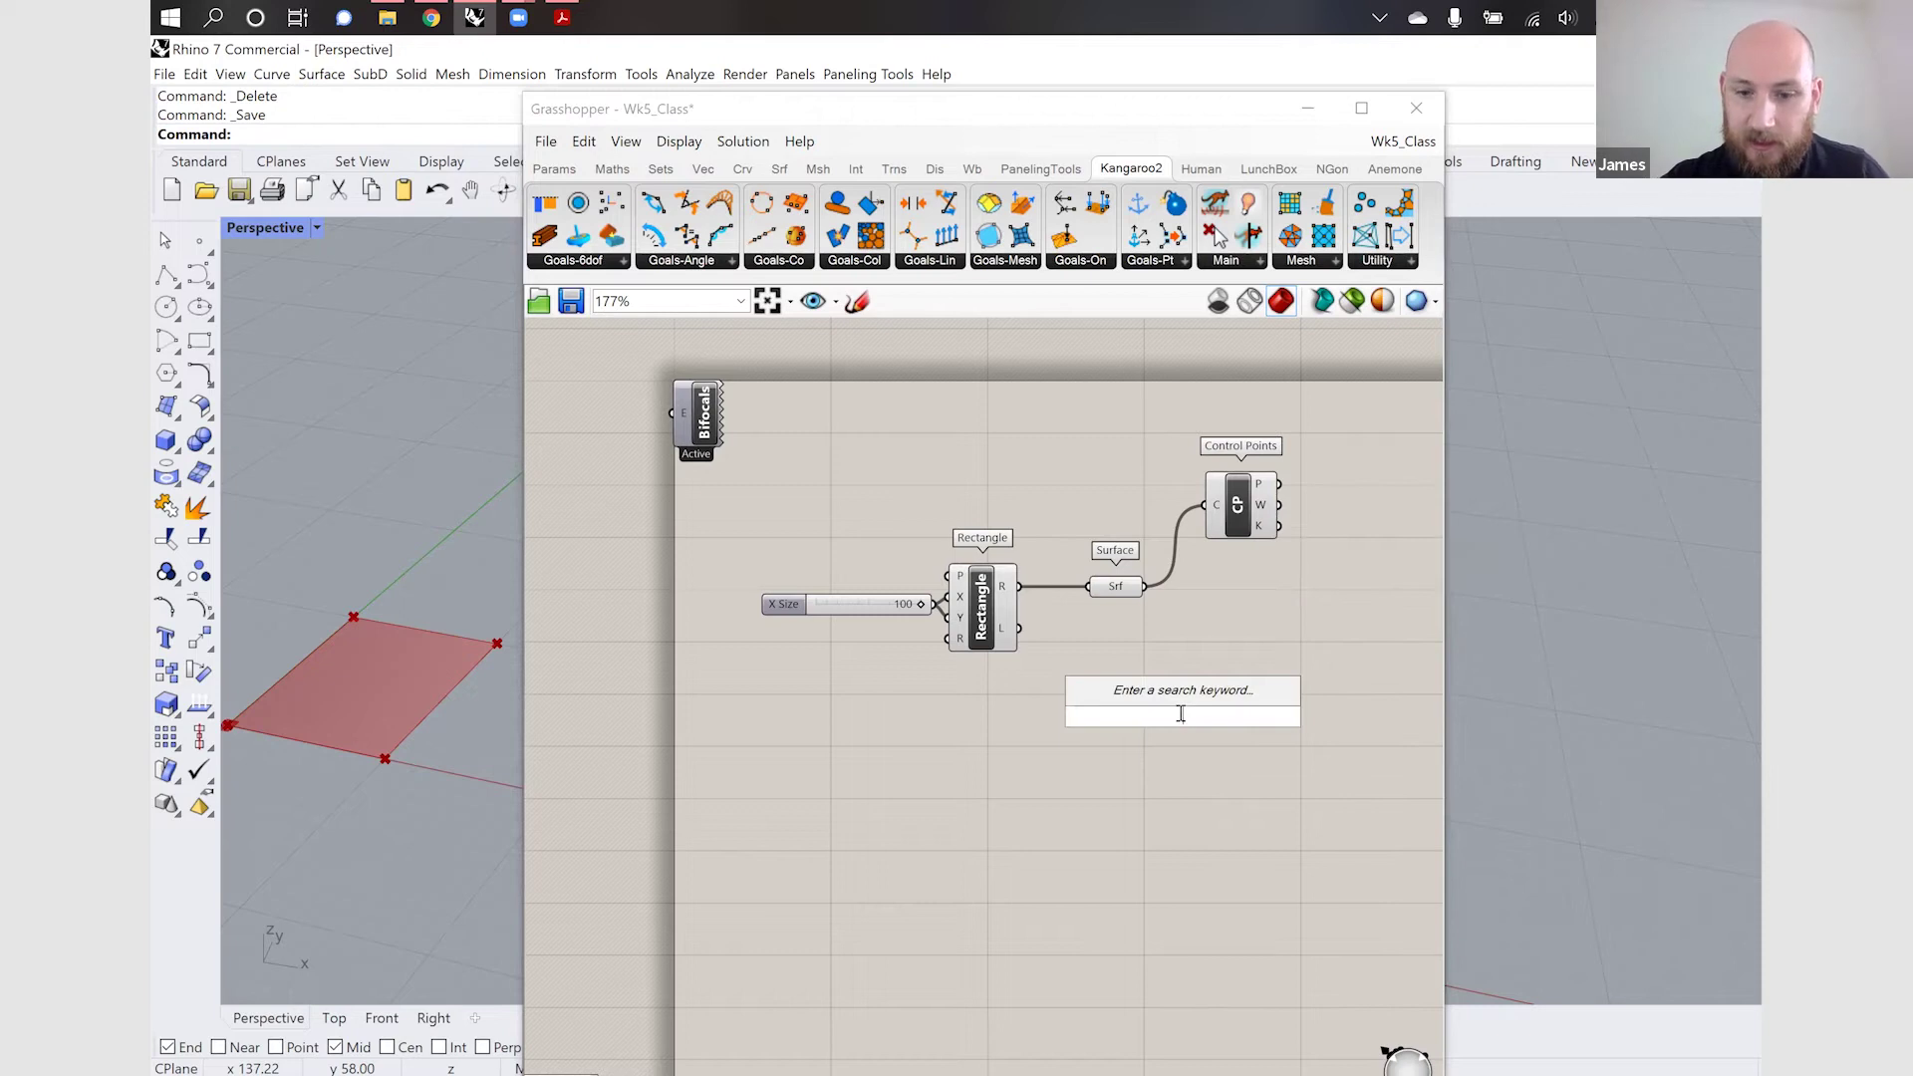
{"action": "type", "text": "mesh"}
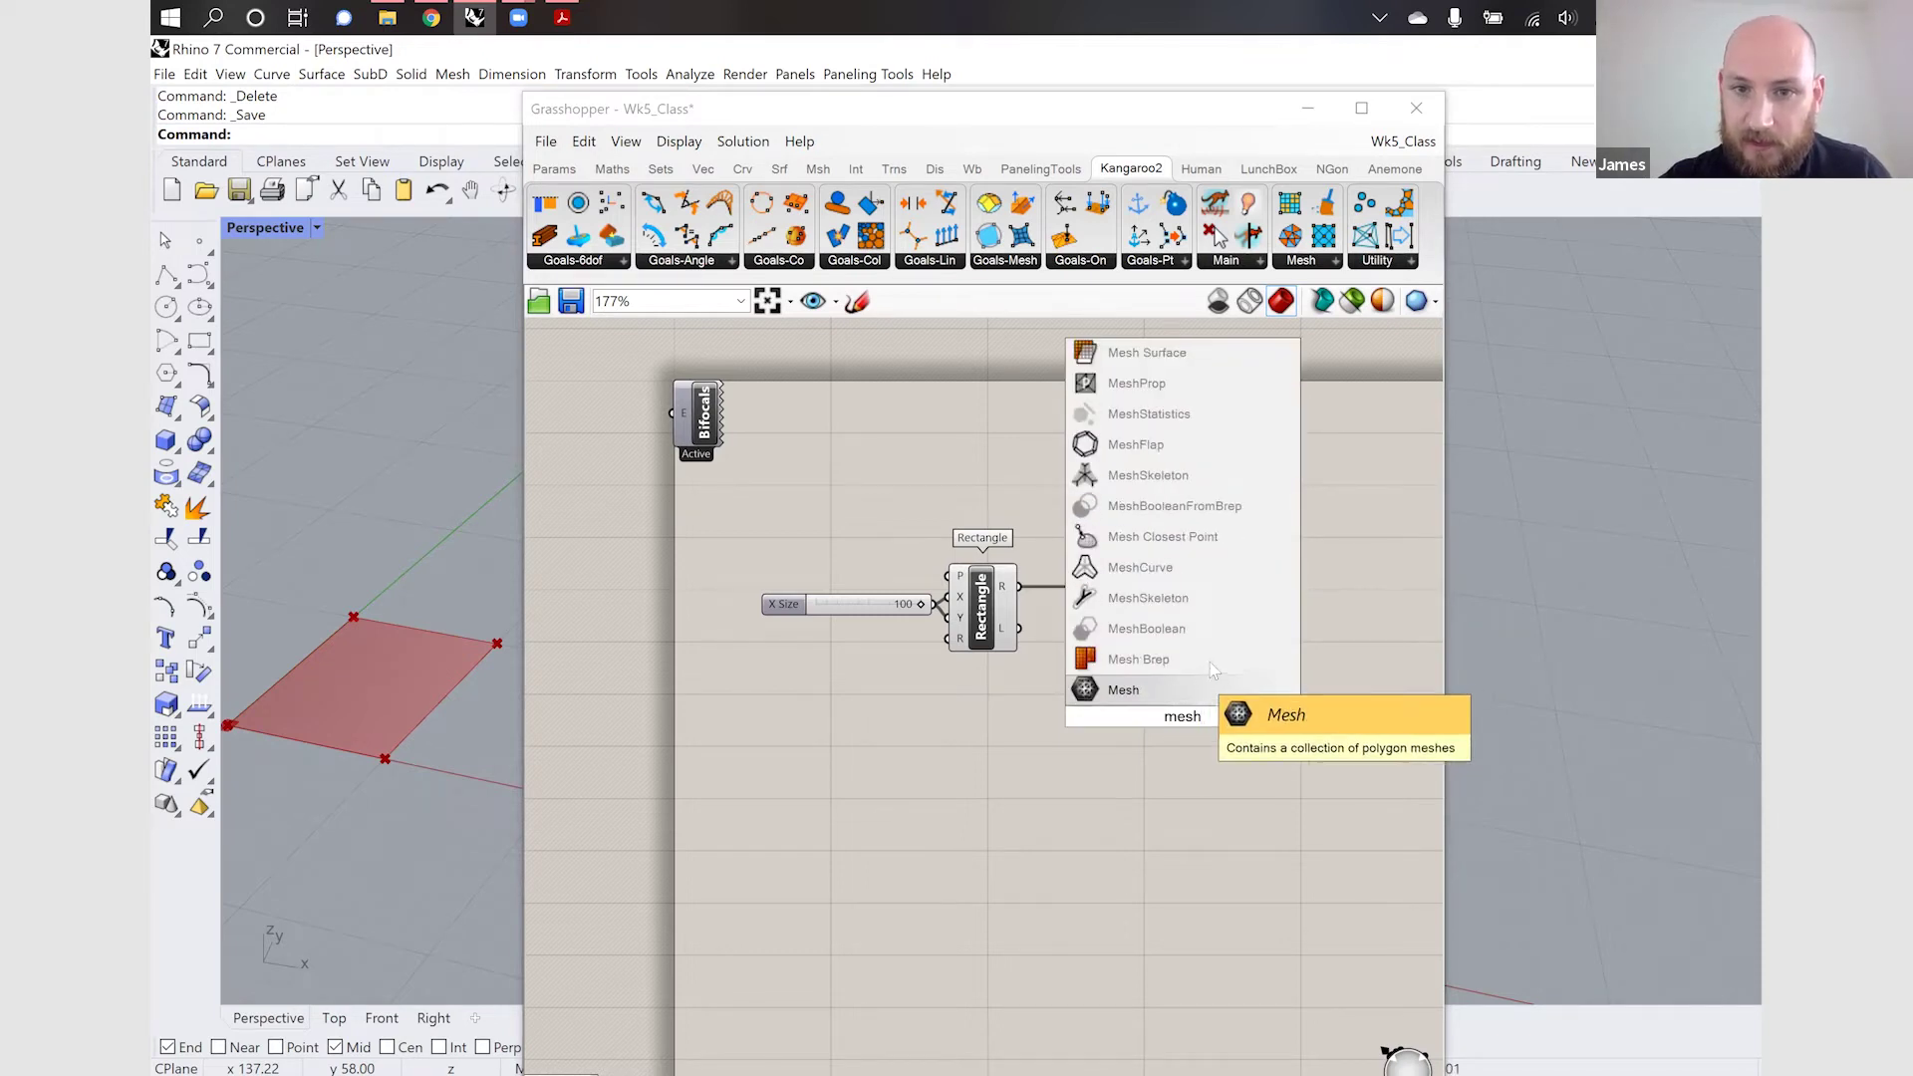
{"action": "type", "text": " surf"}
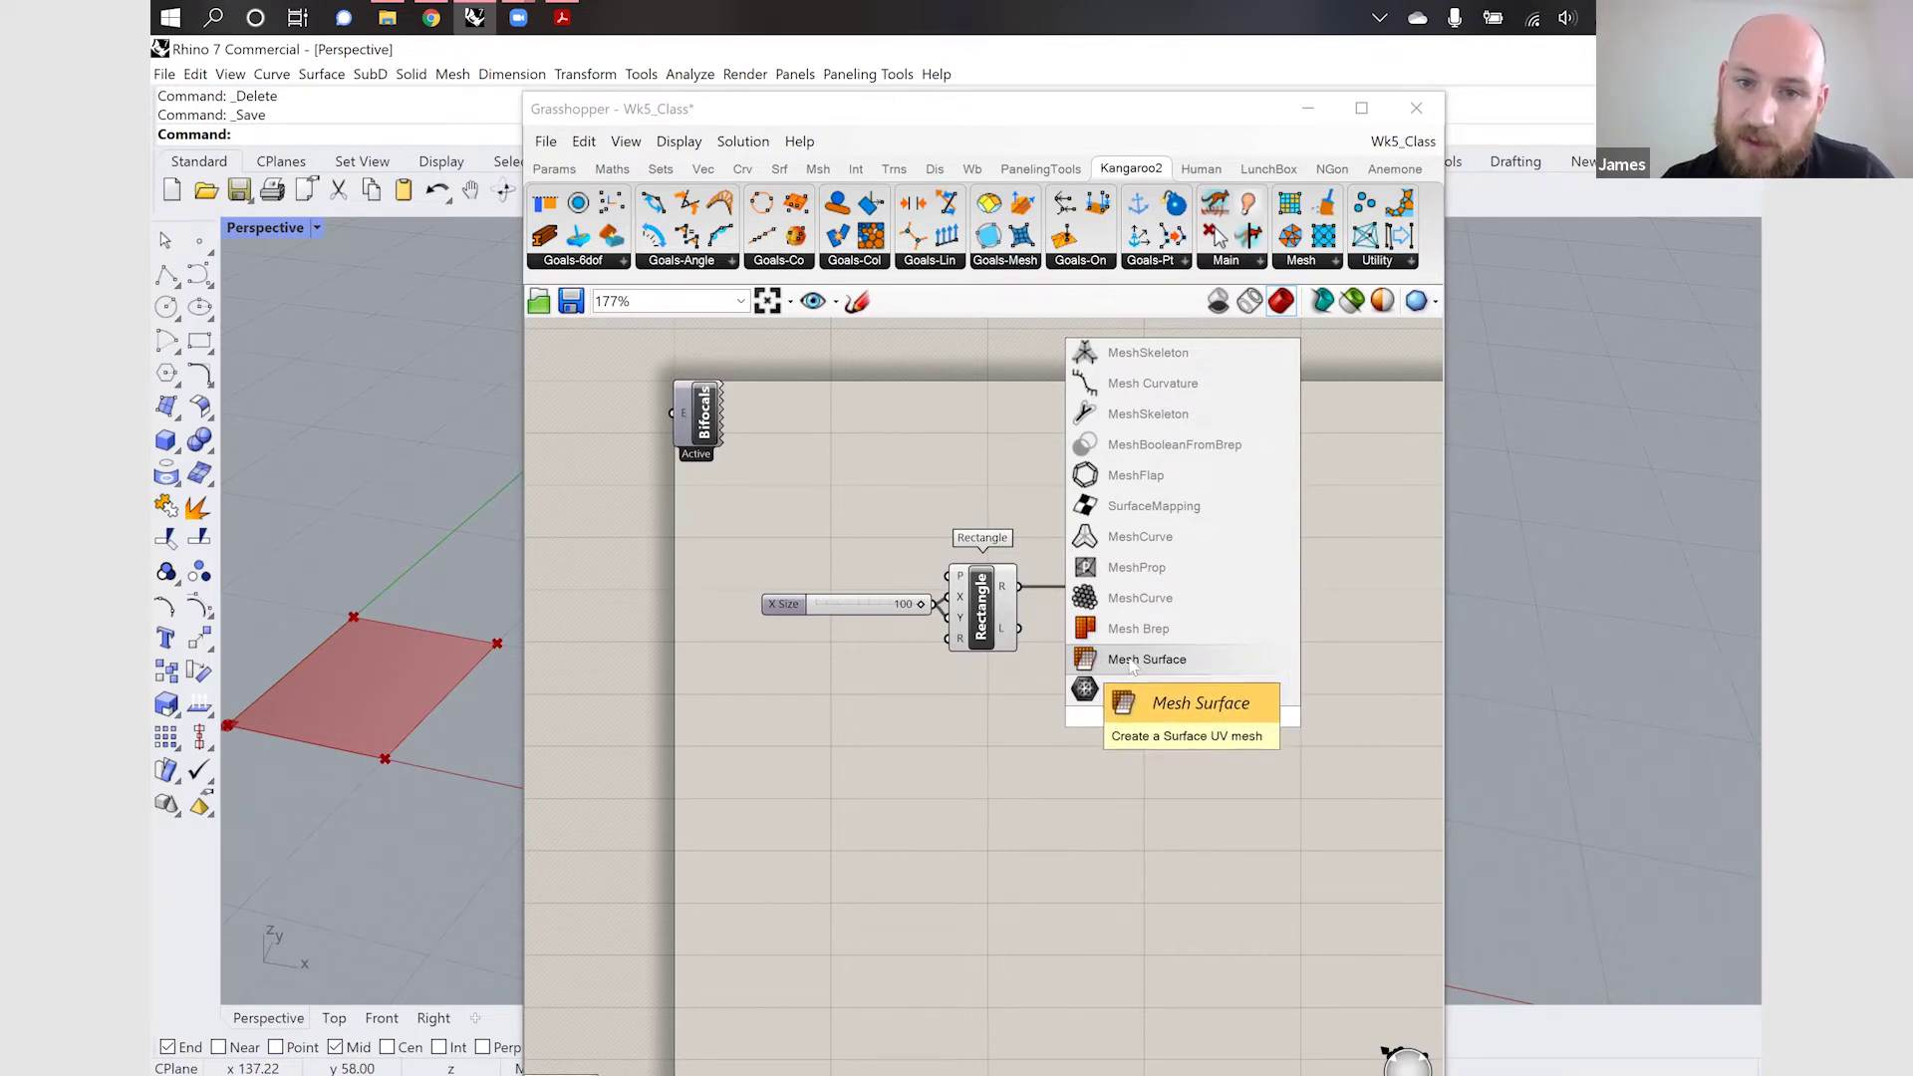
{"action": "left_click", "coordinate": [1100, 663]}
{"action": "scroll", "coordinate": [1207, 687], "scroll_direction": "up", "scroll_amount": 2}
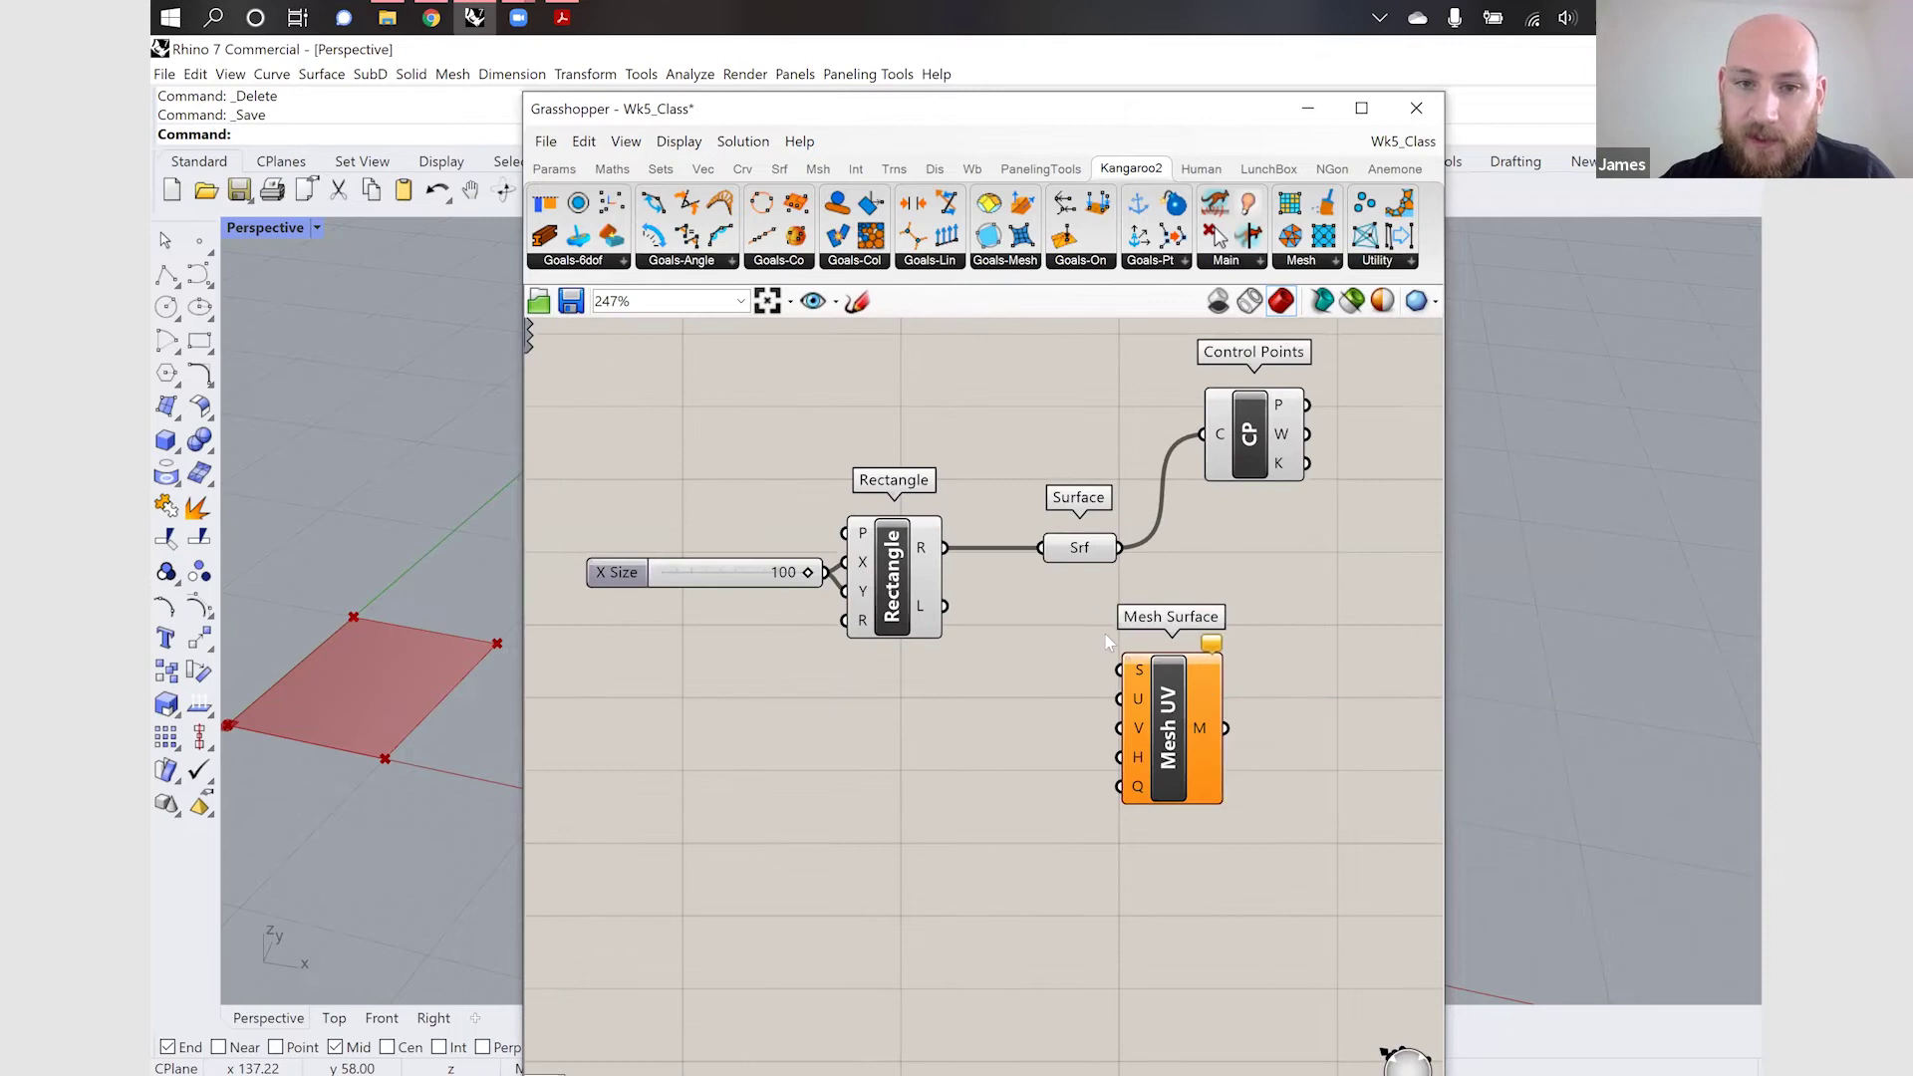
{"action": "left_click_drag", "start_coordinate": [1121, 547], "coordinate": [1291, 698]}
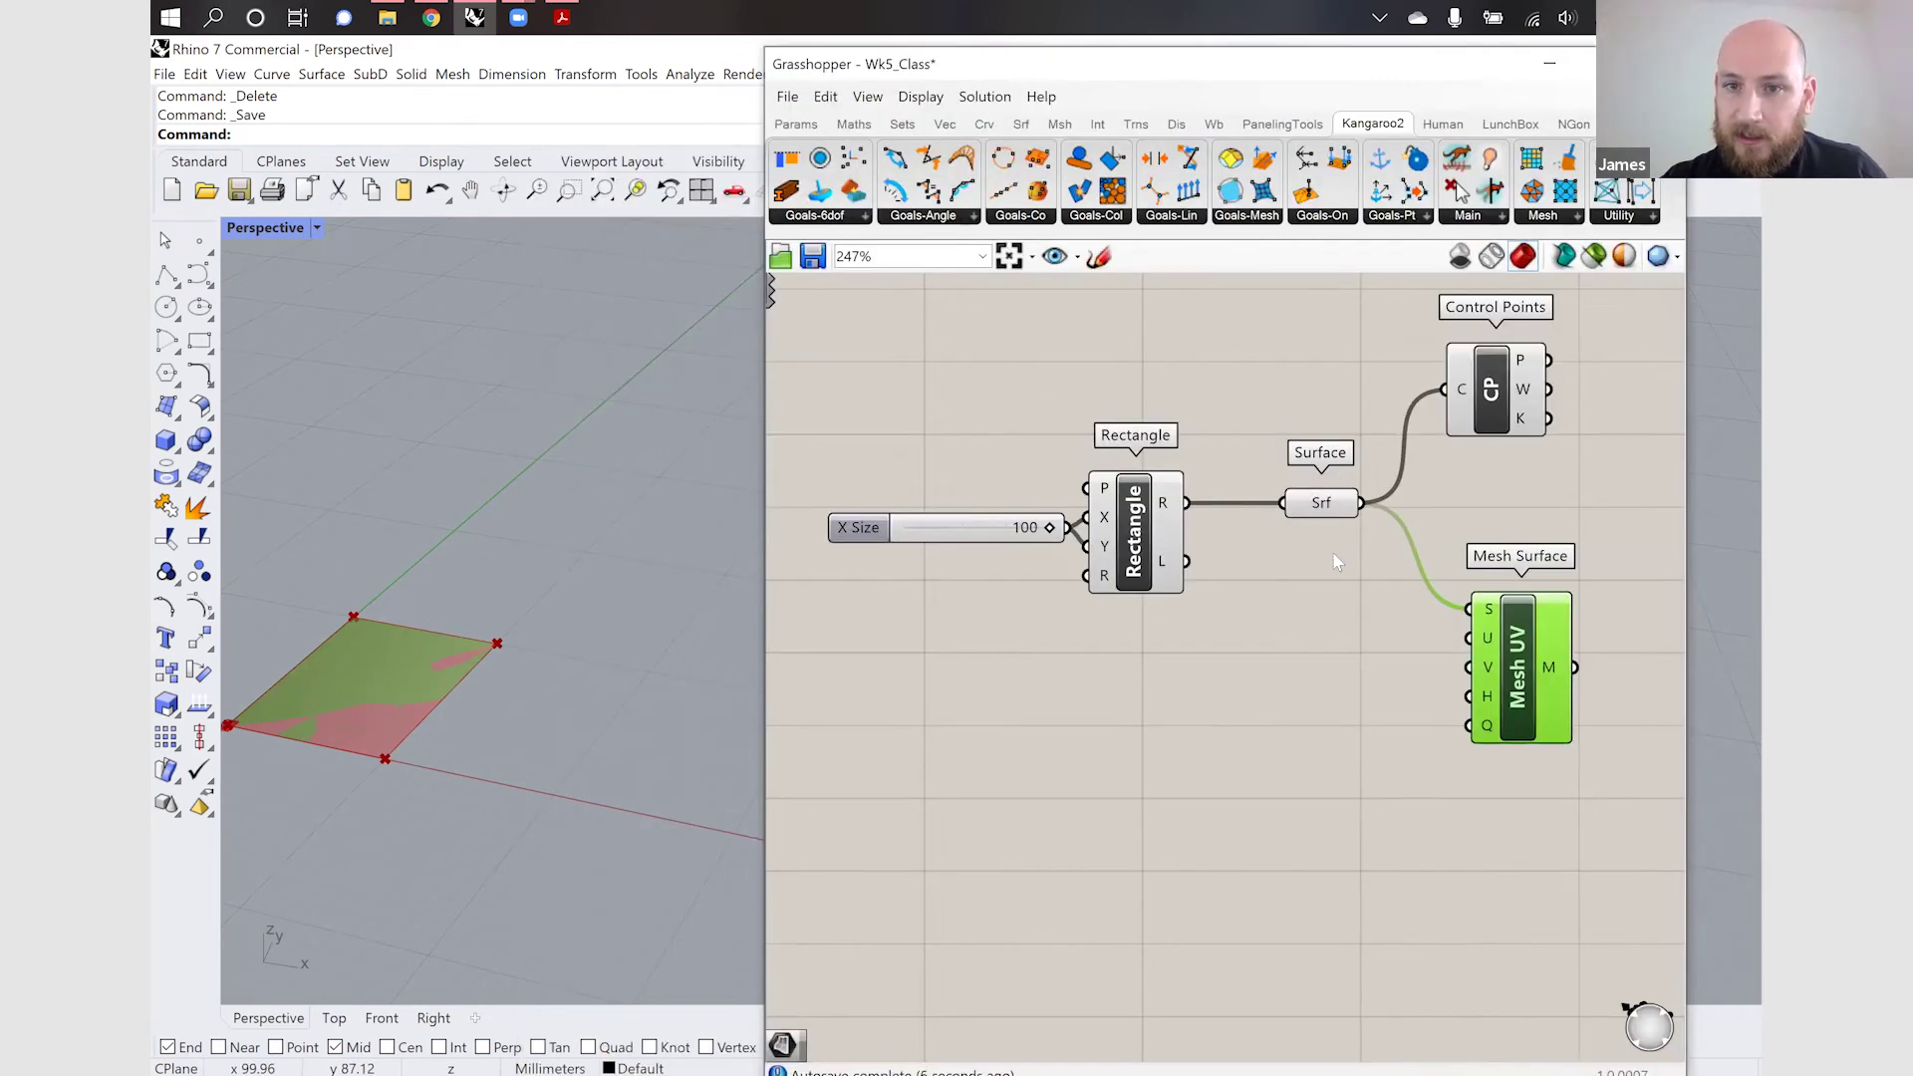
Turn off the viewport preview of the Rectangle and Surface components
{"action": "left_click_drag", "start_coordinate": [1380, 608], "coordinate": [1149, 464]}
{"action": "left_click", "coordinate": [1104, 649]}
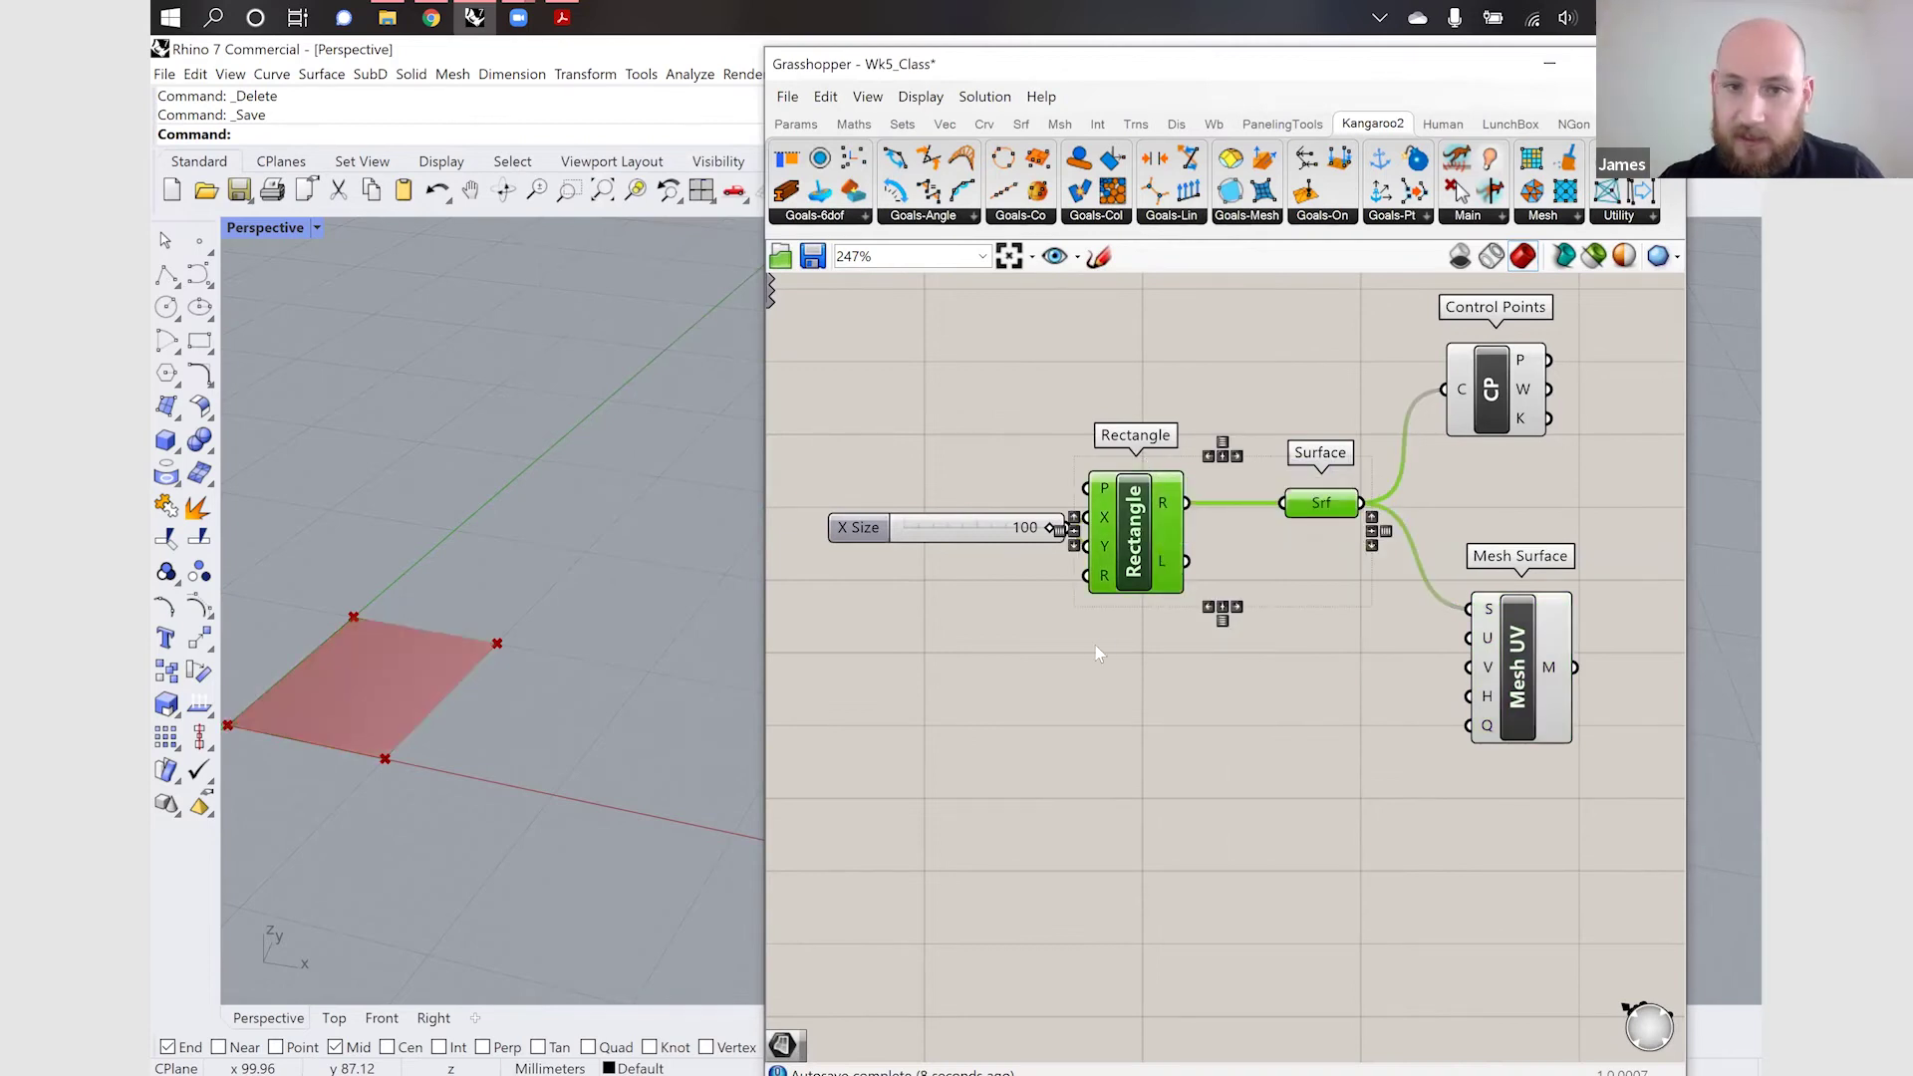
{"action": "scroll", "coordinate": [1105, 648], "scroll_direction": "down", "scroll_amount": 2}
{"action": "scroll", "coordinate": [1535, 623], "scroll_direction": "up", "scroll_amount": 2}
{"action": "left_click", "coordinate": [1328, 710]}
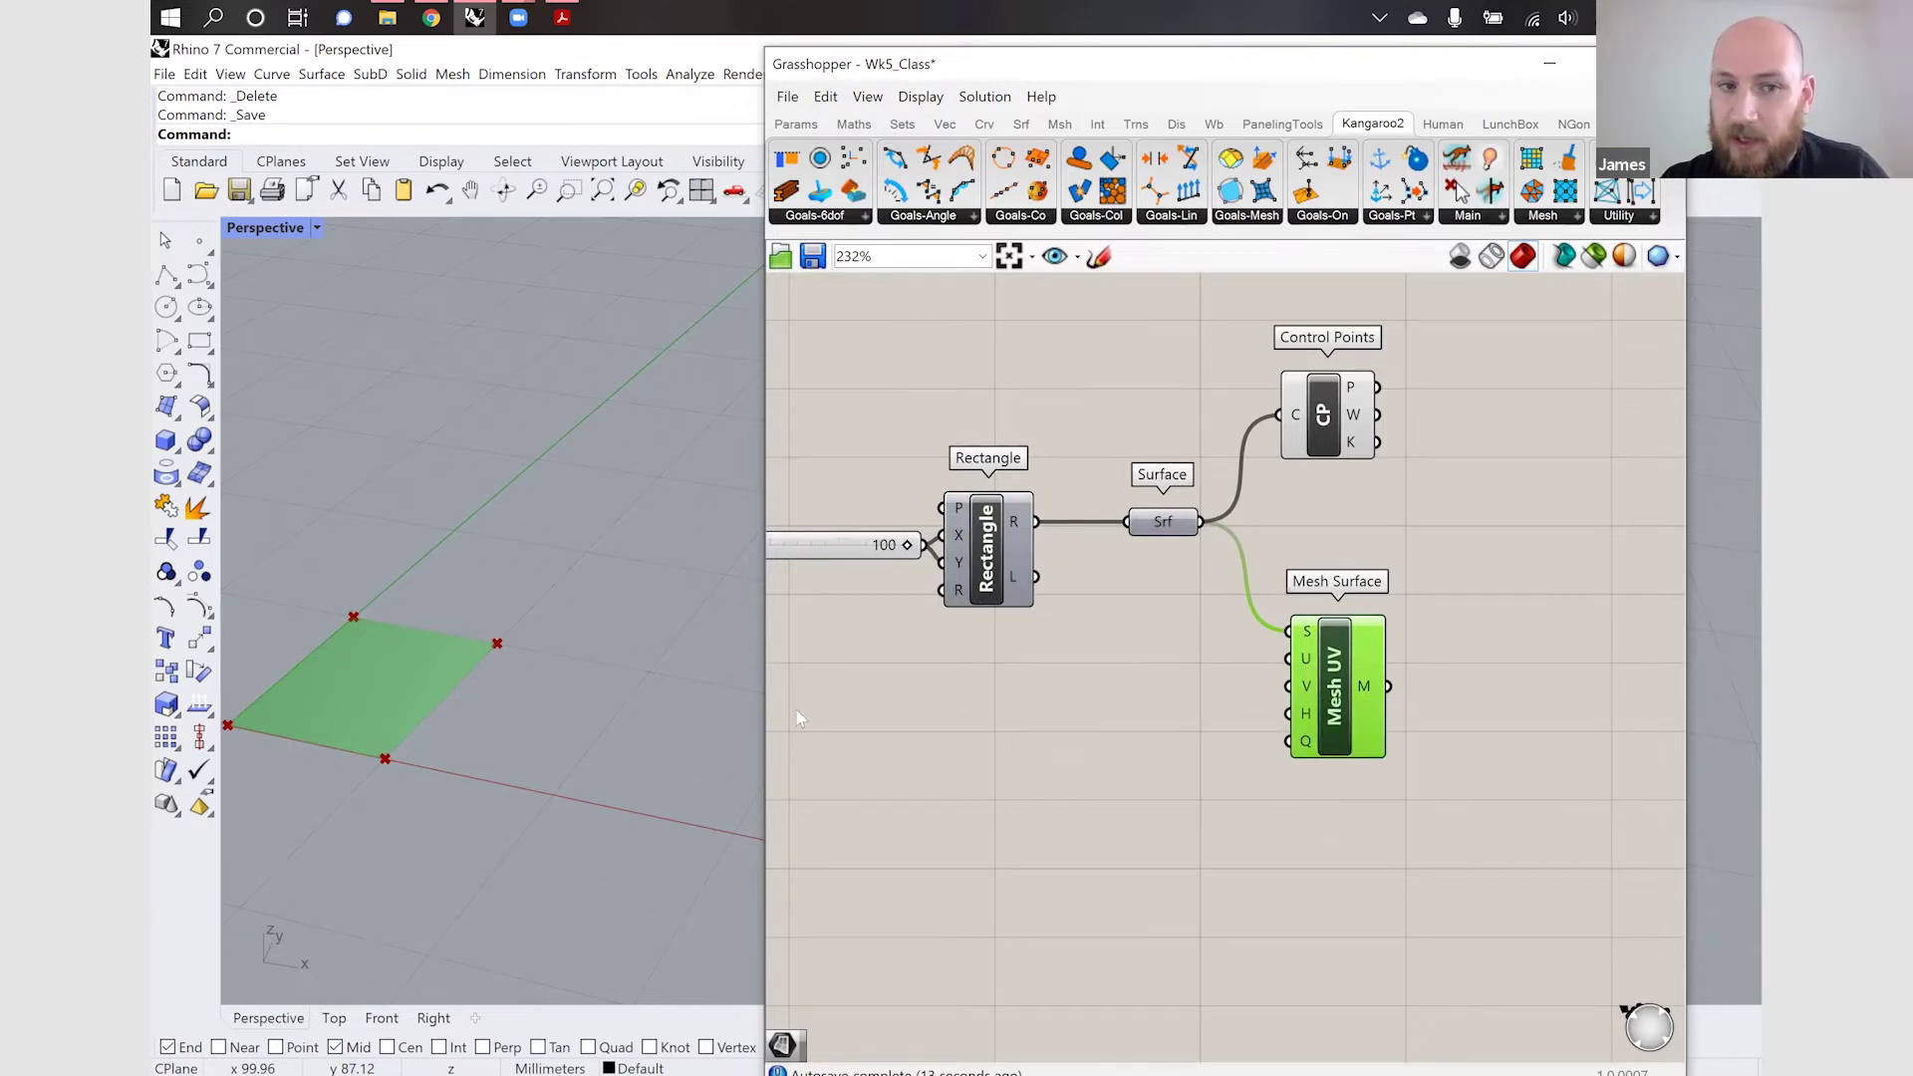
Create a slider with a maximum of 100, connect it to Mesh Surface's U and V counts, and set it to 18
{"action": "double_click", "coordinate": [1186, 693]}
{"action": "type", "text": "100"}
{"action": "key", "text": "Return"}
{"action": "left_click_drag", "start_coordinate": [1185, 702], "coordinate": [1118, 684]}
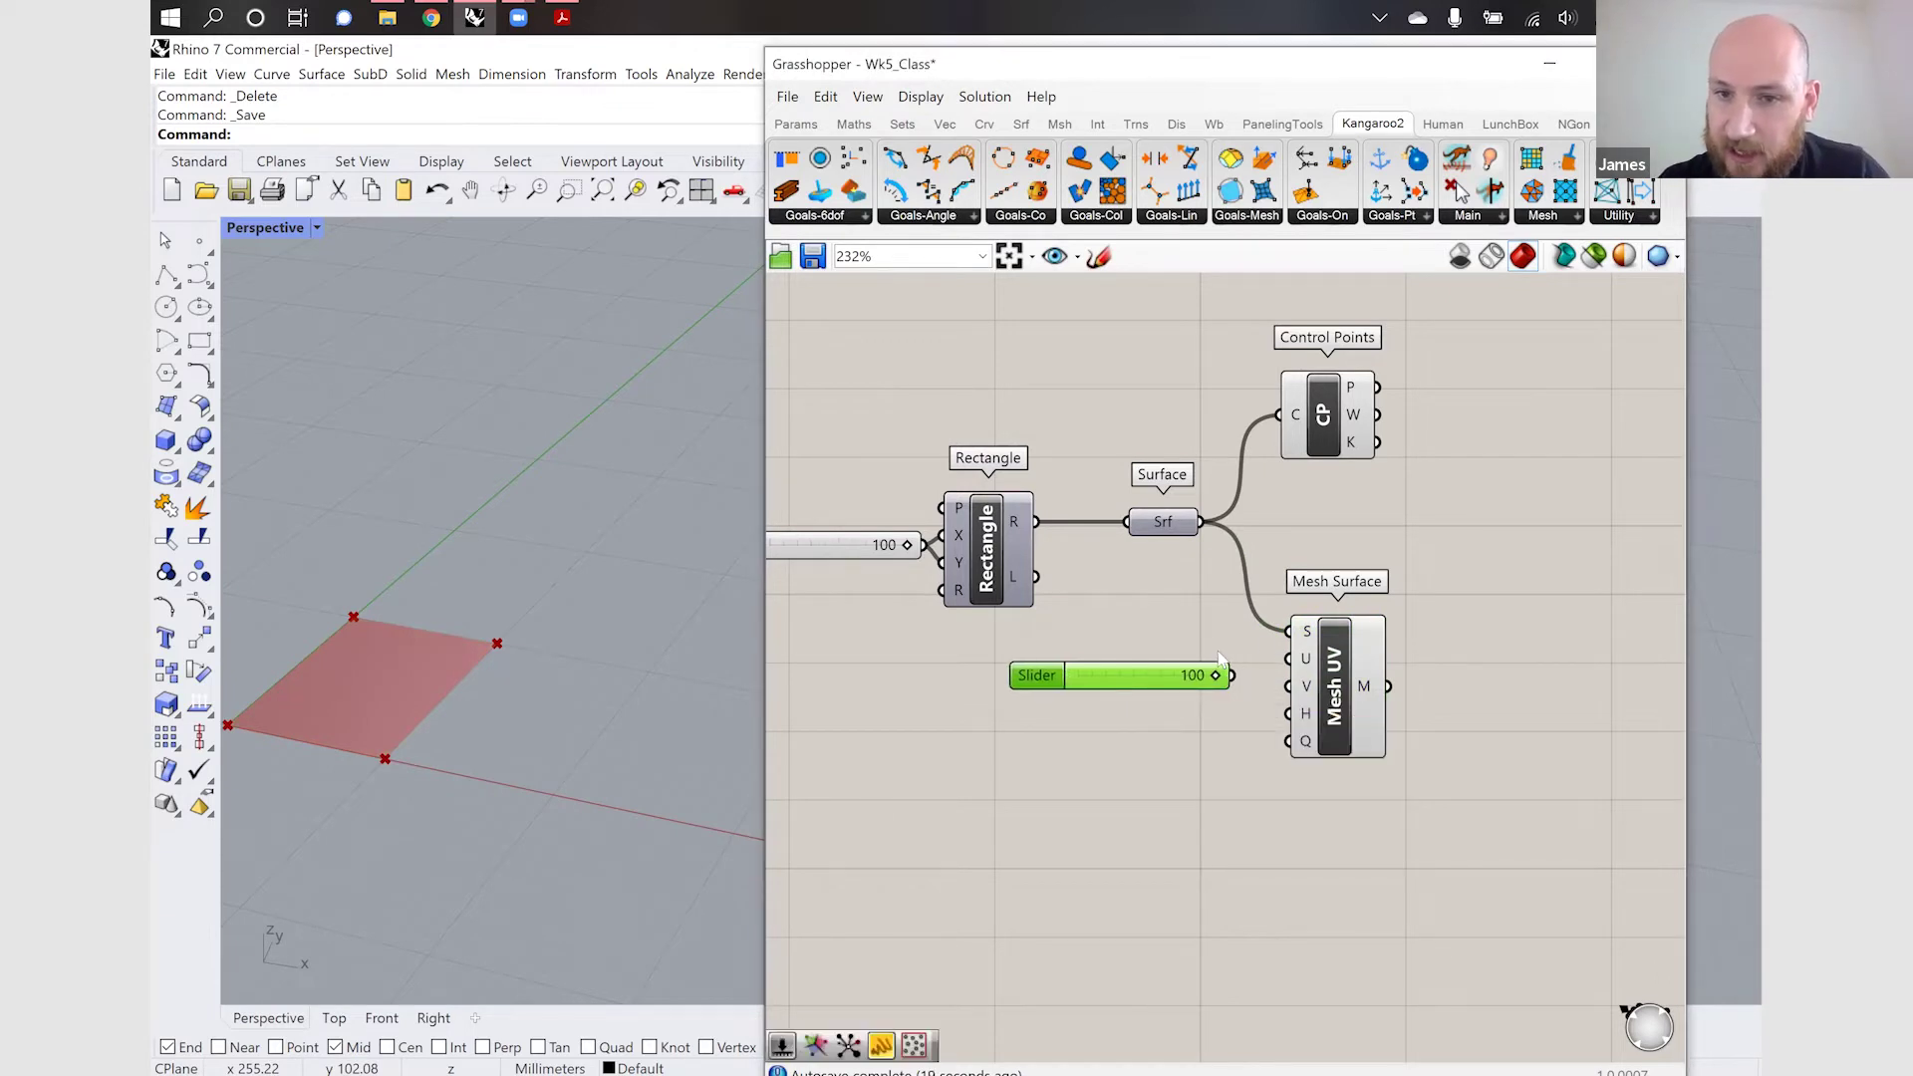
{"action": "left_click_drag", "start_coordinate": [1292, 658], "coordinate": [1118, 680]}
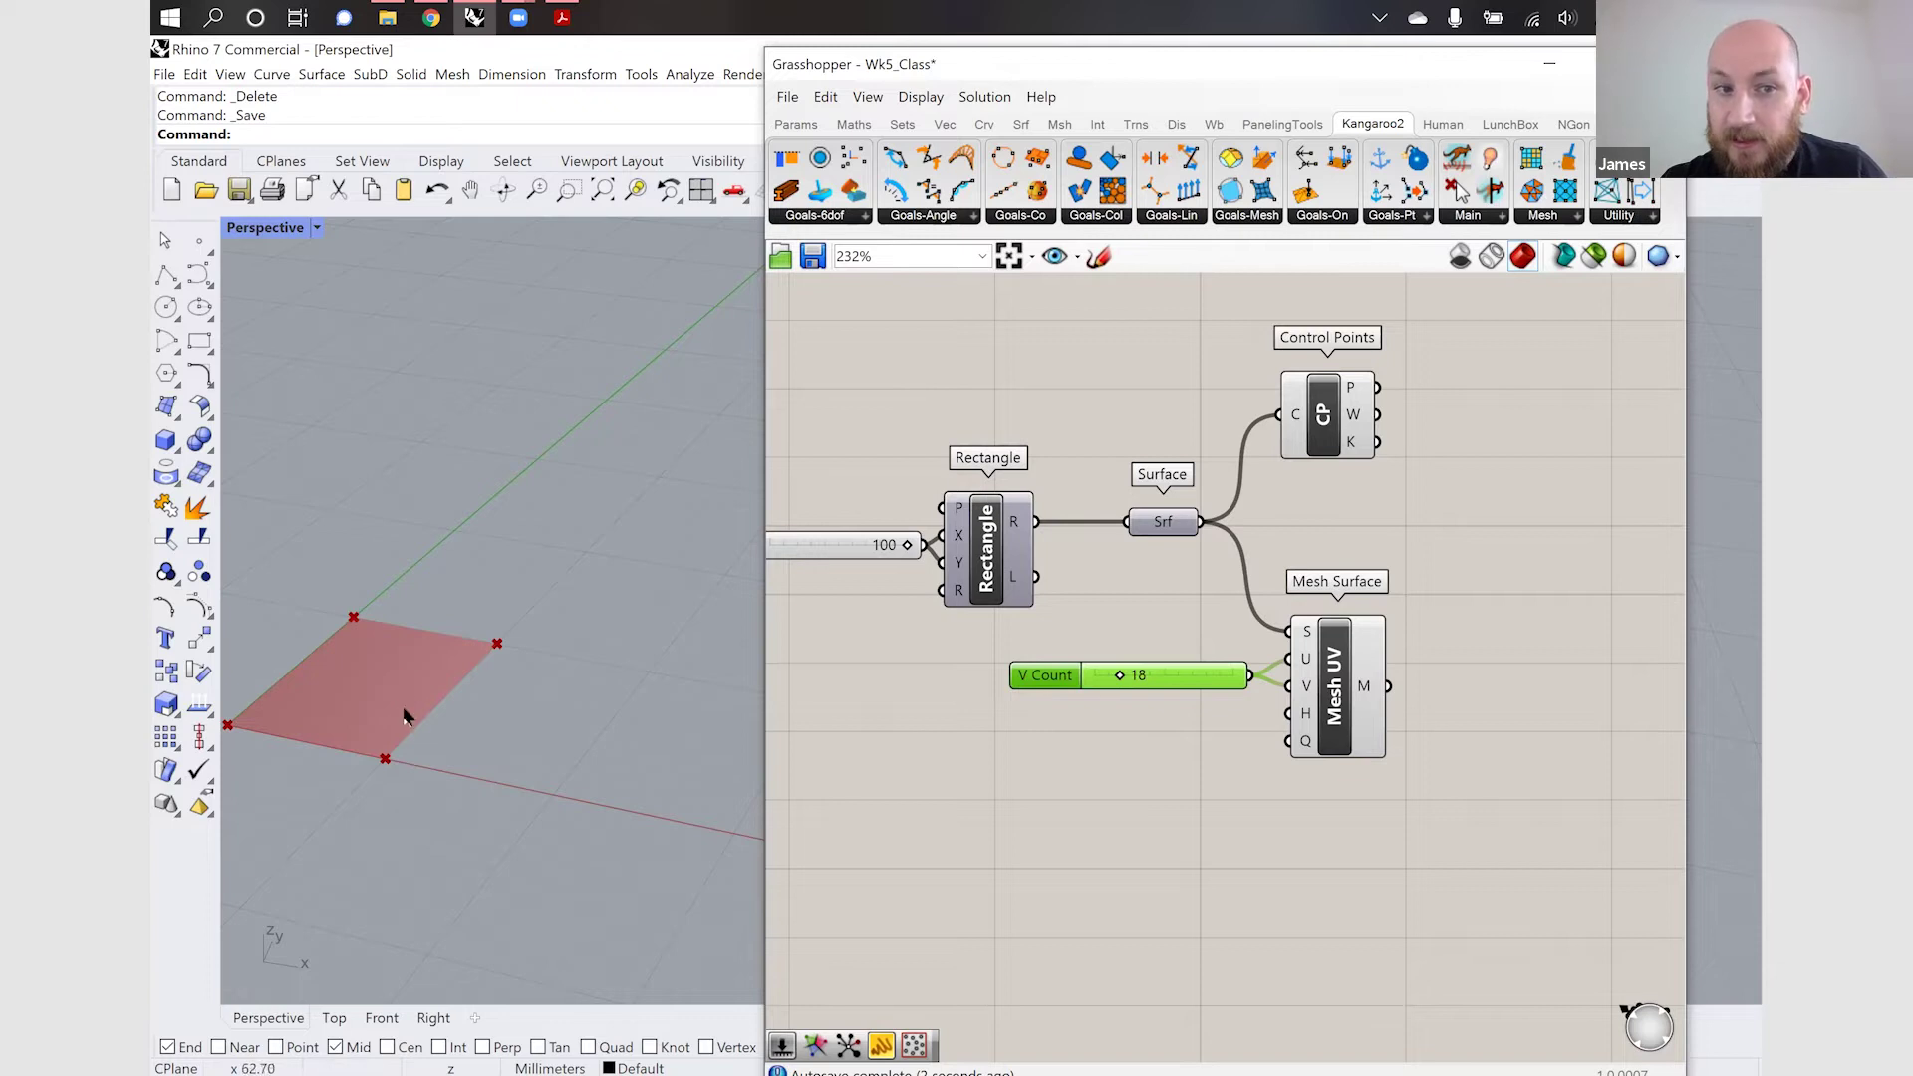
Try feeding the Mesh Surface output into a Mesh Edges component, and delete that component again
{"action": "double_click", "coordinate": [1390, 778]}
{"action": "type", "text": "mesh"}
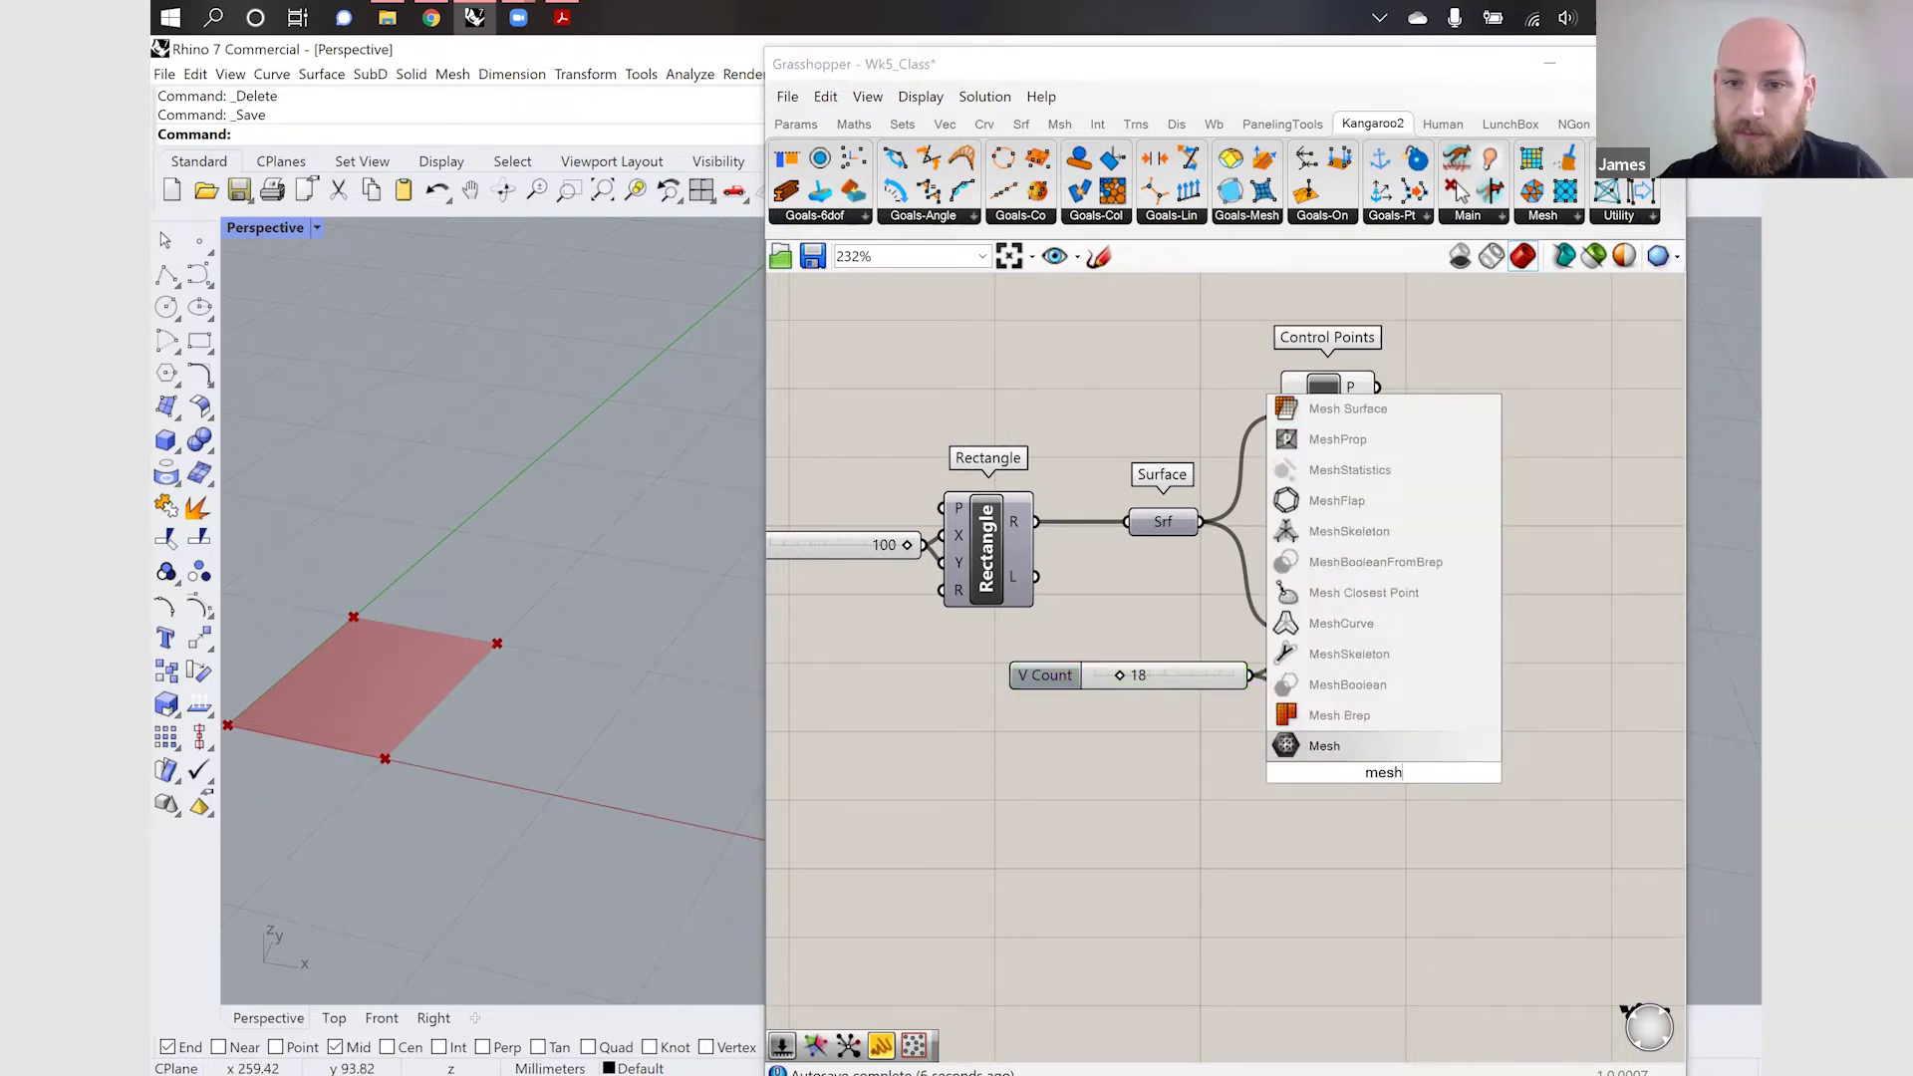
{"action": "type", "text": " edge"}
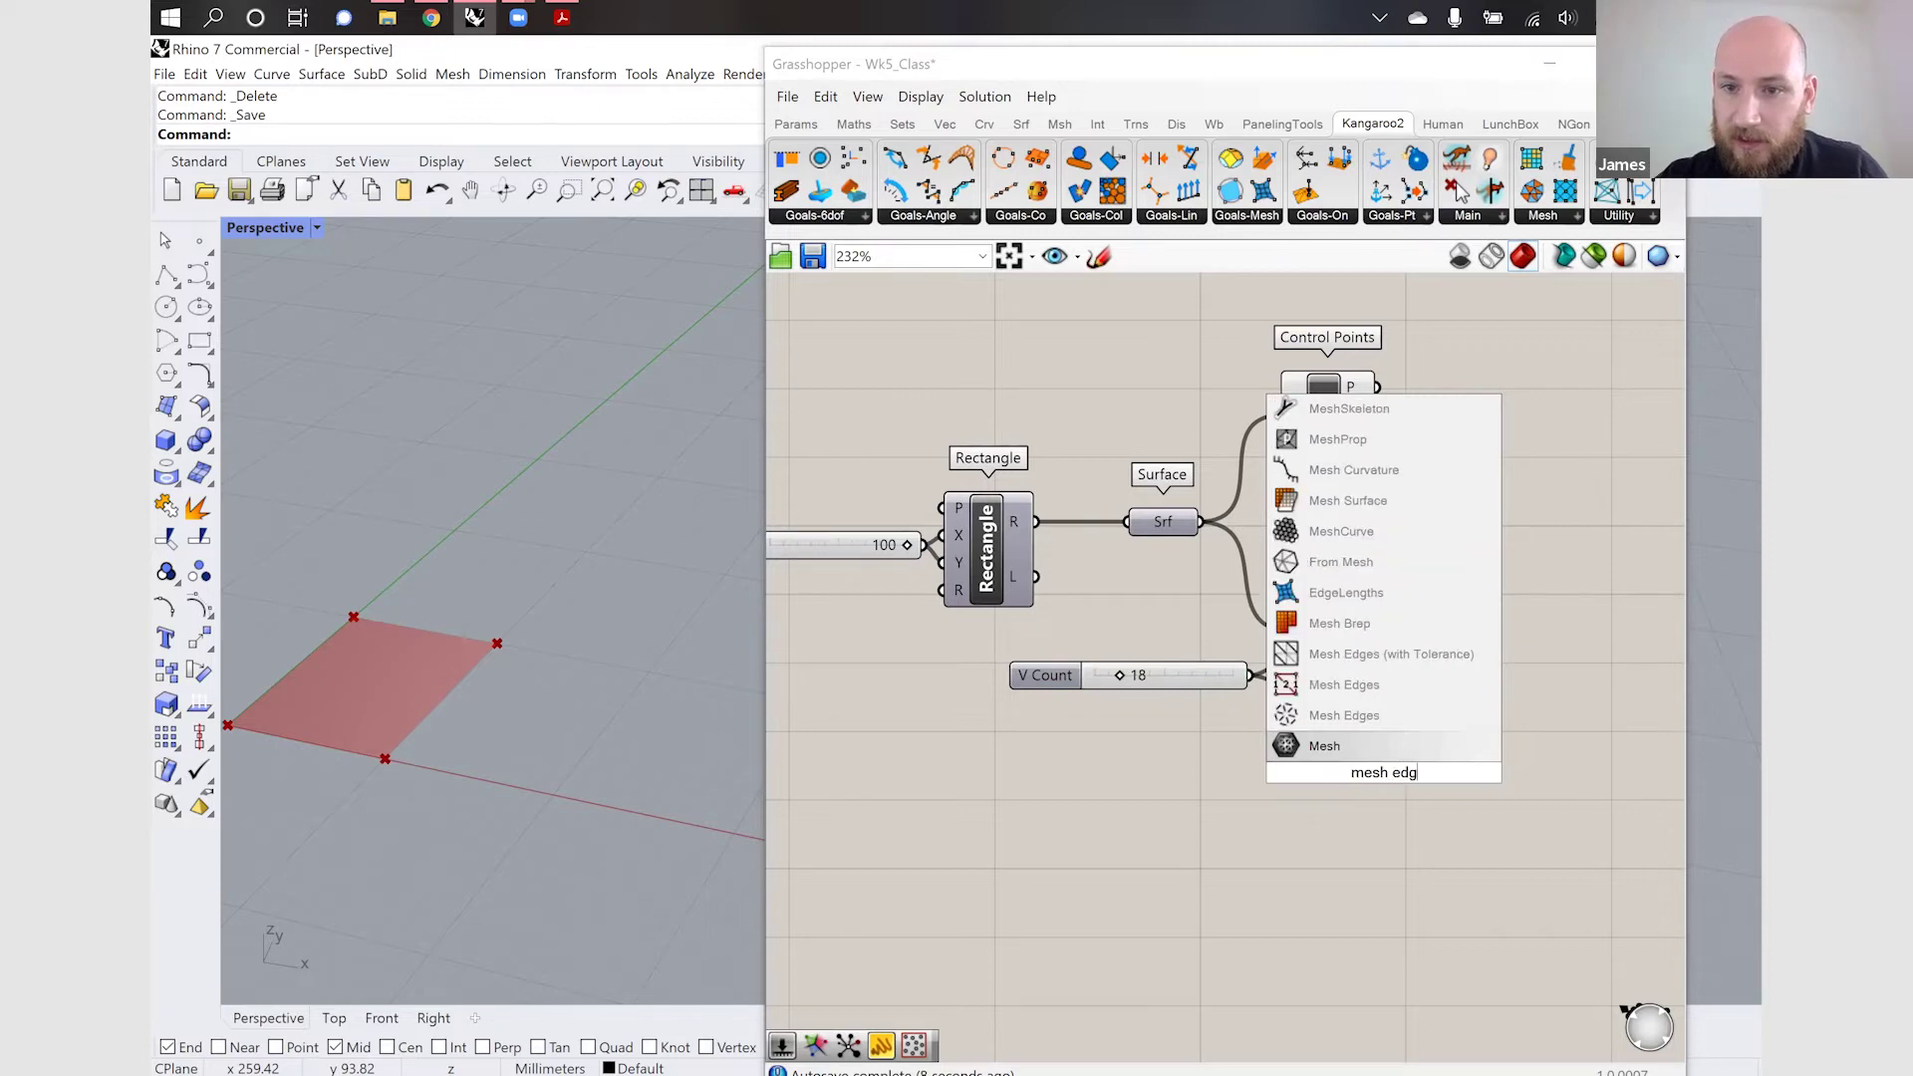
{"action": "left_click", "coordinate": [1383, 726]}
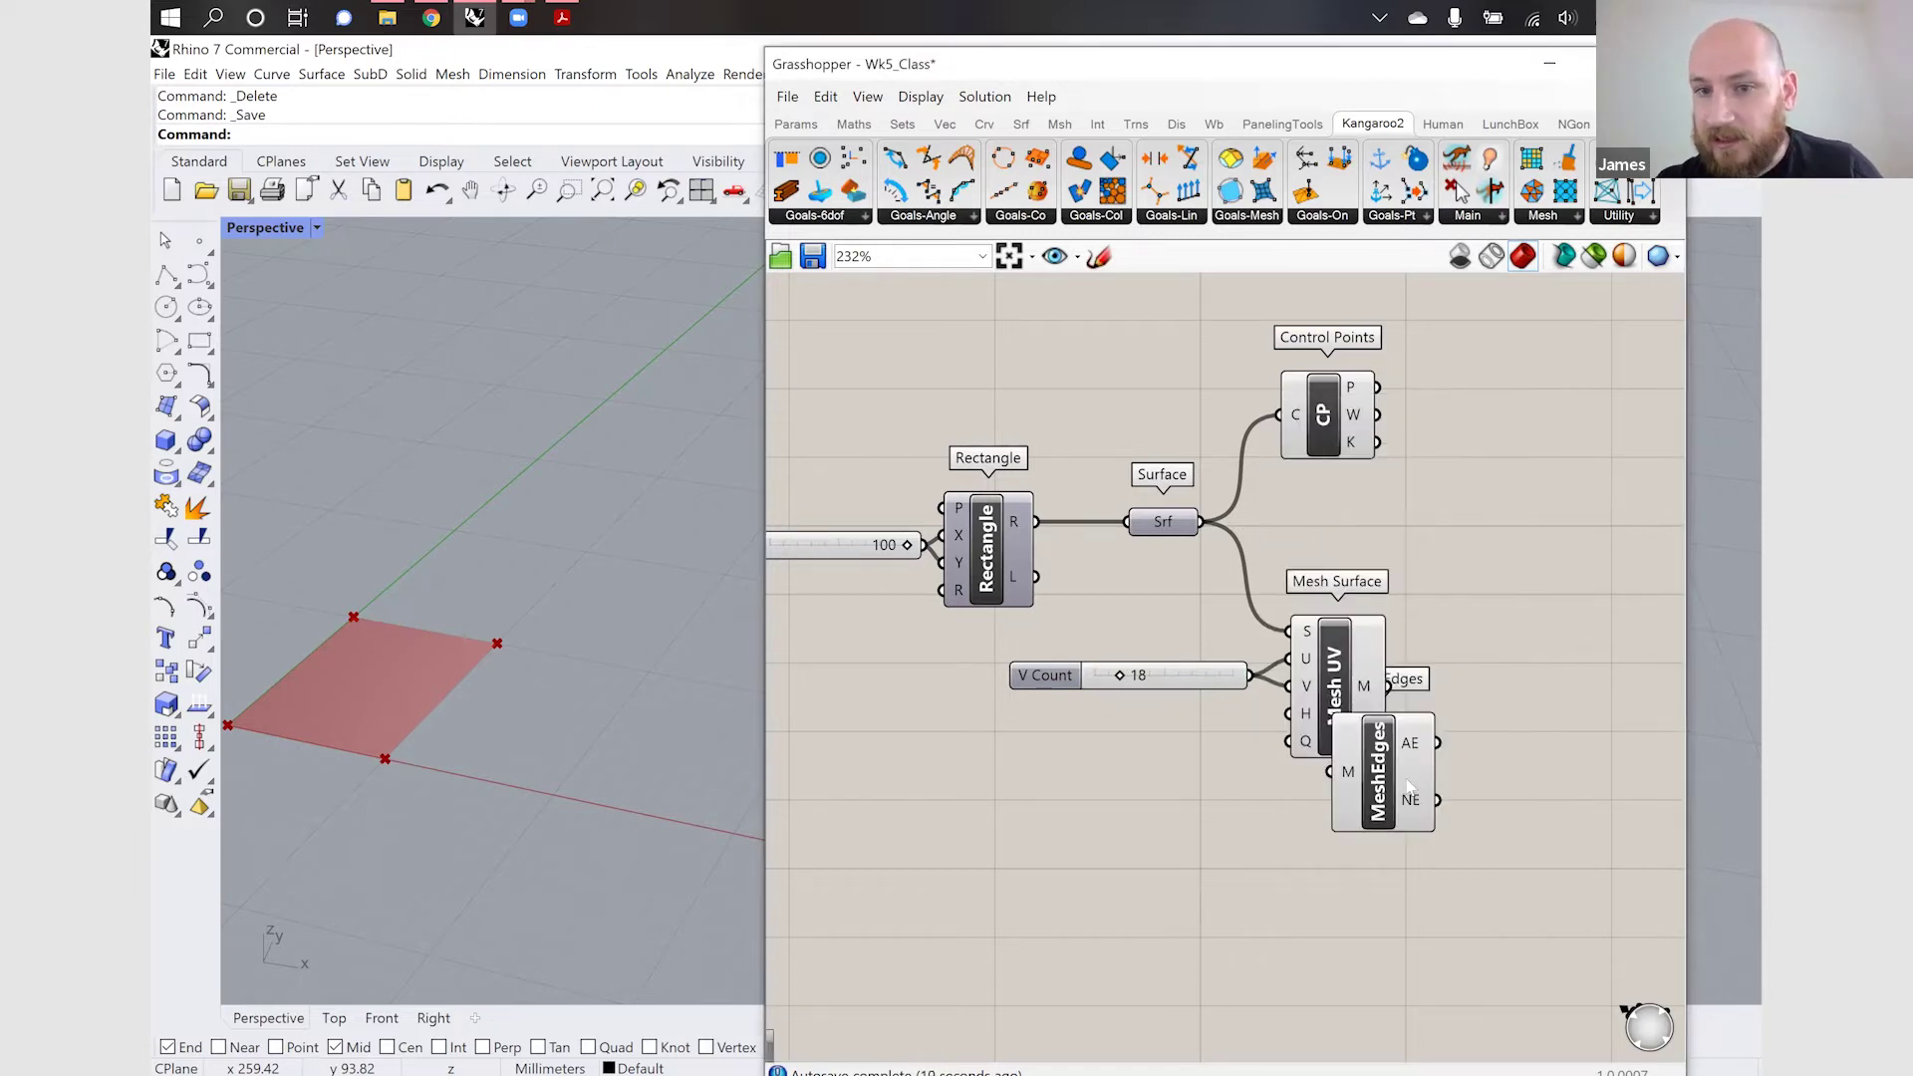
{"action": "left_click_drag", "start_coordinate": [1410, 787], "coordinate": [1532, 750]}
{"action": "left_click_drag", "start_coordinate": [1388, 687], "coordinate": [1474, 895]}
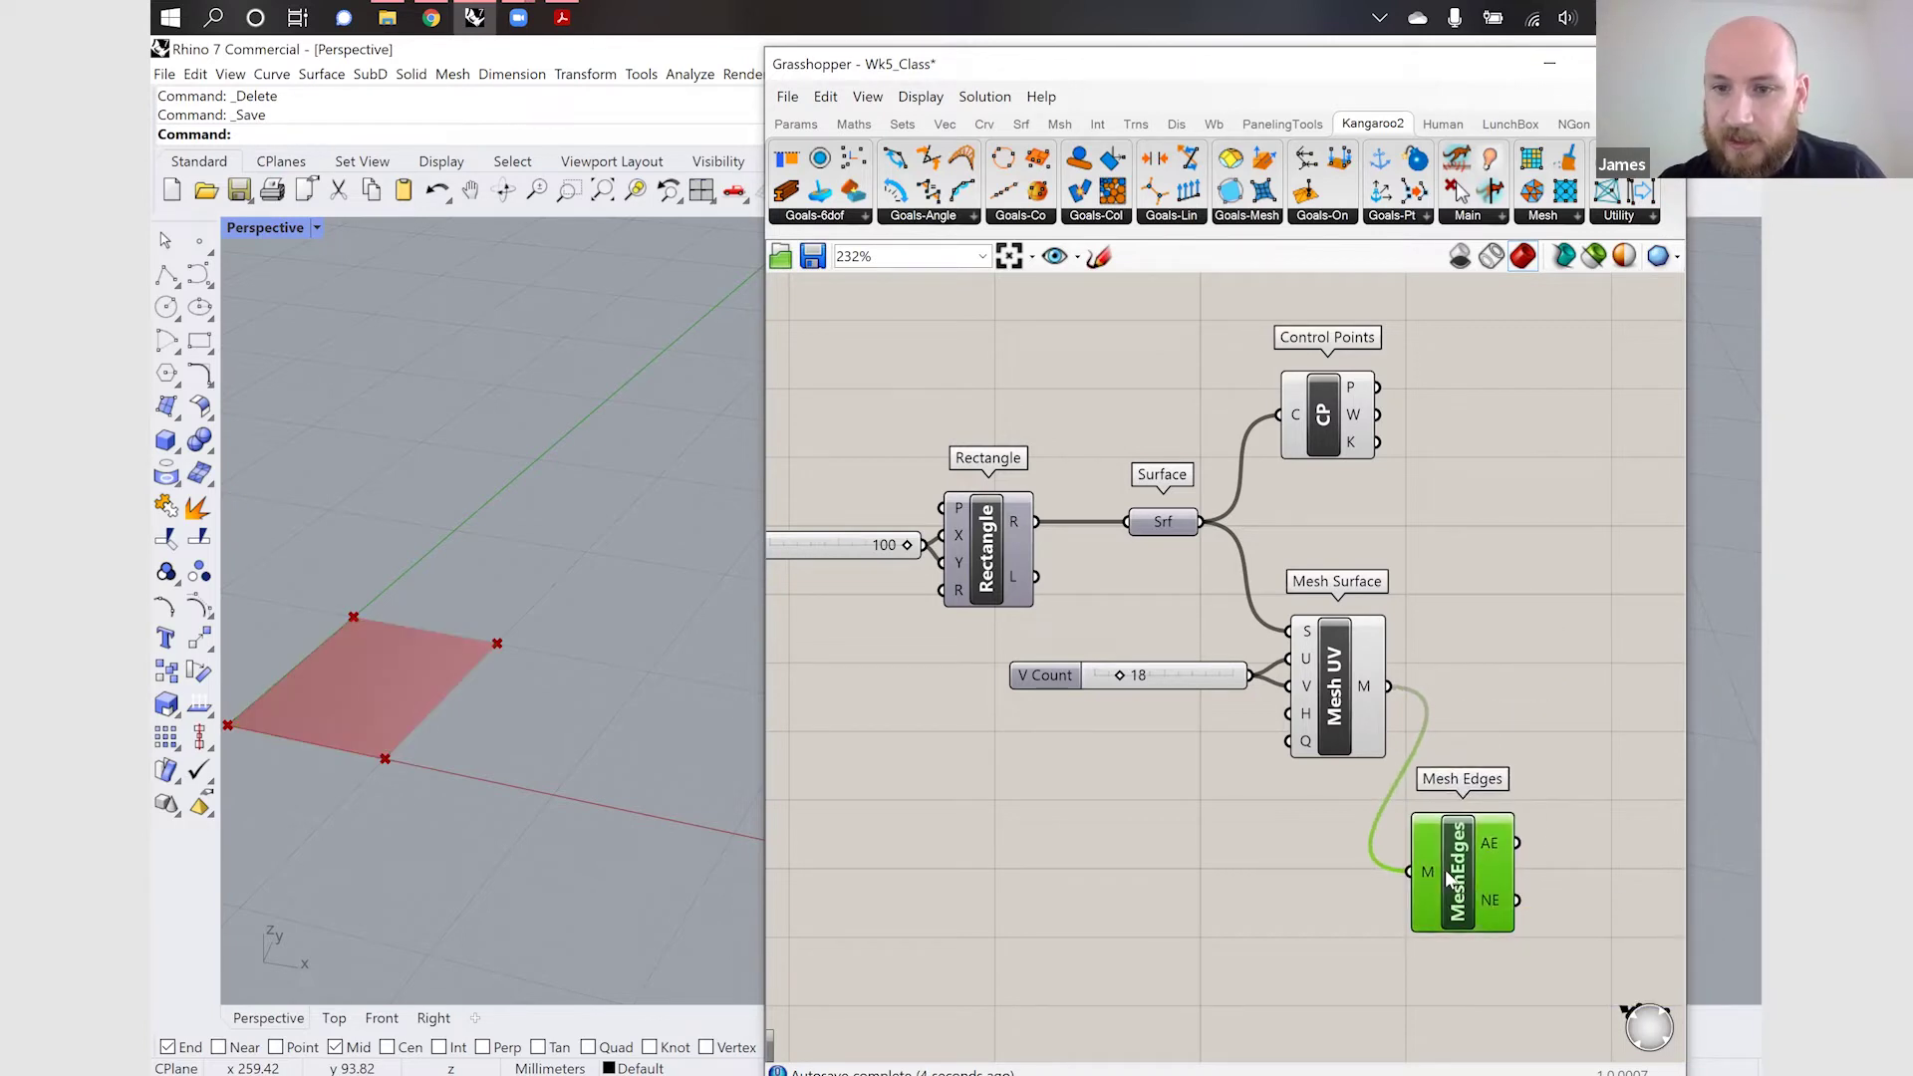
{"action": "key", "text": "Delete"}
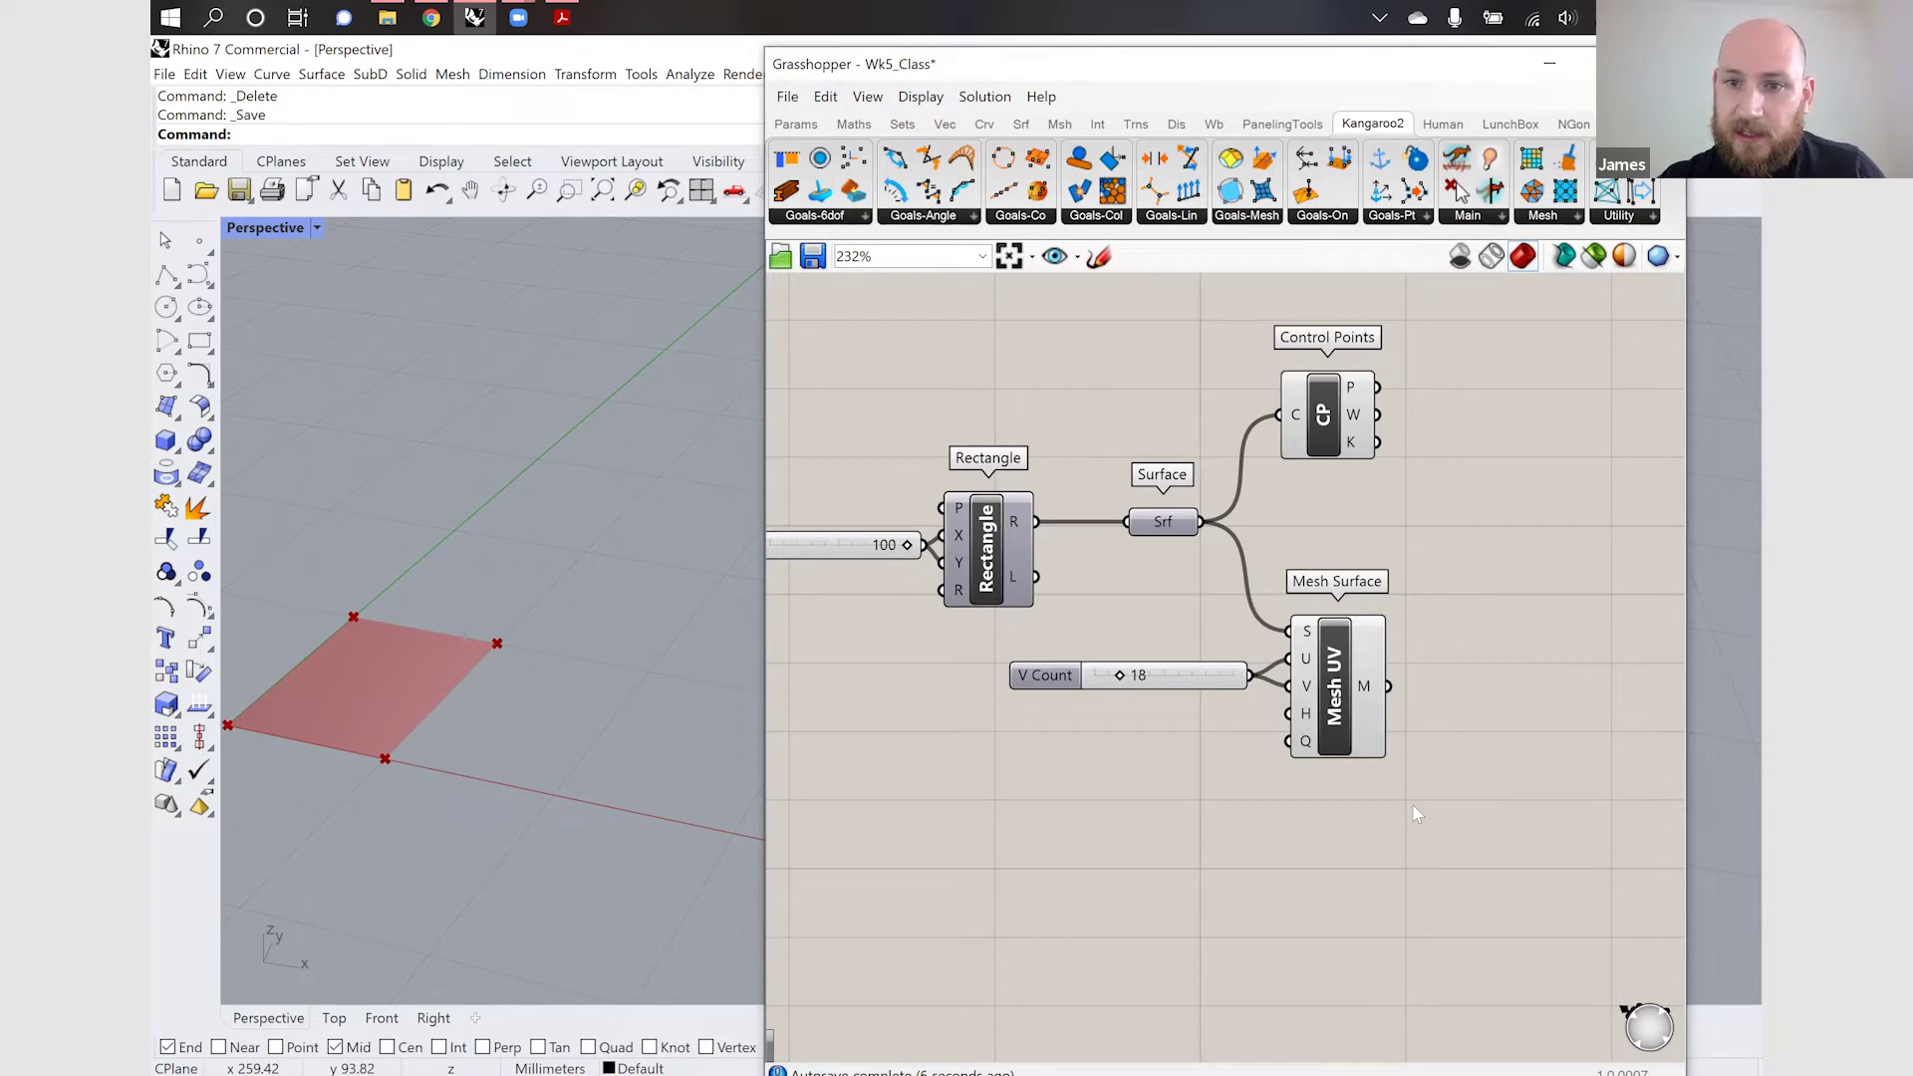
{"action": "double_click", "coordinate": [1415, 808]}
{"action": "type", "text": "mesh"}
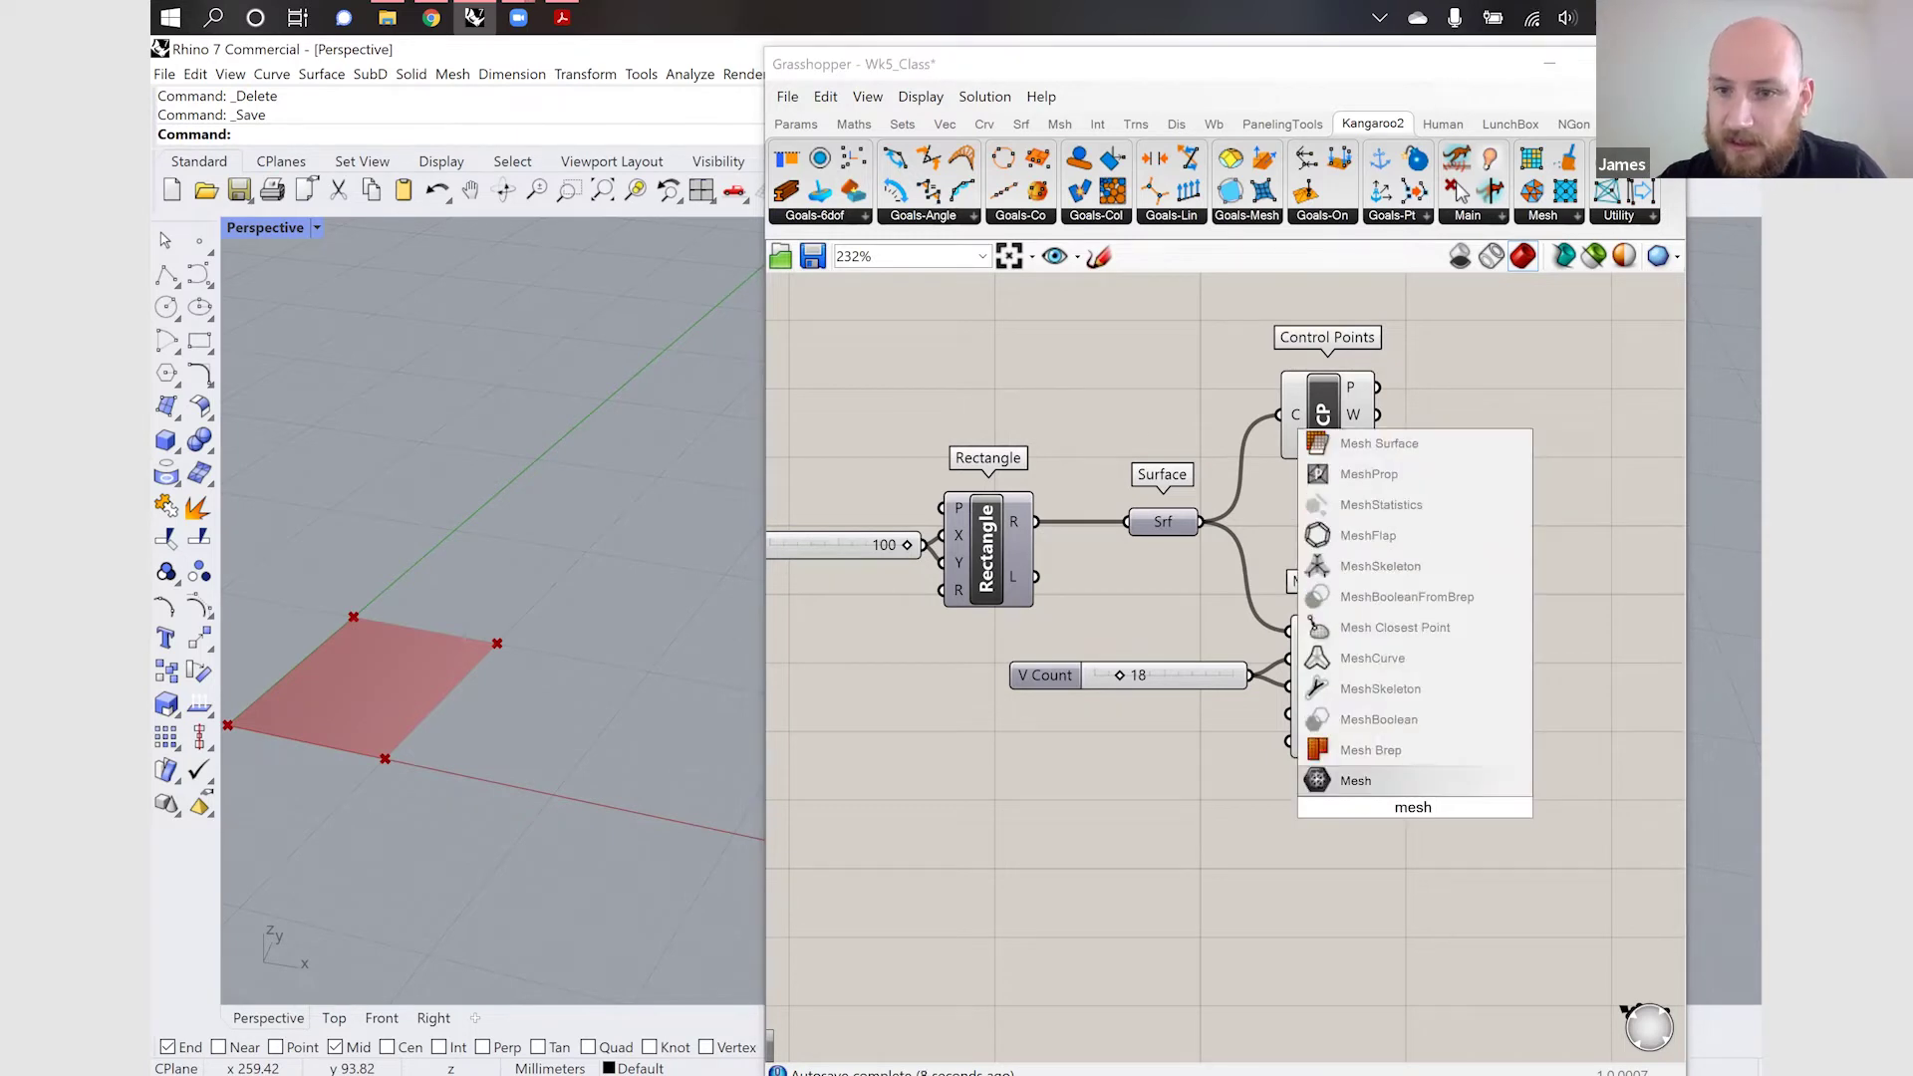
{"action": "key", "text": "BackSpace"}
{"action": "key", "text": "BackSpace"}
{"action": "key", "text": "BackSpace"}
{"action": "key", "text": "BackSpace"}
{"action": "key", "text": "BackSpace"}
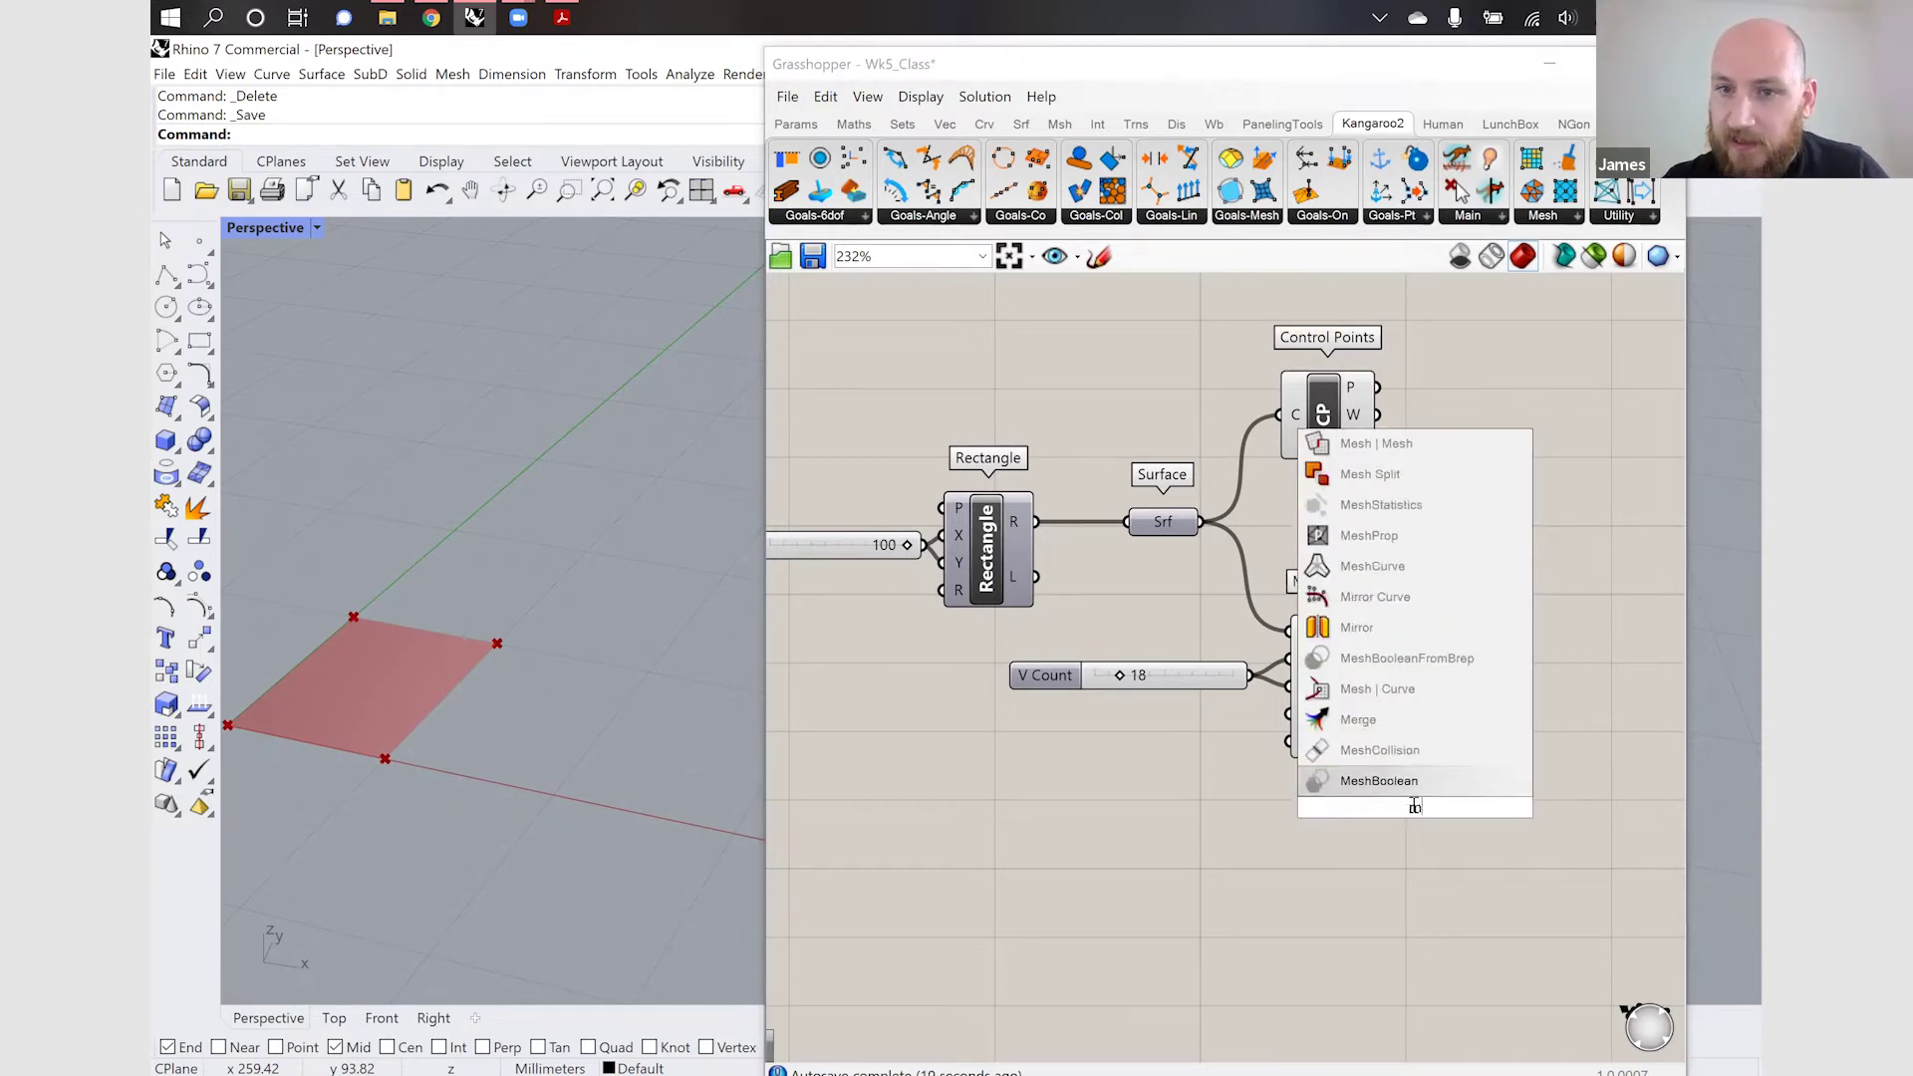
{"action": "key", "text": "Escape"}
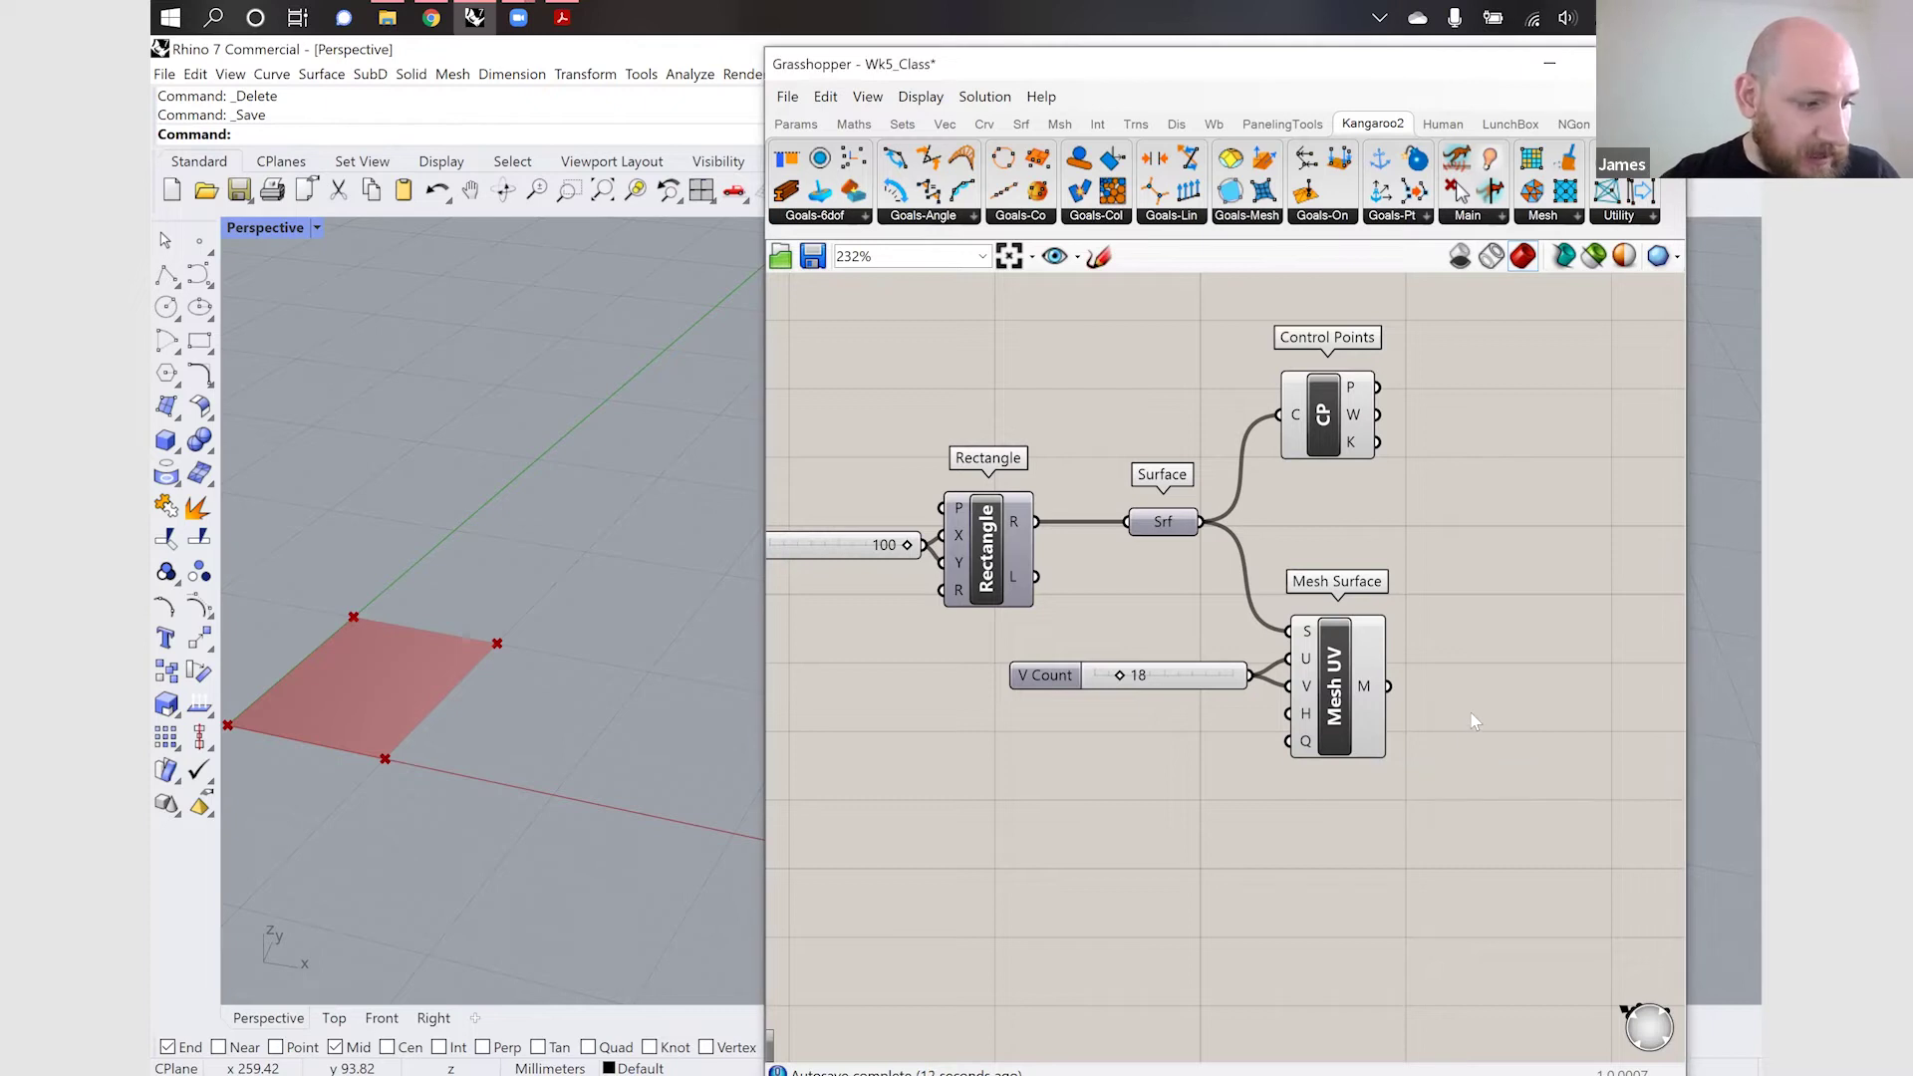
{"action": "scroll", "coordinate": [1108, 746], "scroll_direction": "down", "scroll_amount": 1}
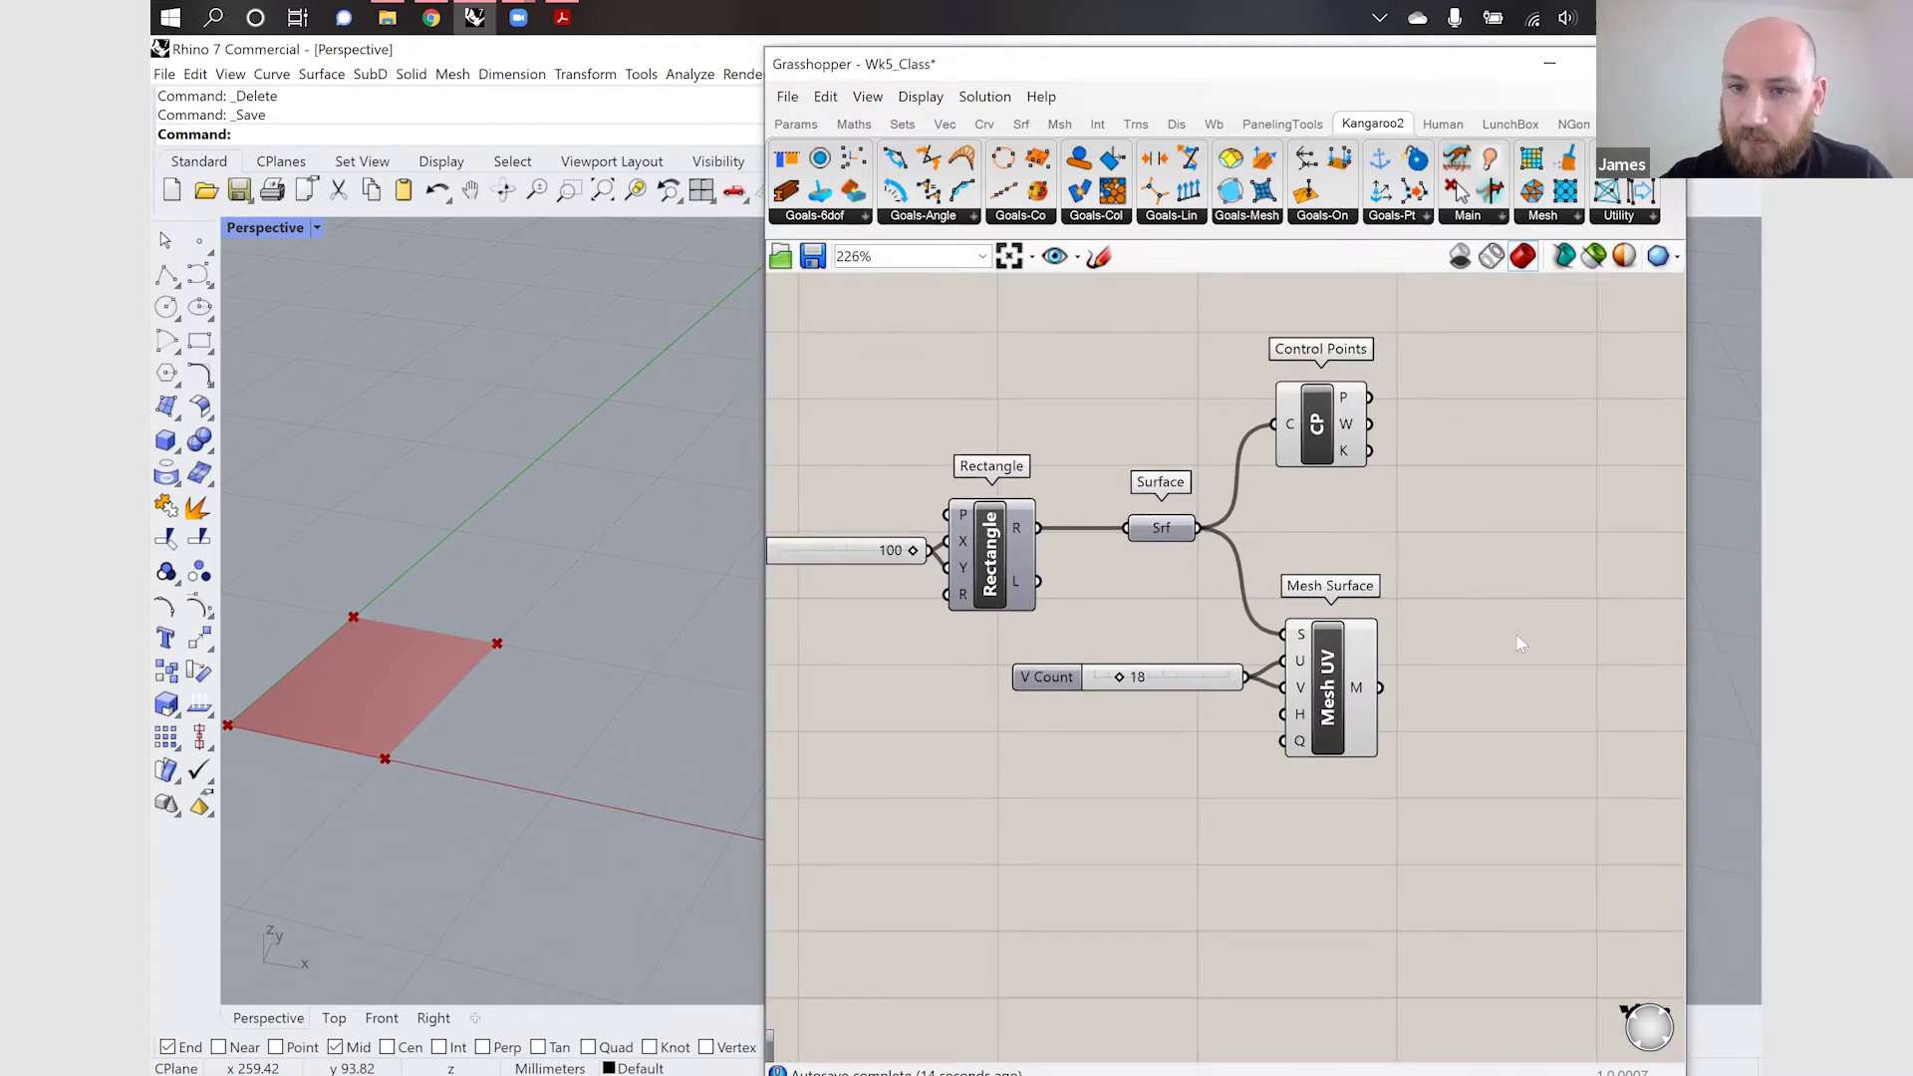
{"action": "scroll", "coordinate": [1559, 643], "scroll_direction": "down", "scroll_amount": 2}
{"action": "scroll", "coordinate": [1563, 658], "scroll_direction": "up", "scroll_amount": 4}
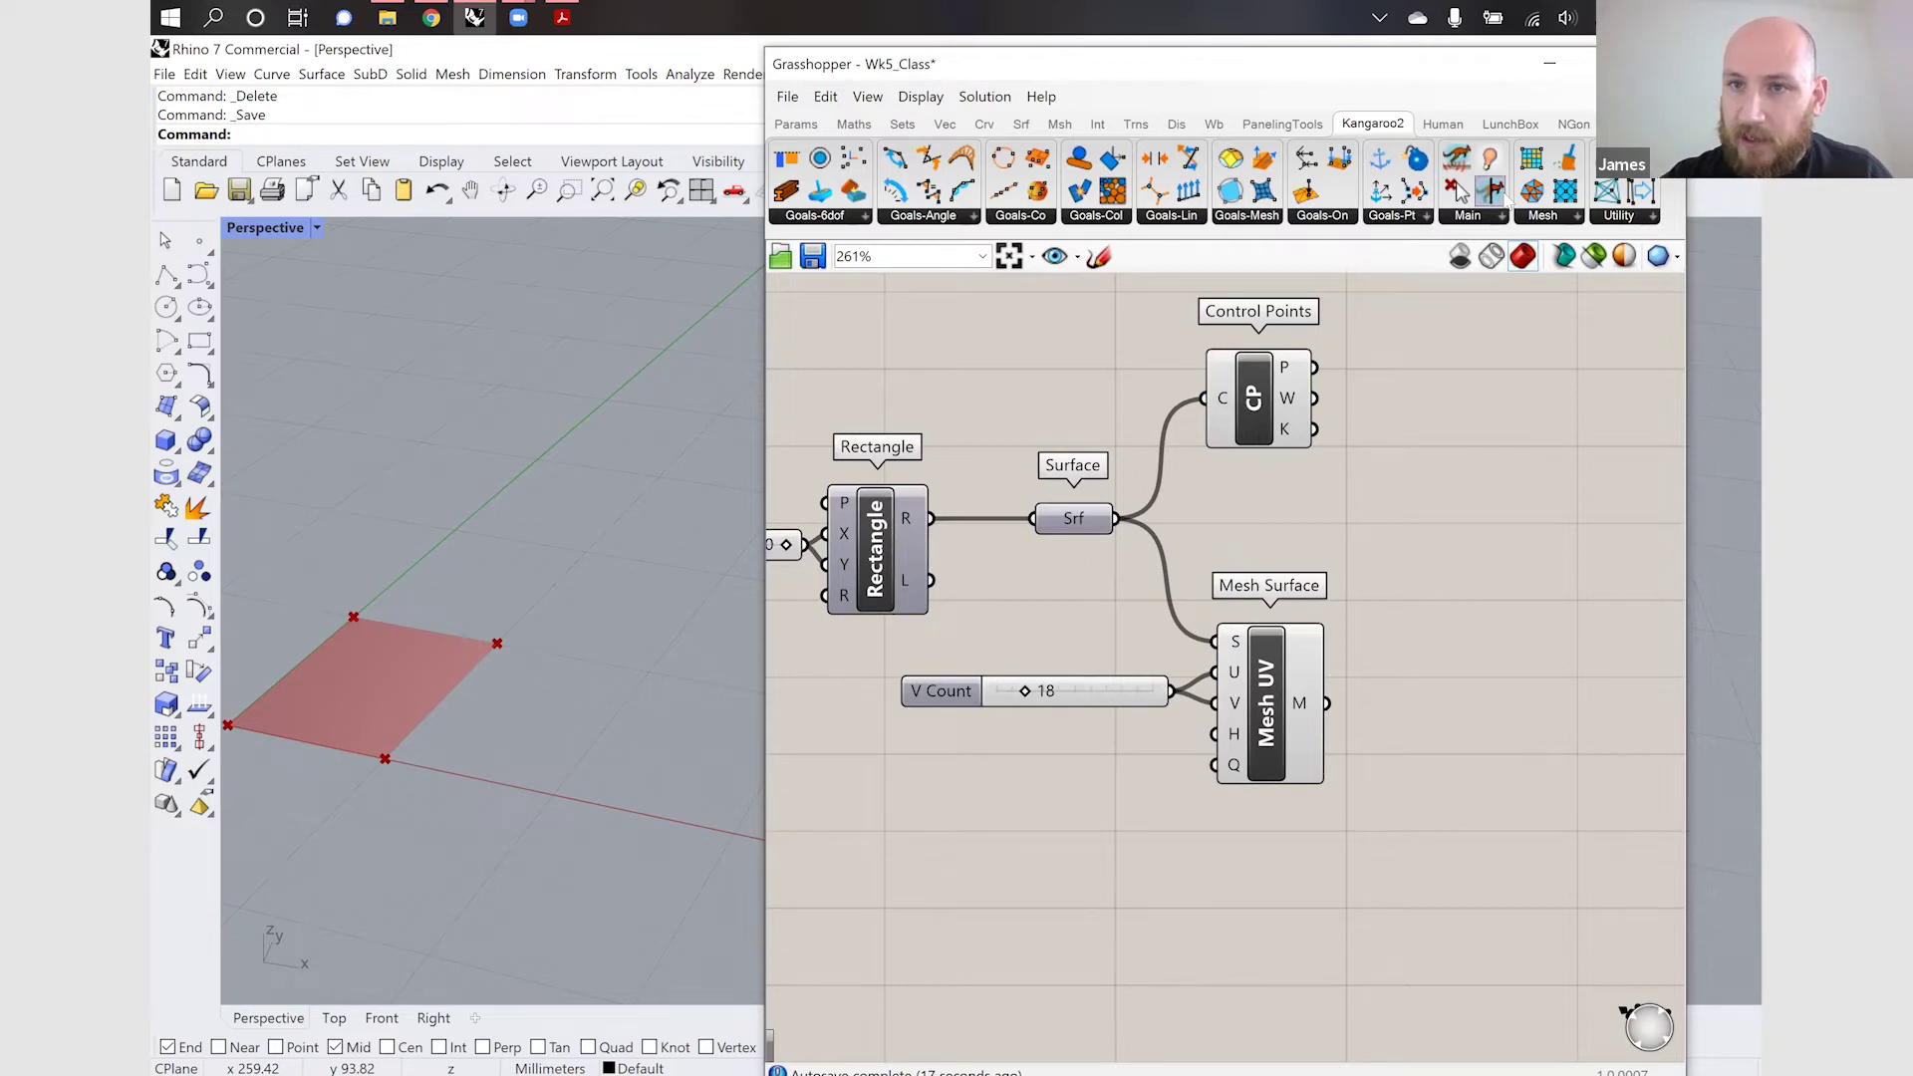
{"action": "double_click", "coordinate": [1430, 578]}
{"action": "type", "text": "nake"}
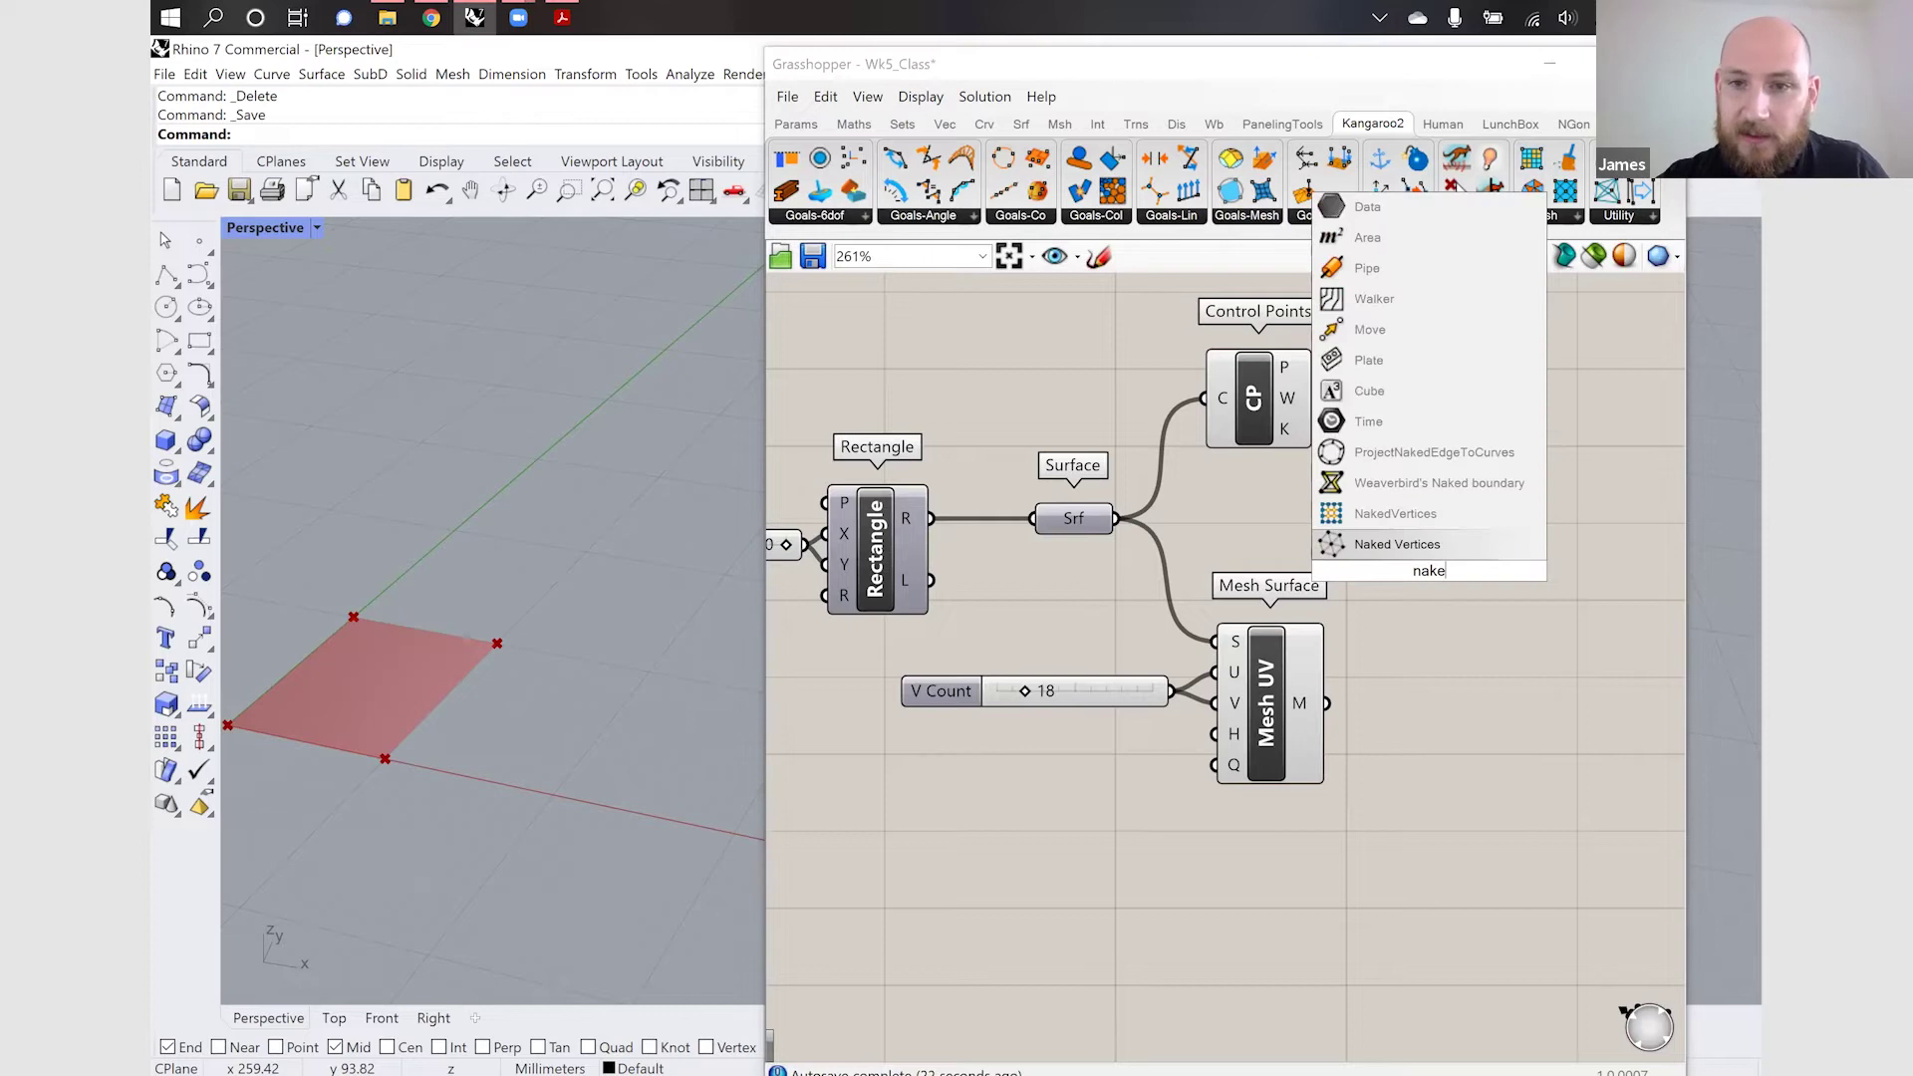
{"action": "type", "text": "d ver"}
{"action": "left_click", "coordinate": [1398, 546]}
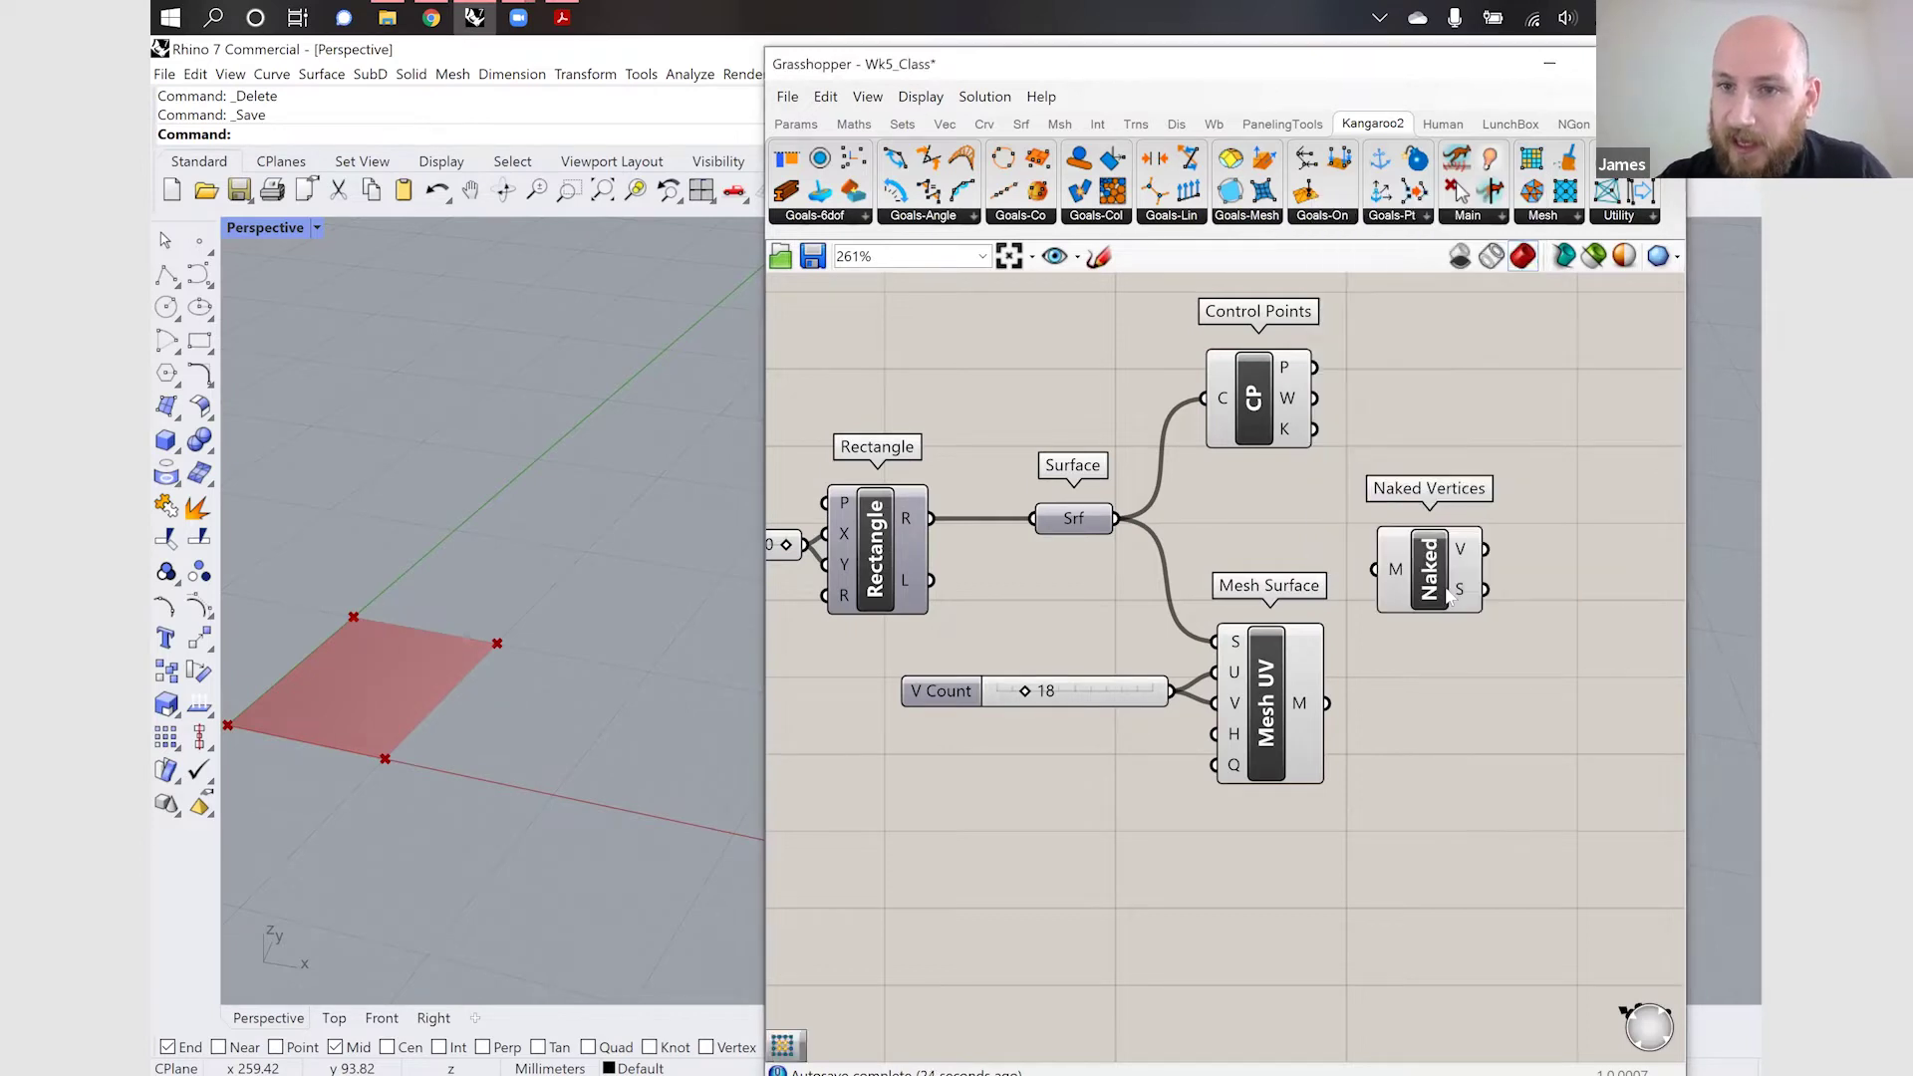
{"action": "left_click", "coordinate": [1435, 588]}
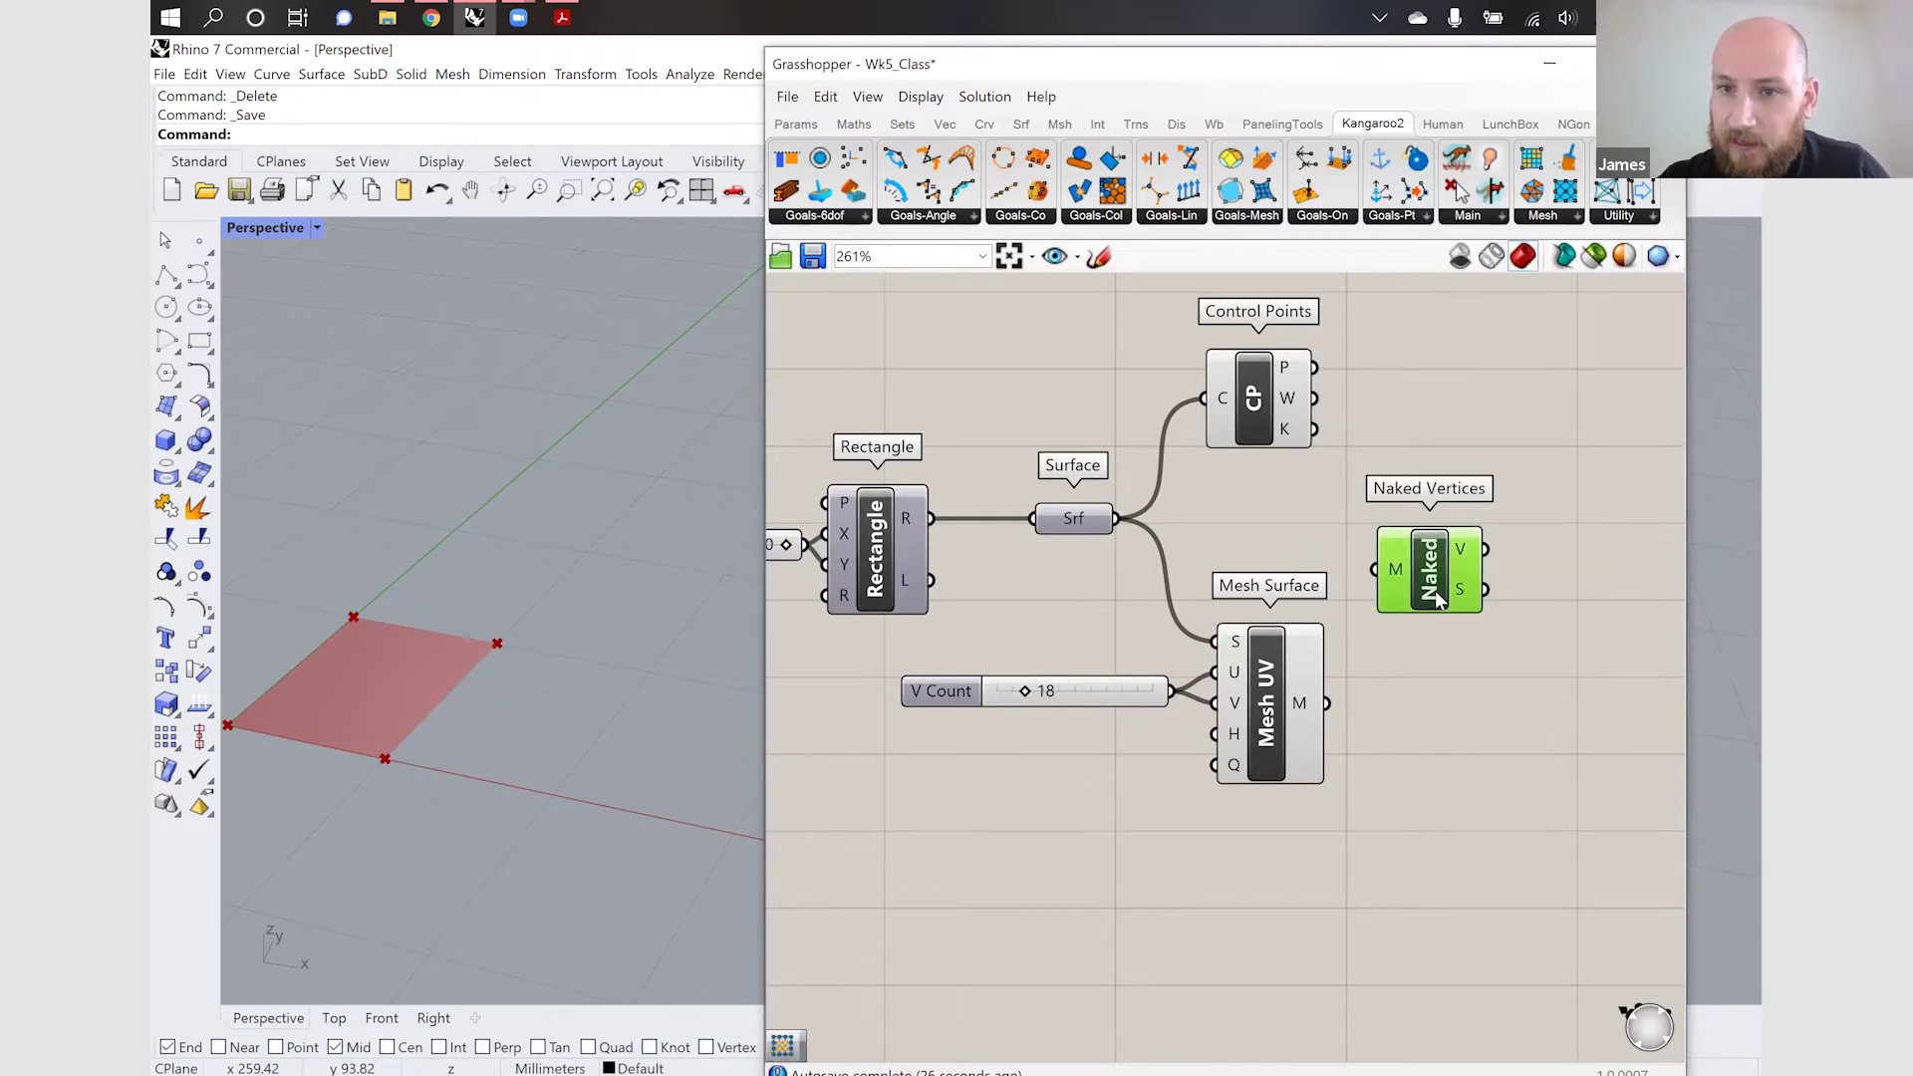
{"action": "key", "text": "Delete"}
{"action": "type", "text": "NaK"}
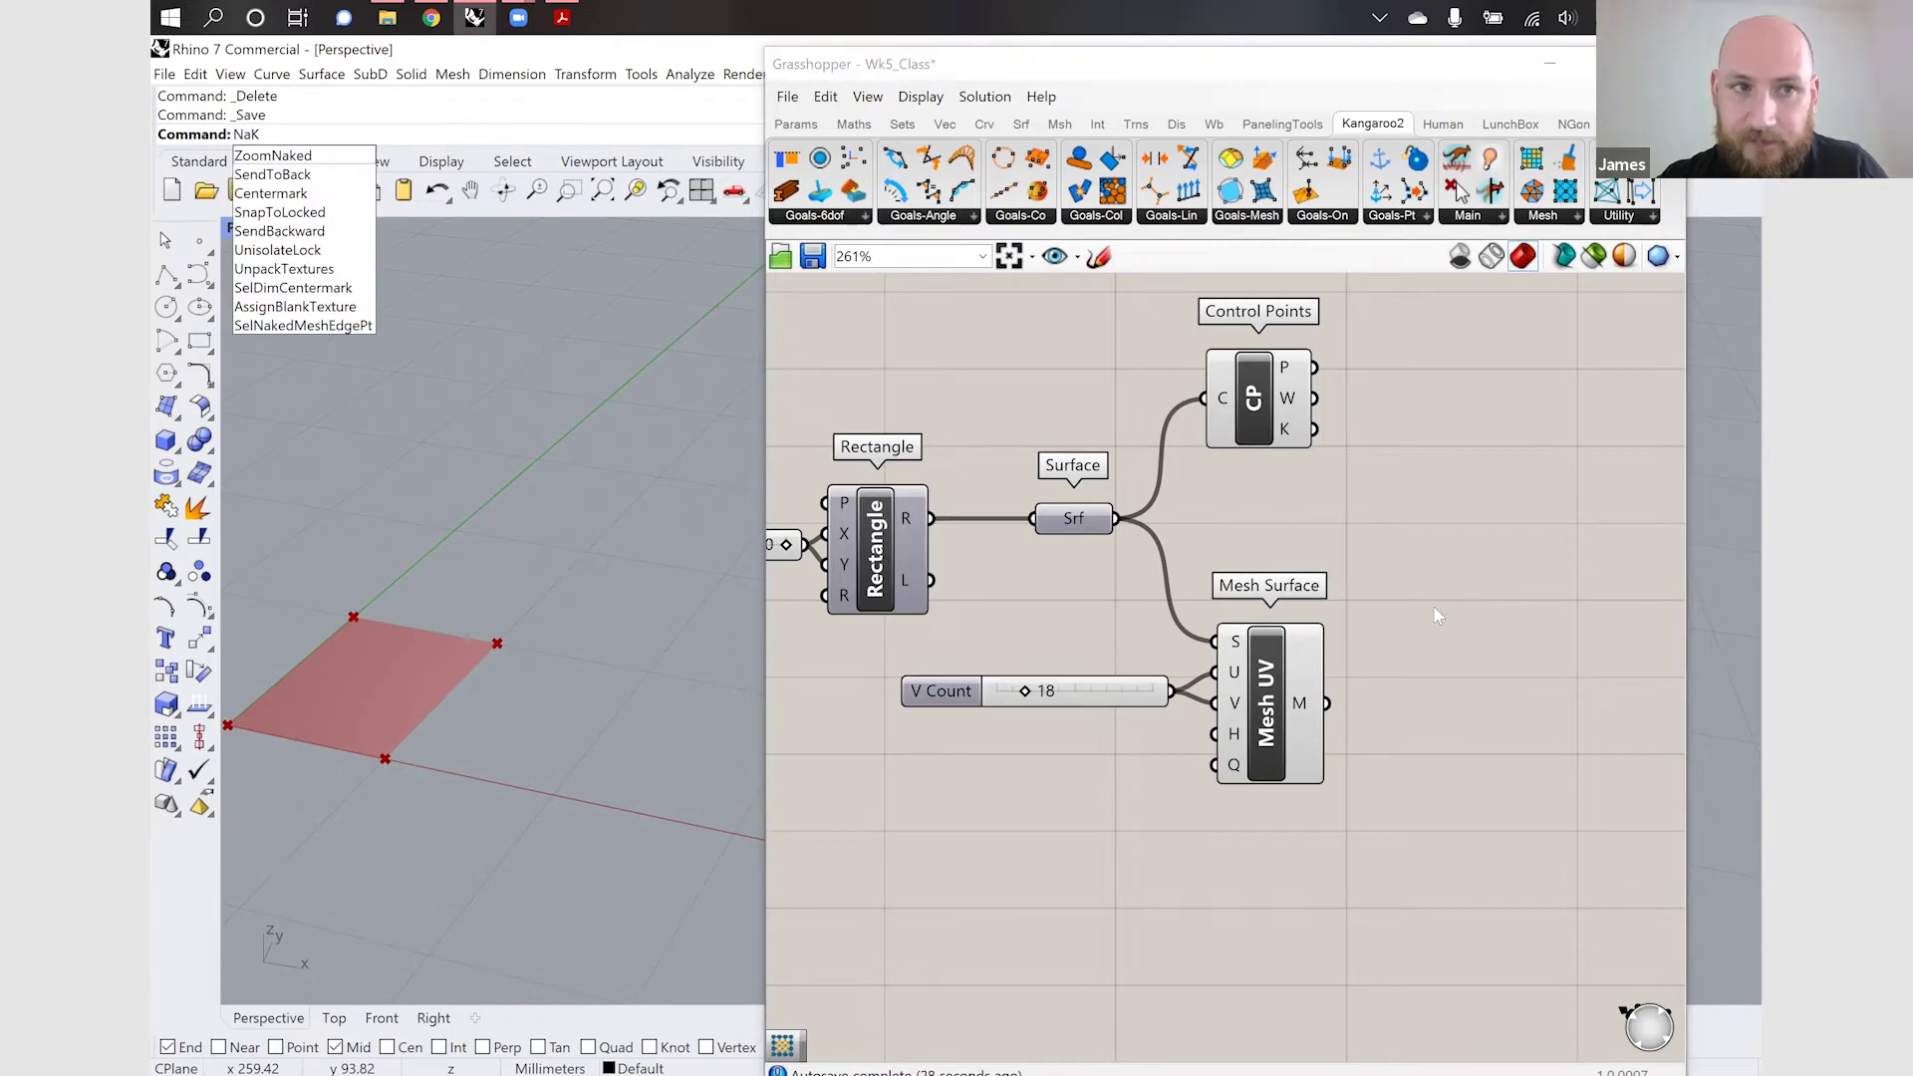
Add Kangaroo's NakedVertices component beside Mesh Surface and connect the Mesh Surface output to its M input
{"action": "double_click", "coordinate": [1437, 612]}
{"action": "type", "text": "nake"}
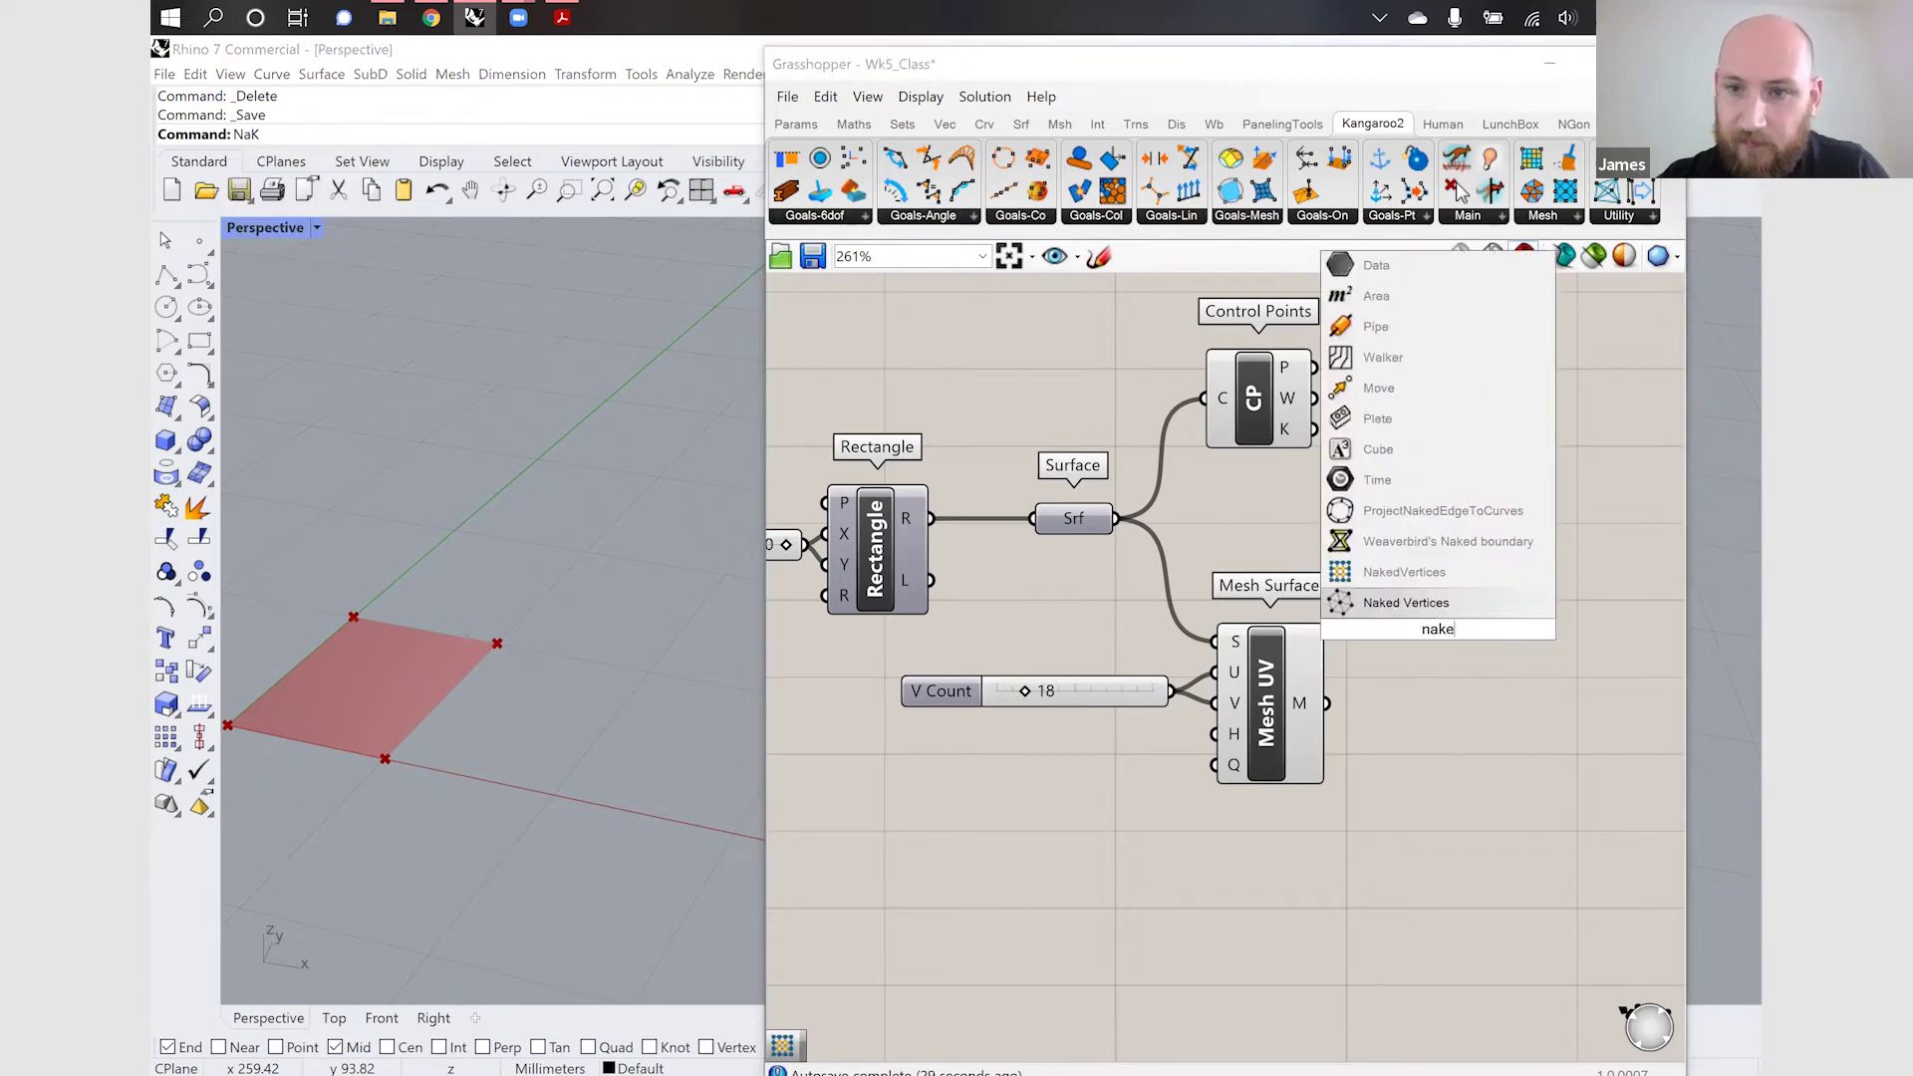
{"action": "type", "text": "d"}
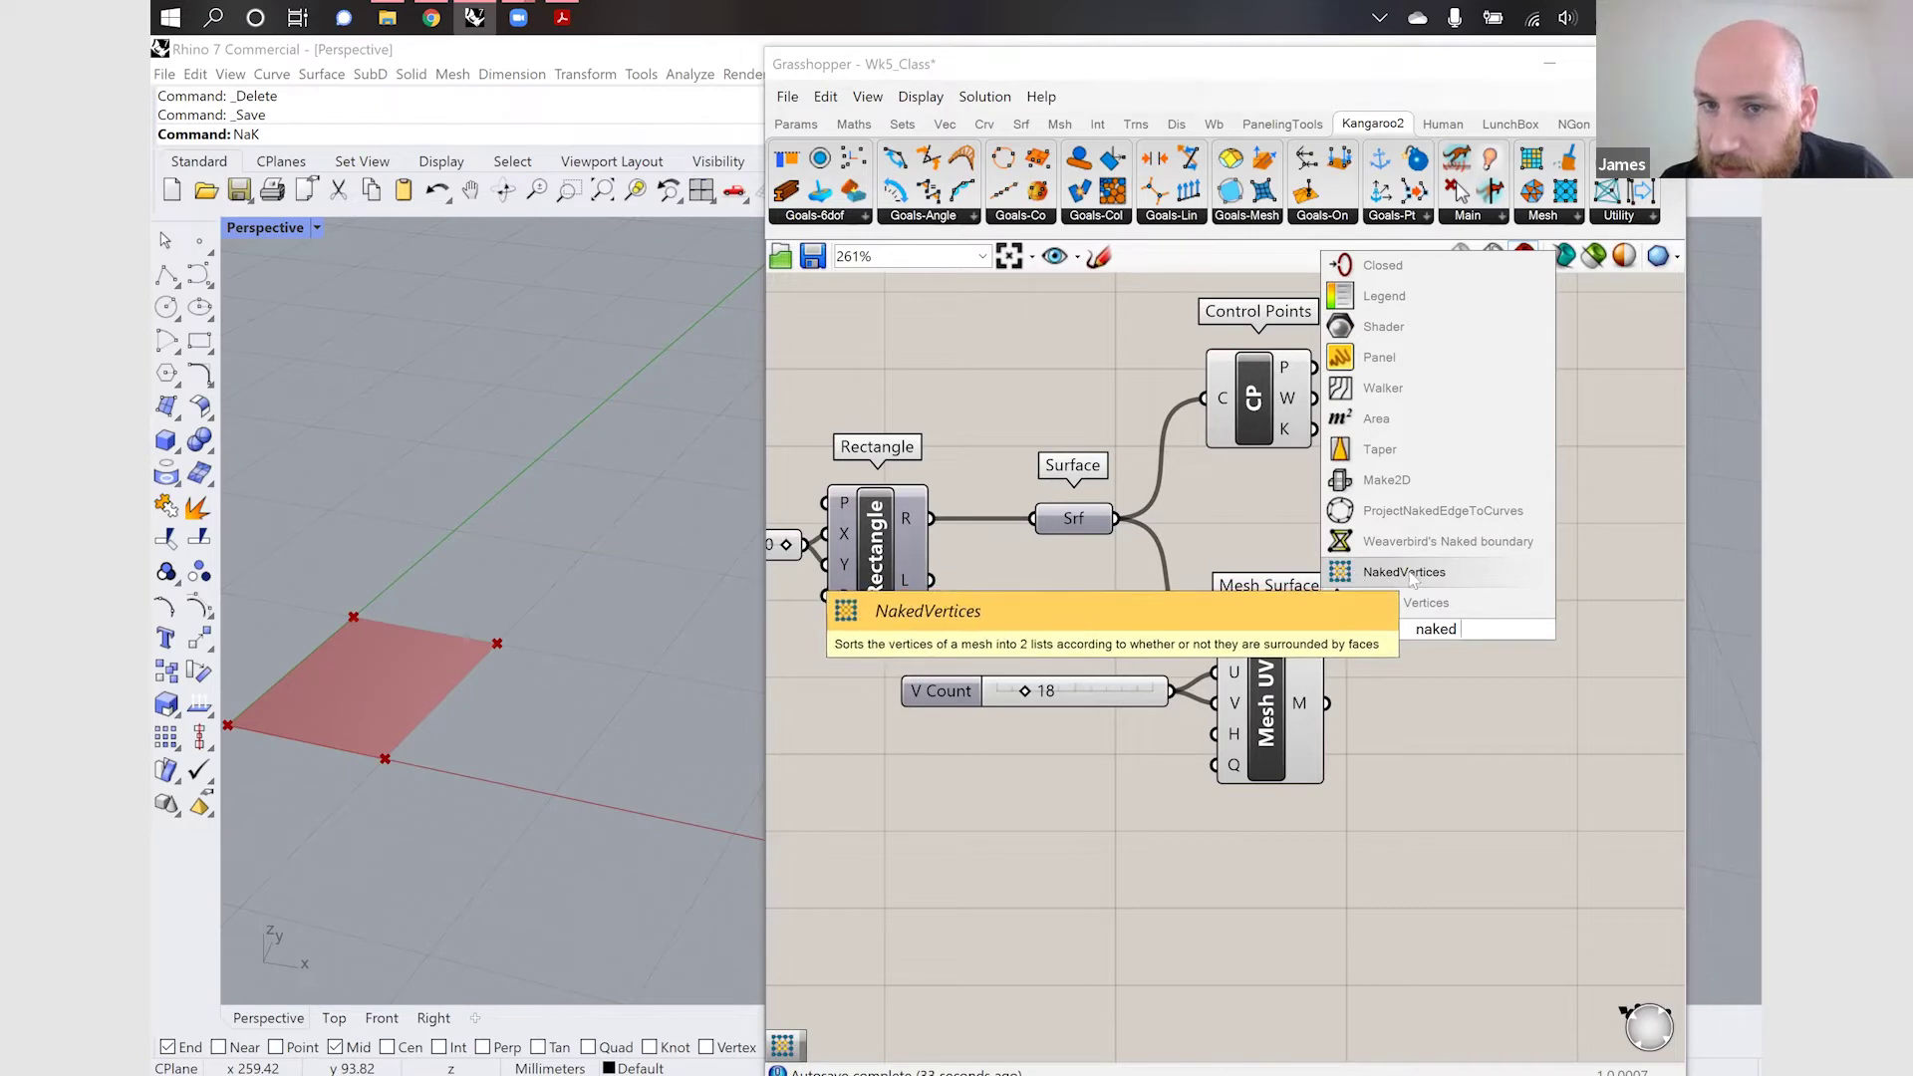
{"action": "left_click", "coordinate": [1343, 575]}
{"action": "left_click_drag", "start_coordinate": [1457, 643], "coordinate": [1561, 601]}
{"action": "left_click_drag", "start_coordinate": [1328, 703], "coordinate": [1452, 586]}
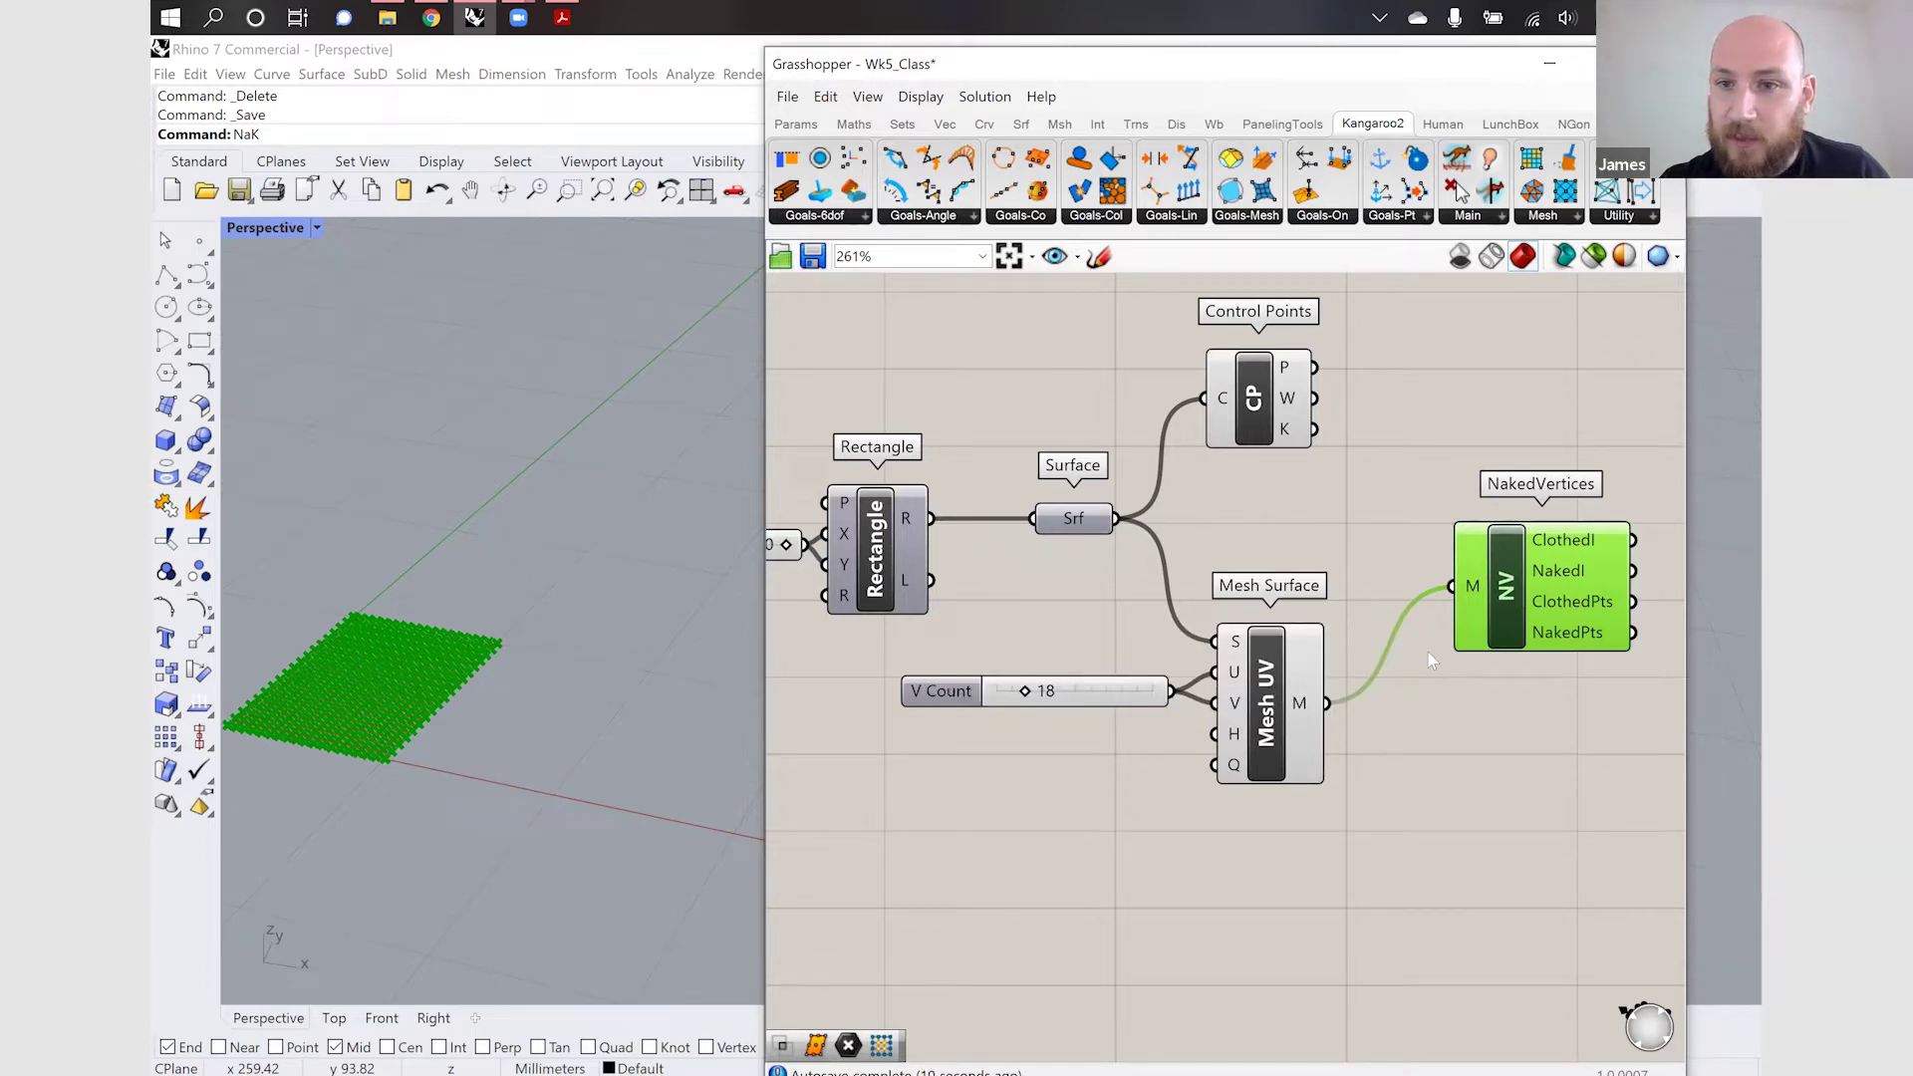
Add a Point parameter beside NakedVertices, preview the ClothedPts output through it, and connect it to NakedPts instead
{"action": "scroll", "coordinate": [1358, 626], "scroll_direction": "down", "scroll_amount": 2}
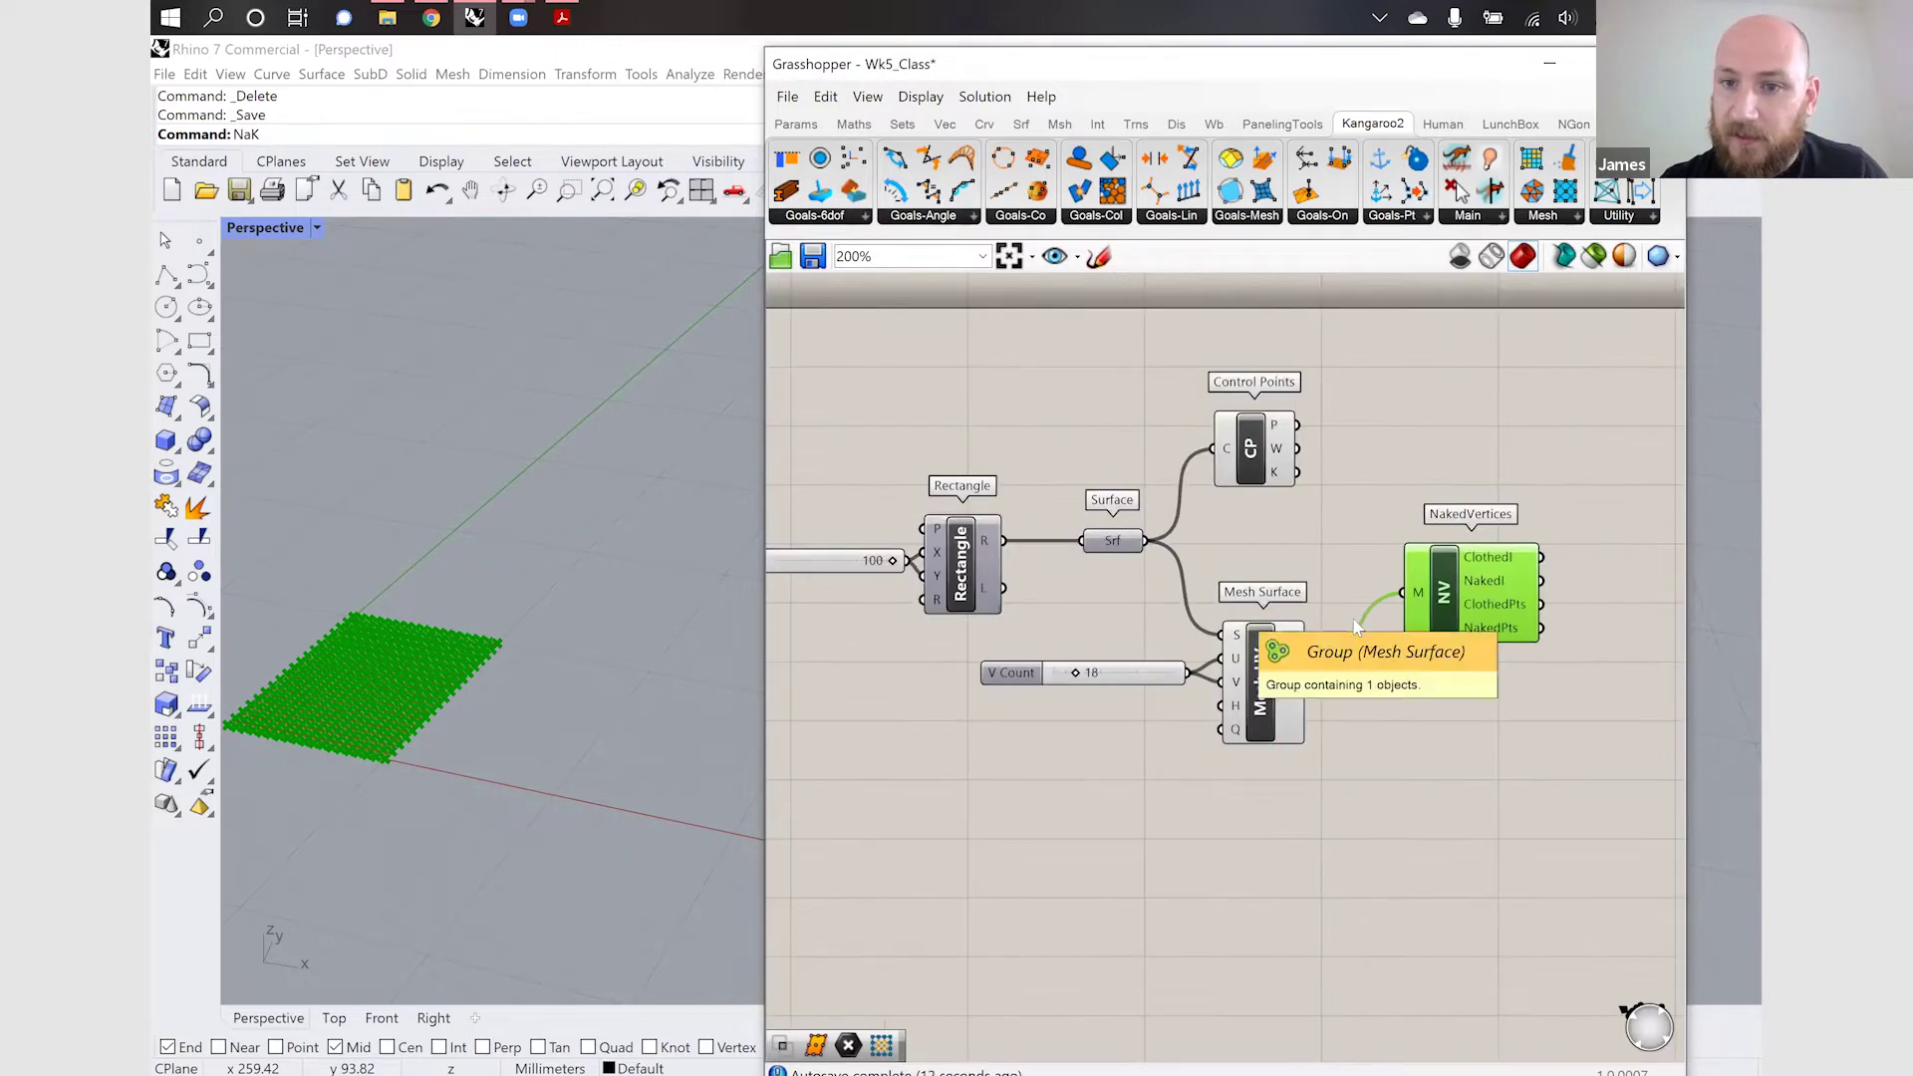
{"action": "scroll", "coordinate": [1657, 555], "scroll_direction": "up", "scroll_amount": 4}
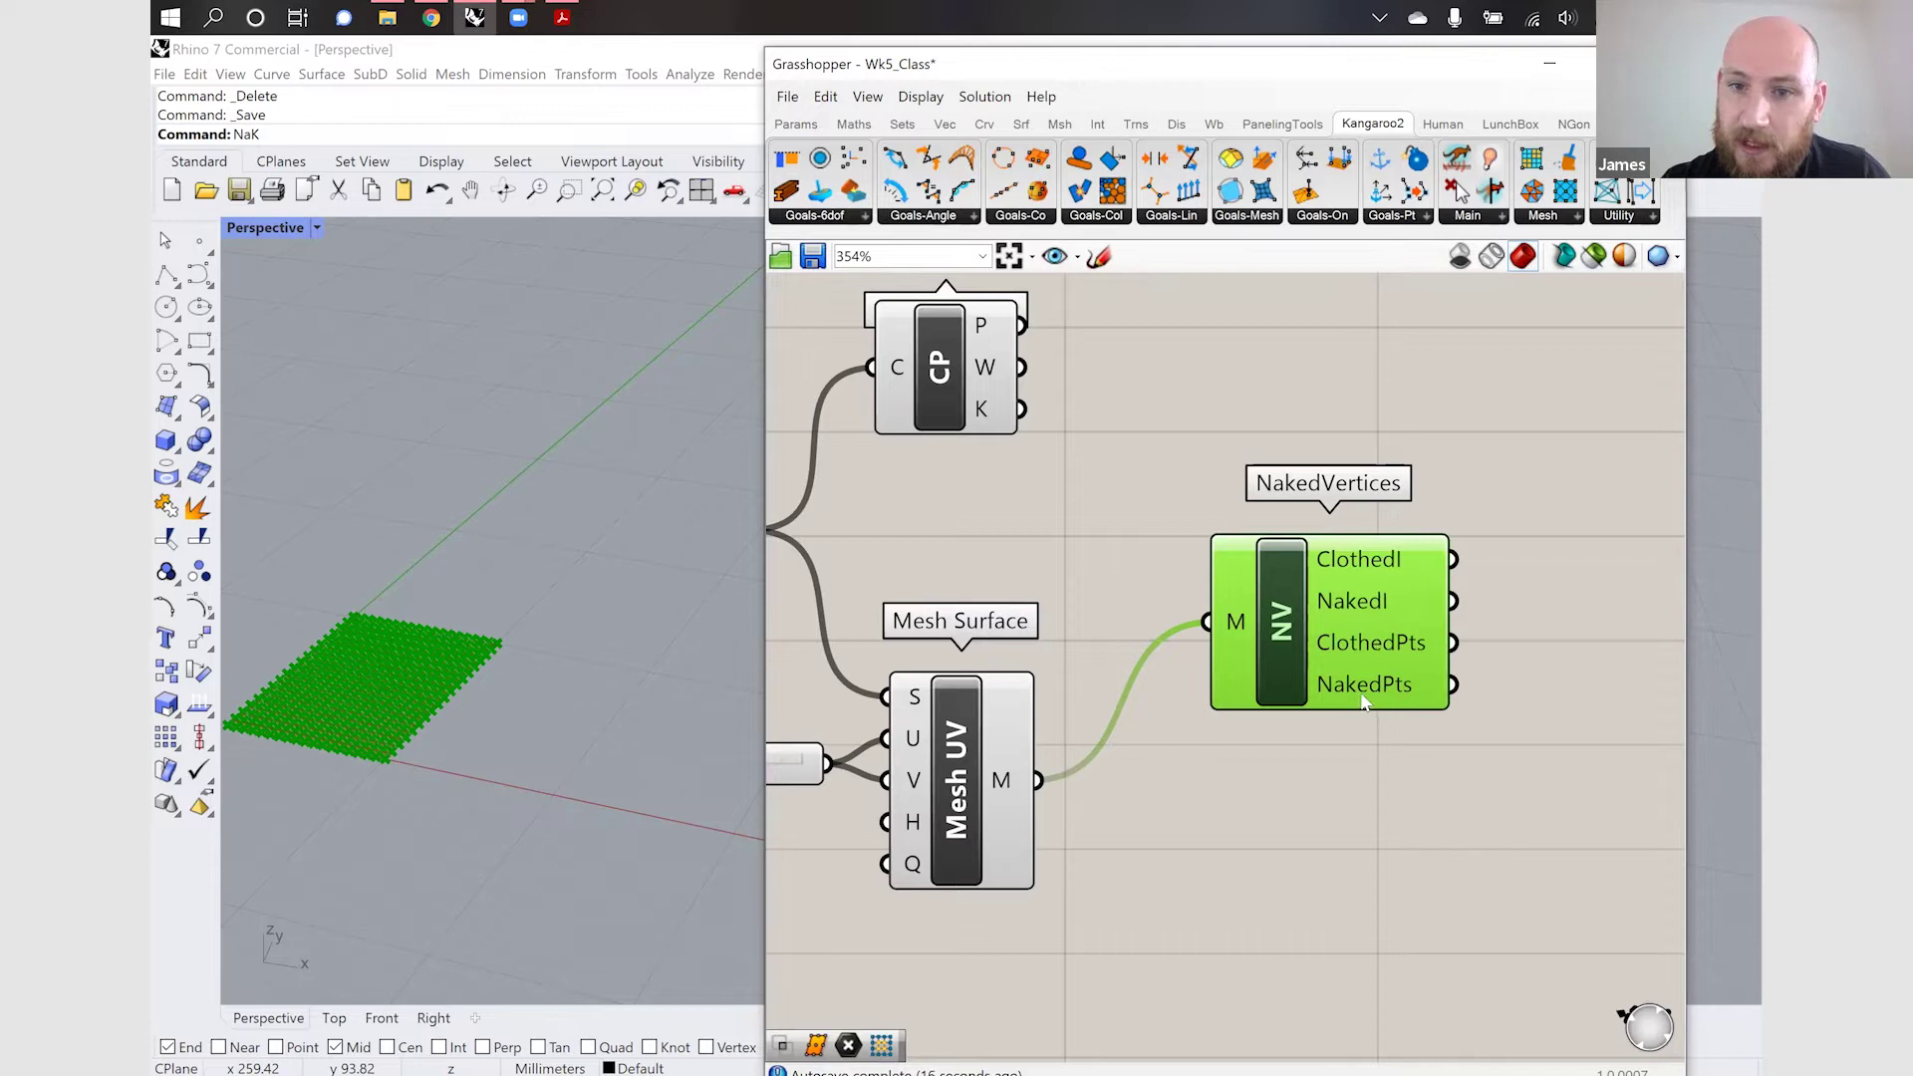
{"action": "double_click", "coordinate": [1472, 767]}
{"action": "type", "text": "point"}
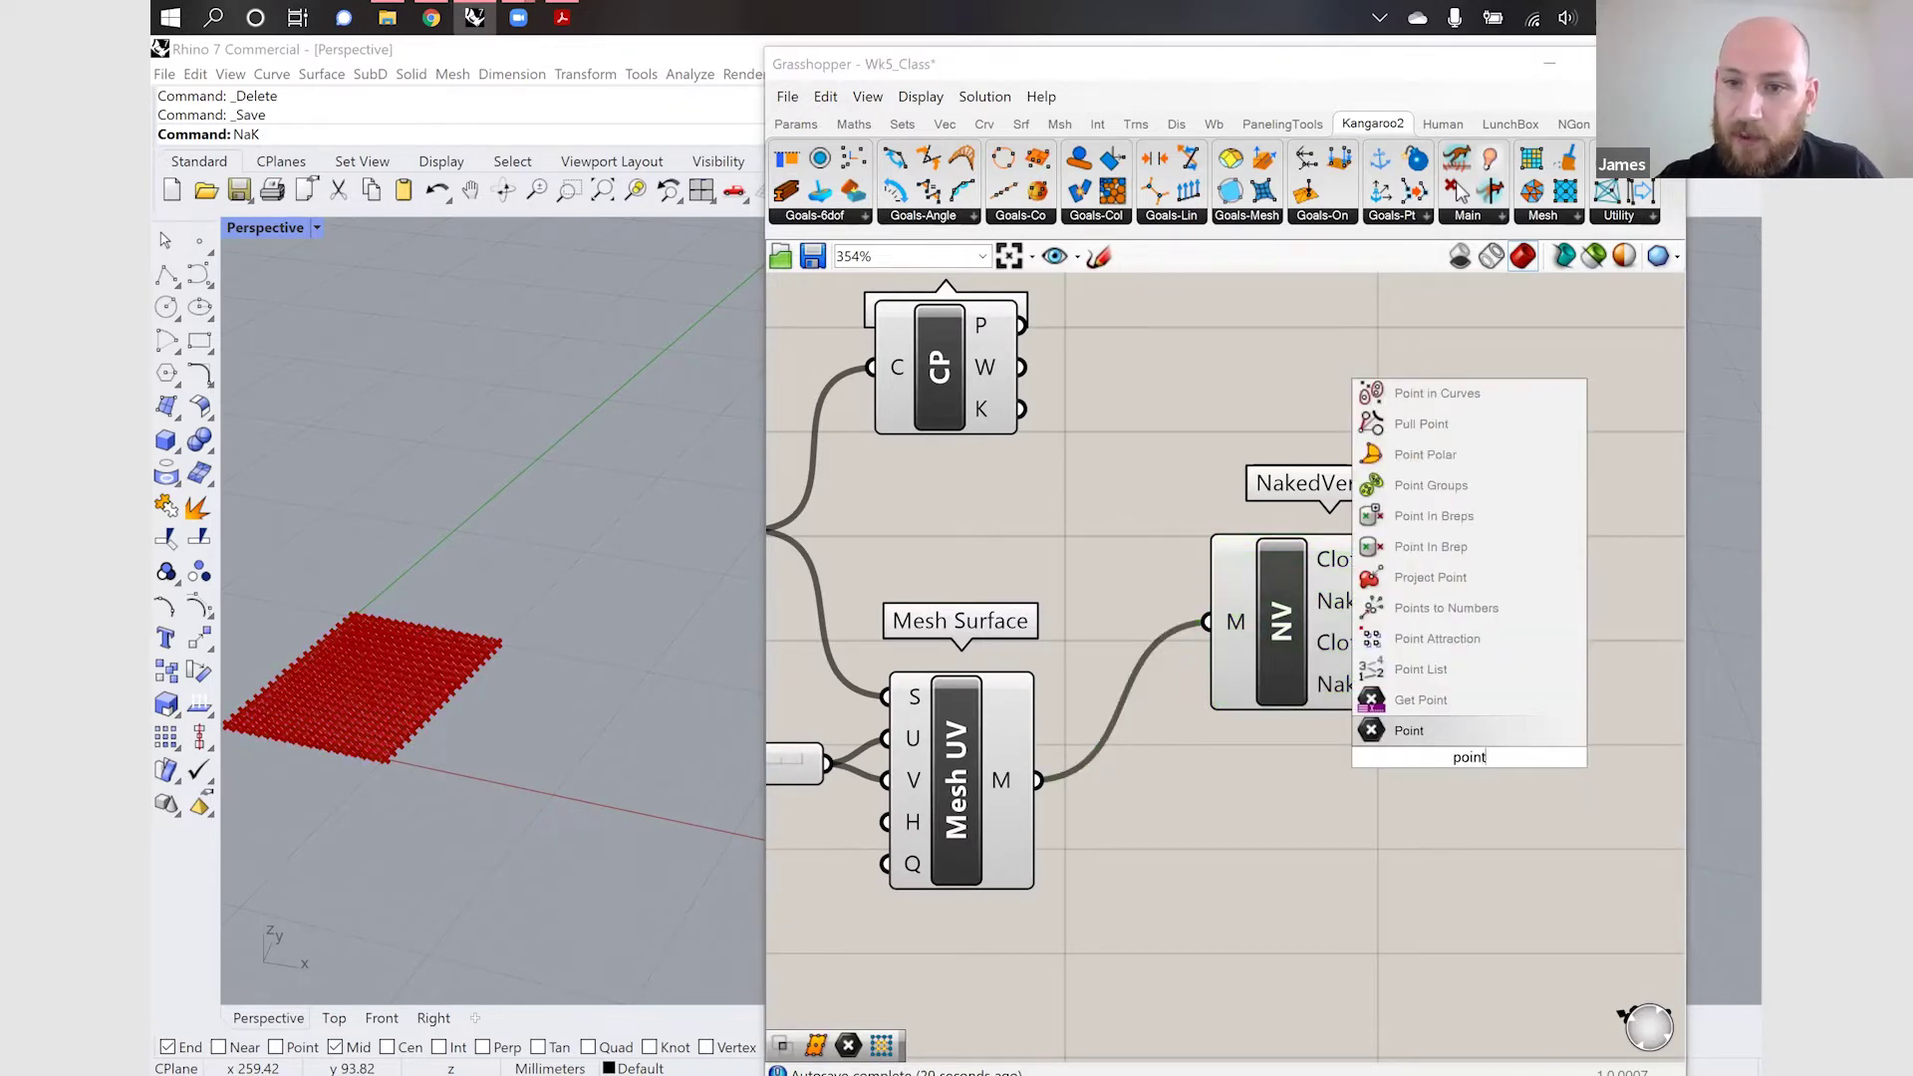
{"action": "key", "text": "Return"}
{"action": "left_click_drag", "start_coordinate": [1467, 758], "coordinate": [1577, 691]}
{"action": "left_click_drag", "start_coordinate": [1453, 642], "coordinate": [1590, 650]}
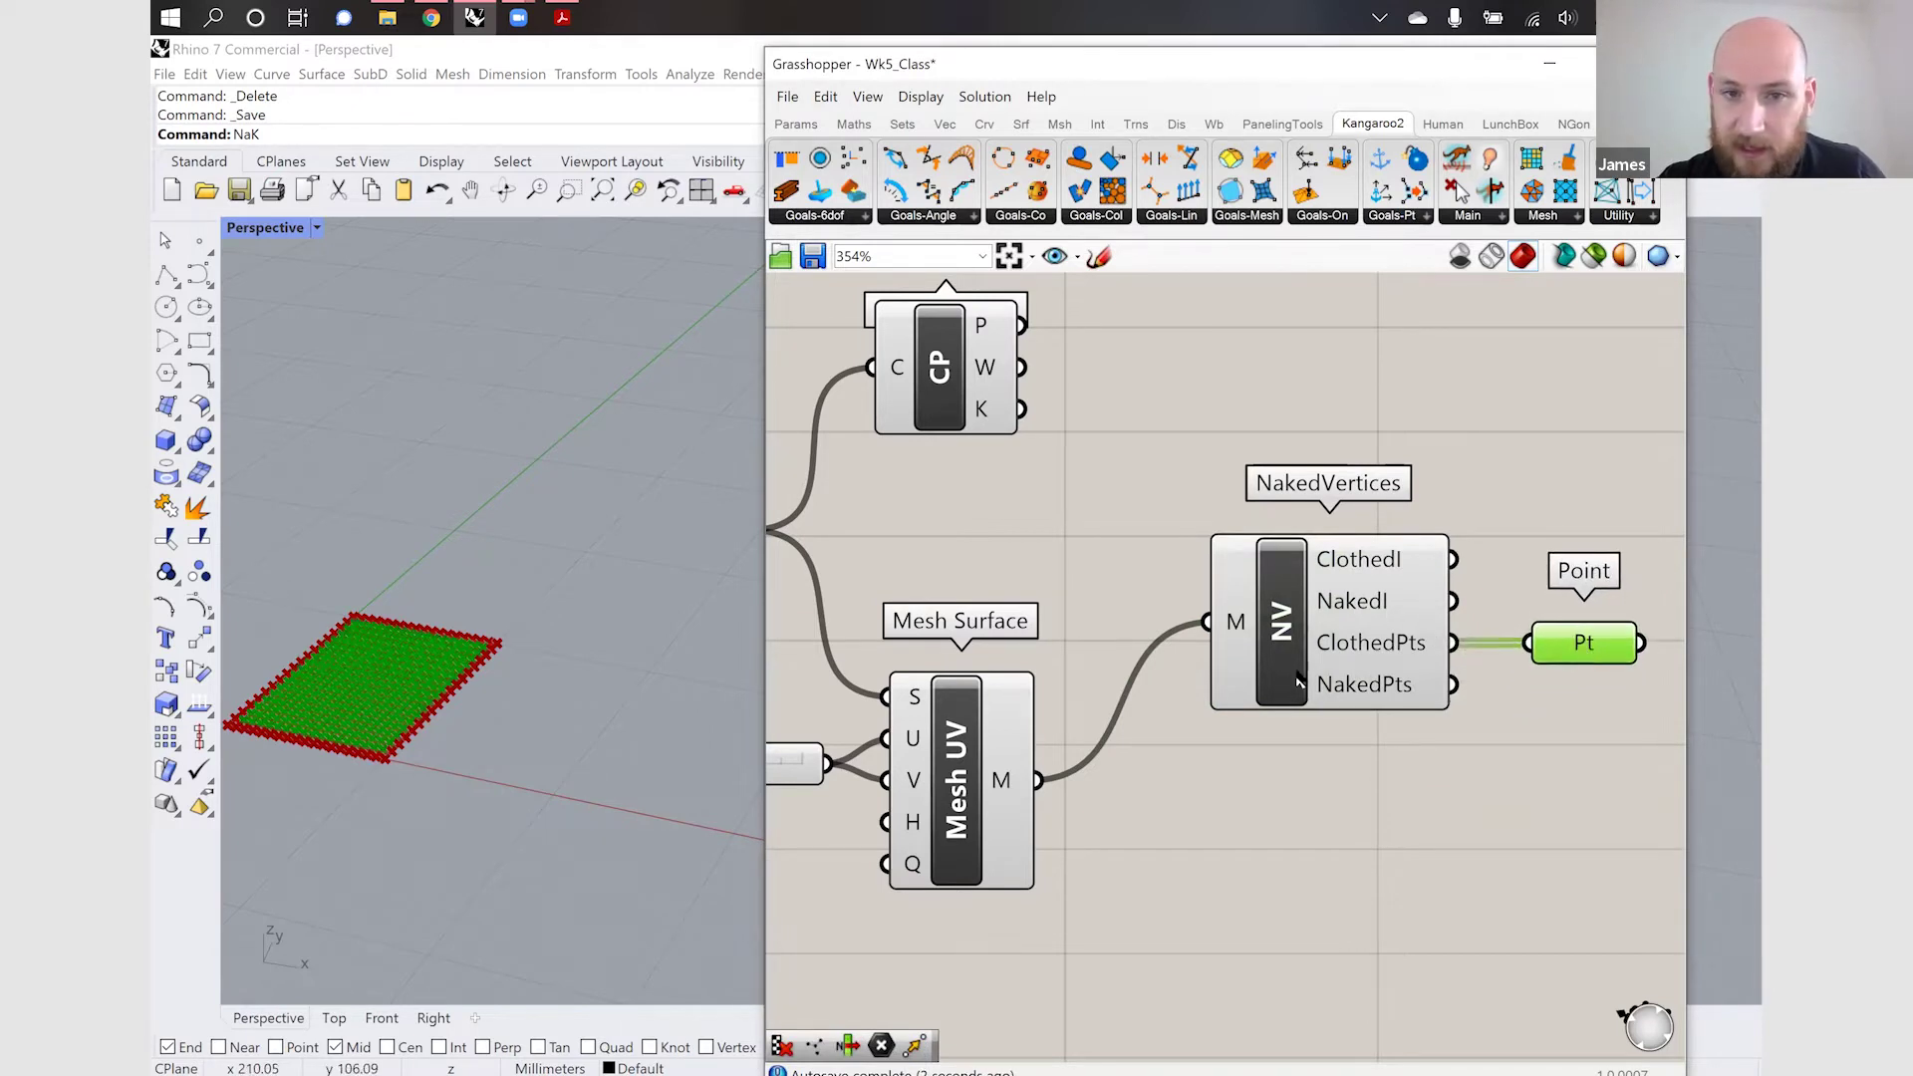
{"action": "left_click_drag", "start_coordinate": [1457, 686], "coordinate": [1583, 703]}
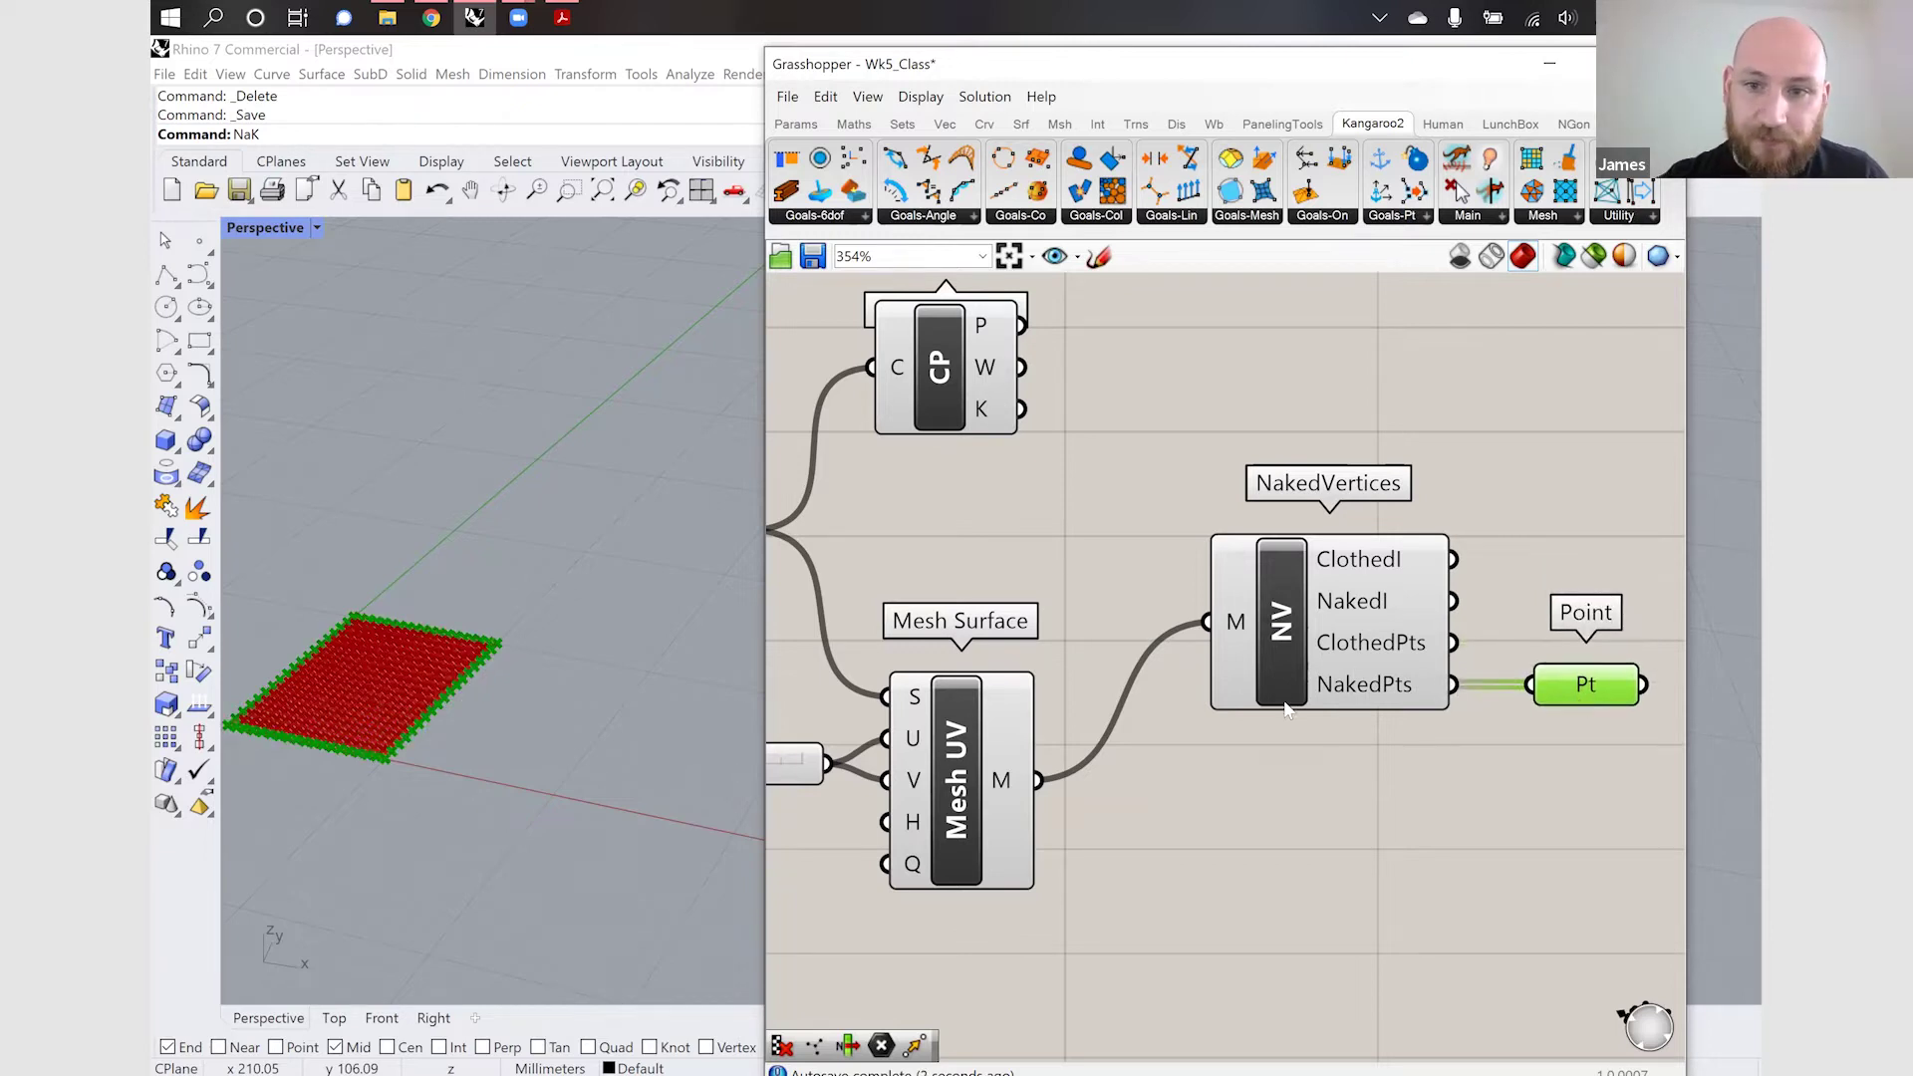
Move the BouncySolver component farther away from the Point parameter to free up canvas space
{"action": "scroll", "coordinate": [1284, 639], "scroll_direction": "down", "scroll_amount": 3}
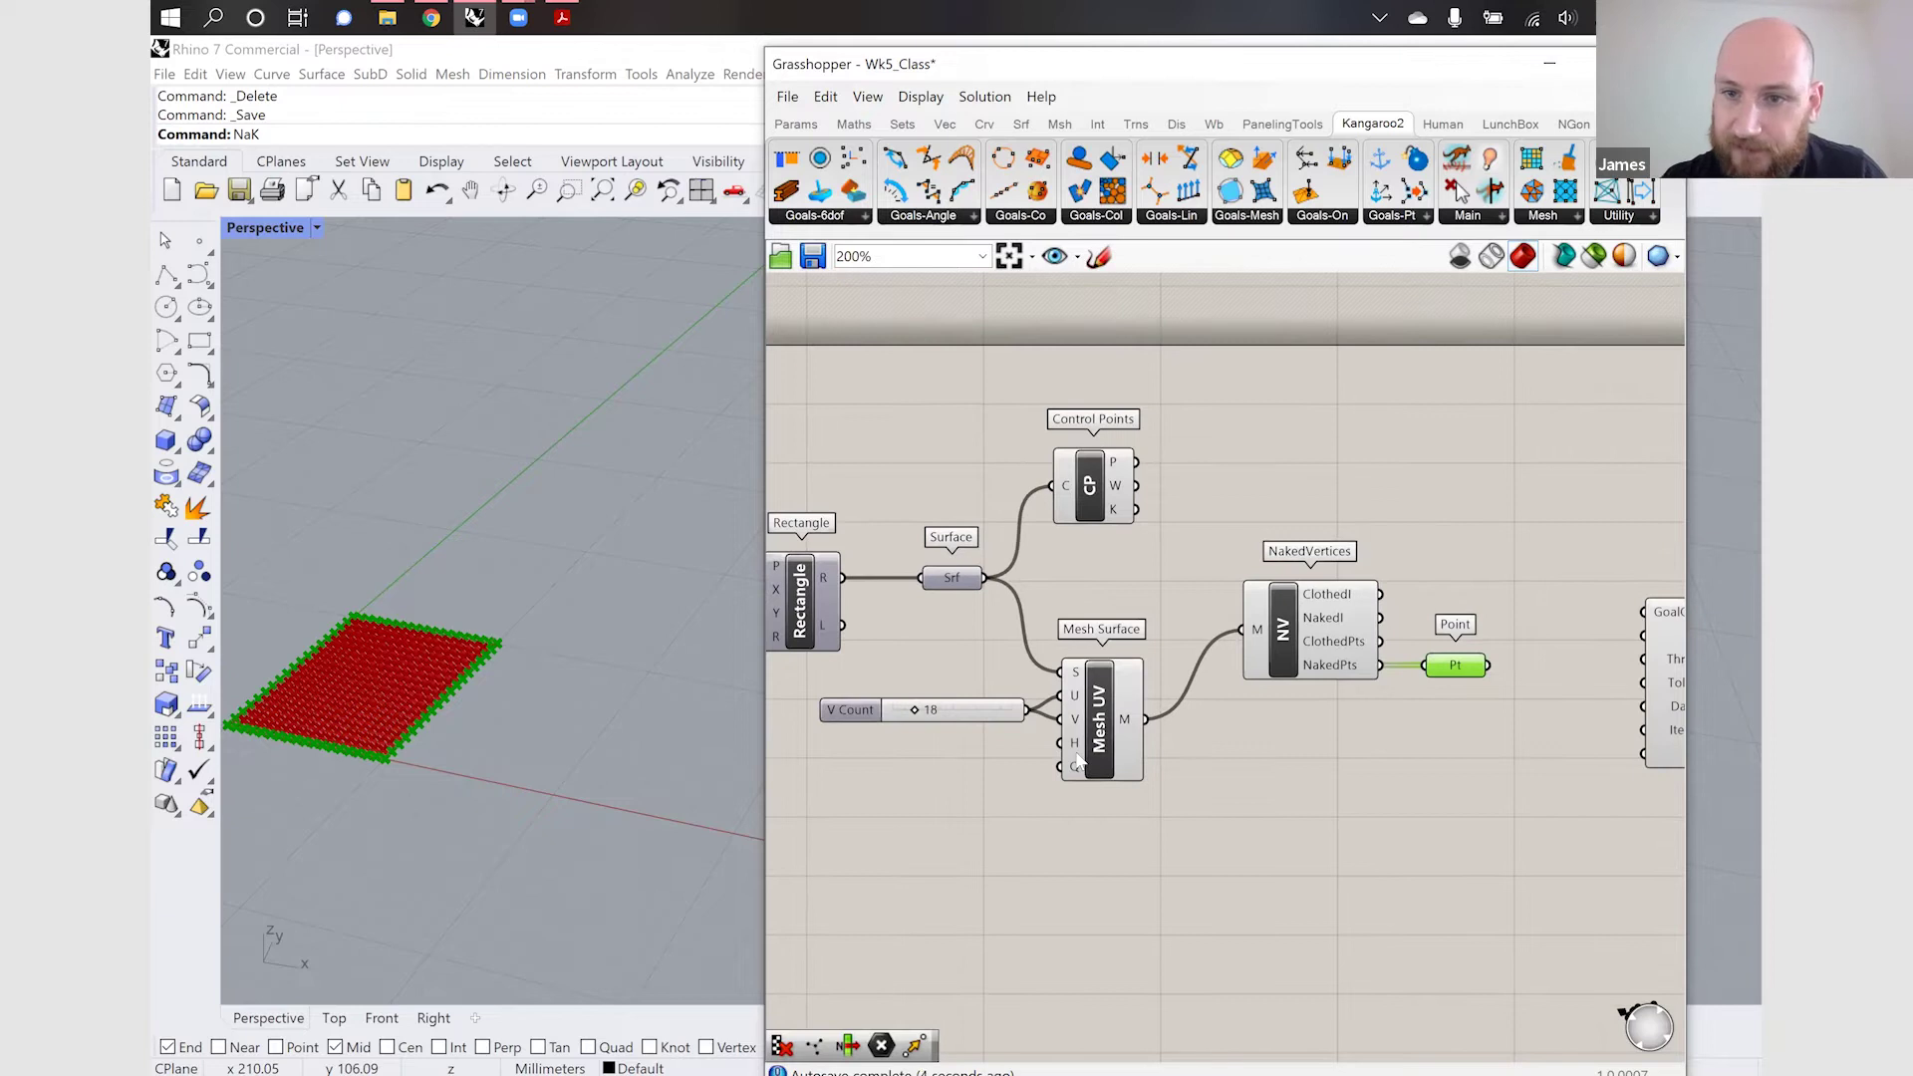
{"action": "scroll", "coordinate": [1077, 763], "scroll_direction": "down", "scroll_amount": 2}
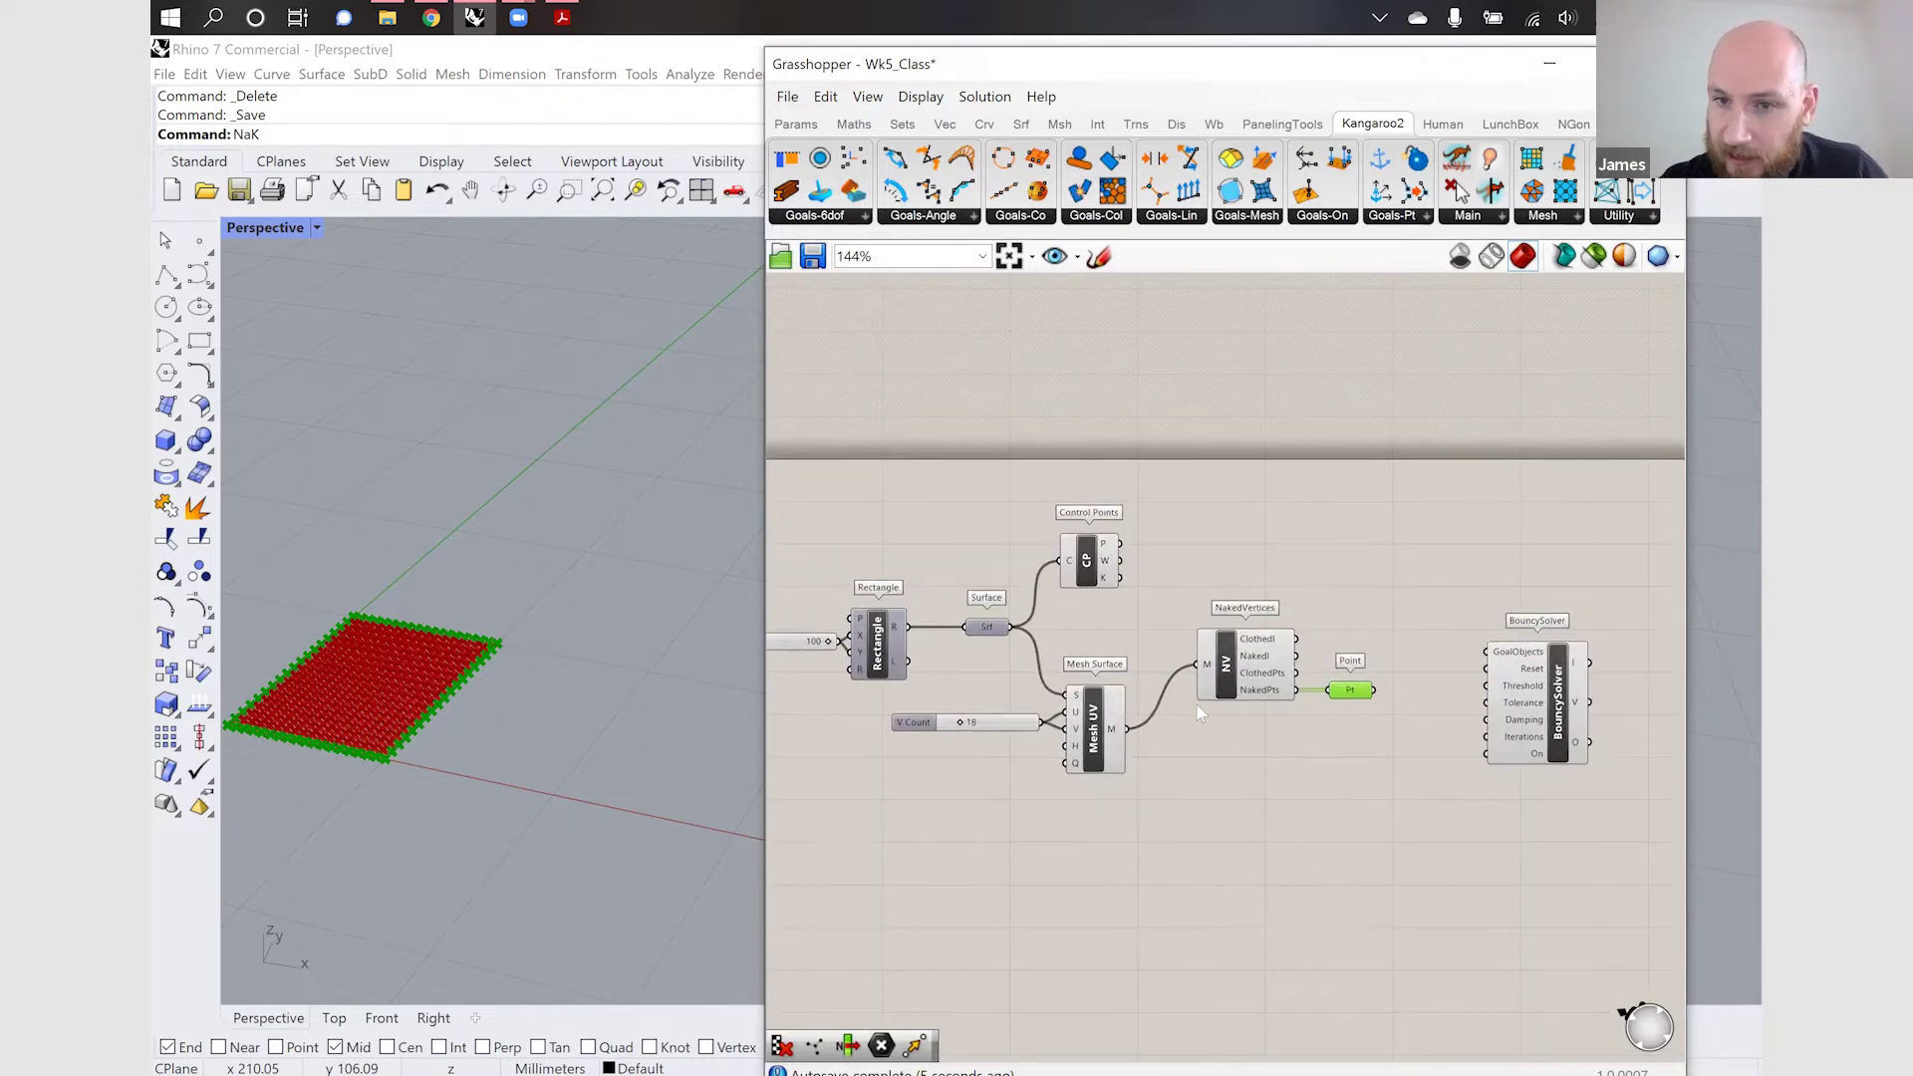
{"action": "scroll", "coordinate": [1516, 726], "scroll_direction": "up", "scroll_amount": 2}
{"action": "left_click_drag", "start_coordinate": [1454, 723], "coordinate": [1594, 717]}
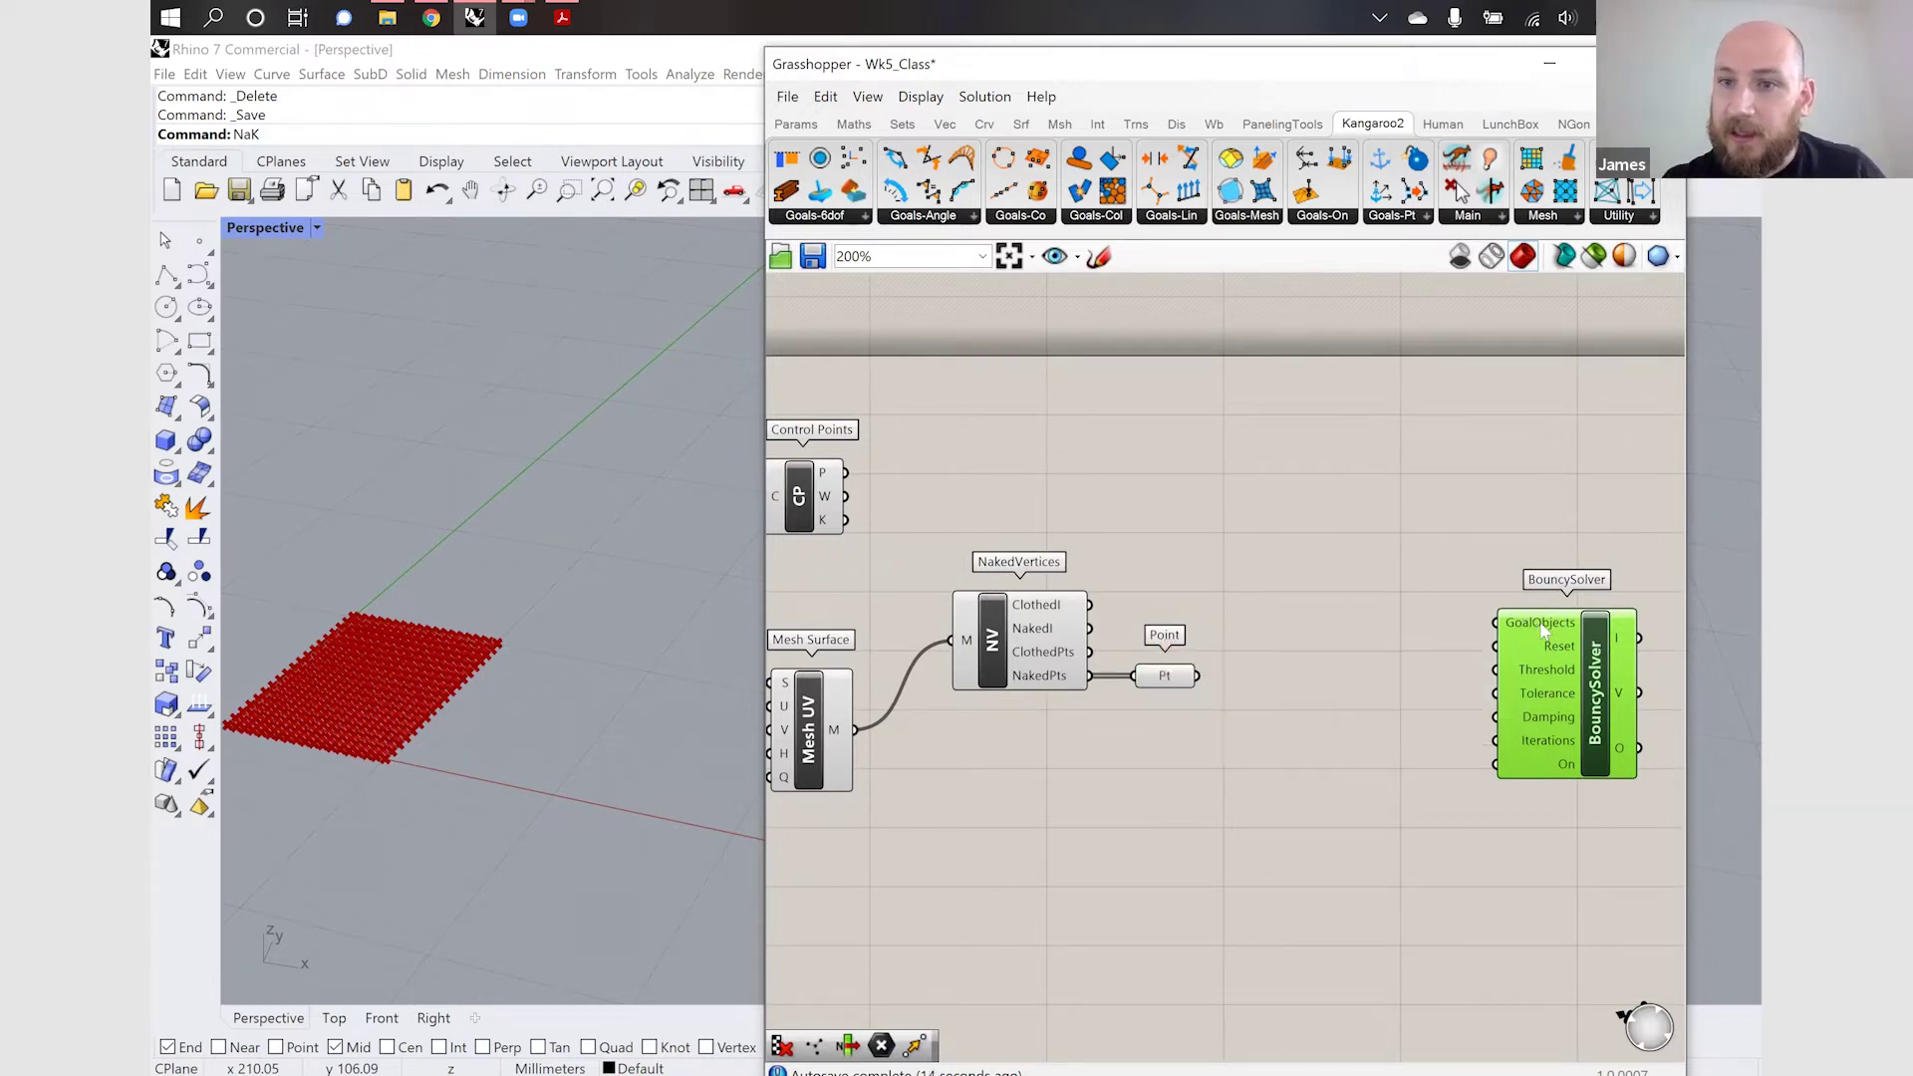
Add a Button component, connect it to BouncySolver's Reset input, and position it level with that input
{"action": "double_click", "coordinate": [1427, 663]}
{"action": "type", "text": "butt"}
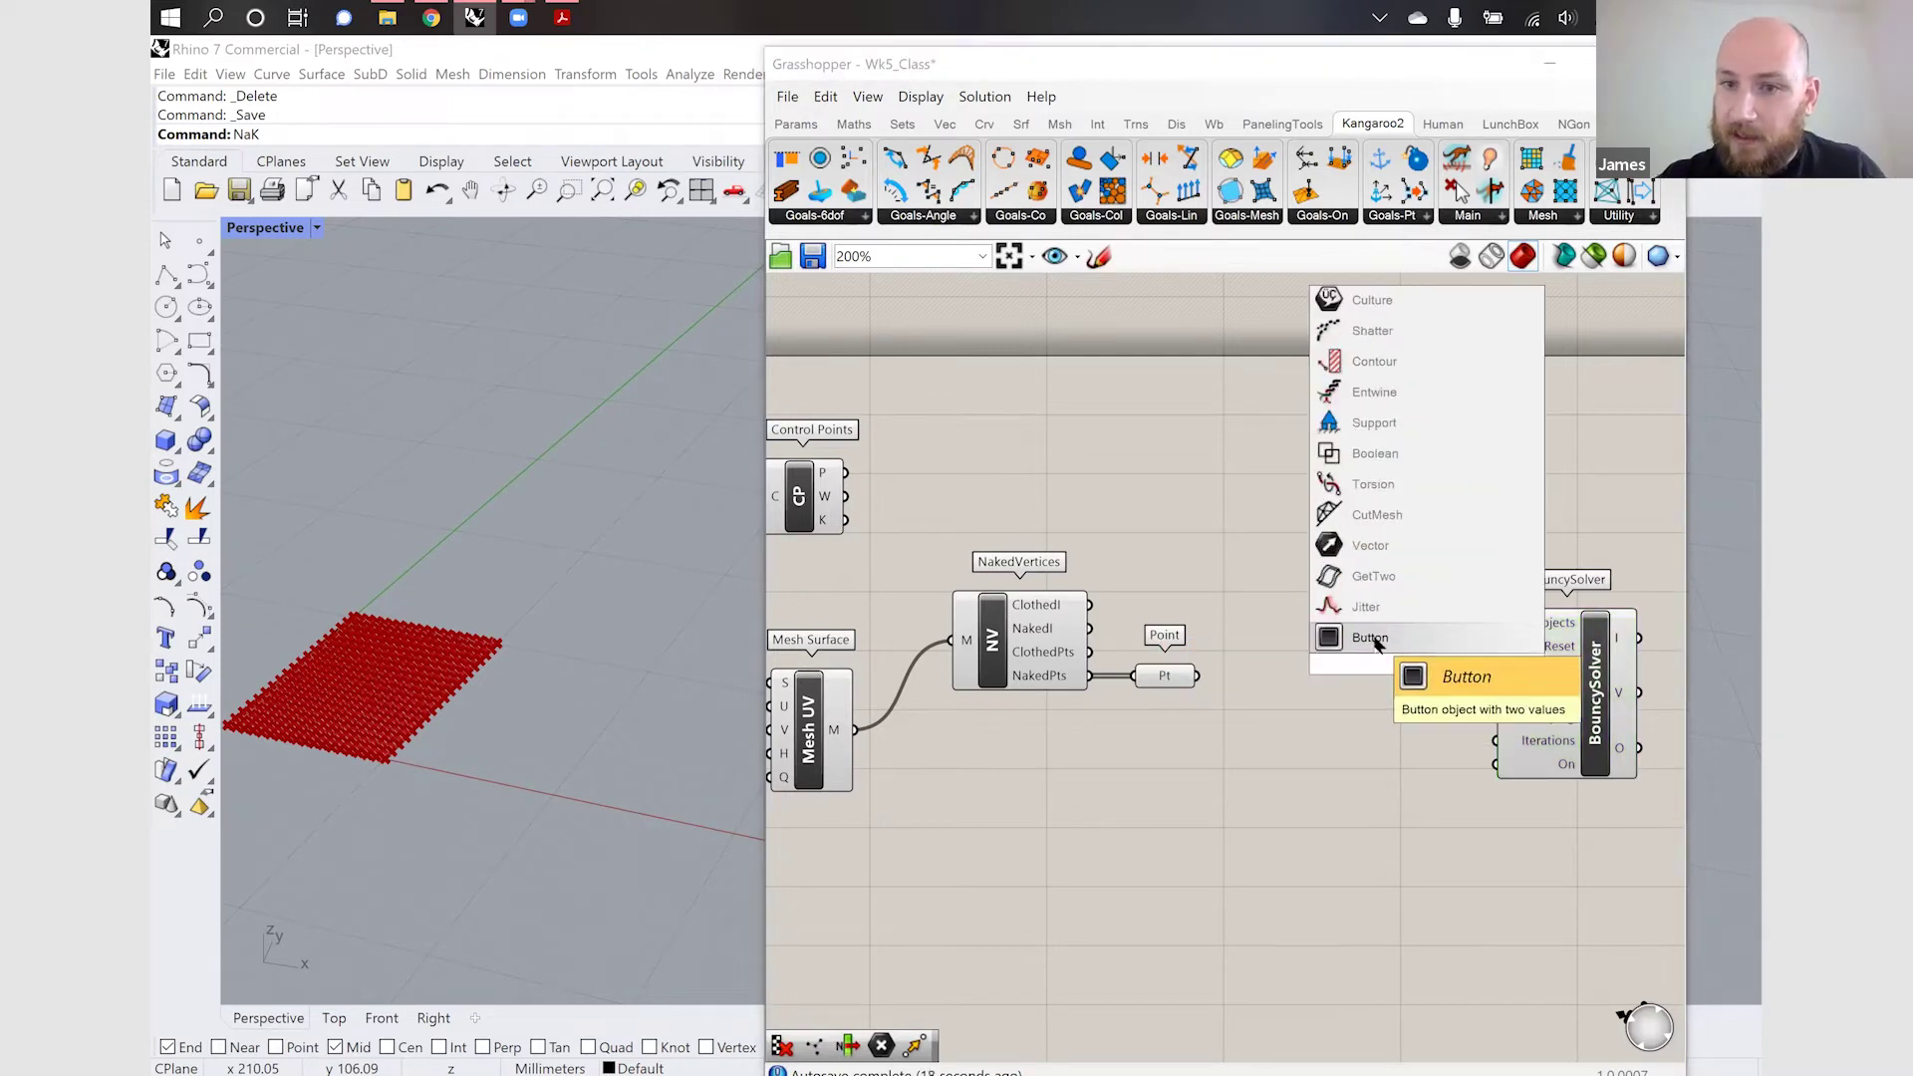
{"action": "left_click", "coordinate": [1371, 638]}
{"action": "scroll", "coordinate": [1498, 673], "scroll_direction": "up", "scroll_amount": 3}
{"action": "left_click_drag", "start_coordinate": [1294, 691], "coordinate": [1243, 654]}
{"action": "left_click_drag", "start_coordinate": [1401, 647], "coordinate": [1451, 644]}
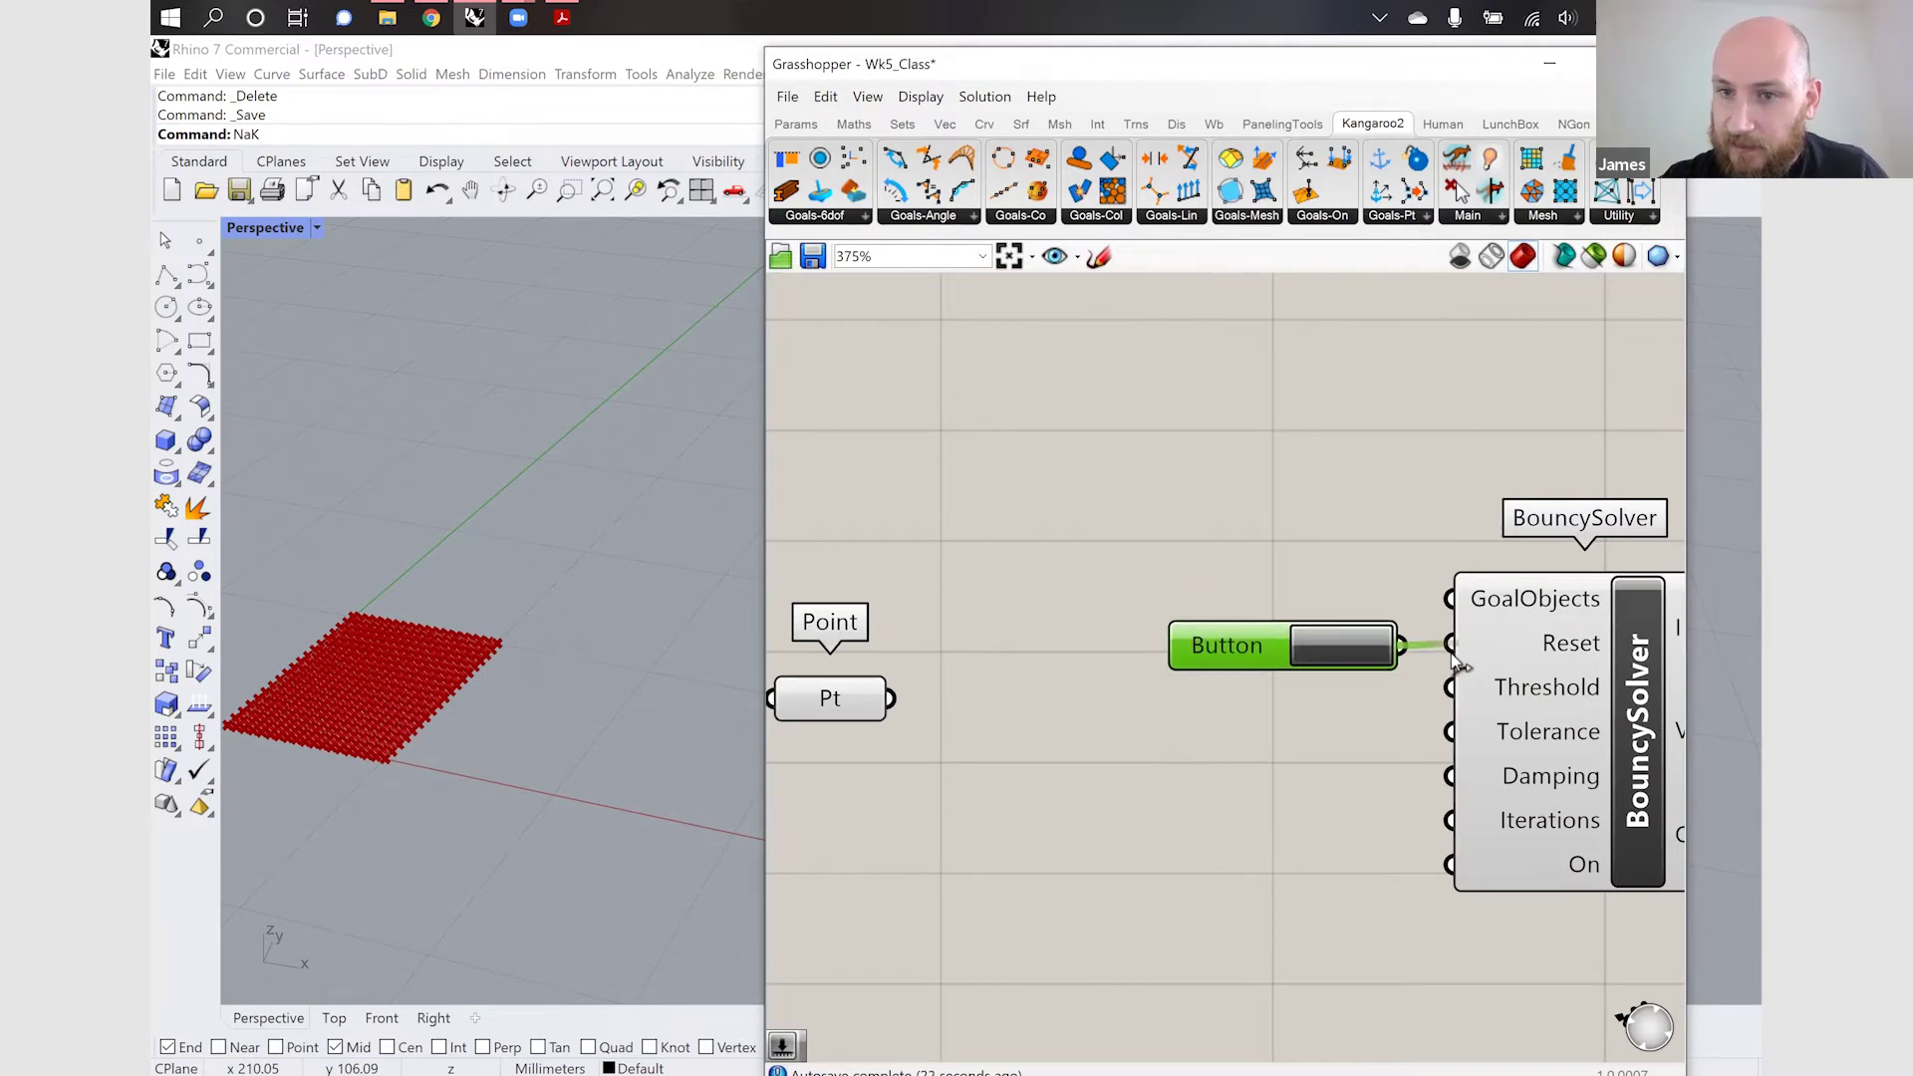
{"action": "left_click_drag", "start_coordinate": [1224, 644], "coordinate": [1245, 641]}
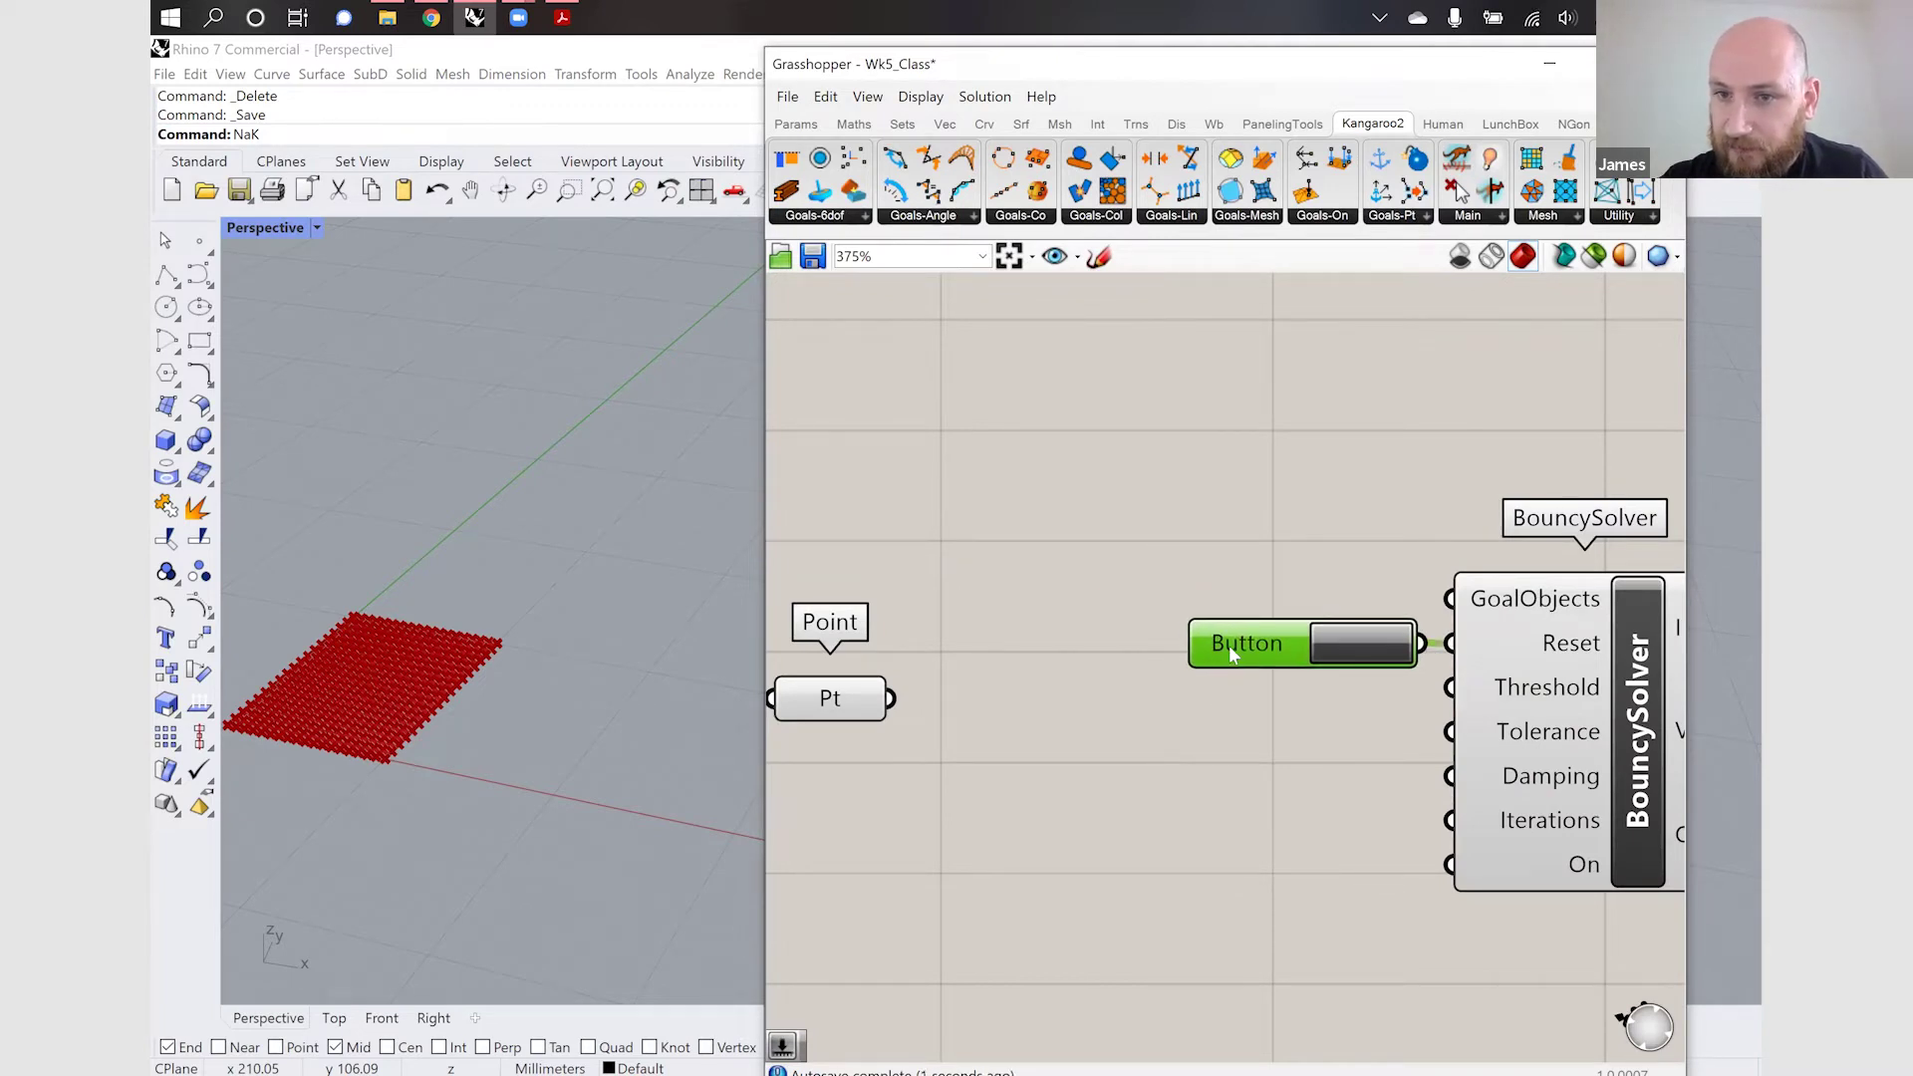
Move the Button and BouncySolver together farther away from NakedVertices
{"action": "scroll", "coordinate": [1120, 654], "scroll_direction": "down", "scroll_amount": 4}
{"action": "left_click_drag", "start_coordinate": [1411, 828], "coordinate": [1208, 610]}
{"action": "left_click_drag", "start_coordinate": [1367, 708], "coordinate": [1555, 708]}
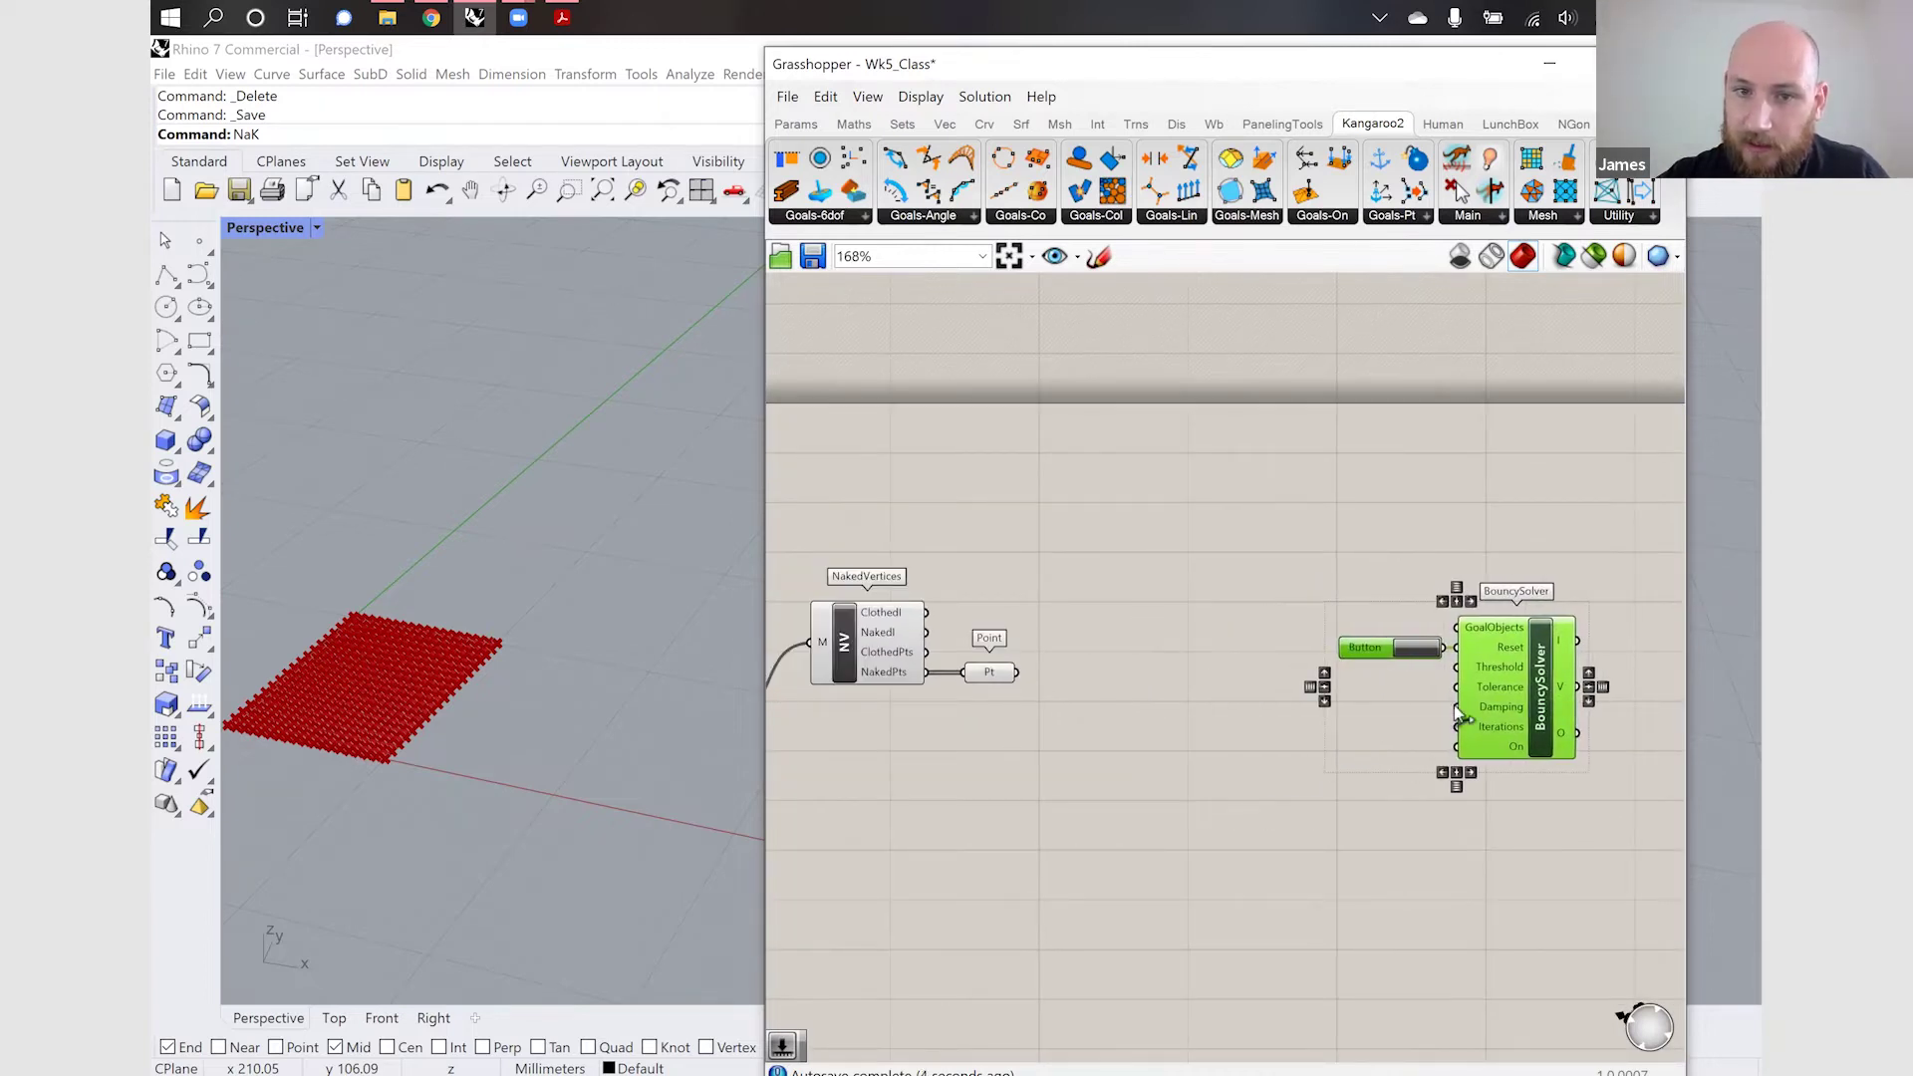
Add an EdgeLengths goal component, look it up among the Goals-Mesh components, and place it between Point and the Button
{"action": "double_click", "coordinate": [1143, 744]}
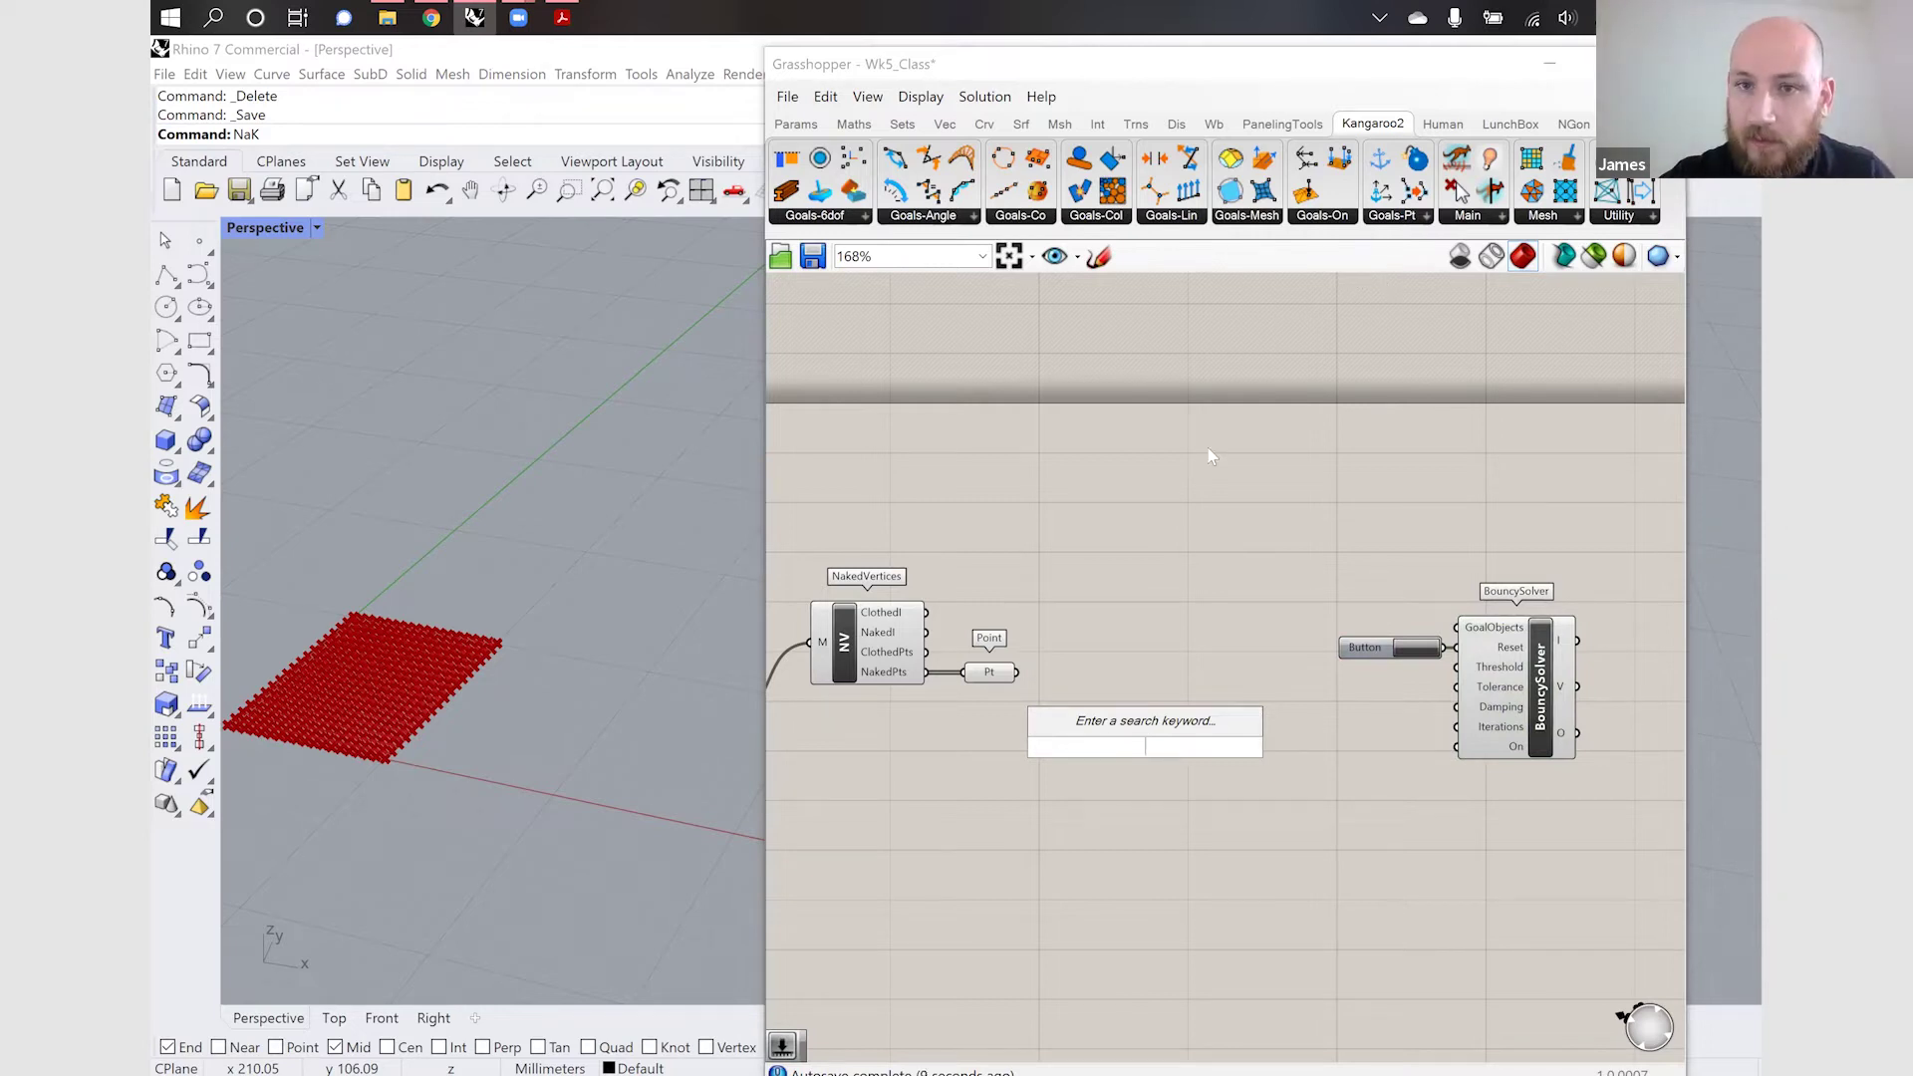
{"action": "type", "text": "edge length"}
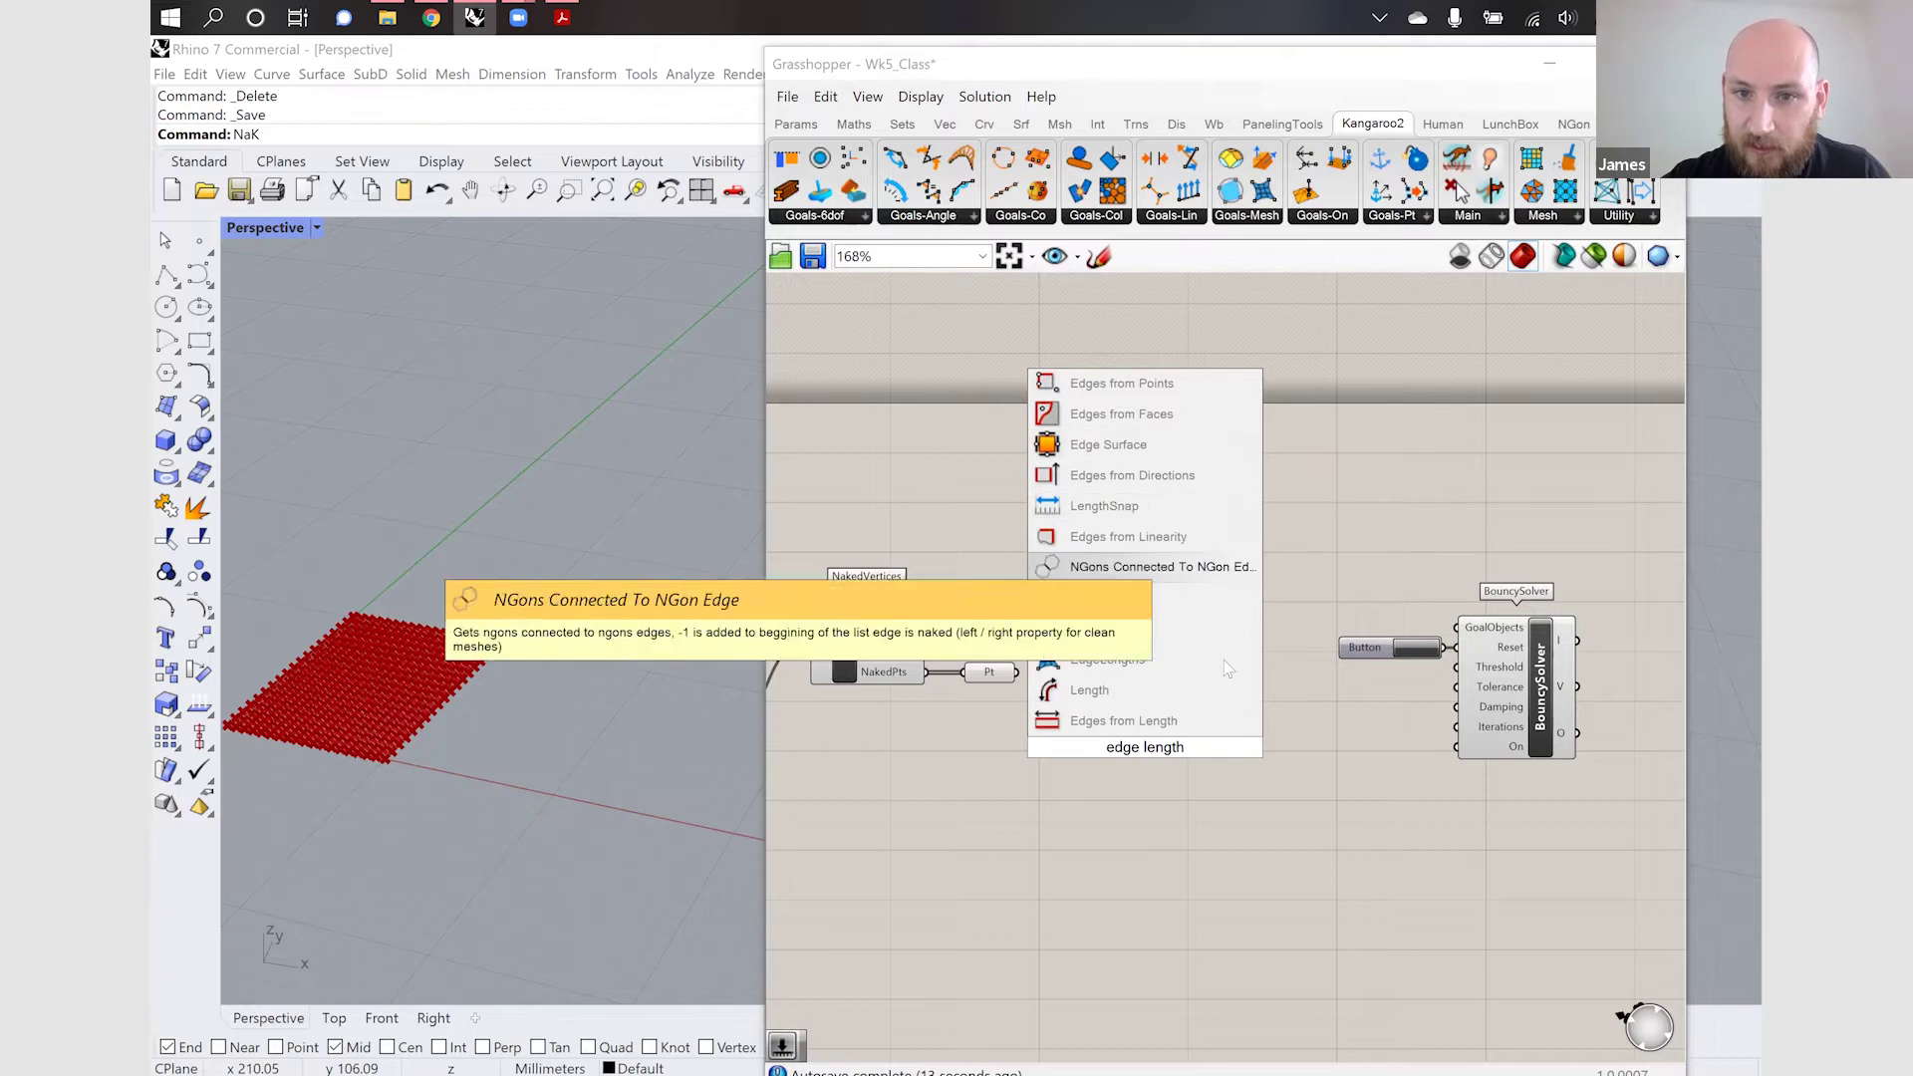
{"action": "type", "text": "s"}
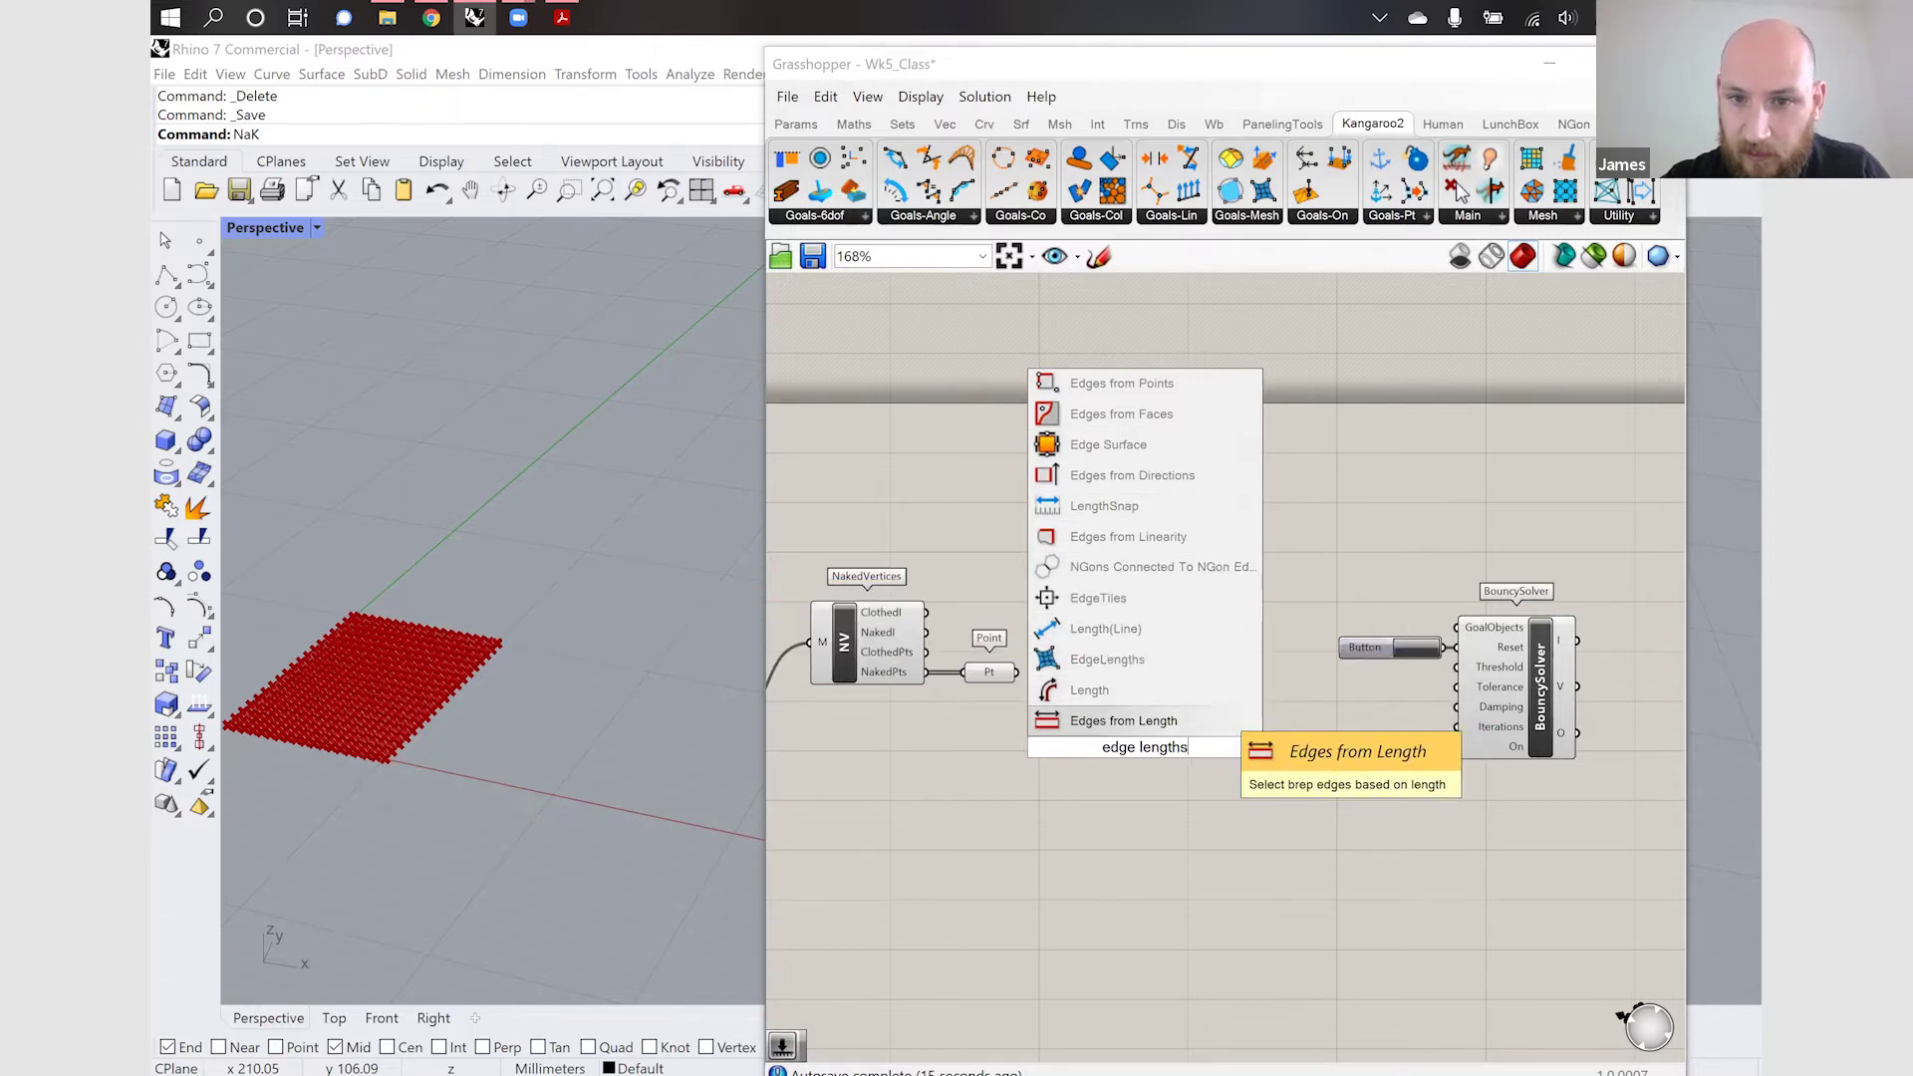
{"action": "key", "text": "Return"}
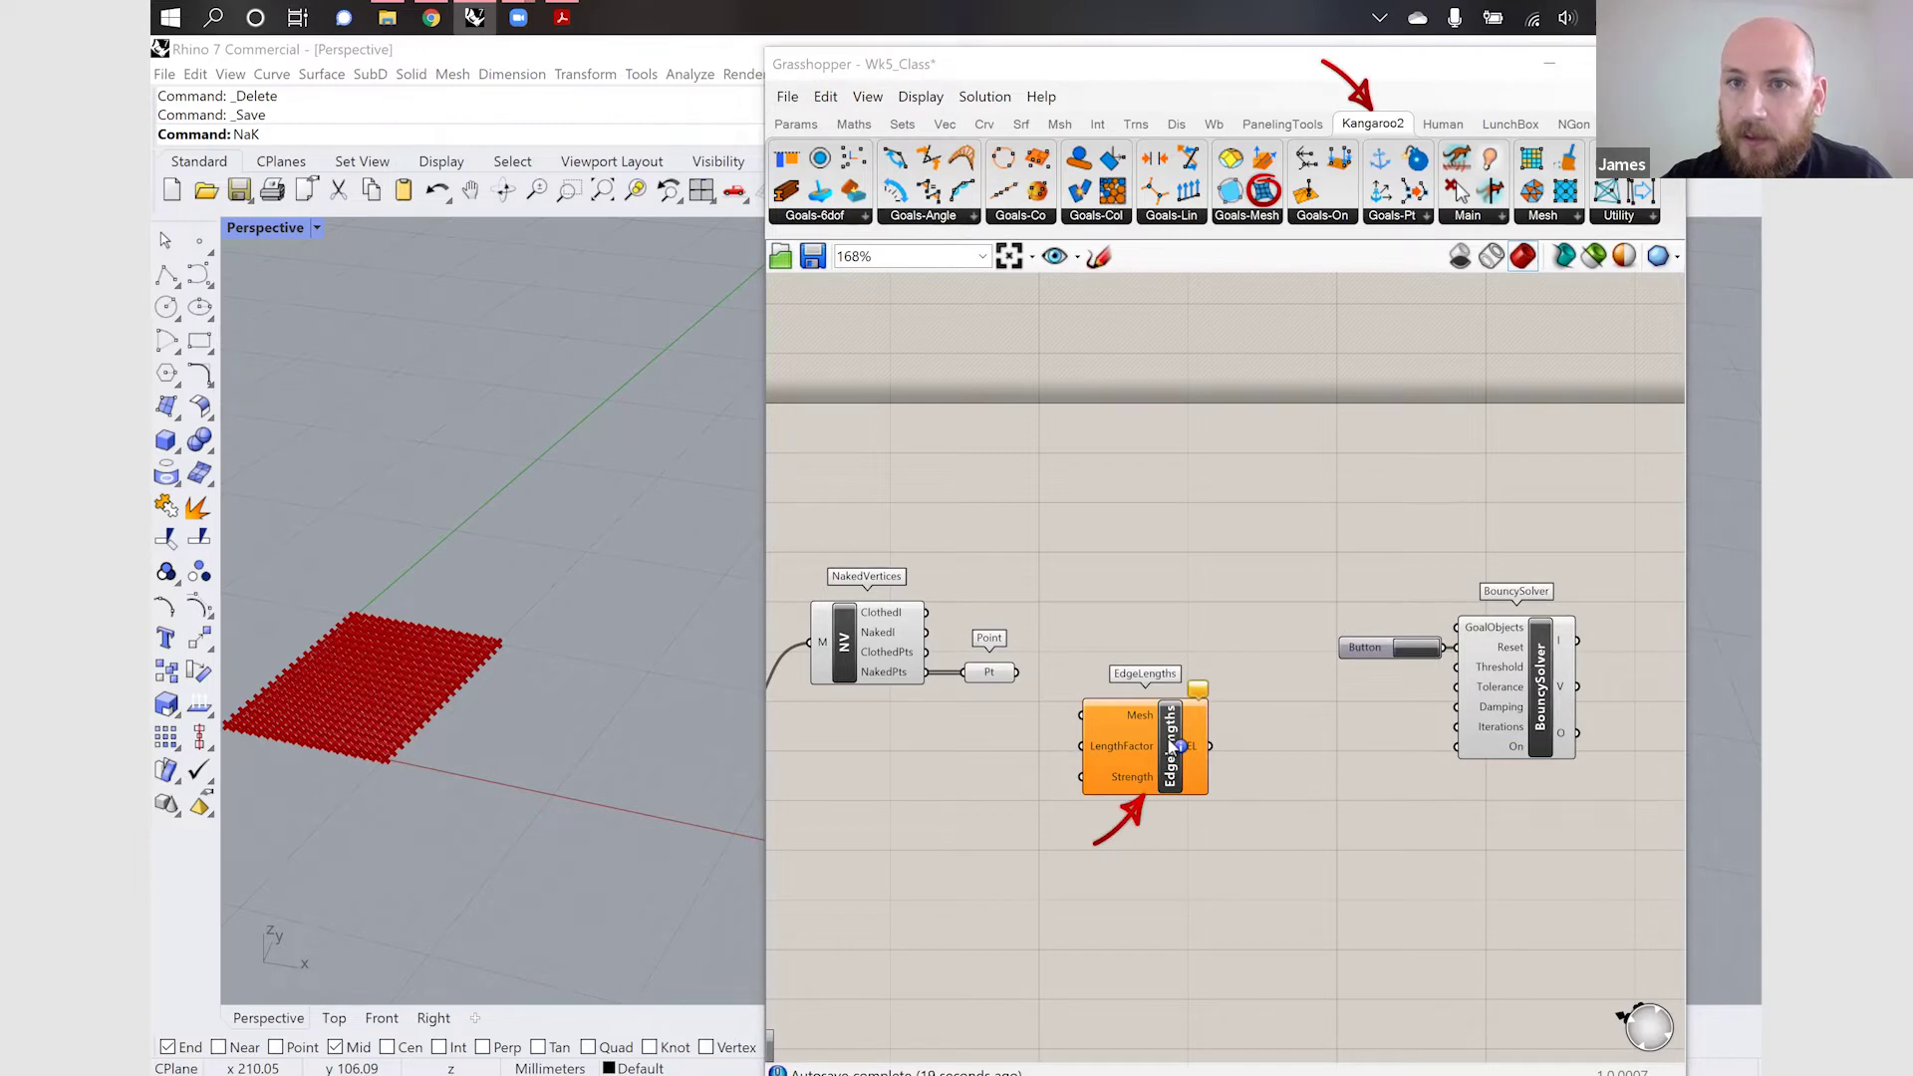
{"action": "left_click", "coordinate": [1245, 229]}
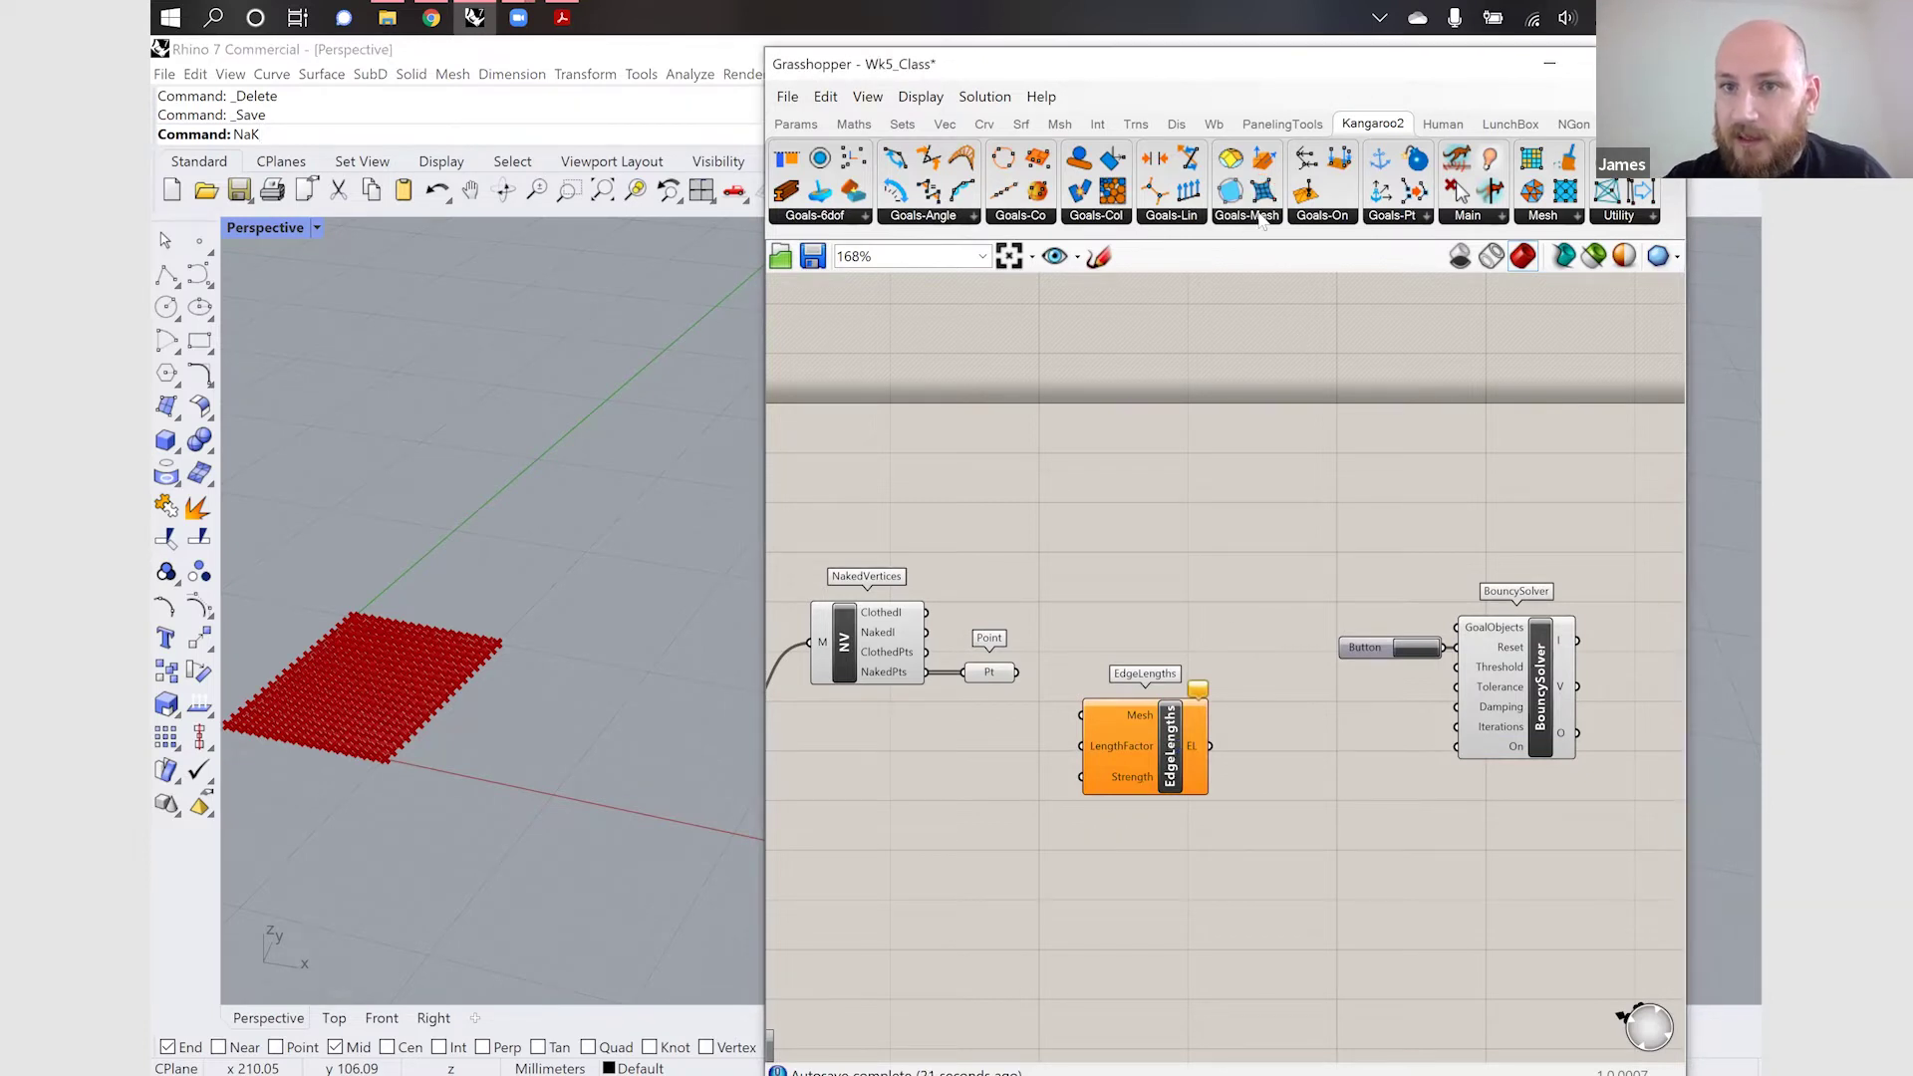
{"action": "left_click", "coordinate": [1260, 216]}
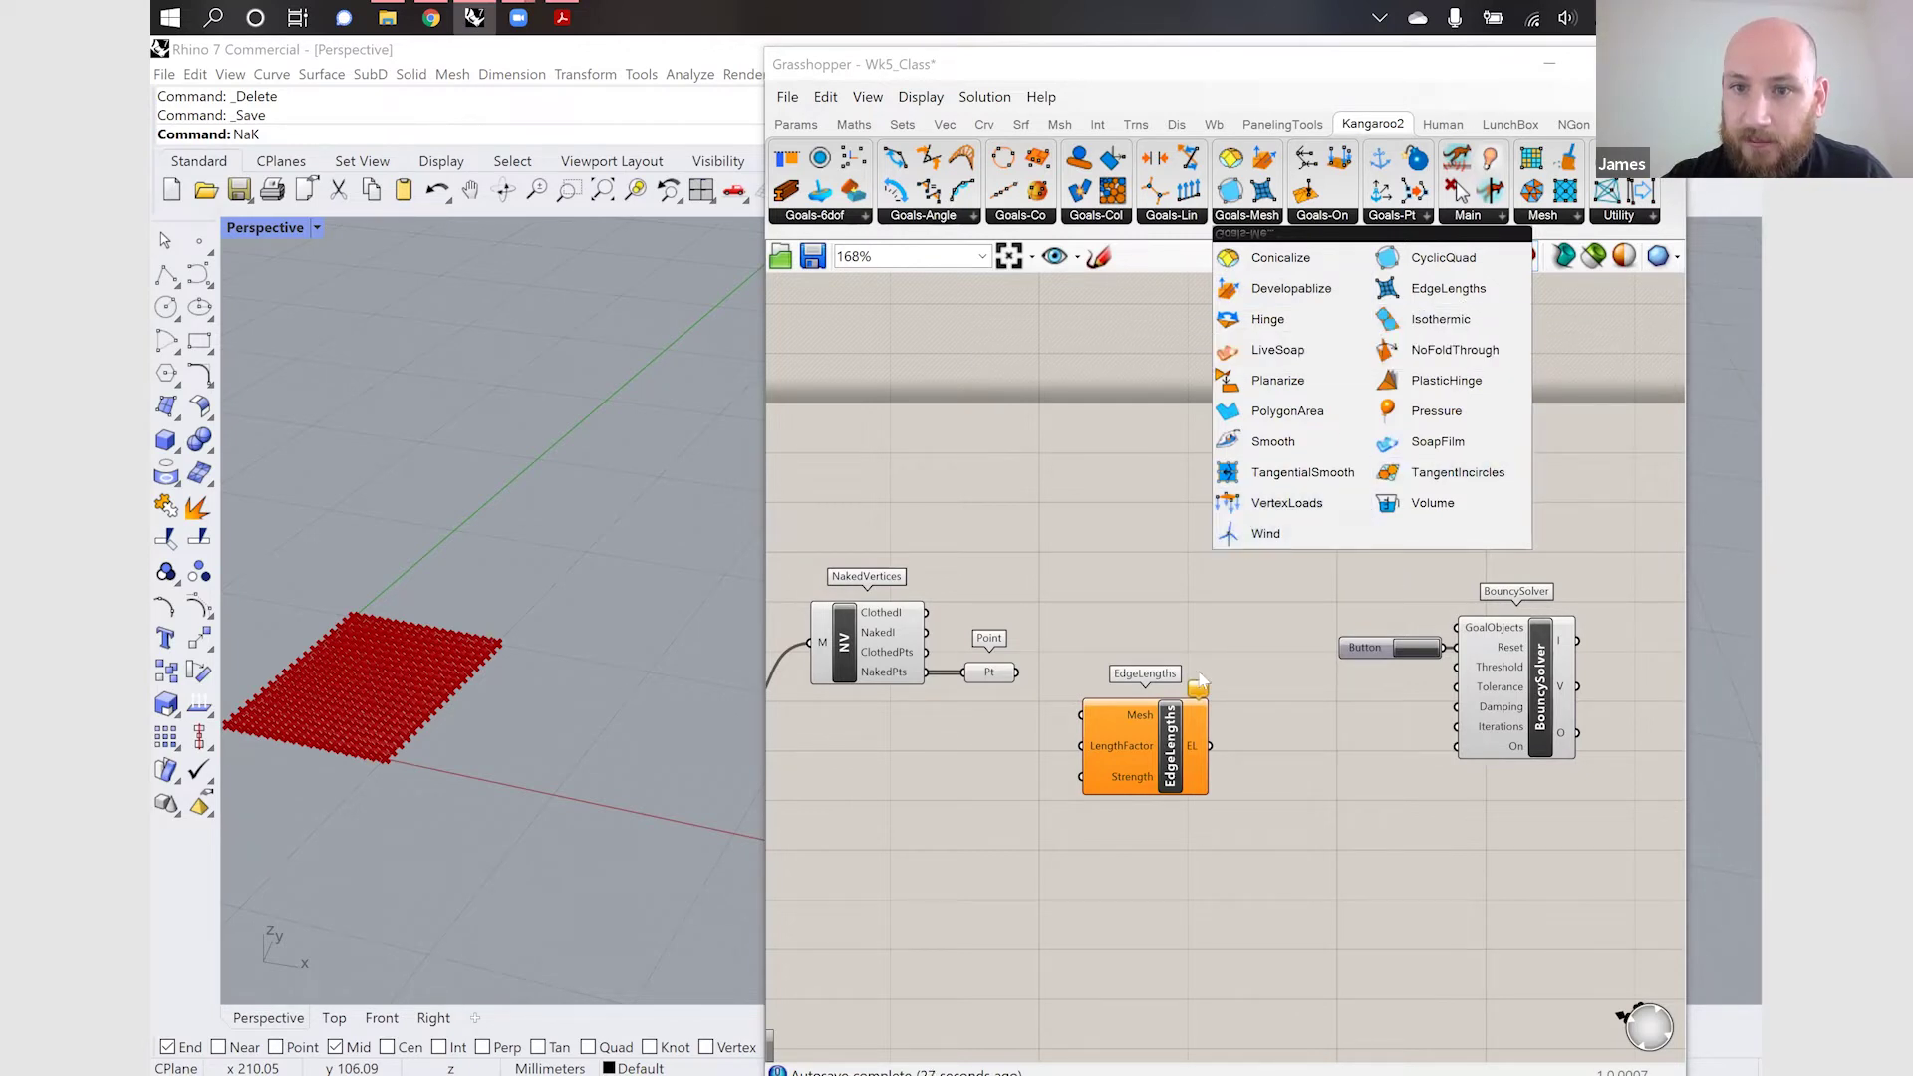
{"action": "left_click_drag", "start_coordinate": [1164, 772], "coordinate": [1179, 723]}
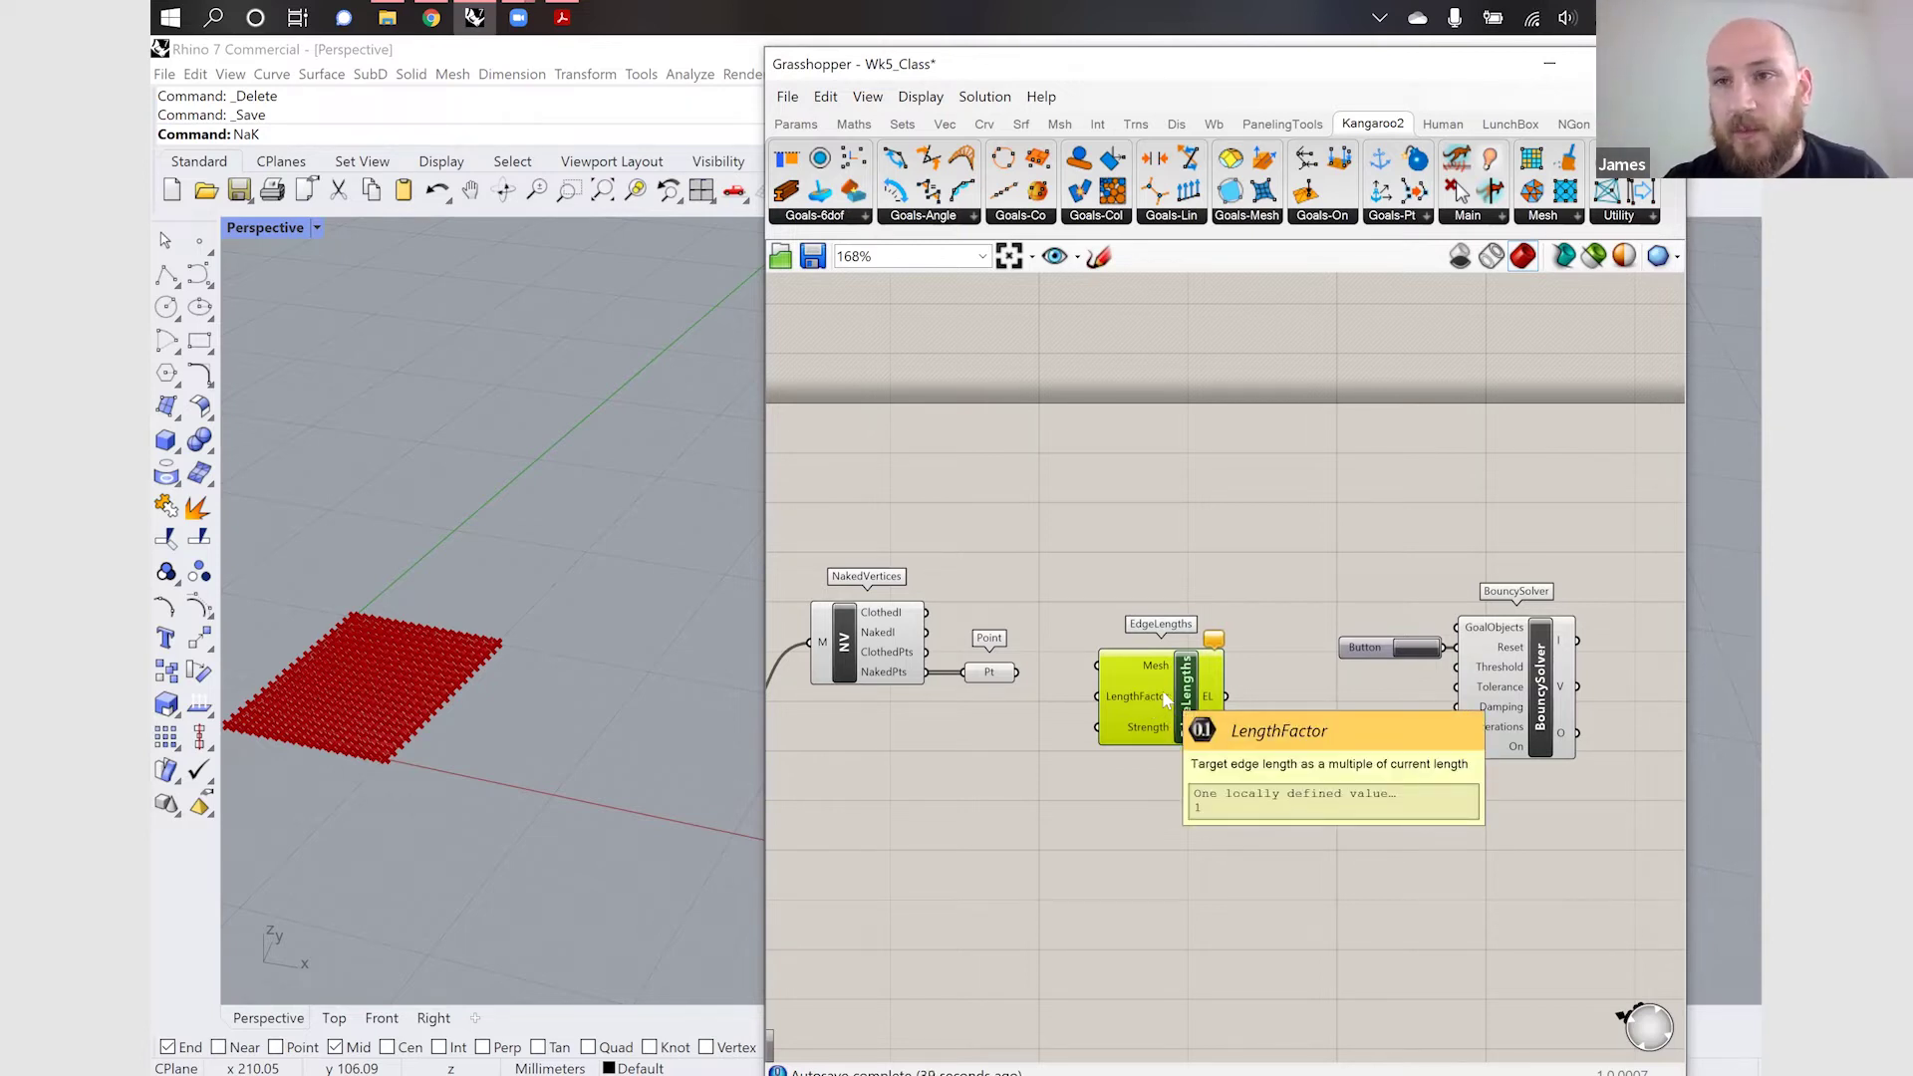
{"action": "left_click_drag", "start_coordinate": [1166, 700], "coordinate": [1179, 711]}
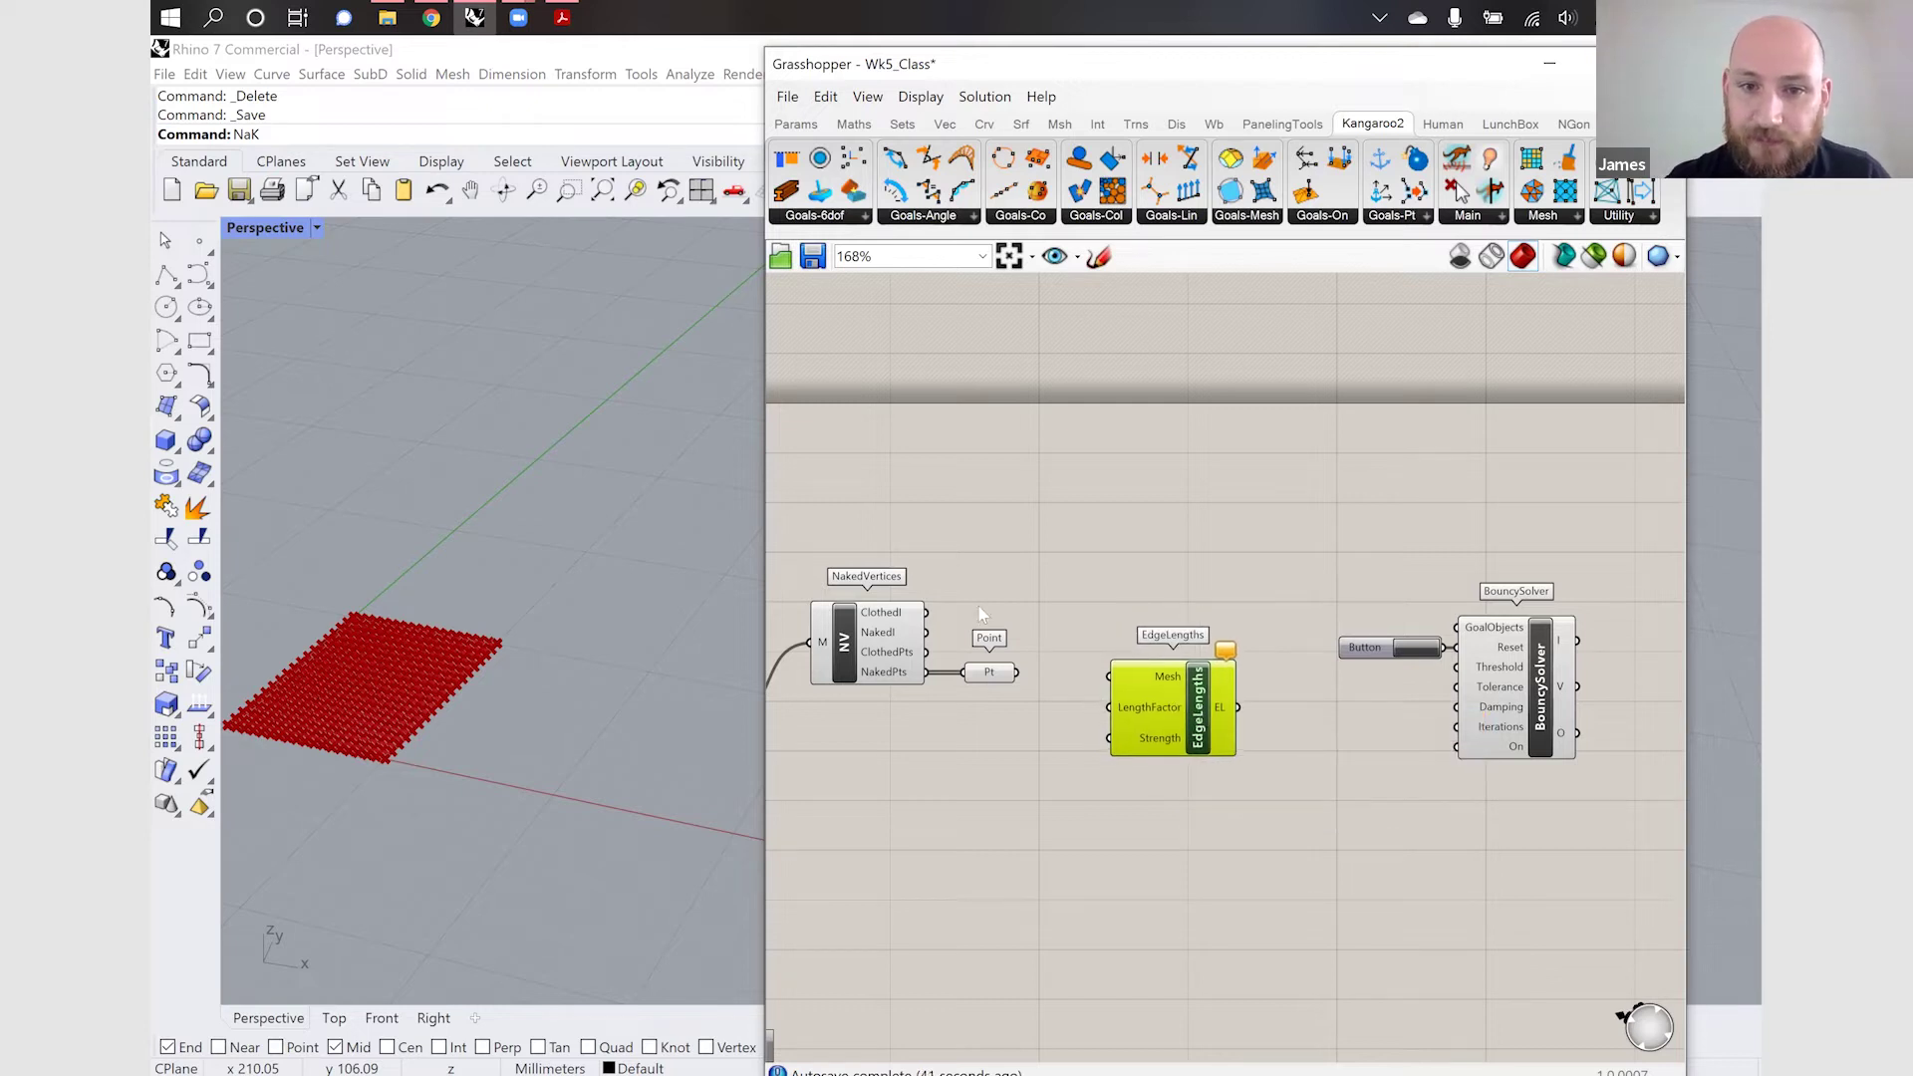
Connect the Mesh Surface output to the Mesh input of EdgeLengths and shift EdgeLengths until the wire runs straight
{"action": "scroll", "coordinate": [1156, 687], "scroll_direction": "down", "scroll_amount": 2}
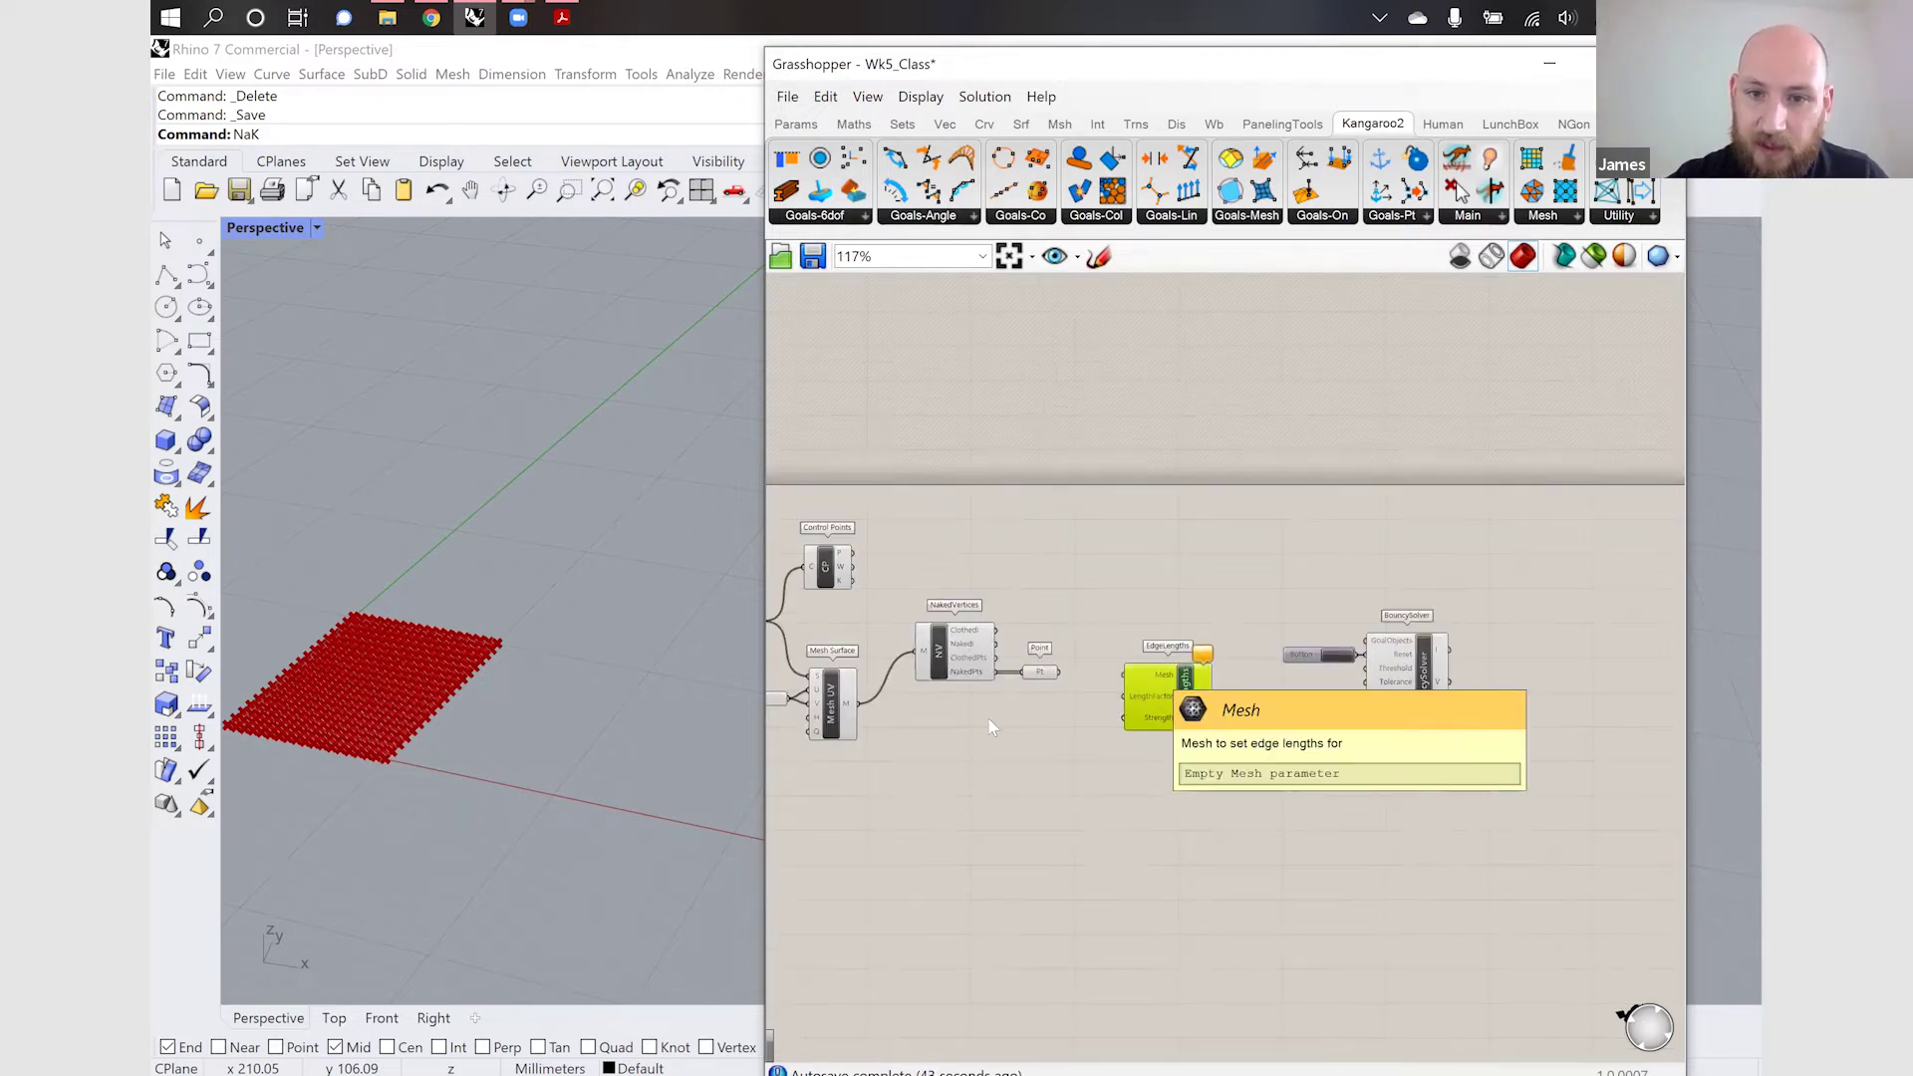
{"action": "scroll", "coordinate": [977, 711], "scroll_direction": "up", "scroll_amount": 3}
{"action": "scroll", "coordinate": [902, 715], "scroll_direction": "down", "scroll_amount": 1}
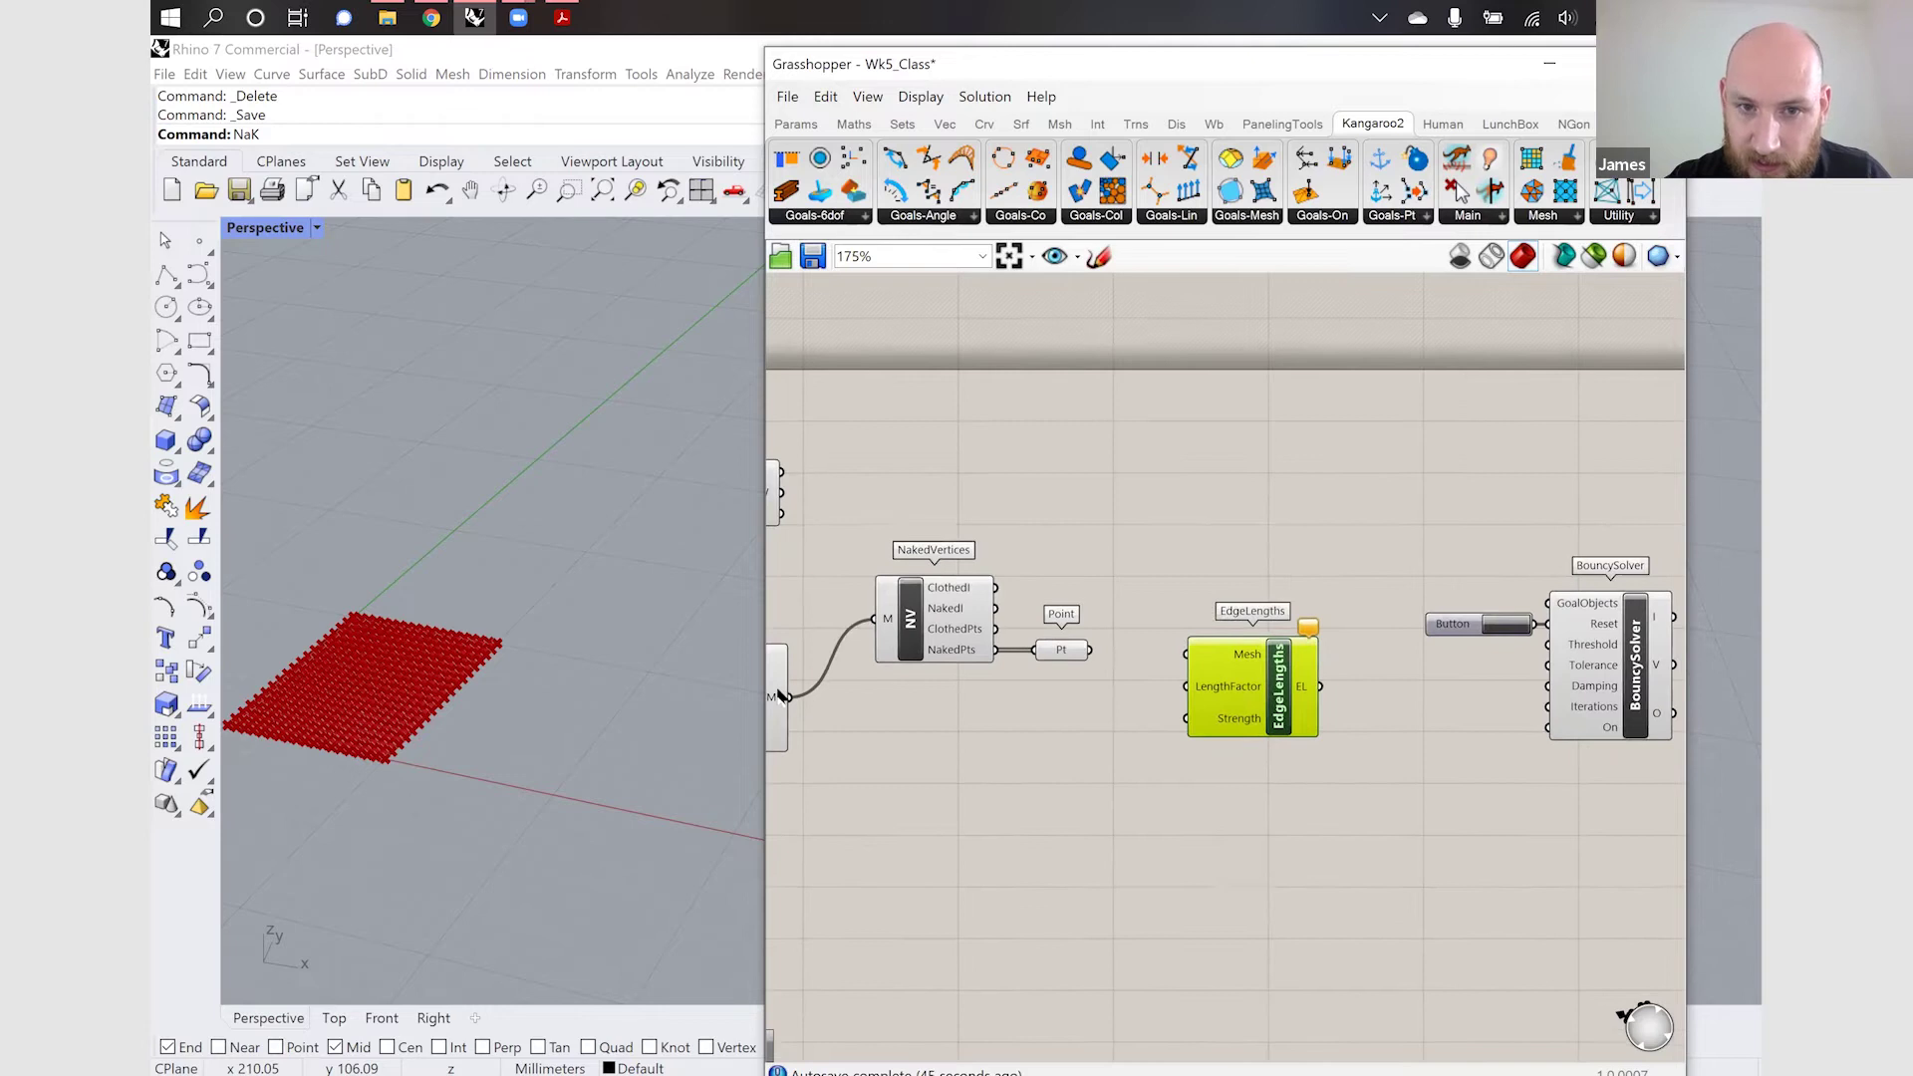
{"action": "left_click_drag", "start_coordinate": [788, 696], "coordinate": [1186, 655]}
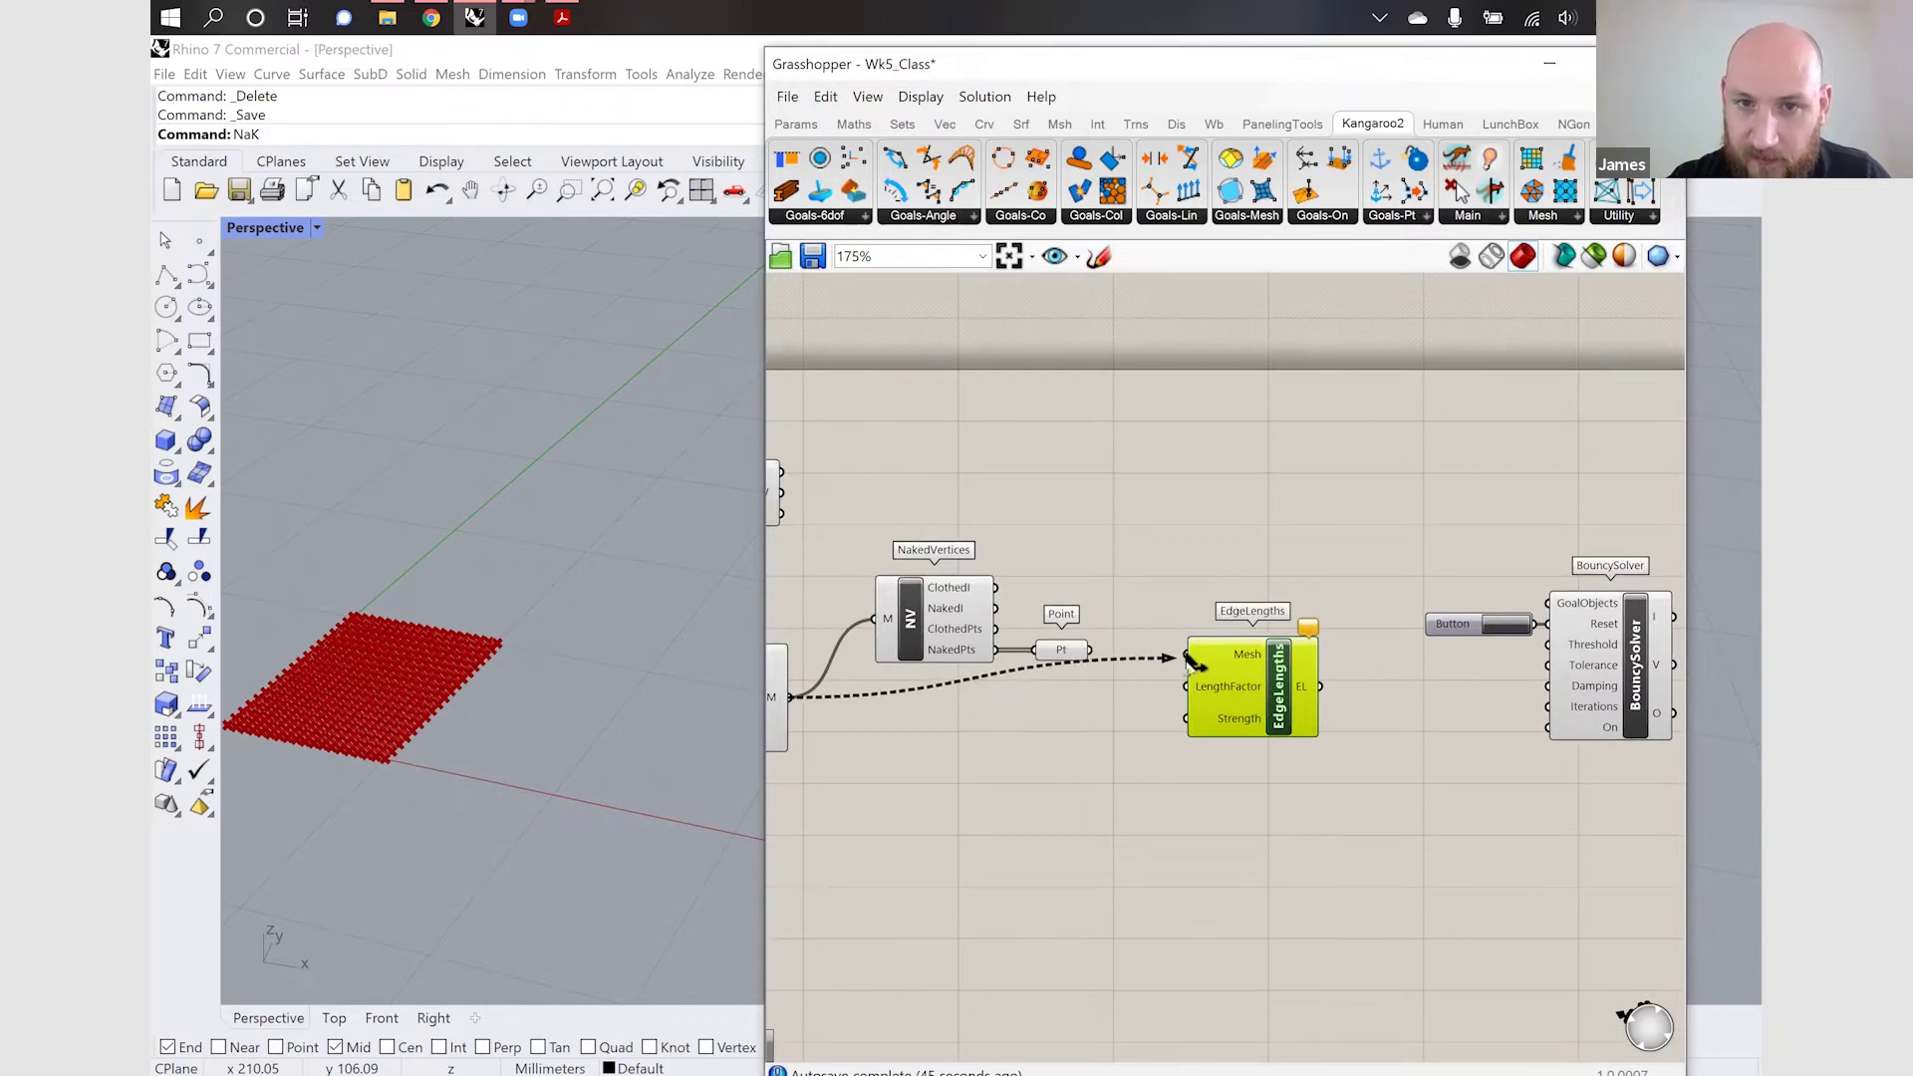
{"action": "scroll", "coordinate": [1282, 794], "scroll_direction": "down", "scroll_amount": 2}
{"action": "scroll", "coordinate": [923, 778], "scroll_direction": "up", "scroll_amount": 2}
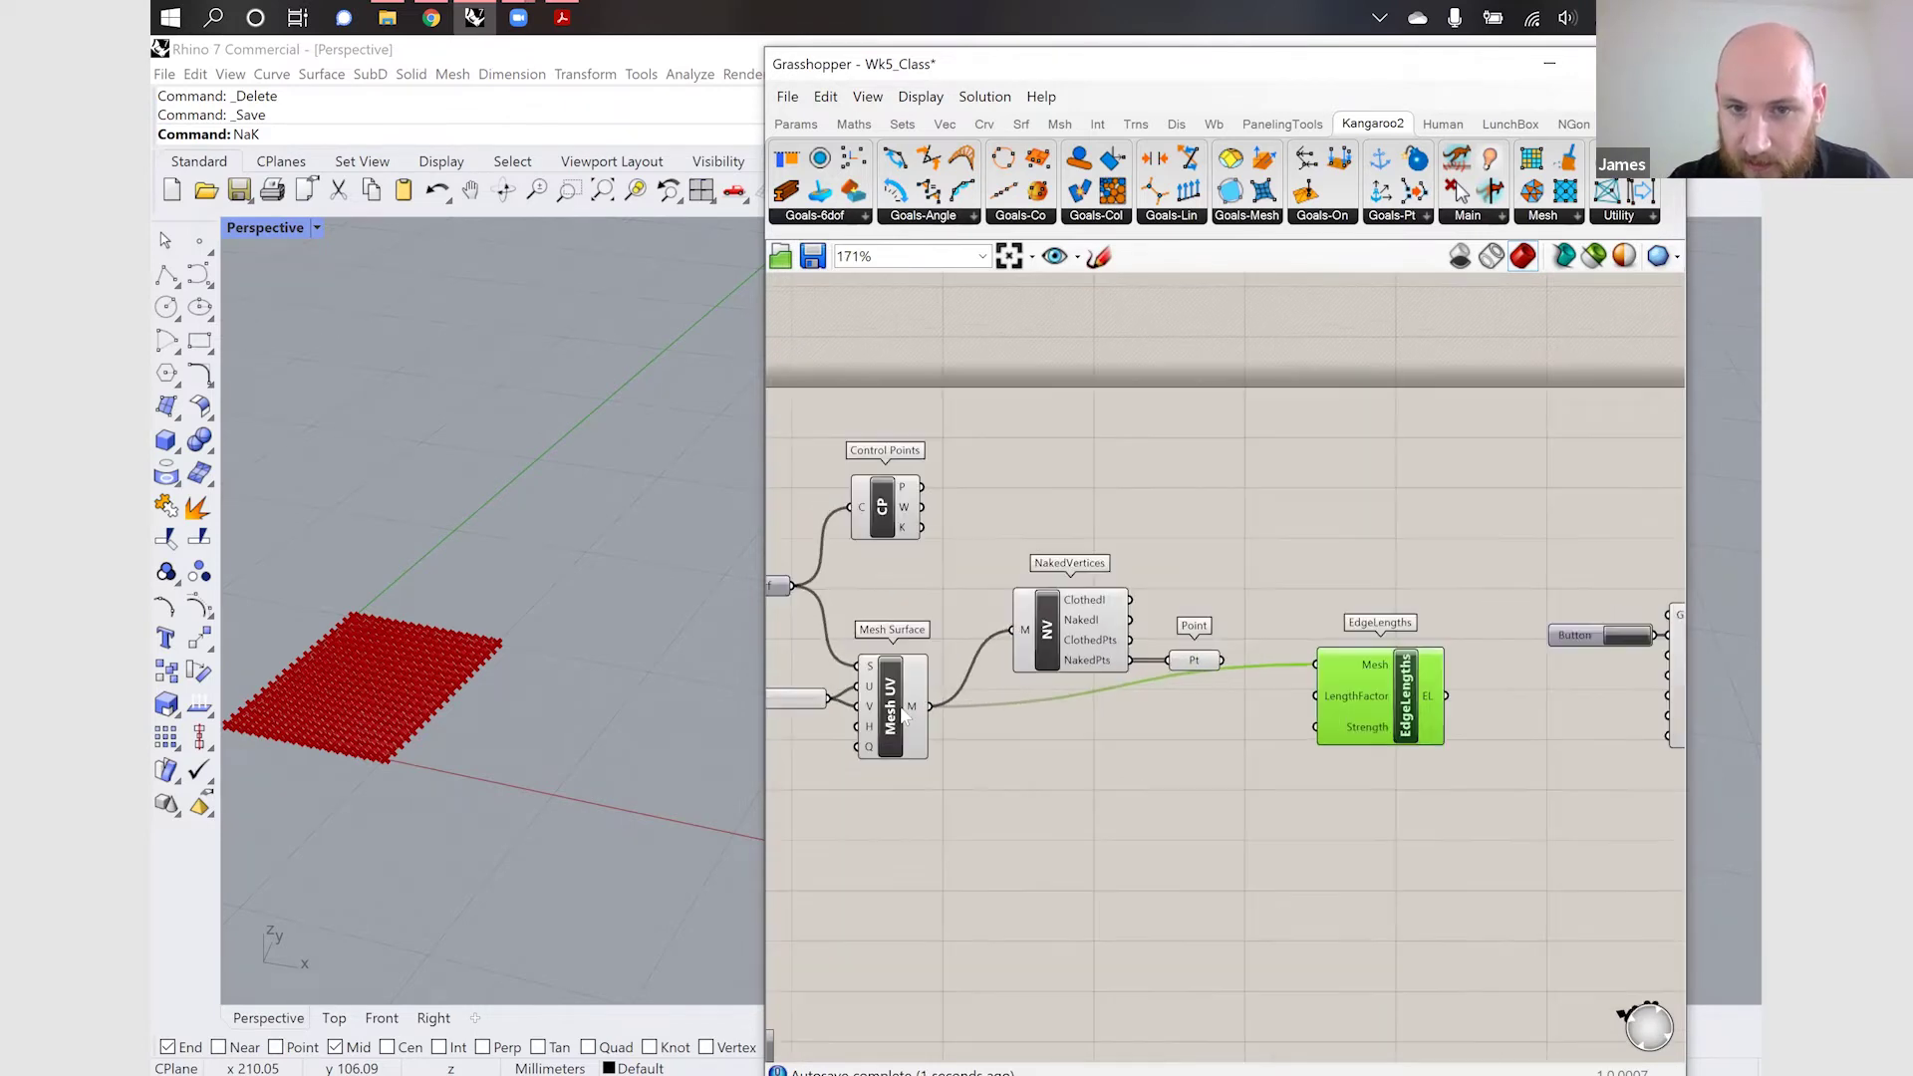
{"action": "left_click_drag", "start_coordinate": [1431, 723], "coordinate": [1435, 752]}
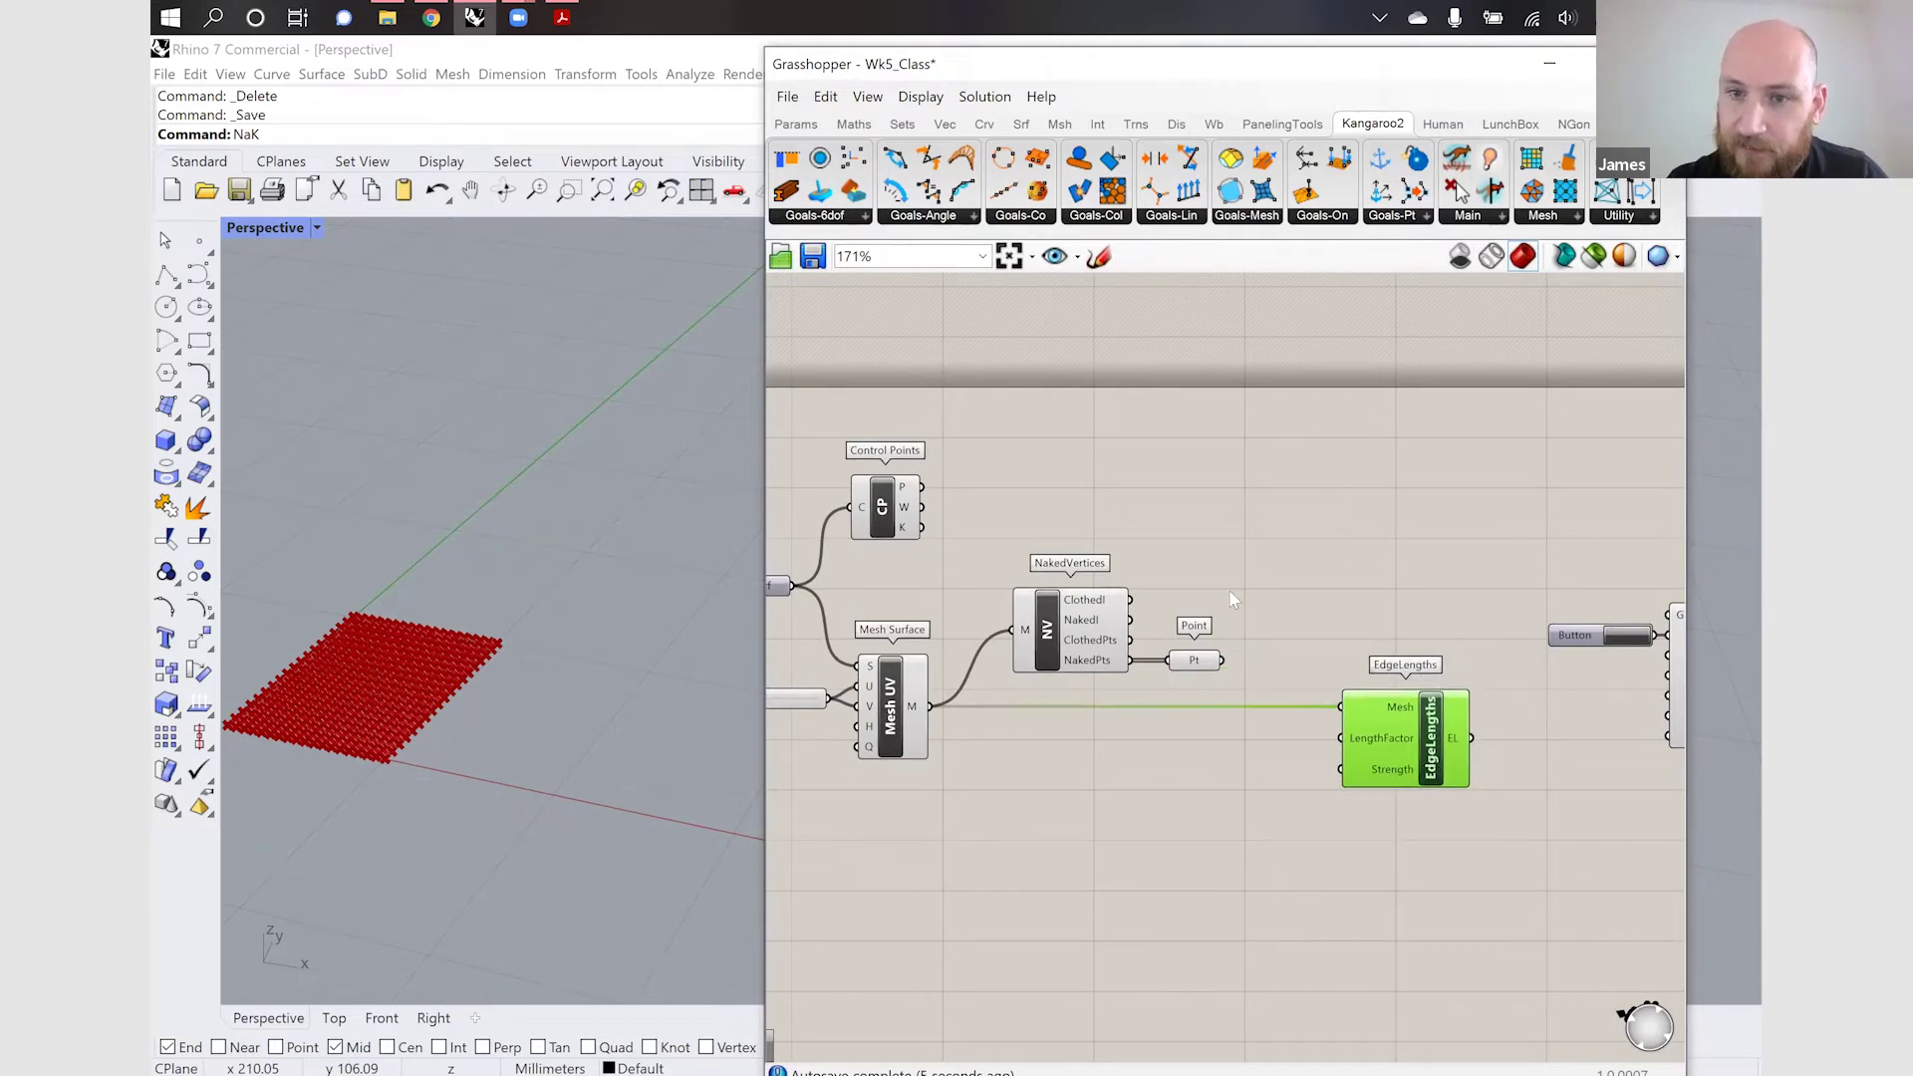
Add a number slider set to 1.00, connect it to the LengthFactor input of EdgeLengths, and align it with that input
{"action": "scroll", "coordinate": [1236, 595], "scroll_direction": "down", "scroll_amount": 2}
{"action": "scroll", "coordinate": [1307, 759], "scroll_direction": "up", "scroll_amount": 5}
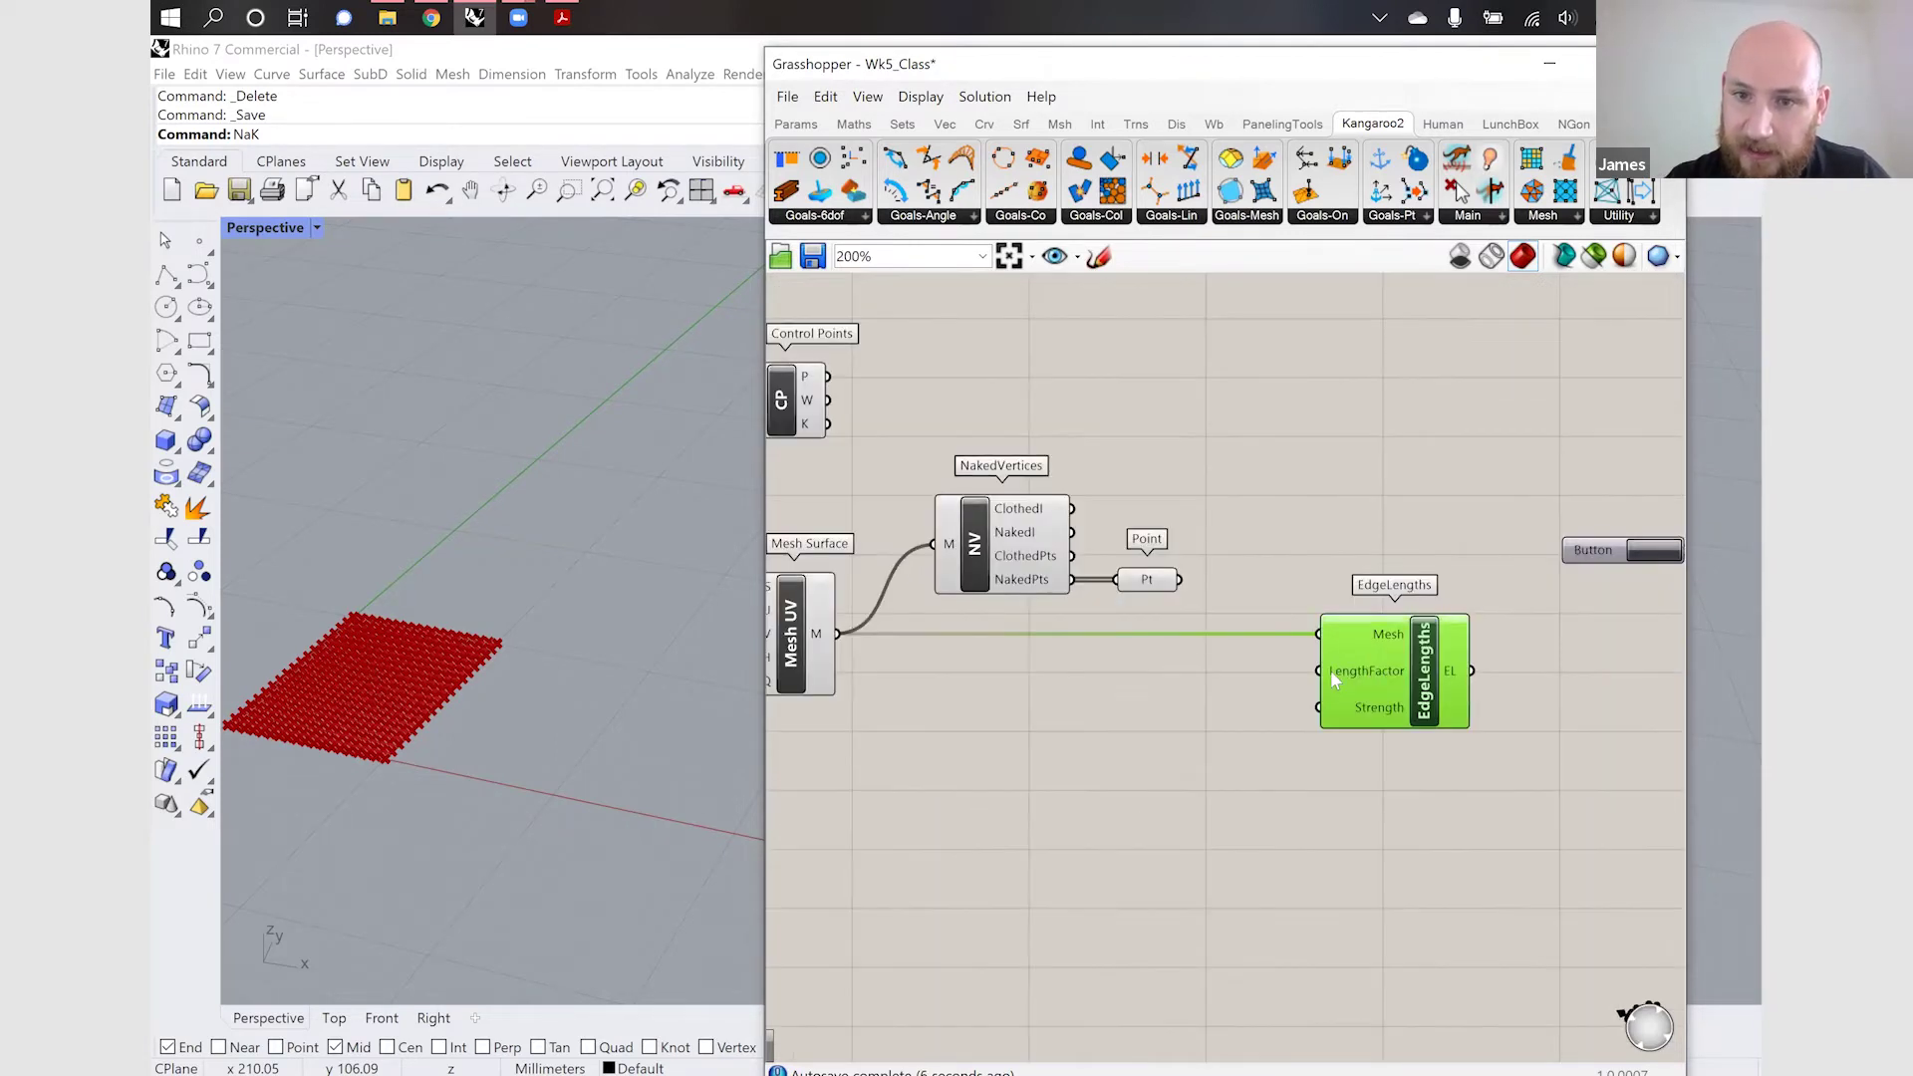
{"action": "double_click", "coordinate": [1201, 727]}
{"action": "type", "text": "1."}
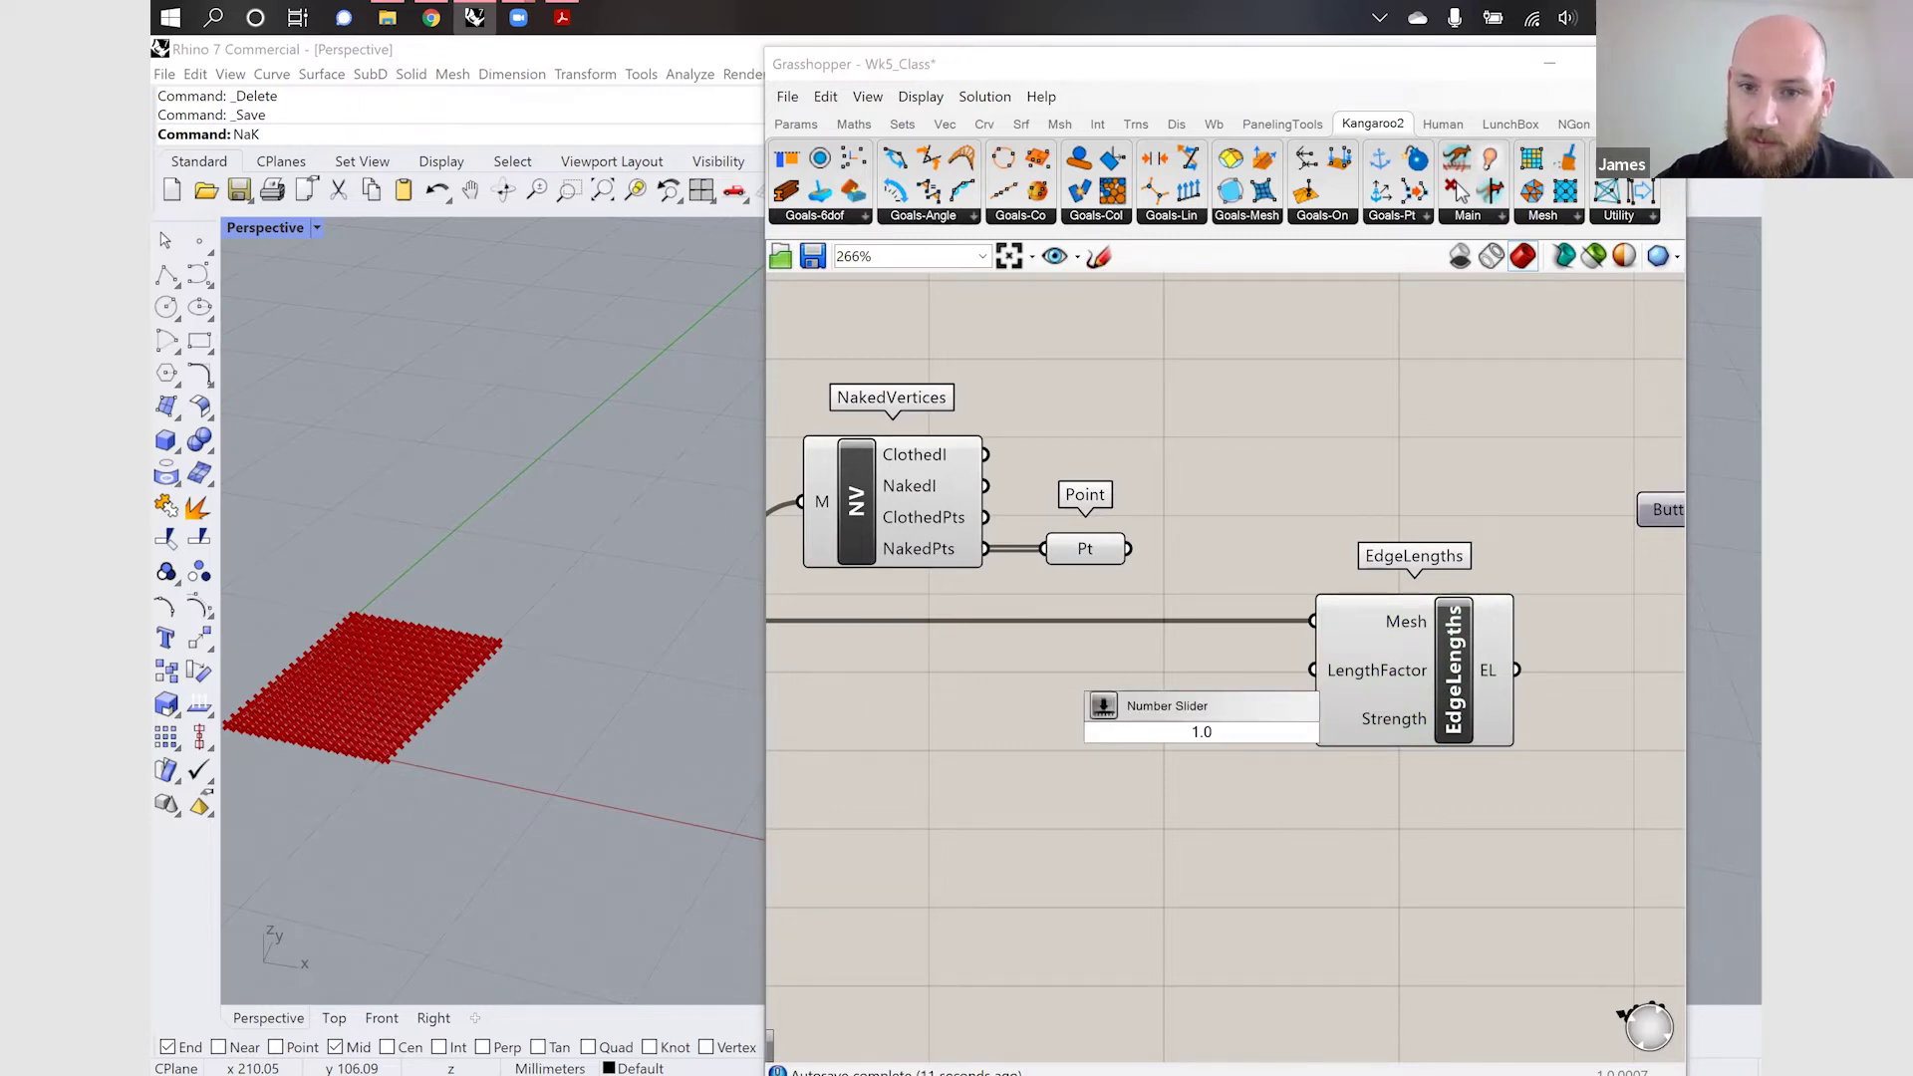
{"action": "type", "text": "0"}
{"action": "key", "text": "Return"}
{"action": "left_click_drag", "start_coordinate": [1203, 739], "coordinate": [1116, 680]}
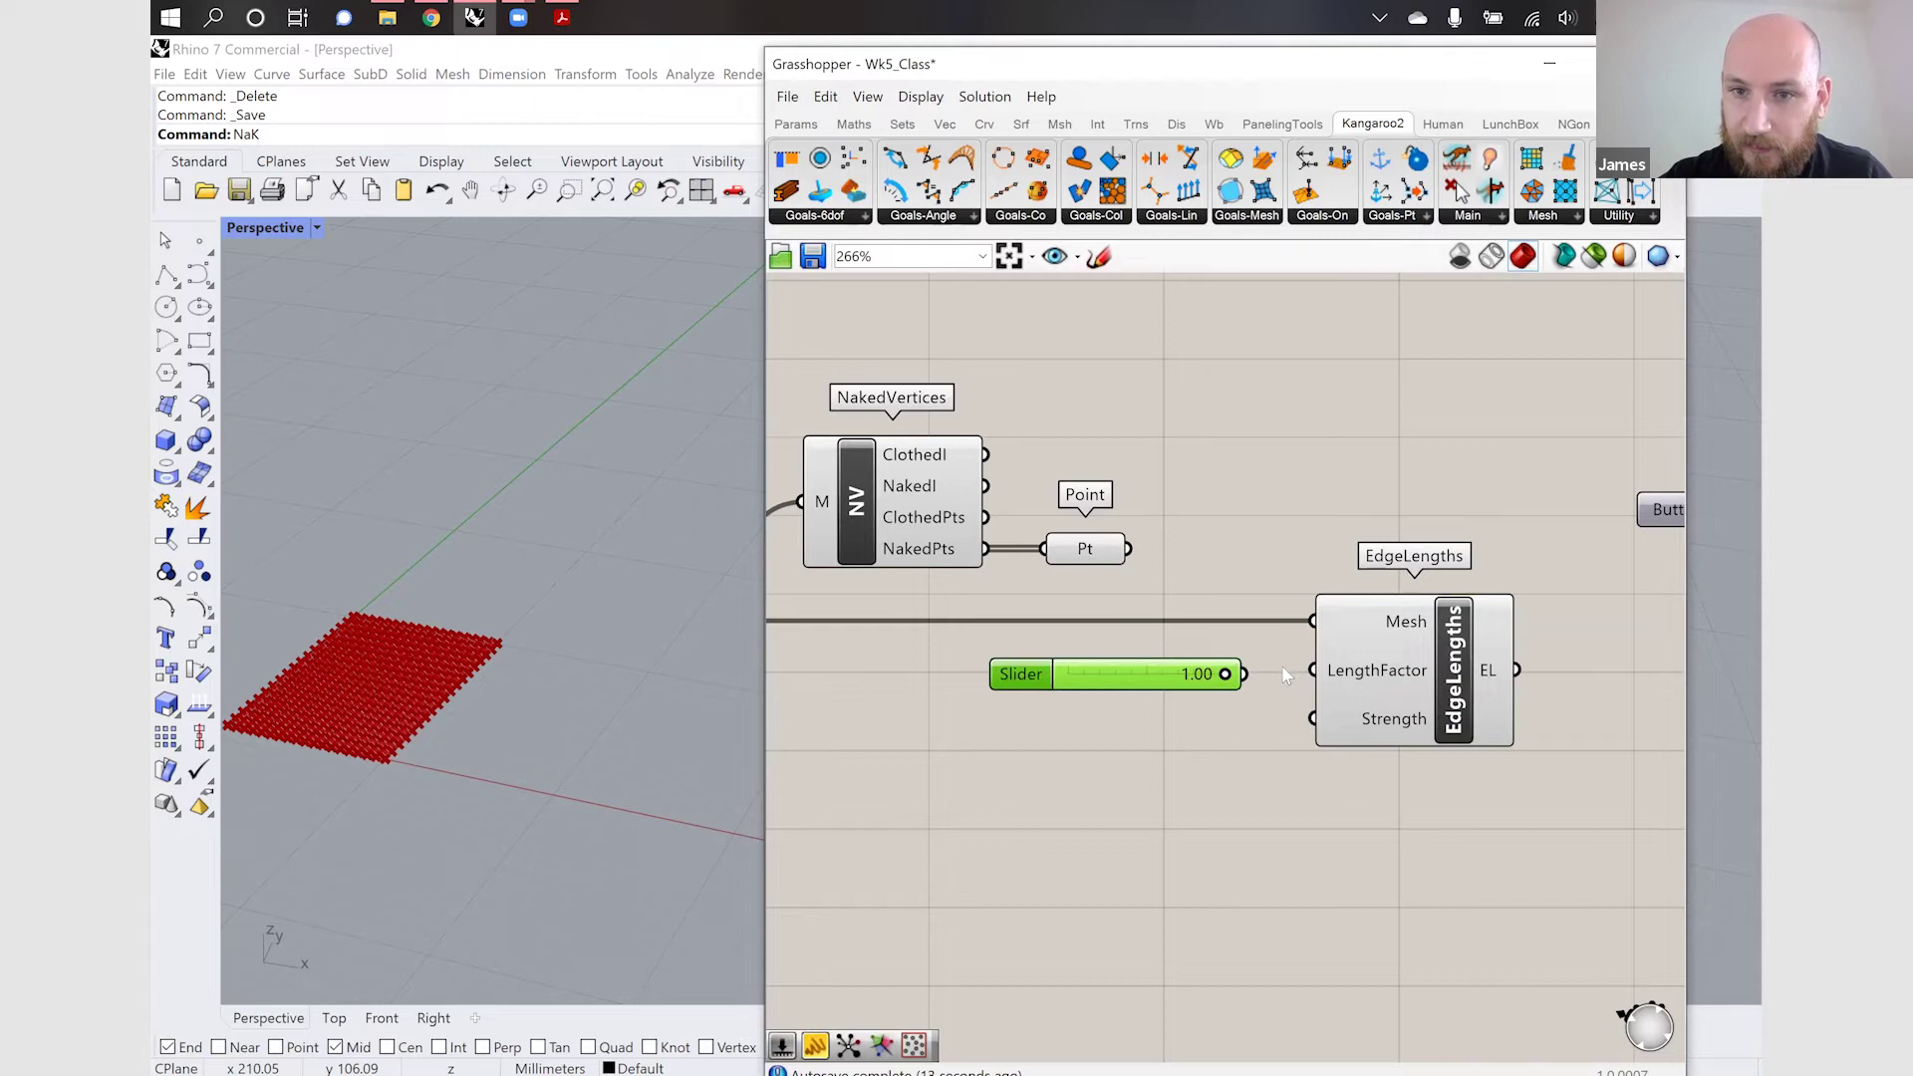
{"action": "left_click_drag", "start_coordinate": [1241, 679], "coordinate": [1313, 671]}
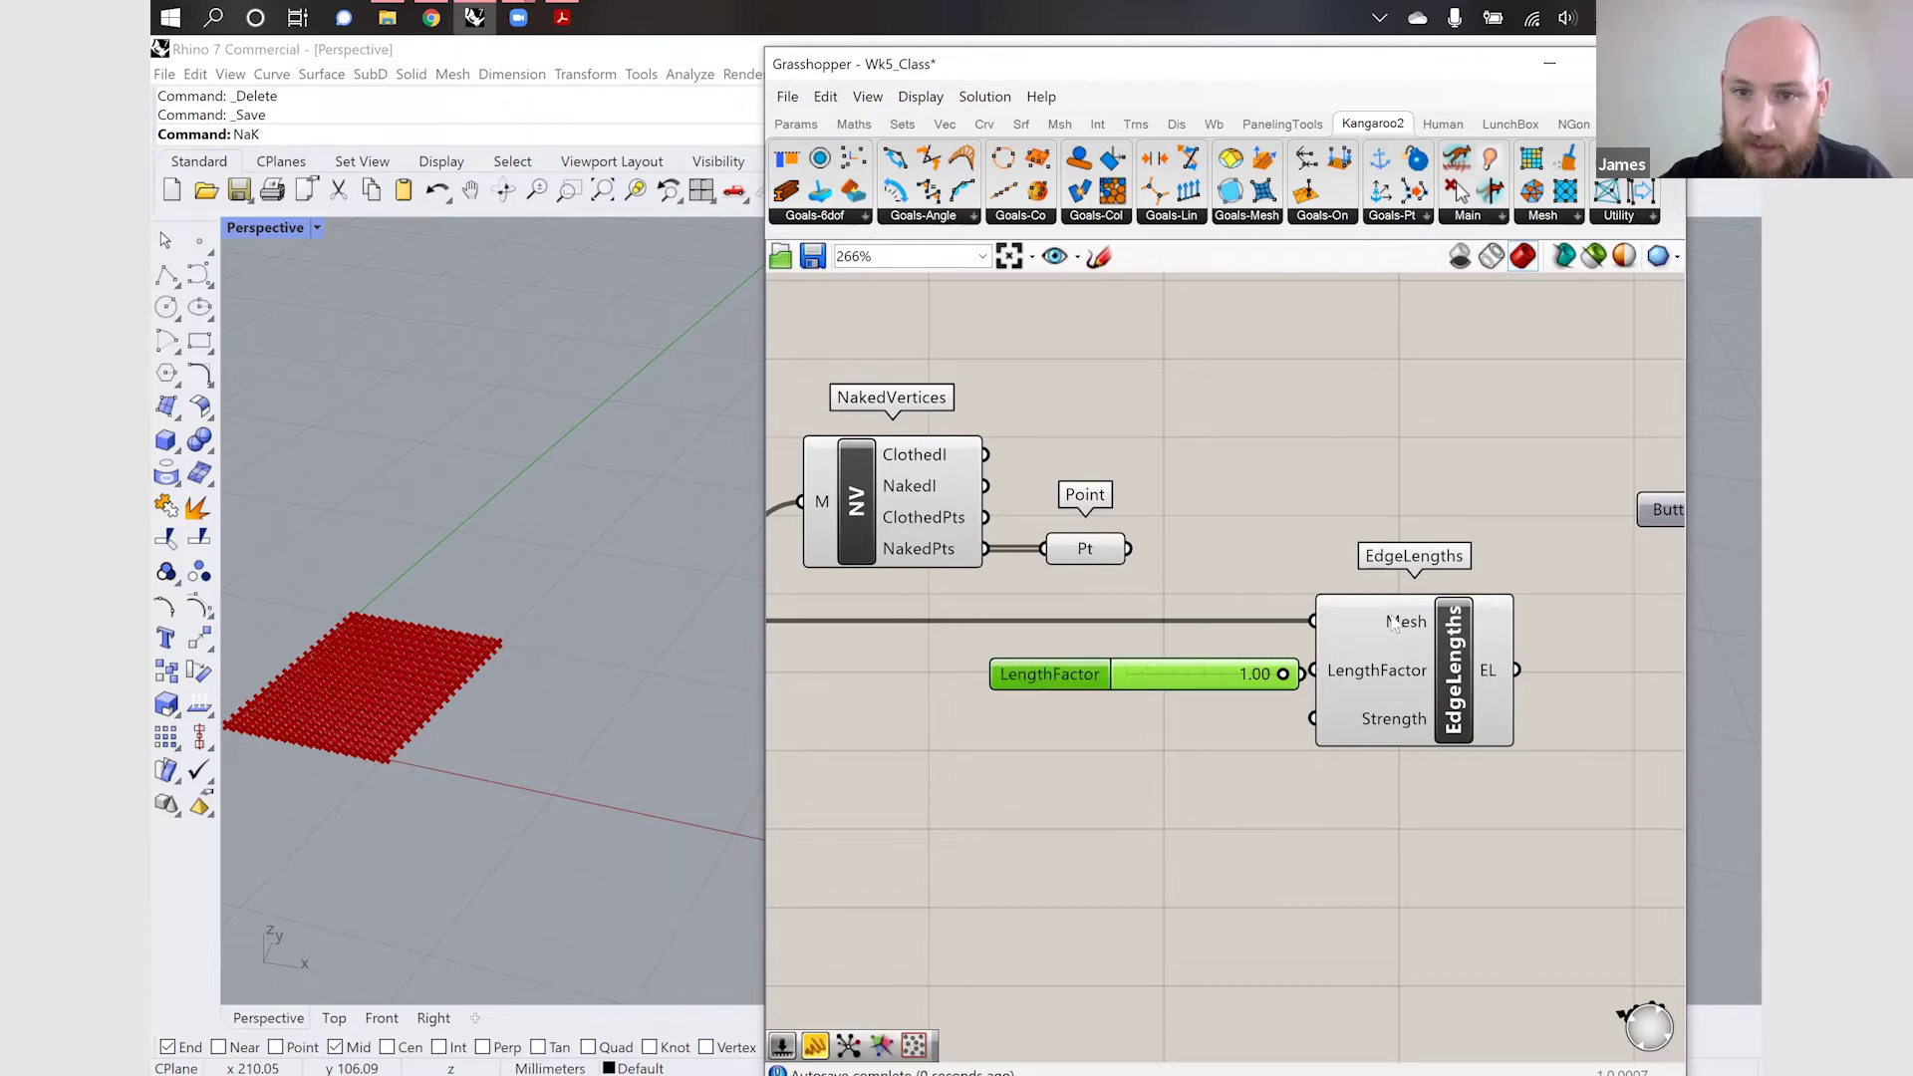
{"action": "left_click_drag", "start_coordinate": [1196, 673], "coordinate": [1186, 666]}
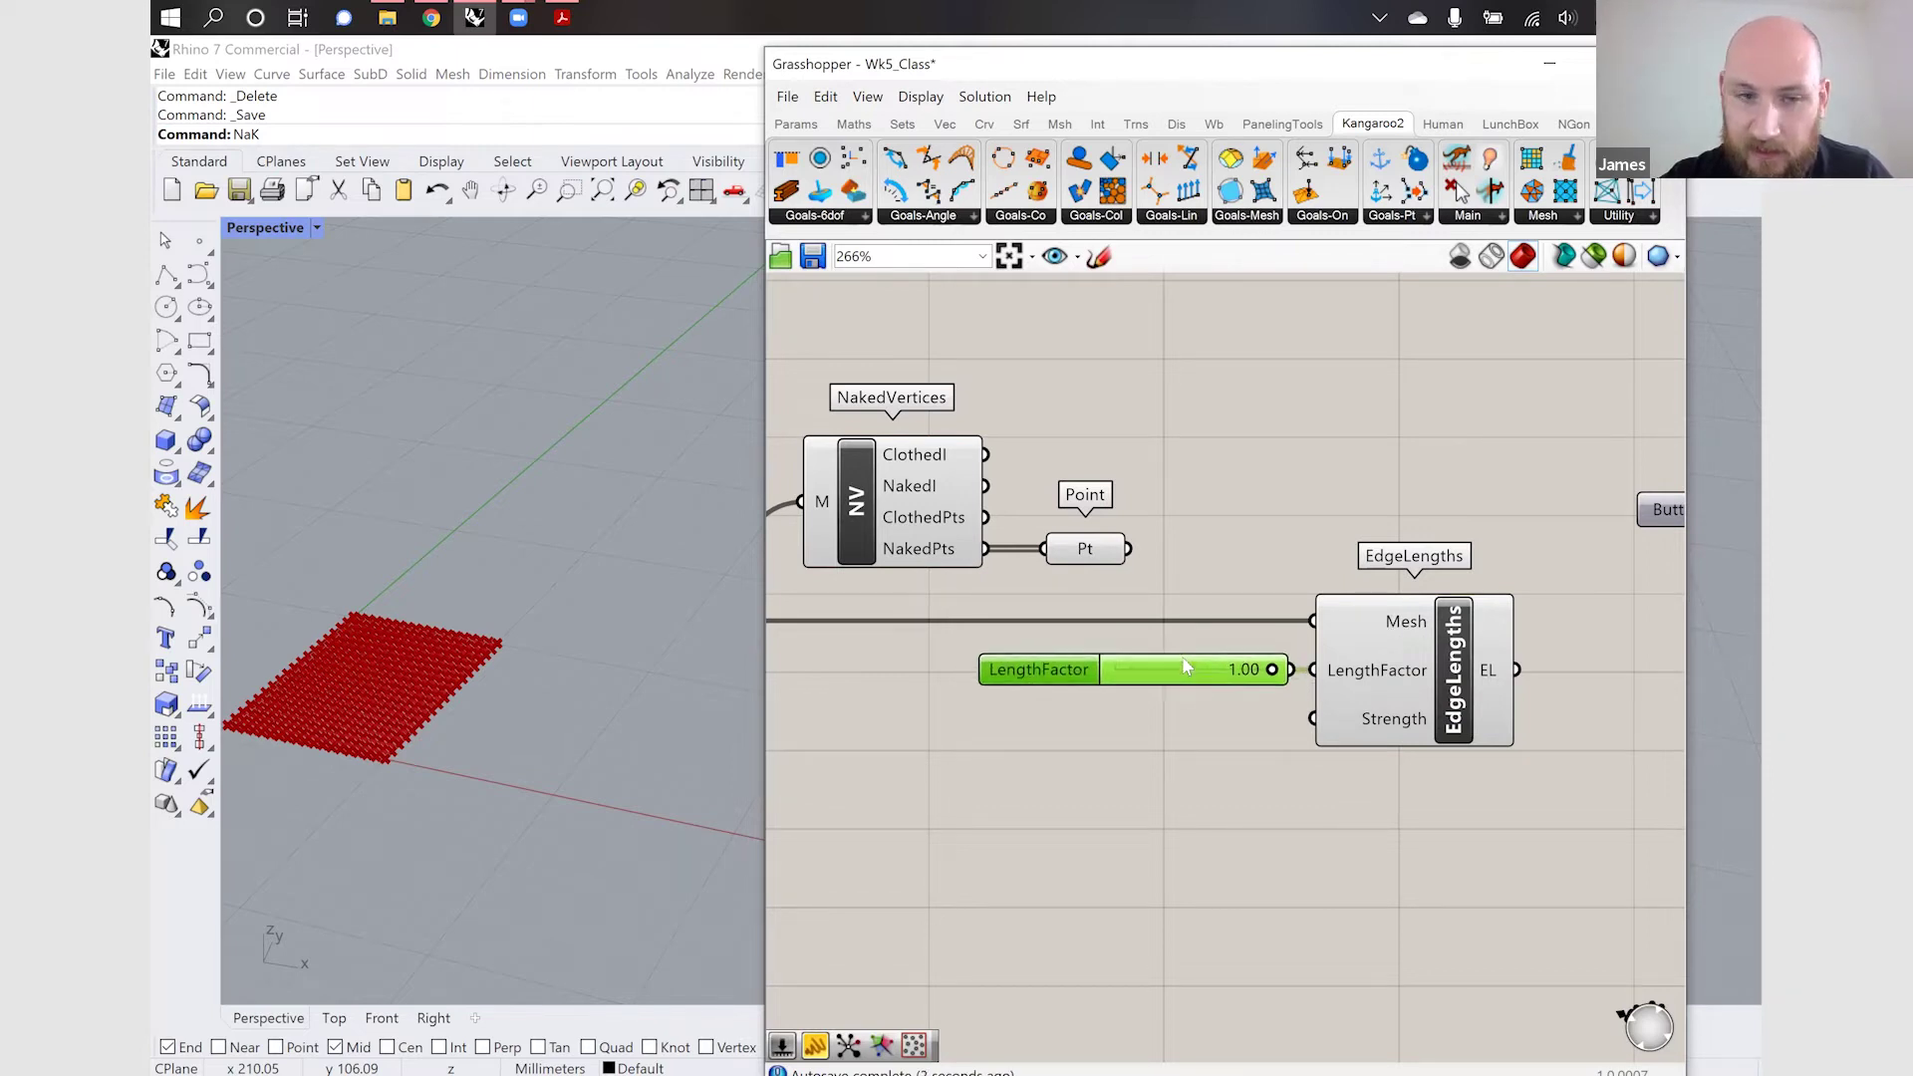
Set the V Count slider feeding Mesh Surface to 10
{"action": "scroll", "coordinate": [381, 719], "scroll_direction": "up", "scroll_amount": 5}
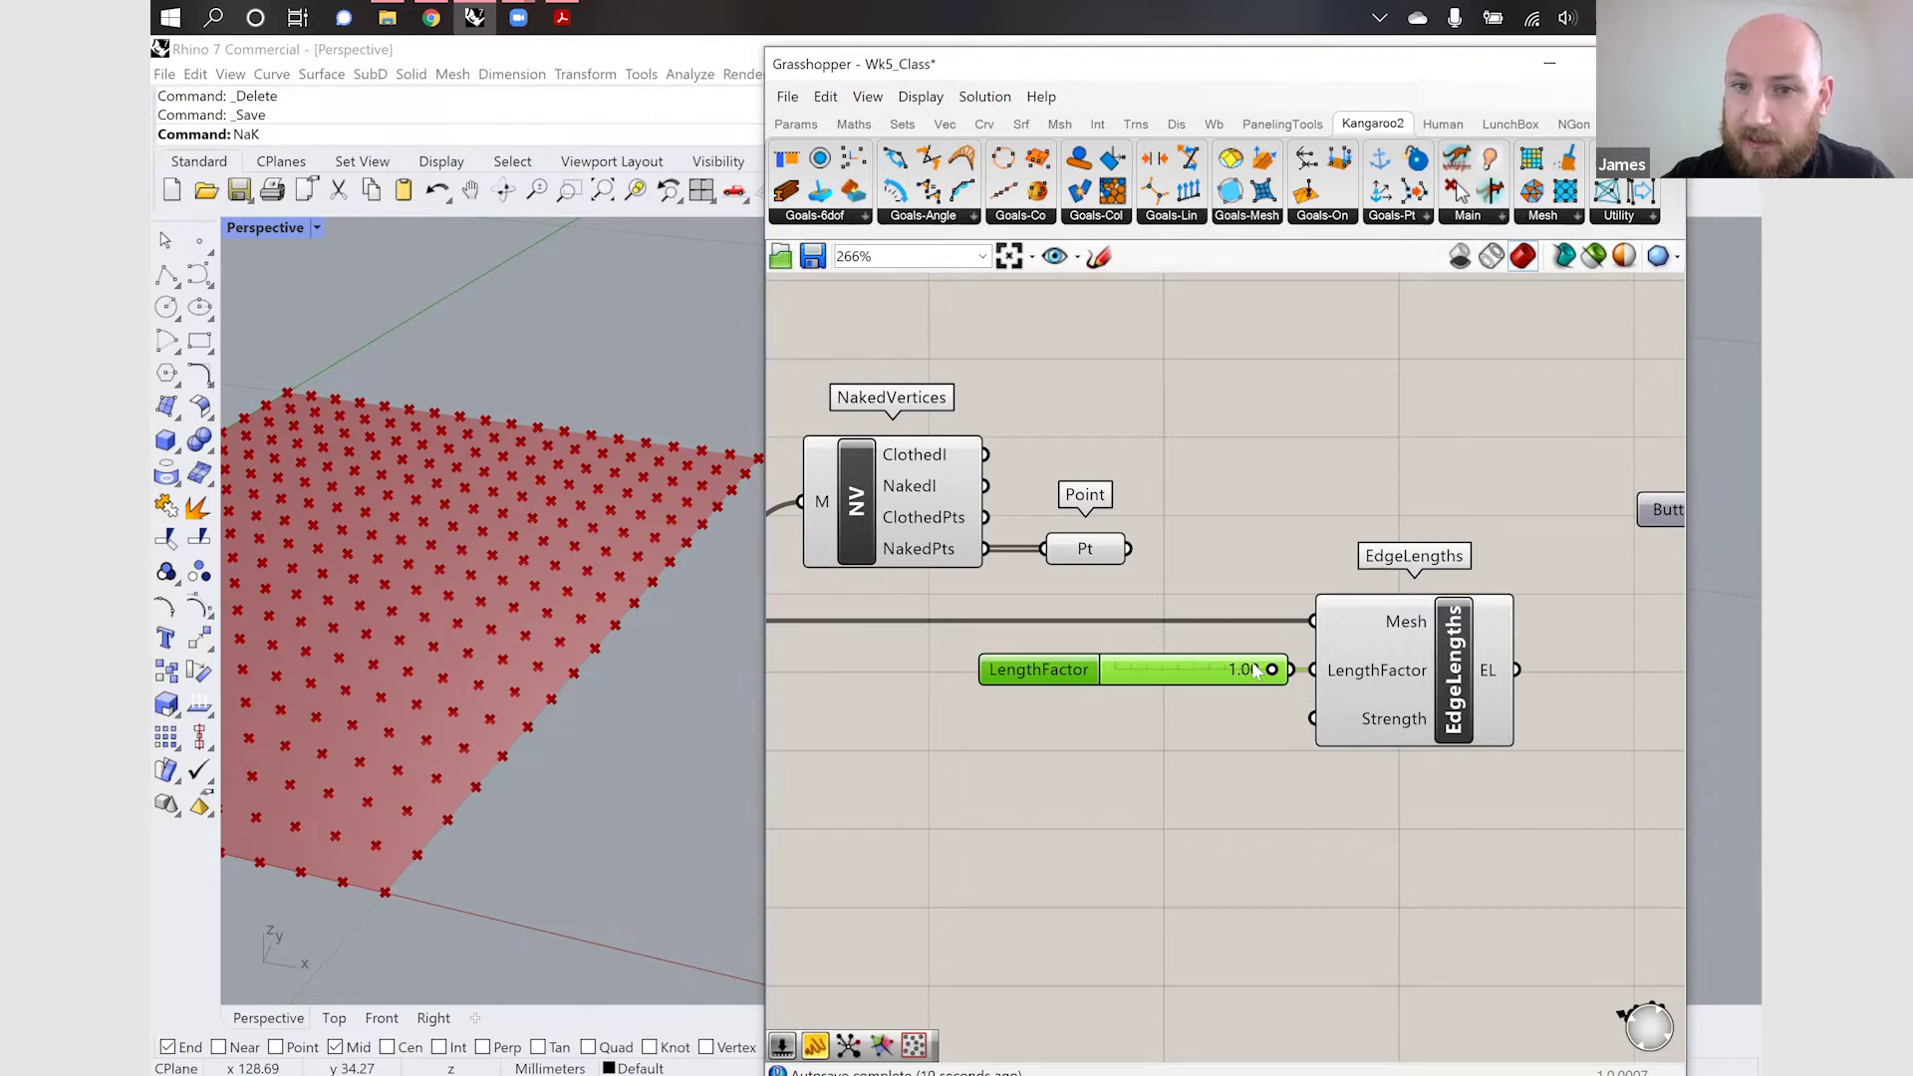
{"action": "scroll", "coordinate": [1350, 769], "scroll_direction": "down", "scroll_amount": 5}
{"action": "scroll", "coordinate": [1243, 840], "scroll_direction": "down", "scroll_amount": 1}
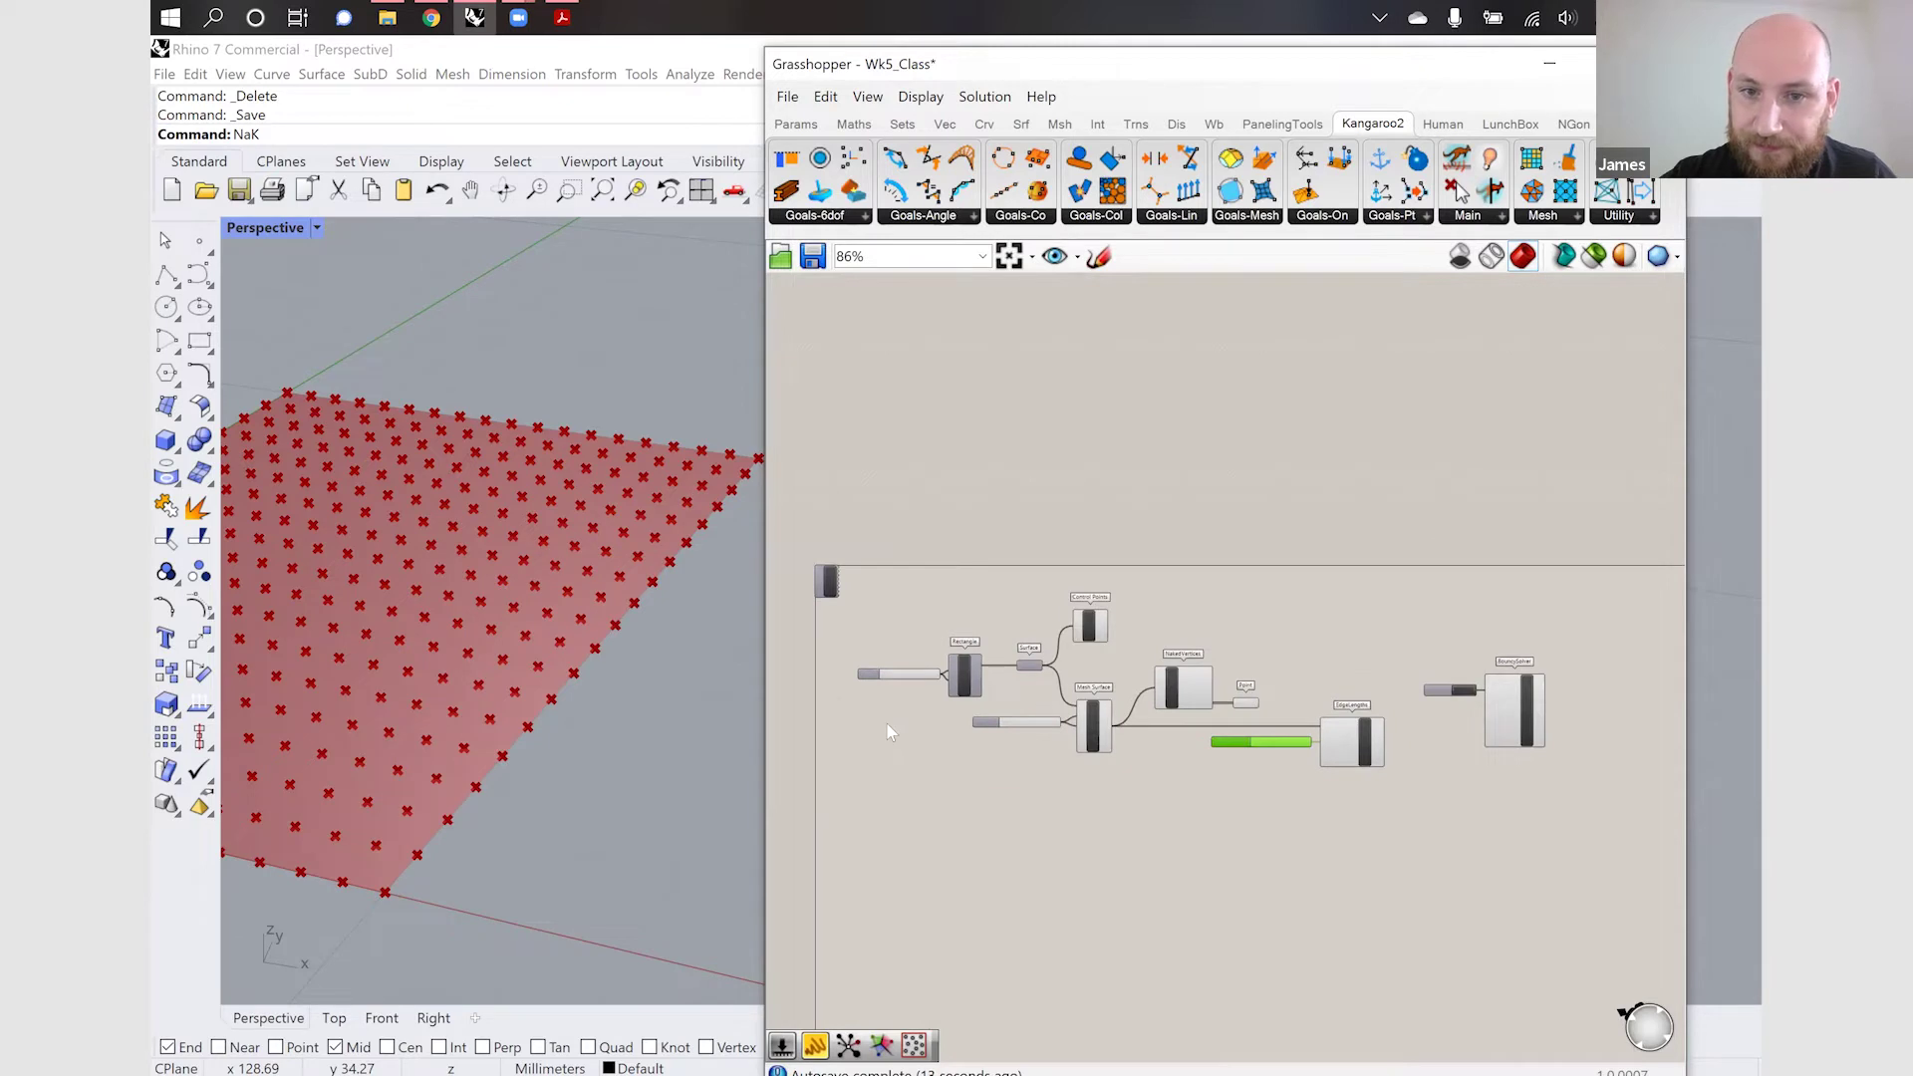
{"action": "scroll", "coordinate": [890, 733], "scroll_direction": "up", "scroll_amount": 3}
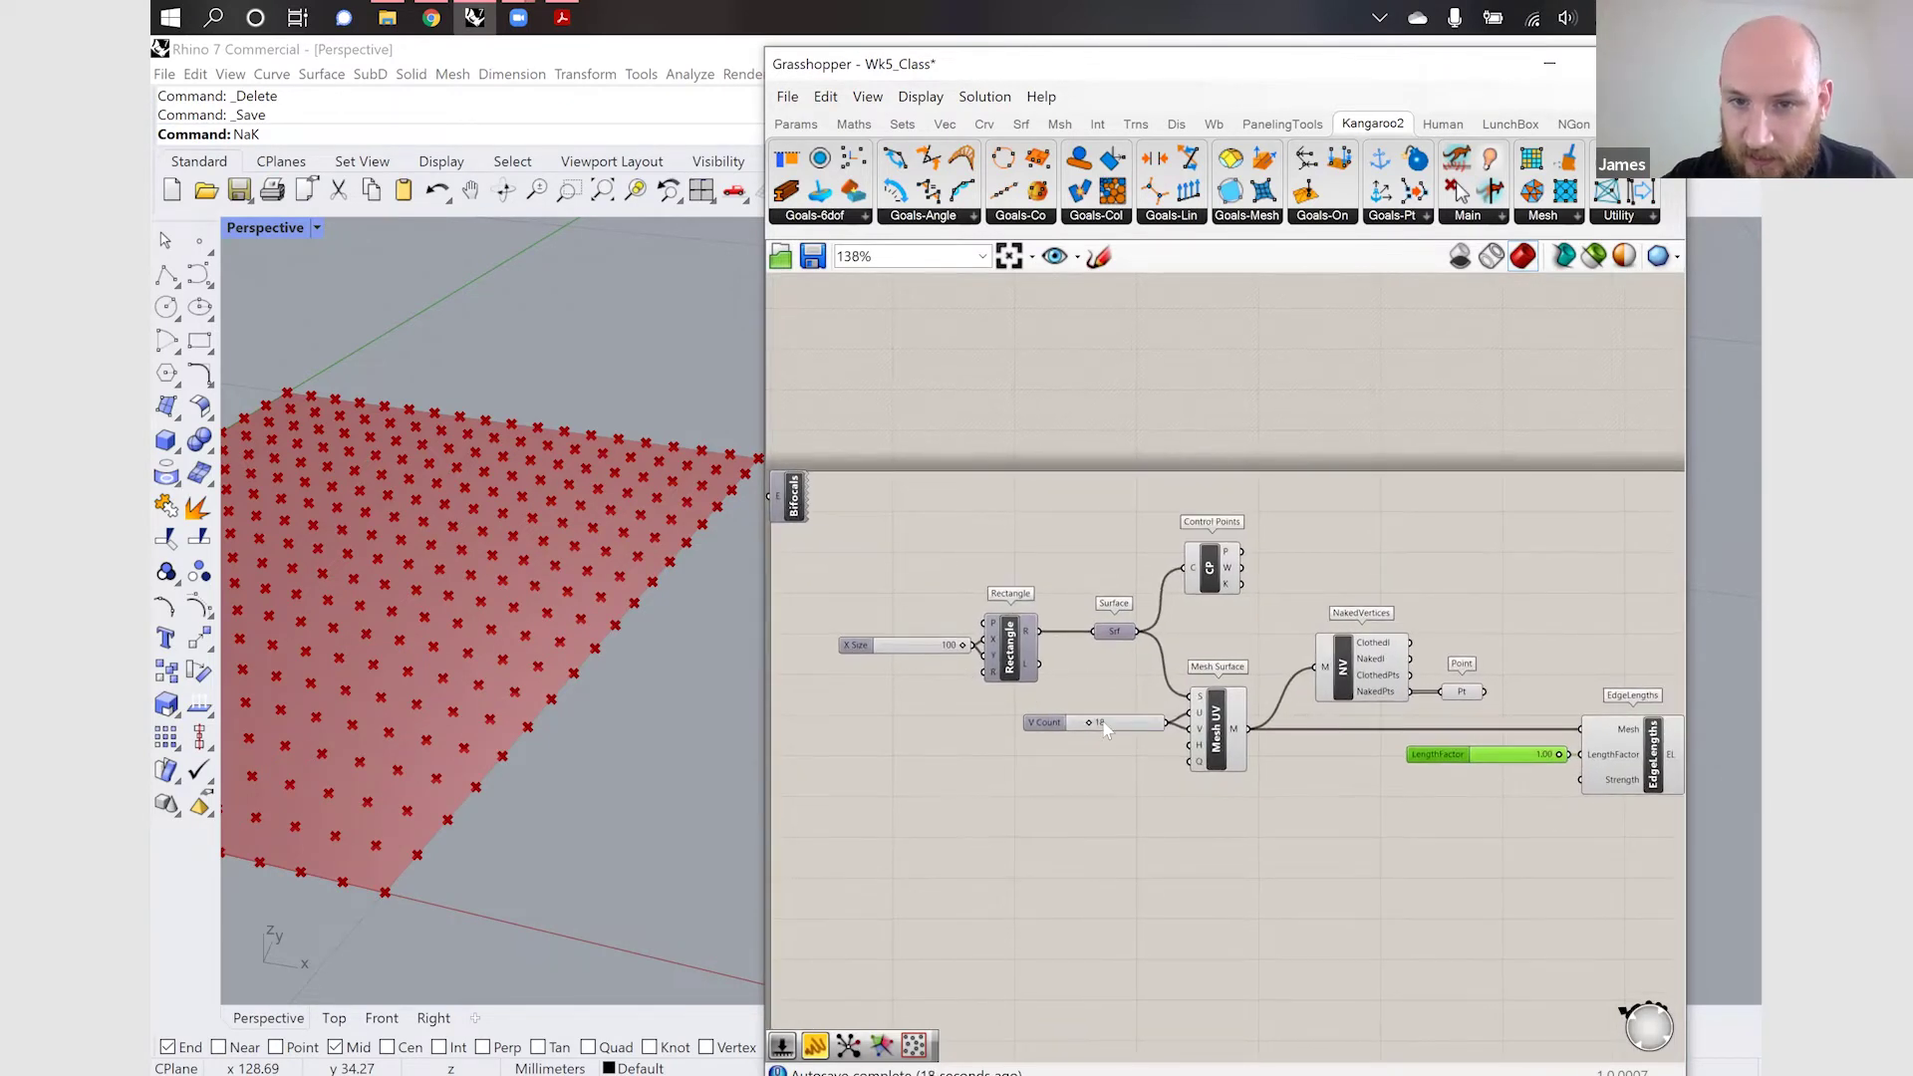
{"action": "scroll", "coordinate": [1102, 719], "scroll_direction": "up", "scroll_amount": 2}
{"action": "left_click_drag", "start_coordinate": [1082, 723], "coordinate": [1071, 725]}
{"action": "left_click", "coordinate": [955, 807]}
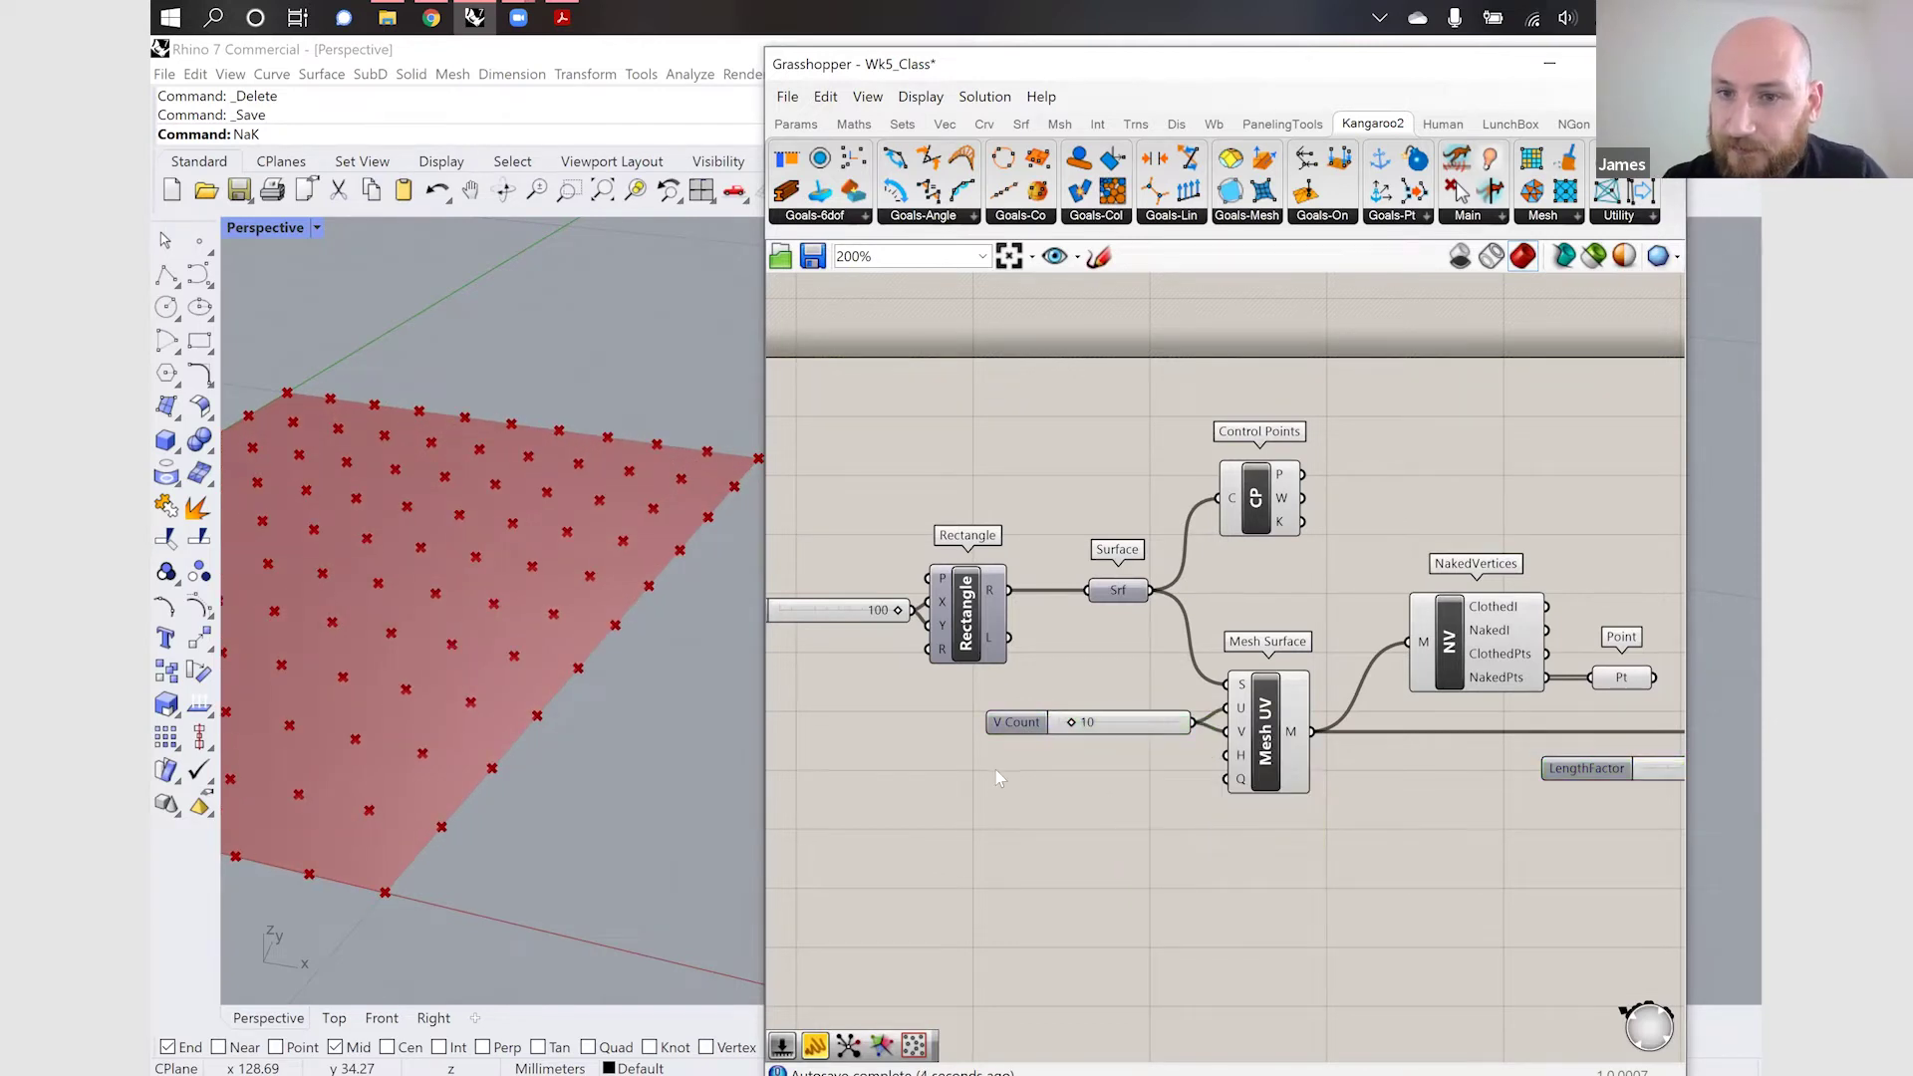
Add a VertexLoads component below EdgeLengths and connect the Mesh Surface output to its Mesh input
{"action": "scroll", "coordinate": [999, 770], "scroll_direction": "down", "scroll_amount": 5}
{"action": "scroll", "coordinate": [1236, 782], "scroll_direction": "up", "scroll_amount": 5}
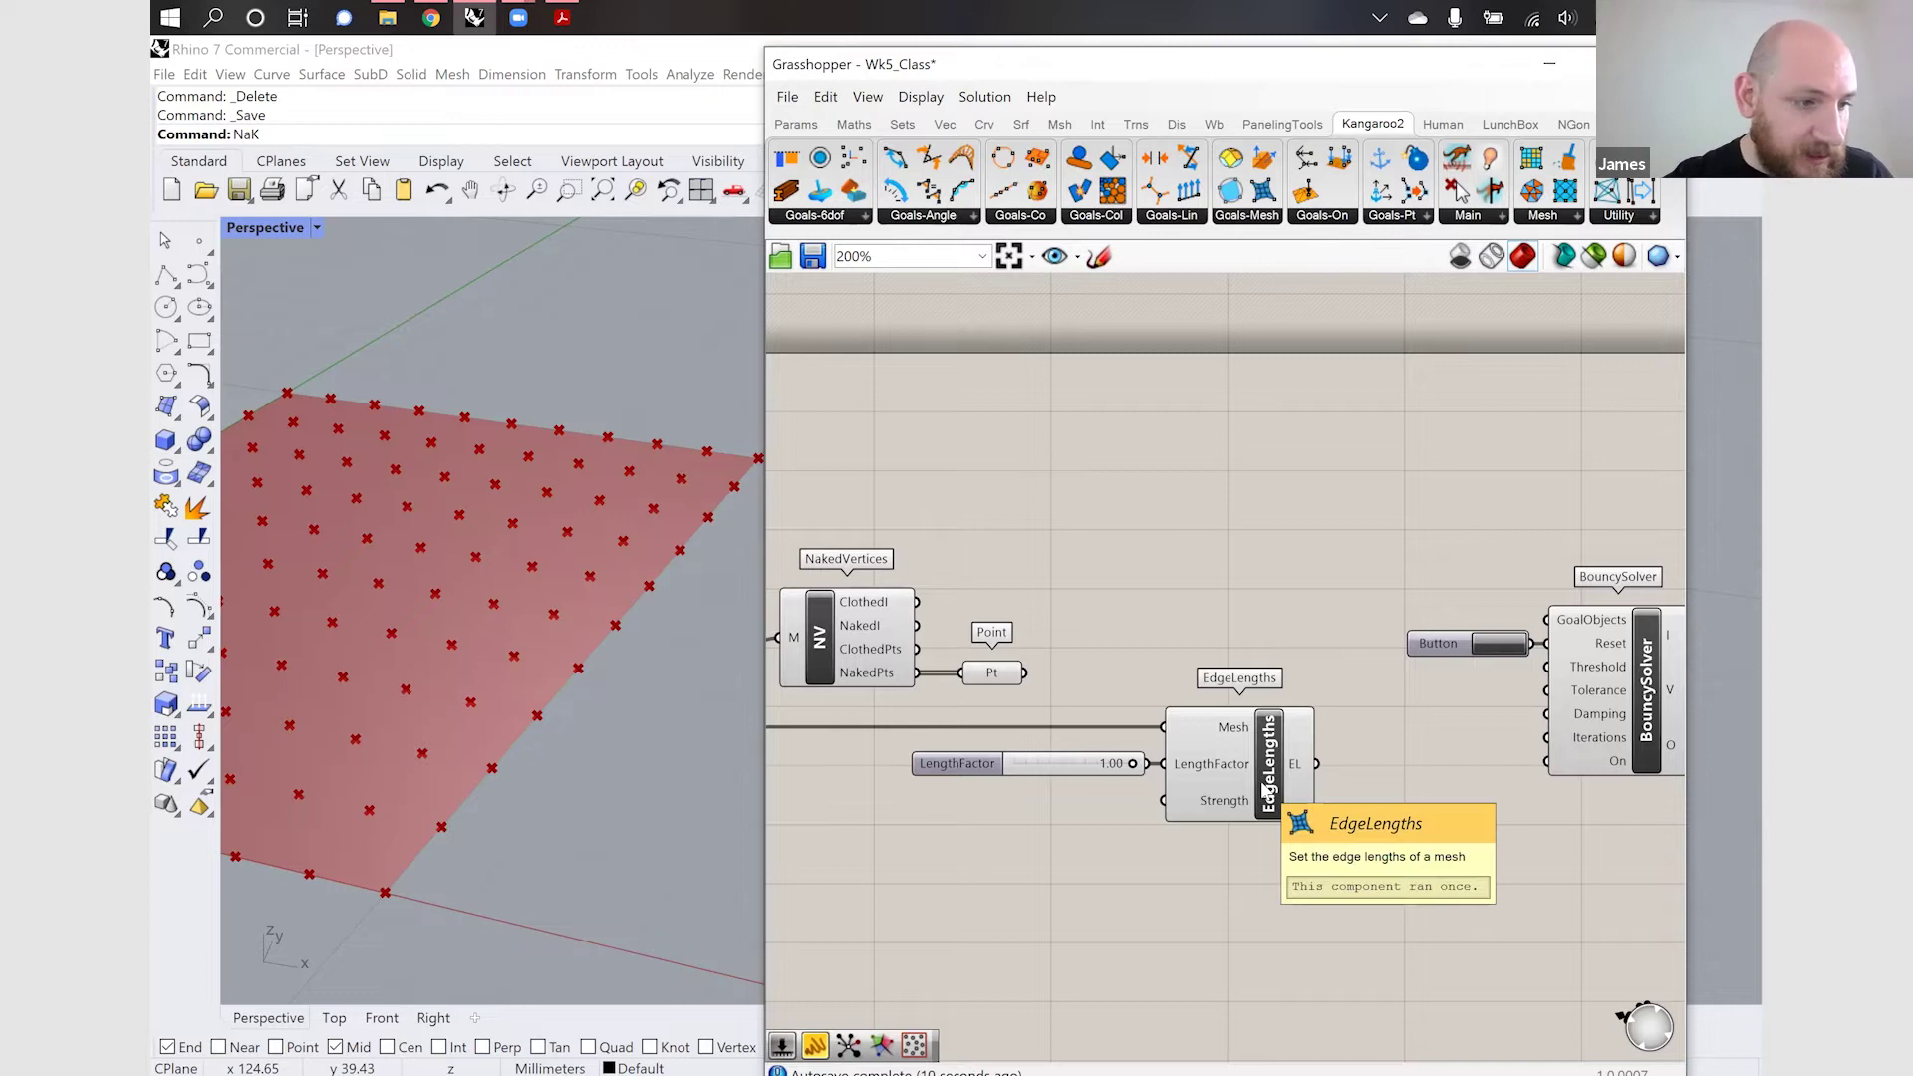
{"action": "double_click", "coordinate": [1248, 938]}
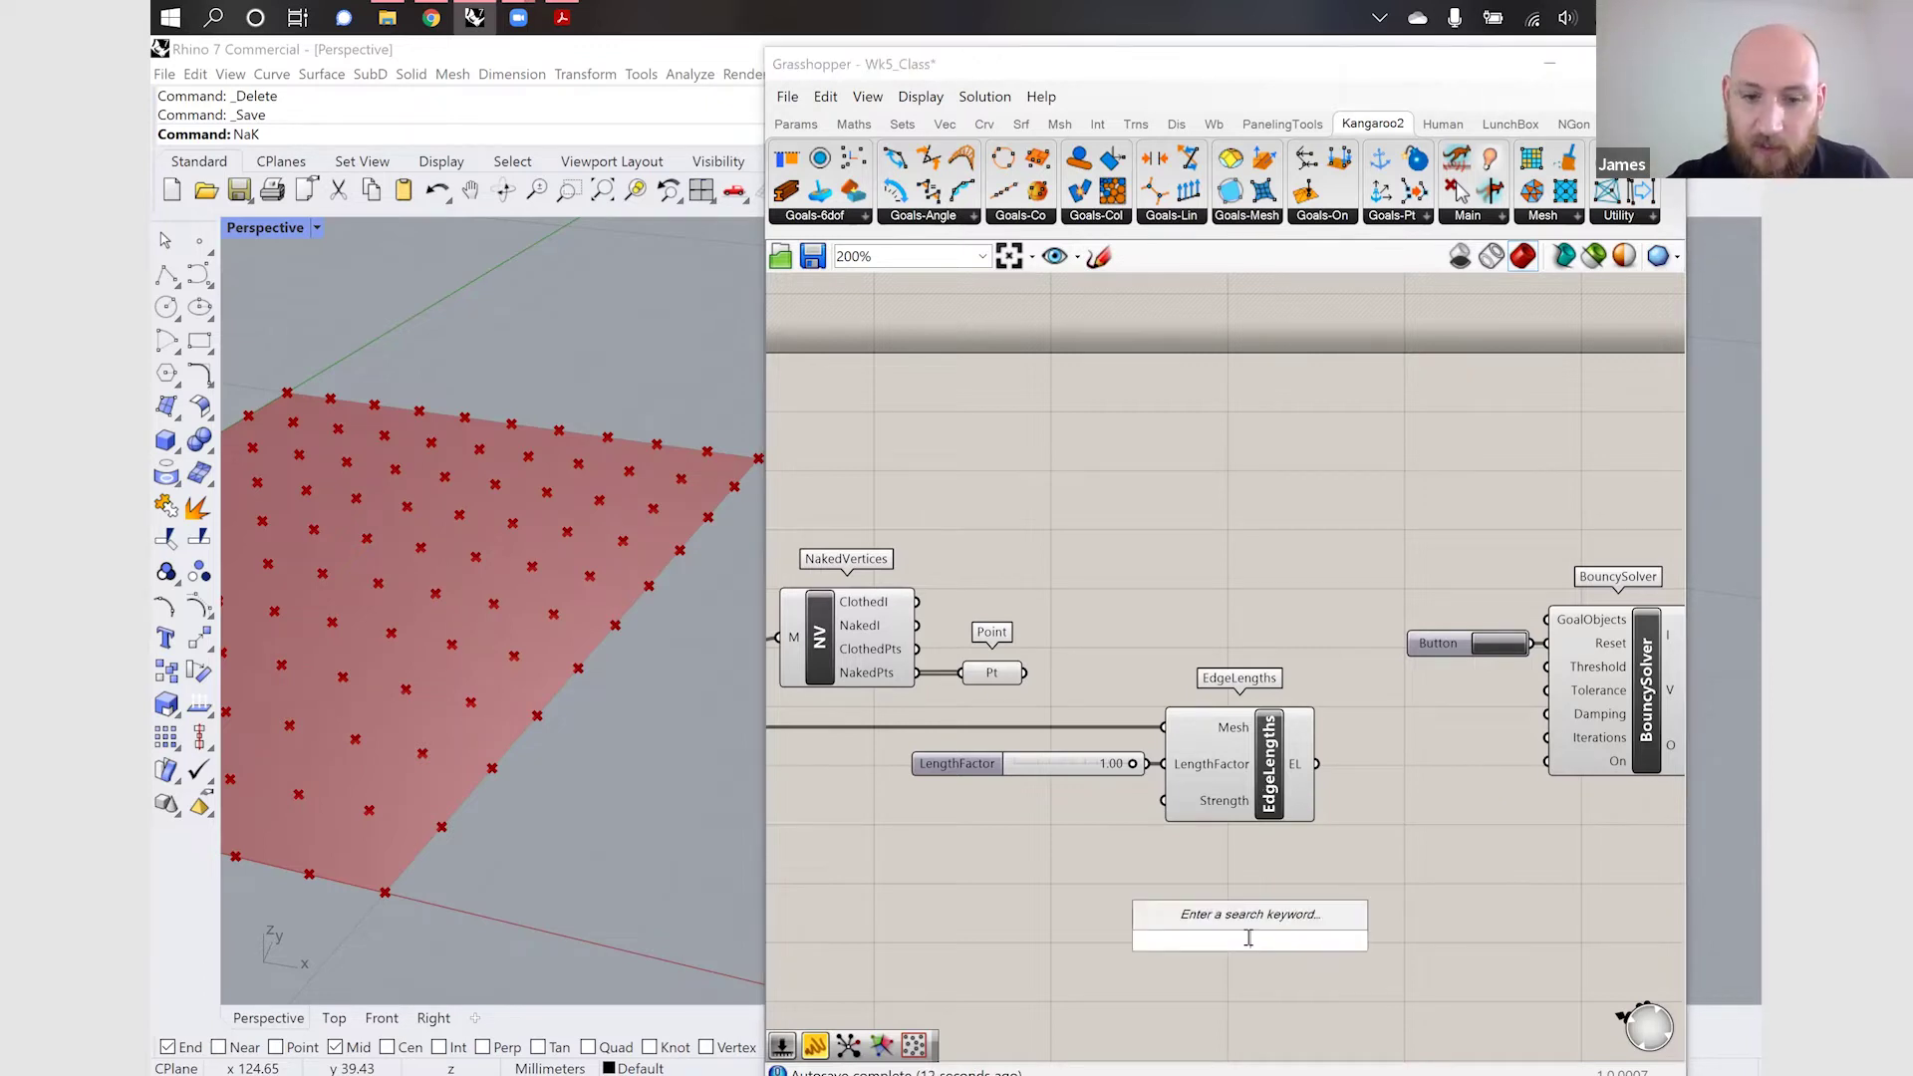
{"action": "type", "text": "ver"}
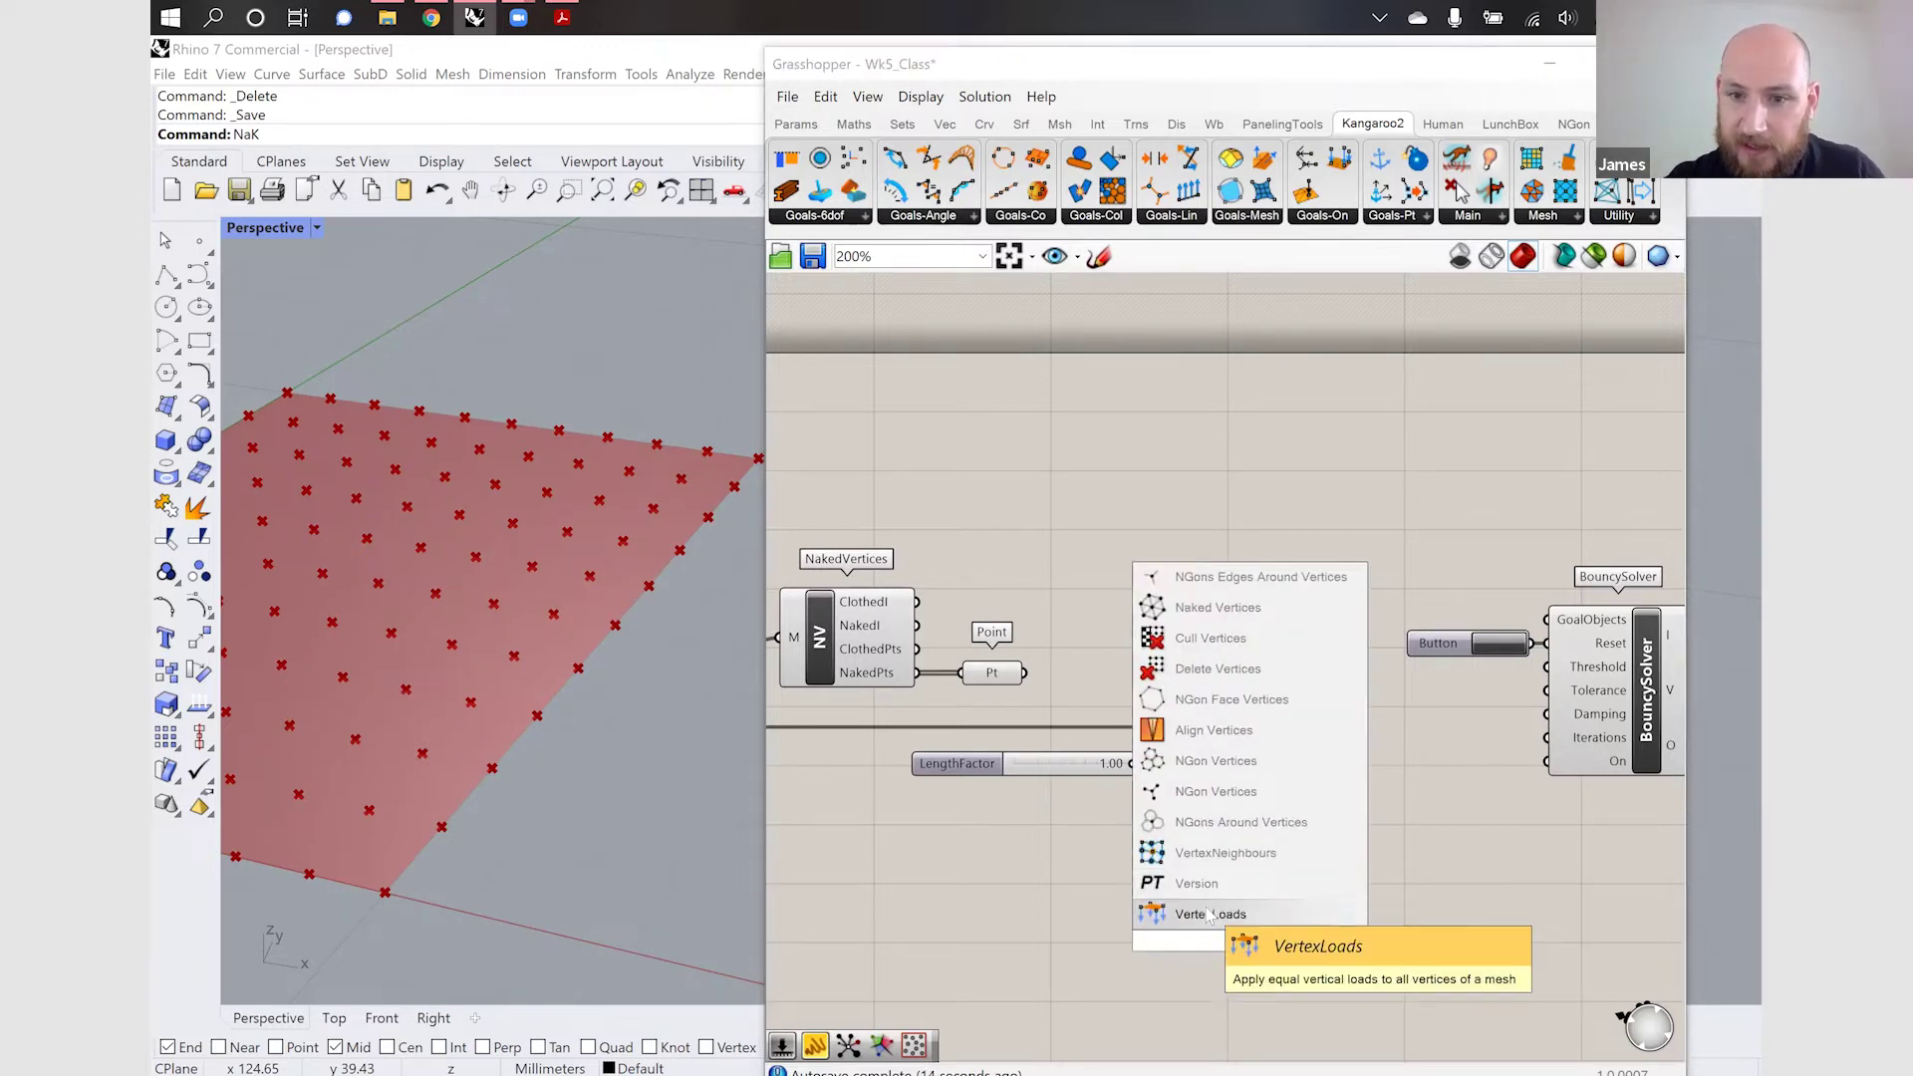
{"action": "left_click", "coordinate": [1258, 915]}
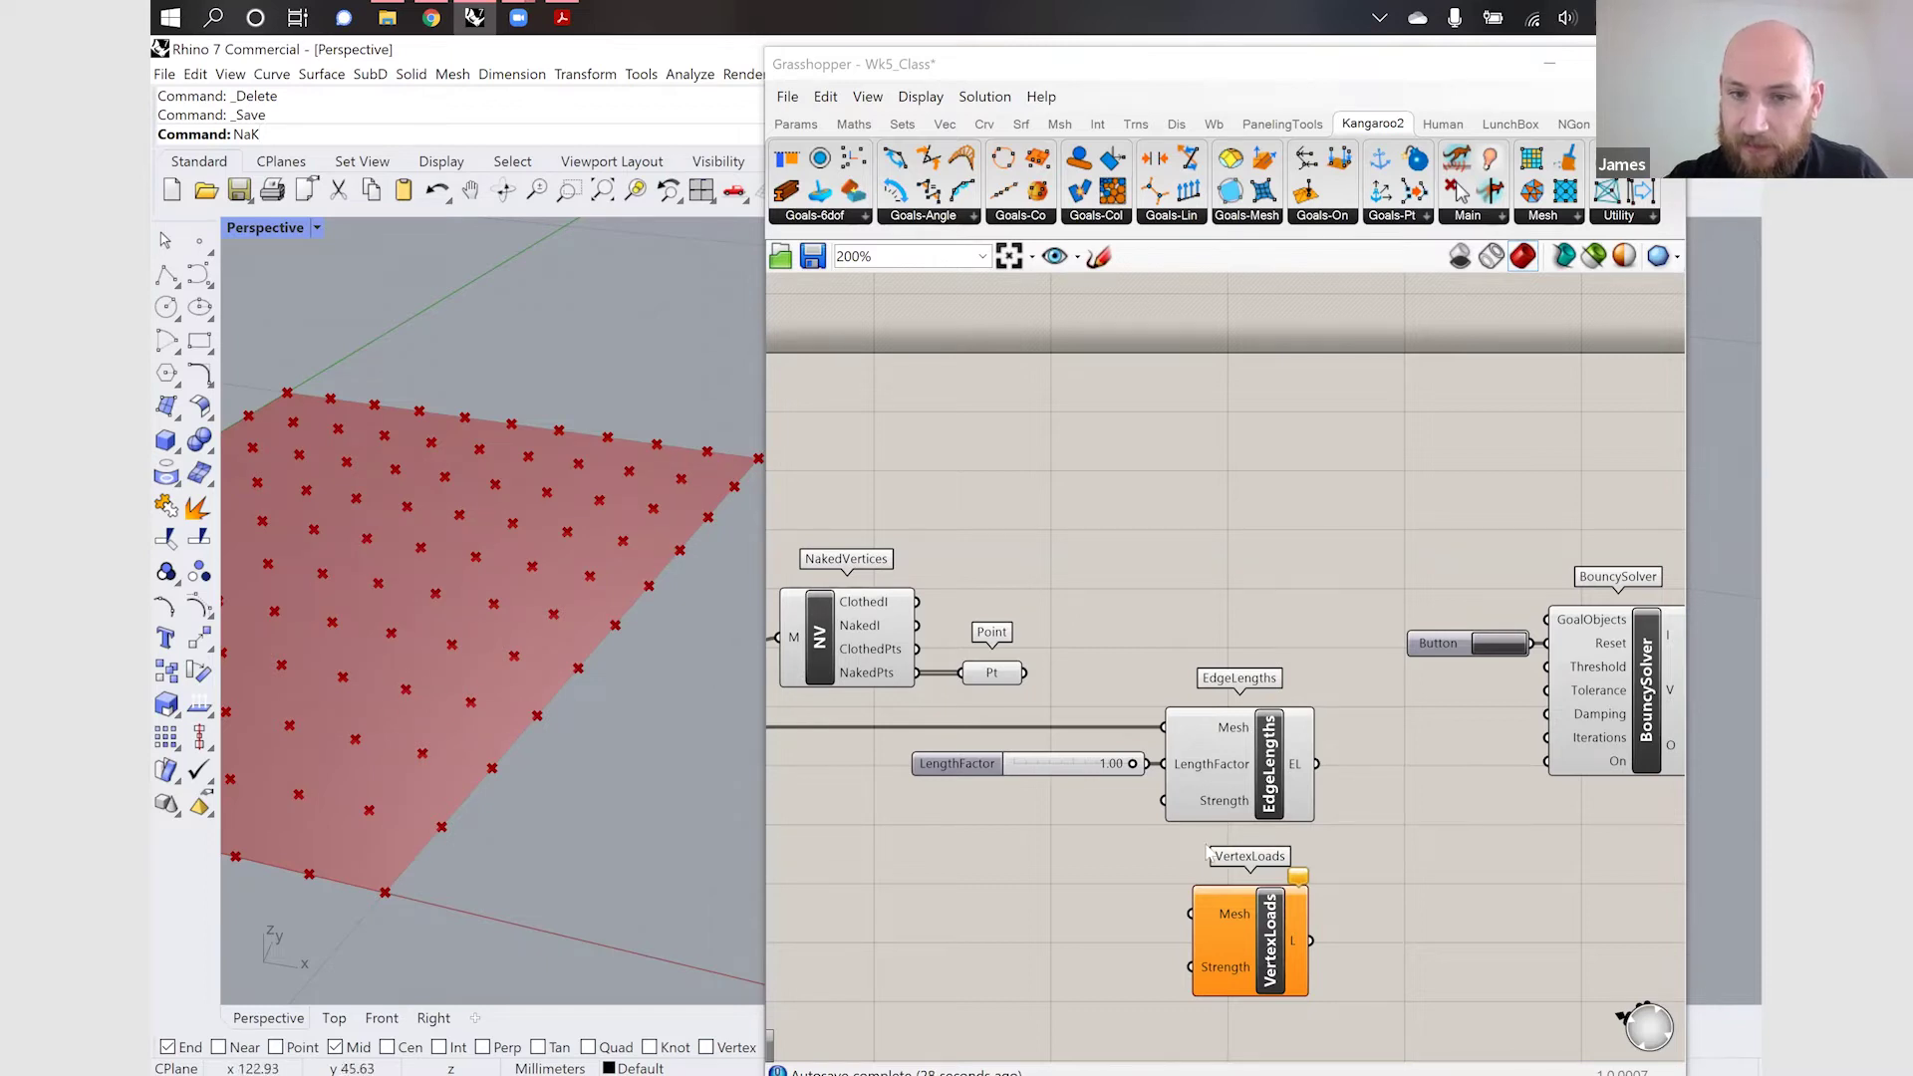
{"action": "scroll", "coordinate": [1391, 718], "scroll_direction": "down", "scroll_amount": 2}
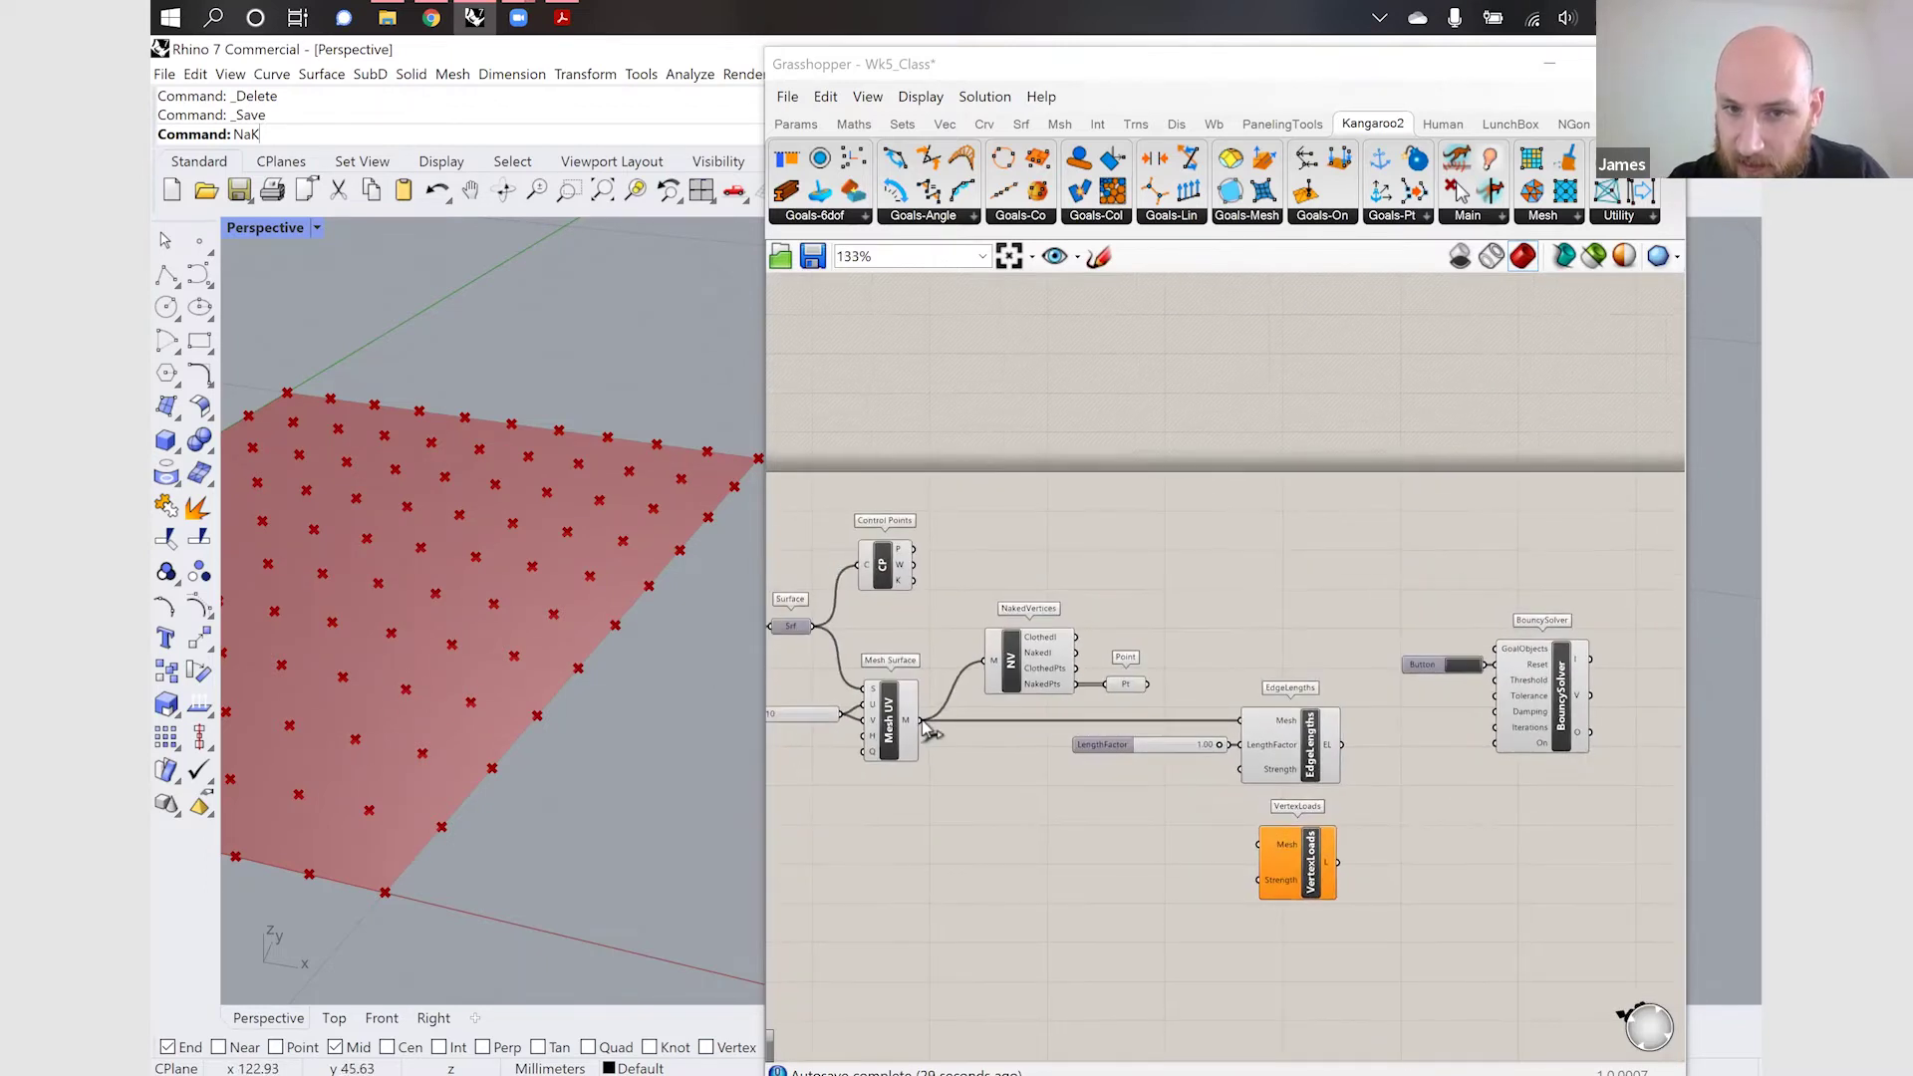
{"action": "left_click_drag", "start_coordinate": [906, 719], "coordinate": [1258, 845]}
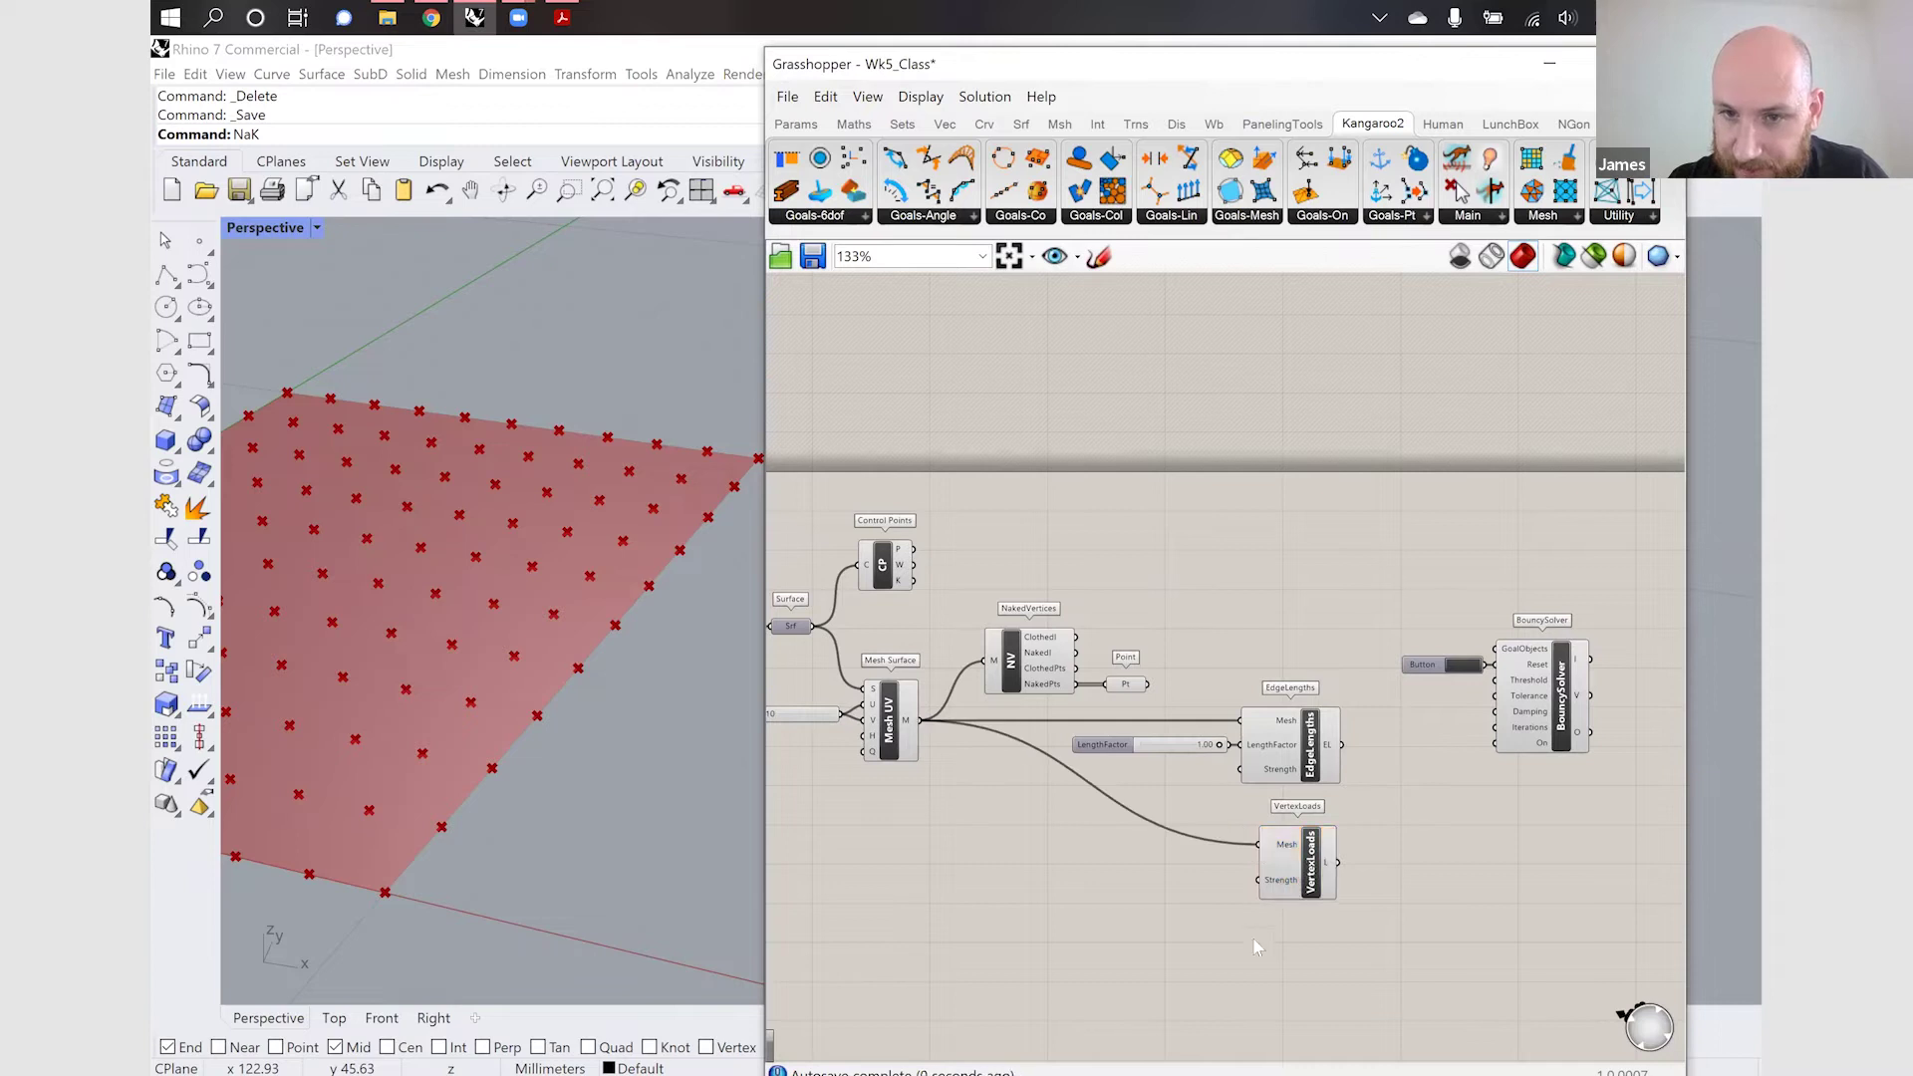
Add a slider set to 11 for the Strength input of VertexLoads and place a connected copy at the Strength input of EdgeLengths
{"action": "scroll", "coordinate": [1250, 911], "scroll_direction": "up", "scroll_amount": 2}
{"action": "double_click", "coordinate": [1159, 876]}
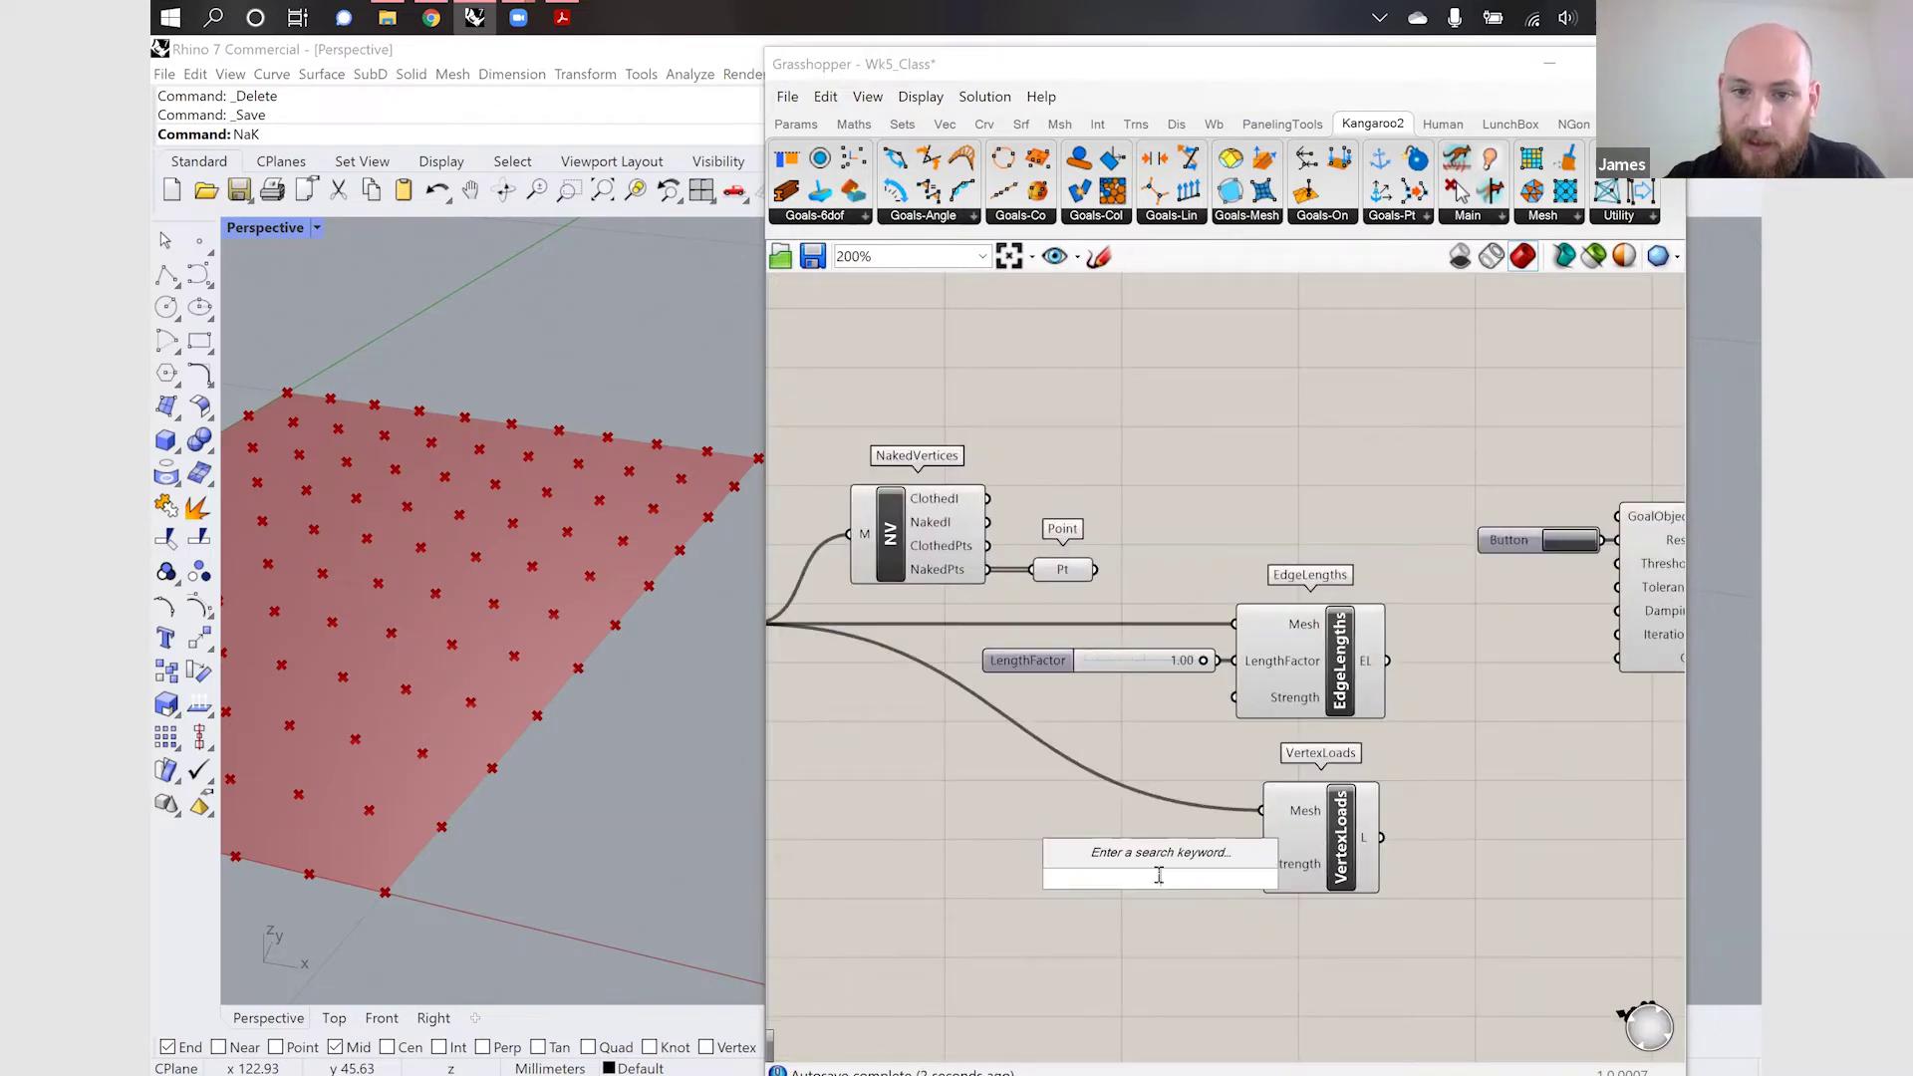
{"action": "type", "text": "200"}
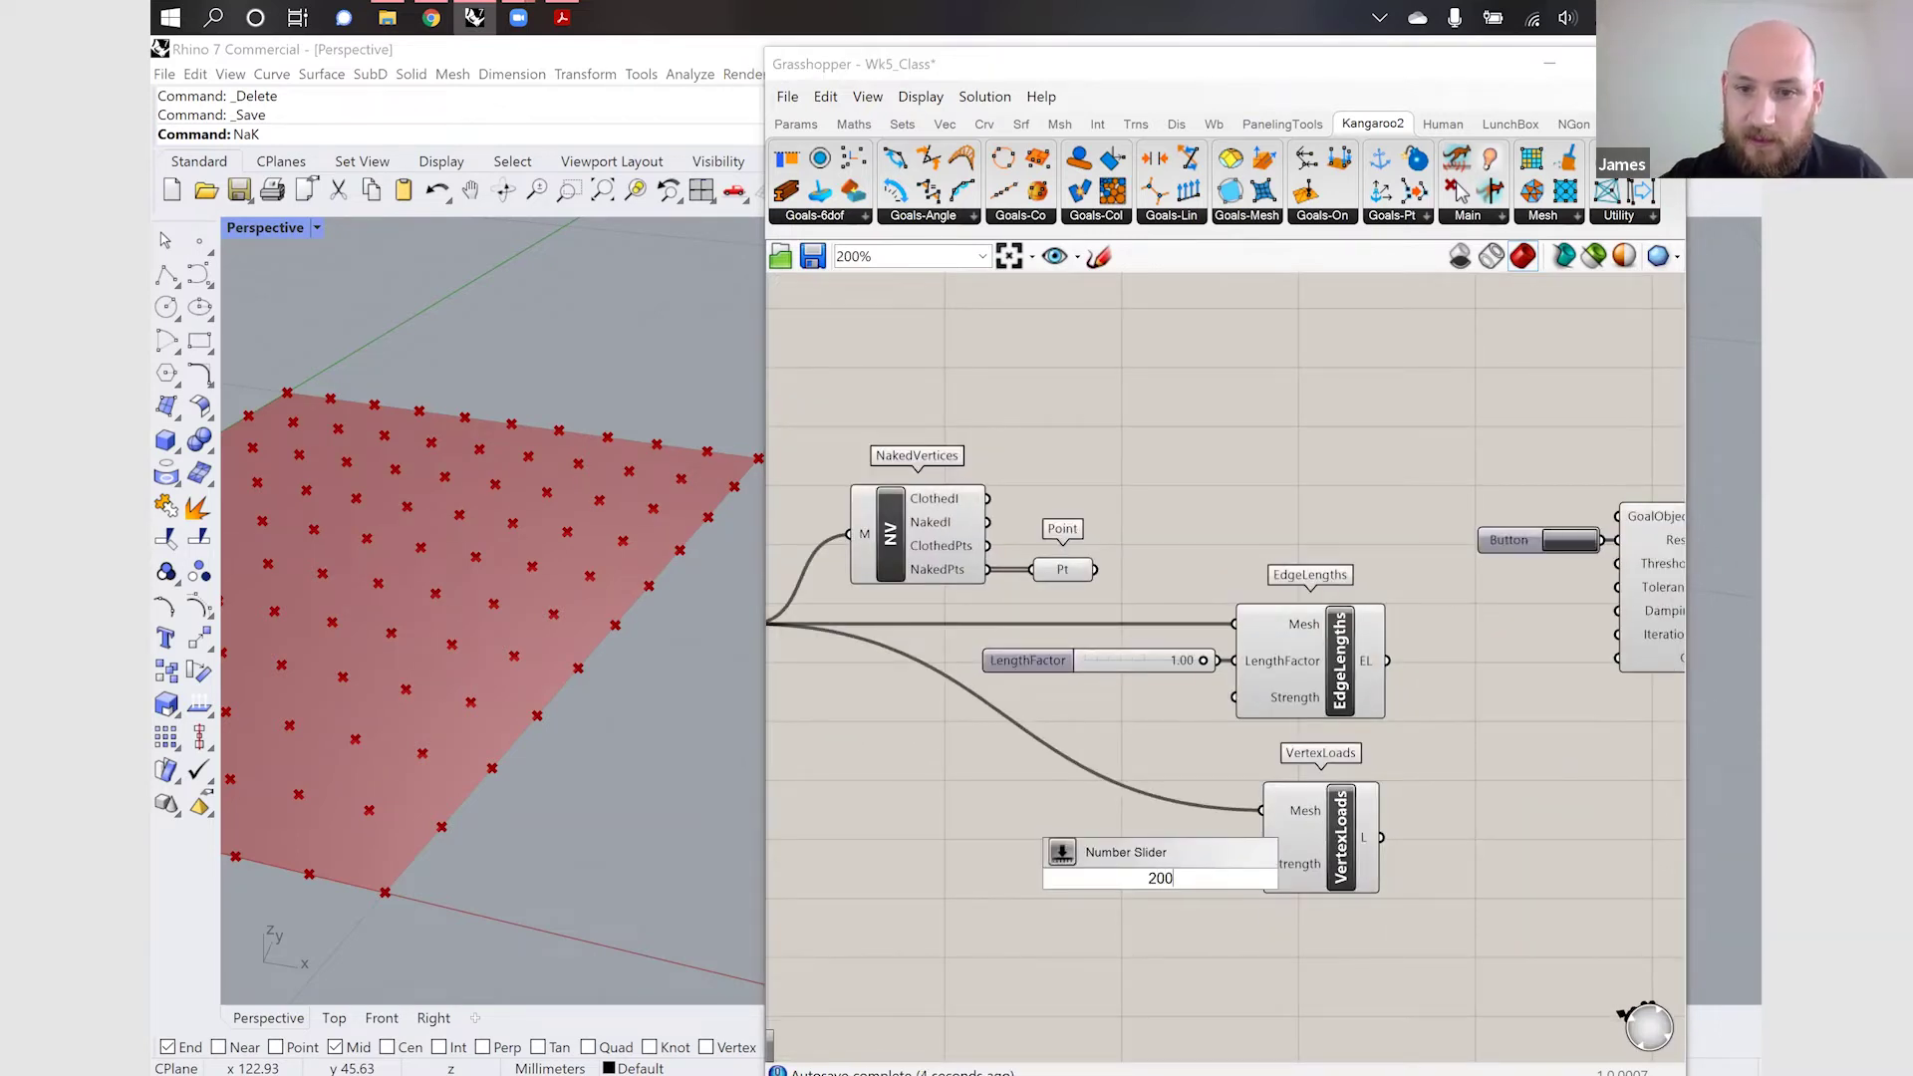
{"action": "key", "text": "BackSpace"}
{"action": "key", "text": "BackSpace"}
{"action": "key", "text": "BackSpace"}
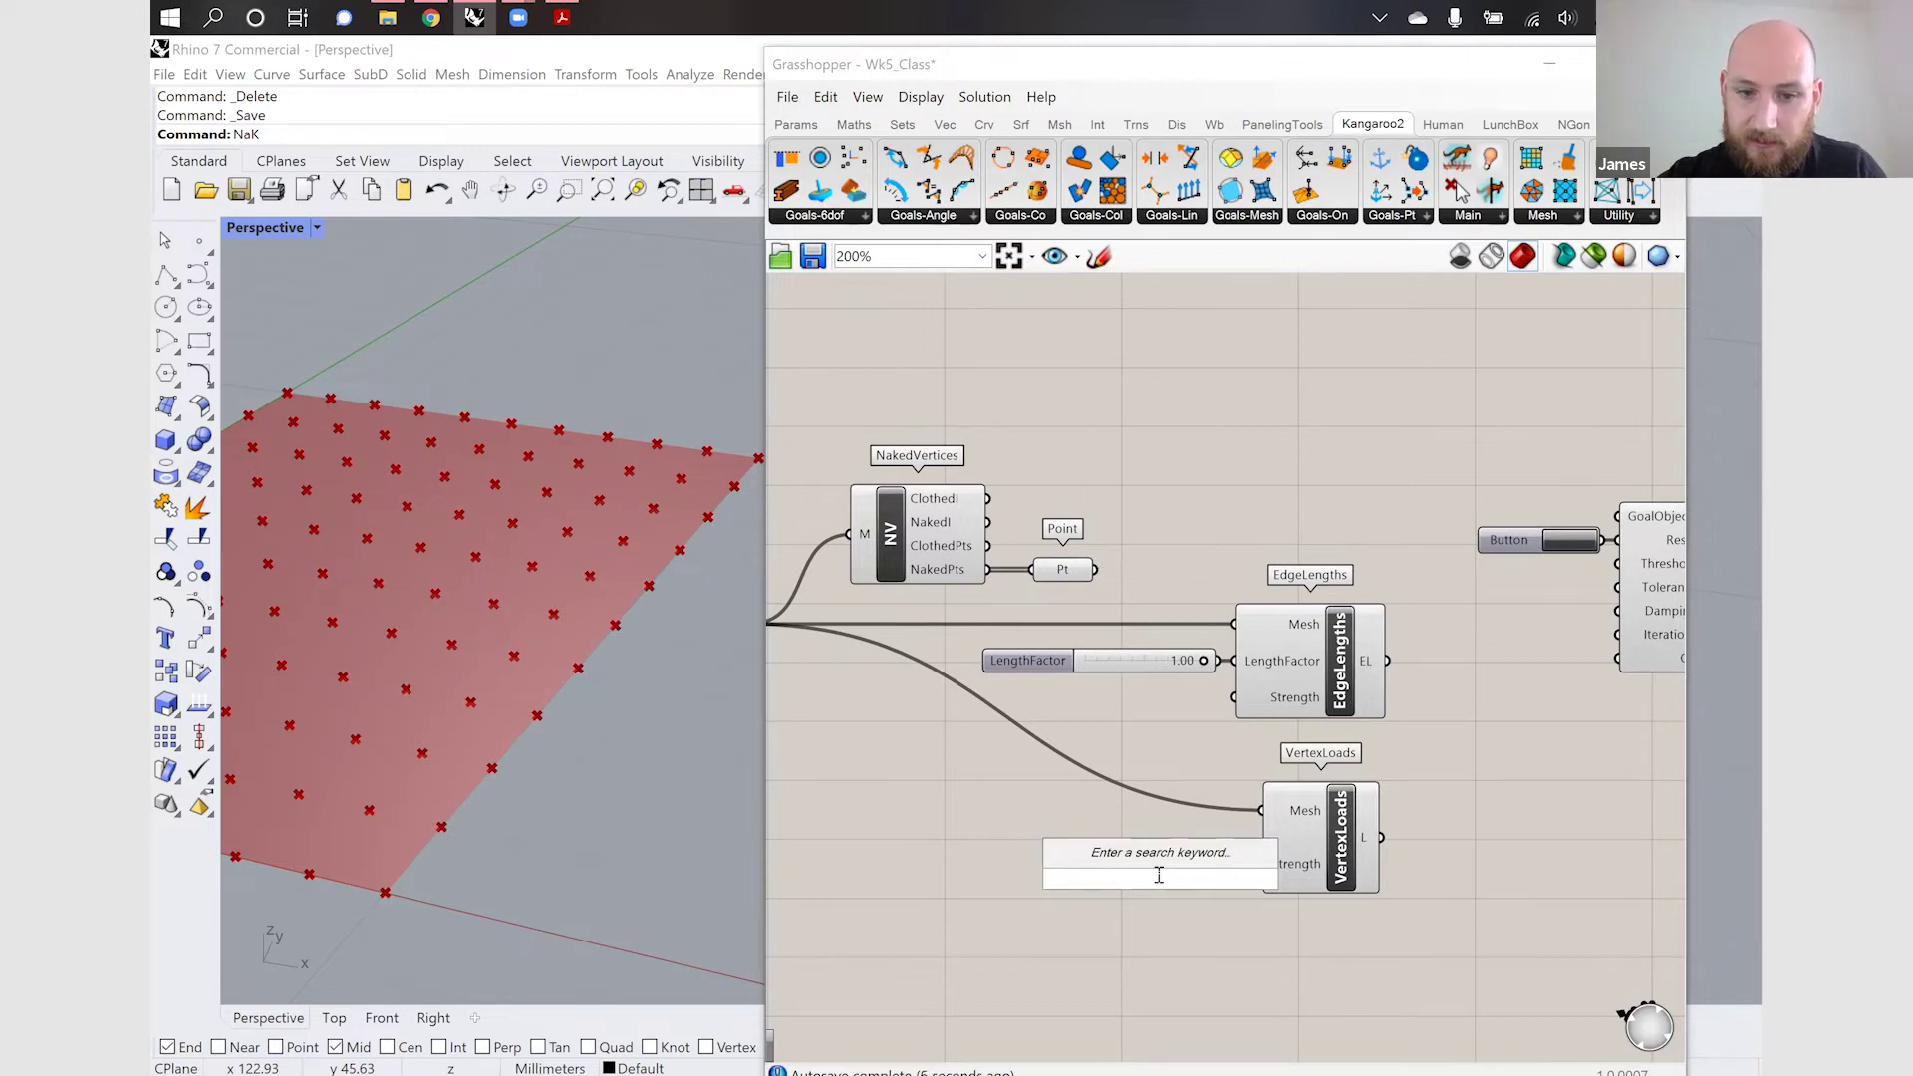
{"action": "type", "text": "11"}
{"action": "key", "text": "Return"}
{"action": "left_click_drag", "start_coordinate": [1173, 864], "coordinate": [1262, 864]}
{"action": "left_click_drag", "start_coordinate": [1121, 864], "coordinate": [1155, 696], "text": "alt"}
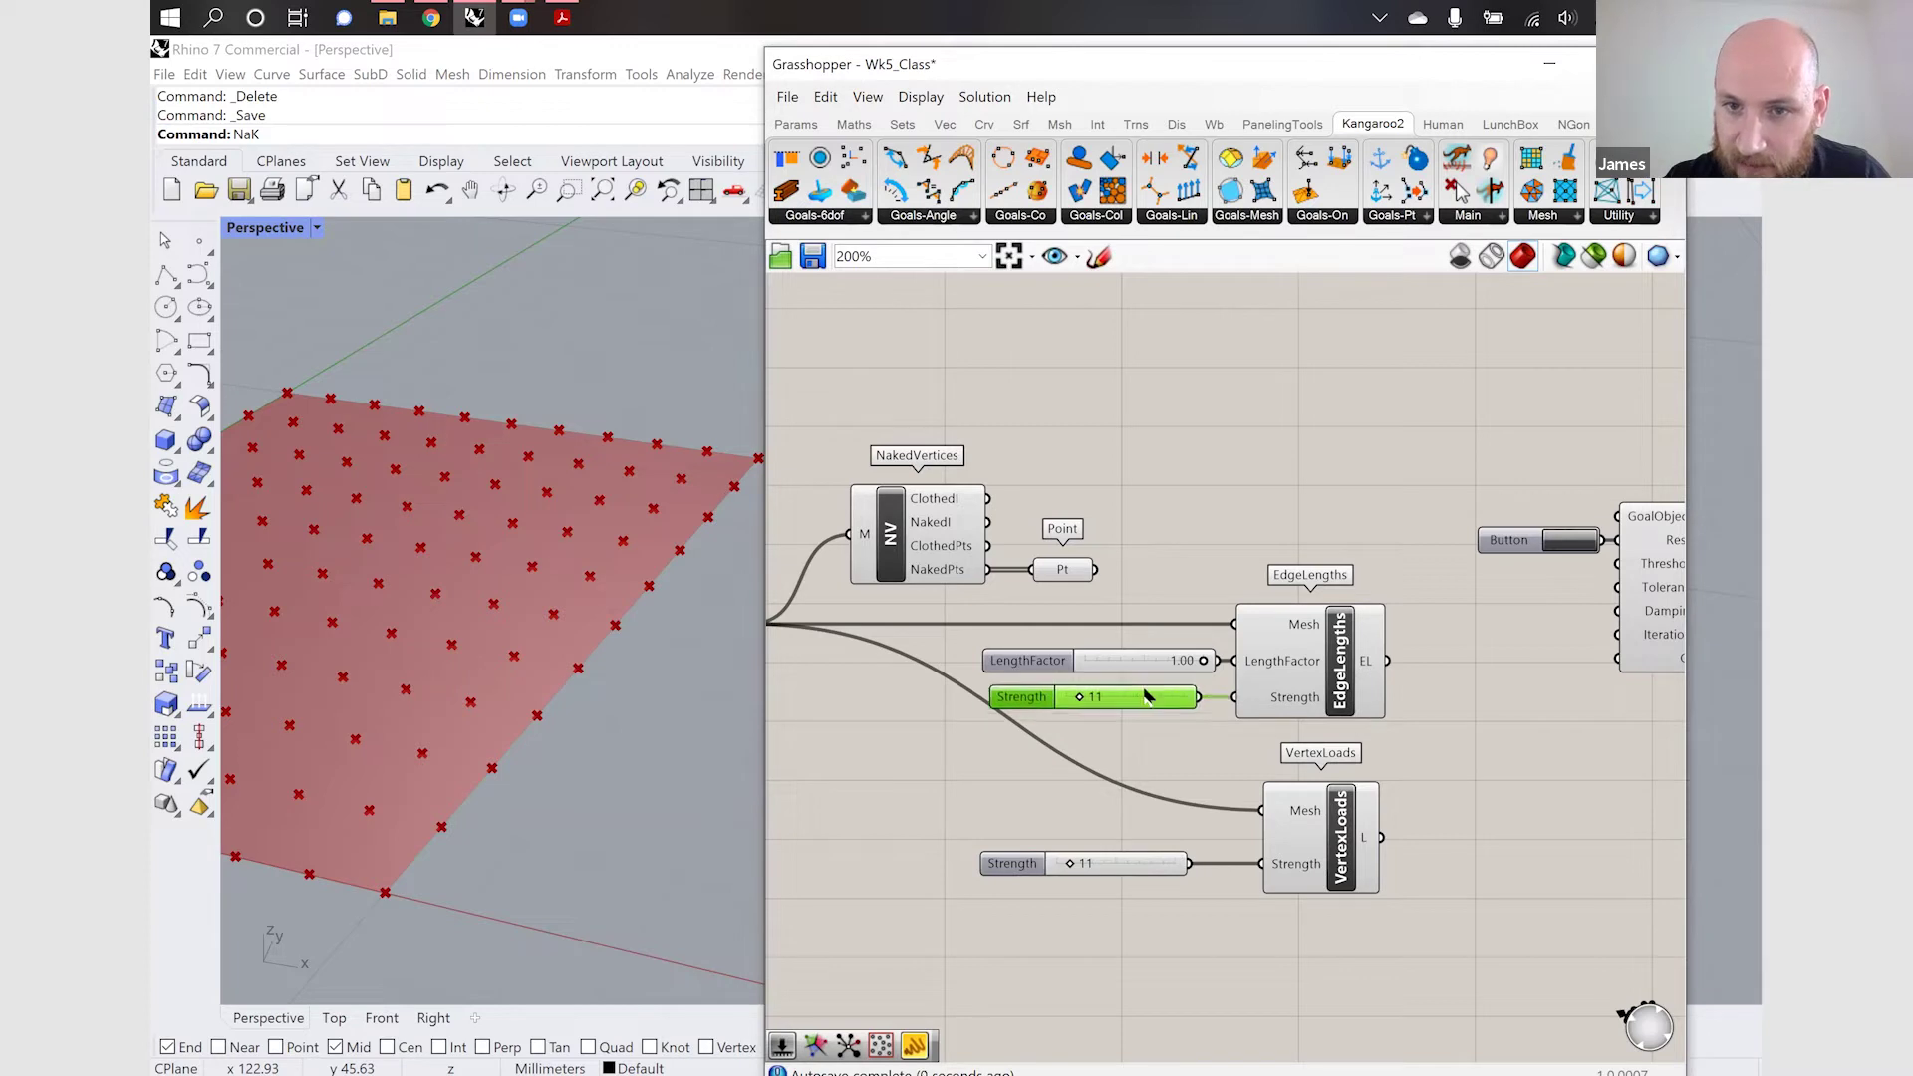
{"action": "left_click", "coordinate": [1122, 516]}
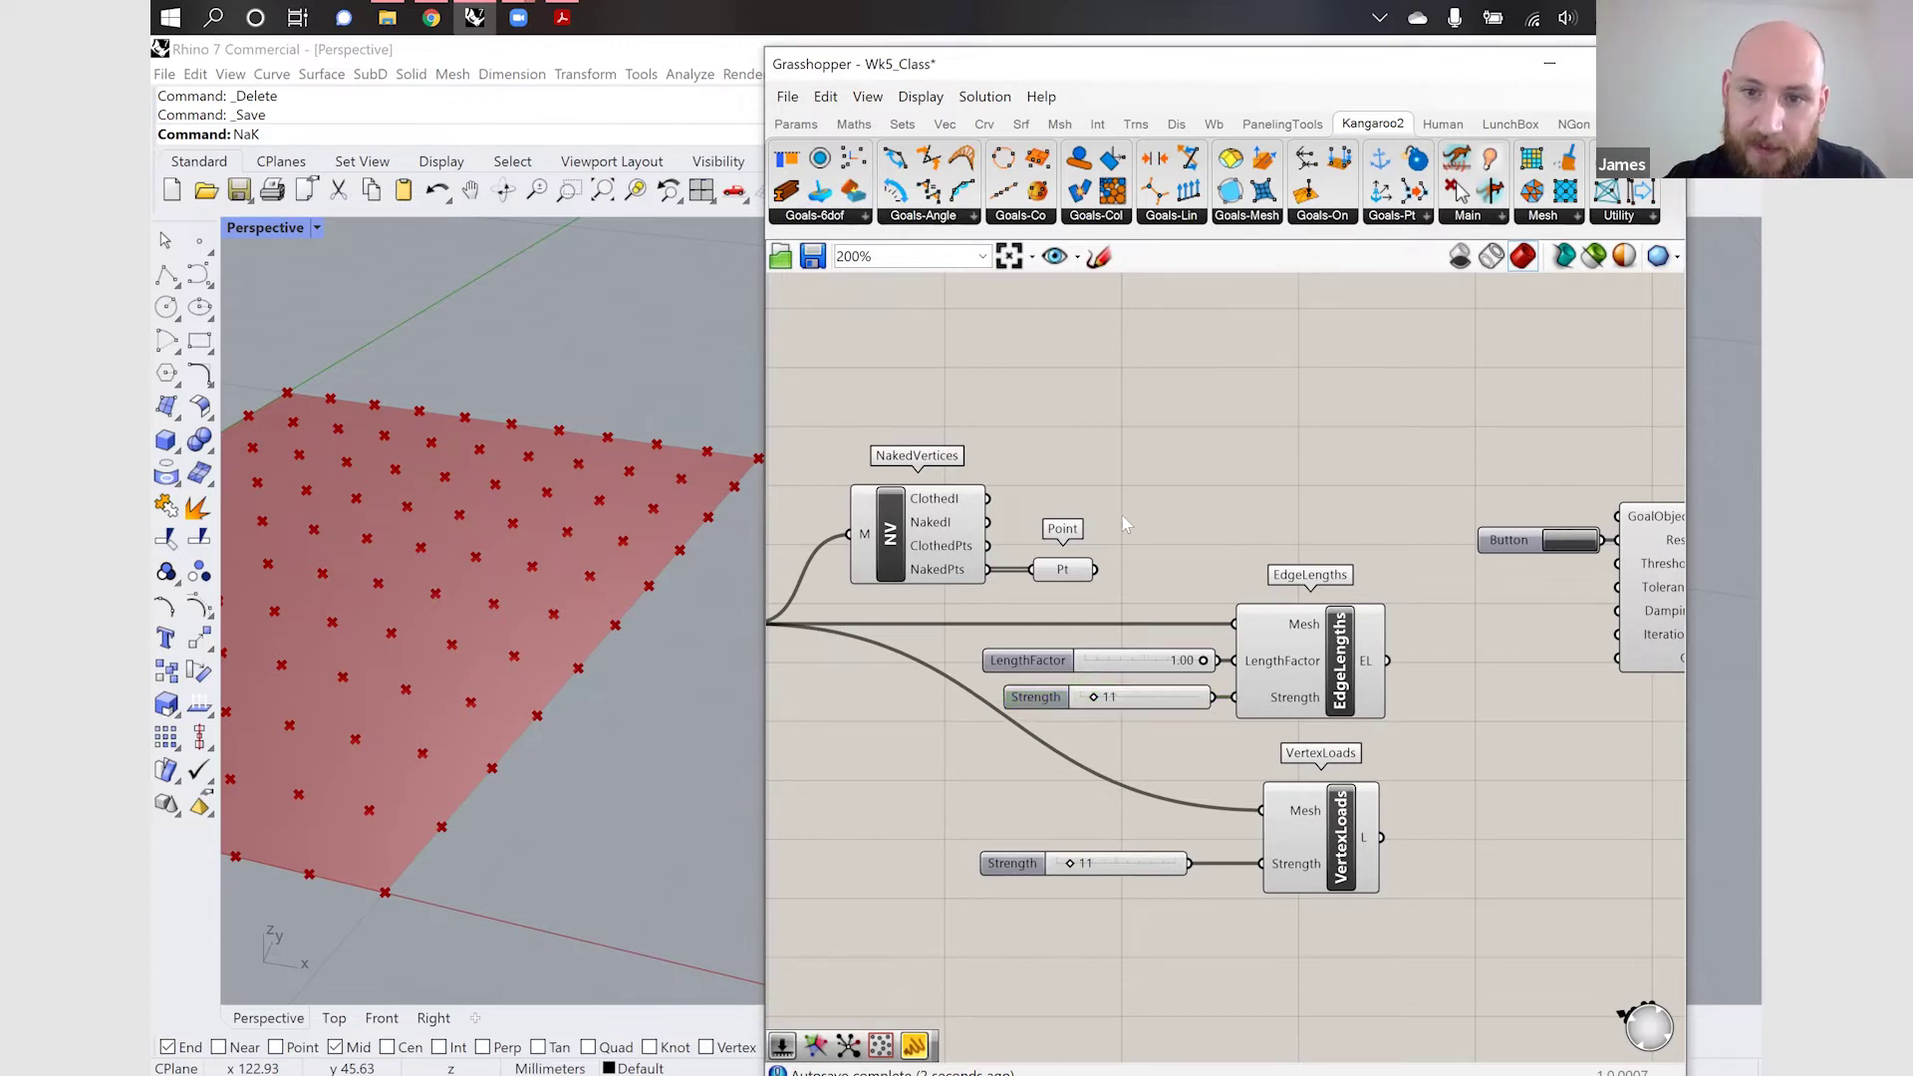
Add a Kangaroo2 Anchor component and place it above EdgeLengths
{"action": "scroll", "coordinate": [1122, 516], "scroll_direction": "down", "scroll_amount": 3}
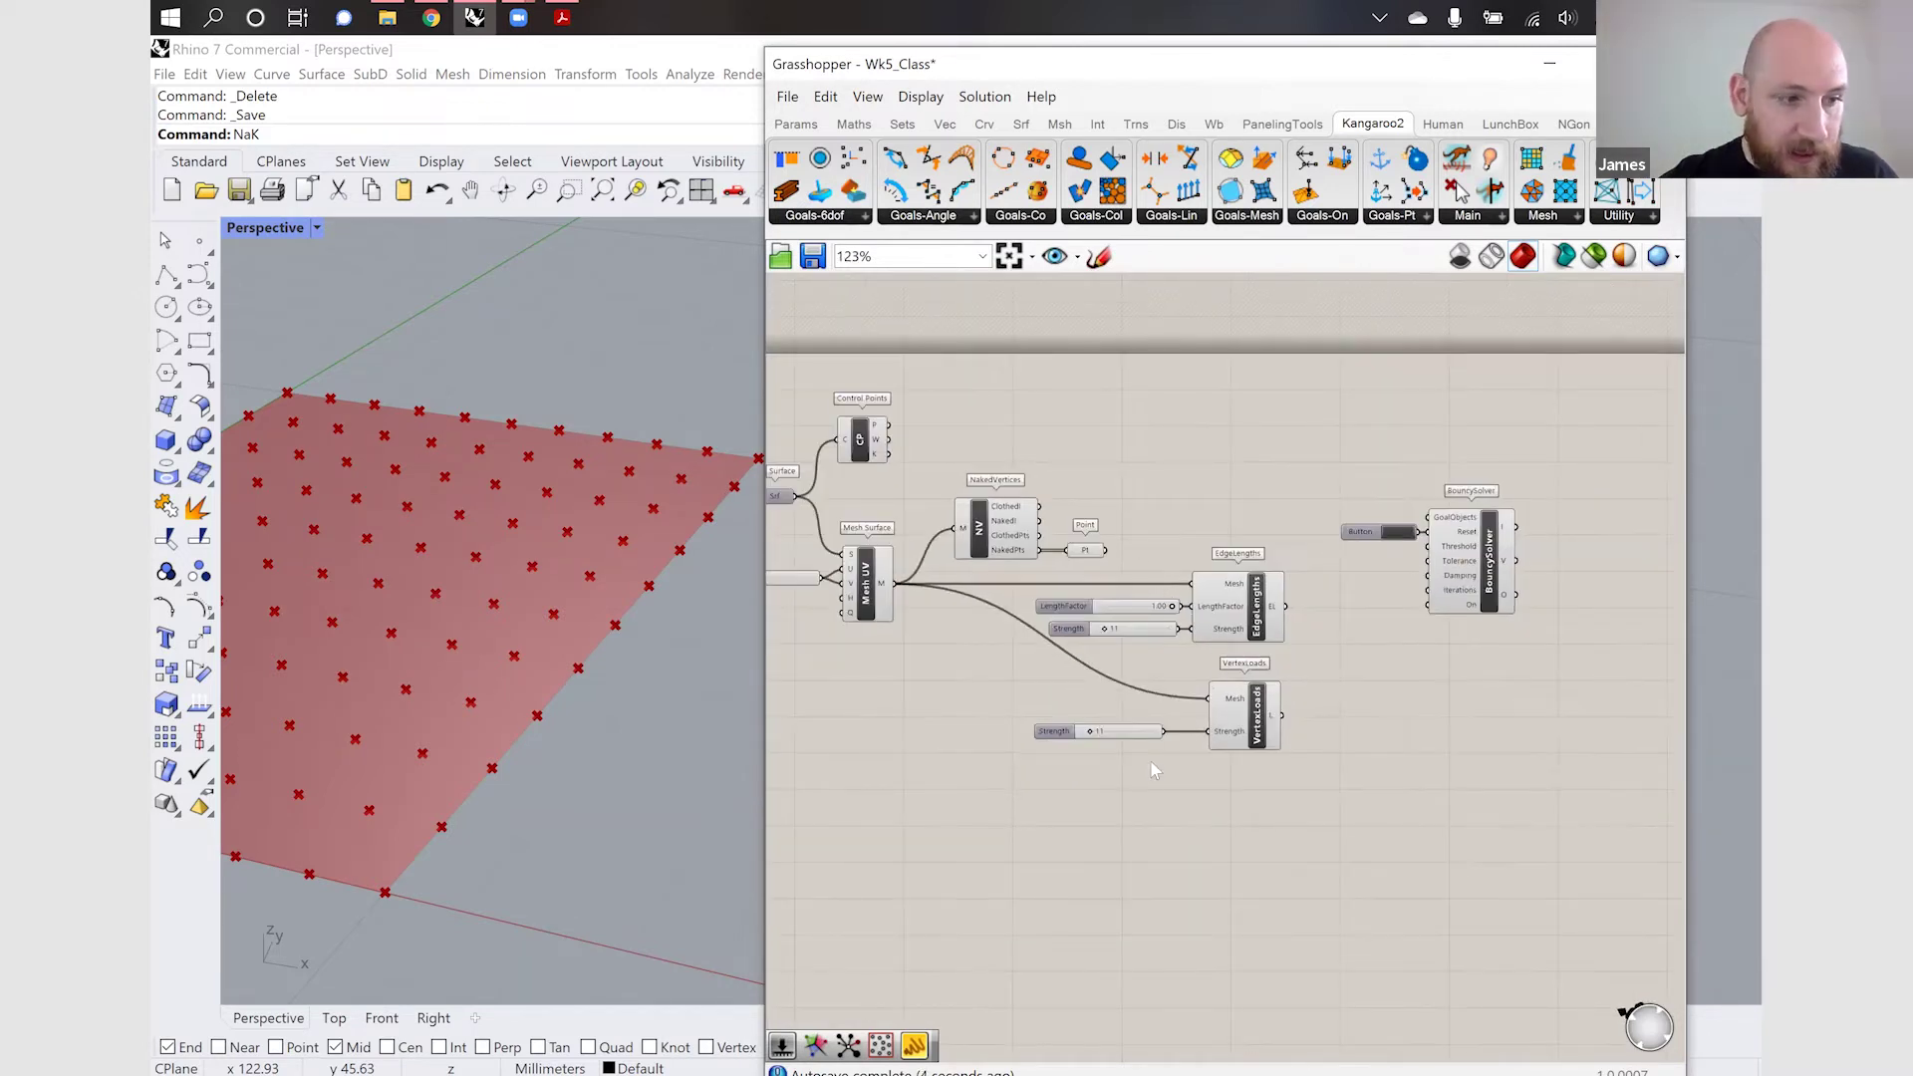
{"action": "scroll", "coordinate": [1157, 498], "scroll_direction": "up", "scroll_amount": 2}
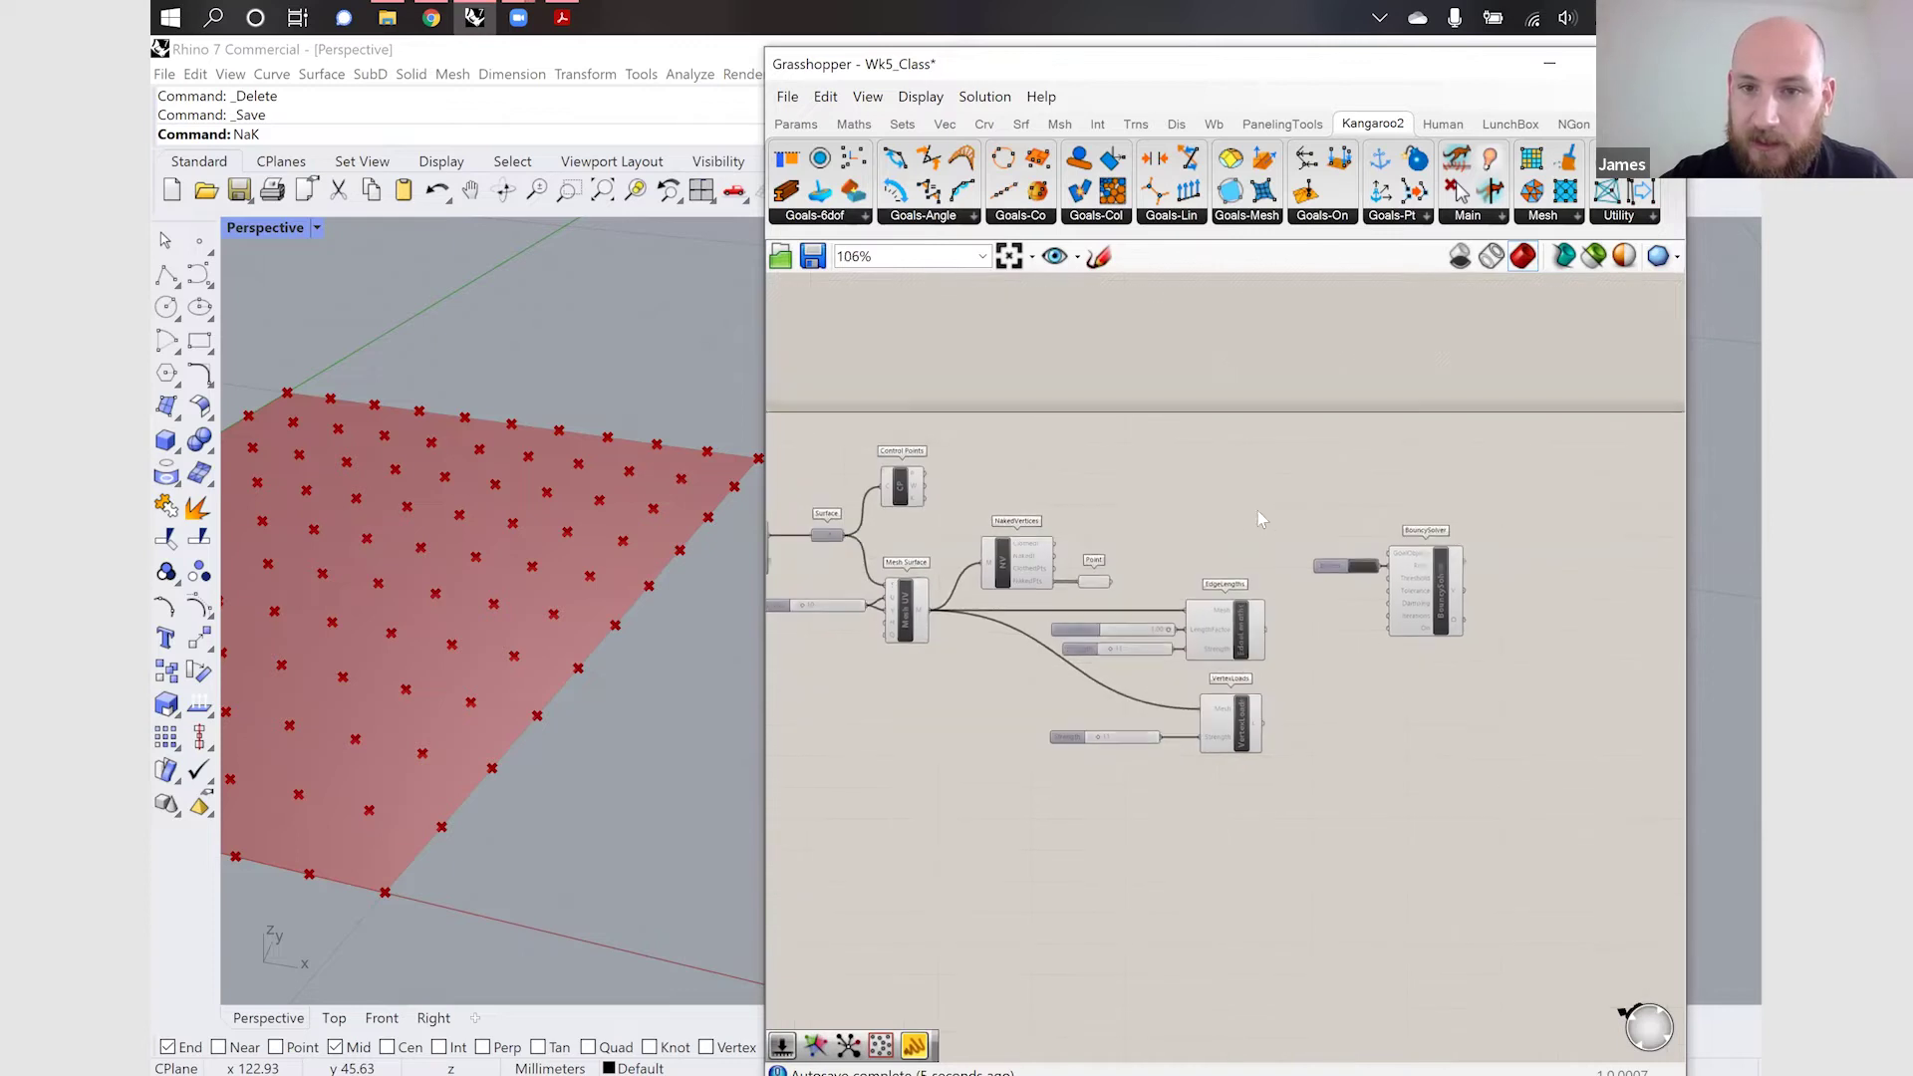
{"action": "double_click", "coordinate": [1157, 498]}
{"action": "type", "text": "anchor"}
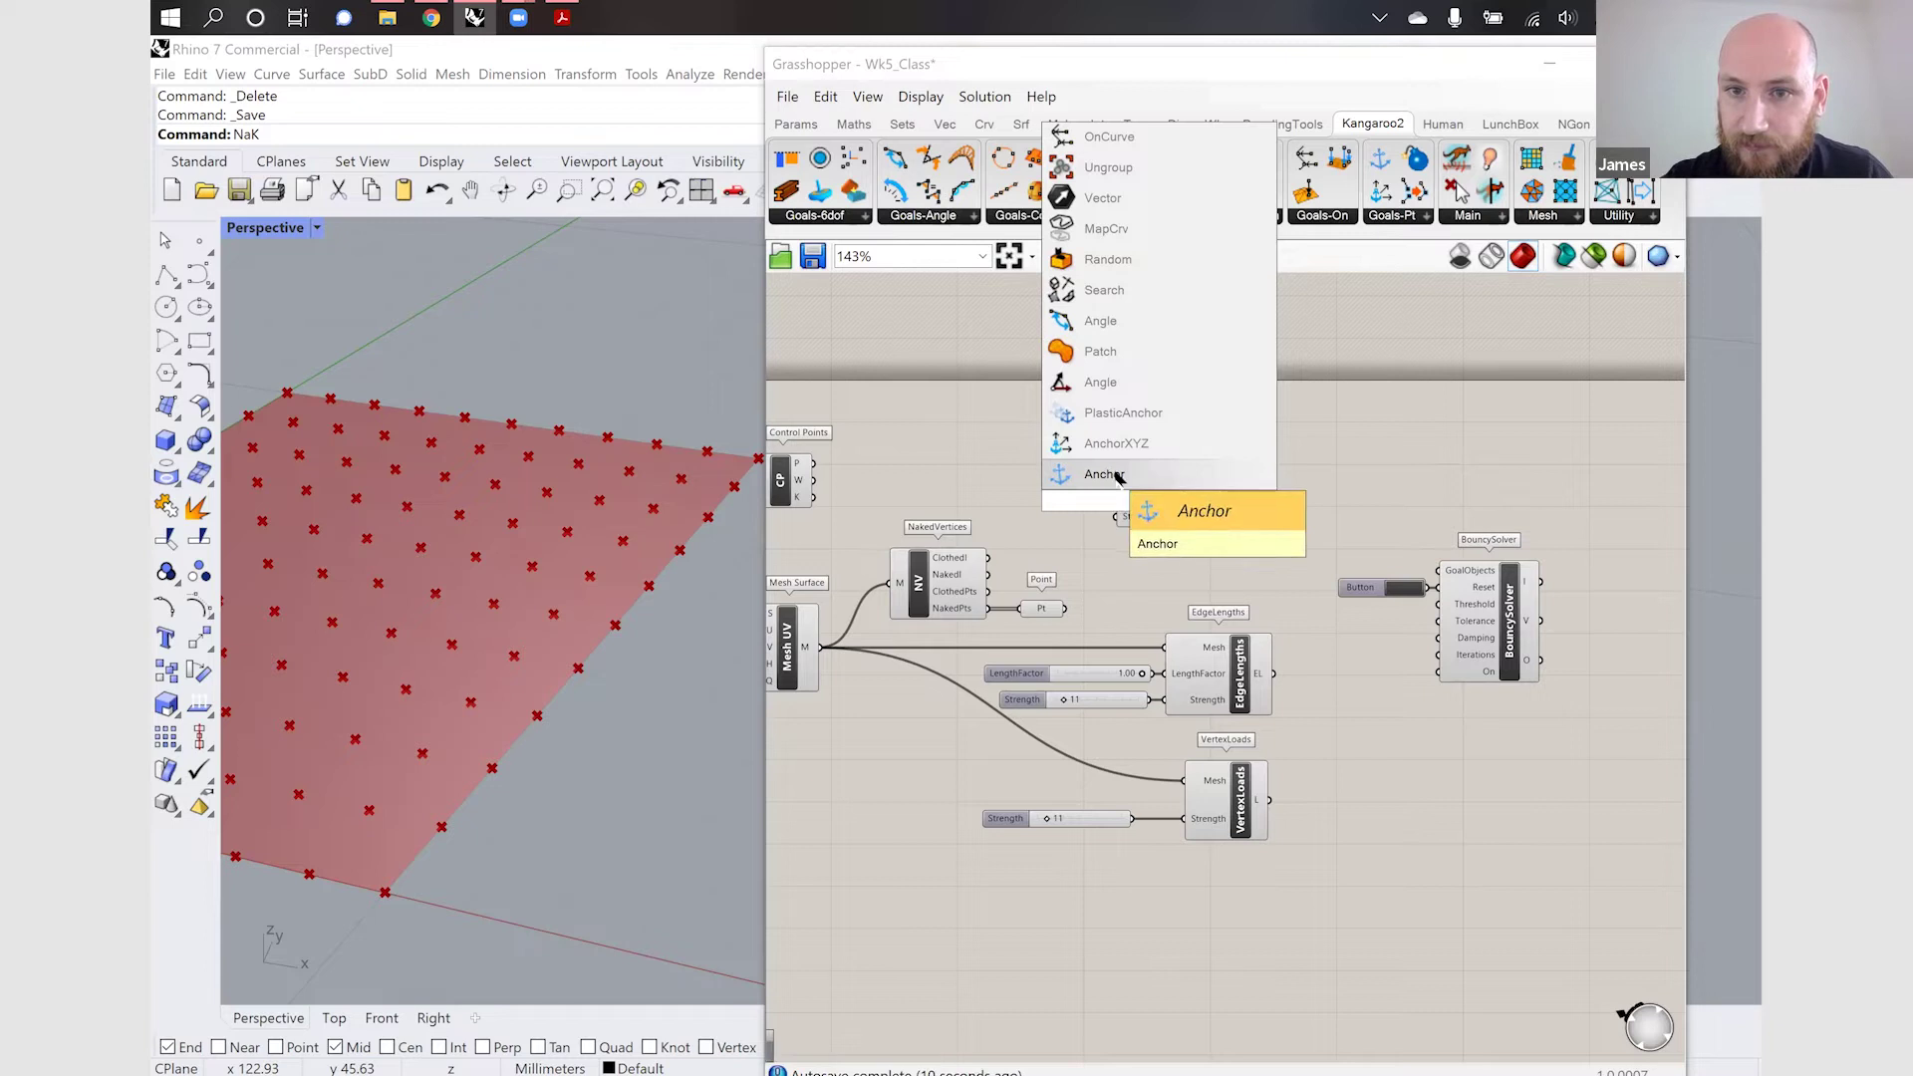
{"action": "left_click", "coordinate": [1109, 477]}
{"action": "left_click_drag", "start_coordinate": [1156, 493], "coordinate": [1224, 479]}
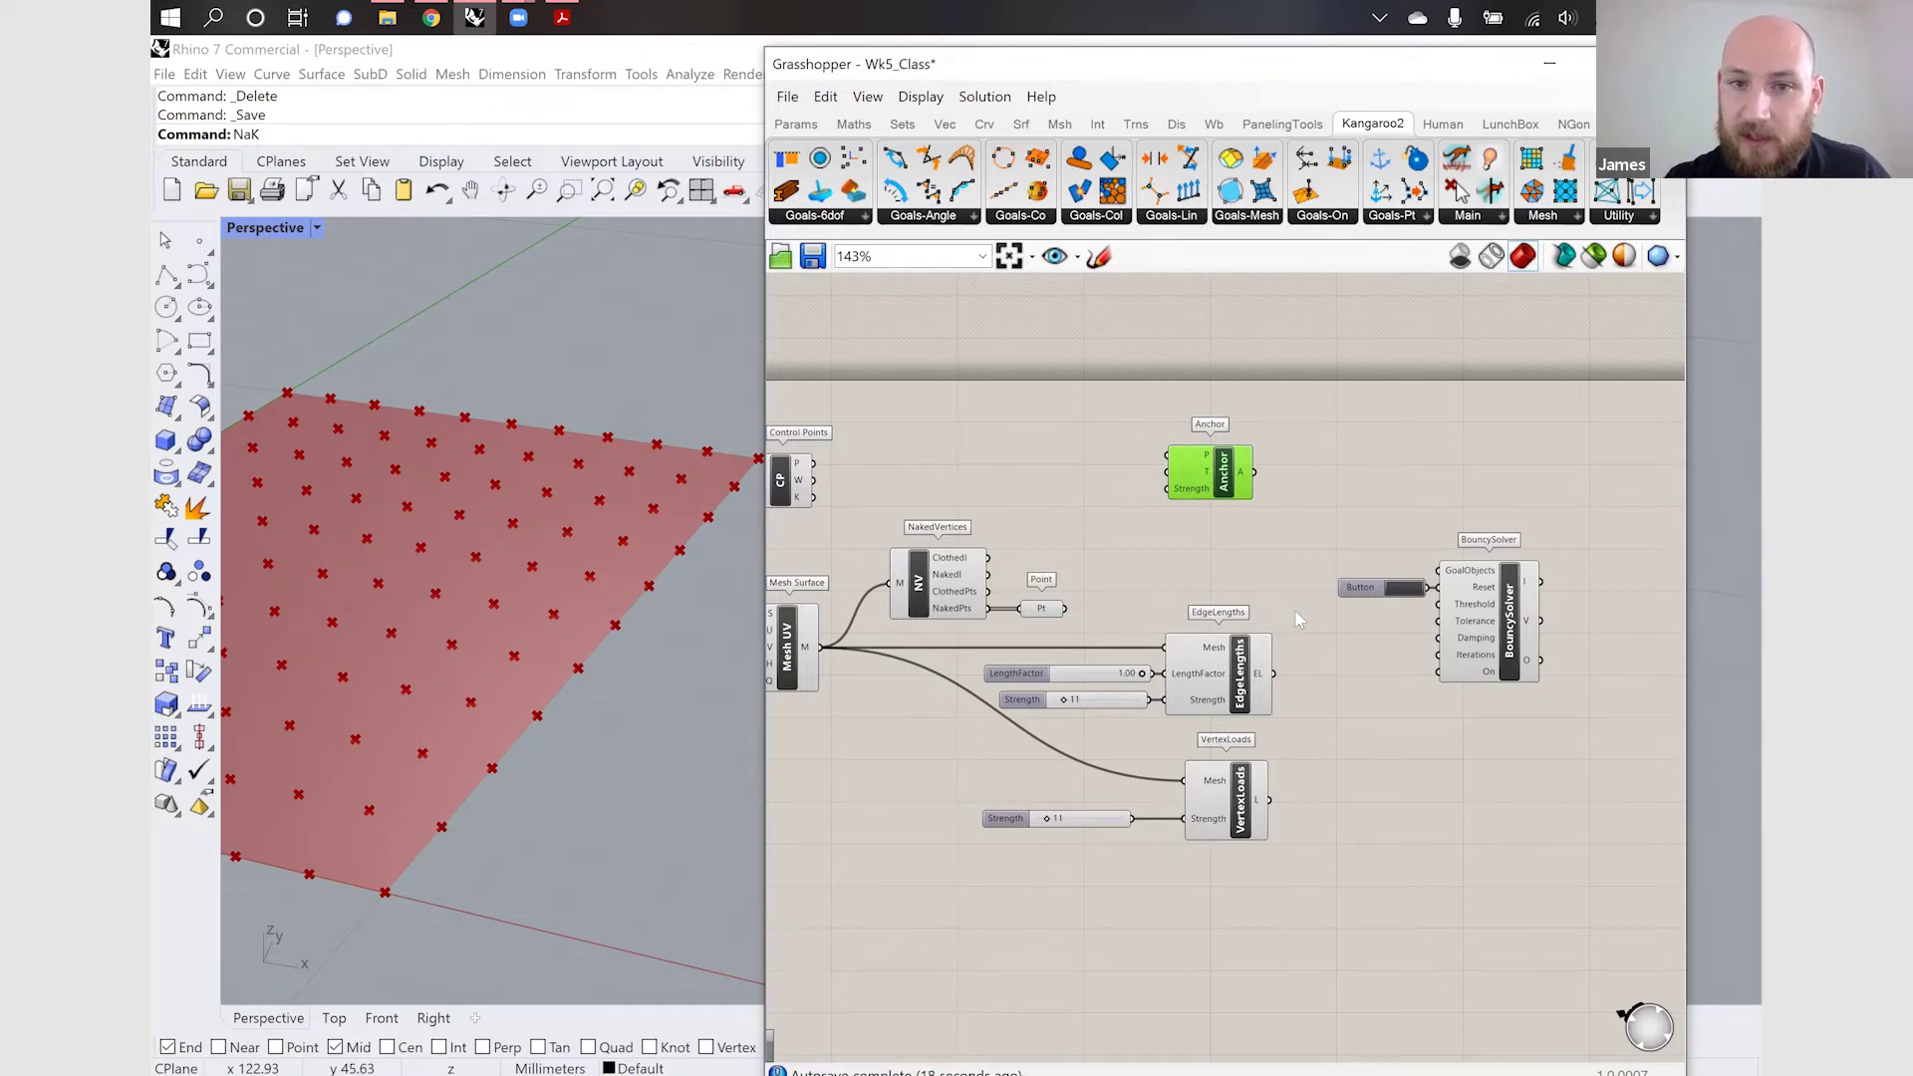
Connect the P output of Control Points to the P input of Anchor and shift Anchor until the wire runs straight
{"action": "scroll", "coordinate": [1295, 616], "scroll_direction": "down", "scroll_amount": 2}
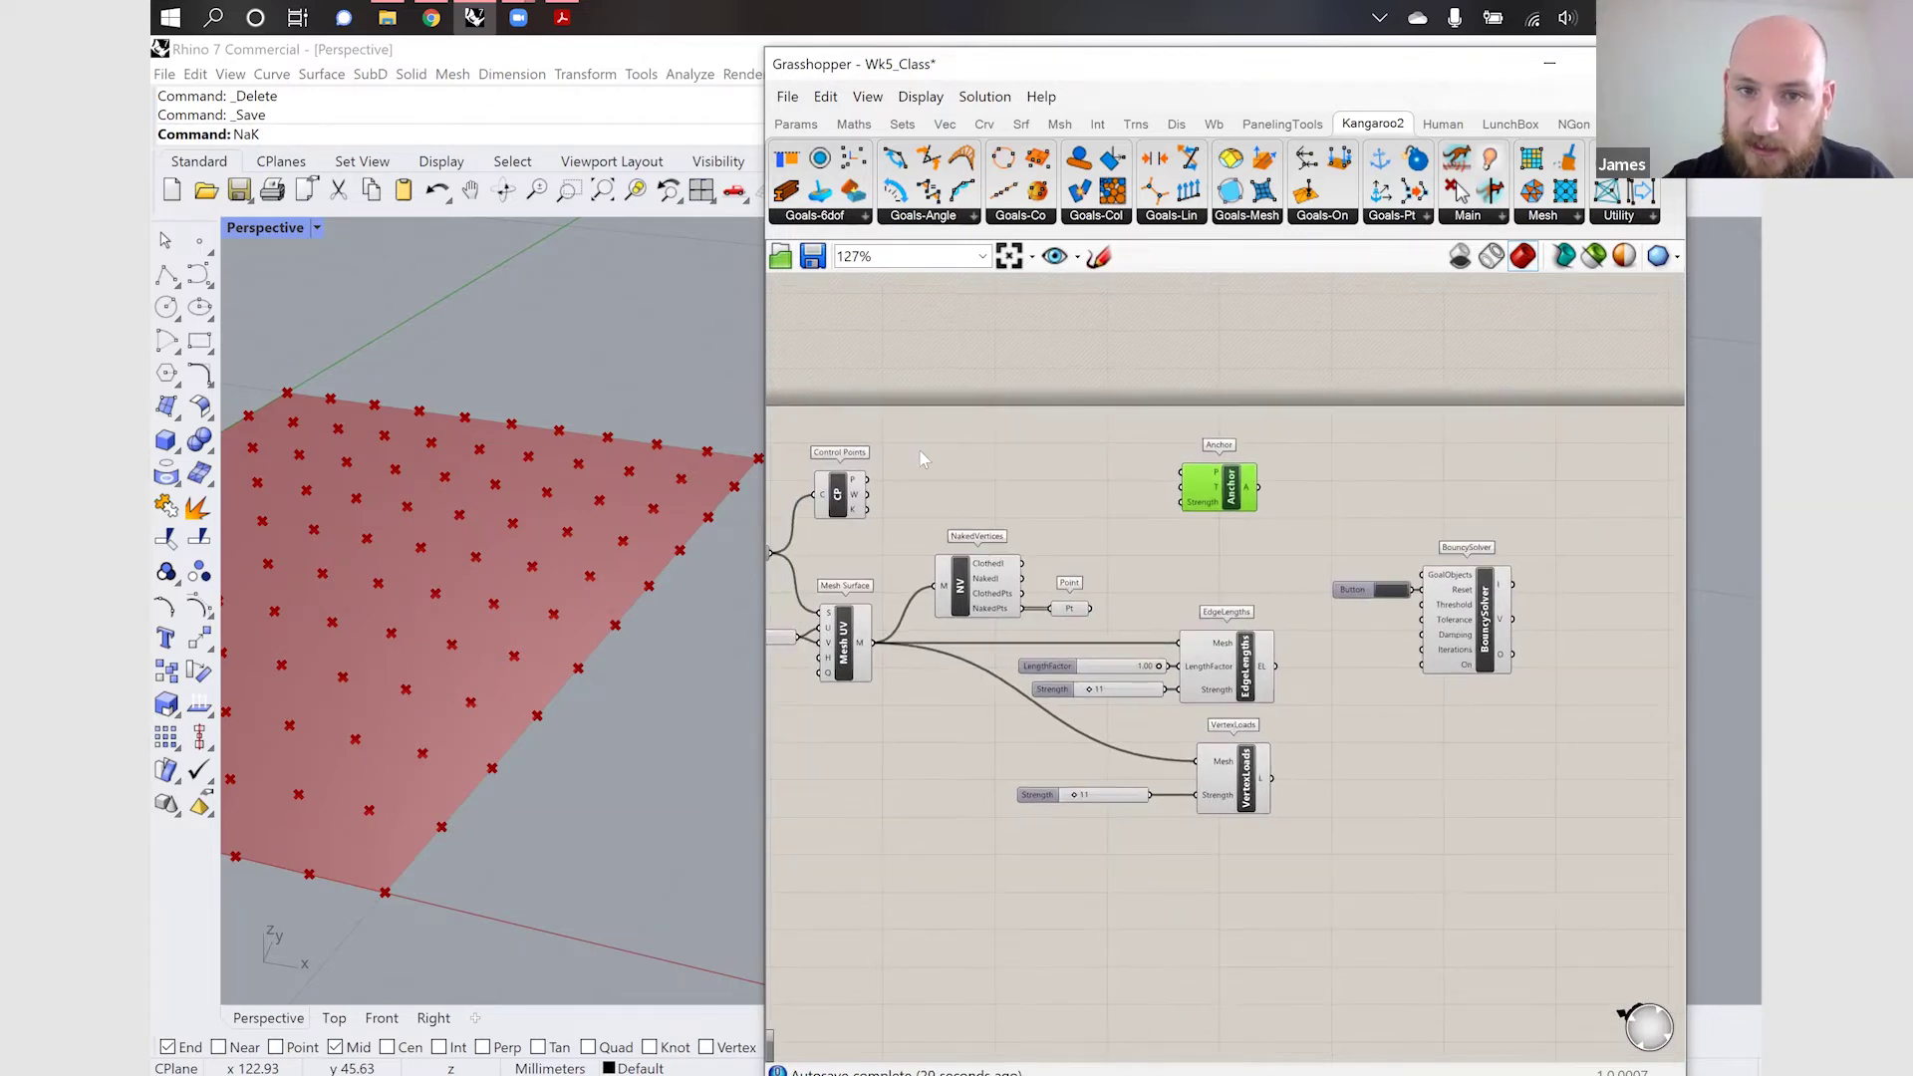
{"action": "scroll", "coordinate": [922, 457], "scroll_direction": "up", "scroll_amount": 3}
{"action": "left_click_drag", "start_coordinate": [836, 495], "coordinate": [1017, 503]}
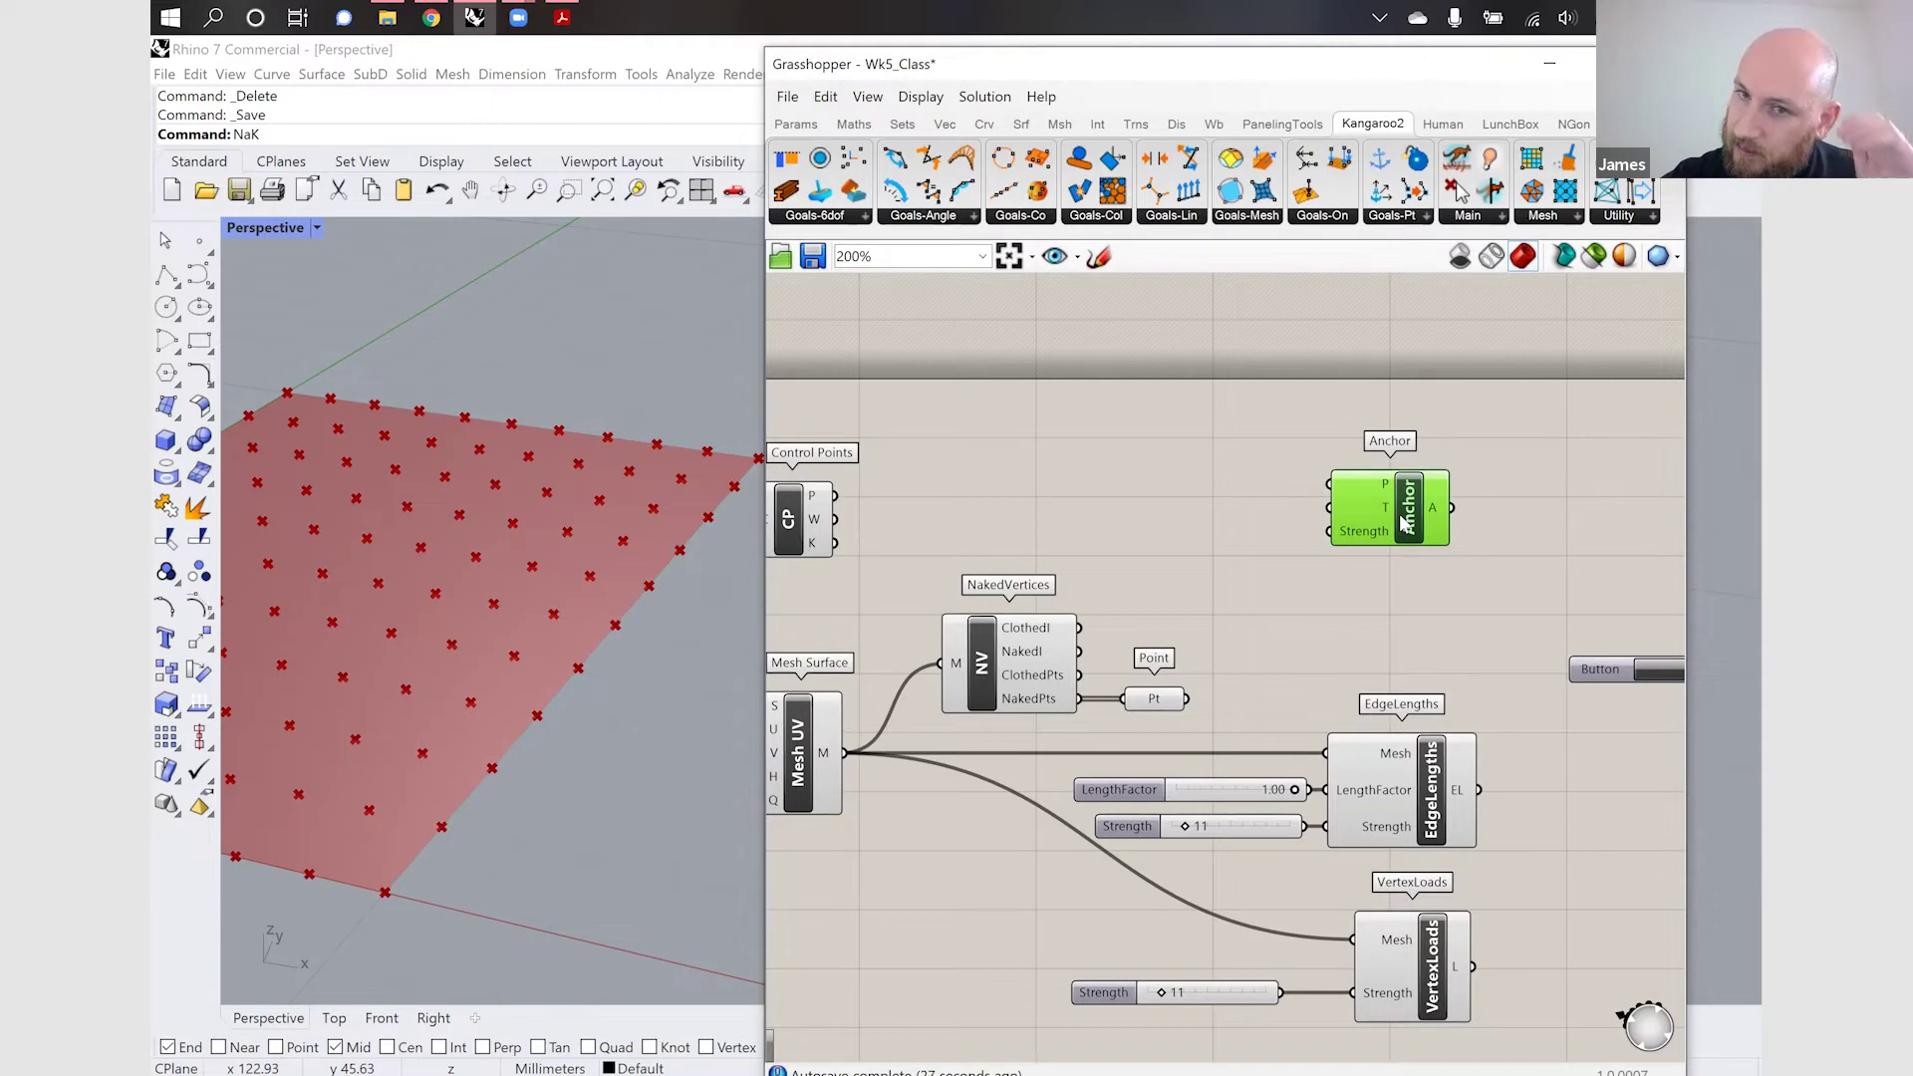
{"action": "scroll", "coordinate": [1207, 576], "scroll_direction": "down", "scroll_amount": 1}
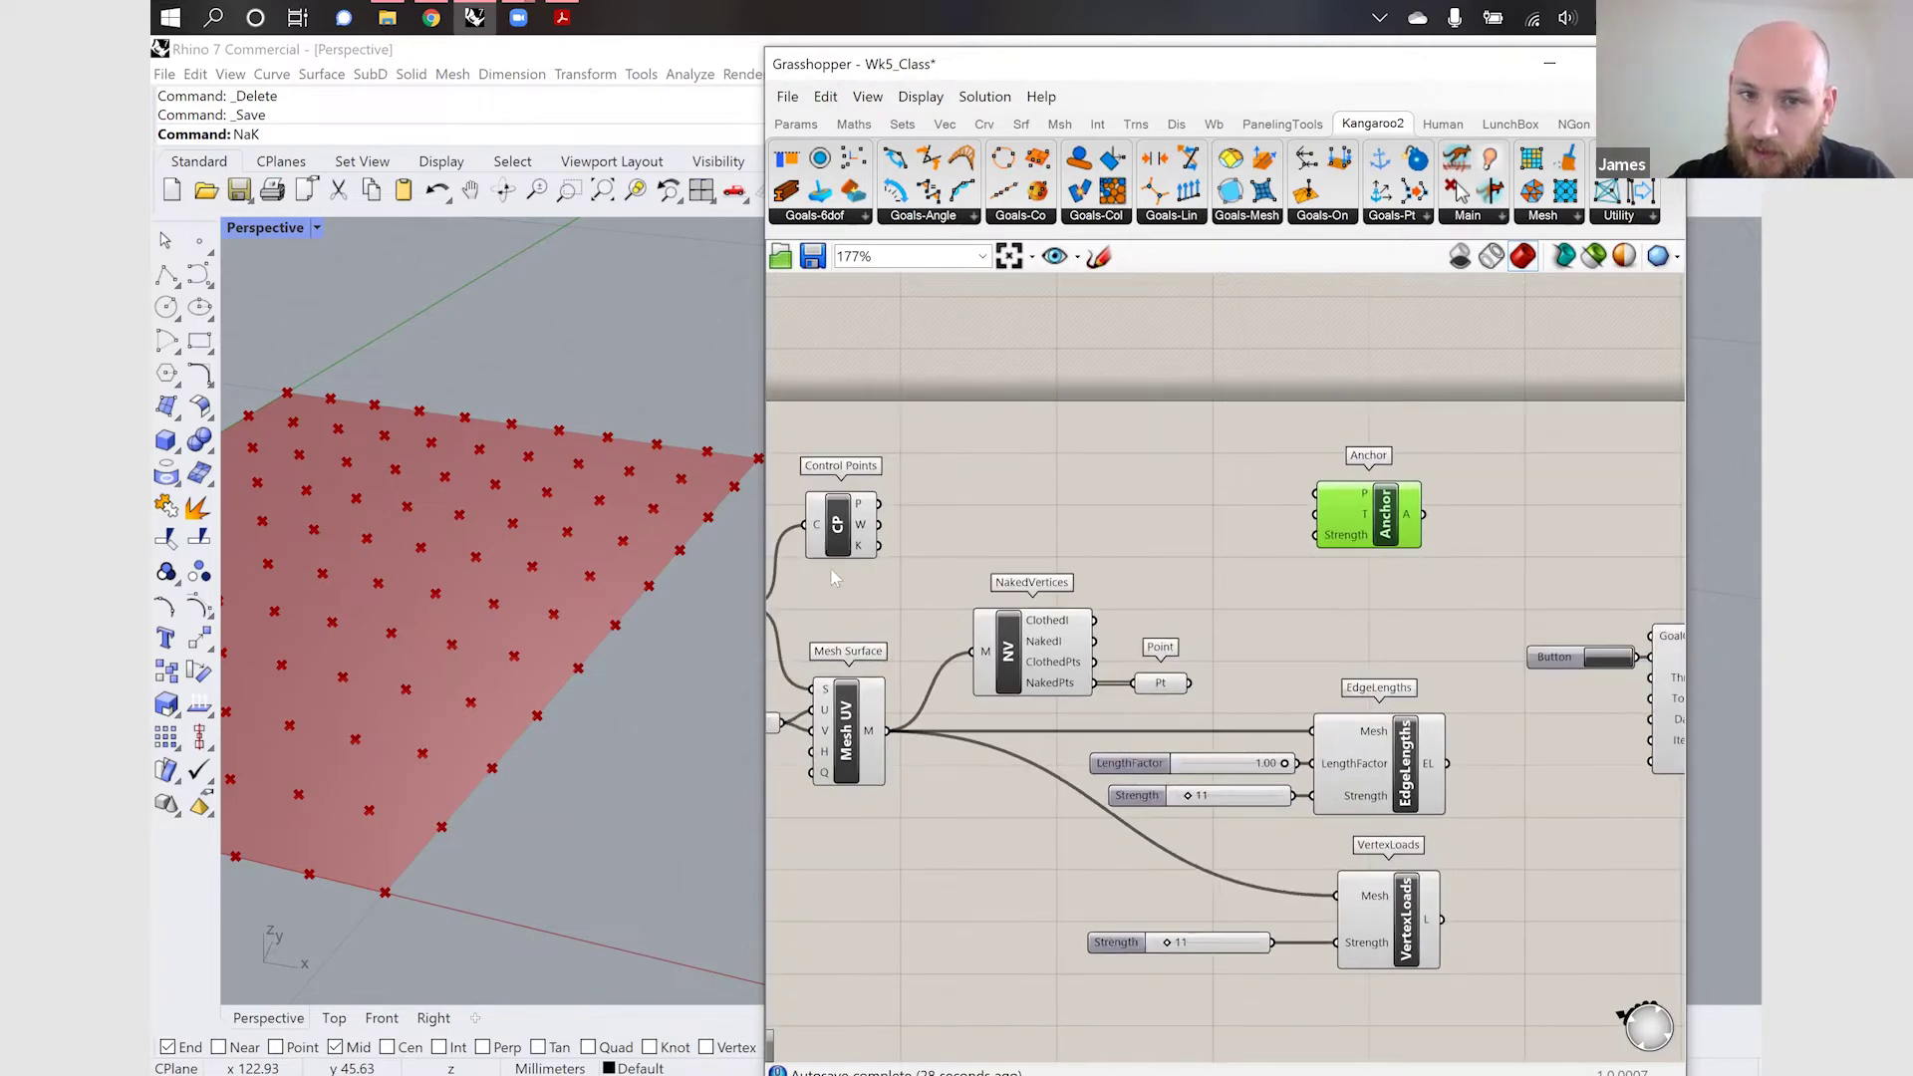
{"action": "left_click", "coordinate": [837, 538]}
{"action": "scroll", "coordinate": [1120, 550], "scroll_direction": "down", "scroll_amount": 2}
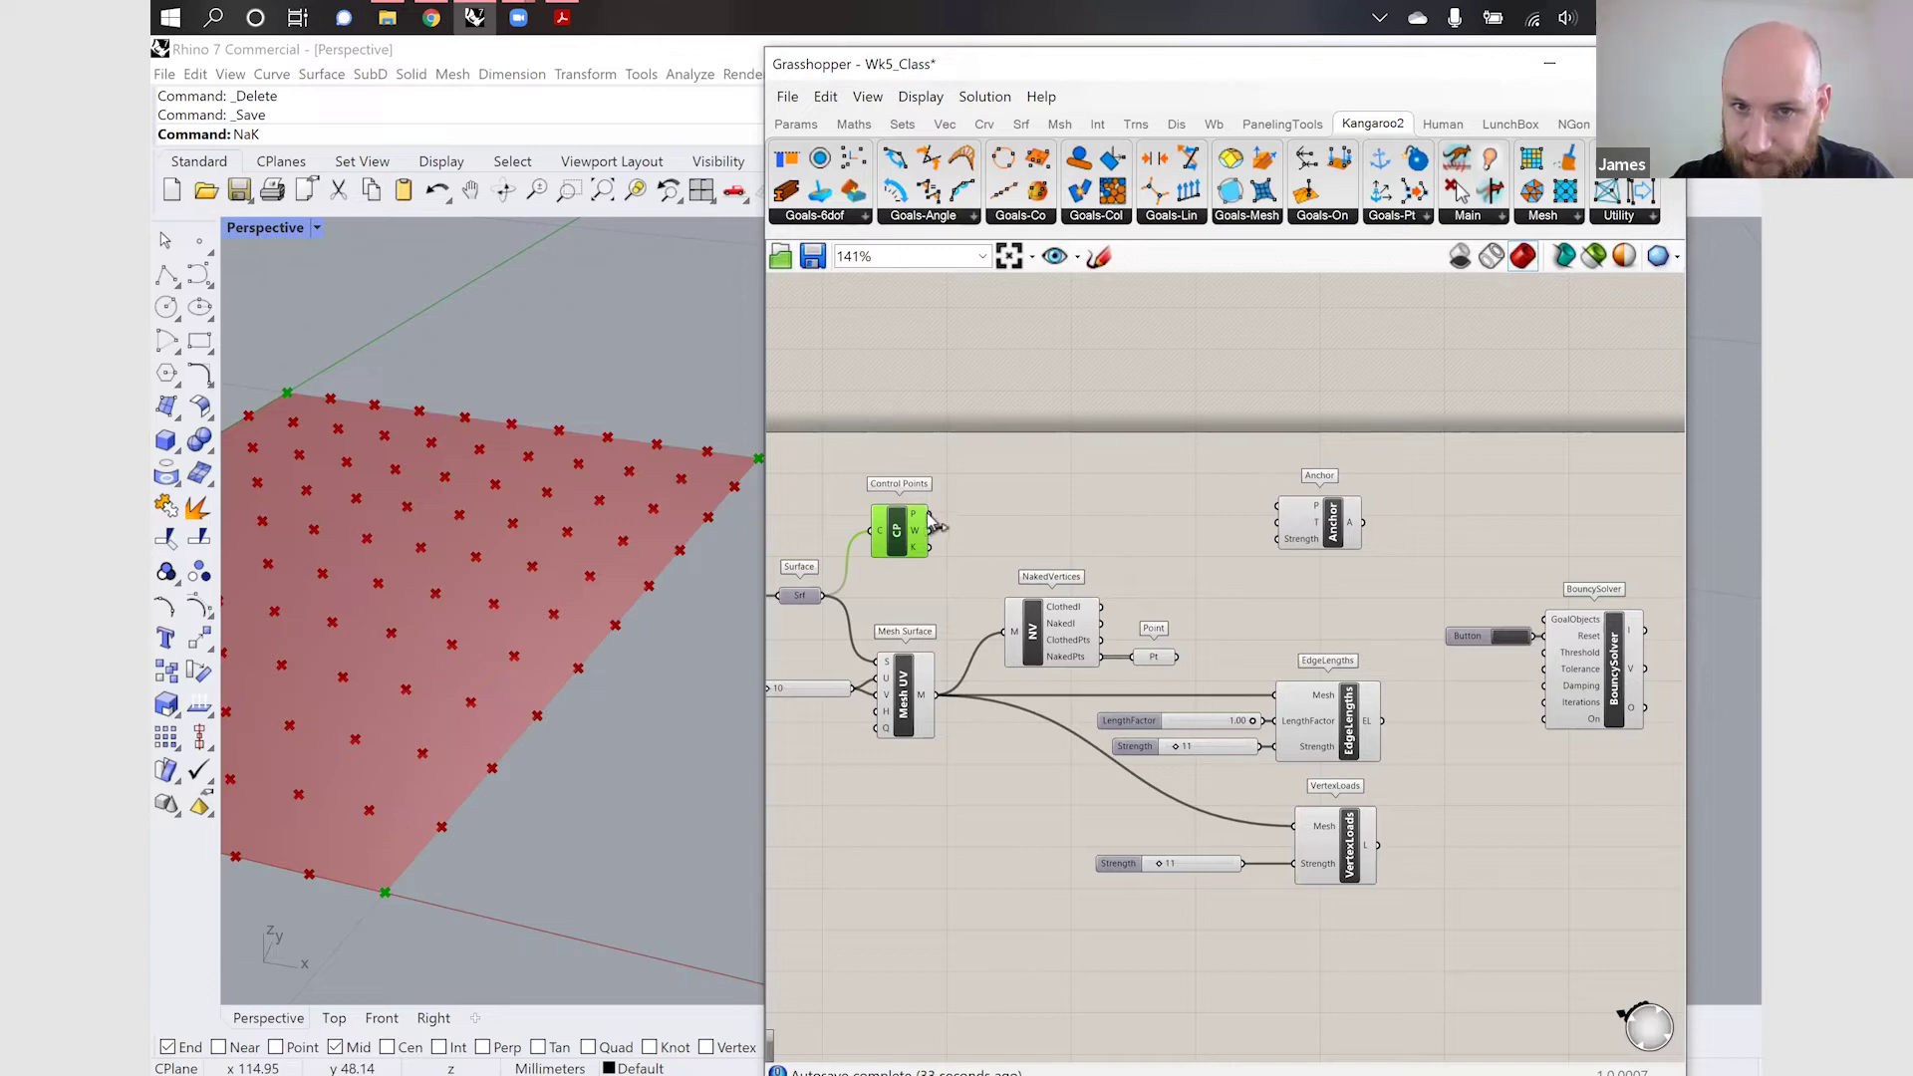
{"action": "left_click_drag", "start_coordinate": [929, 515], "coordinate": [1278, 507]}
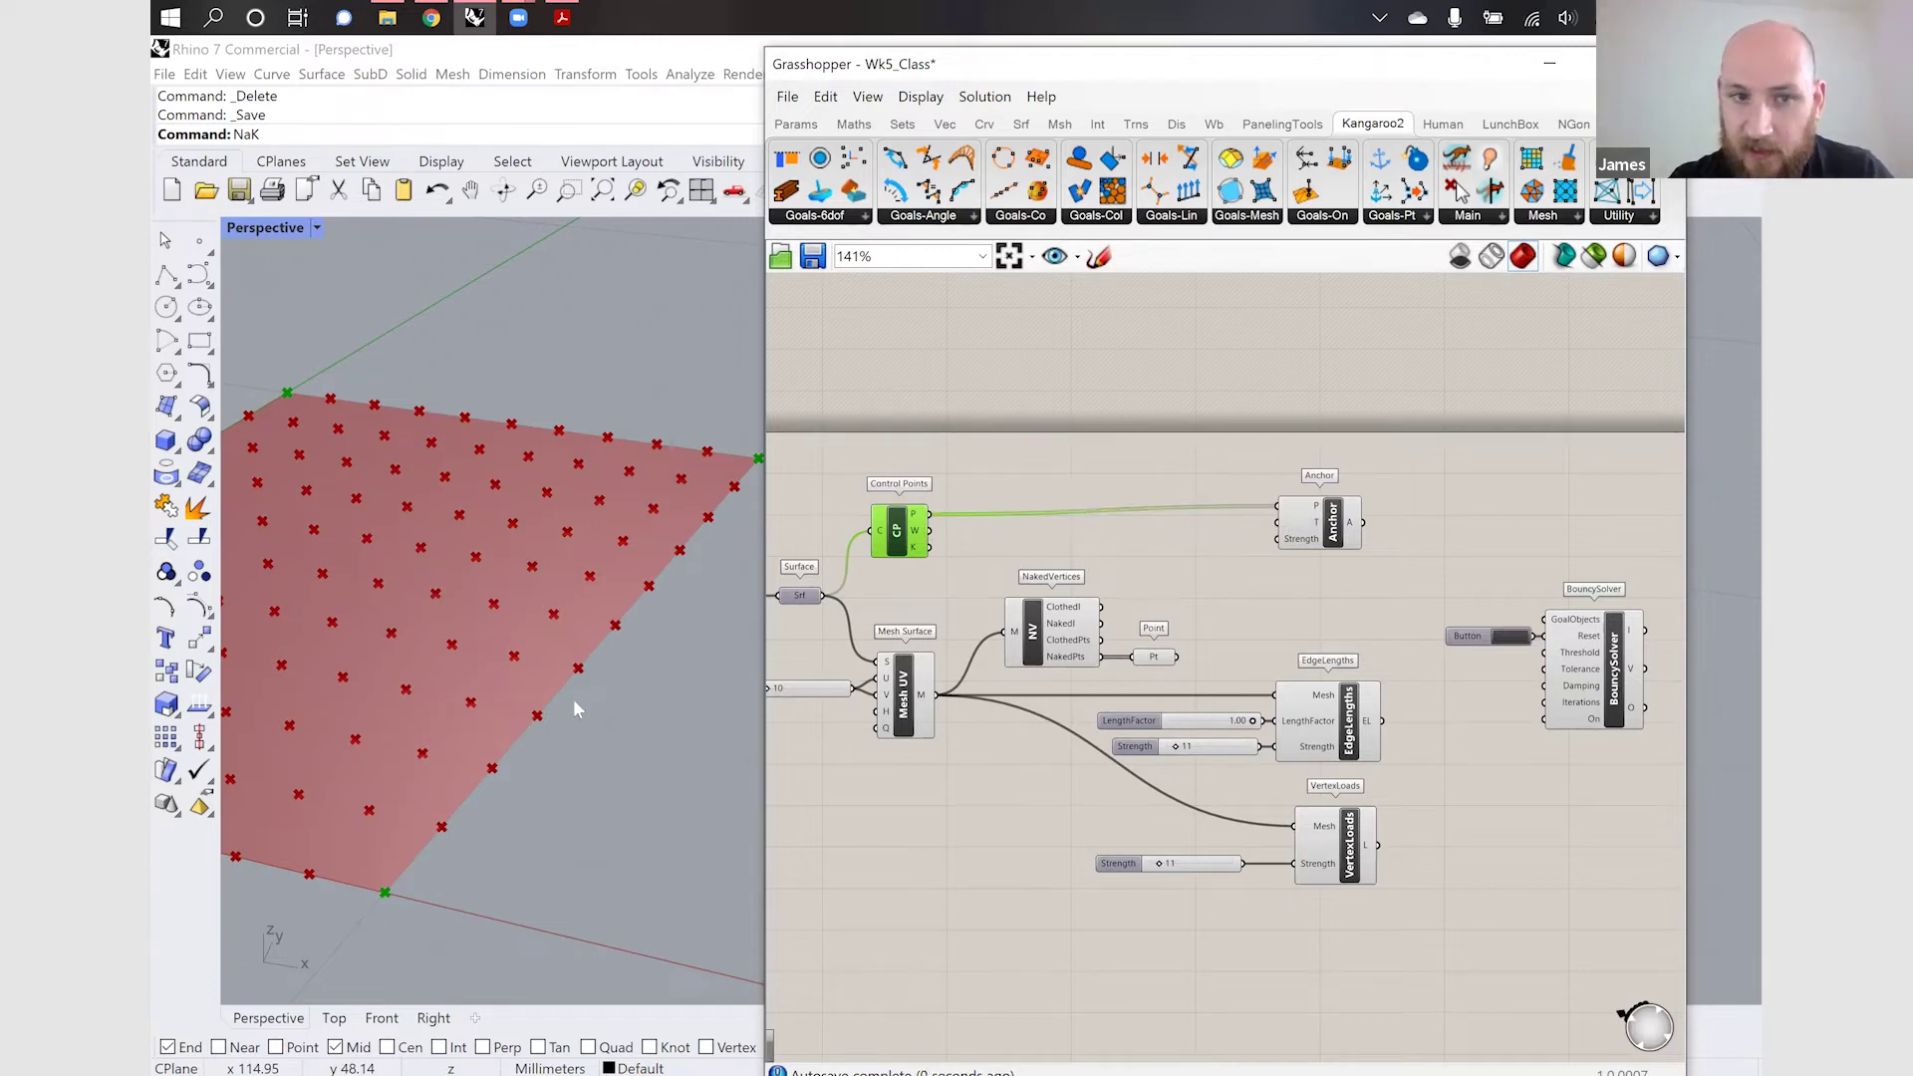
{"action": "scroll", "coordinate": [573, 710], "scroll_direction": "down", "scroll_amount": 5}
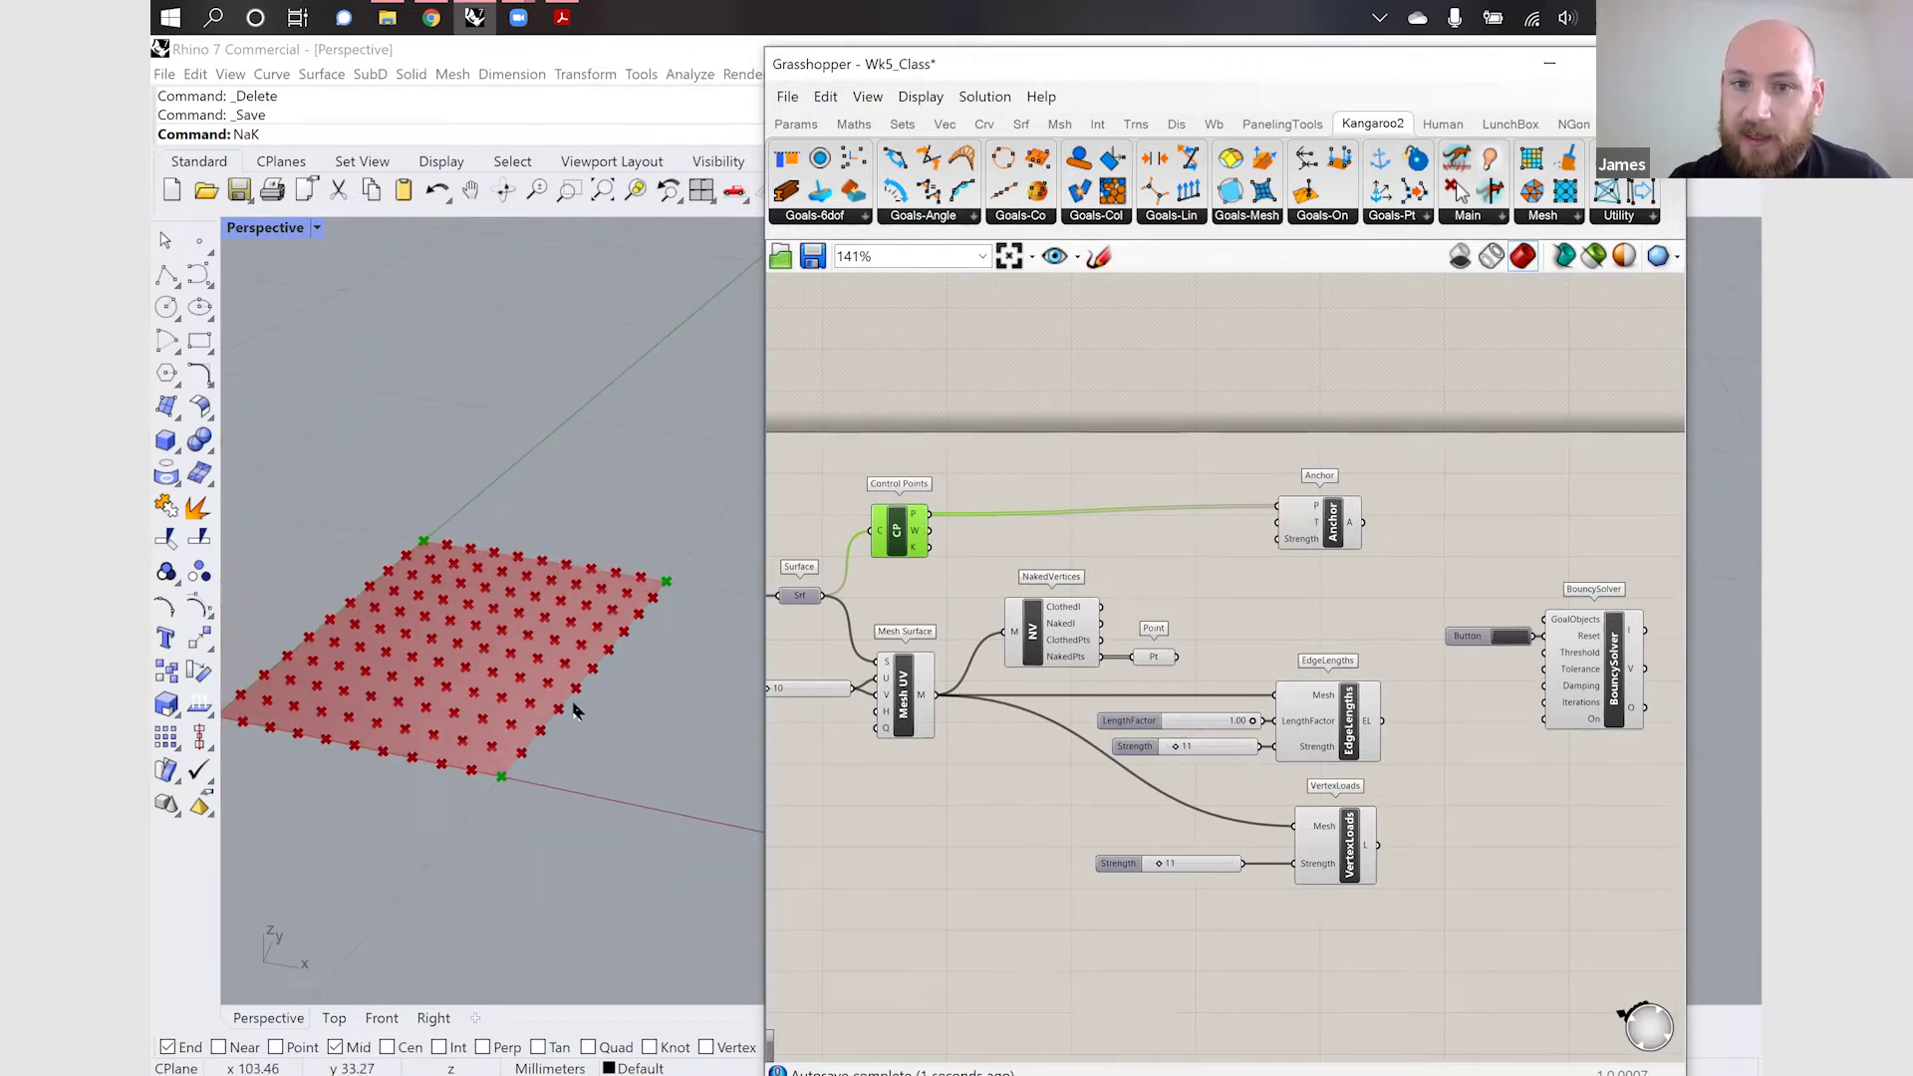
{"action": "scroll", "coordinate": [1326, 538], "scroll_direction": "up", "scroll_amount": 3}
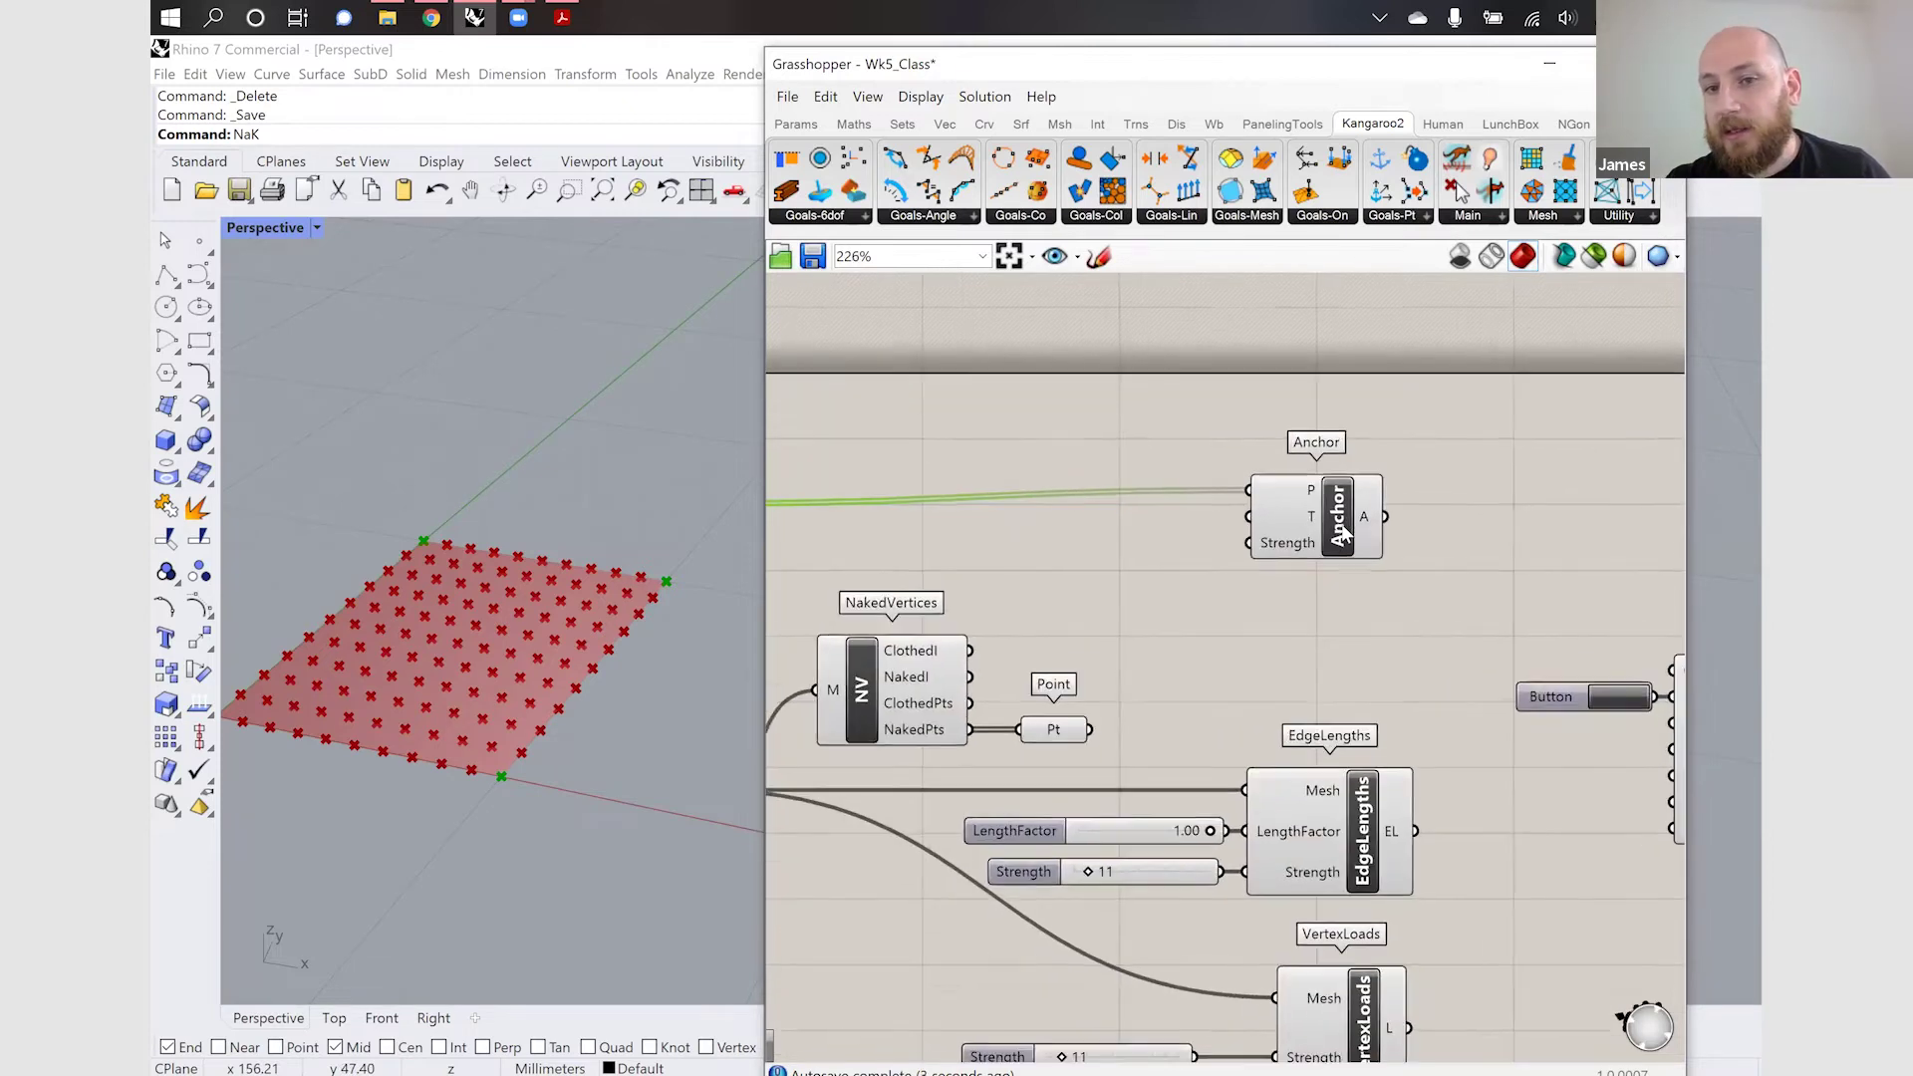
{"action": "left_click_drag", "start_coordinate": [1341, 538], "coordinate": [1345, 551]}
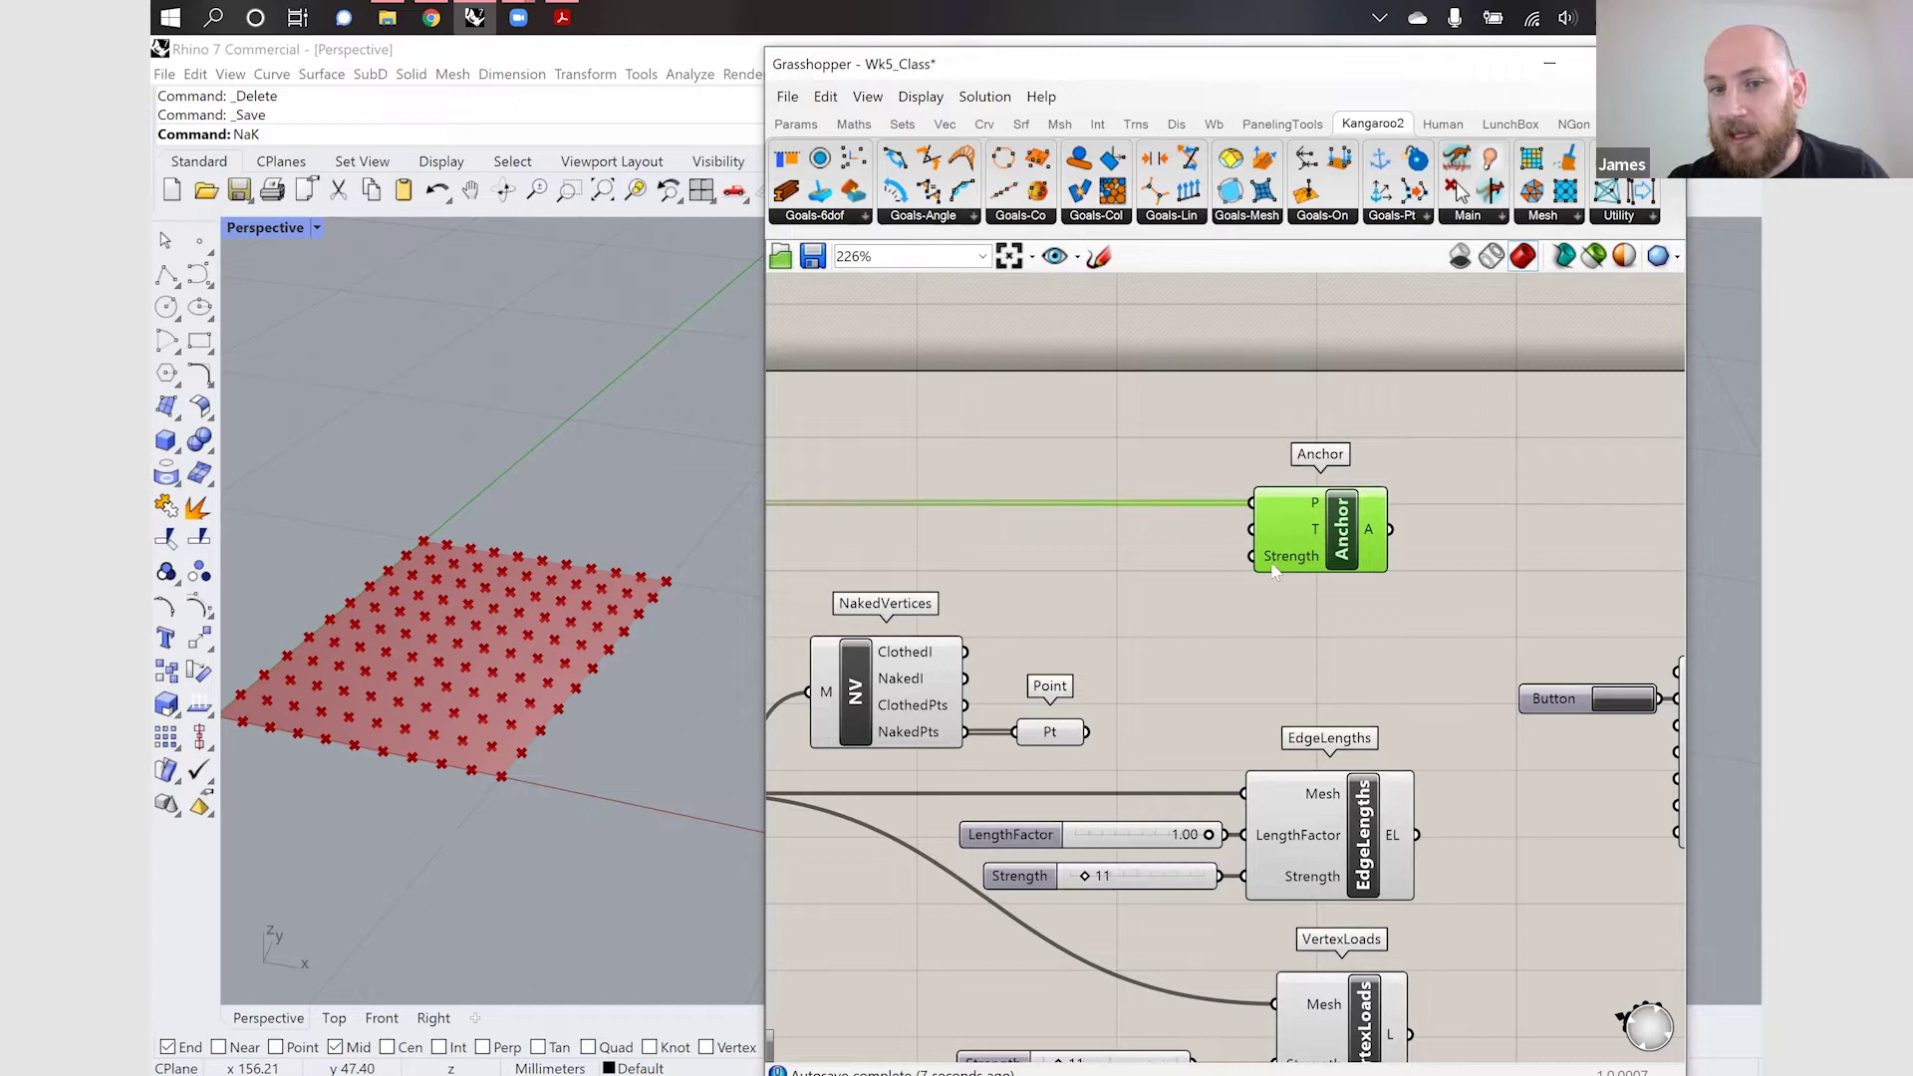
Add a slider set to 12 and connect it to the Strength input of Anchor
{"action": "double_click", "coordinate": [1197, 576]}
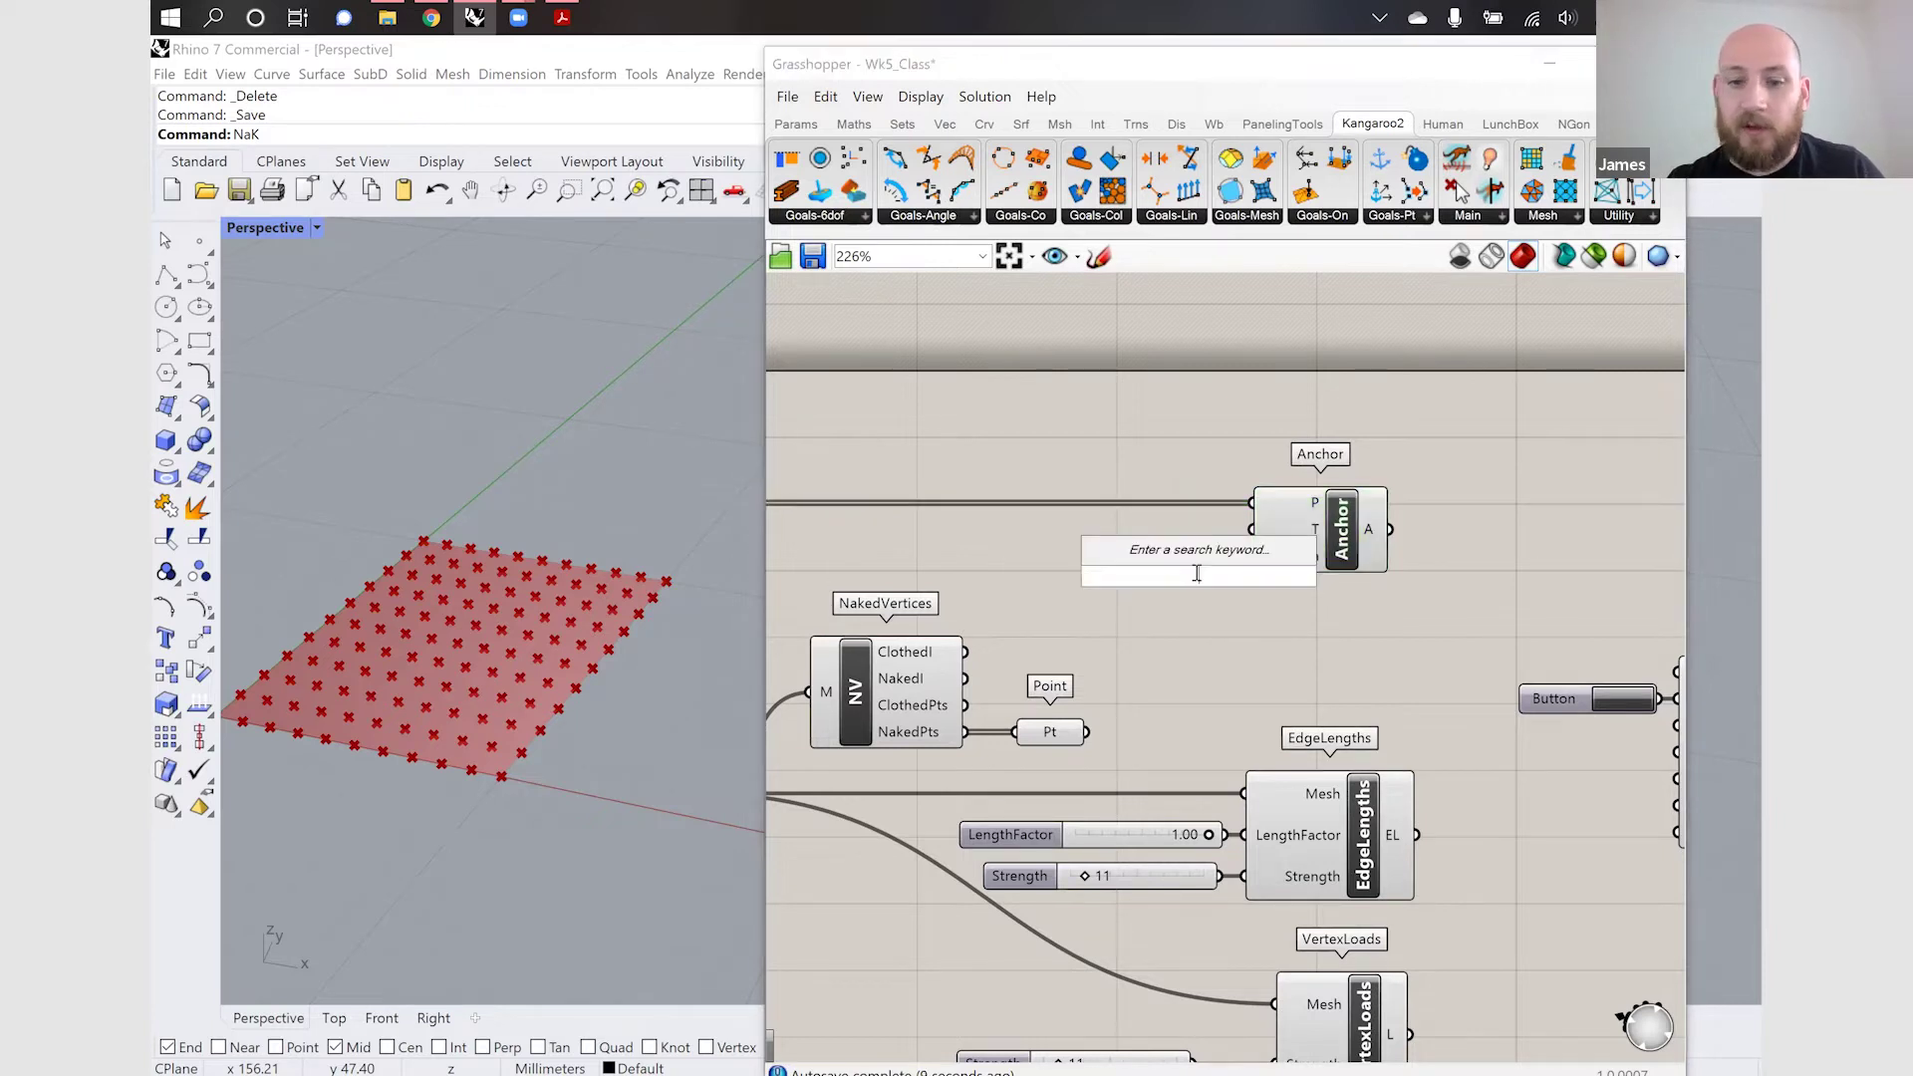
{"action": "type", "text": "12"}
{"action": "key", "text": "Return"}
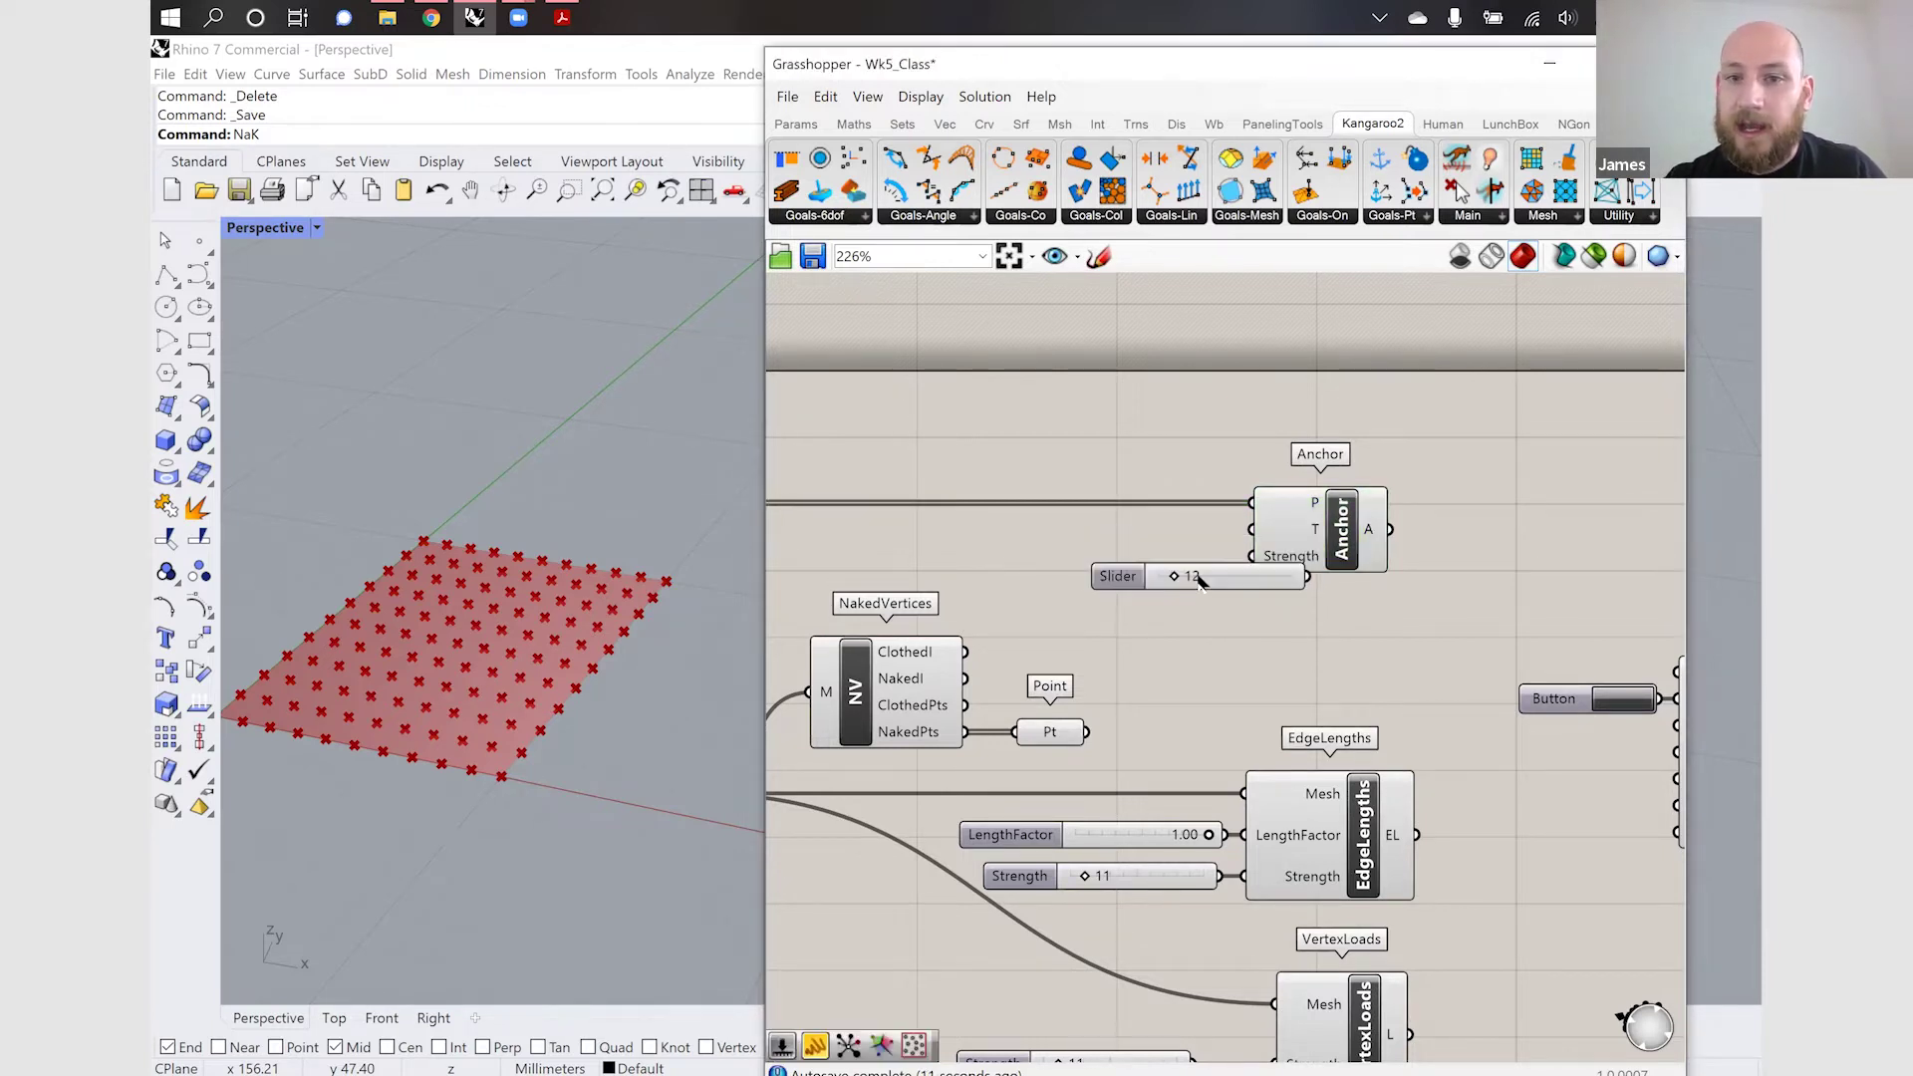
{"action": "left_click_drag", "start_coordinate": [1134, 564], "coordinate": [1103, 576]}
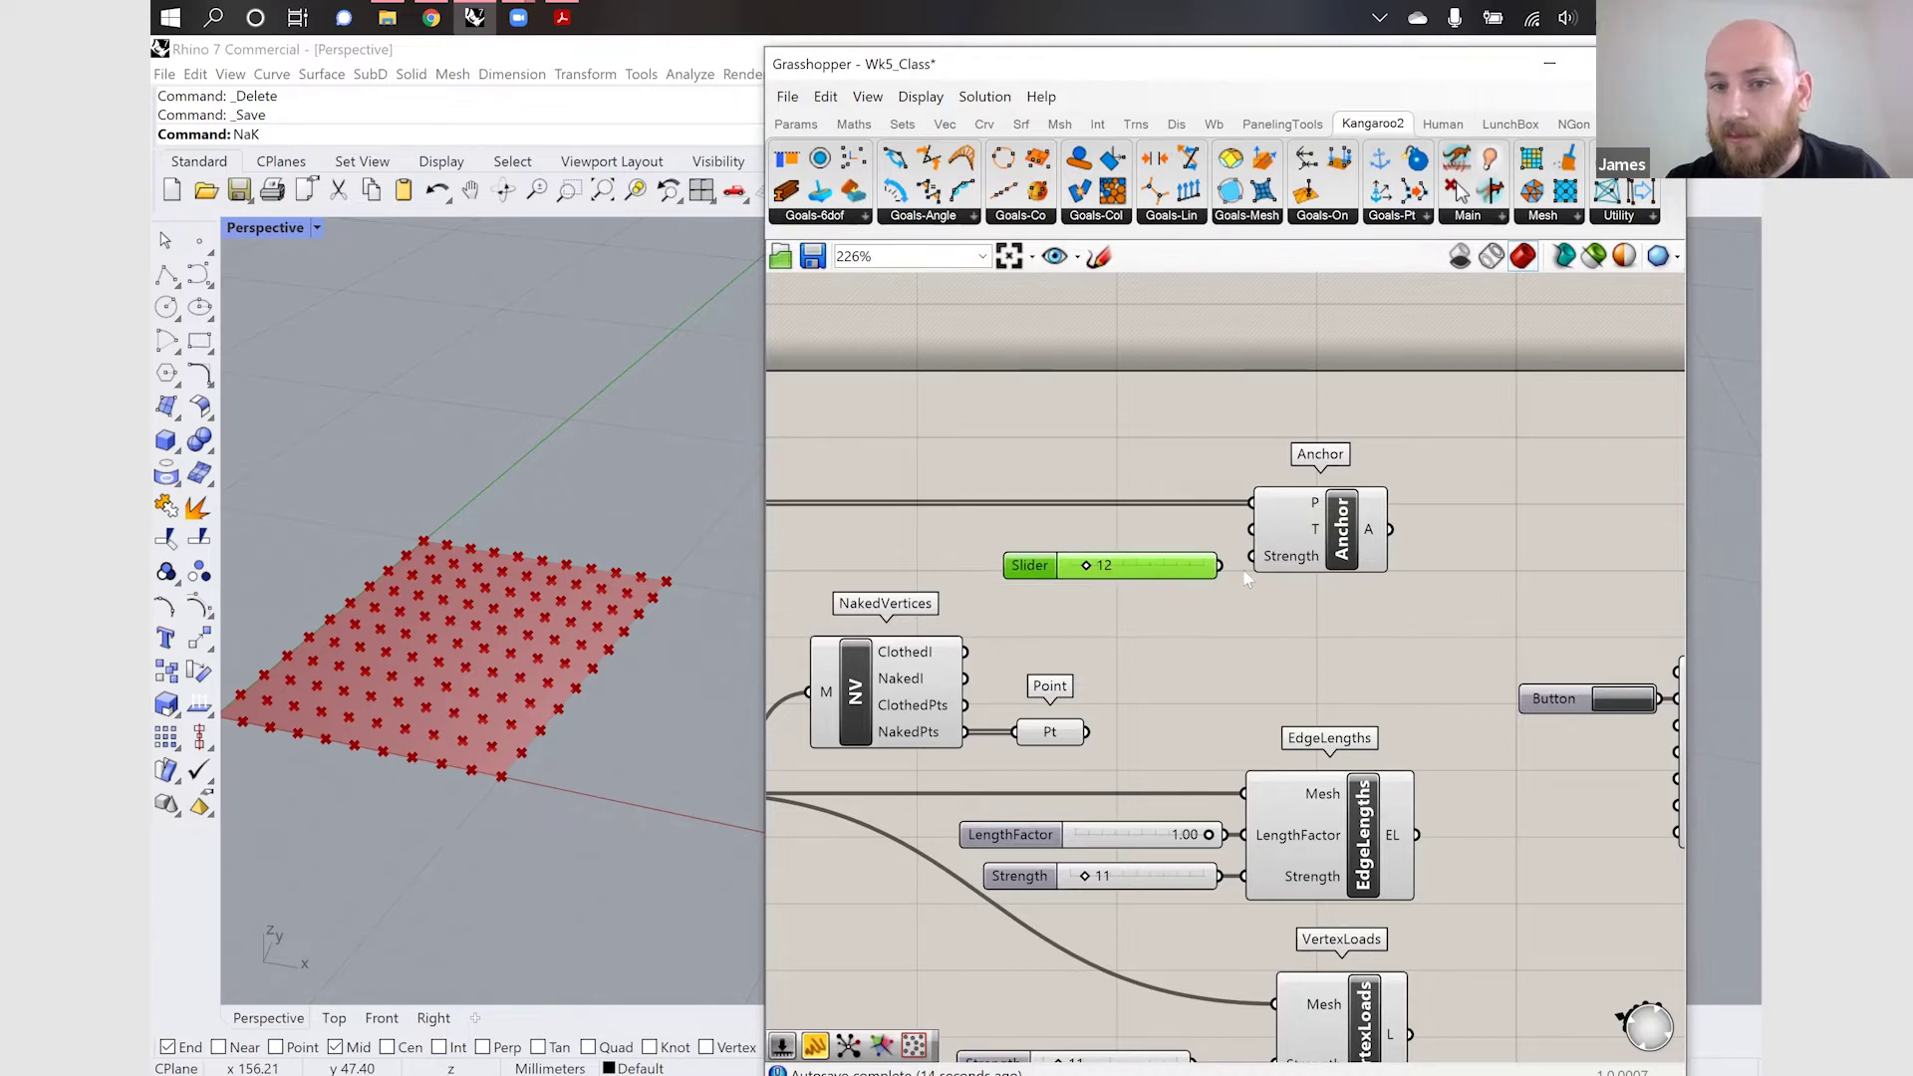
{"action": "left_click", "coordinate": [1177, 568]}
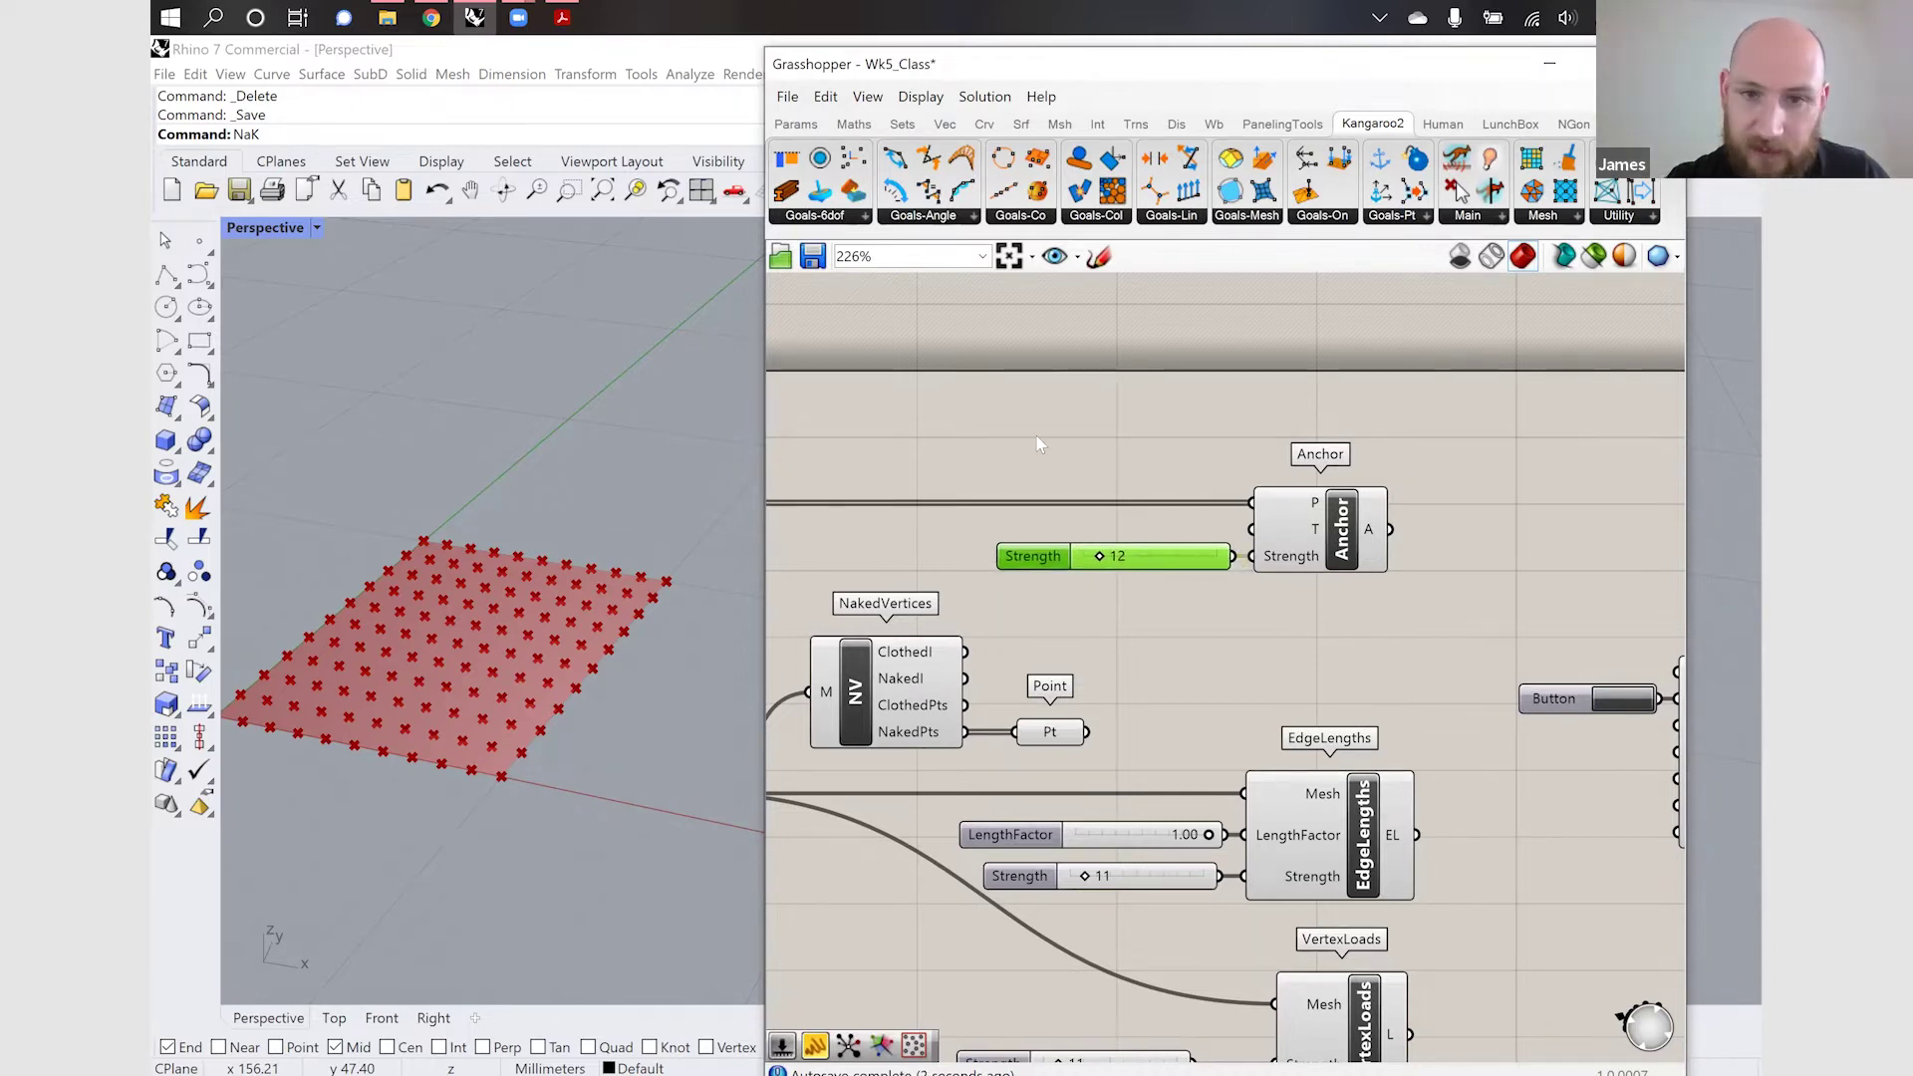
{"action": "scroll", "coordinate": [1038, 439], "scroll_direction": "down", "scroll_amount": 3}
{"action": "left_click", "coordinate": [1265, 512]}
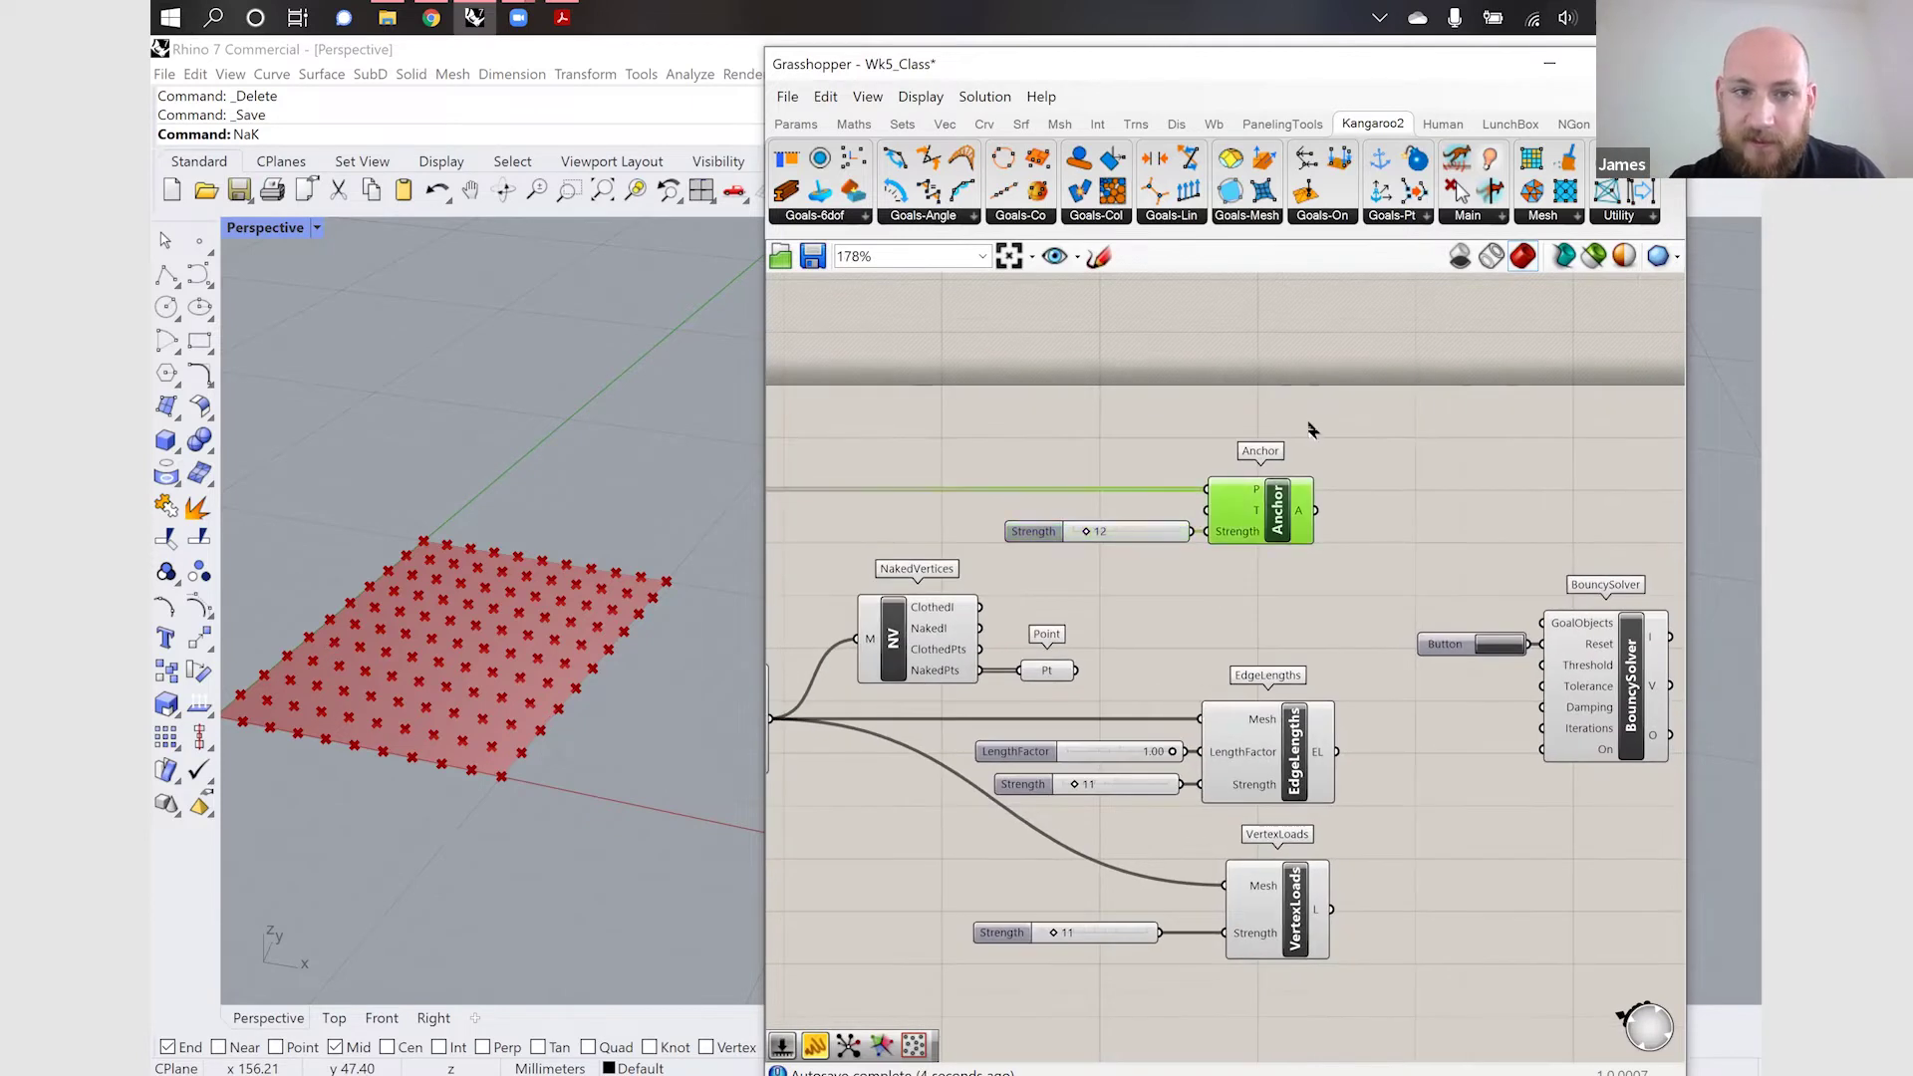
{"action": "scroll", "coordinate": [1309, 458], "scroll_direction": "down", "scroll_amount": 1}
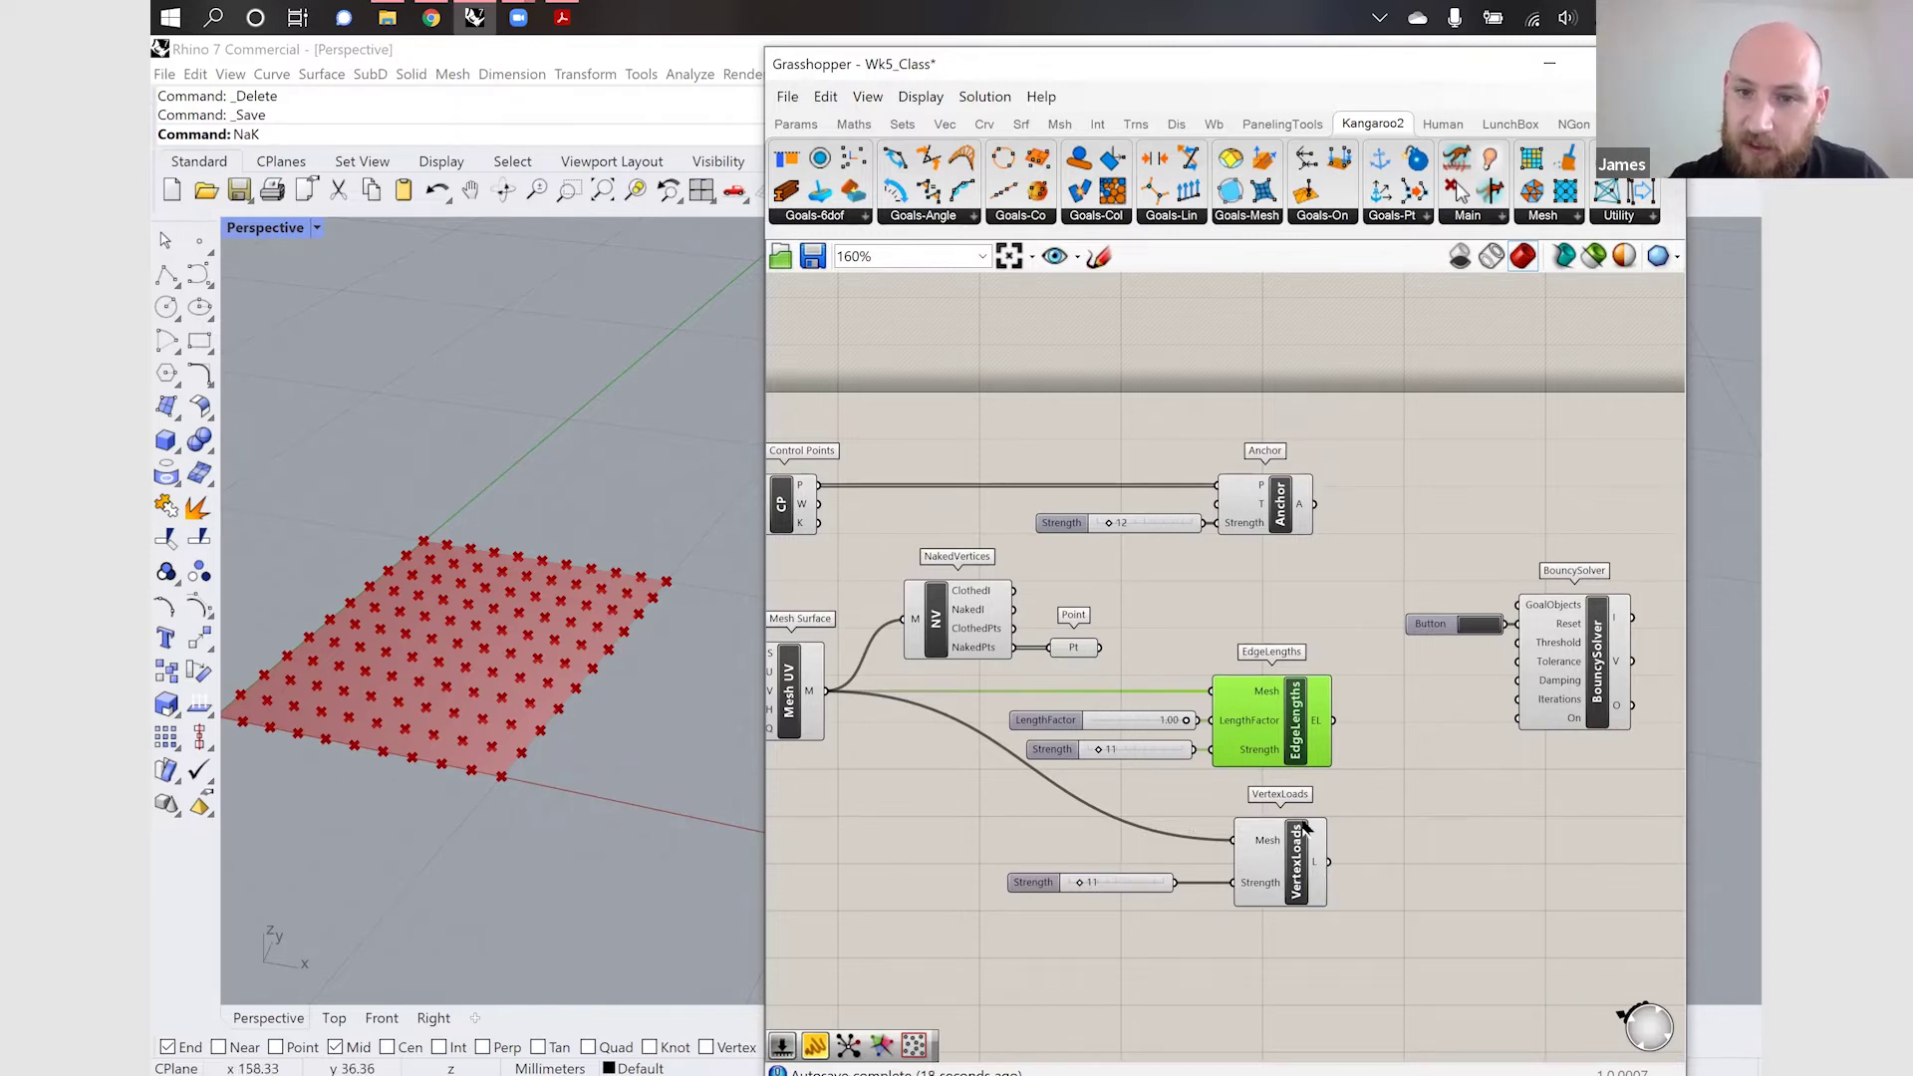
Insert a Unit Z vector at the Strength input of VertexLoads and feed its factor from the slider set to 11
{"action": "mouse_move", "coordinate": [1253, 889]}
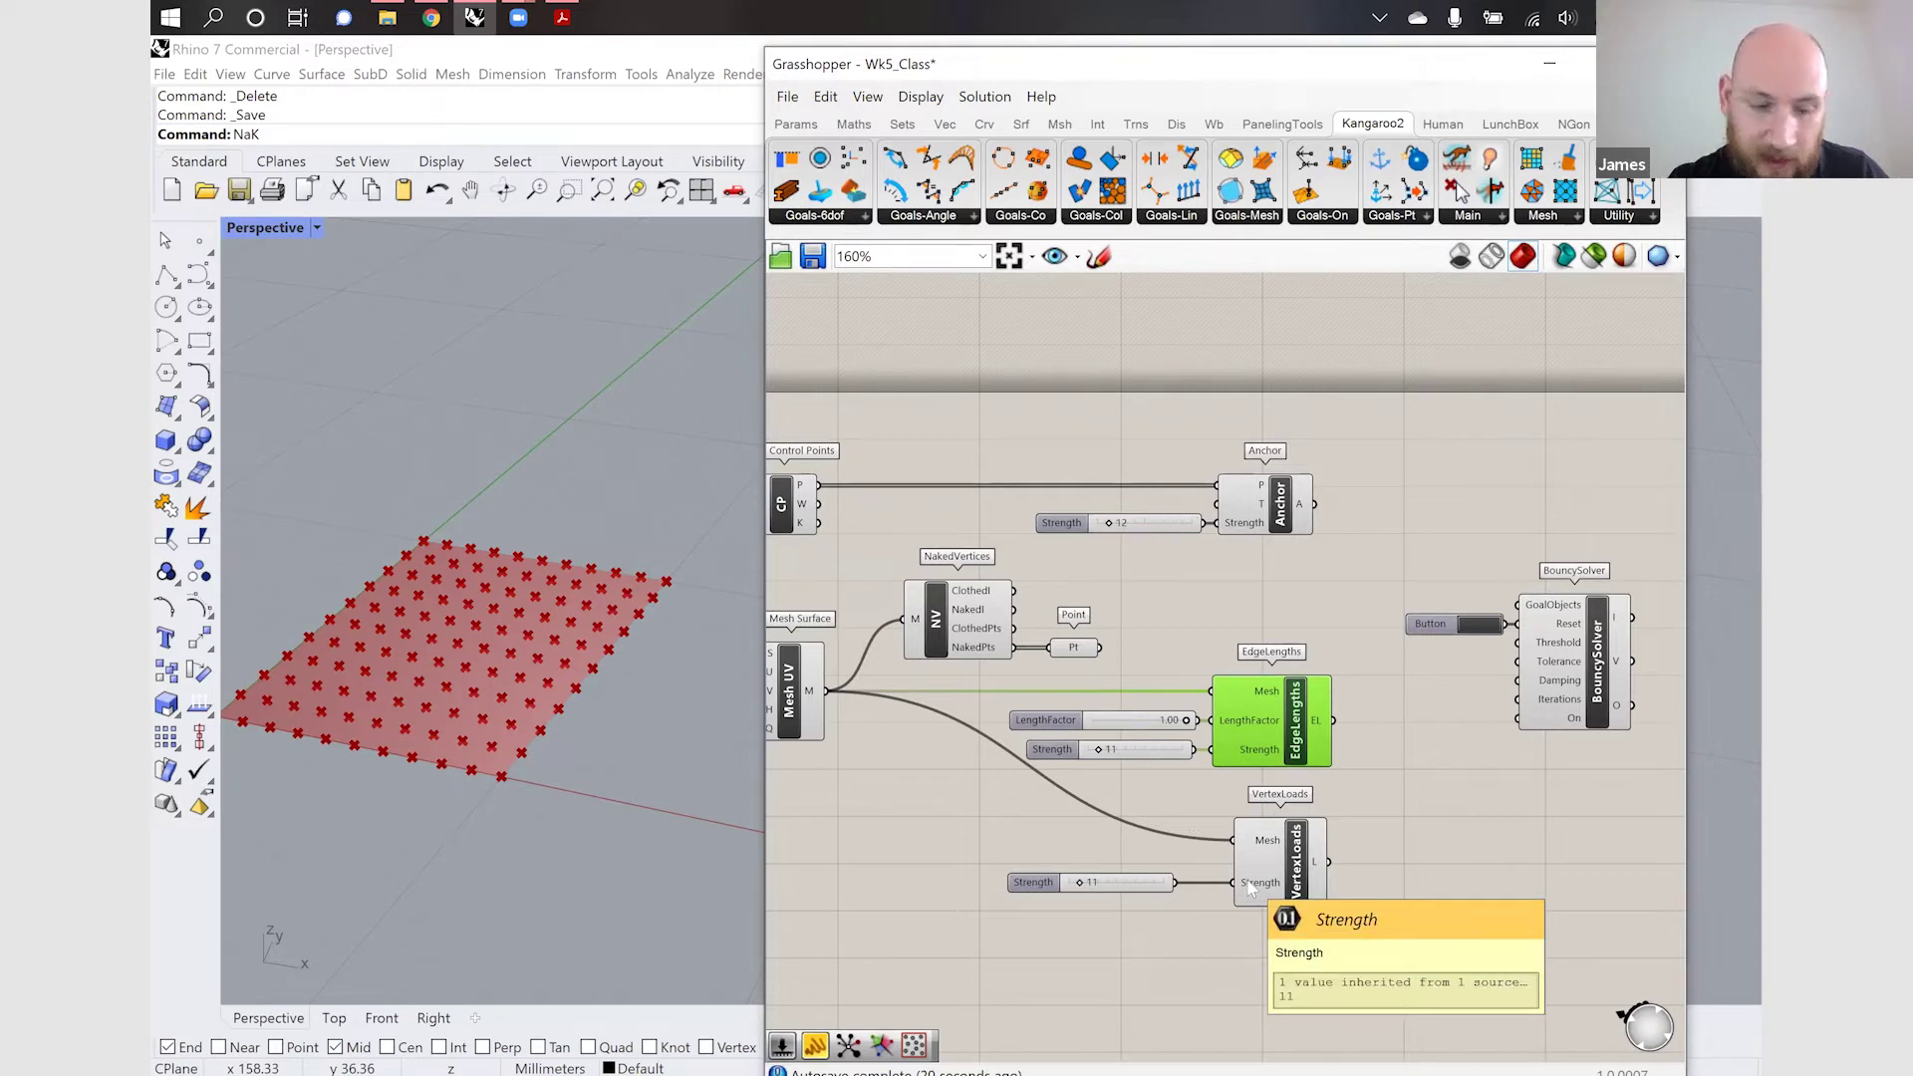
{"action": "double_click", "coordinate": [1180, 912]}
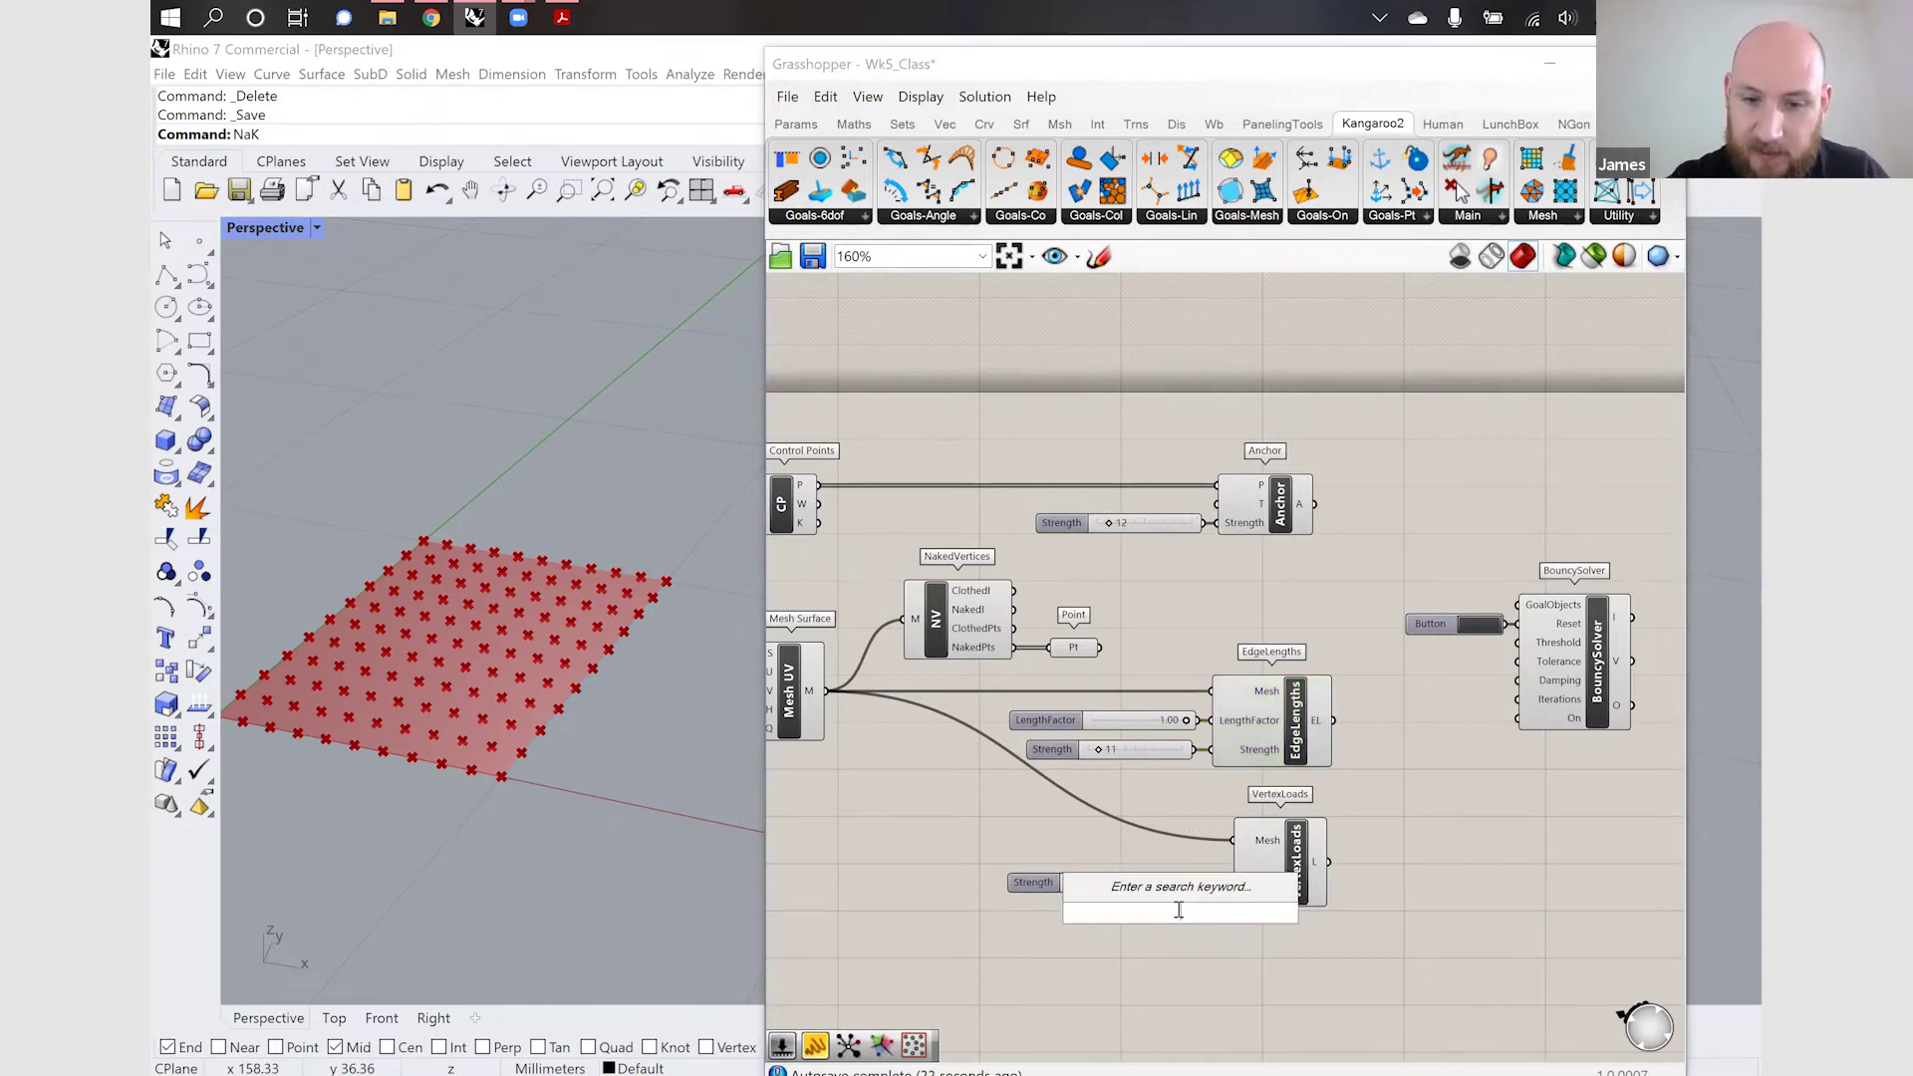
{"action": "type", "text": "unit z"}
{"action": "key", "text": "Return"}
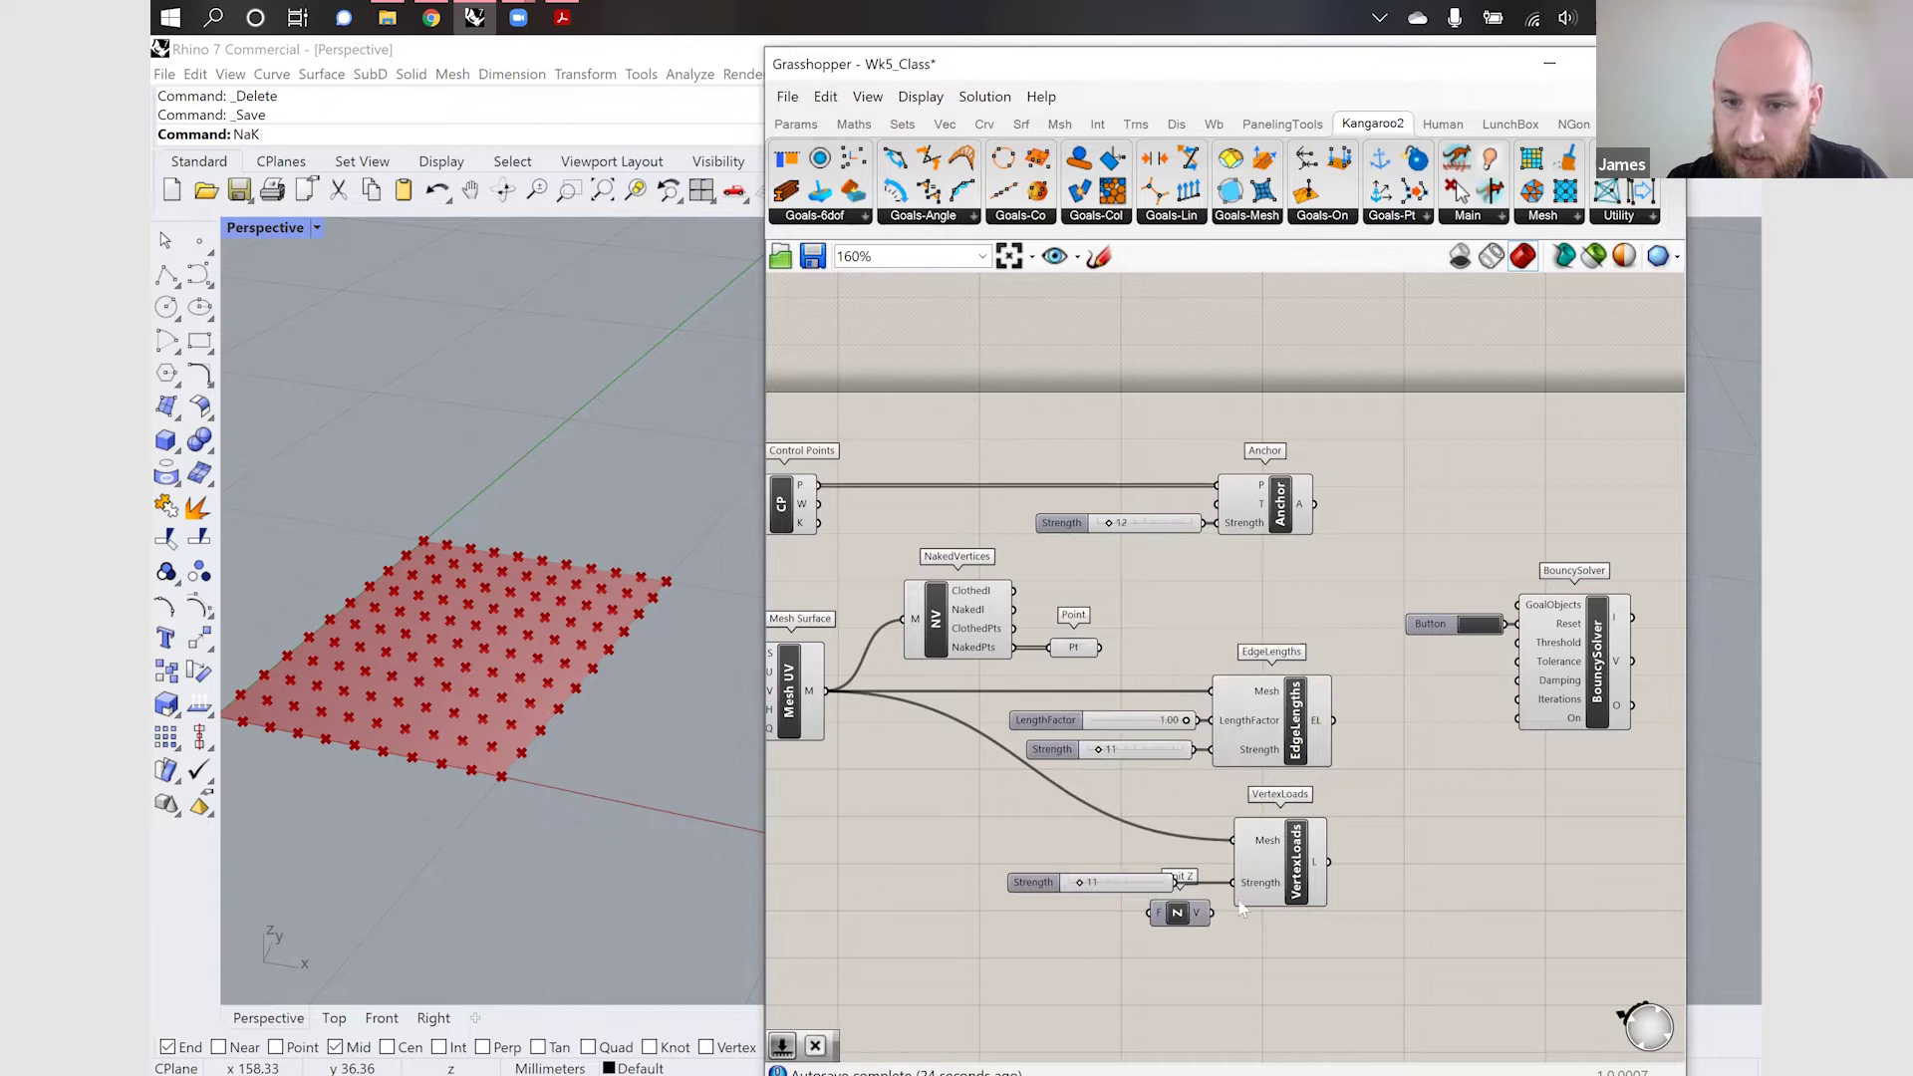
{"action": "scroll", "coordinate": [1251, 922], "scroll_direction": "up", "scroll_amount": 1}
{"action": "left_click_drag", "start_coordinate": [1231, 879], "coordinate": [1186, 877]}
{"action": "left_click", "coordinate": [1164, 916]}
{"action": "left_click_drag", "start_coordinate": [1059, 875], "coordinate": [988, 874]}
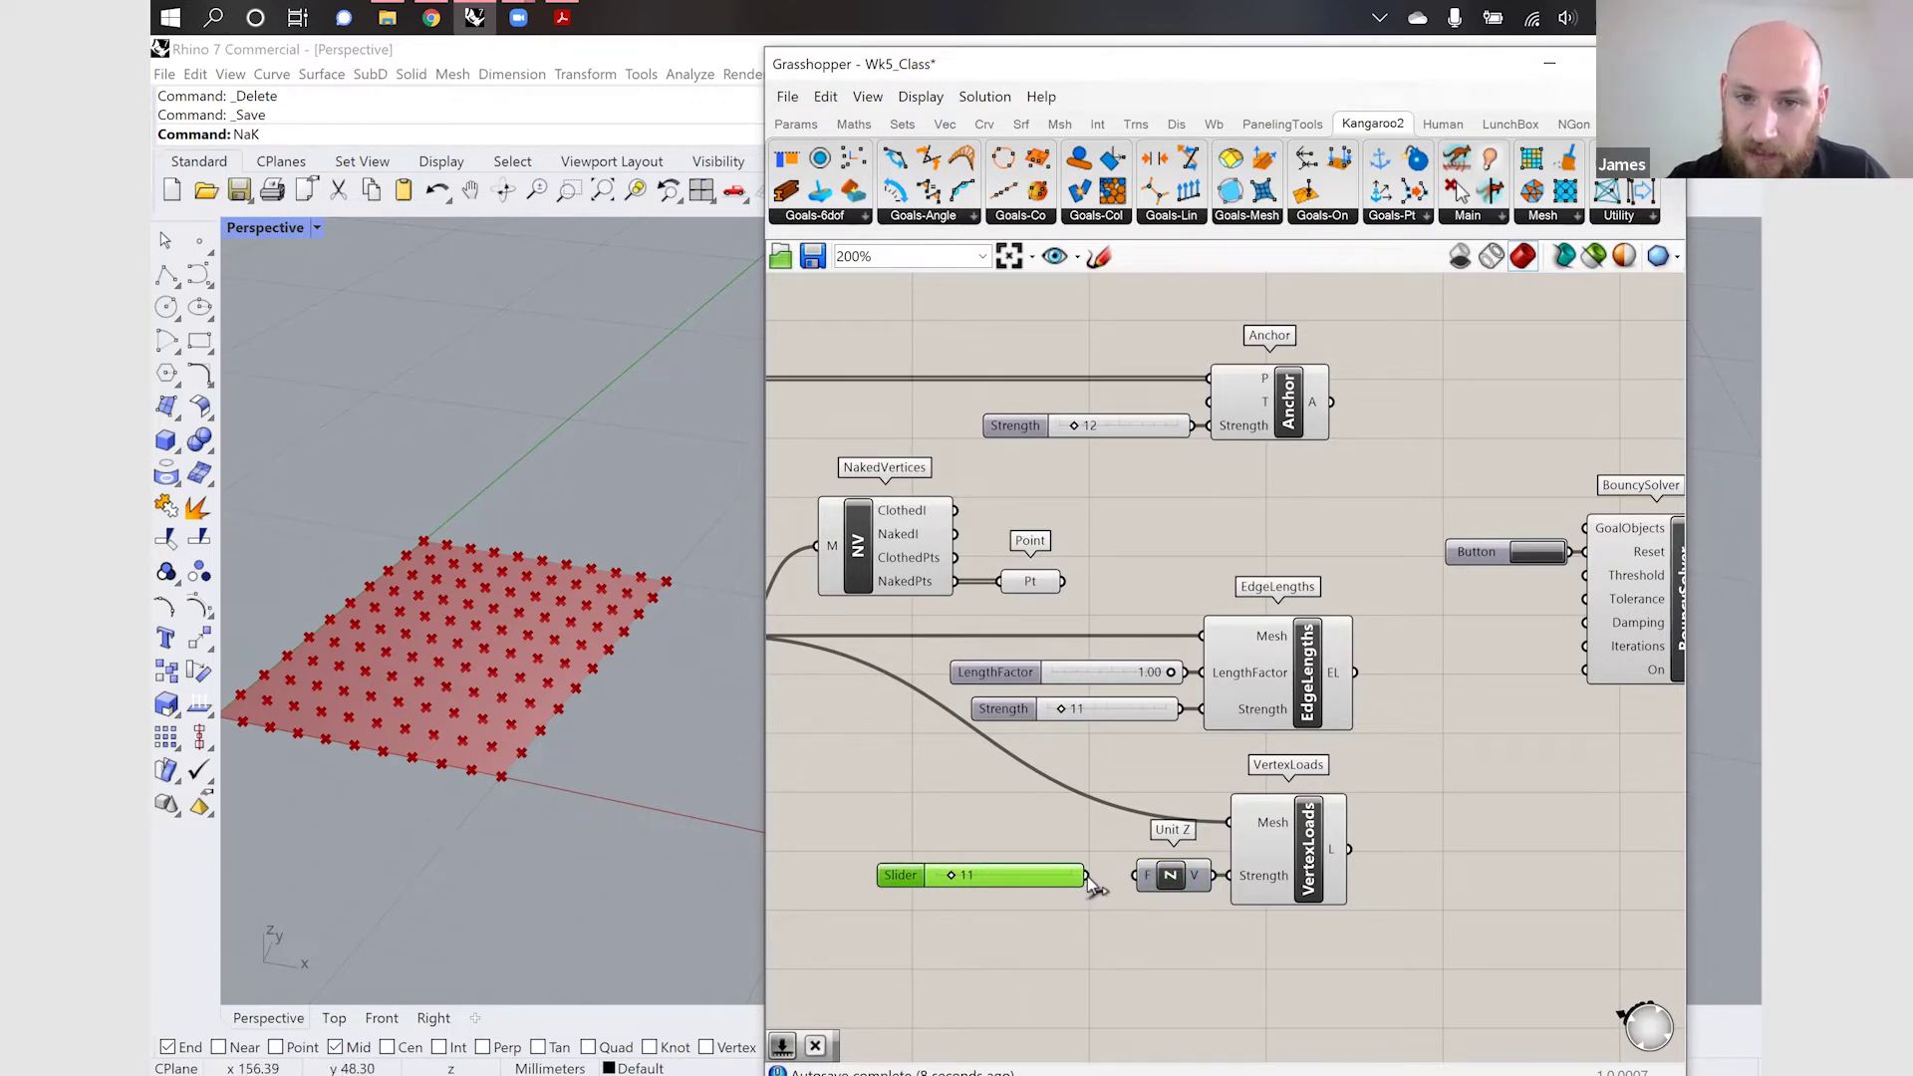
{"action": "left_click_drag", "start_coordinate": [1087, 876], "coordinate": [1141, 876]}
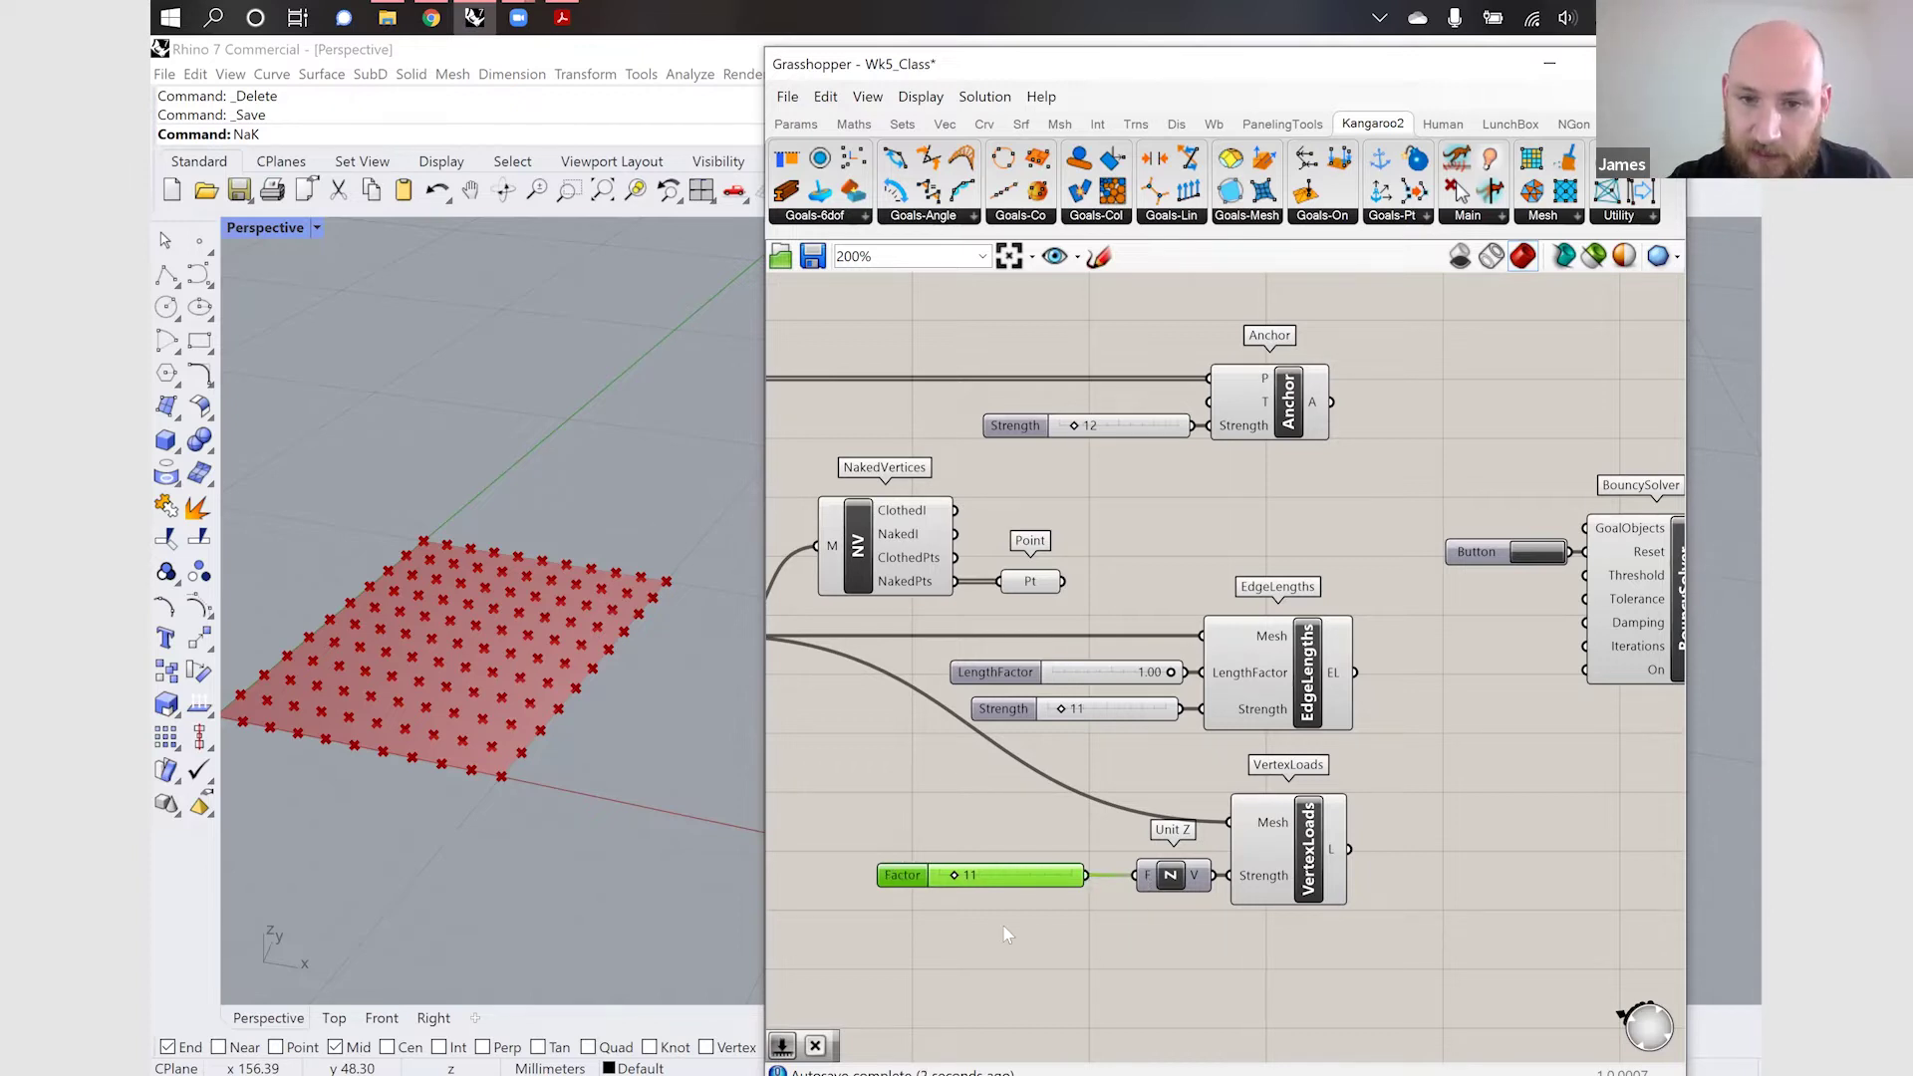
Add a Kangaroo2 Show component and place it between Anchor and EdgeLengths
{"action": "scroll", "coordinate": [993, 930], "scroll_direction": "down", "scroll_amount": 2}
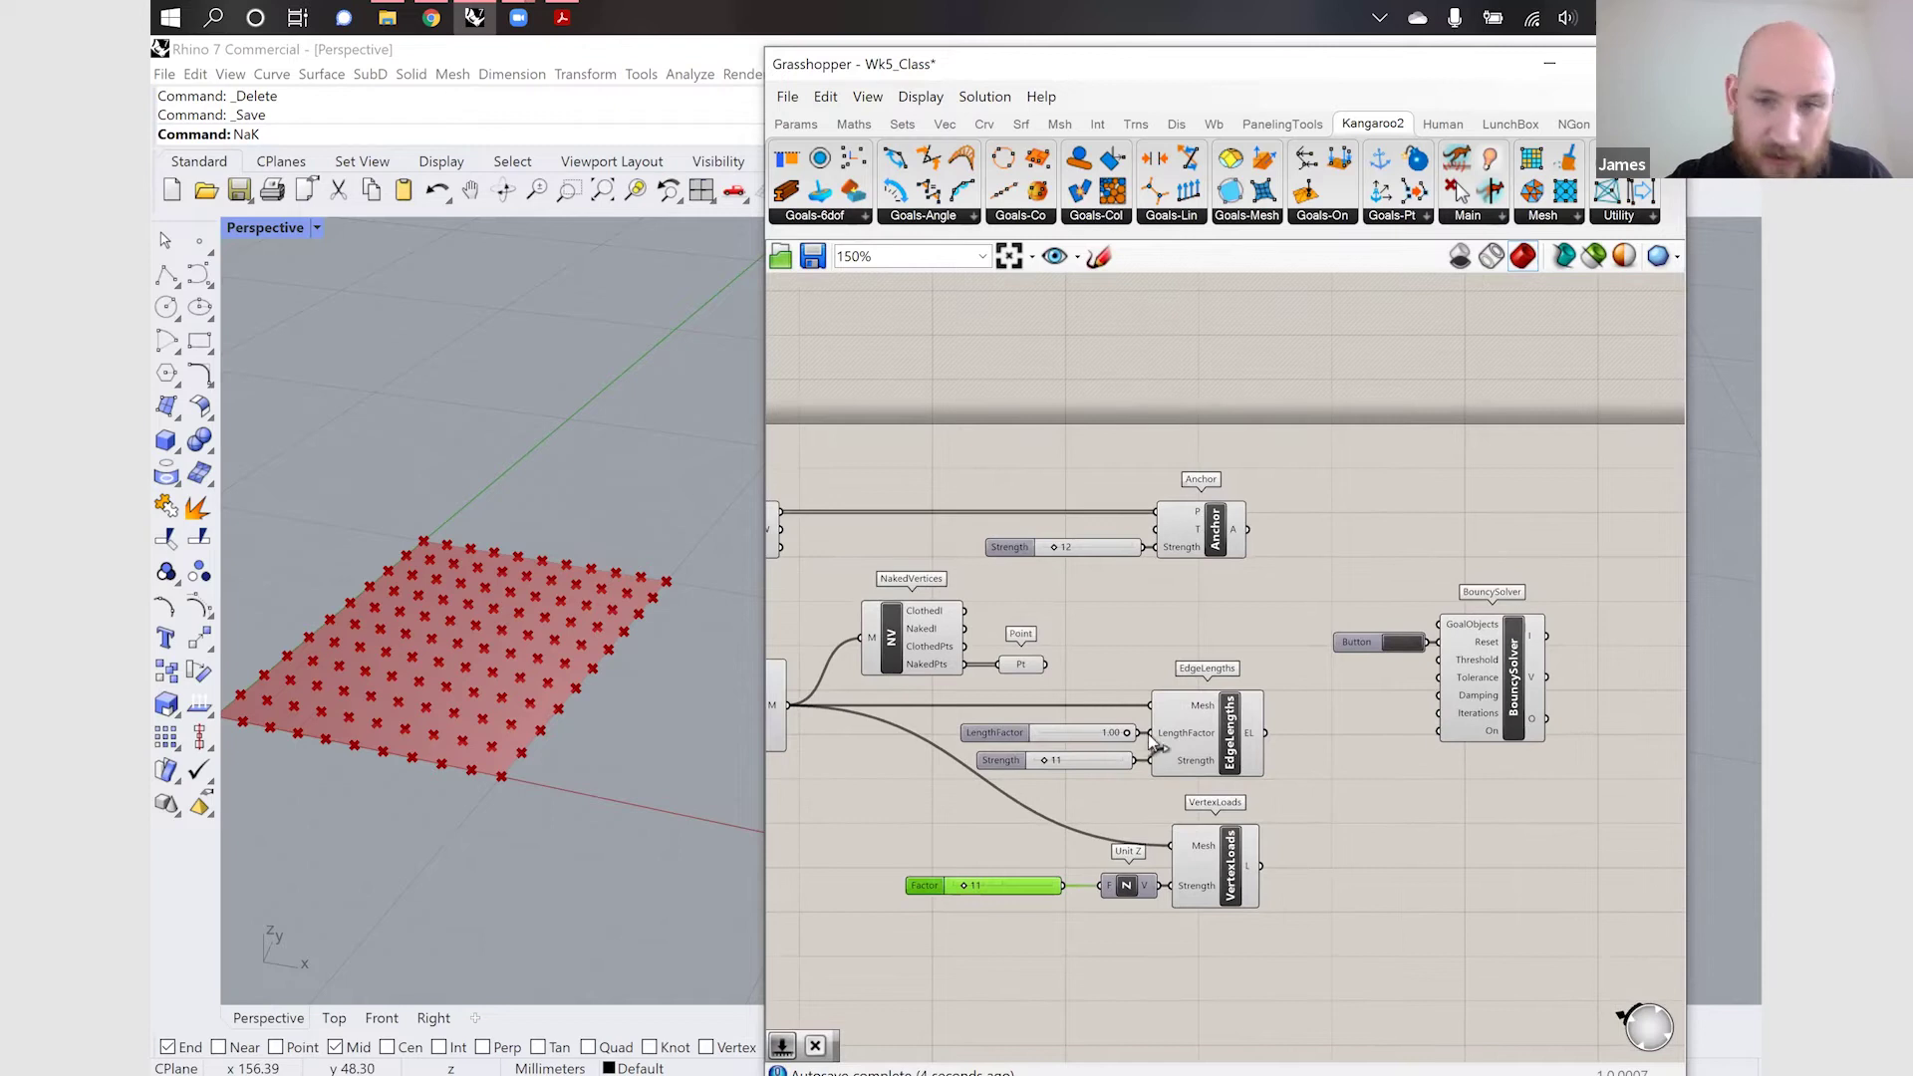
{"action": "scroll", "coordinate": [1198, 609], "scroll_direction": "down", "scroll_amount": 1}
{"action": "scroll", "coordinate": [1279, 617], "scroll_direction": "up", "scroll_amount": 2}
{"action": "double_click", "coordinate": [1146, 642]}
{"action": "type", "text": "show"}
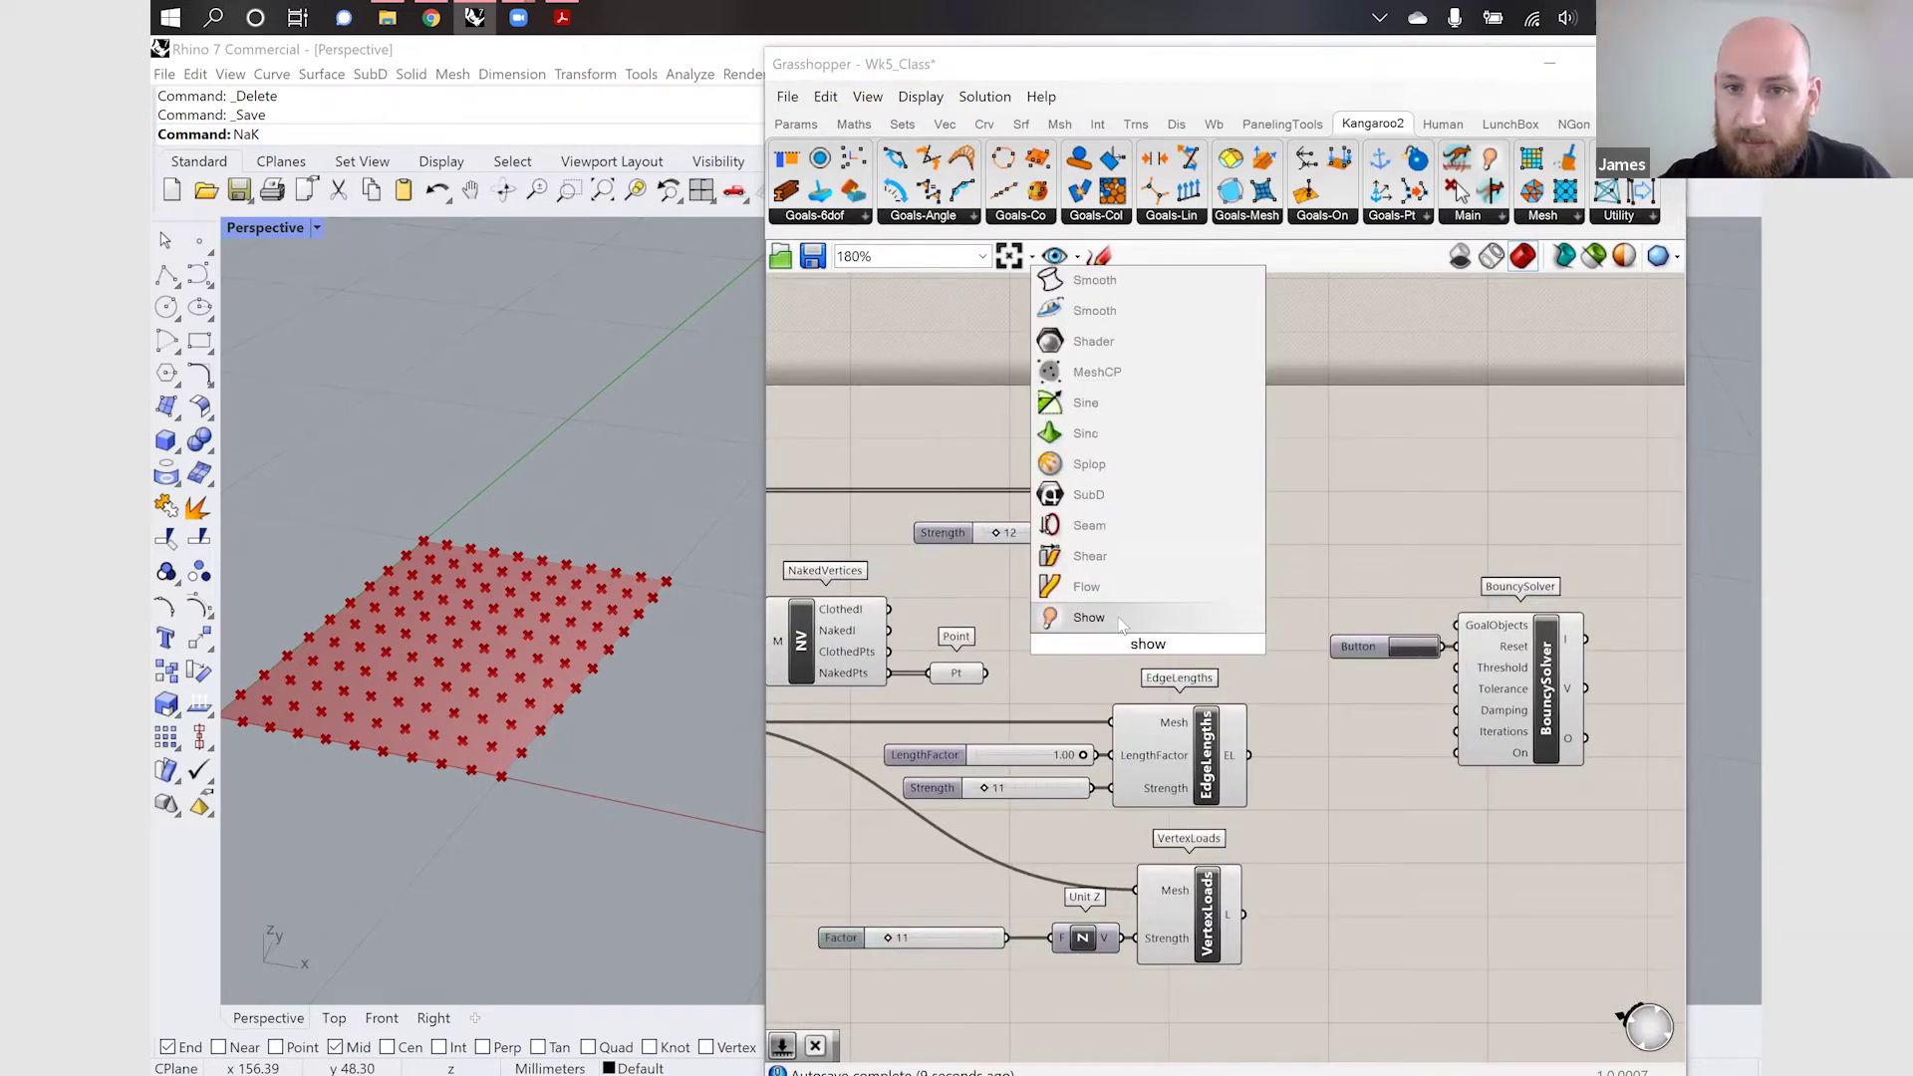
{"action": "left_click", "coordinate": [1121, 625]}
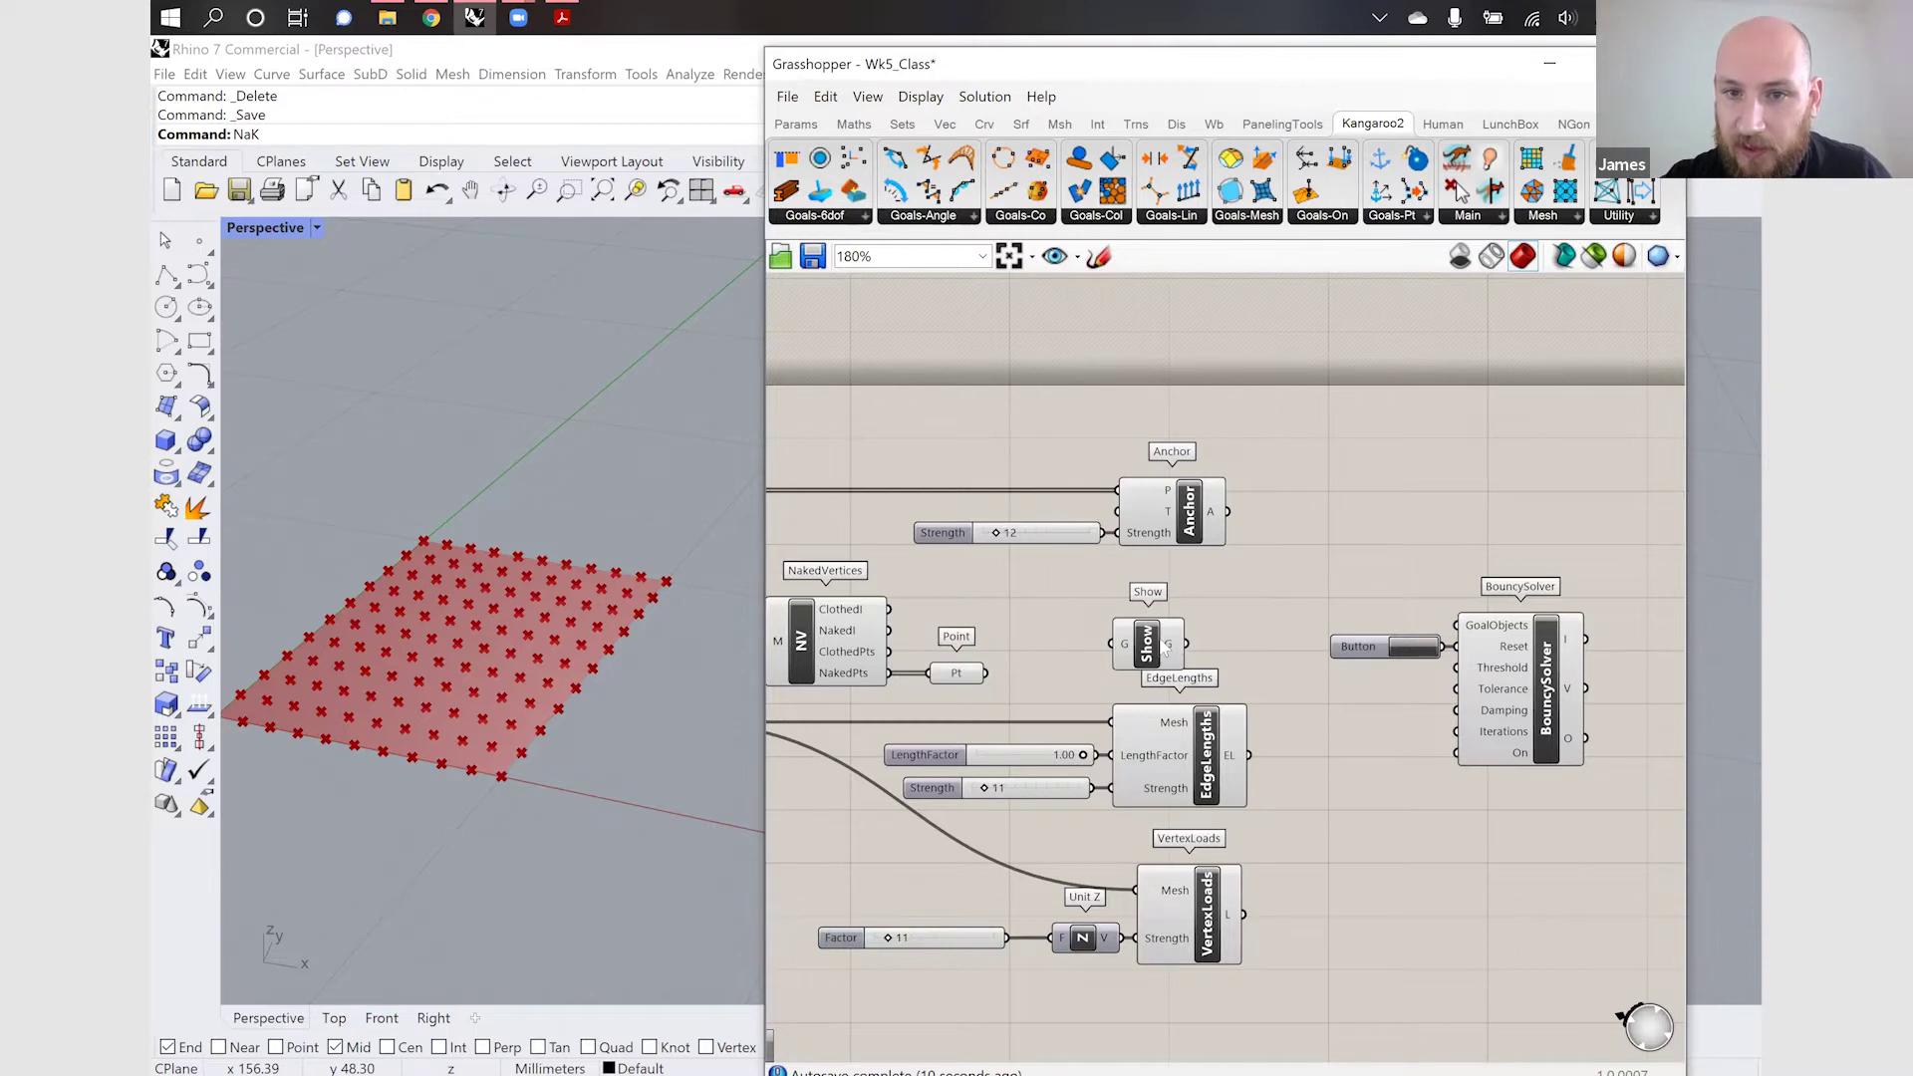
{"action": "left_click_drag", "start_coordinate": [1177, 628], "coordinate": [1212, 613]}
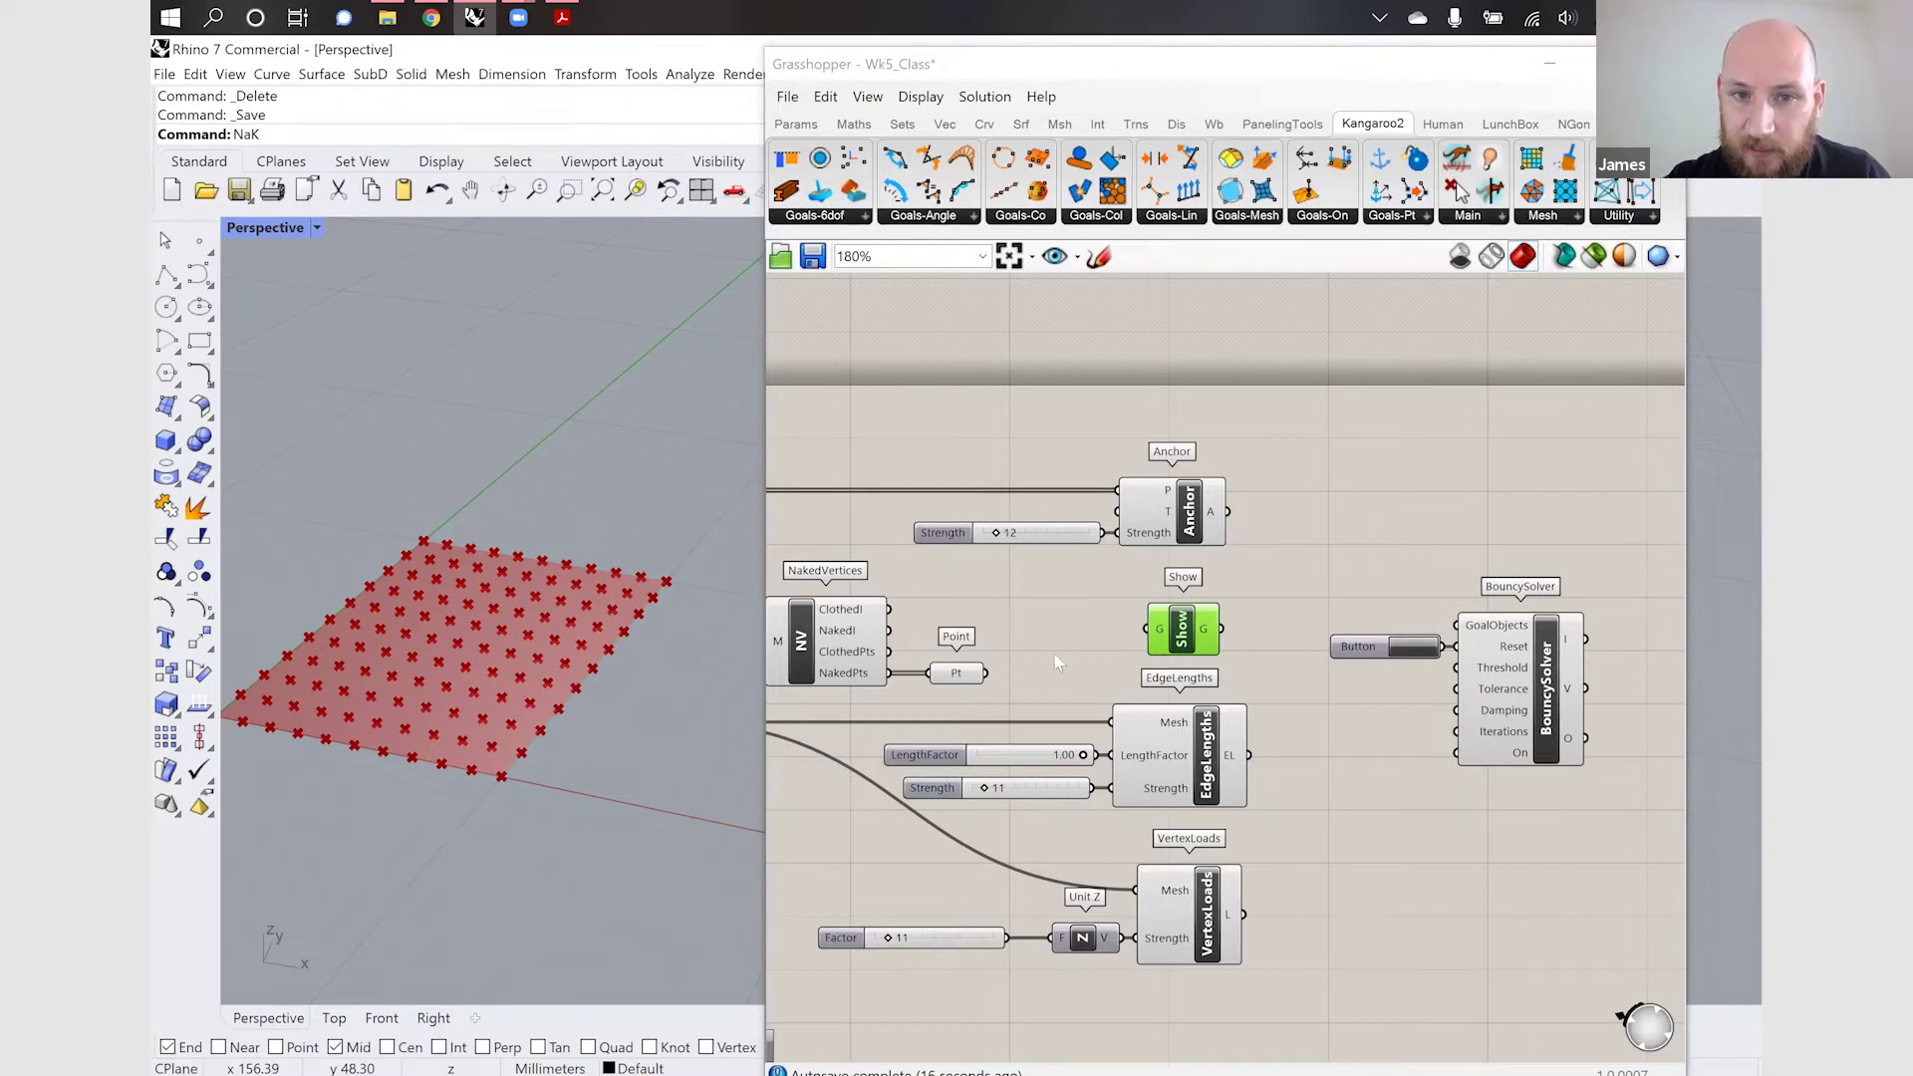
Connect the Mesh Surface output to the G input of Show
{"action": "scroll", "coordinate": [1123, 663], "scroll_direction": "down", "scroll_amount": 3}
{"action": "scroll", "coordinate": [935, 698], "scroll_direction": "up", "scroll_amount": 3}
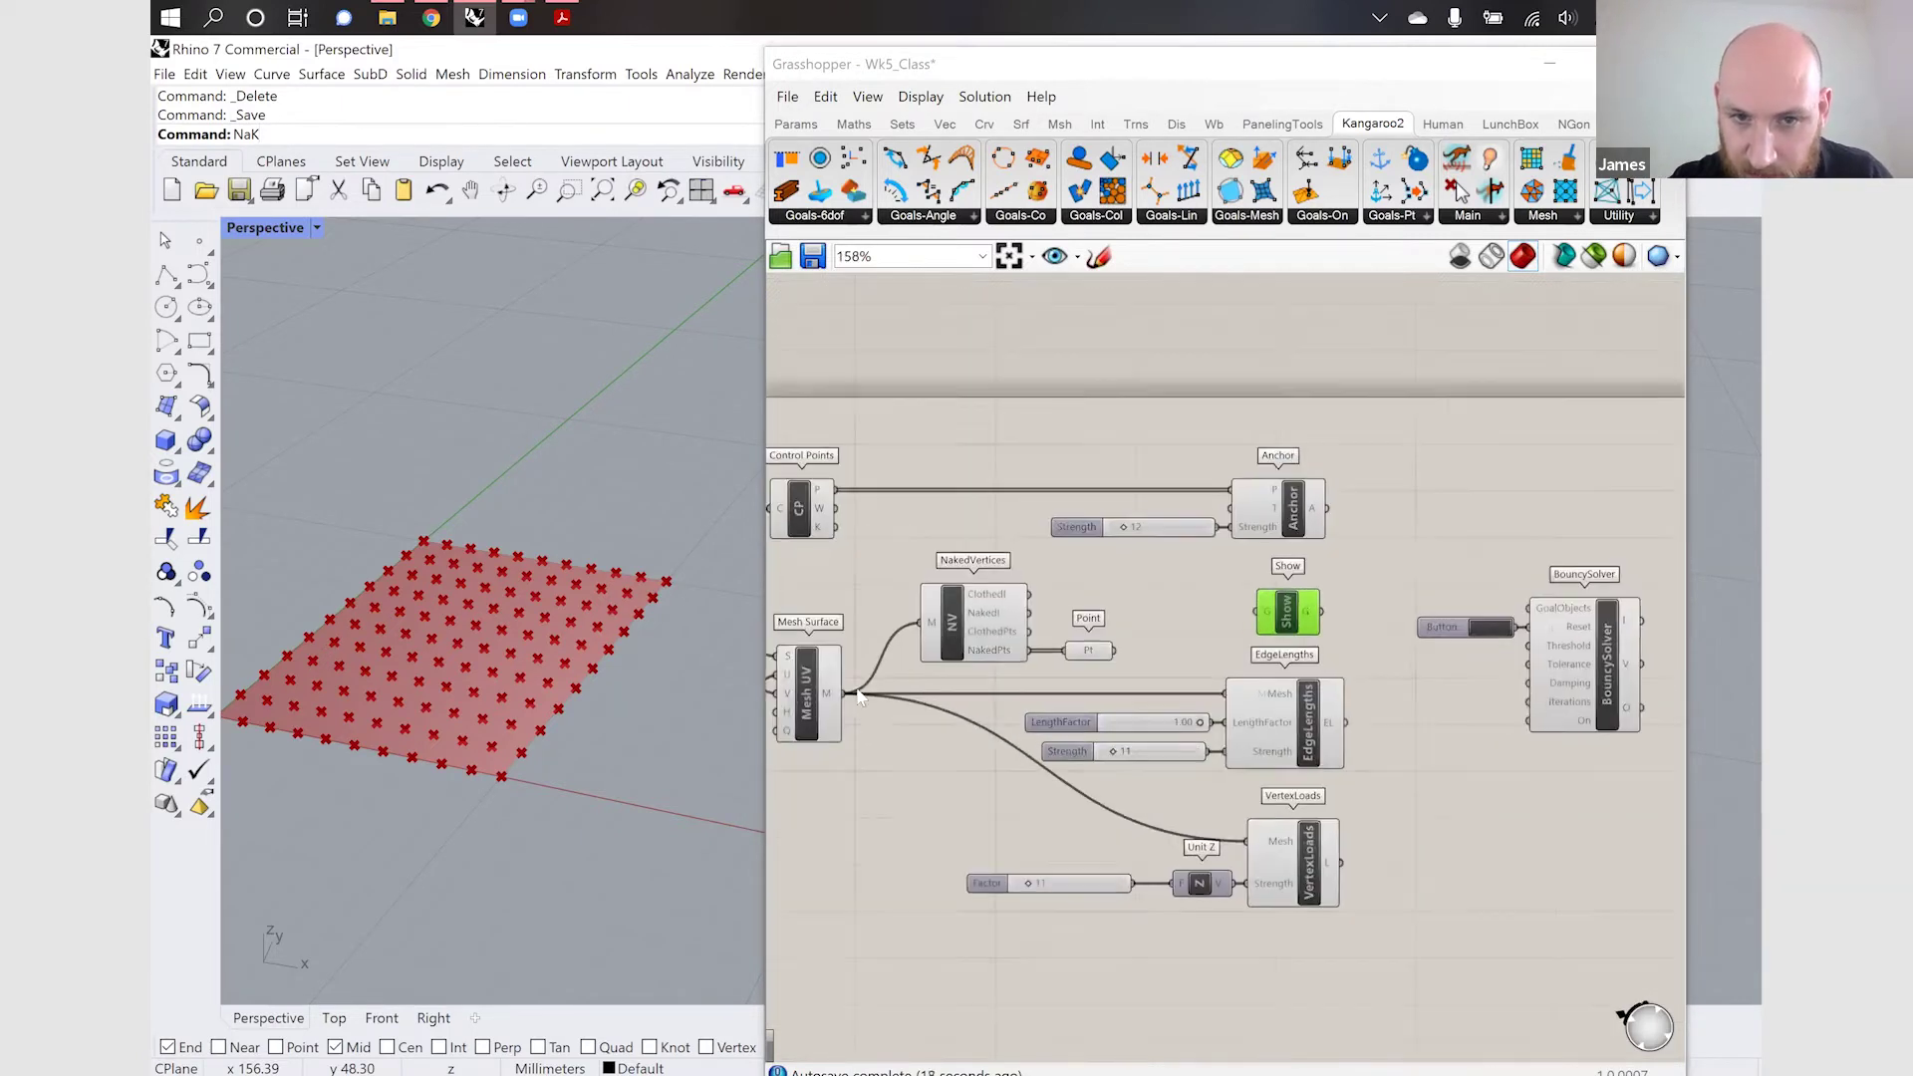
{"action": "left_click_drag", "start_coordinate": [843, 693], "coordinate": [1264, 616]}
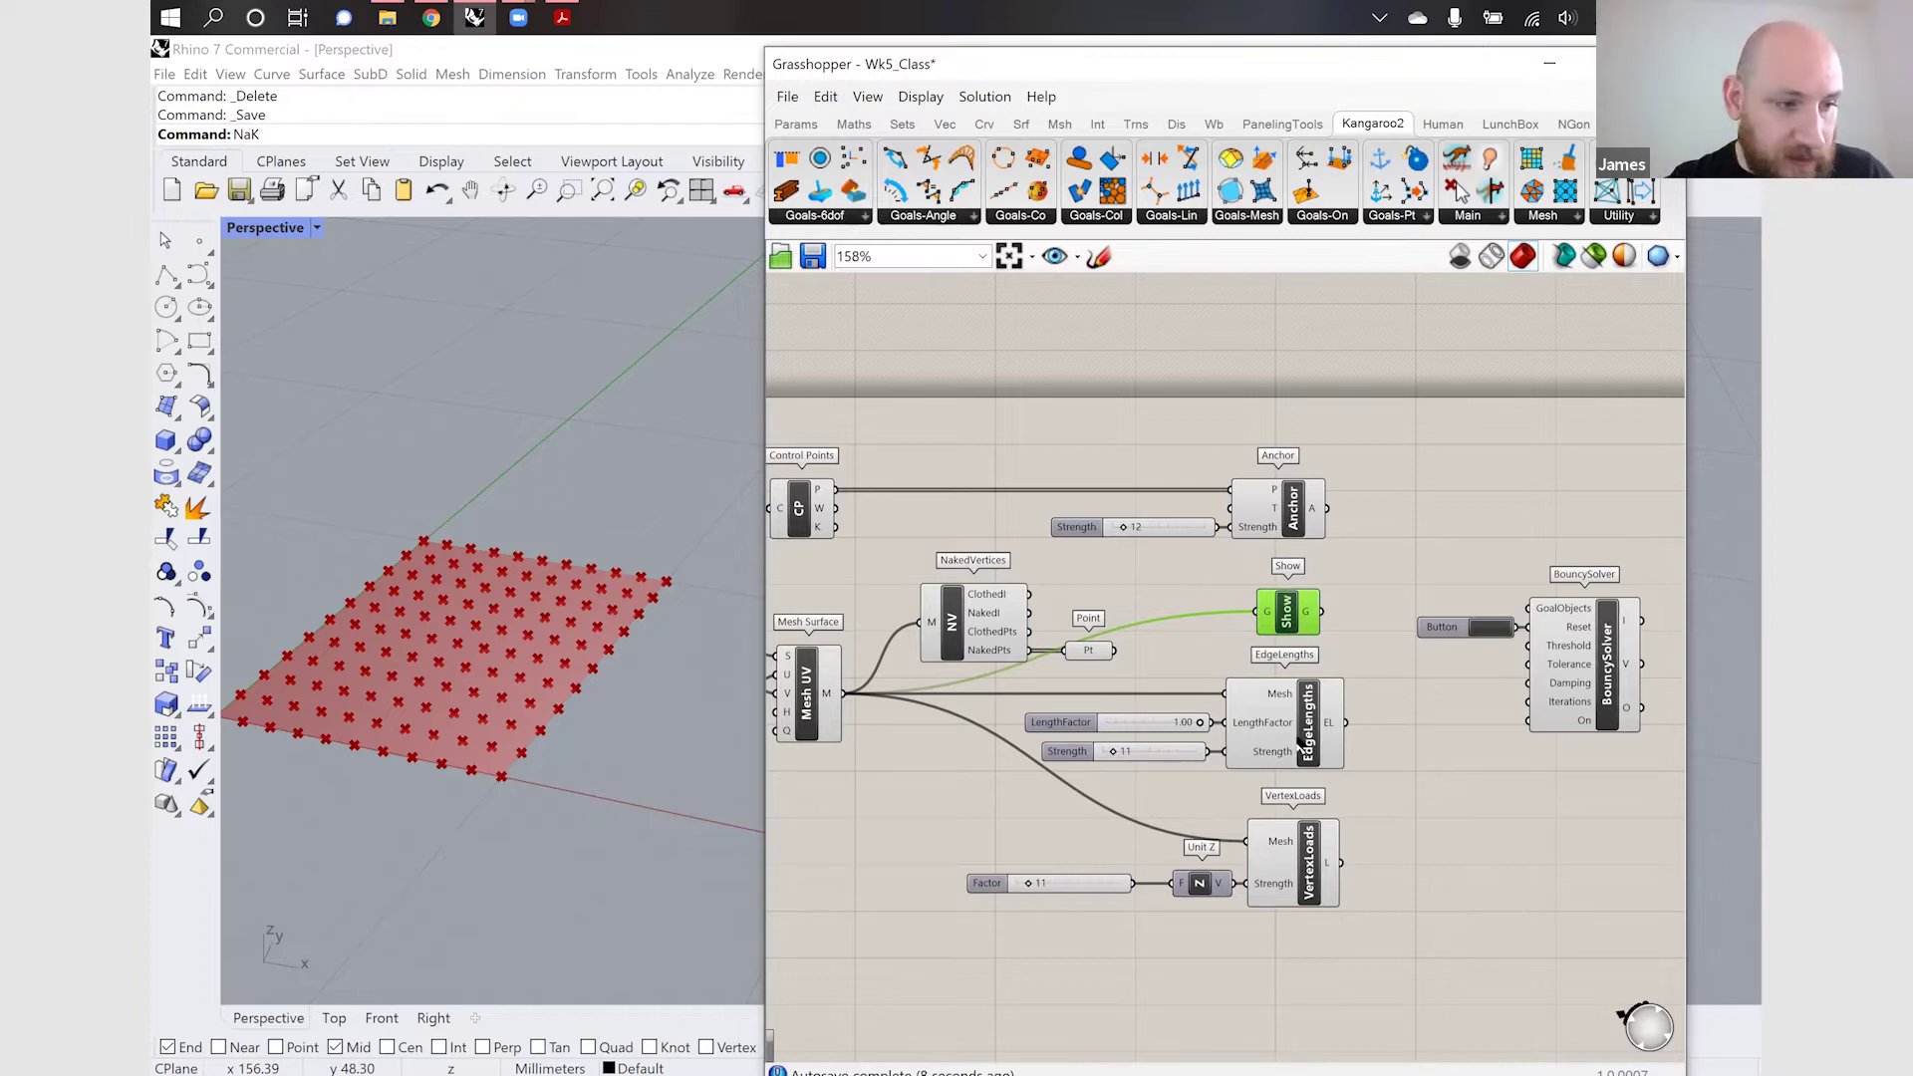
Add a Merge component and connect Anchor to D1 and Show to D2
{"action": "scroll", "coordinate": [1558, 619], "scroll_direction": "up", "scroll_amount": 2}
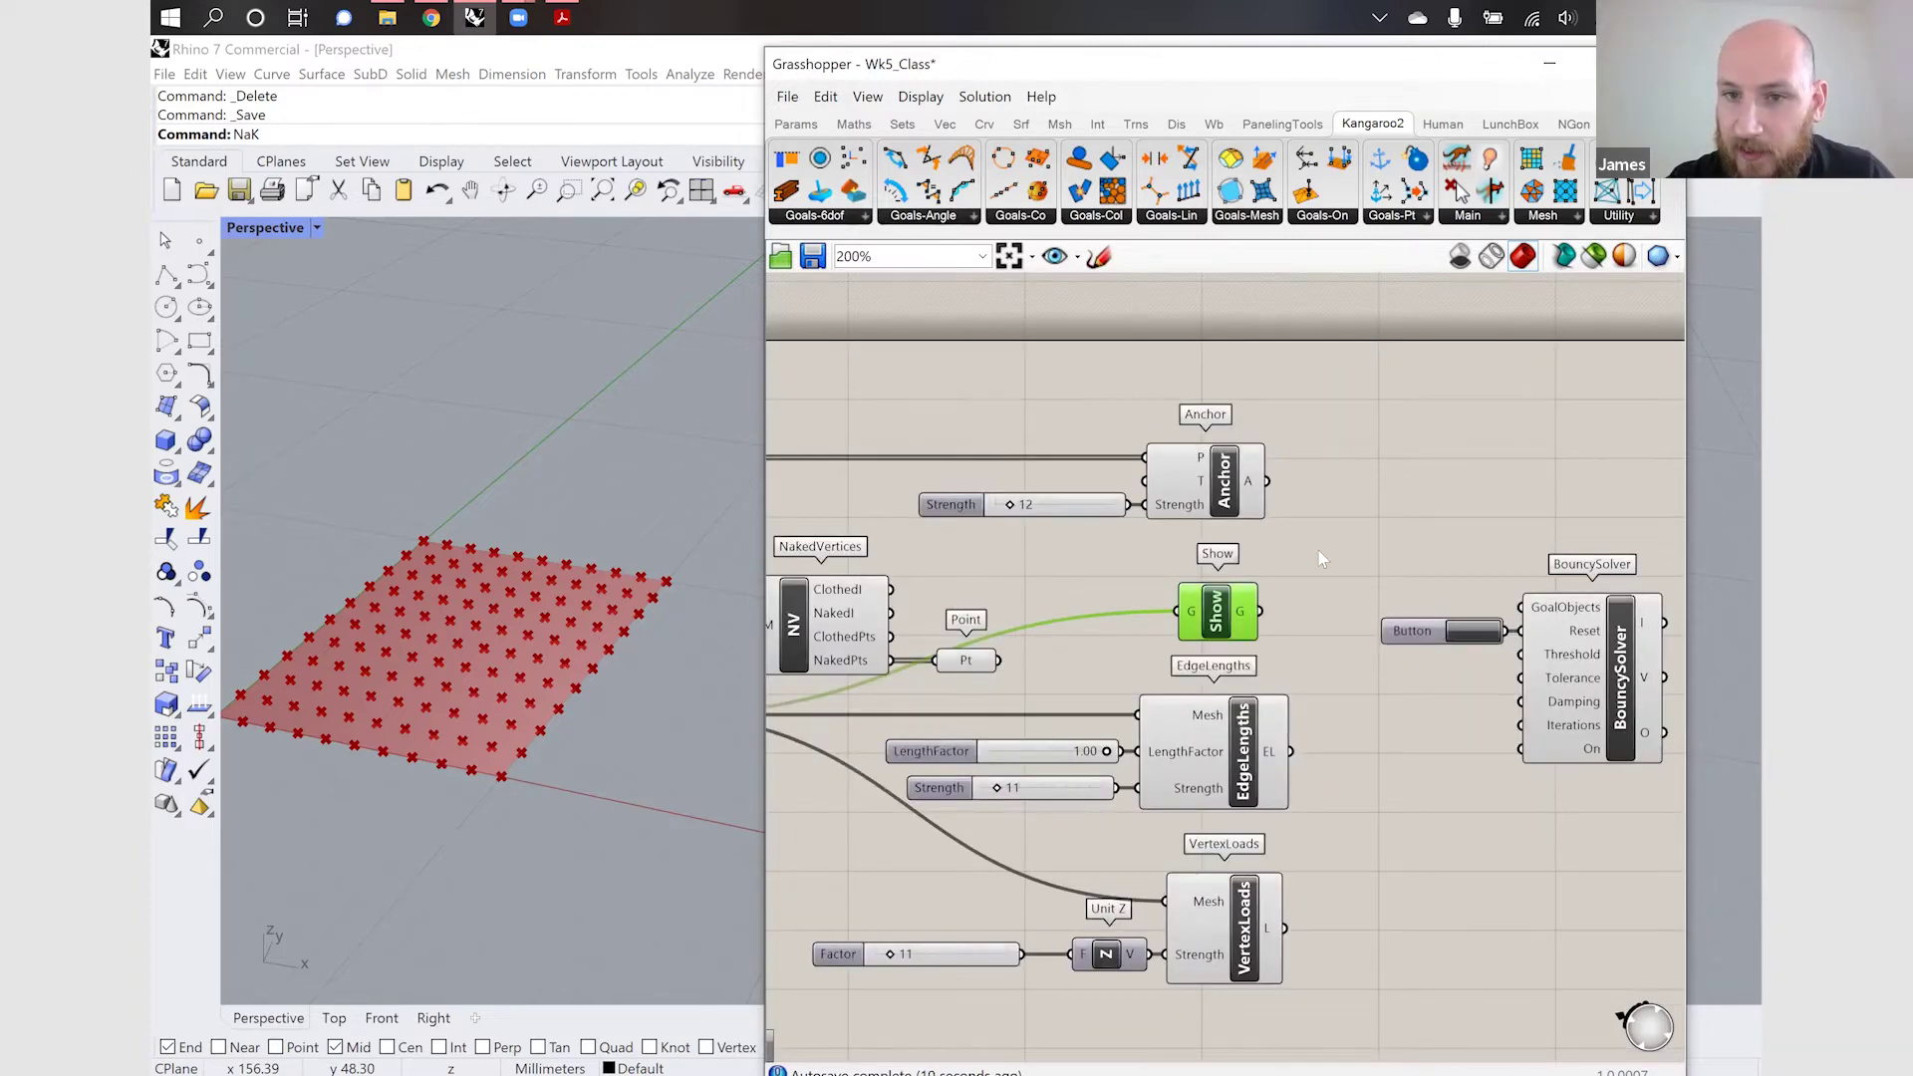
{"action": "left_click_drag", "start_coordinate": [1269, 482], "coordinate": [1367, 543]}
{"action": "double_click", "coordinate": [1376, 598]}
{"action": "type", "text": "merge"}
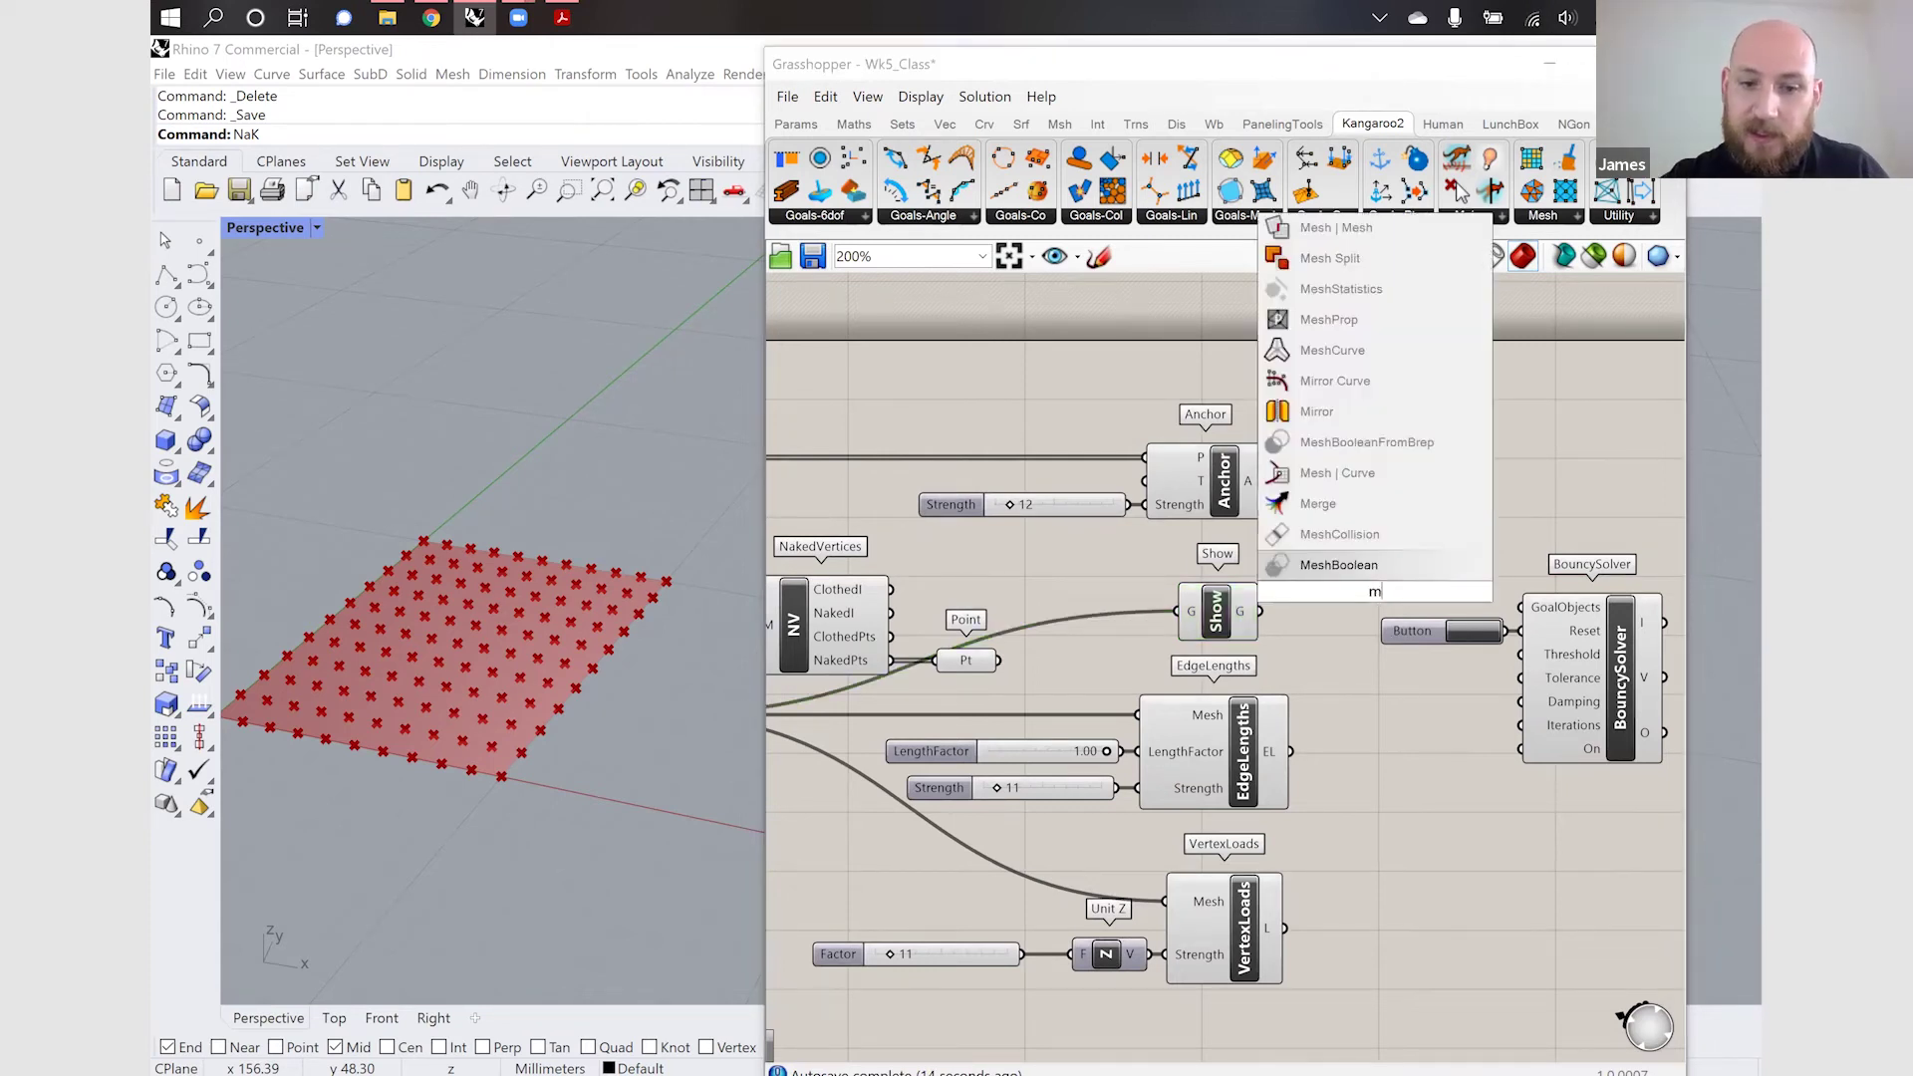
{"action": "left_click", "coordinate": [1295, 565]}
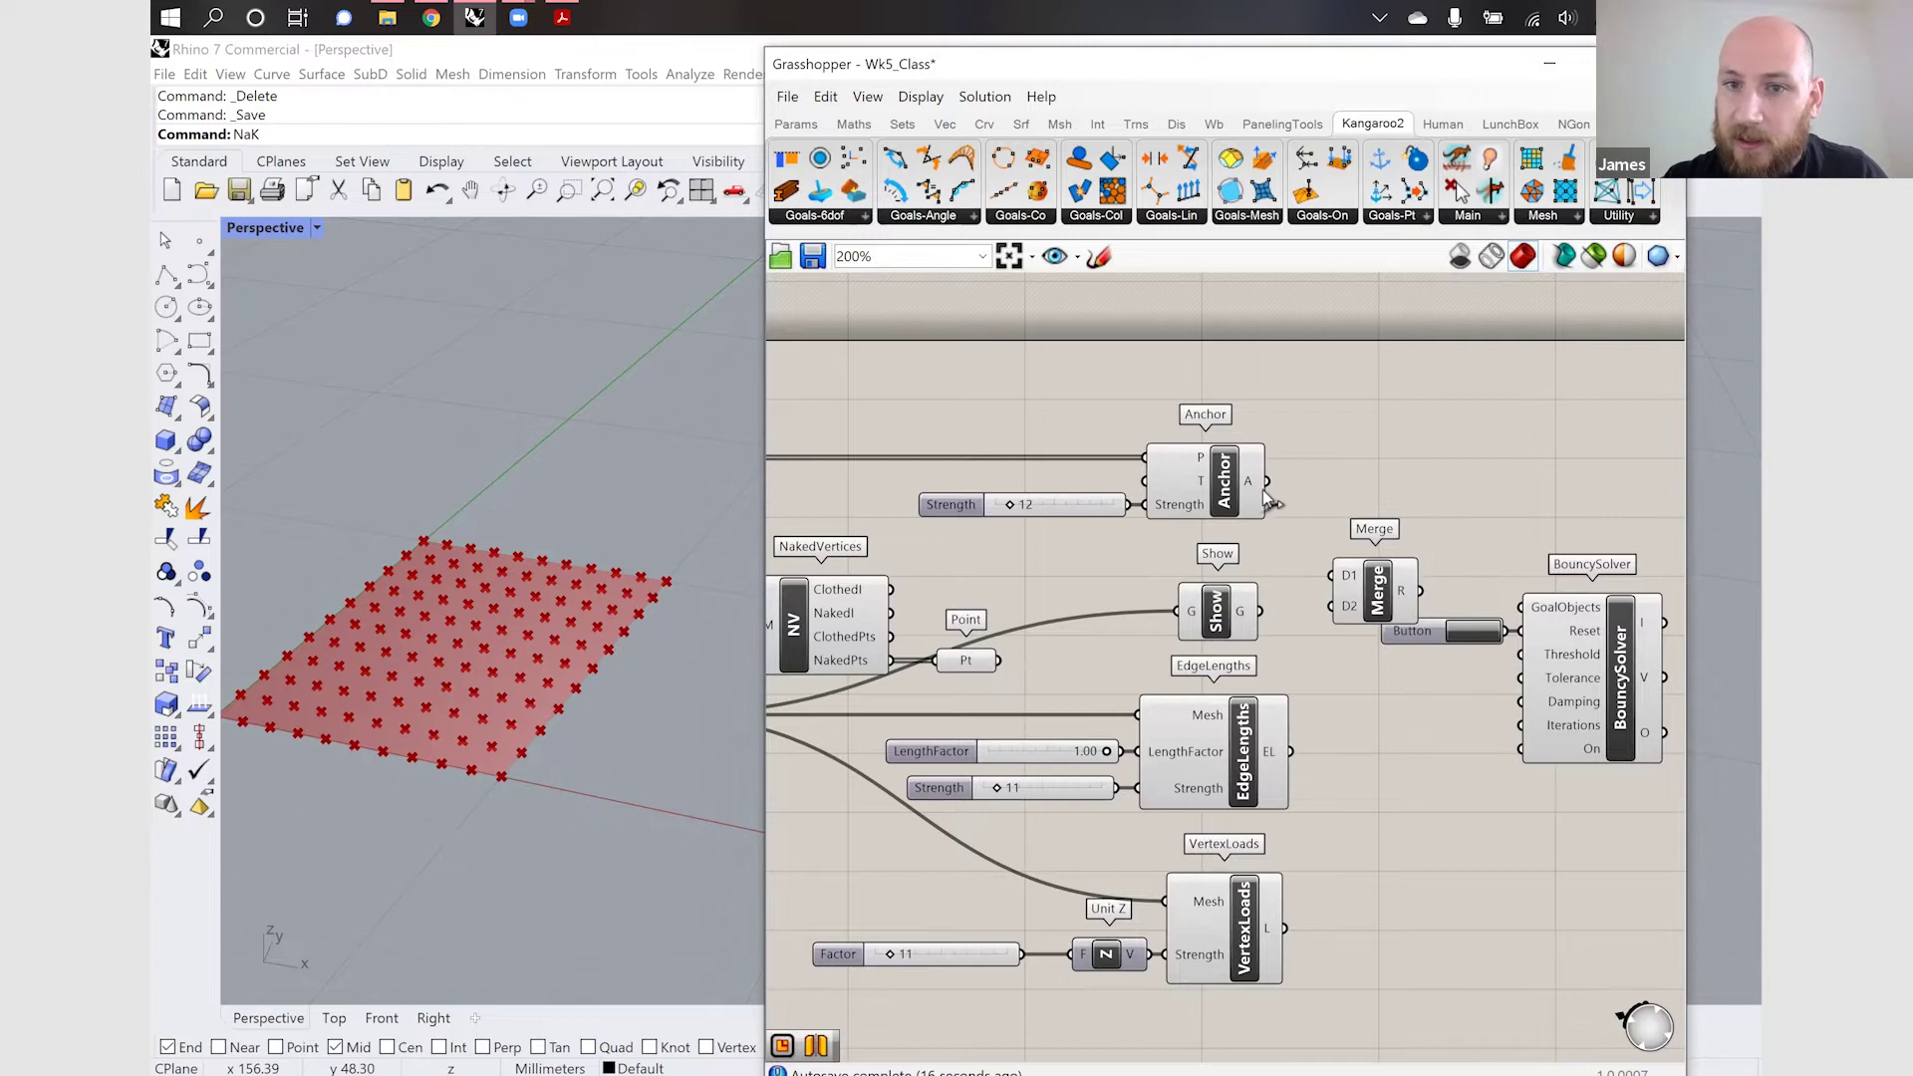
{"action": "left_click_drag", "start_coordinate": [1334, 566], "coordinate": [1346, 618]}
{"action": "scroll", "coordinate": [1361, 641], "scroll_direction": "up", "scroll_amount": 4}
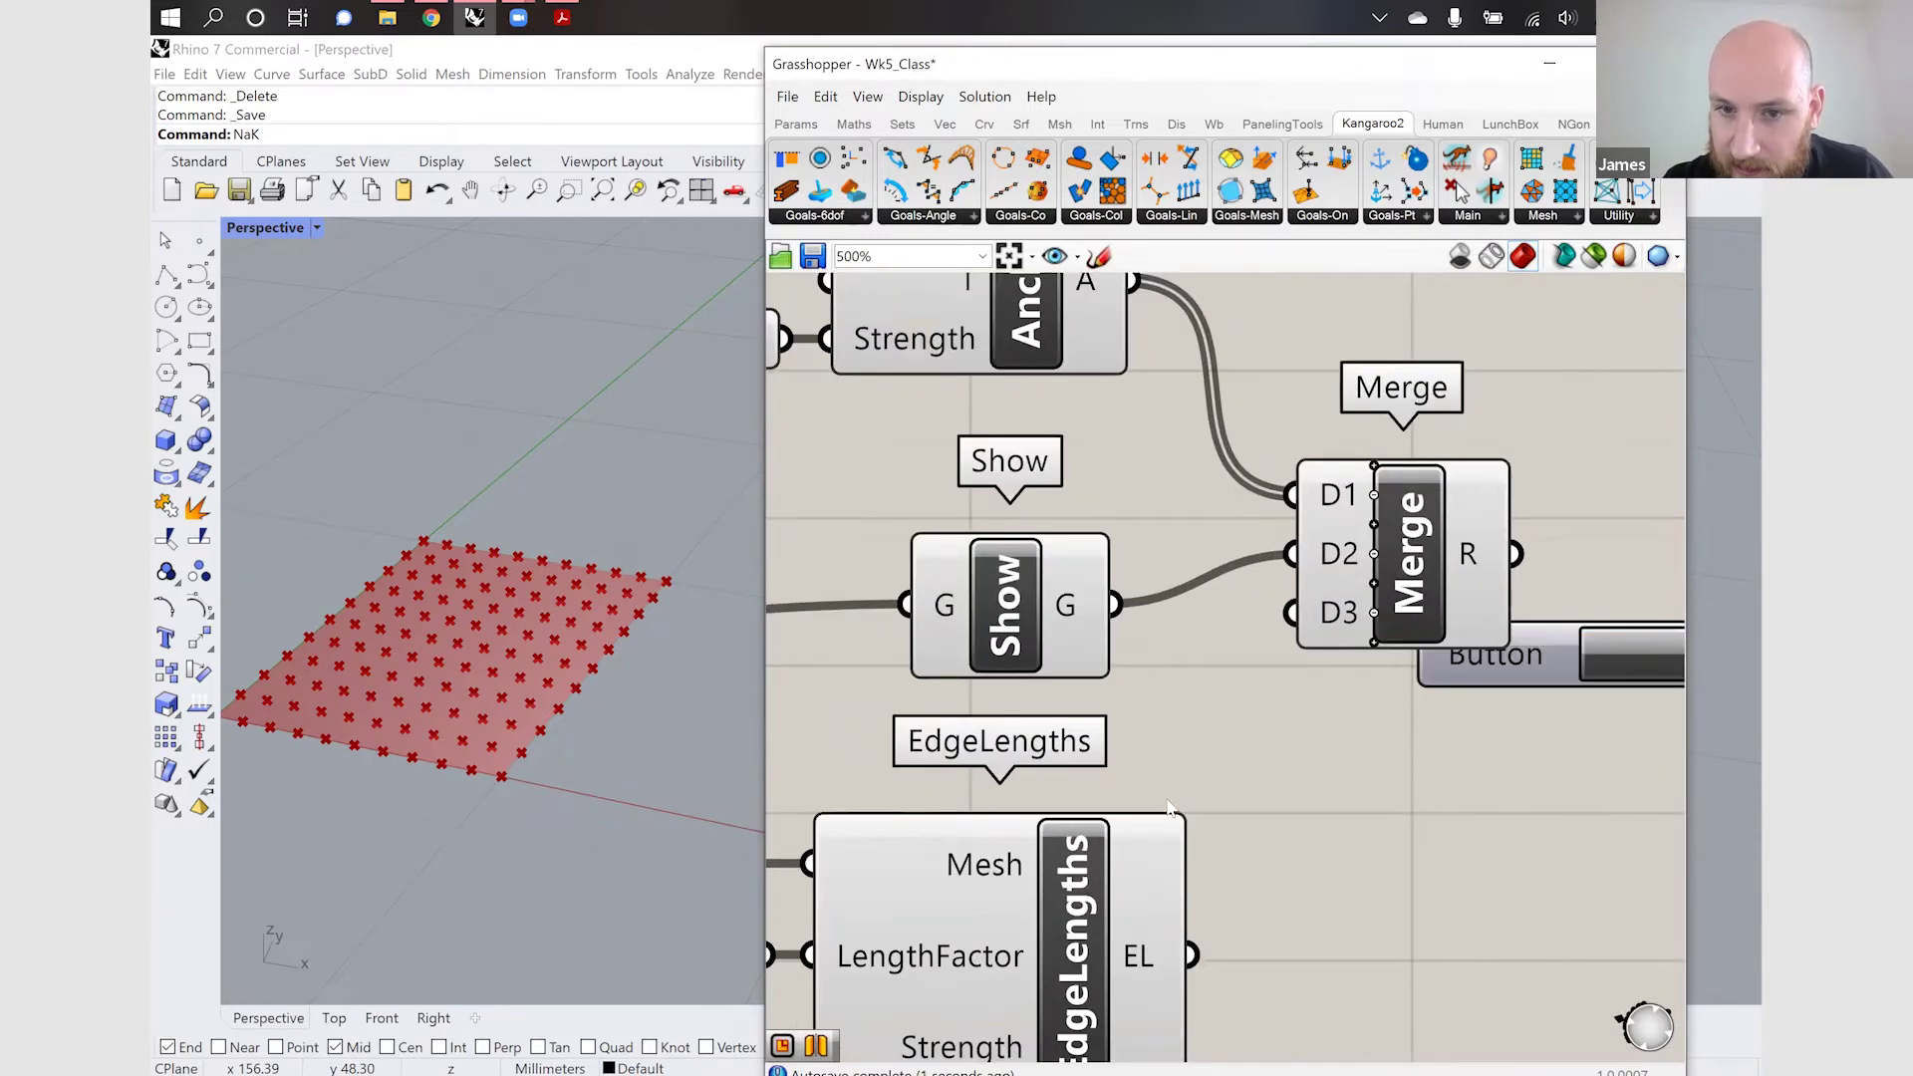
Connect the EdgeLengths output to D3 and the VertexLoads output to D4 of Merge
{"action": "scroll", "coordinate": [1170, 807], "scroll_direction": "down", "scroll_amount": 3}
{"action": "left_click_drag", "start_coordinate": [1181, 878], "coordinate": [1233, 690]}
{"action": "scroll", "coordinate": [1209, 671], "scroll_direction": "down", "scroll_amount": 2}
{"action": "left_click_drag", "start_coordinate": [1182, 983], "coordinate": [1227, 708]}
Make room between Merge and BouncySolver, and connect the Merge result to the GoalObjects input
{"action": "left_click_drag", "start_coordinate": [1507, 857], "coordinate": [1367, 663]}
{"action": "left_click_drag", "start_coordinate": [1457, 770], "coordinate": [1587, 761]}
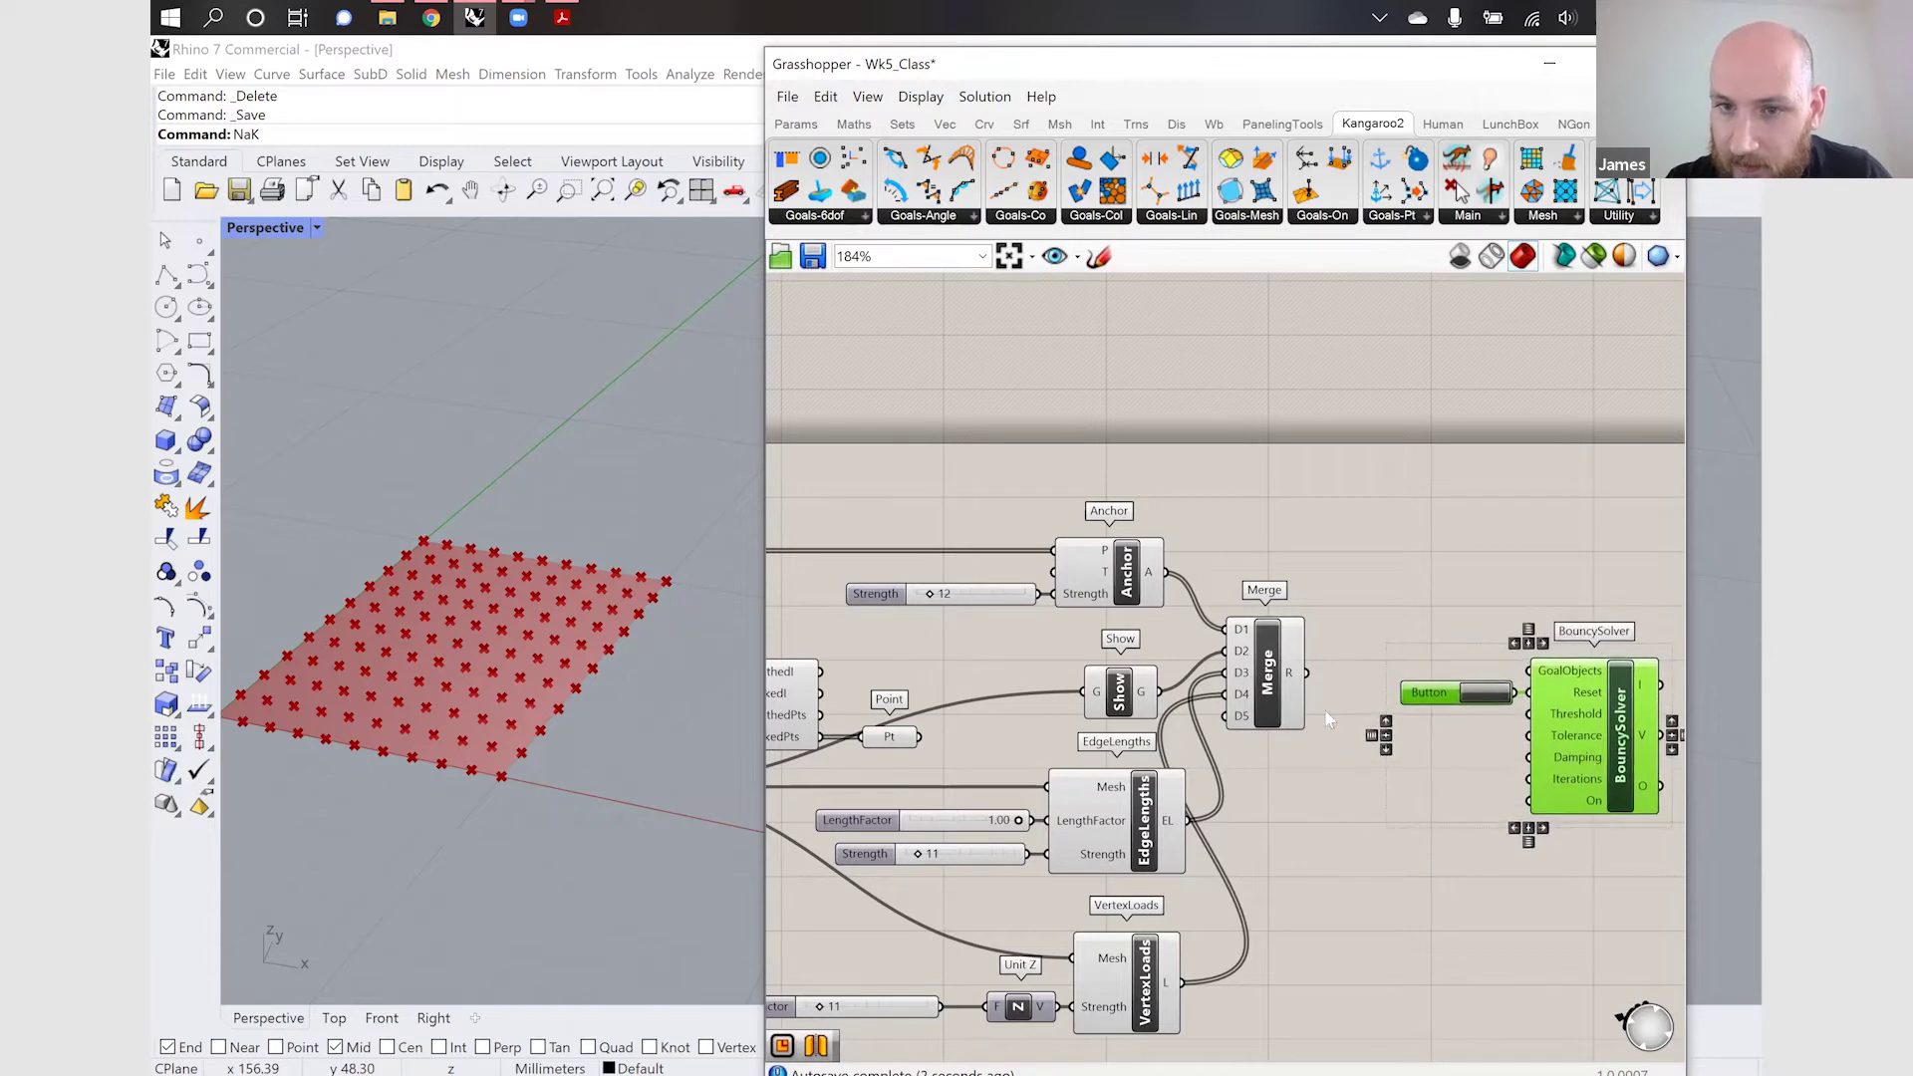
{"action": "left_click_drag", "start_coordinate": [1264, 687], "coordinate": [1530, 671]}
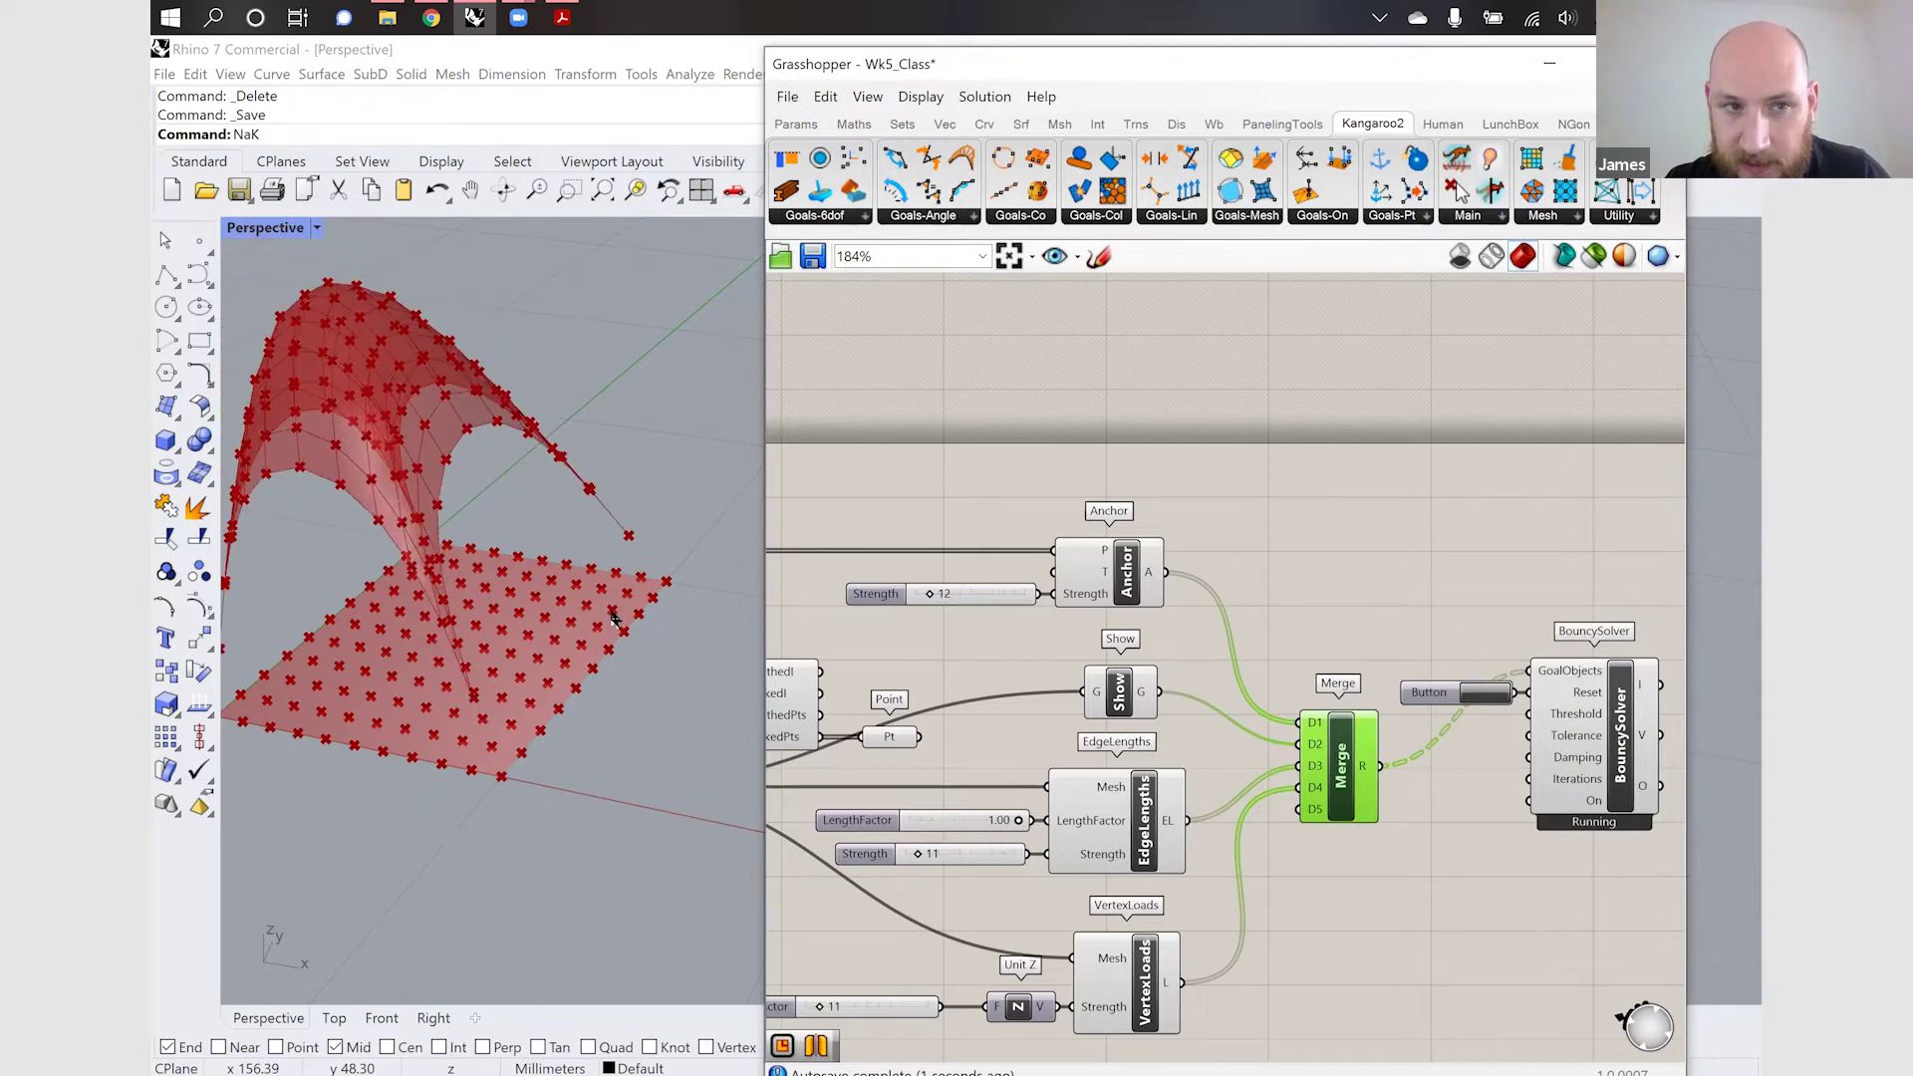
{"action": "scroll", "coordinate": [615, 619], "scroll_direction": "down", "scroll_amount": 1}
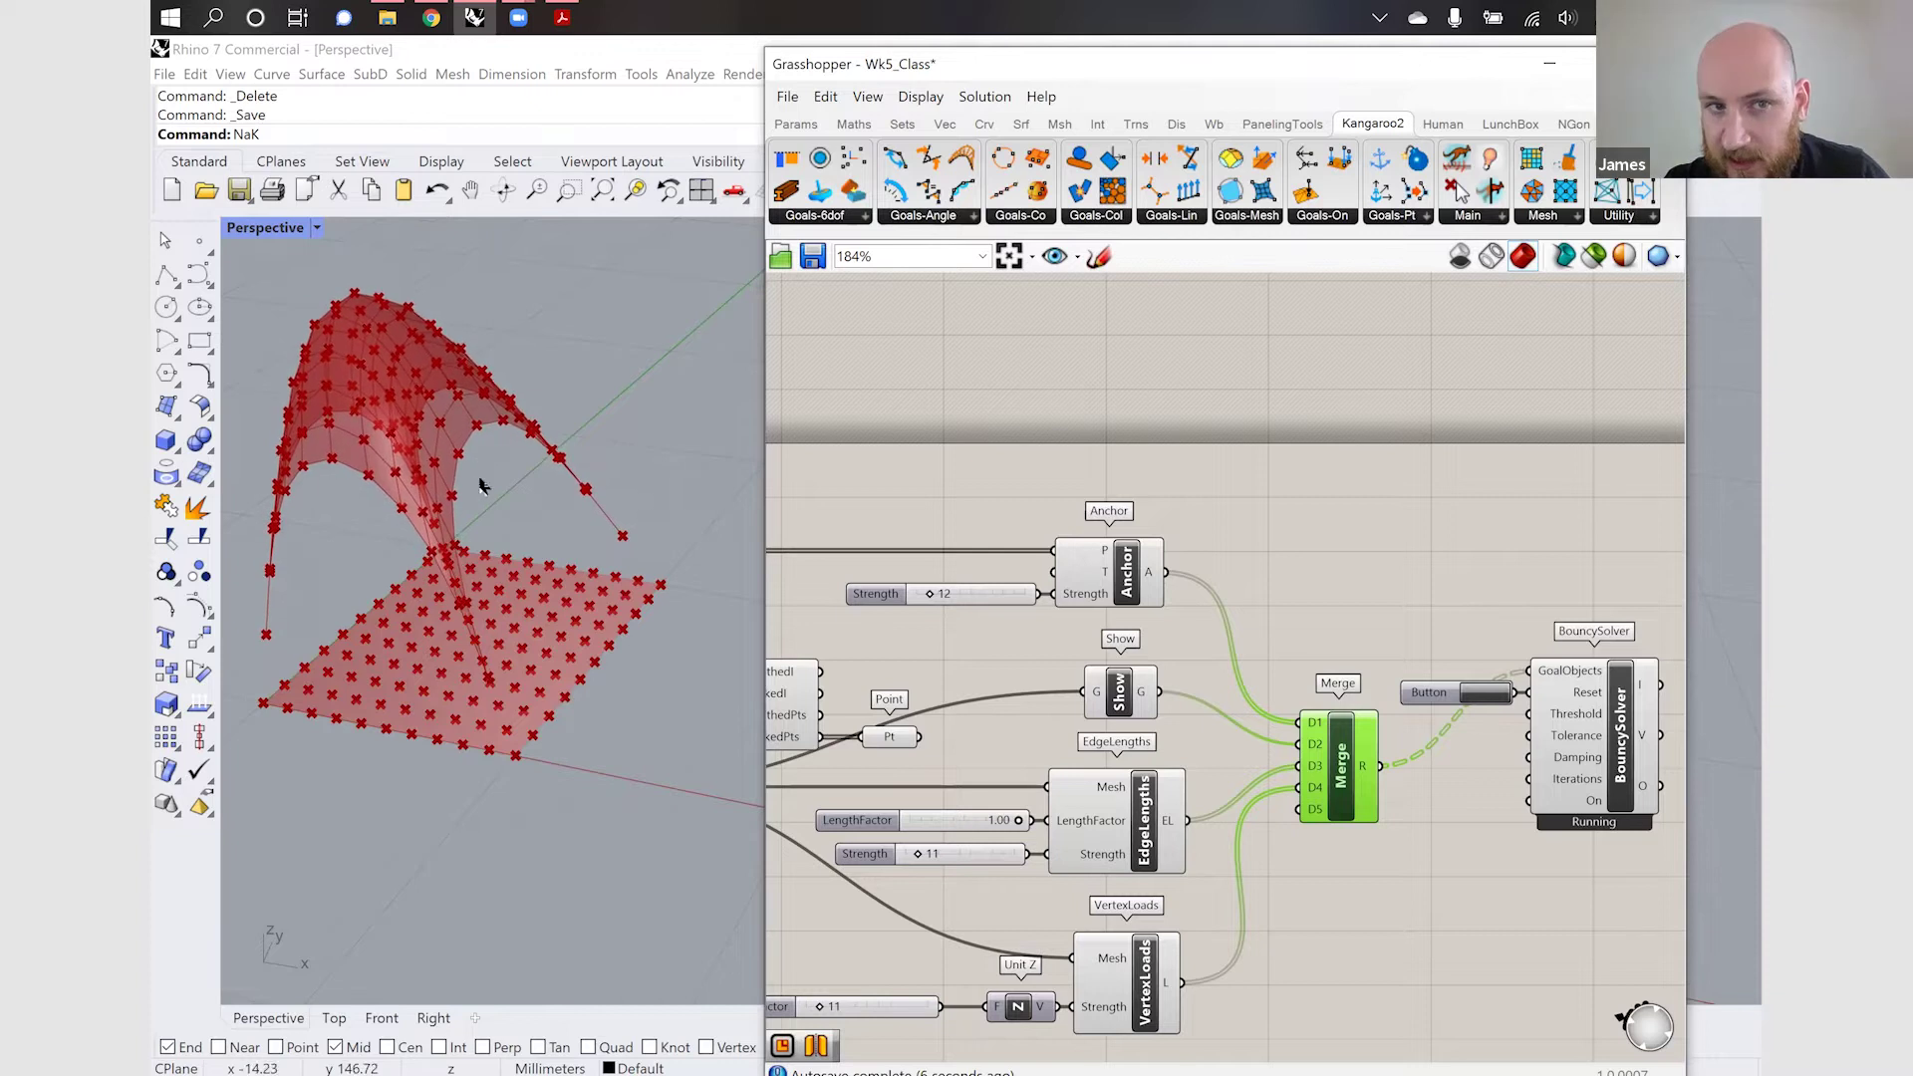
Move BouncySolver and its Button down in line with Merge, and reset the simulation
{"action": "left_click", "coordinate": [1519, 737]}
{"action": "left_click_drag", "start_coordinate": [1629, 758], "coordinate": [1395, 578]}
{"action": "left_click_drag", "start_coordinate": [1632, 720], "coordinate": [1640, 813]}
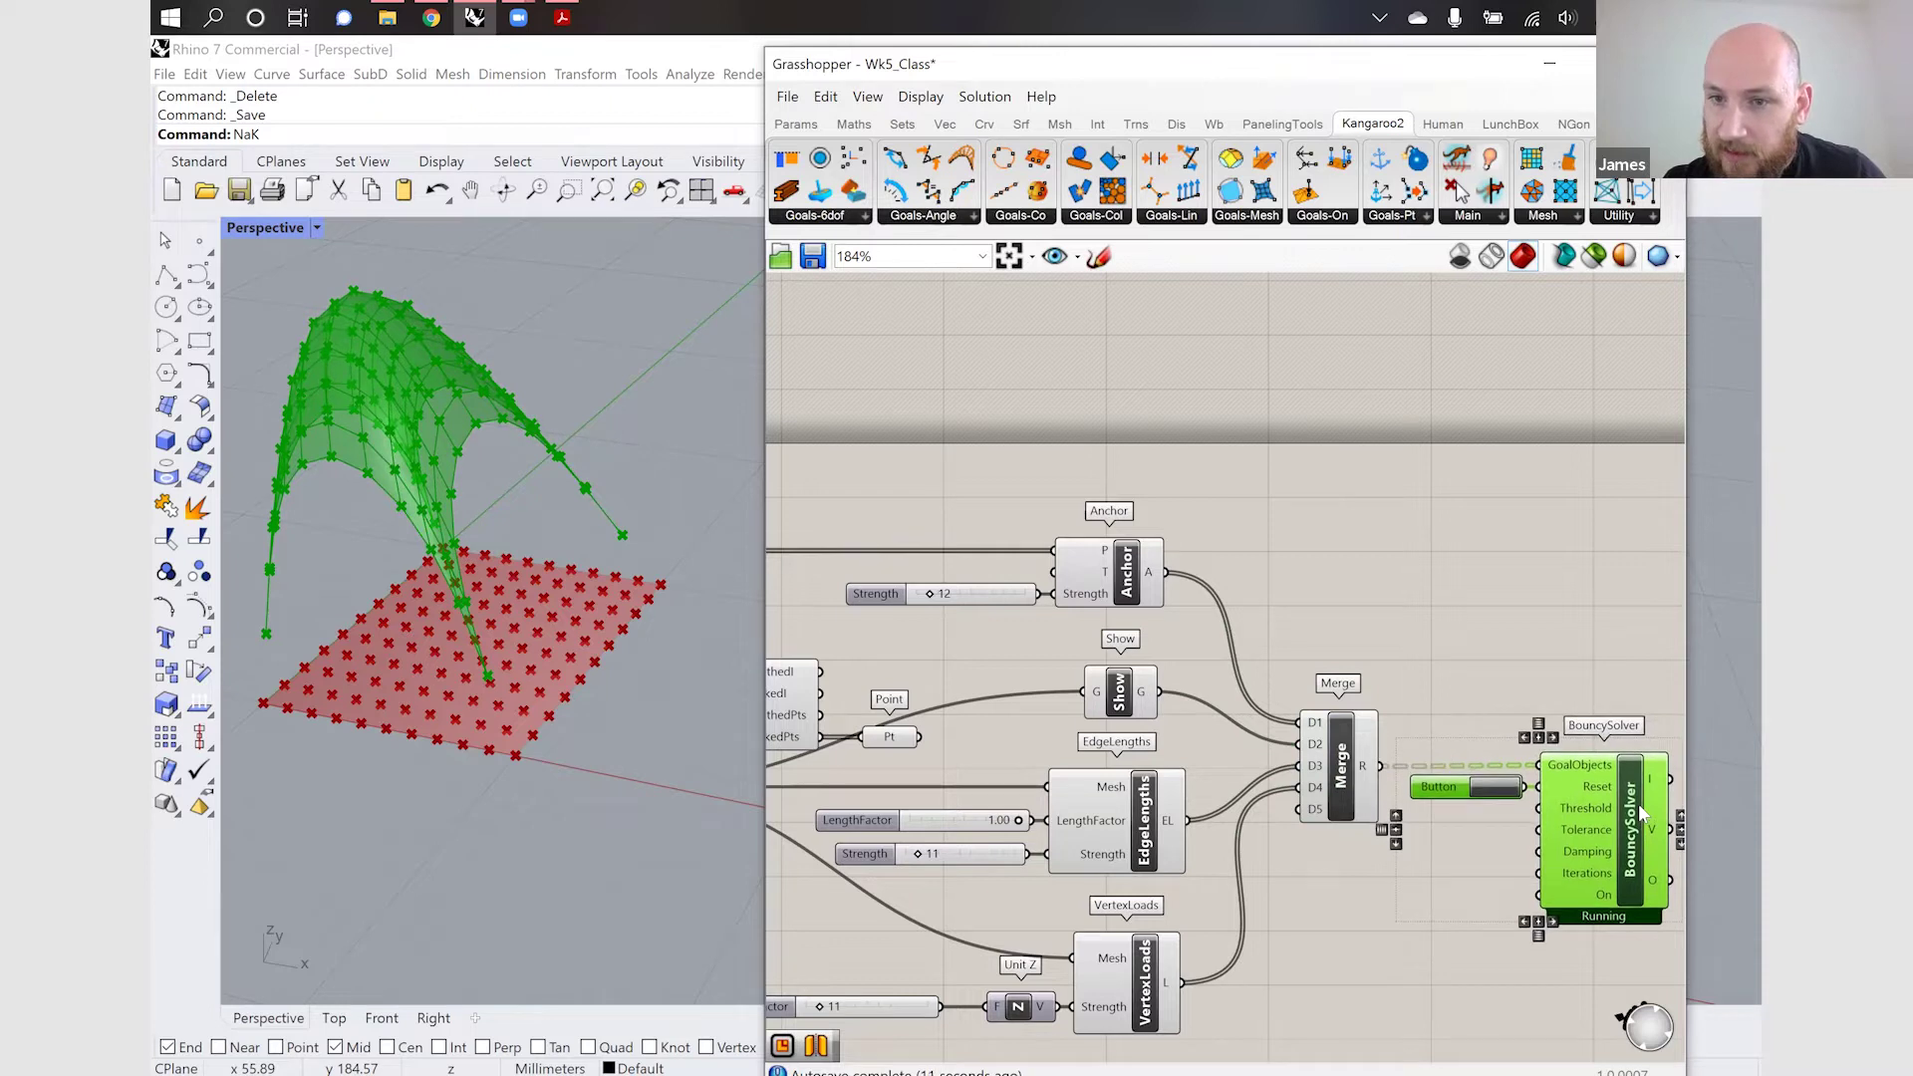
{"action": "left_click", "coordinate": [1590, 689]}
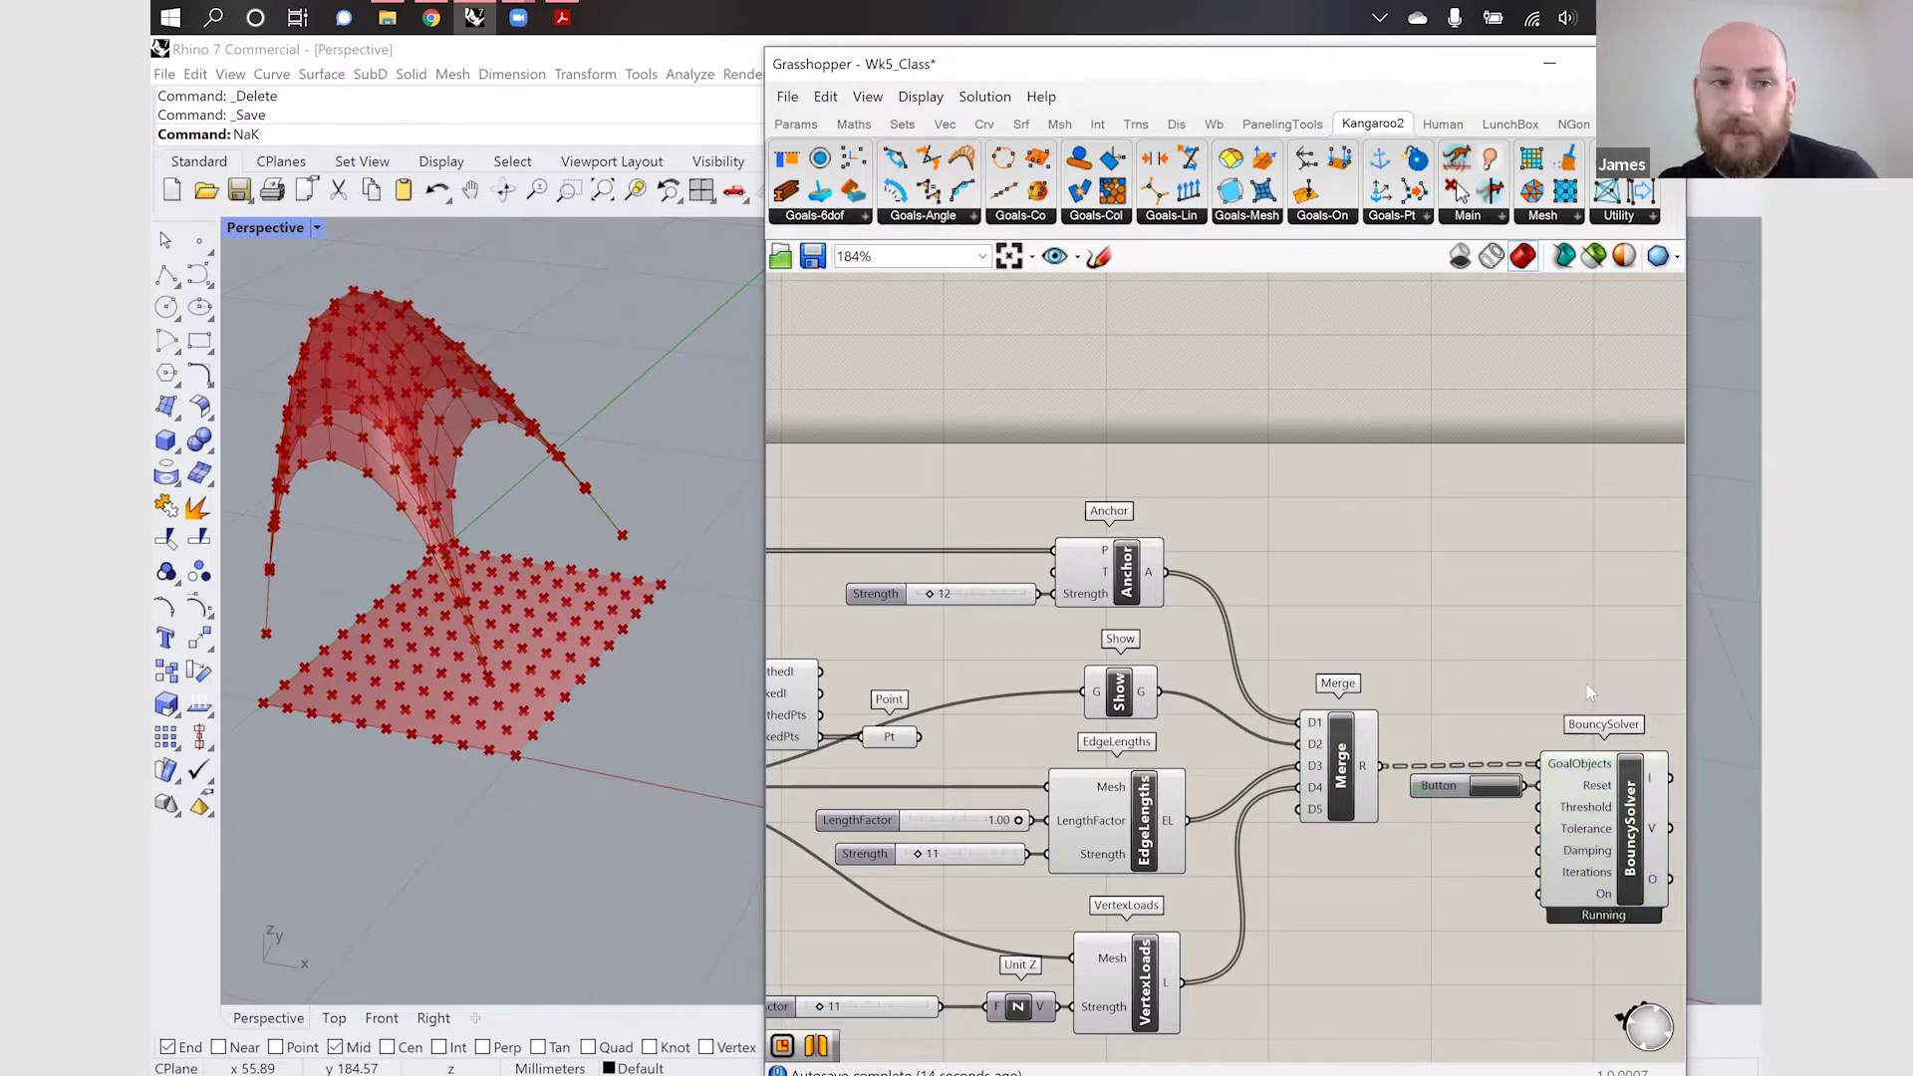
{"action": "left_click", "coordinate": [1495, 787]}
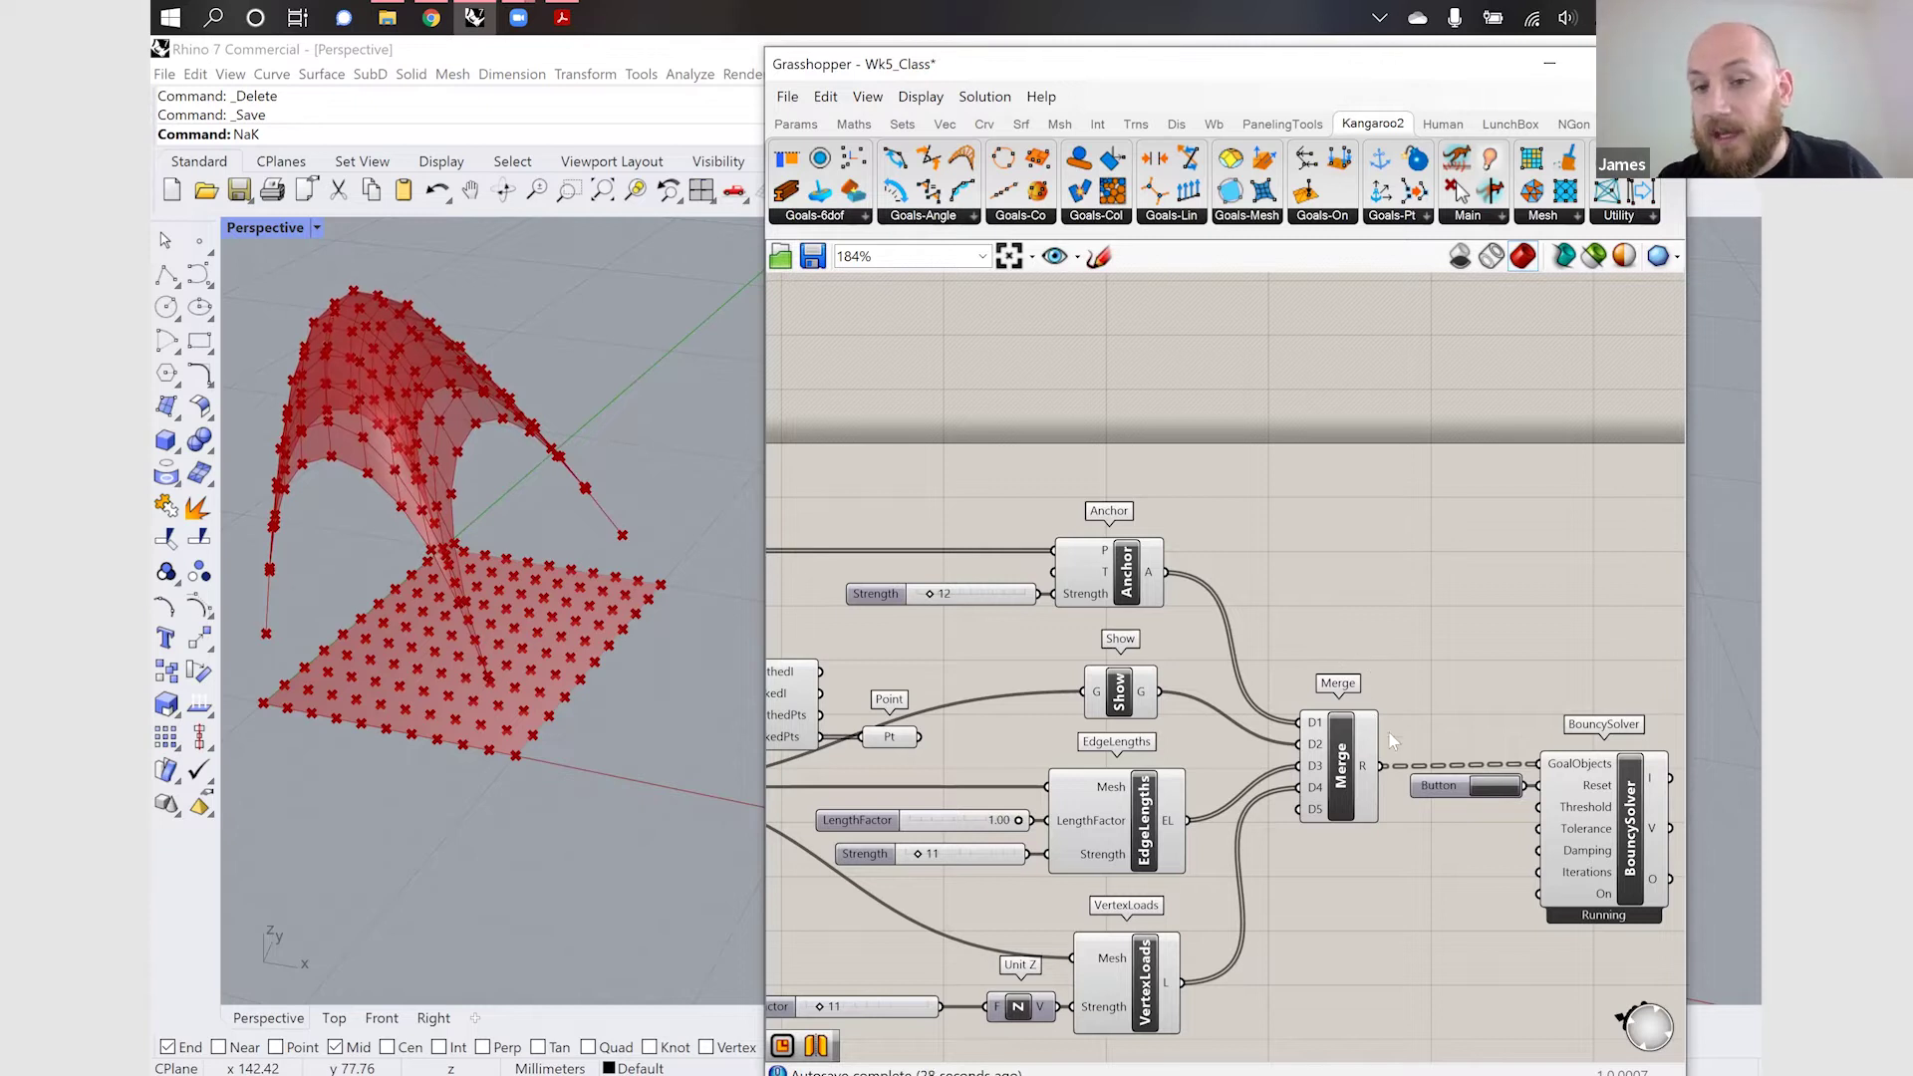
{"action": "scroll", "coordinate": [1315, 624], "scroll_direction": "down", "scroll_amount": 3}
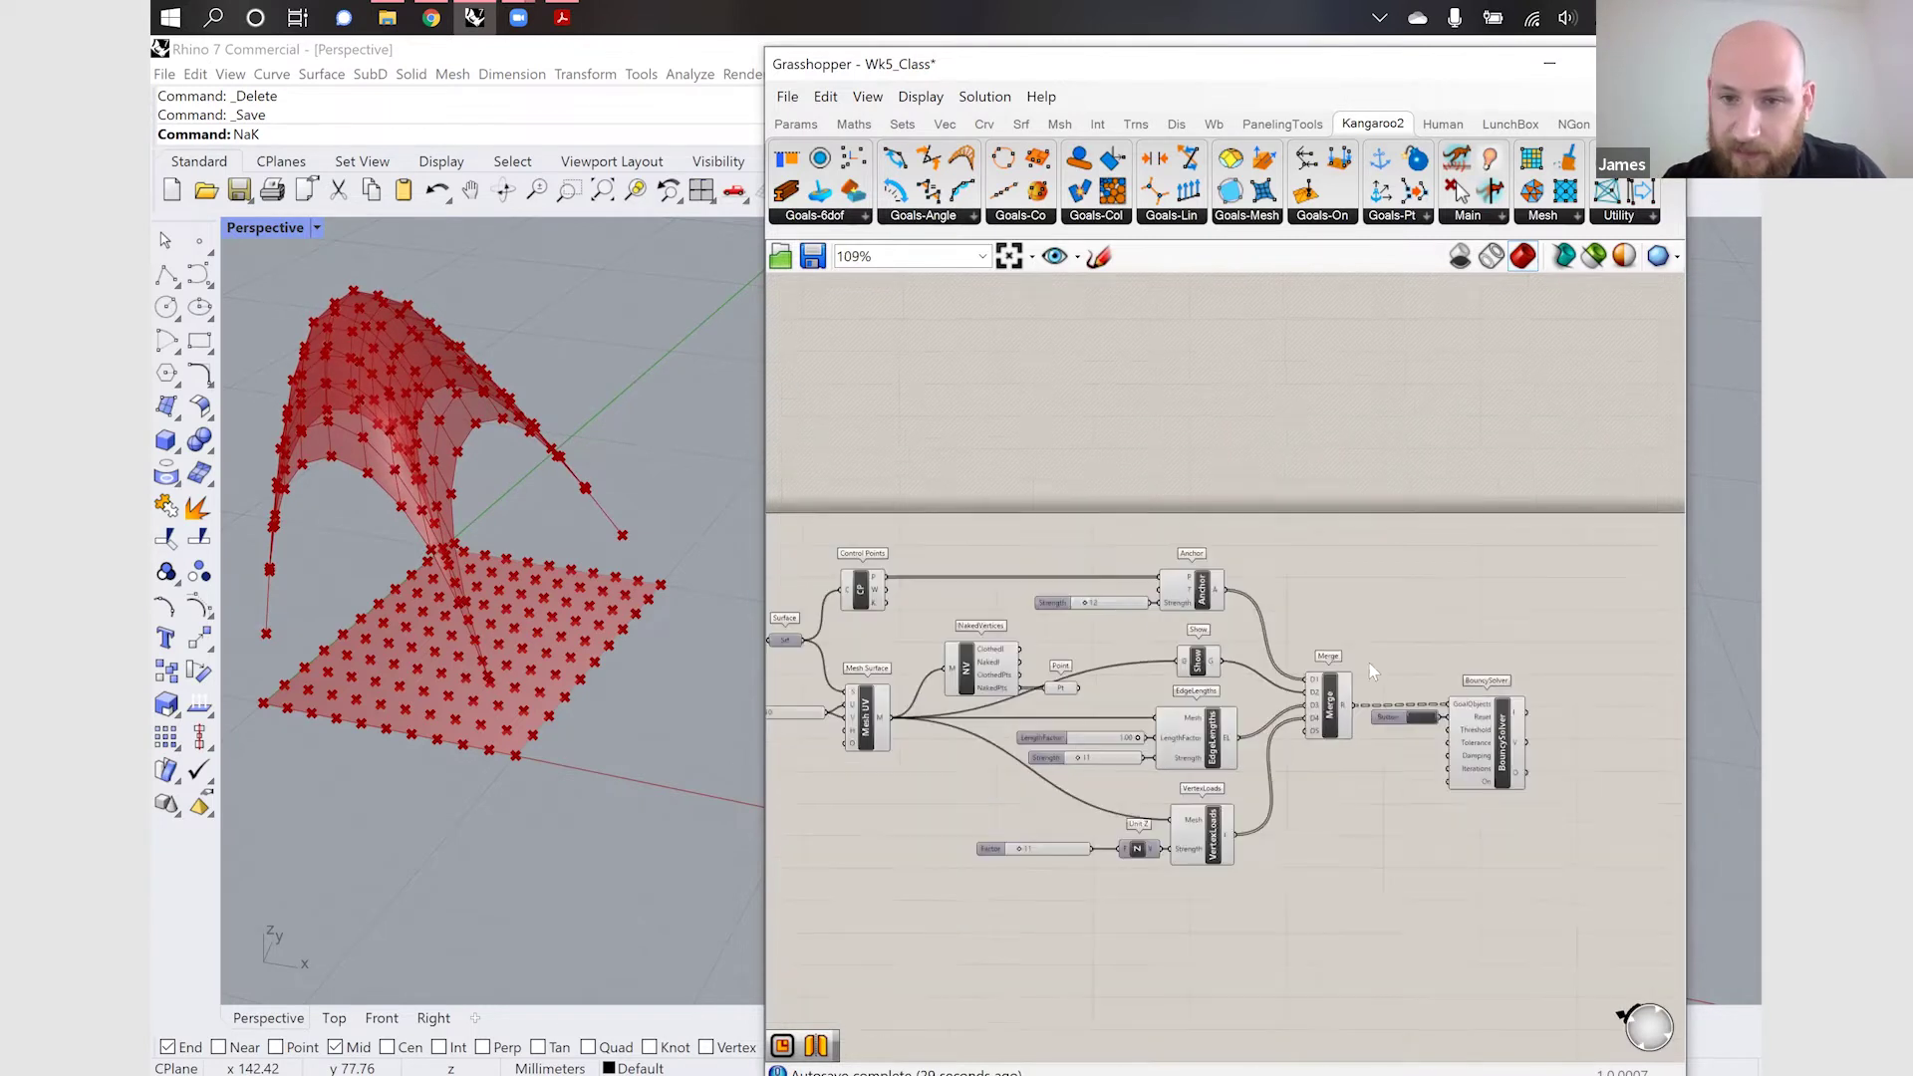
{"action": "scroll", "coordinate": [1592, 788], "scroll_direction": "up", "scroll_amount": 4}
{"action": "scroll", "coordinate": [1478, 868], "scroll_direction": "up", "scroll_amount": 2}
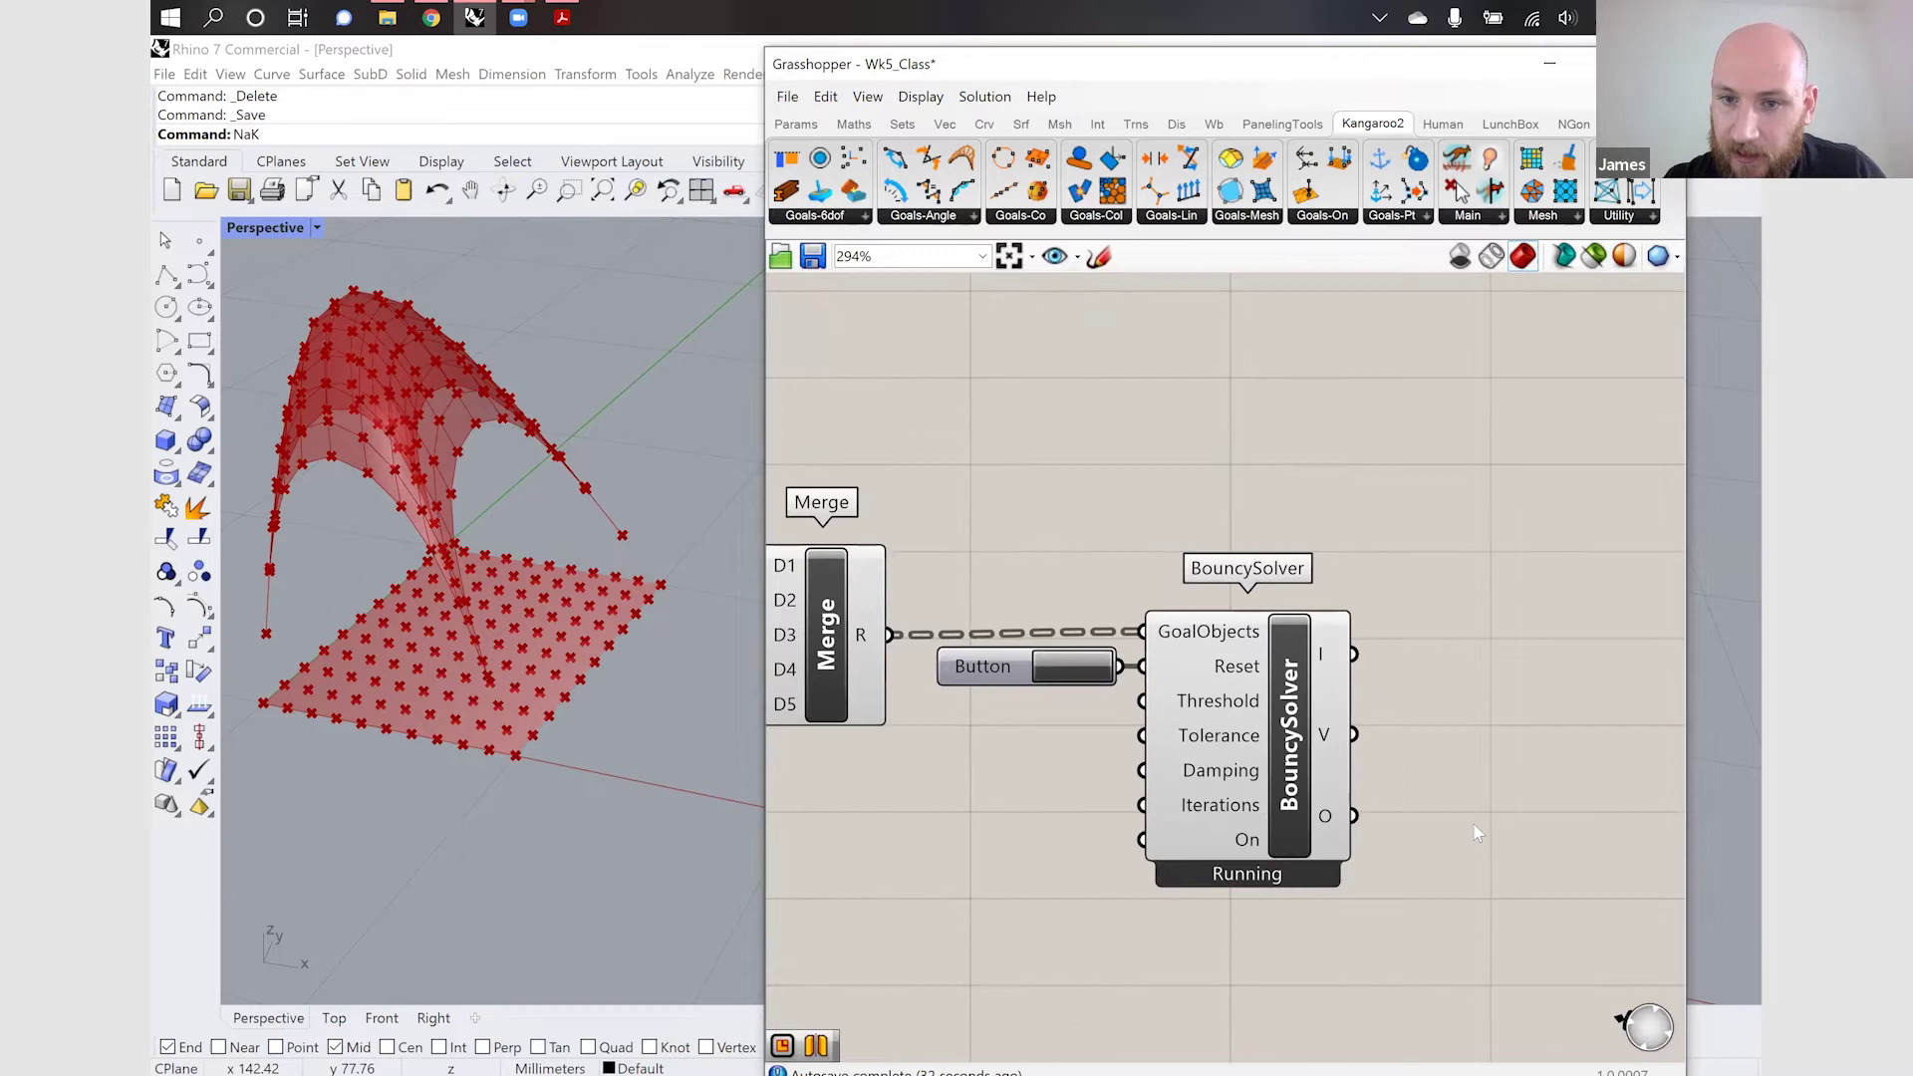
{"action": "double_click", "coordinate": [1478, 815]}
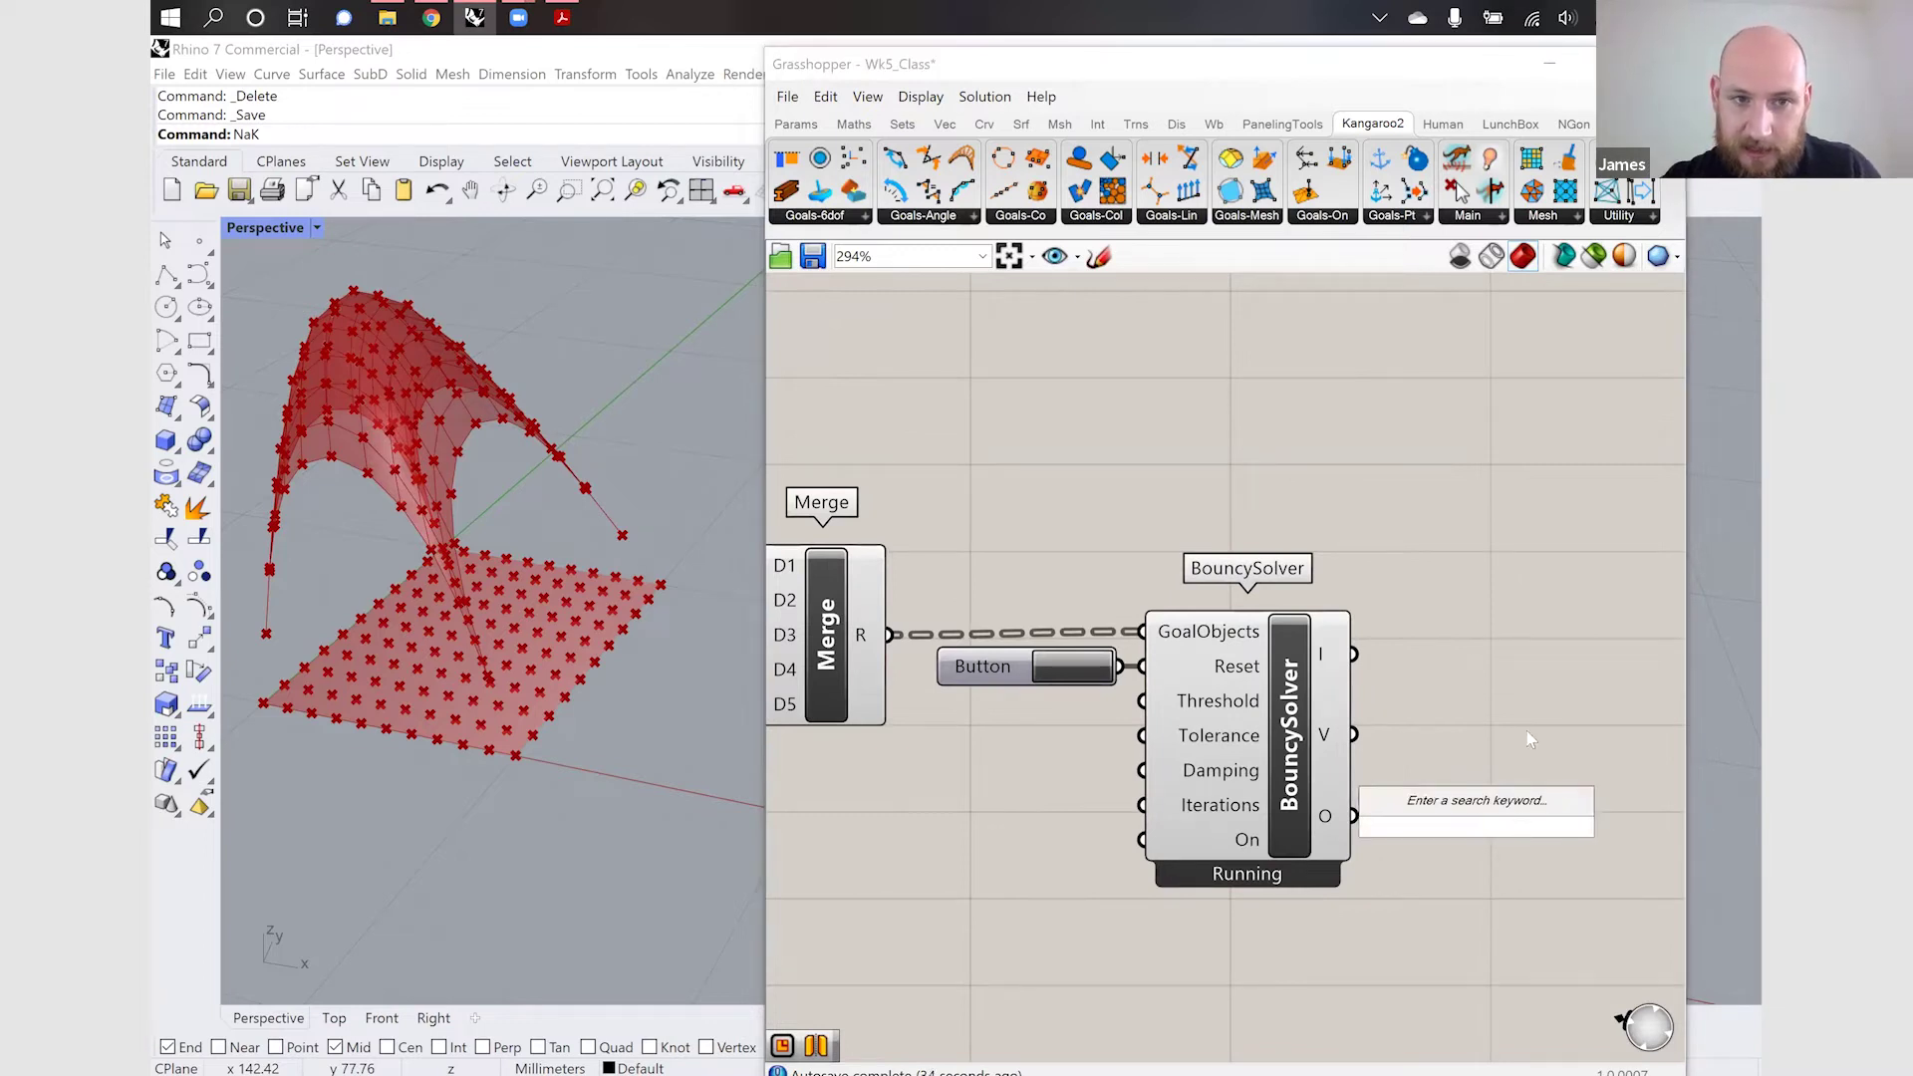
Raise the Anchor Strength slider to 100
{"action": "scroll", "coordinate": [1638, 517], "scroll_direction": "down", "scroll_amount": 3}
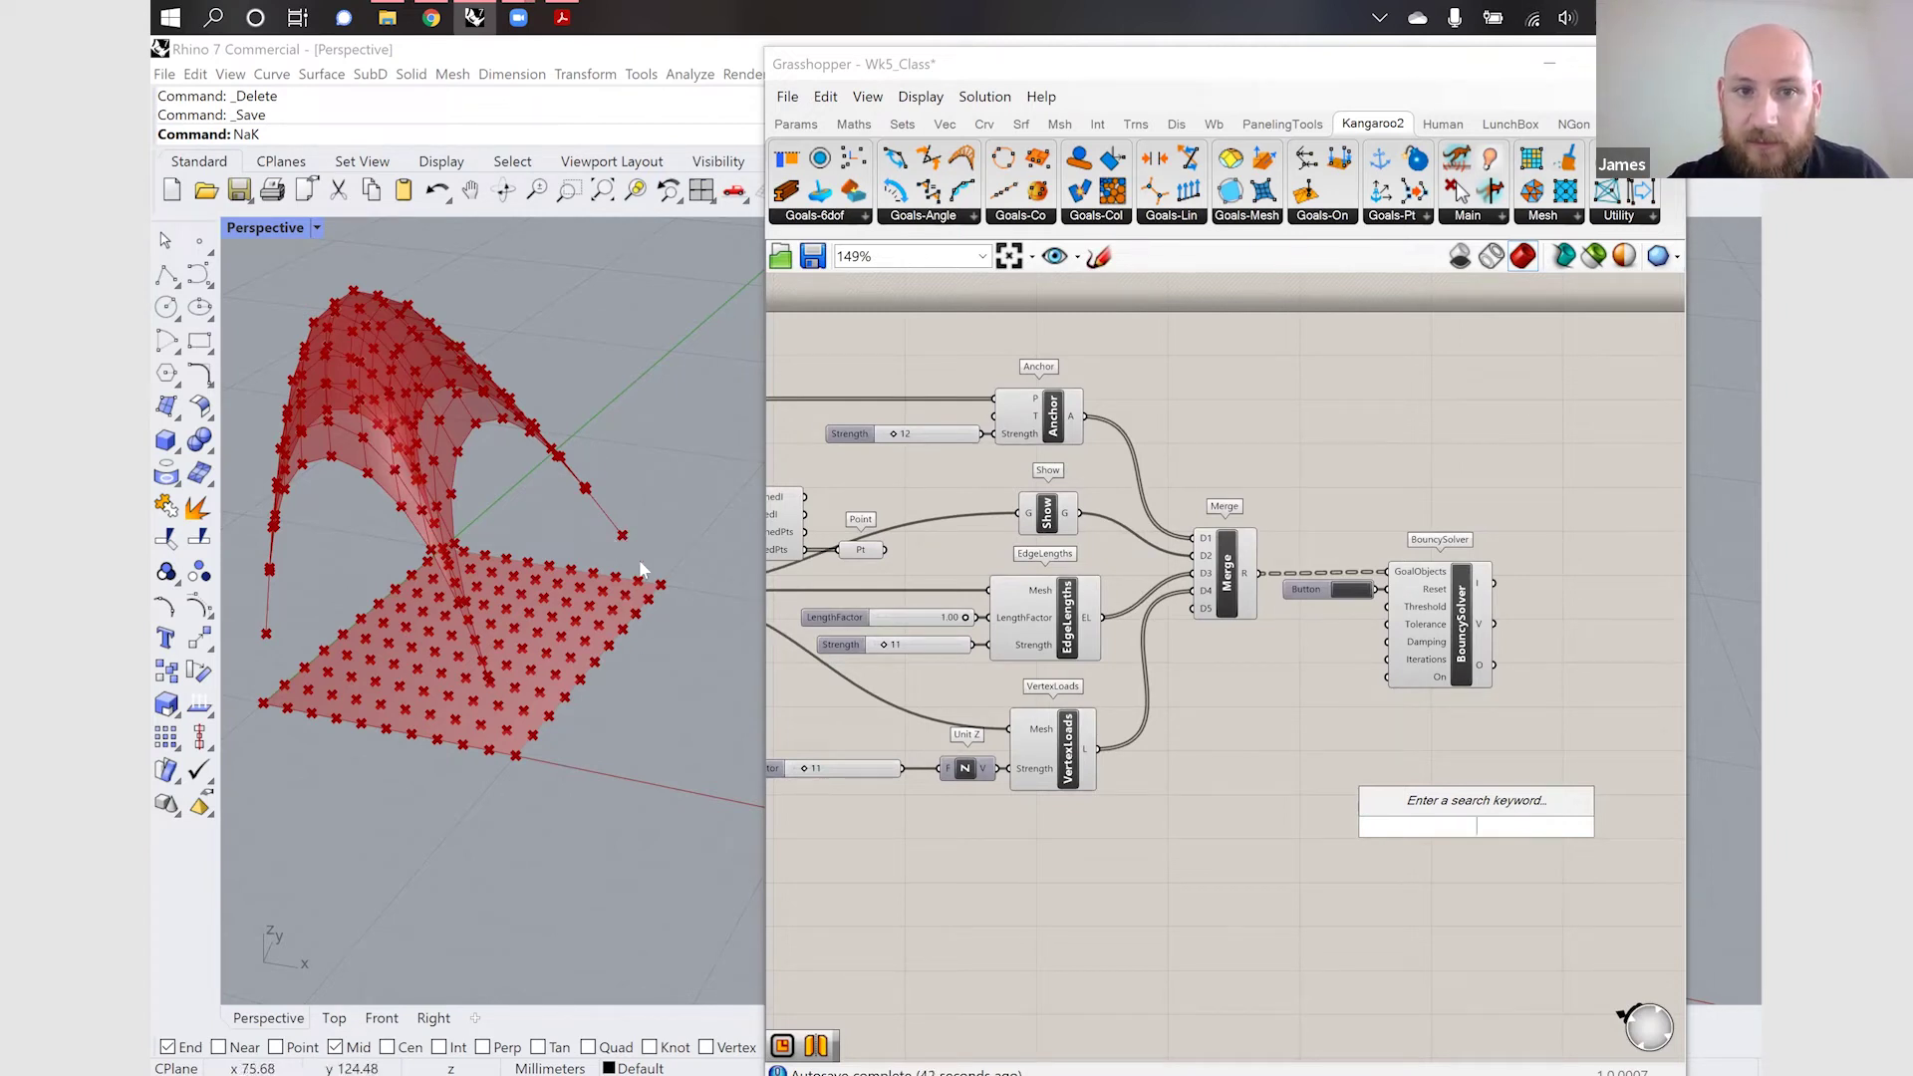
{"action": "scroll", "coordinate": [1015, 738], "scroll_direction": "up", "scroll_amount": 5}
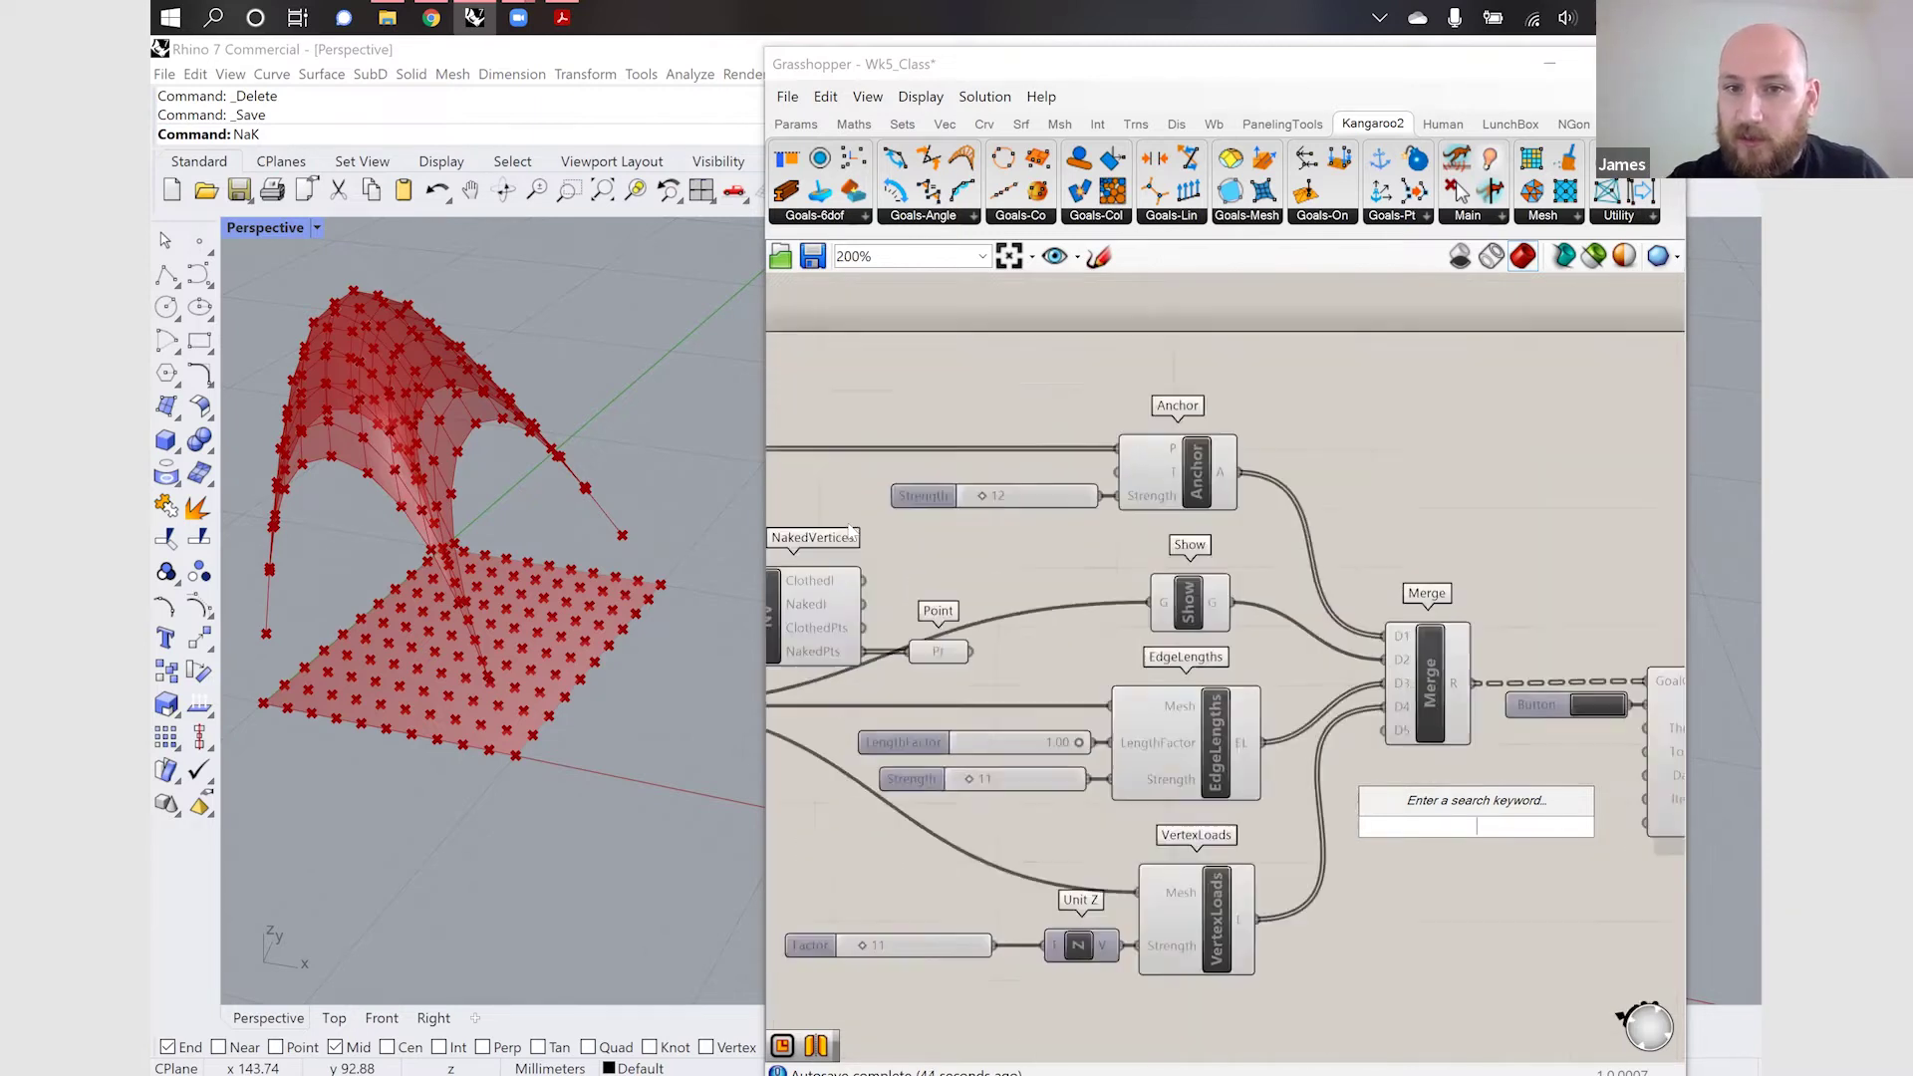
{"action": "left_click_drag", "start_coordinate": [986, 528], "coordinate": [1229, 533]}
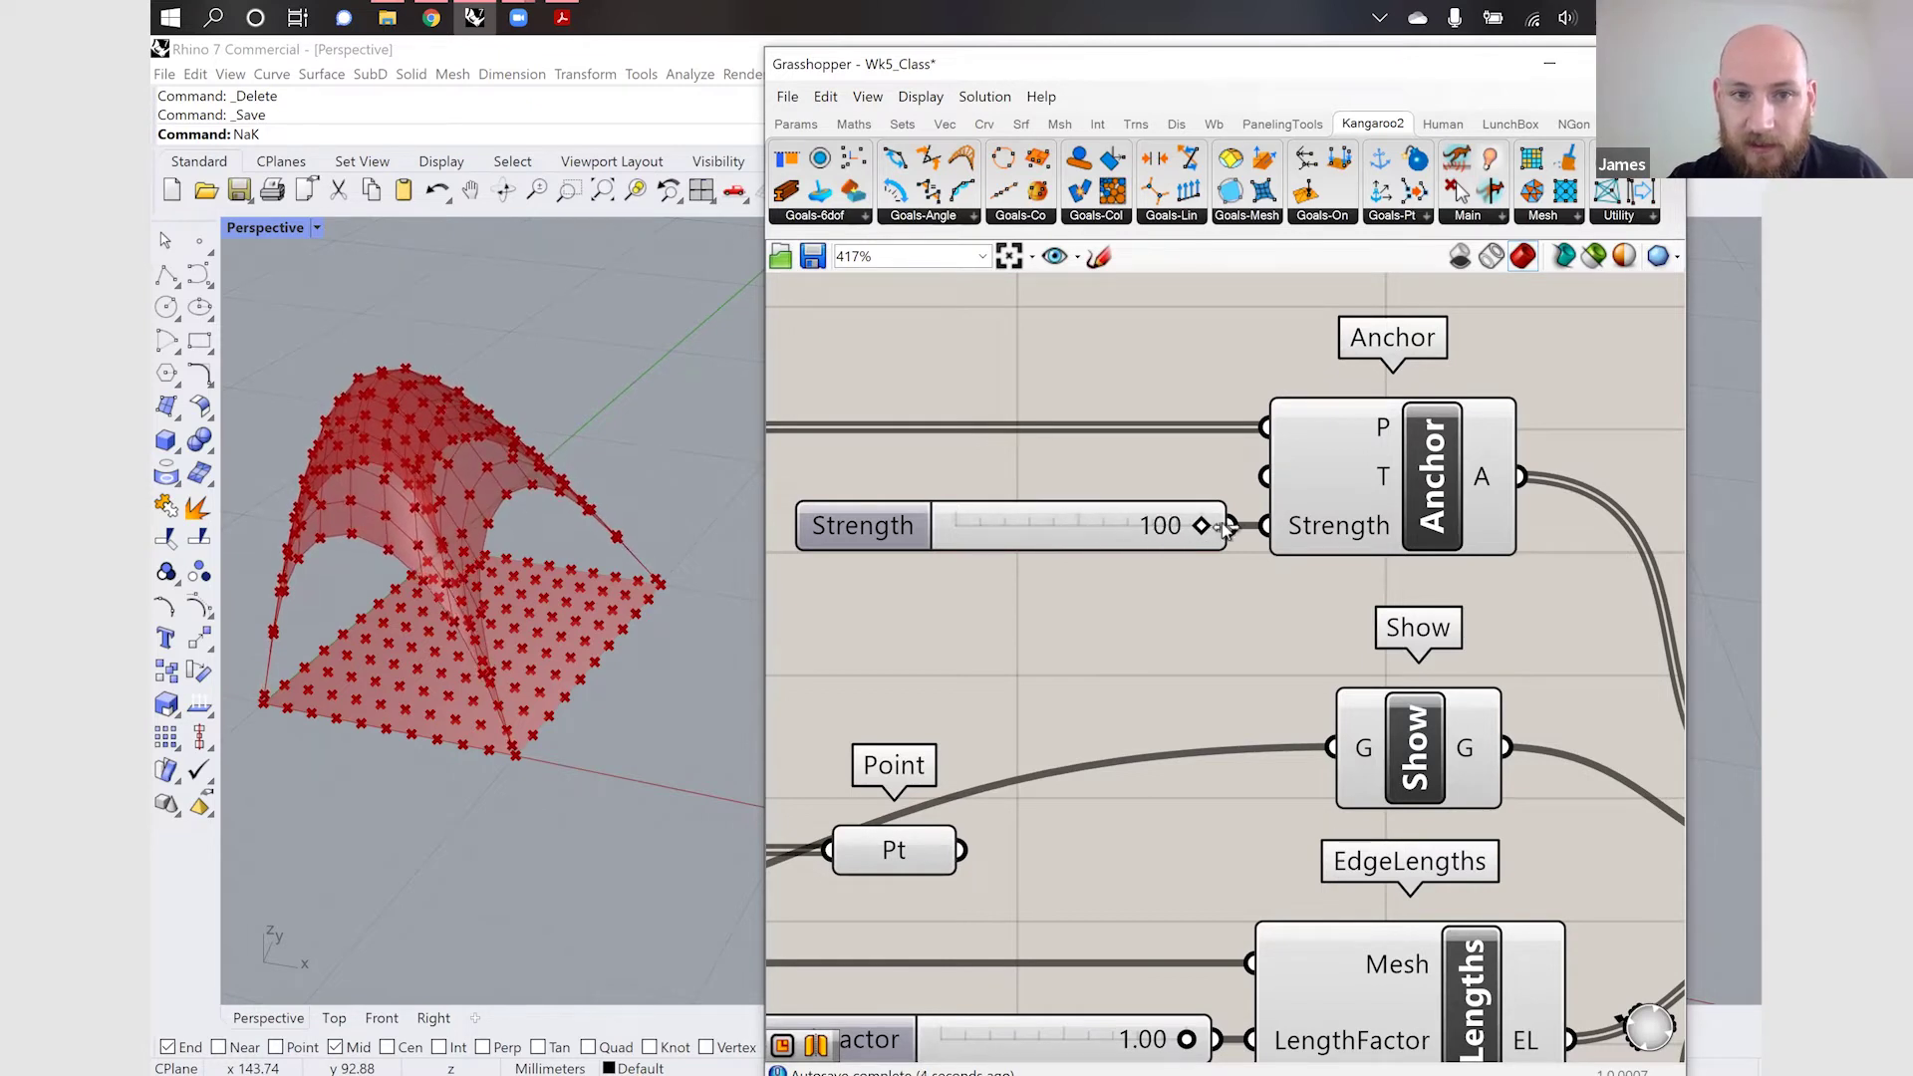
Replace the Anchor Strength slider with a new slider set to 2000
{"action": "double_click", "coordinate": [1097, 596]}
{"action": "type", "text": "1000"}
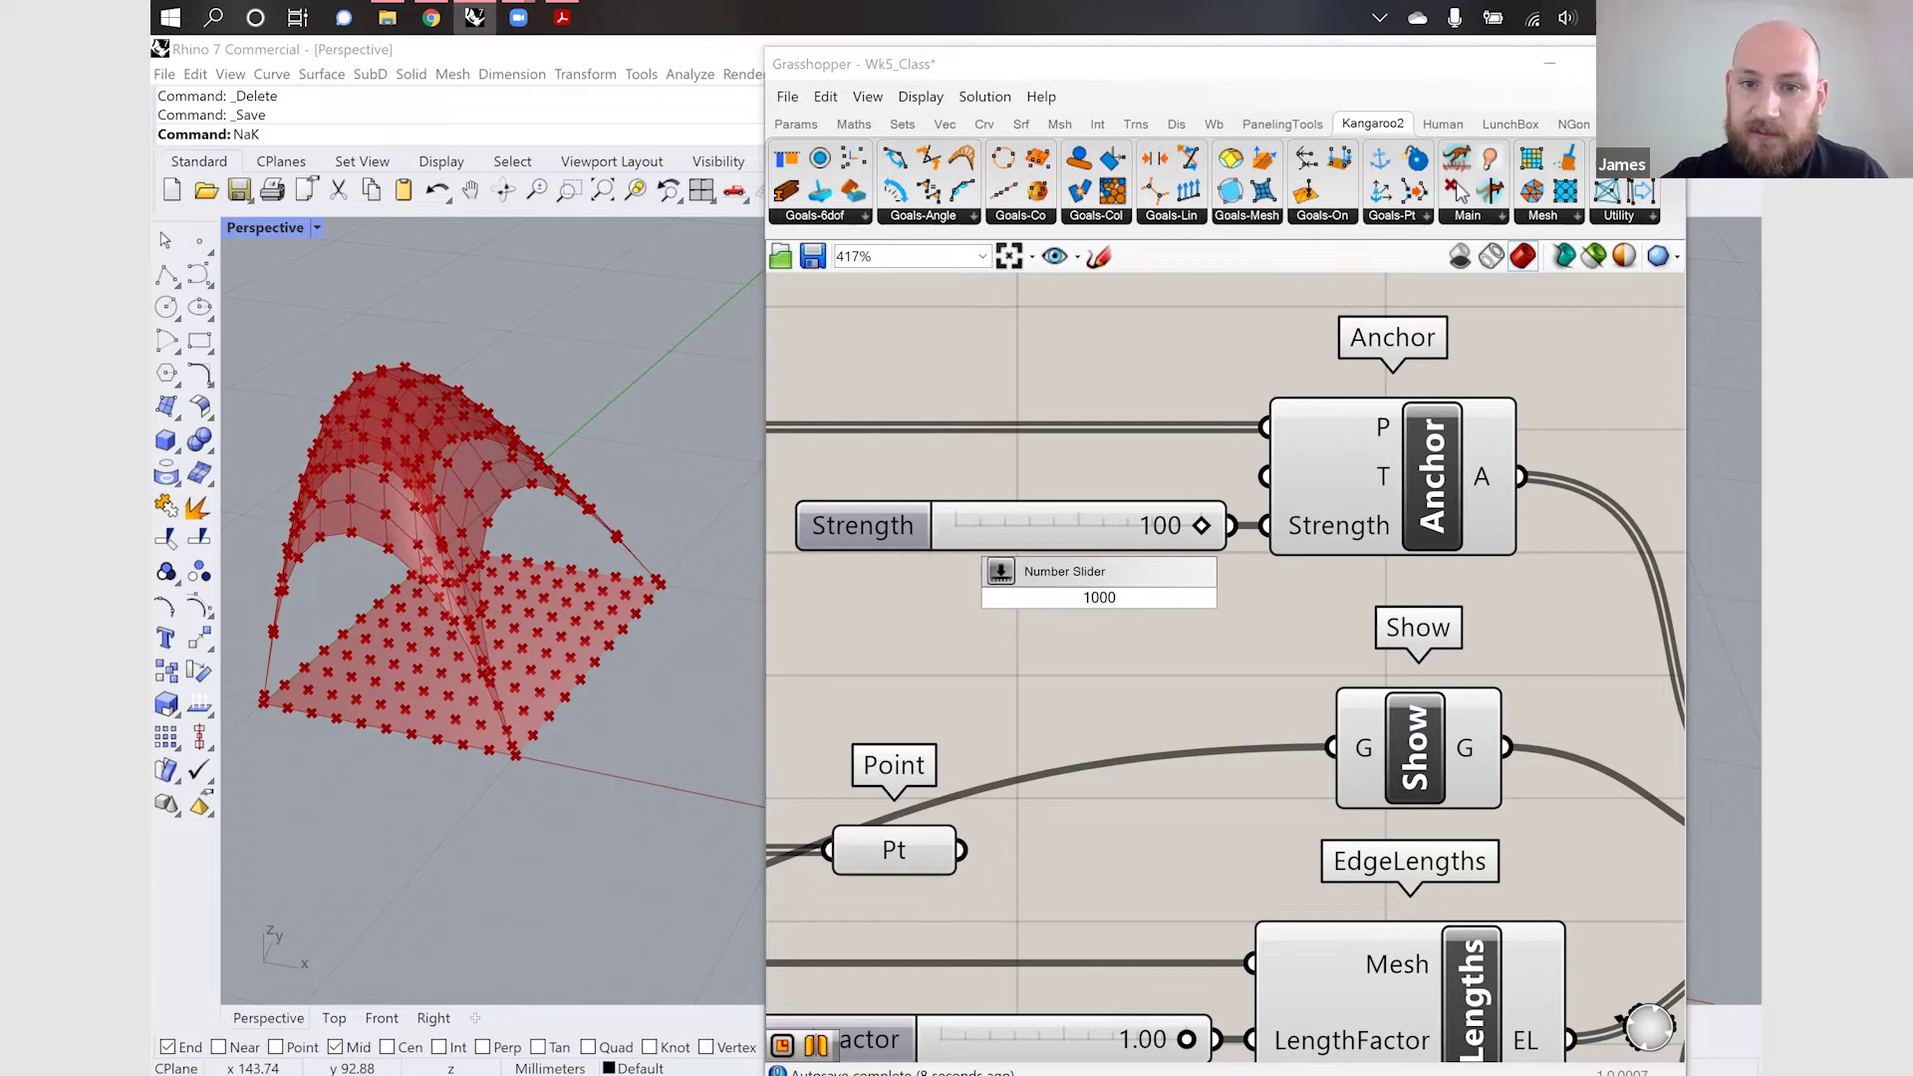
{"action": "key", "text": "BackSpace"}
{"action": "key", "text": "BackSpace"}
{"action": "key", "text": "BackSpace"}
{"action": "type", "text": "000"}
{"action": "key", "text": "BackSpace"}
{"action": "key", "text": "Return"}
{"action": "left_click_drag", "start_coordinate": [1304, 596], "coordinate": [1265, 526]}
{"action": "left_click", "coordinate": [1122, 522]}
{"action": "key", "text": "Delete"}
{"action": "left_click_drag", "start_coordinate": [1199, 615], "coordinate": [1093, 543]}
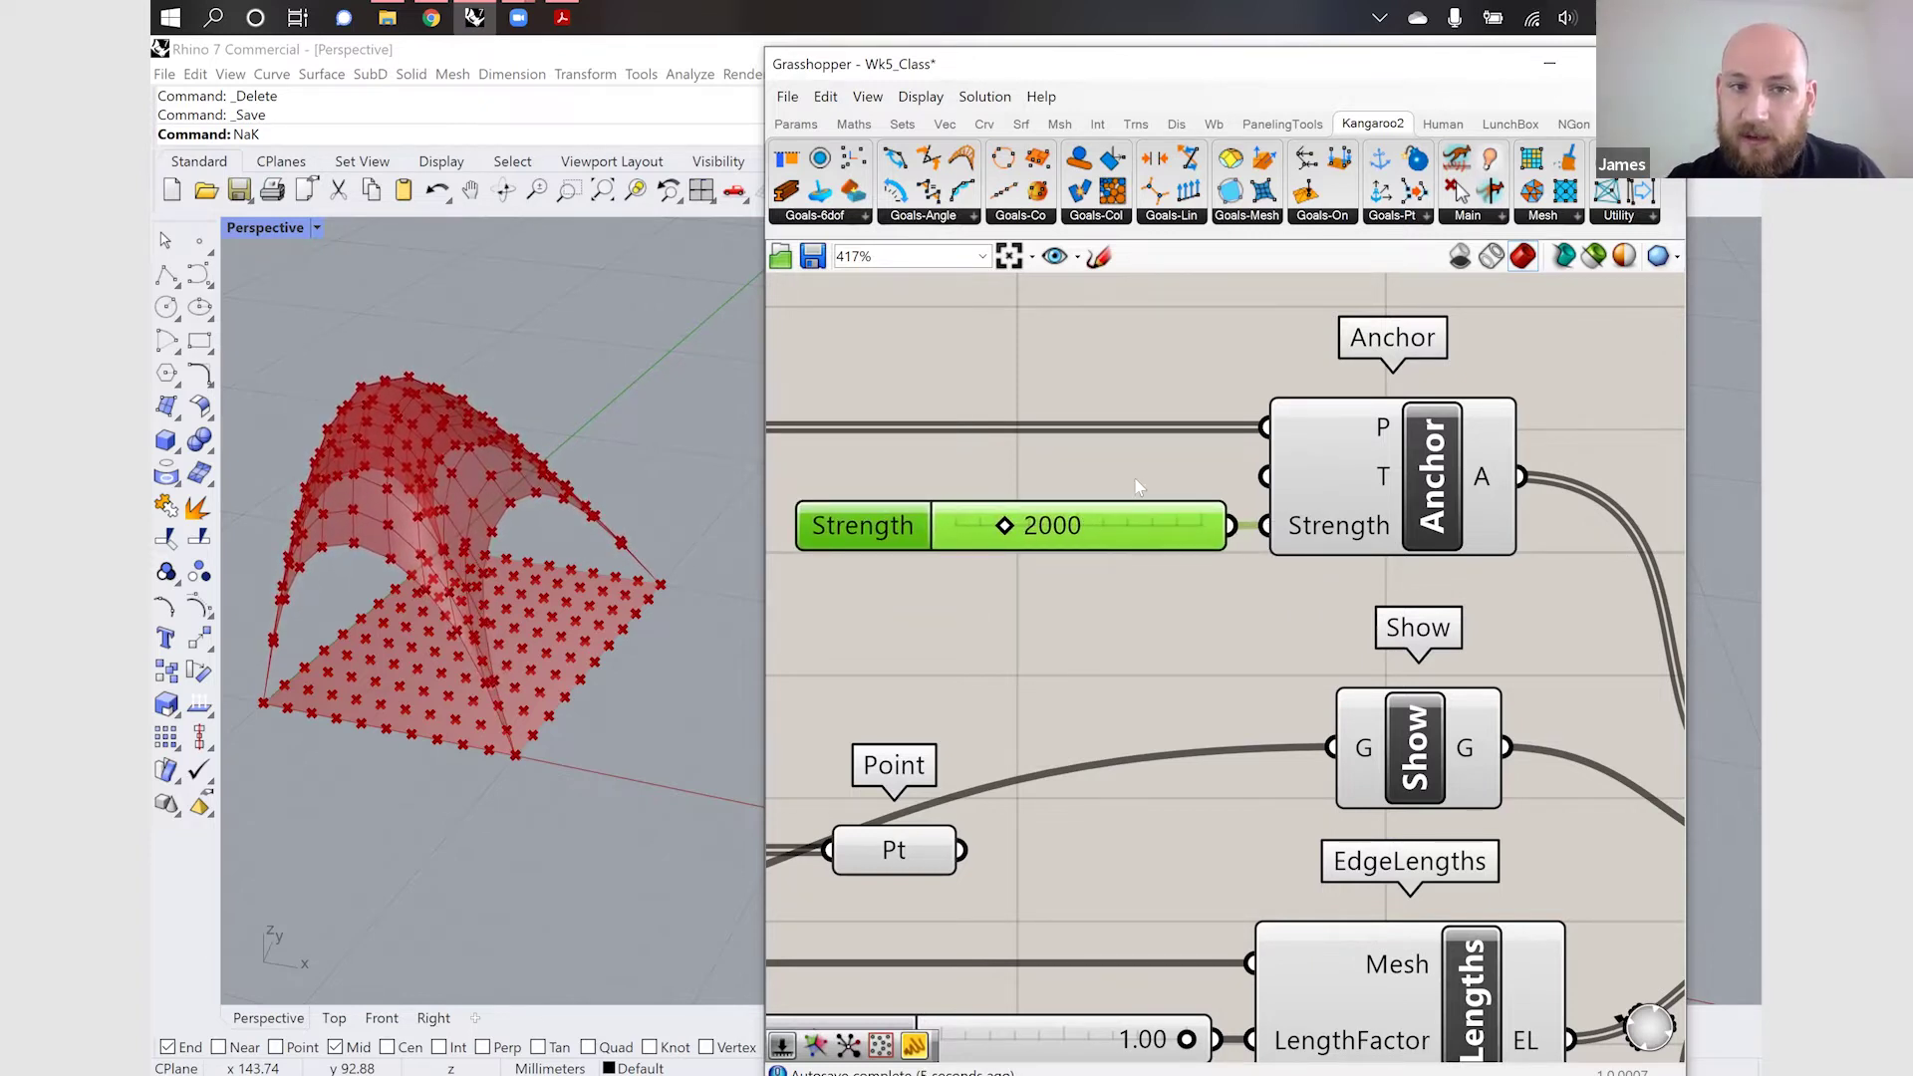
Raise the EdgeLengths Strength to 24, then test the VertexLoads Unit Z Factor at 0 and set it to 12
{"action": "scroll", "coordinate": [1139, 486], "scroll_direction": "down", "scroll_amount": 4}
{"action": "scroll", "coordinate": [1037, 458], "scroll_direction": "down", "scroll_amount": 2}
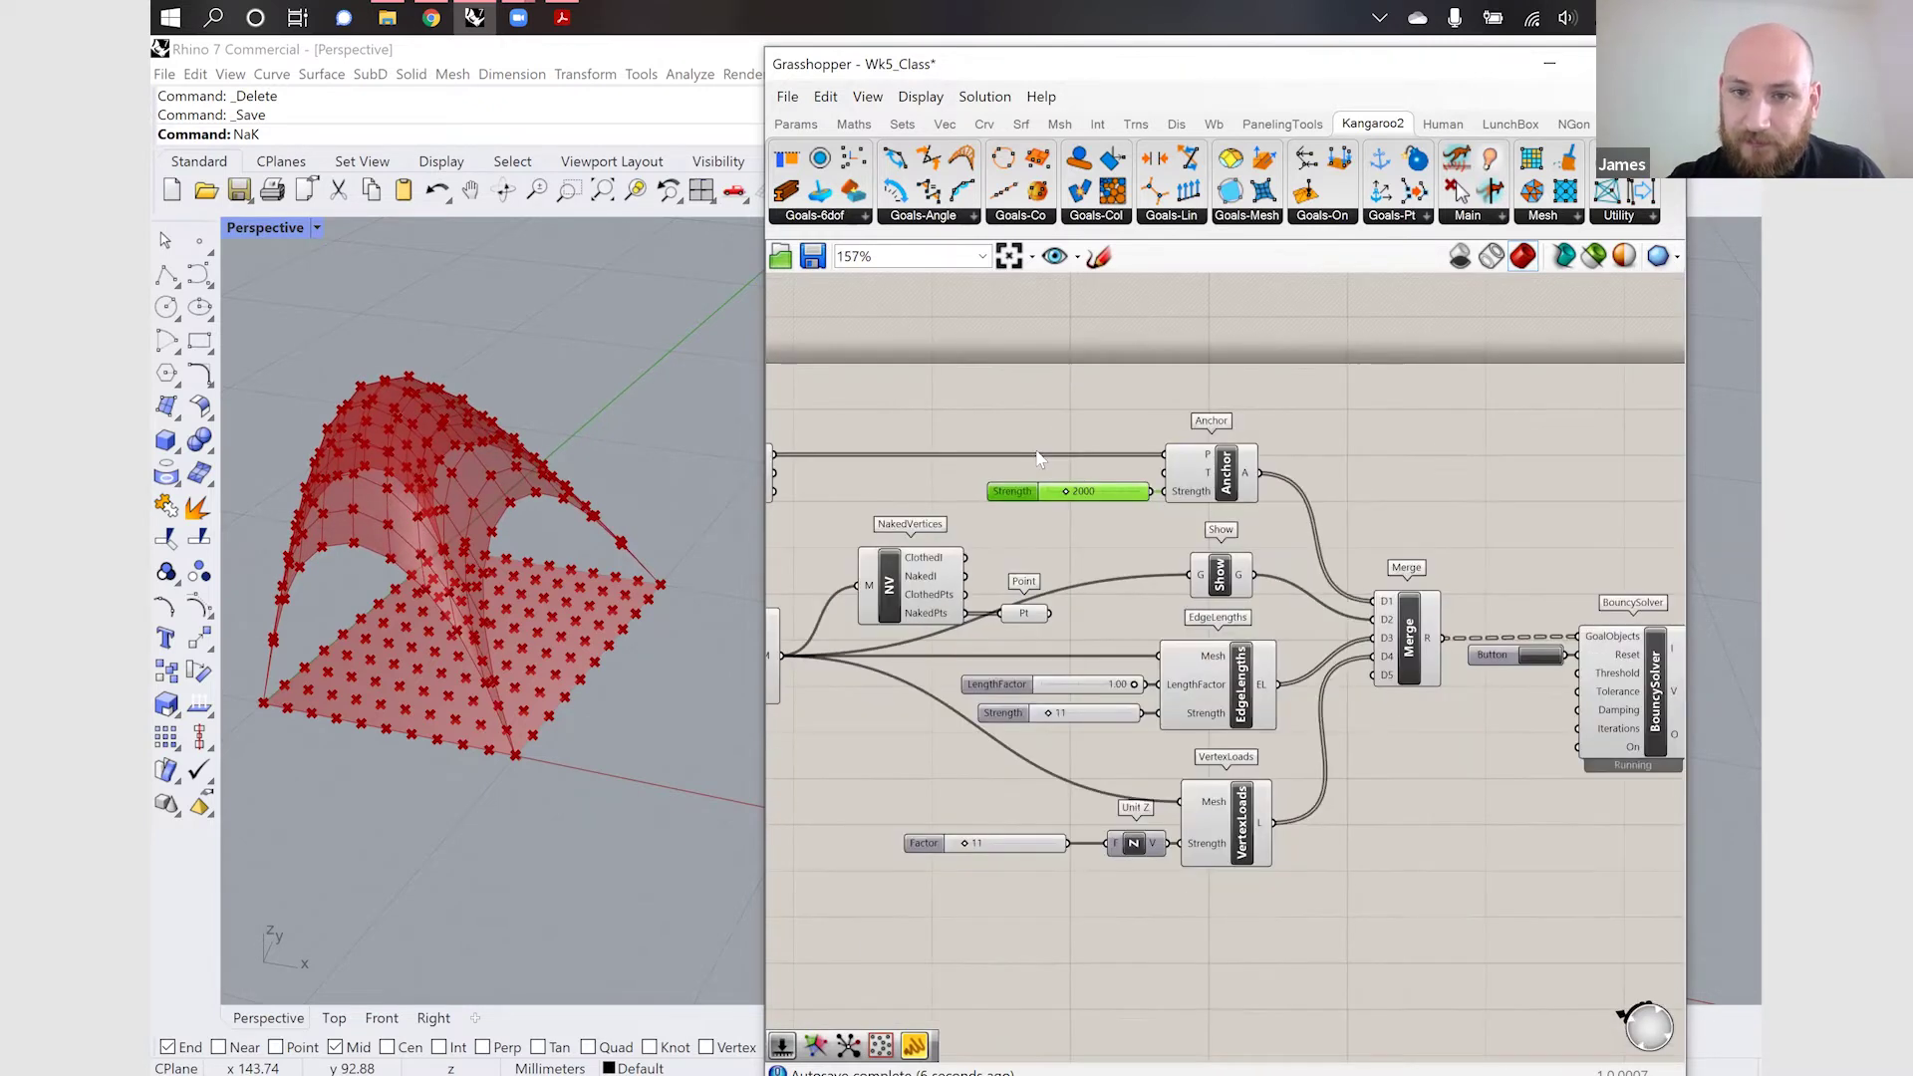
{"action": "scroll", "coordinate": [1129, 735], "scroll_direction": "up", "scroll_amount": 4}
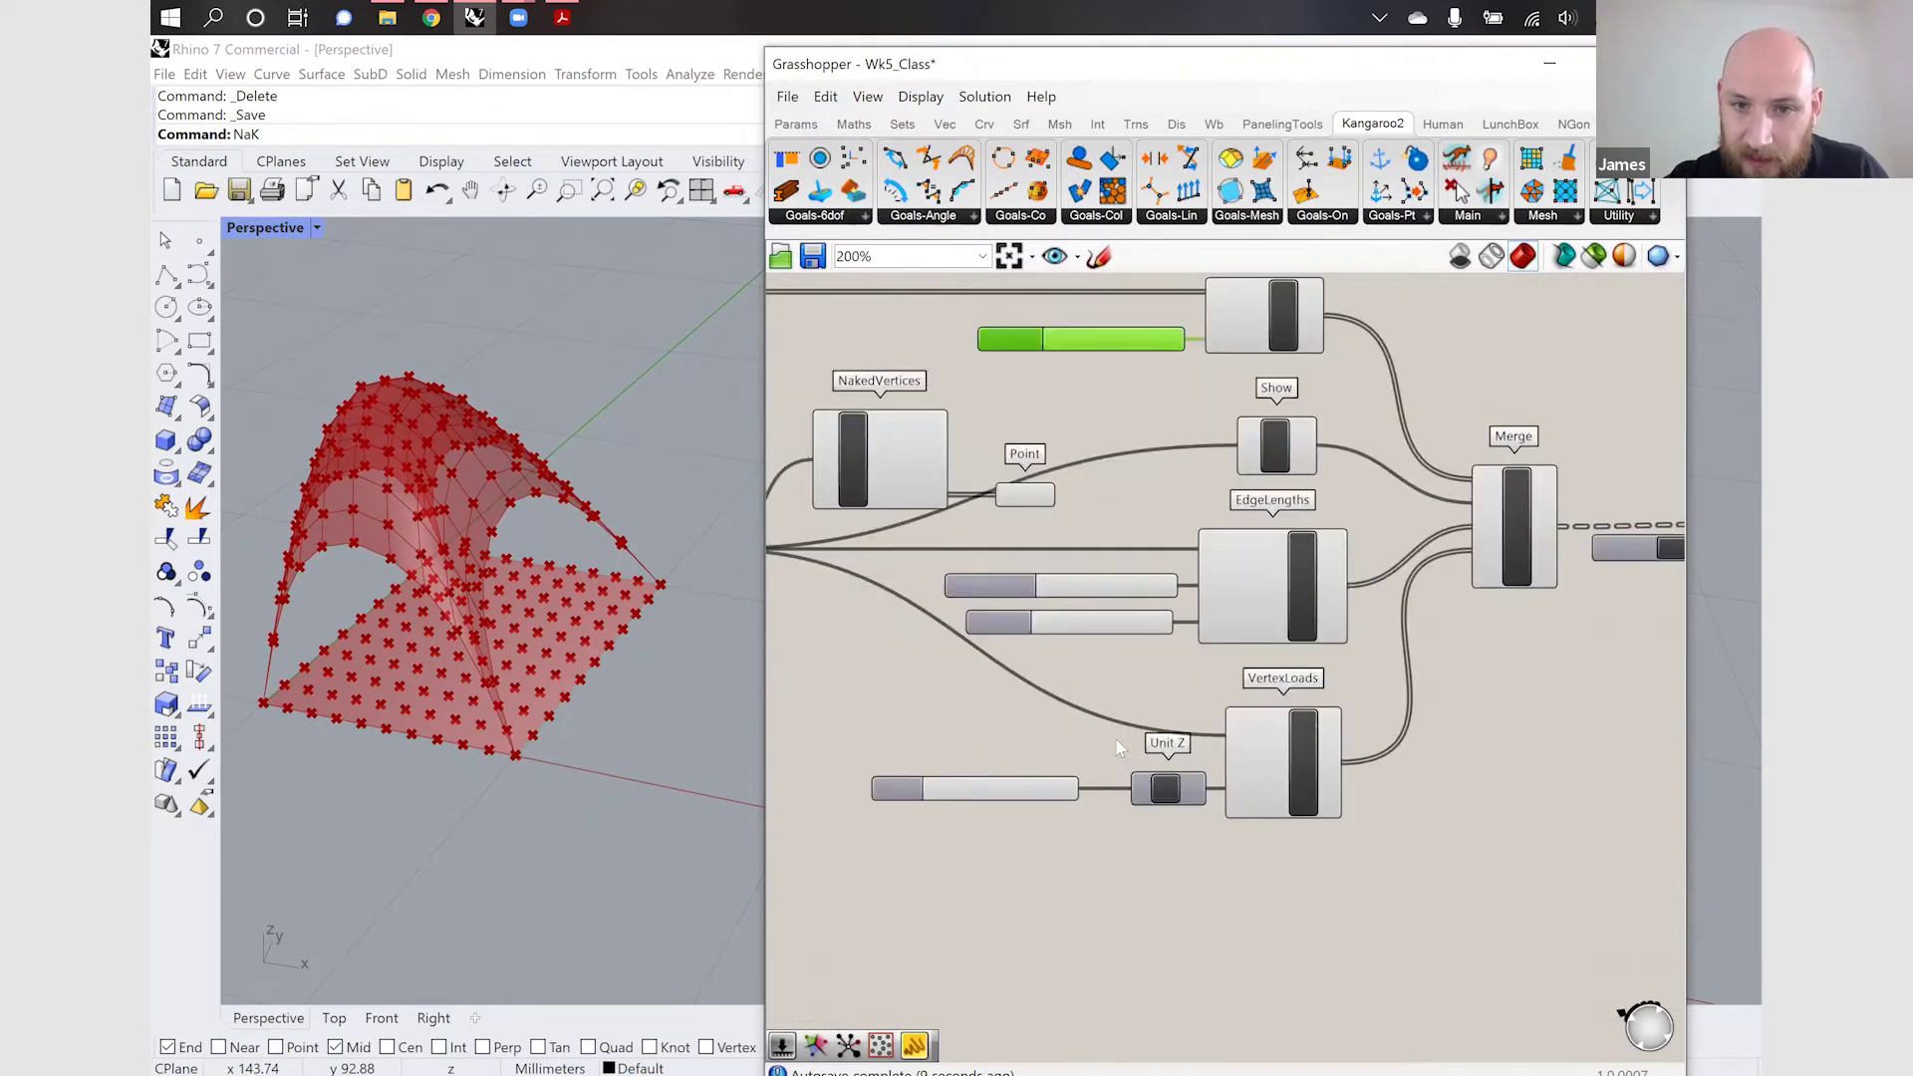
{"action": "scroll", "coordinate": [1129, 735], "scroll_direction": "down", "scroll_amount": 1}
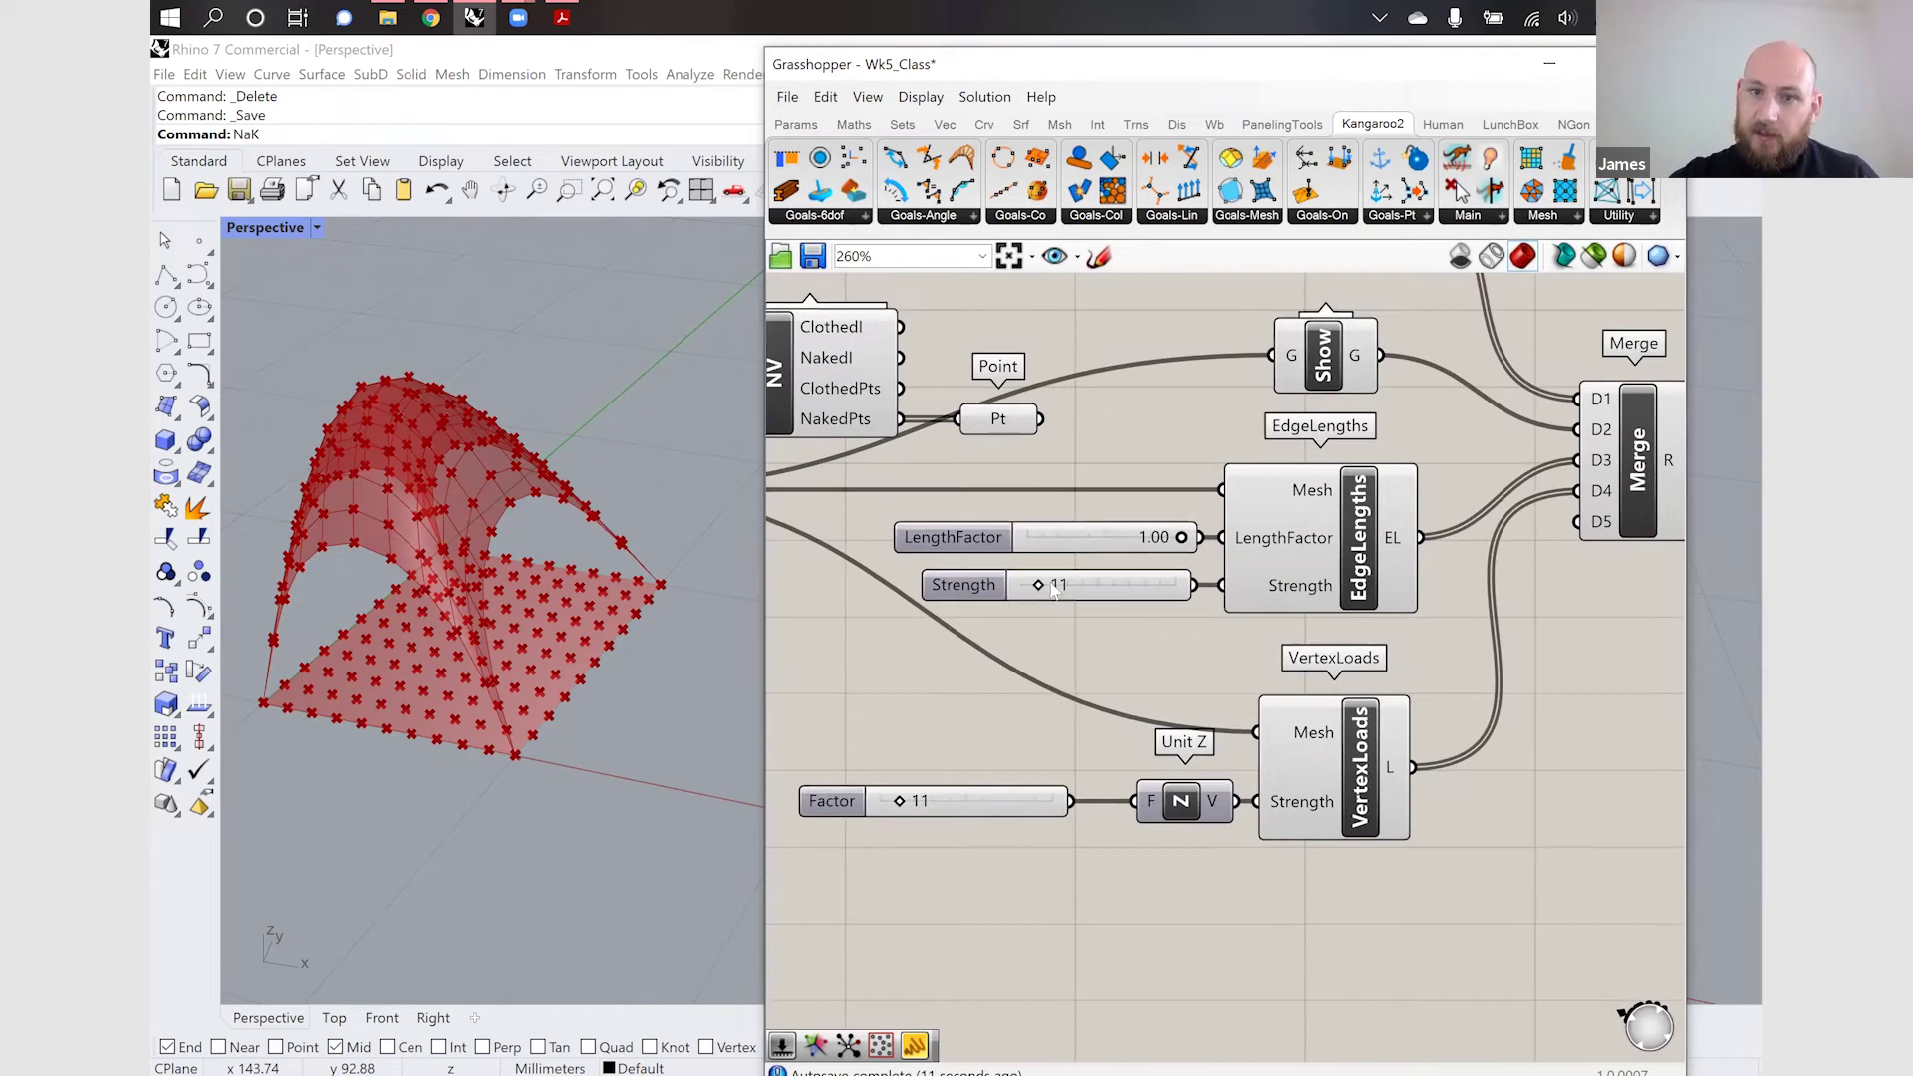
{"action": "mouse_move", "coordinate": [1041, 586]}
{"action": "left_mouse_down"}
{"action": "mouse_move", "coordinate": [1094, 608]}
{"action": "mouse_move", "coordinate": [1146, 596]}
{"action": "mouse_move", "coordinate": [1057, 598]}
{"action": "left_mouse_up"}
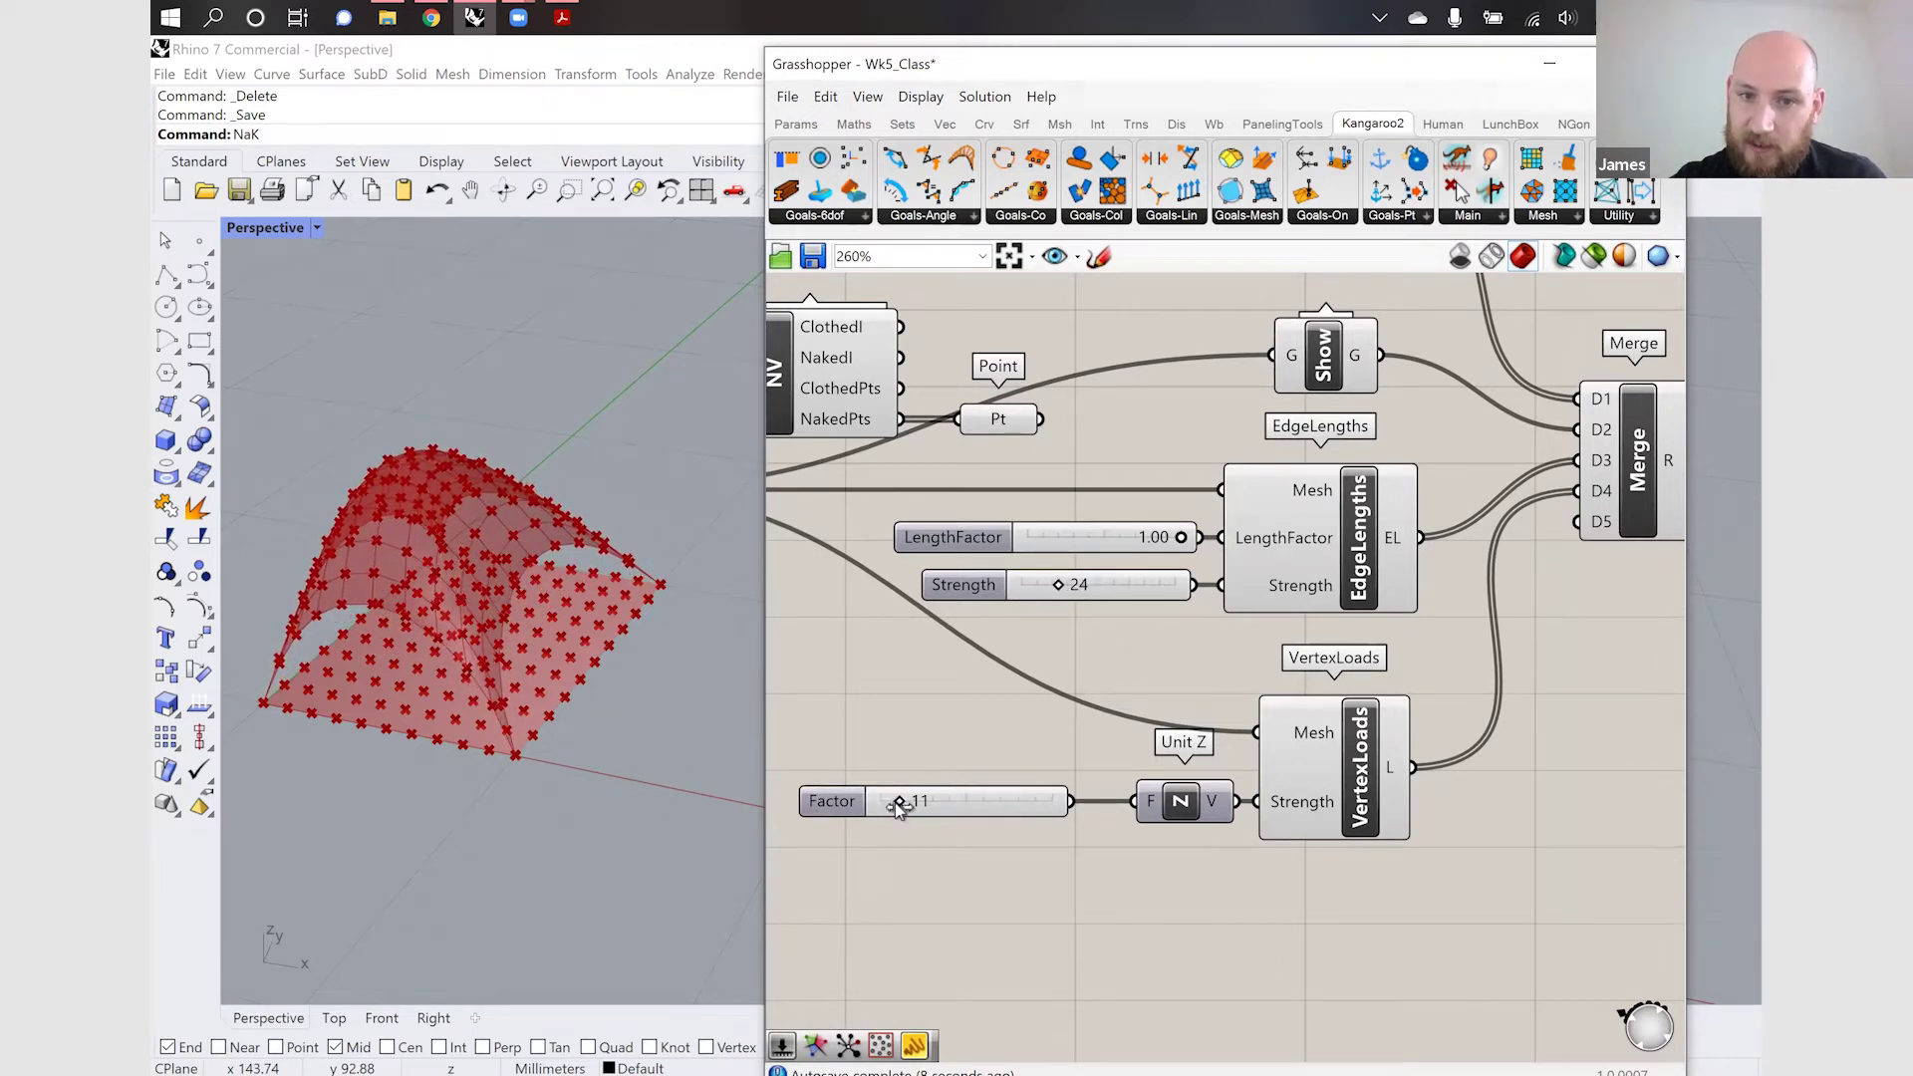
{"action": "left_click_drag", "start_coordinate": [927, 810], "coordinate": [930, 805]}
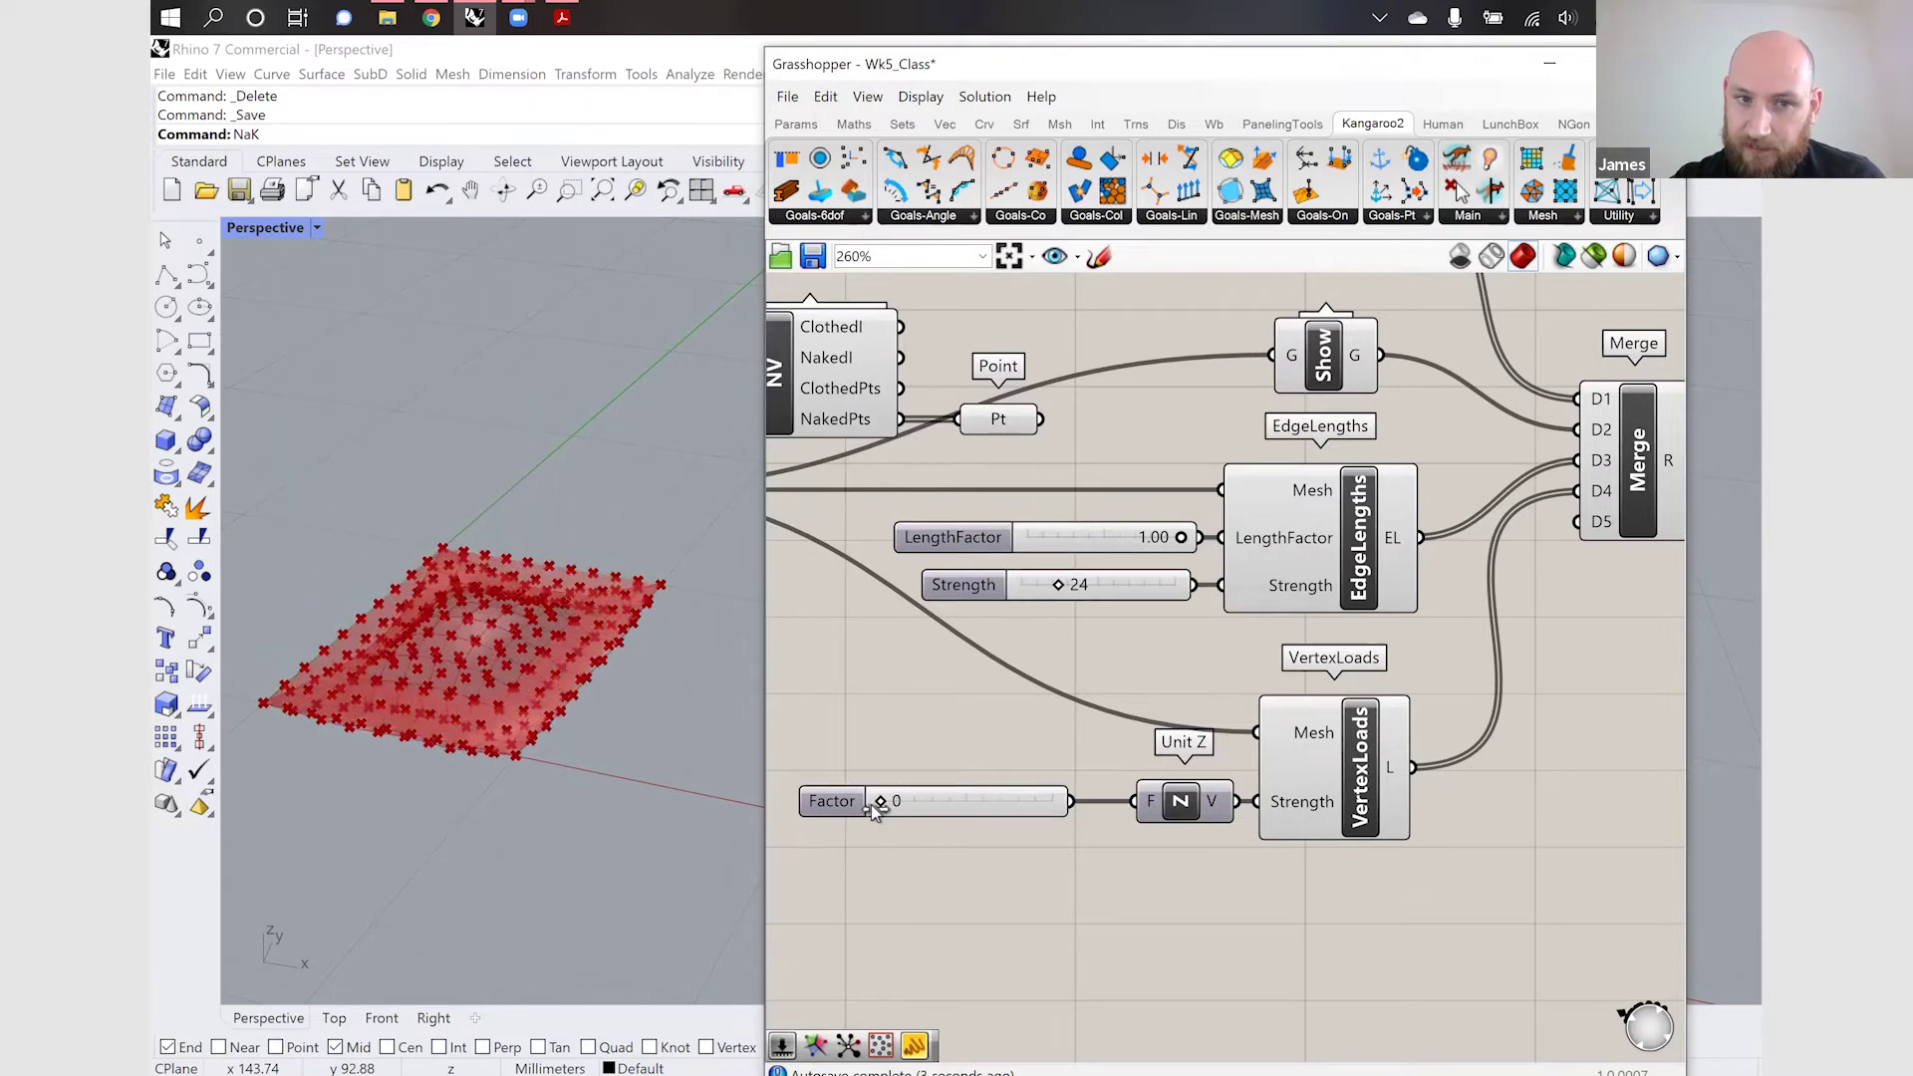
{"action": "left_click_drag", "start_coordinate": [881, 805], "coordinate": [898, 815]}
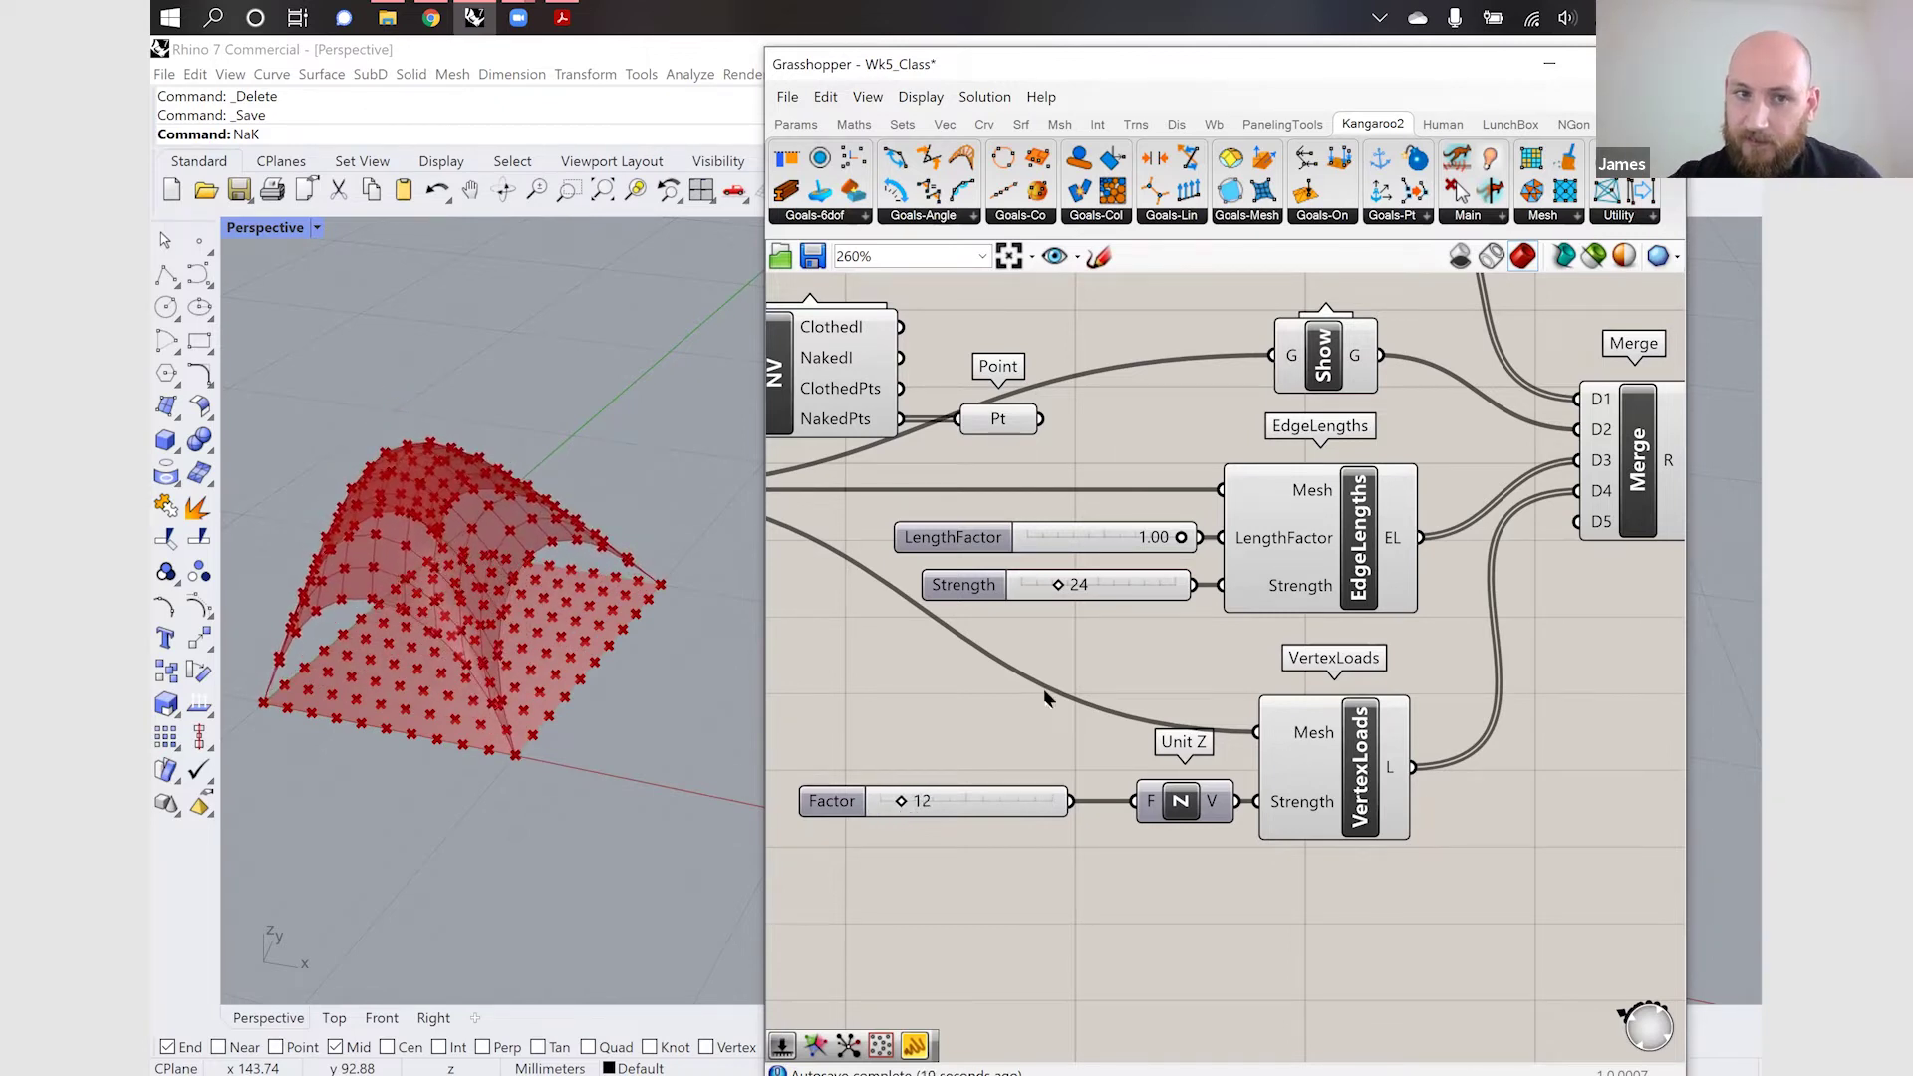
Add a Kangaroo2 Wind goal below VertexLoads and connect the Mesh Surface output to its mesh input
{"action": "scroll", "coordinate": [1104, 444], "scroll_direction": "down", "scroll_amount": 2}
{"action": "scroll", "coordinate": [1104, 444], "scroll_direction": "down", "scroll_amount": 1}
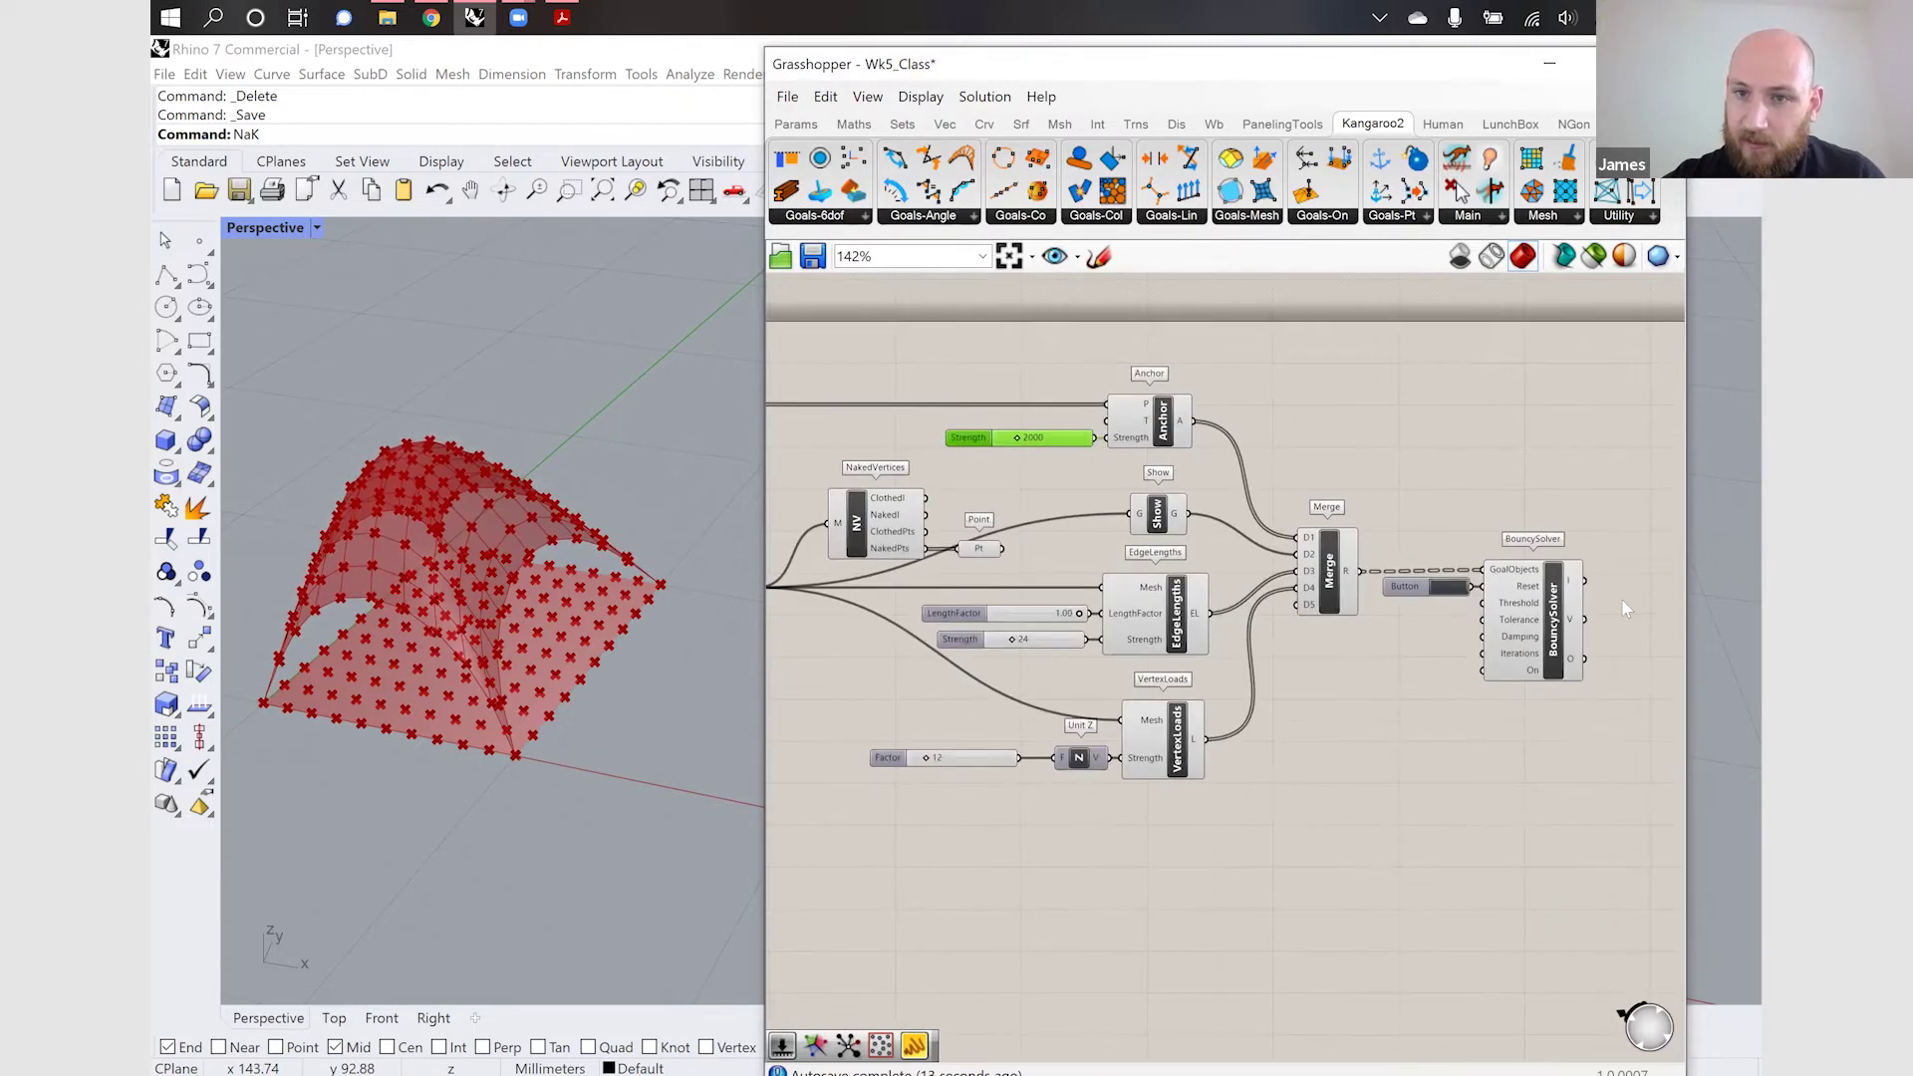
{"action": "scroll", "coordinate": [1622, 606], "scroll_direction": "up", "scroll_amount": 1}
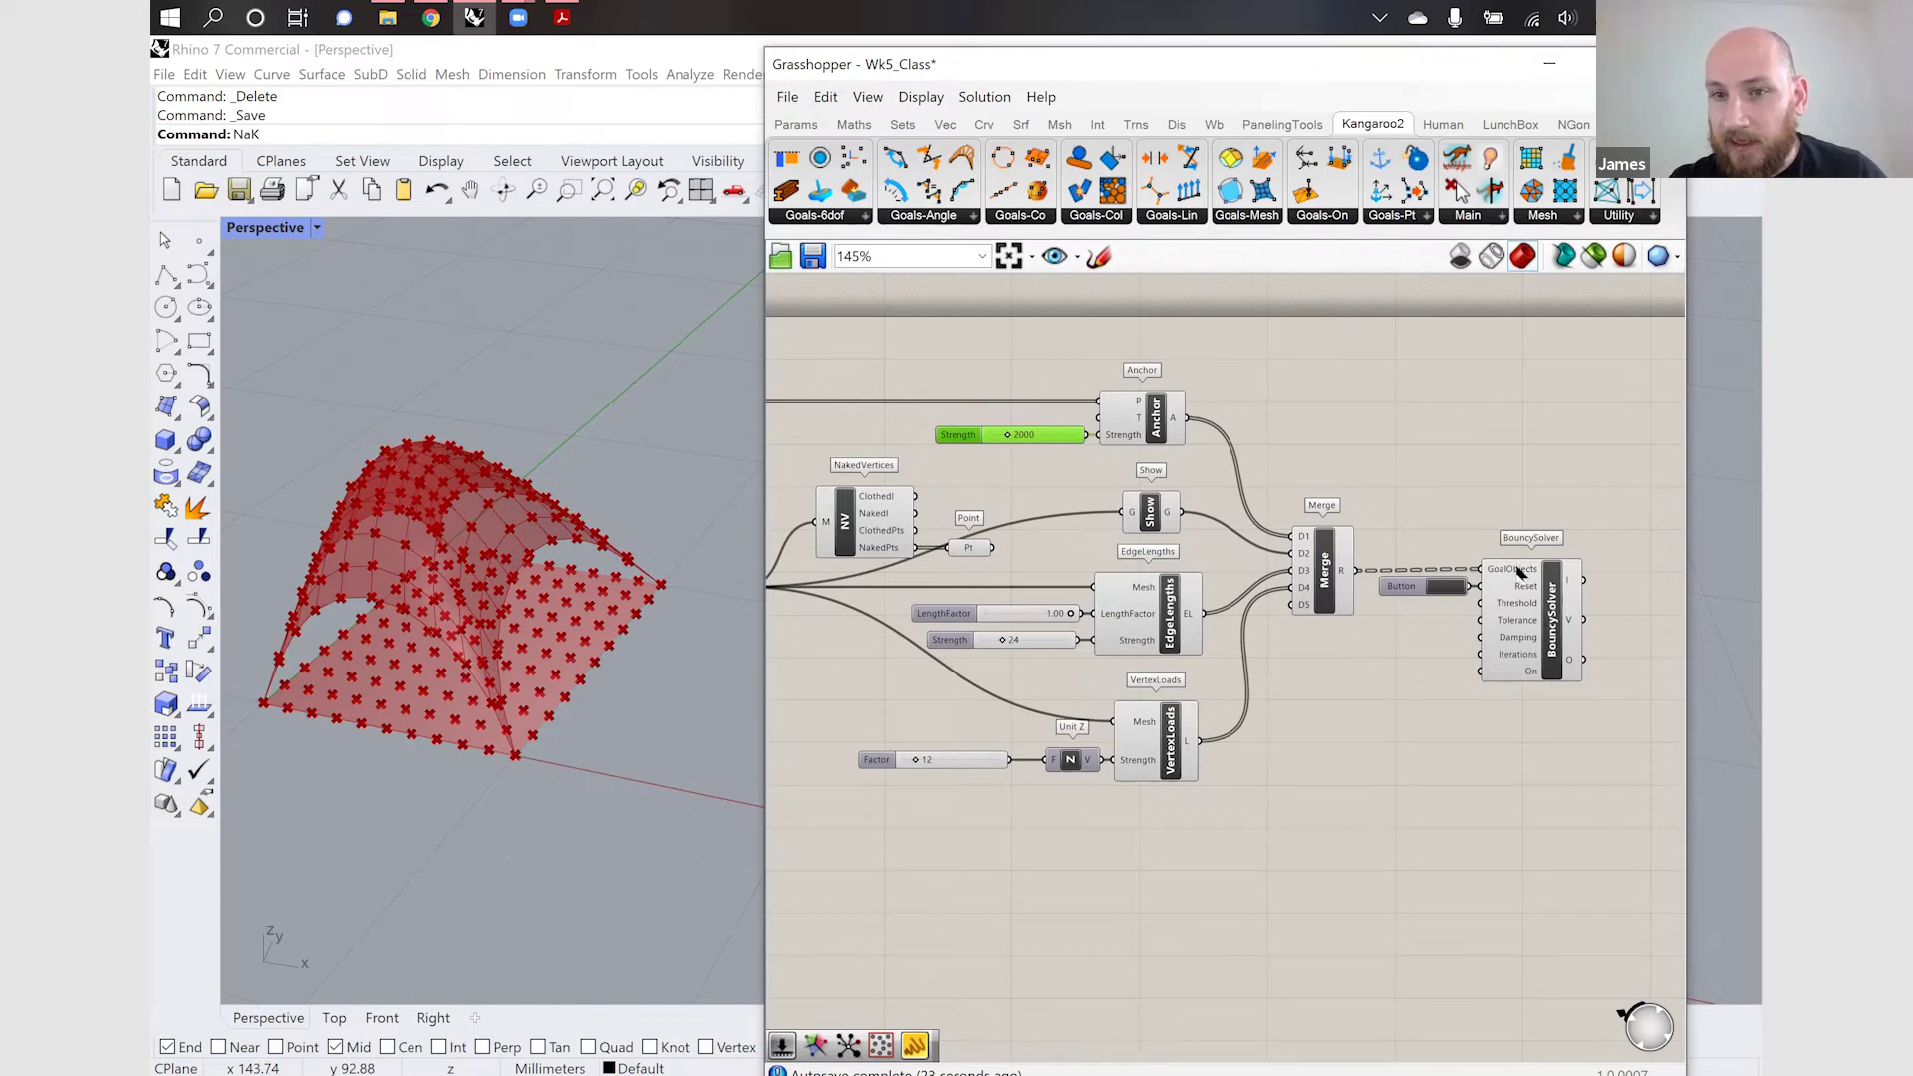
{"action": "left_click", "coordinate": [1247, 215]}
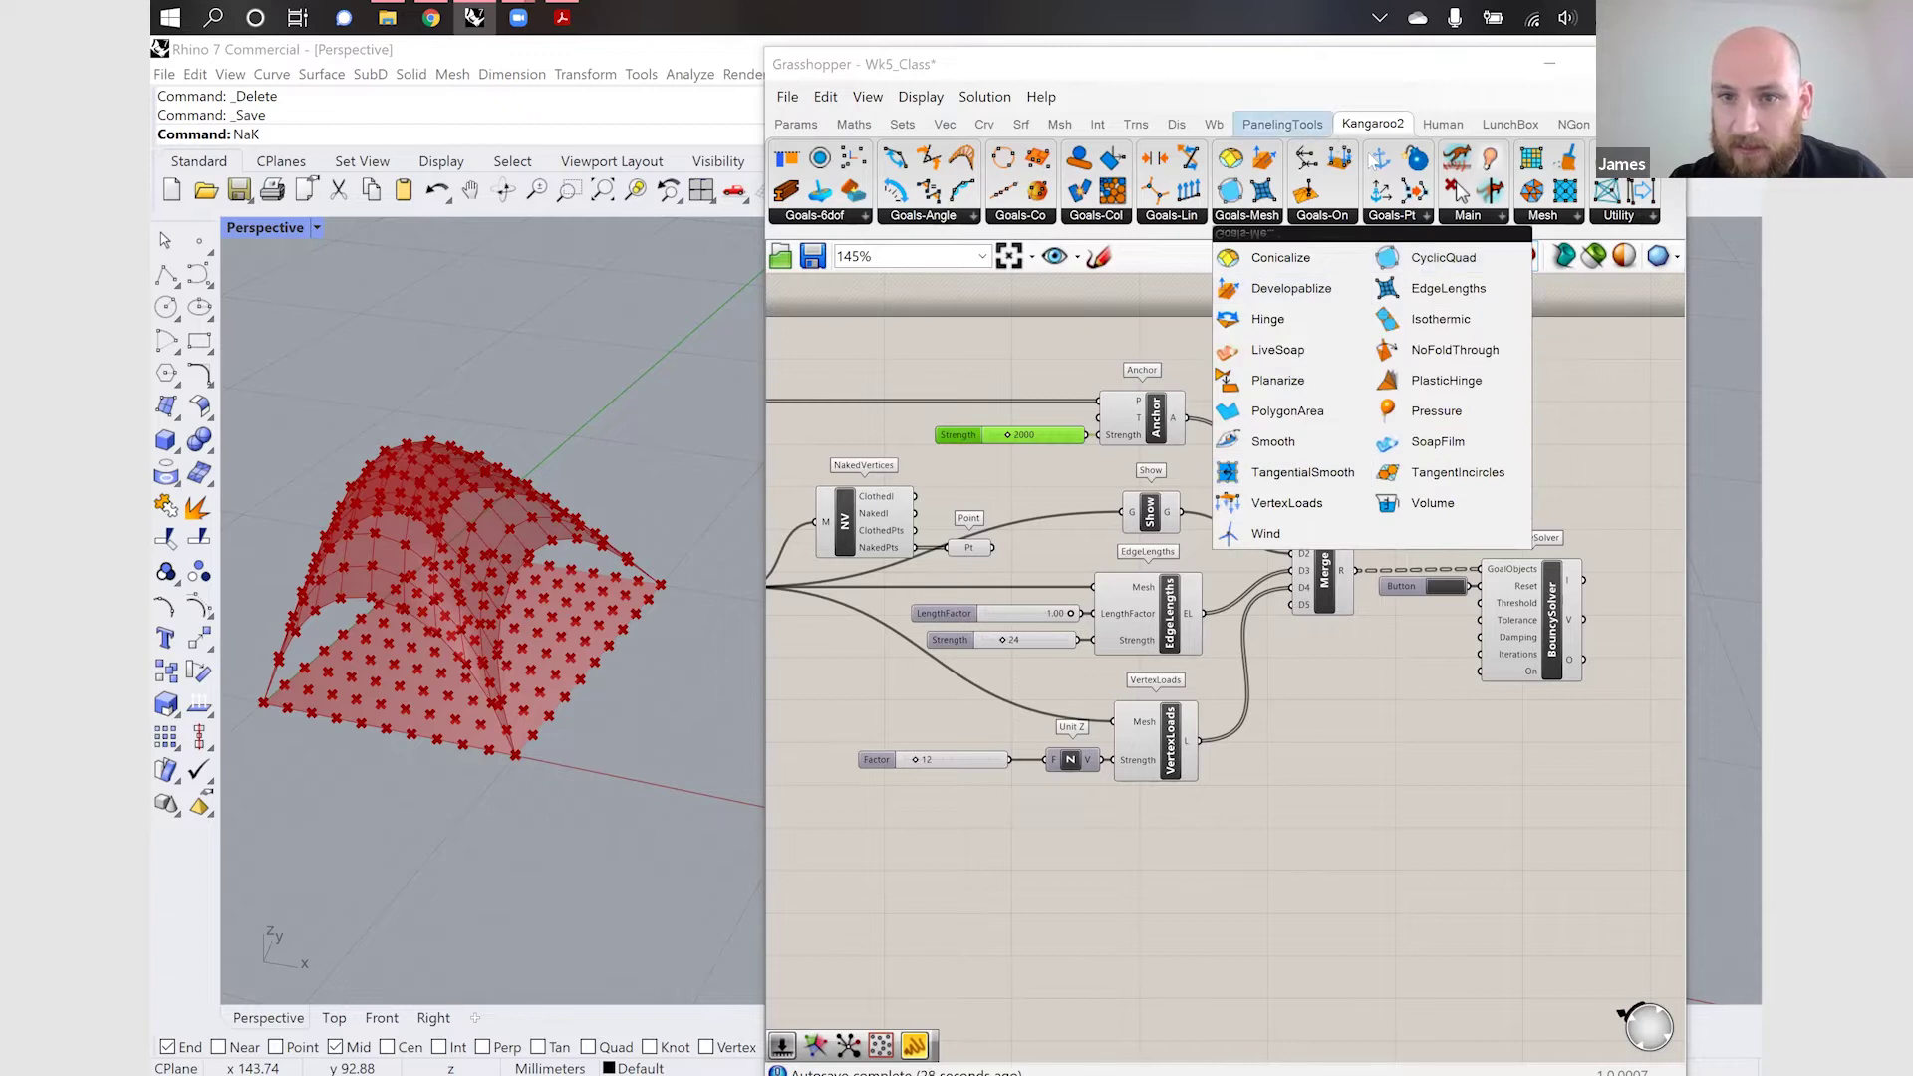
{"action": "left_click_drag", "start_coordinate": [1282, 525], "coordinate": [1179, 850]}
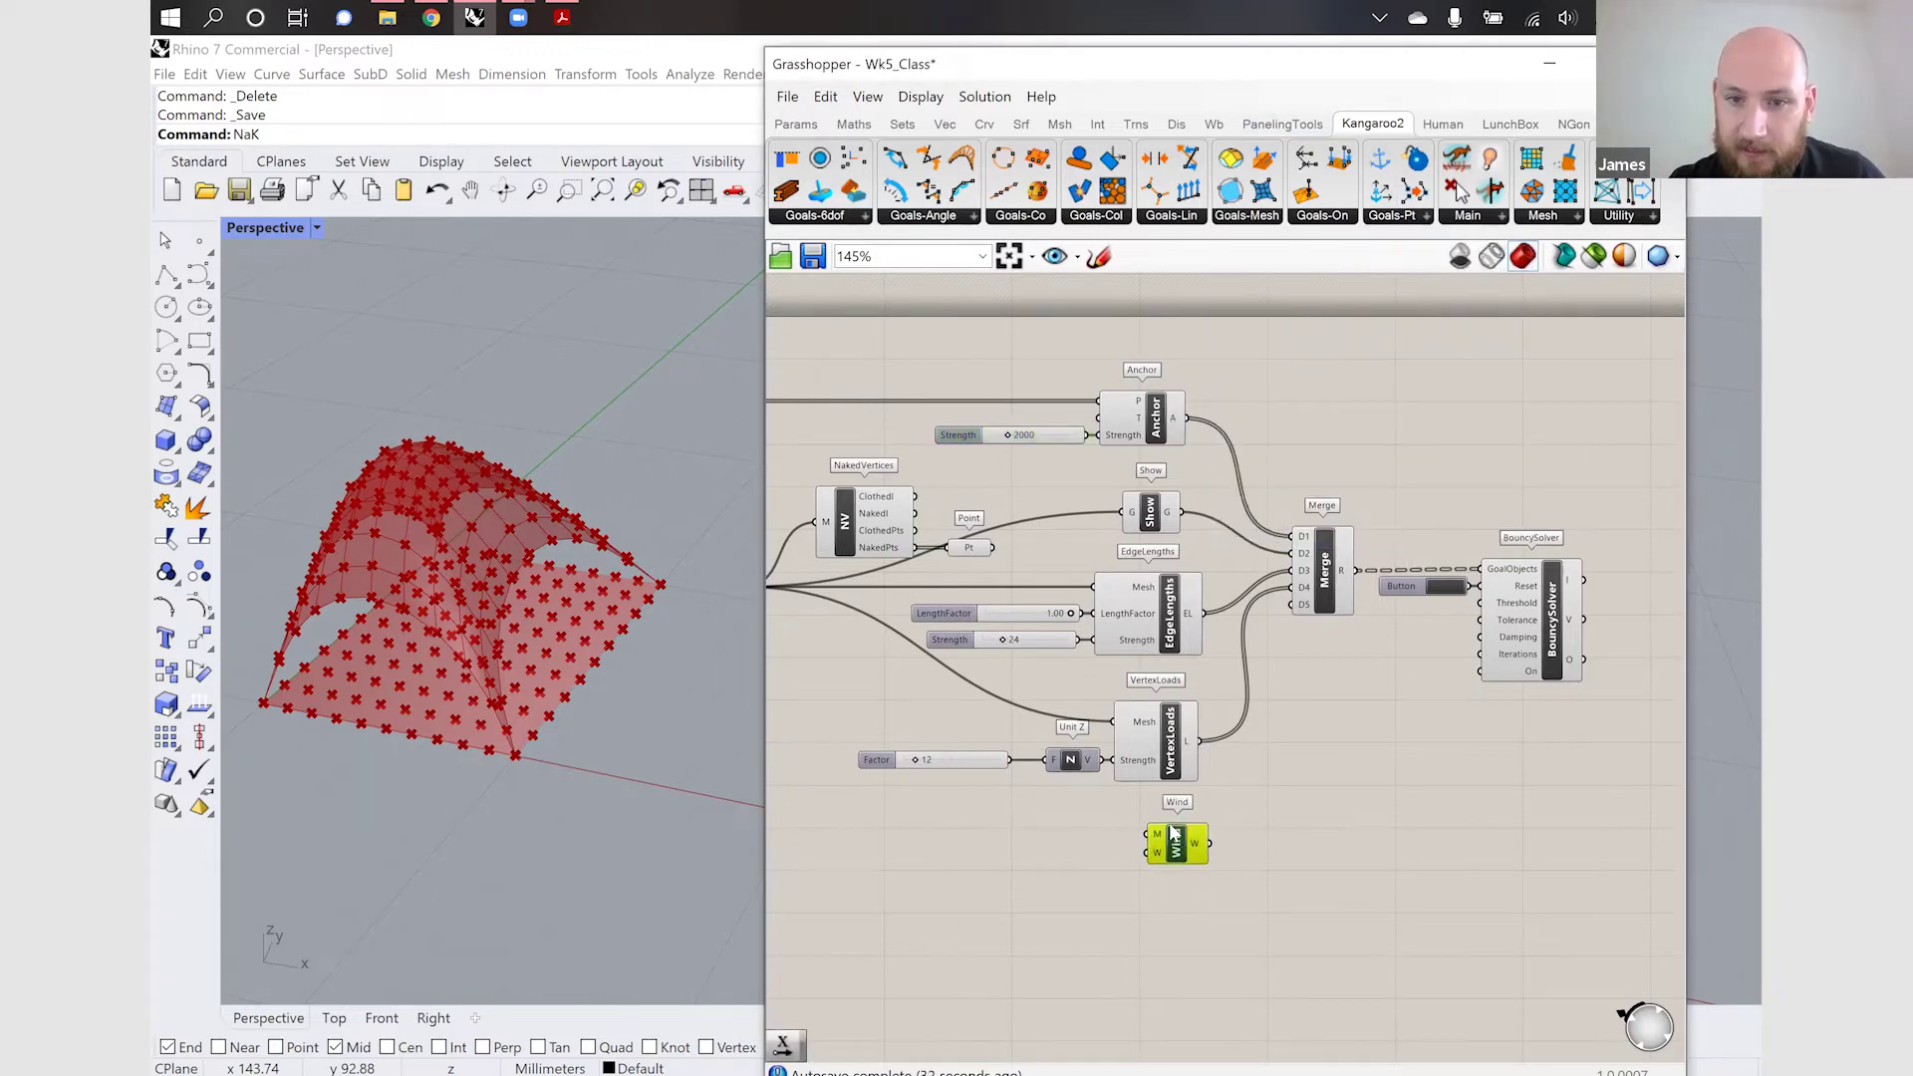
{"action": "scroll", "coordinate": [1174, 835], "scroll_direction": "down", "scroll_amount": 2}
{"action": "scroll", "coordinate": [1171, 836], "scroll_direction": "down", "scroll_amount": 2}
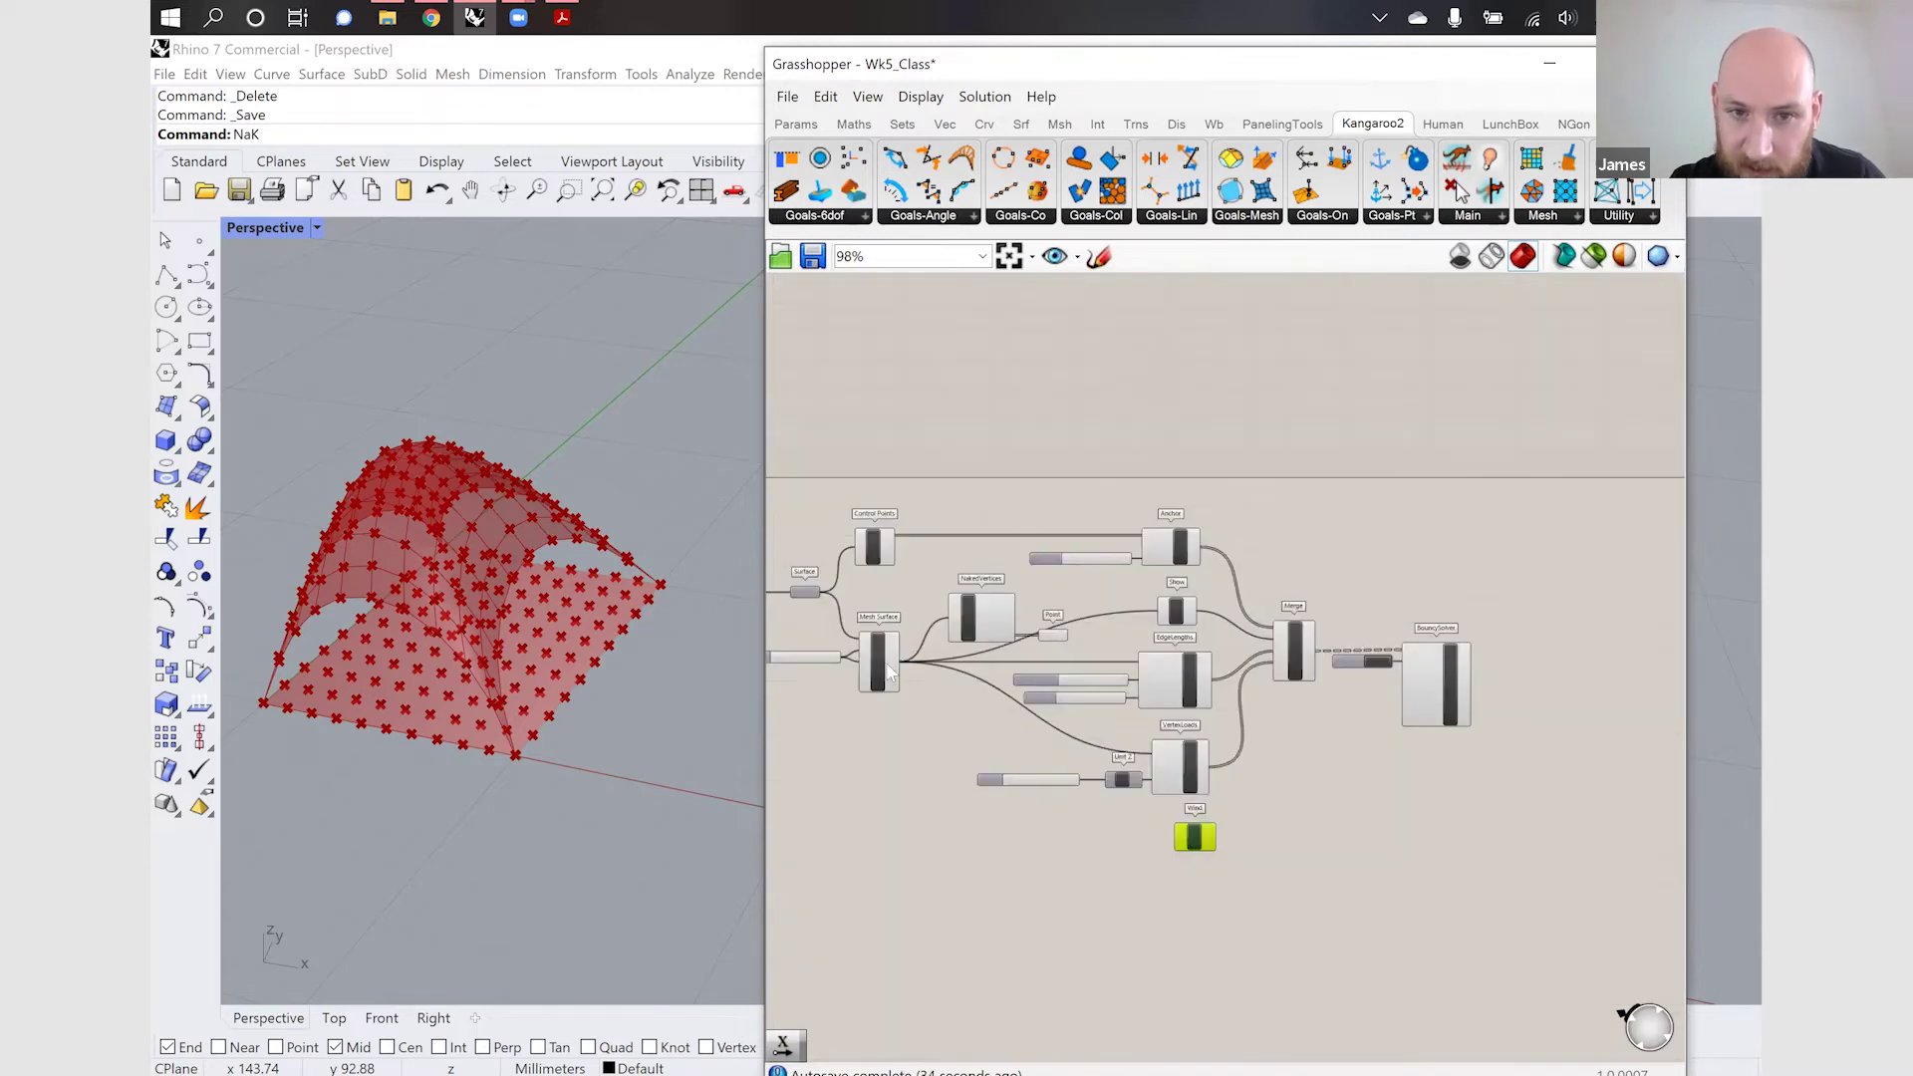
{"action": "left_click_drag", "start_coordinate": [906, 676], "coordinate": [1171, 827]}
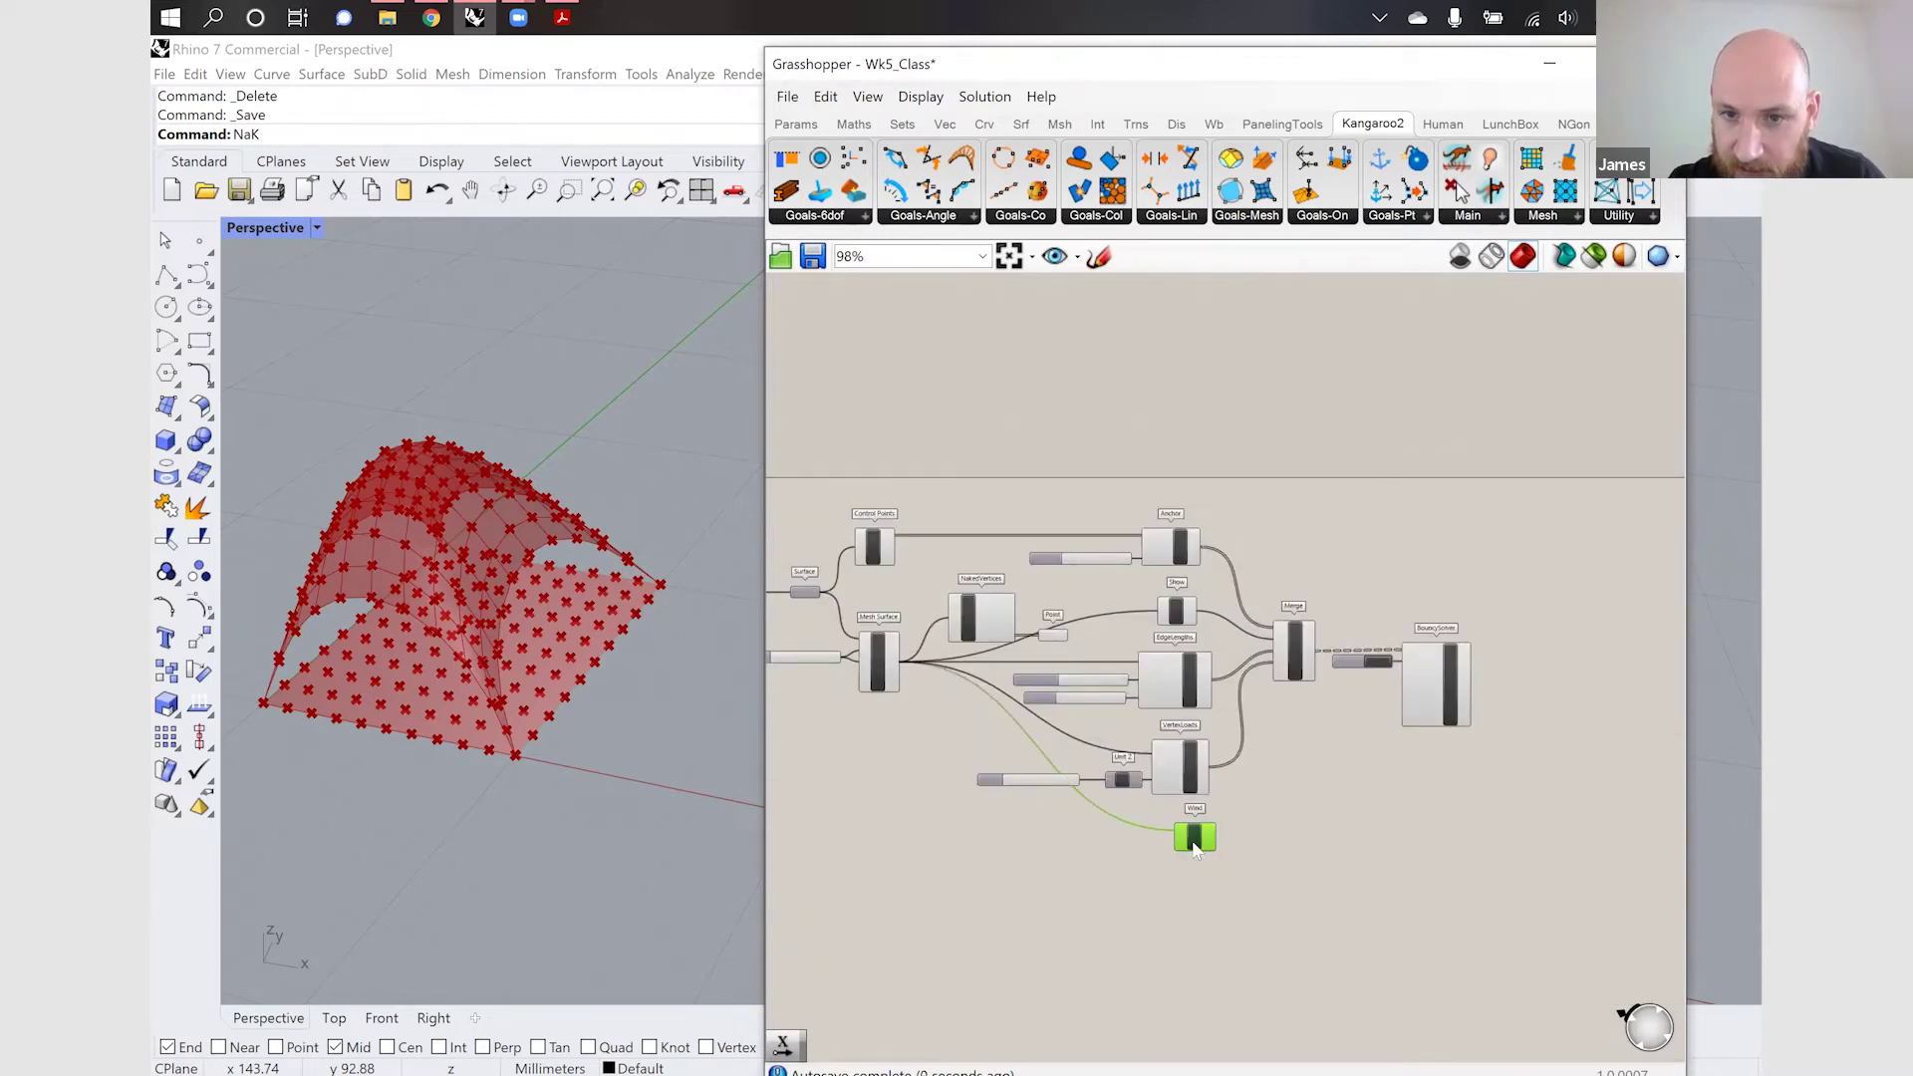
{"action": "scroll", "coordinate": [1172, 827], "scroll_direction": "up", "scroll_amount": 7}
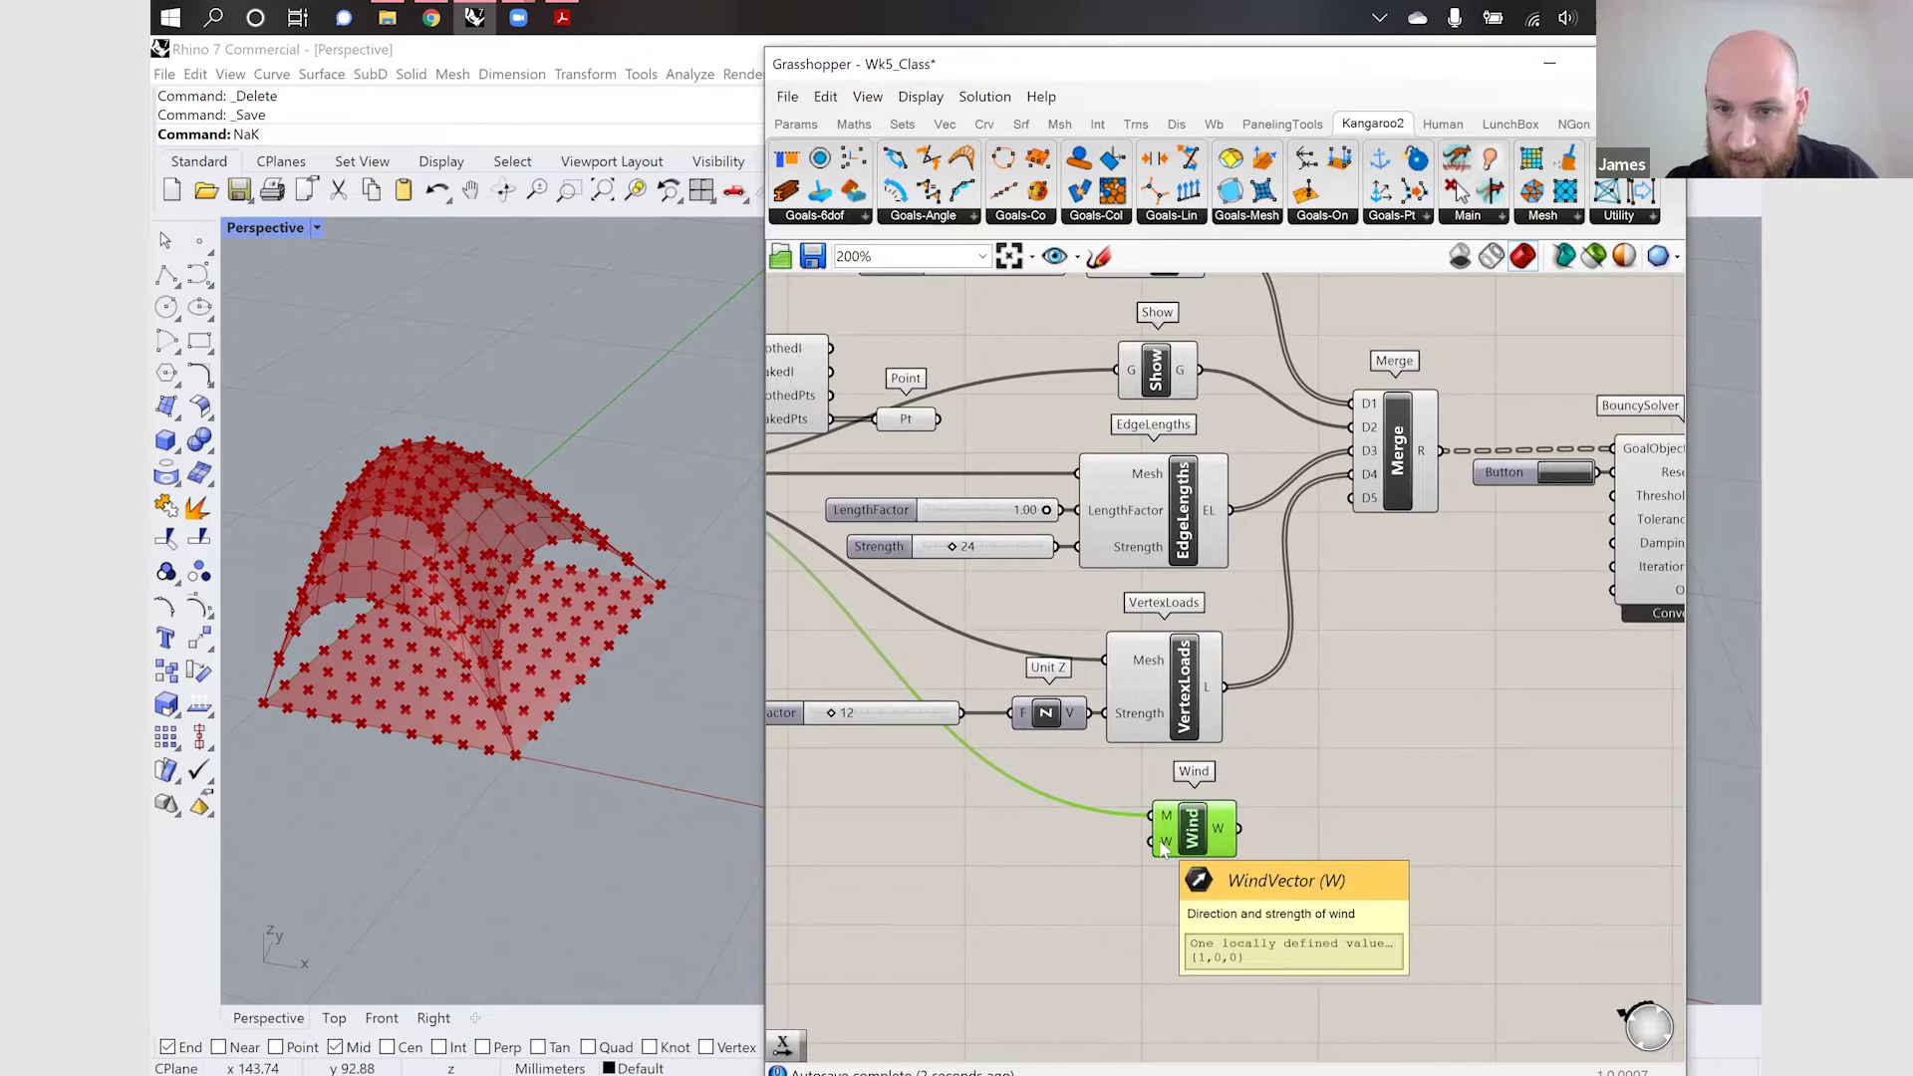
Place a Unit Y vector beside the Wind goal and connect it to the wind vector input
{"action": "double_click", "coordinate": [1100, 853]}
{"action": "type", "text": "uni"}
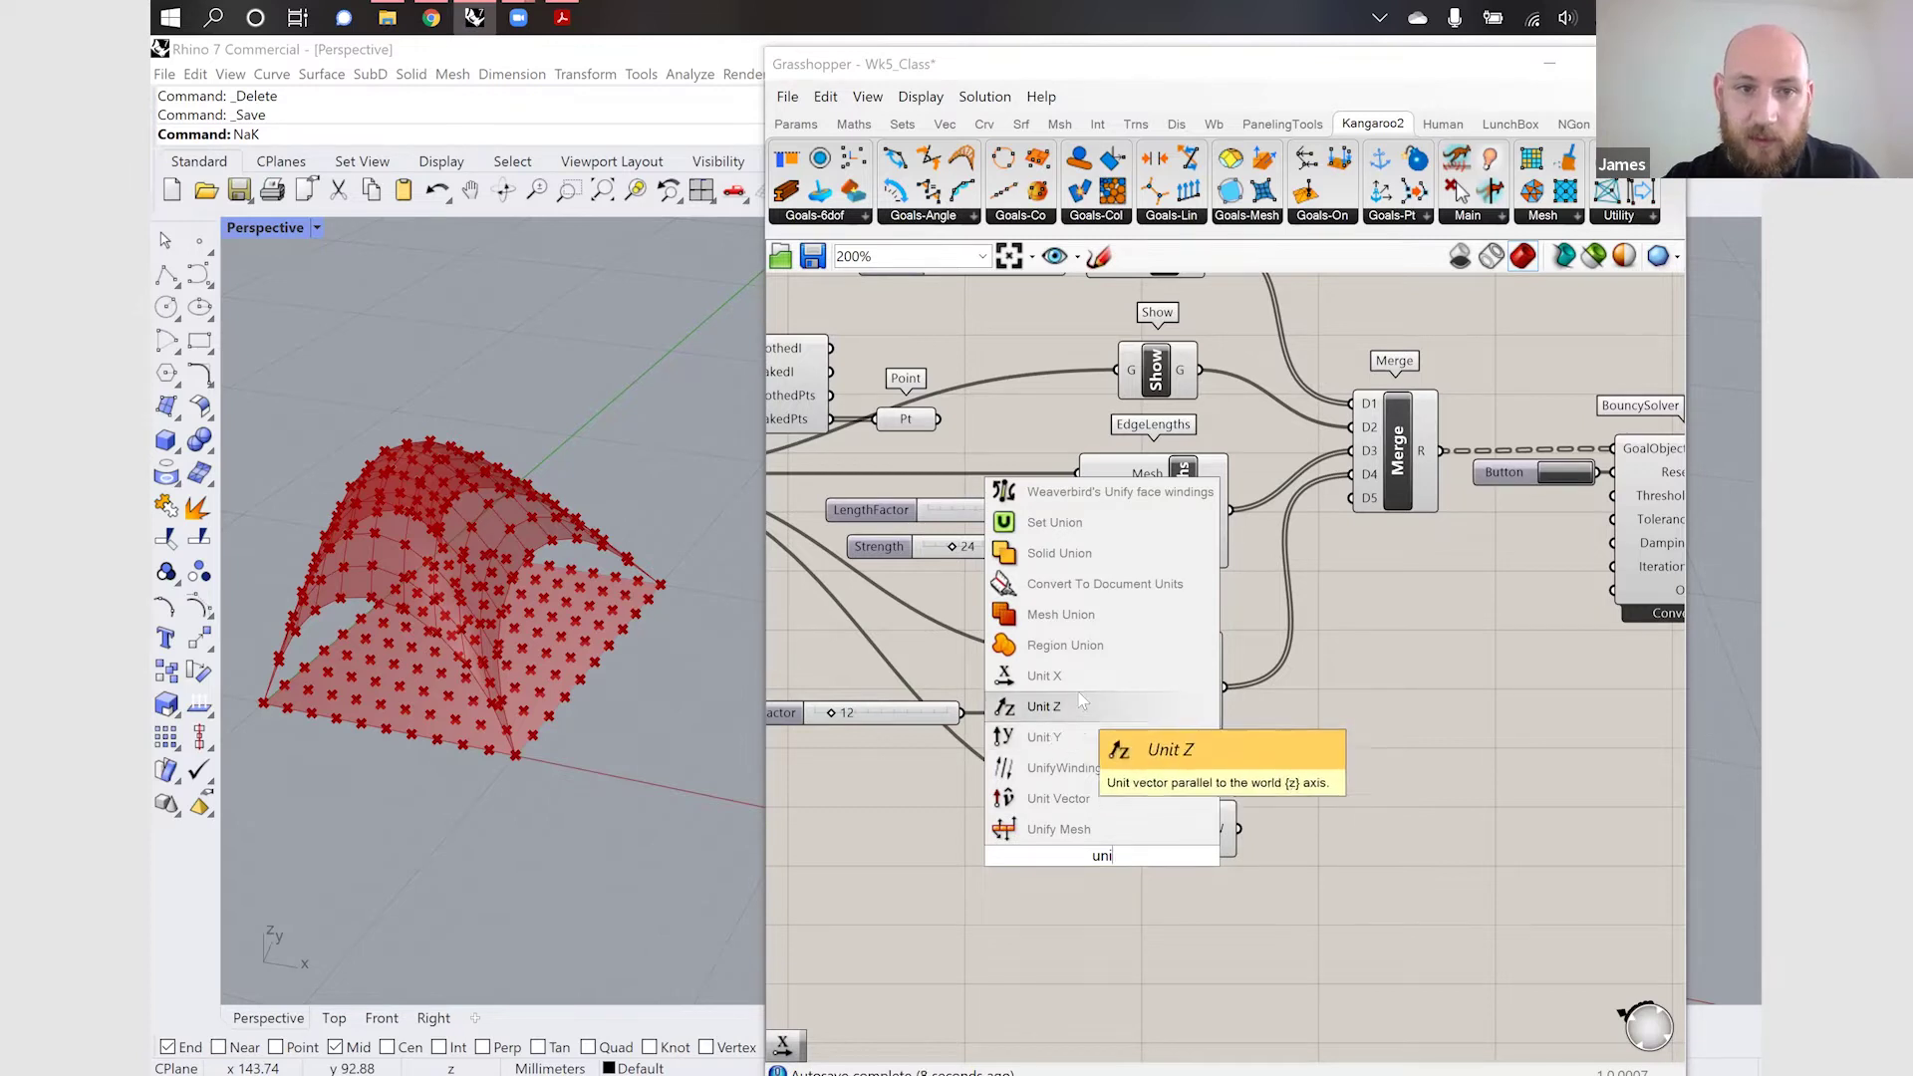
{"action": "left_click", "coordinate": [1079, 736]}
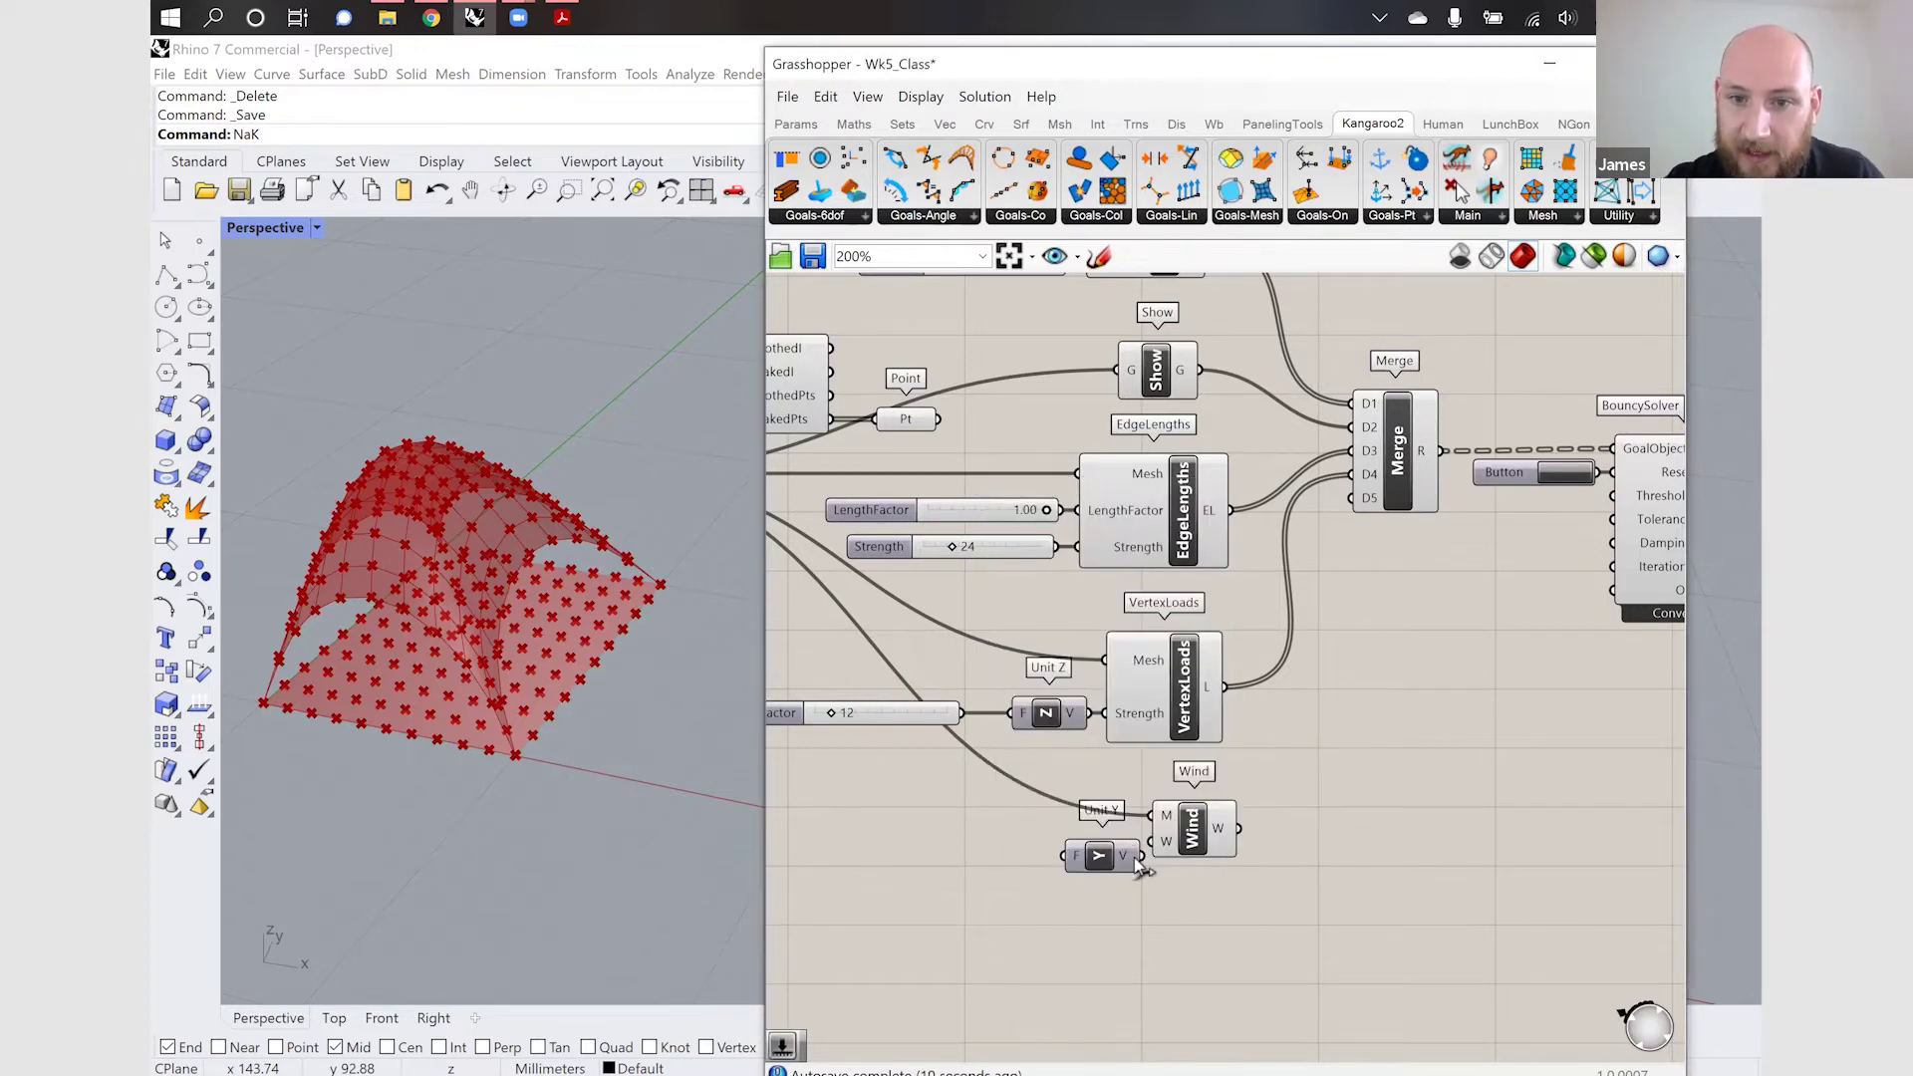
{"action": "left_click_drag", "start_coordinate": [1108, 864], "coordinate": [1093, 855]}
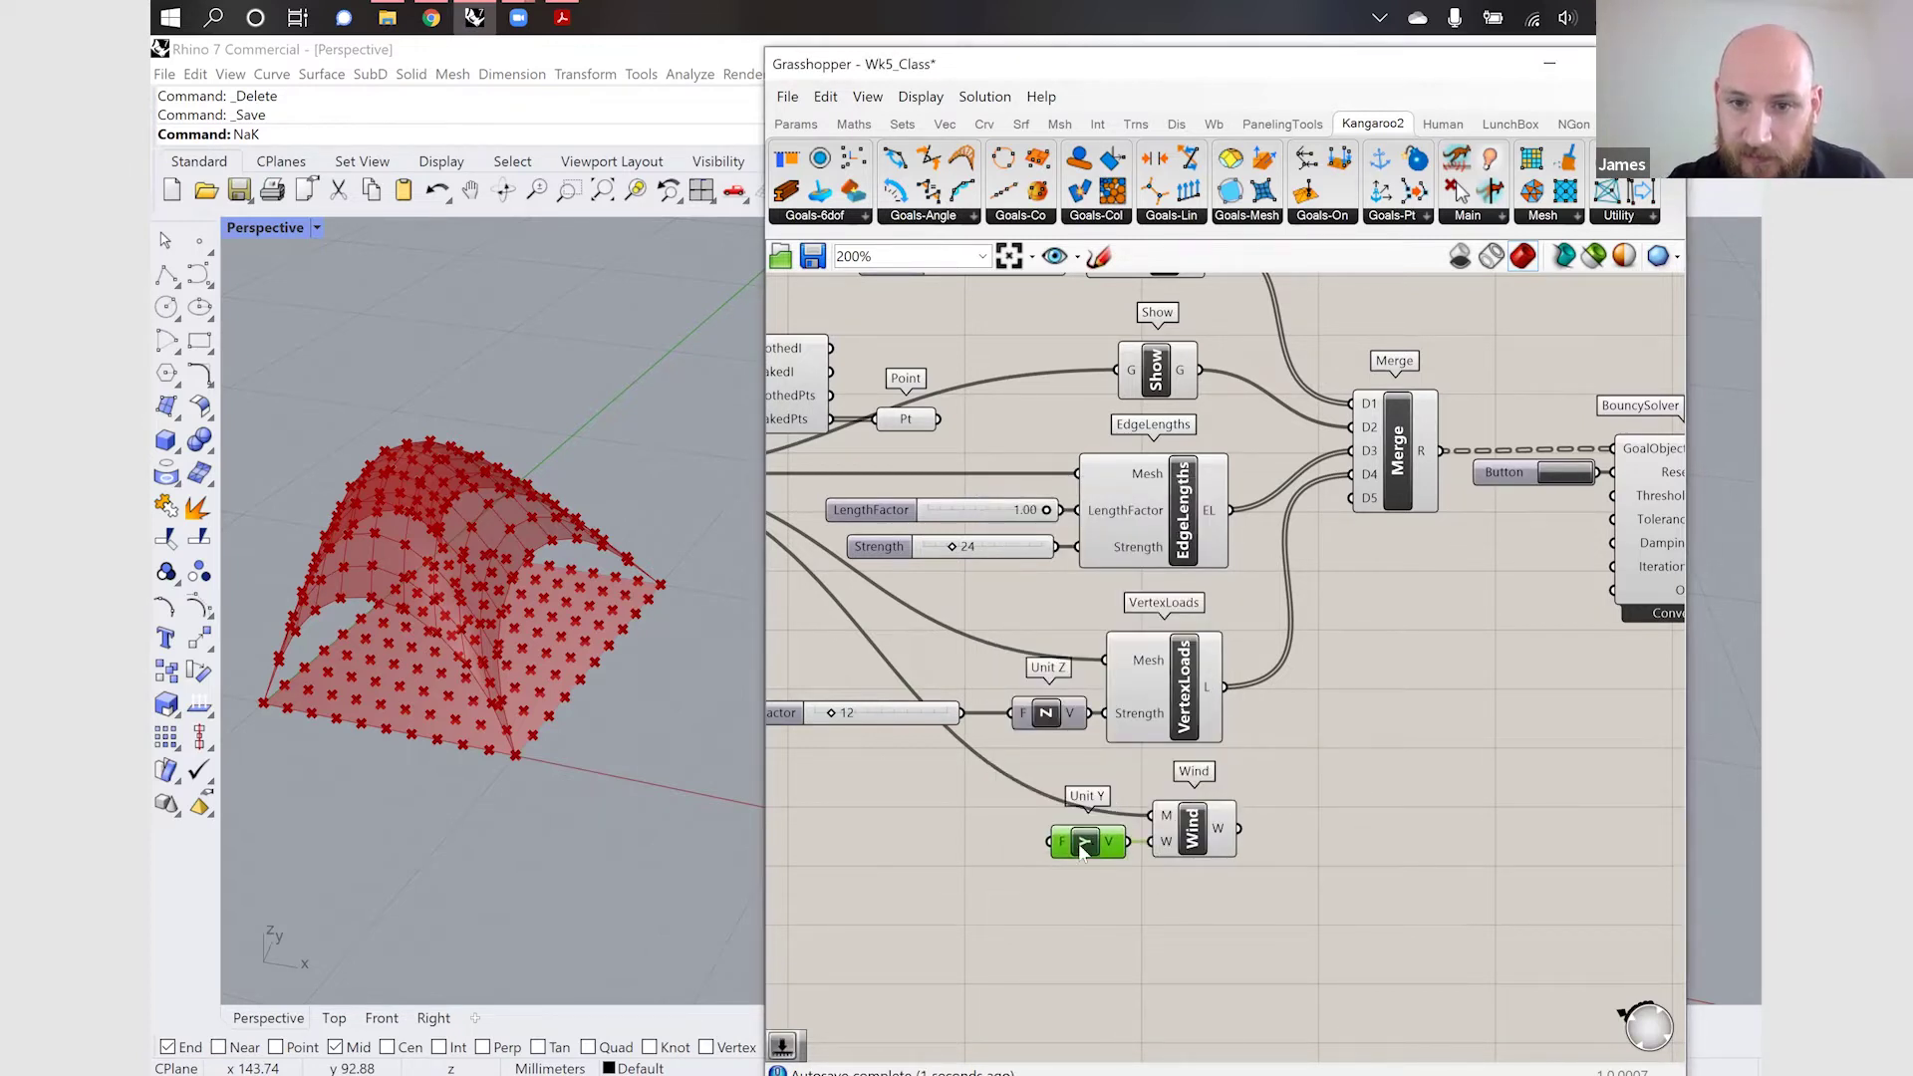
Drive the Unit Y factor with a new slider lowered from 1.00 to 0.28, and connect Wind to Merge's D5 input
{"action": "double_click", "coordinate": [959, 870]}
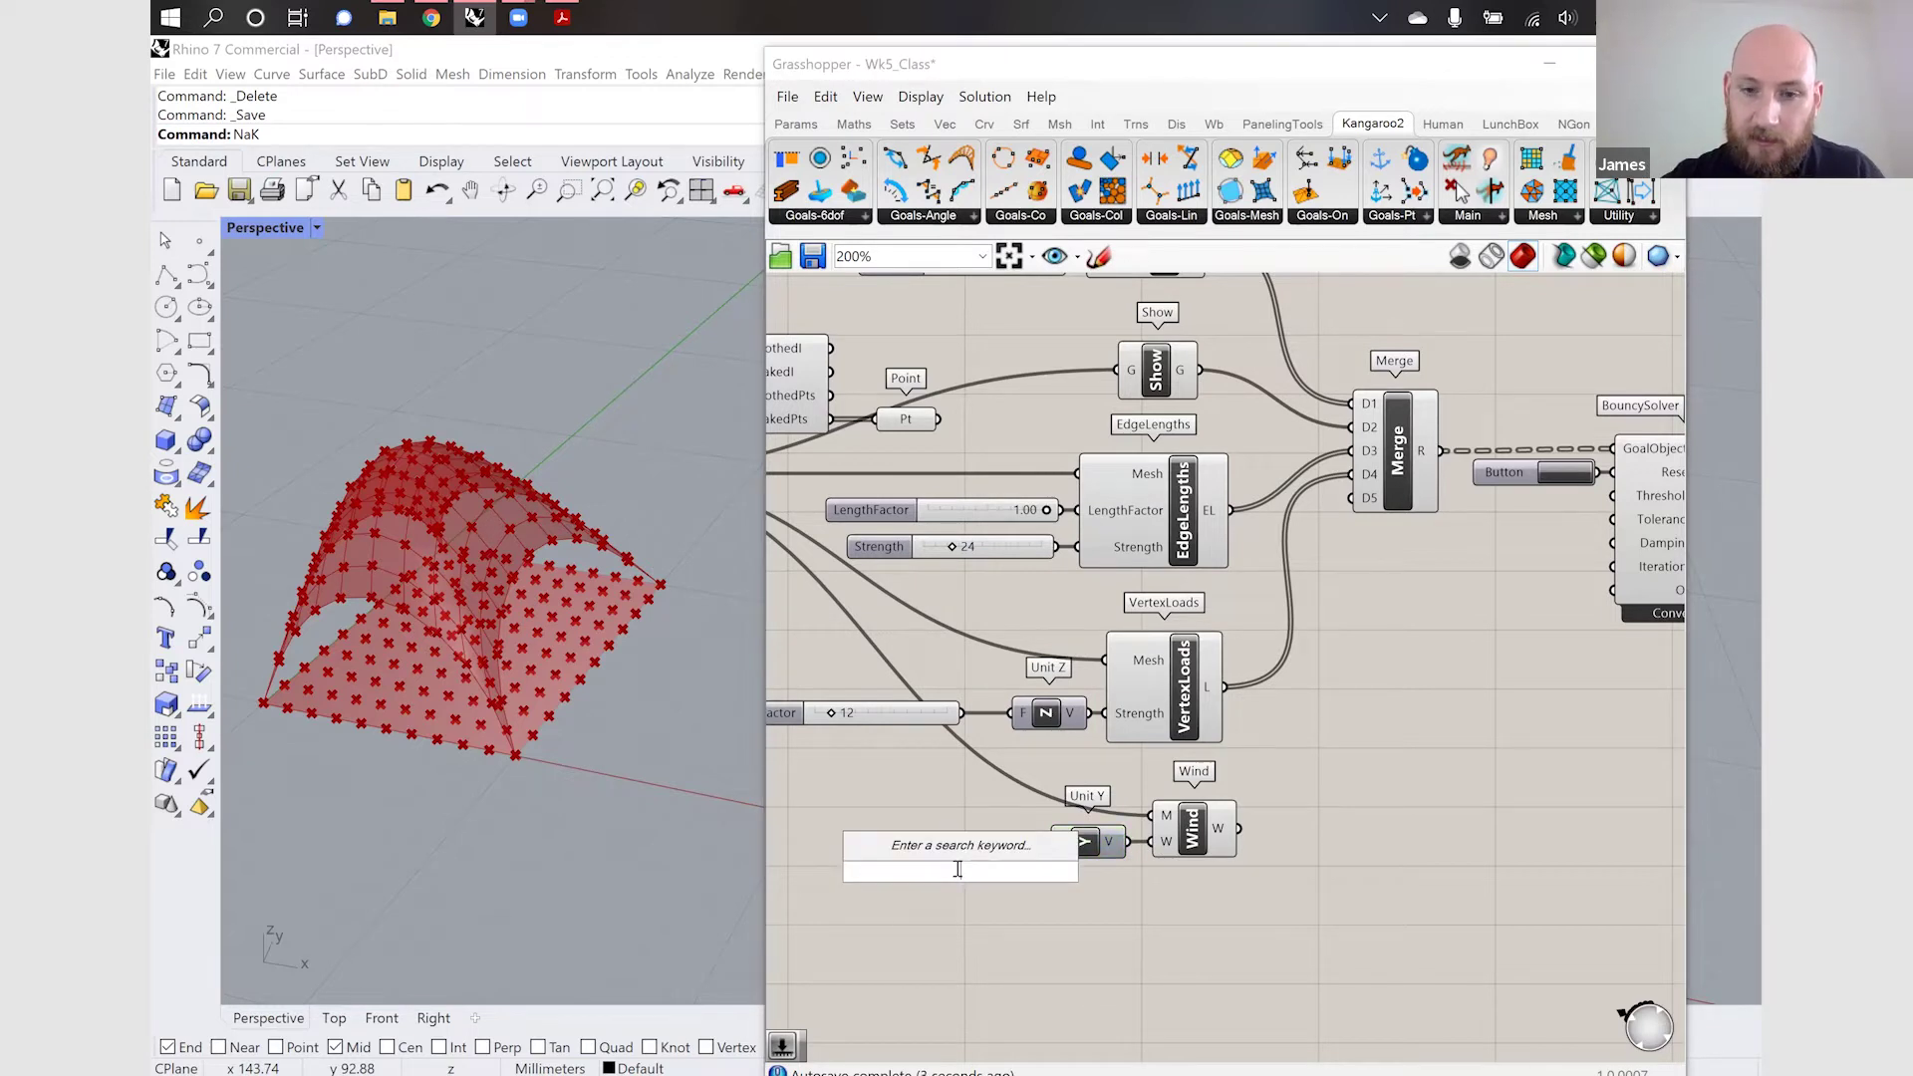
{"action": "type", "text": "1"}
{"action": "key", "text": "Return"}
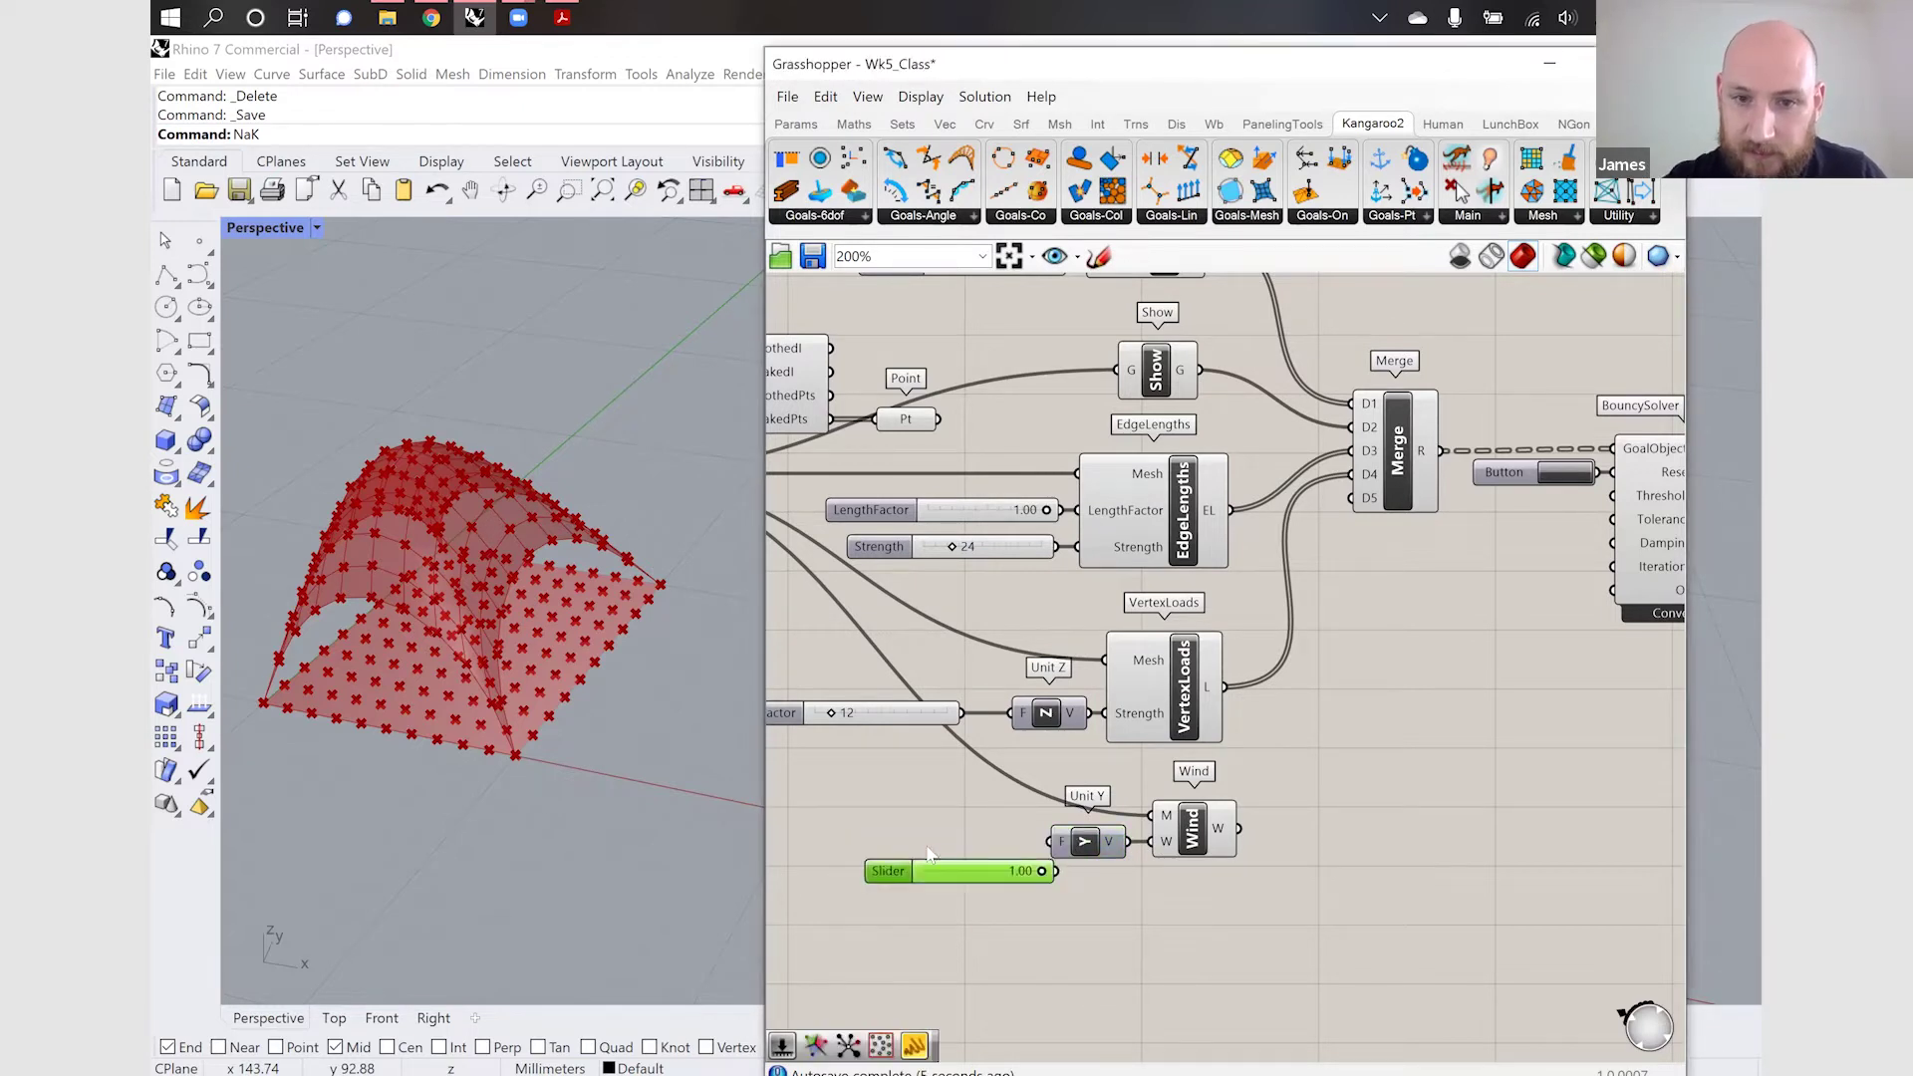
{"action": "left_click_drag", "start_coordinate": [1044, 848], "coordinate": [960, 850]}
{"action": "left_click_drag", "start_coordinate": [1238, 828], "coordinate": [1361, 525]}
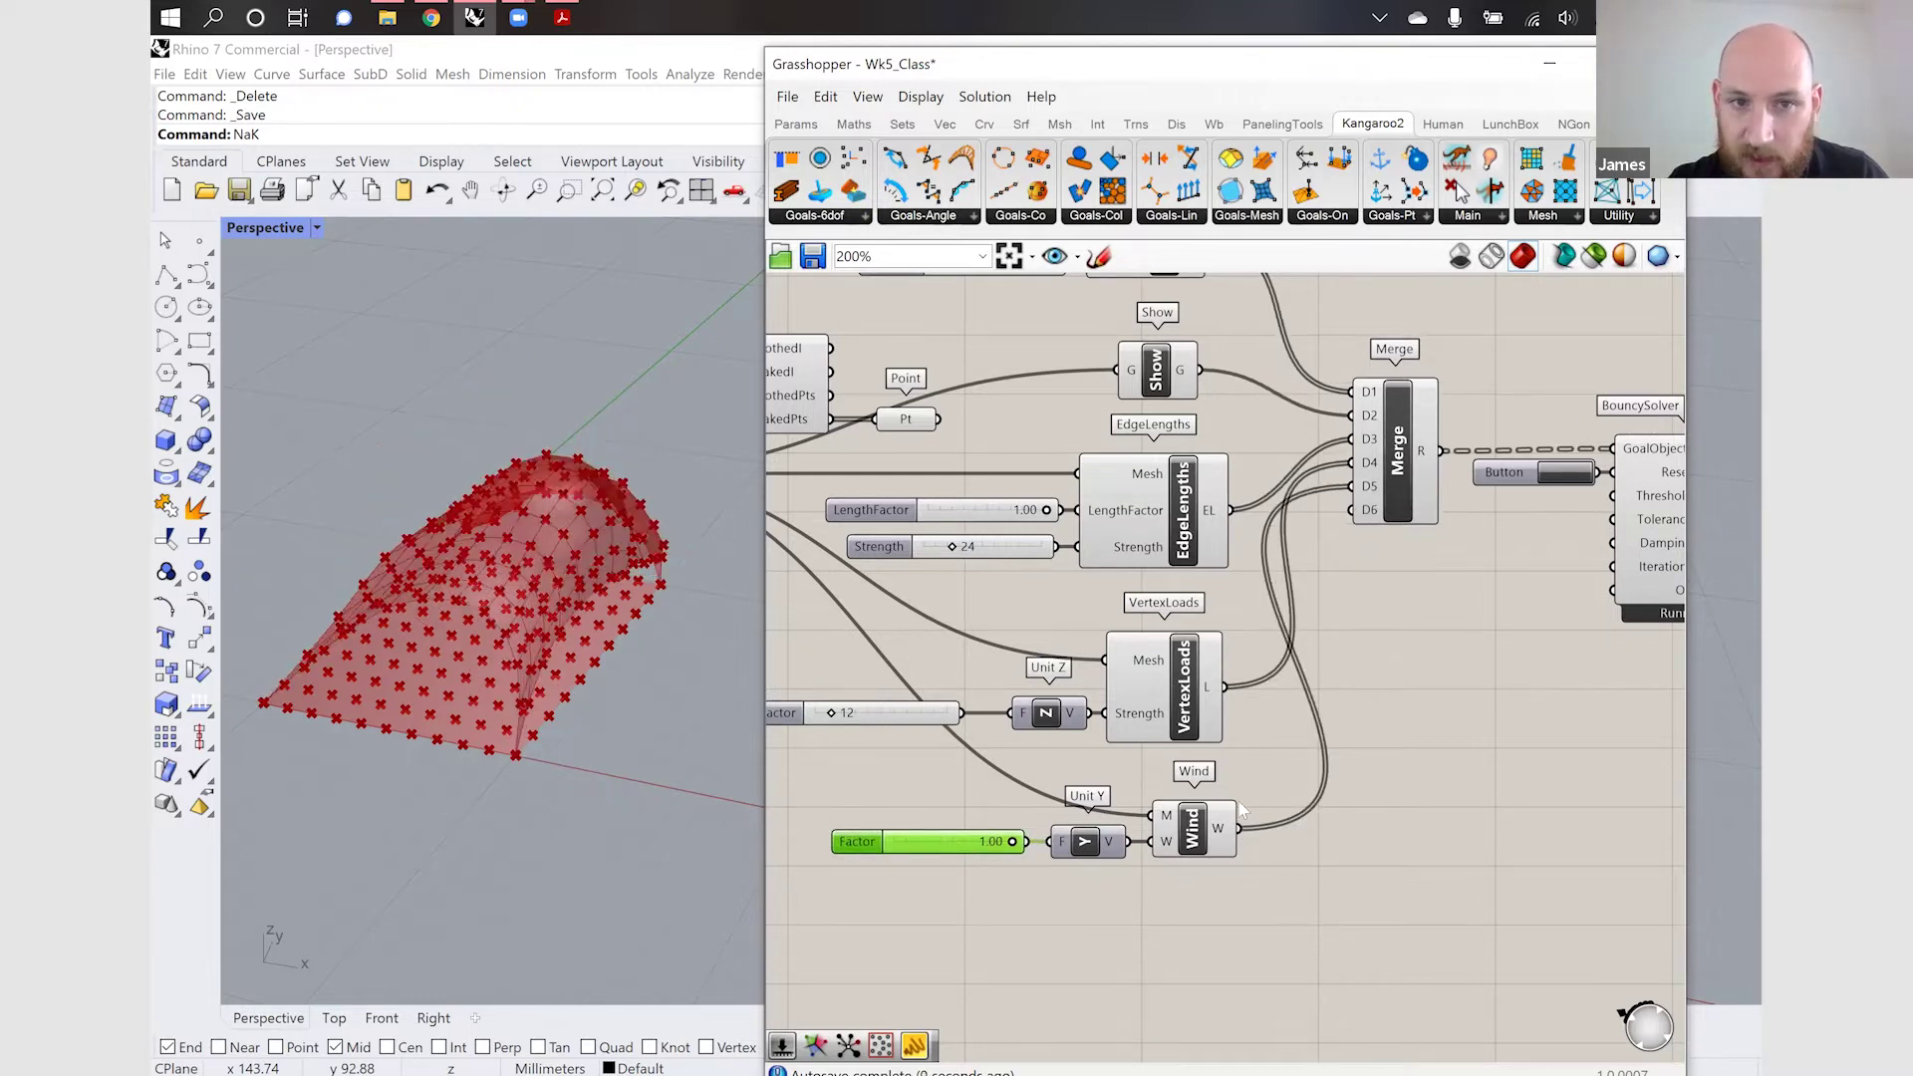
{"action": "left_click_drag", "start_coordinate": [1009, 844], "coordinate": [926, 846]}
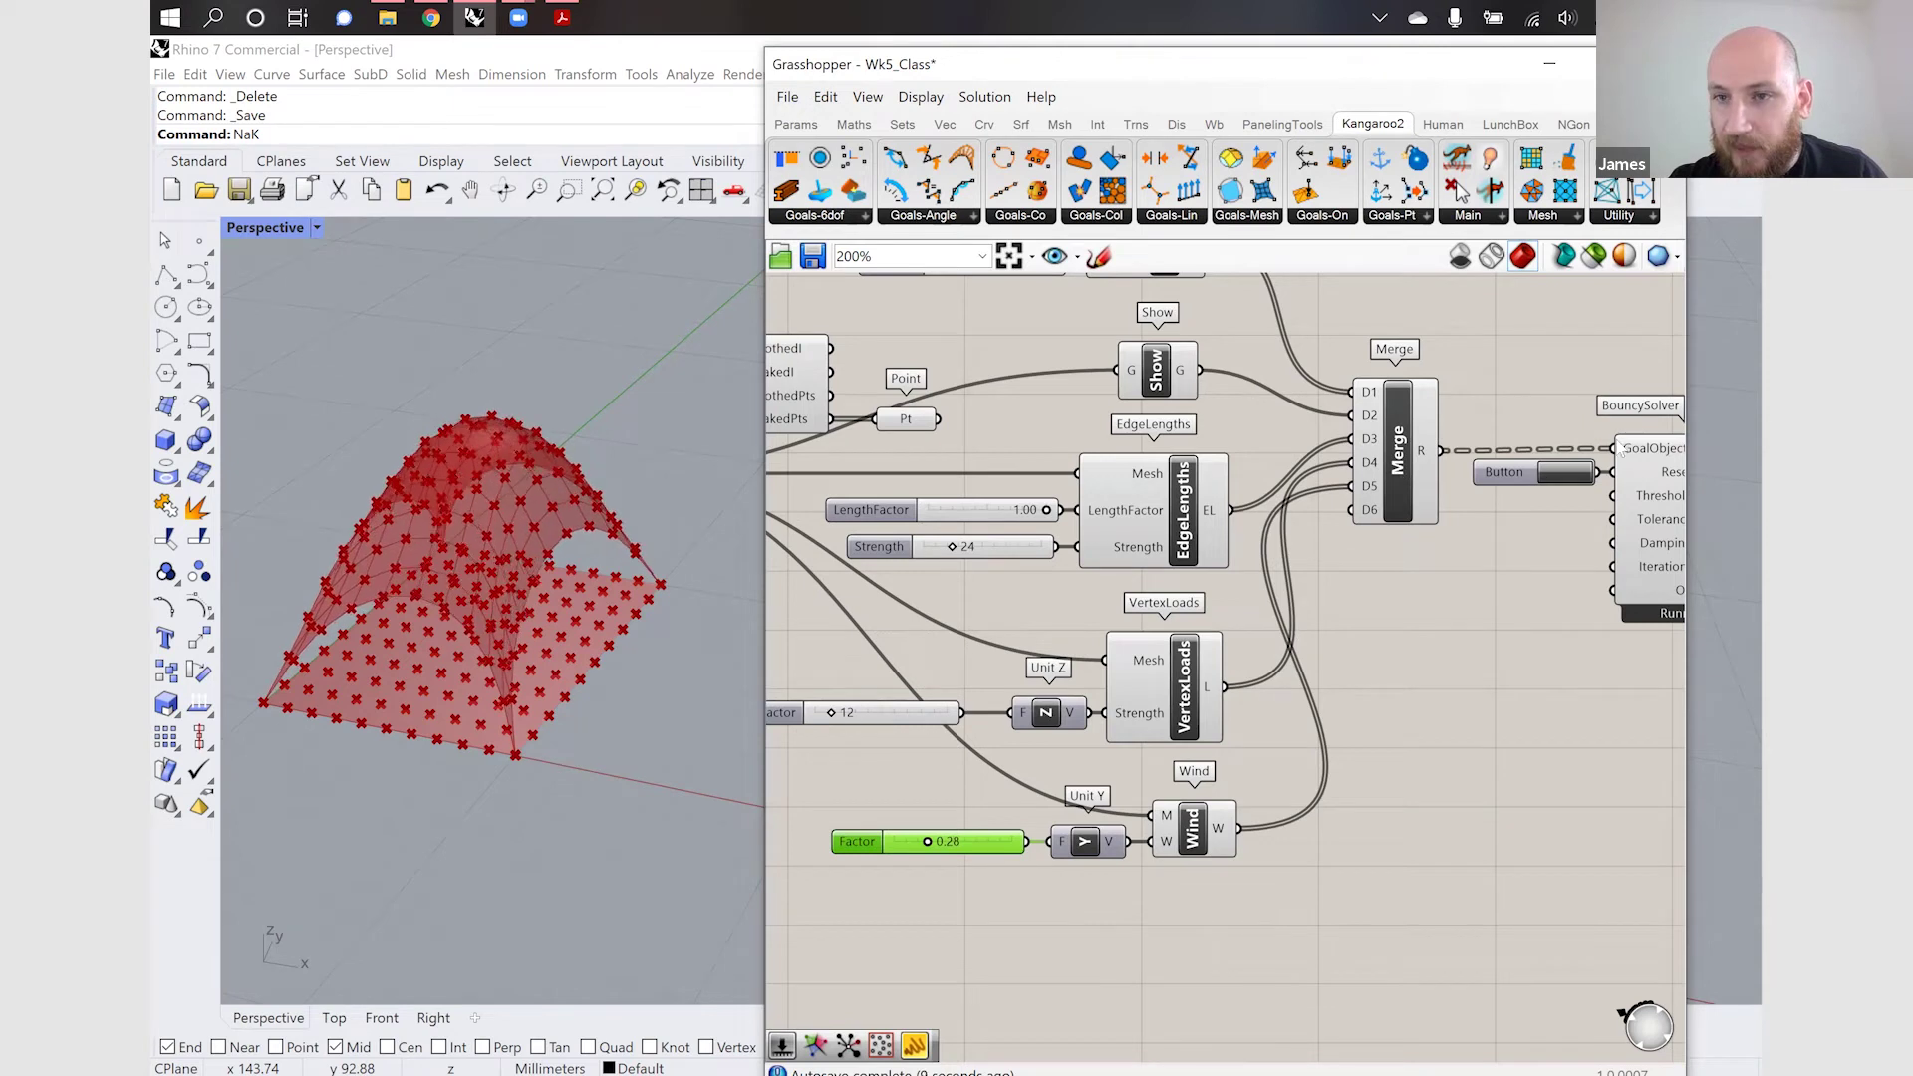
Delete the Wind goal together with its Unit Y vector and Factor slider
{"action": "left_click_drag", "start_coordinate": [1236, 927], "coordinate": [998, 817]}
{"action": "left_click", "coordinate": [999, 819]}
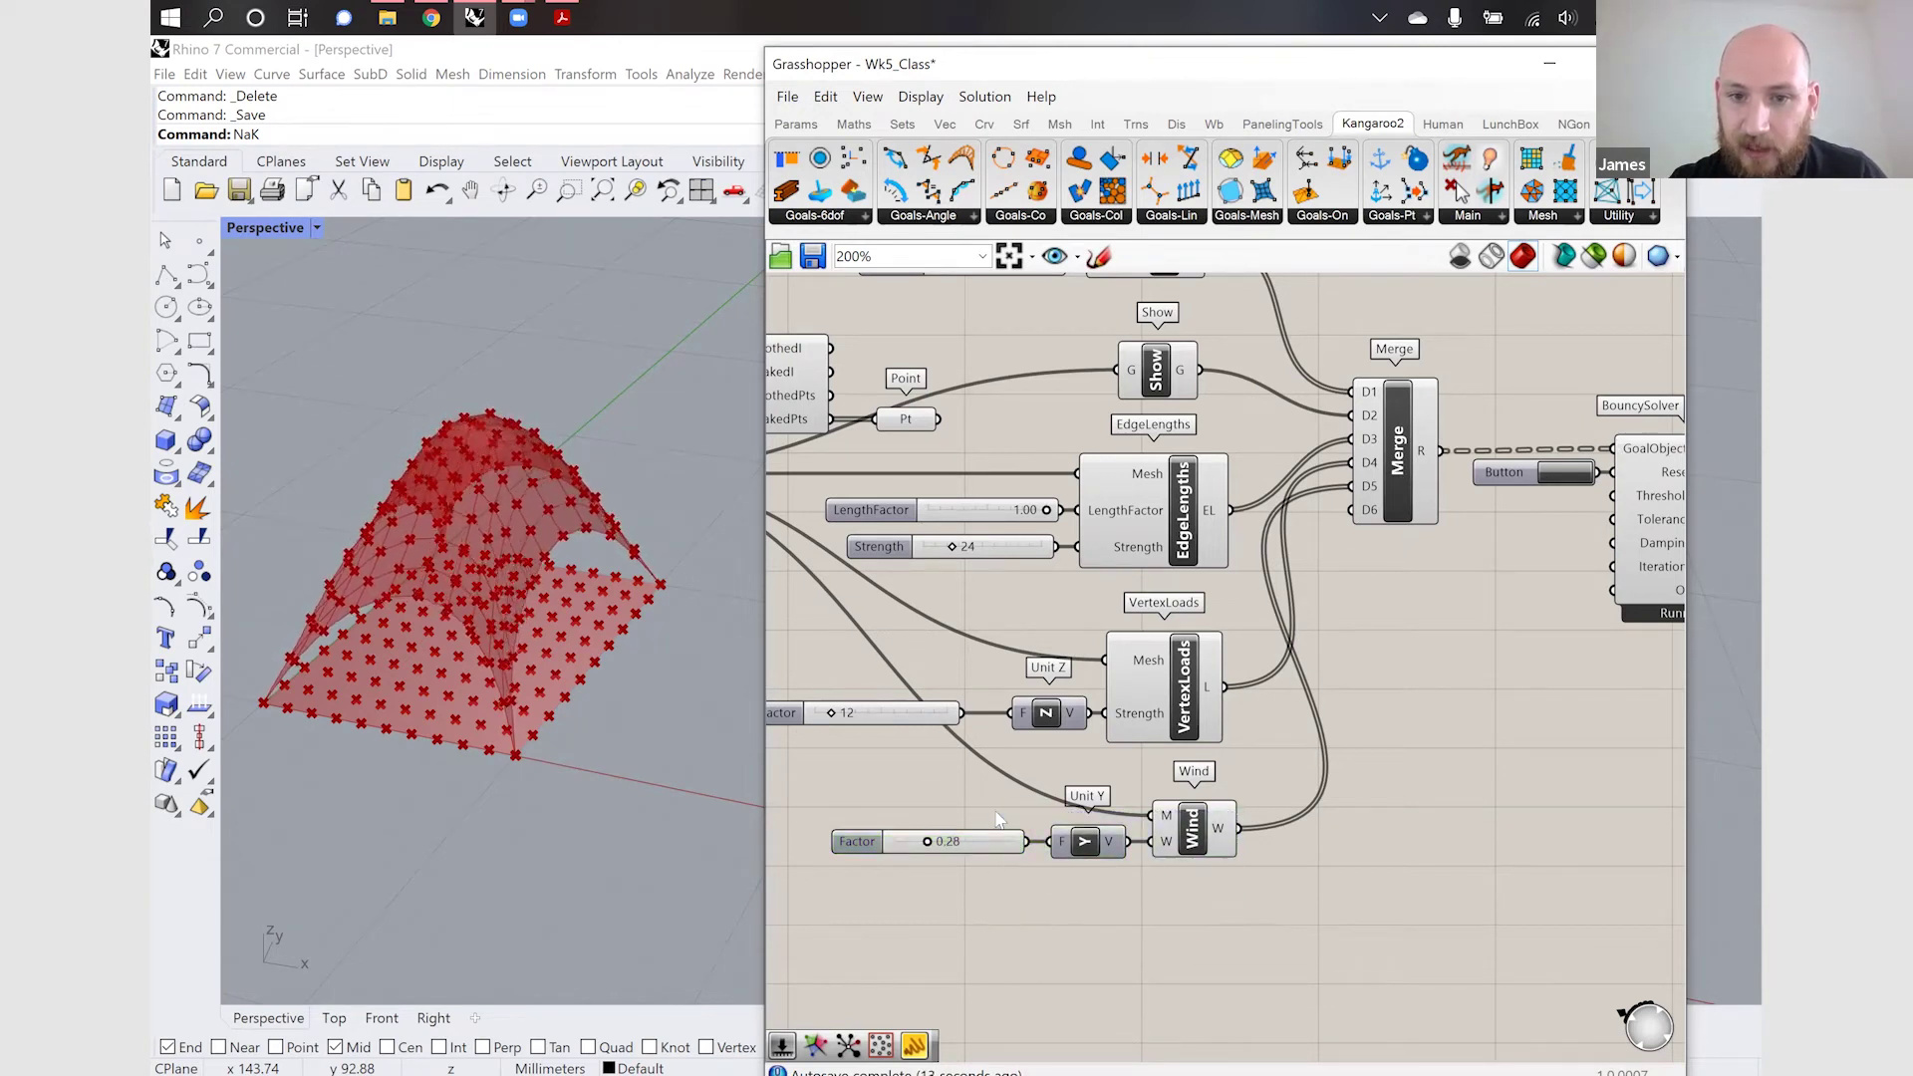
{"action": "left_click_drag", "start_coordinate": [1234, 937], "coordinate": [994, 805]}
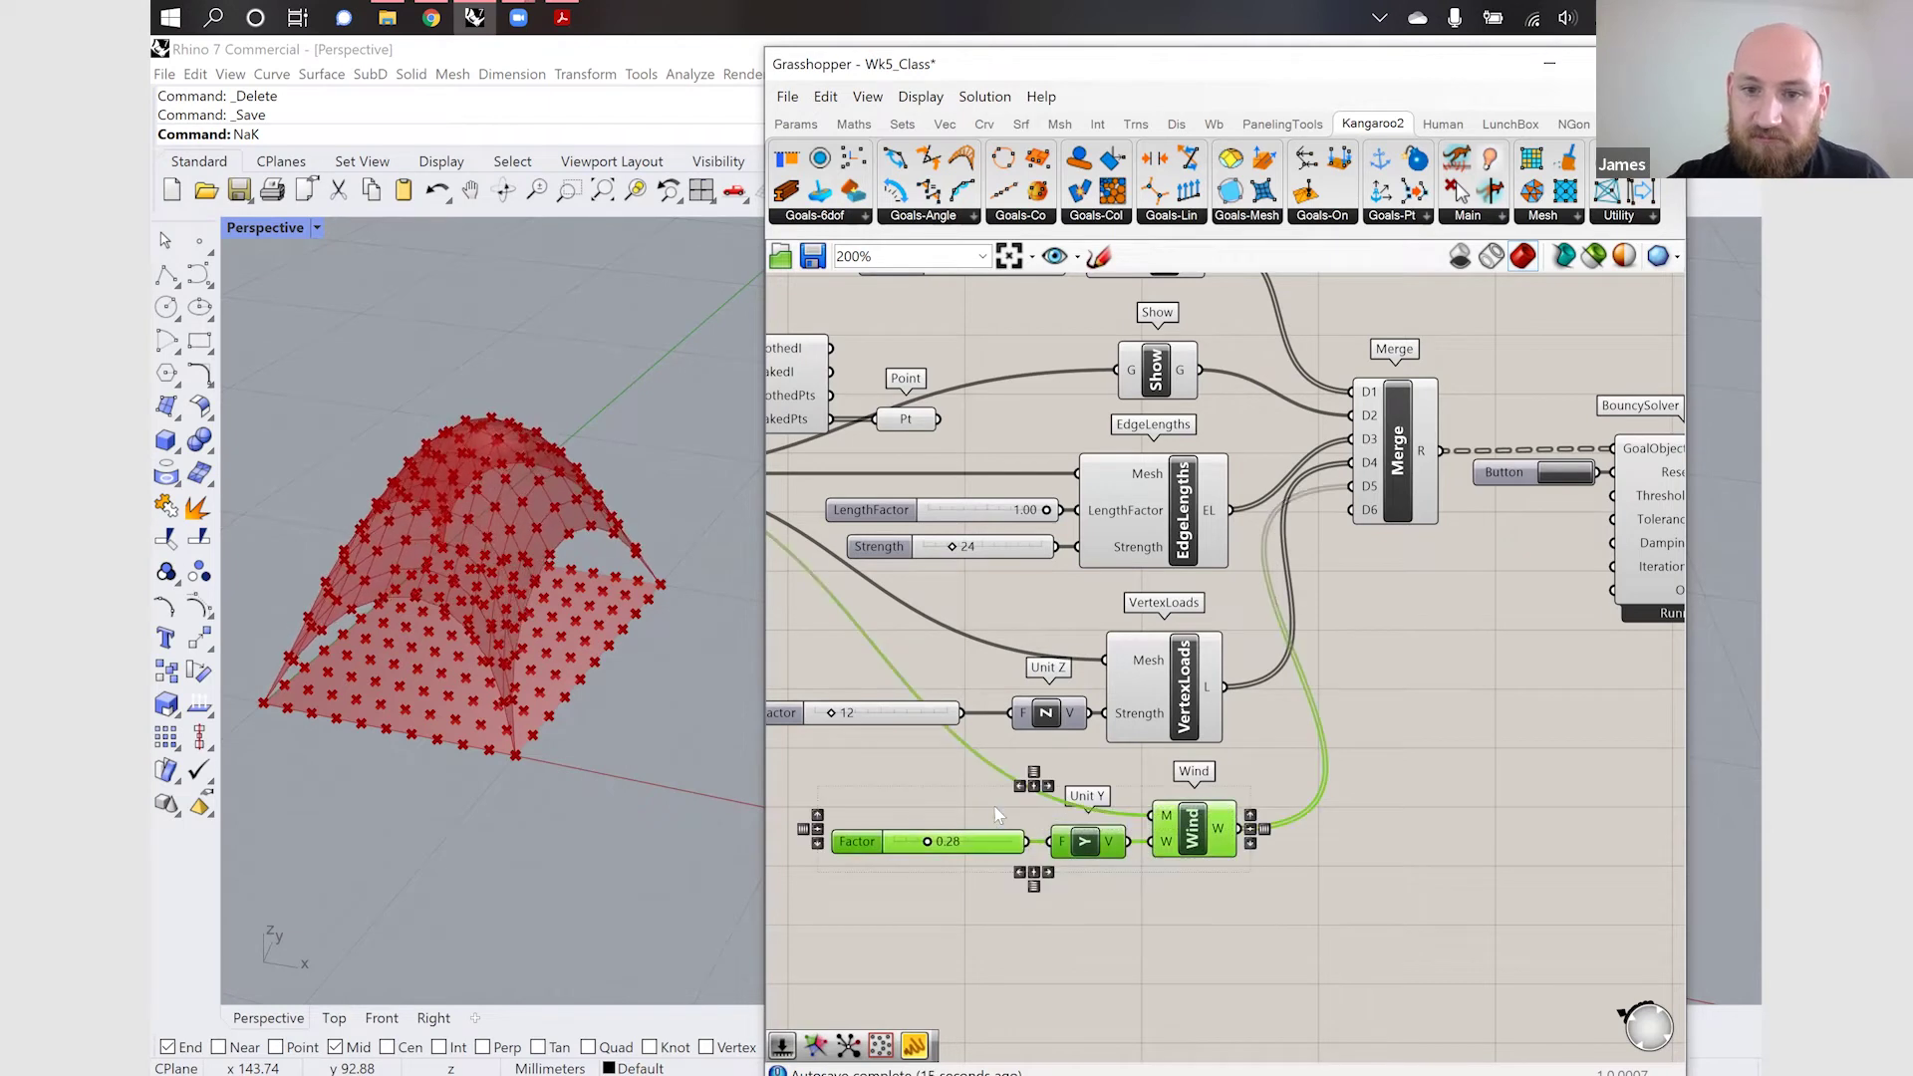
{"action": "key", "text": "Delete"}
Review the whole definition from Rectangle to BouncySolver, and check the NakedVertices points in the viewport
{"action": "scroll", "coordinate": [1278, 812], "scroll_direction": "down", "scroll_amount": 3}
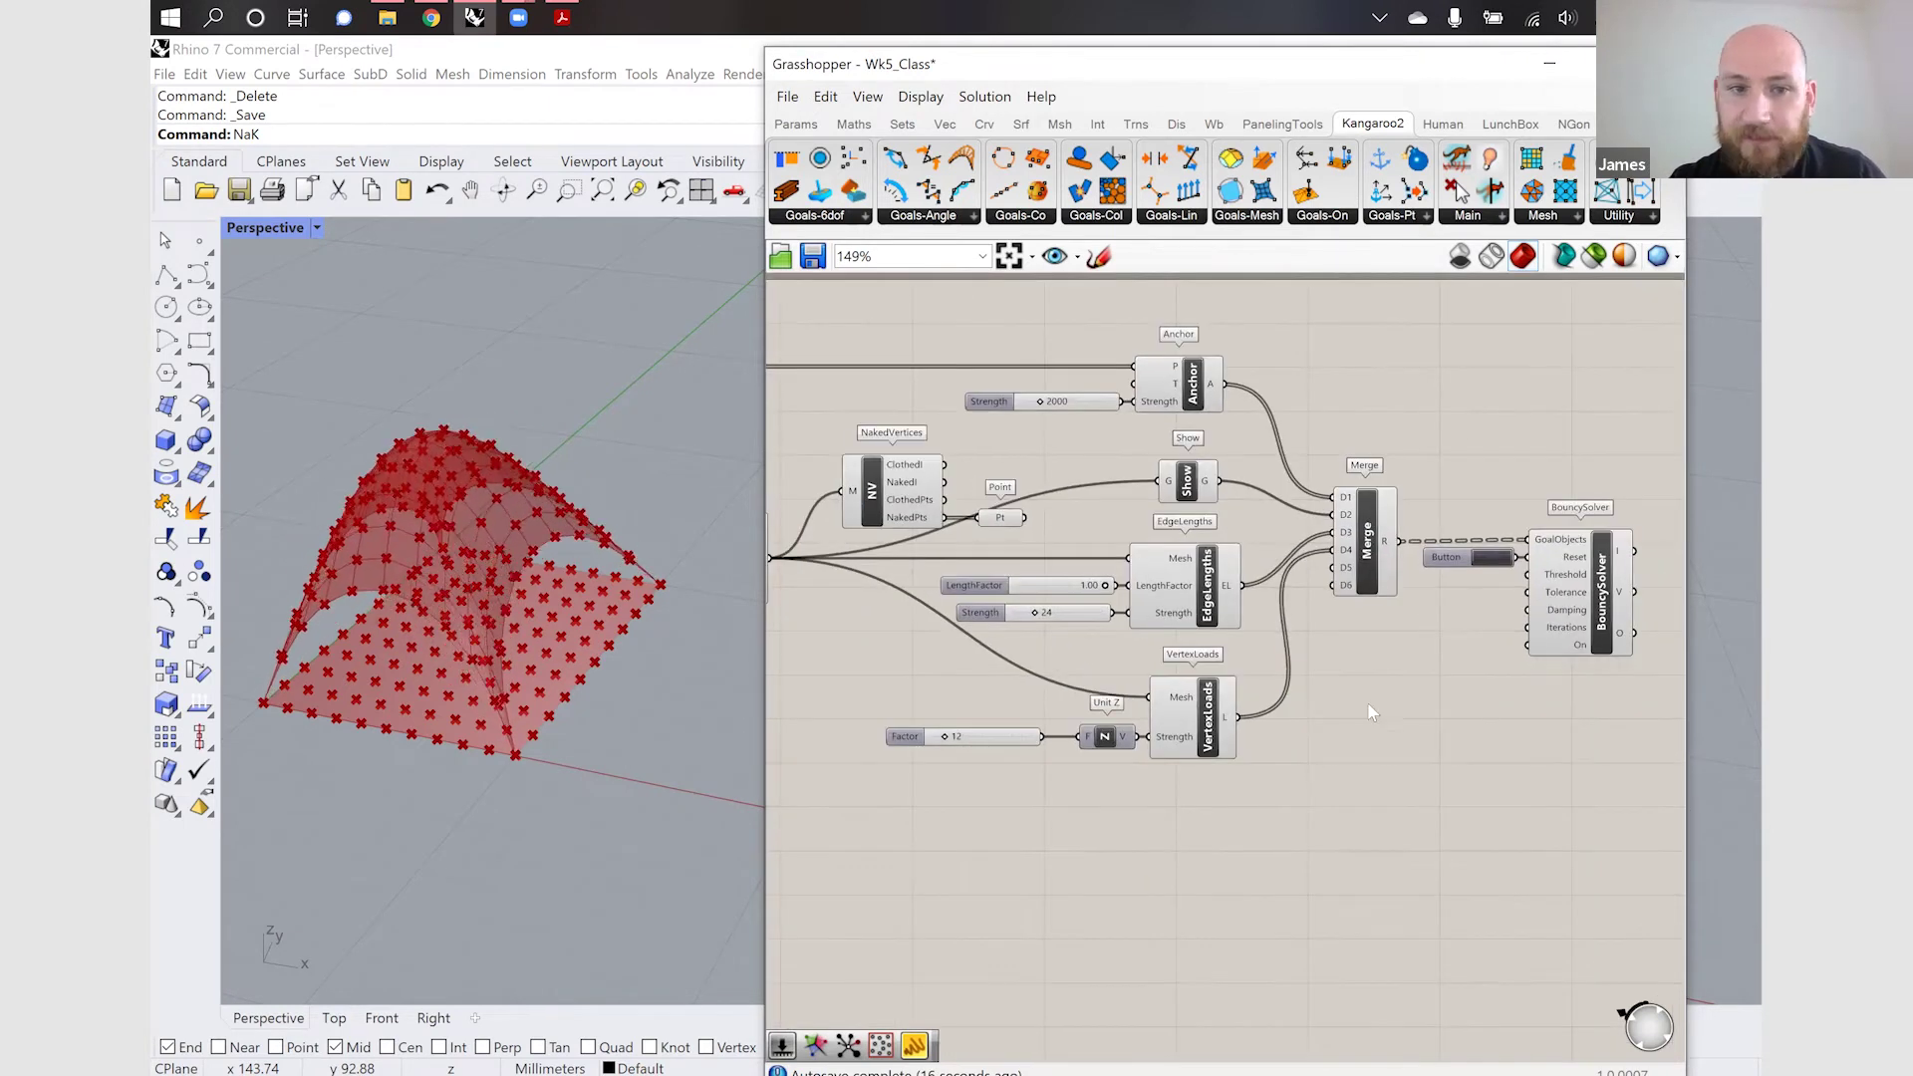
{"action": "scroll", "coordinate": [1373, 714], "scroll_direction": "down", "scroll_amount": 2}
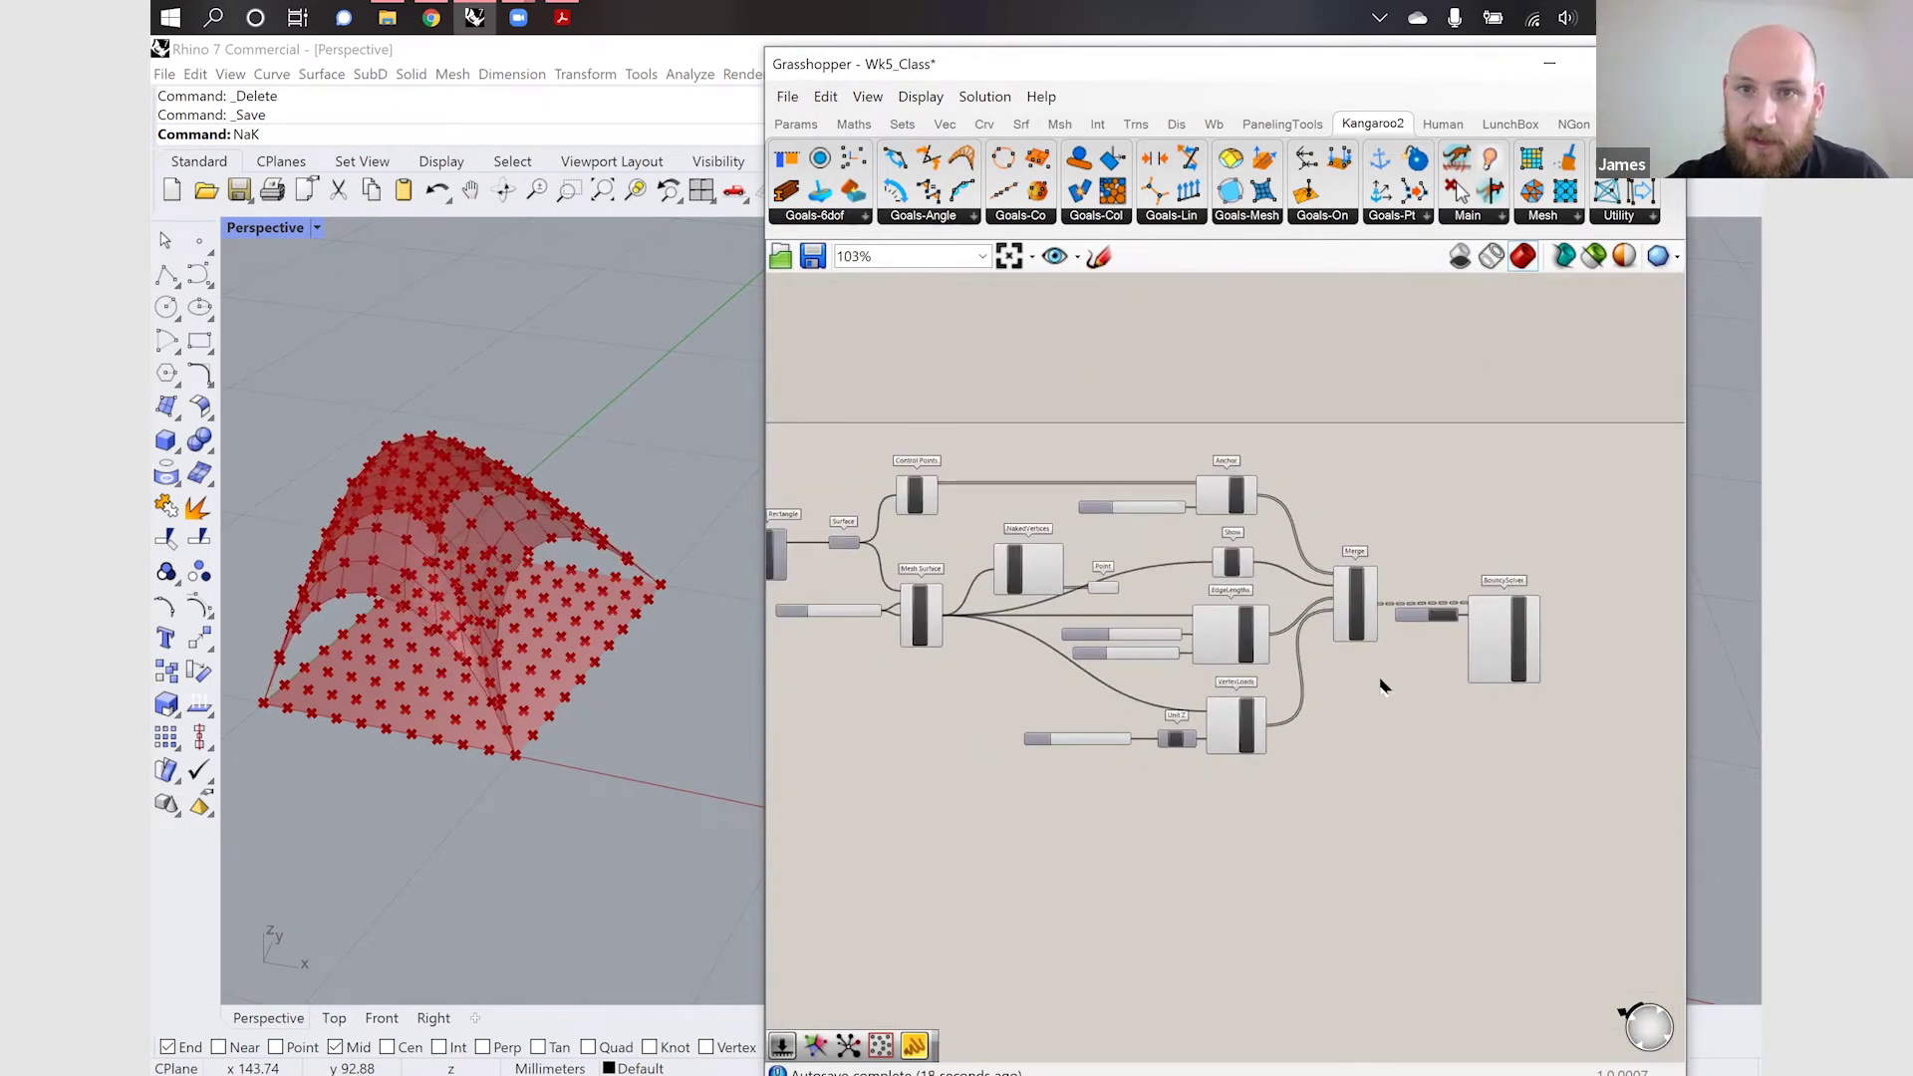
{"action": "scroll", "coordinate": [1324, 722], "scroll_direction": "down", "scroll_amount": 2}
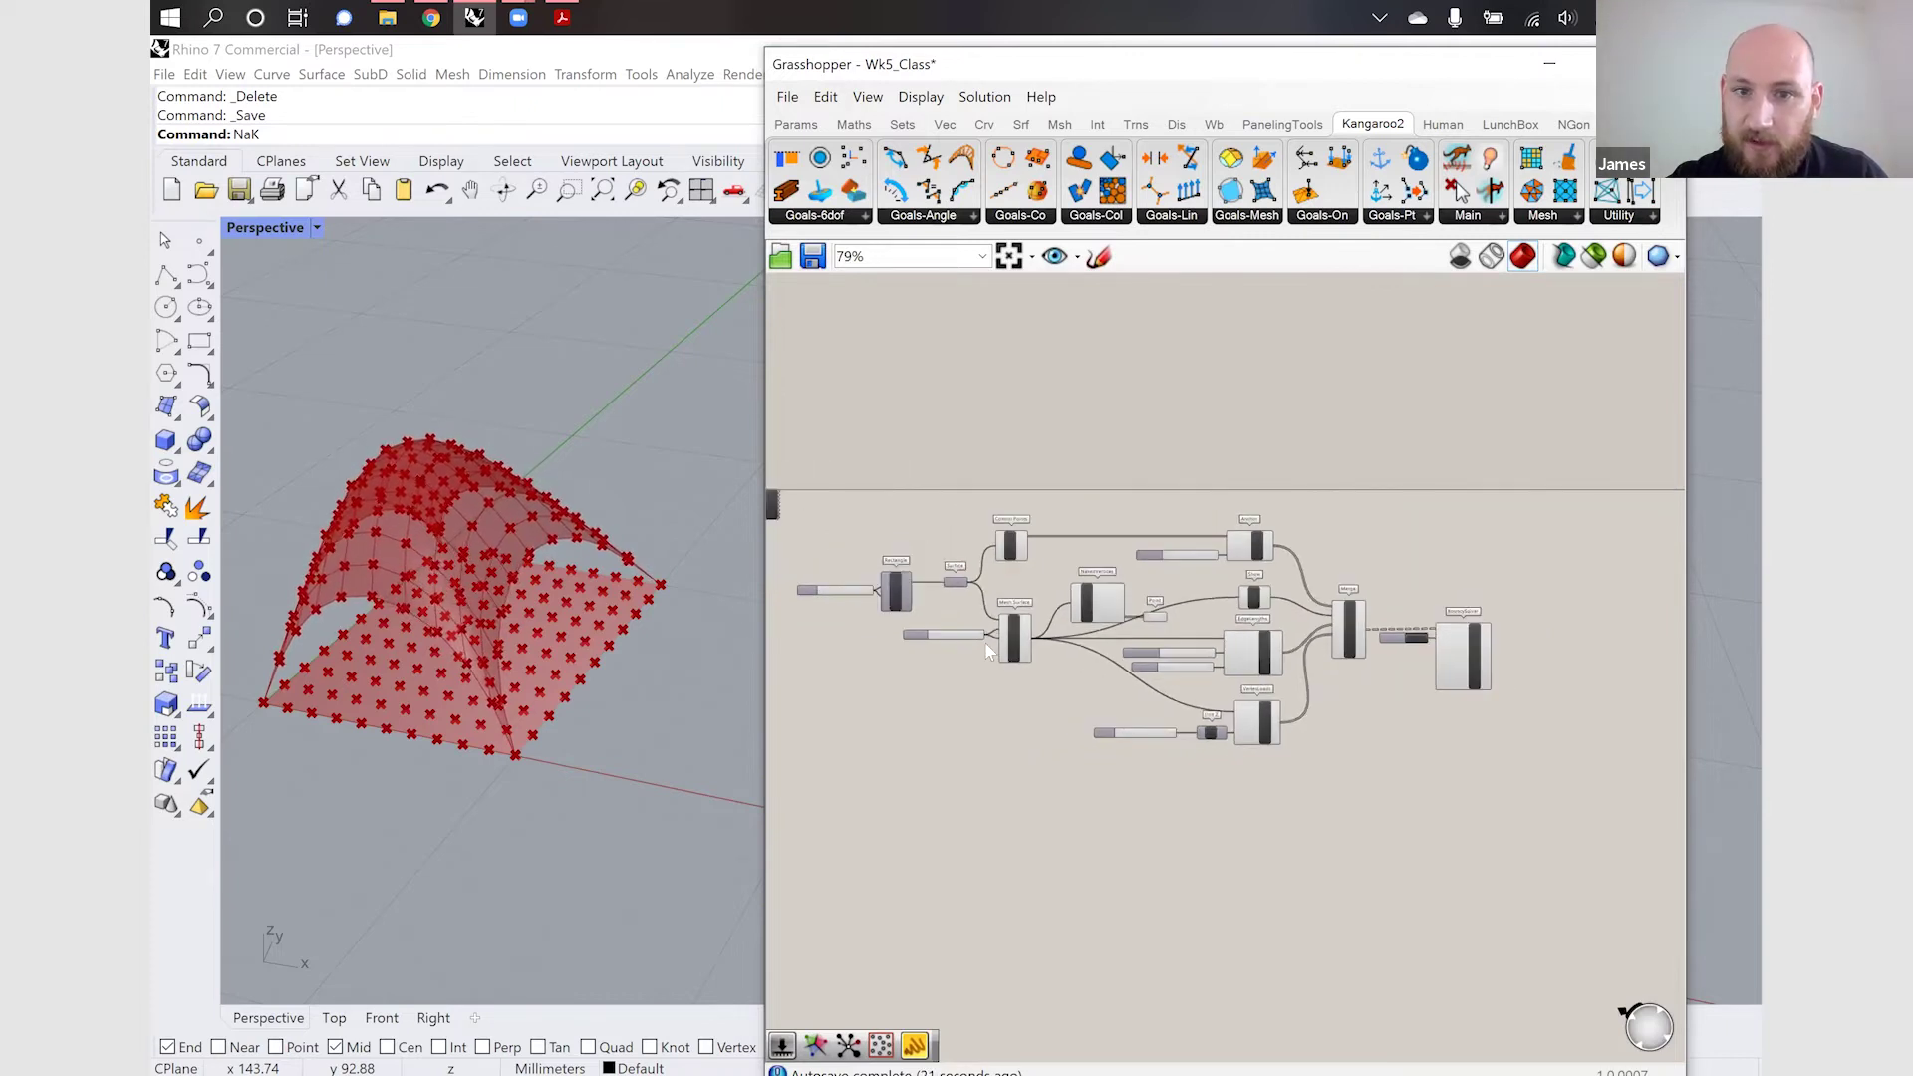
{"action": "scroll", "coordinate": [802, 622], "scroll_direction": "up", "scroll_amount": 2}
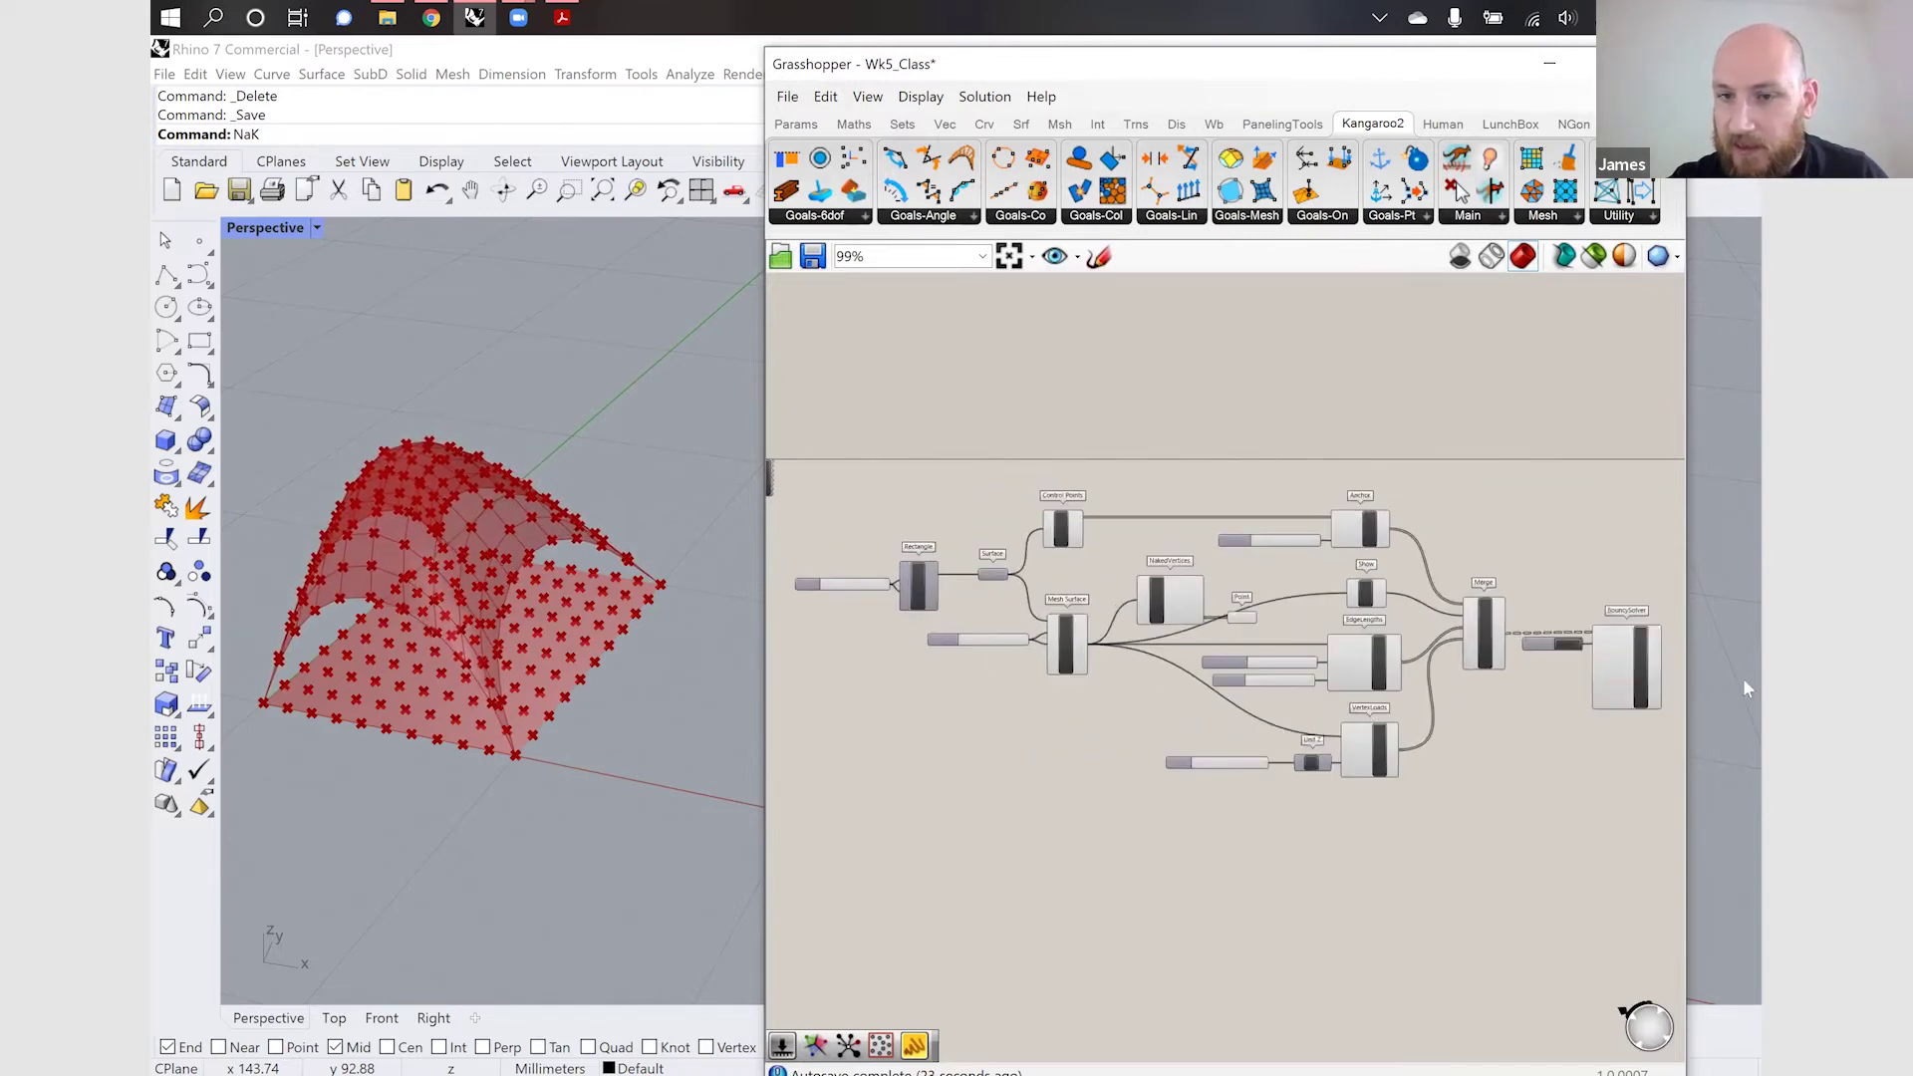
{"action": "scroll", "coordinate": [1642, 688], "scroll_direction": "up", "scroll_amount": 3}
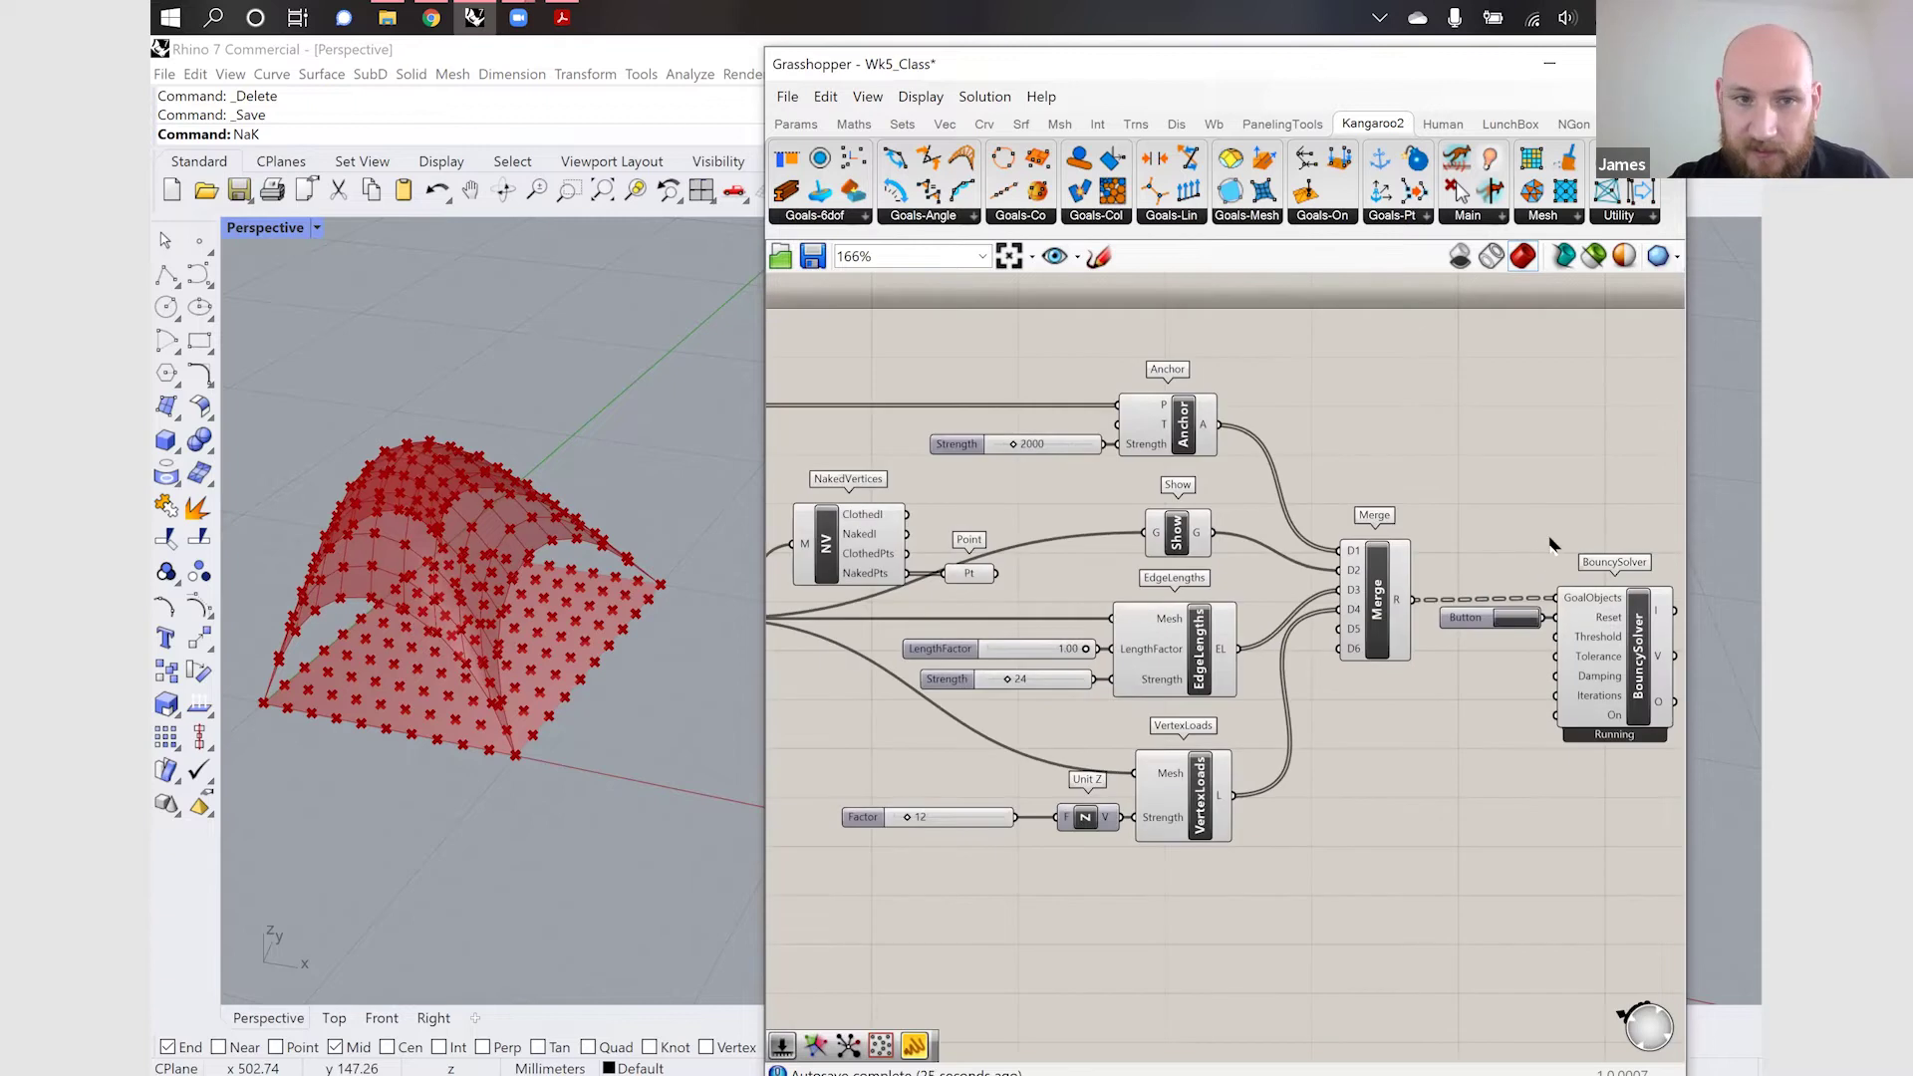
{"action": "scroll", "coordinate": [1473, 695], "scroll_direction": "down", "scroll_amount": 3}
{"action": "scroll", "coordinate": [1000, 638], "scroll_direction": "down", "scroll_amount": 1}
{"action": "scroll", "coordinate": [1096, 627], "scroll_direction": "up", "scroll_amount": 4}
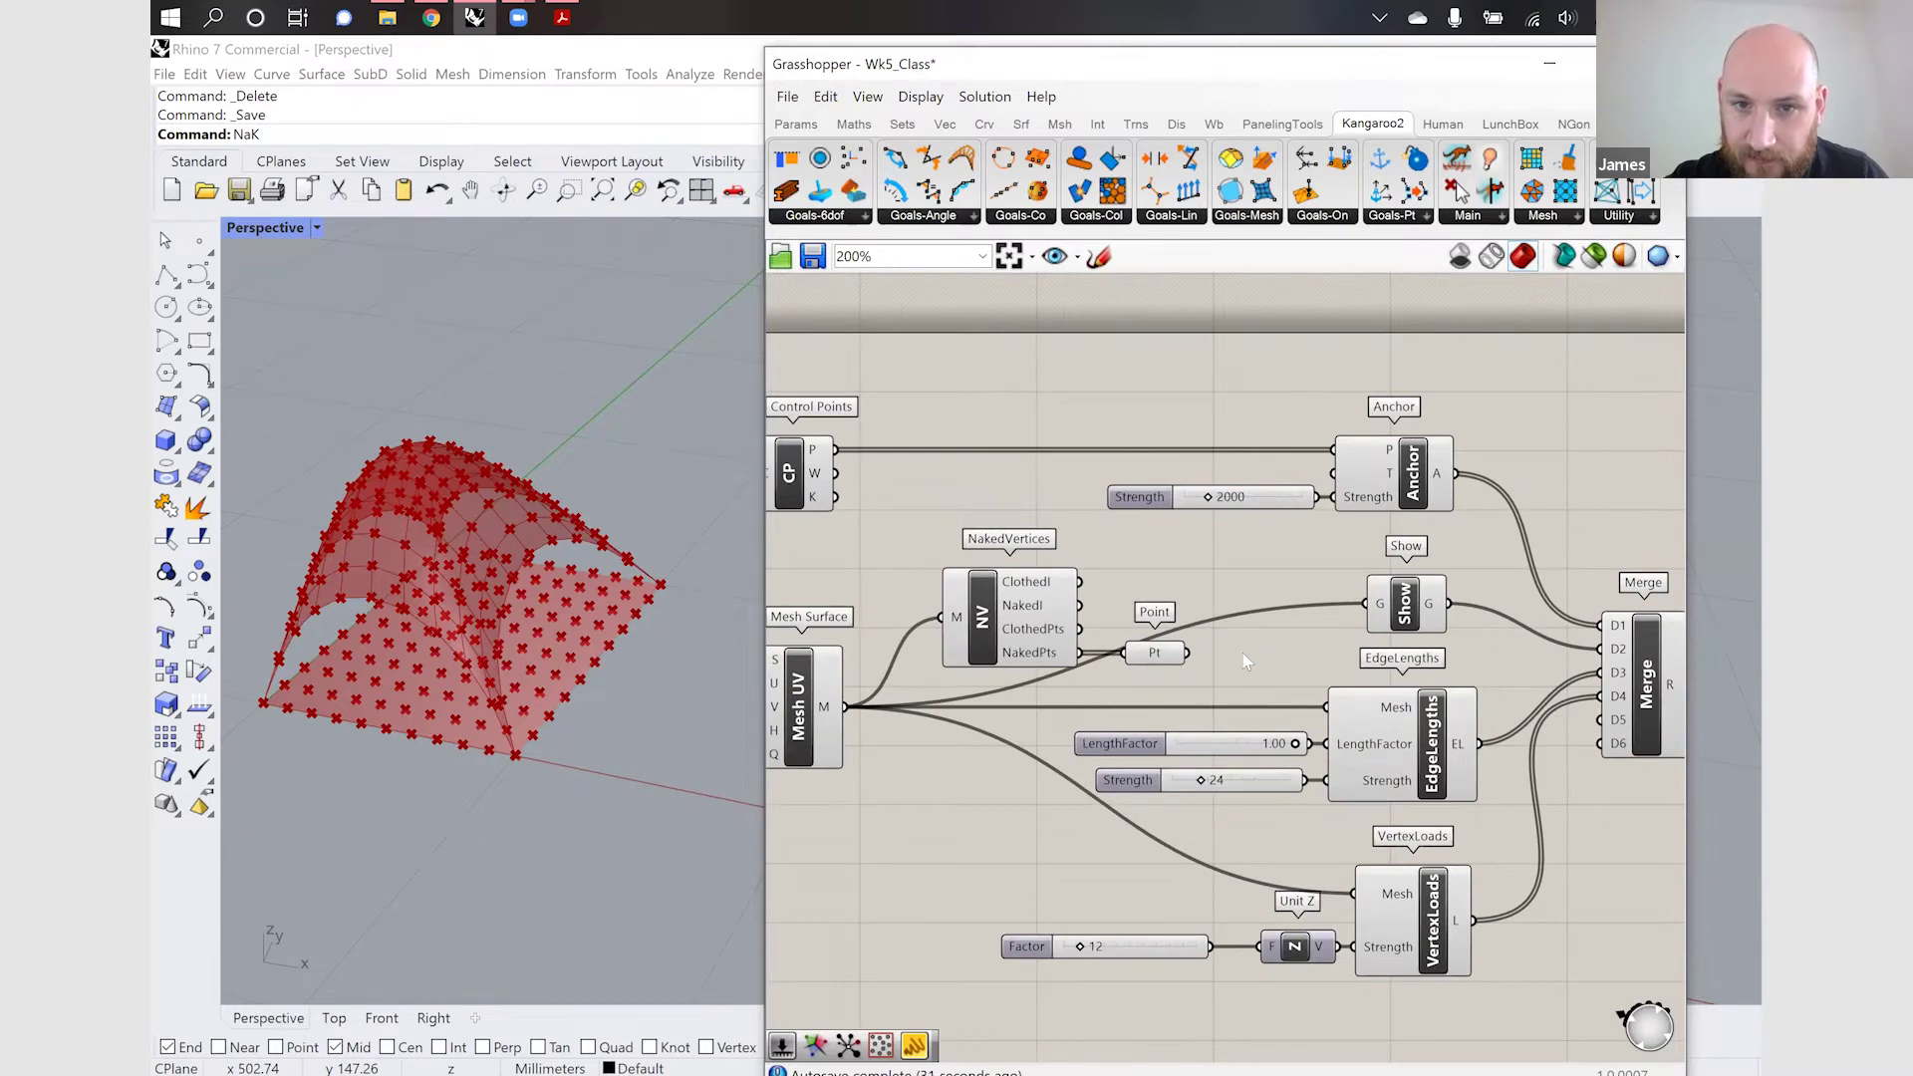
{"action": "left_click", "coordinate": [1046, 645]}
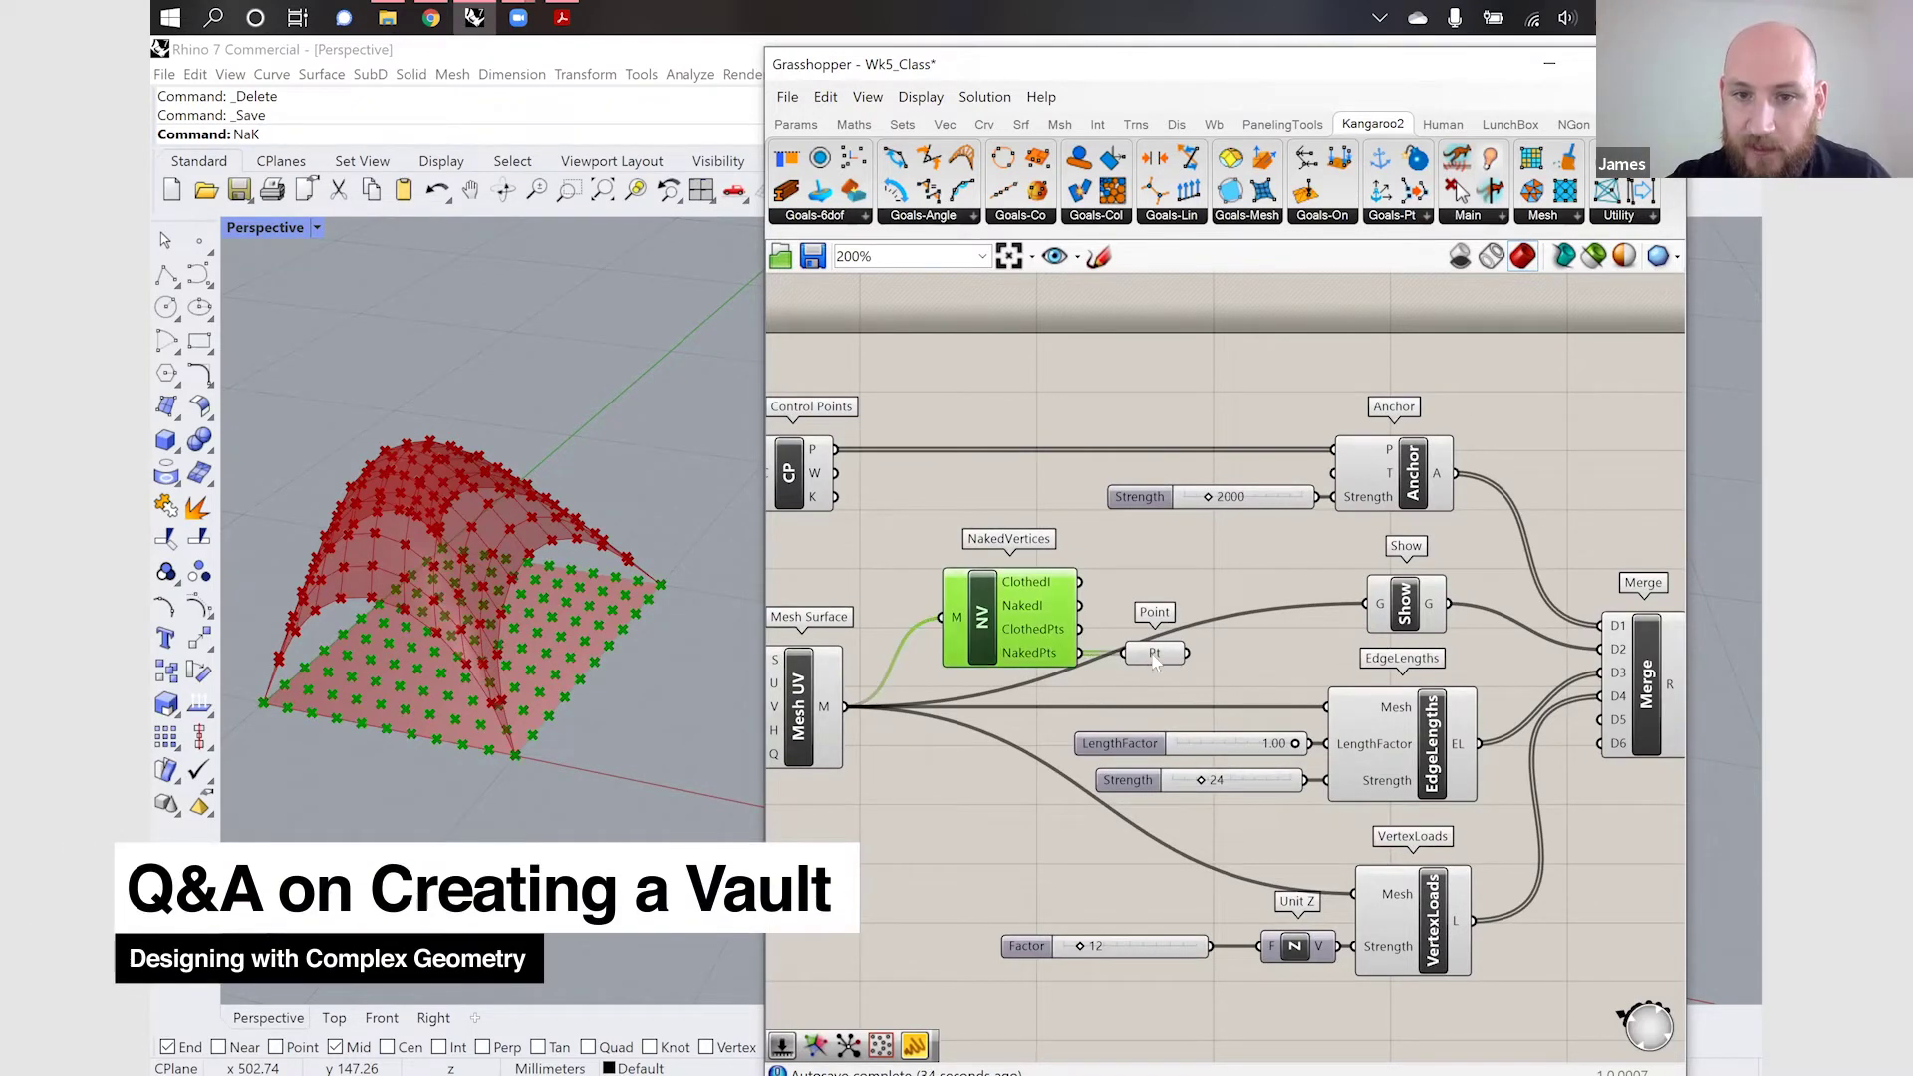
{"action": "left_click", "coordinate": [1250, 625]}
{"action": "scroll", "coordinate": [1196, 599], "scroll_direction": "down", "scroll_amount": 4}
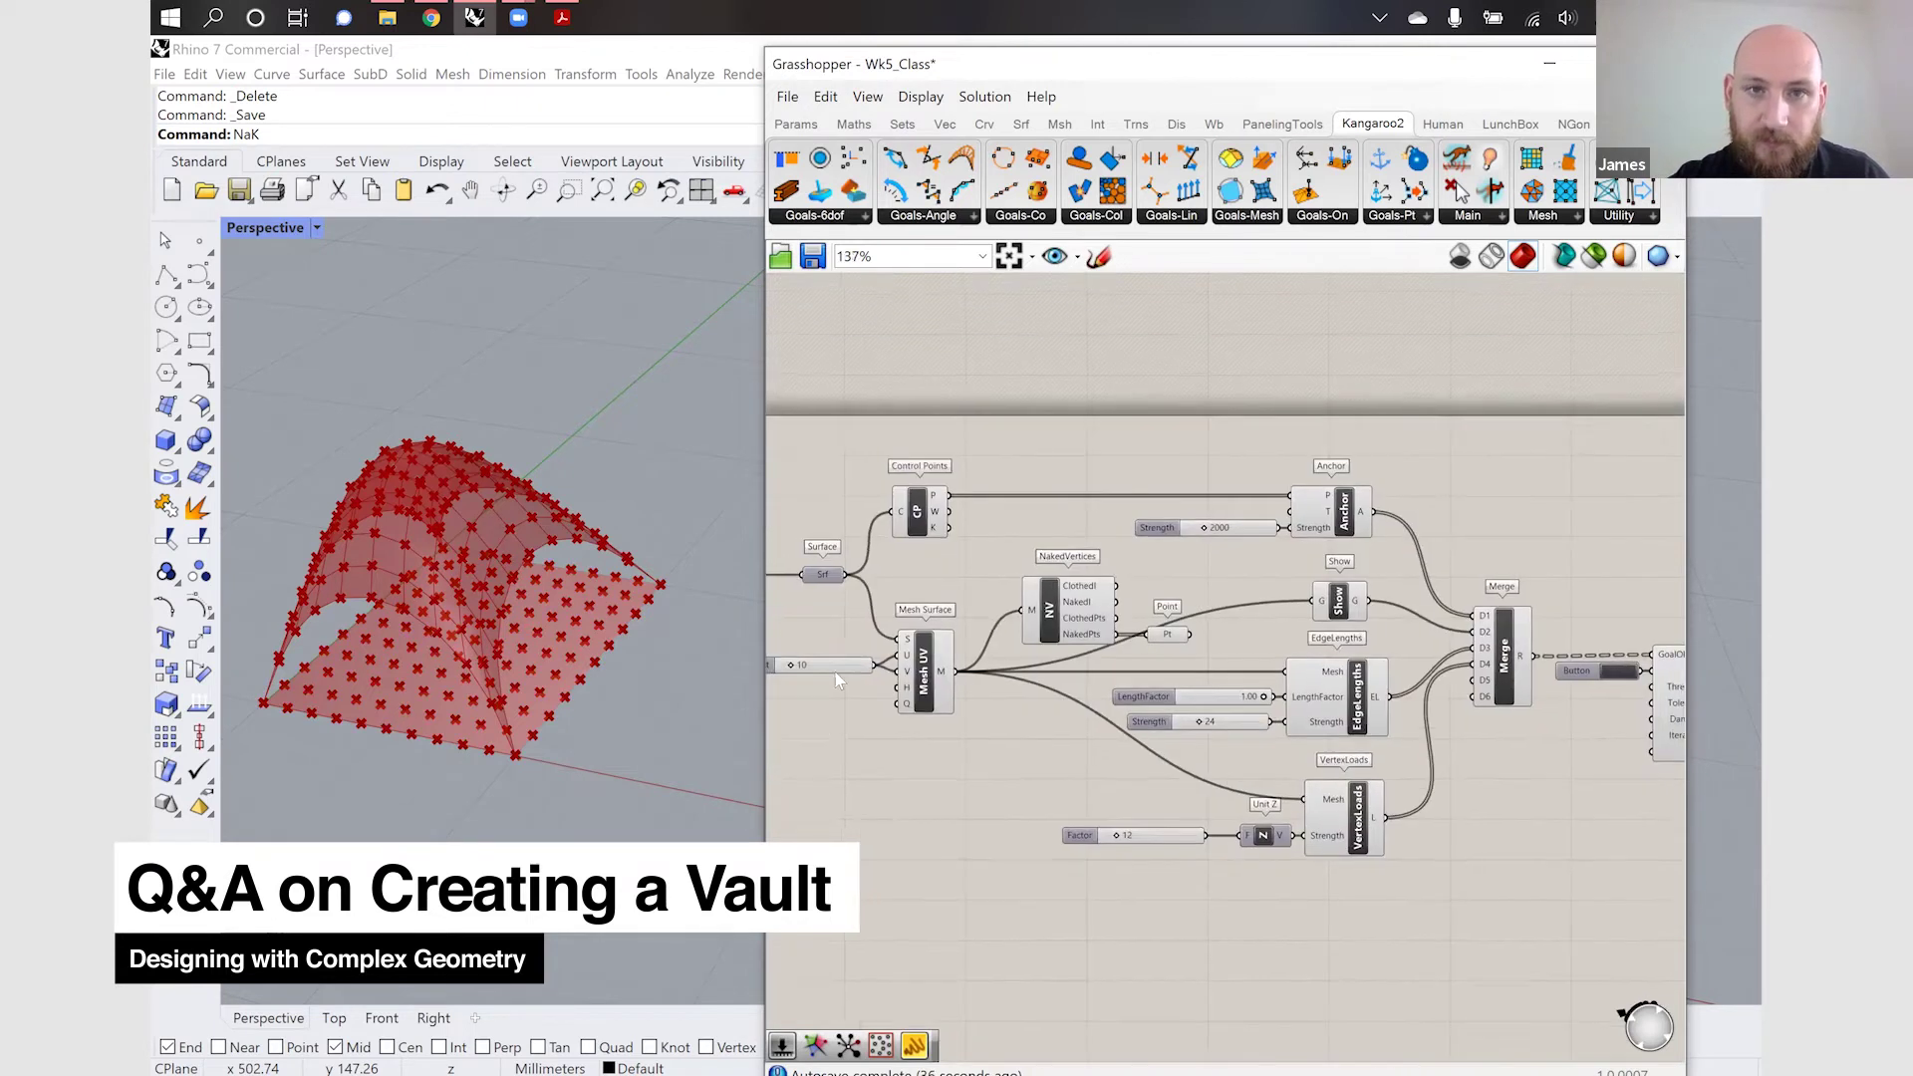
{"action": "left_click", "coordinate": [516, 22]}
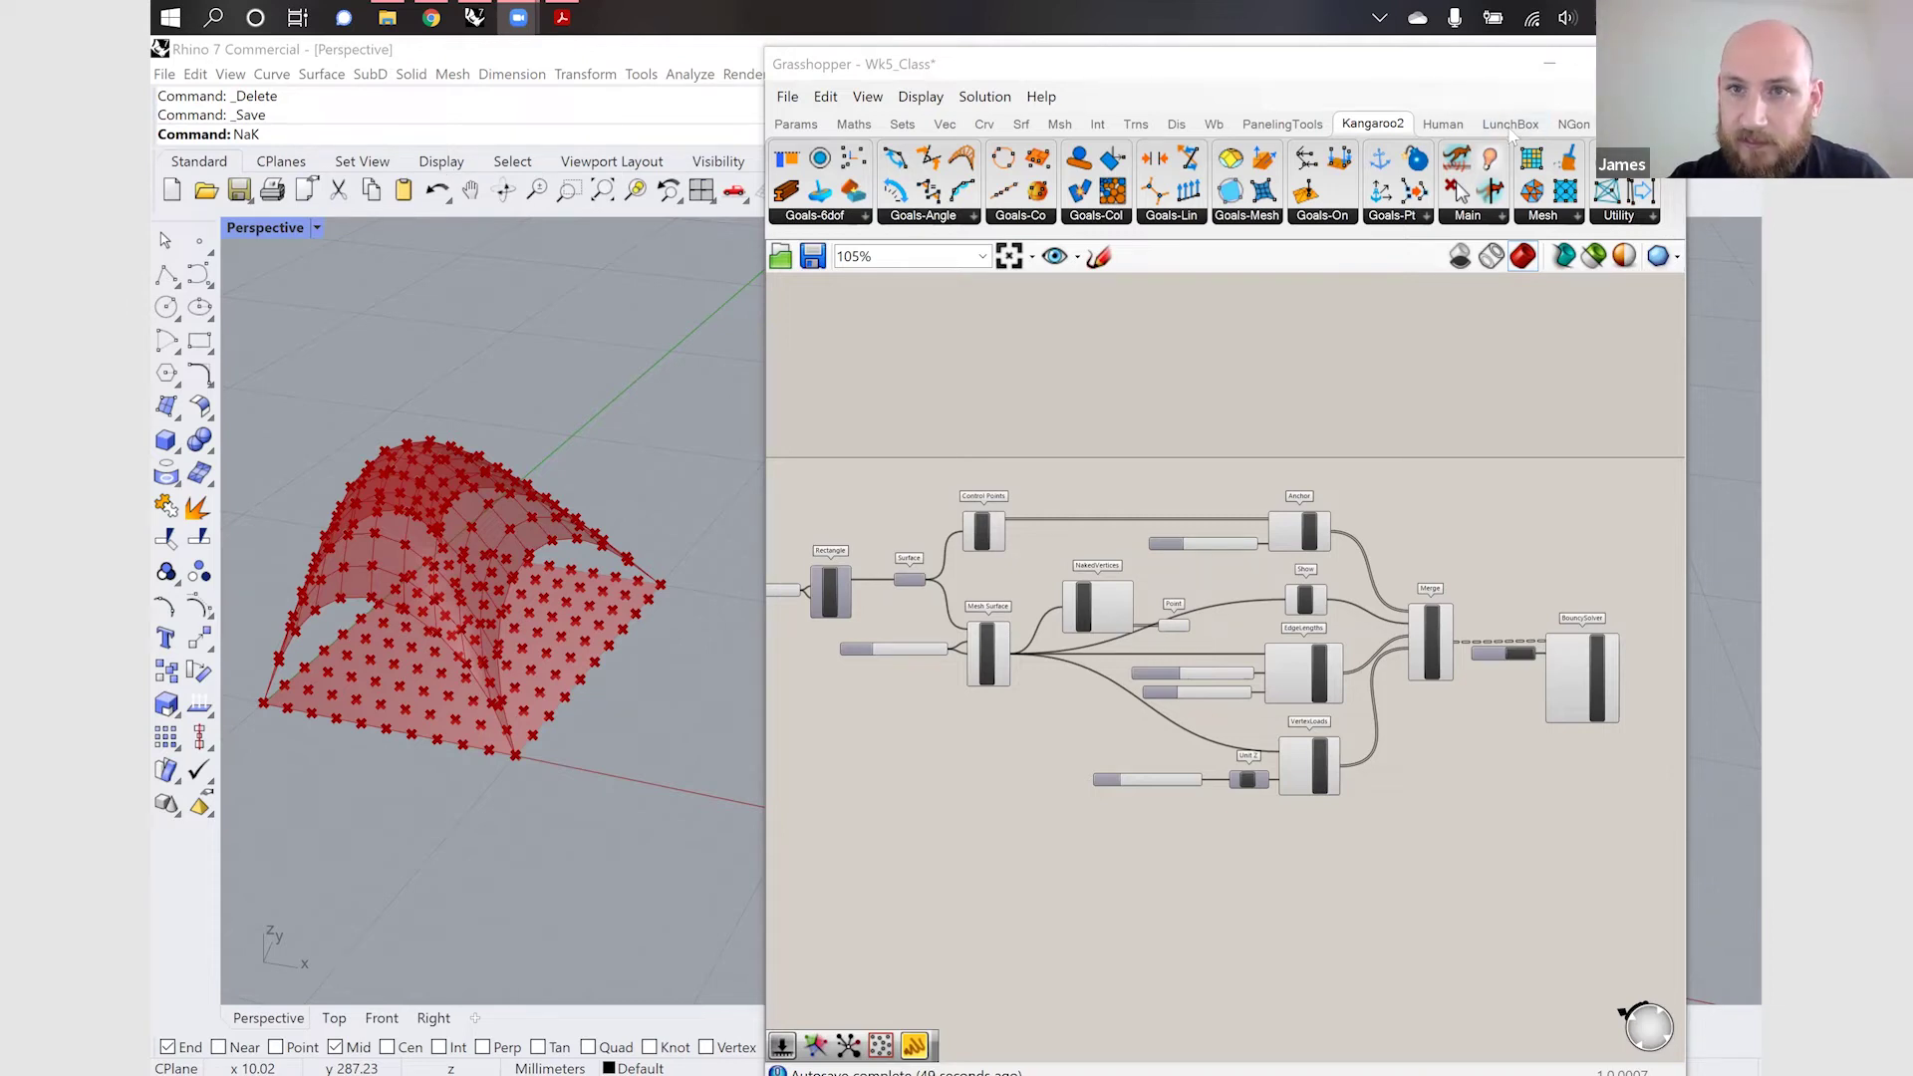
{"action": "left_click", "coordinate": [923, 352]}
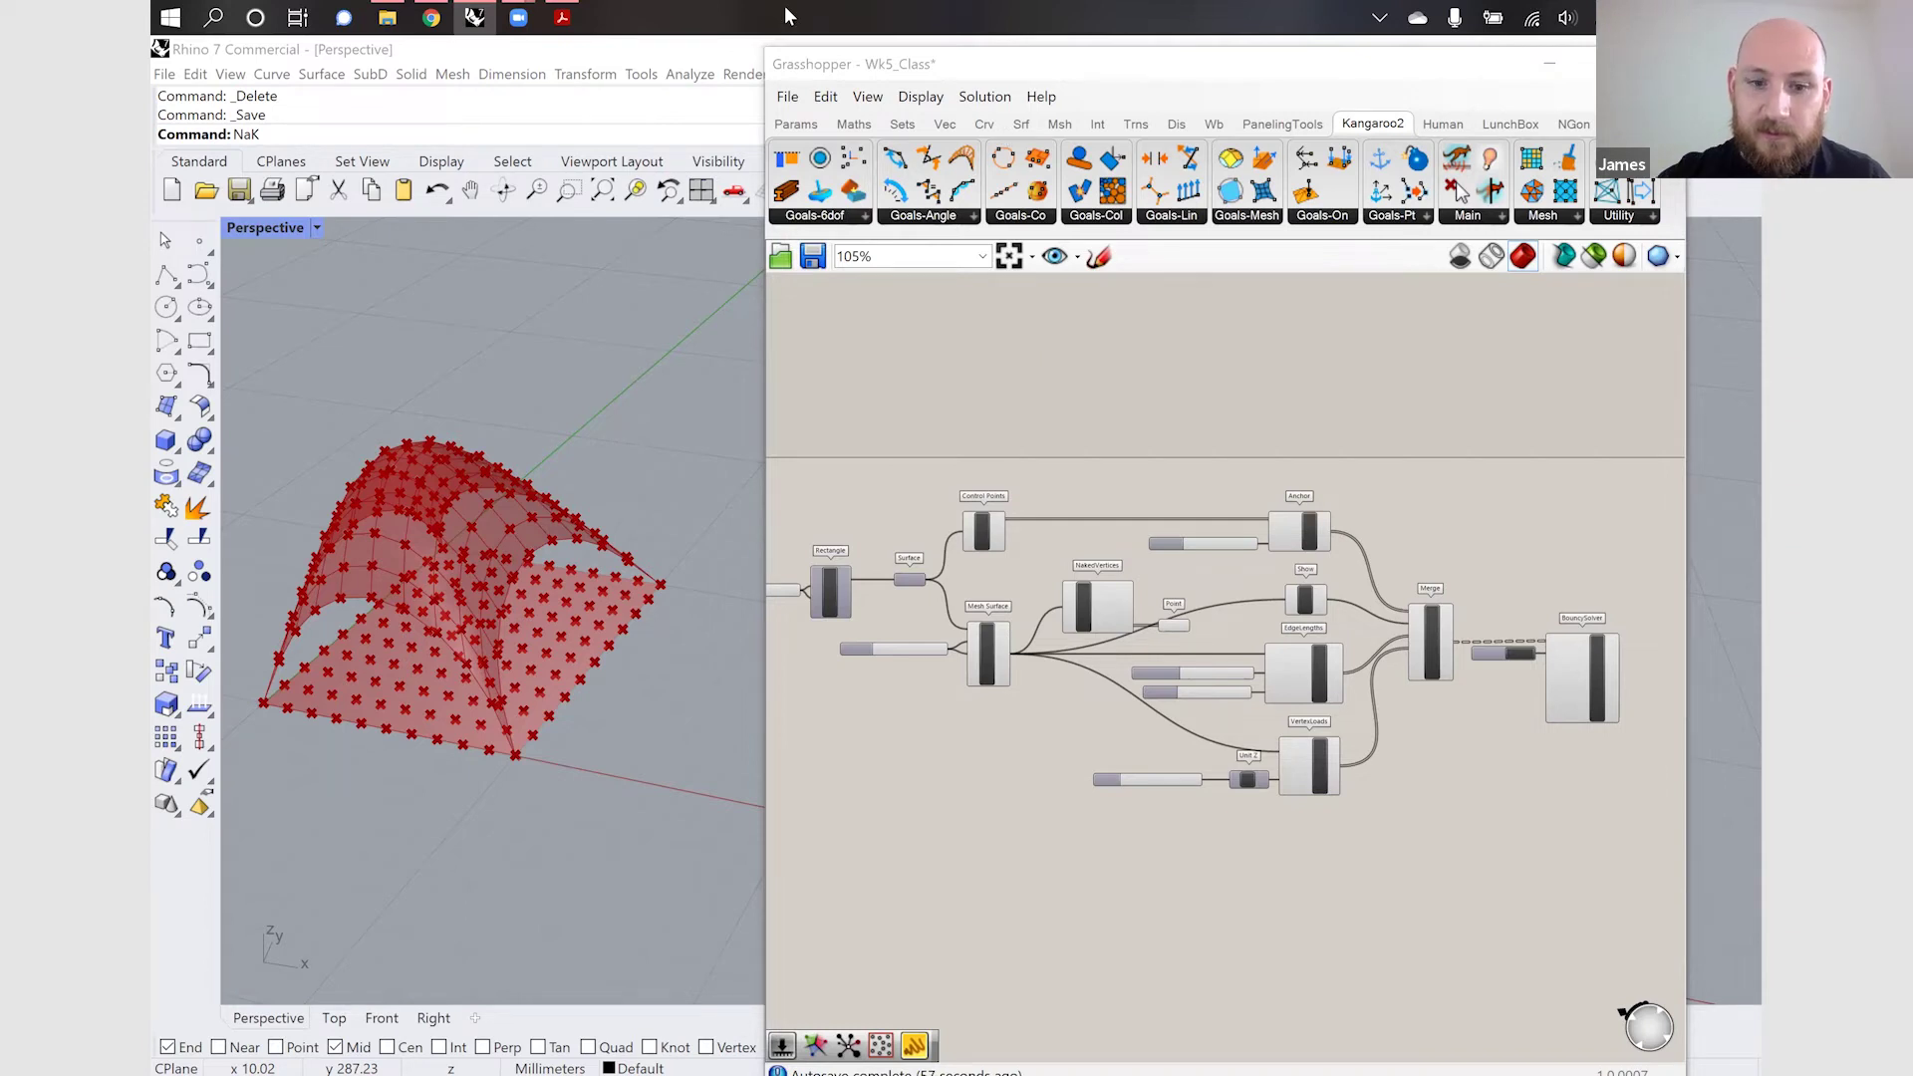
{"action": "key", "text": "XF86AudioLowerVolume"}
{"action": "key", "text": "XF86AudioRaiseVolume"}
{"action": "key", "text": "XF86AudioRaiseVolume"}
{"action": "key", "text": "XF86AudioRaiseVolume"}
{"action": "key", "text": "XF86AudioRaiseVolume"}
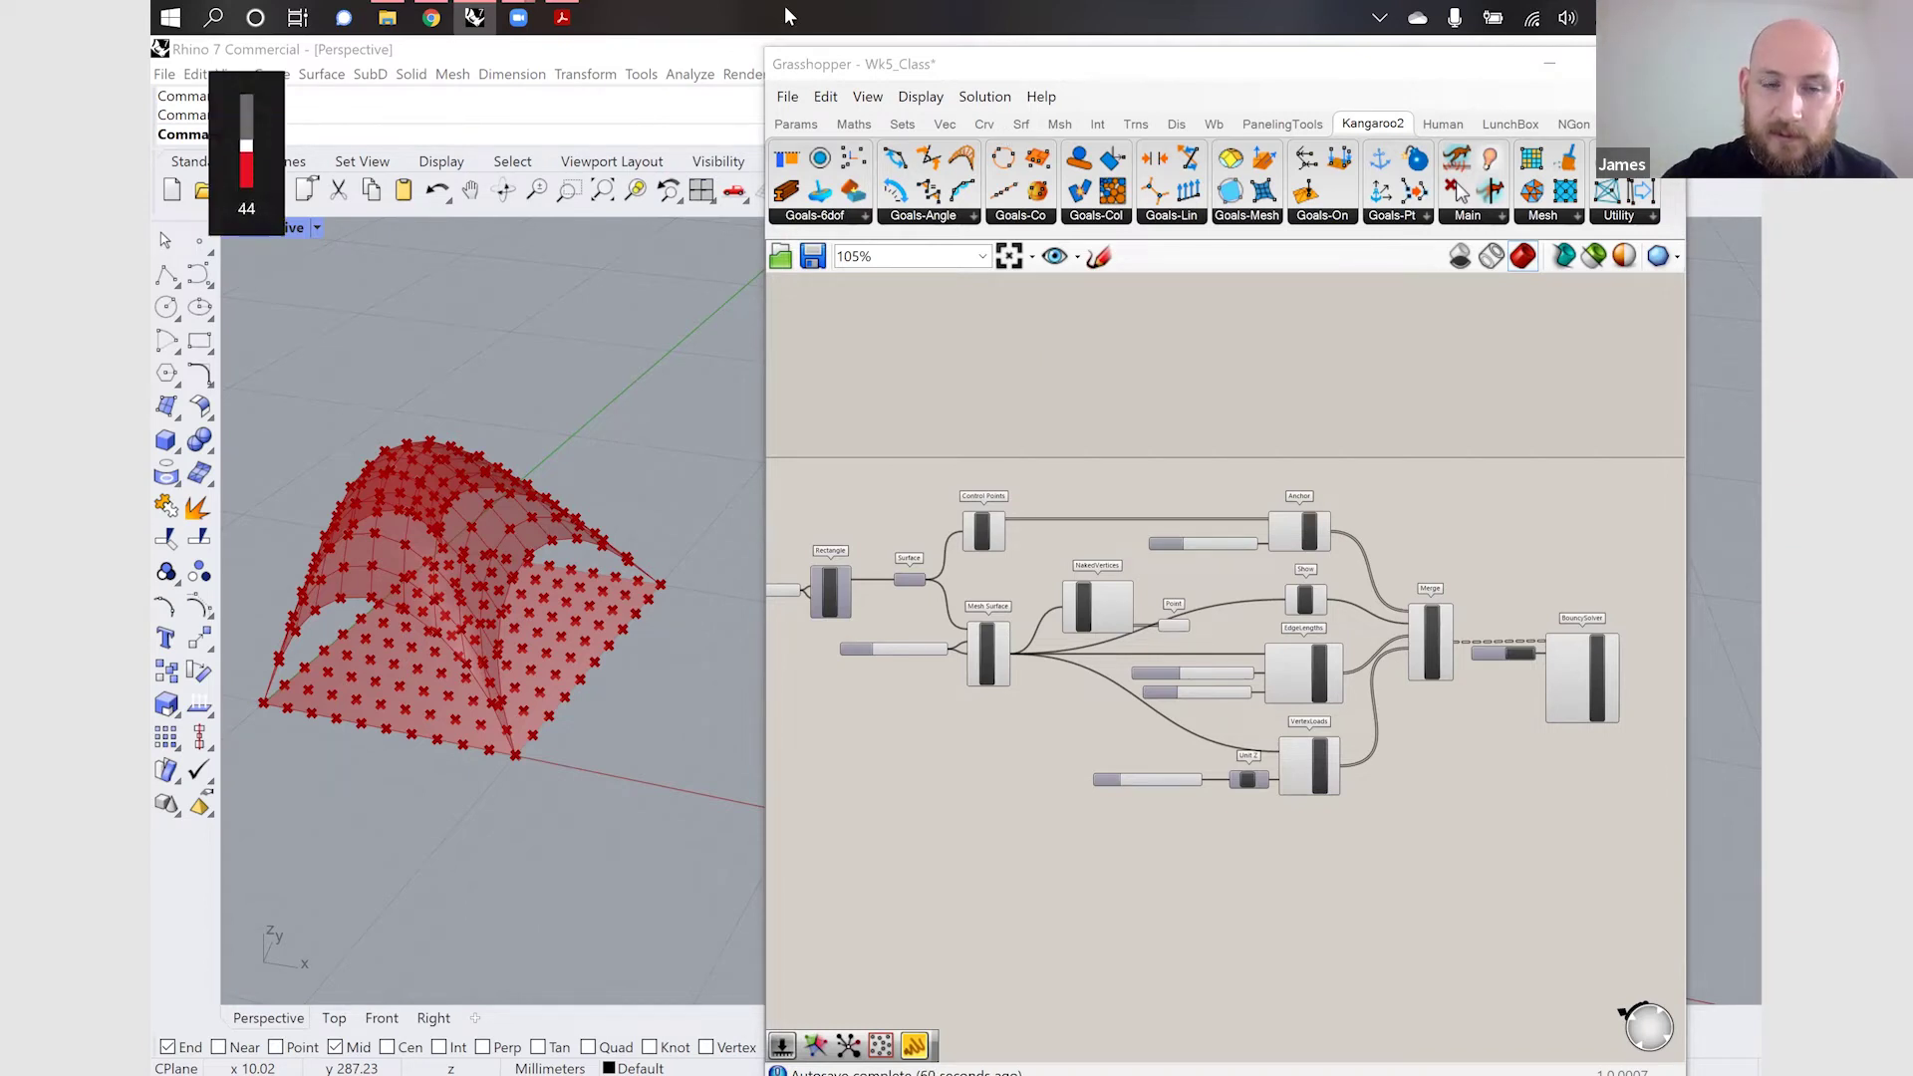
{"action": "key", "text": "XF86AudioRaiseVolume"}
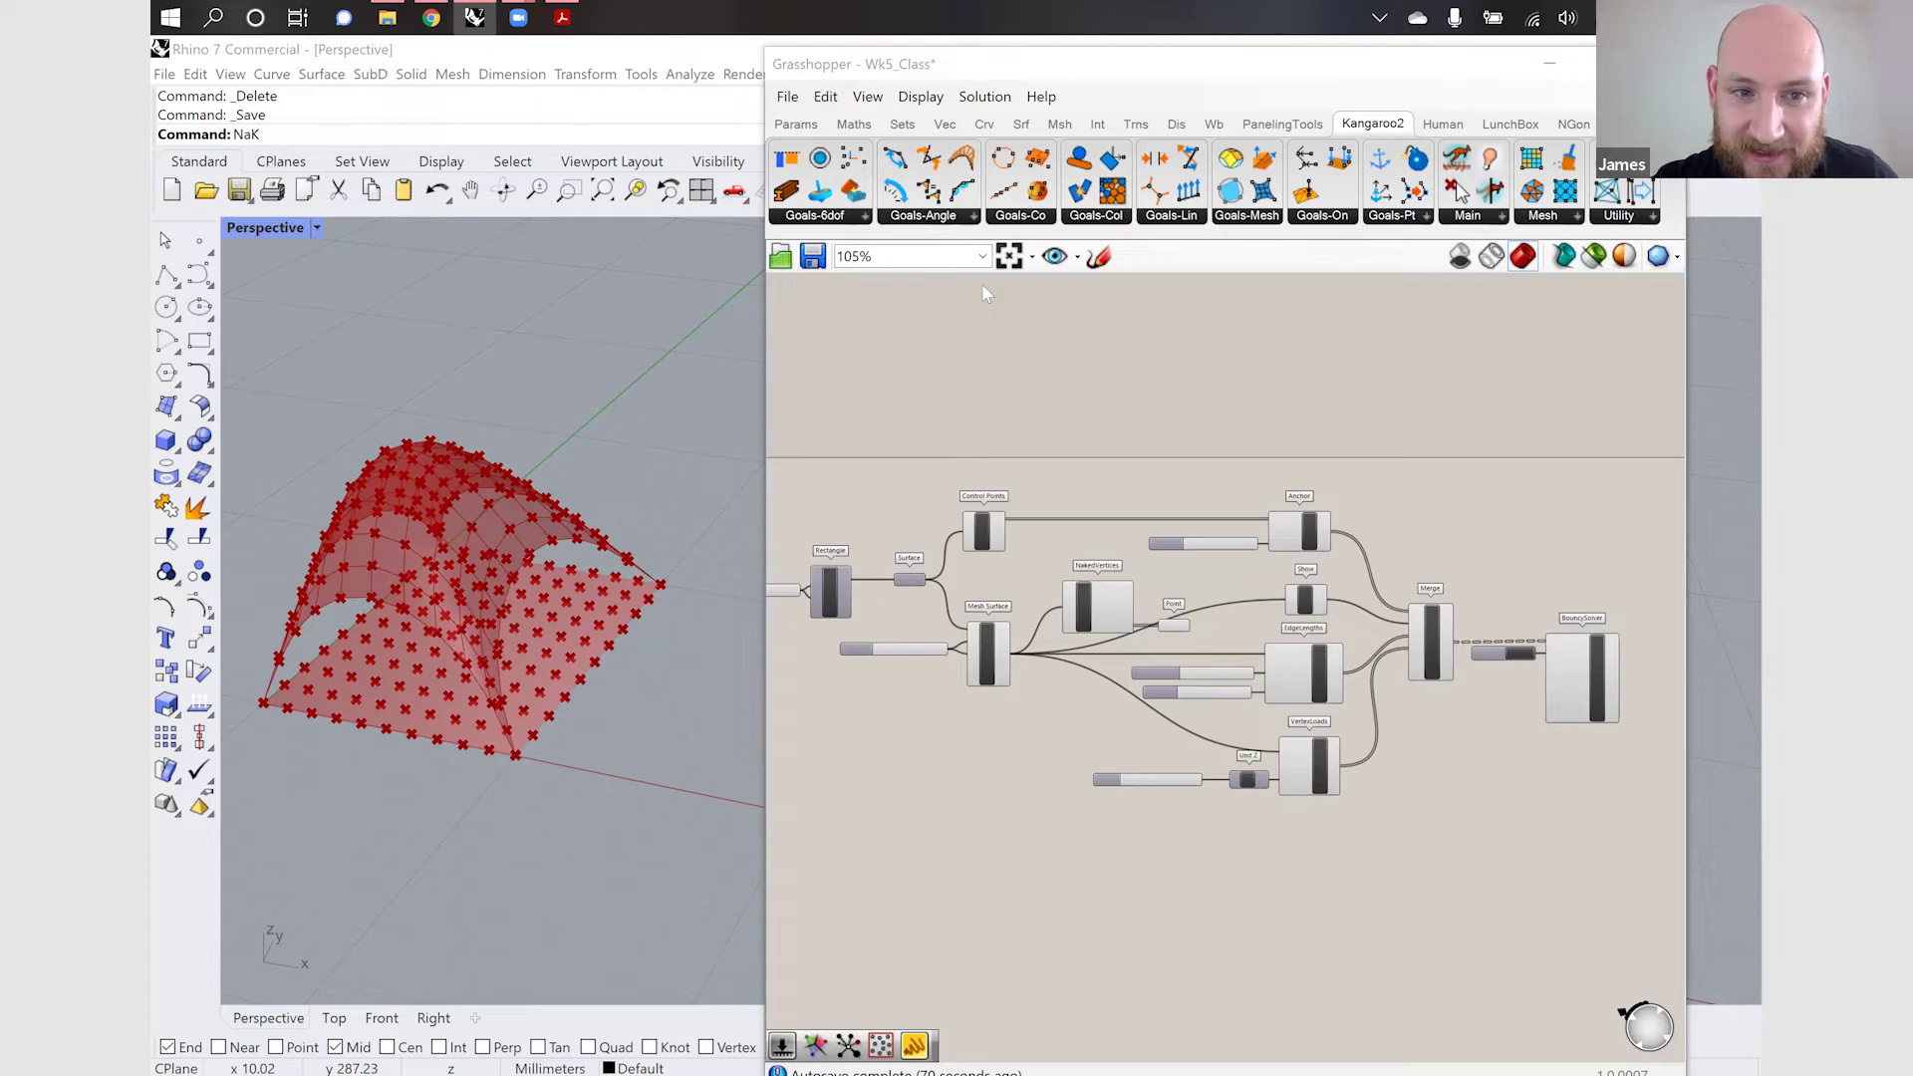
Turn off the preview of Control Points, Mesh Surface, NakedVertices, the four goals, Merge and the Point parameter
{"action": "left_click_drag", "start_coordinate": [1021, 717], "coordinate": [982, 535]}
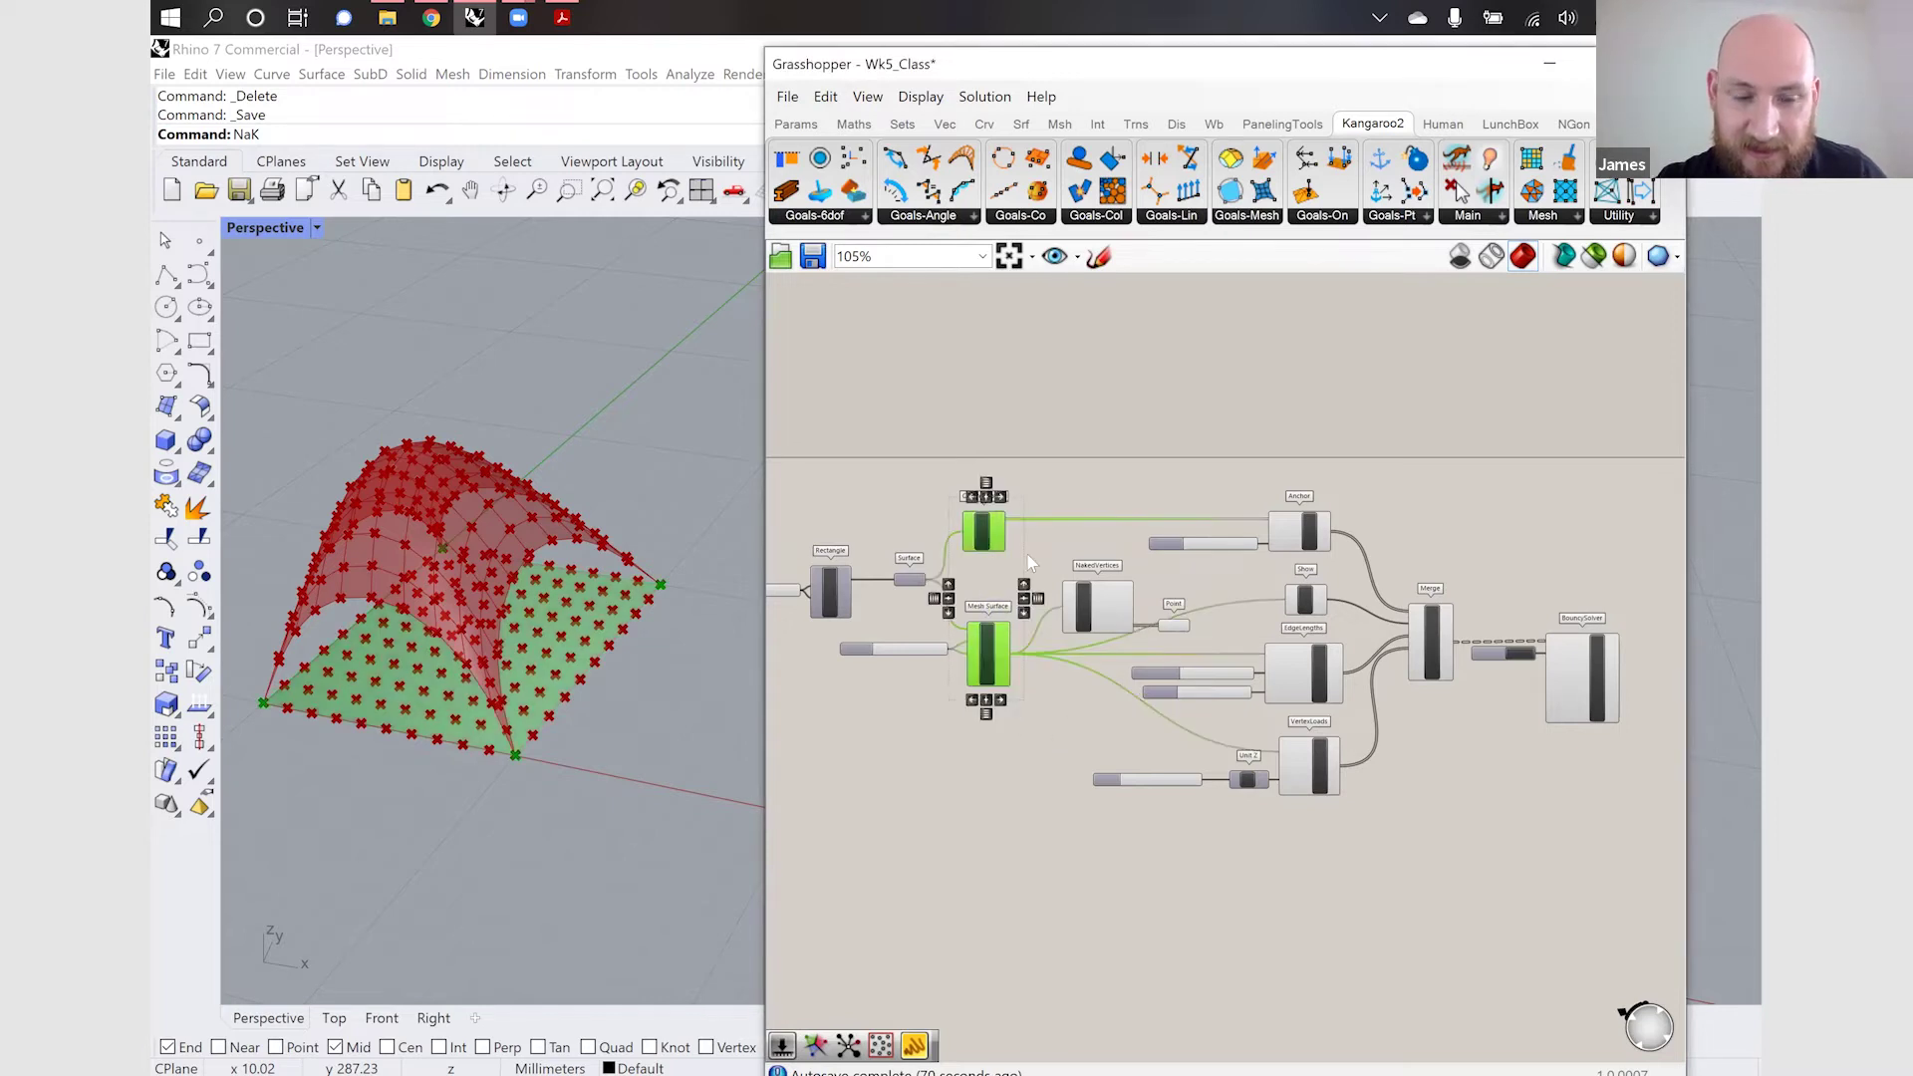
{"action": "left_click", "coordinate": [1086, 616]}
{"action": "left_click_drag", "start_coordinate": [1315, 803], "coordinate": [1280, 507]}
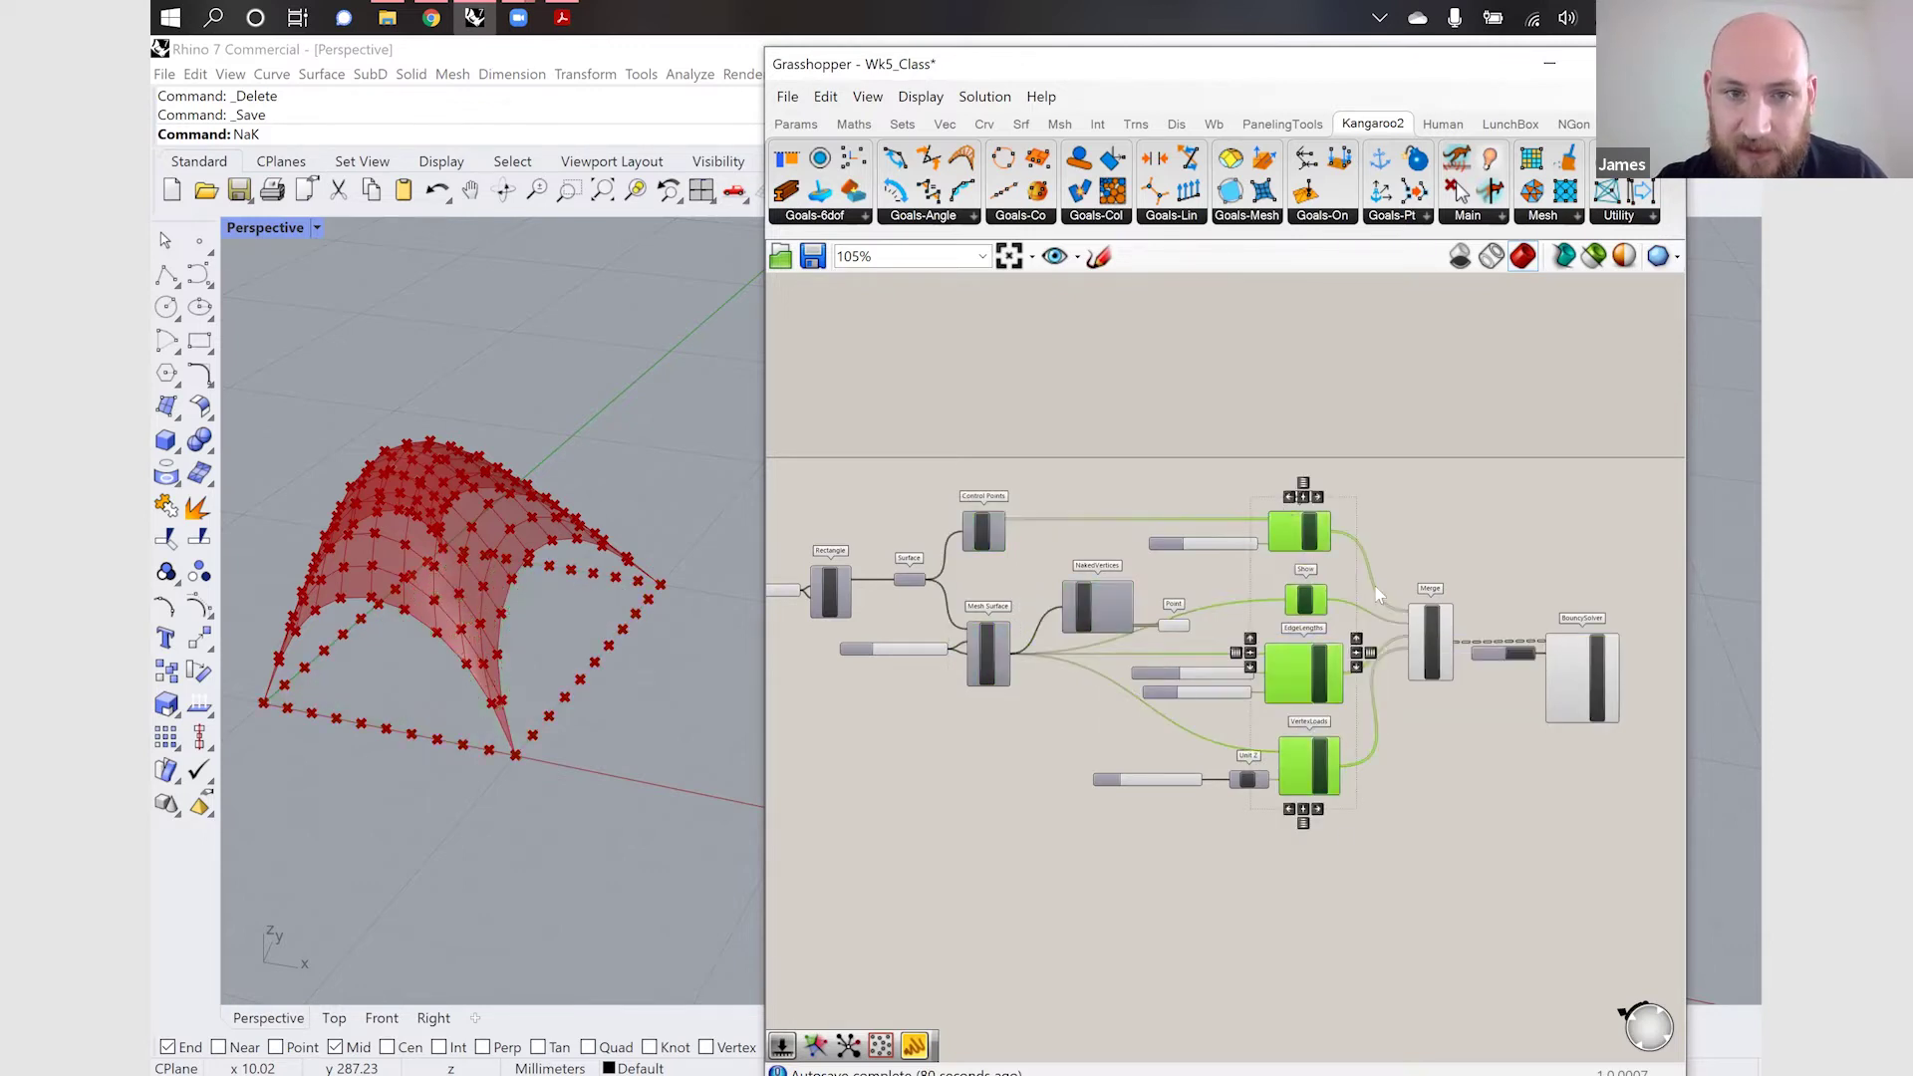
{"action": "left_click", "coordinate": [1457, 648]}
{"action": "left_click", "coordinate": [1432, 664]}
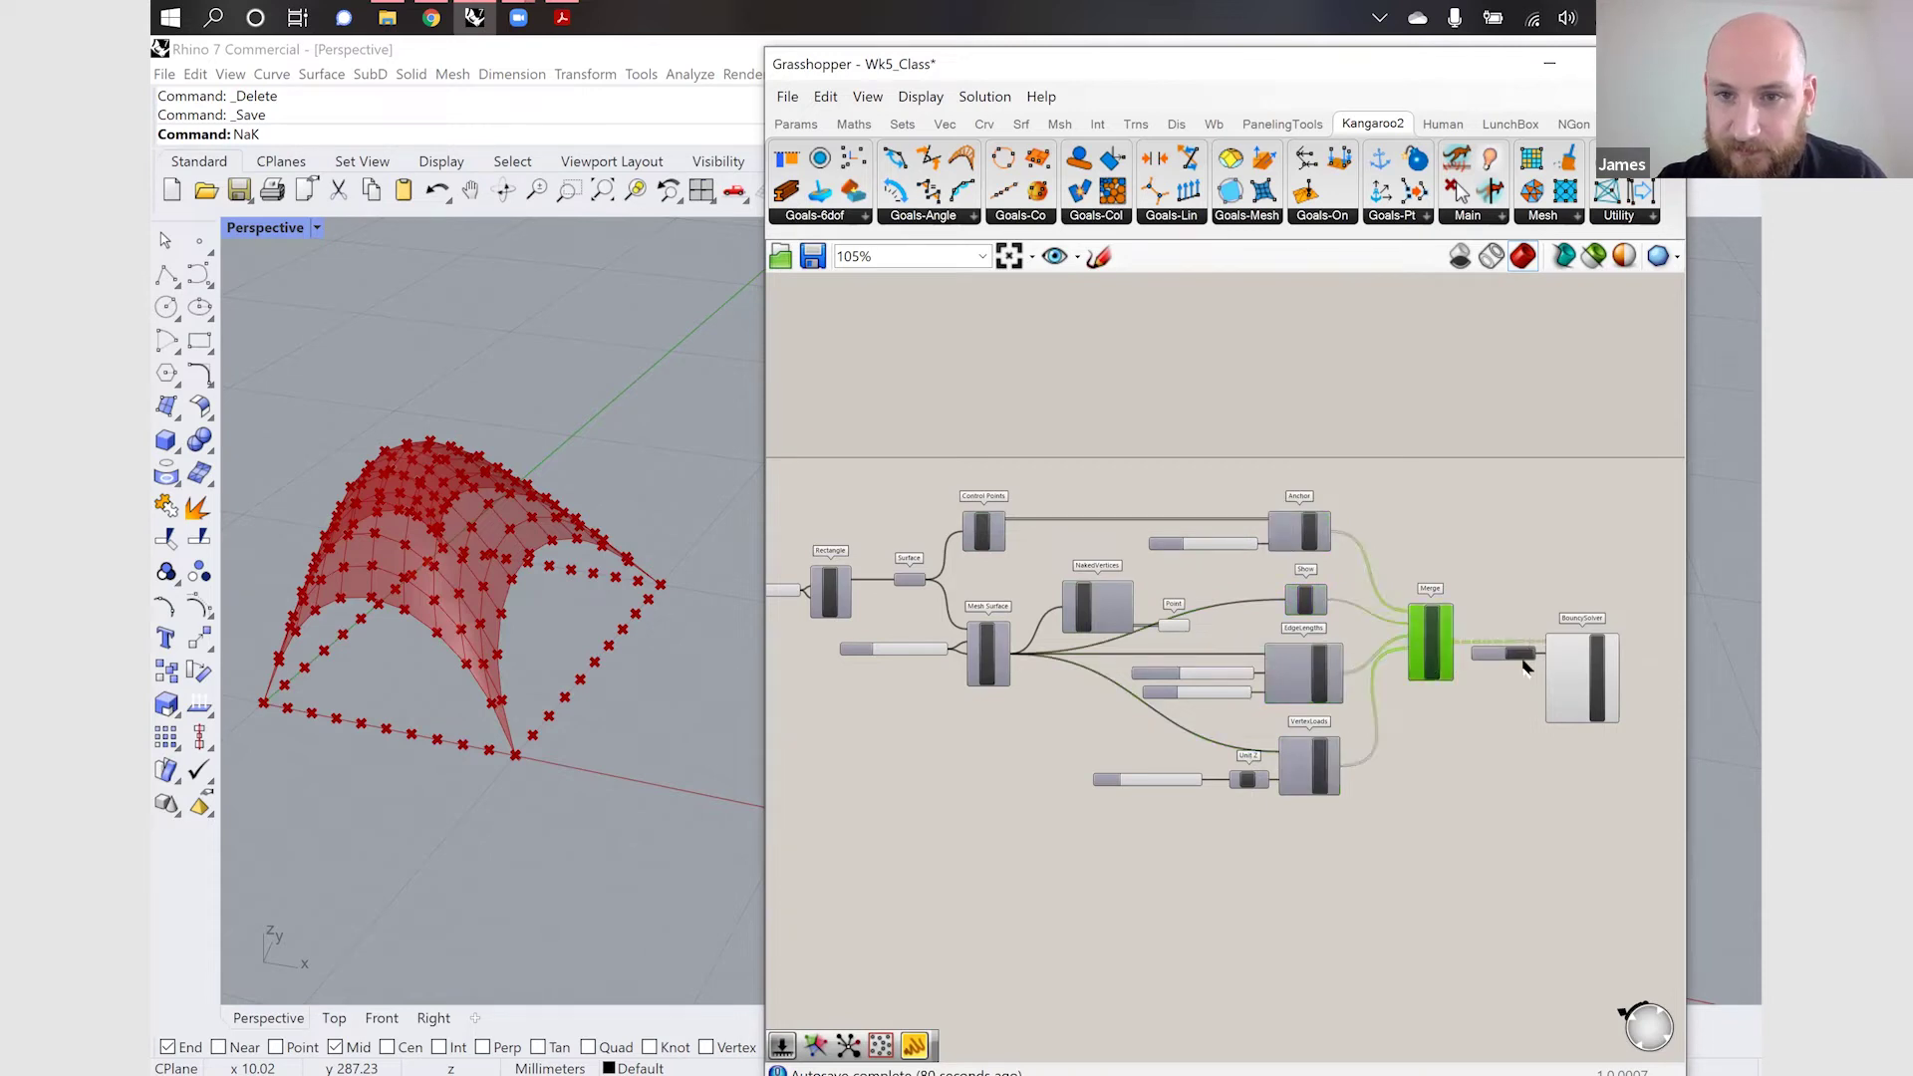
{"action": "scroll", "coordinate": [1485, 628], "scroll_direction": "down", "scroll_amount": 1}
{"action": "scroll", "coordinate": [1096, 566], "scroll_direction": "up", "scroll_amount": 2}
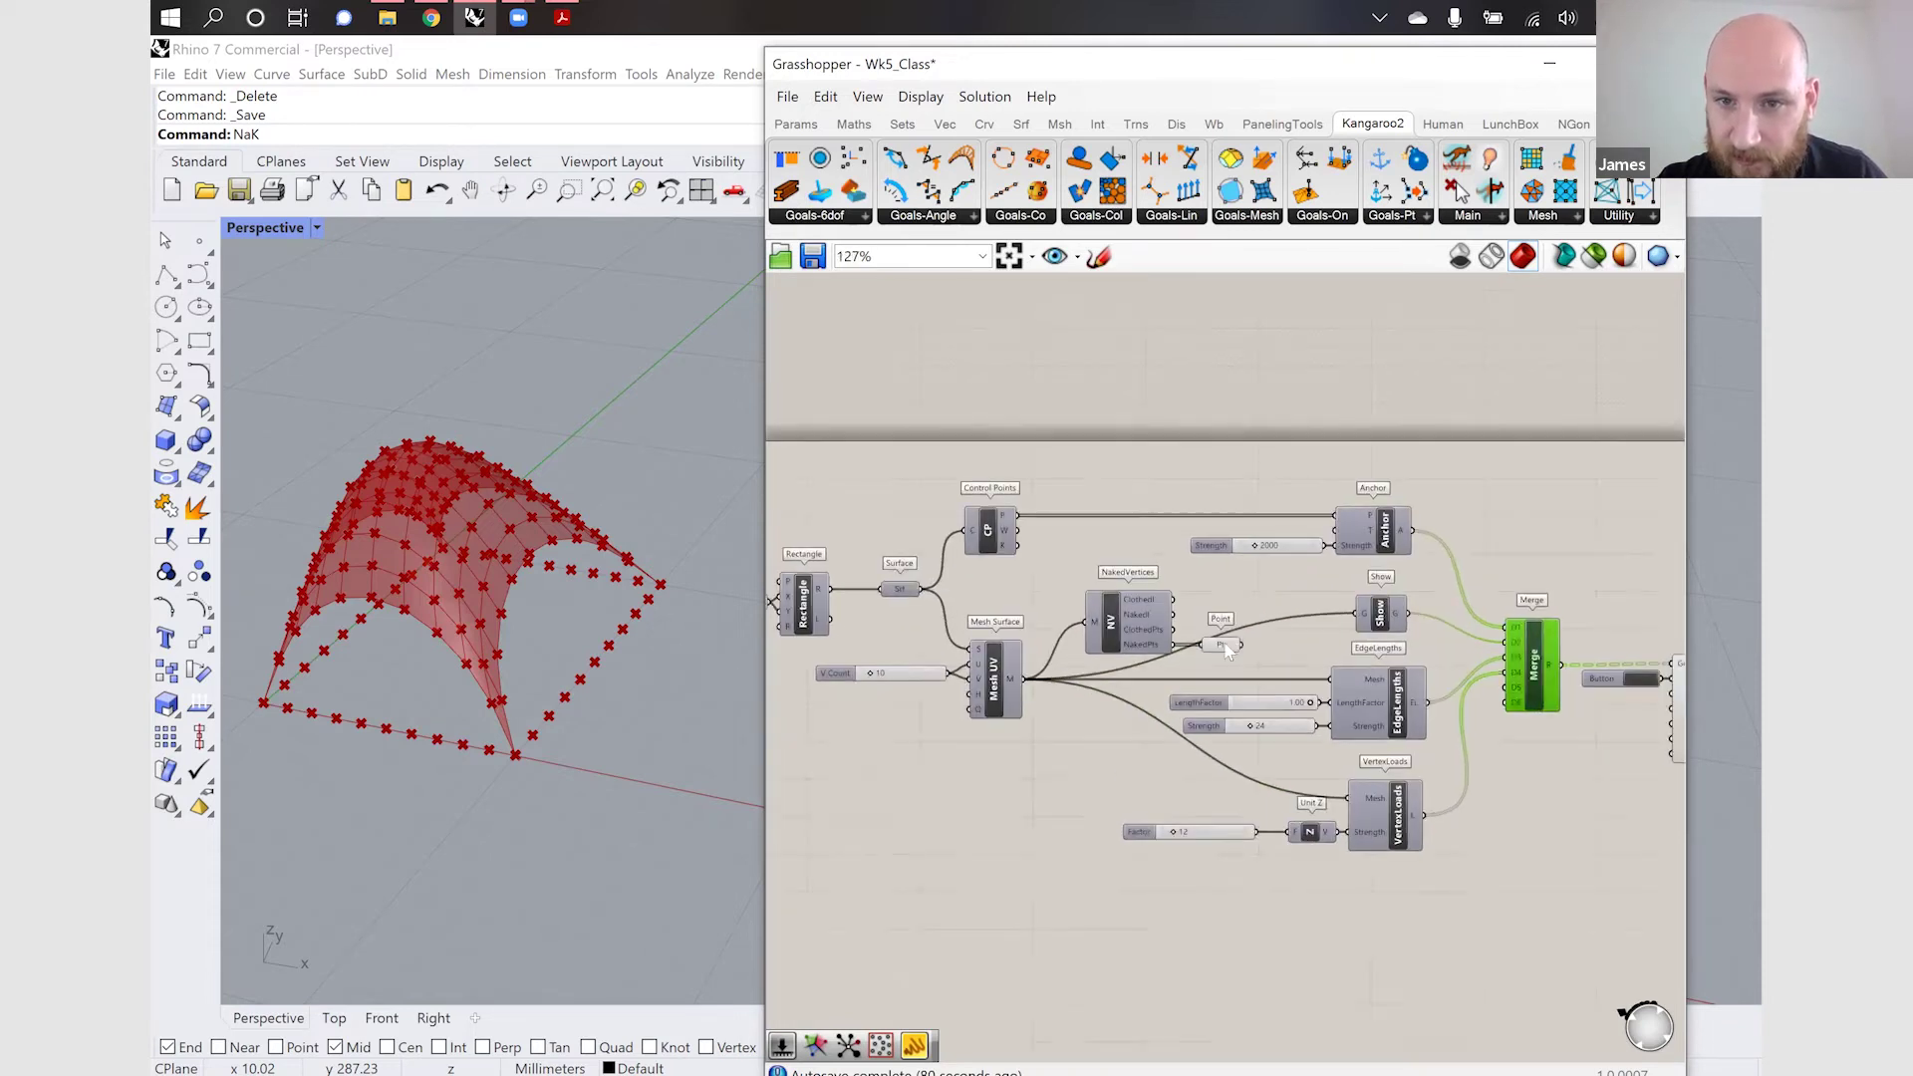
{"action": "left_click", "coordinate": [1221, 644]}
{"action": "scroll", "coordinate": [1395, 667], "scroll_direction": "down", "scroll_amount": 2}
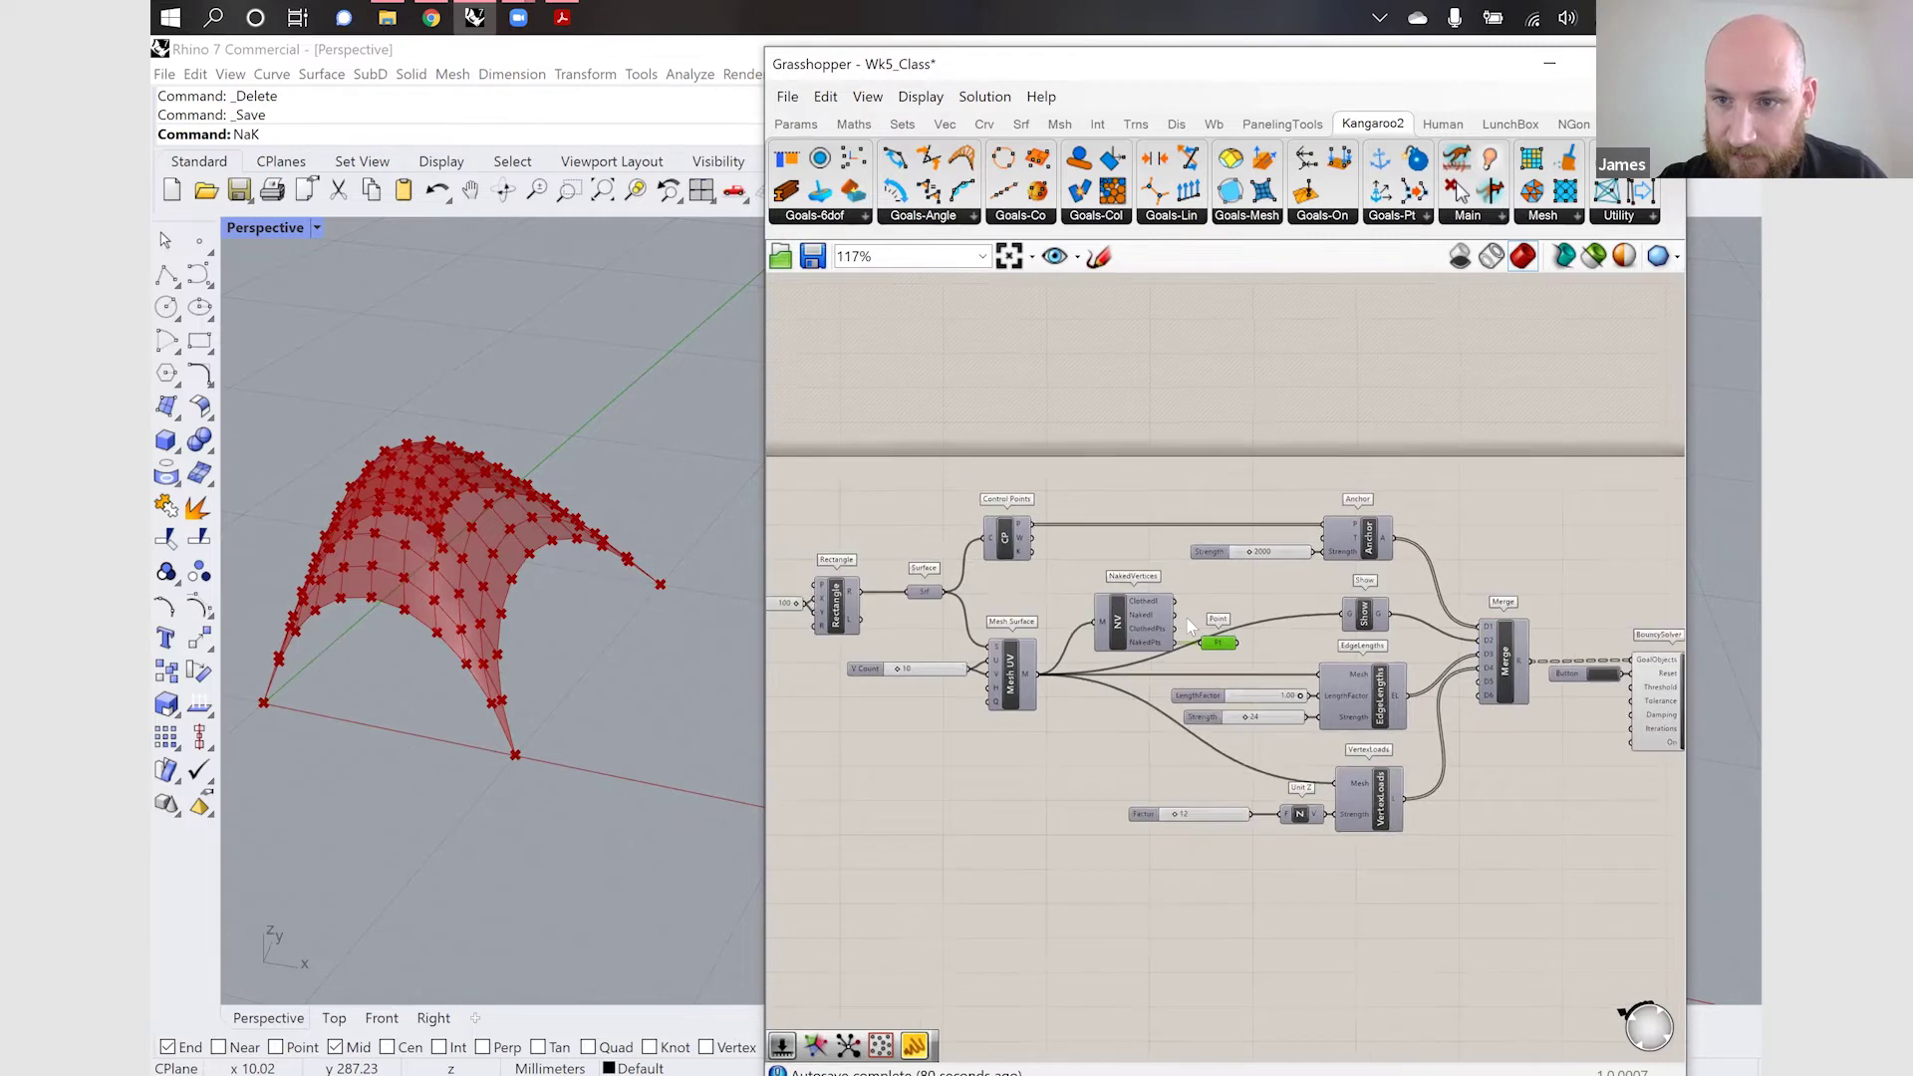
Place a Geometry parameter beside BouncySolver and connect the solver's O output to it
{"action": "scroll", "coordinate": [1496, 674], "scroll_direction": "up", "scroll_amount": 2}
{"action": "scroll", "coordinate": [1555, 807], "scroll_direction": "down", "scroll_amount": 3}
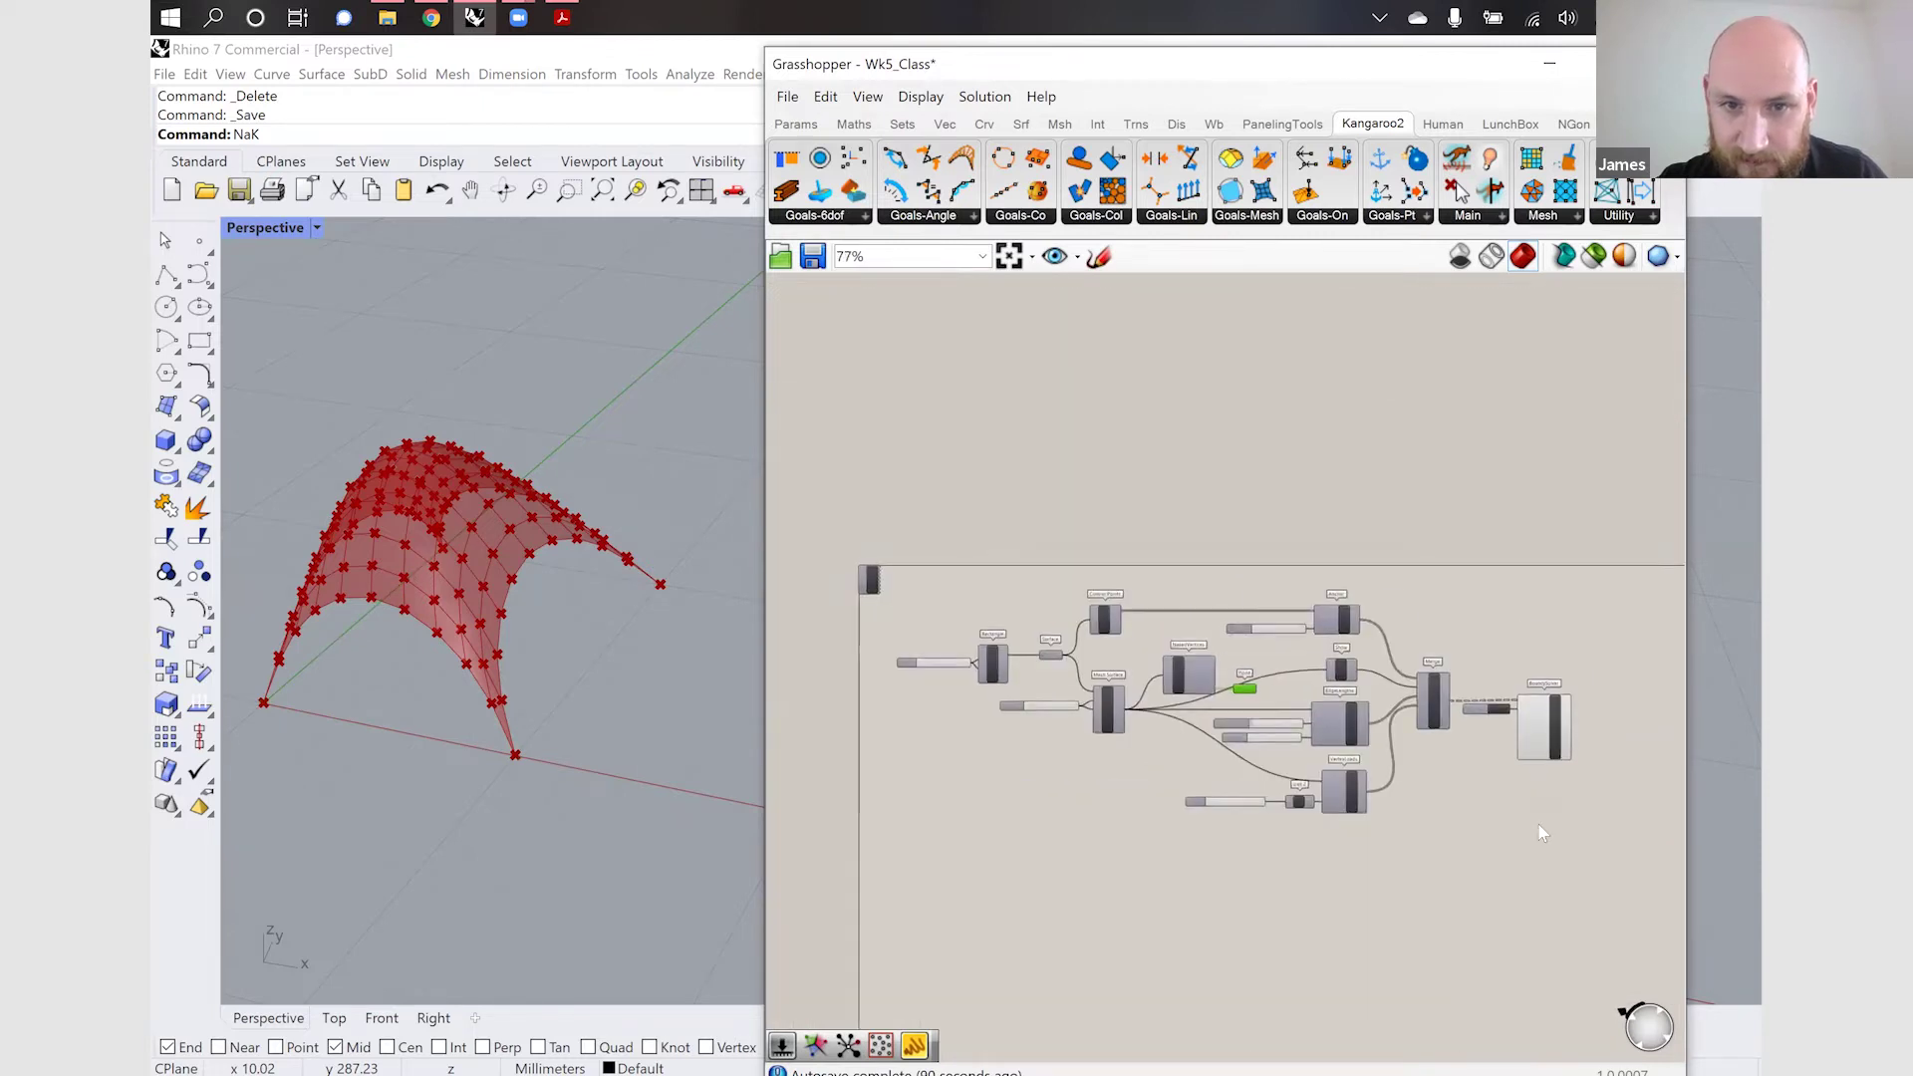
{"action": "scroll", "coordinate": [1614, 755], "scroll_direction": "up", "scroll_amount": 6}
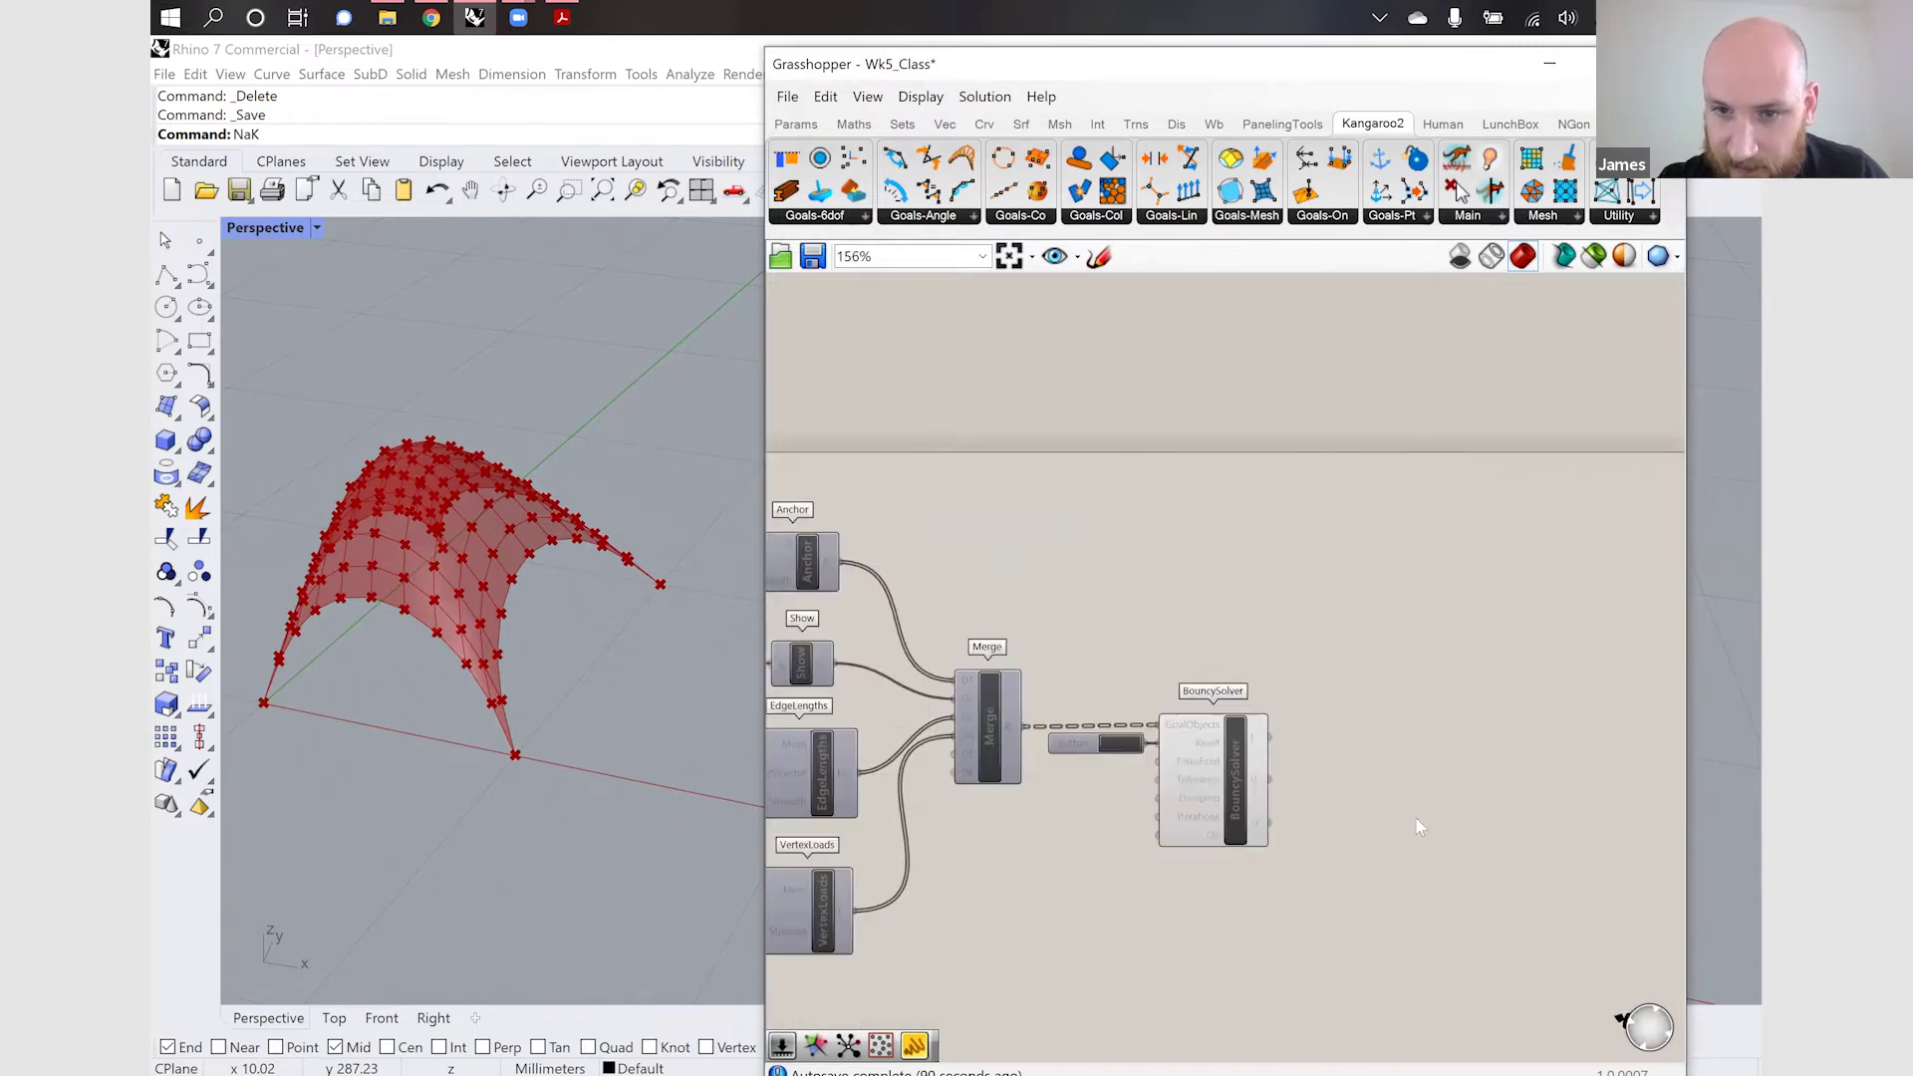
{"action": "double_click", "coordinate": [1244, 849]}
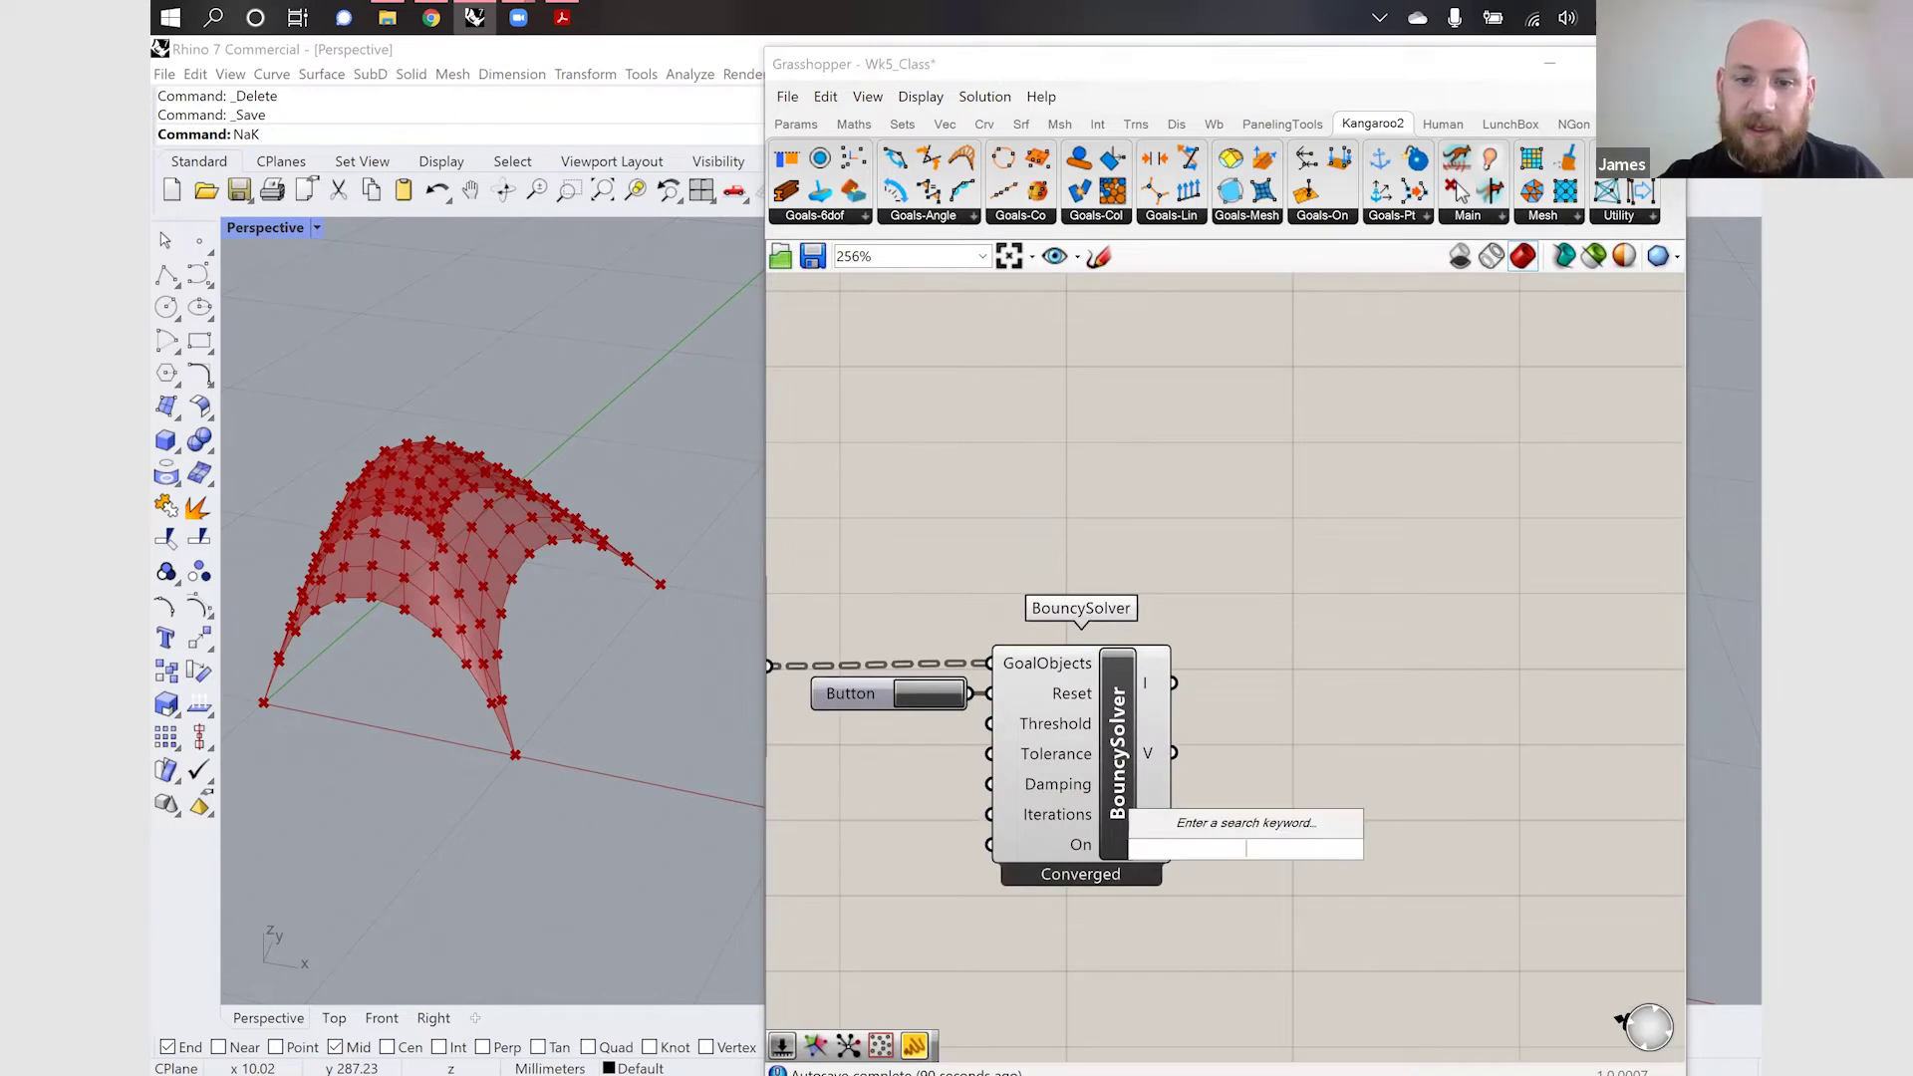
{"action": "type", "text": "geo"}
{"action": "left_click", "coordinate": [1225, 835]}
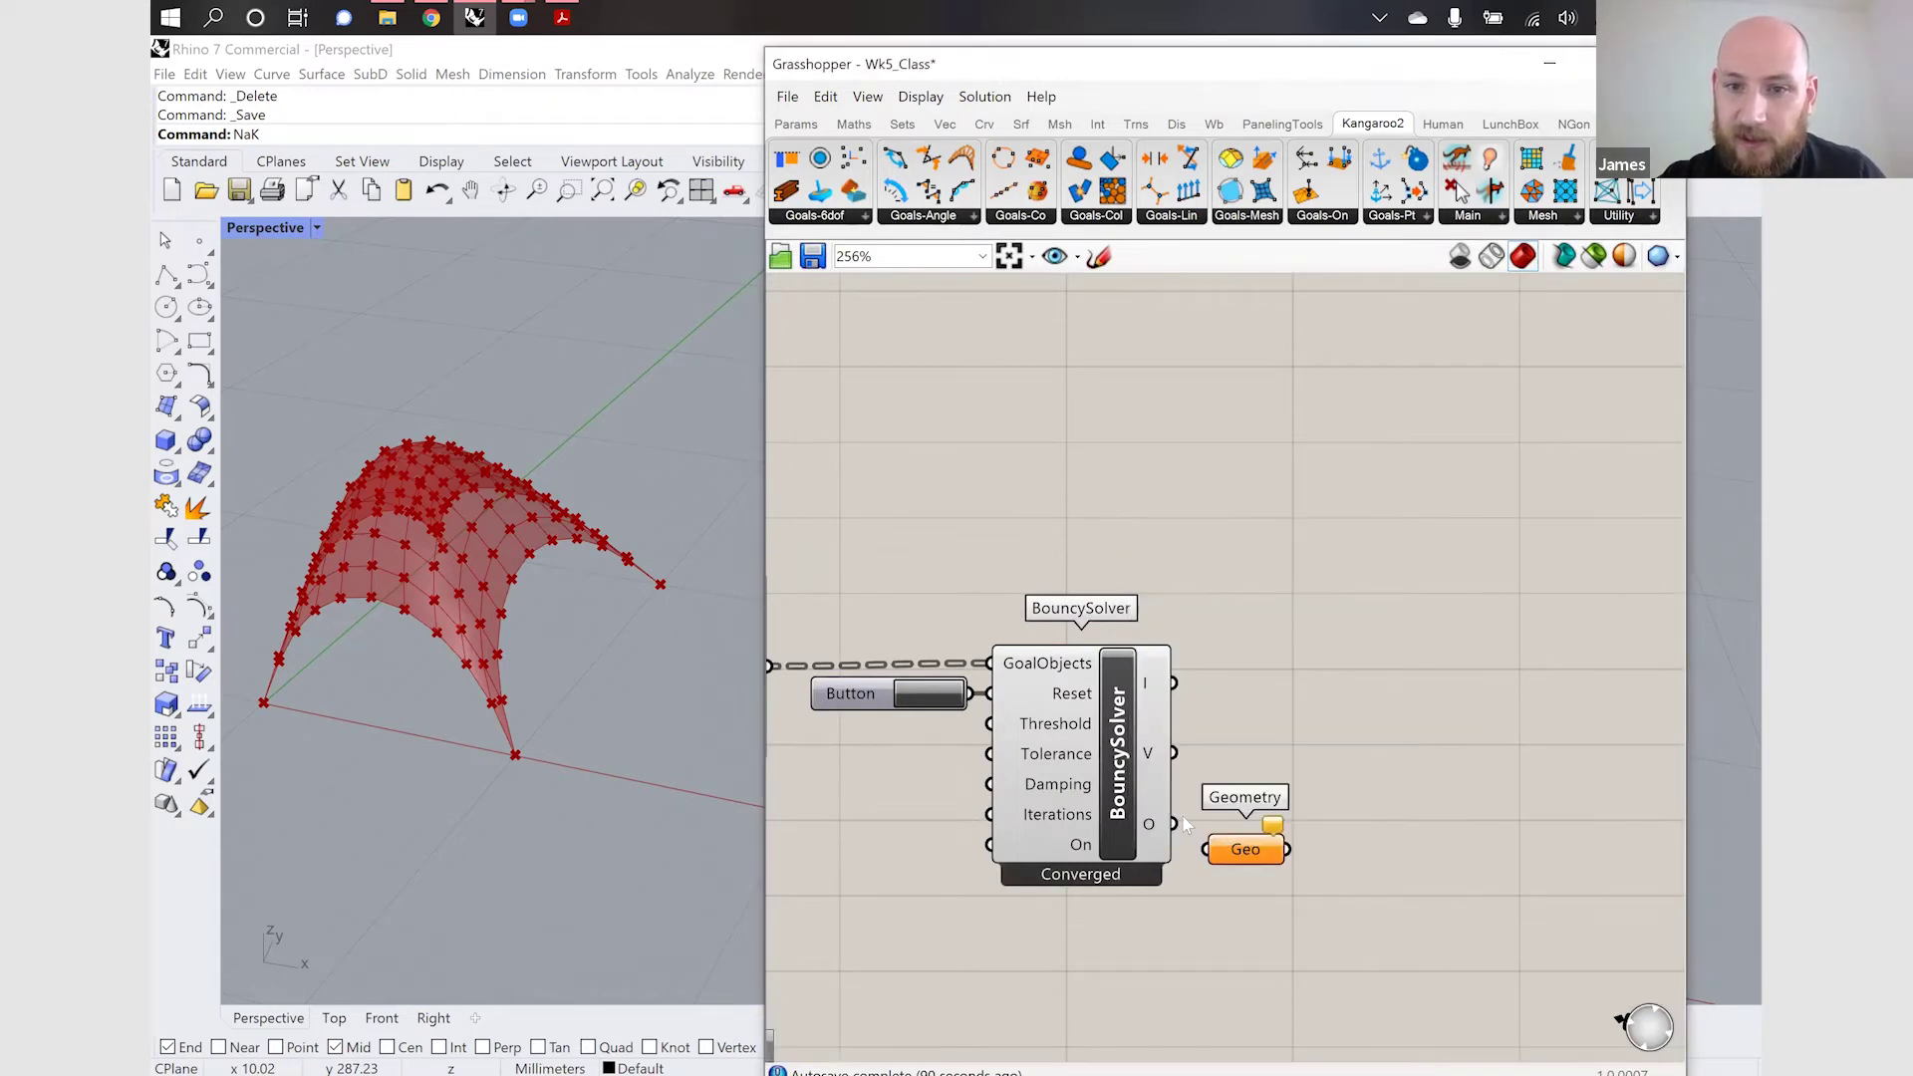
{"action": "left_click_drag", "start_coordinate": [1176, 824], "coordinate": [1303, 826]}
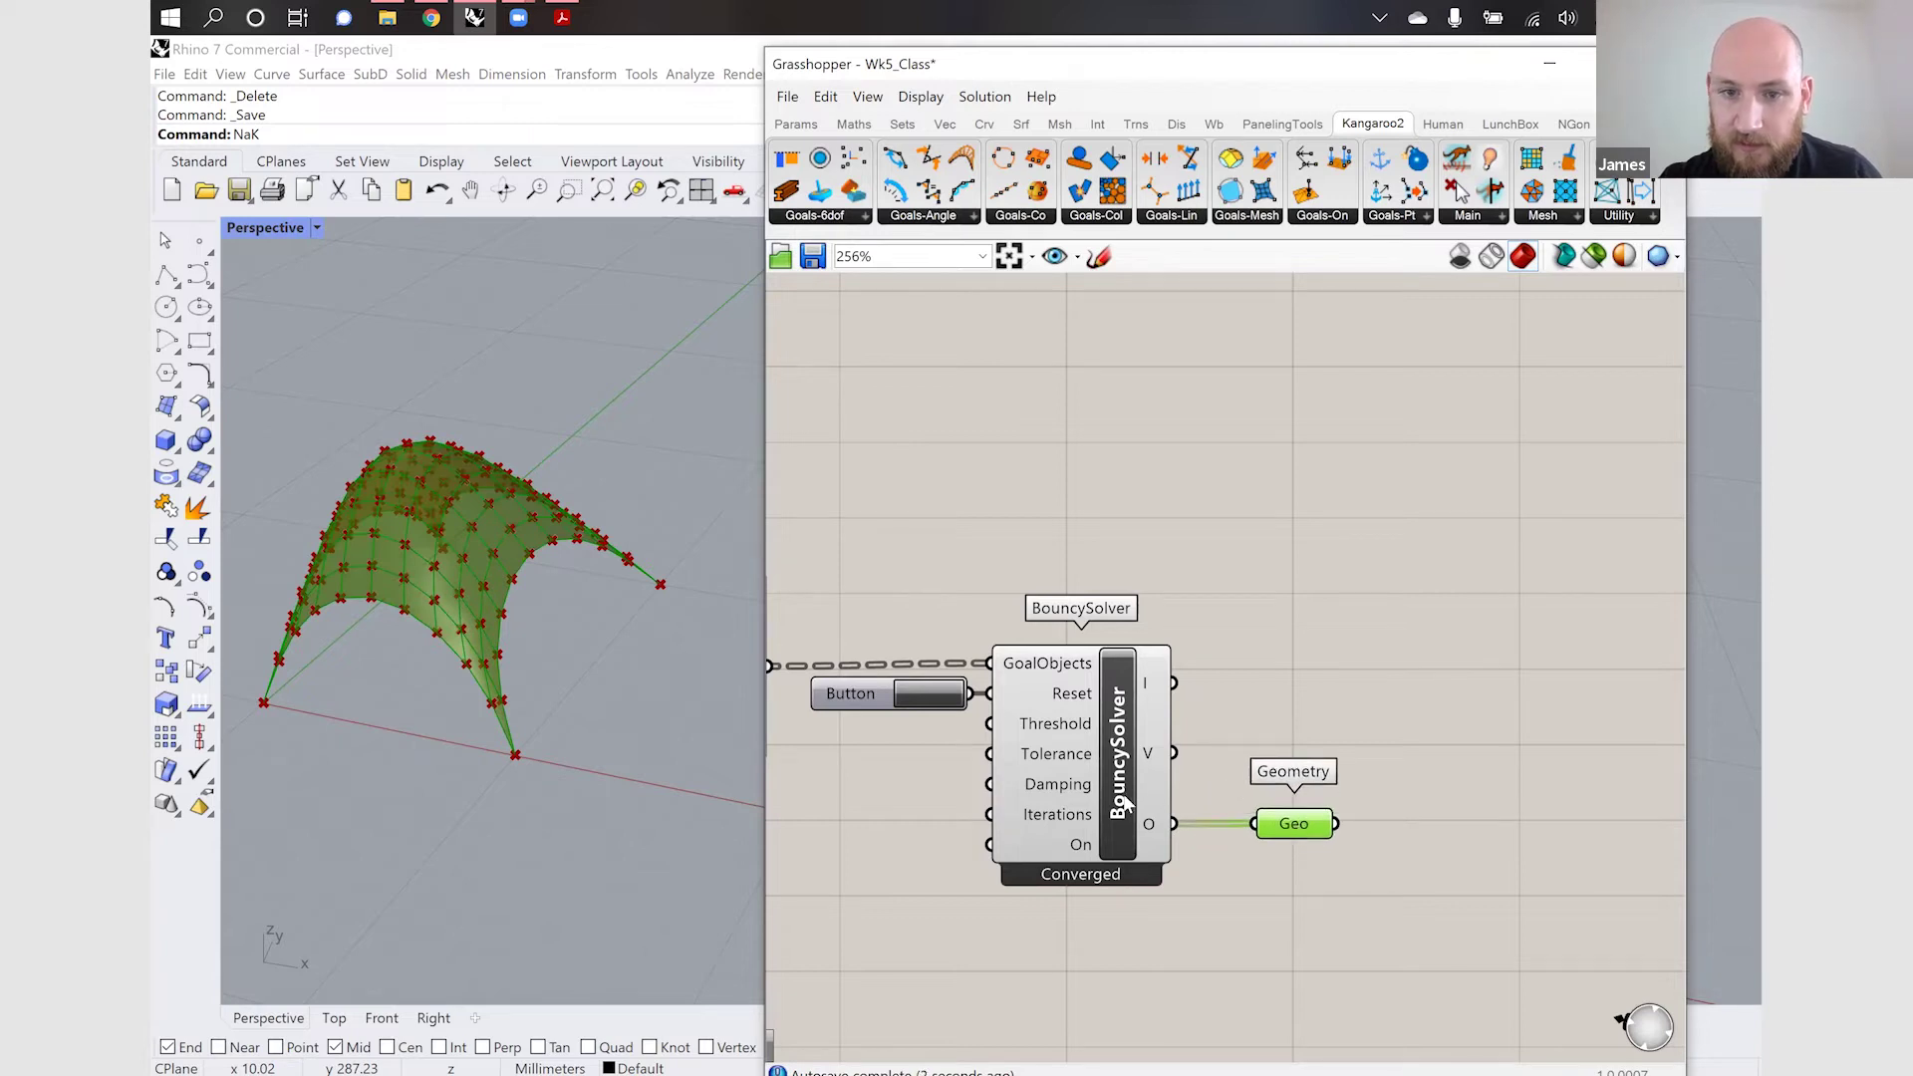
Turn off the BouncySolver preview so that only the Geometry parameter displays the vault mesh
{"action": "left_click", "coordinate": [1154, 803]}
{"action": "left_click", "coordinate": [1241, 756]}
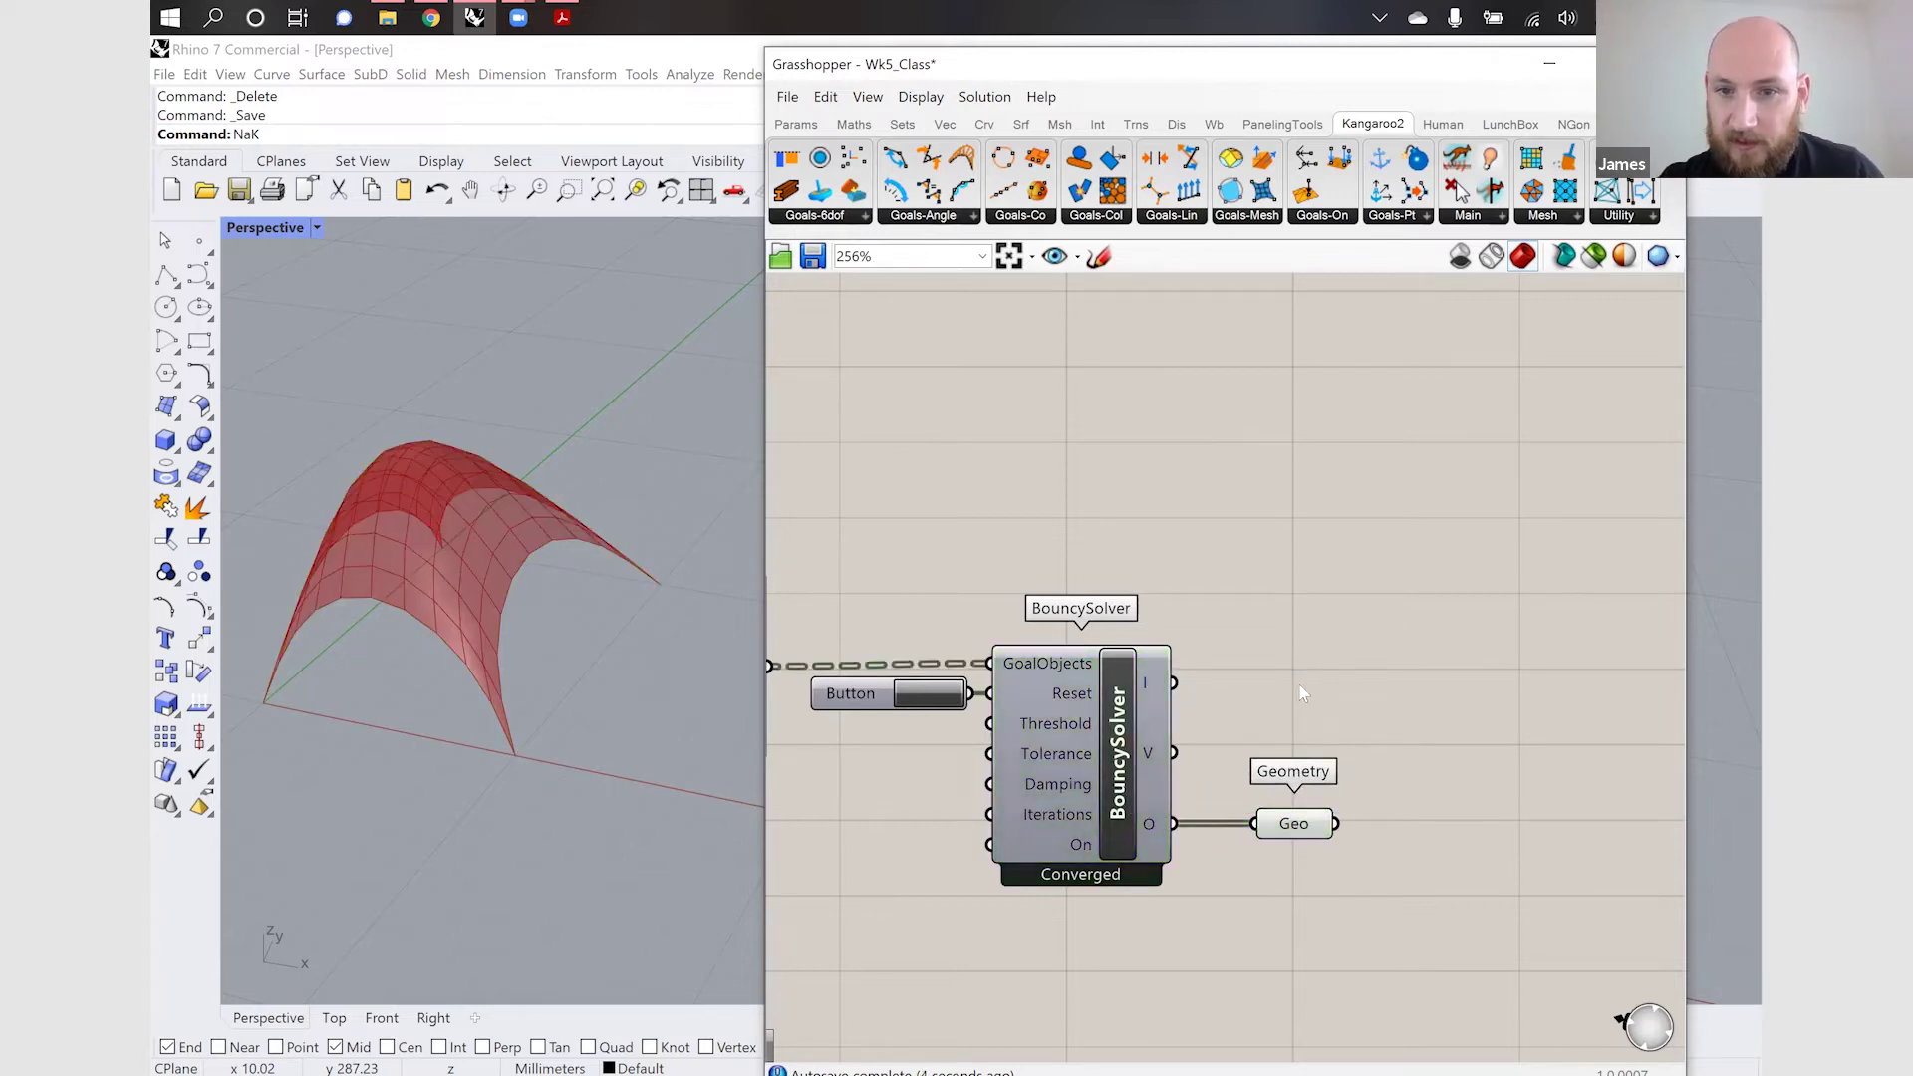
{"action": "left_click", "coordinate": [1310, 823]}
{"action": "left_click", "coordinate": [1451, 669]}
Review the definition from Rectangle to the Geometry parameter, including the NakedVertices and Point components
{"action": "scroll", "coordinate": [1450, 671], "scroll_direction": "down", "scroll_amount": 3}
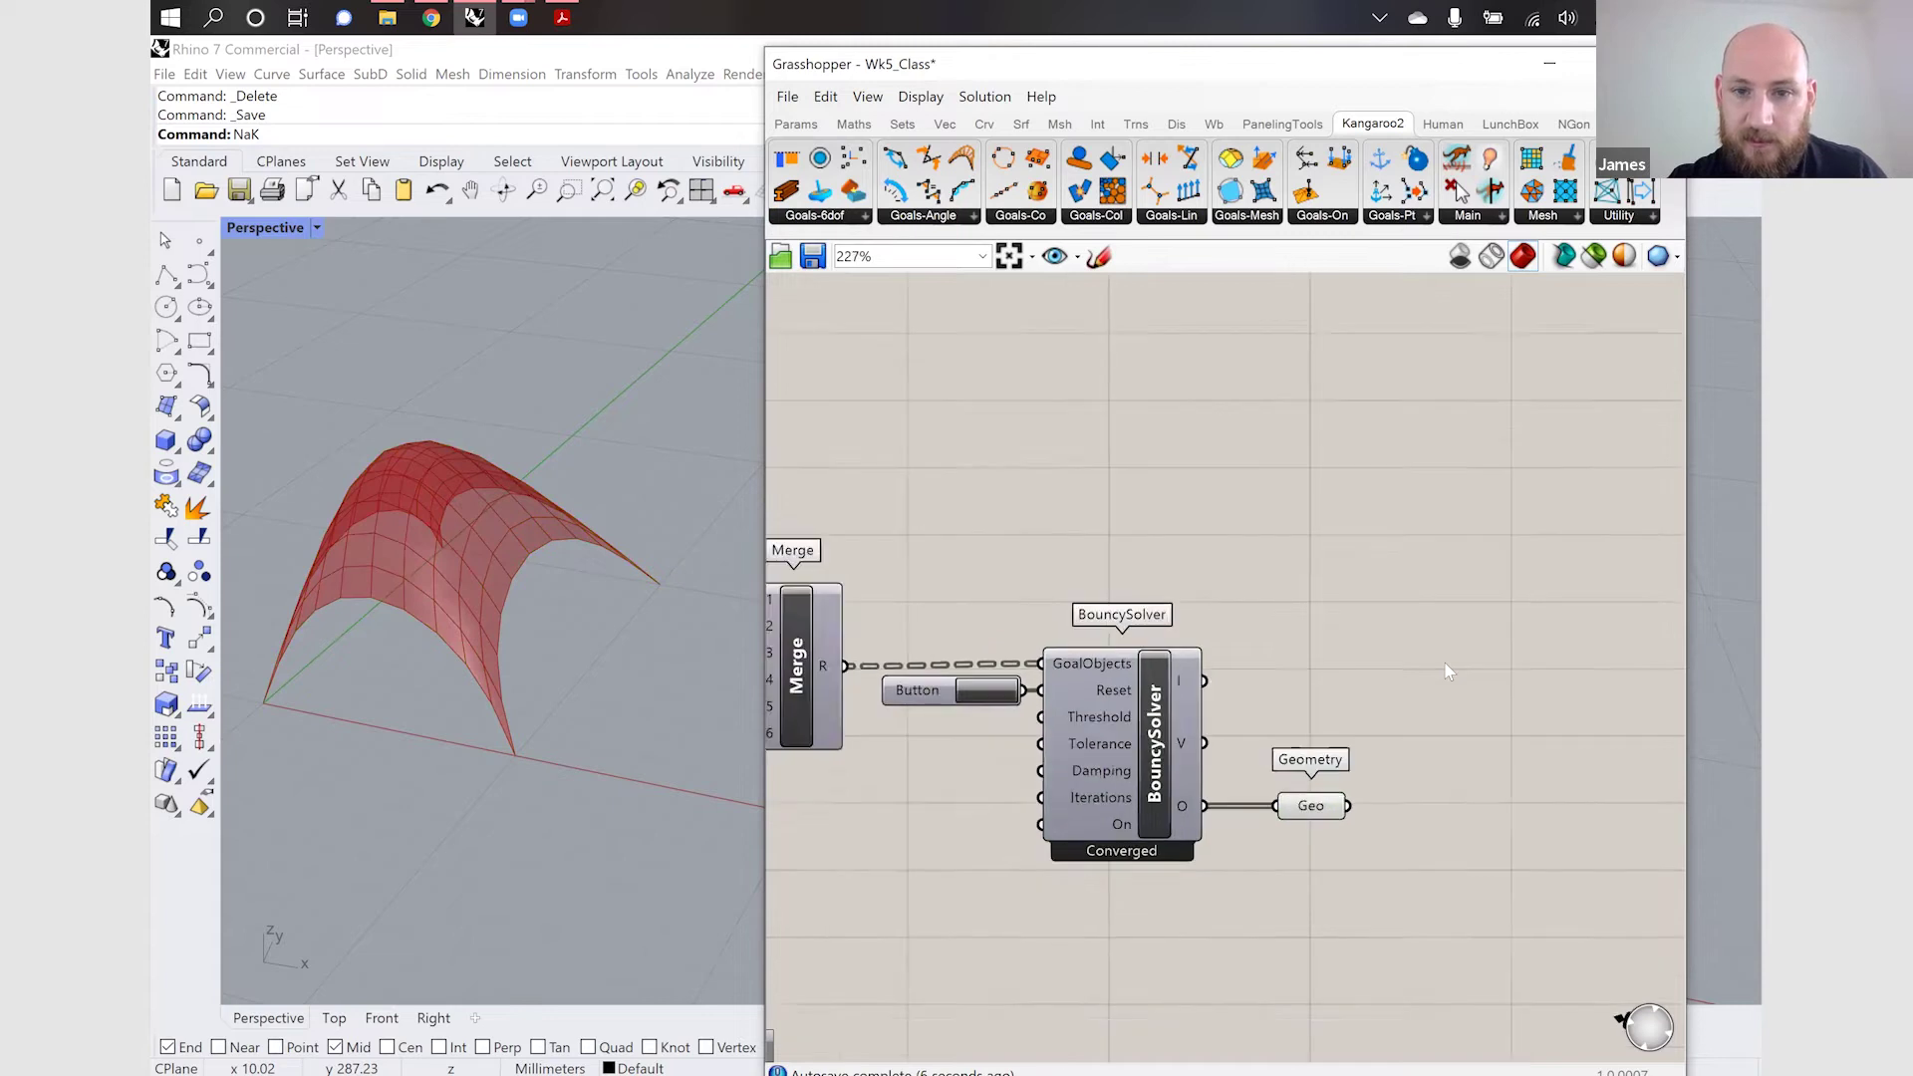
{"action": "scroll", "coordinate": [1450, 671], "scroll_direction": "down", "scroll_amount": 3}
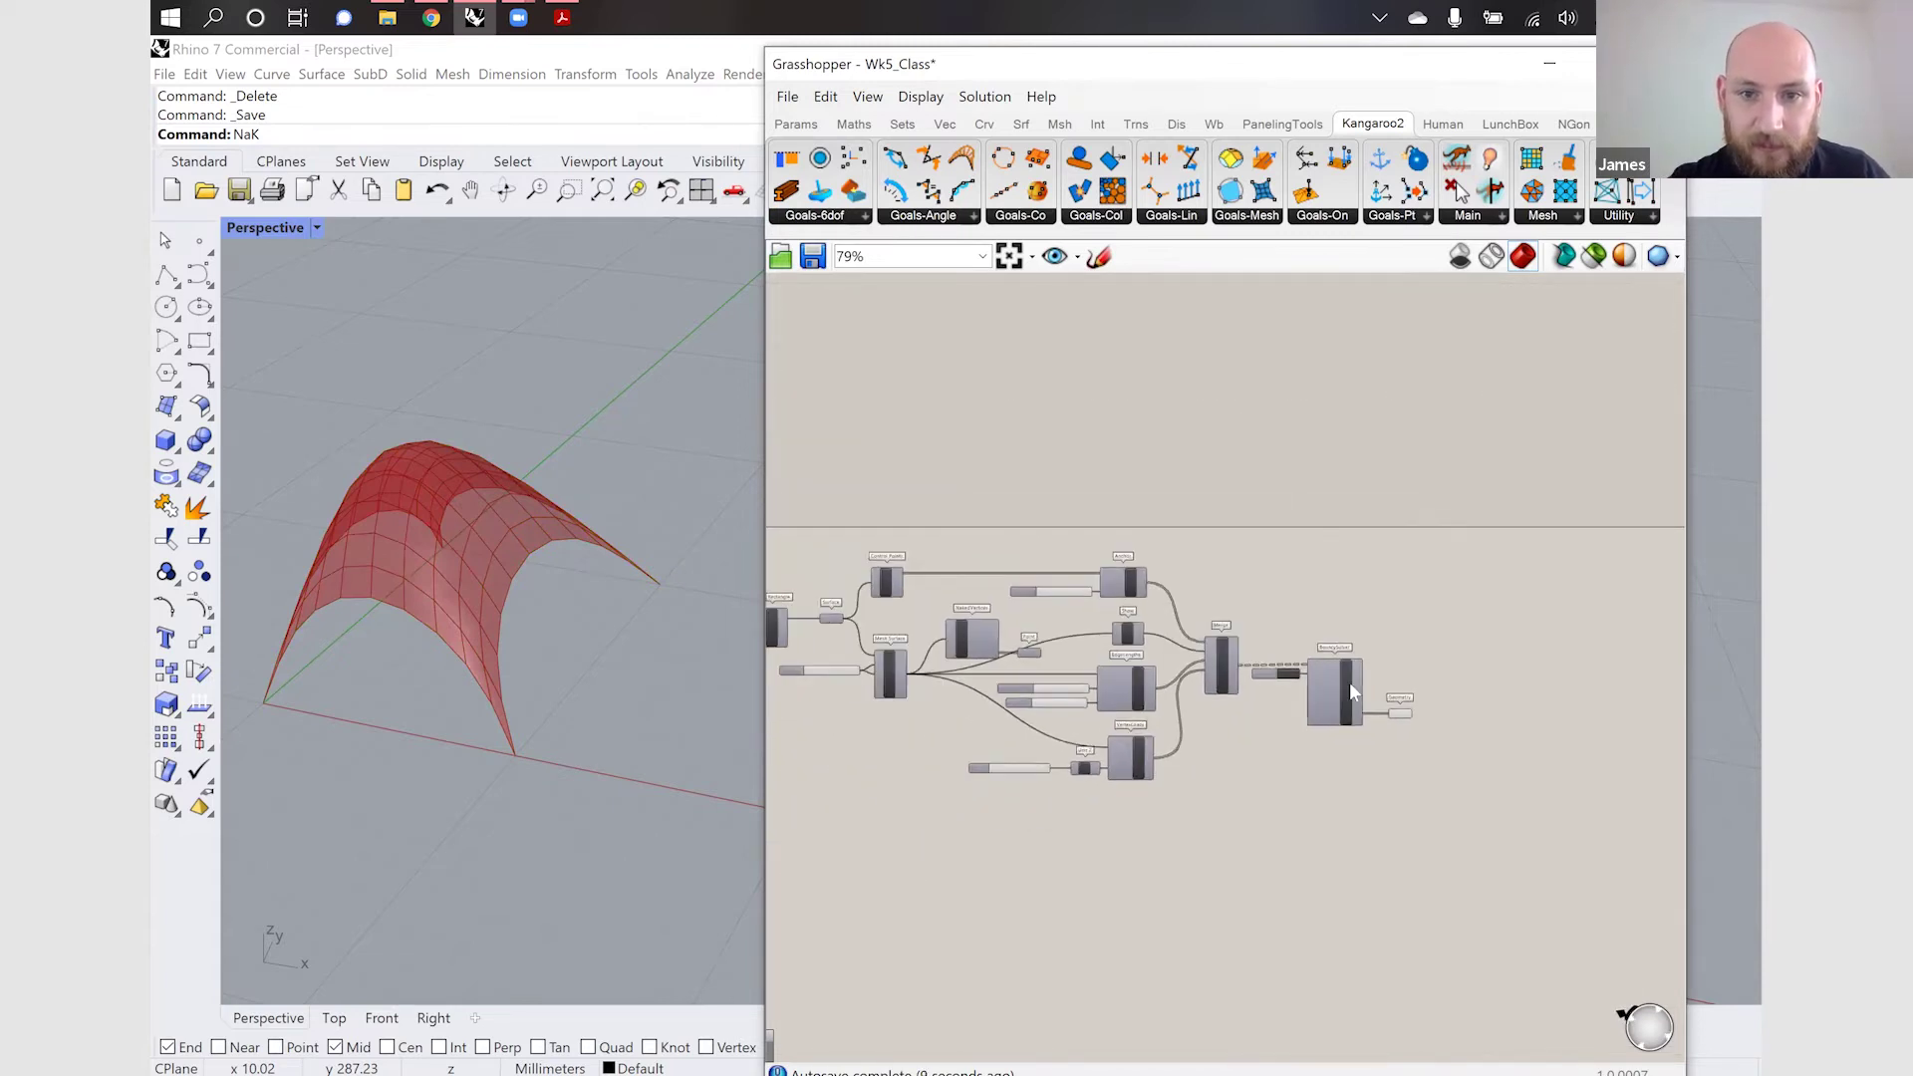
{"action": "scroll", "coordinate": [1243, 734], "scroll_direction": "up", "scroll_amount": 2}
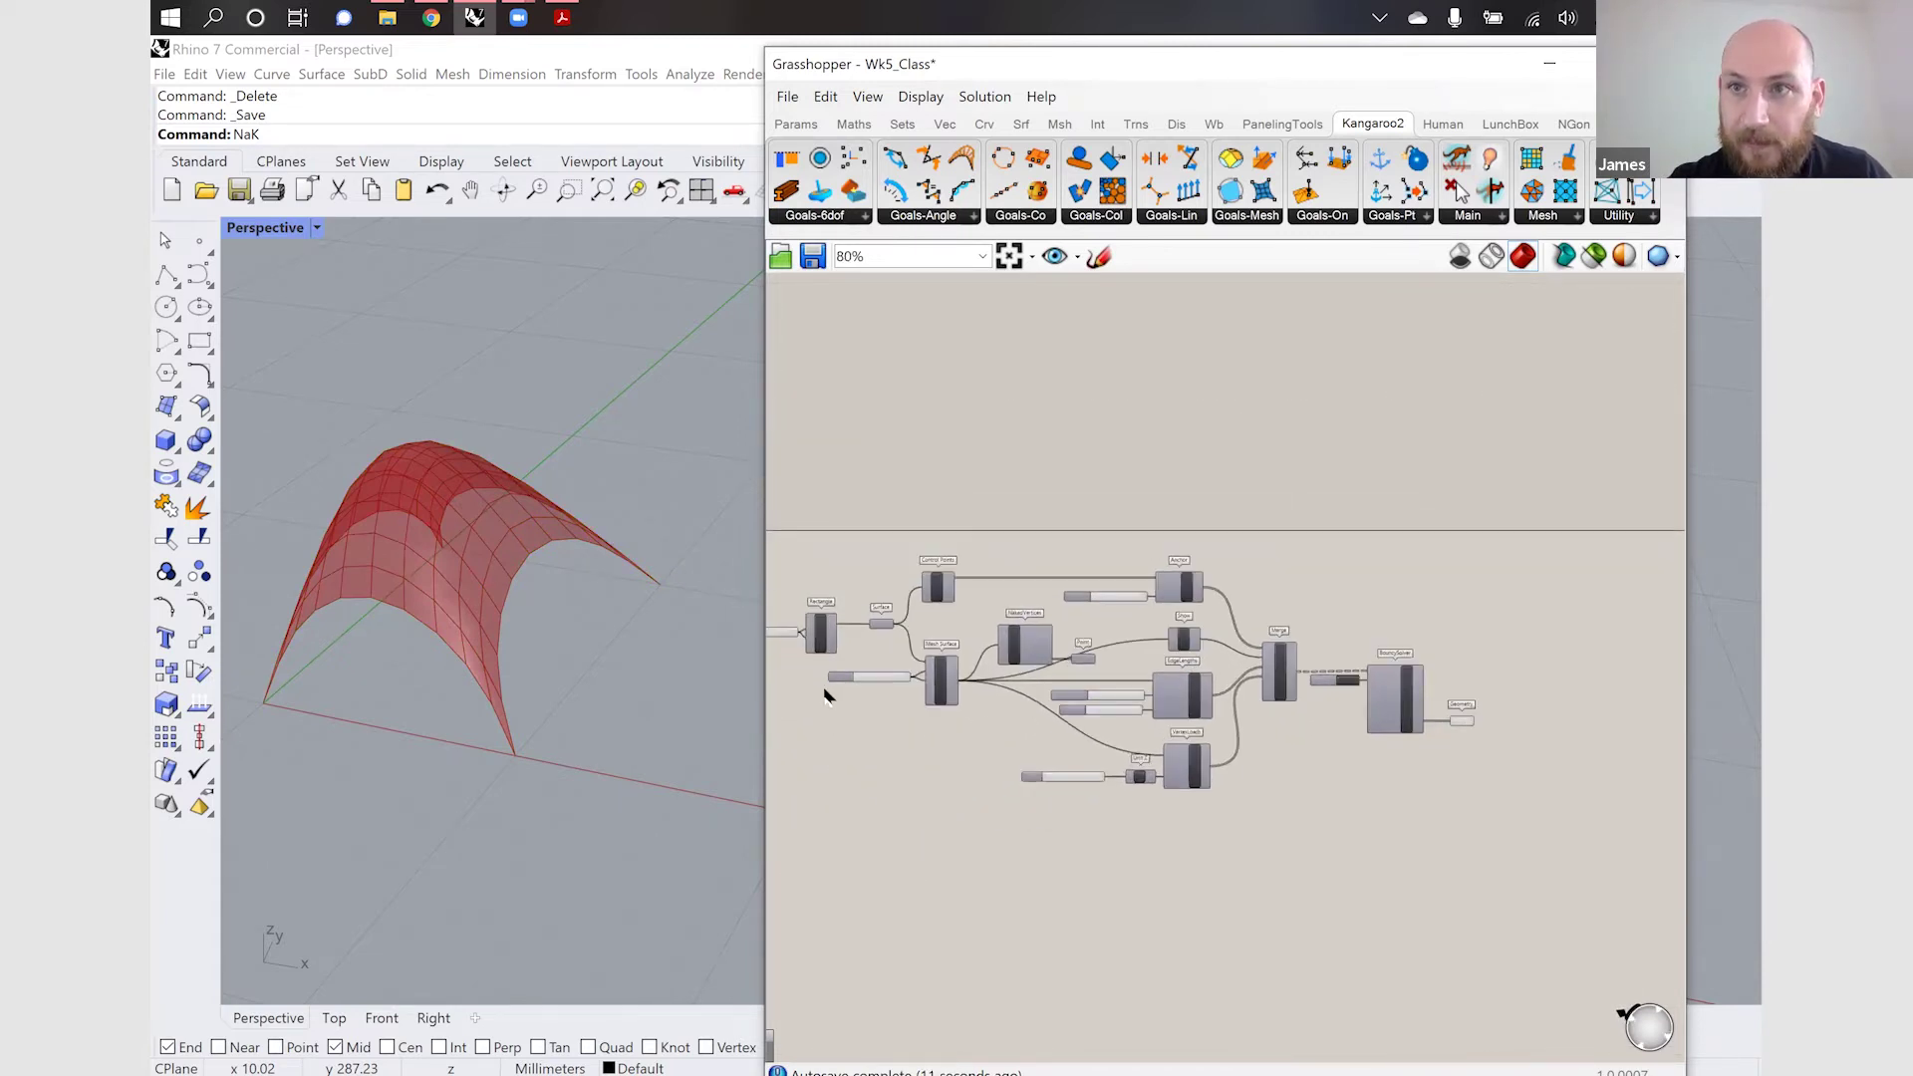
{"action": "right_click_drag", "start_coordinate": [907, 658], "coordinate": [1003, 663]}
{"action": "scroll", "coordinate": [1003, 664], "scroll_direction": "up", "scroll_amount": 1}
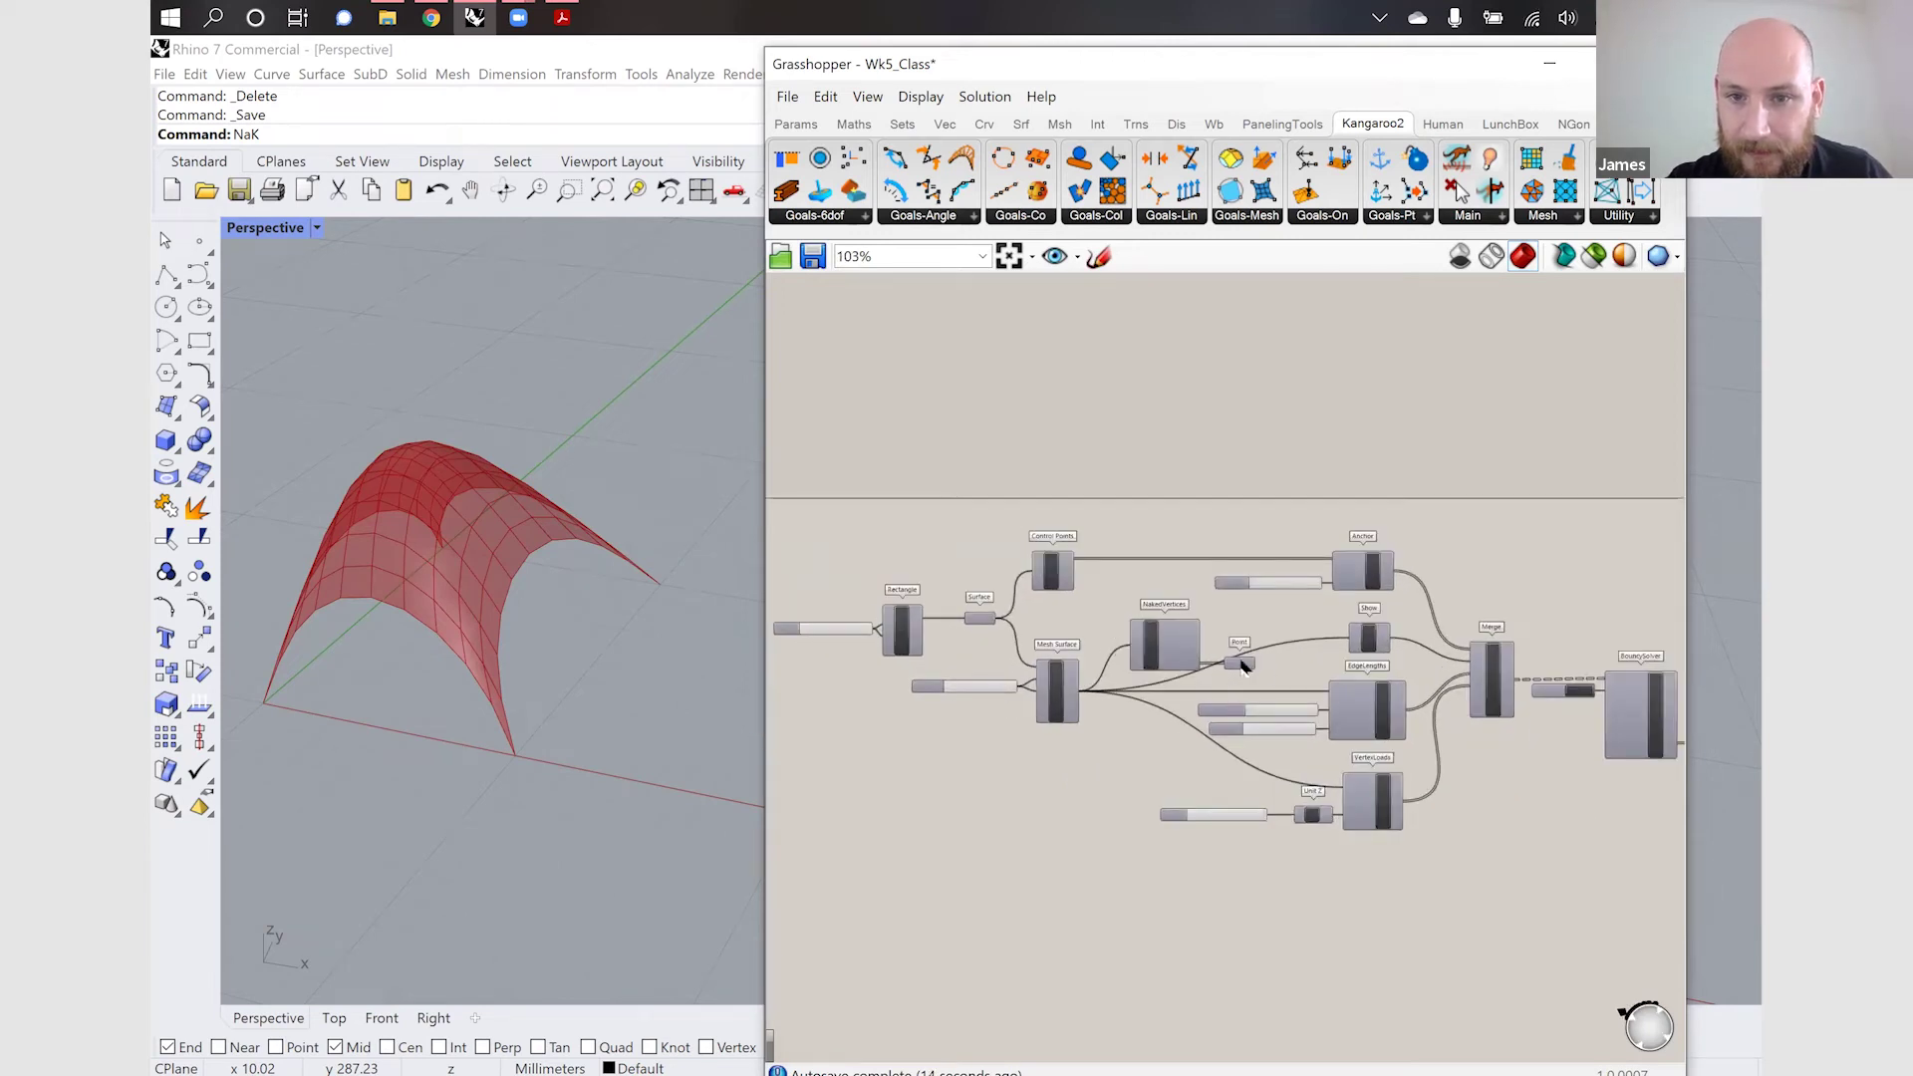
{"action": "left_click", "coordinate": [1161, 646], "text": "shift"}
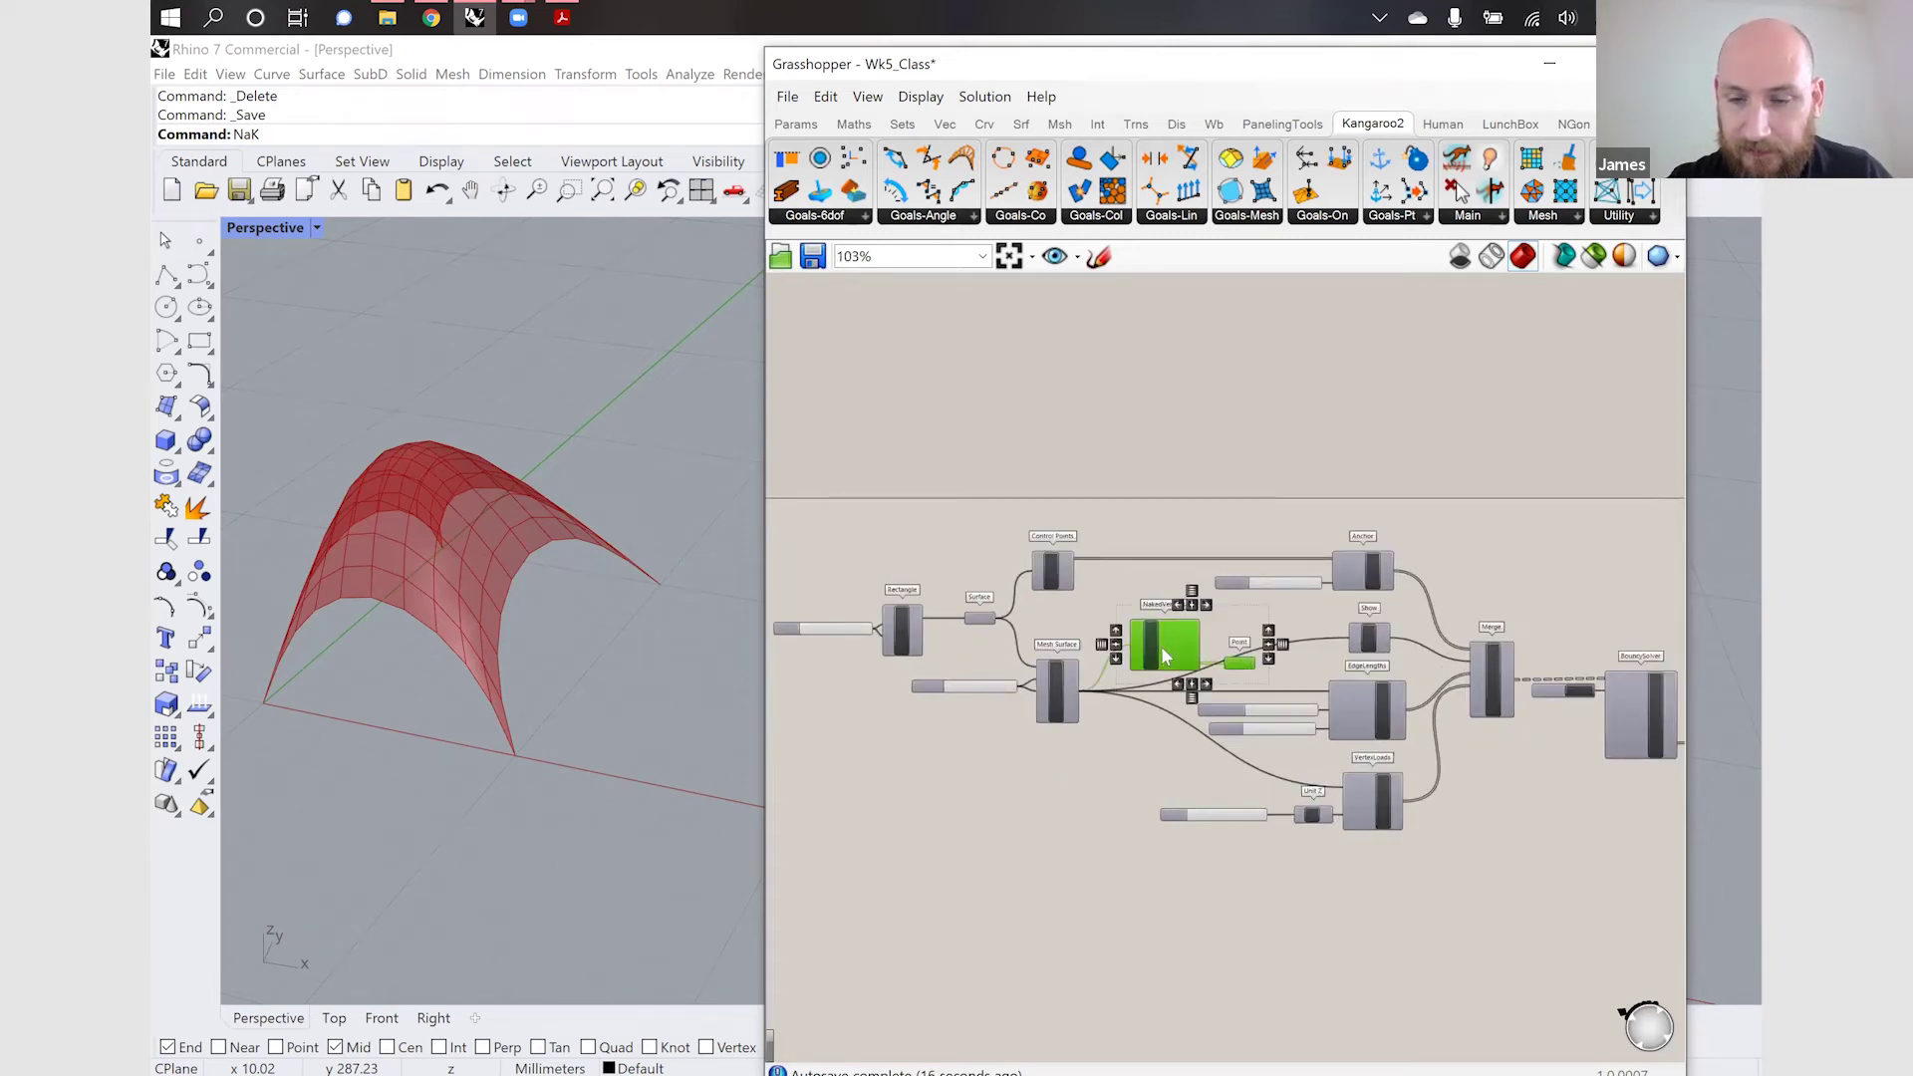
{"action": "left_click", "coordinate": [1126, 750]}
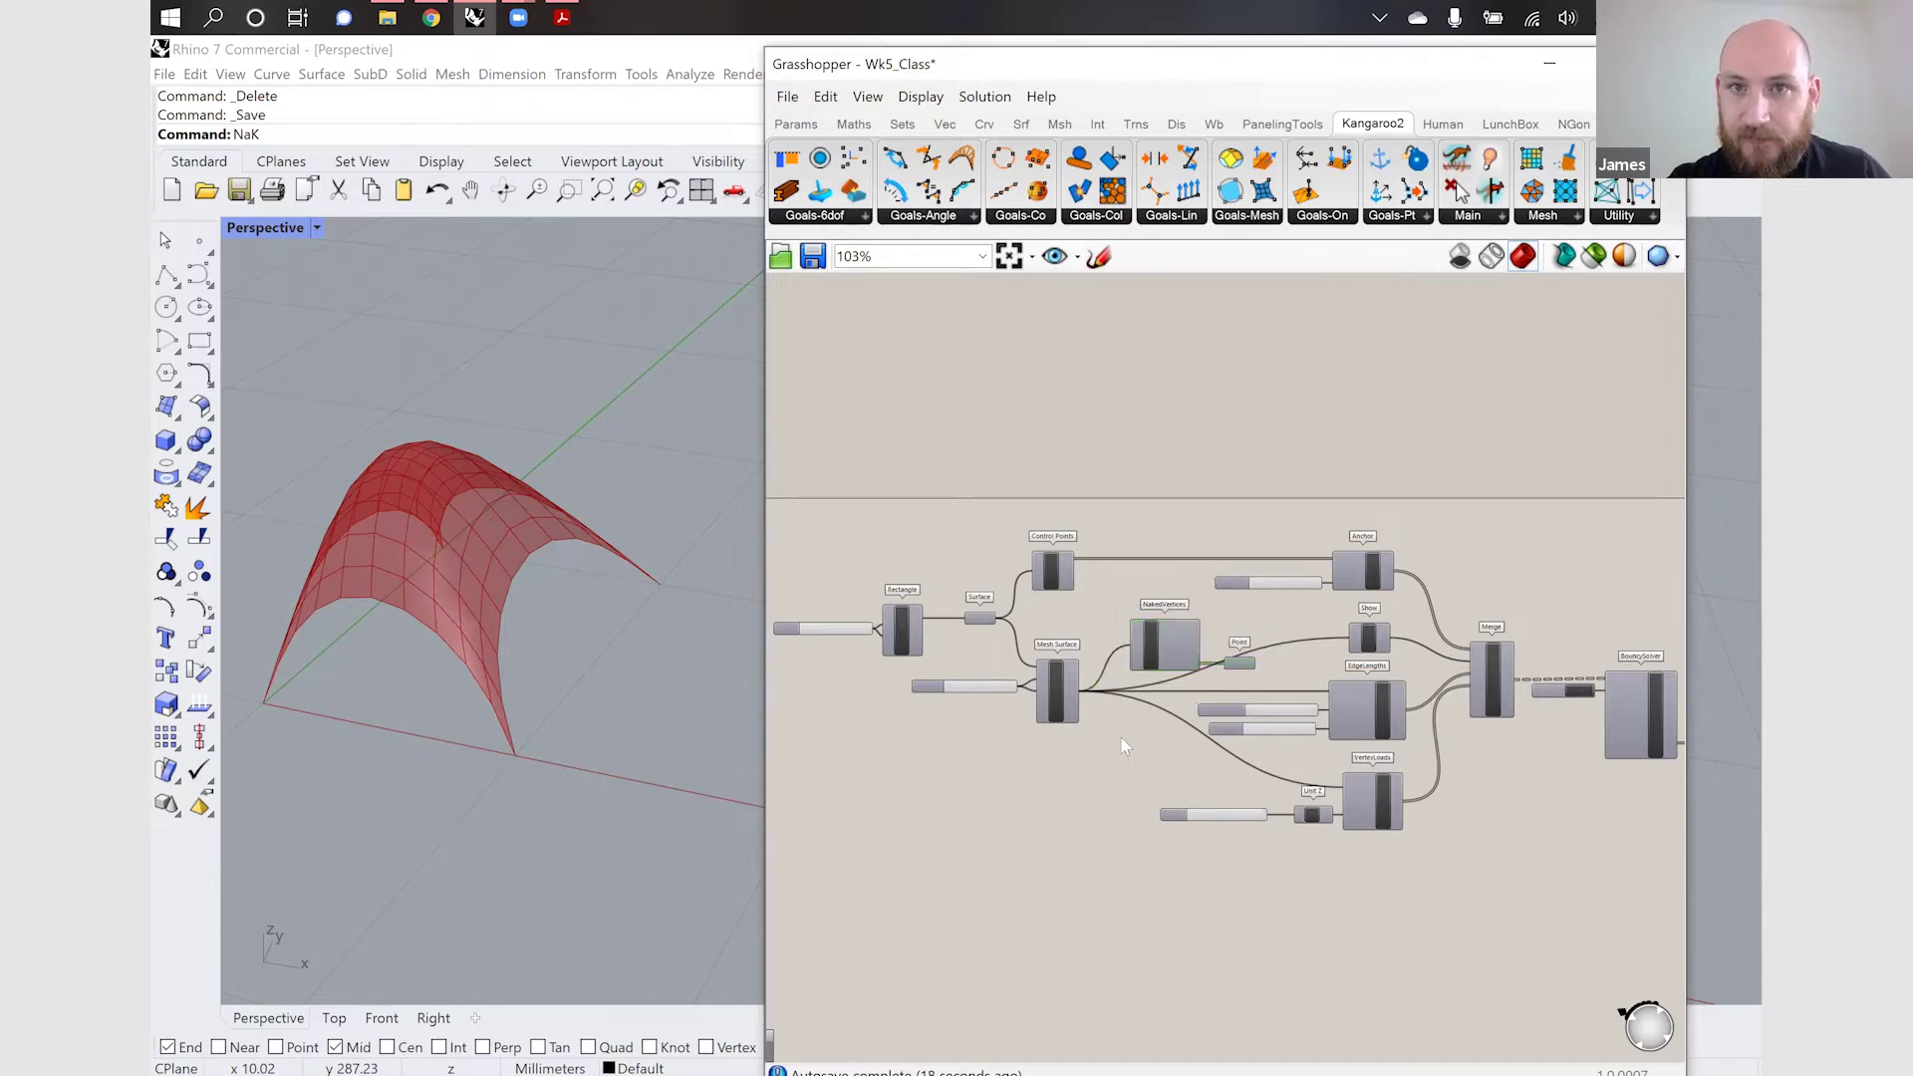
{"action": "scroll", "coordinate": [1125, 750], "scroll_direction": "down", "scroll_amount": 2}
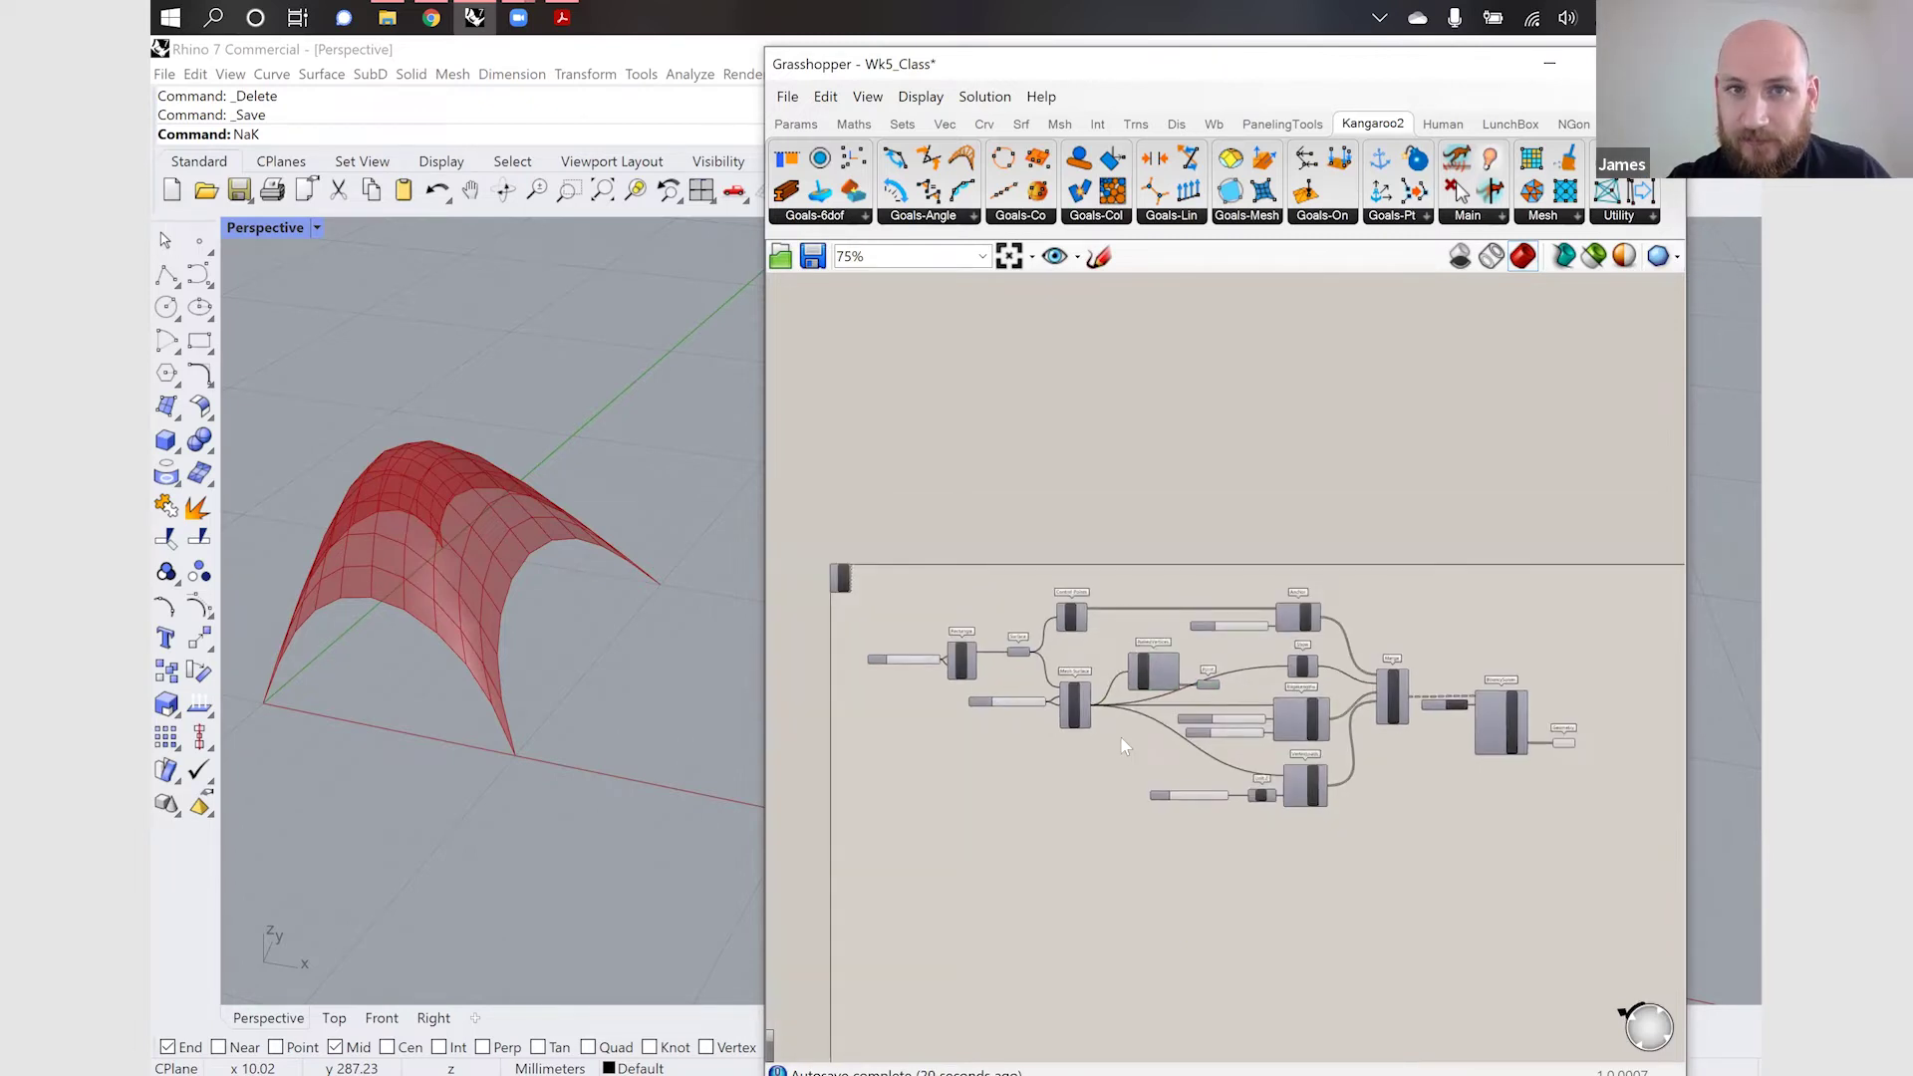
Examine the mesh inputs, NakedVertices and the goals up close, including the settings of the EdgeLengths Strength slider
{"action": "left_click", "coordinate": [518, 20]}
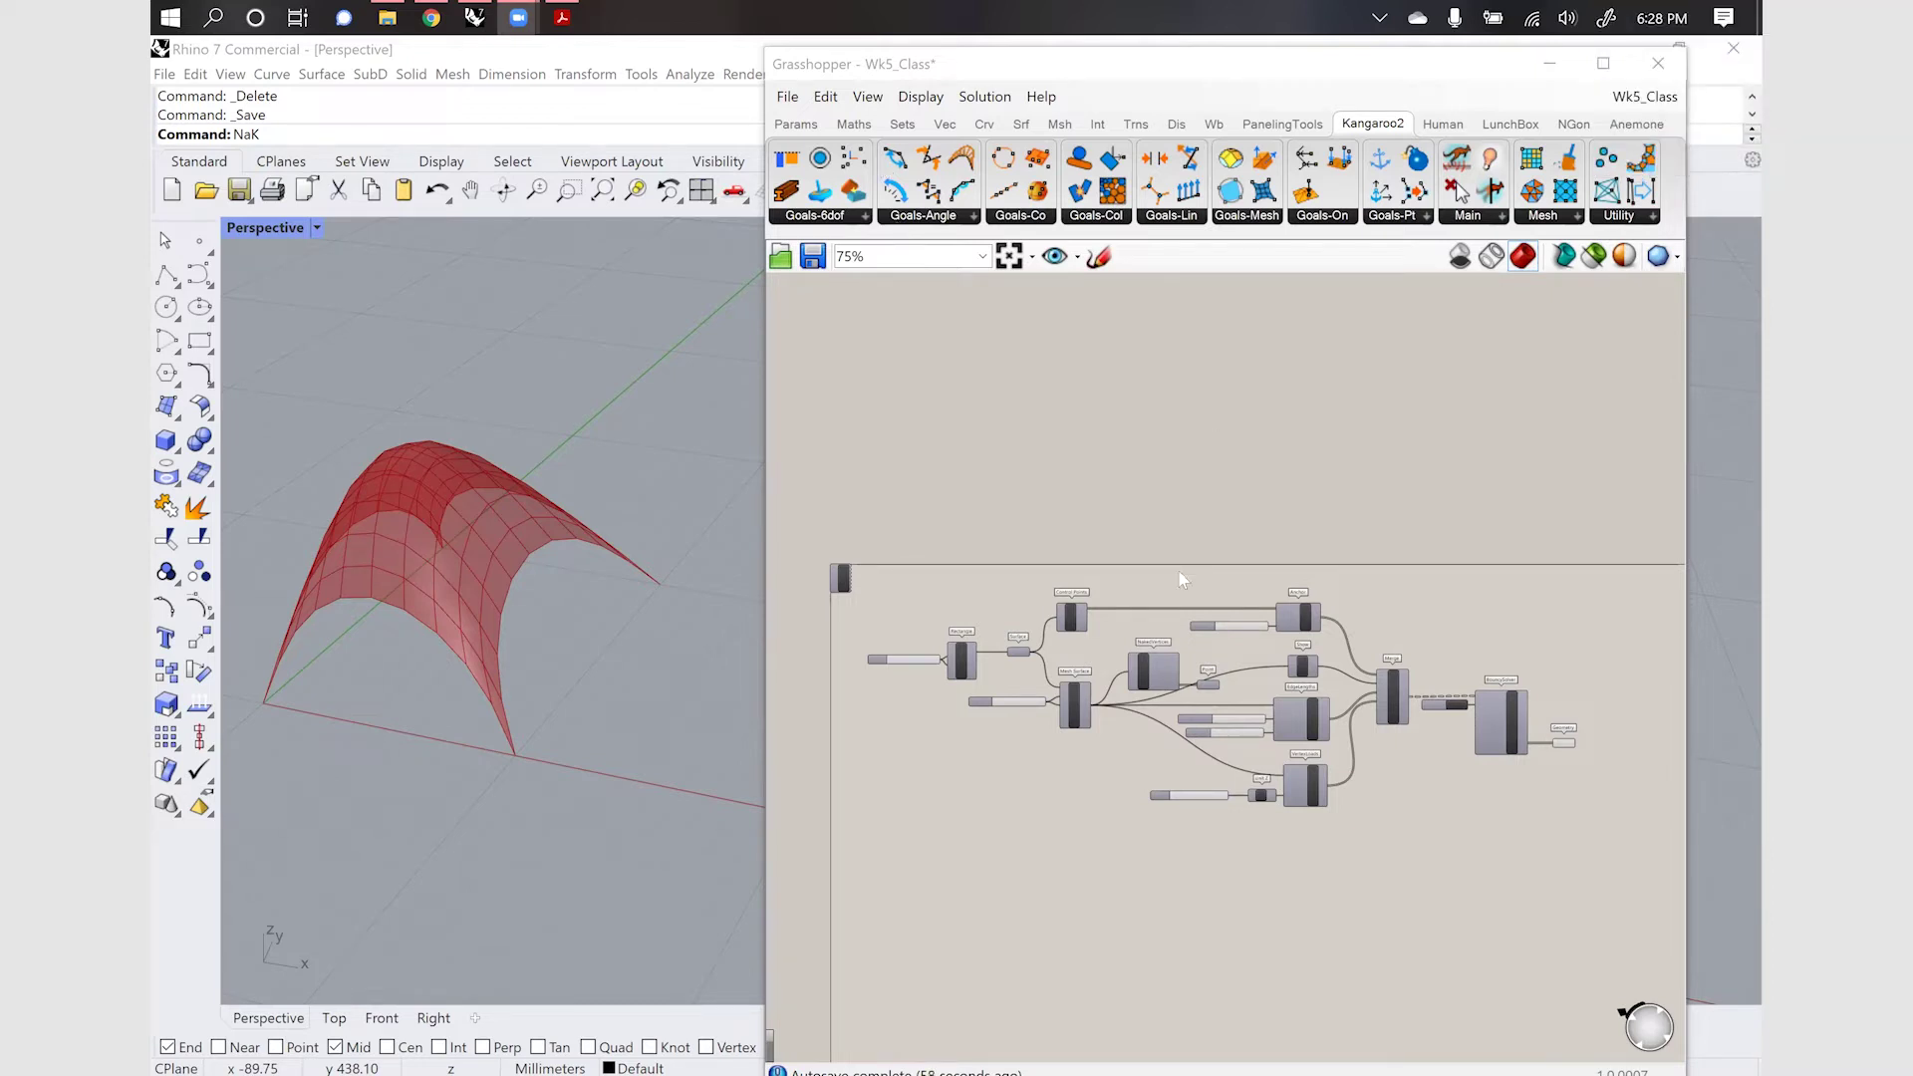
{"action": "scroll", "coordinate": [936, 715], "scroll_direction": "up", "scroll_amount": 3}
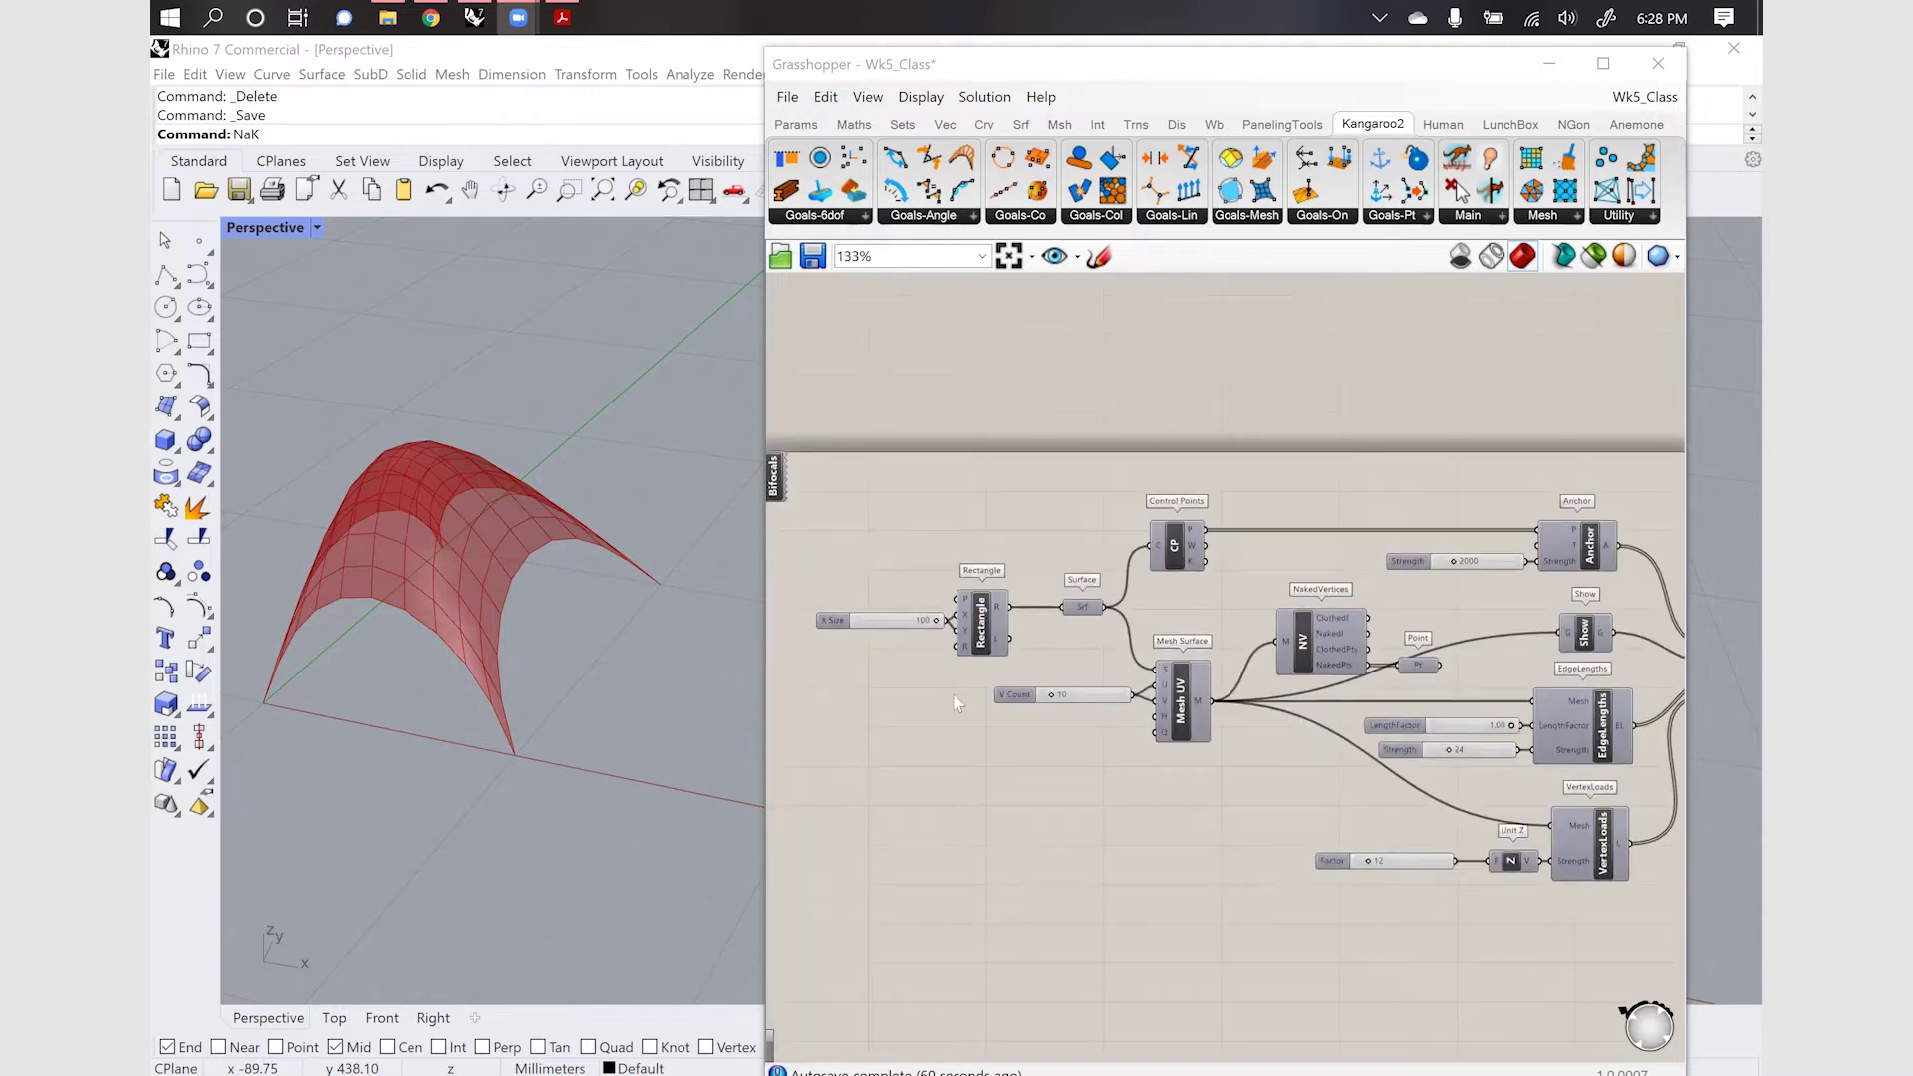
{"action": "scroll", "coordinate": [1375, 720], "scroll_direction": "down", "scroll_amount": 2}
{"action": "scroll", "coordinate": [1371, 718], "scroll_direction": "up", "scroll_amount": 1}
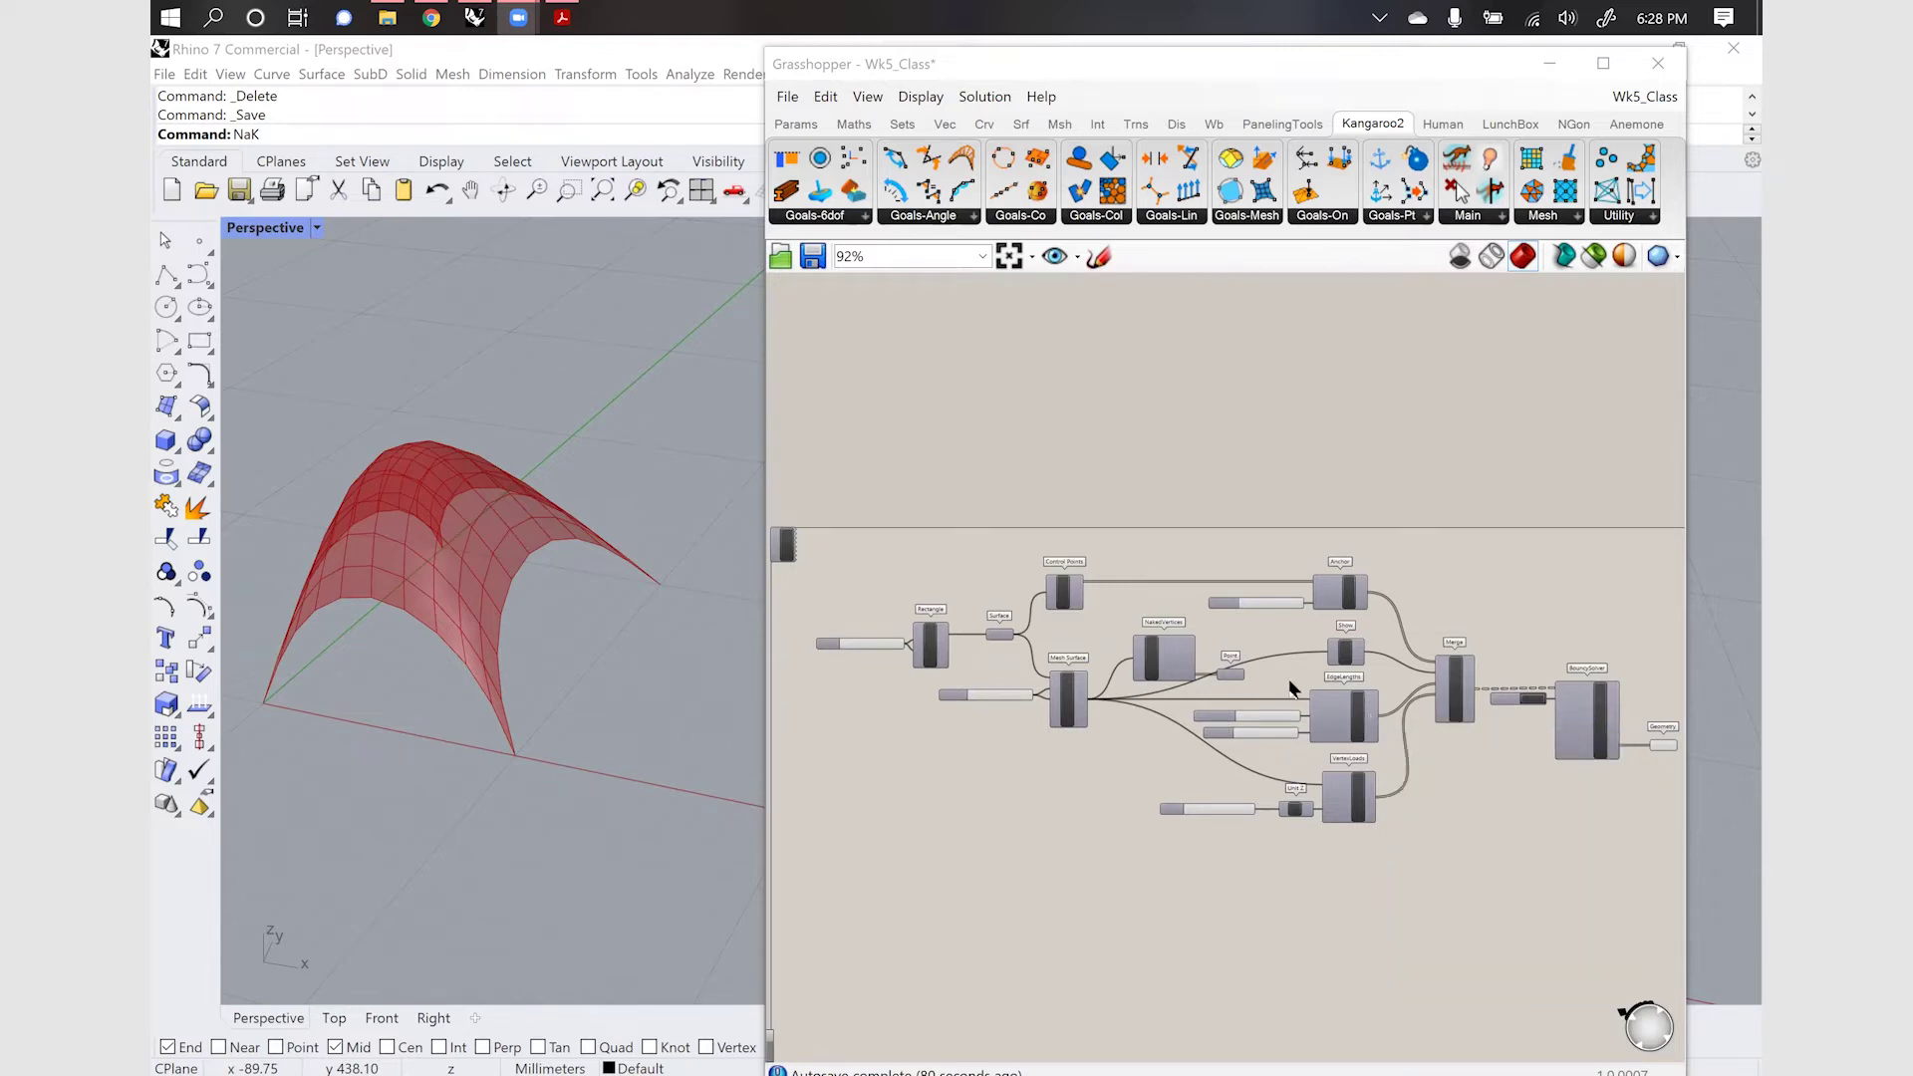
{"action": "scroll", "coordinate": [1344, 697], "scroll_direction": "up", "scroll_amount": 1}
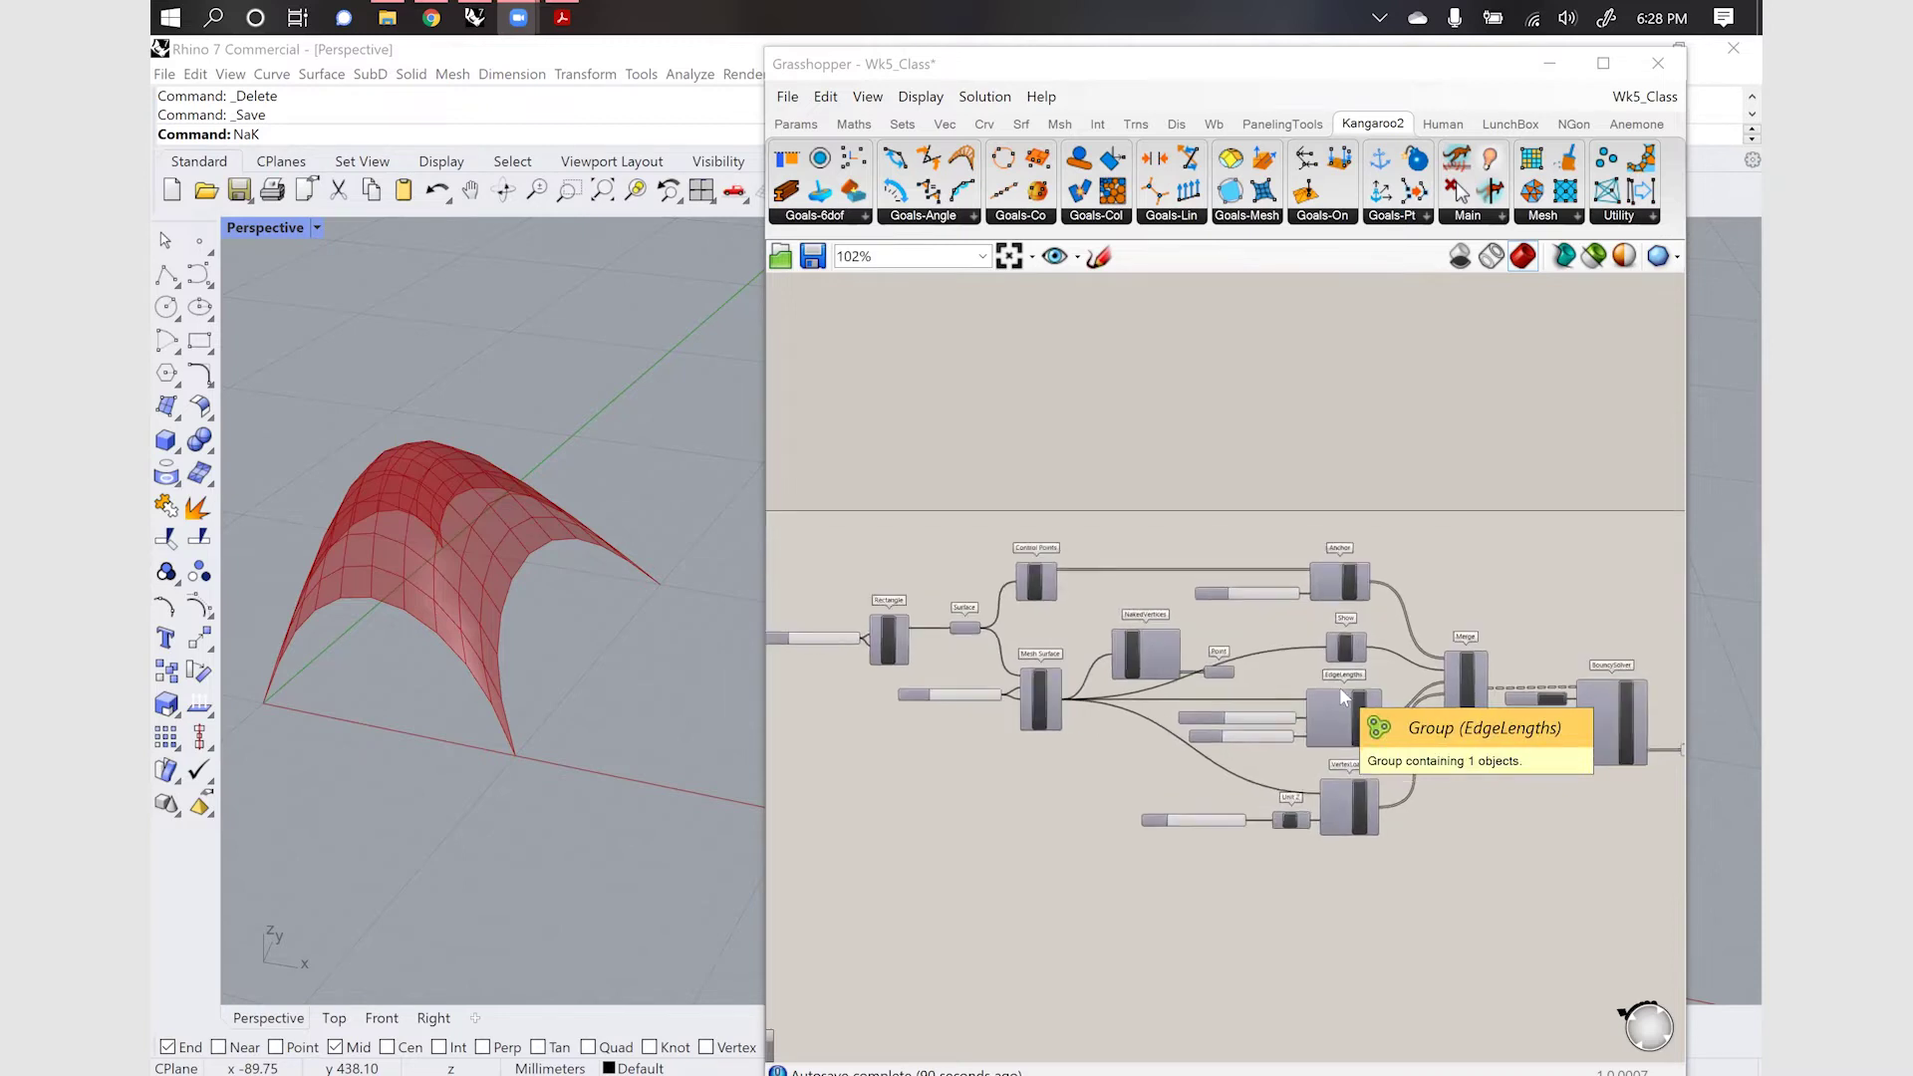
{"action": "scroll", "coordinate": [1339, 698], "scroll_direction": "down", "scroll_amount": 2}
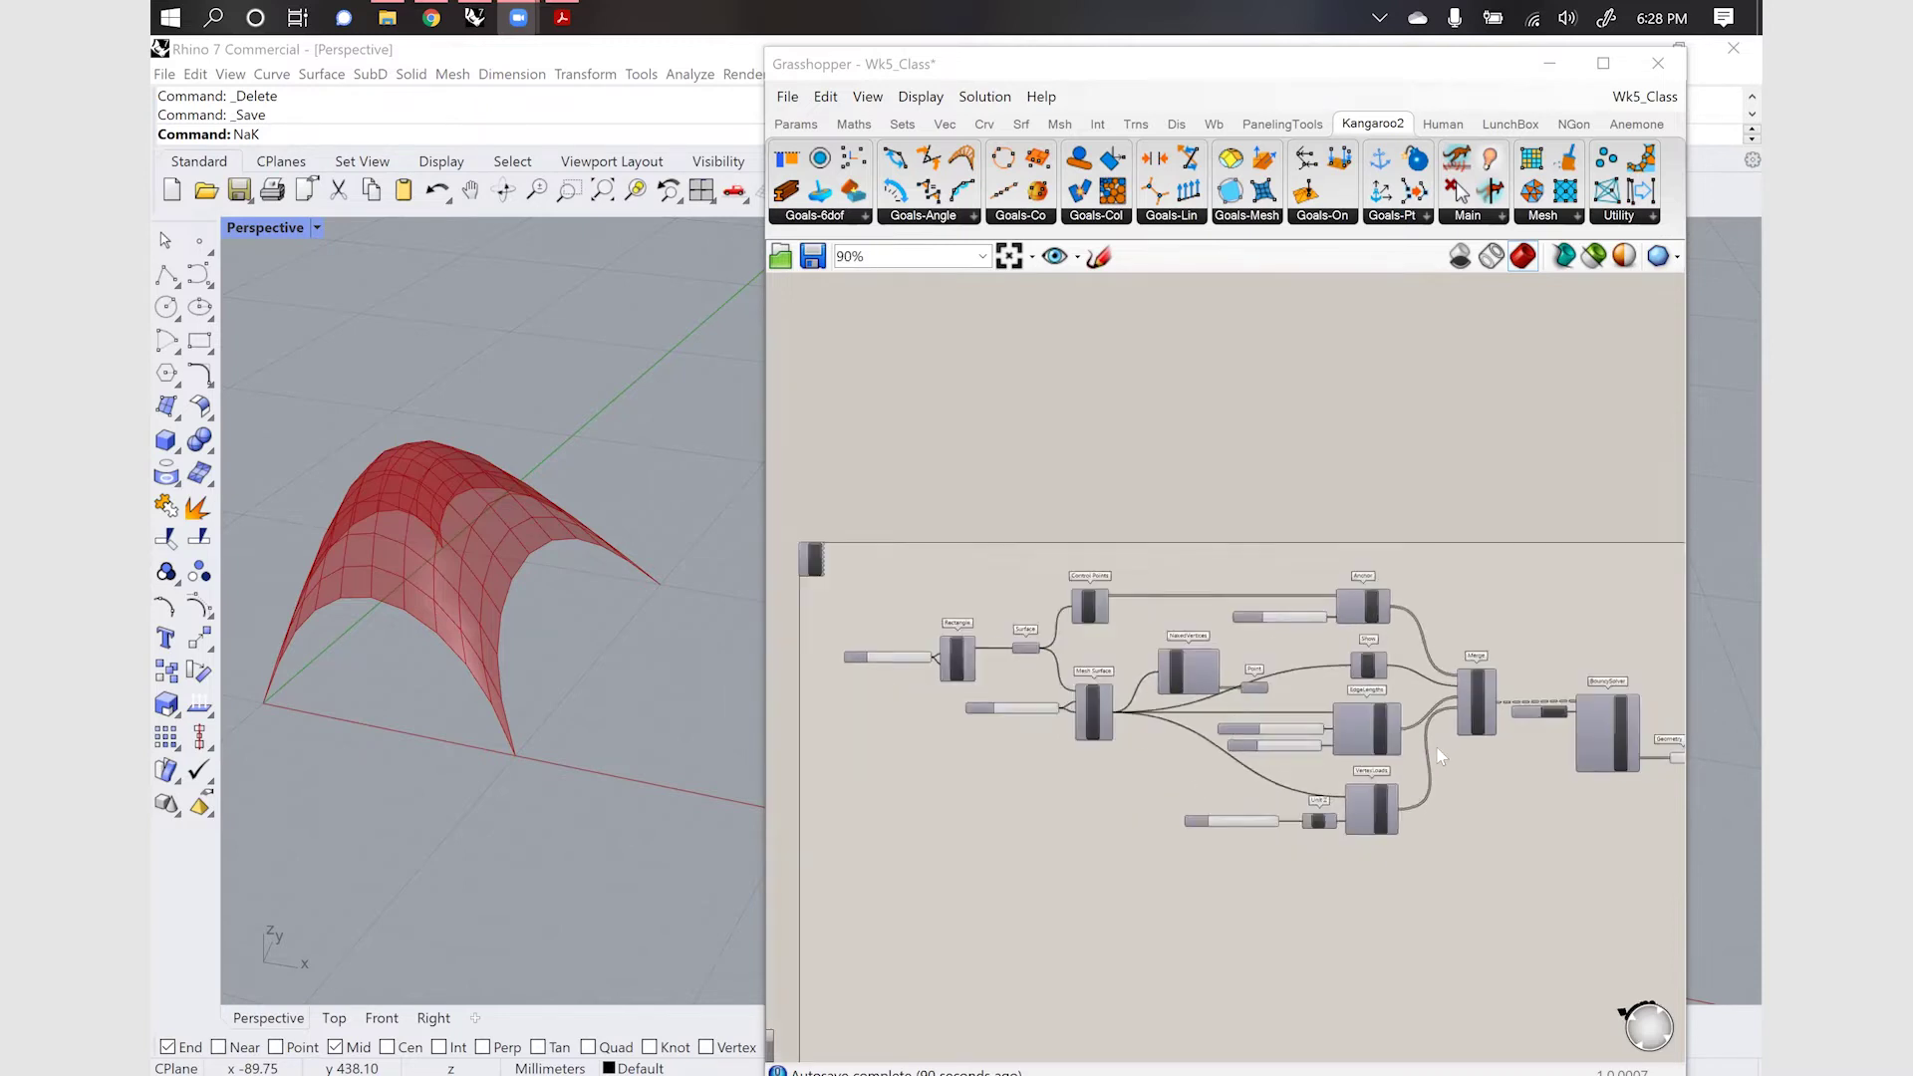
{"action": "scroll", "coordinate": [1062, 703], "scroll_direction": "up", "scroll_amount": 3}
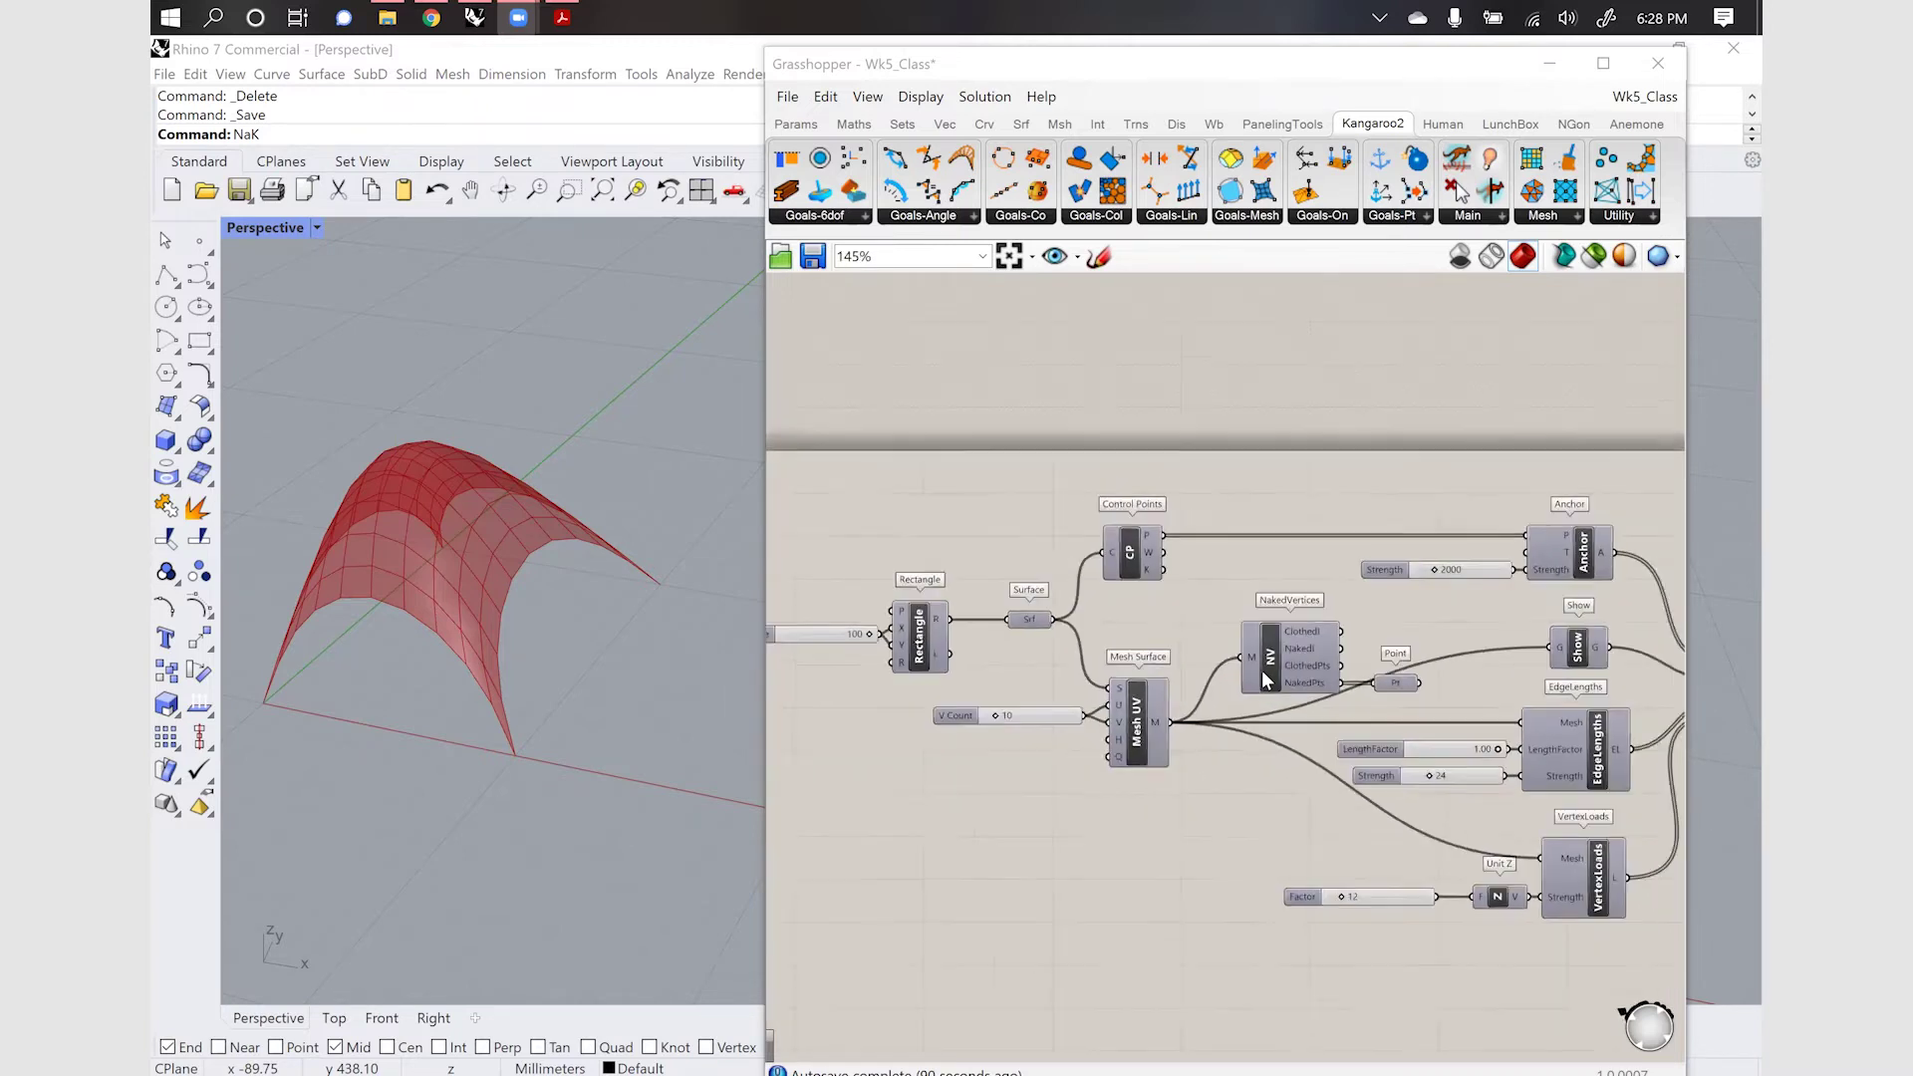
{"action": "scroll", "coordinate": [1055, 657], "scroll_direction": "up", "scroll_amount": 4}
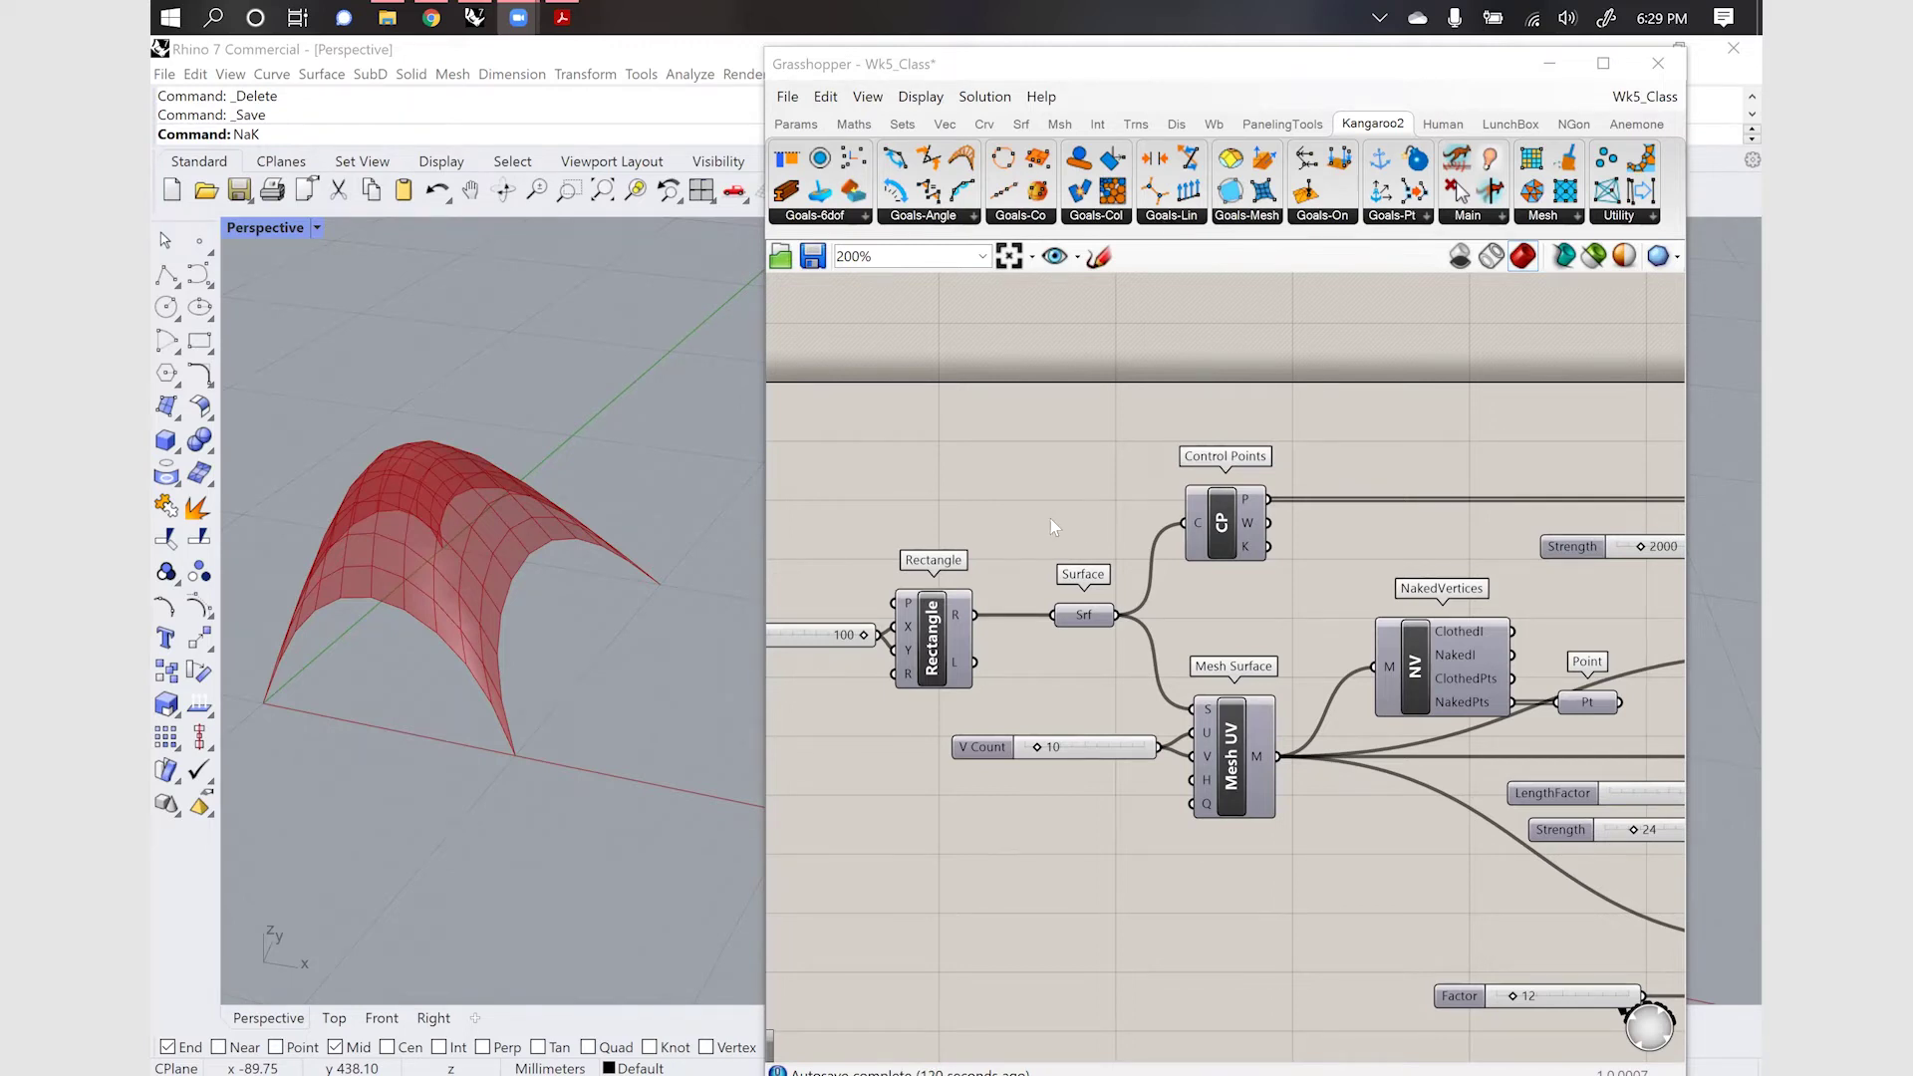
{"action": "scroll", "coordinate": [1050, 518], "scroll_direction": "down", "scroll_amount": 3}
{"action": "scroll", "coordinate": [1577, 735], "scroll_direction": "up", "scroll_amount": 2}
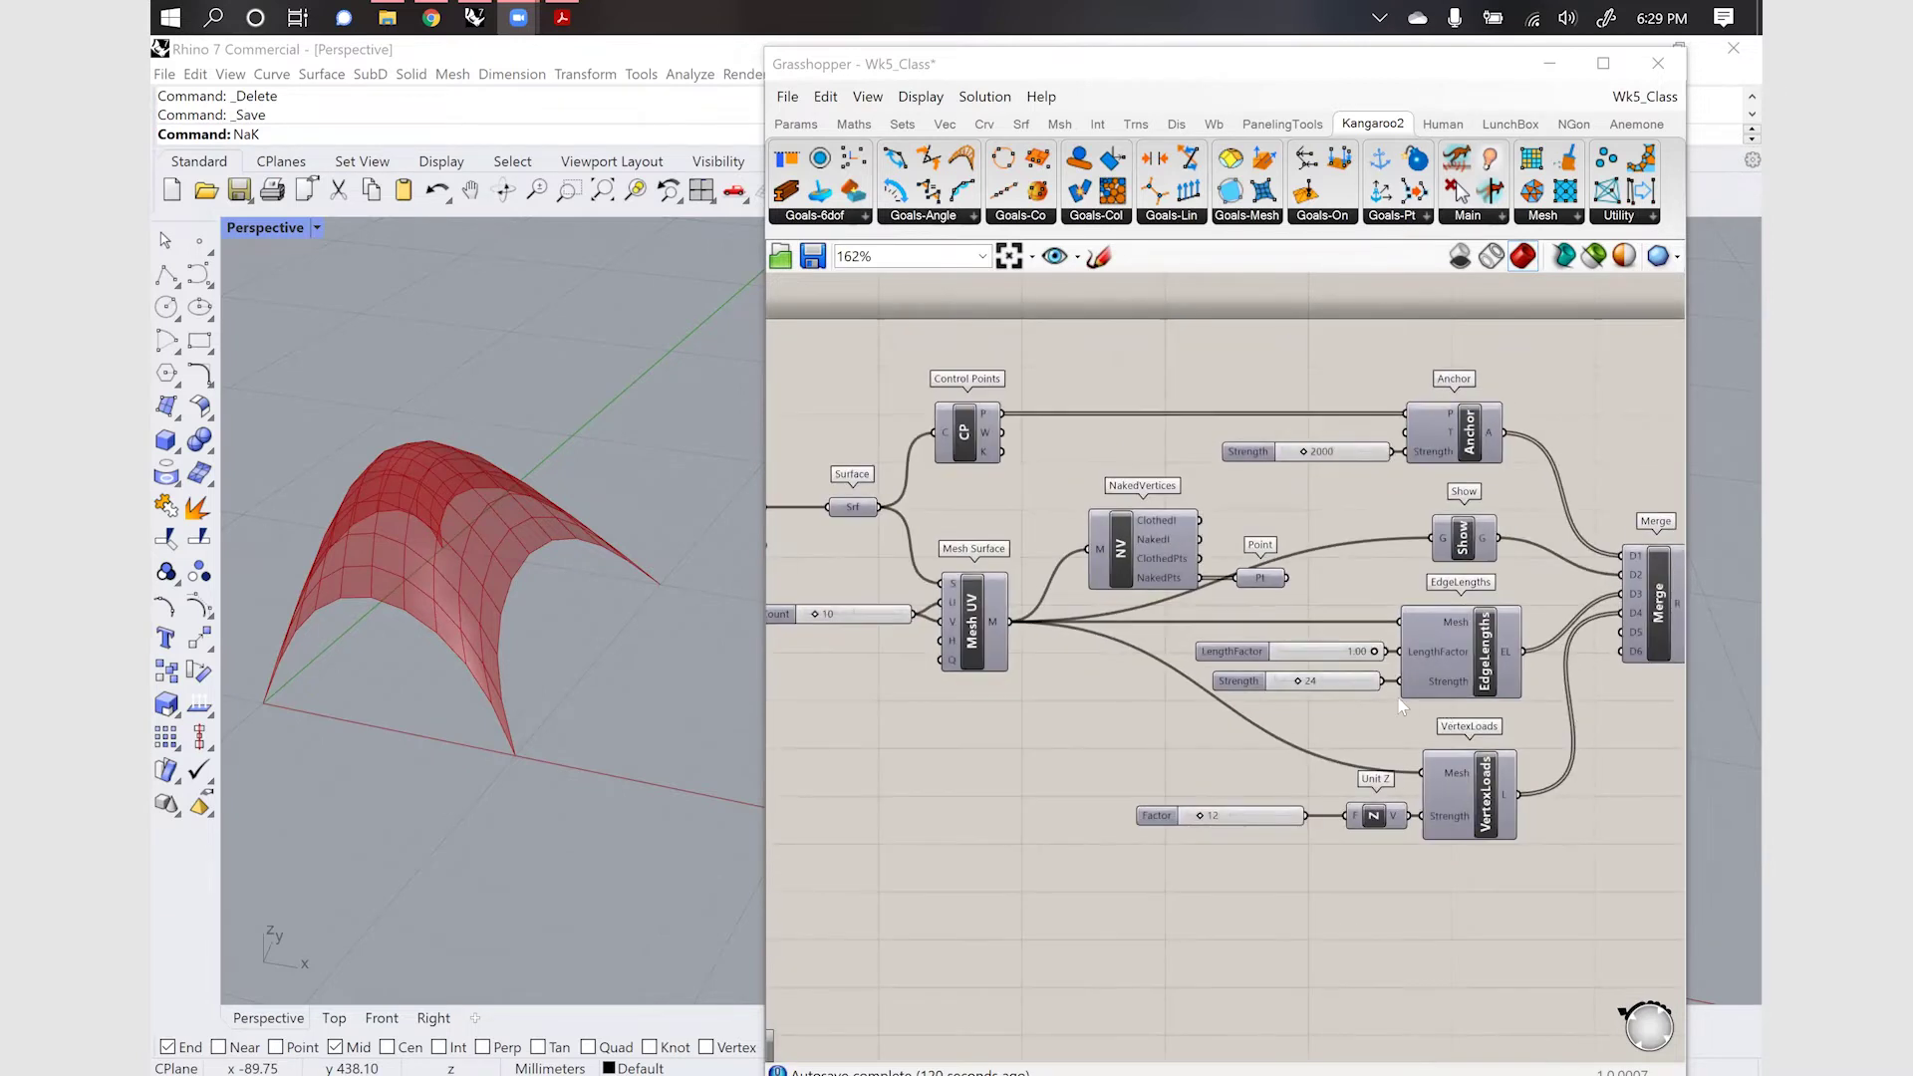
{"action": "mouse_move", "coordinate": [1260, 687]}
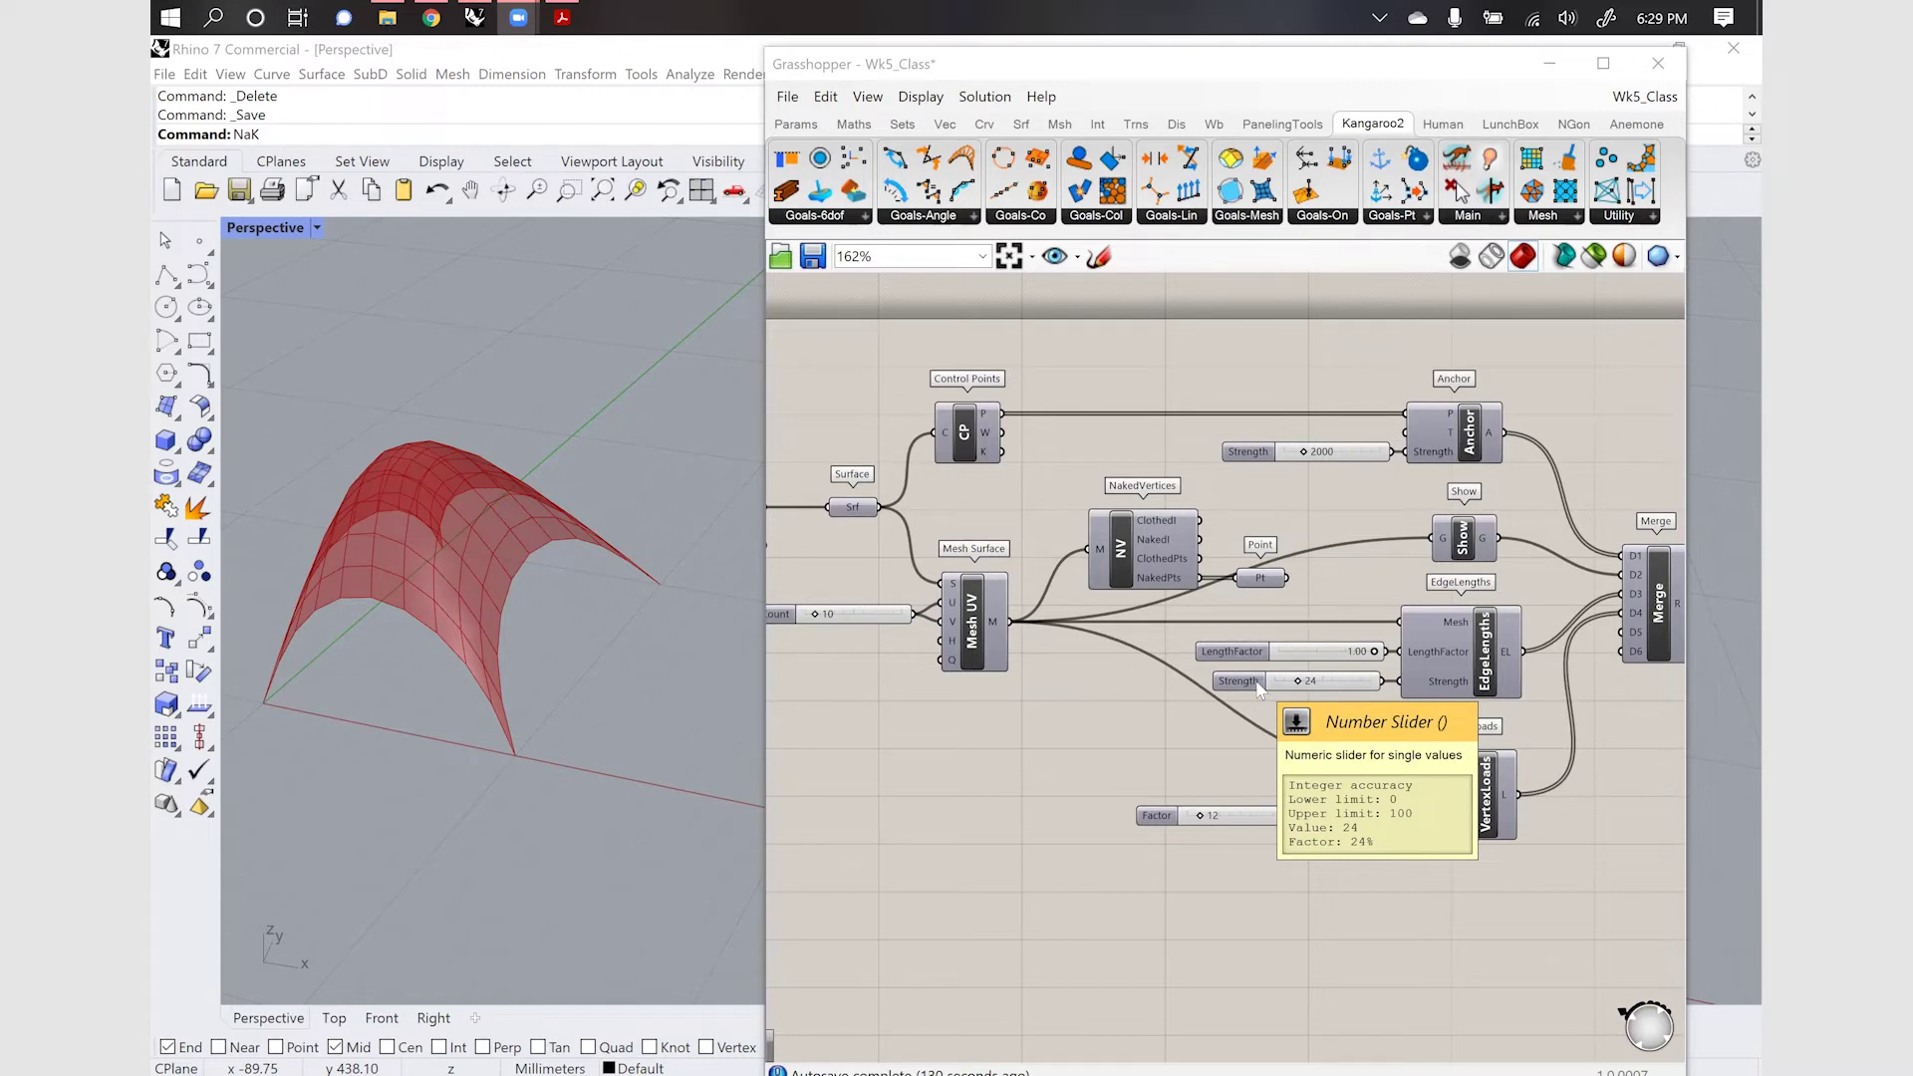
Align the right edges of the Anchor, Show, EdgeLengths and VertexLoads goals
{"action": "scroll", "coordinate": [1260, 687], "scroll_direction": "down", "scroll_amount": 1}
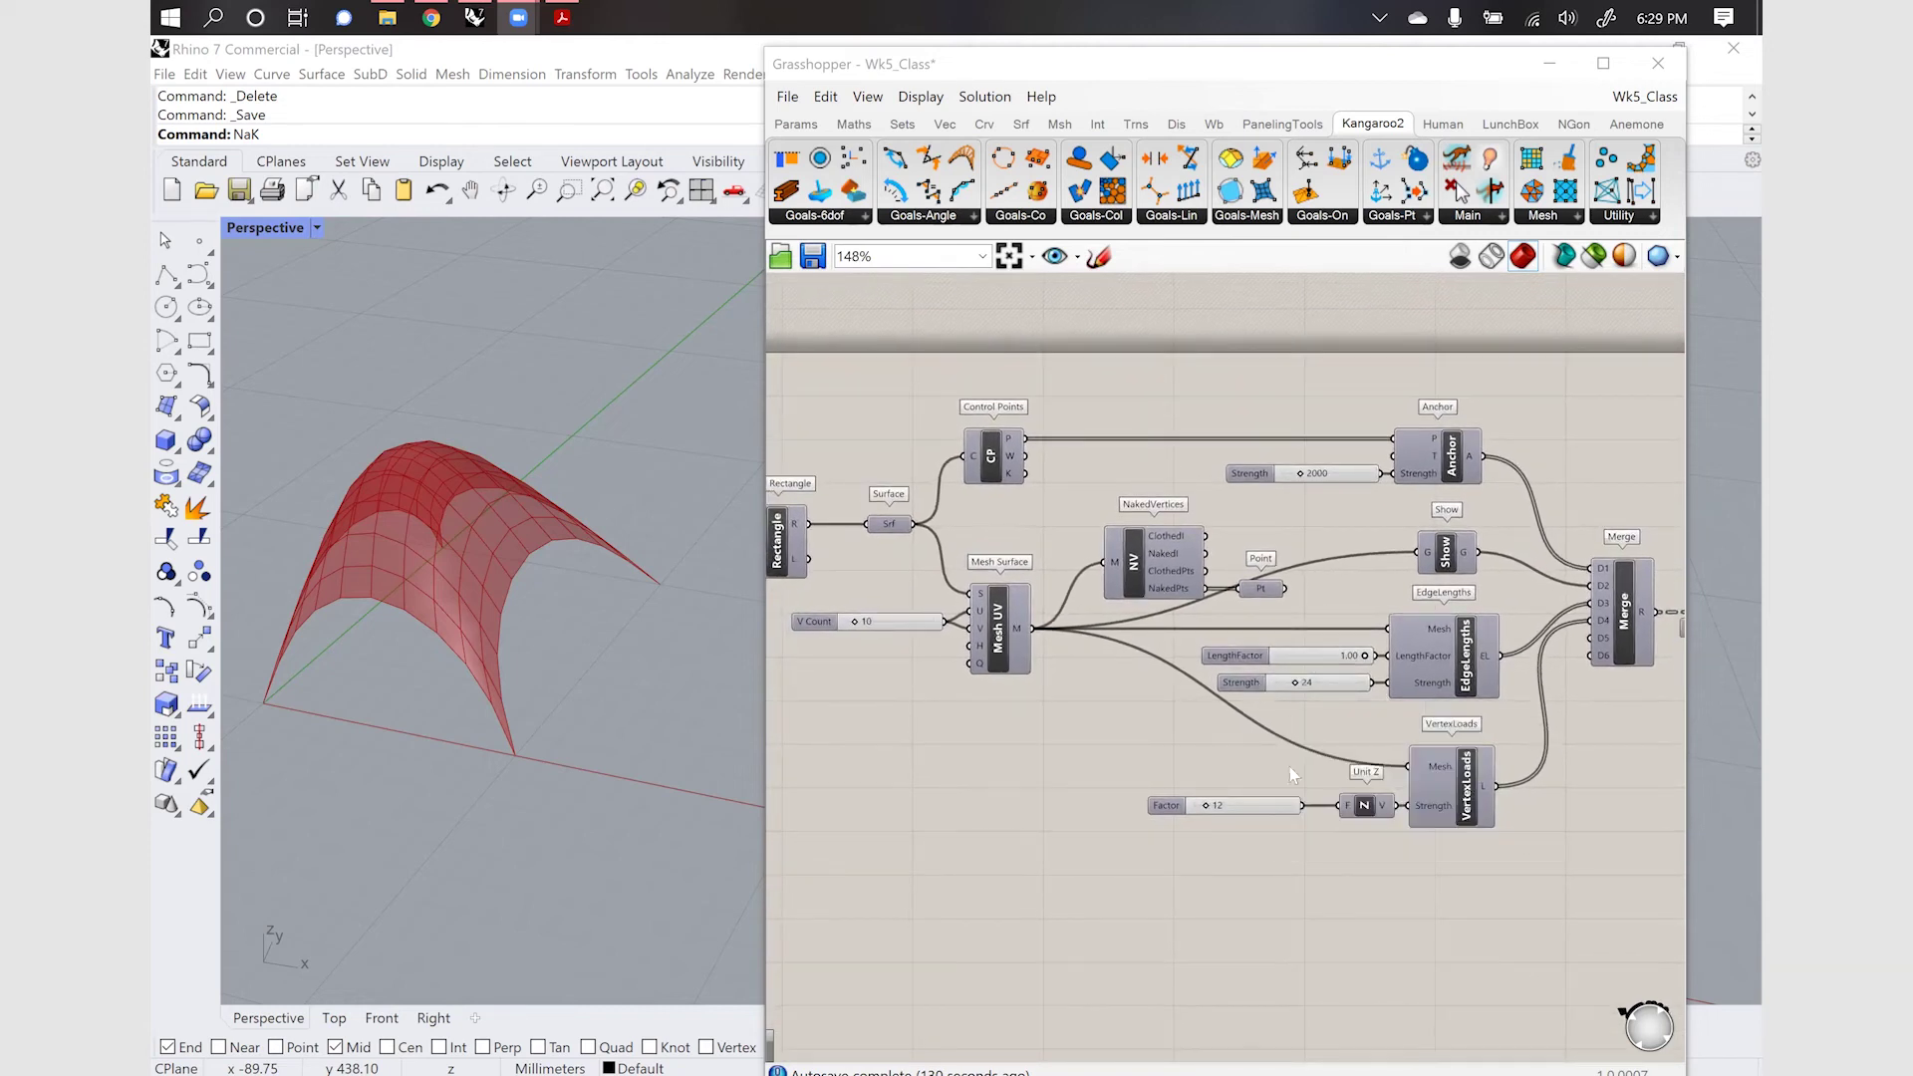
{"action": "scroll", "coordinate": [1340, 628], "scroll_direction": "down", "scroll_amount": 1}
{"action": "scroll", "coordinate": [1340, 627], "scroll_direction": "down", "scroll_amount": 1}
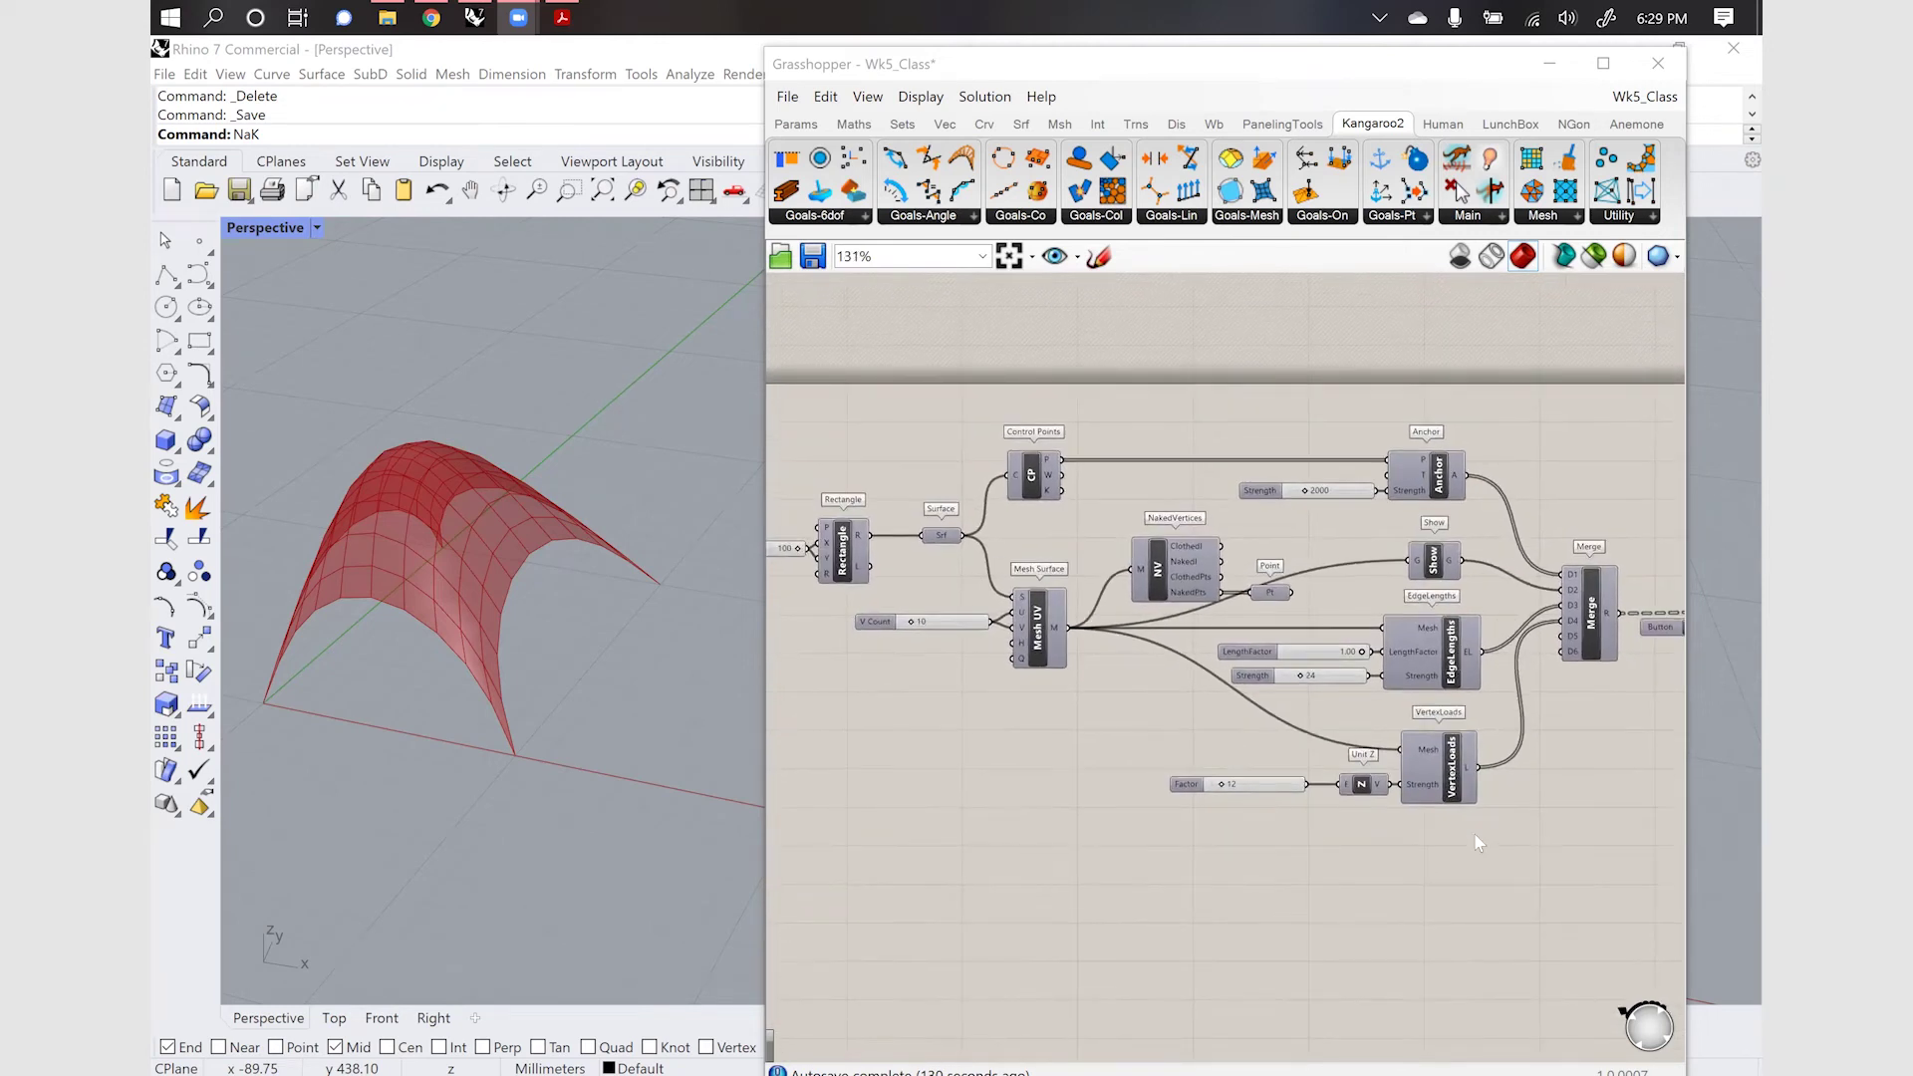
{"action": "left_click_drag", "start_coordinate": [1479, 845], "coordinate": [1400, 458]}
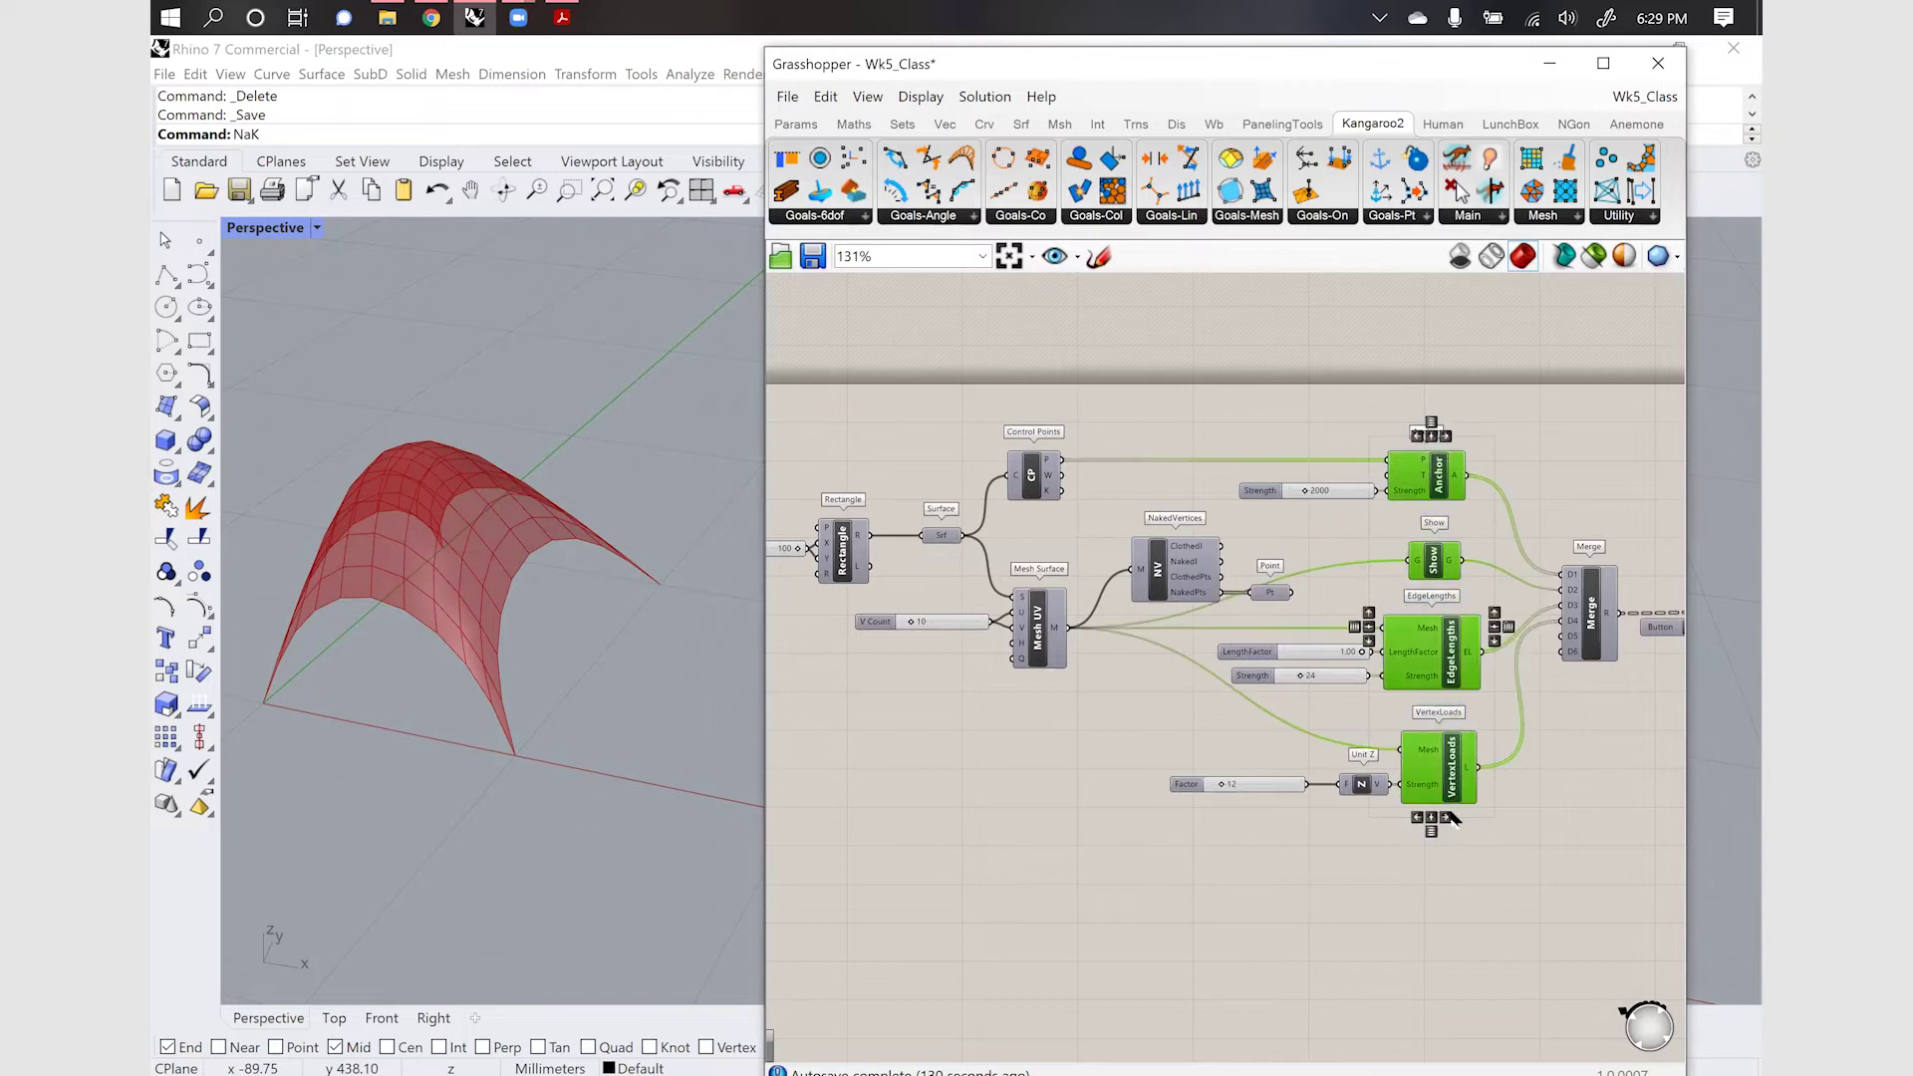
{"action": "left_click", "coordinate": [1491, 865]}
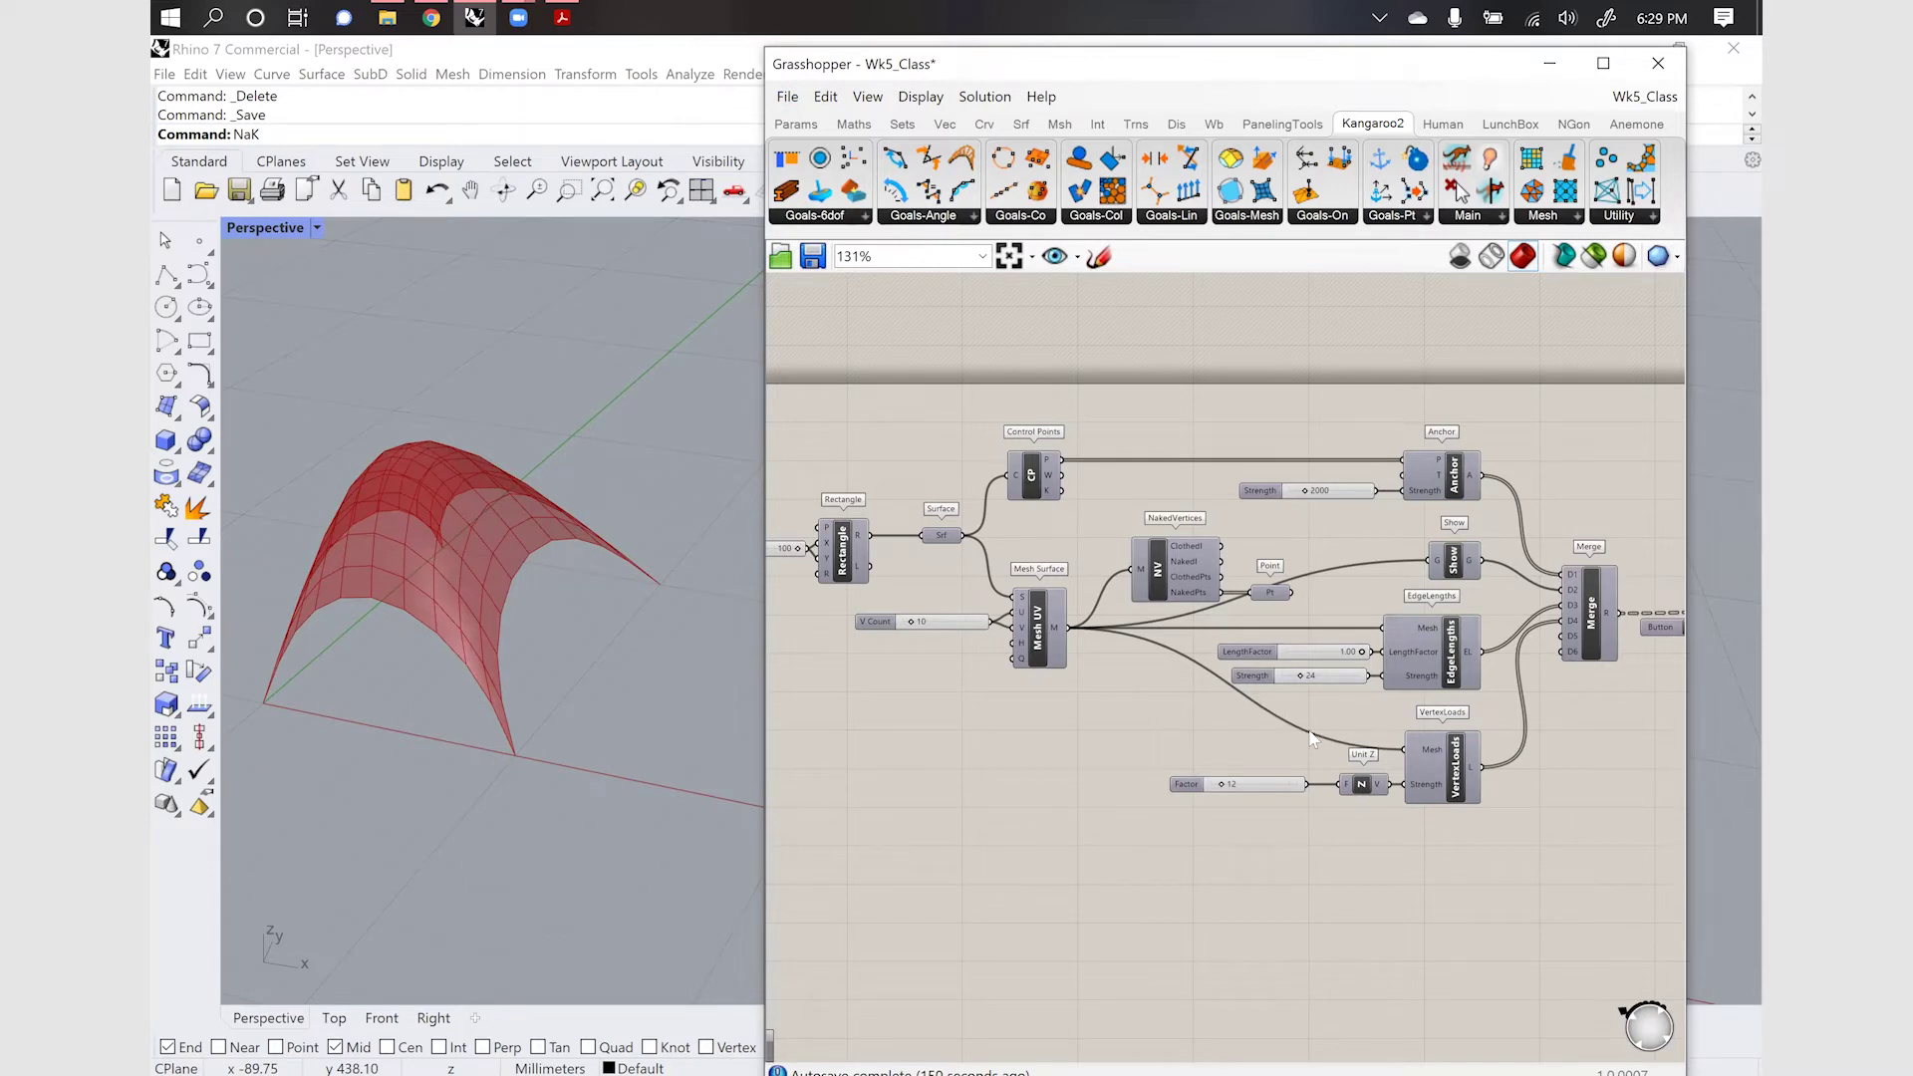
{"action": "scroll", "coordinate": [1357, 788], "scroll_direction": "down", "scroll_amount": 2}
{"action": "scroll", "coordinate": [1332, 812], "scroll_direction": "down", "scroll_amount": 1}
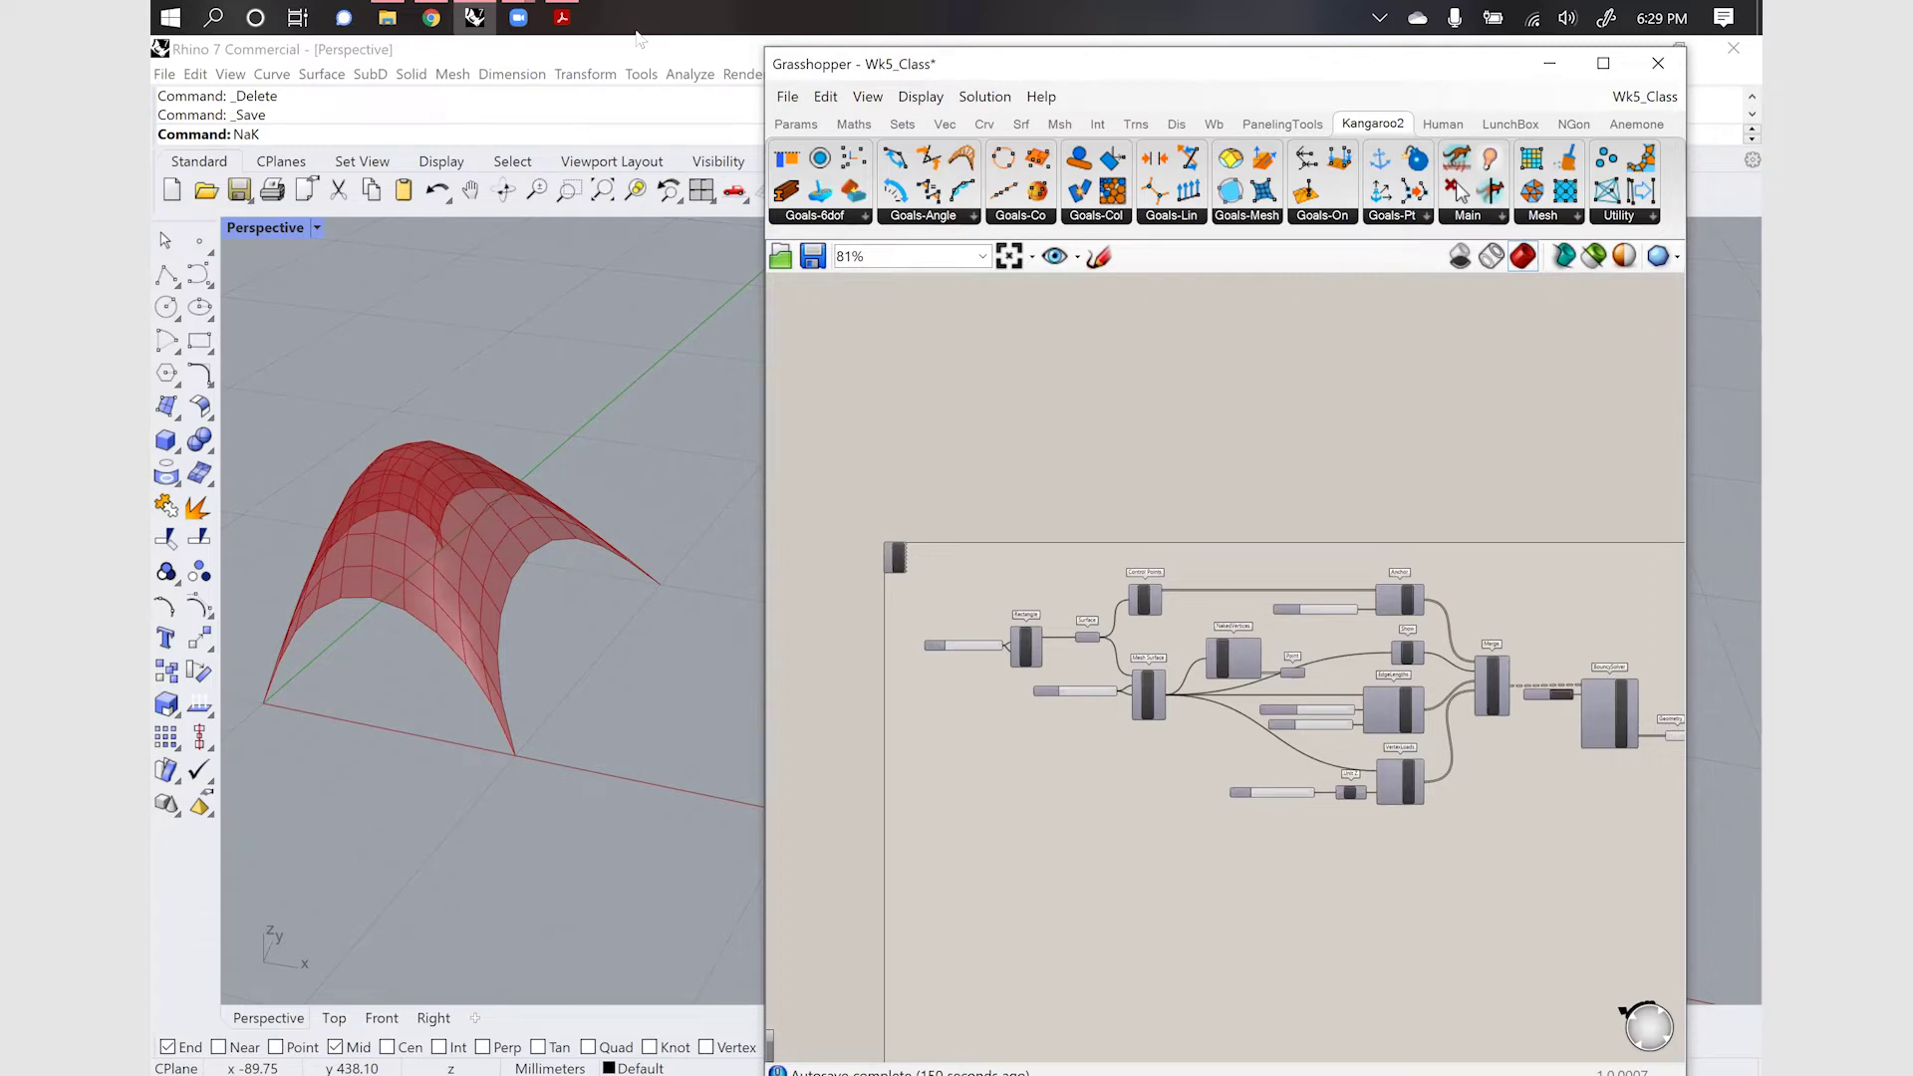
{"action": "left_click", "coordinate": [519, 17]}
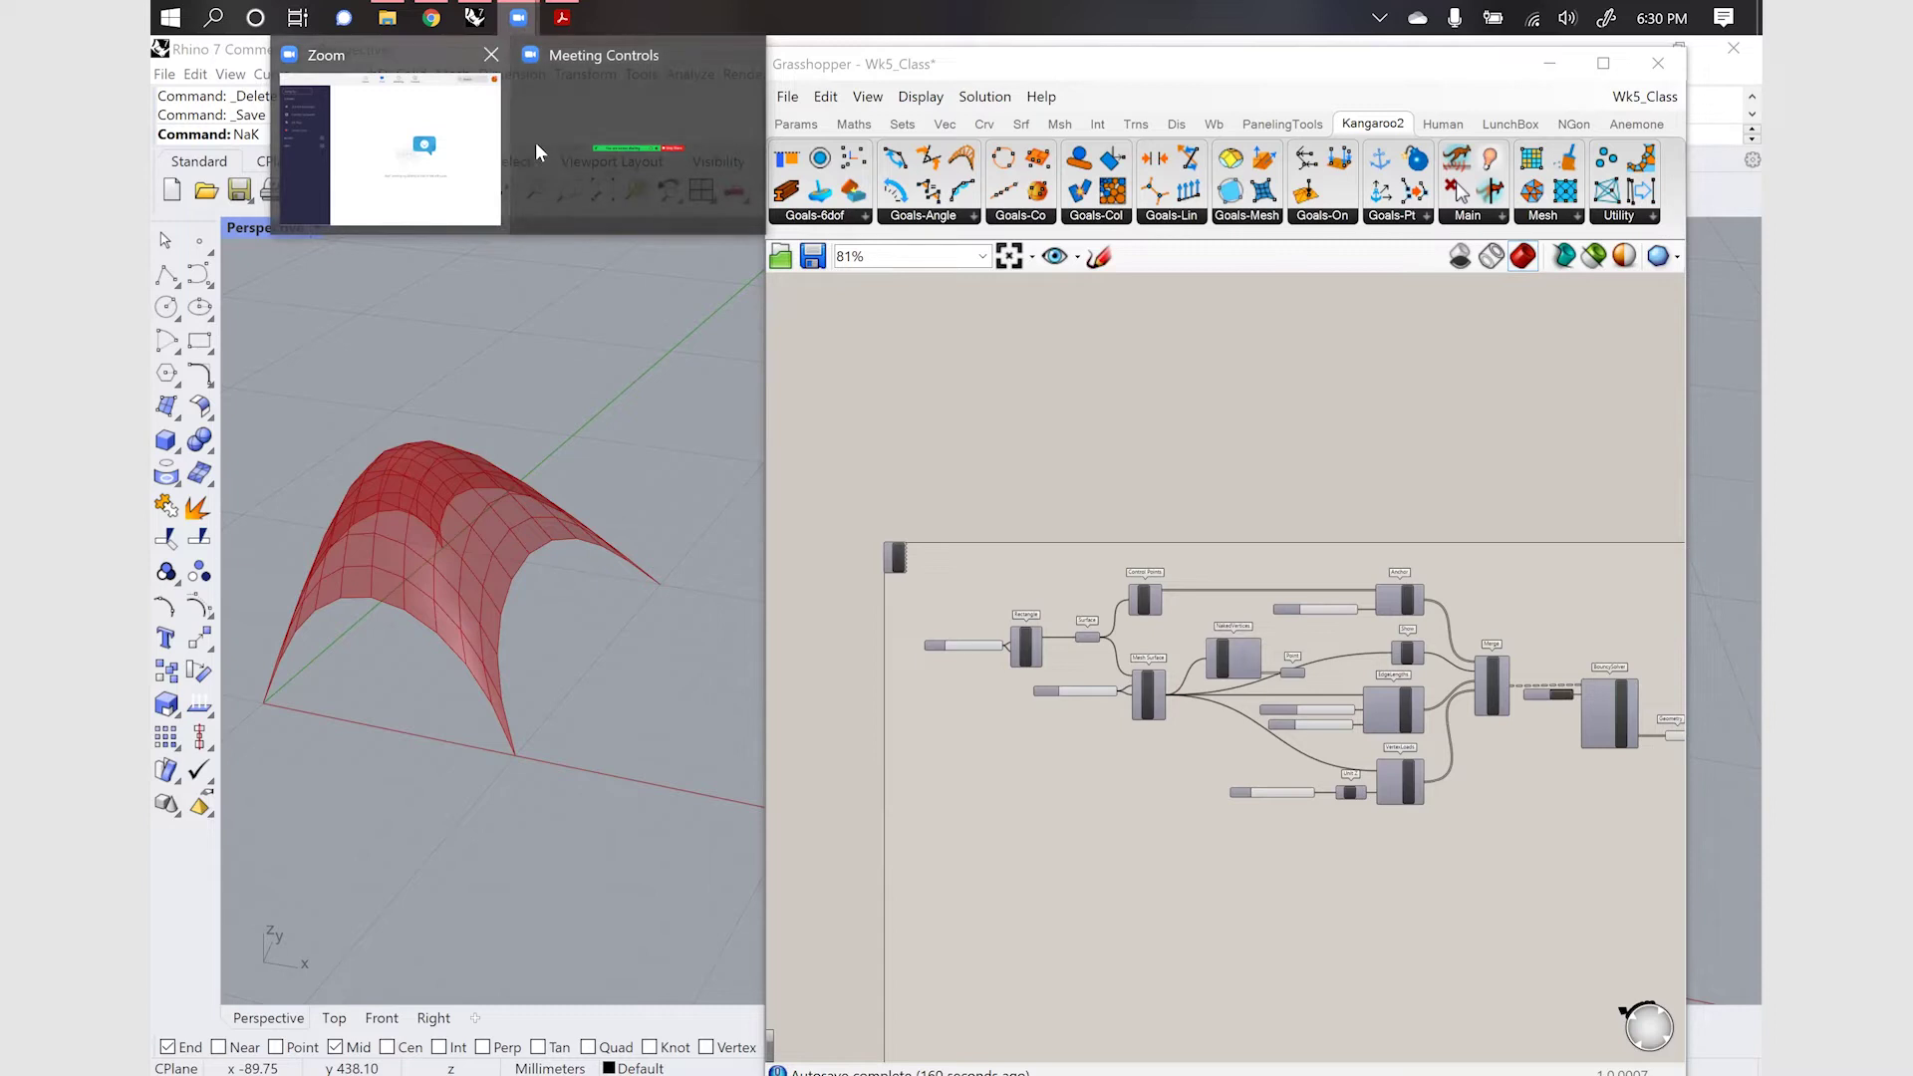
{"action": "left_click", "coordinate": [606, 122]}
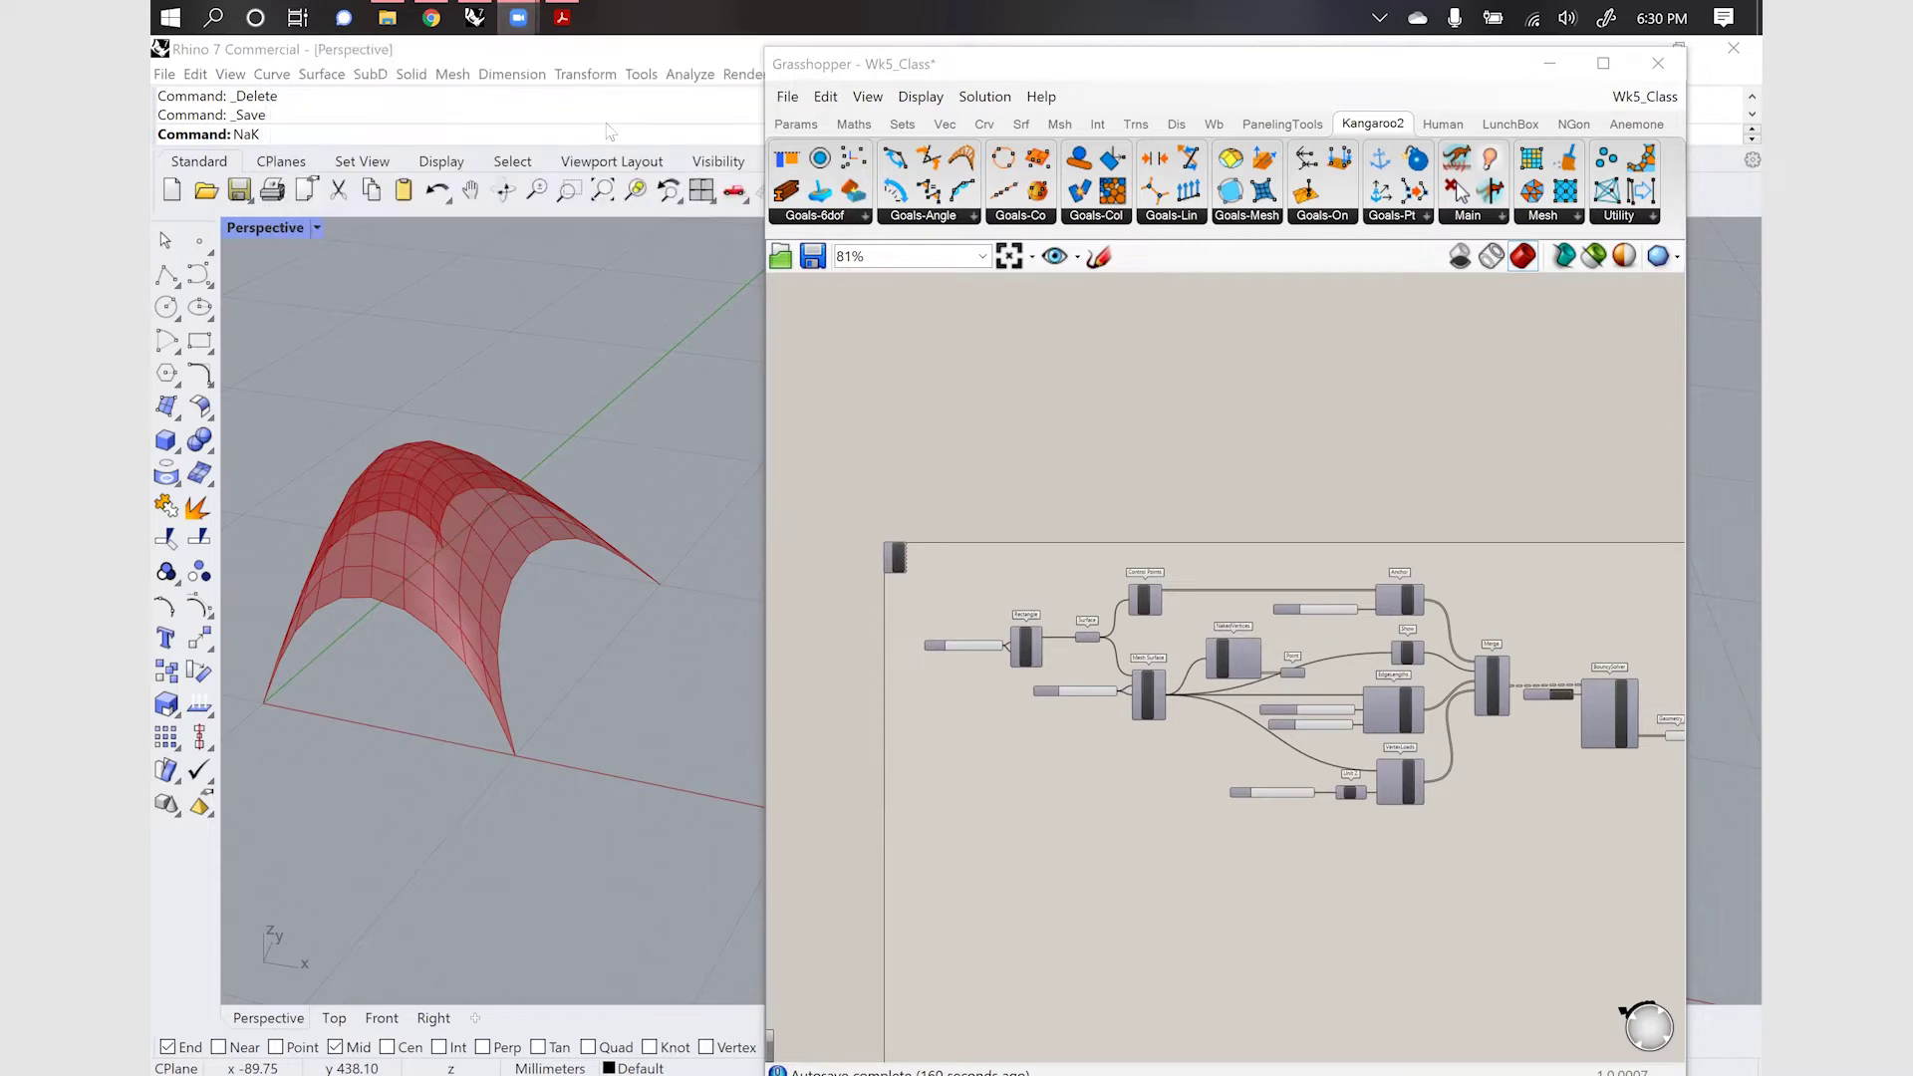
{"action": "left_click", "coordinate": [940, 42]}
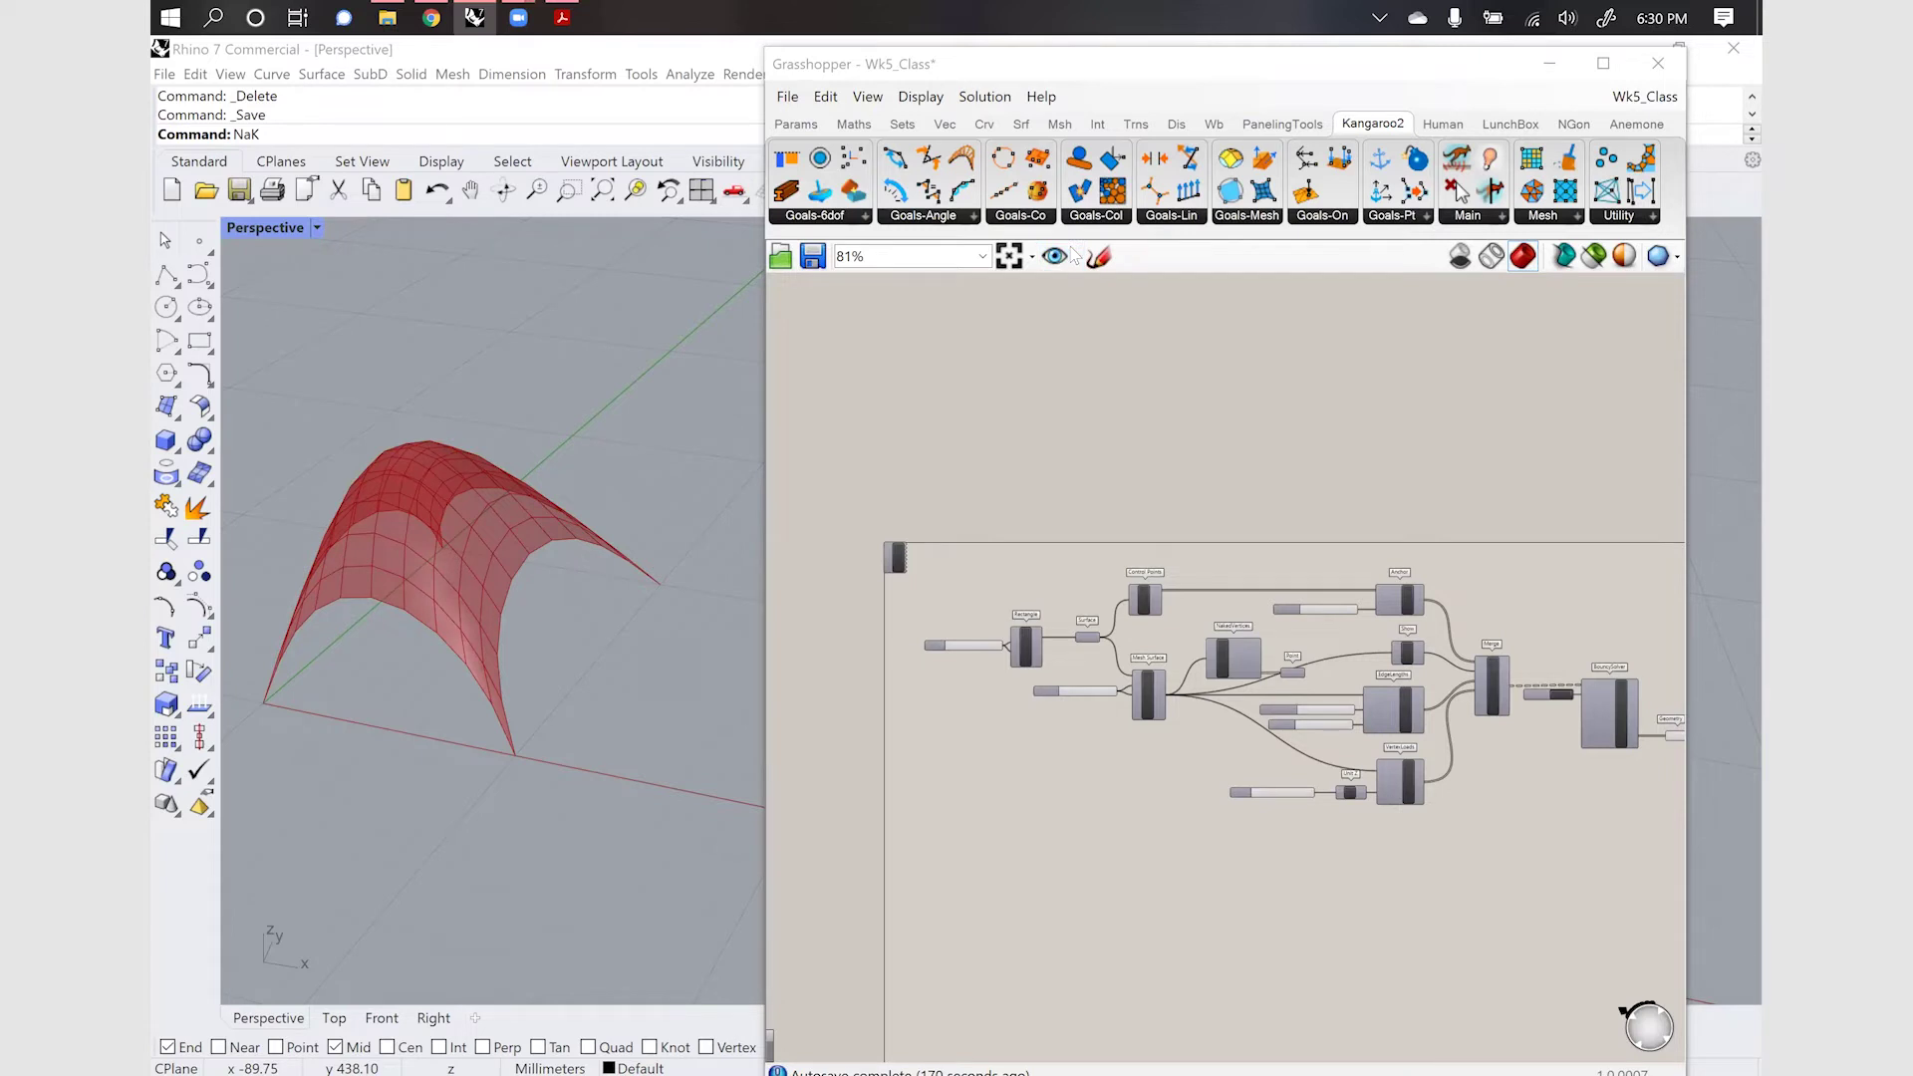
{"action": "scroll", "coordinate": [1291, 708], "scroll_direction": "down", "scroll_amount": 1}
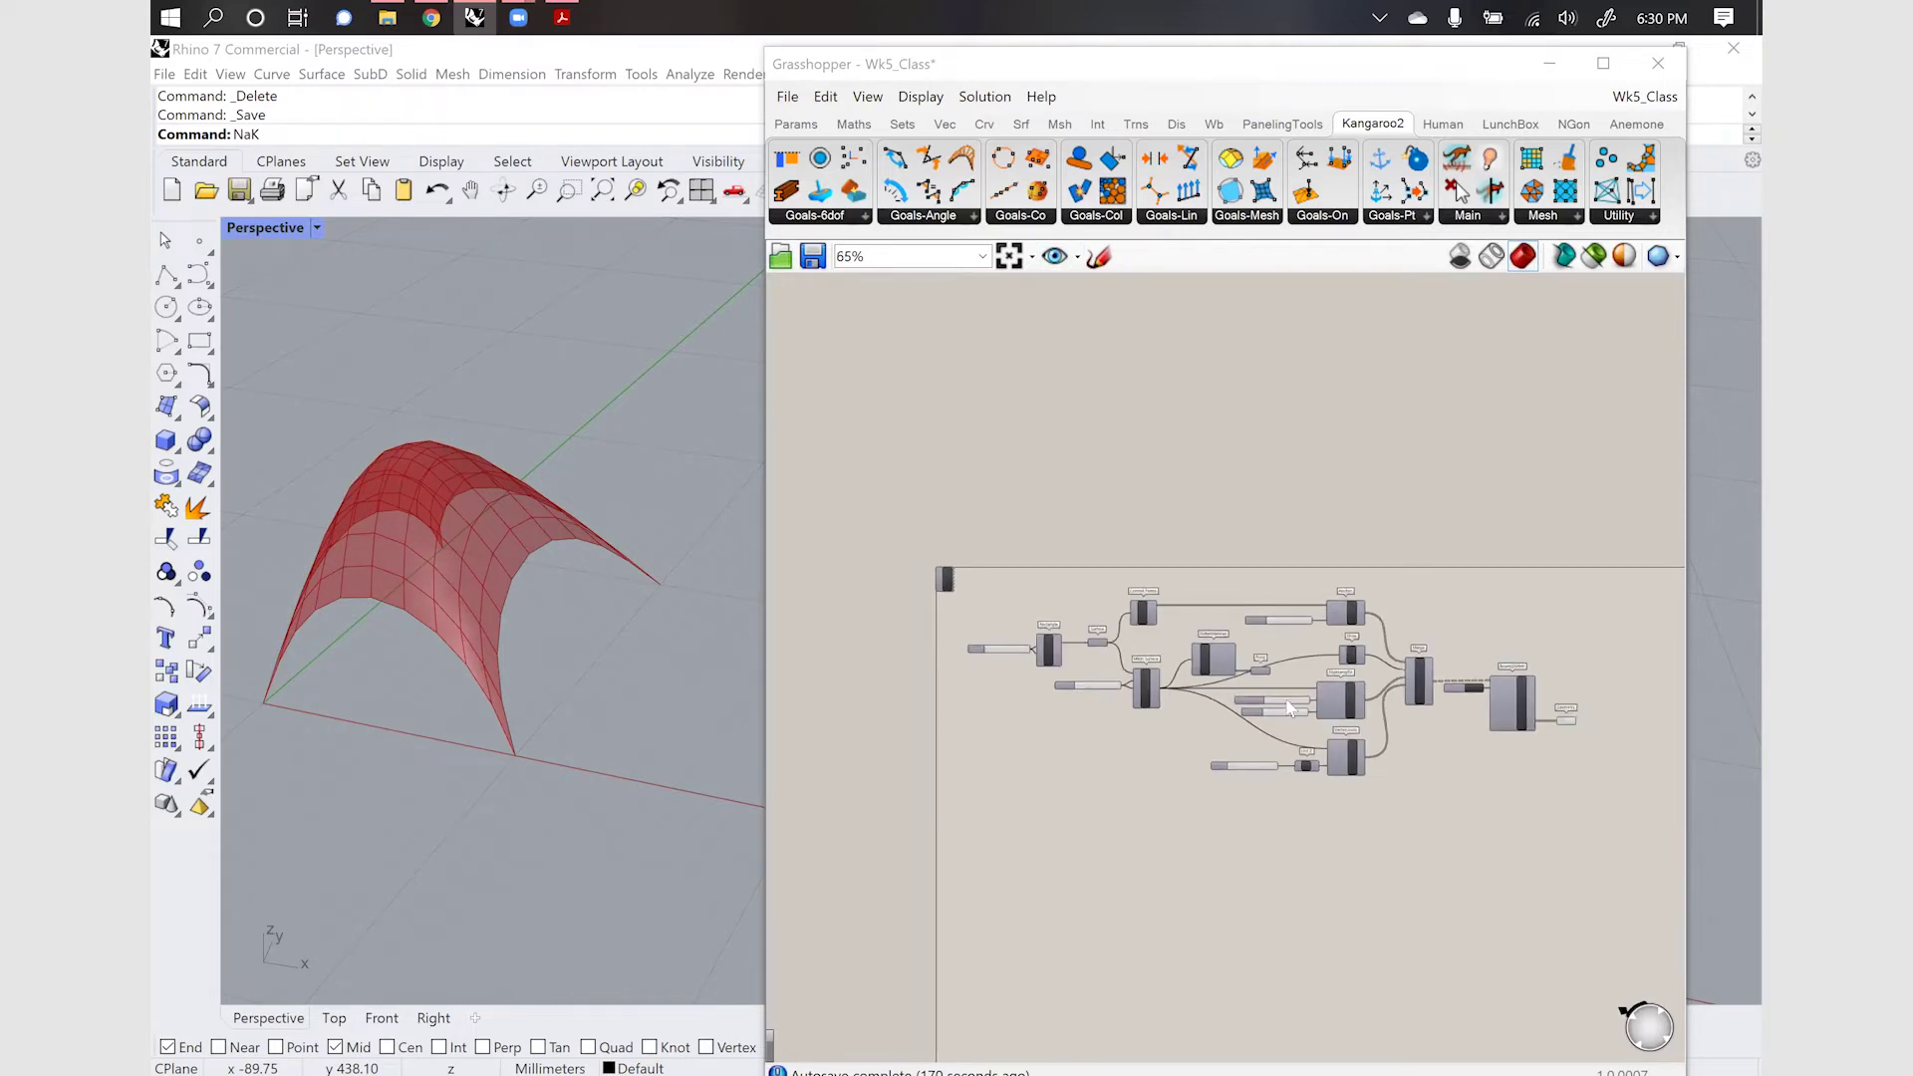
{"action": "scroll", "coordinate": [1291, 707], "scroll_direction": "up", "scroll_amount": 2}
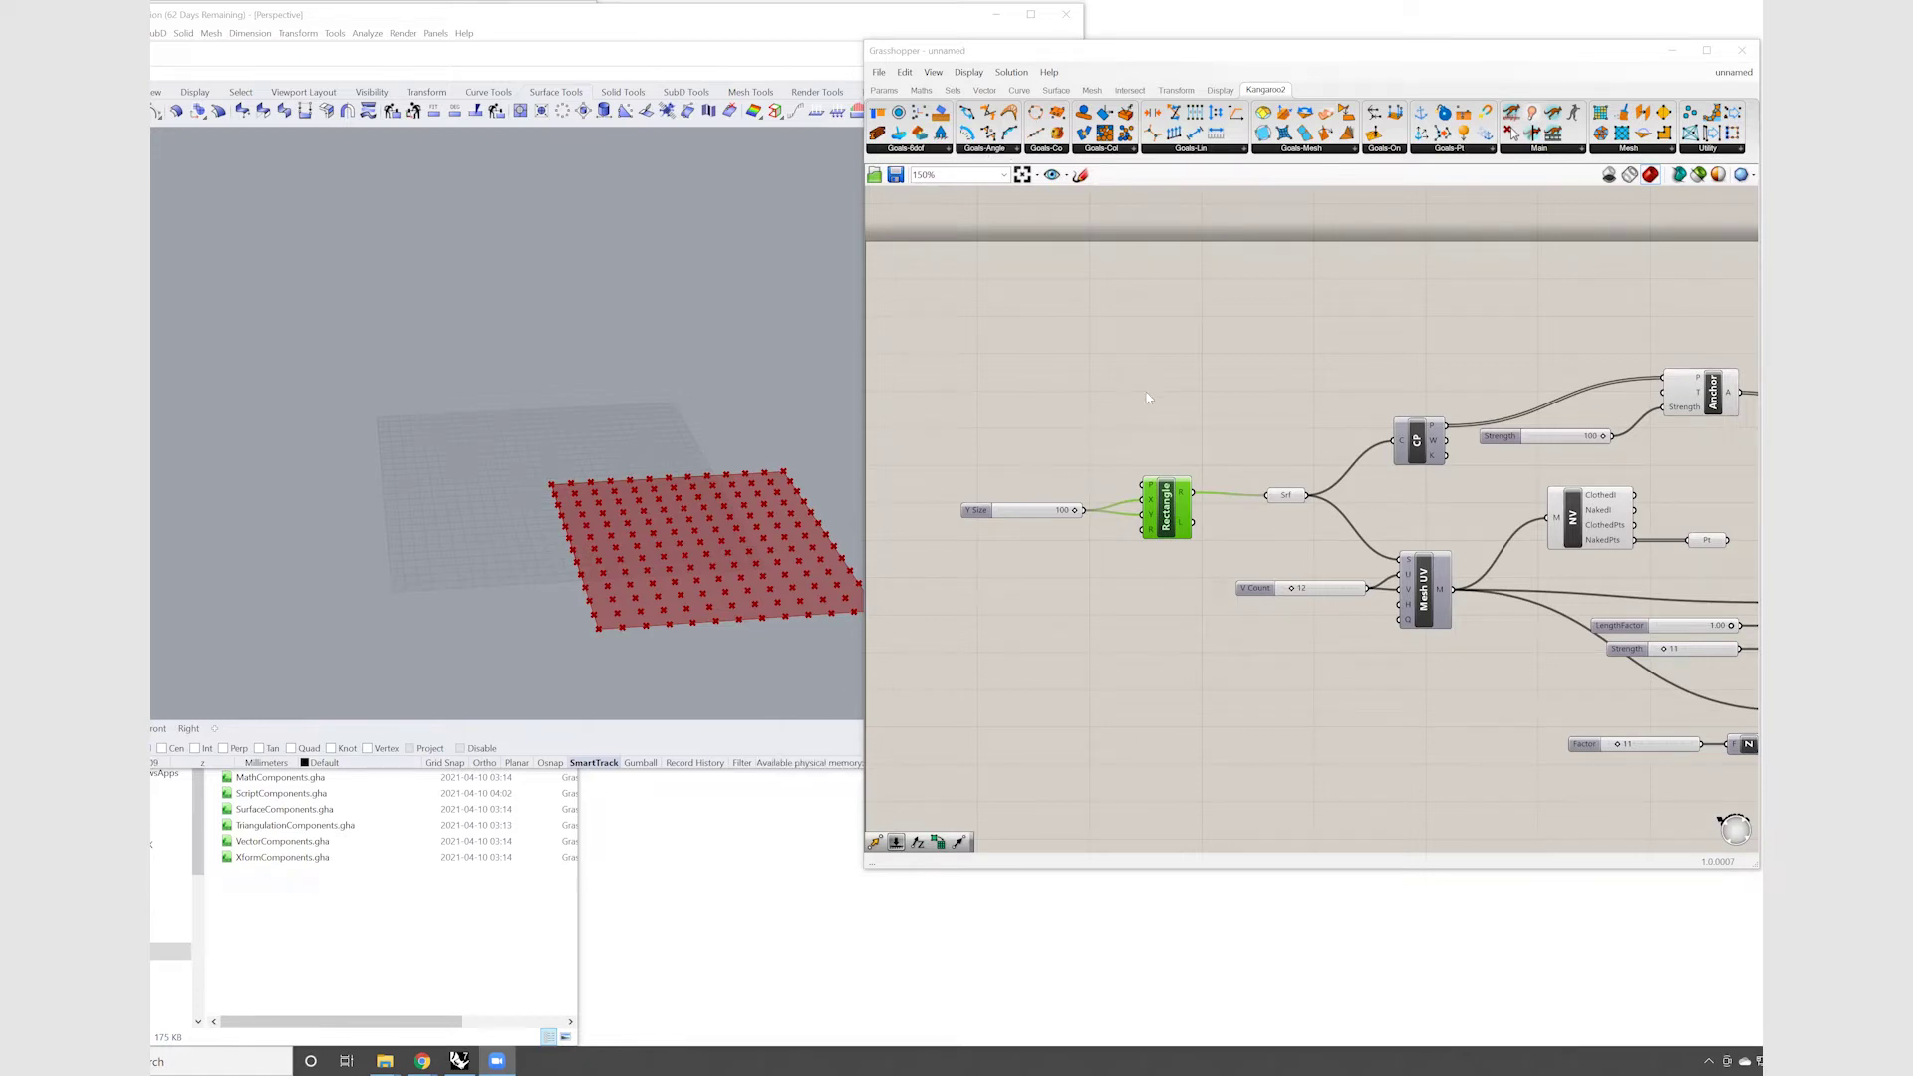
Add a Kangaroo Show component, feed it the Mesh UV output, and wire its result into the goals Merge
{"action": "right_click_drag", "start_coordinate": [1151, 395], "coordinate": [899, 402]}
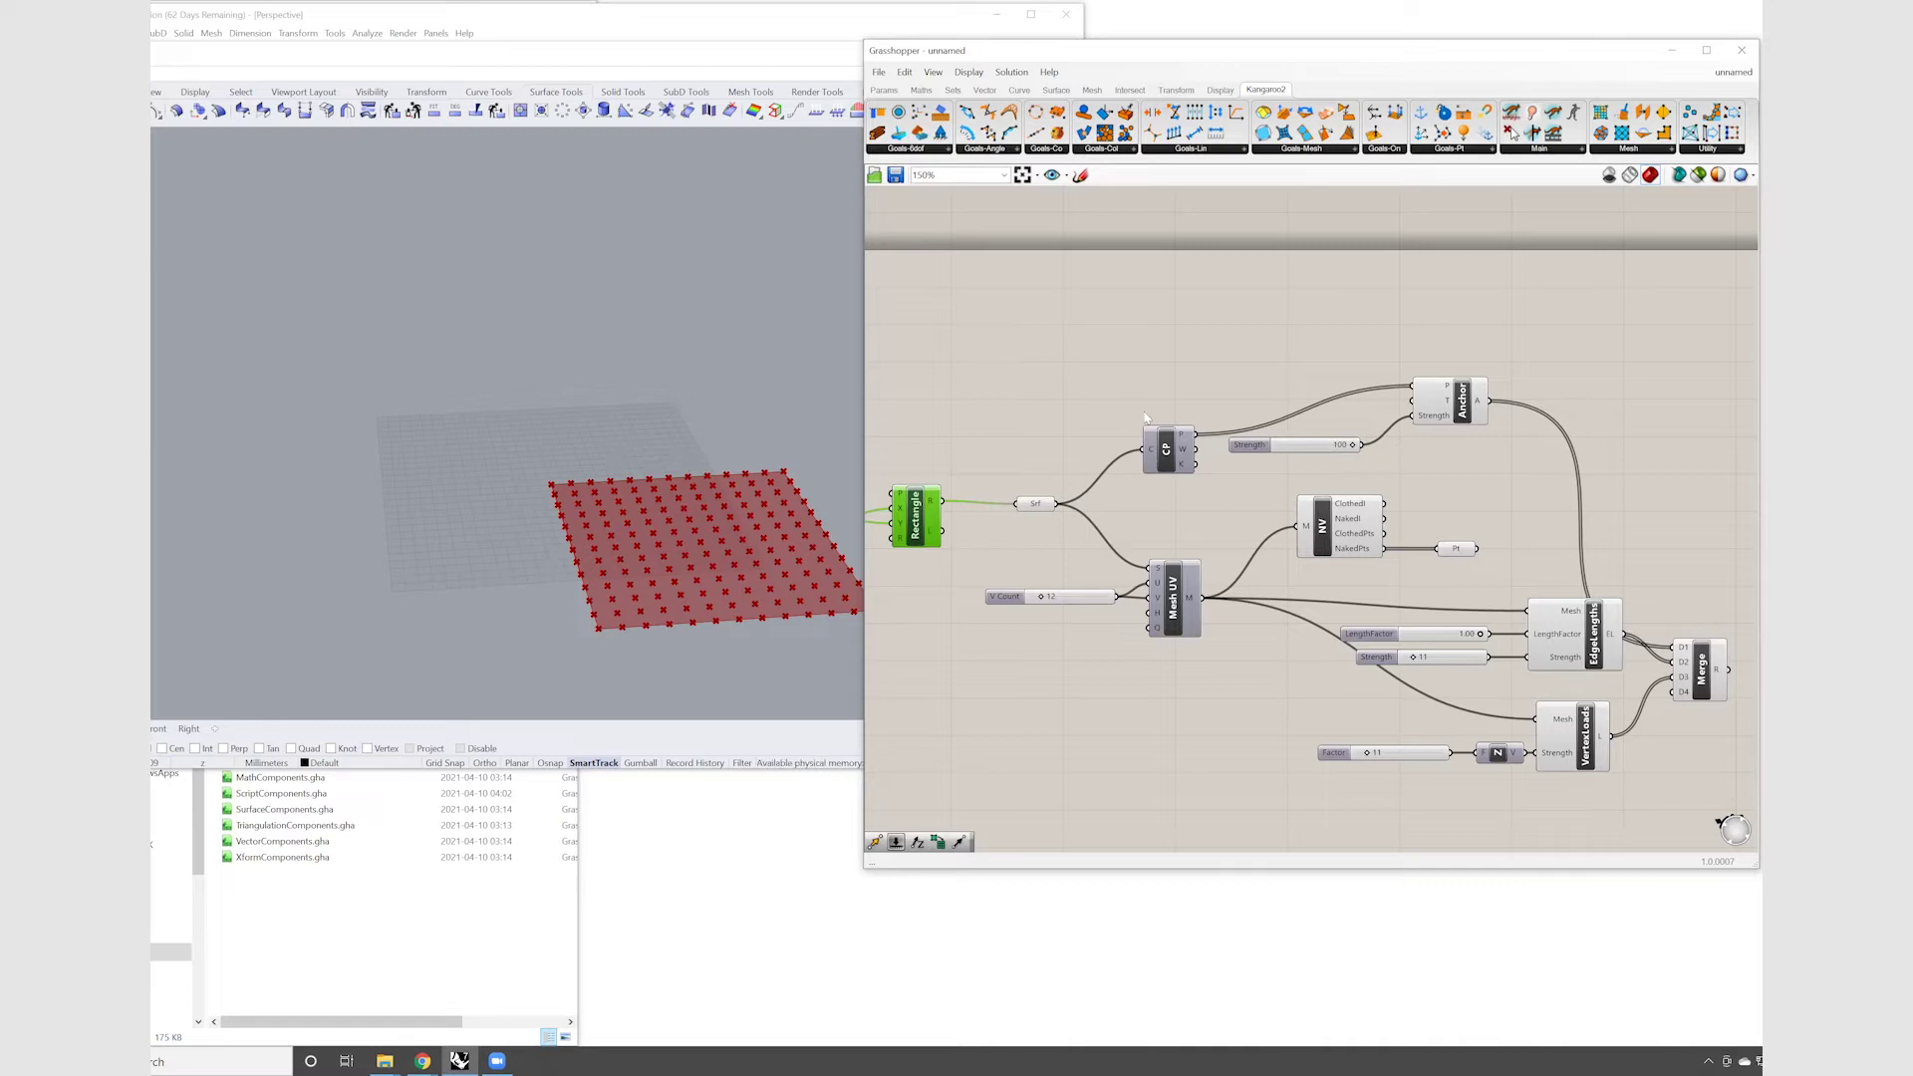
{"action": "right_click_drag", "start_coordinate": [1595, 459], "coordinate": [1412, 479]}
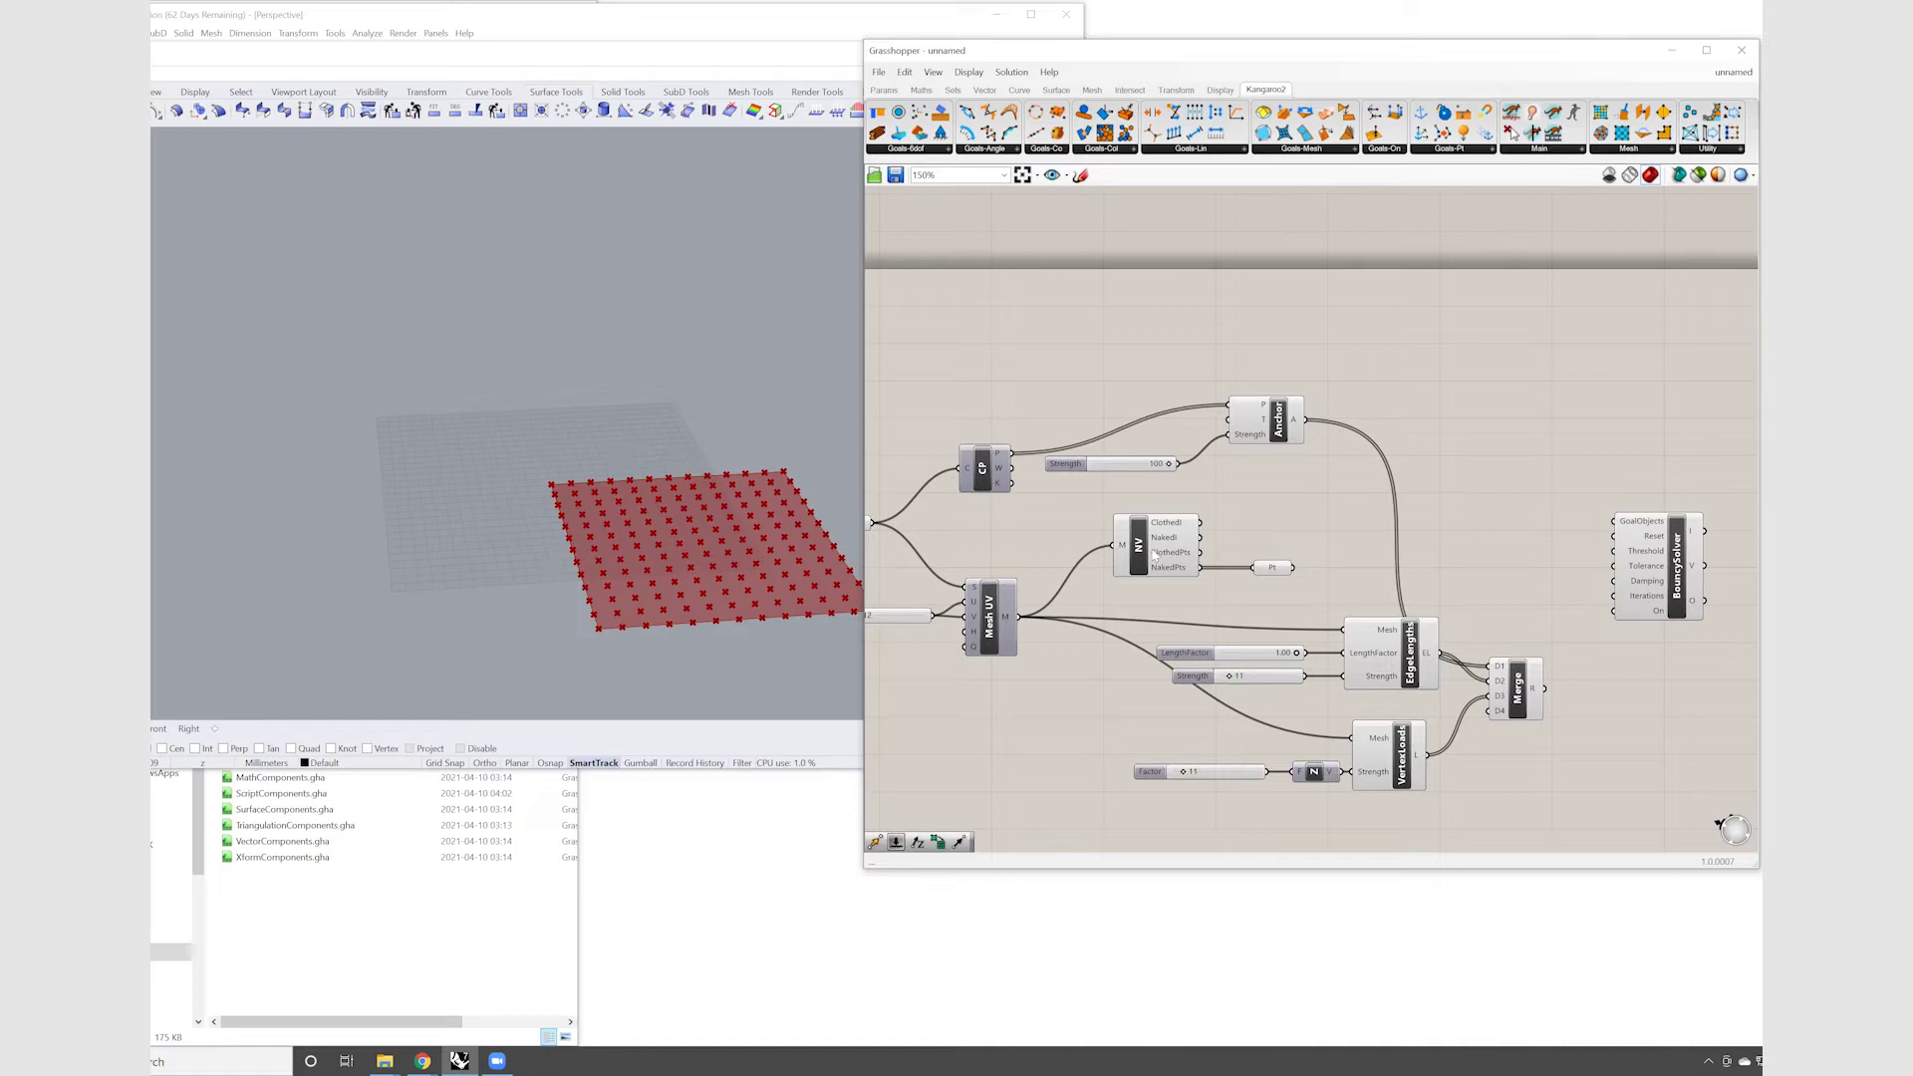
{"action": "right_click", "coordinate": [990, 623]}
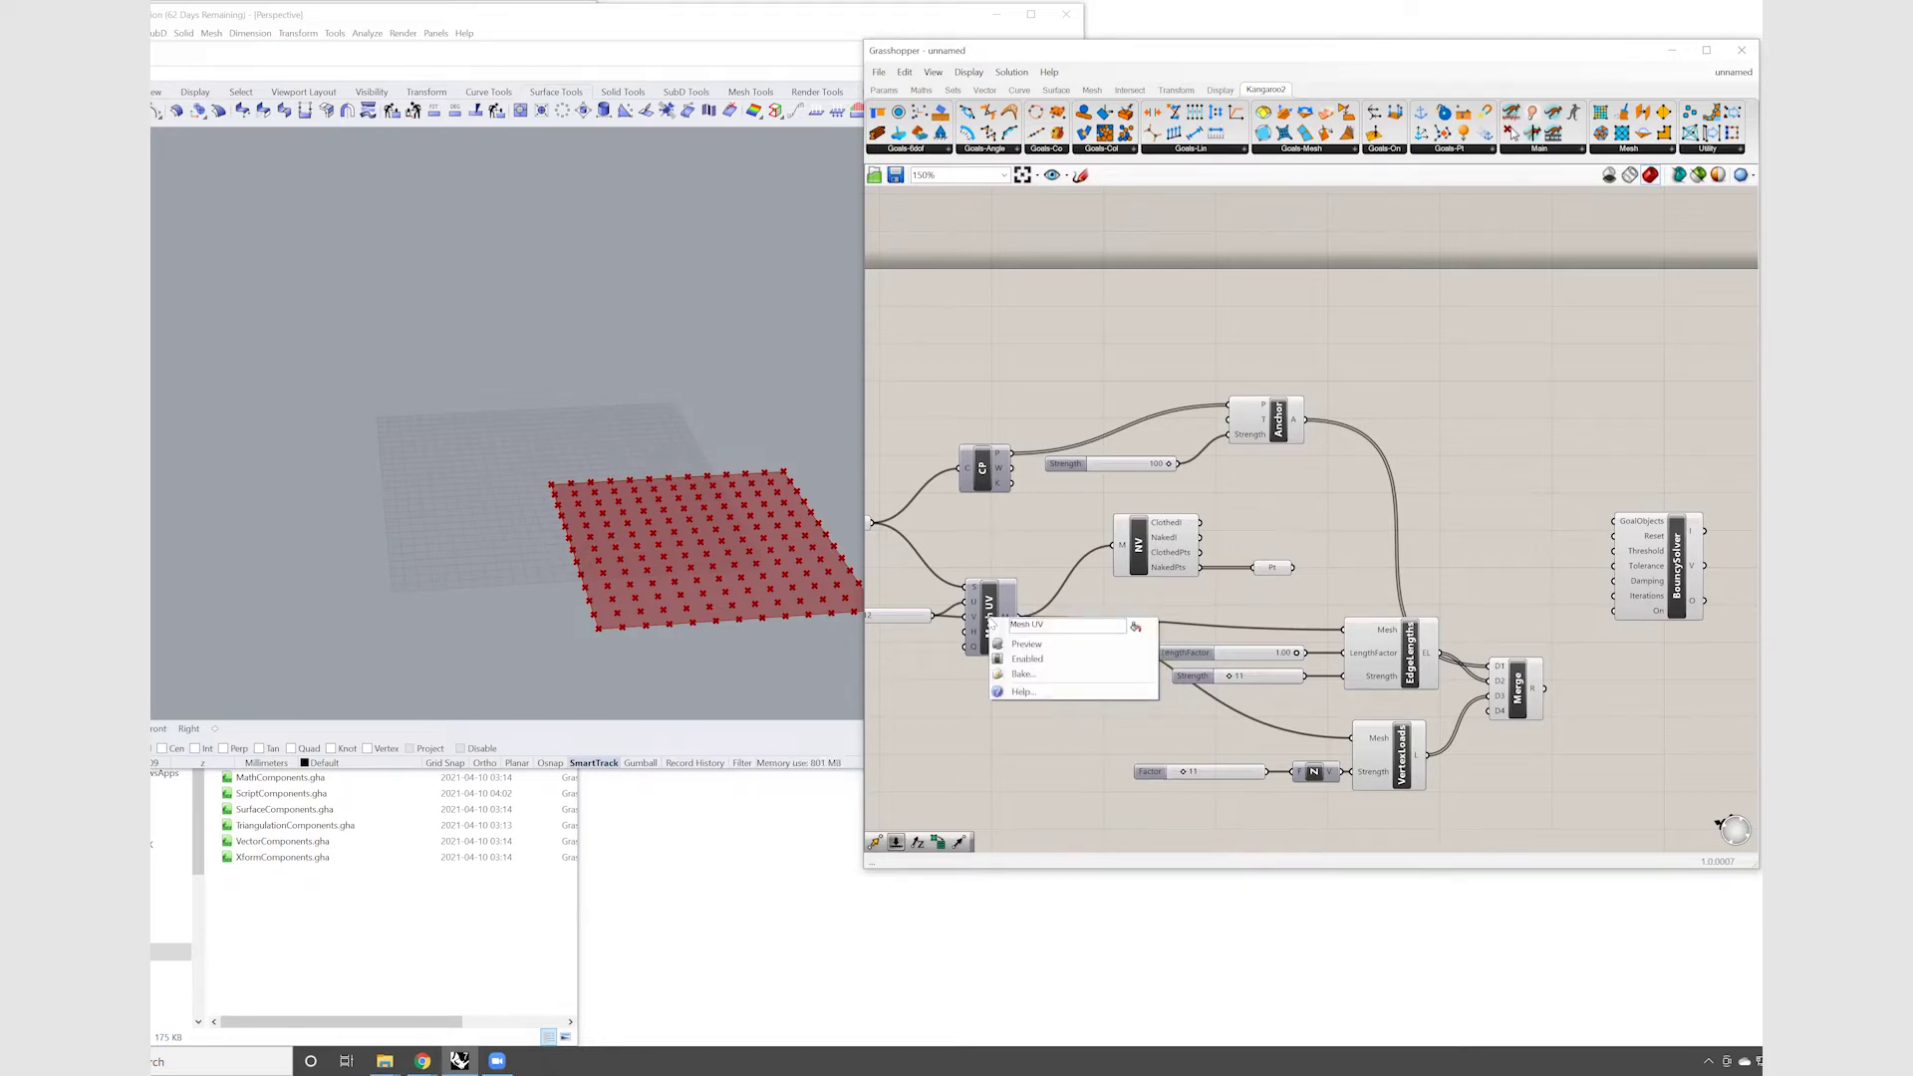
{"action": "left_click", "coordinate": [933, 713]}
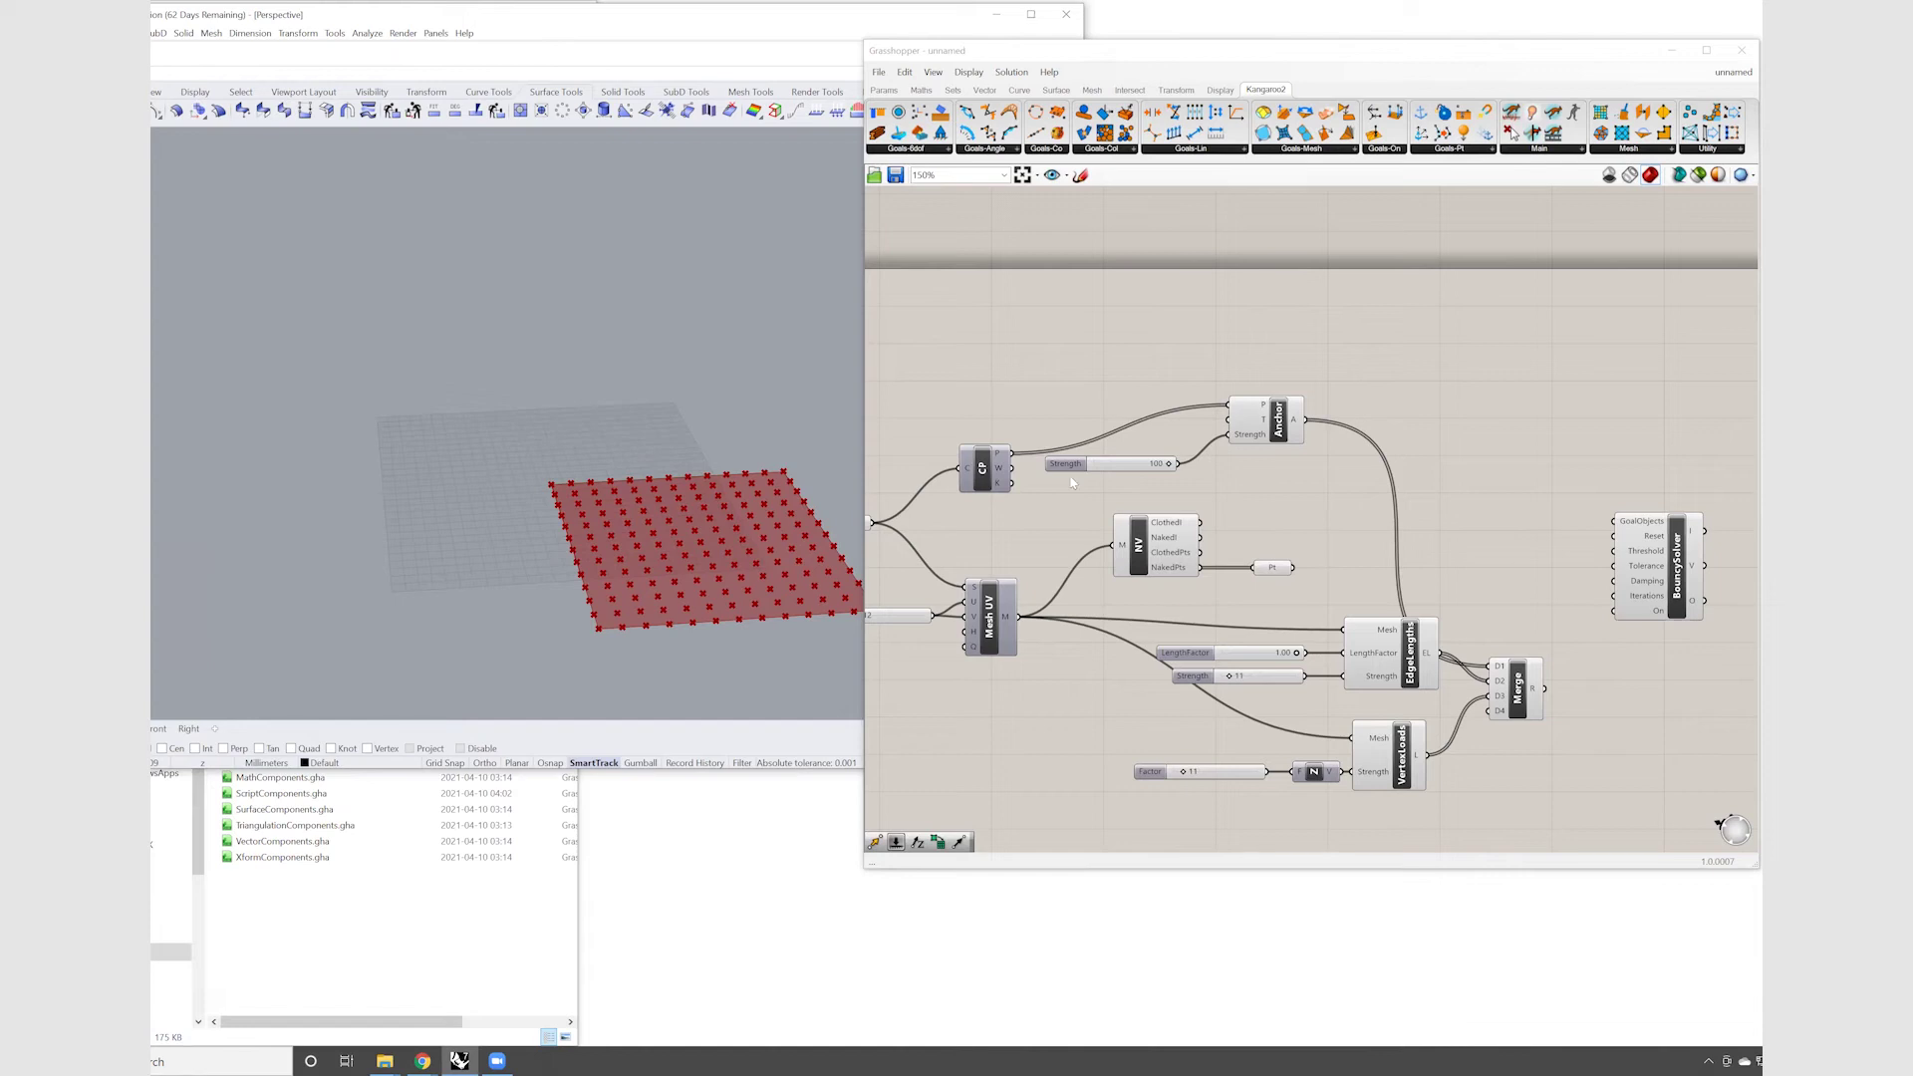
{"action": "double_click", "coordinate": [1398, 327]}
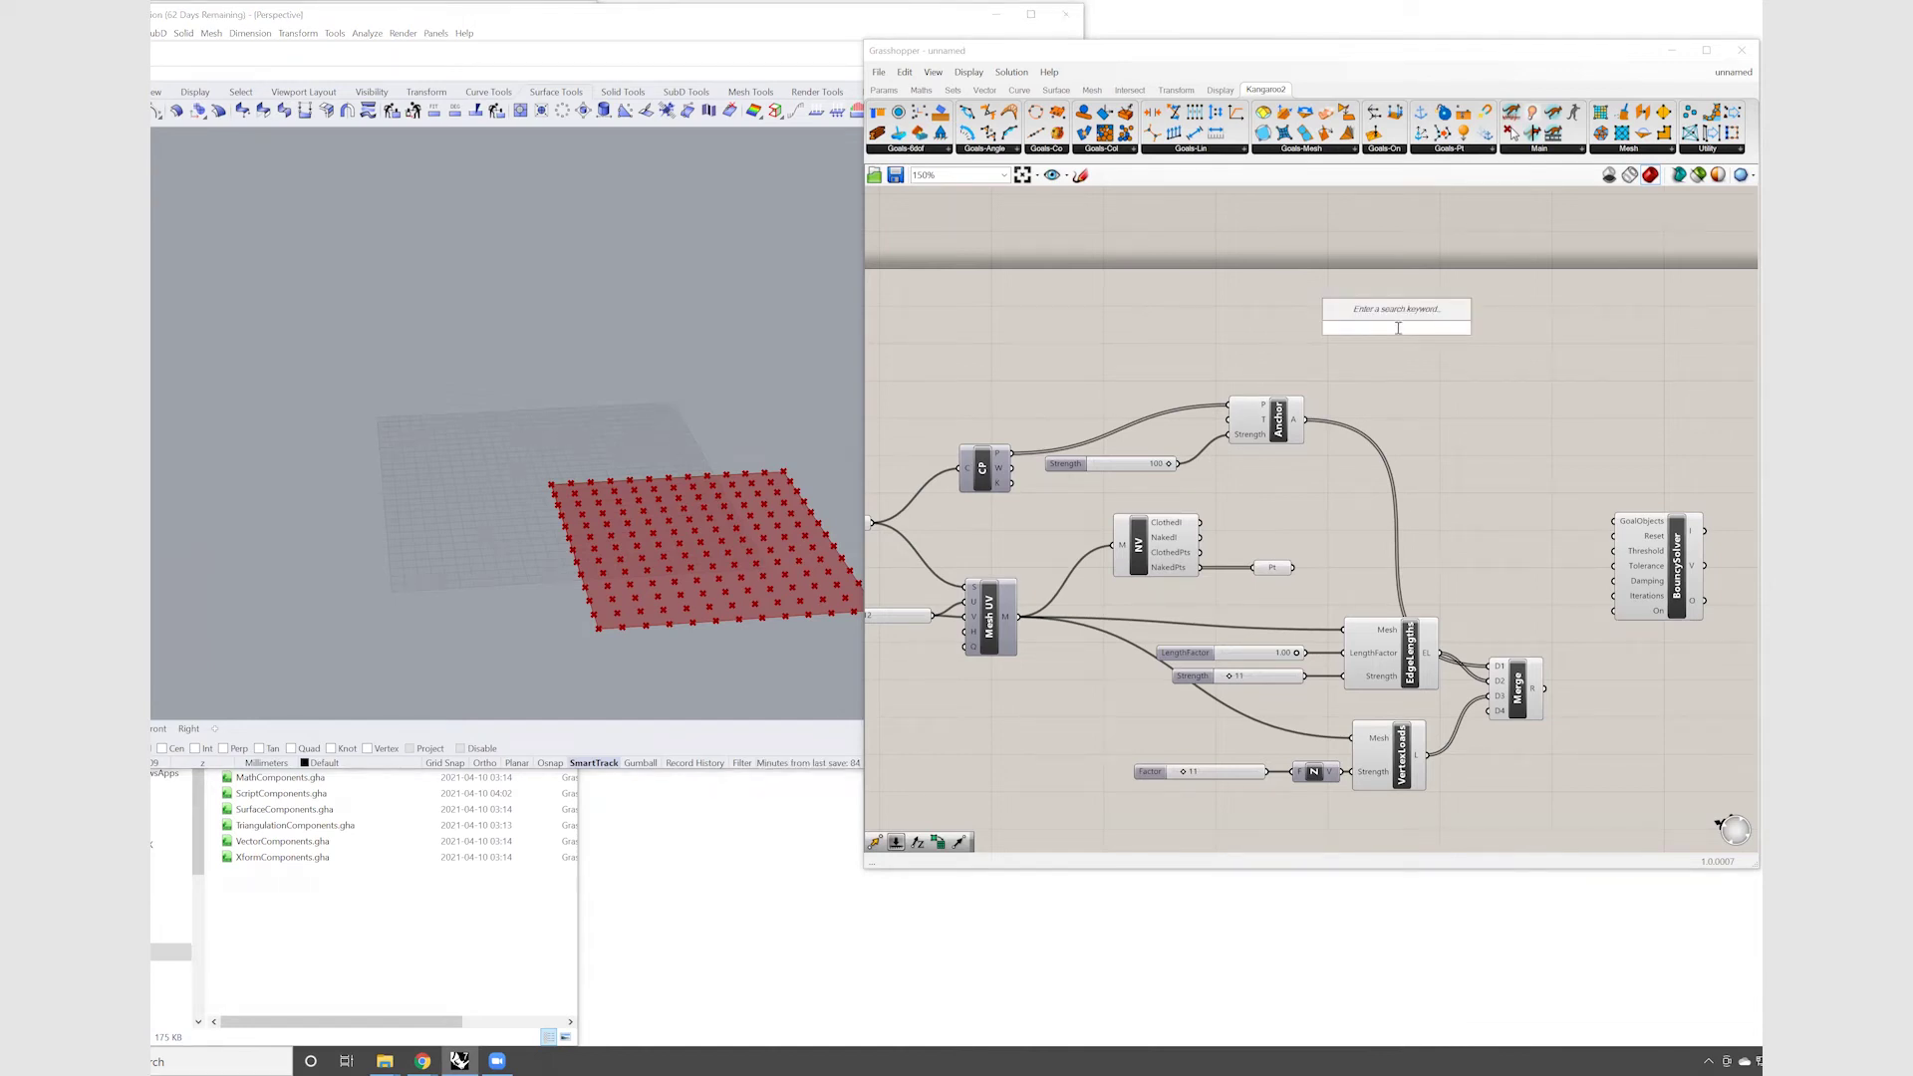
{"action": "type", "text": "show"}
{"action": "key", "text": "Return"}
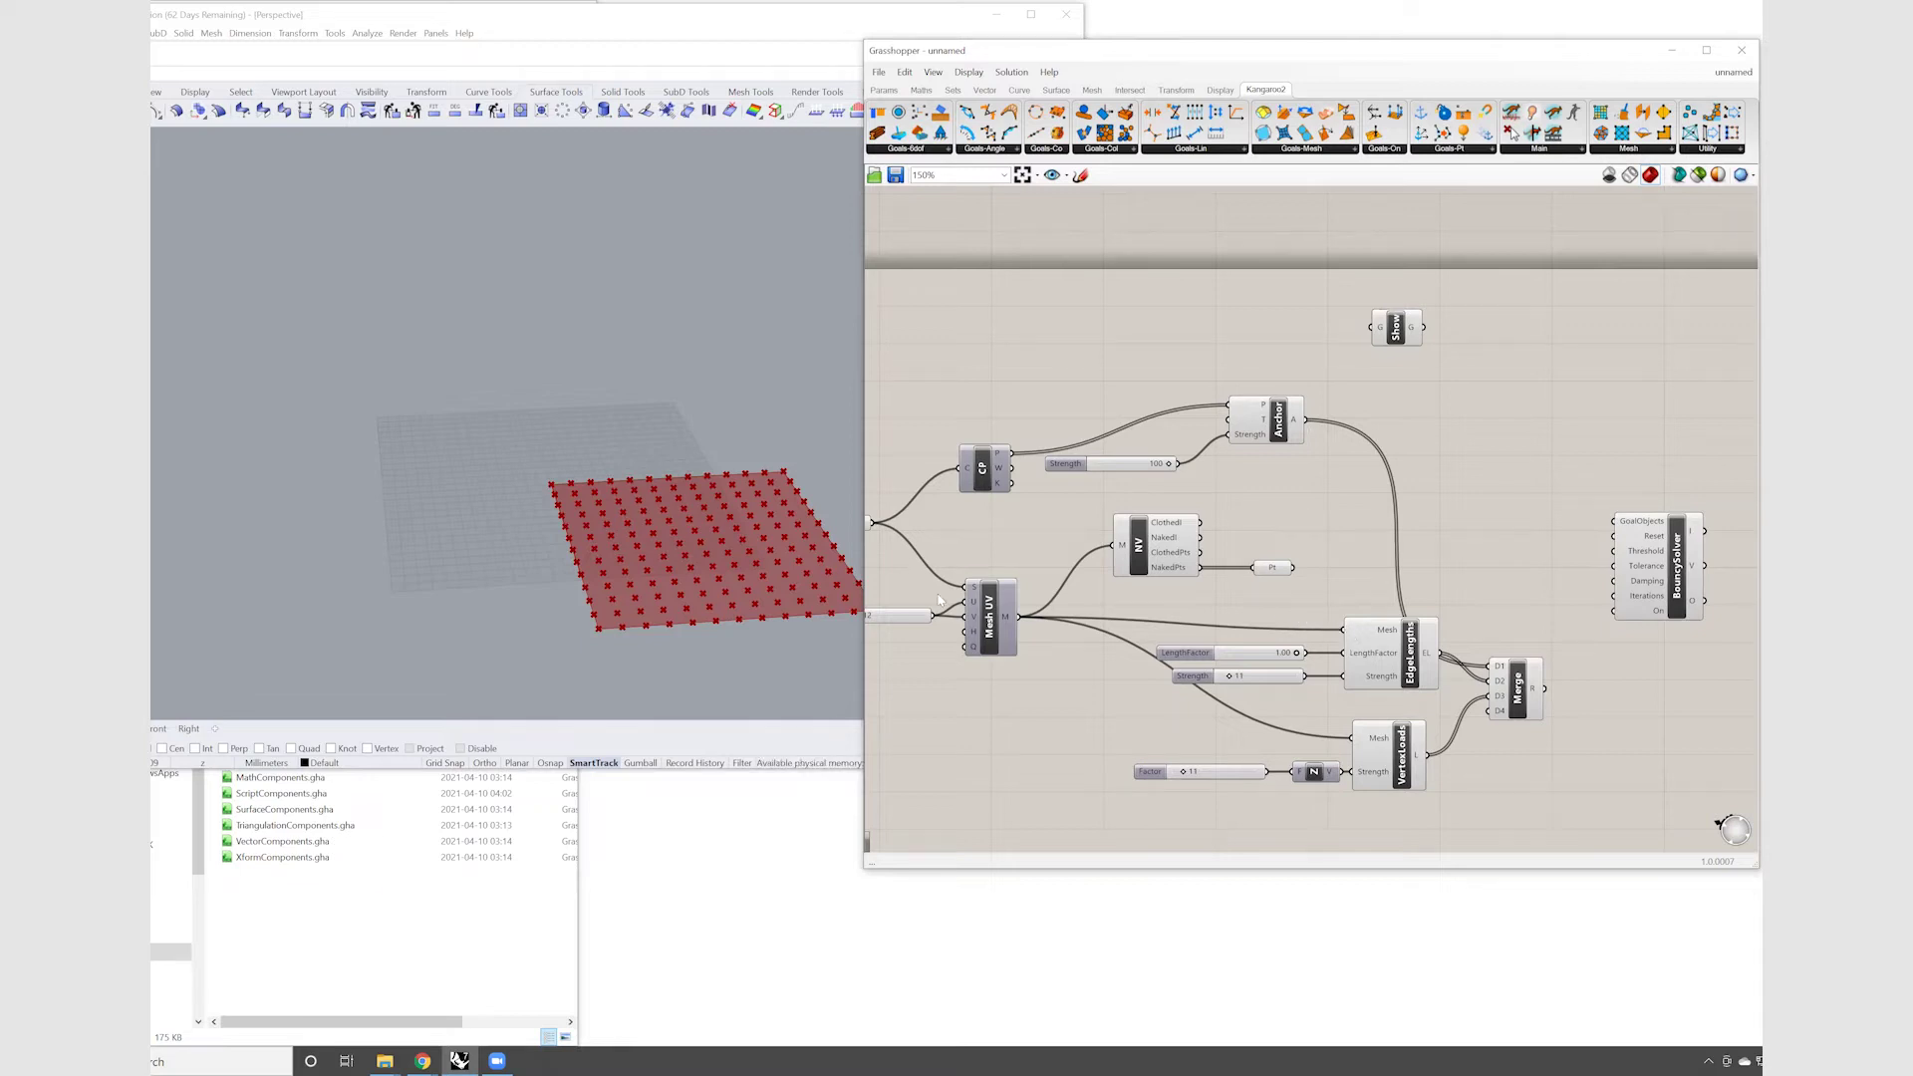
{"action": "left_click_drag", "start_coordinate": [1017, 617], "coordinate": [1371, 330]}
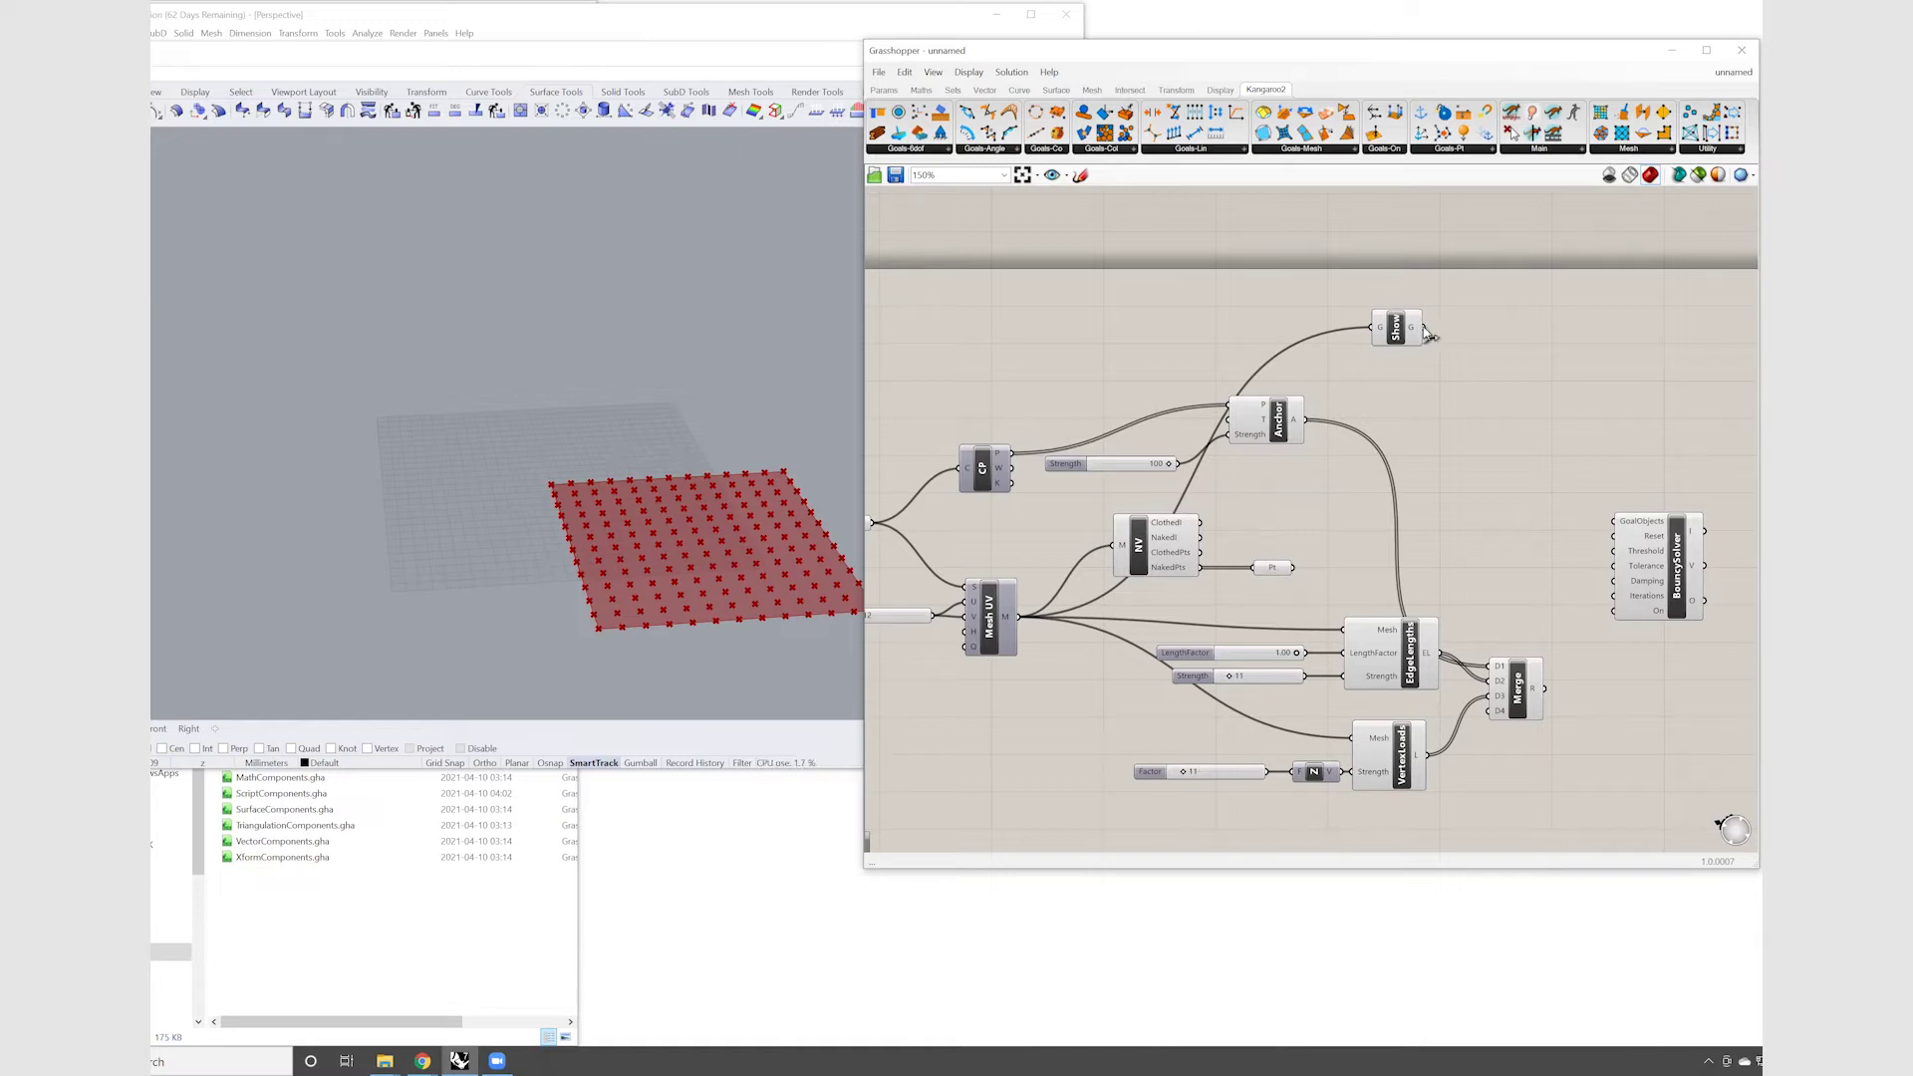
{"action": "left_click_drag", "start_coordinate": [1426, 328], "coordinate": [1498, 681]}
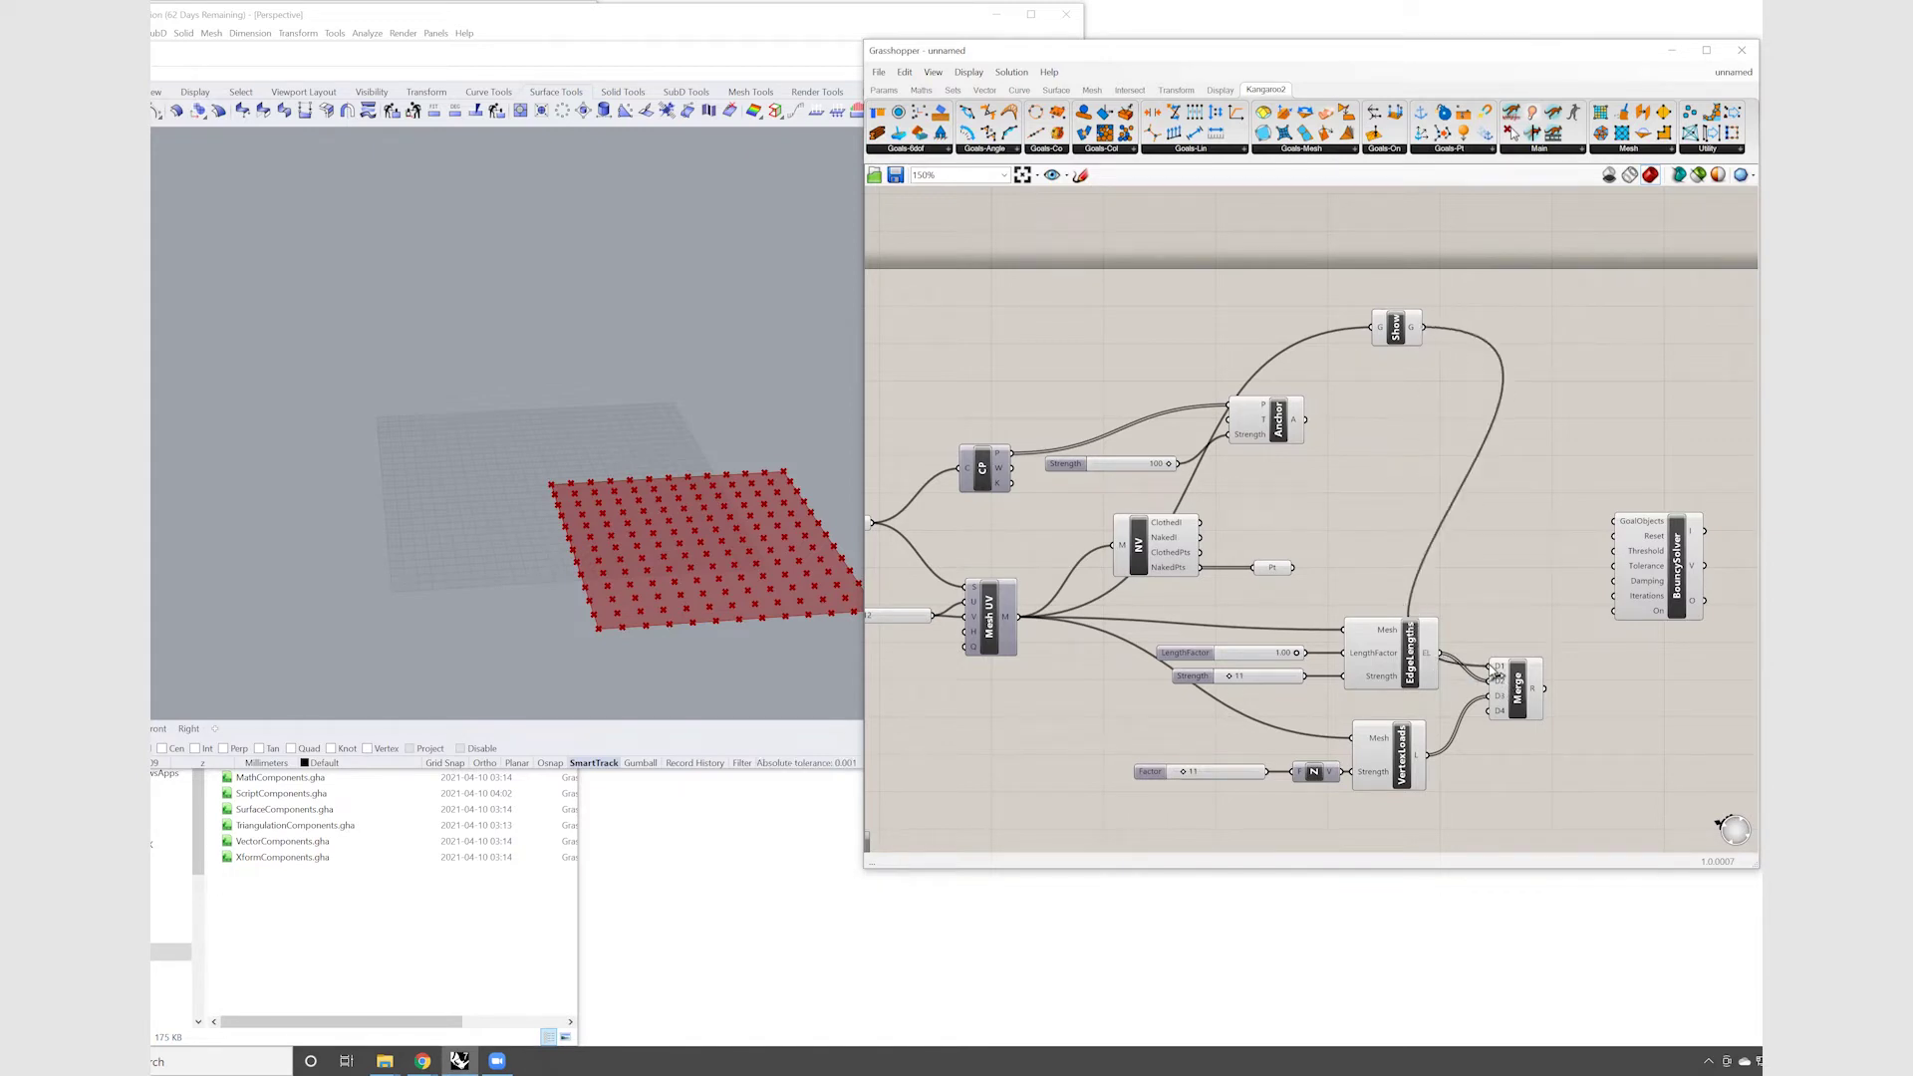
Reconnect the Anchor goal to the Merge's free D4 input and feed the Merge result into the BouncySolver's GoalObjects
{"action": "left_click_drag", "start_coordinate": [1279, 433], "coordinate": [1339, 450]}
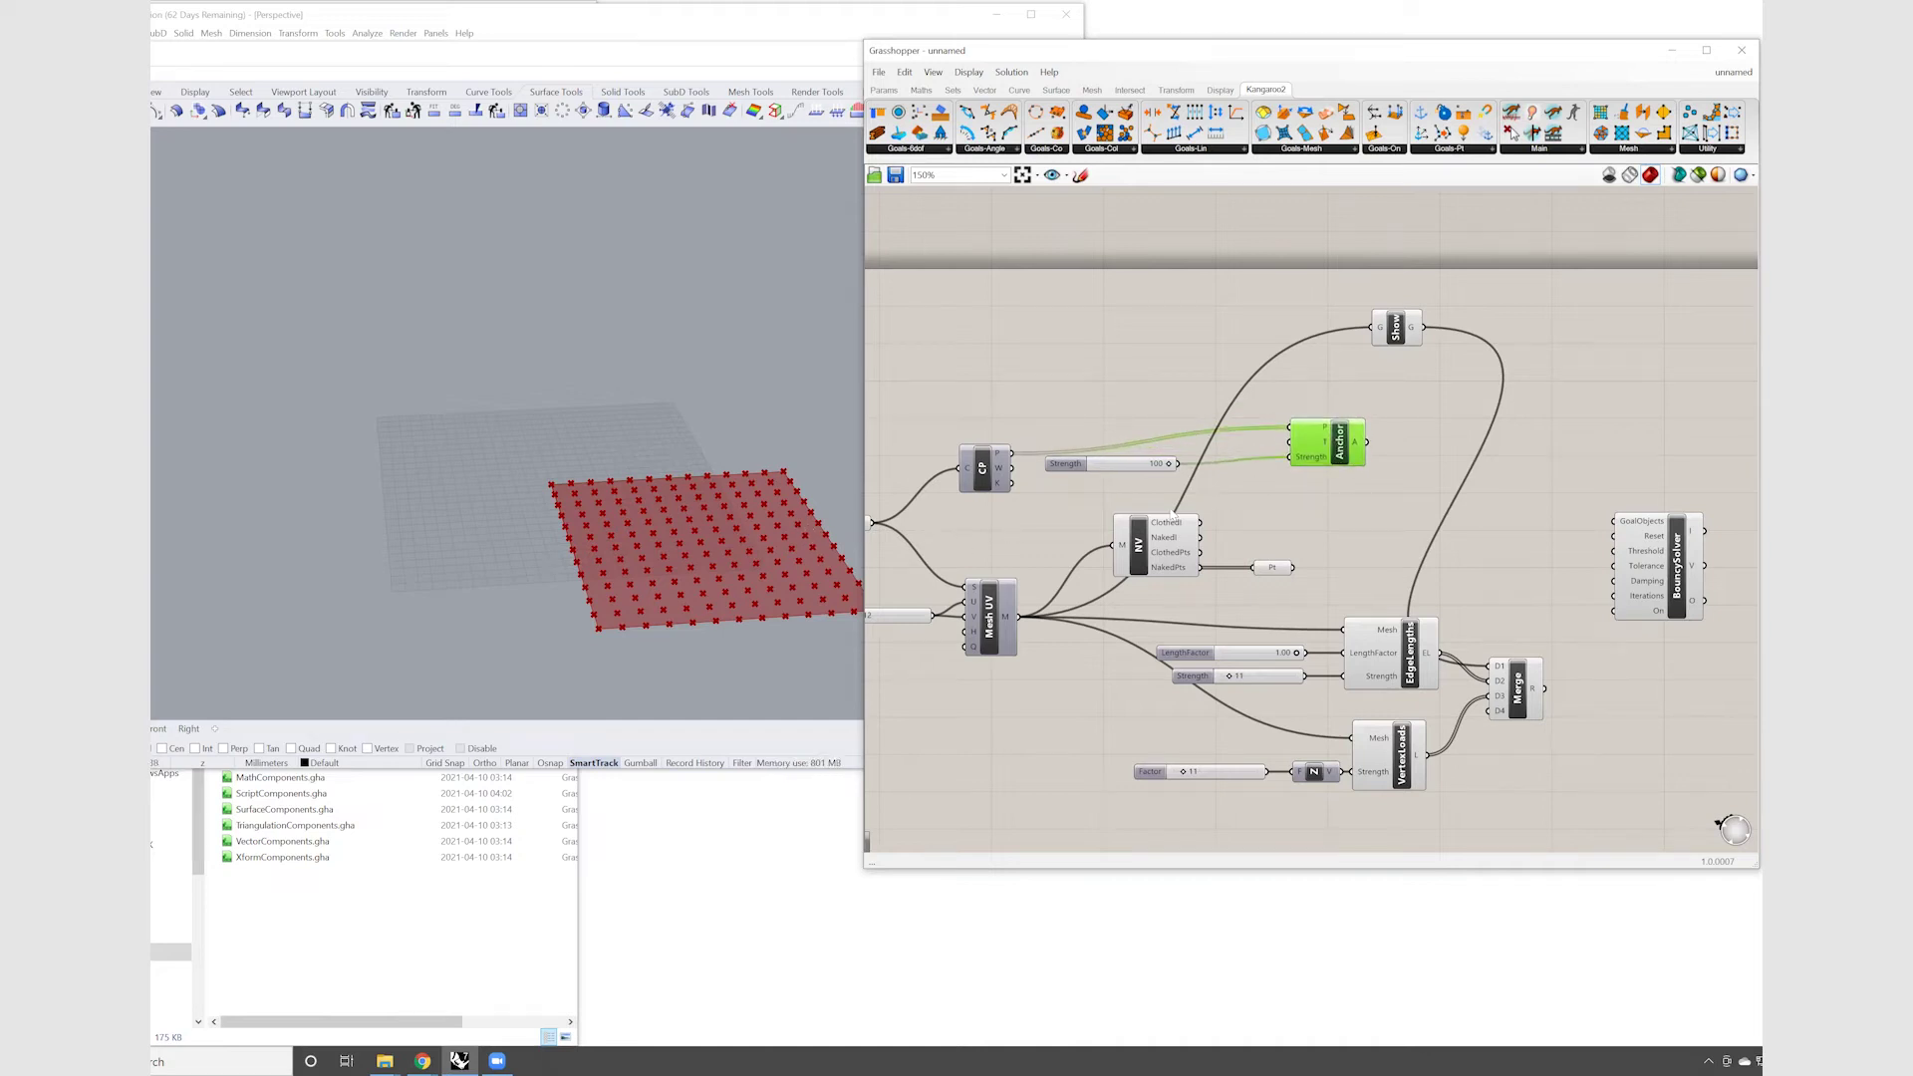
{"action": "left_click_drag", "start_coordinate": [1343, 451], "coordinate": [1386, 464]}
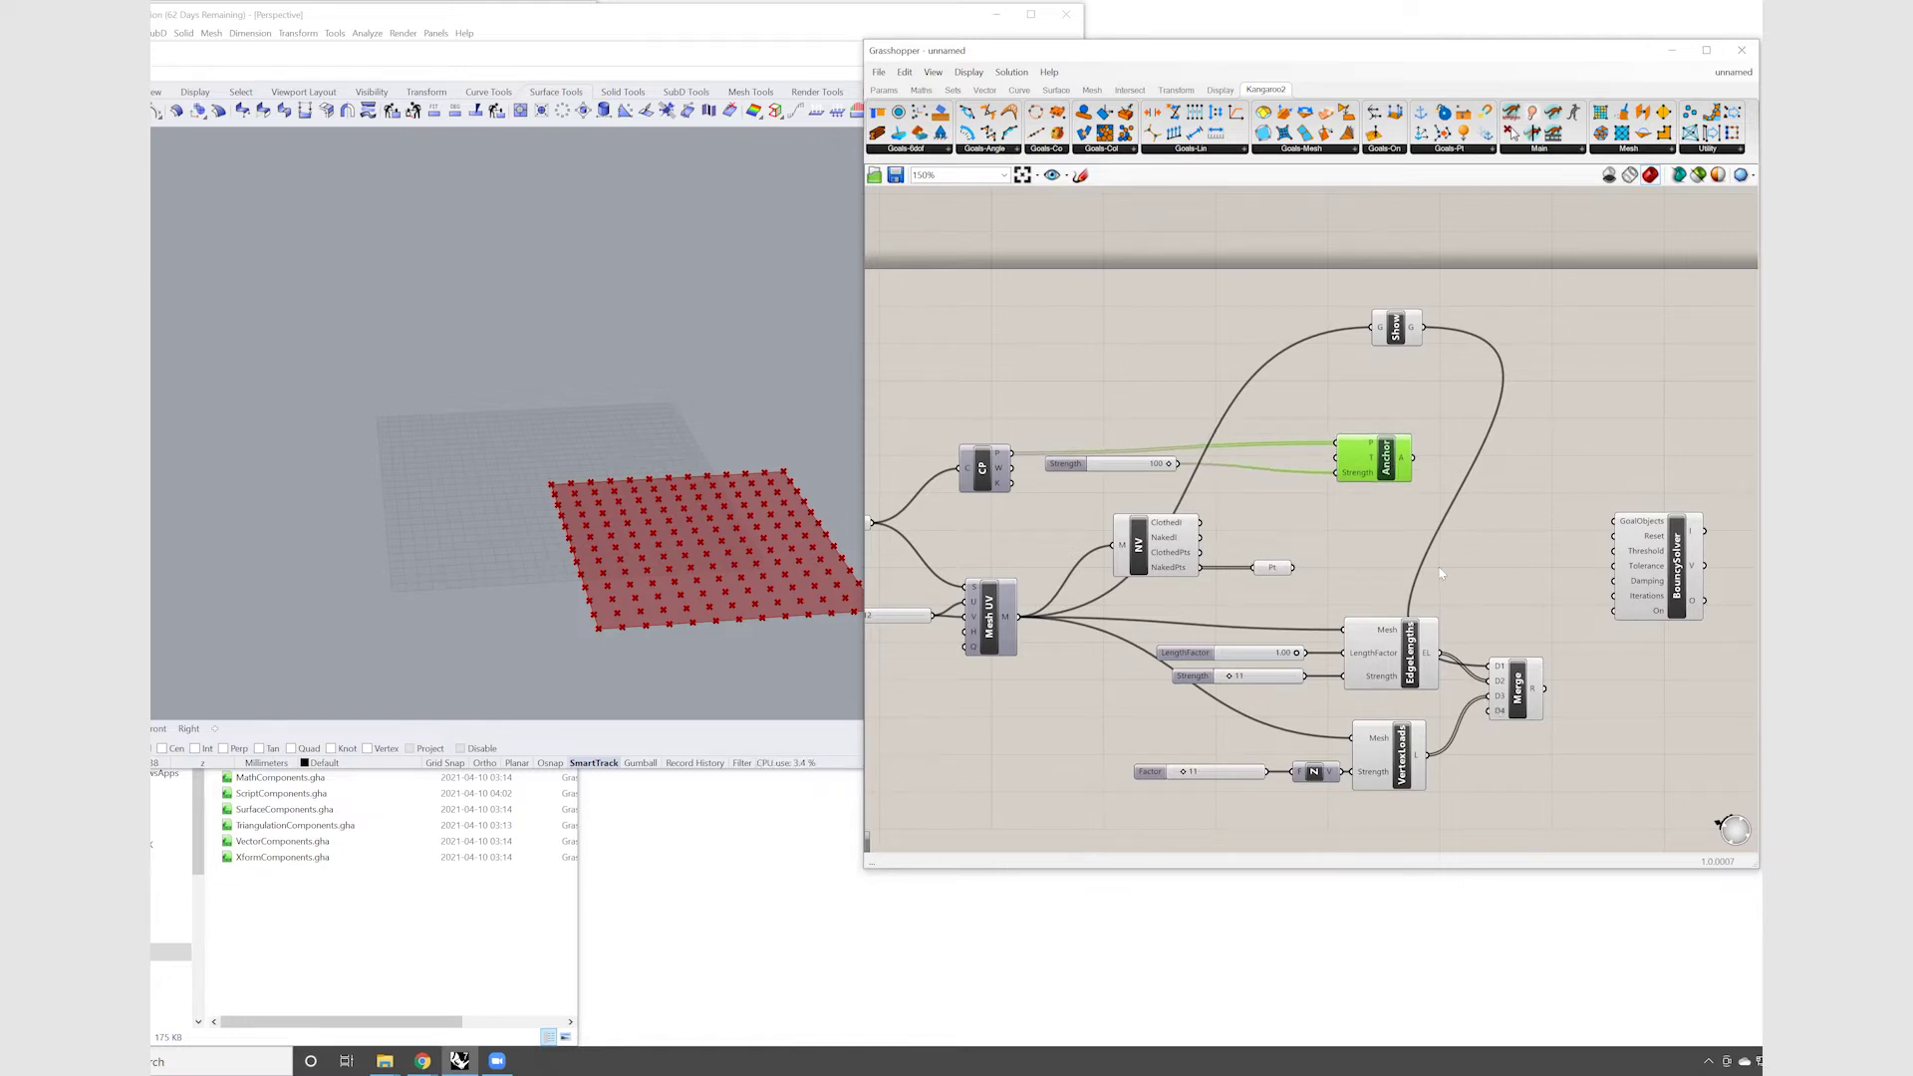
{"action": "left_click_drag", "start_coordinate": [1415, 461], "coordinate": [1494, 713]}
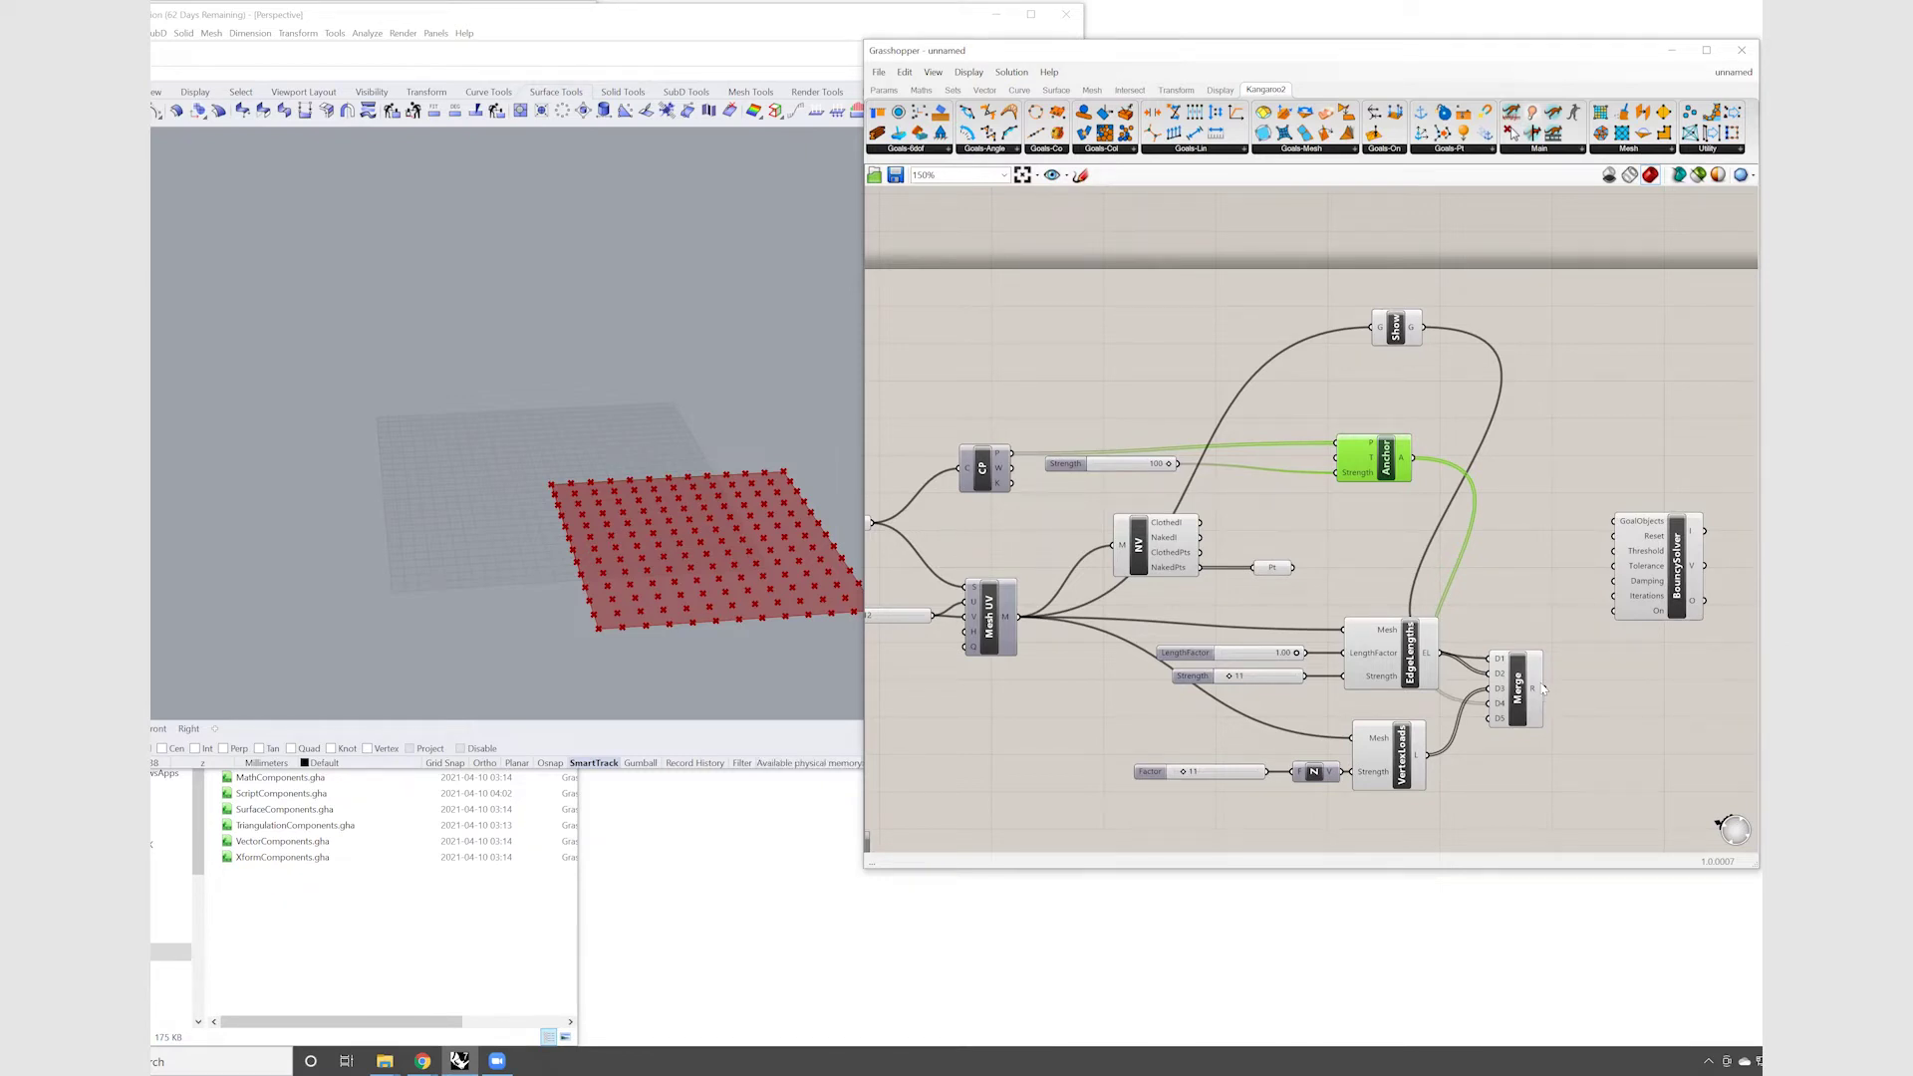
{"action": "left_click_drag", "start_coordinate": [1517, 668], "coordinate": [1551, 546]}
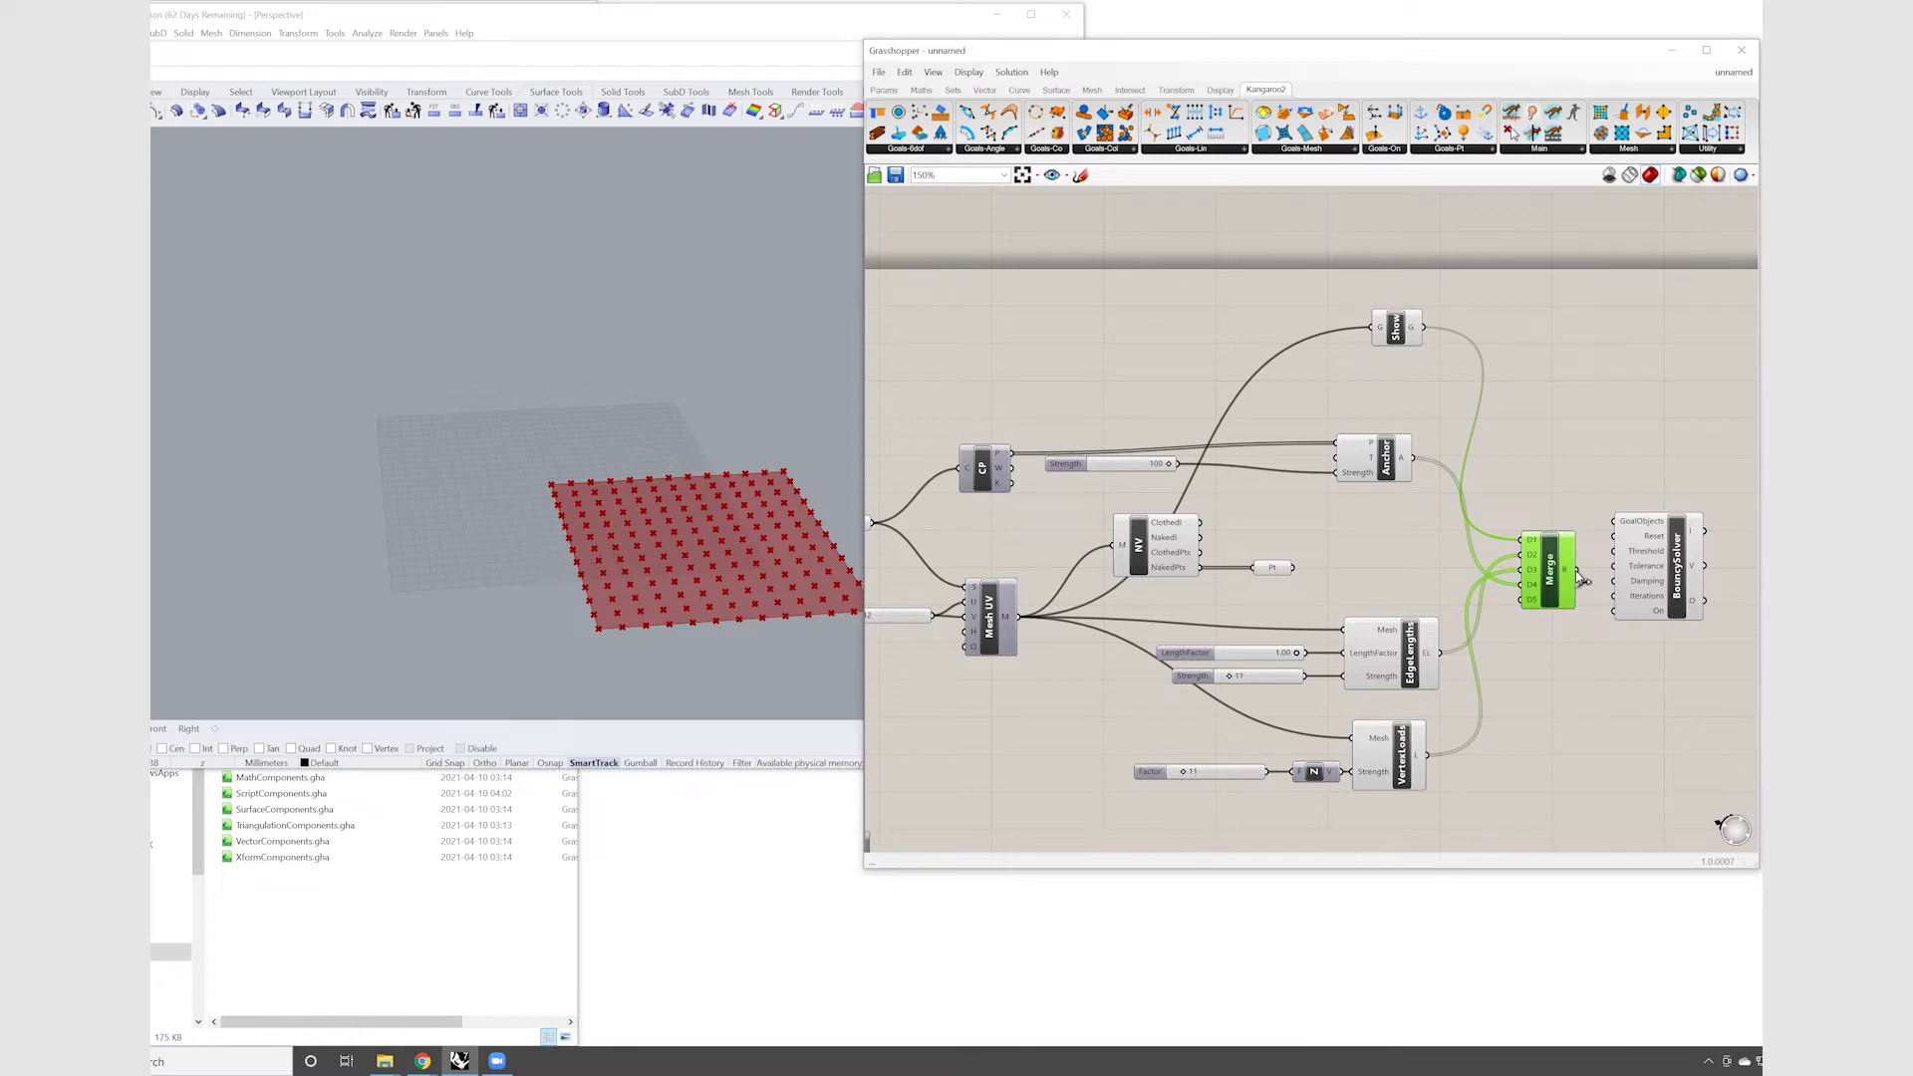
{"action": "left_click_drag", "start_coordinate": [1582, 580], "coordinate": [1611, 522]}
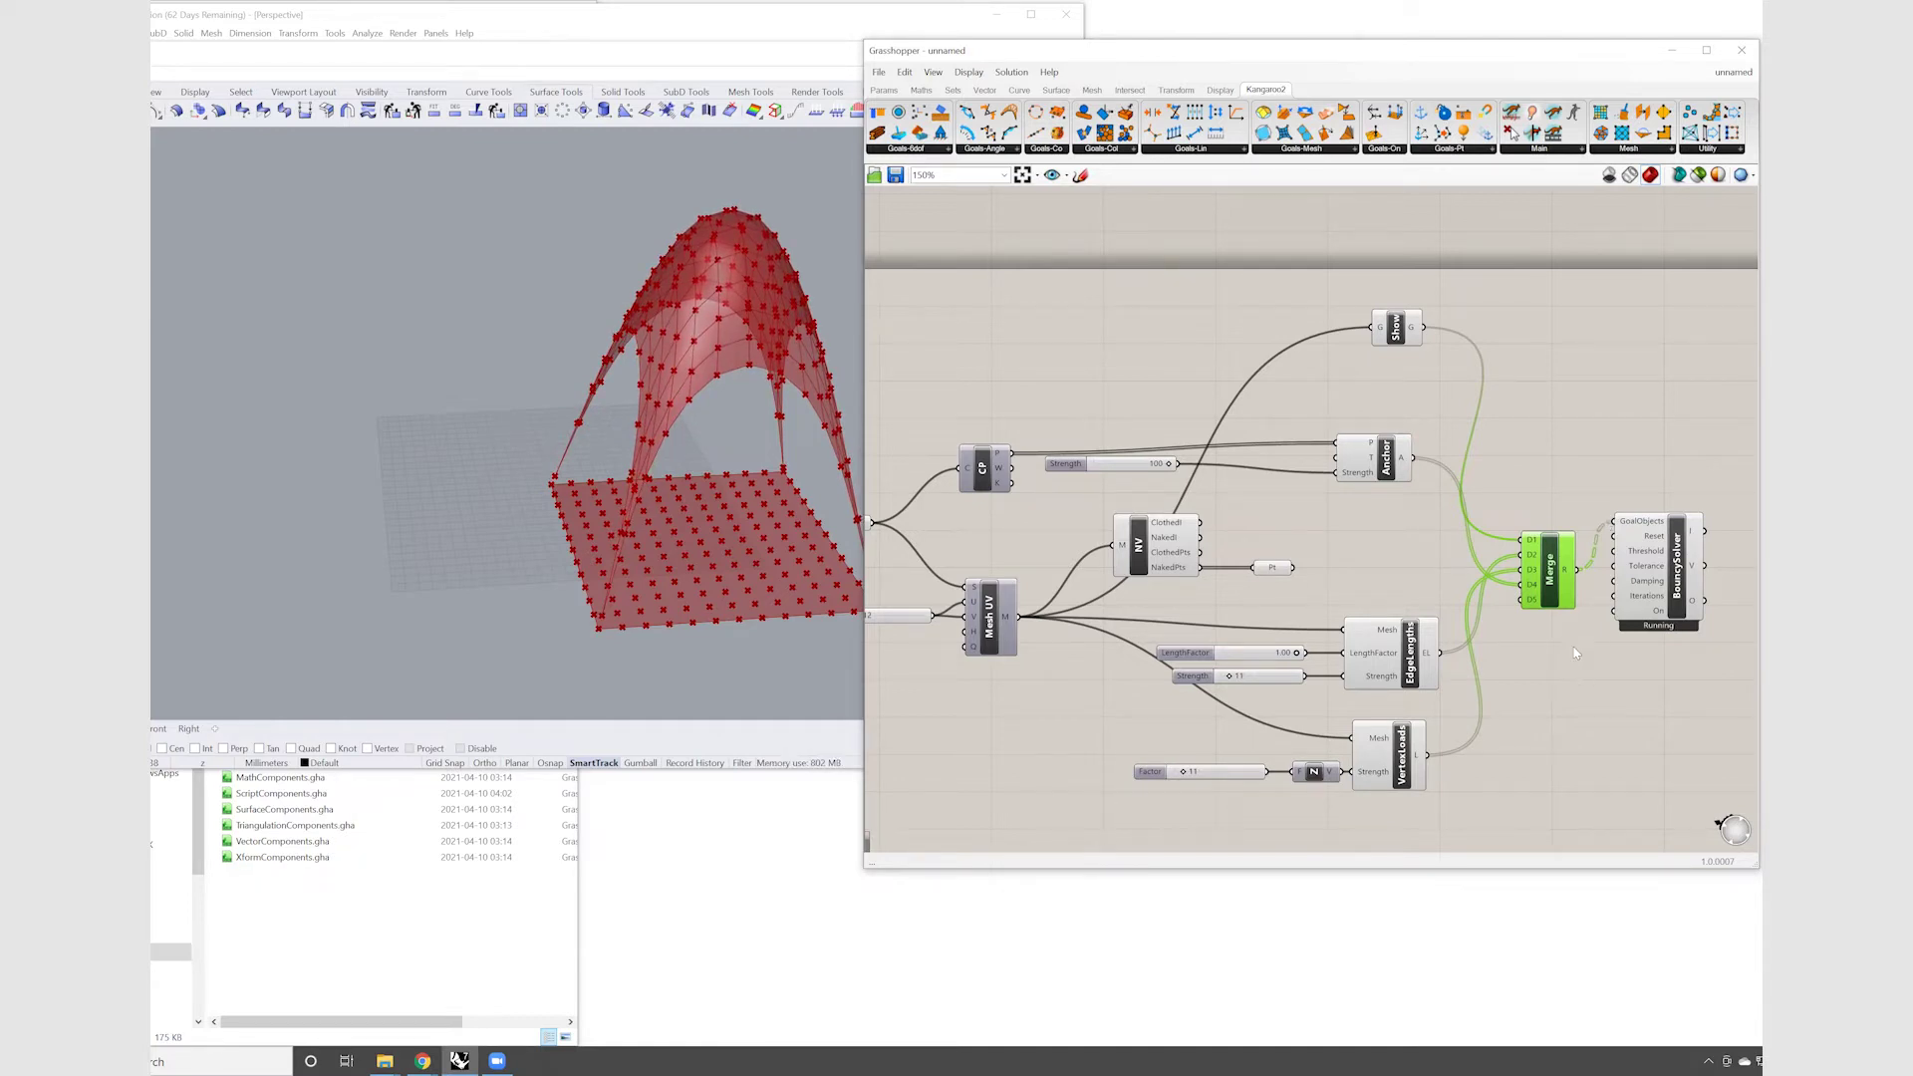
Add a Button, connect it to the BouncySolver's Reset input, and trigger a reset
{"action": "double_click", "coordinate": [1576, 448]}
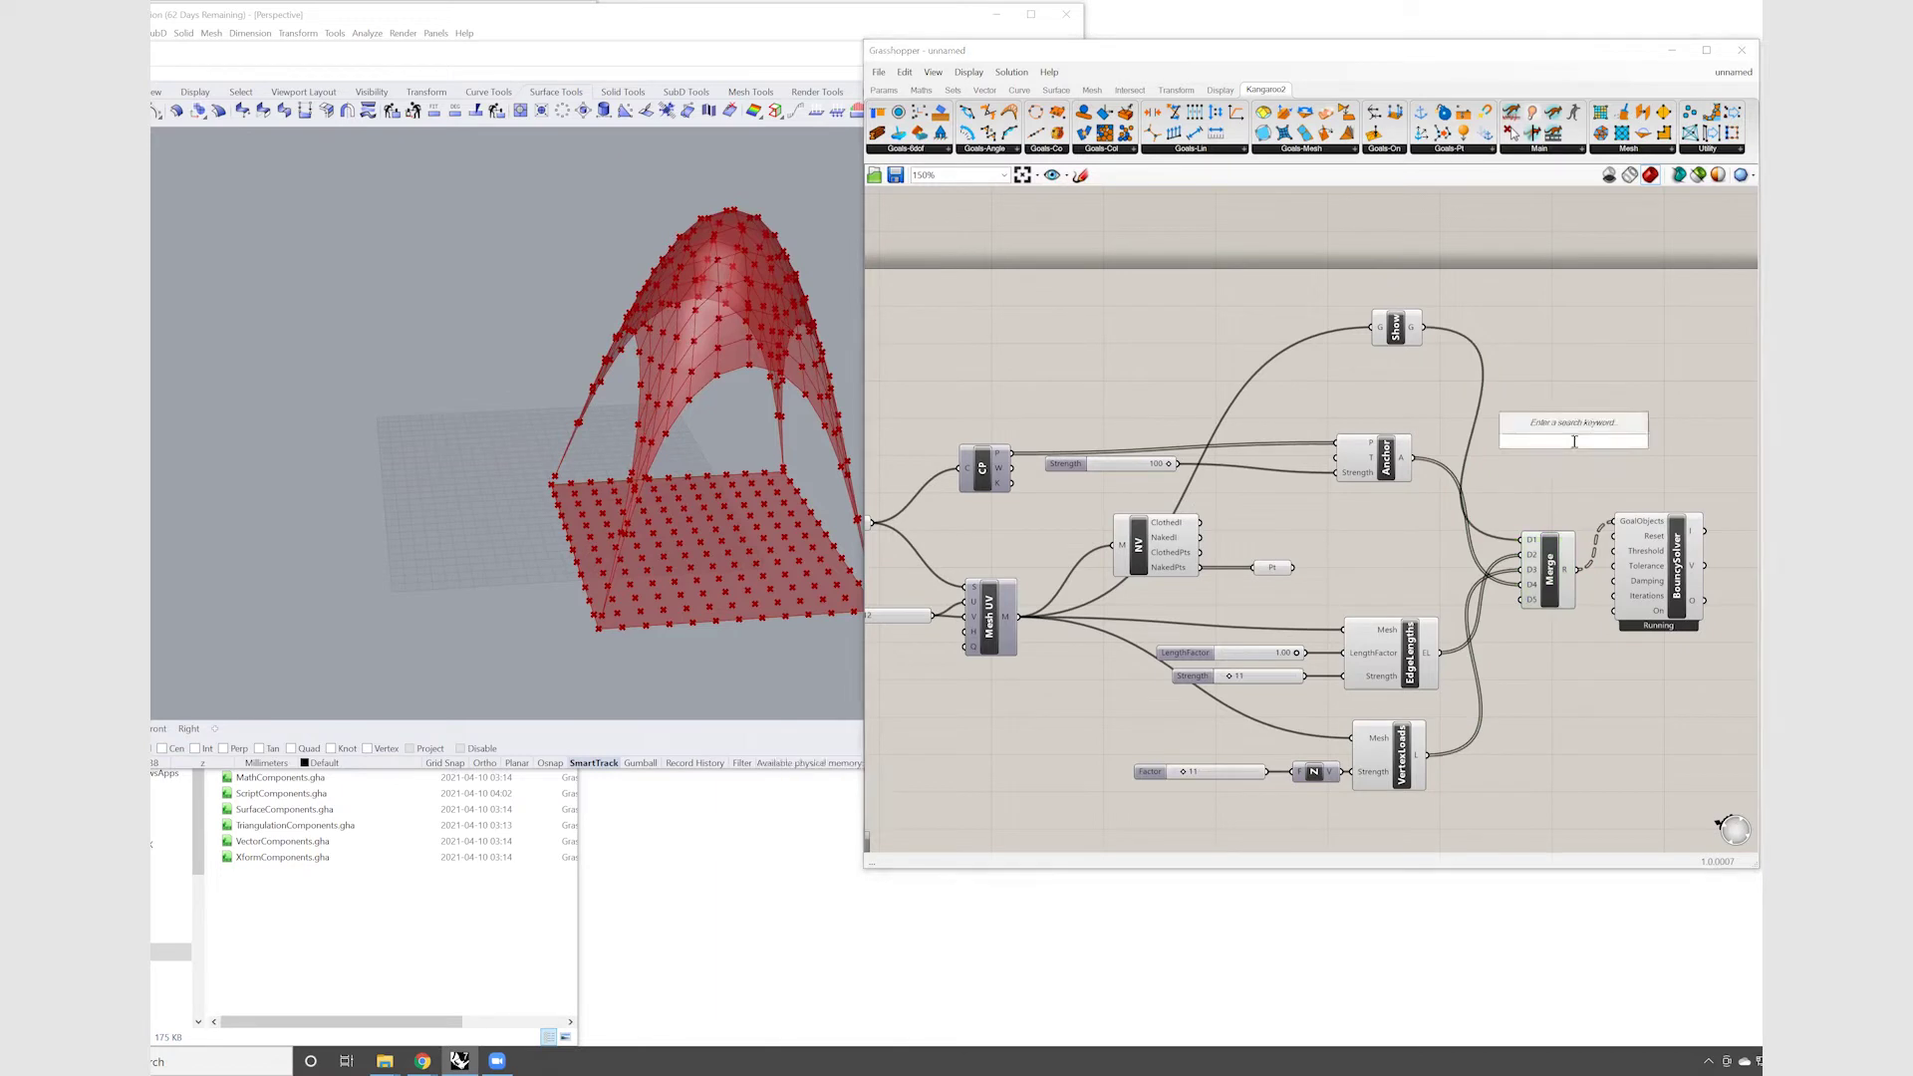
{"action": "type", "text": "button"}
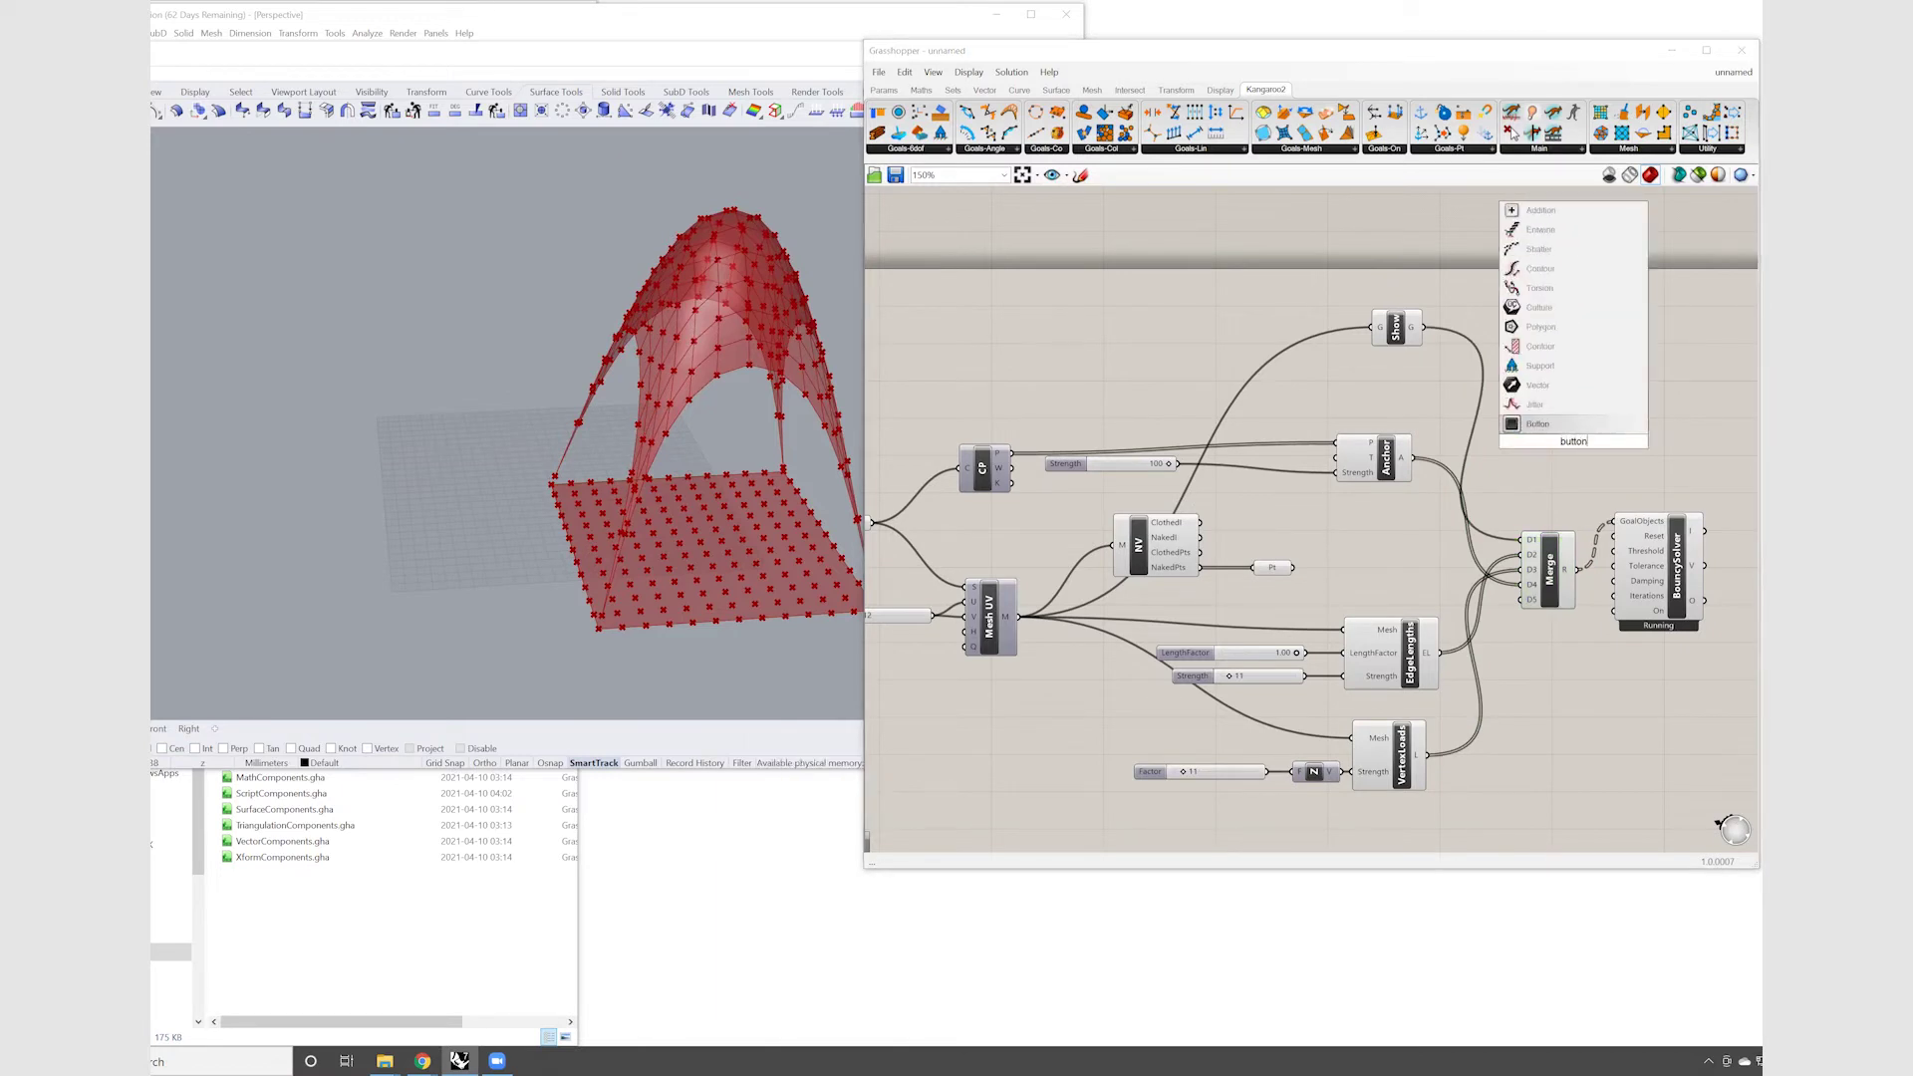
{"action": "key", "text": "Return"}
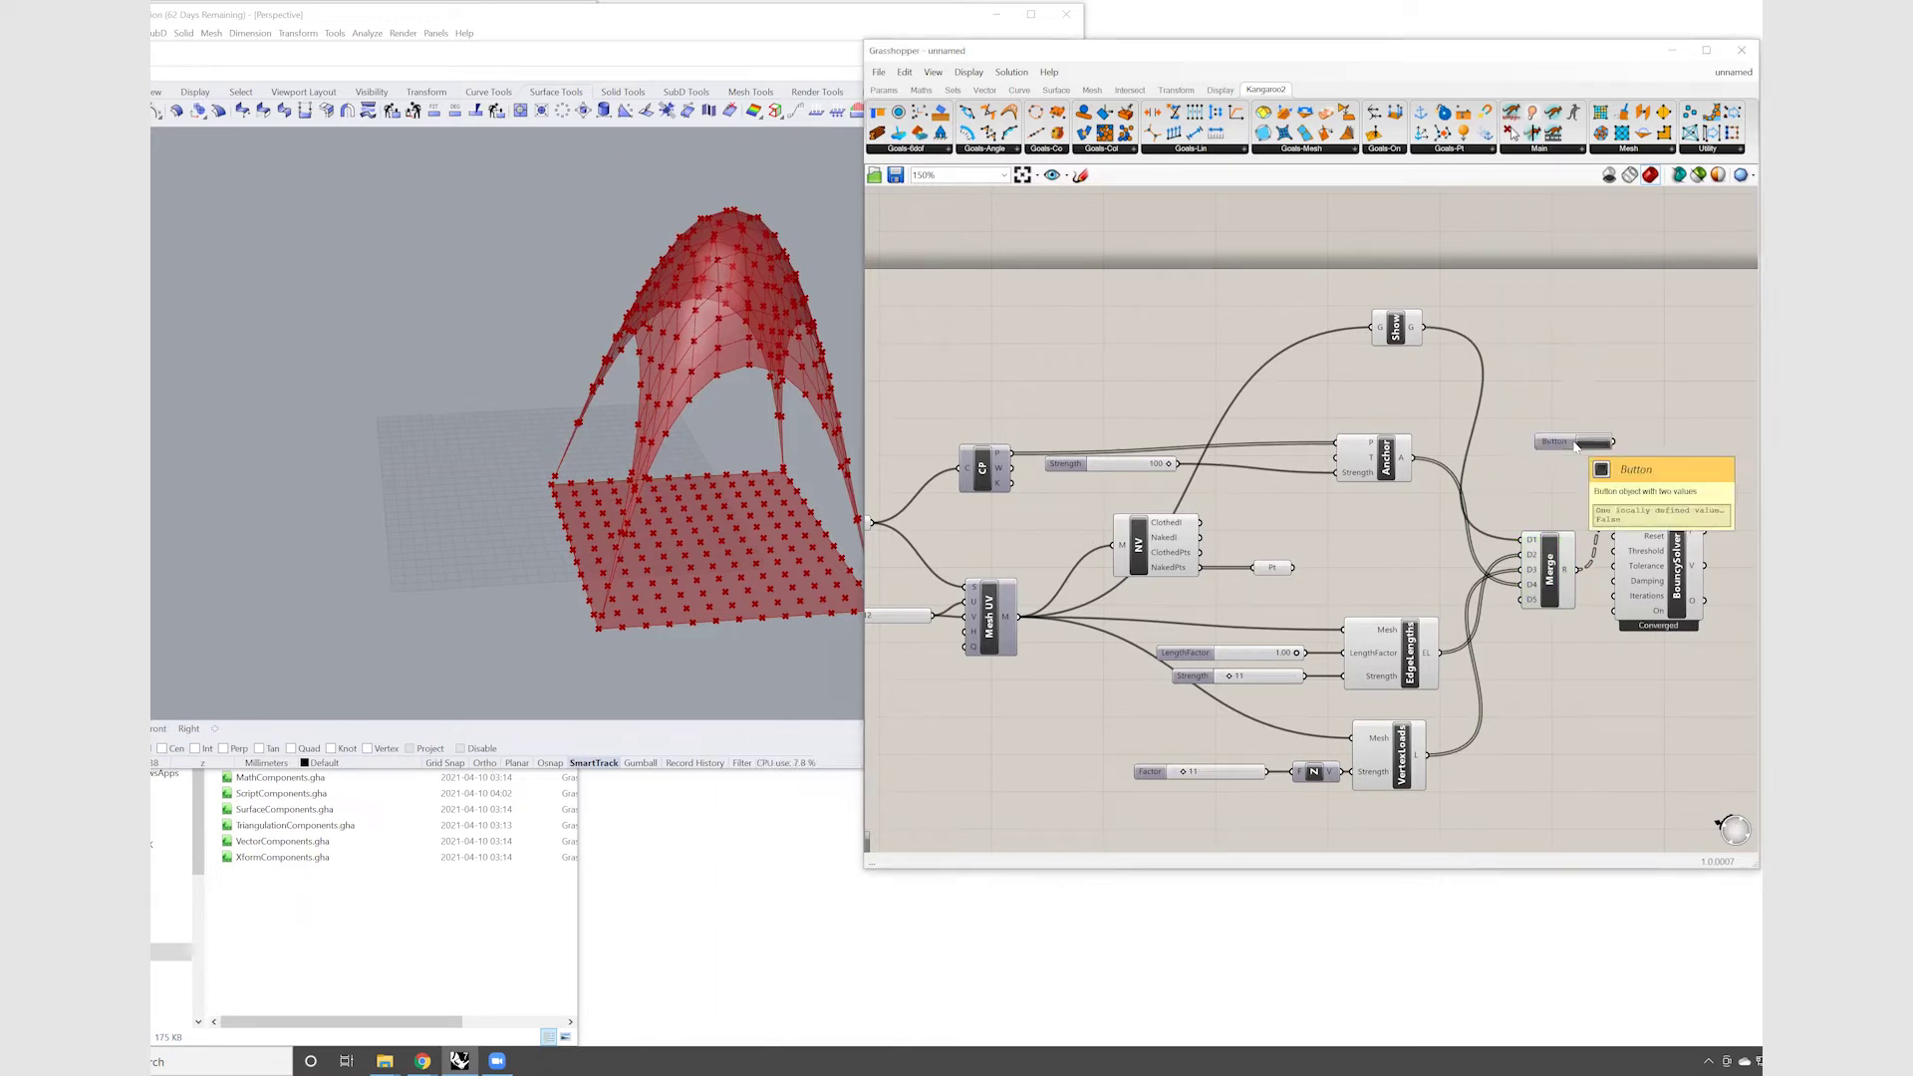
{"action": "left_click_drag", "start_coordinate": [1614, 442], "coordinate": [1619, 539]}
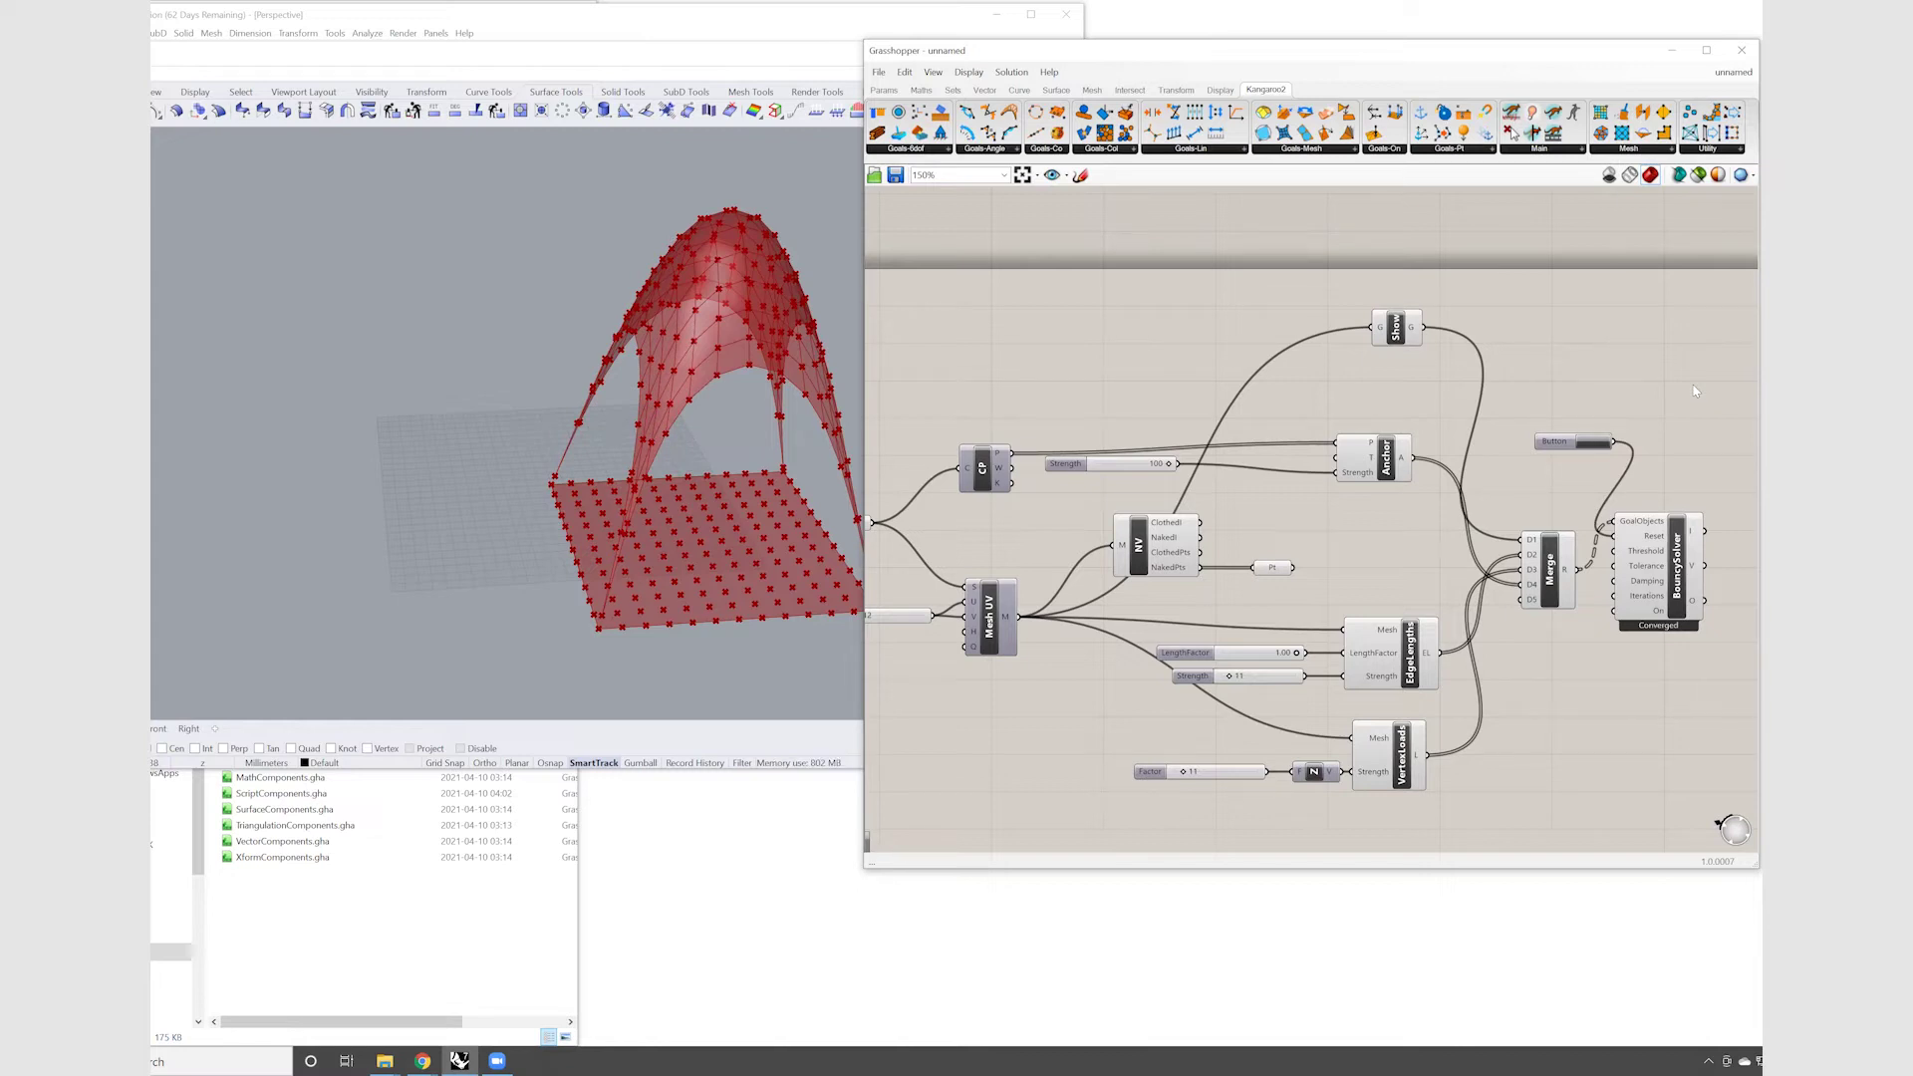
{"action": "left_click", "coordinate": [1589, 443]}
Test the Anchor Strength at 0 and at about 10, resetting the BouncySolver to rerun the simulation
{"action": "left_click_drag", "start_coordinate": [1489, 54], "coordinate": [1533, 55]}
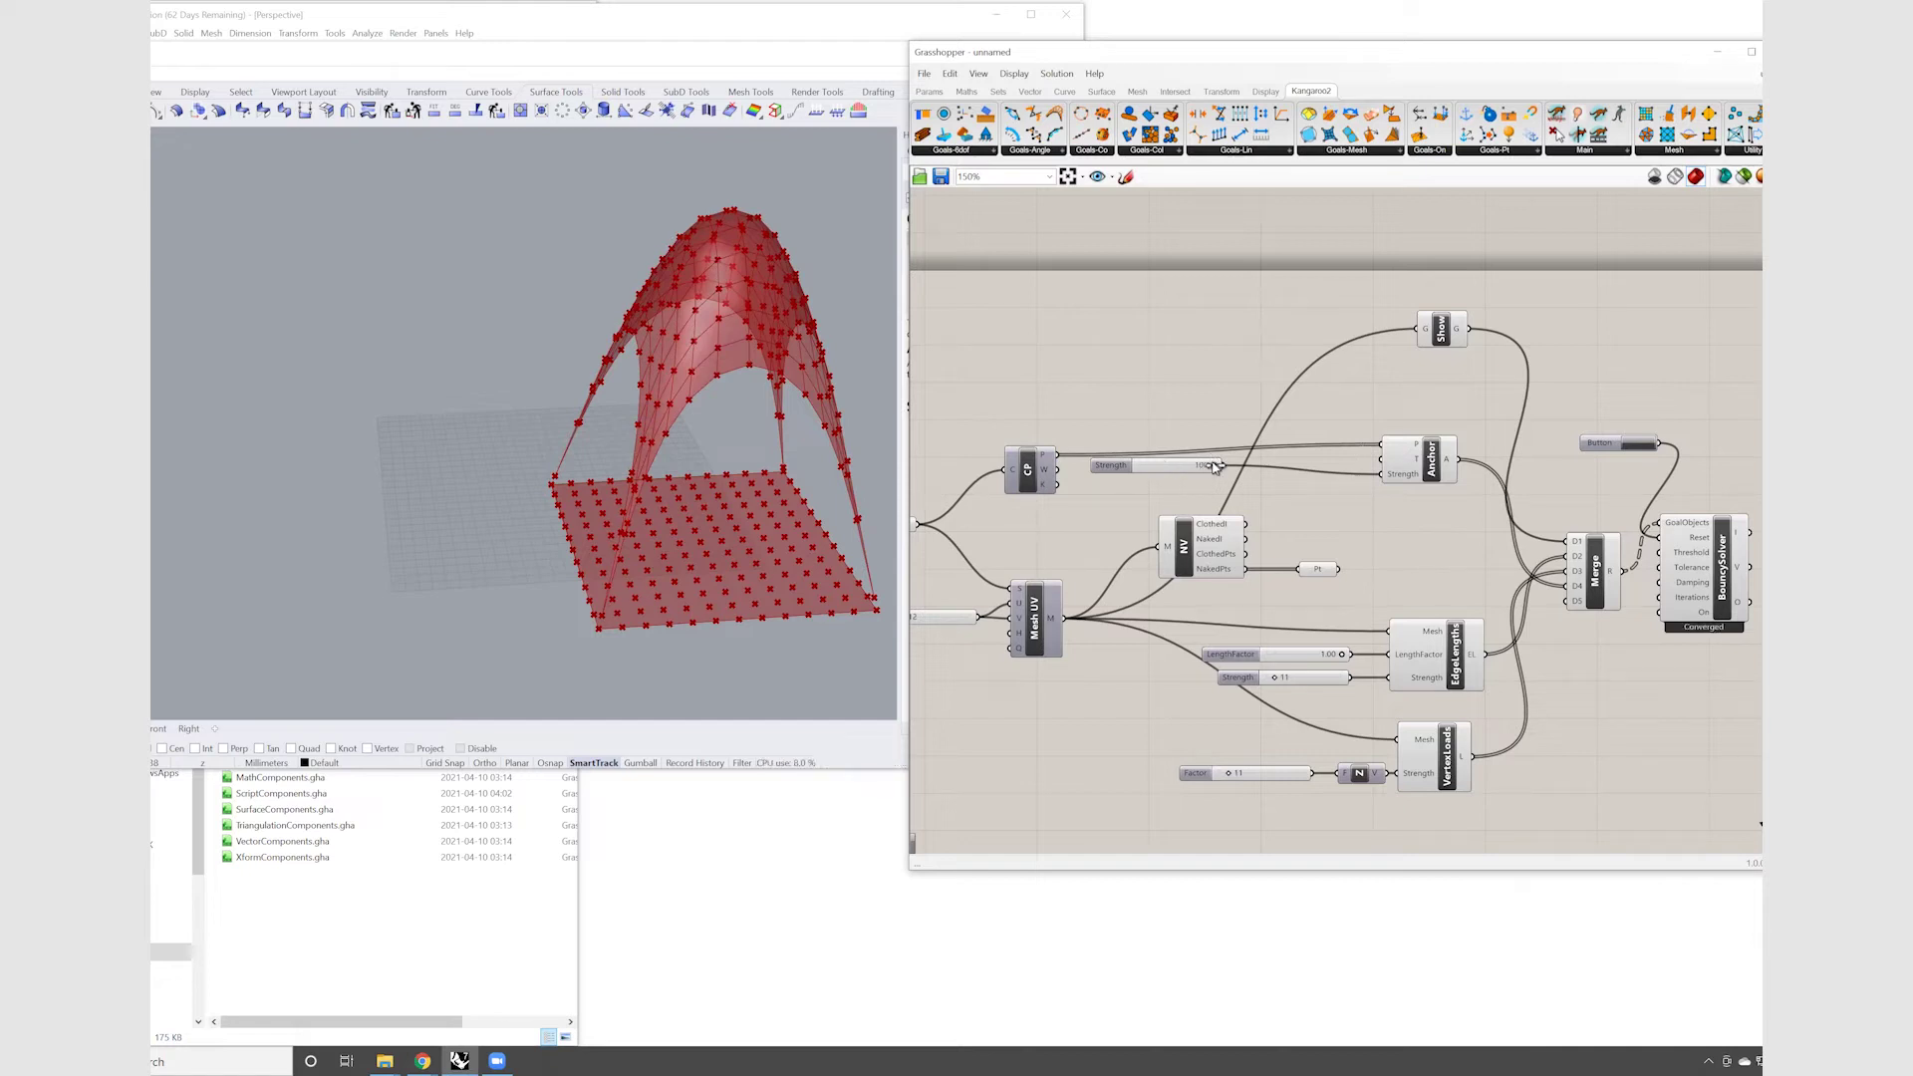
{"action": "left_click_drag", "start_coordinate": [1213, 467], "coordinate": [1151, 464]}
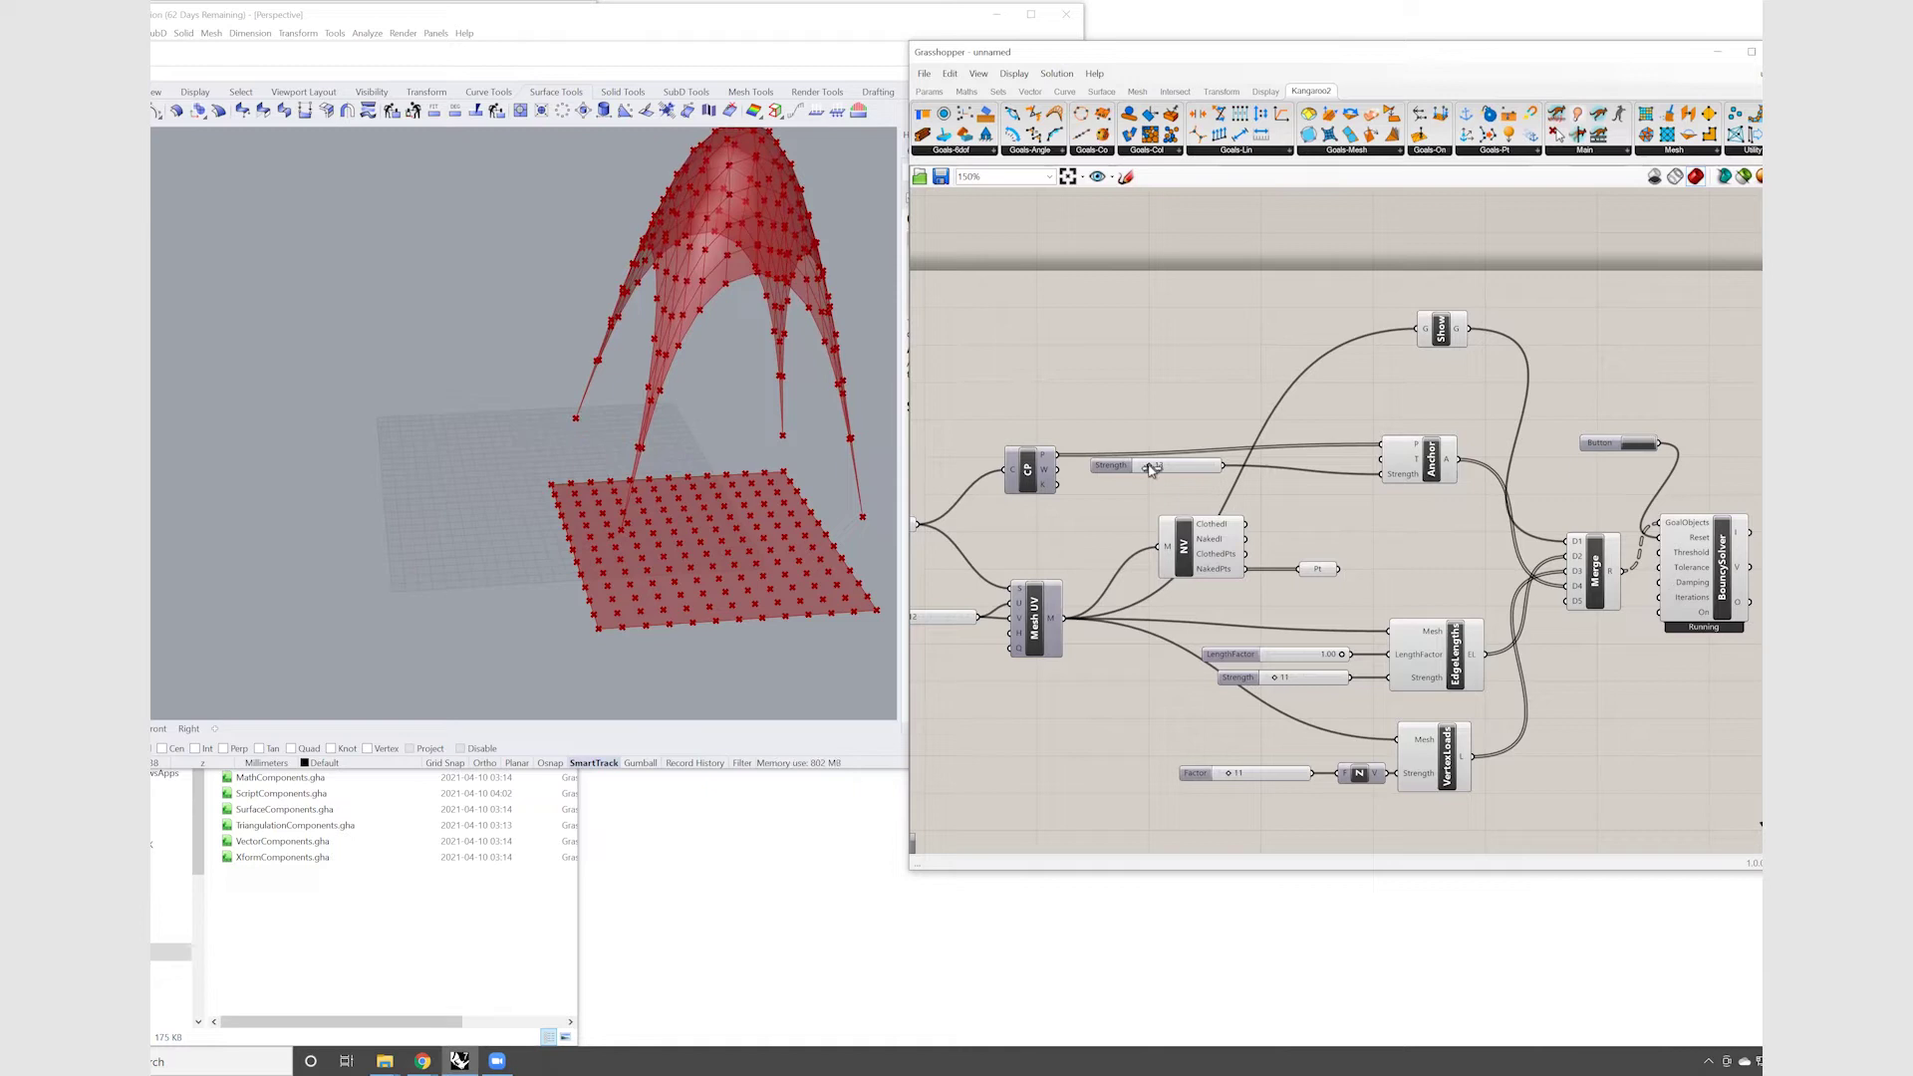
{"action": "left_click_drag", "start_coordinate": [1151, 470], "coordinate": [1116, 471]}
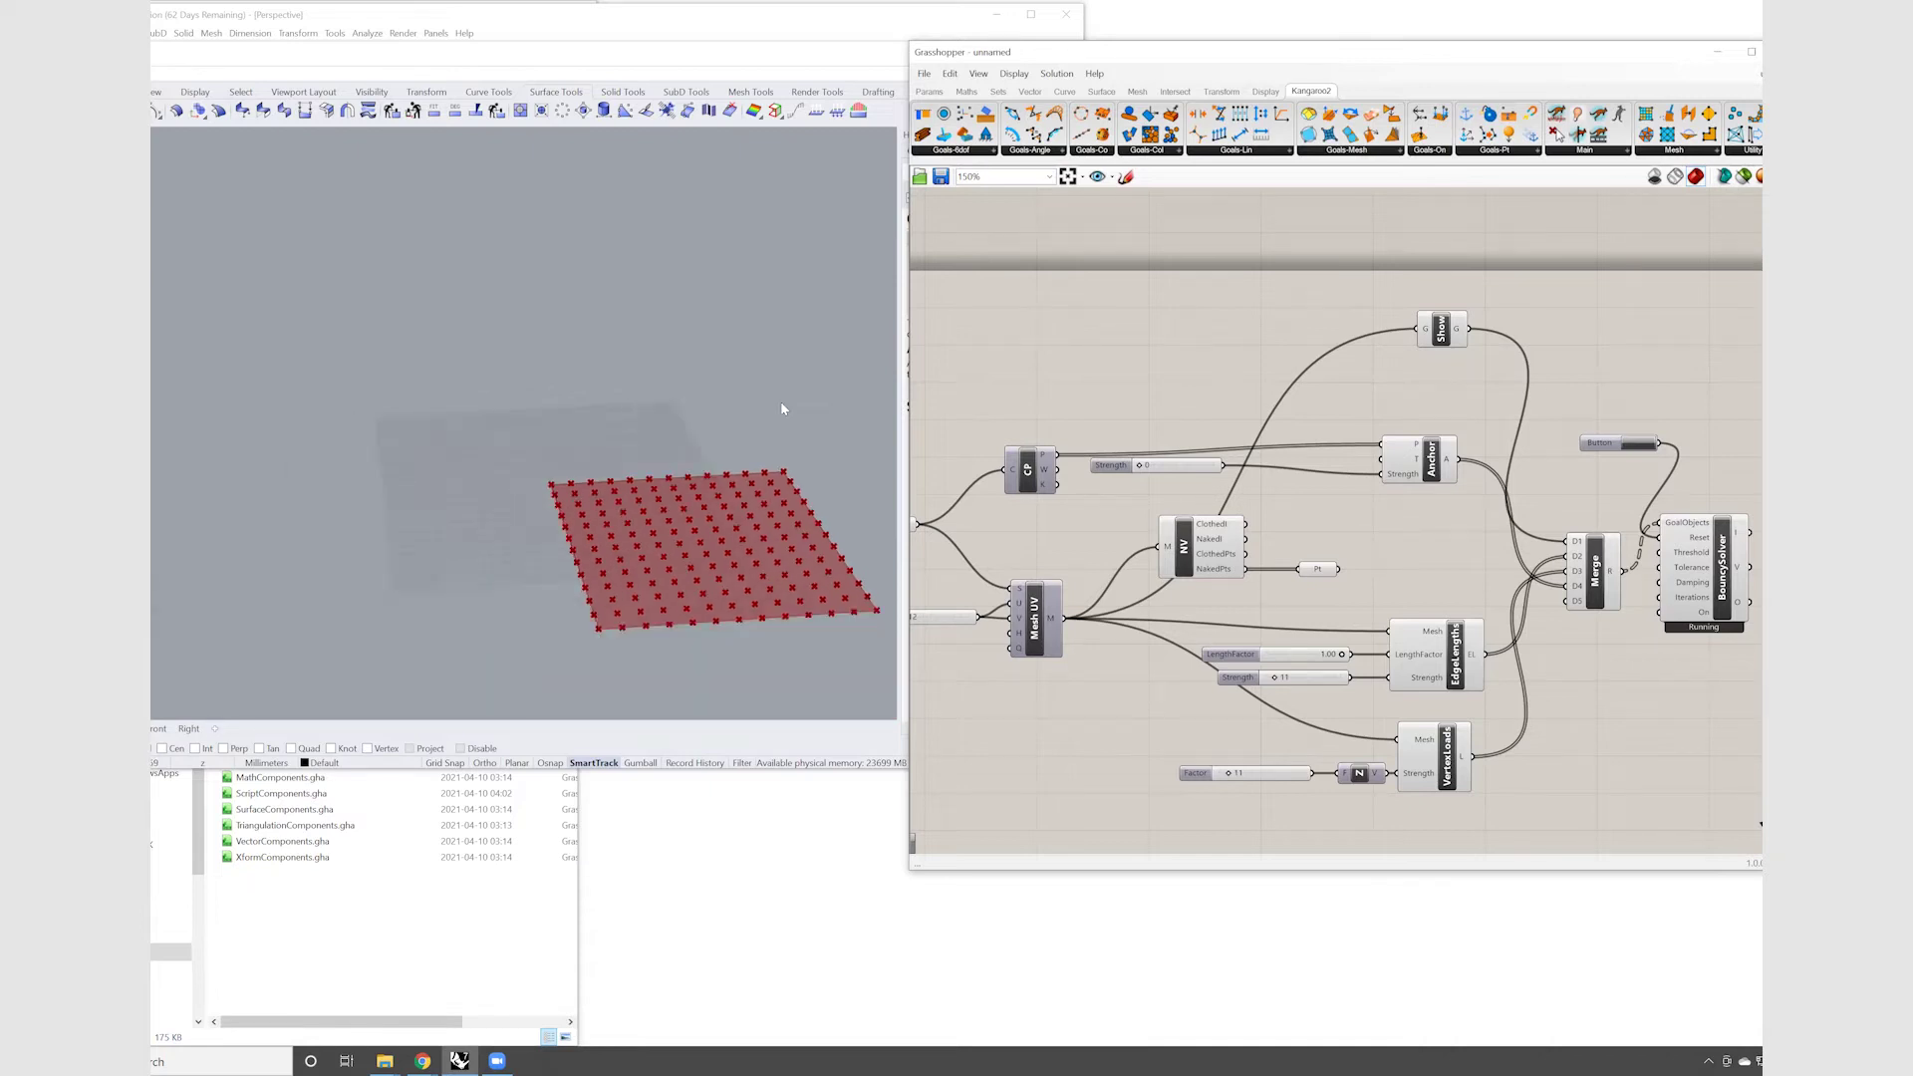
{"action": "scroll", "coordinate": [787, 403], "scroll_direction": "down", "scroll_amount": 5}
{"action": "scroll", "coordinate": [794, 407], "scroll_direction": "down", "scroll_amount": 2}
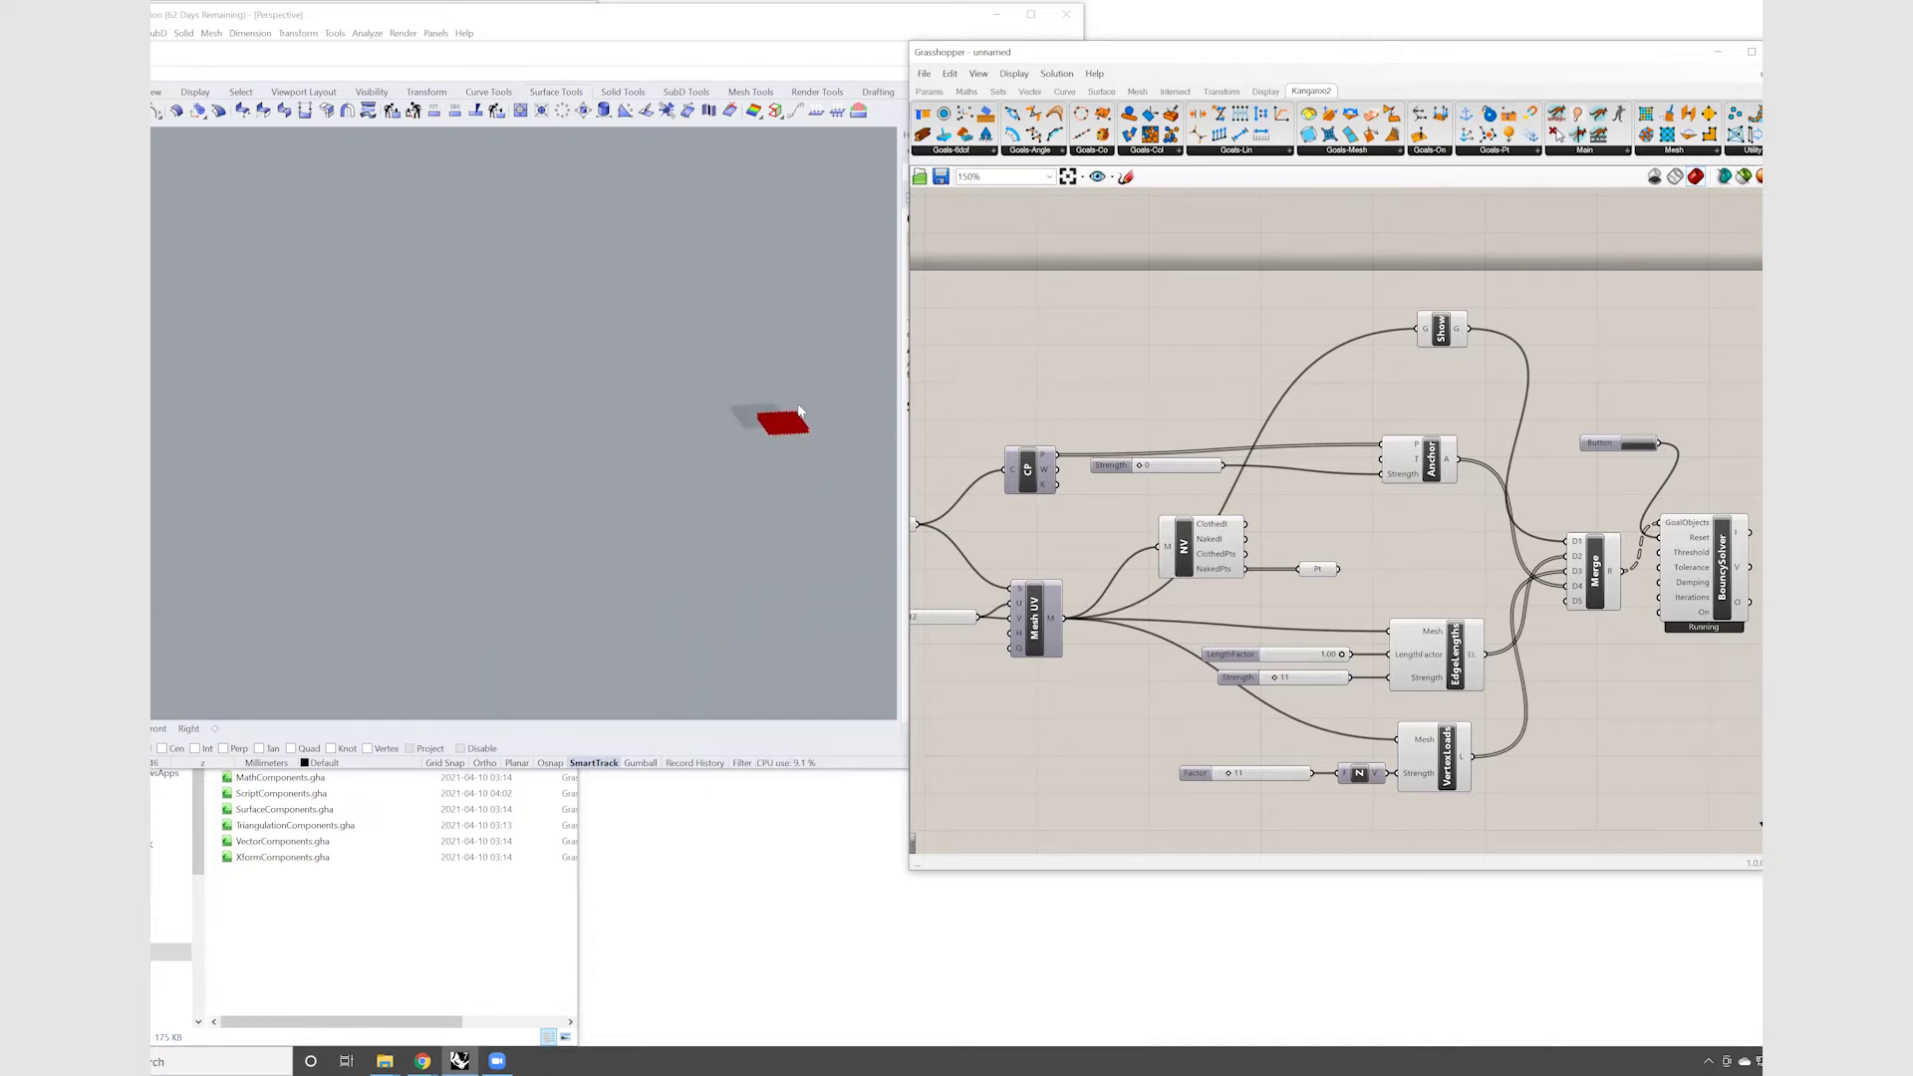
{"action": "scroll", "coordinate": [800, 408], "scroll_direction": "up", "scroll_amount": 3}
{"action": "scroll", "coordinate": [801, 403], "scroll_direction": "up", "scroll_amount": 3}
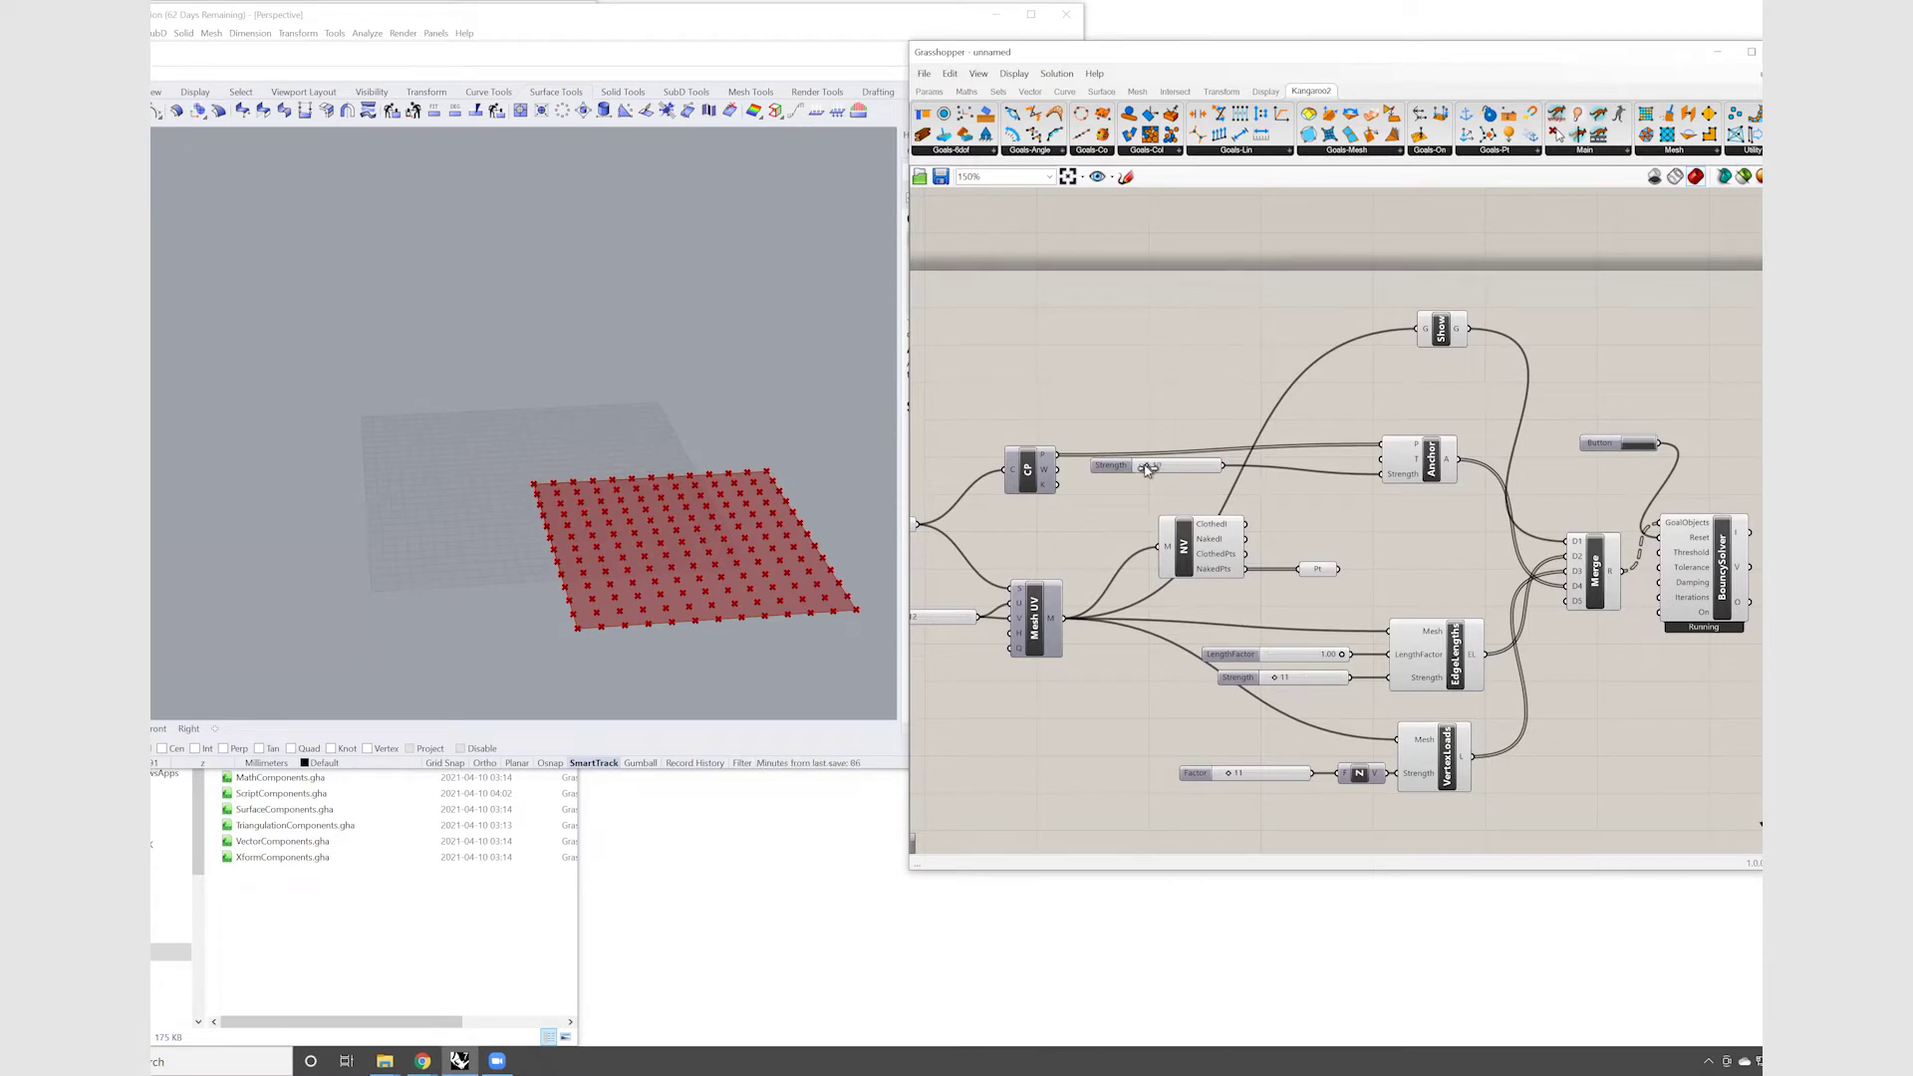
{"action": "left_click", "coordinate": [1636, 445]}
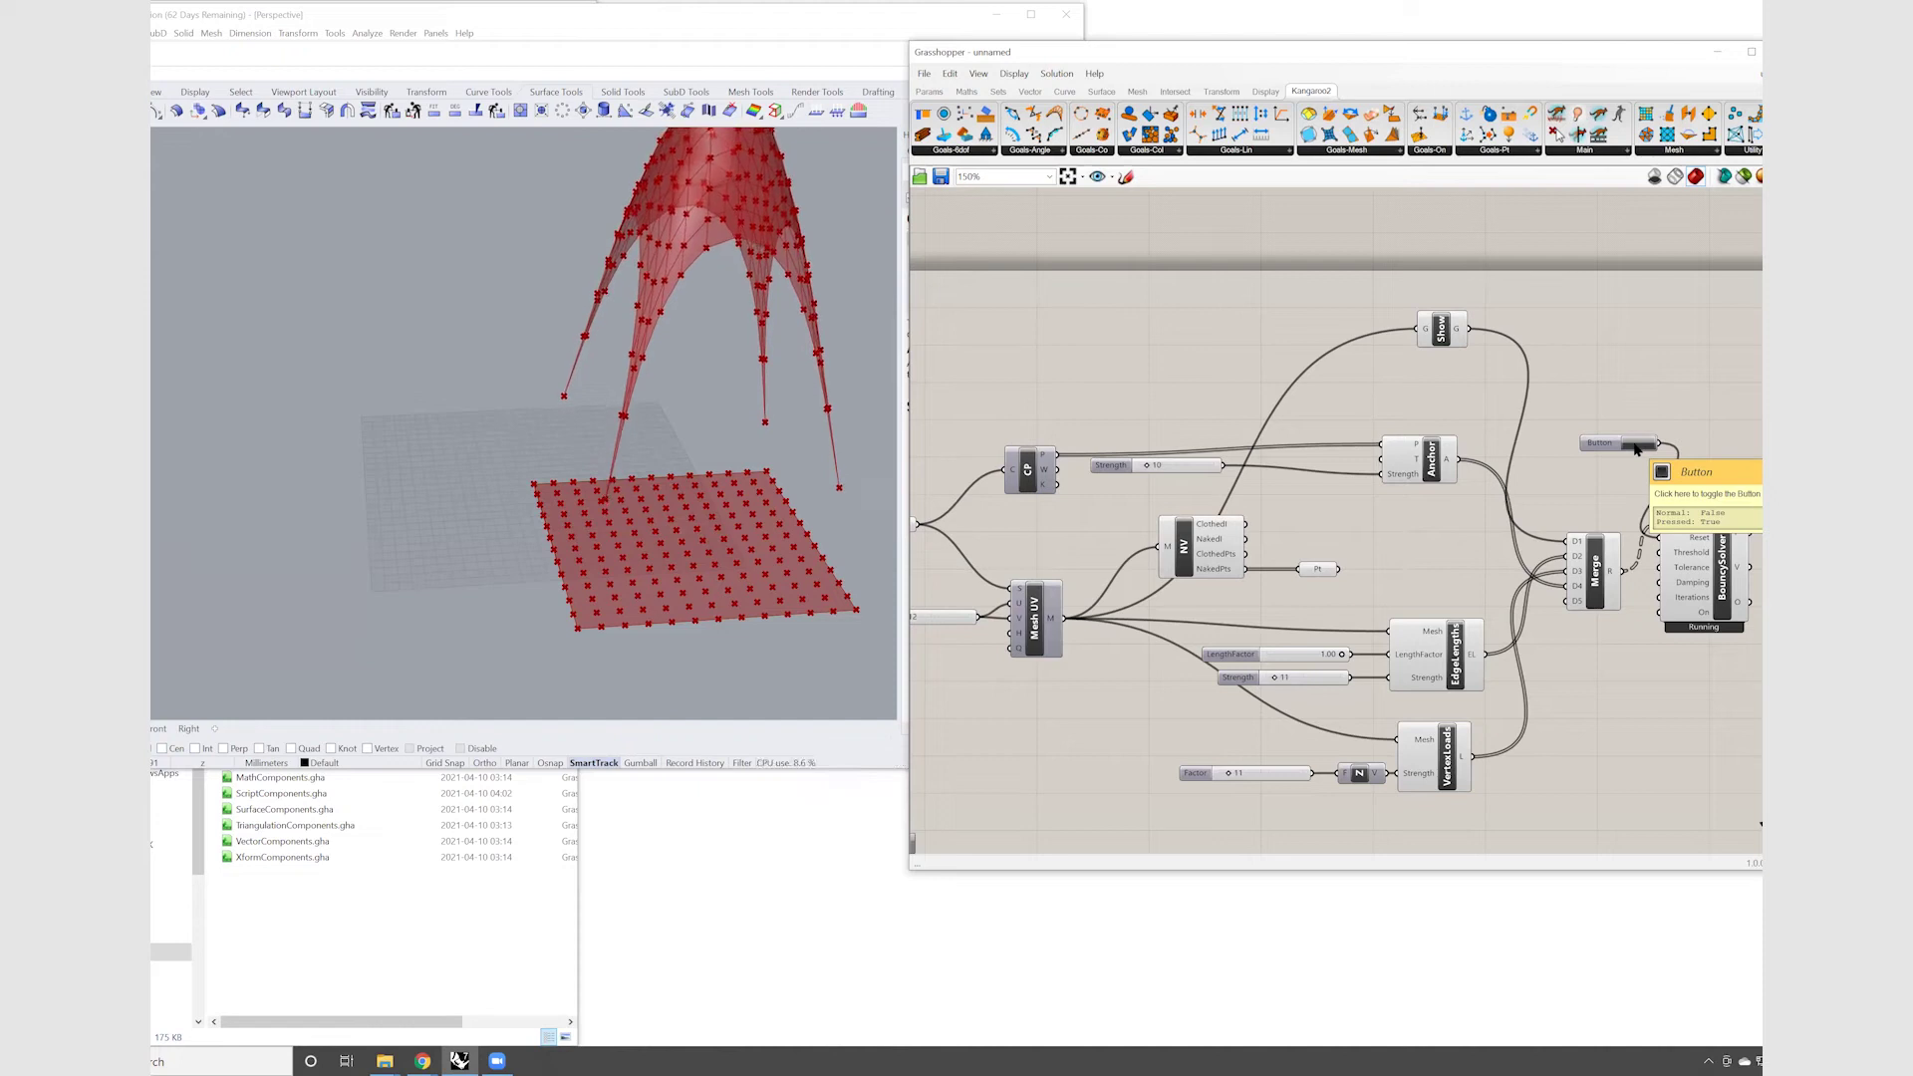
{"action": "left_click", "coordinate": [1635, 446]}
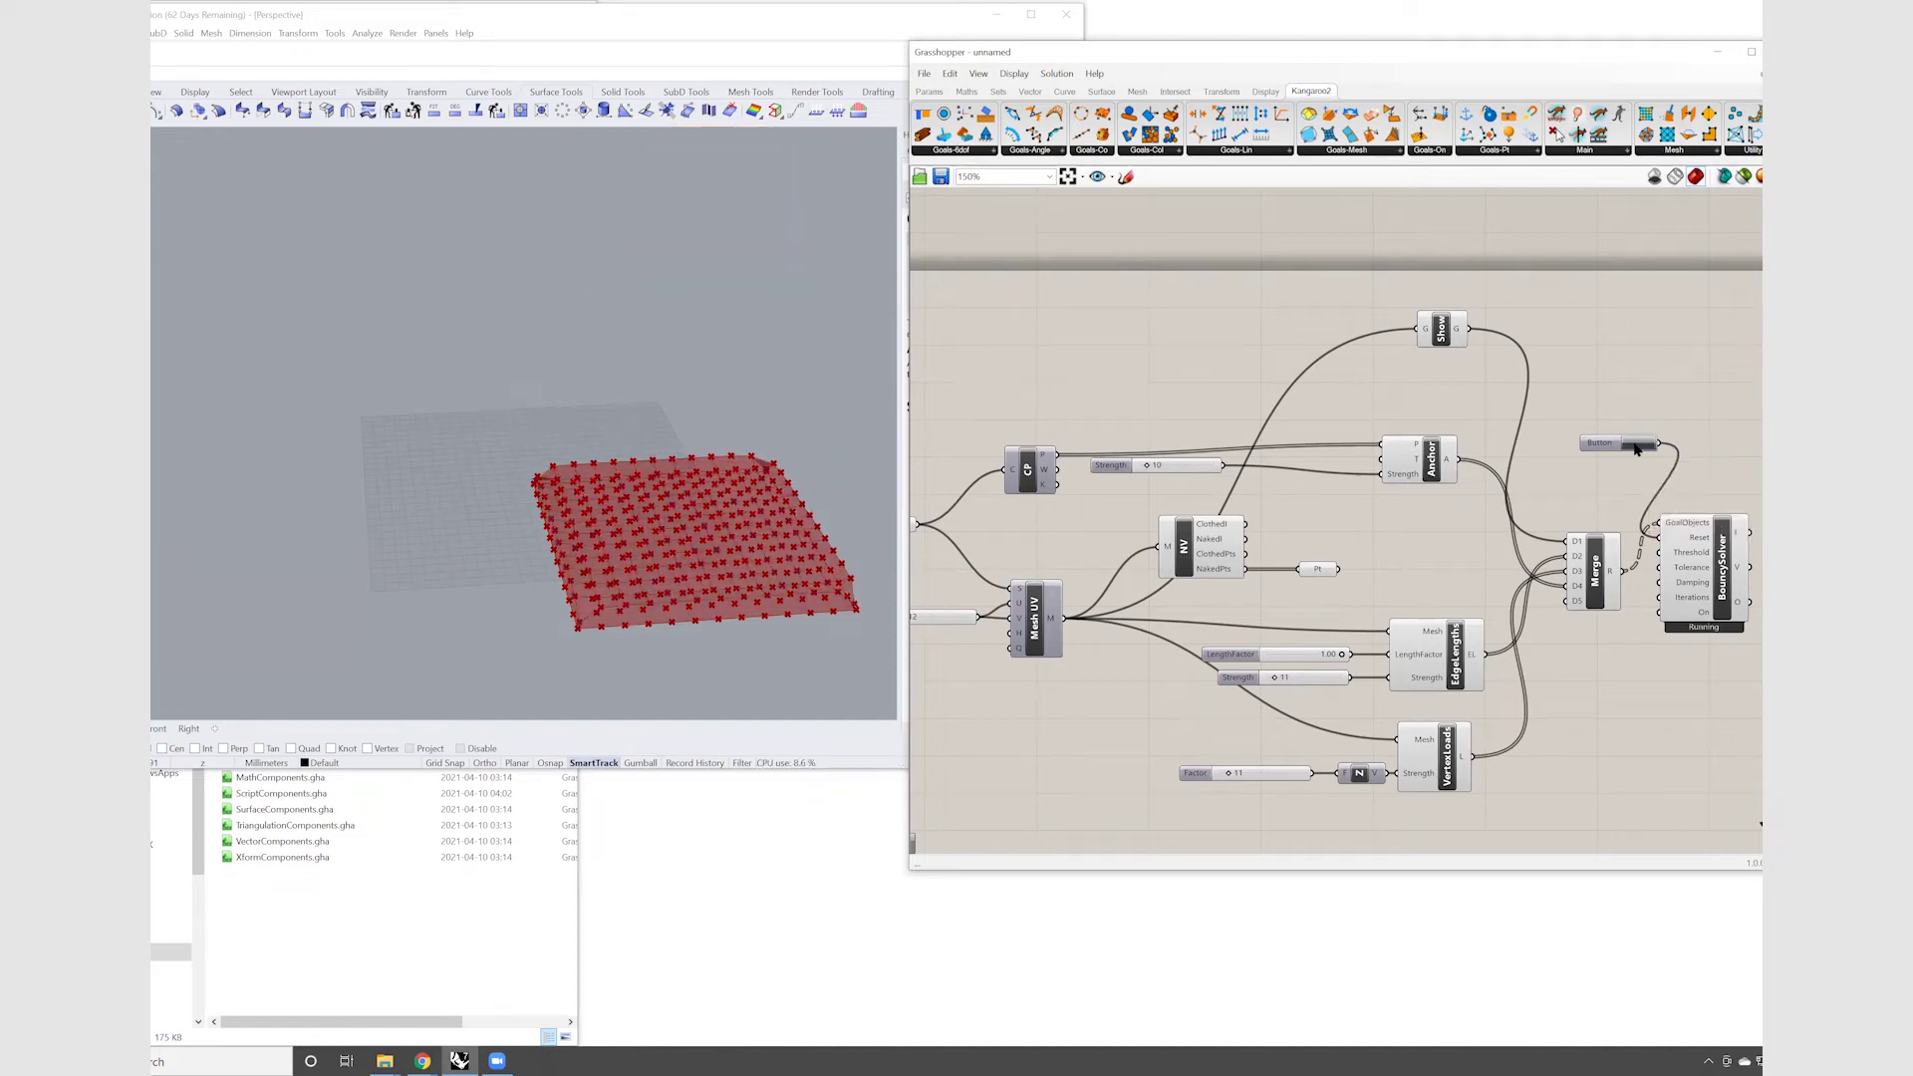
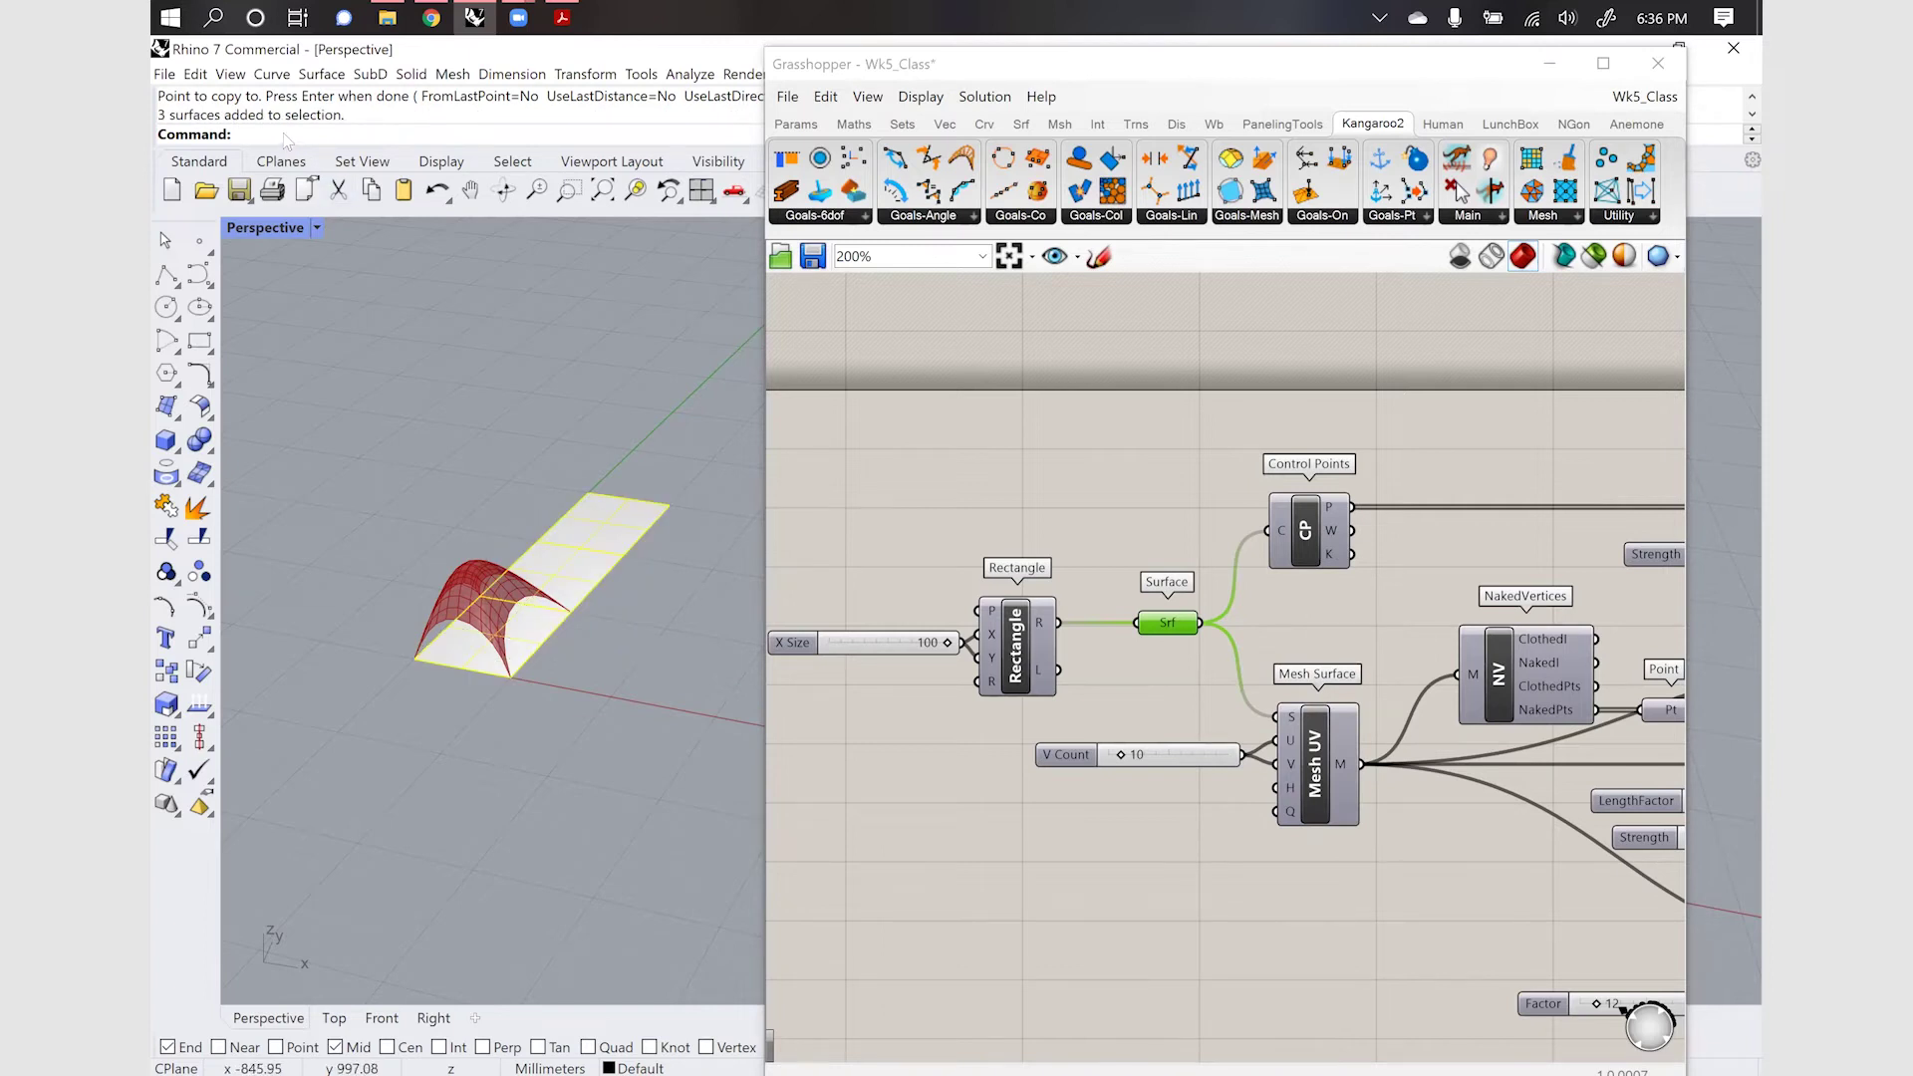
Copy the selected strip of surfaces twice along the X axis at 100 mm spacing, snapping to the strip's corners
{"action": "type", "text": "copy"}
{"action": "key", "text": "Return"}
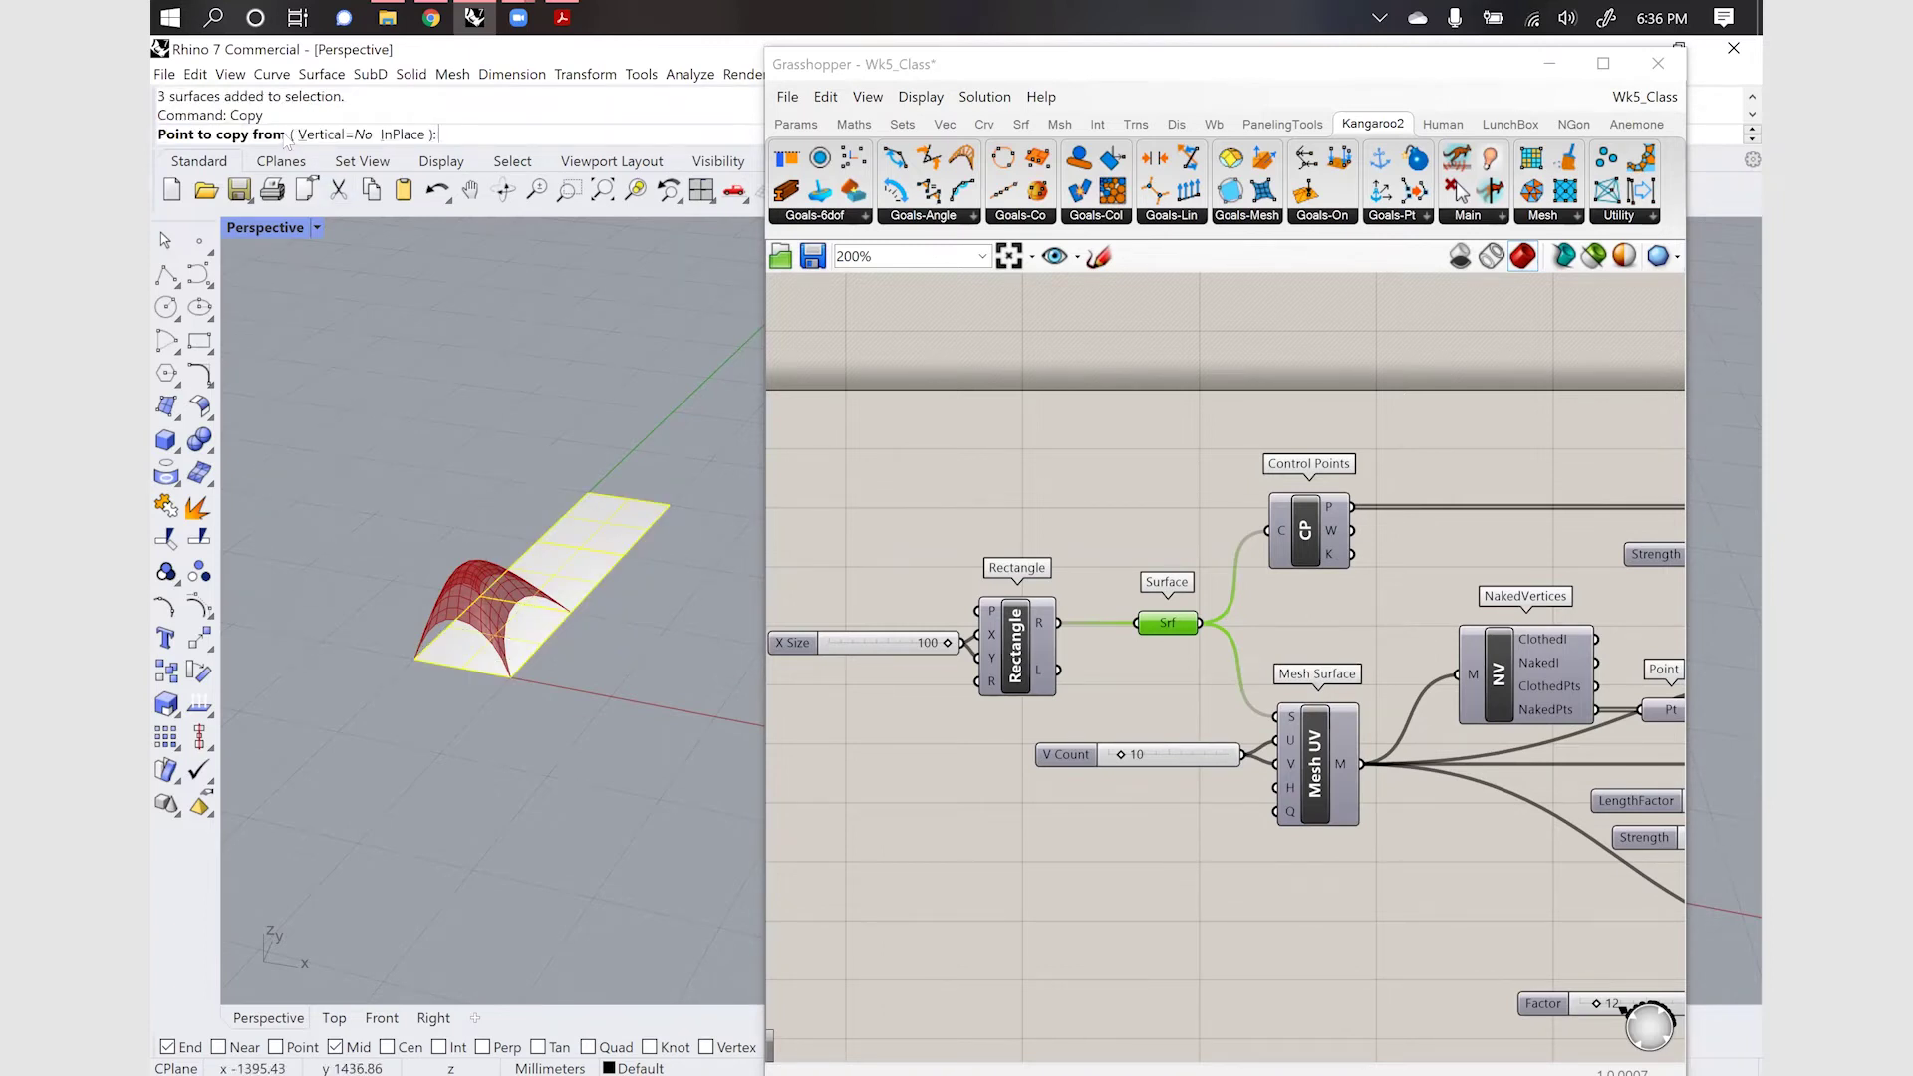
{"action": "left_click", "coordinate": [419, 663]}
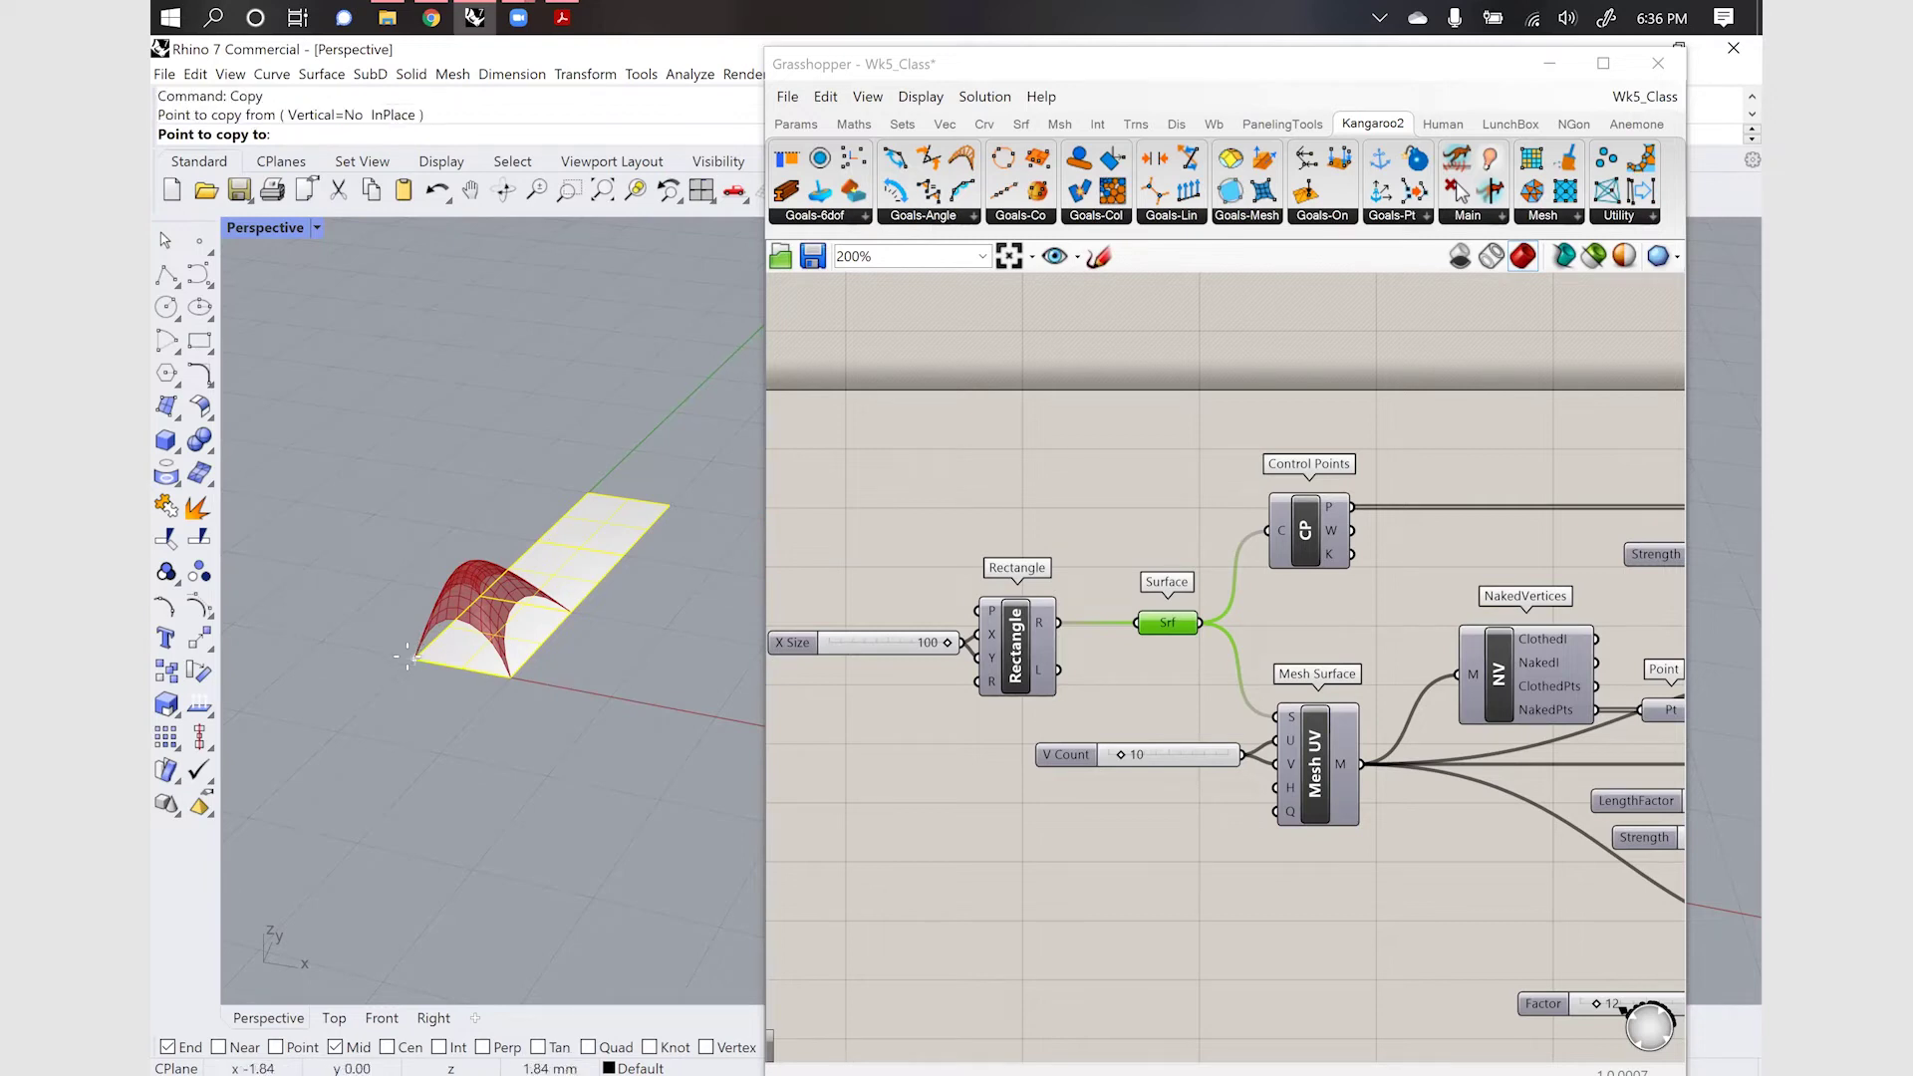
{"action": "left_click", "coordinate": [509, 677]}
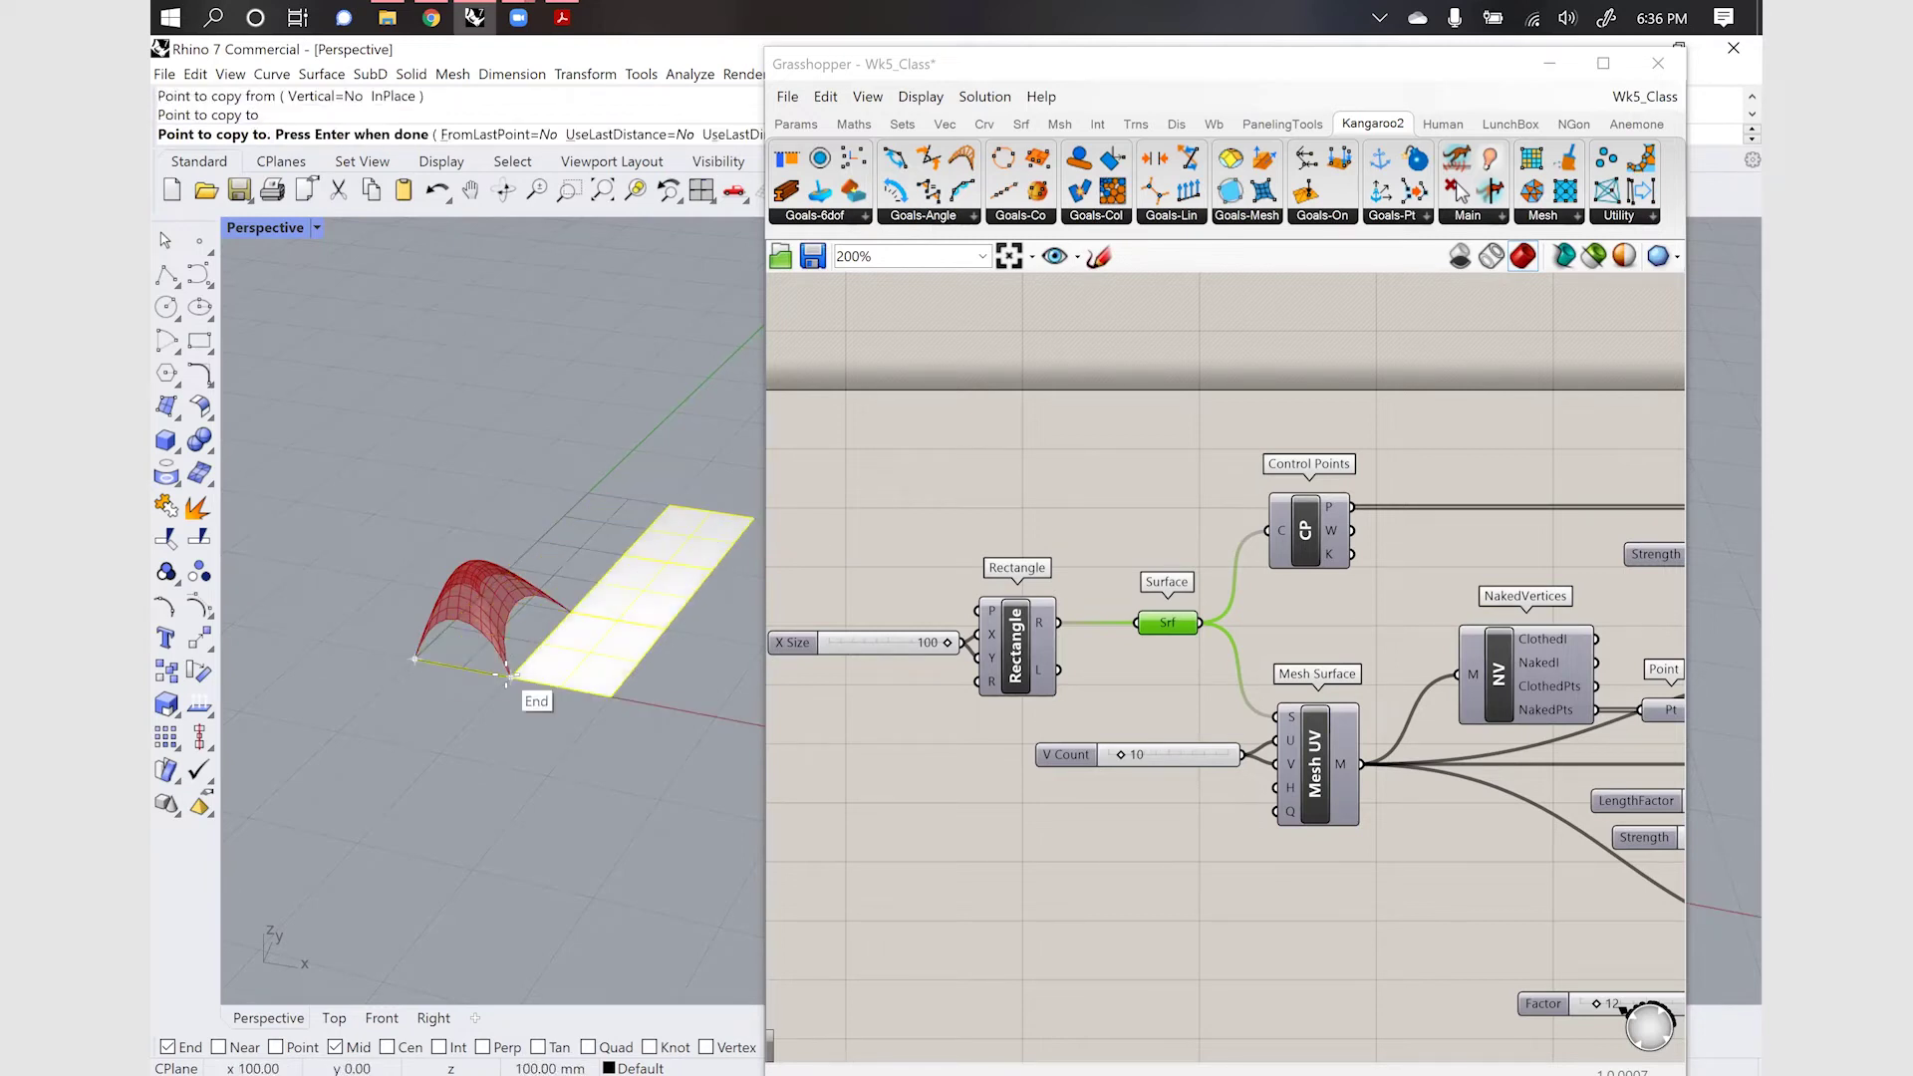
{"action": "left_click", "coordinate": [610, 696]}
{"action": "key", "text": "Return"}
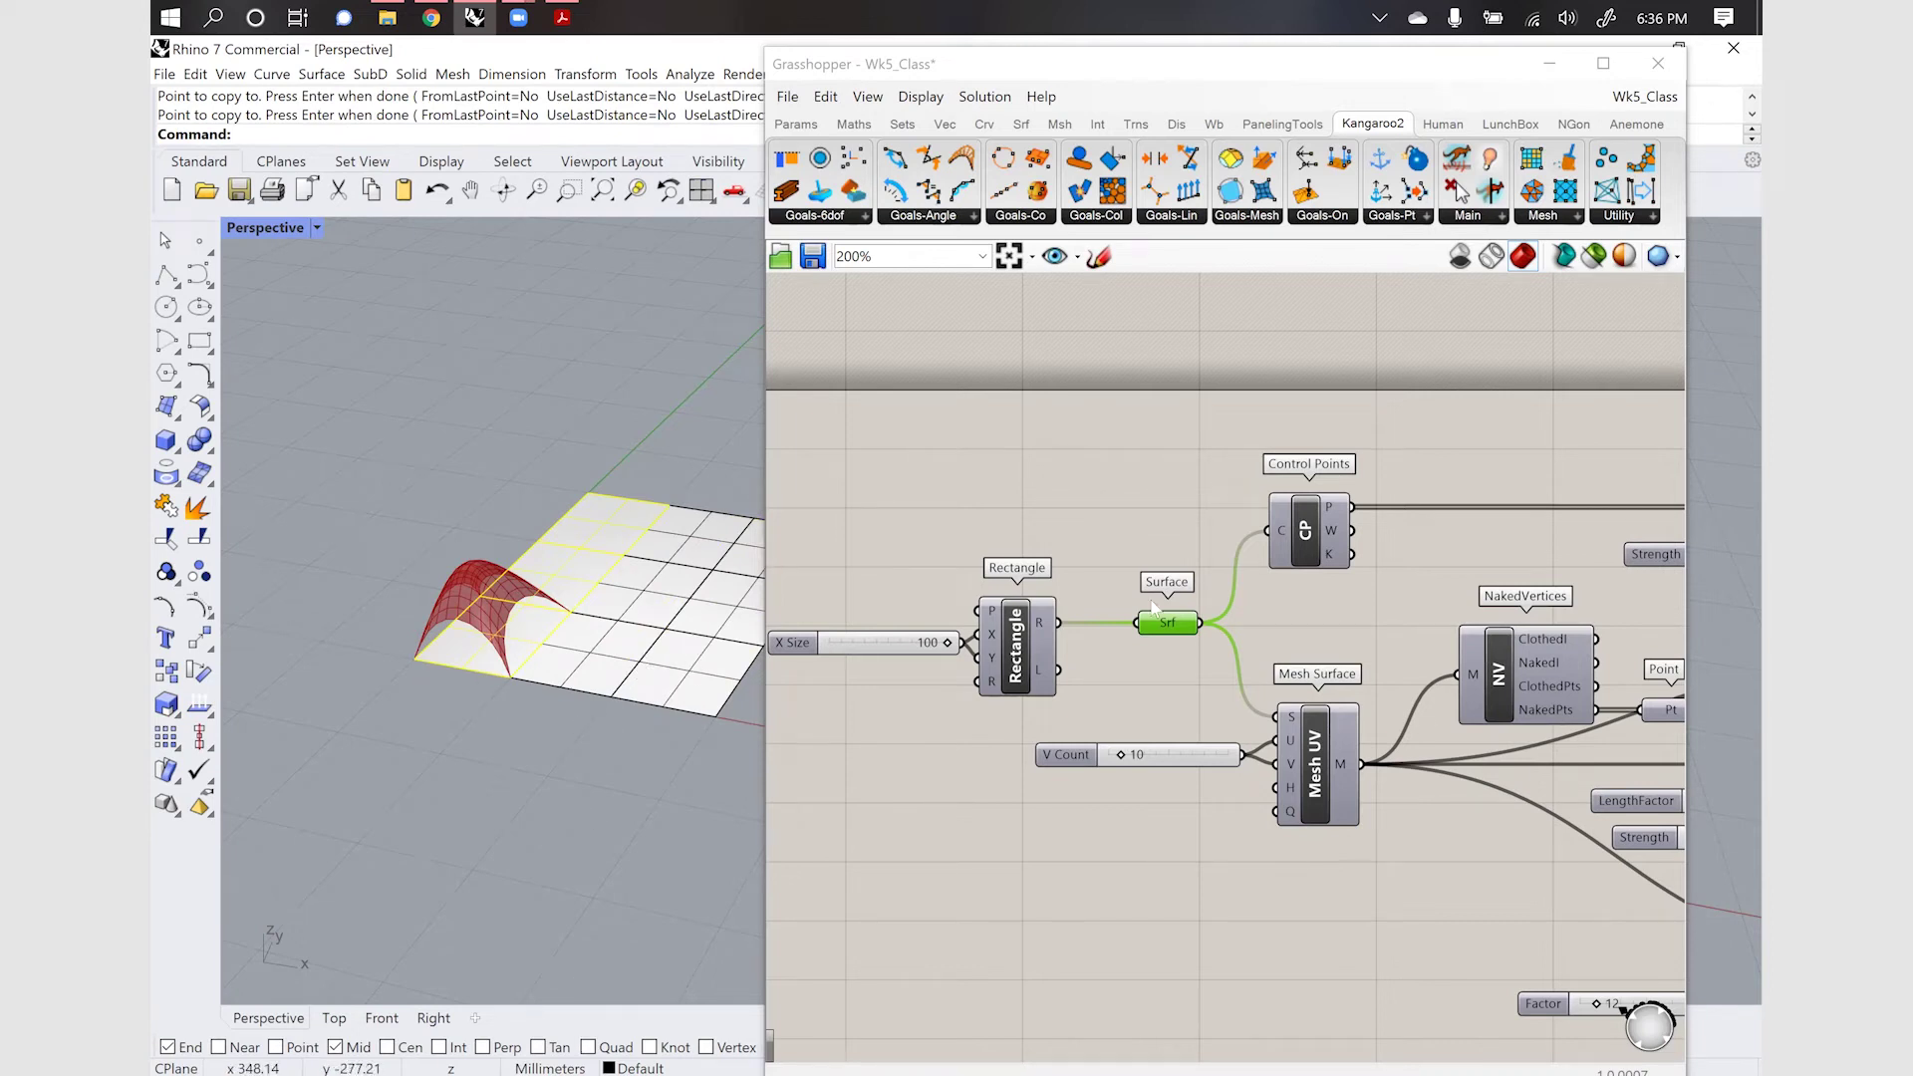
Duplicate the Surface parameter and place the copy directly above the original
{"action": "left_click", "coordinate": [1177, 643]}
{"action": "right_click", "coordinate": [1174, 634]}
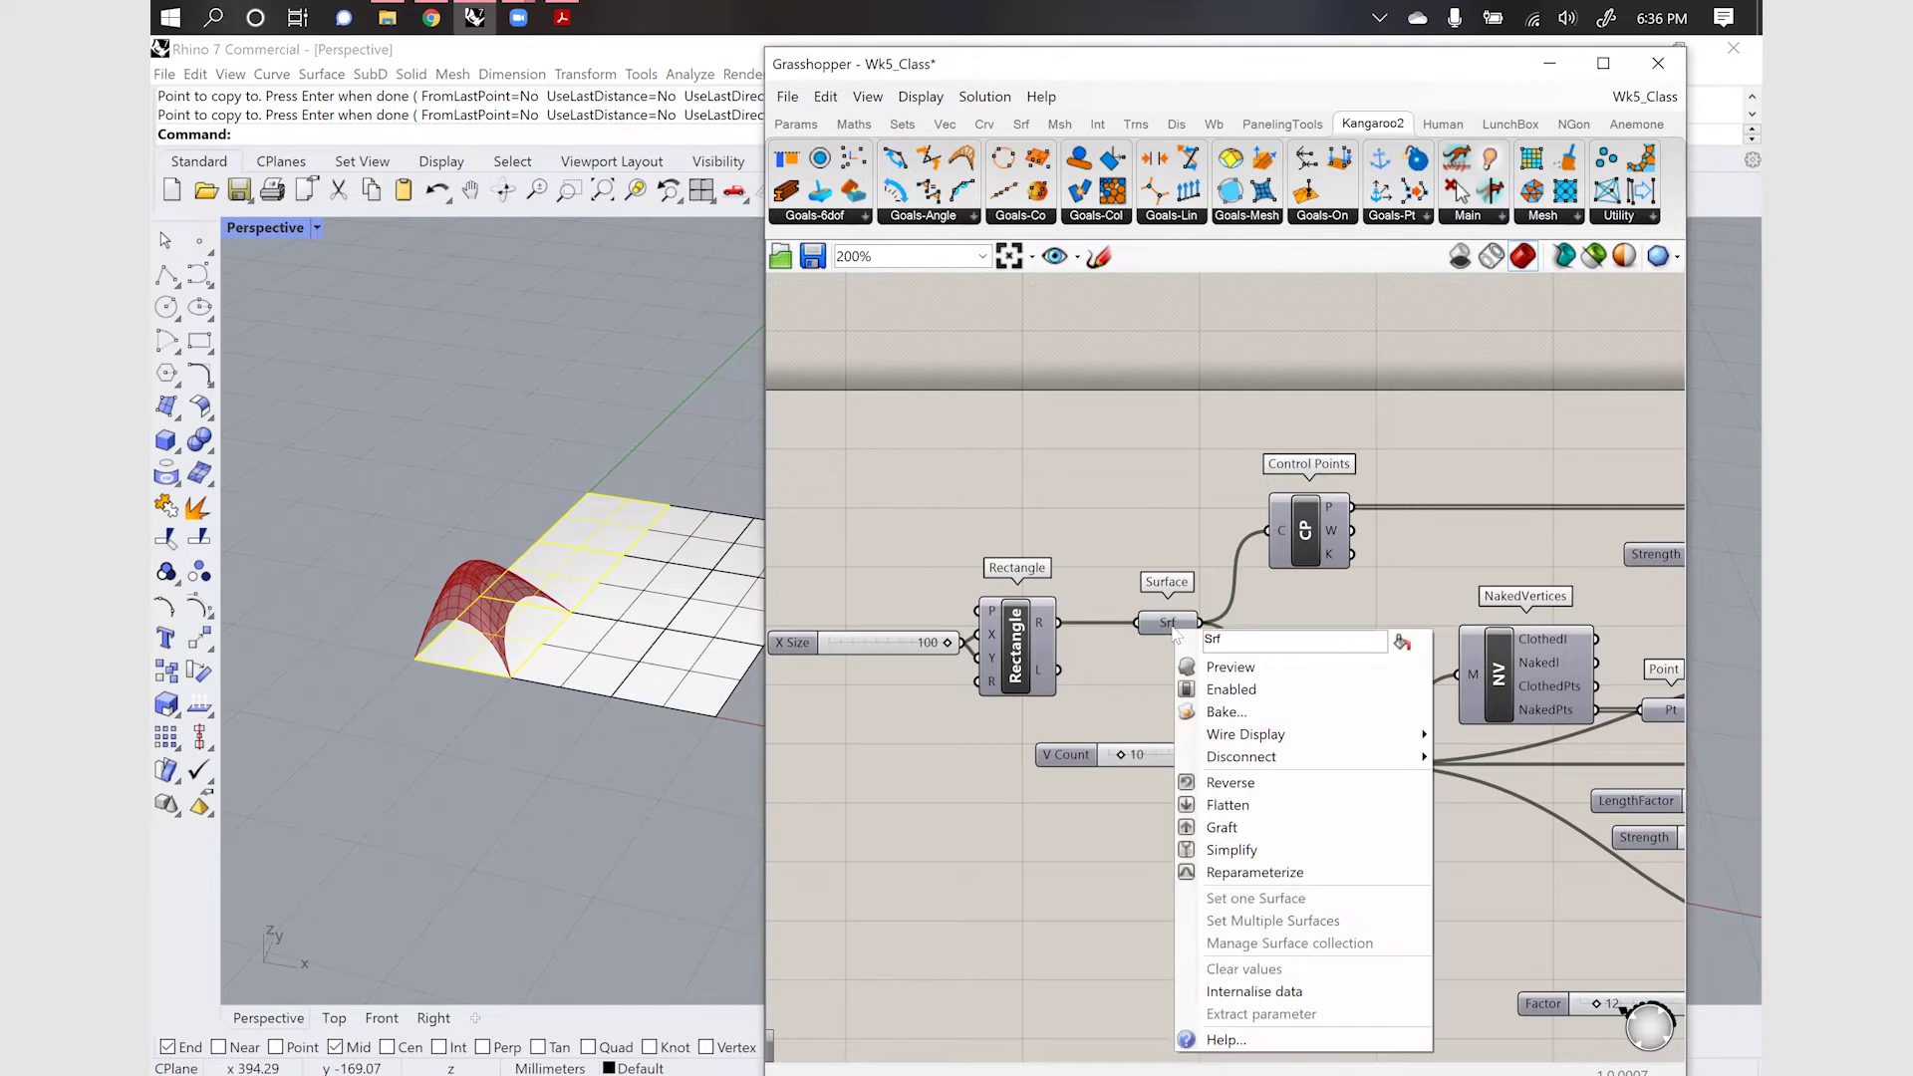
{"action": "left_click", "coordinate": [1108, 628]}
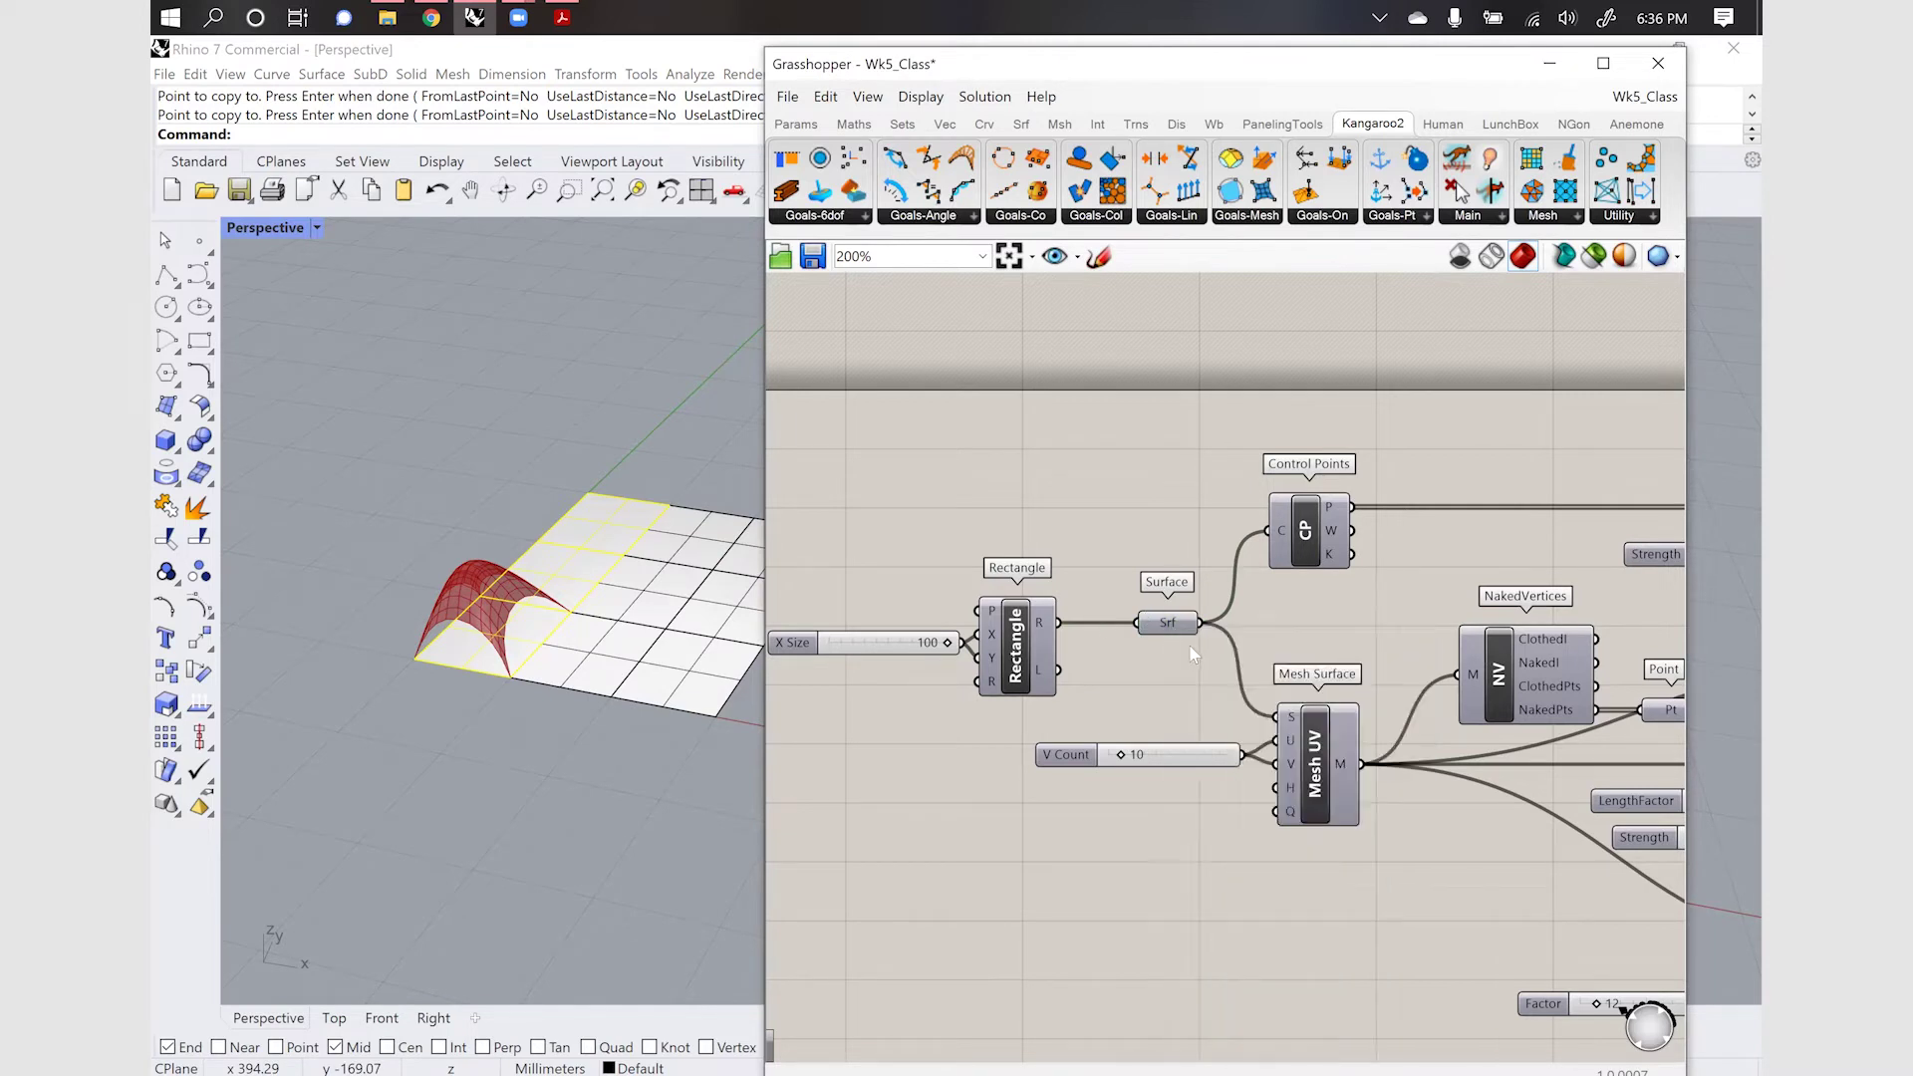
{"action": "left_click", "coordinate": [1165, 620]}
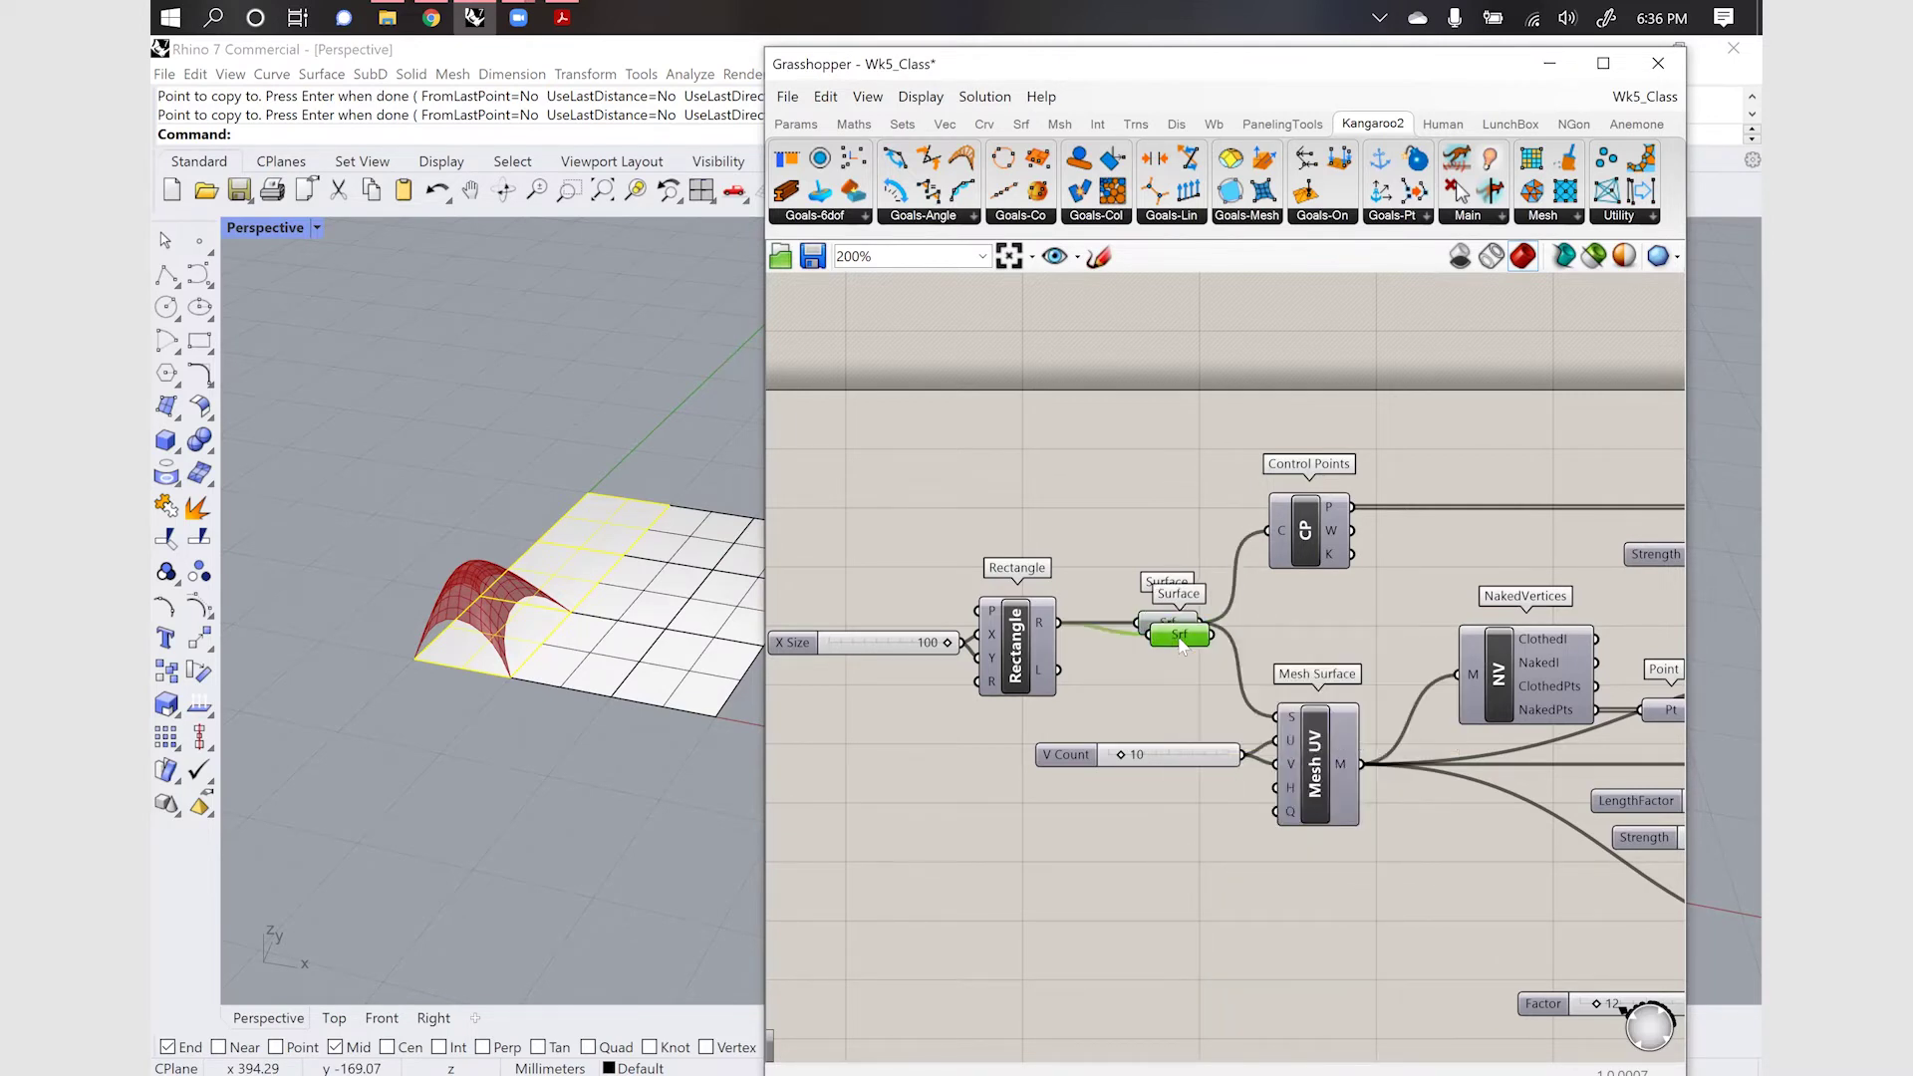
{"action": "left_click_drag", "start_coordinate": [1173, 635], "coordinate": [1166, 554], "text": "alt"}
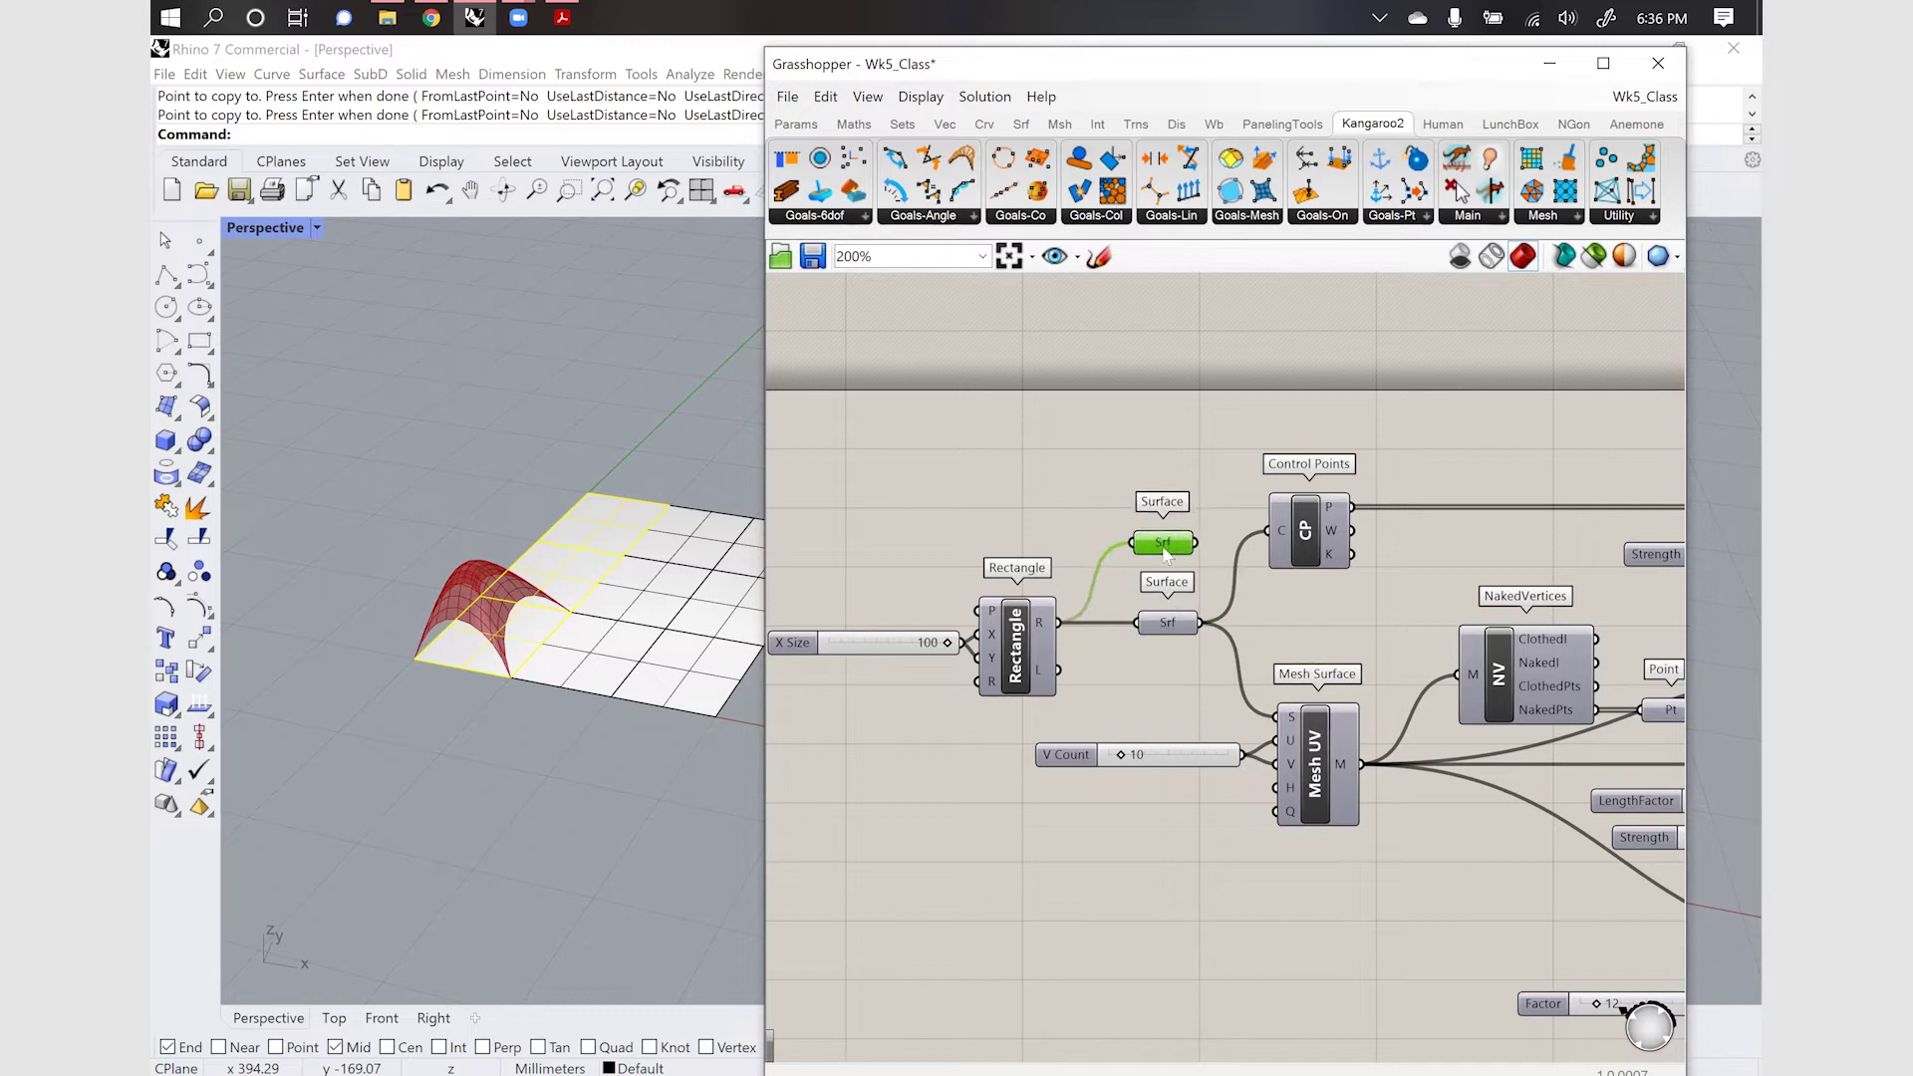
Disconnect the duplicated Surface parameter from the Rectangle component's output
{"action": "right_click", "coordinate": [1164, 548]}
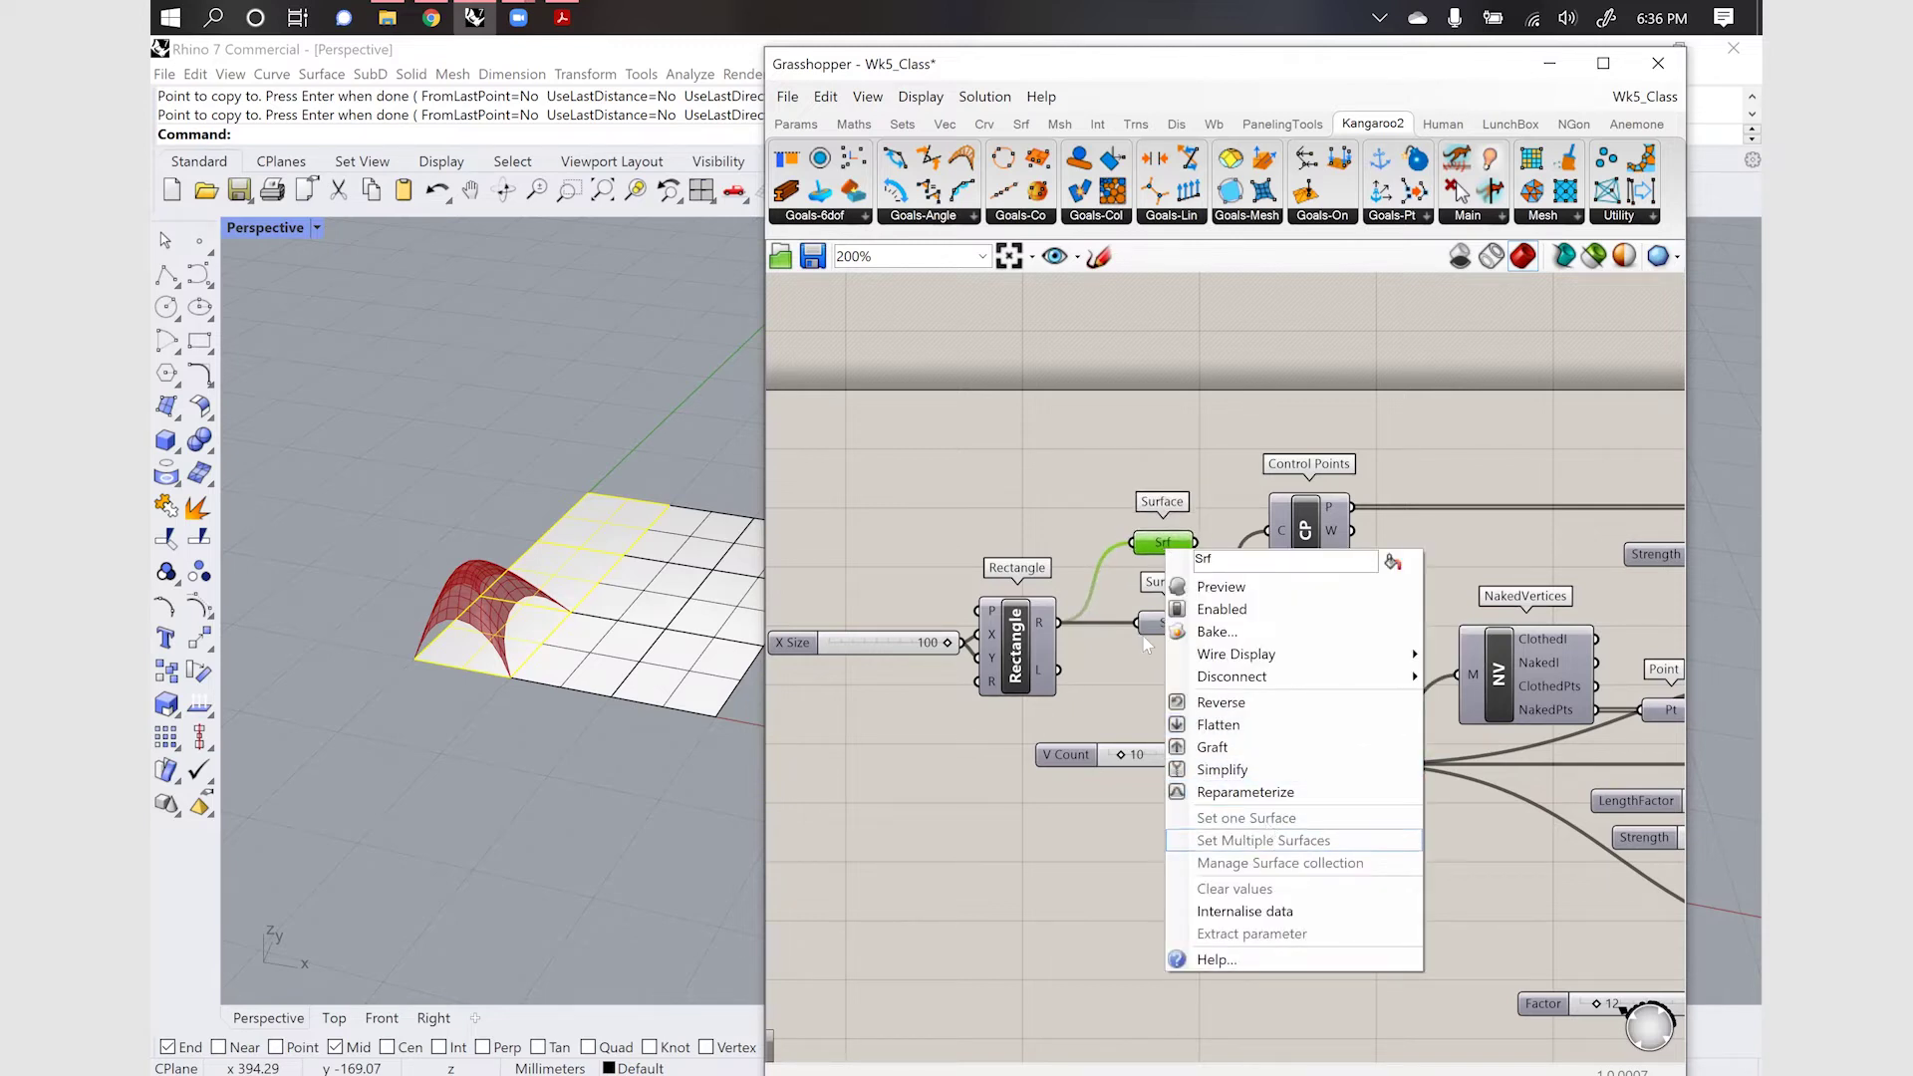
{"action": "left_click", "coordinate": [1105, 543]}
{"action": "right_click", "coordinate": [1171, 547]}
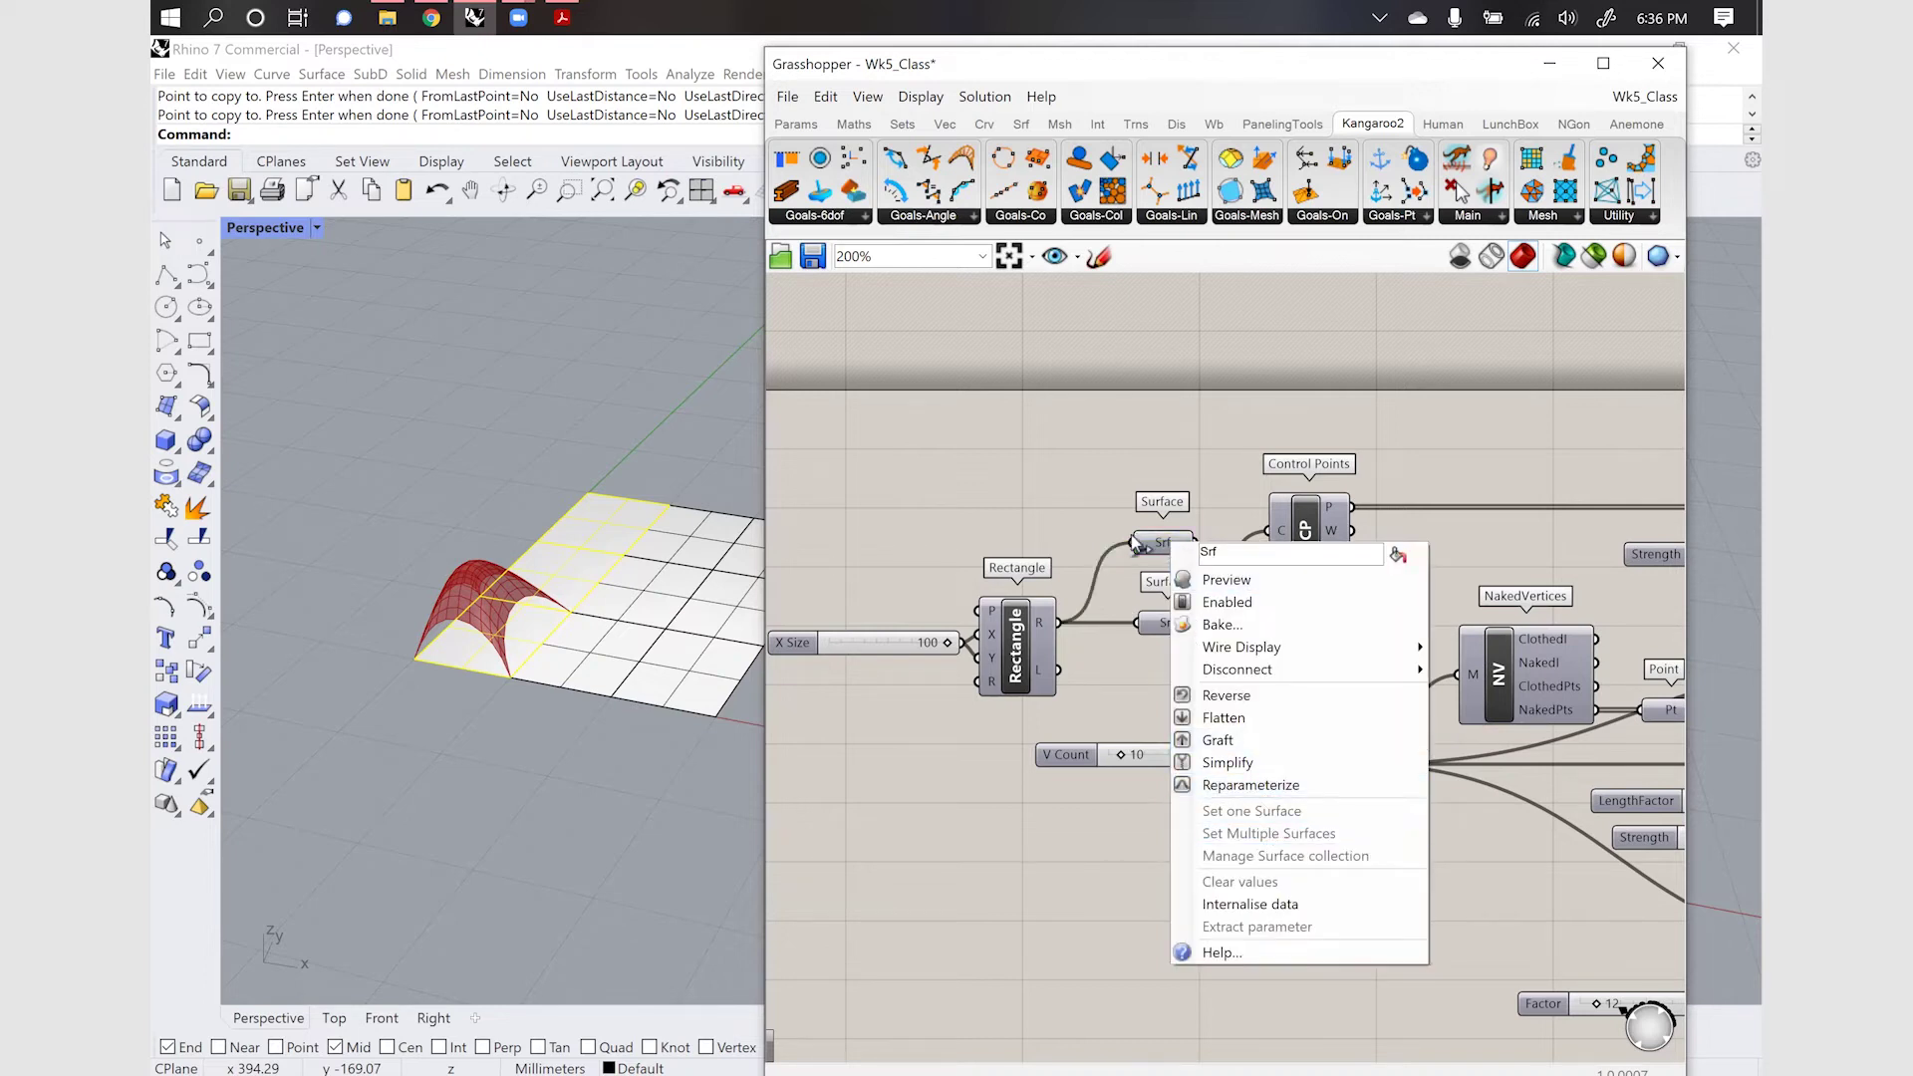
{"action": "left_click_drag", "start_coordinate": [1133, 542], "coordinate": [1061, 638], "text": "ctrl"}
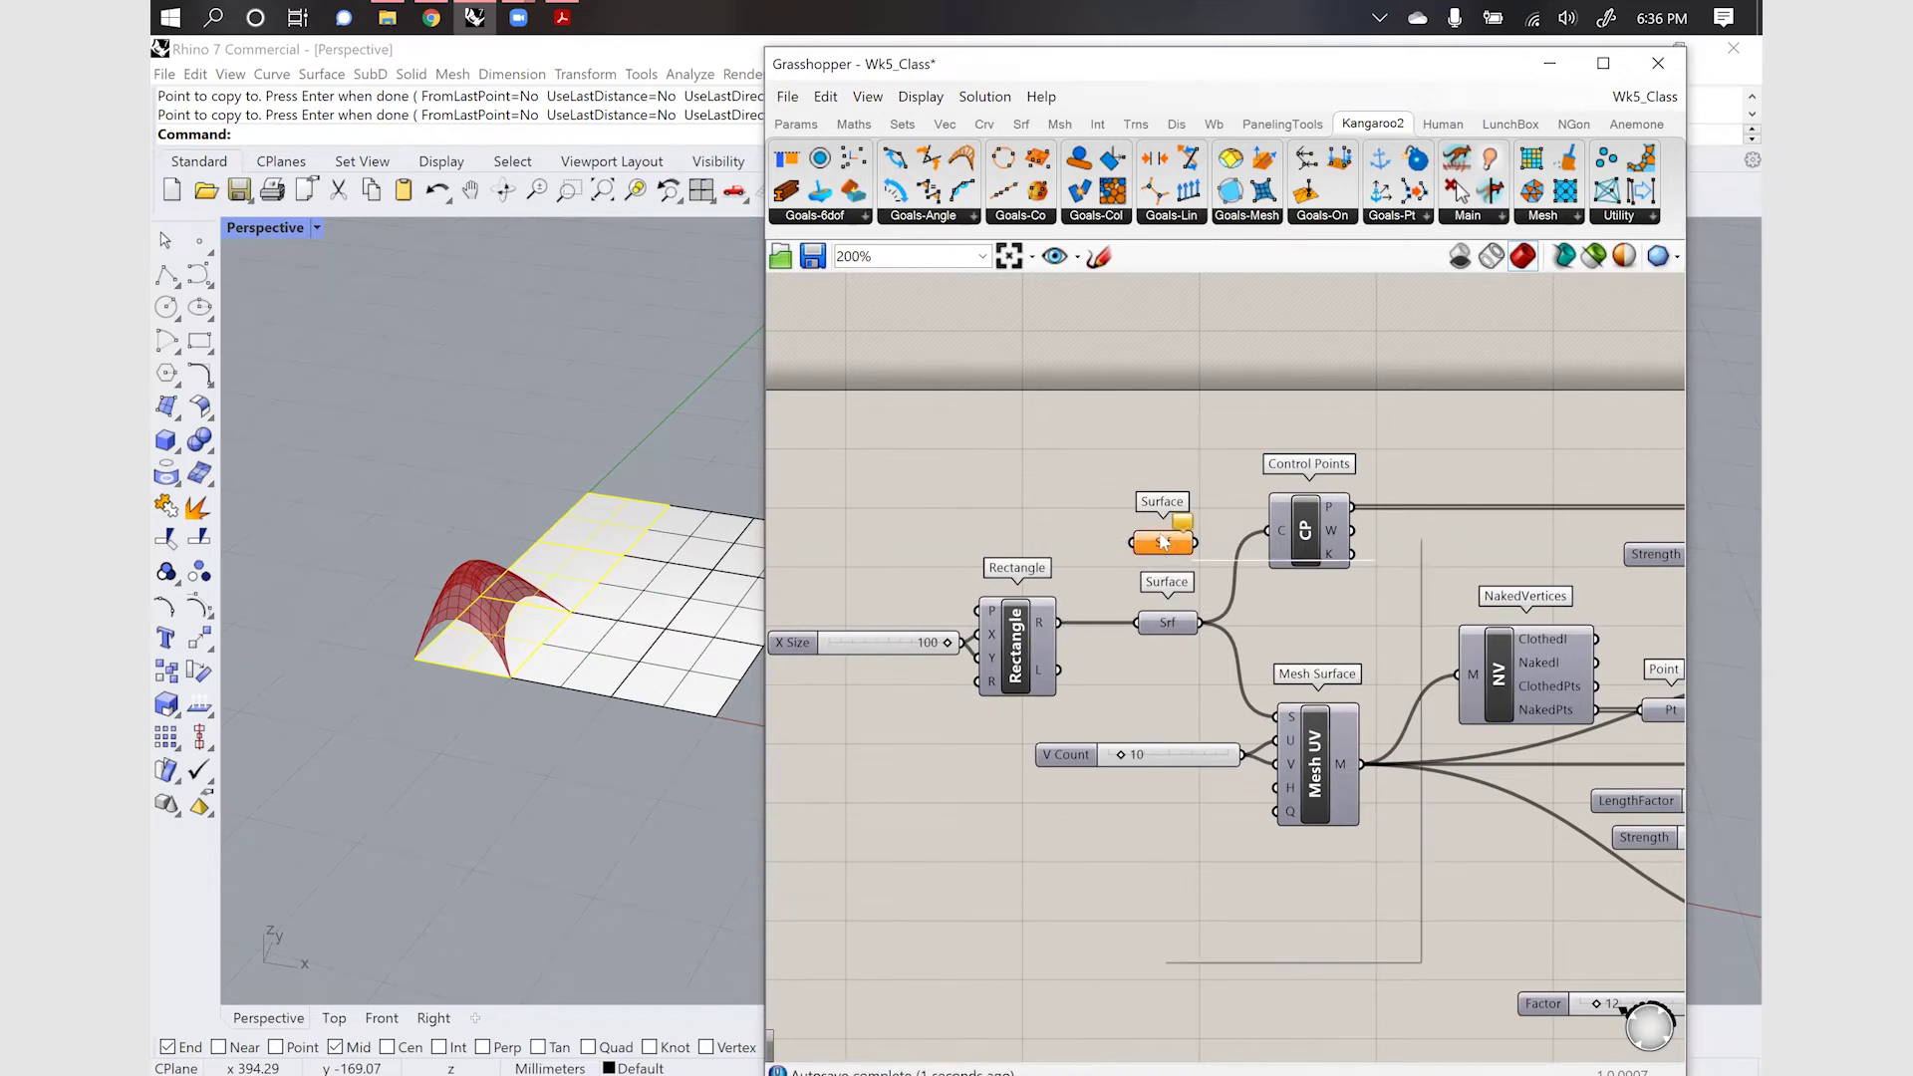
Try to reference all the Rhino surfaces in the disconnected Surface parameter with Set Multiple Surfaces
{"action": "right_click", "coordinate": [1162, 543]}
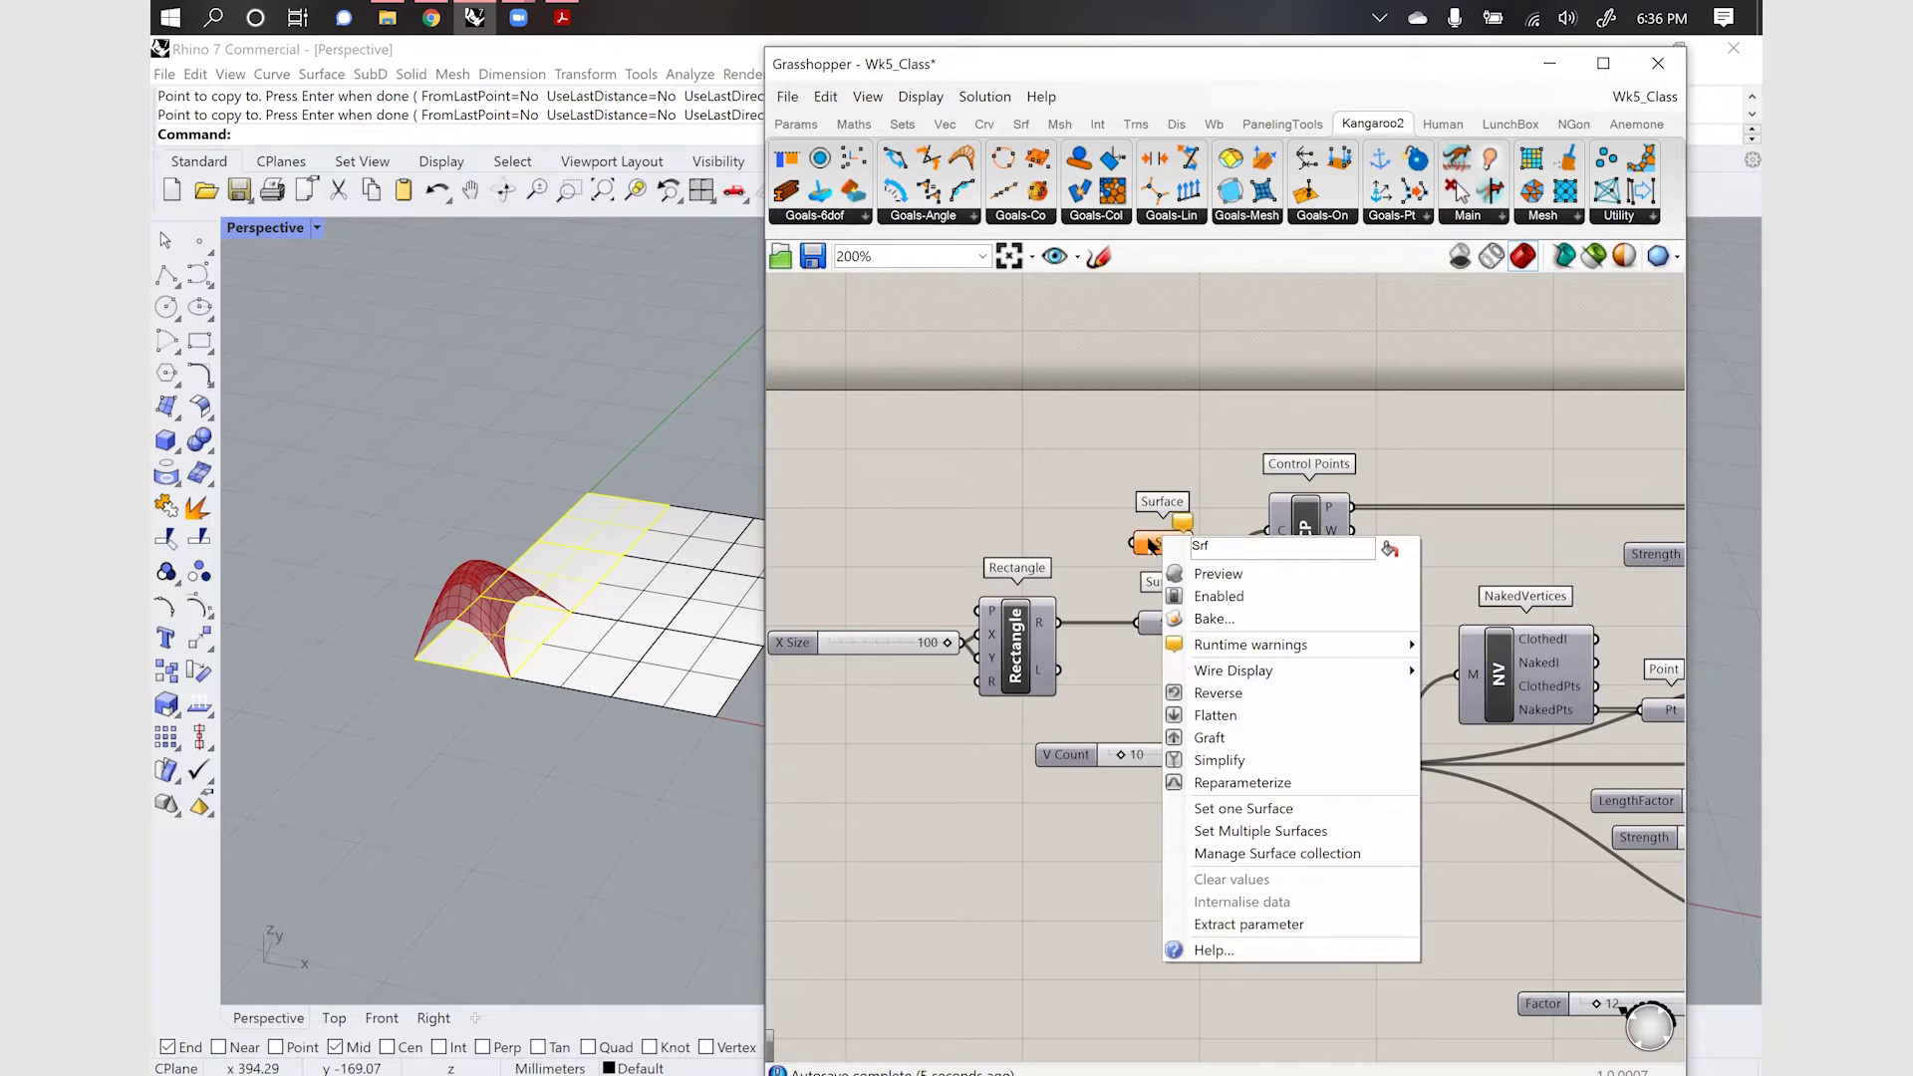
{"action": "left_click", "coordinate": [1279, 832]}
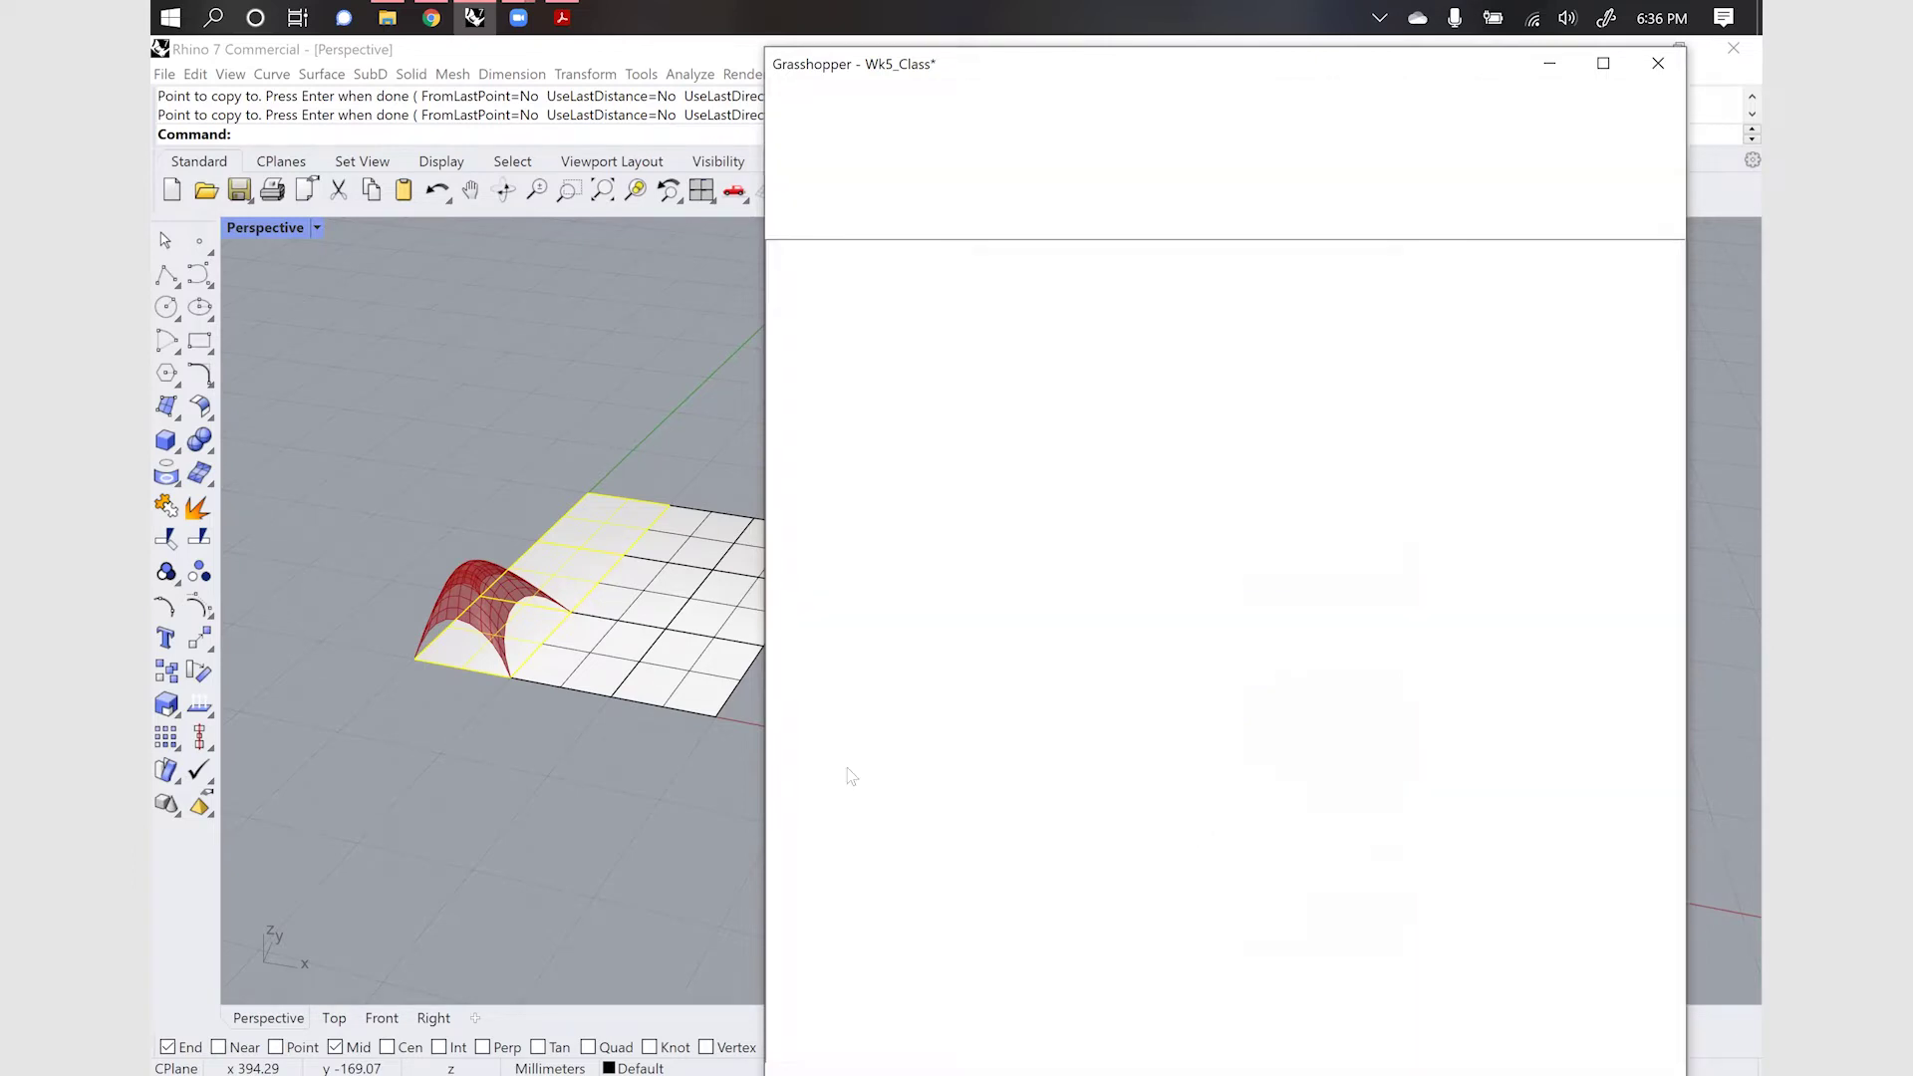
{"action": "key", "text": "ctrl+a"}
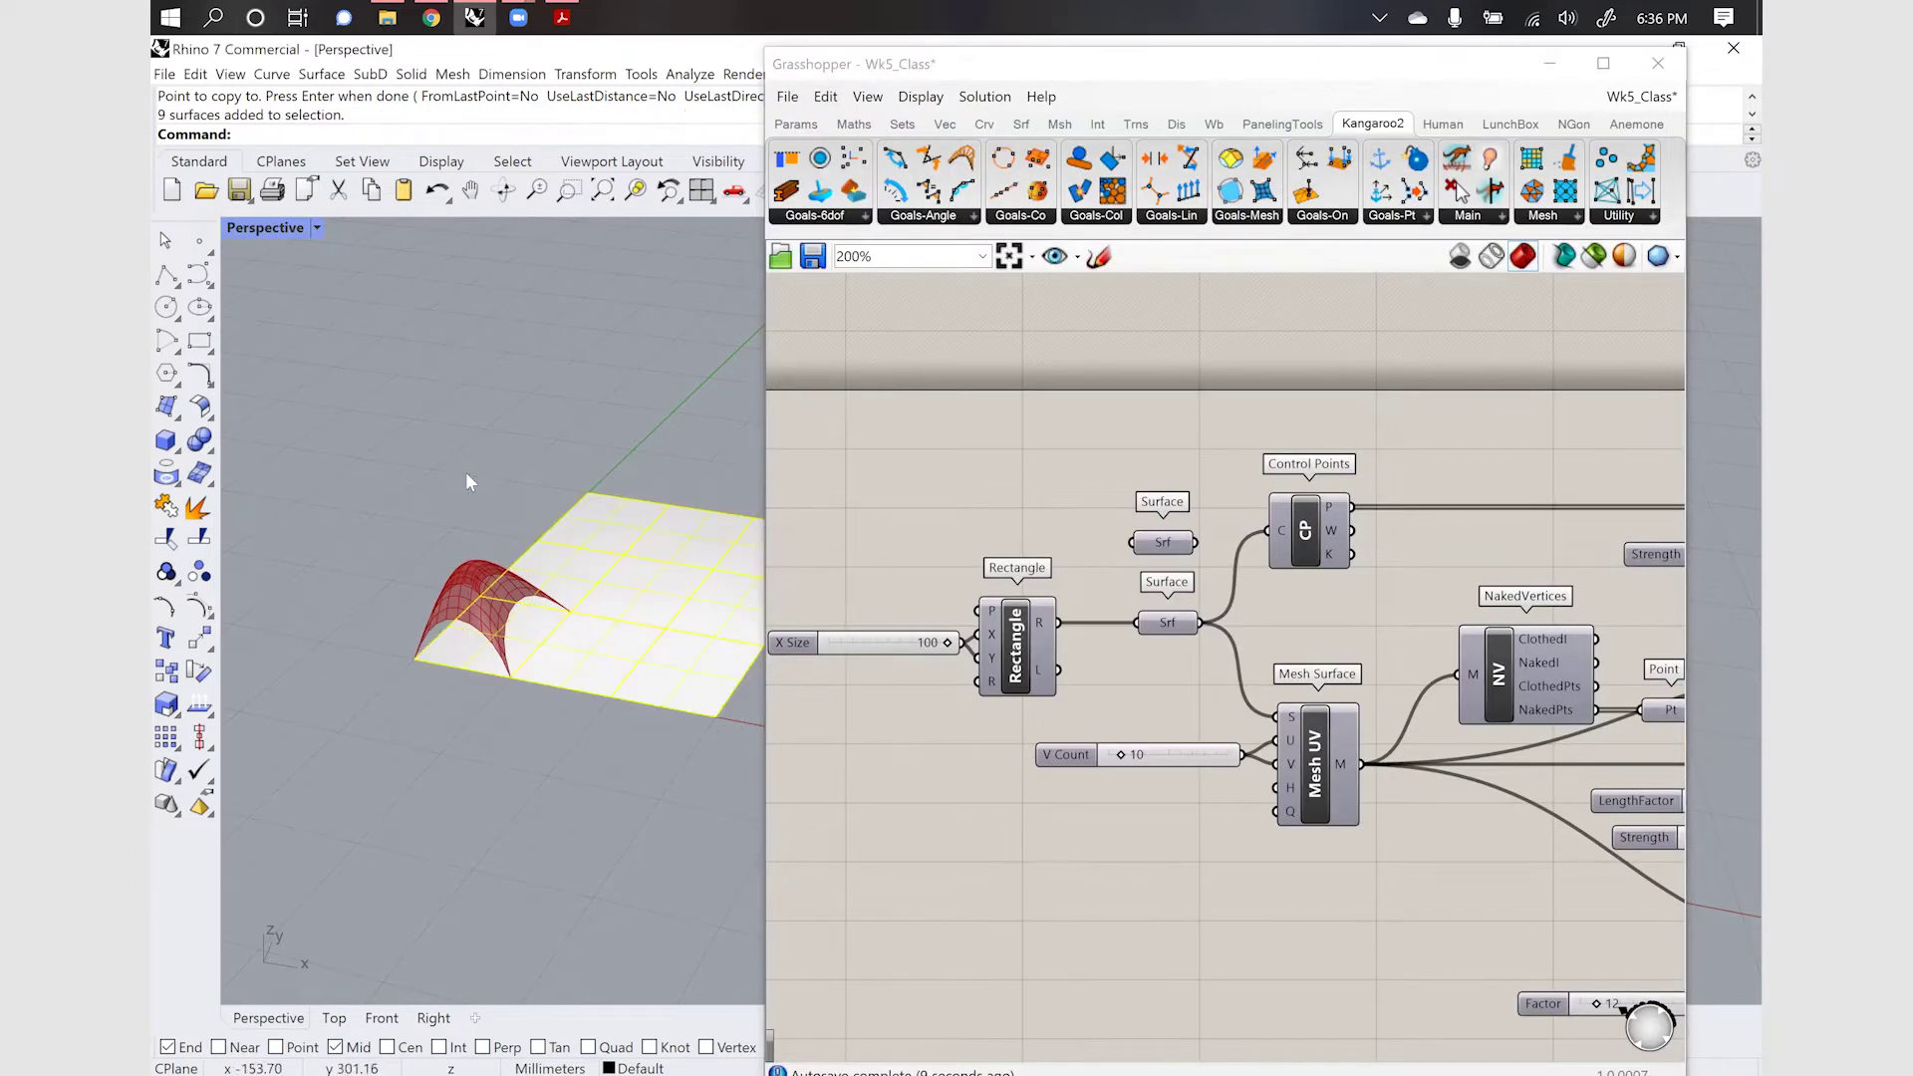
{"action": "key", "text": "Return"}
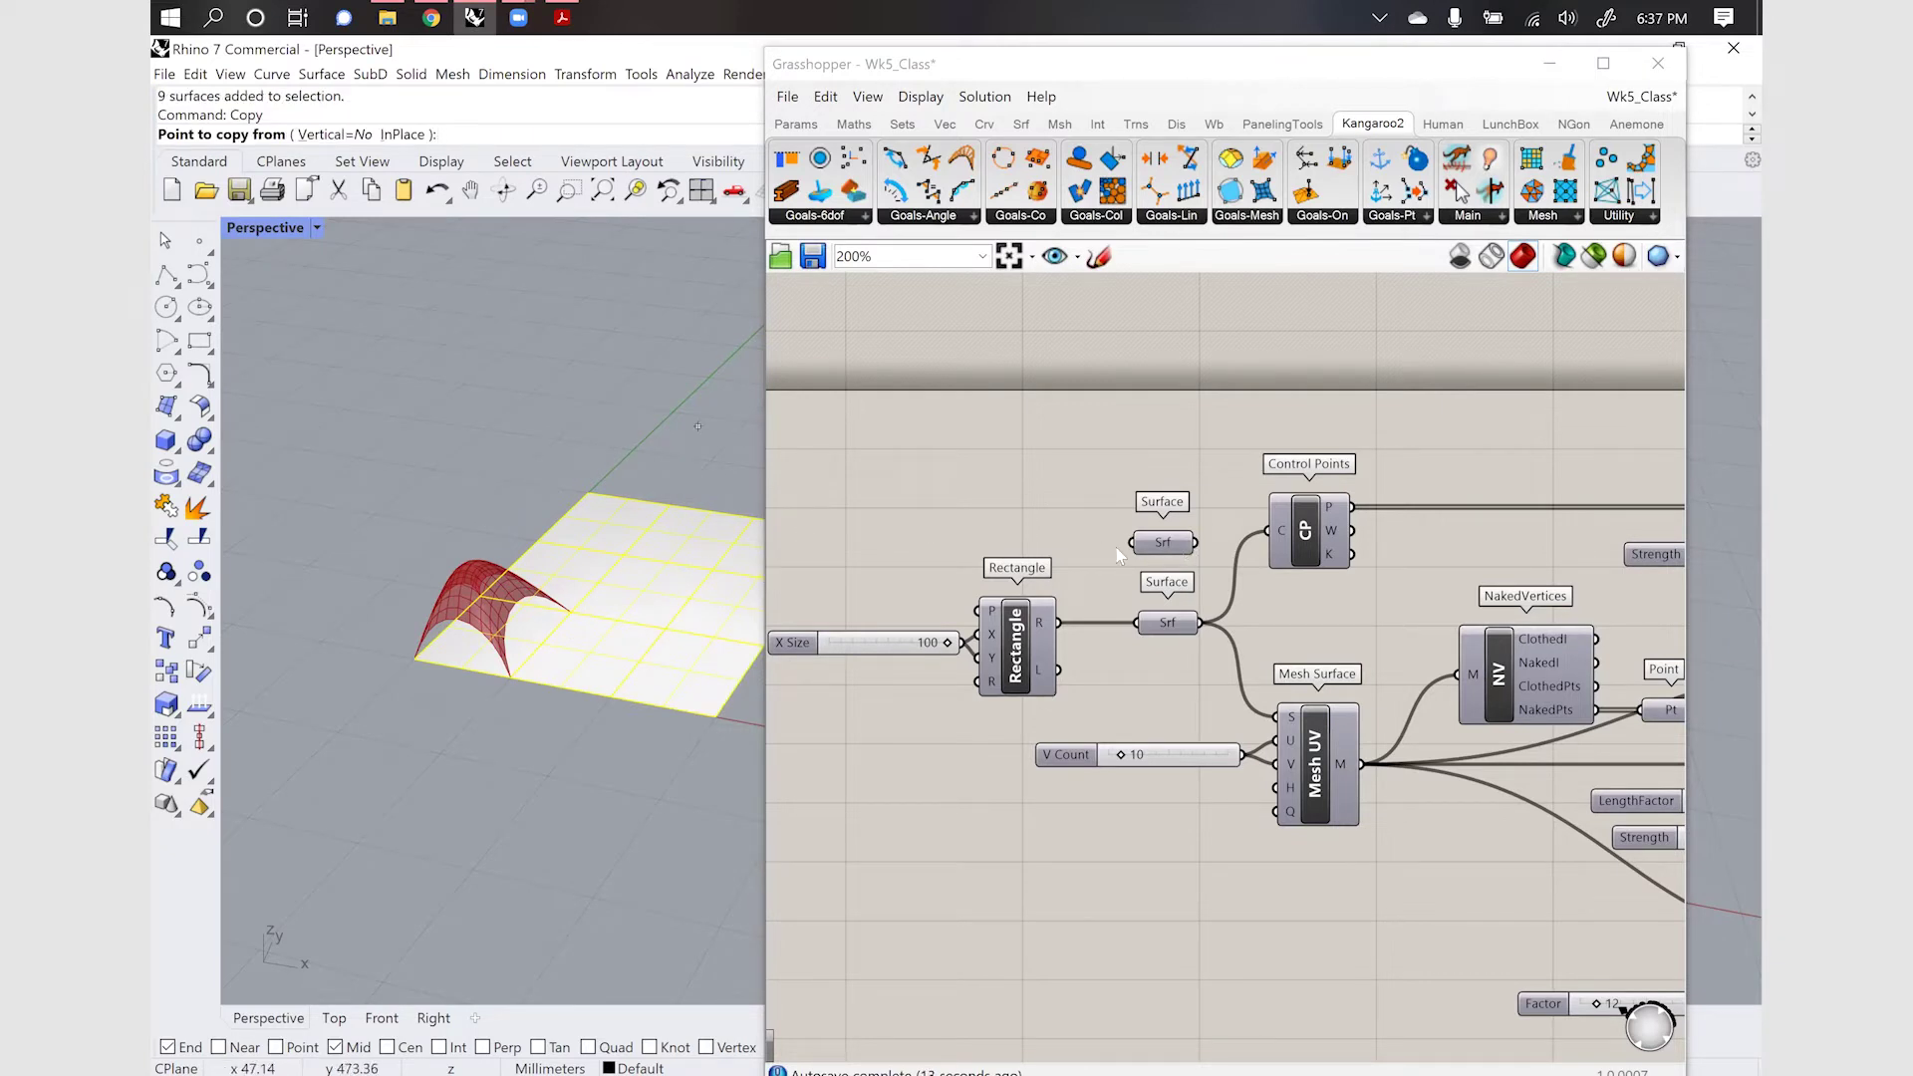
{"action": "key", "text": "Escape"}
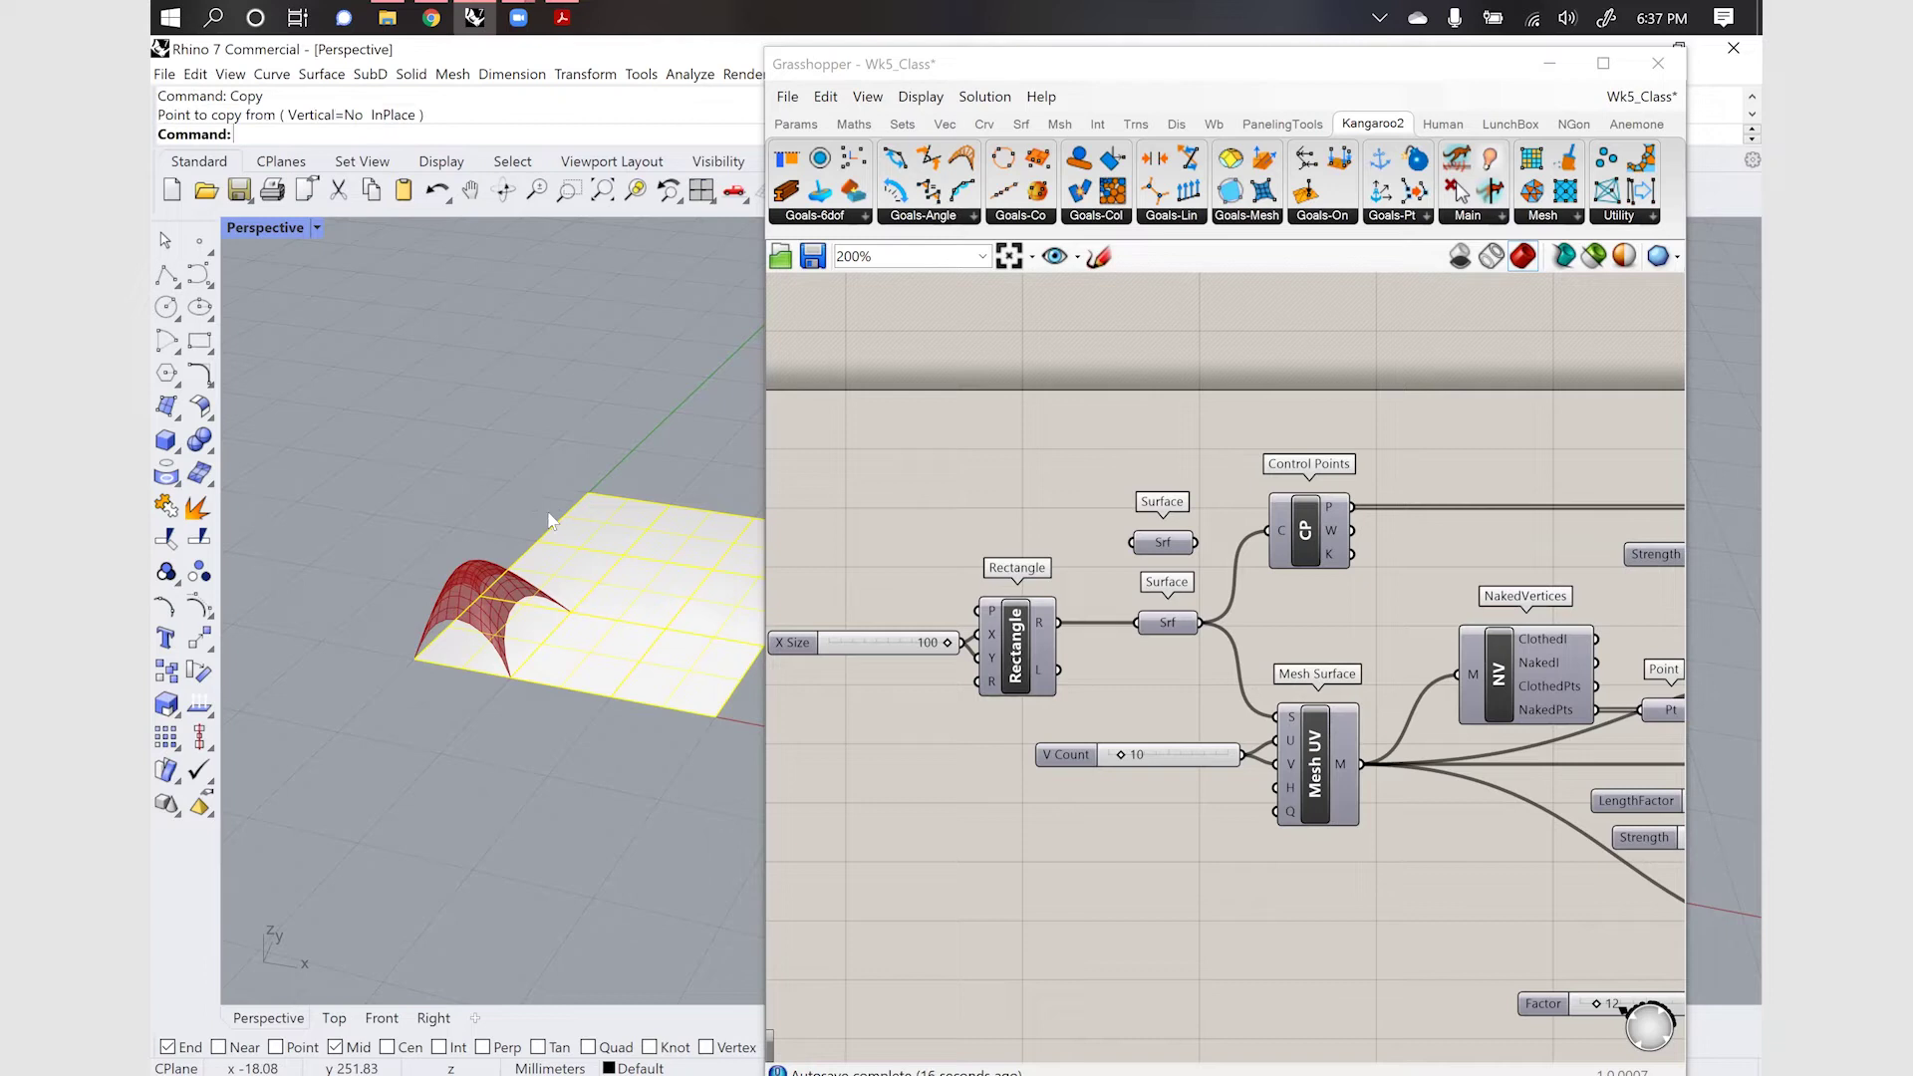
{"action": "left_click", "coordinate": [738, 817]}
Set the disconnected Surface parameter to reference all nine surfaces of the Rhino grid with Set Multiple Surfaces
{"action": "left_click", "coordinate": [1158, 543]}
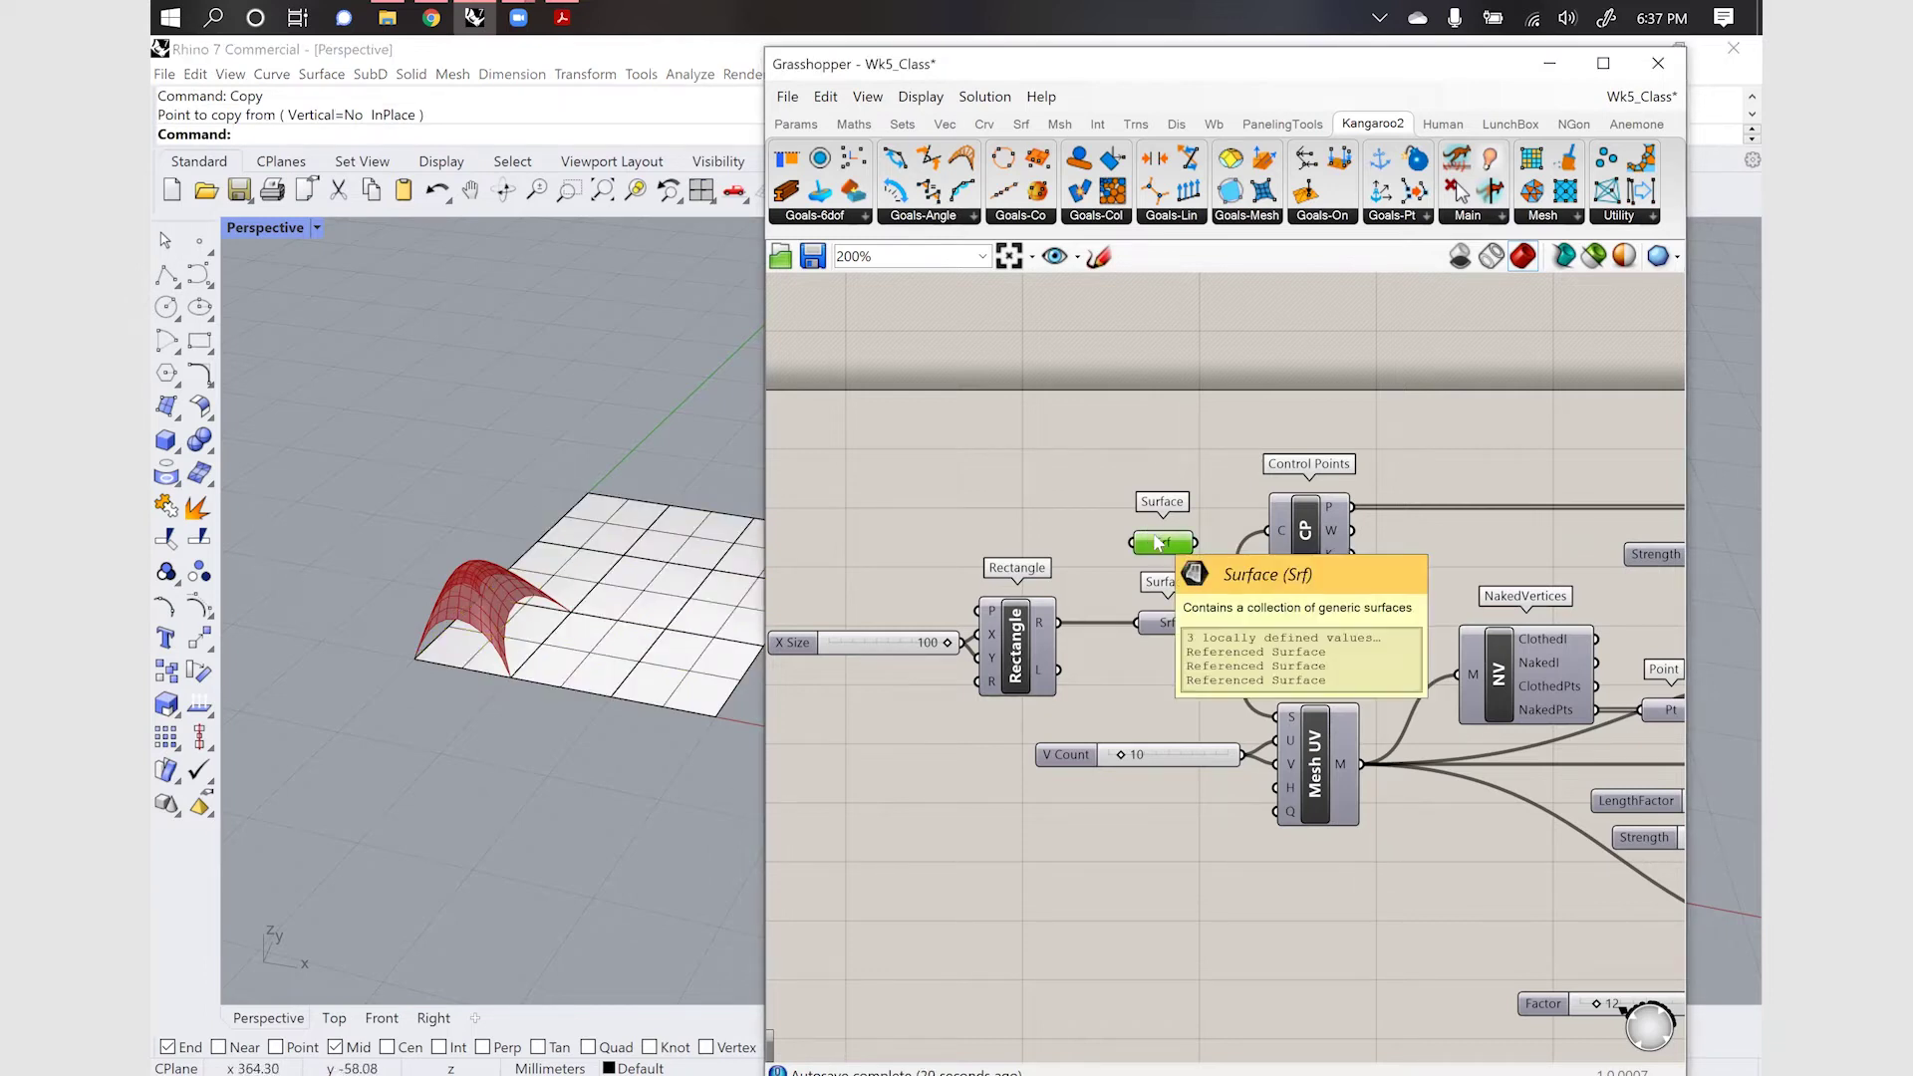
{"action": "right_click", "coordinate": [1158, 543]}
{"action": "left_click", "coordinate": [1243, 802]}
{"action": "left_click_drag", "start_coordinate": [830, 732], "coordinate": [458, 491]}
{"action": "key", "text": "Return"}
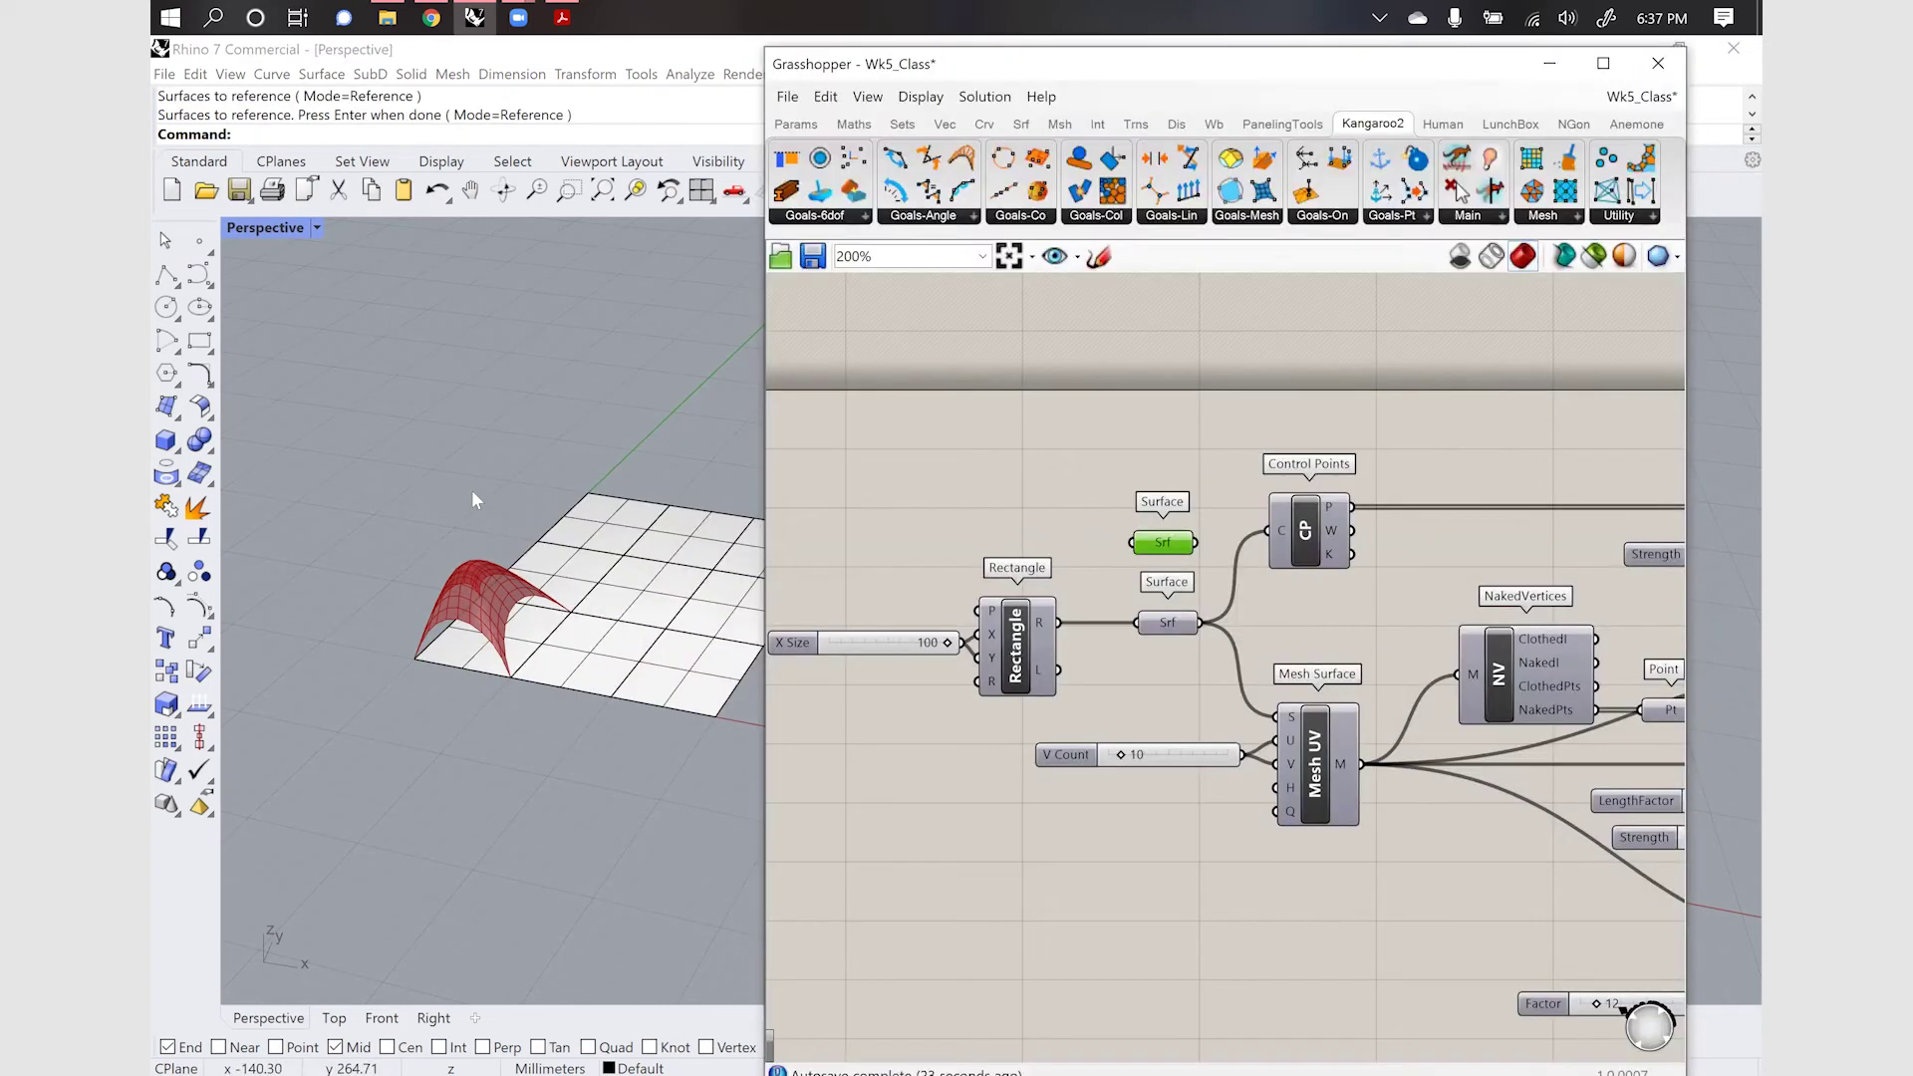
Hide the nine referenced surfaces in the Rhino viewport with the Hide command
{"action": "left_click", "coordinate": [1104, 531]}
{"action": "left_click", "coordinate": [716, 768]}
{"action": "left_click", "coordinate": [1164, 547]}
{"action": "left_click_drag", "start_coordinate": [714, 767], "coordinate": [466, 503]}
{"action": "type", "text": "Hide"}
{"action": "key", "text": "Return"}
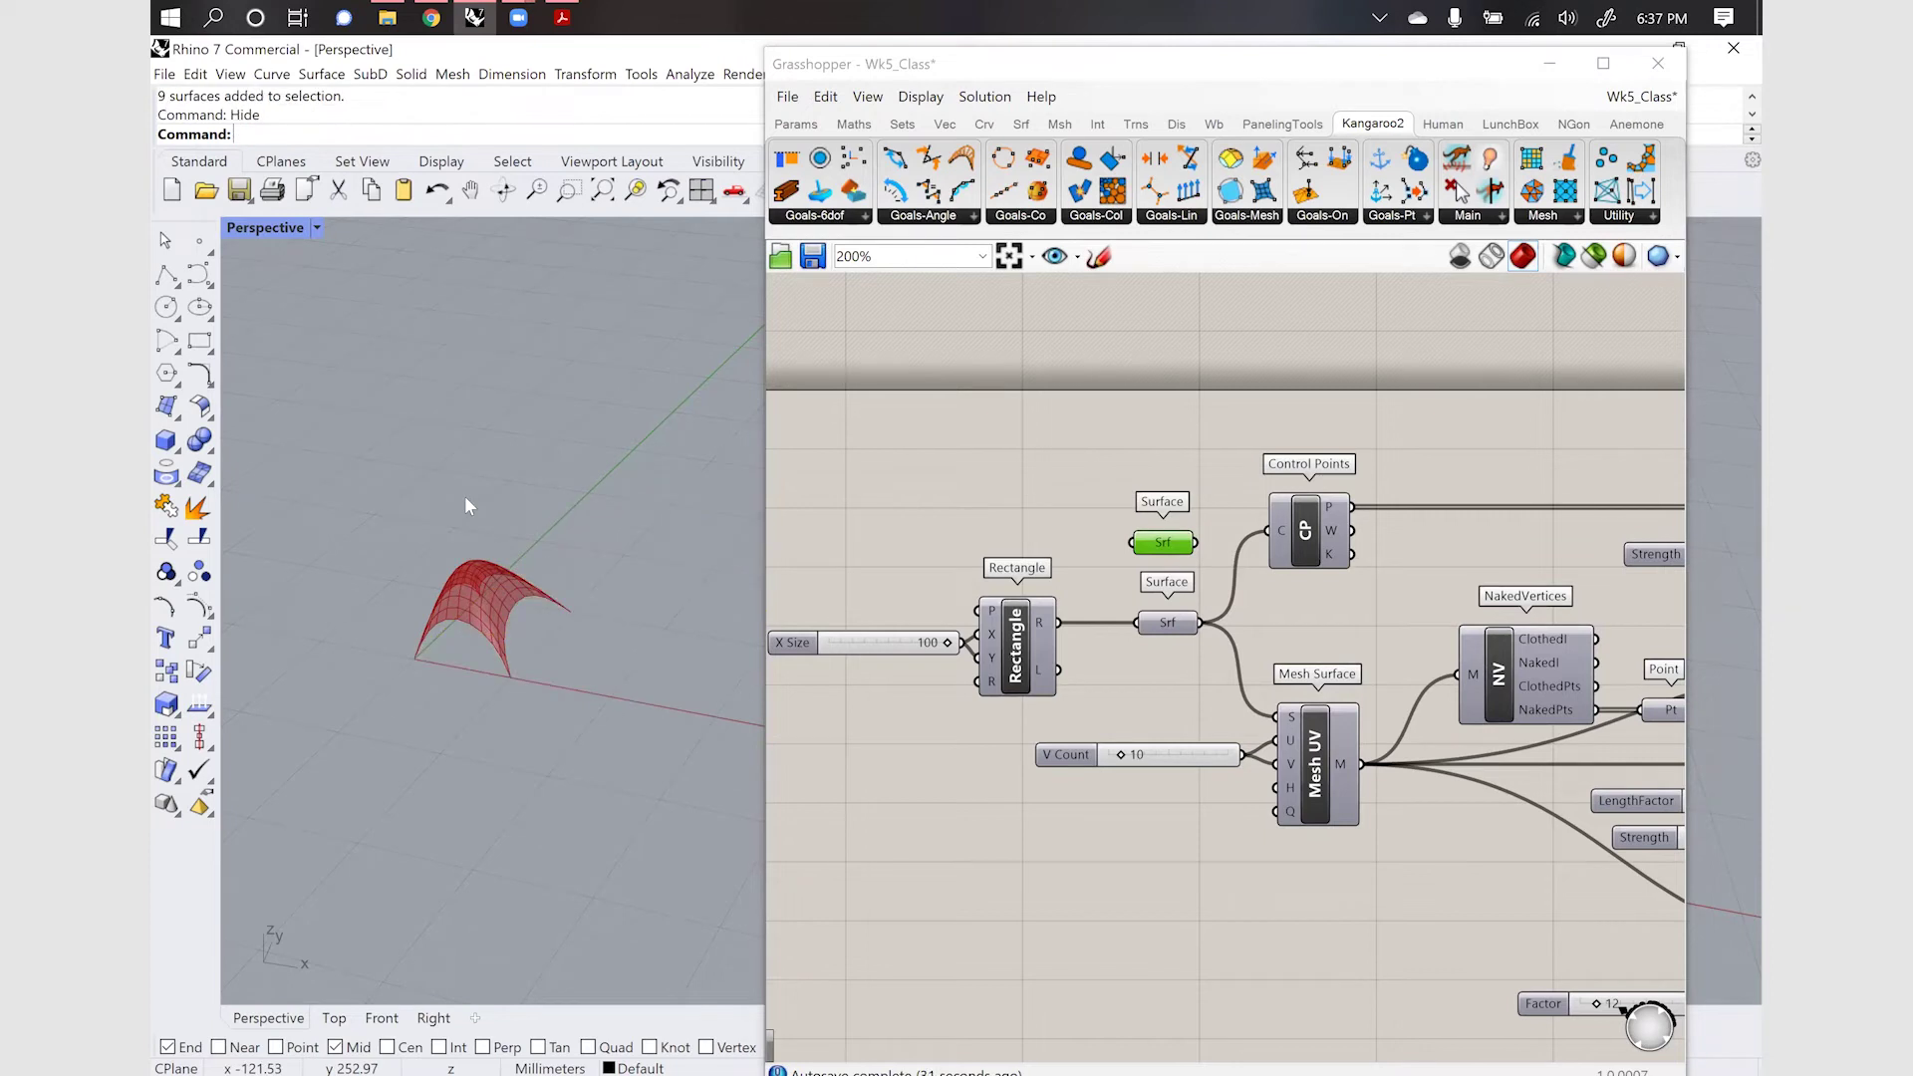
Transfer the original Surface parameter's output wires to the multi-surface parameter, feeding Control Points and Mesh UV, and inspect the vaults
{"action": "left_click", "coordinate": [1164, 547]}
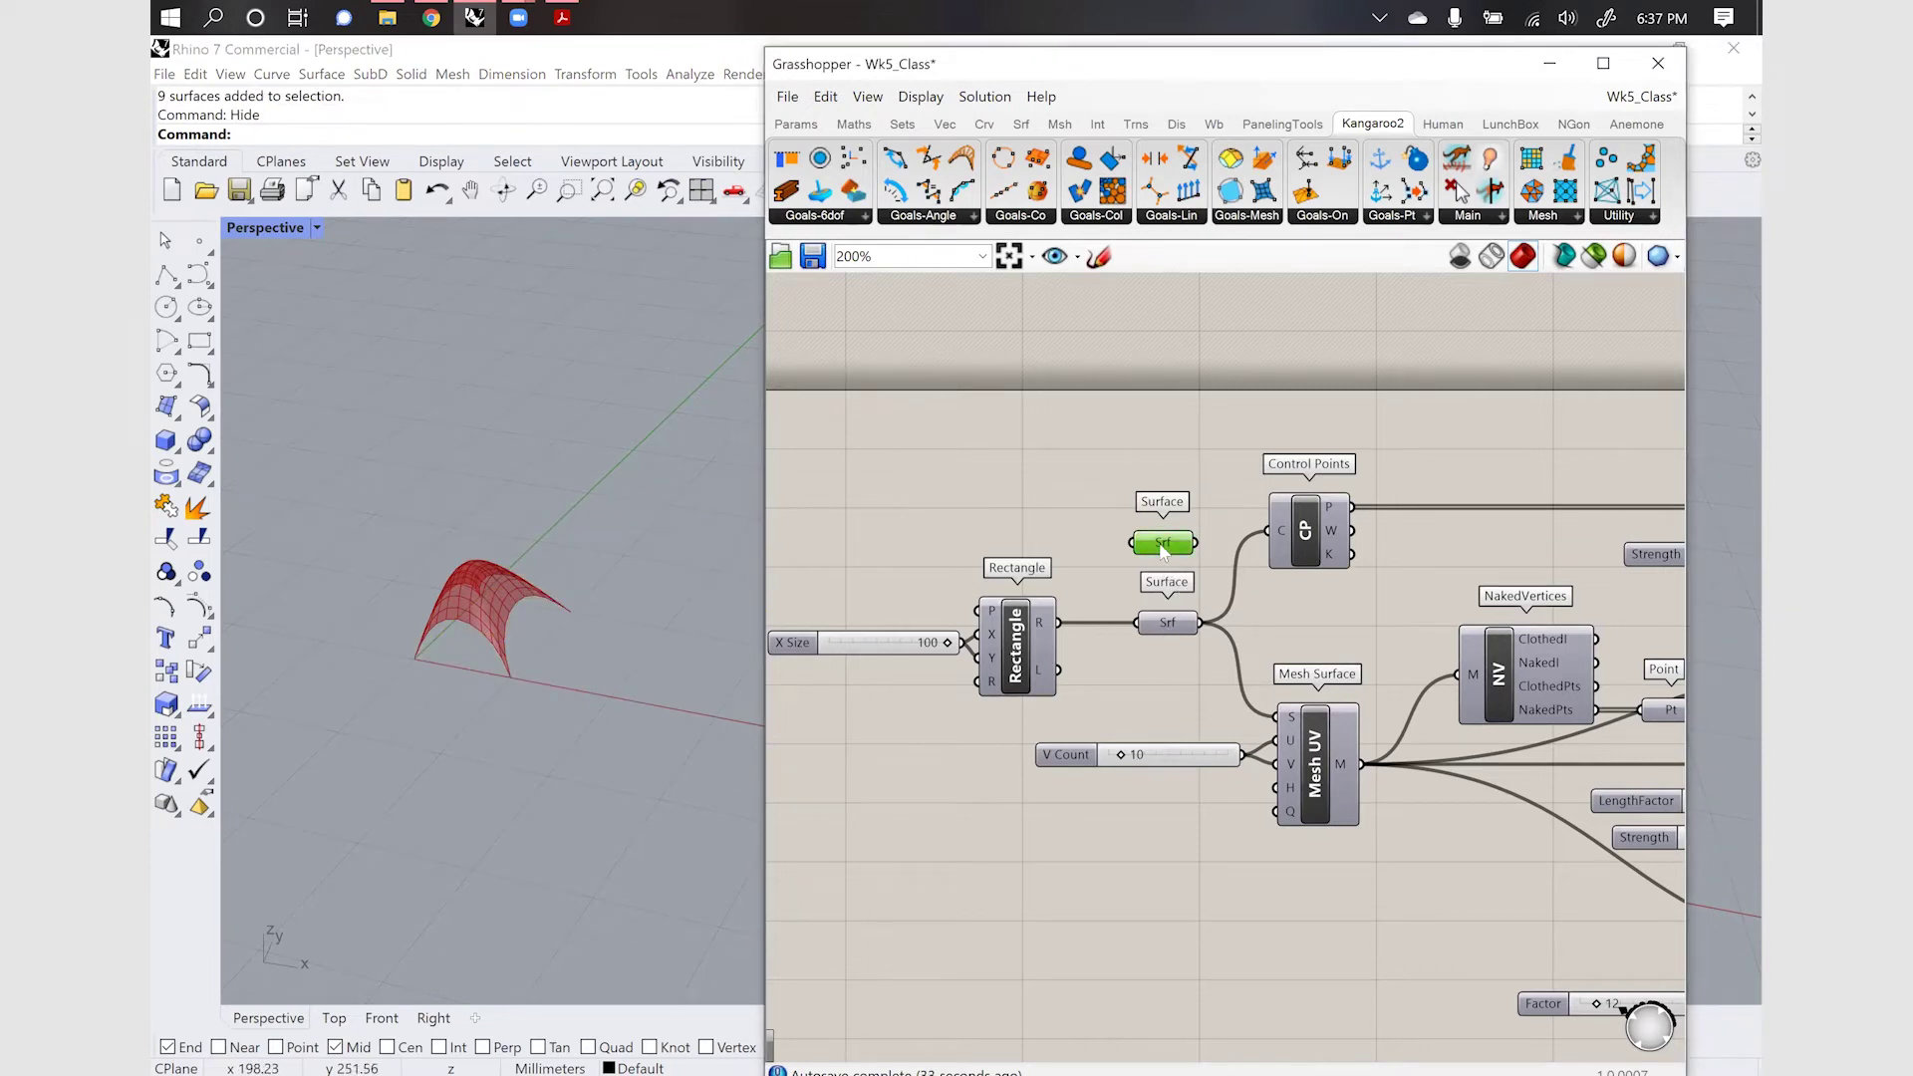
{"action": "left_click", "coordinate": [1165, 543]}
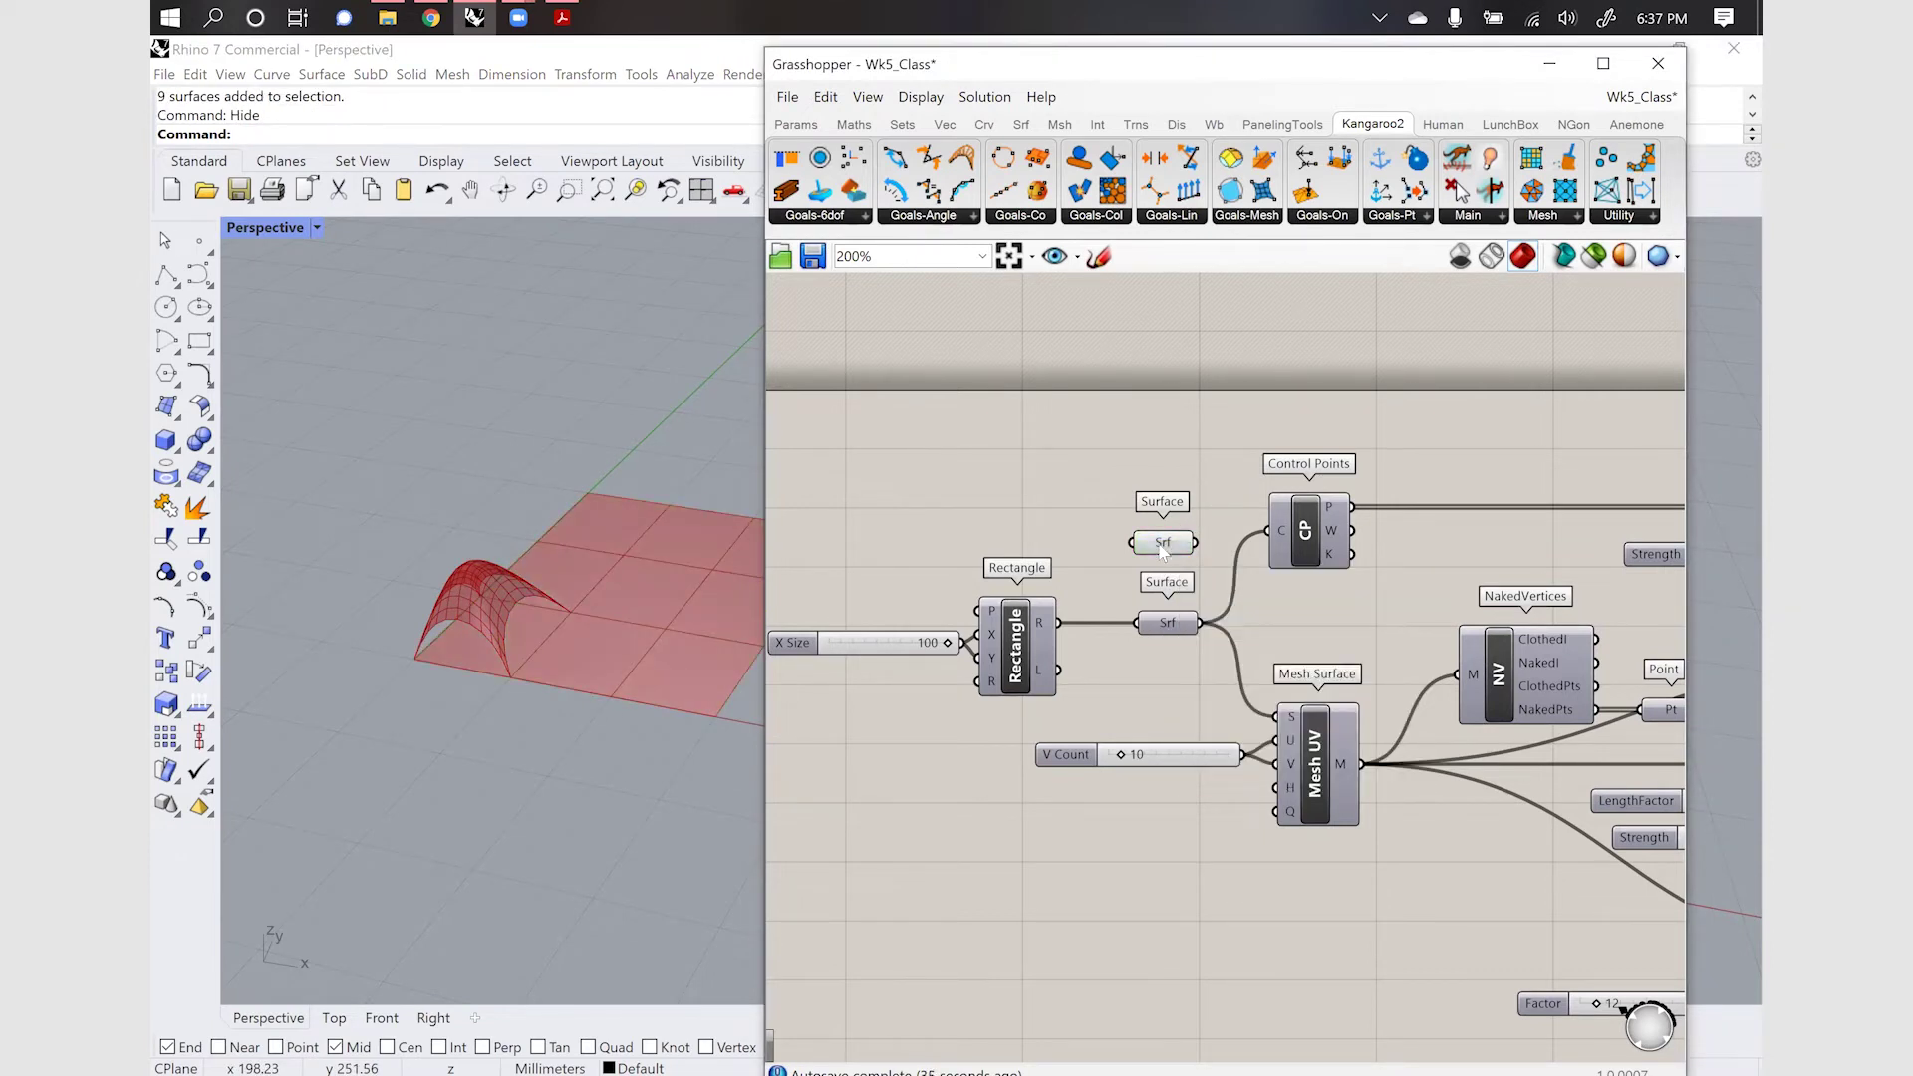
{"action": "left_click", "coordinate": [1163, 544]}
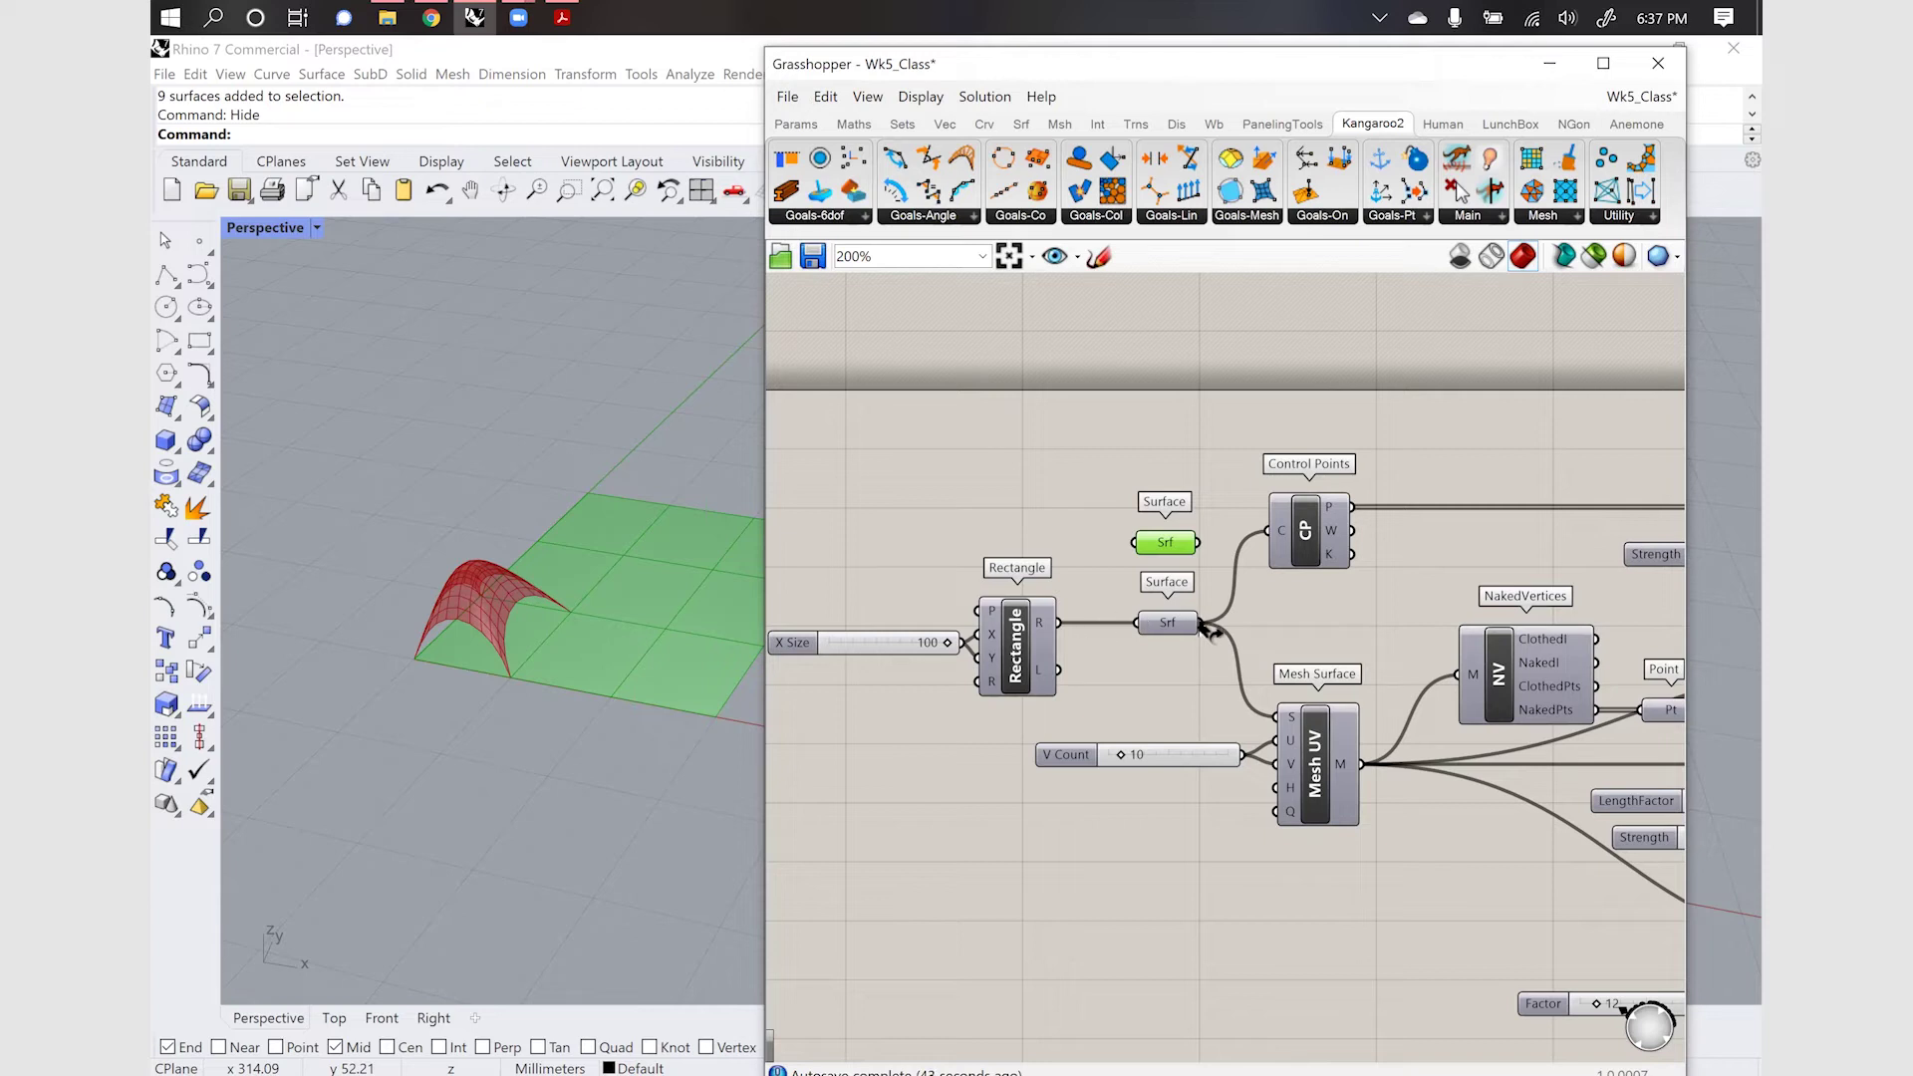
{"action": "left_click_drag", "start_coordinate": [1209, 628], "coordinate": [1257, 582], "text": "ctrl+shift"}
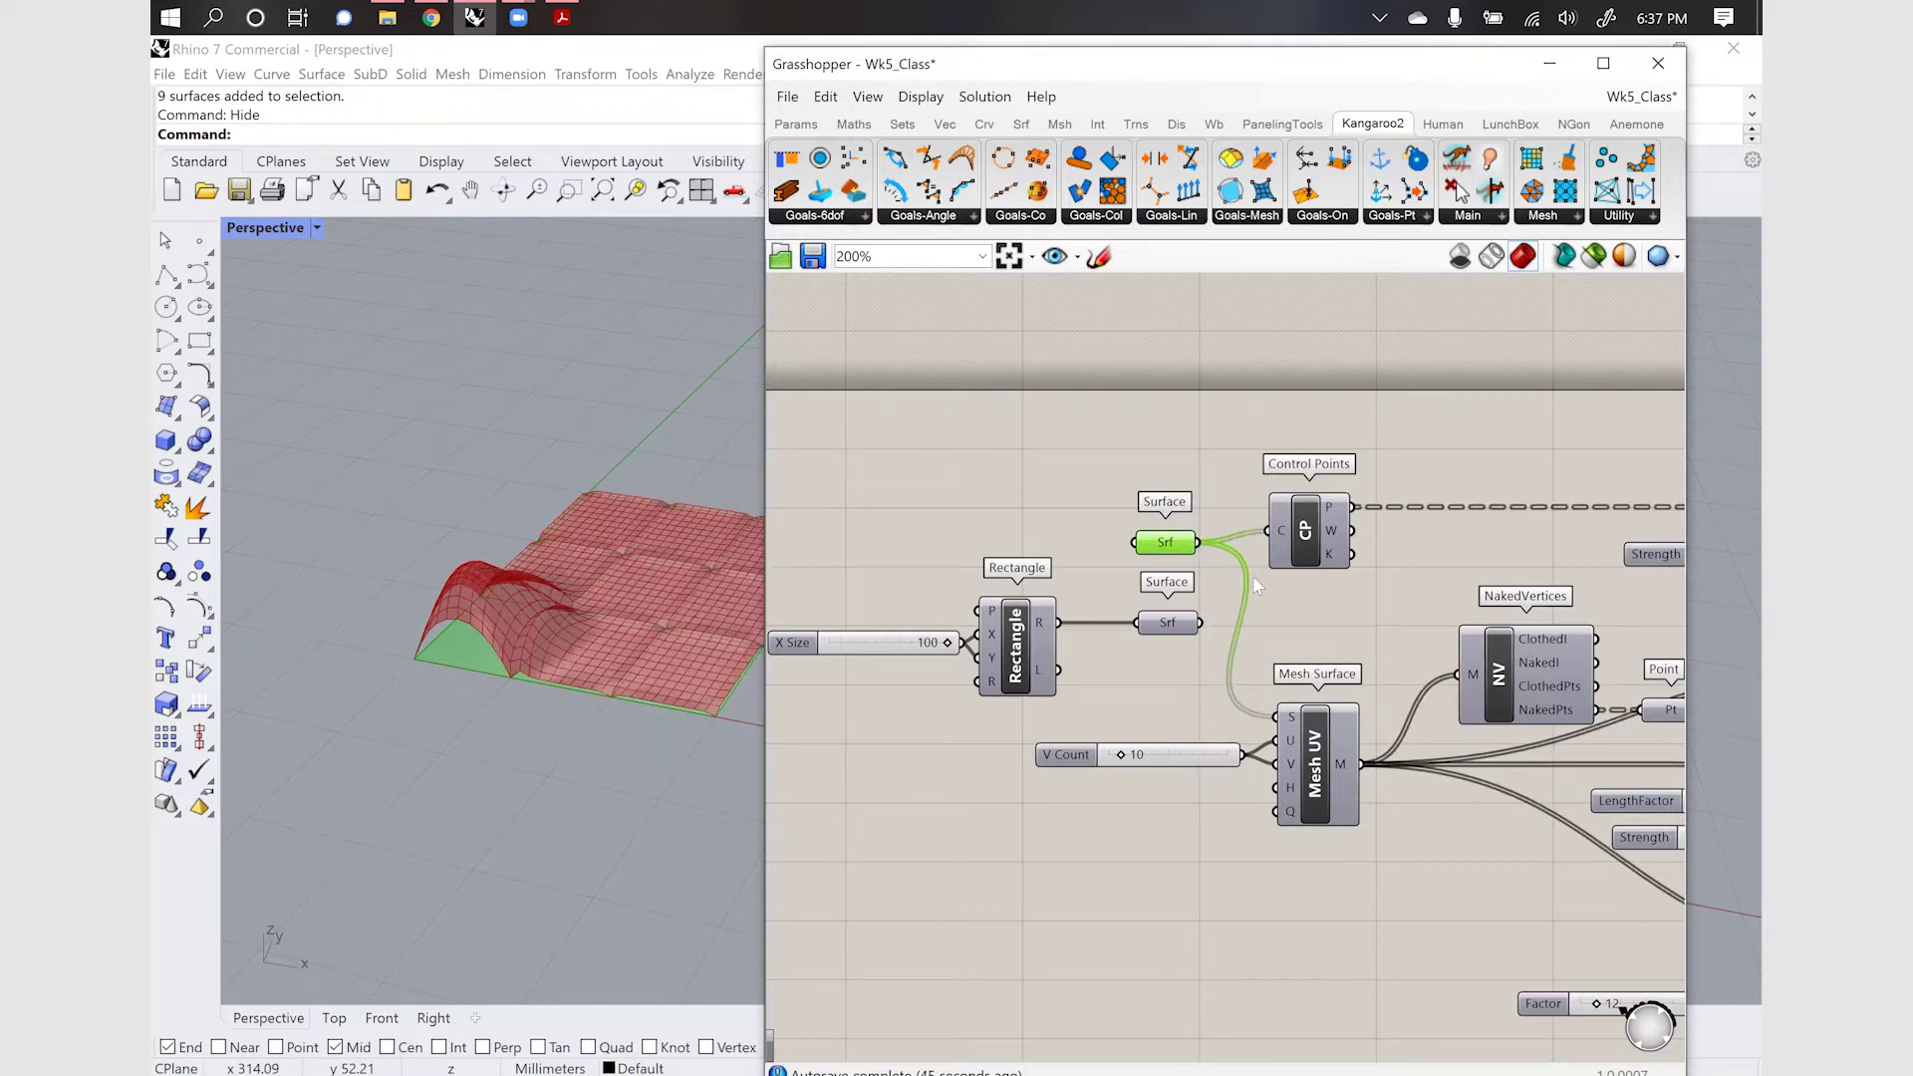
{"action": "scroll", "coordinate": [528, 637], "scroll_direction": "down", "scroll_amount": 5}
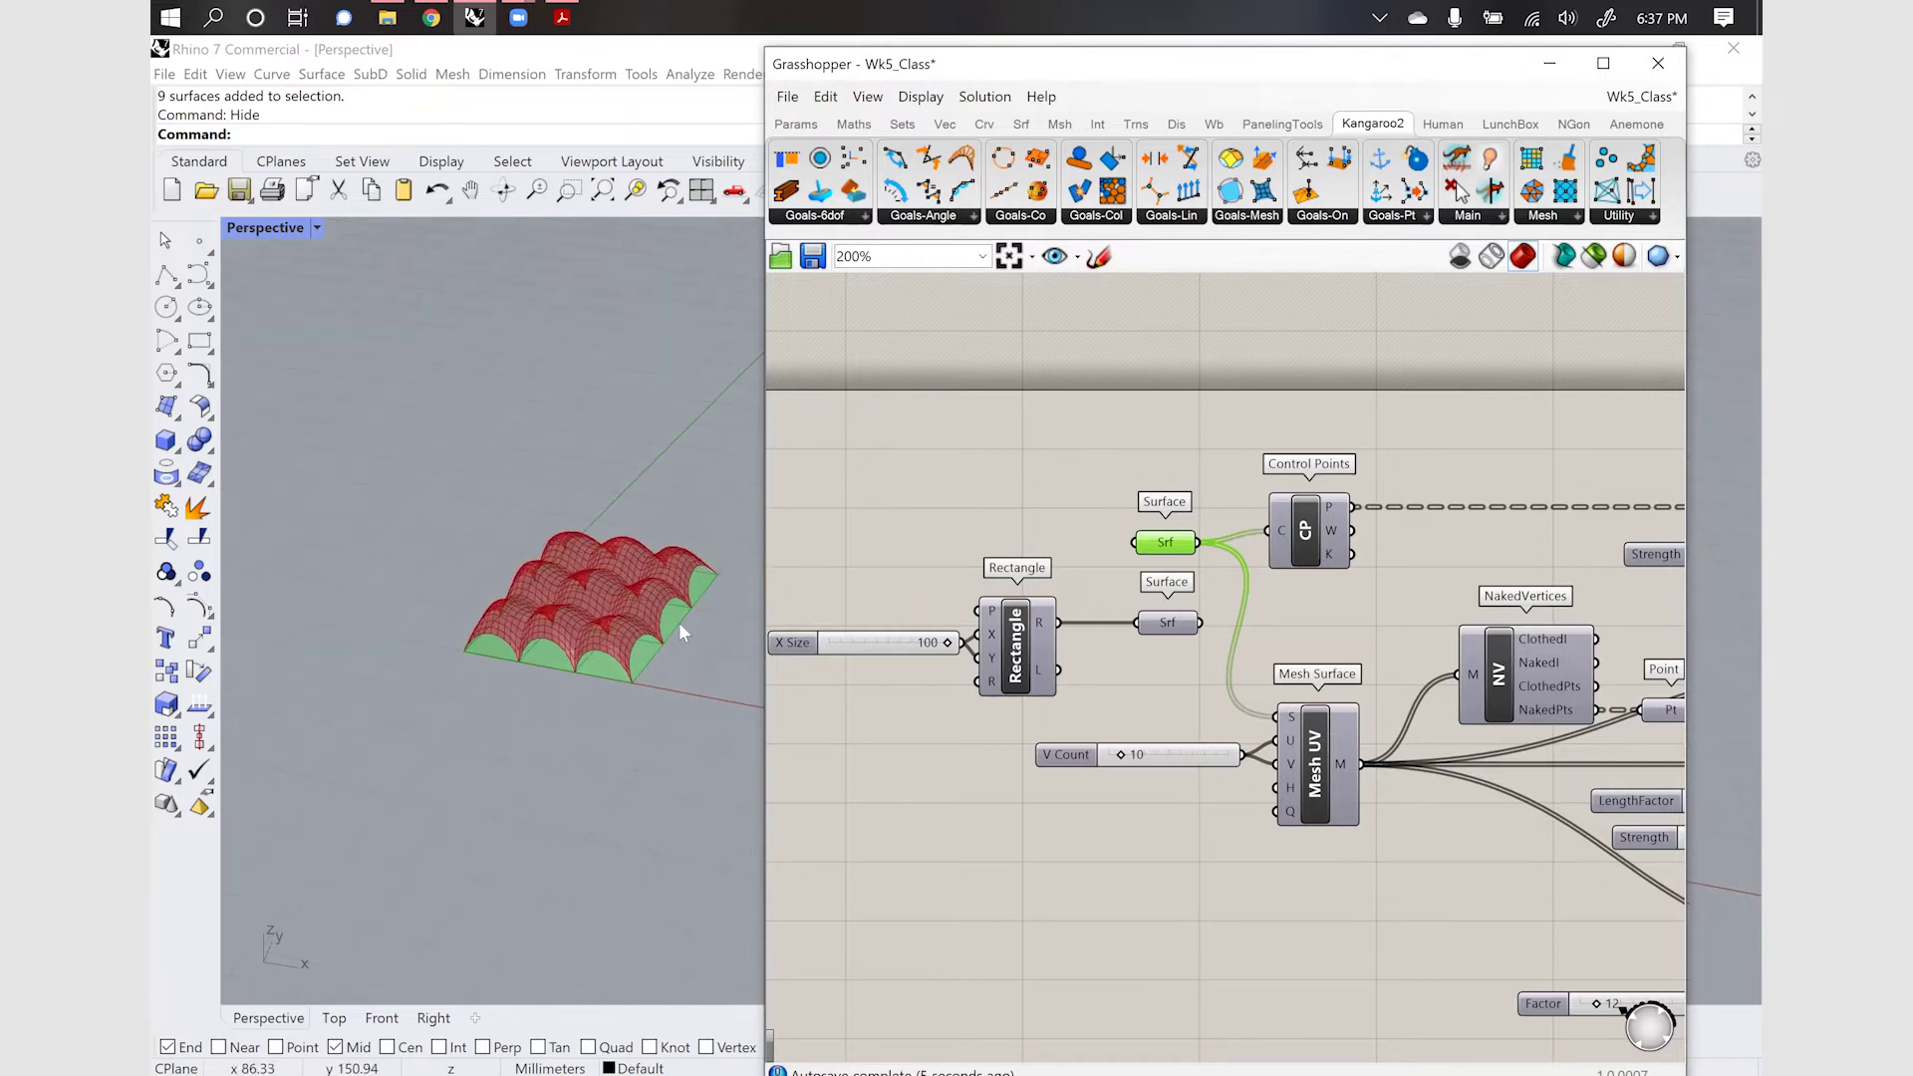
{"action": "scroll", "coordinate": [488, 614], "scroll_direction": "up", "scroll_amount": 5}
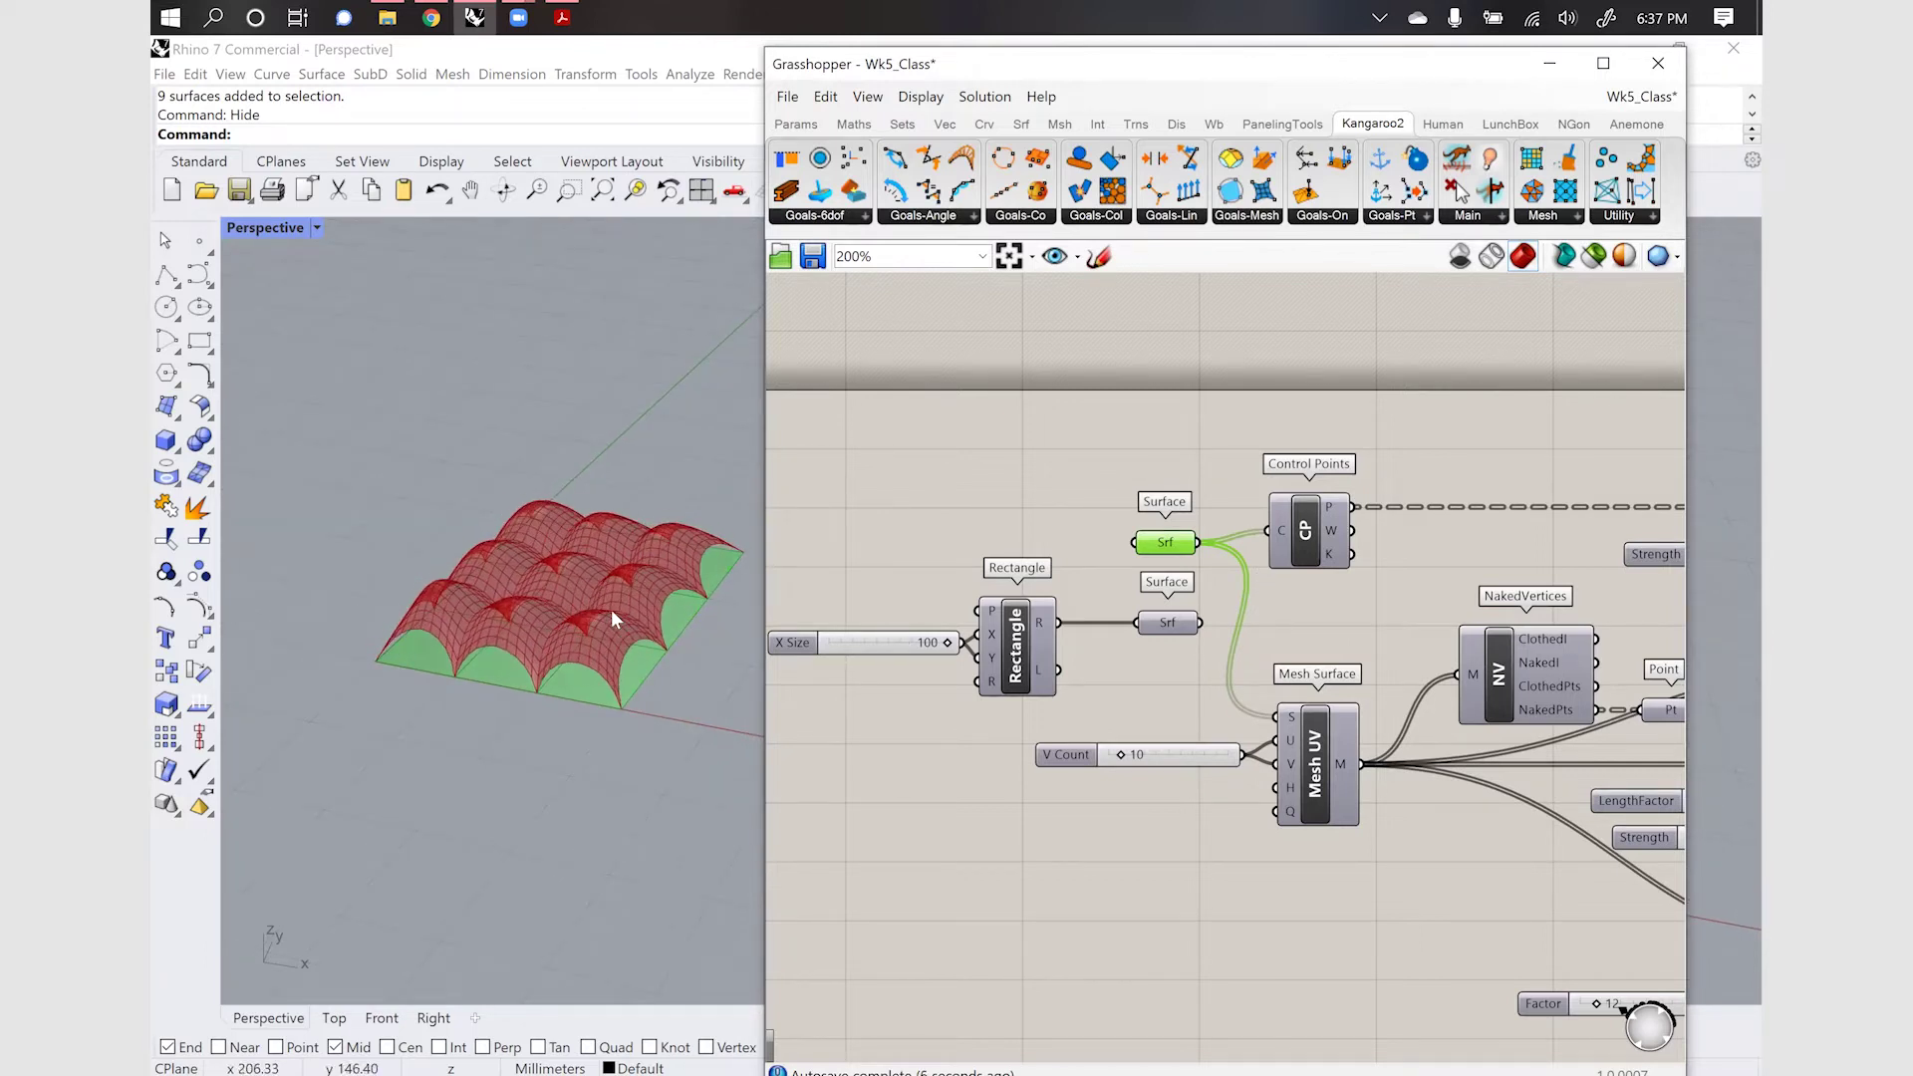
{"action": "scroll", "coordinate": [612, 621], "scroll_direction": "up", "scroll_amount": 5}
{"action": "mouse_move", "coordinate": [594, 673]}
{"action": "right_mouse_down"}
{"action": "mouse_move", "coordinate": [470, 636]}
{"action": "mouse_move", "coordinate": [598, 685]}
{"action": "mouse_move", "coordinate": [517, 668]}
{"action": "mouse_move", "coordinate": [598, 704]}
{"action": "mouse_move", "coordinate": [614, 765]}
{"action": "mouse_move", "coordinate": [558, 598]}
{"action": "mouse_move", "coordinate": [548, 659]}
{"action": "mouse_move", "coordinate": [588, 670]}
{"action": "right_mouse_up"}
{"action": "scroll", "coordinate": [588, 668], "scroll_direction": "down", "scroll_amount": 4}
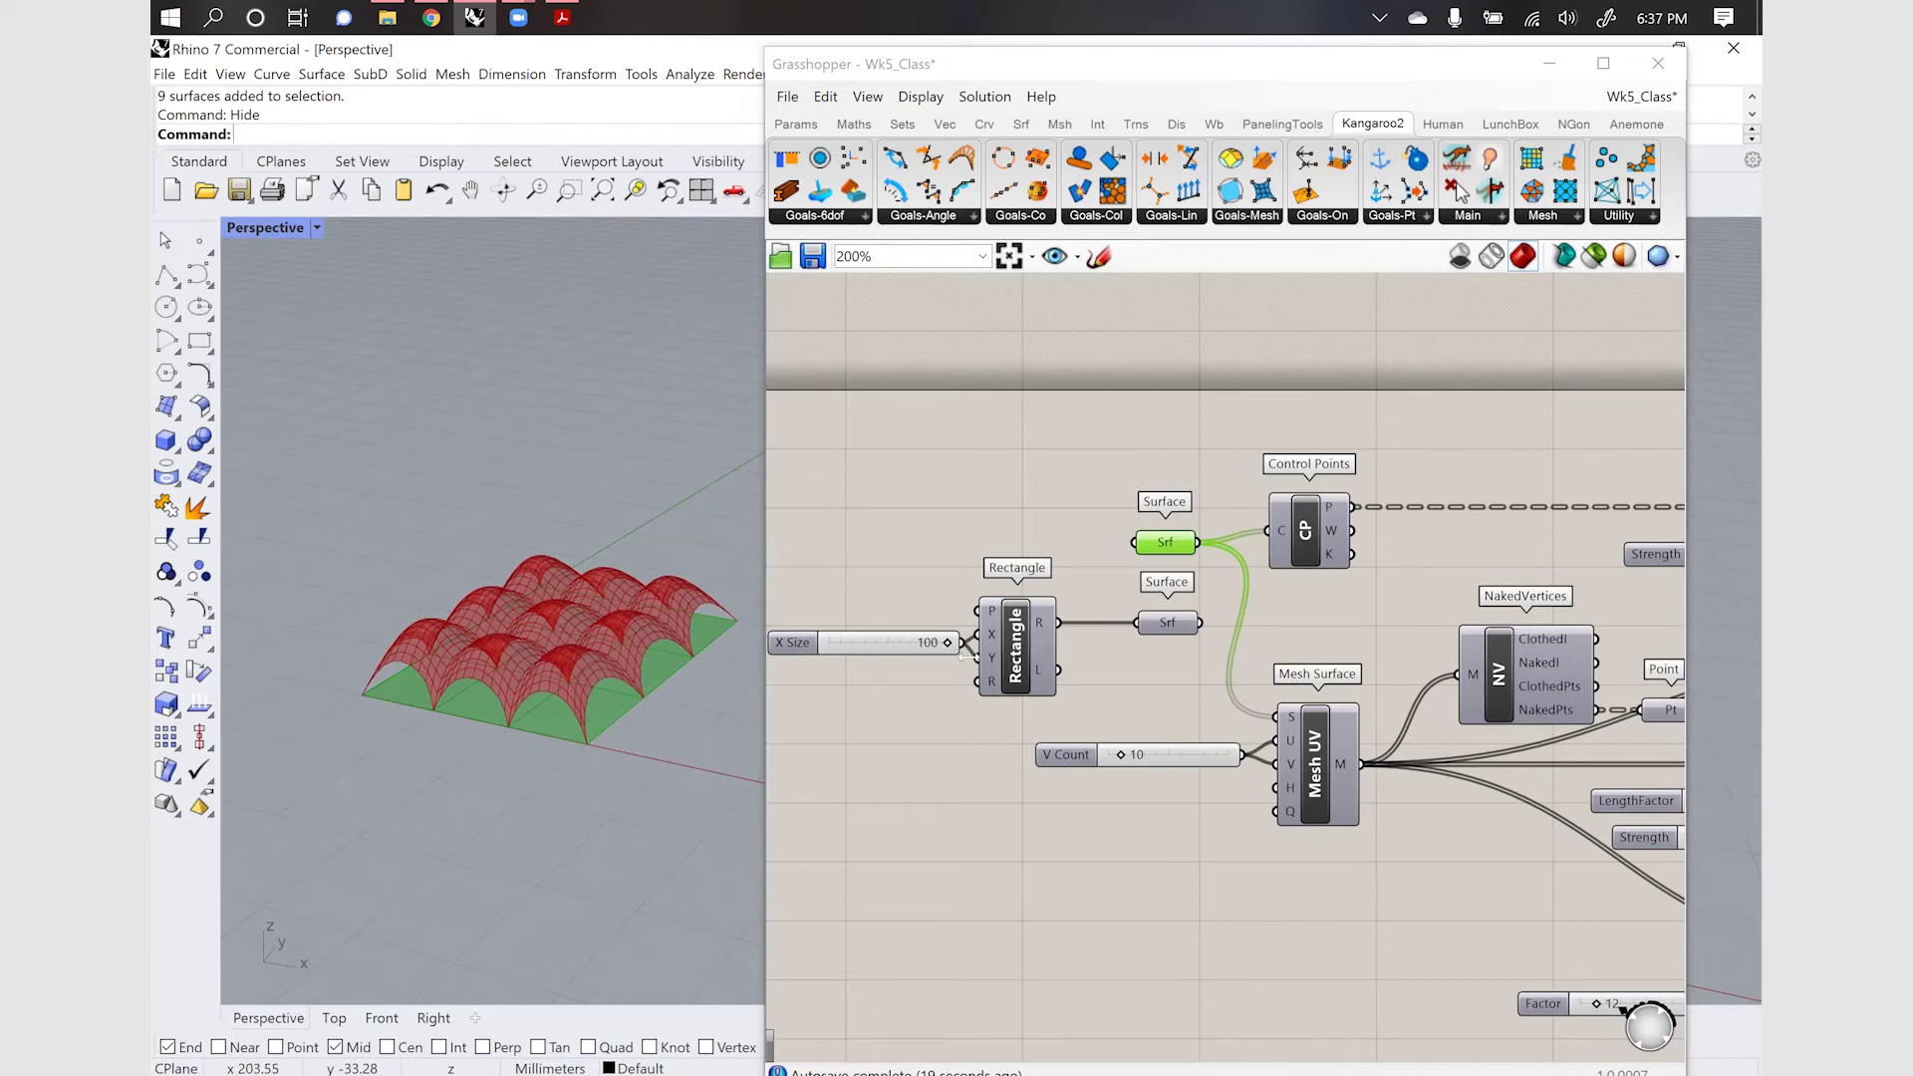
Internalise the data of the Surface parameter that holds the nine surfaces
{"action": "left_click", "coordinate": [1171, 543]}
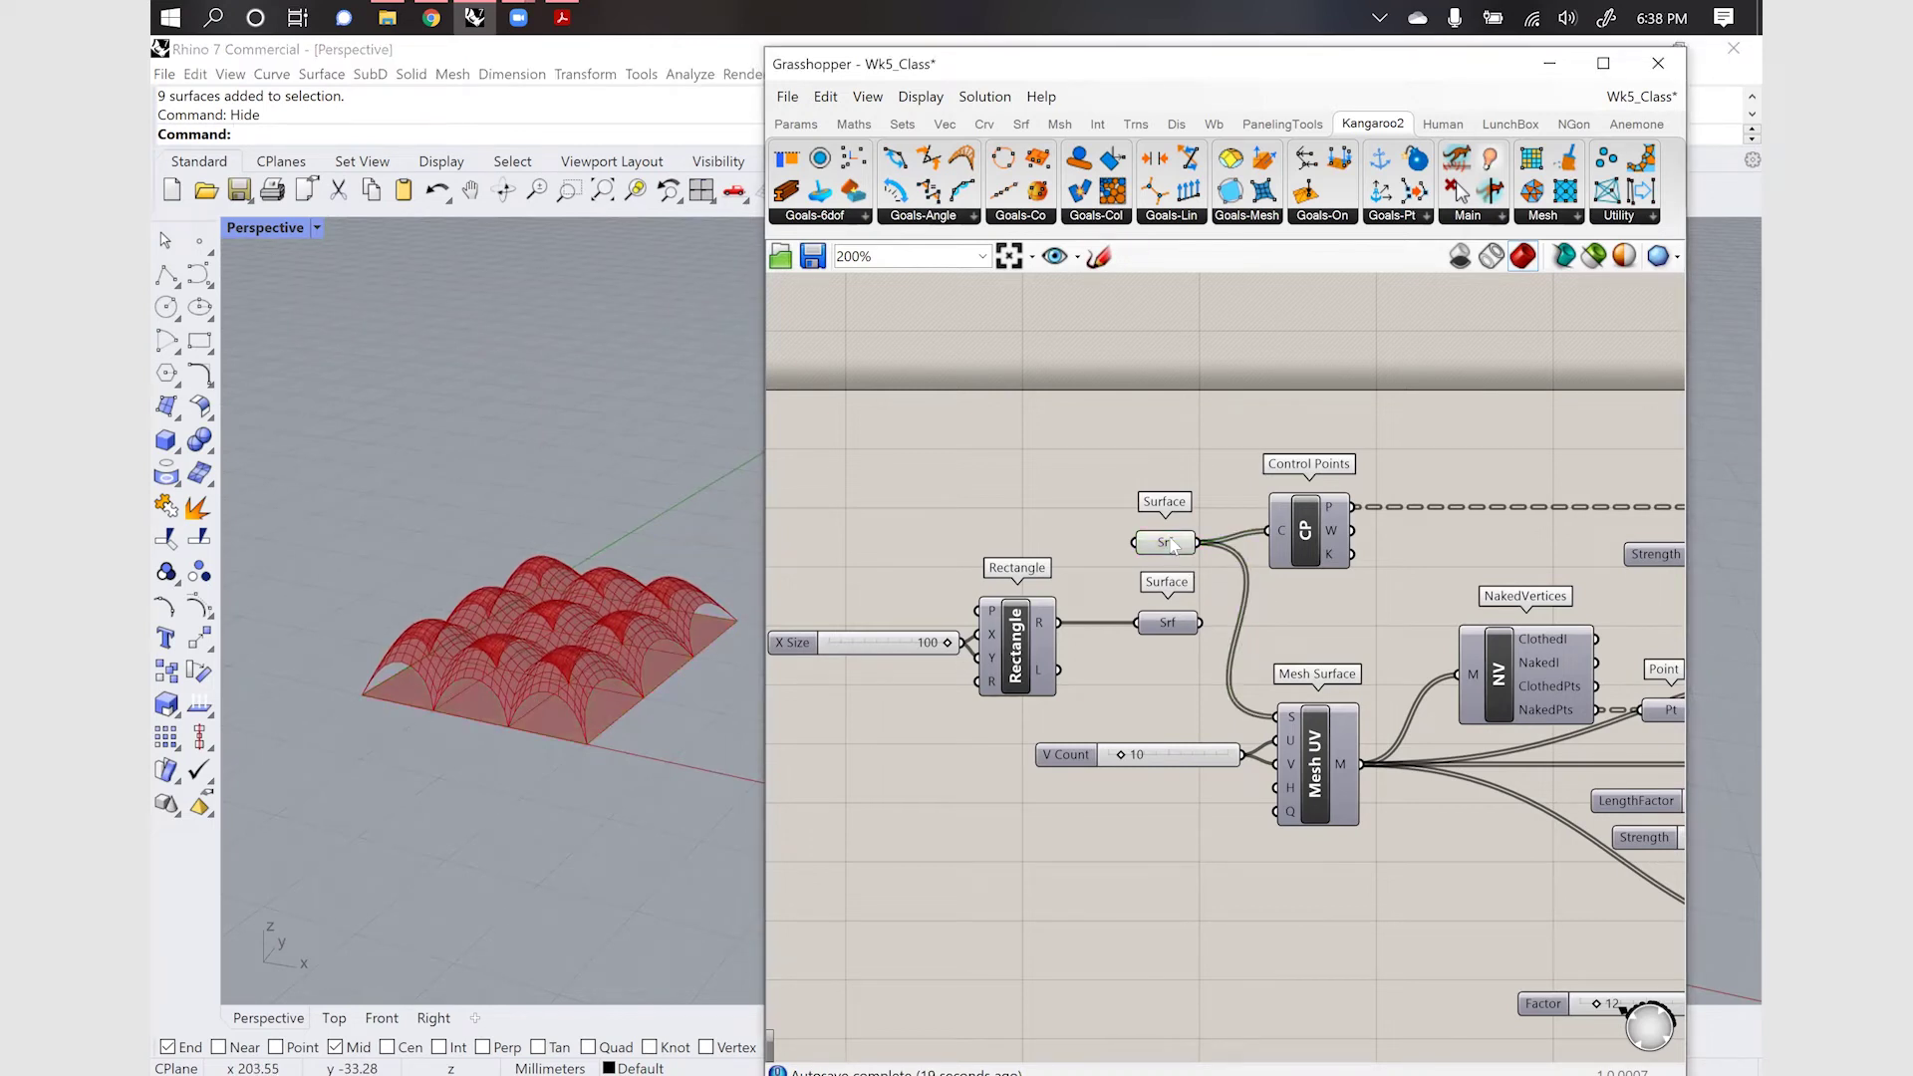
{"action": "left_click", "coordinate": [1170, 545]}
{"action": "left_click_drag", "start_coordinate": [1170, 544], "coordinate": [1167, 545]}
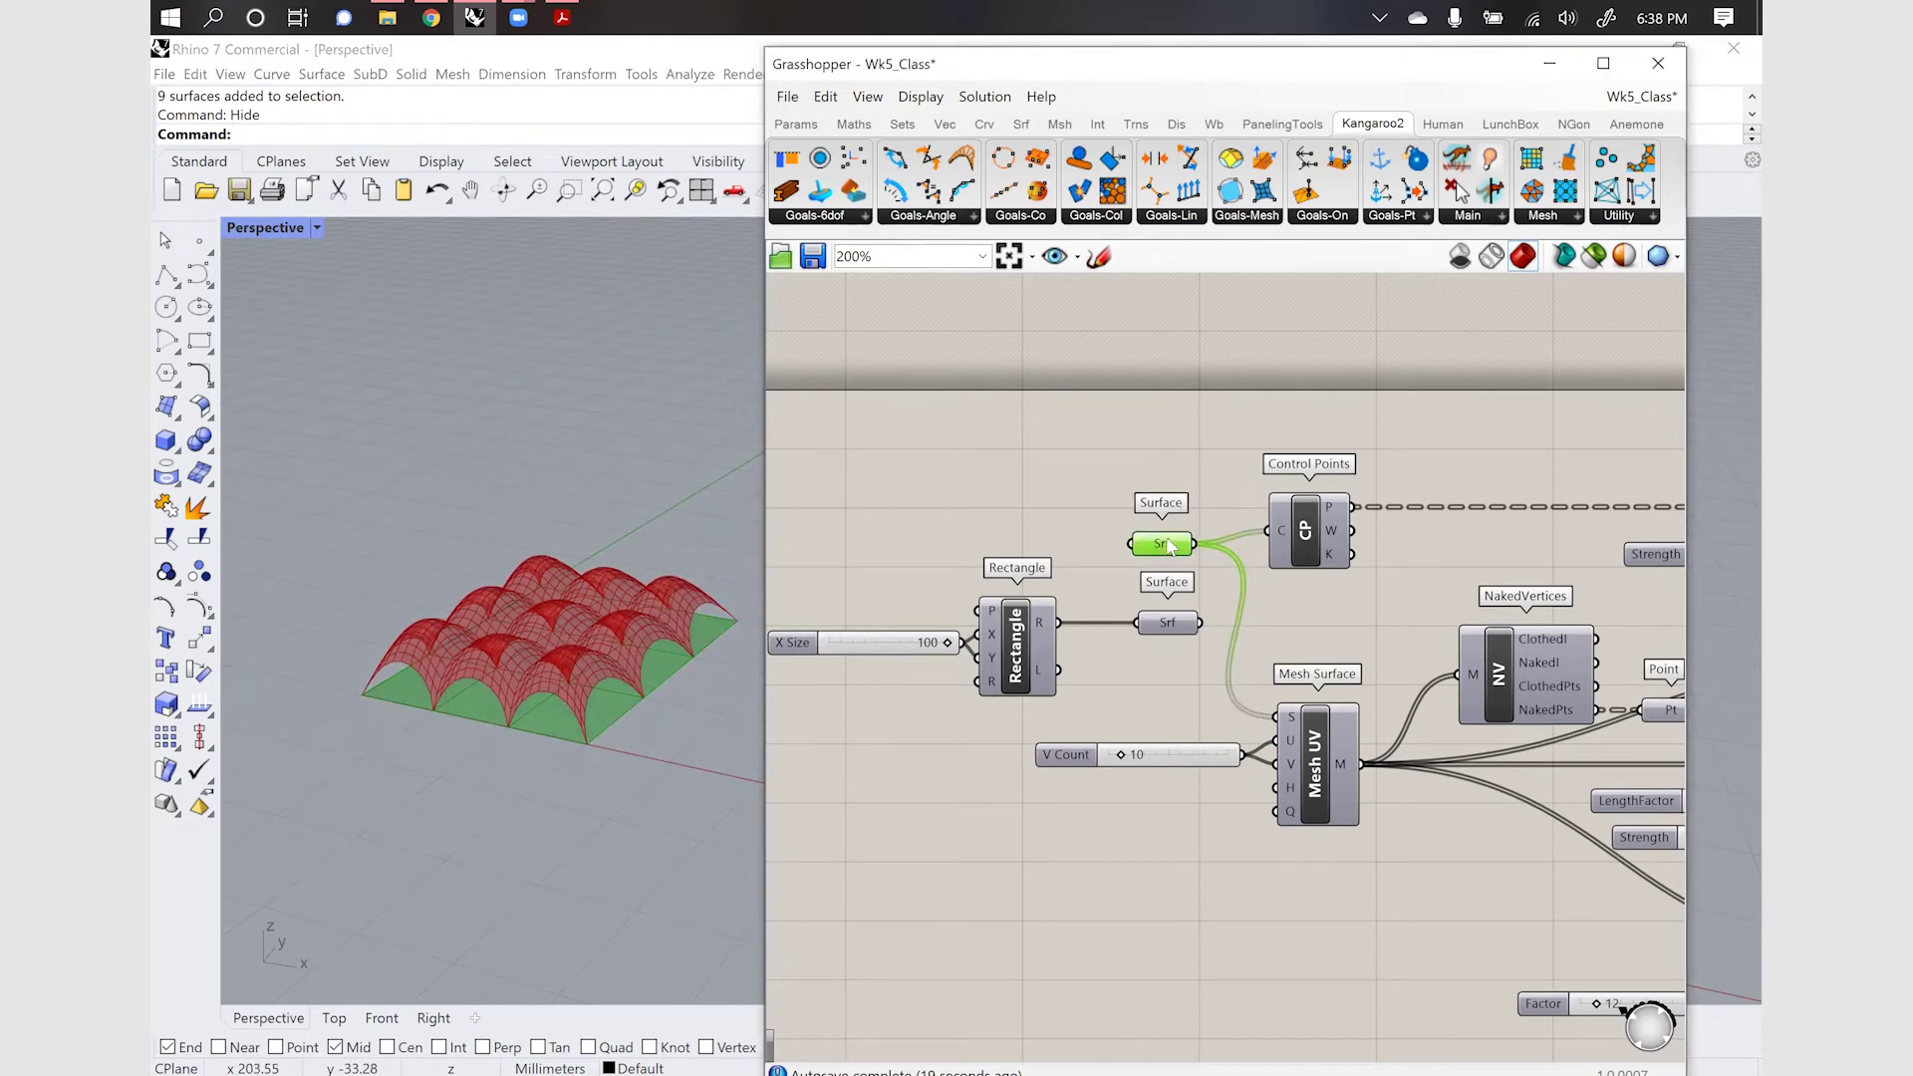
{"action": "right_click", "coordinate": [1168, 545]}
{"action": "left_click", "coordinate": [688, 690]}
{"action": "left_click", "coordinate": [1166, 550]}
{"action": "right_click", "coordinate": [1168, 556]}
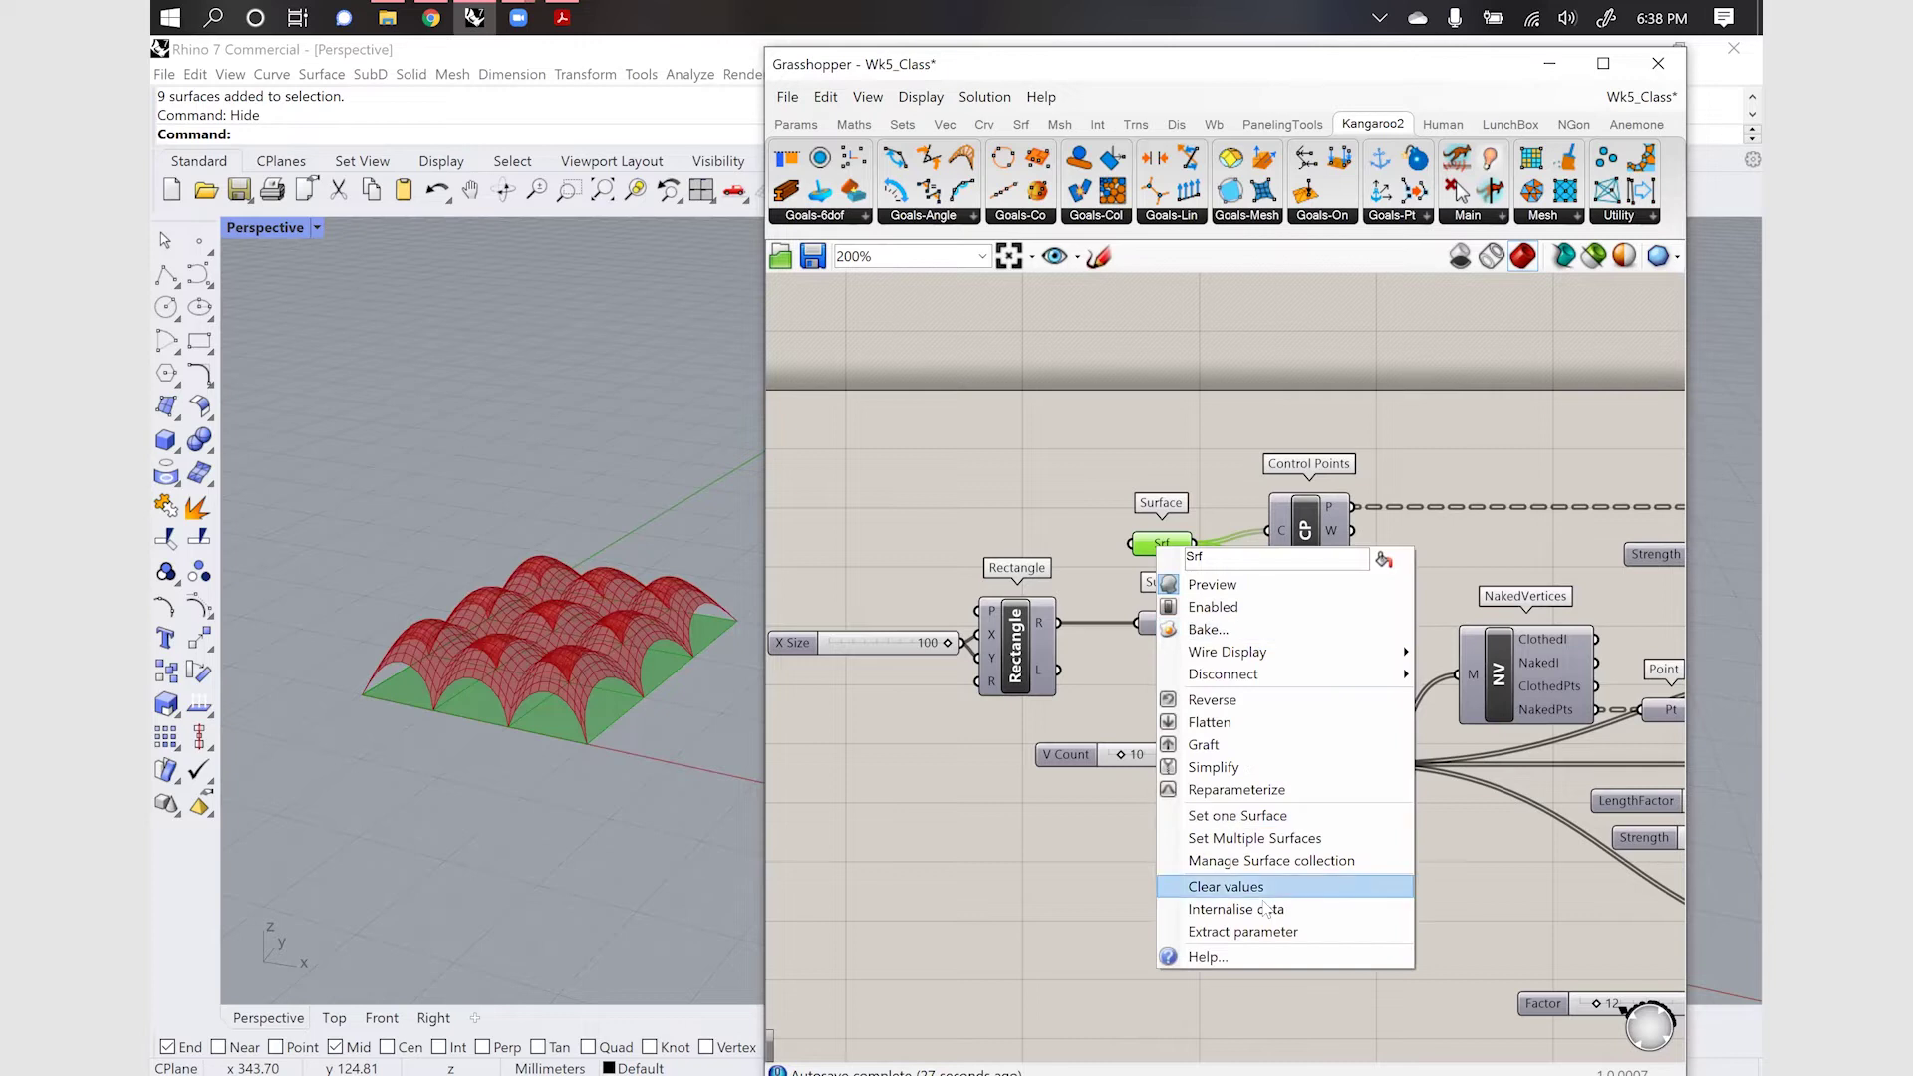
{"action": "left_click", "coordinate": [1215, 909]}
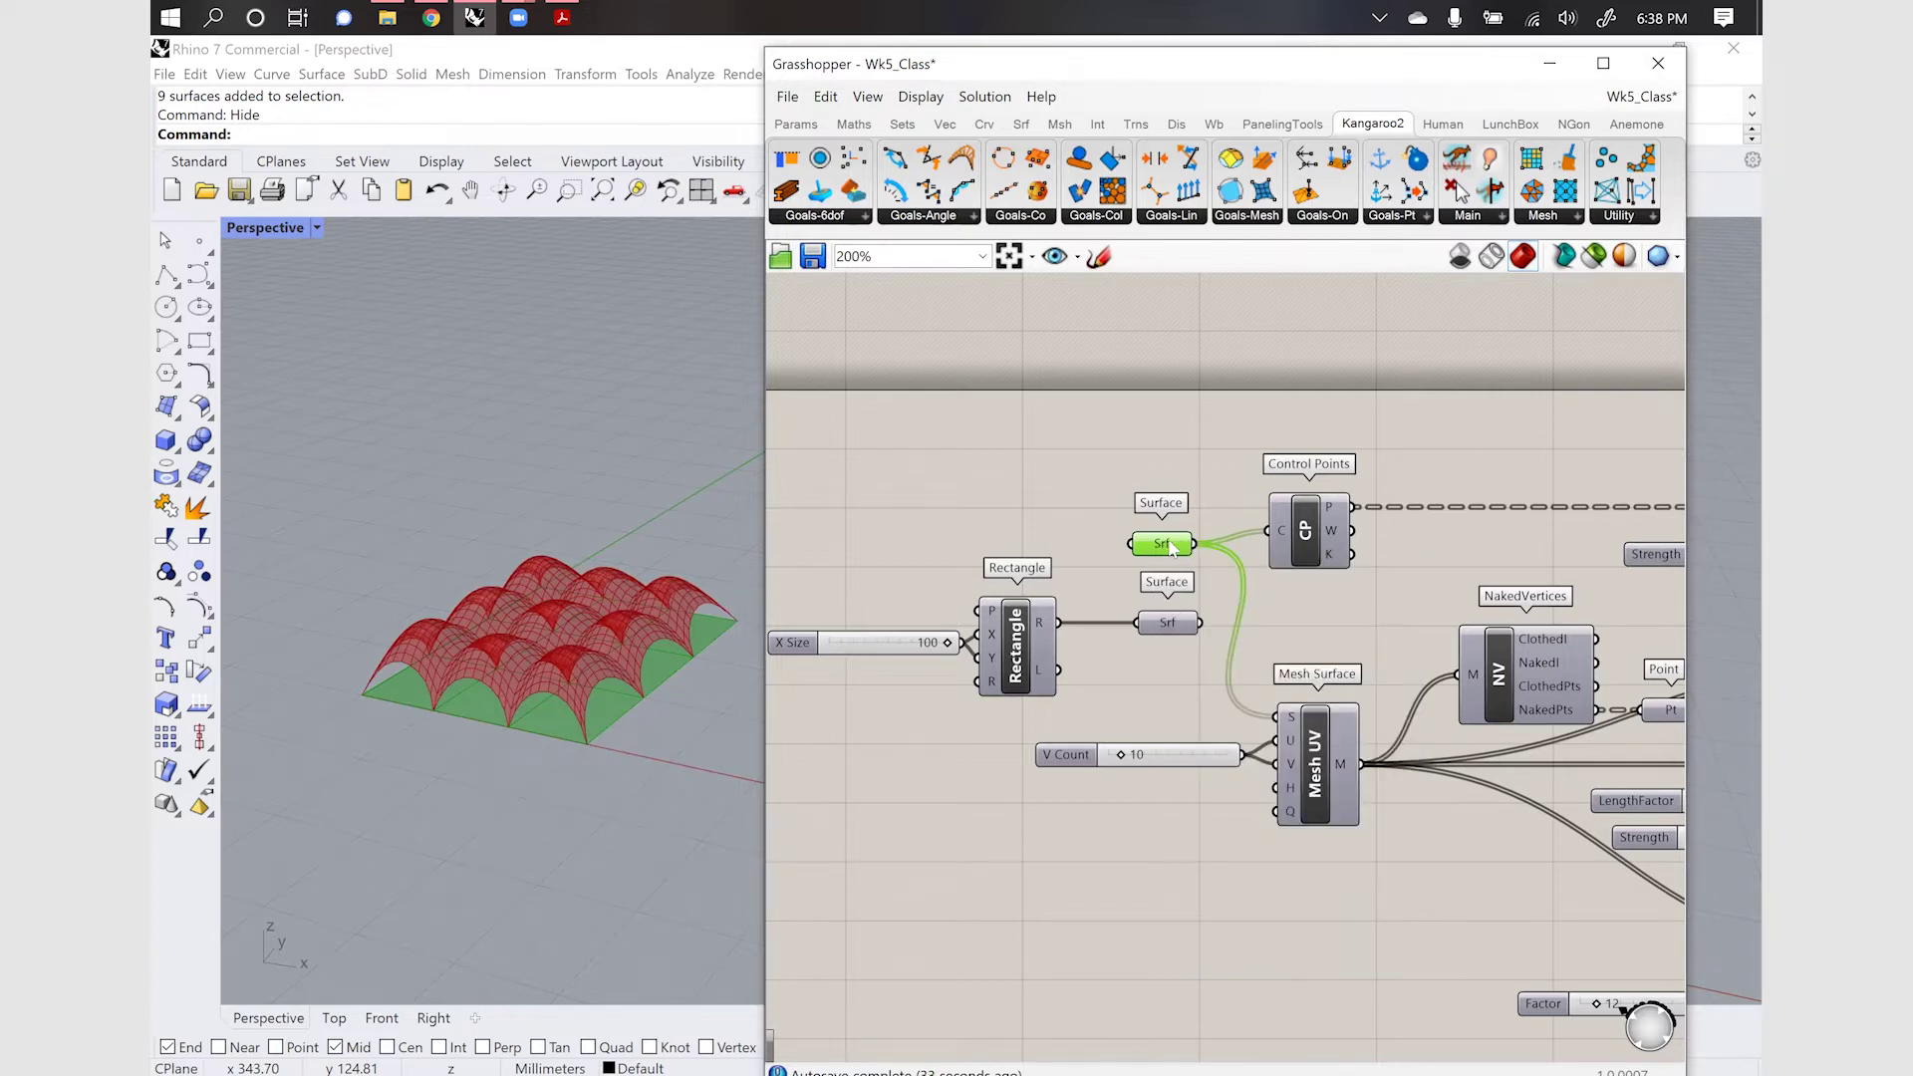
Show the nine hidden surfaces in Rhino and move them along the X axis, clear of the vaults
{"action": "left_click_drag", "start_coordinate": [1175, 547], "coordinate": [1179, 547]}
{"action": "left_click", "coordinate": [639, 735]}
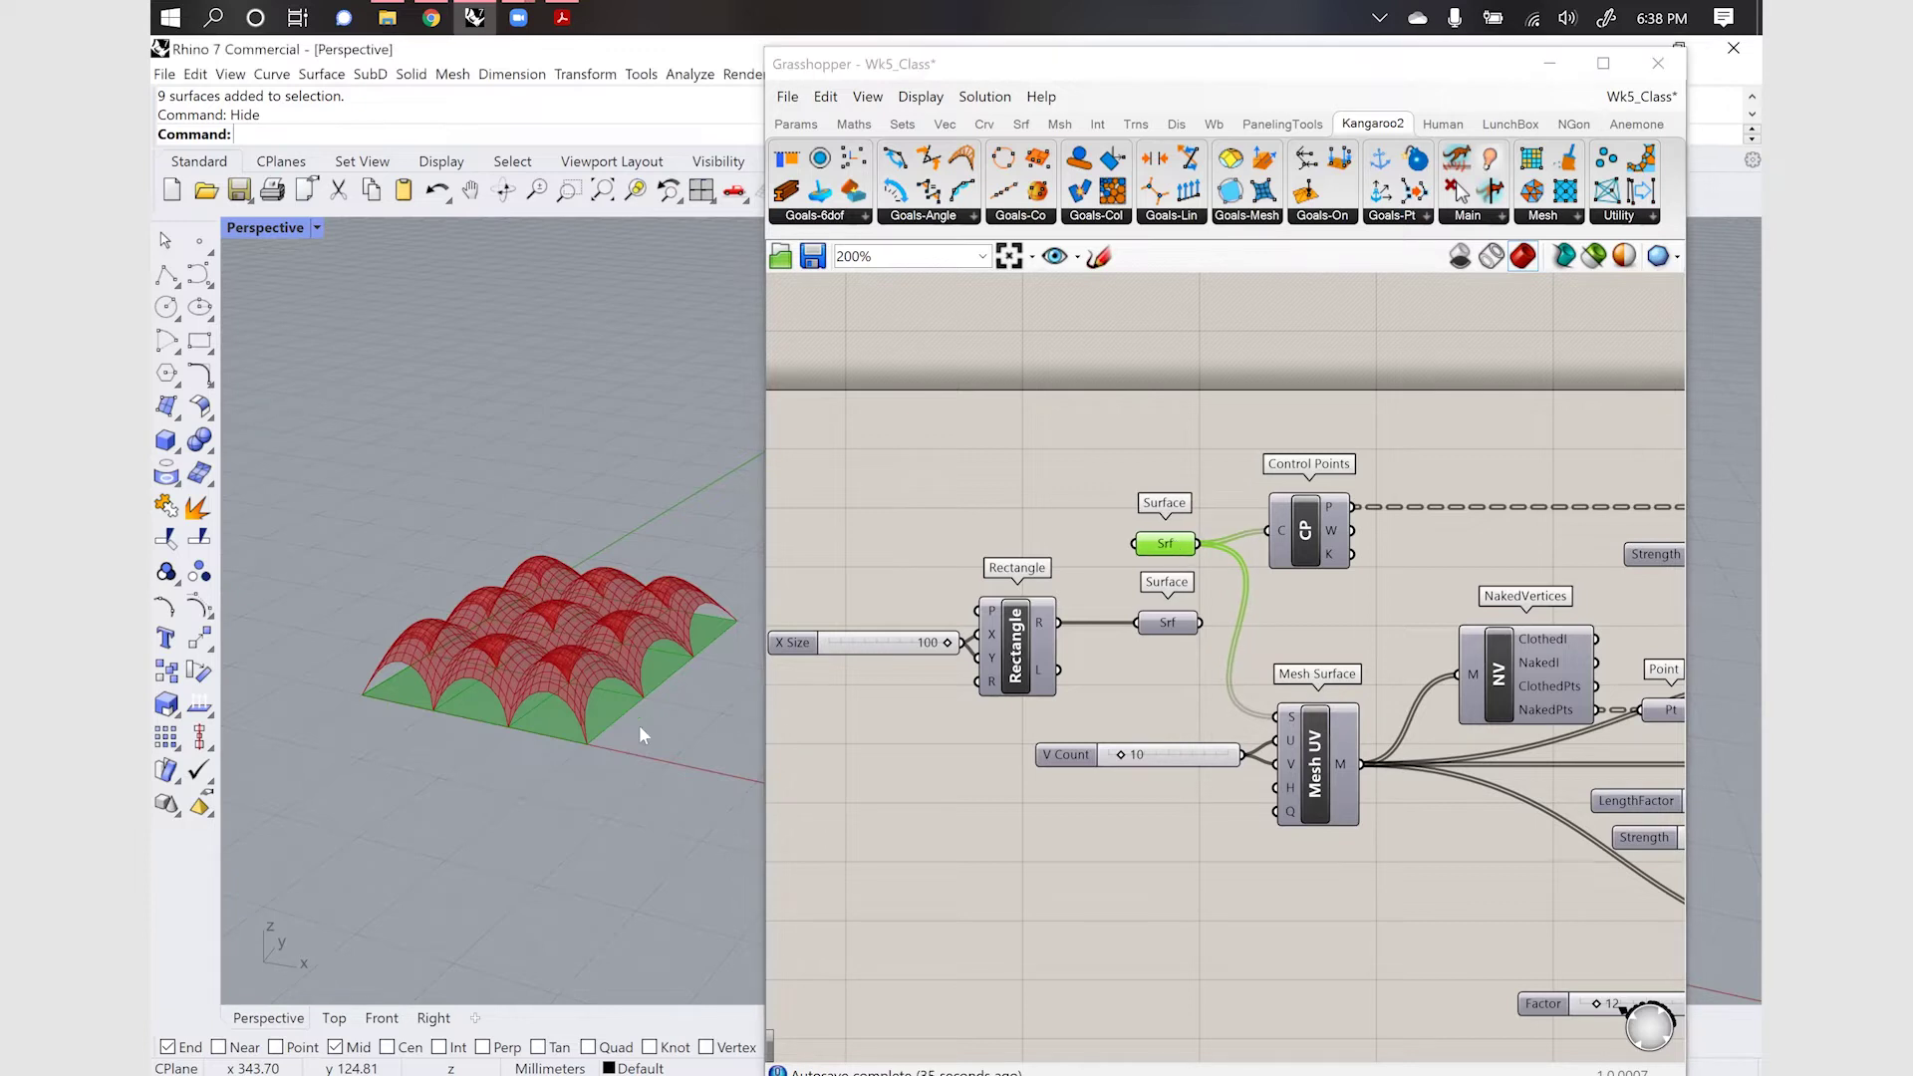
{"action": "type", "text": "Show"}
{"action": "key", "text": "Return"}
{"action": "left_click_drag", "start_coordinate": [747, 798], "coordinate": [429, 524]}
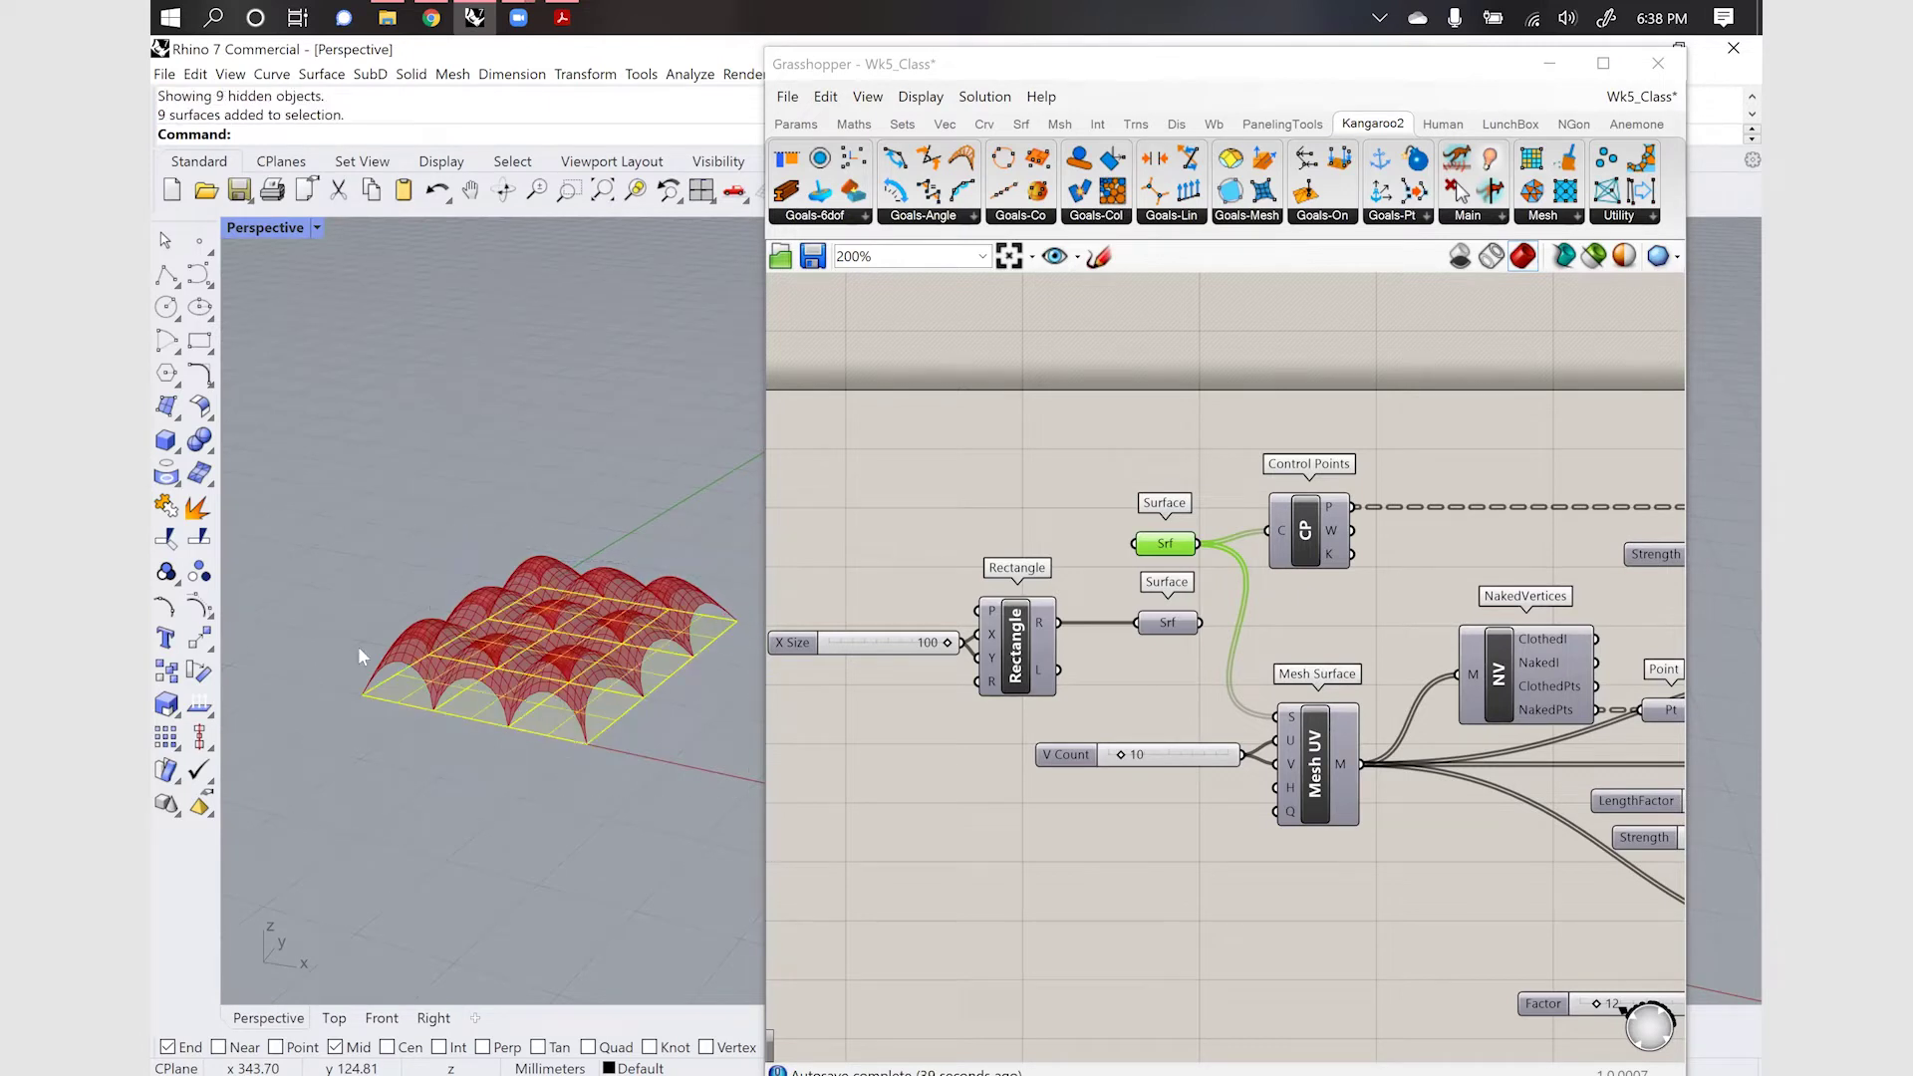
{"action": "left_click_drag", "start_coordinate": [357, 646], "coordinate": [648, 738]}
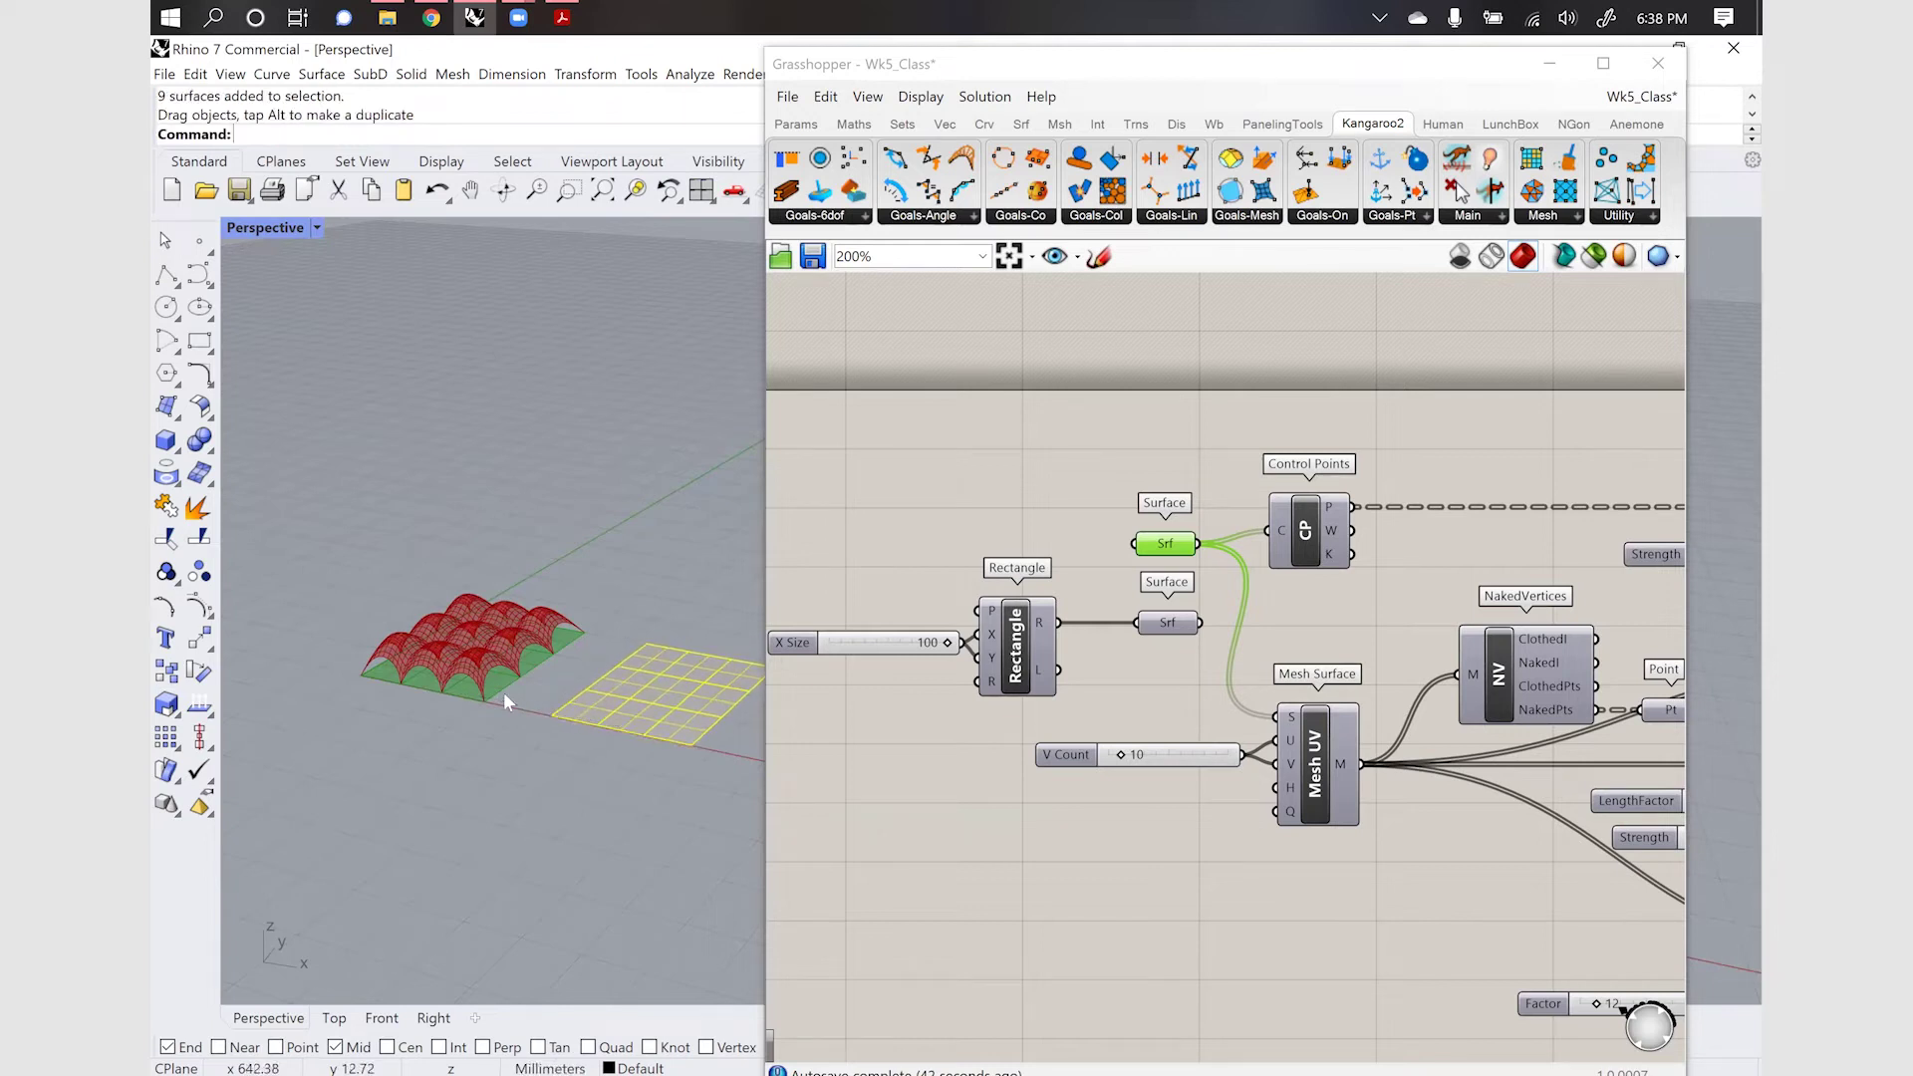
Turn on the control points of the nine moved surfaces
{"action": "scroll", "coordinate": [504, 691], "scroll_direction": "down", "scroll_amount": 2}
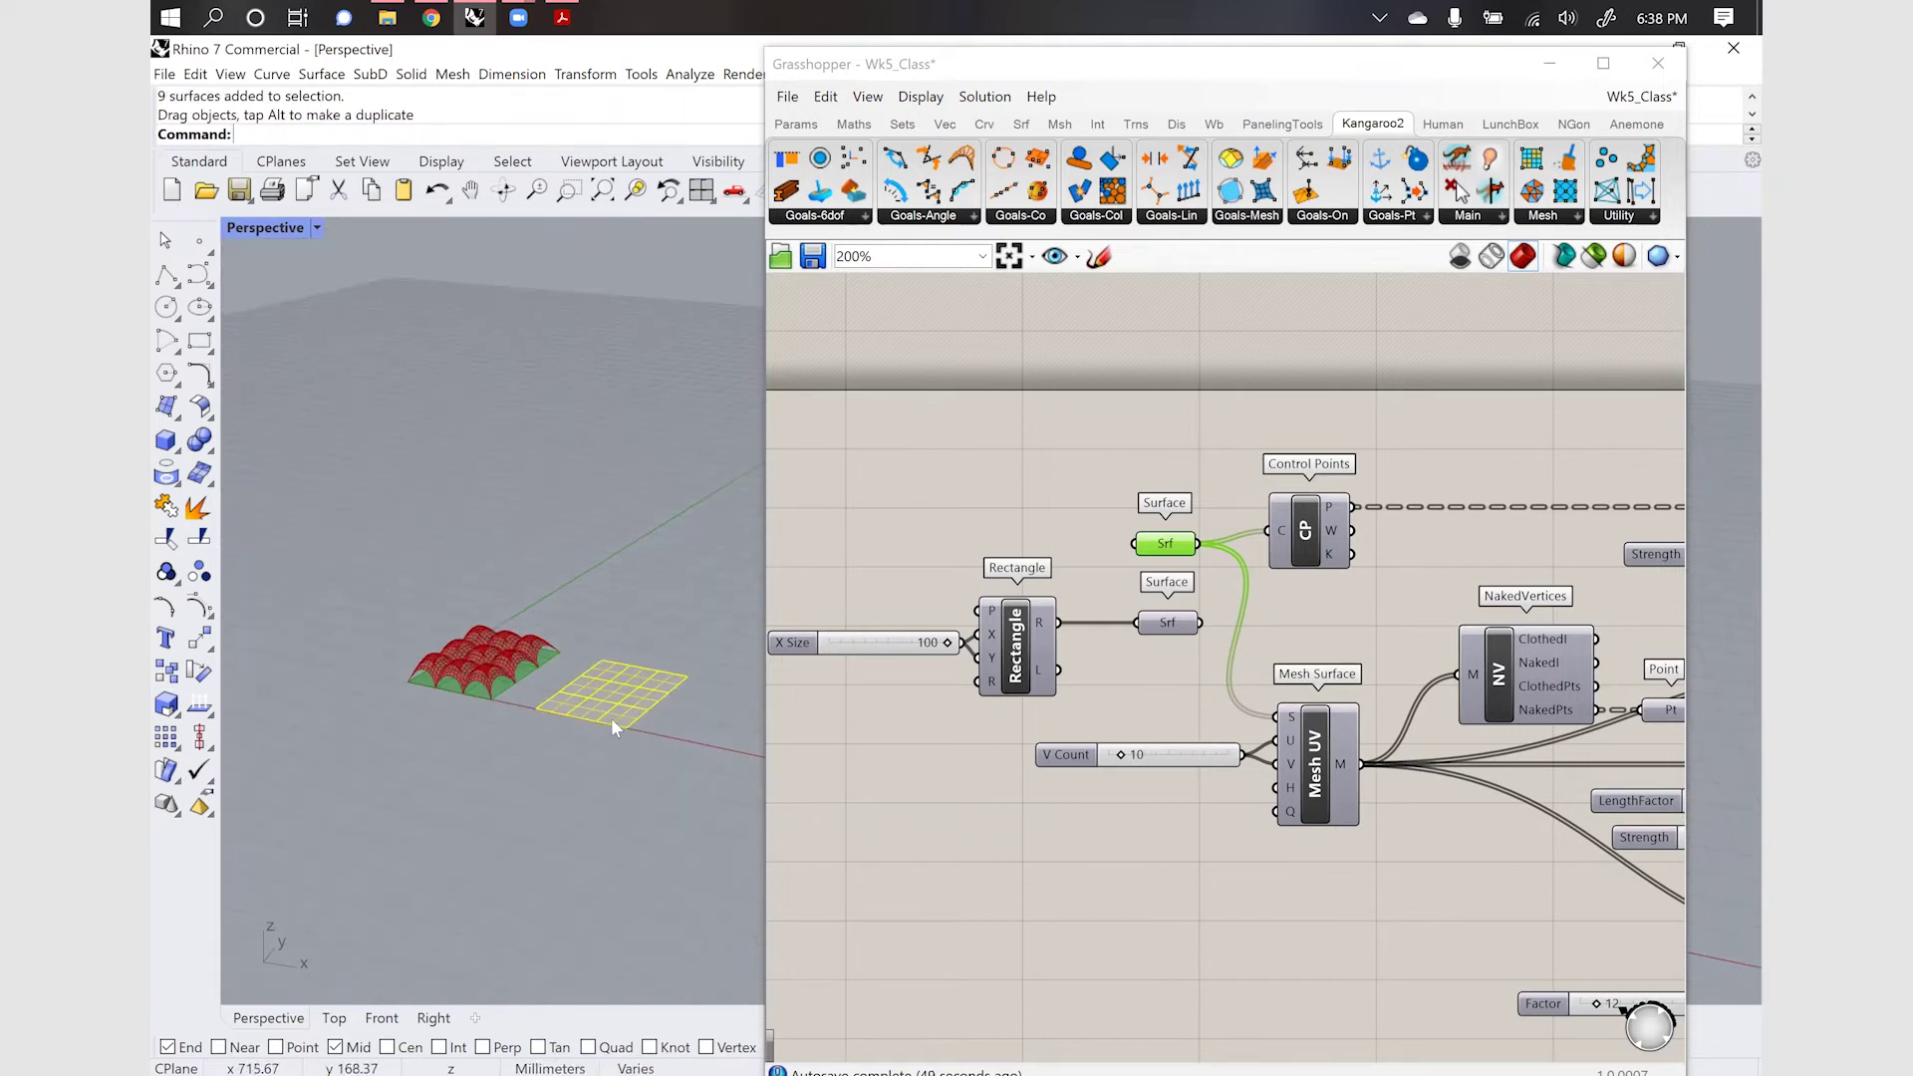
{"action": "scroll", "coordinate": [612, 718], "scroll_direction": "up", "scroll_amount": 3}
{"action": "scroll", "coordinate": [622, 695], "scroll_direction": "up", "scroll_amount": 1}
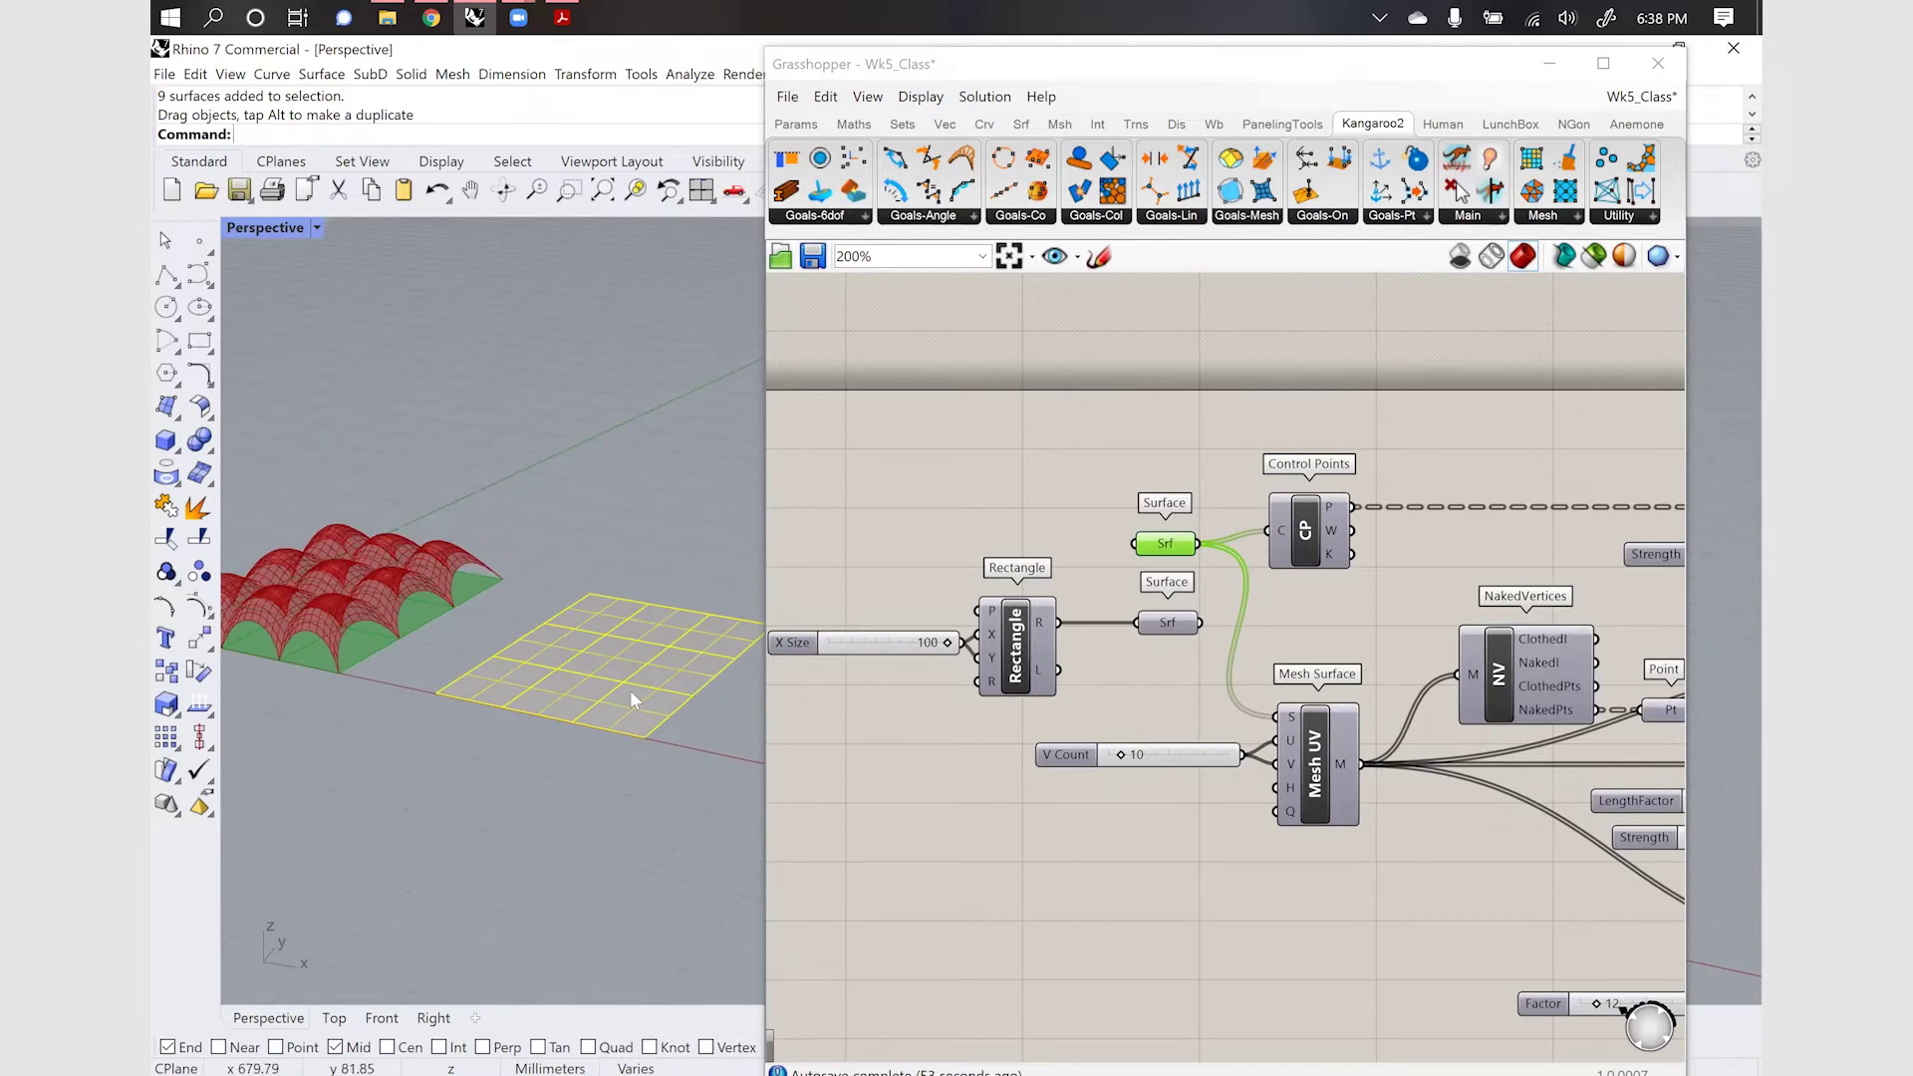
{"action": "key", "text": "F10"}
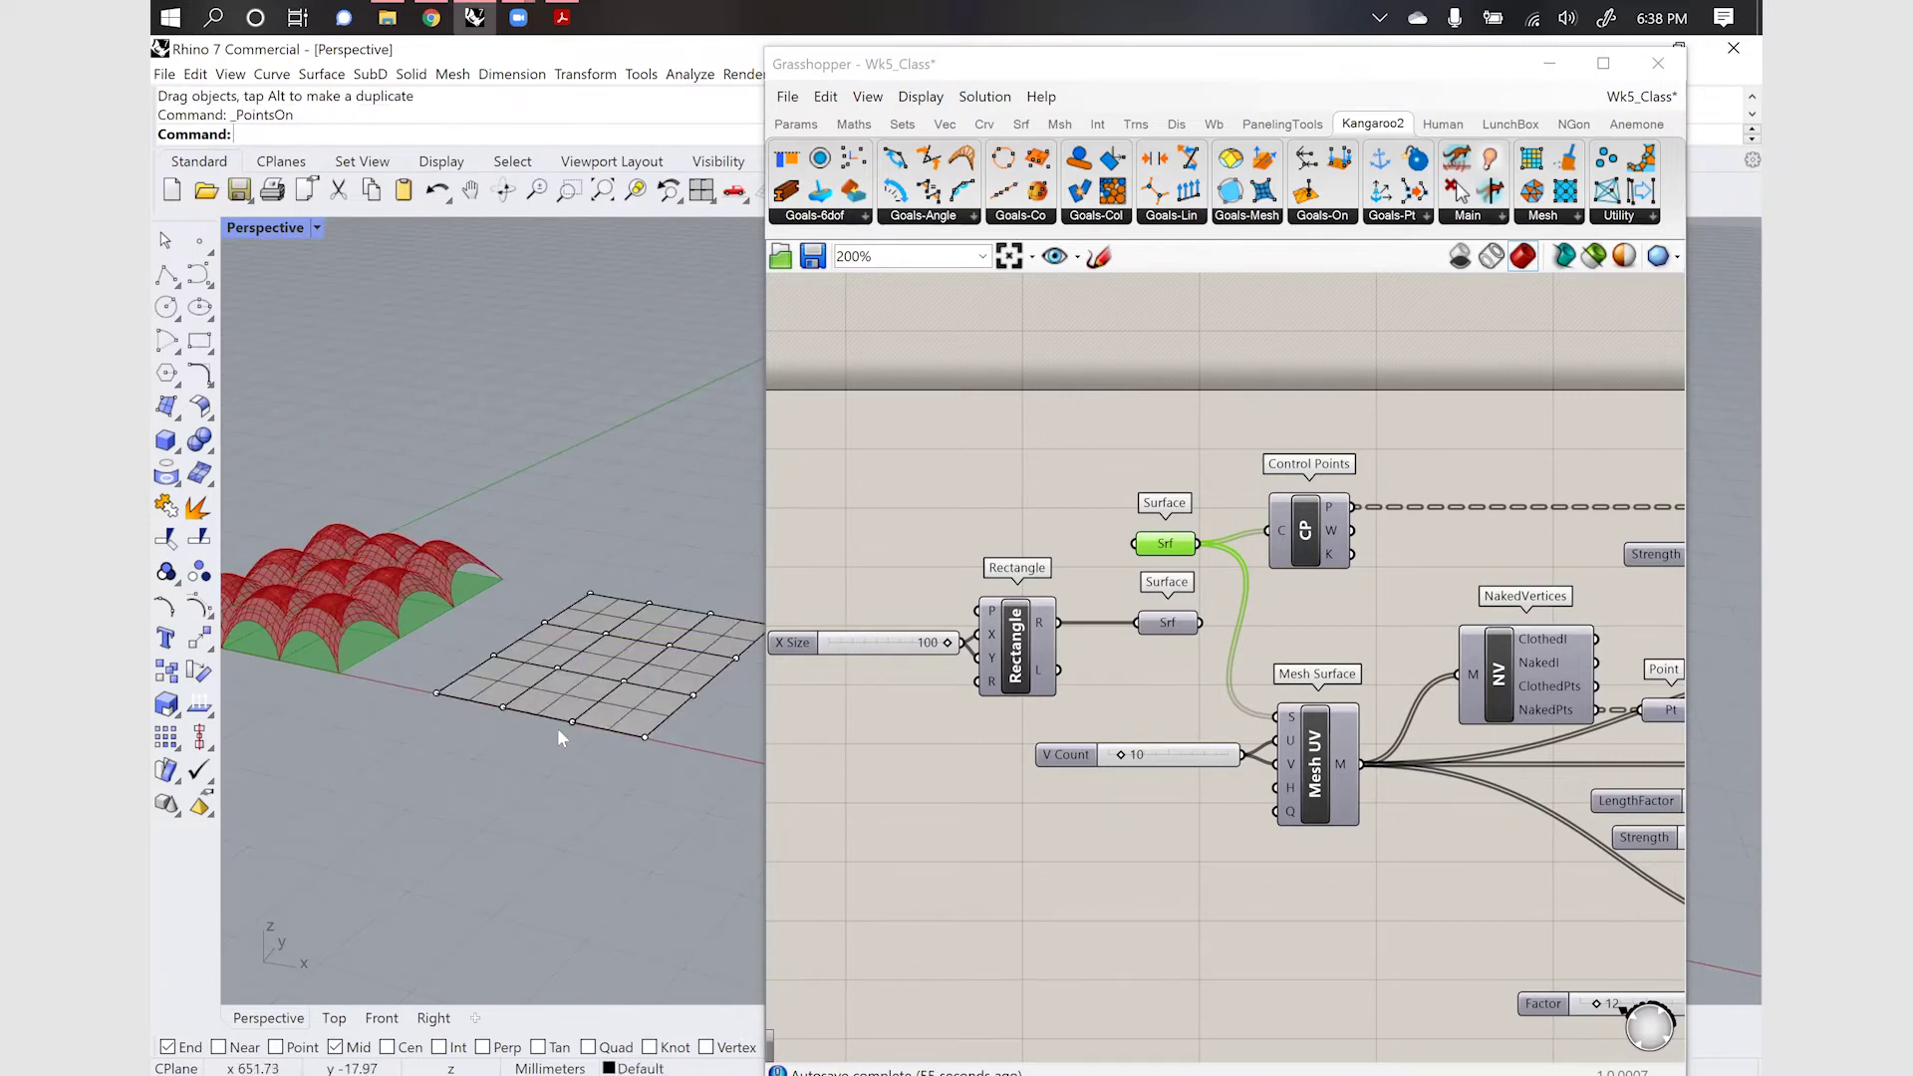
Select the control points along the surface grid's edge farthest from the vaults and move them about 66 mm in the positive Y direction
{"action": "scroll", "coordinate": [577, 727], "scroll_direction": "up", "scroll_amount": 3}
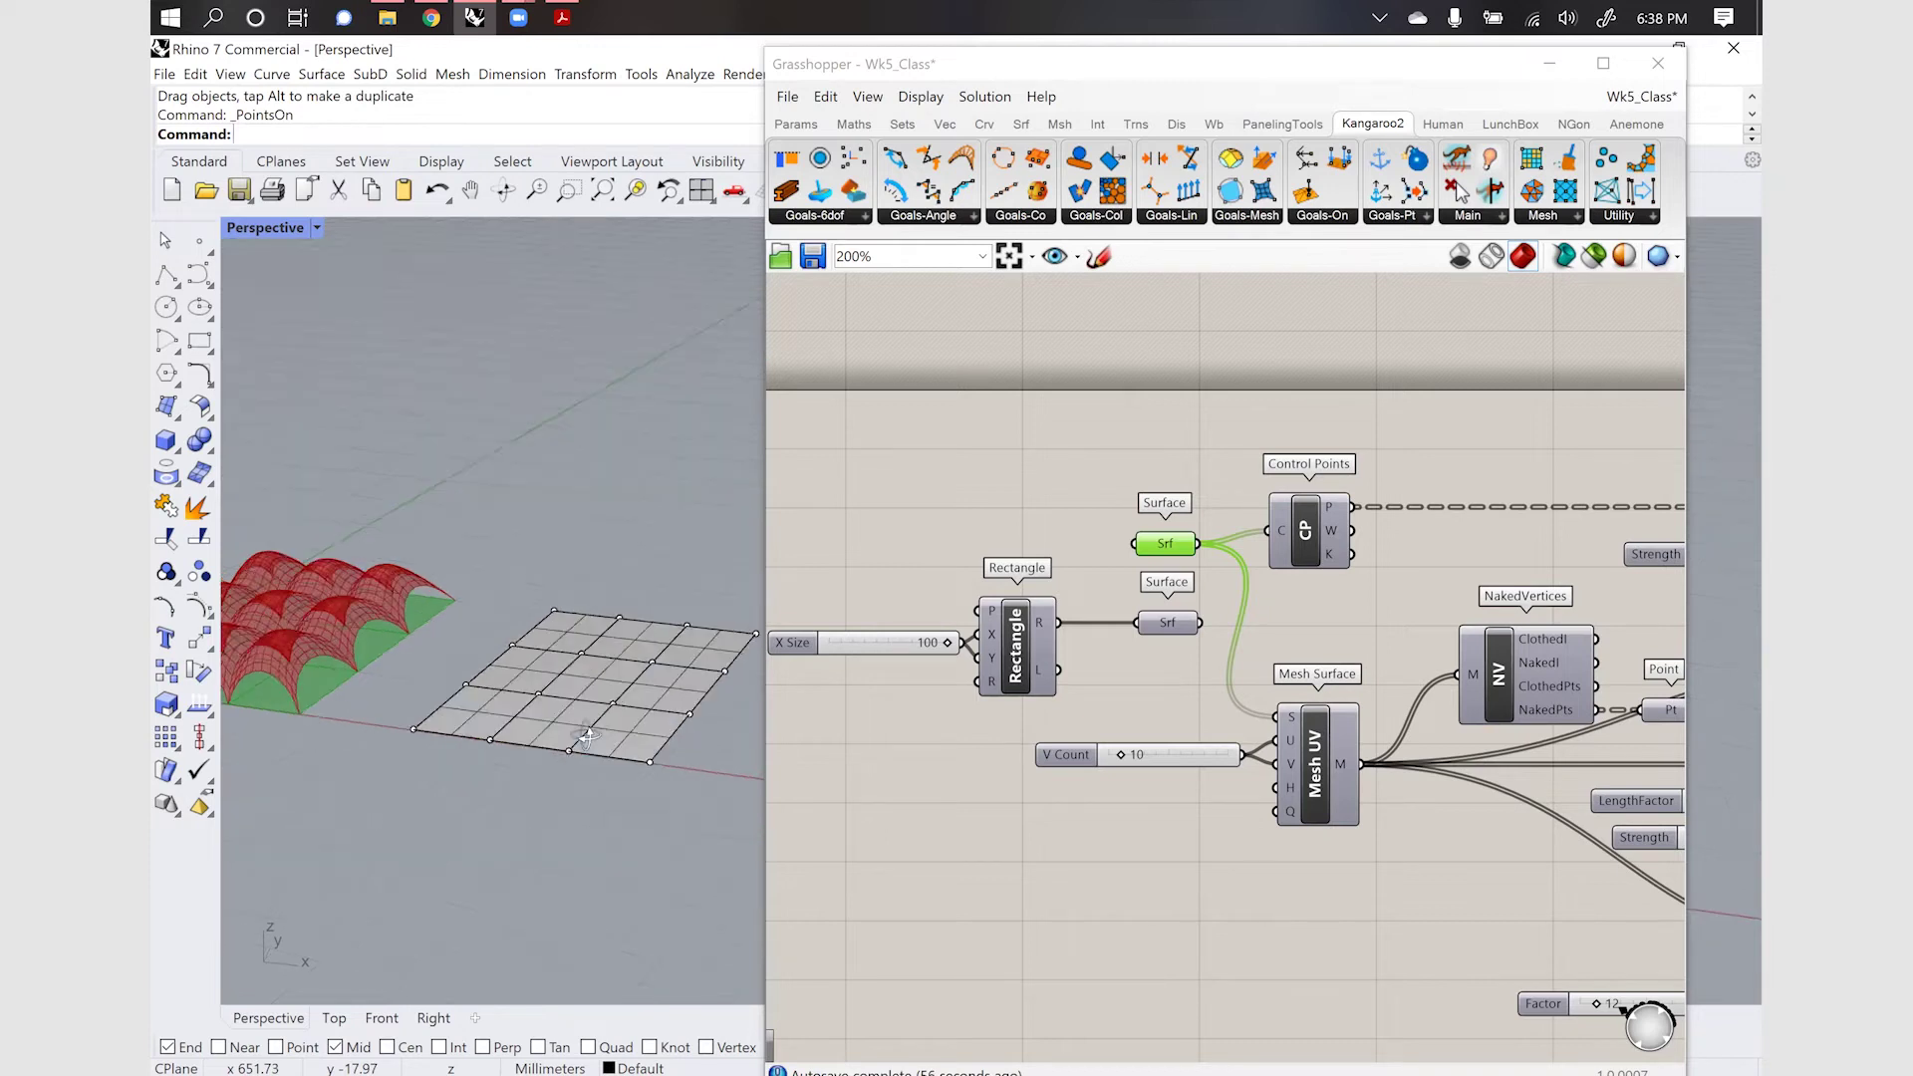
{"action": "scroll", "coordinate": [675, 714], "scroll_direction": "down", "scroll_amount": 2}
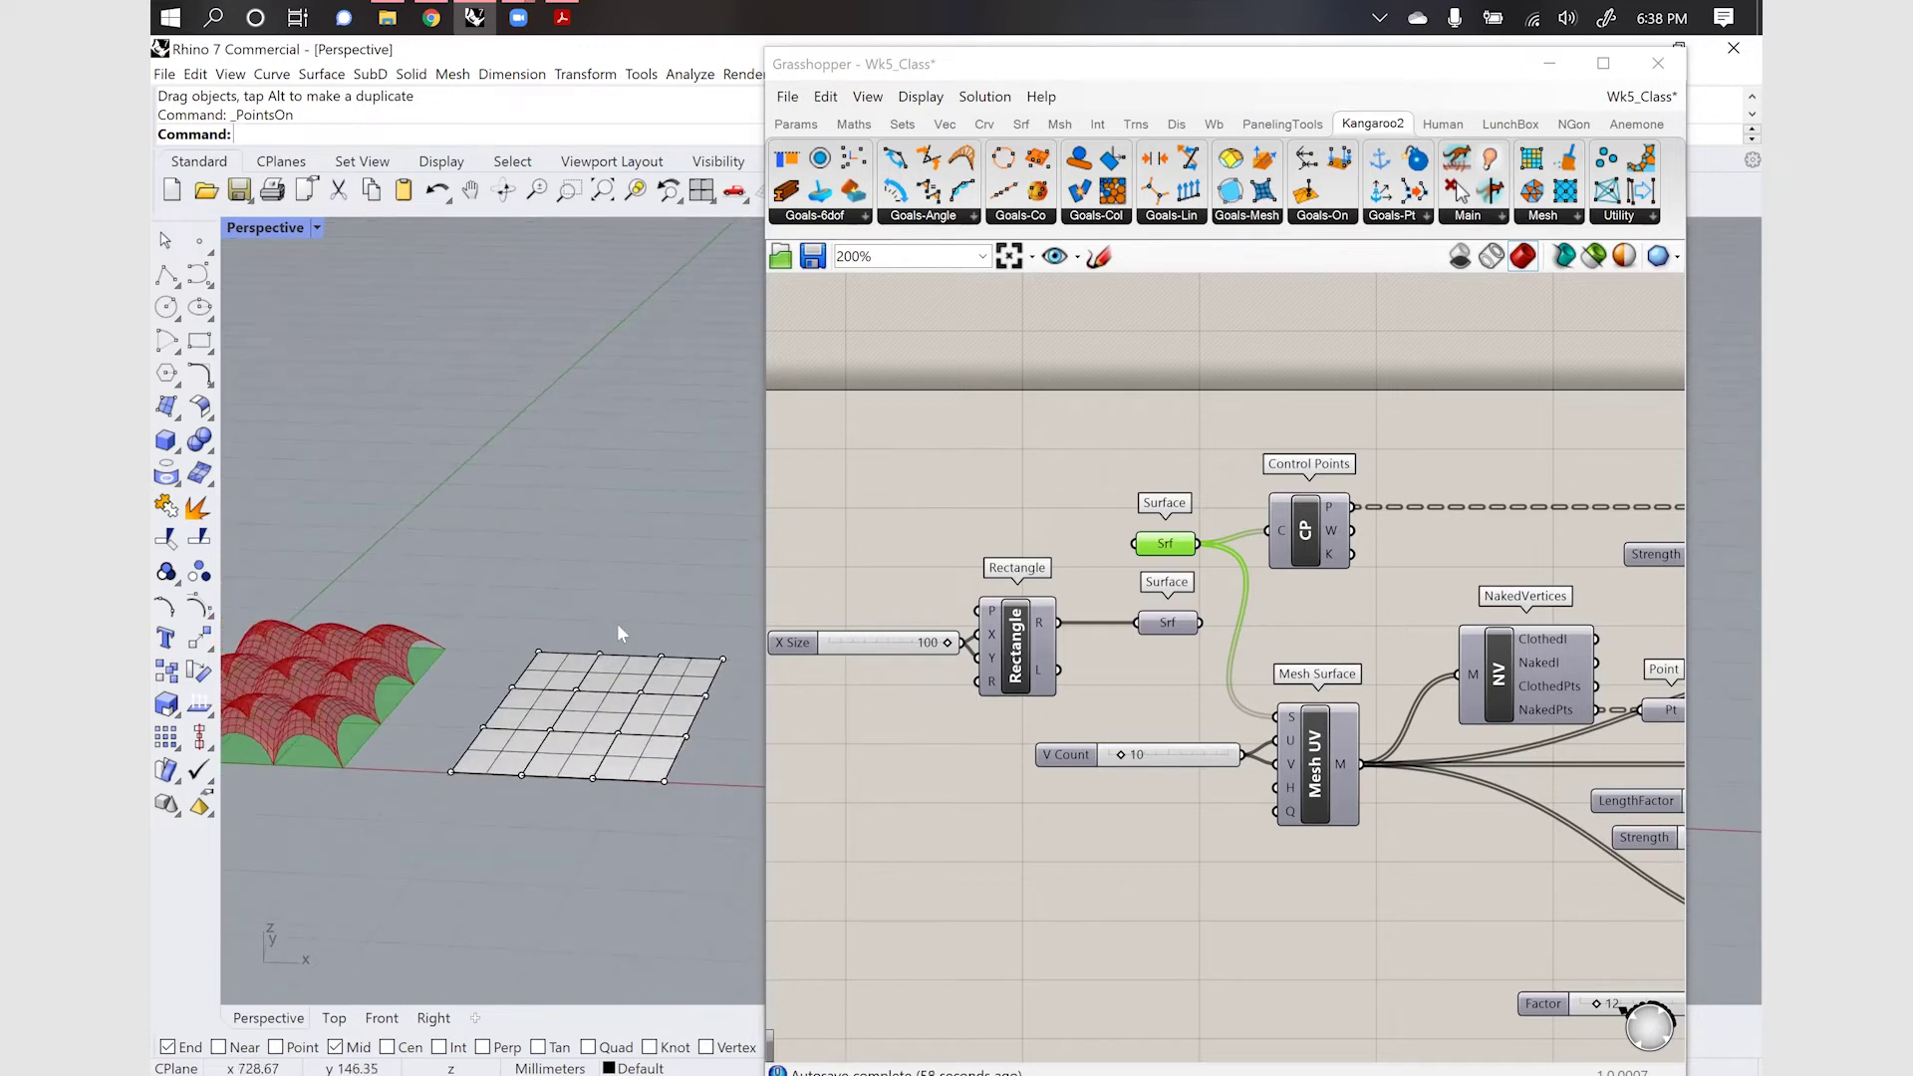
{"action": "left_click_drag", "start_coordinate": [612, 623], "coordinate": [733, 750]}
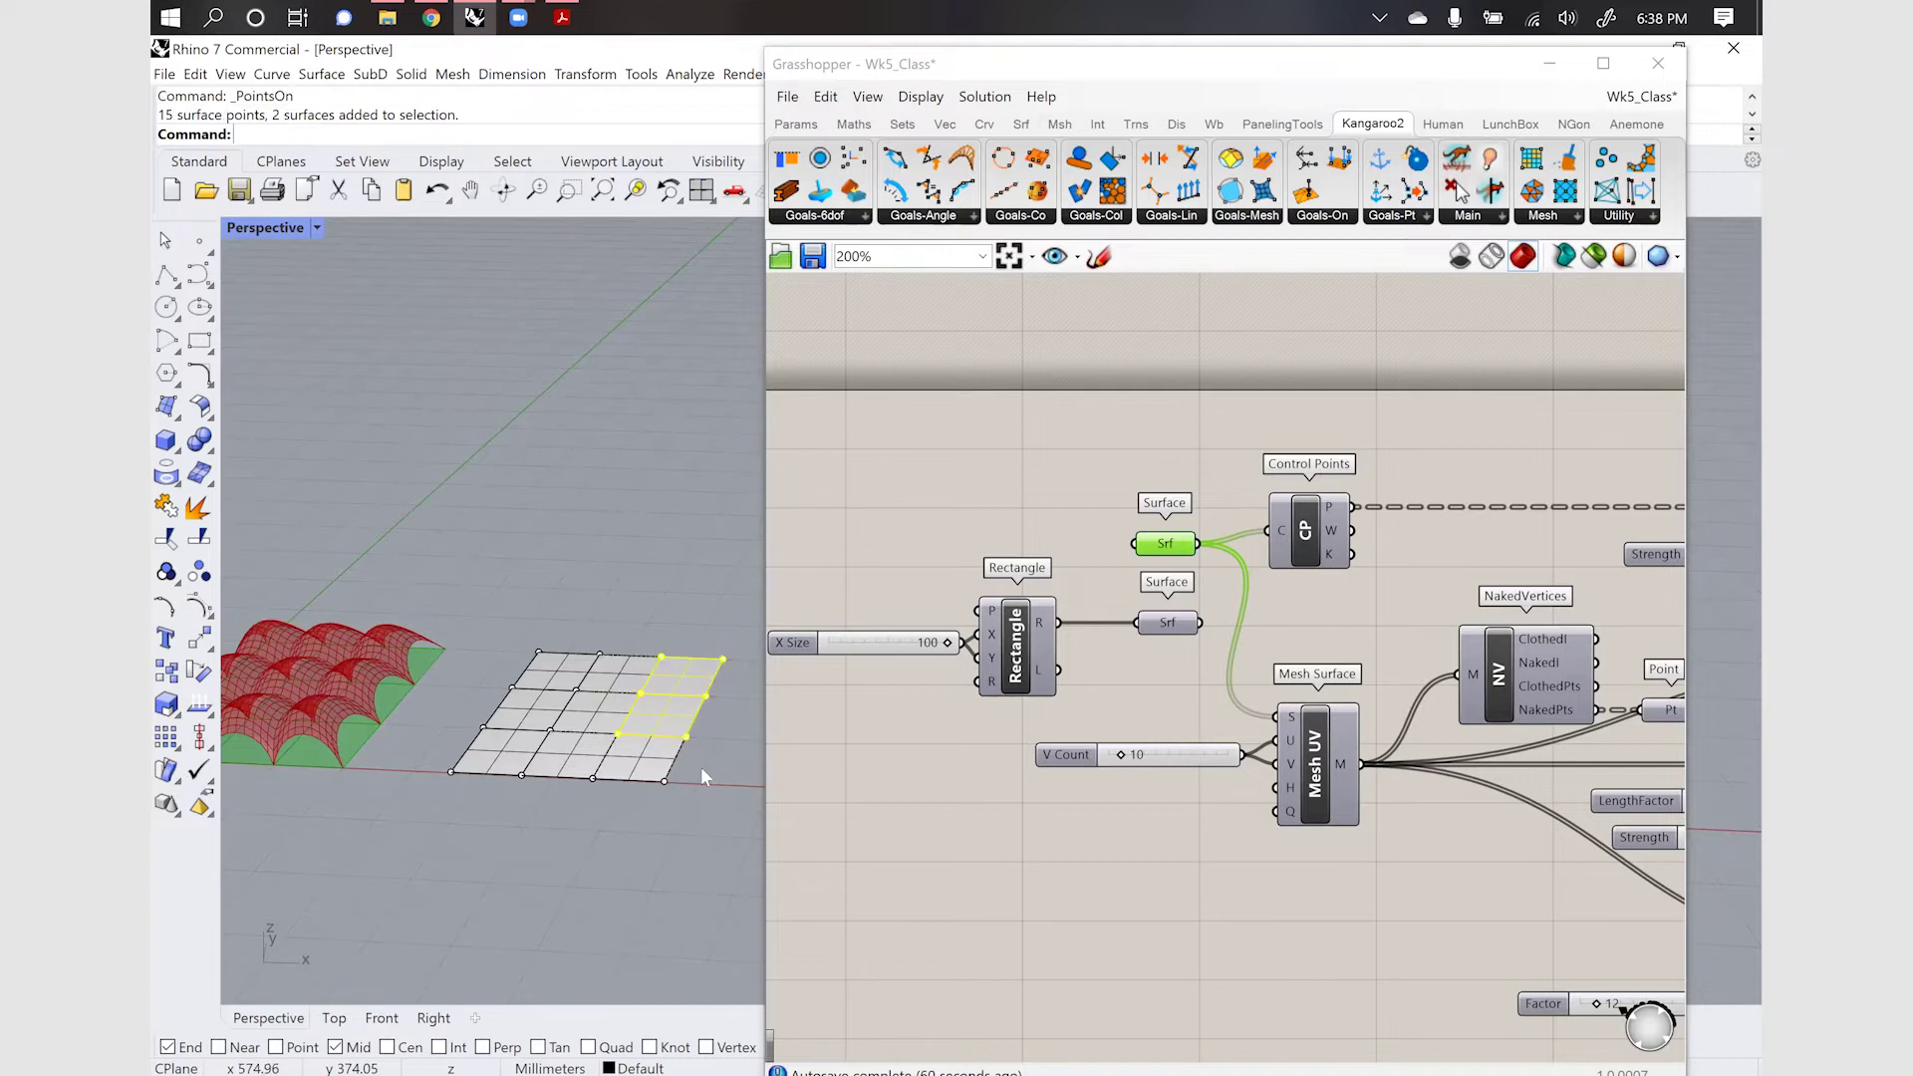
{"action": "left_click_drag", "start_coordinate": [634, 610], "coordinate": [726, 757]}
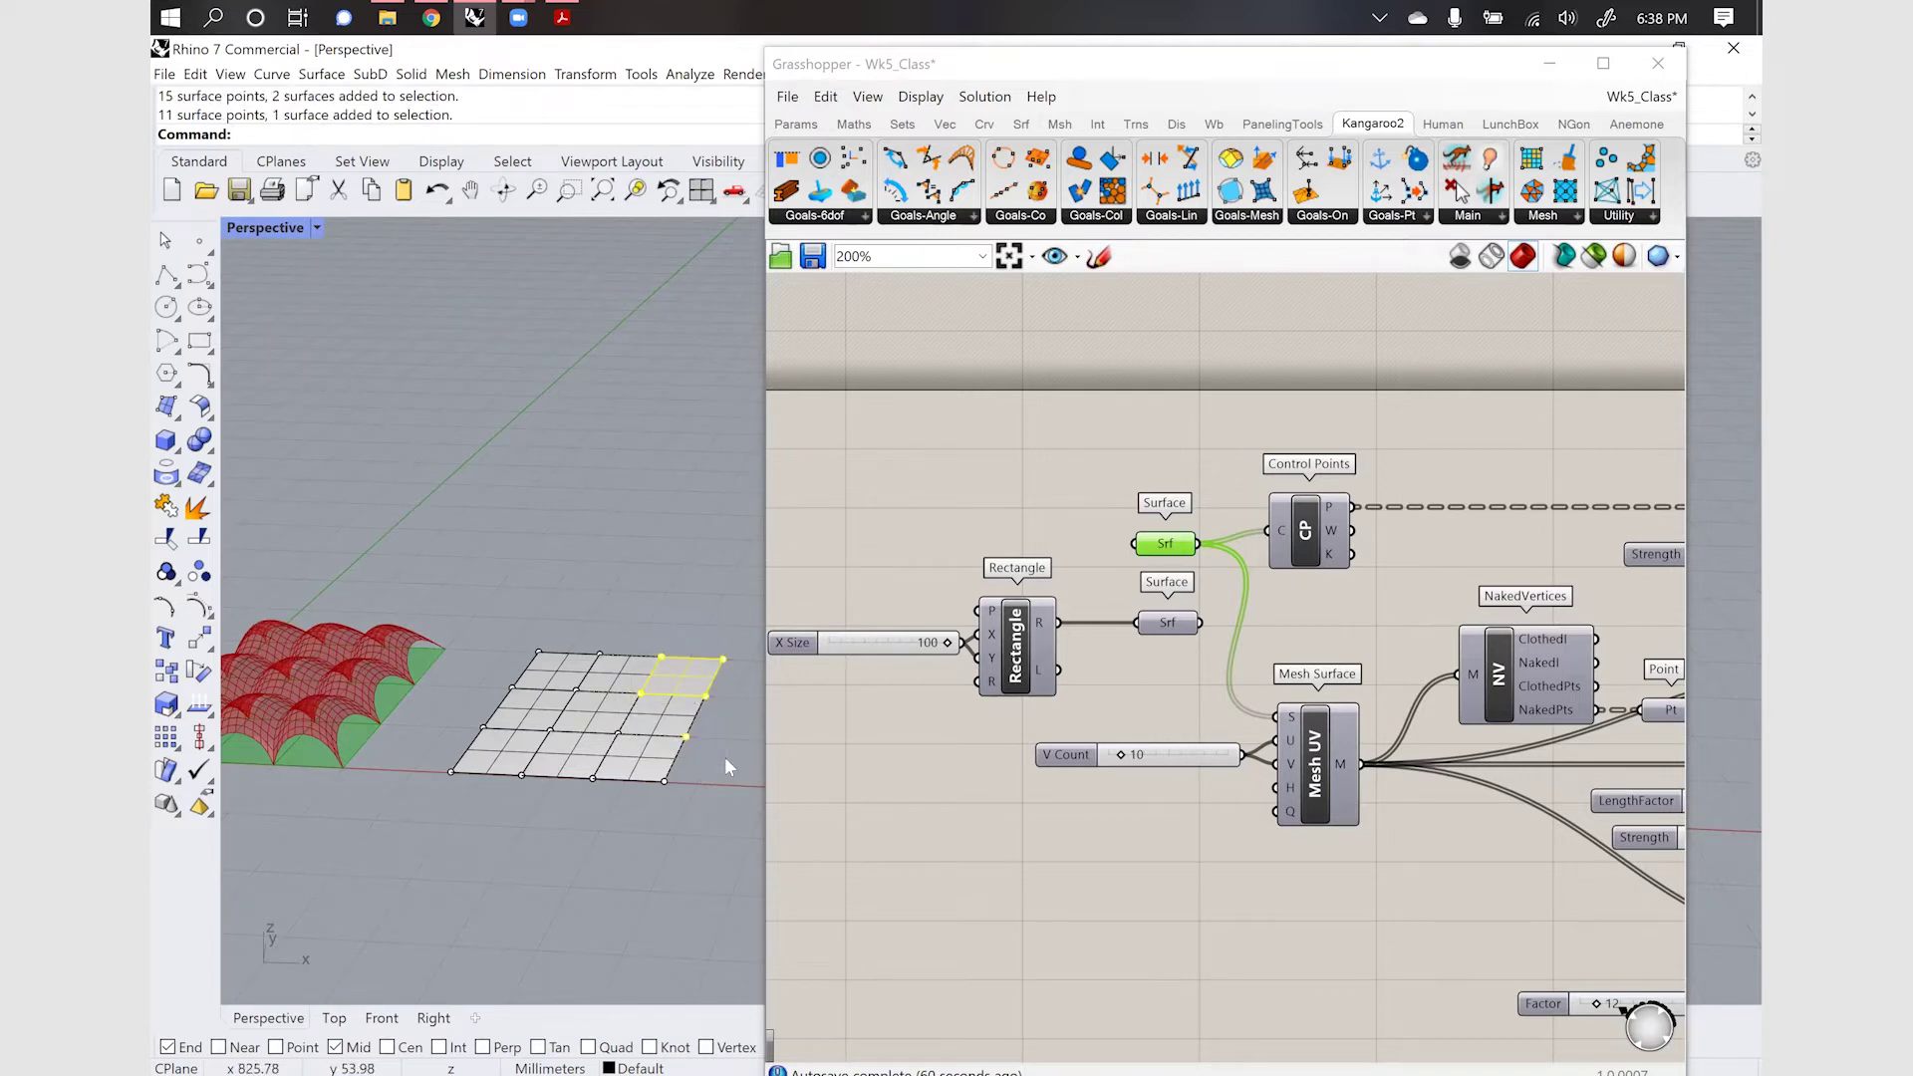
{"action": "right_click_drag", "start_coordinate": [659, 698], "coordinate": [695, 706]}
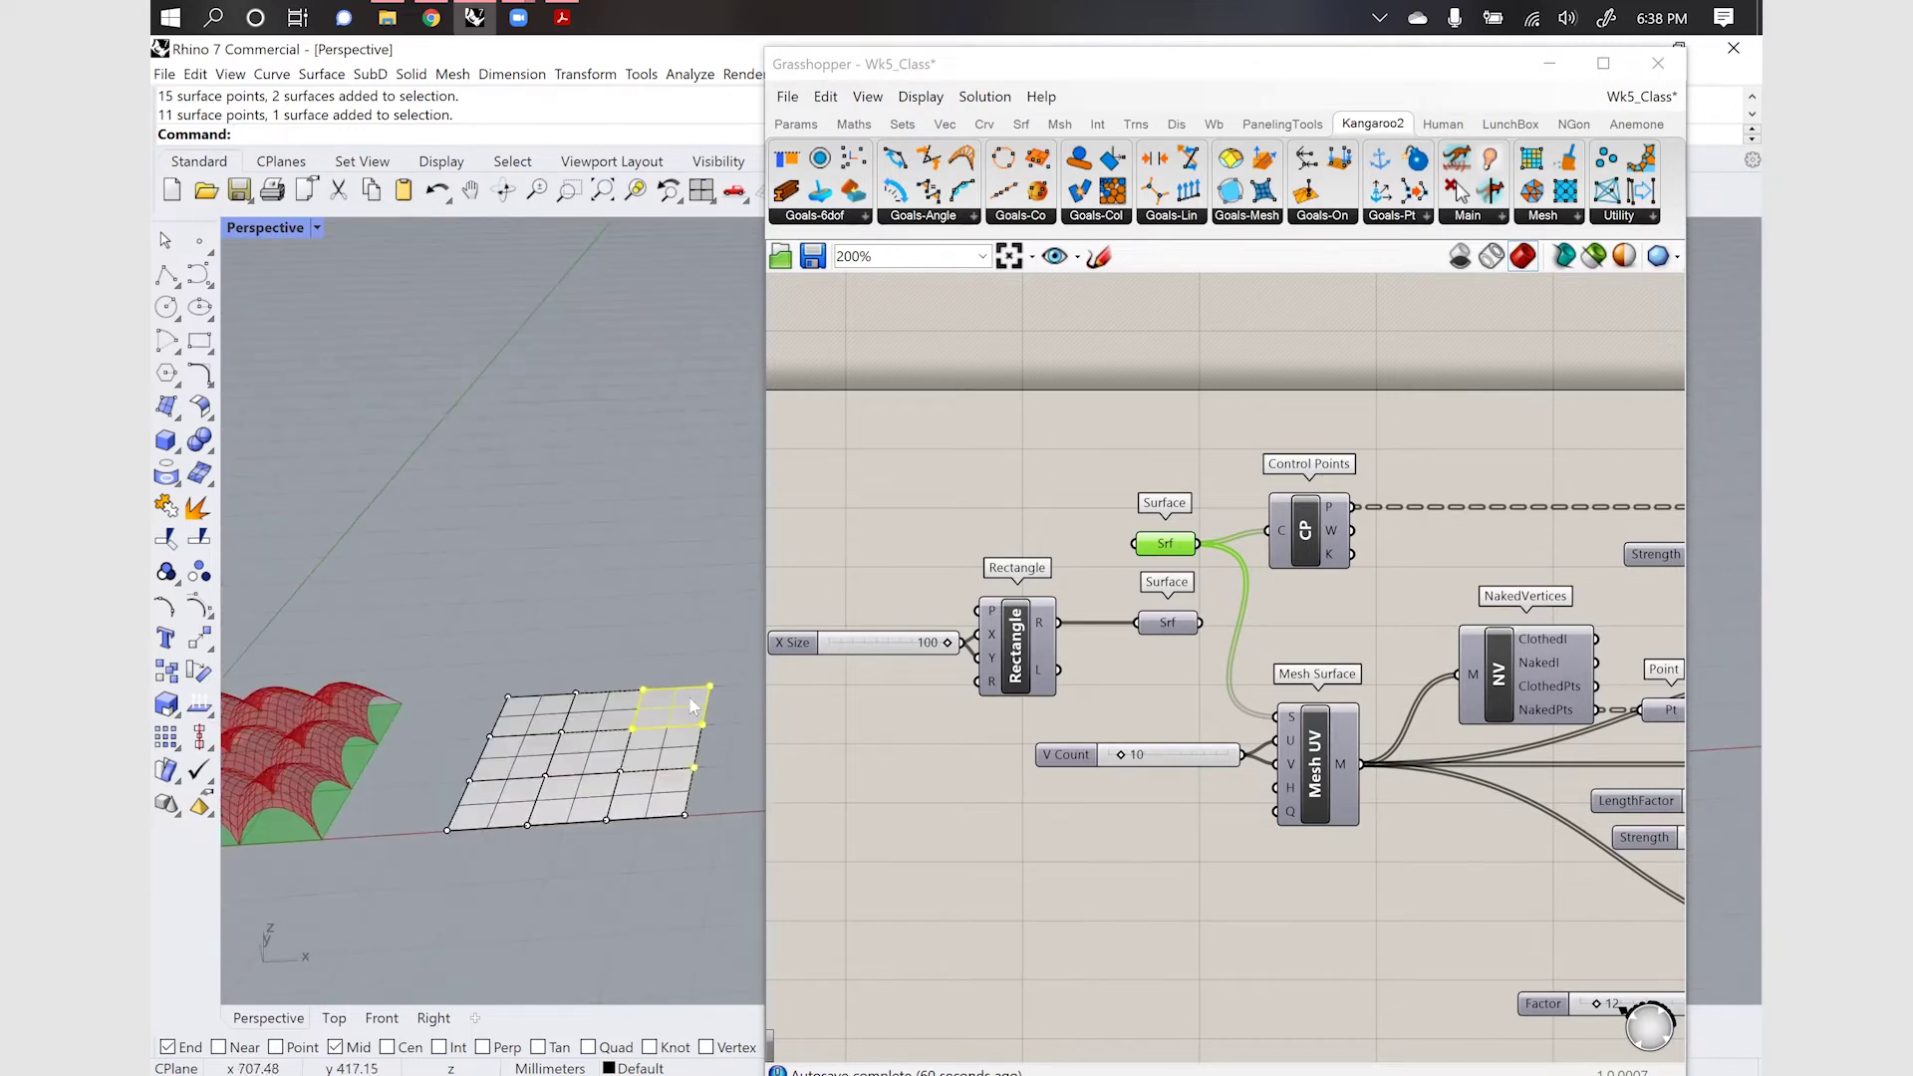
{"action": "left_click_drag", "start_coordinate": [745, 906], "coordinate": [673, 647]}
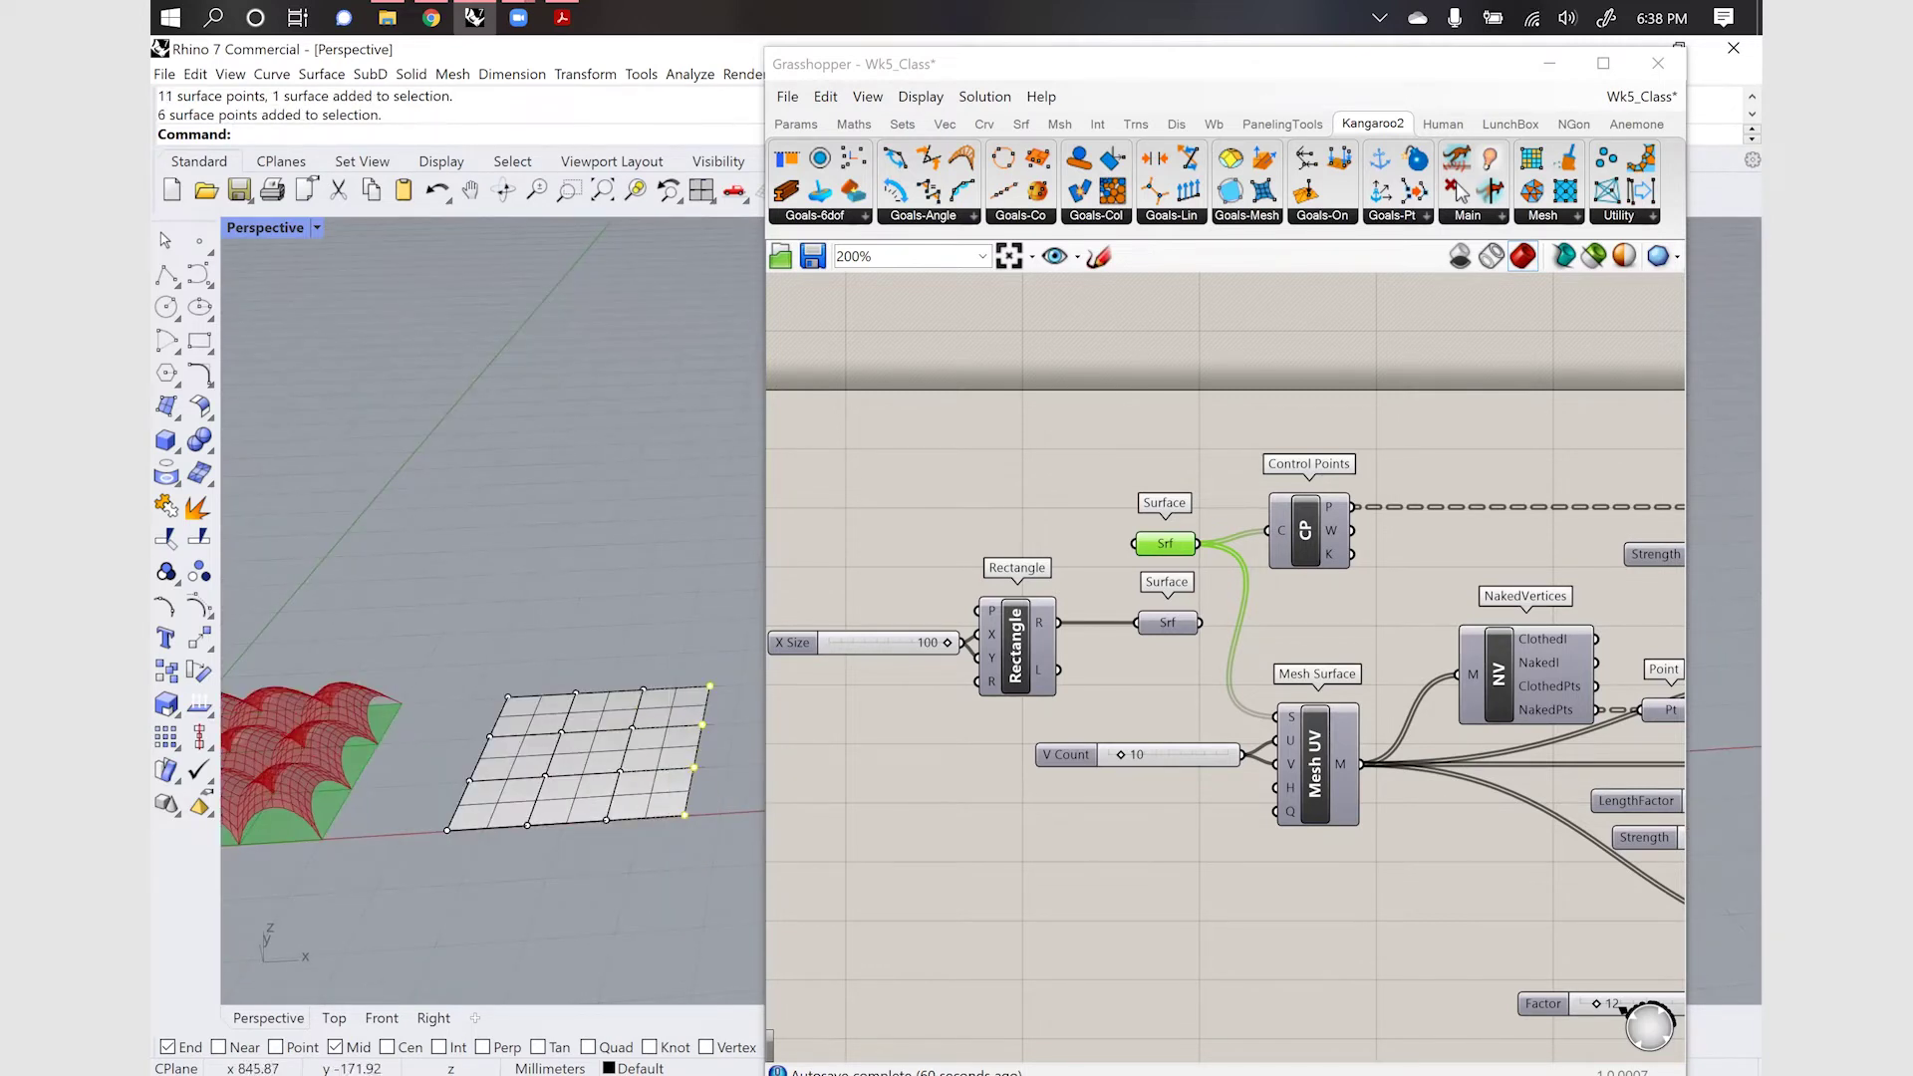
{"action": "type", "text": "m"}
{"action": "key", "text": "Return"}
{"action": "left_click", "coordinate": [702, 917]}
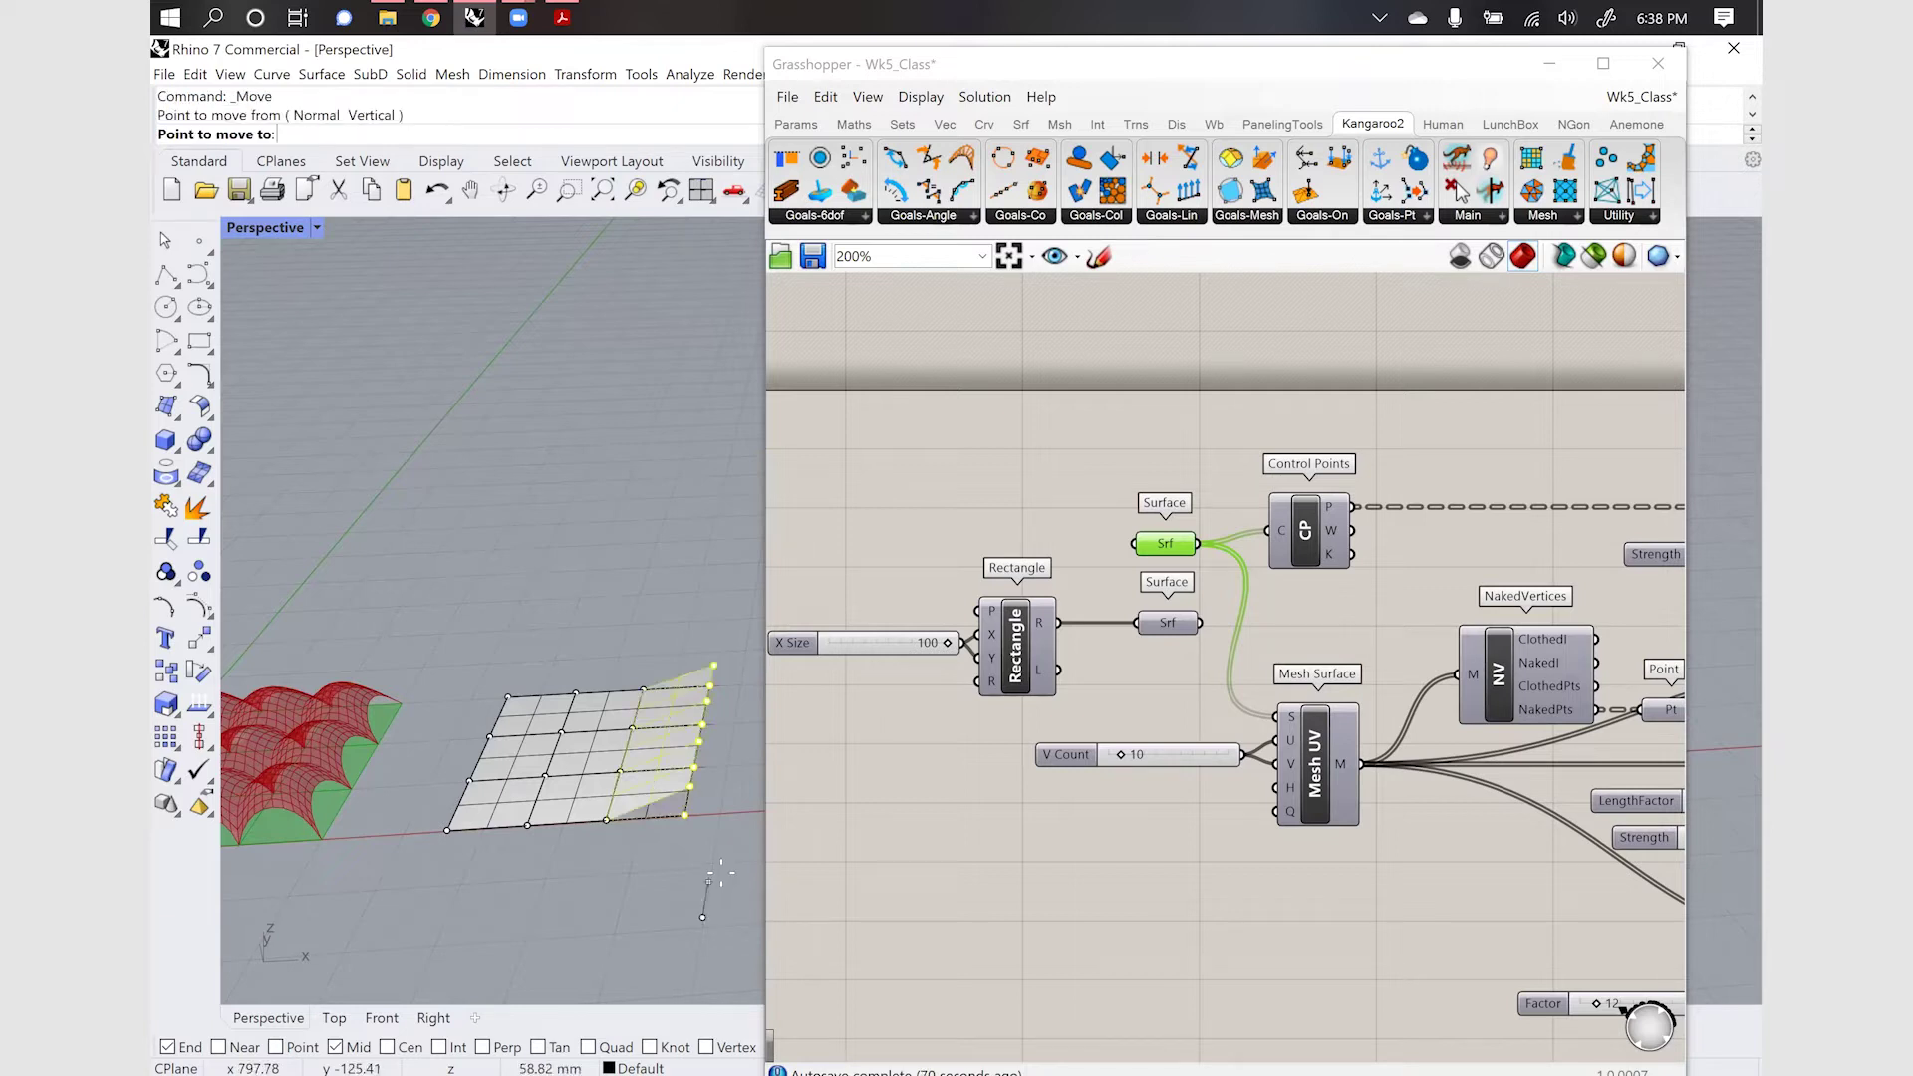
{"action": "left_click", "coordinate": [710, 874]}
Move two control points on the grid's back edge about 86 mm in positive Y, and three on the vault-facing edge about 44 mm outward
{"action": "left_click_drag", "start_coordinate": [460, 671], "coordinate": [584, 719]}
{"action": "key", "text": "Return"}
{"action": "left_click", "coordinate": [483, 874]}
{"action": "left_click", "coordinate": [488, 845]}
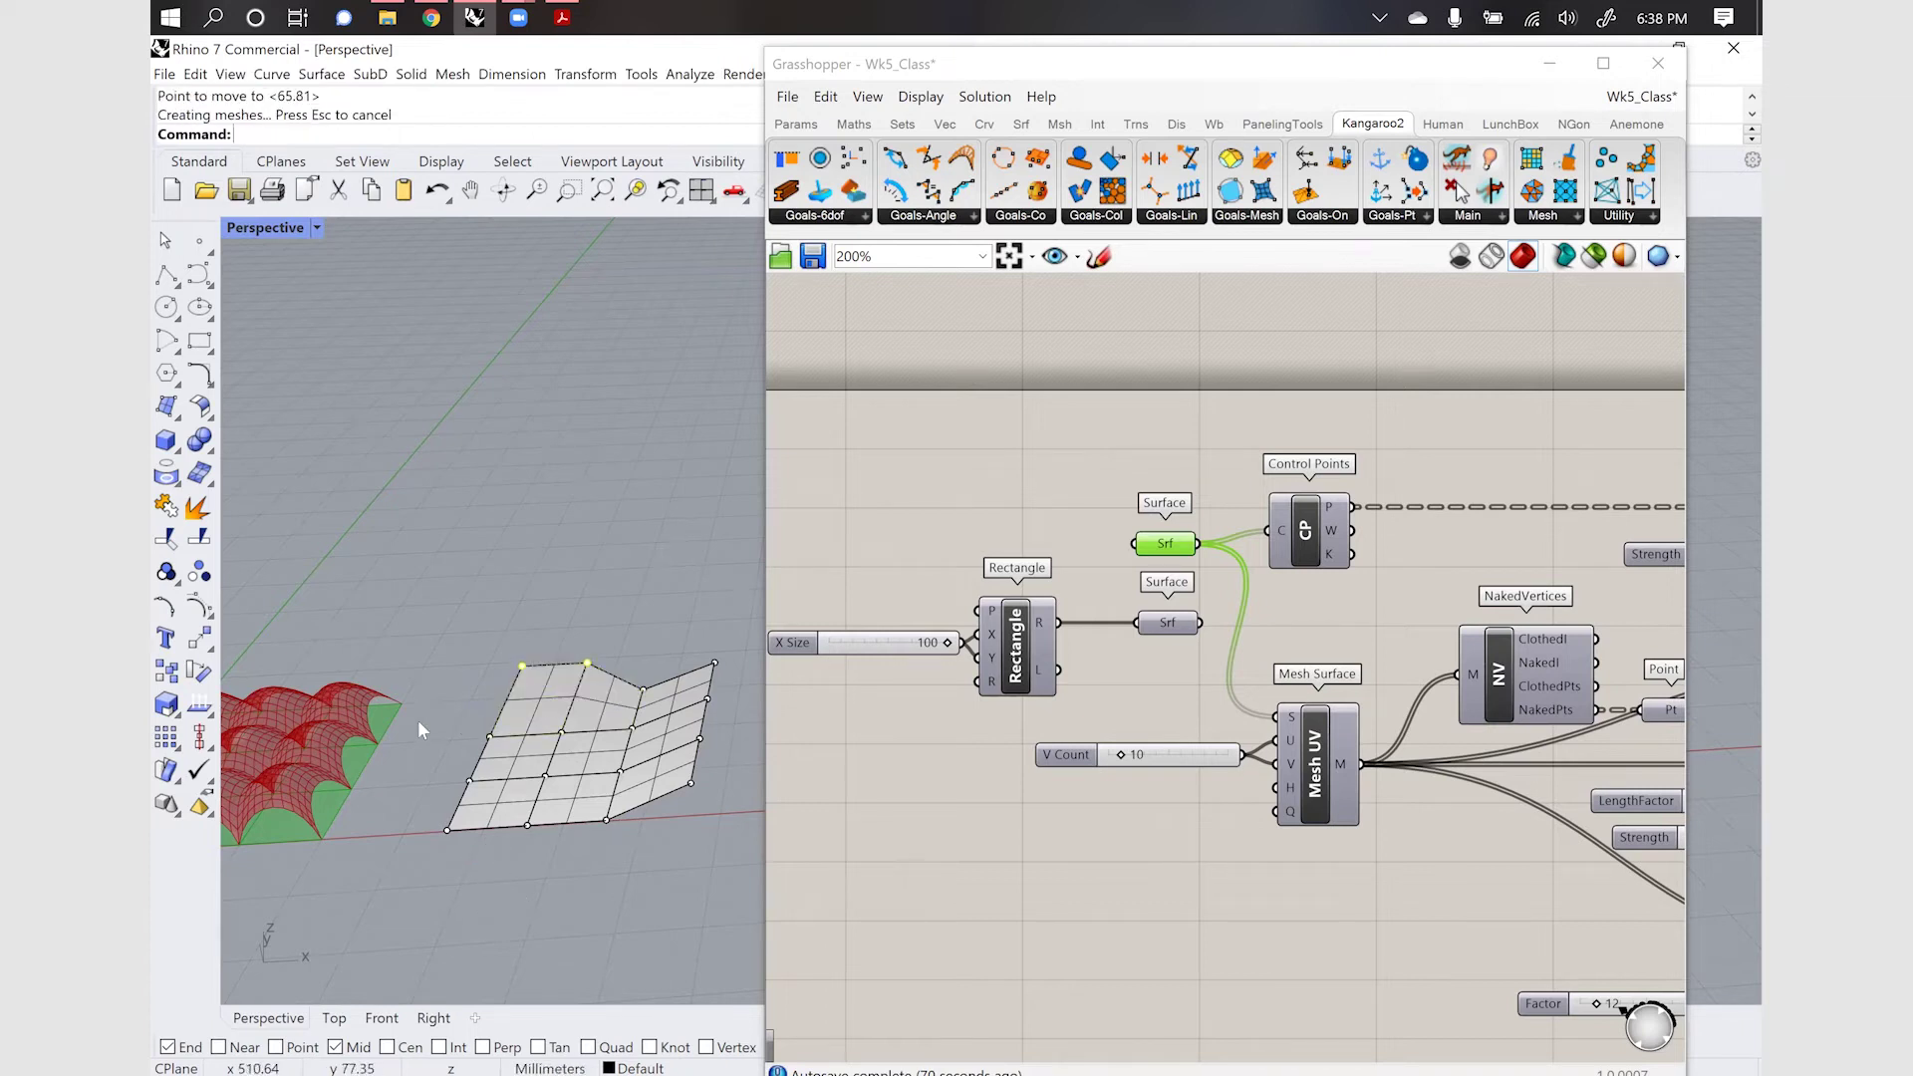
{"action": "left_click_drag", "start_coordinate": [496, 841], "coordinate": [501, 854]}
{"action": "key", "text": "Return"}
{"action": "left_click", "coordinate": [506, 905]}
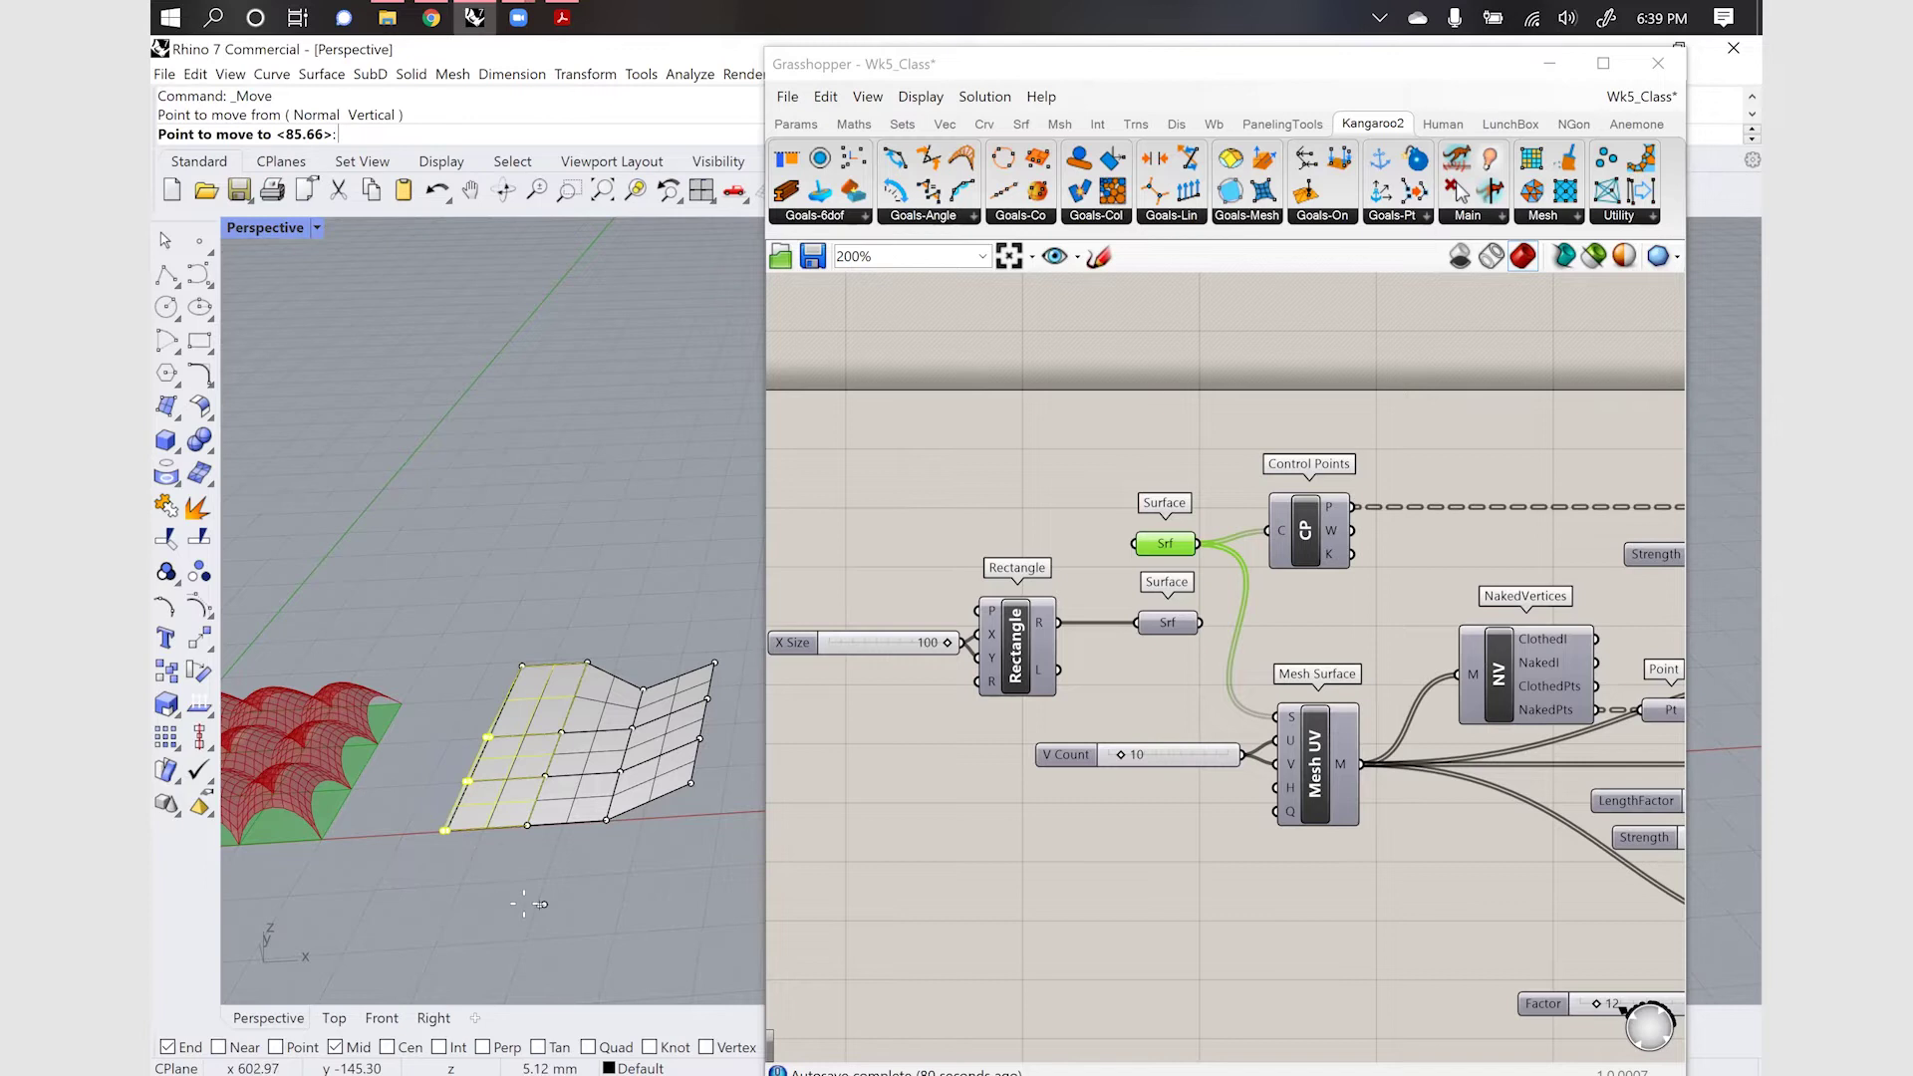
{"action": "left_click", "coordinate": [493, 843]}
Move three control points along the grid's front edge about 96 mm outward in the negative Y direction
{"action": "left_click_drag", "start_coordinate": [397, 811], "coordinate": [648, 853]}
{"action": "key", "text": "Escape"}
{"action": "type", "text": "M"}
{"action": "key", "text": "Return"}
{"action": "left_click_drag", "start_coordinate": [616, 909], "coordinate": [388, 805]}
{"action": "key", "text": "Return"}
{"action": "left_click", "coordinate": [721, 823]}
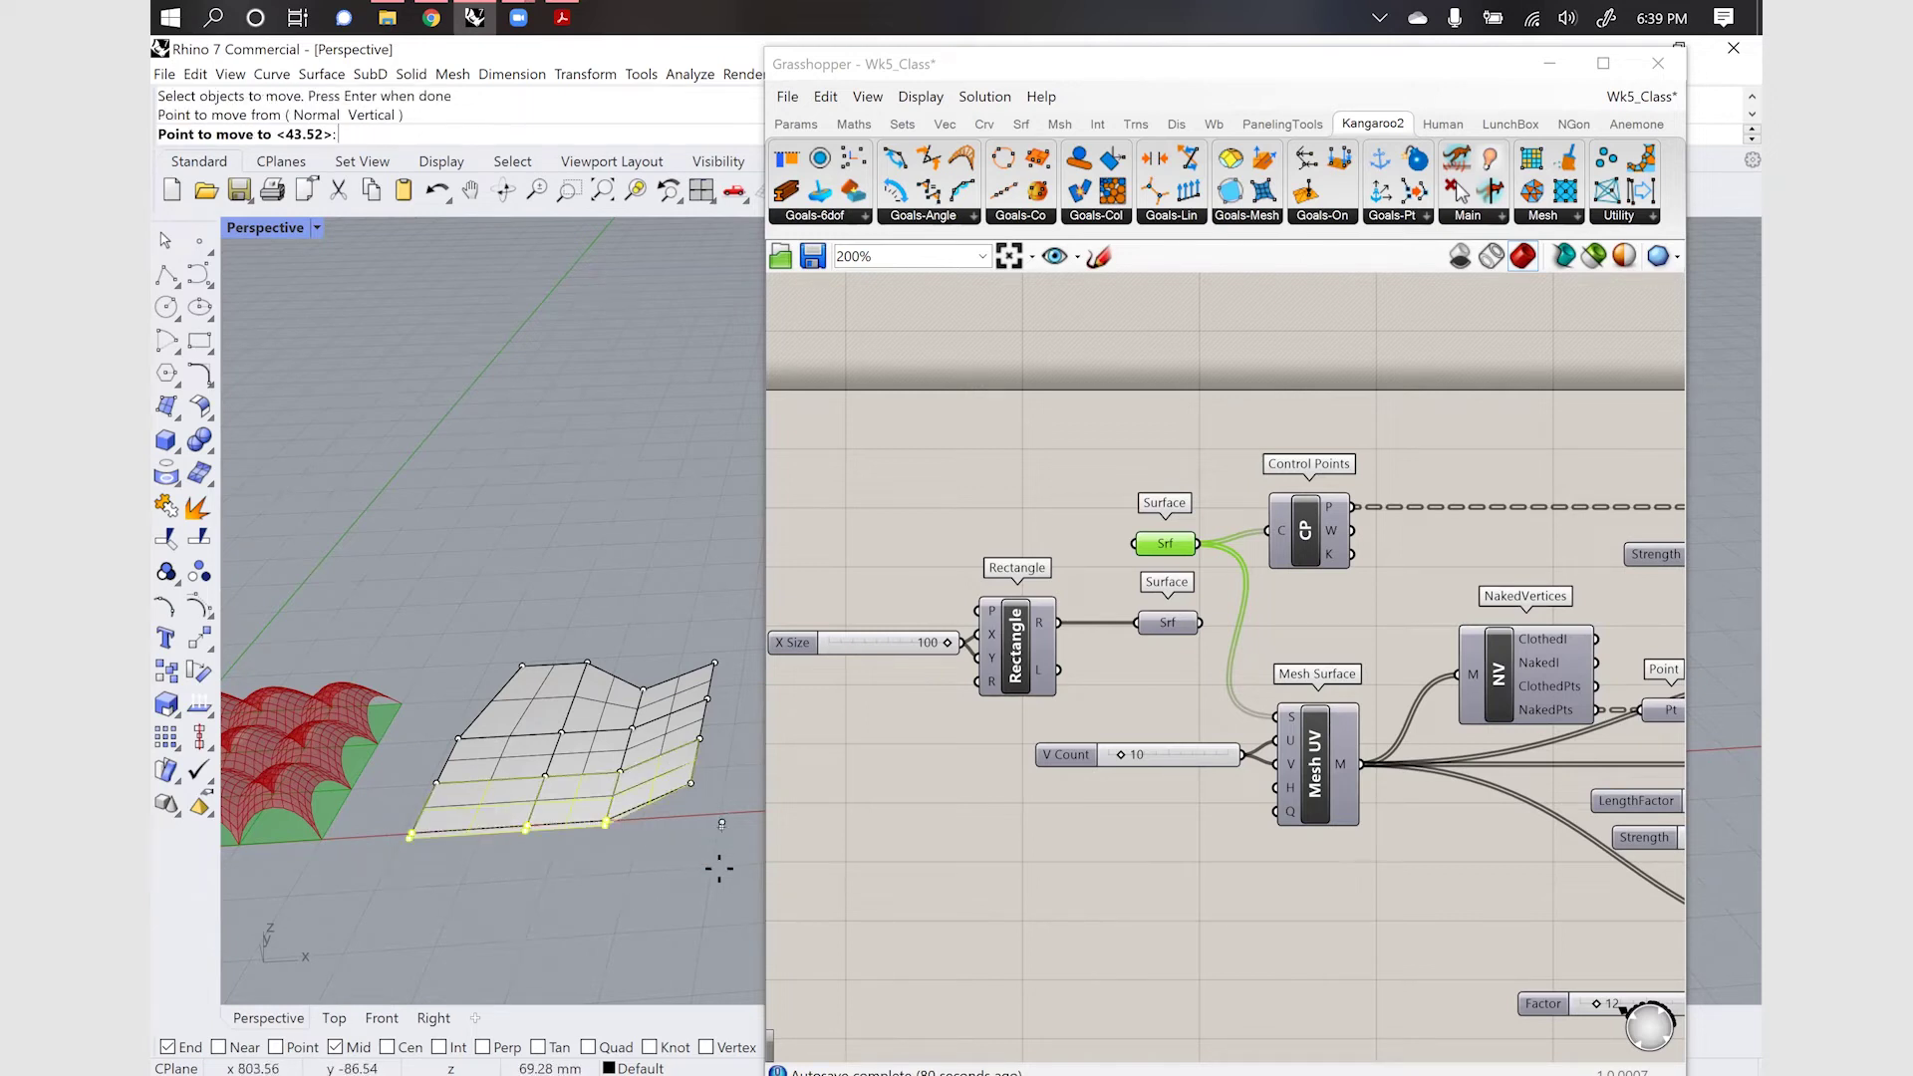
{"action": "left_click", "coordinate": [616, 912]}
Move the front corner control point nearest the vaults and the one behind it outward in negative X, undoing a stray drag
{"action": "left_click_drag", "start_coordinate": [377, 824], "coordinate": [442, 901]}
{"action": "left_click_drag", "start_coordinate": [446, 815], "coordinate": [406, 770], "text": "shift"}
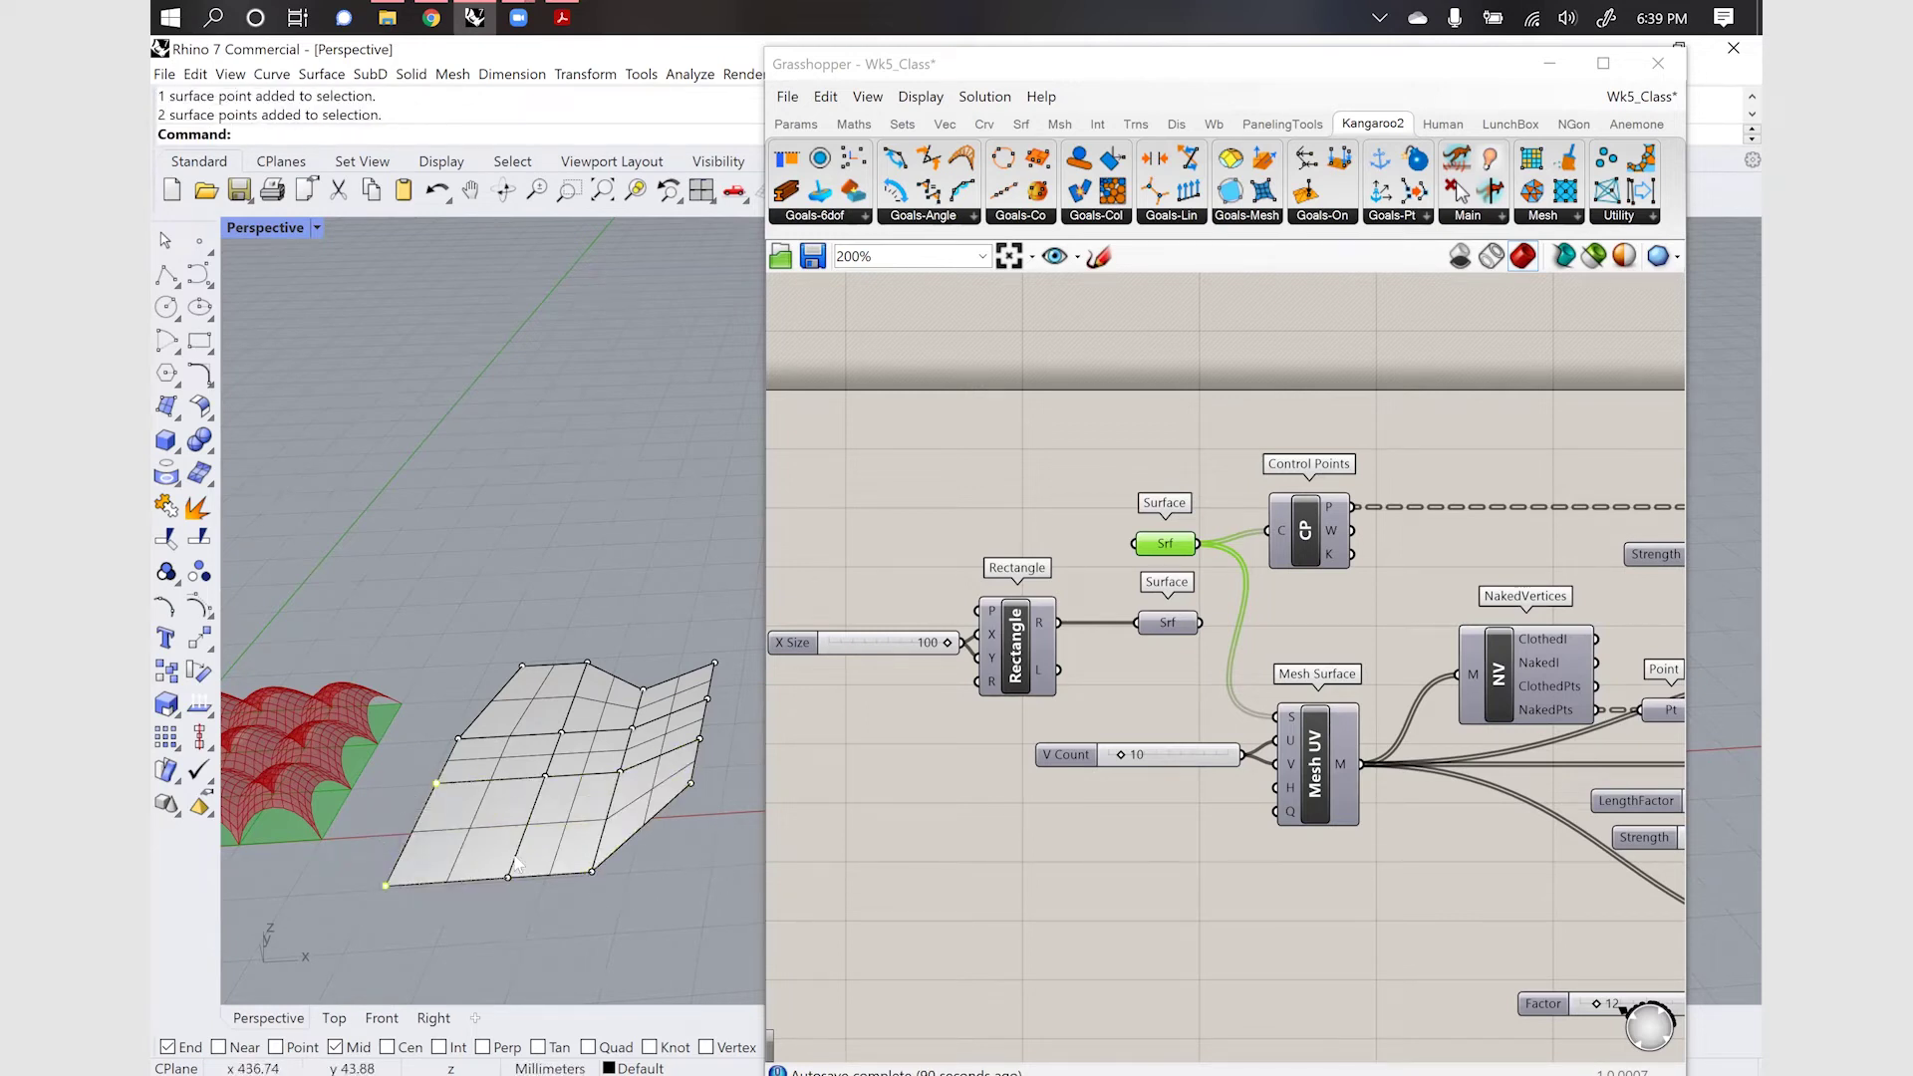
{"action": "key", "text": "Return"}
{"action": "left_click", "coordinate": [603, 921]}
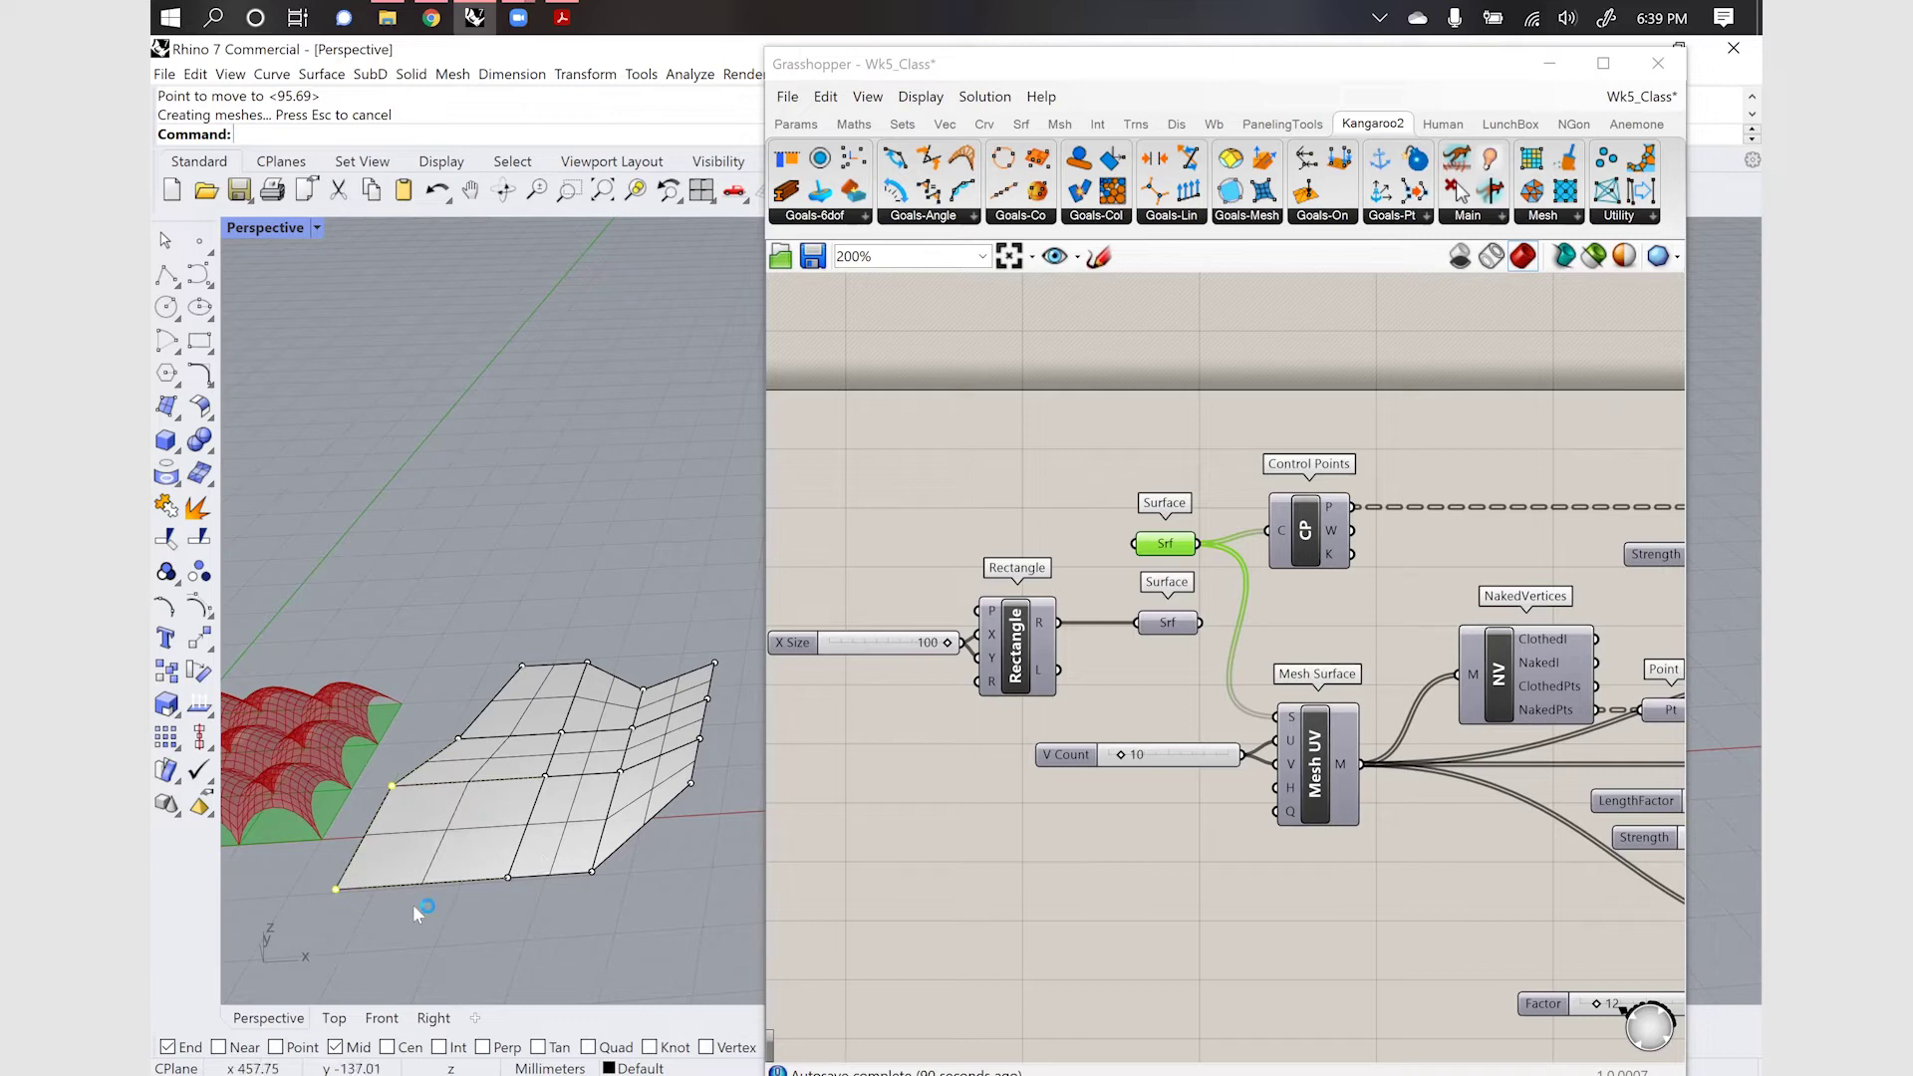
{"action": "right_click_drag", "start_coordinate": [405, 905], "coordinate": [375, 853]}
{"action": "left_click_drag", "start_coordinate": [456, 869], "coordinate": [493, 877]}
{"action": "key", "text": "ctrl+z"}
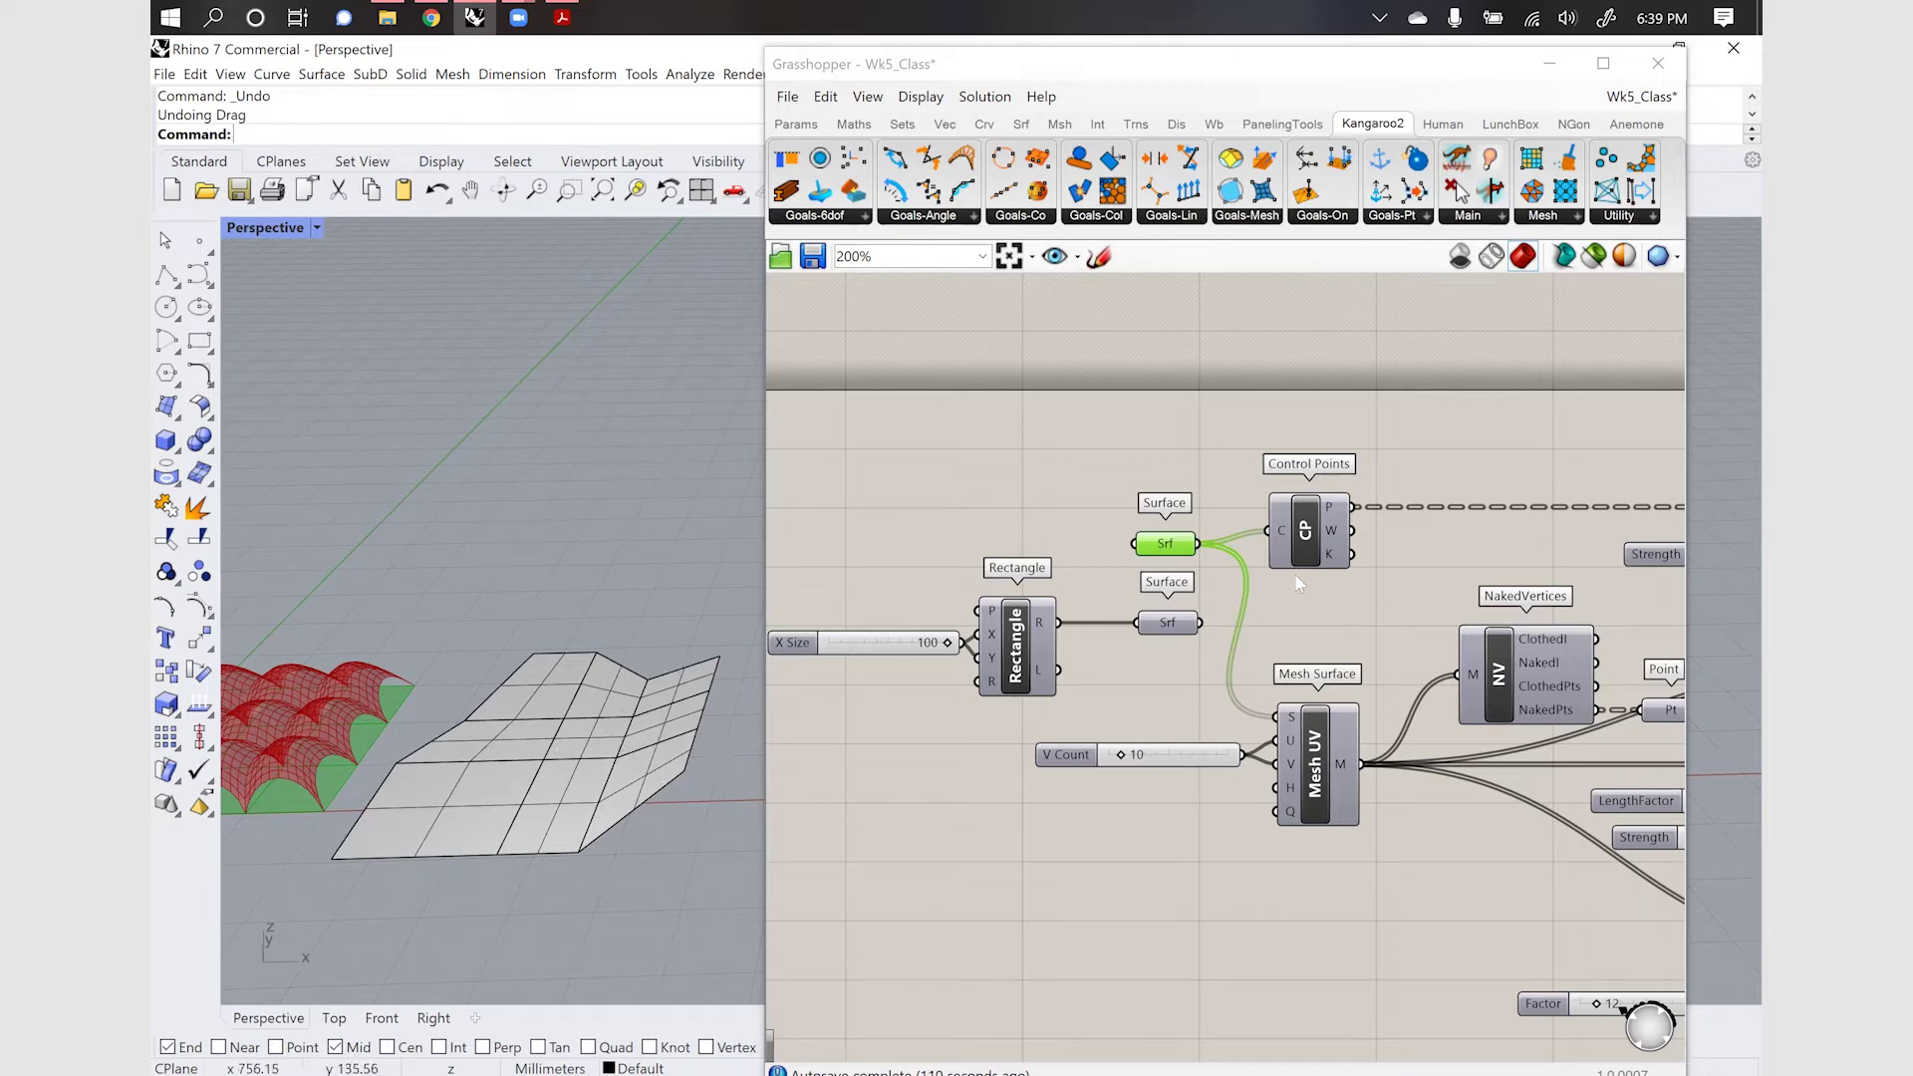
Add another Surface parameter above the existing ones and reference the nine reshaped Rhino surfaces in it
{"action": "double_click", "coordinate": [1064, 509]}
{"action": "type", "text": "surfa"}
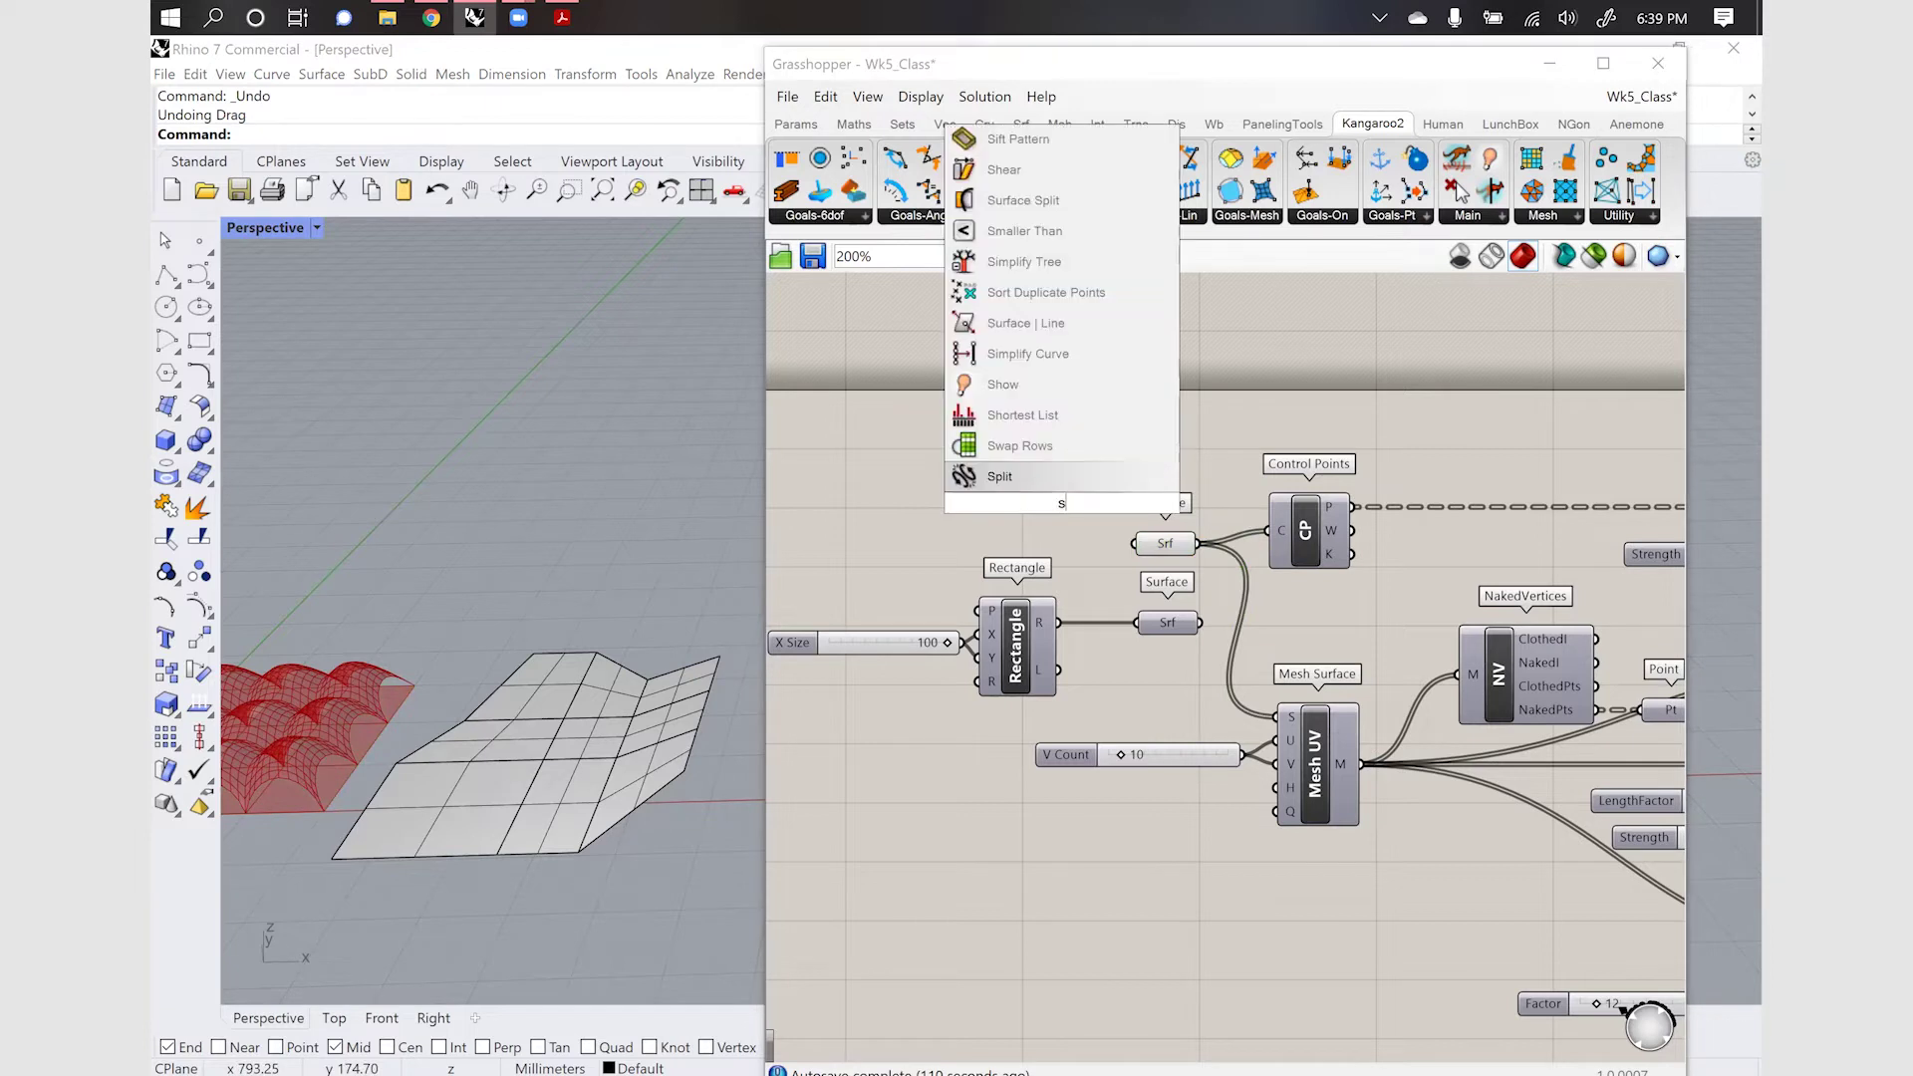
{"action": "left_click", "coordinate": [1044, 455]}
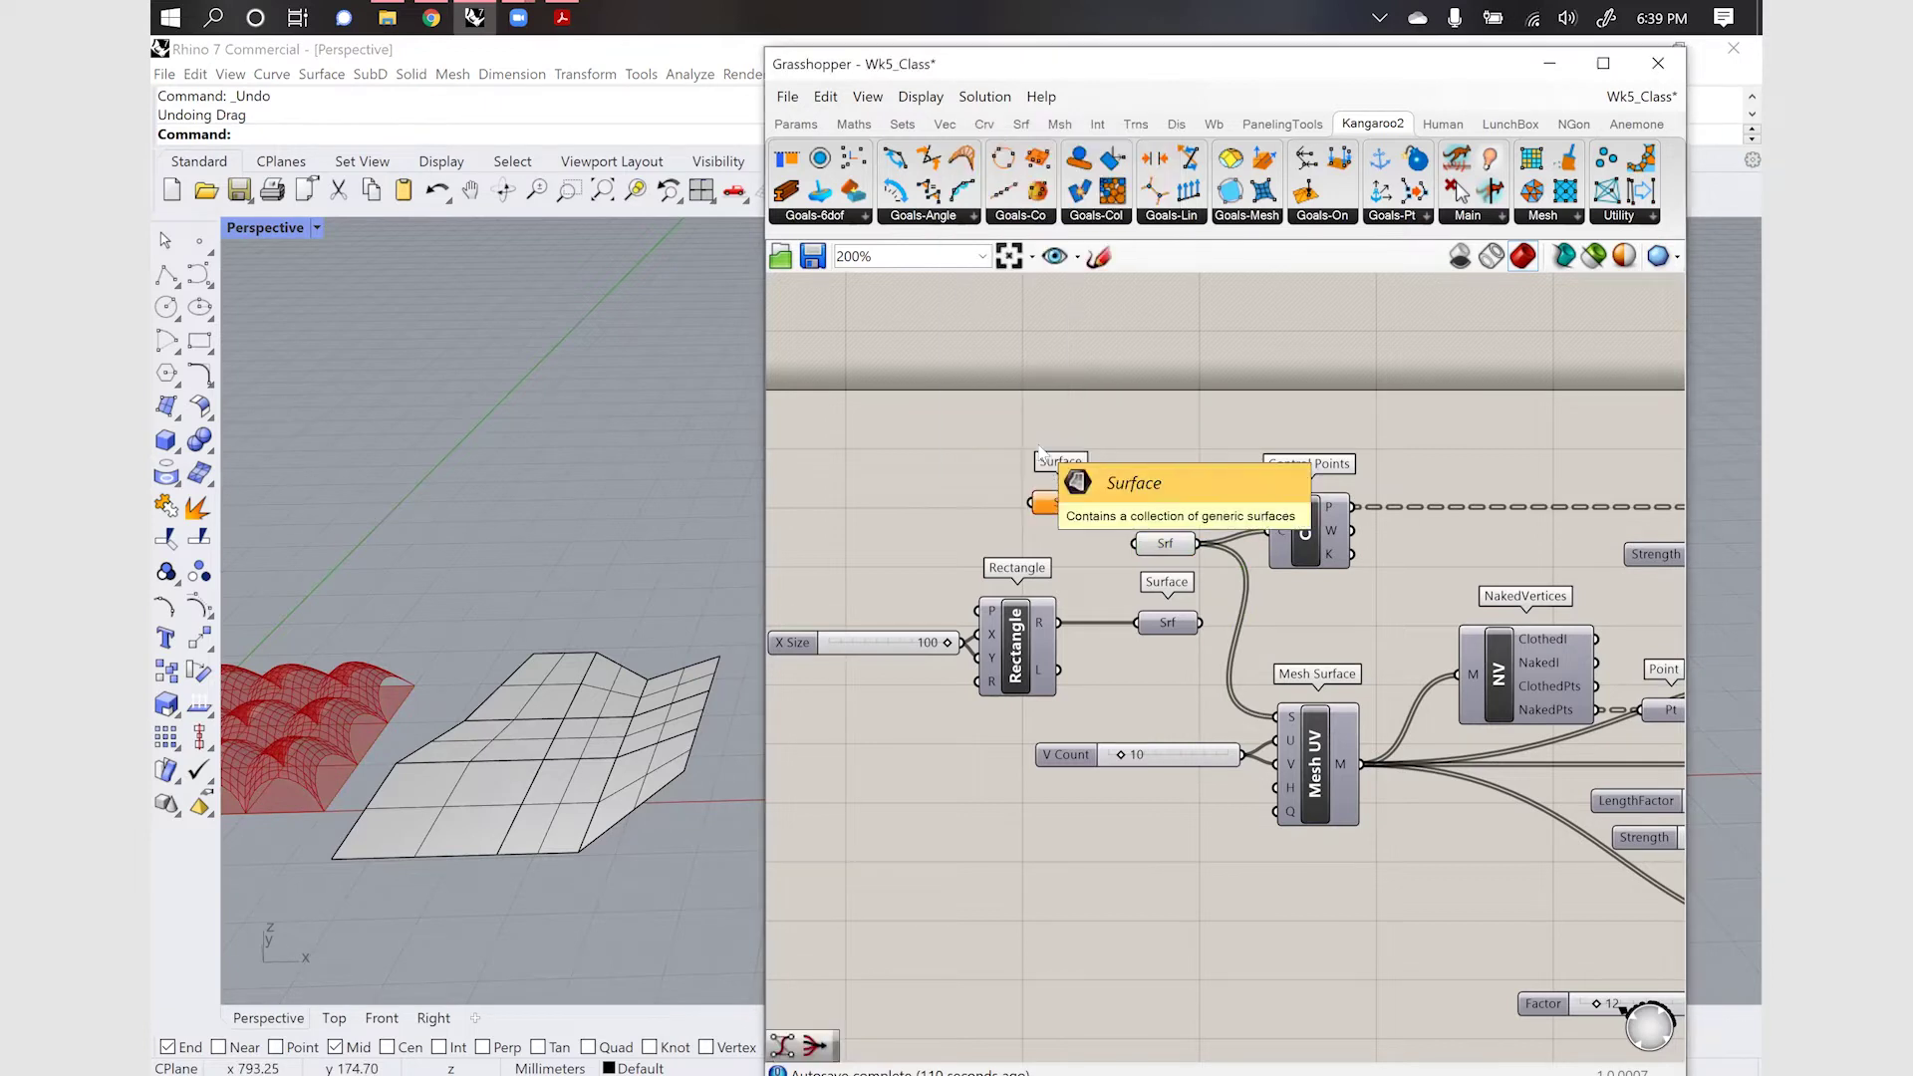
{"action": "left_click_drag", "start_coordinate": [1072, 493], "coordinate": [1176, 476]}
{"action": "right_click", "coordinate": [1176, 477]}
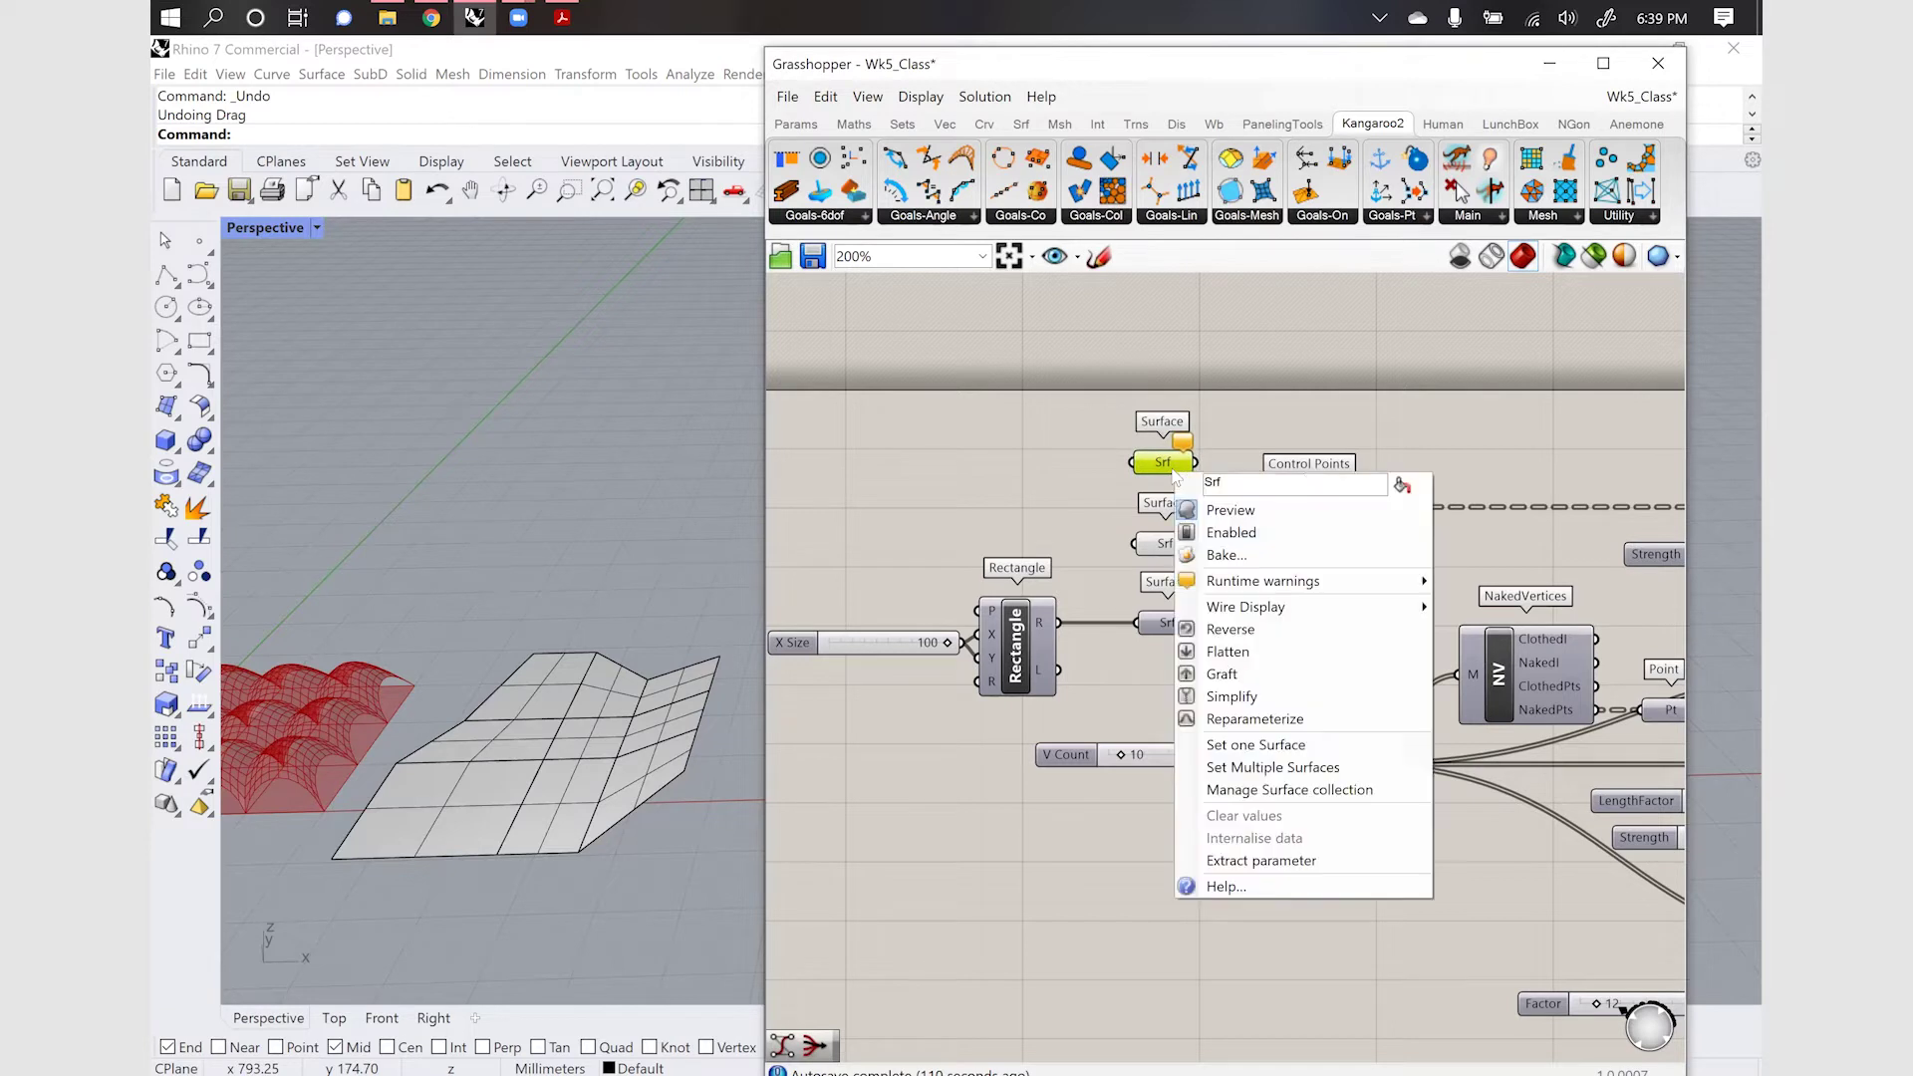
{"action": "left_click", "coordinate": [1273, 767]}
{"action": "left_click", "coordinate": [688, 730]}
{"action": "key", "text": "Return"}
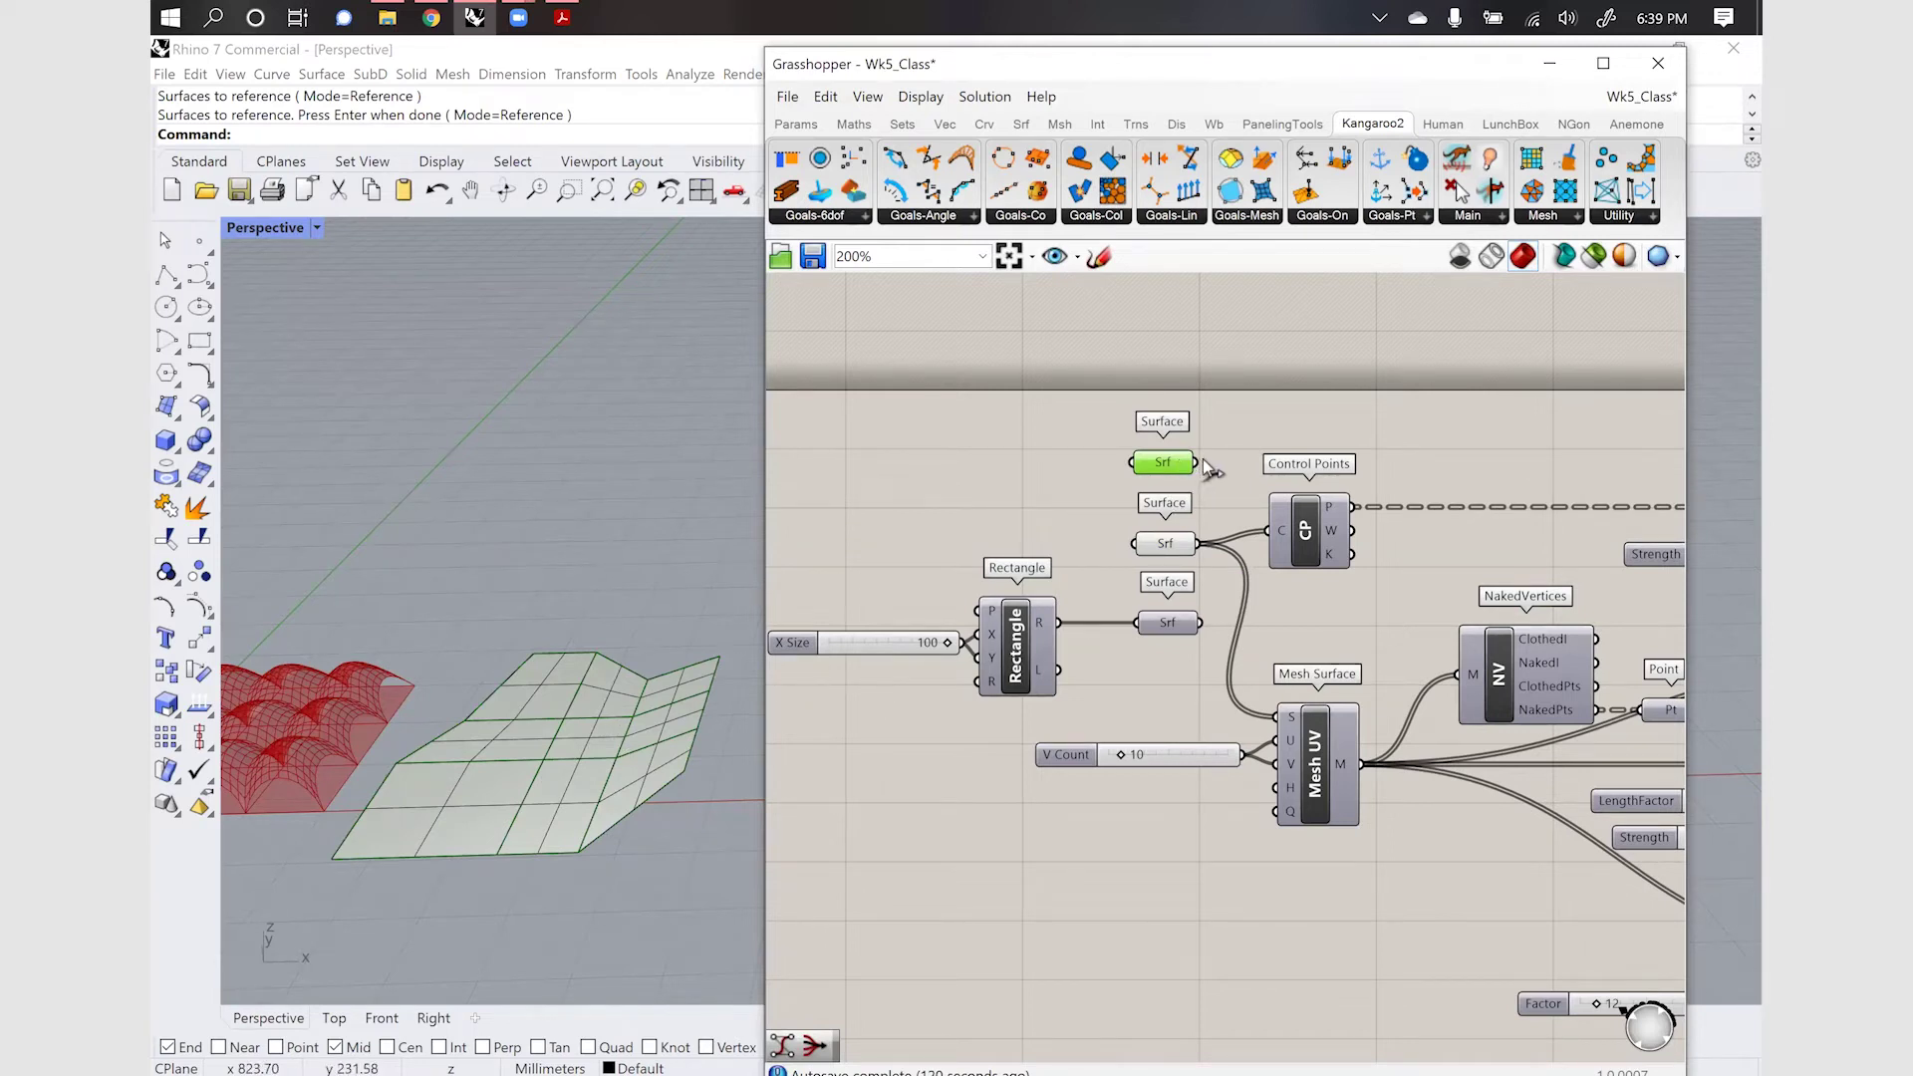
Transfer the middle Surface parameter's output wires to the new one, feeding Control Points and Mesh UV, and inspect the vaults over the reshaped grid
{"action": "left_click_drag", "start_coordinate": [1197, 544], "coordinate": [1201, 471], "text": "ctrl+shift"}
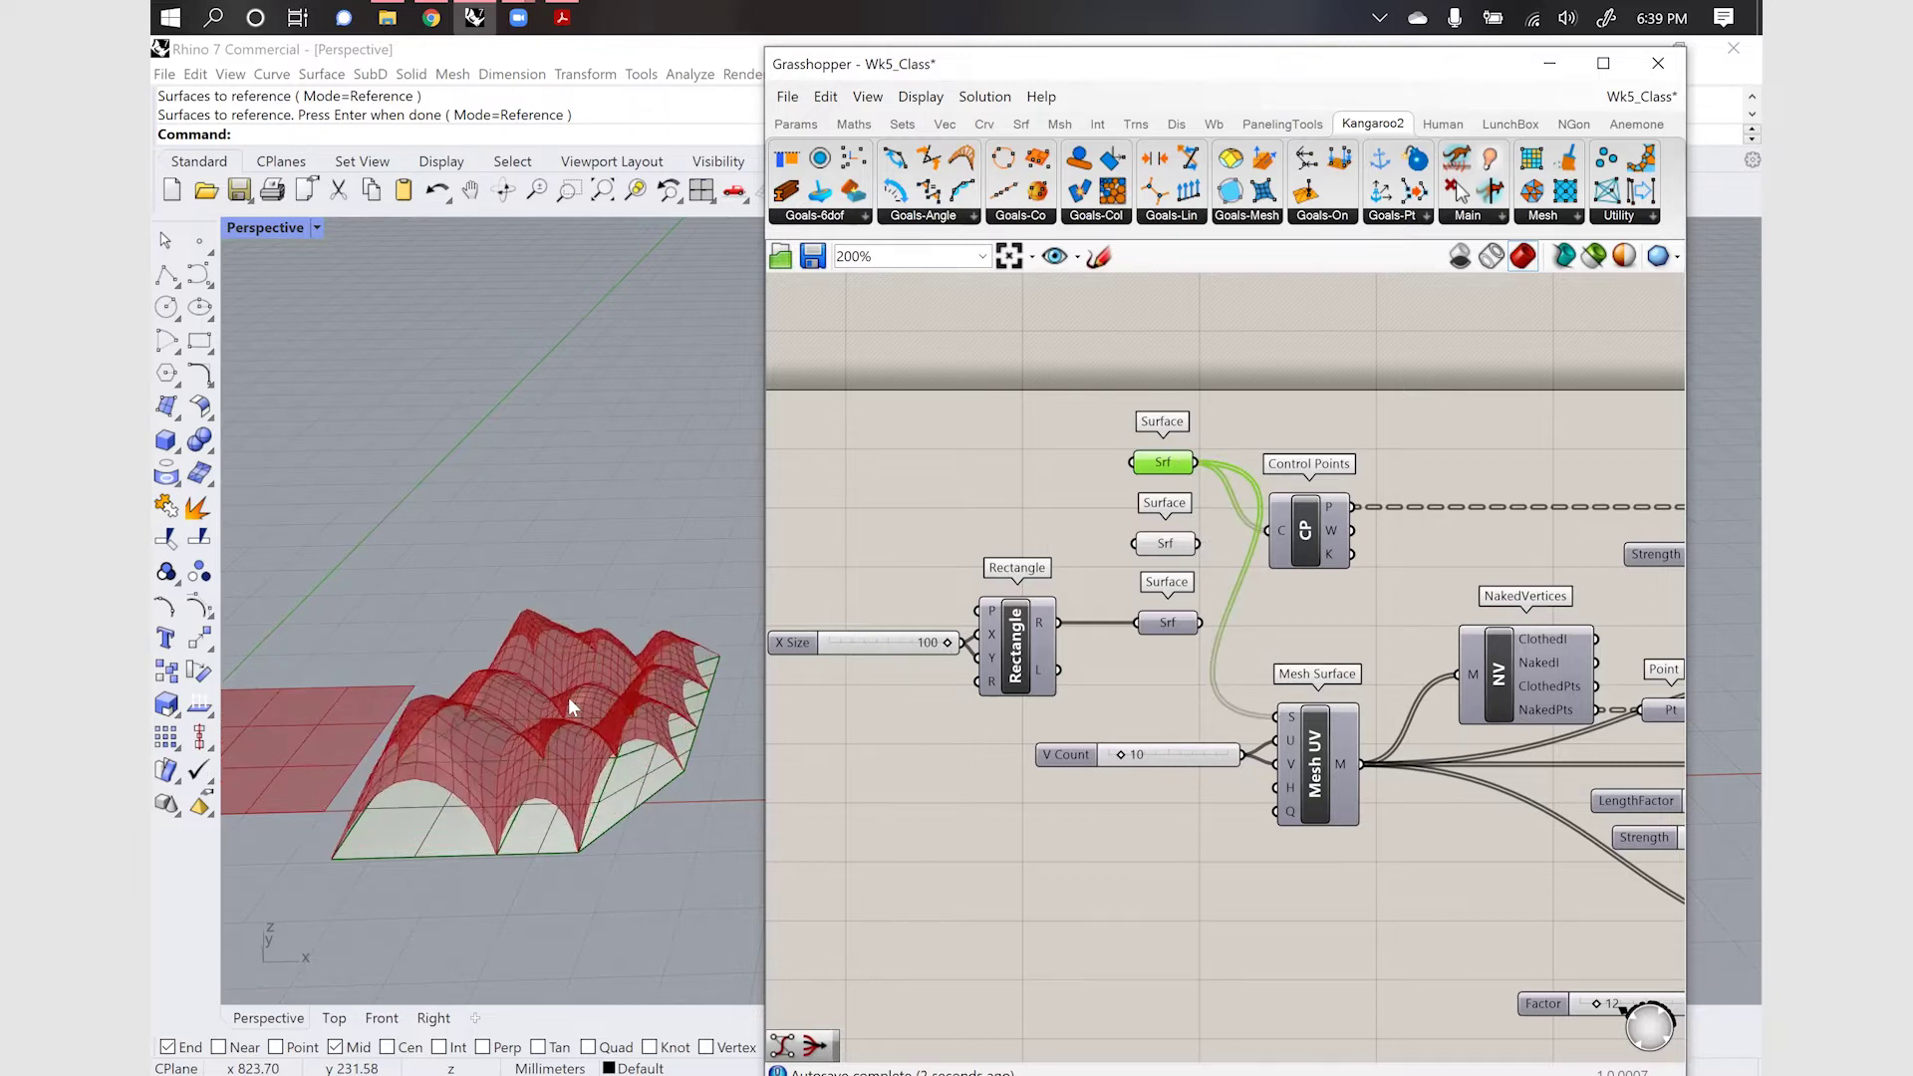
{"action": "right_click_drag", "start_coordinate": [568, 697], "coordinate": [530, 680]}
{"action": "scroll", "coordinate": [536, 721], "scroll_direction": "up", "scroll_amount": 4}
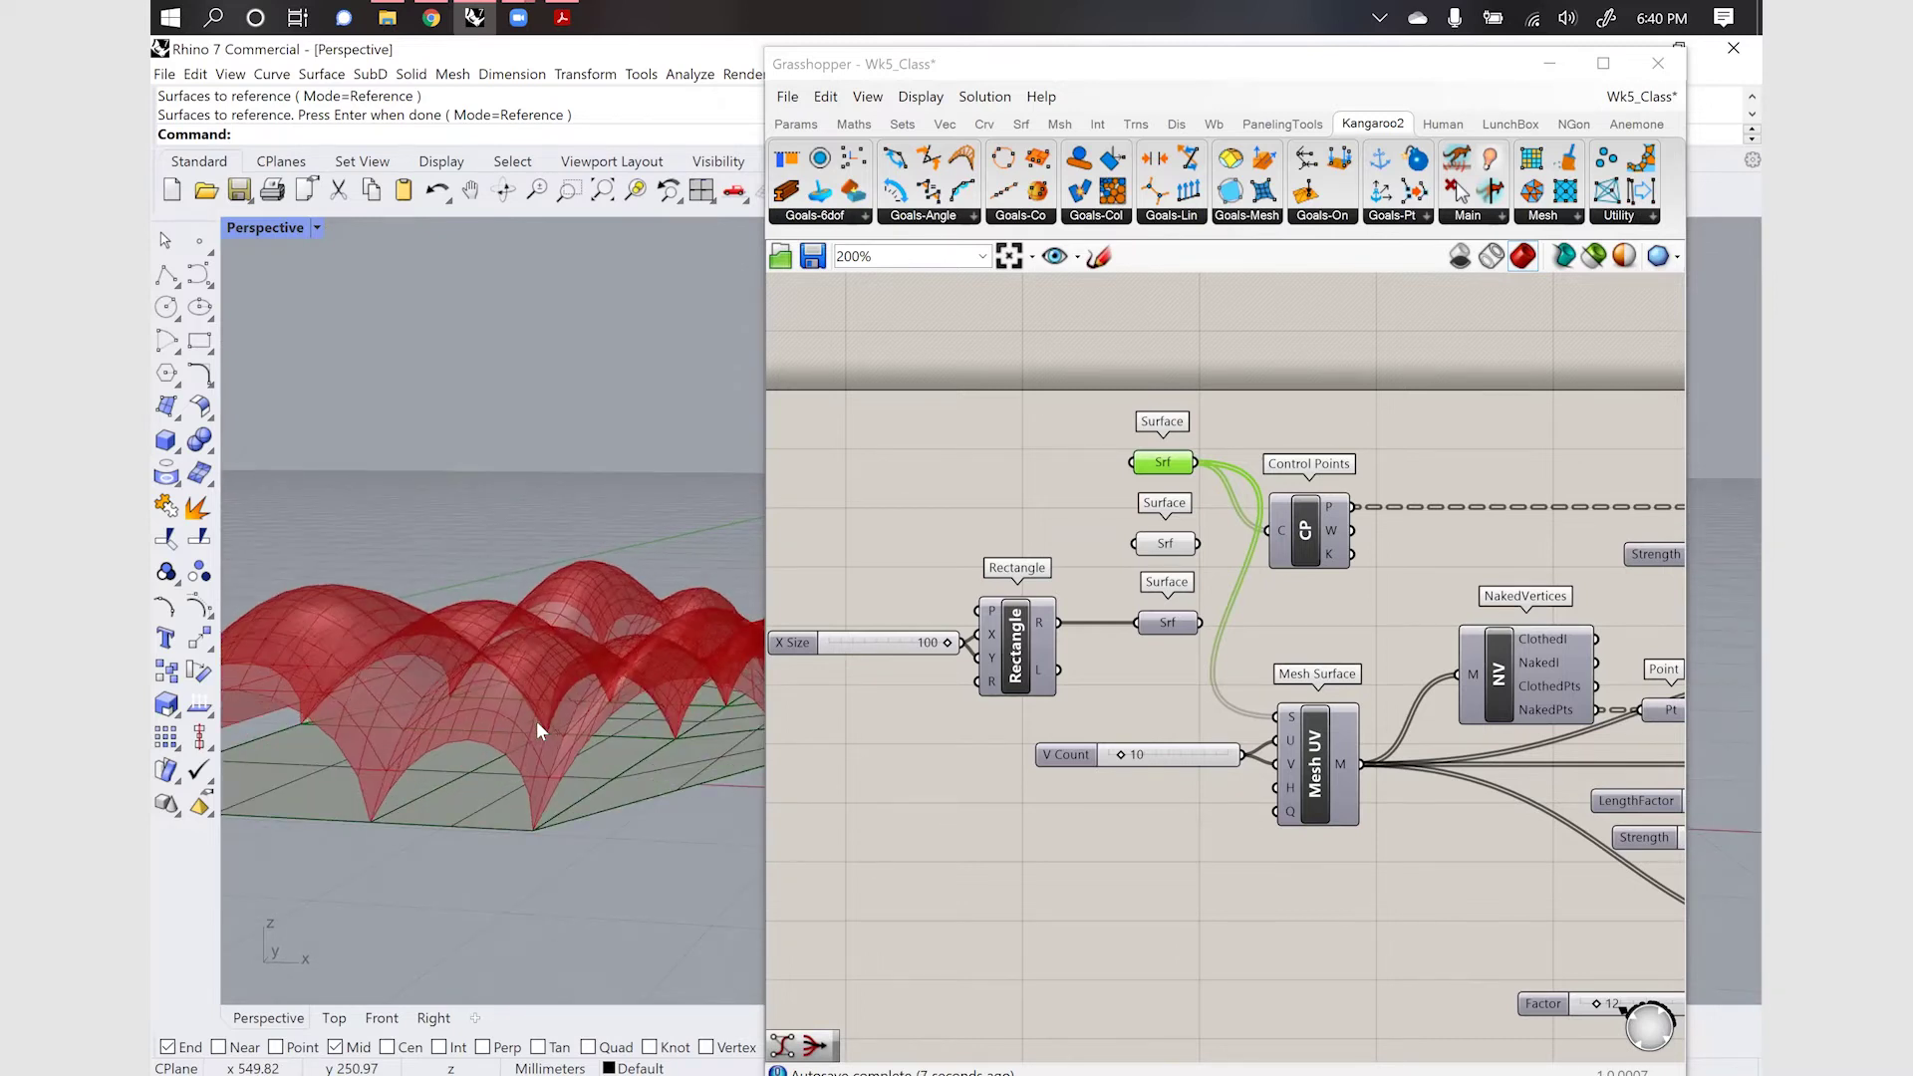
{"action": "right_click_drag", "start_coordinate": [547, 668], "coordinate": [558, 737]}
{"action": "scroll", "coordinate": [558, 738], "scroll_direction": "down", "scroll_amount": 8}
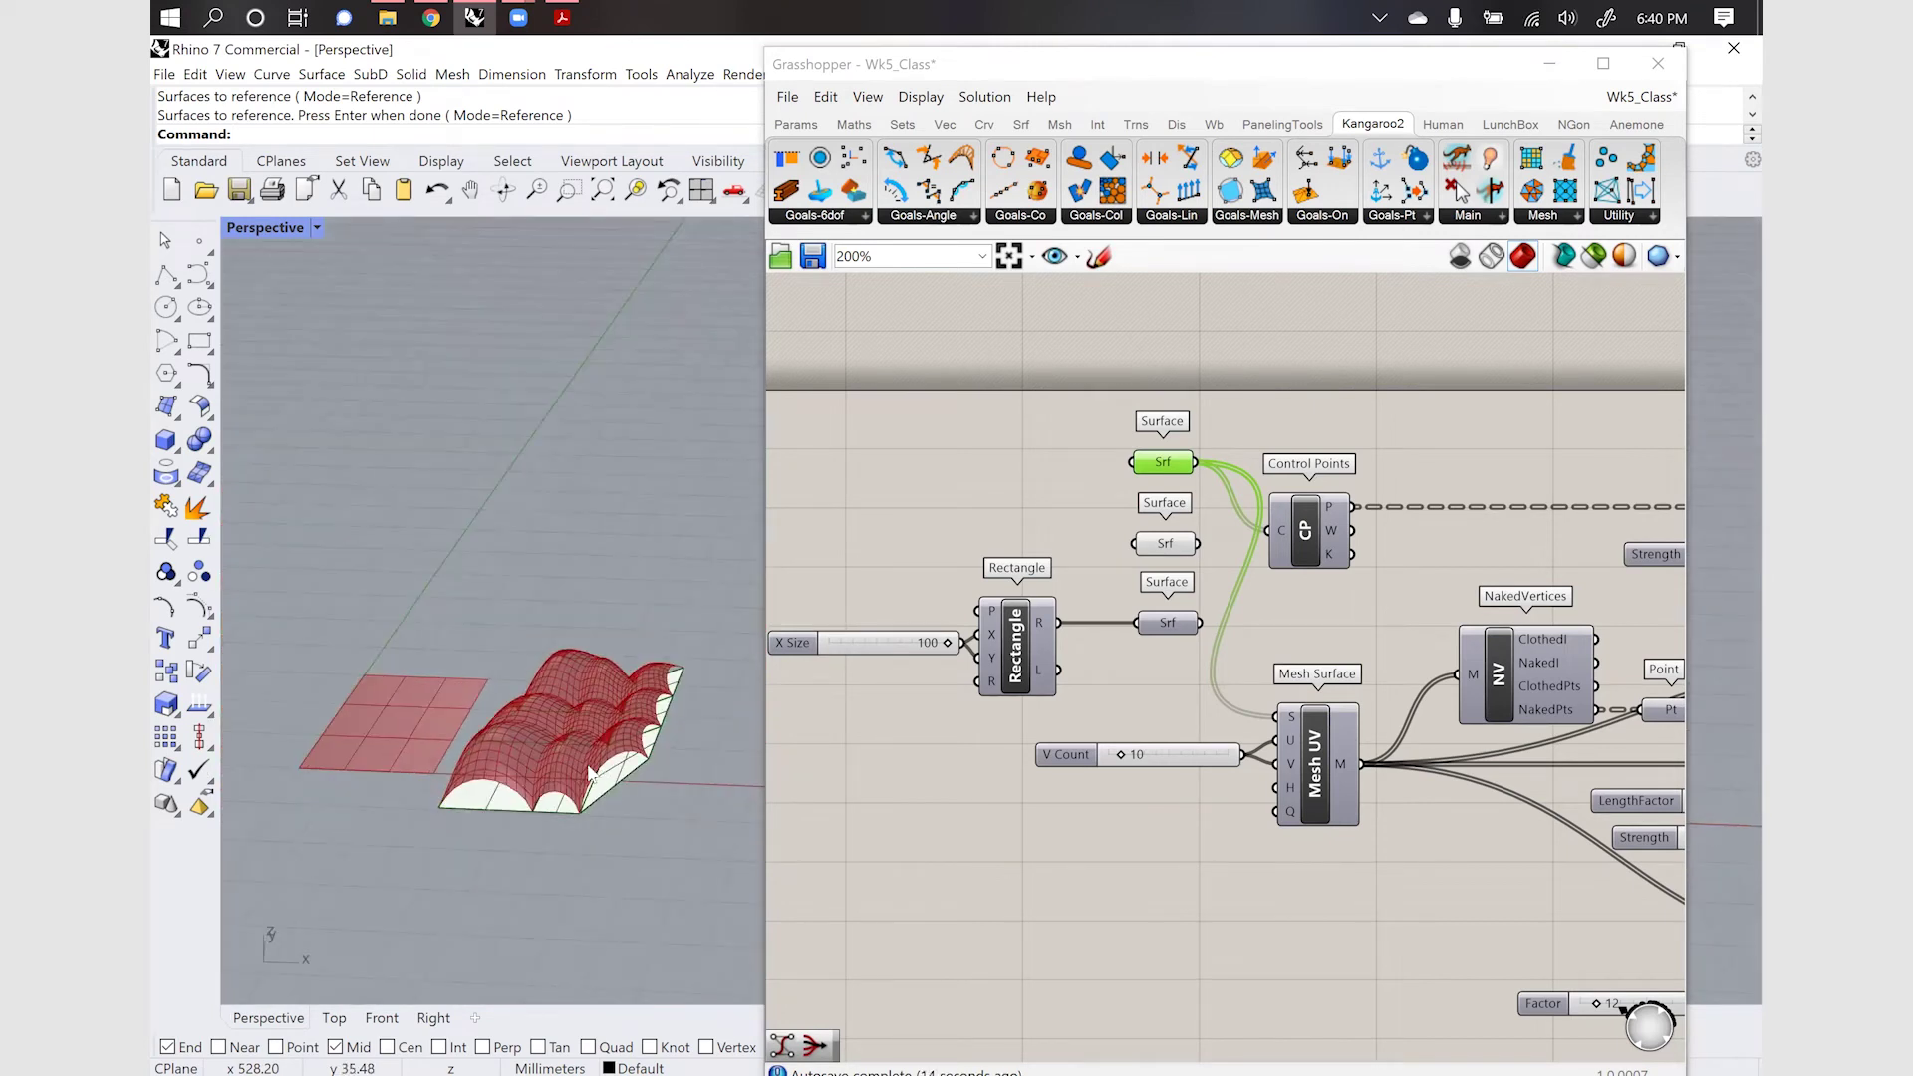
{"action": "scroll", "coordinate": [591, 774], "scroll_direction": "up", "scroll_amount": 2}
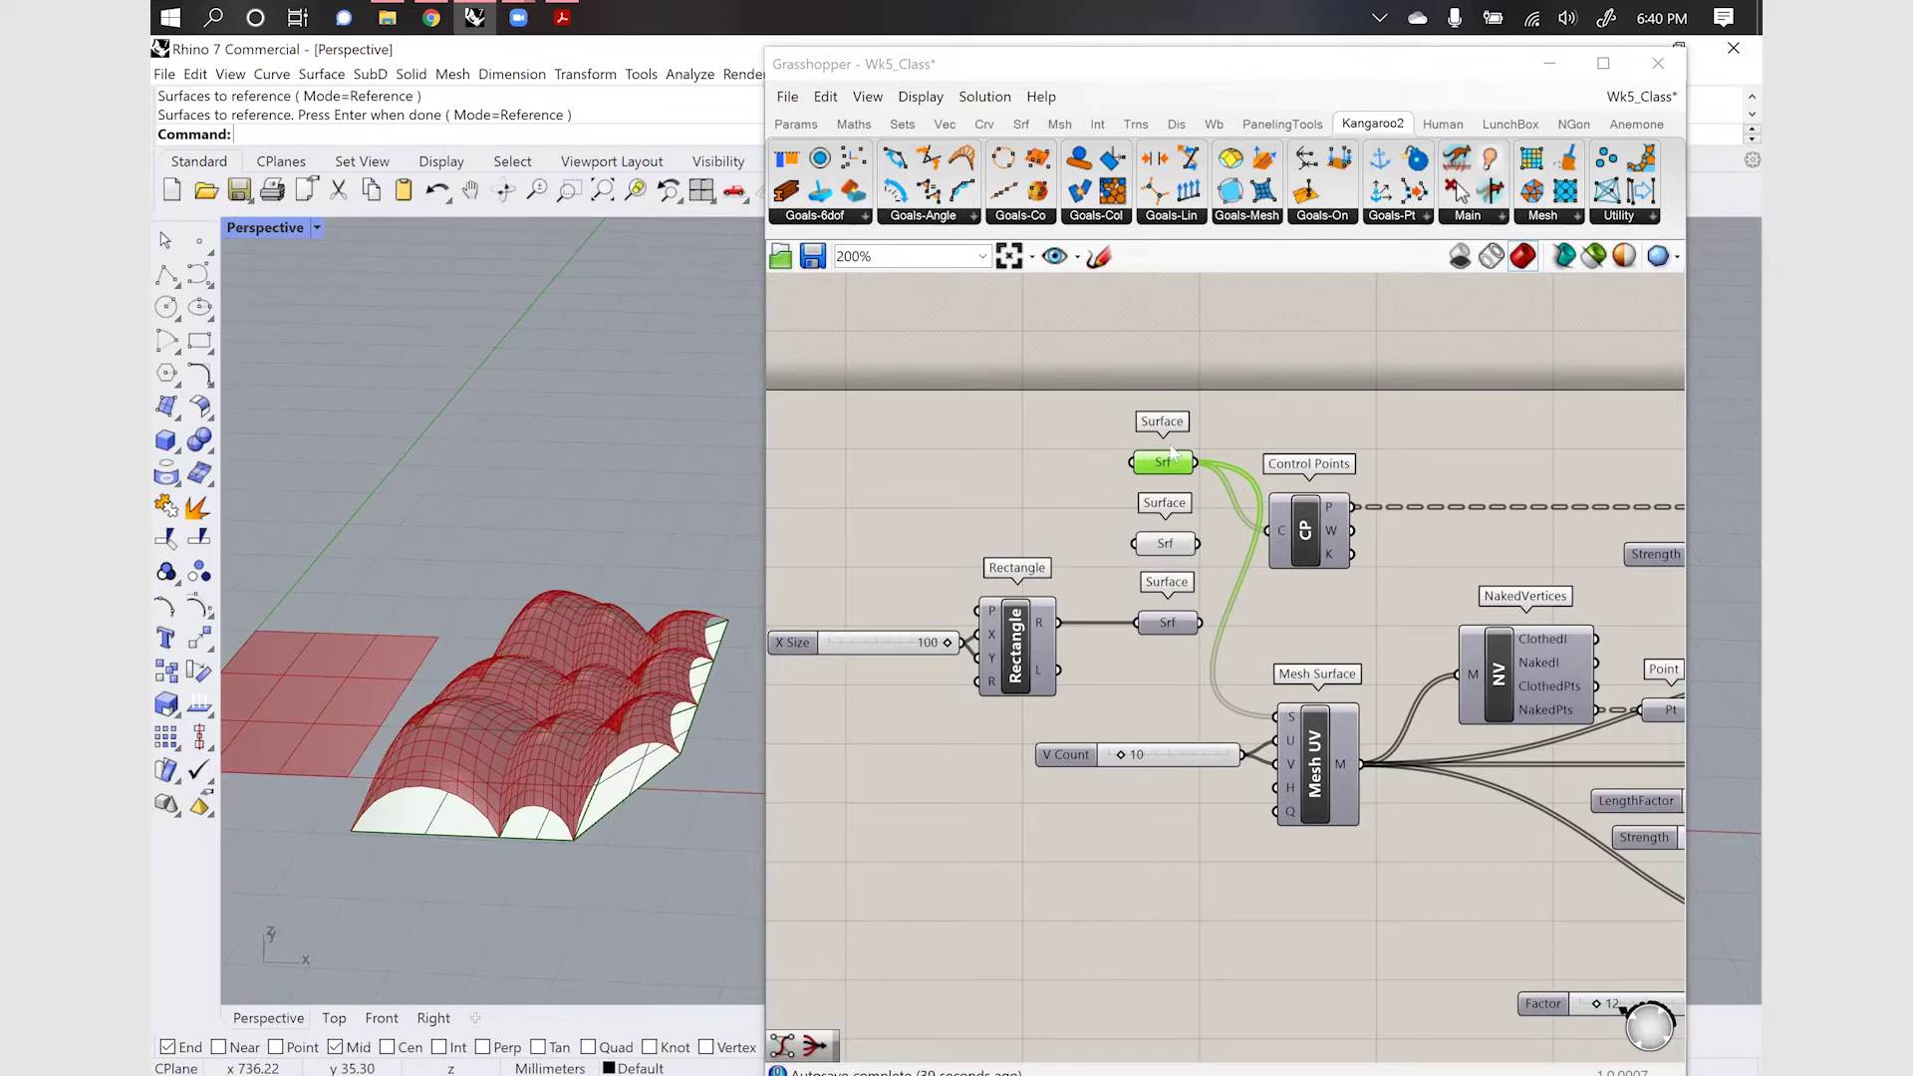
Select the nine reshaped surfaces in Rhino and examine how the vaults relate to them and to the Grasshopper definition
{"action": "left_click_drag", "start_coordinate": [1088, 419], "coordinate": [1291, 448]}
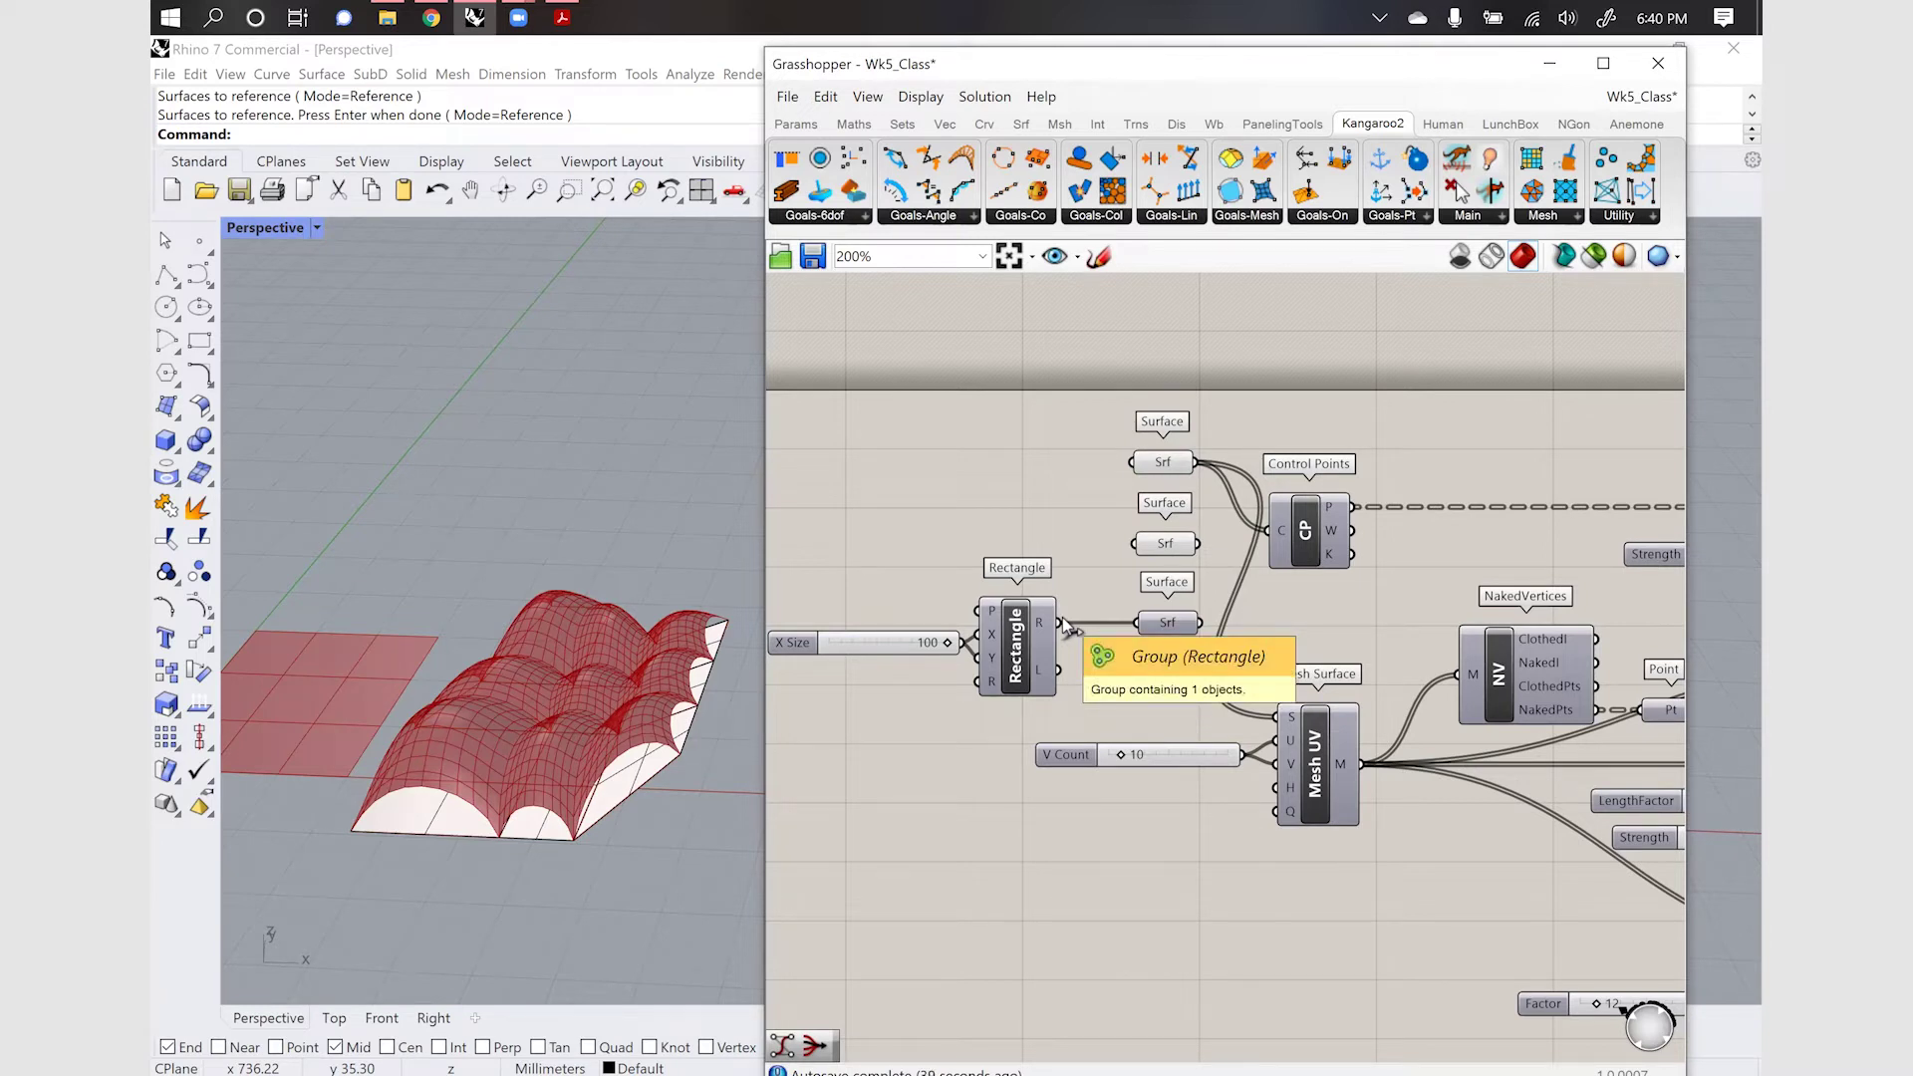
{"action": "right_click_drag", "start_coordinate": [594, 655], "coordinate": [500, 643]}
{"action": "left_click", "coordinate": [466, 630]}
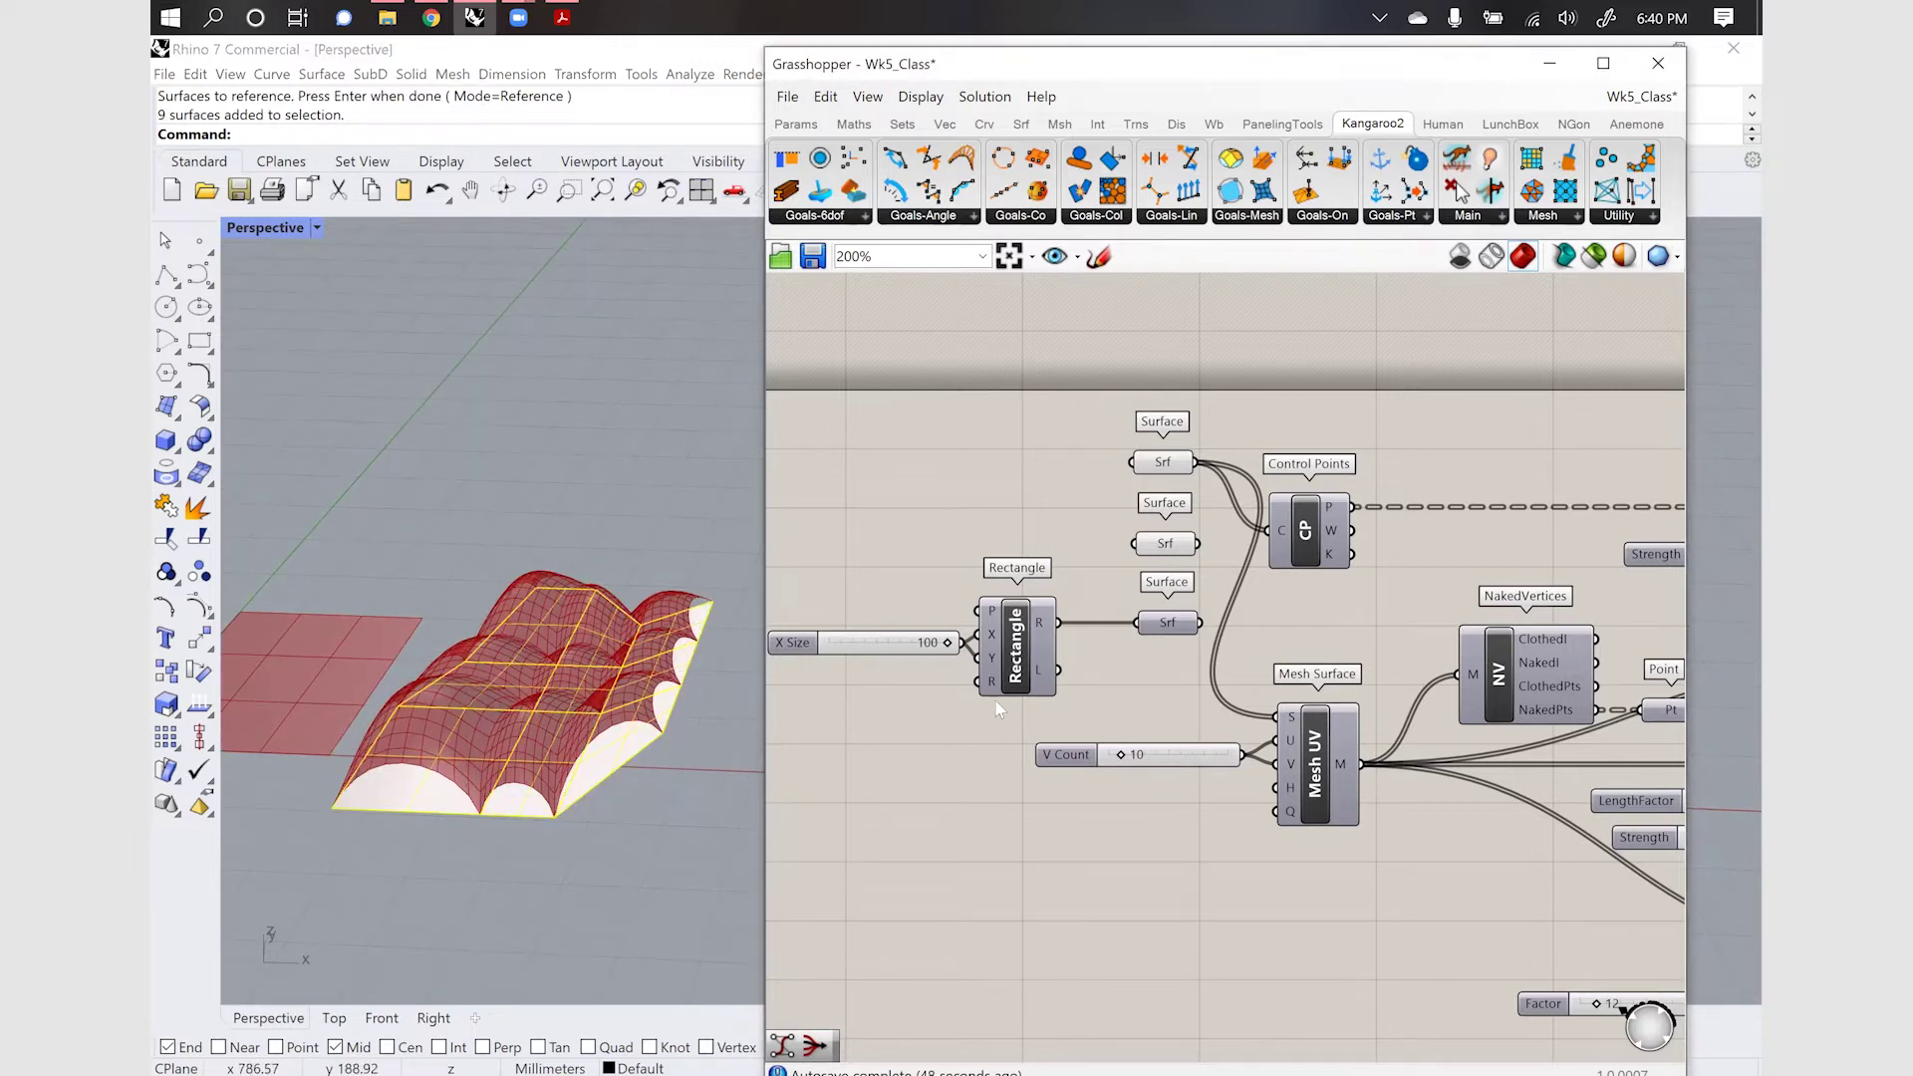
{"action": "right_click", "coordinate": [971, 719]}
{"action": "key", "text": "Escape"}
{"action": "right_click", "coordinate": [670, 812]}
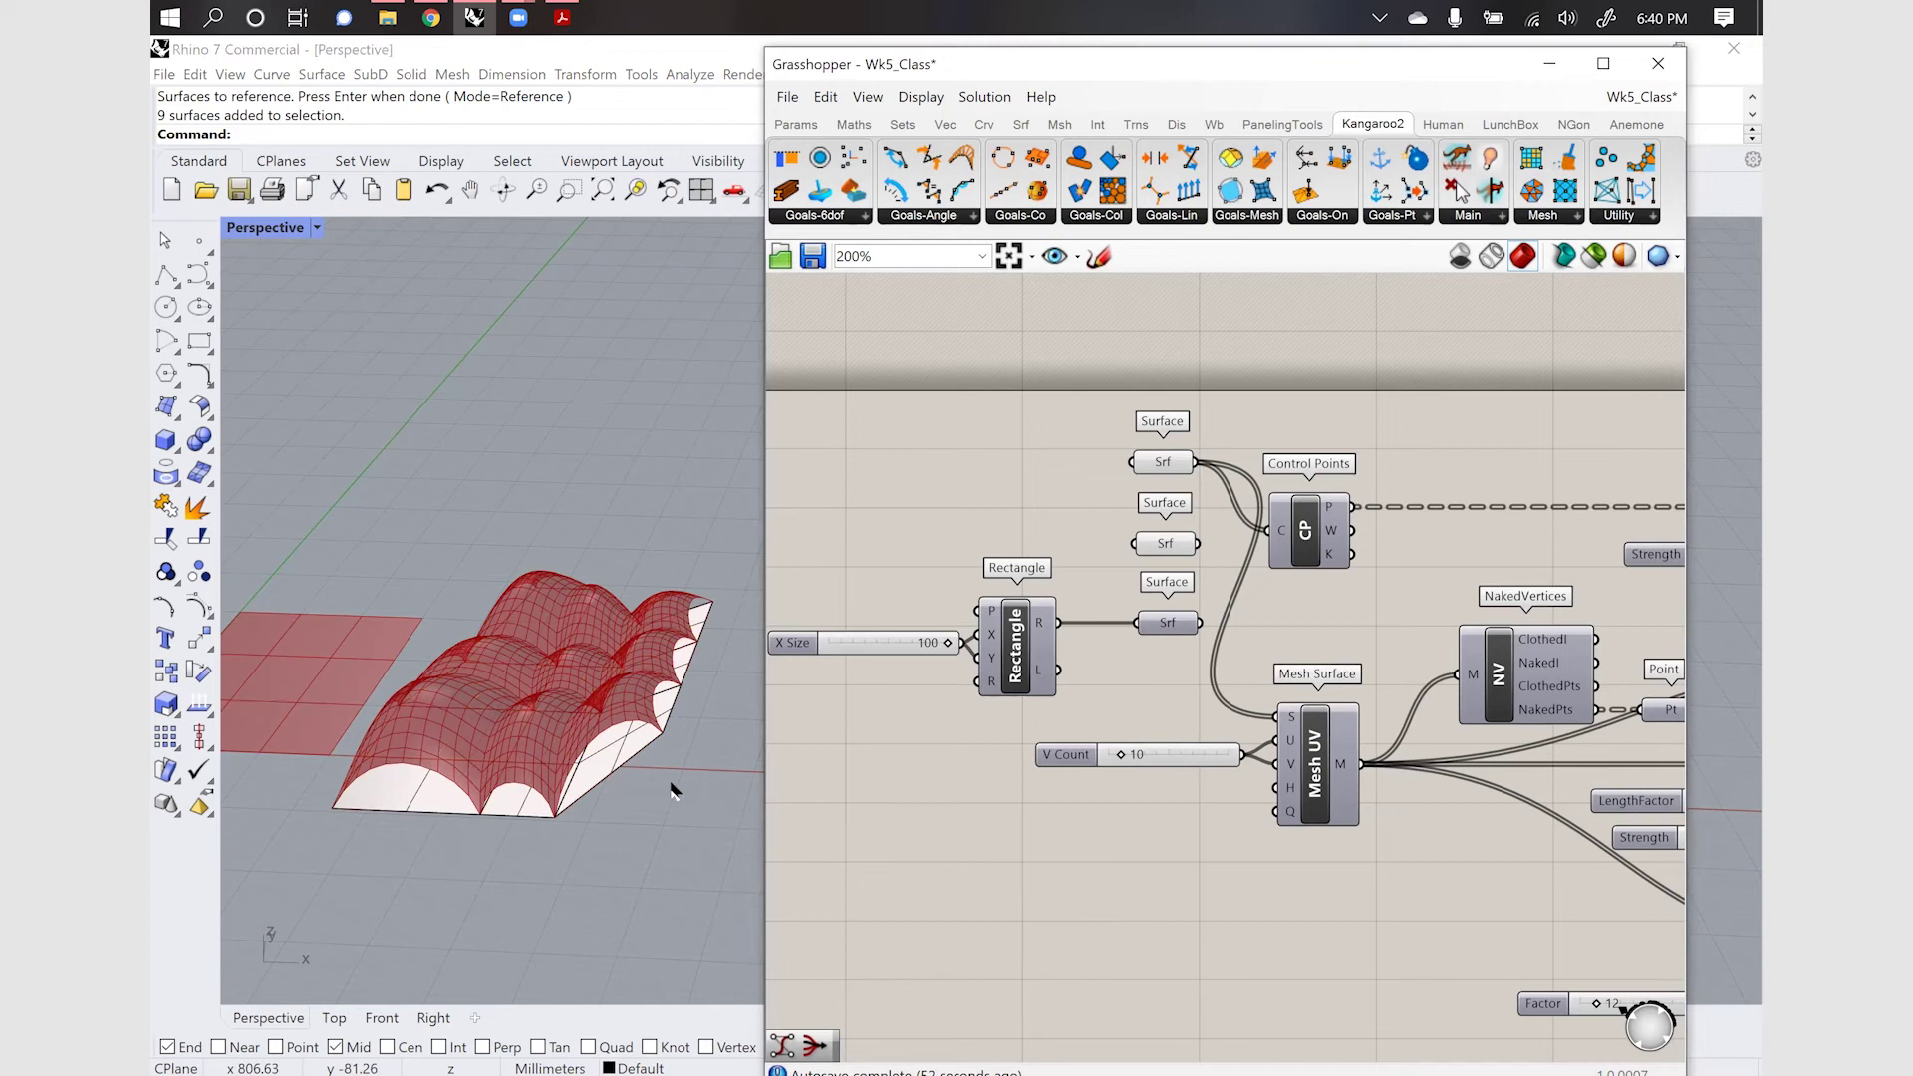
{"action": "scroll", "coordinate": [681, 755], "scroll_direction": "down", "scroll_amount": 3}
{"action": "scroll", "coordinate": [622, 802], "scroll_direction": "up", "scroll_amount": 3}
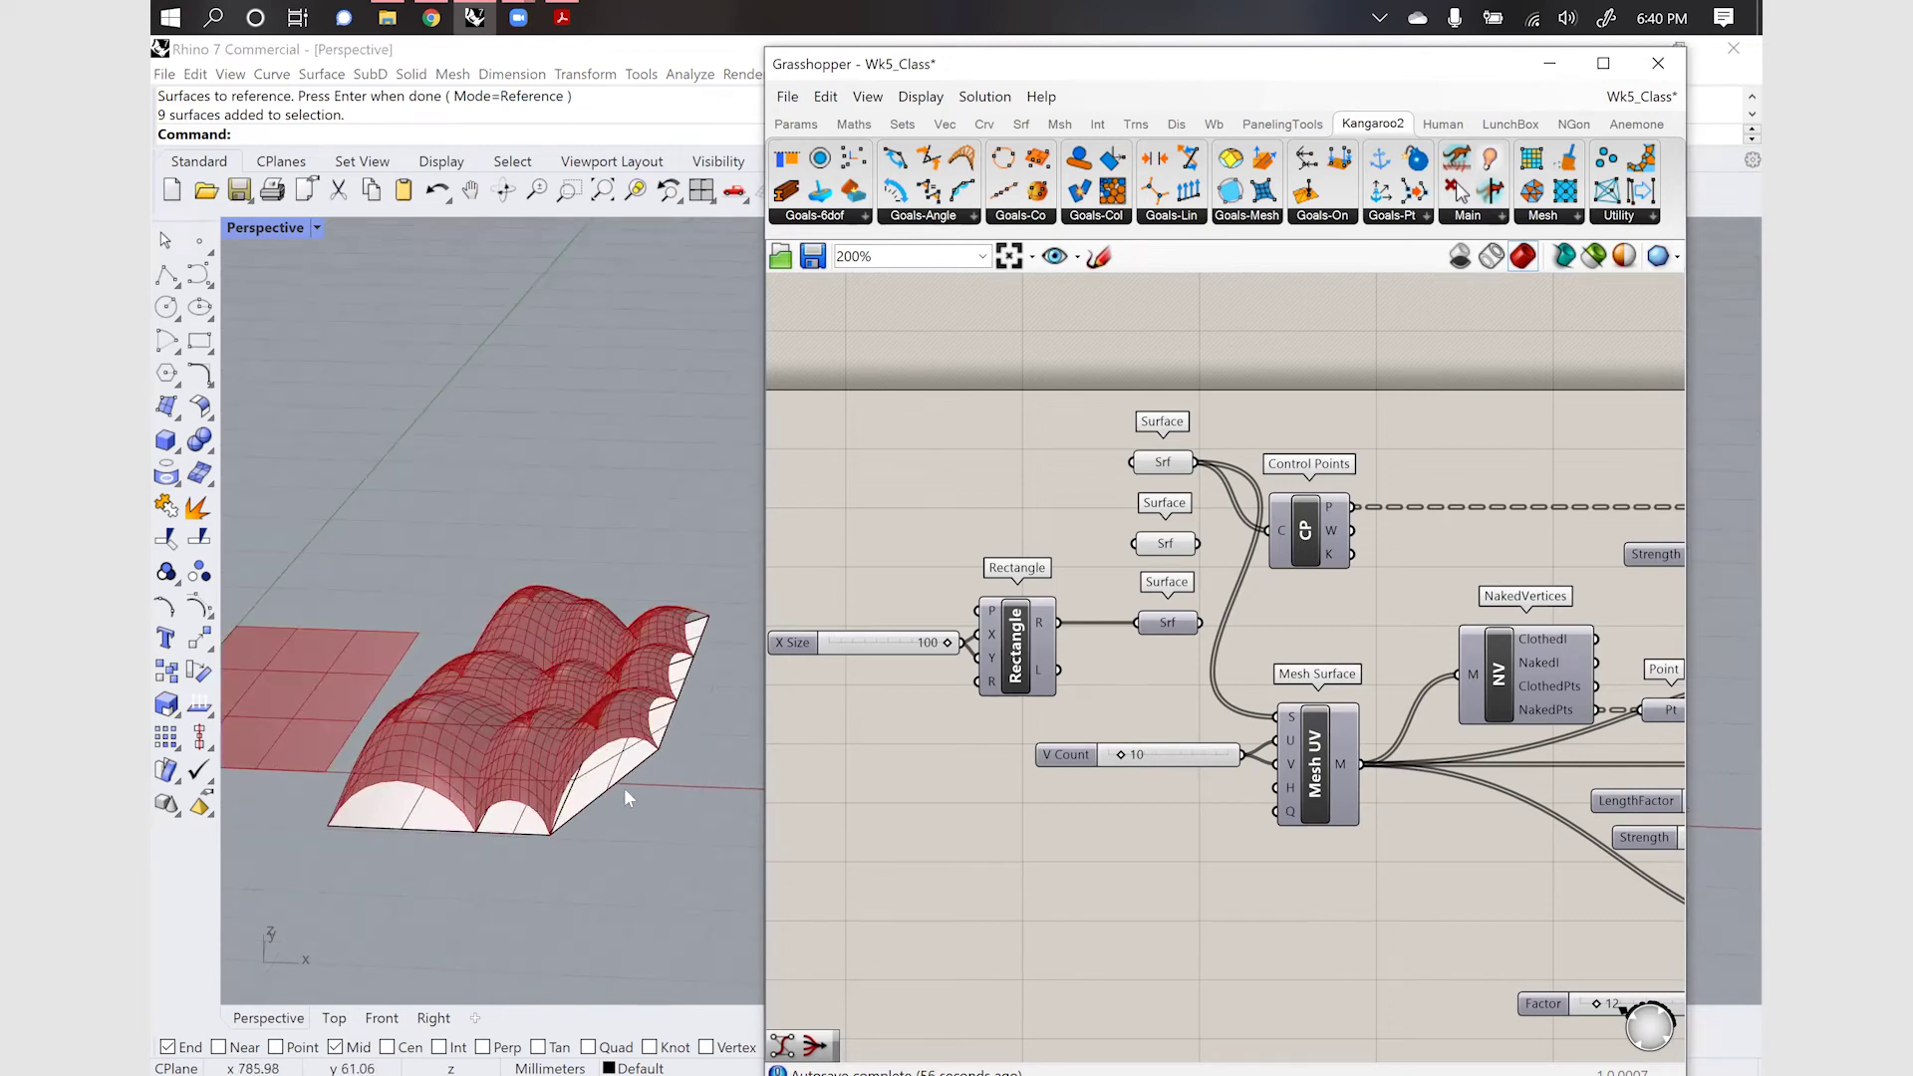
{"action": "key", "text": "ctrl+a"}
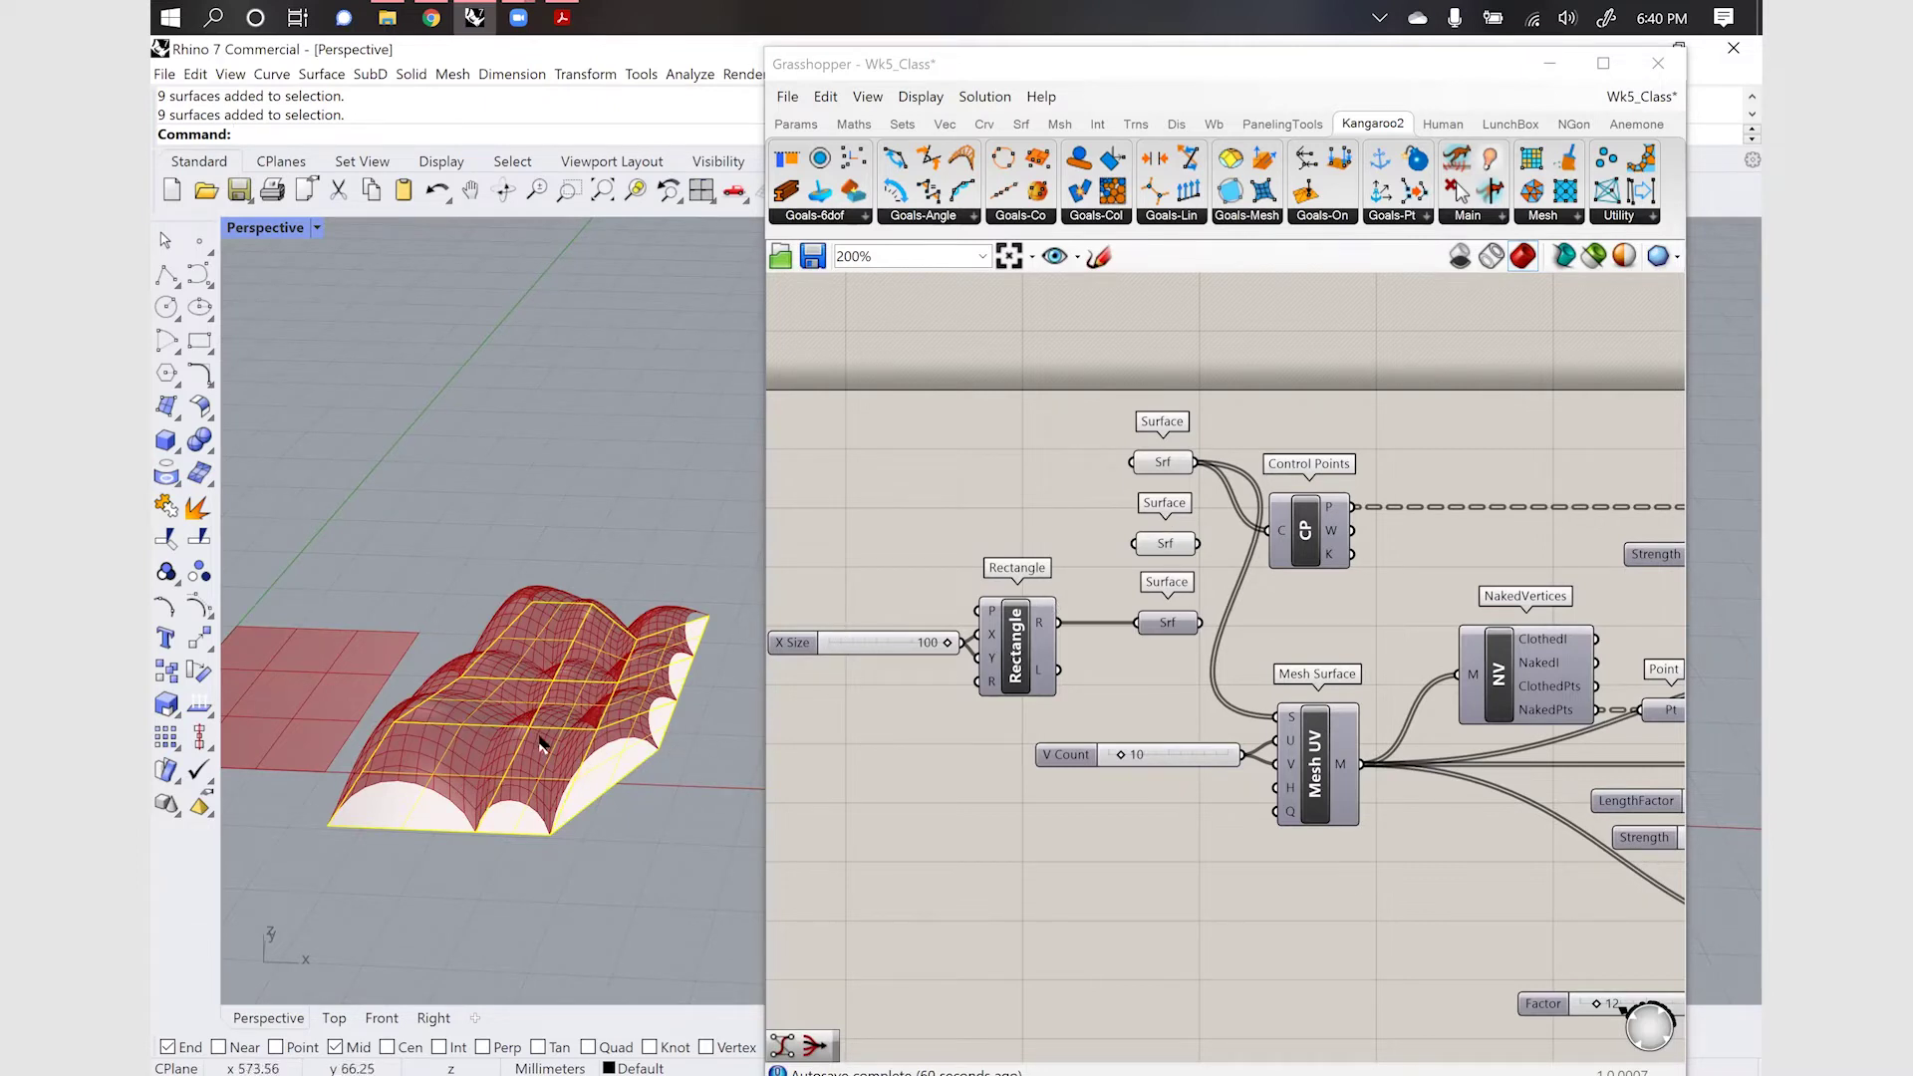
{"action": "right_click_drag", "start_coordinate": [561, 710], "coordinate": [588, 716]}
{"action": "left_click", "coordinate": [963, 769]}
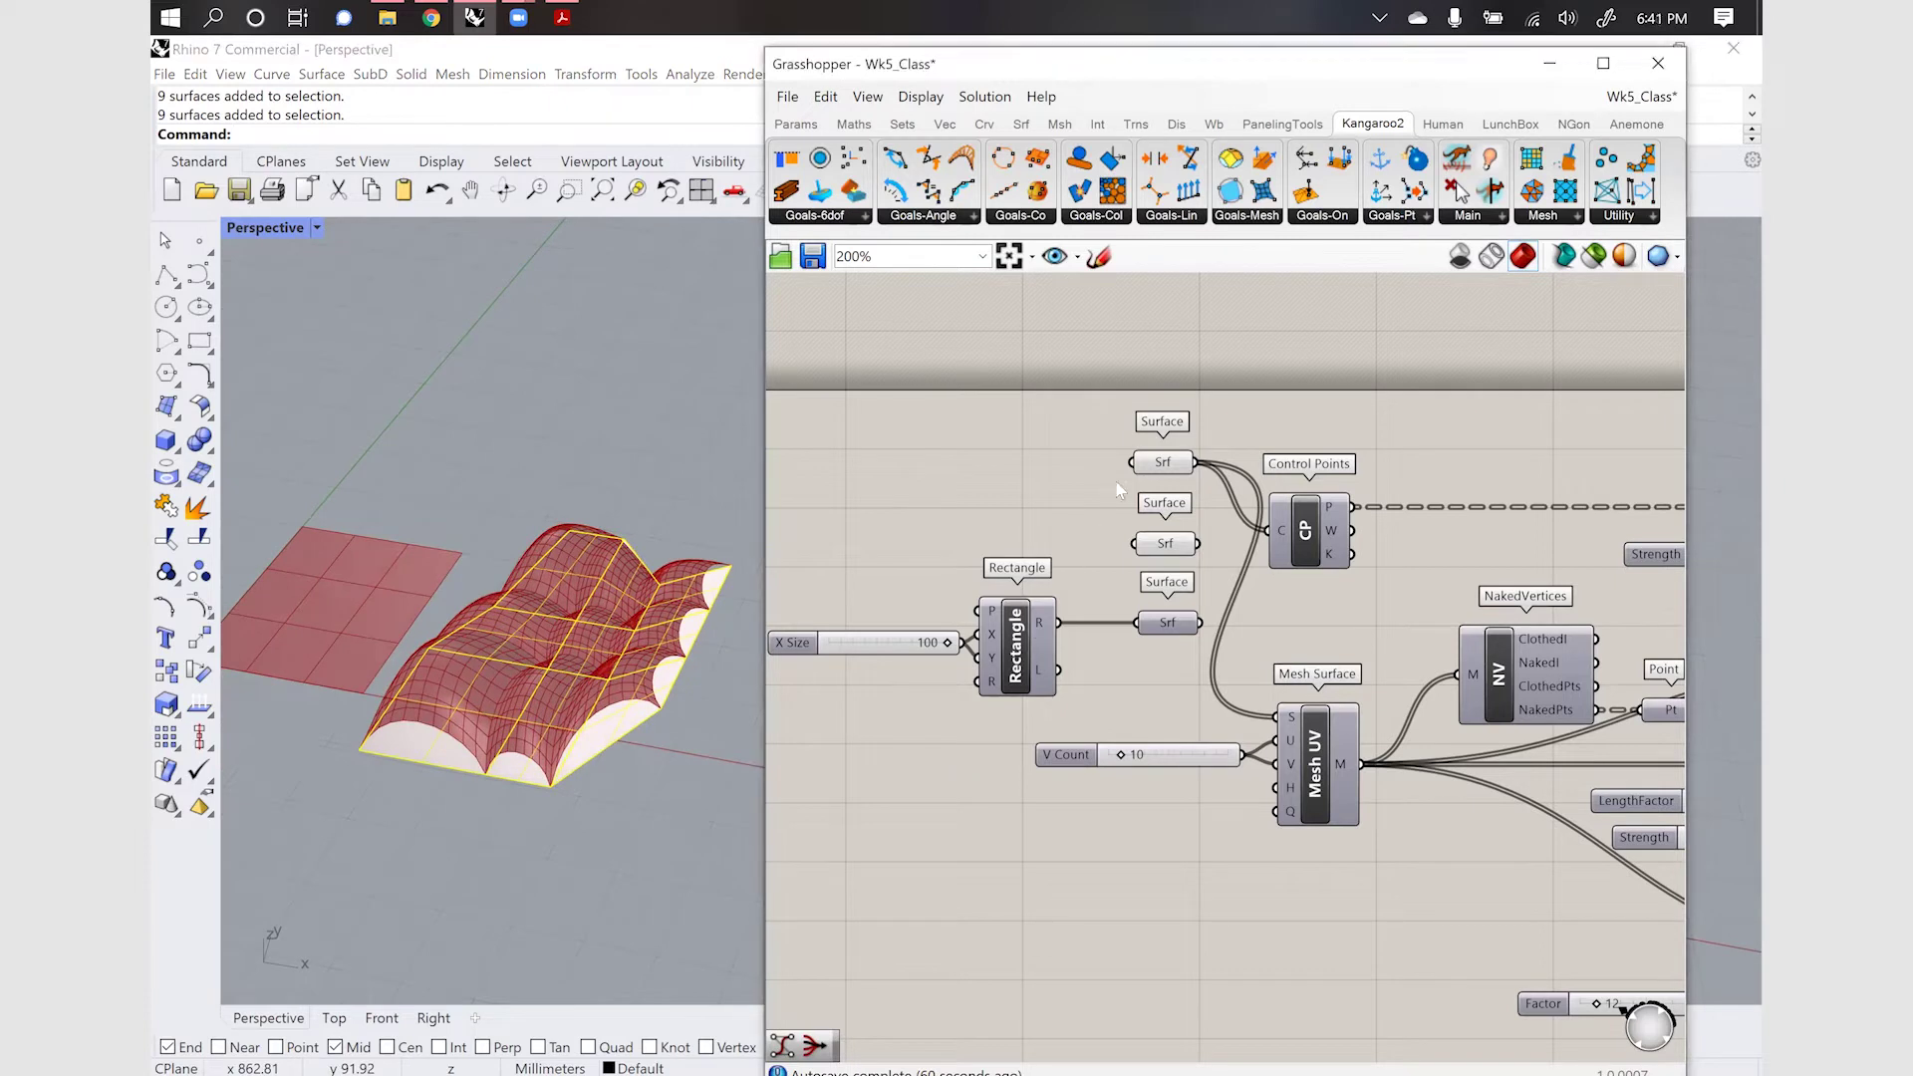
{"action": "scroll", "coordinate": [1118, 489], "scroll_direction": "down", "scroll_amount": 3}
{"action": "right_click_drag", "start_coordinate": [1128, 724], "coordinate": [1037, 696]}
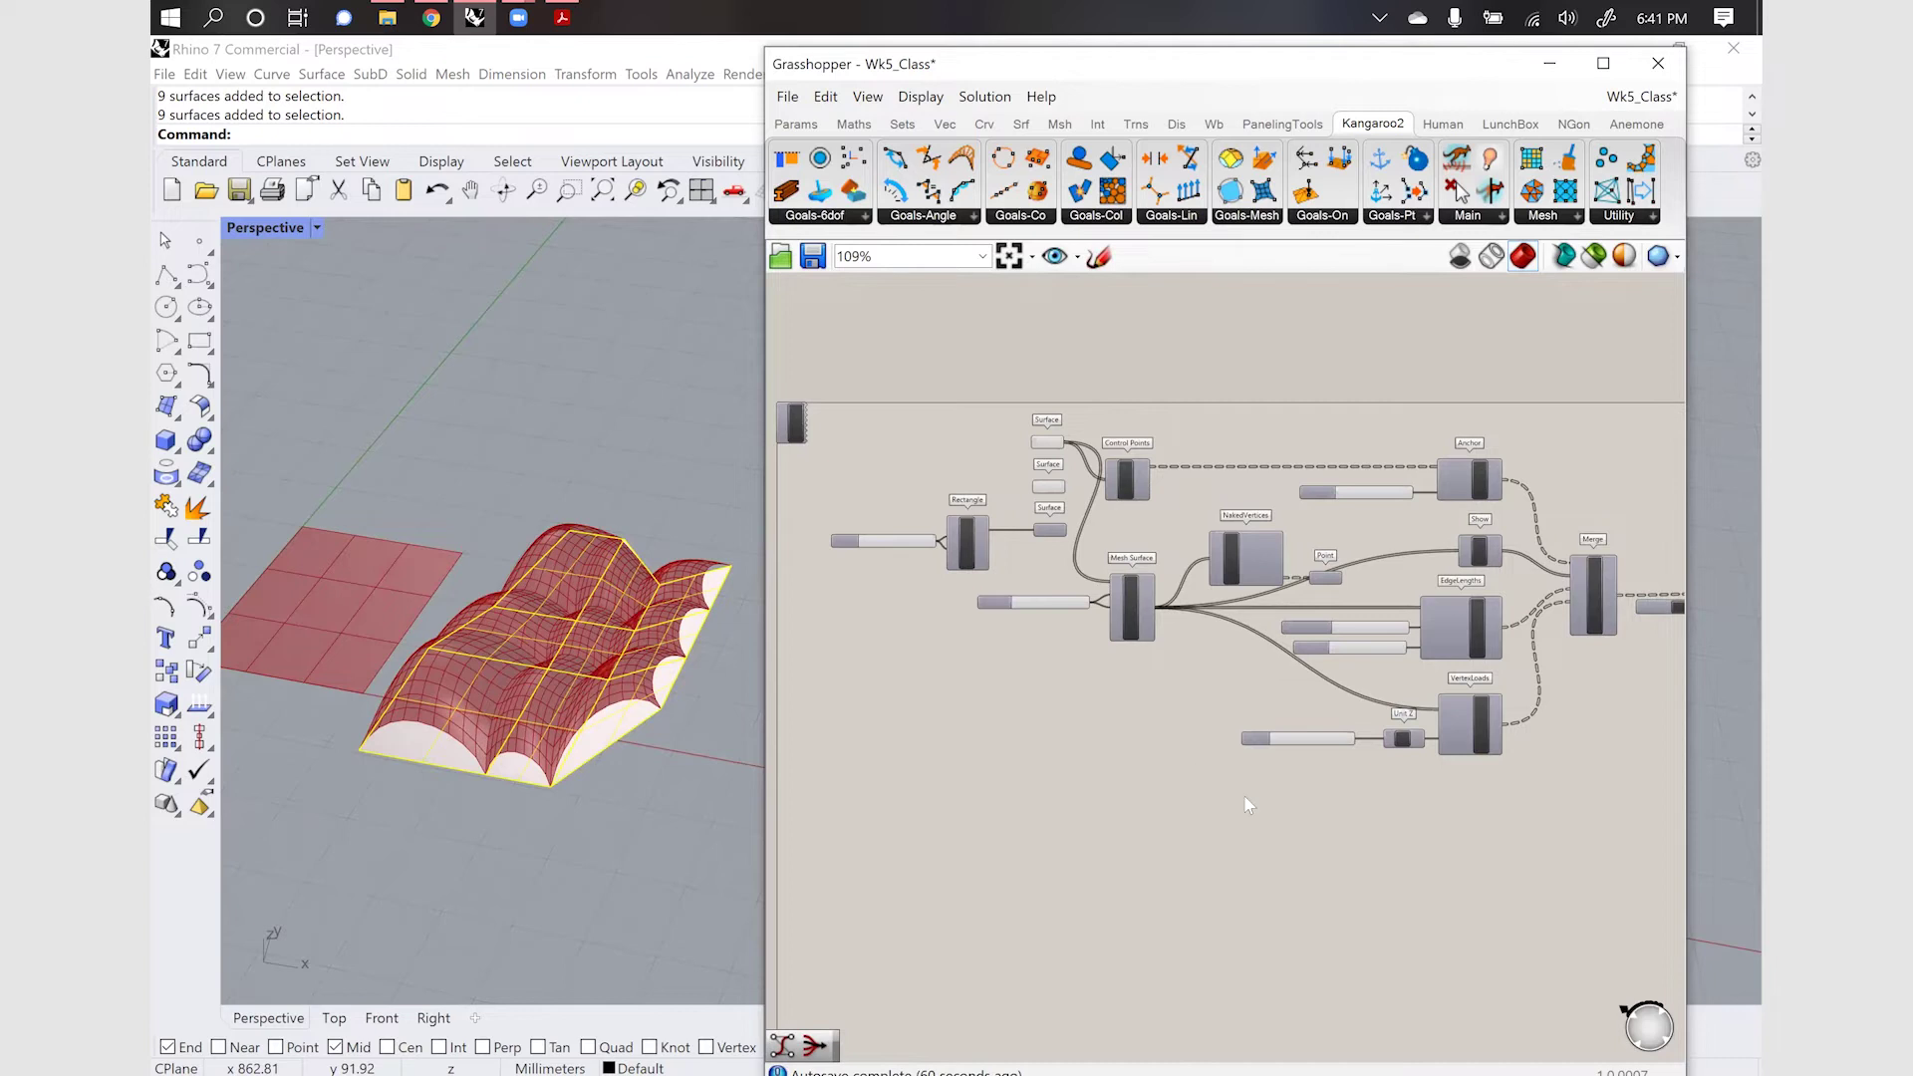
Turn off the preview of the Geometry parameter that collects the BouncySolver output
{"action": "right_click_drag", "start_coordinate": [1311, 870], "coordinate": [1227, 775]}
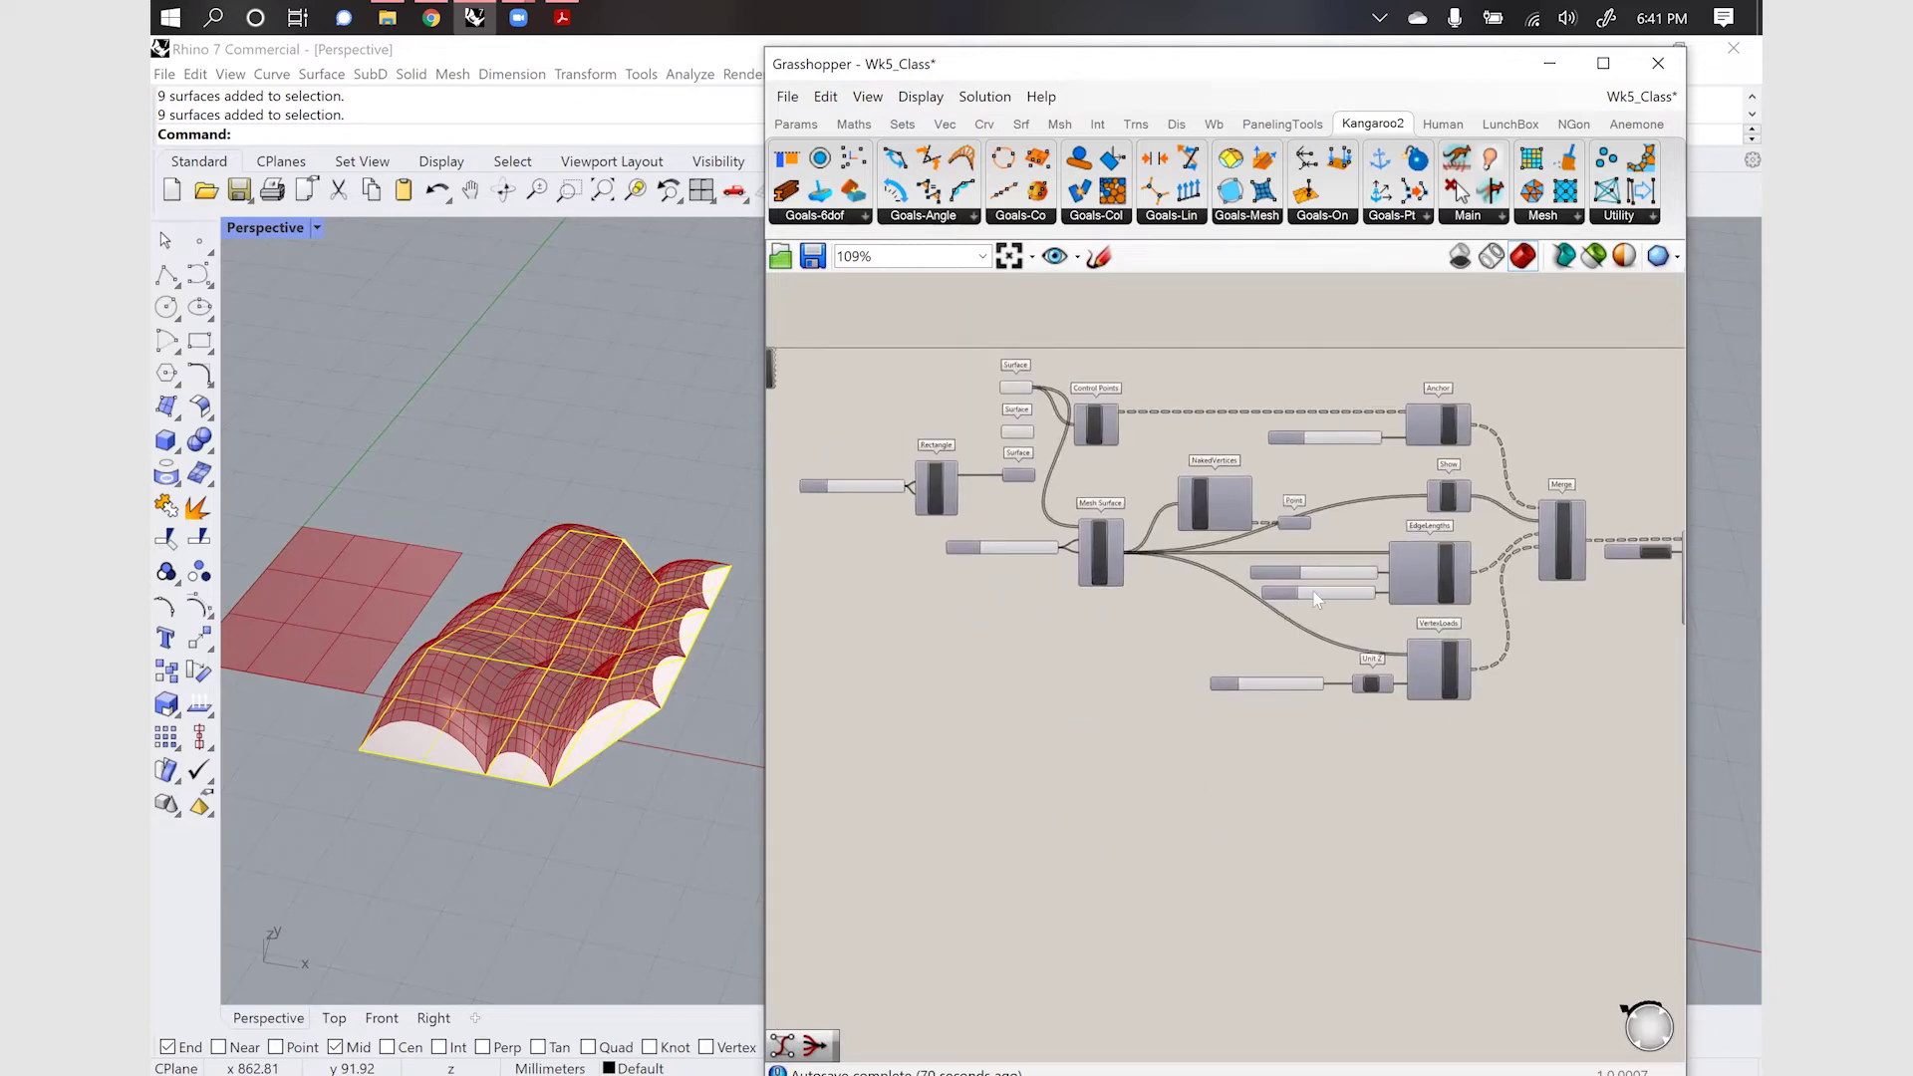
{"action": "mouse_move", "coordinate": [1316, 597]}
{"action": "scroll", "coordinate": [1121, 673], "scroll_direction": "down", "scroll_amount": 1}
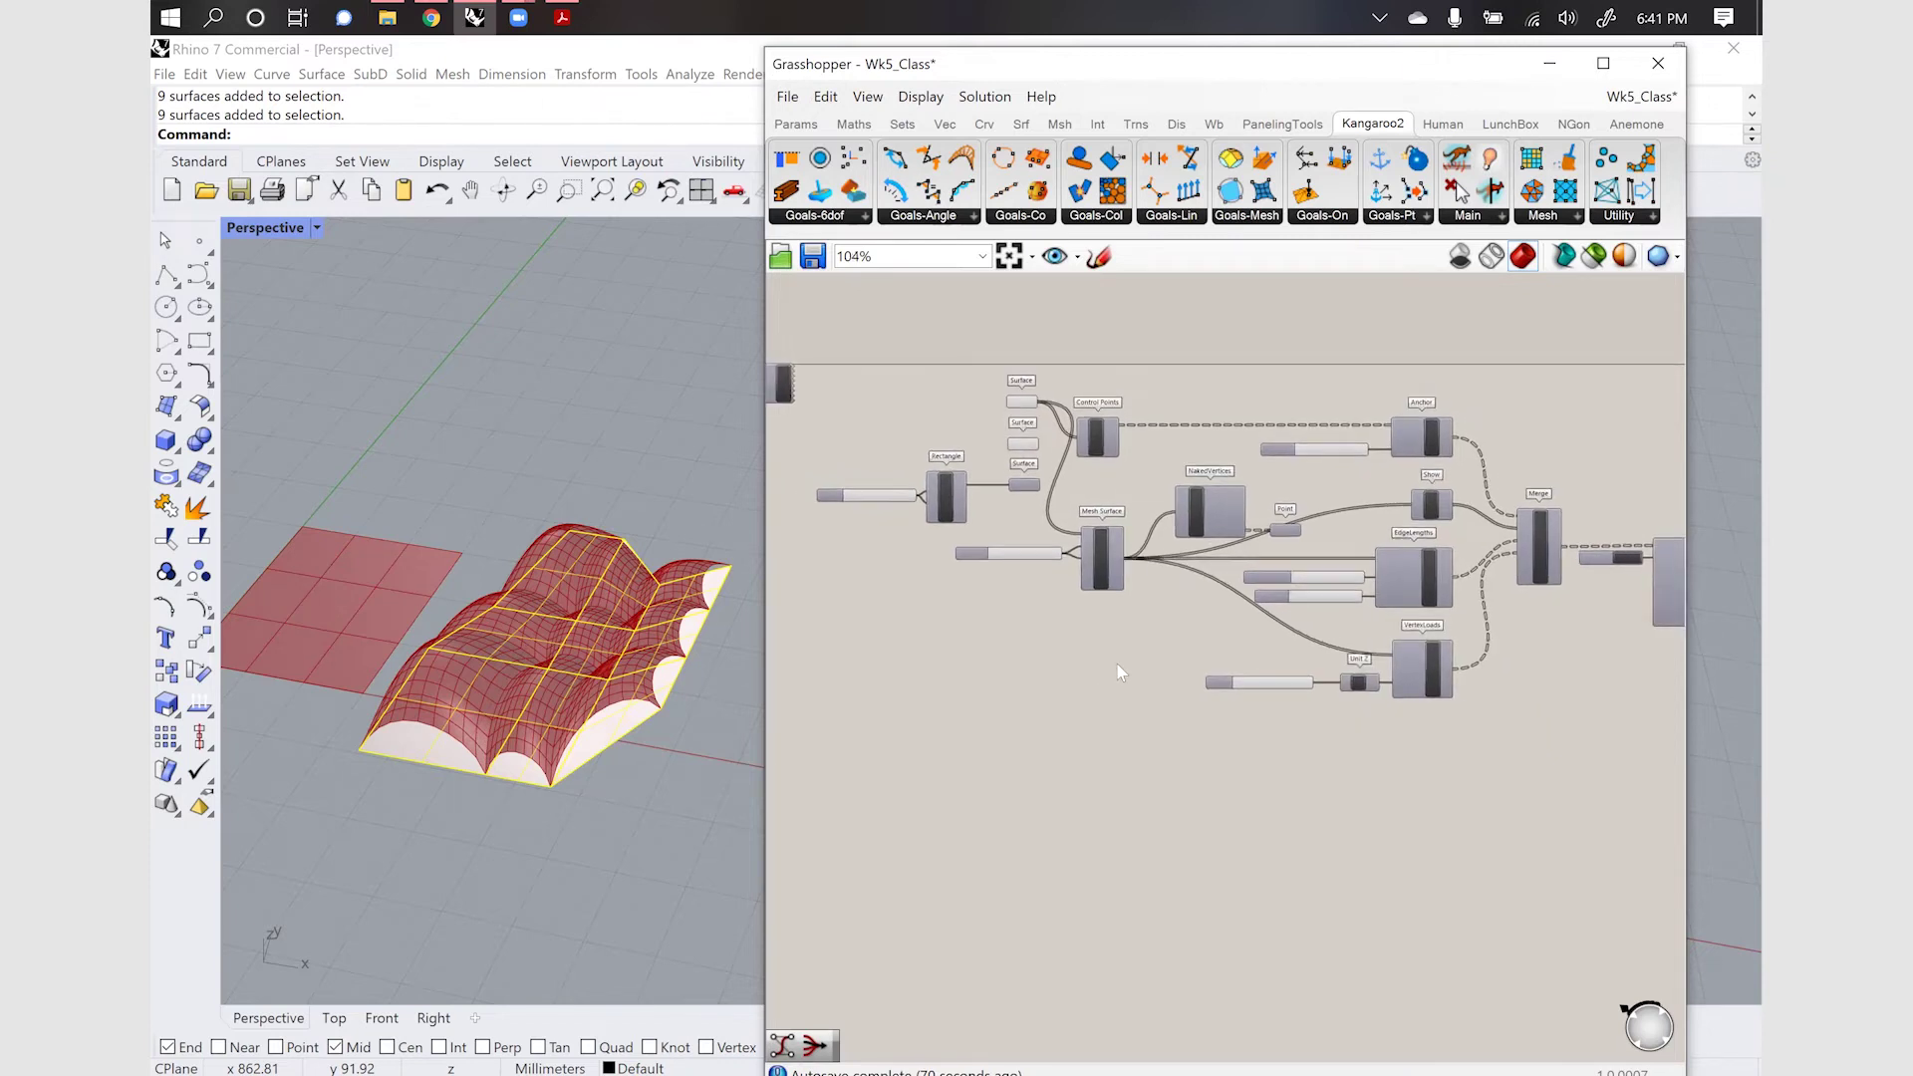
{"action": "scroll", "coordinate": [1121, 674], "scroll_direction": "down", "scroll_amount": 2}
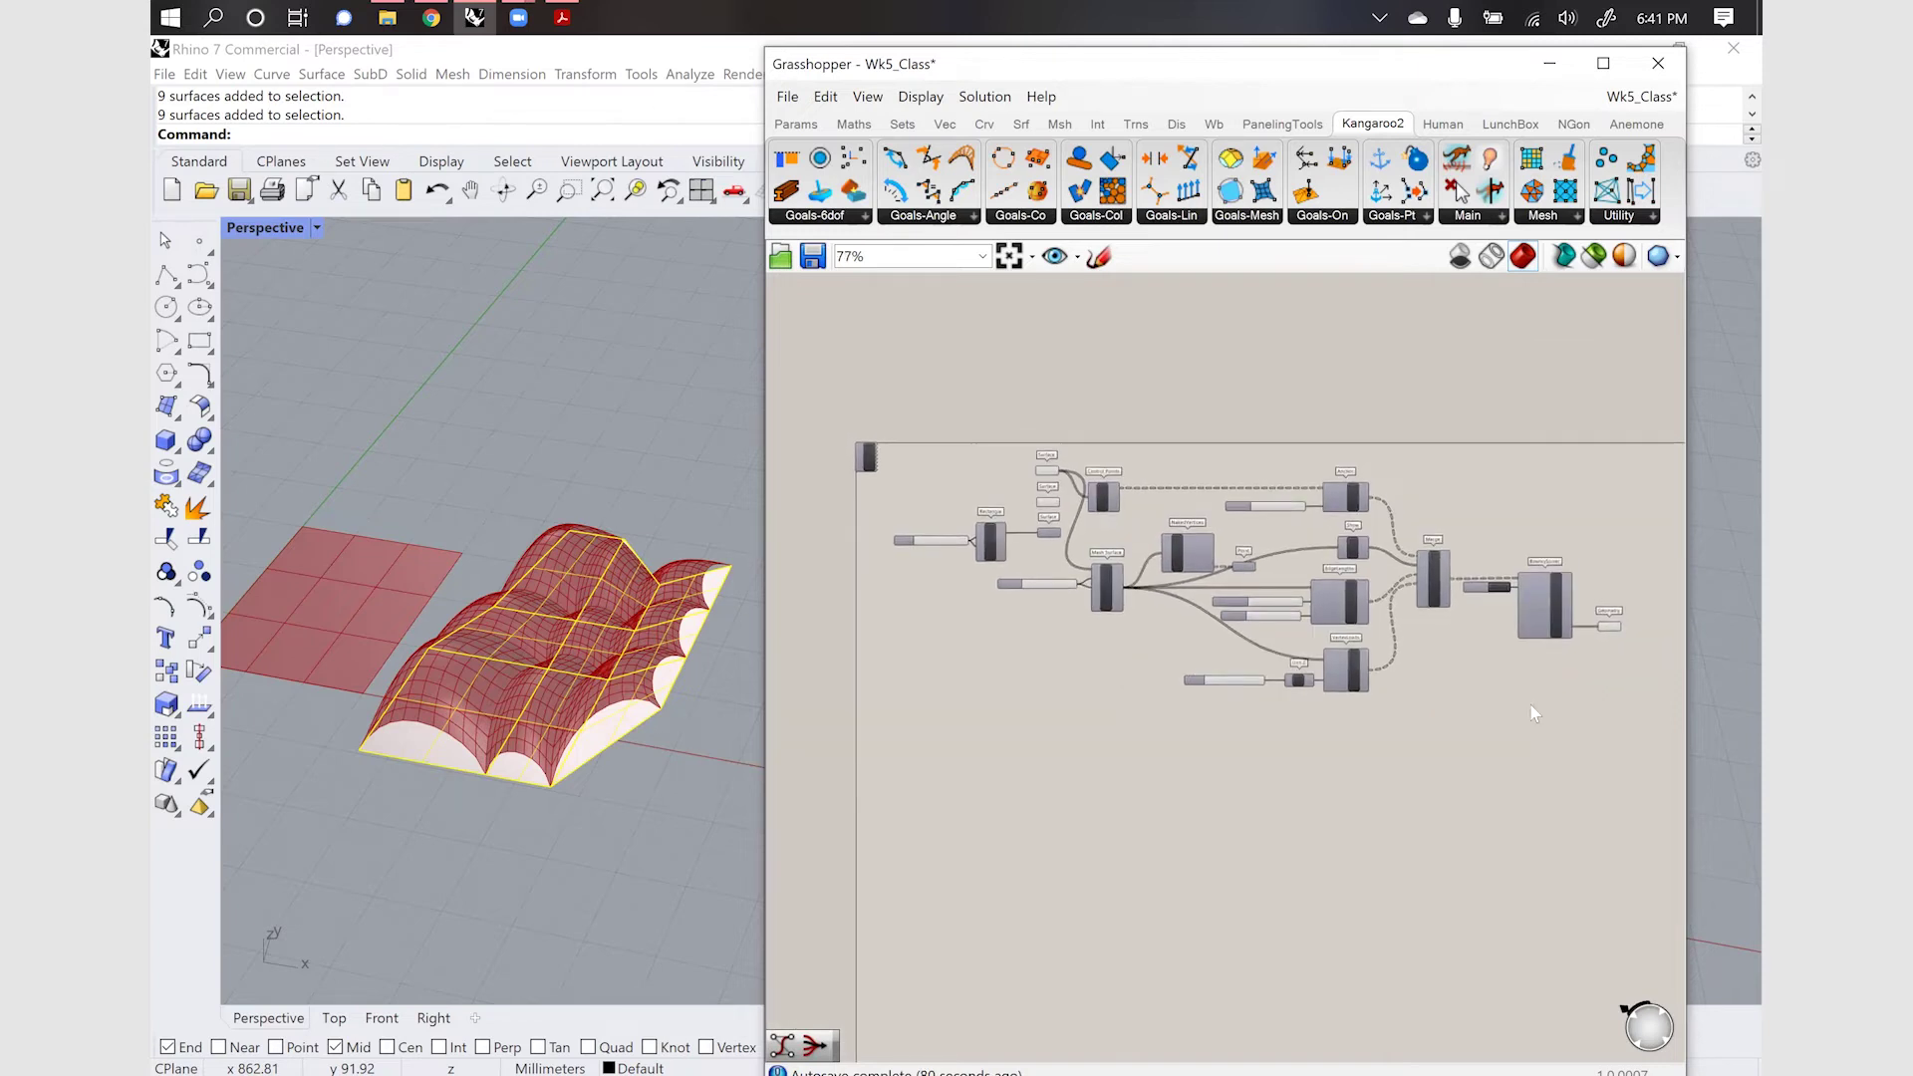
{"action": "left_click", "coordinate": [1608, 627]}
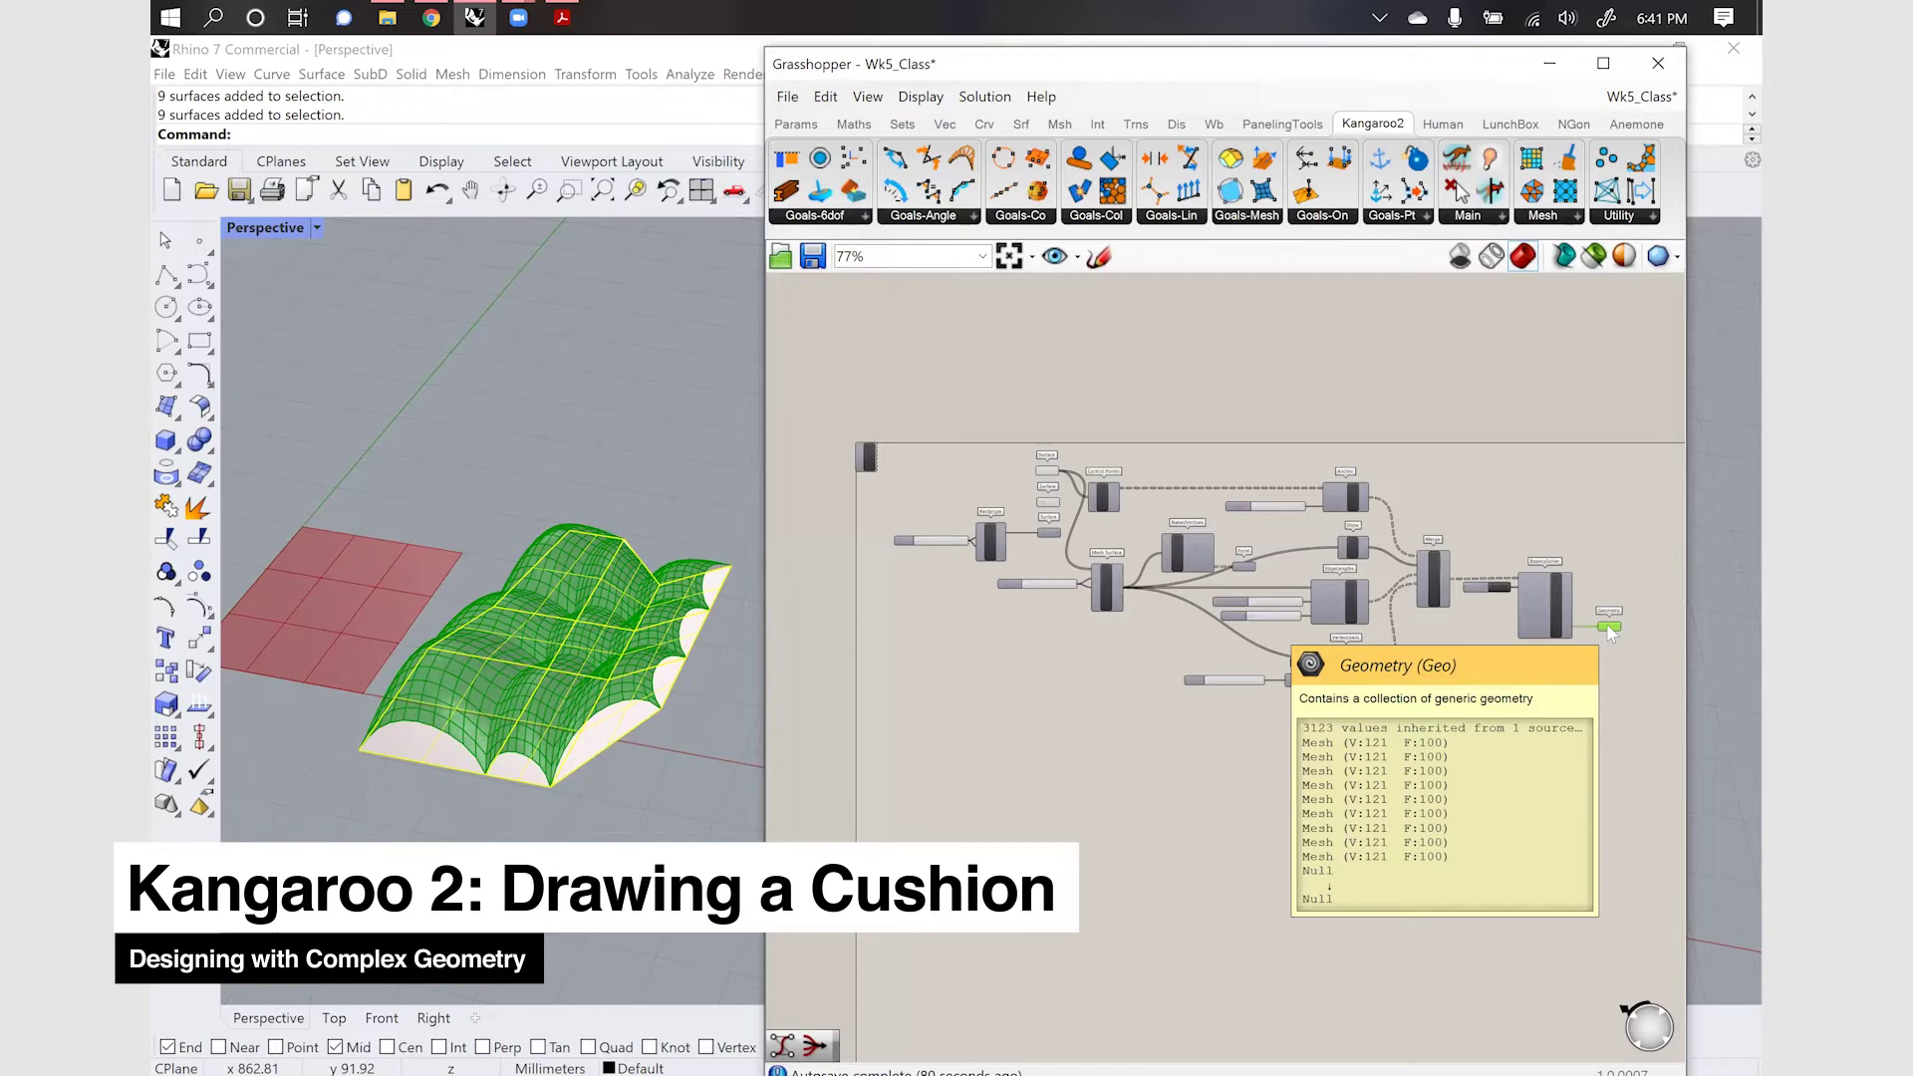
{"action": "left_click", "coordinate": [1612, 636]}
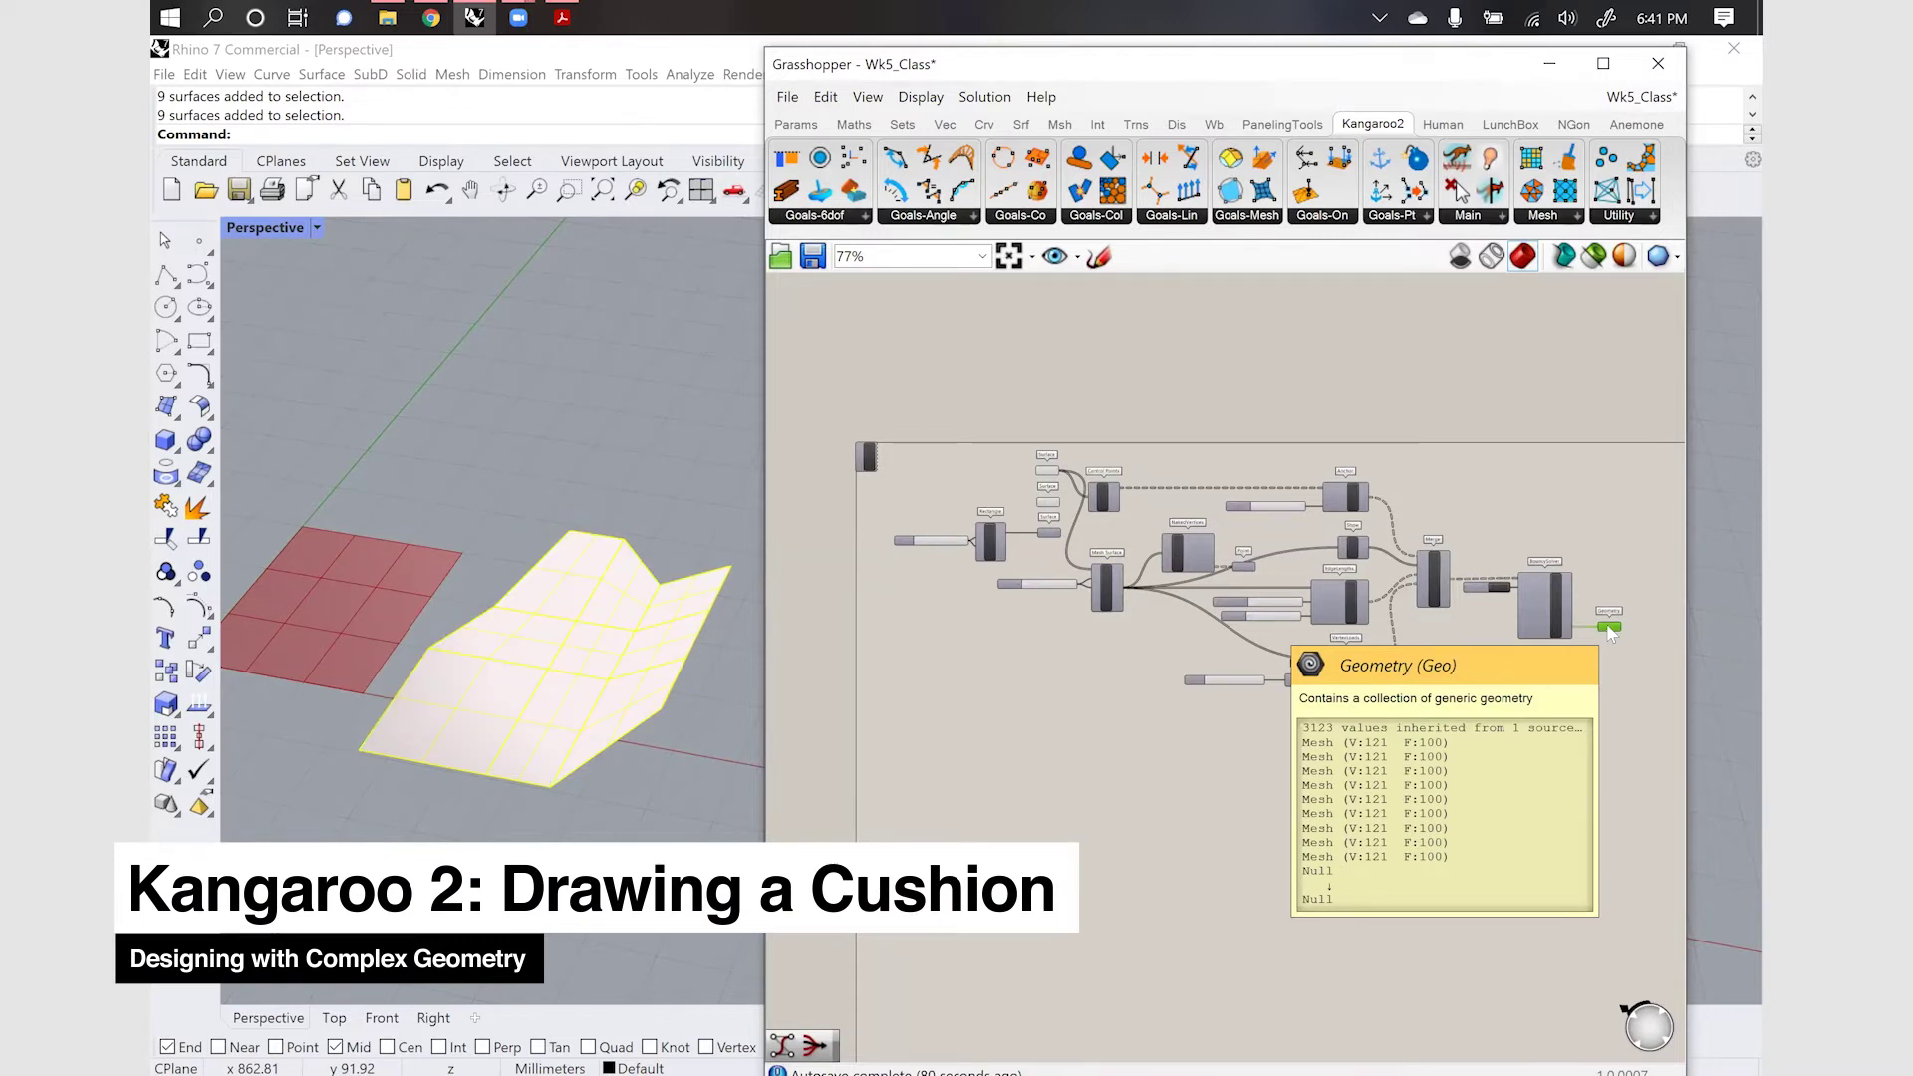
Select the folded group of nine surfaces in the Rhino viewport and hide it with the Hide command
{"action": "left_click", "coordinate": [700, 815]}
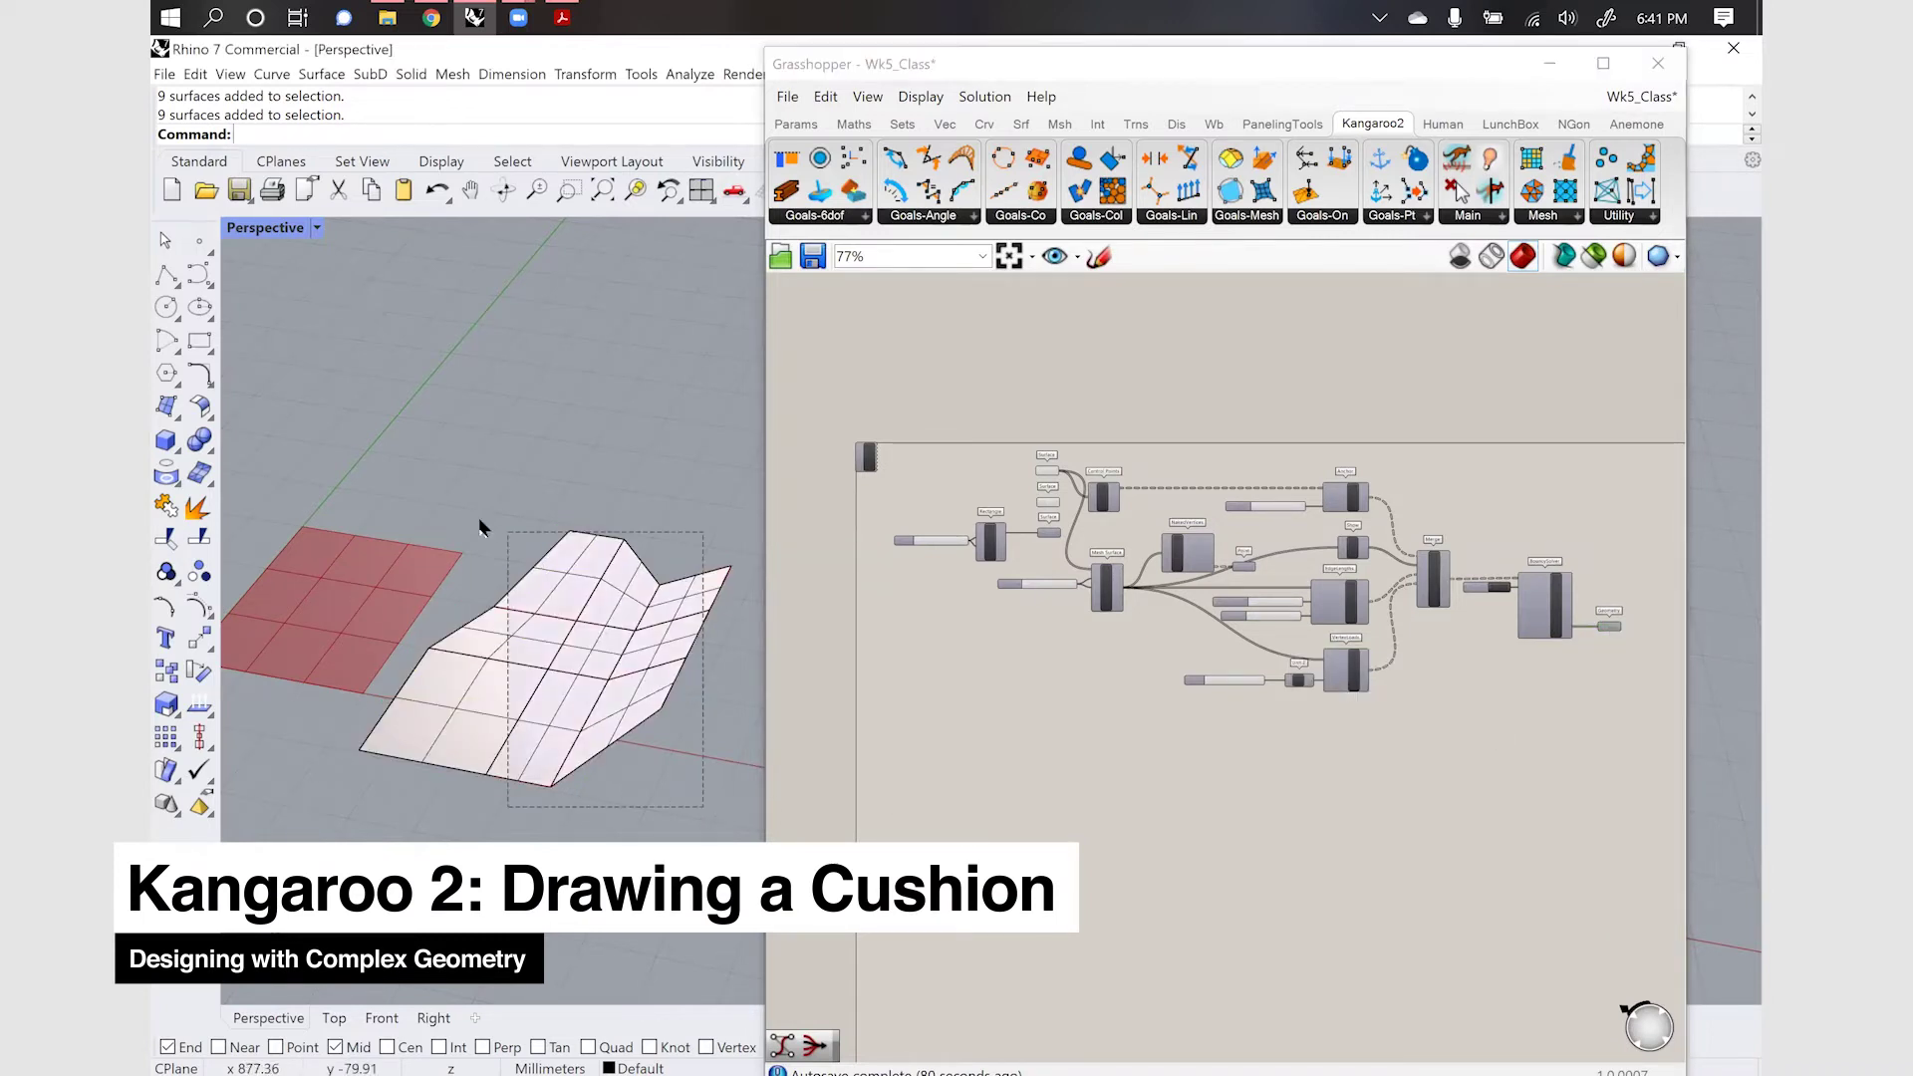
{"action": "type", "text": "hide"}
{"action": "key", "text": "Return"}
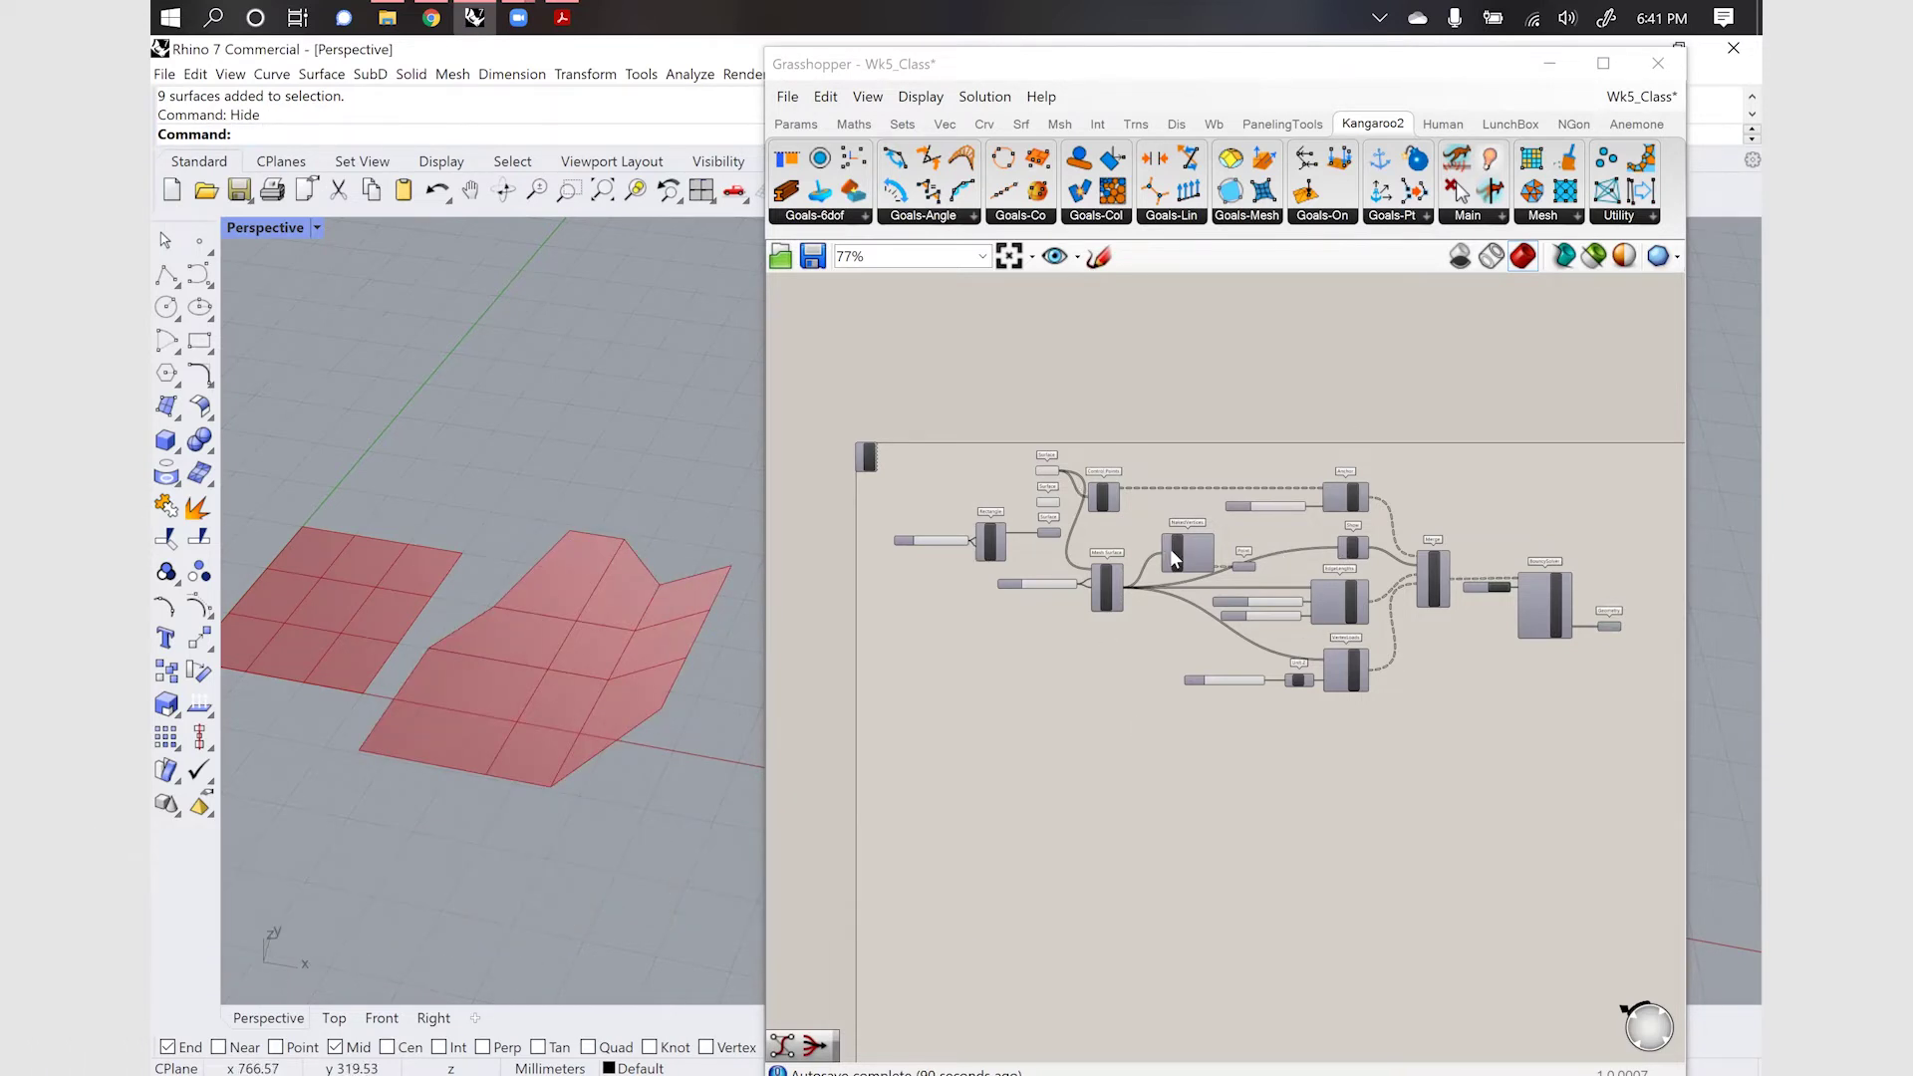
Duplicate the whole Kangaroo definition in Grasshopper and place the copy below the original
{"action": "scroll", "coordinate": [1175, 556], "scroll_direction": "down", "scroll_amount": 2}
{"action": "left_click_drag", "start_coordinate": [1542, 709], "coordinate": [997, 440]}
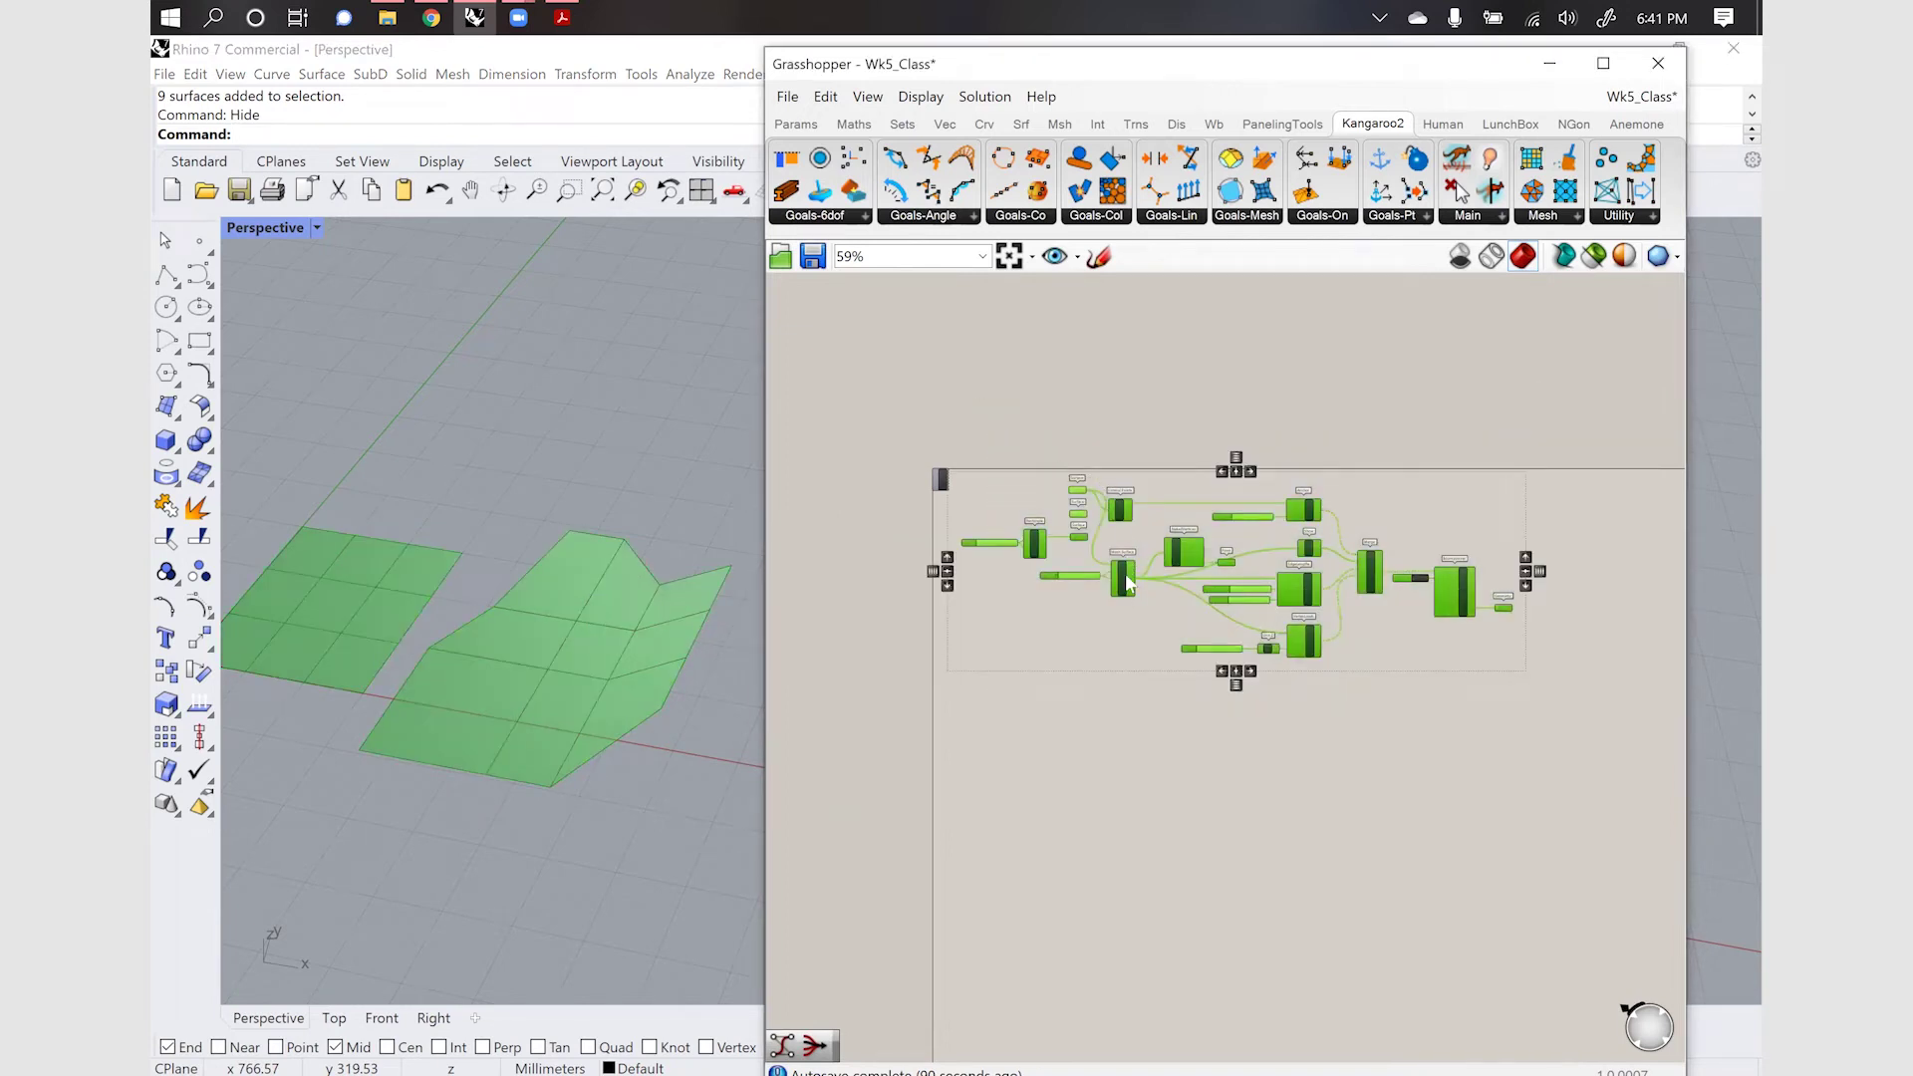
{"action": "left_click_drag", "start_coordinate": [1131, 615], "coordinate": [1133, 818], "text": "alt"}
{"action": "left_click", "coordinate": [1216, 915]}
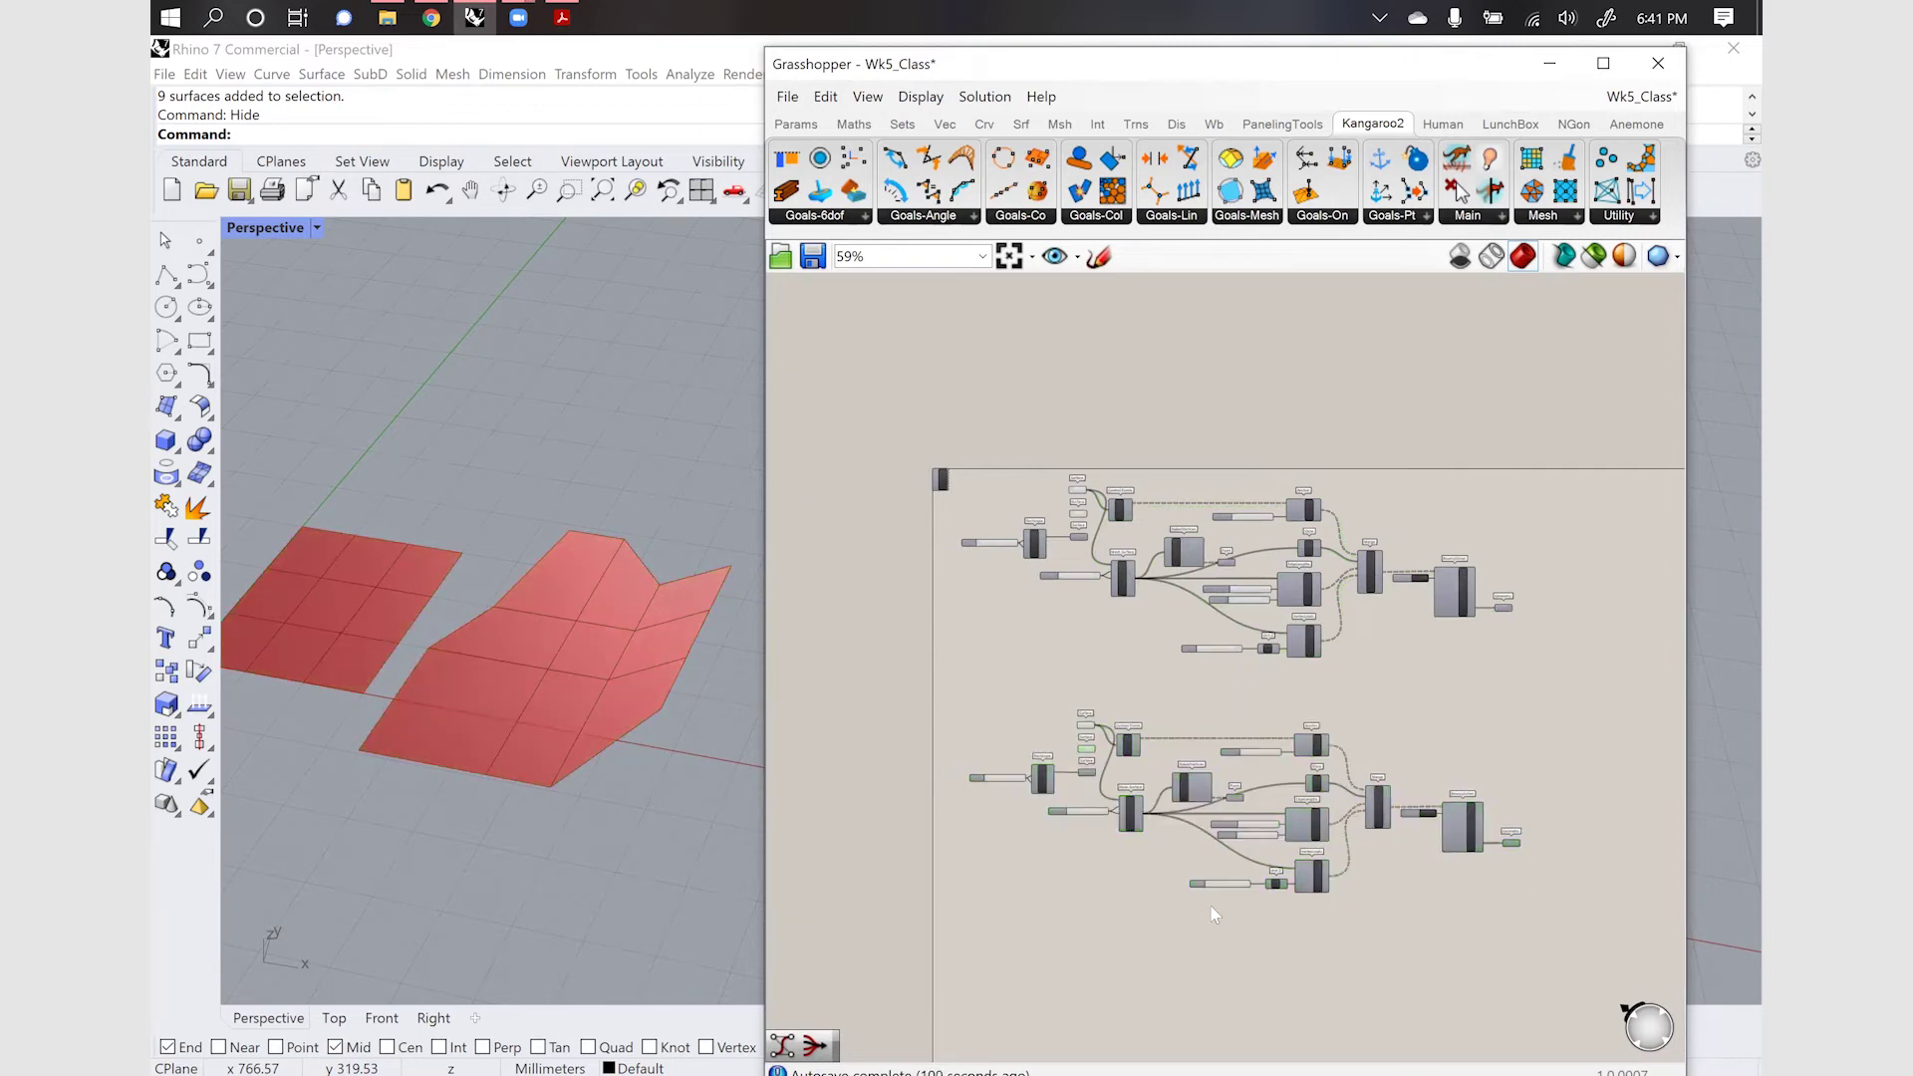
In the copy, move the first Surface parameter's output wires to the rectangle-fed Surface and delete the two unused Surface parameters
{"action": "scroll", "coordinate": [1262, 835], "scroll_direction": "up", "scroll_amount": 3}
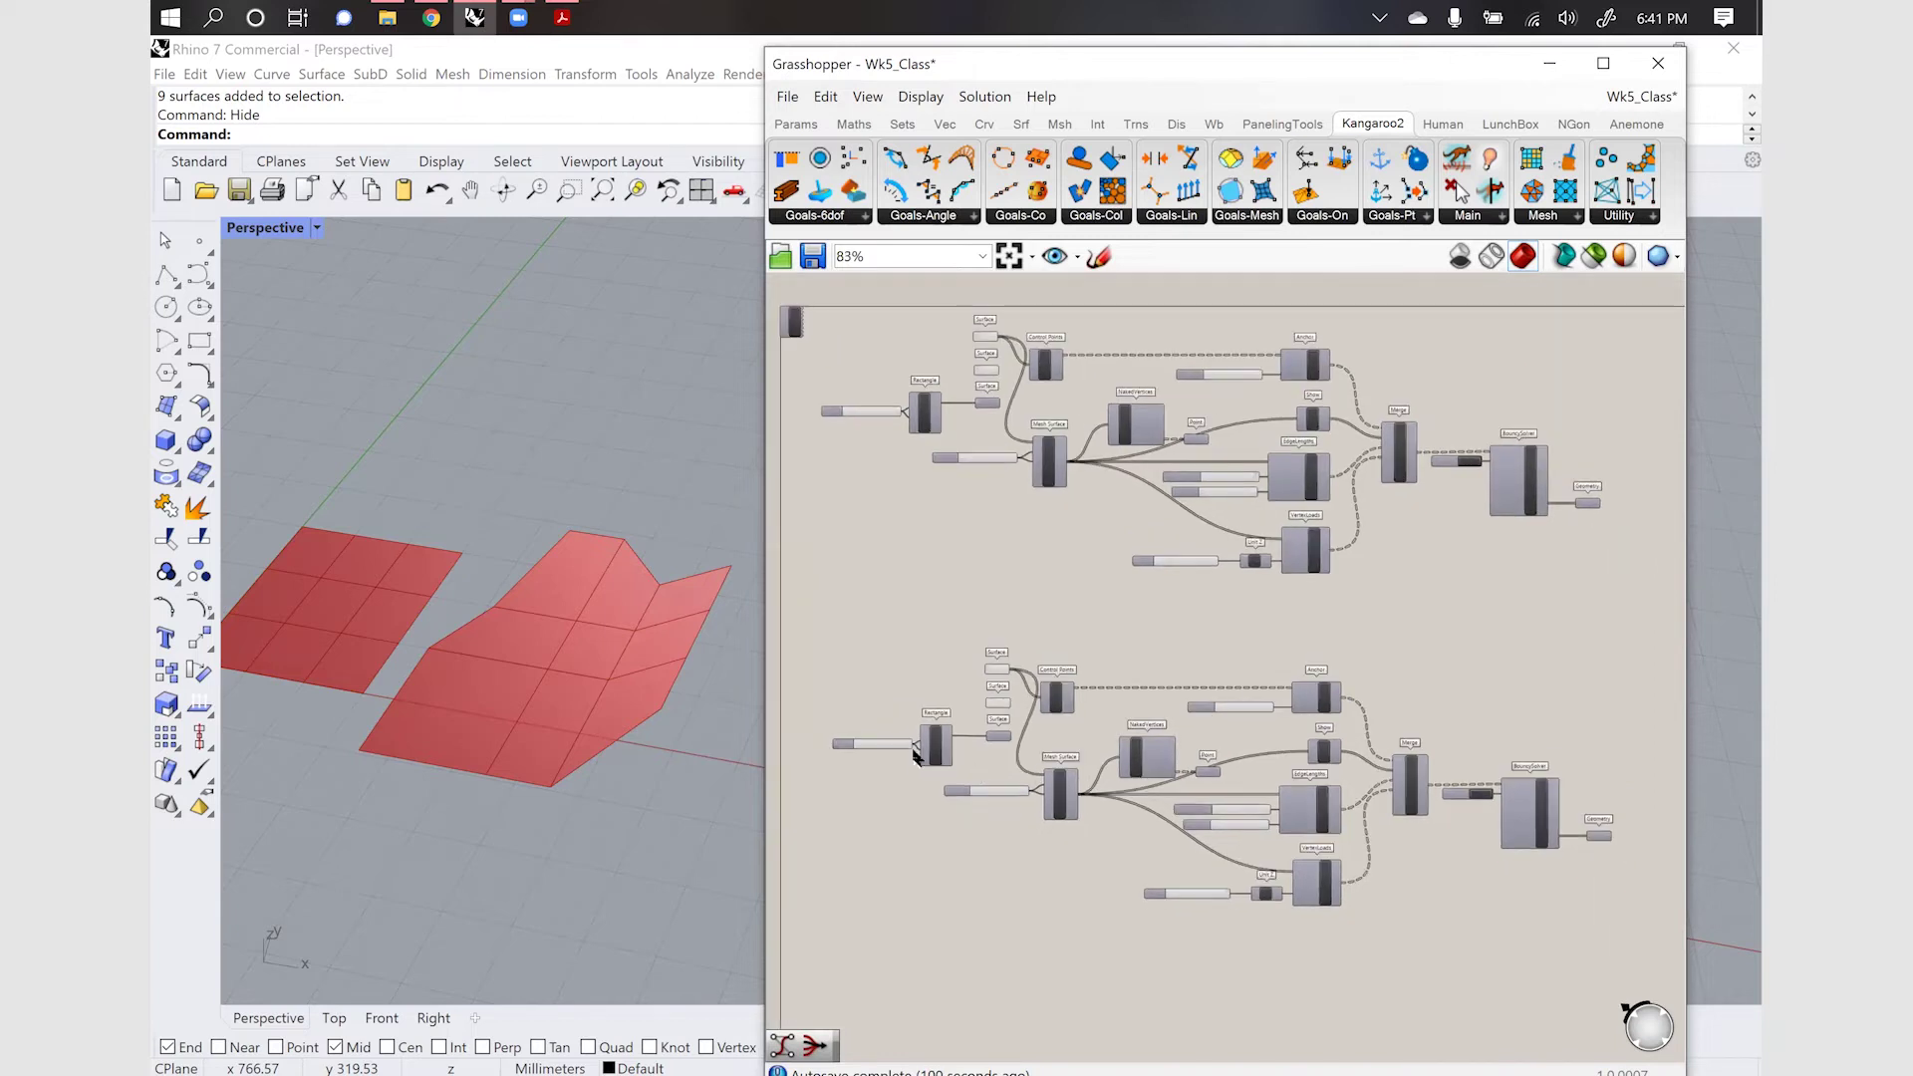
{"action": "scroll", "coordinate": [803, 747], "scroll_direction": "up", "scroll_amount": 3}
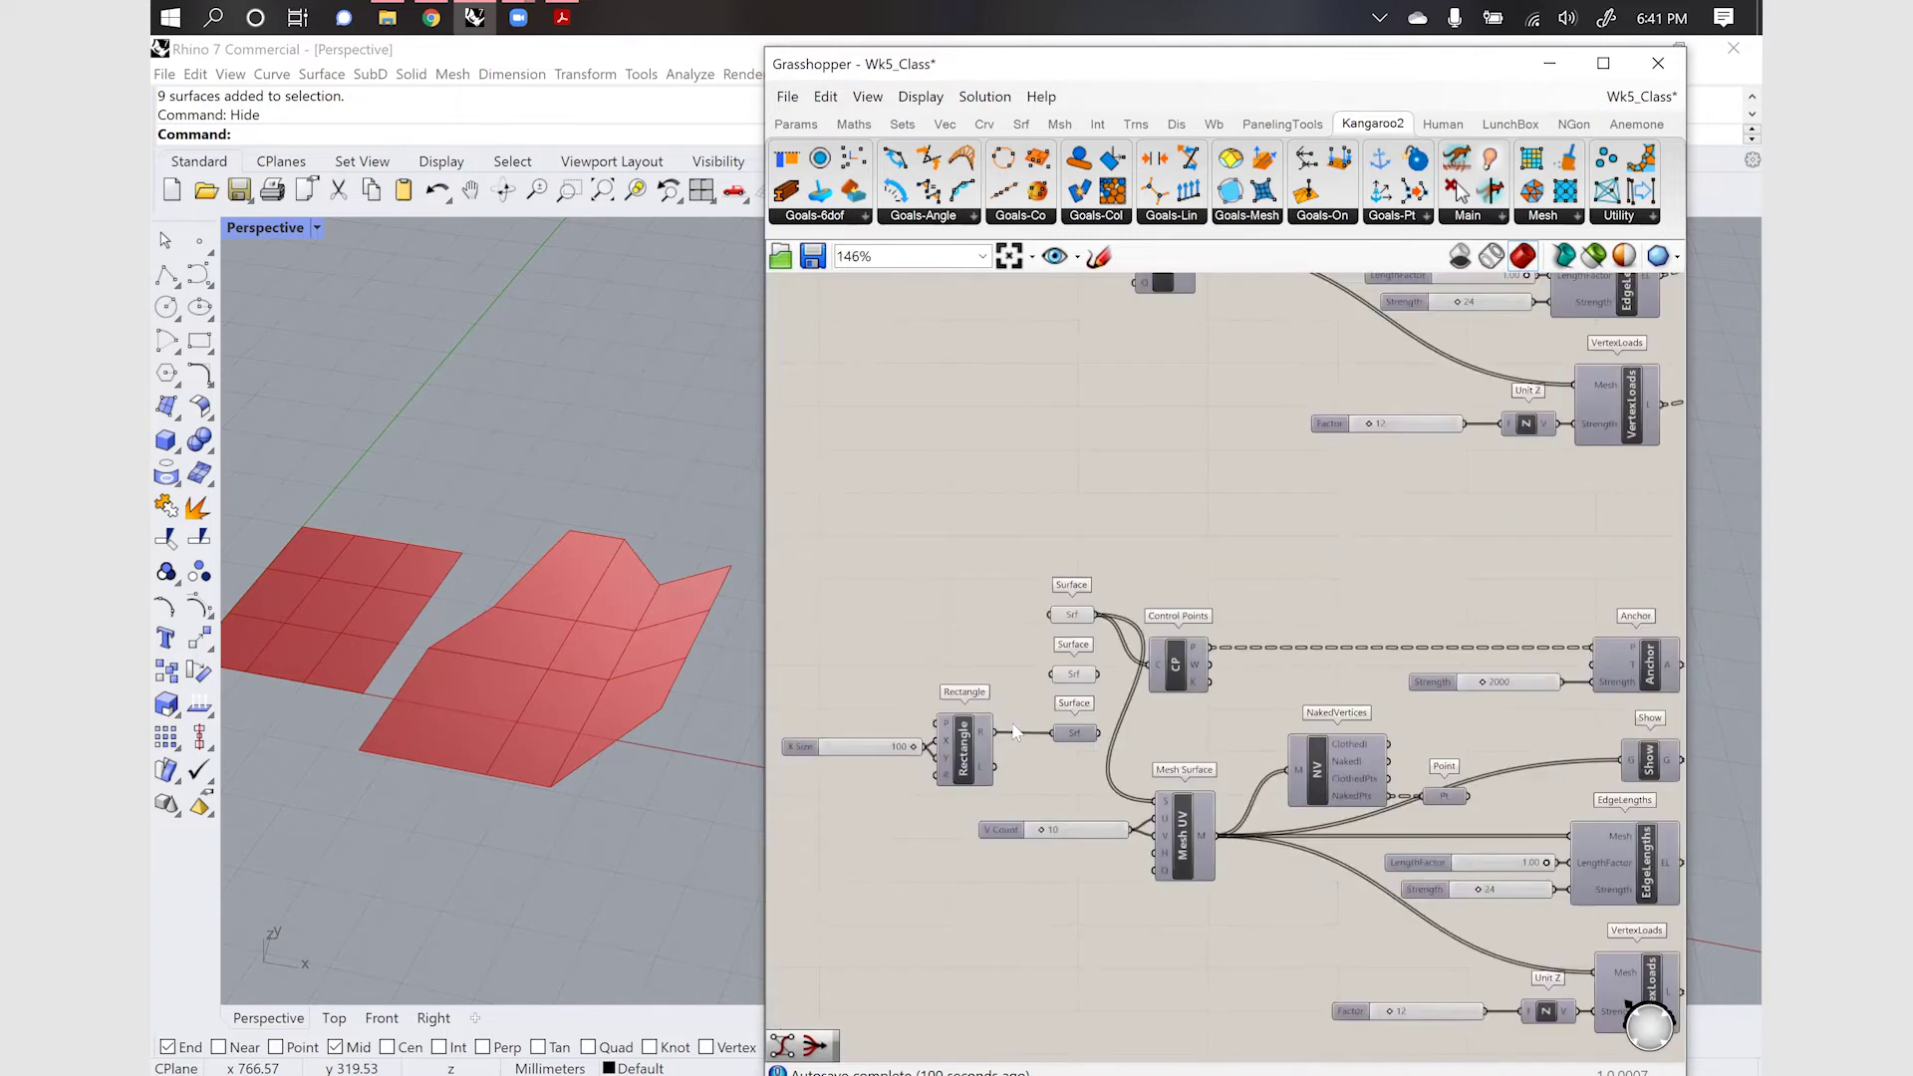
{"action": "left_click", "coordinate": [1078, 734]}
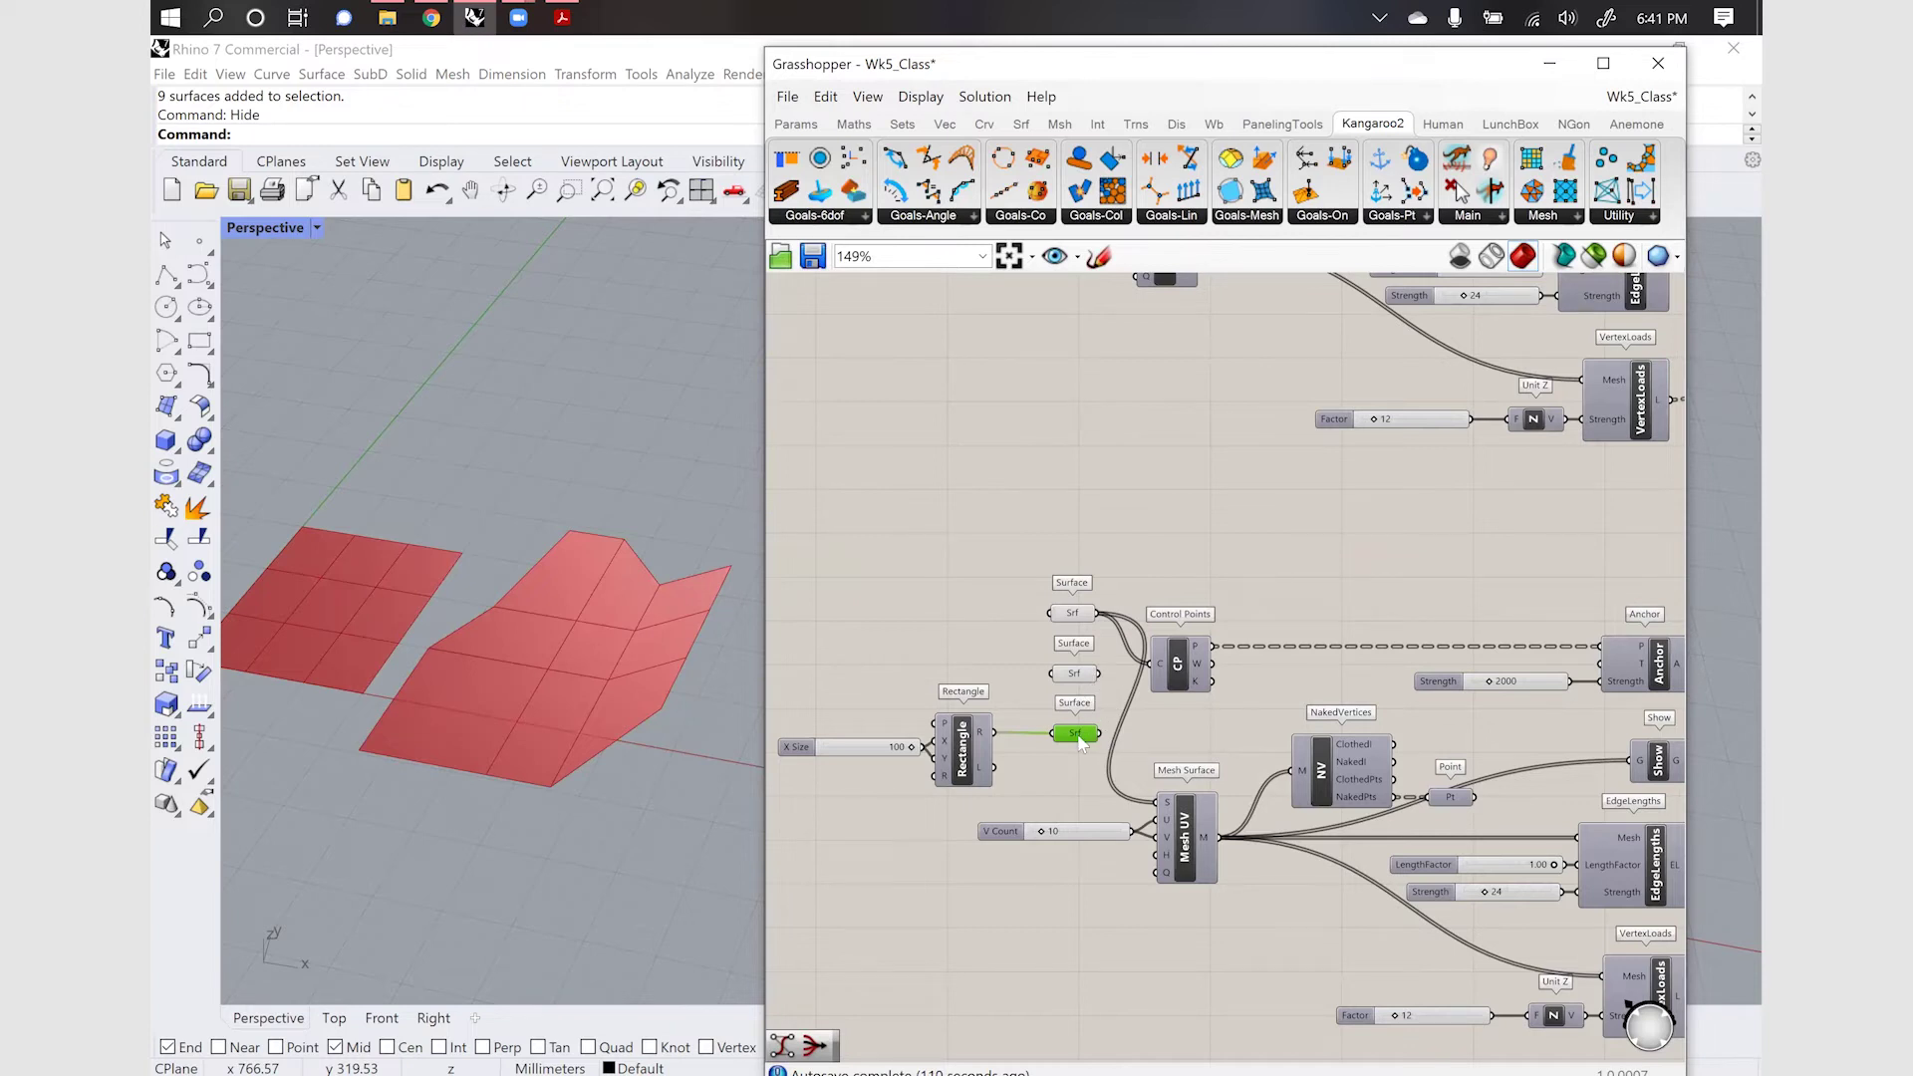
{"action": "left_click_drag", "start_coordinate": [1101, 612], "coordinate": [1103, 734], "text": "ctrl+shift"}
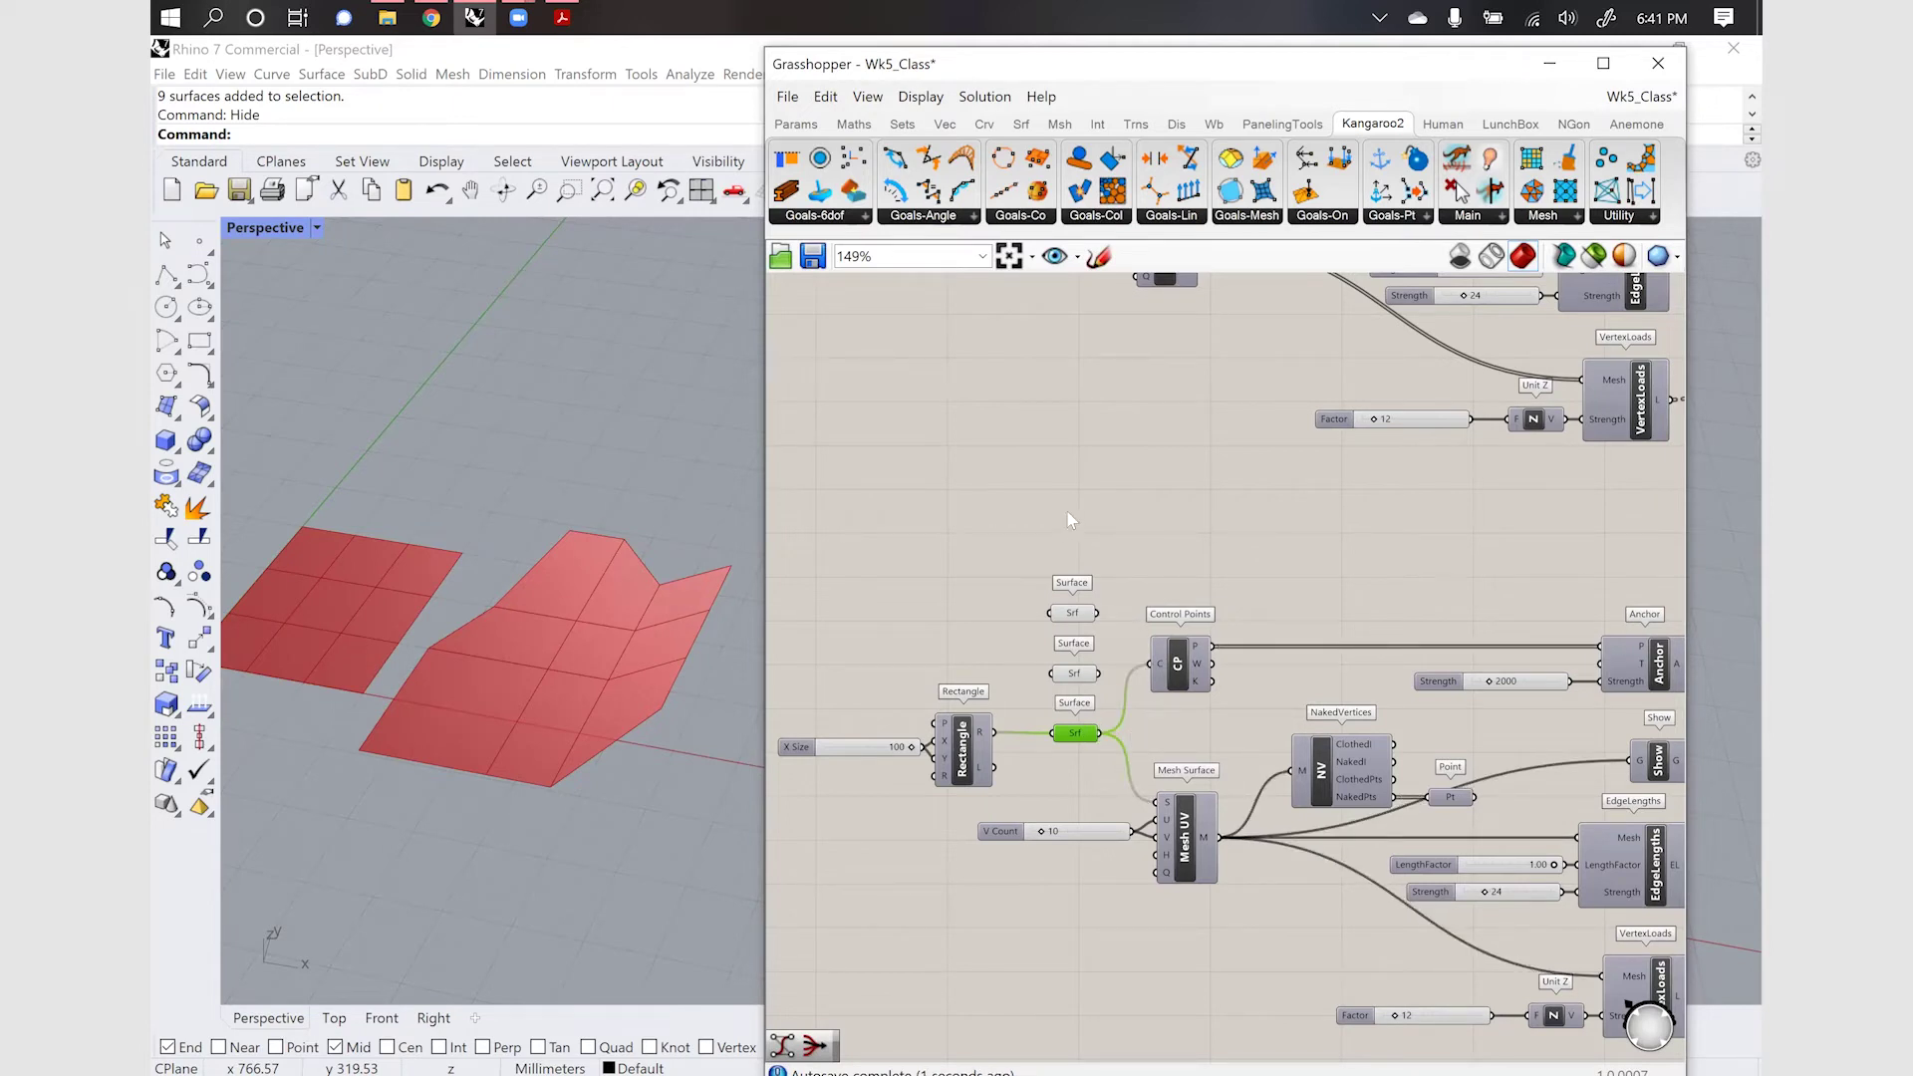
{"action": "left_click_drag", "start_coordinate": [1085, 525], "coordinate": [1048, 688]}
{"action": "key", "text": "Delete"}
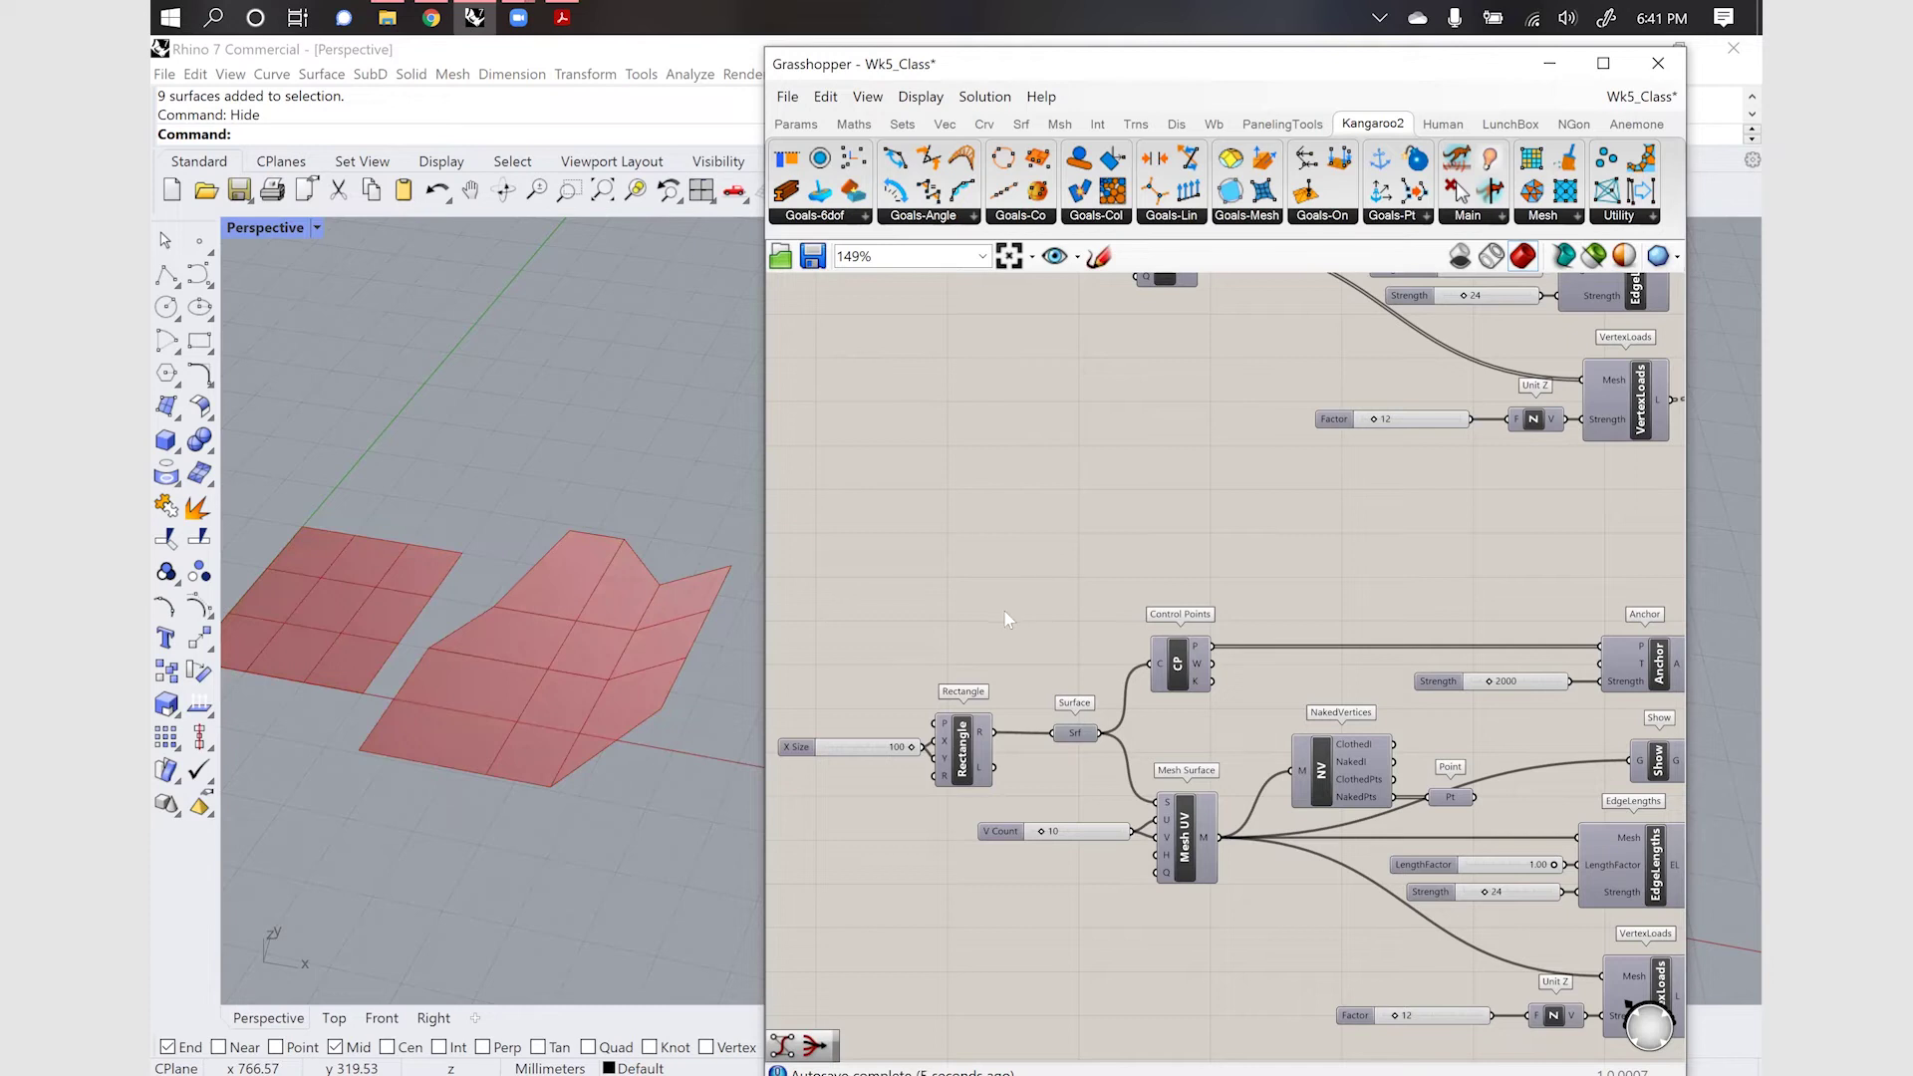
Turn off the preview of the upper two Surface parameters in the original definition
{"action": "scroll", "coordinate": [1007, 620], "scroll_direction": "down", "scroll_amount": 3}
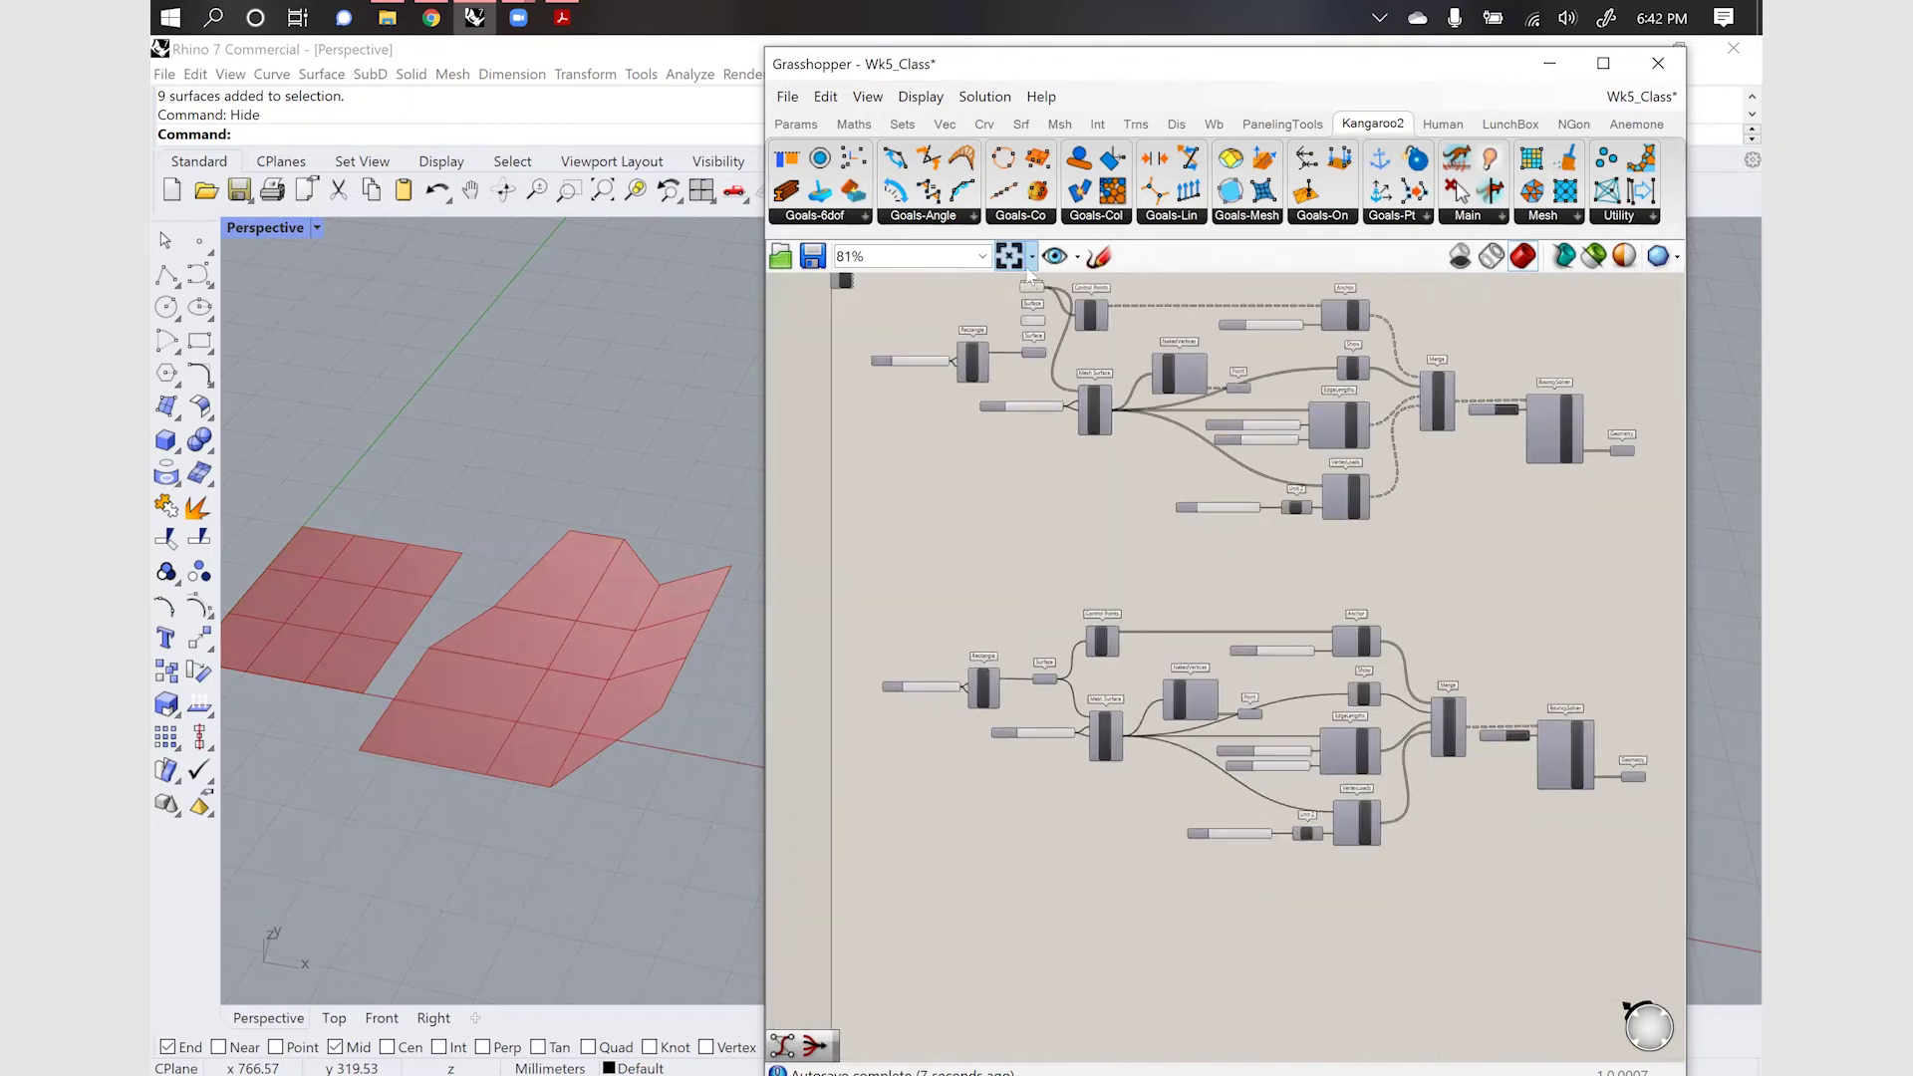
{"action": "scroll", "coordinate": [1026, 363], "scroll_direction": "down", "scroll_amount": 2}
{"action": "scroll", "coordinate": [1034, 299], "scroll_direction": "up", "scroll_amount": 4}
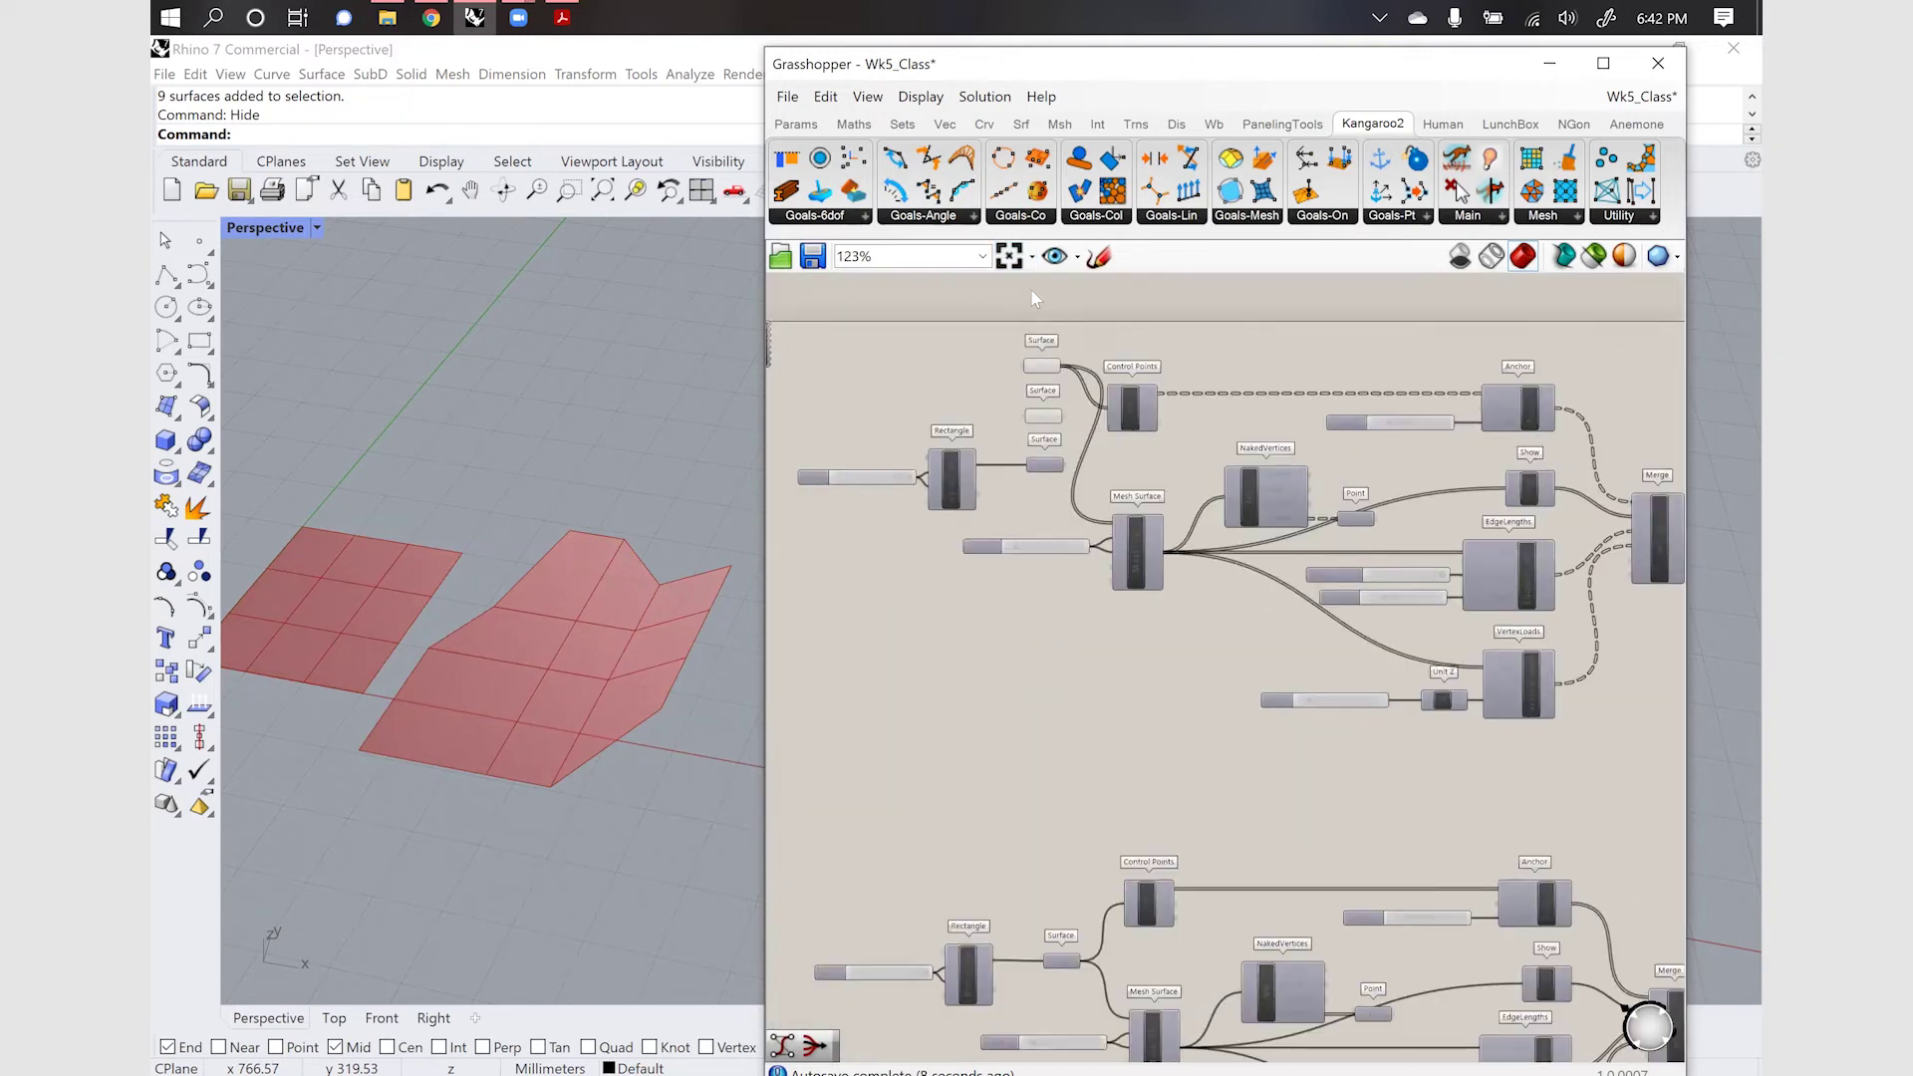
{"action": "scroll", "coordinate": [1074, 317], "scroll_direction": "up", "scroll_amount": 3}
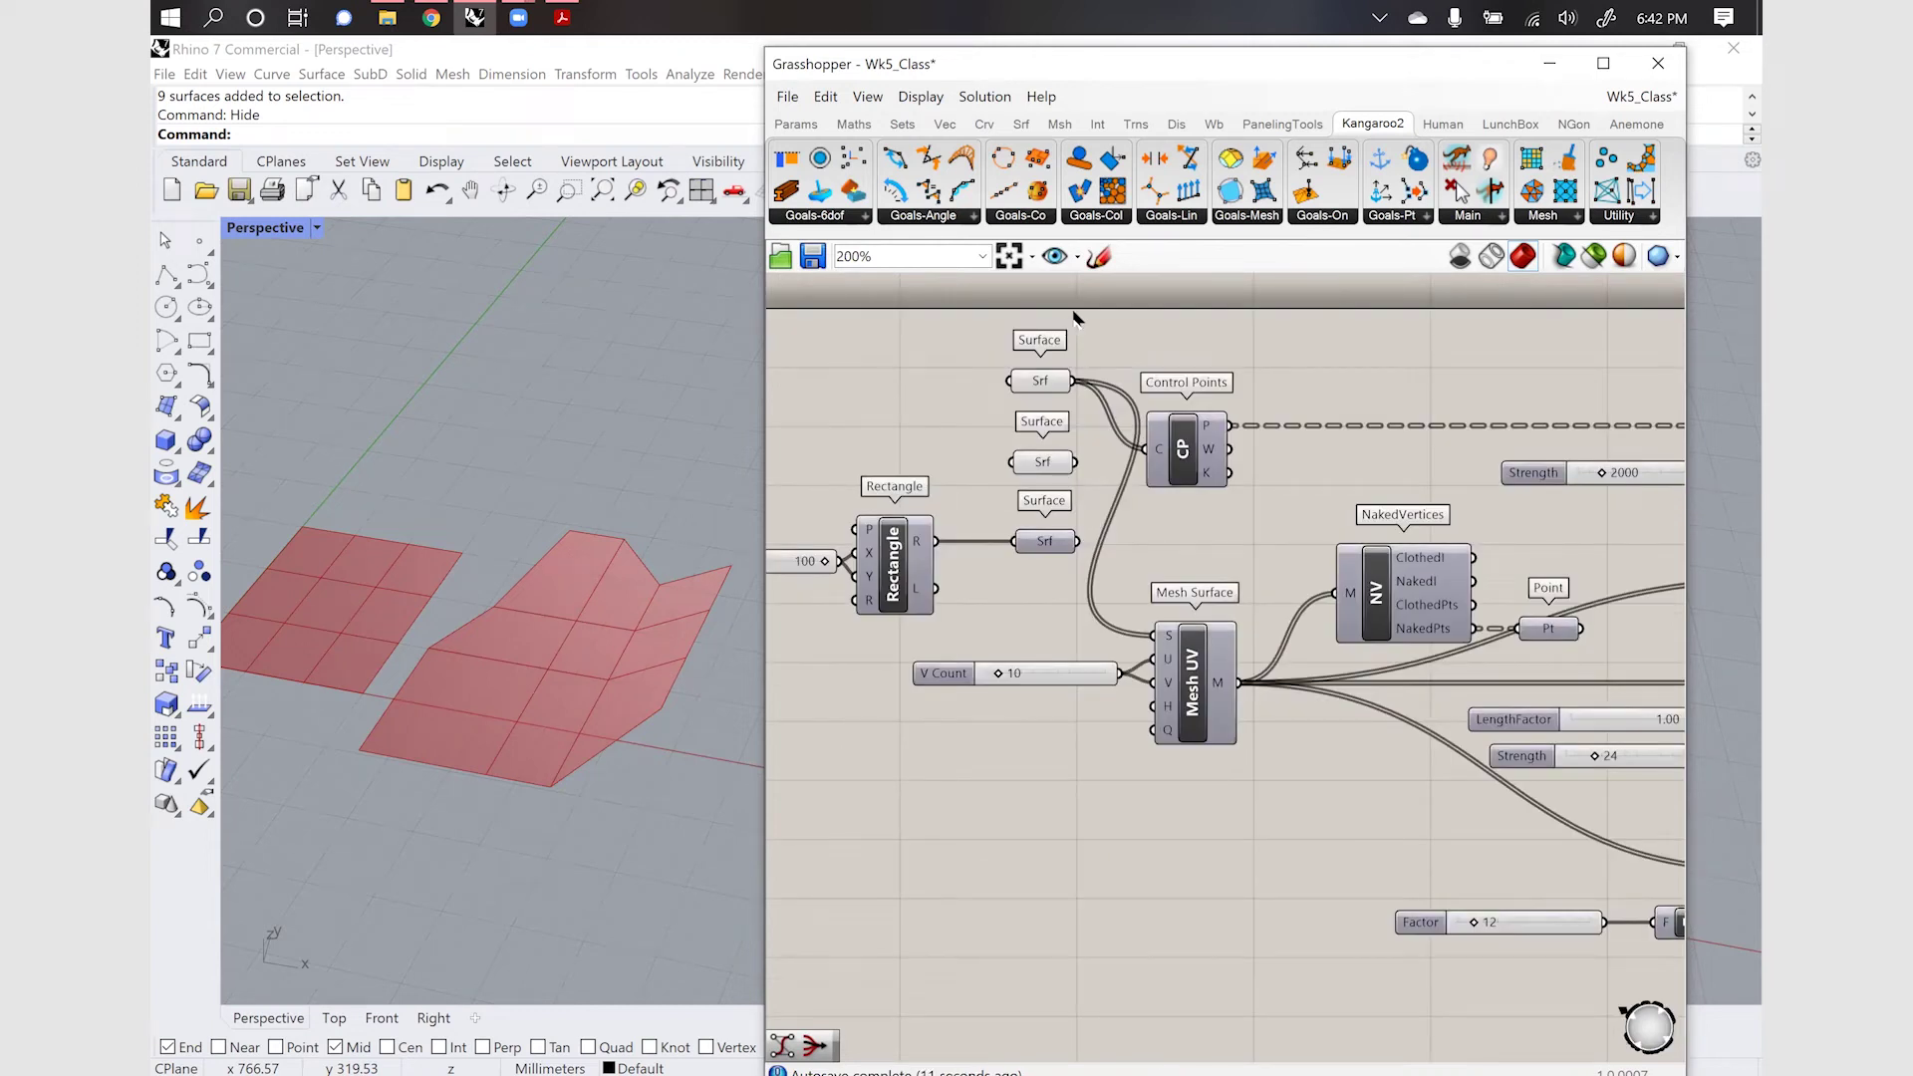
{"action": "left_click_drag", "start_coordinate": [1075, 312], "coordinate": [991, 462]}
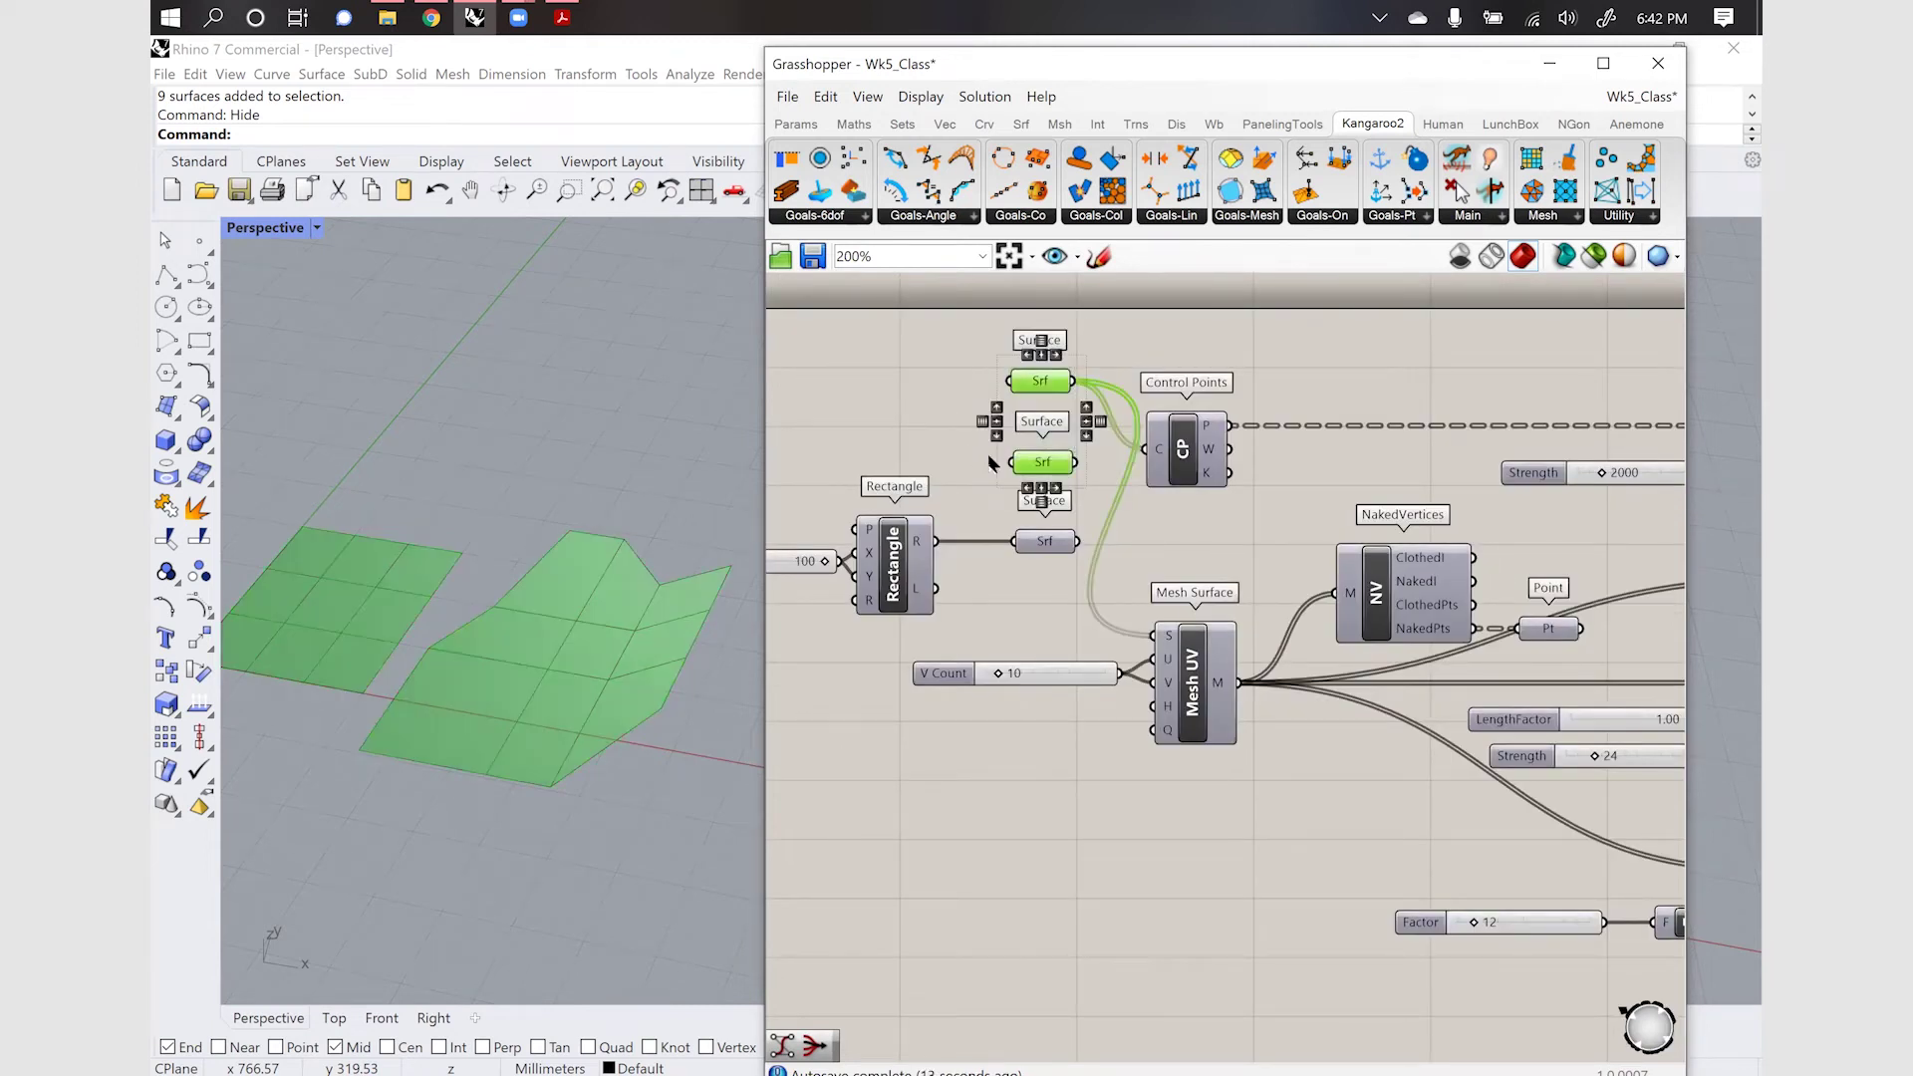
{"action": "scroll", "coordinate": [996, 464], "scroll_direction": "down", "scroll_amount": 5}
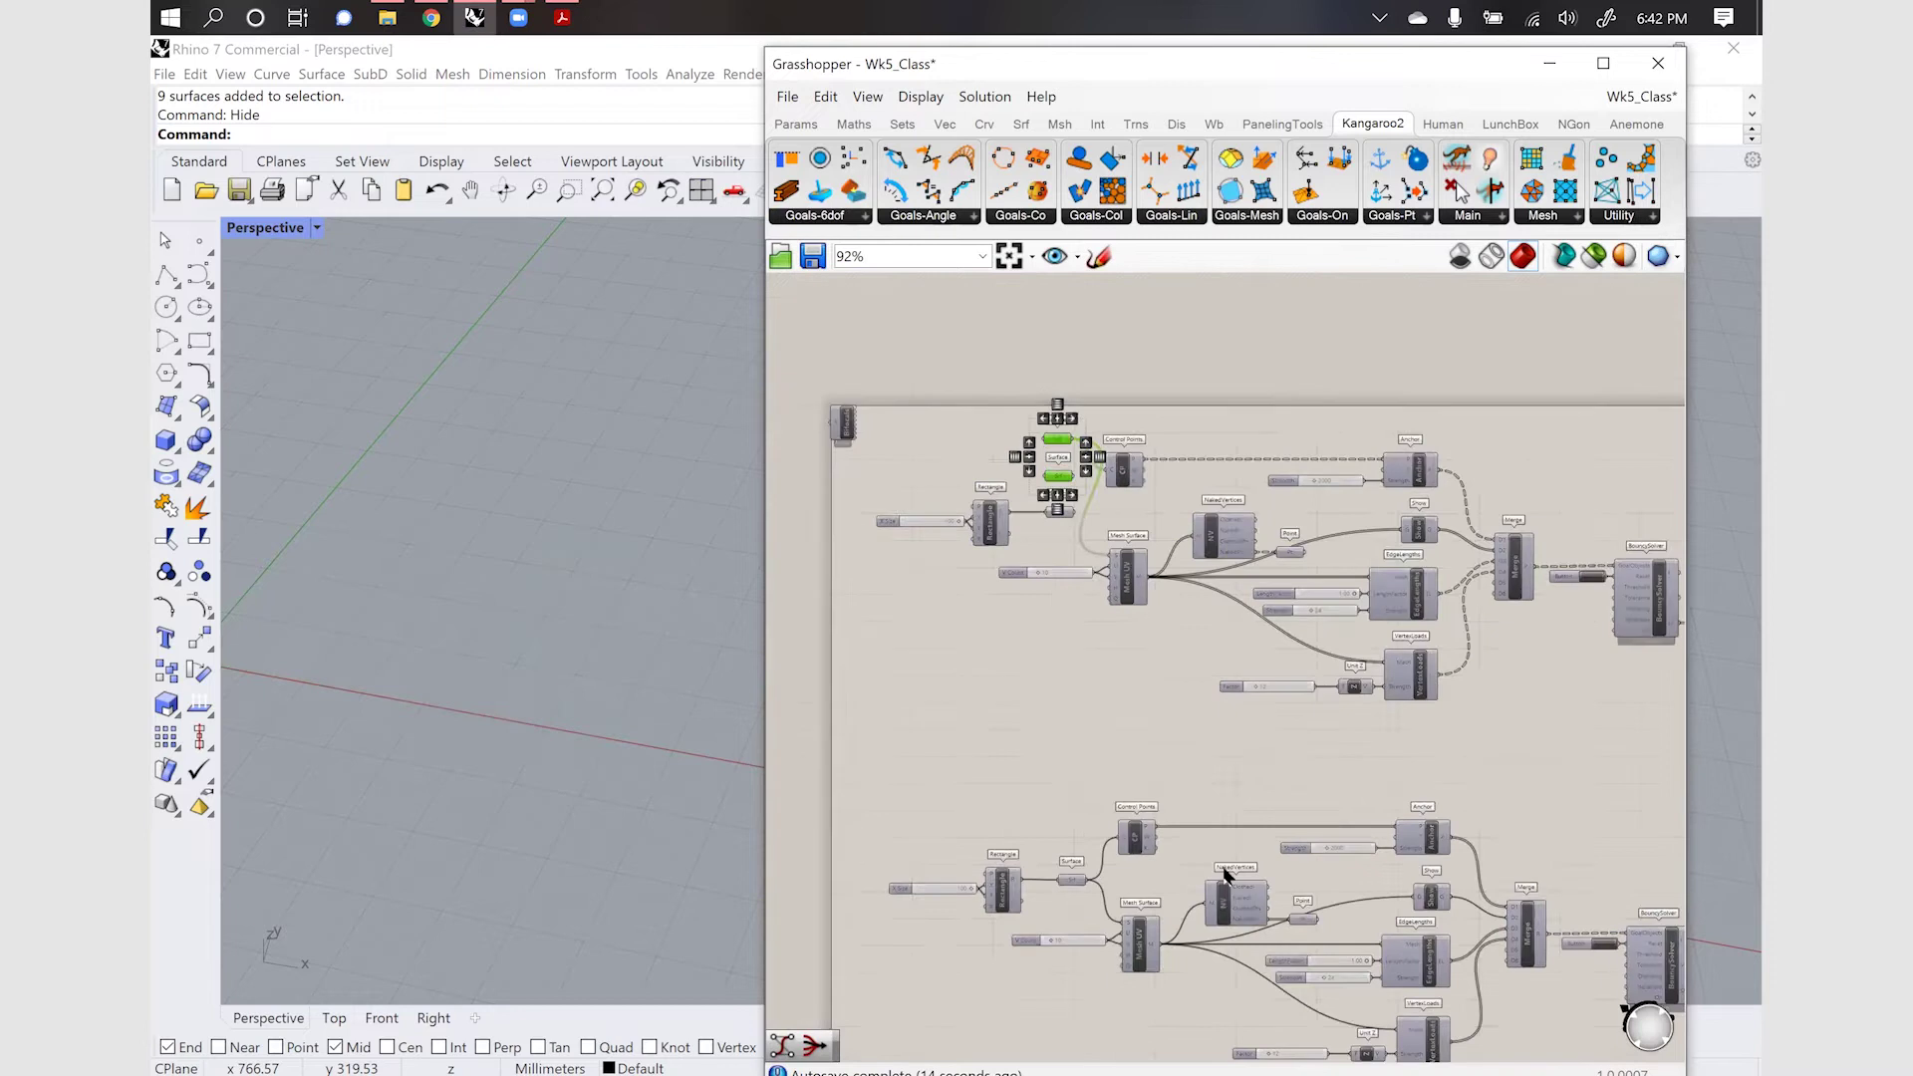
Turn on the preview of the rectangle-fed Surface parameter in the copied definition and frame the square in the Rhino viewport
{"action": "scroll", "coordinate": [1224, 877], "scroll_direction": "up", "scroll_amount": 4}
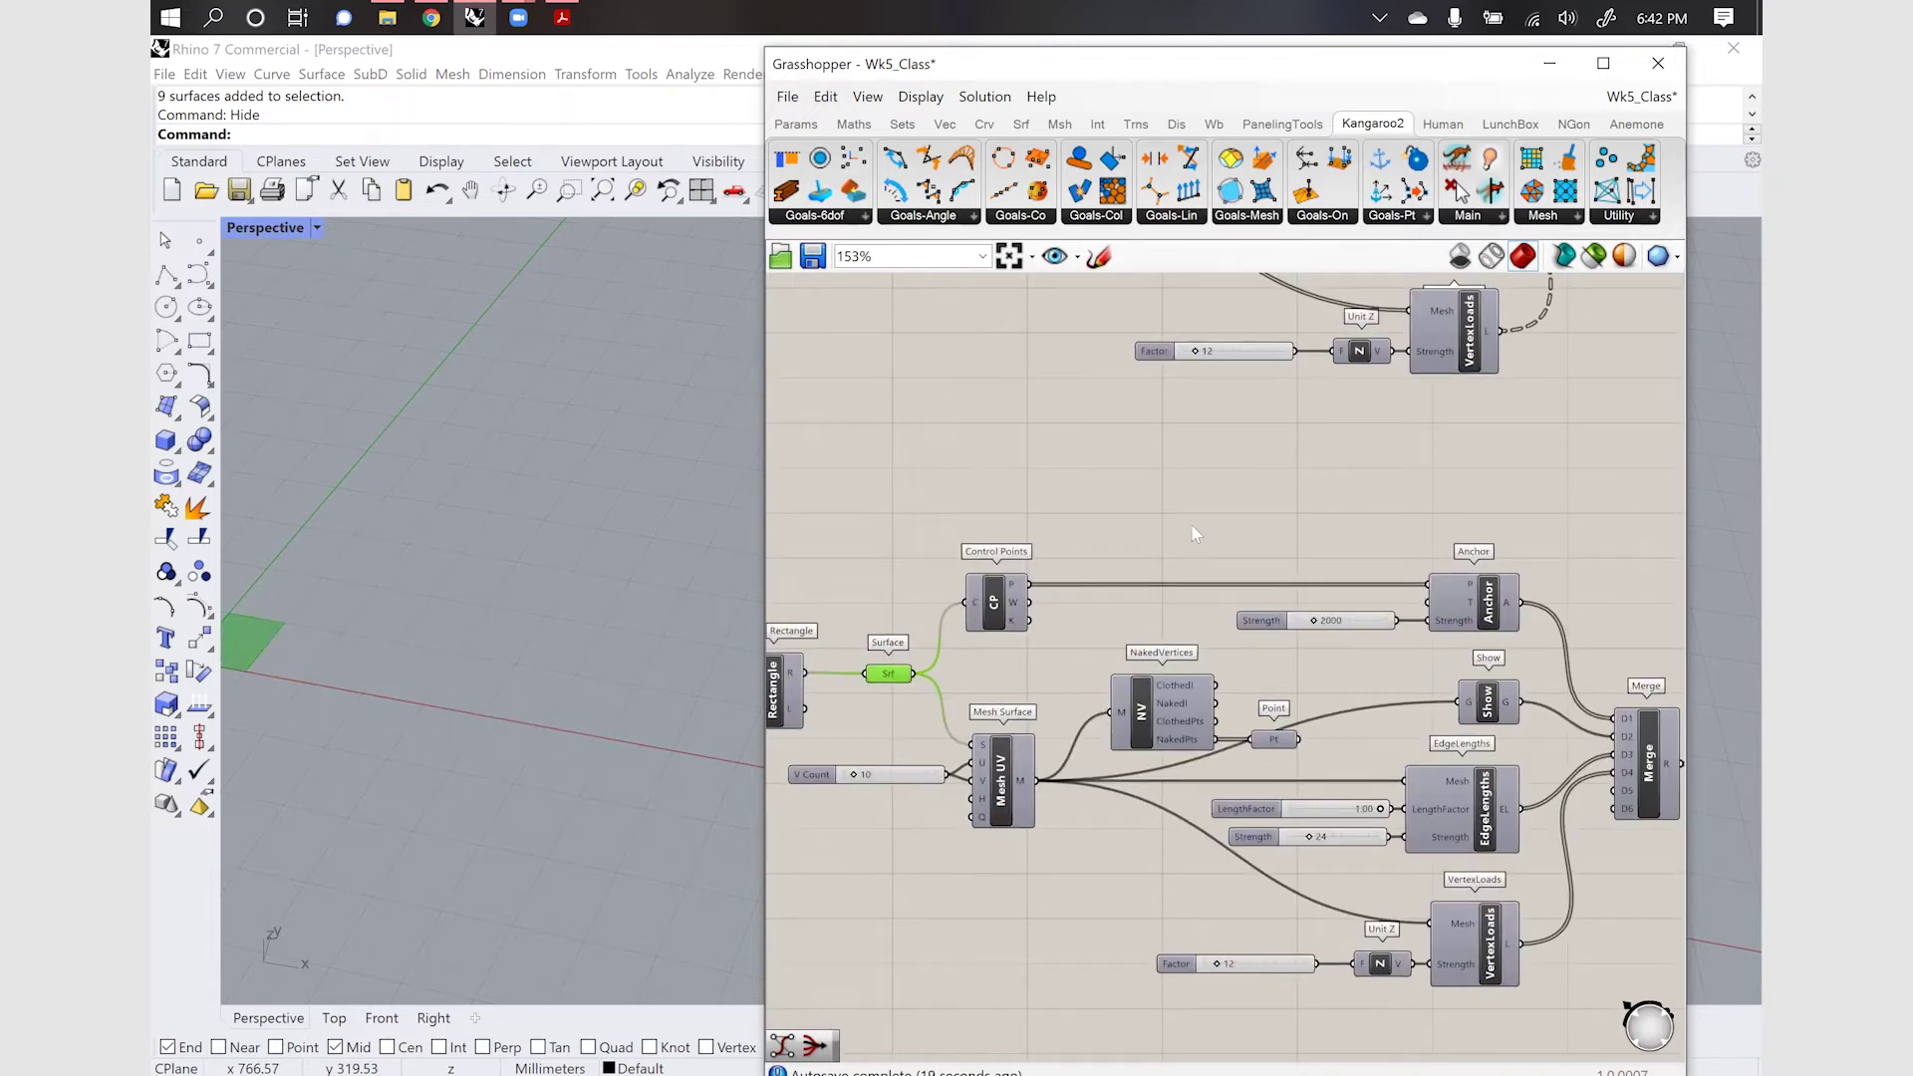
{"action": "scroll", "coordinate": [478, 918], "scroll_direction": "down", "scroll_amount": 3}
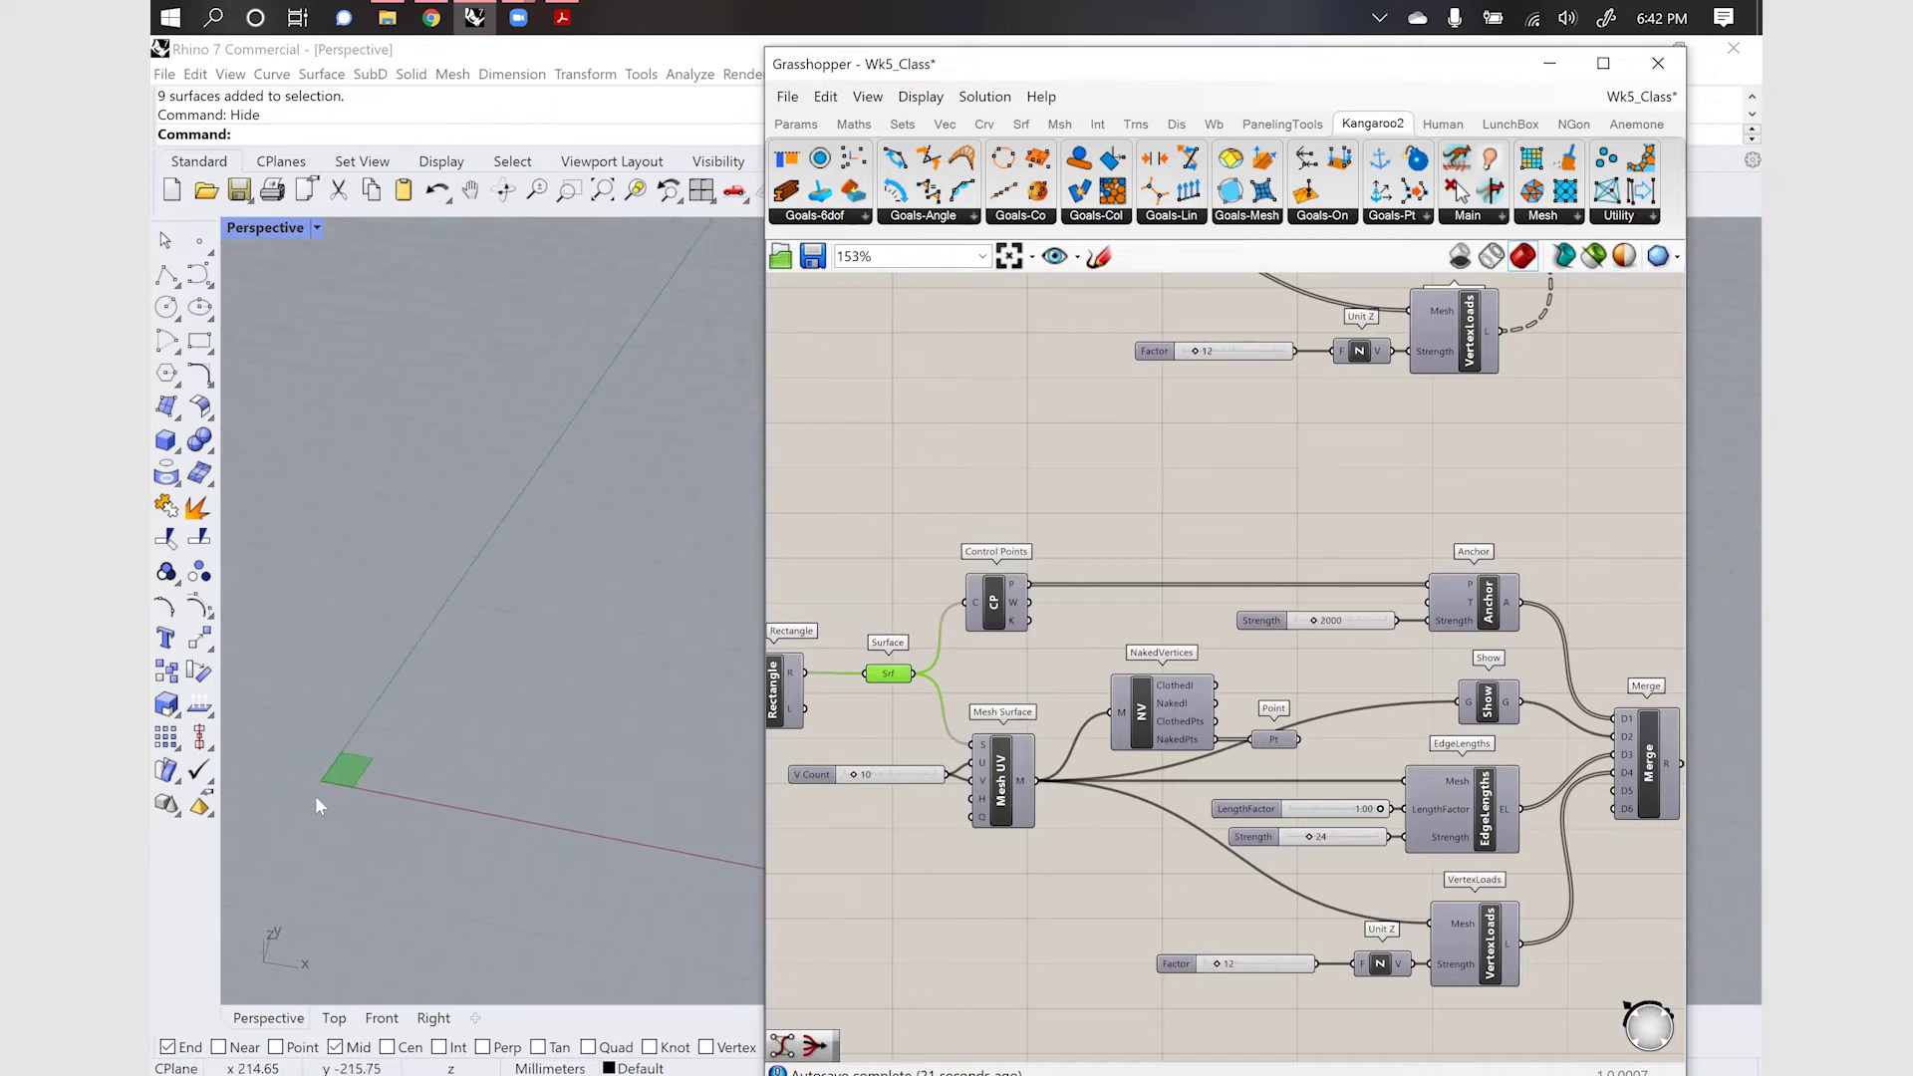
{"action": "scroll", "coordinate": [313, 797], "scroll_direction": "up", "scroll_amount": 5}
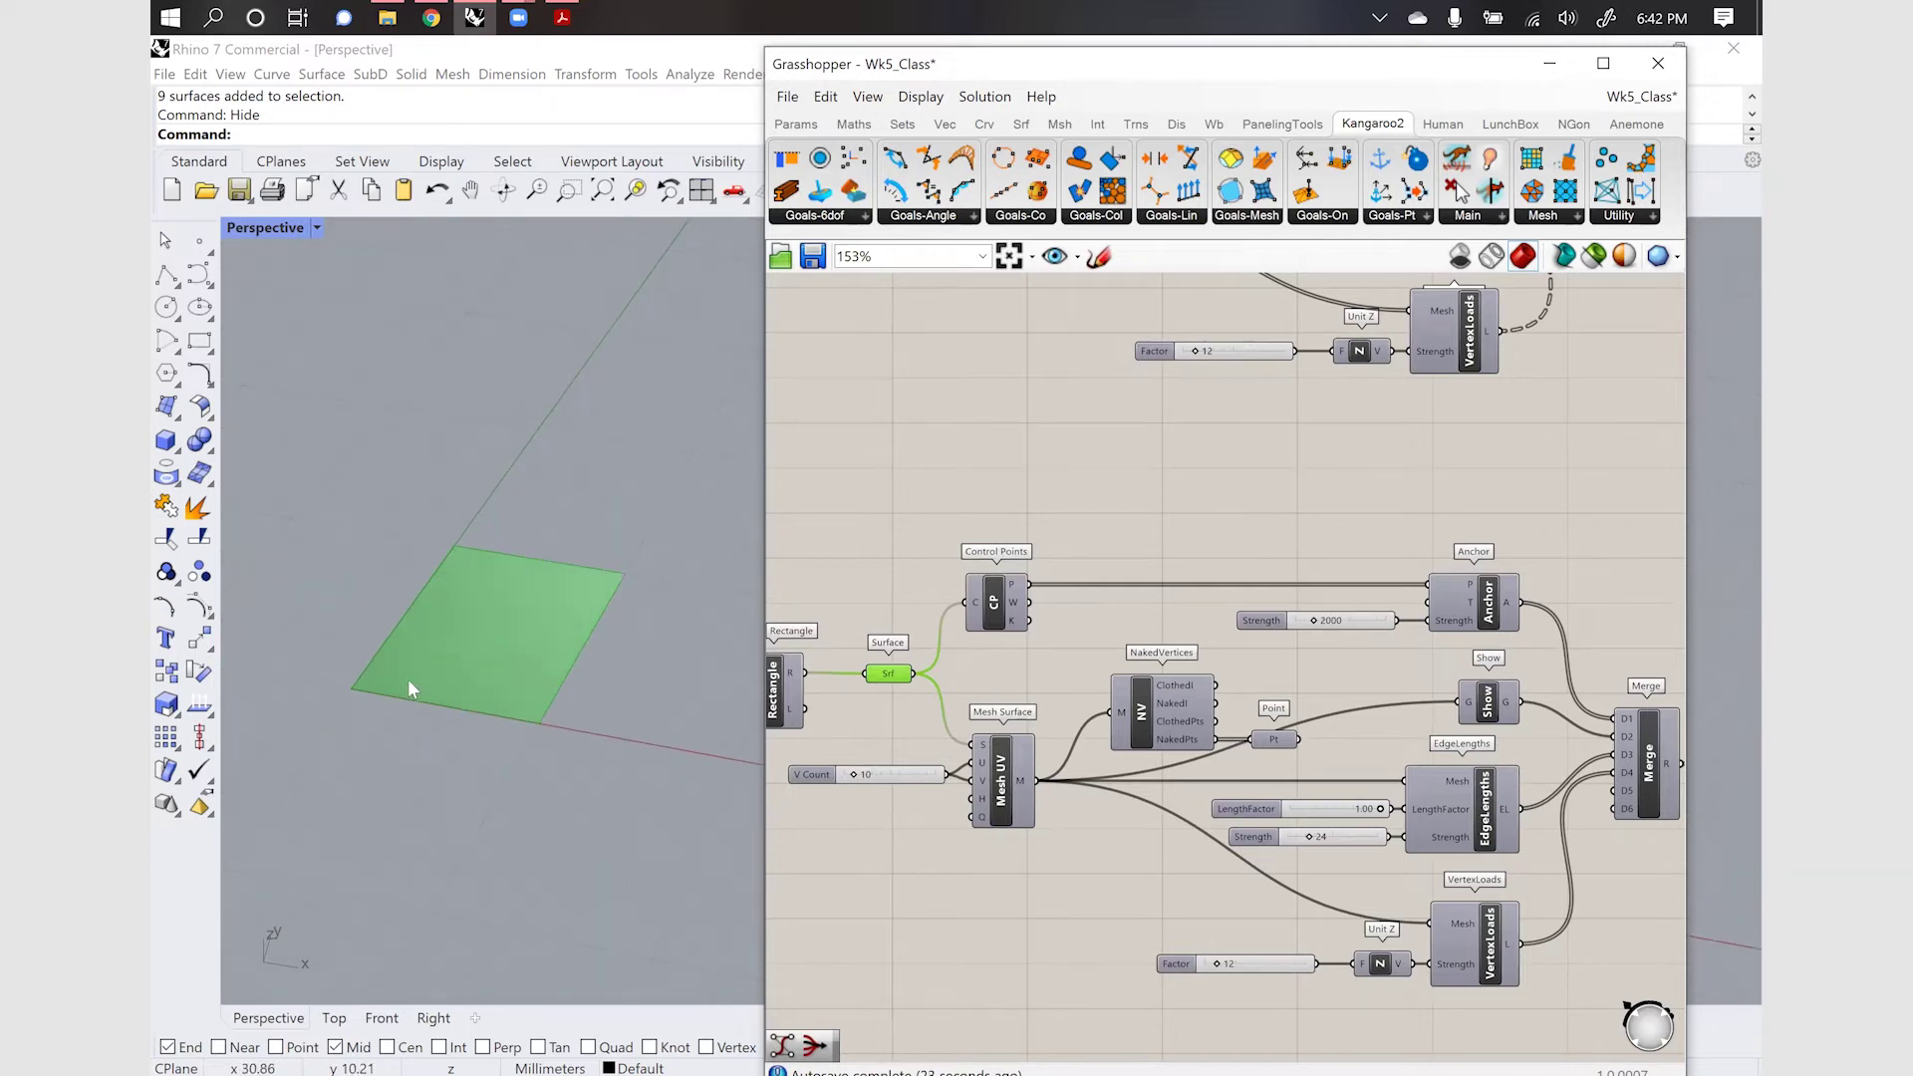
{"action": "scroll", "coordinate": [363, 668], "scroll_direction": "up", "scroll_amount": 3}
{"action": "scroll", "coordinate": [363, 668], "scroll_direction": "down", "scroll_amount": 1}
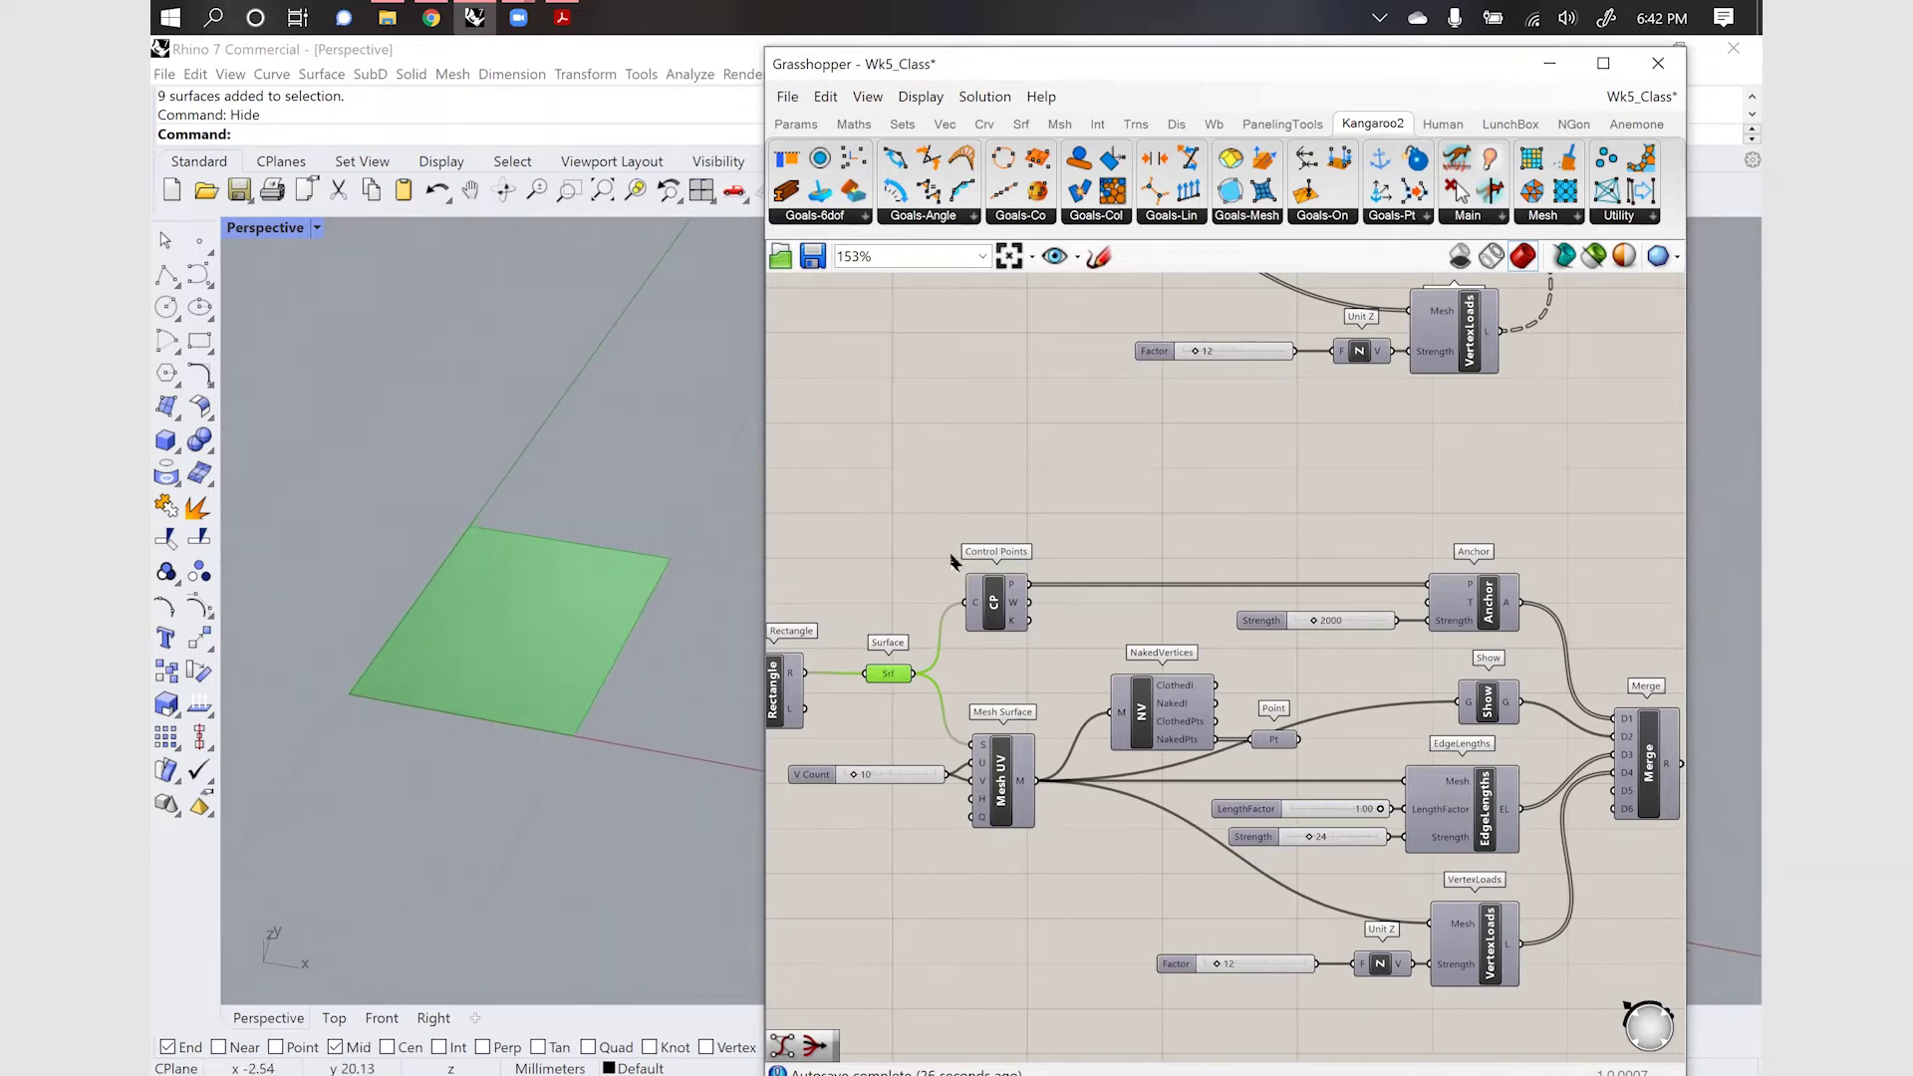
{"action": "left_click", "coordinate": [1058, 505]}
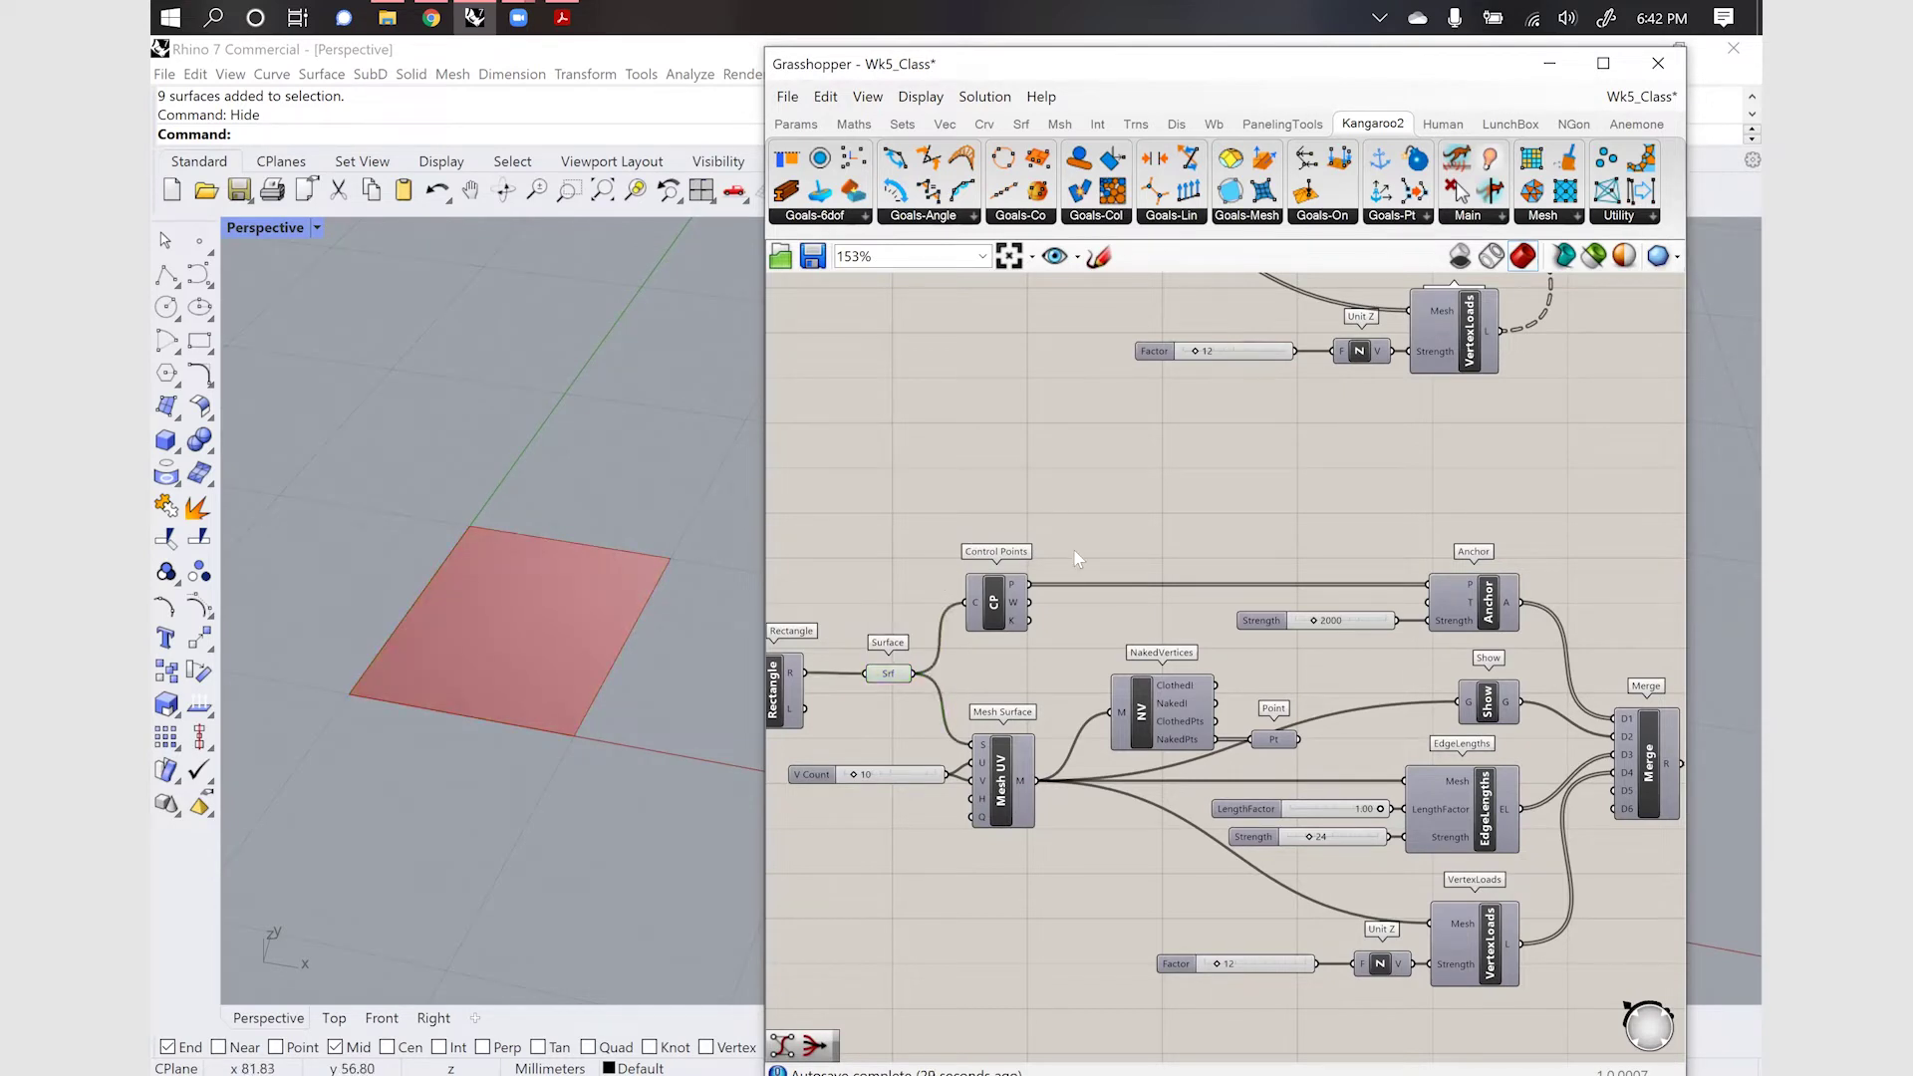
Add a Divide Surface component above Control Points and feed the copied definition's Surface into its S input
{"action": "scroll", "coordinate": [1077, 560], "scroll_direction": "down", "scroll_amount": 2}
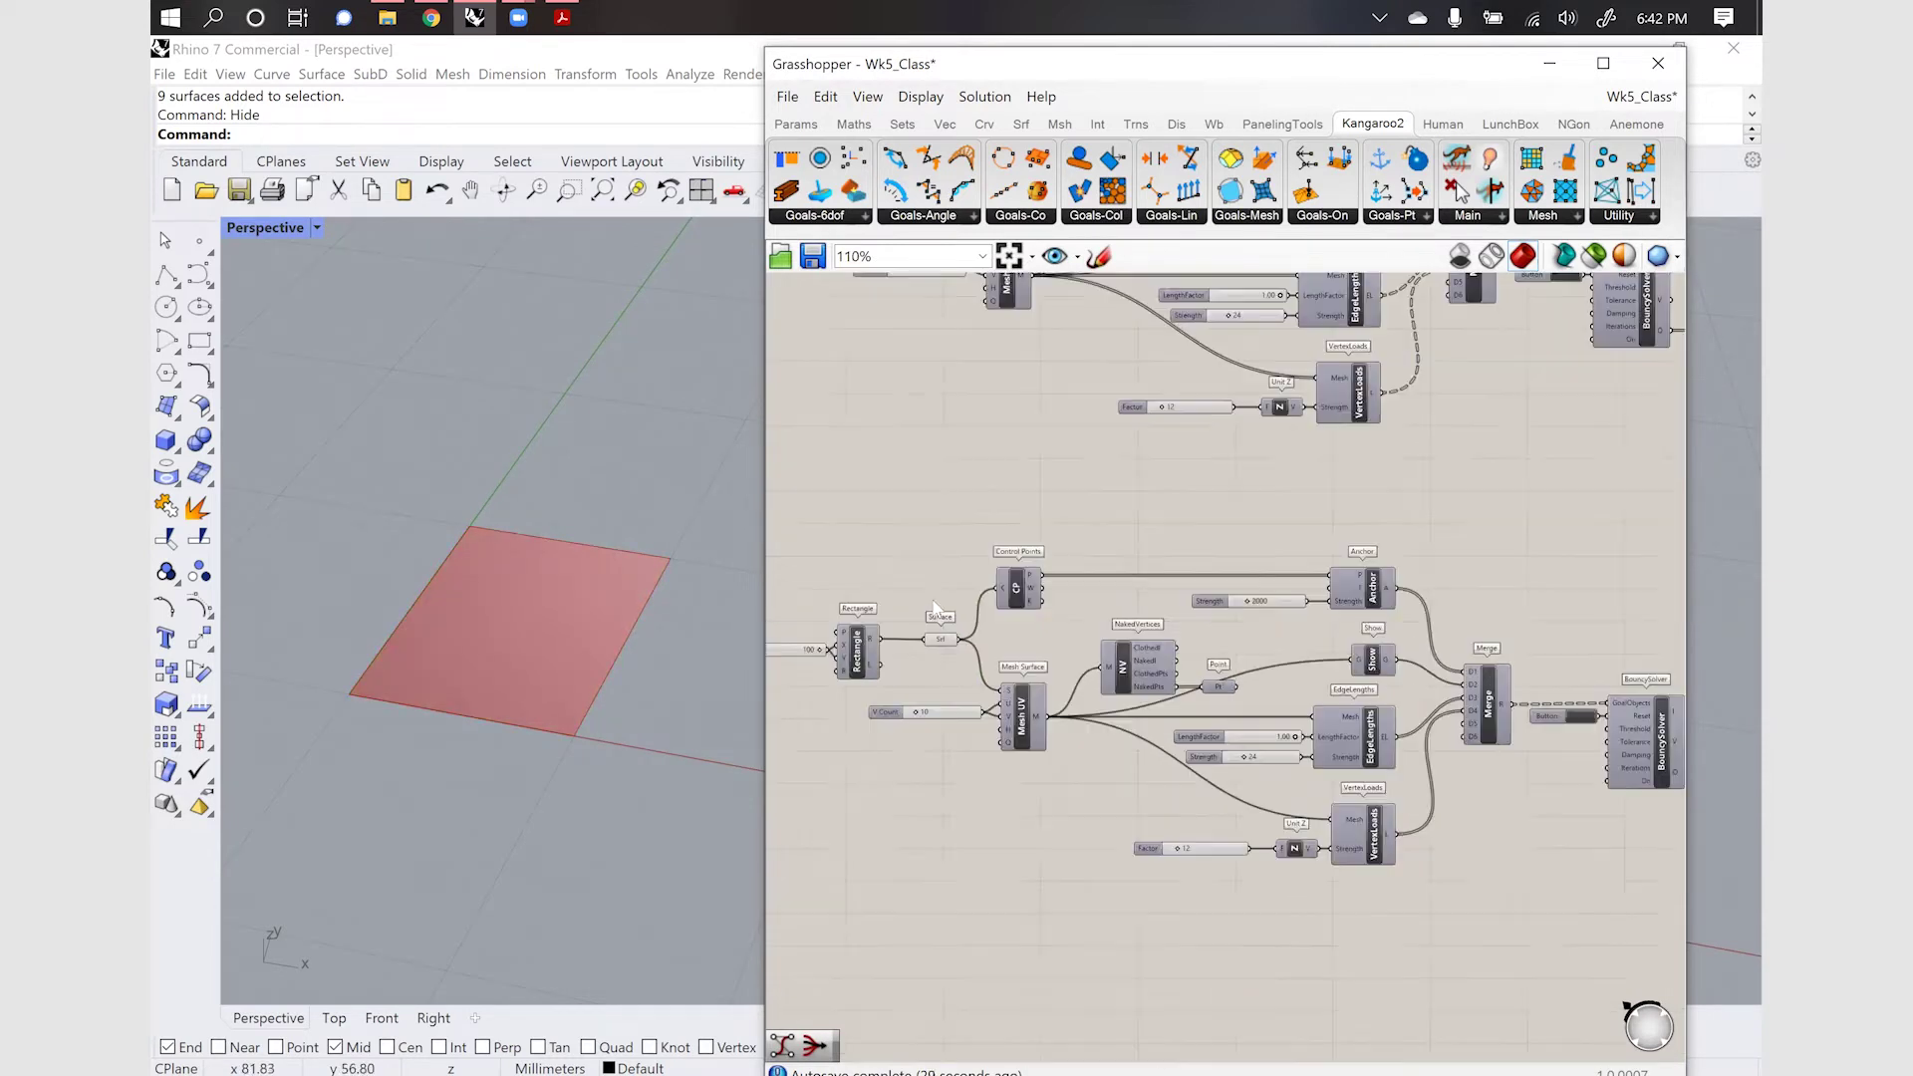
{"action": "double_click", "coordinate": [957, 551]}
{"action": "type", "text": "divide sur"}
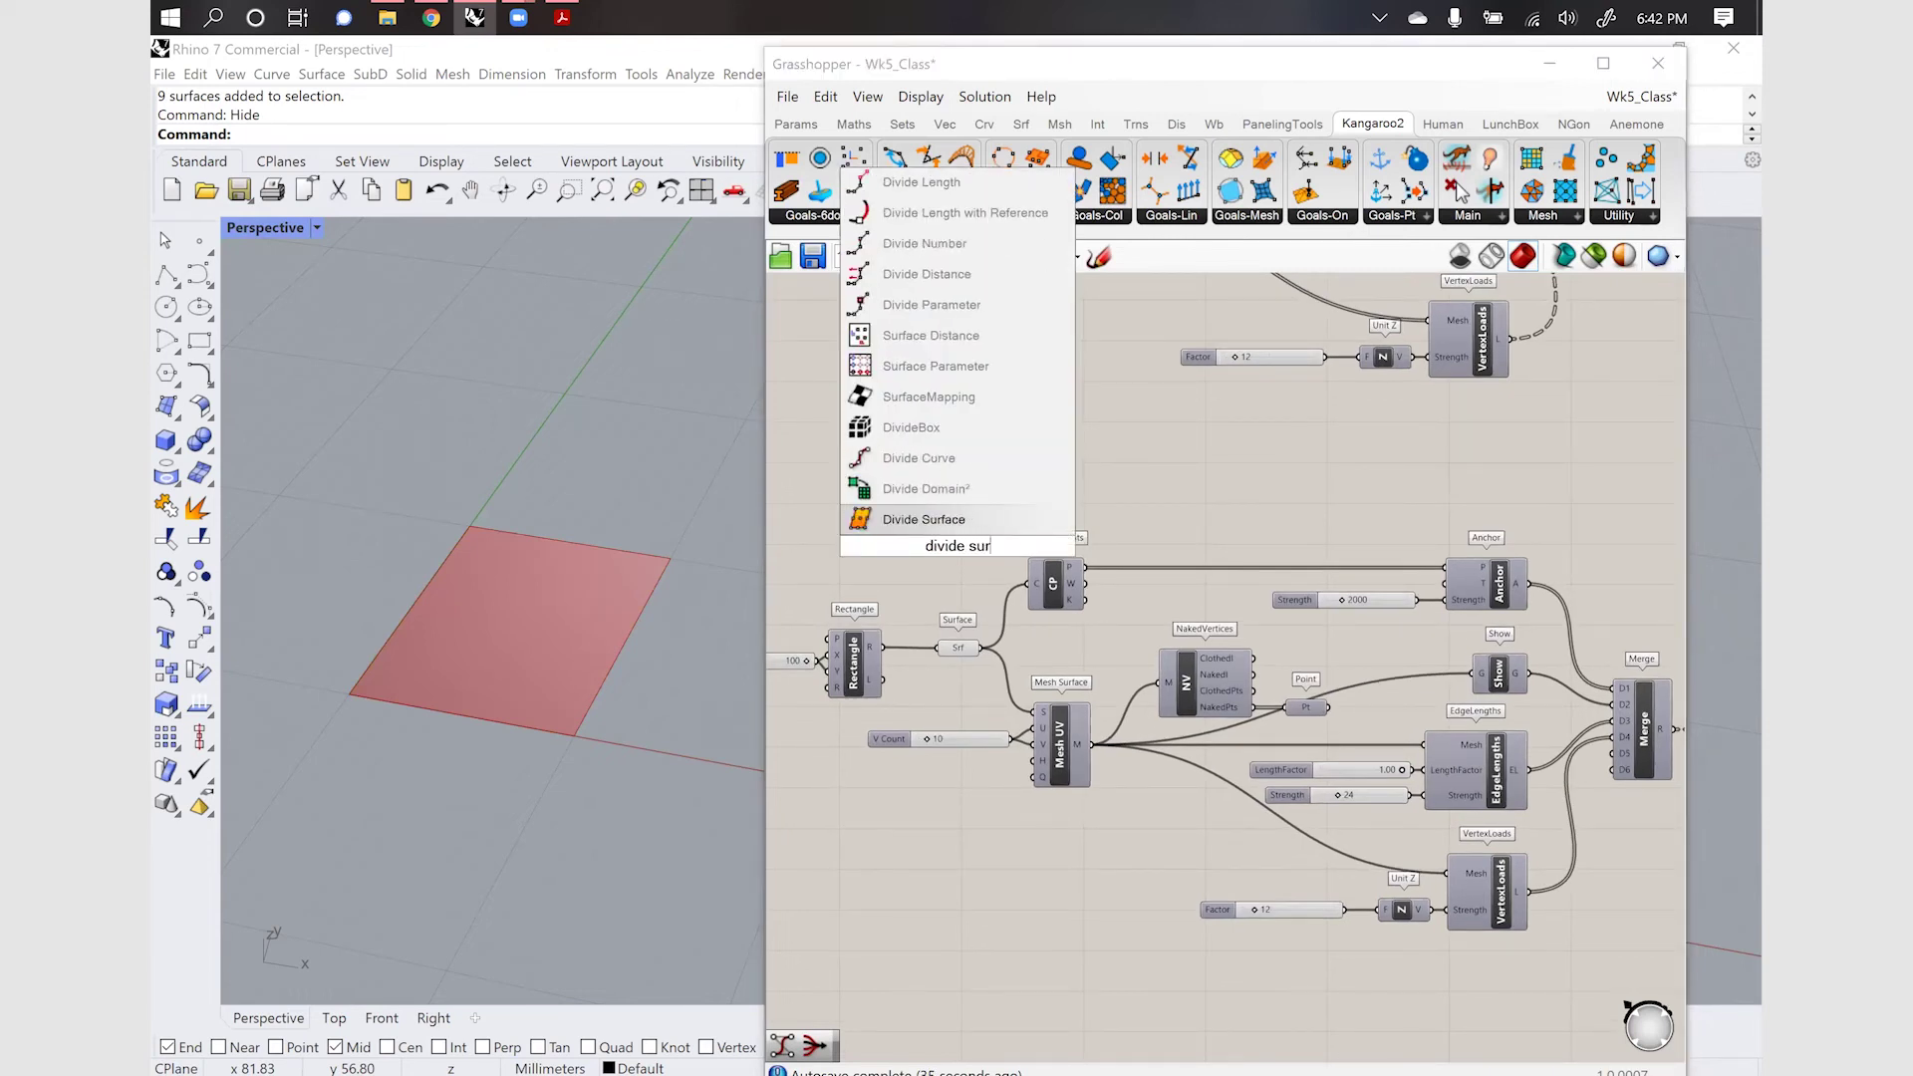
{"action": "left_click", "coordinate": [927, 519]}
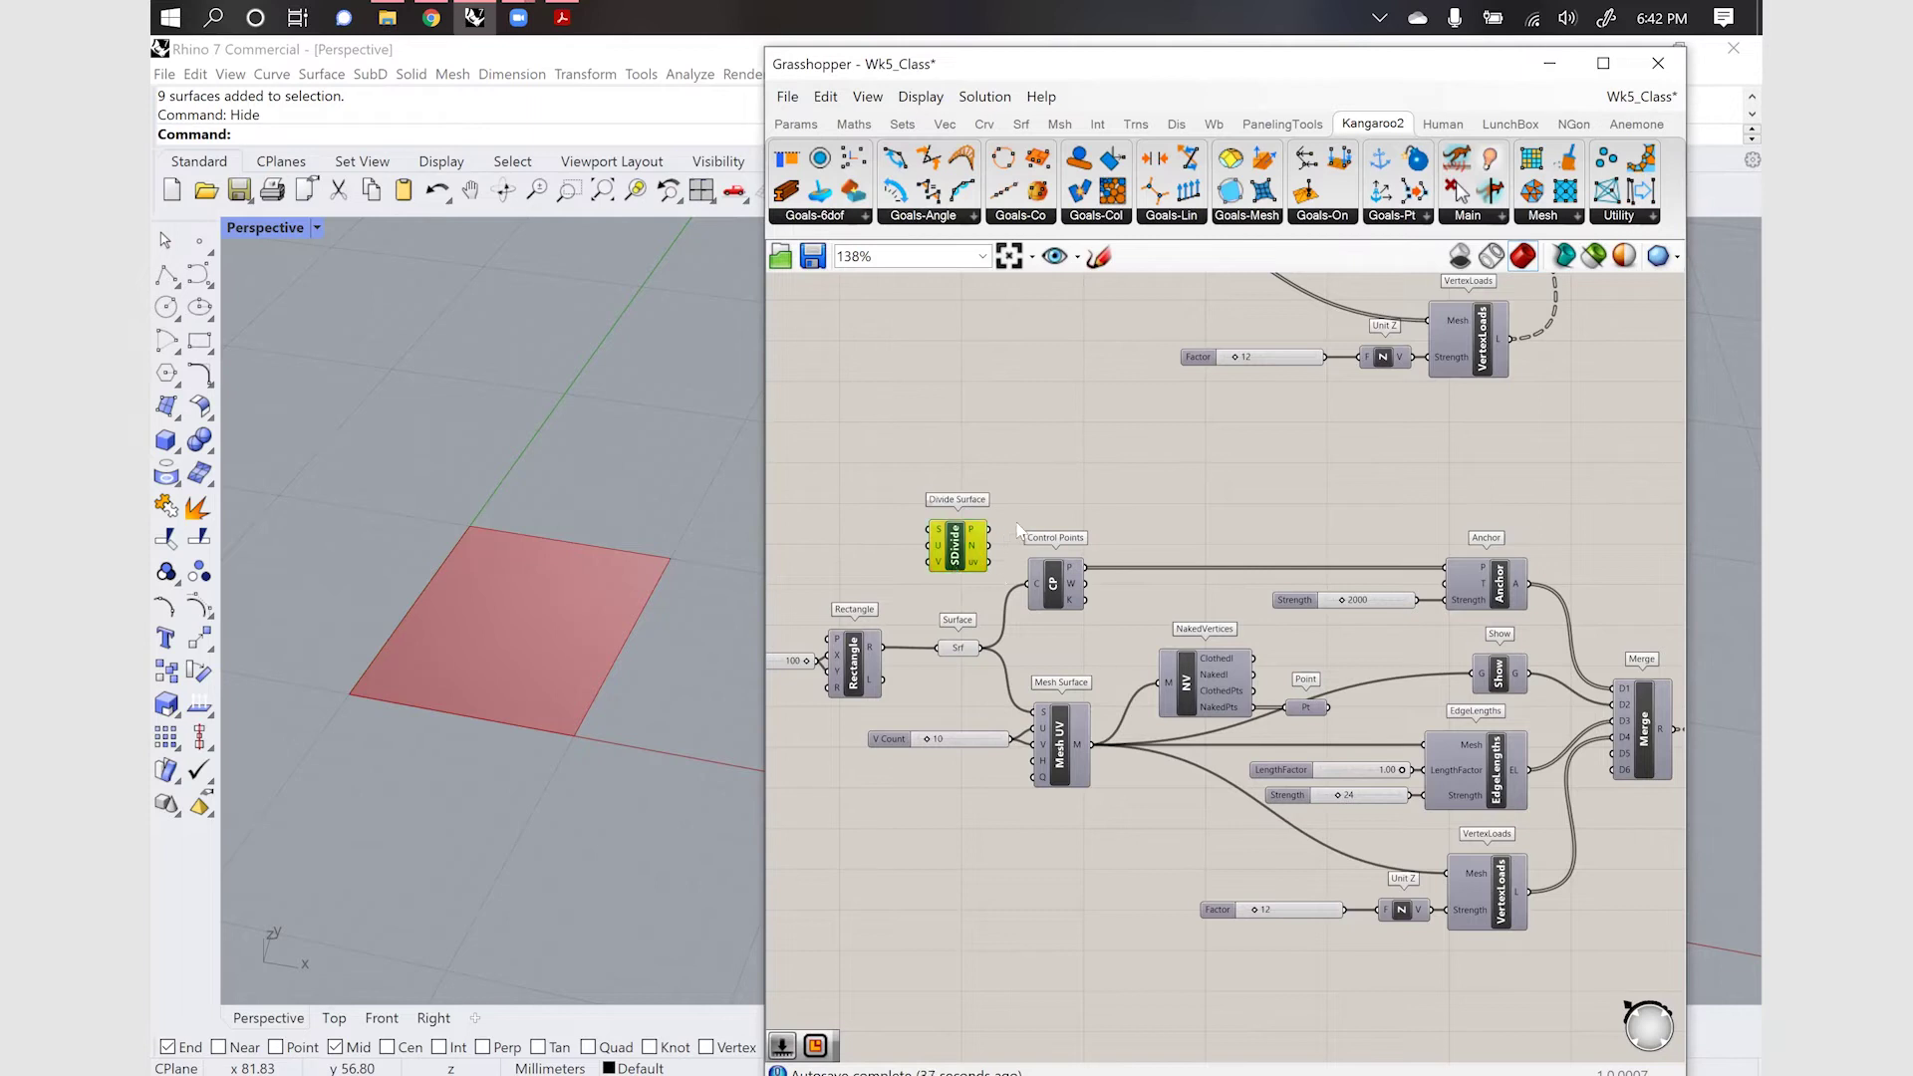
{"action": "left_click_drag", "start_coordinate": [971, 543], "coordinate": [1046, 502]}
{"action": "left_click_drag", "start_coordinate": [984, 647], "coordinate": [1091, 496]}
Create a number slider with value 10 and wire it to the U and V inputs of Divide Surface
{"action": "left_click", "coordinate": [905, 560]}
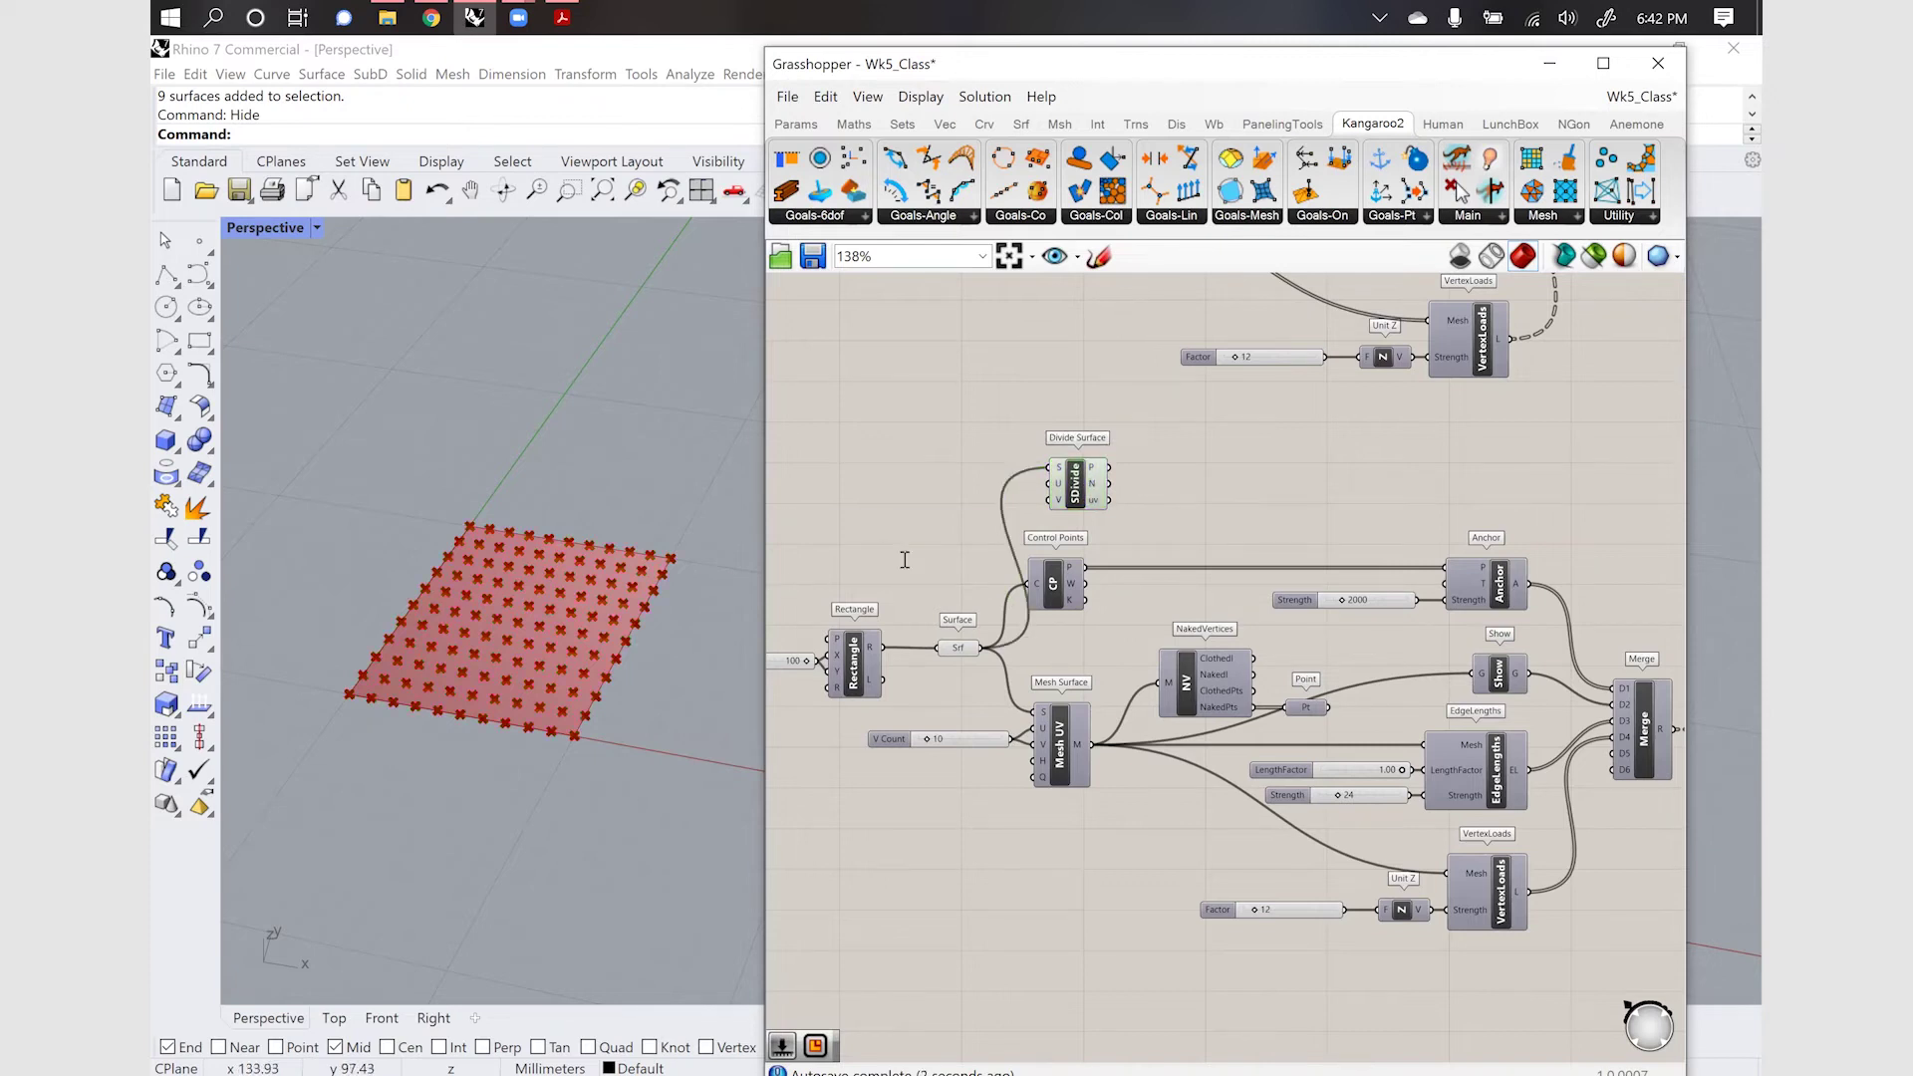
{"action": "double_click", "coordinate": [905, 560]}
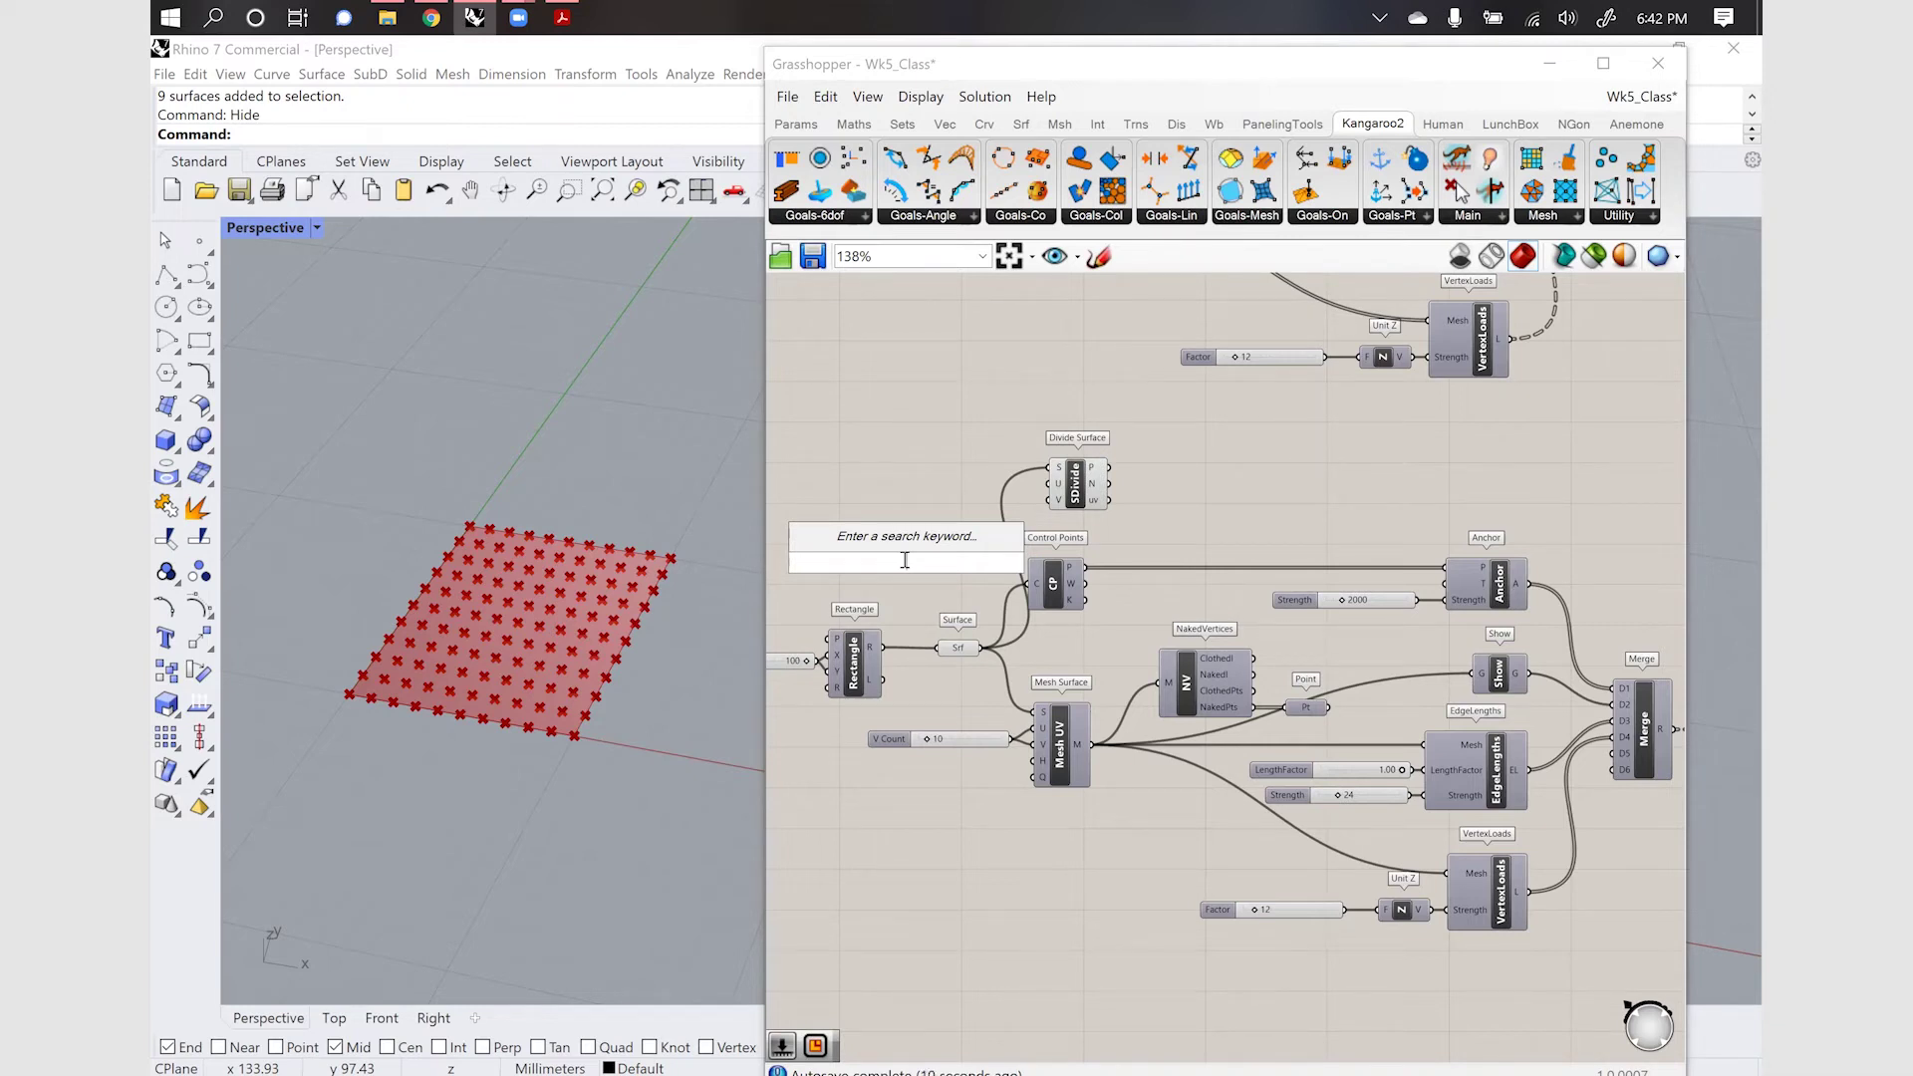
{"action": "type", "text": "10"}
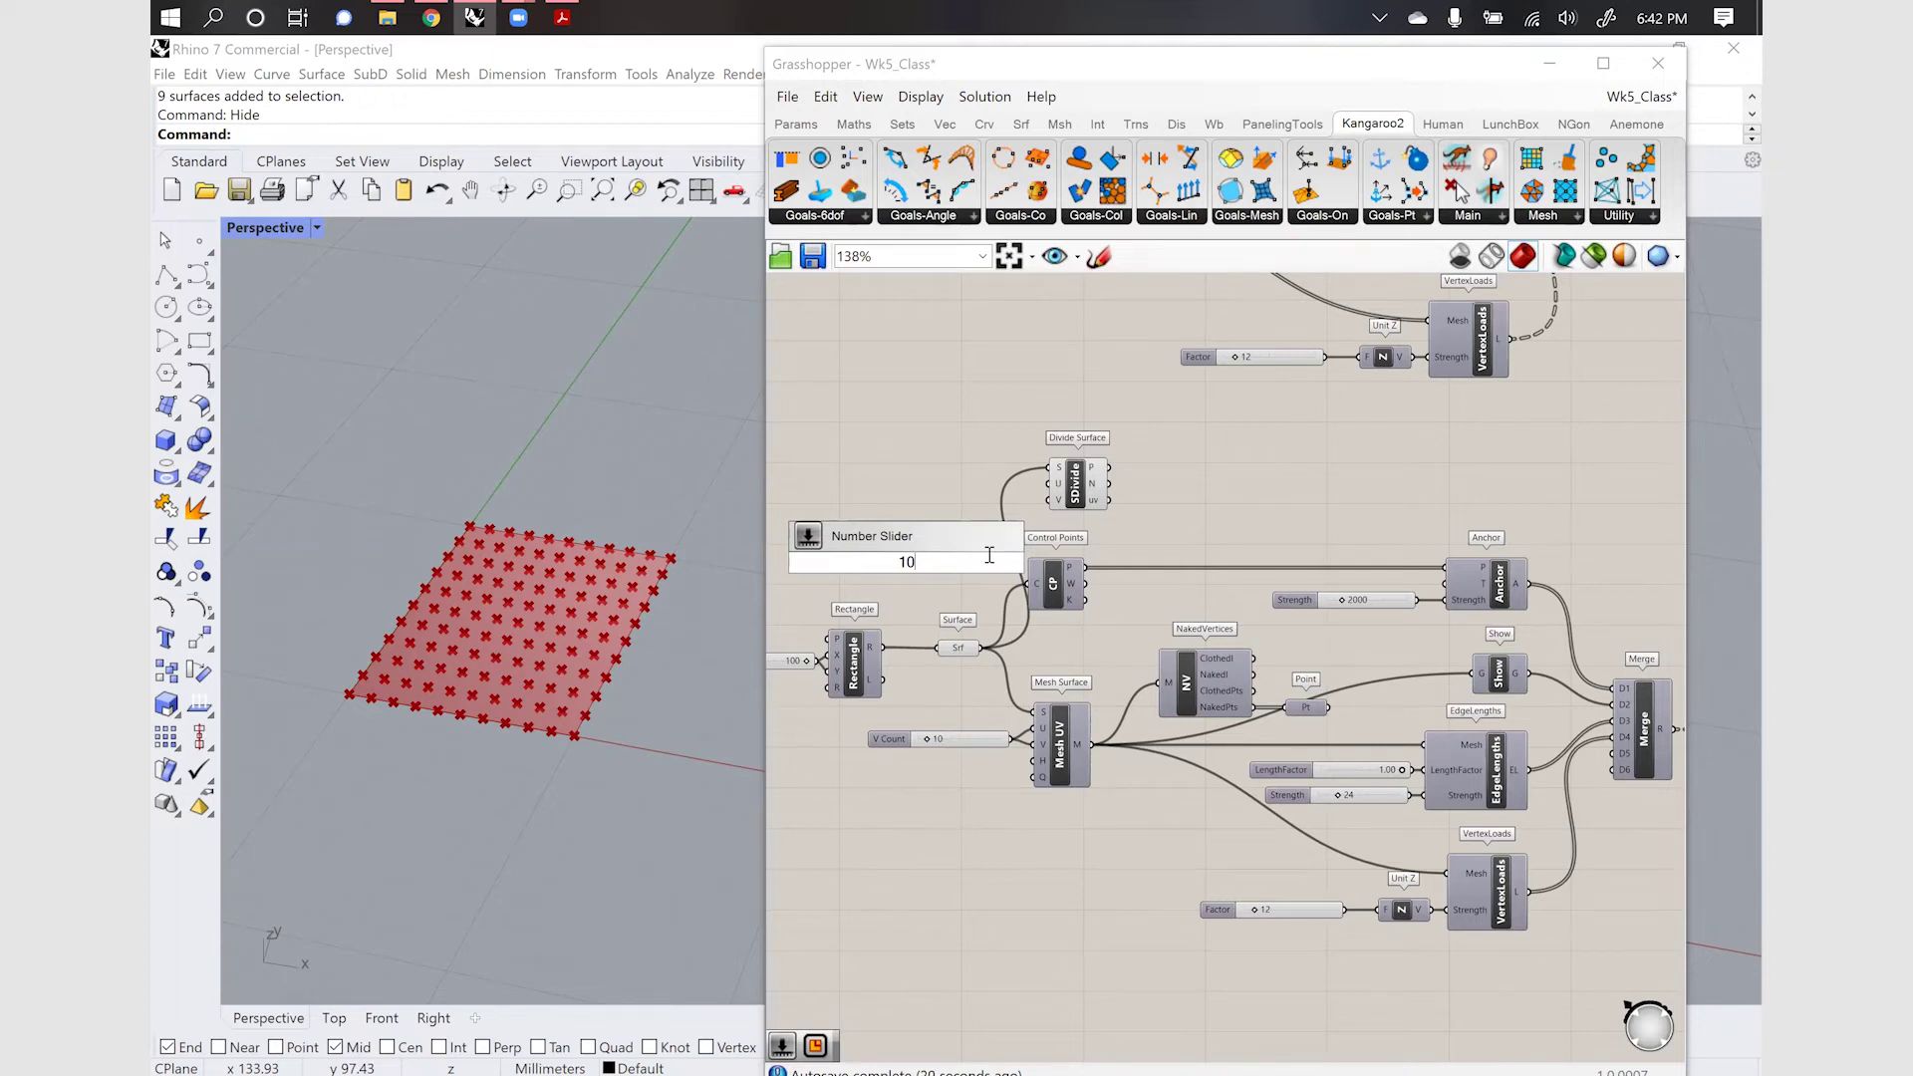
{"action": "key", "text": "Return"}
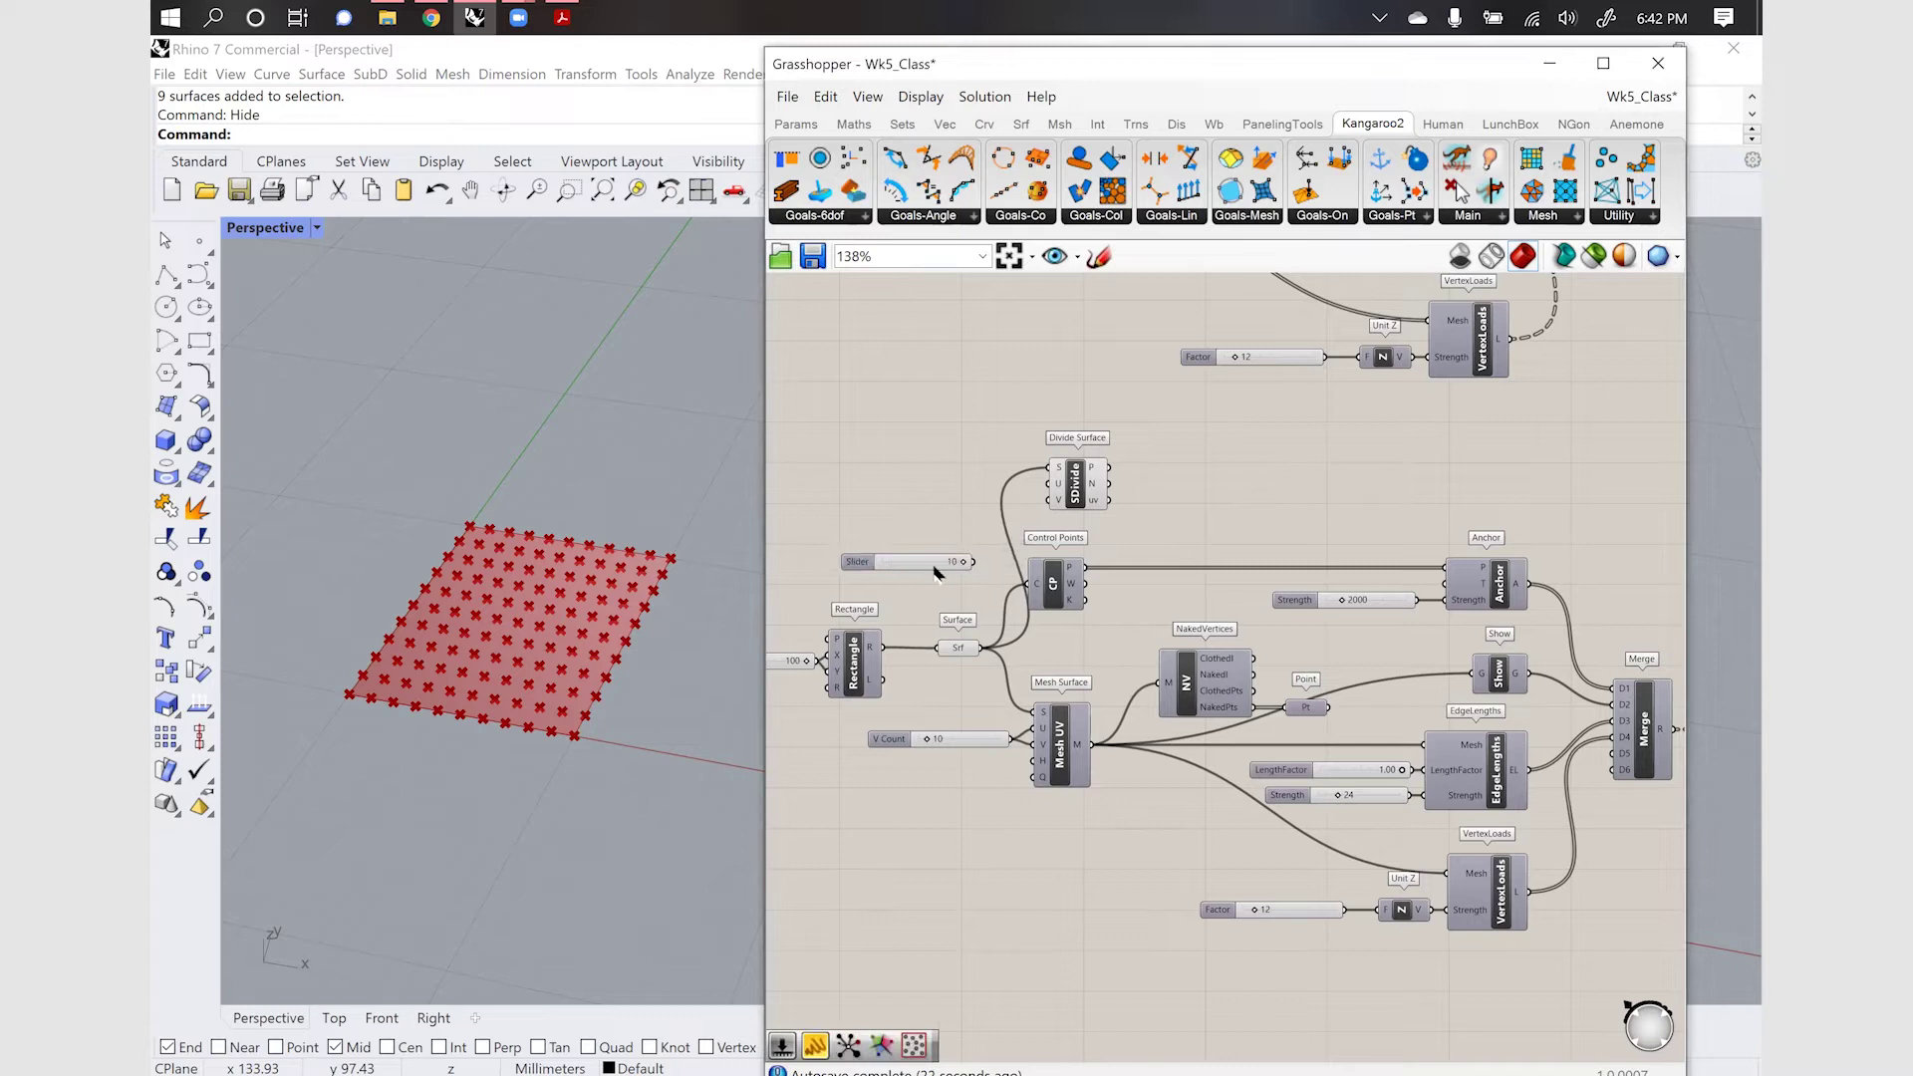
{"action": "left_click_drag", "start_coordinate": [931, 566], "coordinate": [964, 516]}
{"action": "scroll", "coordinate": [1068, 484], "scroll_direction": "up", "scroll_amount": 2}
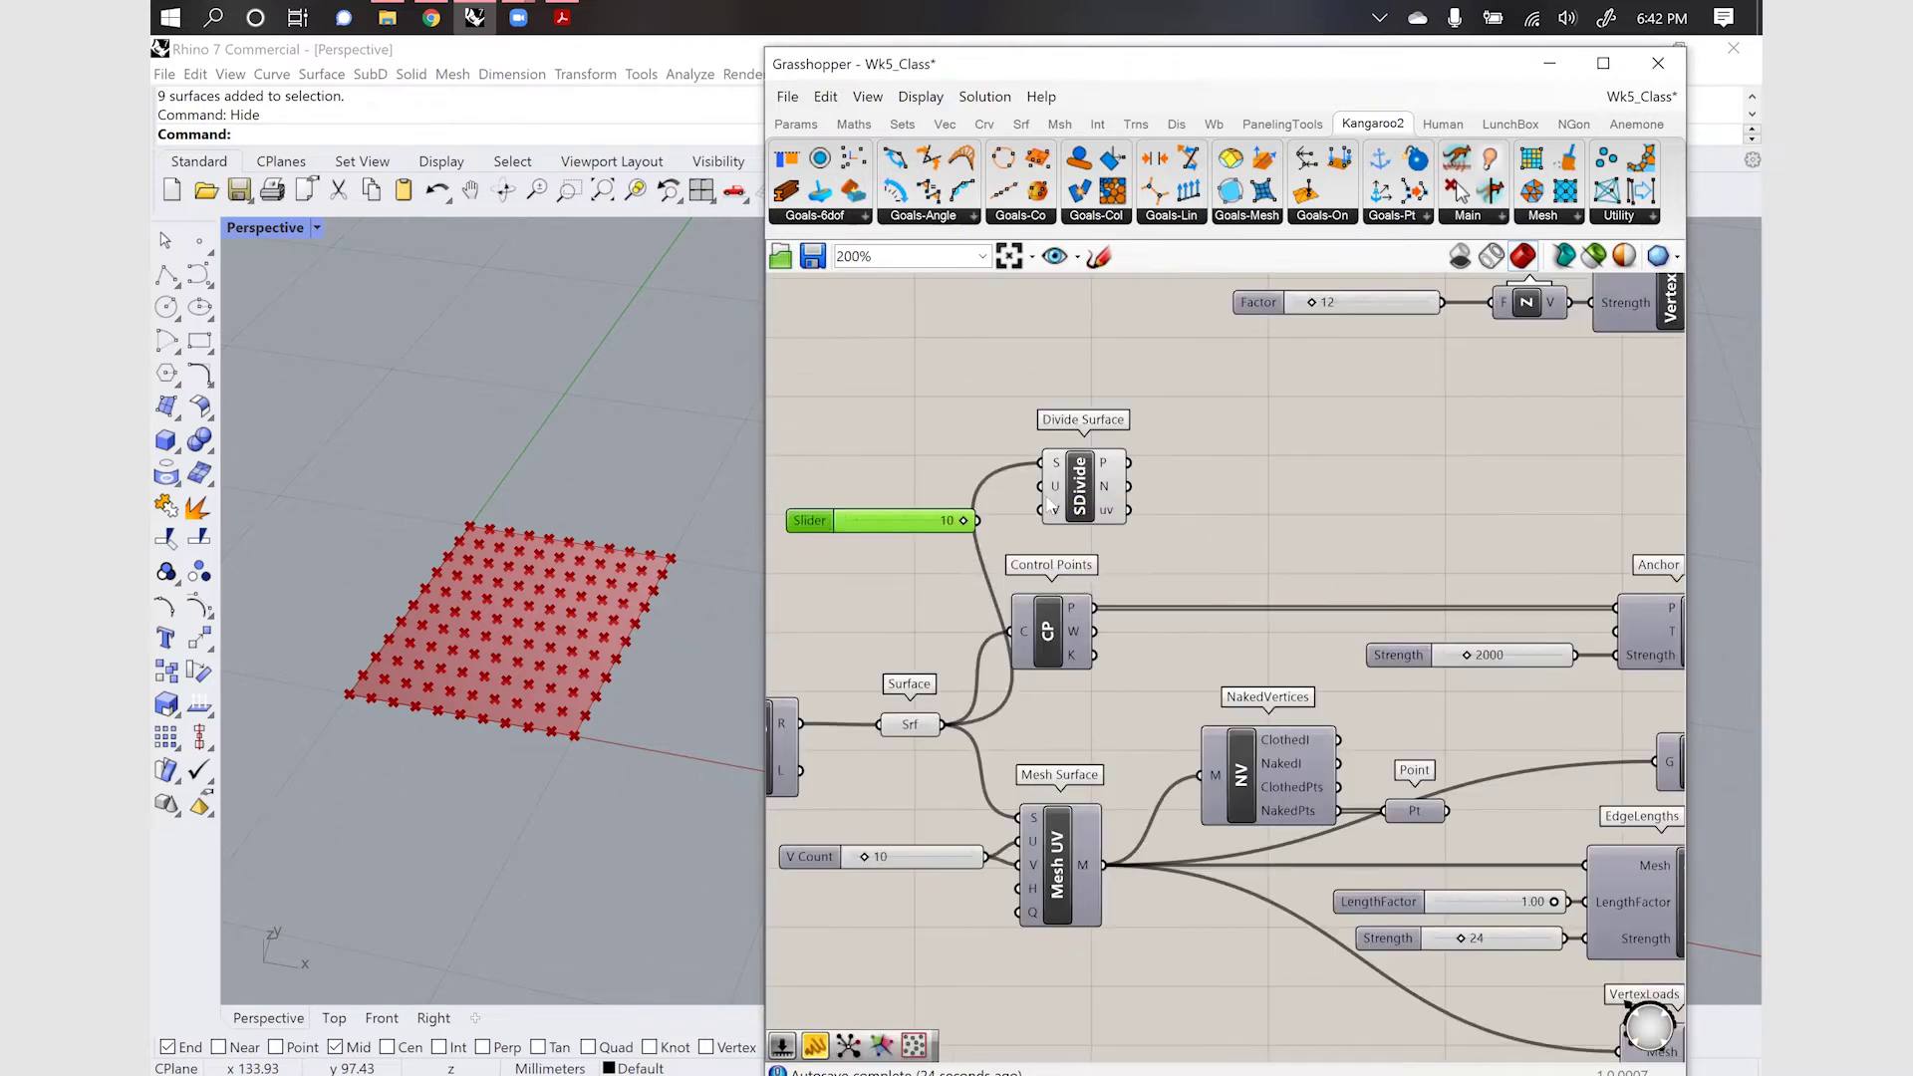
{"action": "left_click_drag", "start_coordinate": [993, 520], "coordinate": [939, 501]}
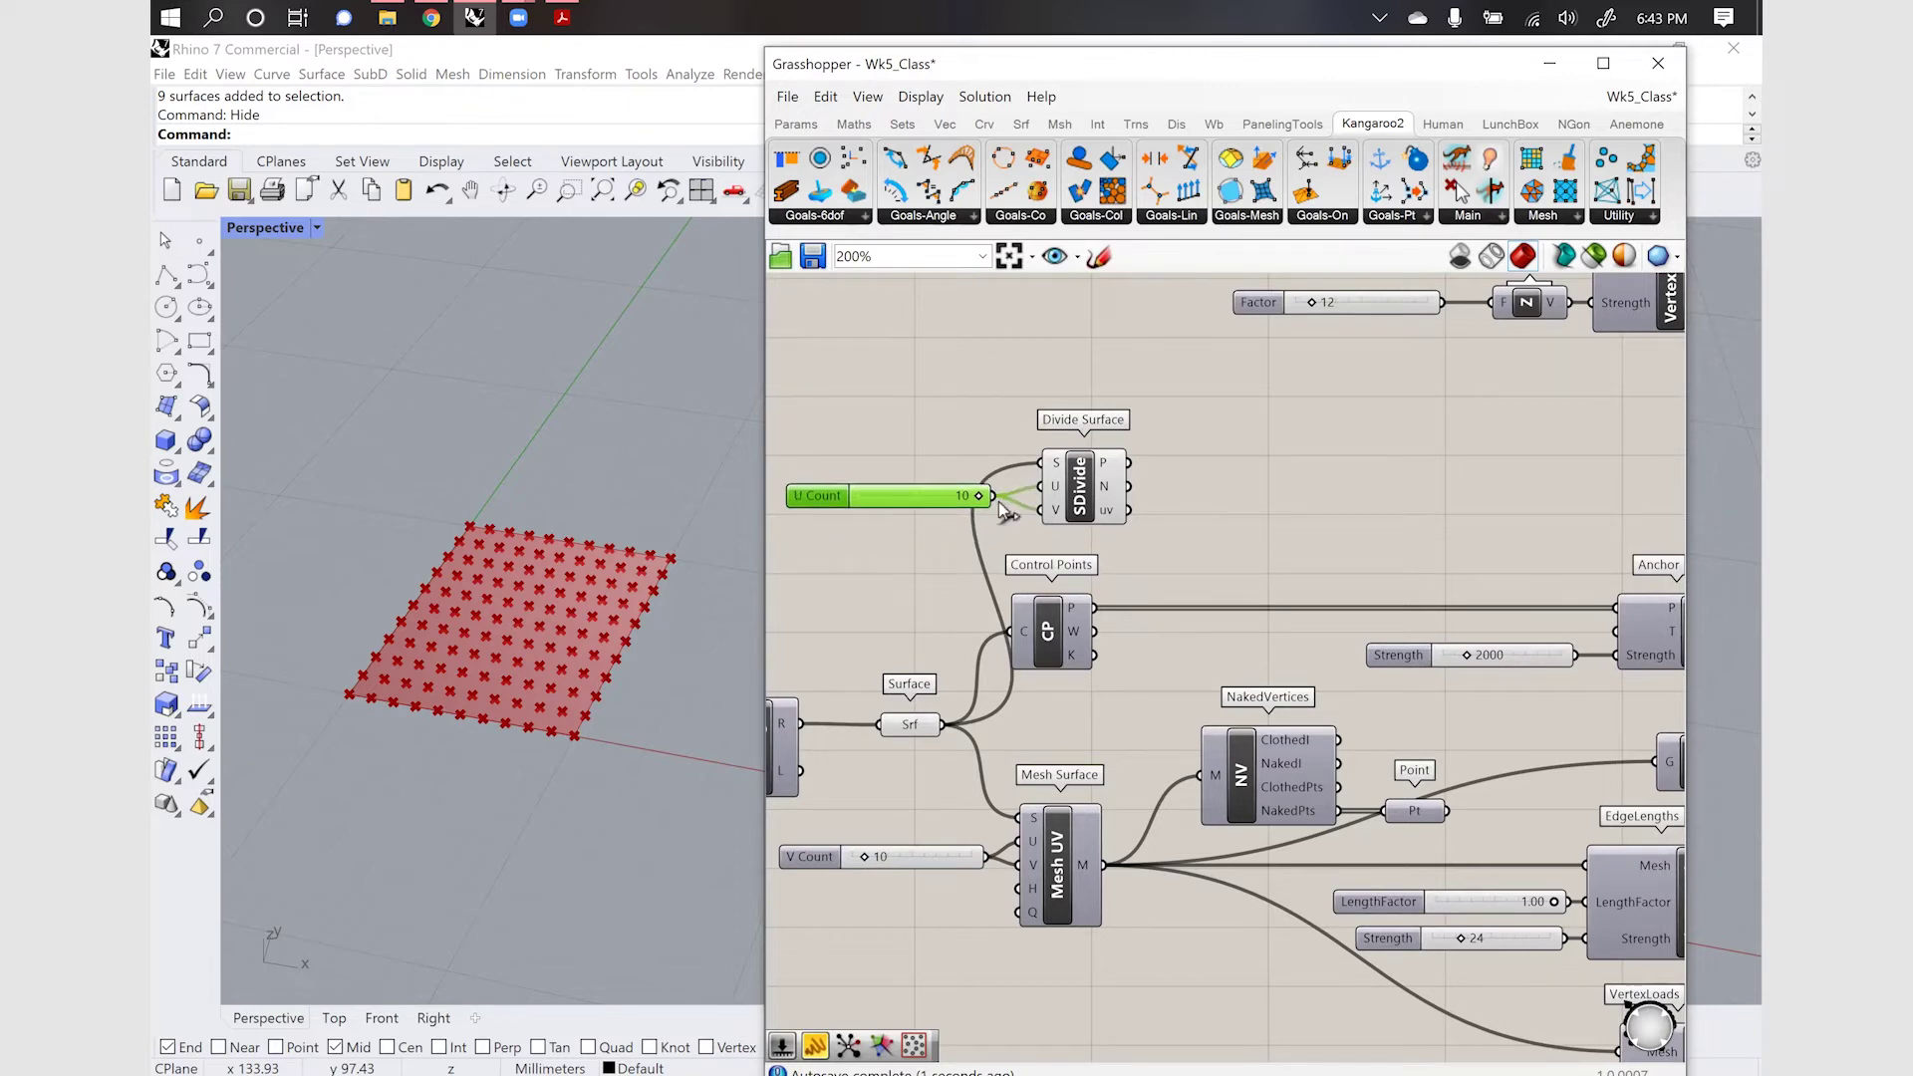
Set the Divide Surface U Count slider to 3
{"action": "left_click", "coordinate": [1070, 491]}
{"action": "left_click_drag", "start_coordinate": [978, 496], "coordinate": [897, 506]}
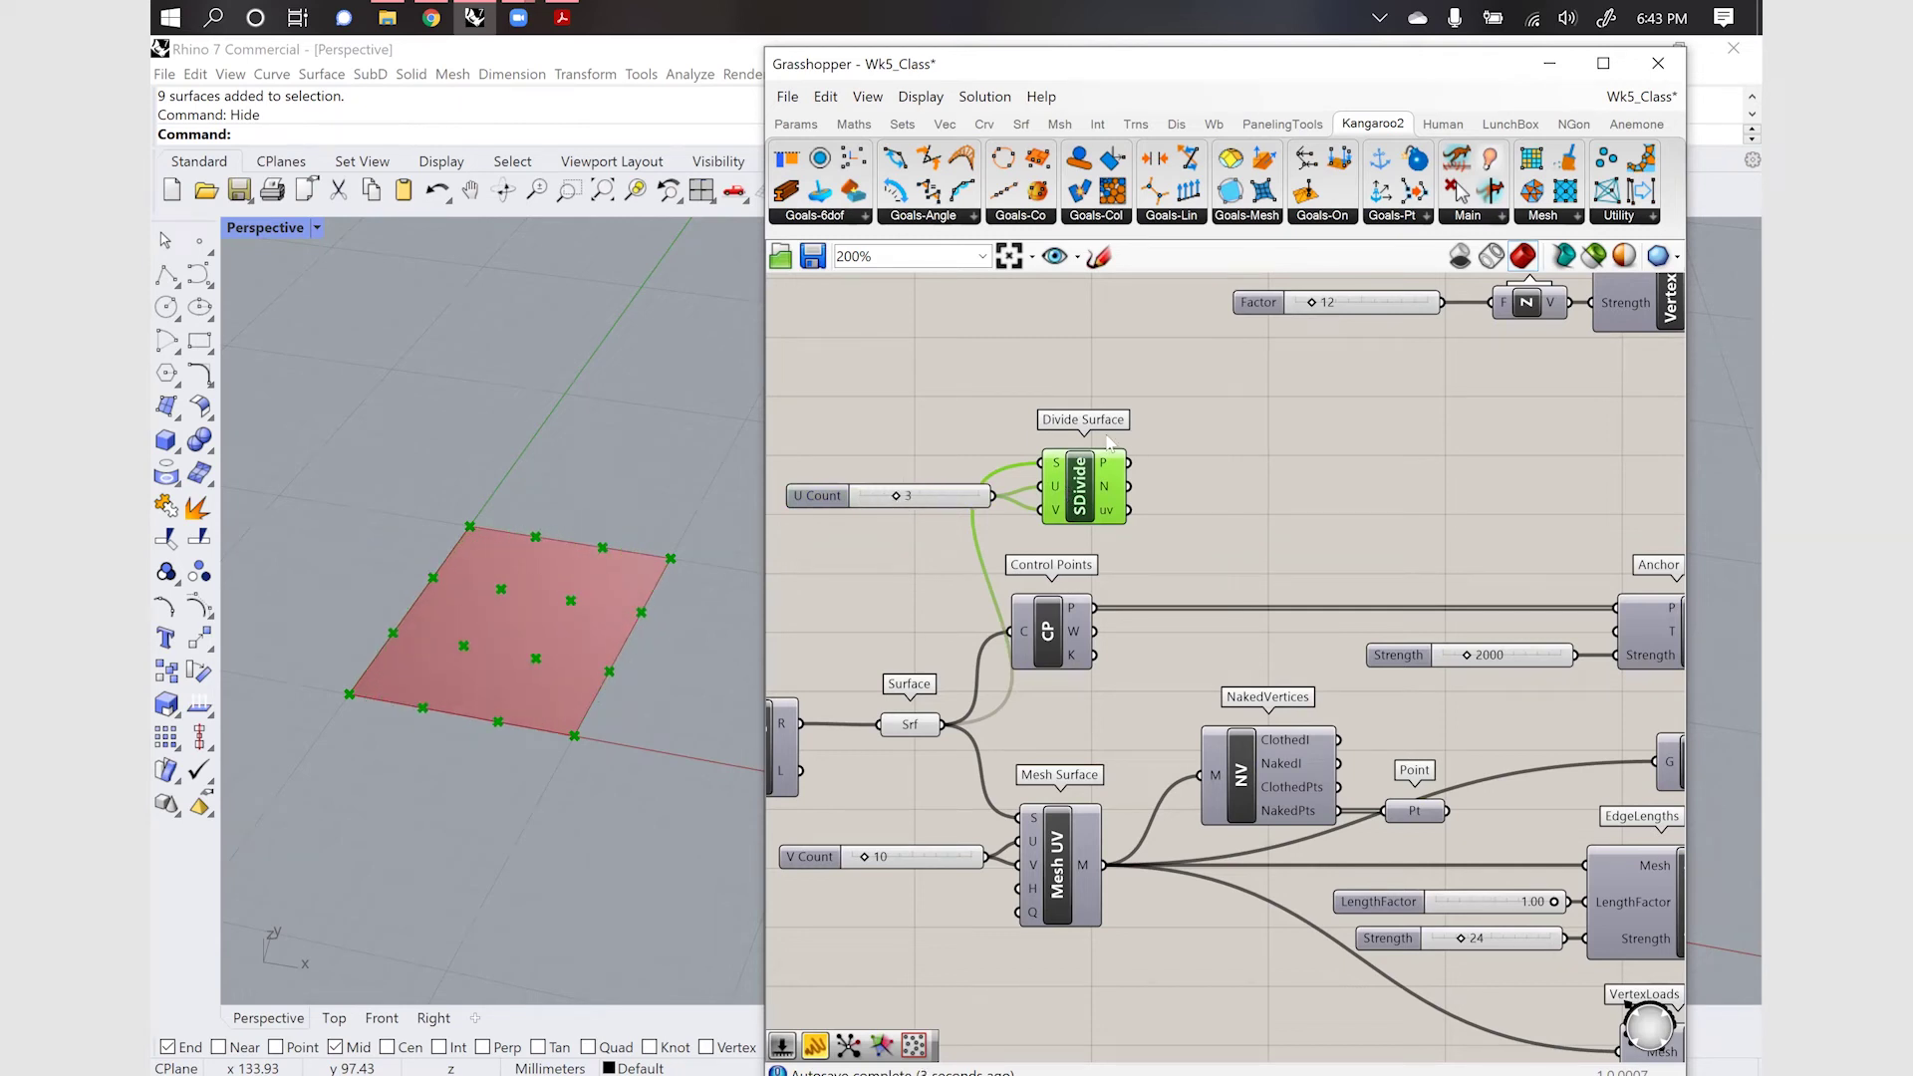
{"action": "scroll", "coordinate": [1109, 441], "scroll_direction": "down", "scroll_amount": 2}
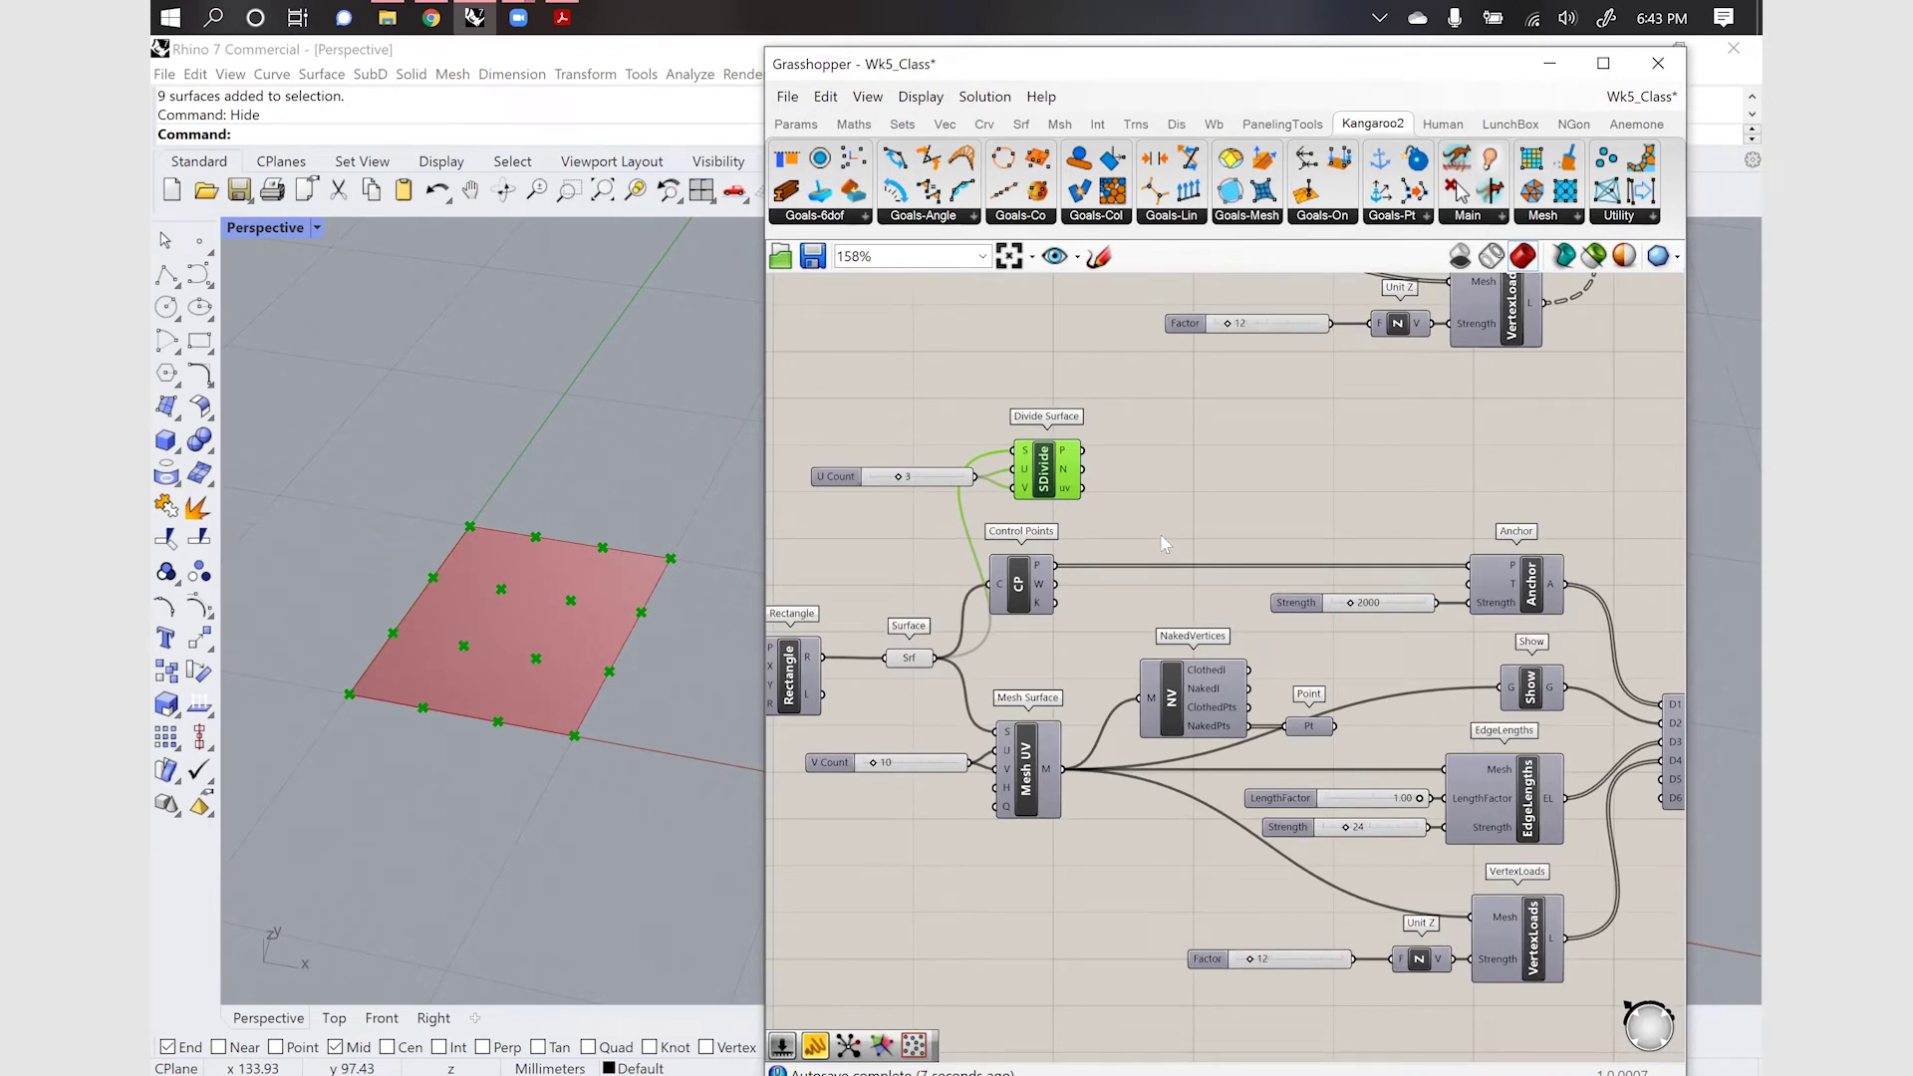
{"action": "left_click", "coordinate": [1126, 511]}
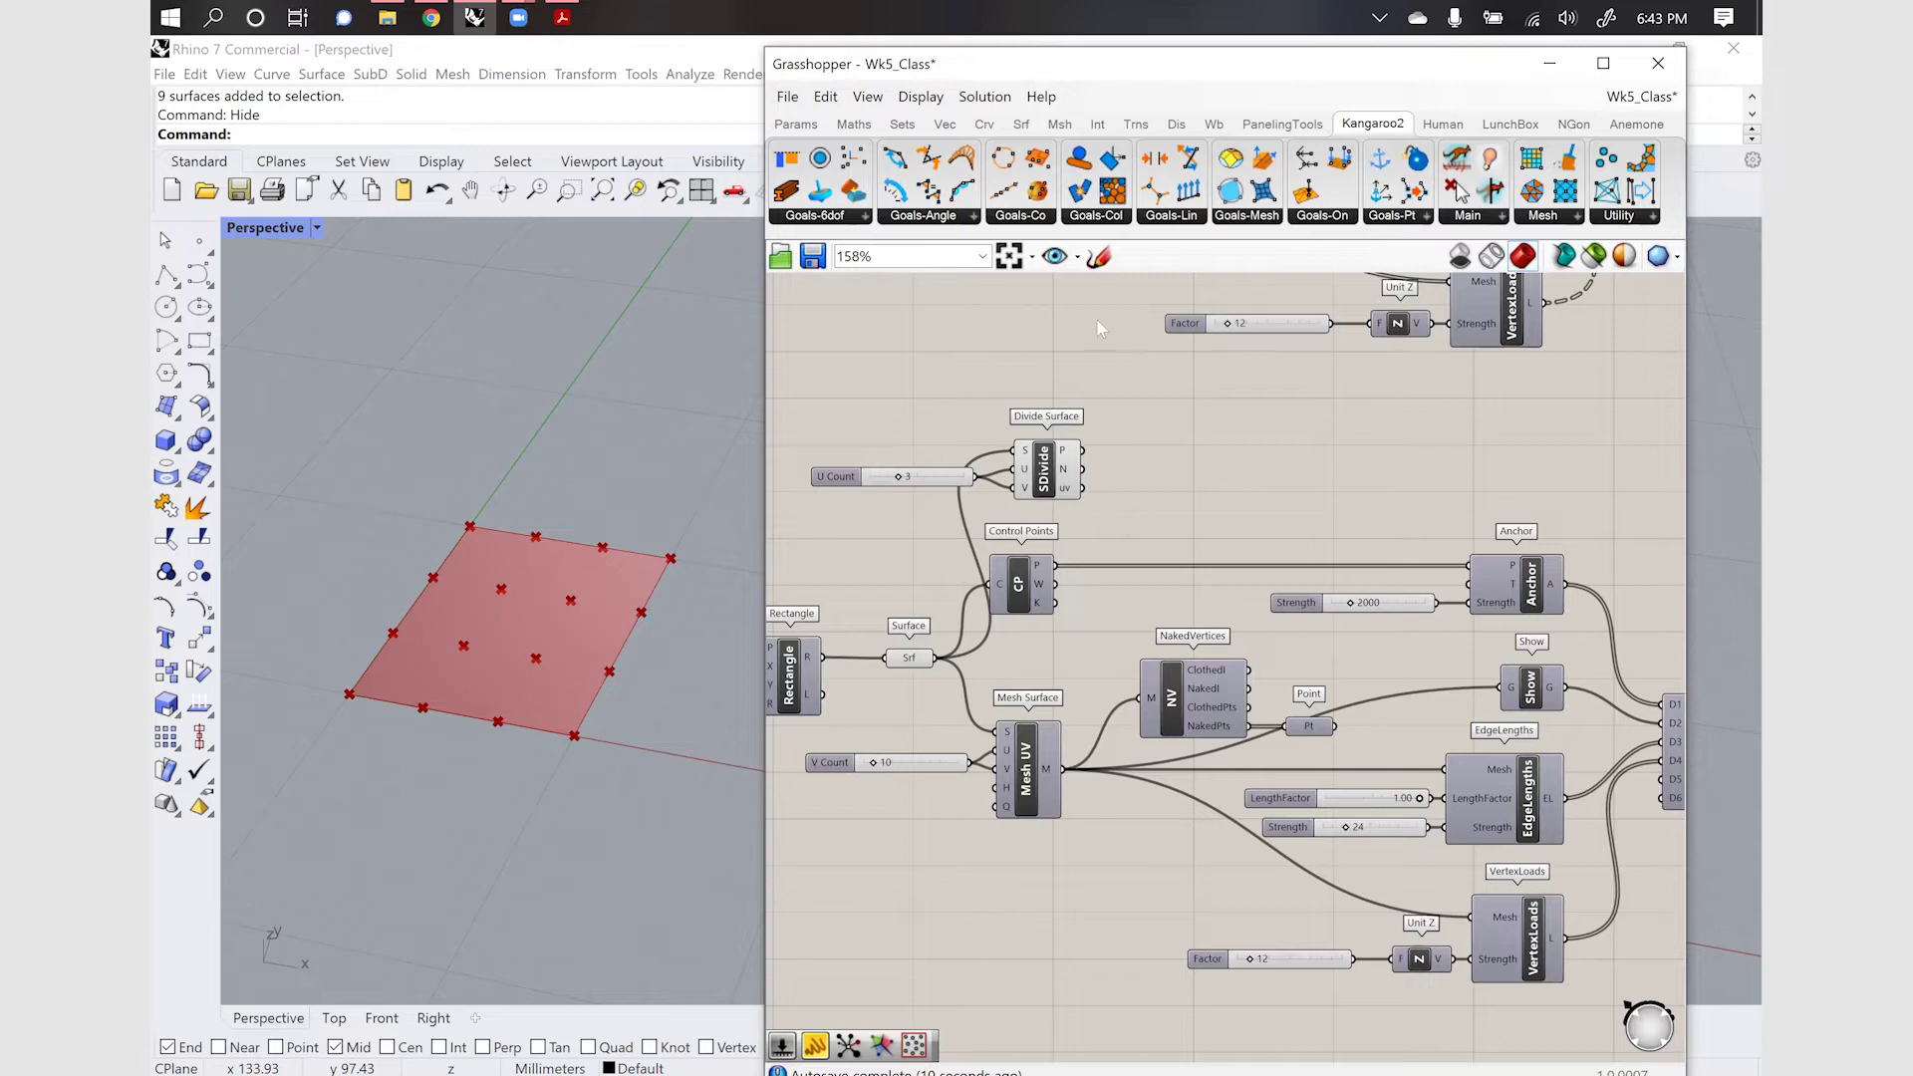
{"action": "left_click", "coordinate": [1097, 123]}
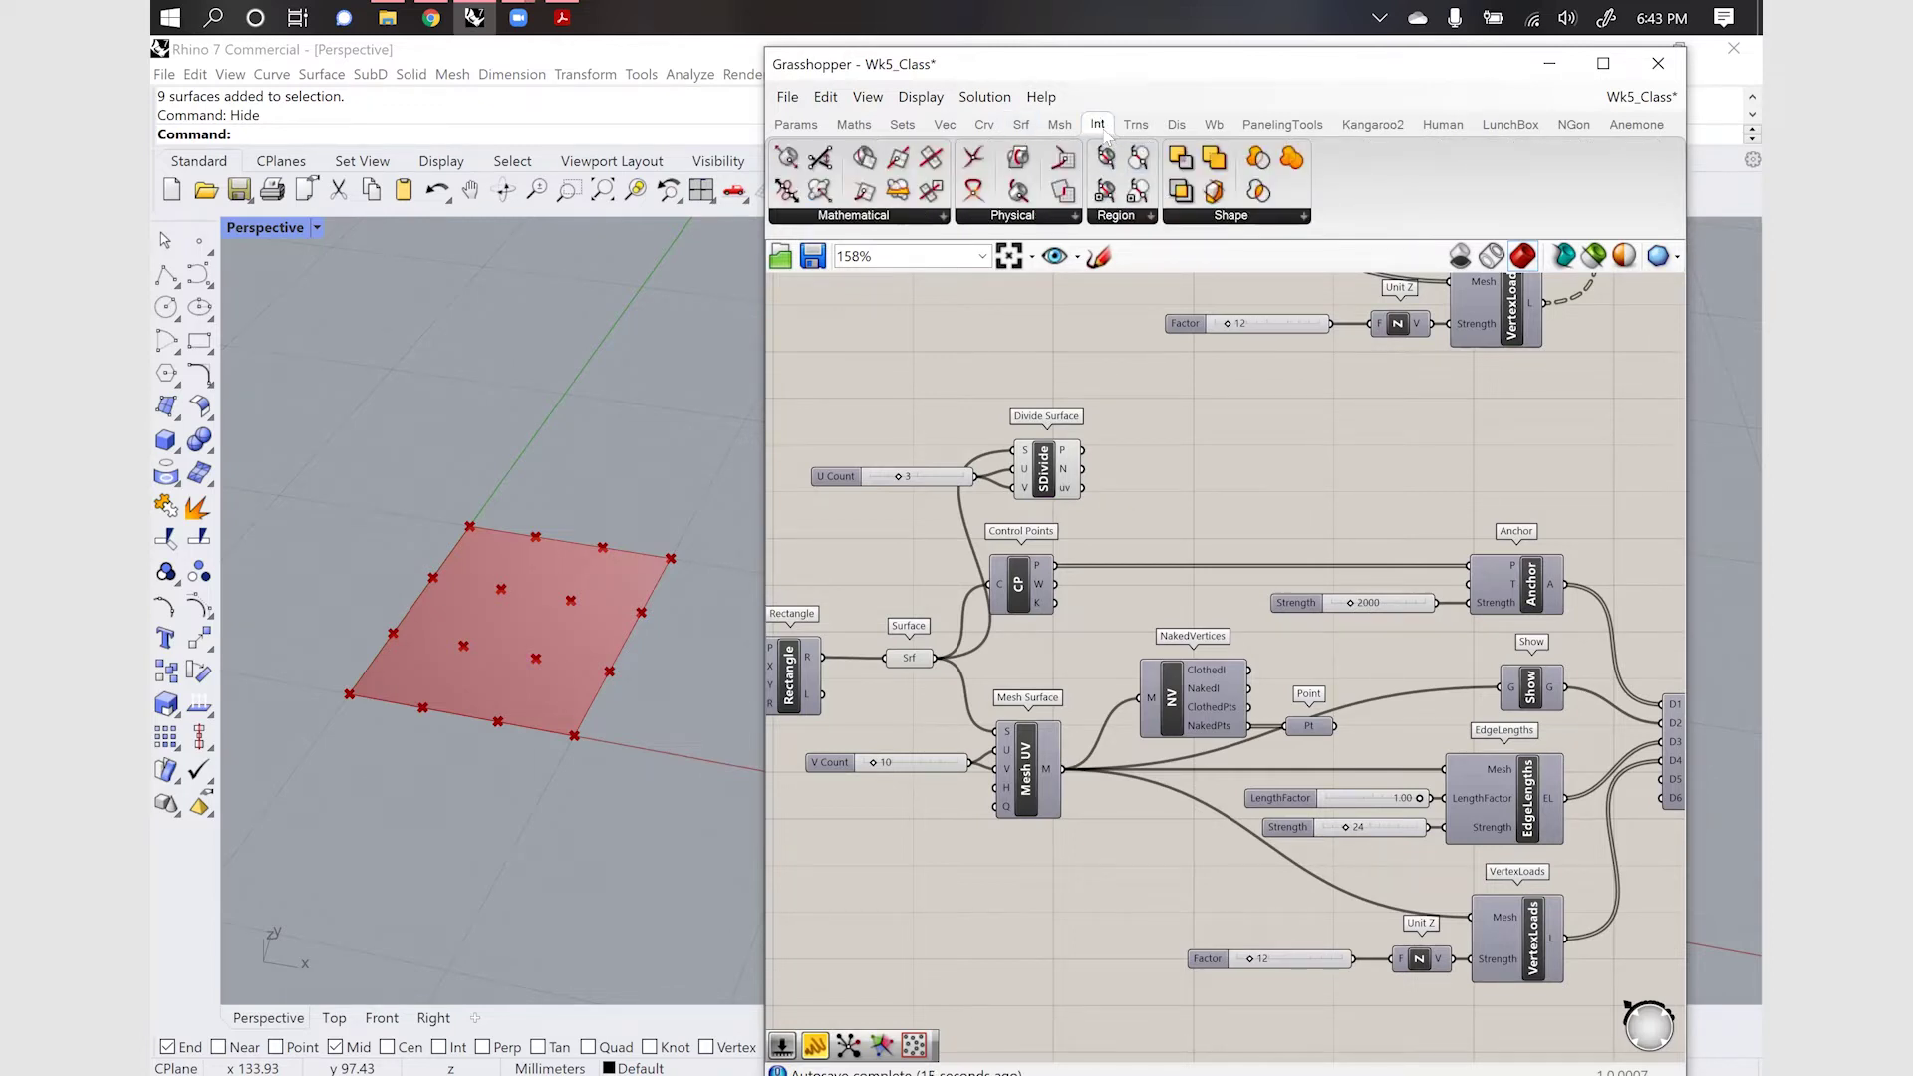
{"action": "left_click", "coordinate": [1601, 64]}
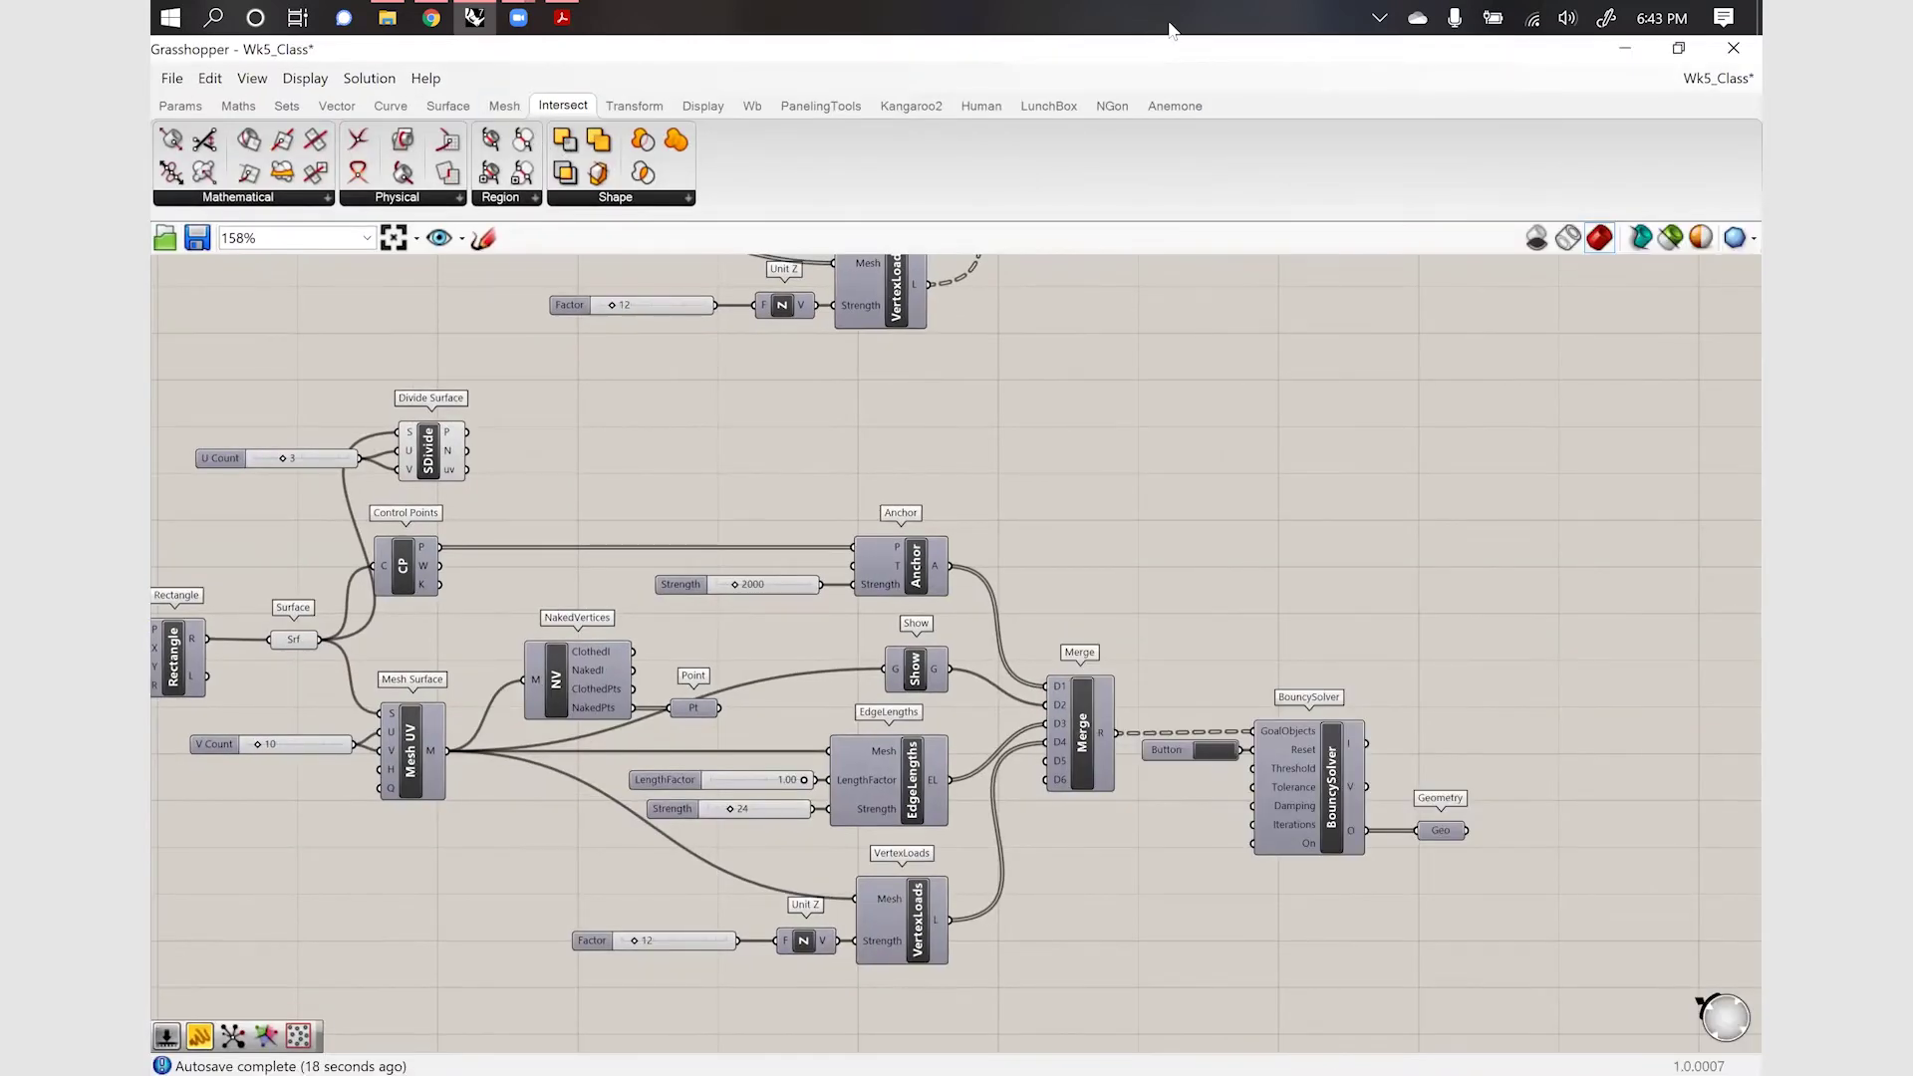
{"action": "left_click", "coordinate": [1674, 50]}
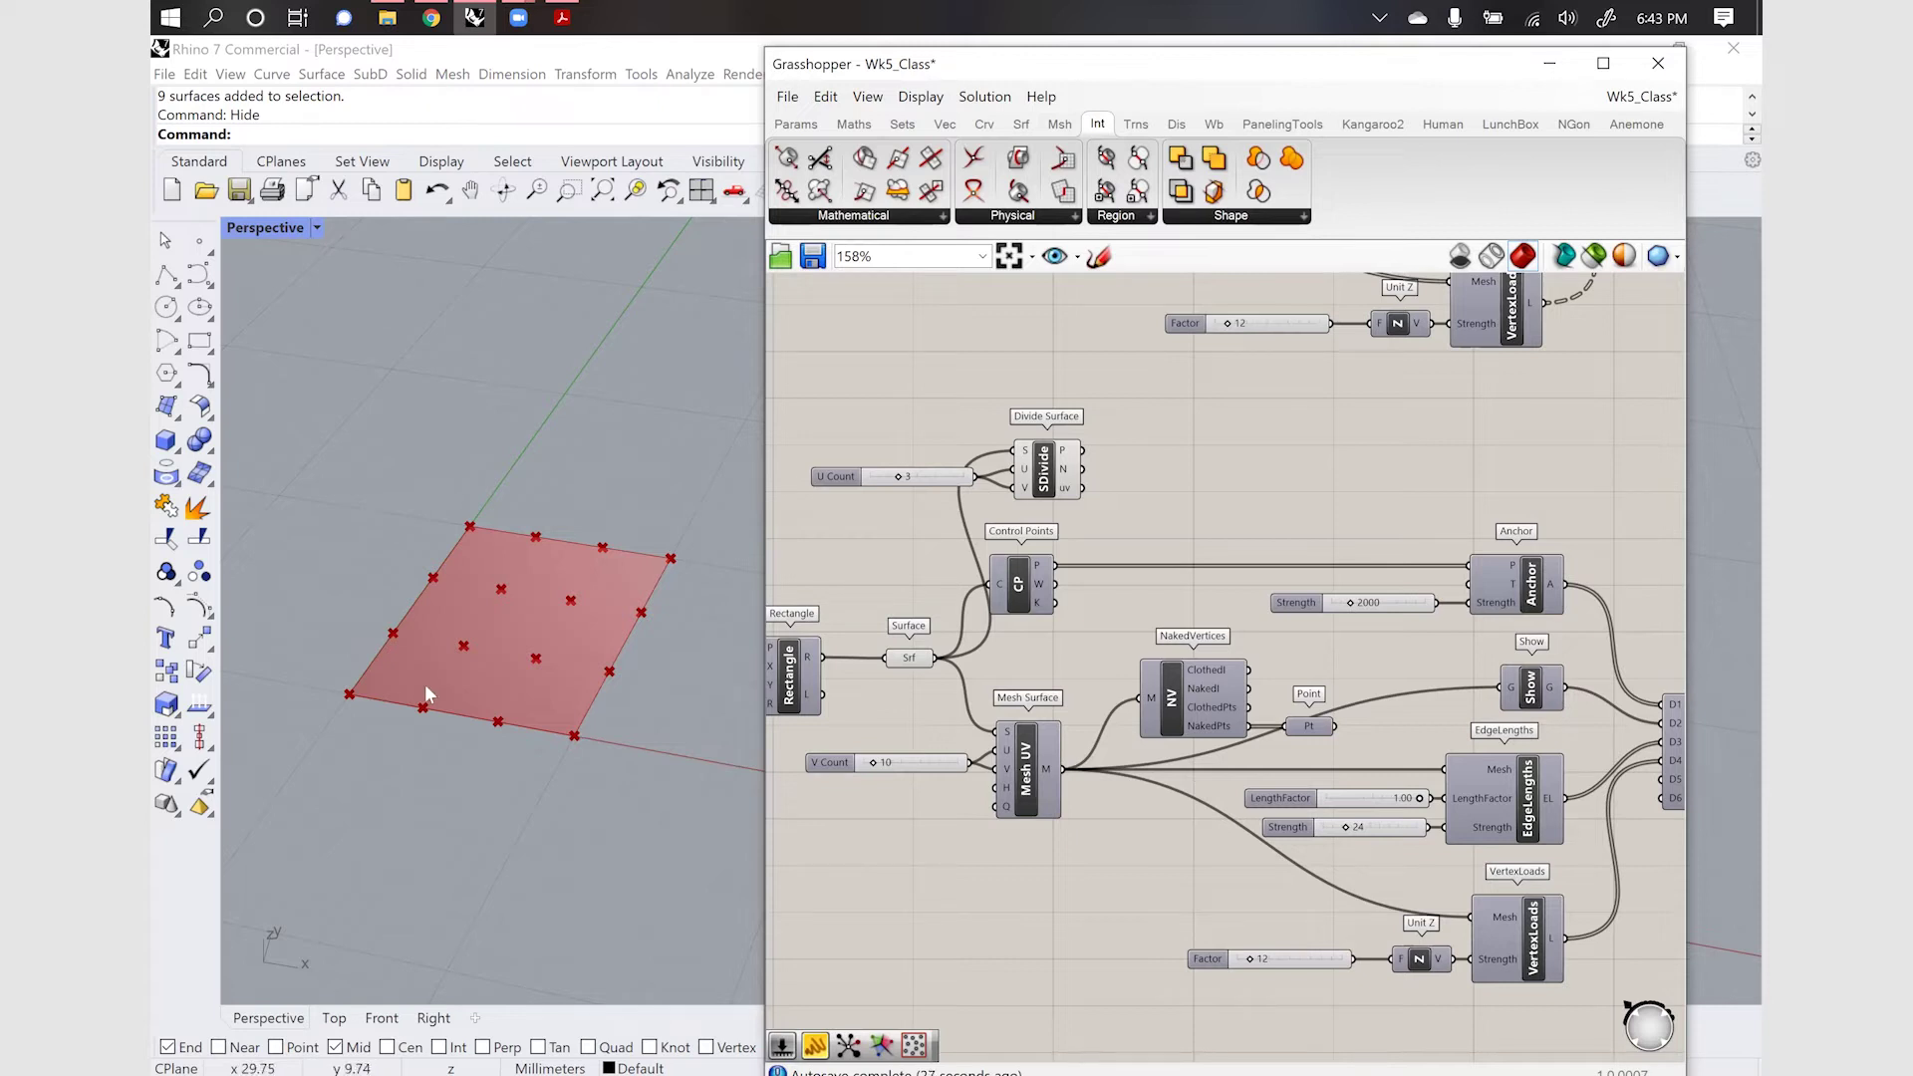
{"action": "left_click", "coordinate": [1191, 707]}
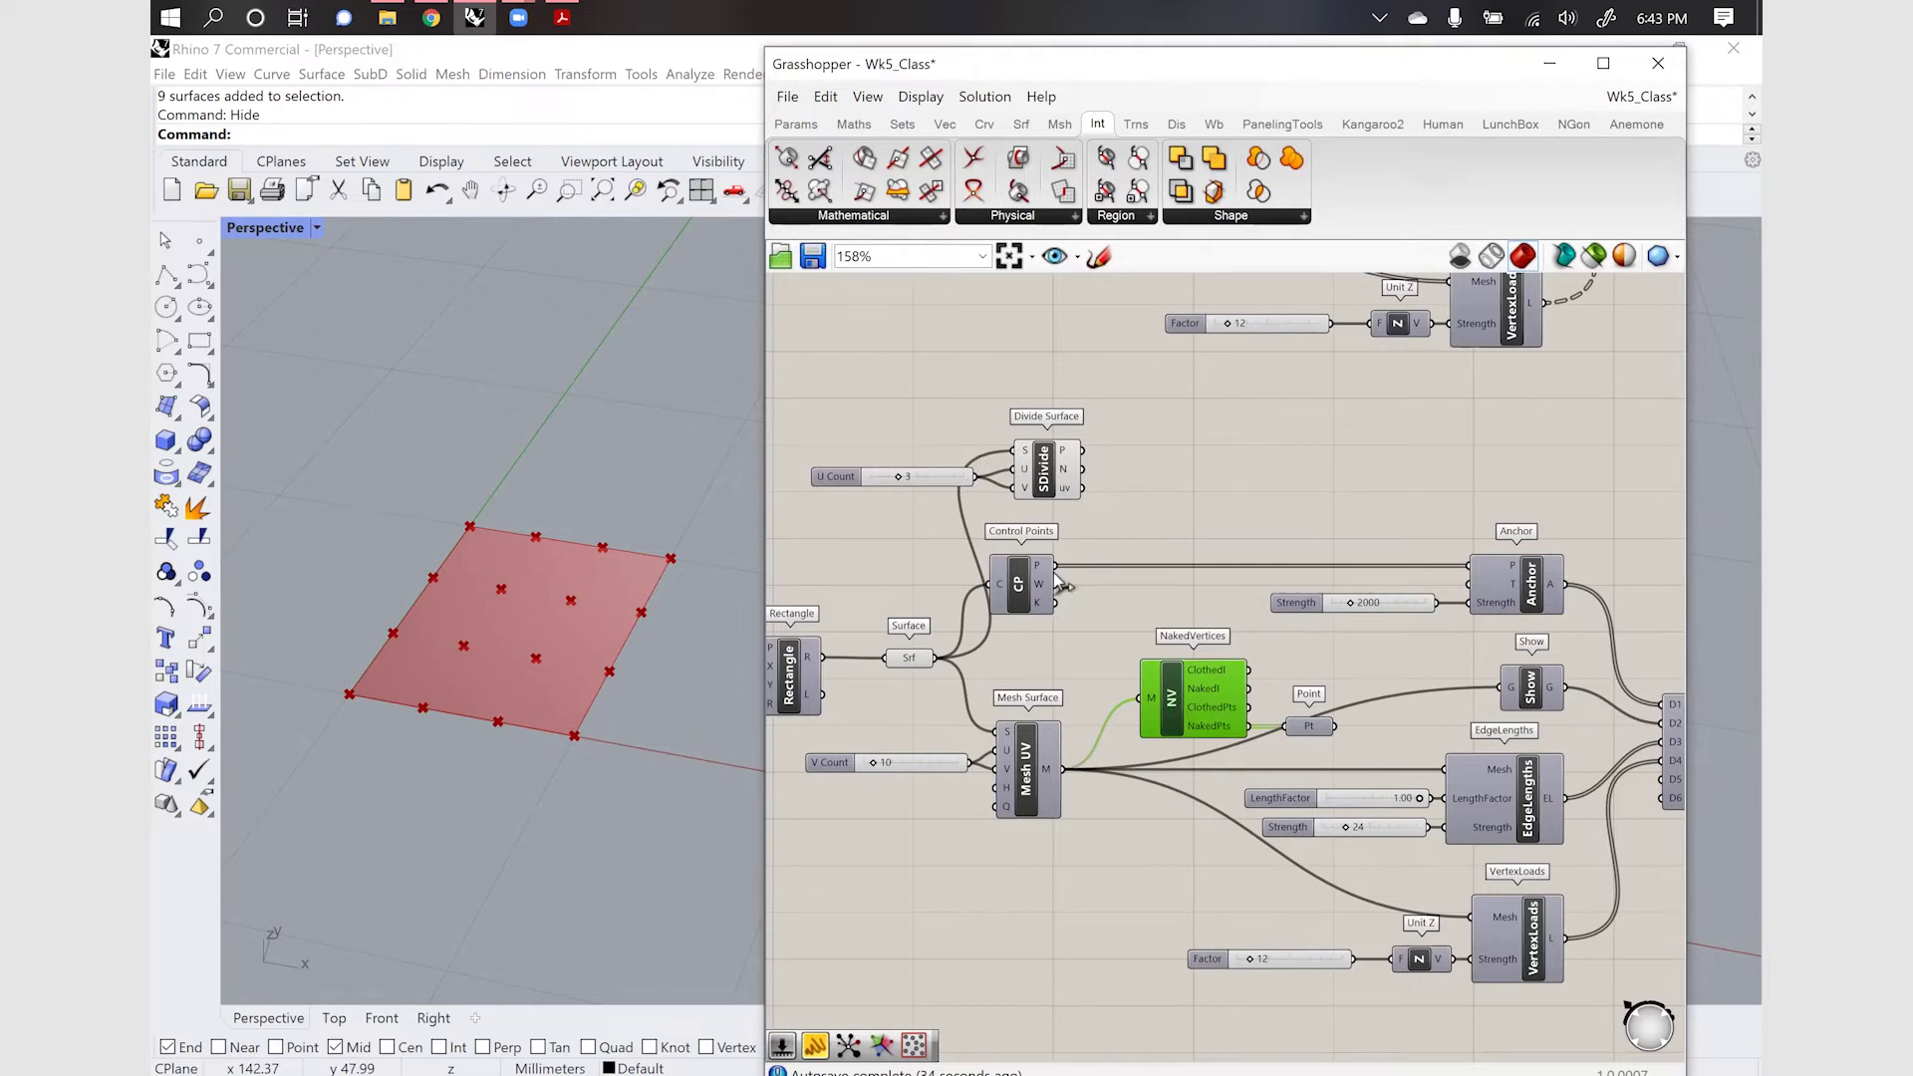
{"action": "left_click", "coordinate": [1088, 485]}
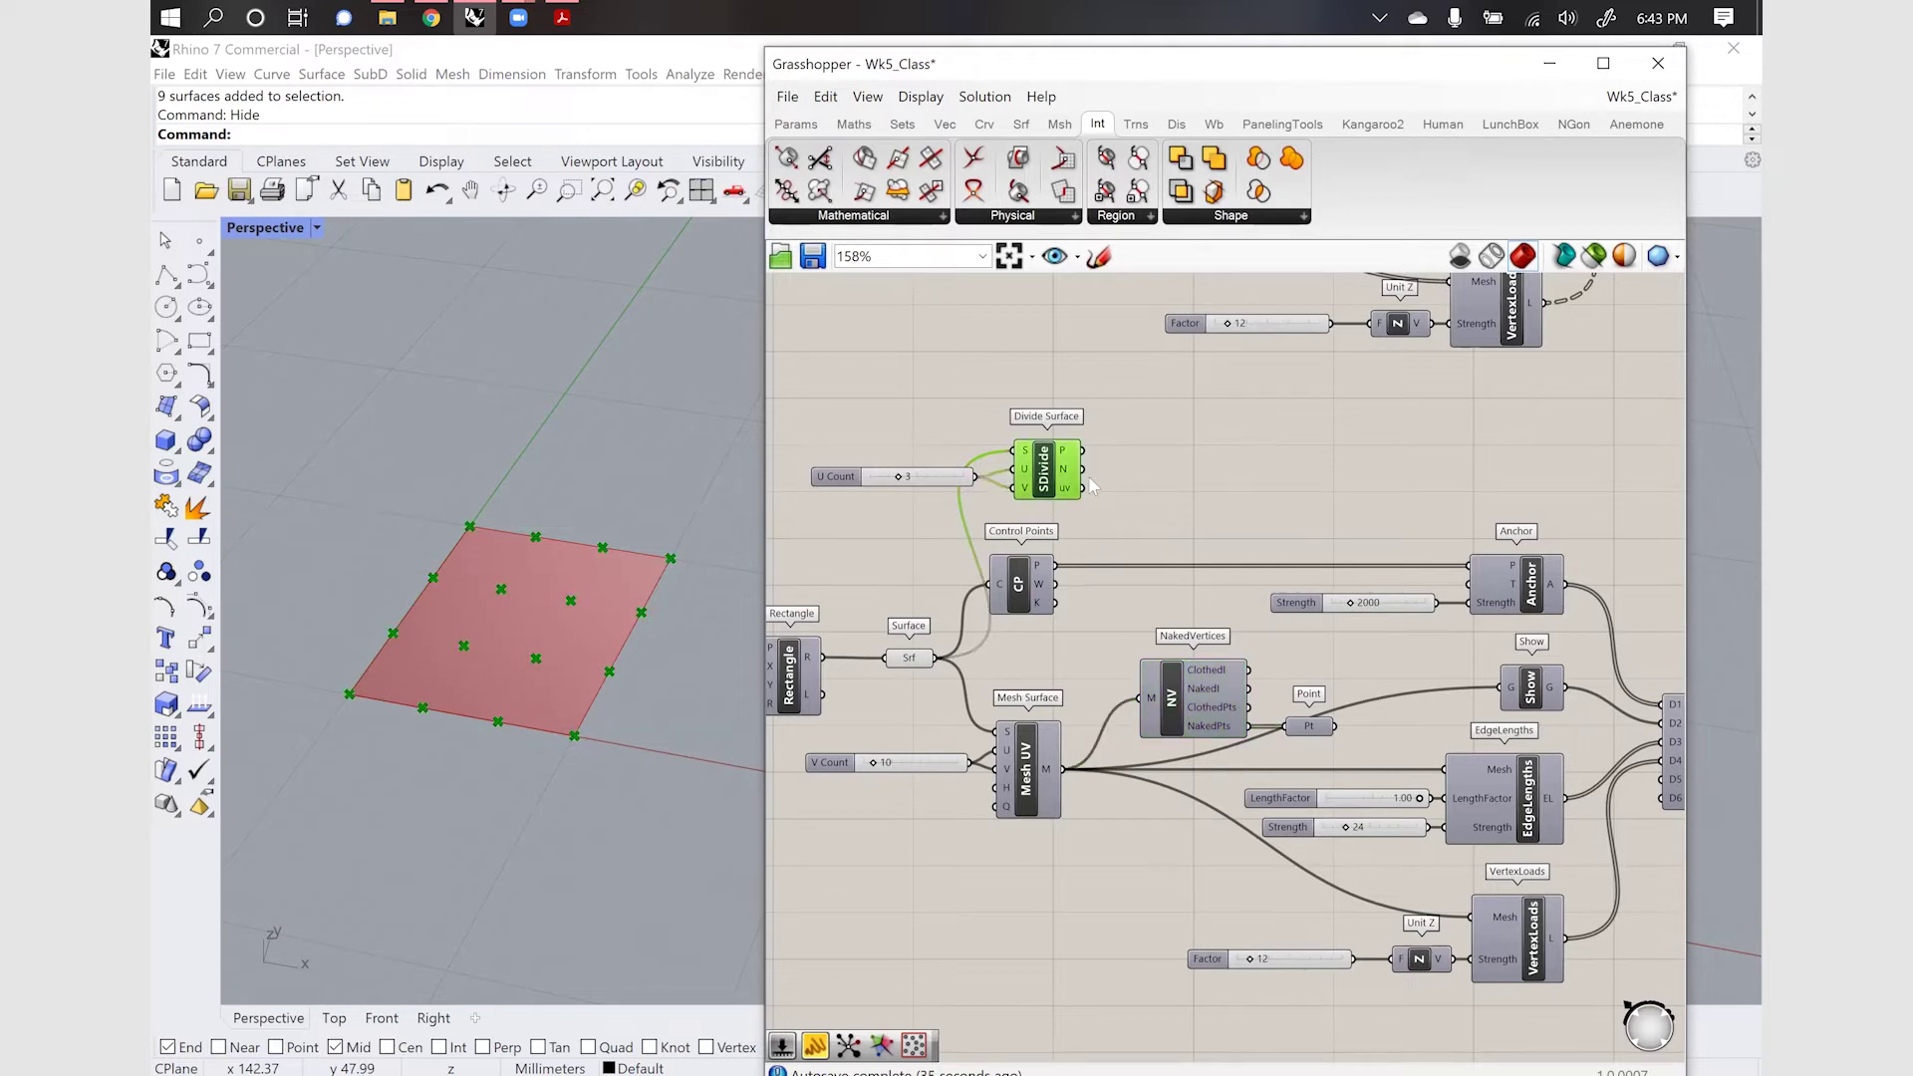
{"action": "double_click", "coordinate": [1144, 490]}
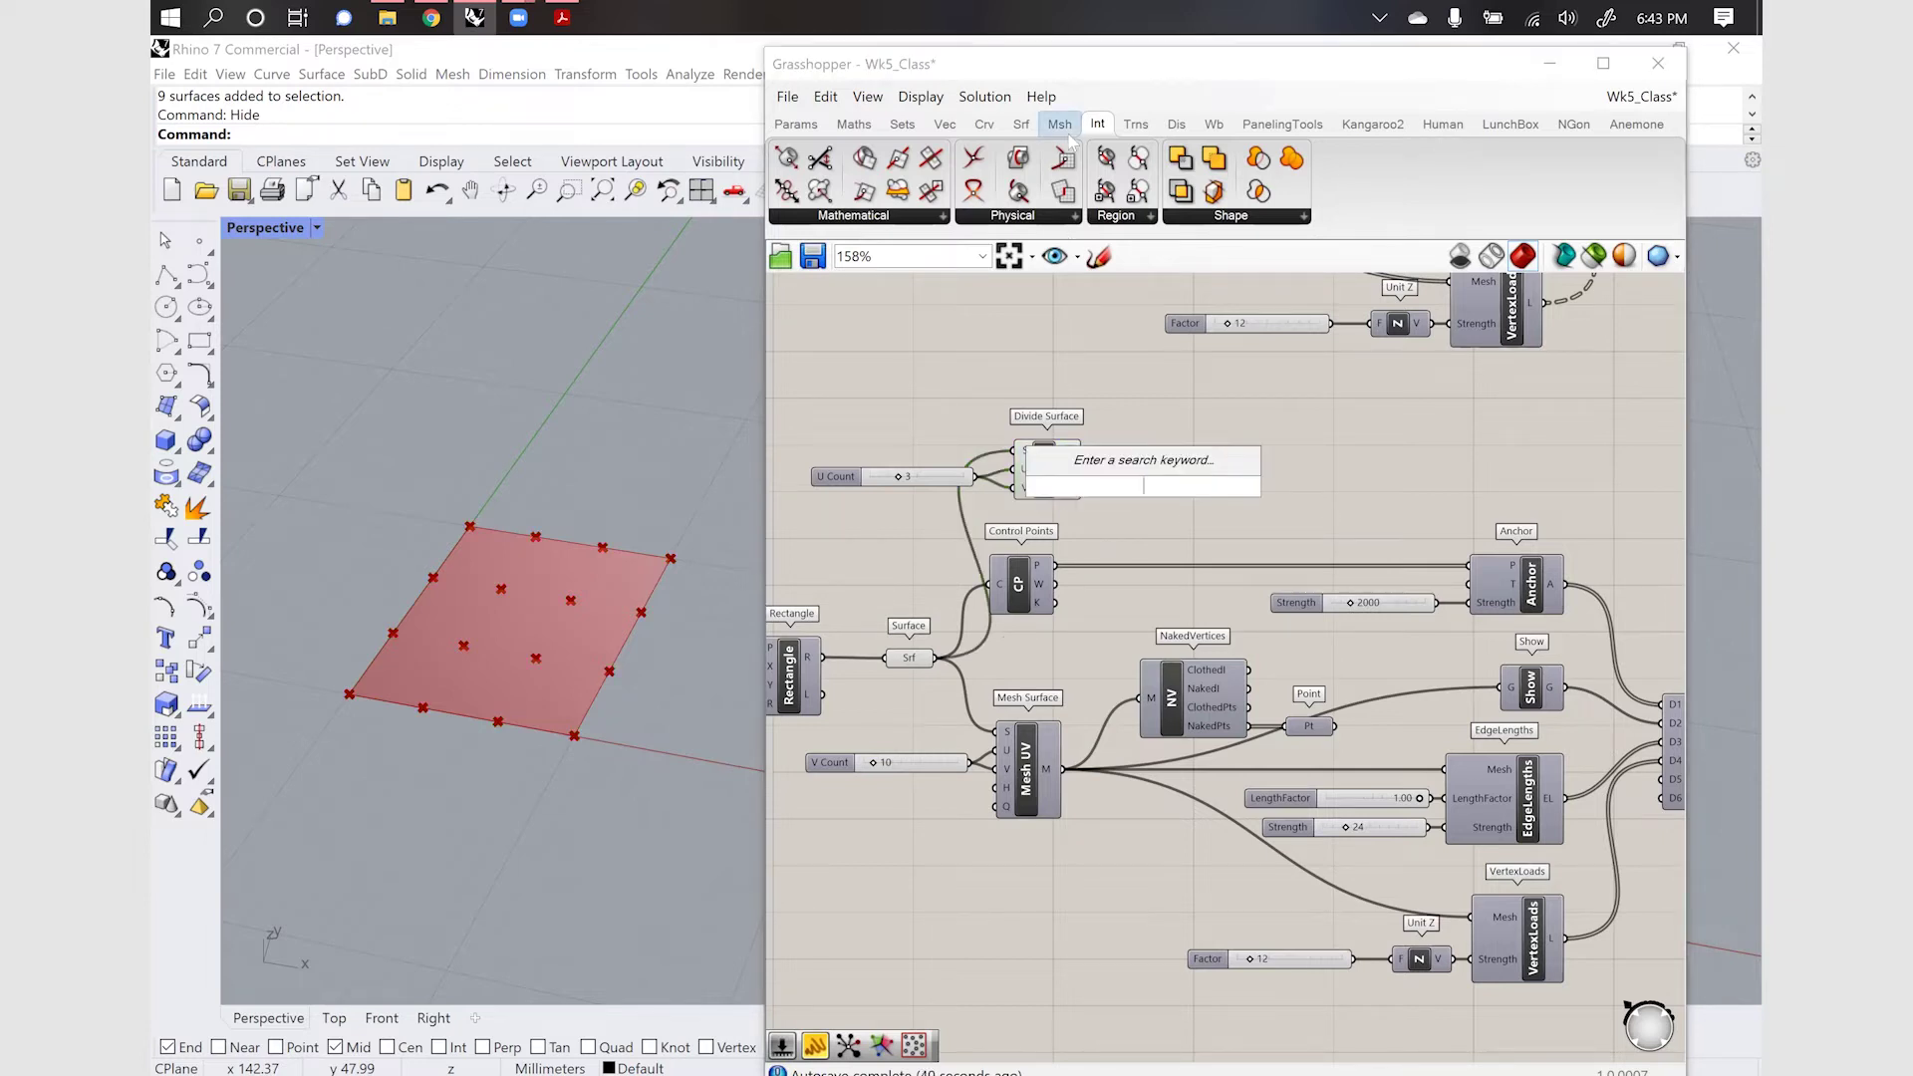
Add a Point In Curve component beside Divide Surface in the copied definition
{"action": "left_click", "coordinate": [985, 125]}
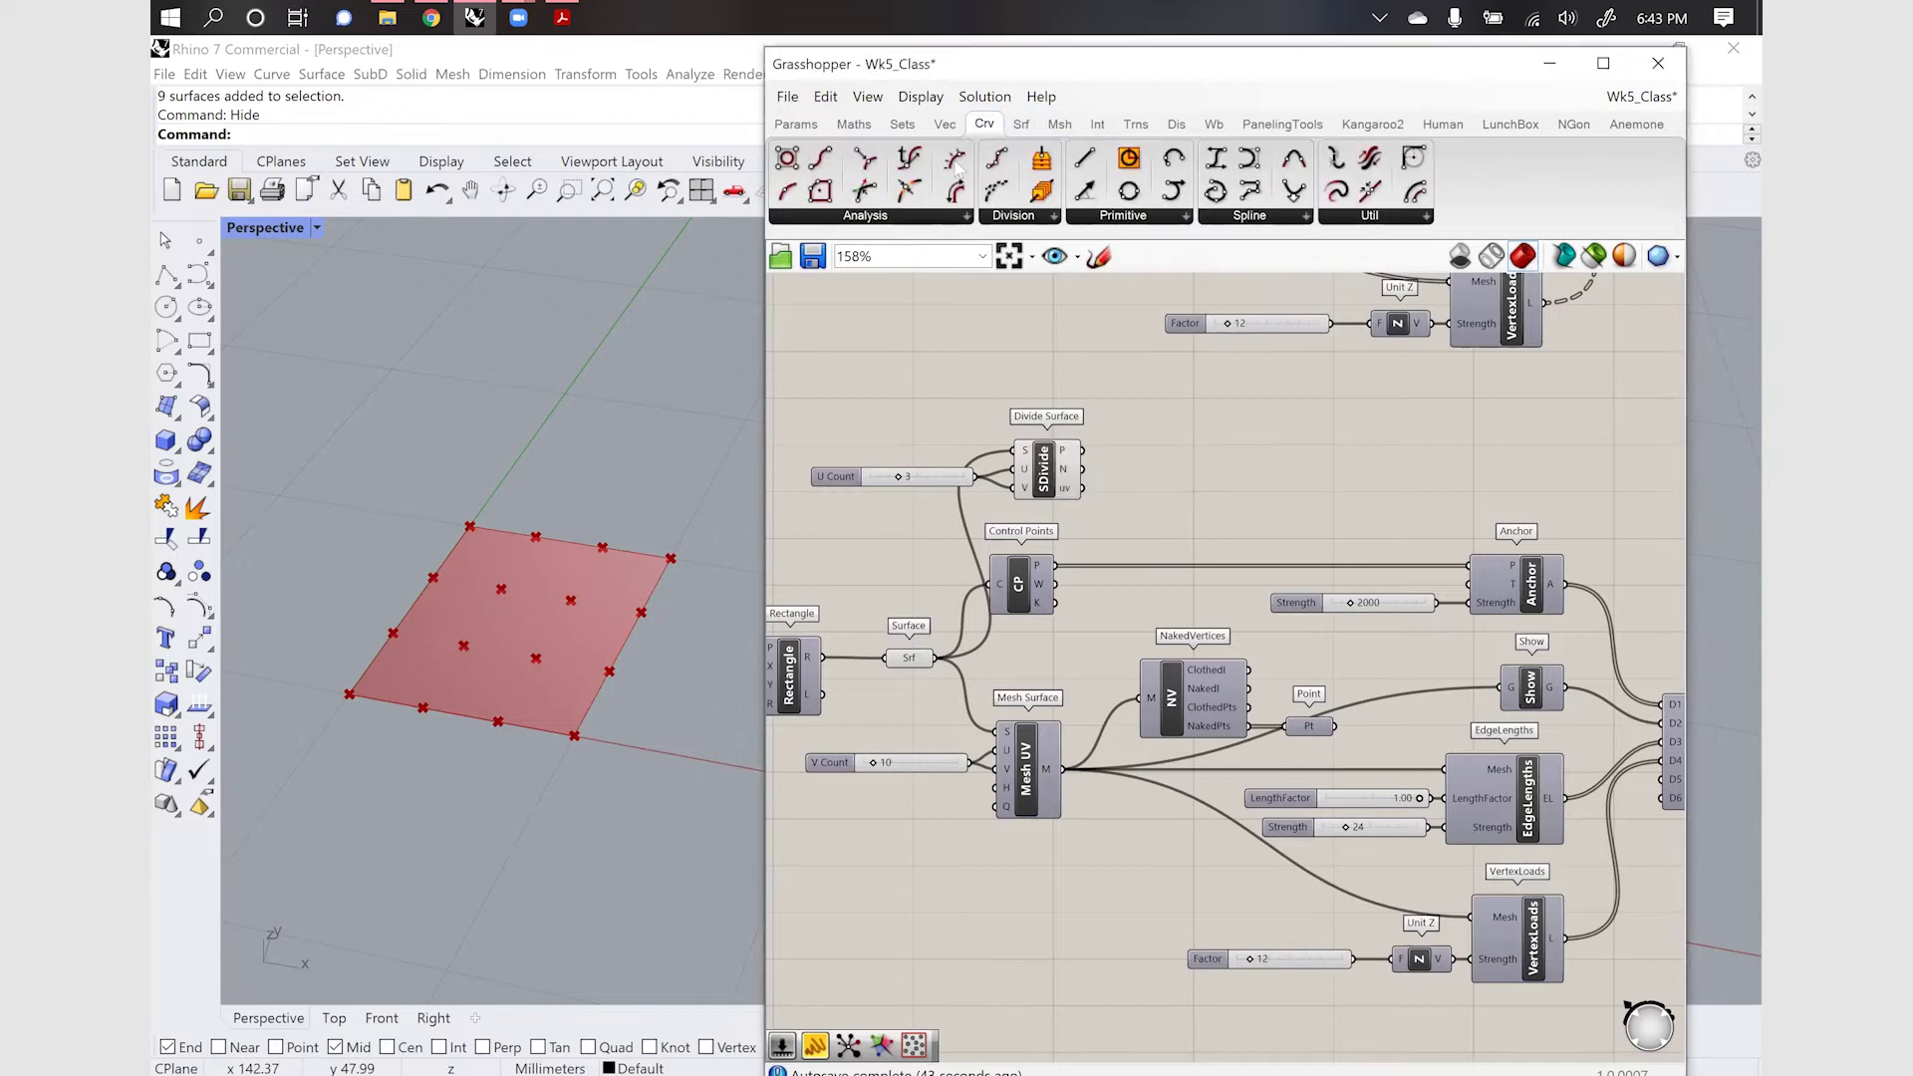
{"action": "left_click", "coordinate": [896, 216]}
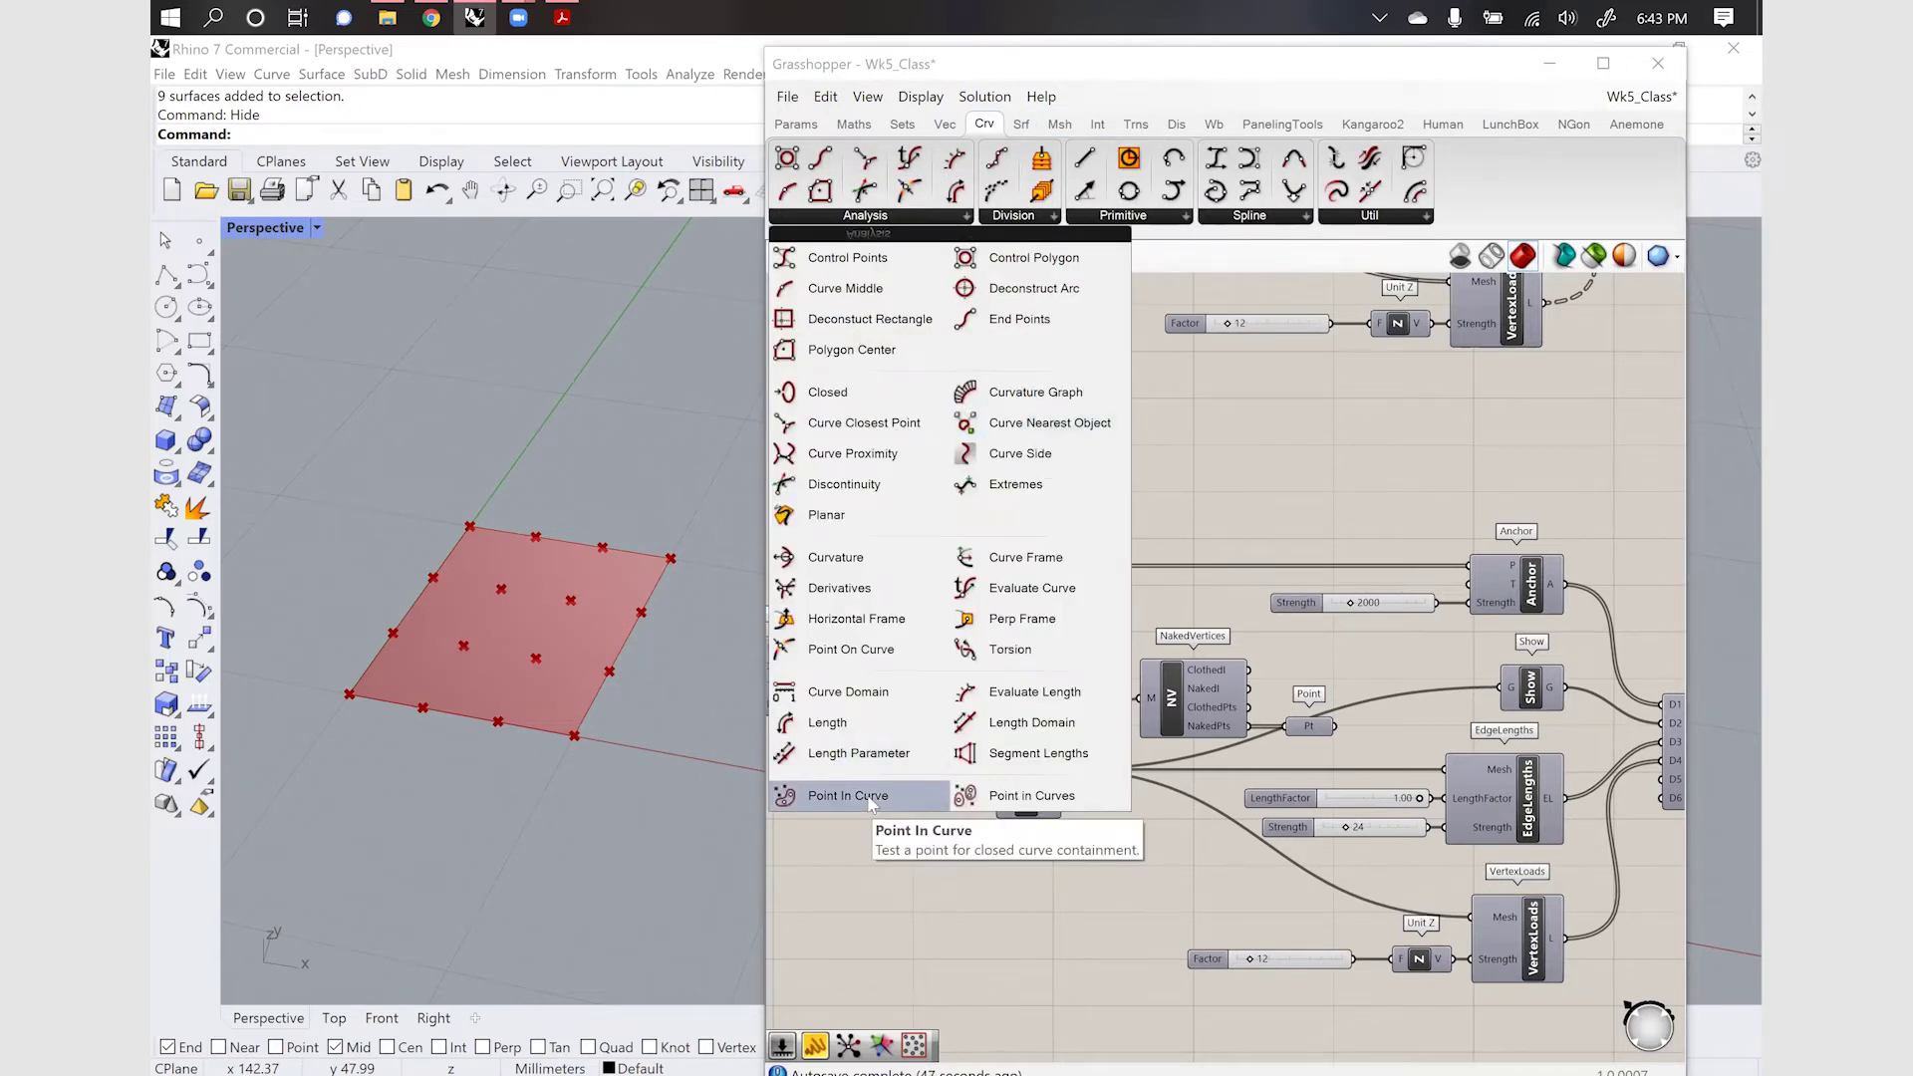
{"action": "left_click_drag", "start_coordinate": [870, 797], "coordinate": [1138, 482]}
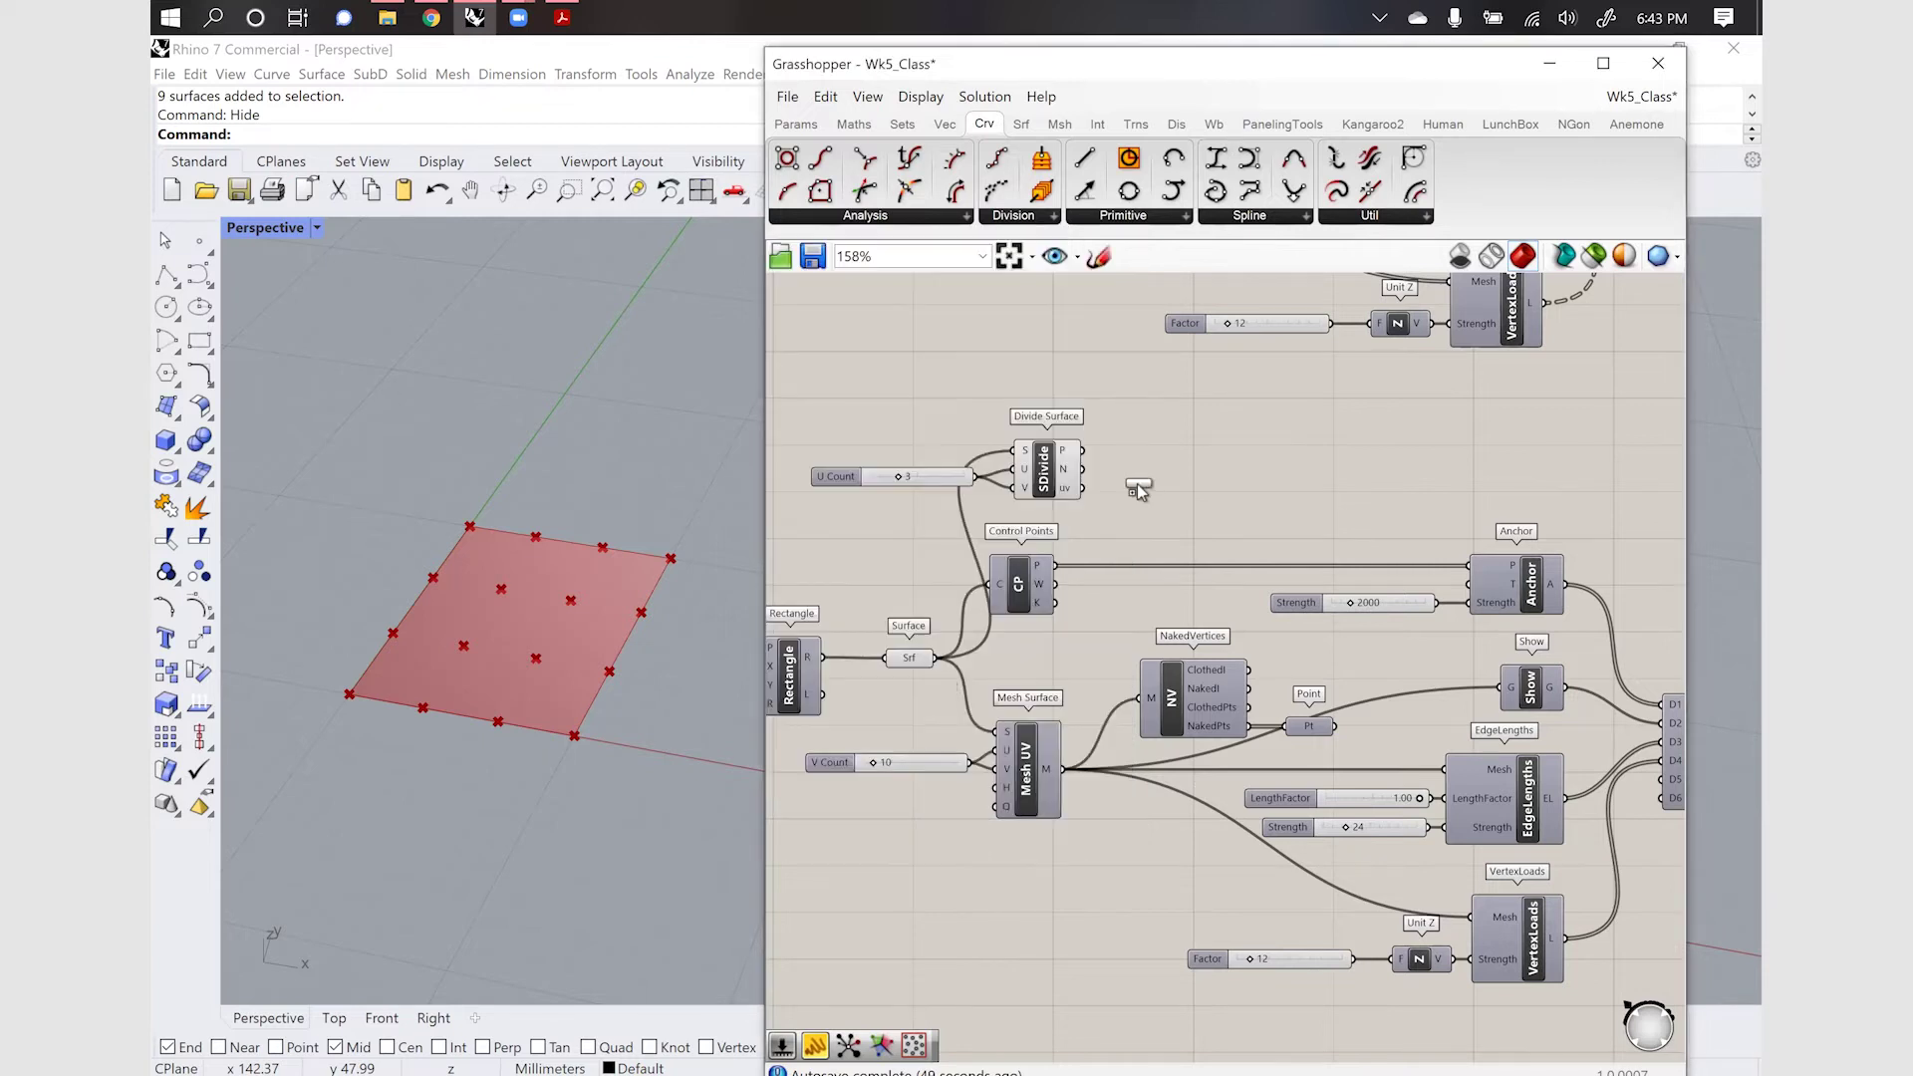
{"action": "double_click", "coordinate": [1222, 493]}
{"action": "type", "text": "po"}
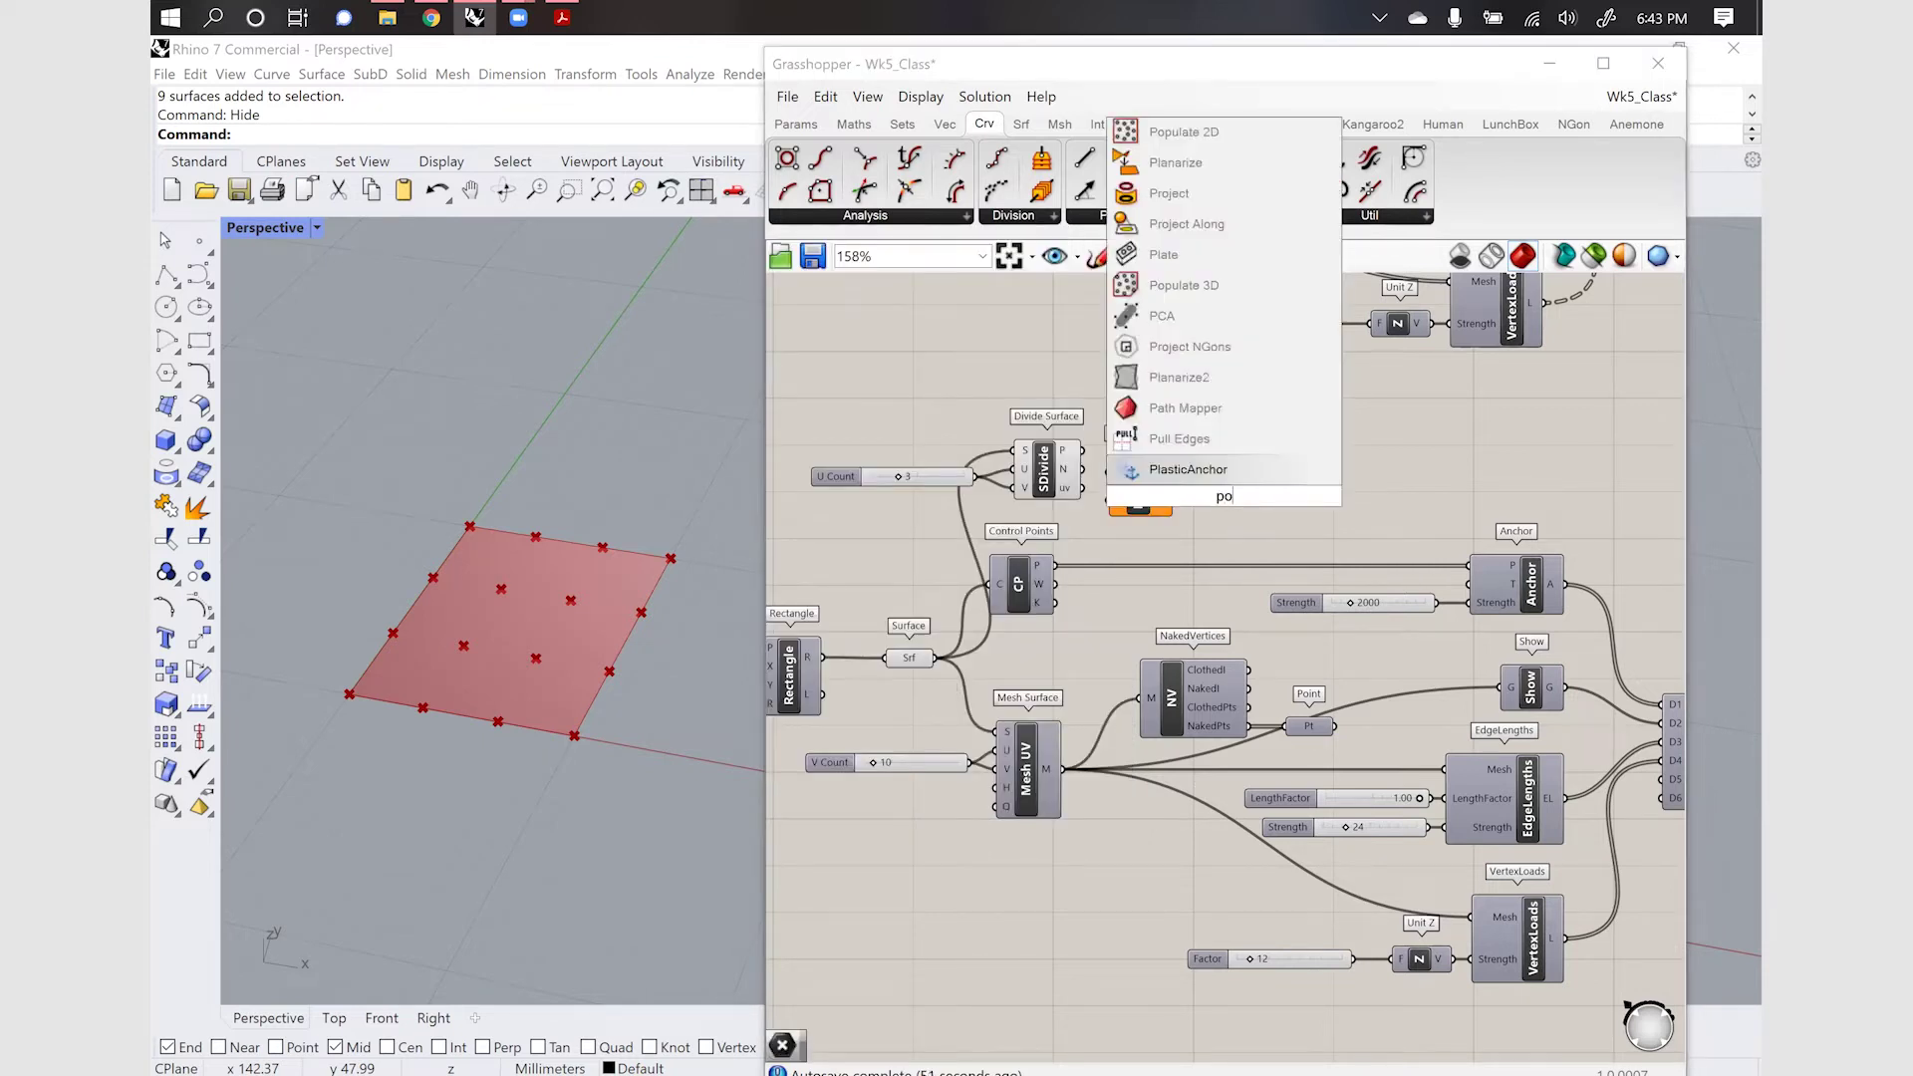
{"action": "type", "text": "int in curve"}
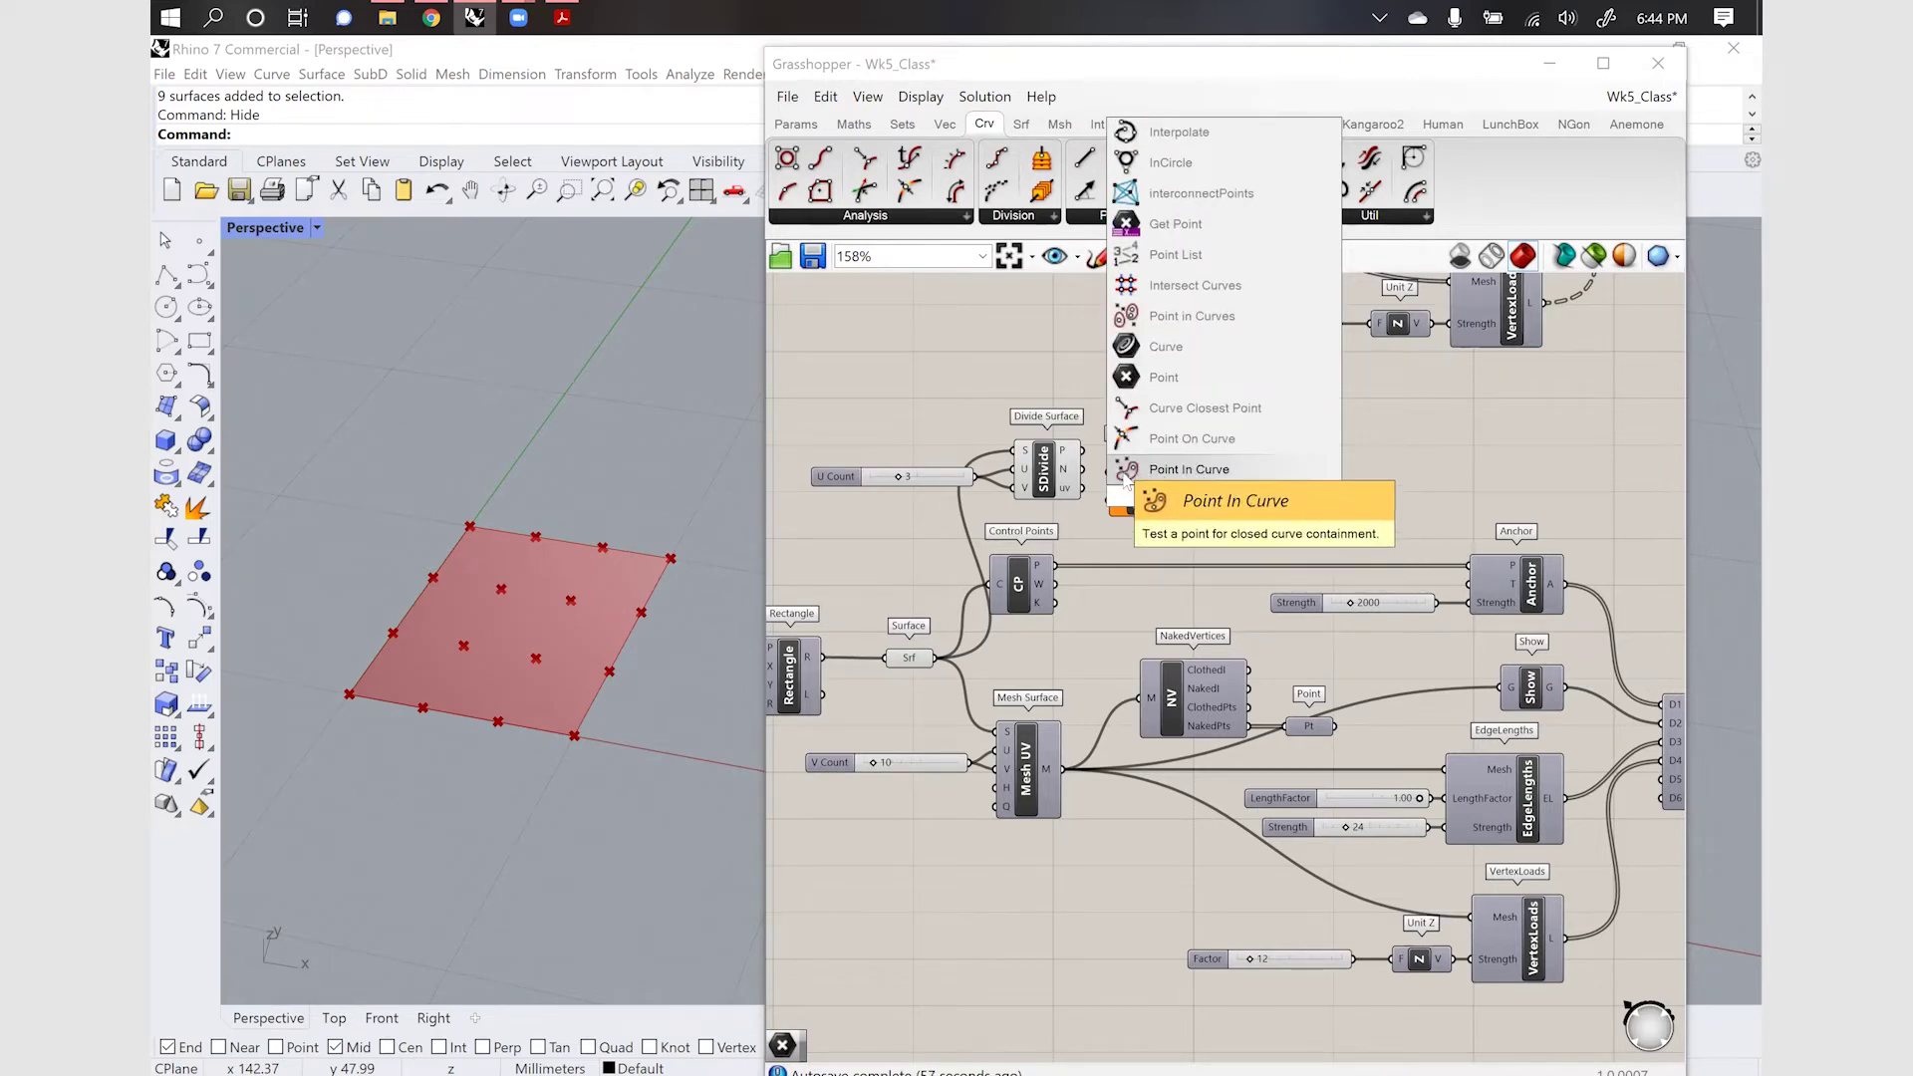
{"action": "left_click", "coordinate": [1164, 470]}
{"action": "left_click", "coordinate": [1239, 498]}
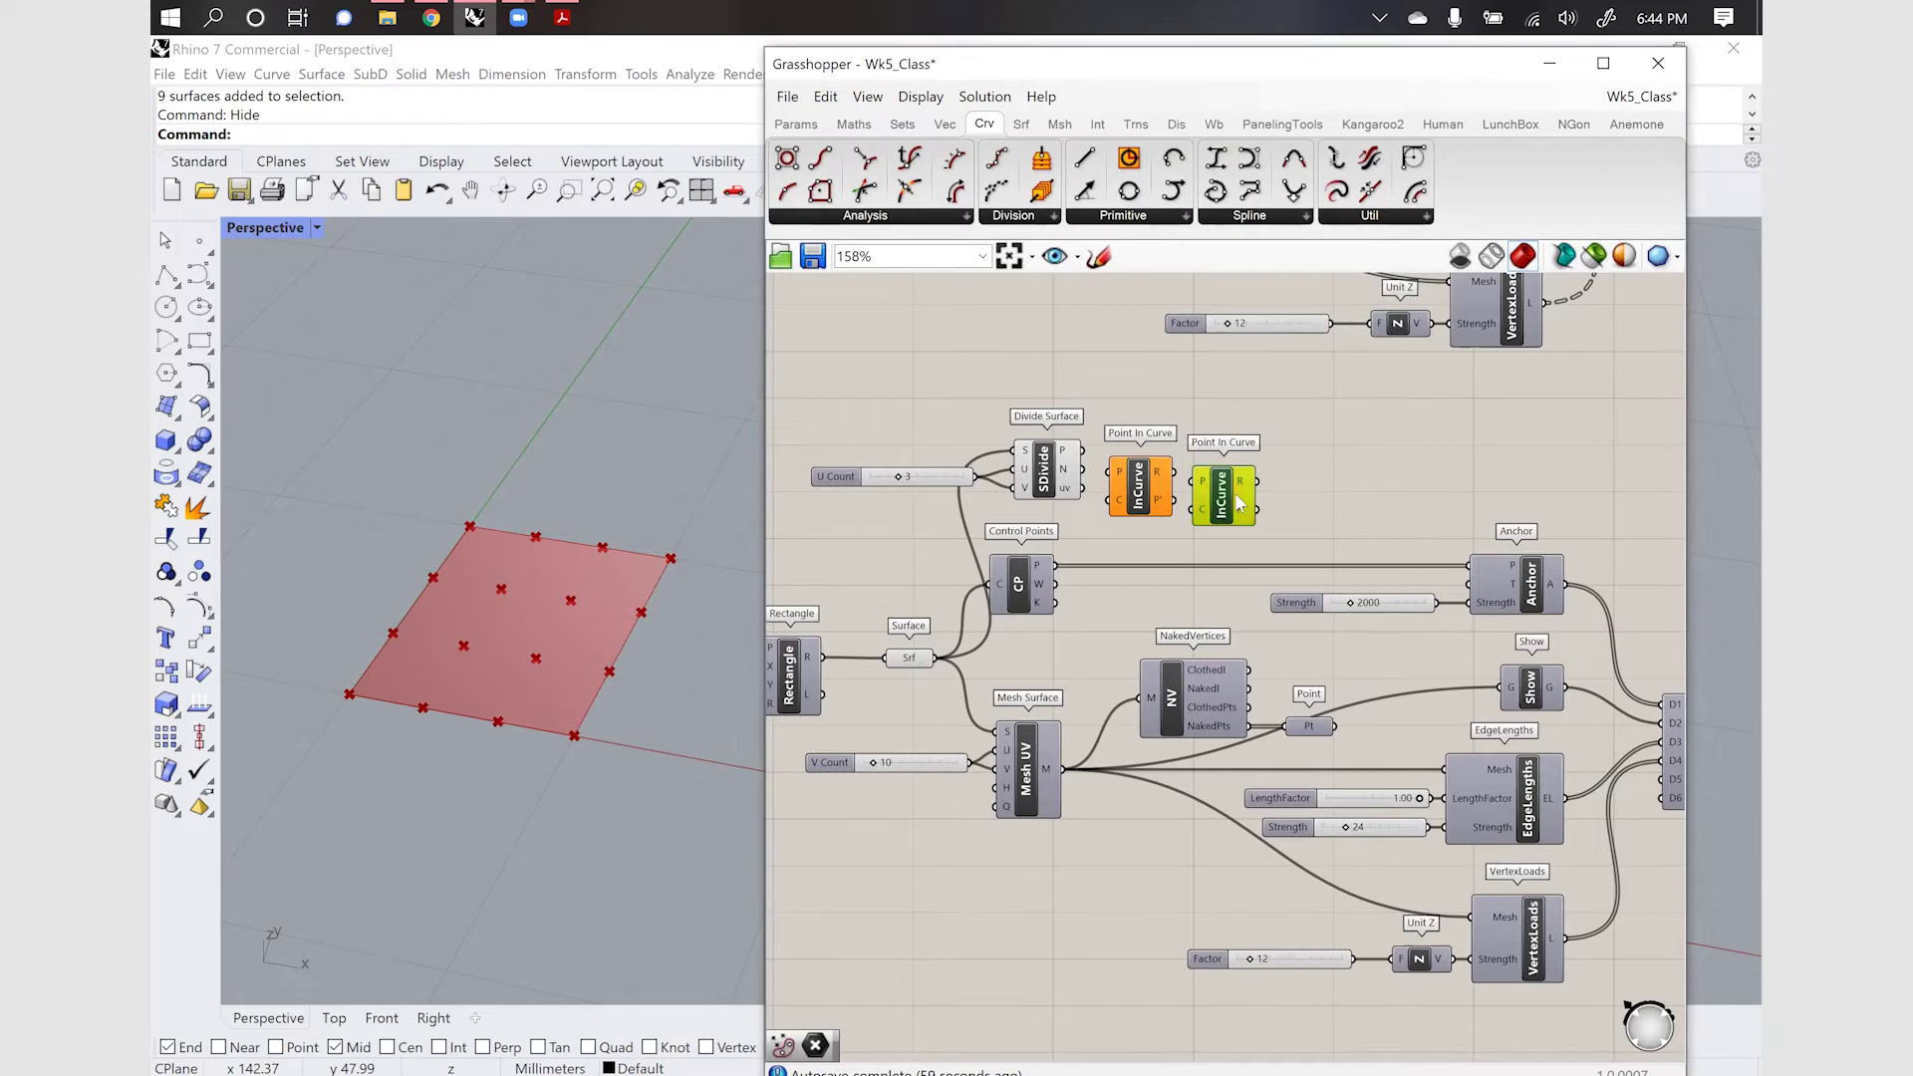
{"action": "key", "text": "Delete"}
Move Point In Curve slightly away from Divide Surface and wire Divide Surface's P output to its P input
{"action": "left_click_drag", "start_coordinate": [1146, 498], "coordinate": [1194, 520]}
{"action": "scroll", "coordinate": [1178, 495], "scroll_direction": "up", "scroll_amount": 1}
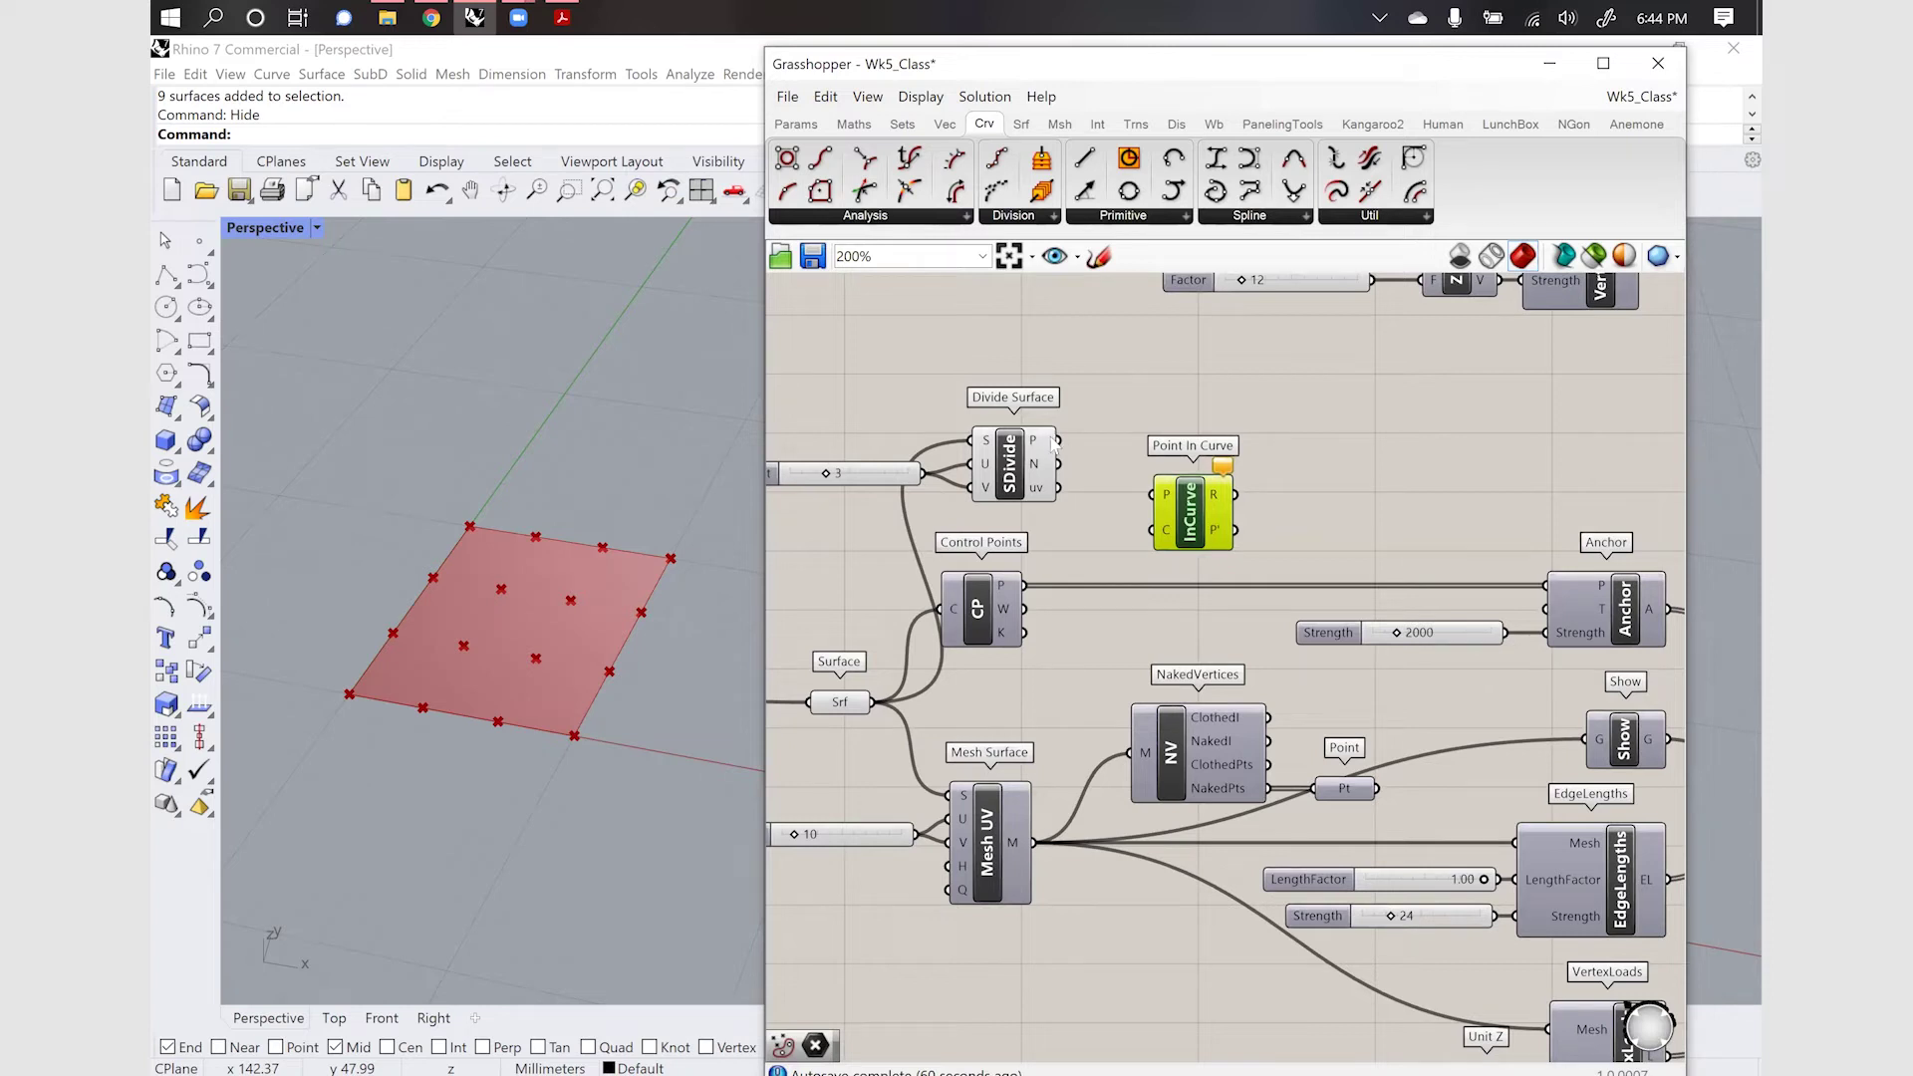
{"action": "left_click", "coordinate": [1041, 448]}
{"action": "left_click_drag", "start_coordinate": [1040, 448], "coordinate": [1157, 495]}
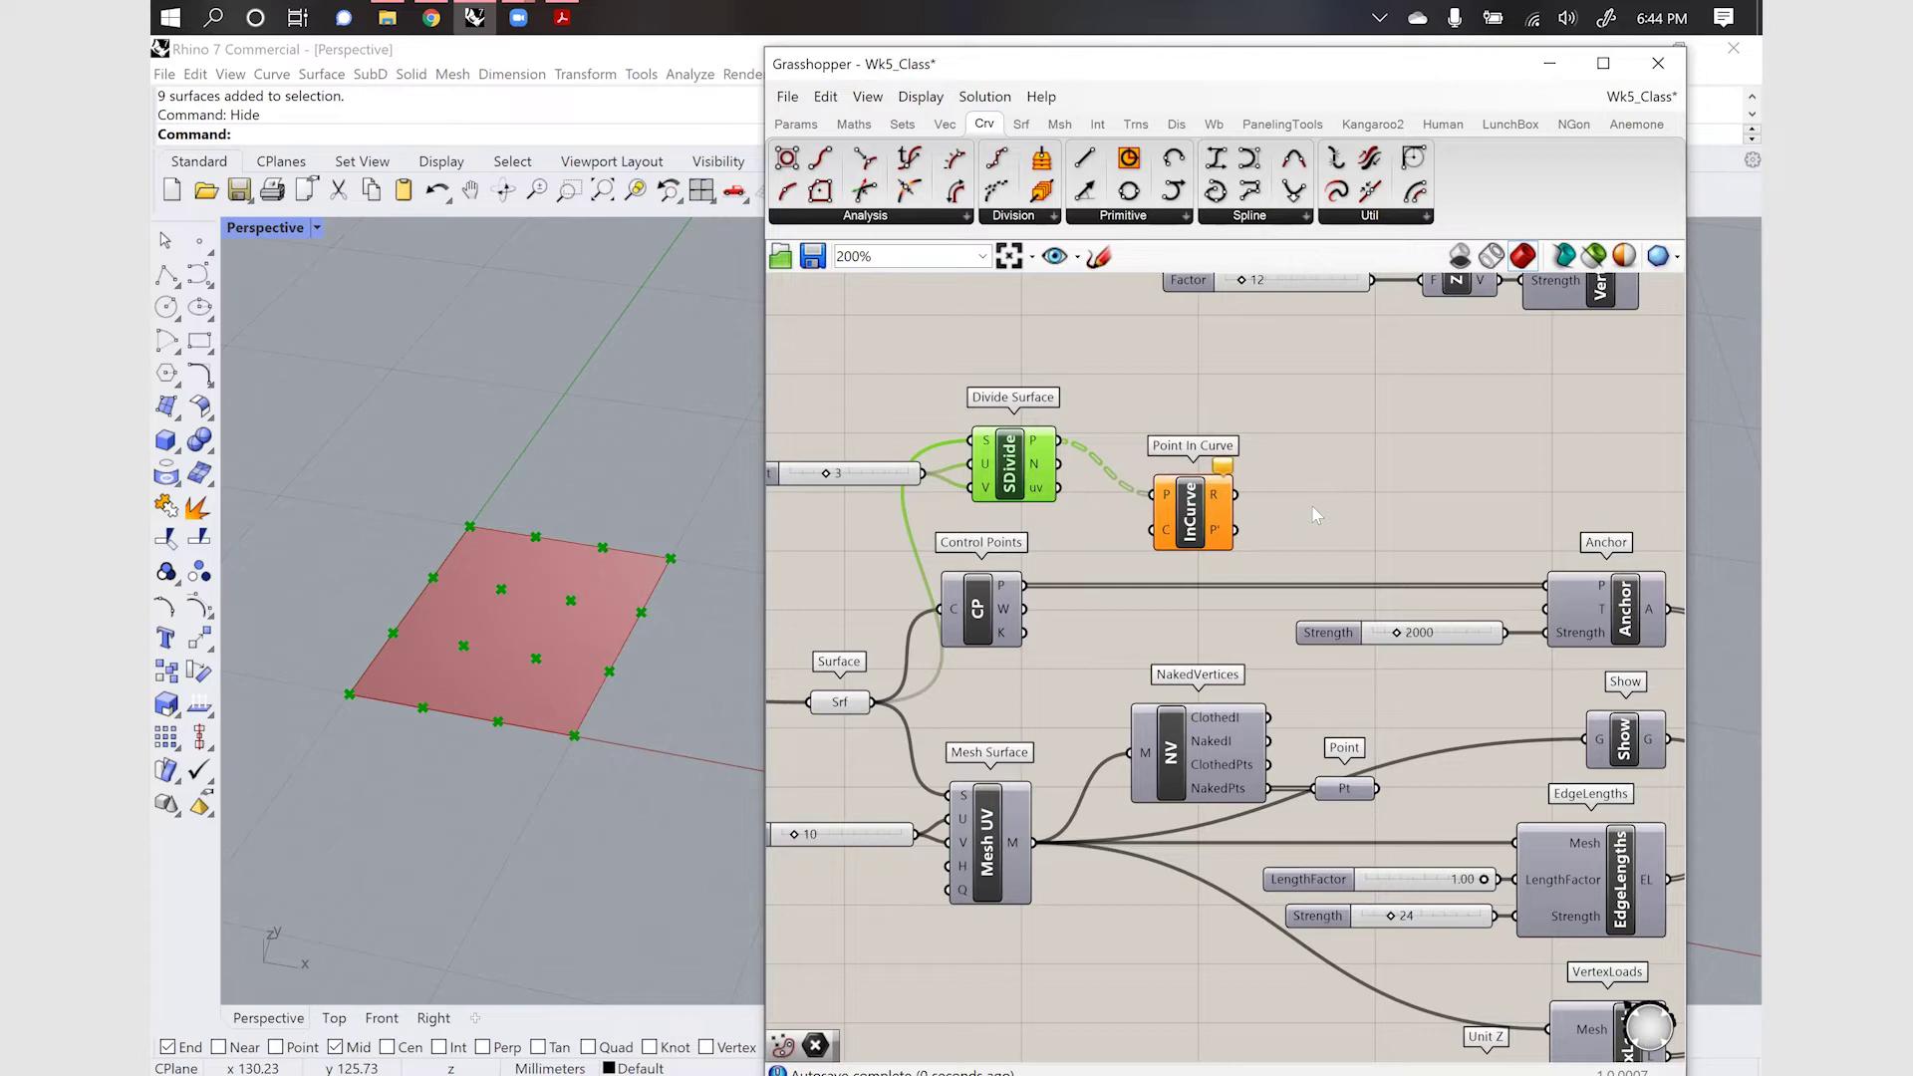
{"action": "mouse_move", "coordinate": [1168, 501]}
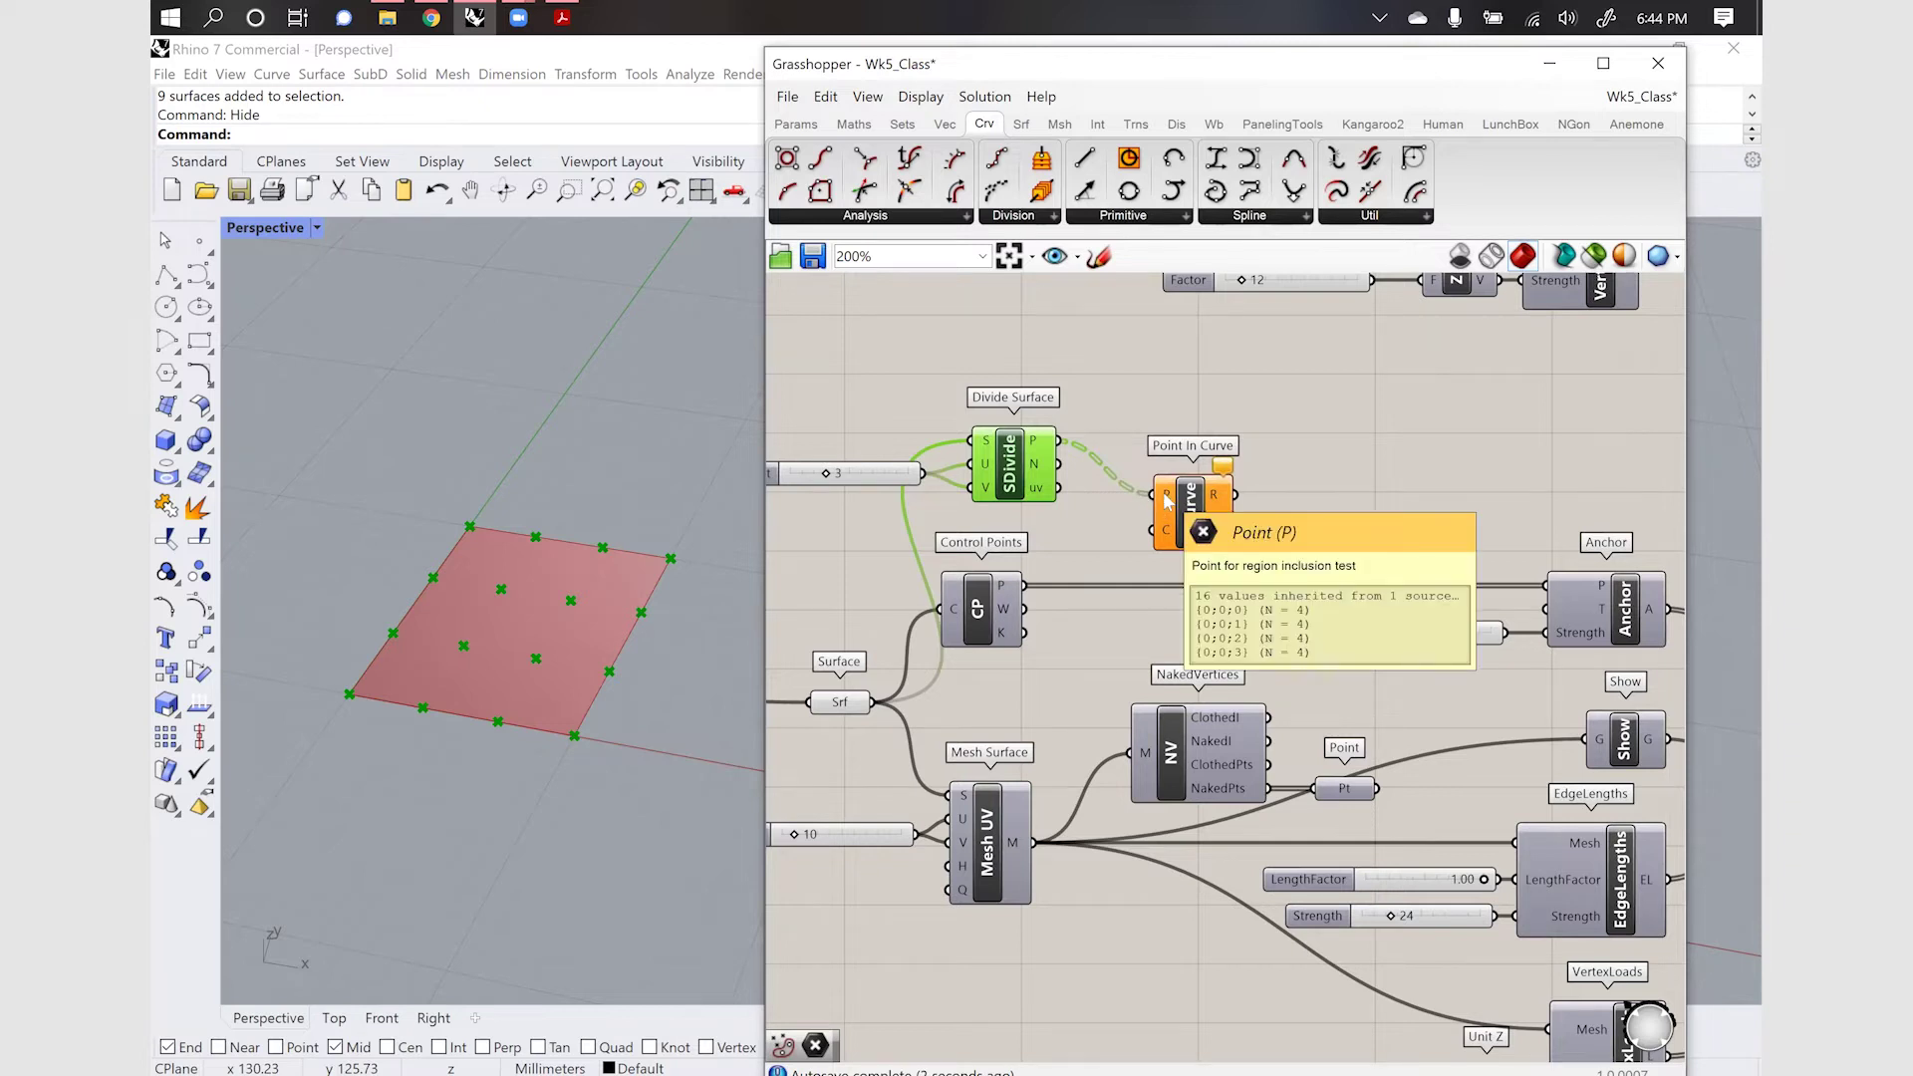
{"action": "mouse_move", "coordinate": [1165, 541]}
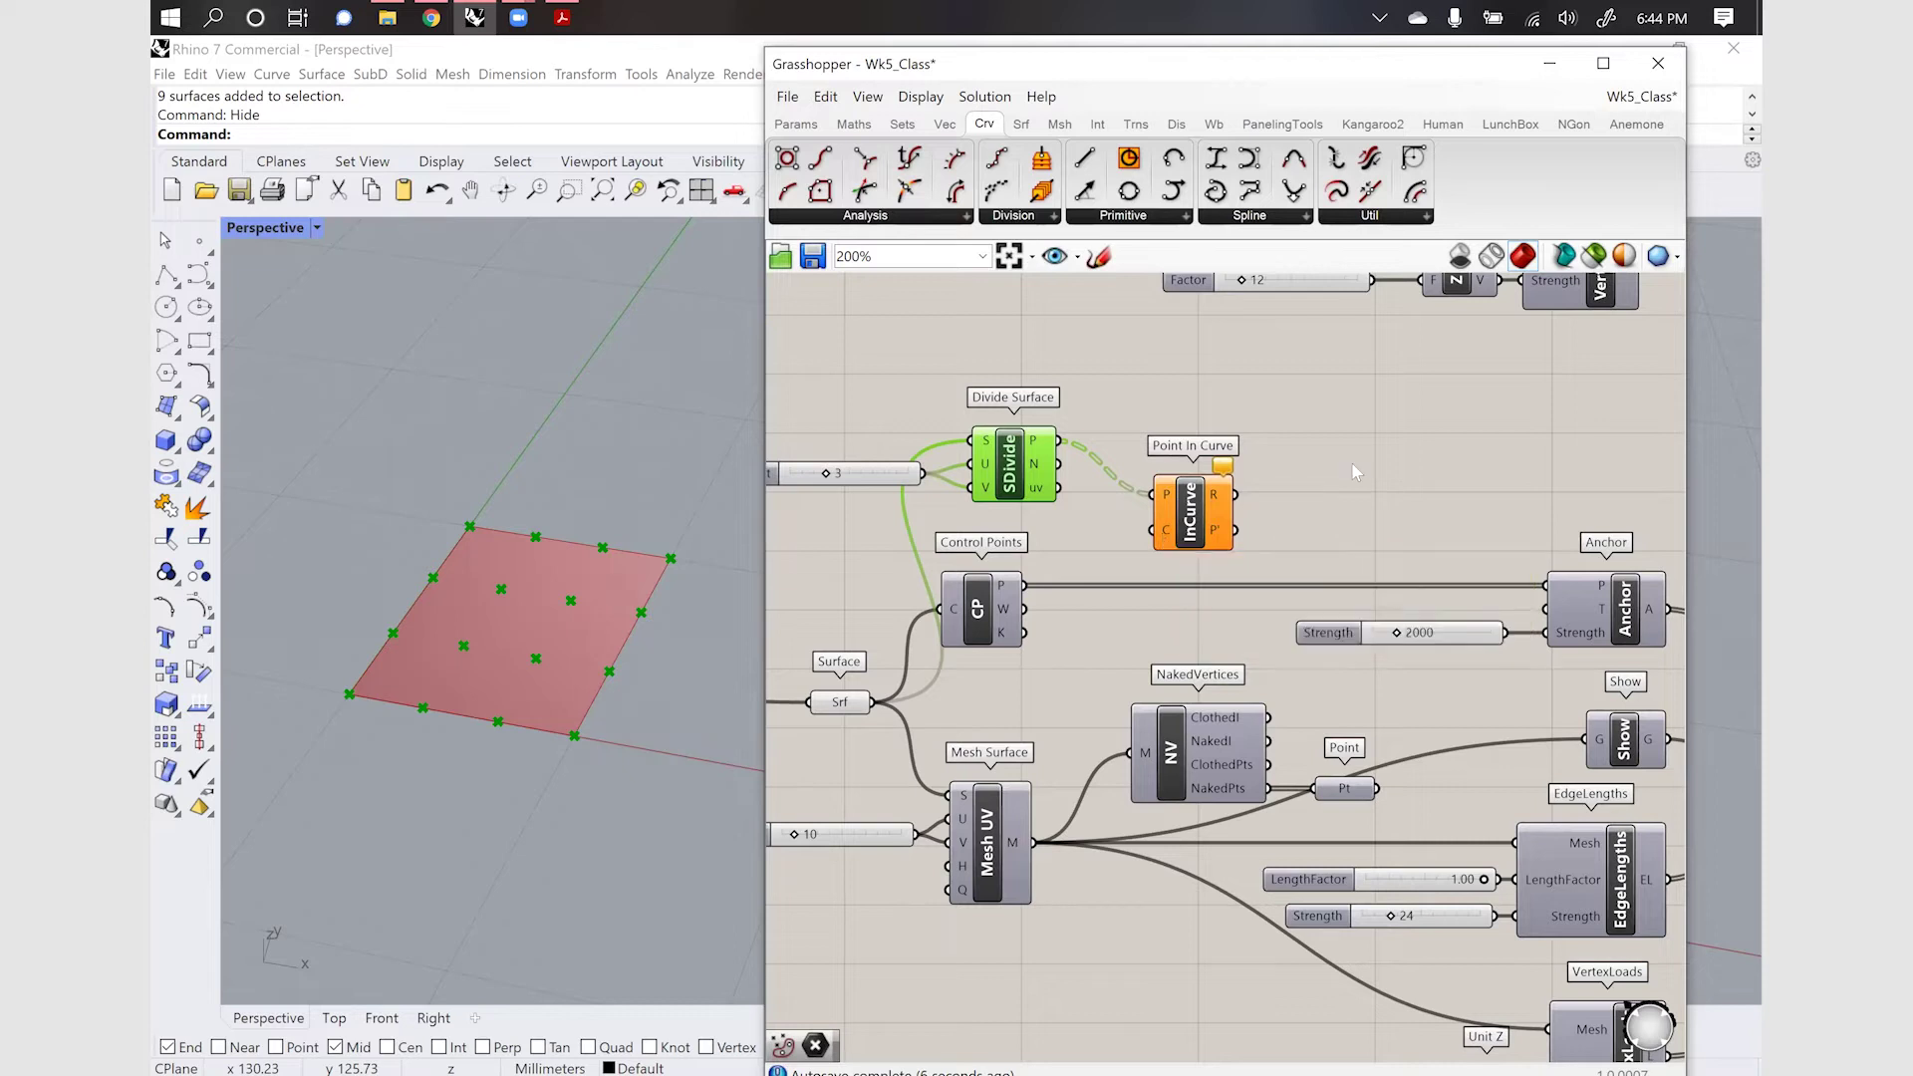
Connect the Rectangle component's R output to the C input of Point In Curve
{"action": "scroll", "coordinate": [1357, 469], "scroll_direction": "down", "scroll_amount": 2}
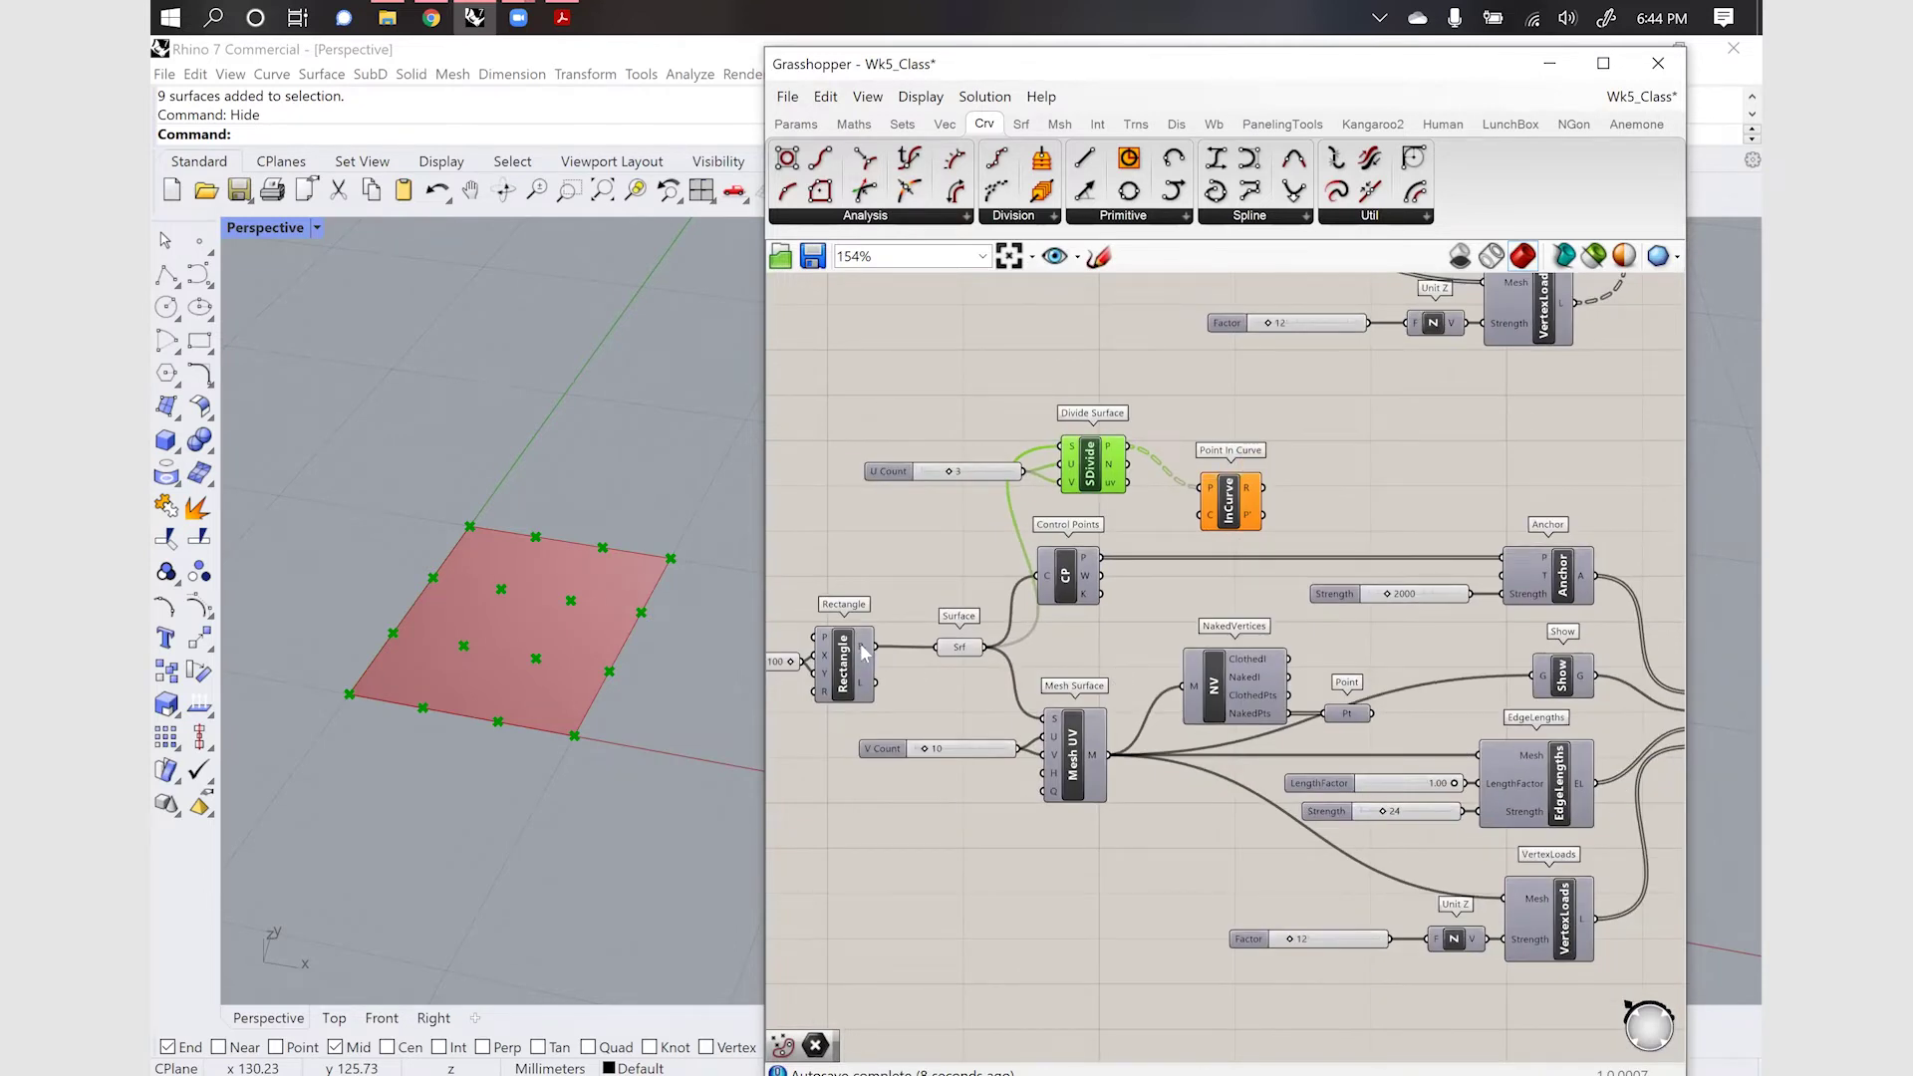
{"action": "left_click_drag", "start_coordinate": [1102, 564], "coordinate": [1202, 515]}
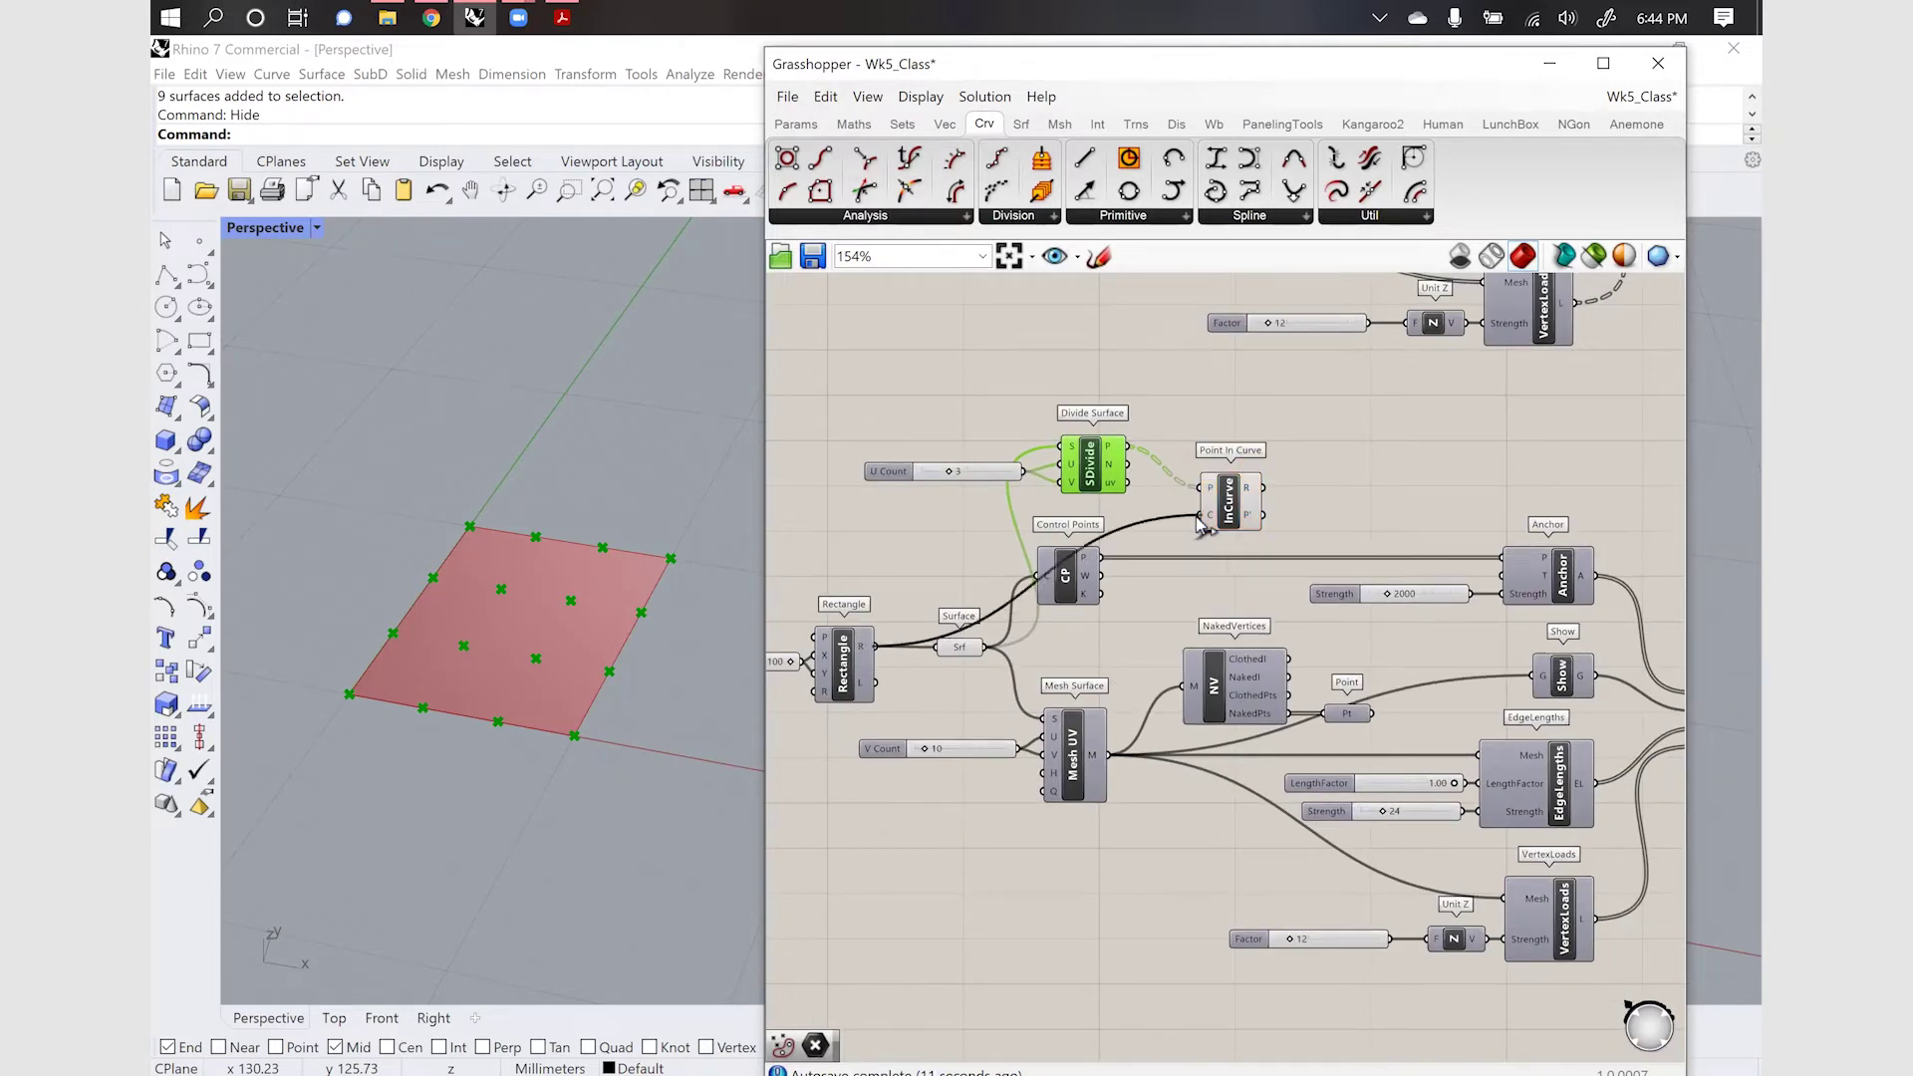
{"action": "left_click", "coordinate": [1322, 463]}
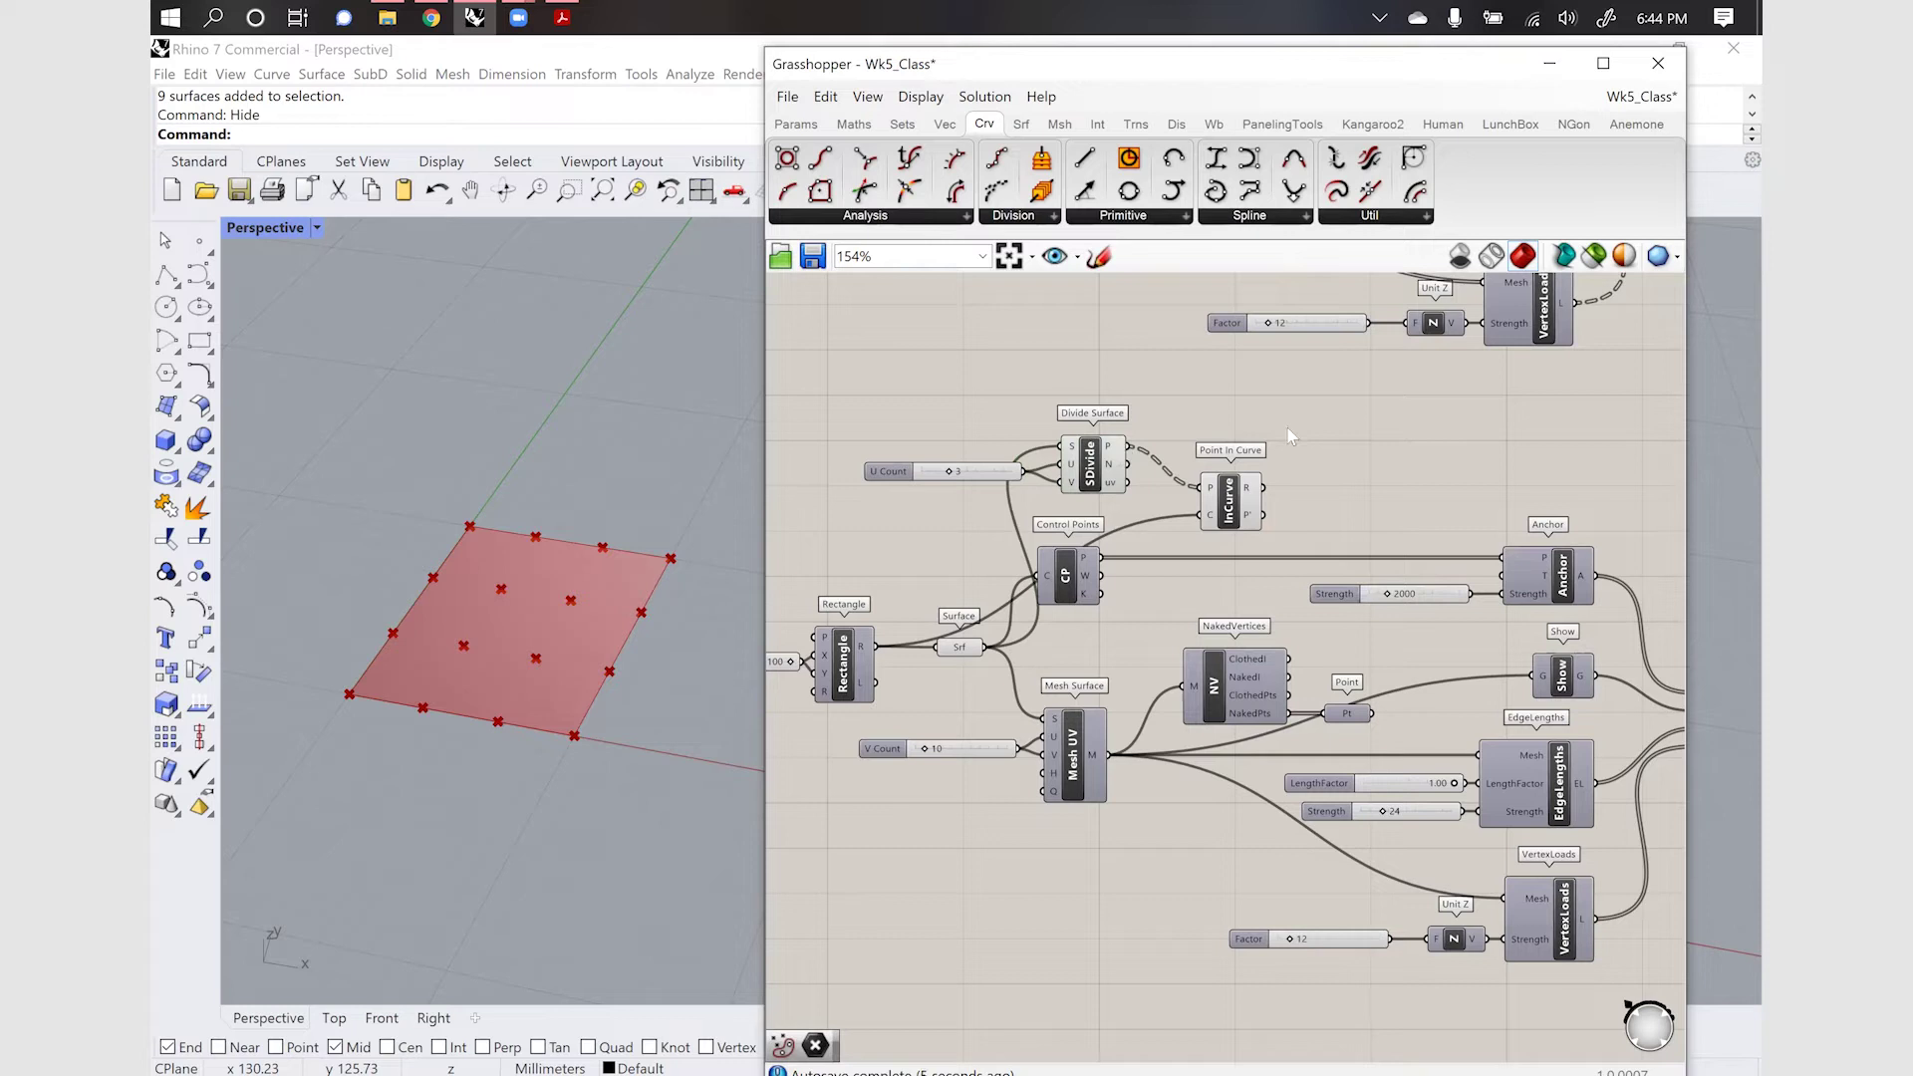
{"action": "scroll", "coordinate": [1280, 463], "scroll_direction": "up", "scroll_amount": 2}
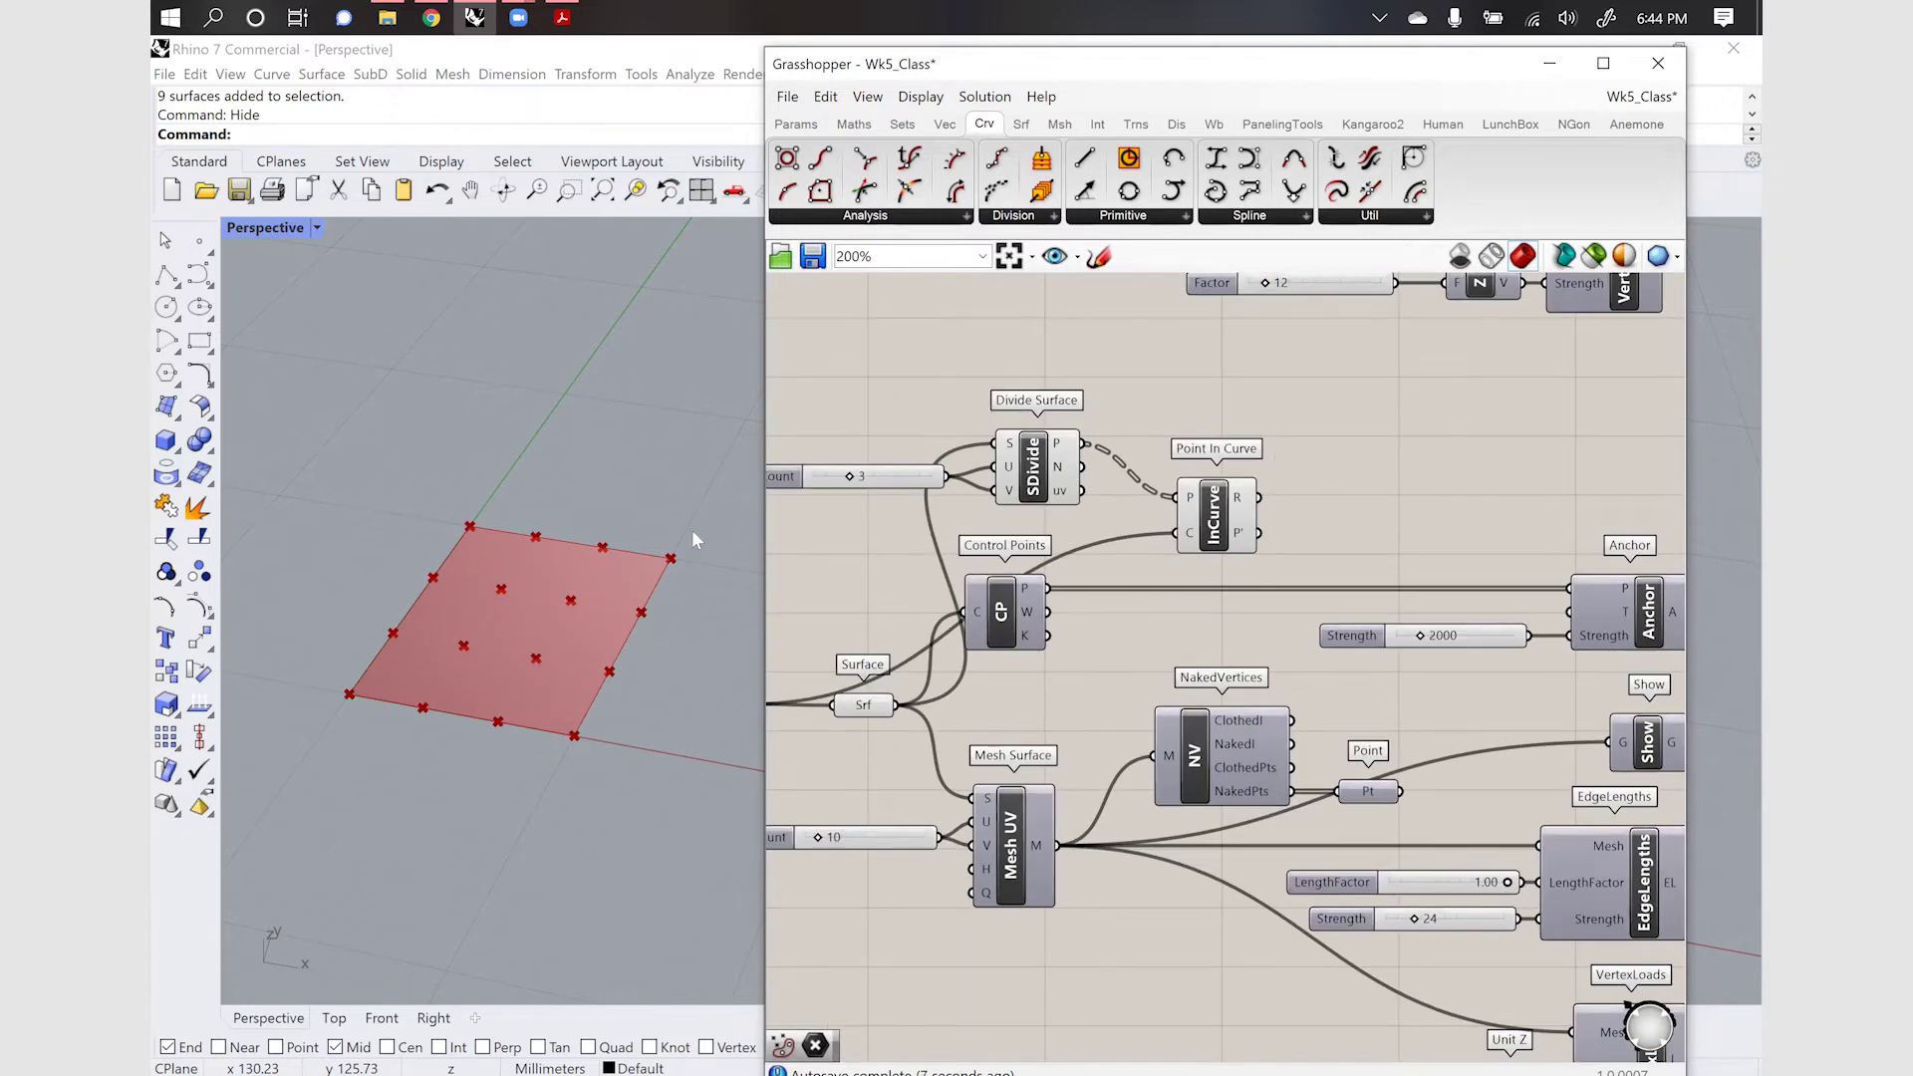
Flatten the P input of Point In Curve
{"action": "mouse_move", "coordinate": [1241, 505]}
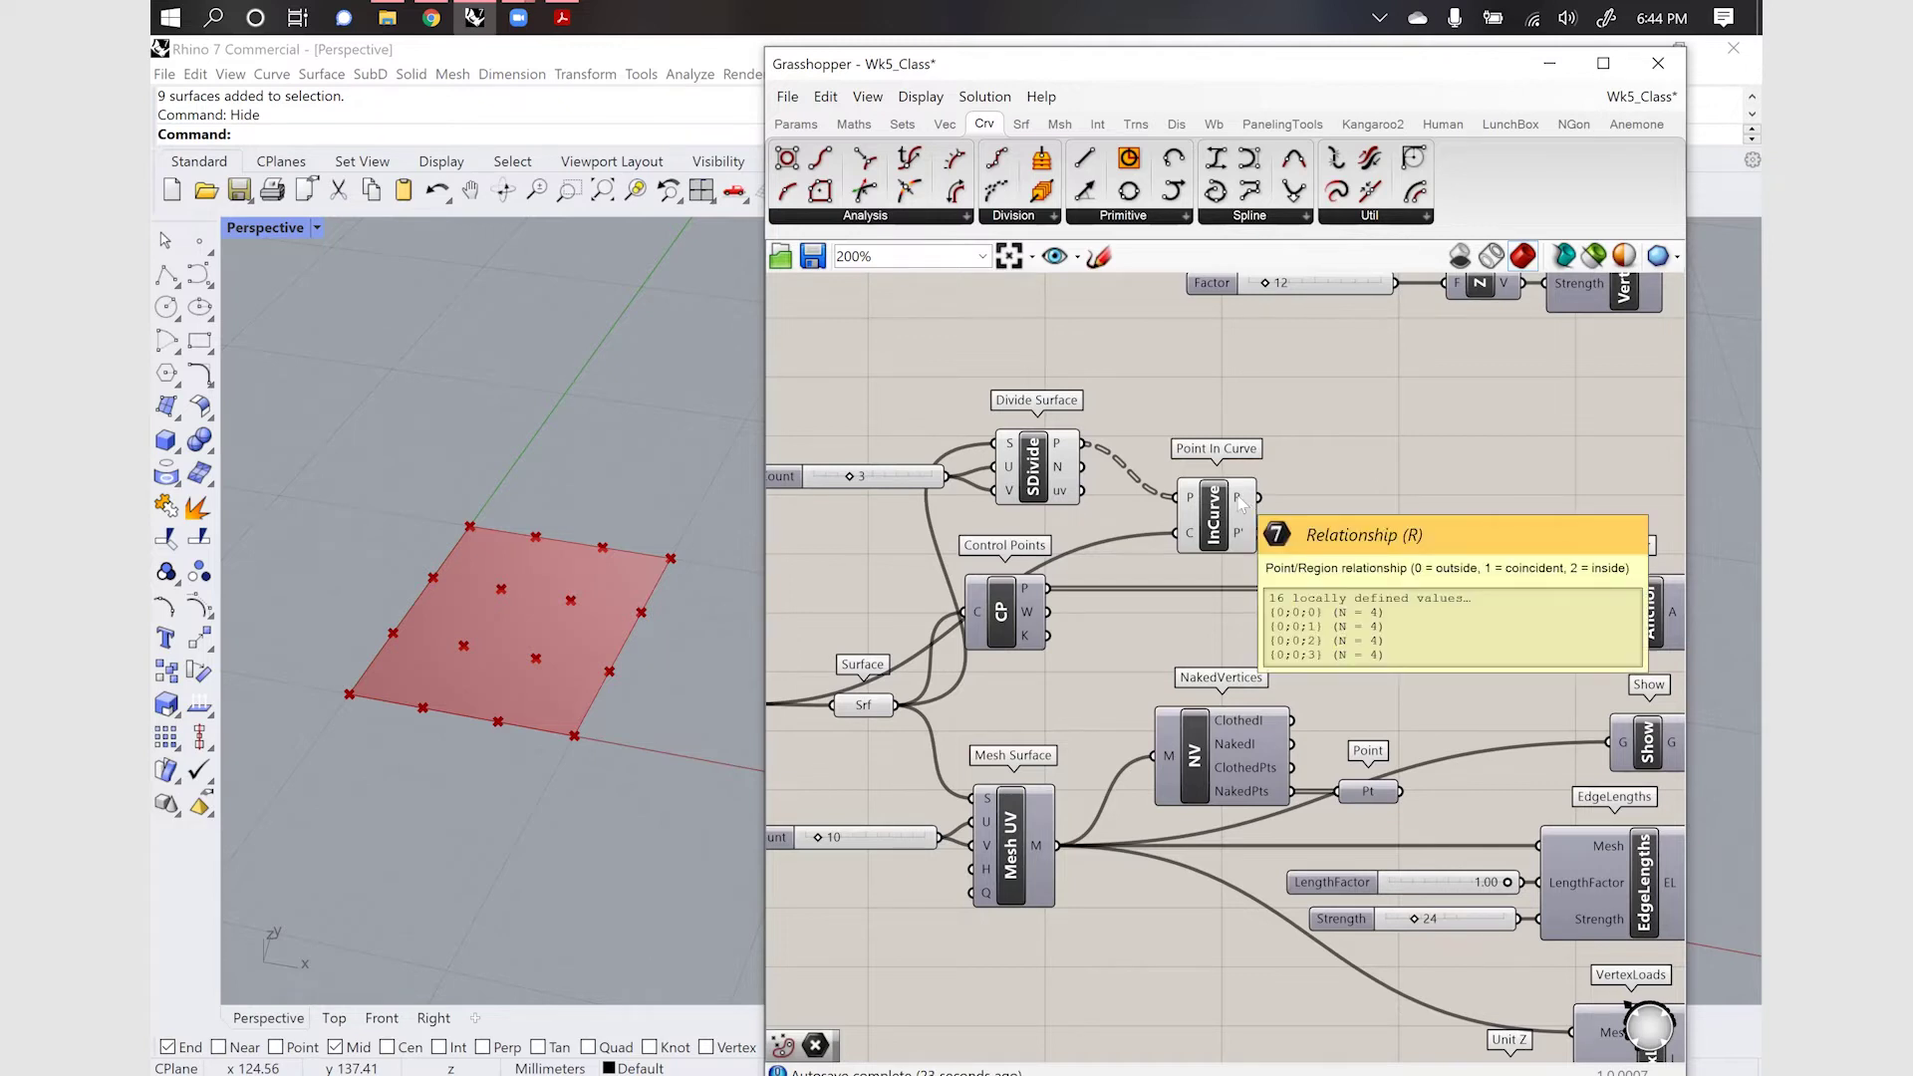
{"action": "right_click", "coordinate": [1185, 498]}
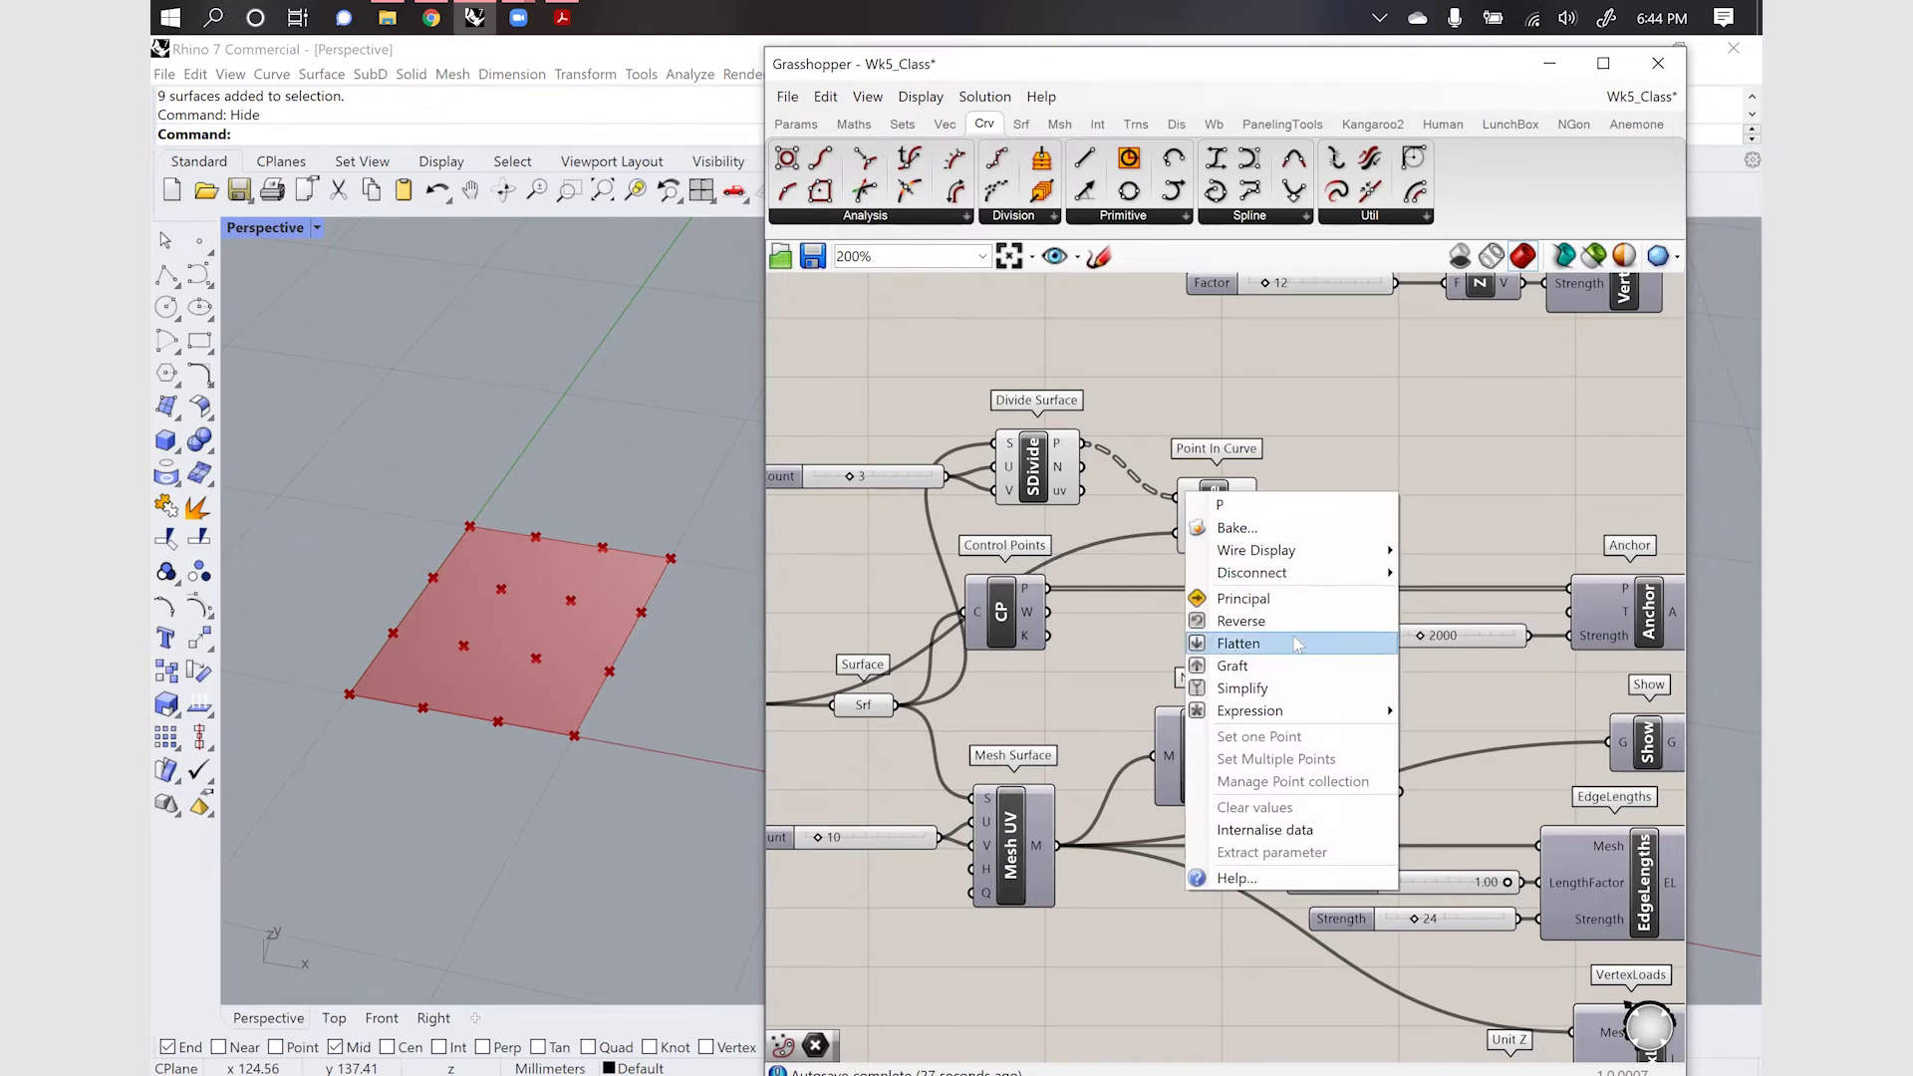
{"action": "left_click", "coordinate": [1235, 643]}
{"action": "mouse_move", "coordinate": [1241, 505]}
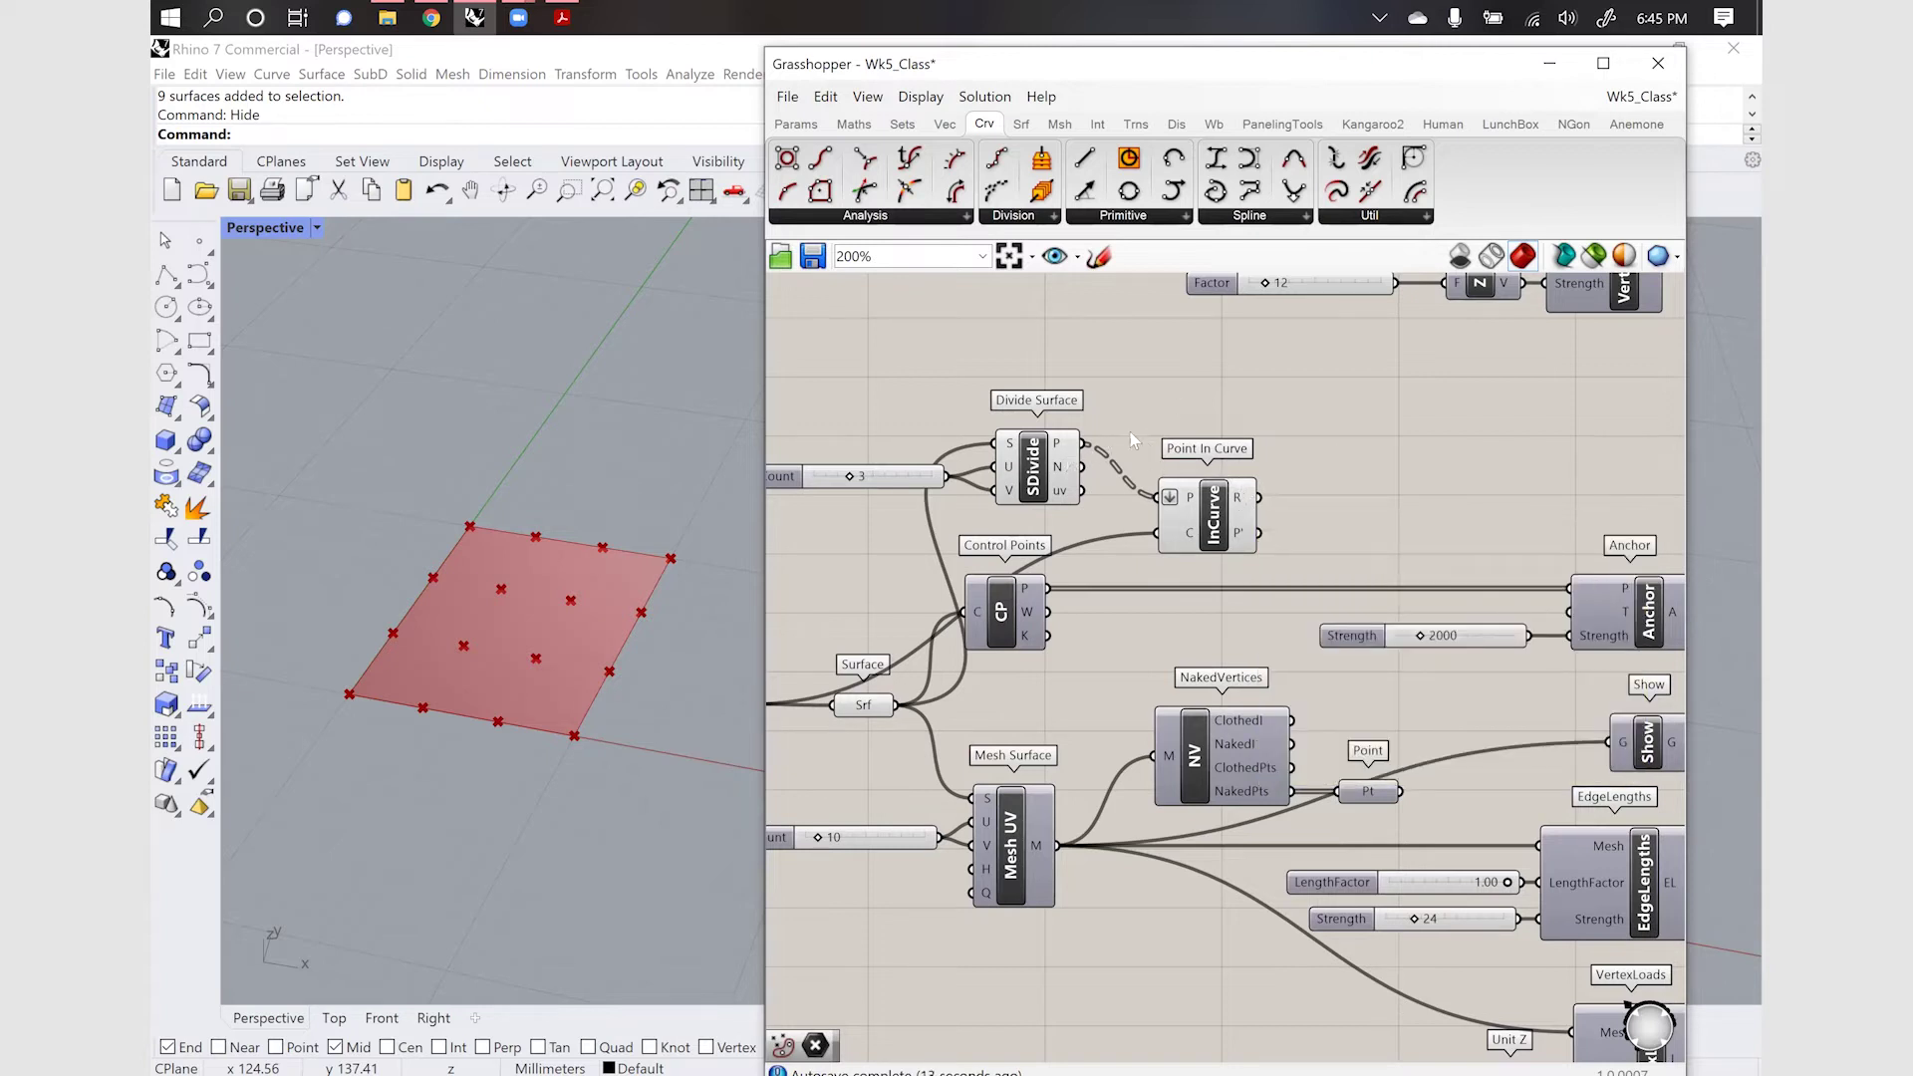
Add a Dispatch component beyond Point In Curve in the copied definition
{"action": "double_click", "coordinate": [1351, 481]}
{"action": "type", "text": "dispa"}
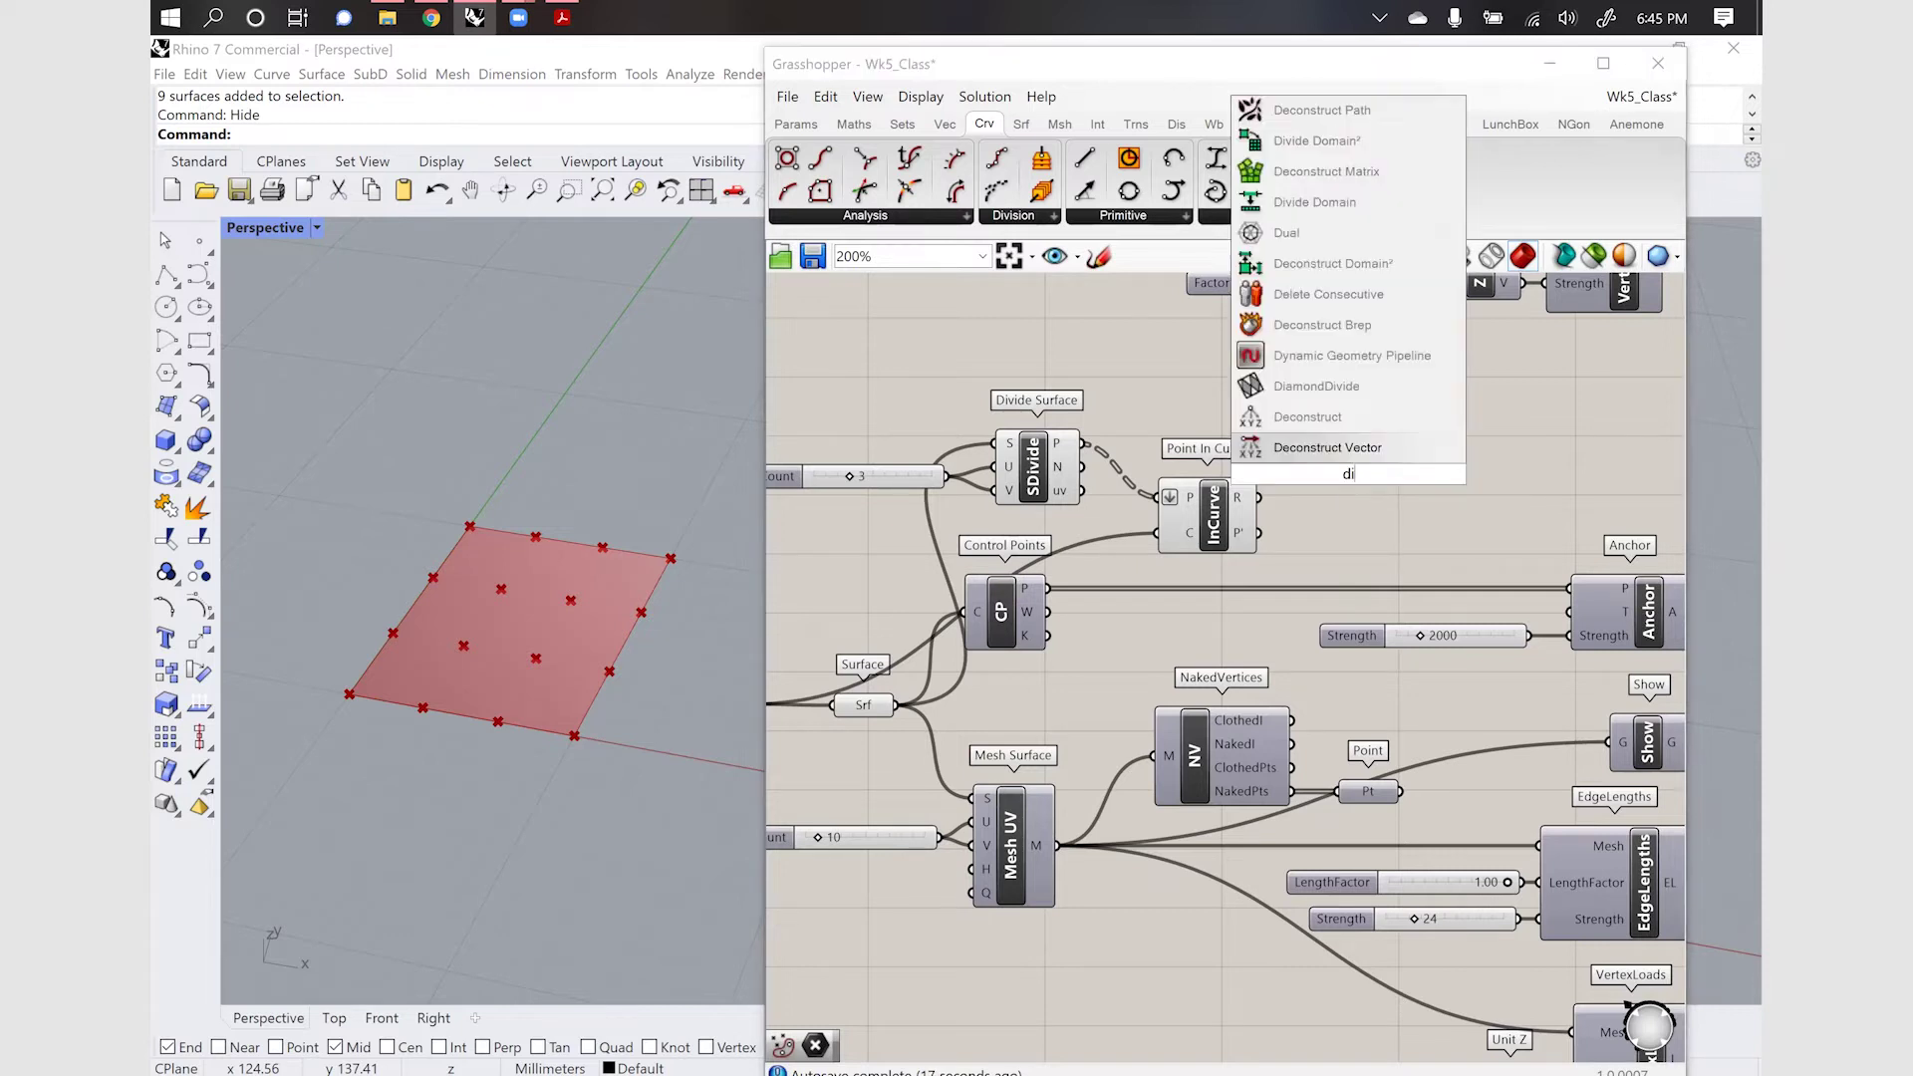
{"action": "left_click", "coordinate": [1311, 451]}
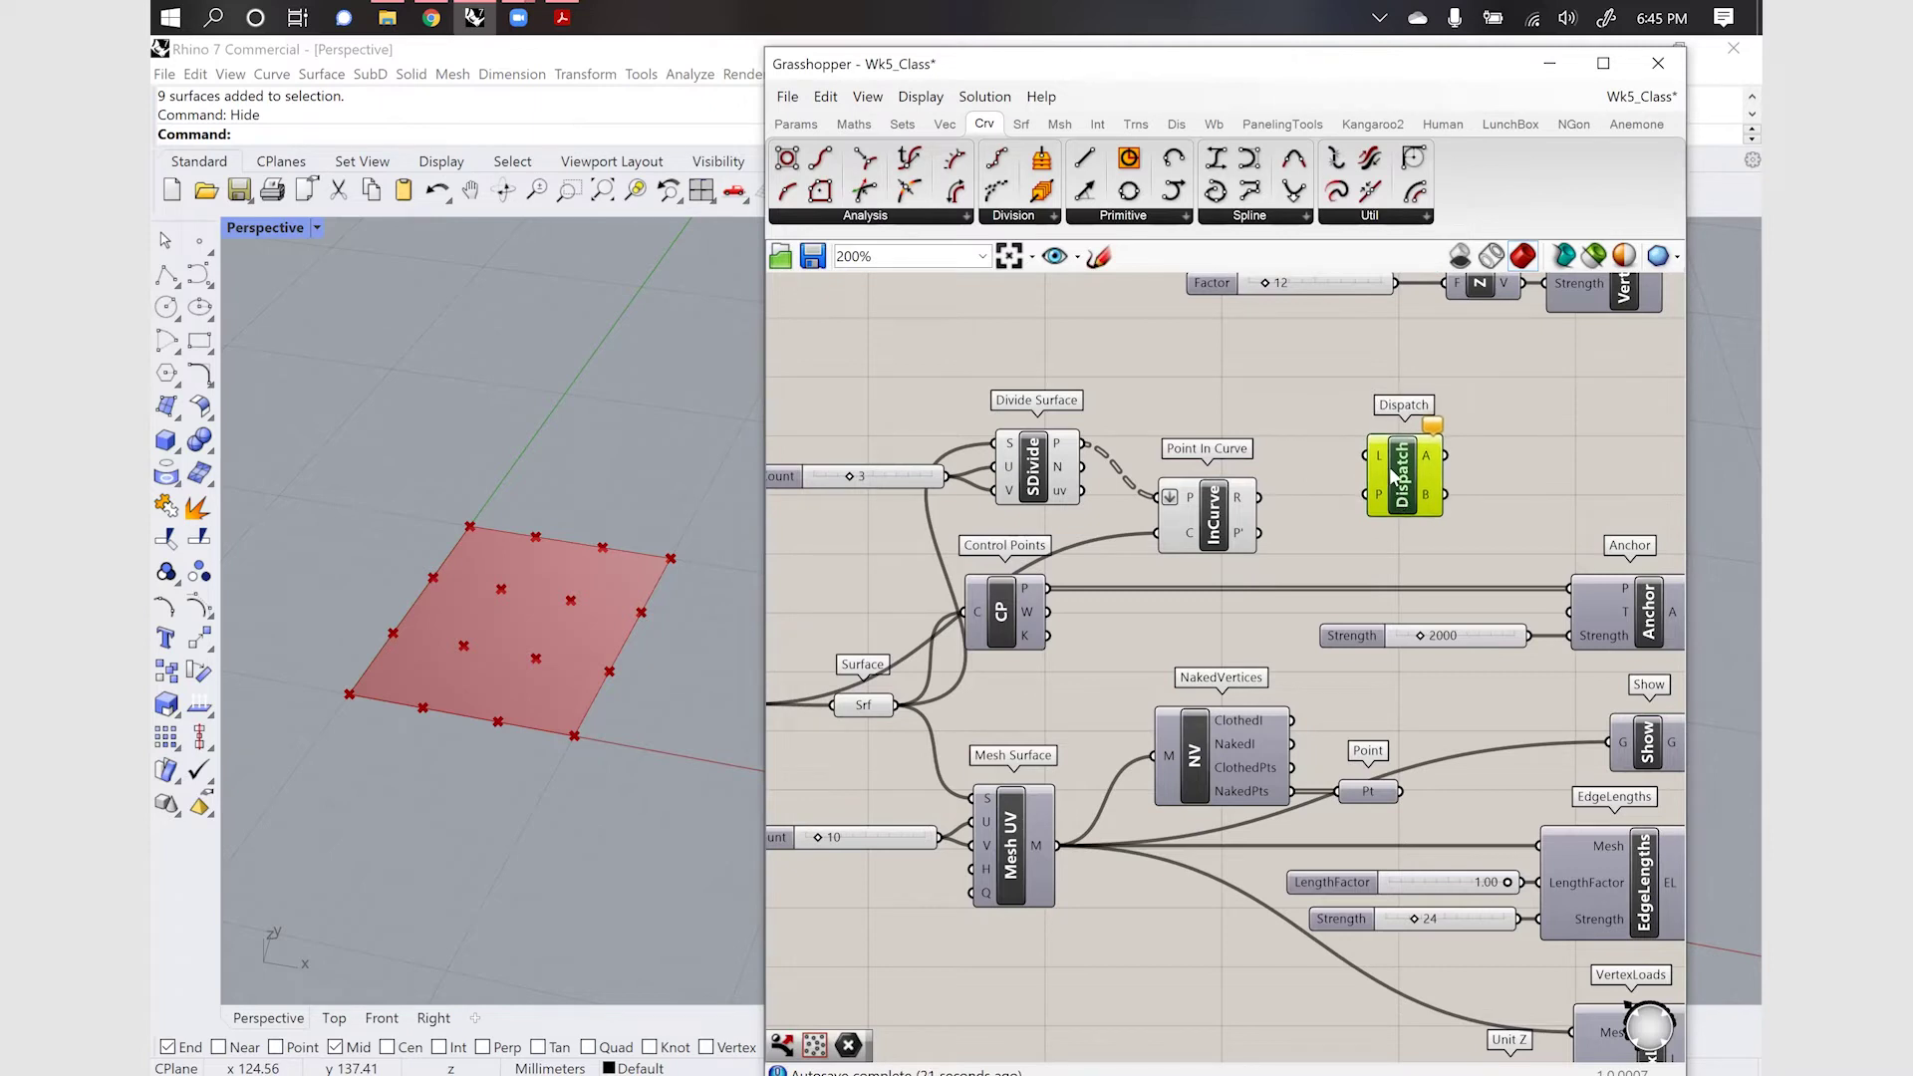
{"action": "left_click", "coordinate": [1313, 493]}
{"action": "double_click", "coordinate": [1314, 496]}
{"action": "type", "text": "cull"}
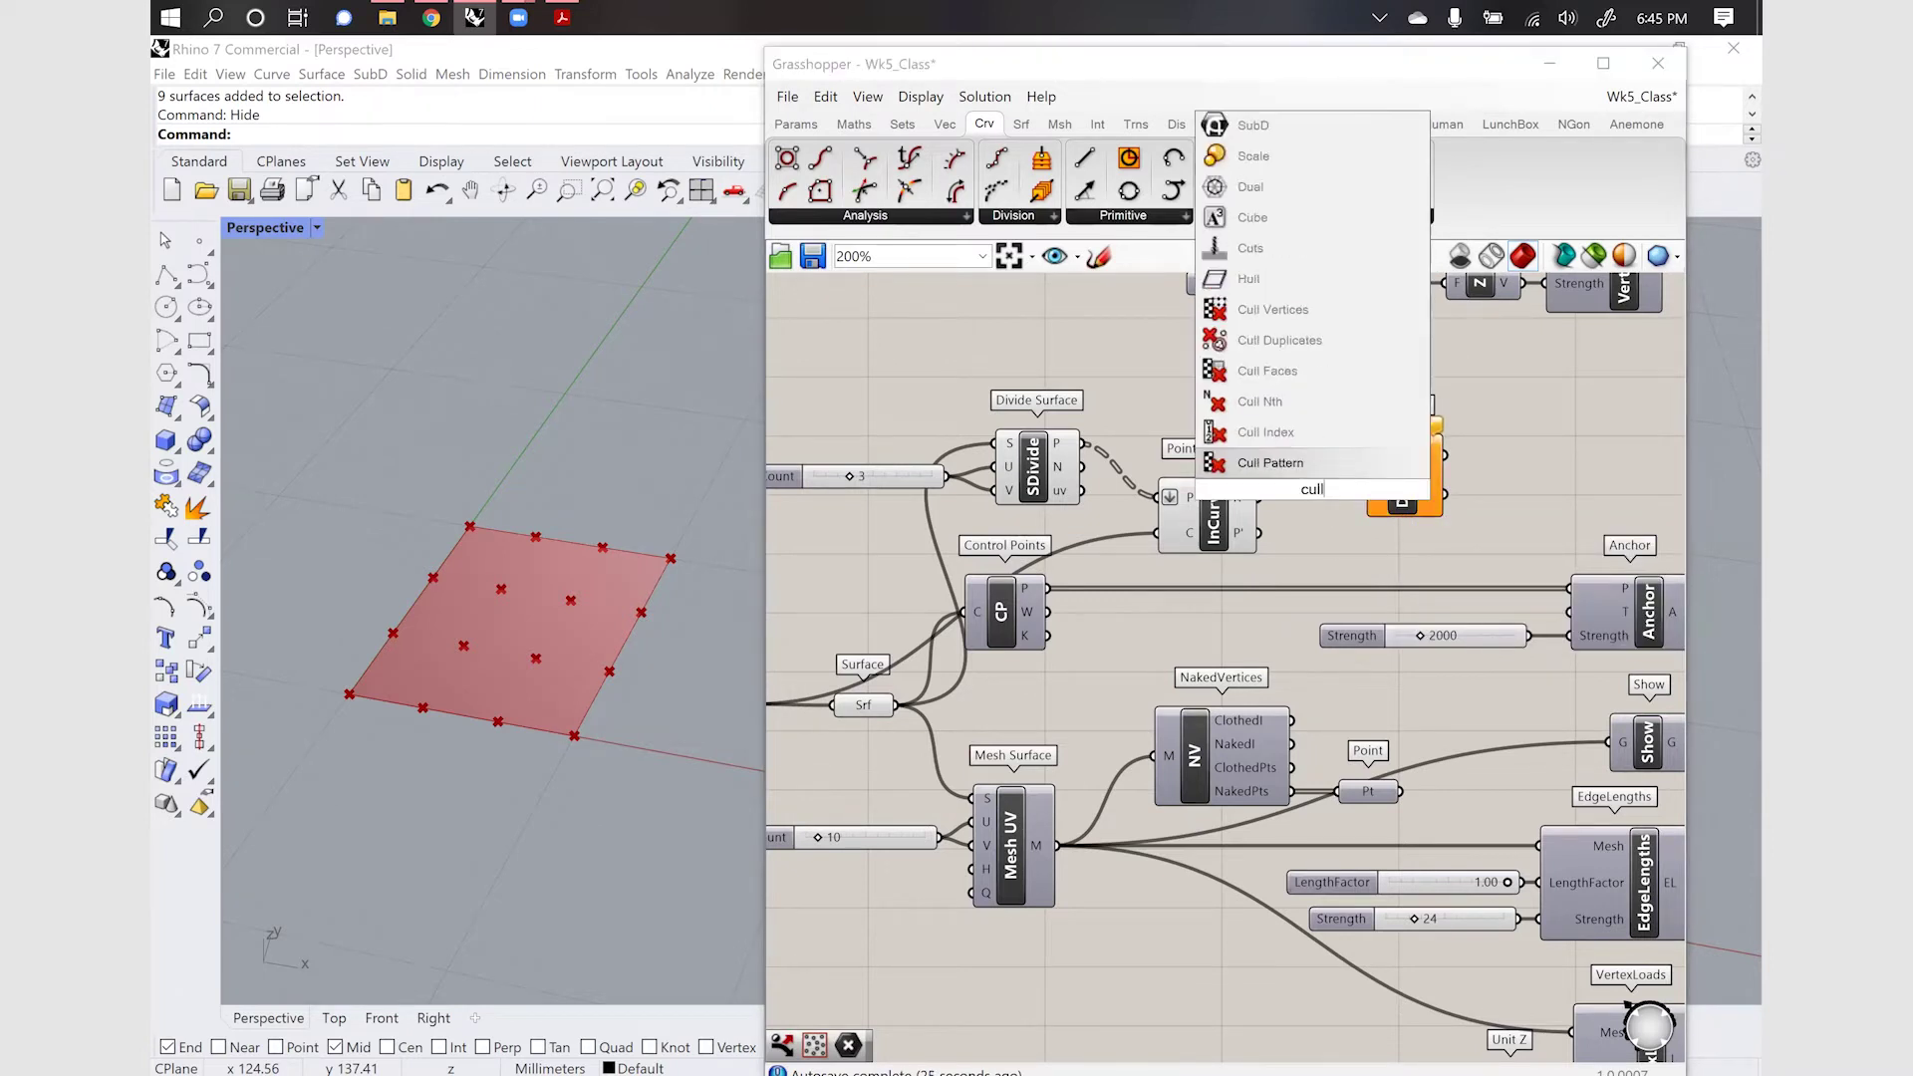
{"action": "left_click", "coordinate": [1284, 471]}
{"action": "left_click_drag", "start_coordinate": [1313, 495], "coordinate": [1314, 416]}
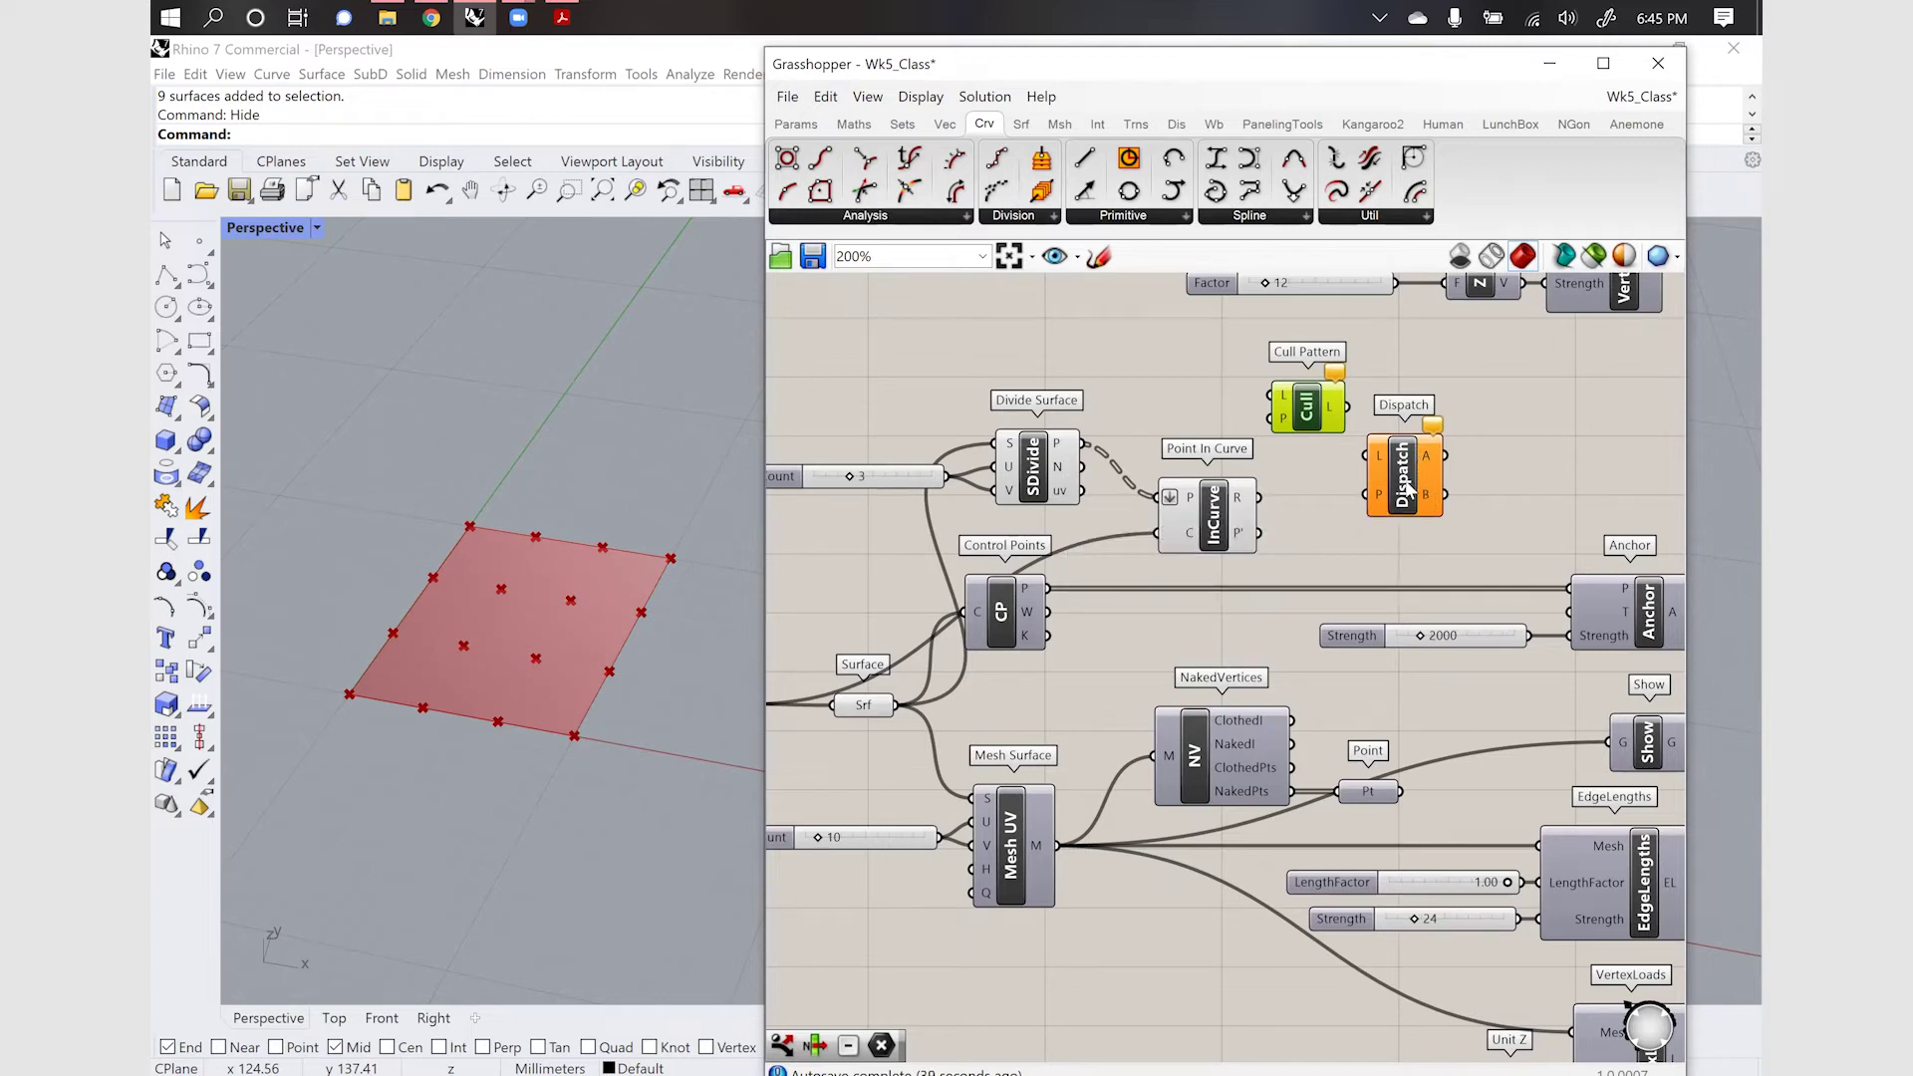
{"action": "mouse_move", "coordinate": [1307, 418]}
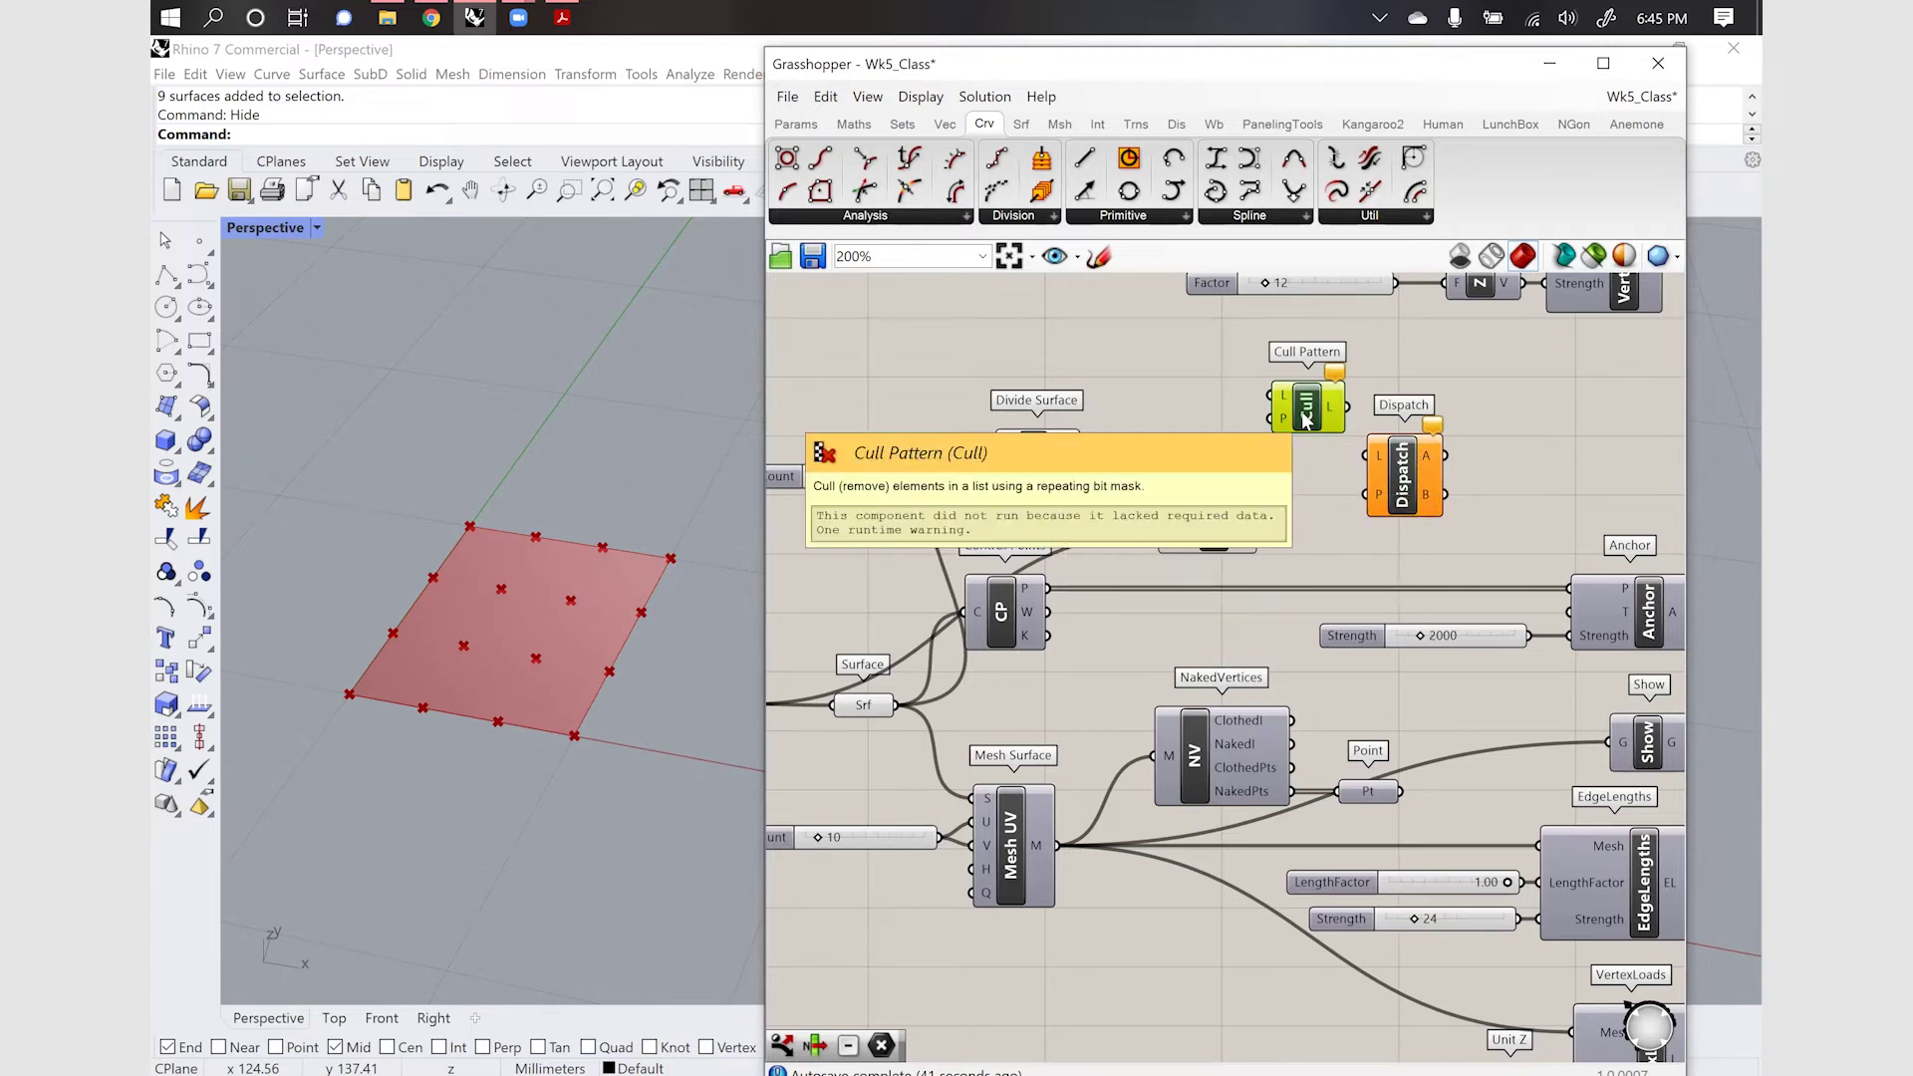
{"action": "key", "text": "Delete"}
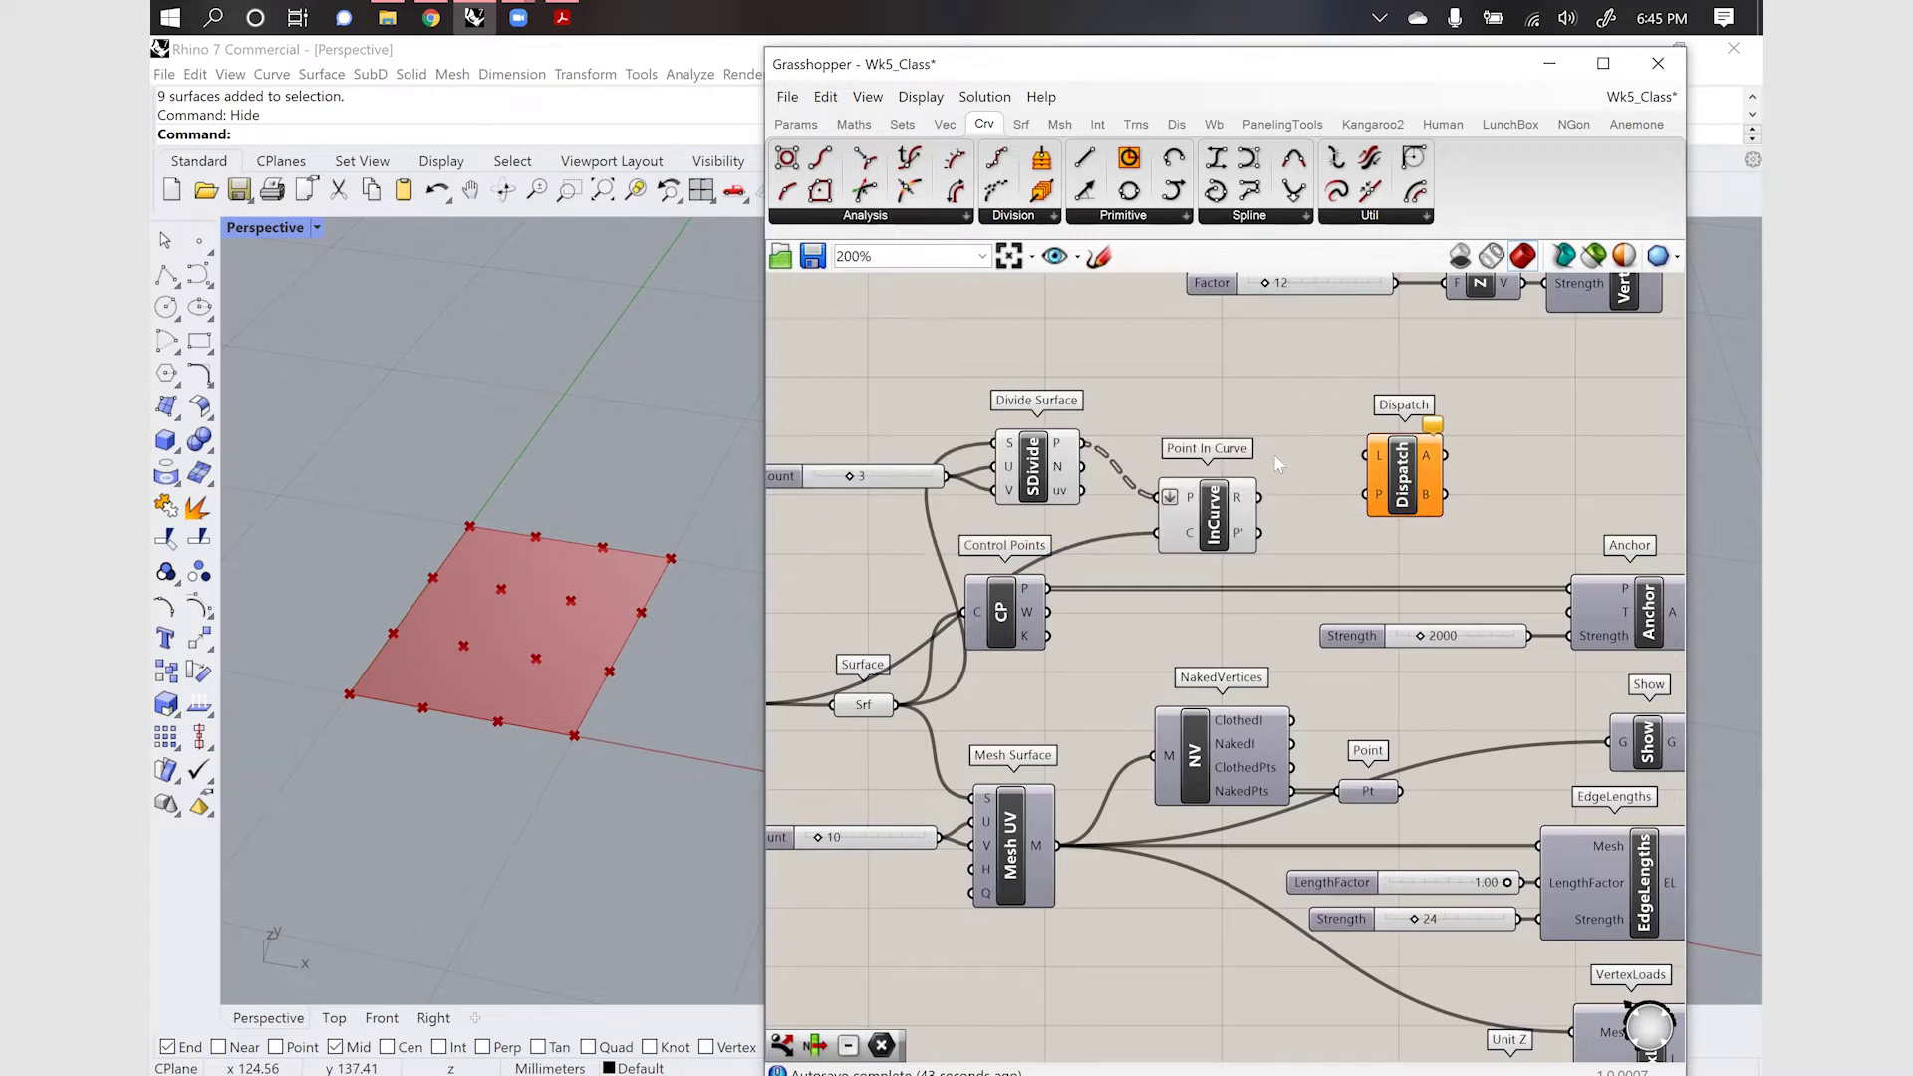
Wire Divide Surface's P output to Dispatch's L input and move Dispatch farther from Point In Curve
{"action": "left_click_drag", "start_coordinate": [1084, 443], "coordinate": [1492, 480]}
{"action": "left_click", "coordinate": [1407, 480]}
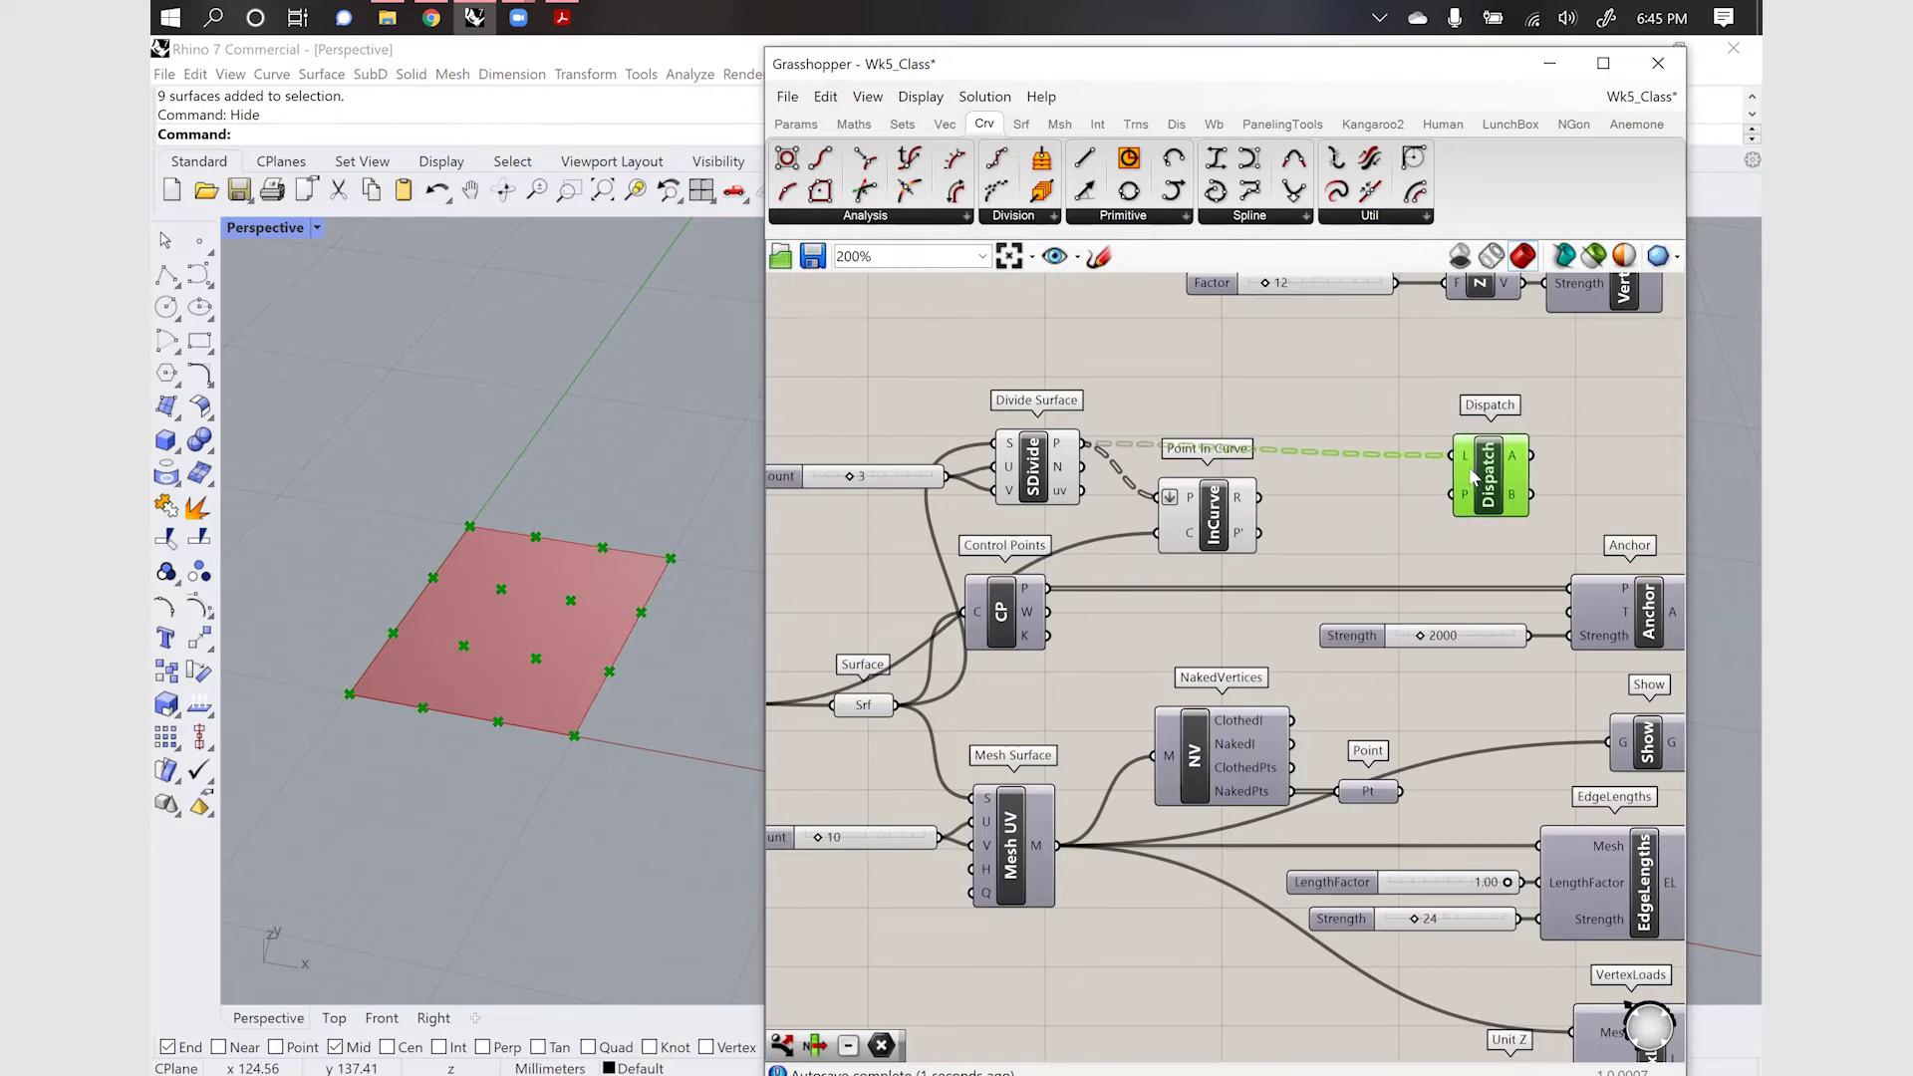
{"action": "double_click", "coordinate": [1251, 491]}
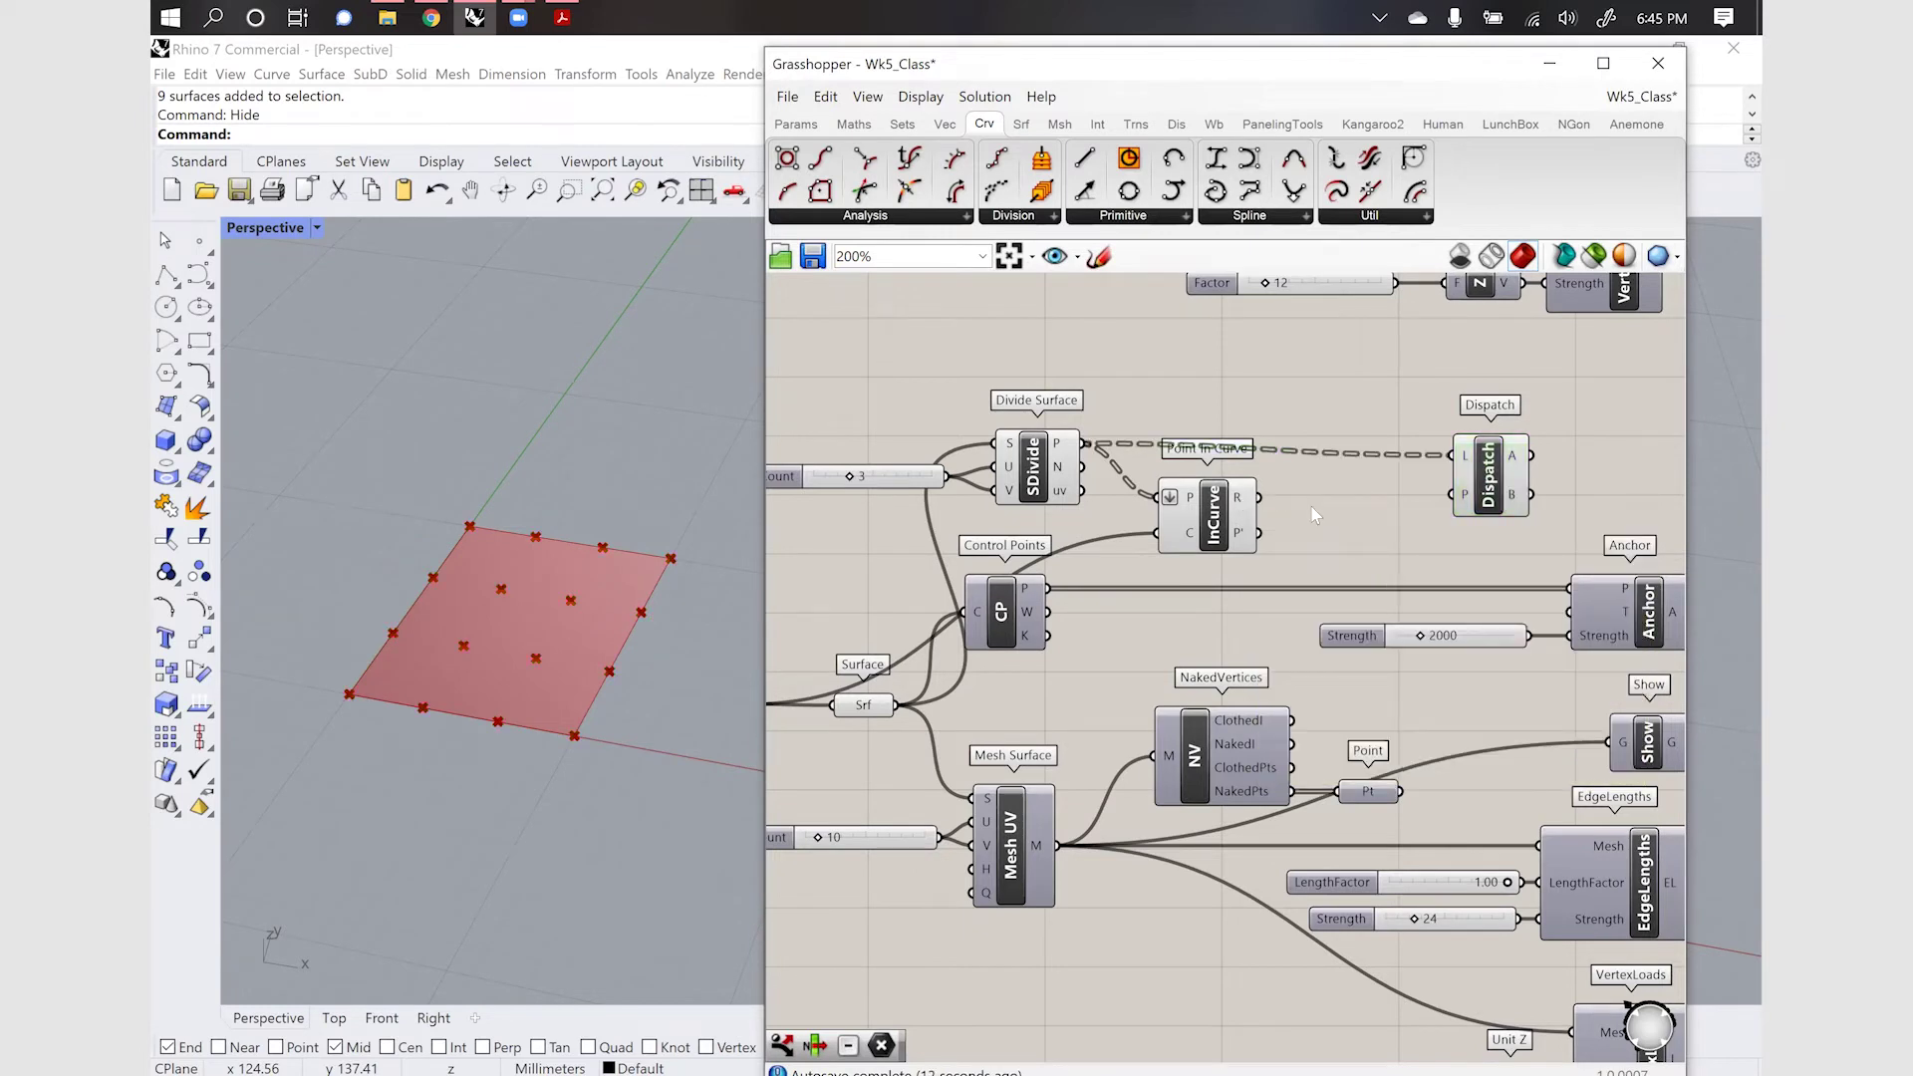
{"action": "key", "text": "Escape"}
Add a Subtraction component with a B value of 1 between Point In Curve and Dispatch
{"action": "double_click", "coordinate": [1325, 518]}
{"action": "type", "text": "-1"}
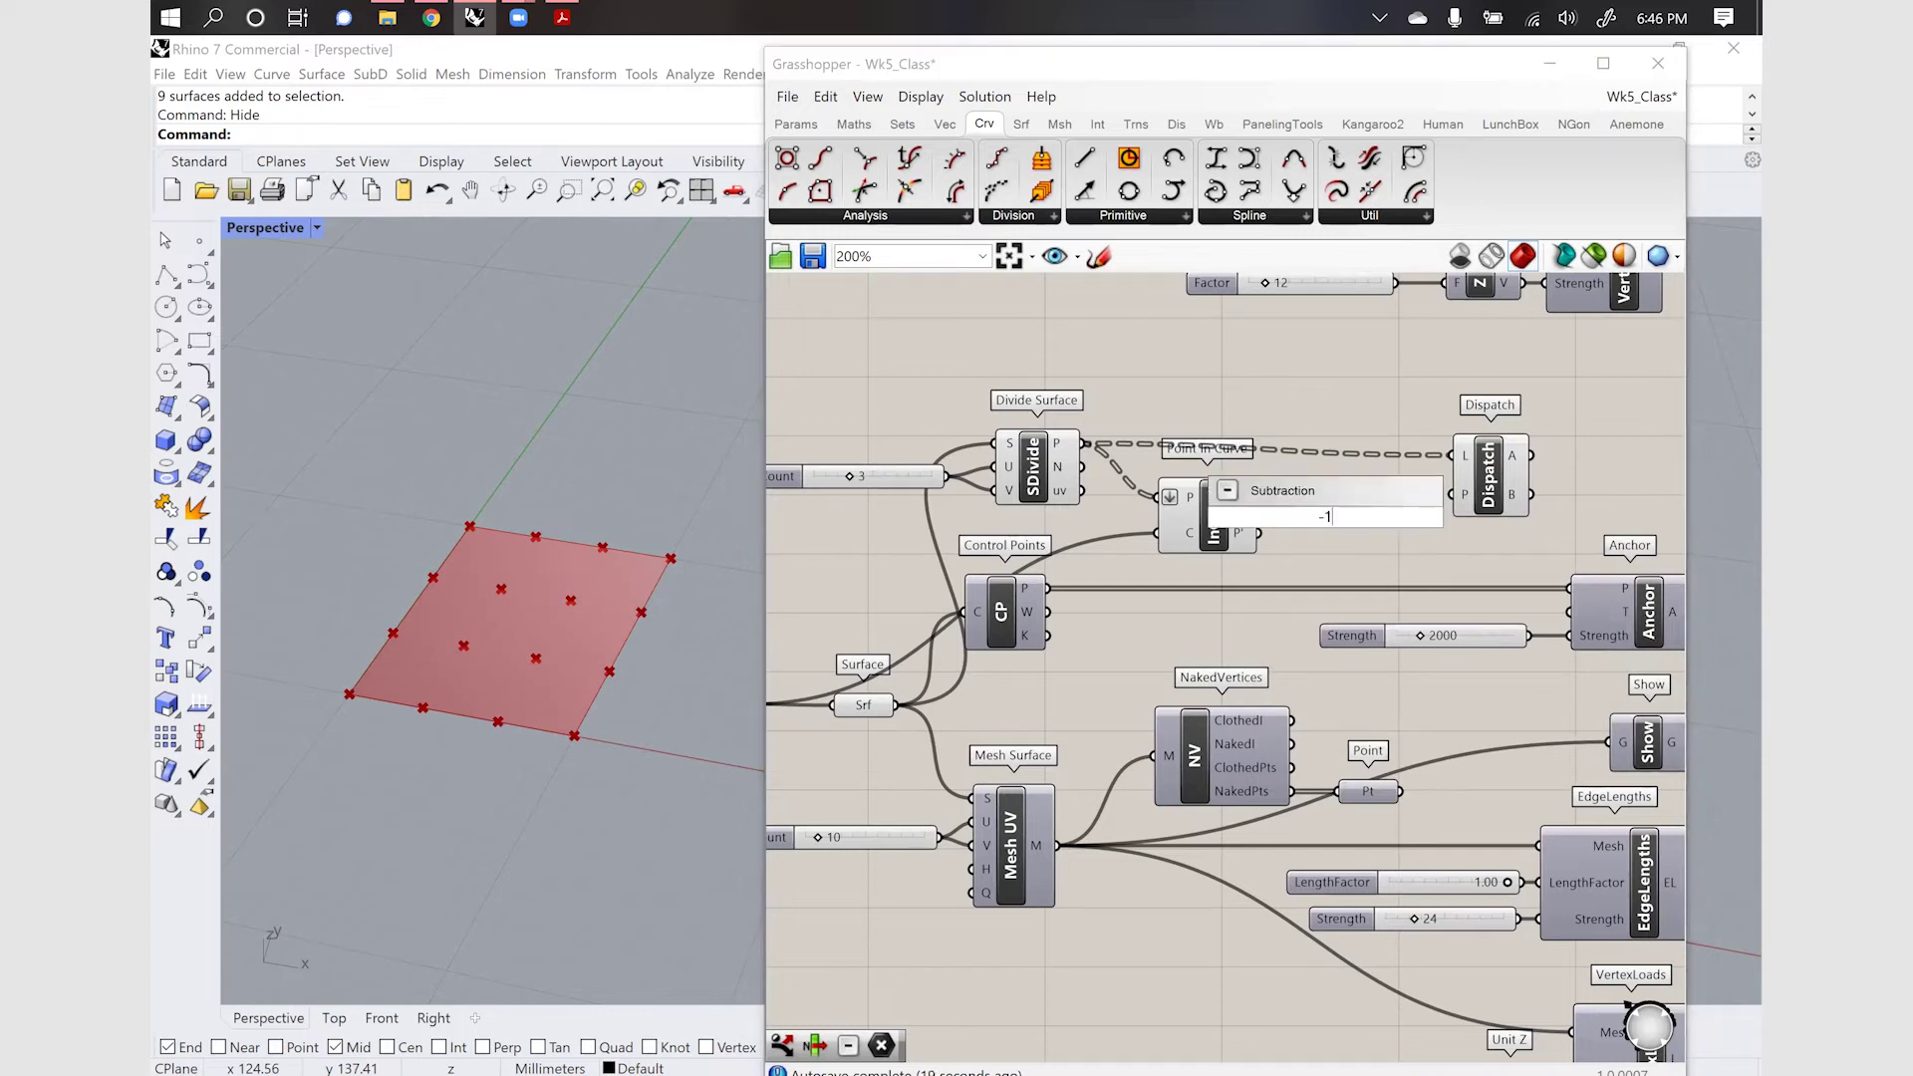
{"action": "left_click", "coordinate": [1288, 494]}
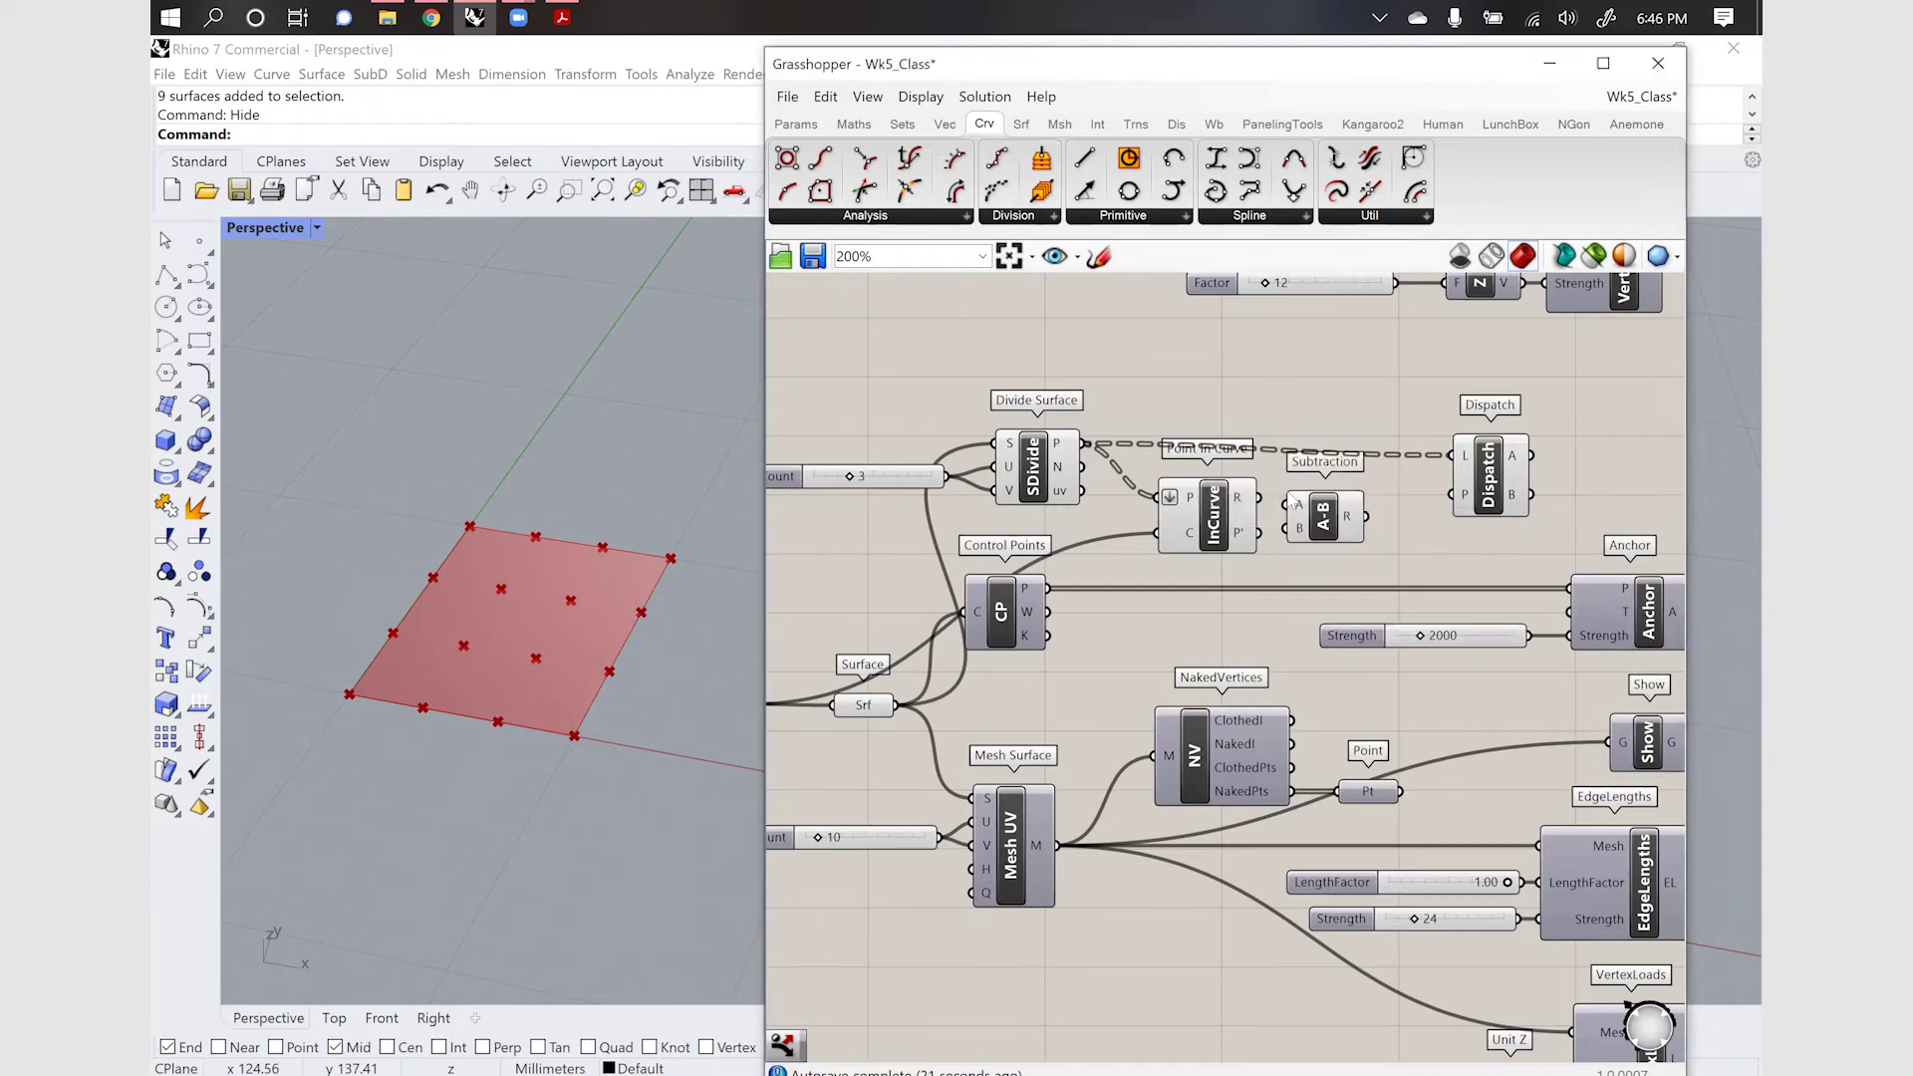
{"action": "left_click_drag", "start_coordinate": [1308, 534], "coordinate": [1315, 528]}
{"action": "mouse_move", "coordinate": [1306, 531]}
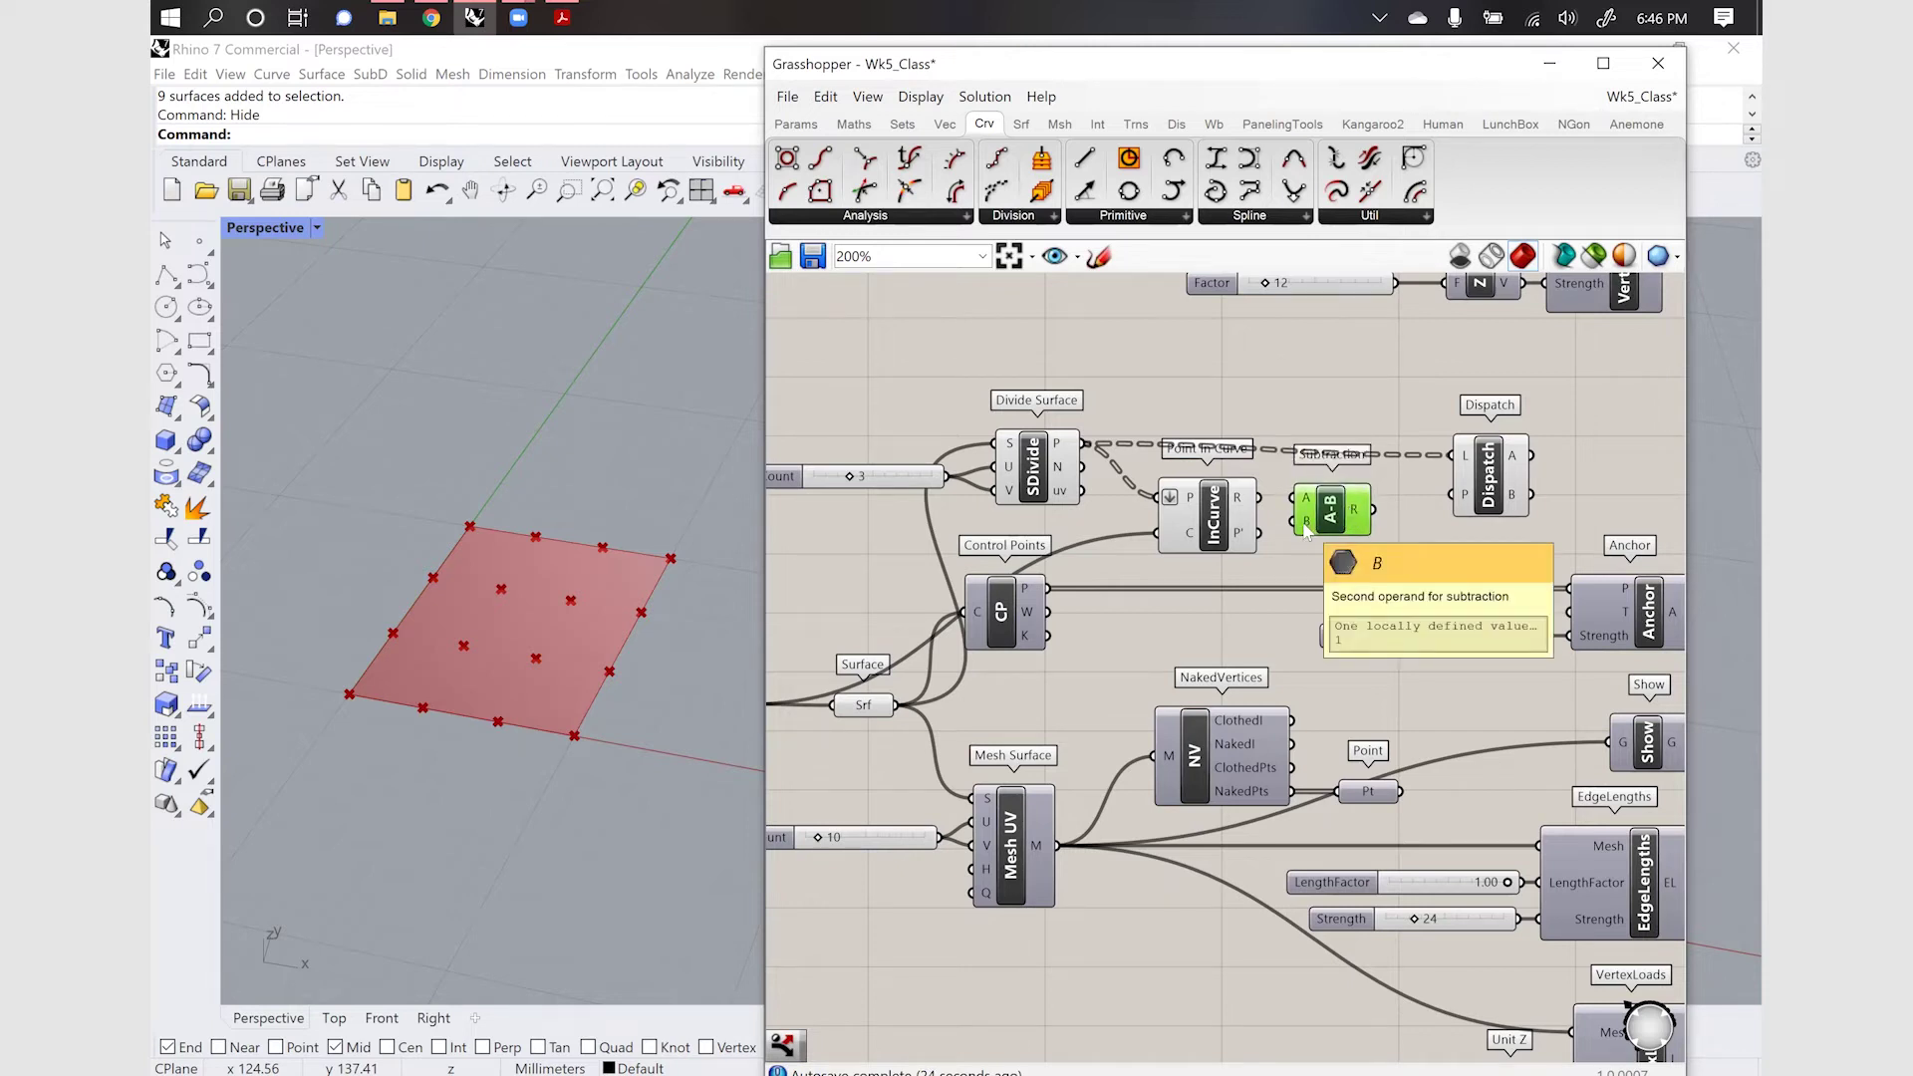
Wire Point In Curve's R output to Subtraction's A input, and Subtraction's R output to Dispatch's P input
{"action": "mouse_move", "coordinate": [1307, 532]}
{"action": "left_mouse_down"}
{"action": "mouse_move", "coordinate": [1259, 497]}
{"action": "mouse_move", "coordinate": [1297, 498]}
{"action": "left_mouse_up"}
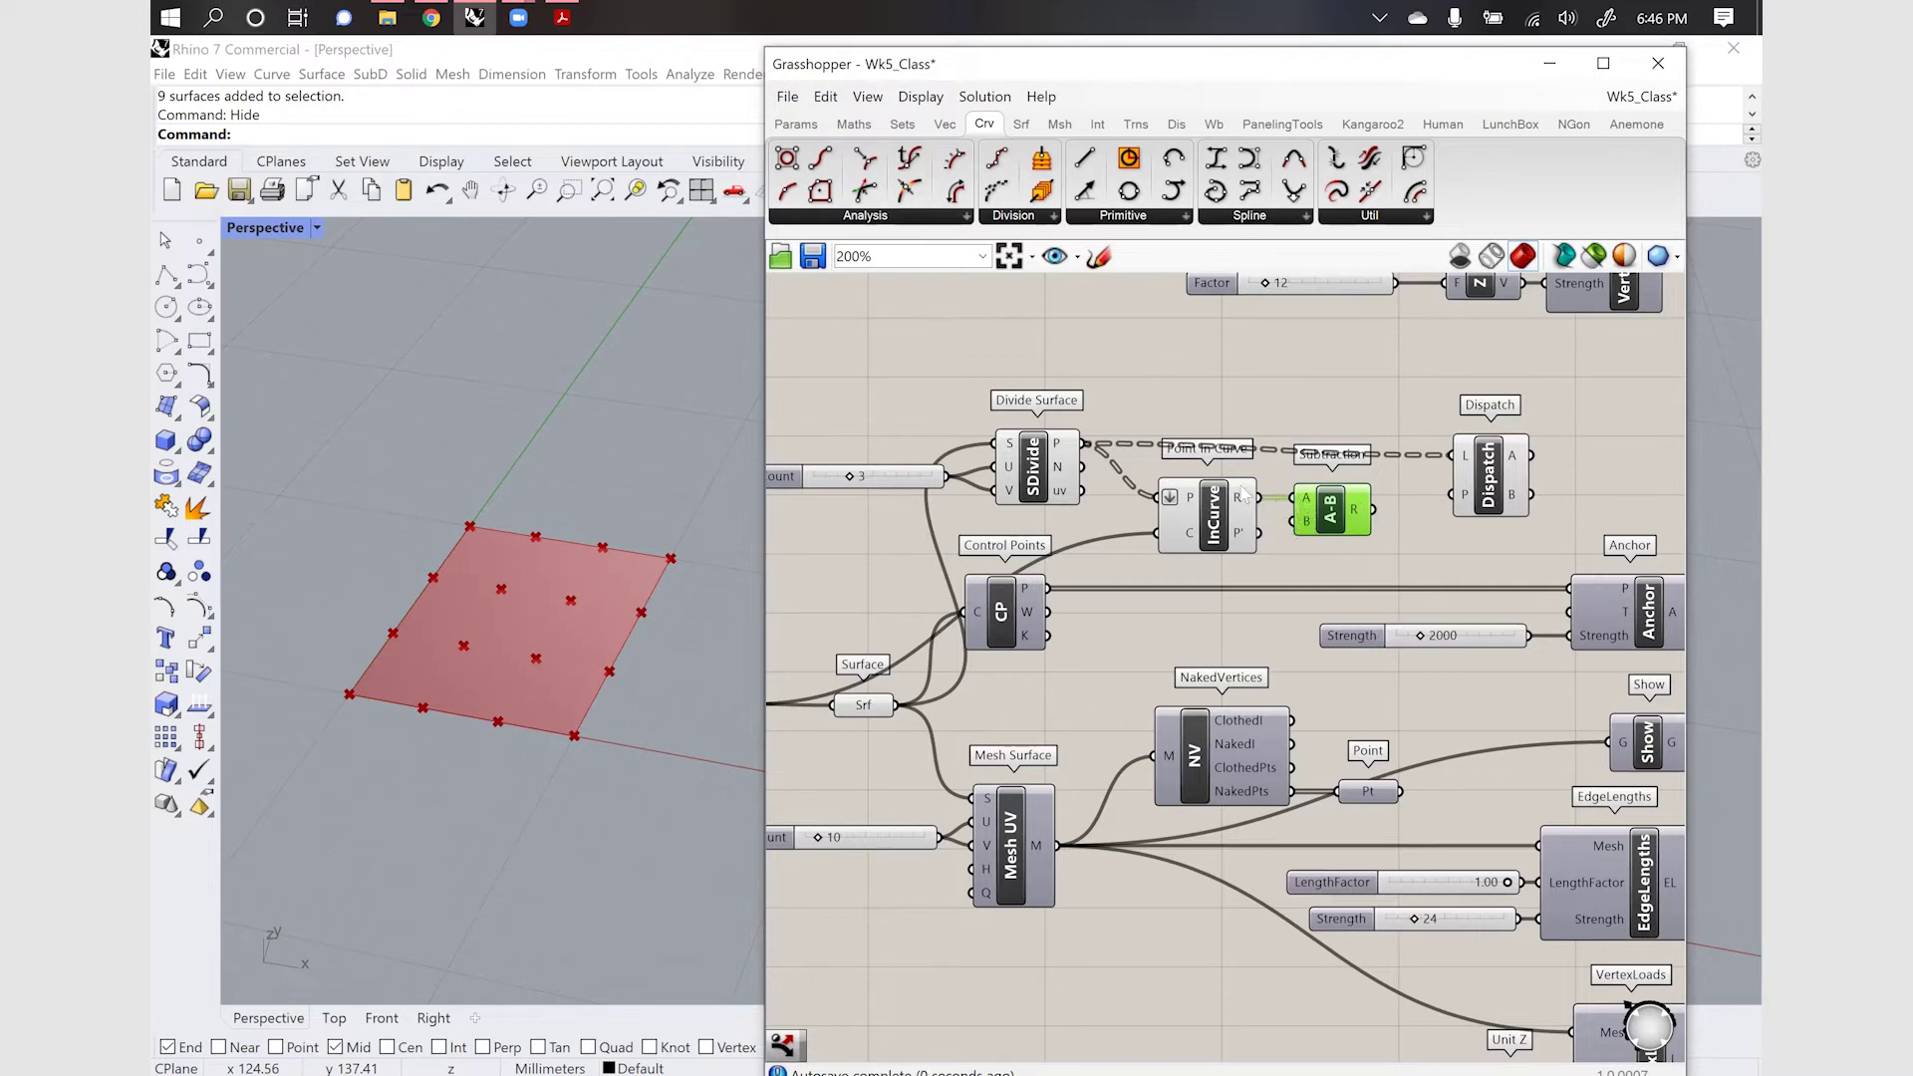
{"action": "mouse_move", "coordinate": [1244, 492]}
{"action": "left_click", "coordinate": [1387, 528]}
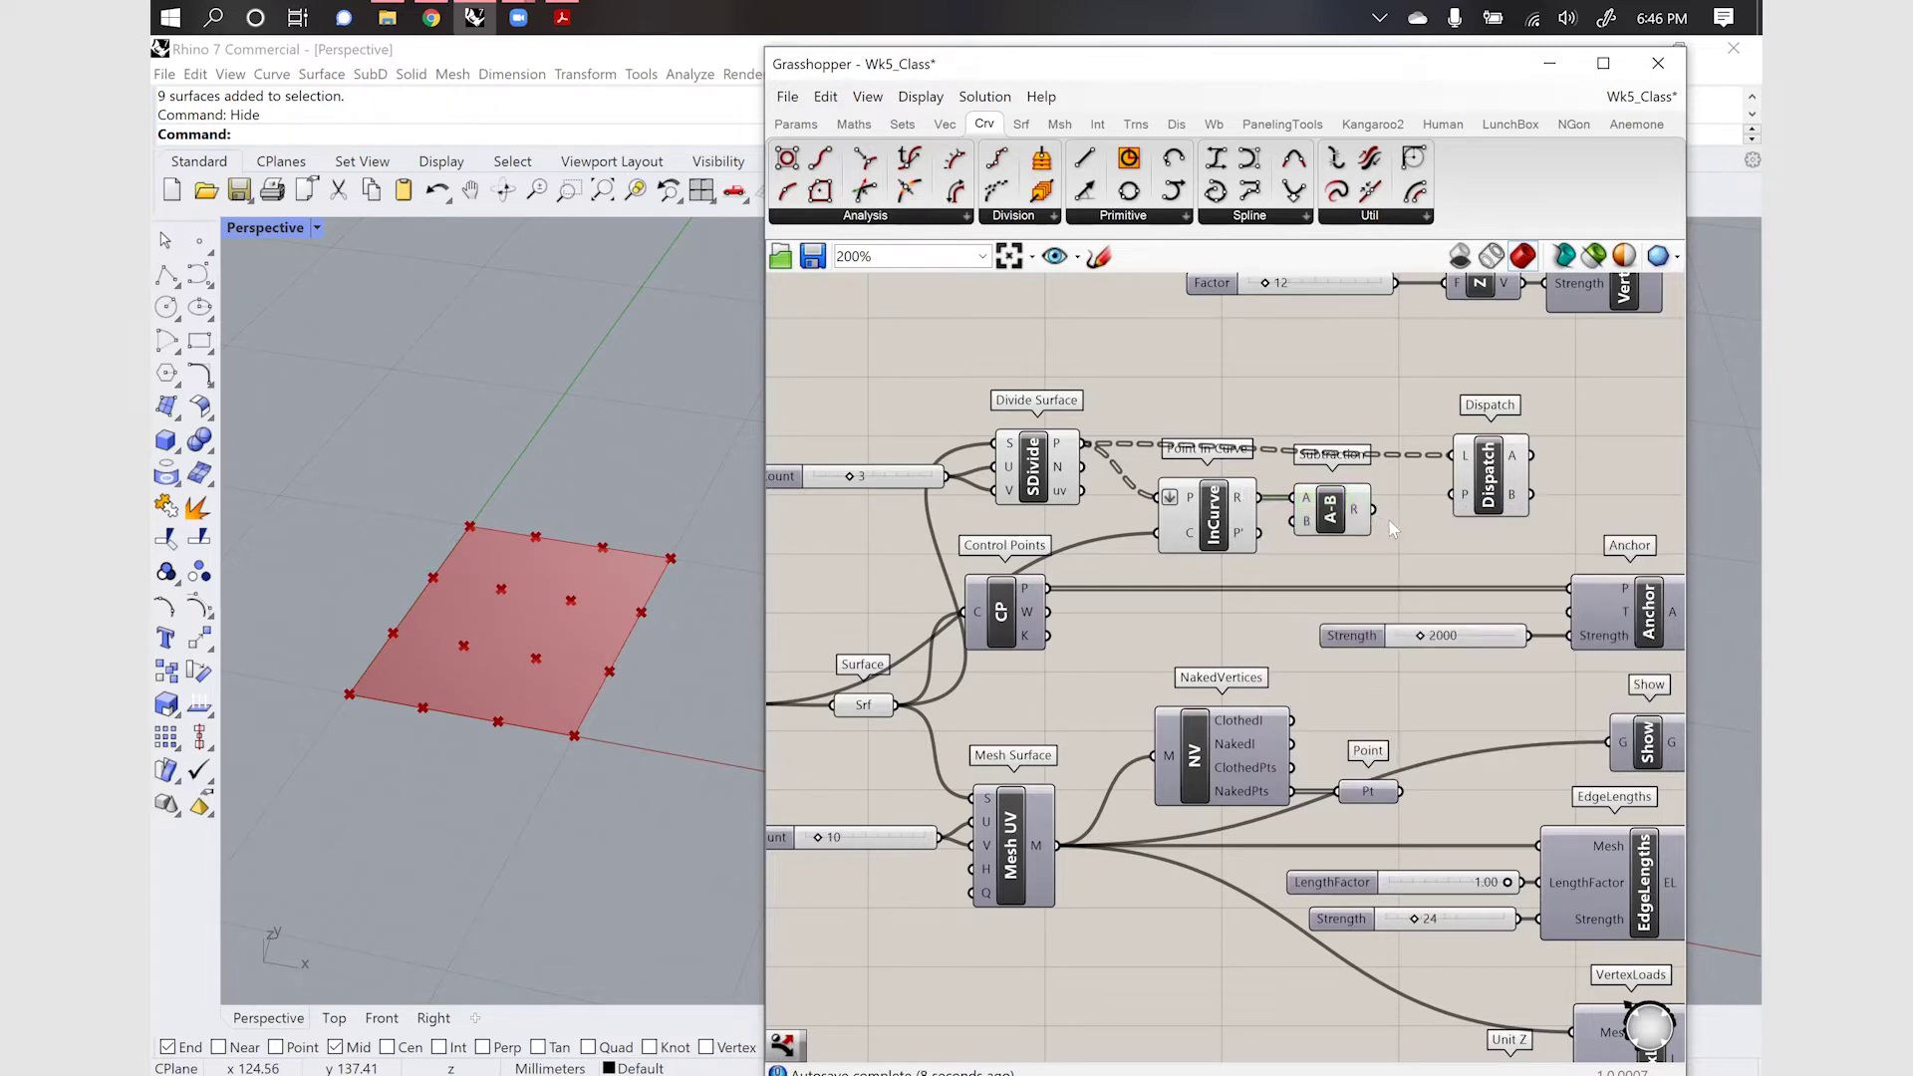
{"action": "mouse_move", "coordinate": [1357, 520]}
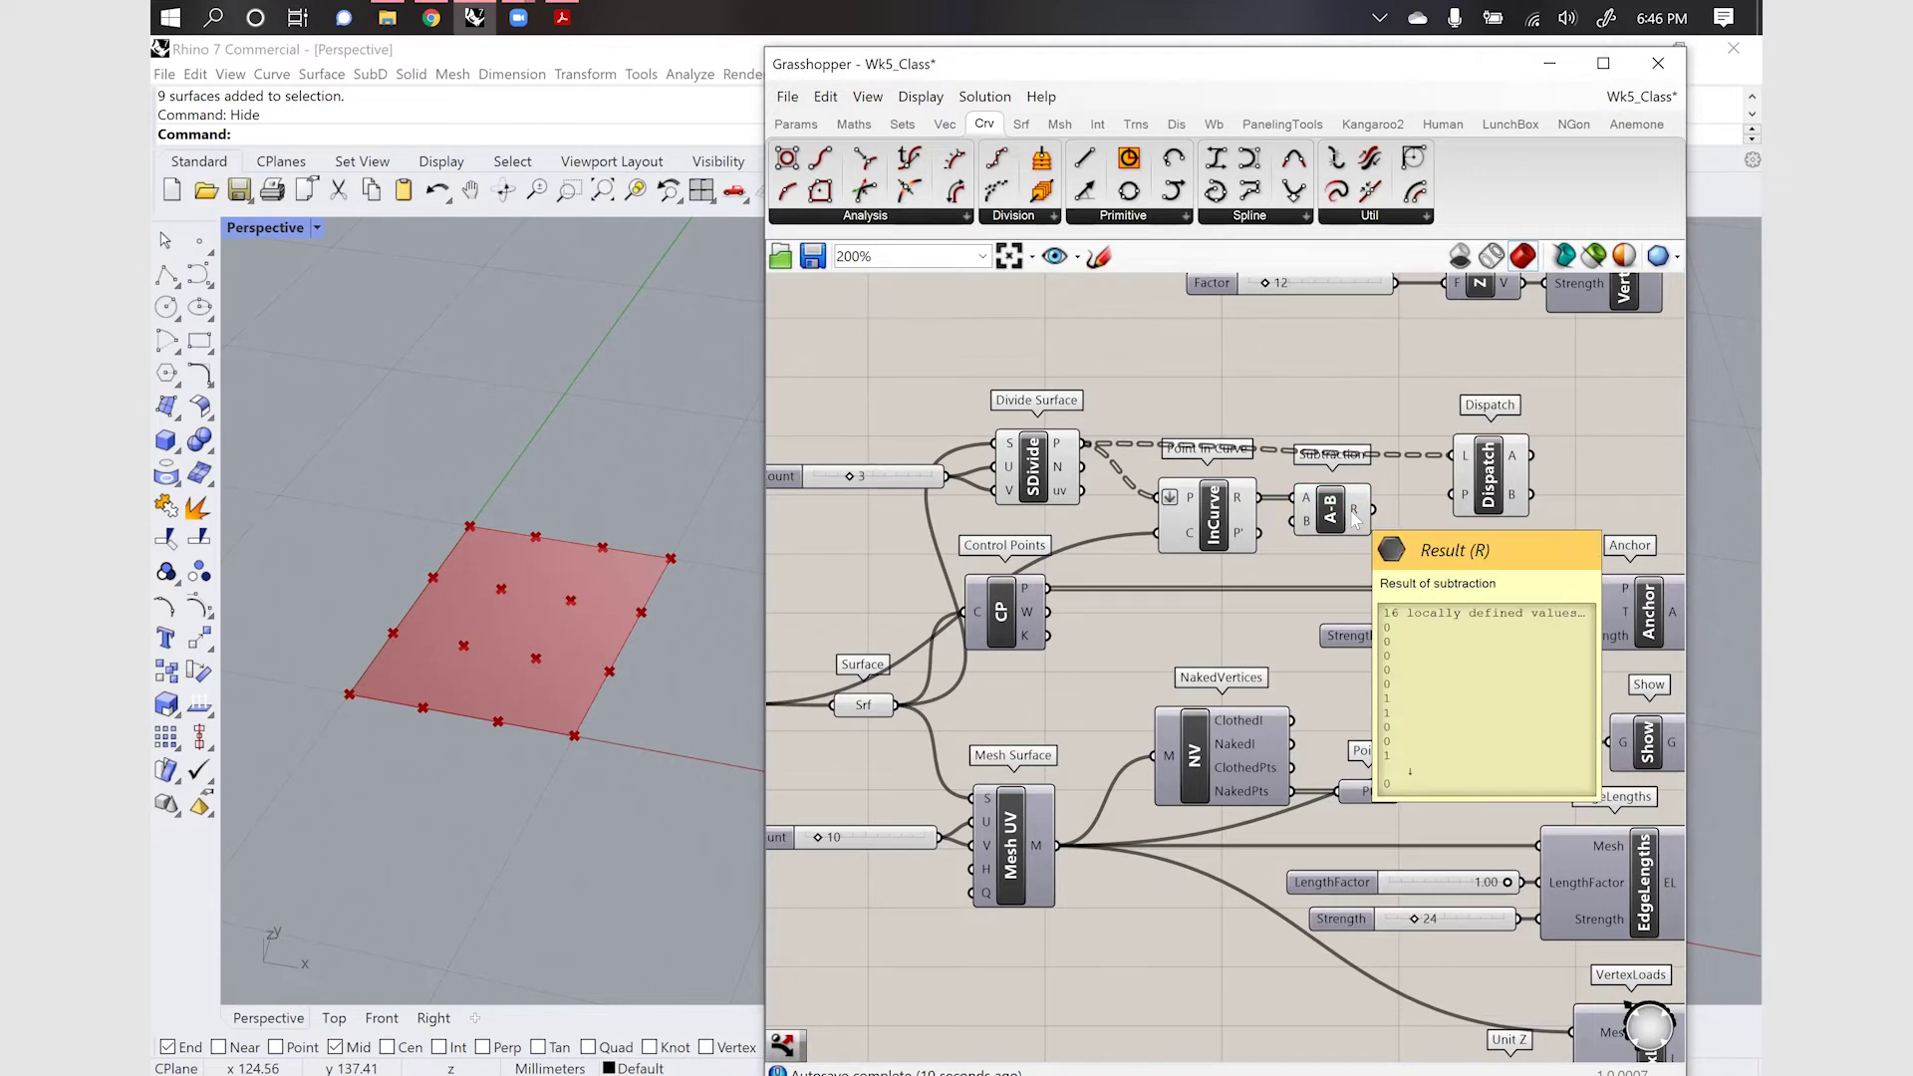
{"action": "left_click_drag", "start_coordinate": [1373, 509], "coordinate": [1478, 503]}
{"action": "left_click", "coordinate": [1481, 500]}
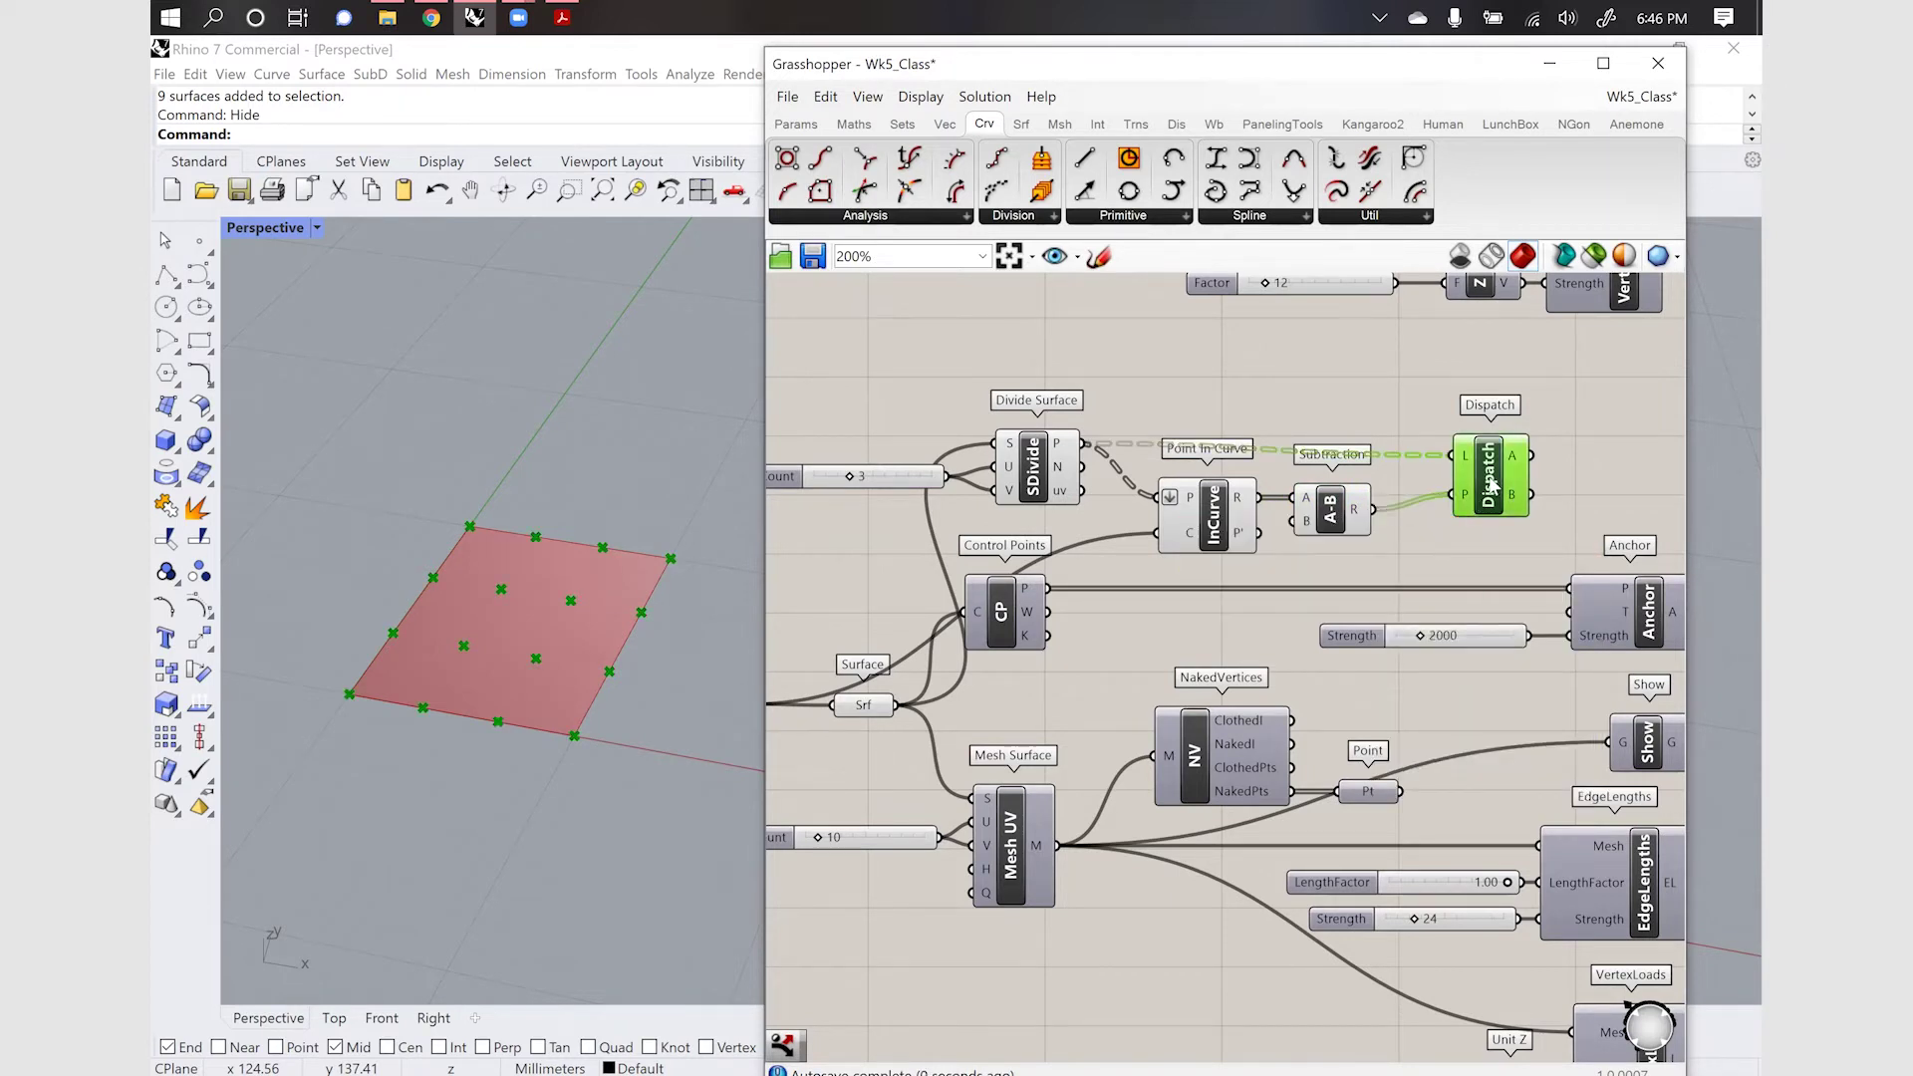
{"action": "left_click_drag", "start_coordinate": [1490, 486], "coordinate": [1504, 482]}
Add a Point parameter beyond Dispatch and feed it from Dispatch's B output
{"action": "double_click", "coordinate": [1633, 448]}
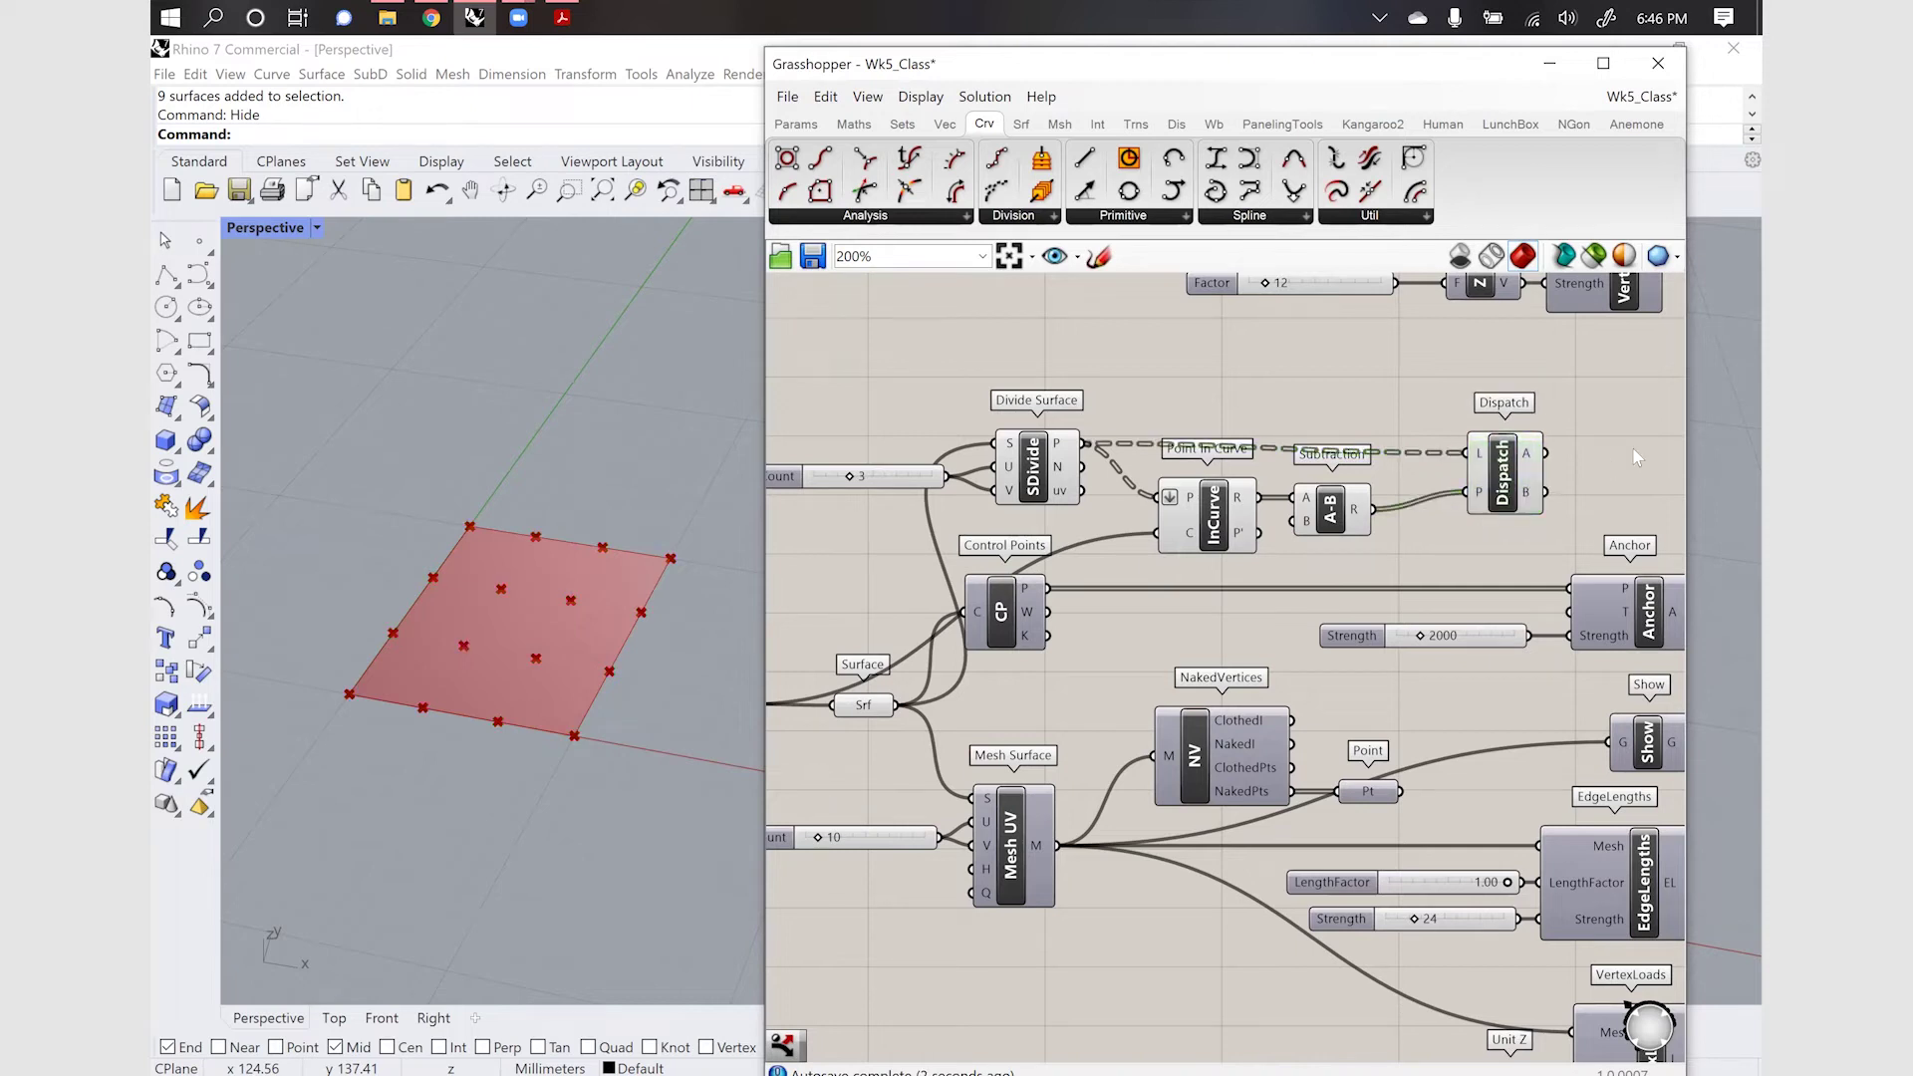
{"action": "type", "text": "point"}
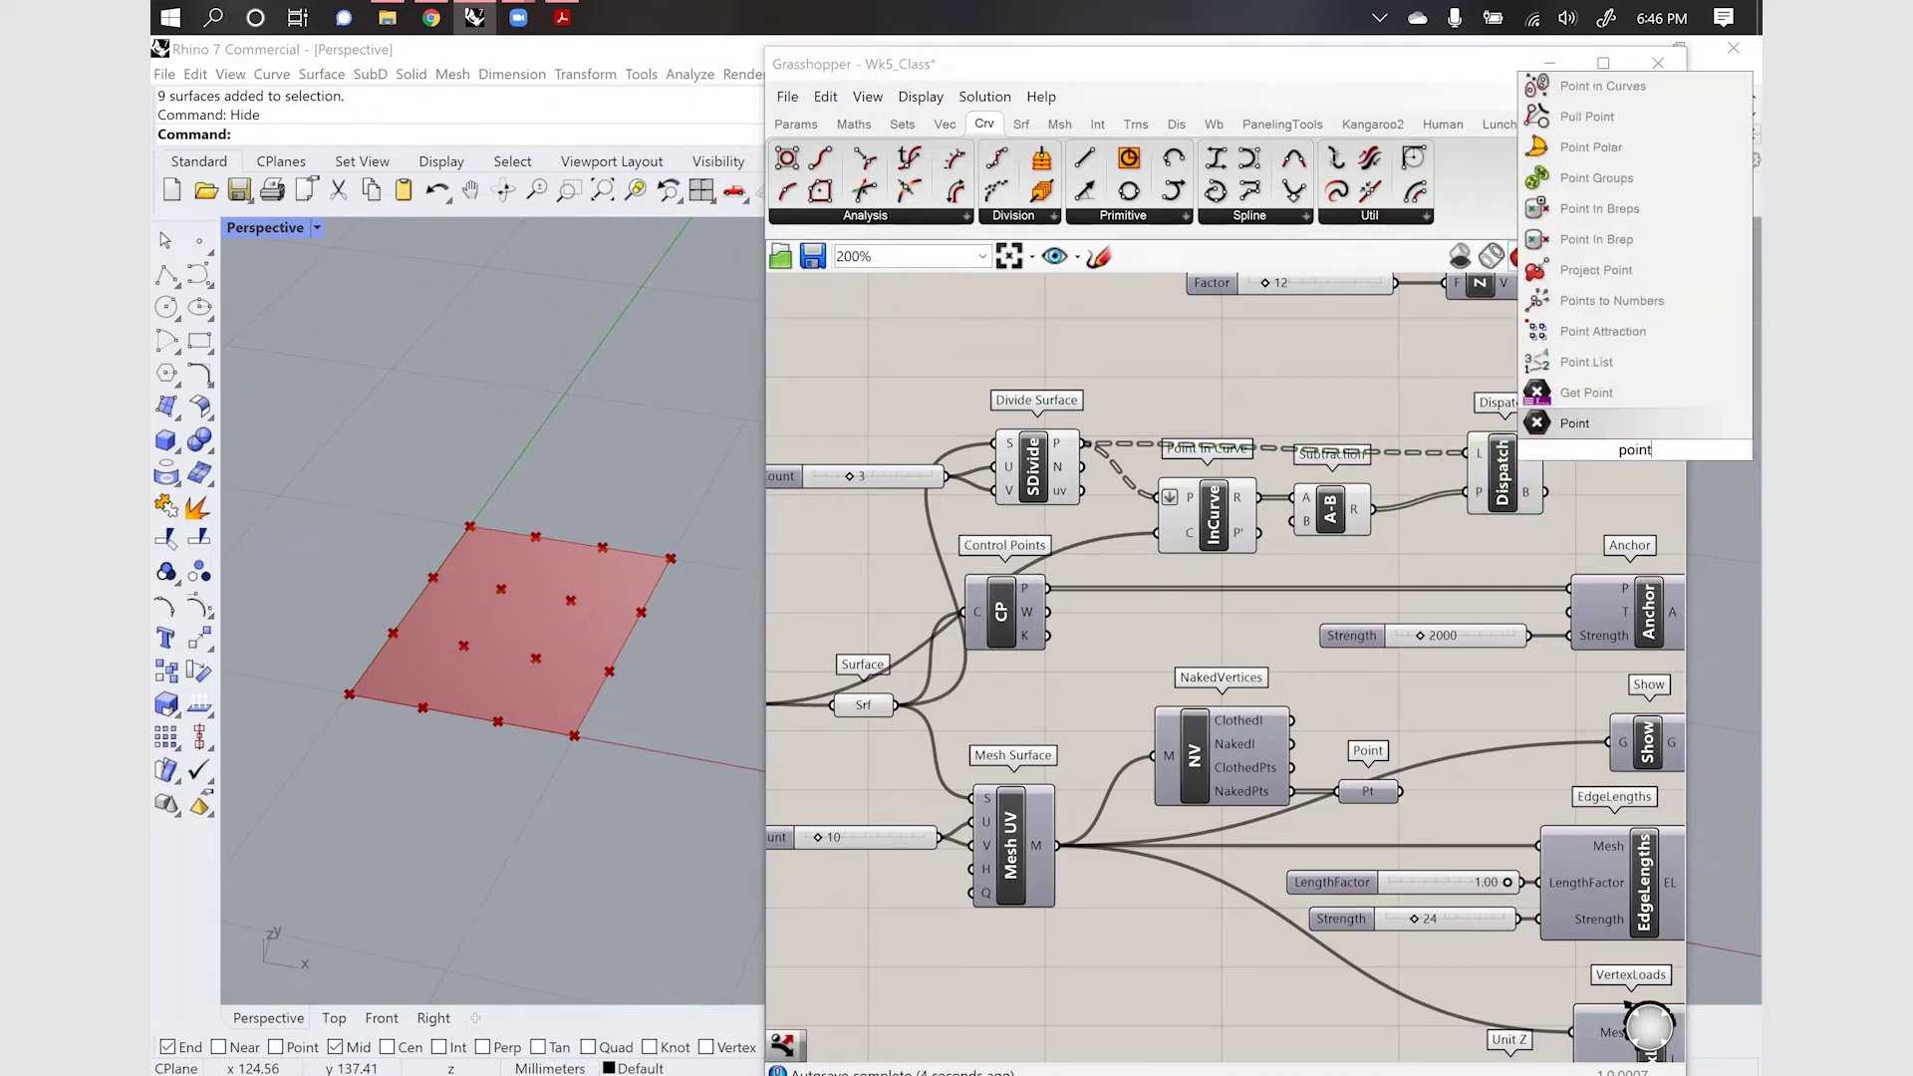
{"action": "key", "text": "Return"}
{"action": "left_click_drag", "start_coordinate": [1546, 453], "coordinate": [1601, 454]}
{"action": "left_click", "coordinate": [1639, 454]}
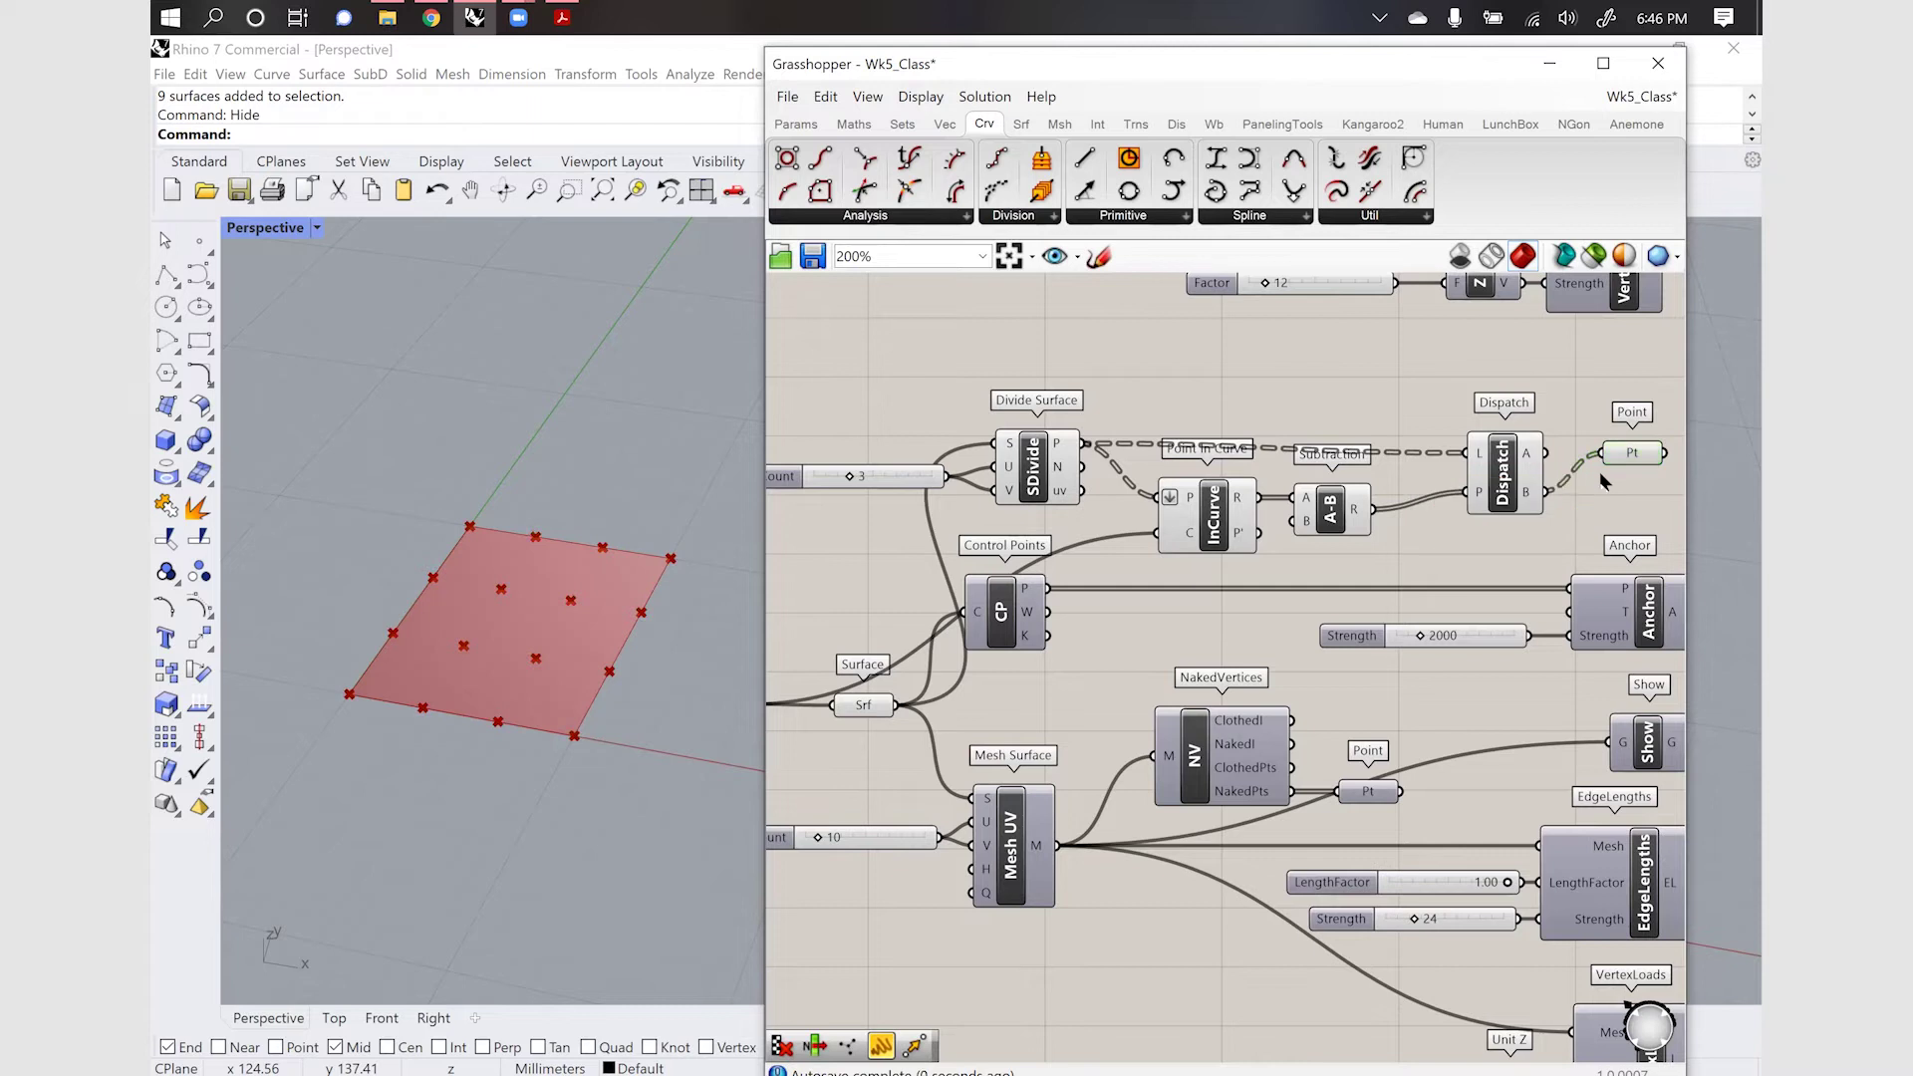
Flatten the L input of Dispatch and check the points collected in the Point parameter
{"action": "left_click", "coordinate": [1331, 522]}
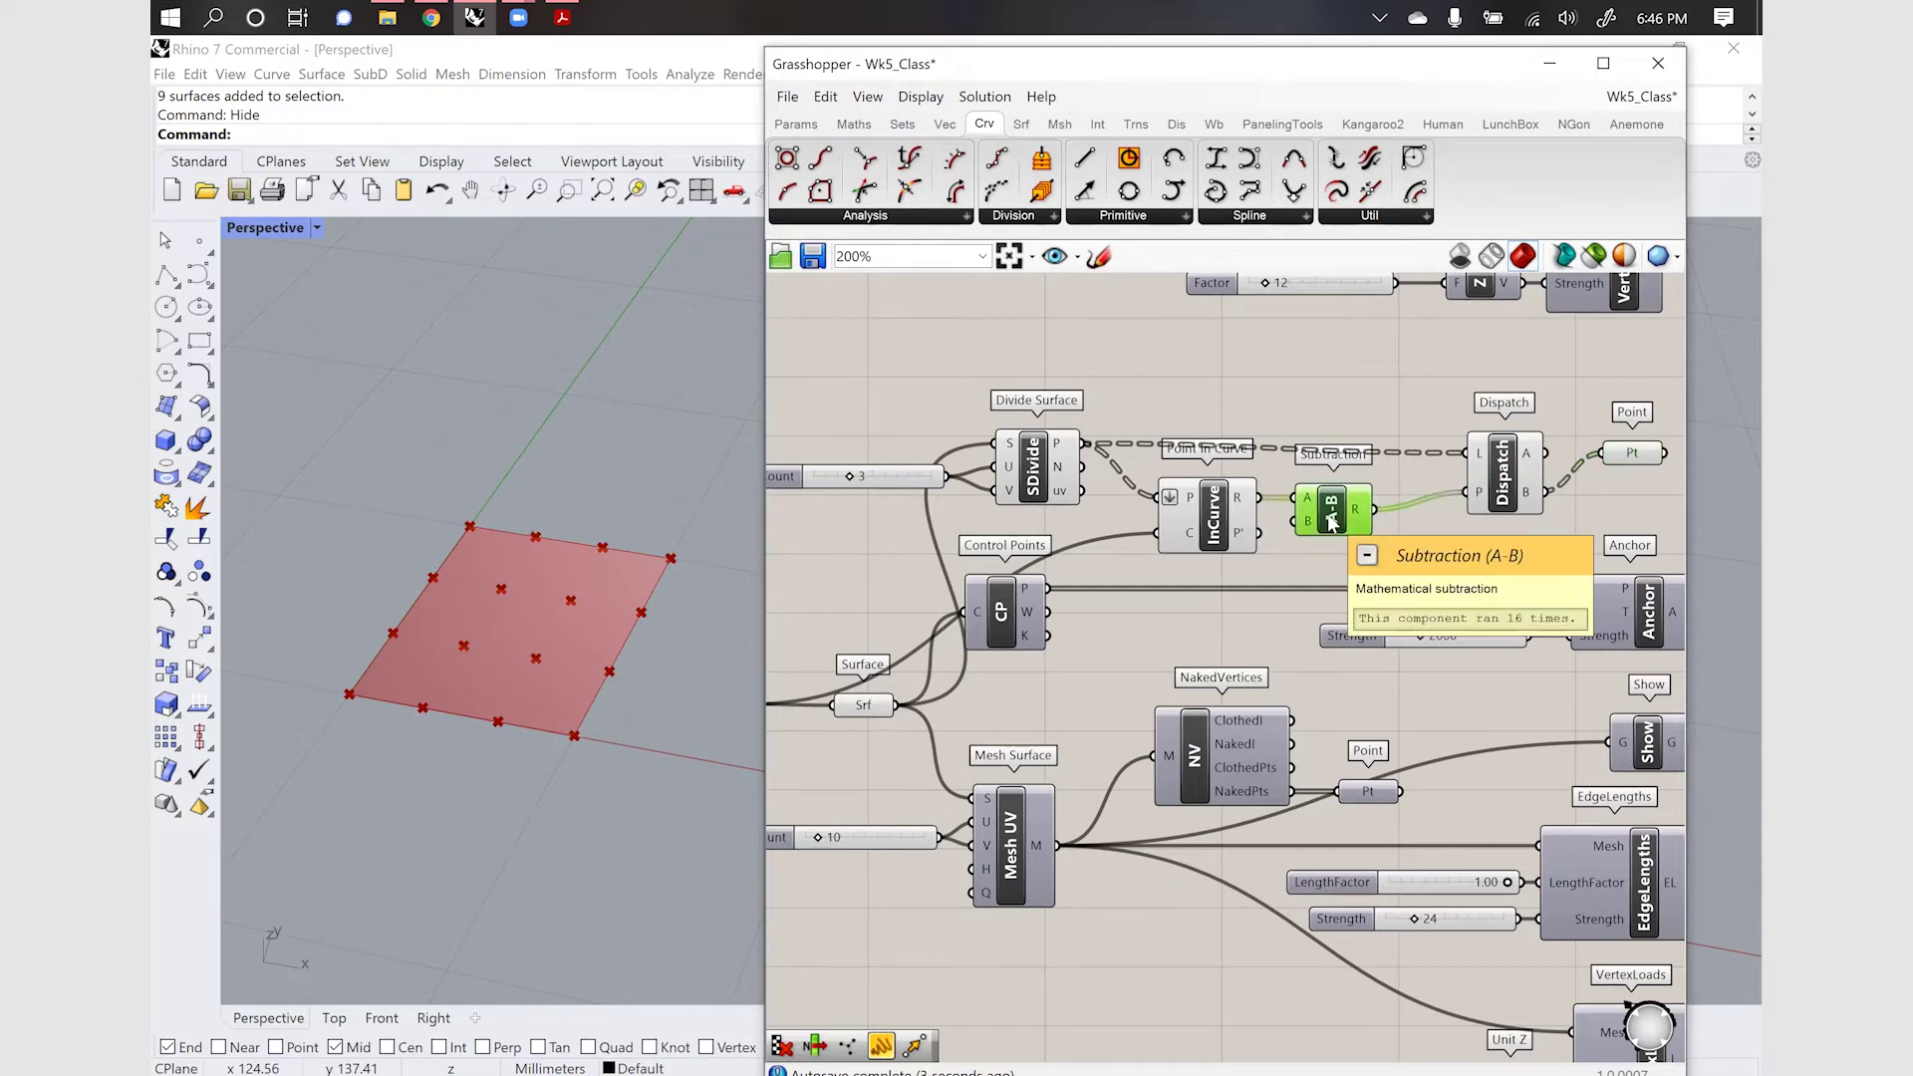
{"action": "mouse_move", "coordinate": [1356, 514]}
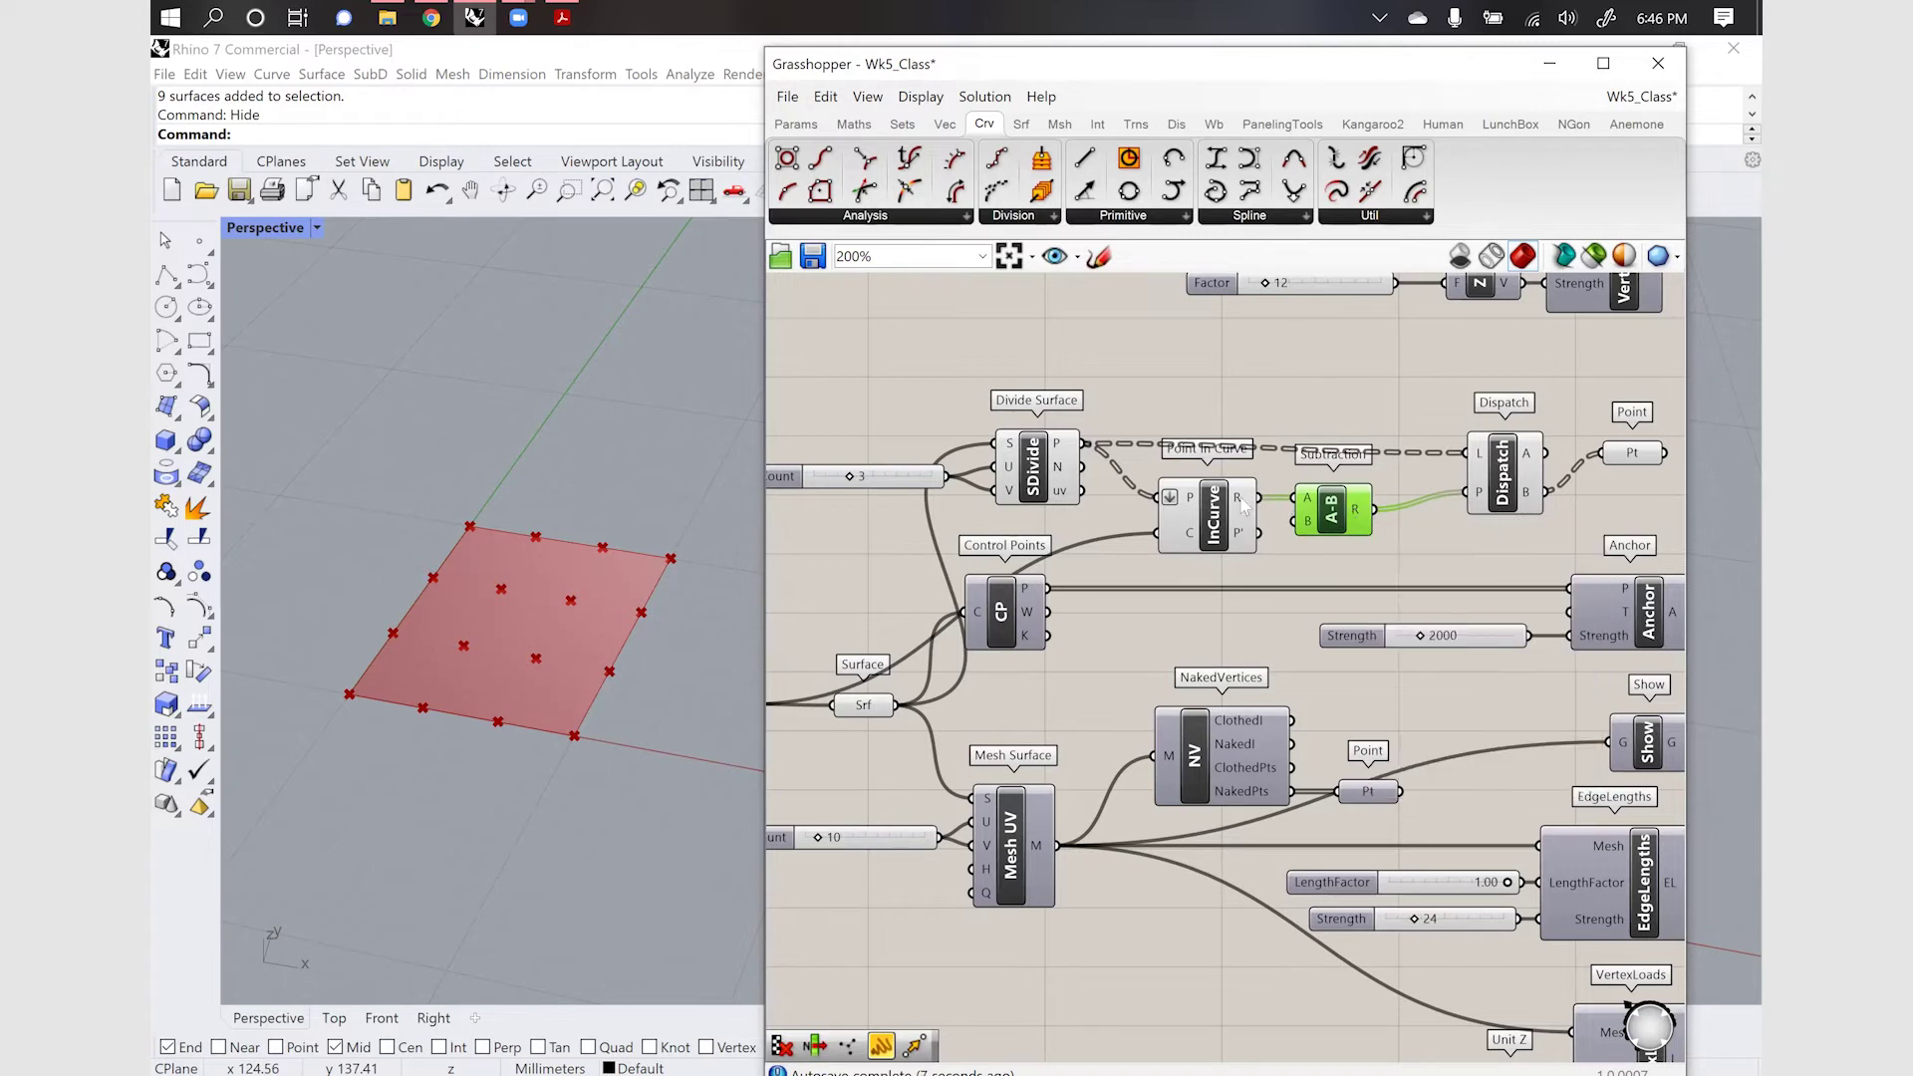
{"action": "mouse_move", "coordinate": [1243, 507]}
{"action": "mouse_move", "coordinate": [1479, 460]}
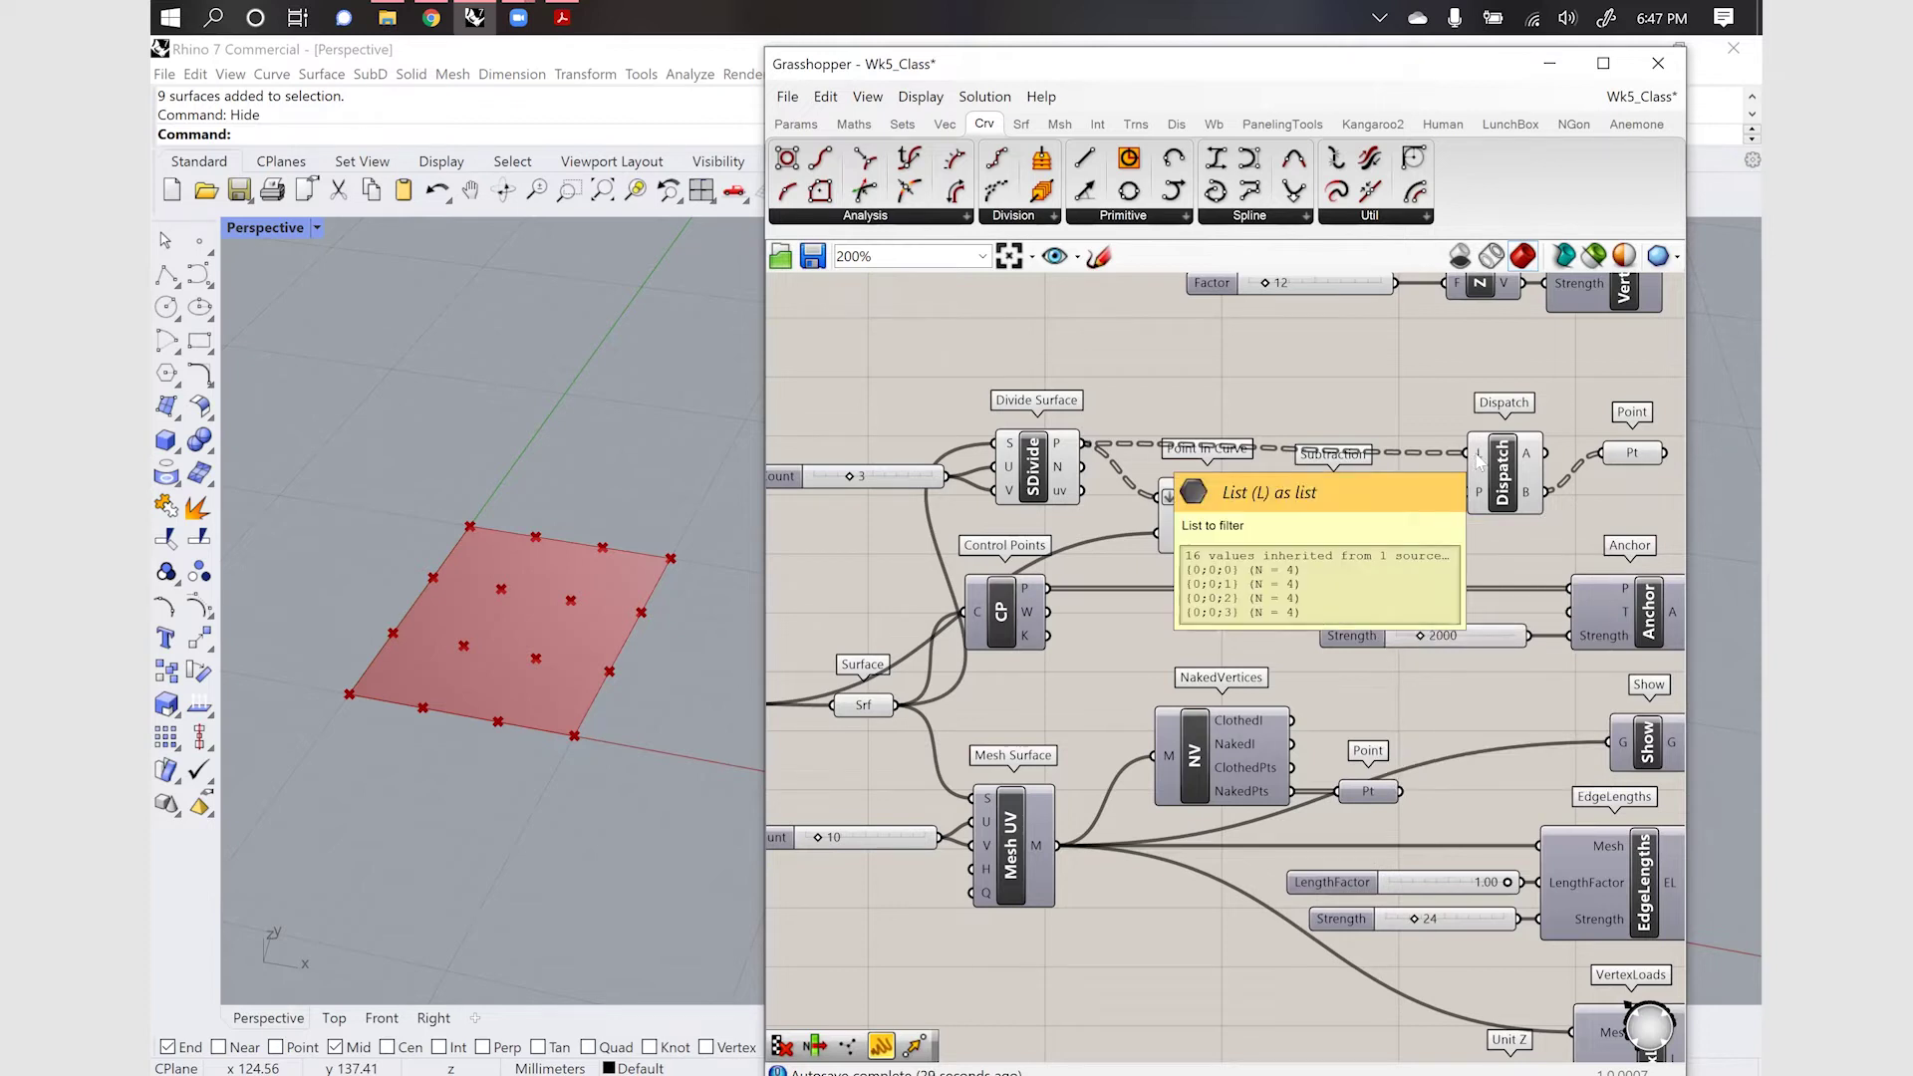
{"action": "right_click", "coordinate": [1479, 460]}
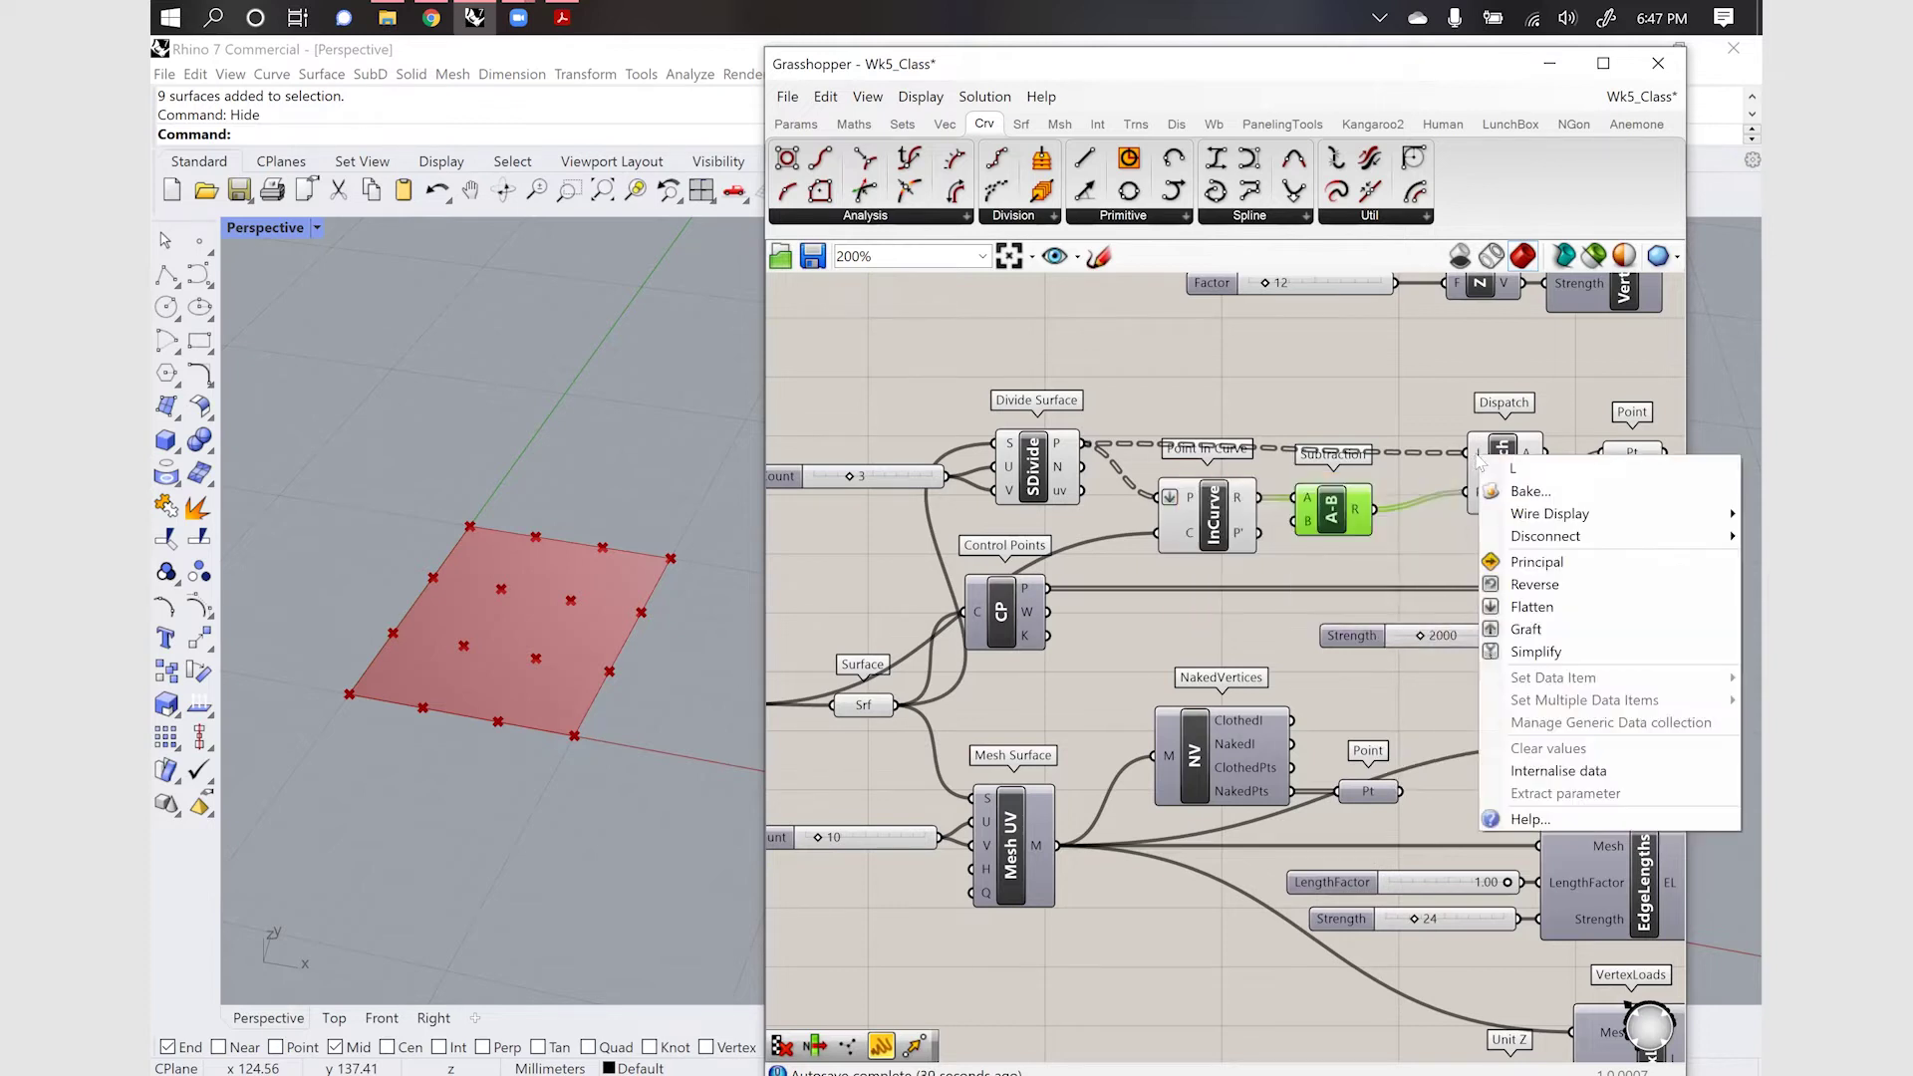
{"action": "left_click", "coordinate": [1532, 608]}
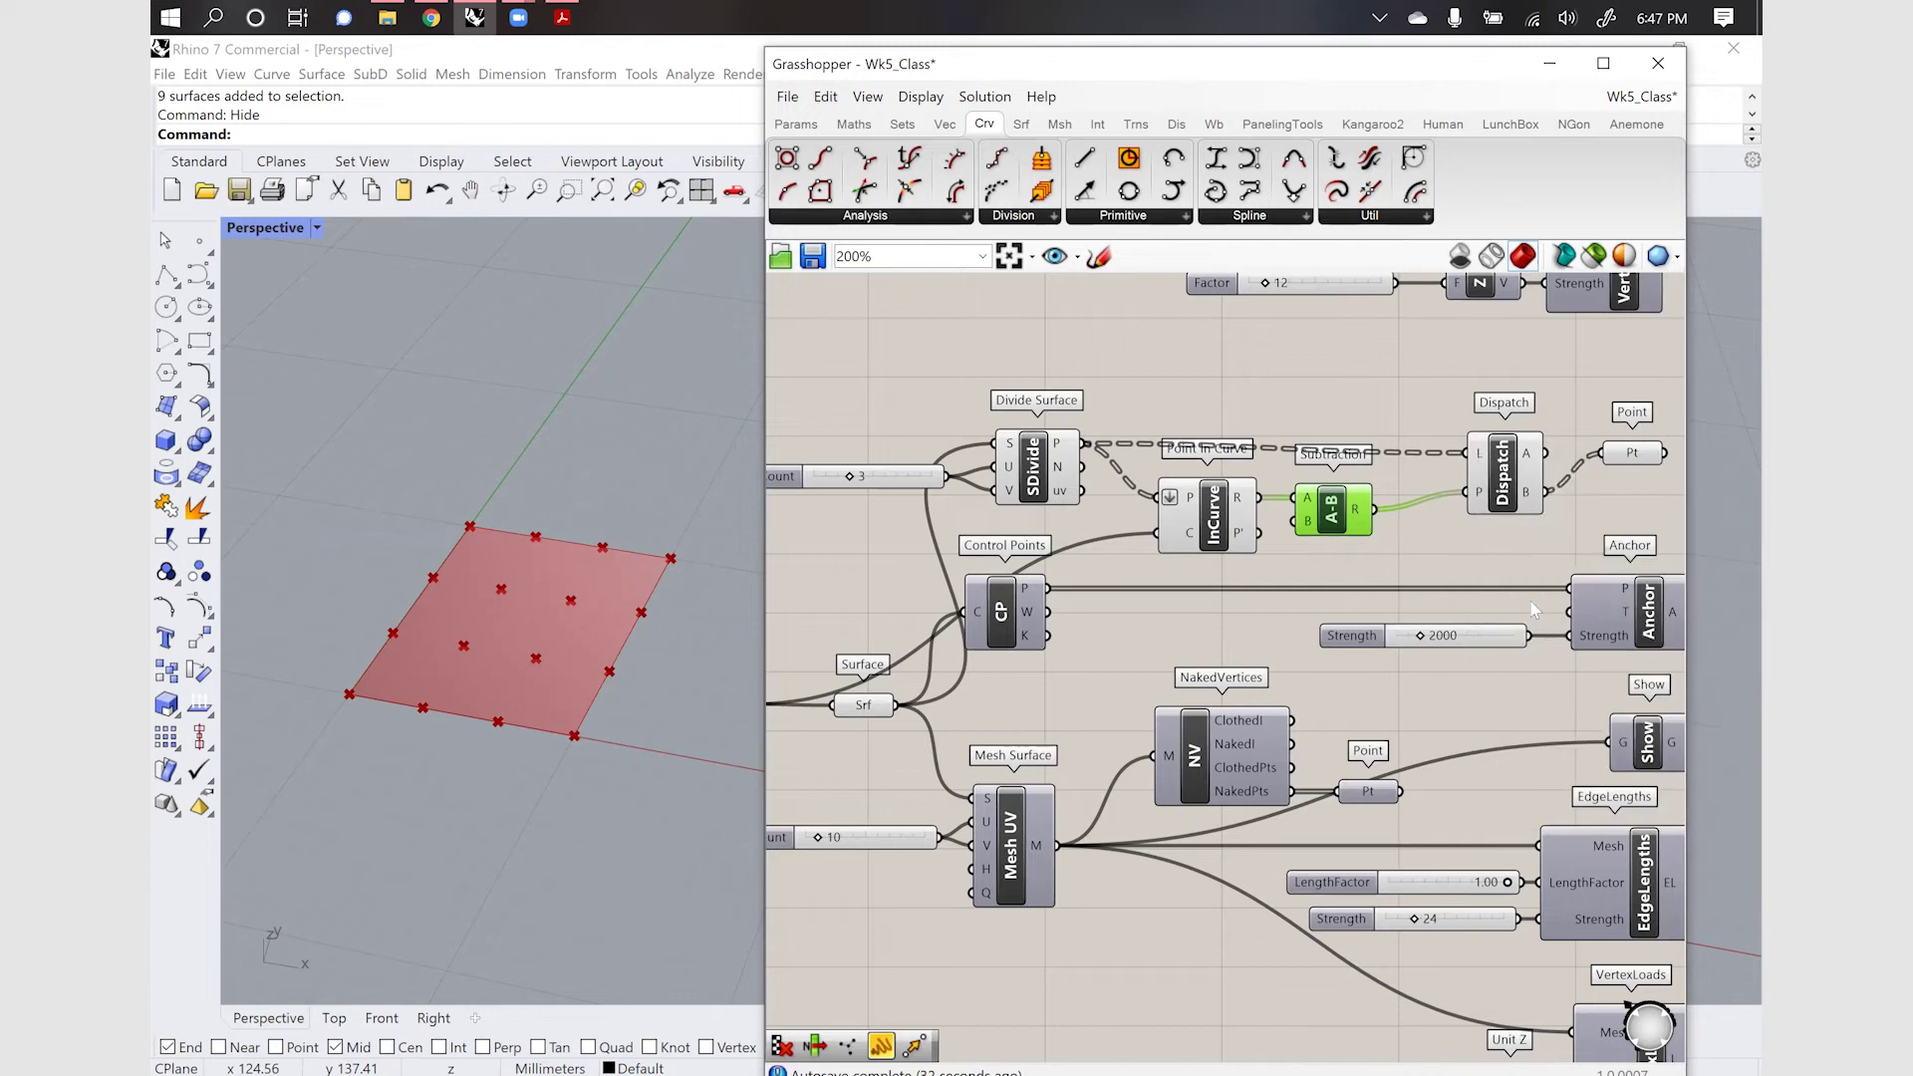
{"action": "left_click", "coordinate": [1631, 459]}
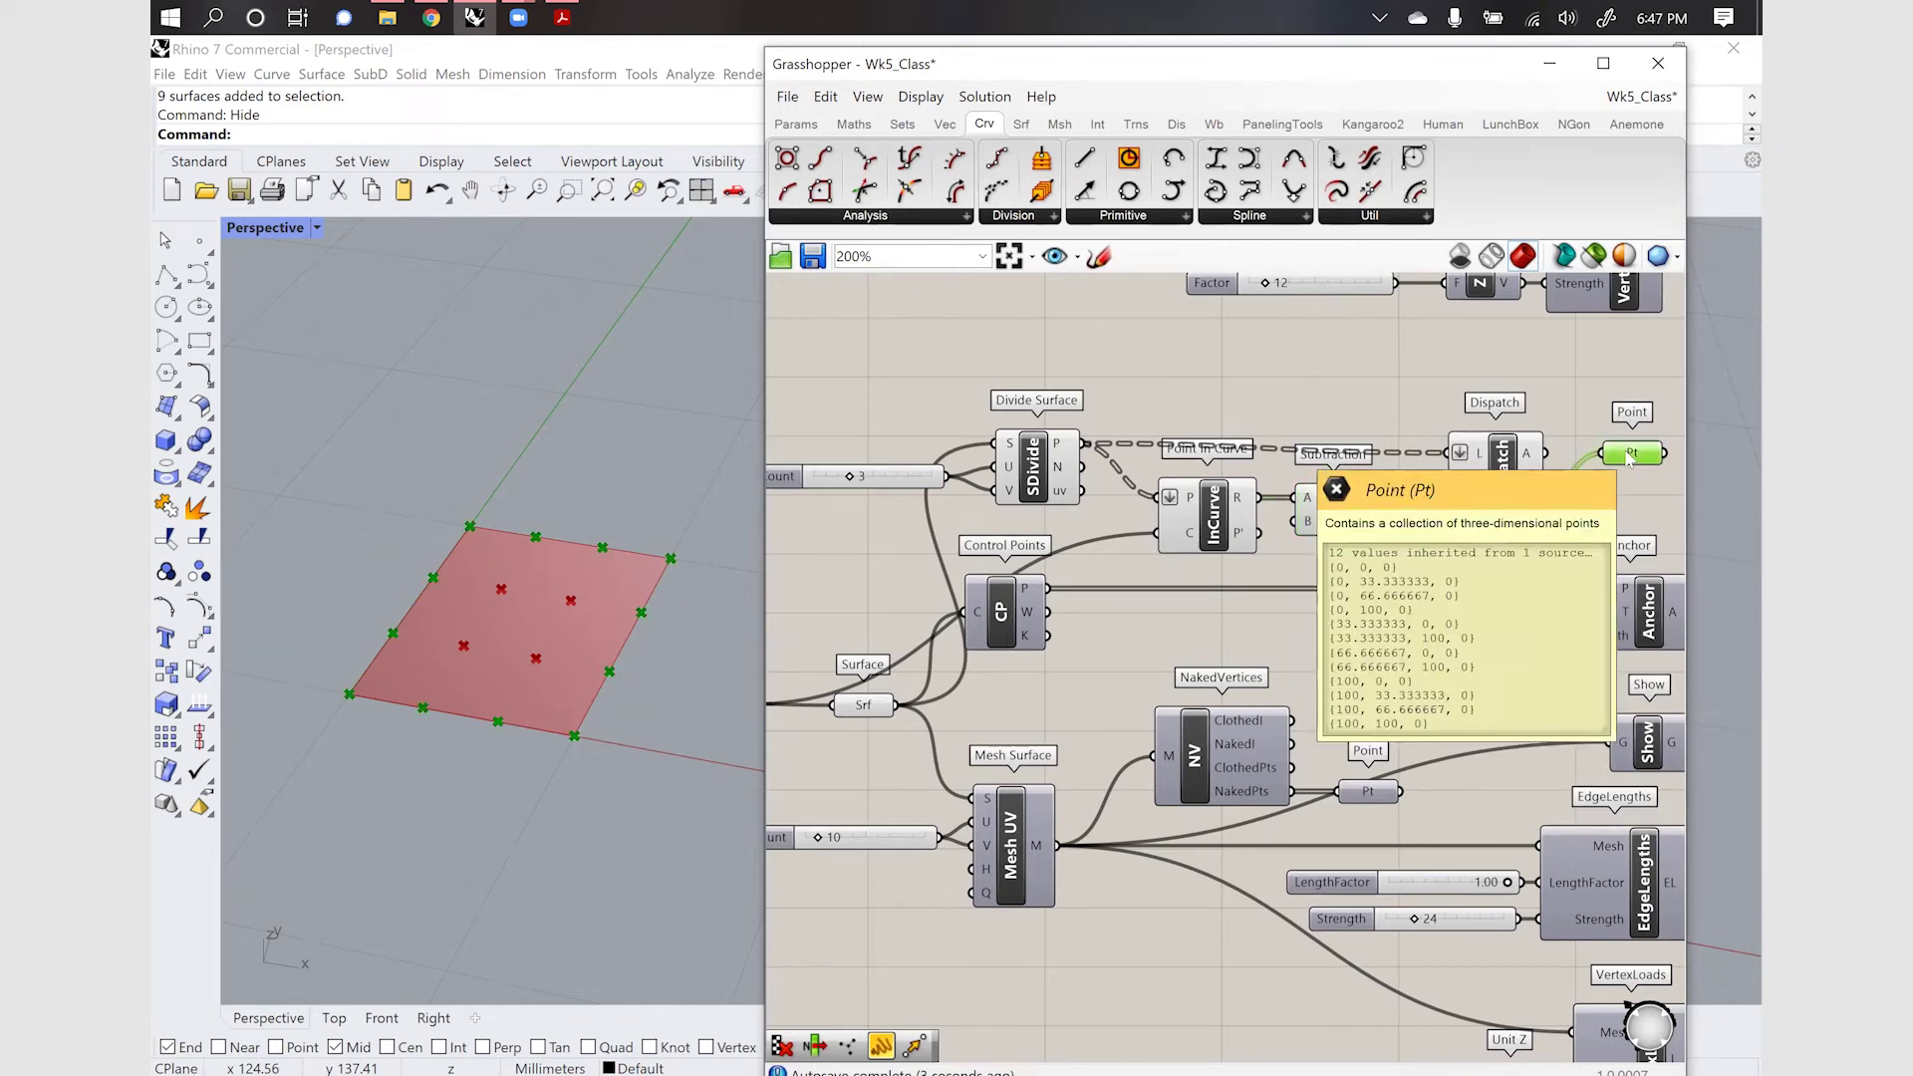
{"action": "left_click", "coordinate": [1570, 473]}
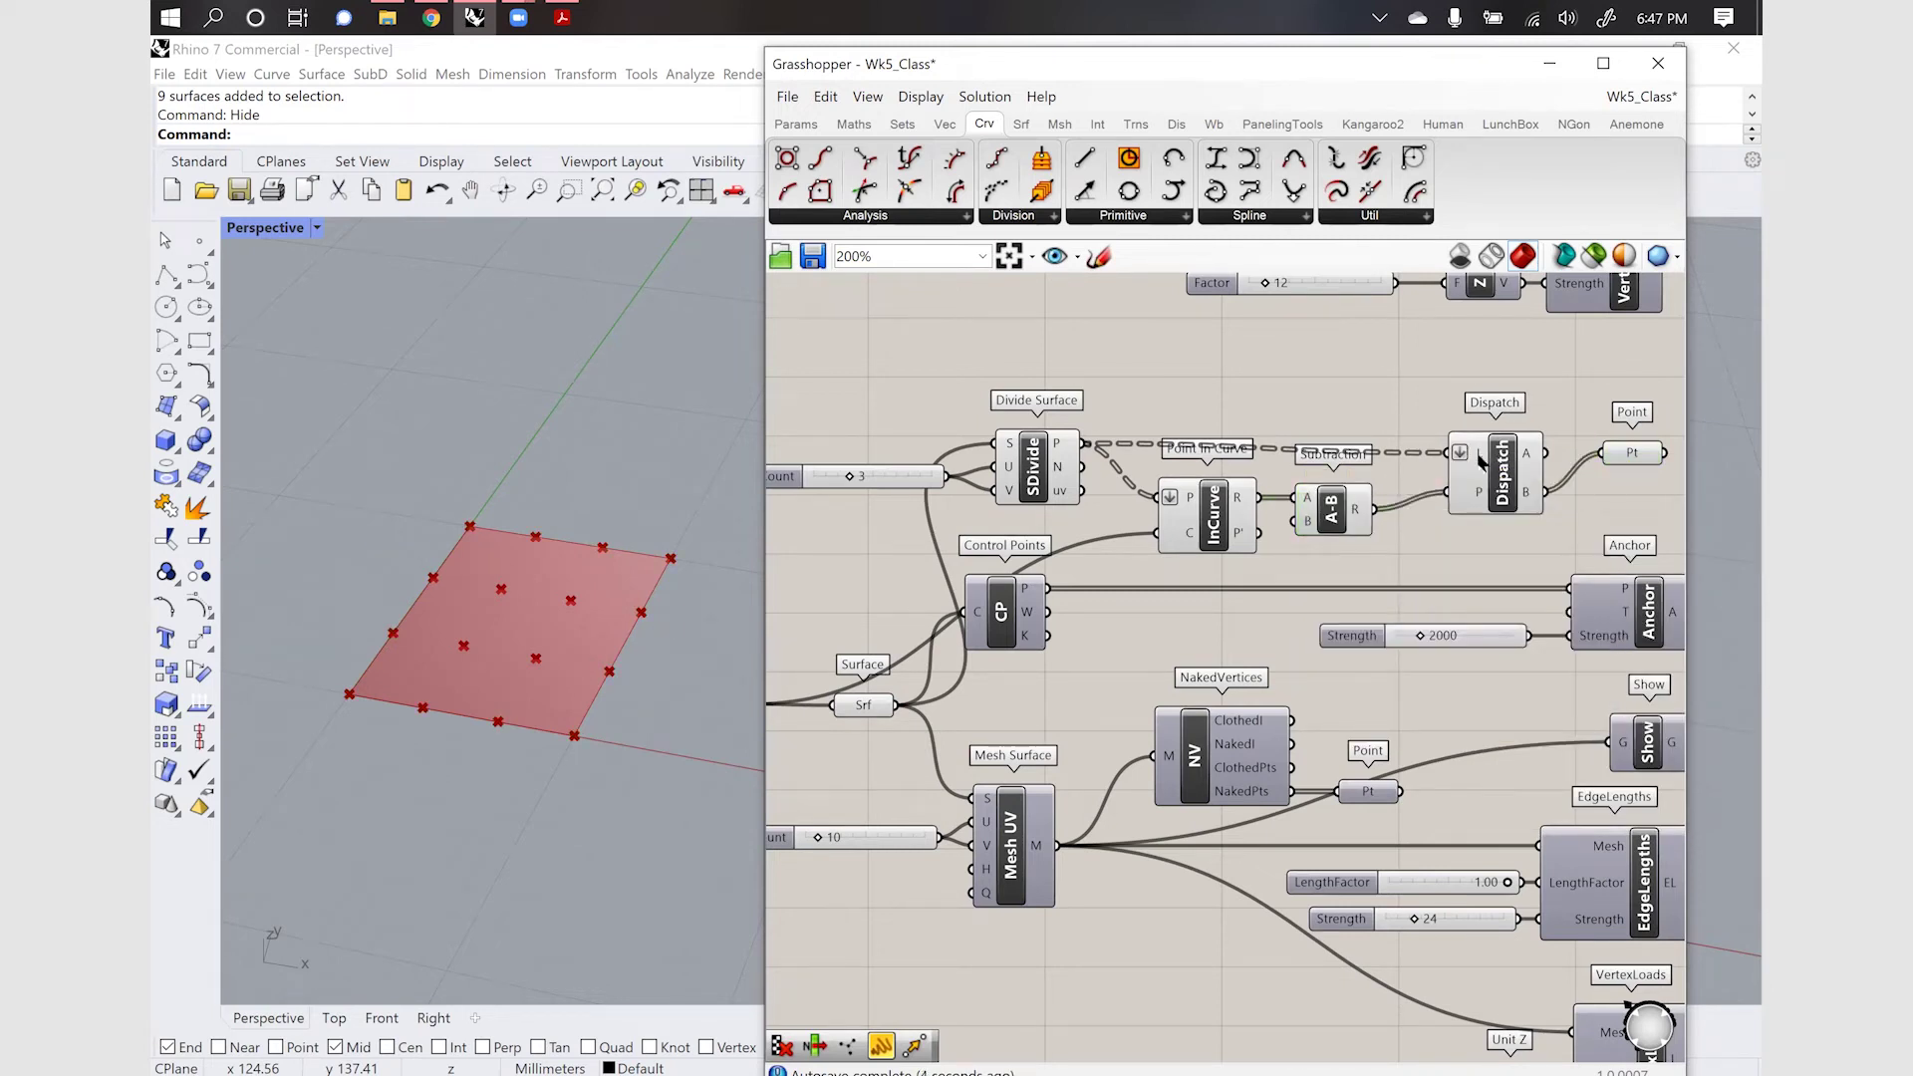
Rewire the Point parameter to Dispatch's A output, and try a higher U Count on Divide Surface before returning it to 3
{"action": "mouse_move", "coordinate": [1482, 460]}
{"action": "mouse_move", "coordinate": [1478, 498]}
{"action": "left_click", "coordinate": [1622, 453]}
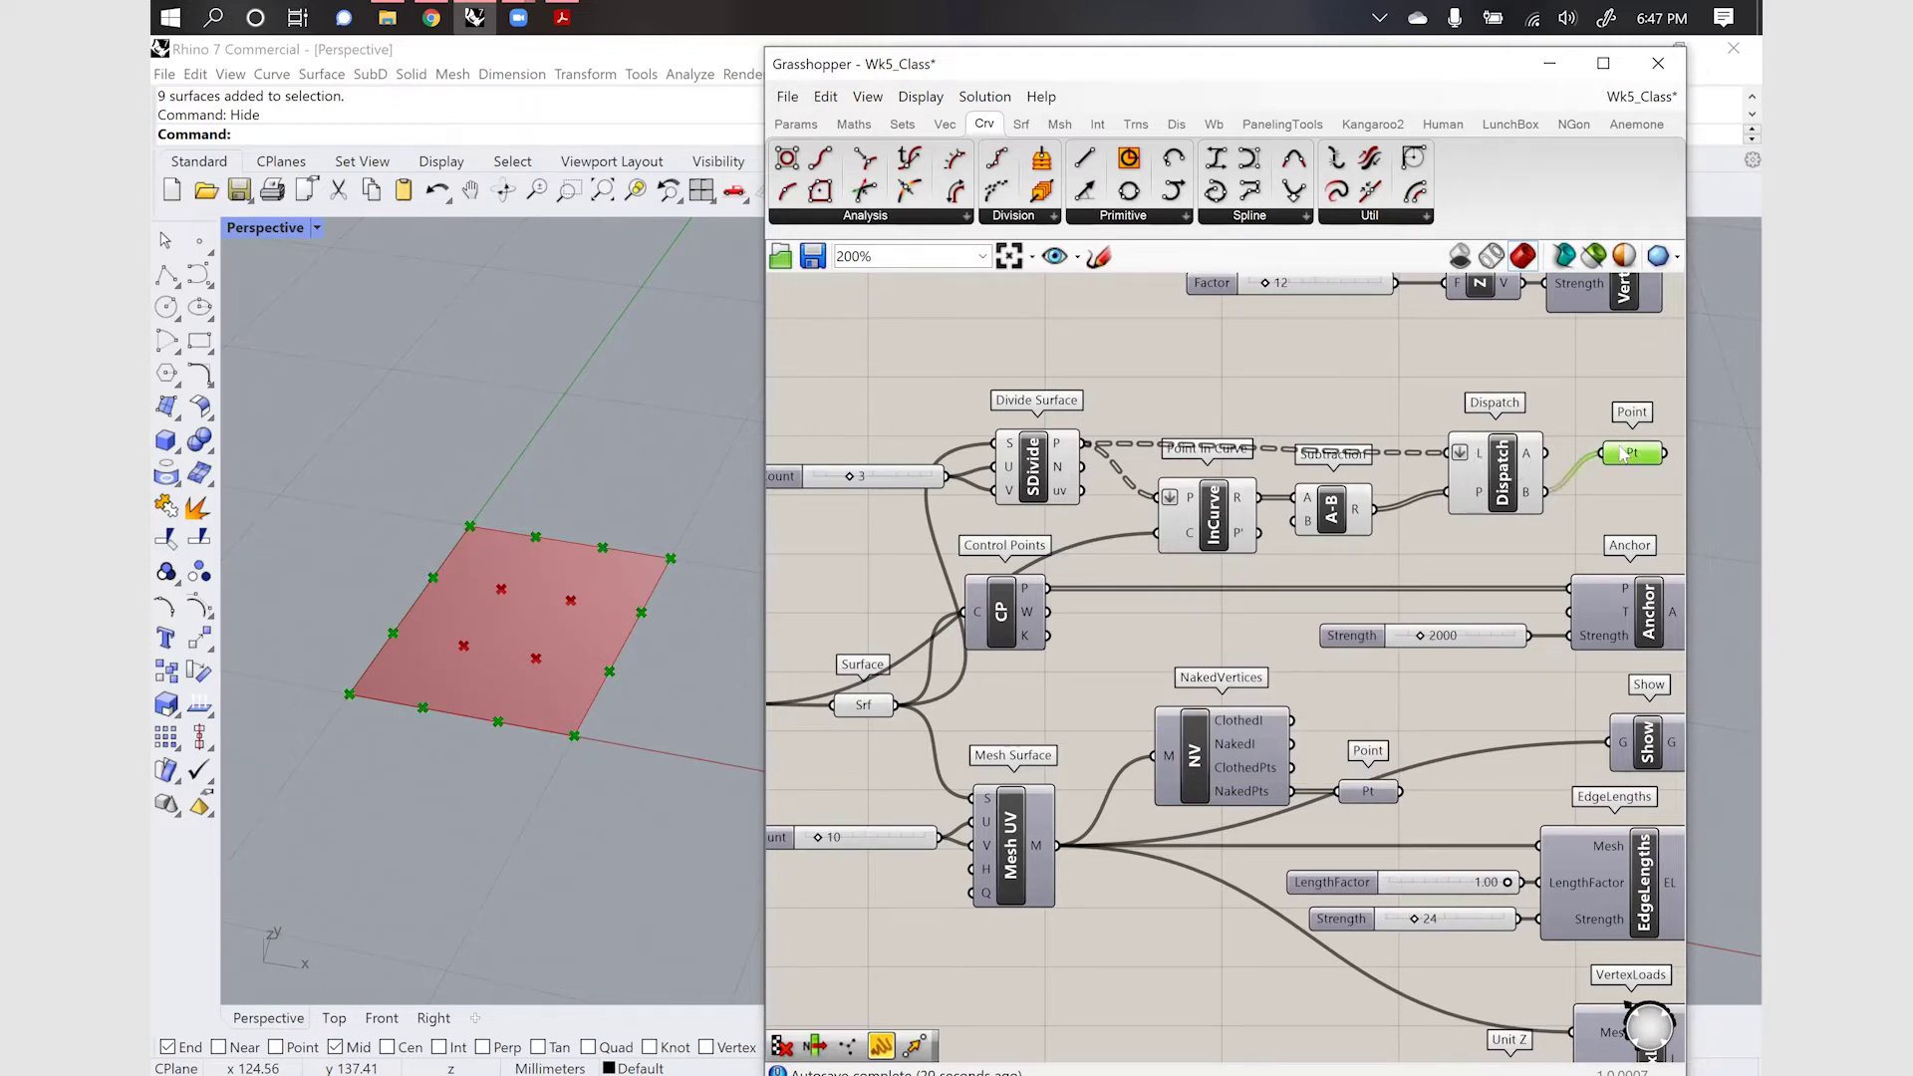
{"action": "left_click_drag", "start_coordinate": [1546, 454], "coordinate": [1635, 458]}
{"action": "left_click_drag", "start_coordinate": [851, 477], "coordinate": [873, 478]}
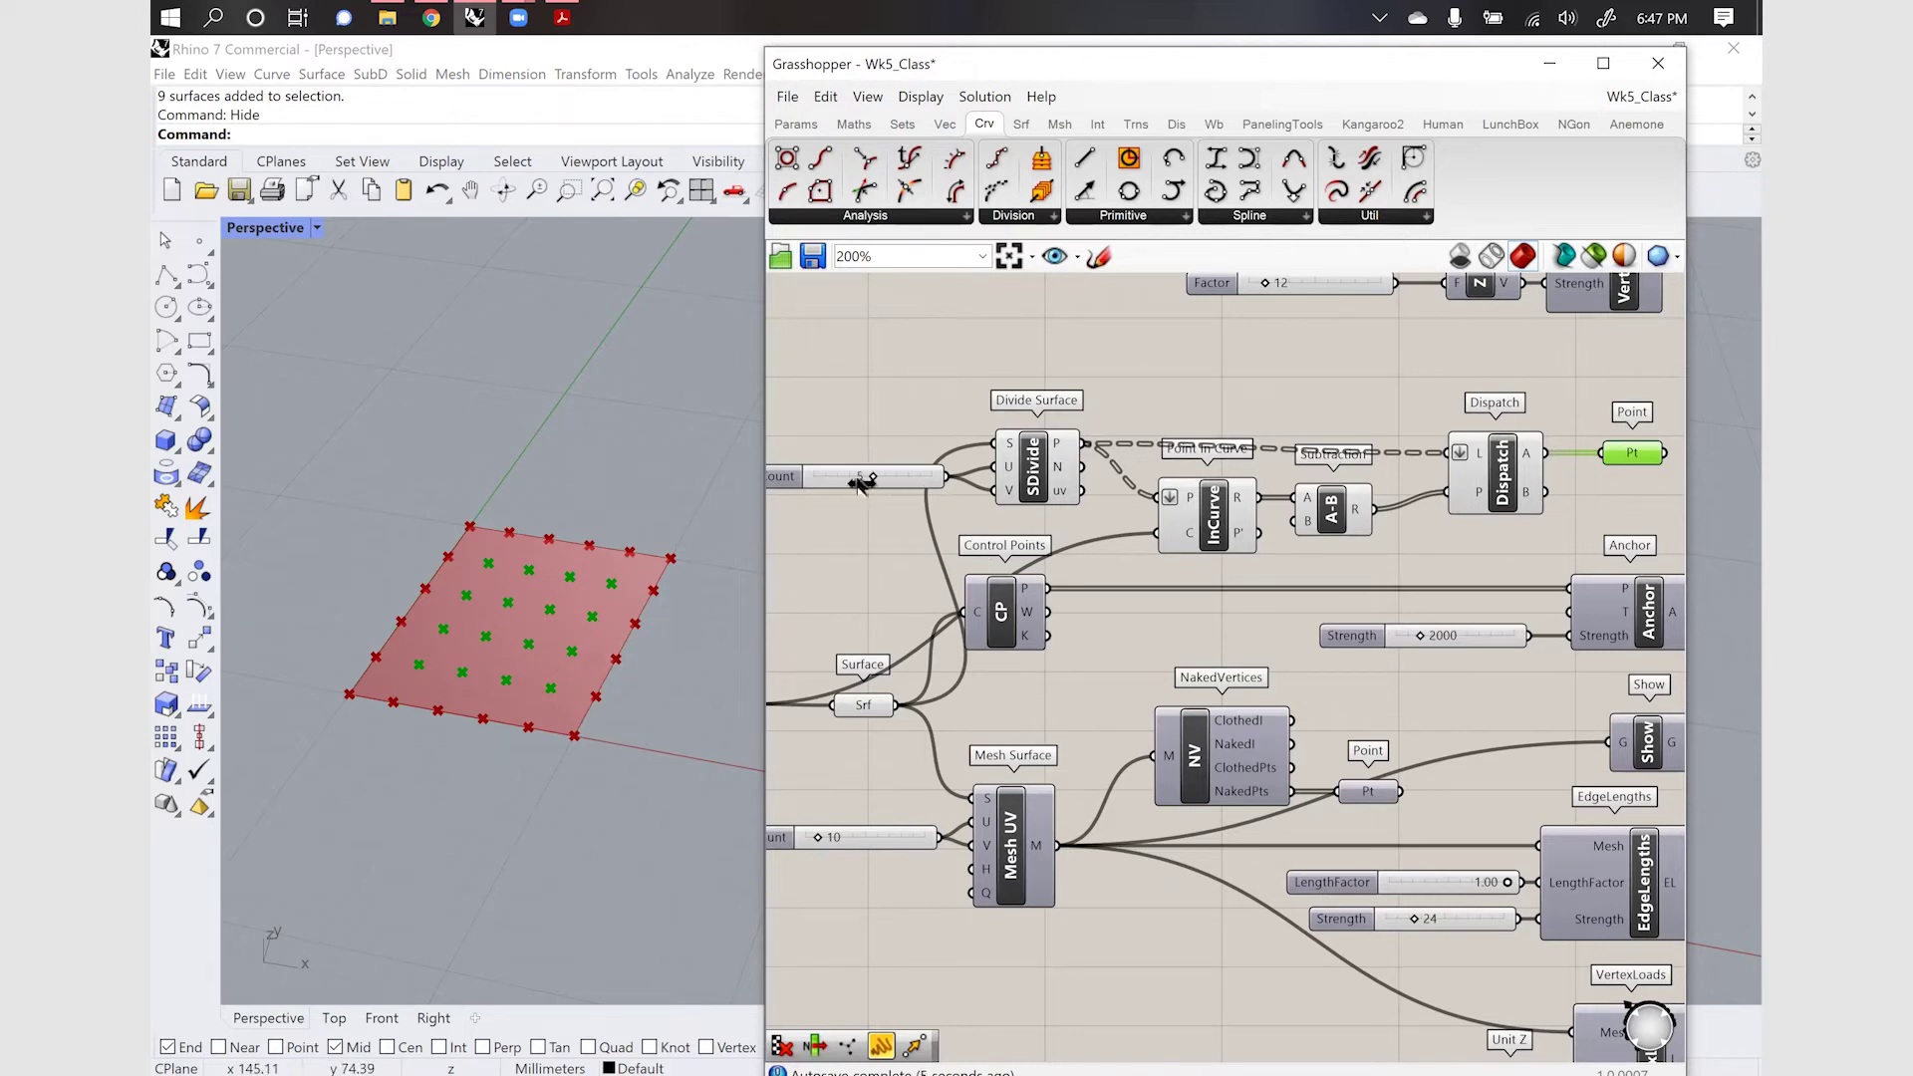
{"action": "left_click_drag", "start_coordinate": [873, 477], "coordinate": [847, 483]}
Compare the points in Dispatch's Point parameter with the Mesh Surface and NakedVertices output in the viewport
{"action": "scroll", "coordinate": [1413, 511], "scroll_direction": "down", "scroll_amount": 3}
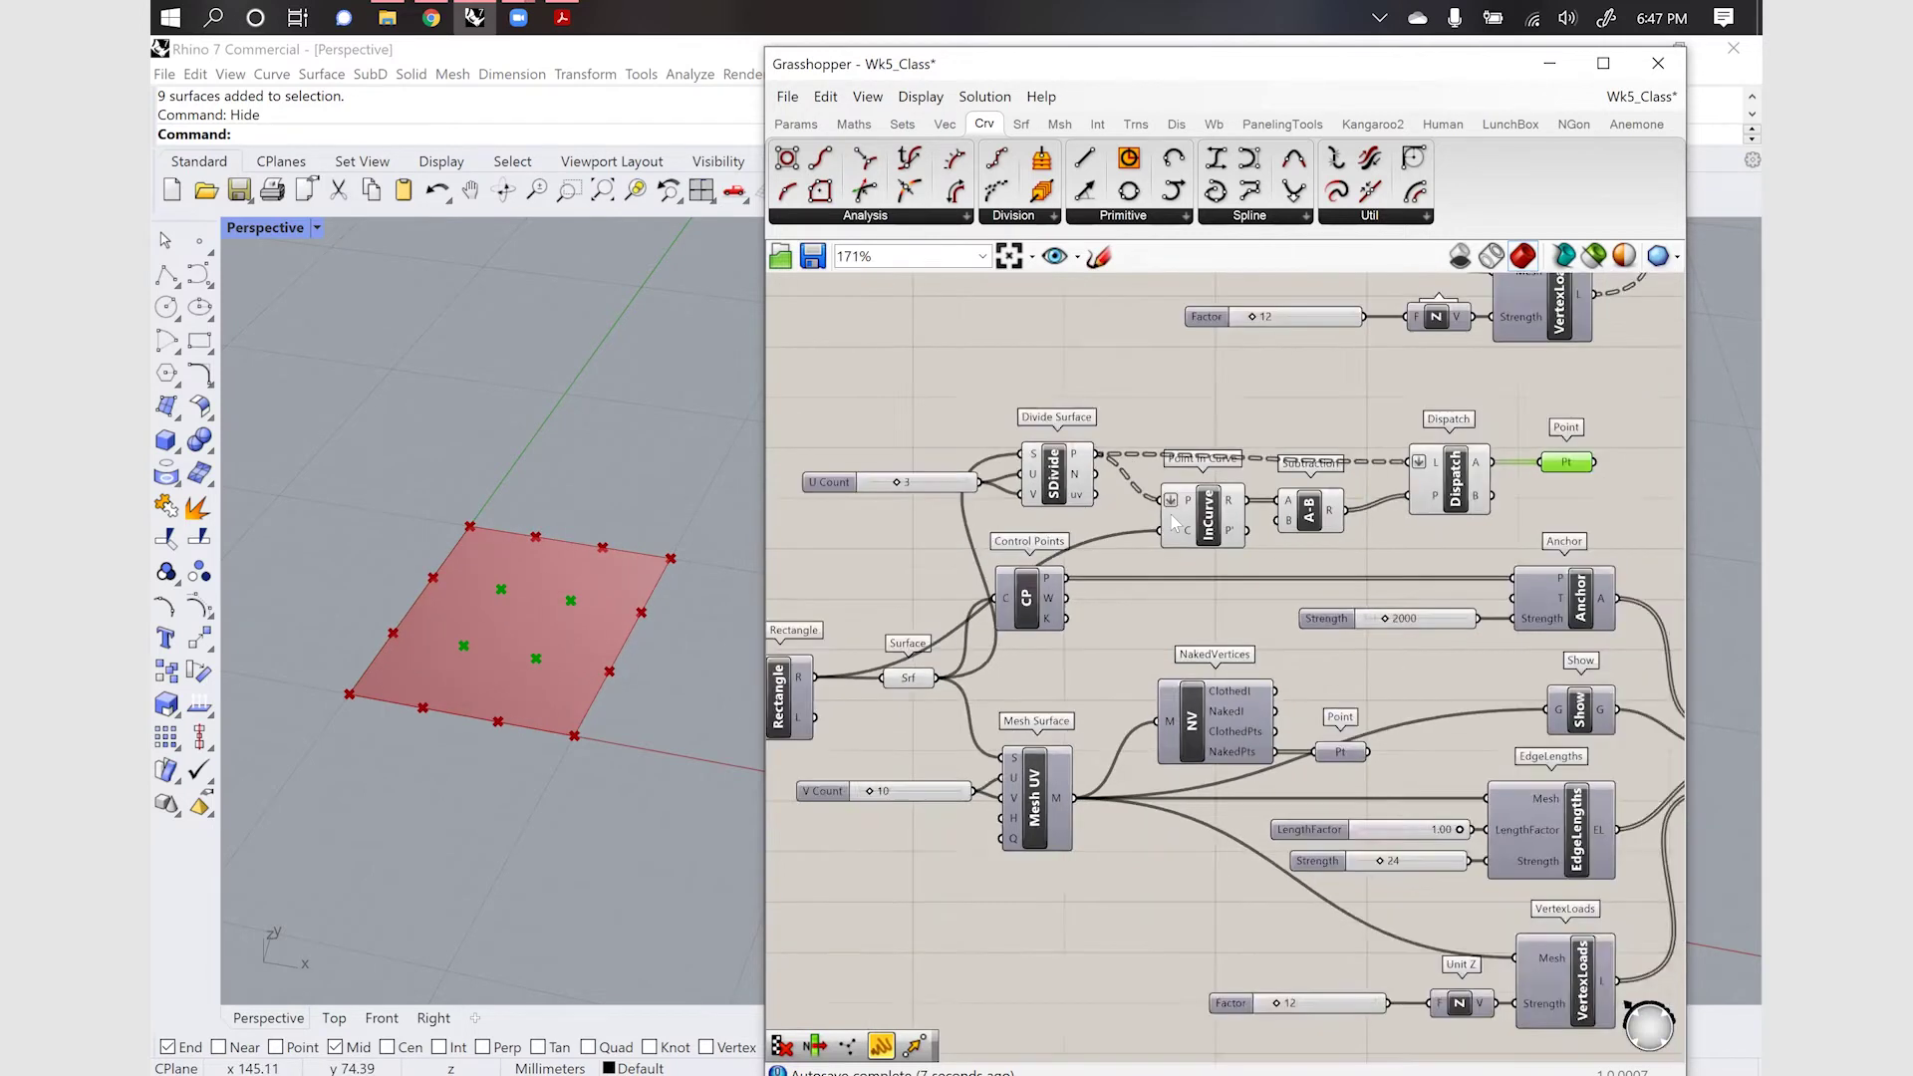
{"action": "scroll", "coordinate": [1286, 525], "scroll_direction": "up", "scroll_amount": 3}
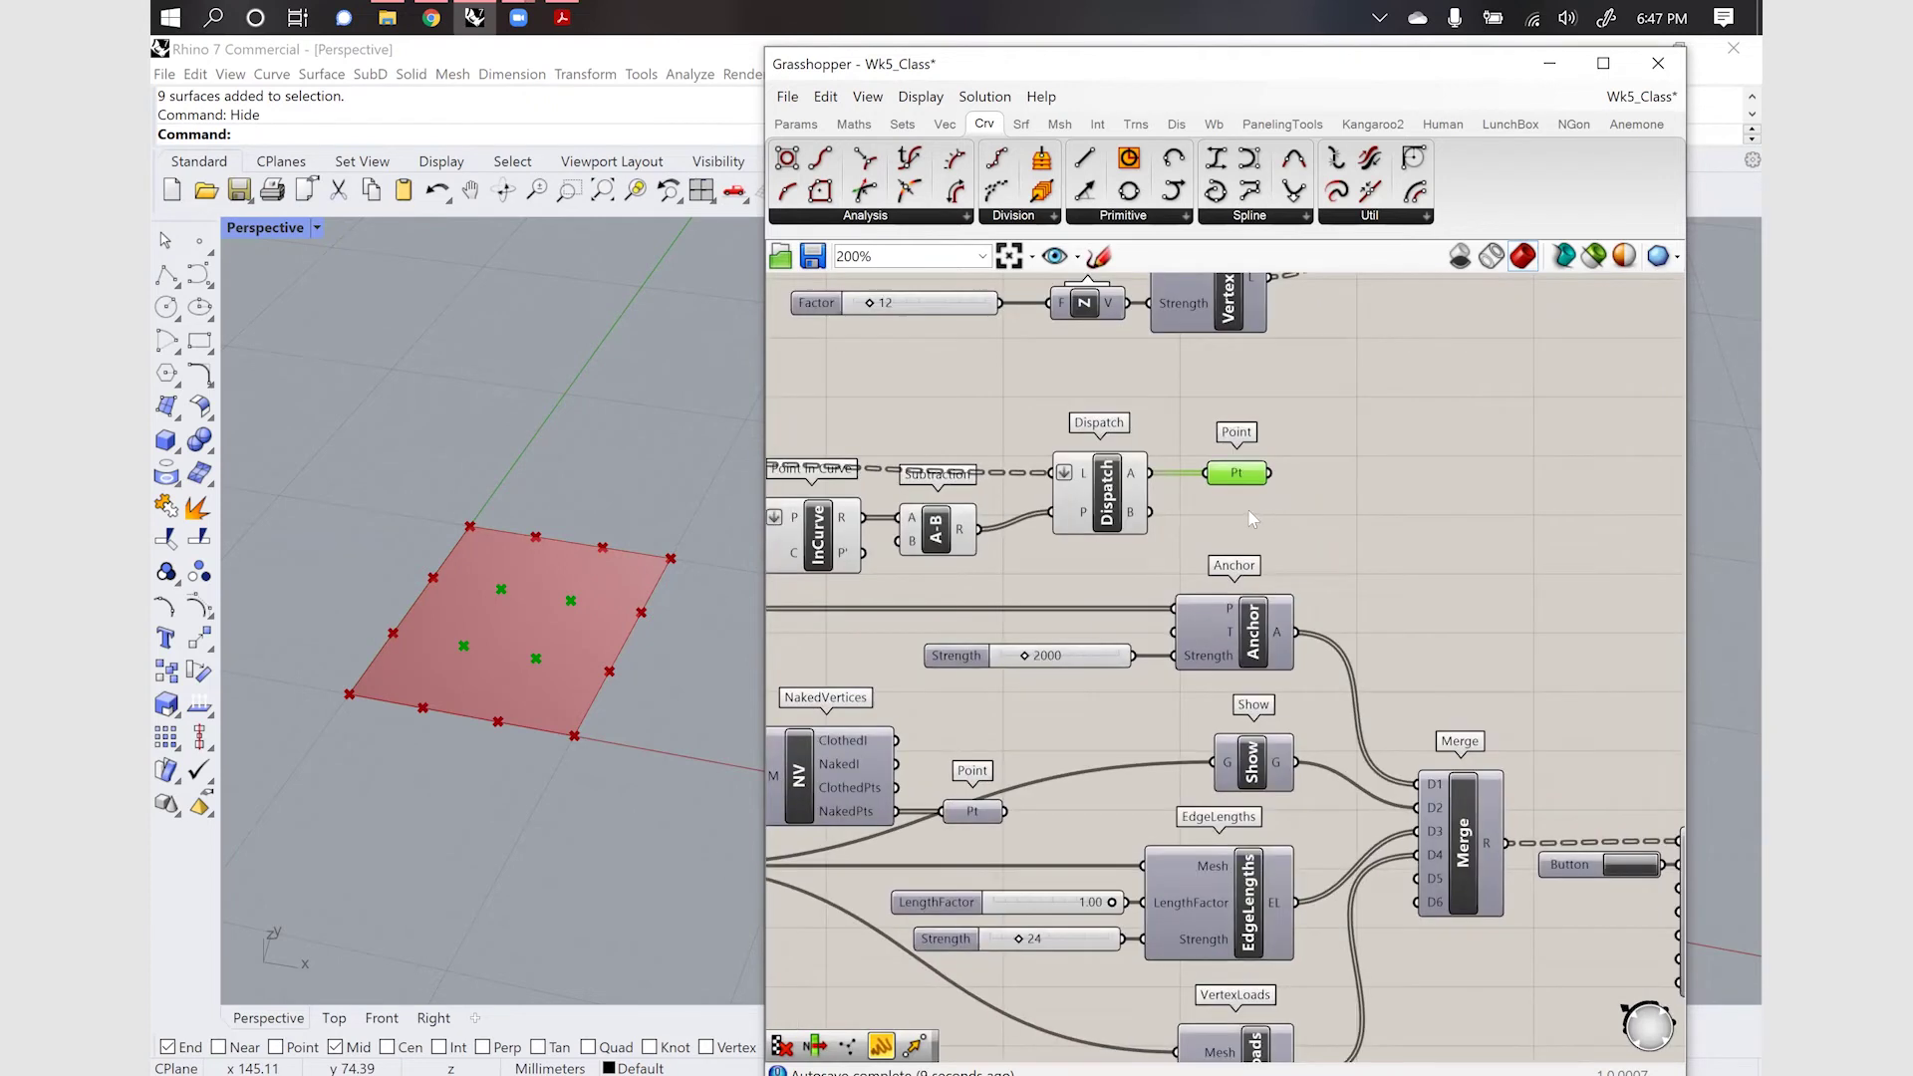
{"action": "left_click", "coordinate": [1283, 509]}
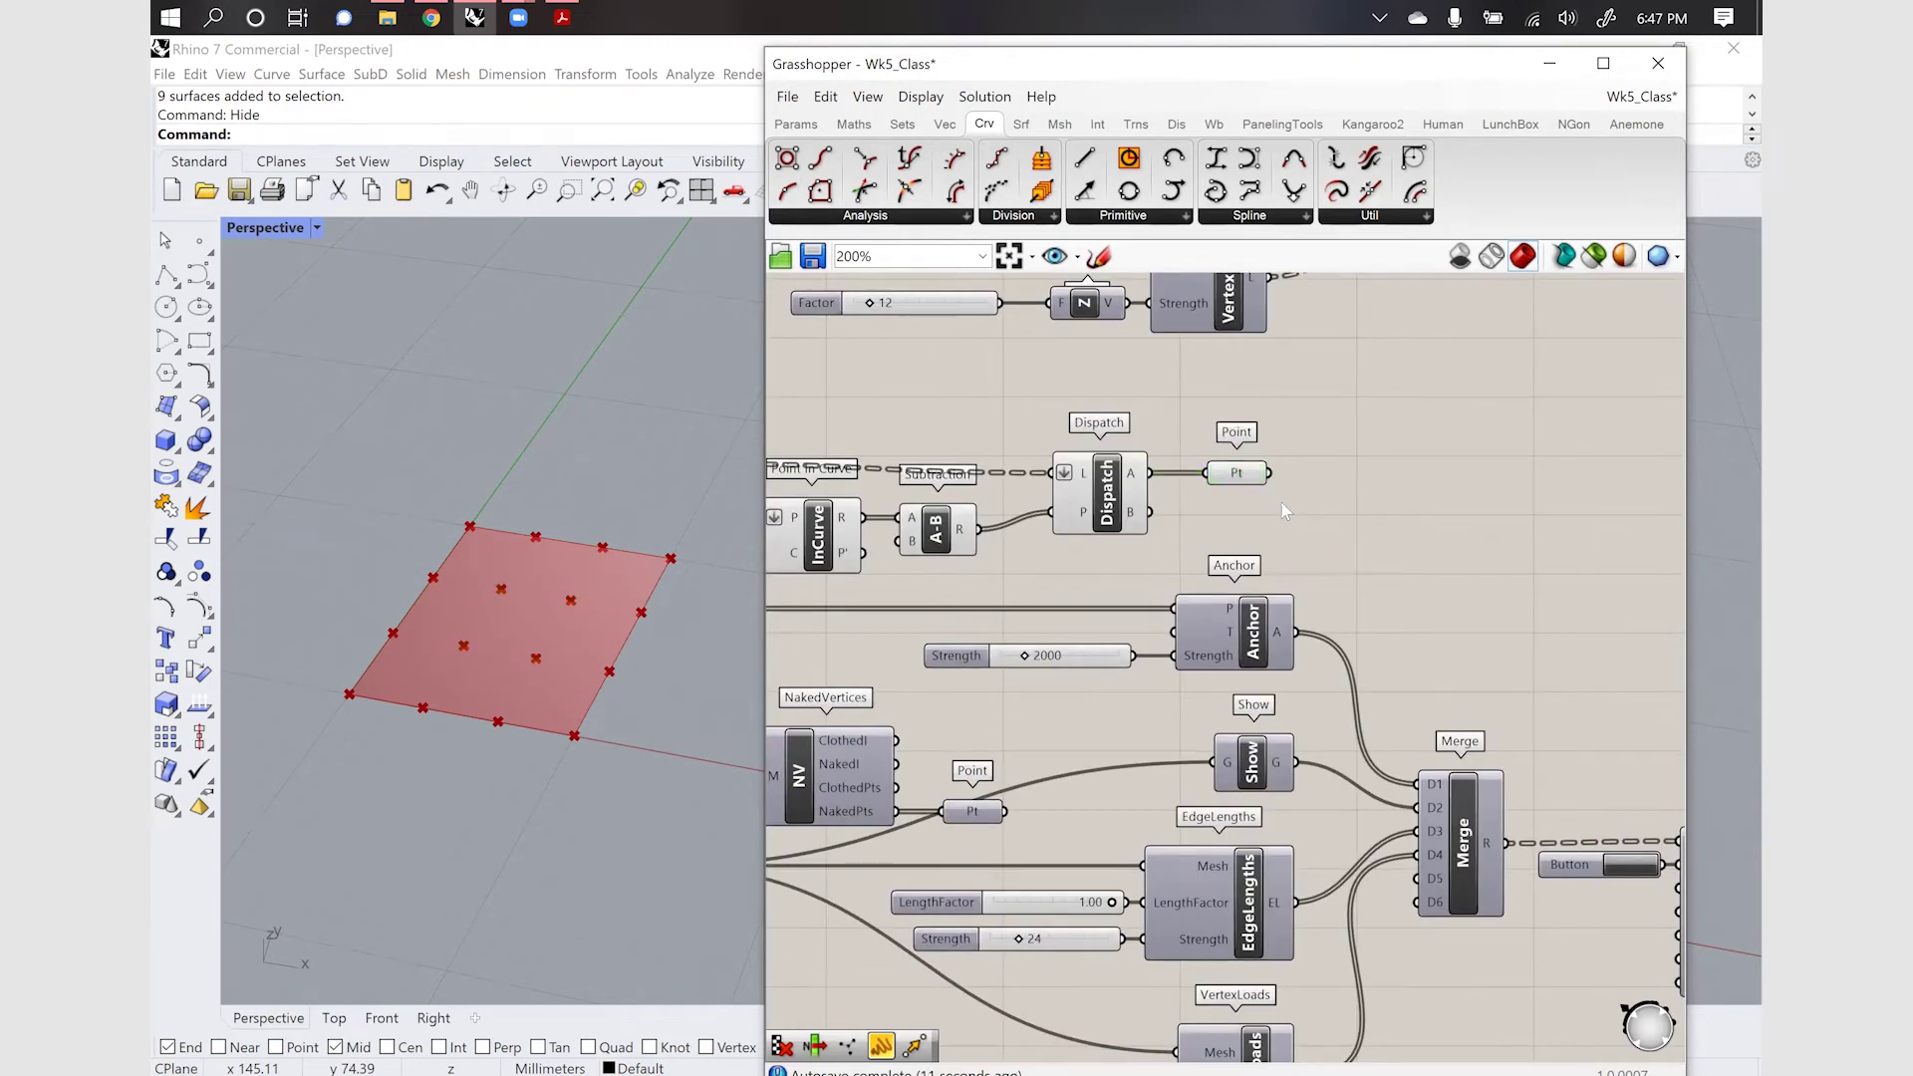
{"action": "left_click", "coordinate": [1237, 474]}
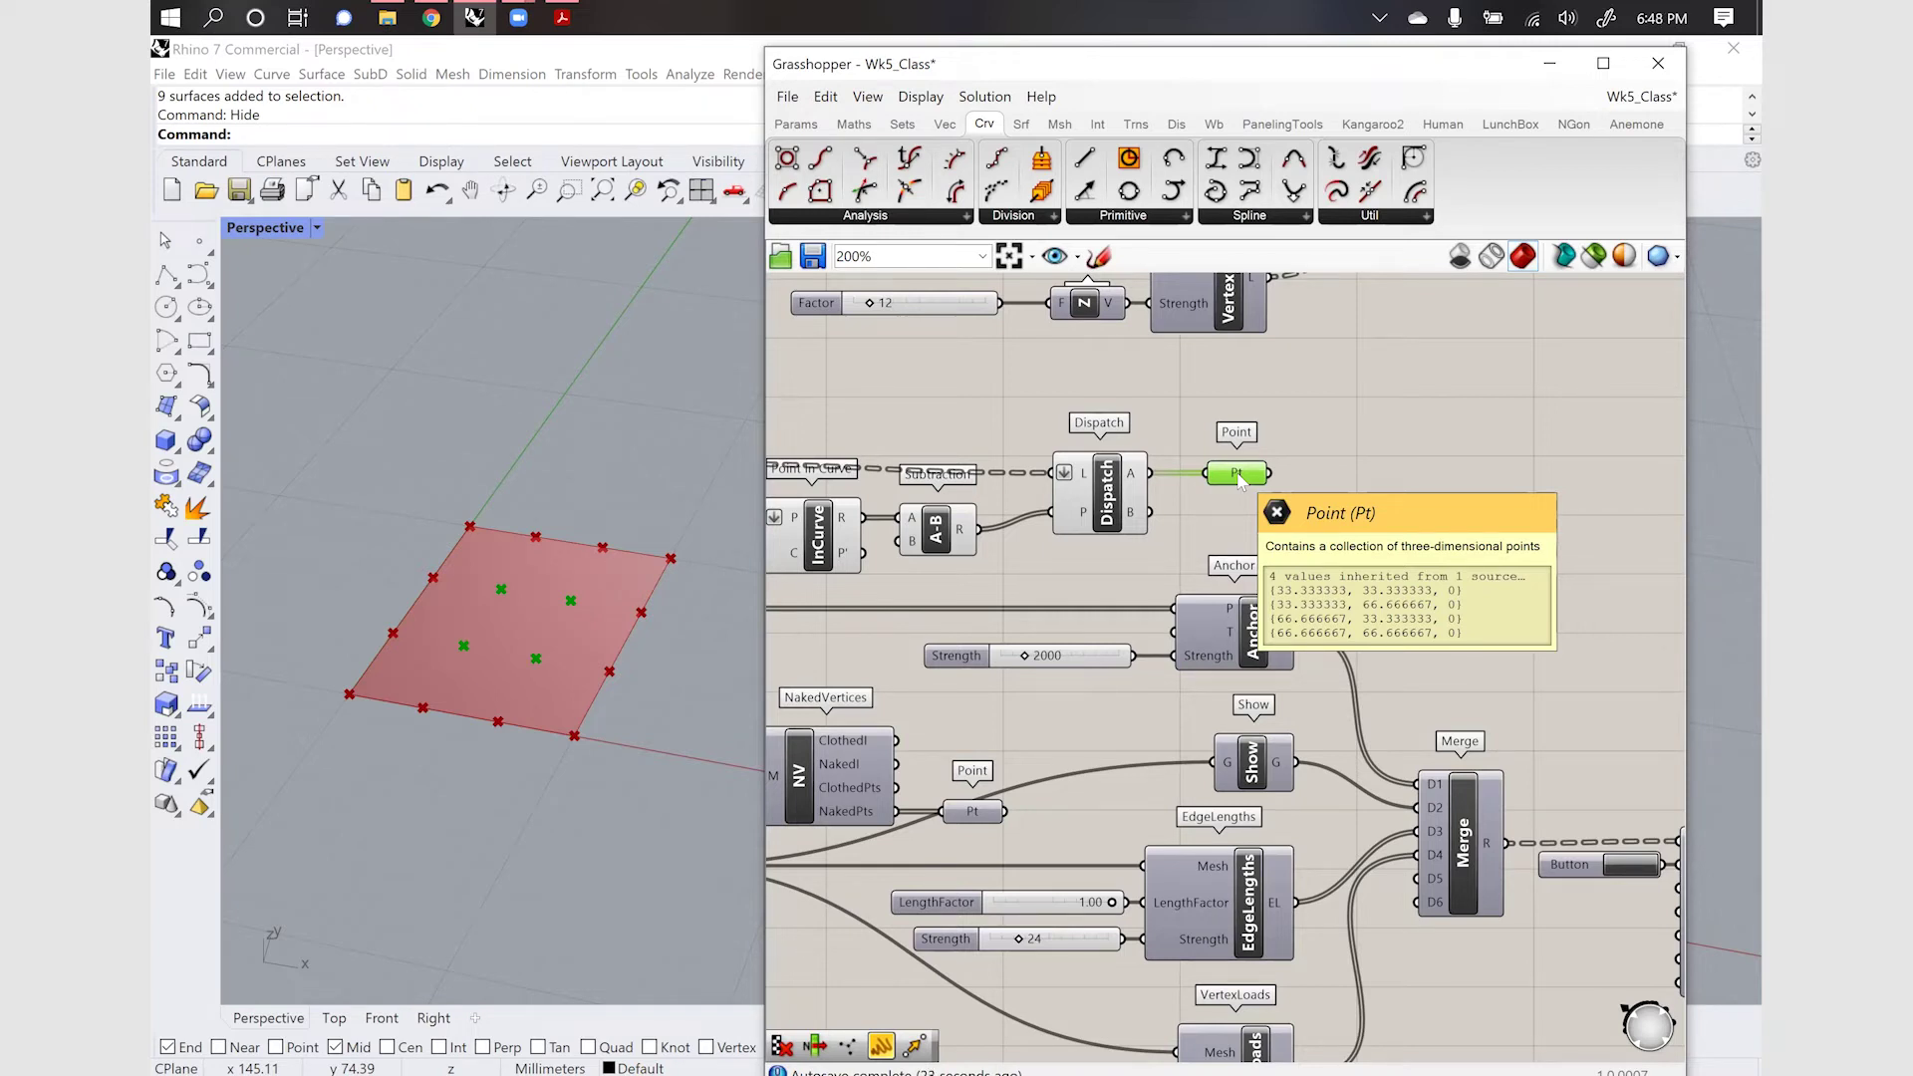
{"action": "scroll", "coordinate": [1468, 559], "scroll_direction": "down", "scroll_amount": 2}
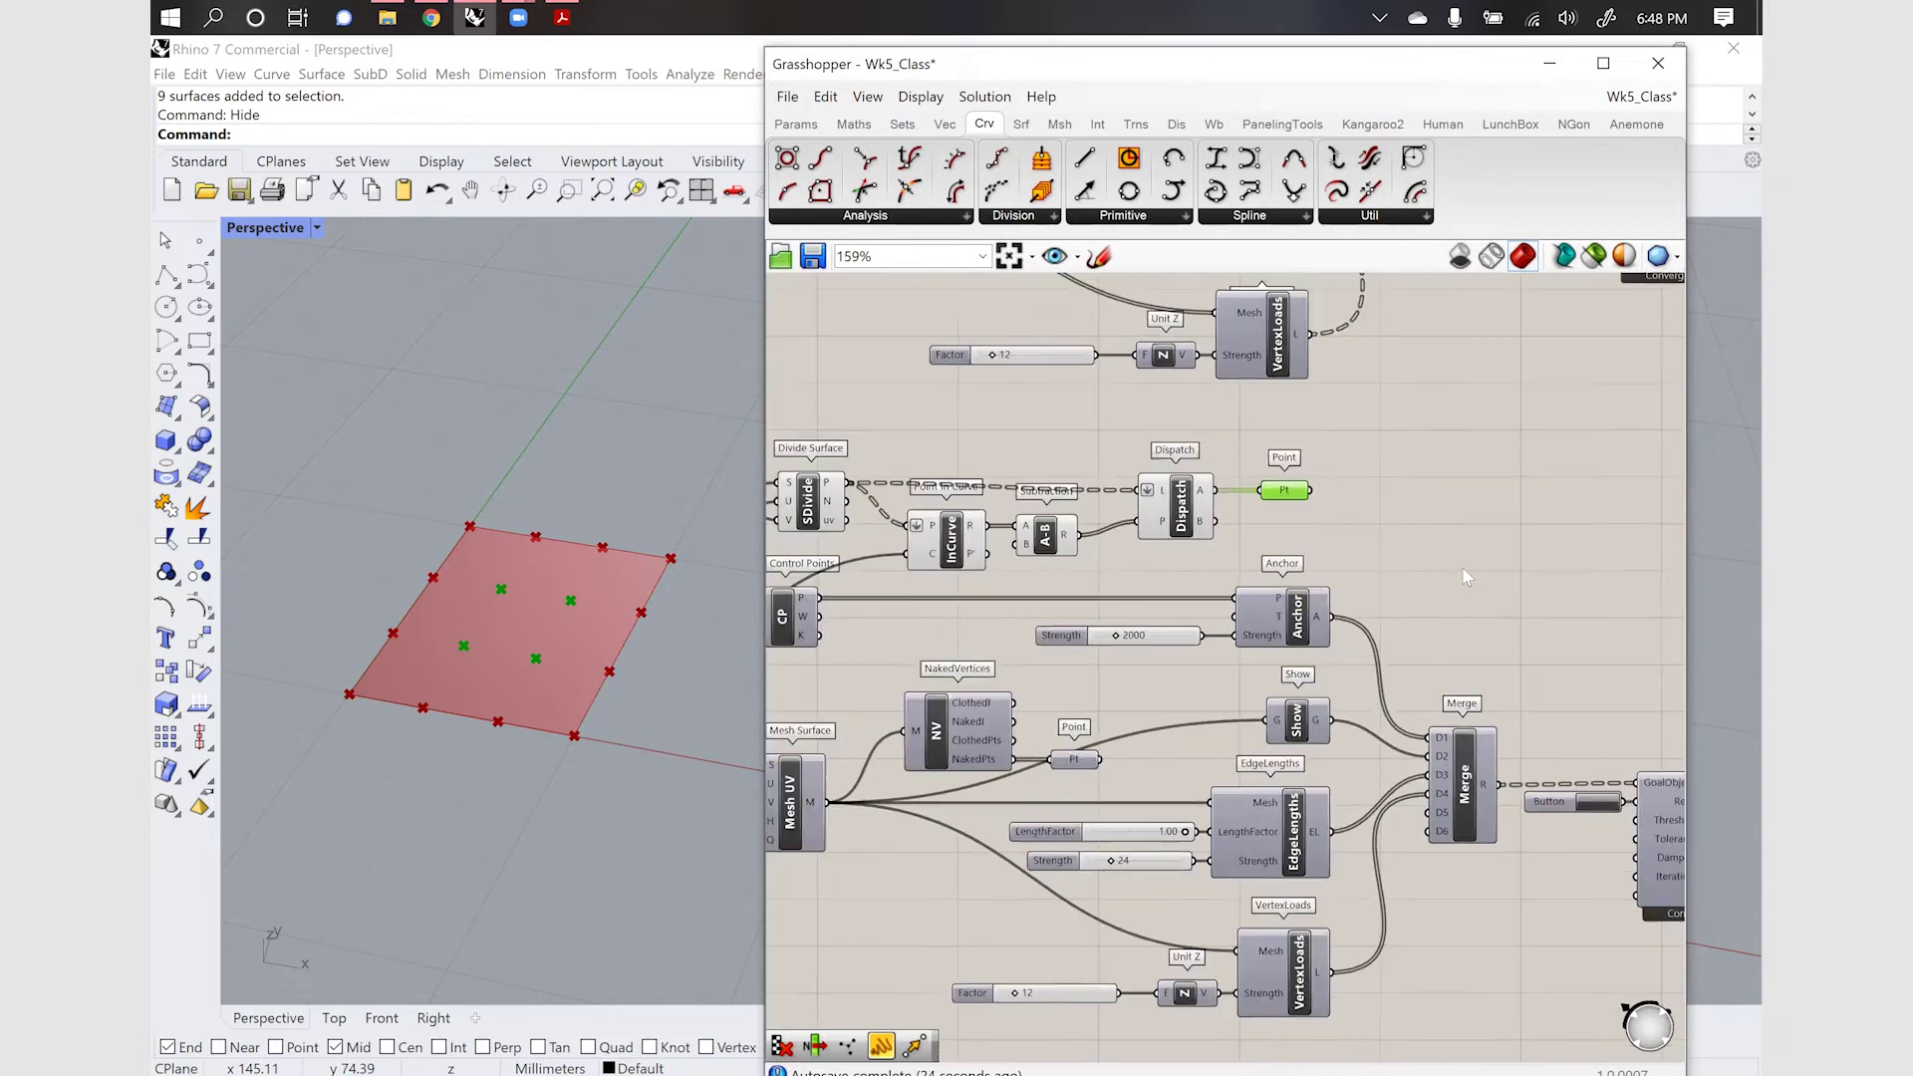
{"action": "scroll", "coordinate": [1205, 672], "scroll_direction": "down", "scroll_amount": 2}
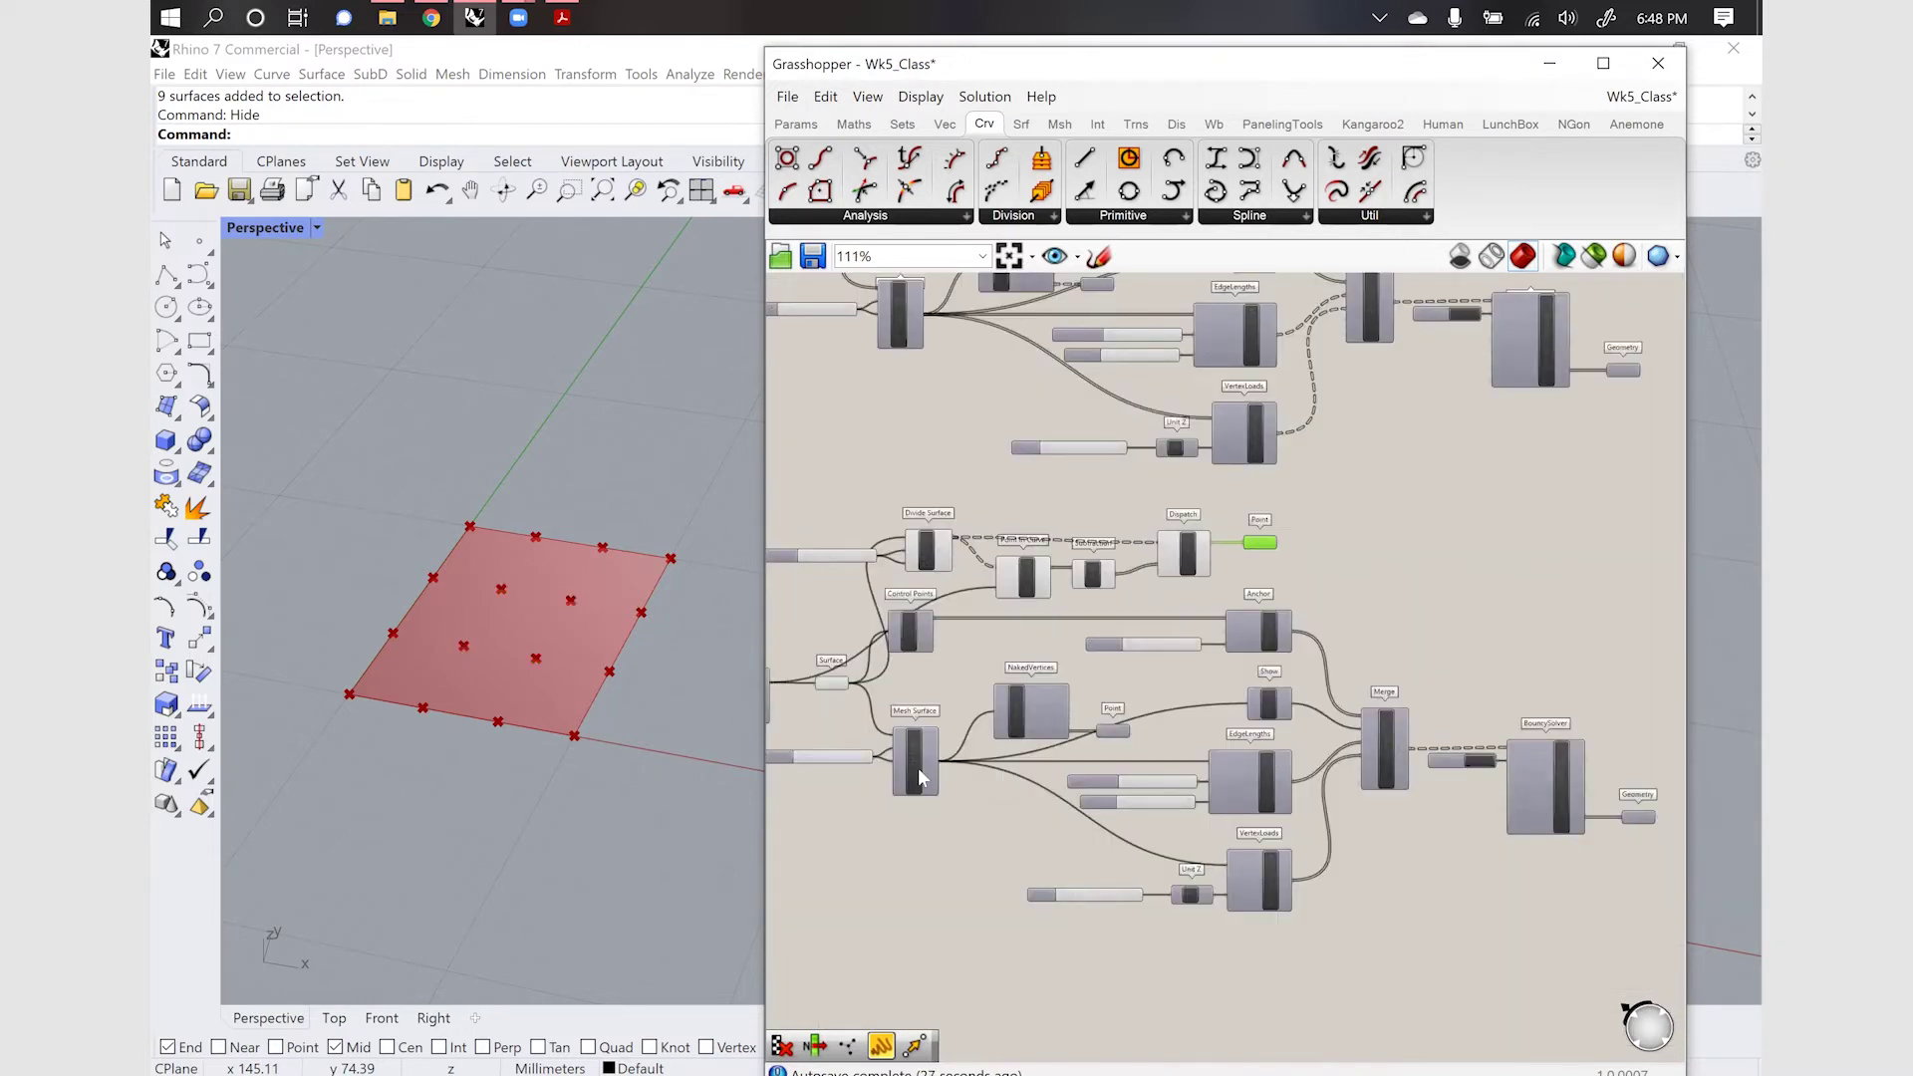
{"action": "scroll", "coordinate": [918, 767], "scroll_direction": "up", "scroll_amount": 1}
{"action": "left_click", "coordinate": [918, 768]}
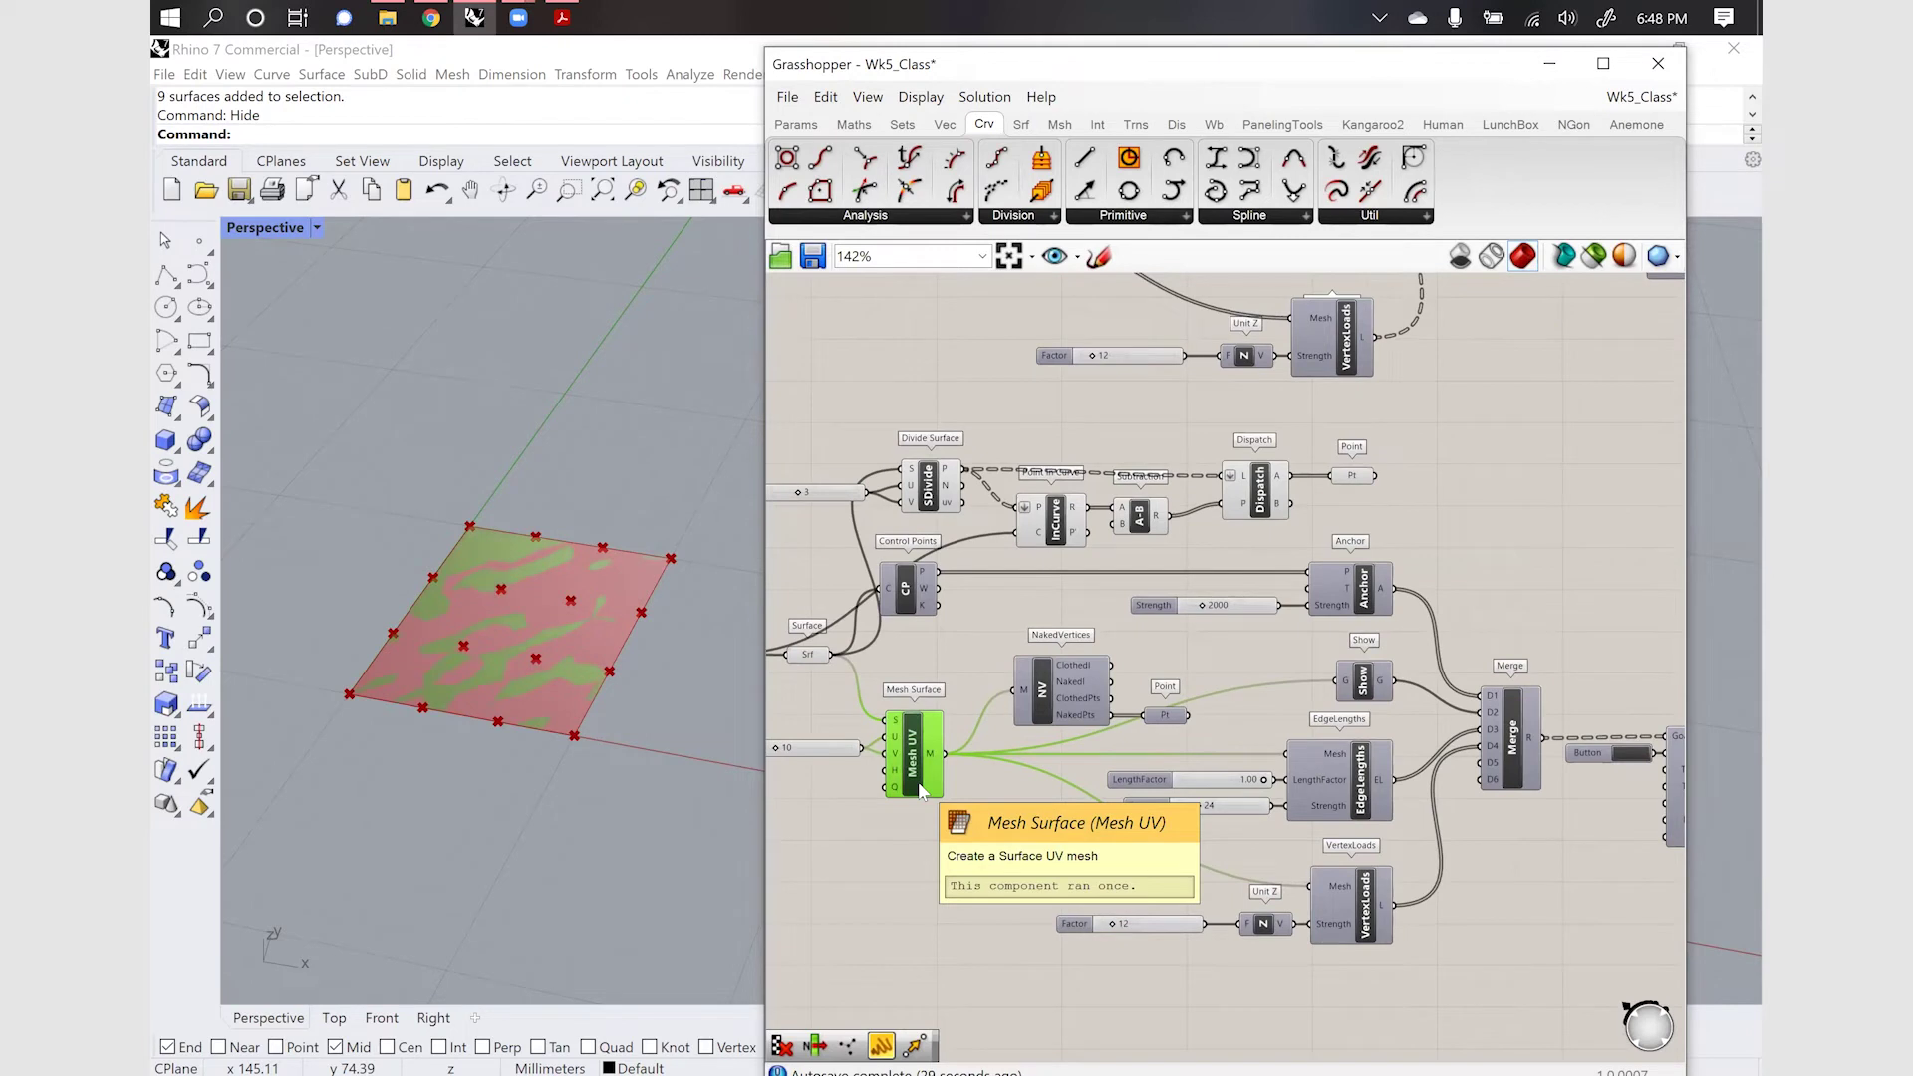
{"action": "left_click", "coordinate": [1048, 698]}
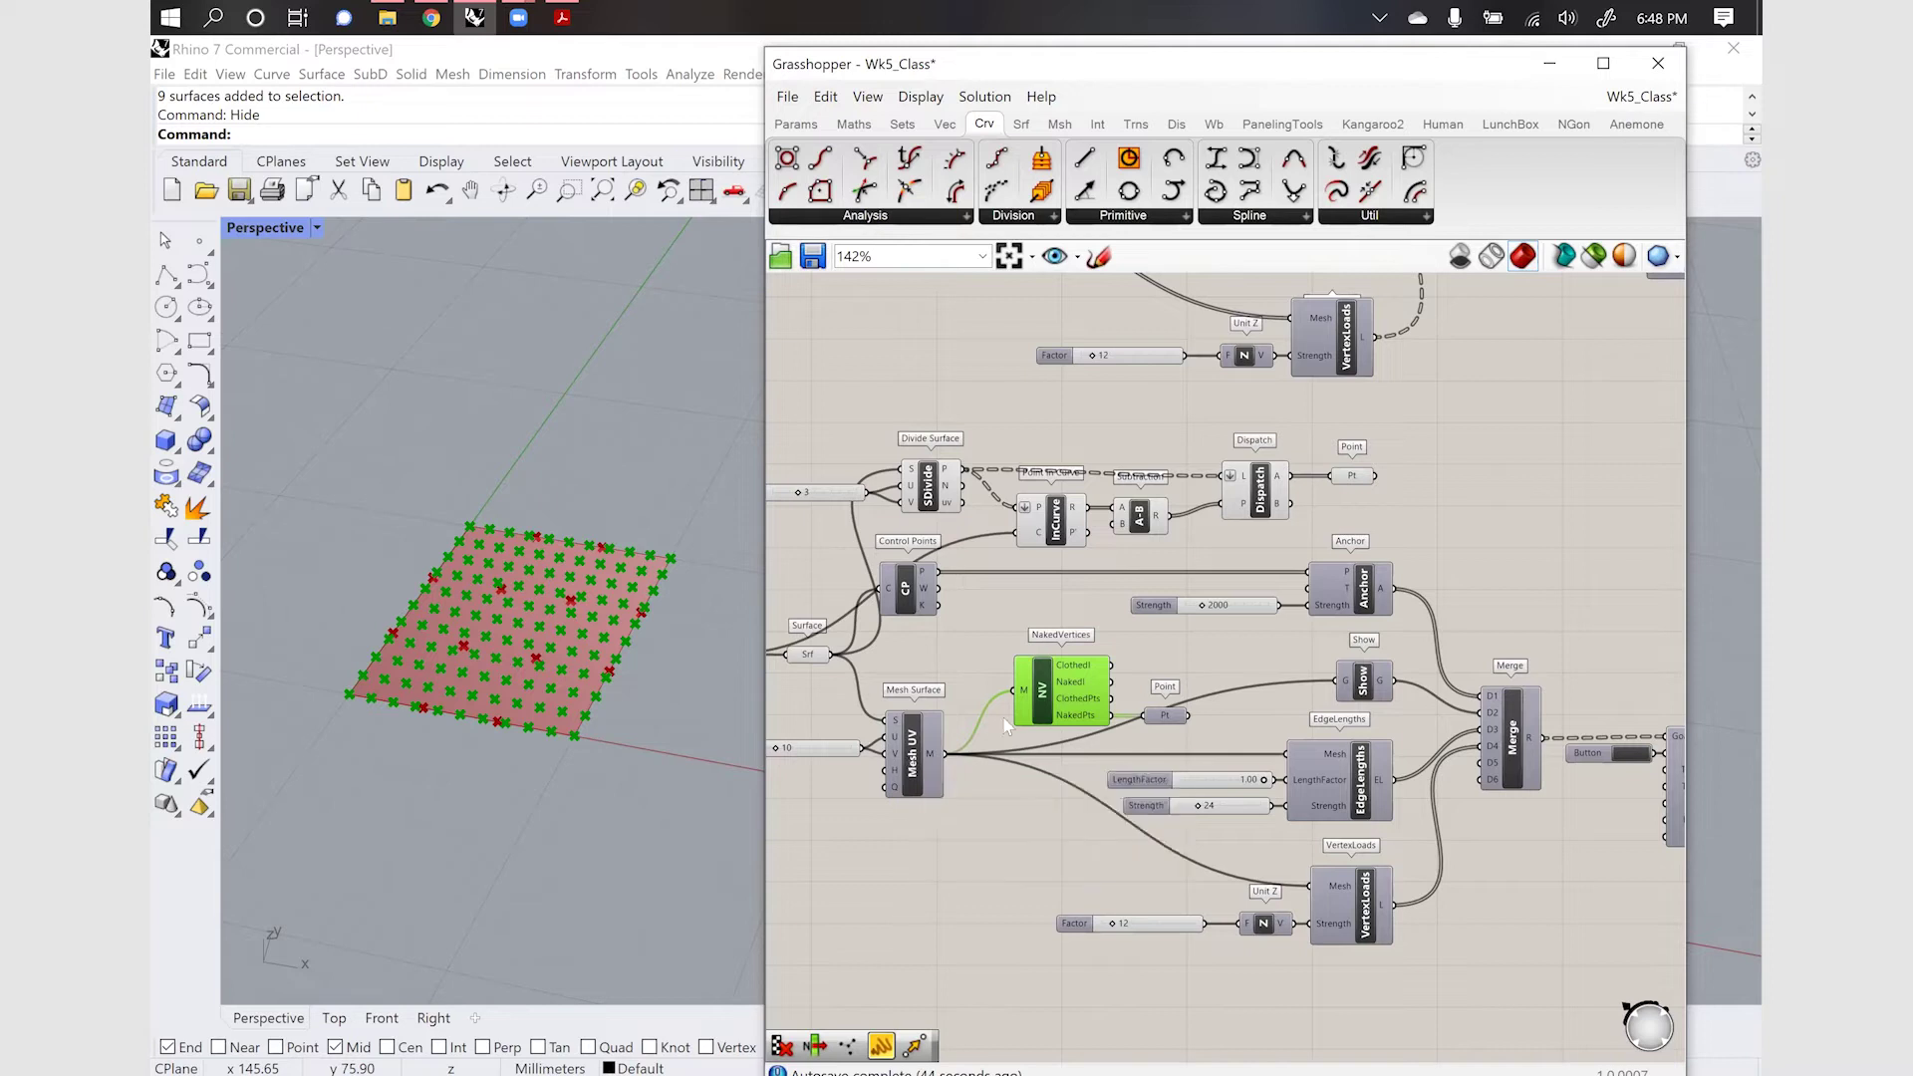
{"action": "left_click", "coordinate": [1361, 476]}
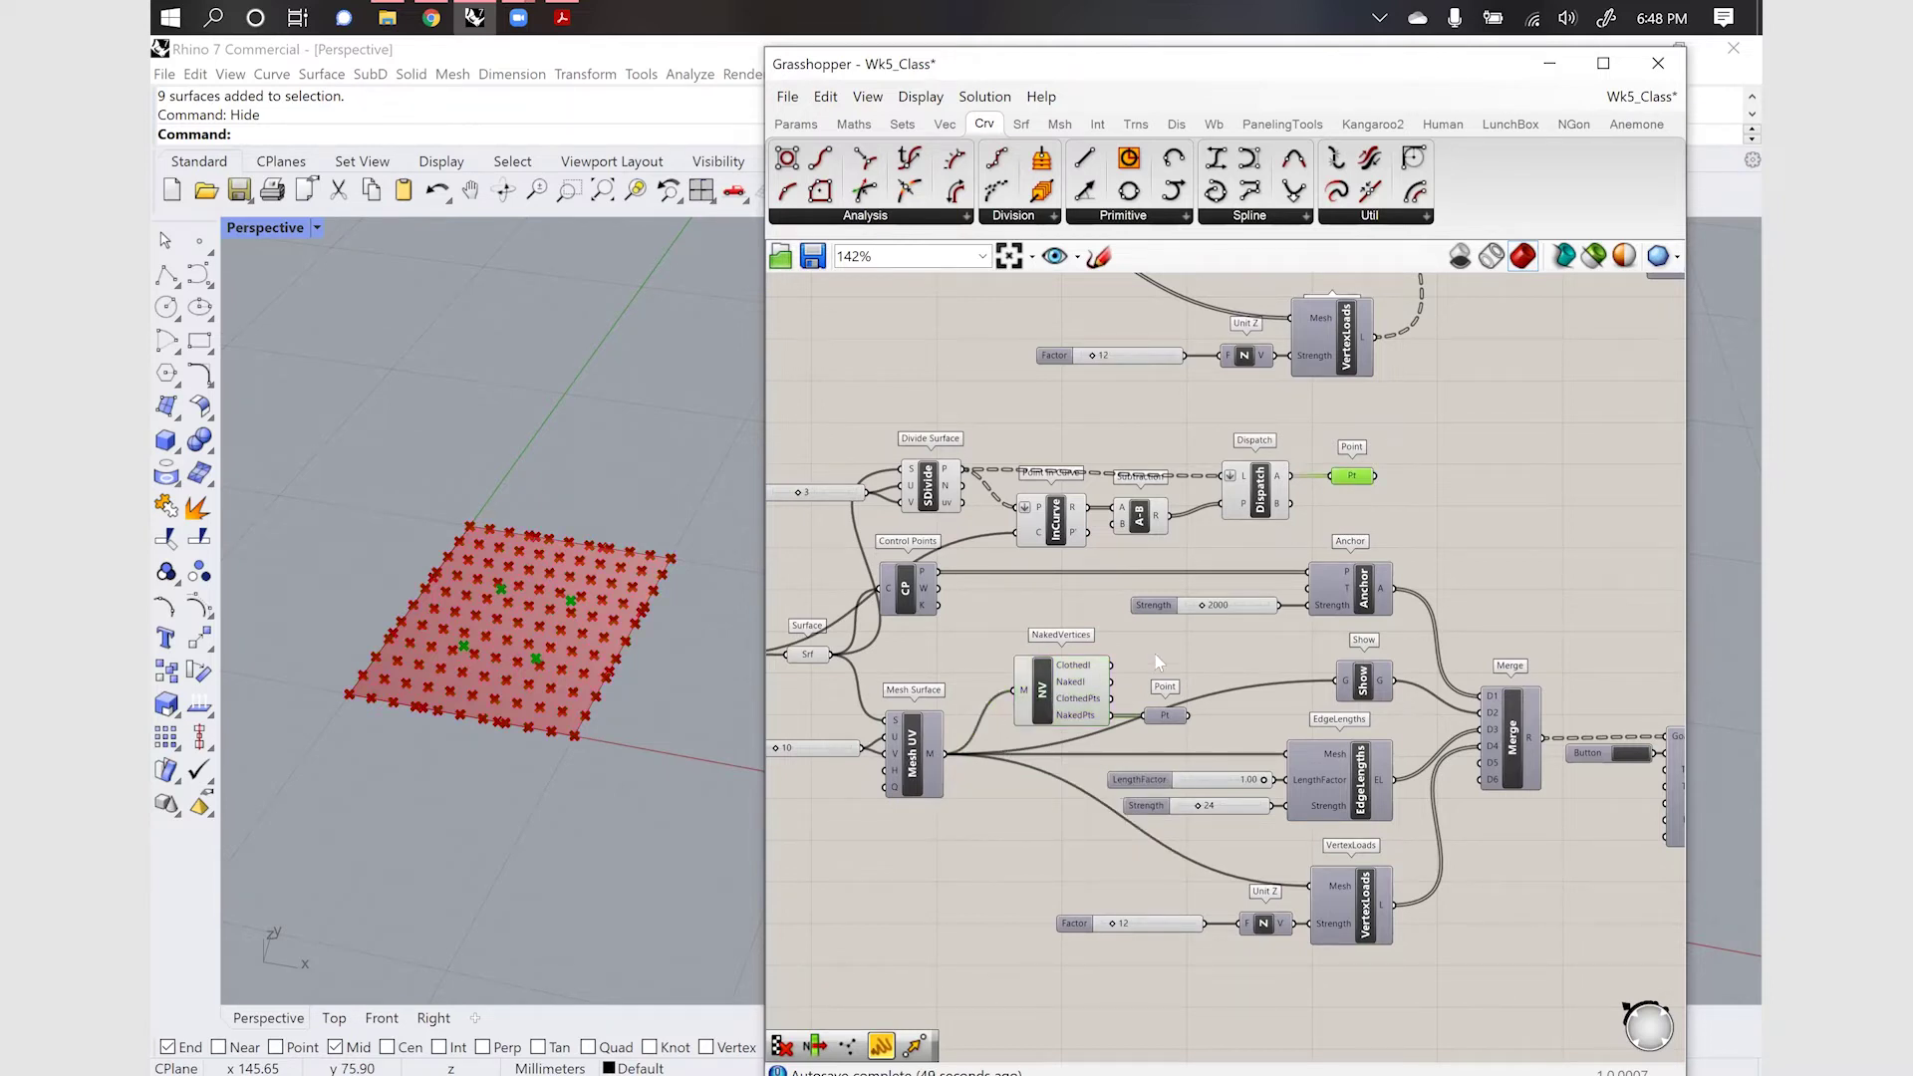
{"action": "left_click", "coordinate": [1039, 694]}
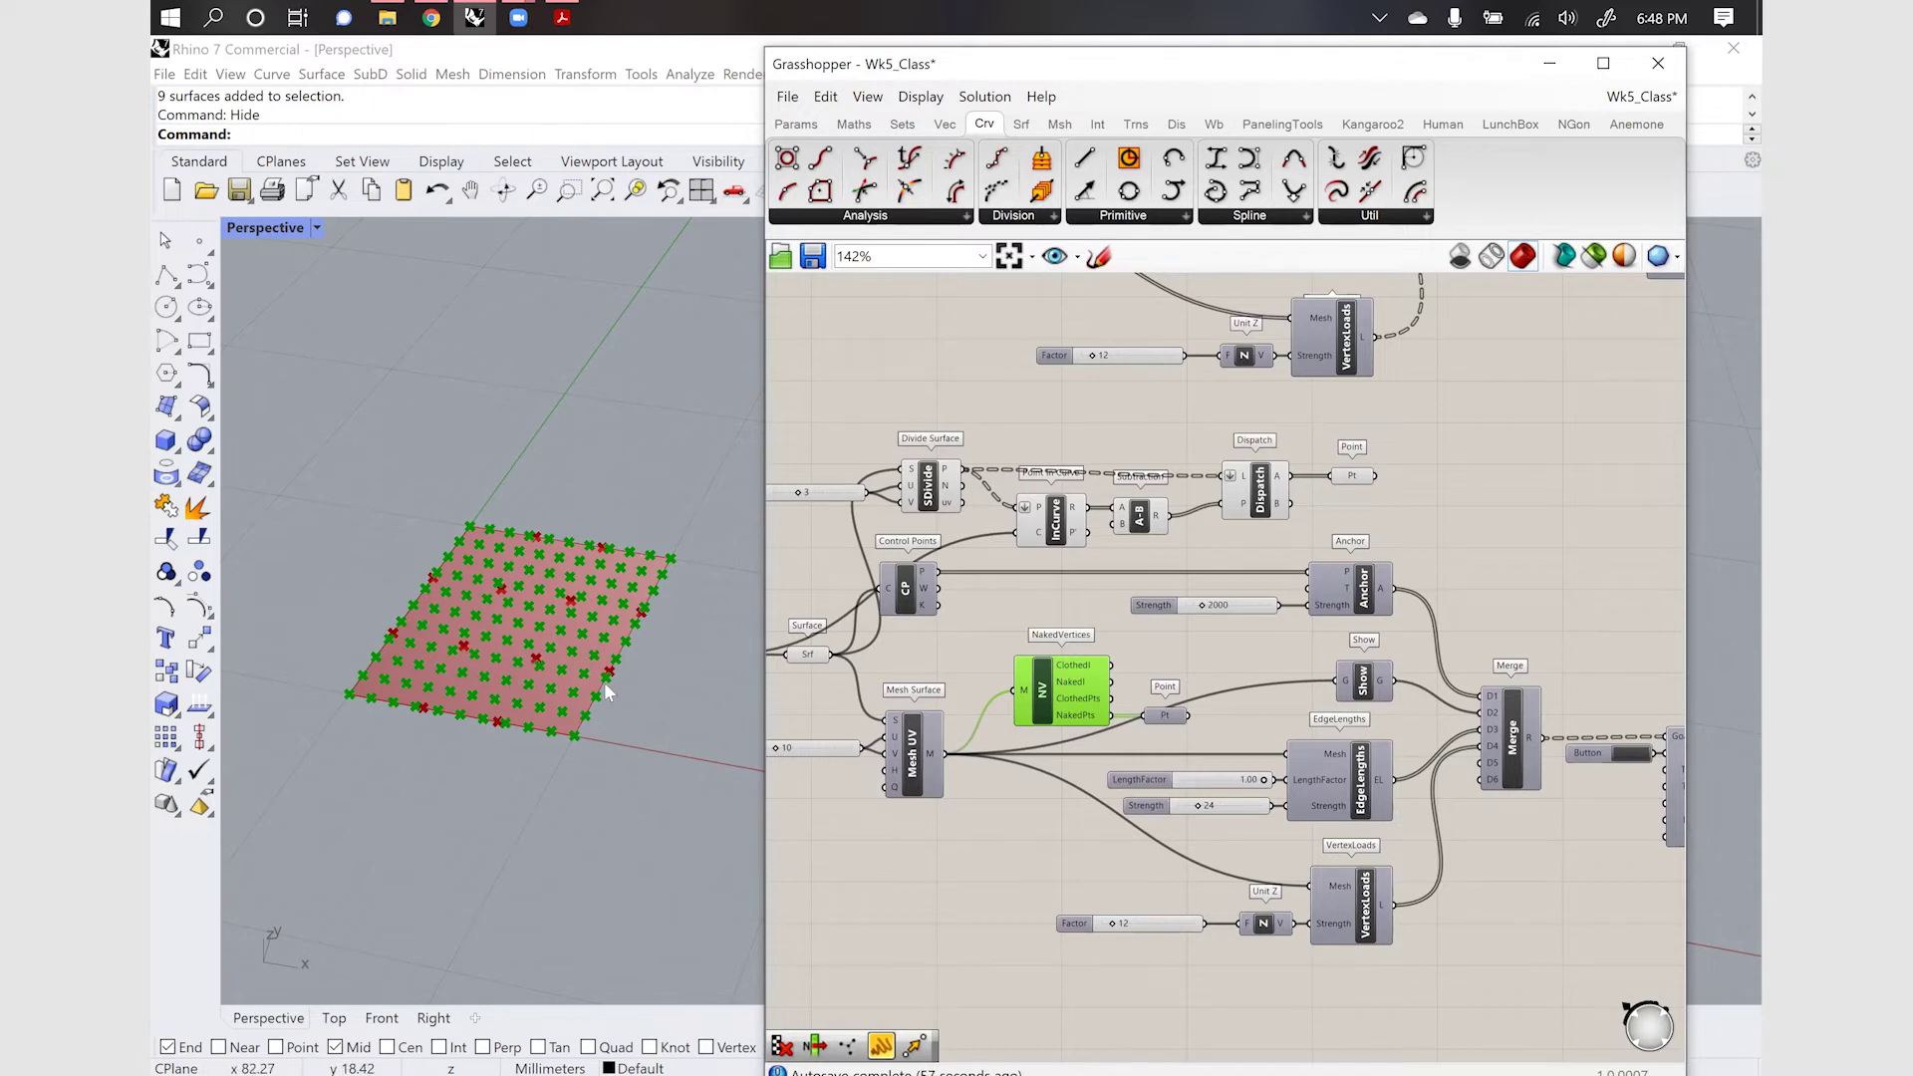
Add a Closest Point component just beyond the Point parameter that follows Dispatch
{"action": "double_click", "coordinate": [1400, 497]}
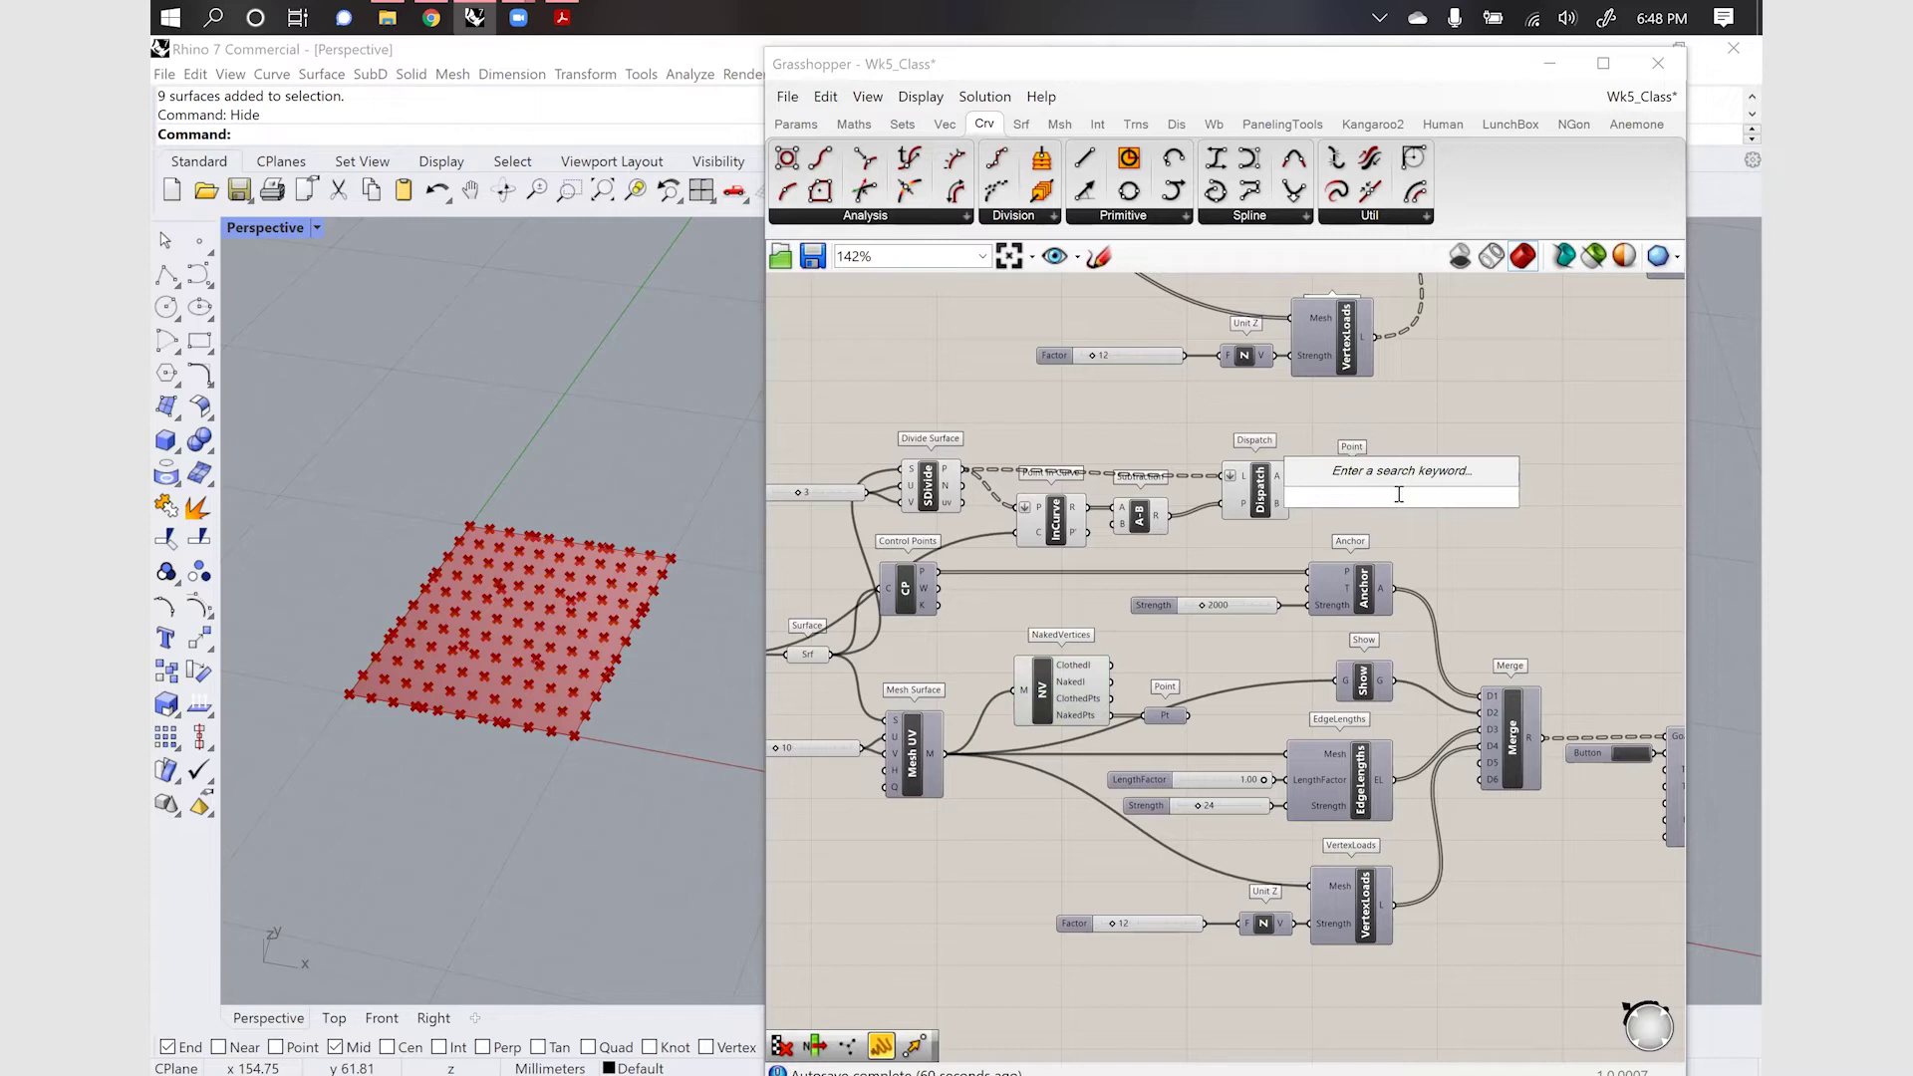
{"action": "type", "text": "closr"}
{"action": "key", "text": "BackSpace"}
{"action": "type", "text": "es"}
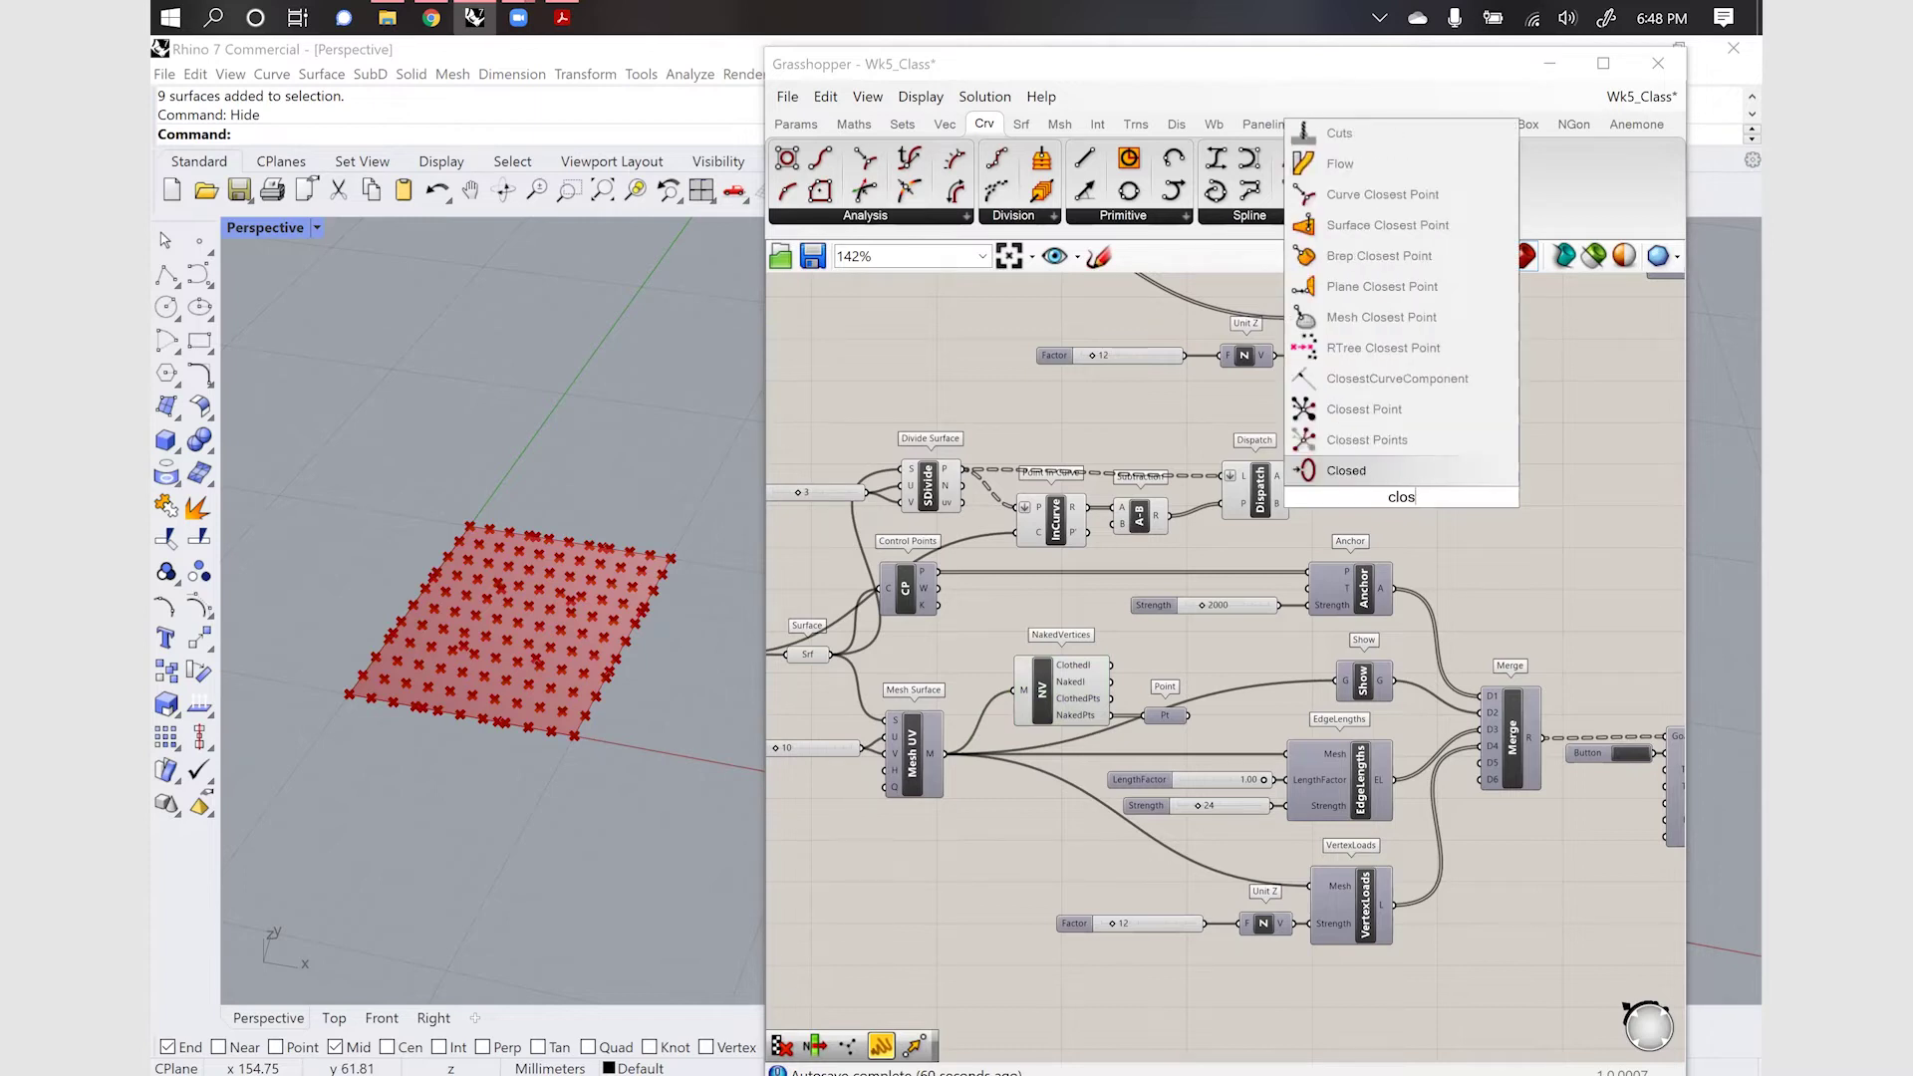
{"action": "key", "text": "Return"}
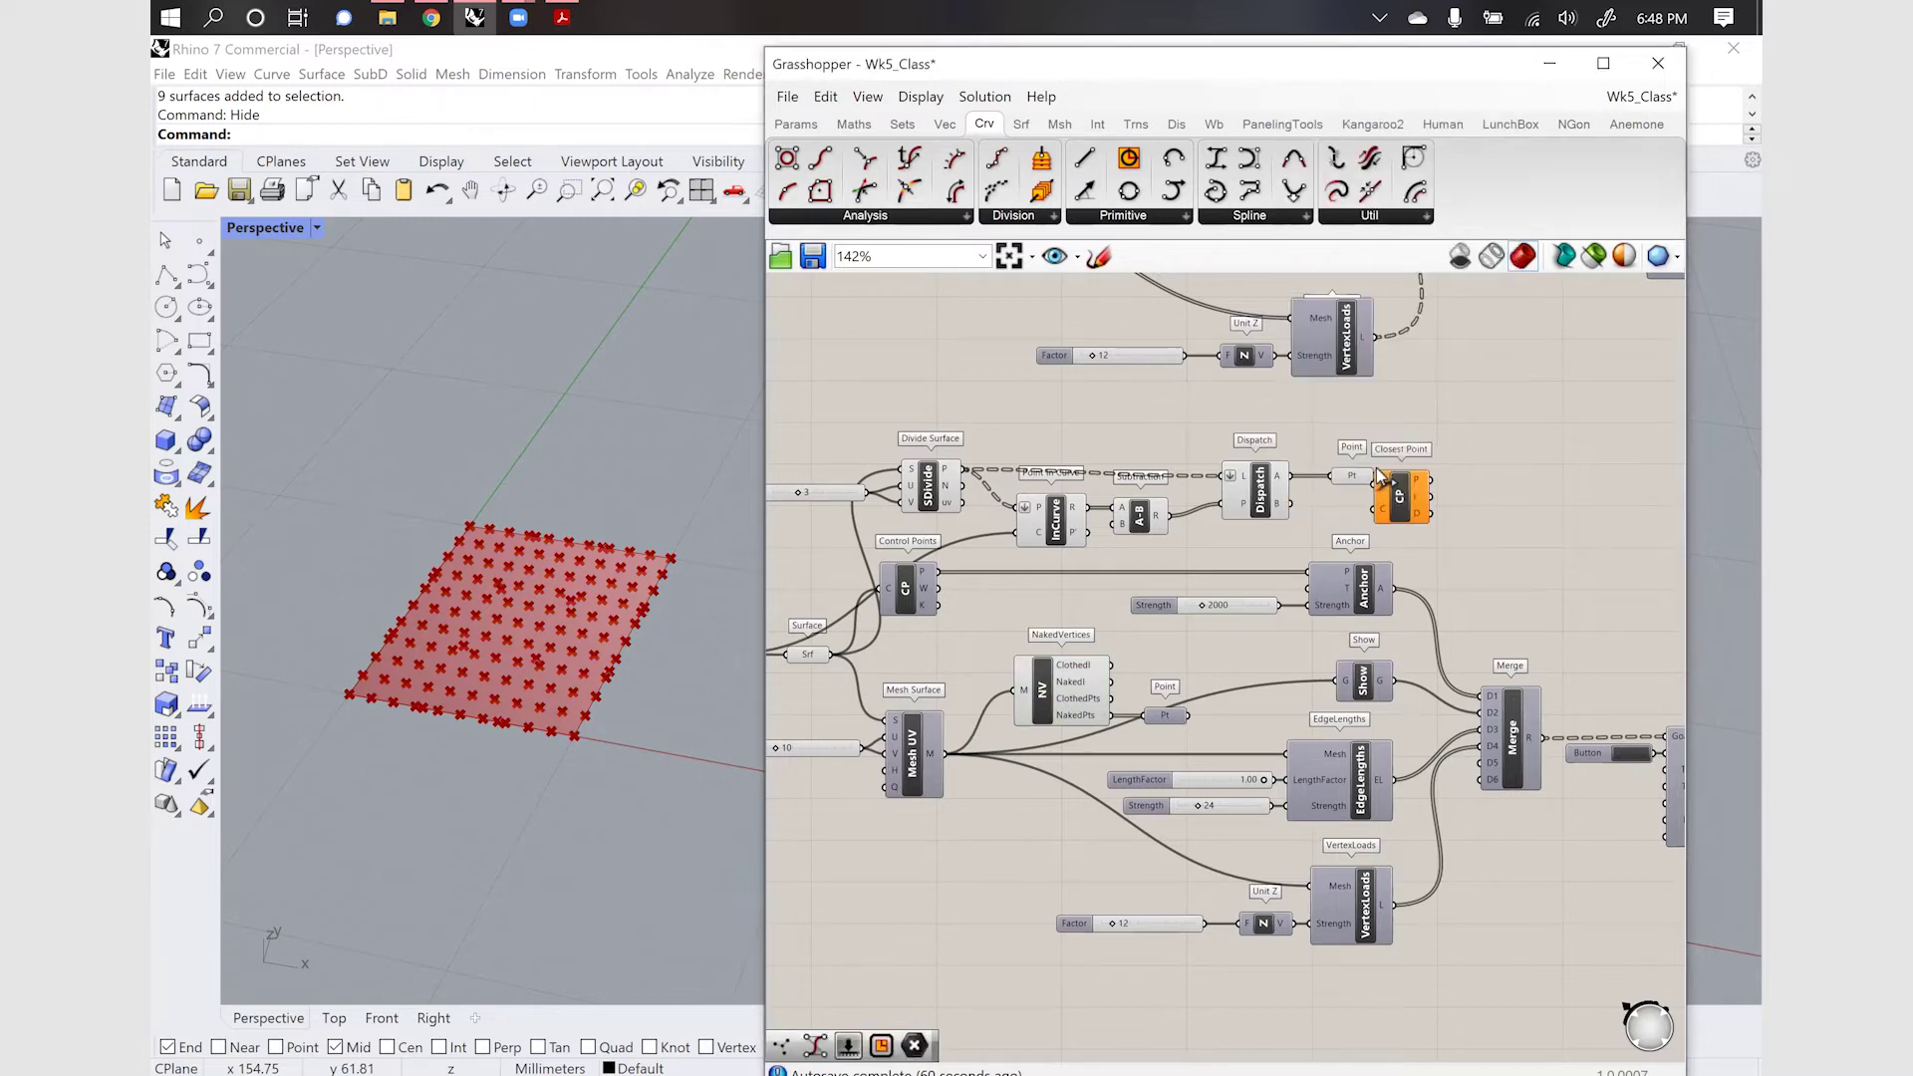
{"action": "scroll", "coordinate": [1377, 502], "scroll_direction": "up", "scroll_amount": 4}
{"action": "scroll", "coordinate": [1395, 493], "scroll_direction": "up", "scroll_amount": 1}
{"action": "left_click_drag", "start_coordinate": [1336, 498], "coordinate": [1415, 503]}
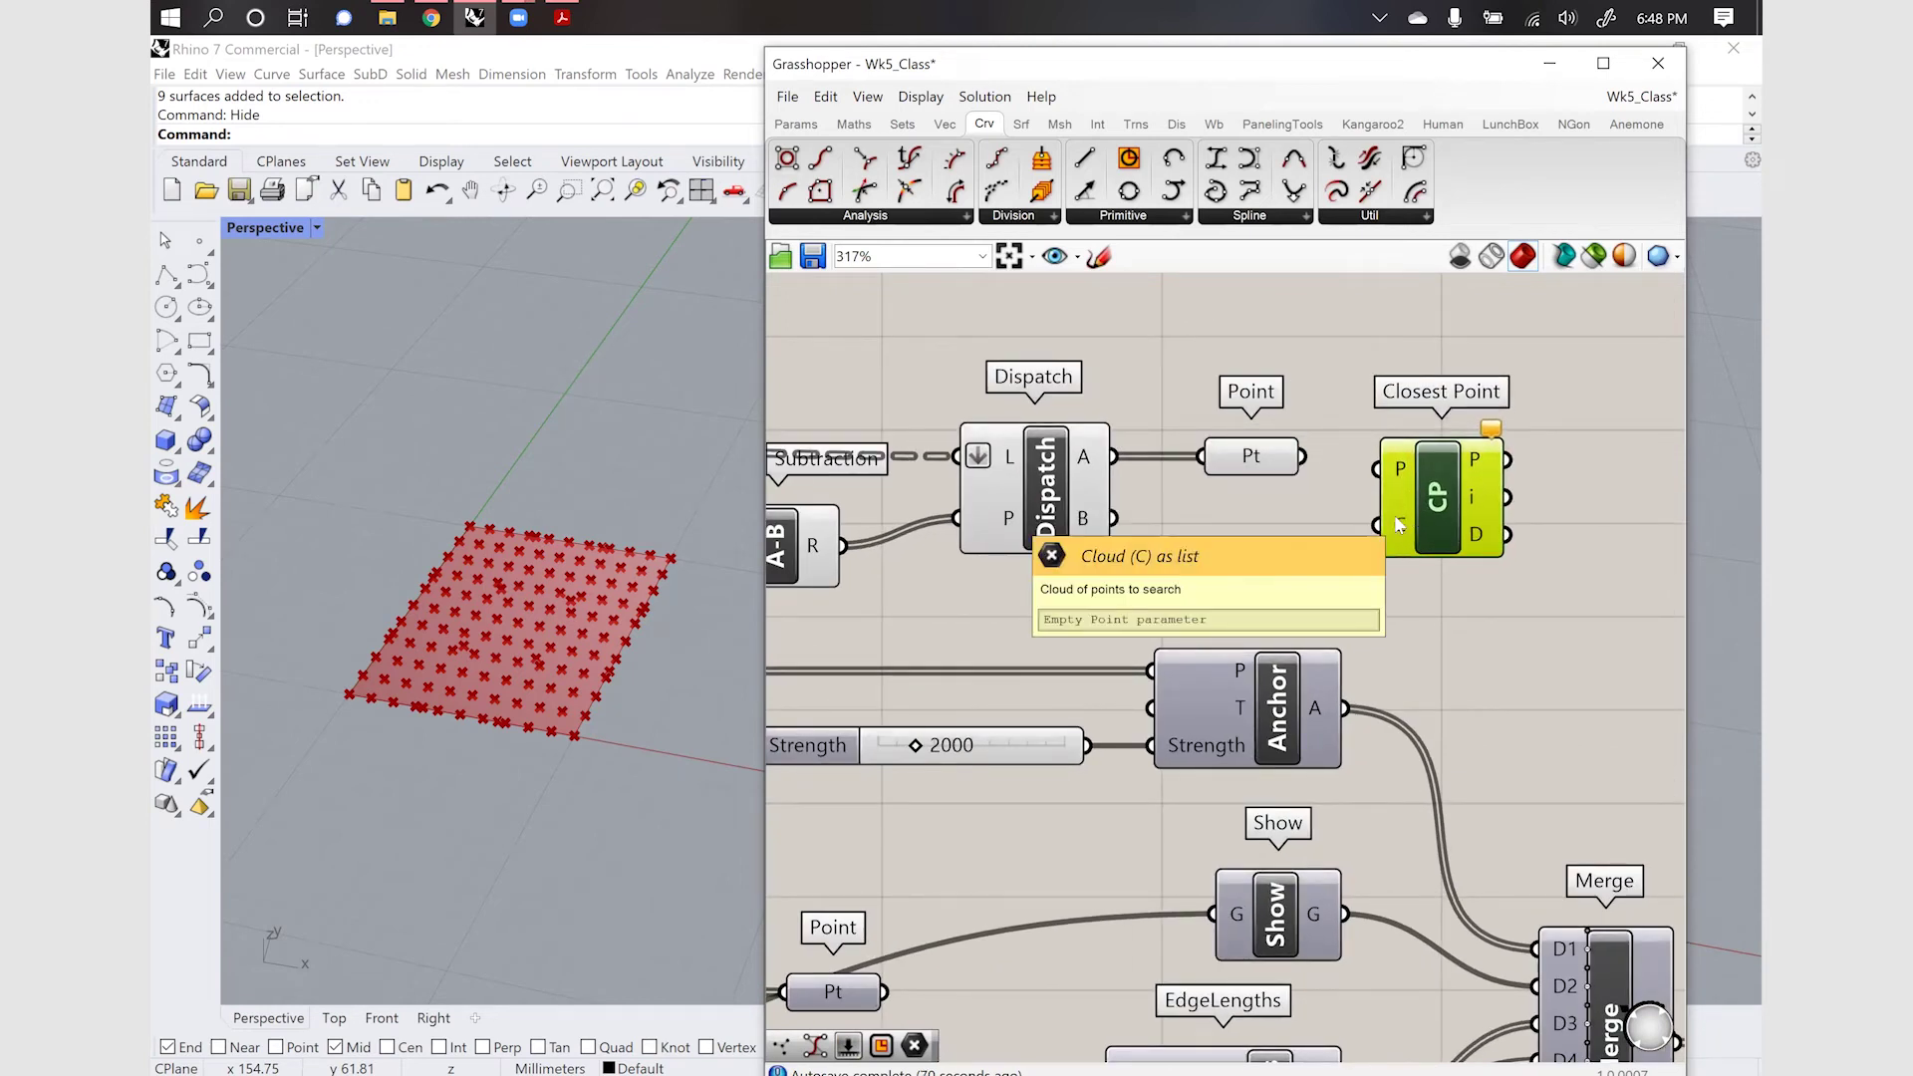
Wire the NakedPts Point parameter to Closest Point's C input and Dispatch's Point parameter to its P input, then preview the matched points
{"action": "scroll", "coordinate": [1405, 538], "scroll_direction": "down", "scroll_amount": 4}
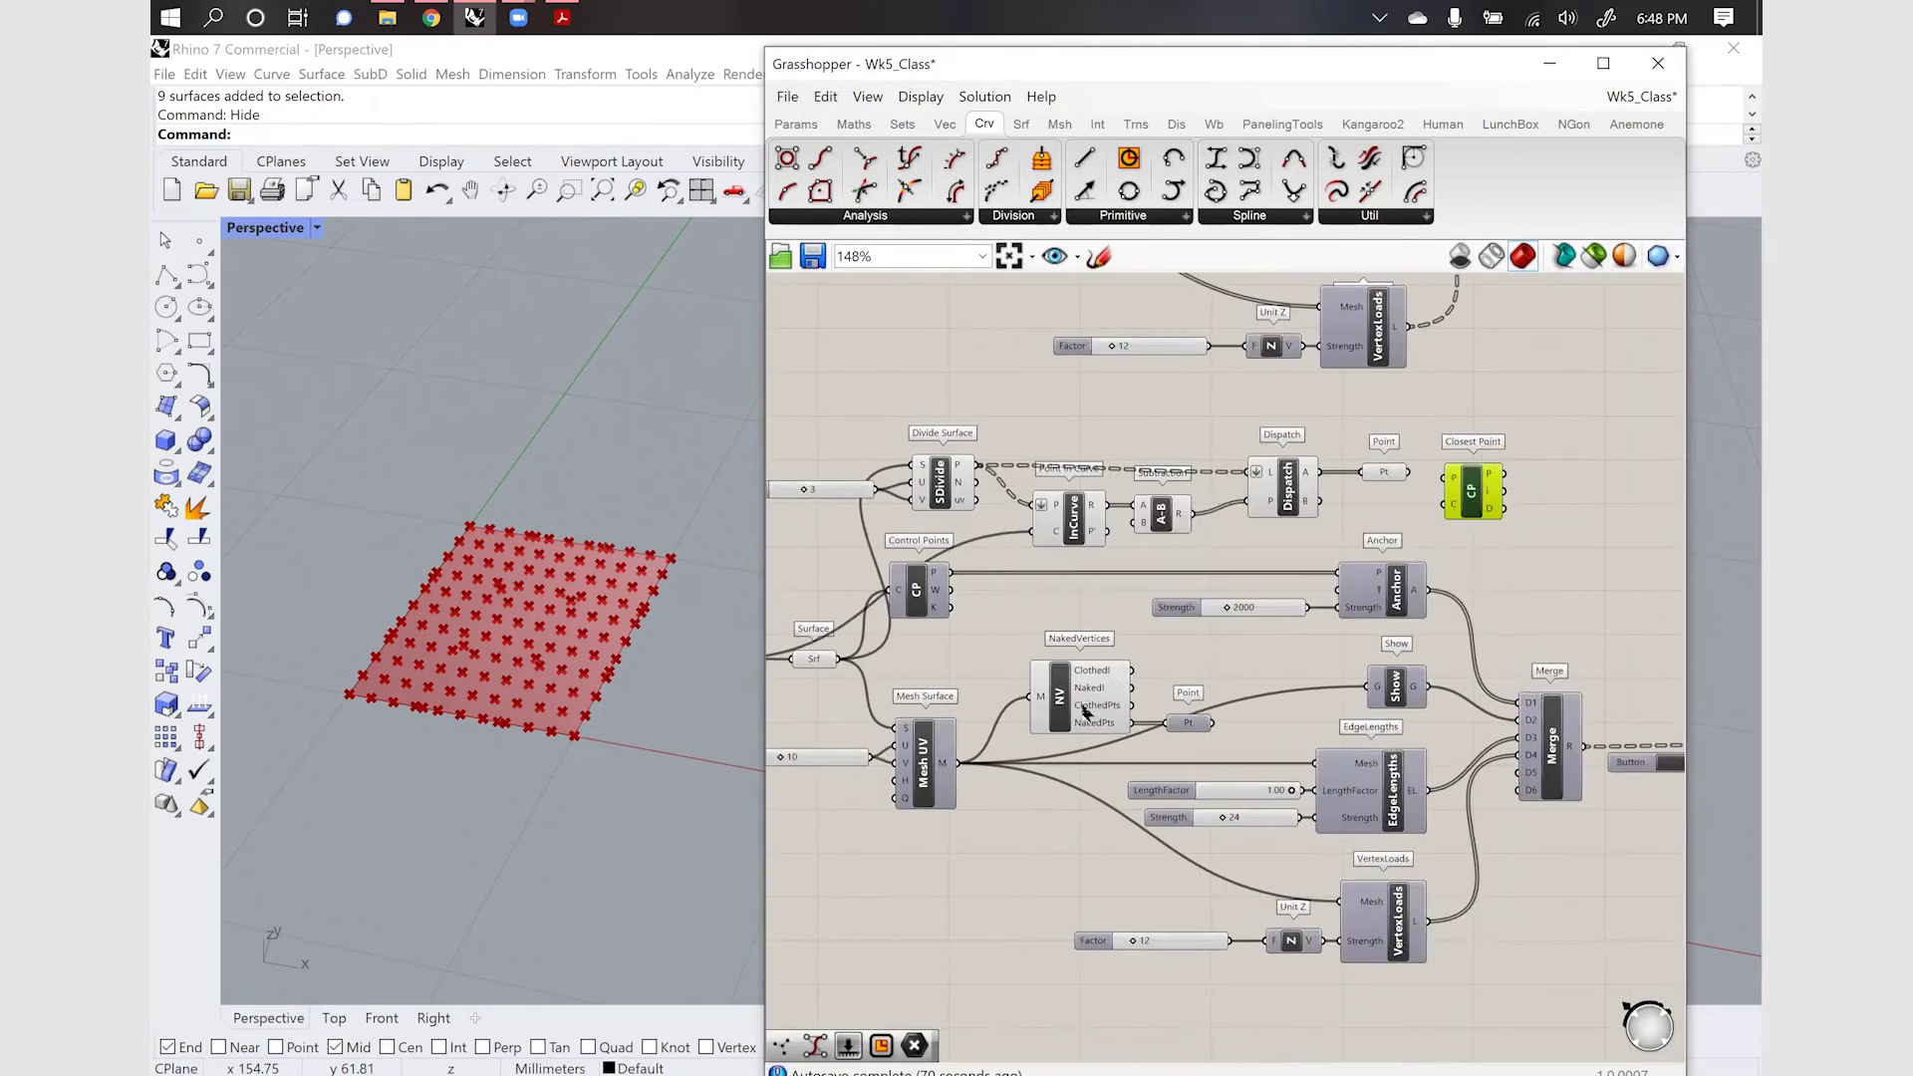
{"action": "left_click", "coordinate": [1065, 705]}
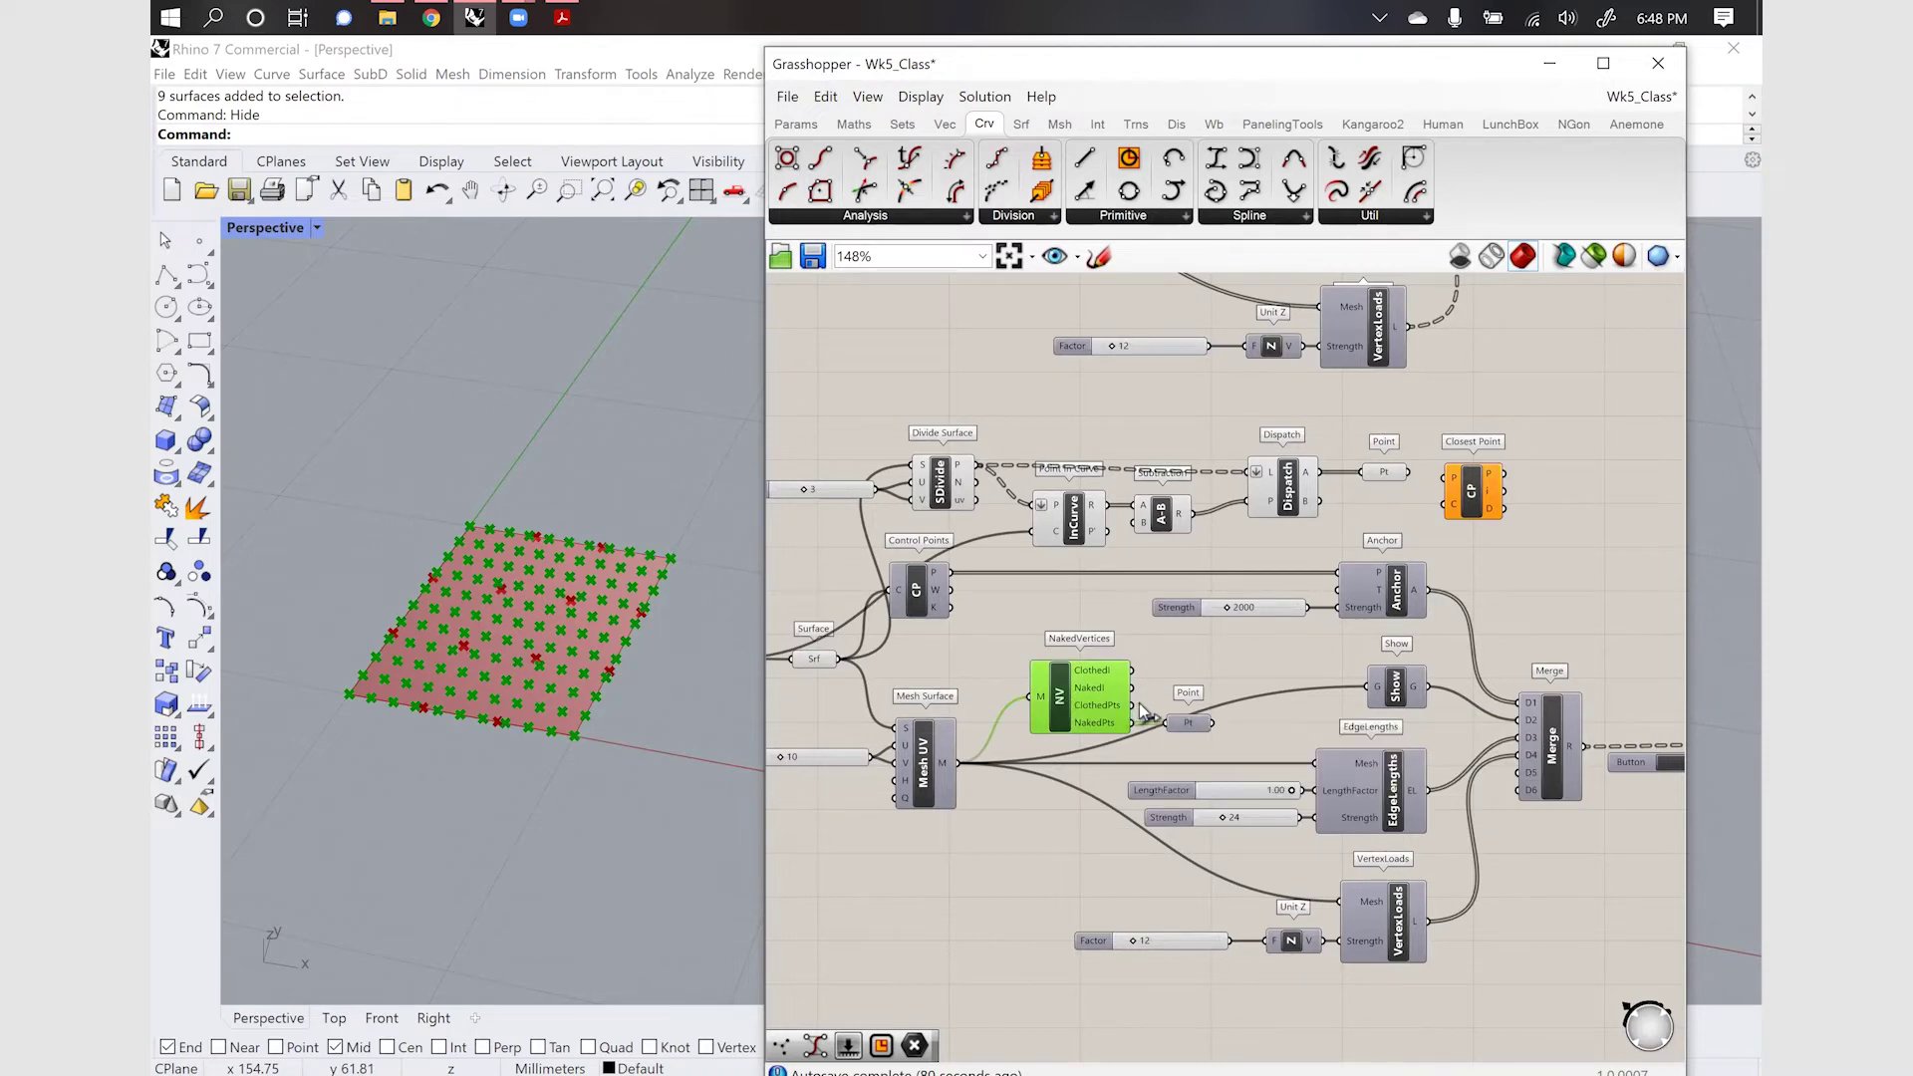
{"action": "left_click_drag", "start_coordinate": [948, 767], "coordinate": [1446, 508]}
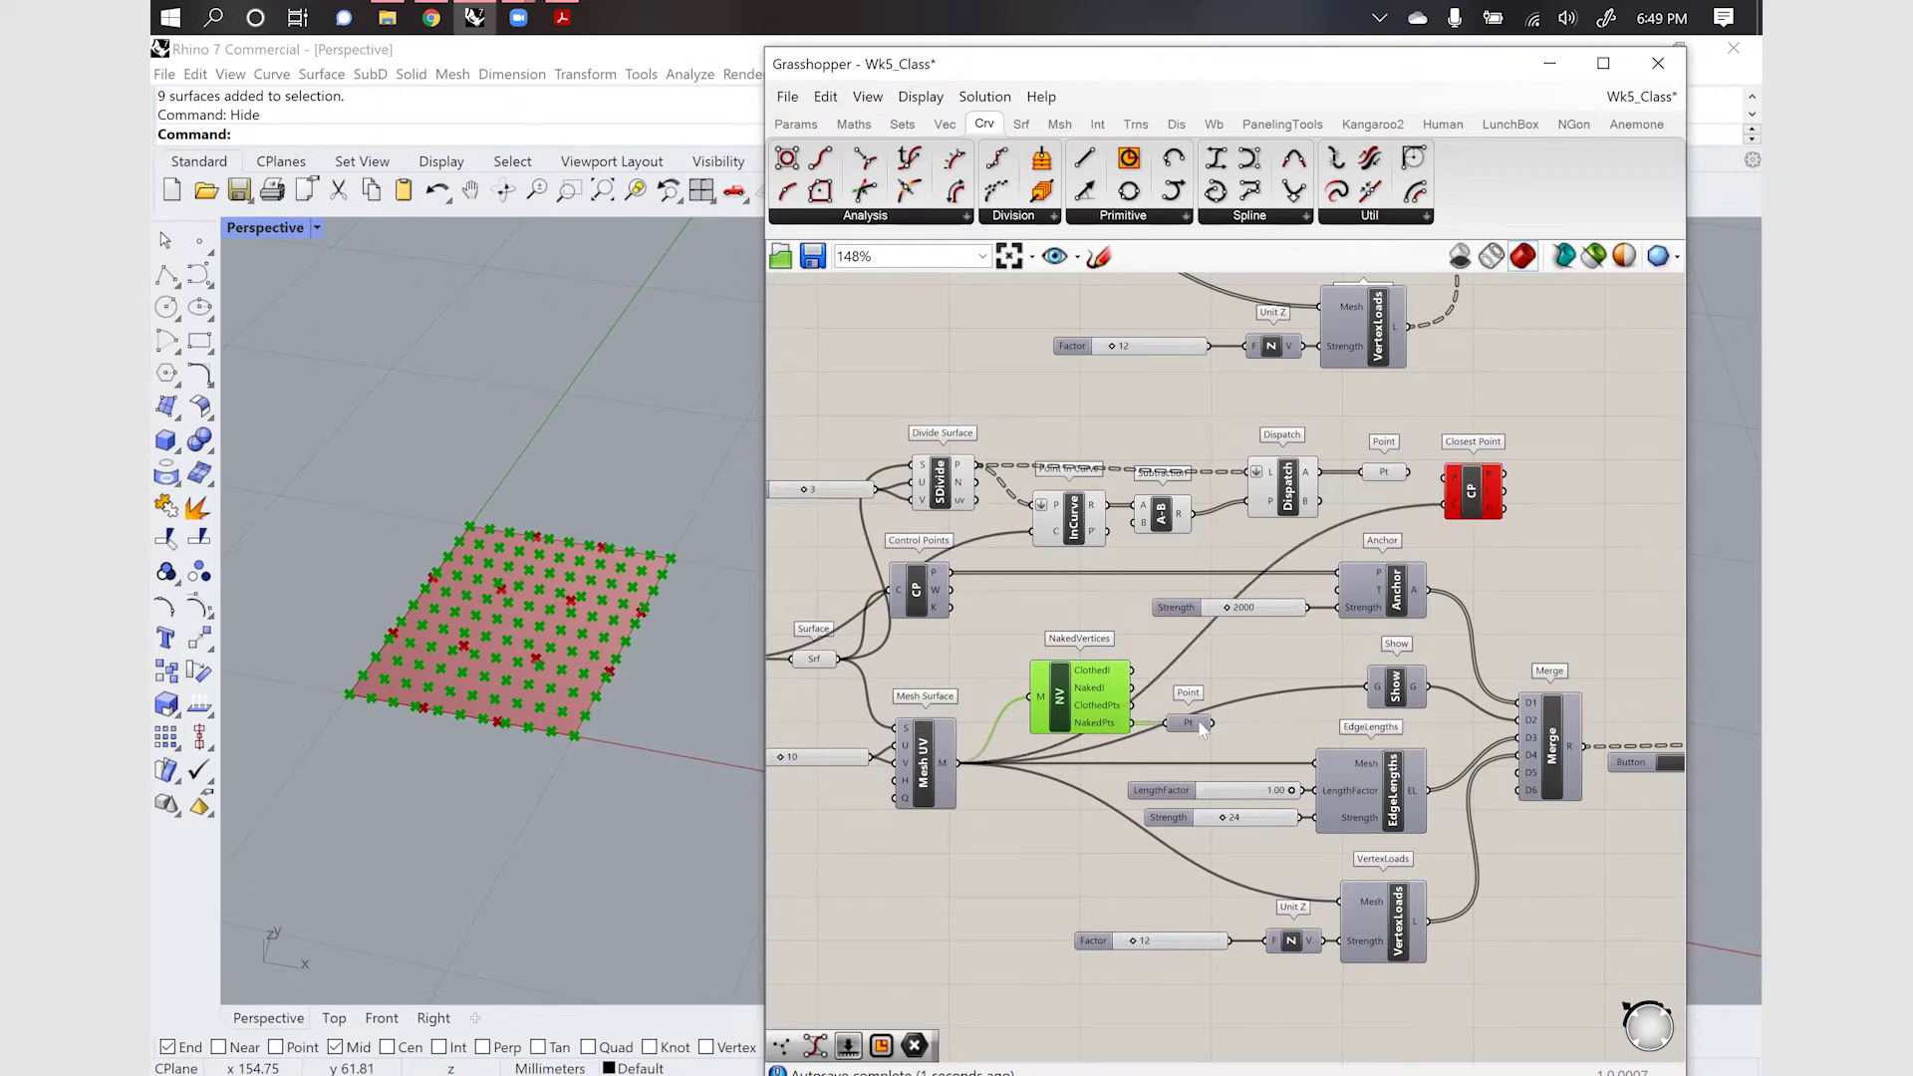
{"action": "left_click_drag", "start_coordinate": [1213, 723], "coordinate": [1446, 477]}
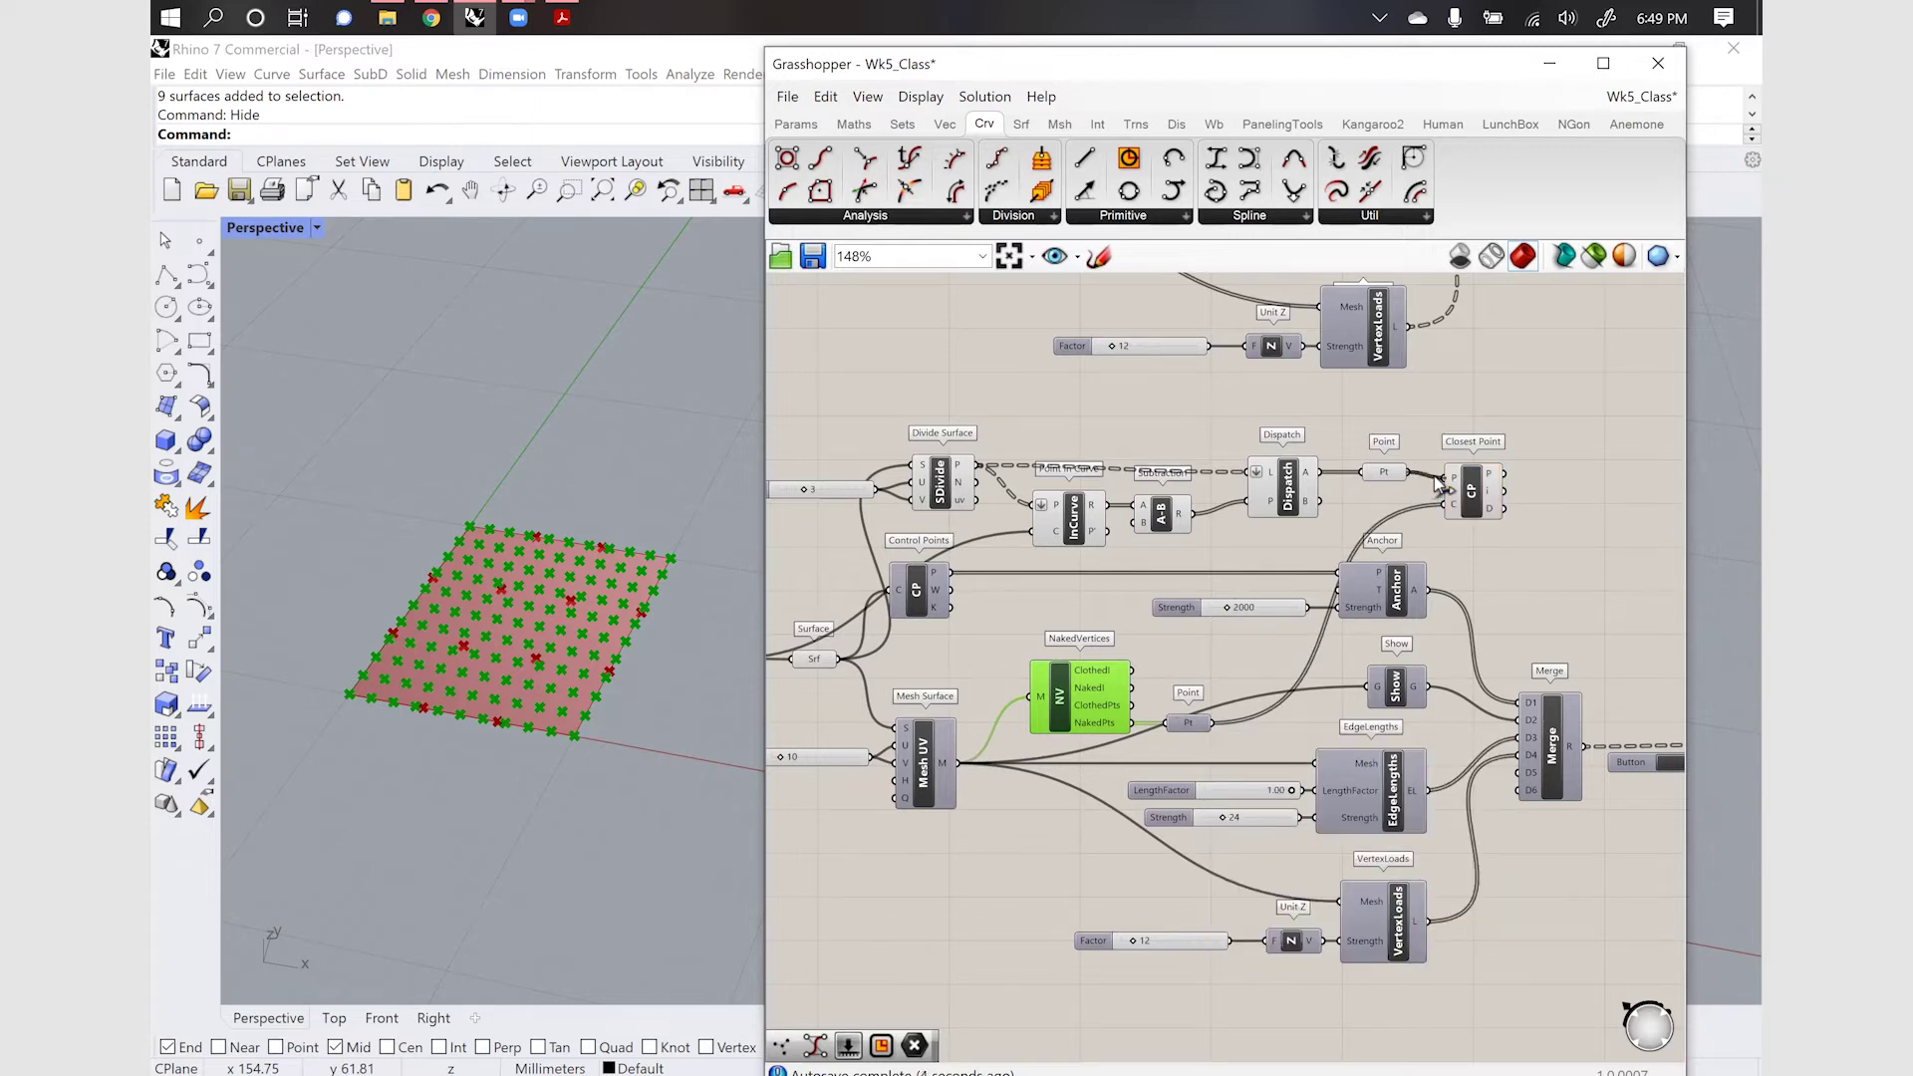
{"action": "left_click", "coordinate": [1552, 506]}
{"action": "left_click", "coordinate": [1472, 494]}
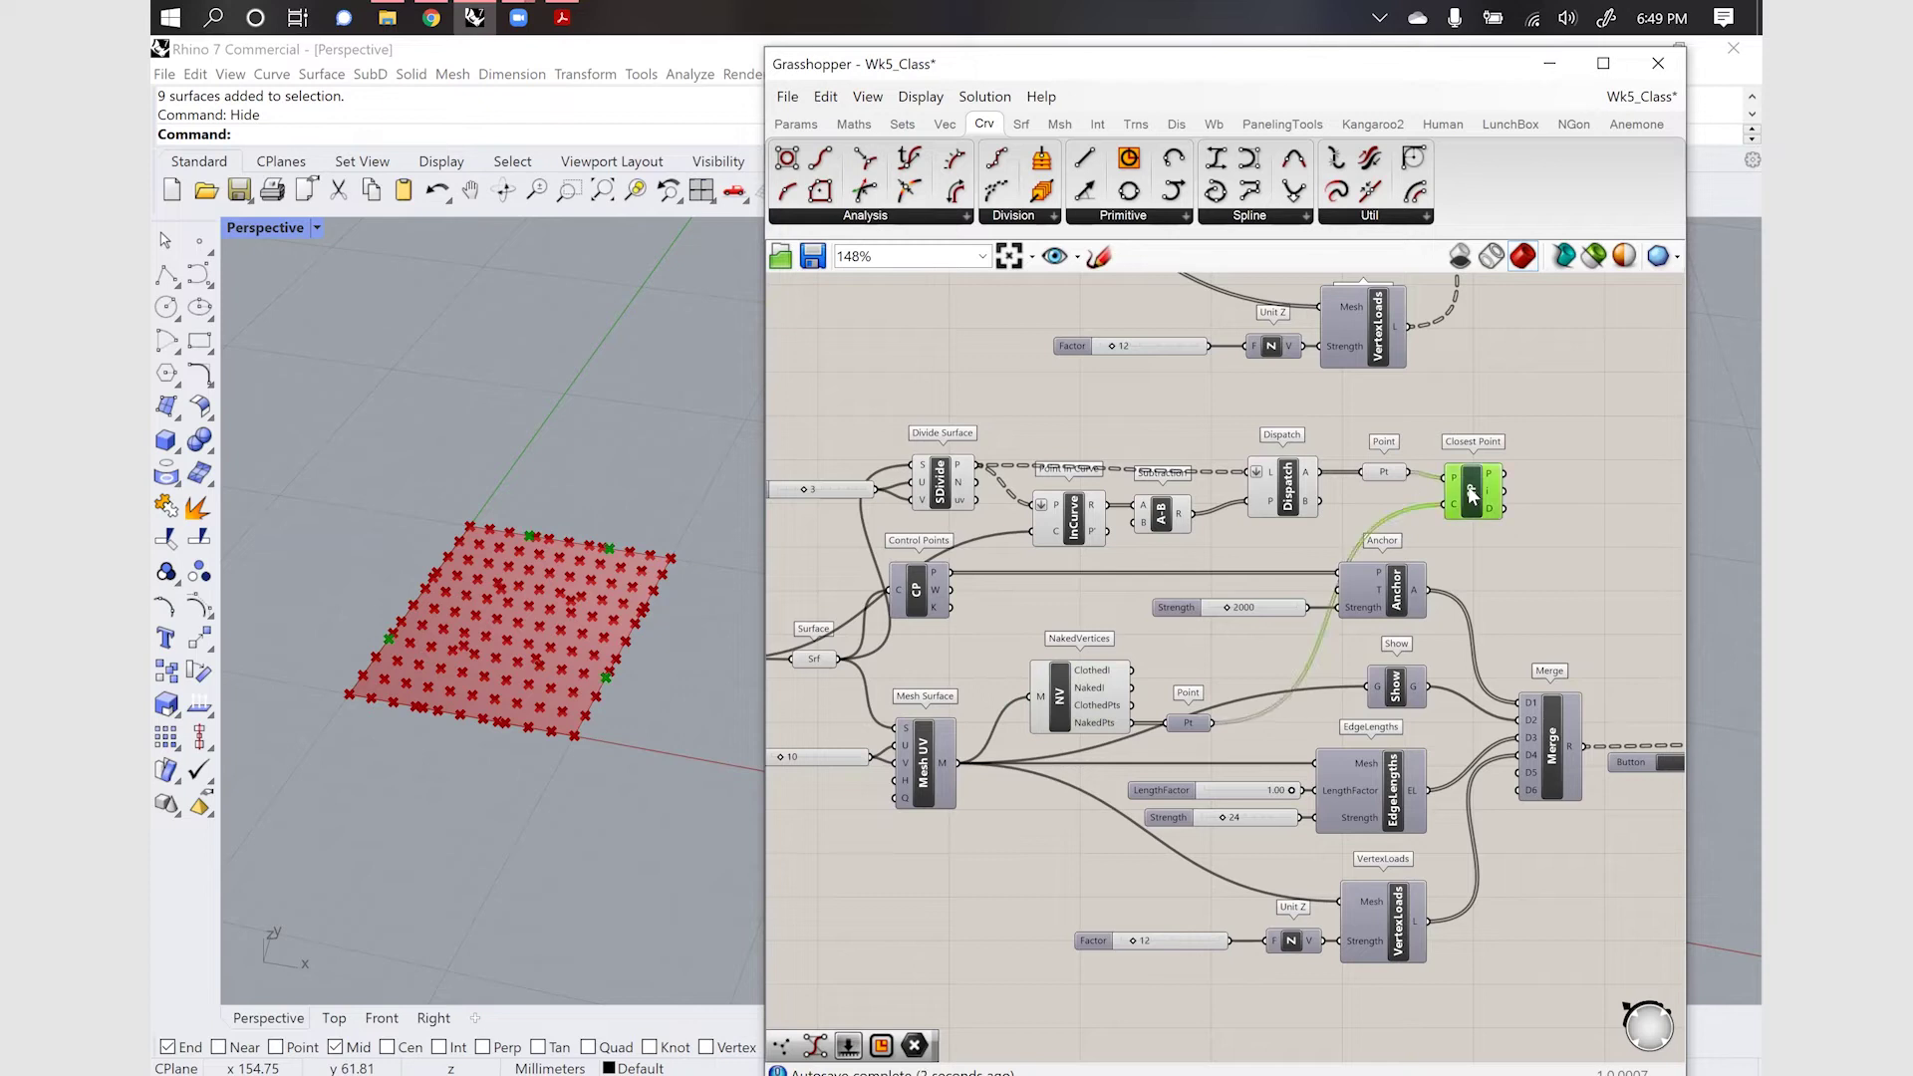
Try the NakedPts Point parameter as Closest Point's P input and Dispatch's Point parameter as its C input, comparing the previewed points
{"action": "left_click_drag", "start_coordinate": [1408, 472], "coordinate": [1447, 506], "text": "shift"}
{"action": "left_click_drag", "start_coordinate": [1214, 723], "coordinate": [1457, 490]}
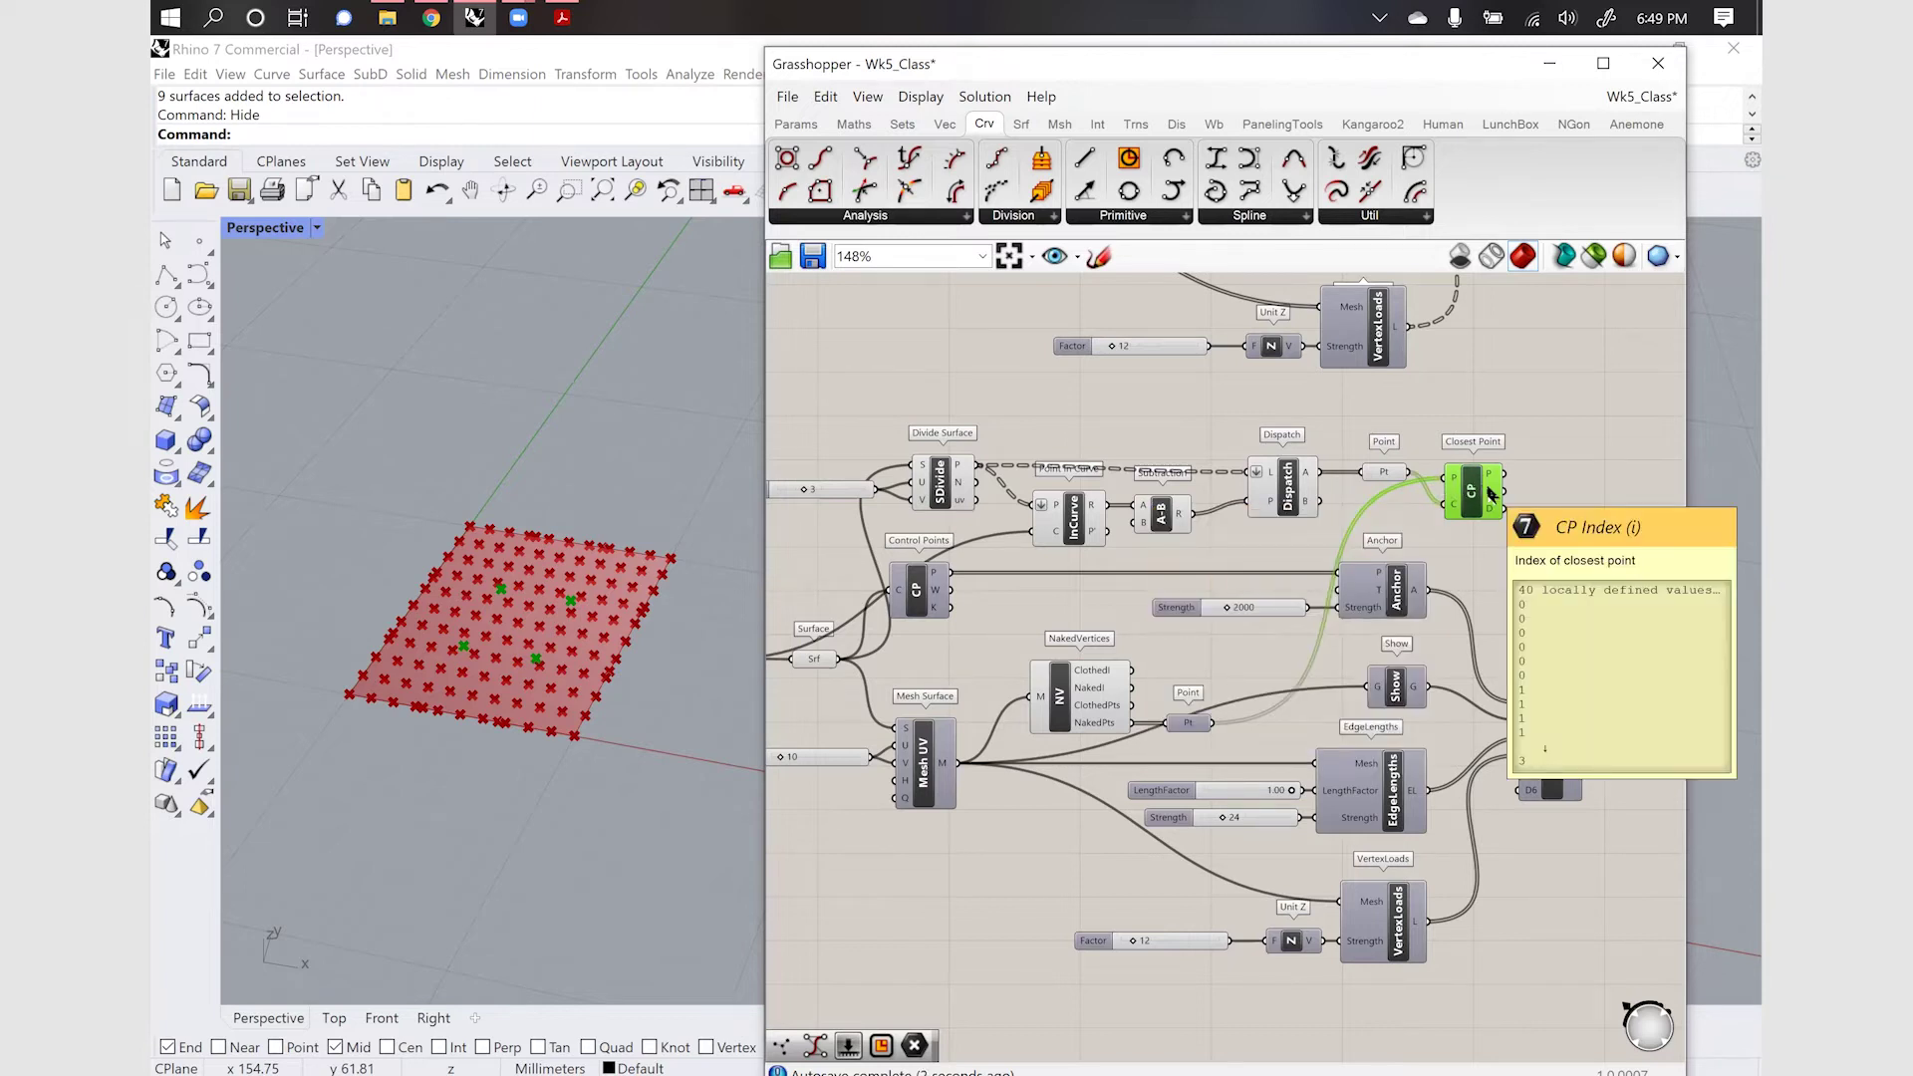
{"action": "left_click", "coordinate": [1381, 478]}
{"action": "left_click_drag", "start_coordinate": [1408, 473], "coordinate": [1445, 505]}
{"action": "left_click", "coordinate": [1473, 504]}
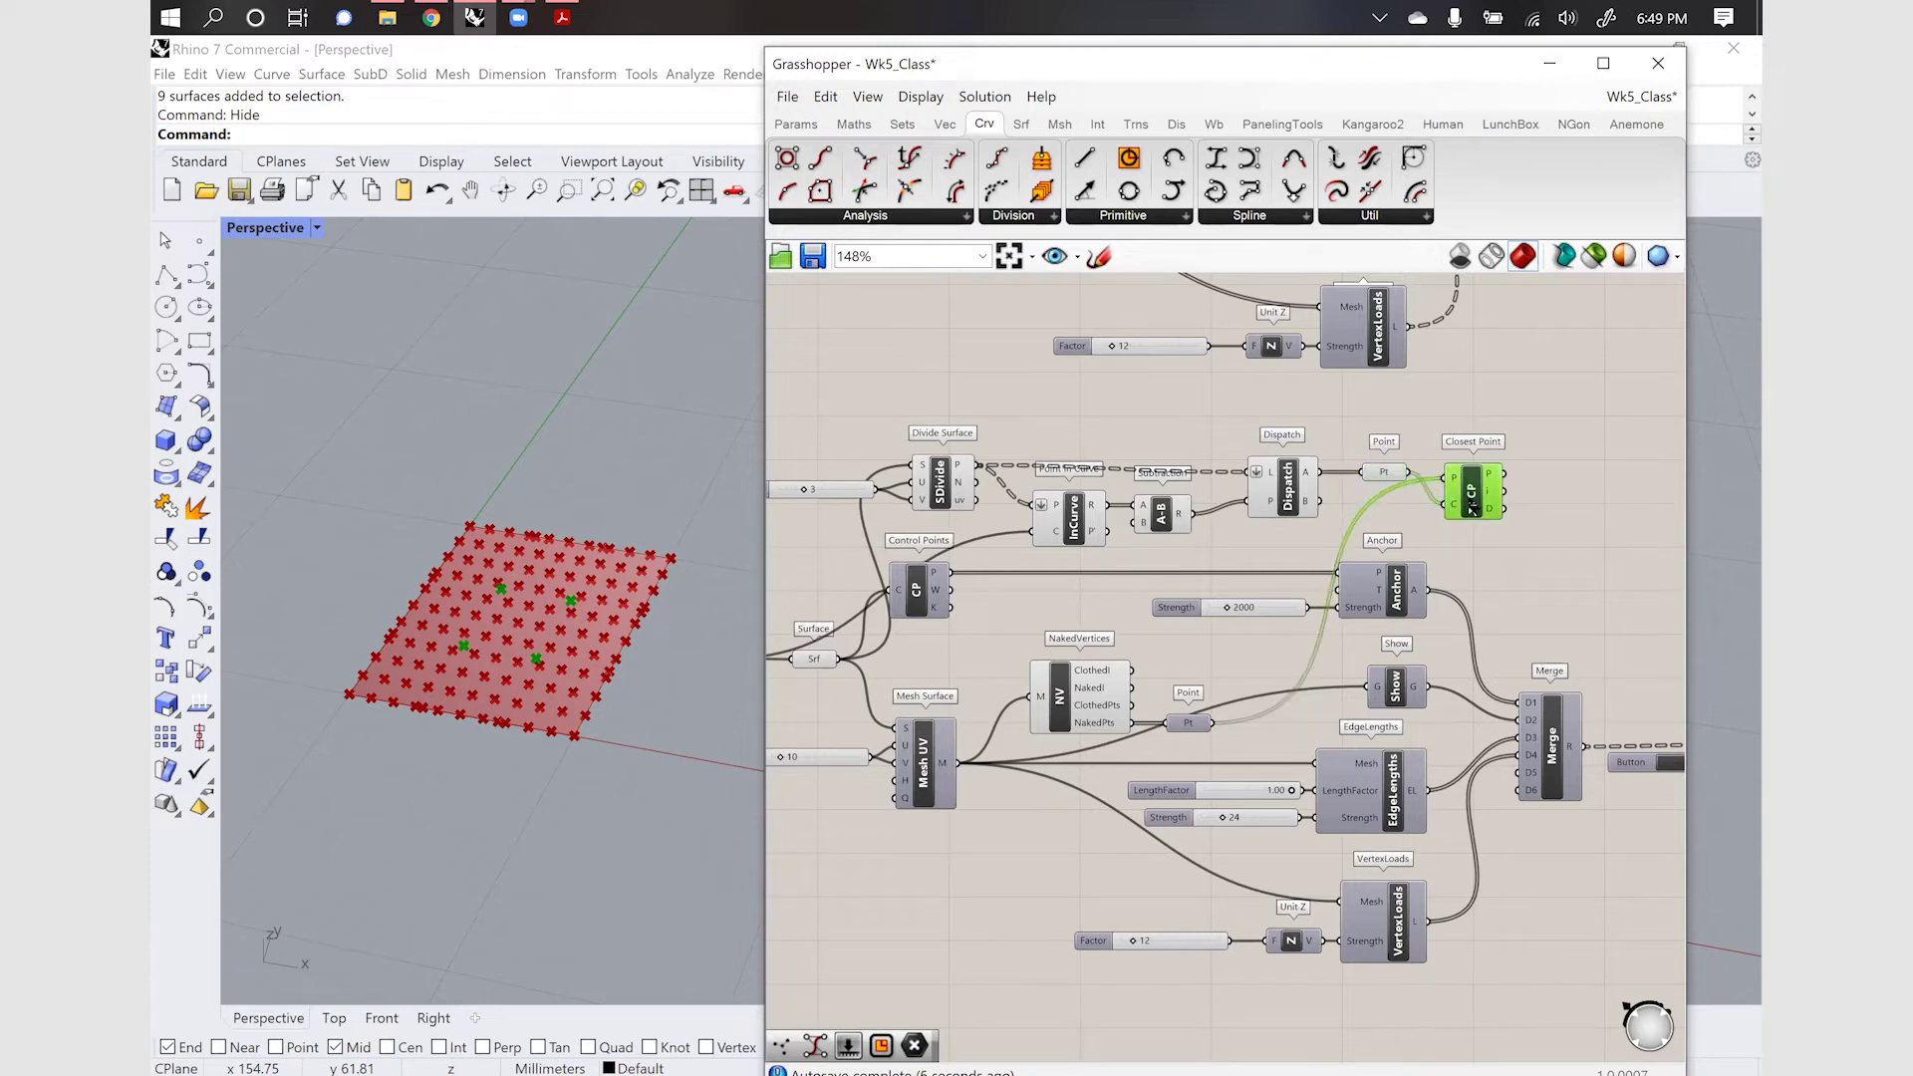
{"action": "left_click", "coordinate": [1380, 474]}
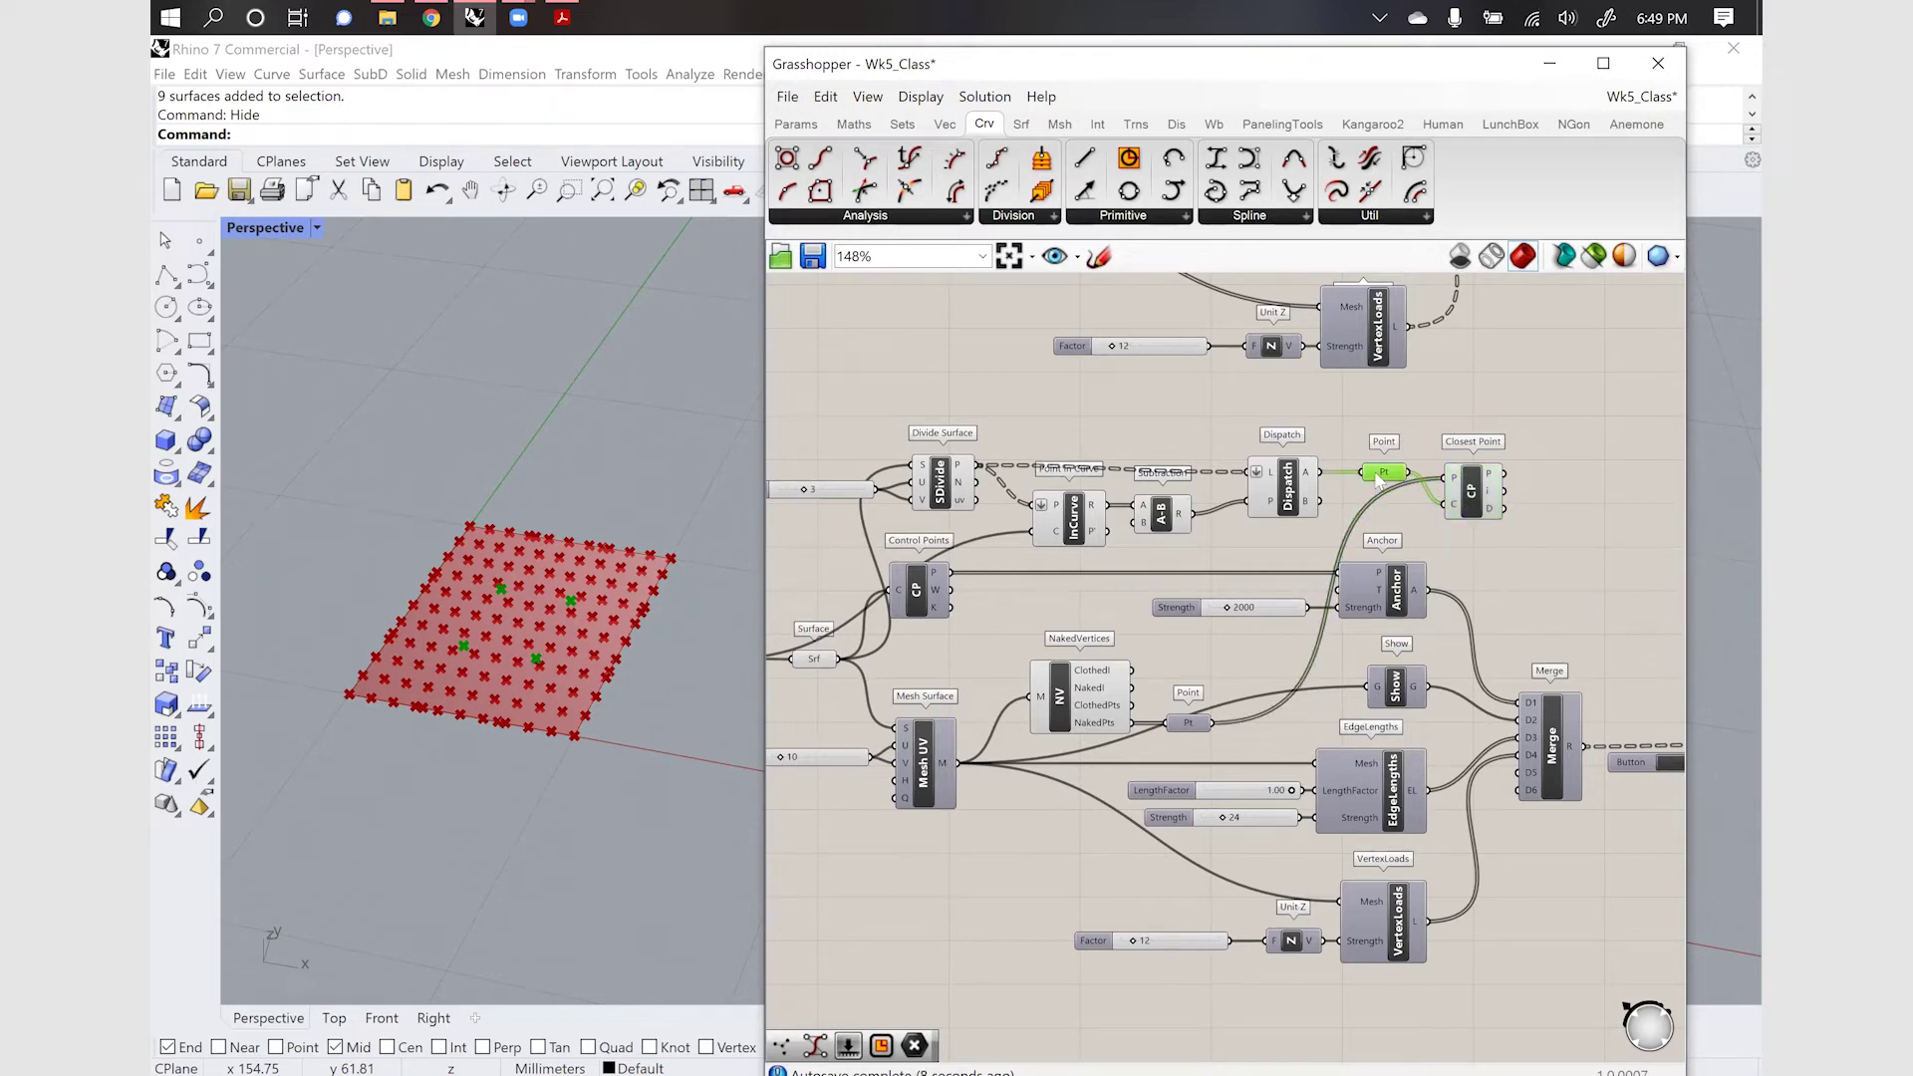
Rewire Closest Point with Dispatch's Point parameter into P and NakedVertices' ClothedPts output into C, then preview the matches
{"action": "left_click", "coordinate": [1423, 465]}
{"action": "left_click_drag", "start_coordinate": [1445, 473], "coordinate": [1447, 506]}
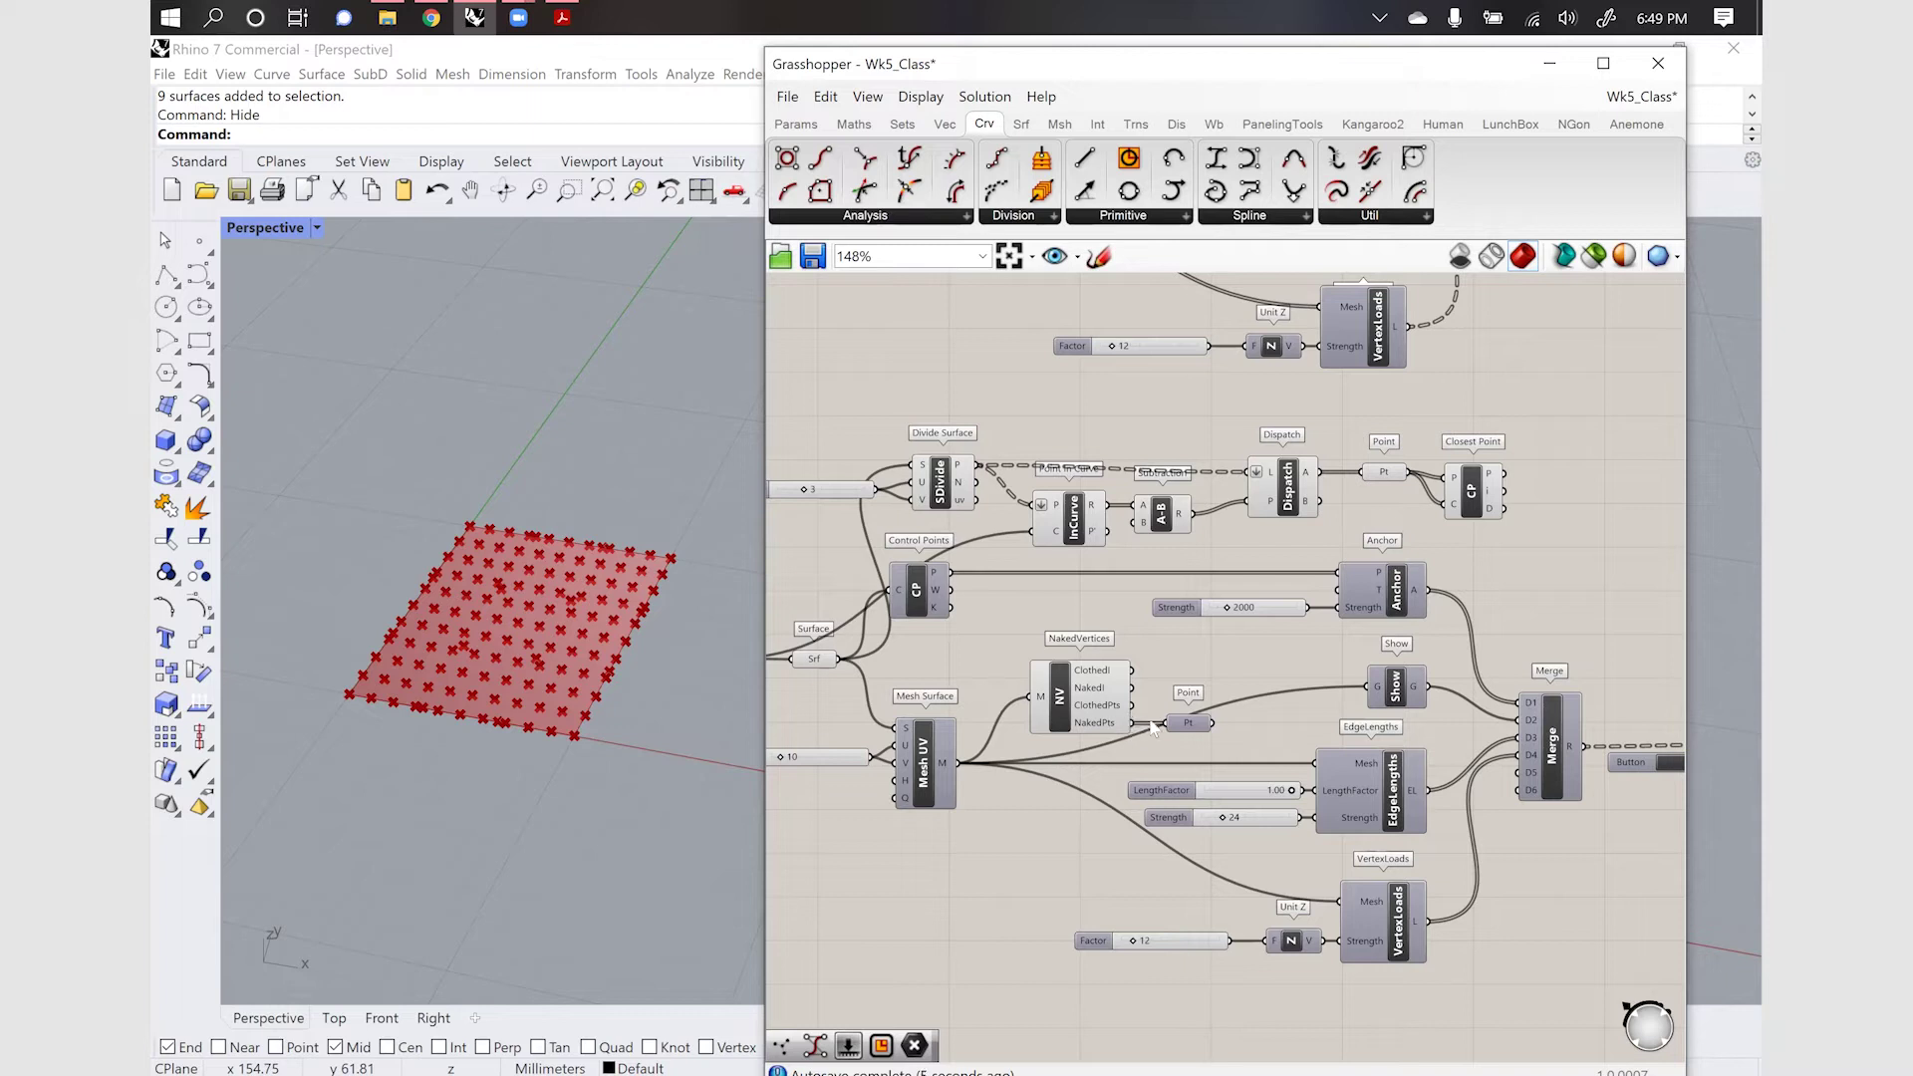
{"action": "left_click", "coordinate": [1183, 728], "text": "ctrl"}
{"action": "left_click_drag", "start_coordinate": [1132, 705], "coordinate": [1445, 505]}
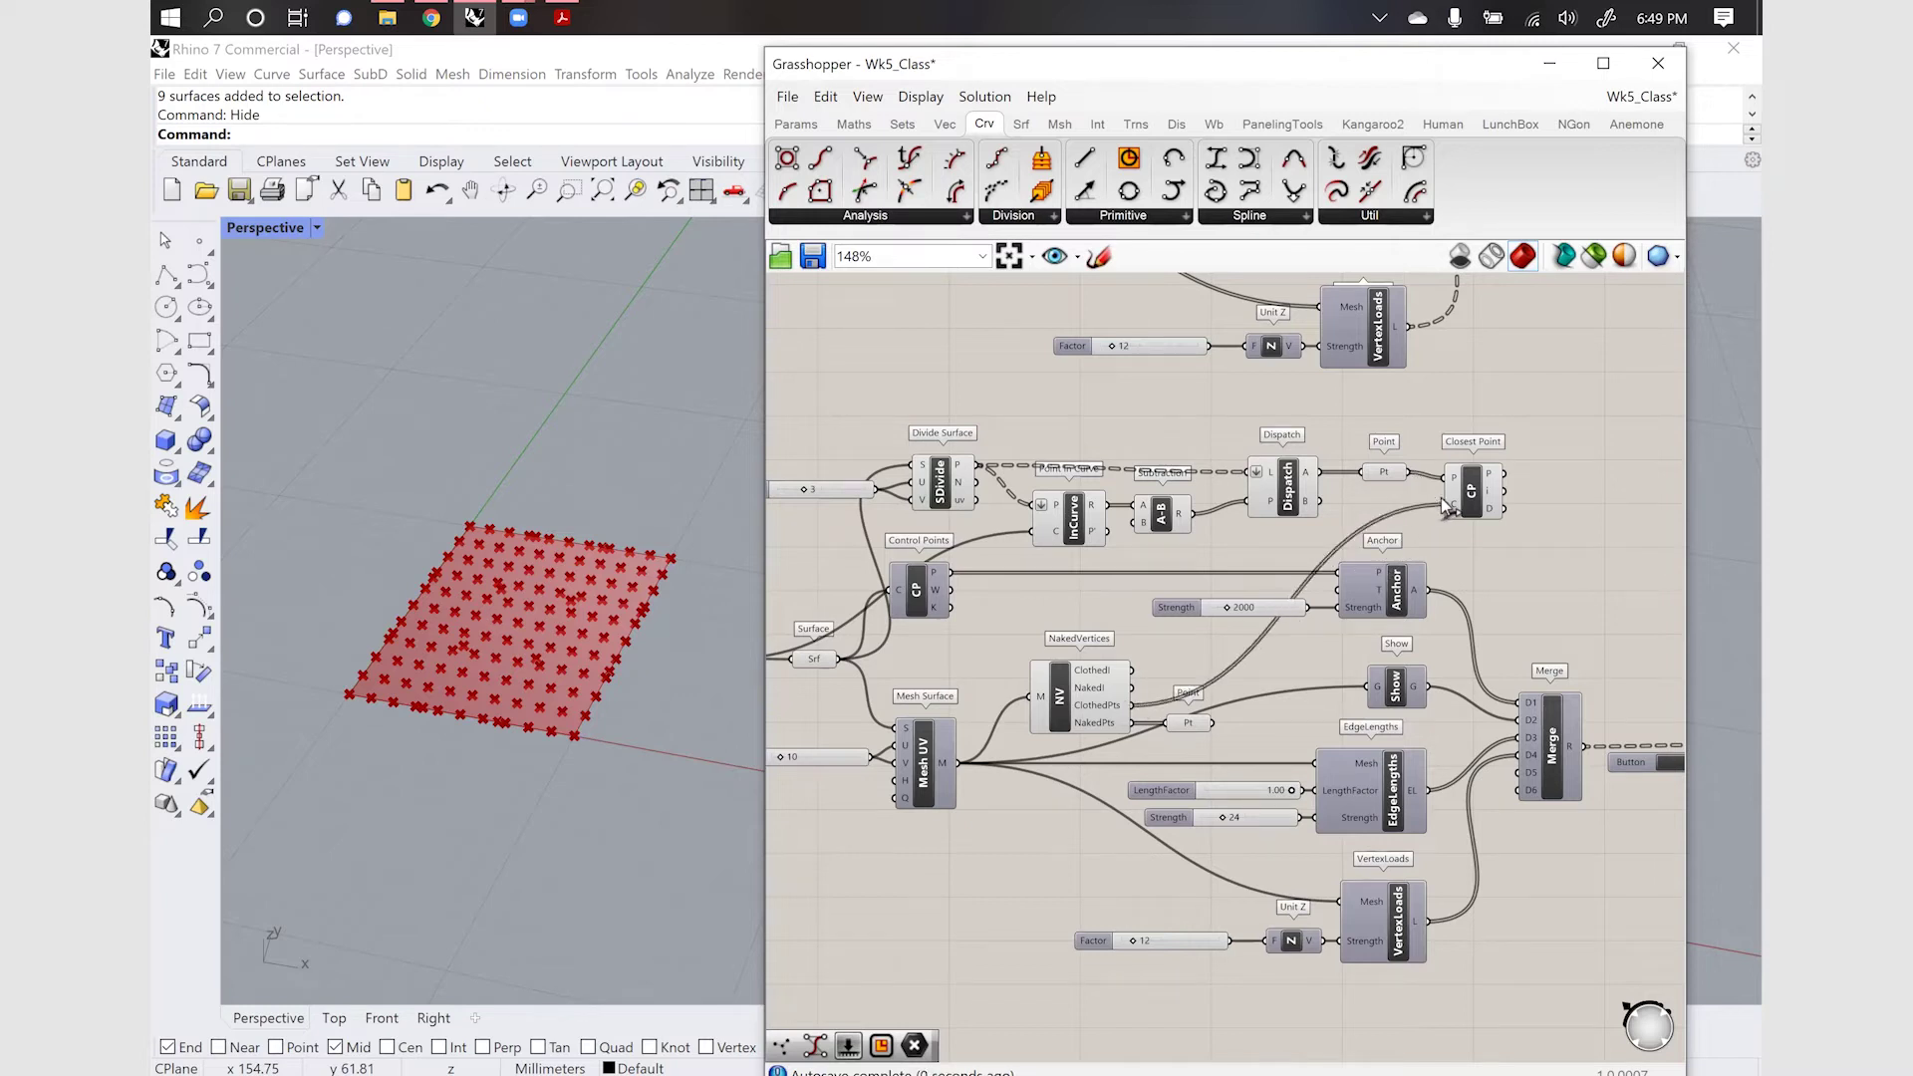
{"action": "left_click", "coordinate": [1465, 505]}
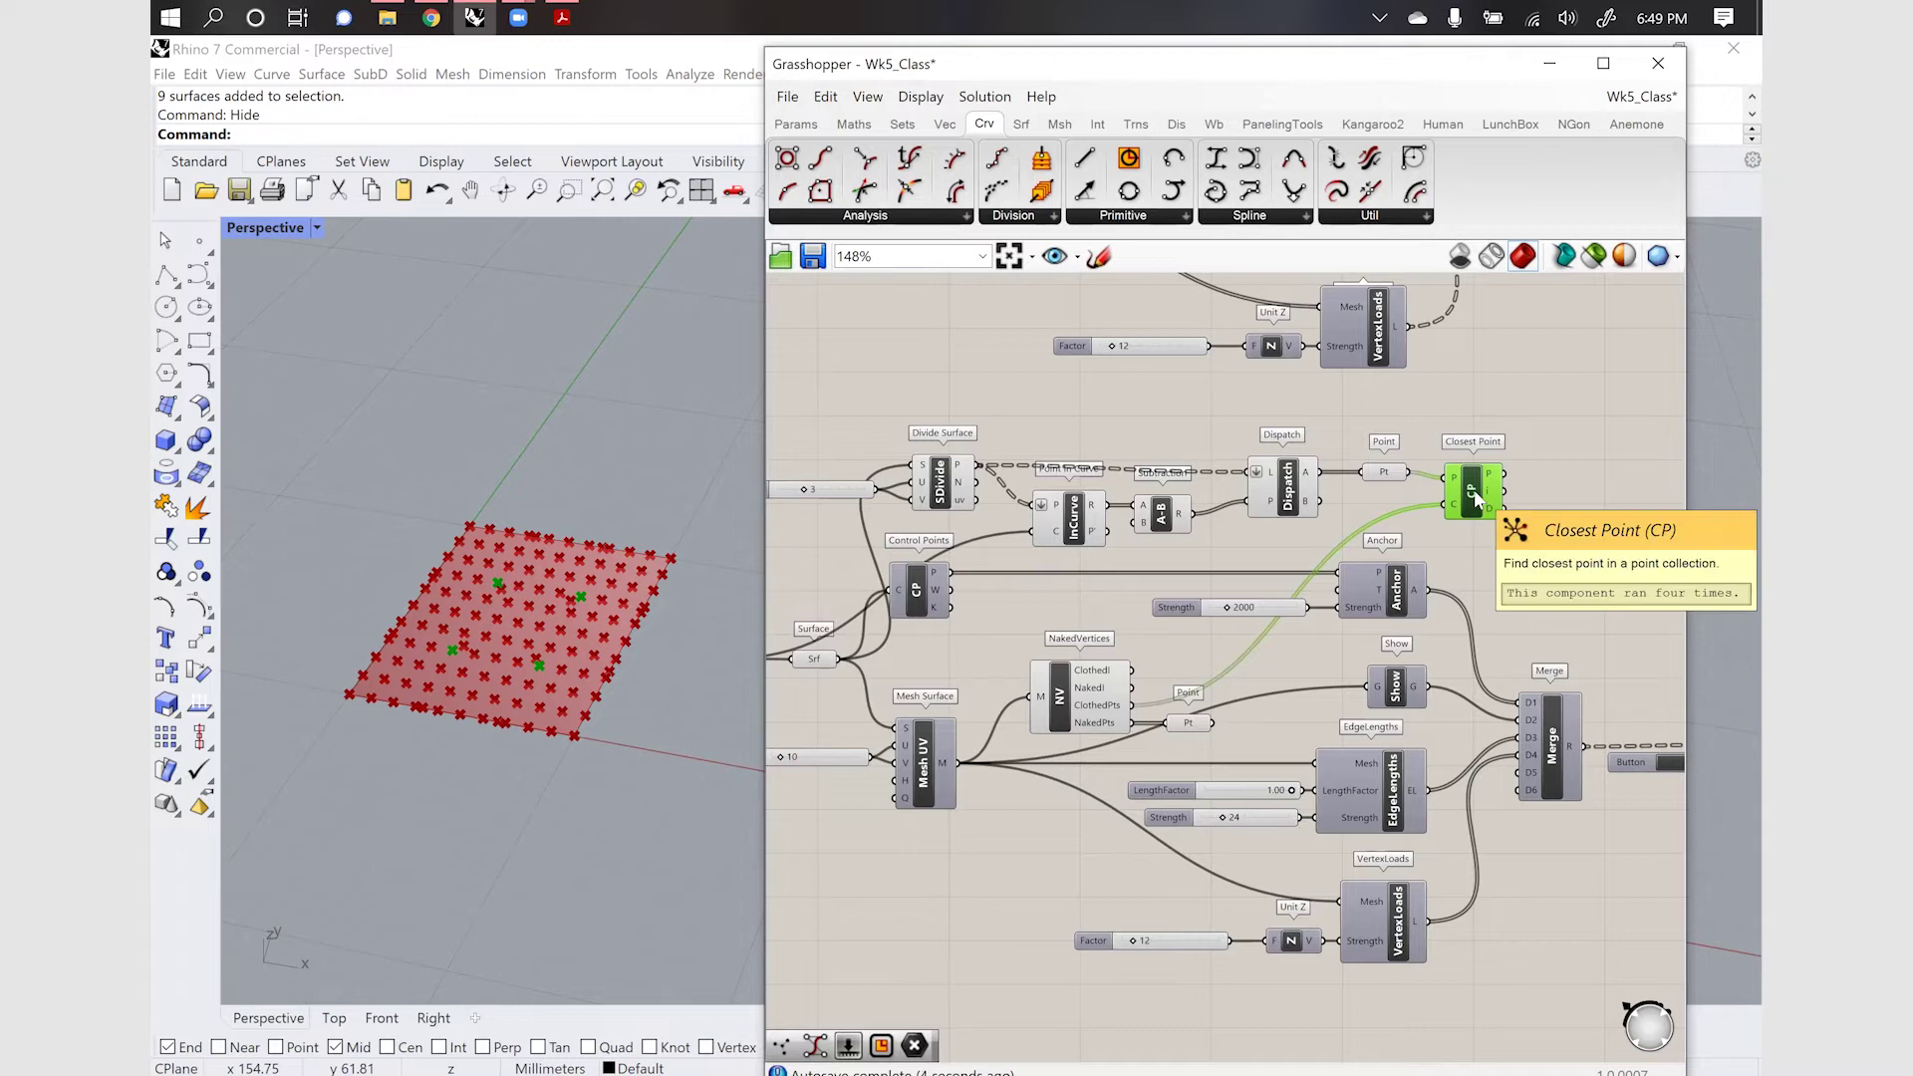
Add a Point parameter fed by Closest Point's P output, and compare its points with those in Dispatch's Point parameter
{"action": "scroll", "coordinate": [1519, 487], "scroll_direction": "up", "scroll_amount": 2}
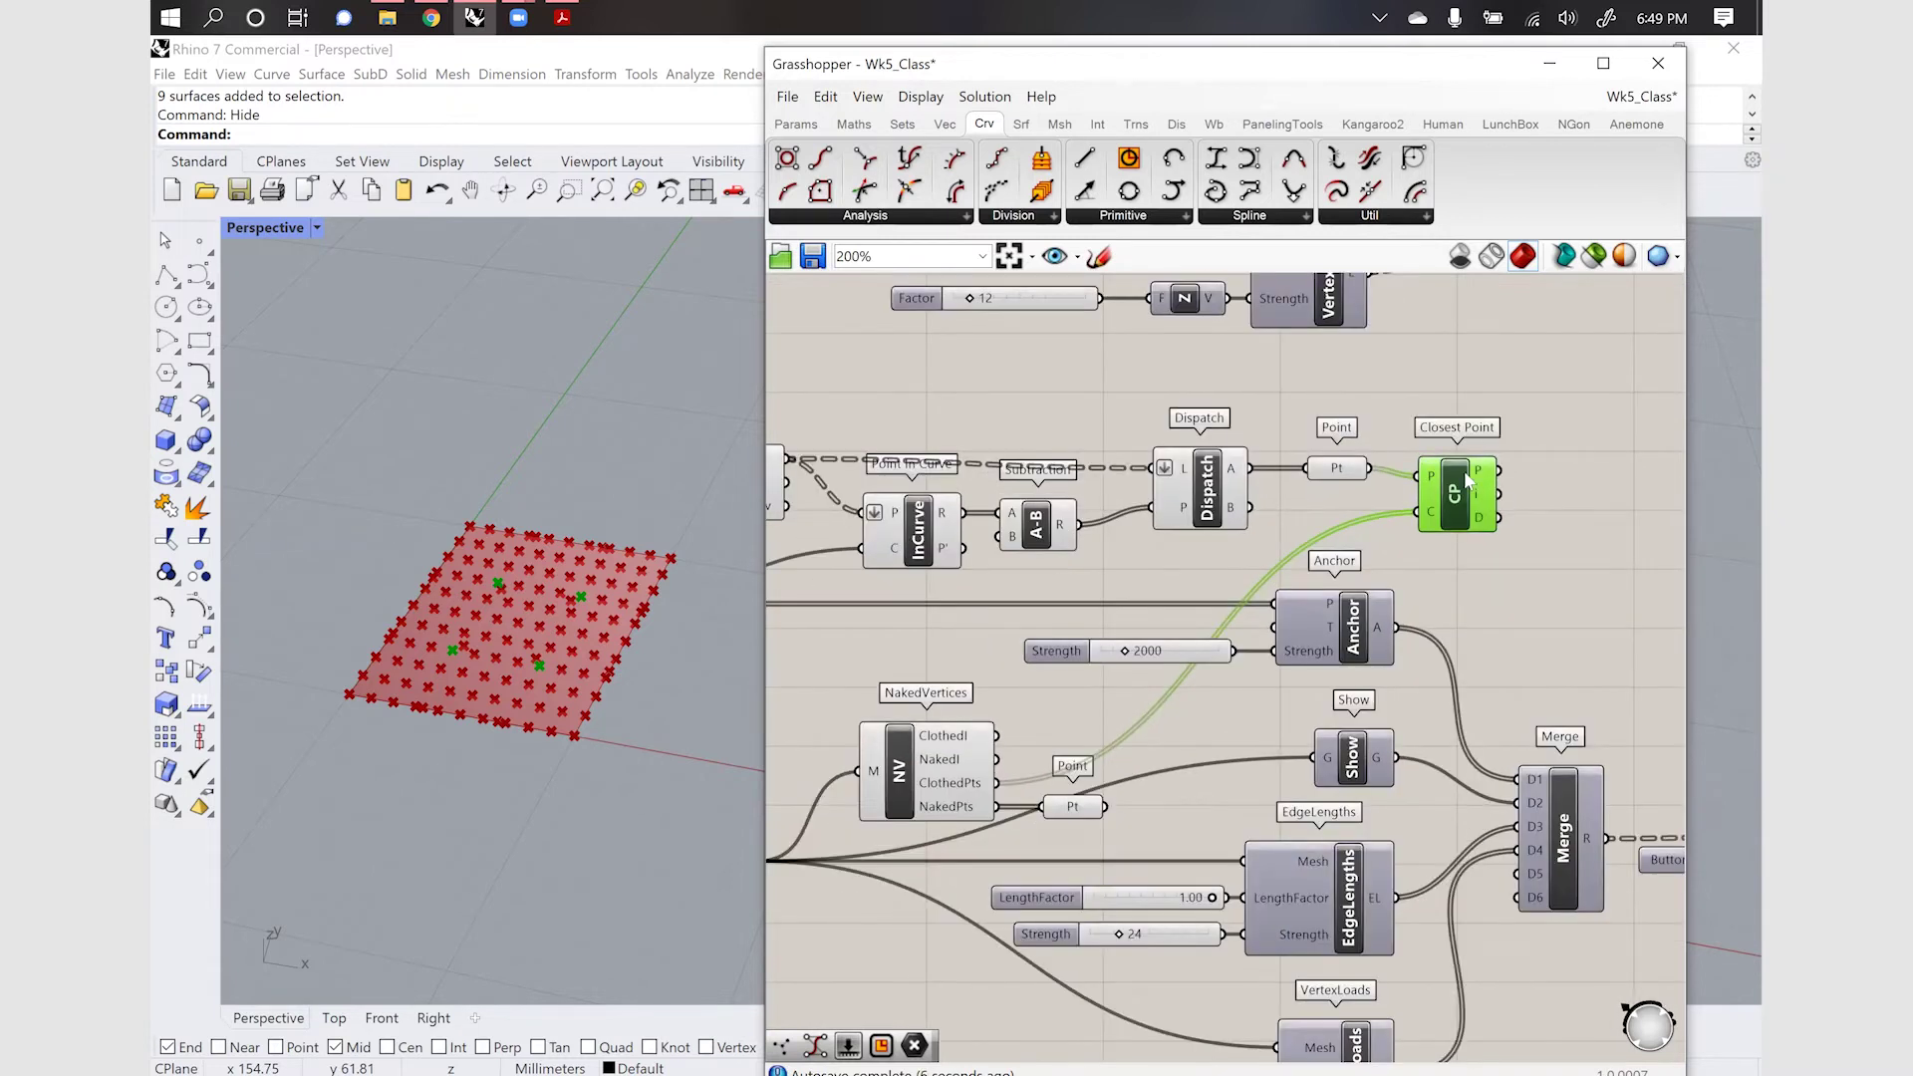
{"action": "double_click", "coordinate": [1545, 510]}
{"action": "type", "text": "point"}
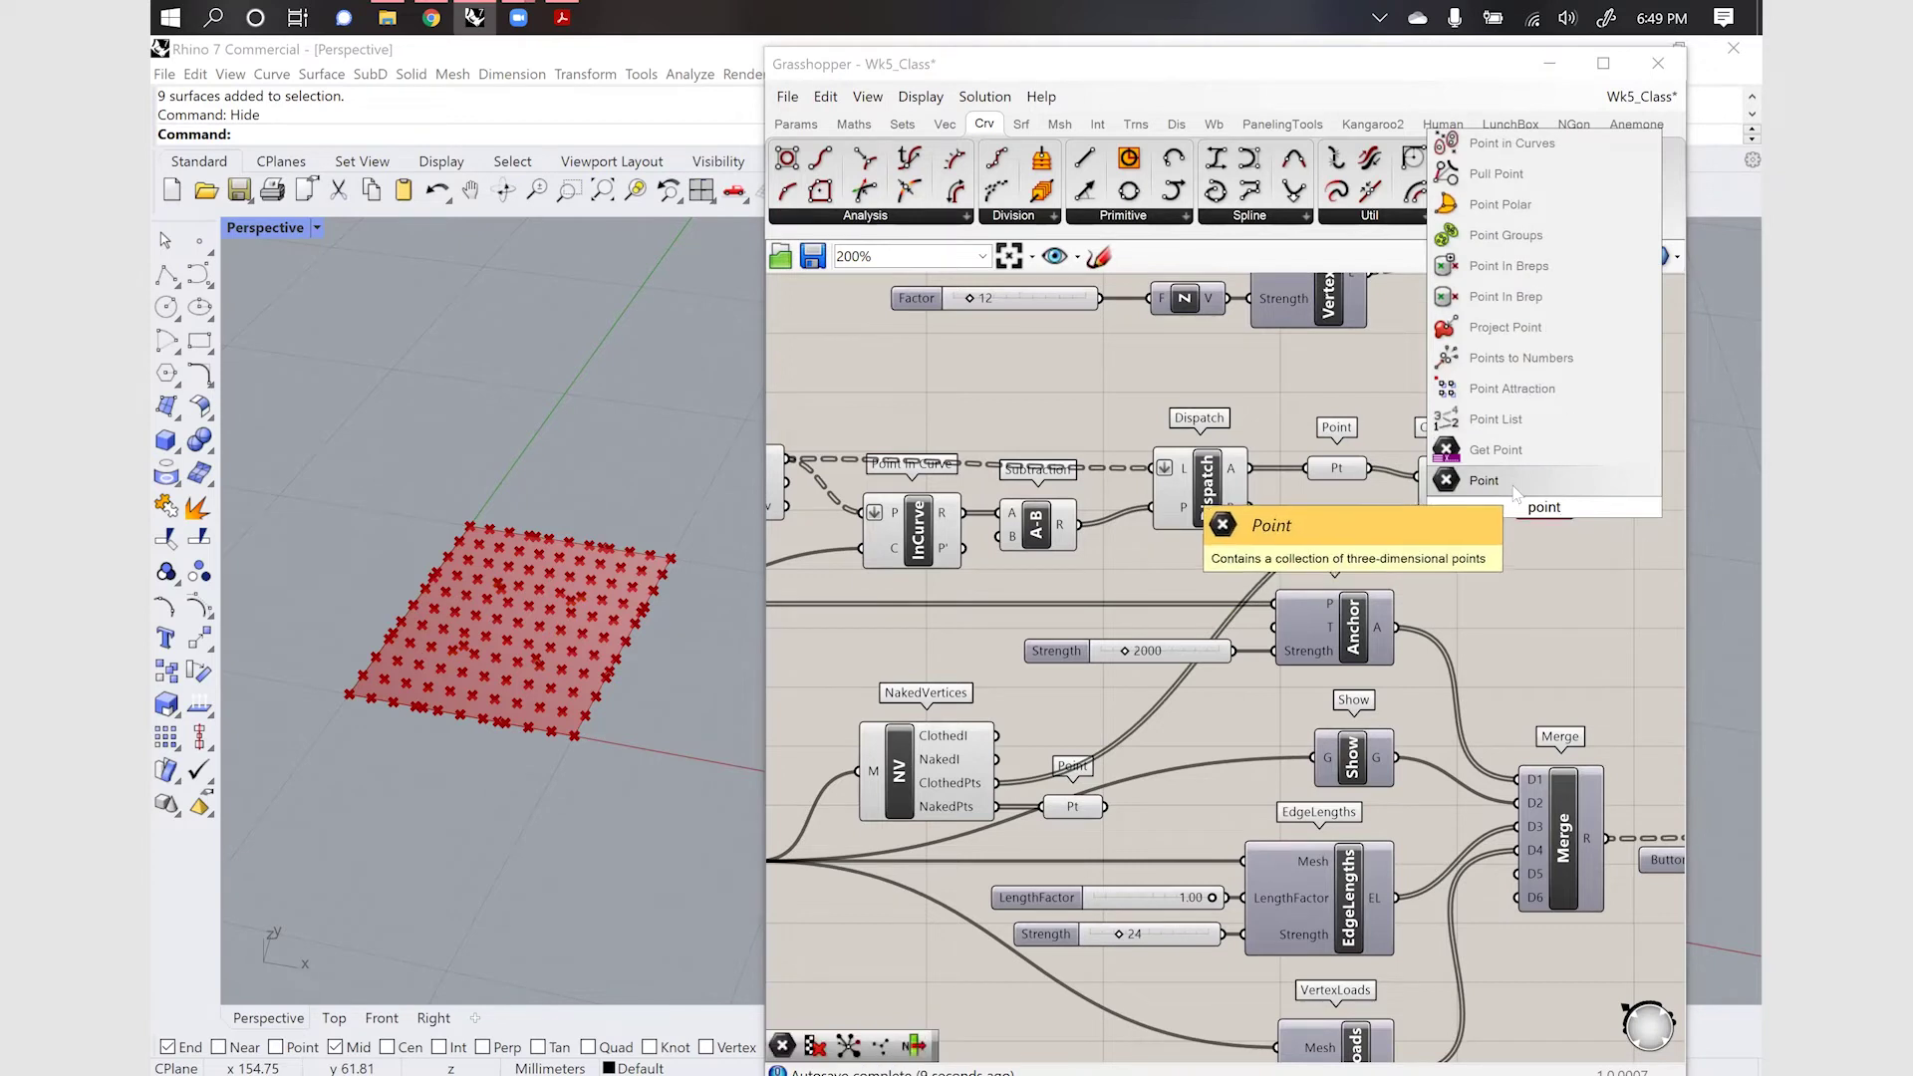
{"action": "key", "text": "Return"}
{"action": "left_click_drag", "start_coordinate": [1516, 508], "coordinate": [1589, 476]}
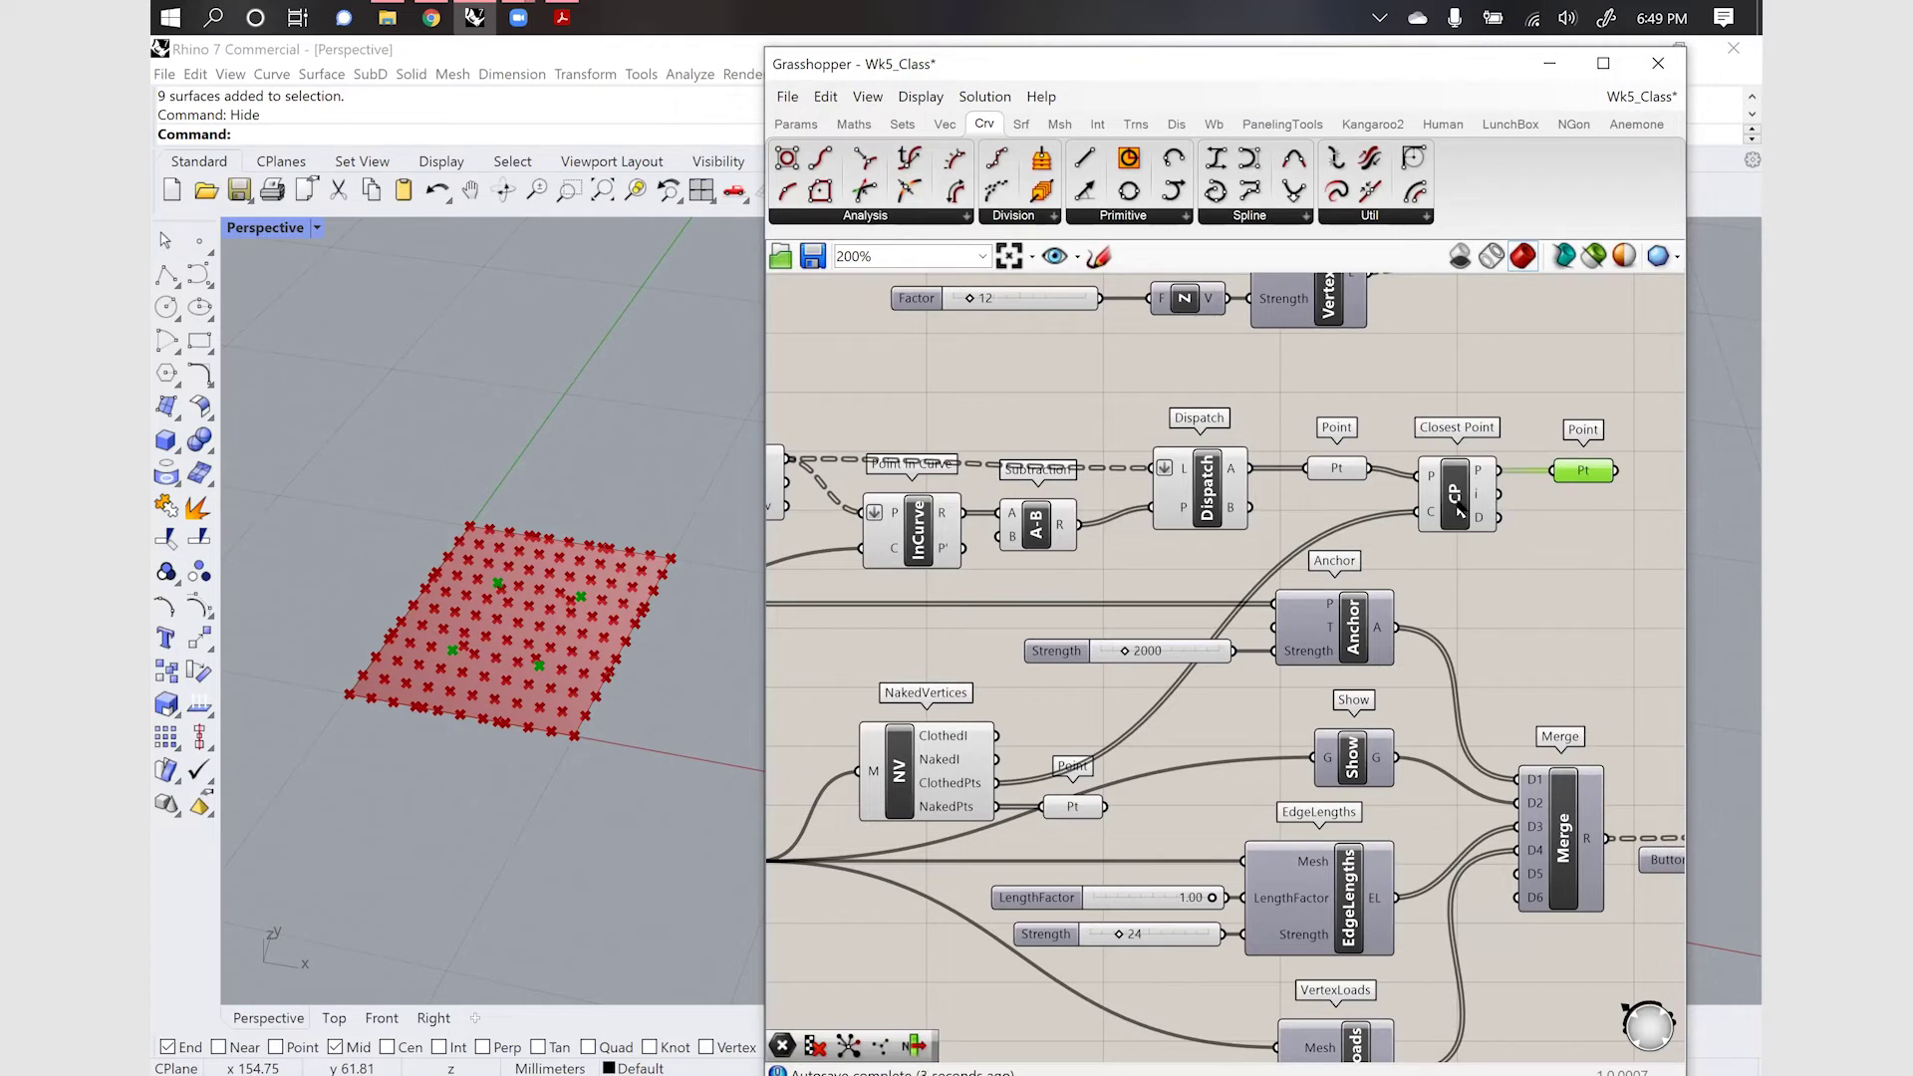
{"action": "left_click", "coordinate": [1461, 511]}
{"action": "left_click", "coordinate": [1588, 494]}
{"action": "left_click", "coordinate": [1585, 472]}
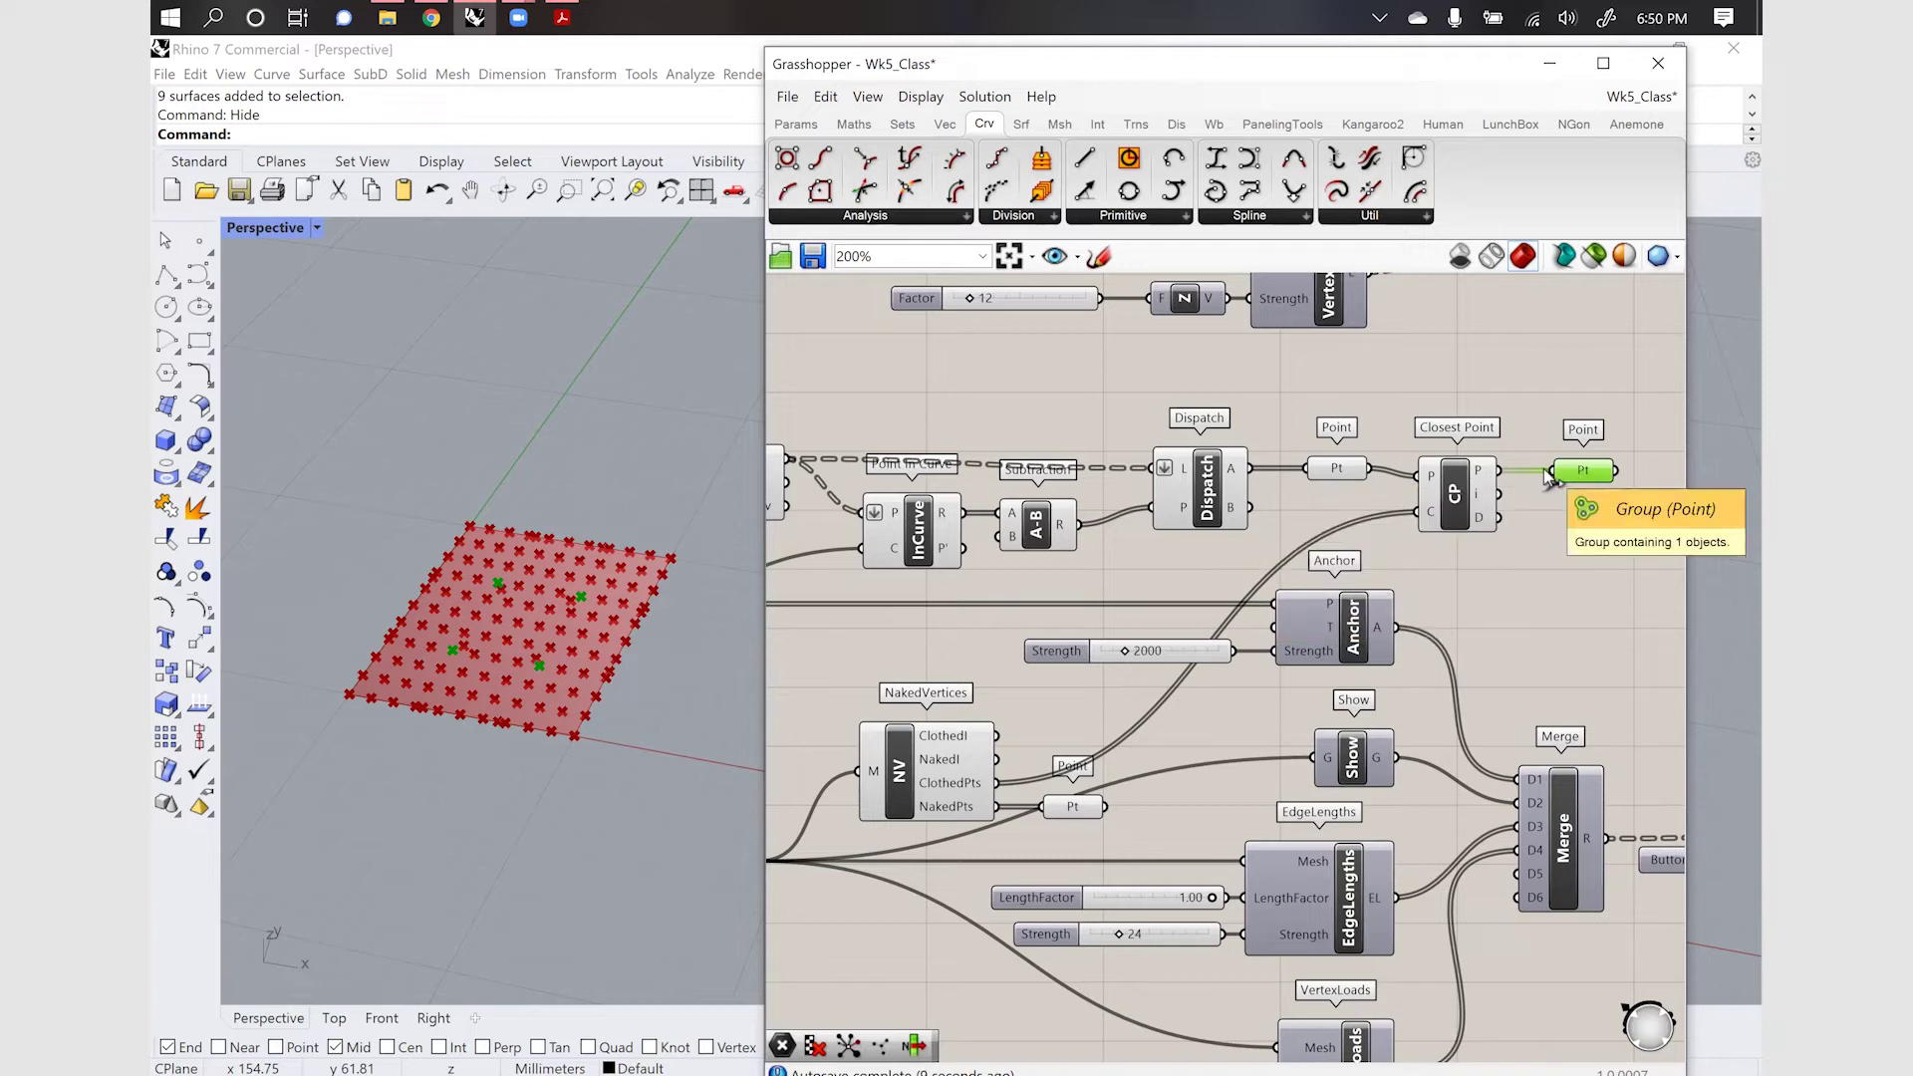
{"action": "left_click", "coordinate": [1338, 471]}
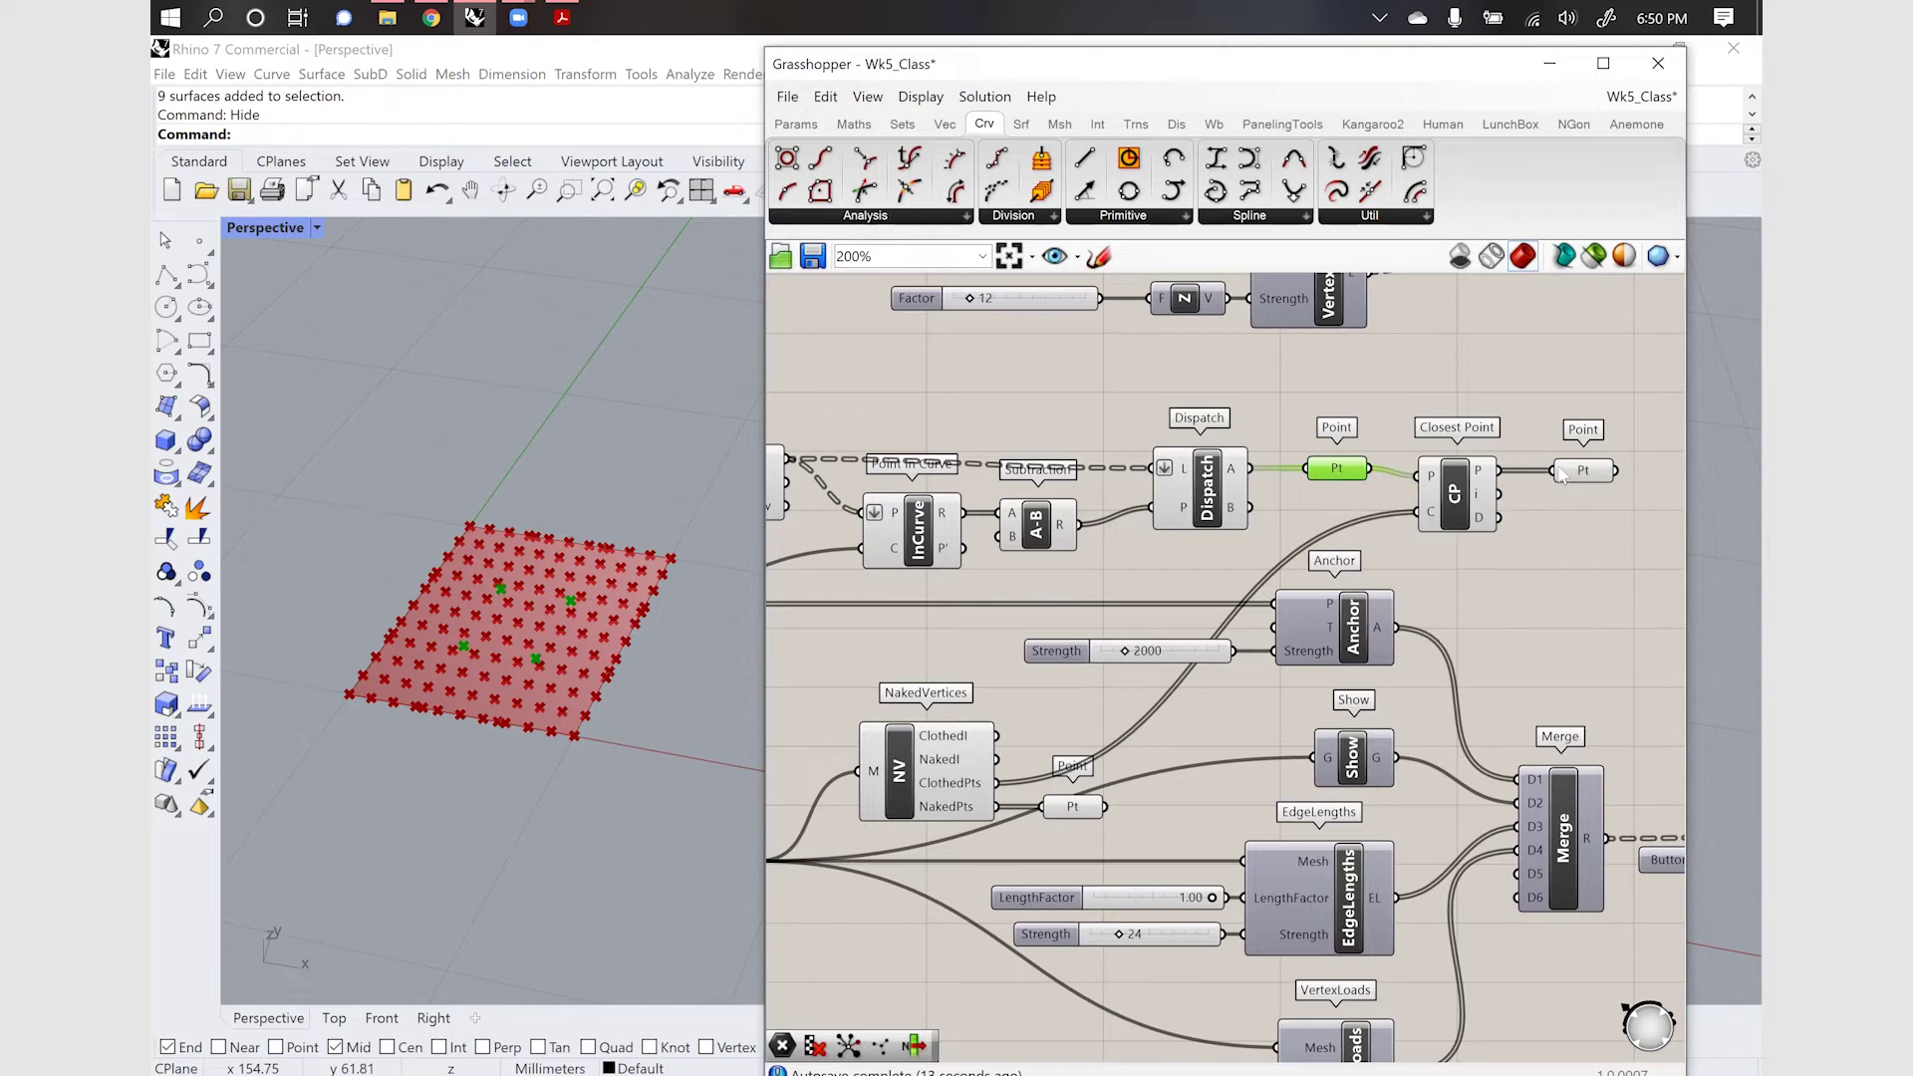
Set Divide Surface's U Count to 5 and compare the points before and after Closest Point in the viewport
{"action": "scroll", "coordinate": [1535, 588], "scroll_direction": "down", "scroll_amount": 2}
{"action": "scroll", "coordinate": [910, 517], "scroll_direction": "up", "scroll_amount": 2}
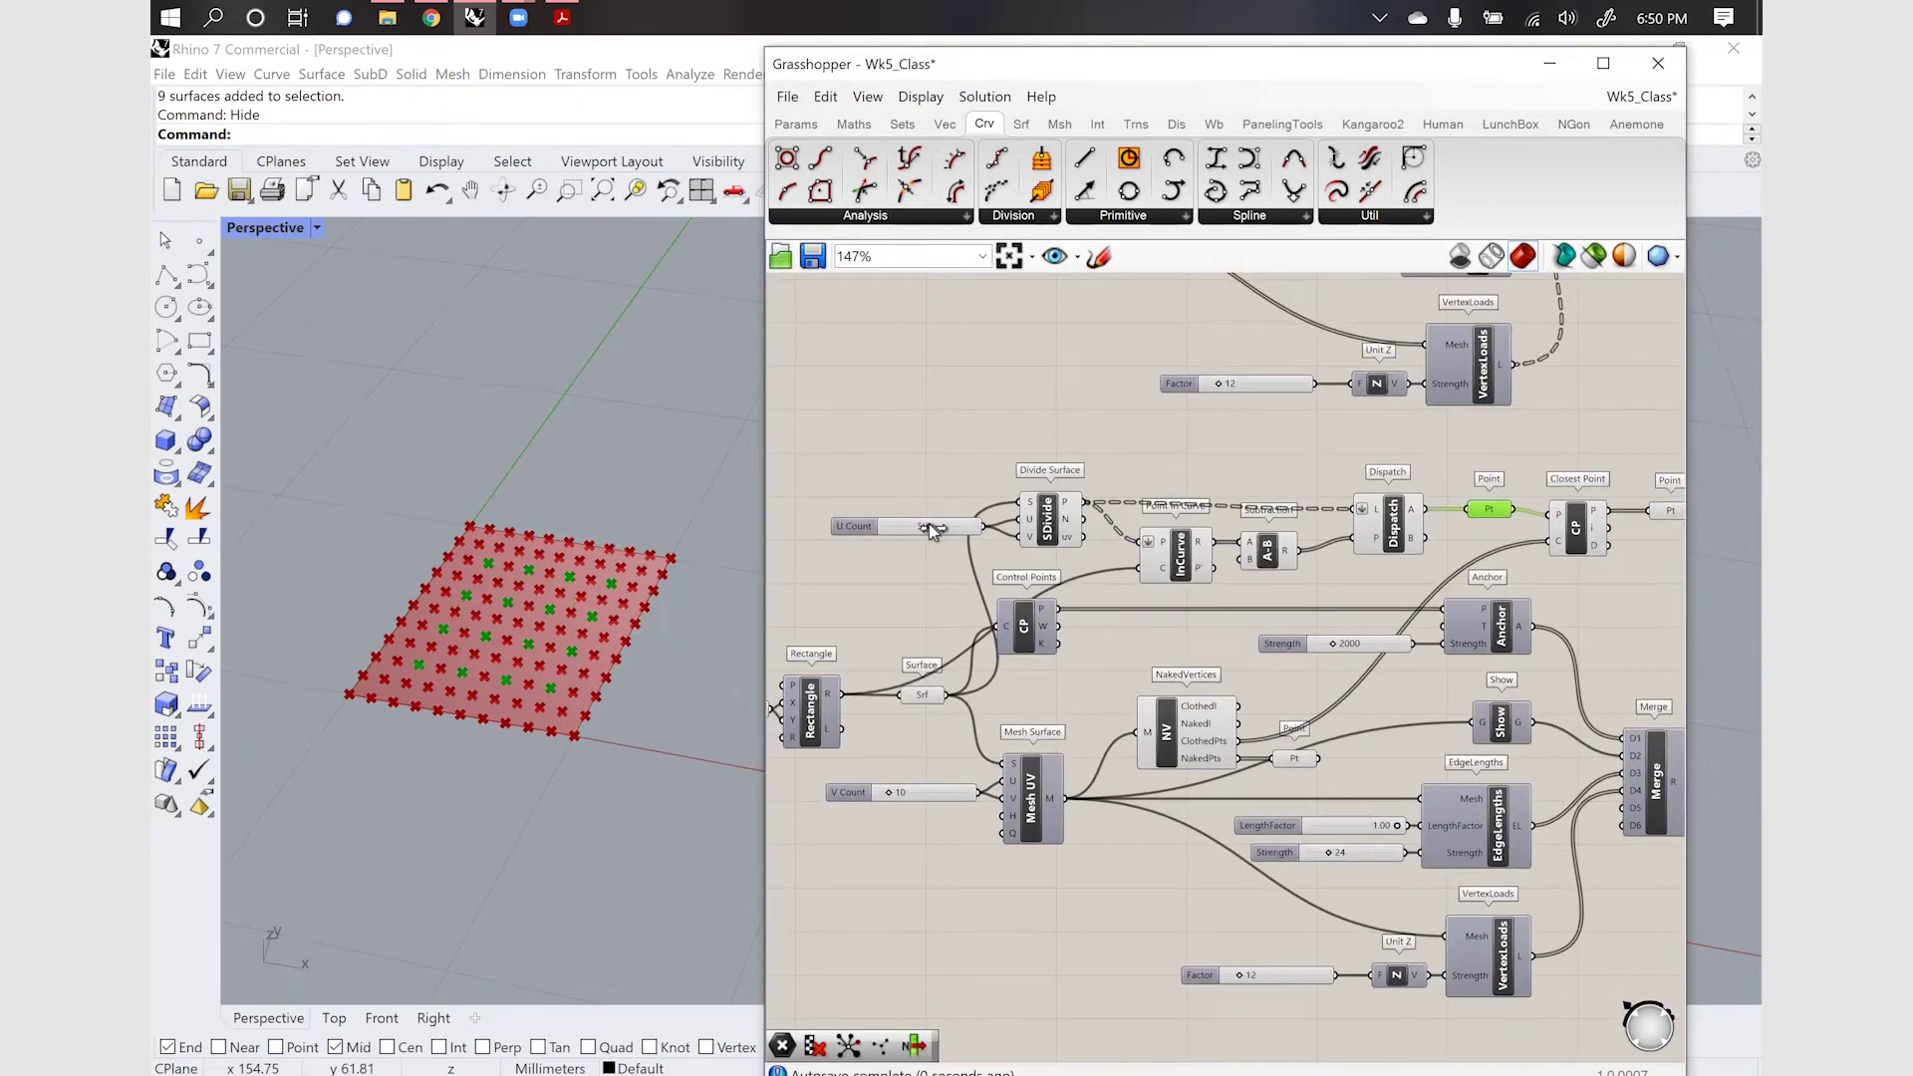
{"action": "scroll", "coordinate": [995, 470], "scroll_direction": "down", "scroll_amount": 3}
{"action": "scroll", "coordinate": [1154, 498], "scroll_direction": "up", "scroll_amount": 3}
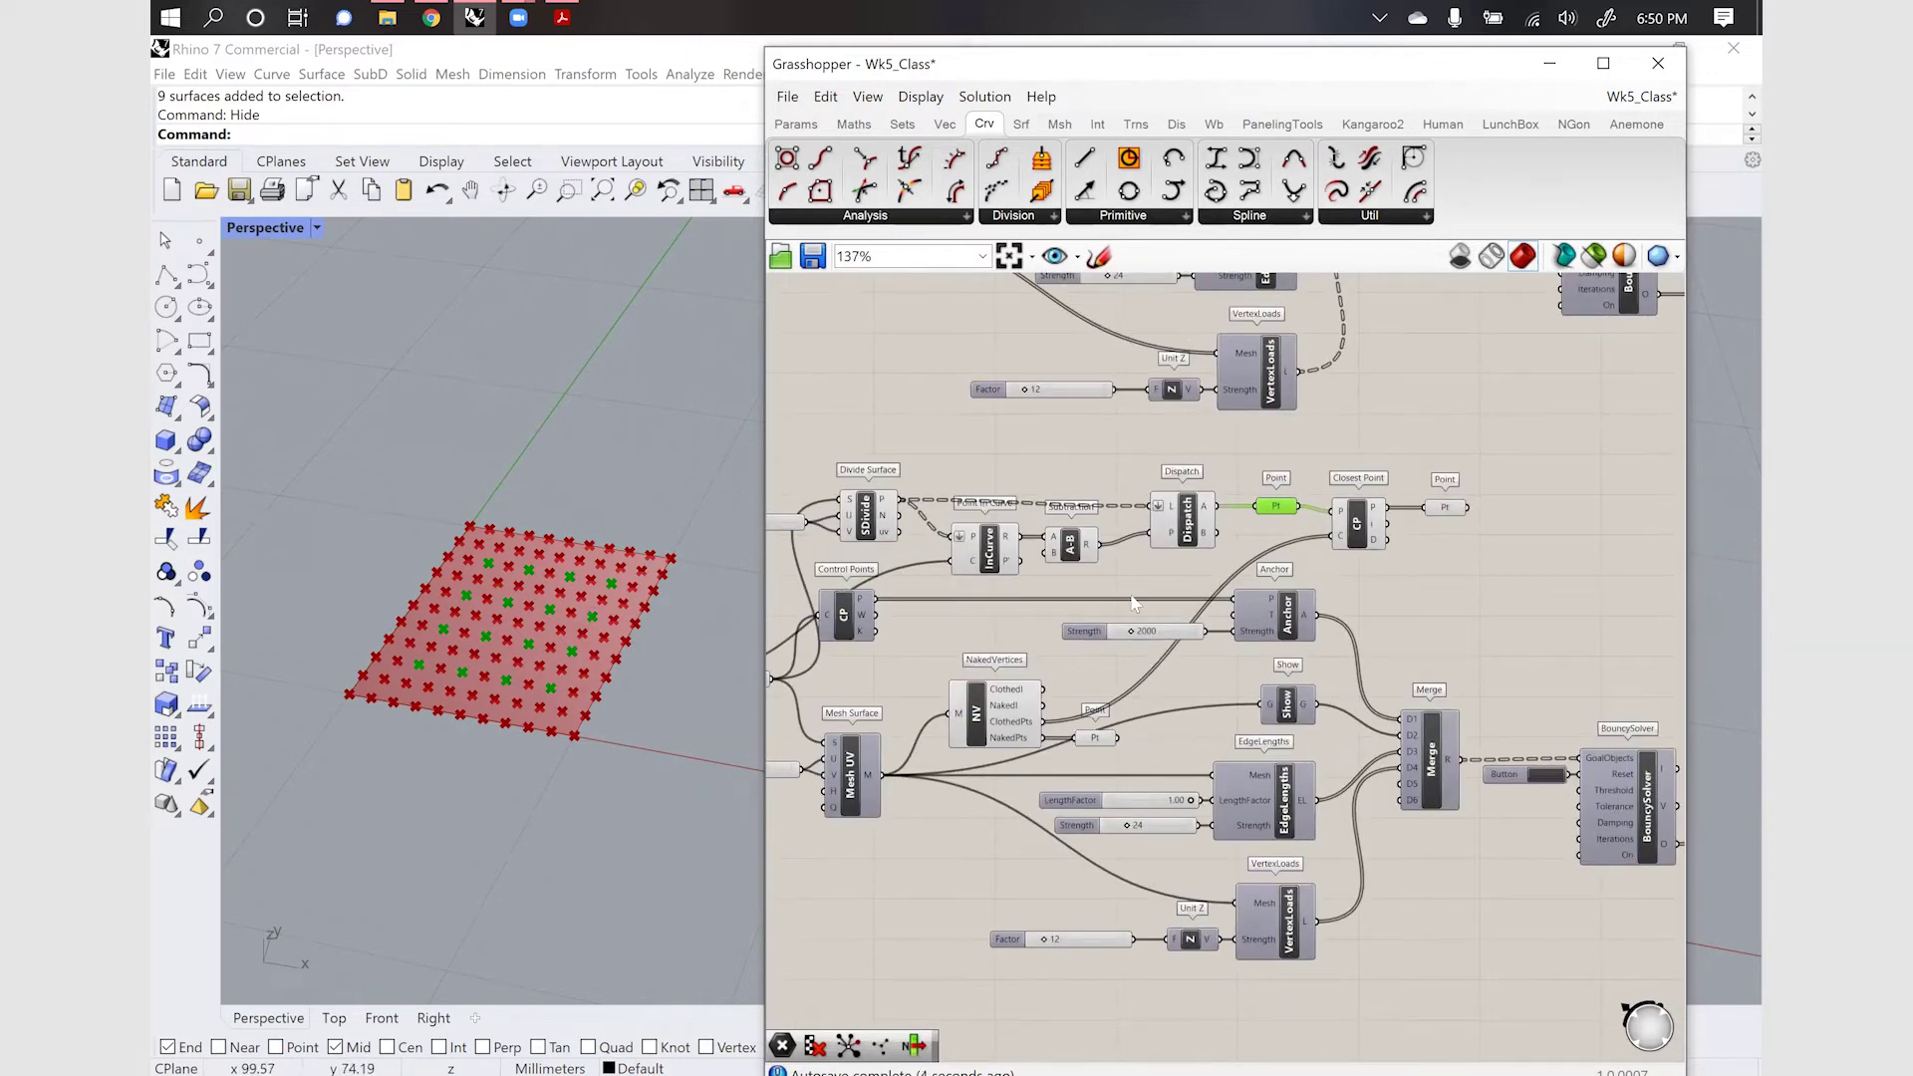
{"action": "left_click", "coordinate": [1442, 508]}
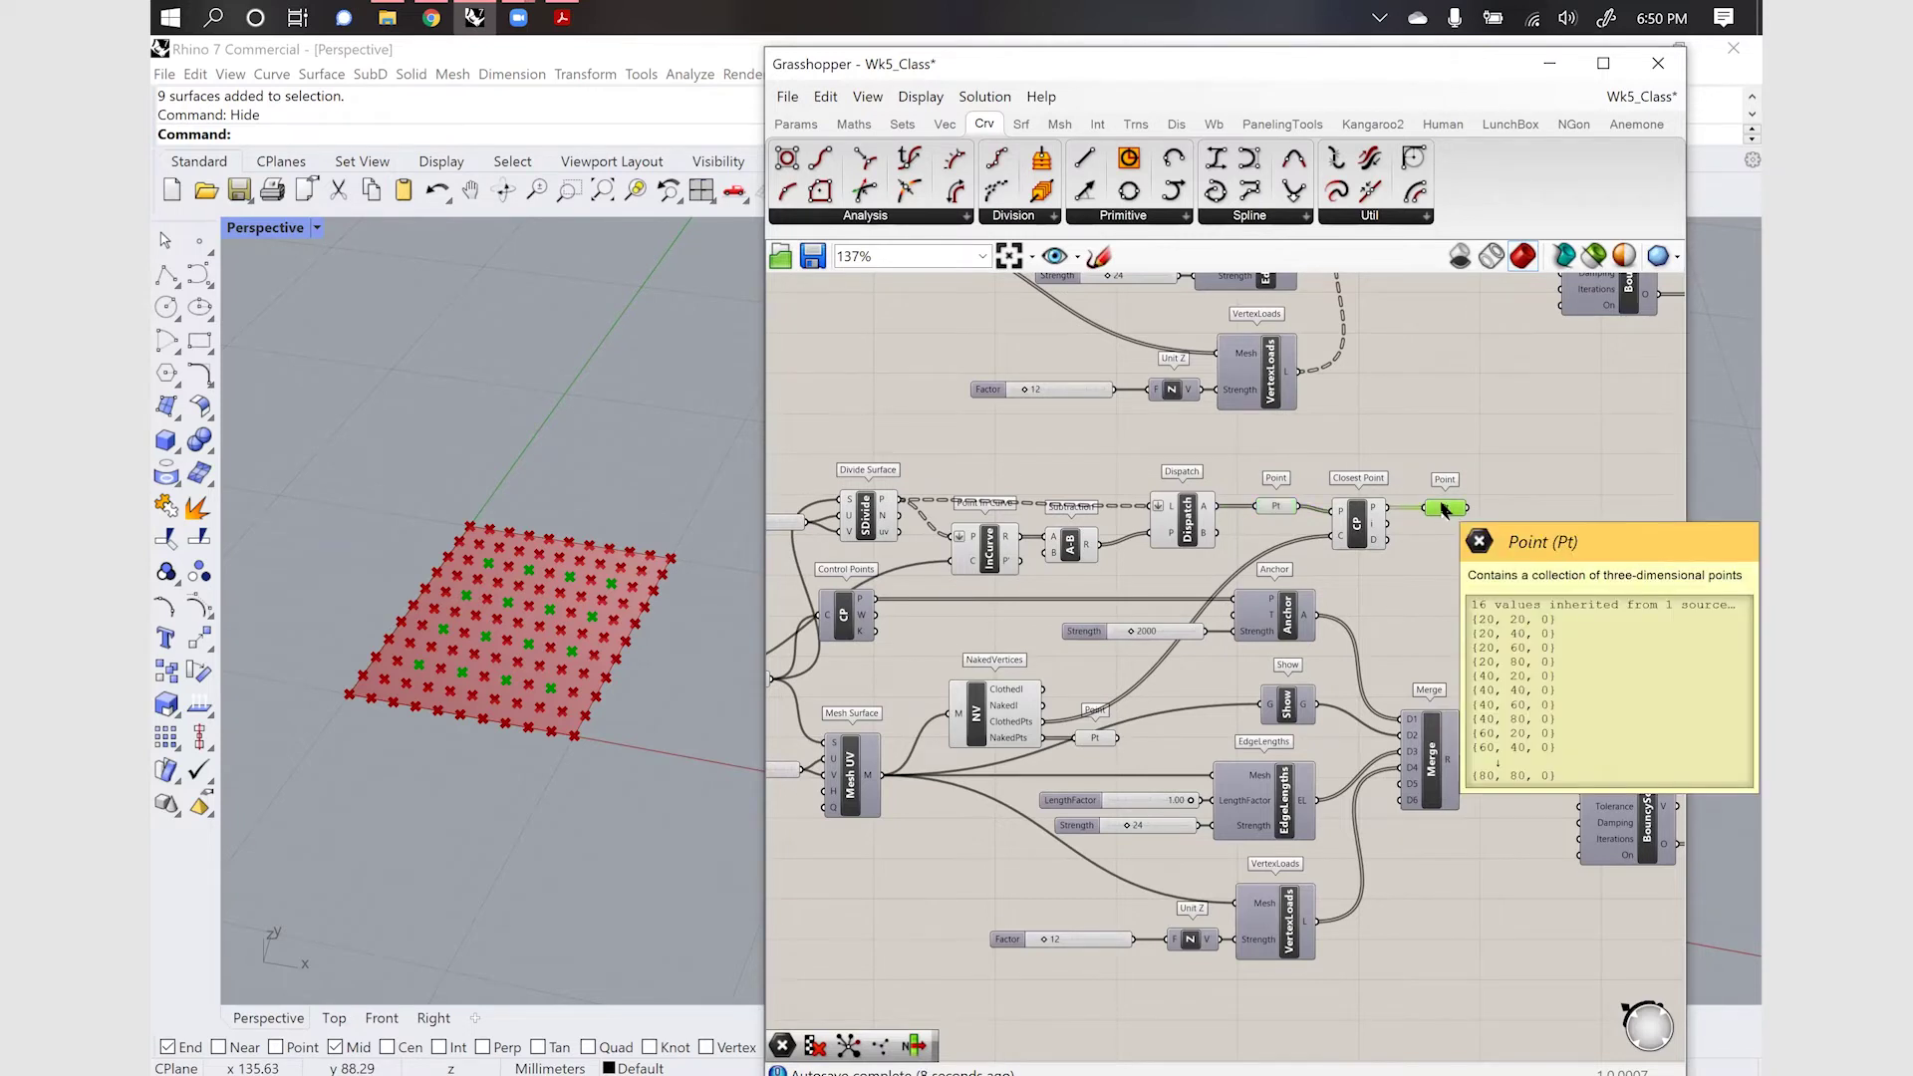
{"action": "left_click", "coordinate": [1279, 509]}
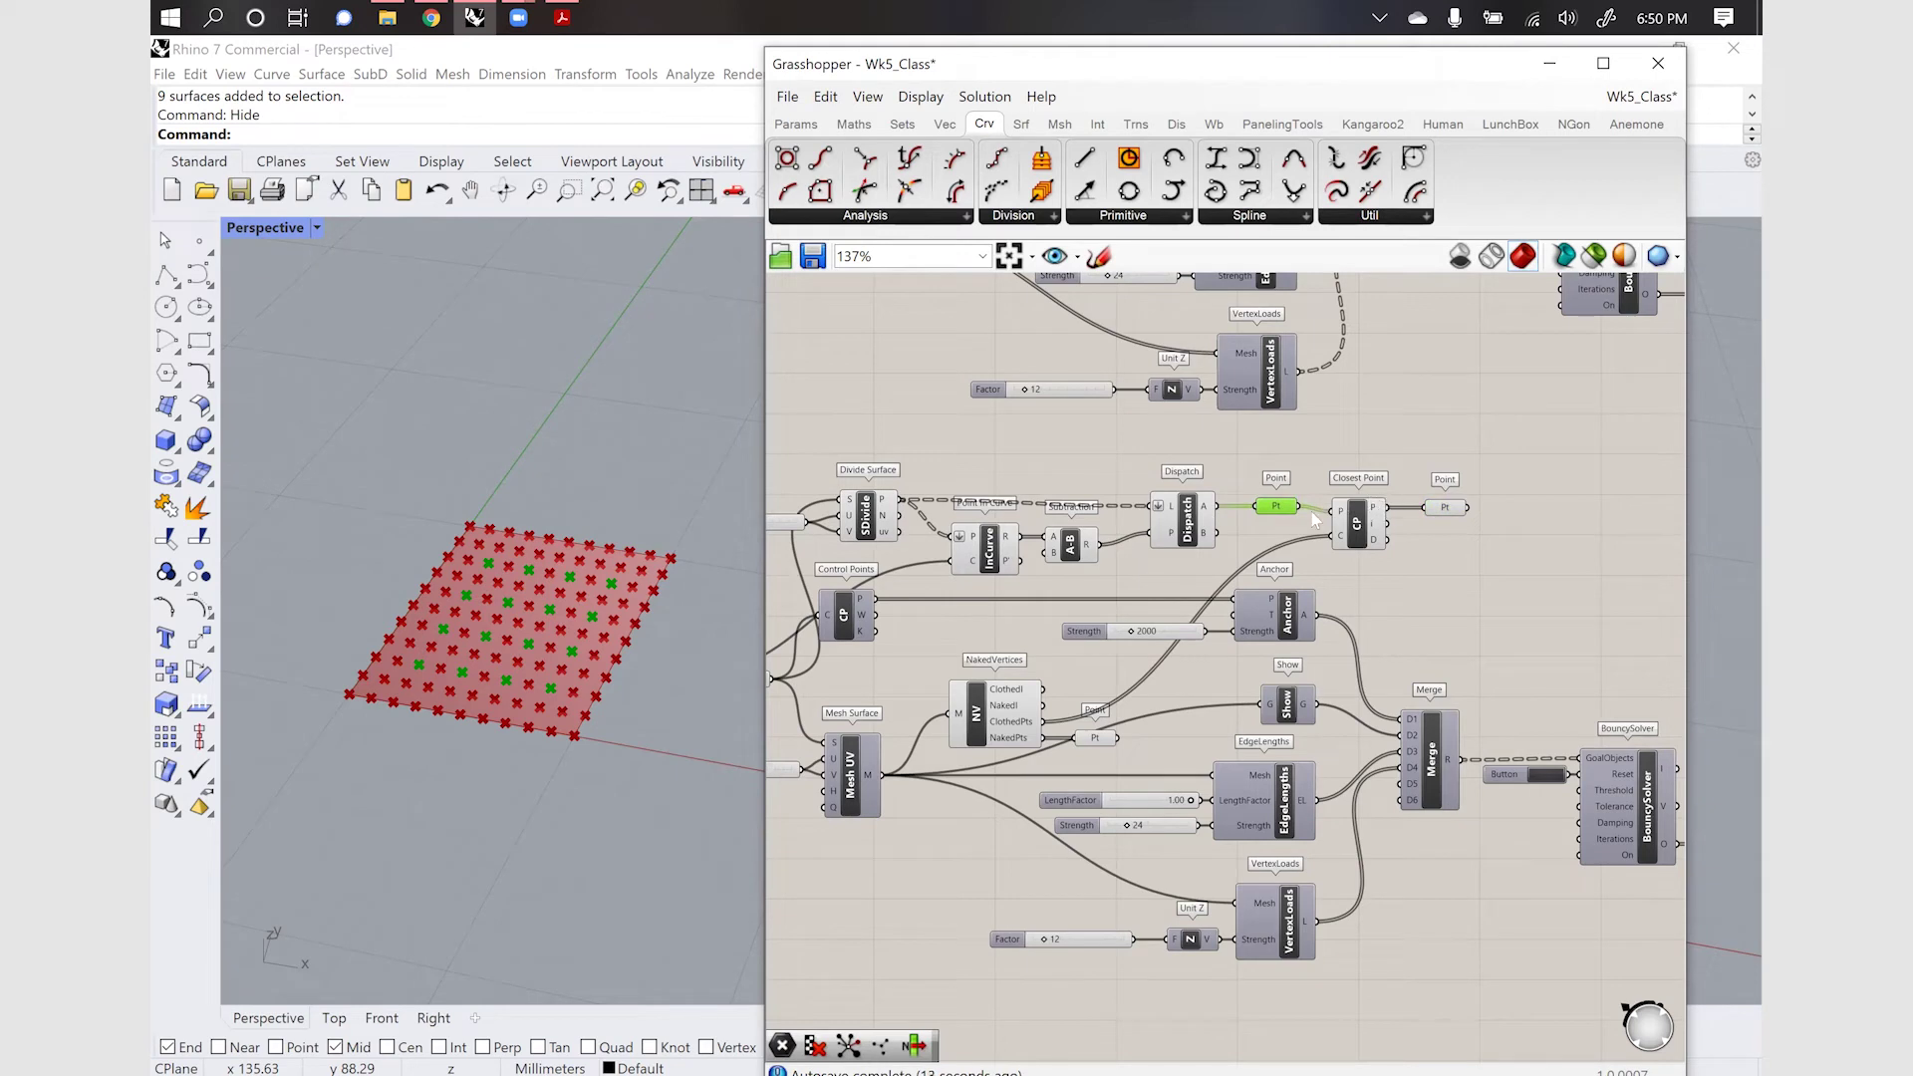
{"action": "left_click", "coordinate": [1442, 508]}
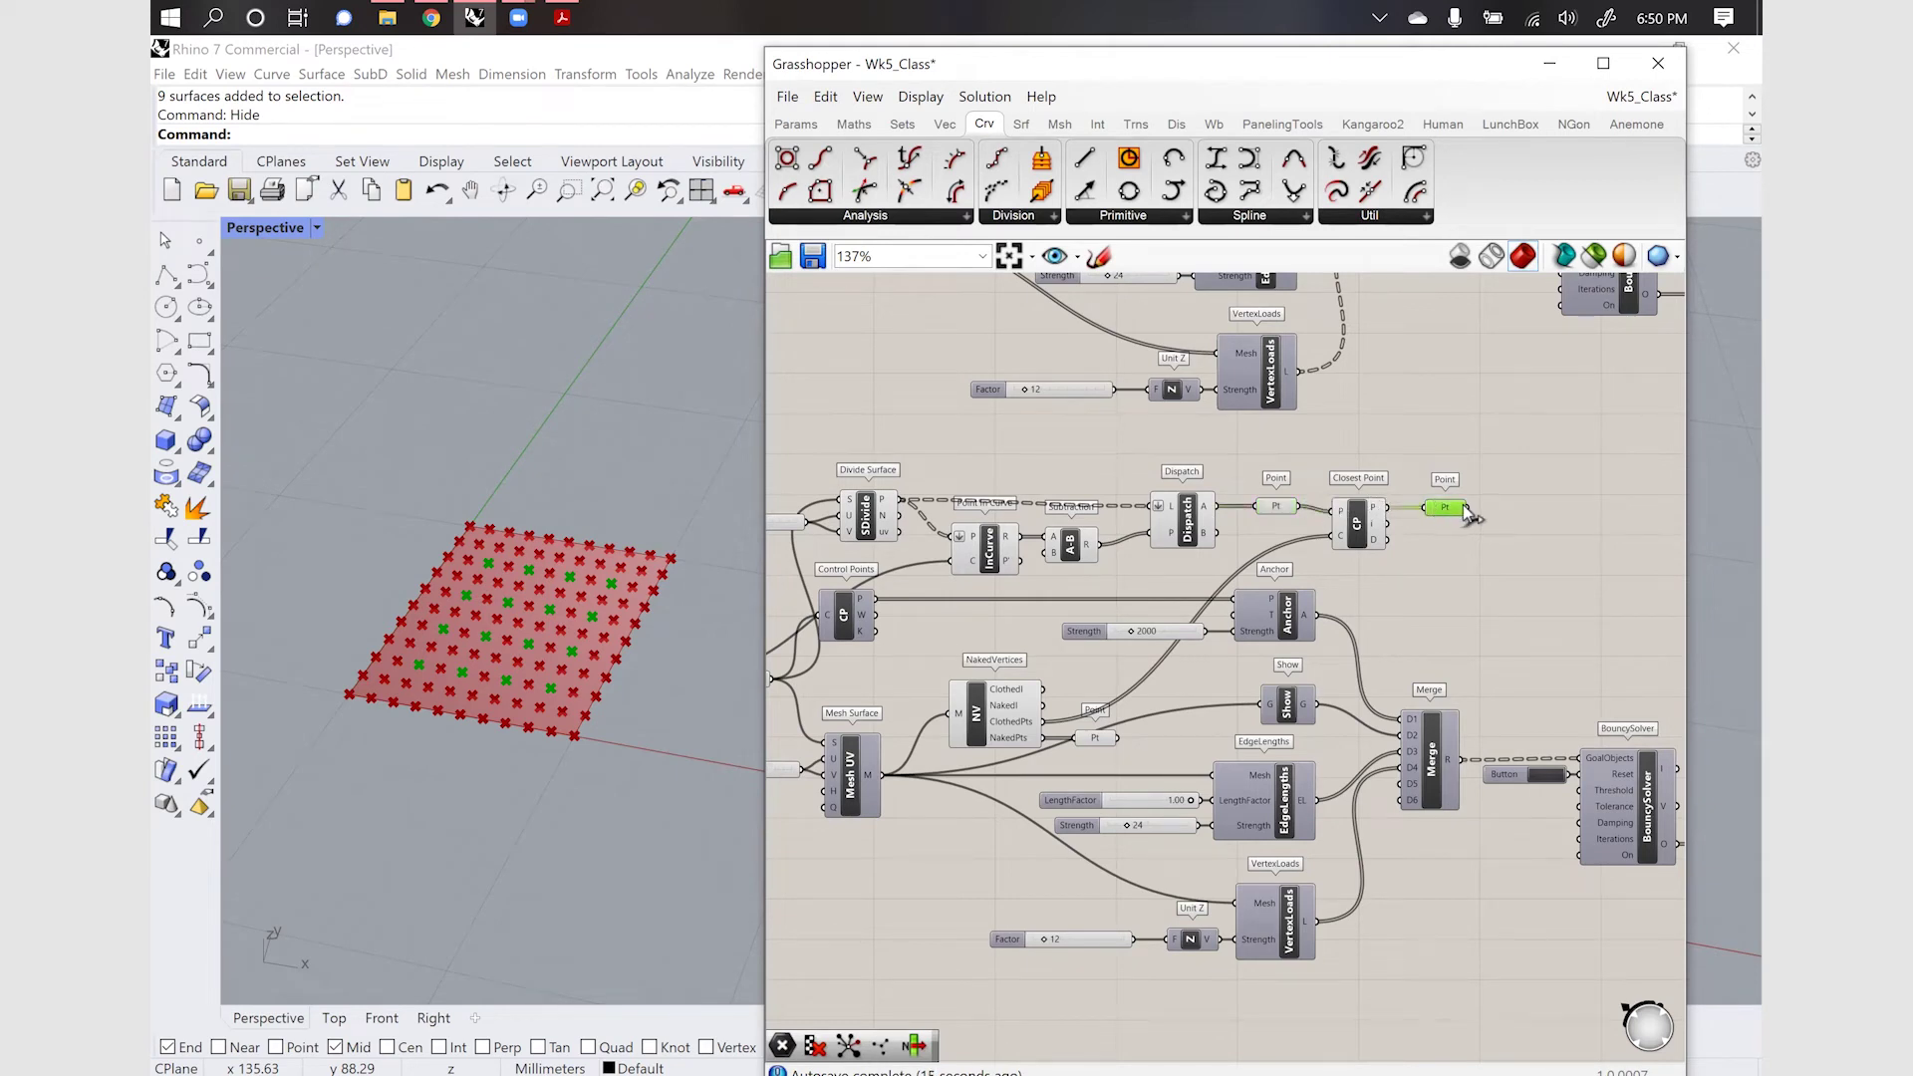
{"action": "double_click", "coordinate": [1447, 511]}
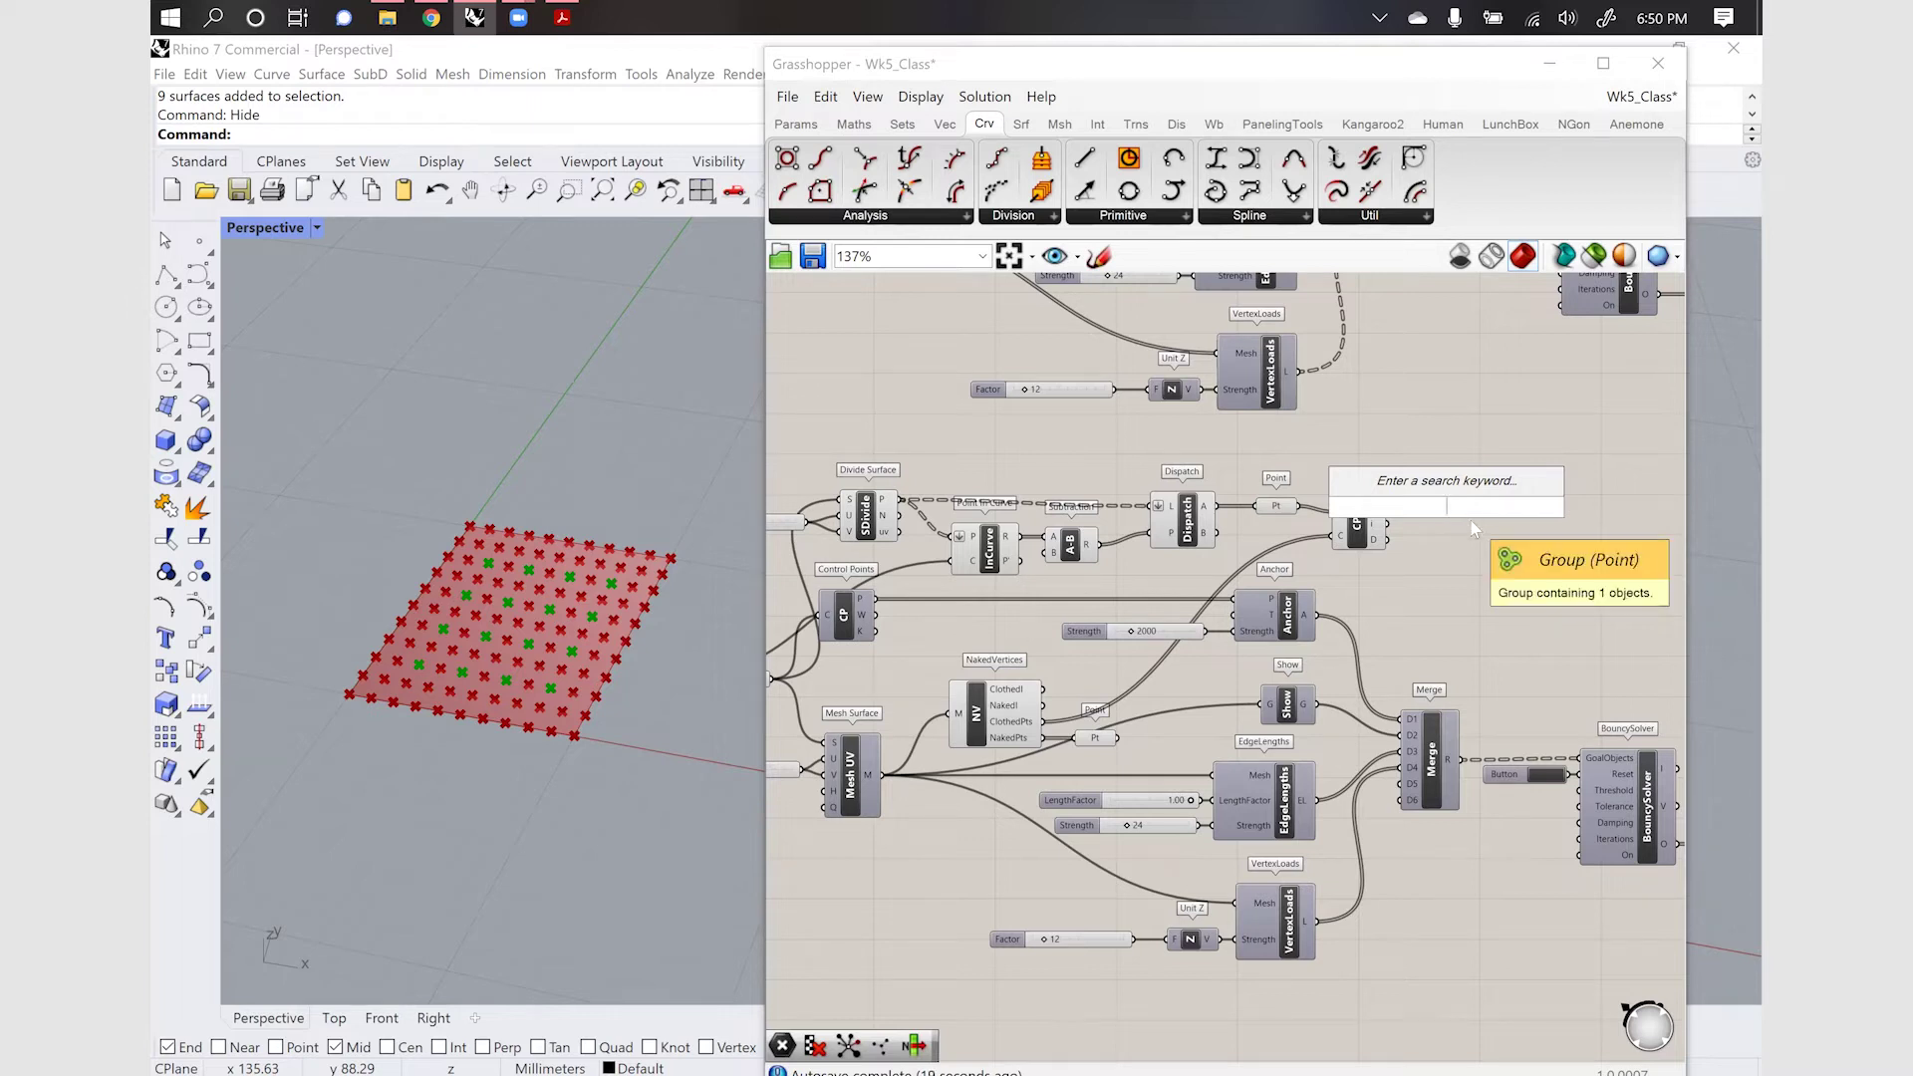
{"action": "left_click", "coordinate": [1479, 609]}
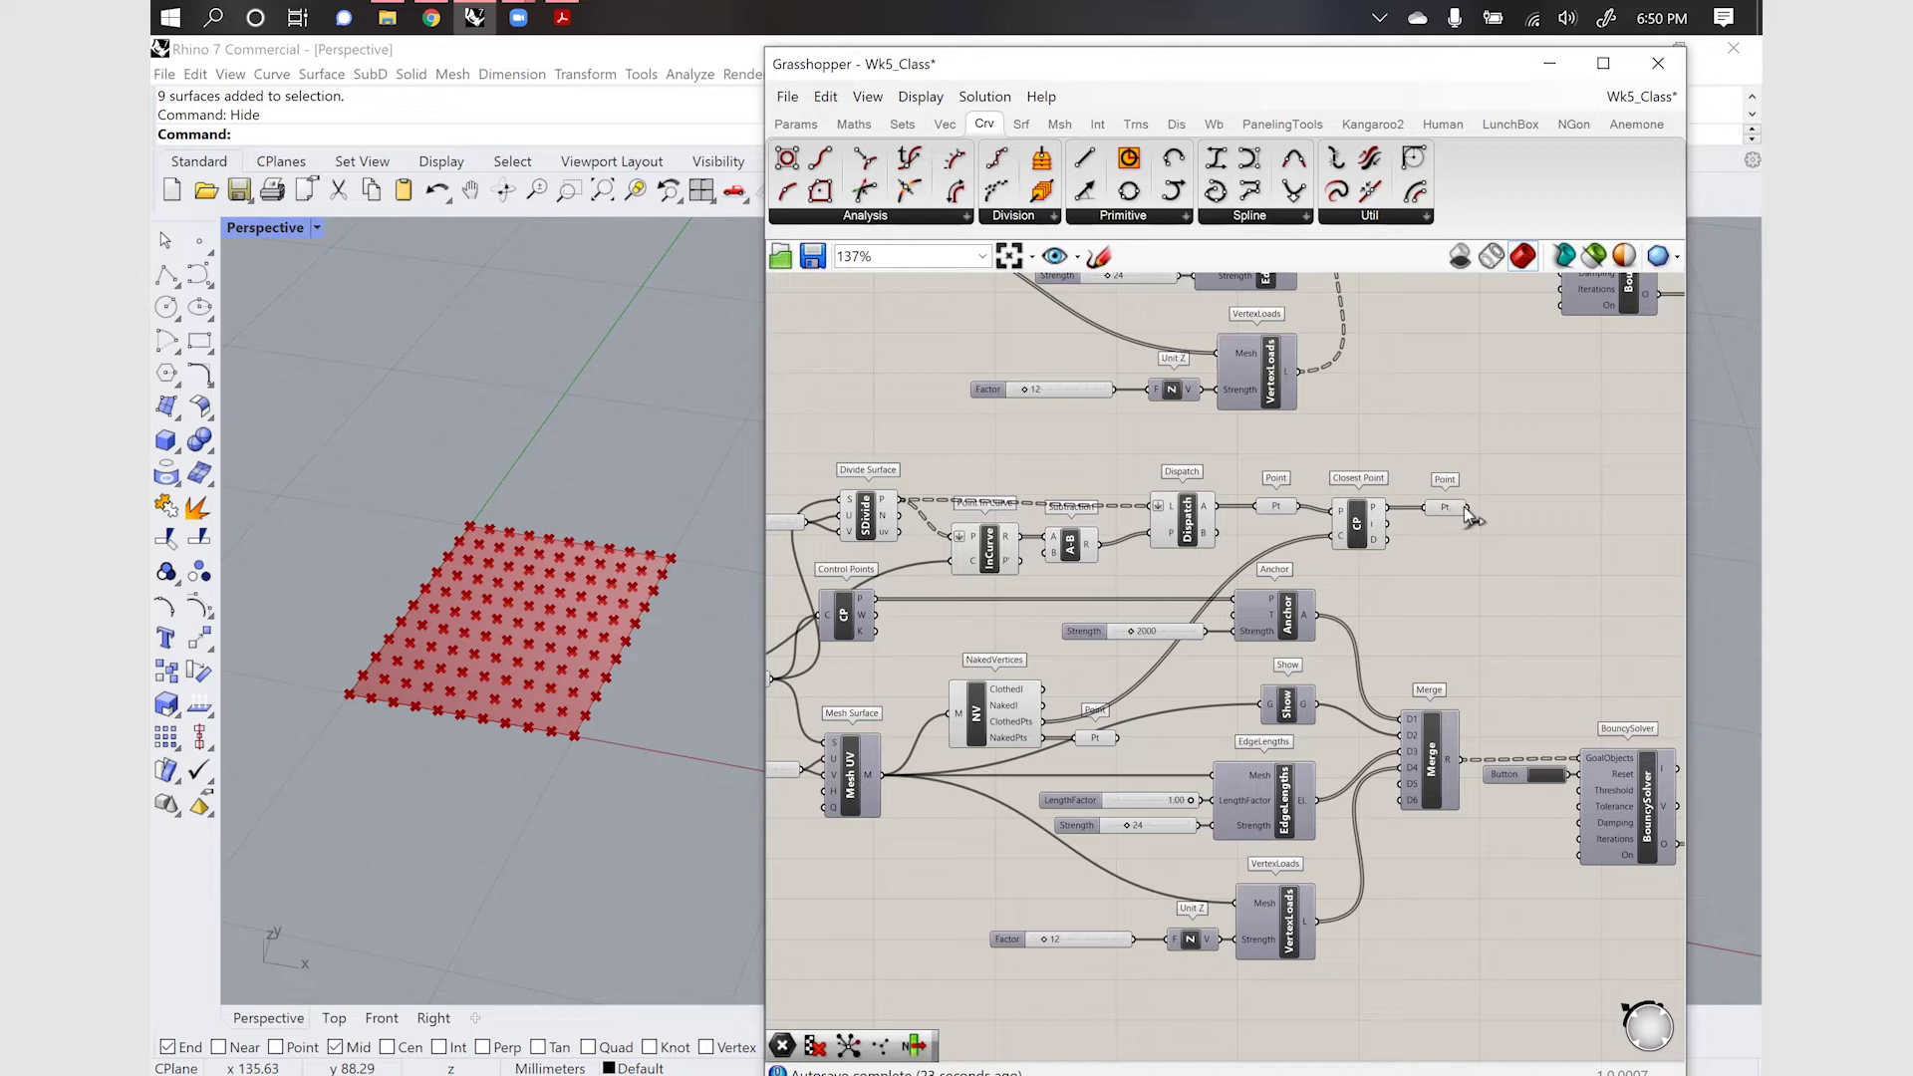
Preview the Geometry parameter after the lower BouncySolver and reset its simulation
{"action": "scroll", "coordinate": [1415, 558], "scroll_direction": "up", "scroll_amount": 3}
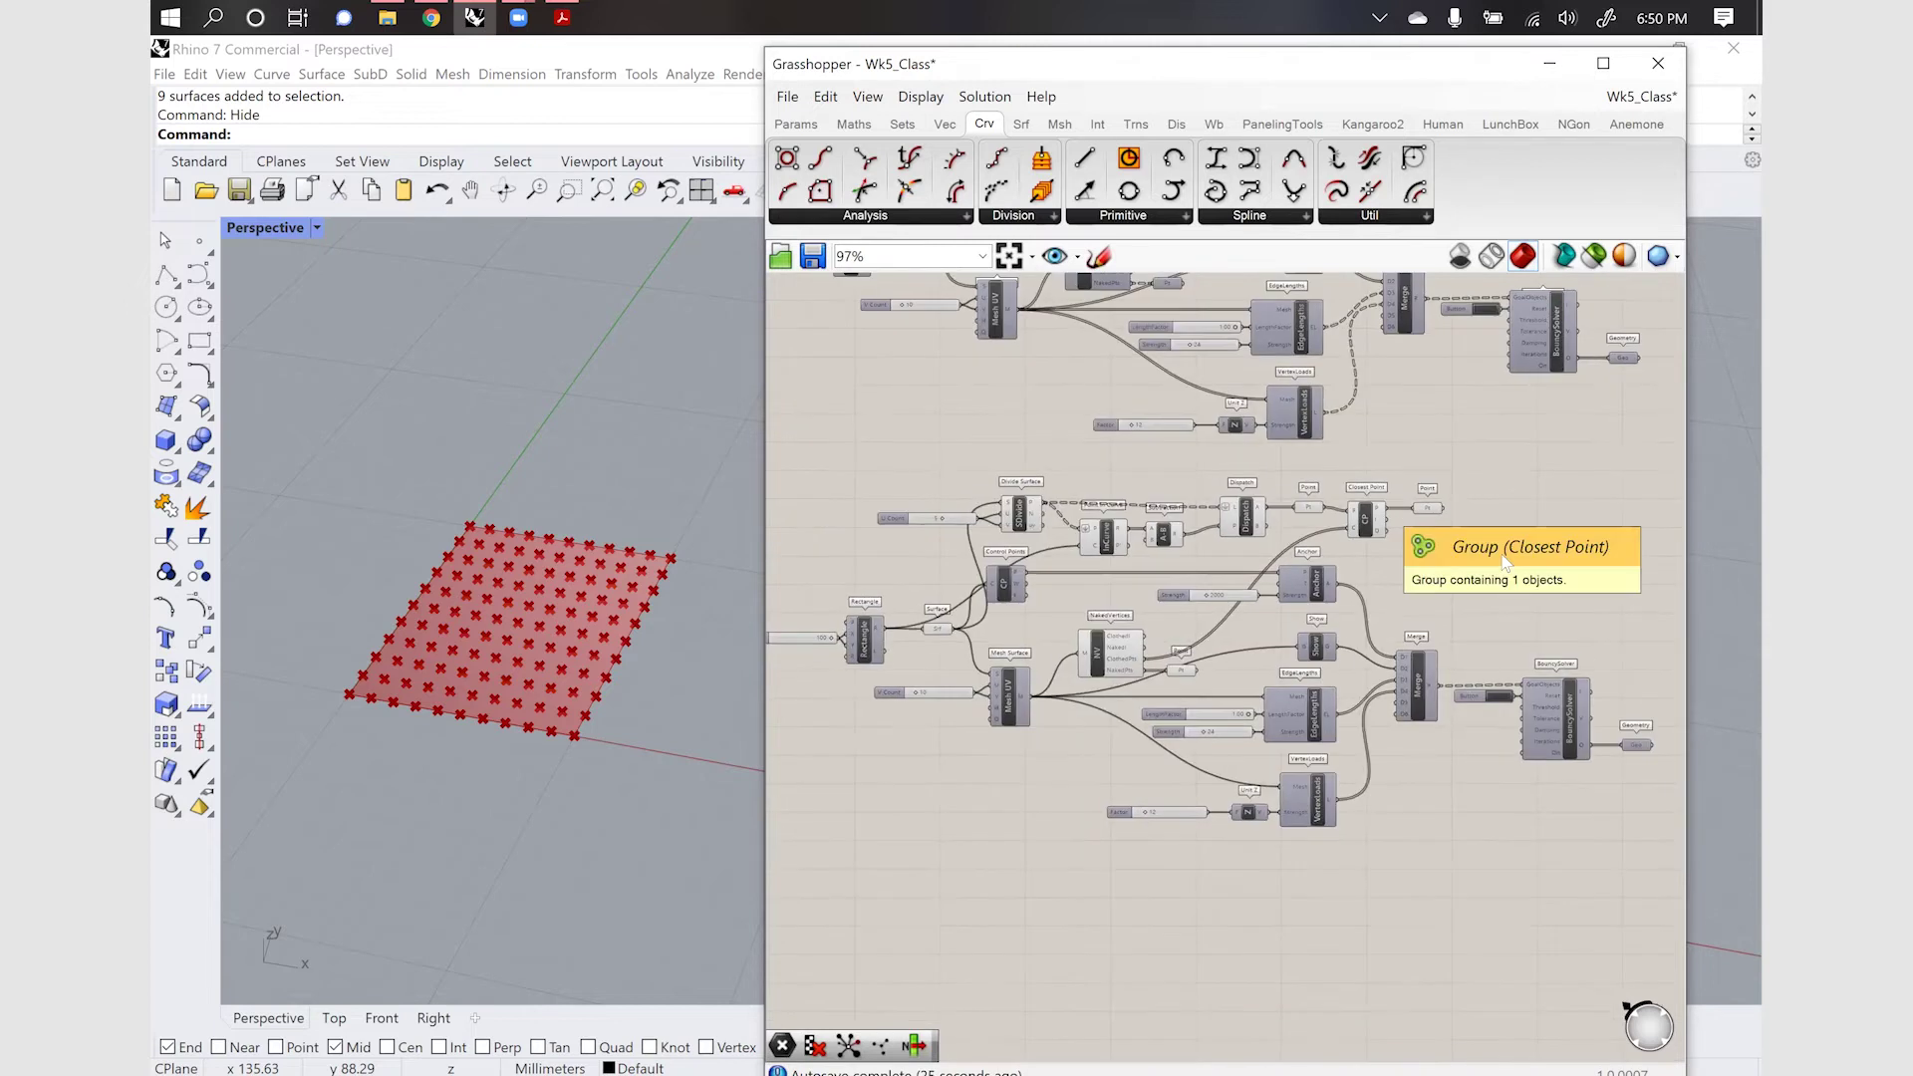
{"action": "scroll", "coordinate": [1251, 622], "scroll_direction": "down", "scroll_amount": 2}
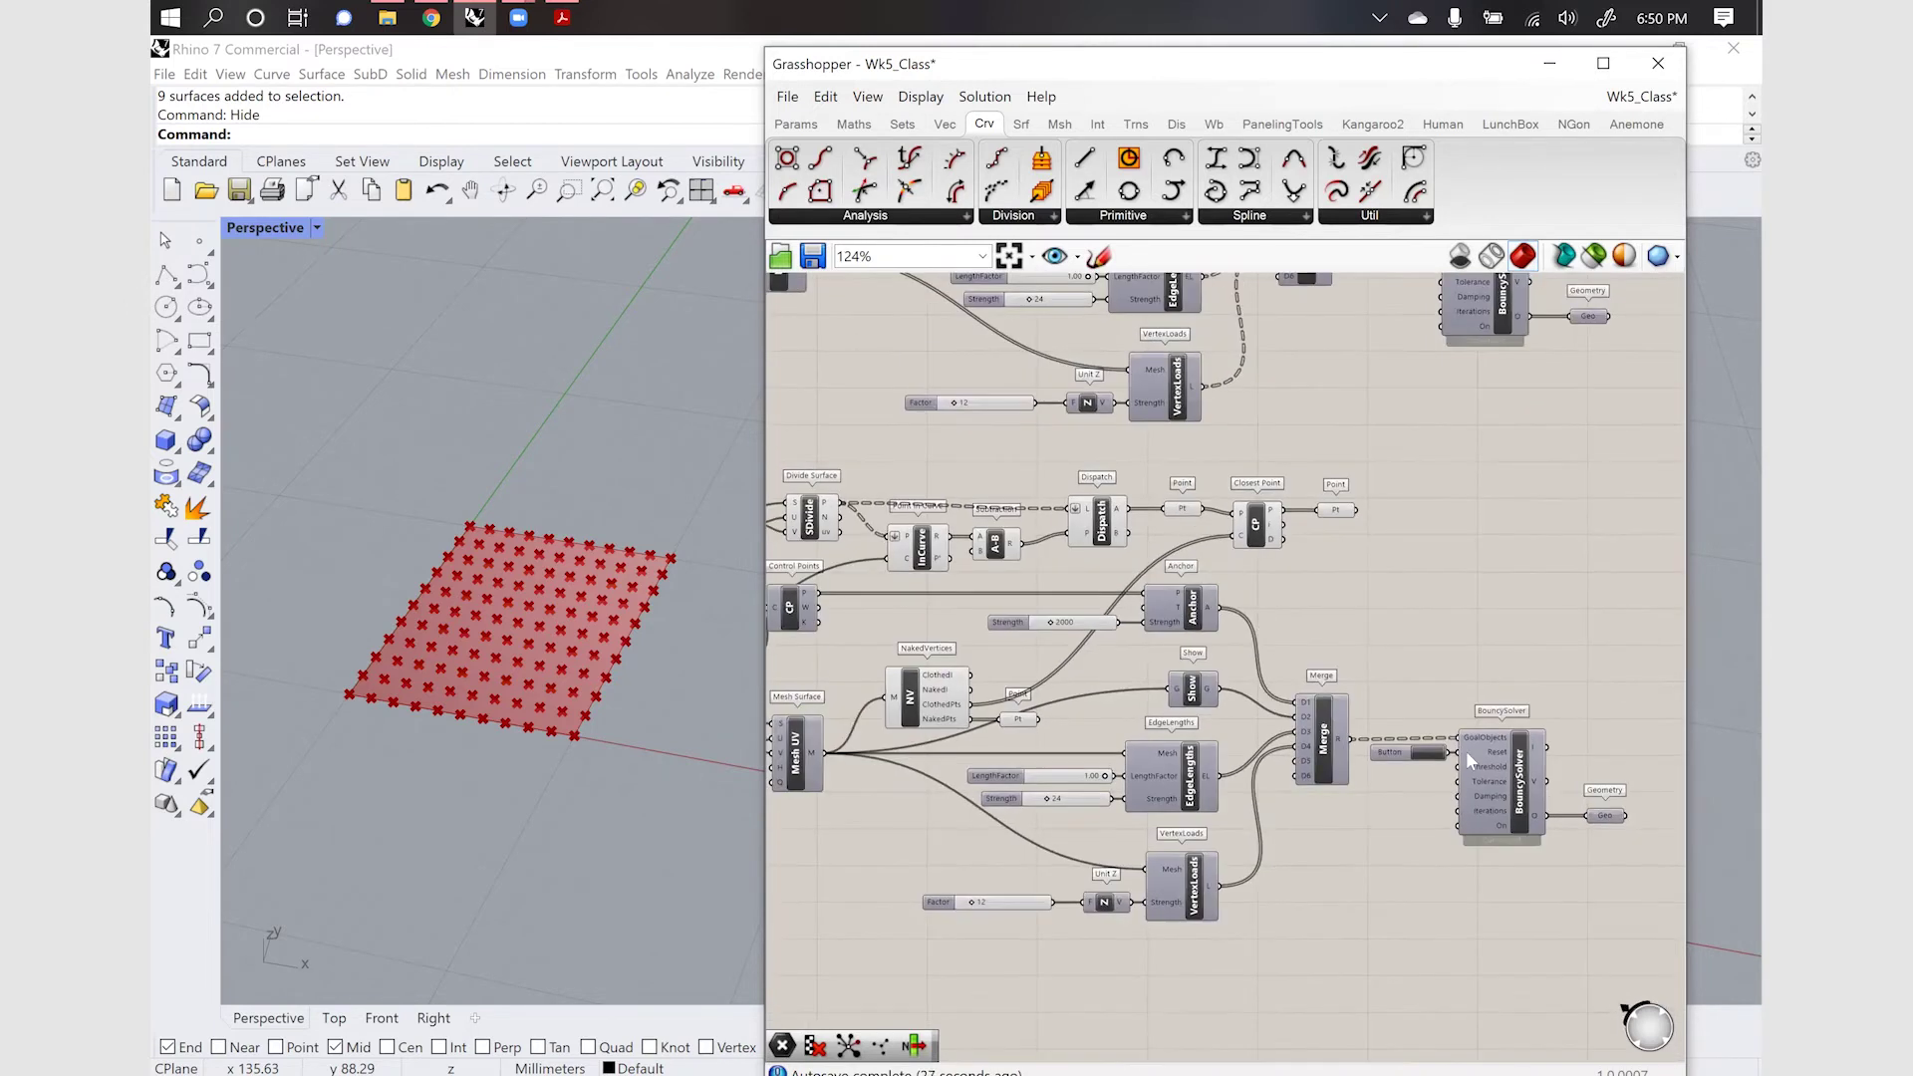
{"action": "scroll", "coordinate": [1548, 797], "scroll_direction": "up", "scroll_amount": 1}
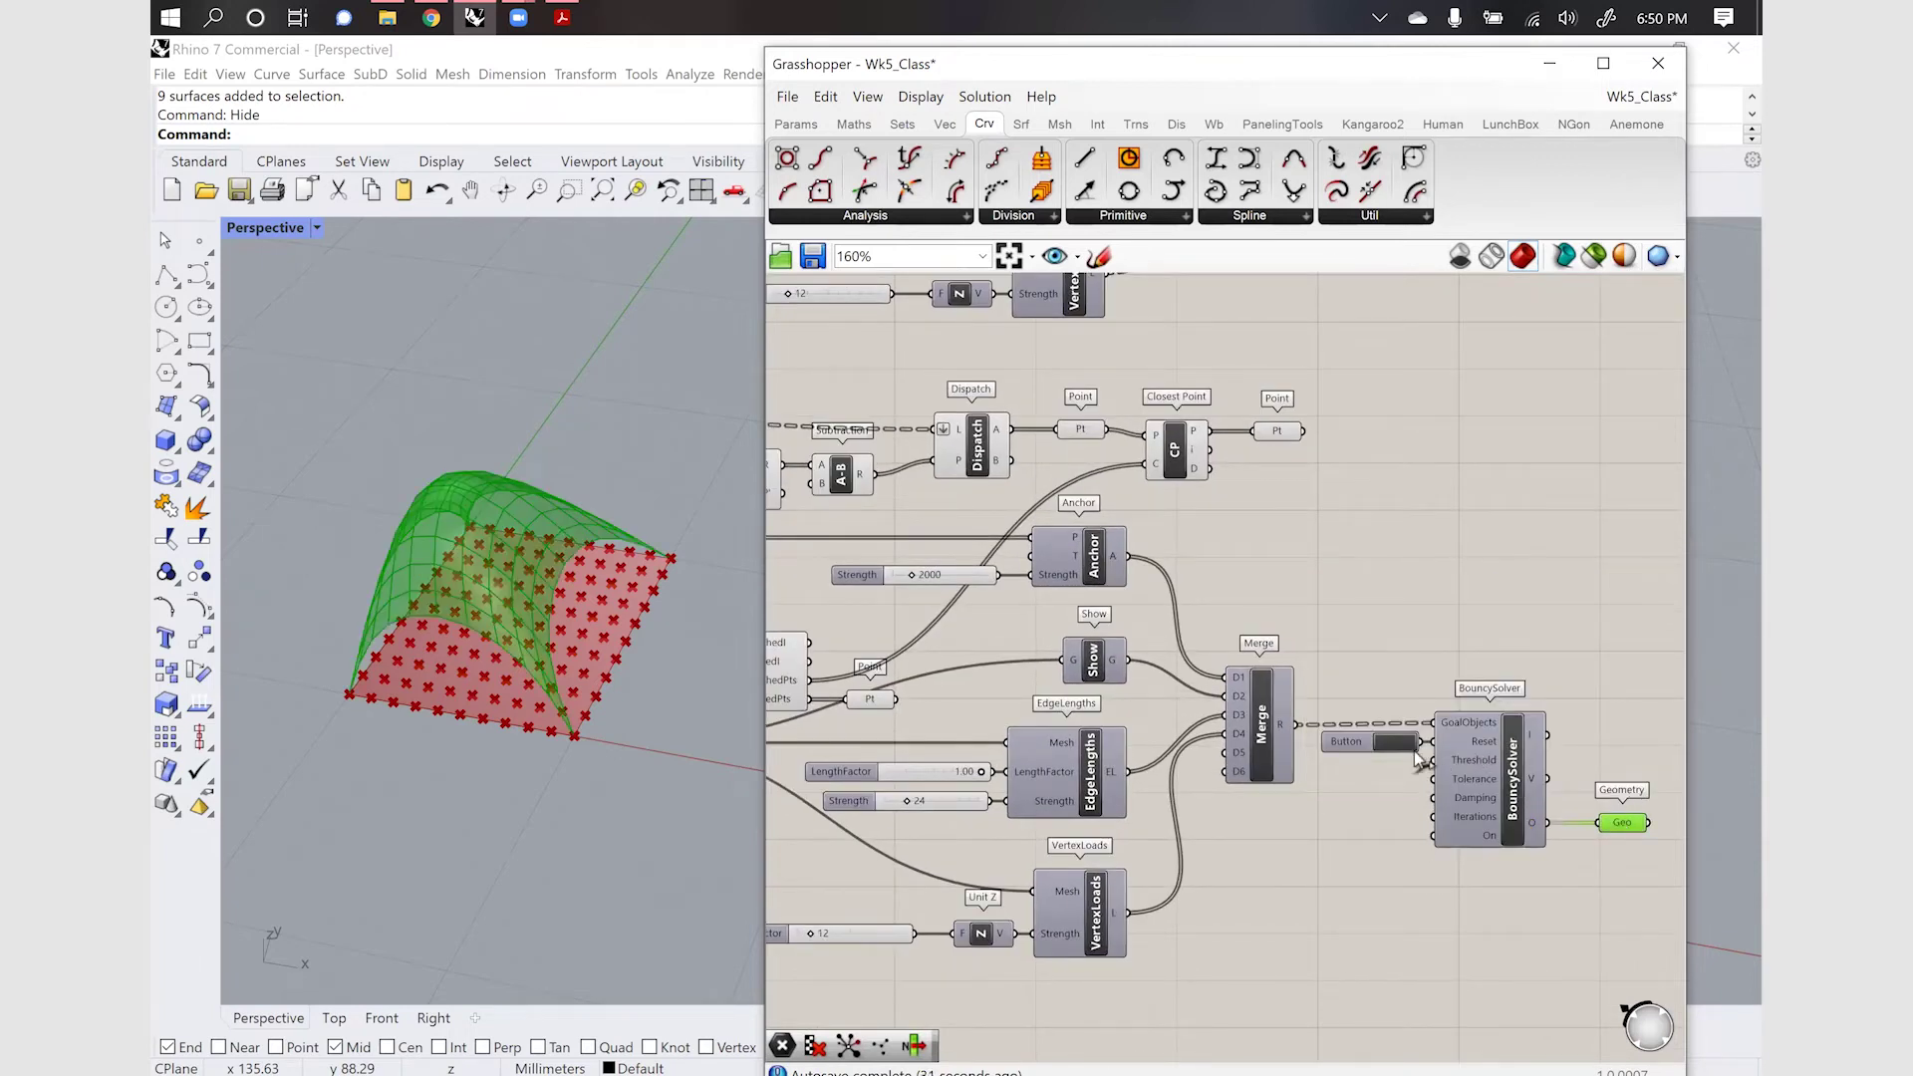
{"action": "left_click", "coordinate": [1401, 743]}
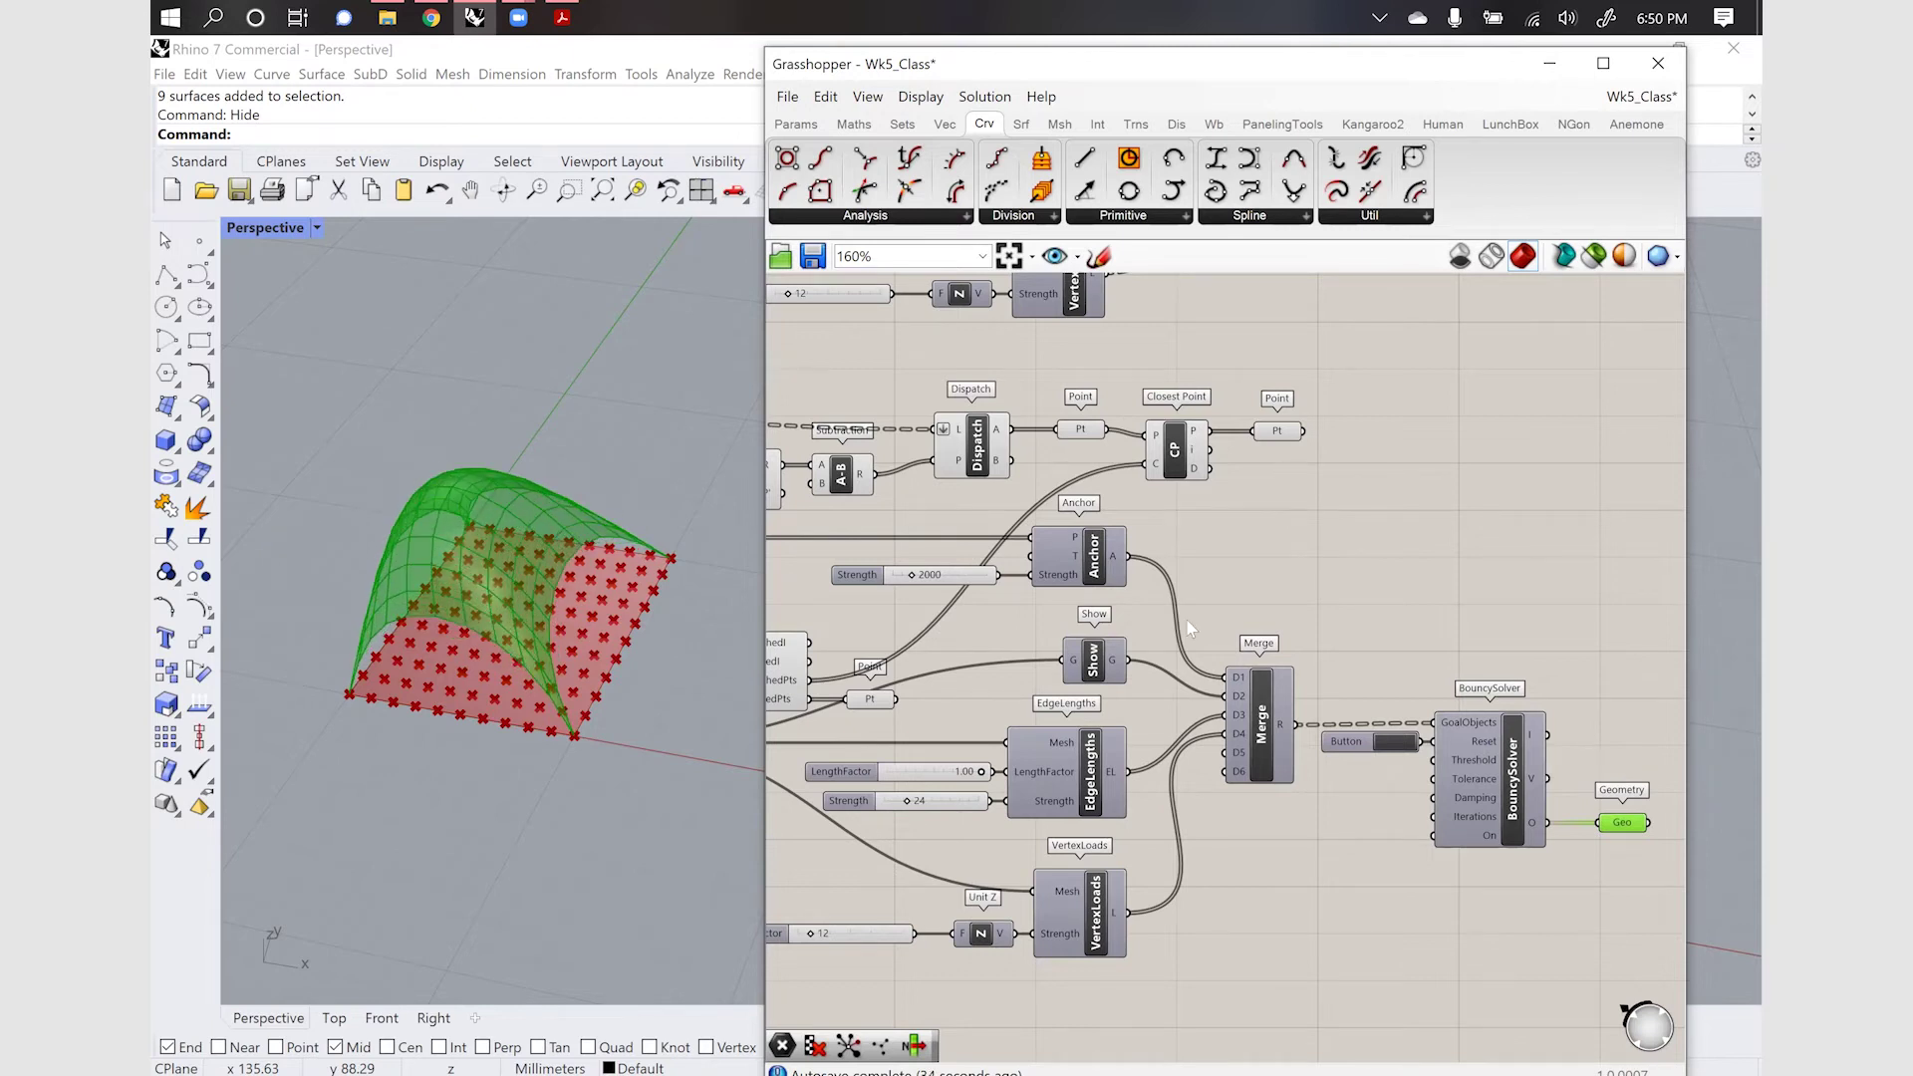
Try the Point parameter after Closest Point as Anchor's only P input, and inspect the simulated mesh
{"action": "scroll", "coordinate": [1364, 491], "scroll_direction": "up", "scroll_amount": 2}
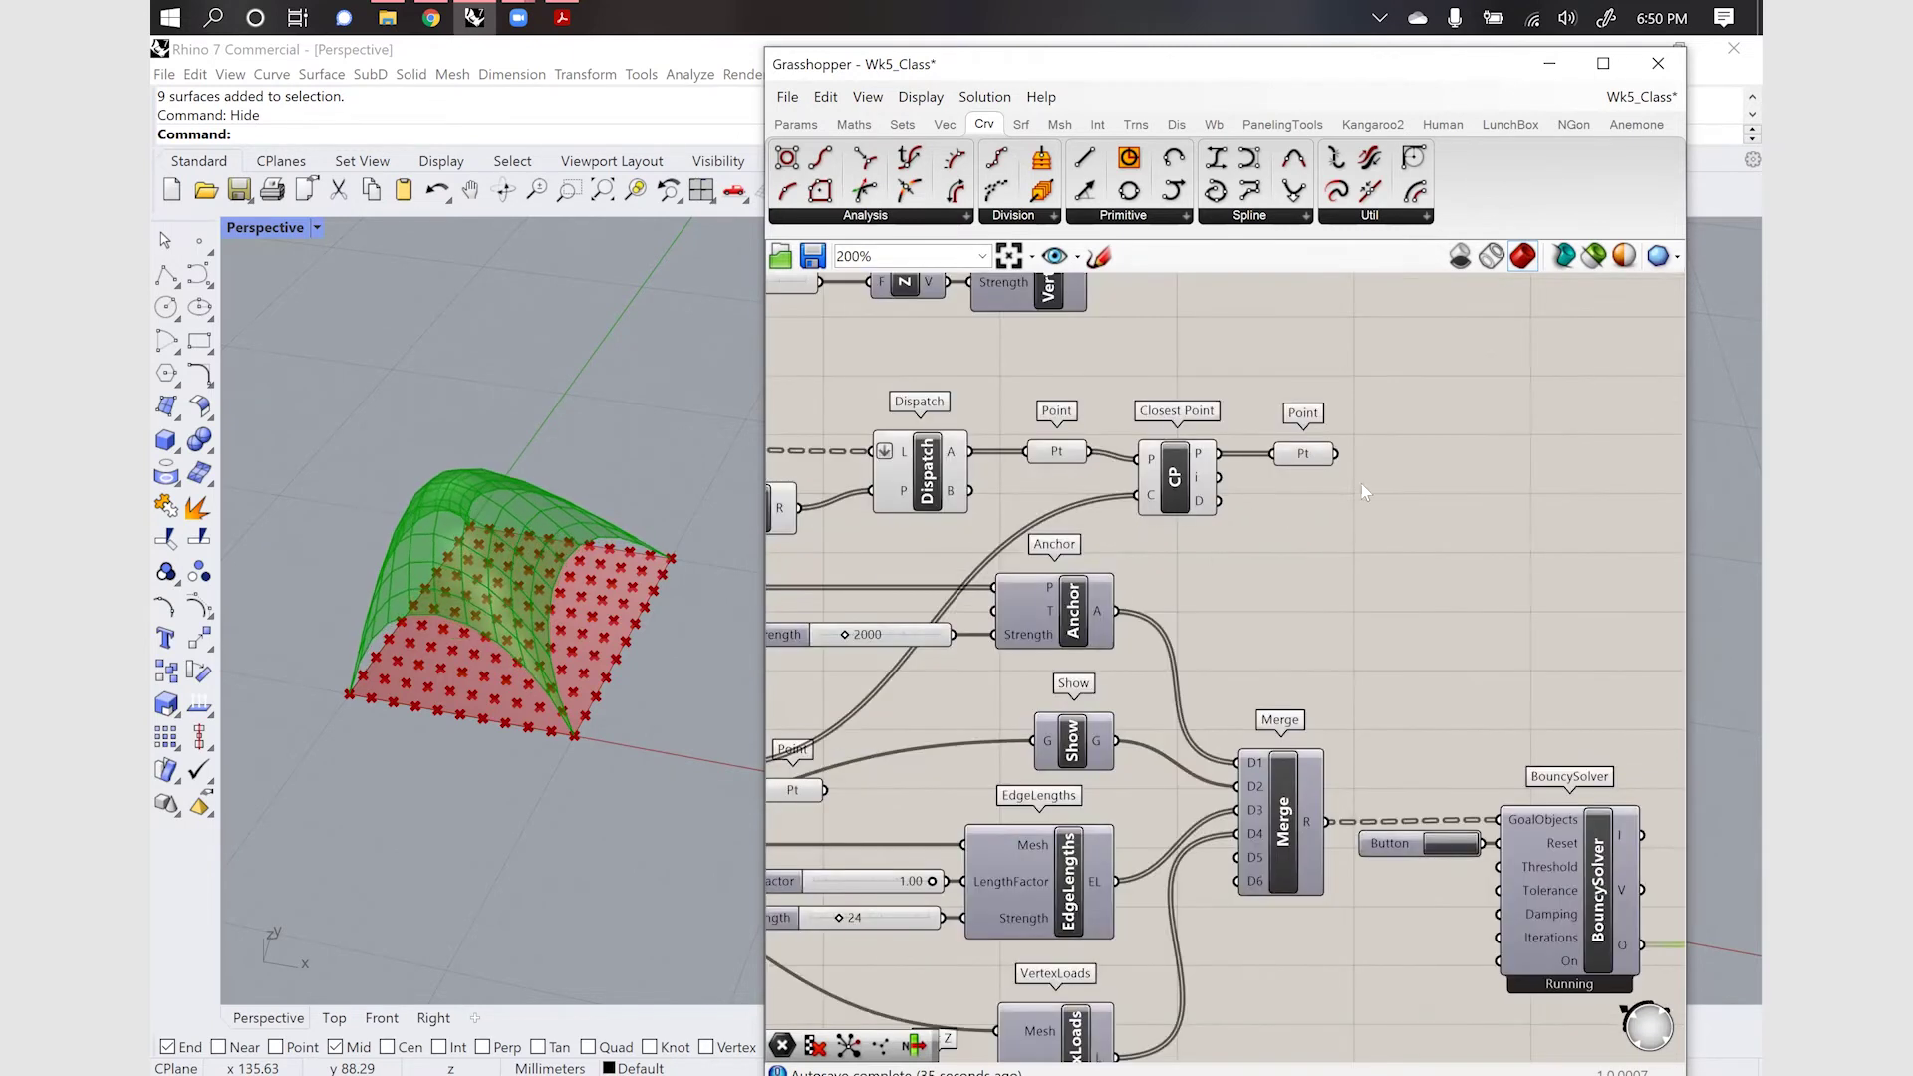
{"action": "left_click_drag", "start_coordinate": [1336, 454], "coordinate": [1000, 589]}
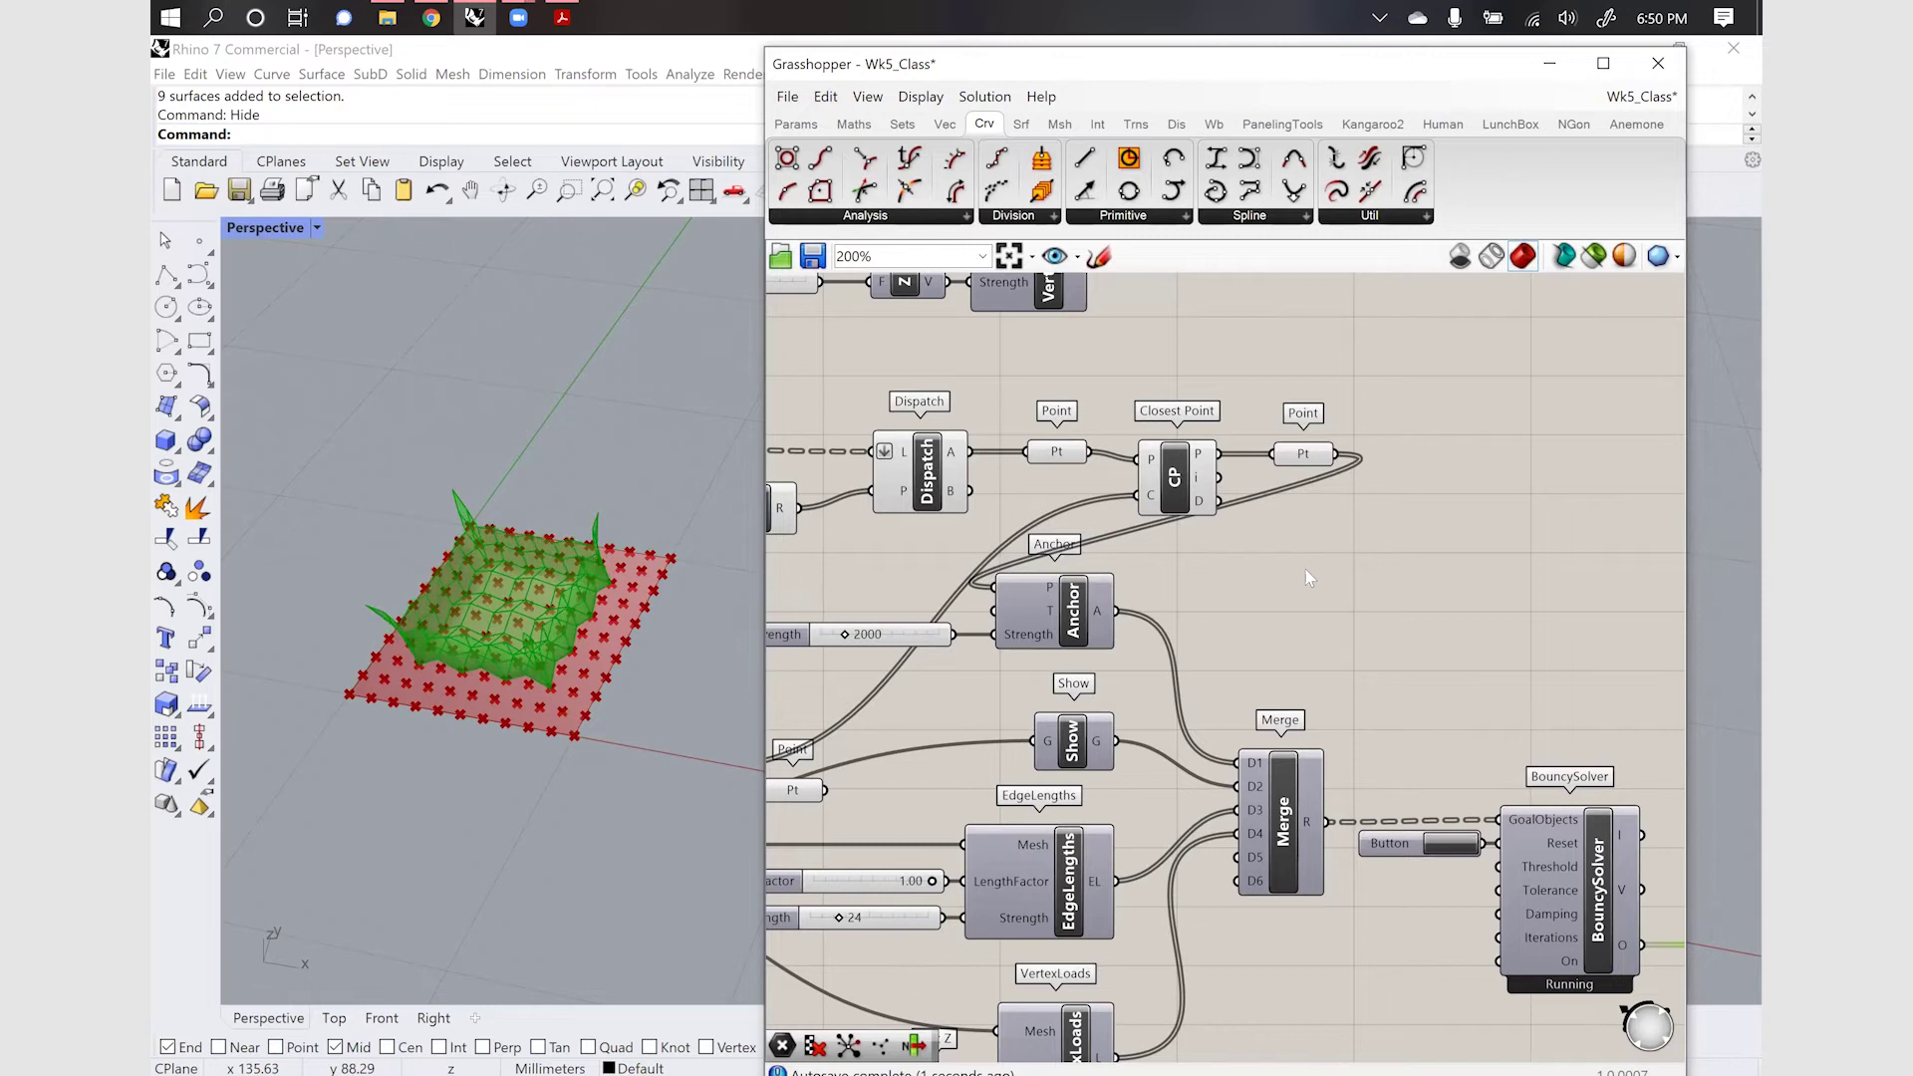
{"action": "scroll", "coordinate": [1305, 570], "scroll_direction": "down", "scroll_amount": 6}
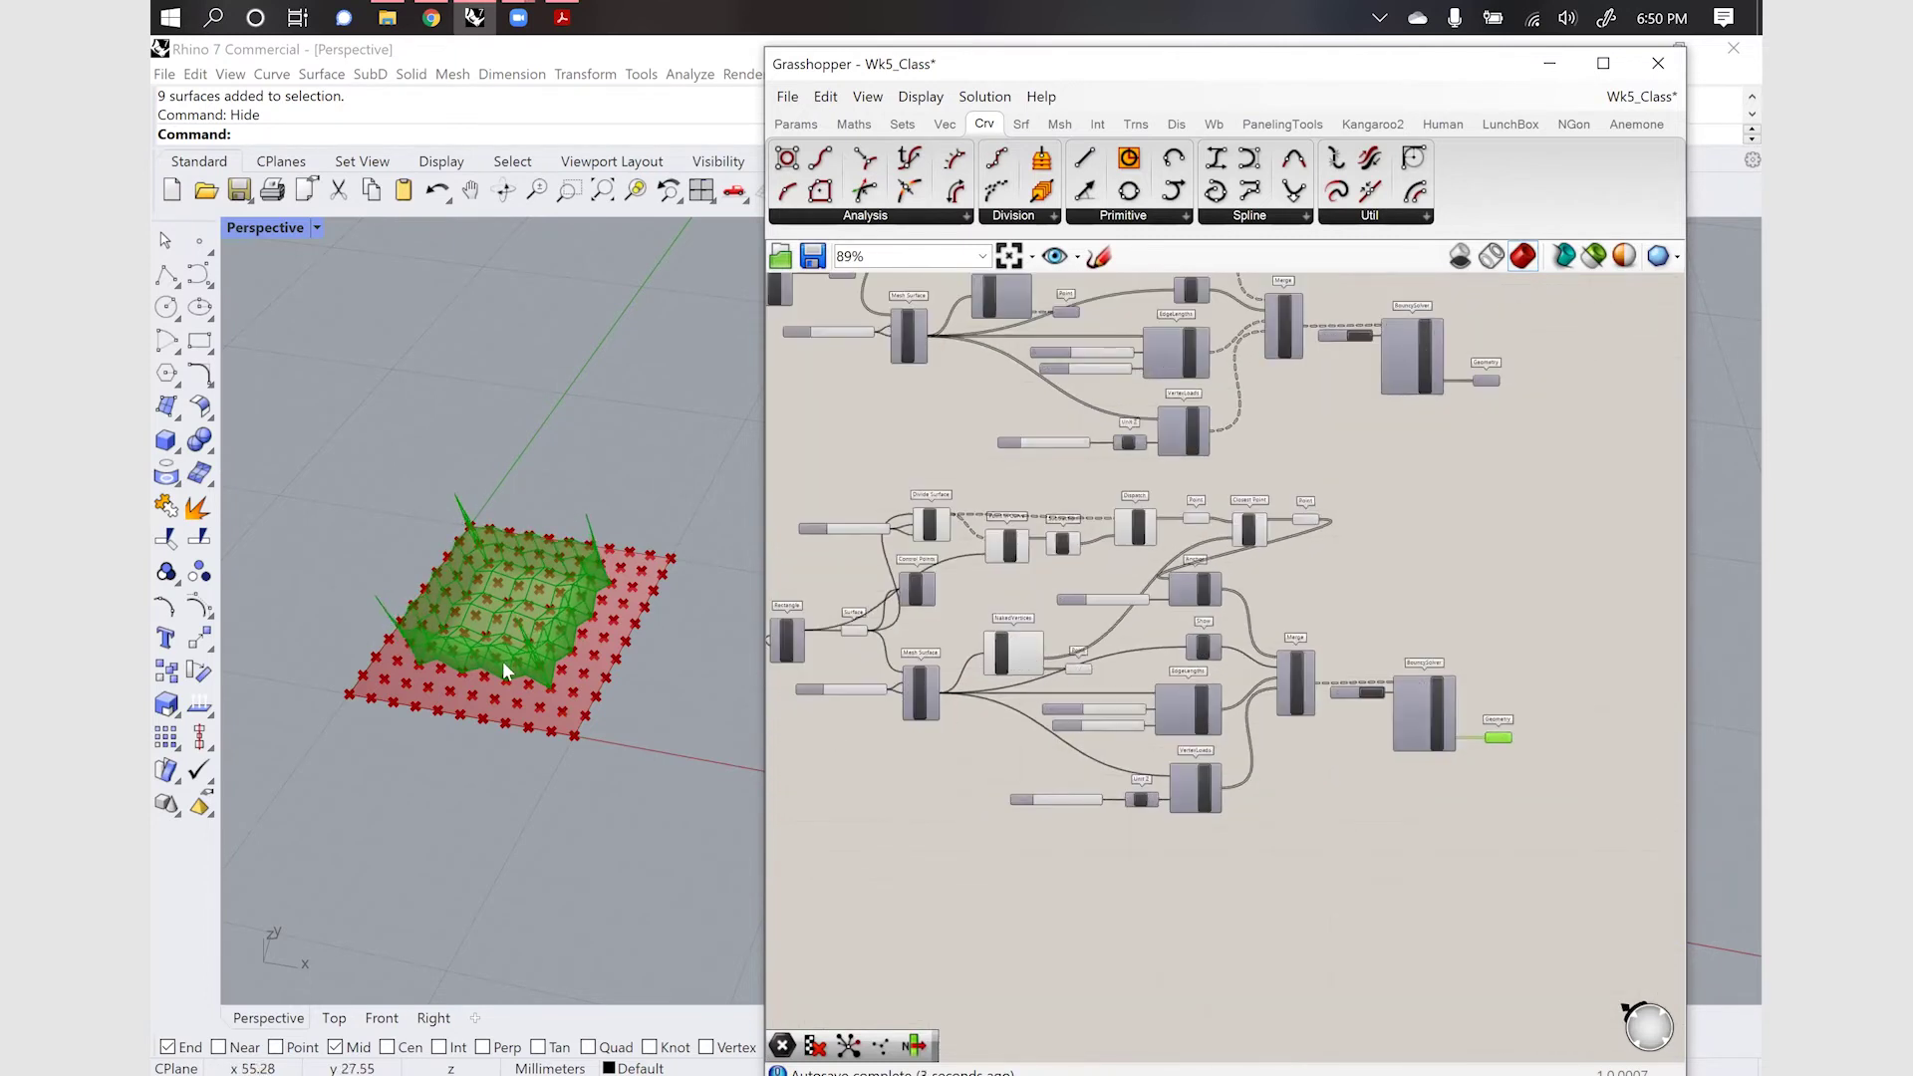
{"action": "scroll", "coordinate": [502, 661], "scroll_direction": "up", "scroll_amount": 4}
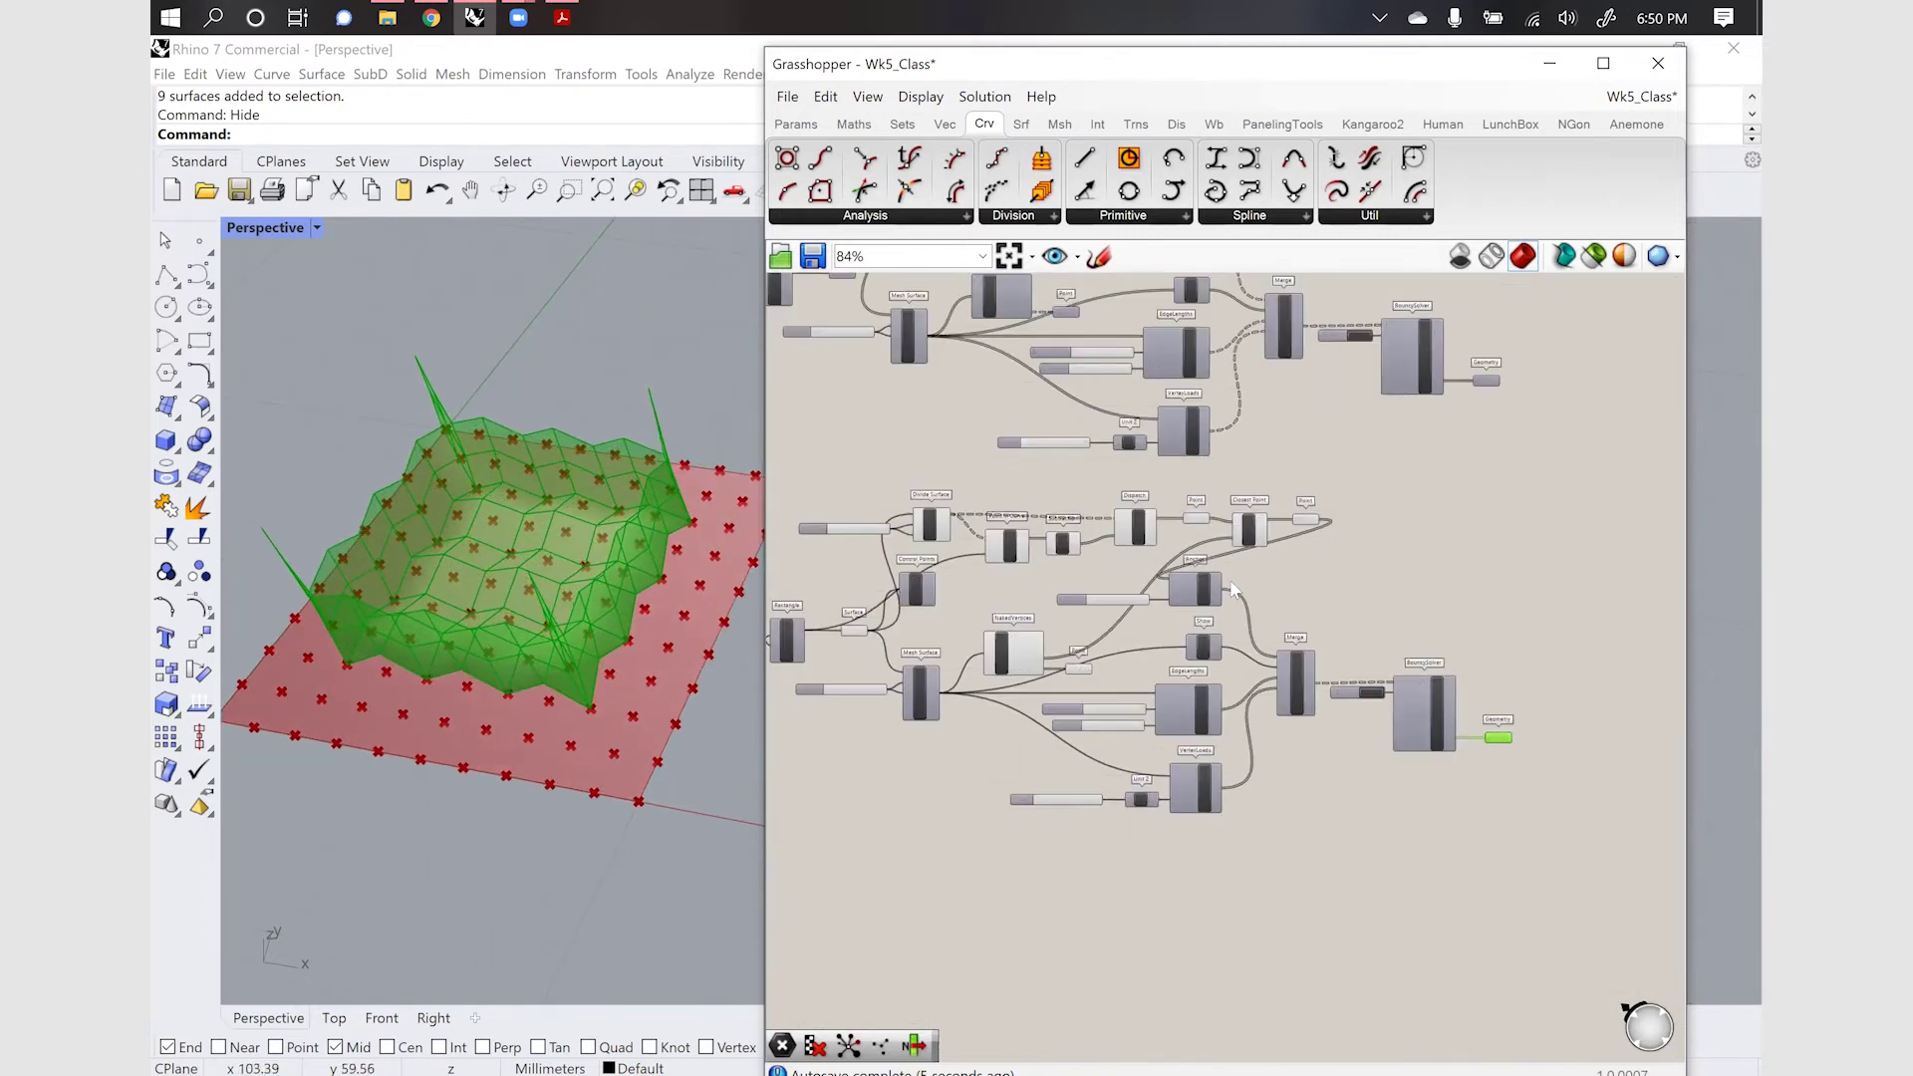
Replace Anchor's Strength slider with a new slider created from 100, and try a strength of 26
{"action": "scroll", "coordinate": [907, 634], "scroll_direction": "up", "scroll_amount": 4}
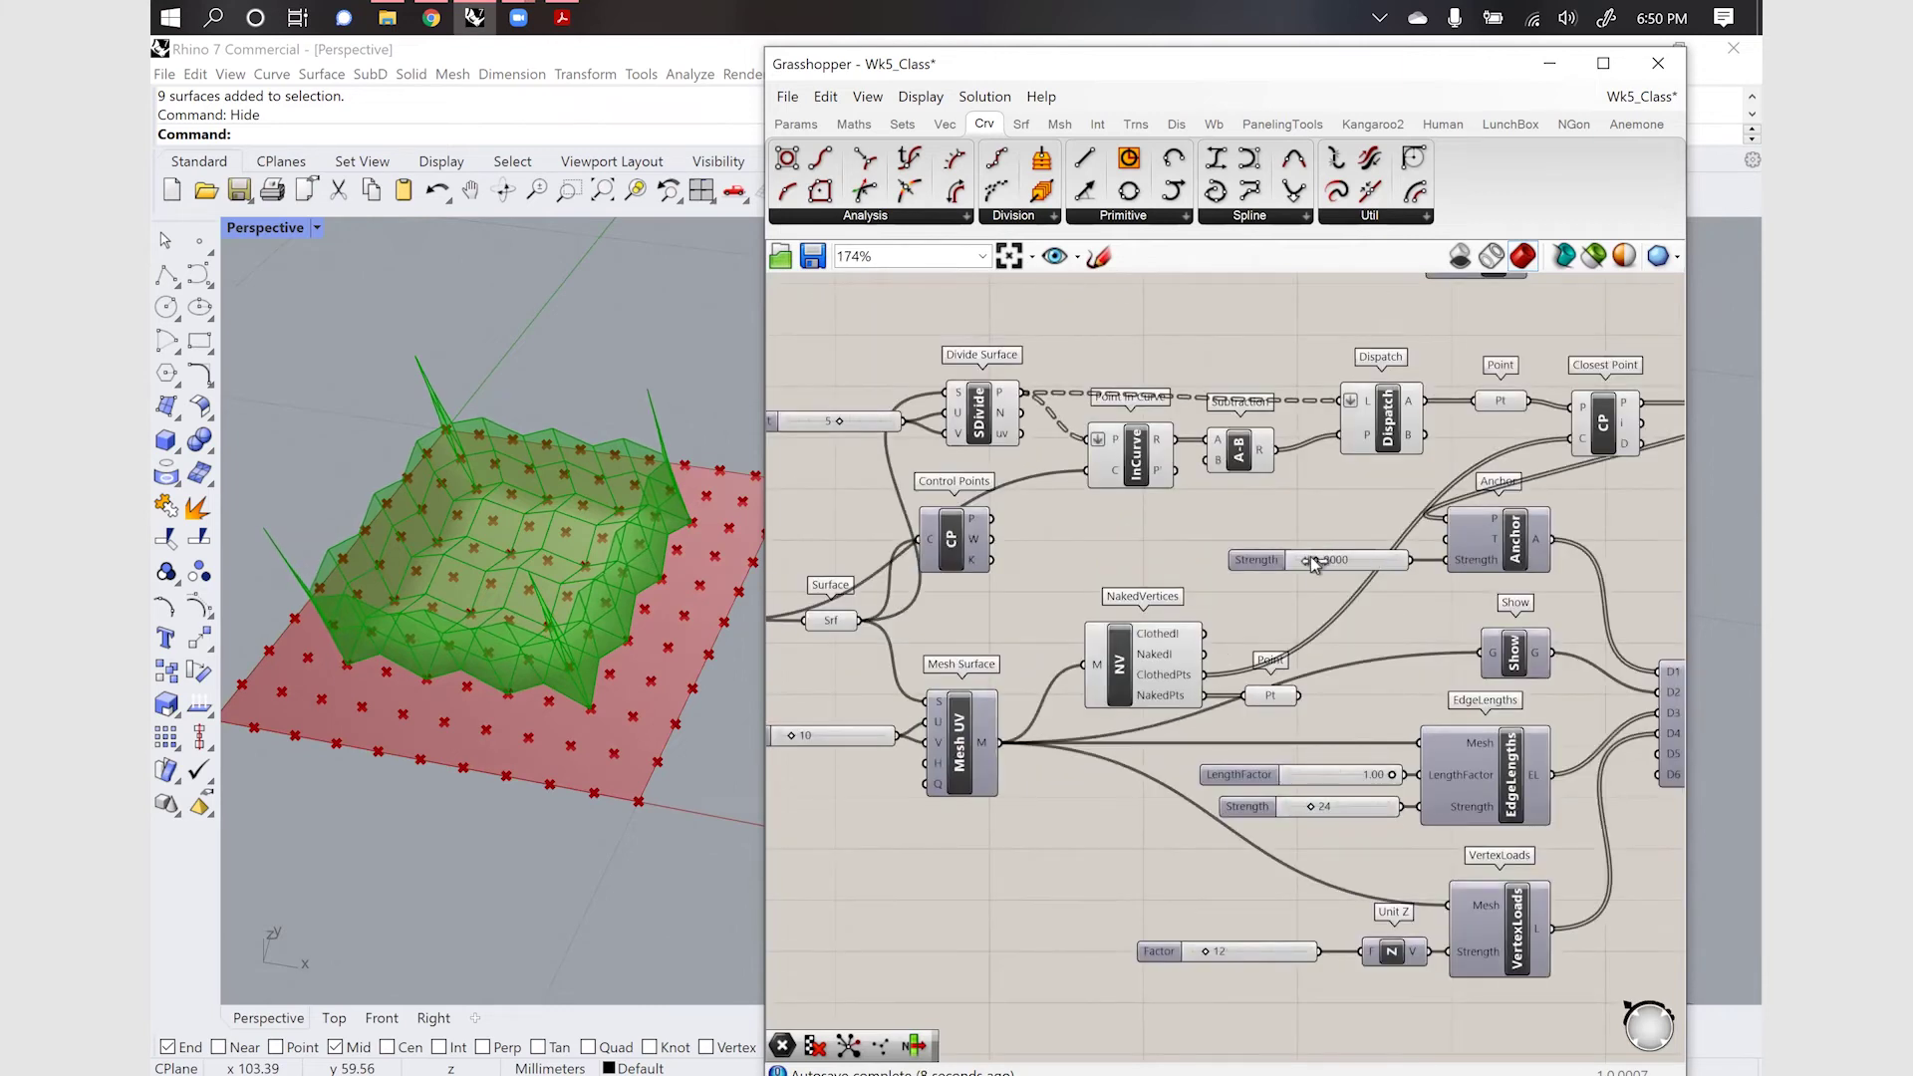
{"action": "left_click_drag", "start_coordinate": [1312, 559], "coordinate": [1335, 562]}
{"action": "double_click", "coordinate": [1331, 562]}
{"action": "key", "text": "Return"}
{"action": "key", "text": "Delete"}
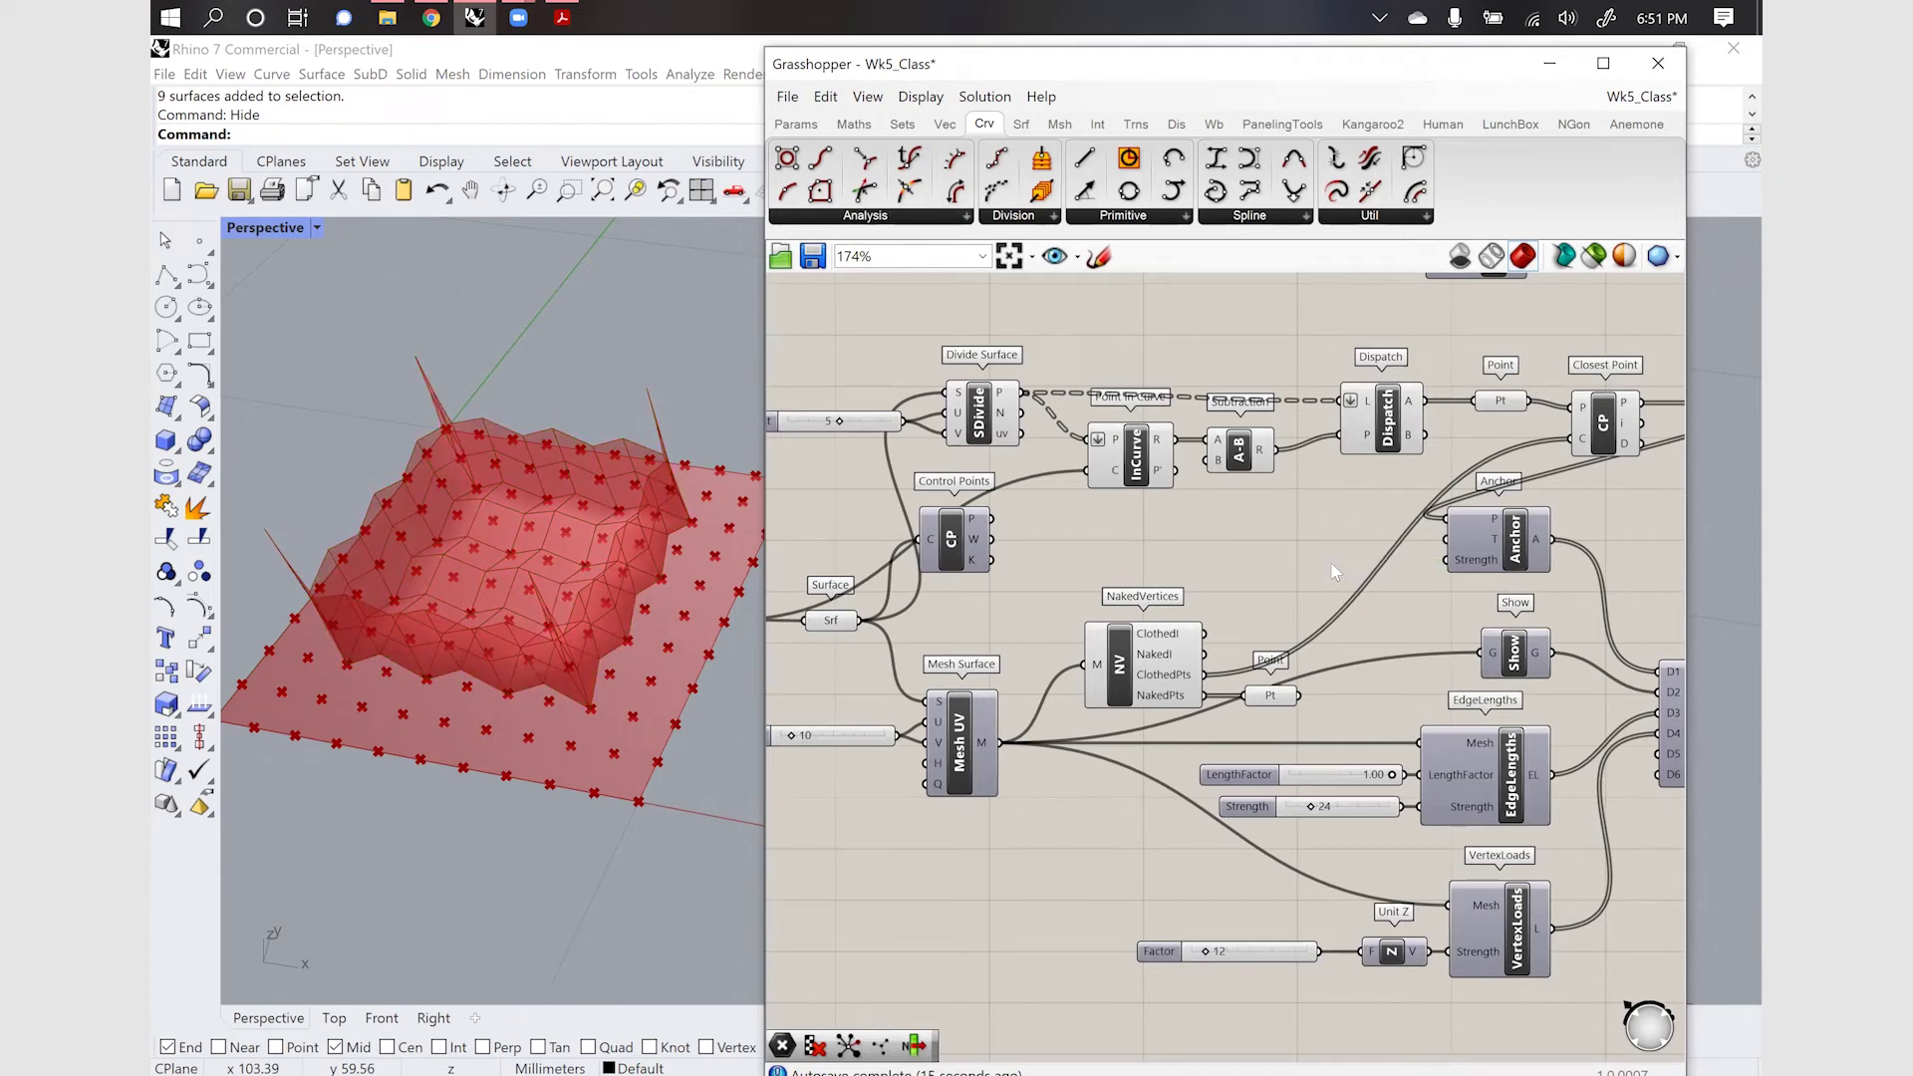
{"action": "double_click", "coordinate": [1333, 571]}
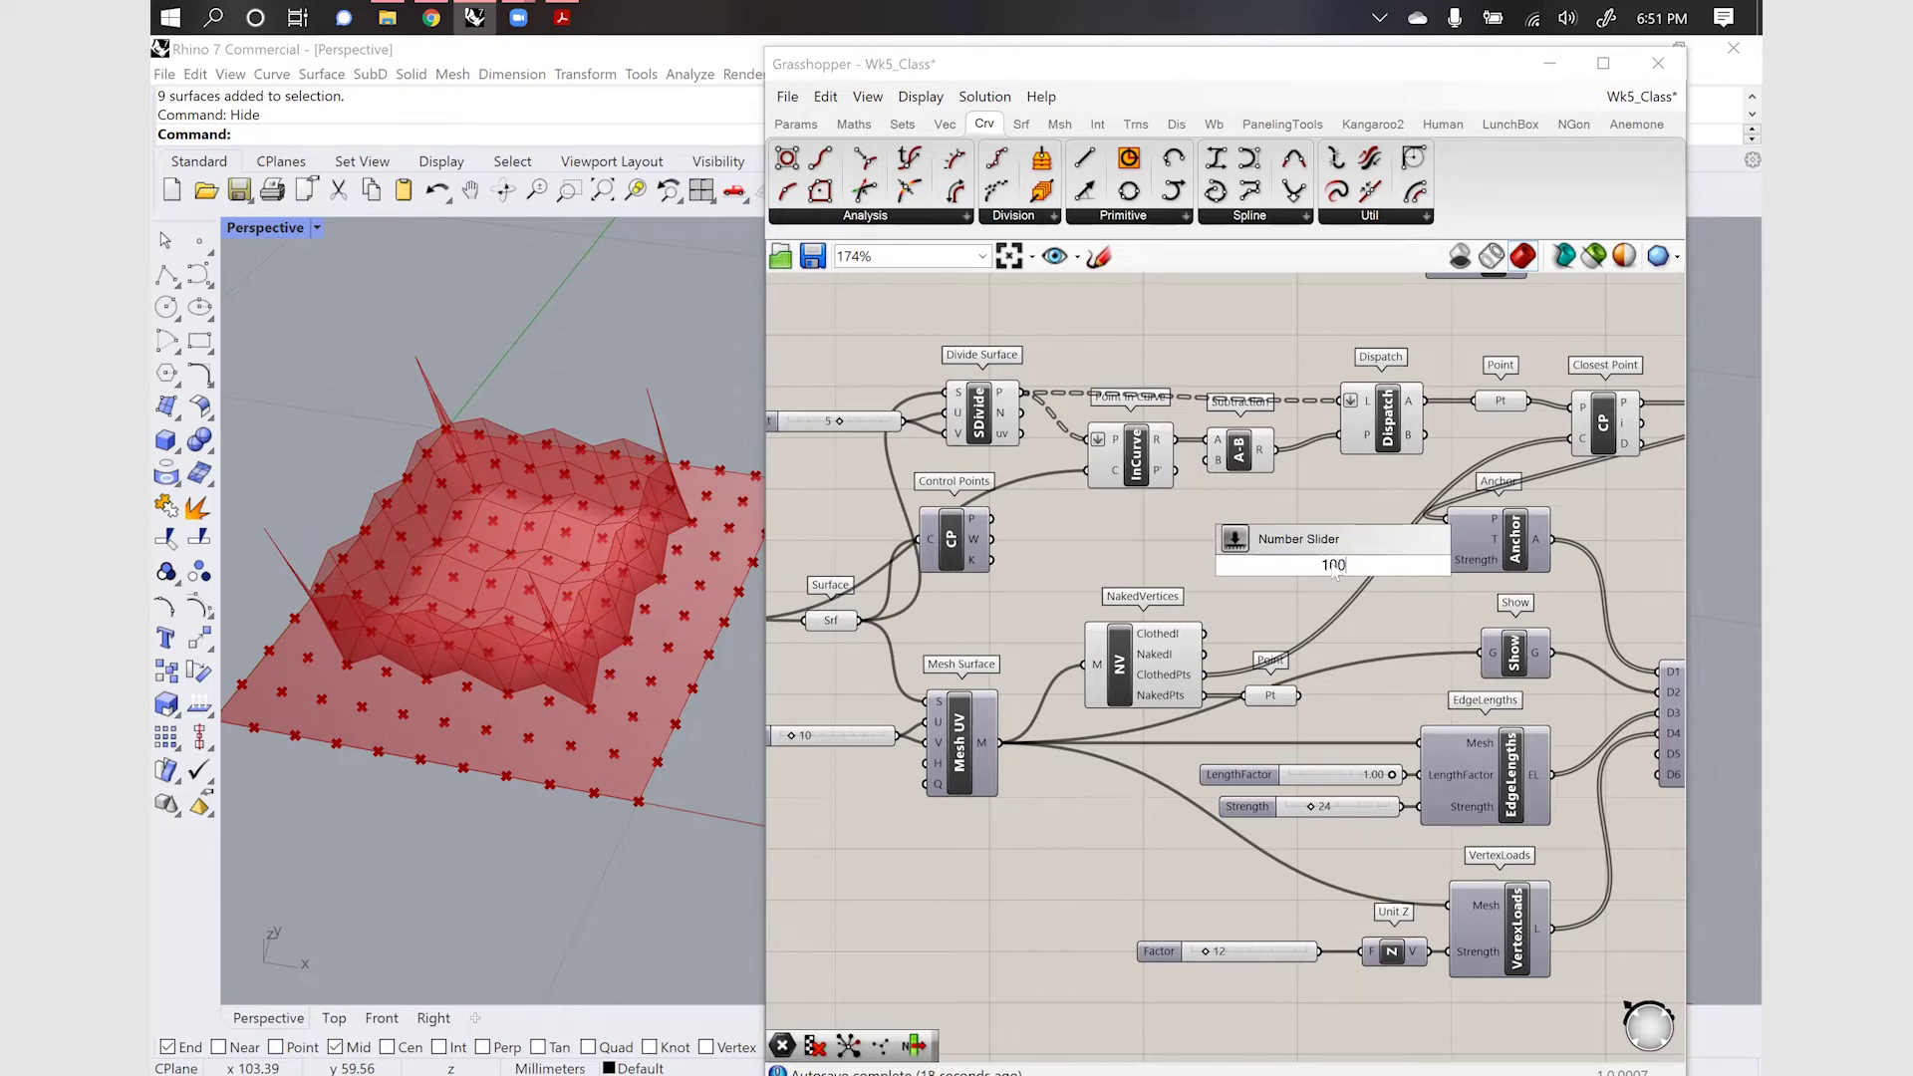
{"action": "type", "text": "100"}
{"action": "key", "text": "Return"}
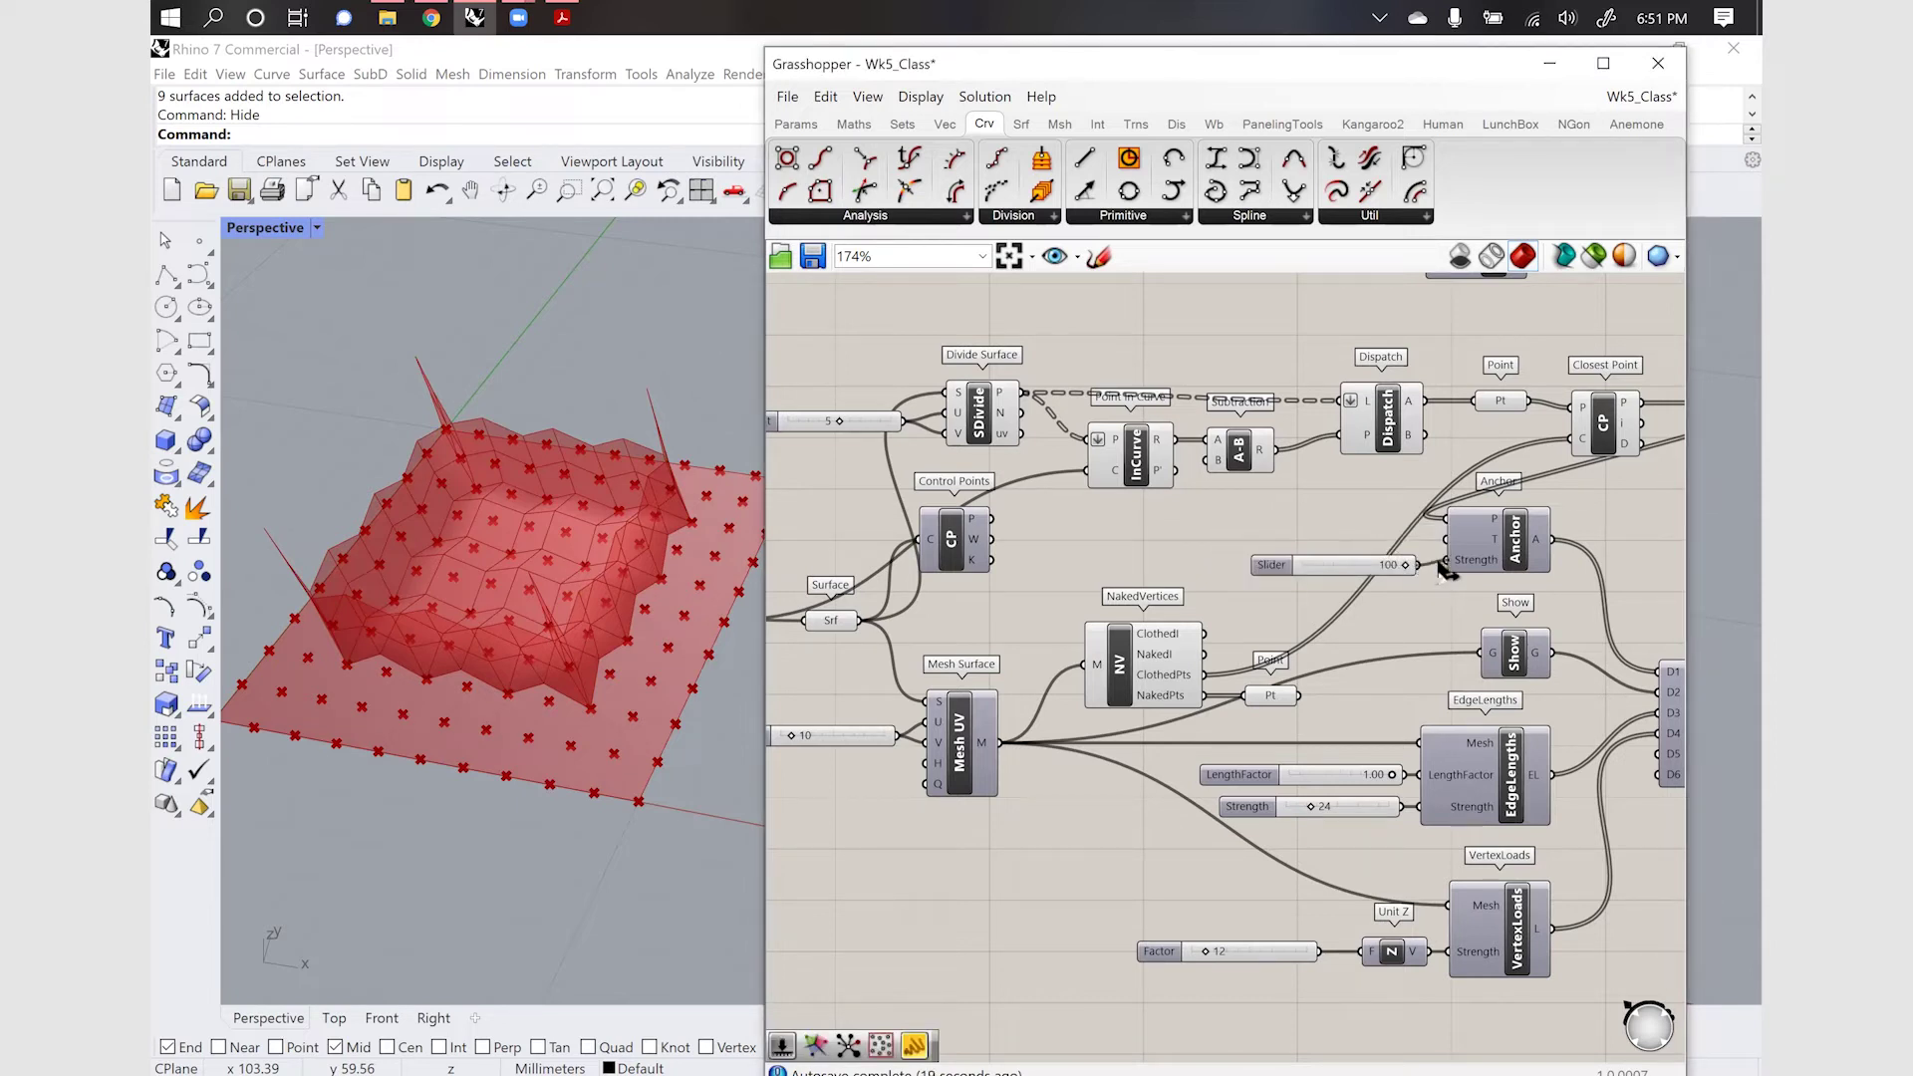
{"action": "left_click_drag", "start_coordinate": [1443, 568], "coordinate": [1354, 566]}
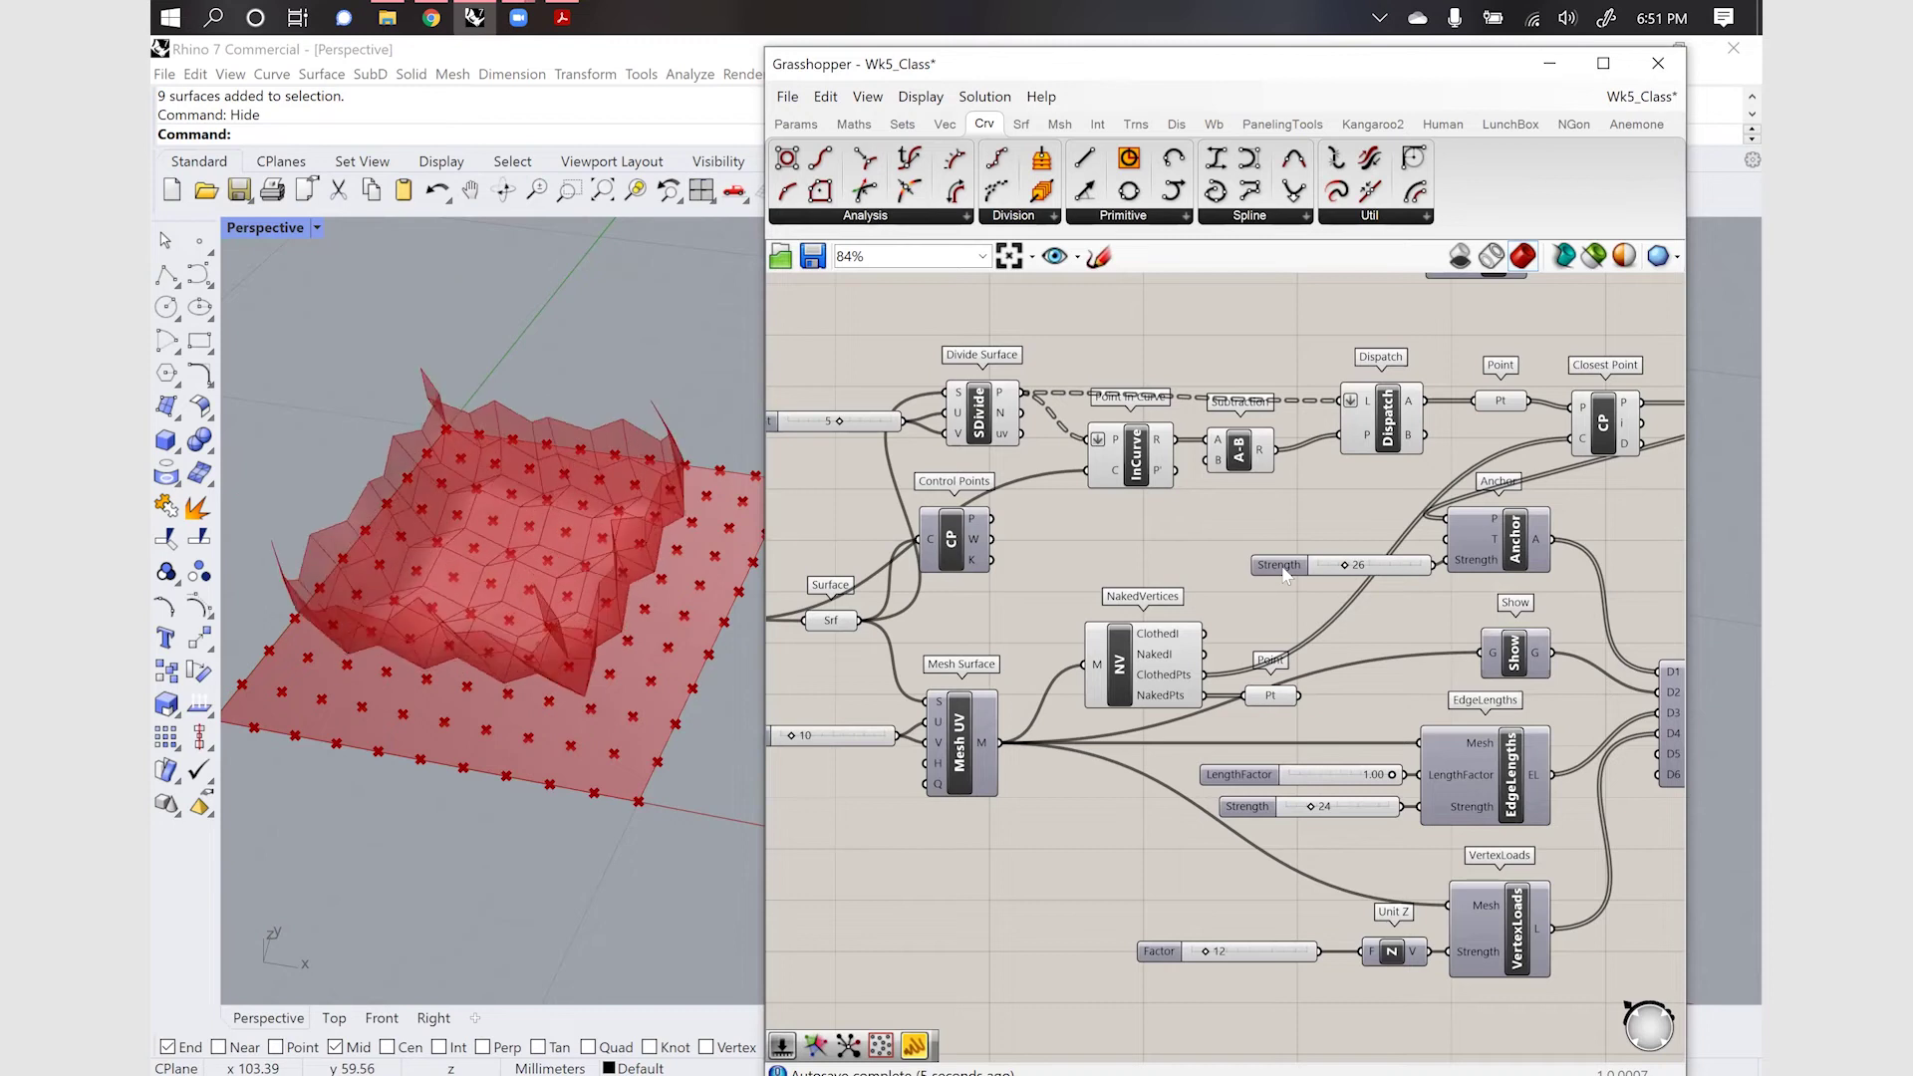
Undo the Strength slider replacement and the rewiring of Anchor's P input
{"action": "scroll", "coordinate": [1435, 543], "scroll_direction": "down", "scroll_amount": 3}
{"action": "scroll", "coordinate": [1435, 543], "scroll_direction": "up", "scroll_amount": 2}
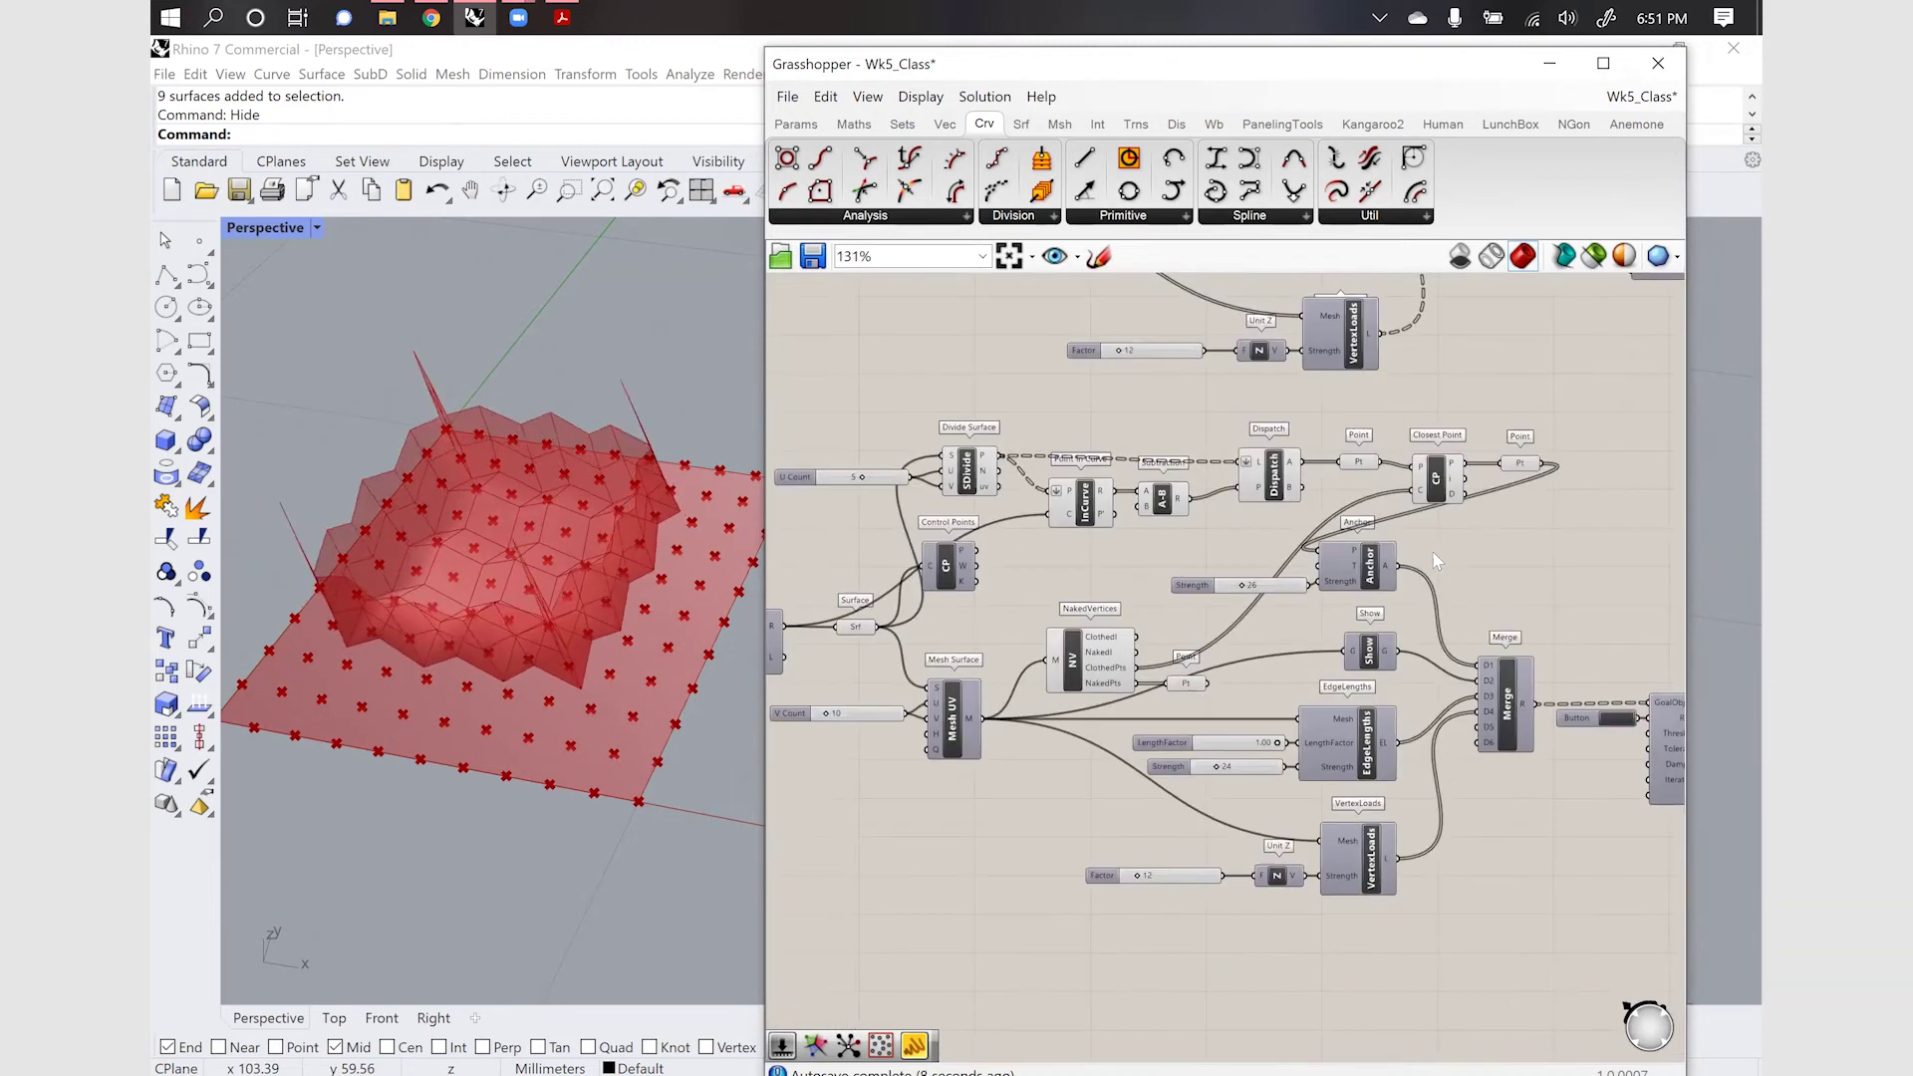
{"action": "key", "text": "ctrl+z"}
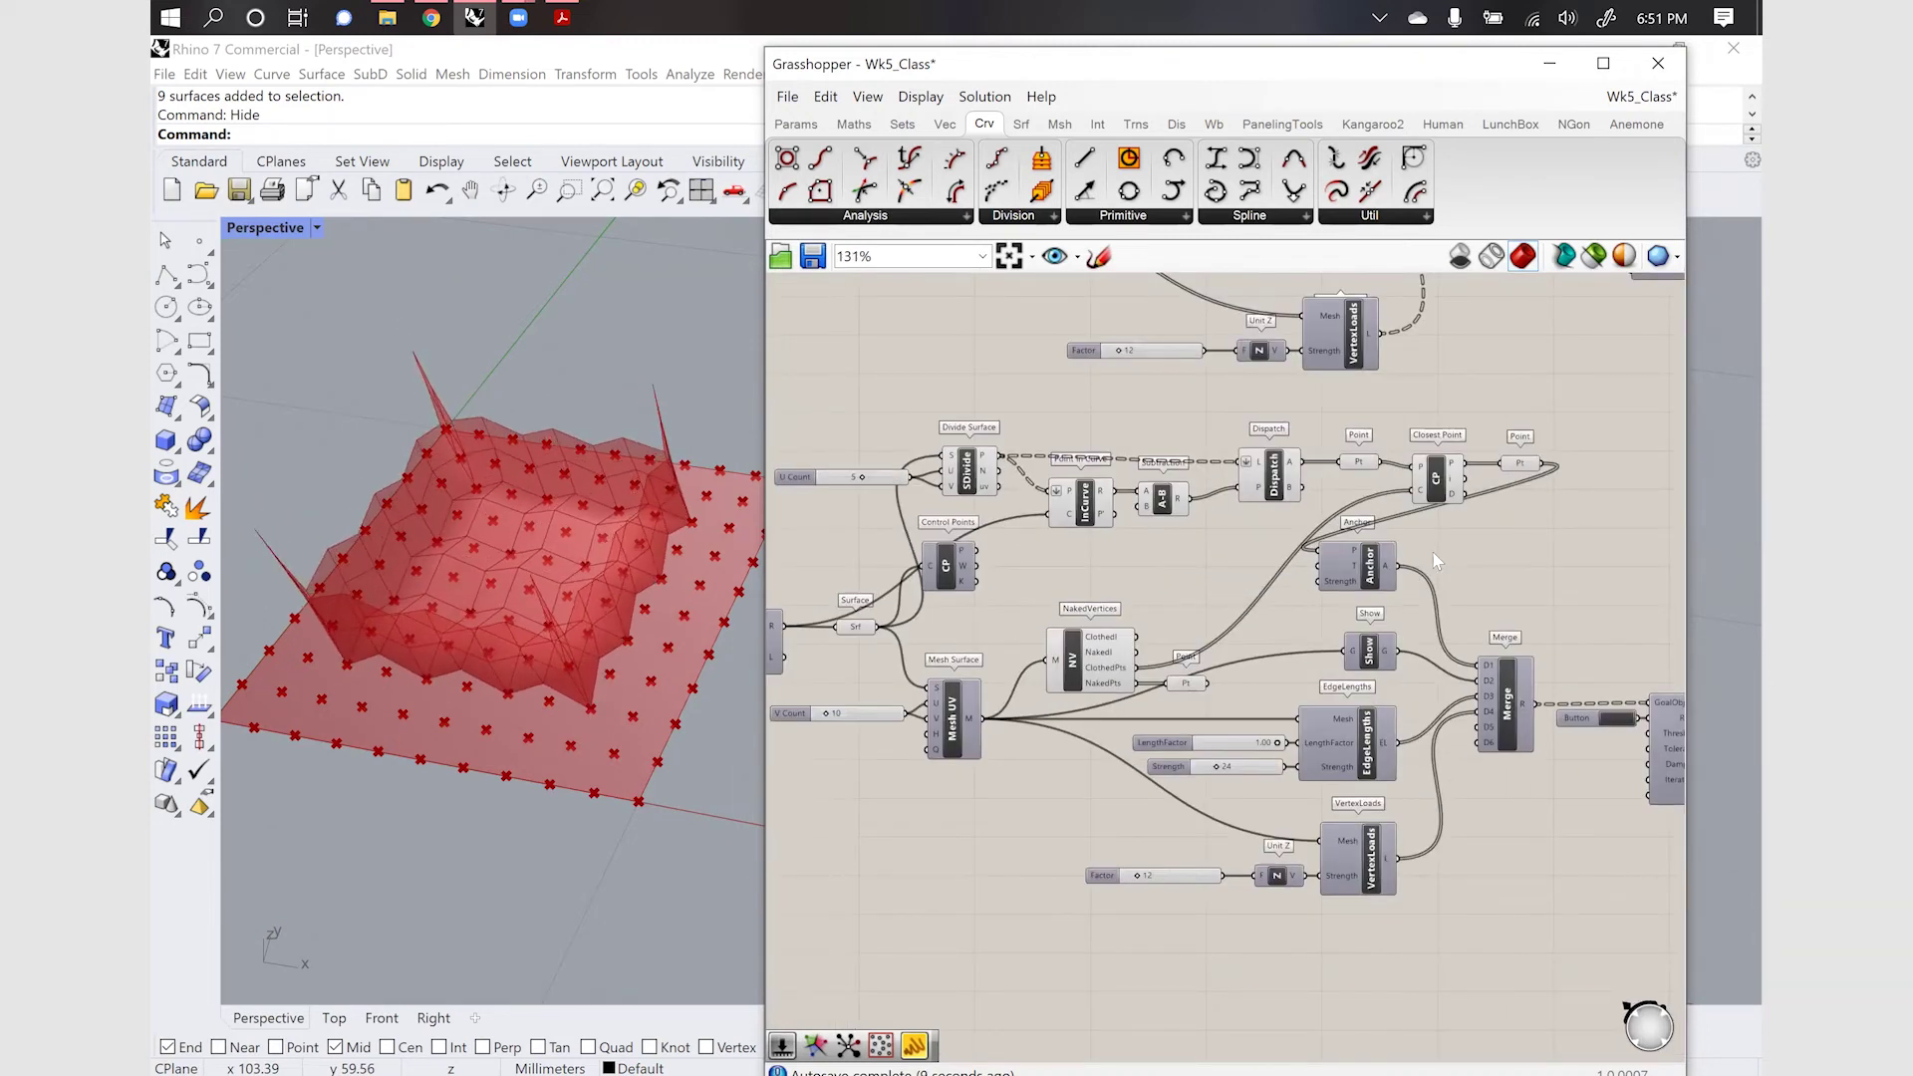
{"action": "key", "text": "ctrl+z"}
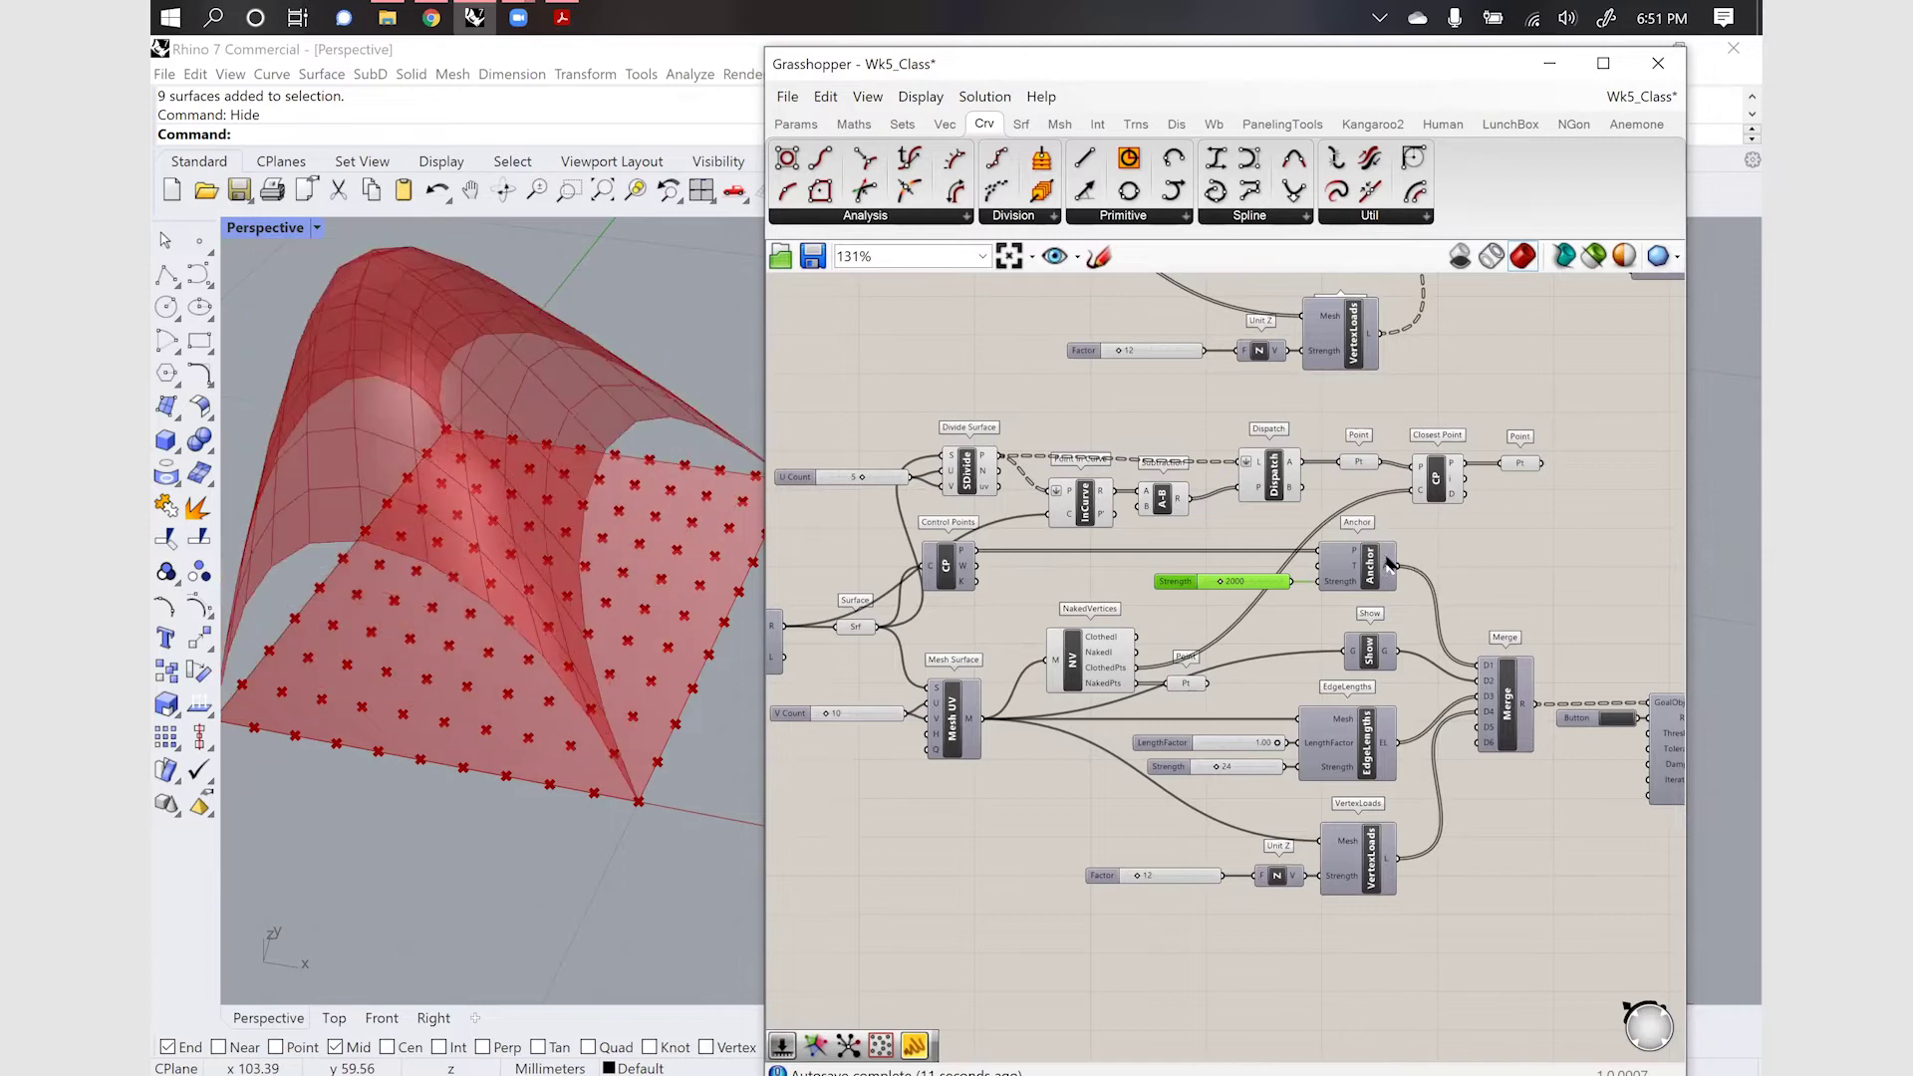
Add a Kangaroo Load component and feed the Point parameter after Closest Point into its P input
{"action": "double_click", "coordinate": [1502, 515]}
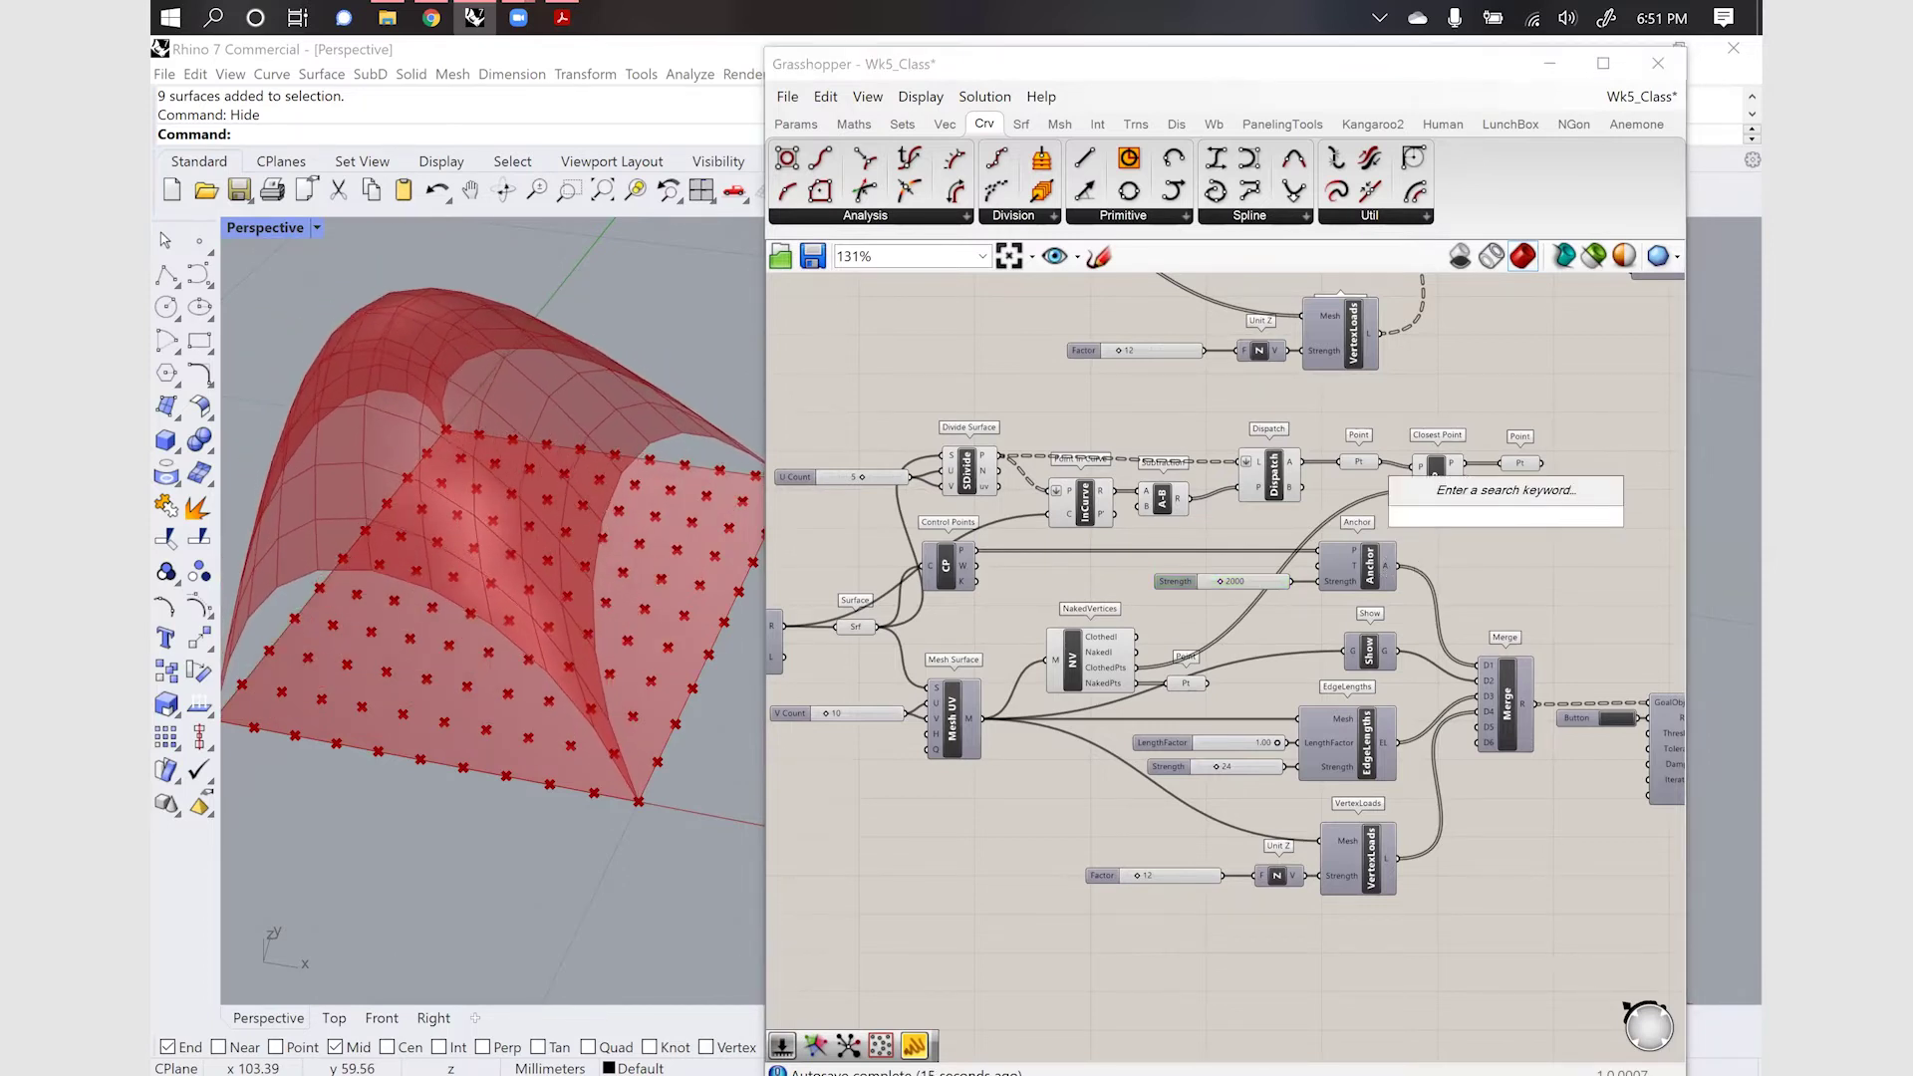
{"action": "type", "text": "point load"}
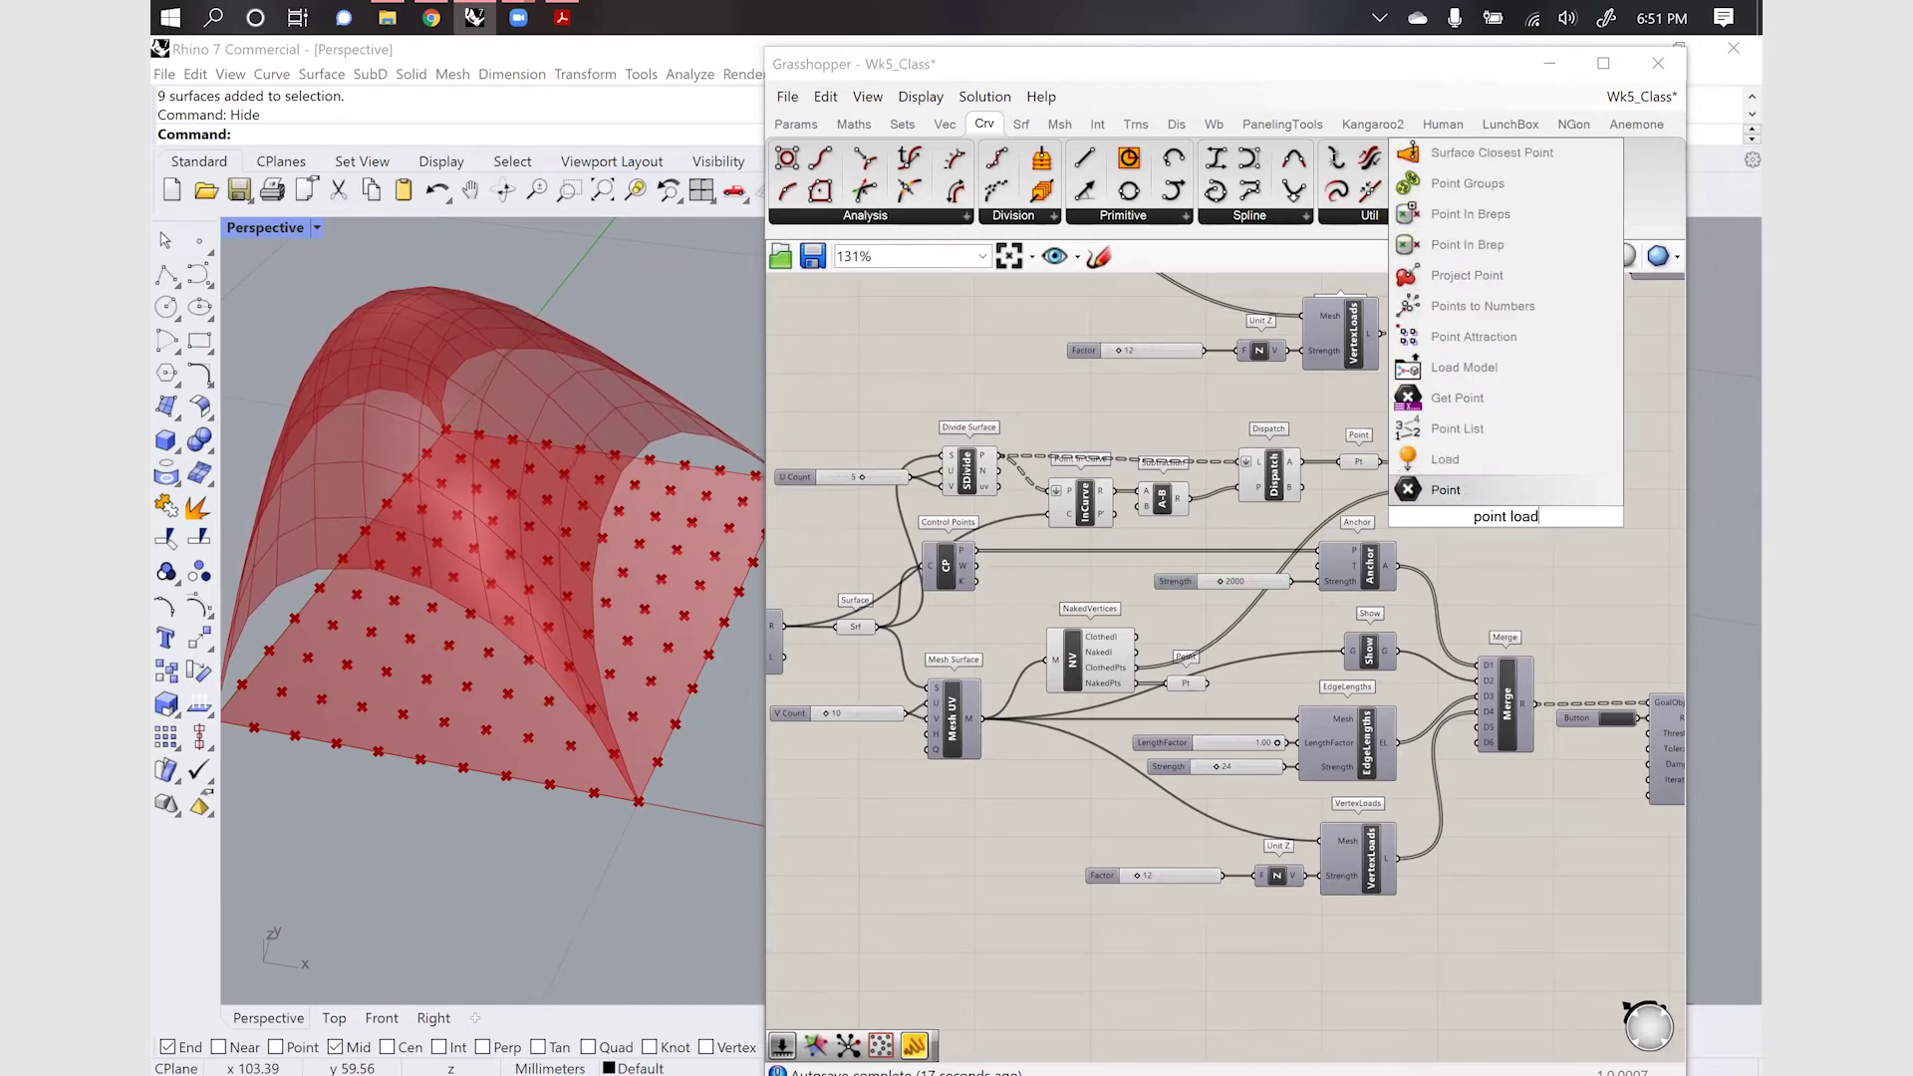
{"action": "left_click", "coordinate": [1524, 529]}
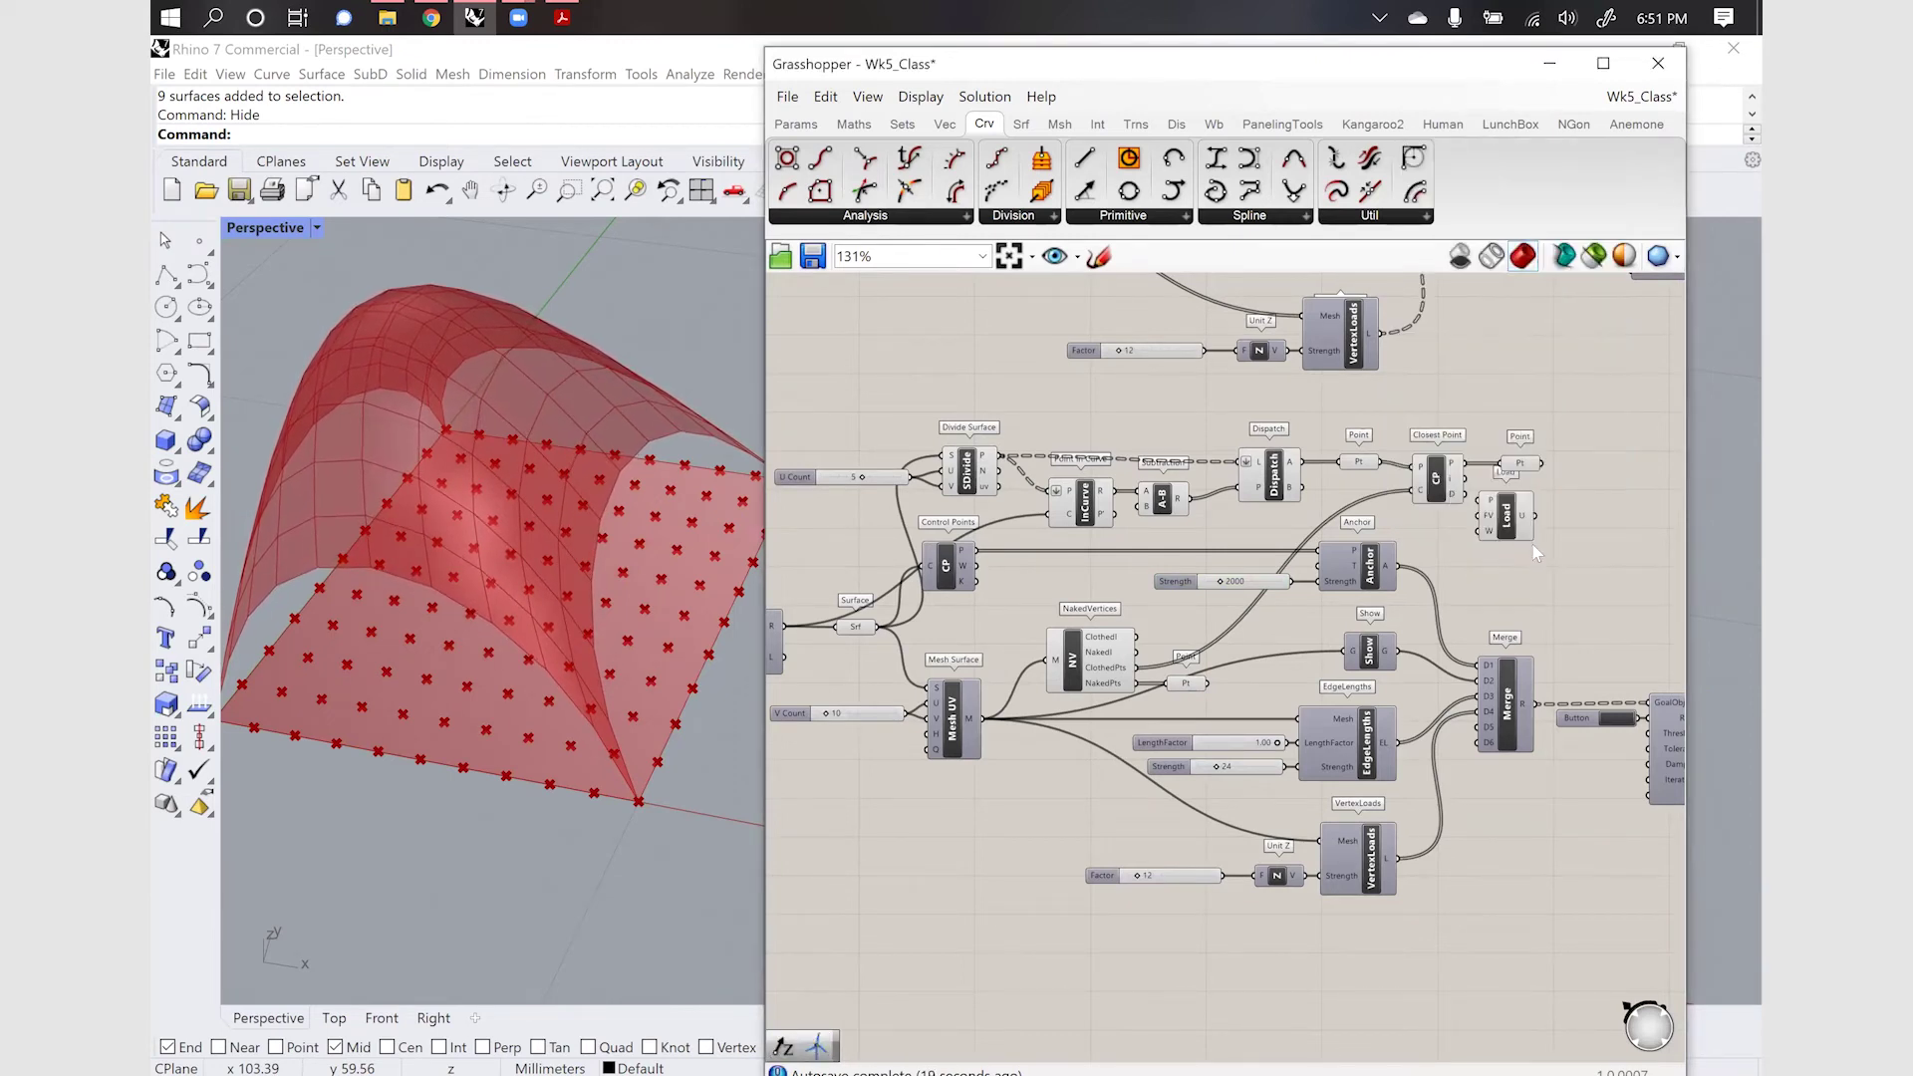
{"action": "scroll", "coordinate": [1582, 523], "scroll_direction": "up", "scroll_amount": 1}
{"action": "left_click_drag", "start_coordinate": [1473, 488], "coordinate": [1614, 489]}
Add a Unit Z vector and connect it to the Load component's FV input
{"action": "double_click", "coordinate": [1505, 523]}
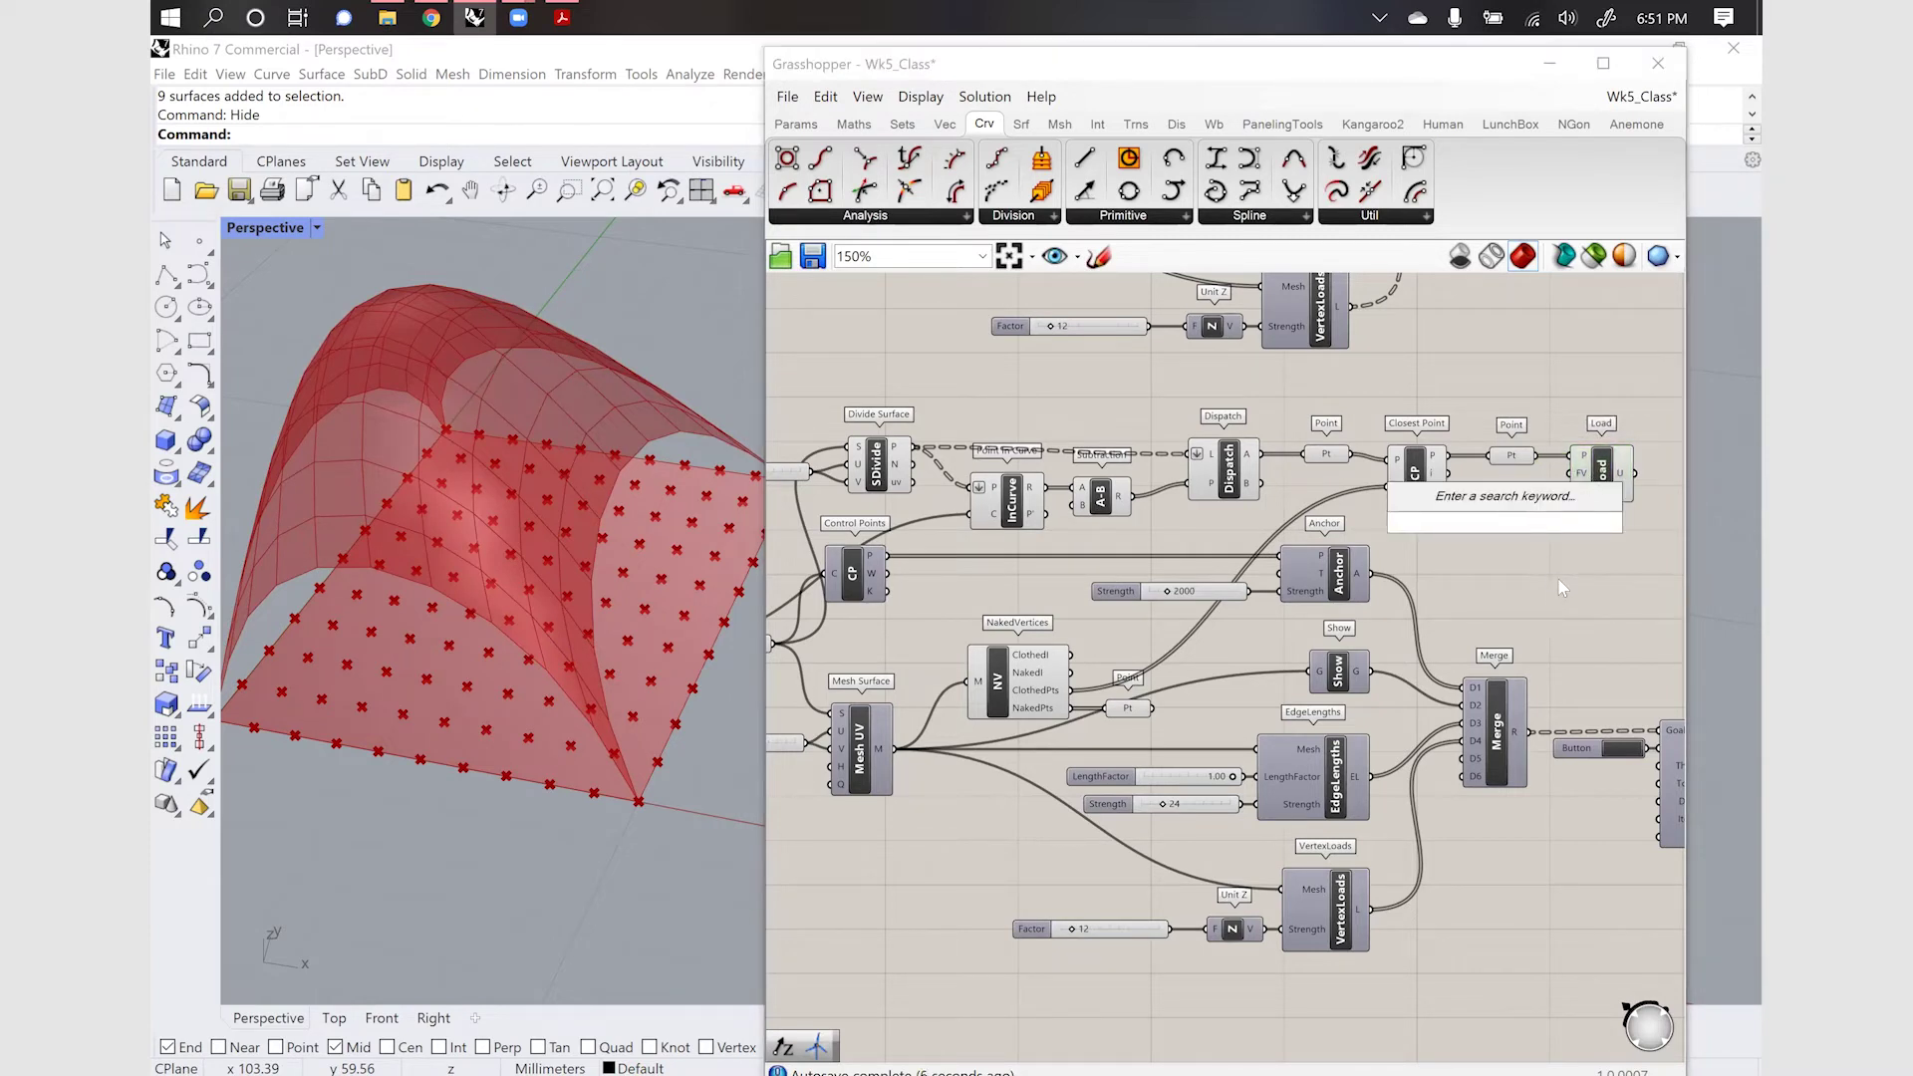
{"action": "type", "text": "unit z"}
{"action": "key", "text": "Return"}
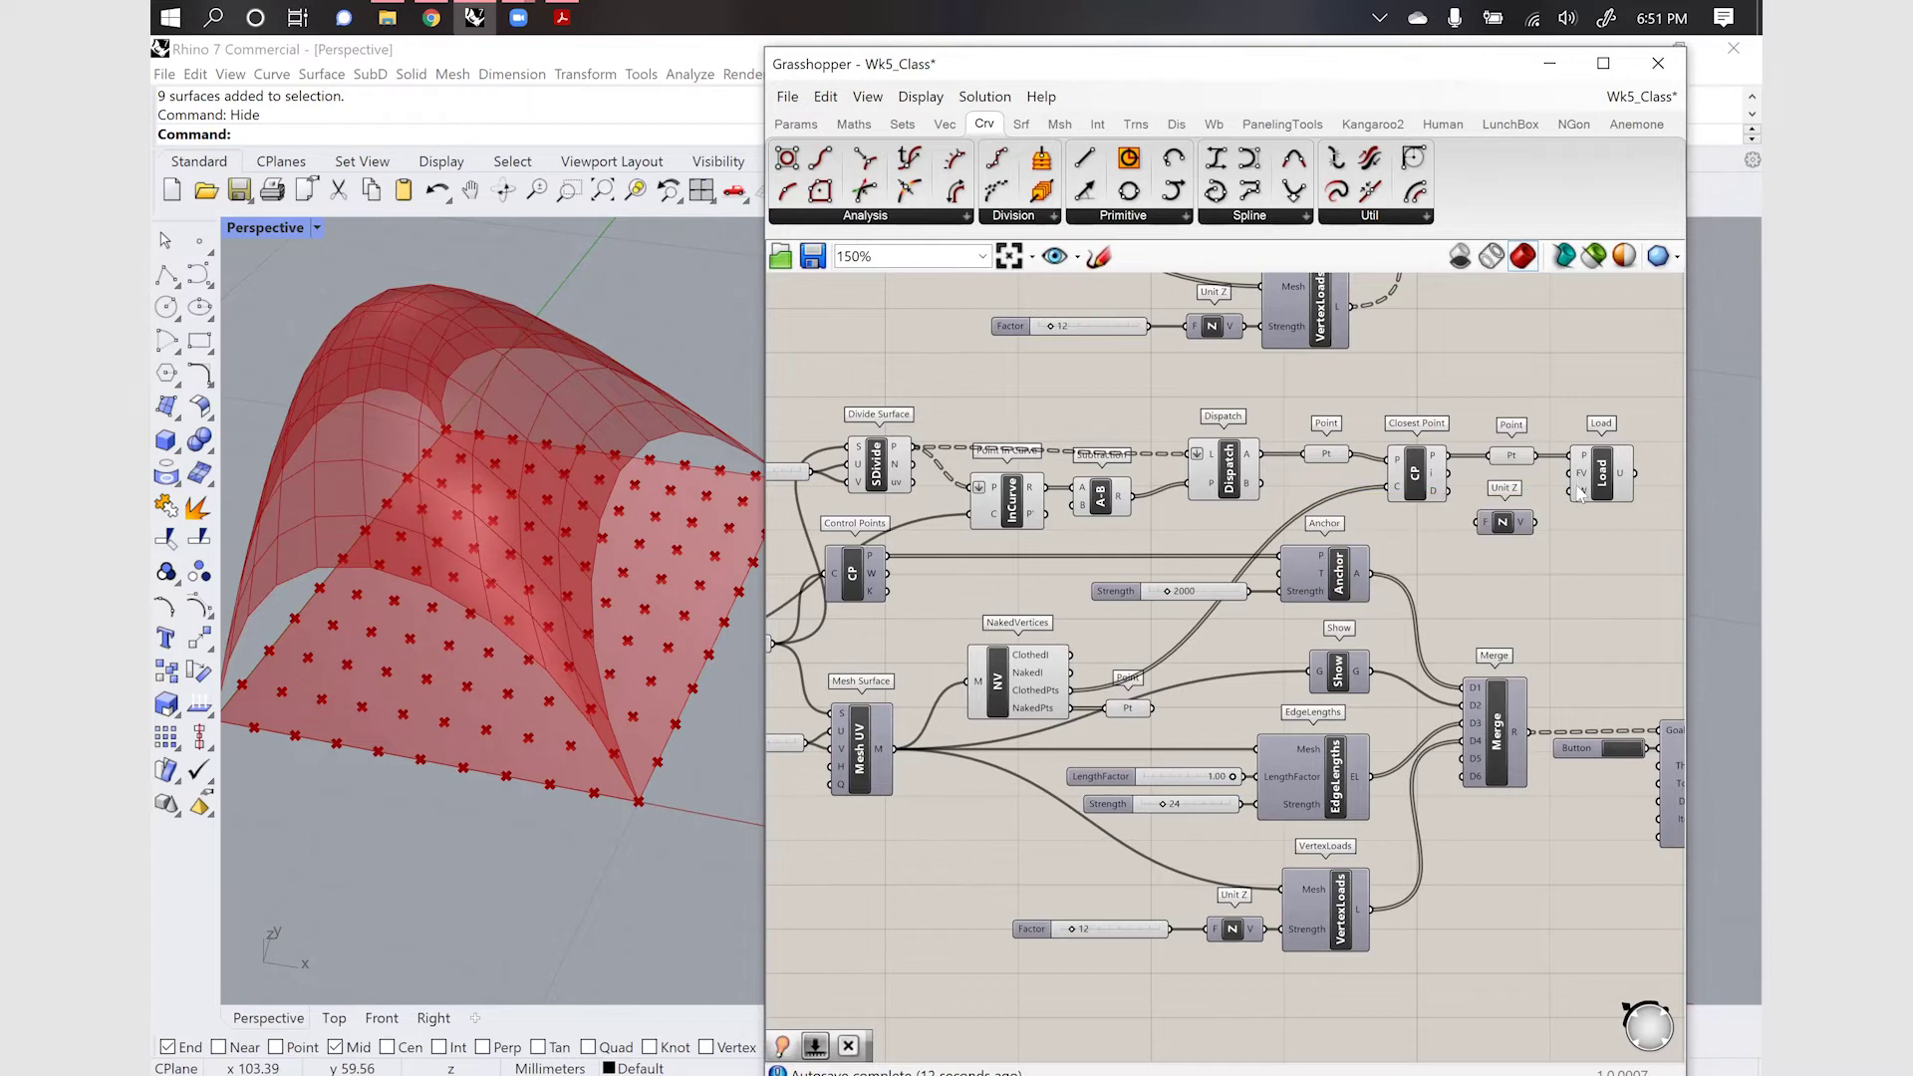
{"action": "mouse_move", "coordinate": [1579, 499]}
{"action": "left_click_drag", "start_coordinate": [1518, 529], "coordinate": [1542, 502]}
Create a slider from 10 for the new Unit Z's factor, and remove it again
{"action": "double_click", "coordinate": [1510, 586]}
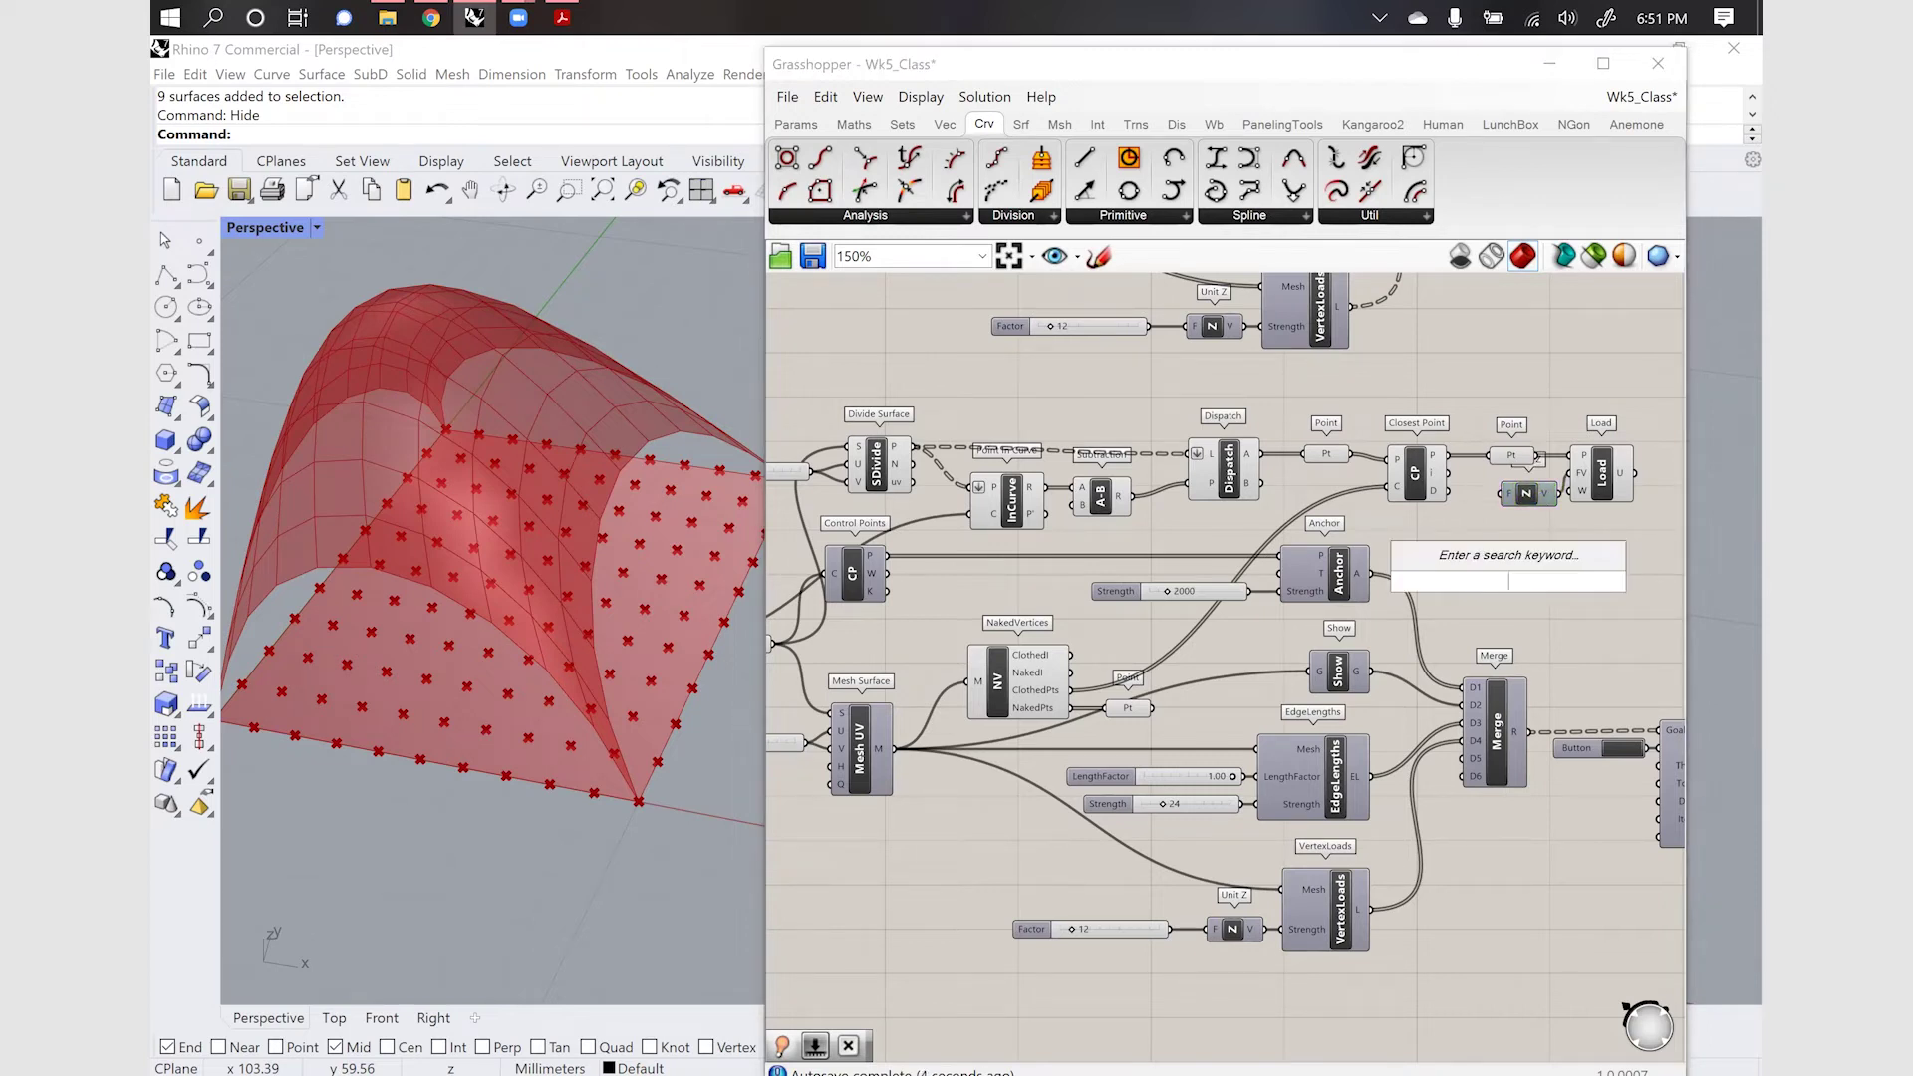
{"action": "type", "text": "10"}
{"action": "key", "text": "Return"}
{"action": "left_click_drag", "start_coordinate": [1582, 580], "coordinate": [1505, 494]}
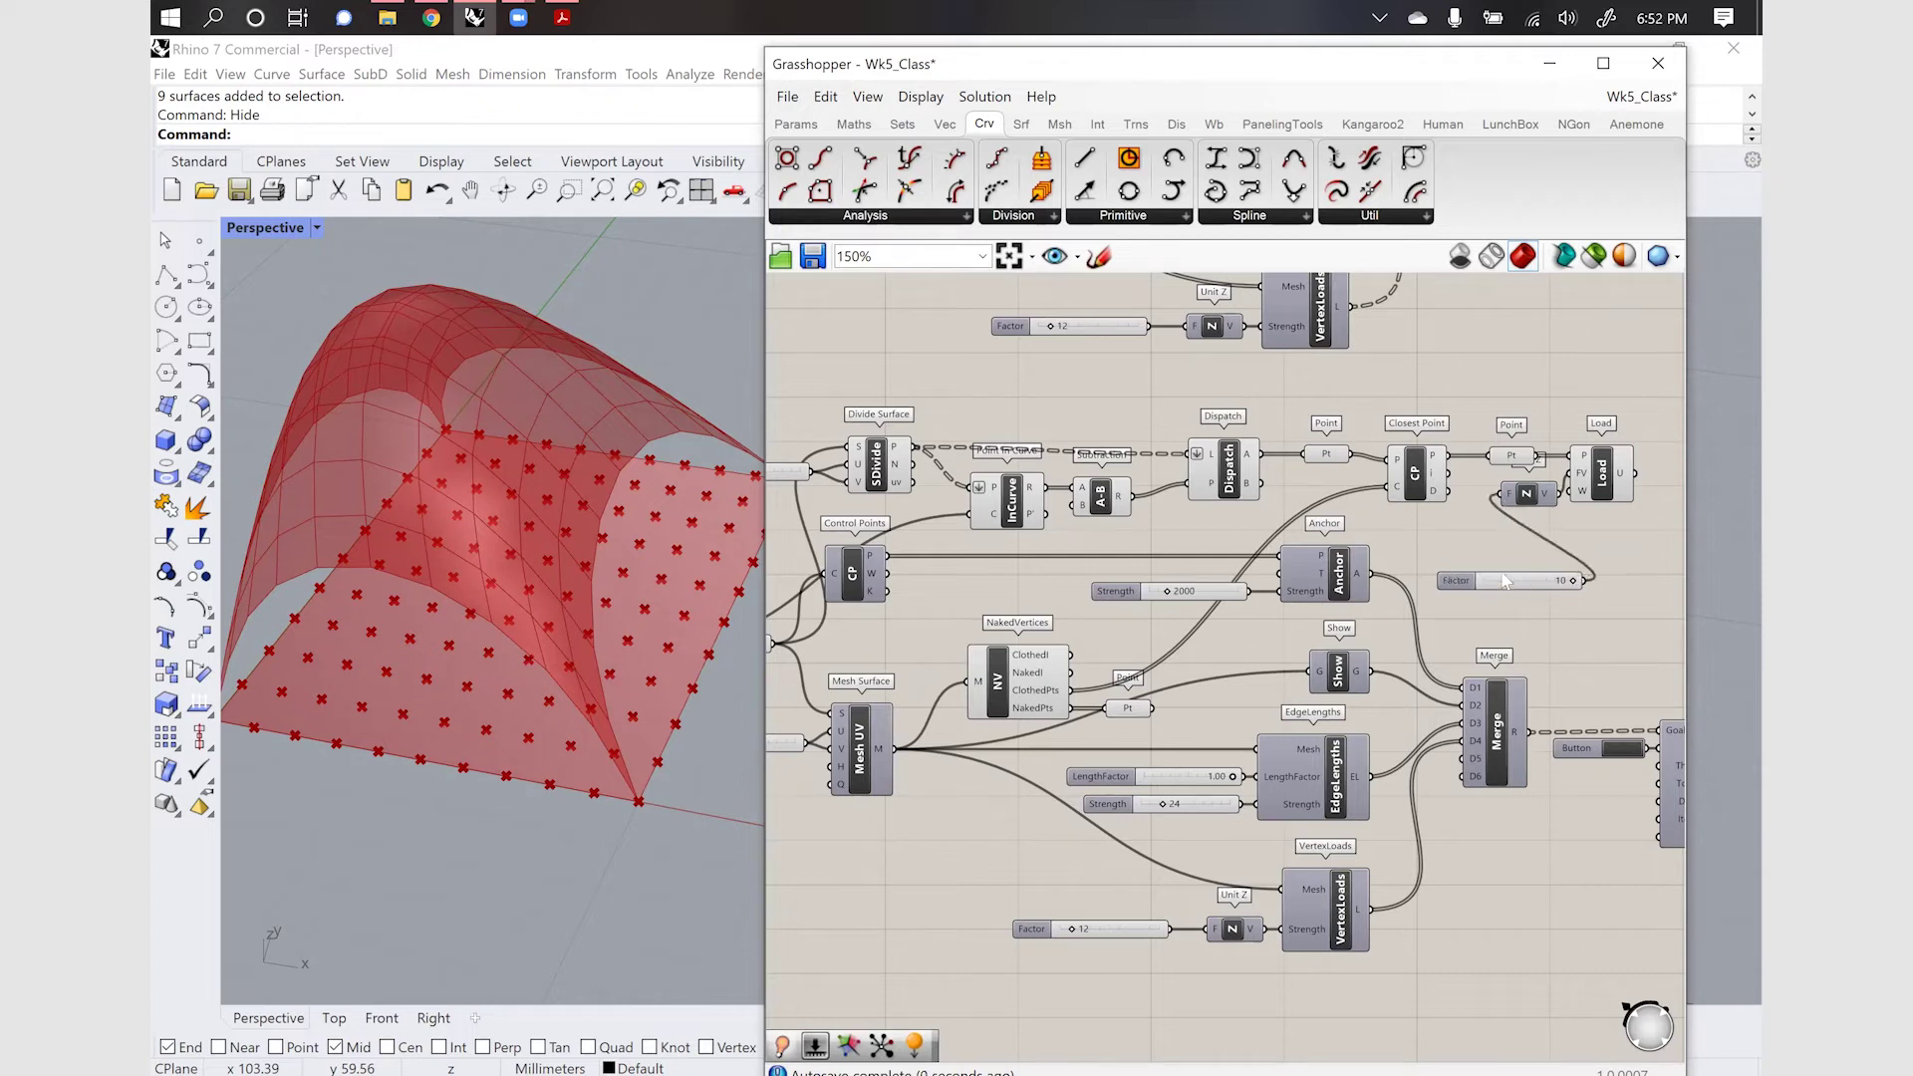
{"action": "left_click_drag", "start_coordinate": [1505, 582], "coordinate": [1417, 534]}
Feed Load's output into Merge and drive its Unit Z factor with a new slider created from 100
{"action": "left_click_drag", "start_coordinate": [1636, 480], "coordinate": [1499, 691]}
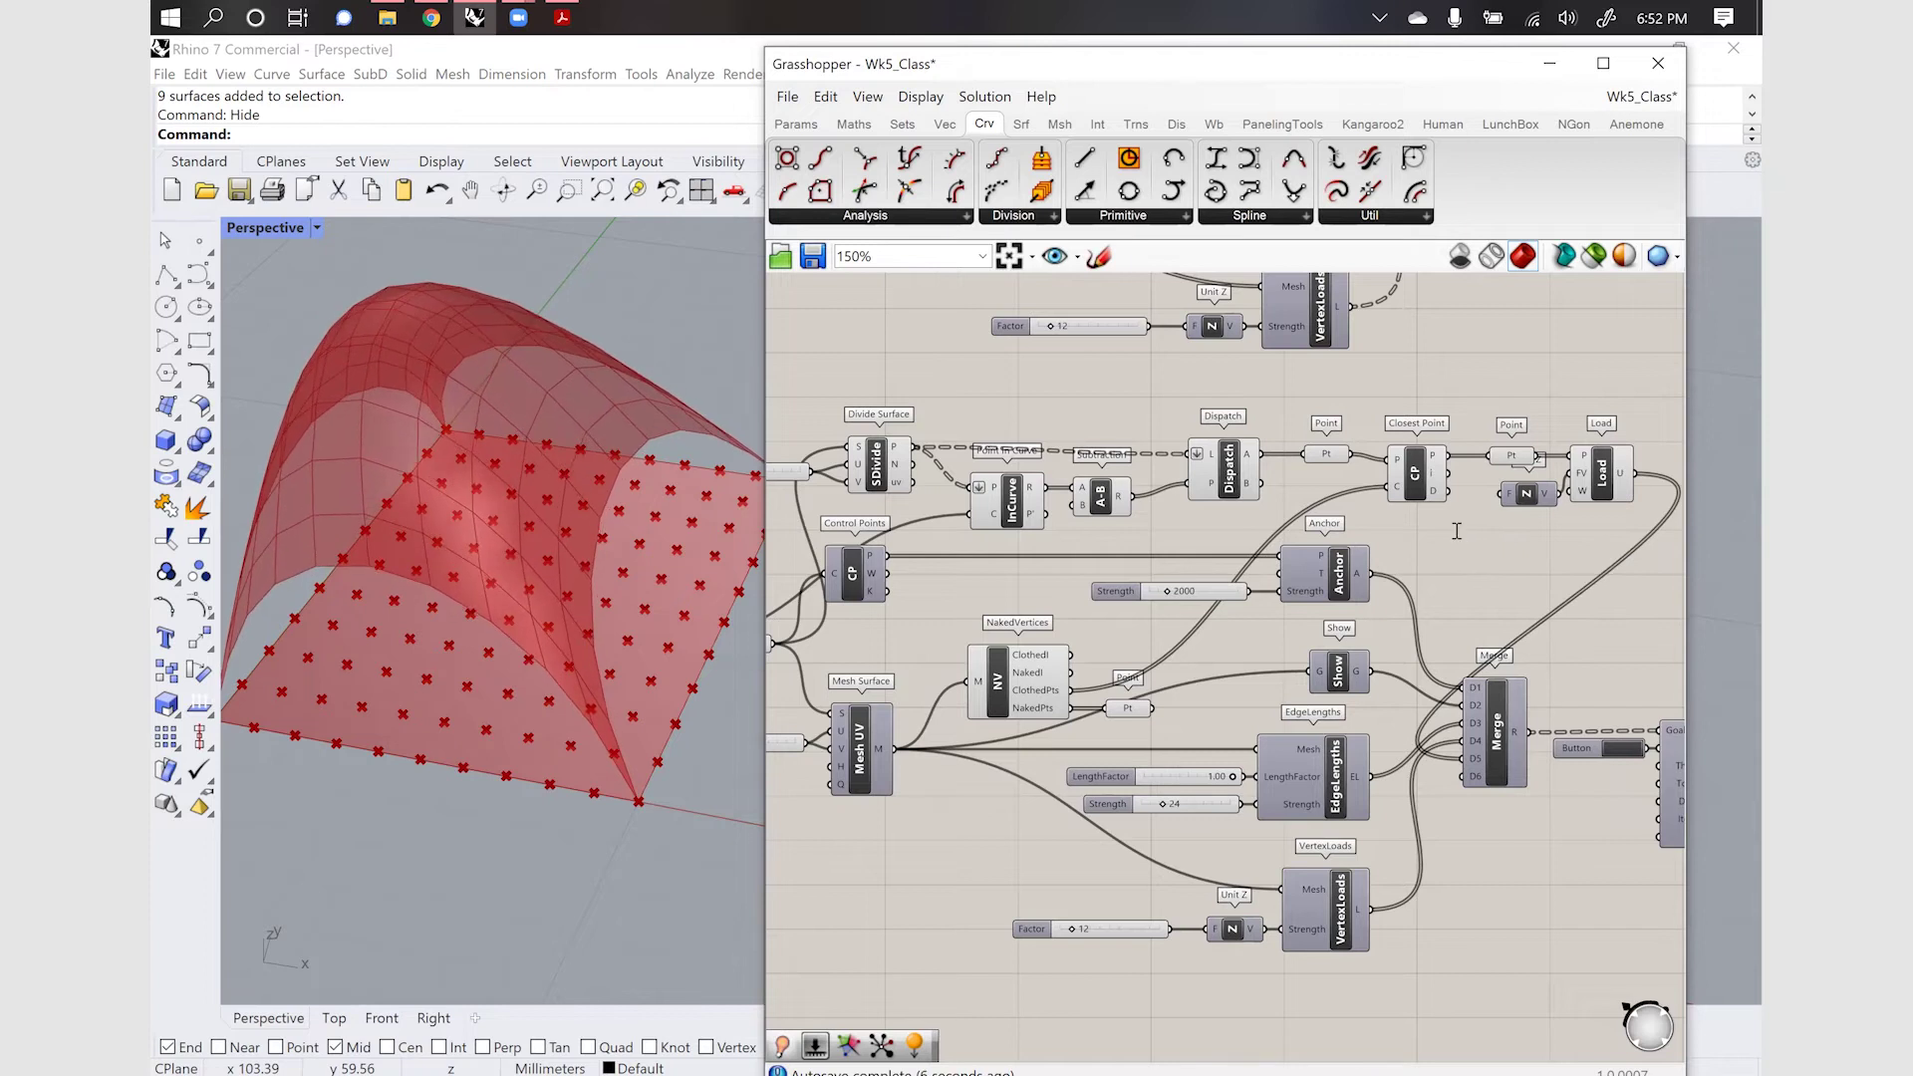
{"action": "double_click", "coordinate": [1457, 532]}
{"action": "type", "text": "100"}
{"action": "key", "text": "Return"}
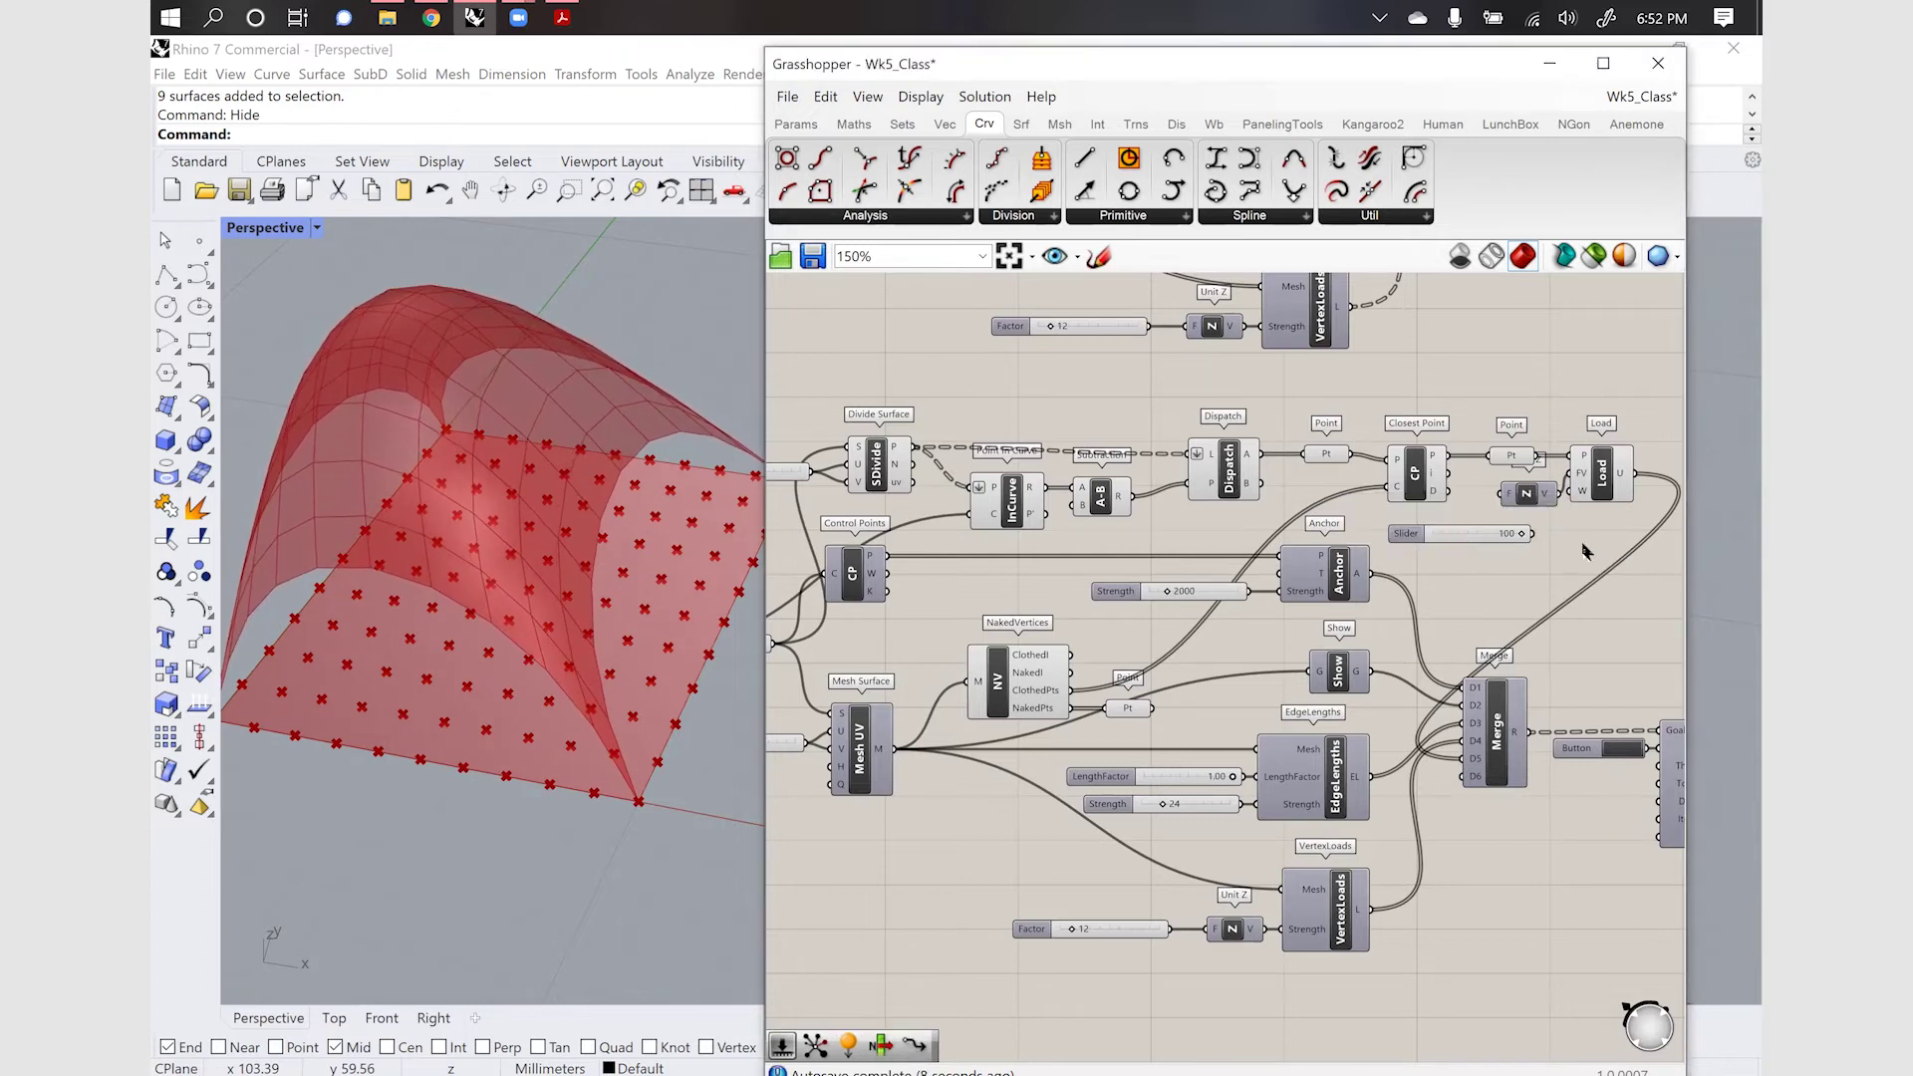
{"action": "left_click_drag", "start_coordinate": [1536, 534], "coordinate": [1506, 494]}
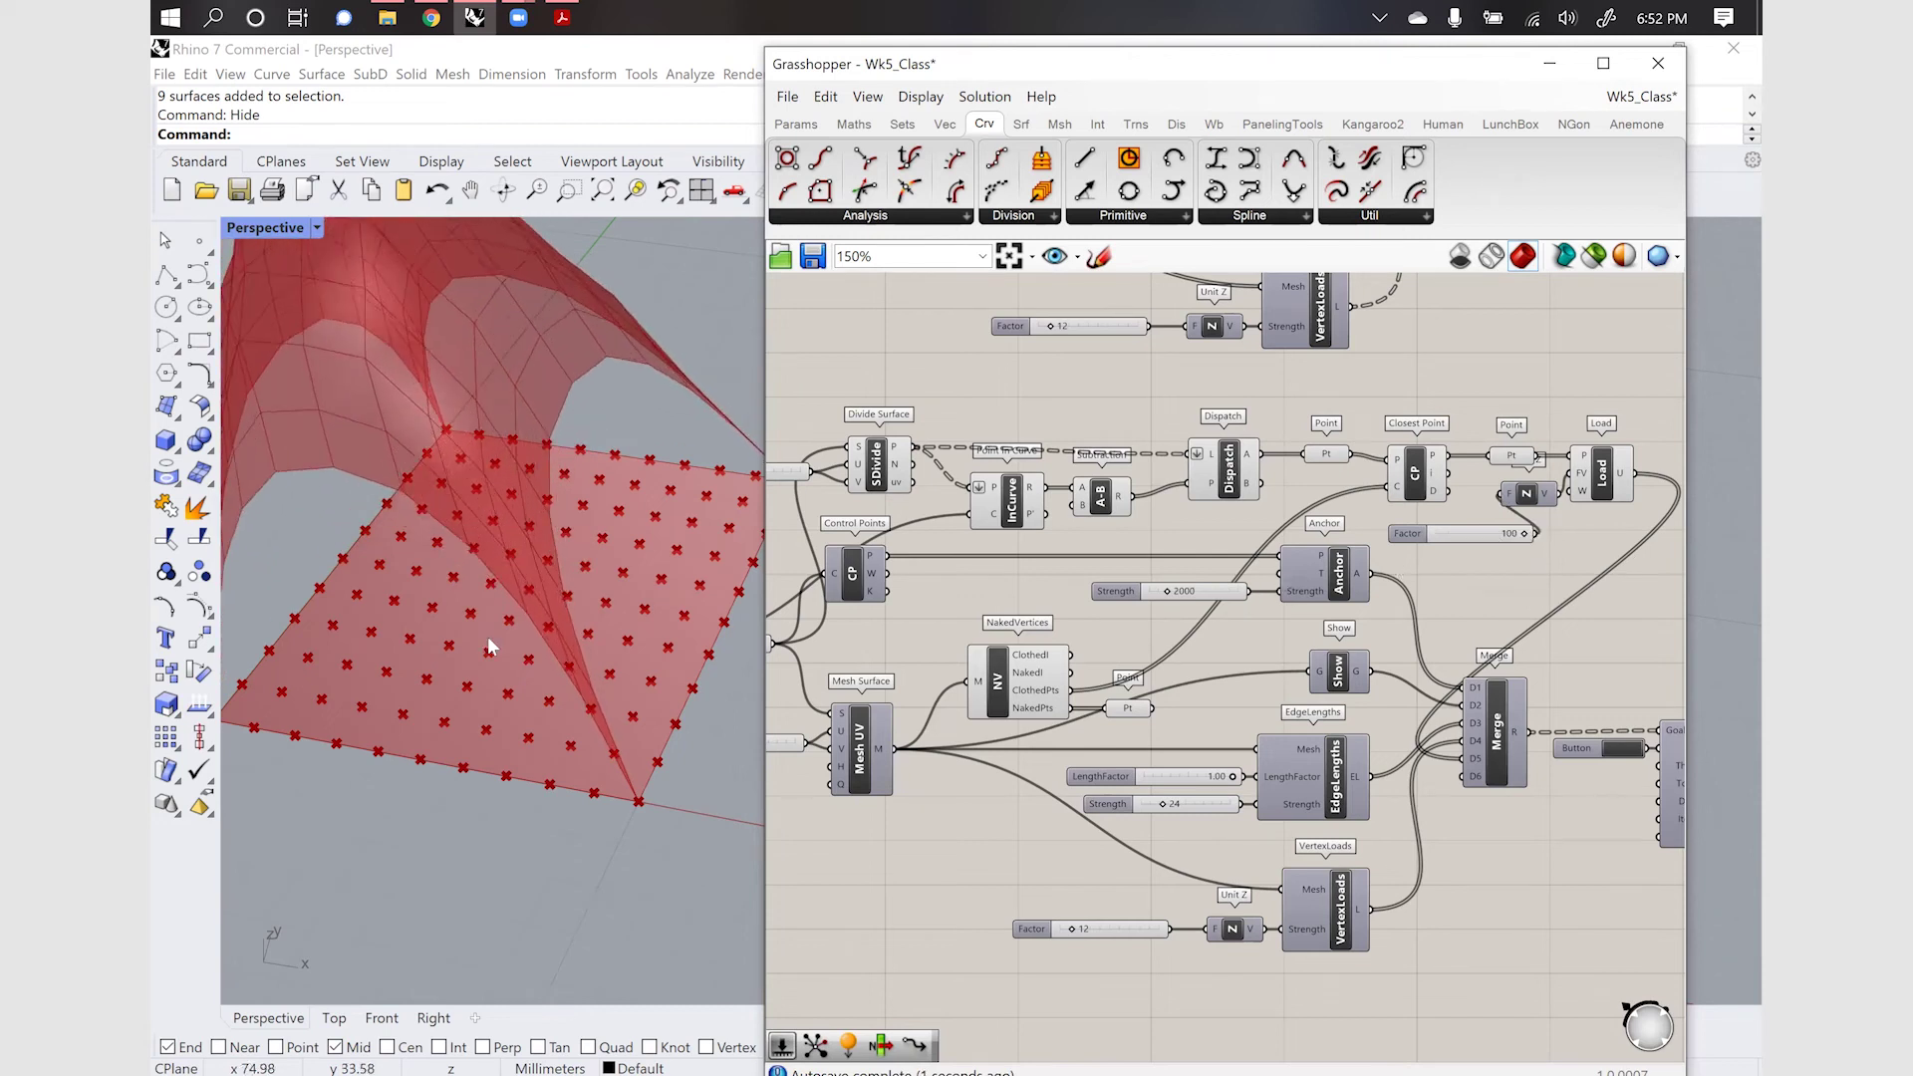
{"action": "right_click_drag", "start_coordinate": [487, 636], "coordinate": [489, 646]}
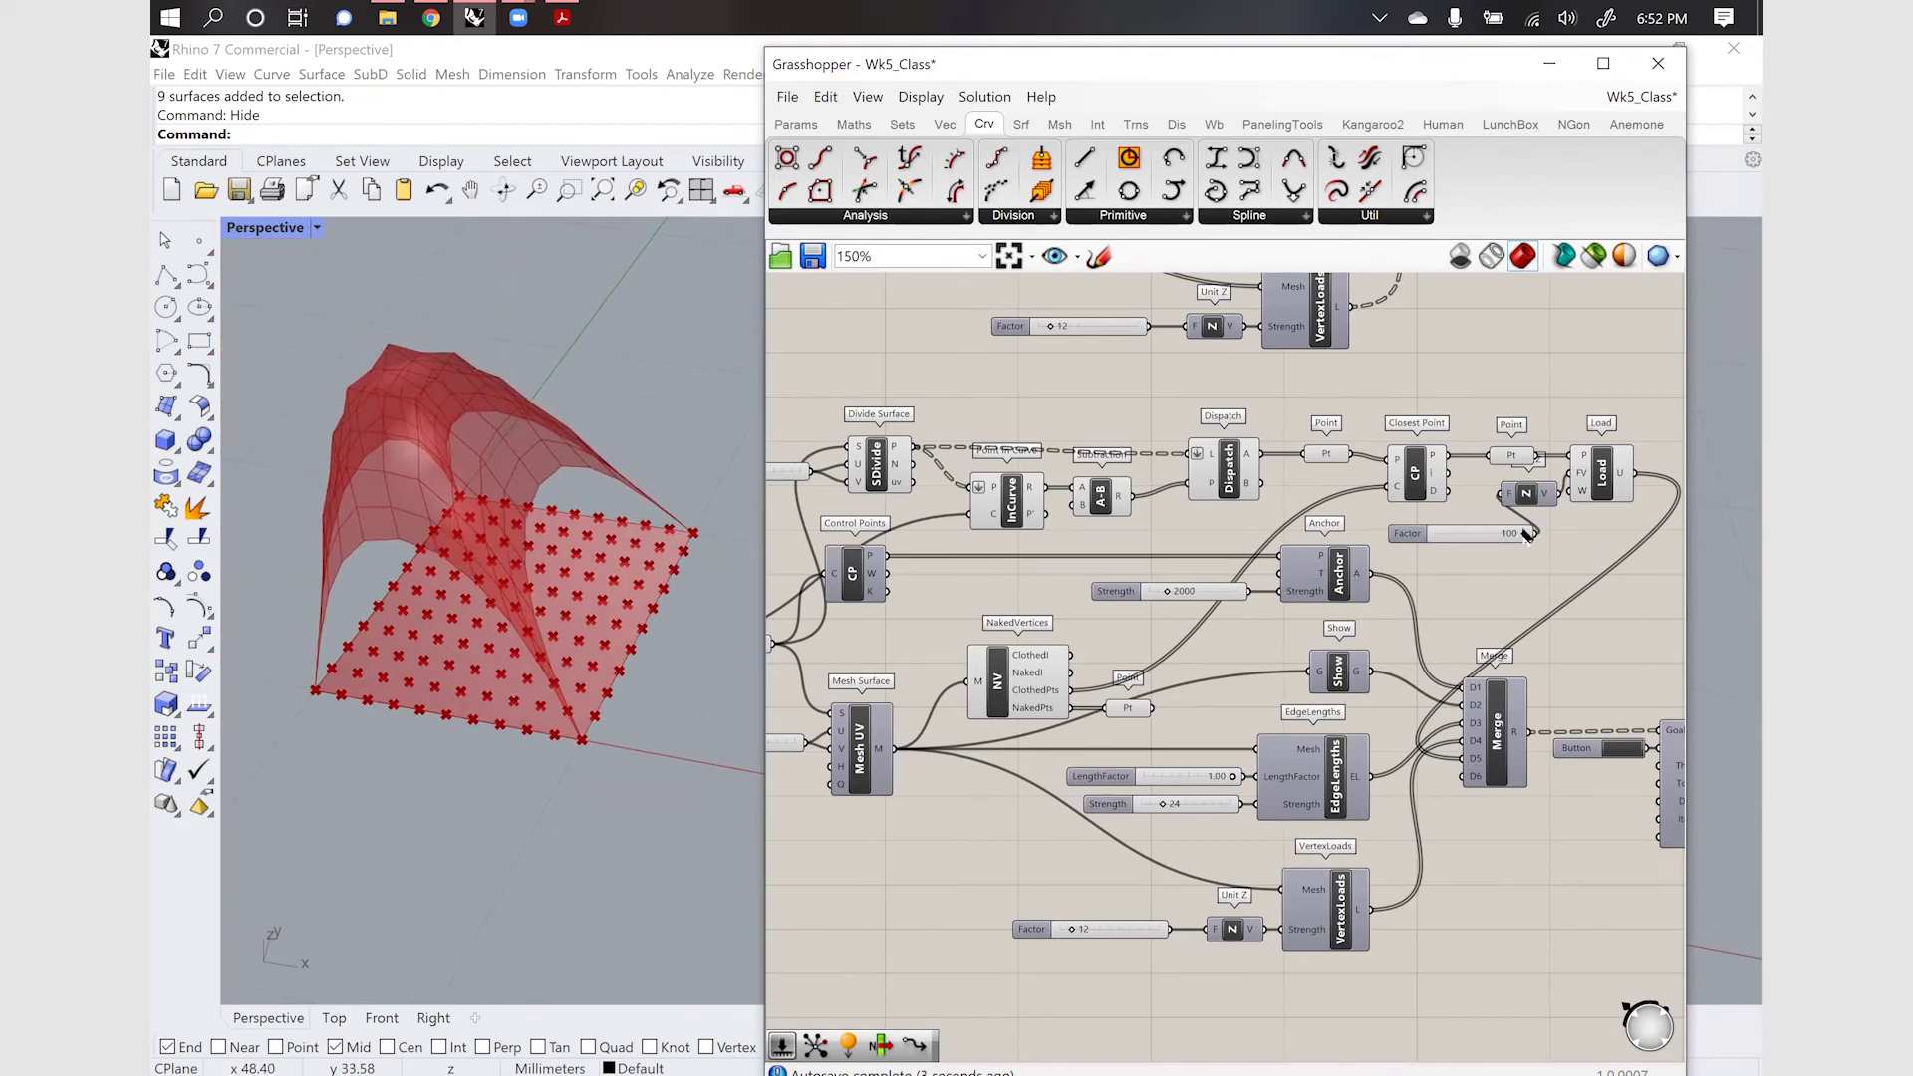
Lower the load's Factor slider to 82 and insert a Negative component between Unit Z and Load's FV input
{"action": "mouse_move", "coordinate": [1521, 538]}
{"action": "left_mouse_down"}
{"action": "mouse_move", "coordinate": [1429, 534]}
{"action": "mouse_move", "coordinate": [1510, 541]}
{"action": "left_mouse_up"}
{"action": "double_click", "coordinate": [1502, 569]}
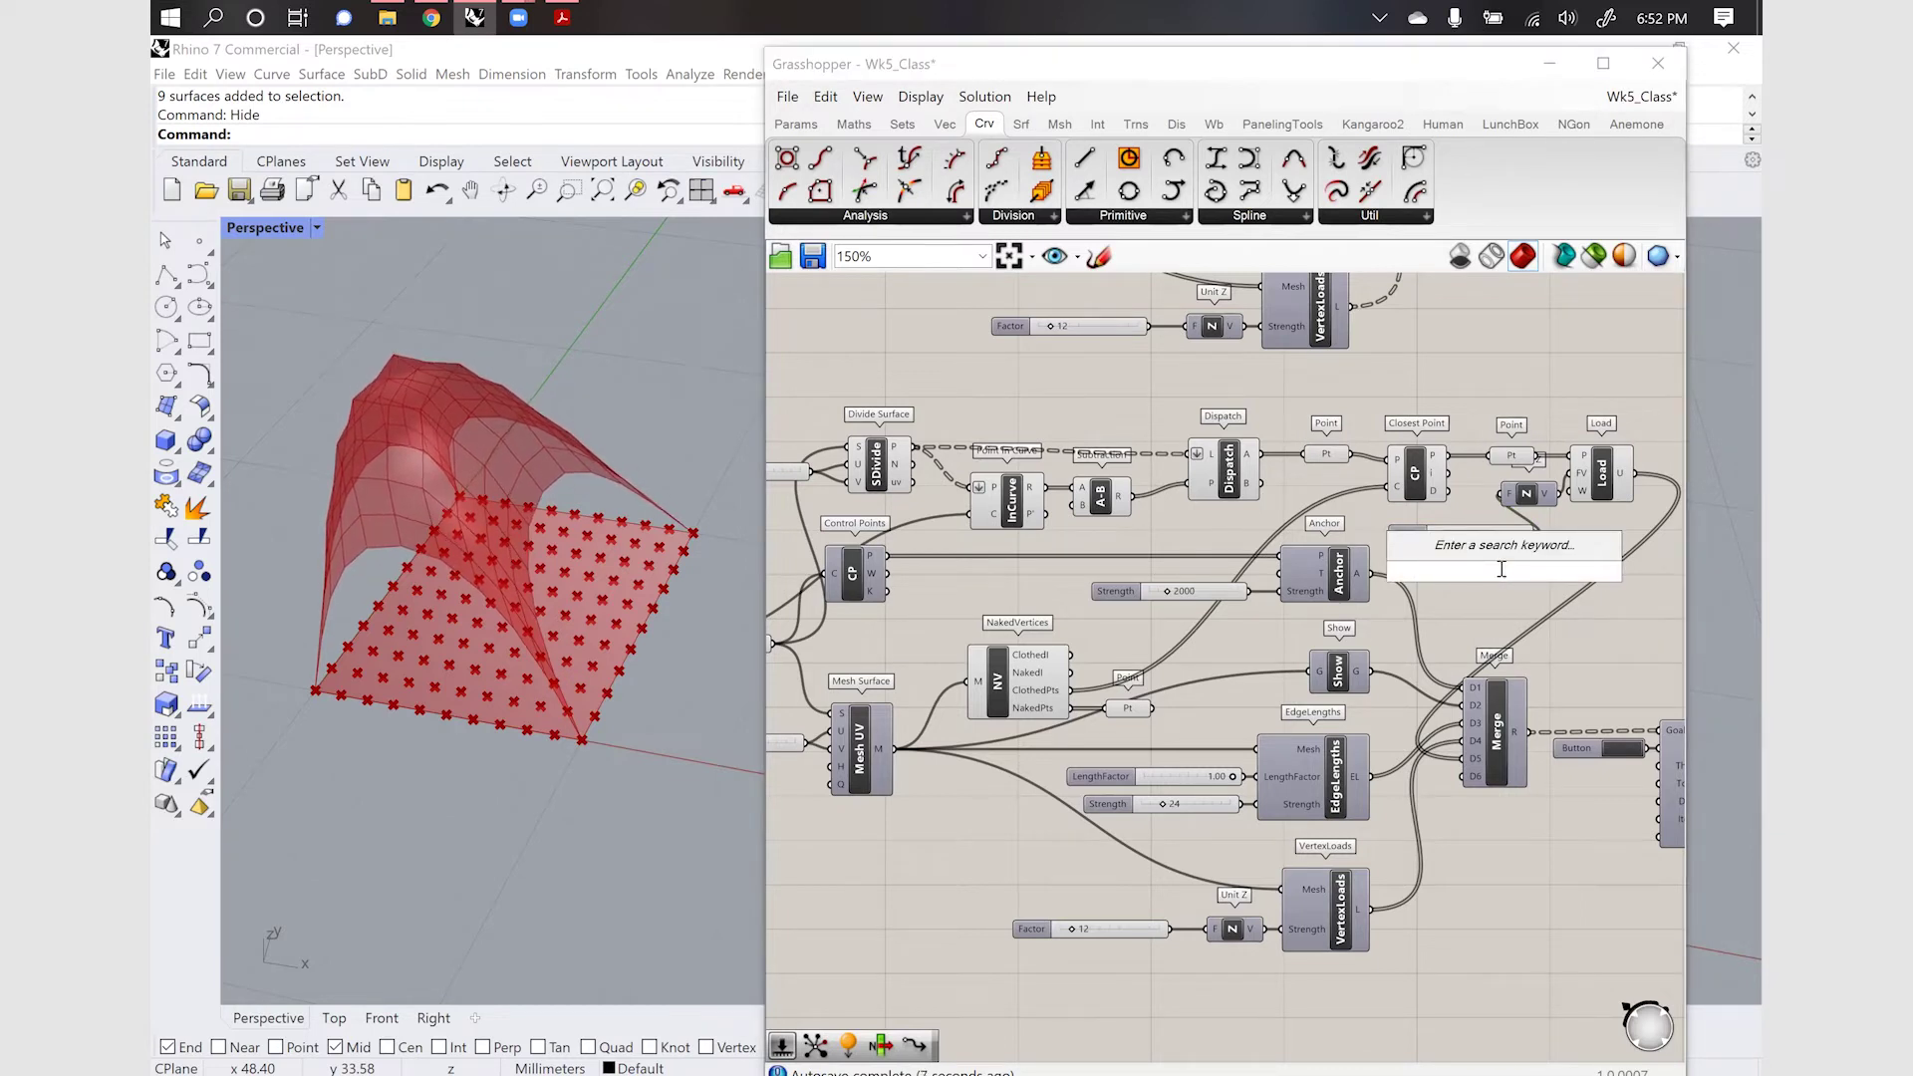
{"action": "type", "text": "neg"}
{"action": "key", "text": "Return"}
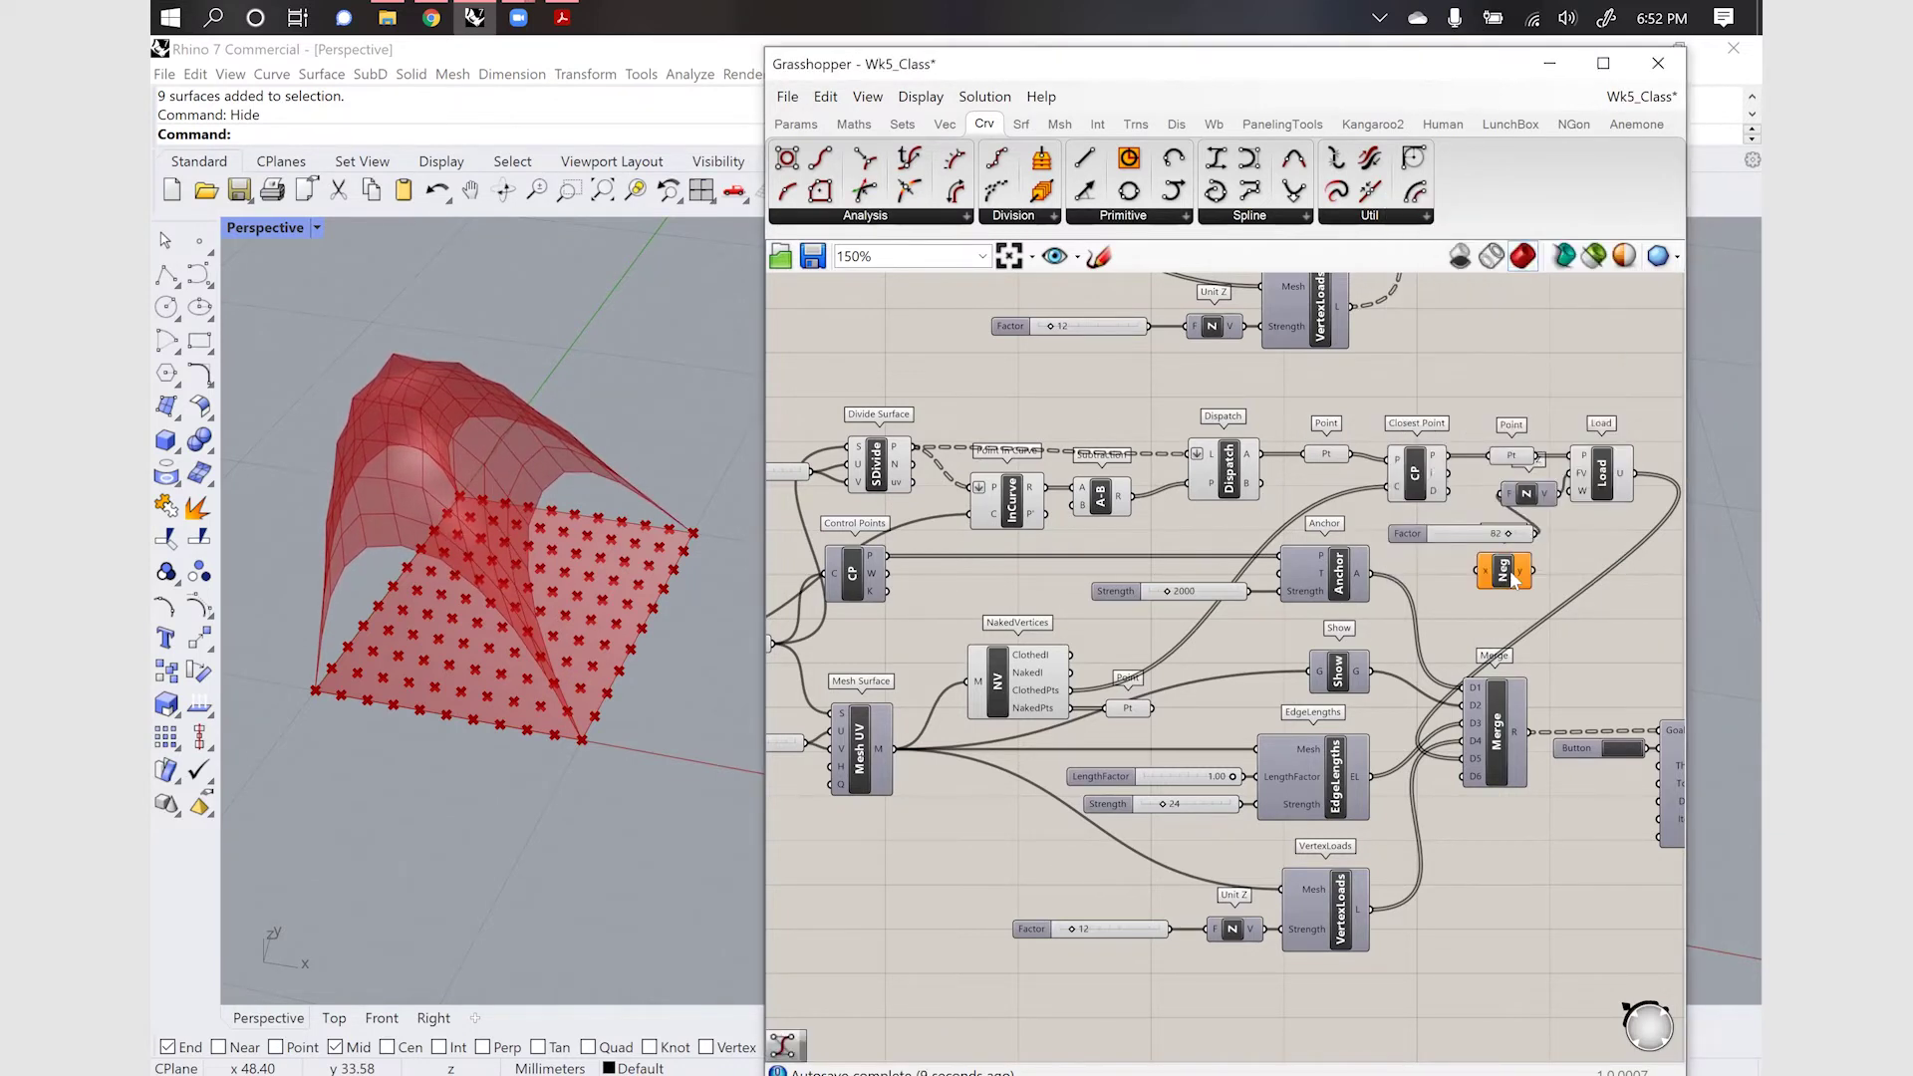
{"action": "left_click_drag", "start_coordinate": [1487, 539], "coordinate": [1466, 535]}
{"action": "mouse_move", "coordinate": [1557, 493]}
{"action": "left_mouse_down"}
{"action": "mouse_move", "coordinate": [1478, 571]}
{"action": "mouse_move", "coordinate": [1574, 492]}
{"action": "left_mouse_up"}
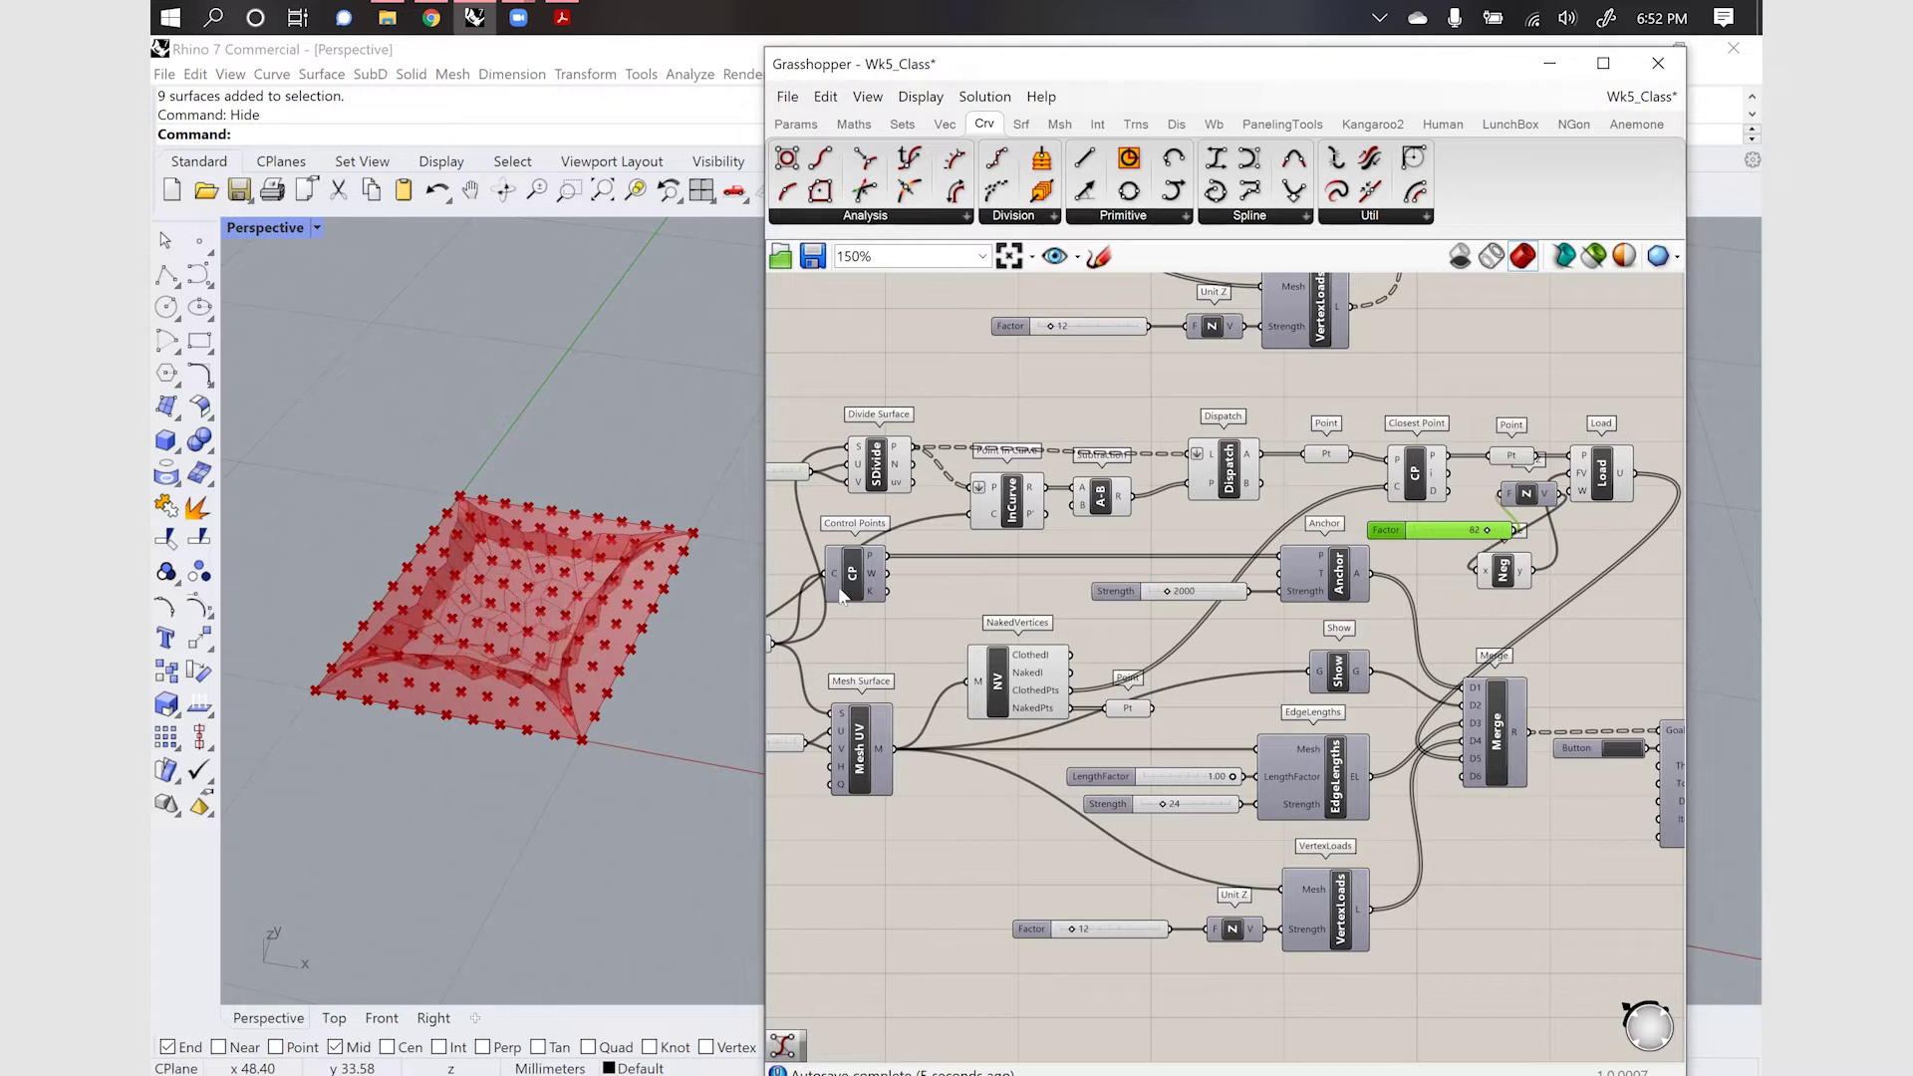
Arrange Negative in line between Unit Z and Load, and move the Merge and solver group farther from the goal components
{"action": "left_click_drag", "start_coordinate": [1504, 570], "coordinate": [1546, 552]}
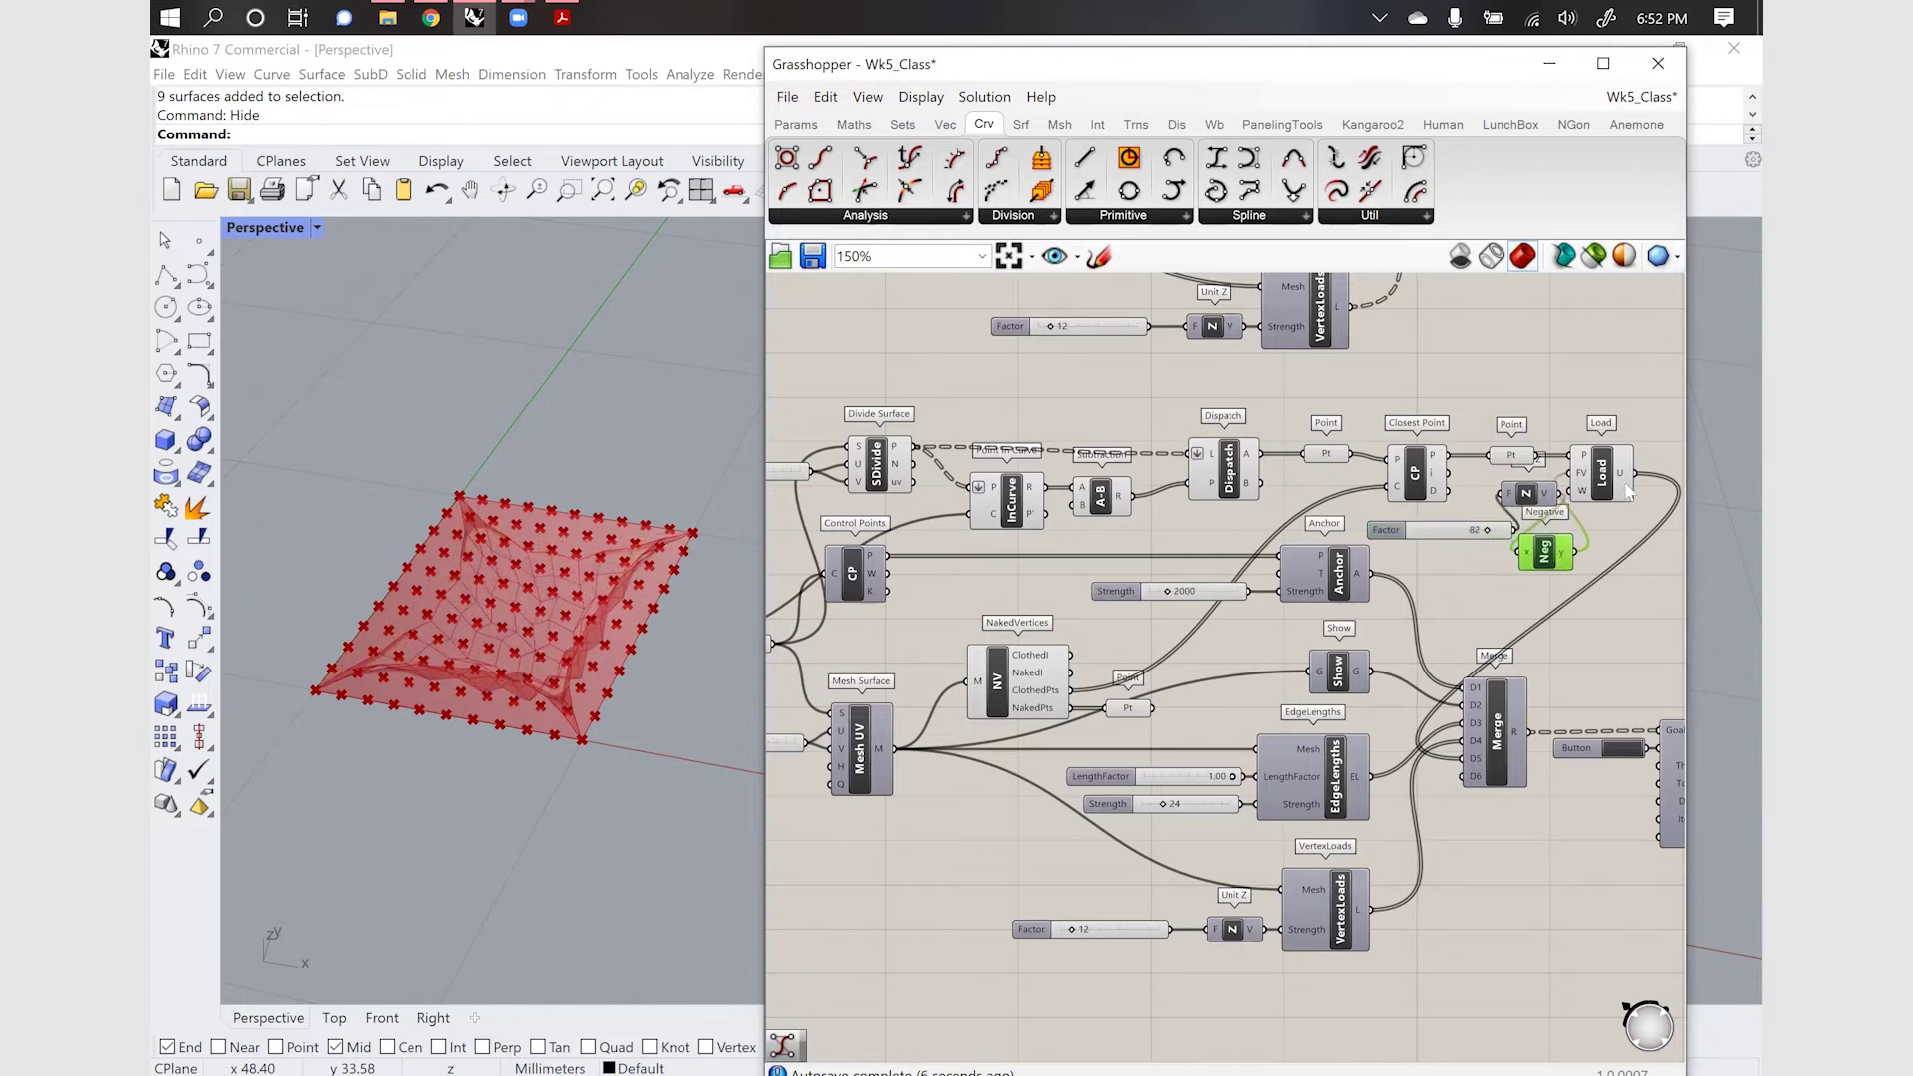
{"action": "left_click_drag", "start_coordinate": [1628, 491], "coordinate": [1696, 502]}
{"action": "left_click_drag", "start_coordinate": [1547, 555], "coordinate": [1595, 486]}
{"action": "scroll", "coordinate": [1374, 501], "scroll_direction": "down", "scroll_amount": 2}
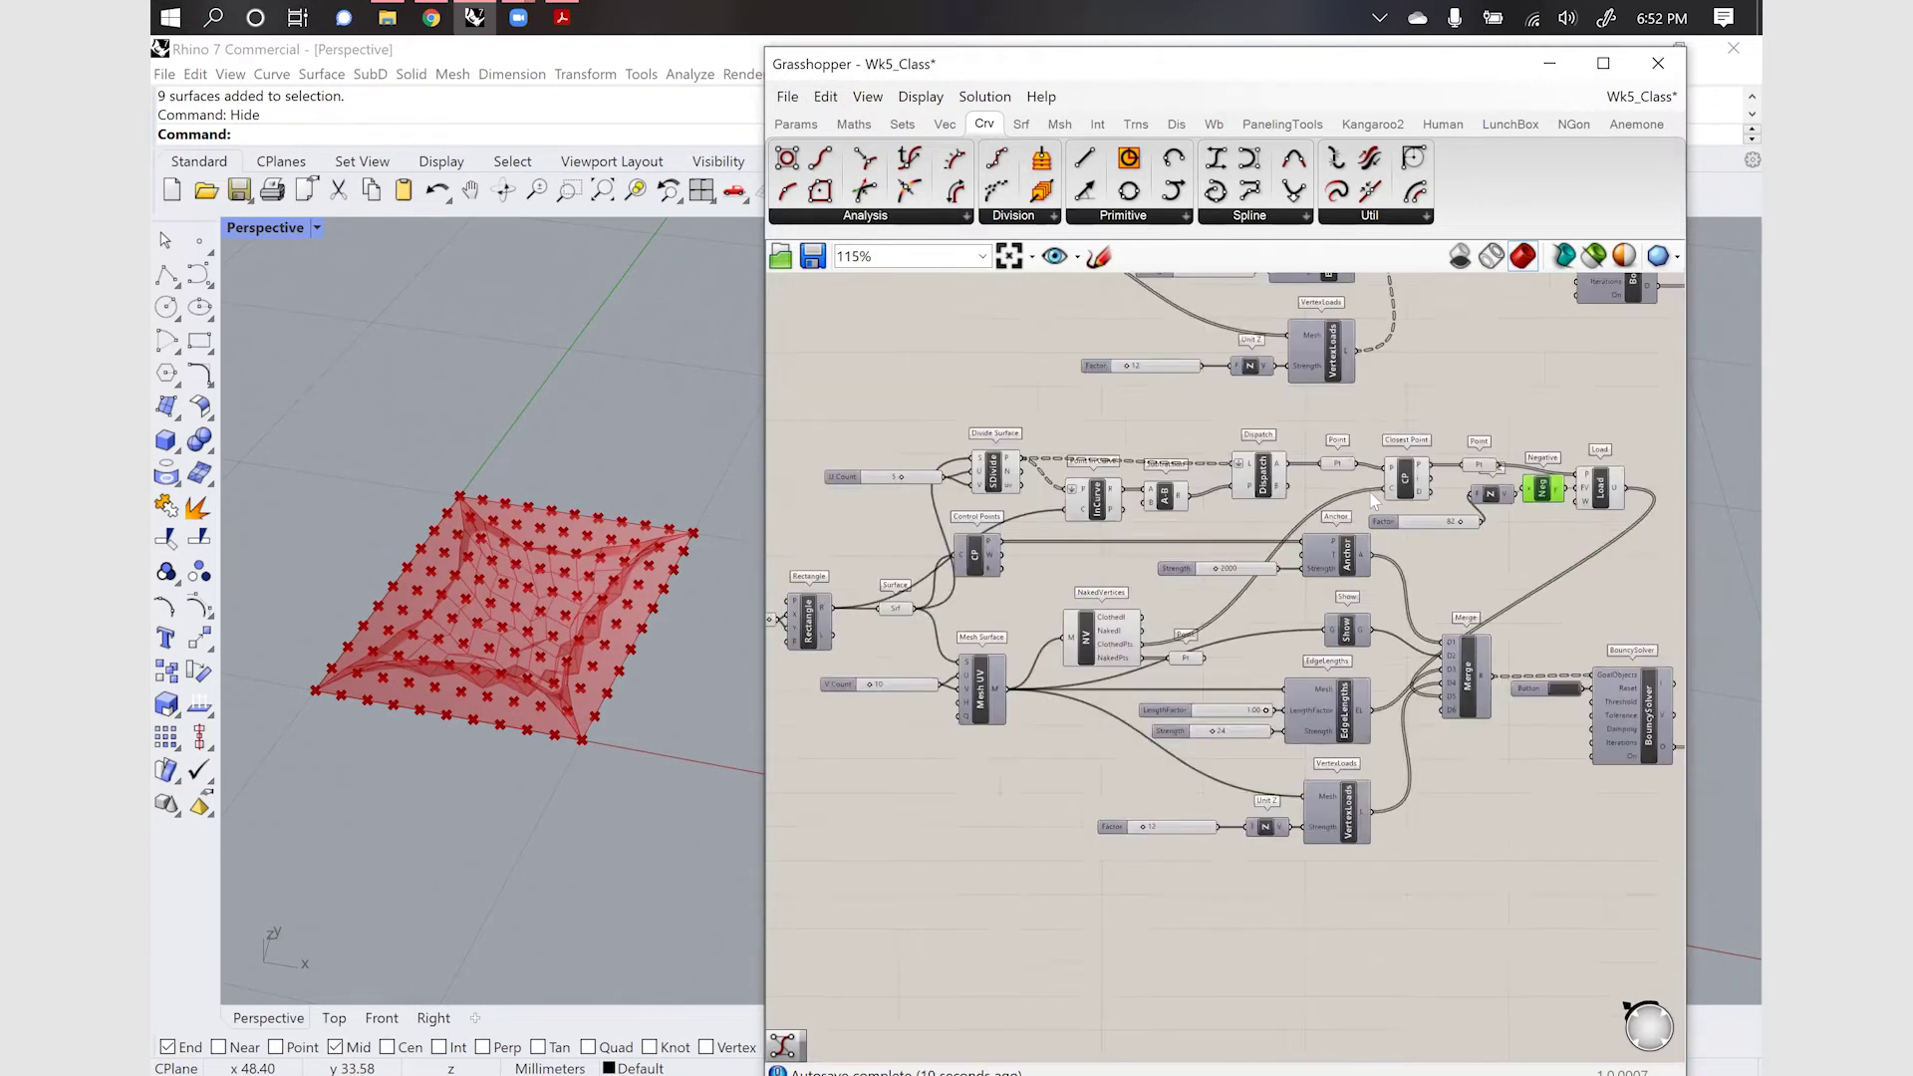
{"action": "scroll", "coordinate": [1357, 715], "scroll_direction": "down", "scroll_amount": 1}
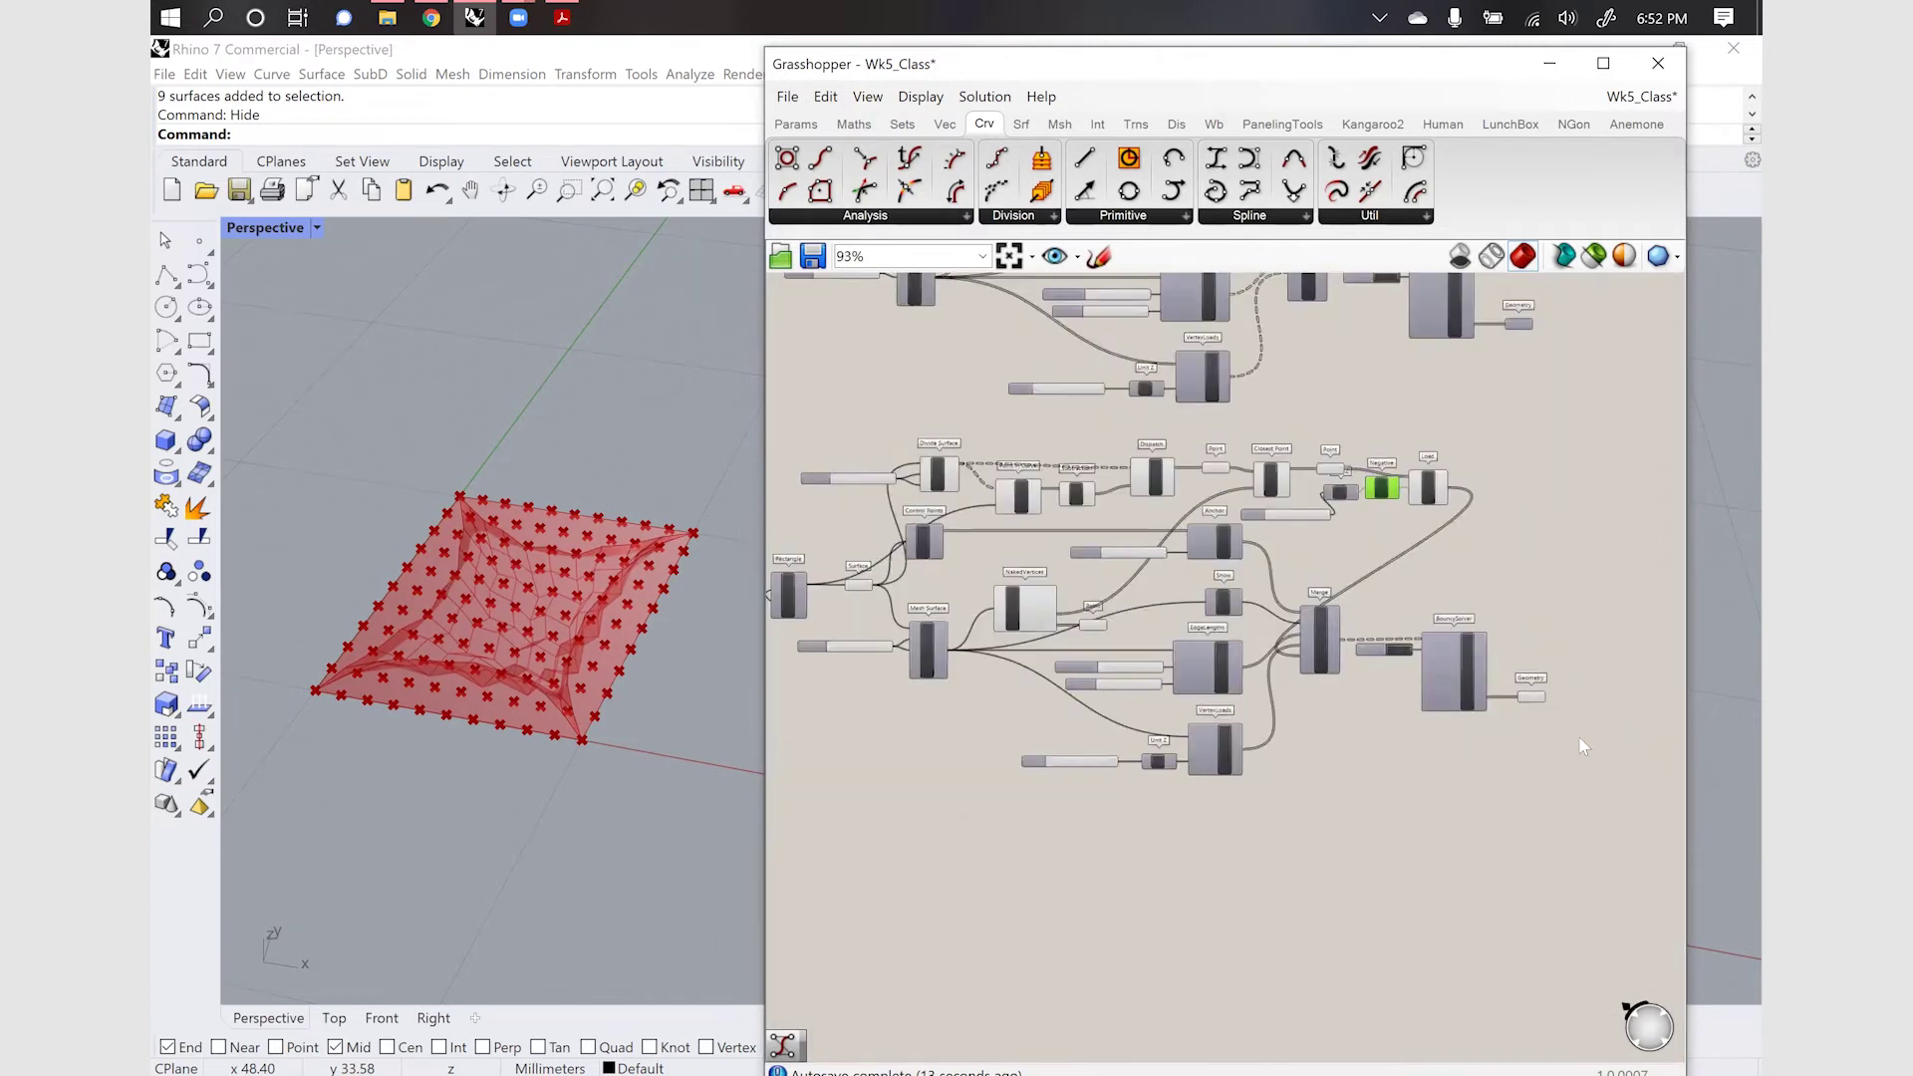
{"action": "scroll", "coordinate": [1585, 747], "scroll_direction": "up", "scroll_amount": 2}
{"action": "left_click_drag", "start_coordinate": [1567, 795], "coordinate": [1192, 632]}
{"action": "left_click_drag", "start_coordinate": [1315, 650], "coordinate": [1557, 598]}
{"action": "left_click", "coordinate": [1464, 782]}
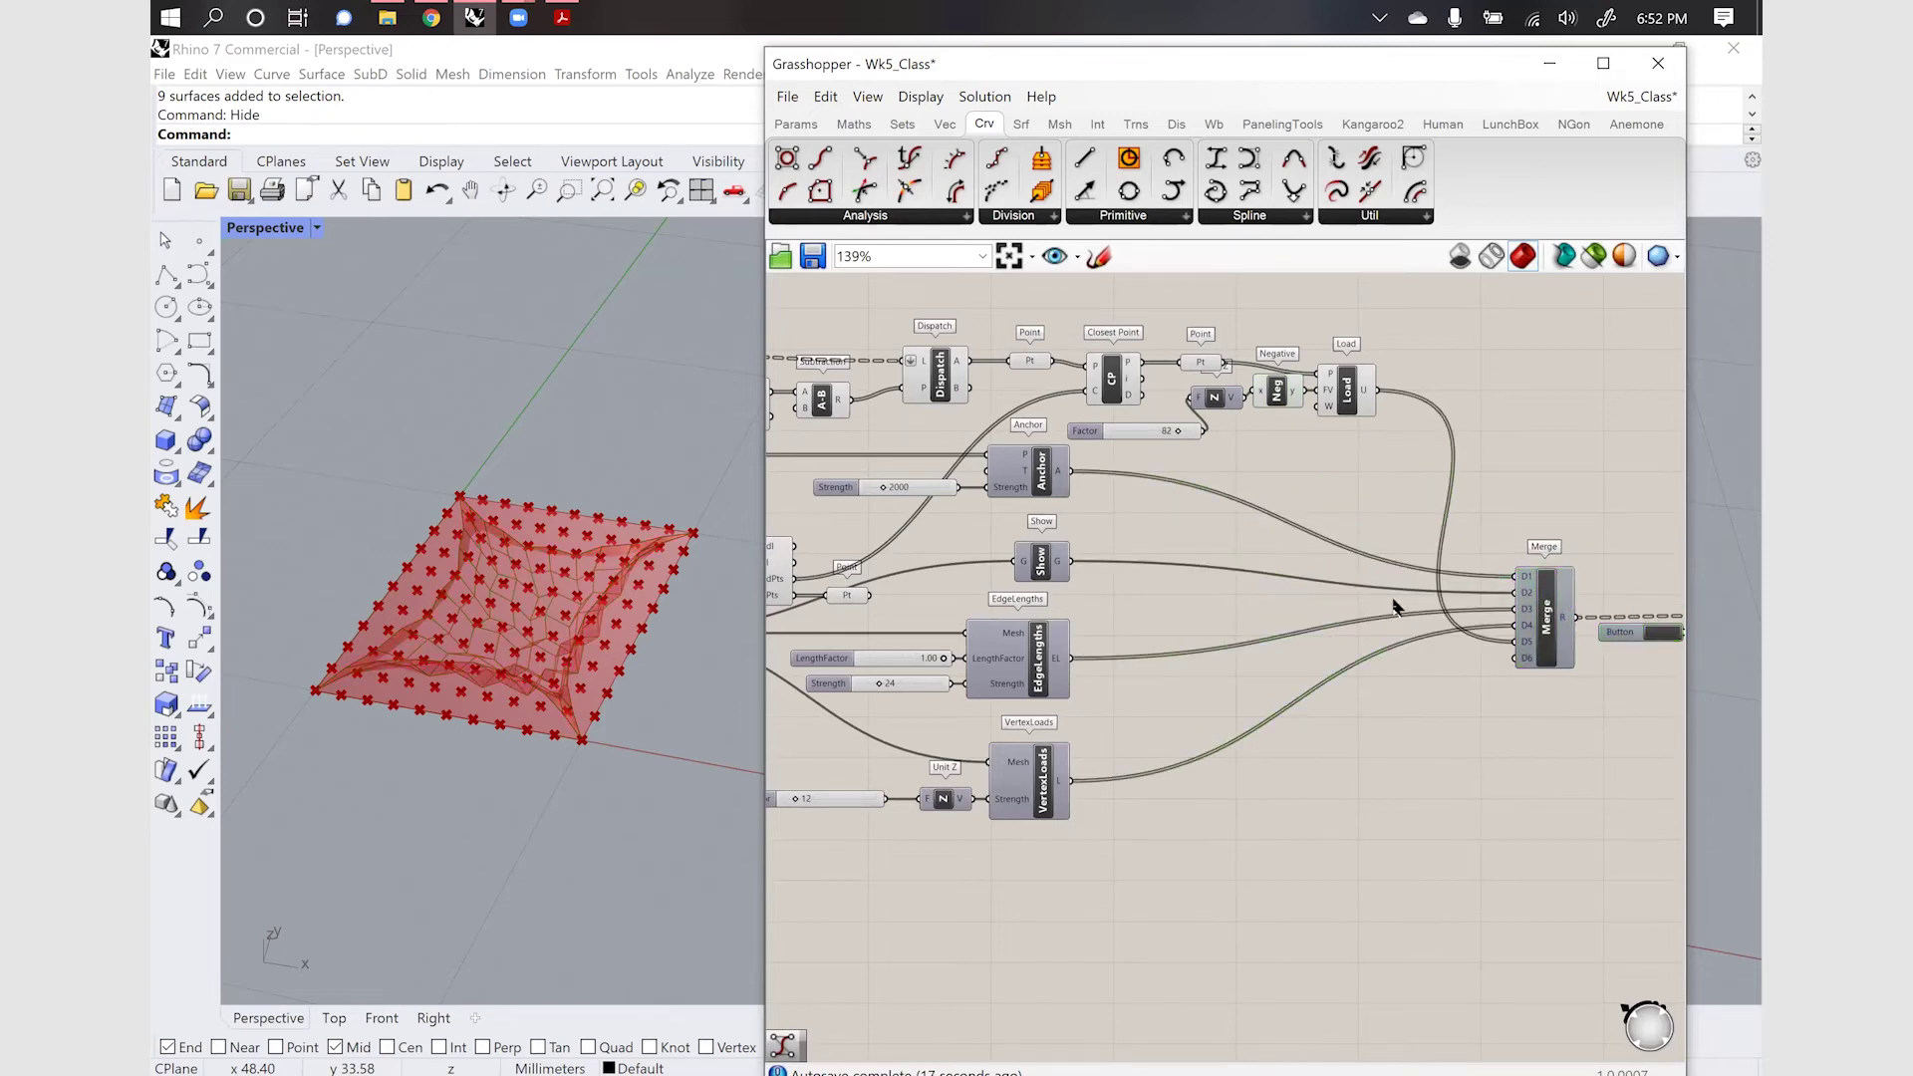
Try a value of 39 on the load's Factor slider and inspect the simulated mesh
{"action": "scroll", "coordinate": [1141, 398], "scroll_direction": "up", "scroll_amount": 3}
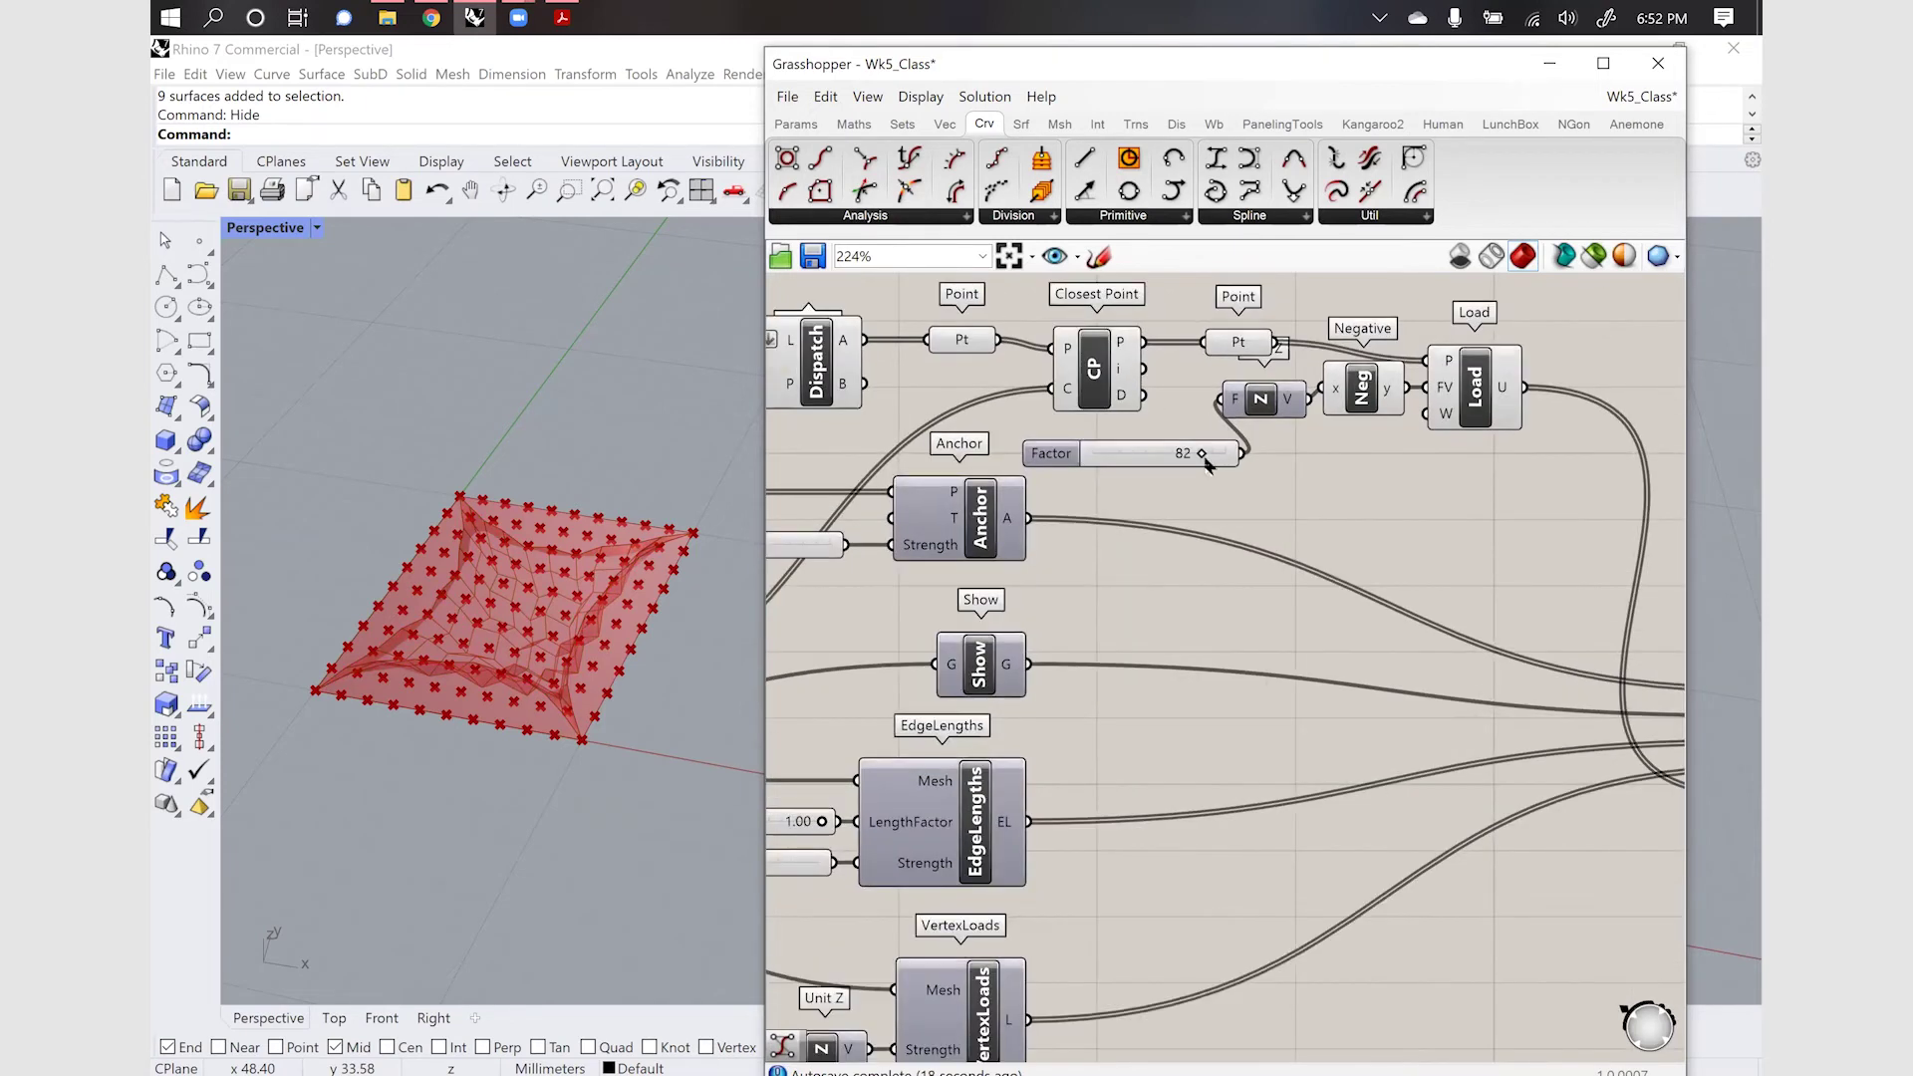
{"action": "left_click_drag", "start_coordinate": [1201, 455], "coordinate": [1146, 455]}
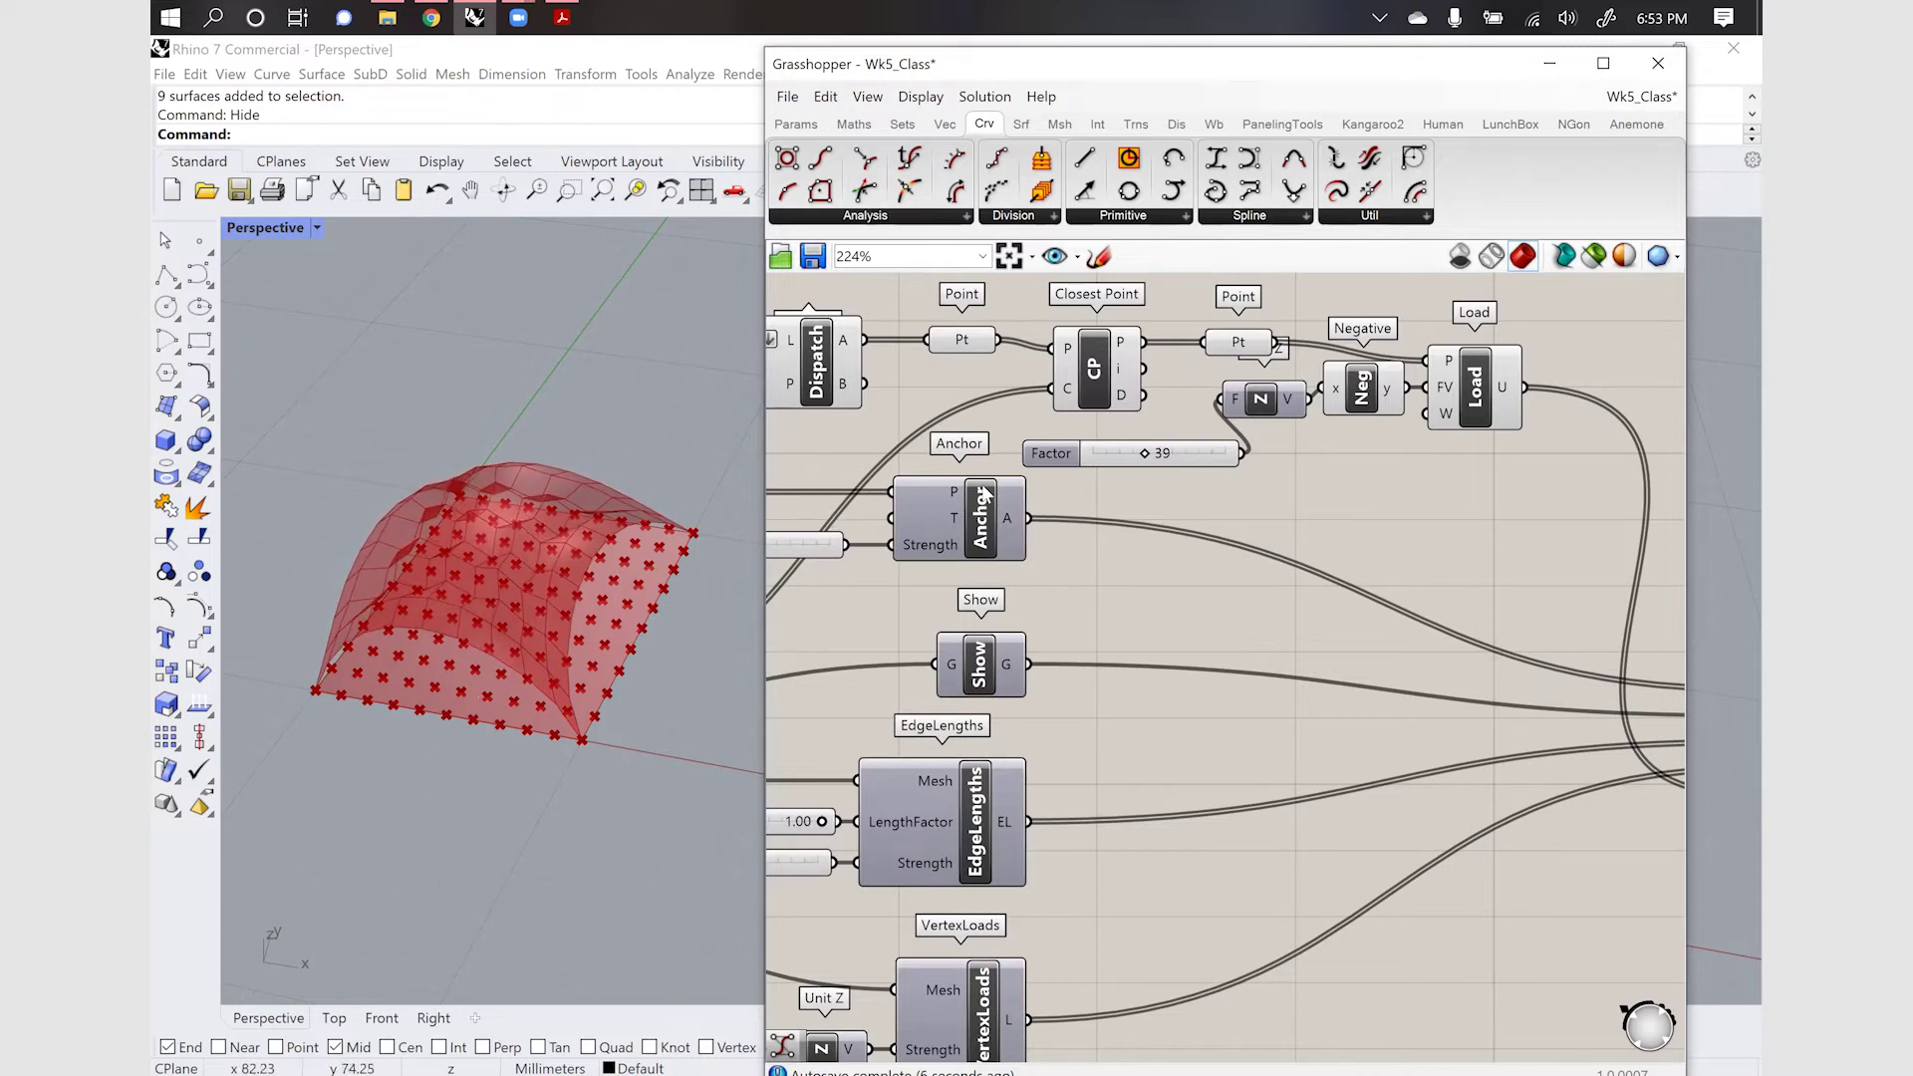
{"action": "scroll", "coordinate": [1340, 533], "scroll_direction": "down", "scroll_amount": 5}
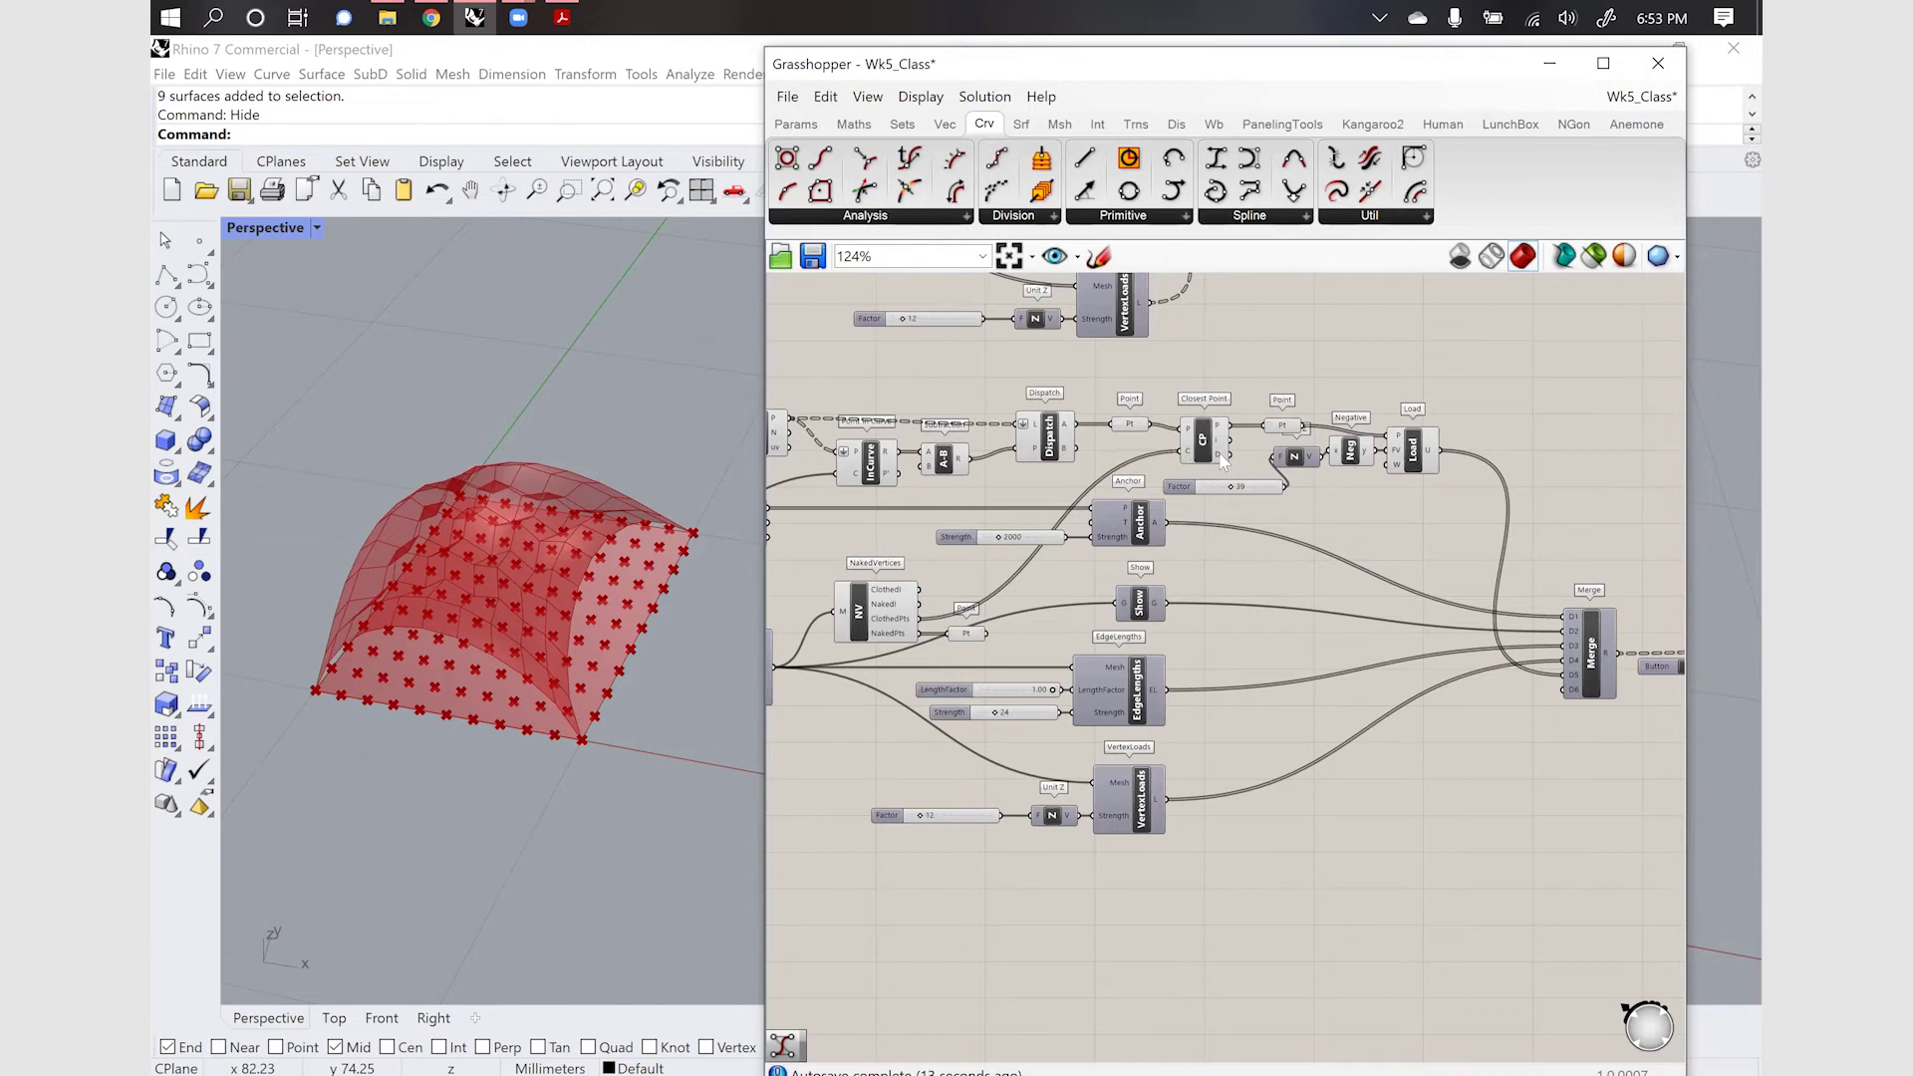
{"action": "scroll", "coordinate": [1224, 461], "scroll_direction": "up", "scroll_amount": 3}
{"action": "mouse_move", "coordinate": [583, 652]}
{"action": "right_mouse_down"}
{"action": "mouse_move", "coordinate": [573, 575]}
{"action": "mouse_move", "coordinate": [606, 652]}
{"action": "right_mouse_up"}
Set the U Count slider feeding Divide Surface to 2
{"action": "scroll", "coordinate": [1485, 551], "scroll_direction": "down", "scroll_amount": 4}
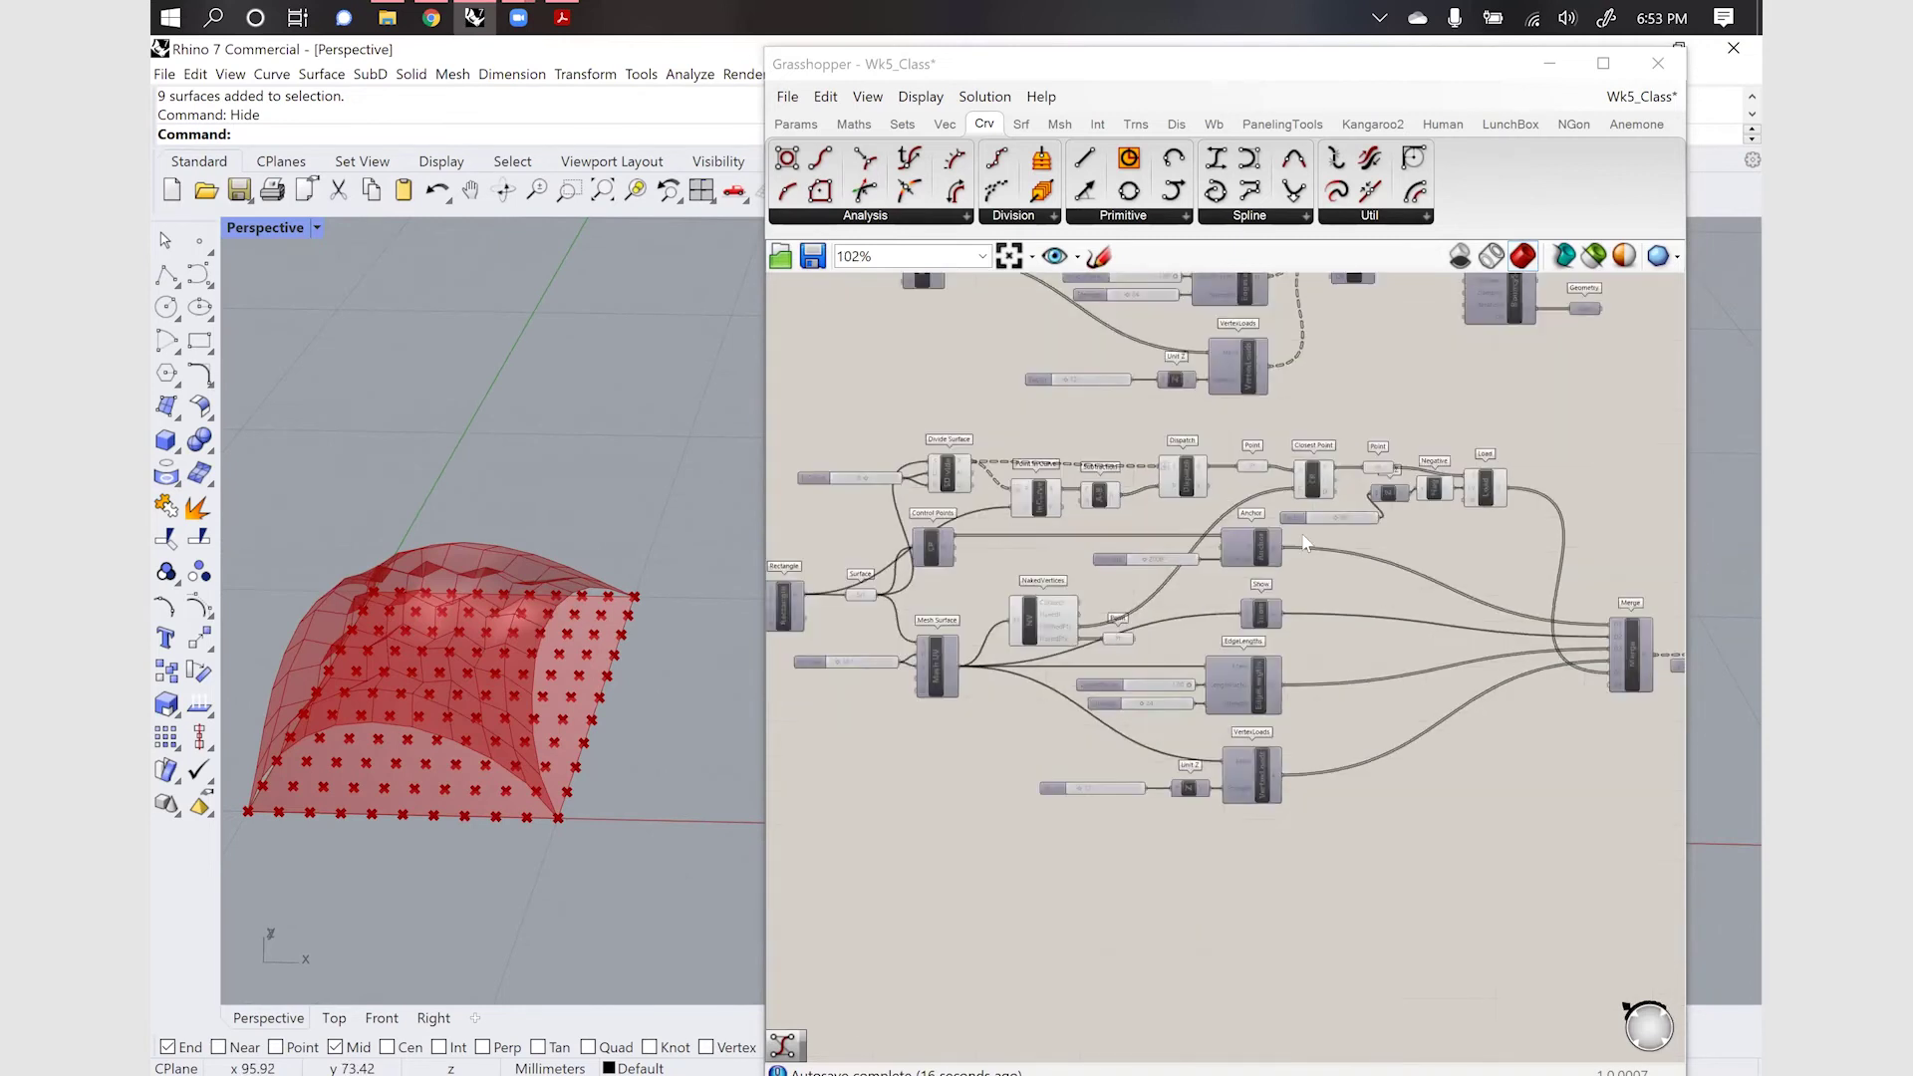
{"action": "scroll", "coordinate": [937, 474], "scroll_direction": "up", "scroll_amount": 5}
{"action": "double_click", "coordinate": [937, 472]}
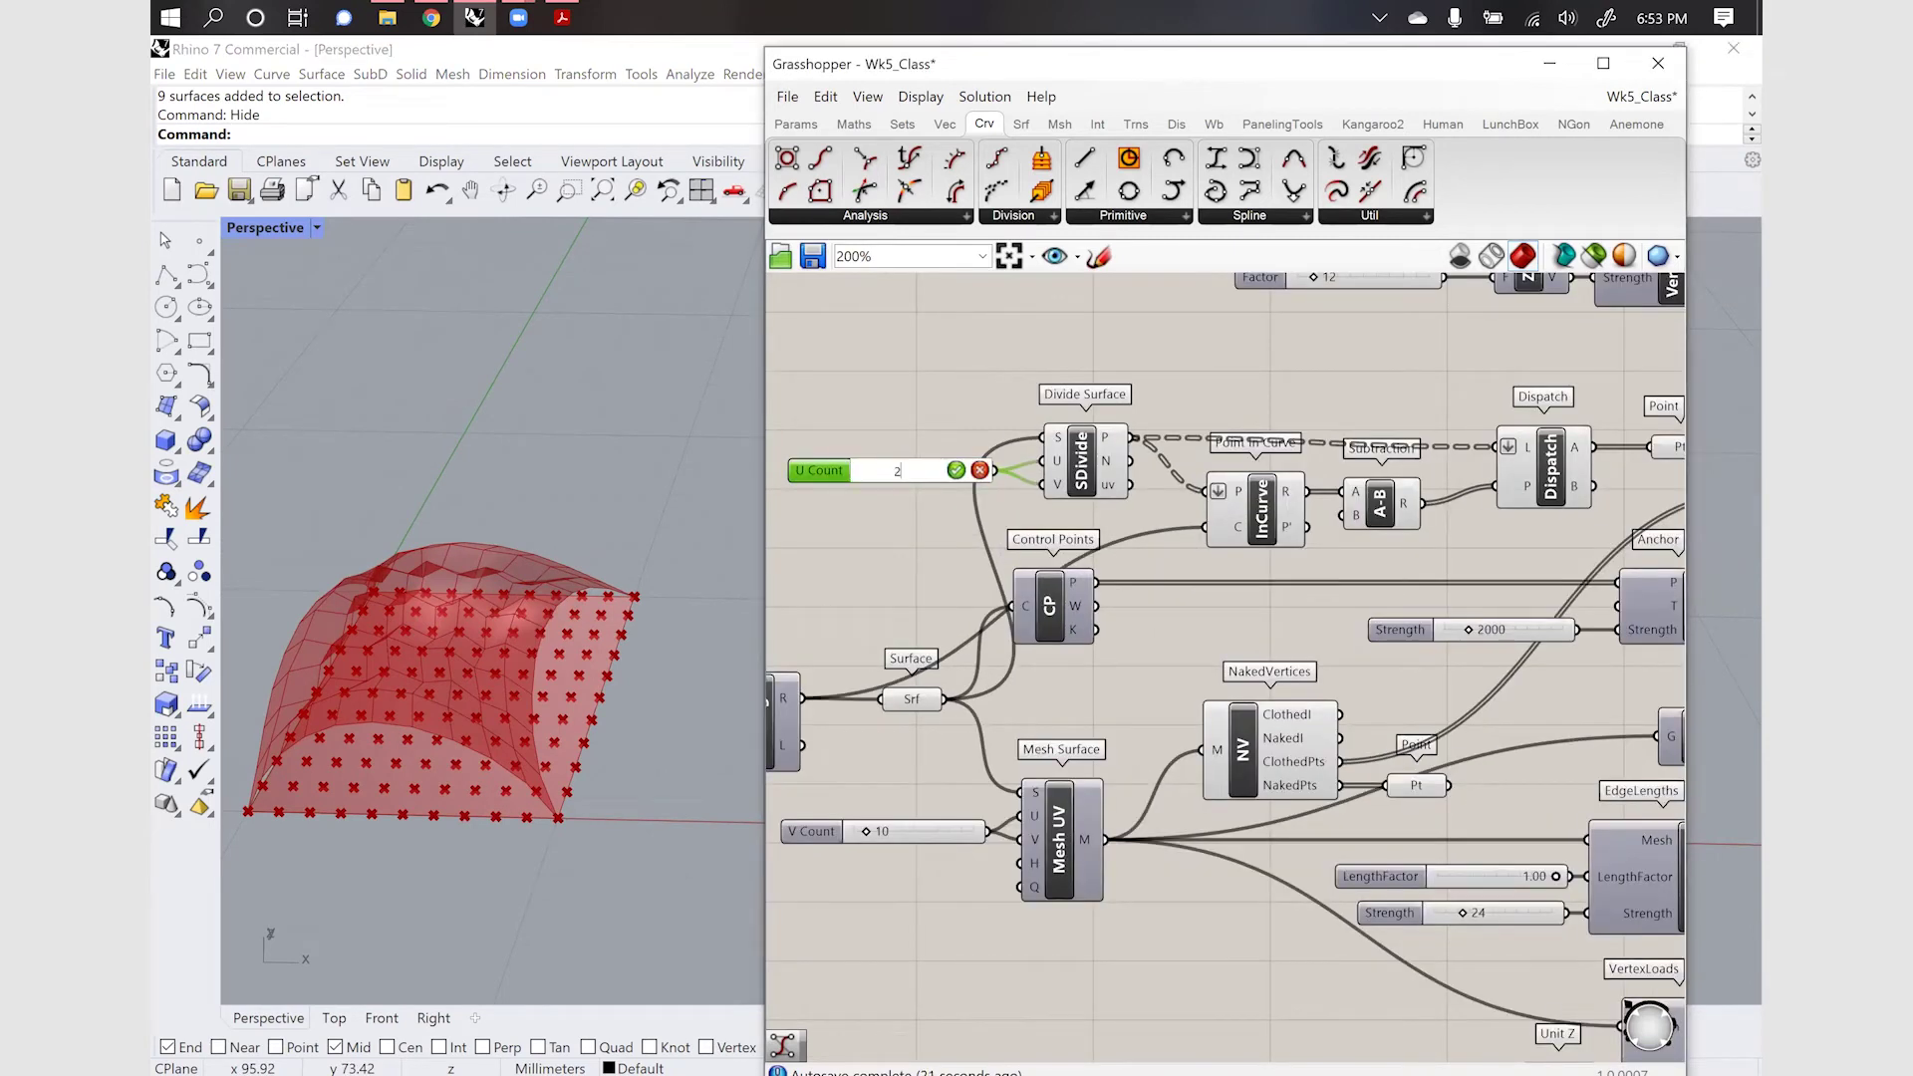
{"action": "key", "text": "Return"}
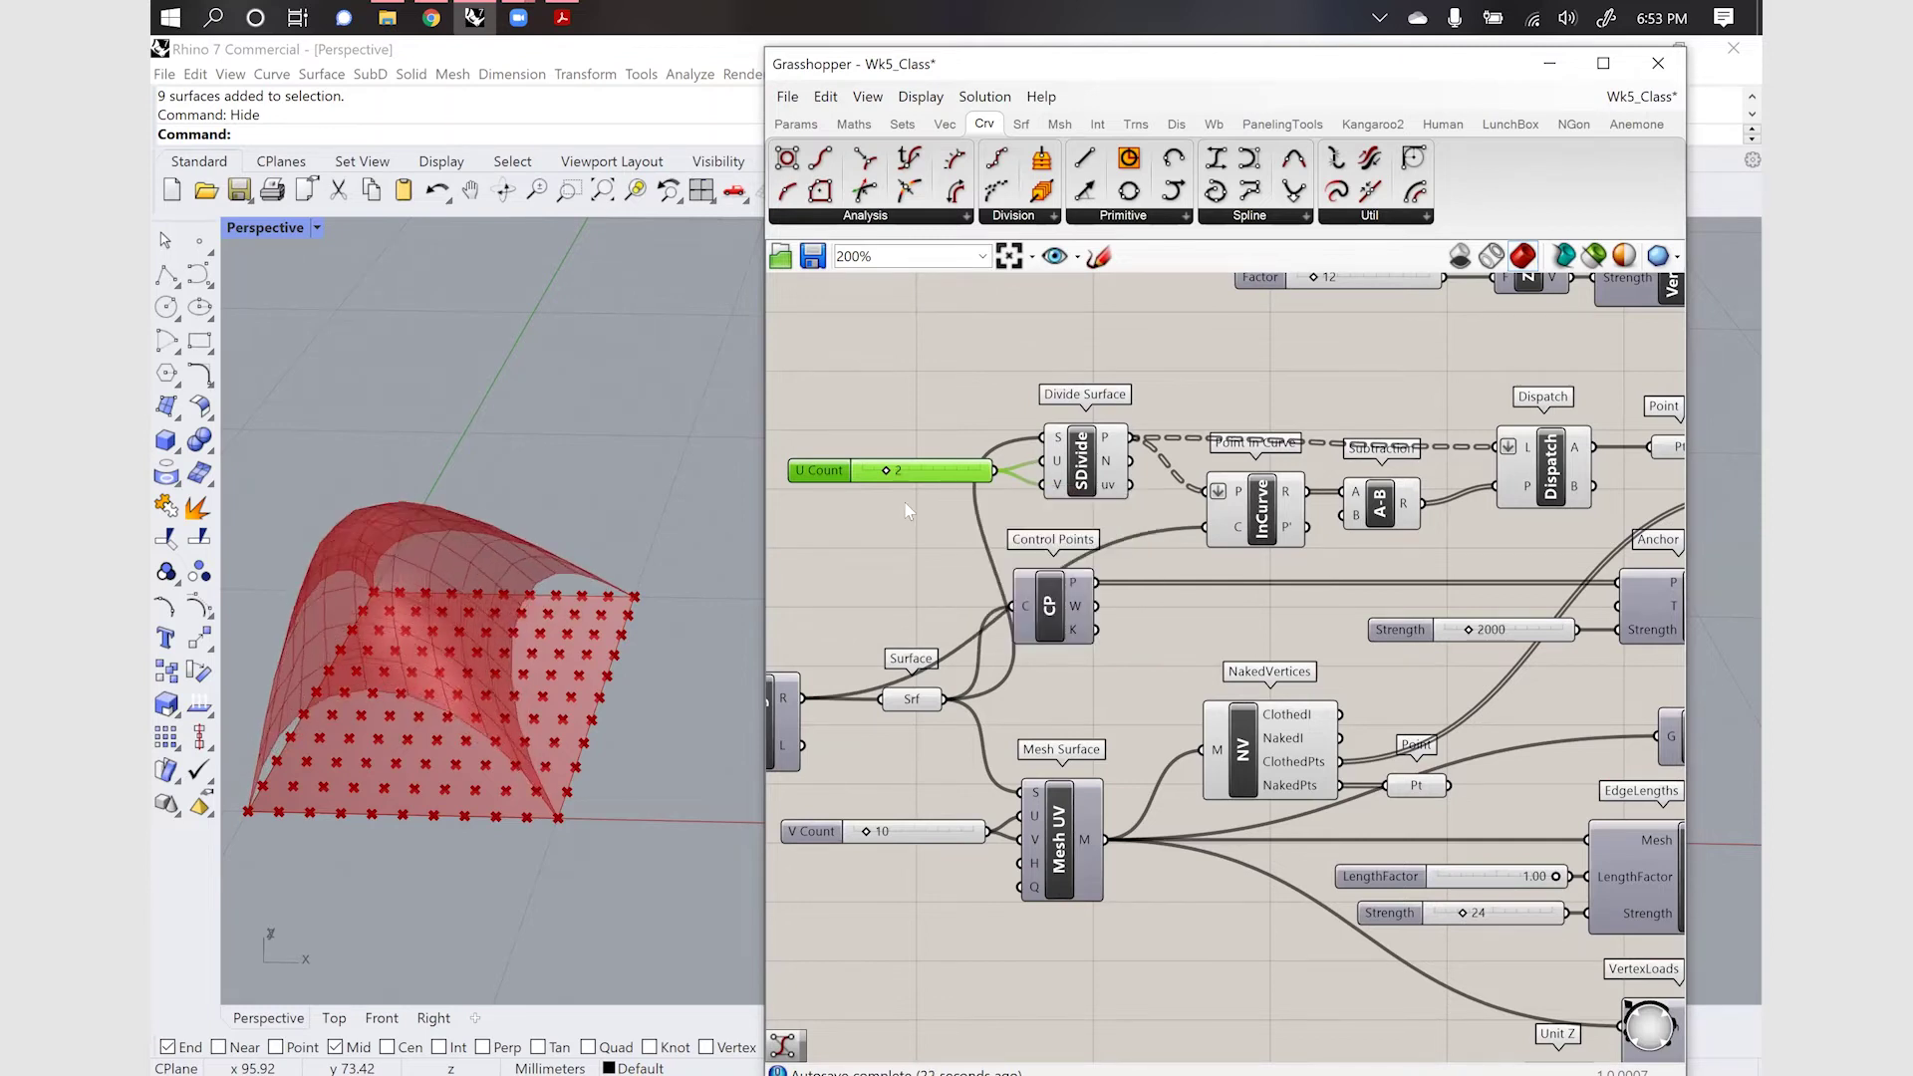
Set the load's Factor slider to 53, and realign it and its Unit Z below the Point parameter
{"action": "scroll", "coordinate": [907, 511], "scroll_direction": "down", "scroll_amount": 3}
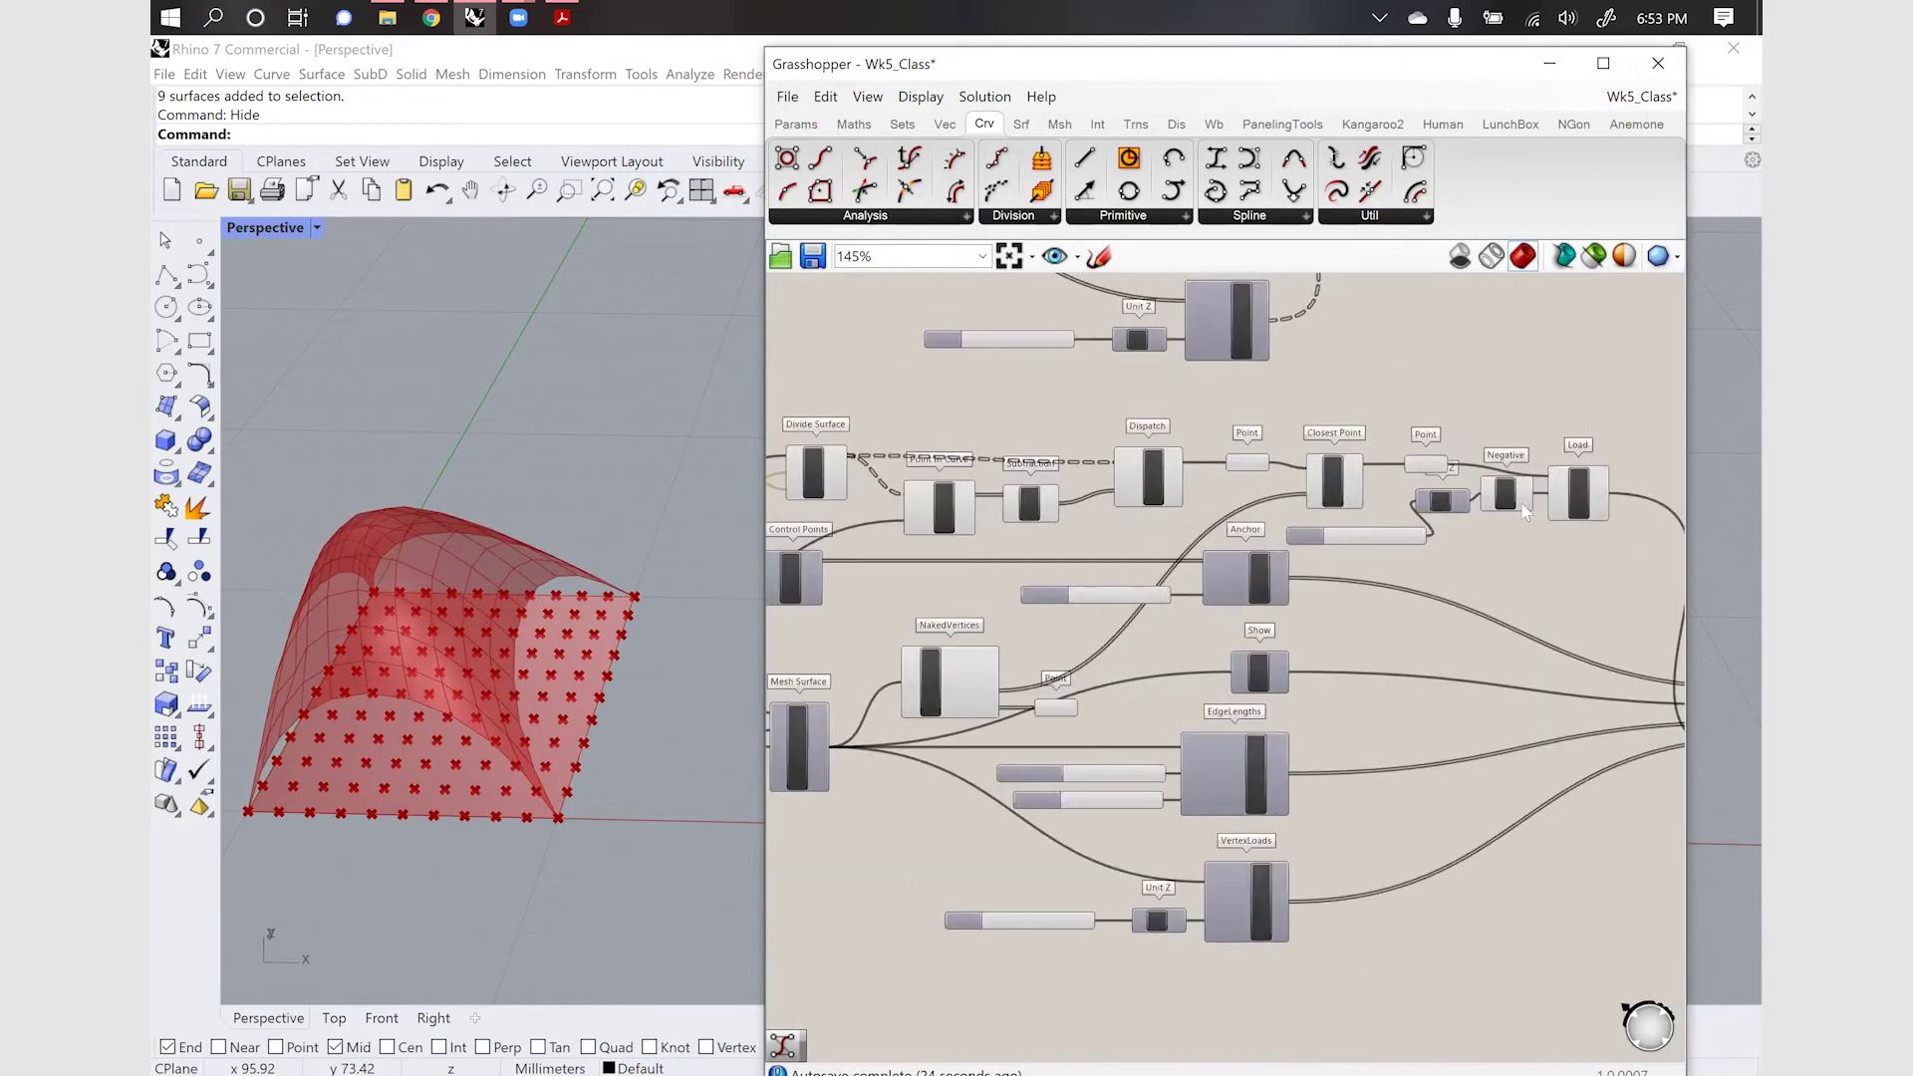
{"action": "scroll", "coordinate": [1525, 512], "scroll_direction": "up", "scroll_amount": 3}
{"action": "mouse_move", "coordinate": [1301, 547]}
{"action": "left_mouse_down"}
{"action": "mouse_move", "coordinate": [1393, 548]}
{"action": "mouse_move", "coordinate": [1240, 547]}
{"action": "mouse_move", "coordinate": [1322, 547]}
{"action": "left_mouse_up"}
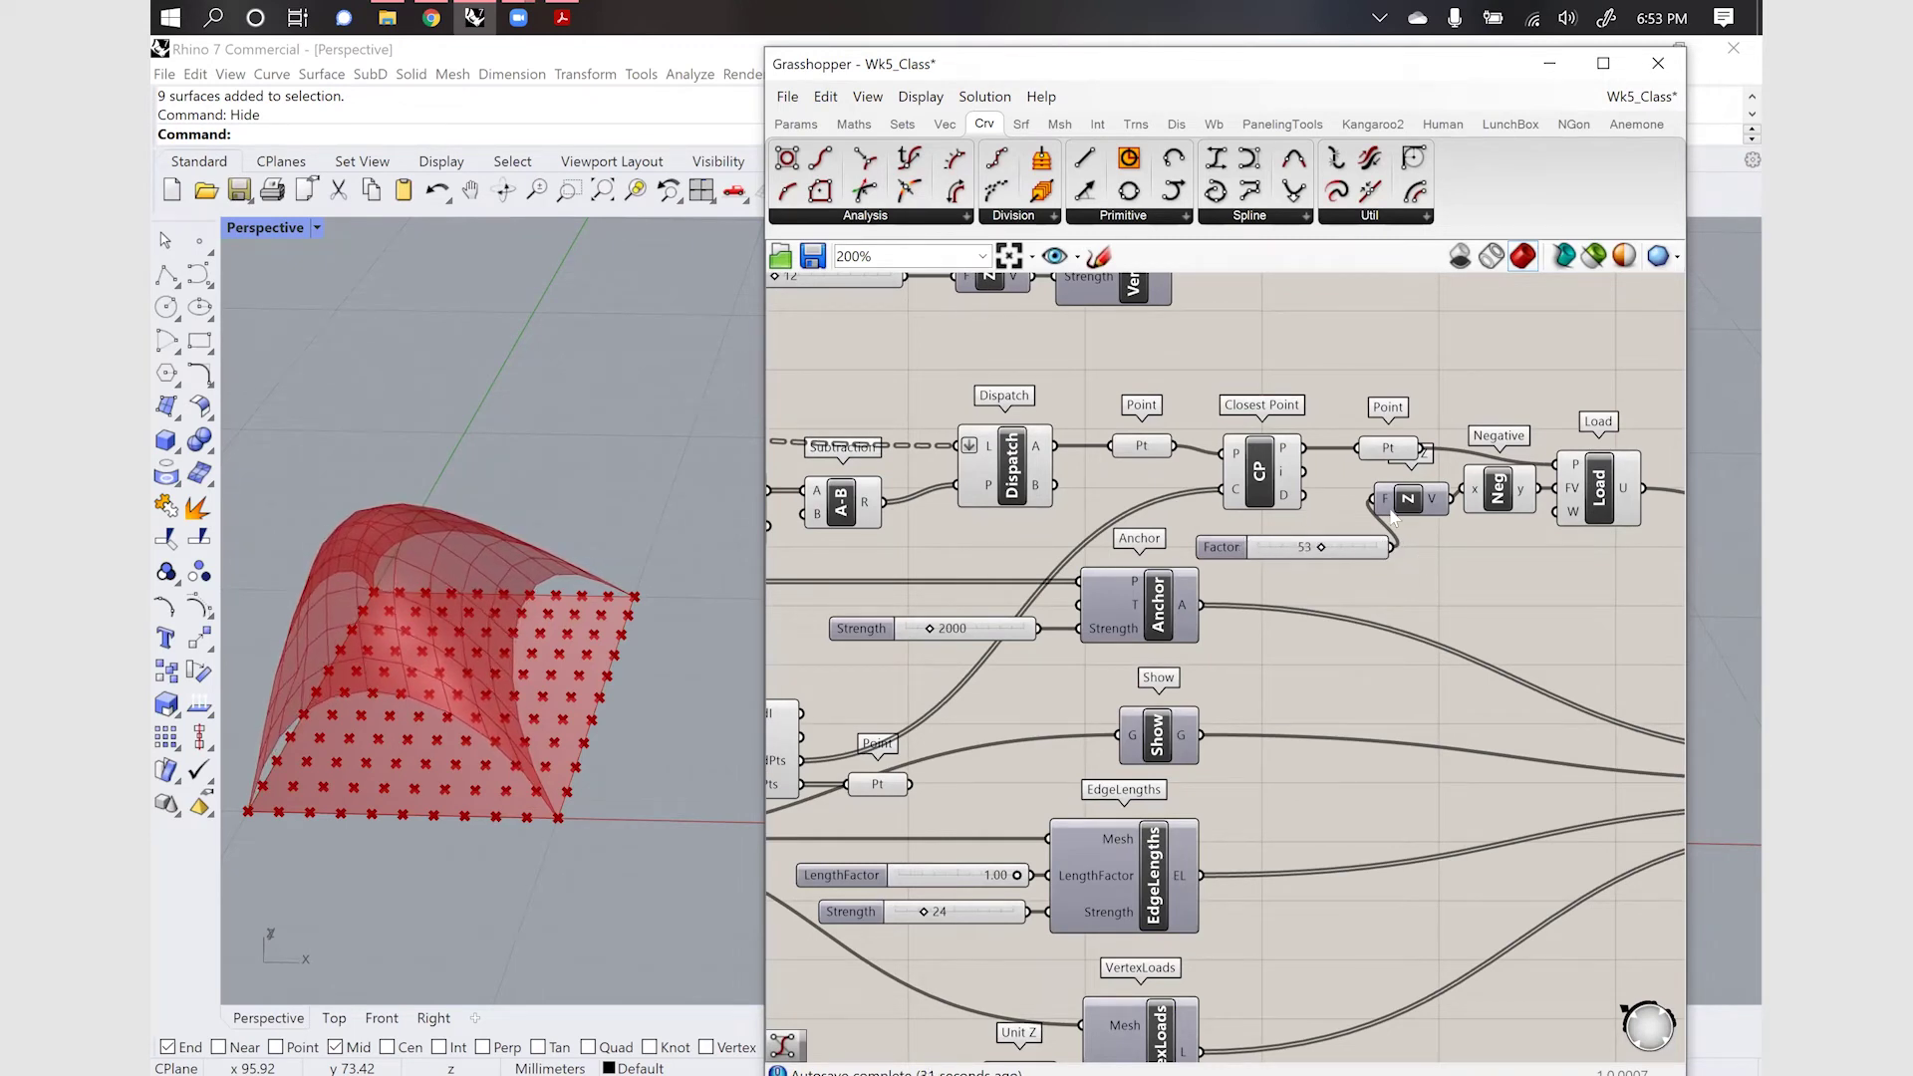
{"action": "left_click_drag", "start_coordinate": [1380, 543], "coordinate": [1425, 546]}
{"action": "left_click_drag", "start_coordinate": [1454, 536], "coordinate": [1471, 513]}
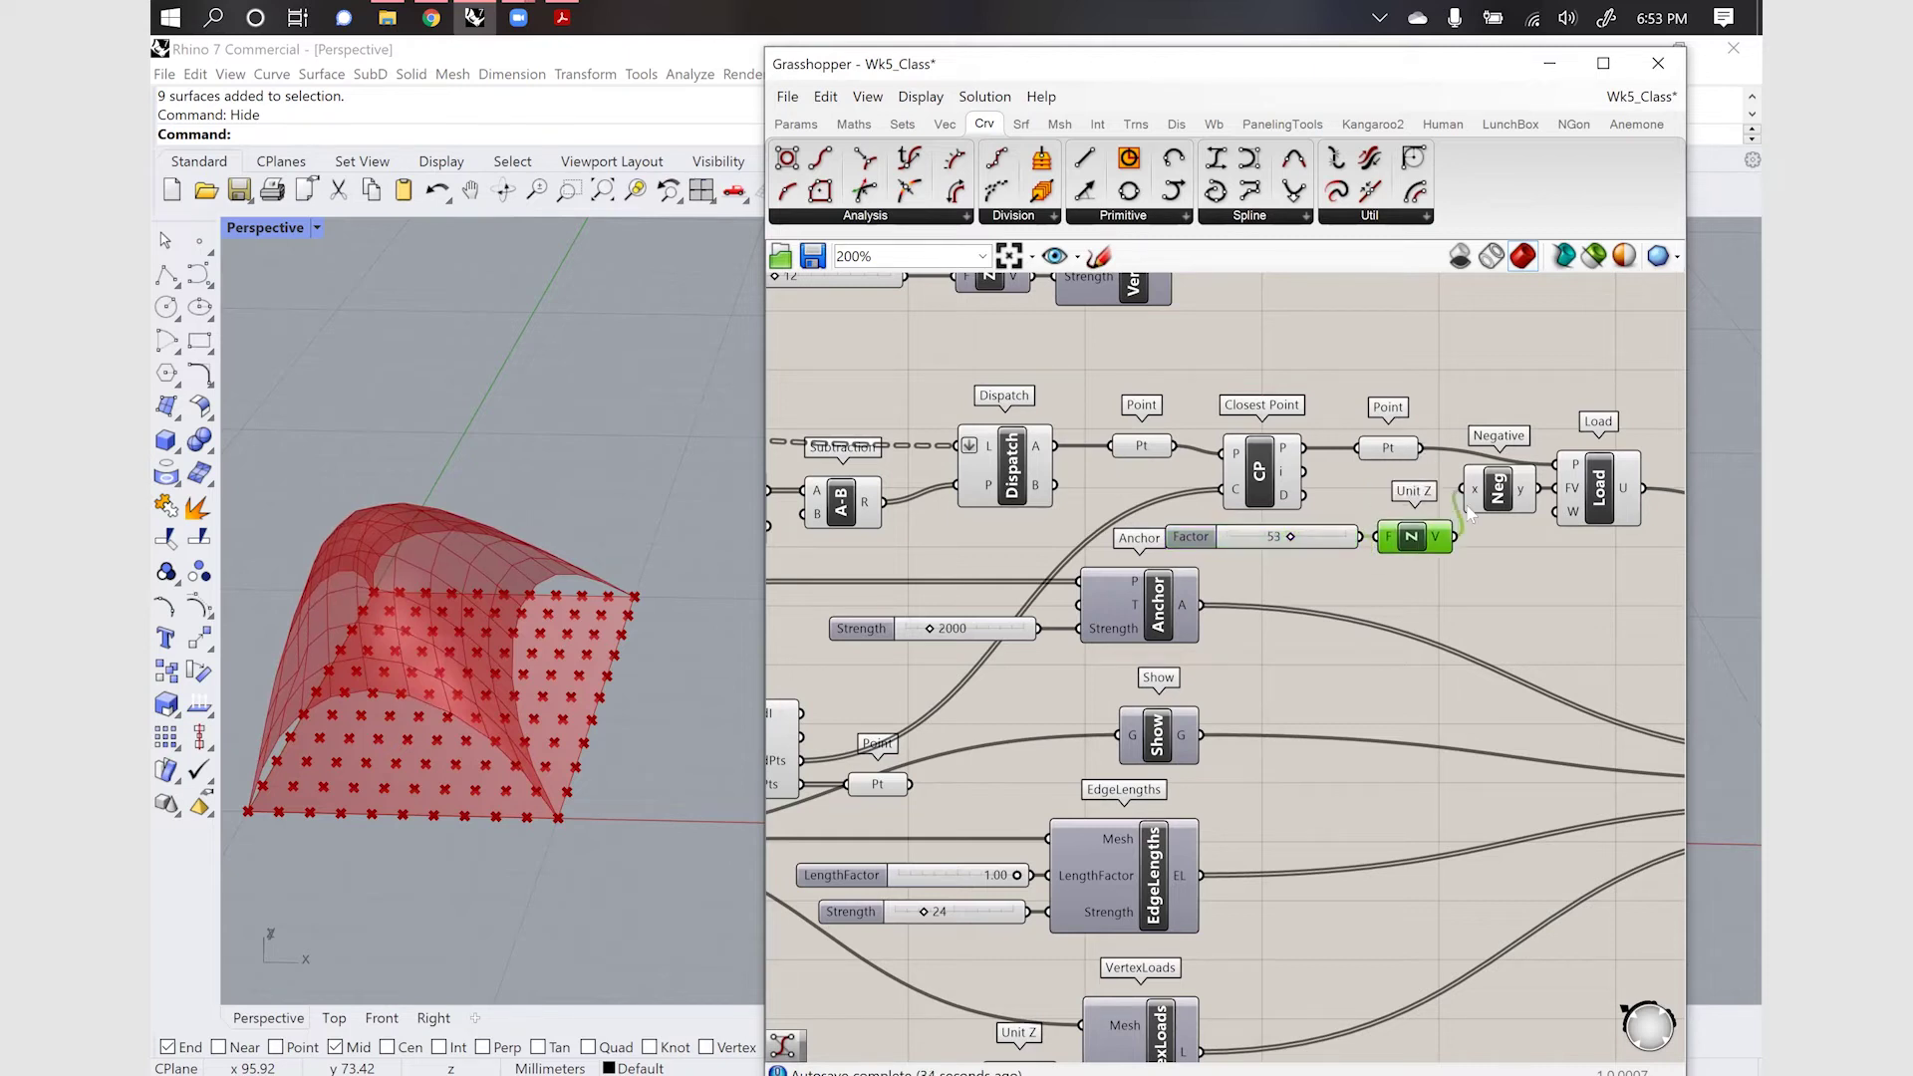
{"action": "scroll", "coordinate": [1480, 383], "scroll_direction": "down", "scroll_amount": 5}
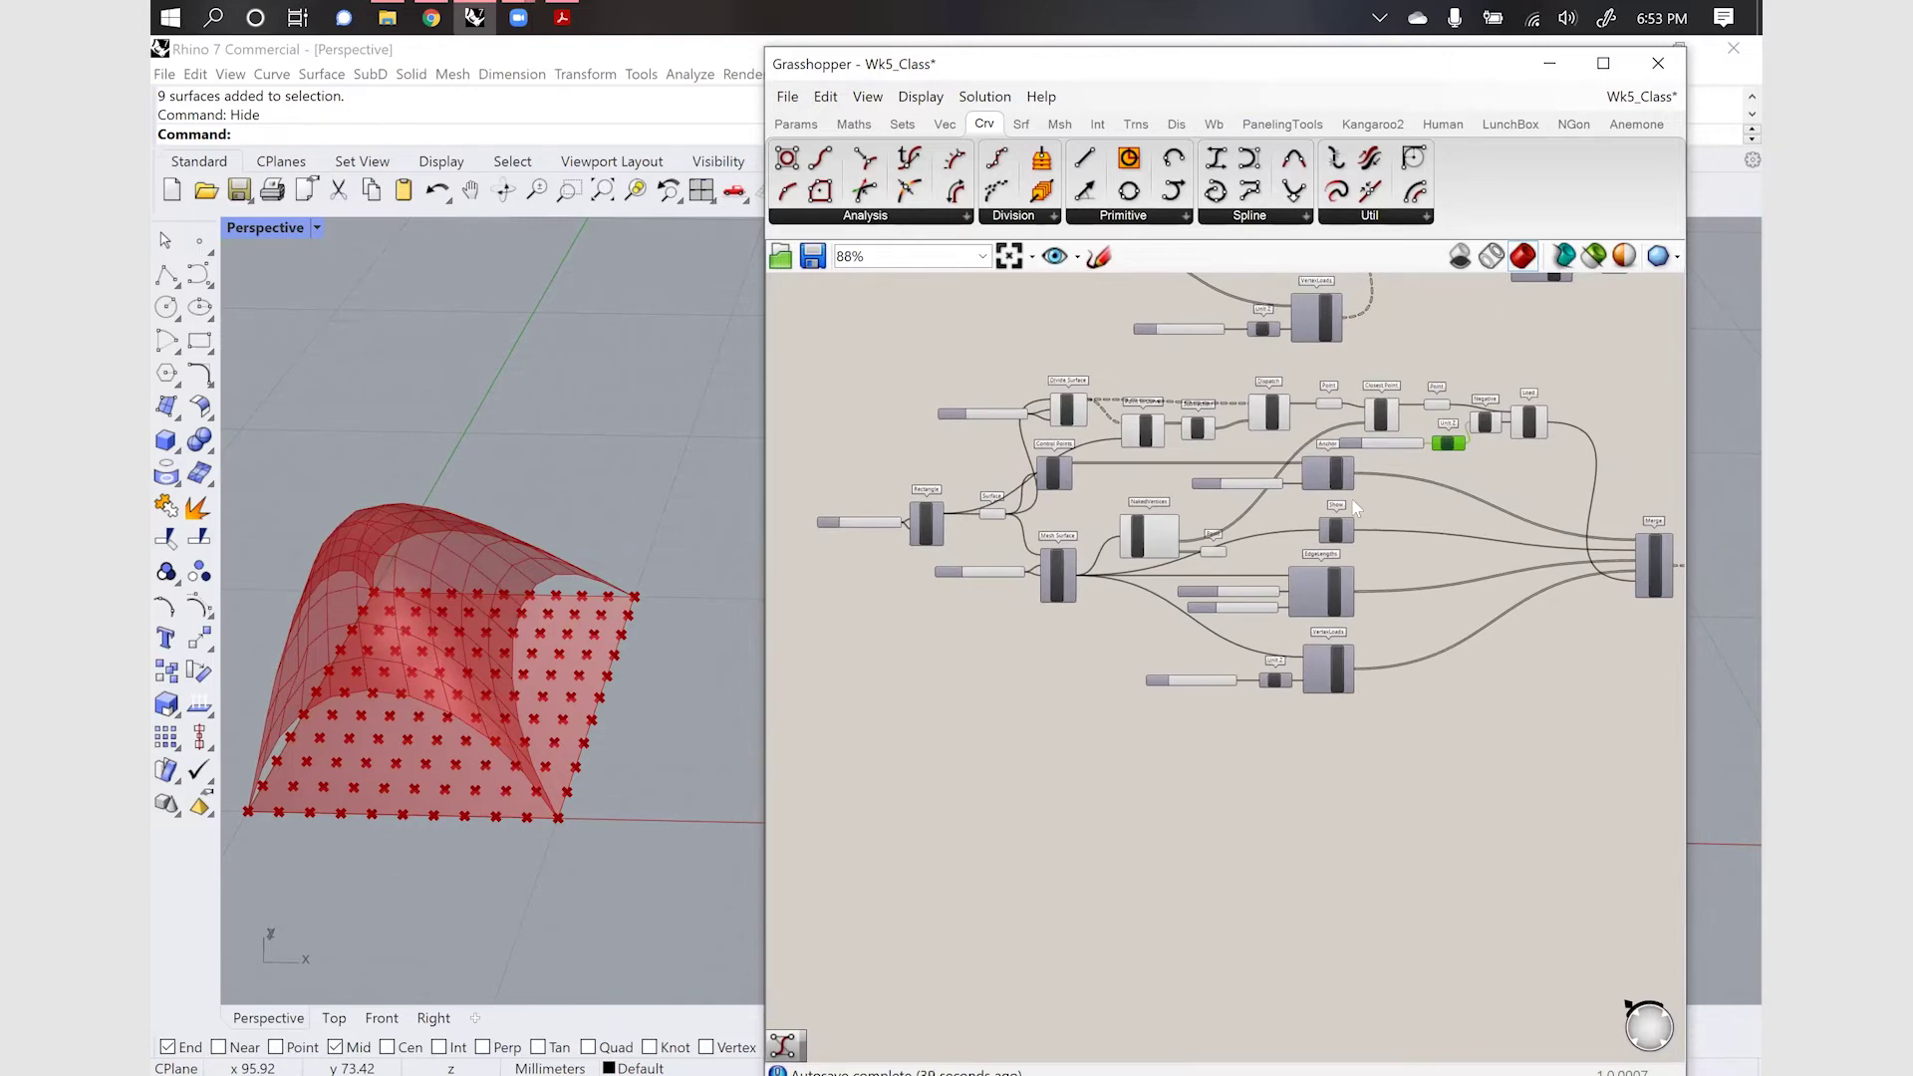
Check the NakedVertices points and replace the Control Points wire into Anchor's P input with the NakedPts Point parameter
{"action": "scroll", "coordinate": [1301, 462], "scroll_direction": "up", "scroll_amount": 3}
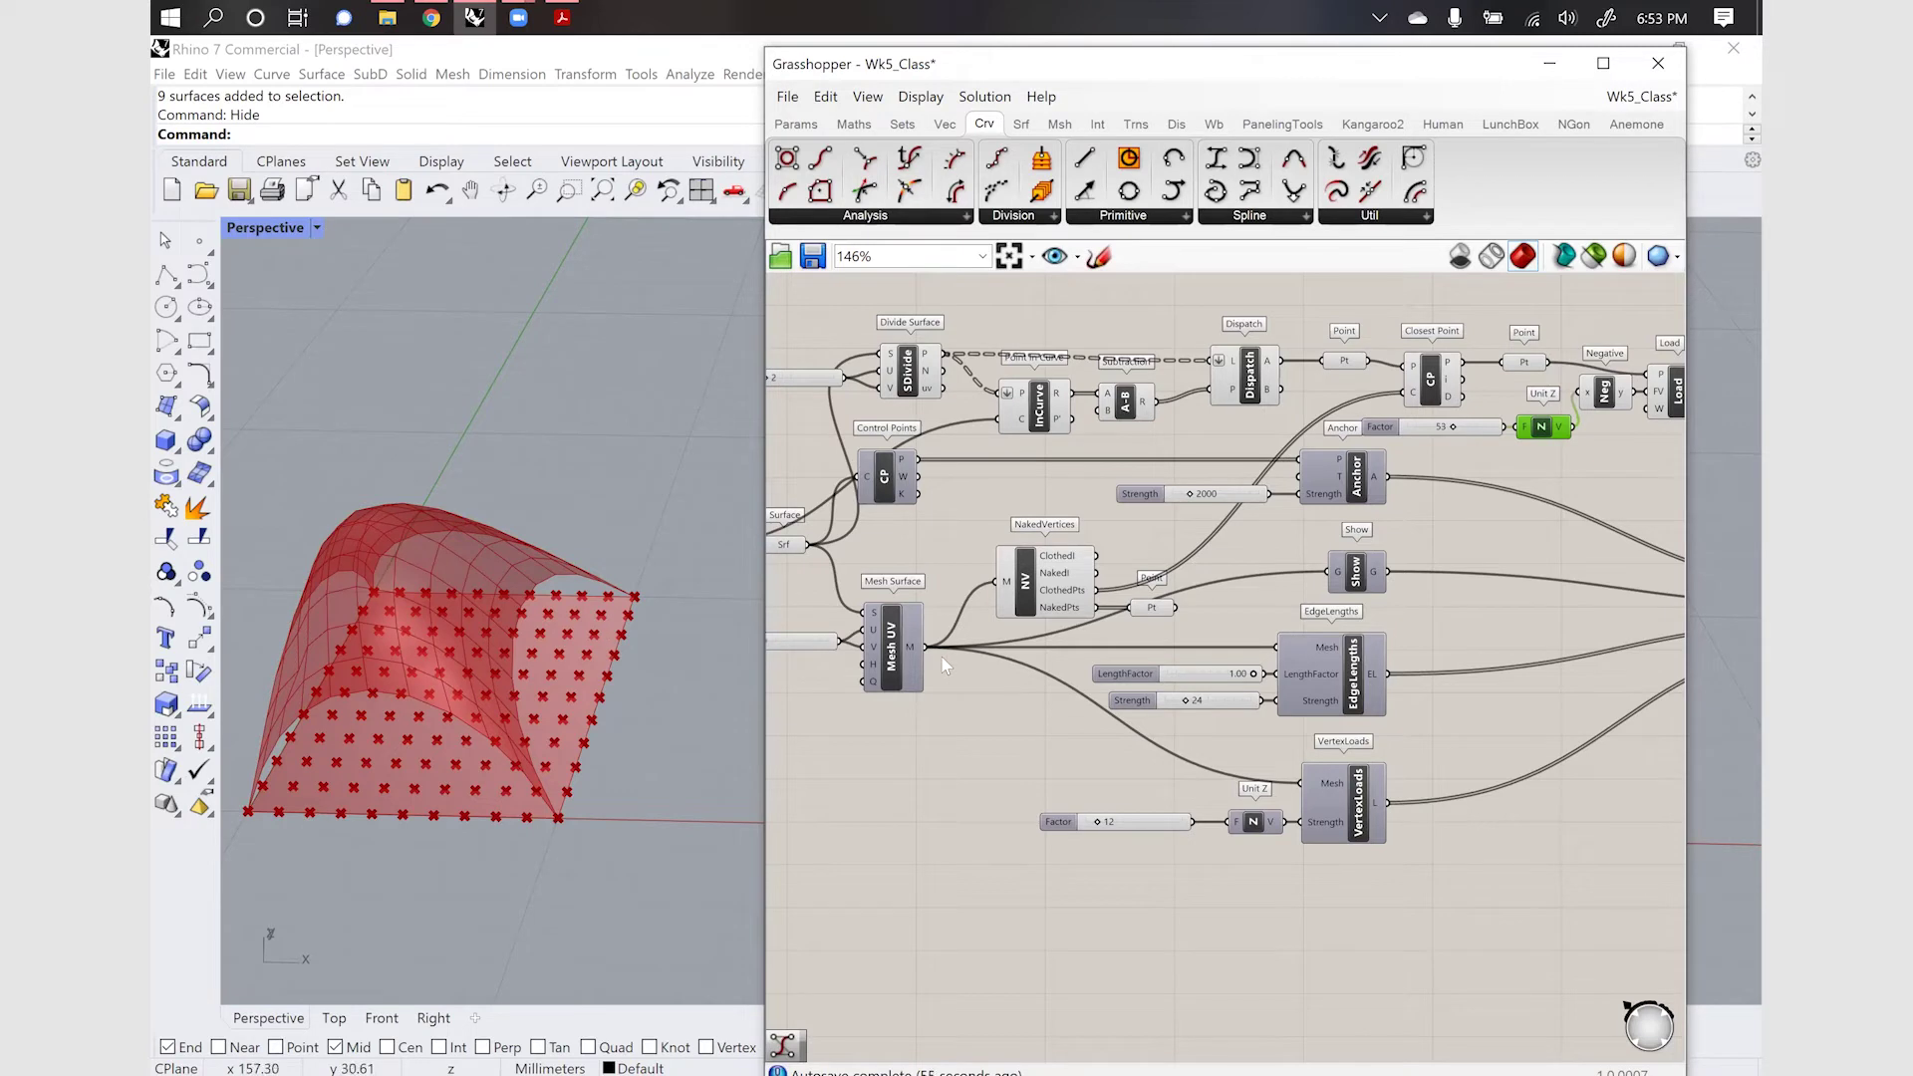
{"action": "left_click", "coordinate": [1023, 585]}
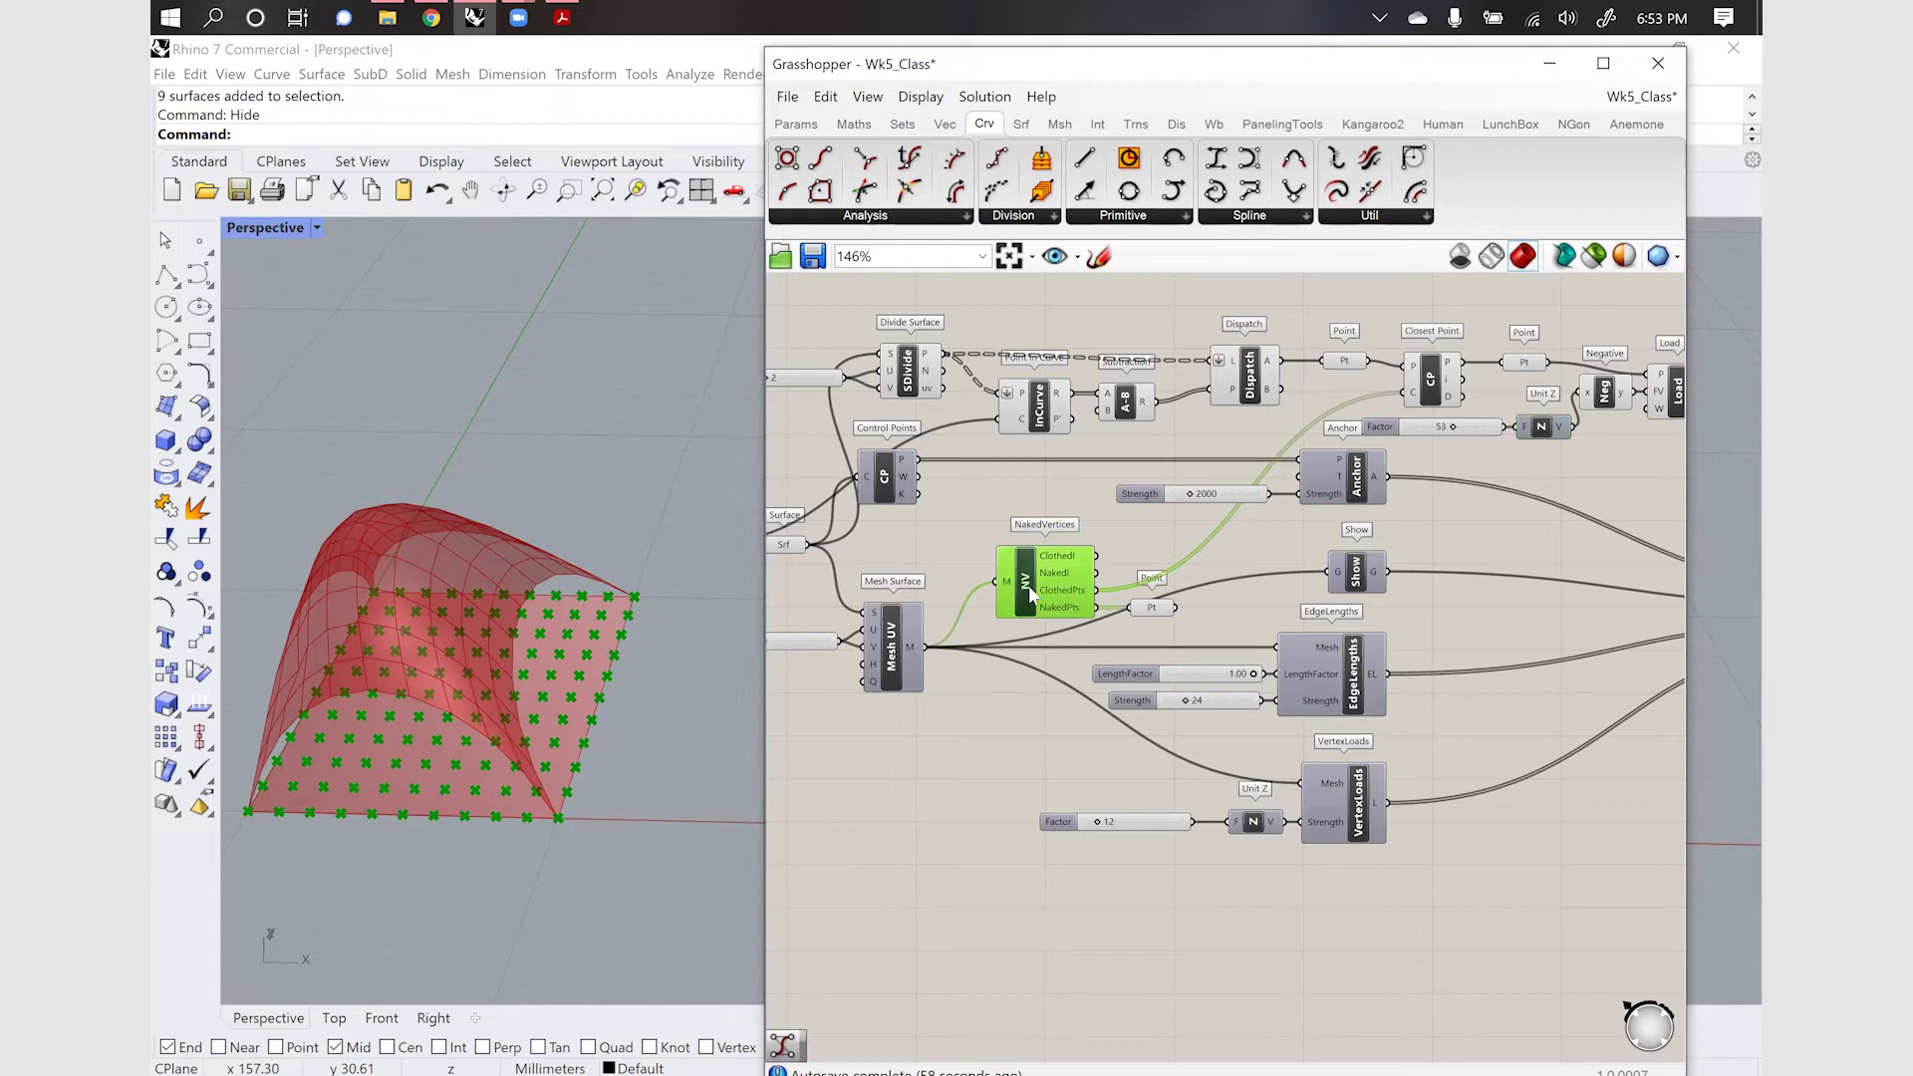
{"action": "left_click", "coordinate": [1149, 608]}
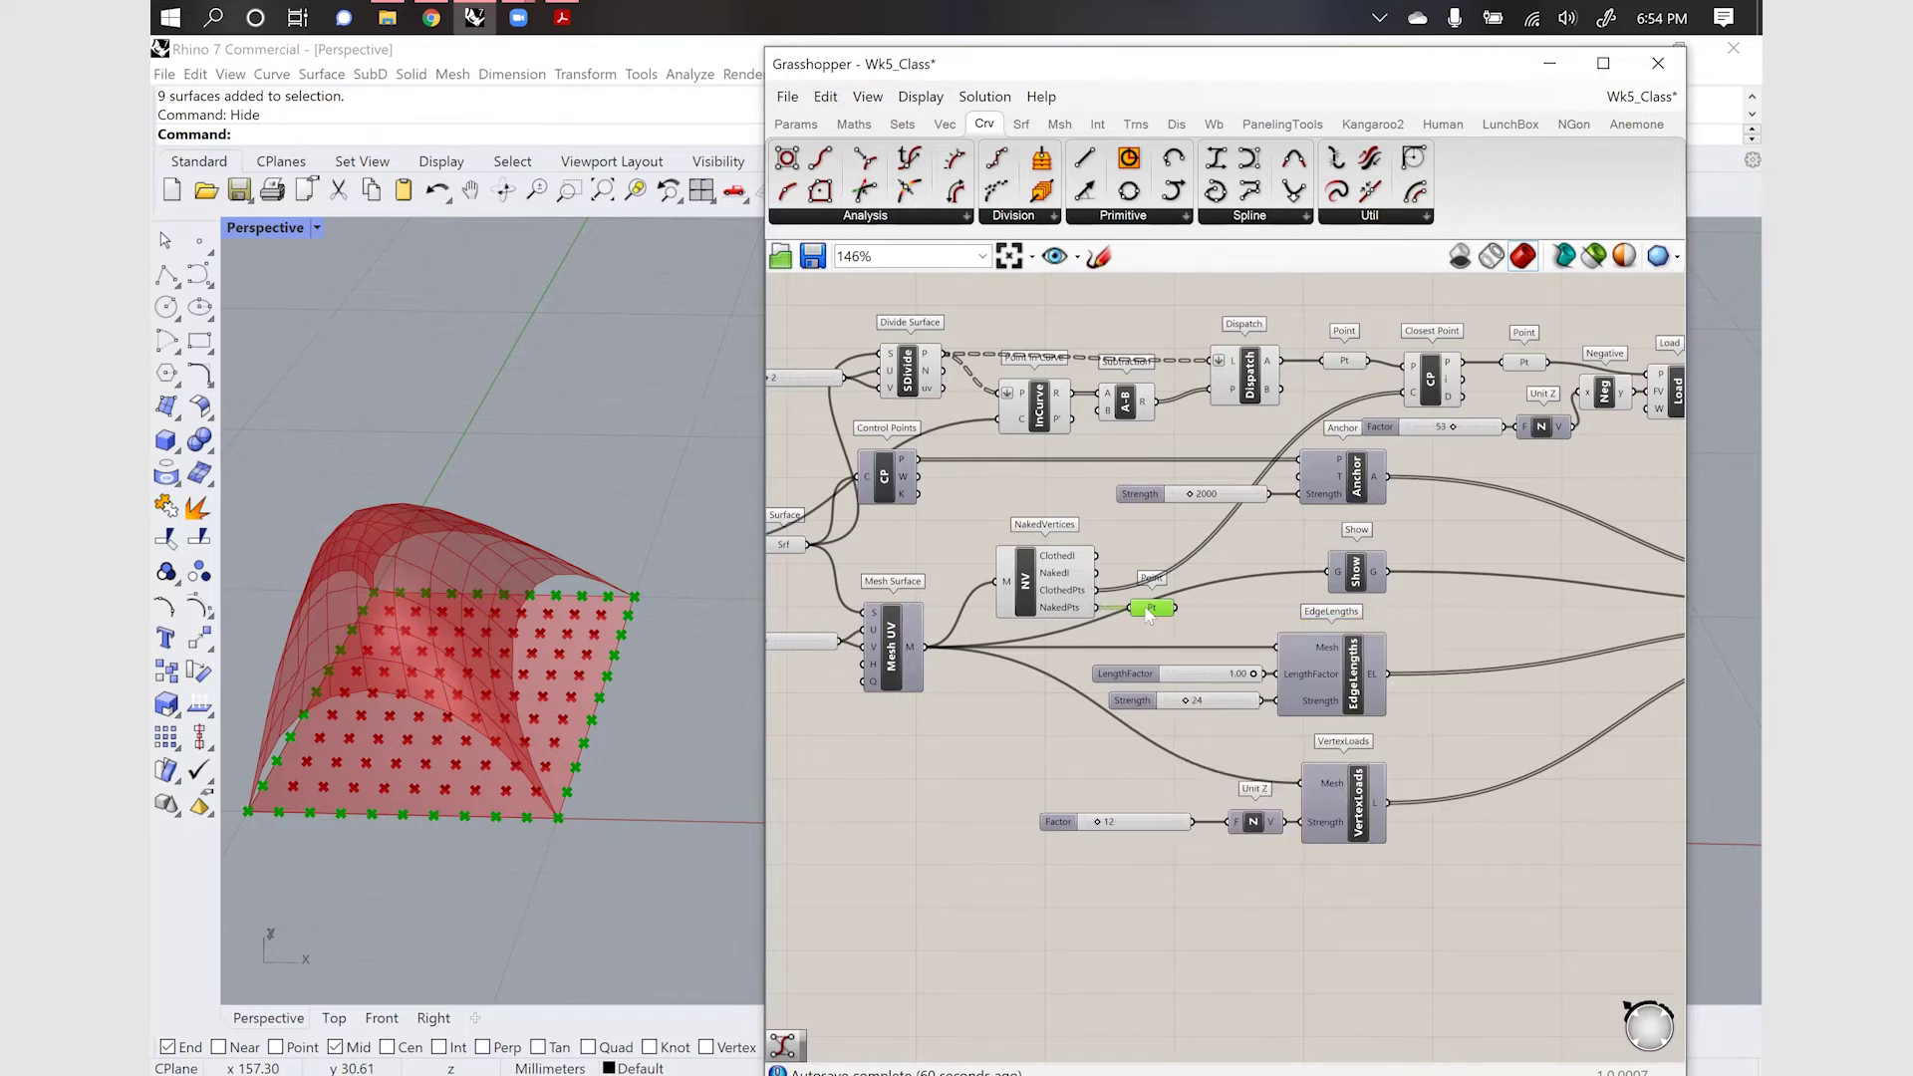
{"action": "left_click_drag", "start_coordinate": [1181, 610], "coordinate": [1301, 471]}
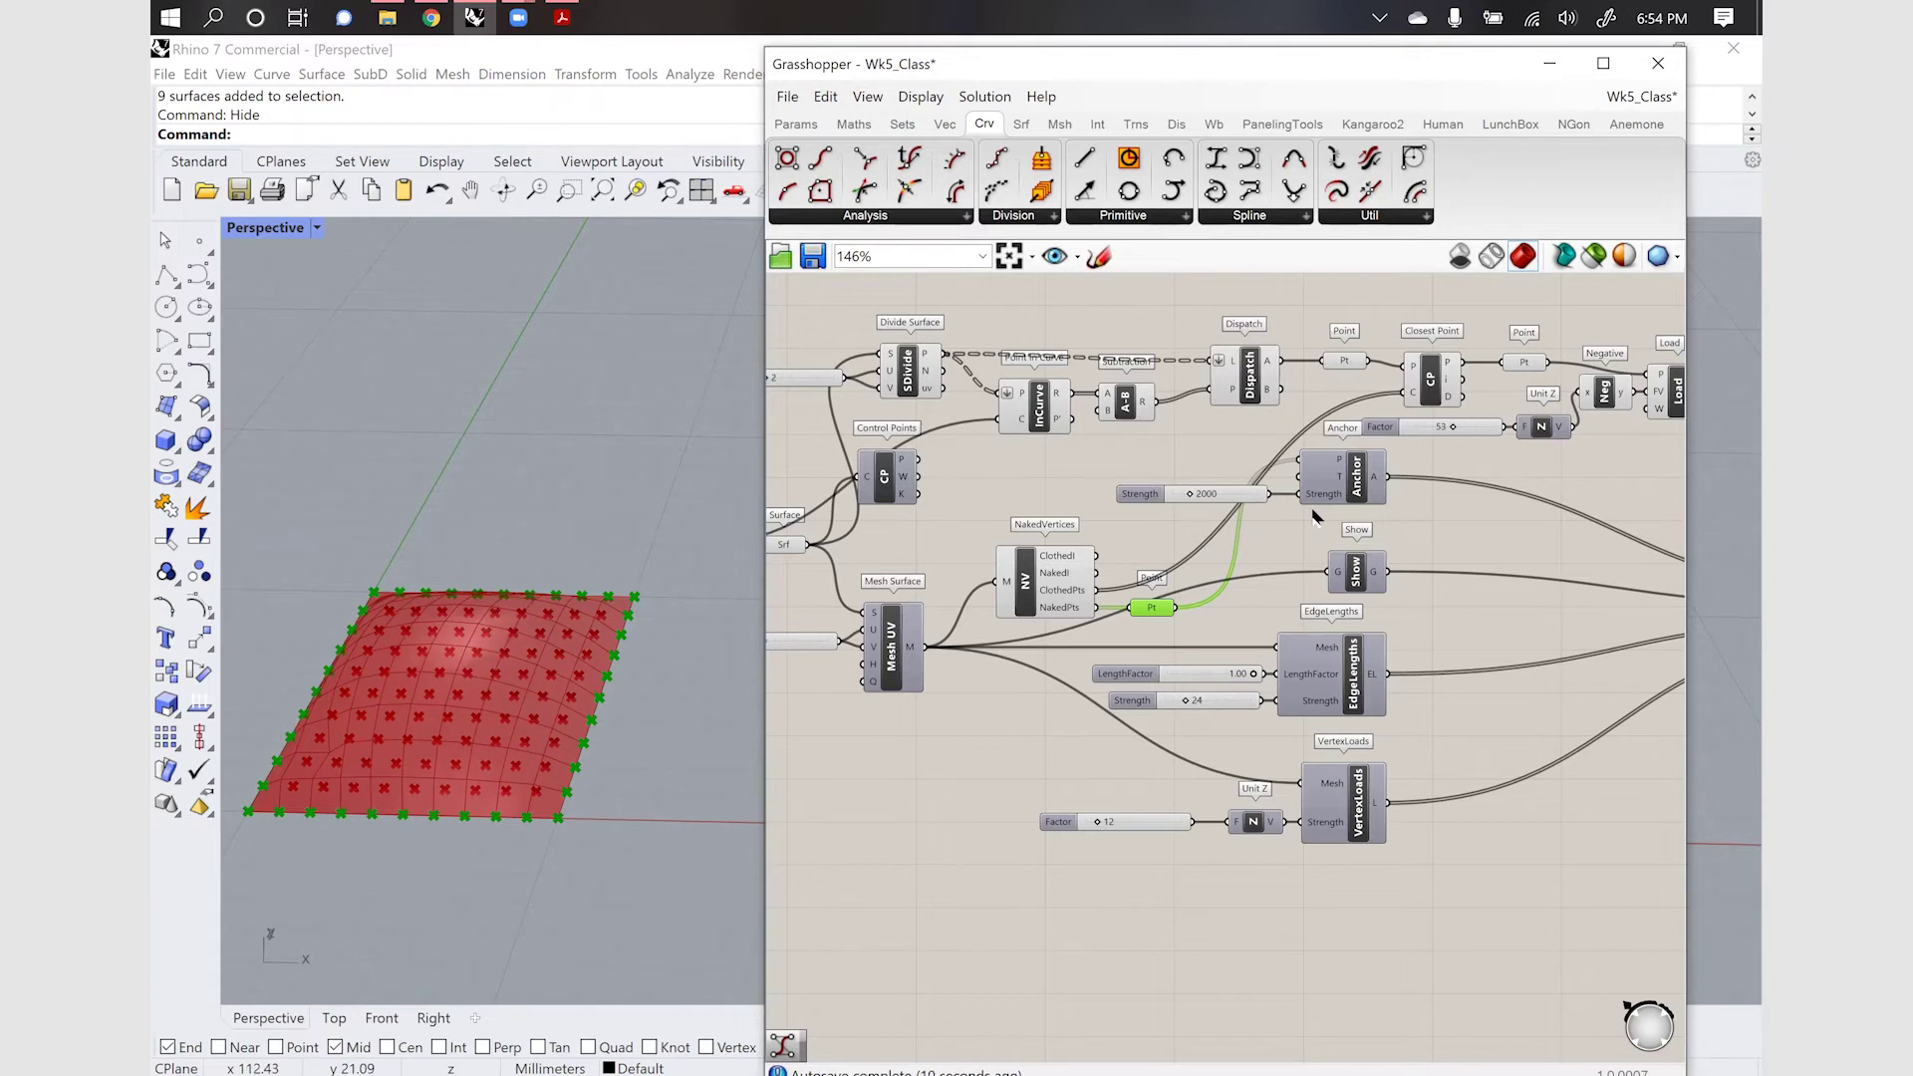
Raise the load's Factor slider to 87 and inspect the edge-anchored mesh in the viewport
{"action": "scroll", "coordinate": [1314, 515], "scroll_direction": "down", "scroll_amount": 2}
{"action": "scroll", "coordinate": [1619, 419], "scroll_direction": "up", "scroll_amount": 4}
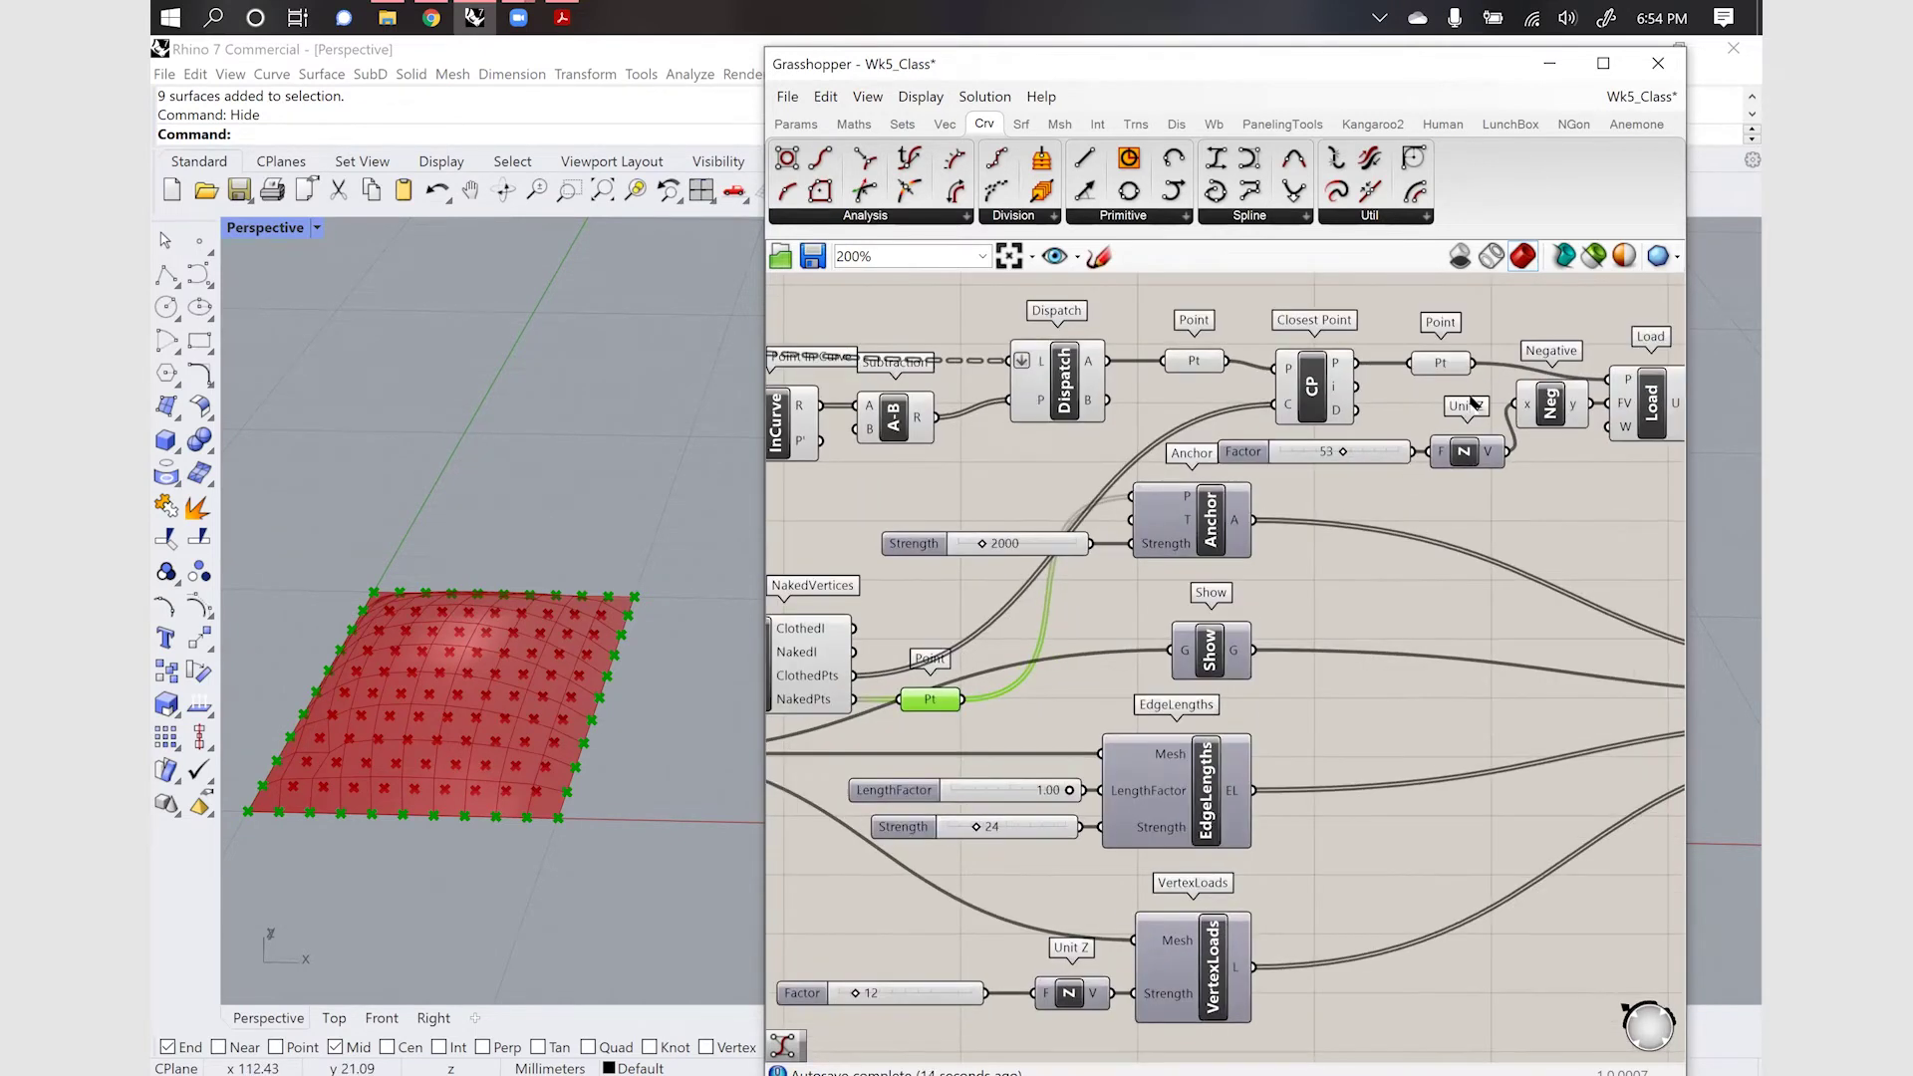
{"action": "scroll", "coordinate": [1470, 403], "scroll_direction": "up", "scroll_amount": 4}
{"action": "left_click_drag", "start_coordinate": [1285, 477], "coordinate": [1341, 466]}
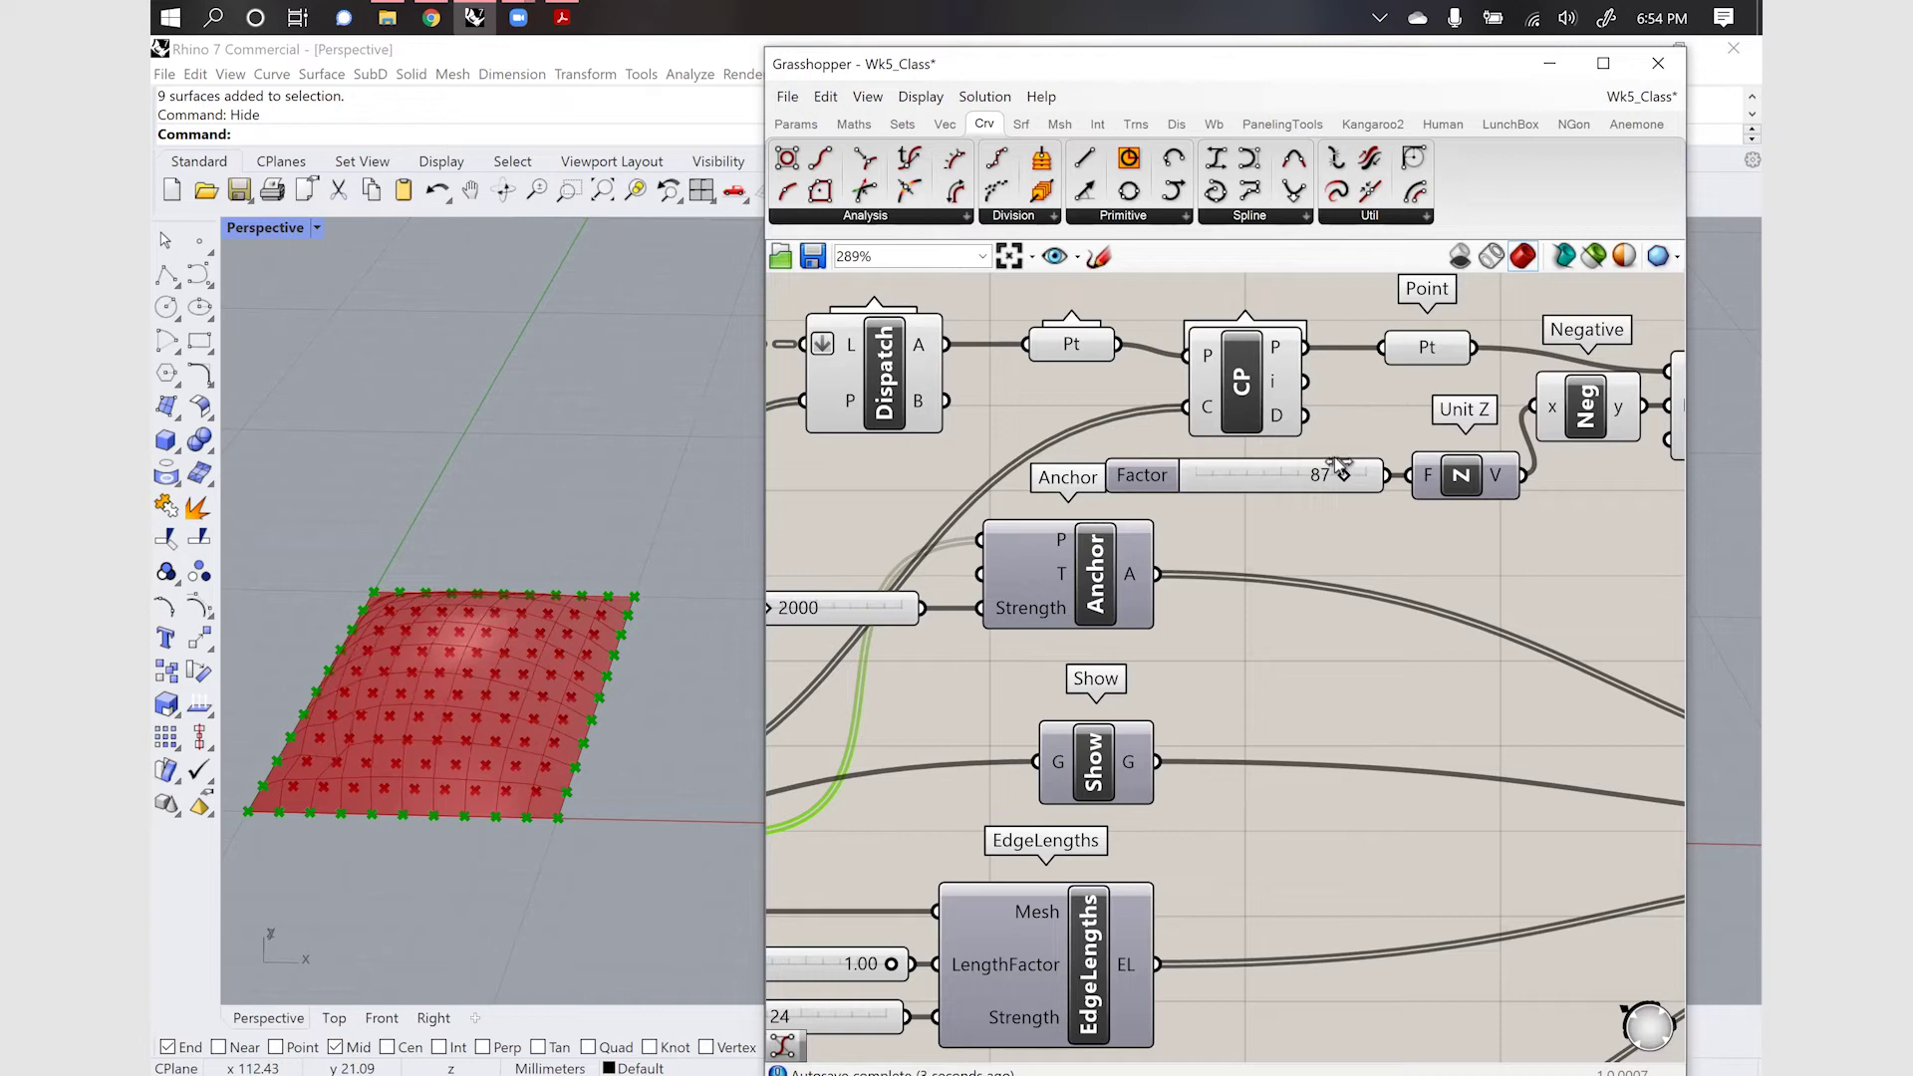
{"action": "left_click", "coordinate": [388, 686]}
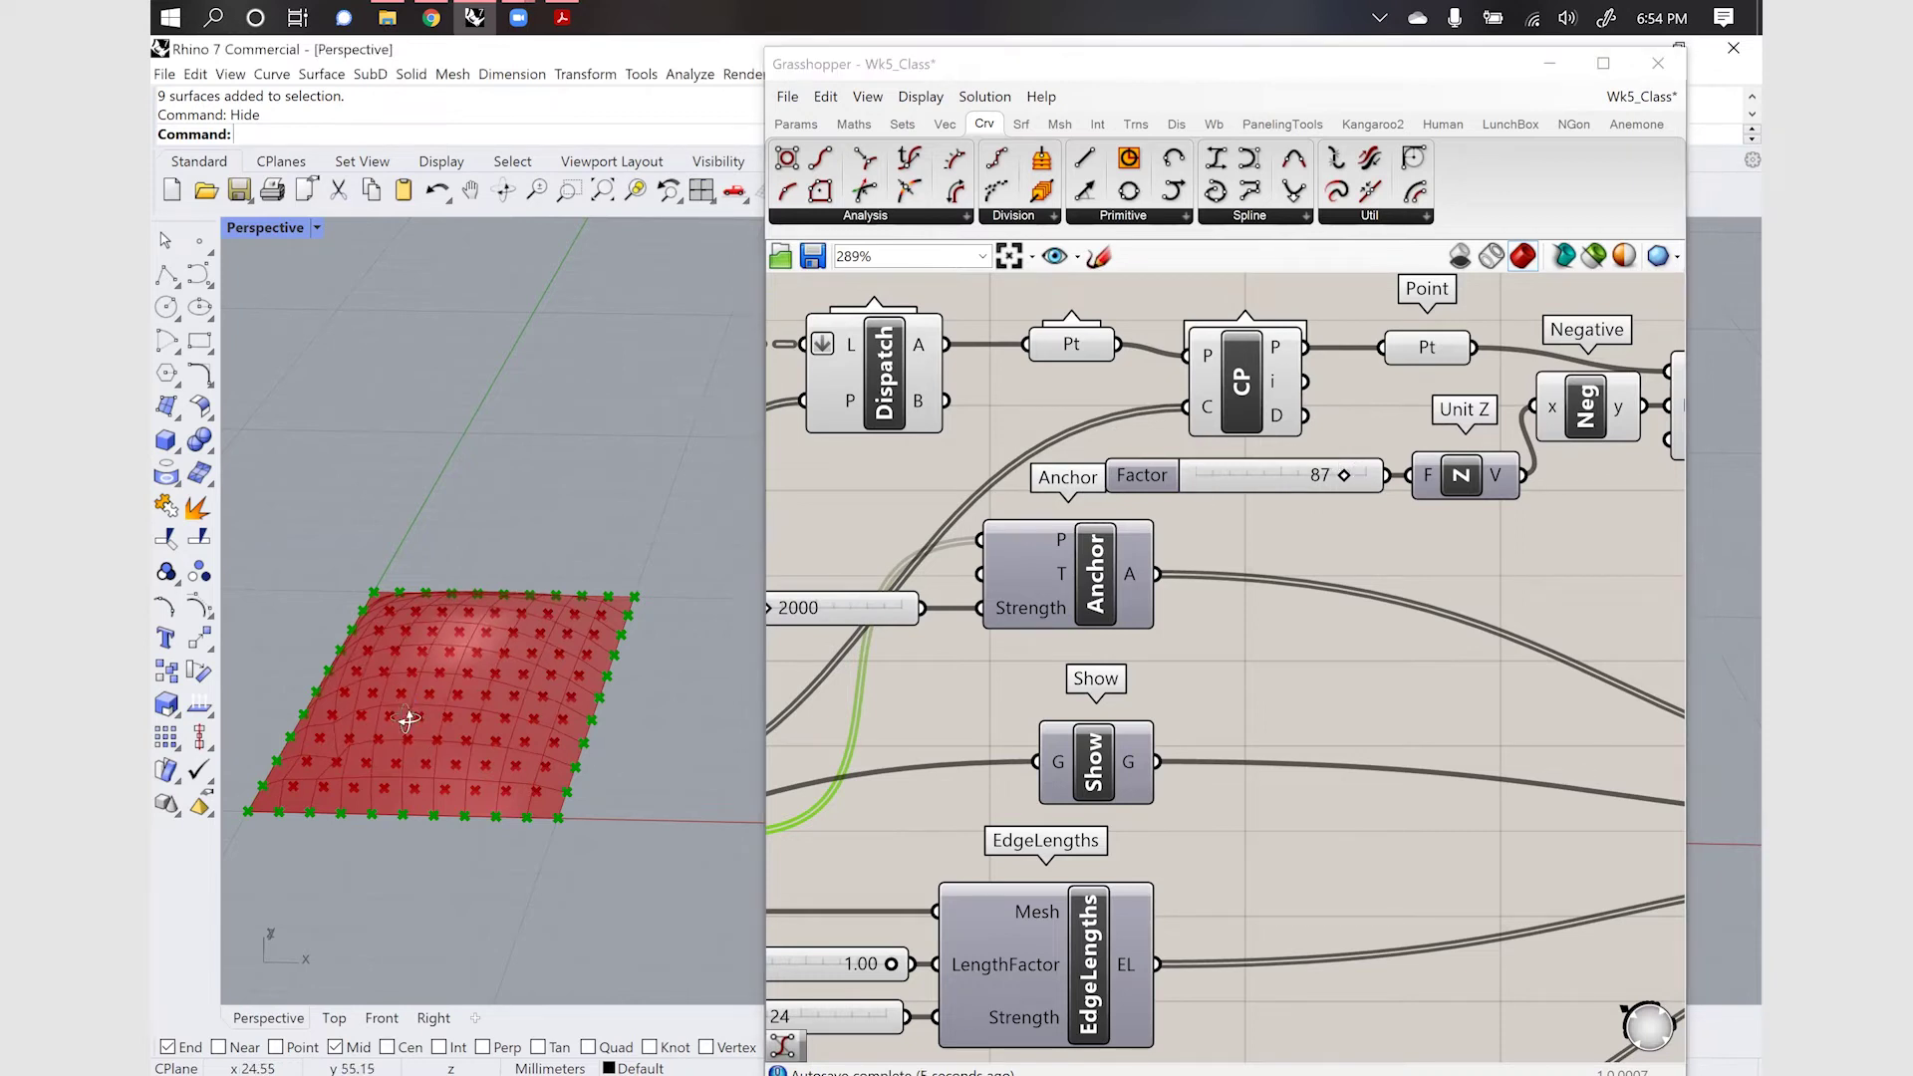
Set the U Count slider feeding Divide Surface to 4 and check the resulting division points on the mesh
{"action": "scroll", "coordinate": [1372, 663], "scroll_direction": "down", "scroll_amount": 4}
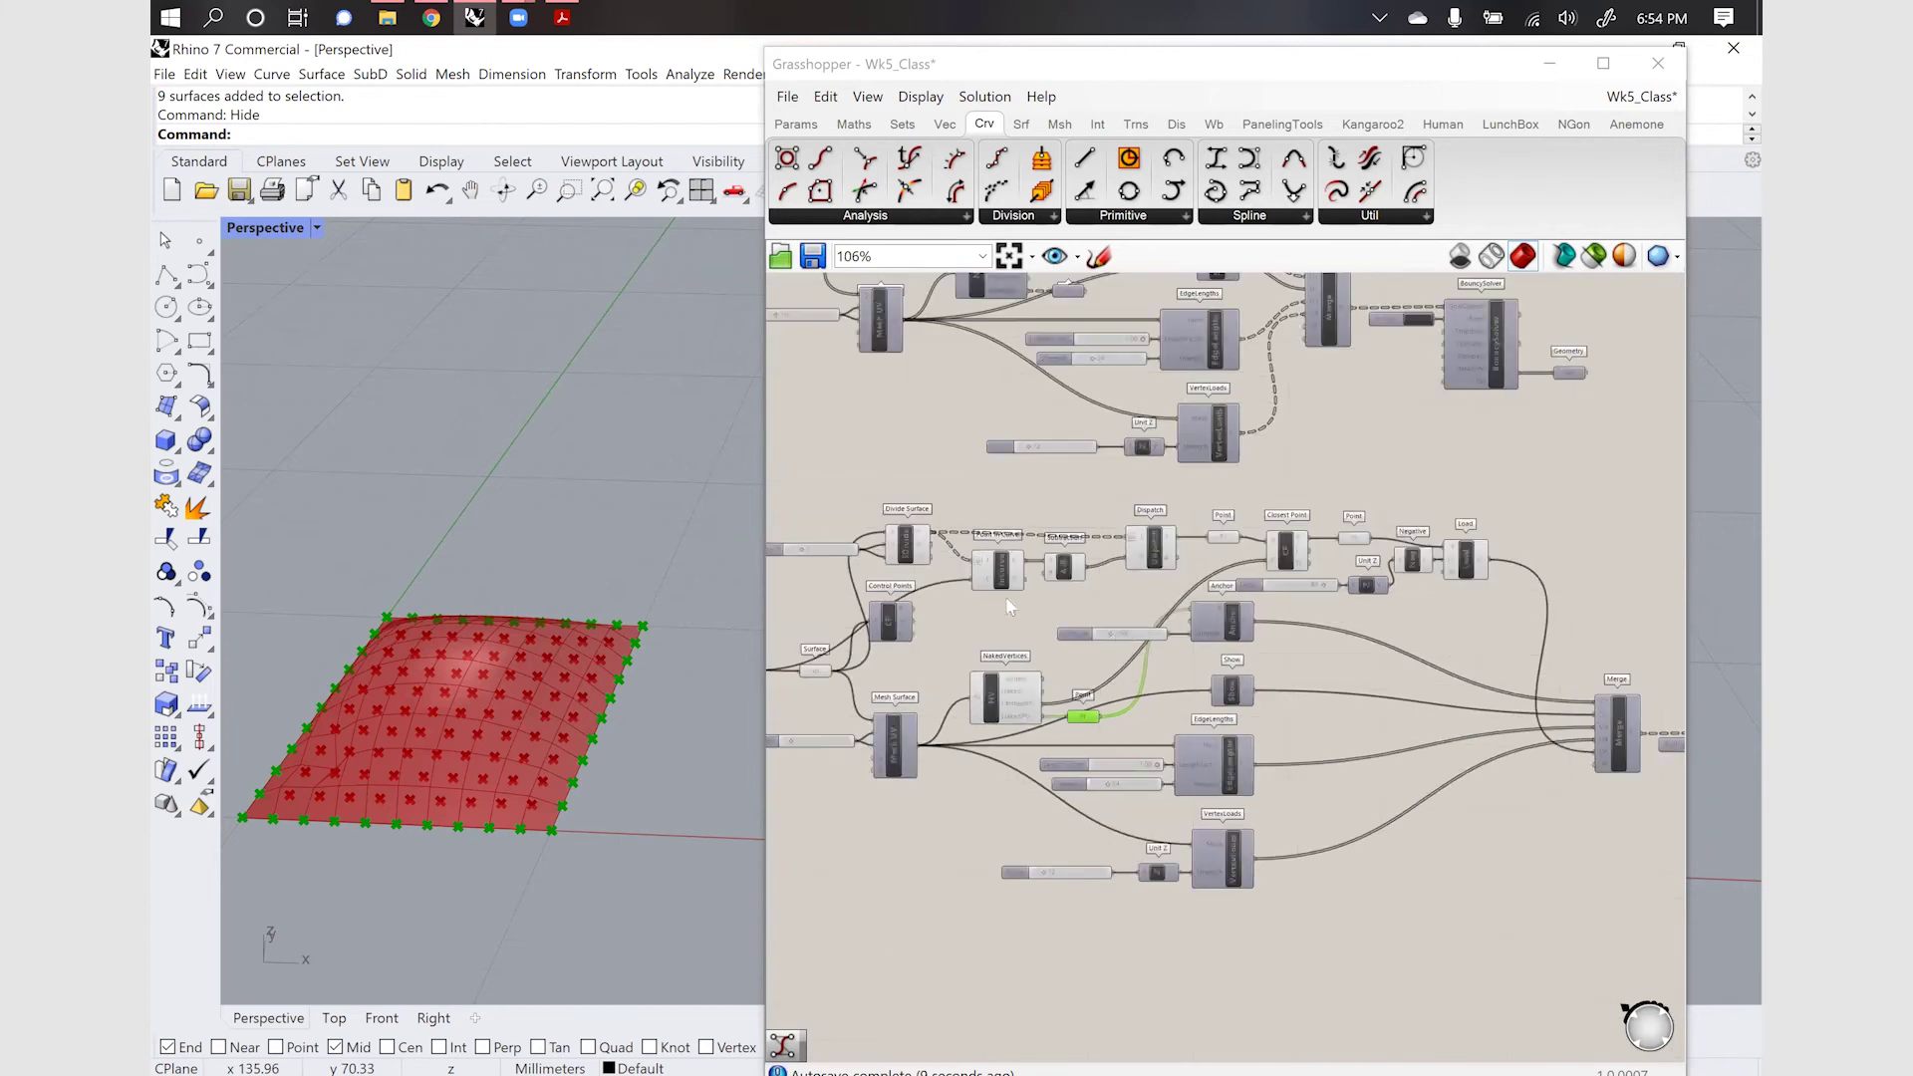
{"action": "scroll", "coordinate": [900, 558], "scroll_direction": "up", "scroll_amount": 3}
{"action": "scroll", "coordinate": [899, 558], "scroll_direction": "up", "scroll_amount": 1}
{"action": "left_click", "coordinate": [900, 554]}
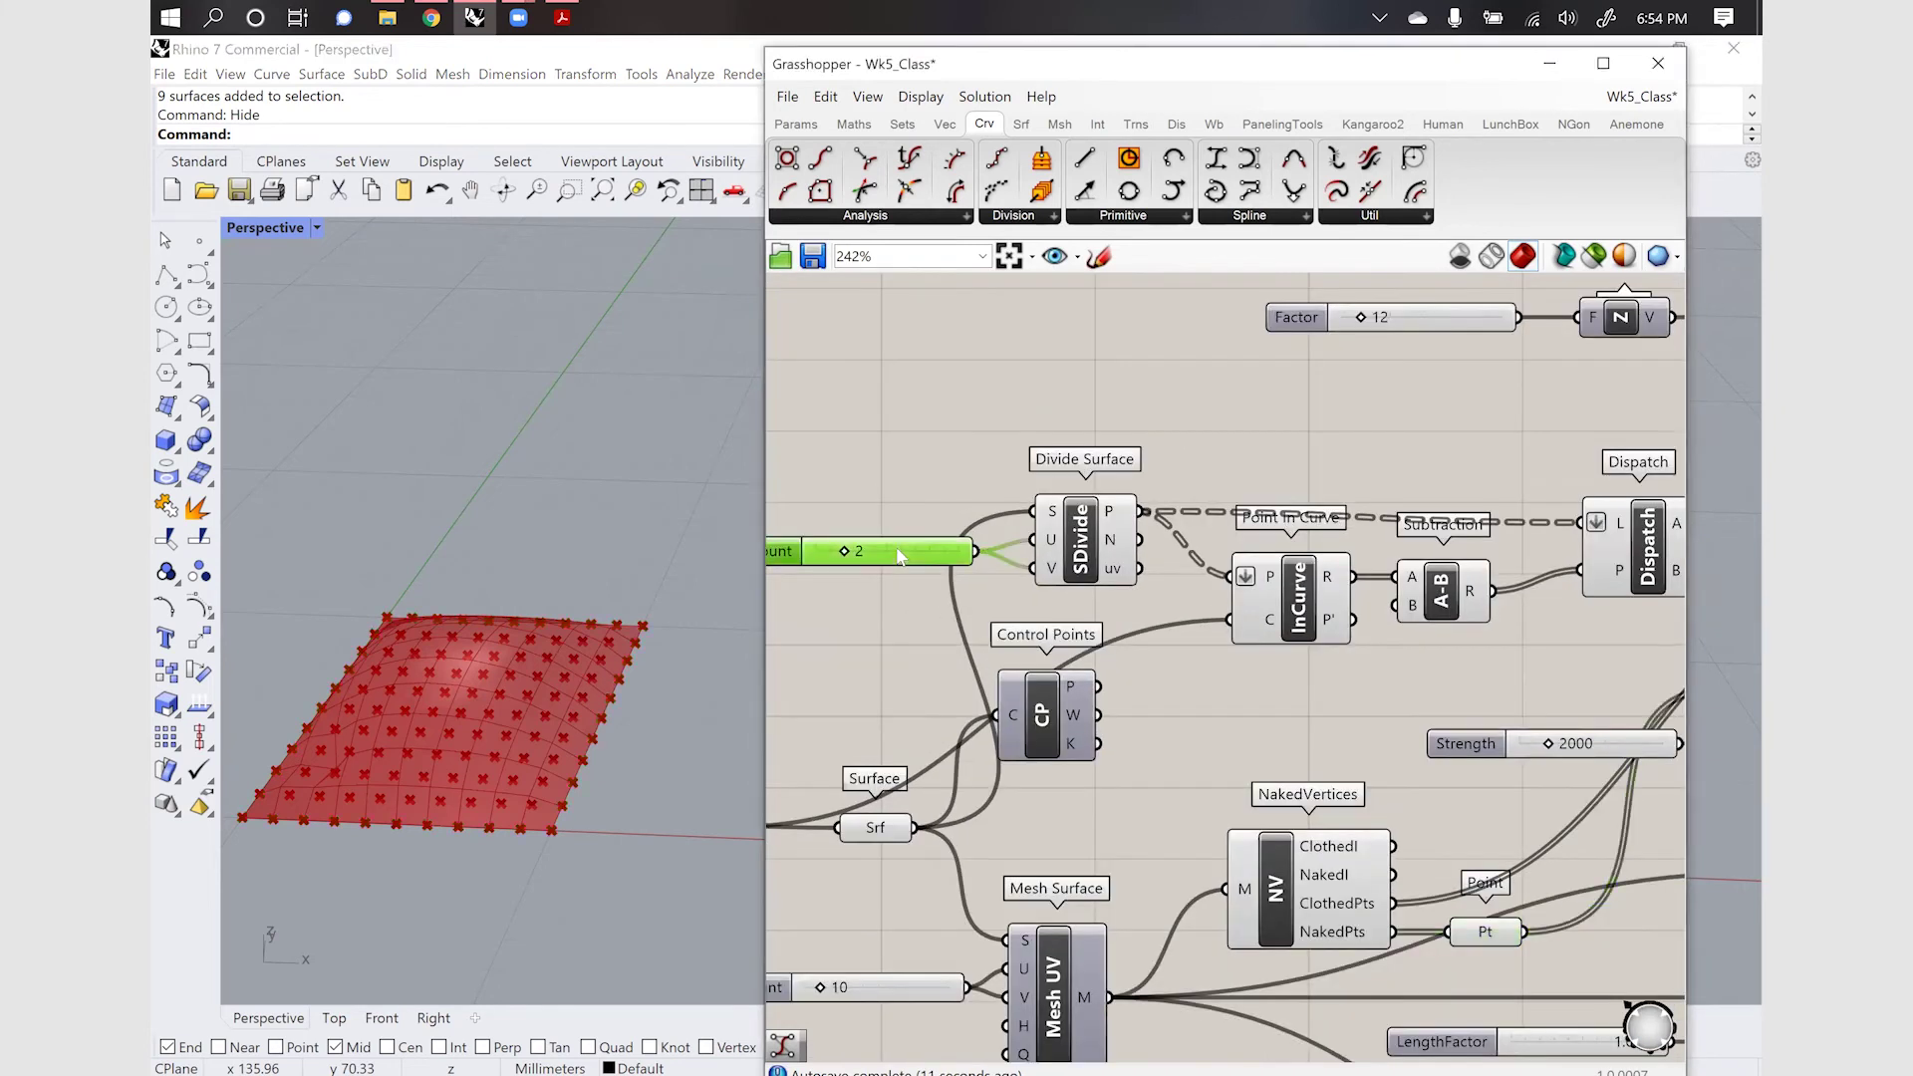
{"action": "left_click", "coordinate": [1081, 563]}
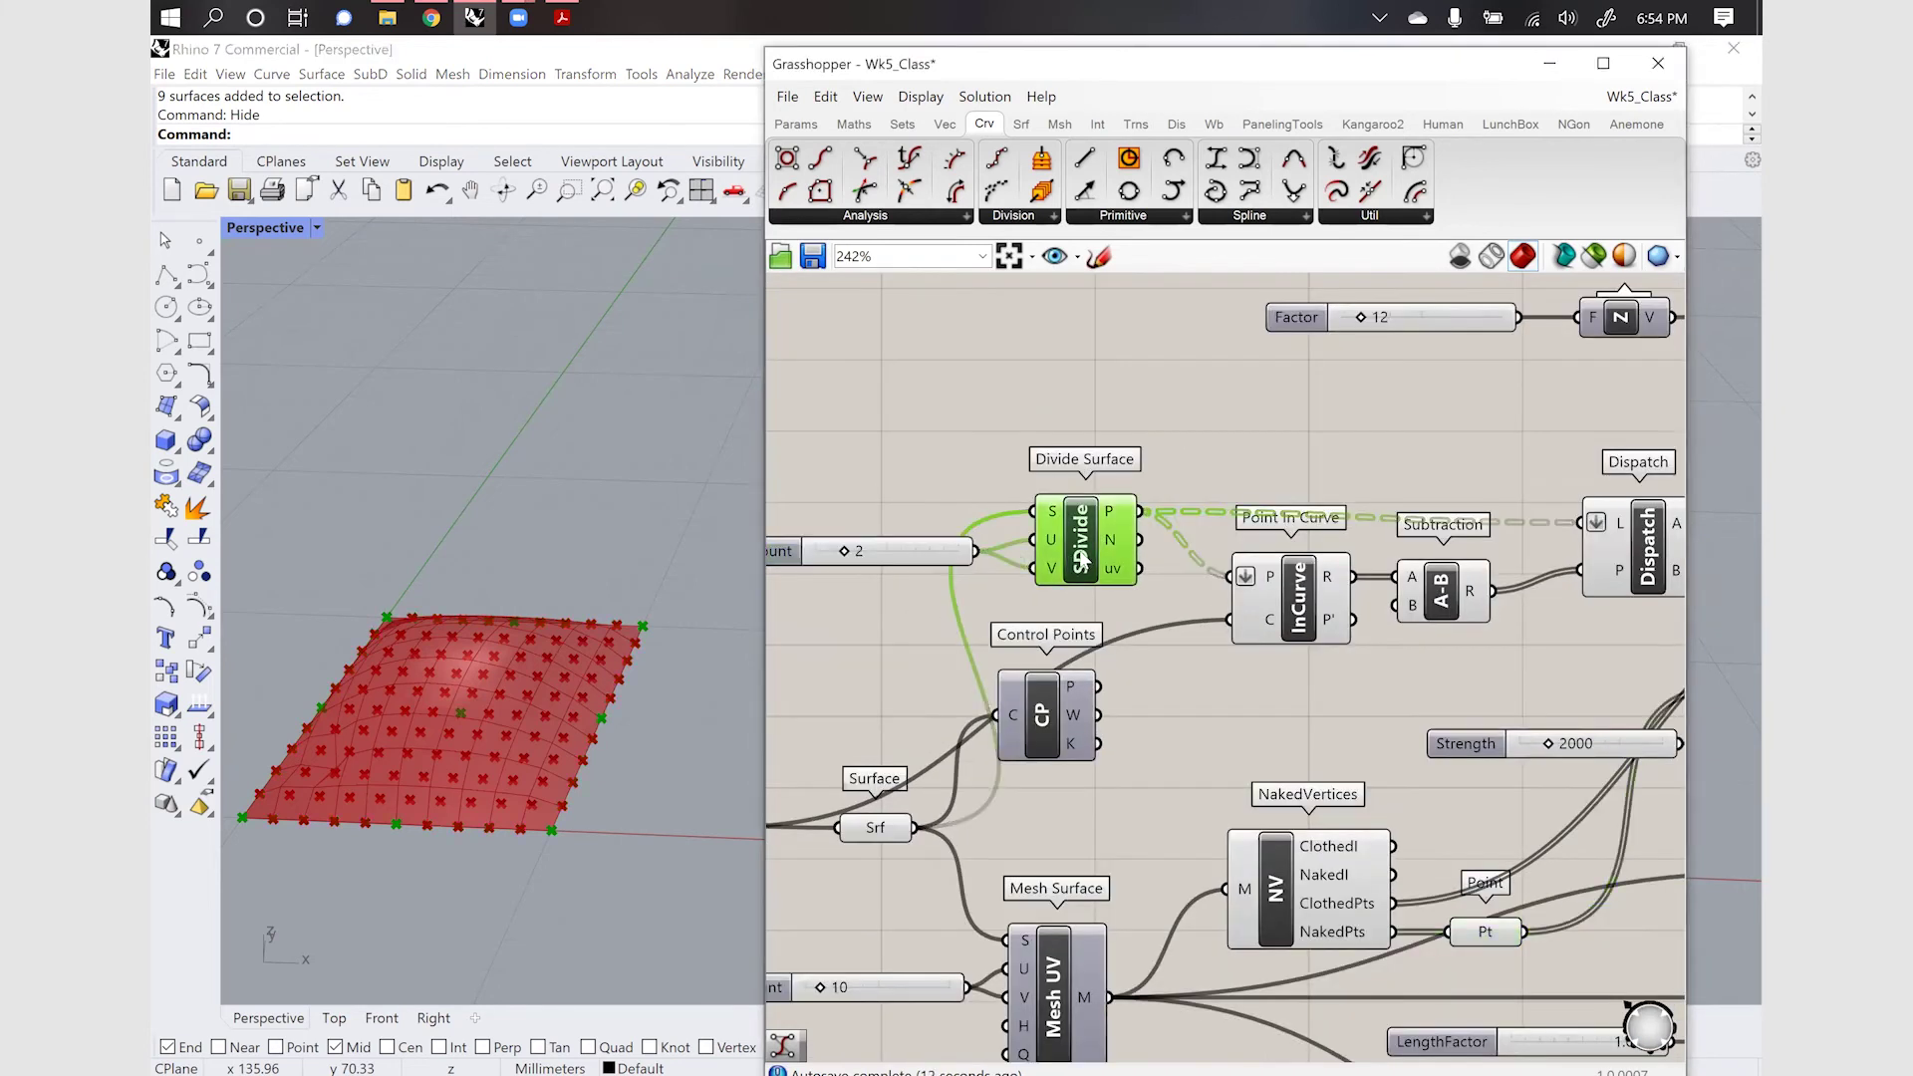
{"action": "left_click", "coordinate": [902, 558]}
{"action": "double_click", "coordinate": [901, 553]}
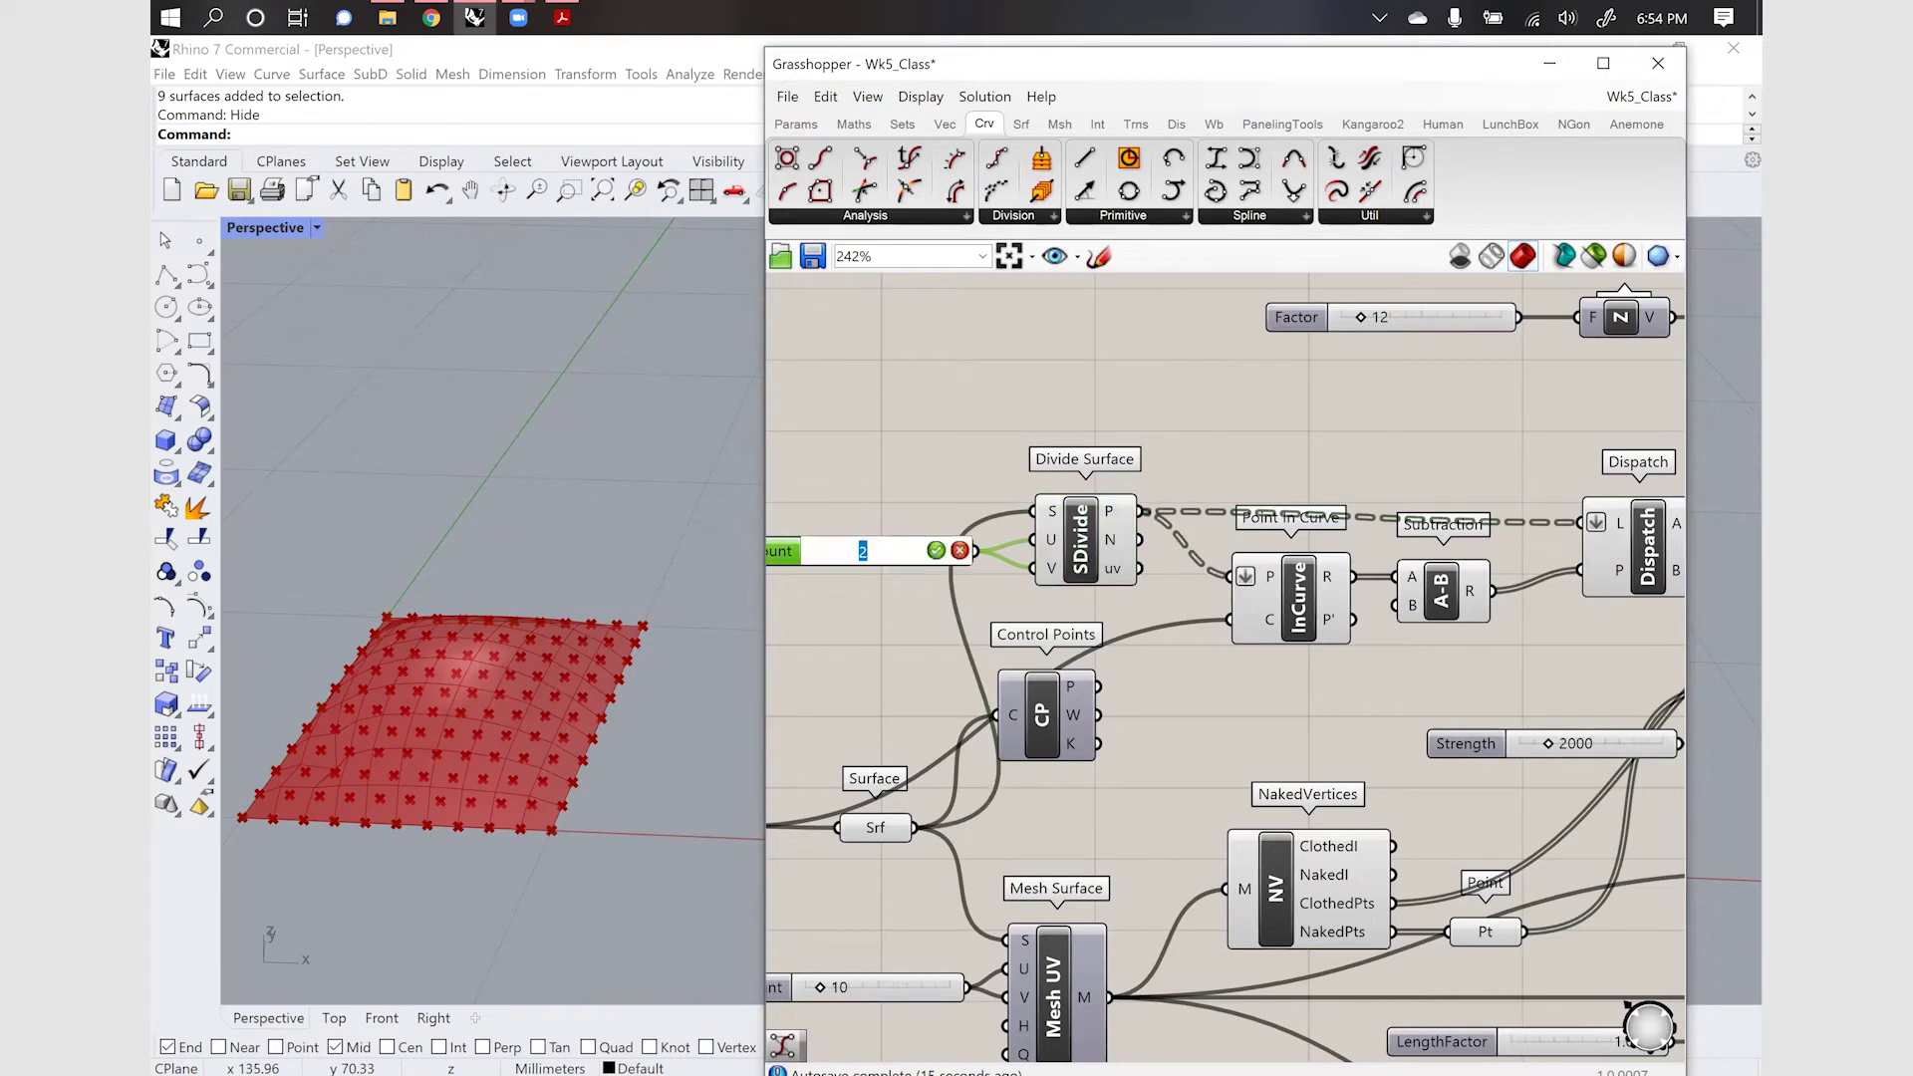
{"action": "type", "text": "4"}
{"action": "key", "text": "Return"}
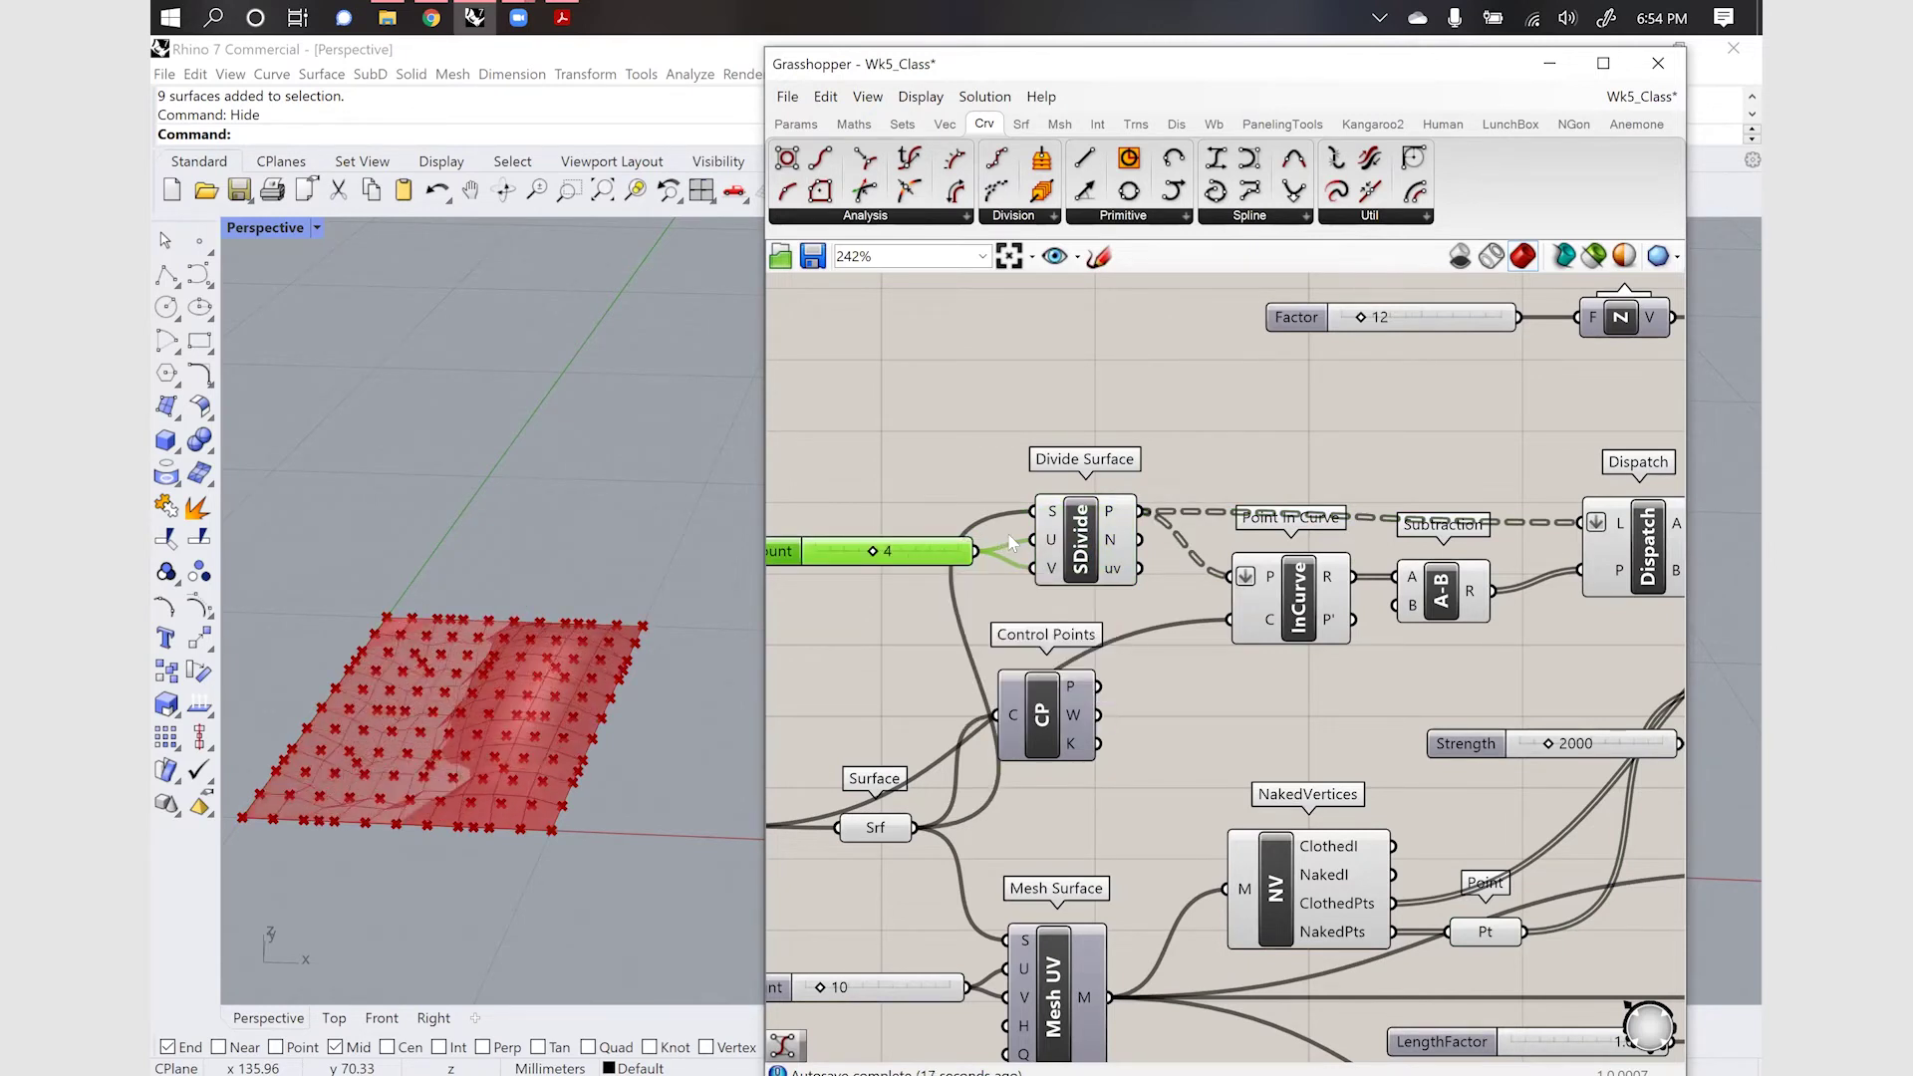
{"action": "left_click", "coordinate": [1081, 553]}
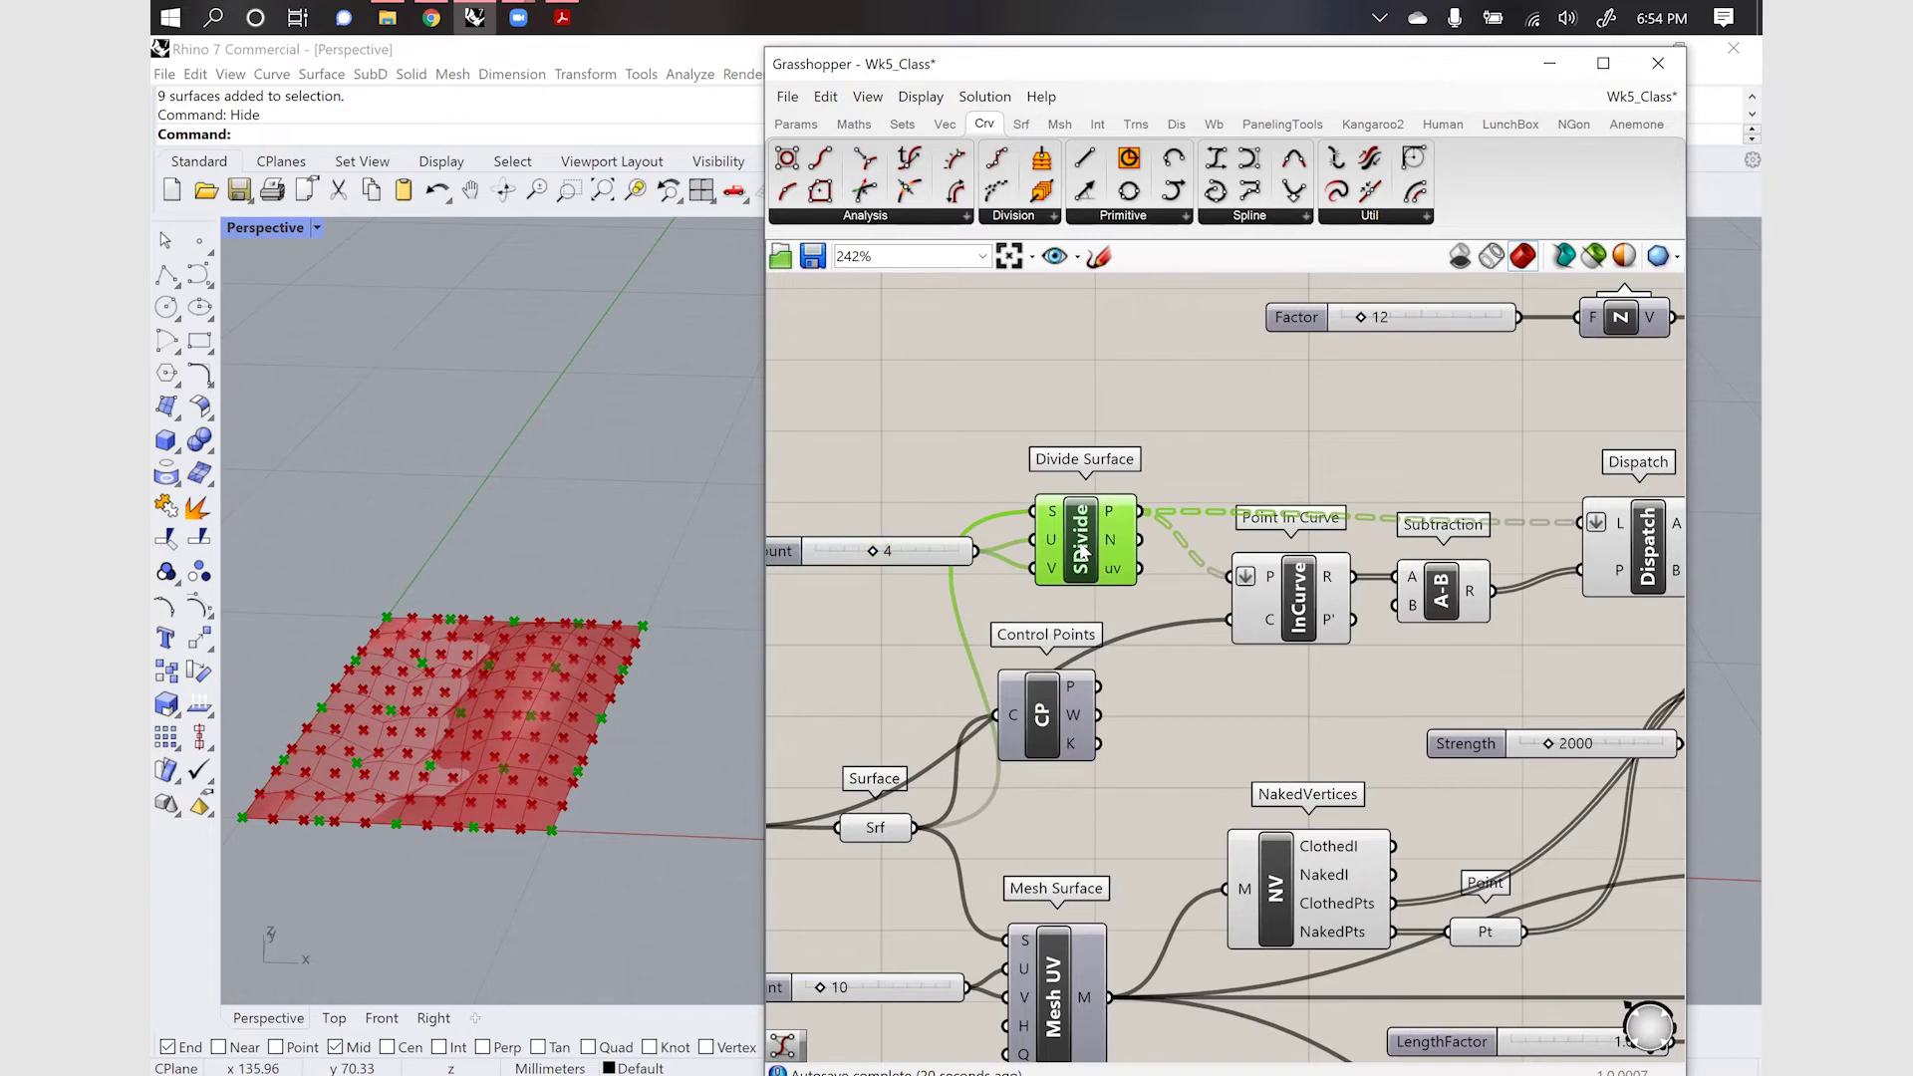
Turn off the previews of NakedVertices, its NakedPts Point parameter and the Surface parameter
{"action": "scroll", "coordinate": [850, 587], "scroll_direction": "down", "scroll_amount": 4}
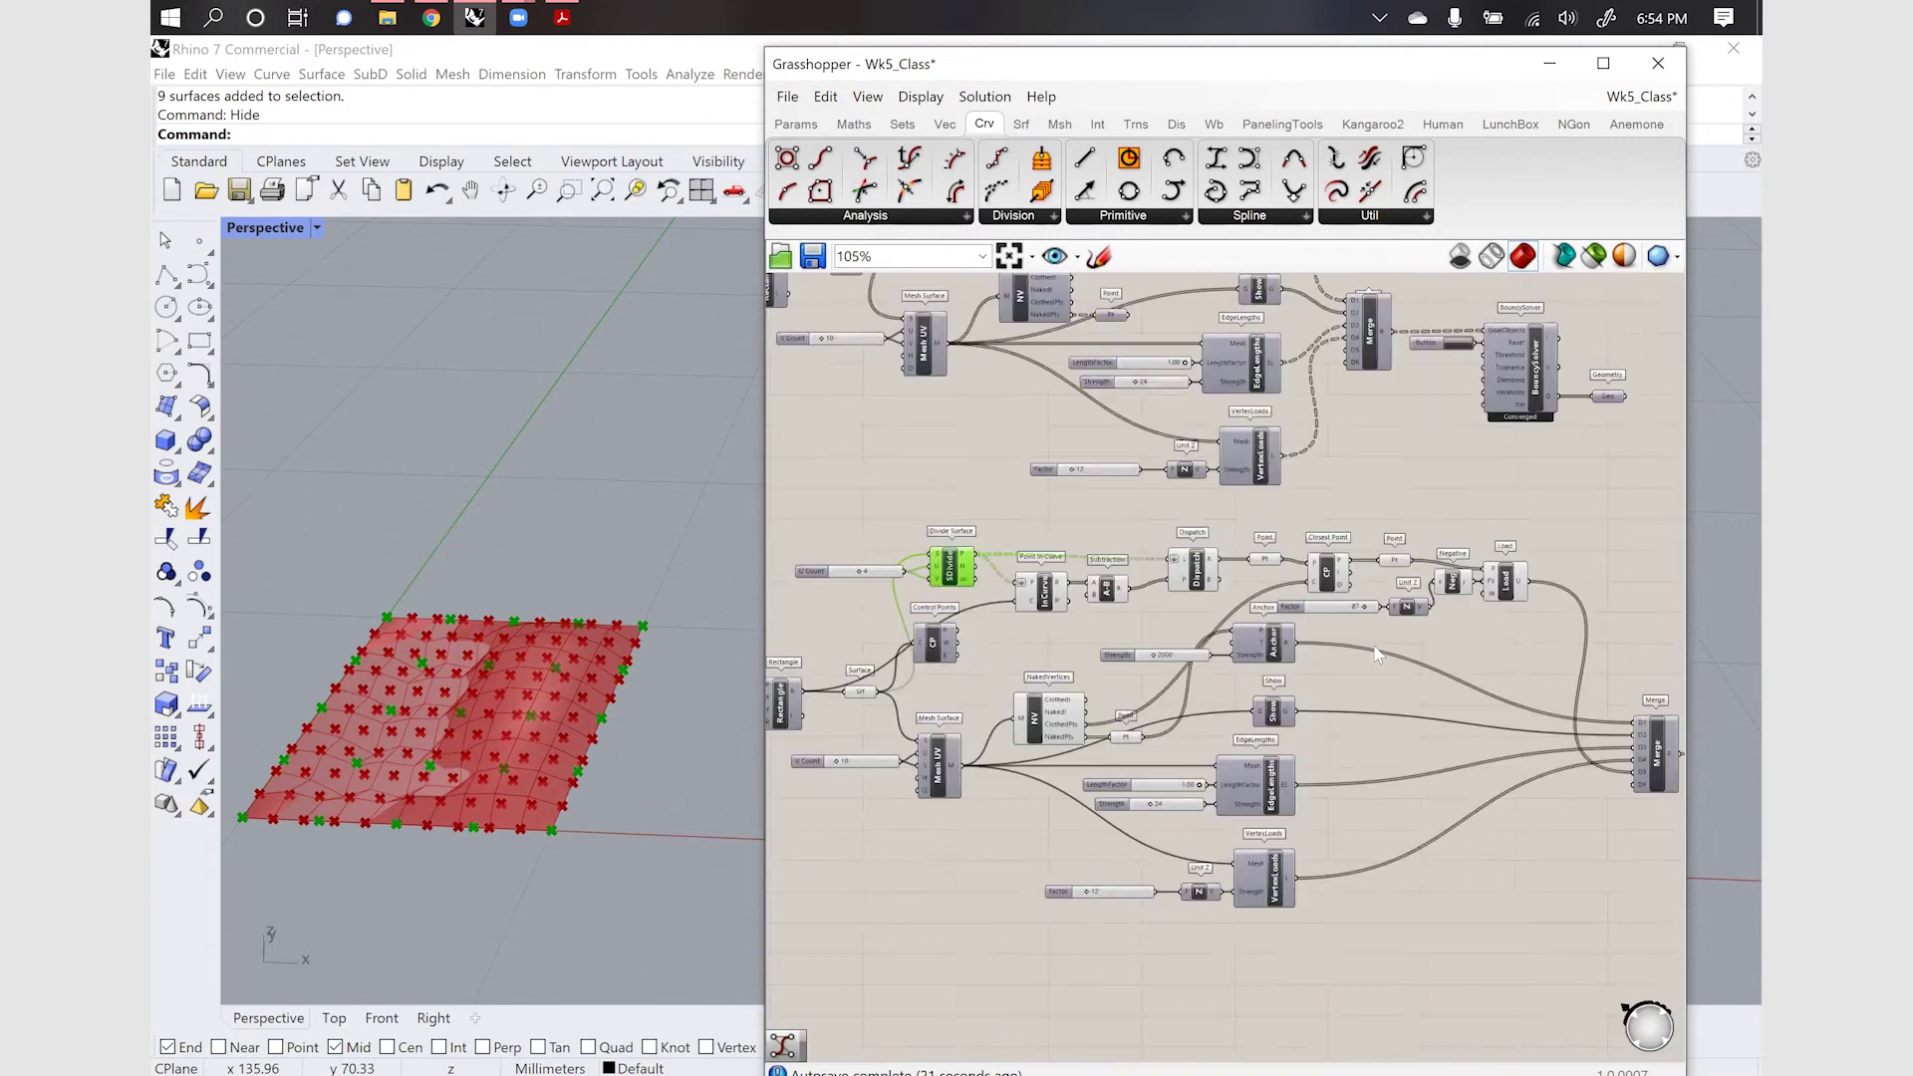
{"action": "scroll", "coordinate": [1303, 614], "scroll_direction": "down", "scroll_amount": 1}
{"action": "scroll", "coordinate": [807, 767], "scroll_direction": "up", "scroll_amount": 3}
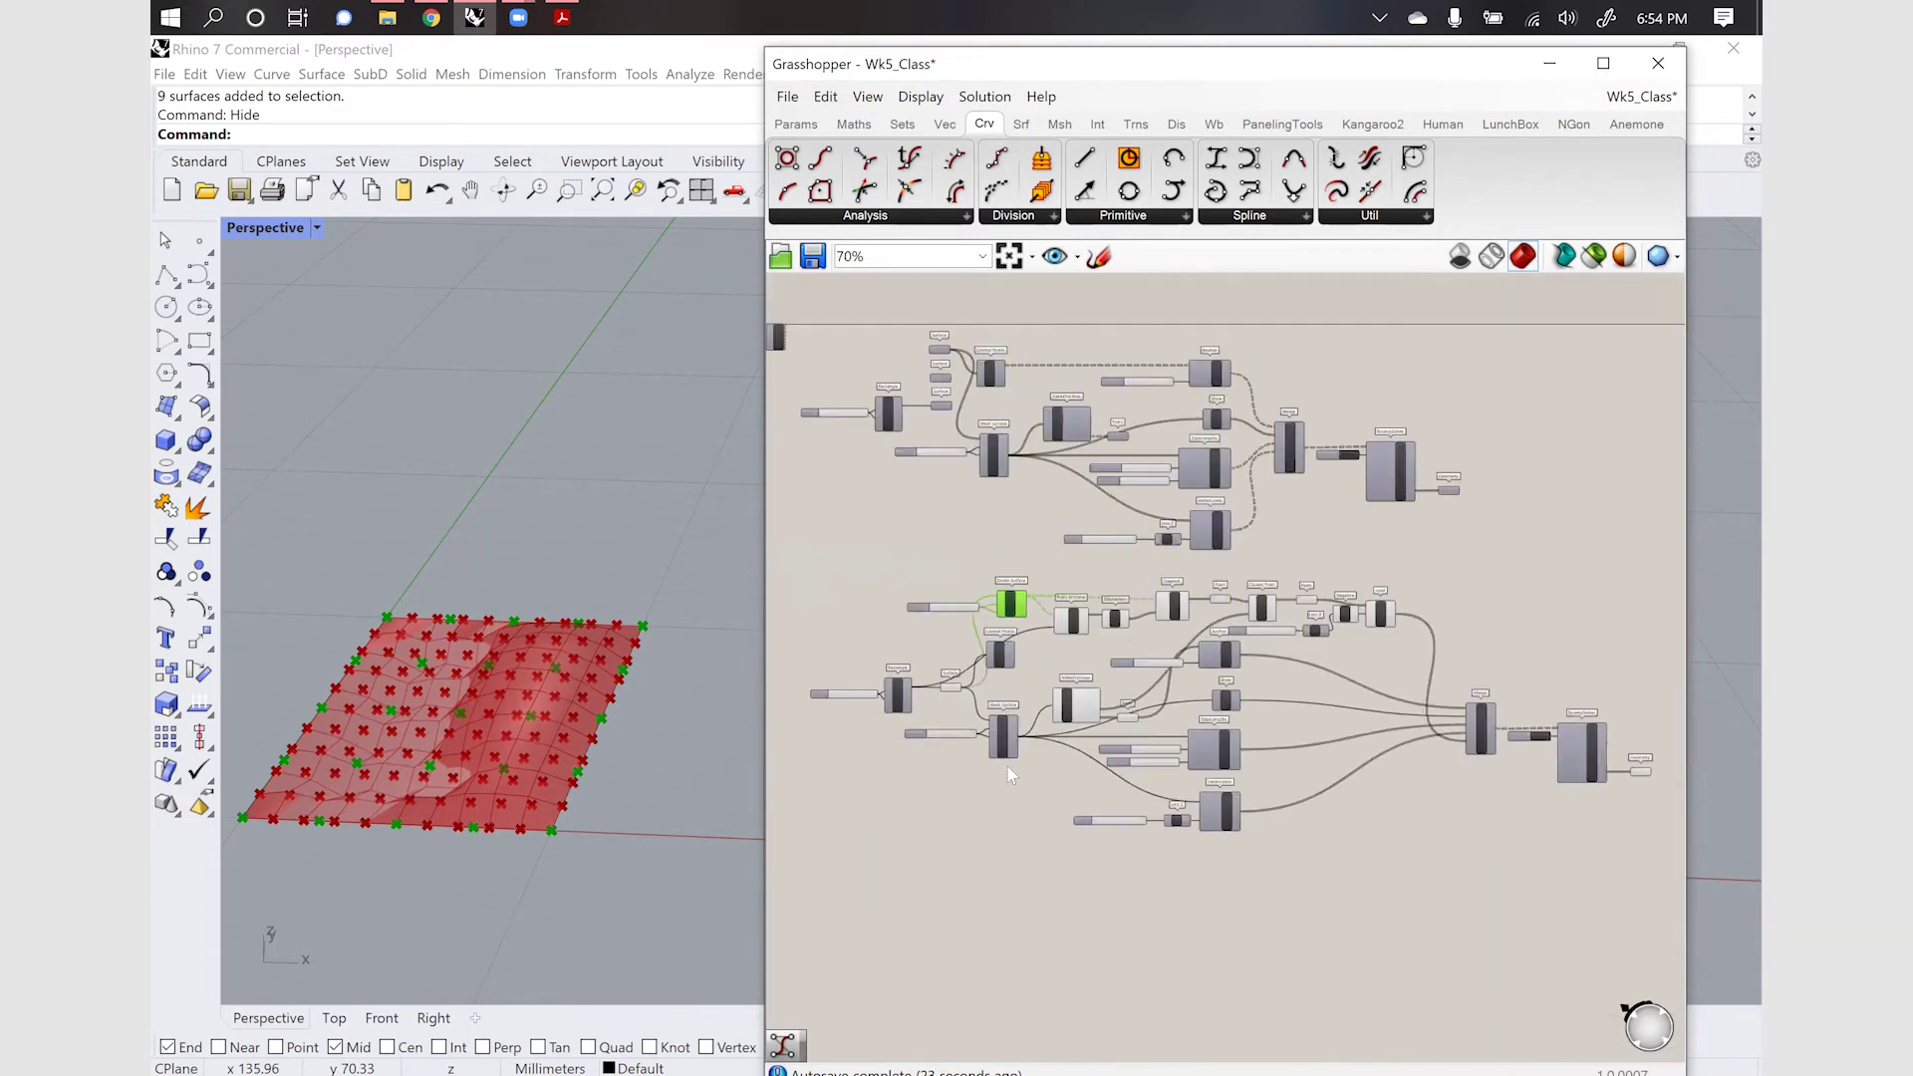
{"action": "left_click", "coordinate": [1127, 670]}
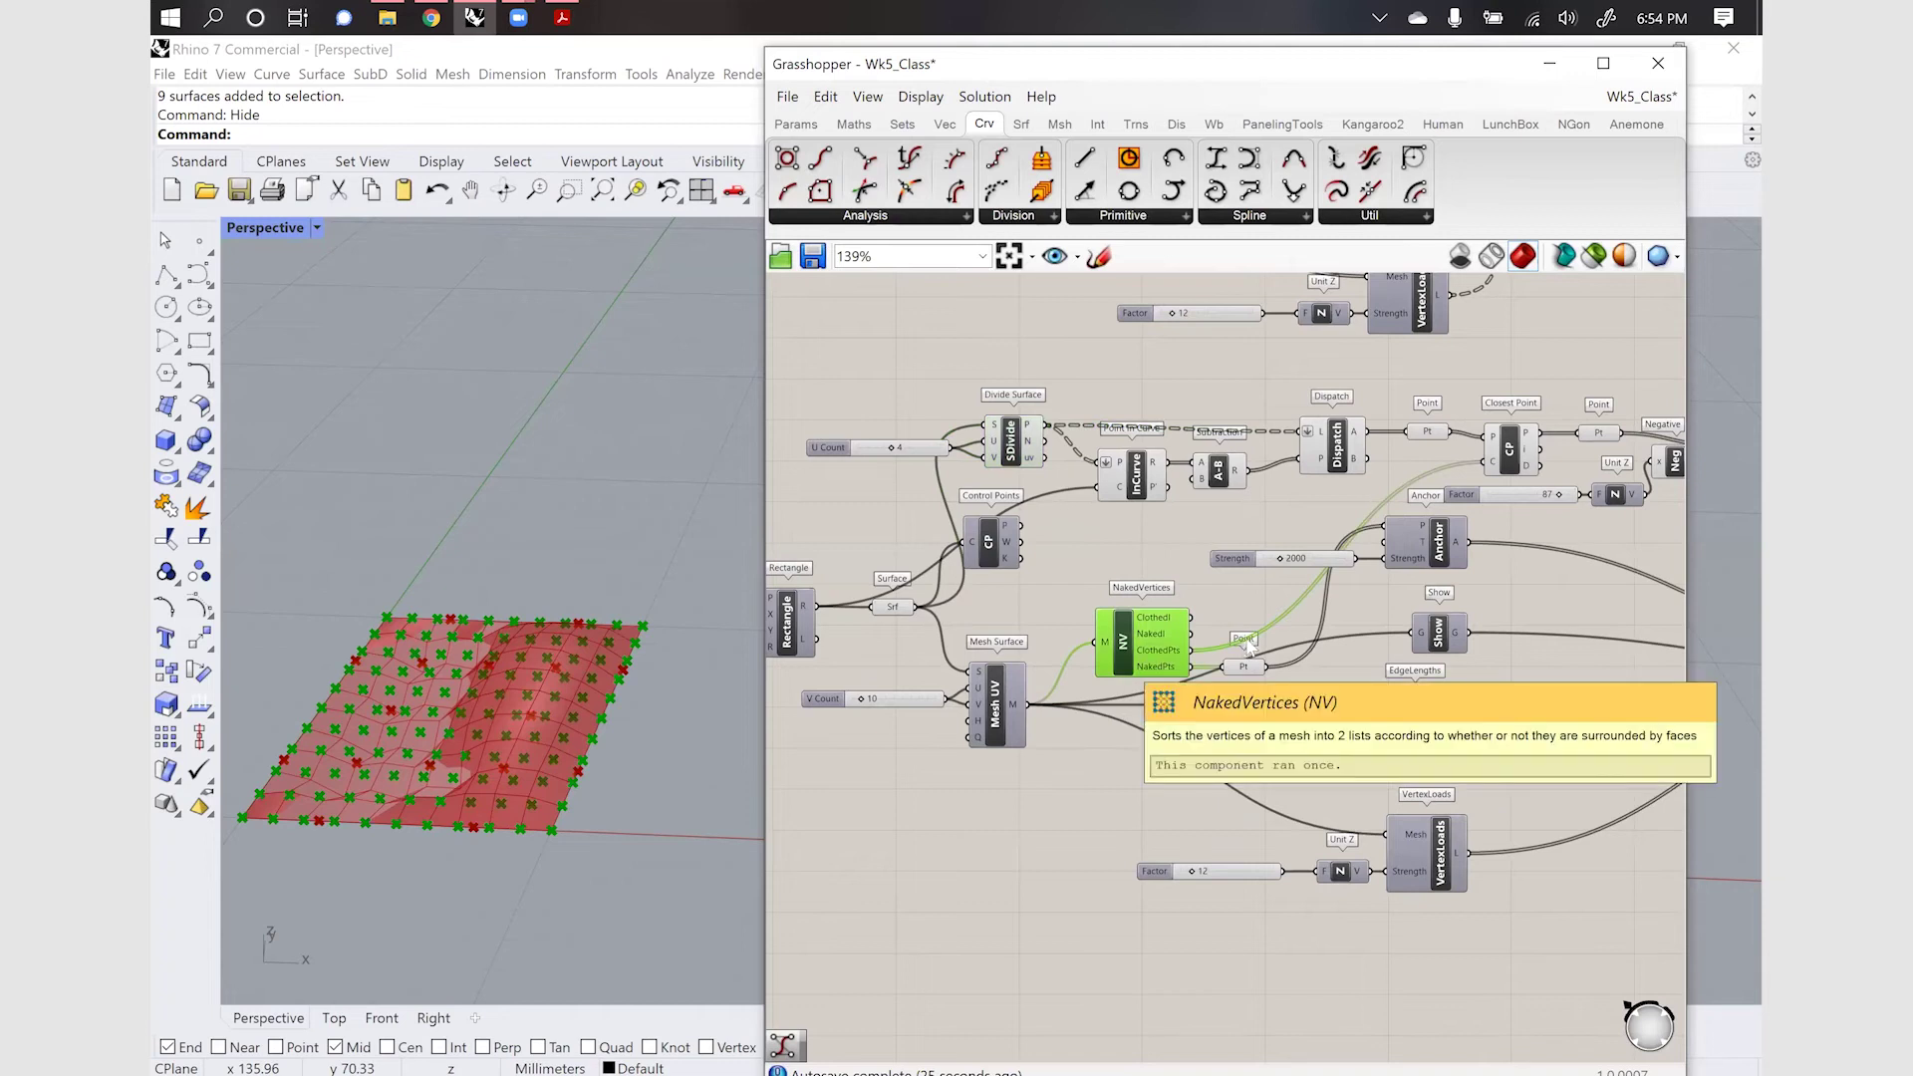
{"action": "left_click", "coordinate": [1243, 667]}
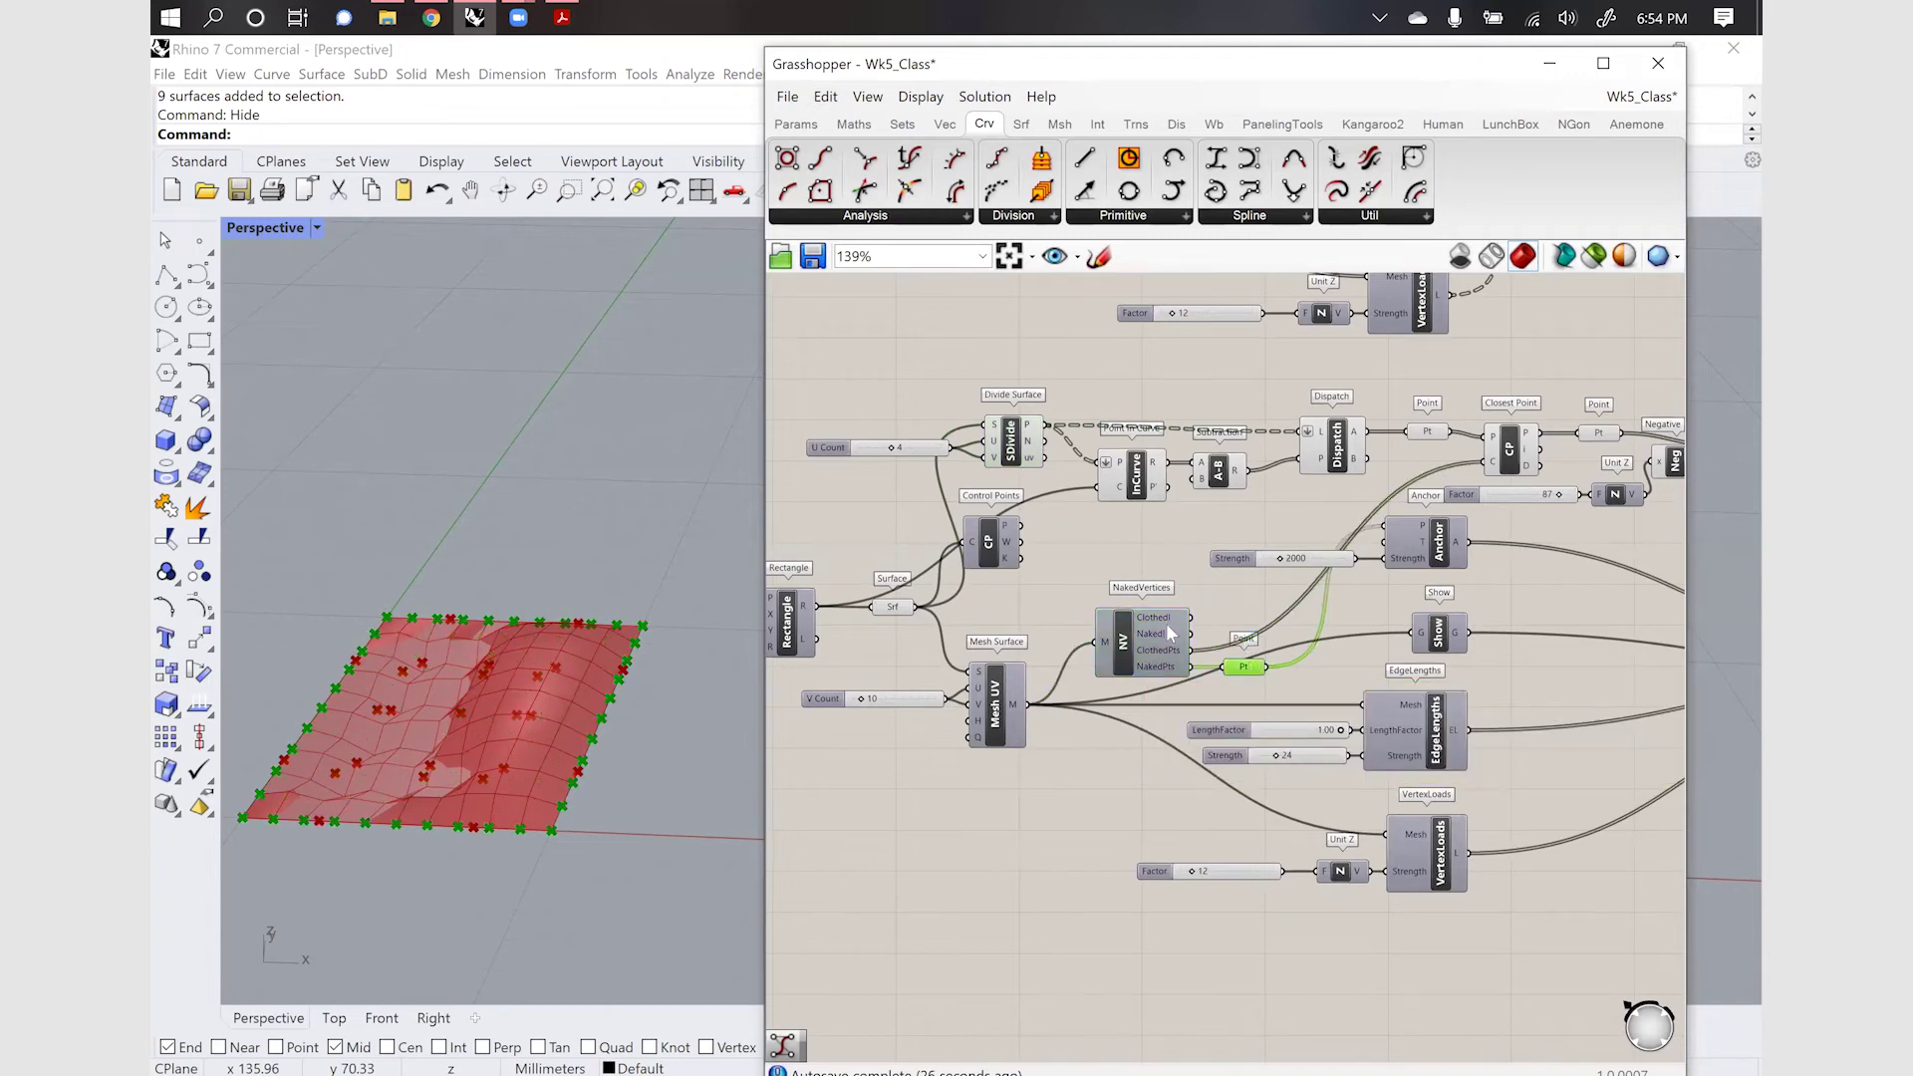
{"action": "left_click", "coordinate": [893, 608]}
Hide the previews of Divide Surface, Point In Curve, Subtraction, Dispatch, Closest Point and the two neighbouring Point parameters
{"action": "left_click_drag", "start_coordinate": [1355, 498], "coordinate": [954, 402]}
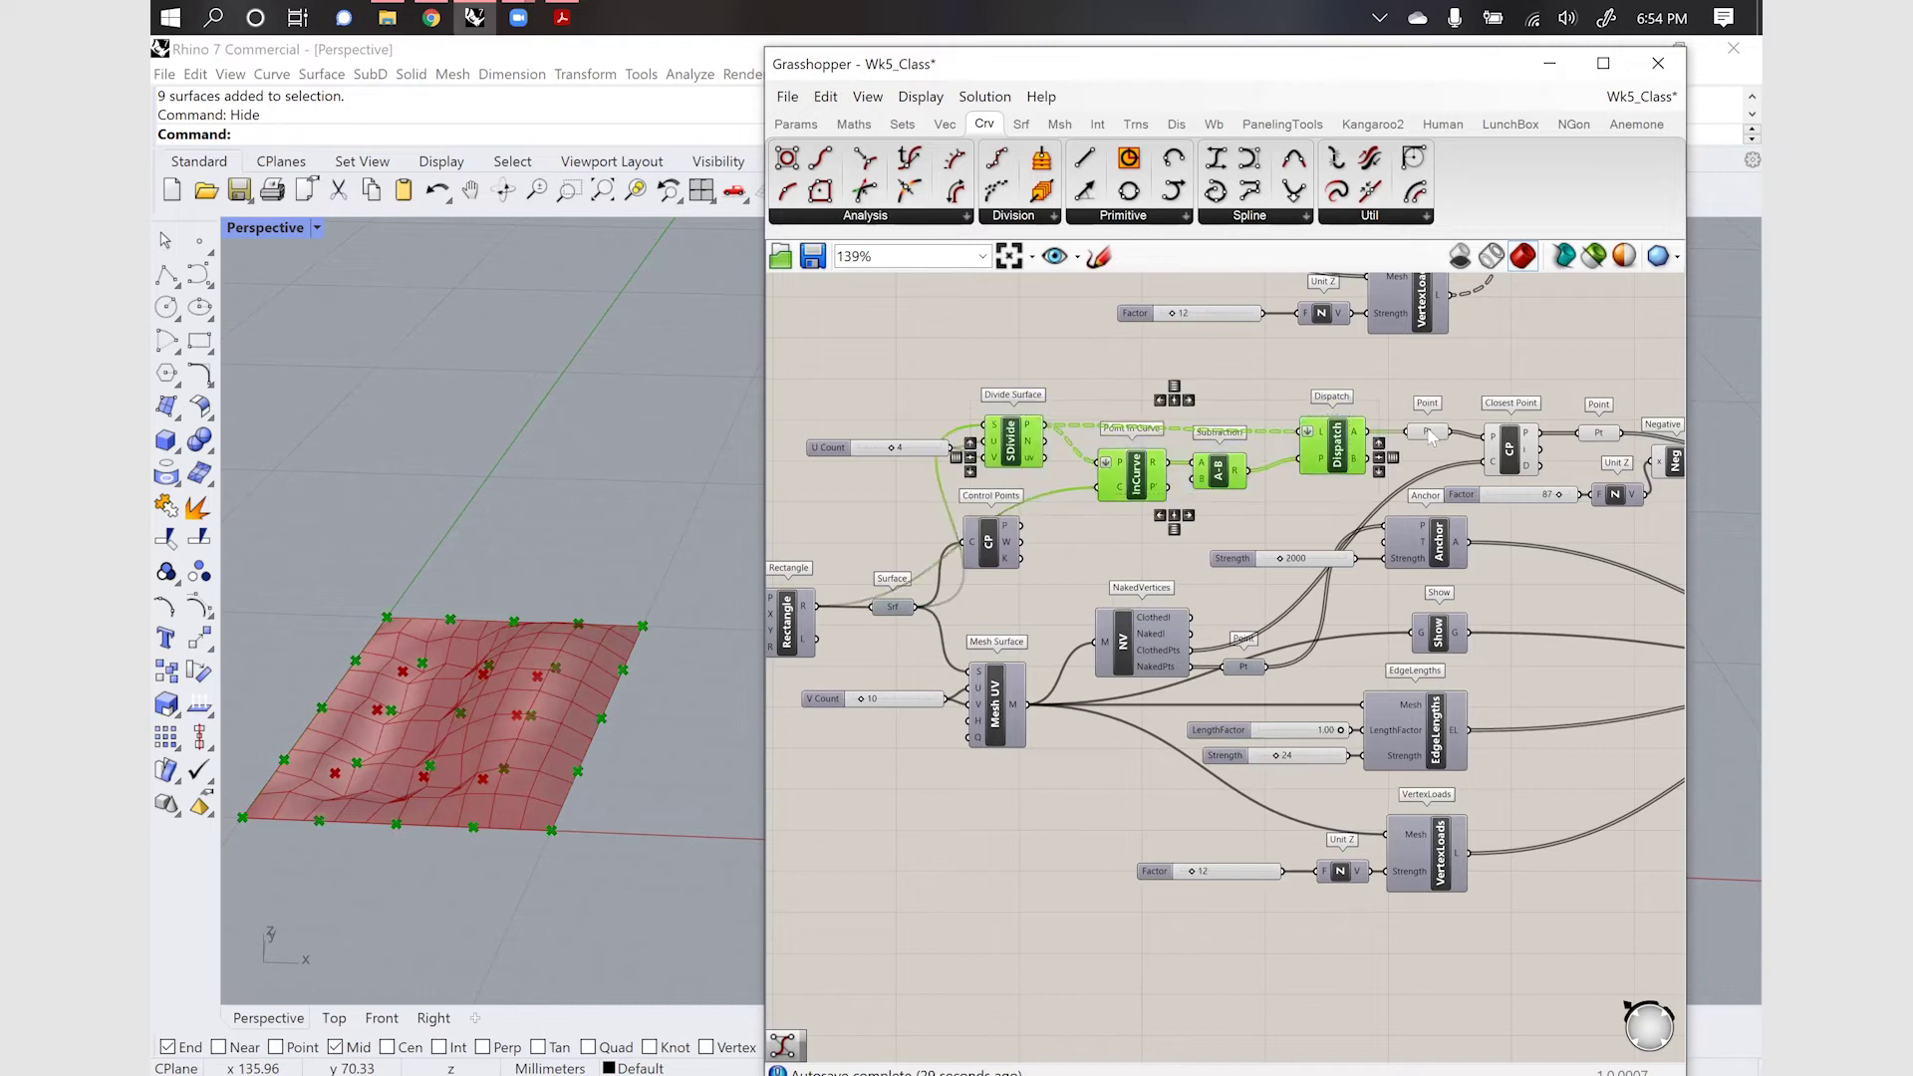
{"action": "left_click", "coordinate": [1512, 448]}
{"action": "left_click", "coordinate": [1427, 435]}
{"action": "key", "text": "ctrl+q"}
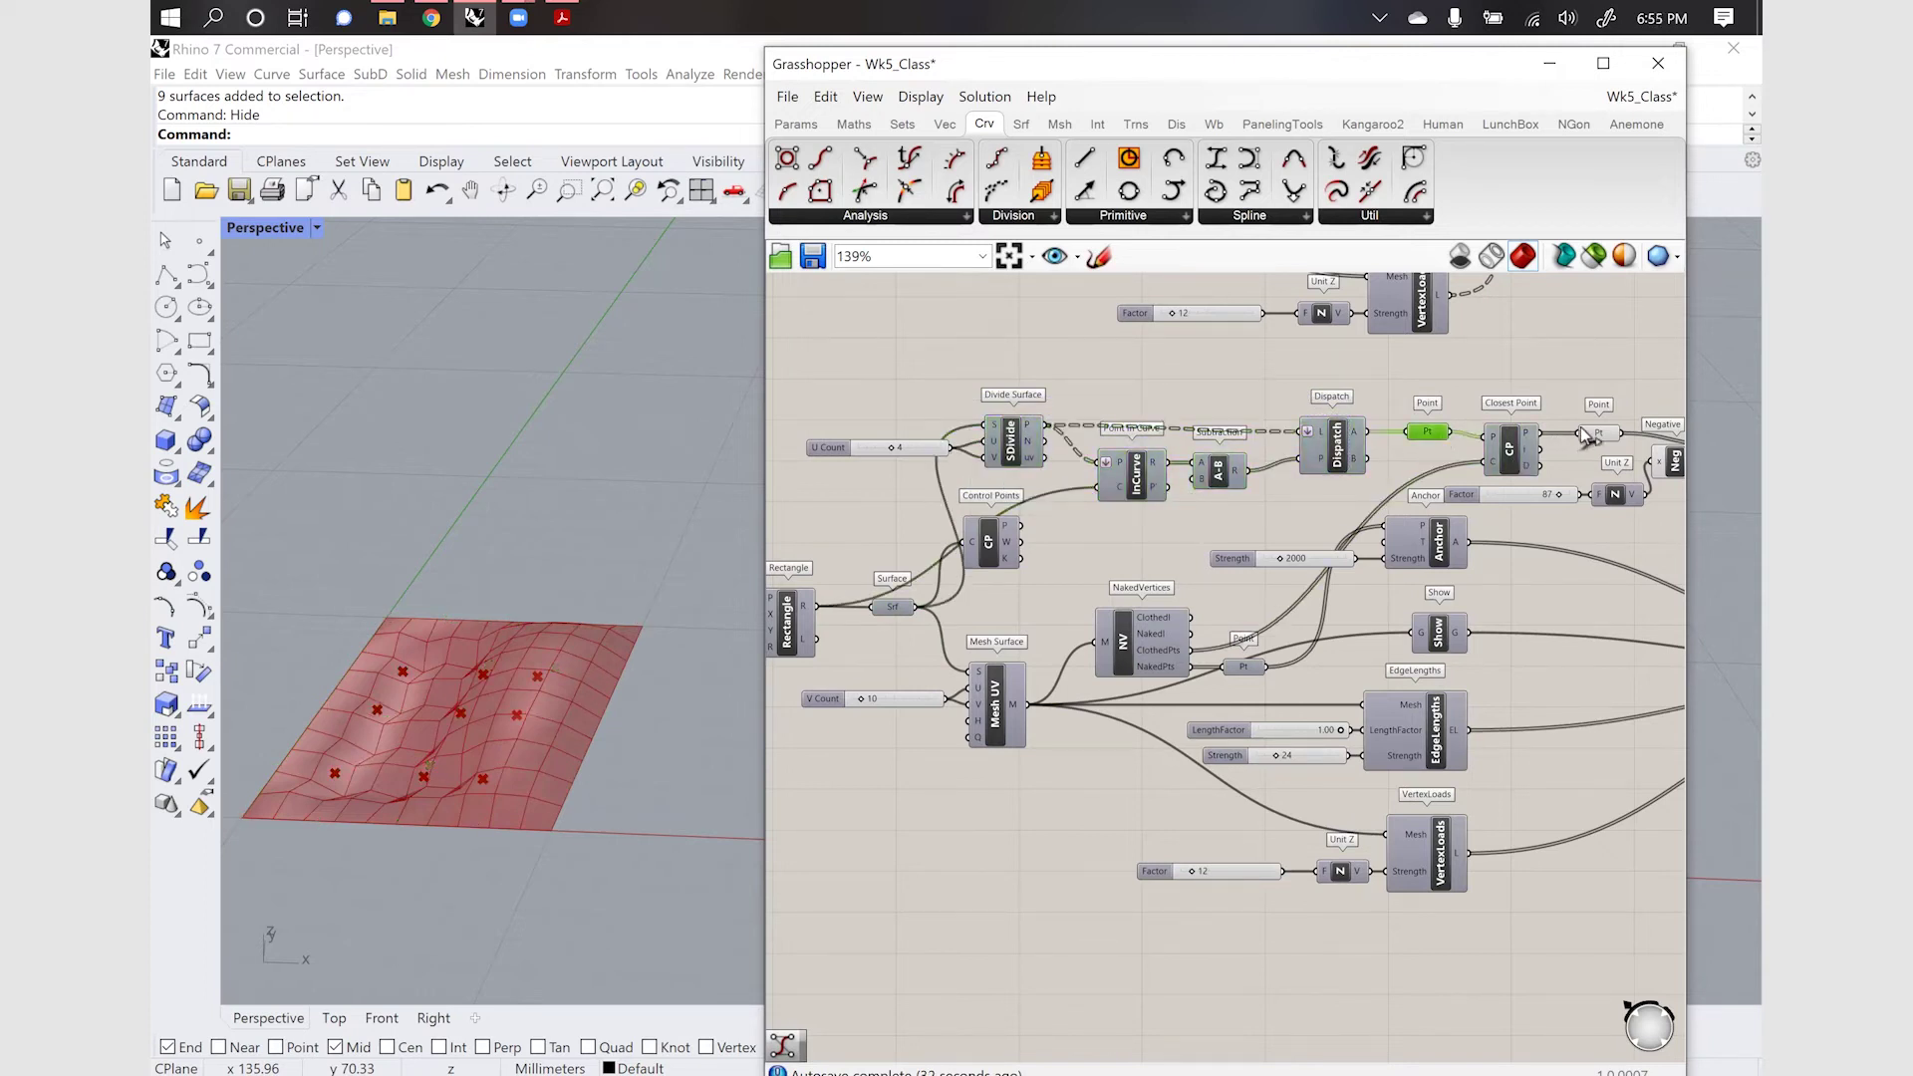
{"action": "left_click", "coordinate": [1595, 435]}
{"action": "key", "text": "ctrl+q"}
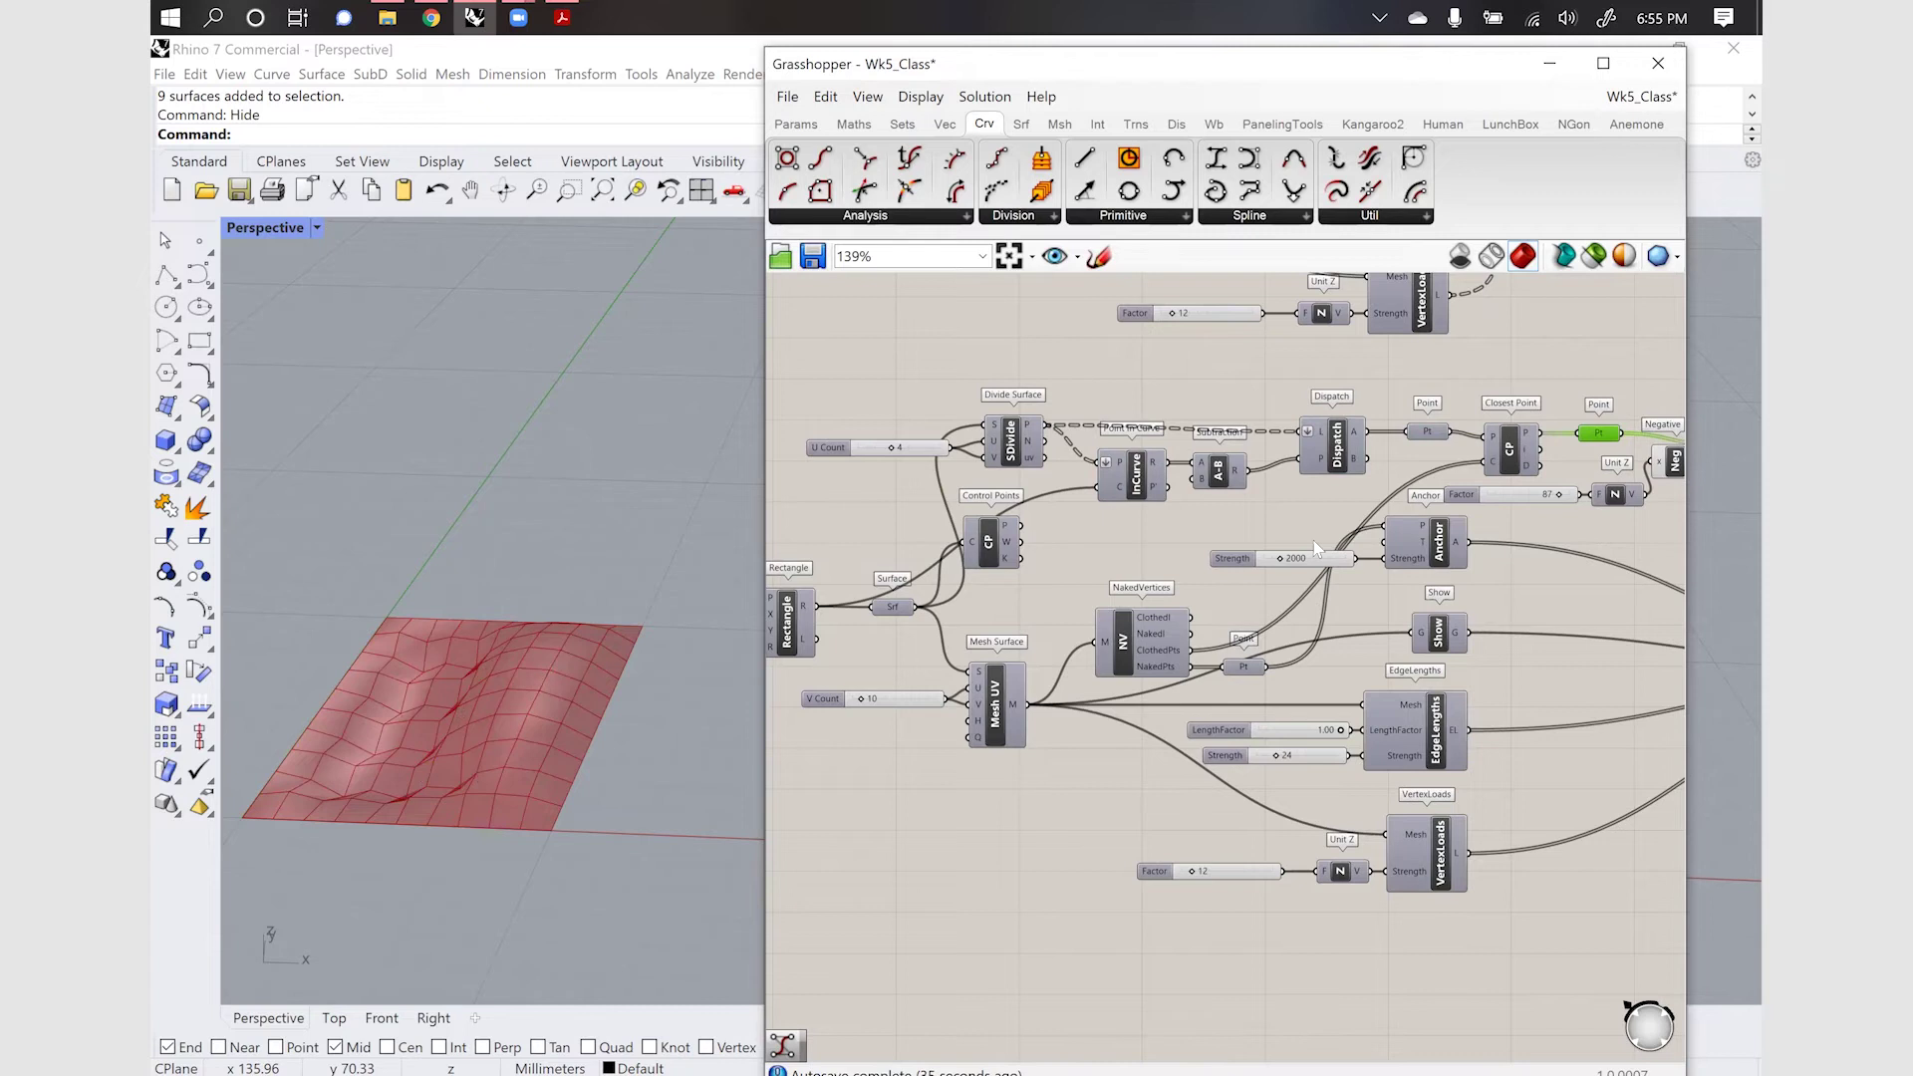
Lower the load's Factor slider to 75, reset the lower BouncySolver, and inspect the mesh from a lower angle
{"action": "scroll", "coordinate": [1314, 540], "scroll_direction": "down", "scroll_amount": 3}
{"action": "scroll", "coordinate": [1597, 541], "scroll_direction": "up", "scroll_amount": 2}
{"action": "scroll", "coordinate": [1597, 541], "scroll_direction": "up", "scroll_amount": 1}
{"action": "left_click_drag", "start_coordinate": [1275, 439], "coordinate": [1411, 504]}
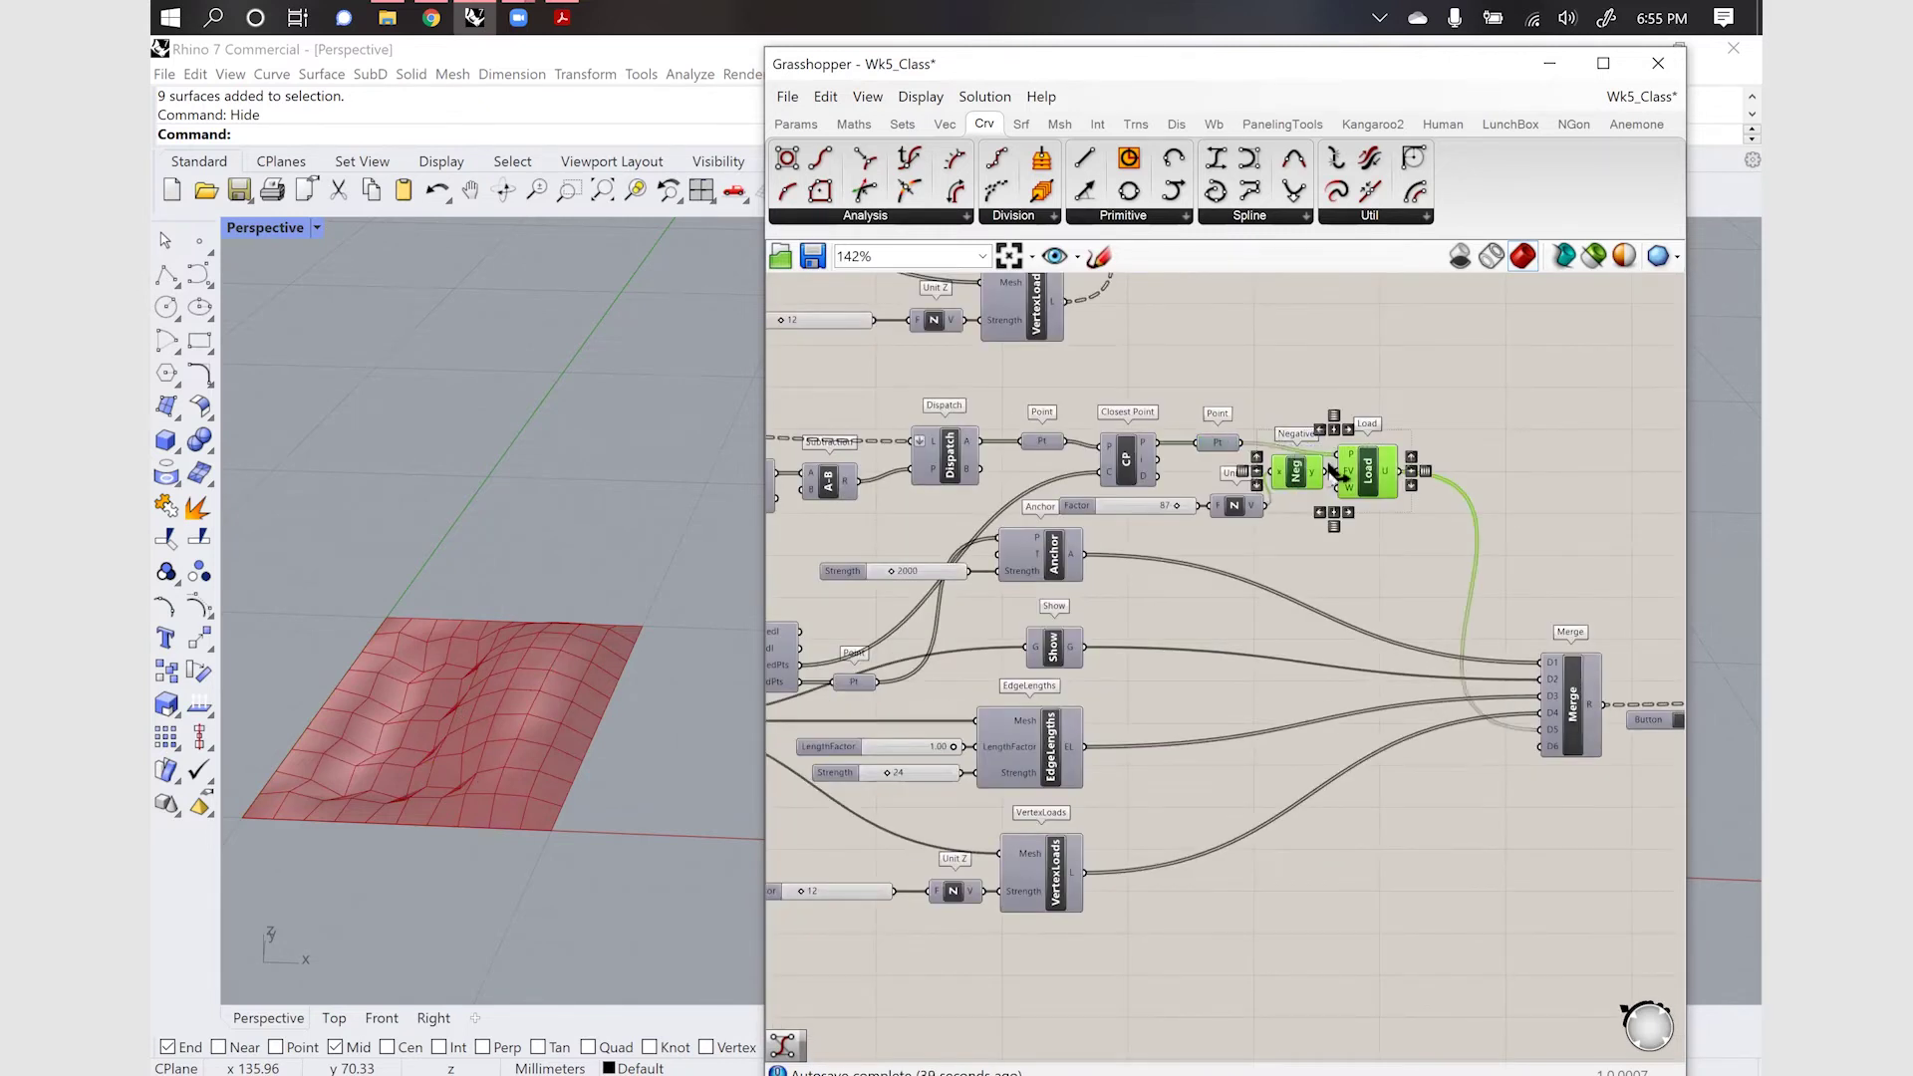
{"action": "left_click", "coordinate": [1335, 526]}
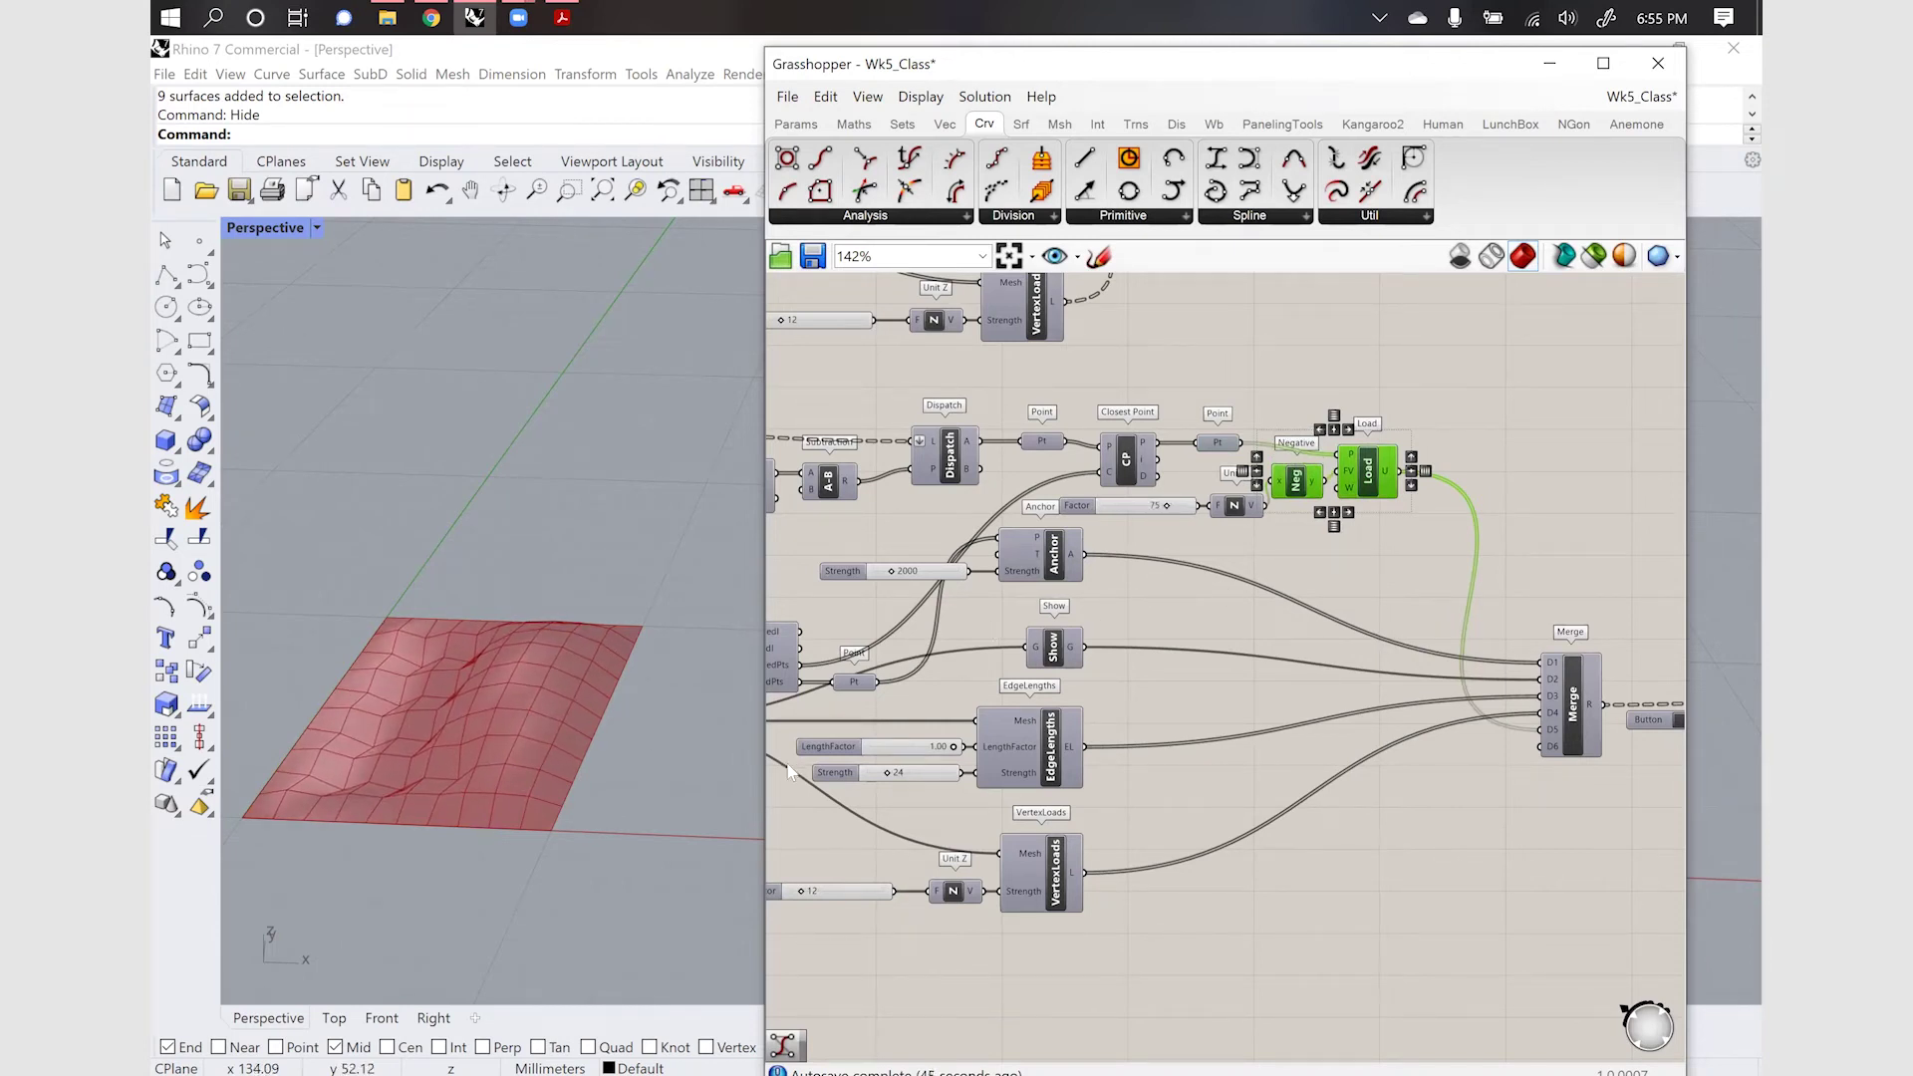
{"action": "mouse_move", "coordinate": [487, 761]}
{"action": "right_mouse_down"}
{"action": "mouse_move", "coordinate": [491, 781]}
{"action": "mouse_move", "coordinate": [448, 649]}
{"action": "mouse_move", "coordinate": [485, 685]}
{"action": "mouse_move", "coordinate": [478, 767]}
{"action": "right_mouse_up"}
{"action": "scroll", "coordinate": [1214, 683], "scroll_direction": "up", "scroll_amount": 1}
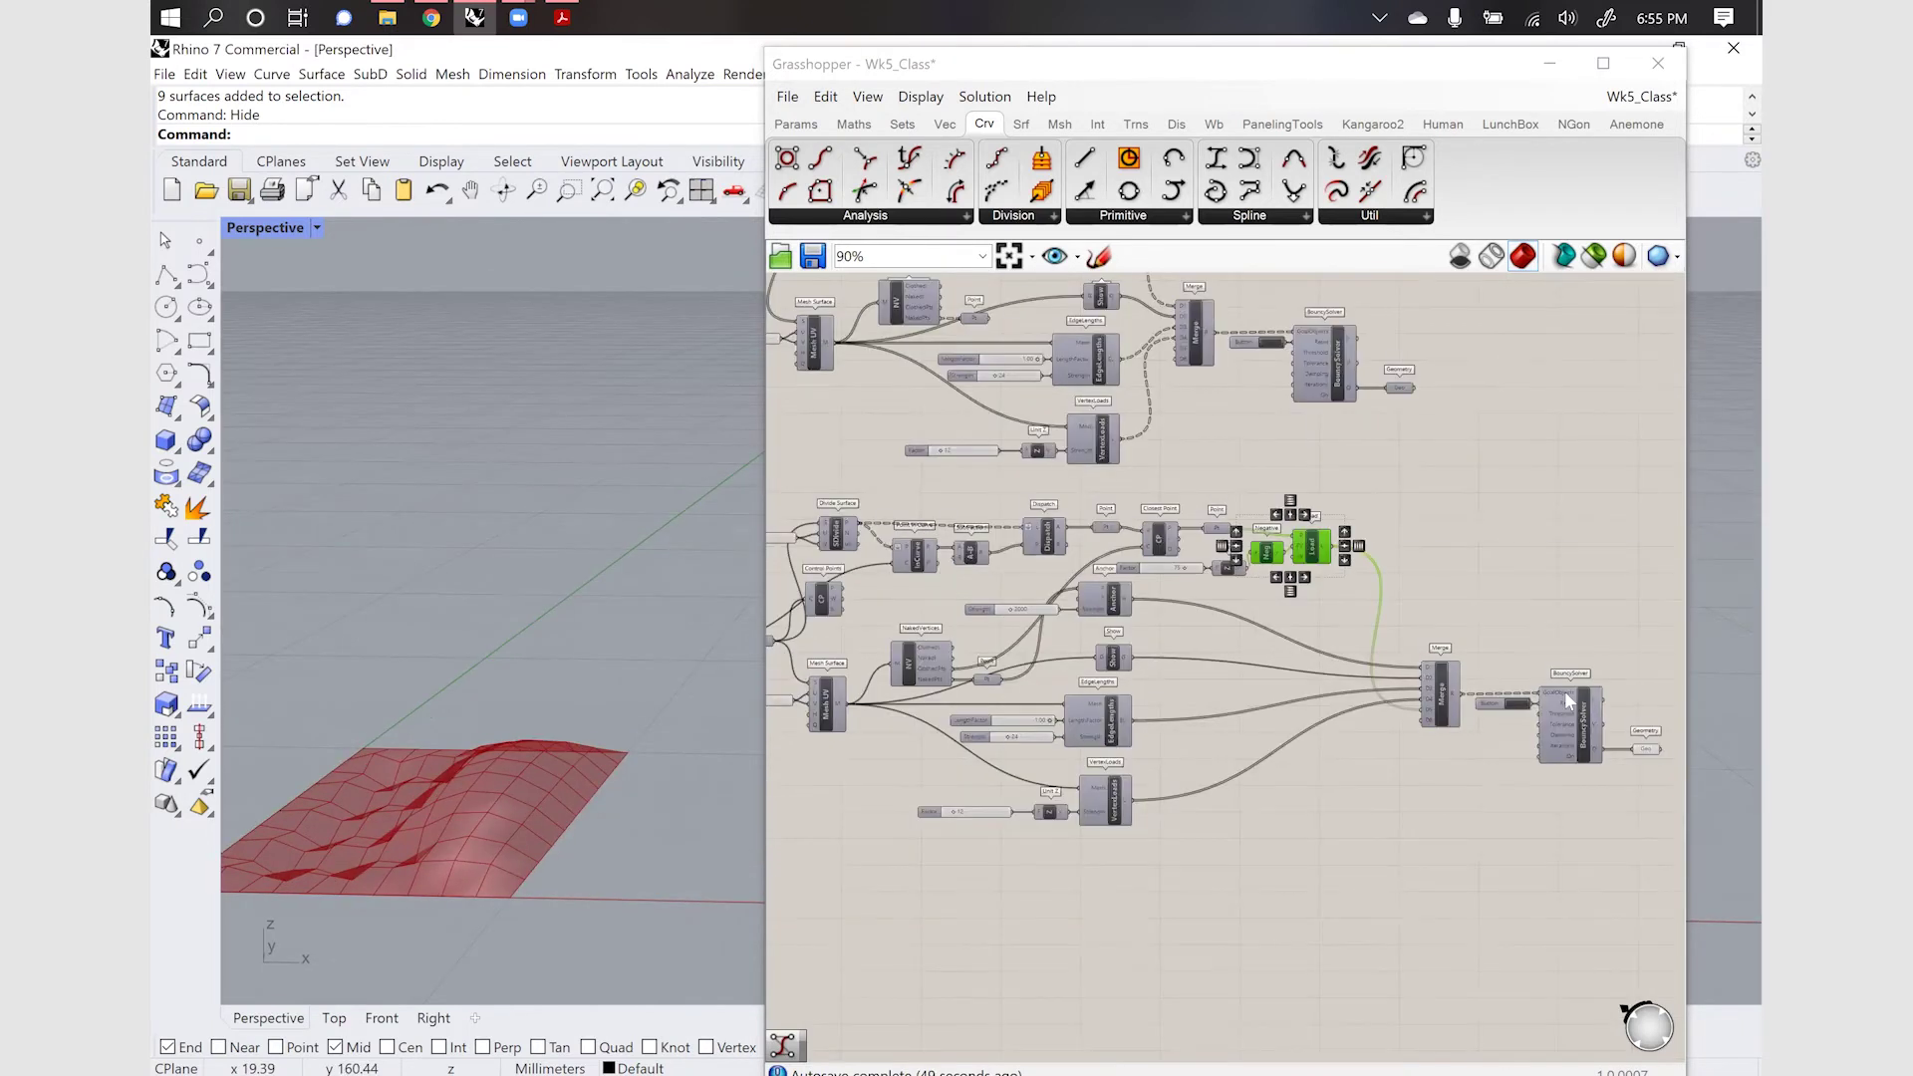
{"action": "right_click_drag", "start_coordinate": [1539, 702], "coordinate": [1299, 676]}
{"action": "left_click", "coordinate": [1479, 713]}
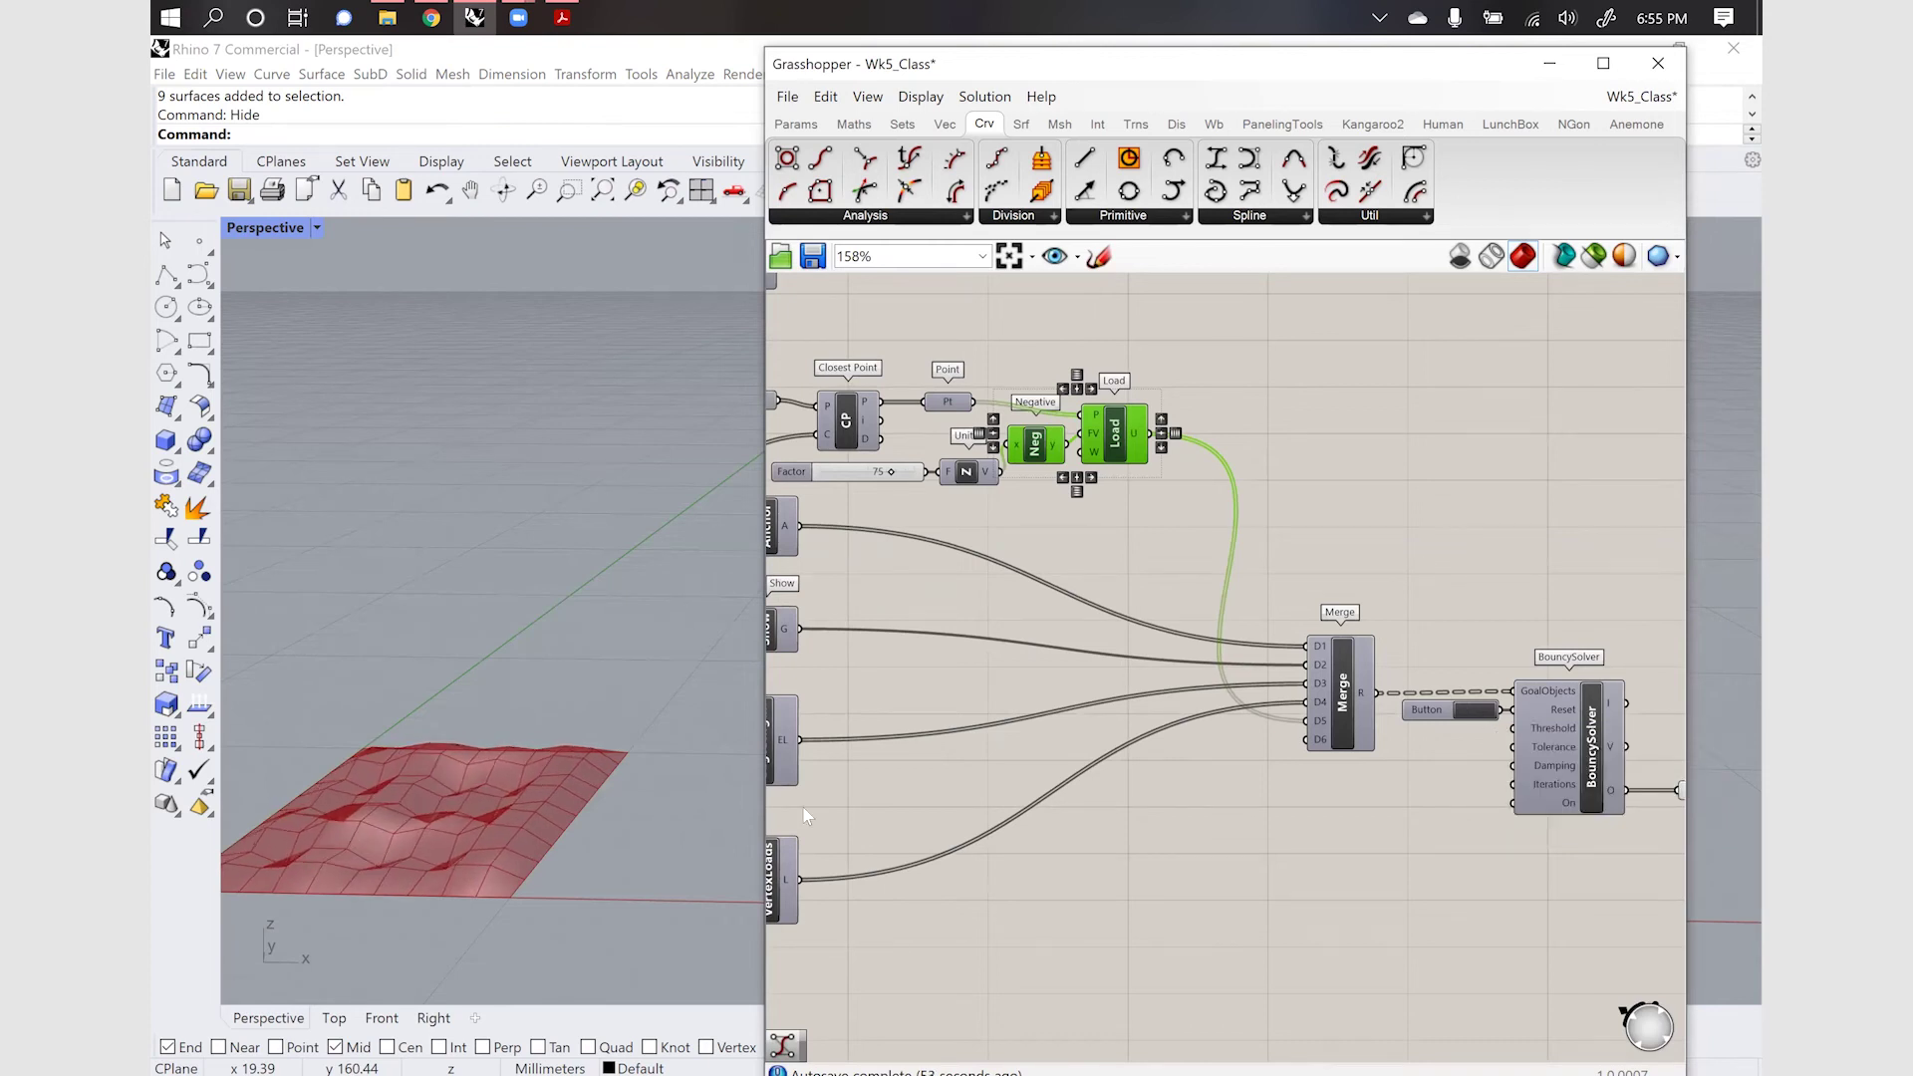
{"action": "mouse_move", "coordinate": [450, 816]}
{"action": "right_mouse_down"}
{"action": "mouse_move", "coordinate": [480, 900]}
{"action": "mouse_move", "coordinate": [434, 816]}
{"action": "right_mouse_up"}
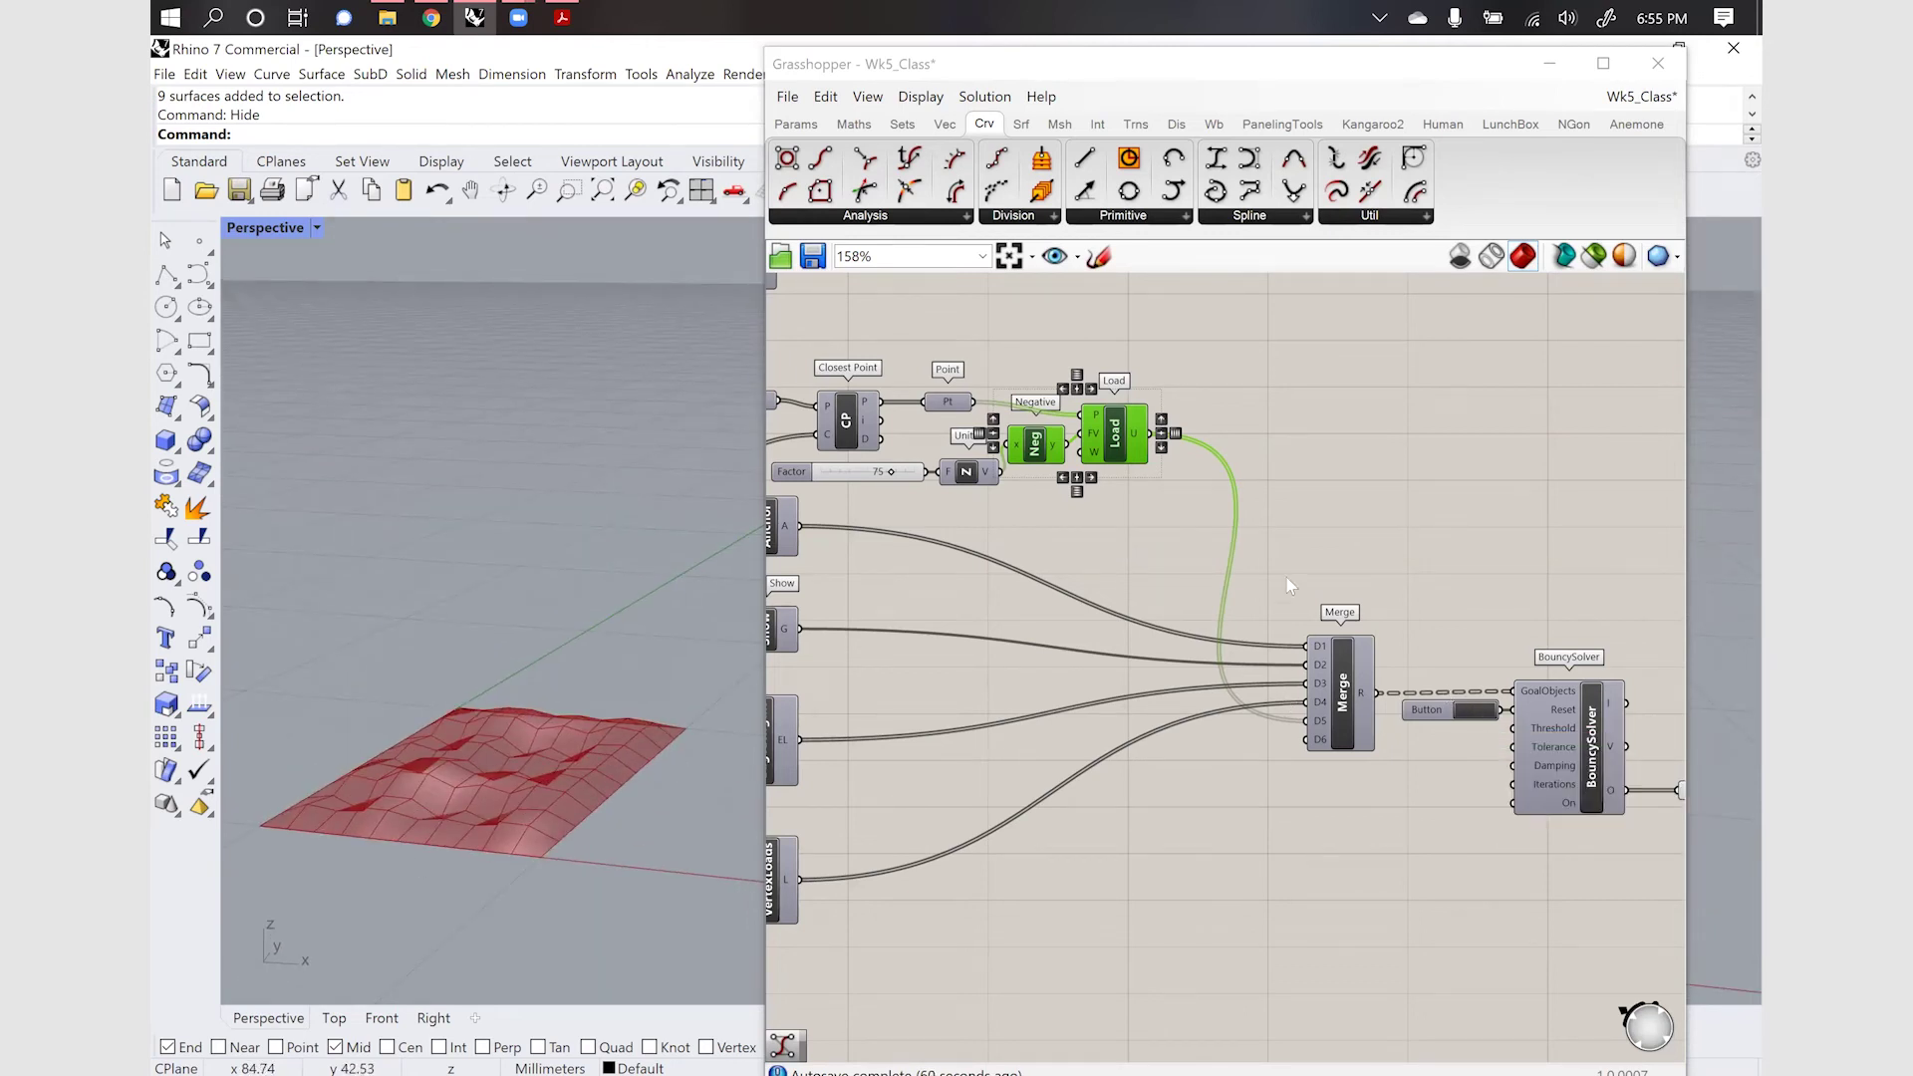
Adjust the Factor slider of the downward load to 77
{"action": "scroll", "coordinate": [1313, 602], "scroll_direction": "down", "scroll_amount": 2}
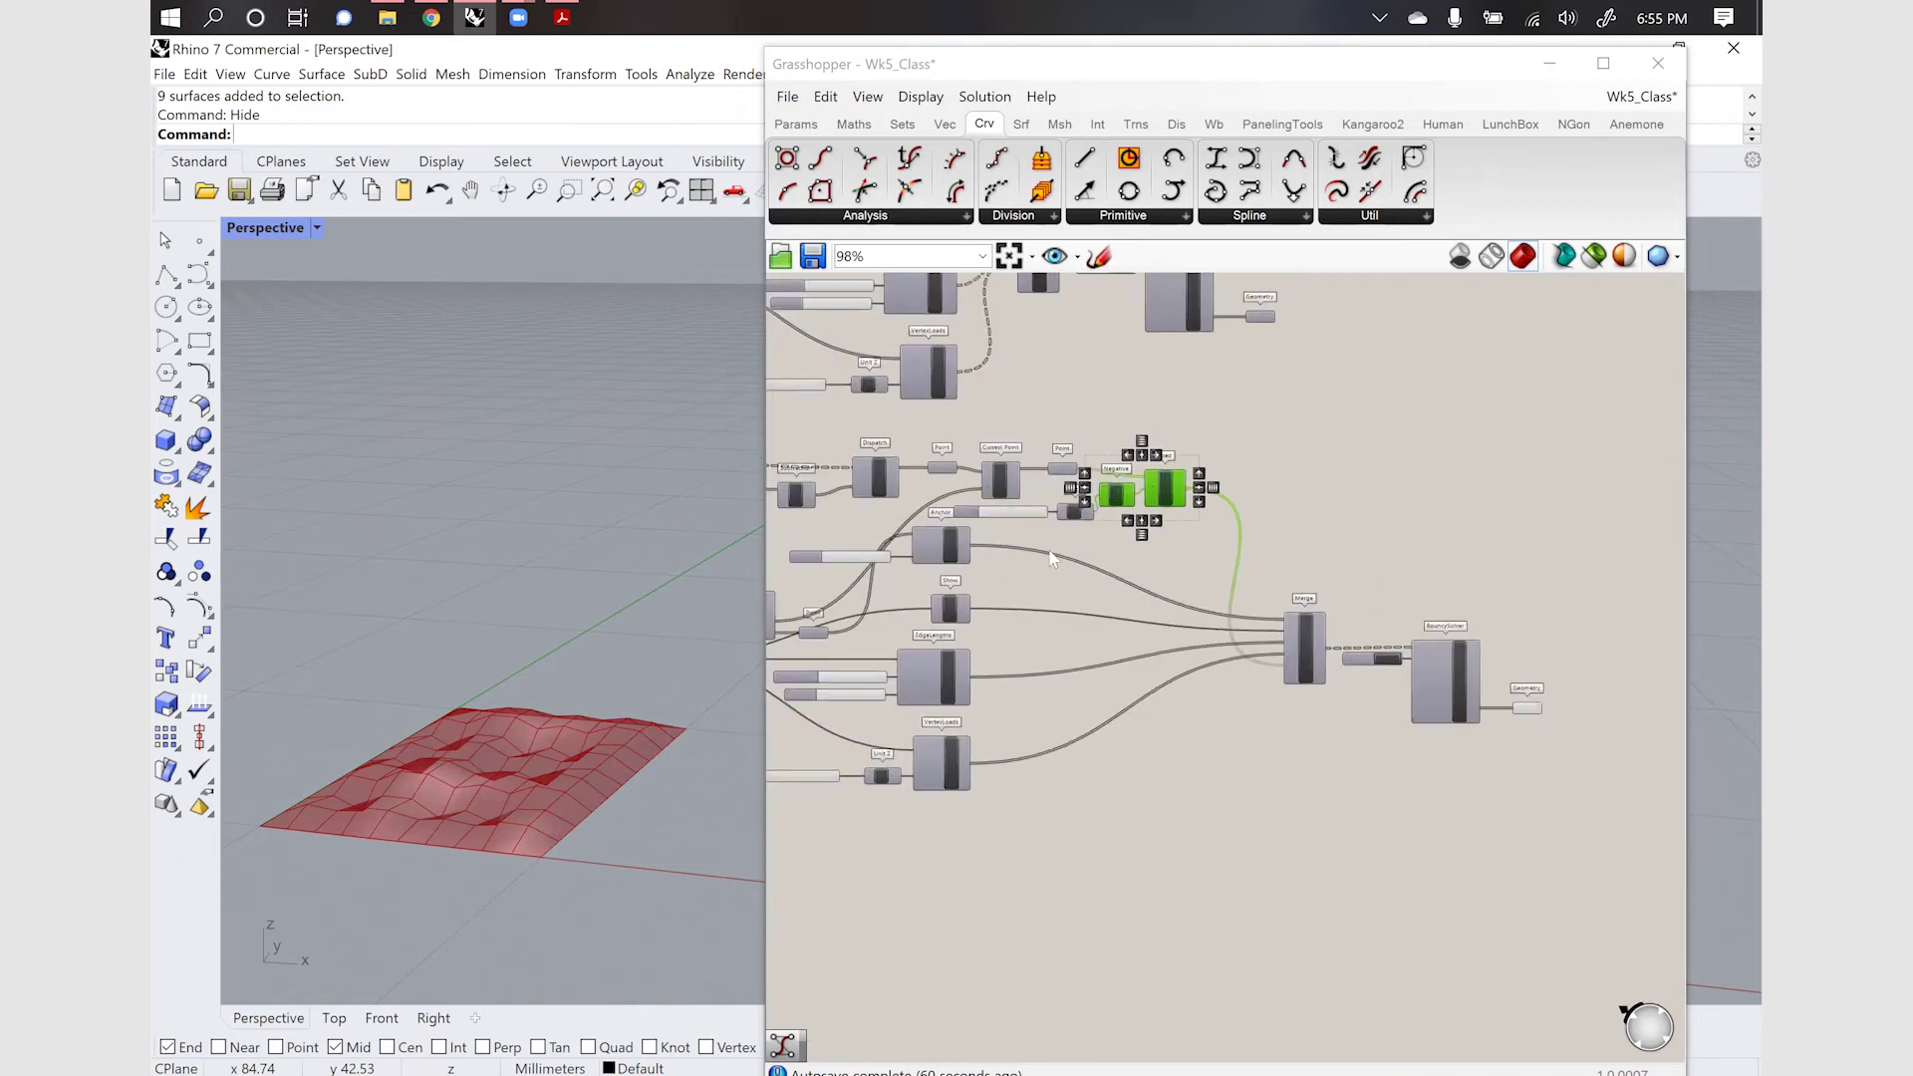
{"action": "scroll", "coordinate": [1052, 559], "scroll_direction": "up", "scroll_amount": 2}
{"action": "left_click", "coordinate": [1014, 493]}
{"action": "left_click_drag", "start_coordinate": [1009, 492], "coordinate": [1016, 493]}
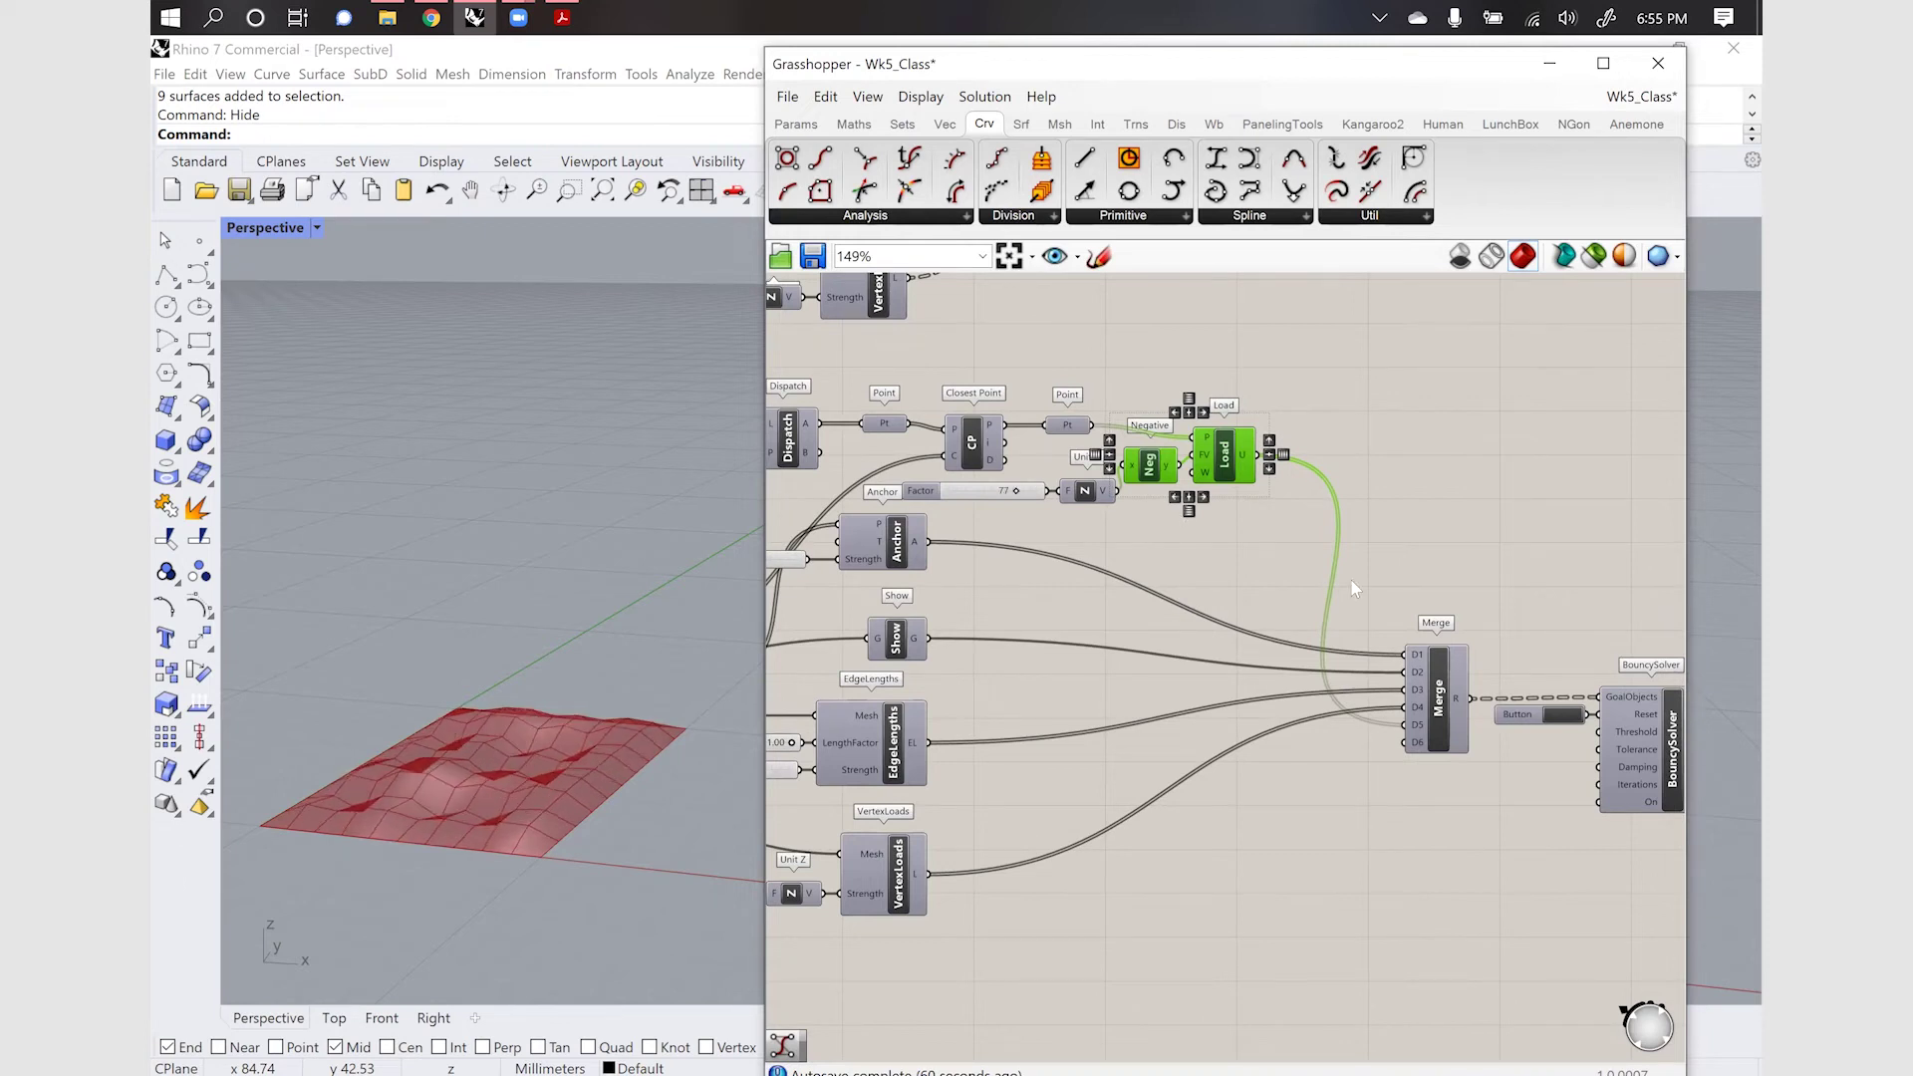
Set the EdgeLengths Strength slider to 6 and the VertexLoads Factor slider to 19 in the lower definition
{"action": "scroll", "coordinate": [1356, 589], "scroll_direction": "down", "scroll_amount": 3}
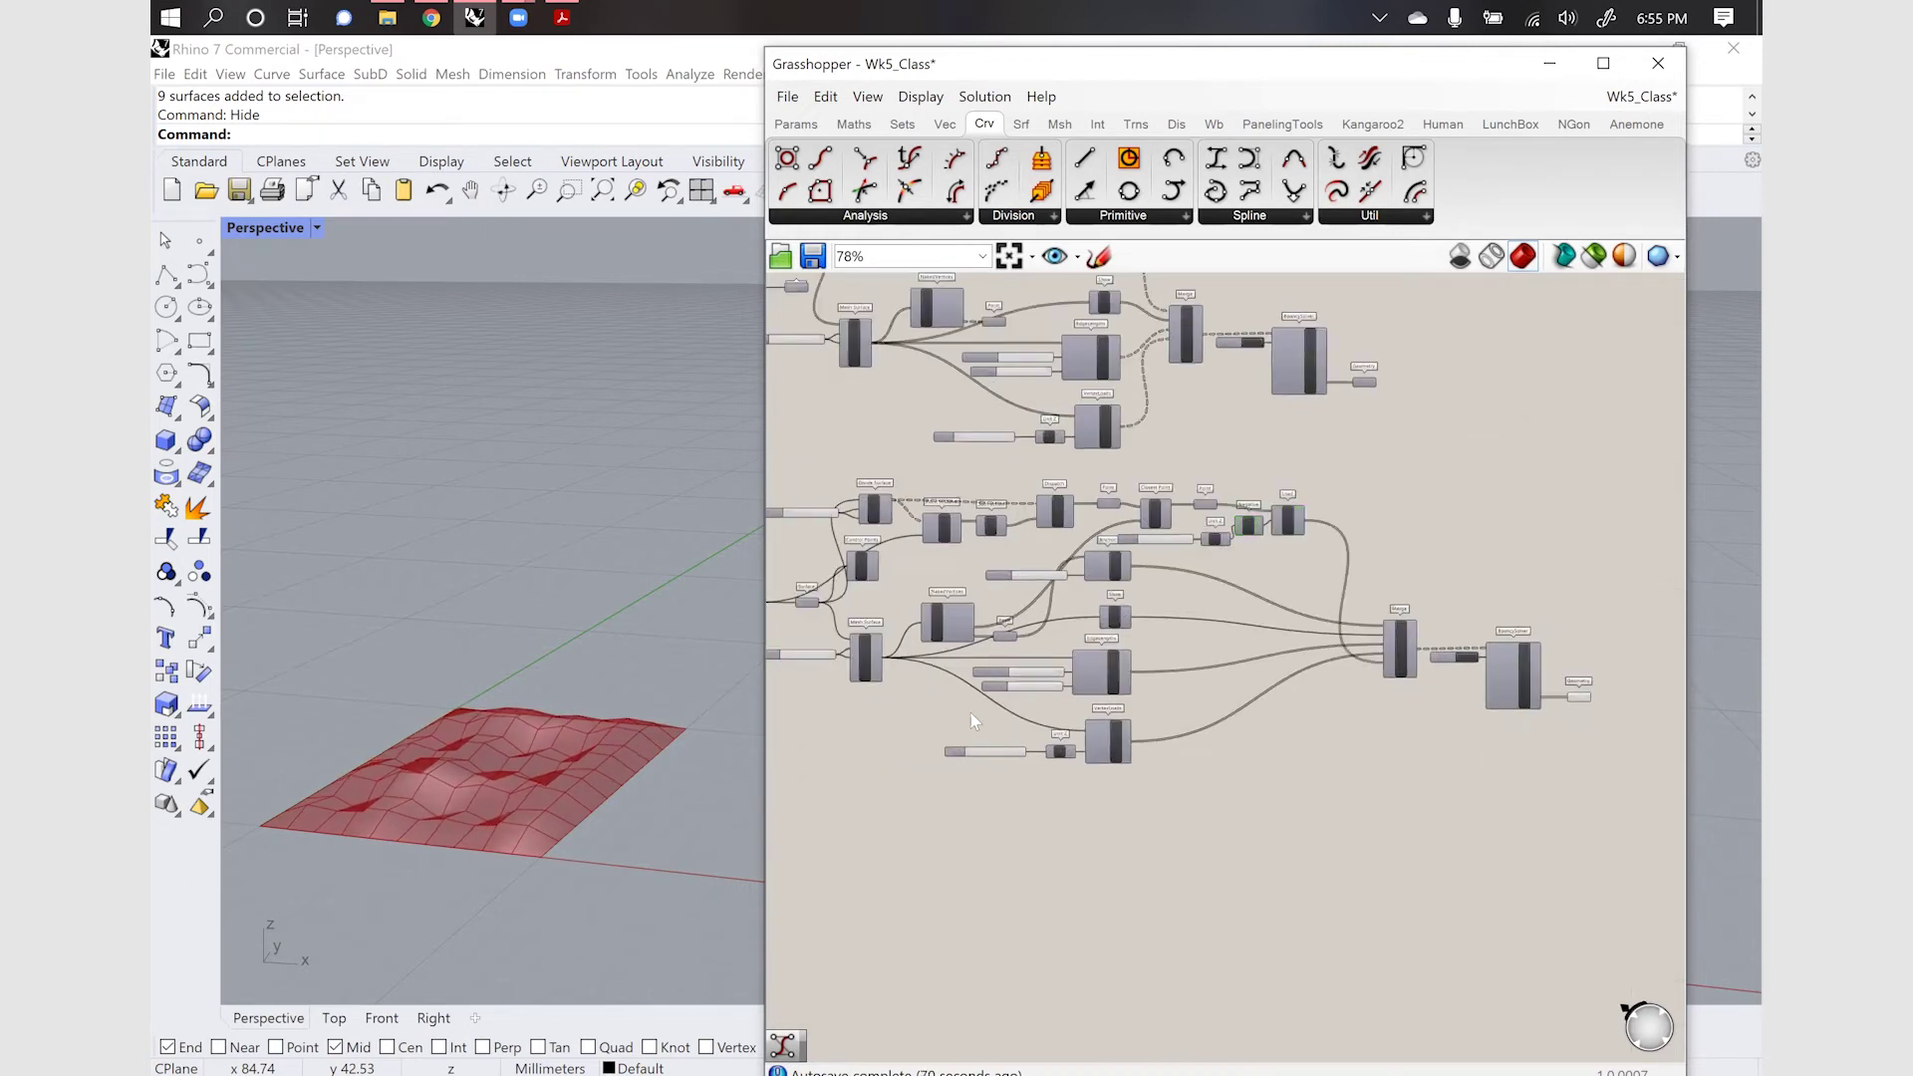
{"action": "scroll", "coordinate": [972, 709], "scroll_direction": "up", "scroll_amount": 2}
{"action": "scroll", "coordinate": [973, 709], "scroll_direction": "up", "scroll_amount": 2}
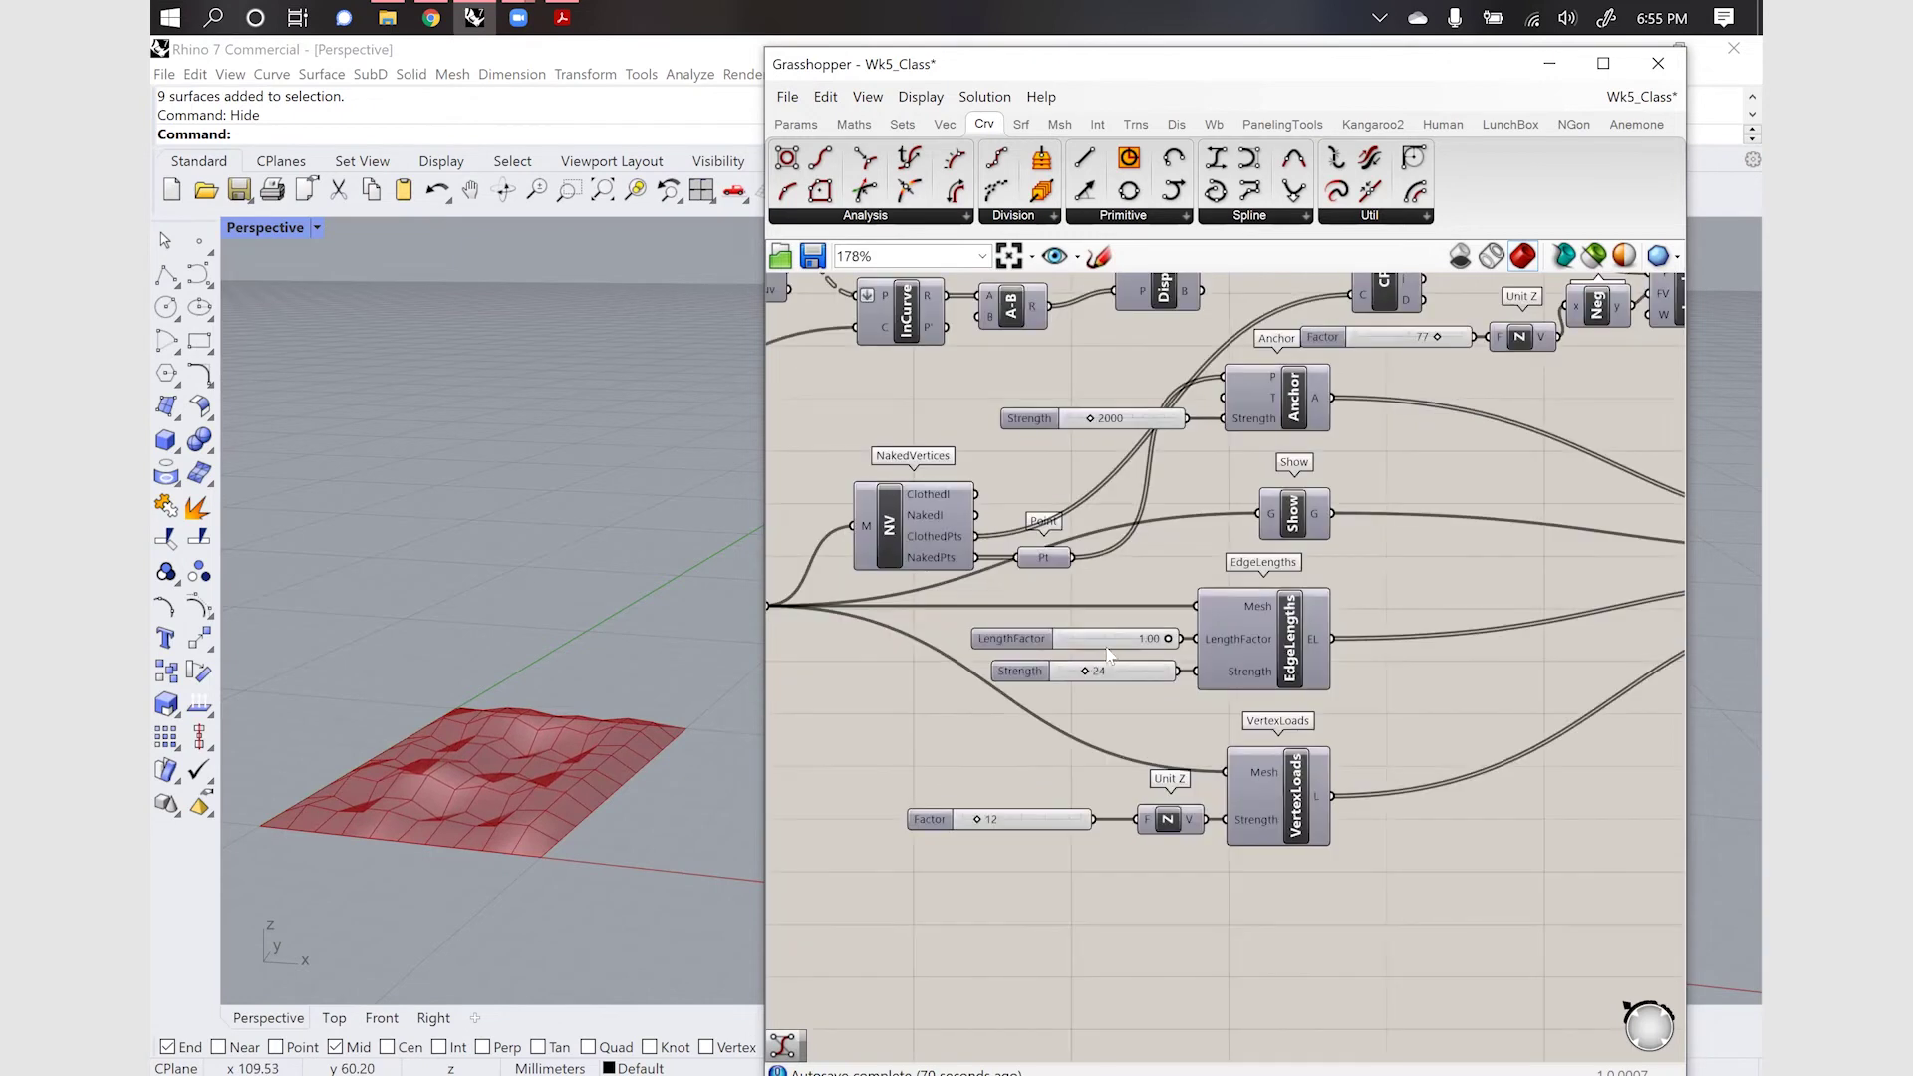
{"action": "scroll", "coordinate": [1109, 654], "scroll_direction": "up", "scroll_amount": 1}
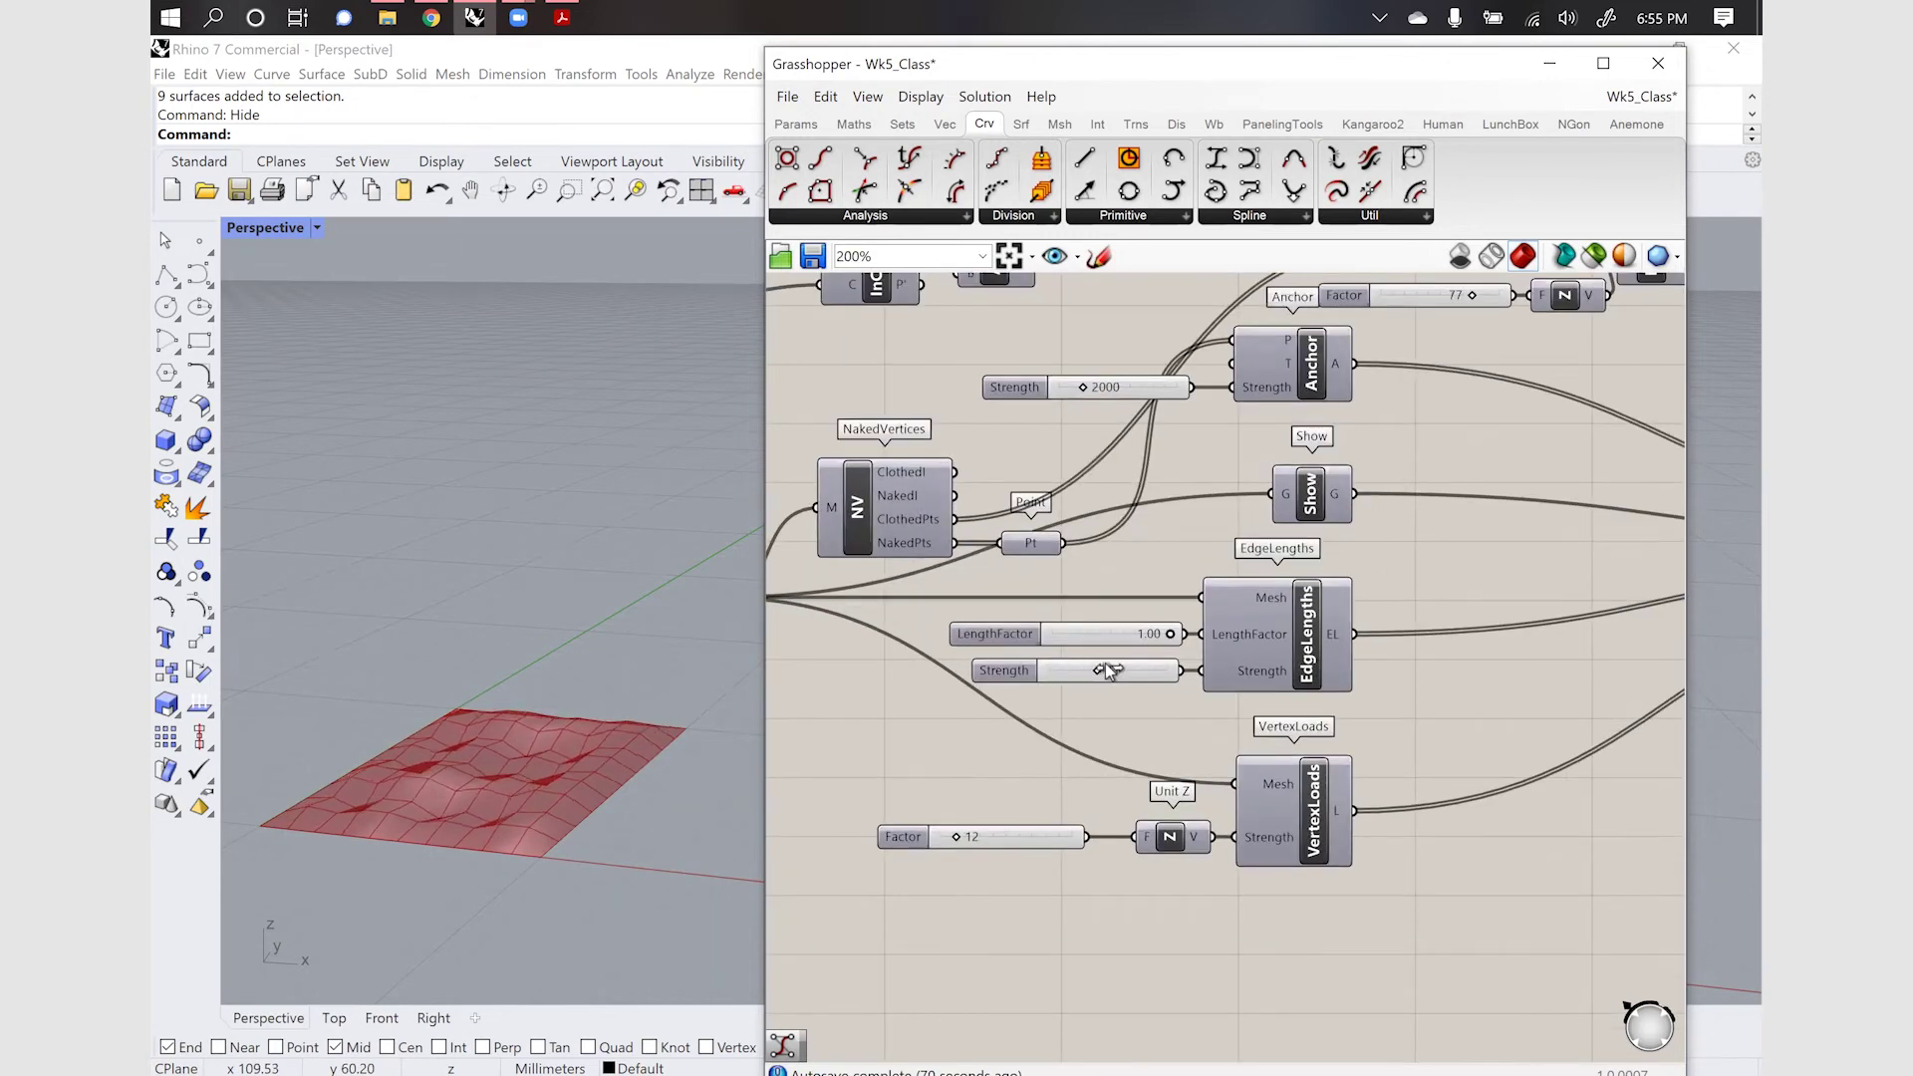
{"action": "left_click_drag", "start_coordinate": [1078, 670], "coordinate": [1055, 664]}
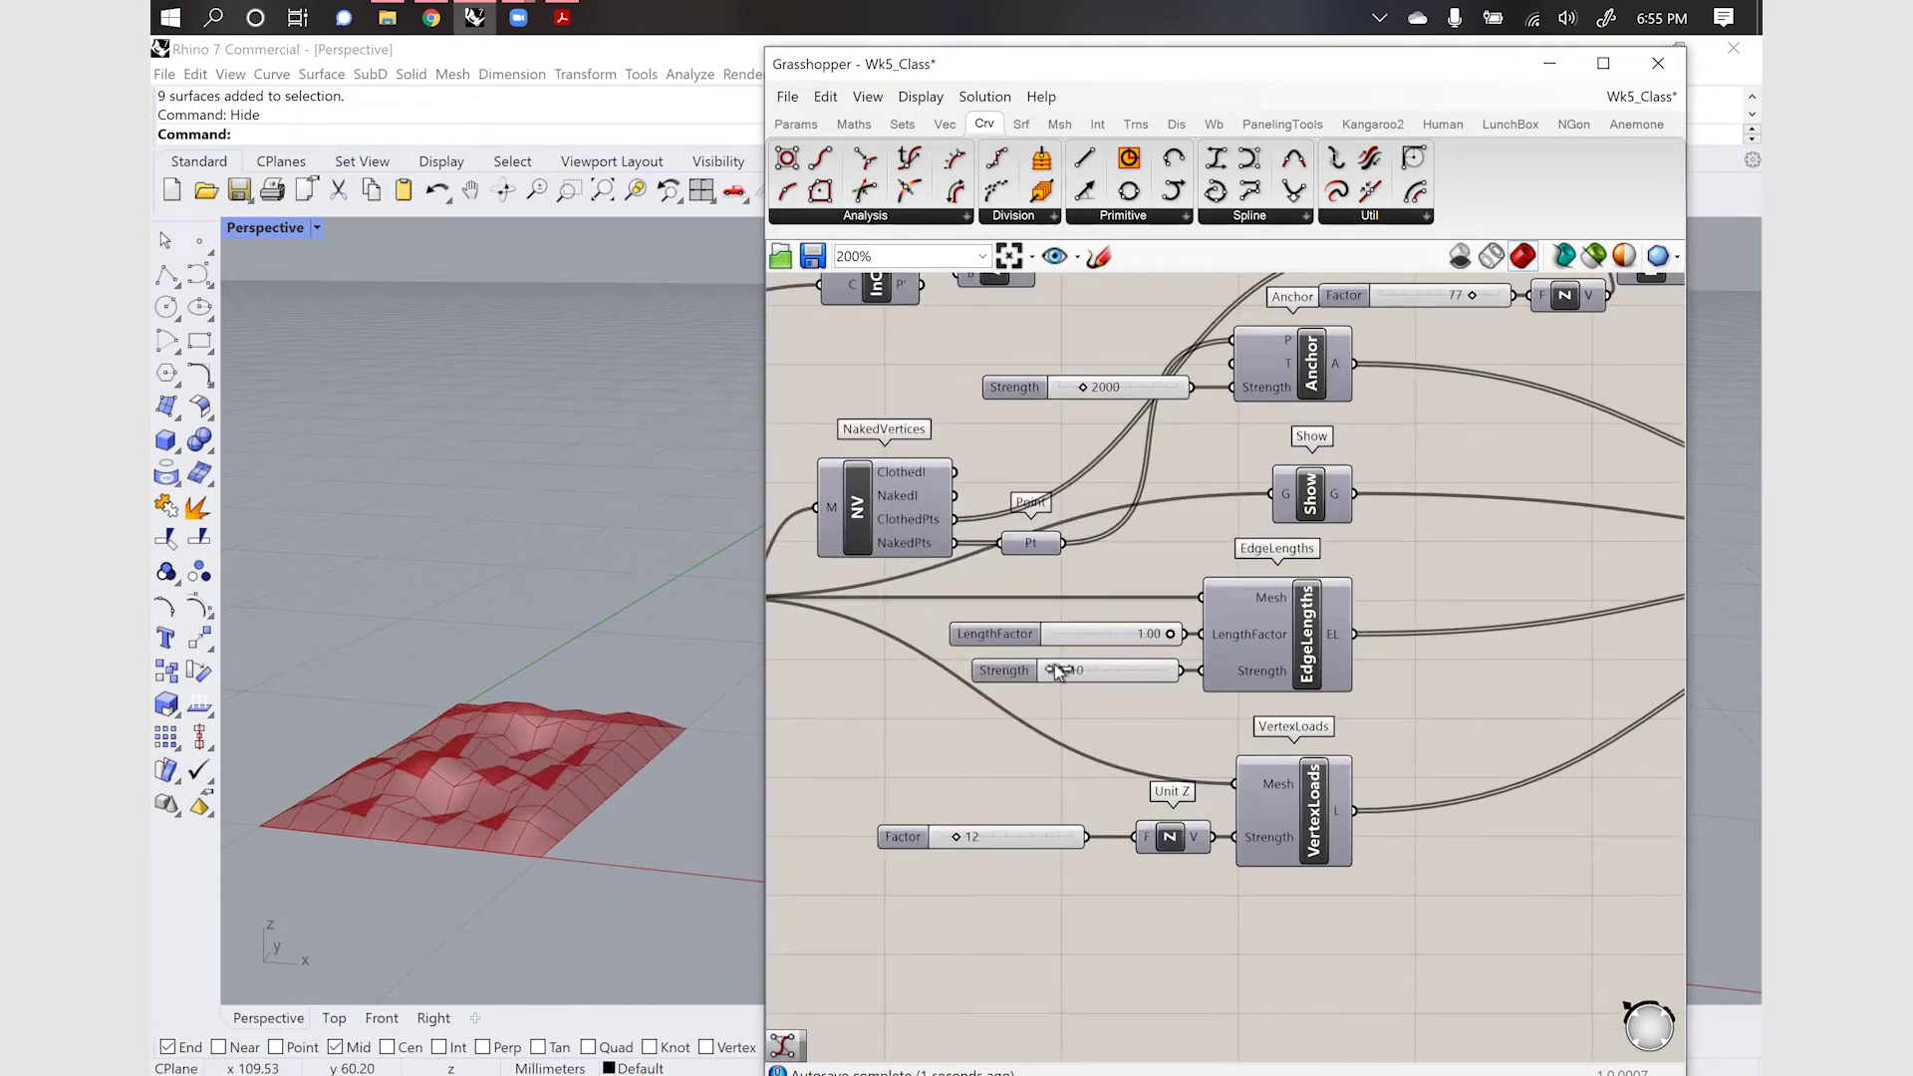
{"action": "left_click_drag", "start_coordinate": [962, 835], "coordinate": [962, 833]}
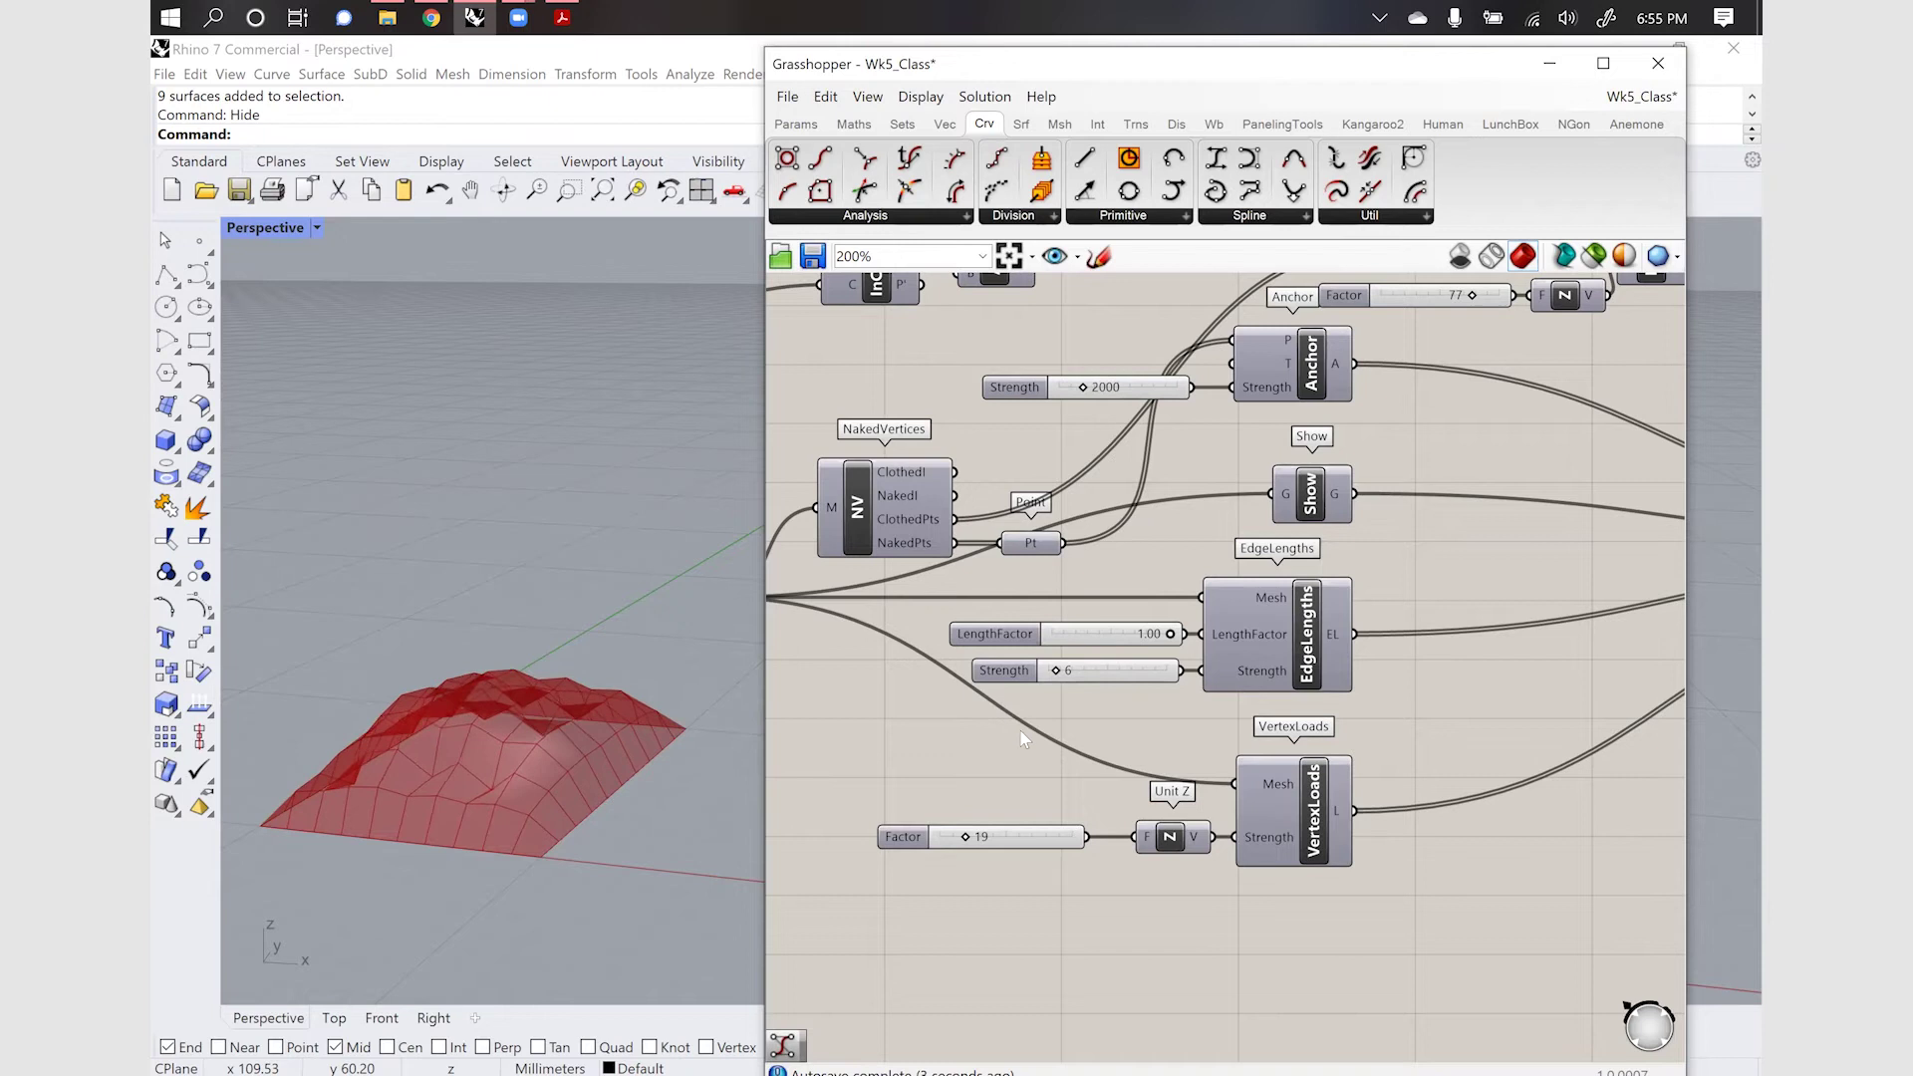
Inspect the inflated mesh from above and set the V Count slider feeding Mesh Surface to 30
{"action": "scroll", "coordinate": [1186, 570], "scroll_direction": "down", "scroll_amount": 5}
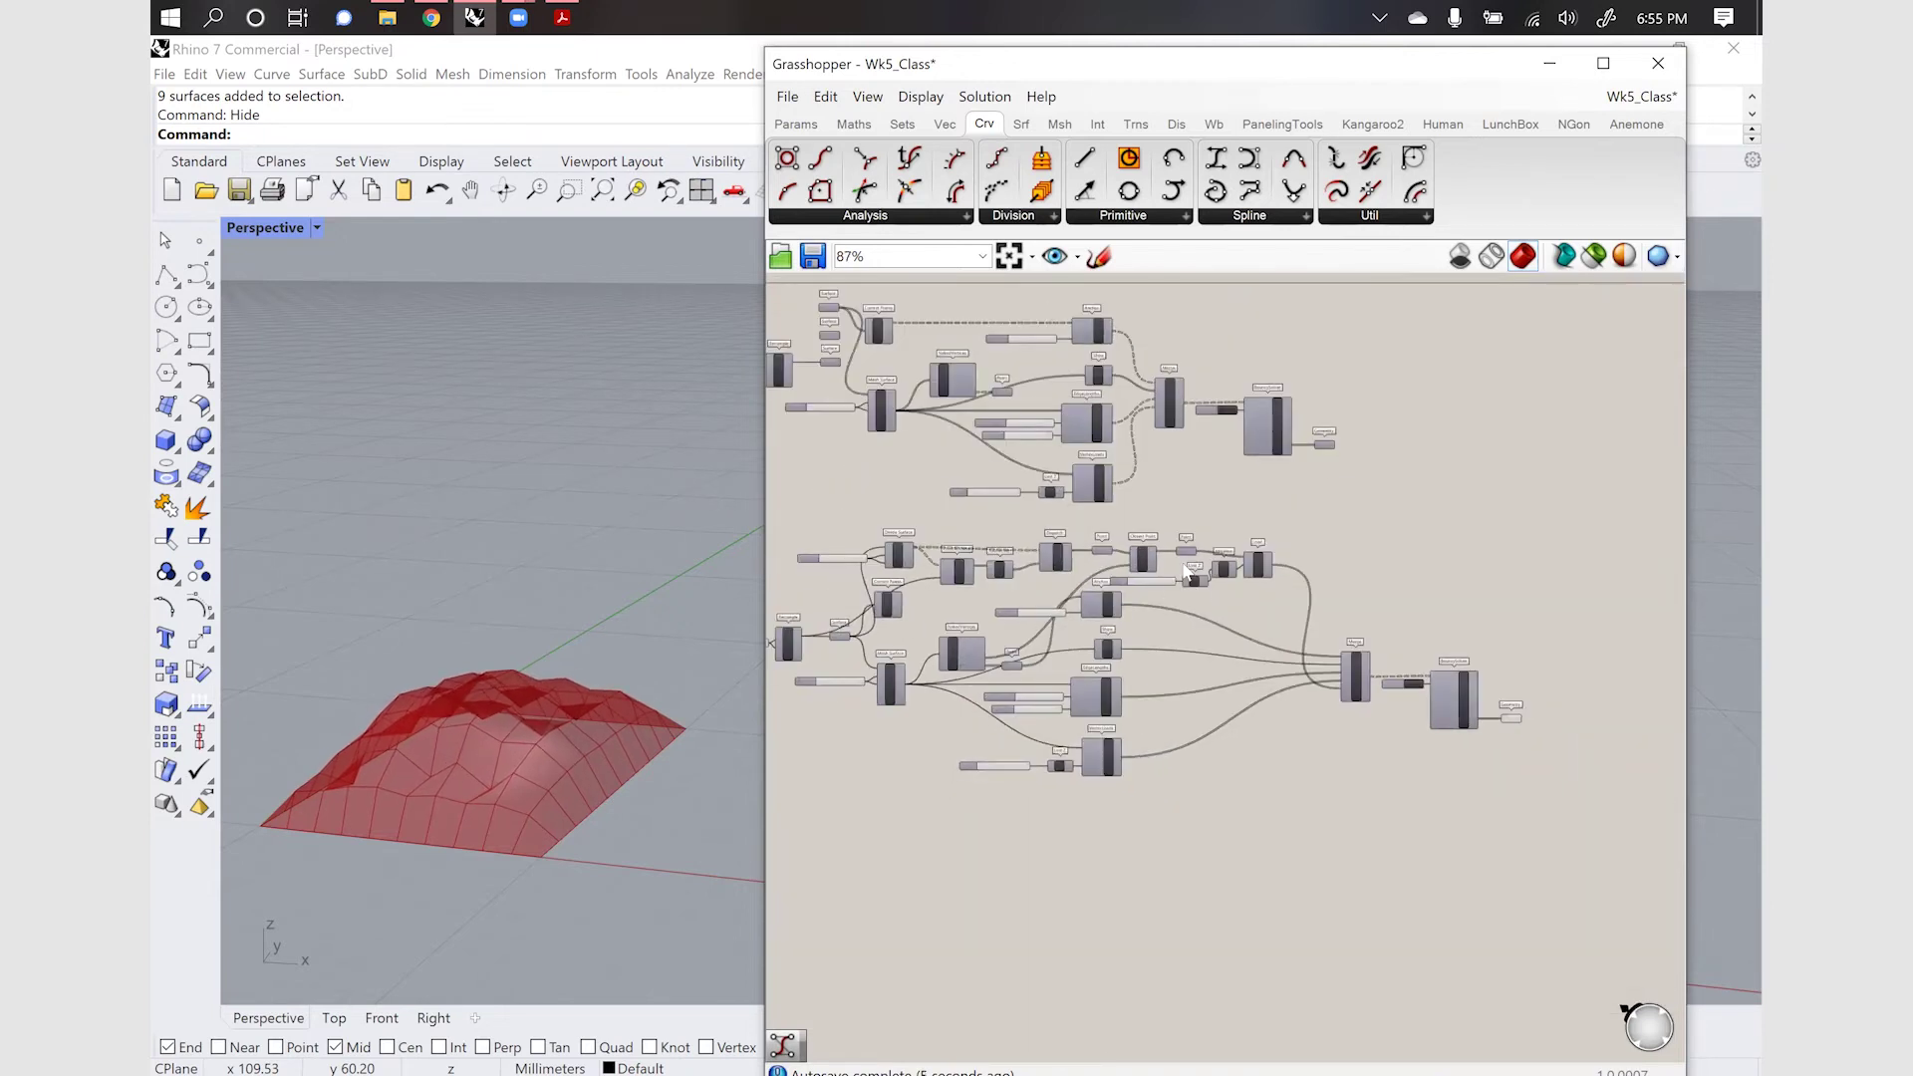
{"action": "scroll", "coordinate": [1186, 570], "scroll_direction": "up", "scroll_amount": 5}
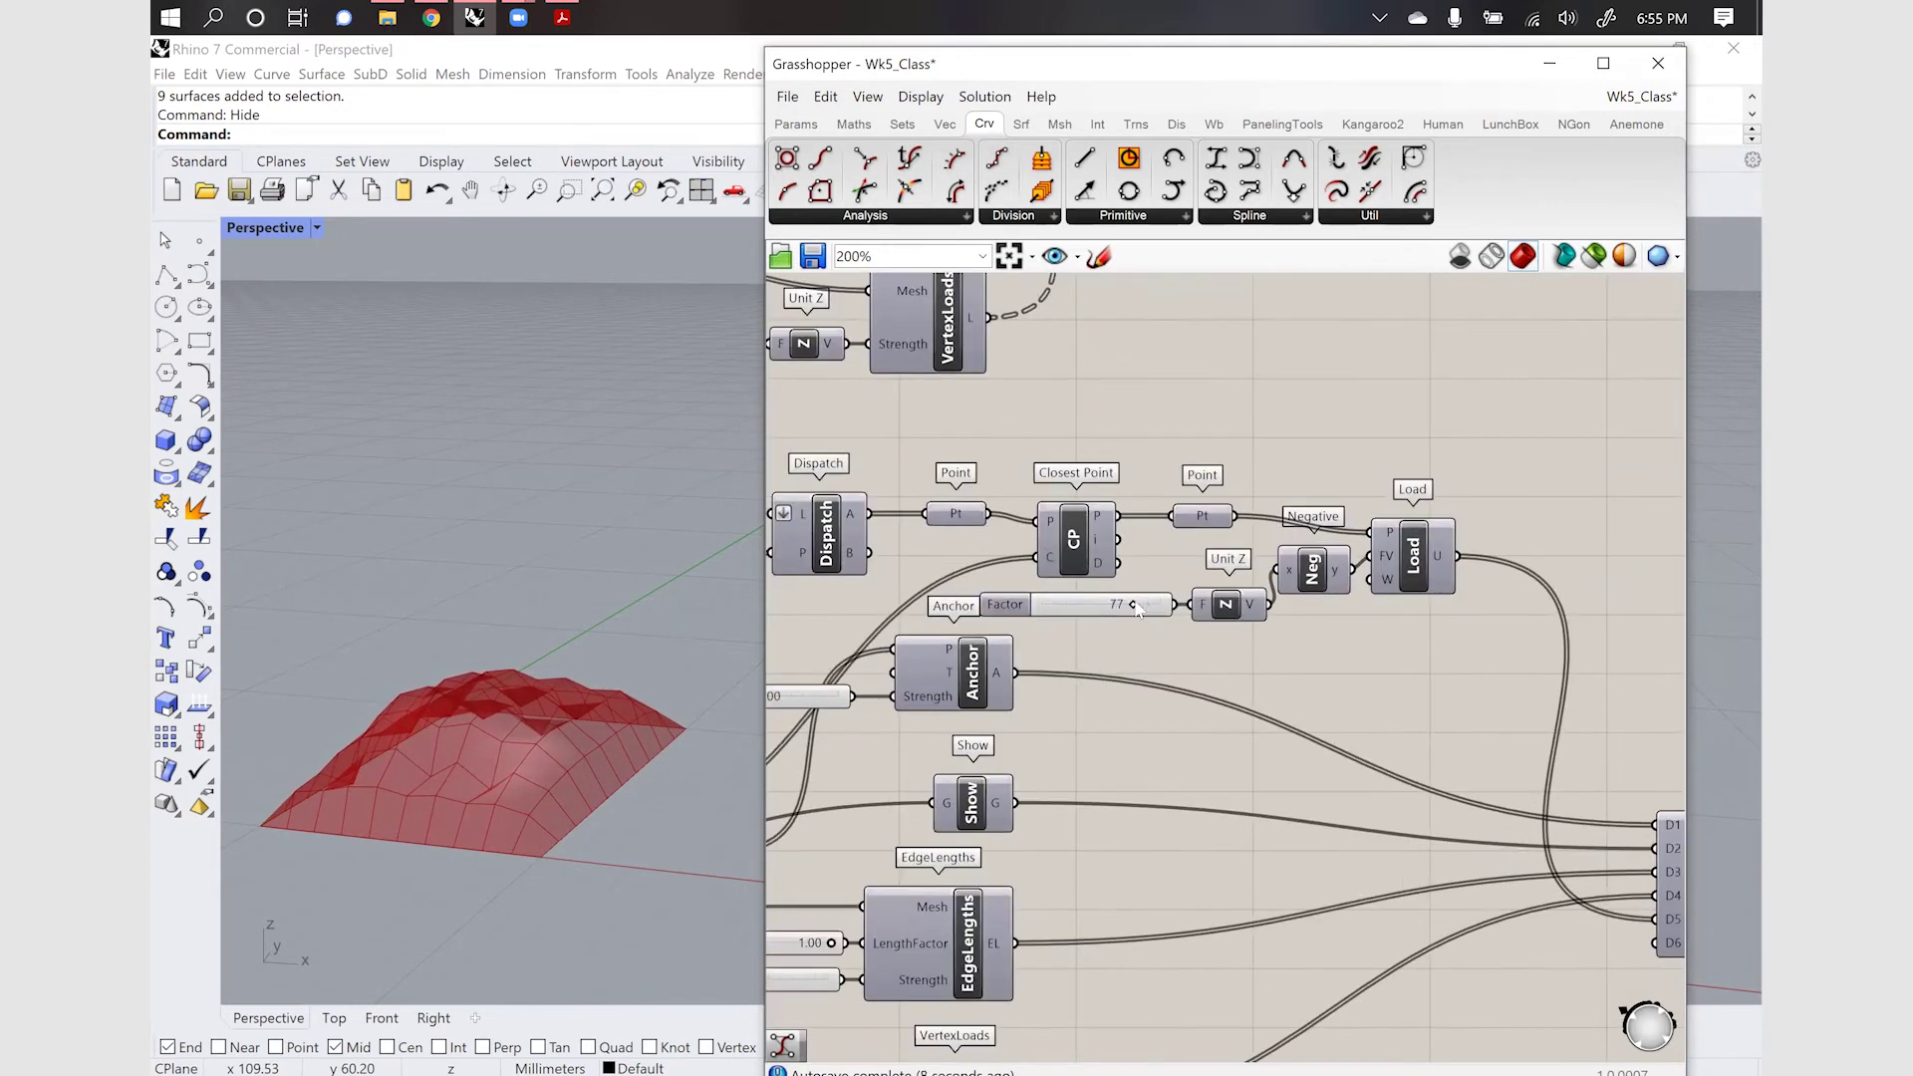
{"action": "right_click_drag", "start_coordinate": [614, 785], "coordinate": [618, 822]}
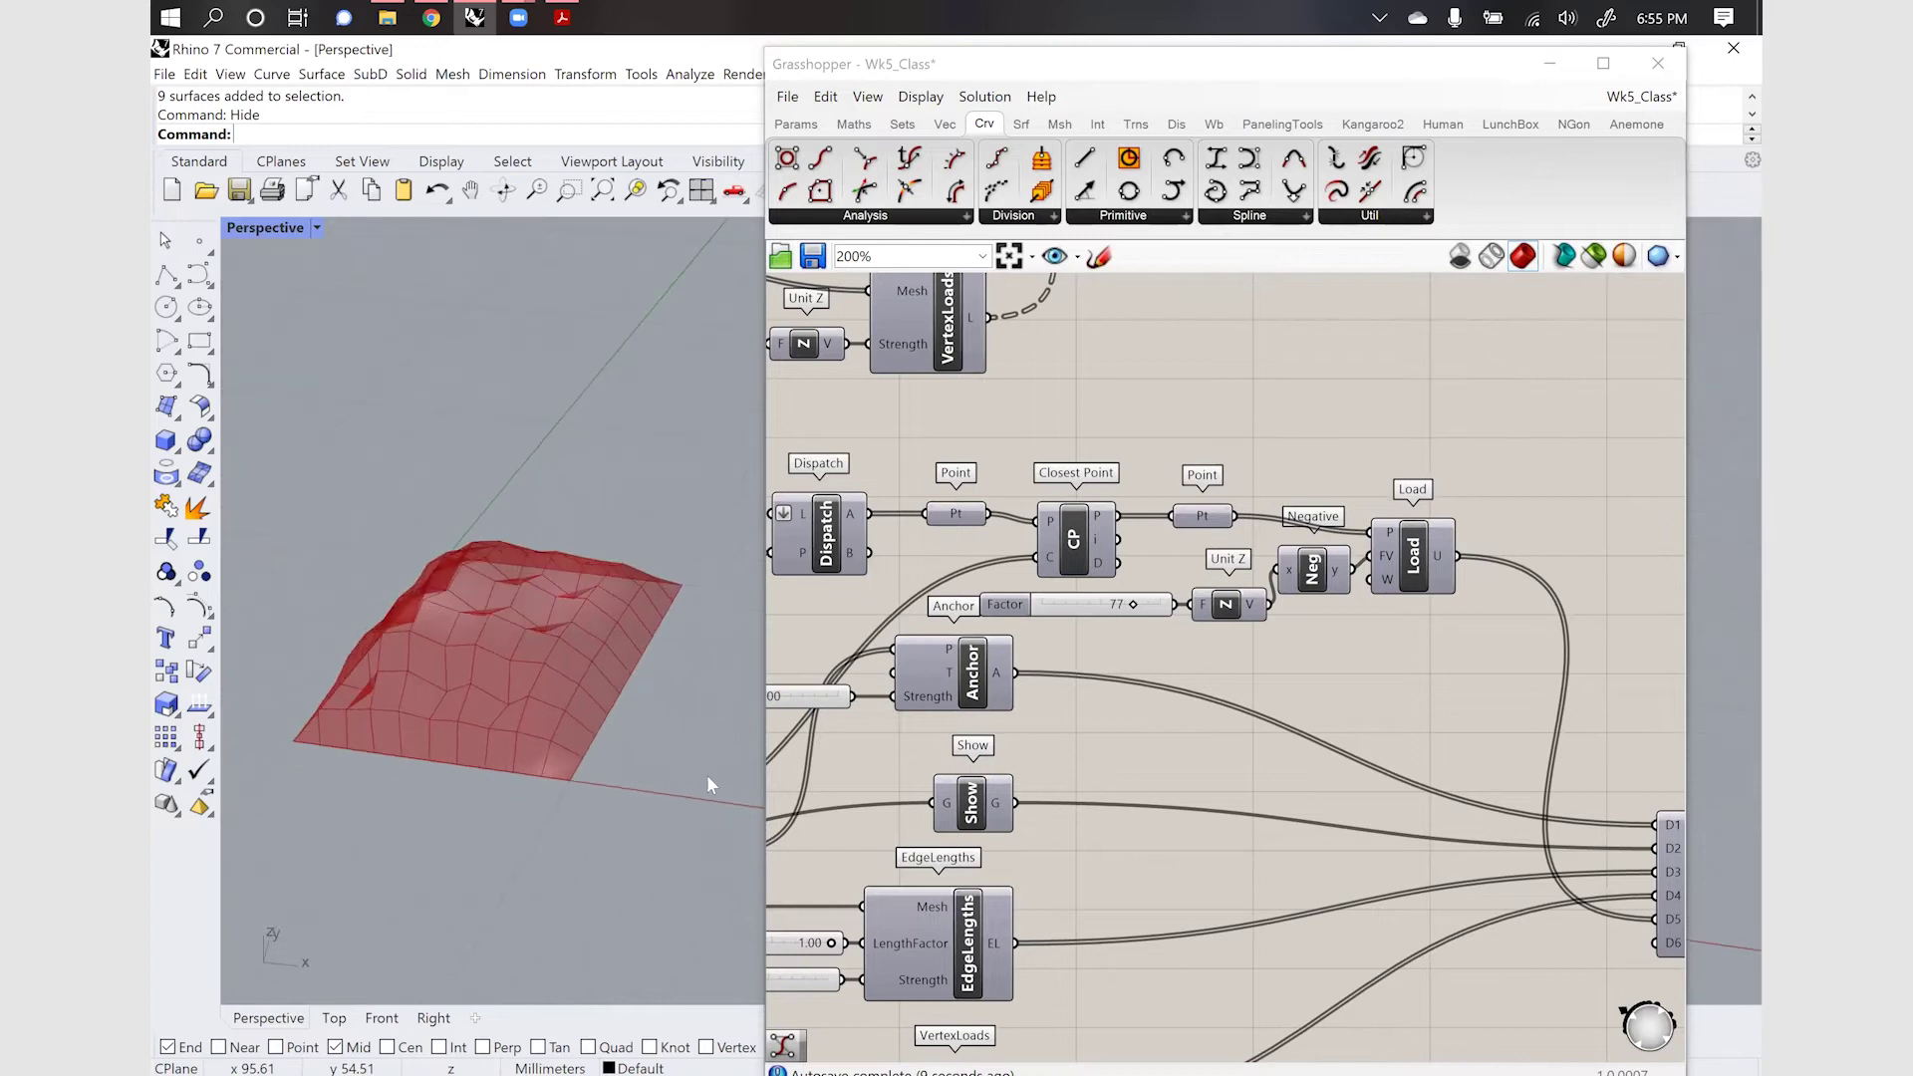
{"action": "scroll", "coordinate": [1202, 661], "scroll_direction": "down", "scroll_amount": 3}
{"action": "scroll", "coordinate": [1202, 661], "scroll_direction": "down", "scroll_amount": 3}
{"action": "scroll", "coordinate": [1041, 681], "scroll_direction": "up", "scroll_amount": 4}
{"action": "scroll", "coordinate": [1041, 681], "scroll_direction": "up", "scroll_amount": 2}
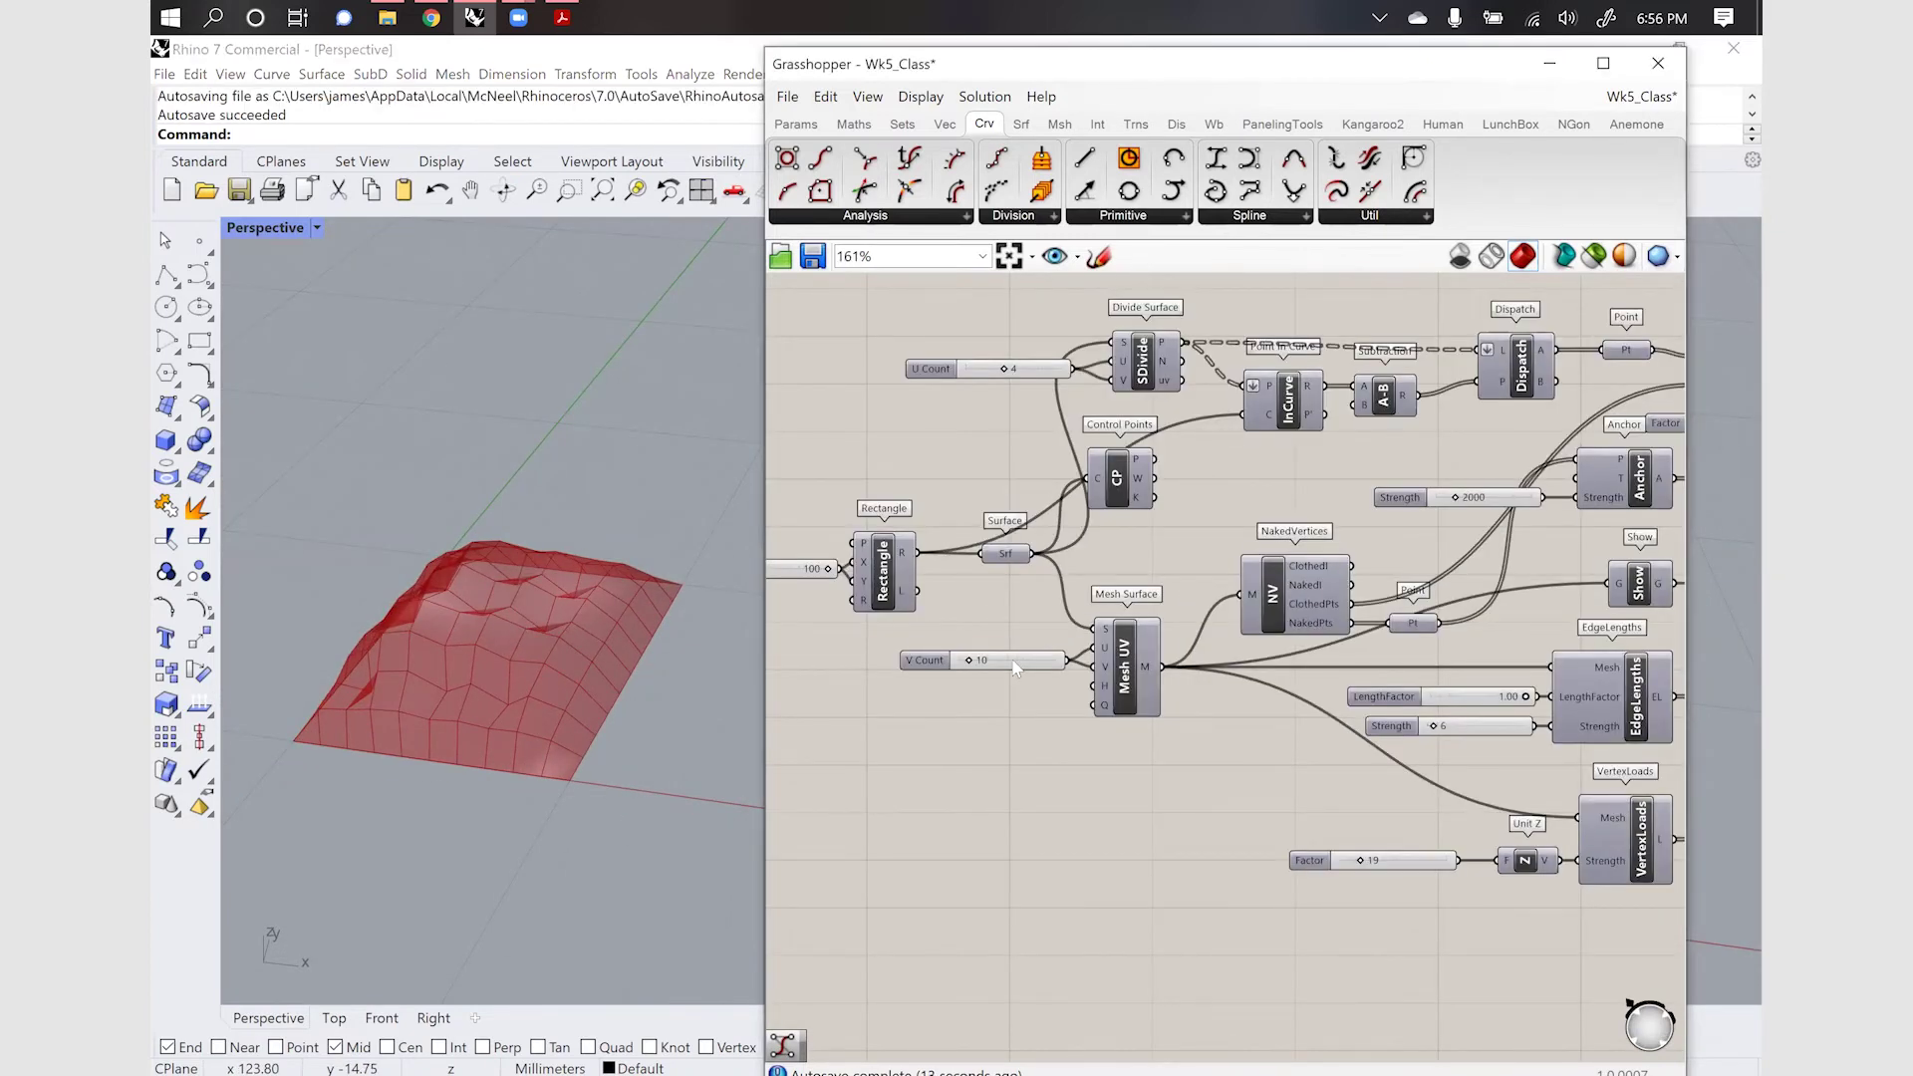
{"action": "double_click", "coordinate": [1013, 659]}
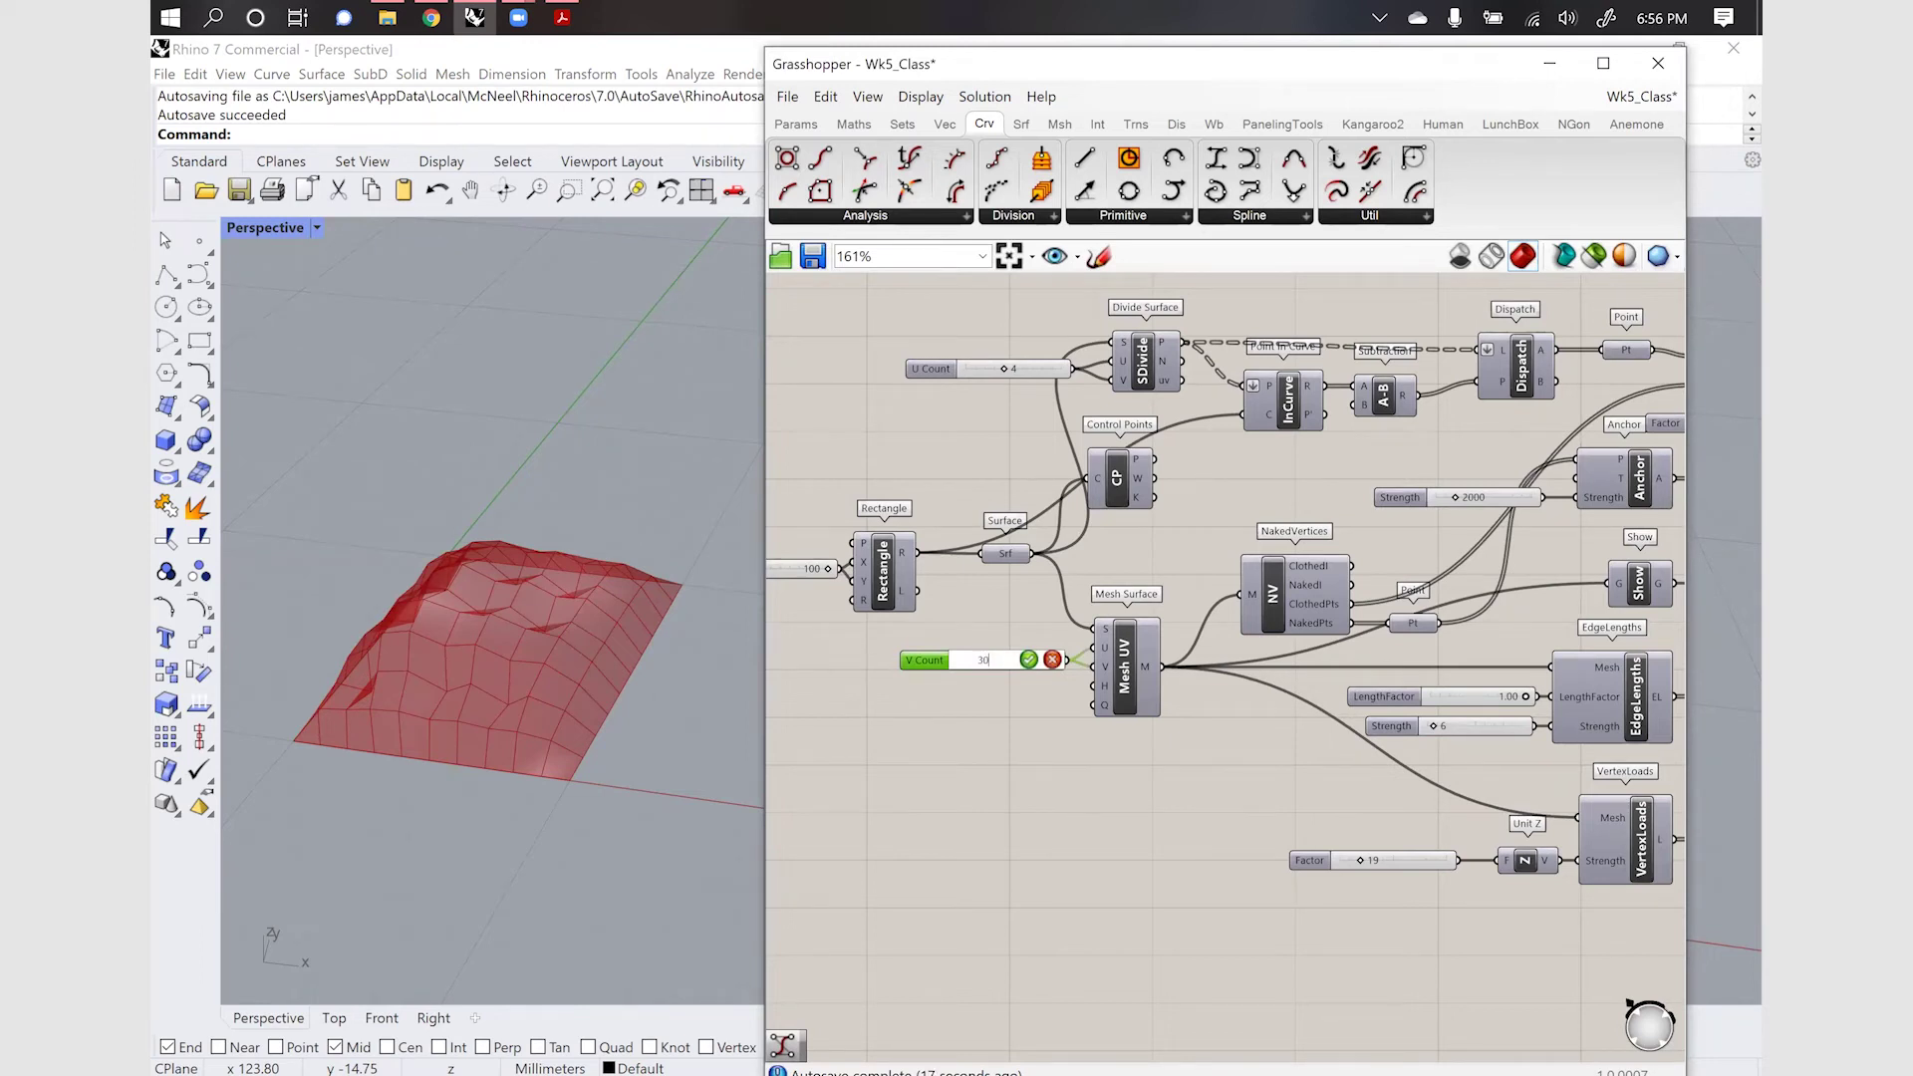
{"action": "key", "text": "Return"}
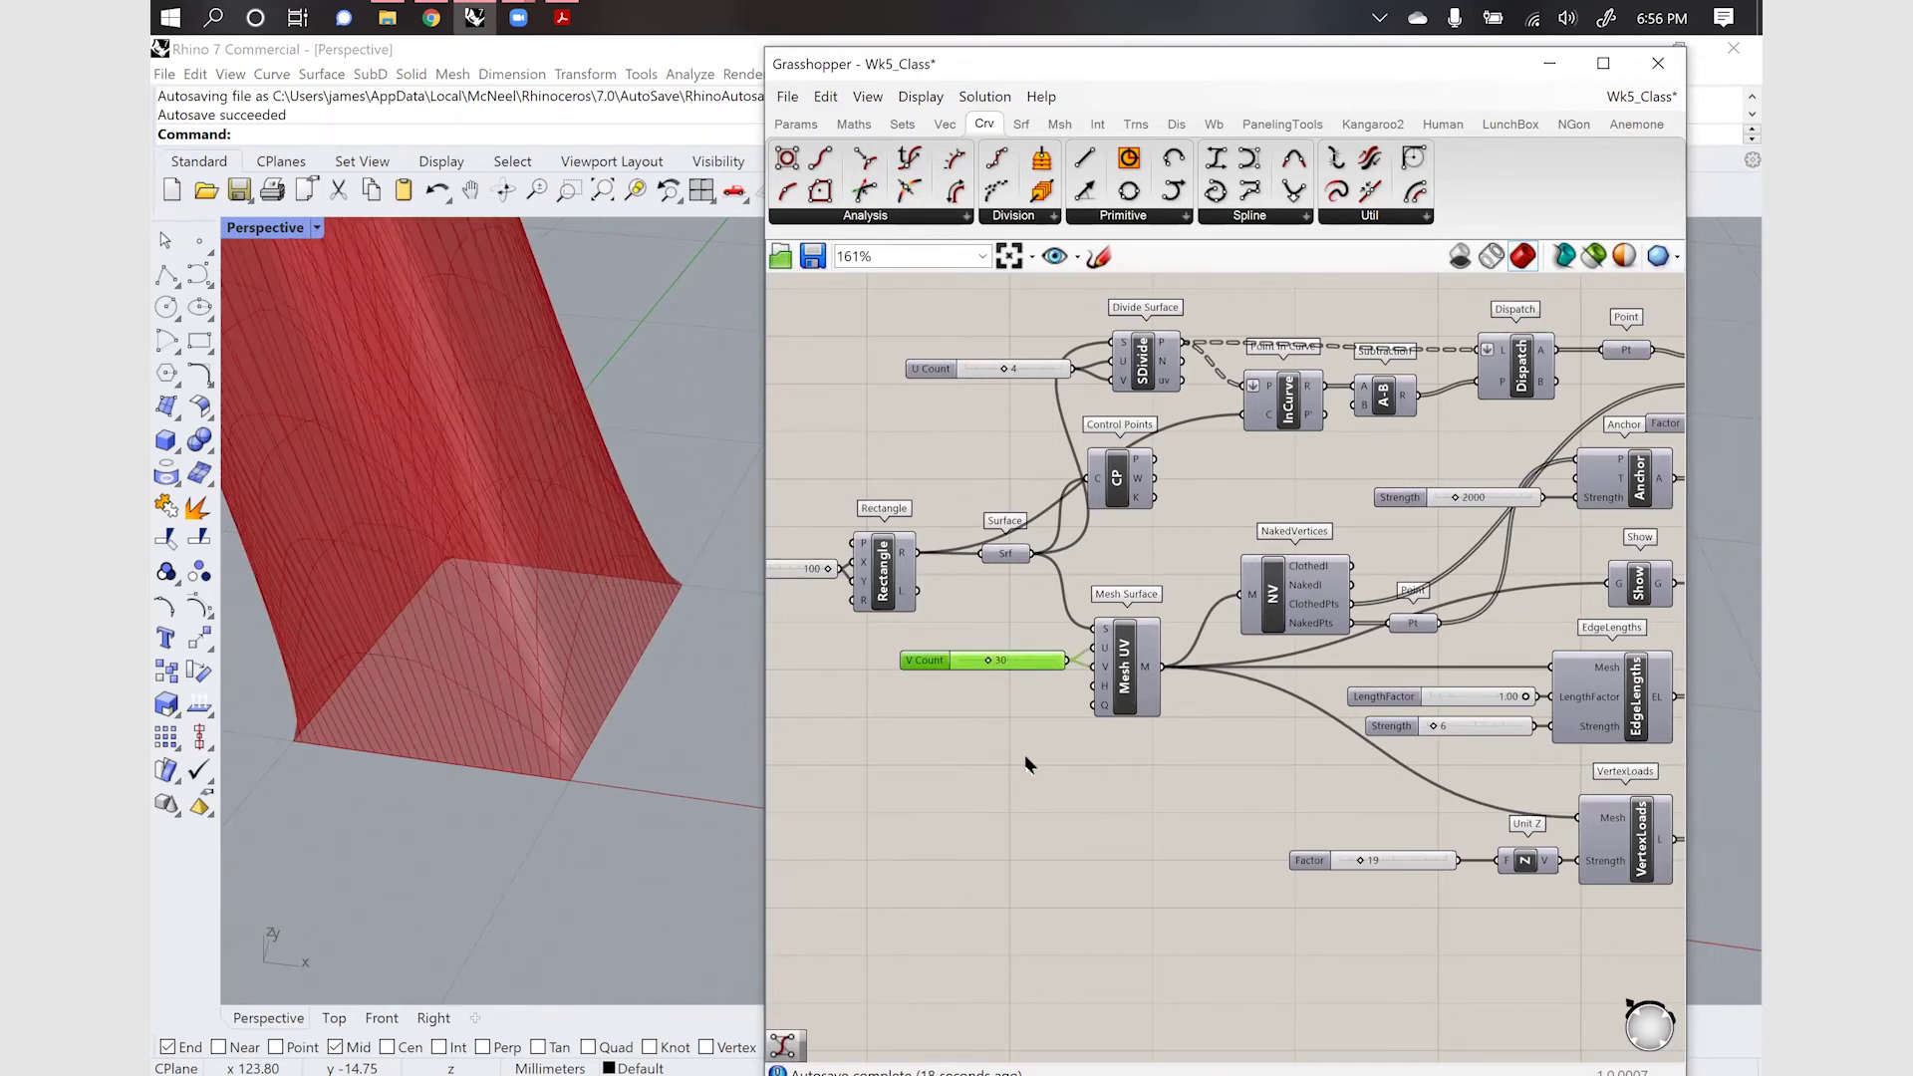
Try lower values of 16 and 8 on the VertexLoads Factor slider in the lower definition
{"action": "scroll", "coordinate": [1144, 775], "scroll_direction": "down", "scroll_amount": 2}
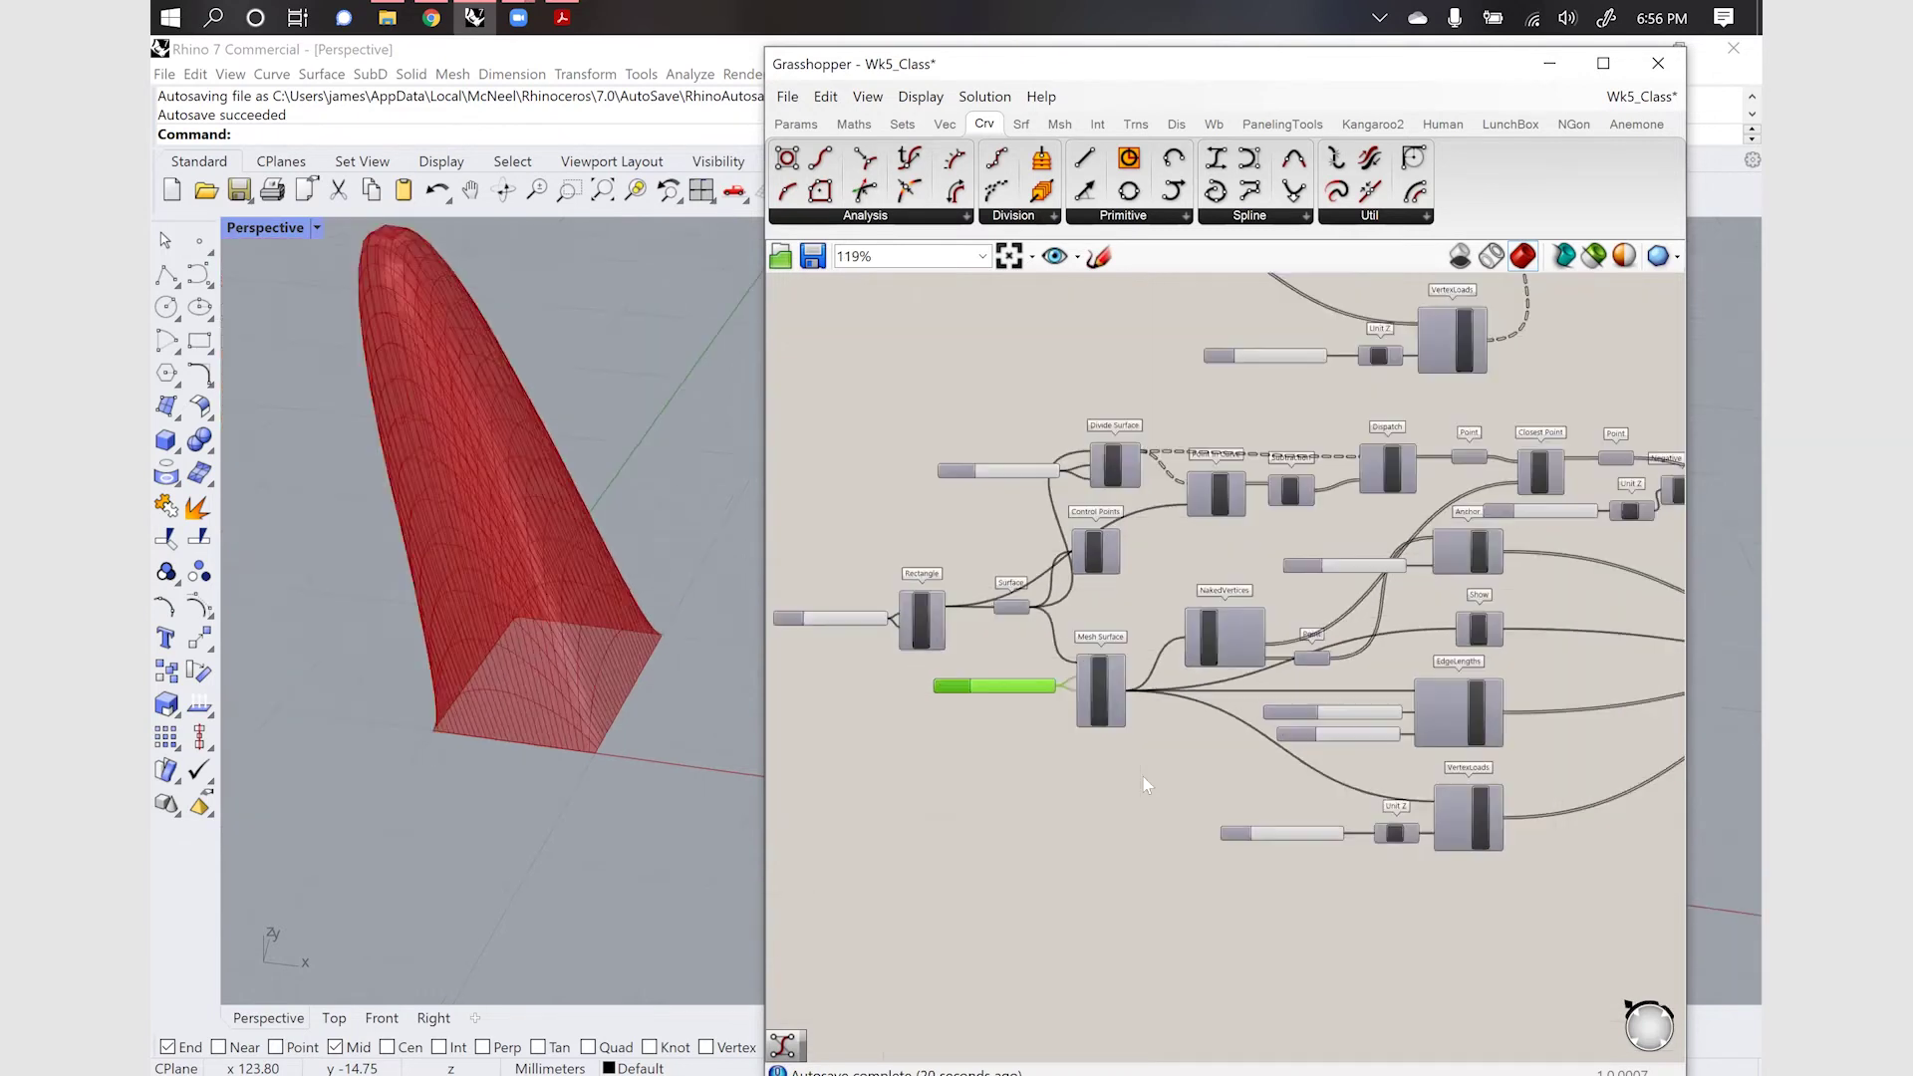
{"action": "scroll", "coordinate": [1572, 794], "scroll_direction": "up", "scroll_amount": 3}
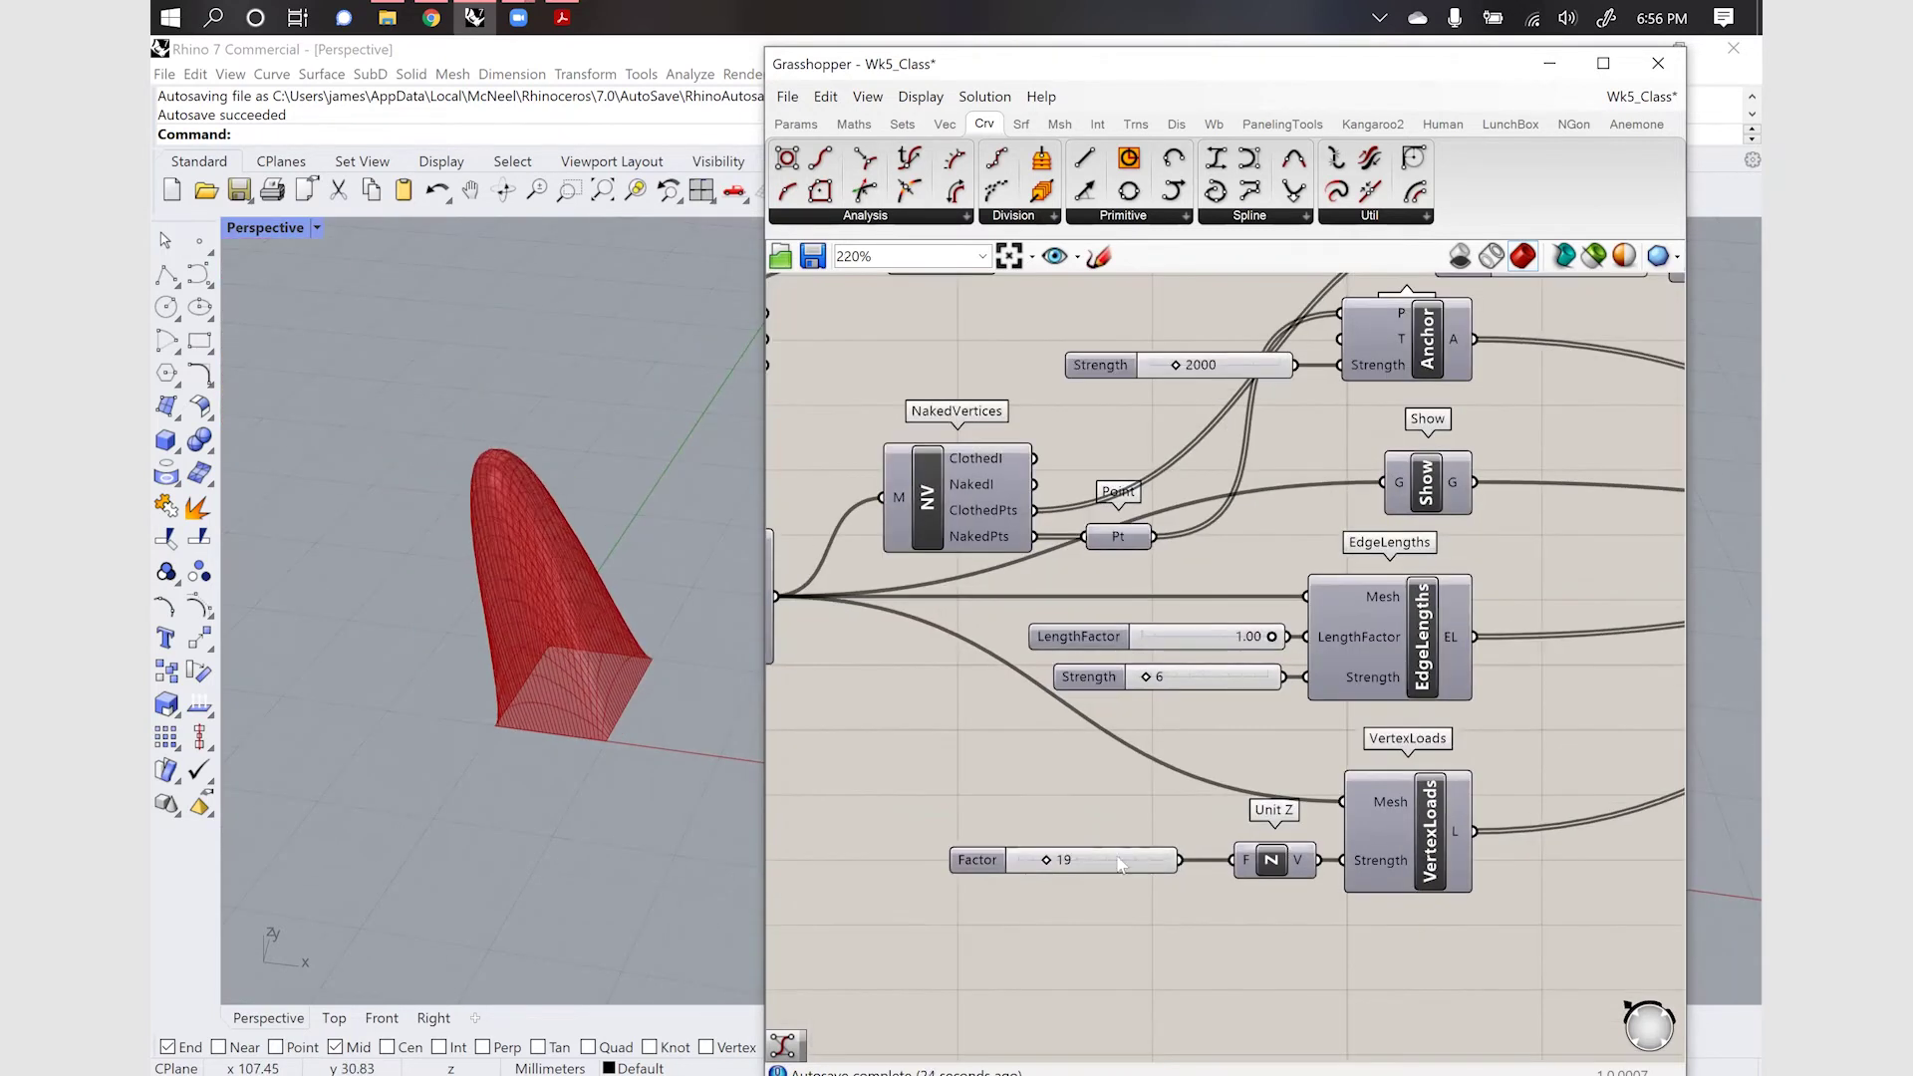
{"action": "mouse_move", "coordinate": [1047, 863]}
{"action": "left_mouse_down"}
{"action": "mouse_move", "coordinate": [1081, 863]}
{"action": "mouse_move", "coordinate": [1038, 863]}
{"action": "left_mouse_up"}
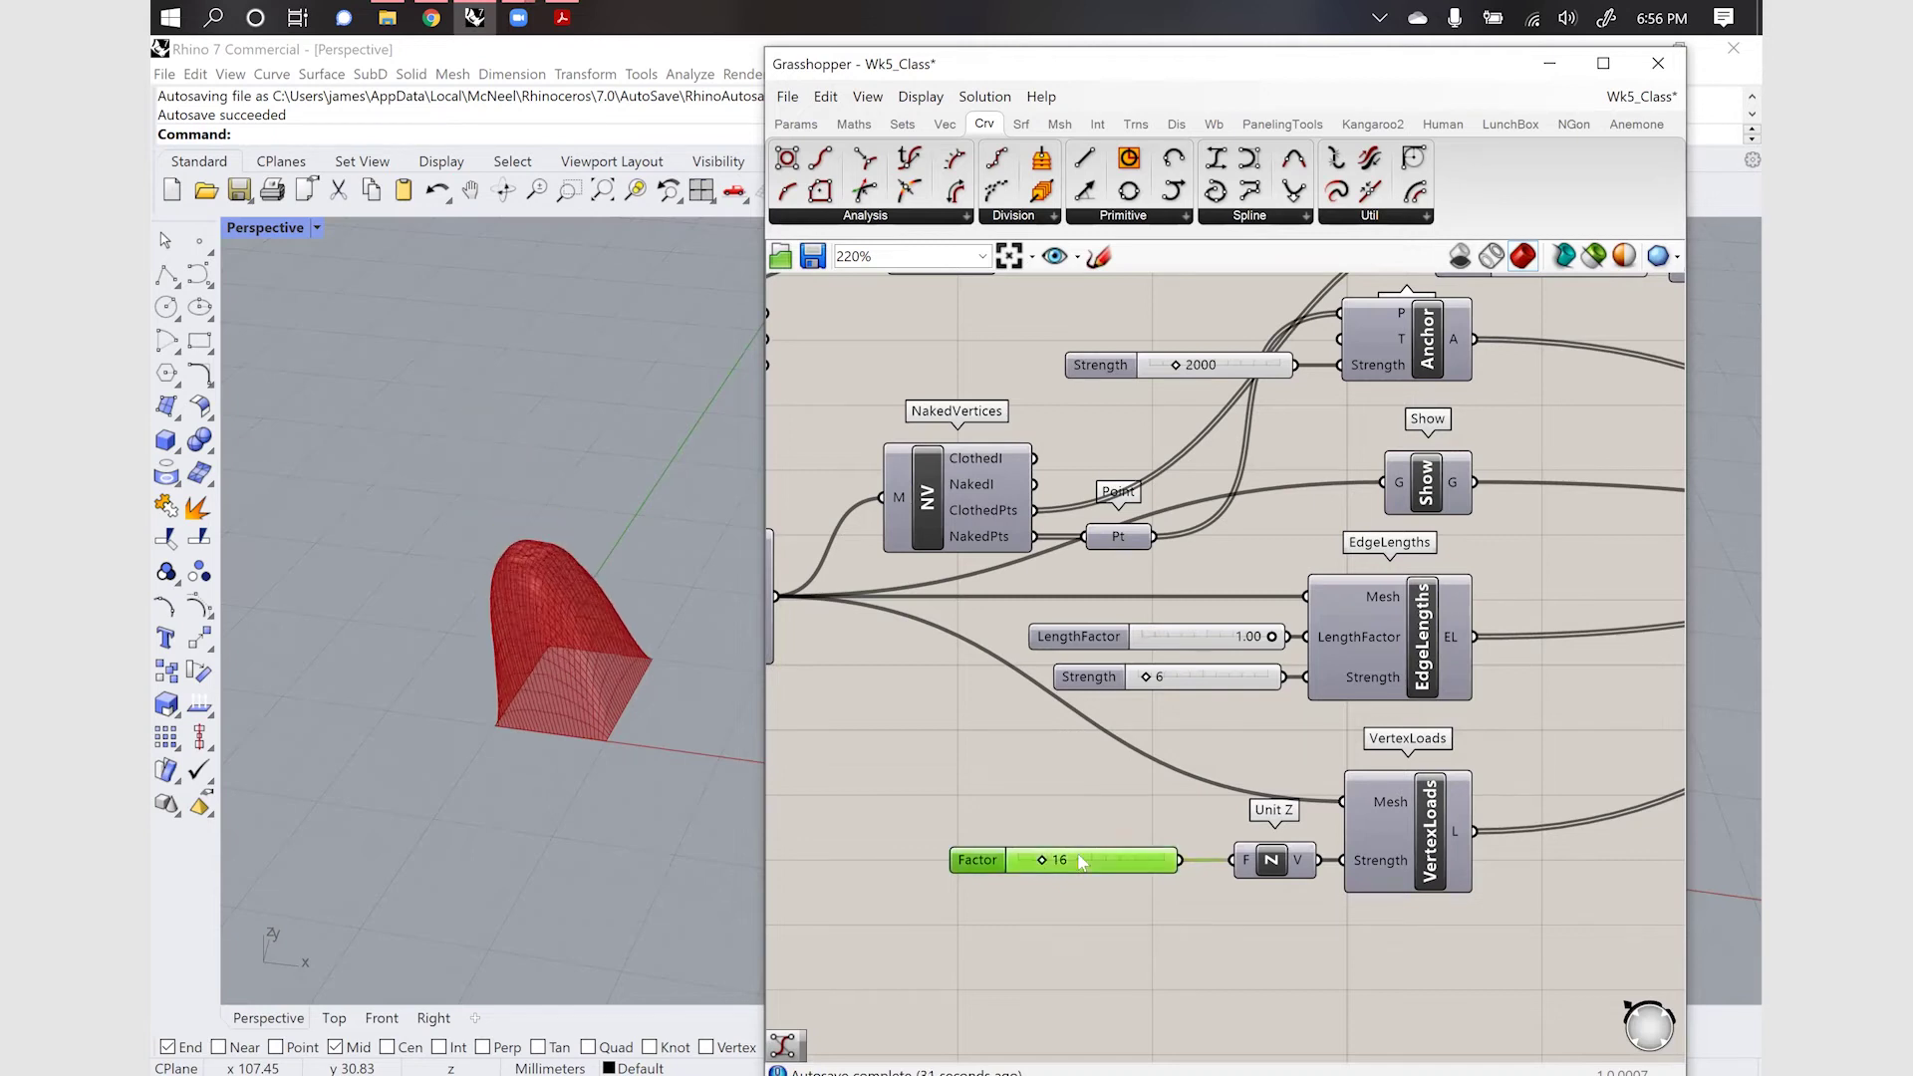
{"action": "double_click", "coordinate": [1080, 859]}
{"action": "type", "text": "8"}
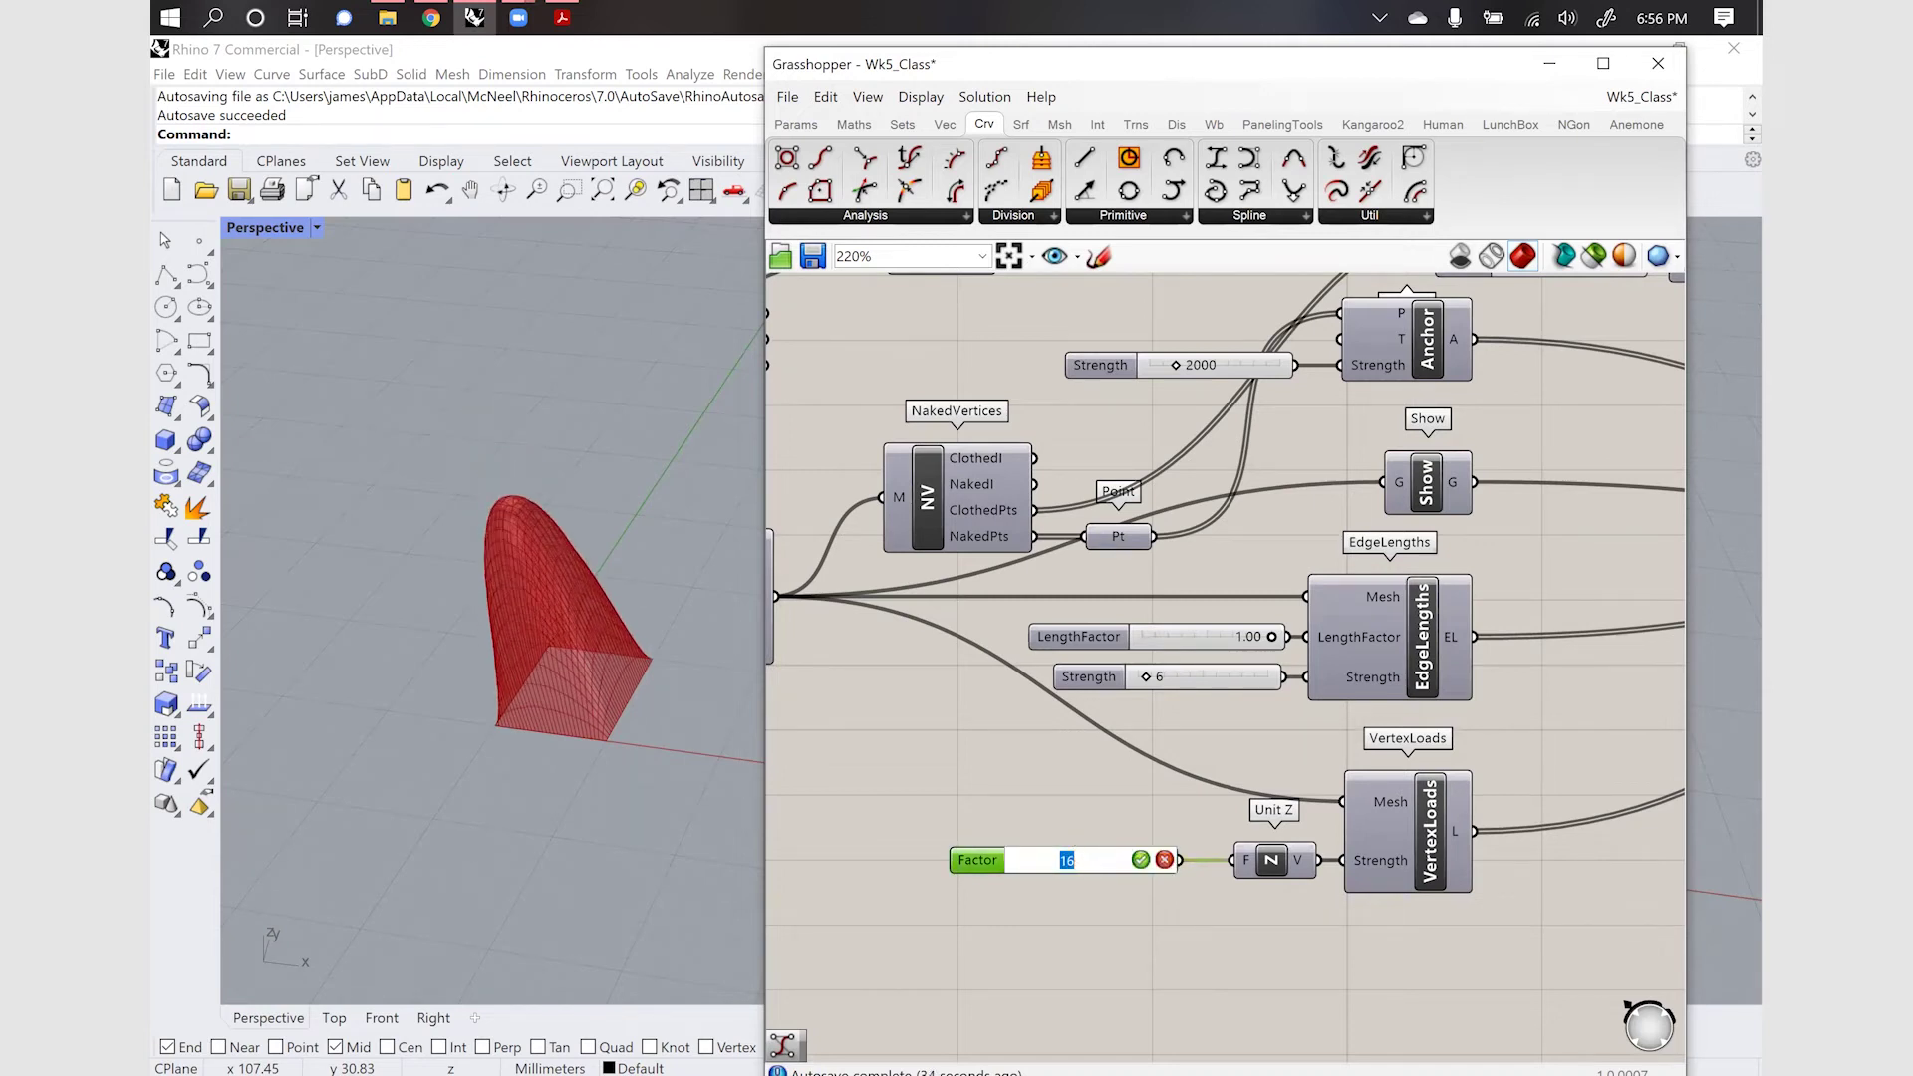
{"action": "key", "text": "Return"}
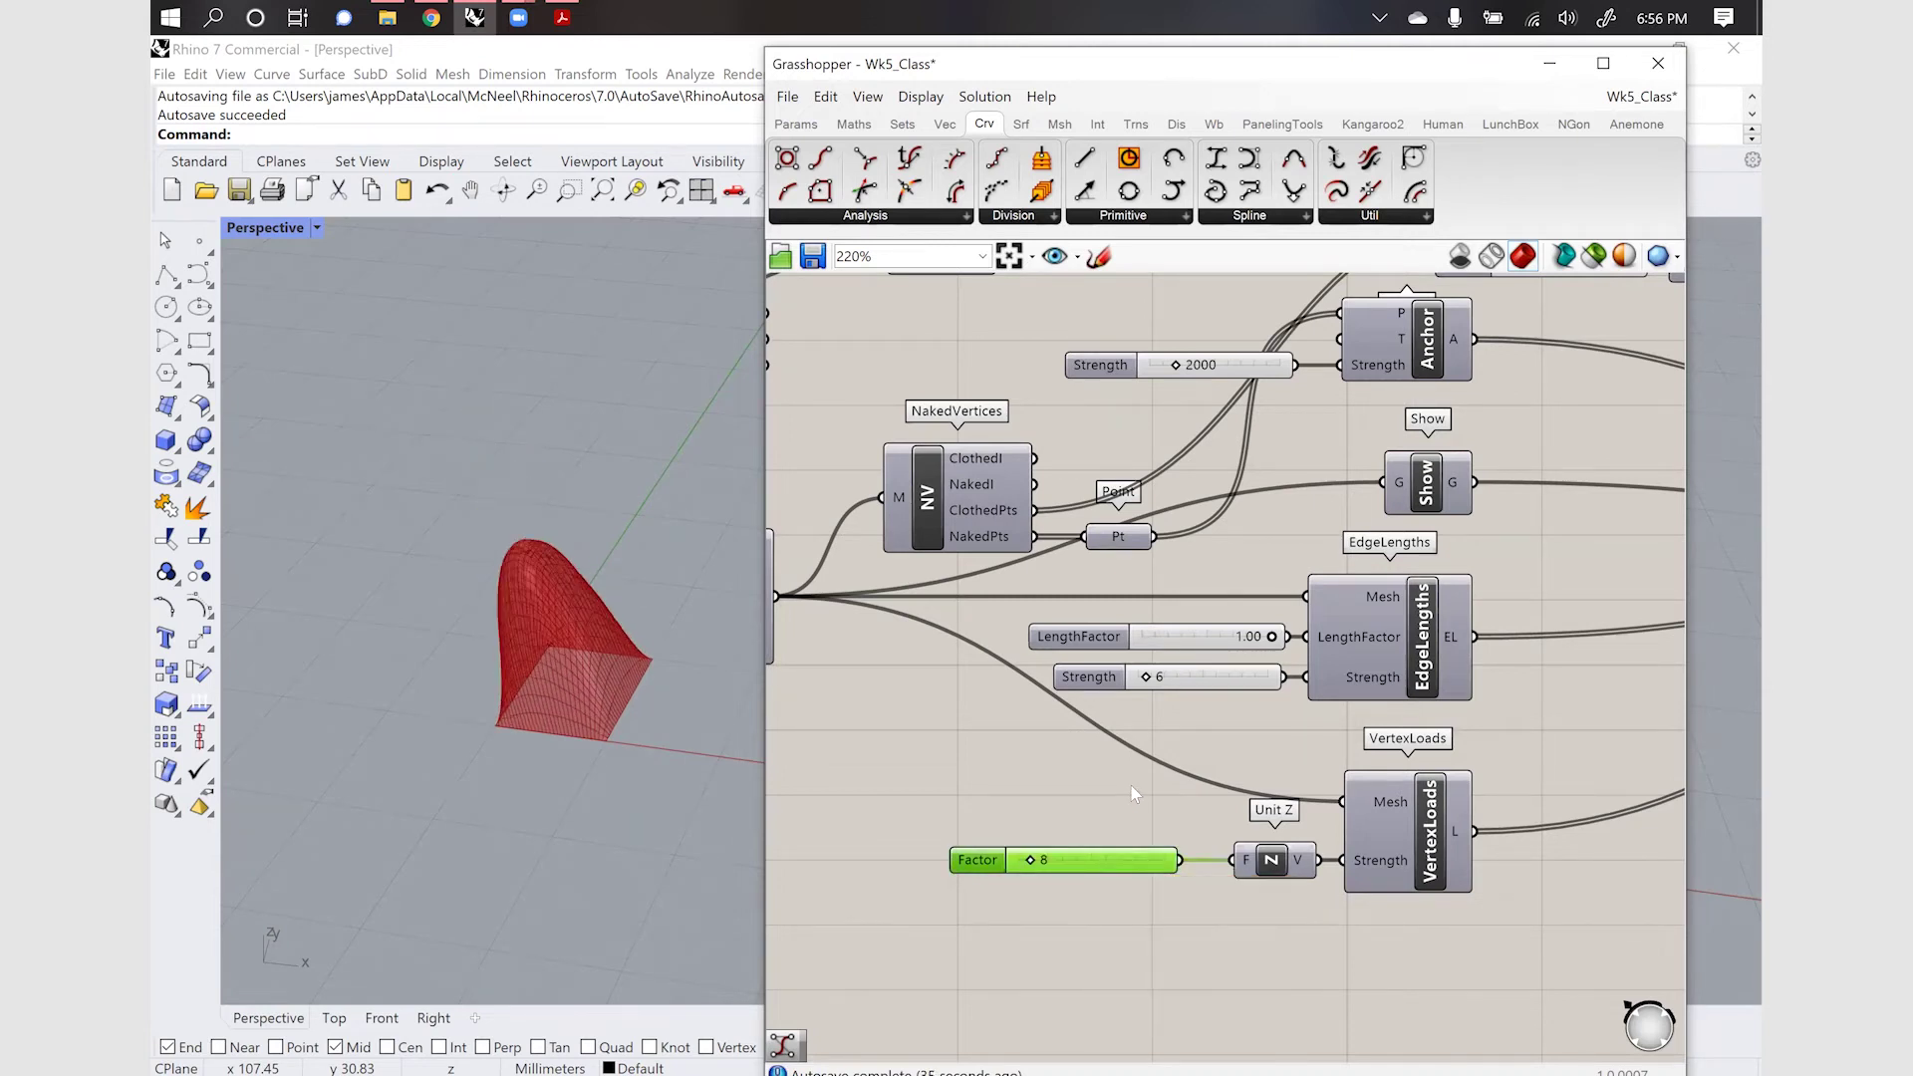
Set the EdgeLengths Strength slider in the lower definition to 10
{"action": "double_click", "coordinate": [1181, 680]}
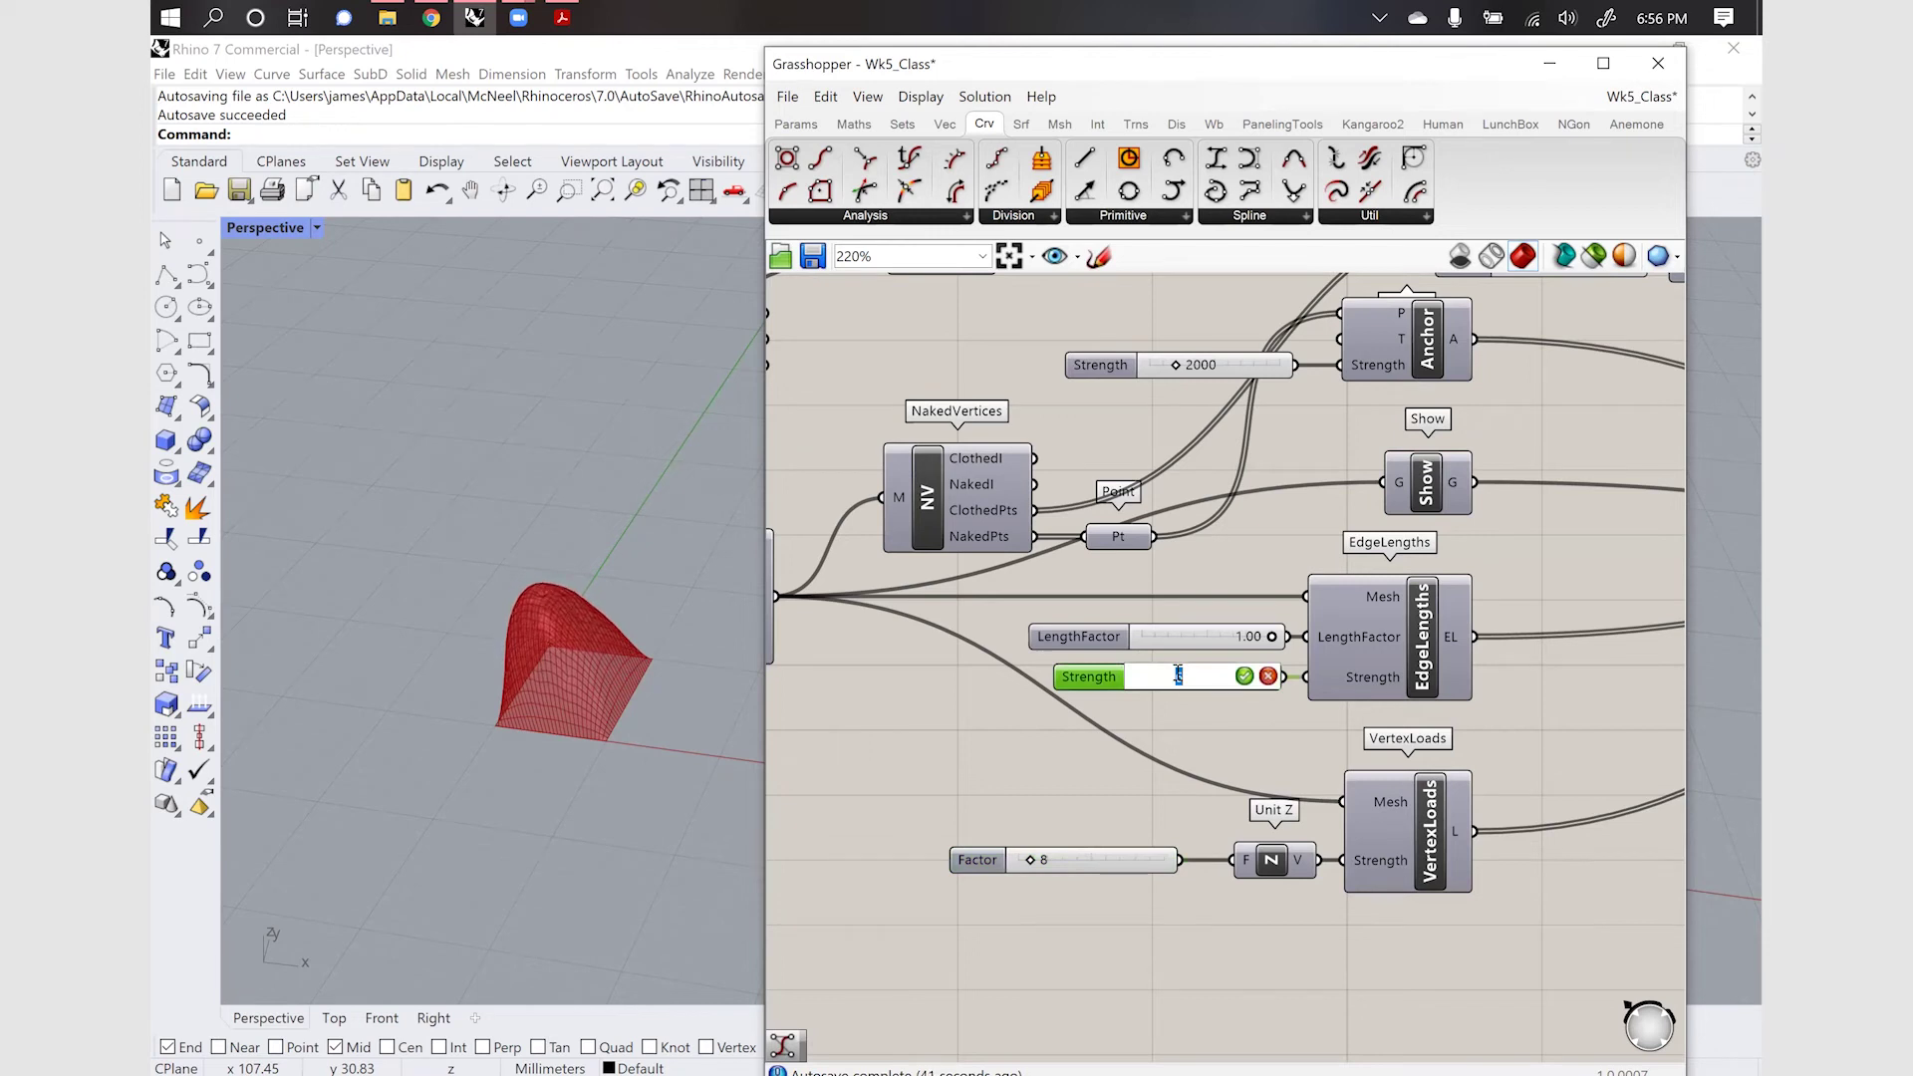
{"action": "type", "text": "10"}
{"action": "key", "text": "Return"}
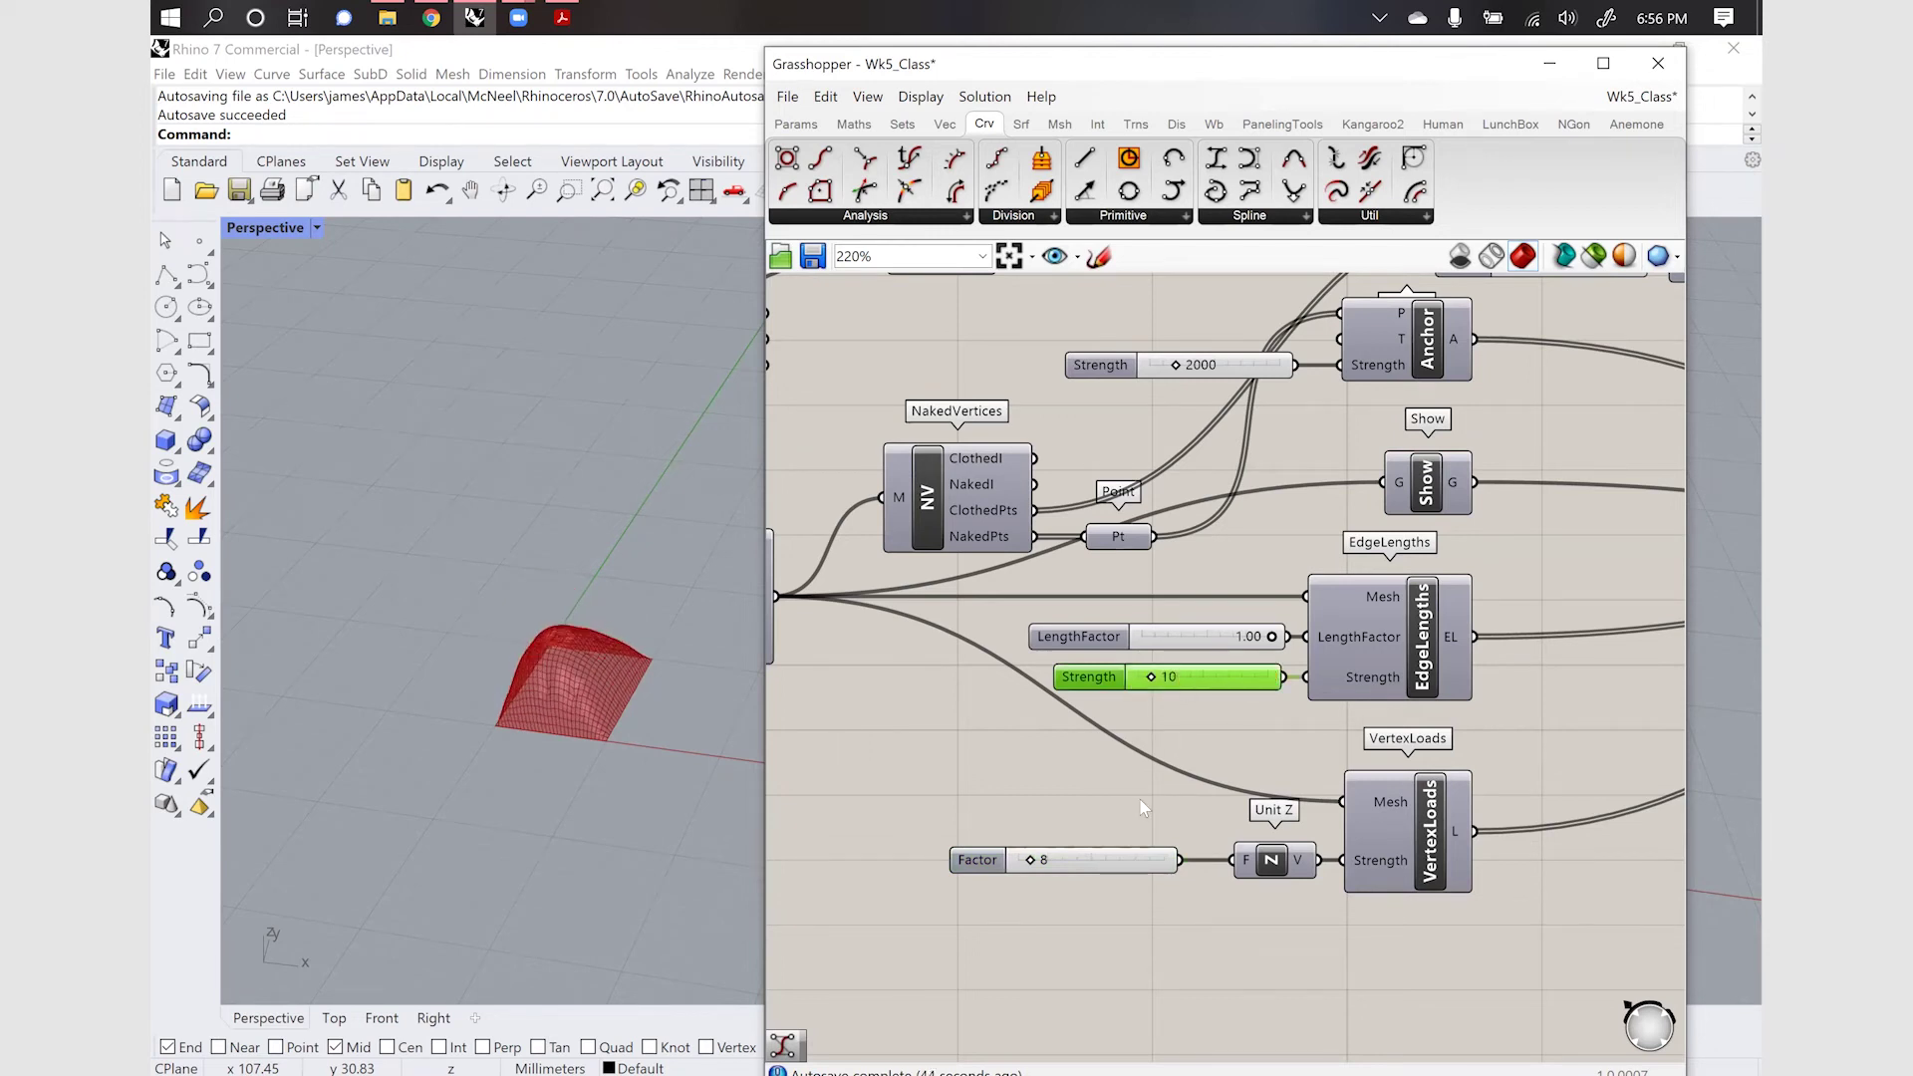
Lower the VertexLoads Factor slider to 4 and finally to 2
{"action": "double_click", "coordinate": [1067, 858]}
{"action": "type", "text": "4"}
{"action": "key", "text": "Return"}
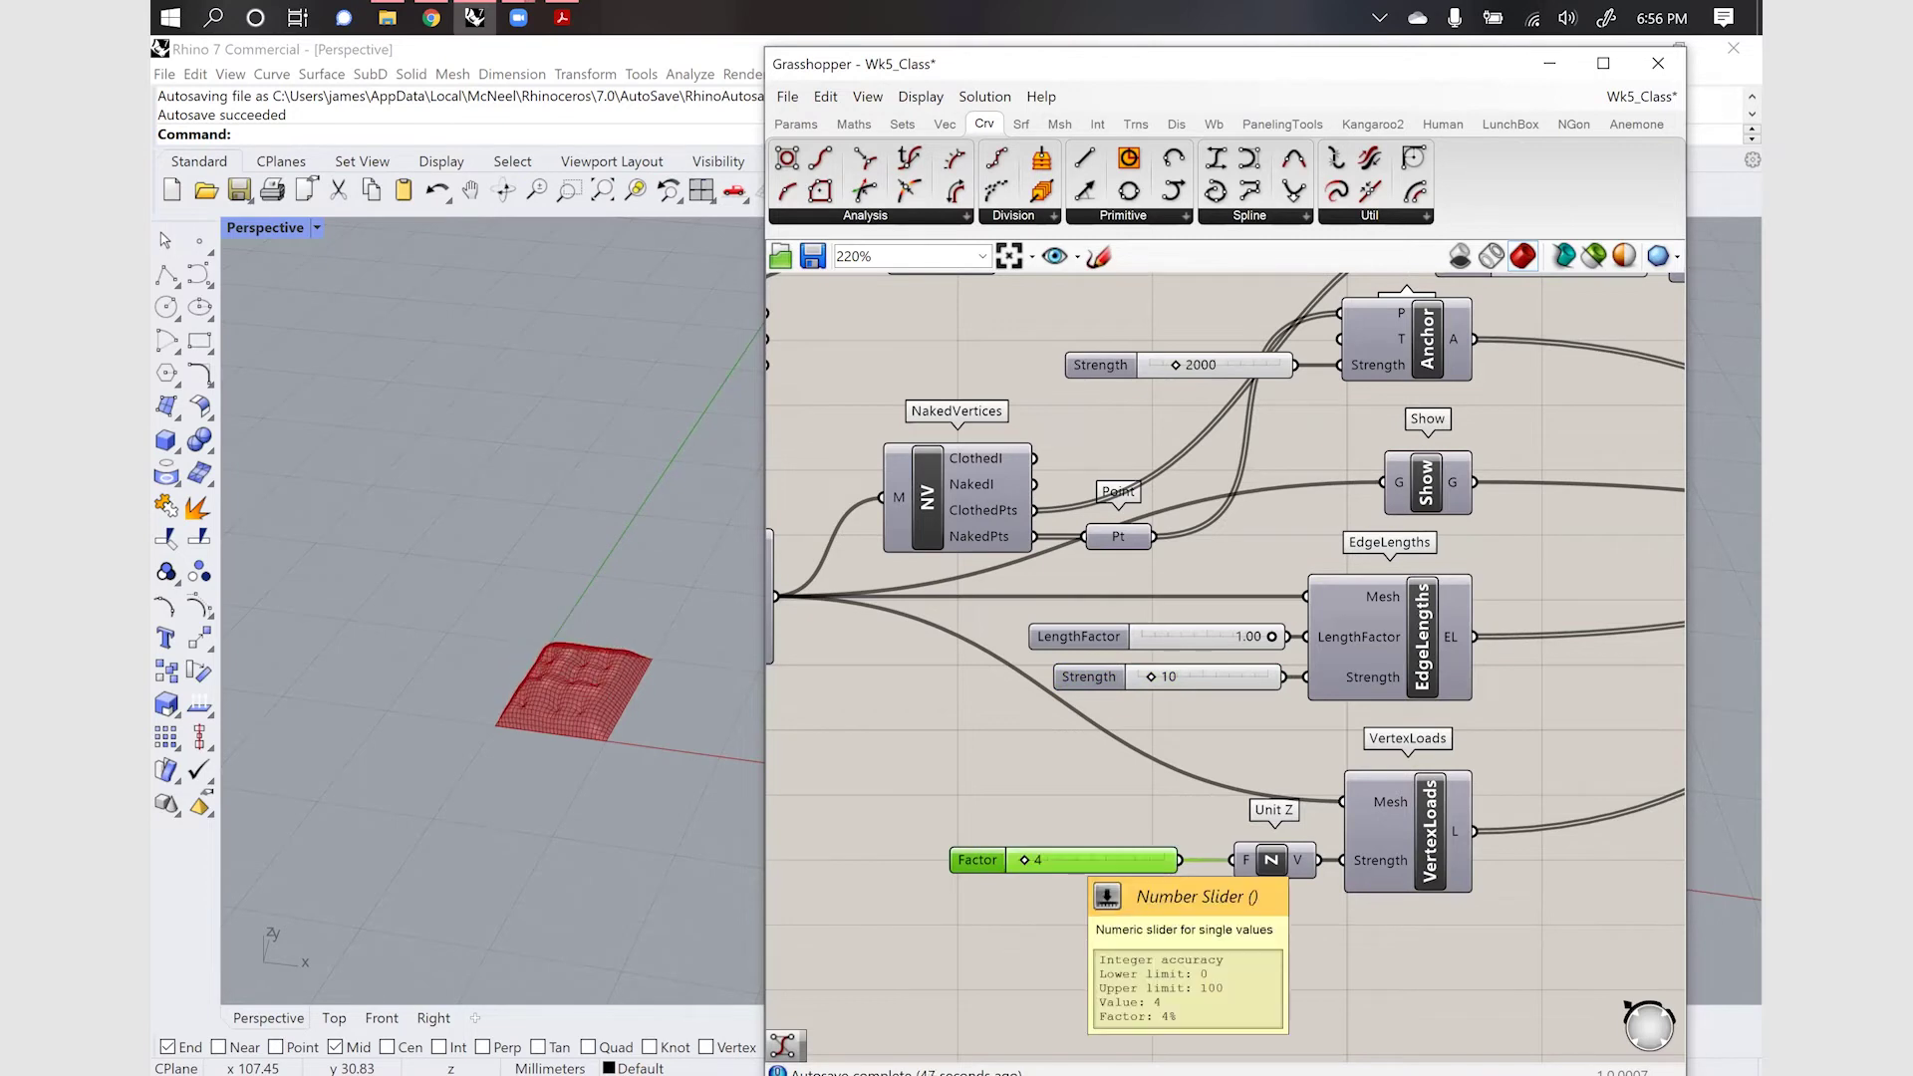
{"action": "double_click", "coordinate": [1086, 867]}
{"action": "type", "text": "2"}
{"action": "key", "text": "Return"}
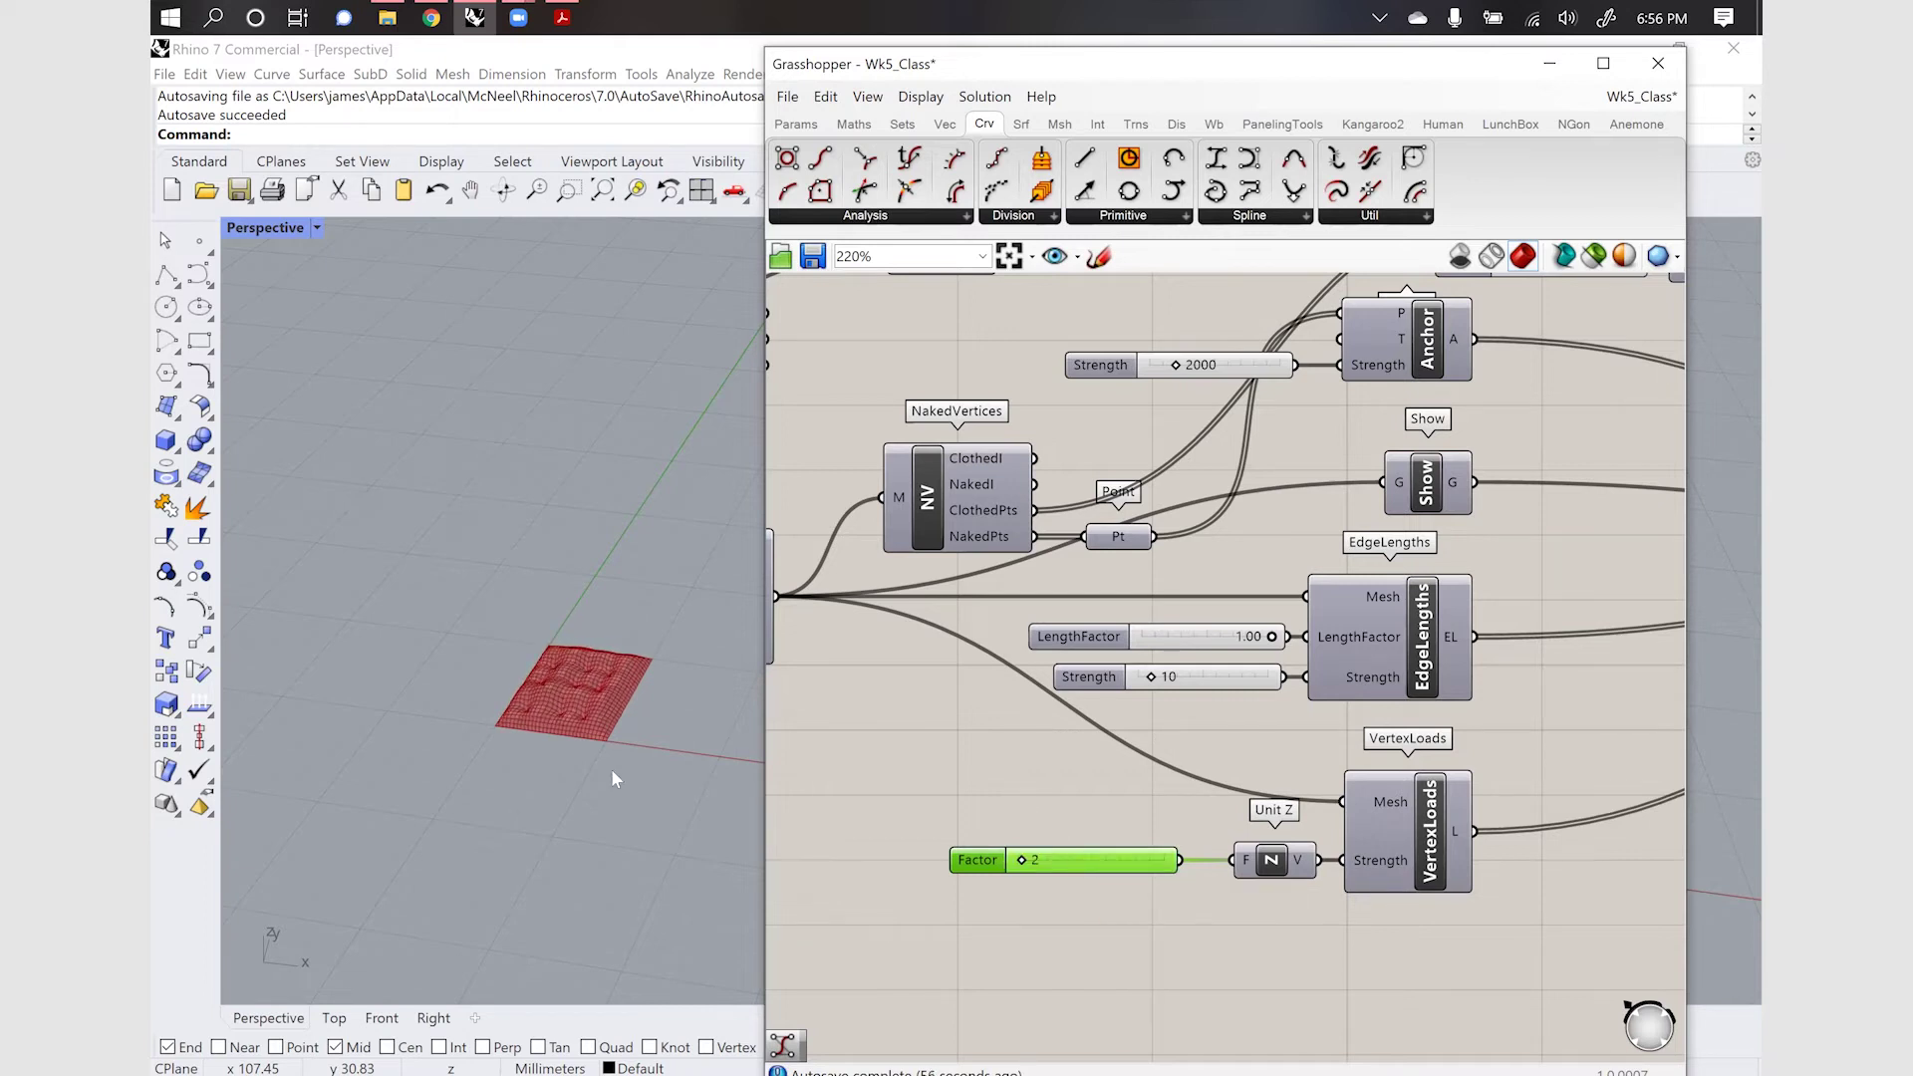
Examine the tufted mesh from above and from a low angle, and review the Load component's wiring into Merge
{"action": "scroll", "coordinate": [536, 689], "scroll_direction": "up", "scroll_amount": 6}
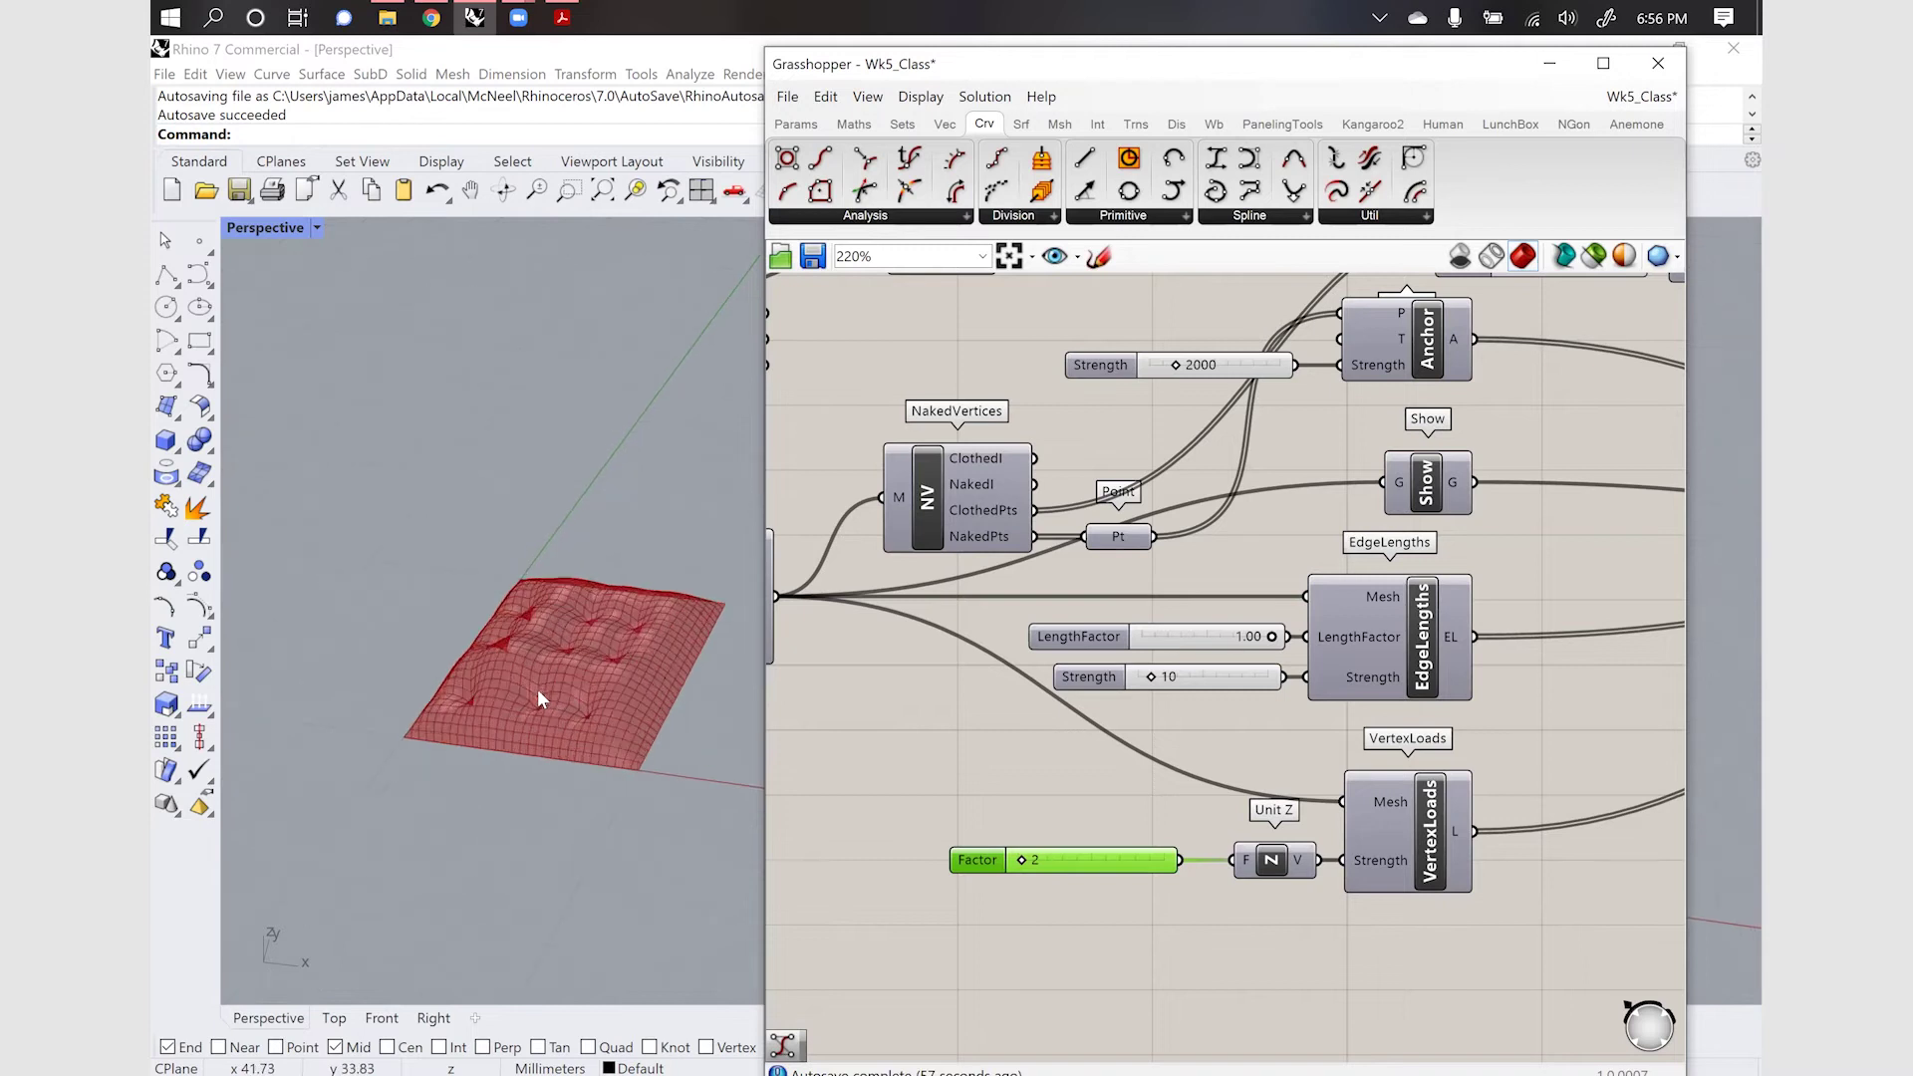
{"action": "right_click_drag", "start_coordinate": [556, 654], "coordinate": [586, 709]}
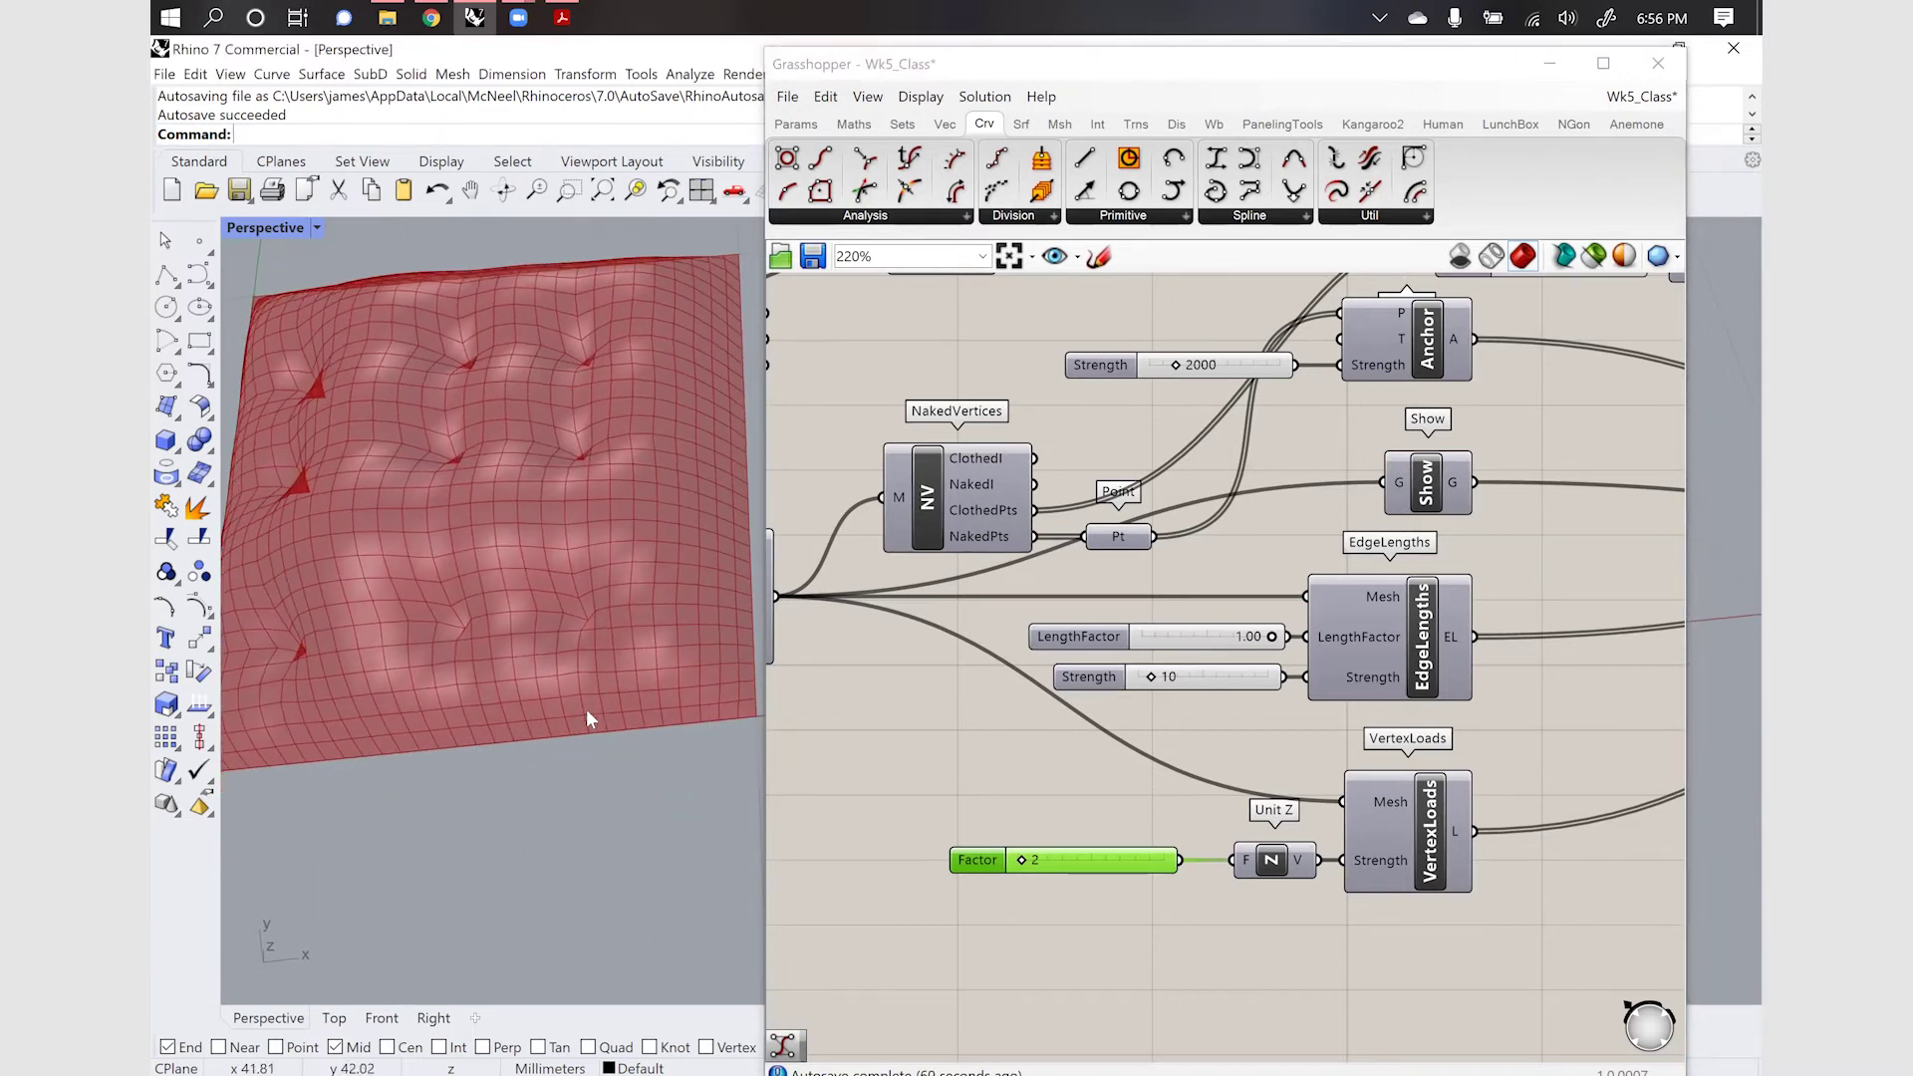
{"action": "scroll", "coordinate": [530, 630], "scroll_direction": "down", "scroll_amount": 3}
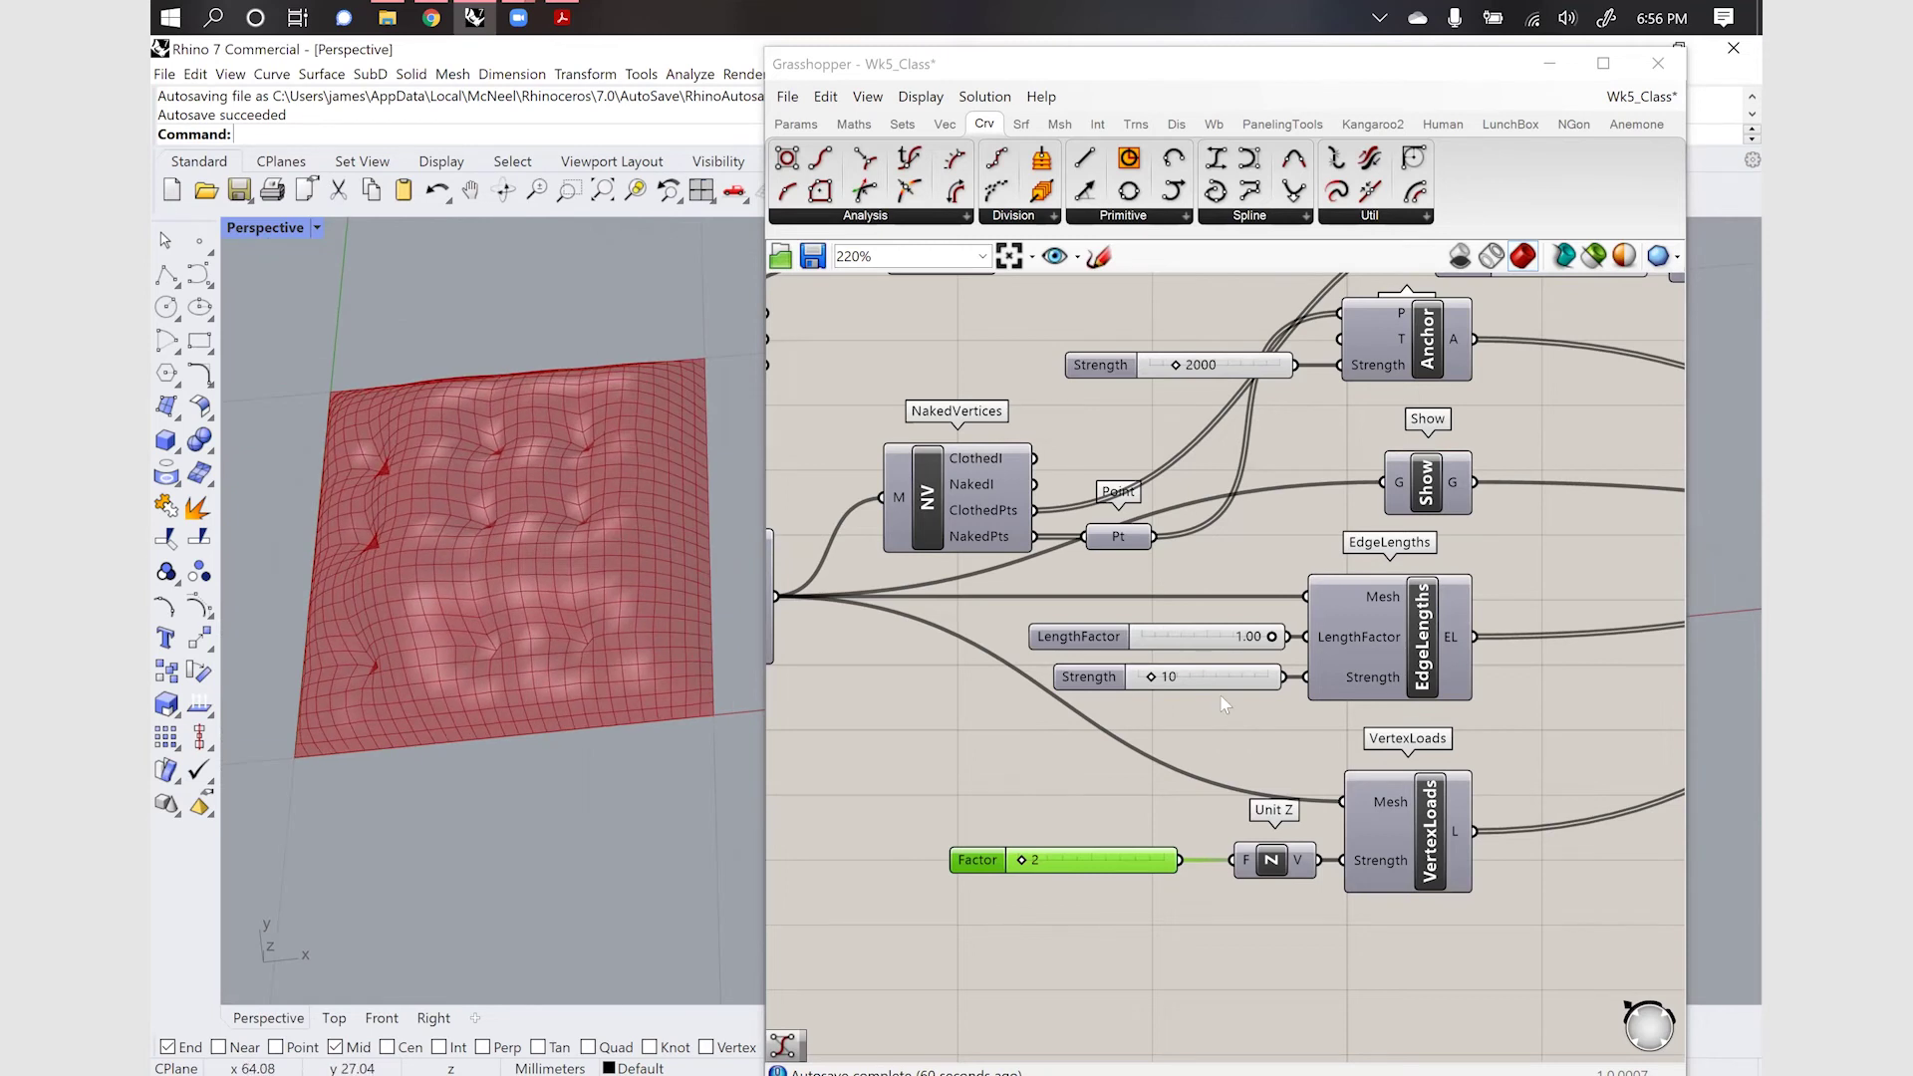
{"action": "scroll", "coordinate": [1224, 704], "scroll_direction": "down", "scroll_amount": 5}
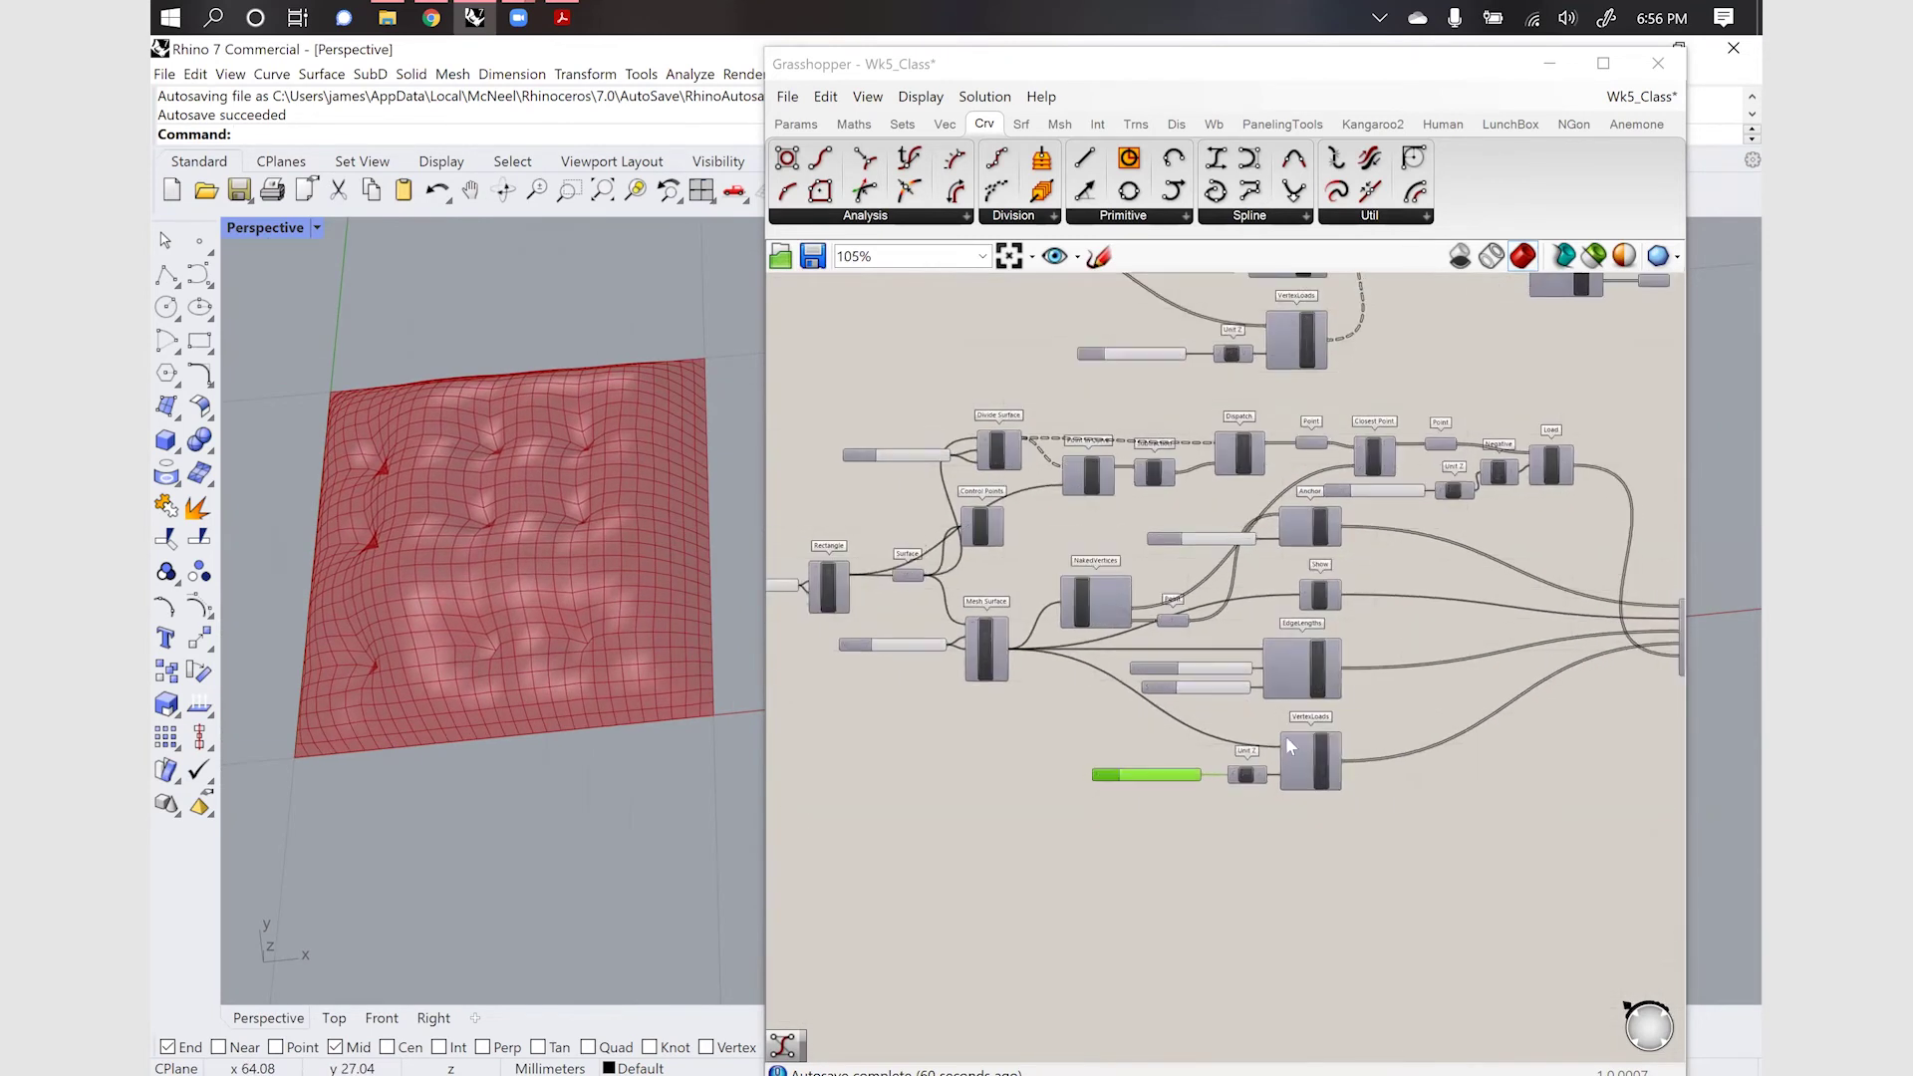
{"action": "scroll", "coordinate": [1273, 764], "scroll_direction": "down", "scroll_amount": 2}
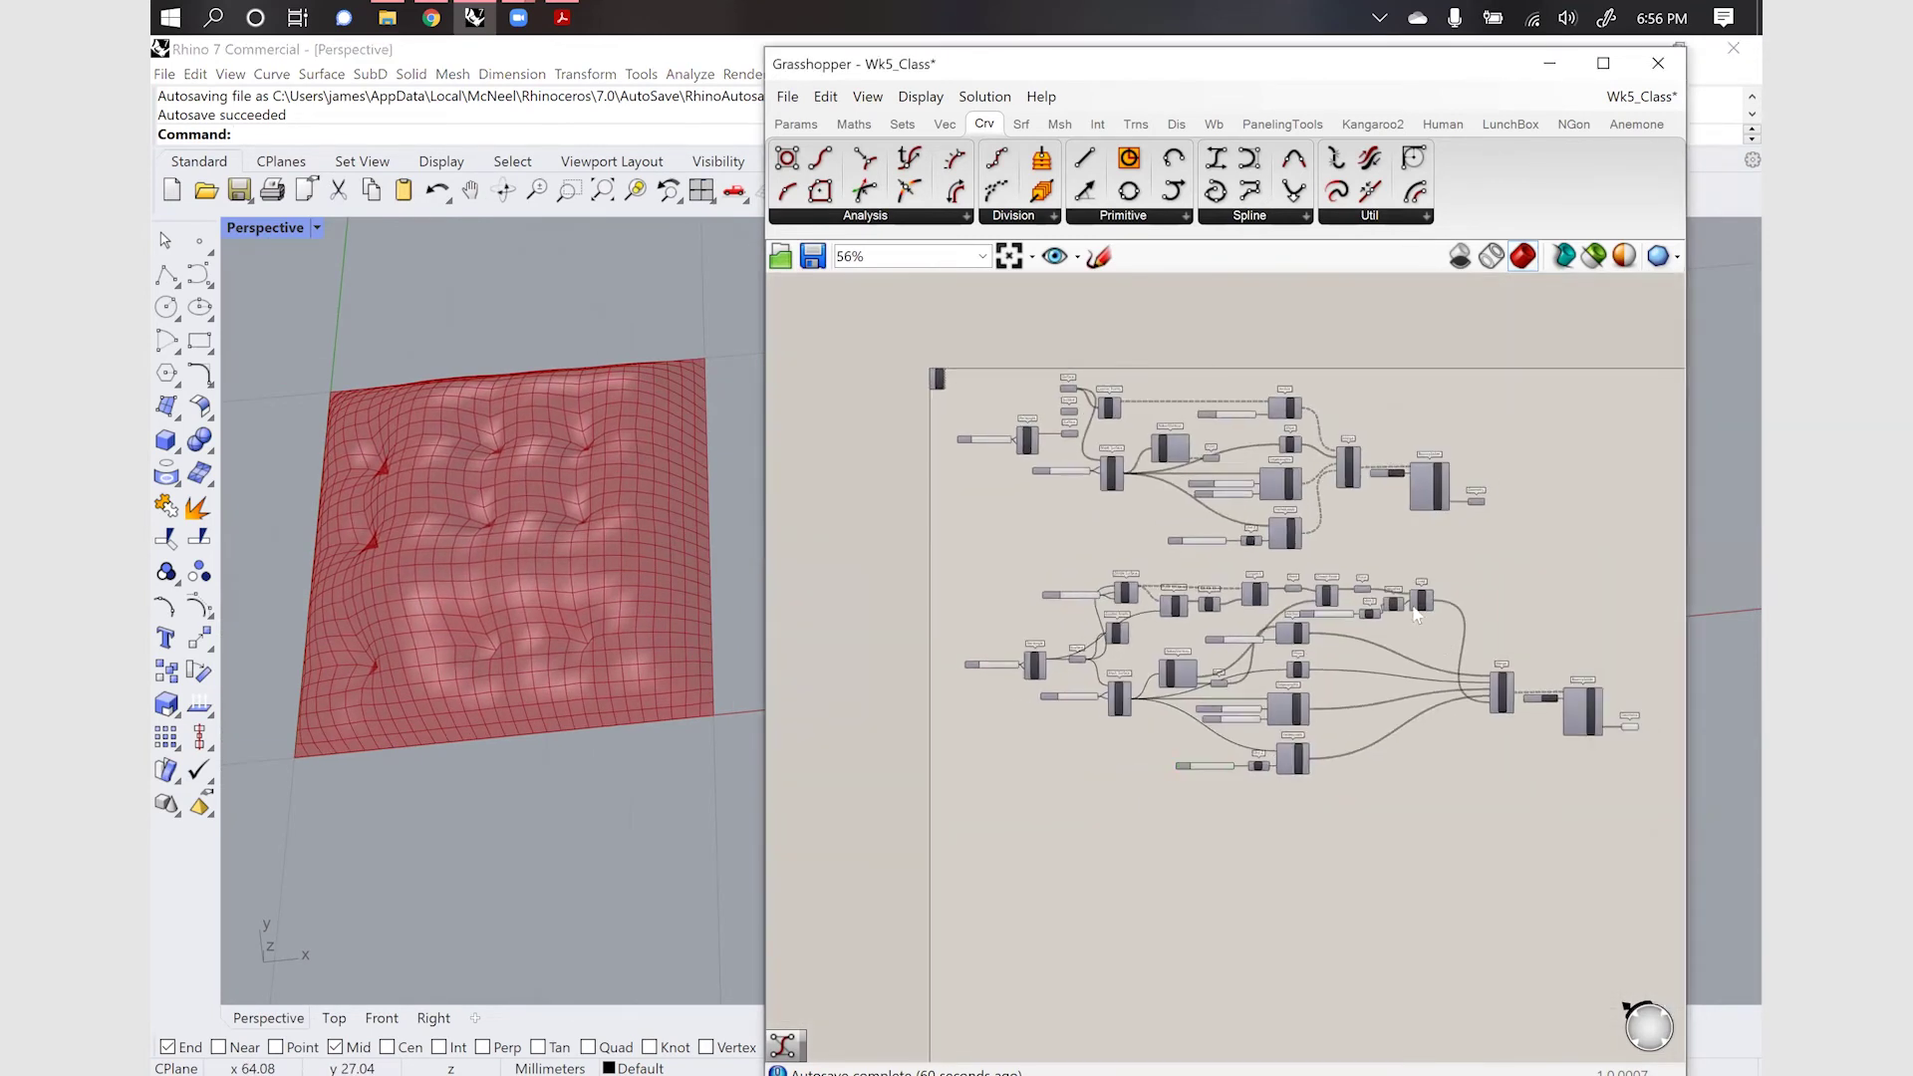
{"action": "right_click_drag", "start_coordinate": [1441, 636], "coordinate": [1409, 631]}
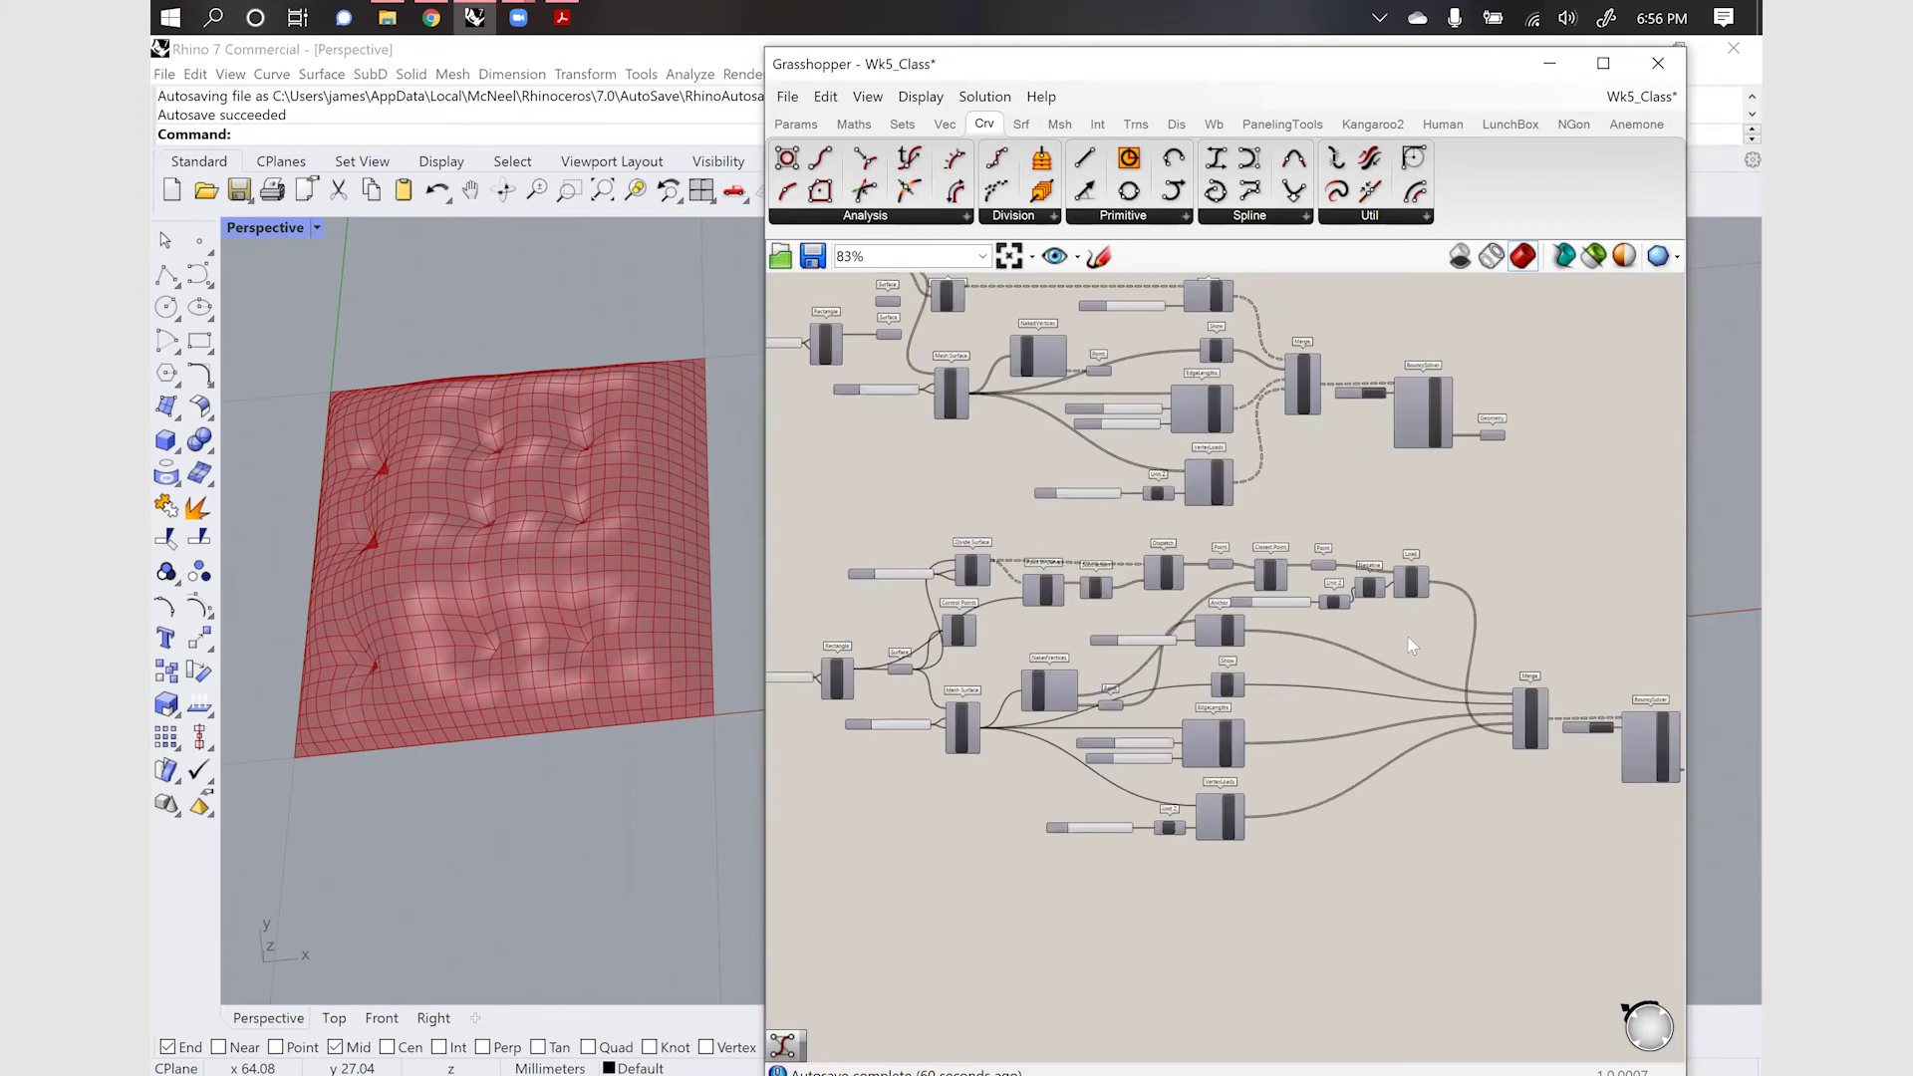
{"action": "scroll", "coordinate": [1393, 690], "scroll_direction": "up", "scroll_amount": 3}
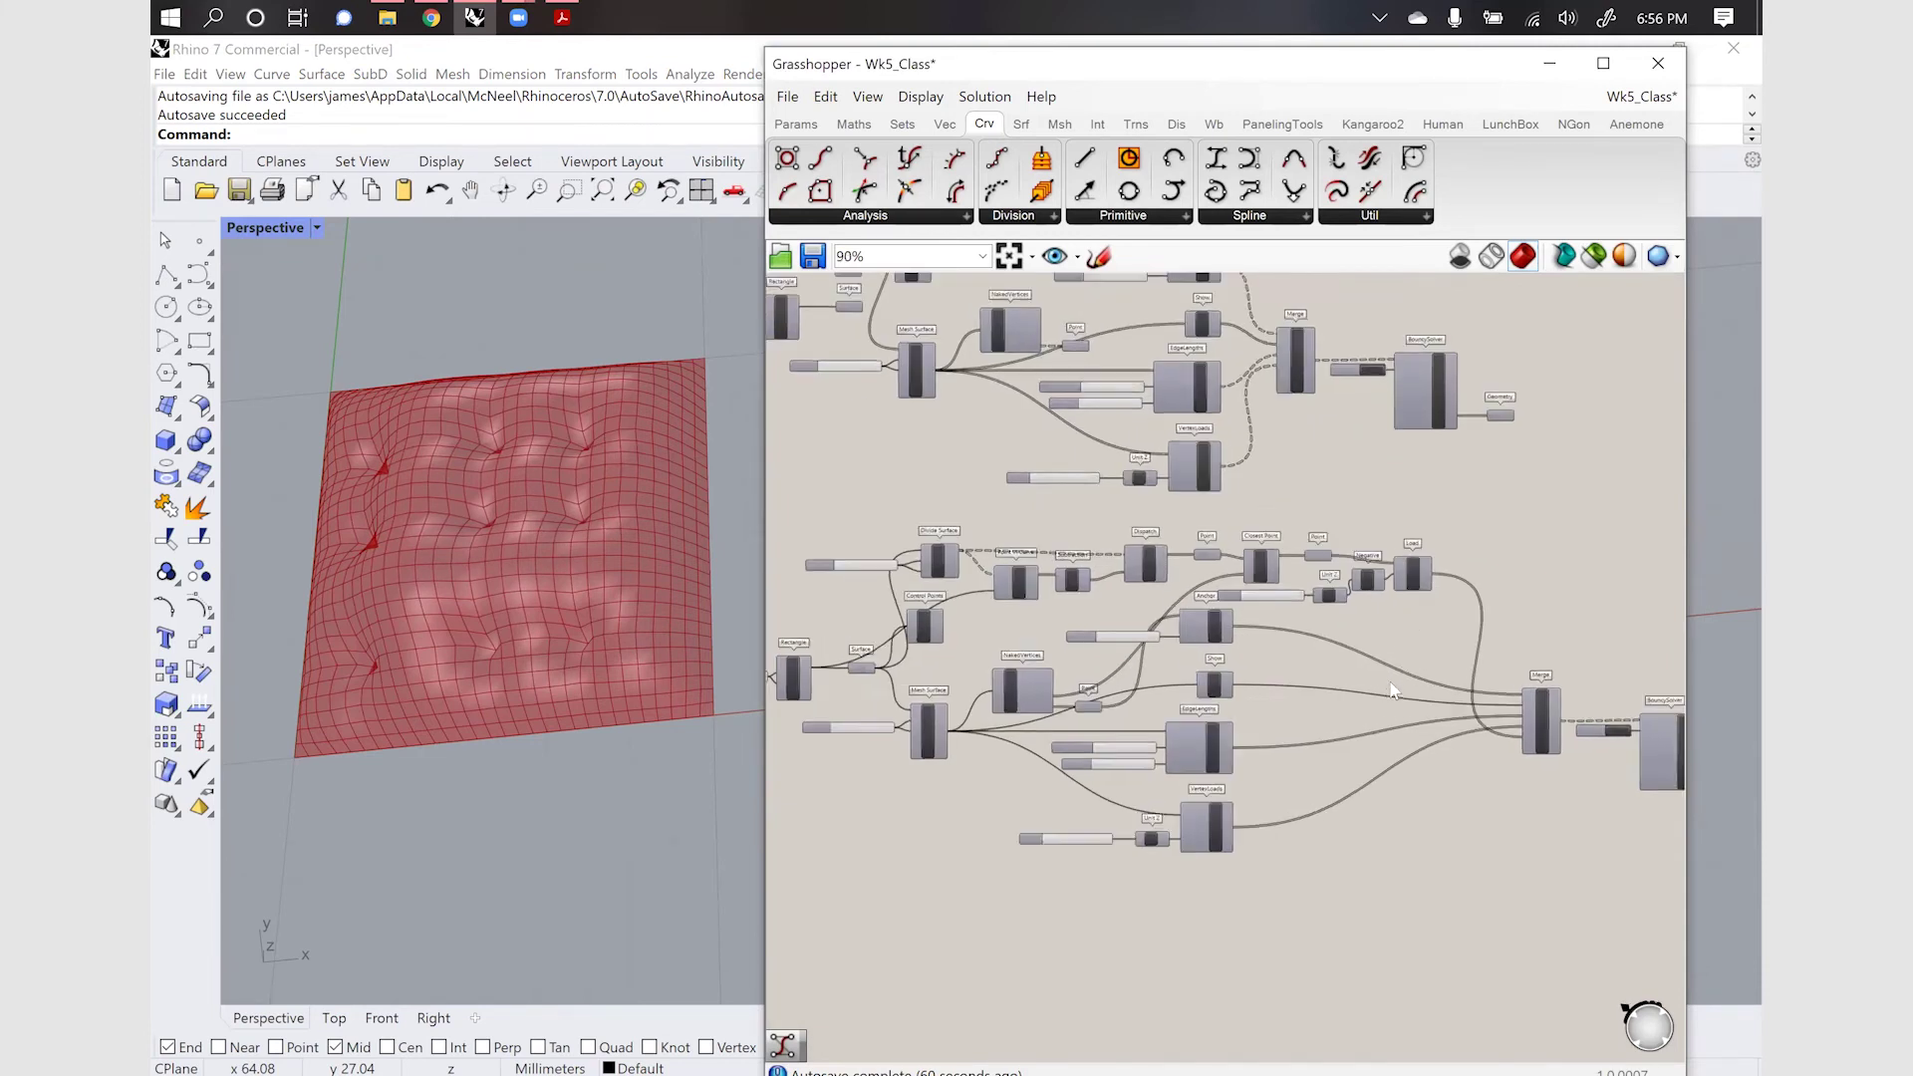
{"action": "scroll", "coordinate": [1420, 535], "scroll_direction": "up", "scroll_amount": 2}
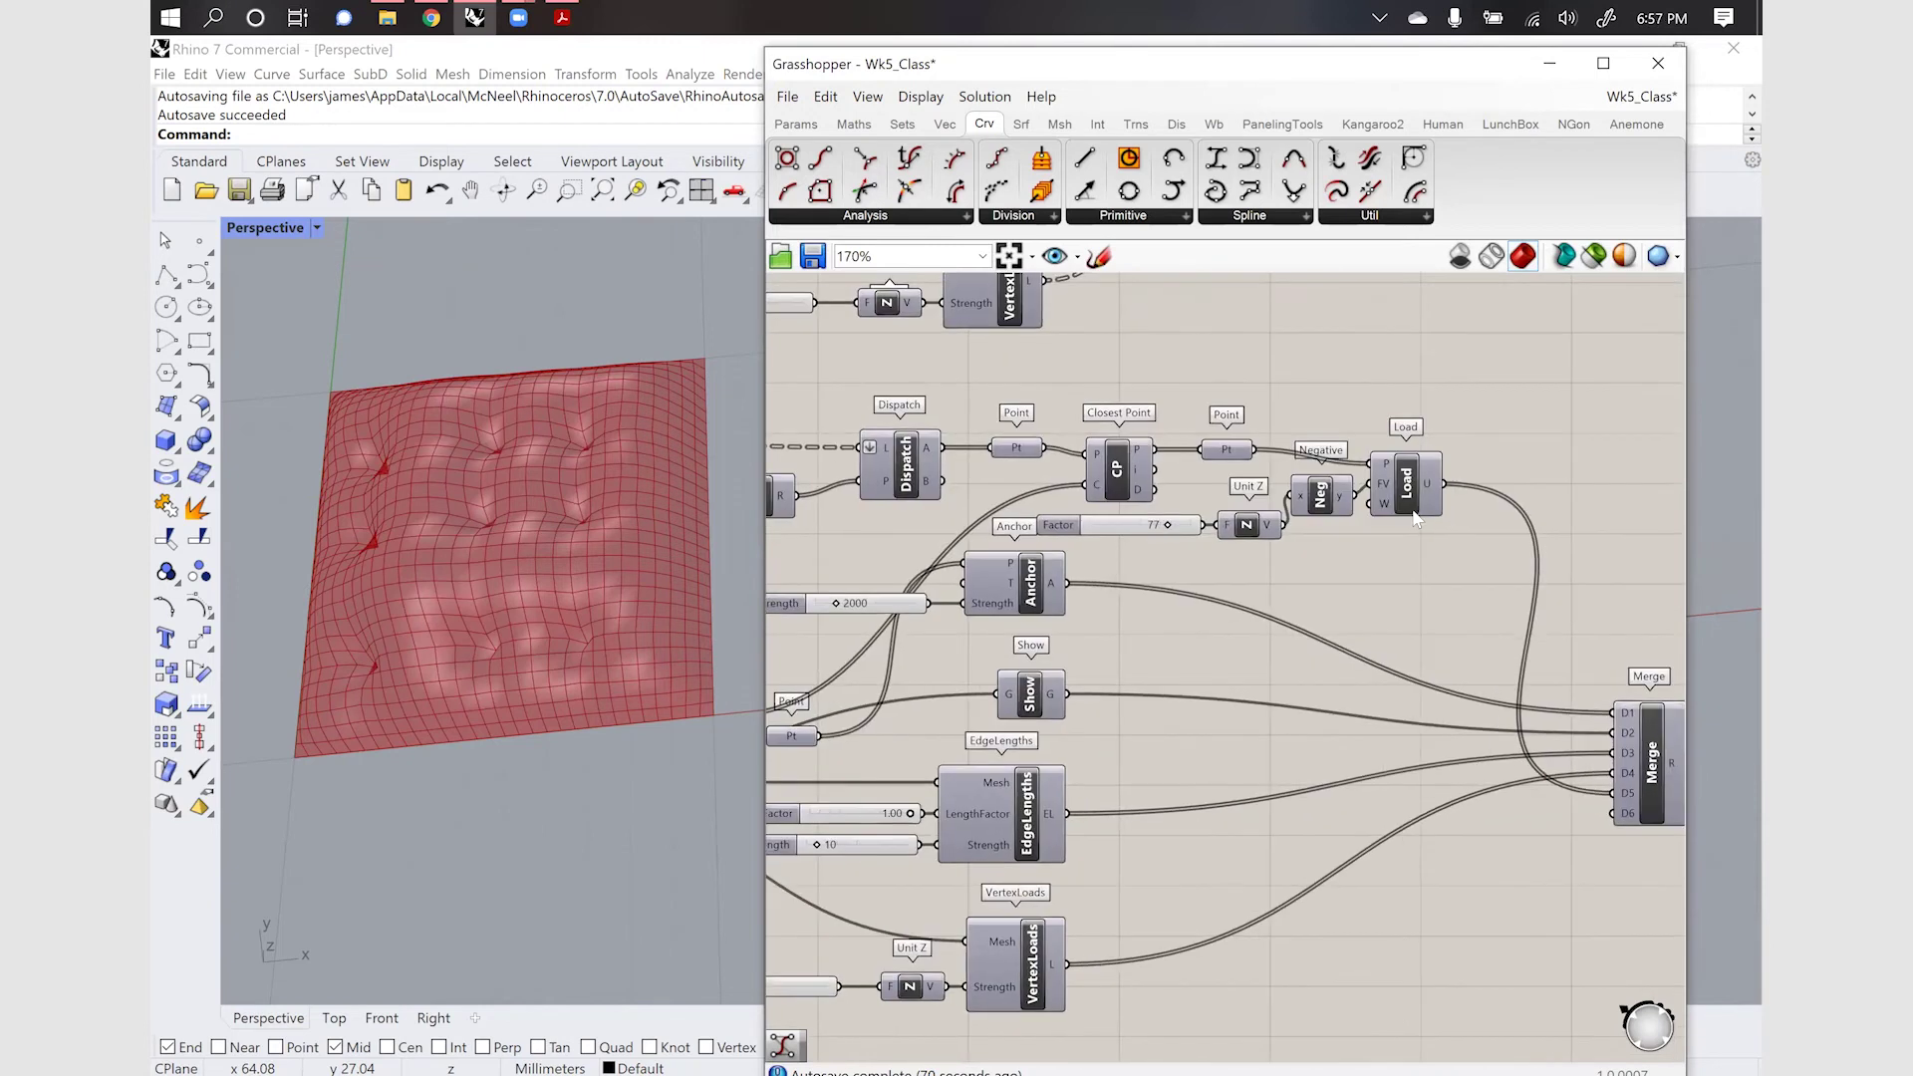
{"action": "left_click", "coordinate": [1403, 501]}
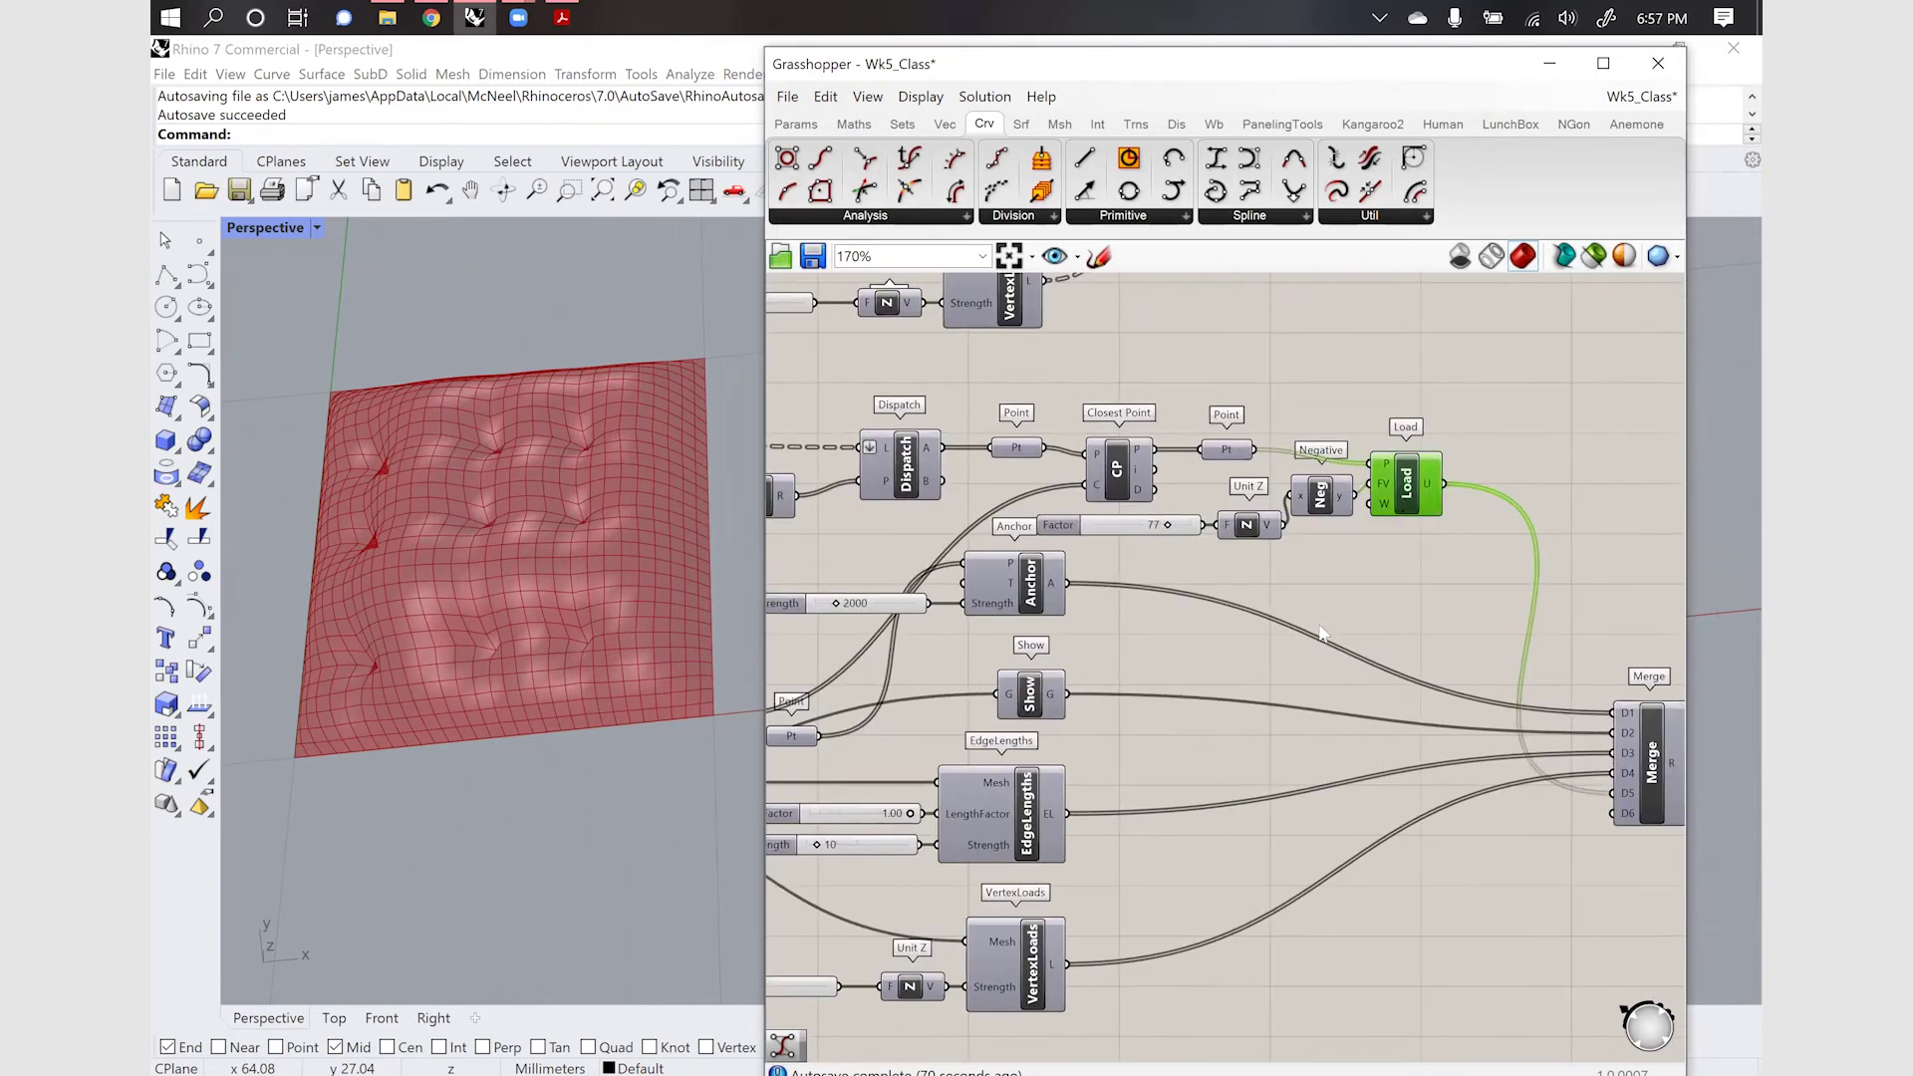
{"action": "left_click", "coordinate": [559, 703]}
{"action": "right_click_drag", "start_coordinate": [514, 588], "coordinate": [611, 794]}
Add a Mirror component, move the Geometry parameter aside, and connect the lower BouncySolver's O output to Mirror's geometry input
{"action": "scroll", "coordinate": [1295, 725], "scroll_direction": "down", "scroll_amount": 6}
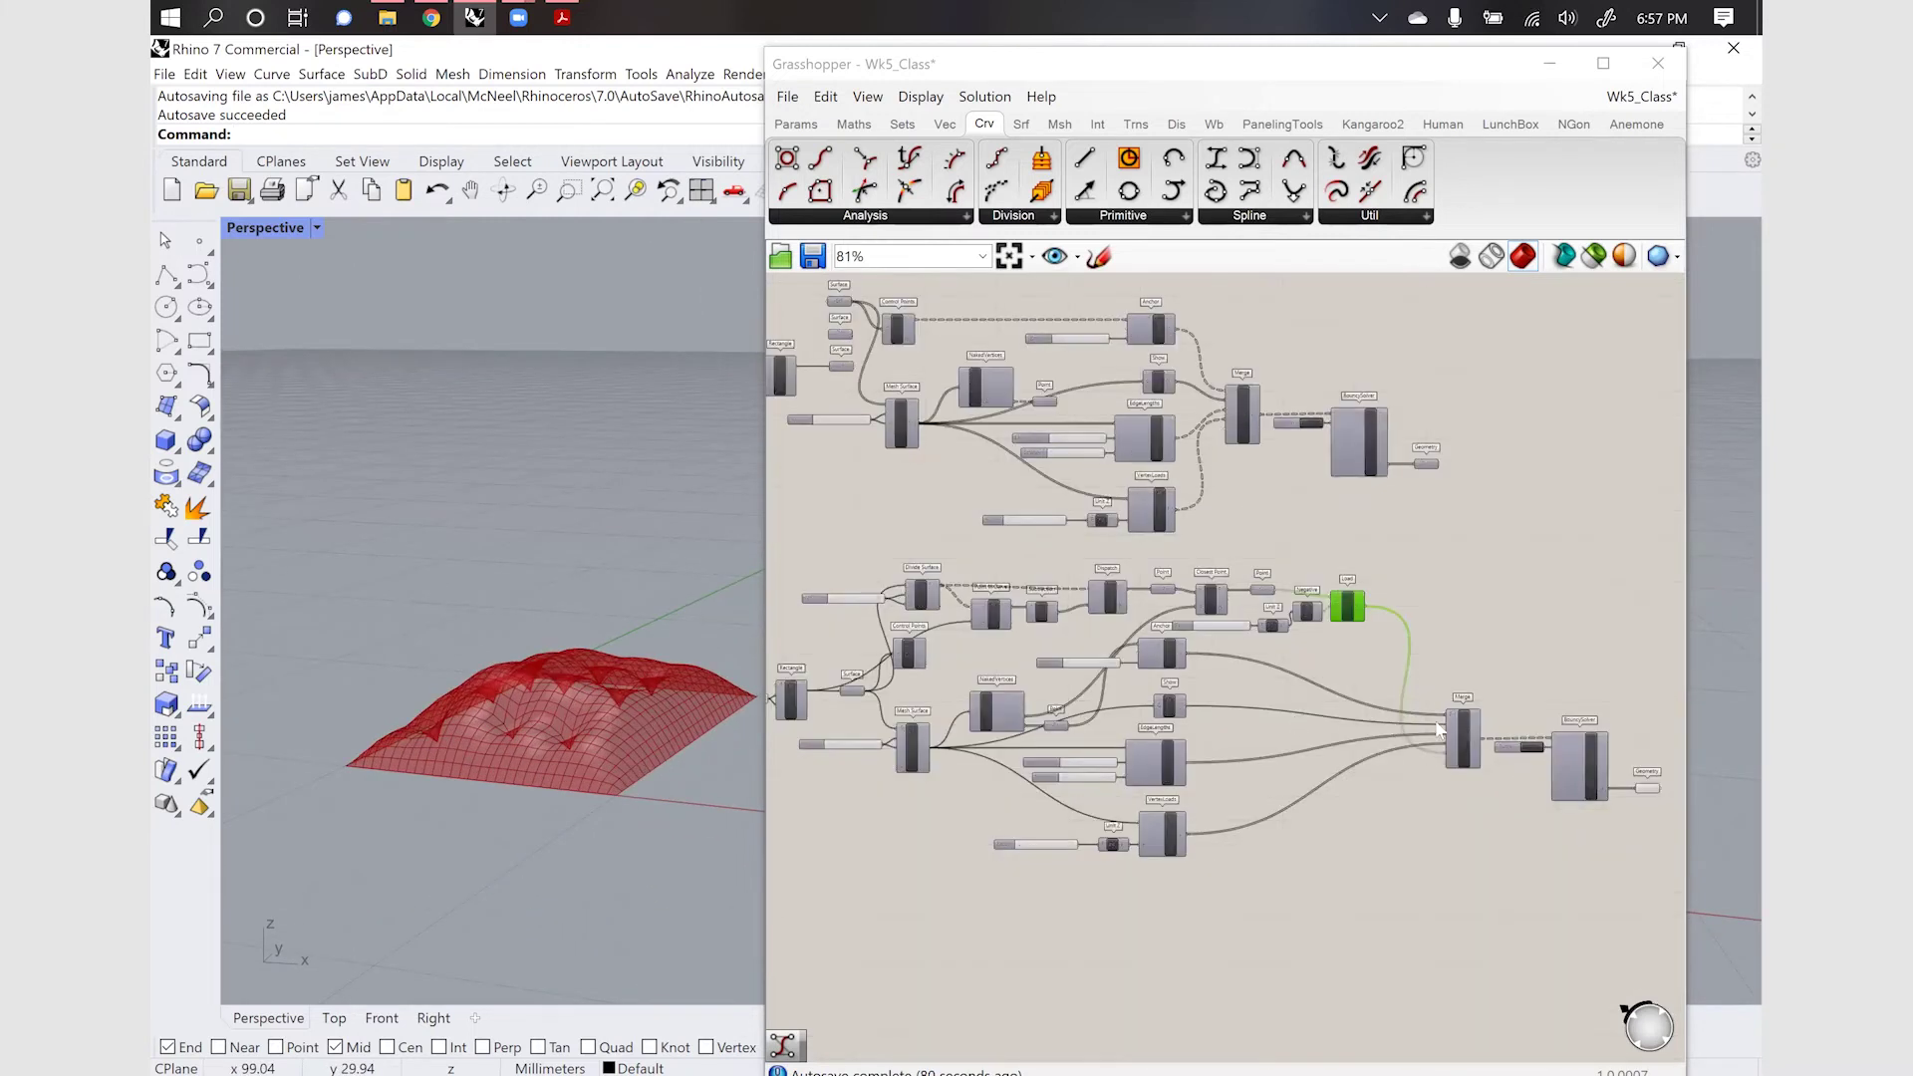
{"action": "scroll", "coordinate": [1542, 778], "scroll_direction": "up", "scroll_amount": 4}
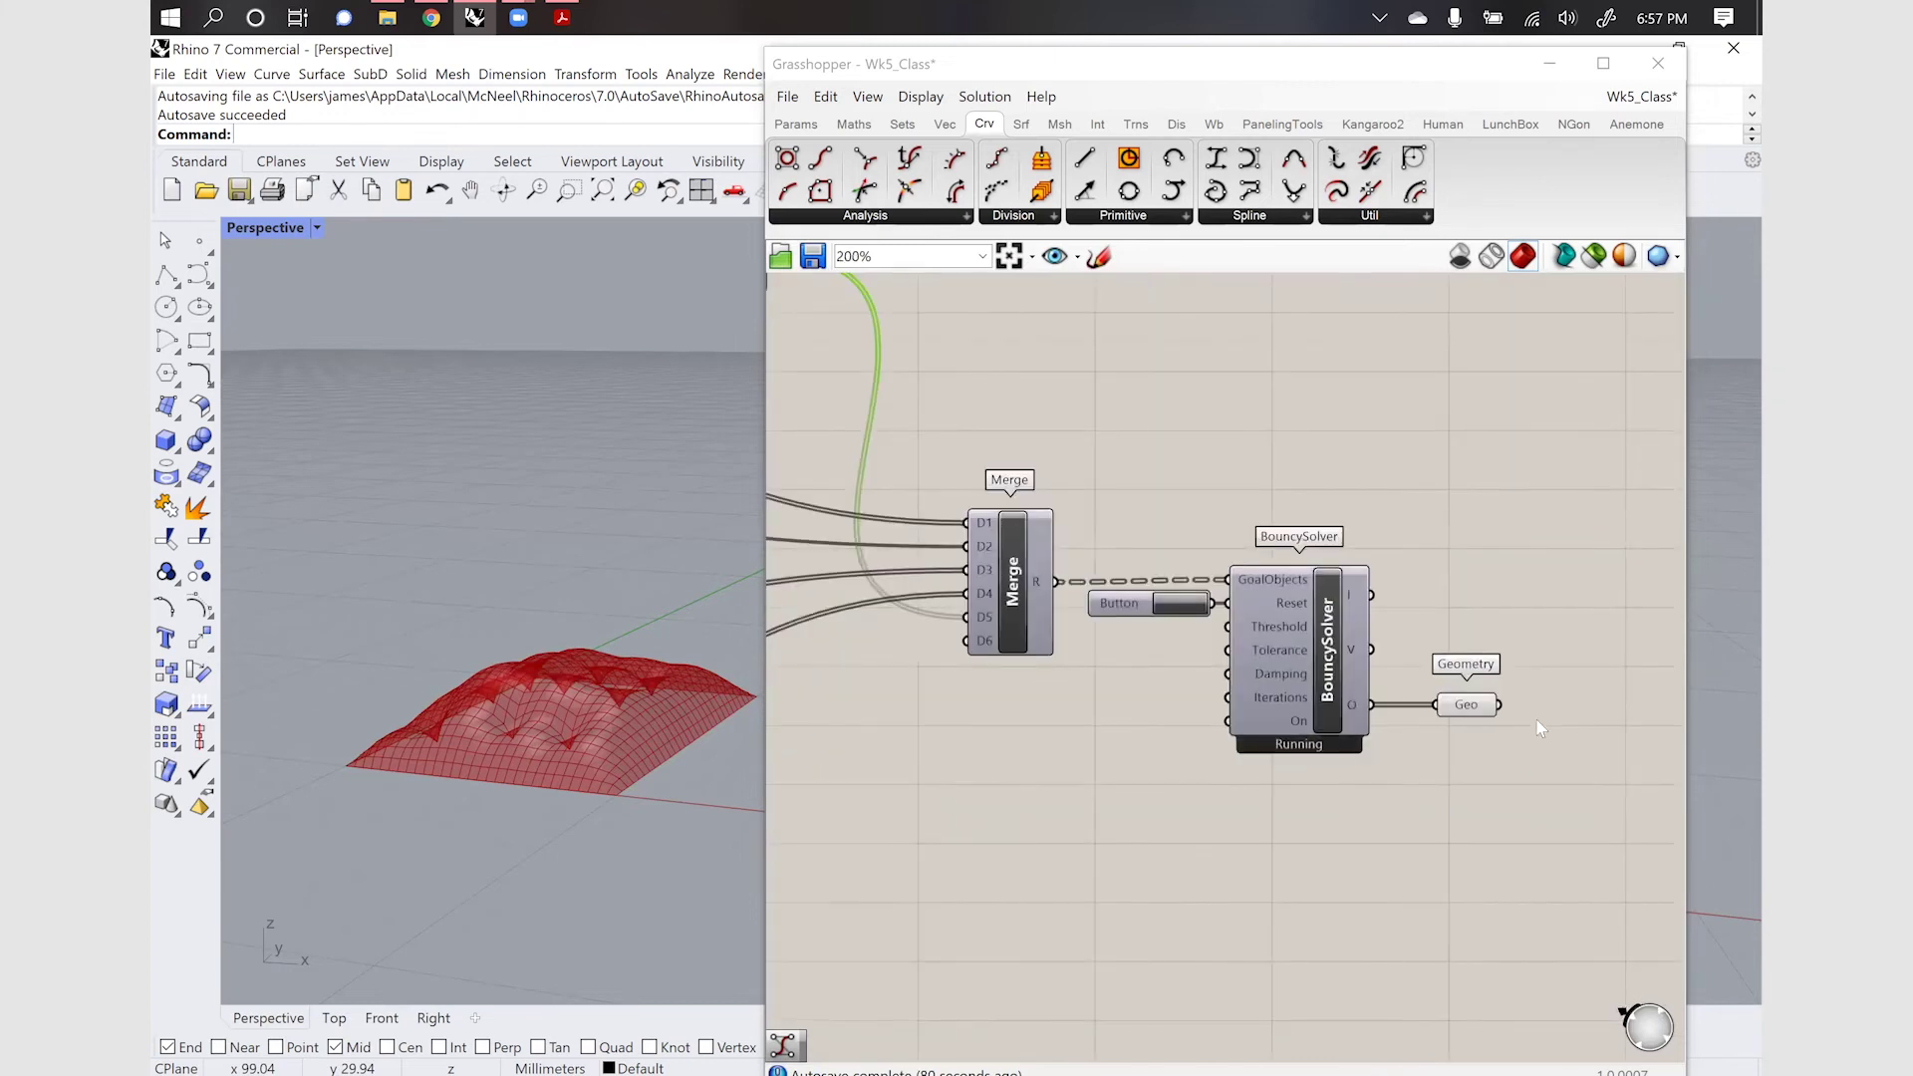
{"action": "double_click", "coordinate": [1534, 752]}
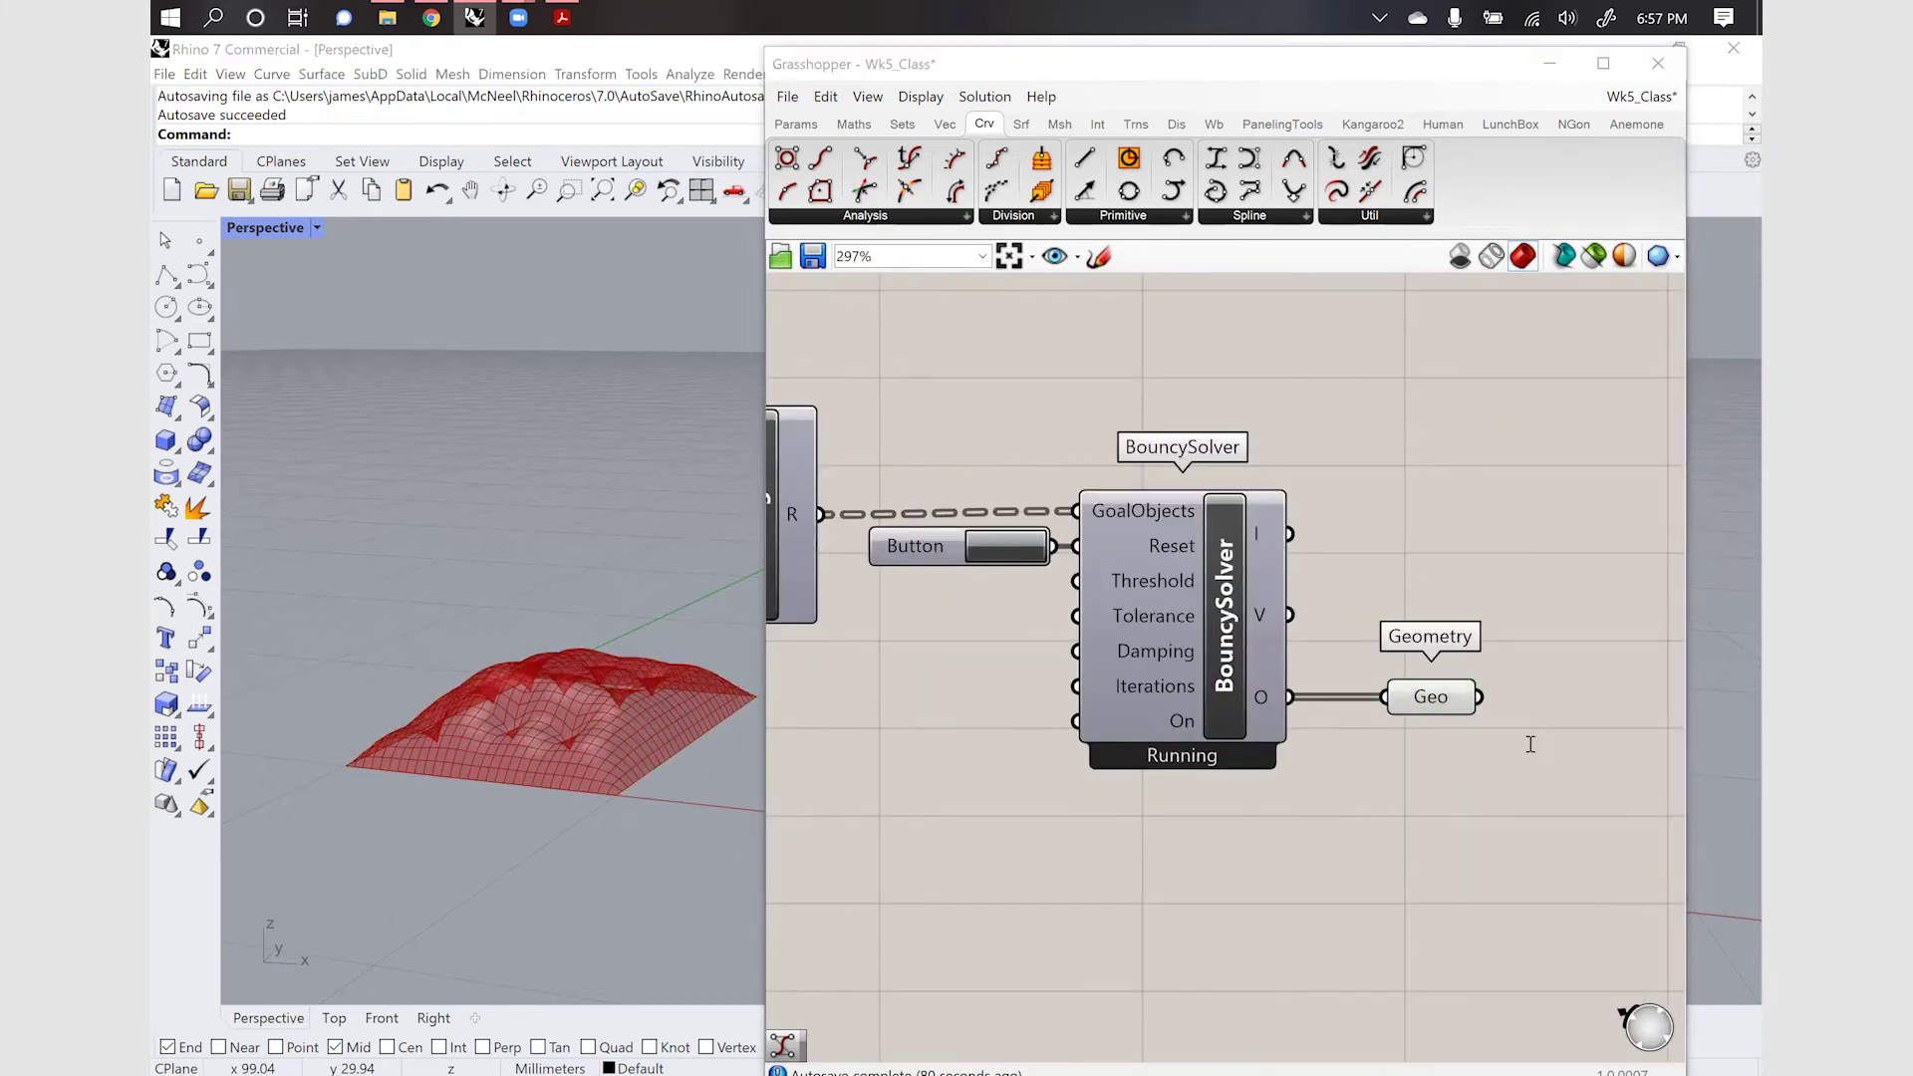
{"action": "type", "text": "mirror"}
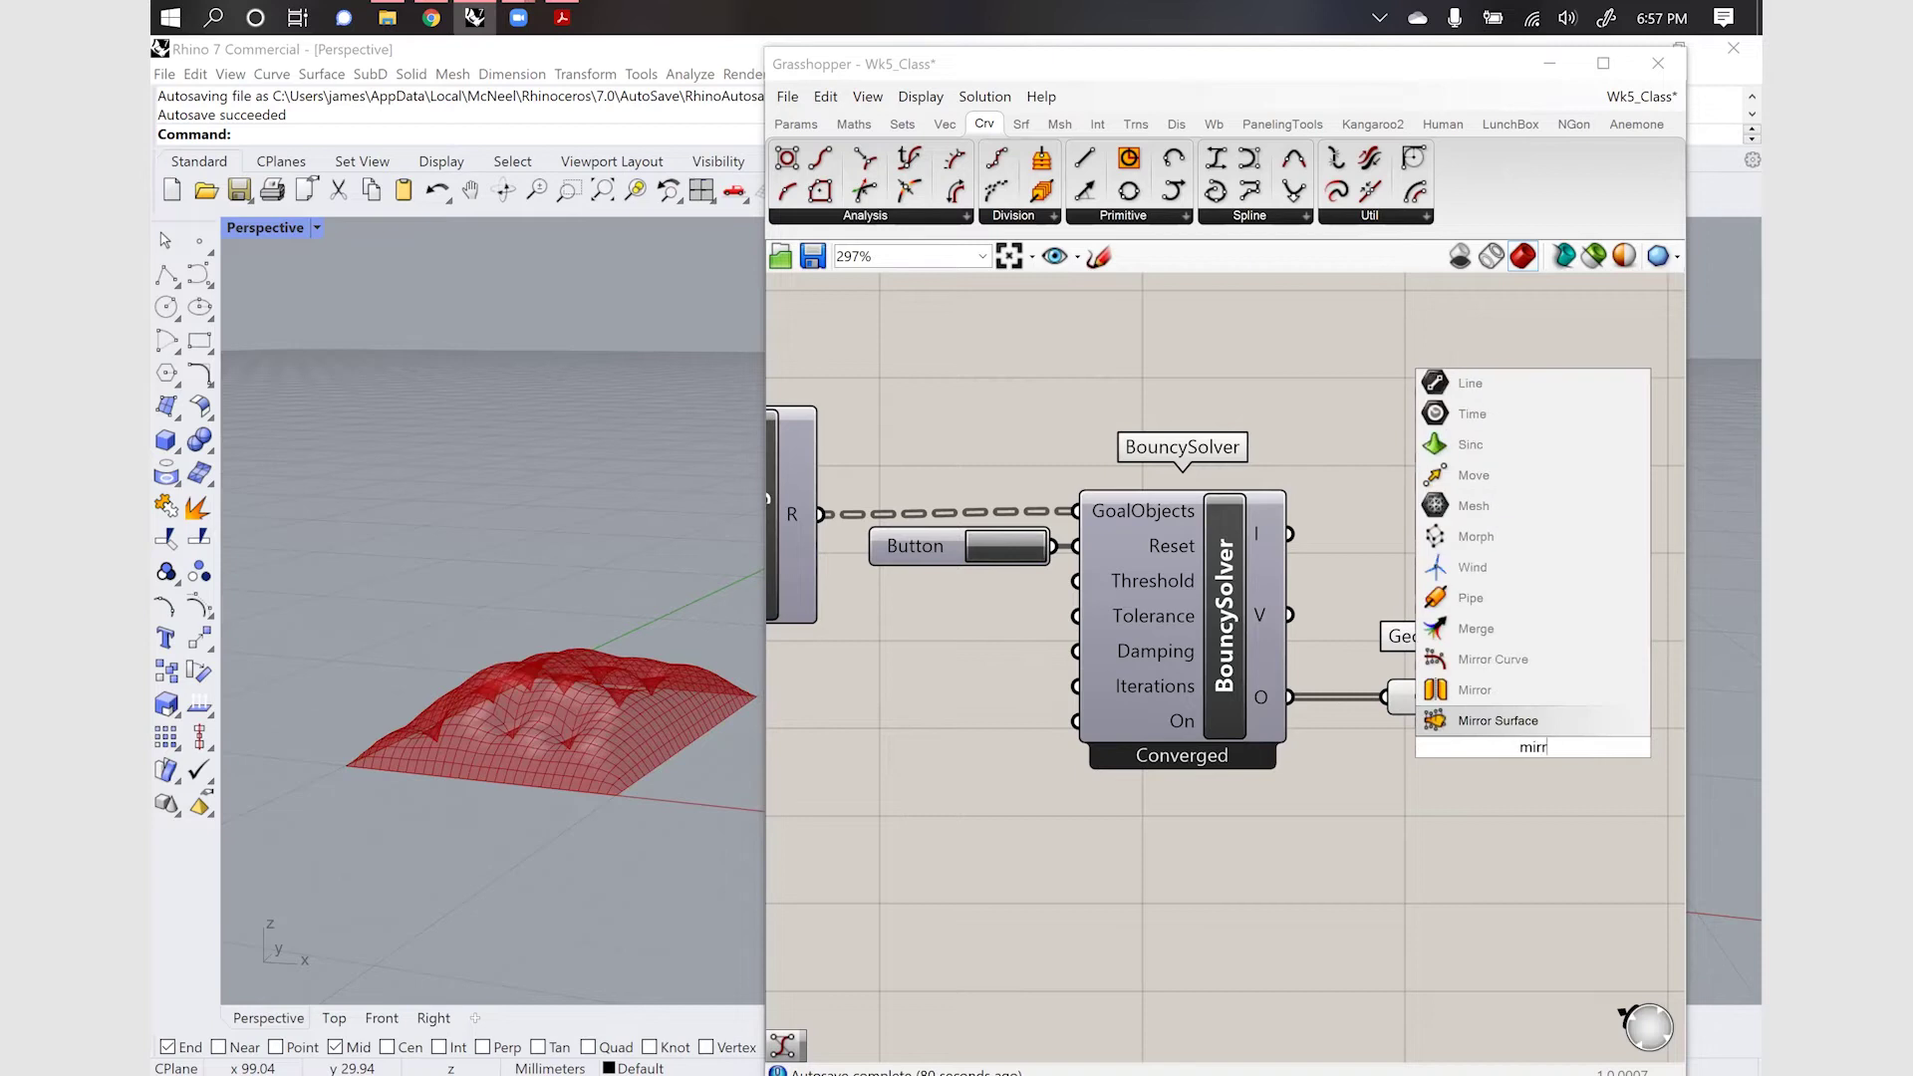
{"action": "left_click", "coordinate": [1475, 689]}
{"action": "left_click_drag", "start_coordinate": [1525, 751], "coordinate": [1425, 852]}
{"action": "left_click_drag", "start_coordinate": [1429, 704], "coordinate": [1628, 687]}
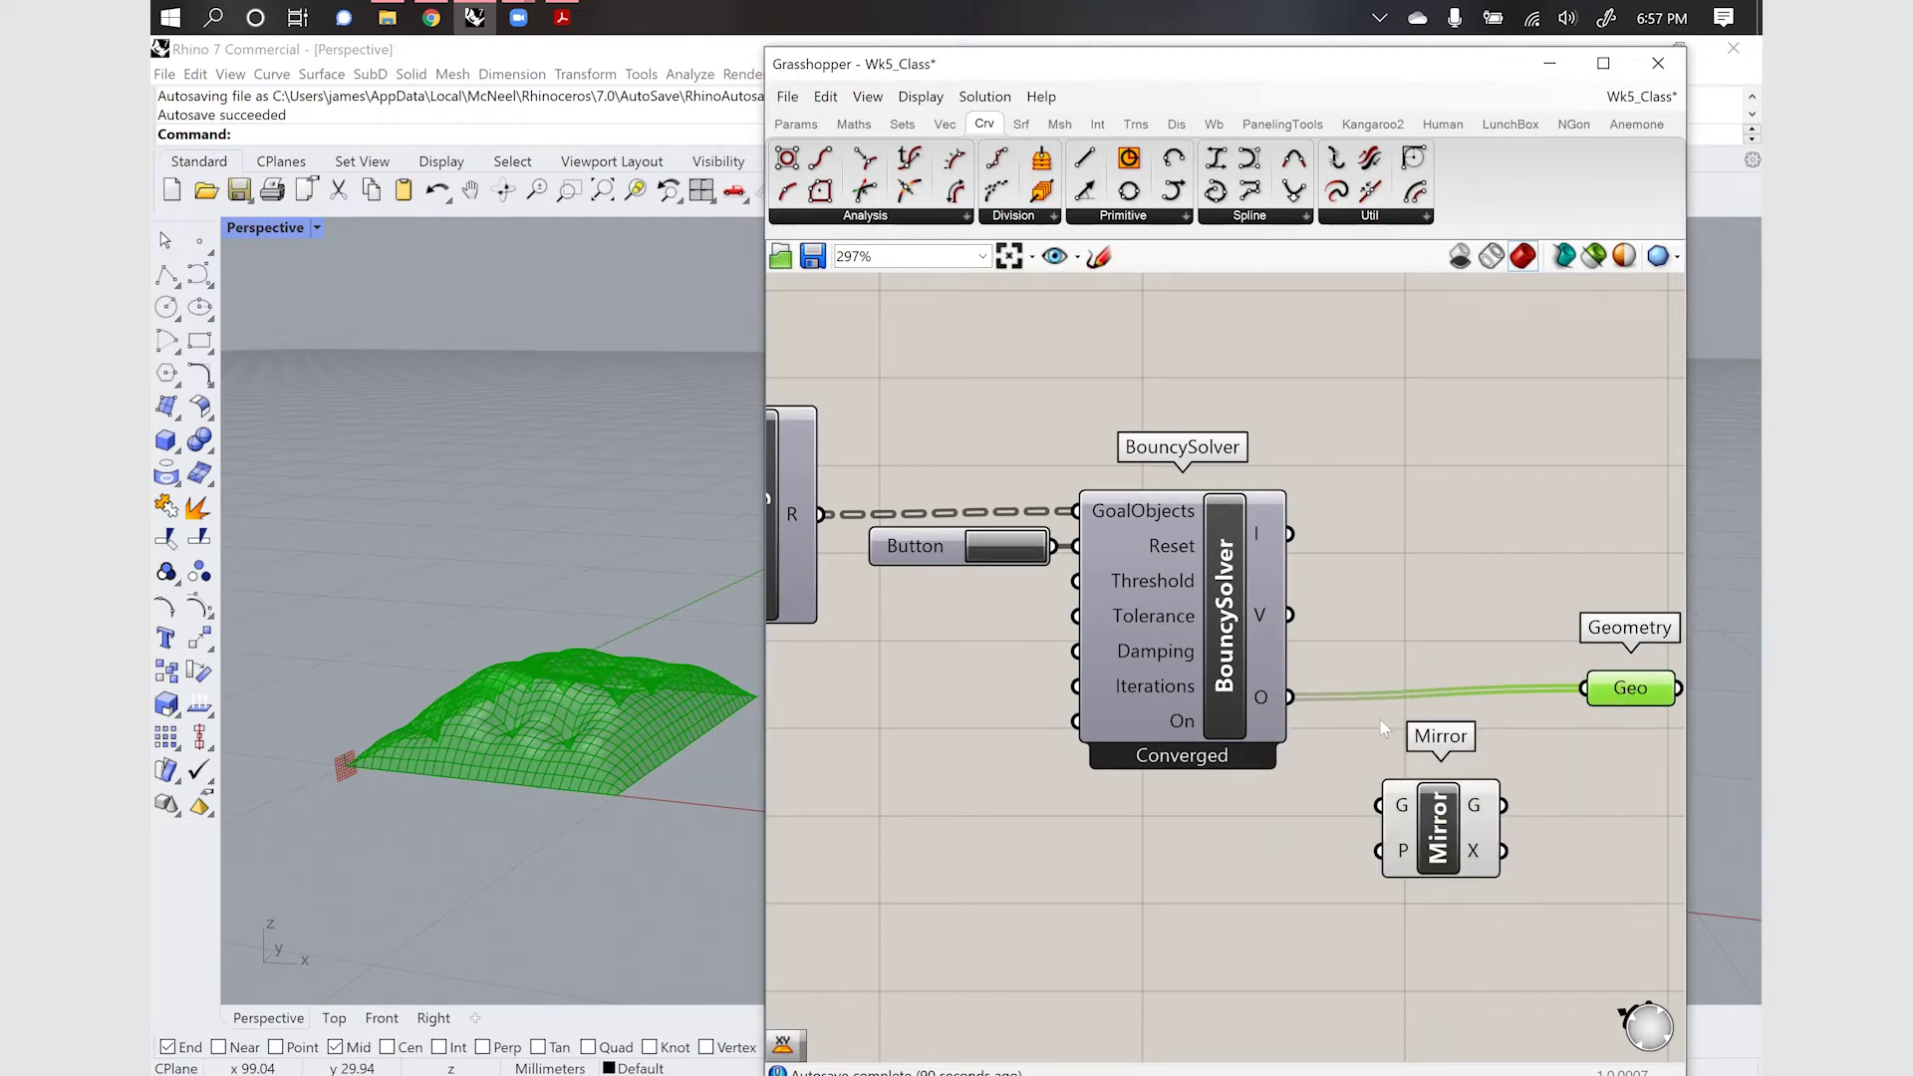
{"action": "left_click_drag", "start_coordinate": [1291, 698], "coordinate": [1433, 800]}
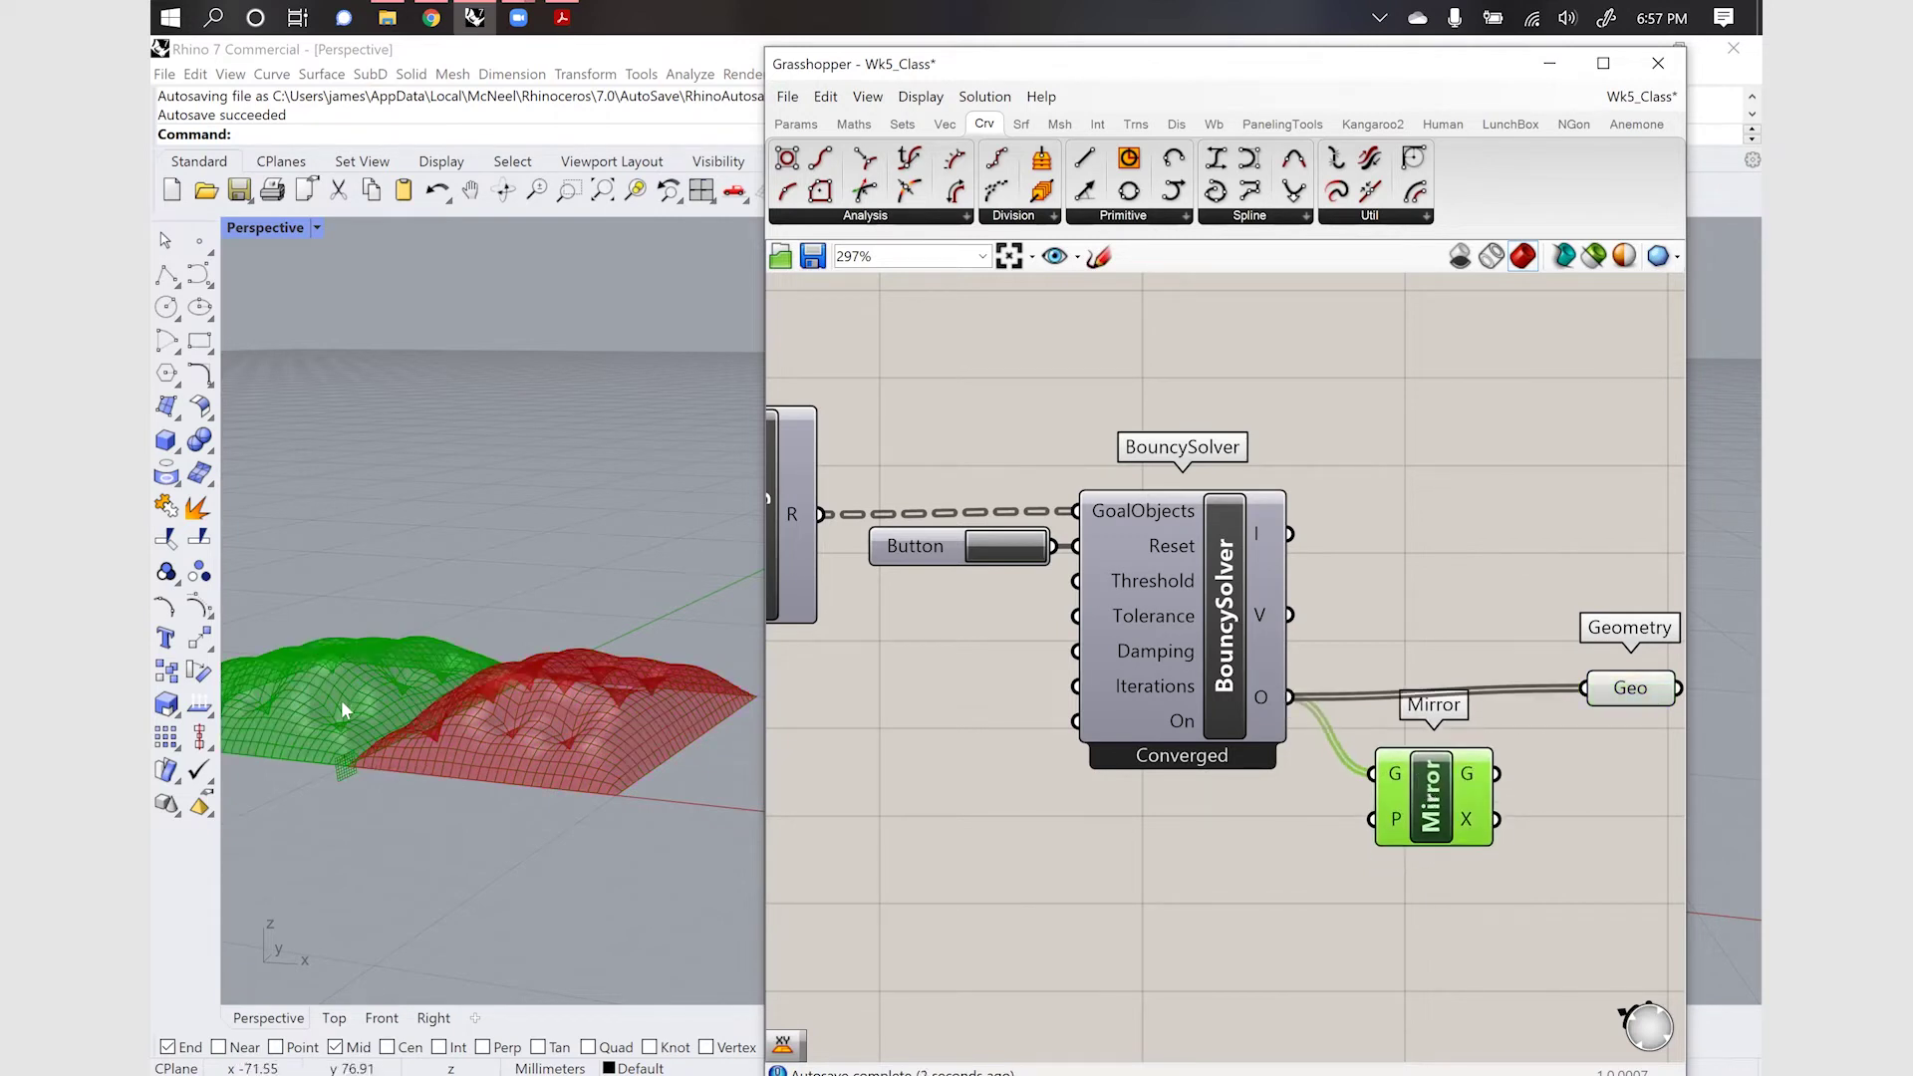
Add an XY Plane as the Mirror's plane and feed the mirrored geometry into the Geometry parameter alongside the solver output
{"action": "double_click", "coordinate": [1307, 918]}
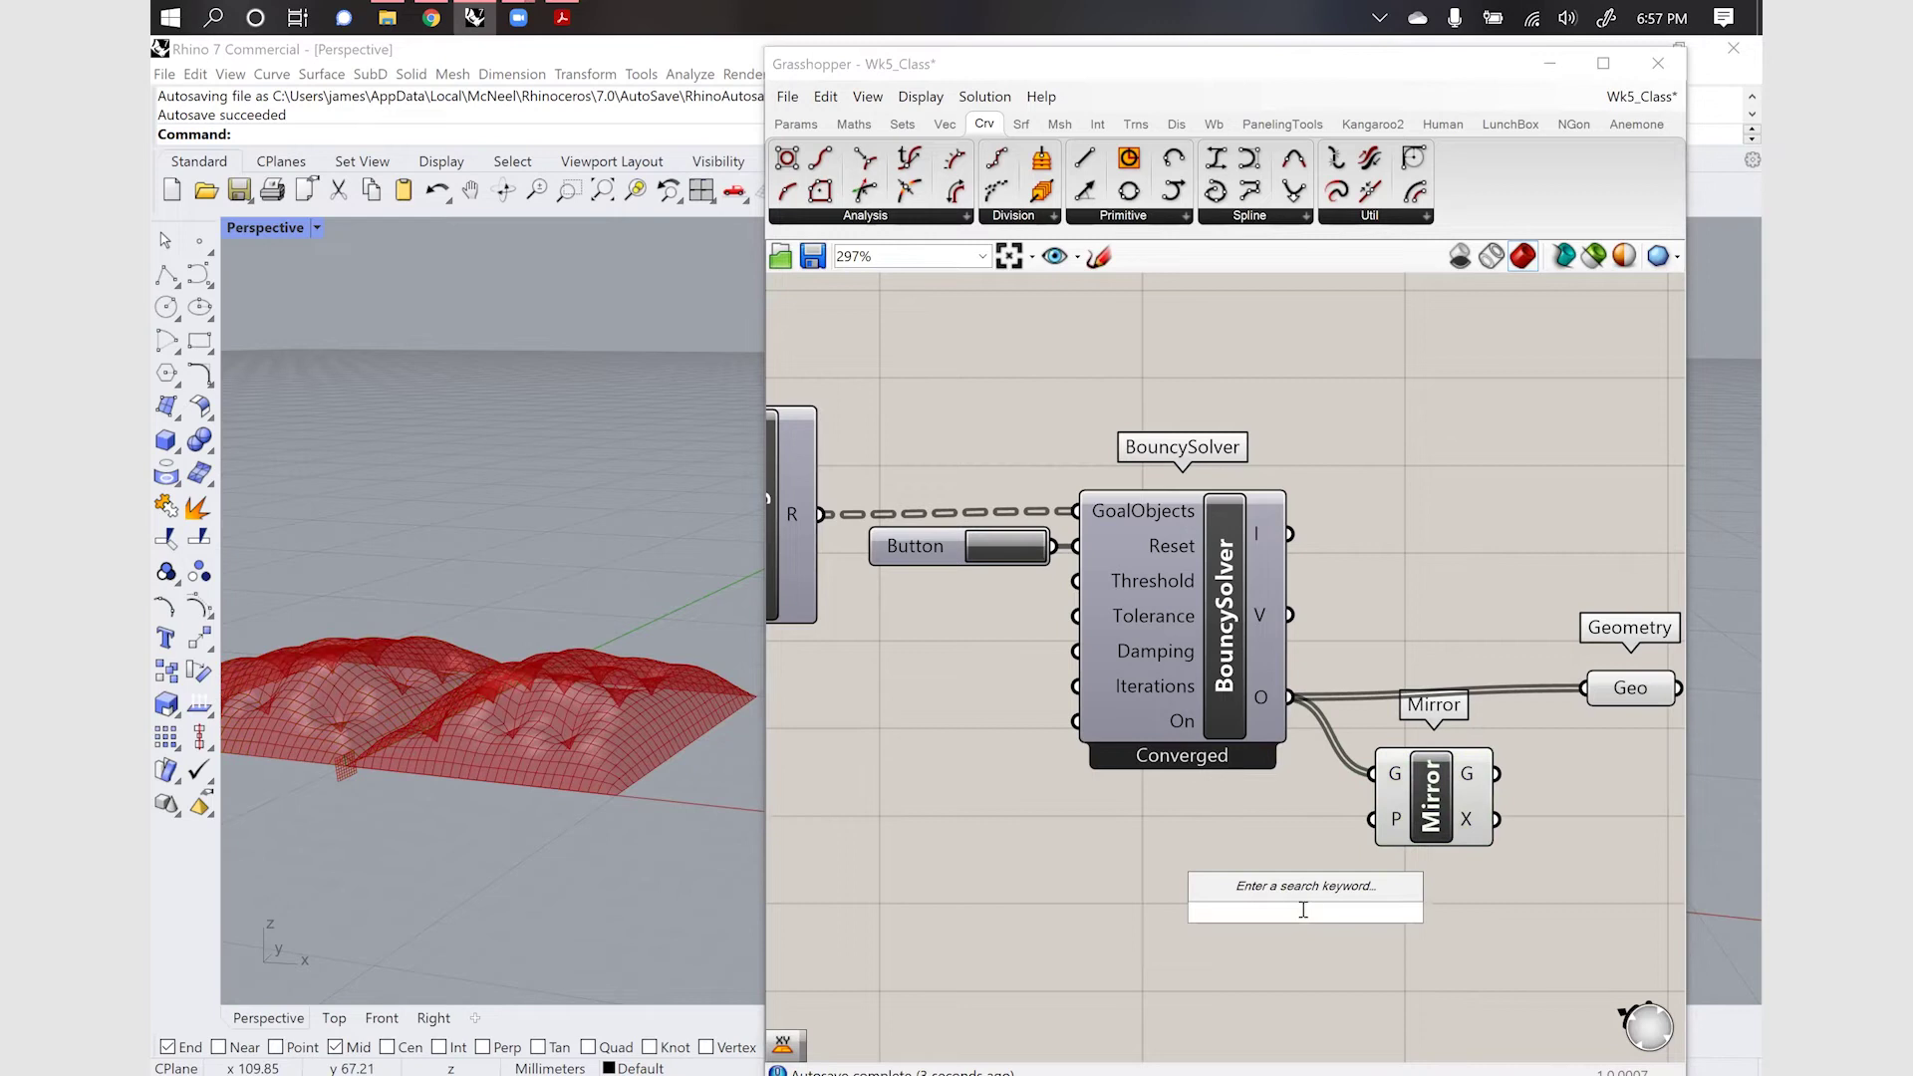
{"action": "type", "text": "xy"}
{"action": "key", "text": "Return"}
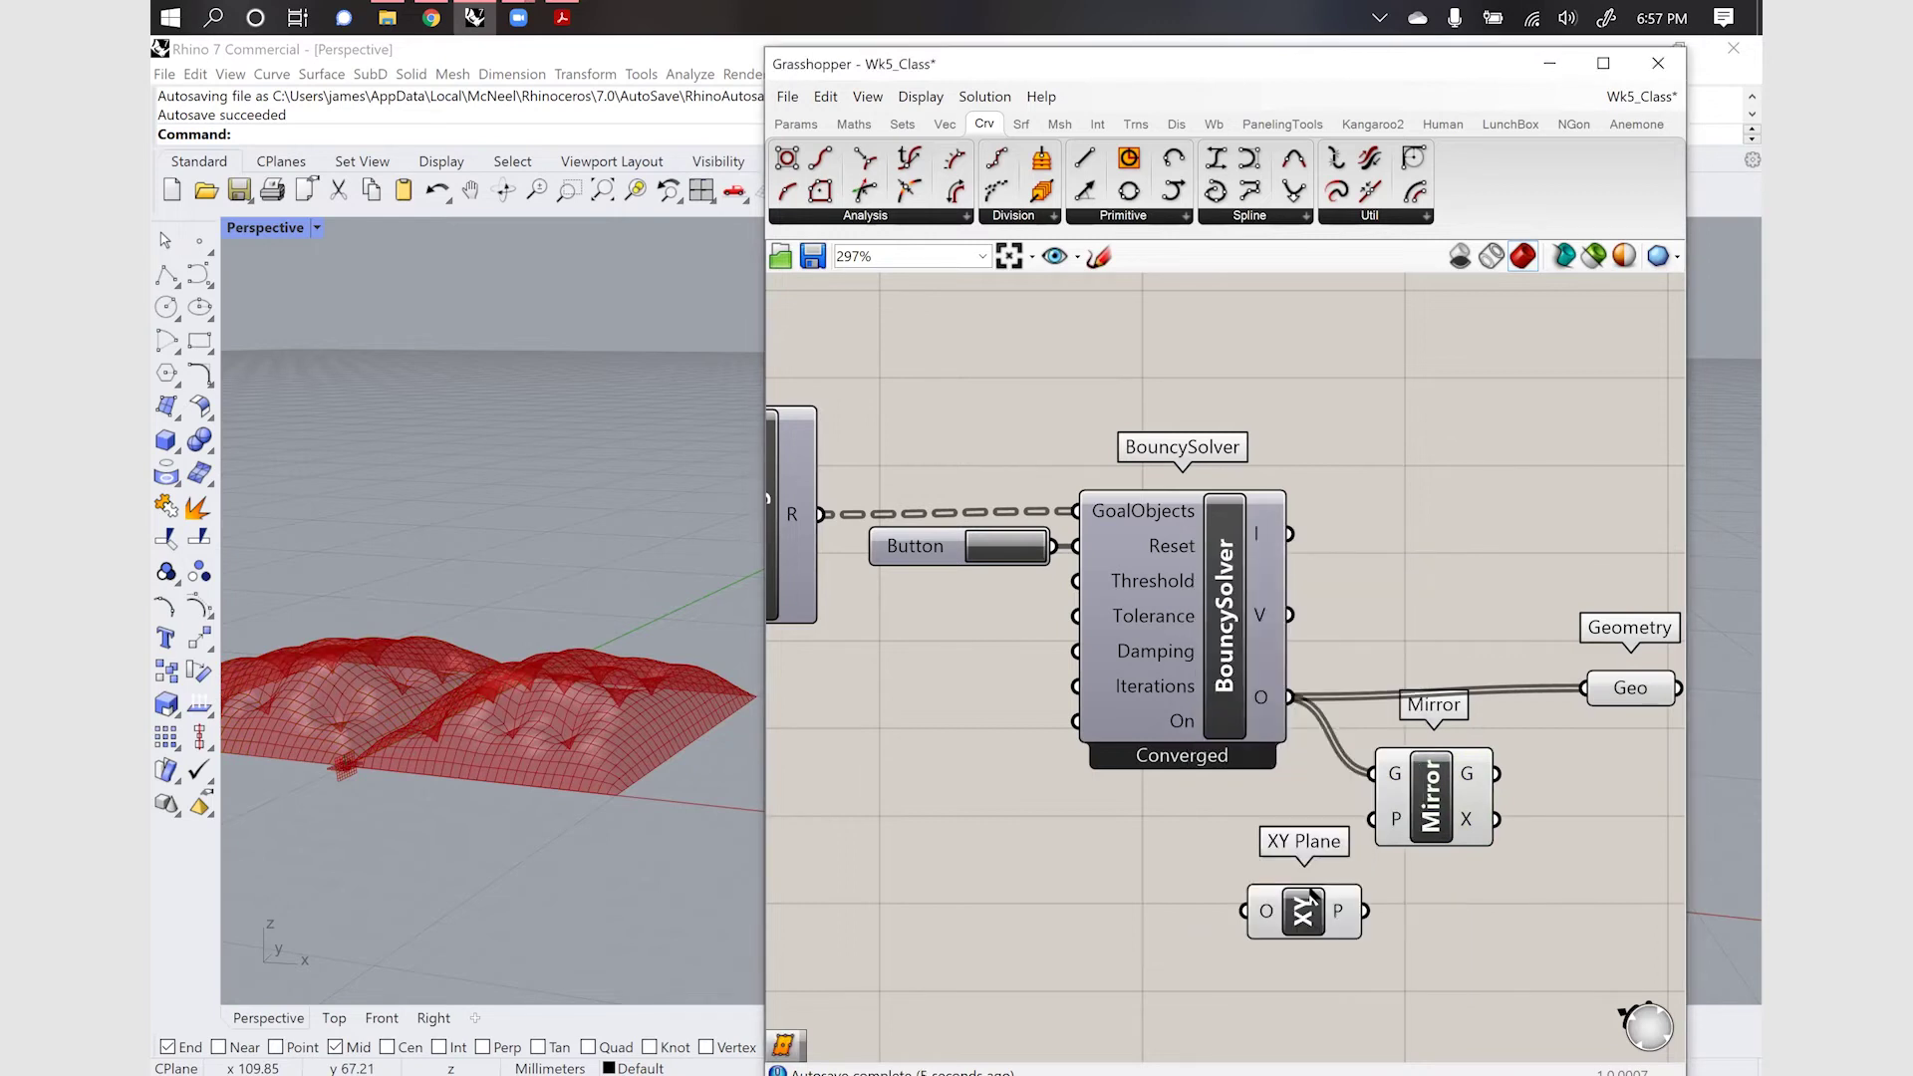
{"action": "left_click_drag", "start_coordinate": [1364, 911], "coordinate": [1373, 819]}
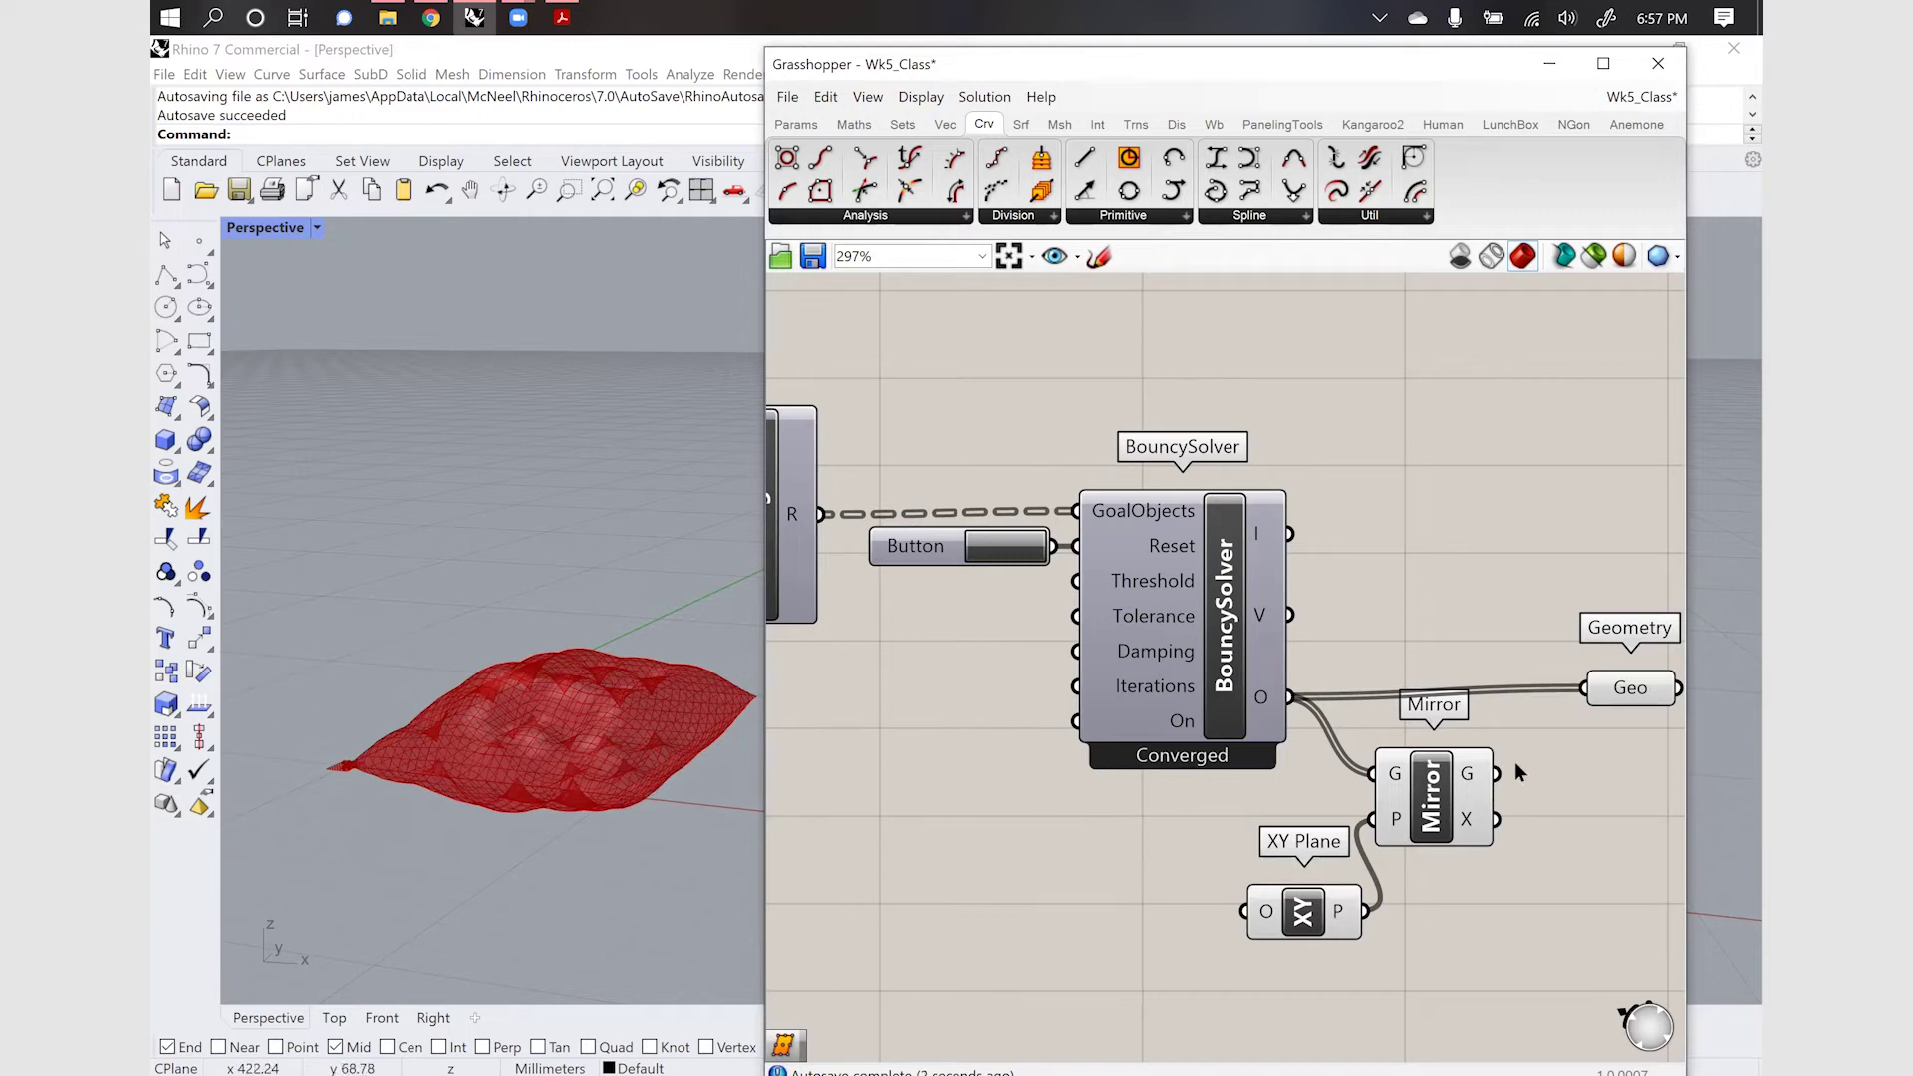
{"action": "left_click_drag", "start_coordinate": [1495, 778], "coordinate": [1606, 688]}
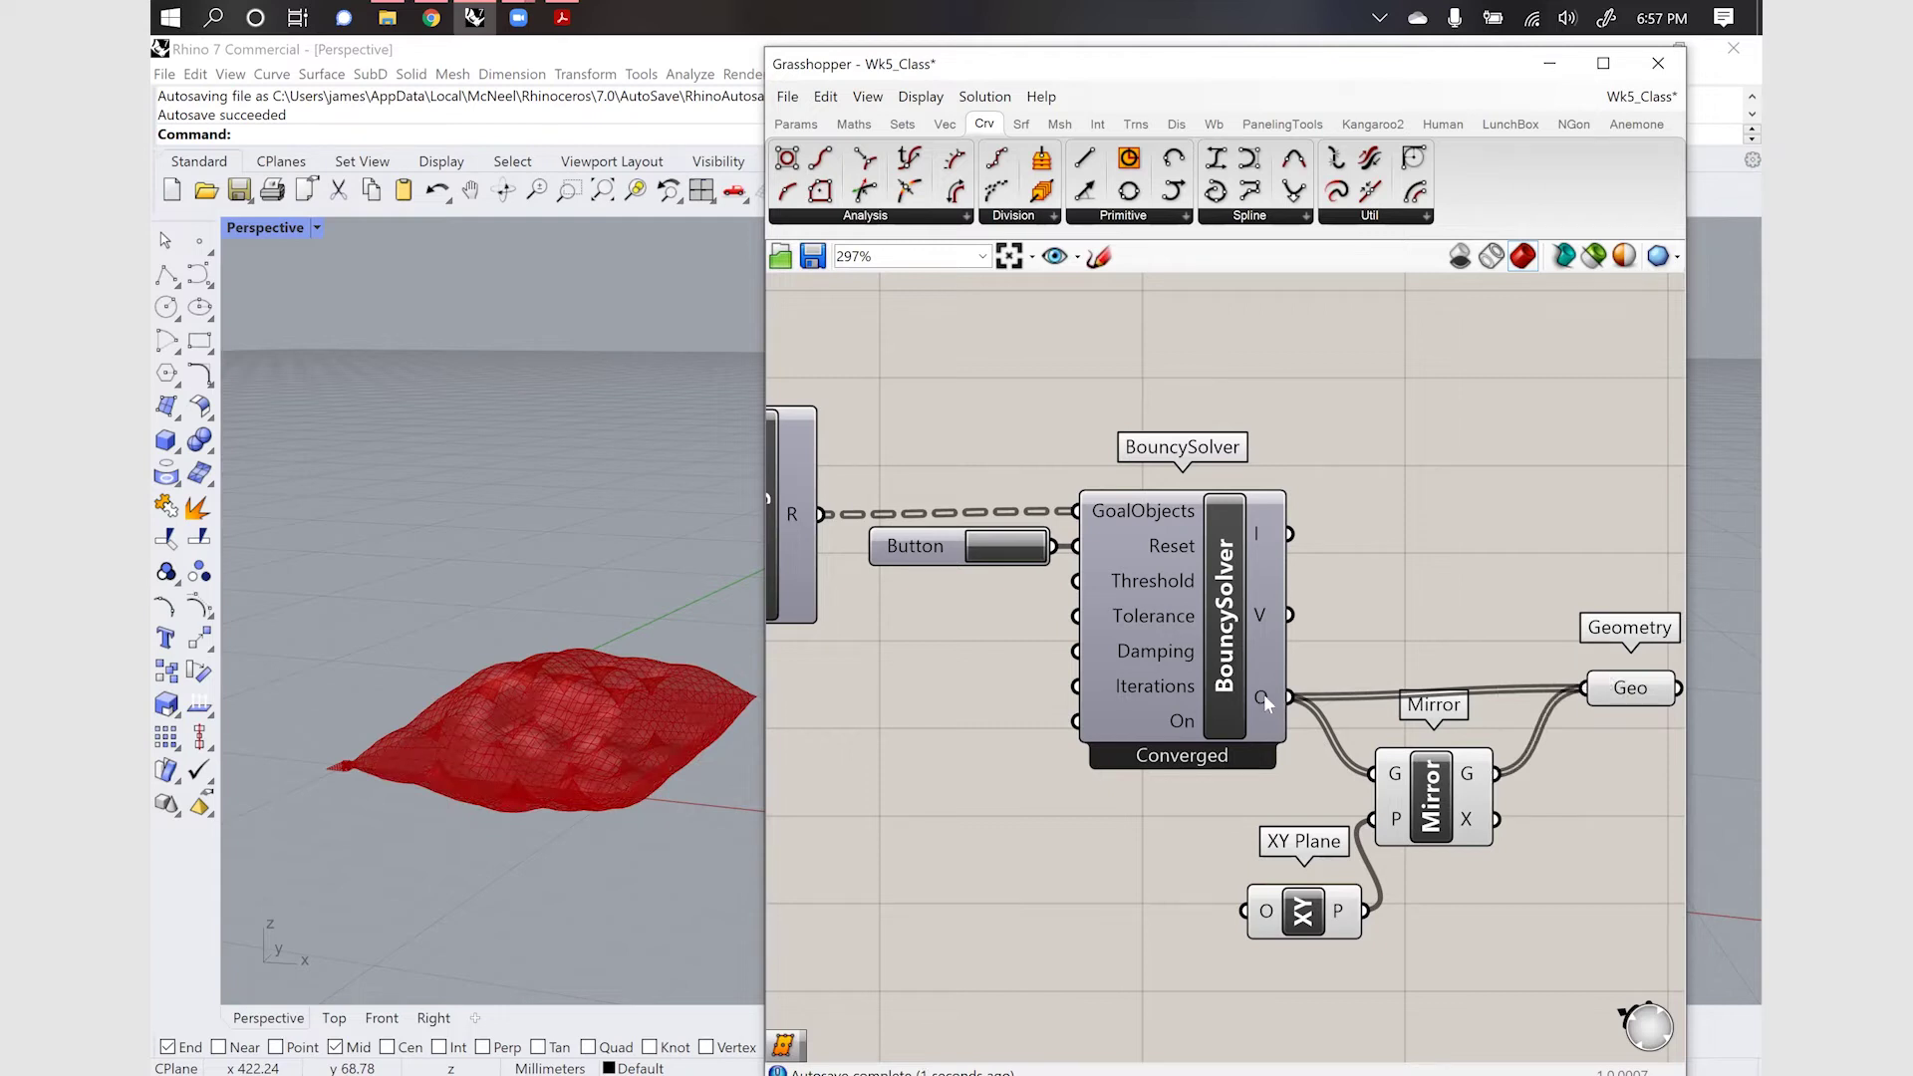
Hide the preview of the Mirror and XY Plane components
{"action": "left_click_drag", "start_coordinate": [1473, 950], "coordinate": [1343, 805]}
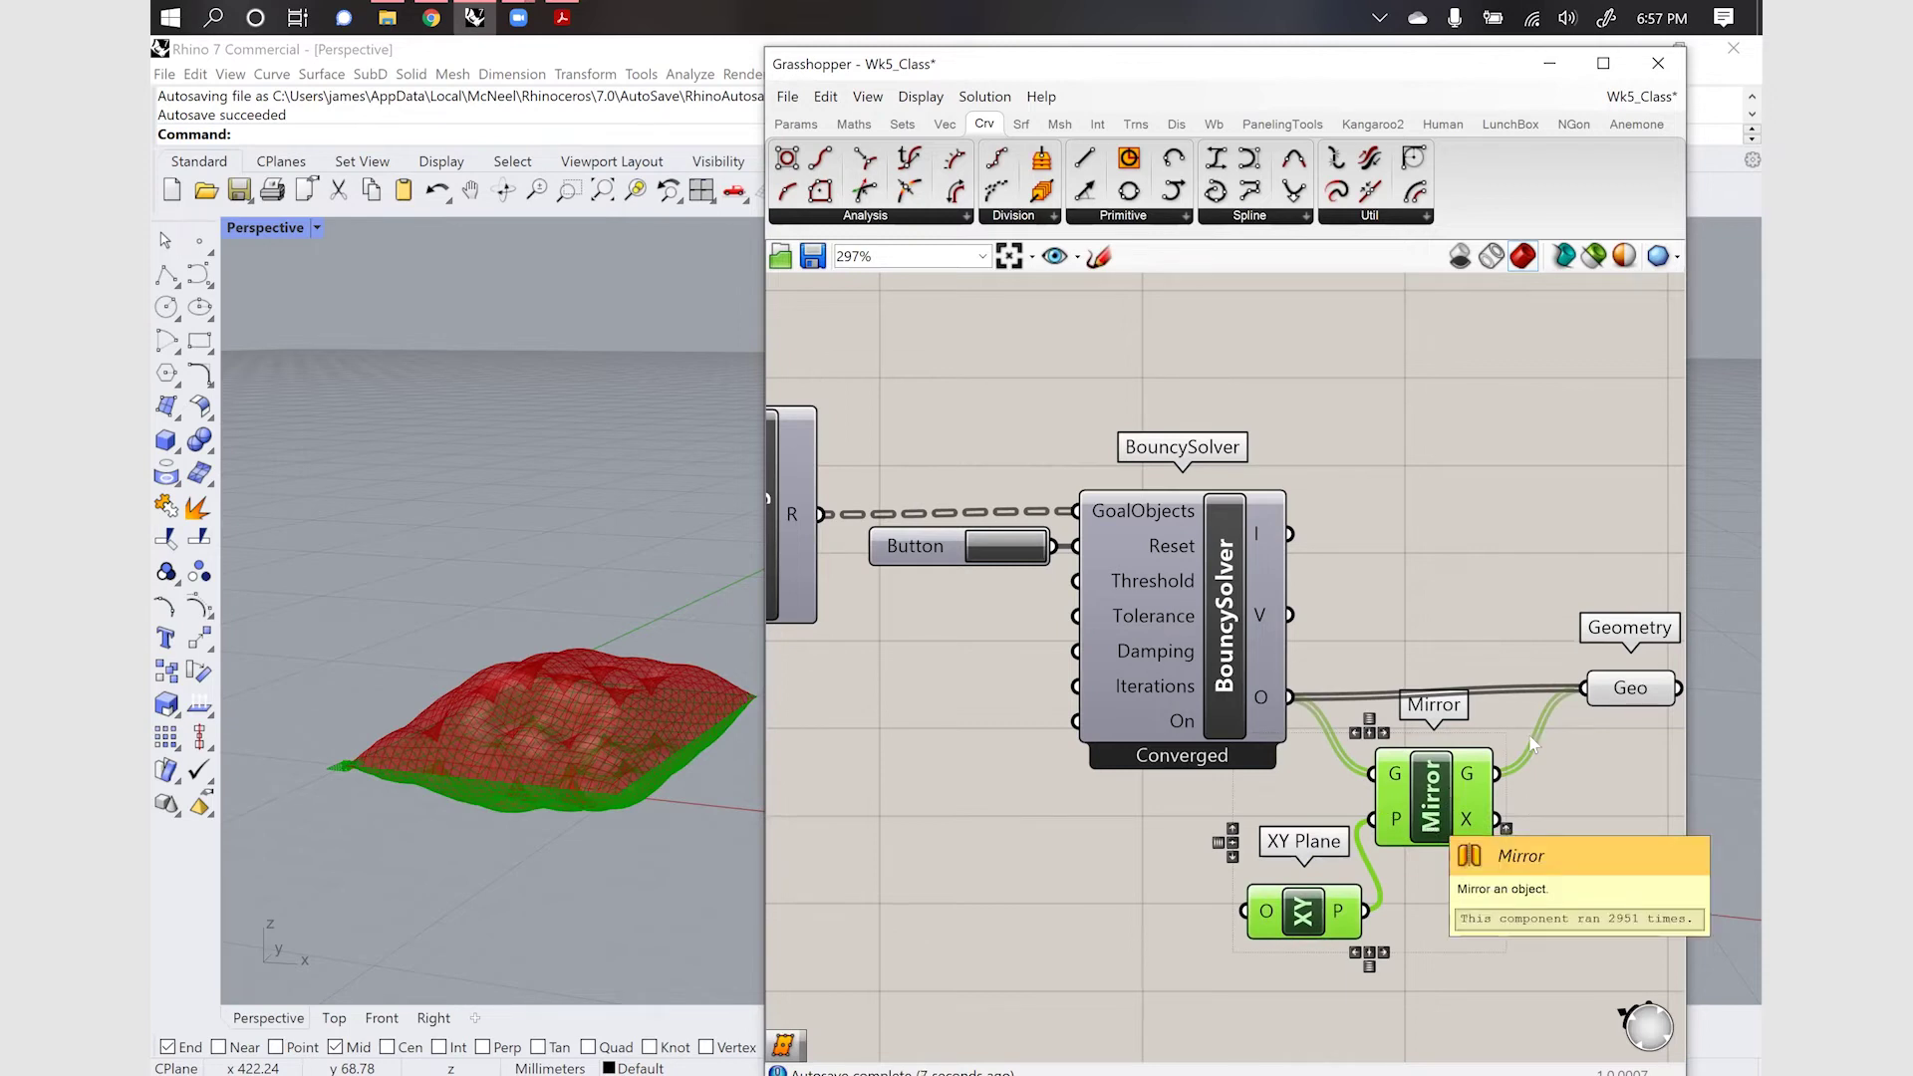
{"action": "key", "text": "ctrl+w"}
{"action": "key", "text": "Escape"}
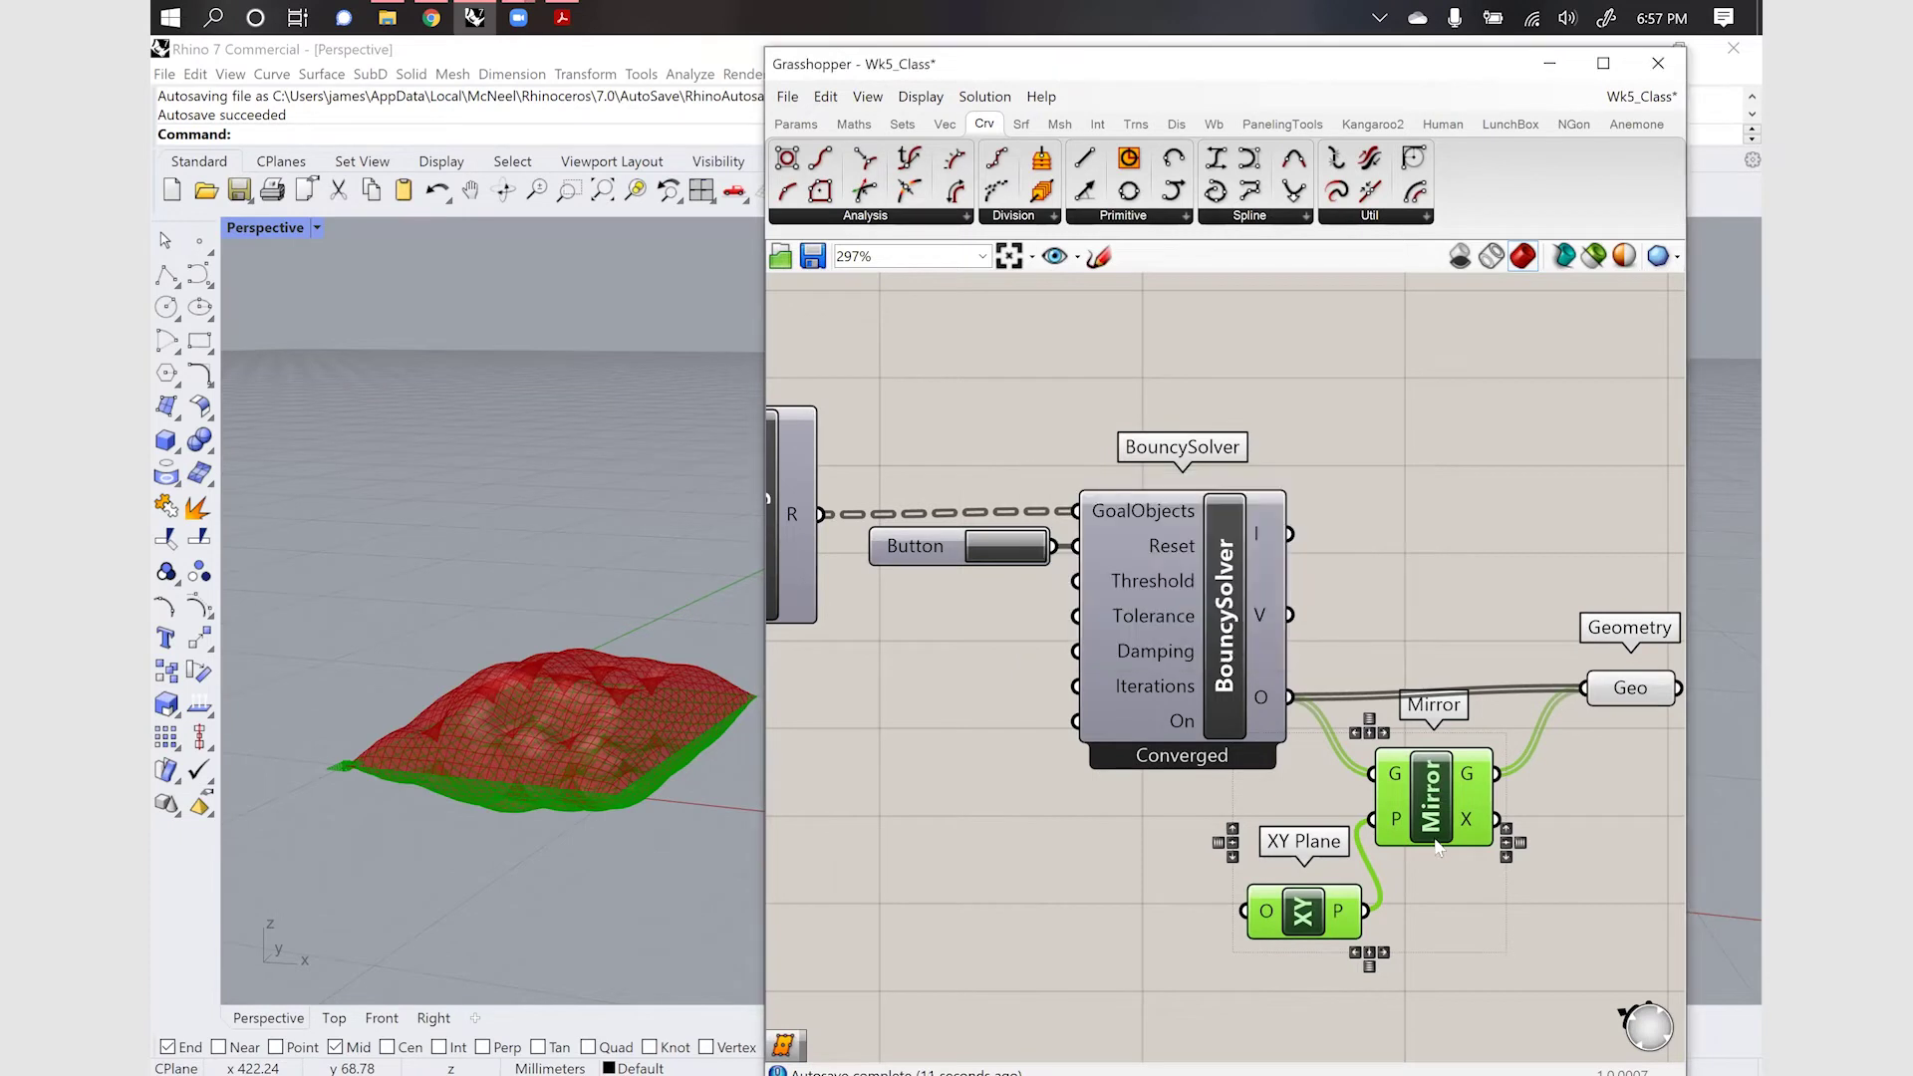
{"action": "left_click", "coordinate": [1567, 843]}
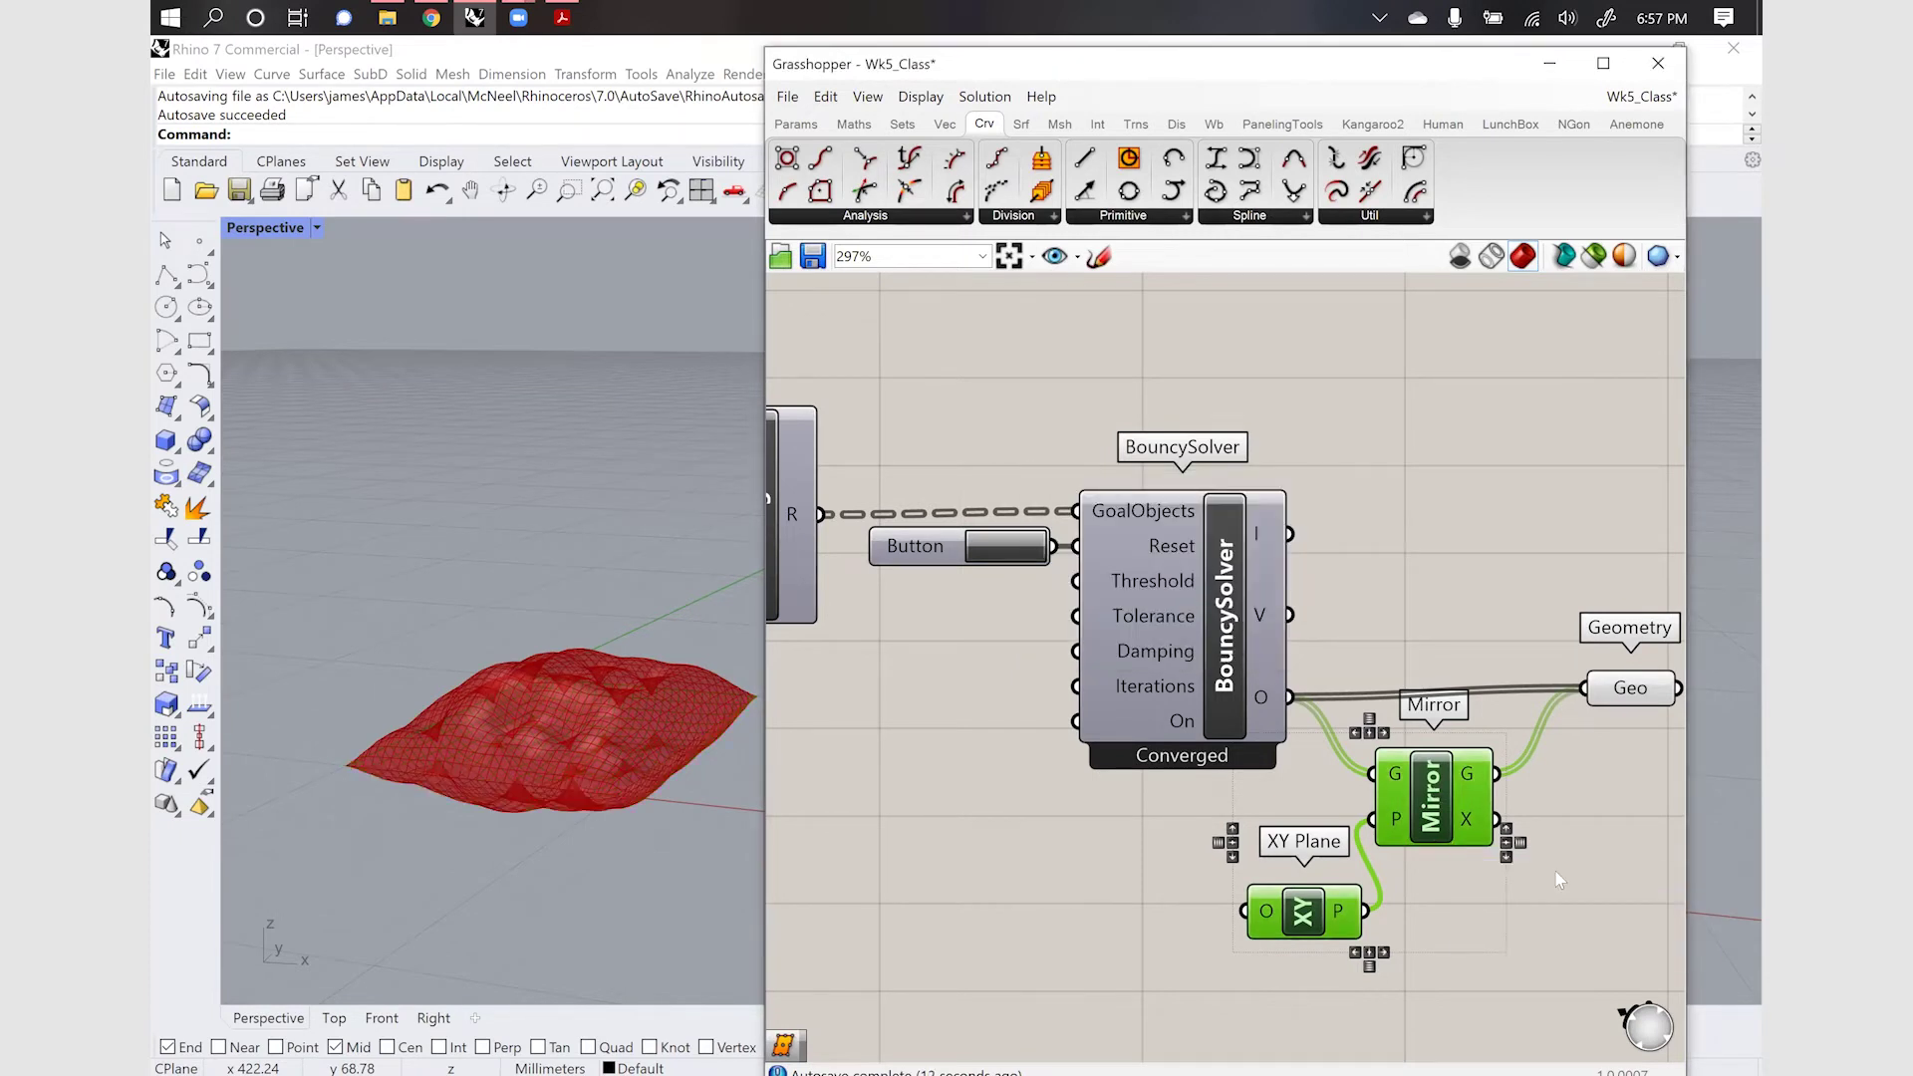
Highlight the Geometry parameter to inspect the two-sided cushion from above, and return to the overall lower definition
{"action": "left_click", "coordinate": [1621, 698]}
{"action": "mouse_move", "coordinate": [594, 747]}
{"action": "right_mouse_down"}
{"action": "mouse_move", "coordinate": [600, 772]}
{"action": "mouse_move", "coordinate": [558, 697]}
{"action": "mouse_move", "coordinate": [619, 765]}
{"action": "right_mouse_up"}
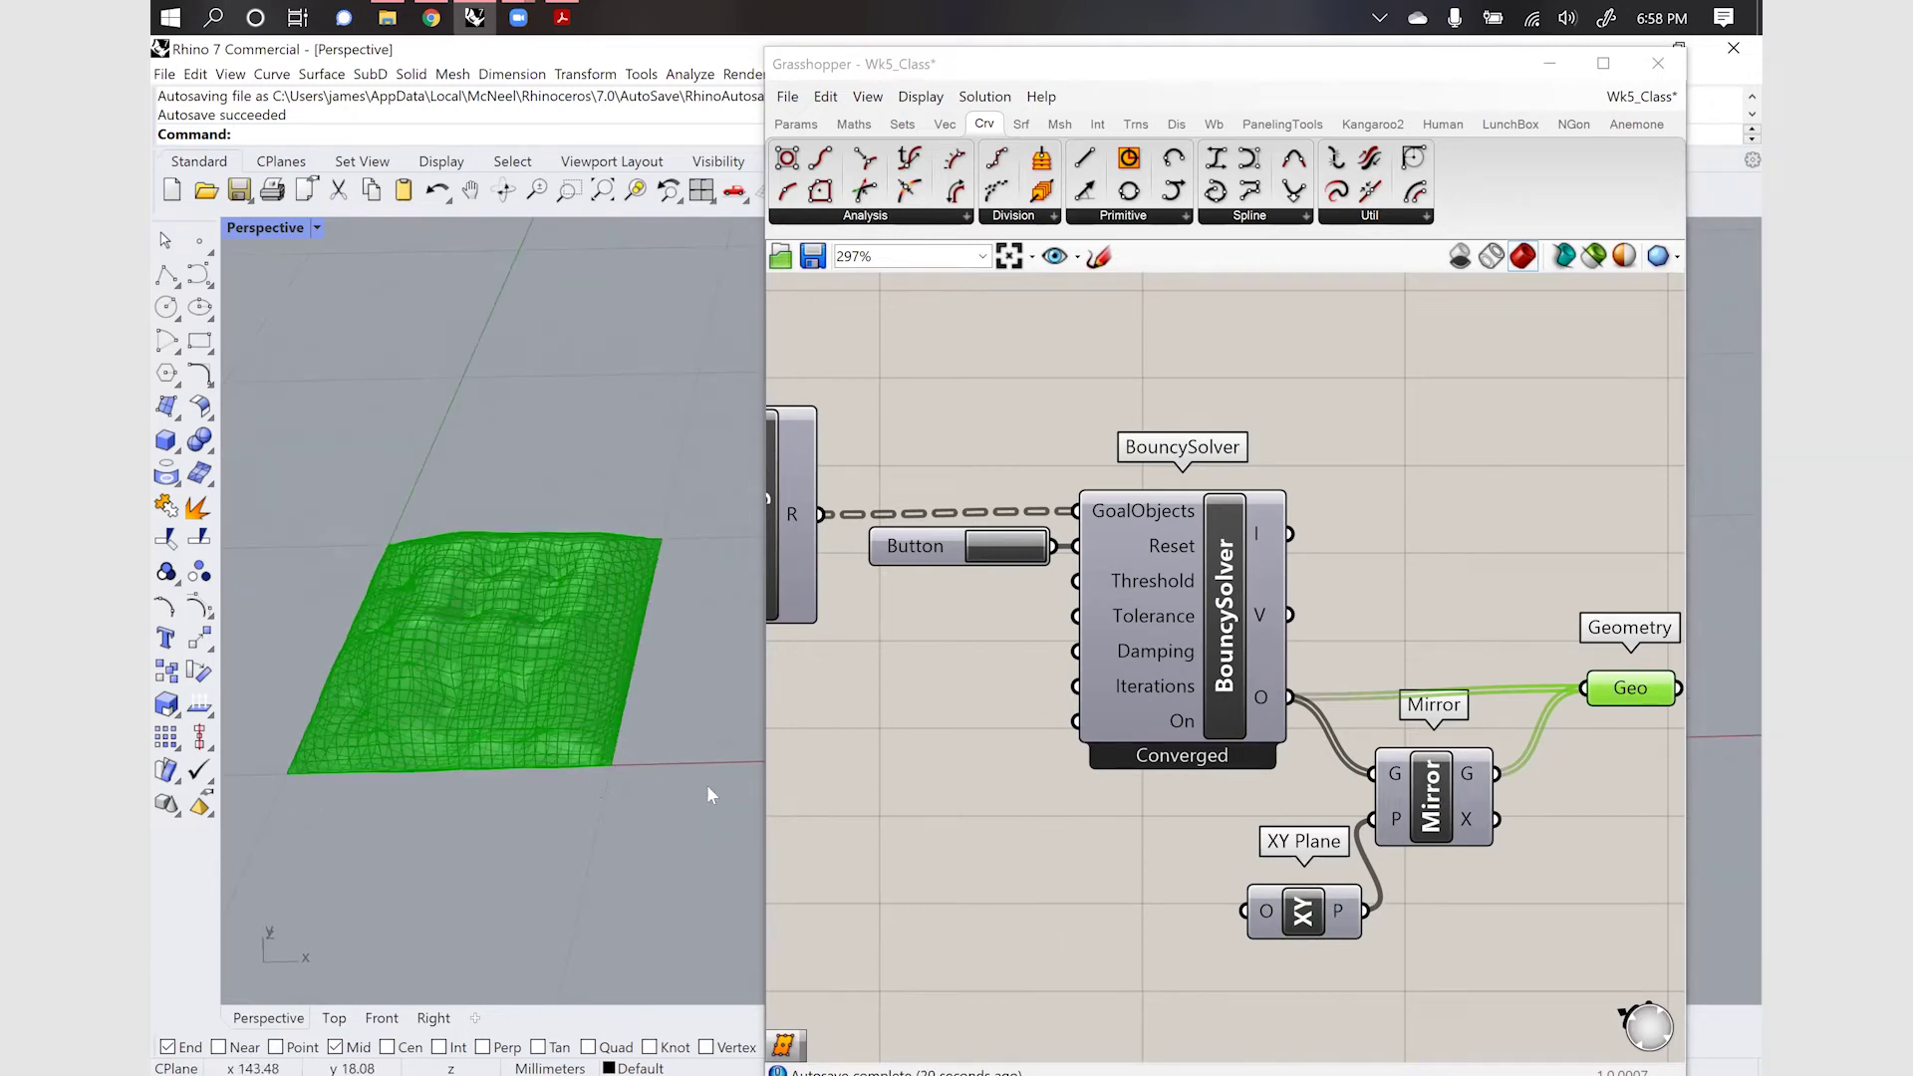
{"action": "left_click", "coordinate": [1046, 598]}
{"action": "scroll", "coordinate": [1075, 534], "scroll_direction": "down", "scroll_amount": 2}
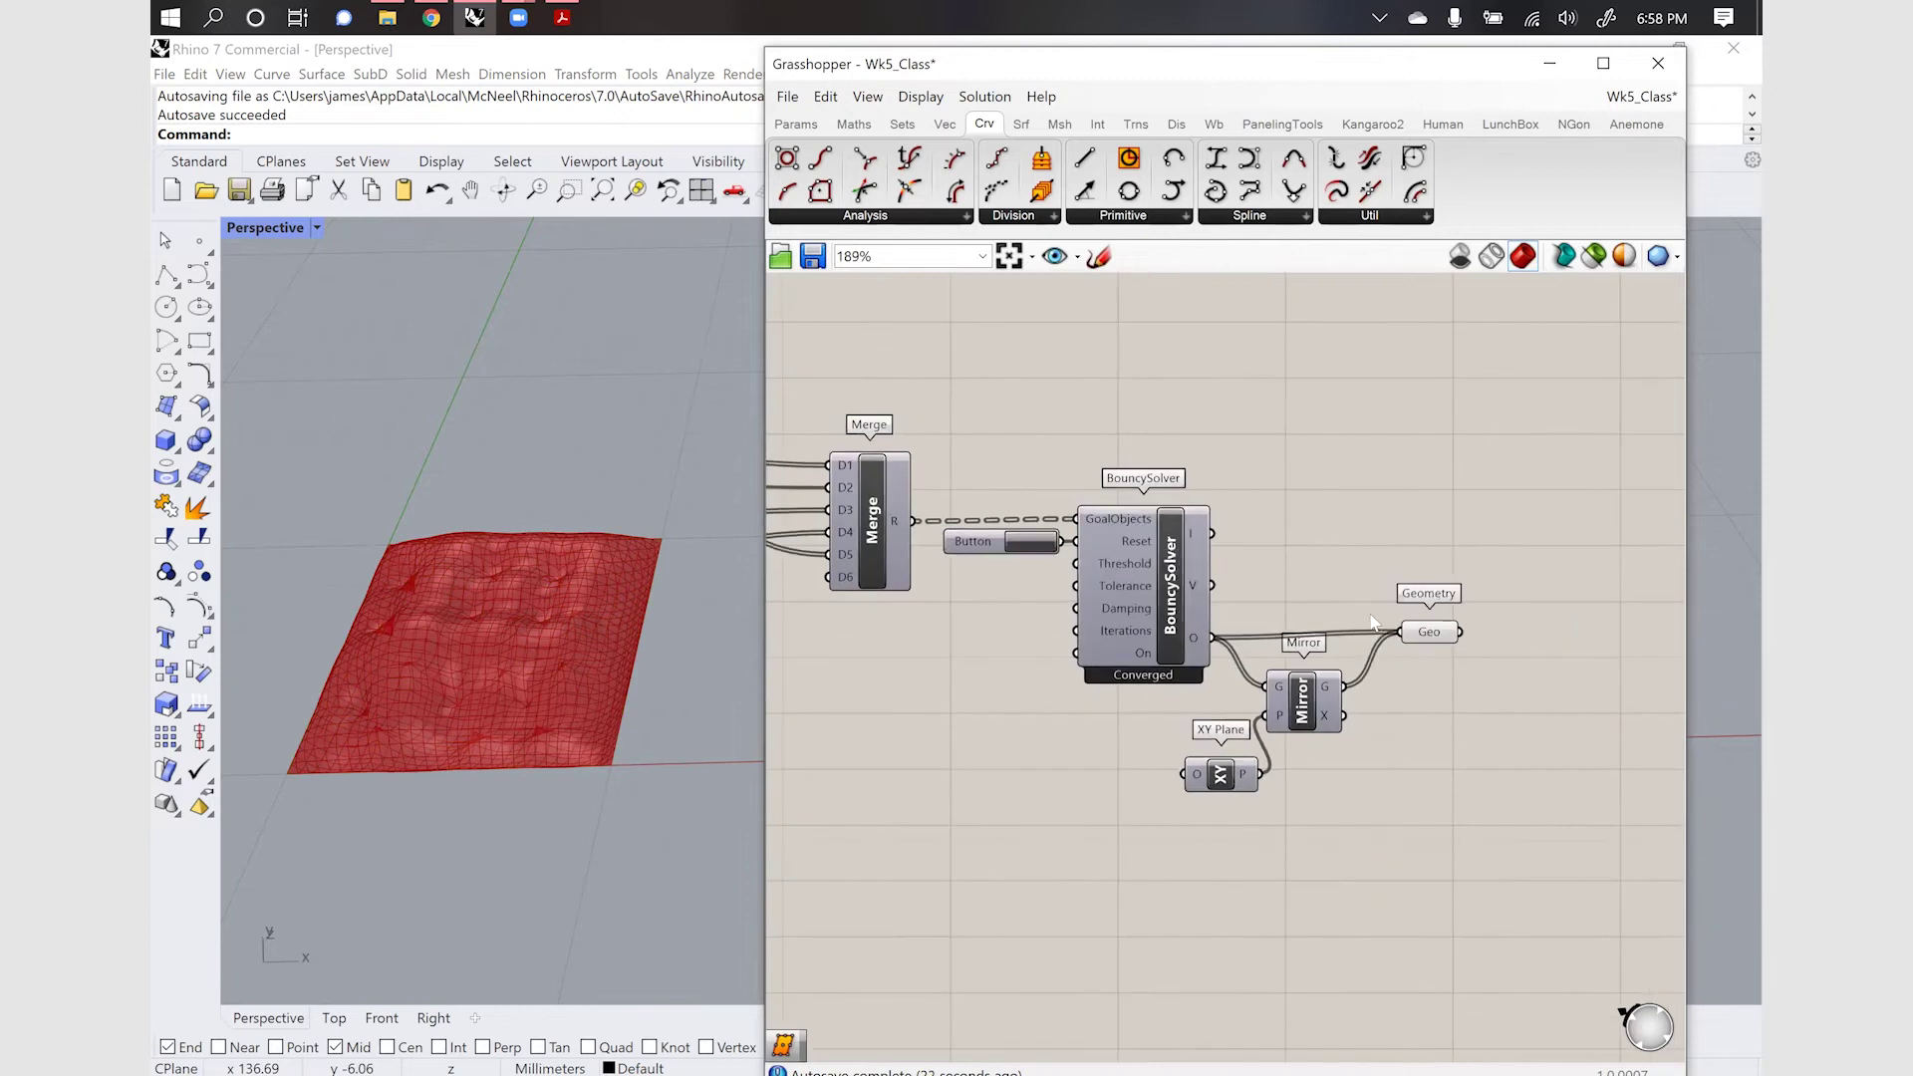
{"action": "scroll", "coordinate": [1374, 622], "scroll_direction": "down", "scroll_amount": 4}
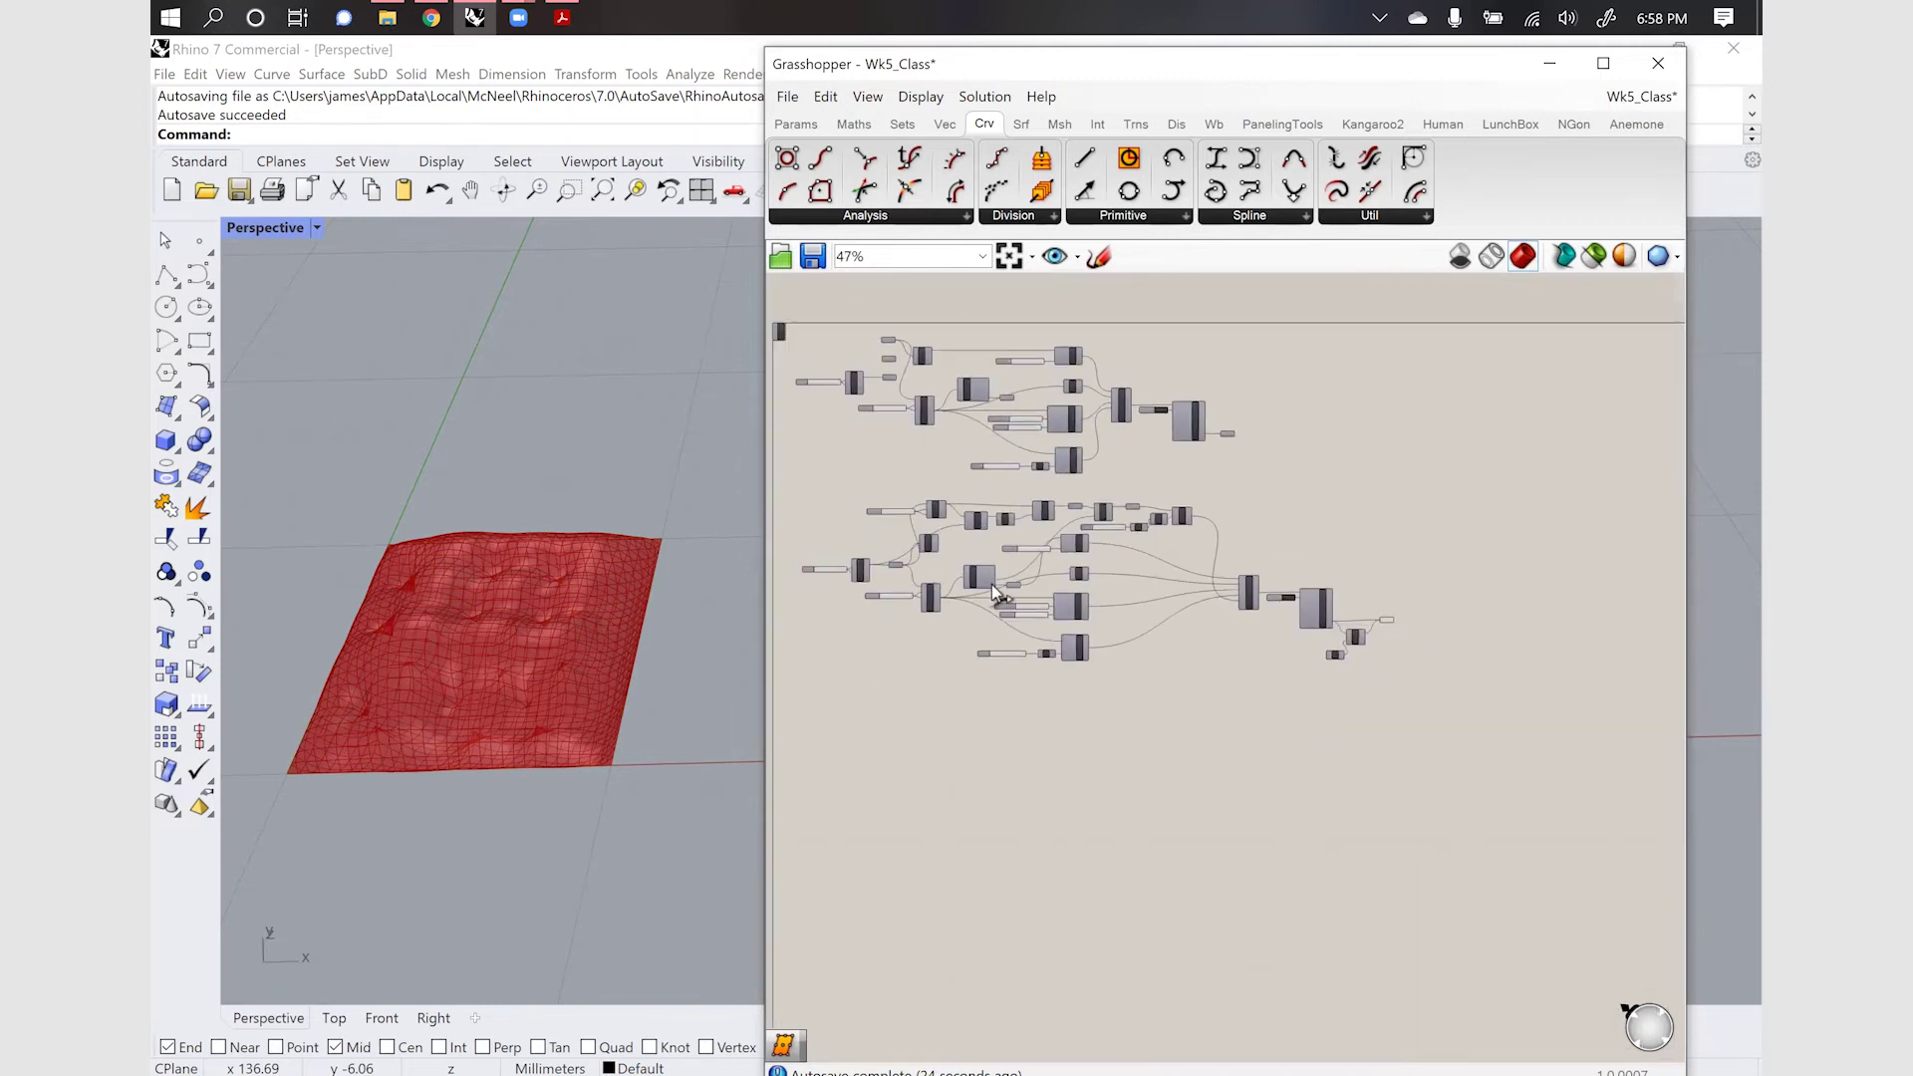
{"action": "scroll", "coordinate": [999, 595], "scroll_direction": "up", "scroll_amount": 1}
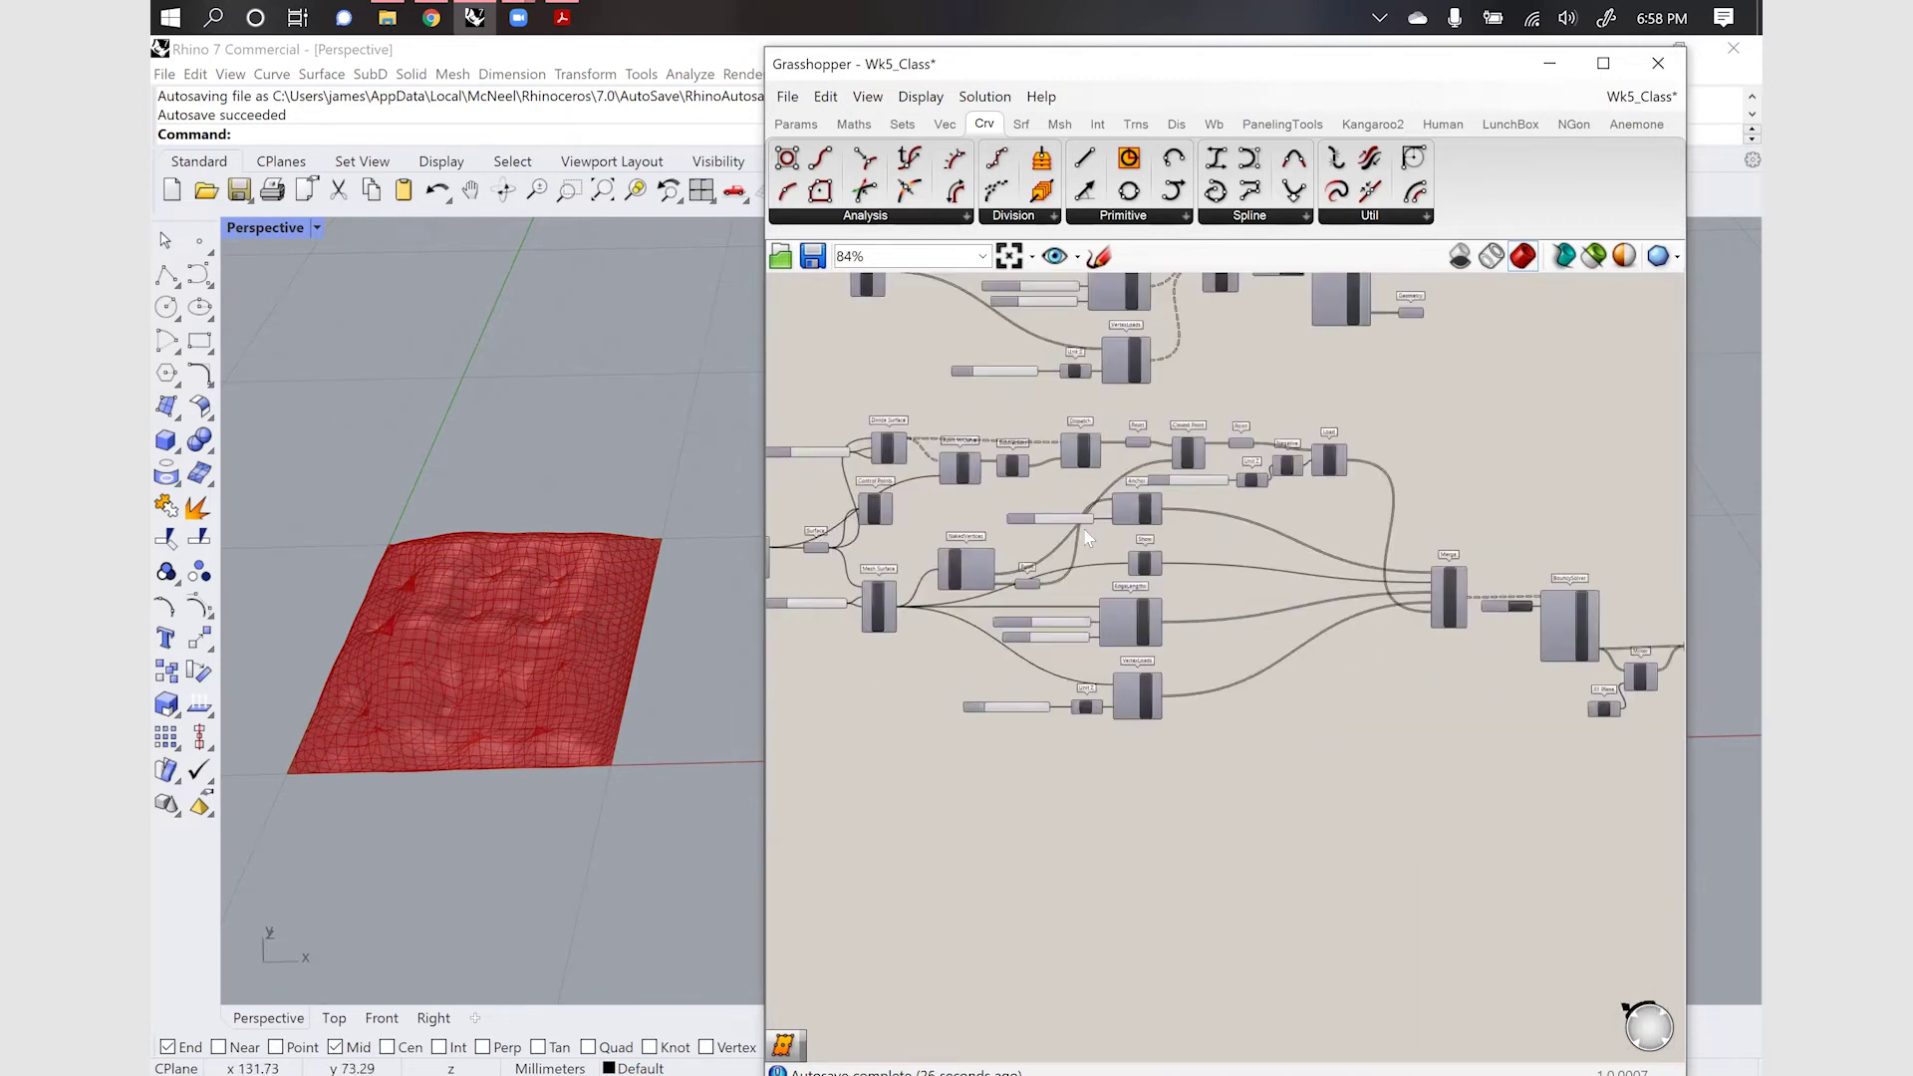
Bake the lower Geometry parameter, holding the solver output and its mirrored copy, into Rhino with the default bake attributes
{"action": "scroll", "coordinate": [1304, 642], "scroll_direction": "down", "scroll_amount": 2}
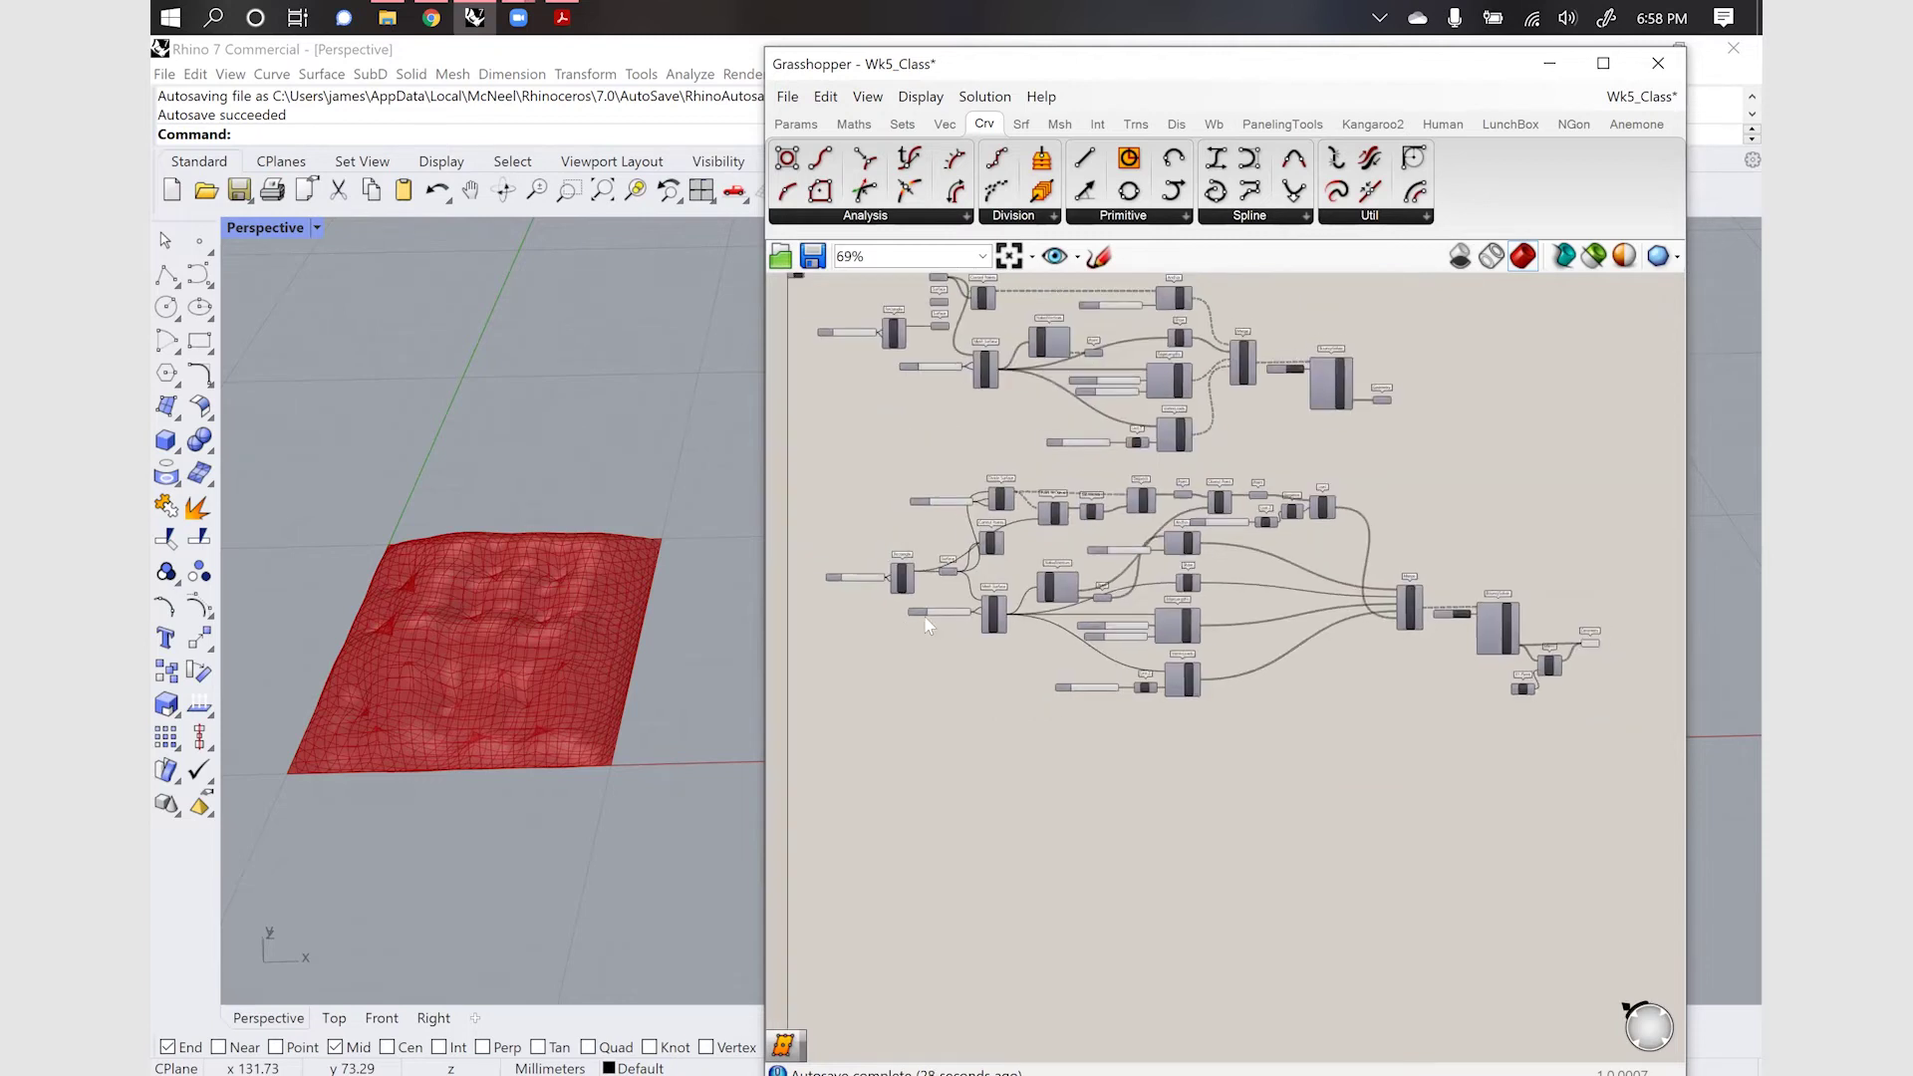
{"action": "scroll", "coordinate": [926, 625], "scroll_direction": "up", "scroll_amount": 2}
{"action": "scroll", "coordinate": [1502, 586], "scroll_direction": "up", "scroll_amount": 2}
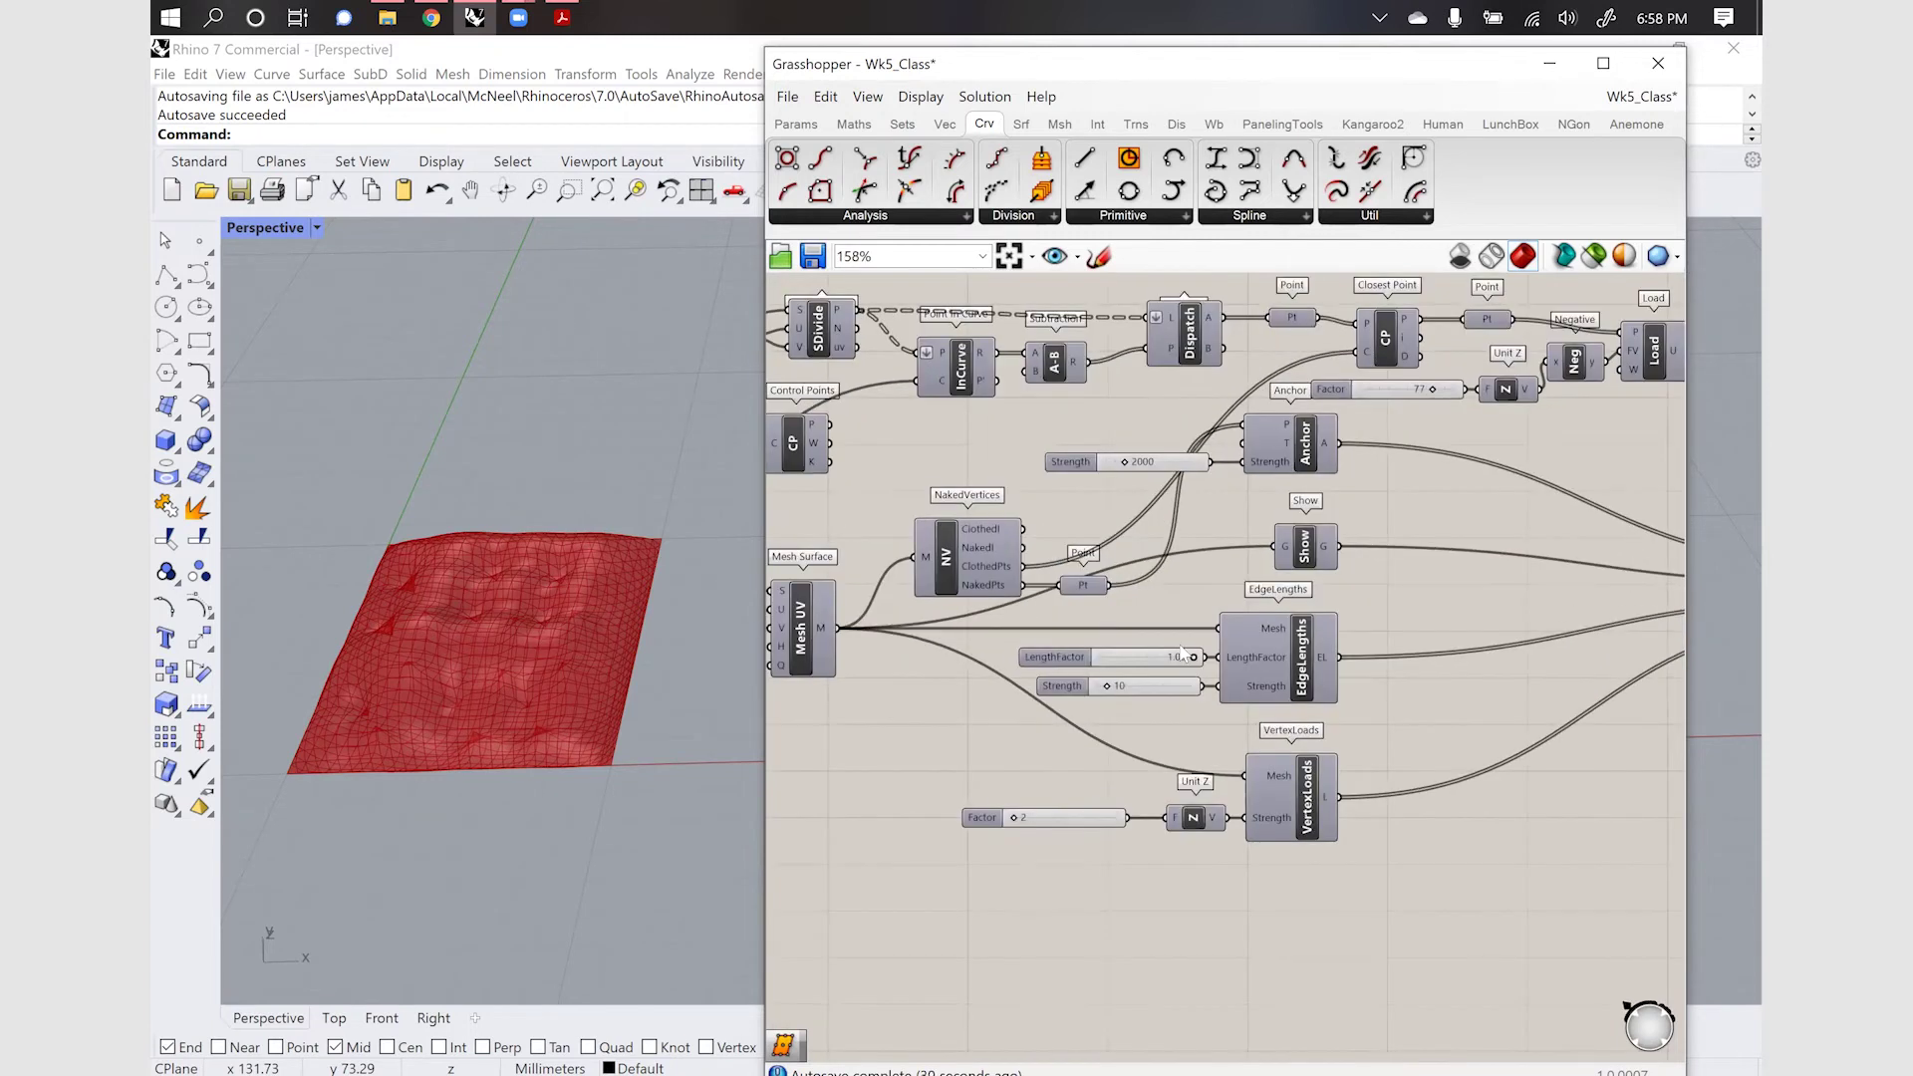
{"action": "scroll", "coordinate": [1182, 653], "scroll_direction": "down", "scroll_amount": 2}
{"action": "scroll", "coordinate": [1583, 627], "scroll_direction": "down", "scroll_amount": 2}
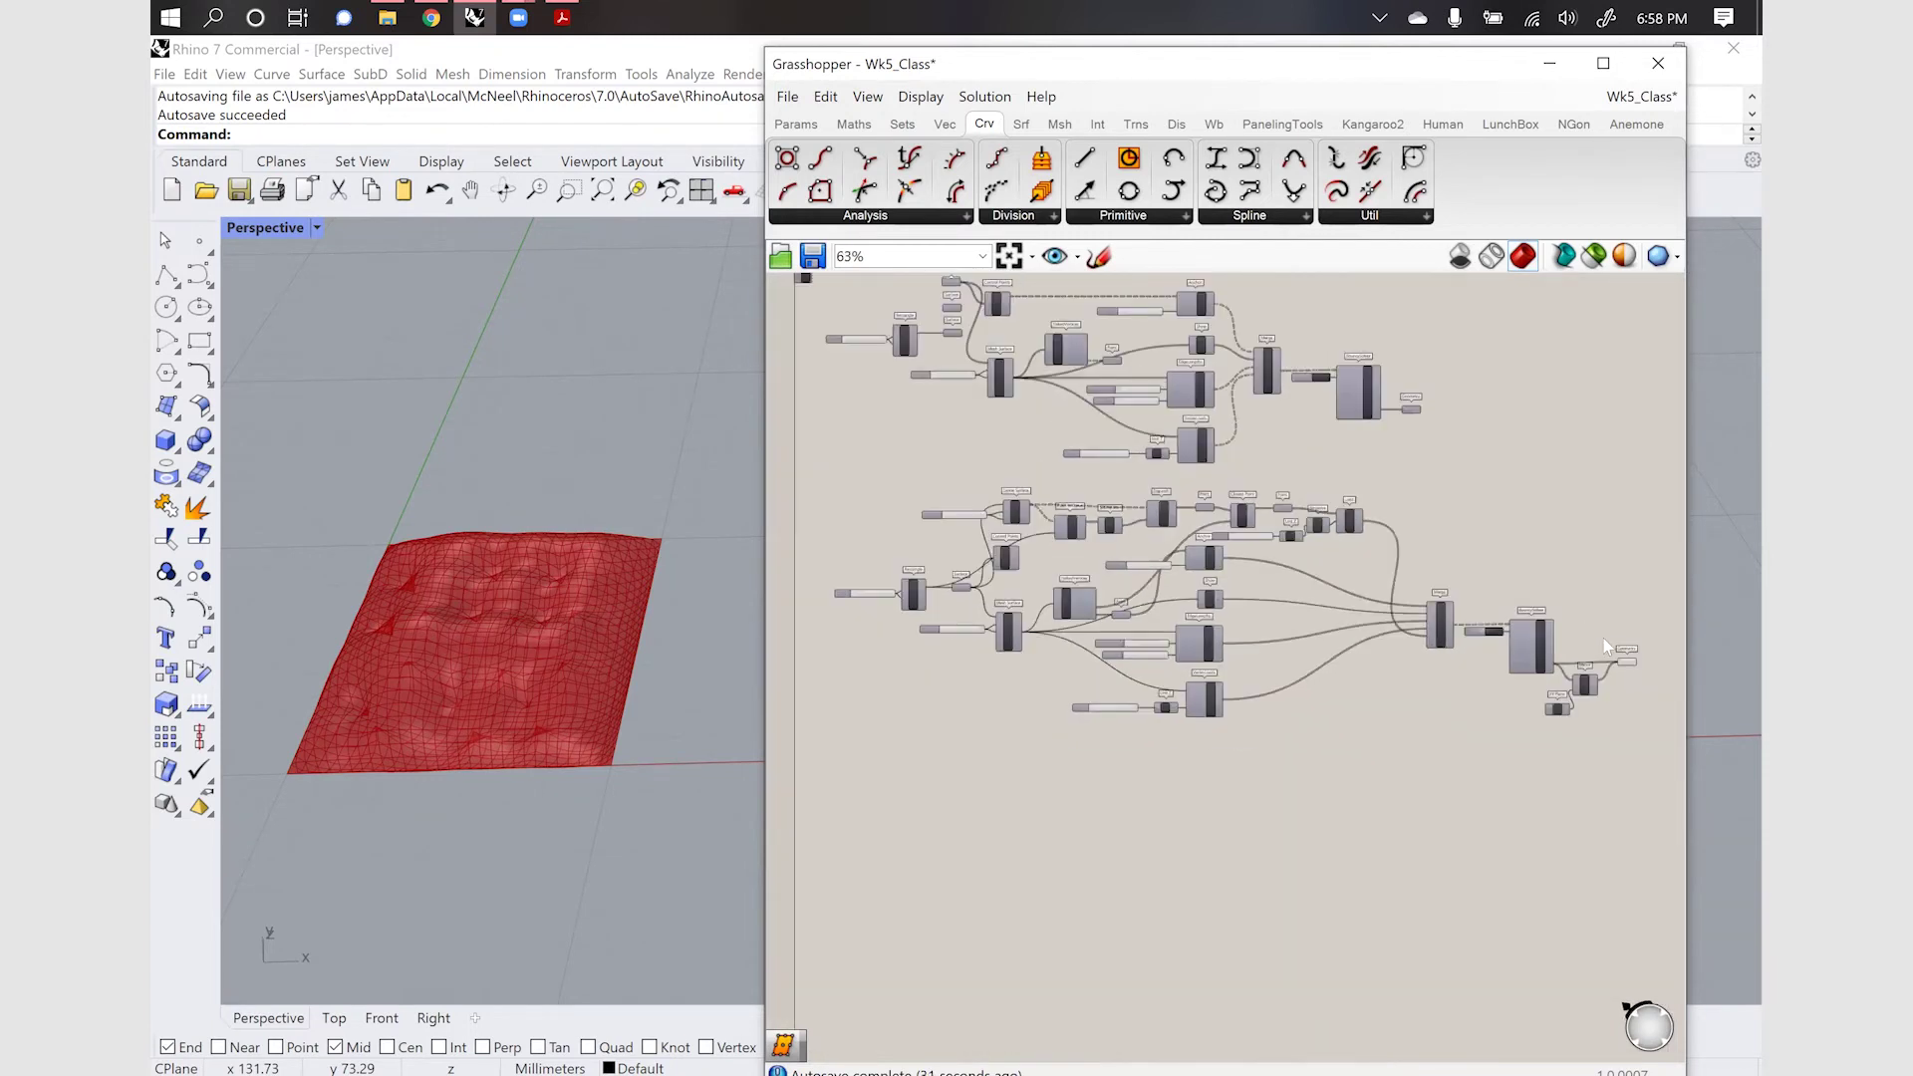
{"action": "scroll", "coordinate": [1642, 656], "scroll_direction": "up", "scroll_amount": 7}
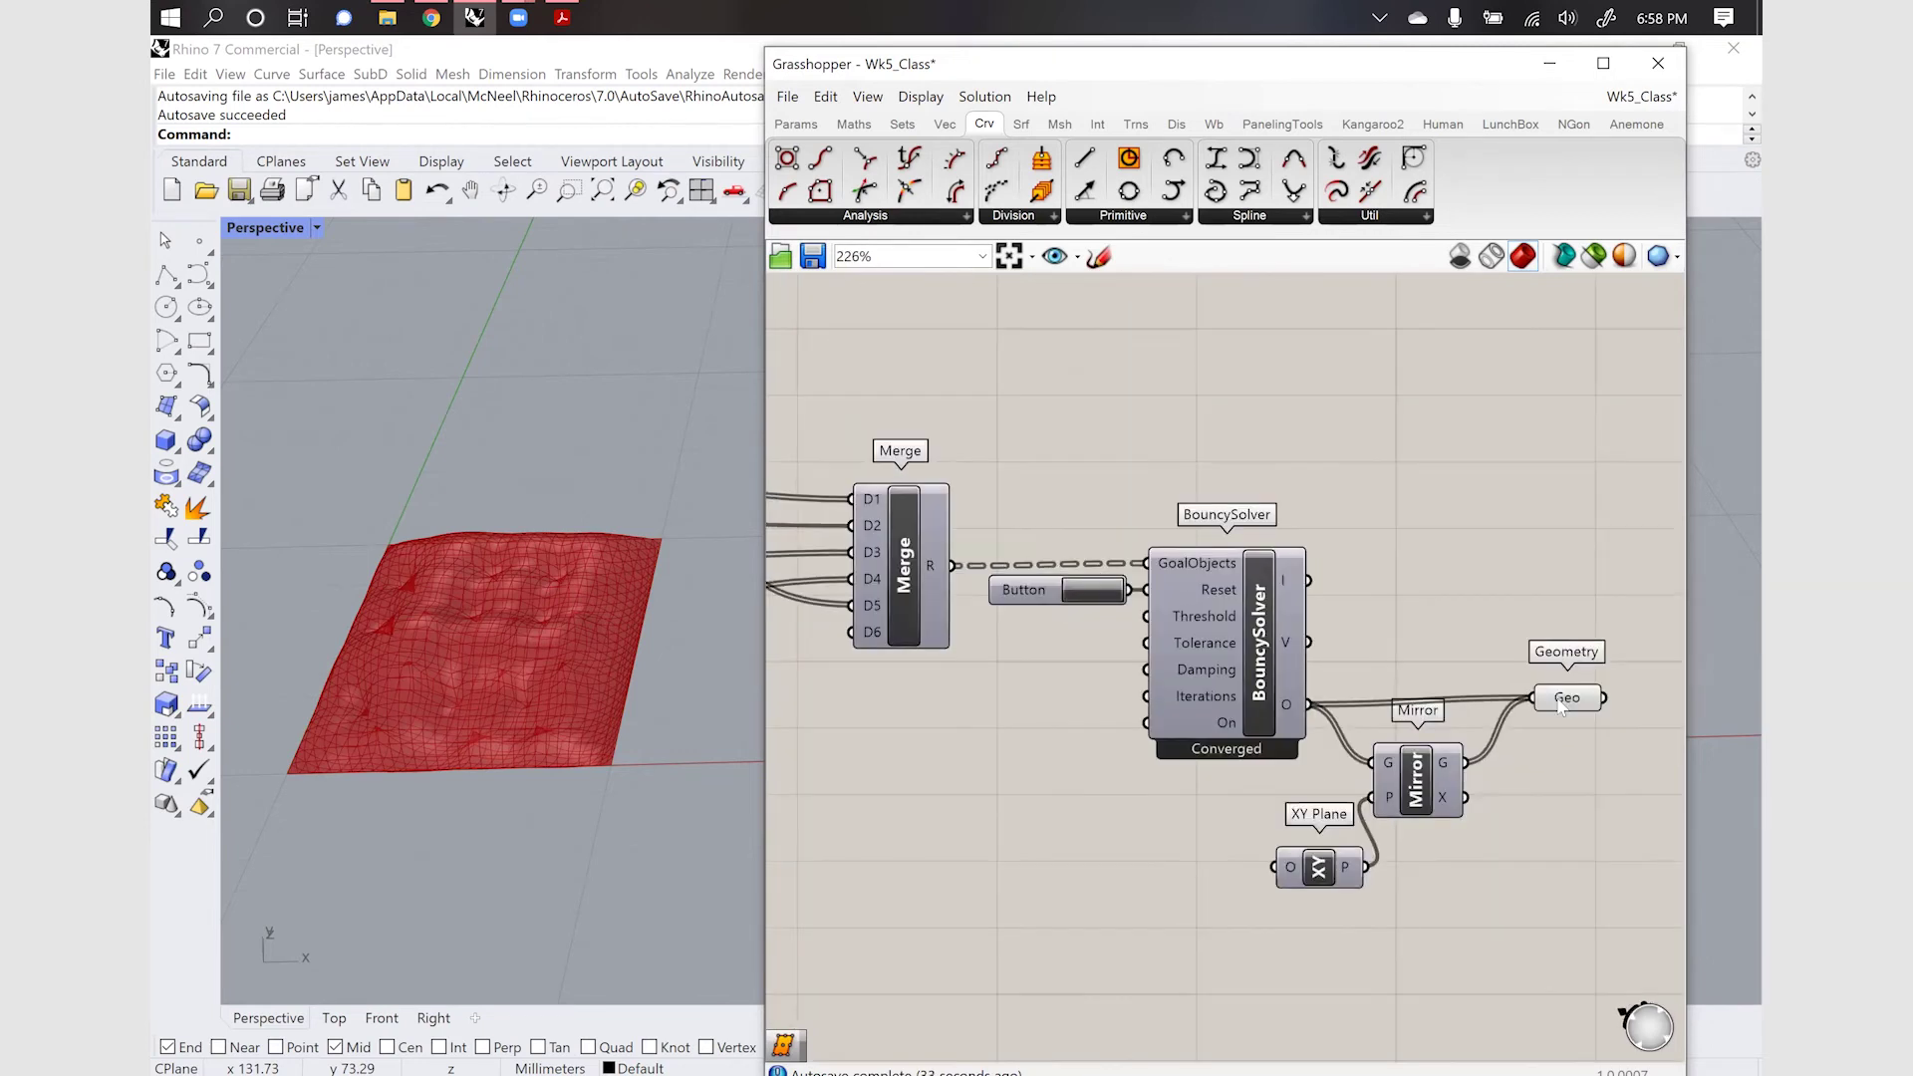
{"action": "left_click", "coordinate": [1561, 701]}
{"action": "right_click", "coordinate": [1562, 701]}
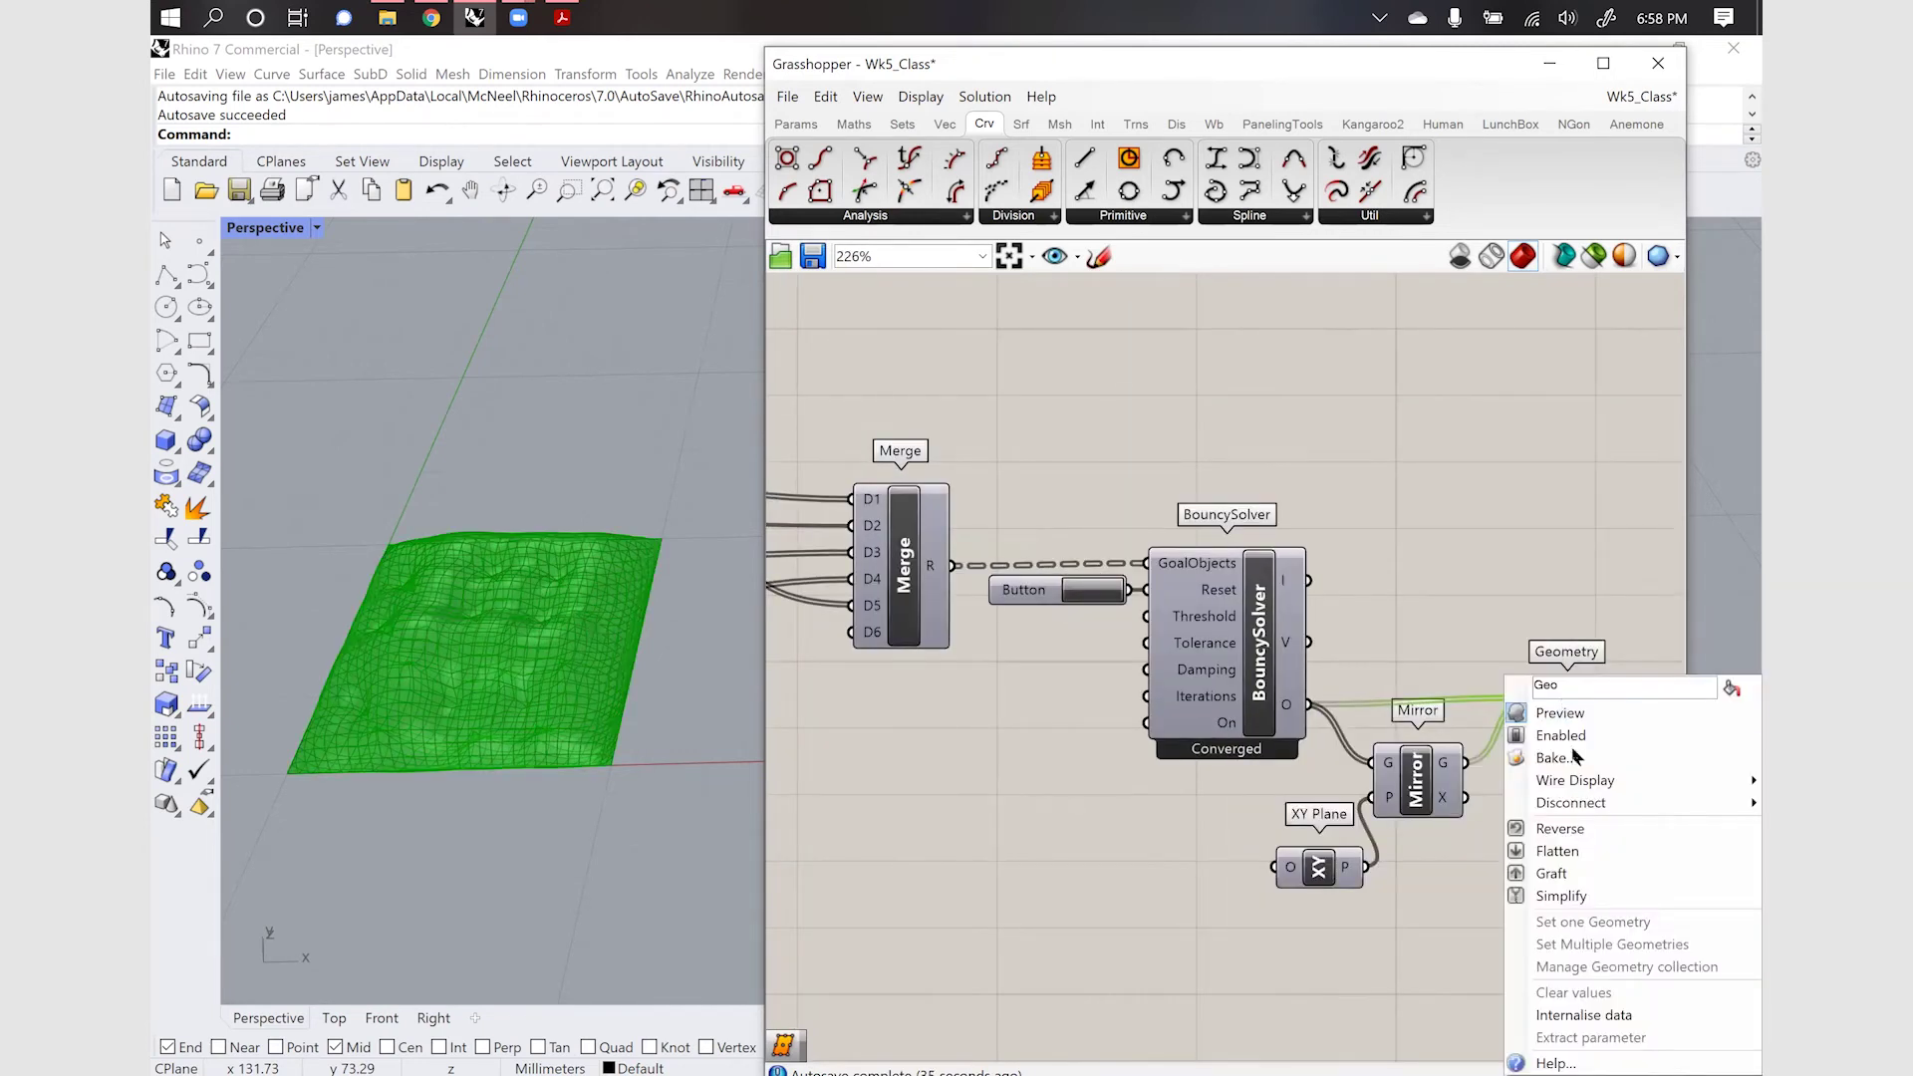
{"action": "left_click", "coordinate": [1551, 678]}
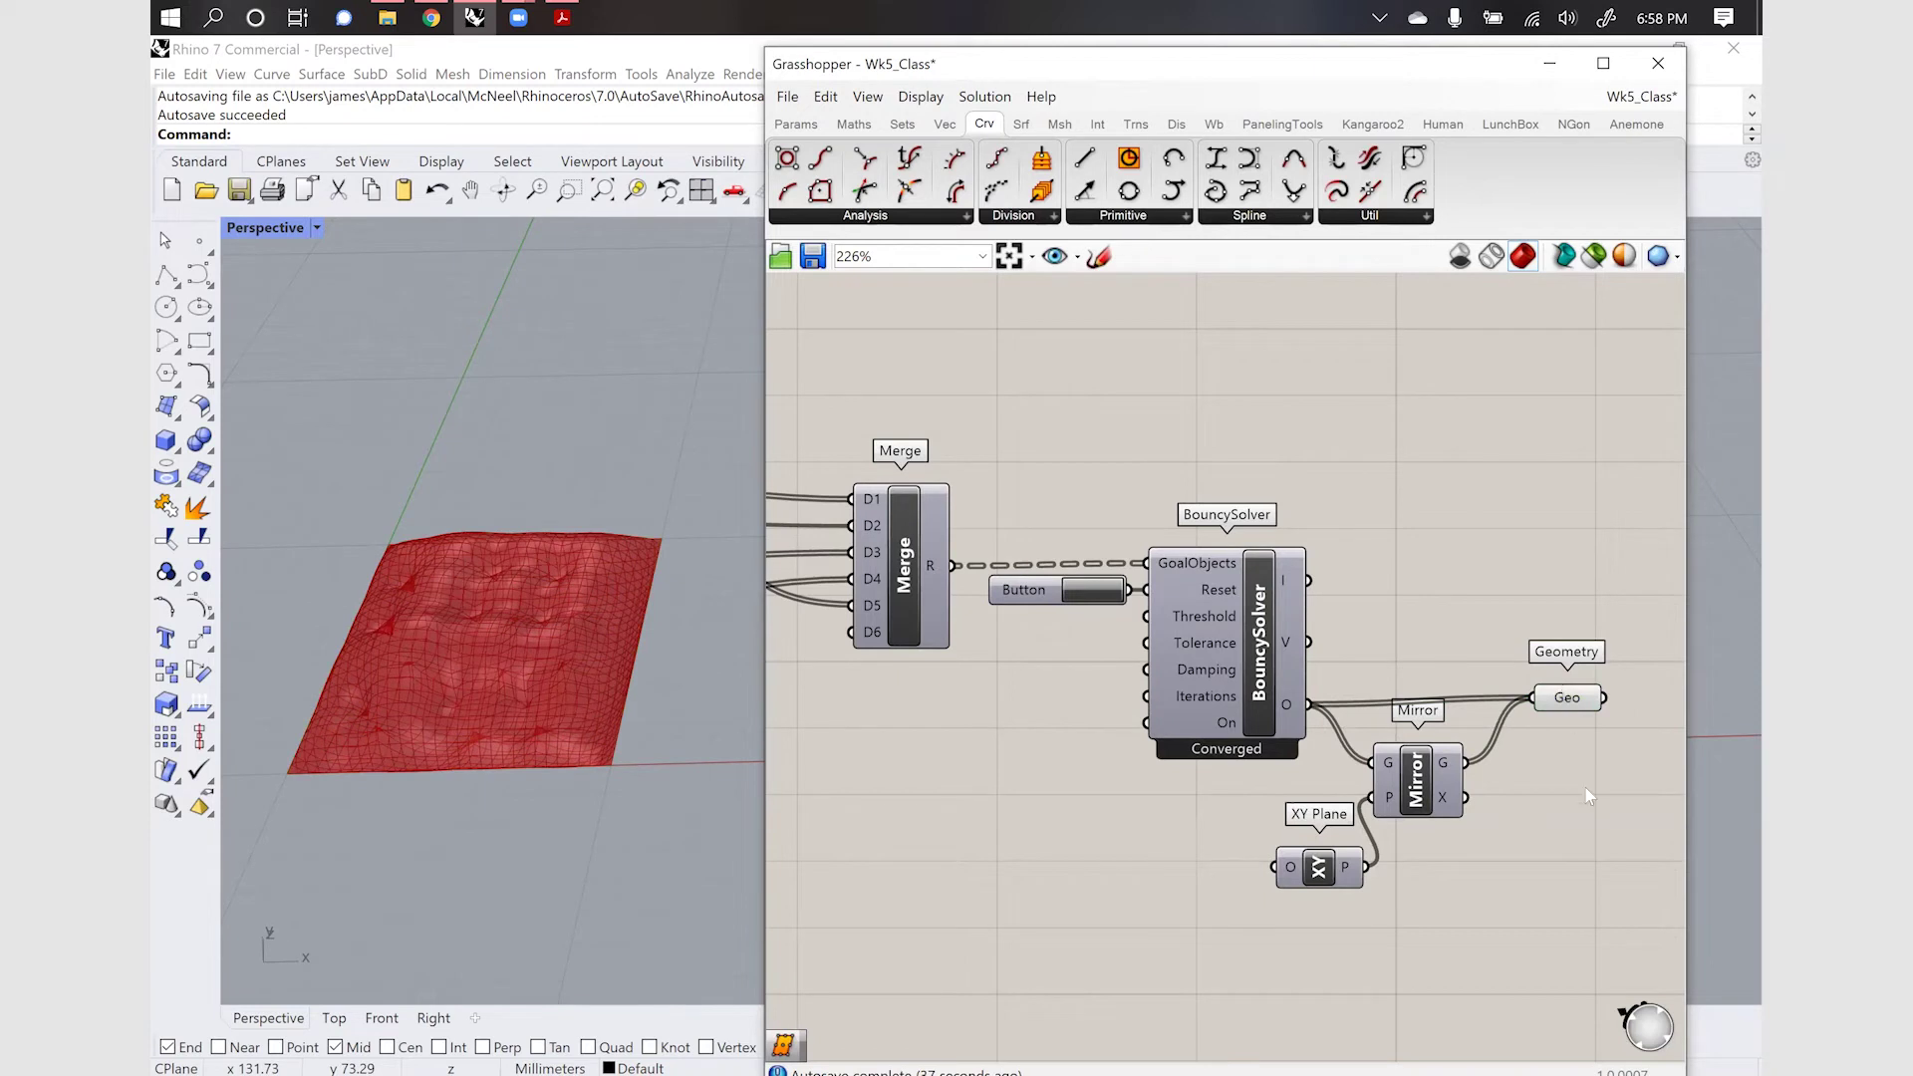
{"action": "right_click", "coordinate": [1562, 699]}
{"action": "left_click", "coordinate": [1575, 755]}
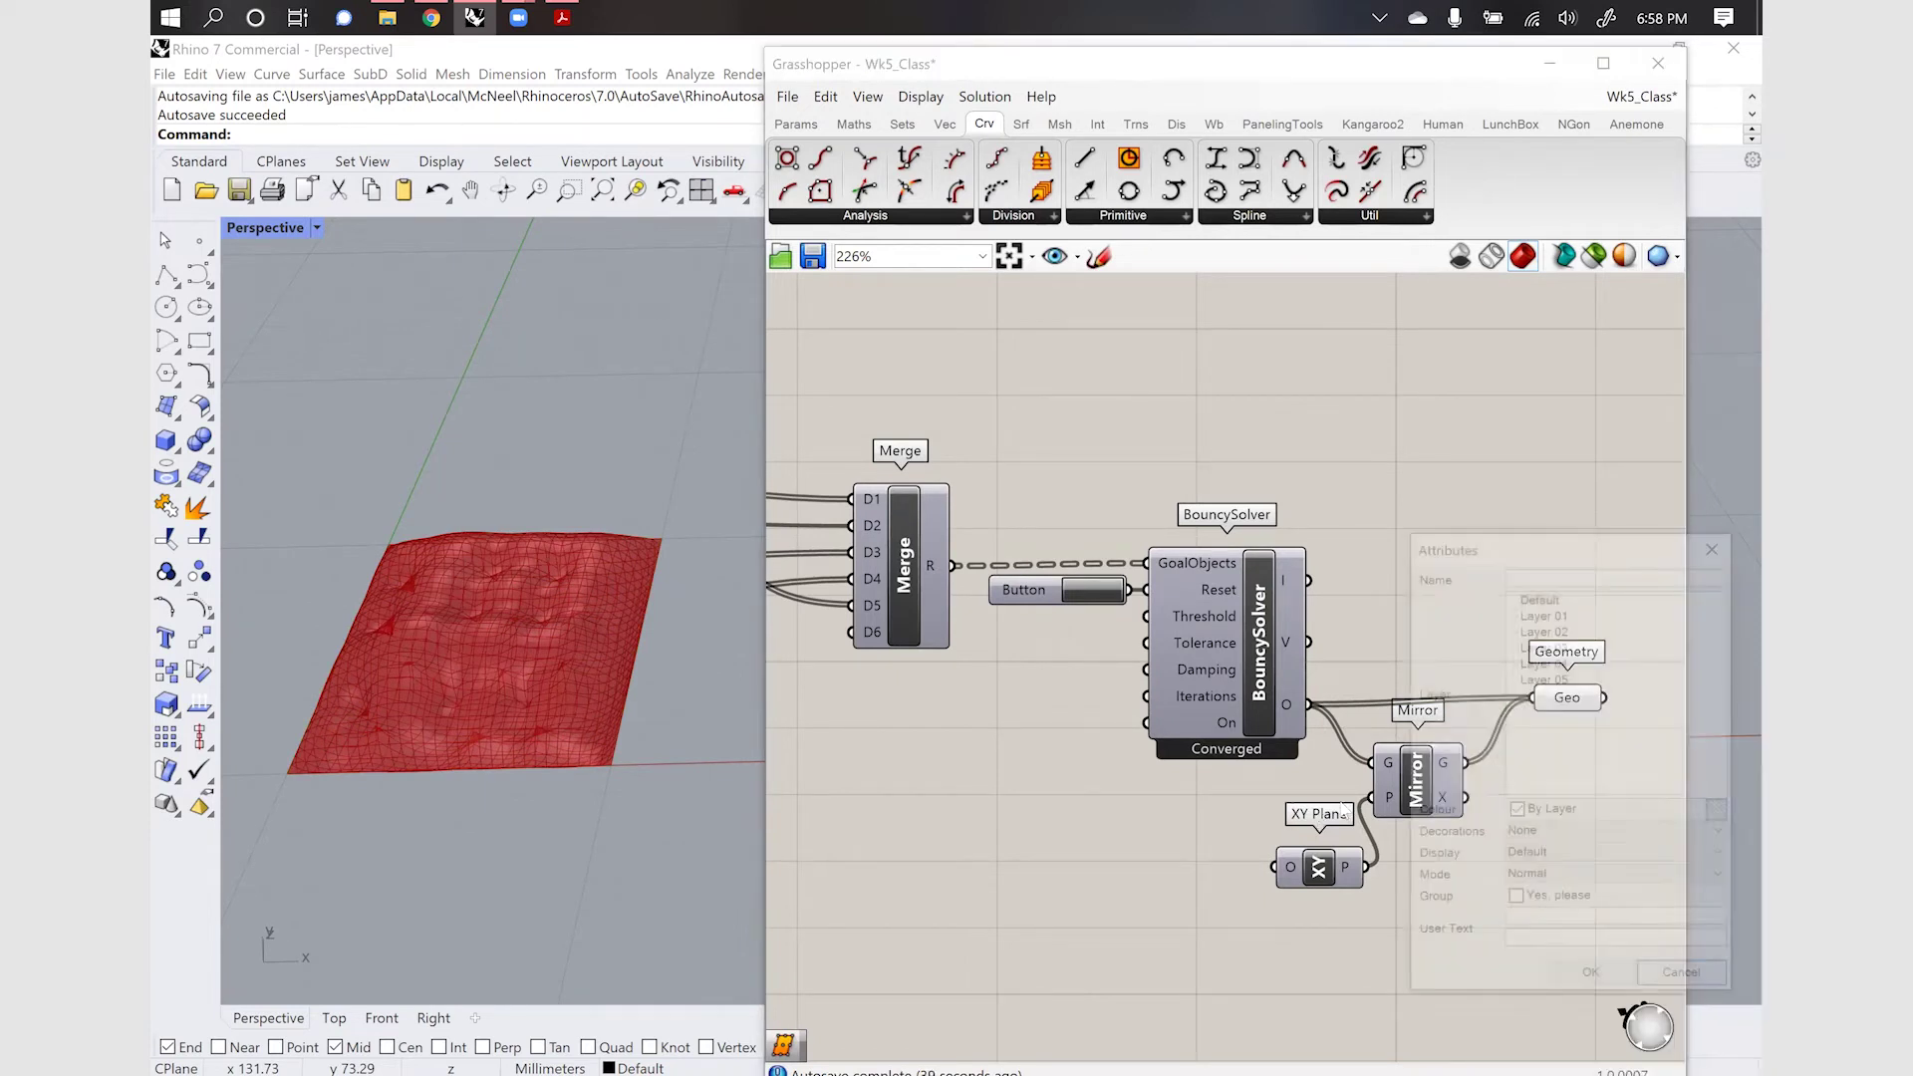
{"action": "left_click", "coordinate": [1585, 979]}
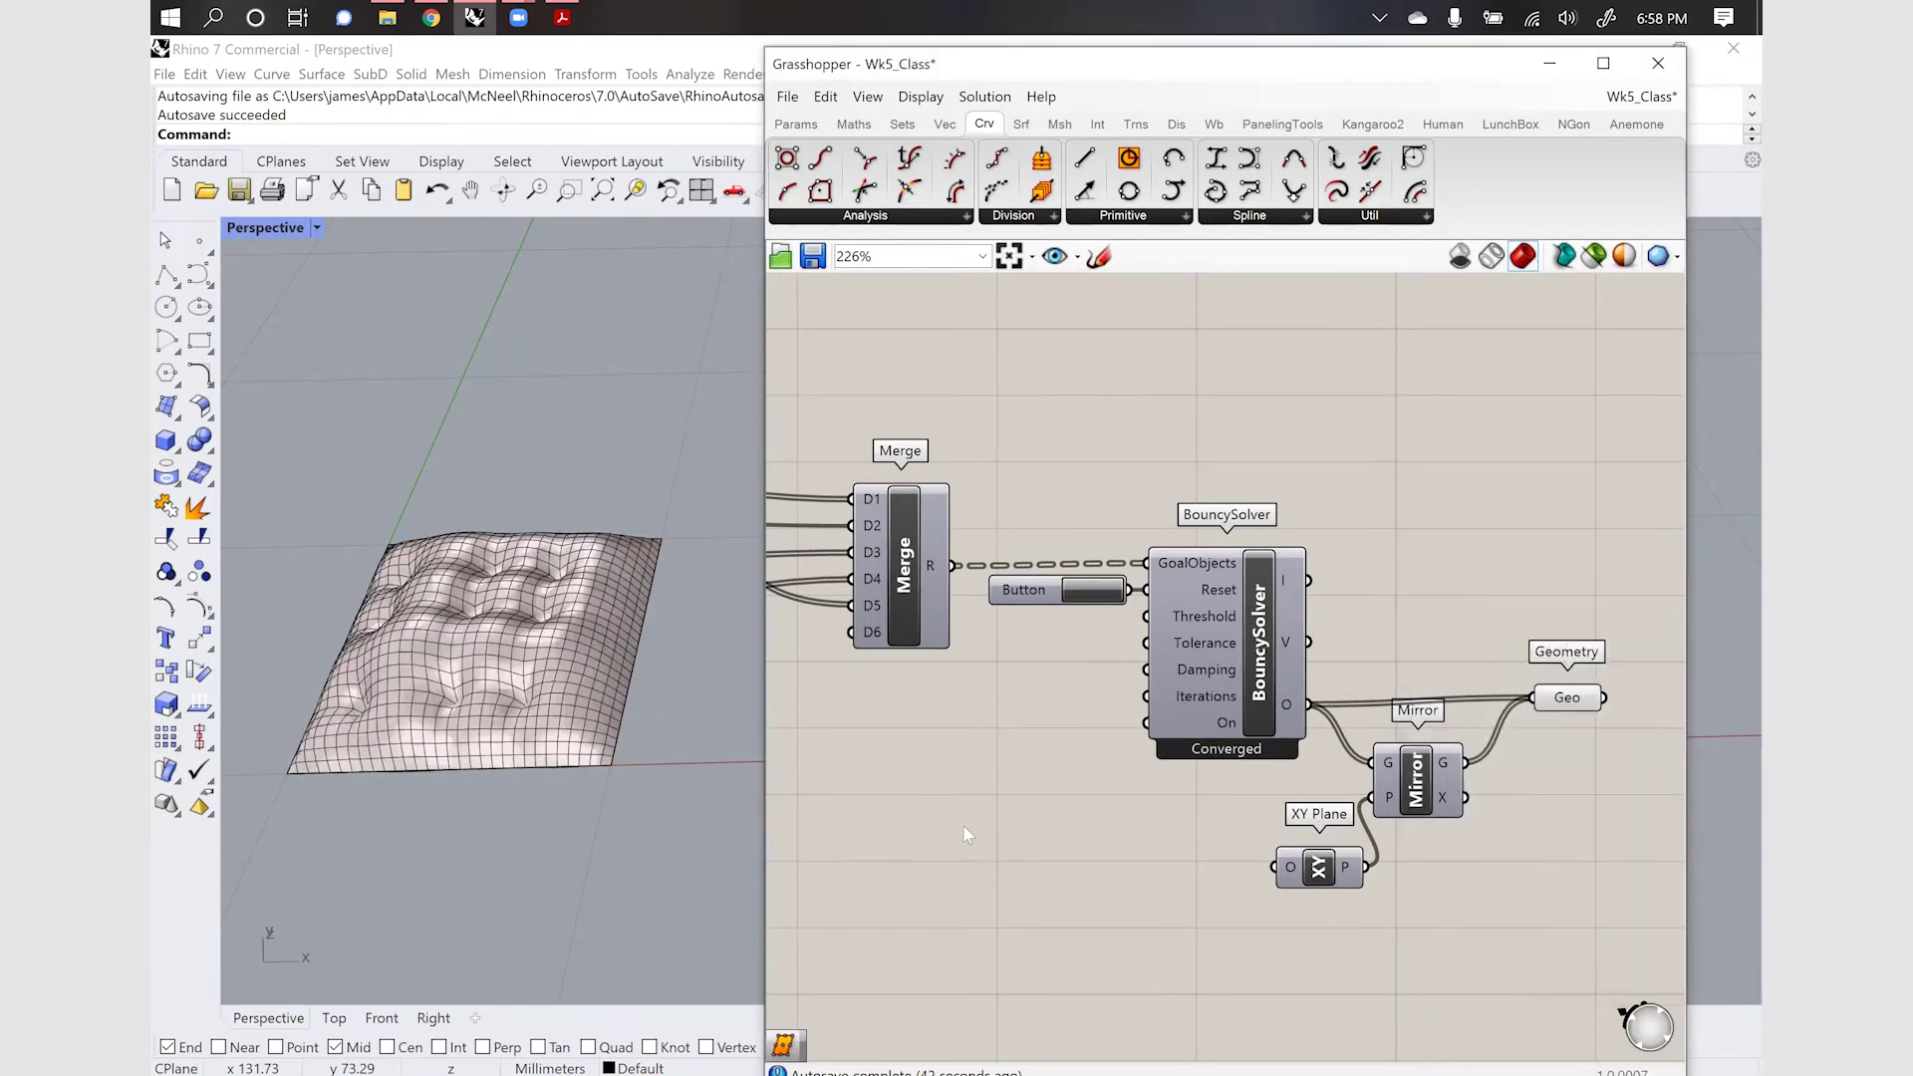
Examine the baked tufted cushion in the Perspective viewport from several angles and distances
{"action": "right_click_drag", "start_coordinate": [469, 730], "coordinate": [623, 718]}
{"action": "scroll", "coordinate": [620, 709], "scroll_direction": "down", "scroll_amount": 3}
{"action": "scroll", "coordinate": [543, 762], "scroll_direction": "up", "scroll_amount": 6}
{"action": "right_click_drag", "start_coordinate": [619, 685], "coordinate": [637, 642]}
{"action": "scroll", "coordinate": [673, 645], "scroll_direction": "down", "scroll_amount": 3}
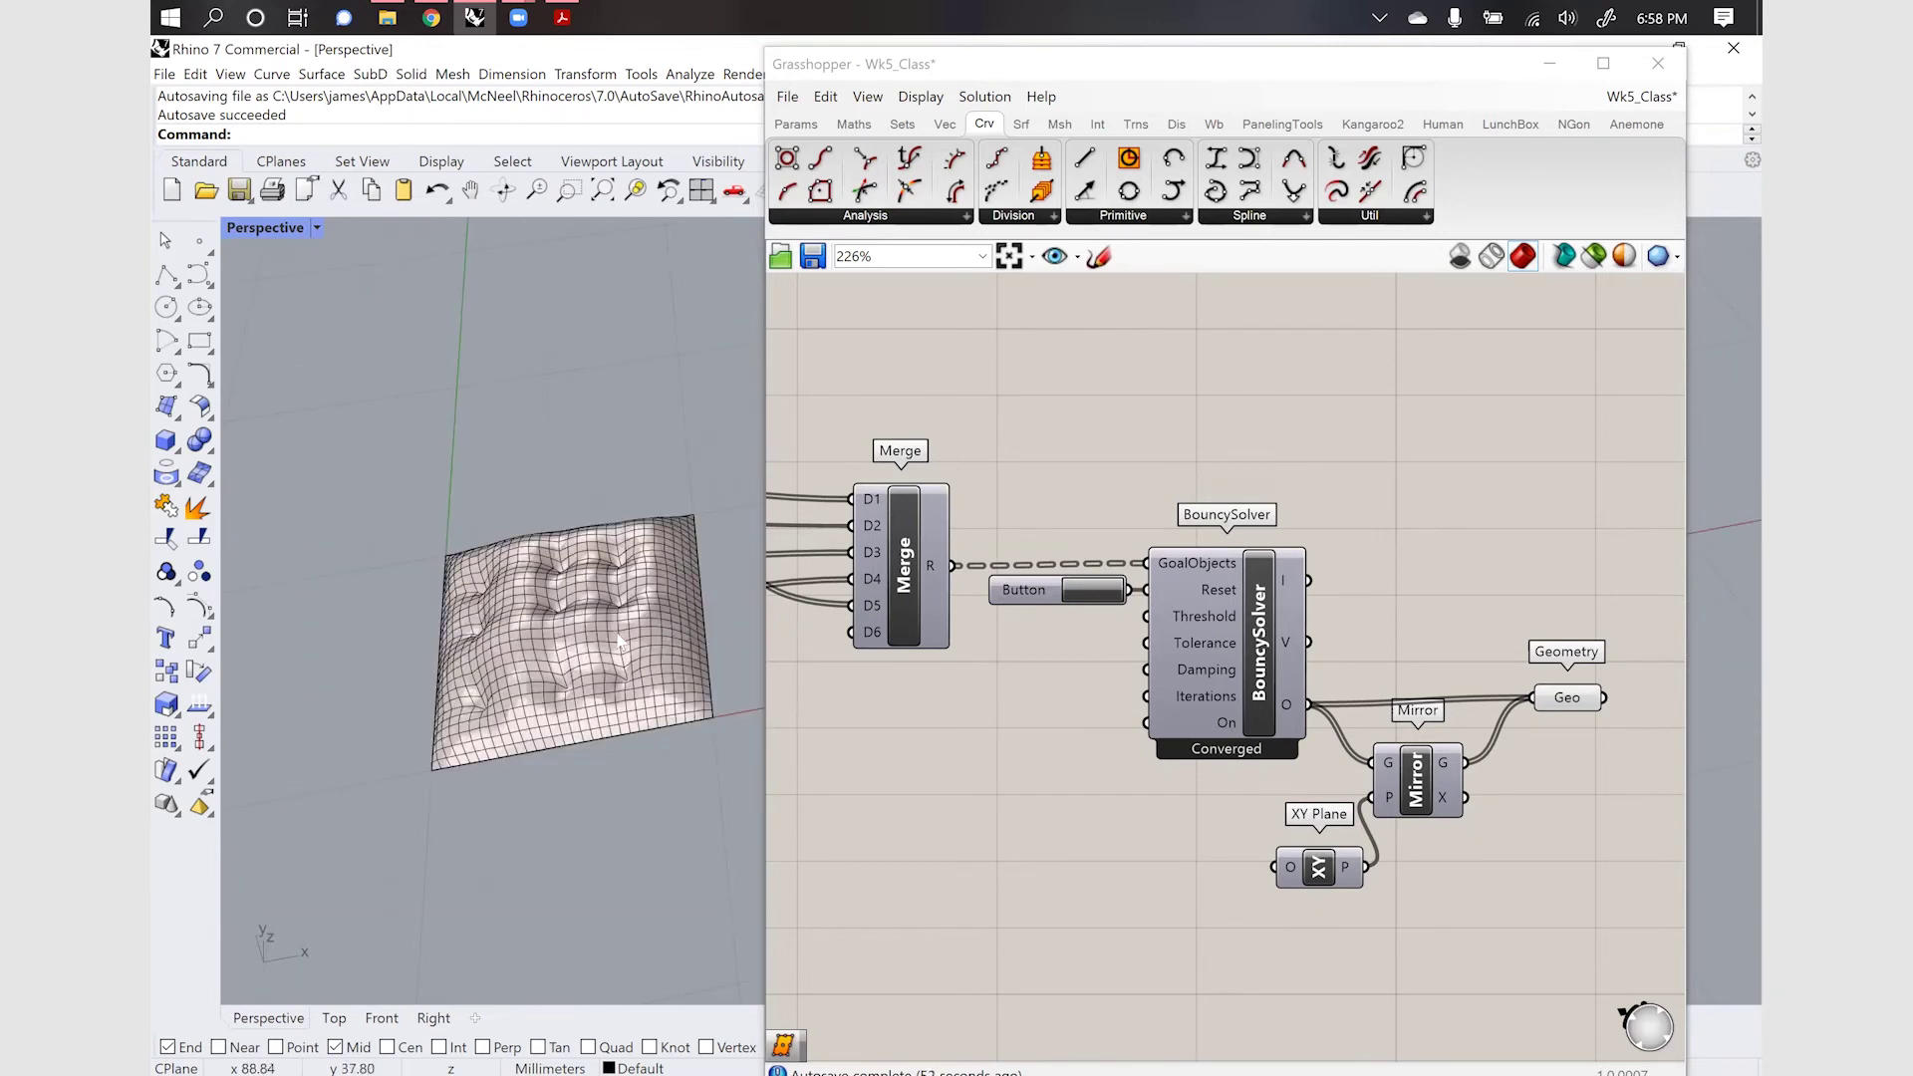
{"action": "mouse_move", "coordinate": [637, 648]}
{"action": "right_mouse_down"}
{"action": "mouse_move", "coordinate": [622, 655]}
{"action": "mouse_move", "coordinate": [647, 666]}
{"action": "right_mouse_up"}
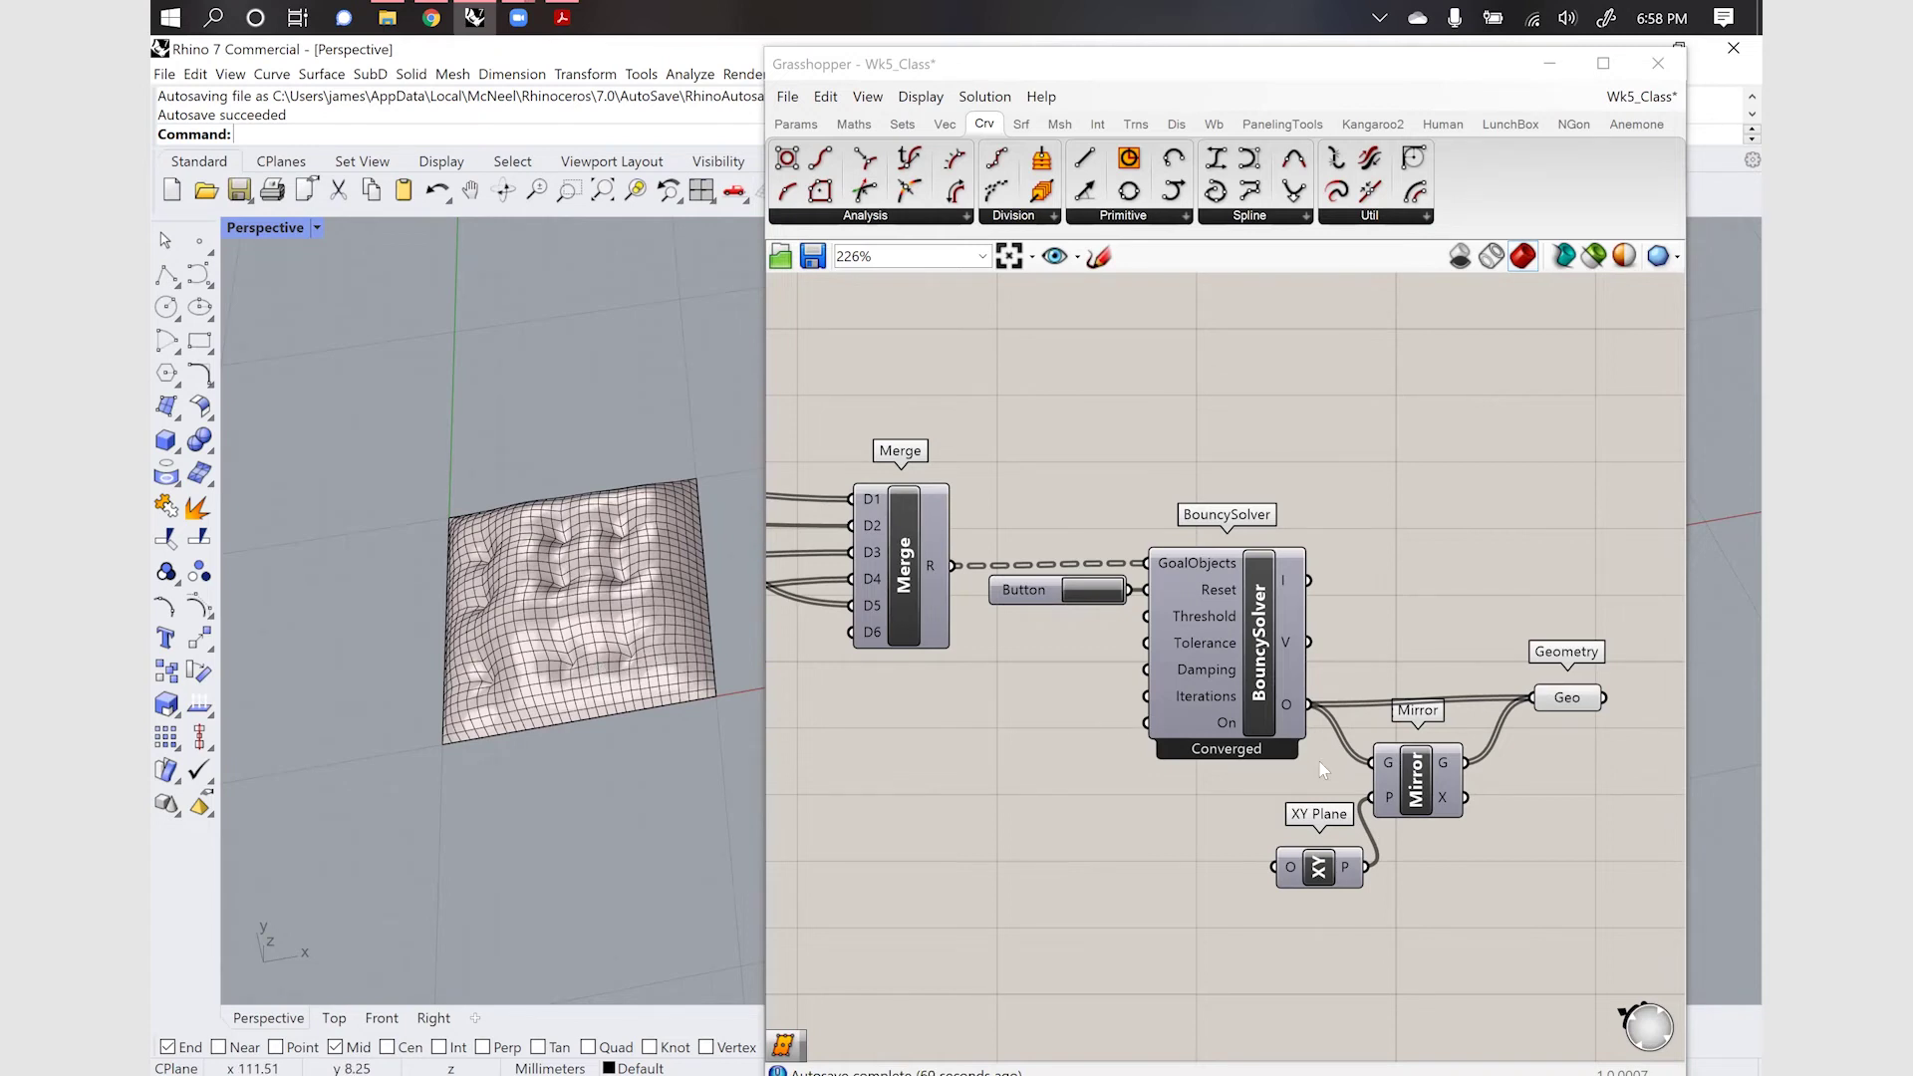
Highlight the NakedVertices component in the lower definition to inspect its points on the cushion
{"action": "scroll", "coordinate": [1324, 770], "scroll_direction": "down", "scroll_amount": 5}
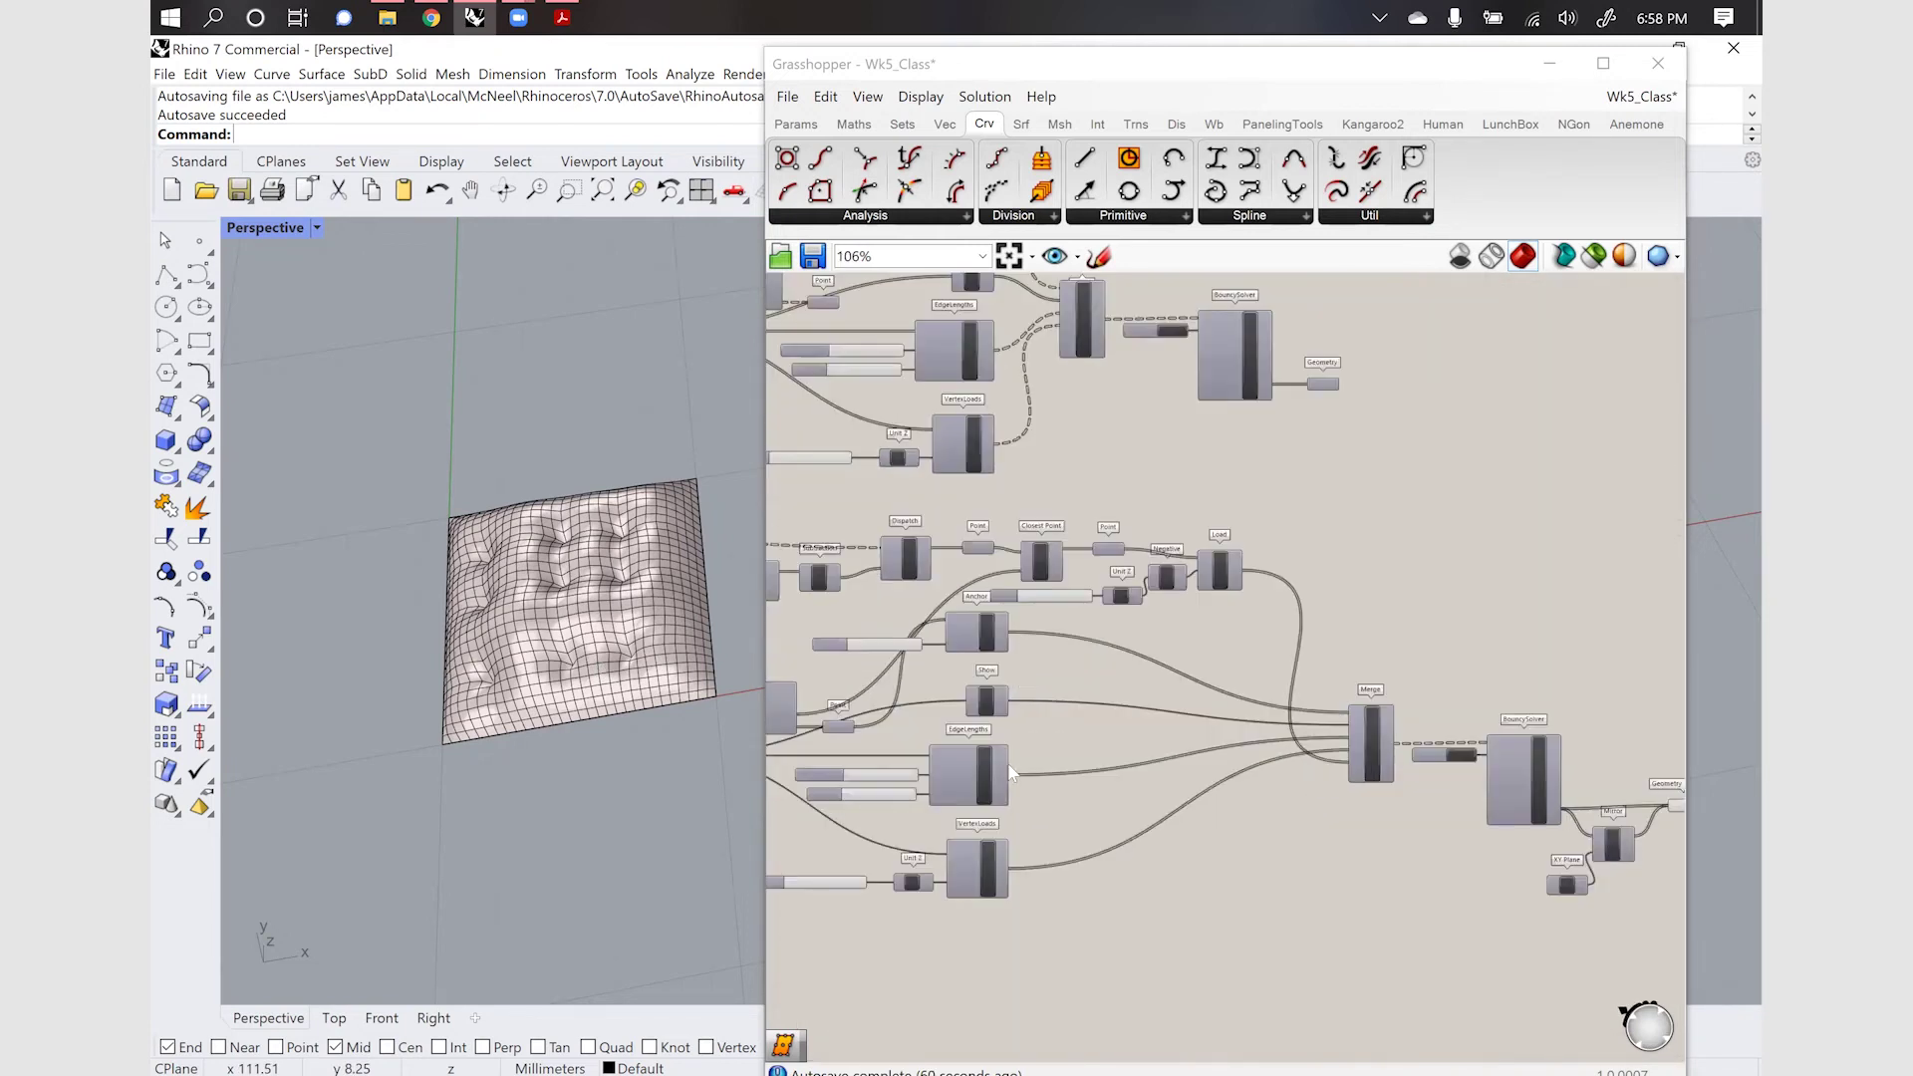
{"action": "scroll", "coordinate": [1146, 765], "scroll_direction": "down", "scroll_amount": 1}
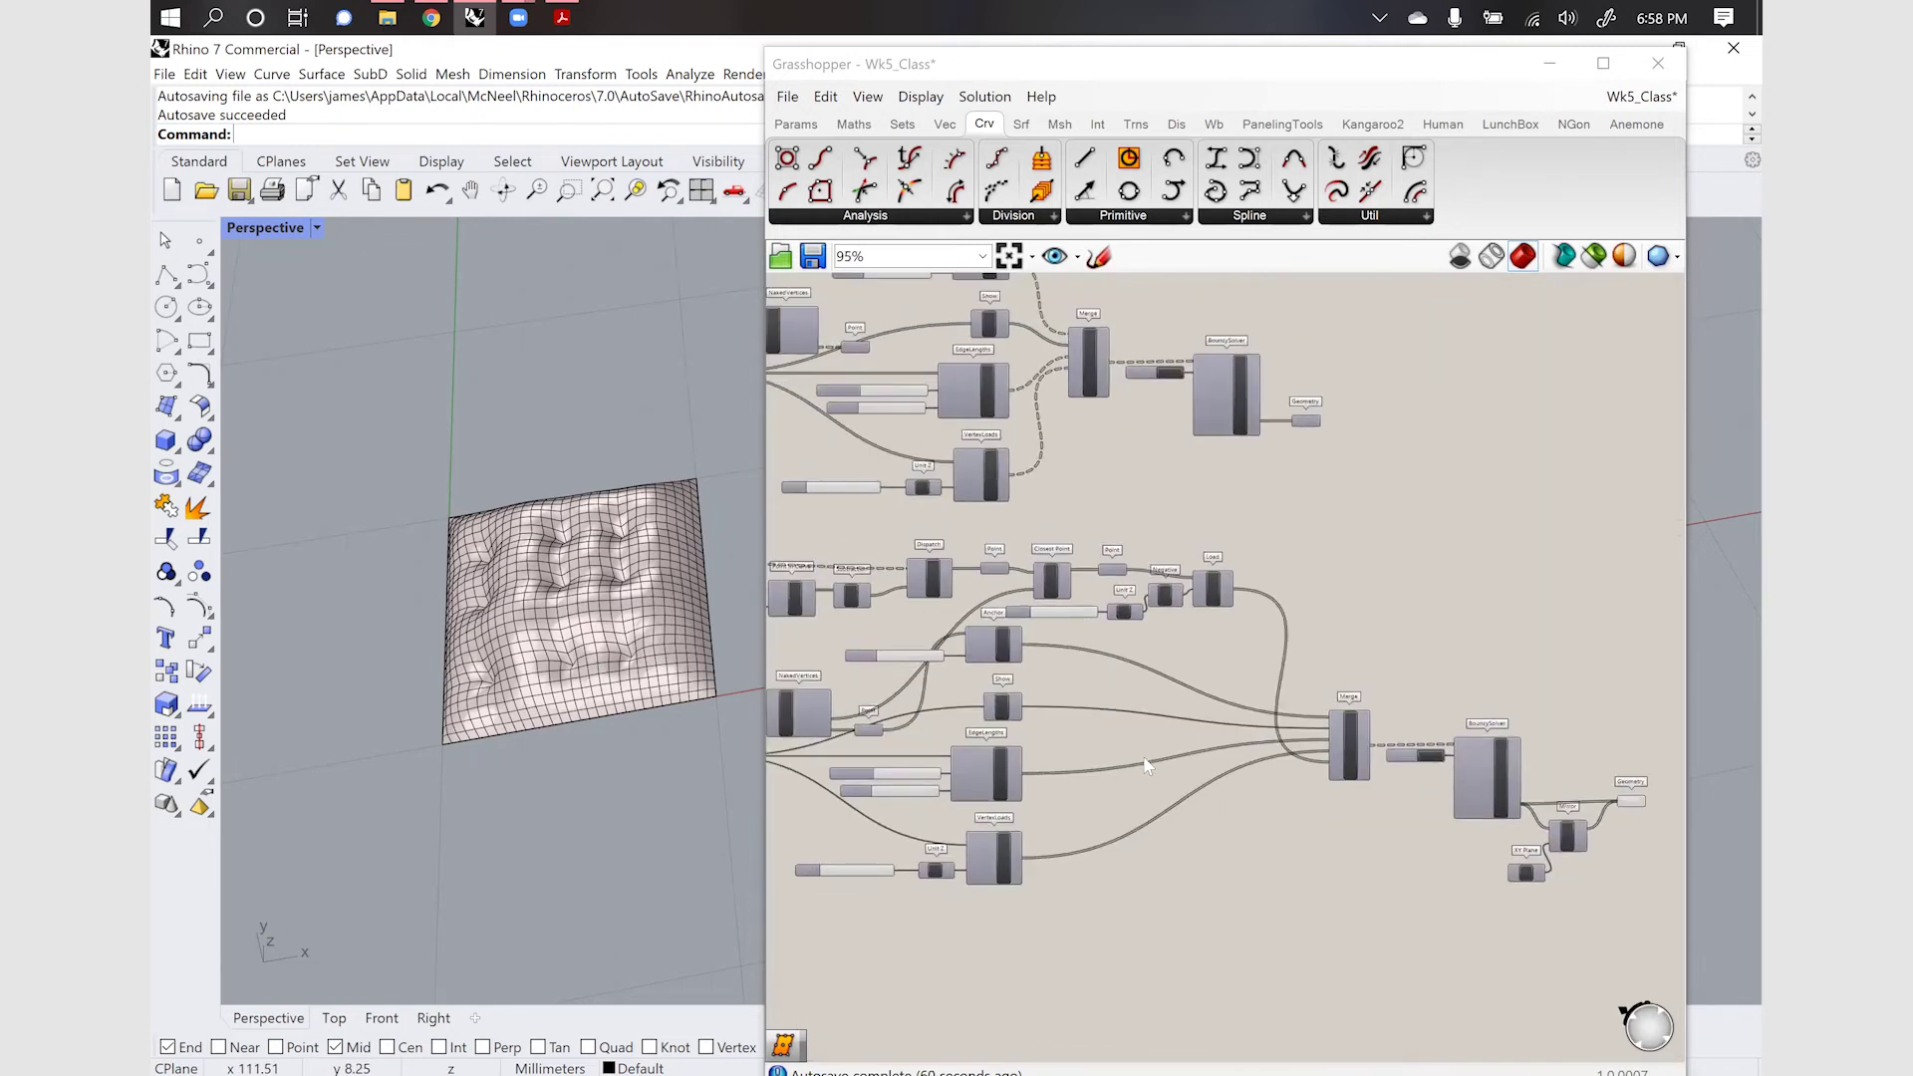
{"action": "scroll", "coordinate": [854, 765], "scroll_direction": "up", "scroll_amount": 5}
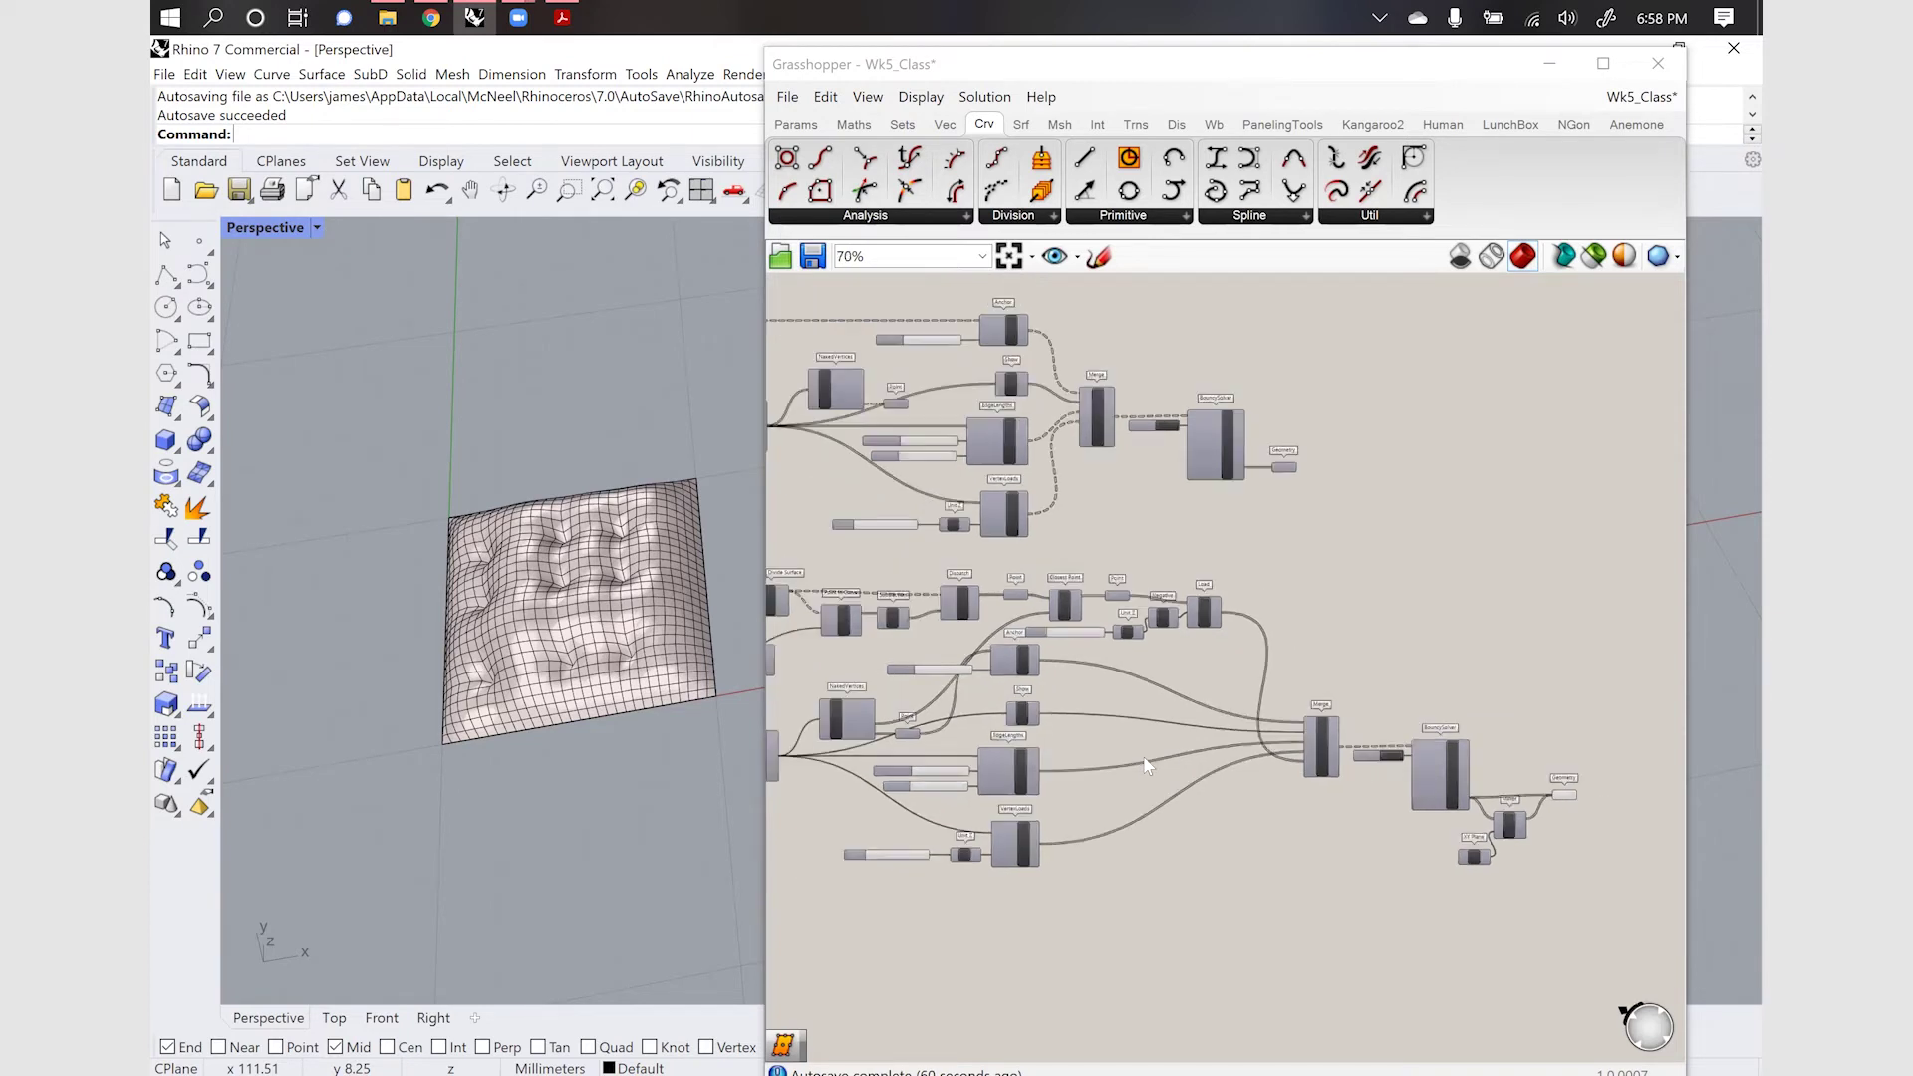
{"action": "left_click", "coordinate": [872, 787]}
{"action": "left_click", "coordinate": [1006, 714]}
{"action": "mouse_move", "coordinate": [1008, 720]}
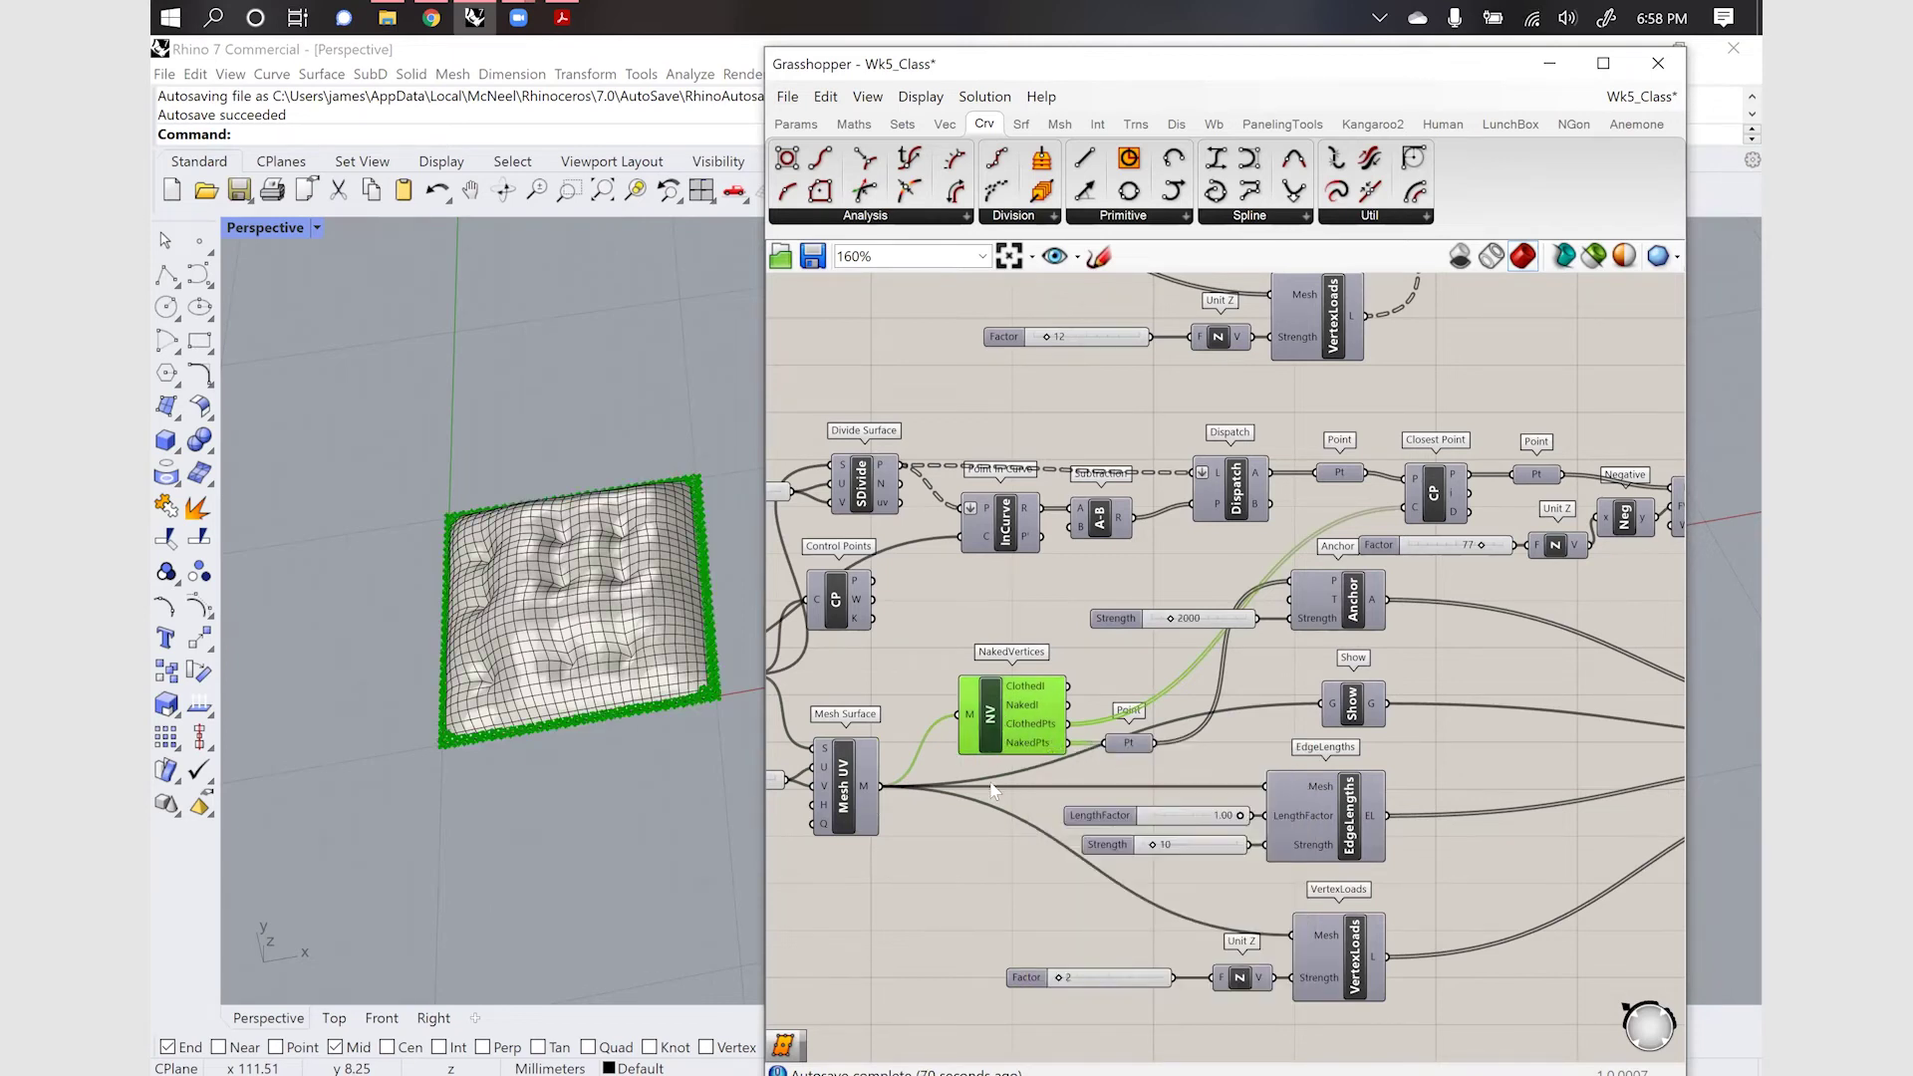
{"action": "left_click", "coordinate": [994, 791]}
{"action": "left_click", "coordinate": [990, 717]}
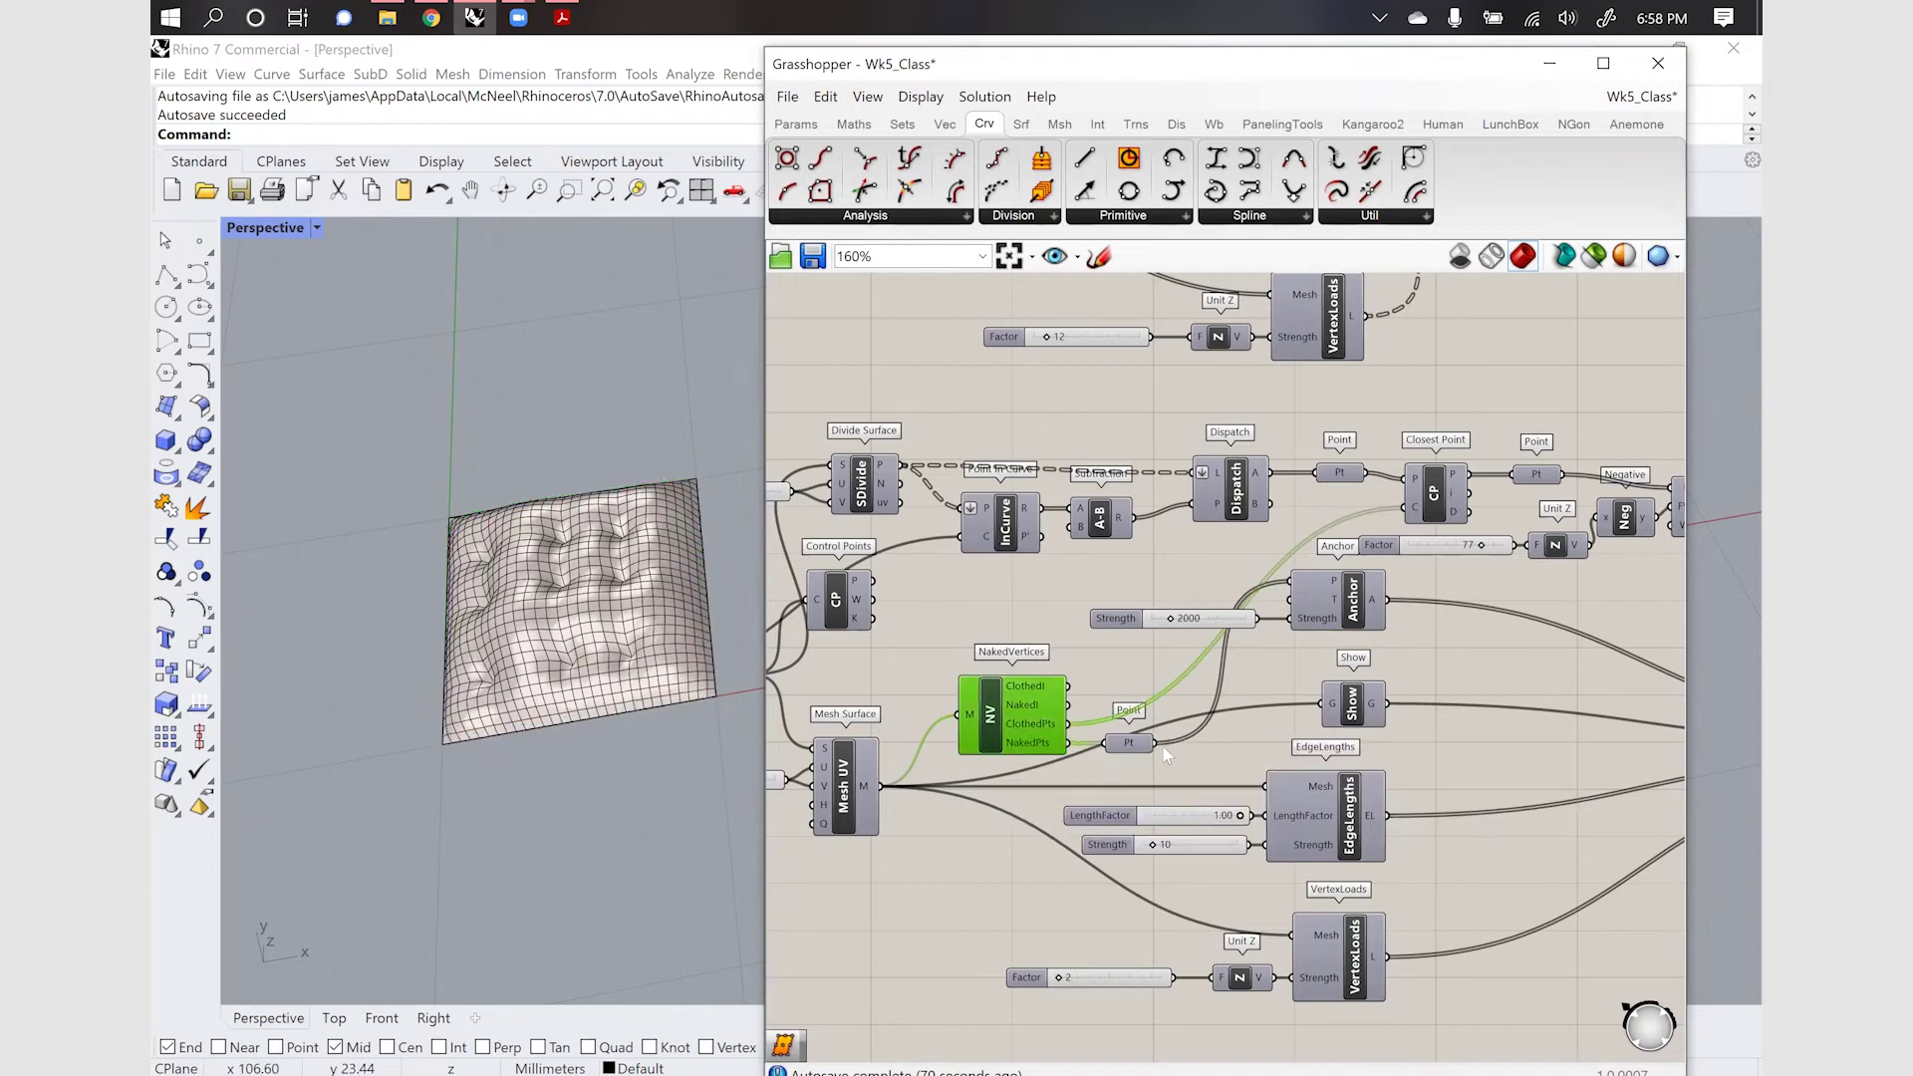
Delete all baked meshes and curves from the Rhino document, leaving only the Grasshopper preview
{"action": "scroll", "coordinate": [1126, 763], "scroll_direction": "down", "scroll_amount": 5}
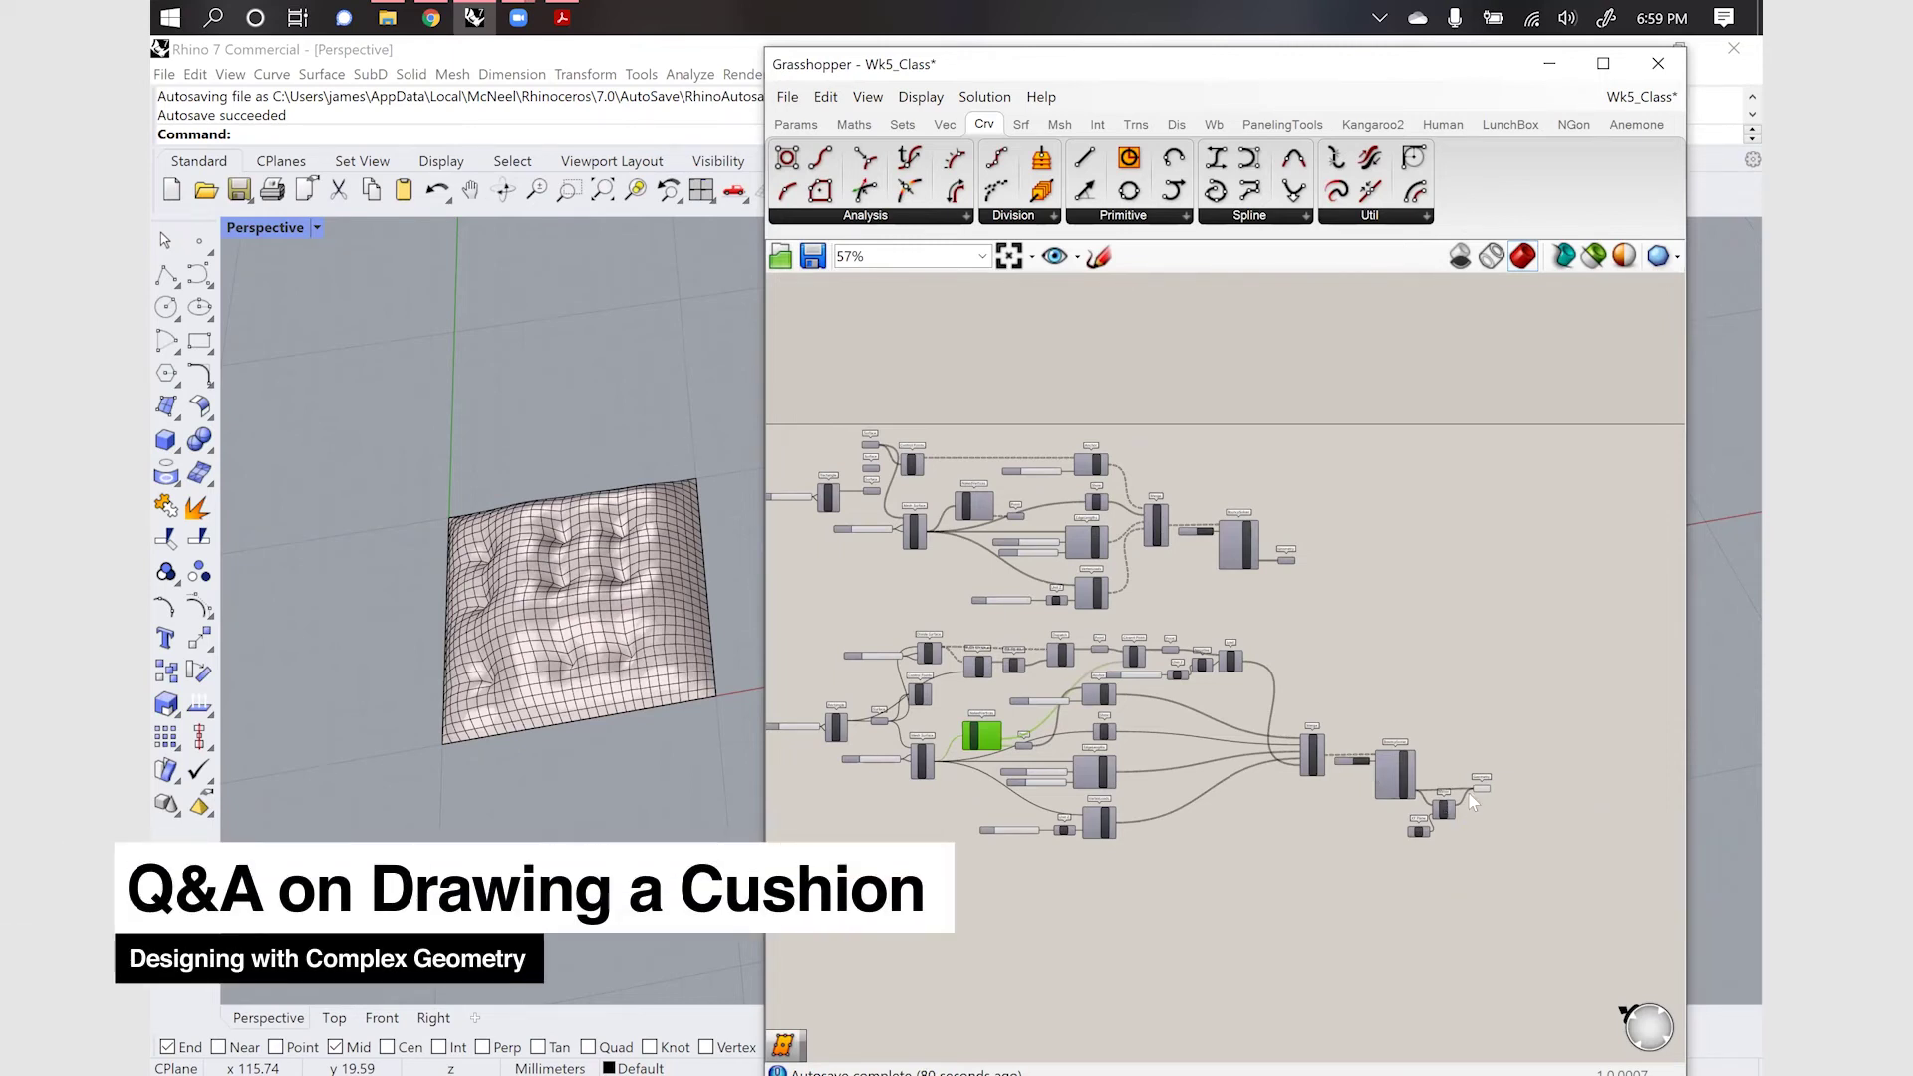
{"action": "scroll", "coordinate": [1481, 791], "scroll_direction": "up", "scroll_amount": 5}
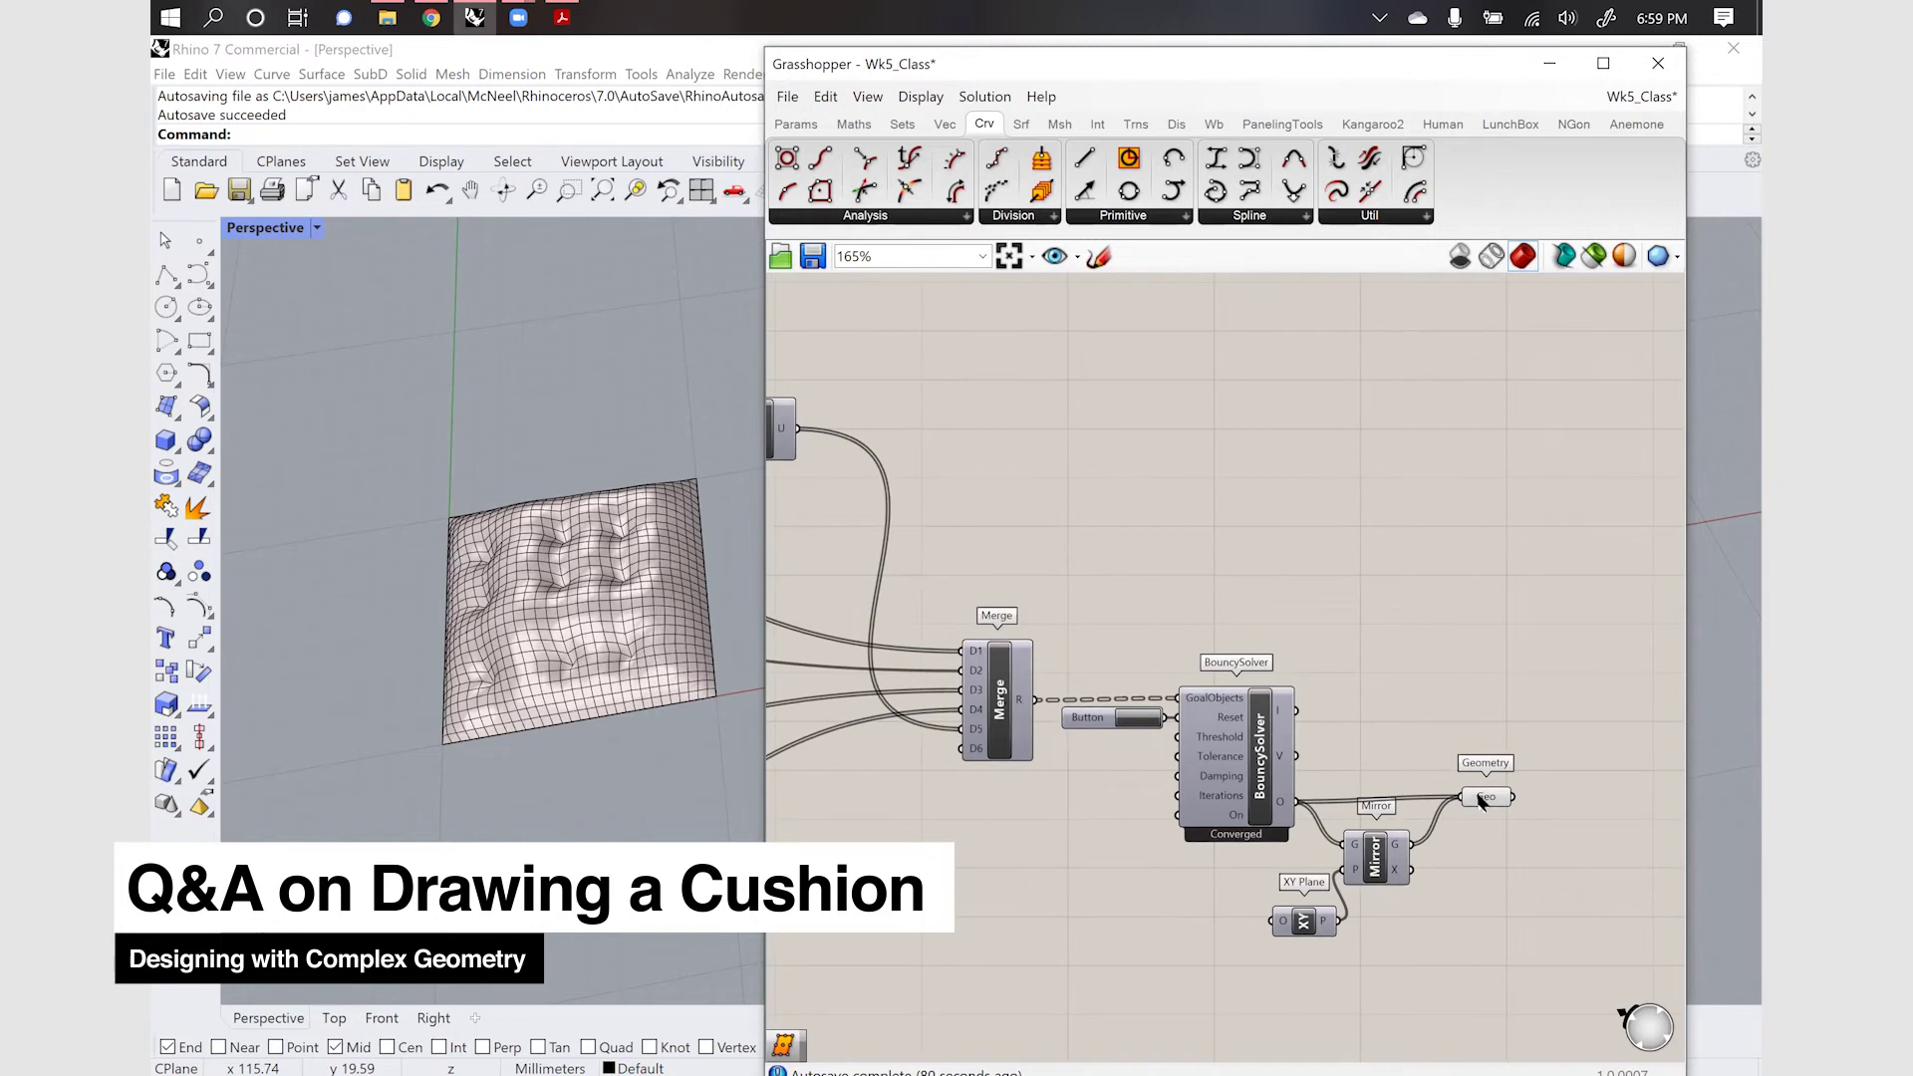
{"action": "scroll", "coordinate": [1534, 770], "scroll_direction": "down", "scroll_amount": 2}
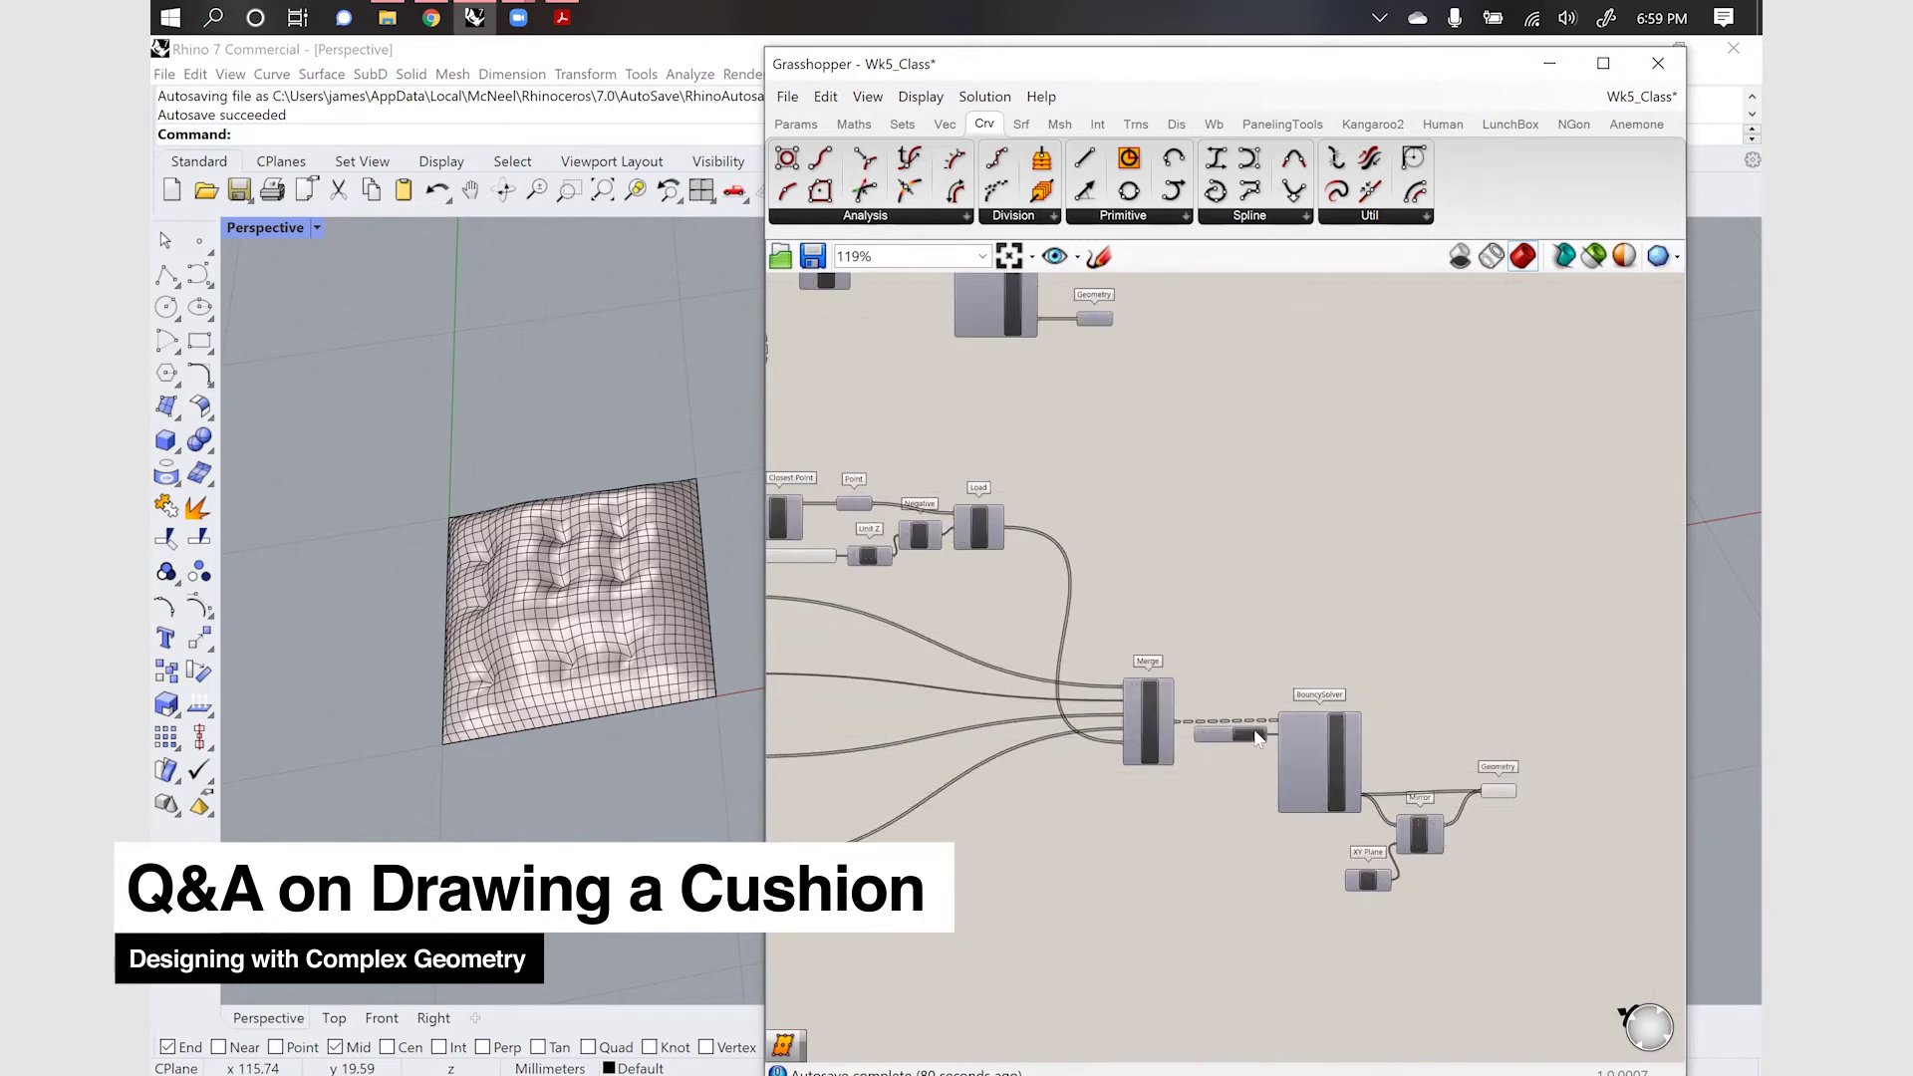
{"action": "left_click", "coordinate": [660, 708]}
{"action": "key", "text": "ctrl+a"}
{"action": "key", "text": "Delete"}
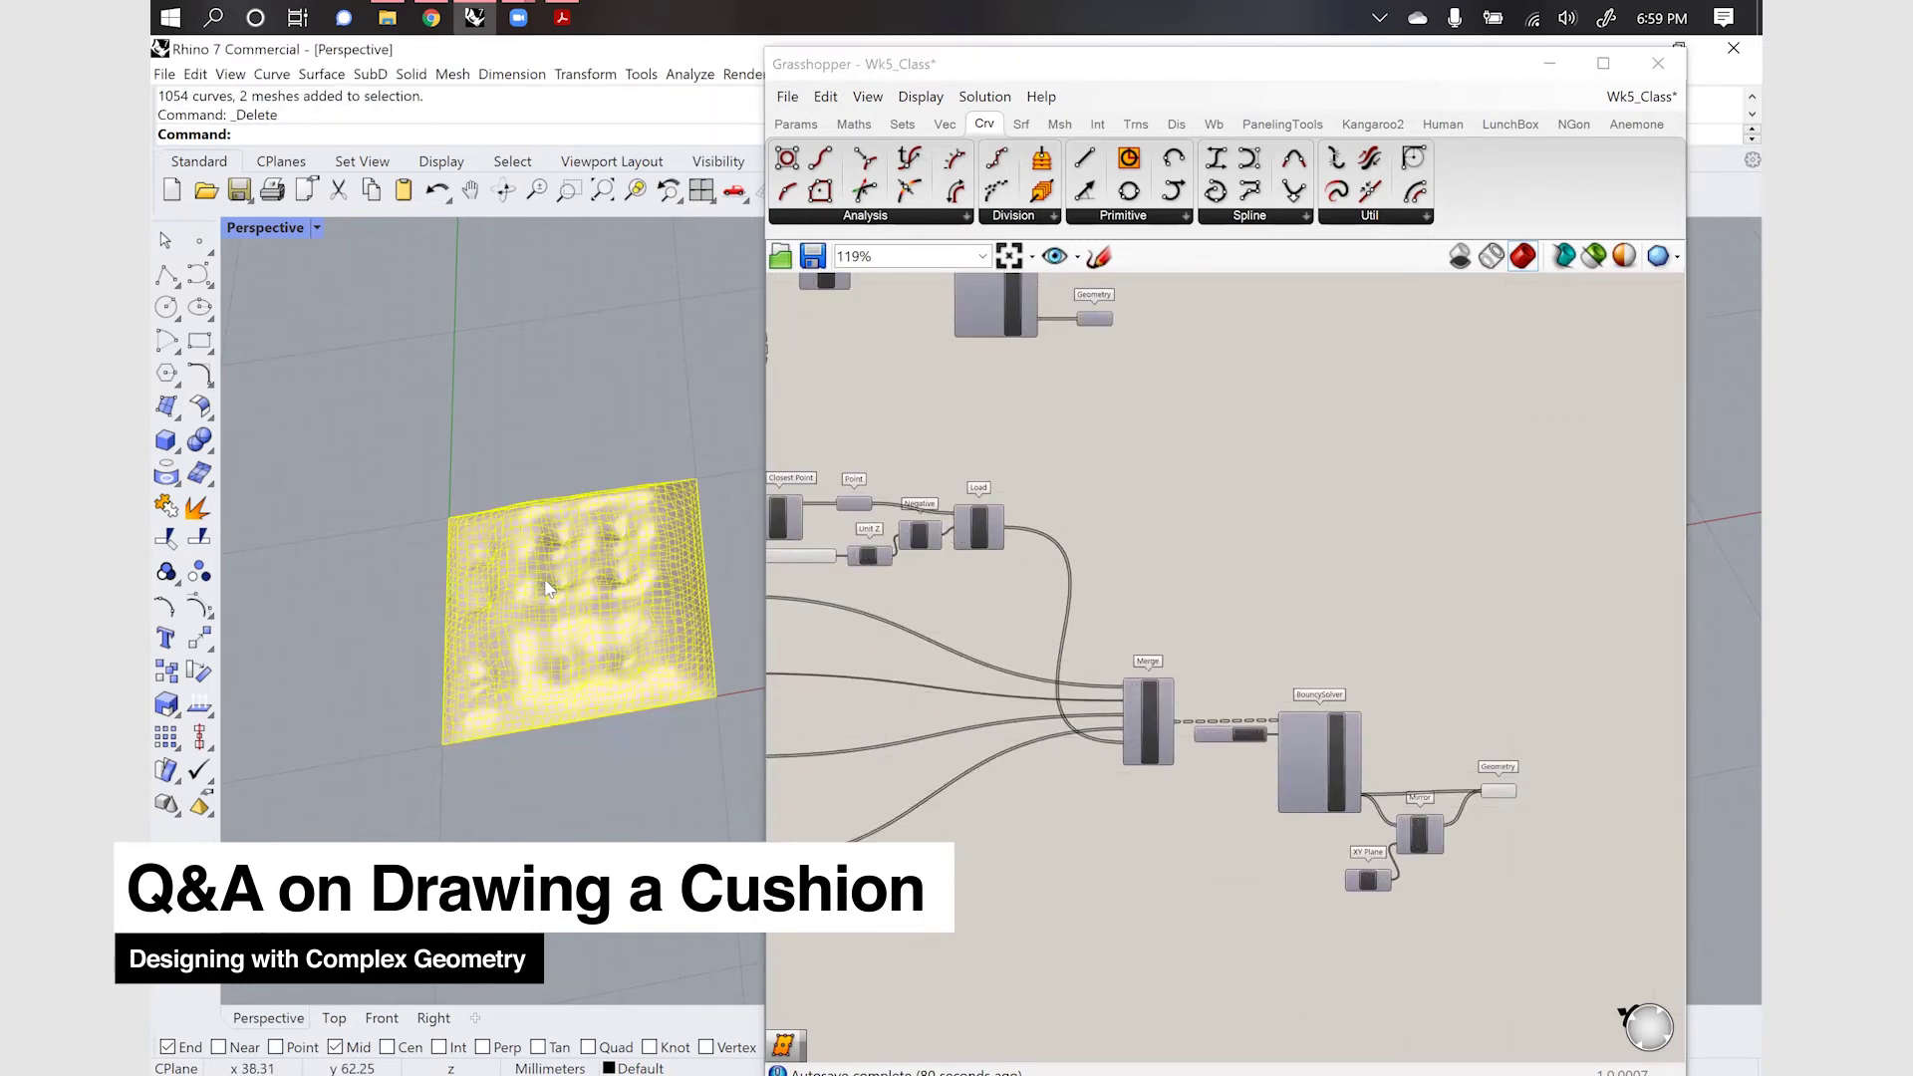
{"action": "left_click", "coordinate": [1501, 790]}
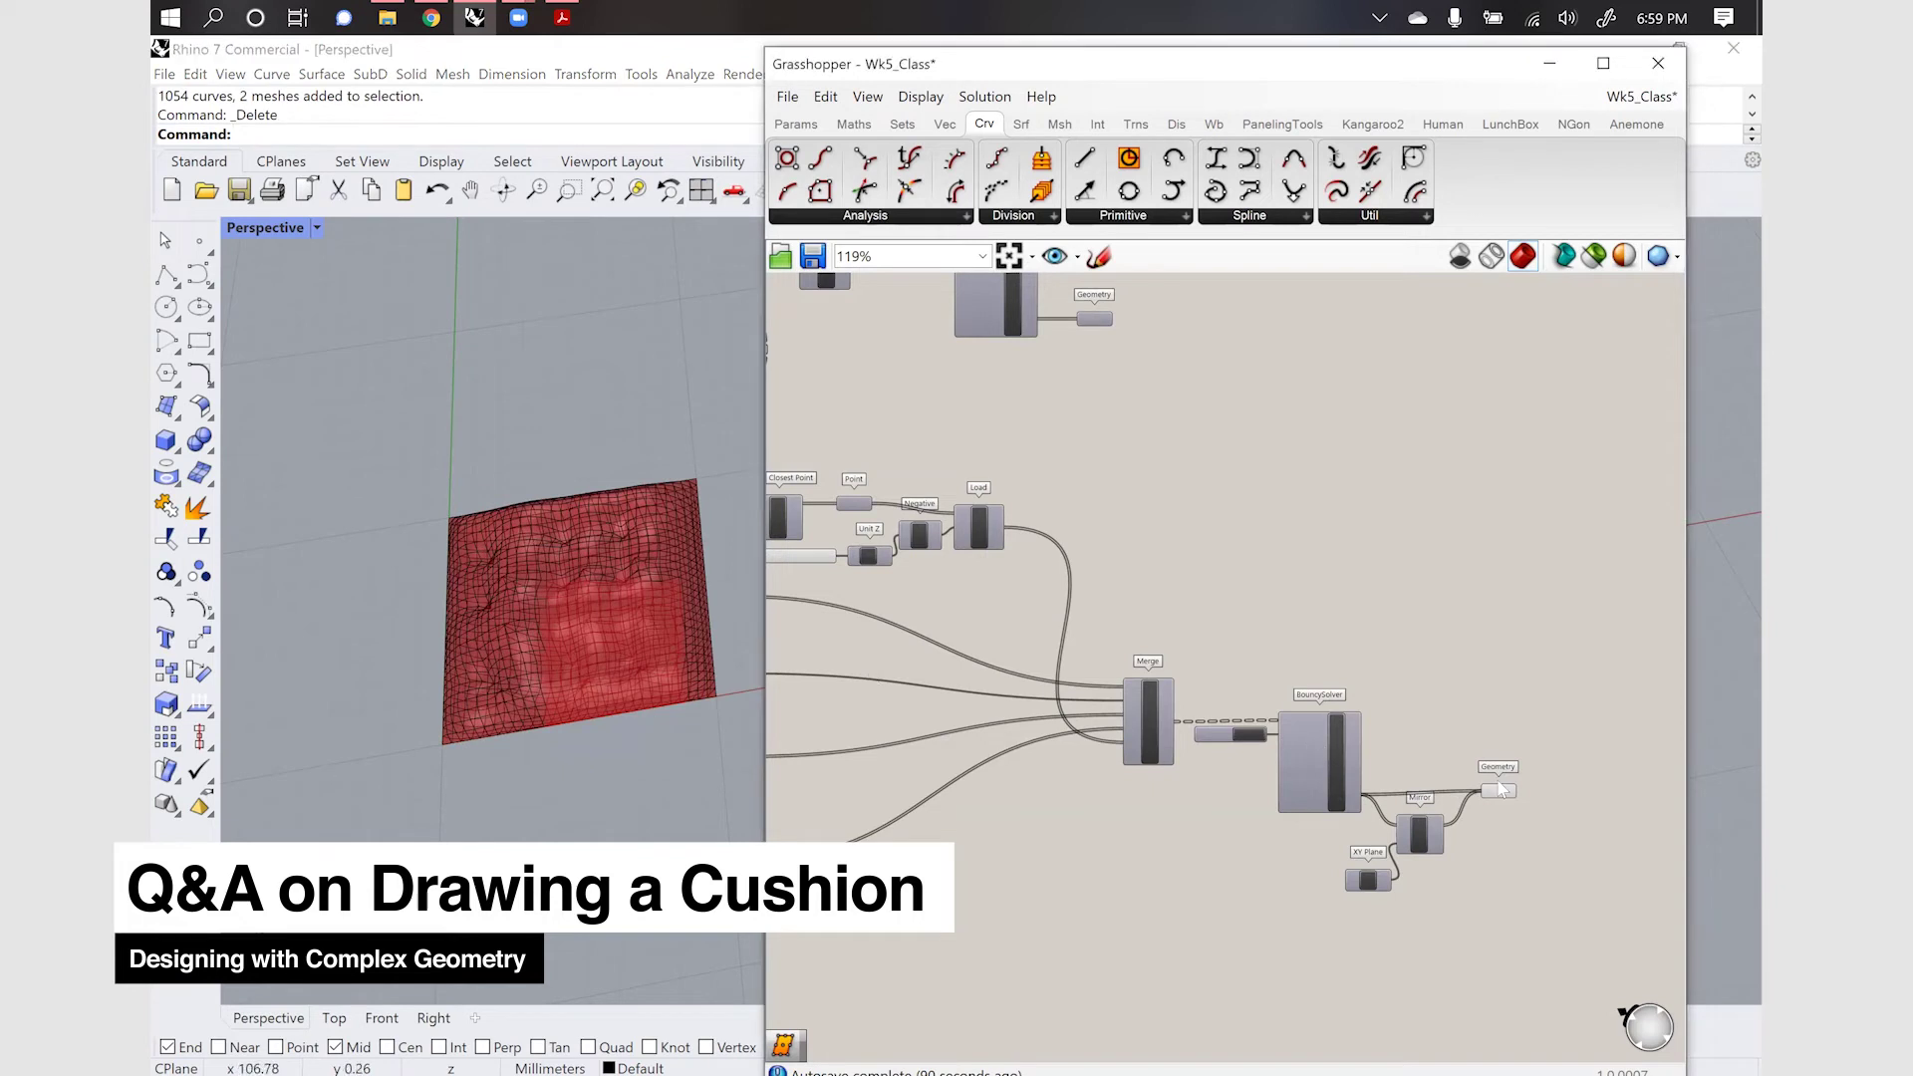
{"action": "left_click_drag", "start_coordinate": [371, 472], "coordinate": [785, 906]}
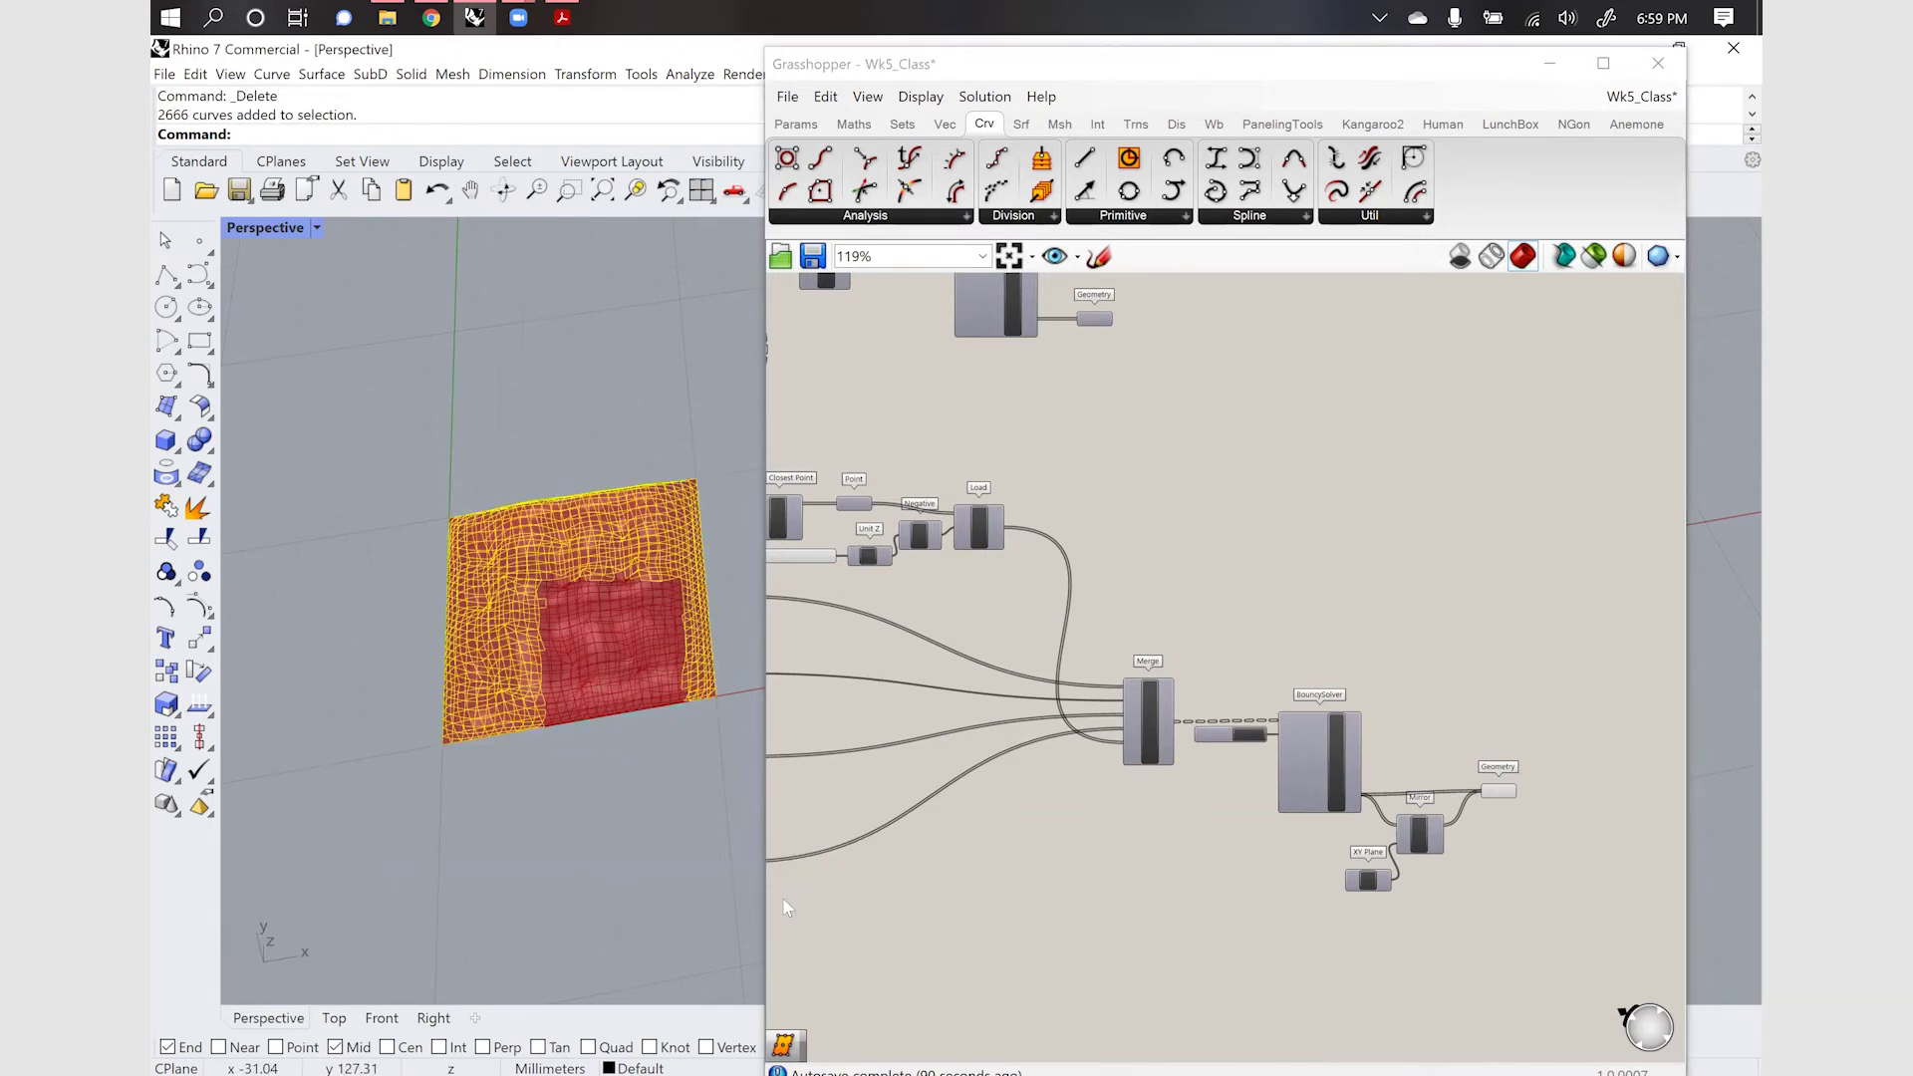
{"action": "key", "text": "Delete"}
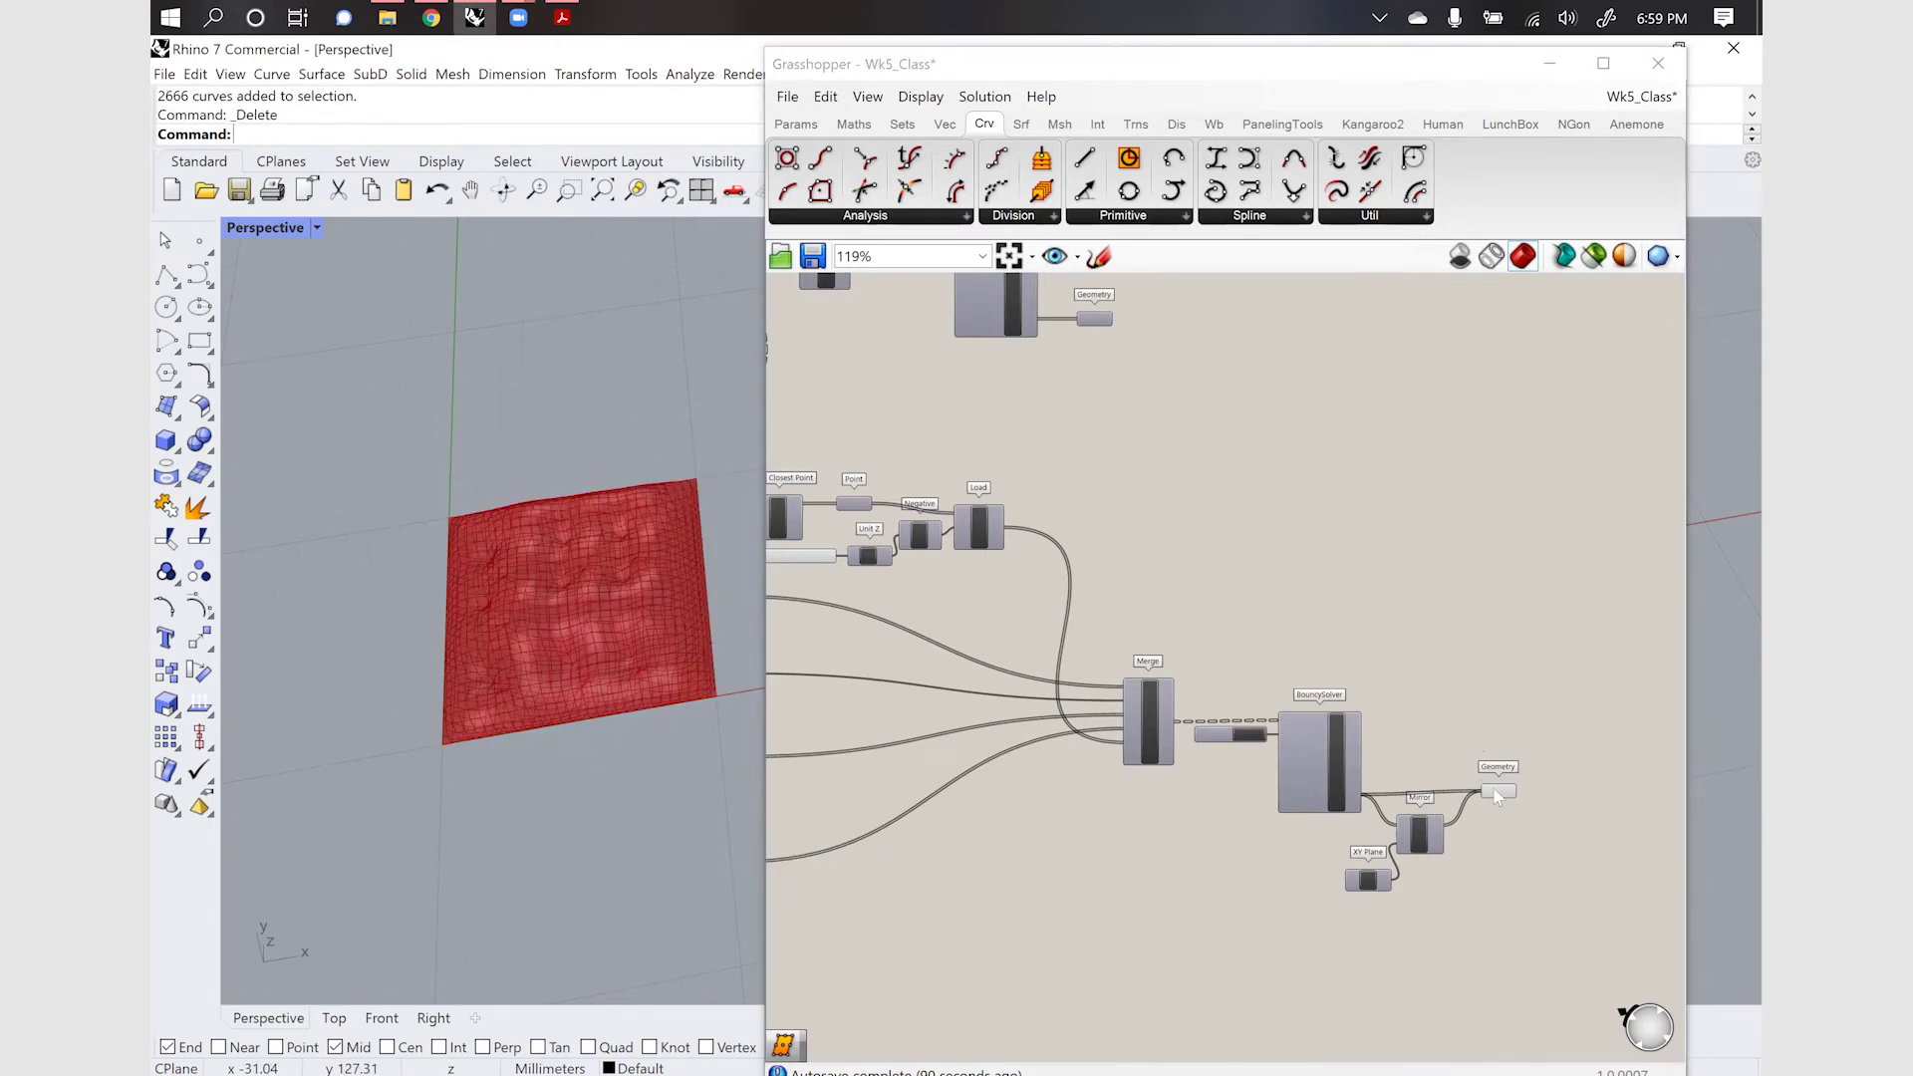
Flatten the O output of the lower BouncySolver and highlight the Geometry parameter to check it
{"action": "scroll", "coordinate": [1500, 796], "scroll_direction": "up", "scroll_amount": 5}
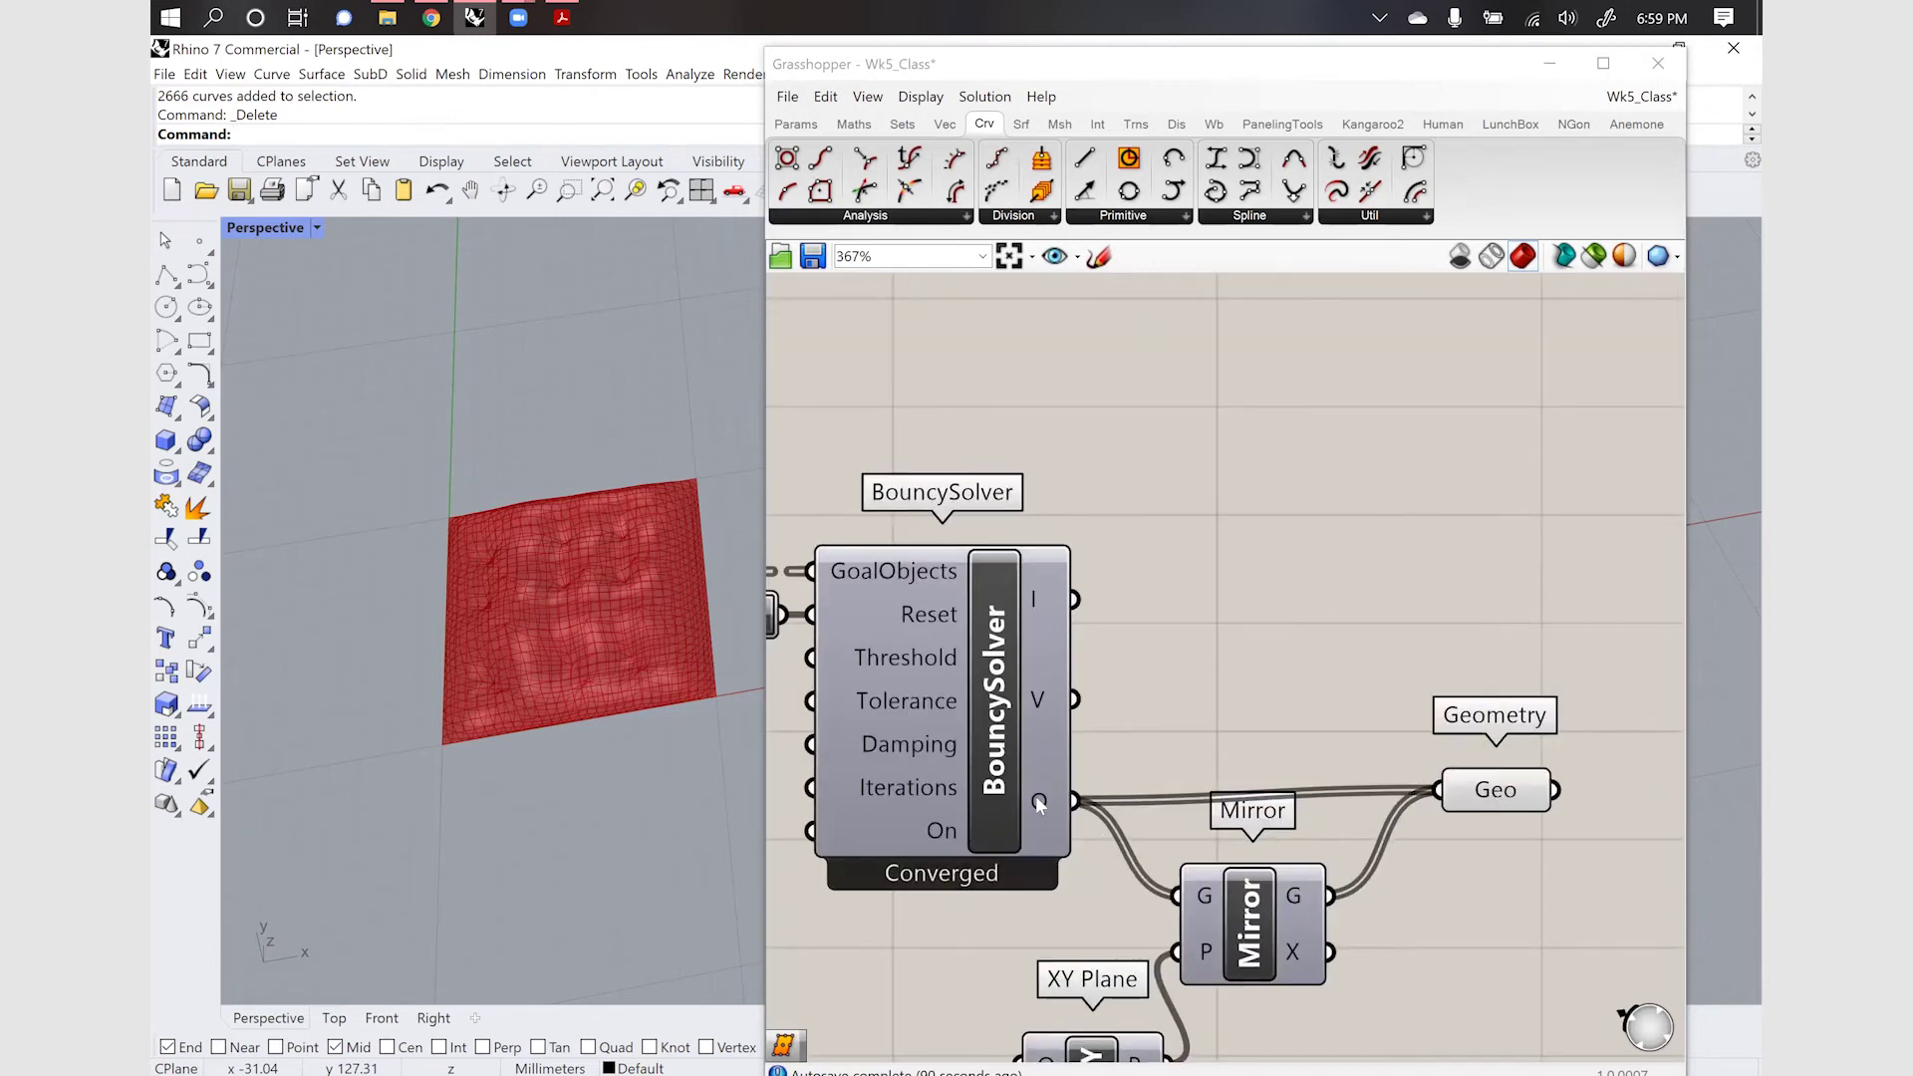
{"action": "right_click", "coordinate": [1036, 795]}
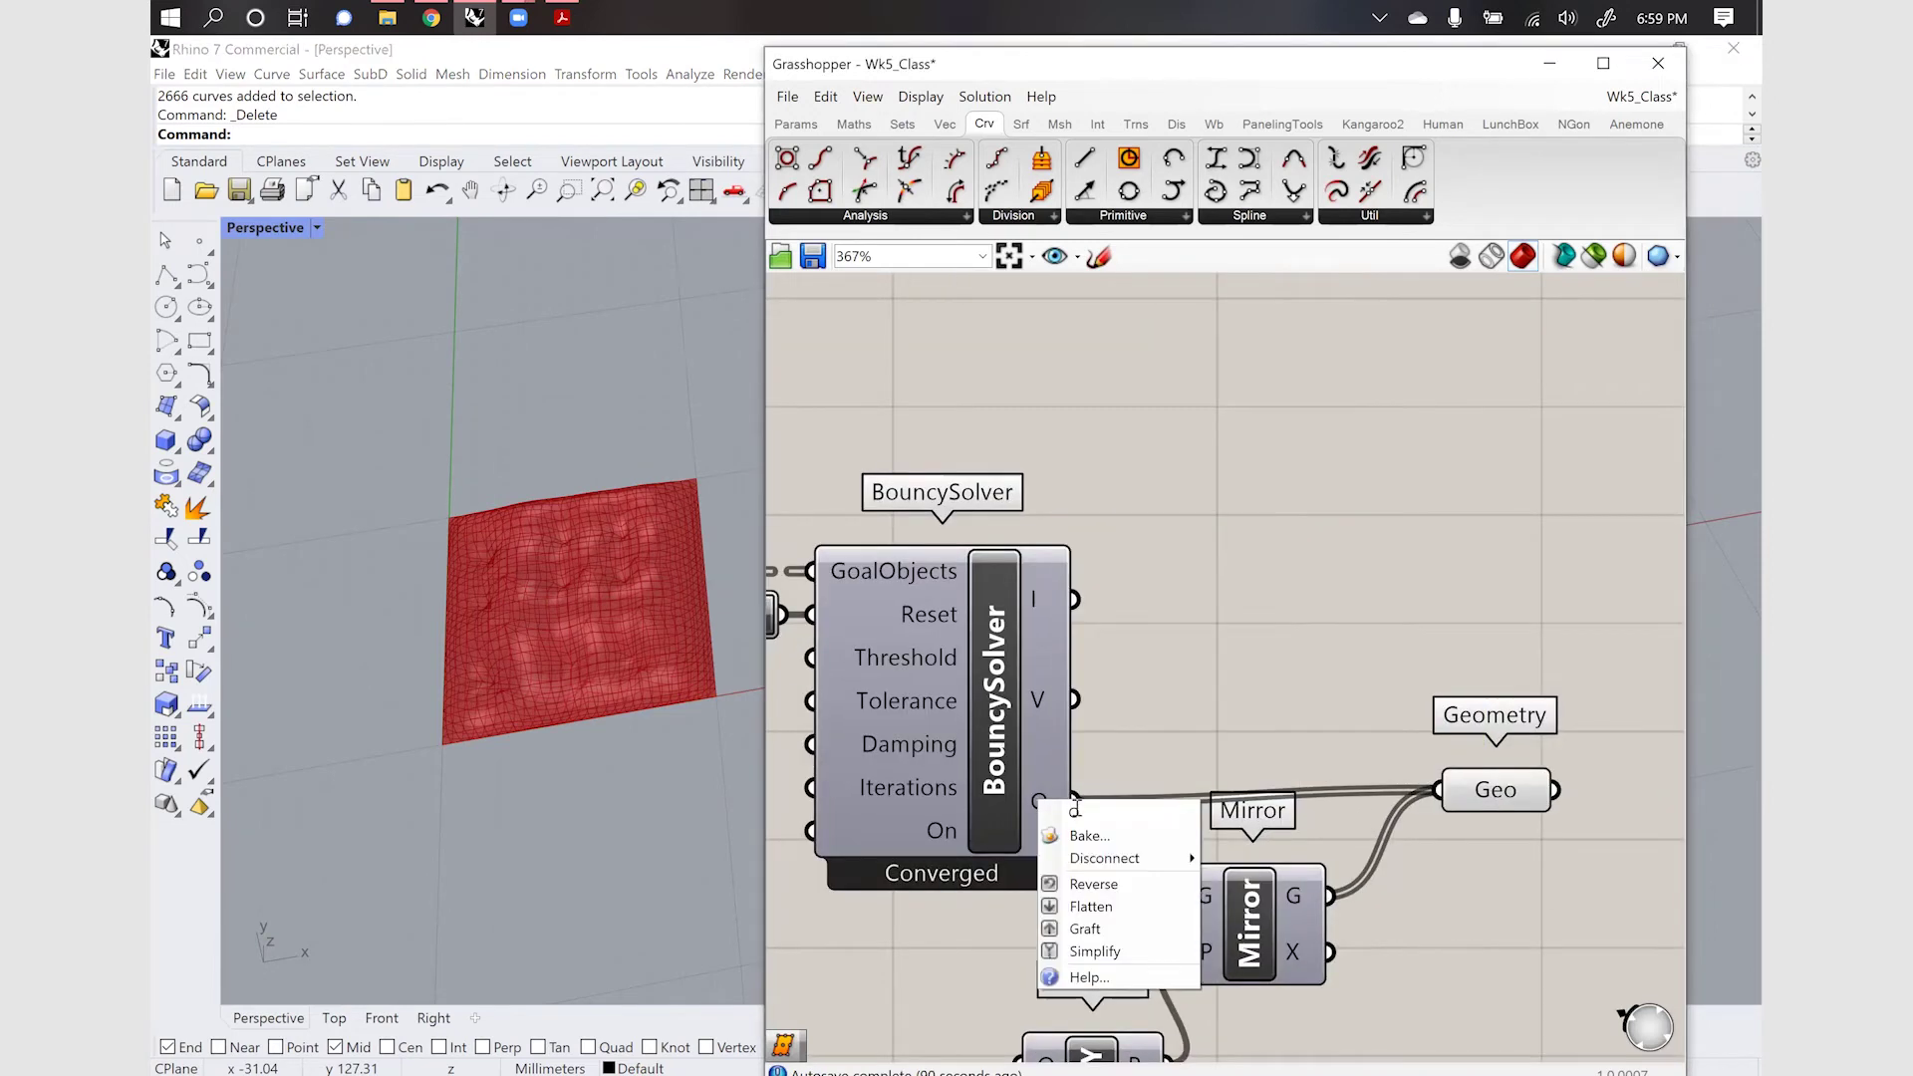
{"action": "left_click", "coordinate": [1115, 905]}
{"action": "left_click", "coordinate": [1482, 792]}
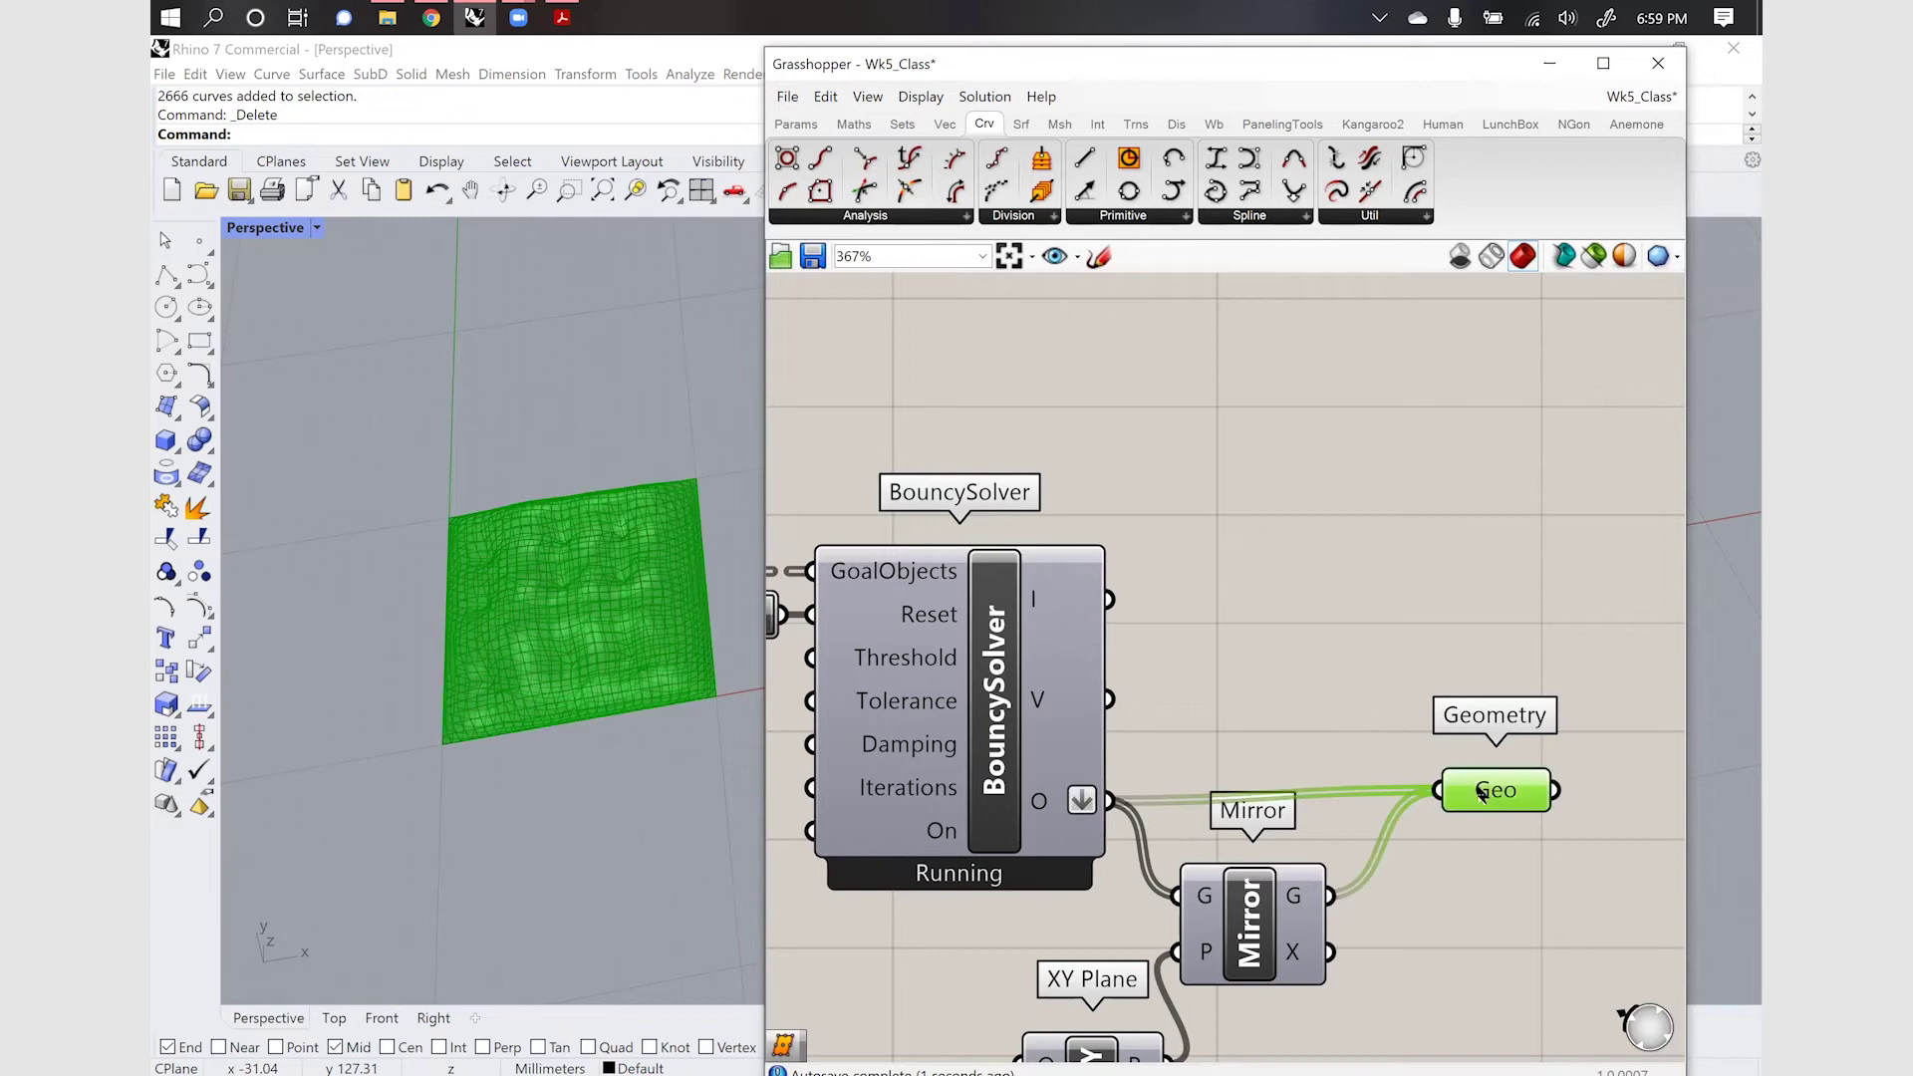
{"action": "left_click", "coordinate": [1308, 740]}
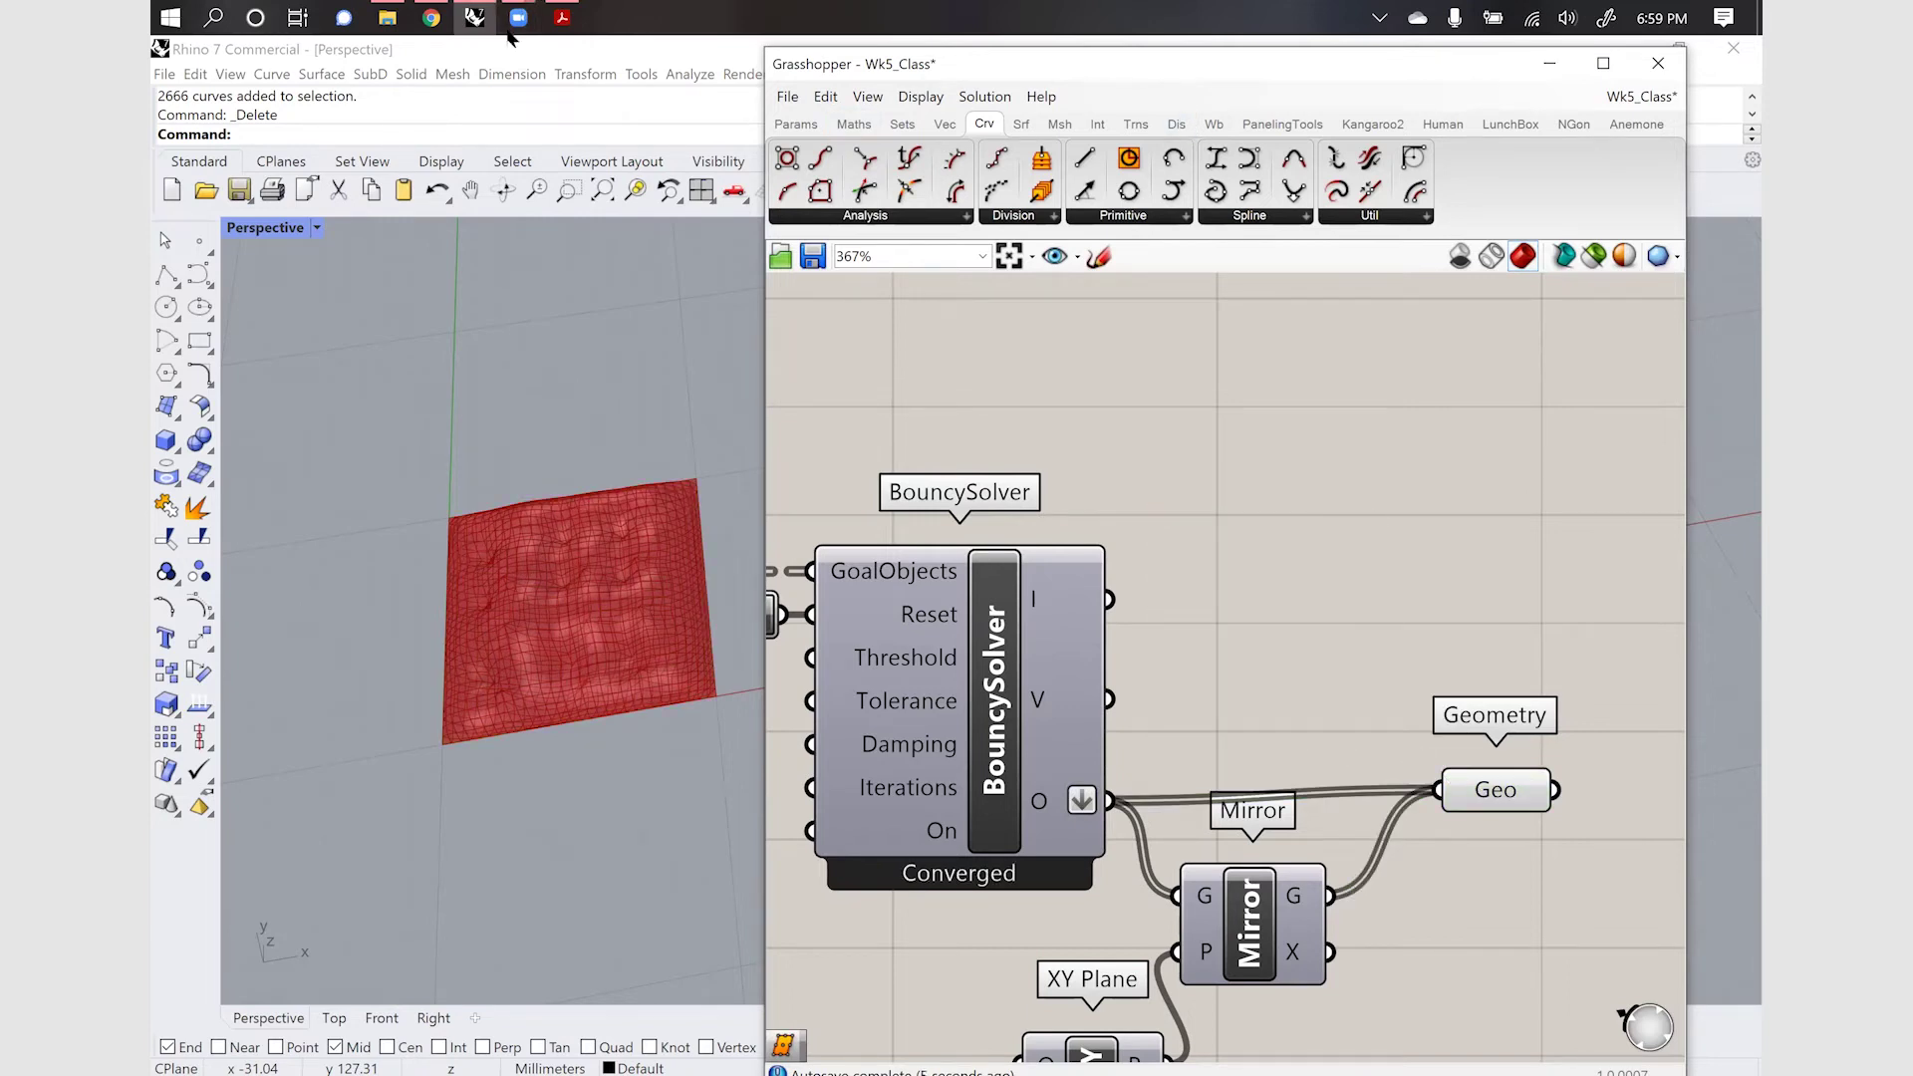
Review the solution, preview and enable options for the components of the lower definition, leaving them unchanged
{"action": "scroll", "coordinate": [1392, 599], "scroll_direction": "down", "scroll_amount": 8}
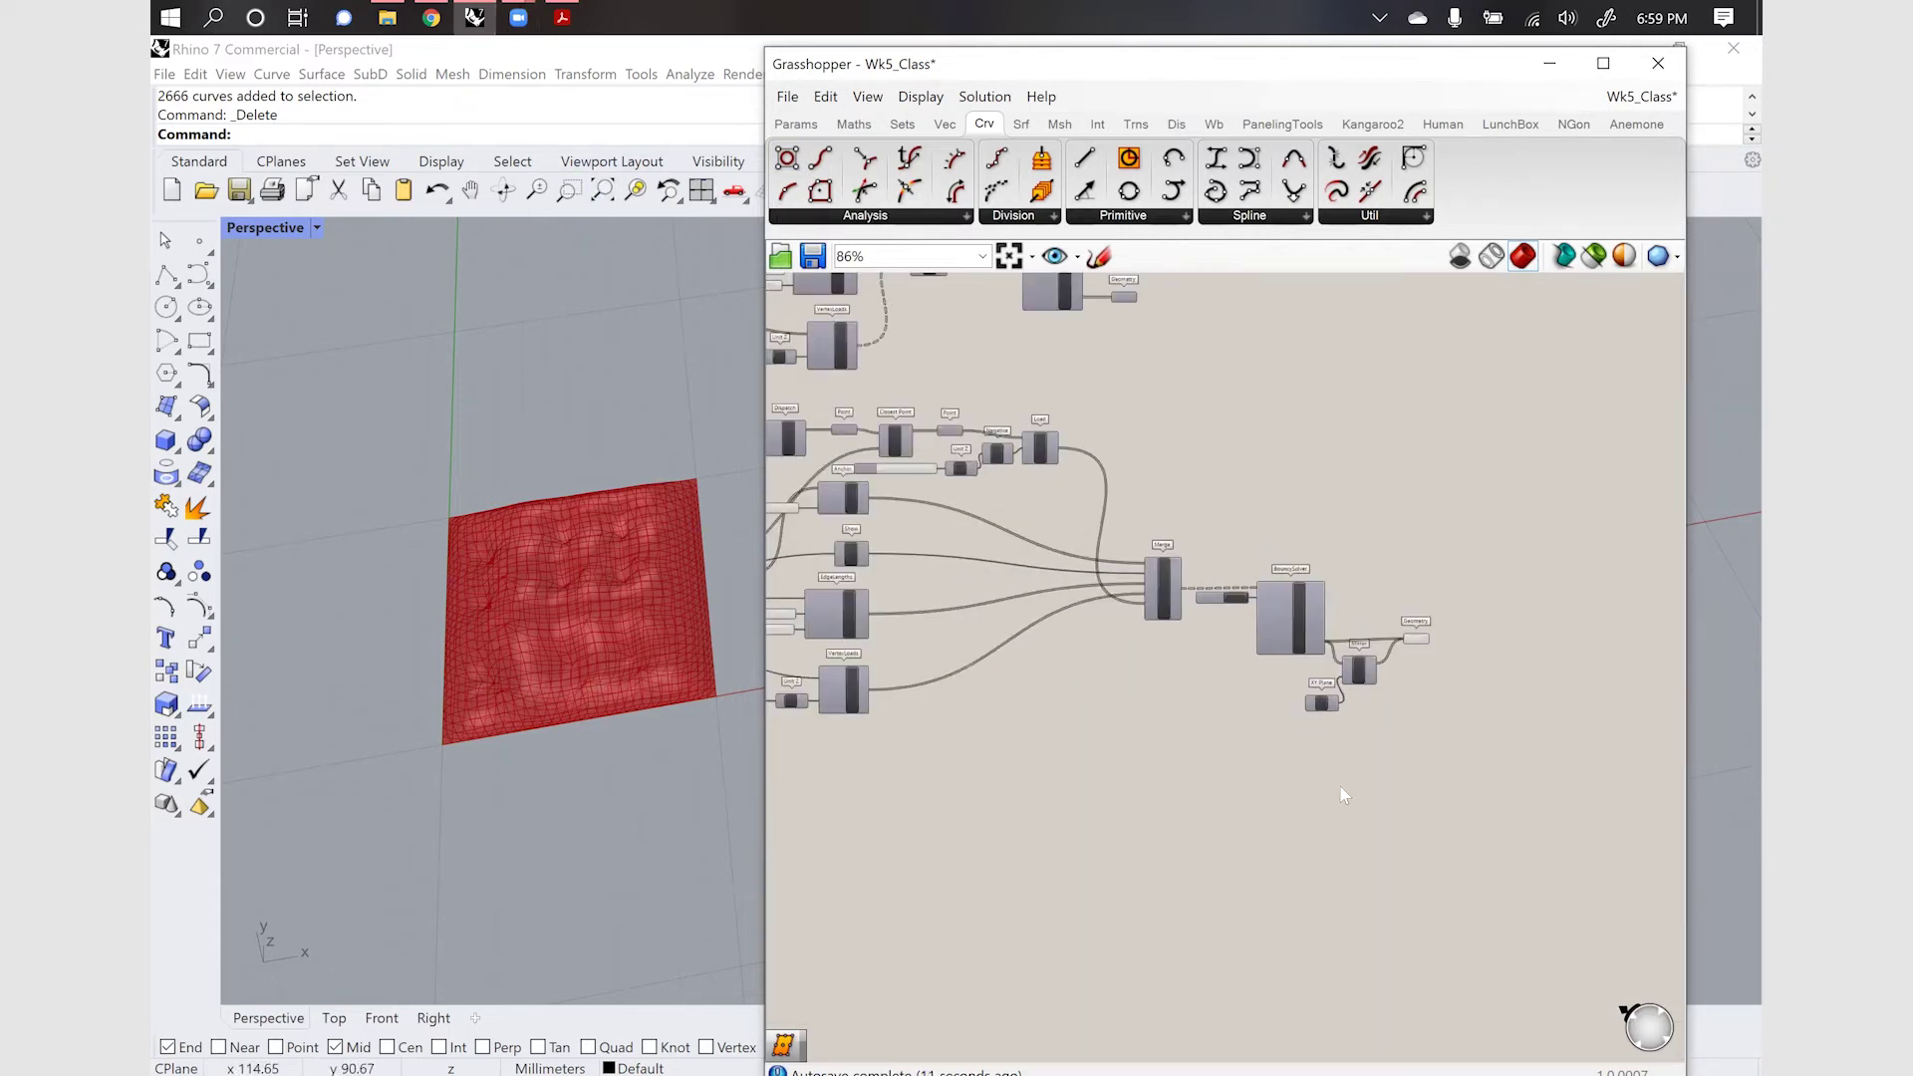
{"action": "scroll", "coordinate": [1440, 837], "scroll_direction": "down", "scroll_amount": 1}
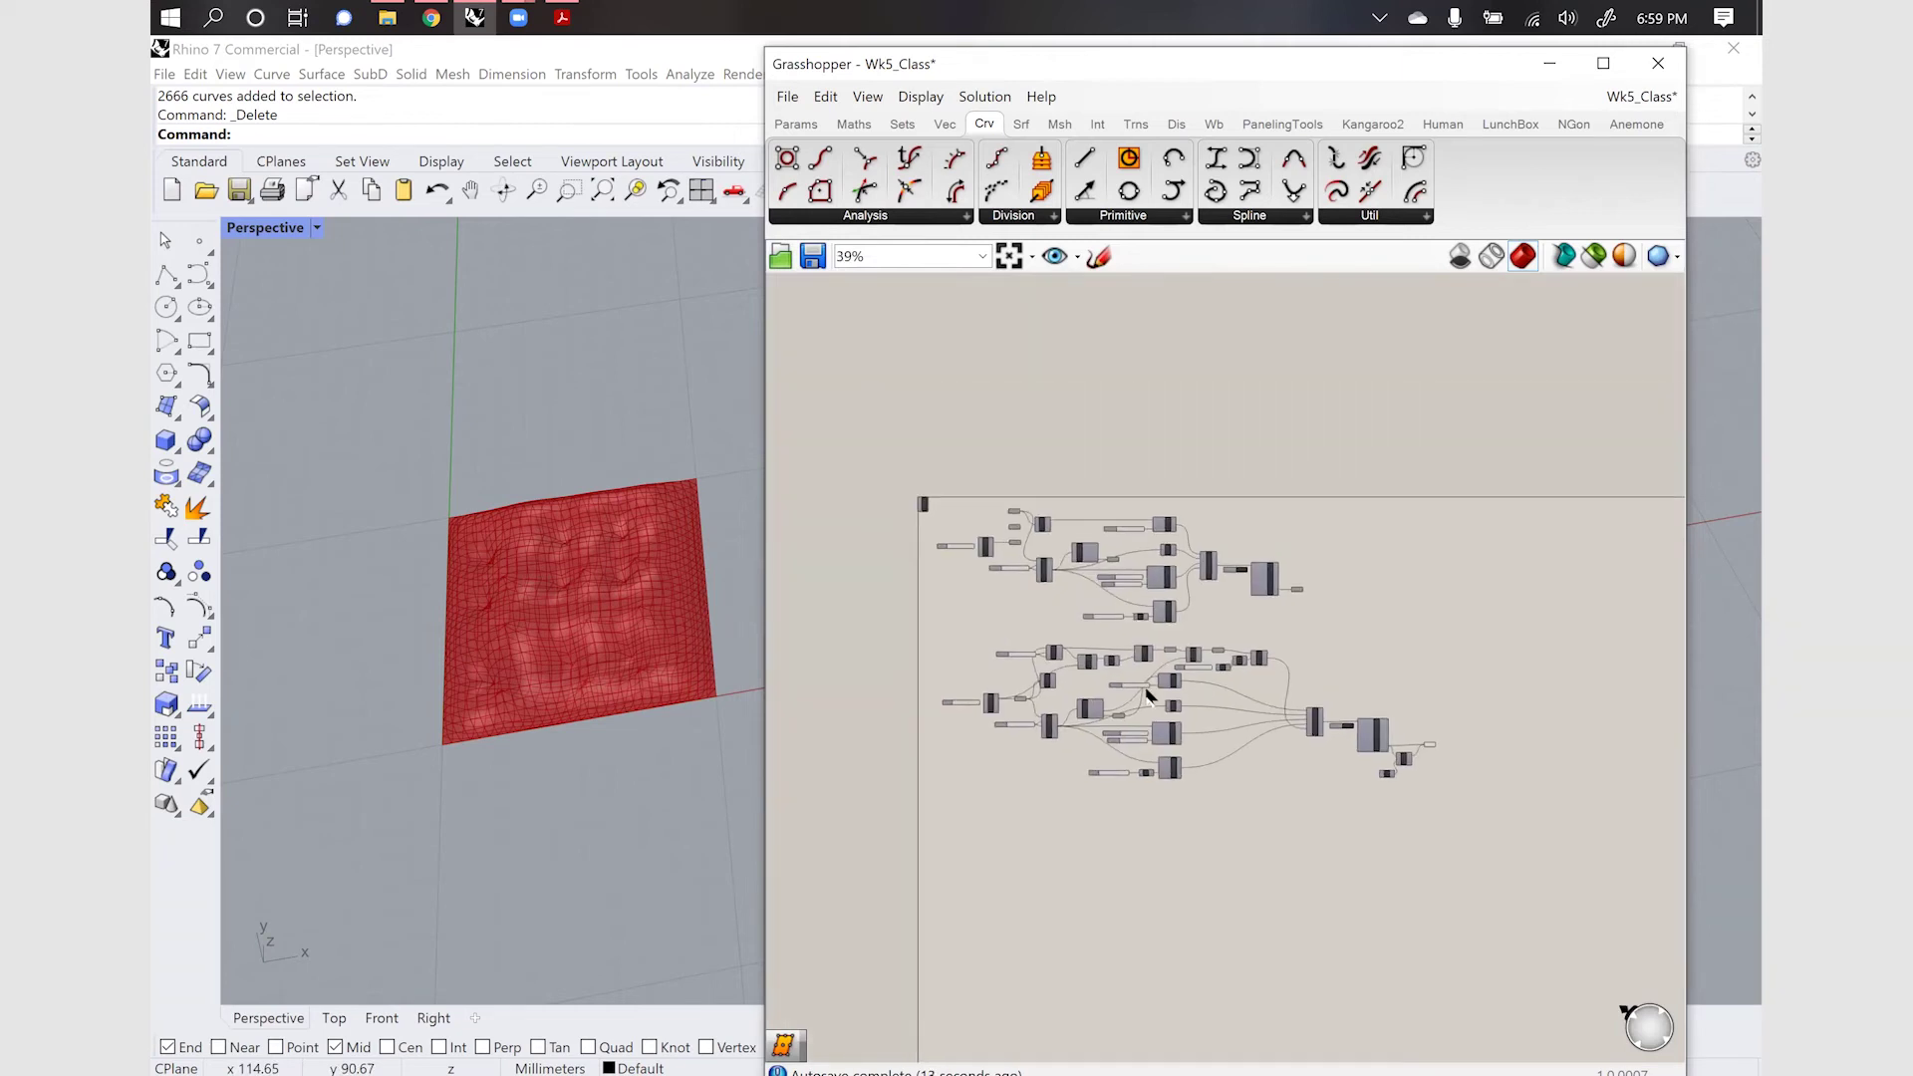
{"action": "scroll", "coordinate": [1312, 710], "scroll_direction": "up", "scroll_amount": 3}
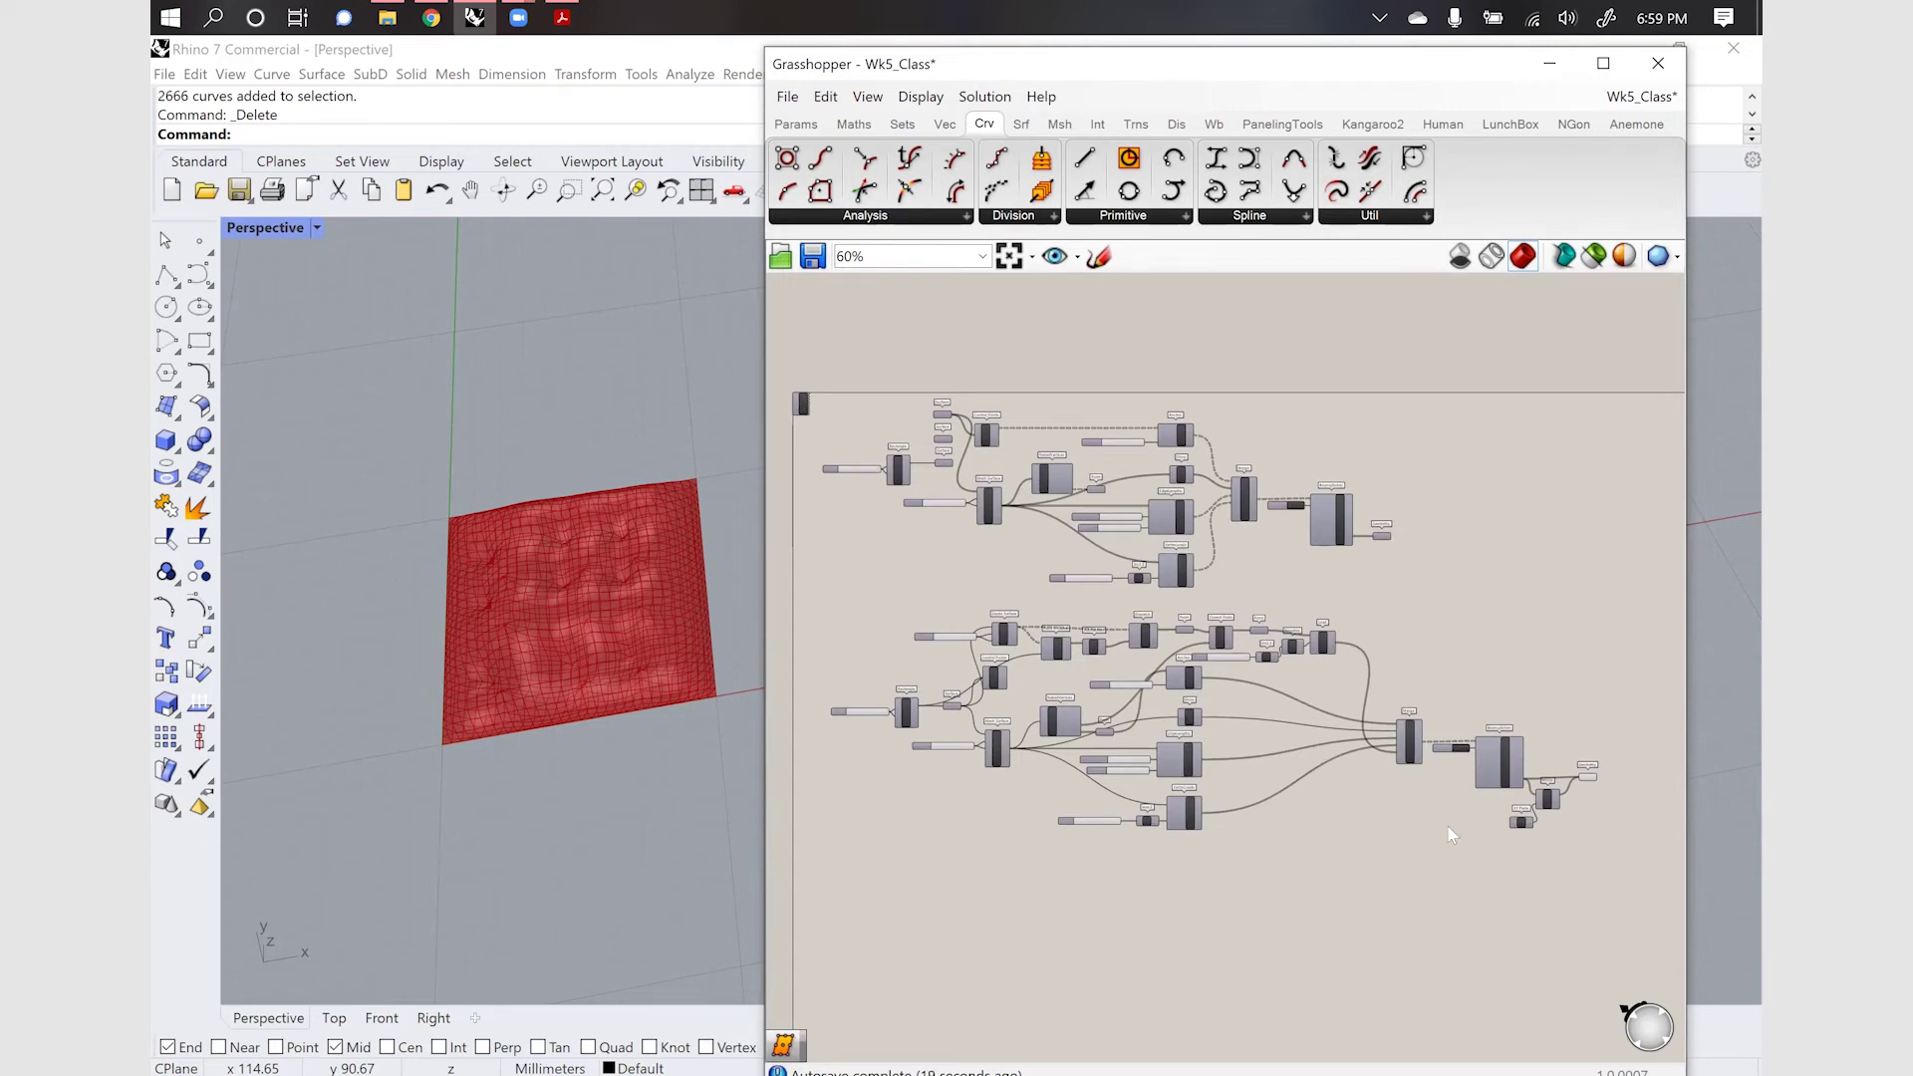
{"action": "left_click", "coordinate": [984, 95]}
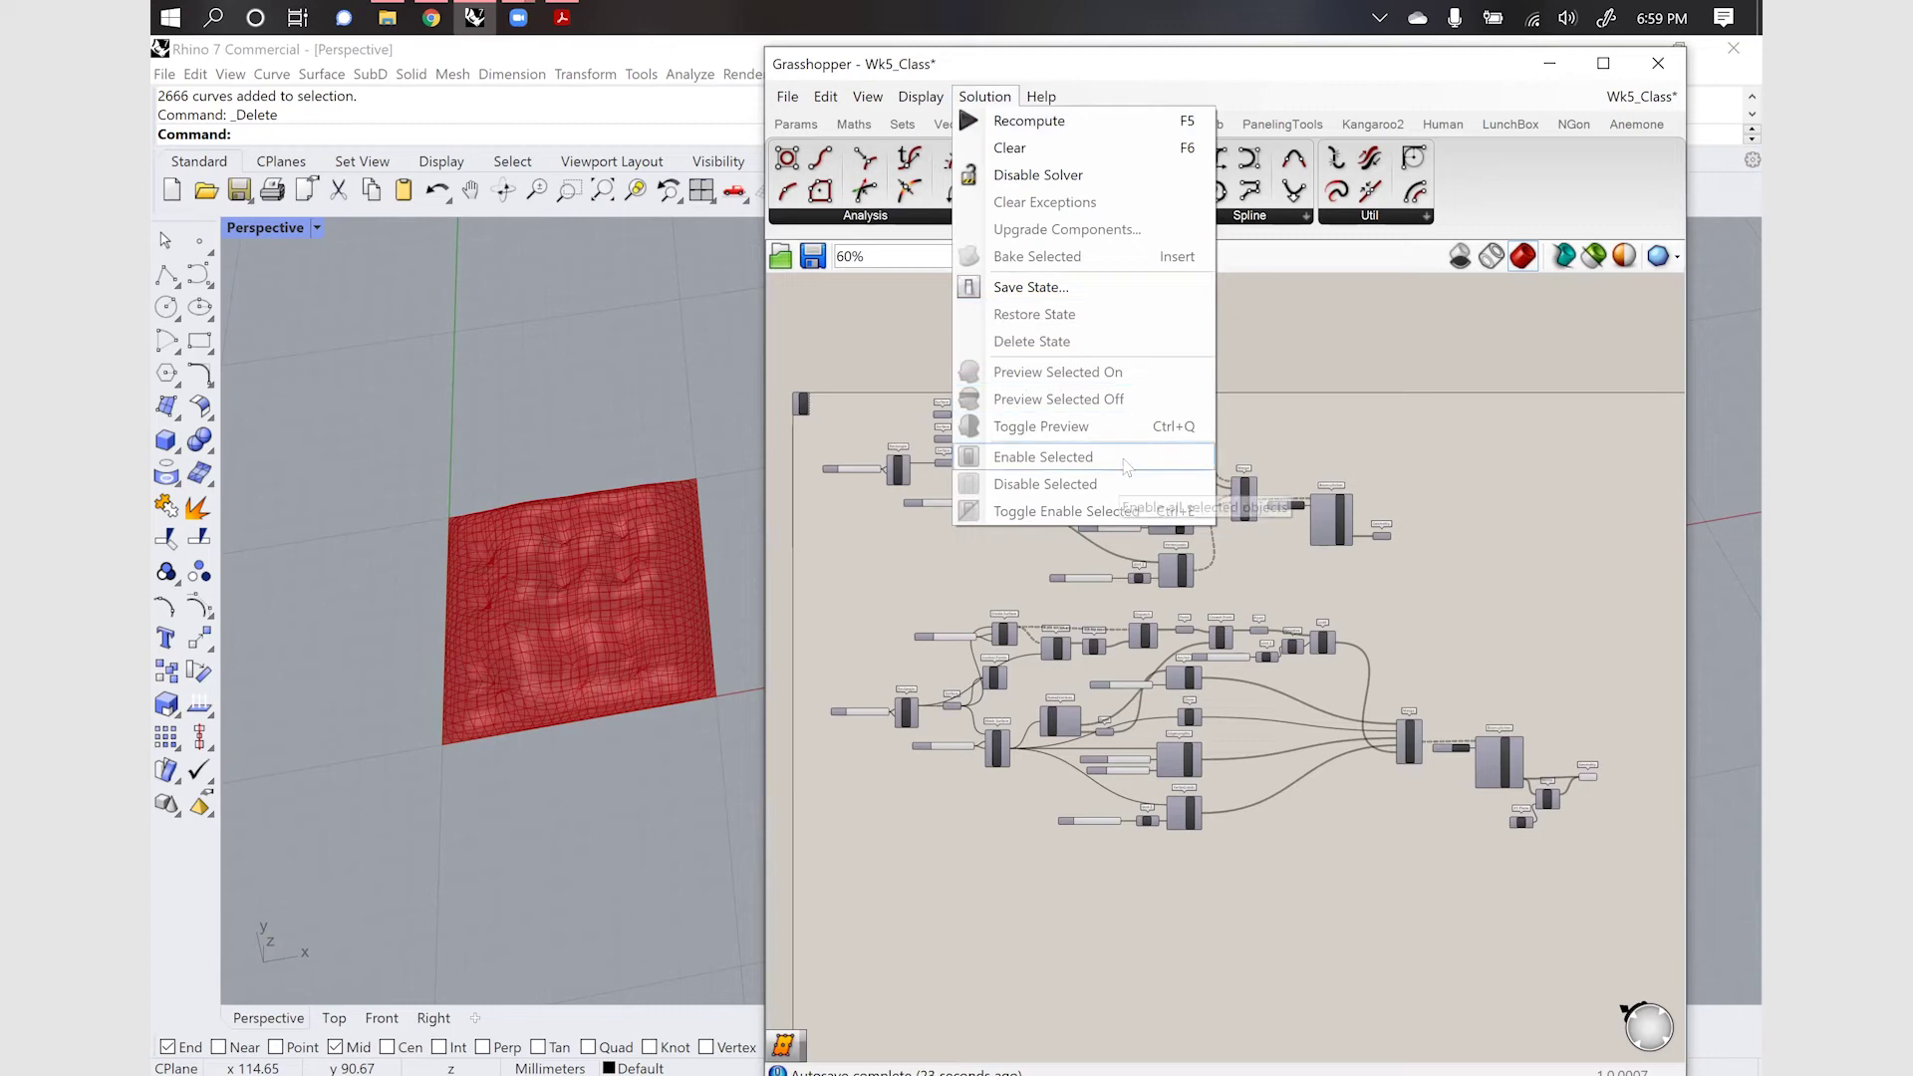
{"action": "key", "text": "Escape"}
{"action": "left_click_drag", "start_coordinate": [1565, 904], "coordinate": [907, 533]}
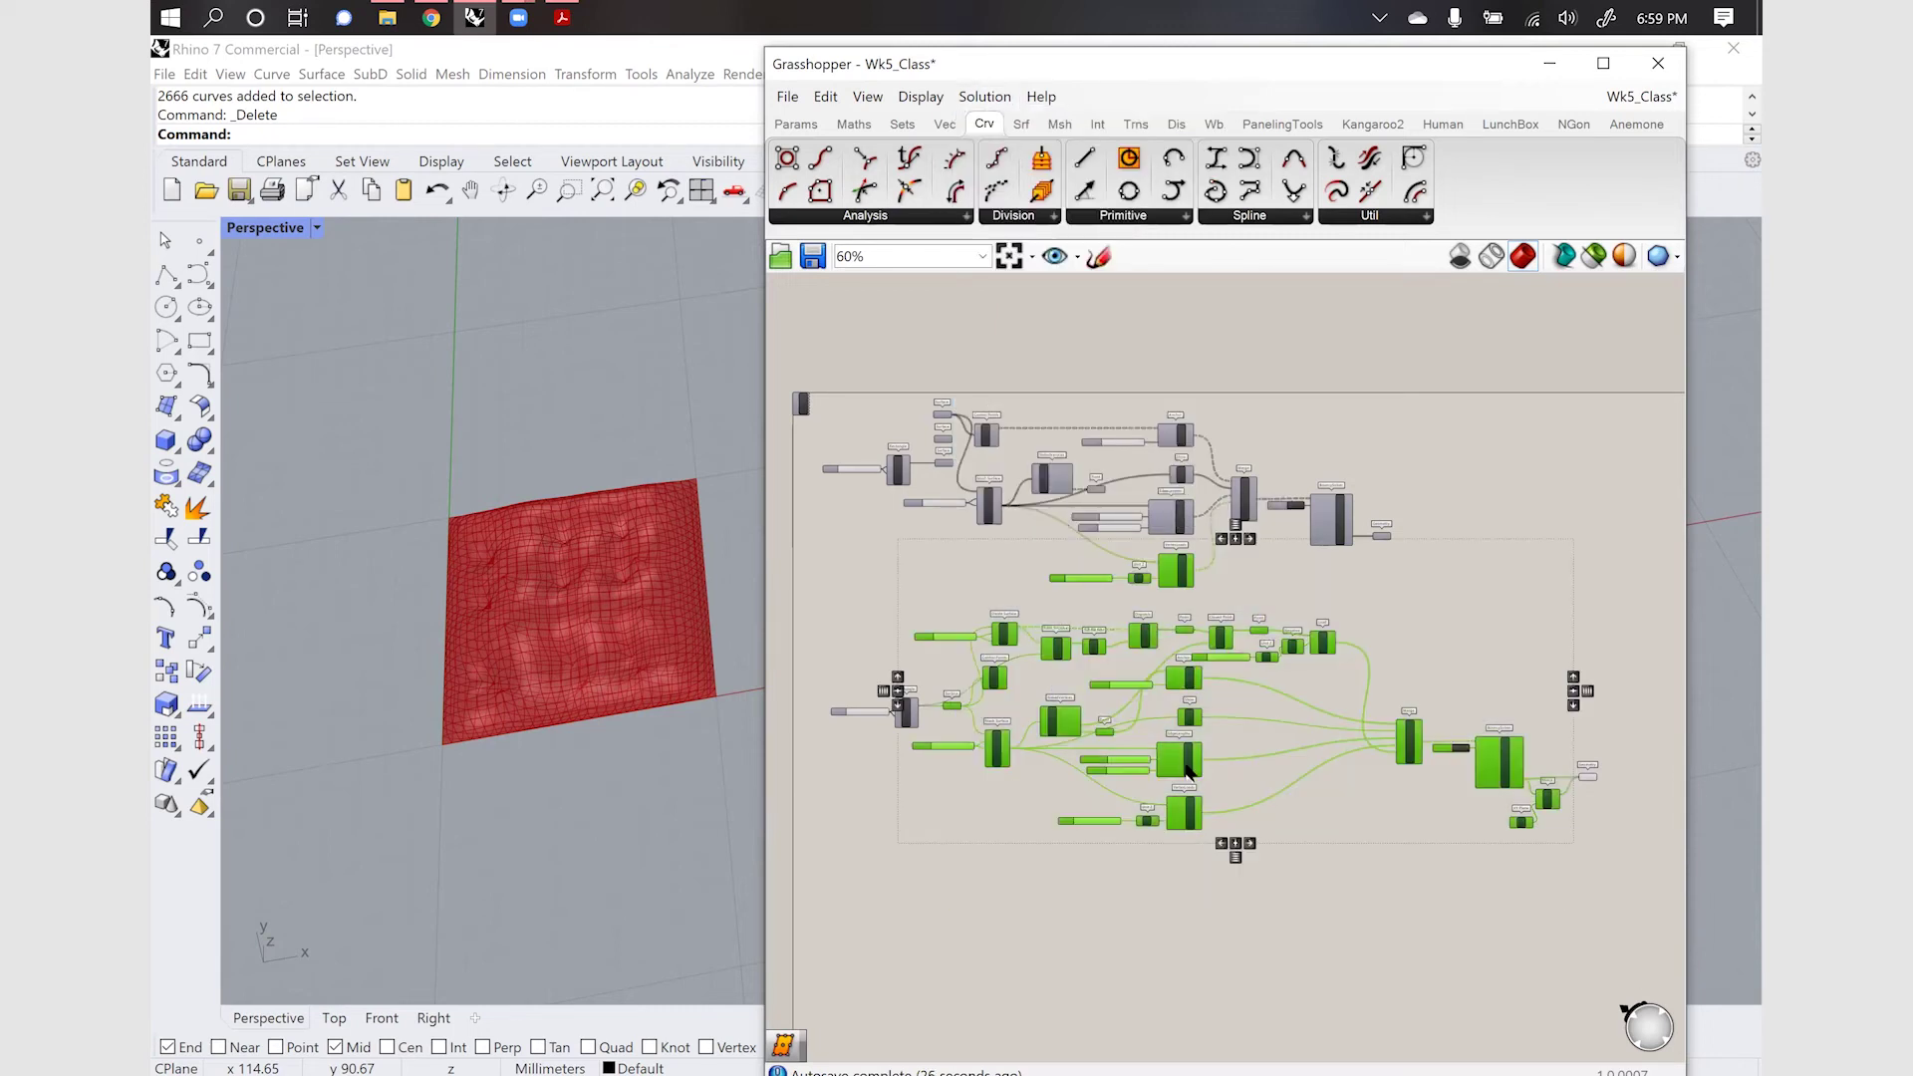
{"action": "right_click", "coordinate": [1186, 766]}
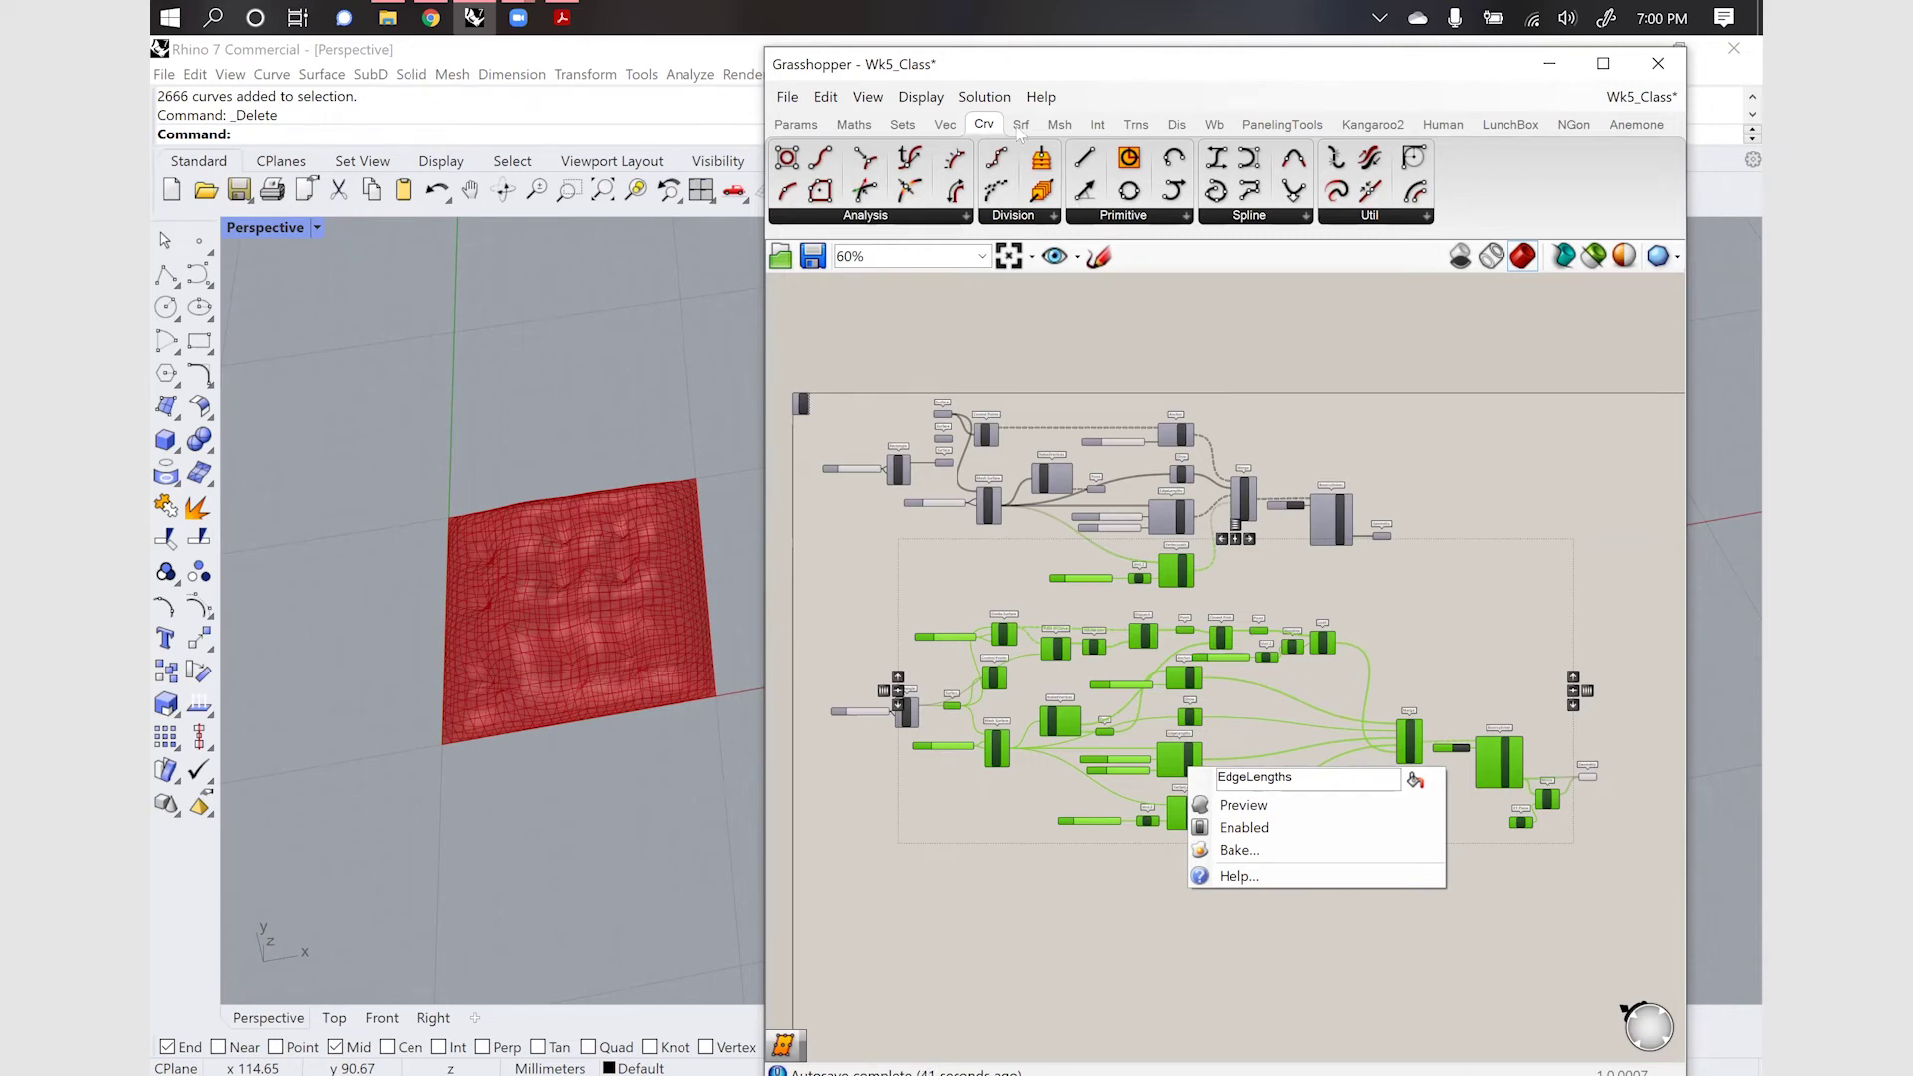
{"action": "left_click", "coordinate": [980, 98]}
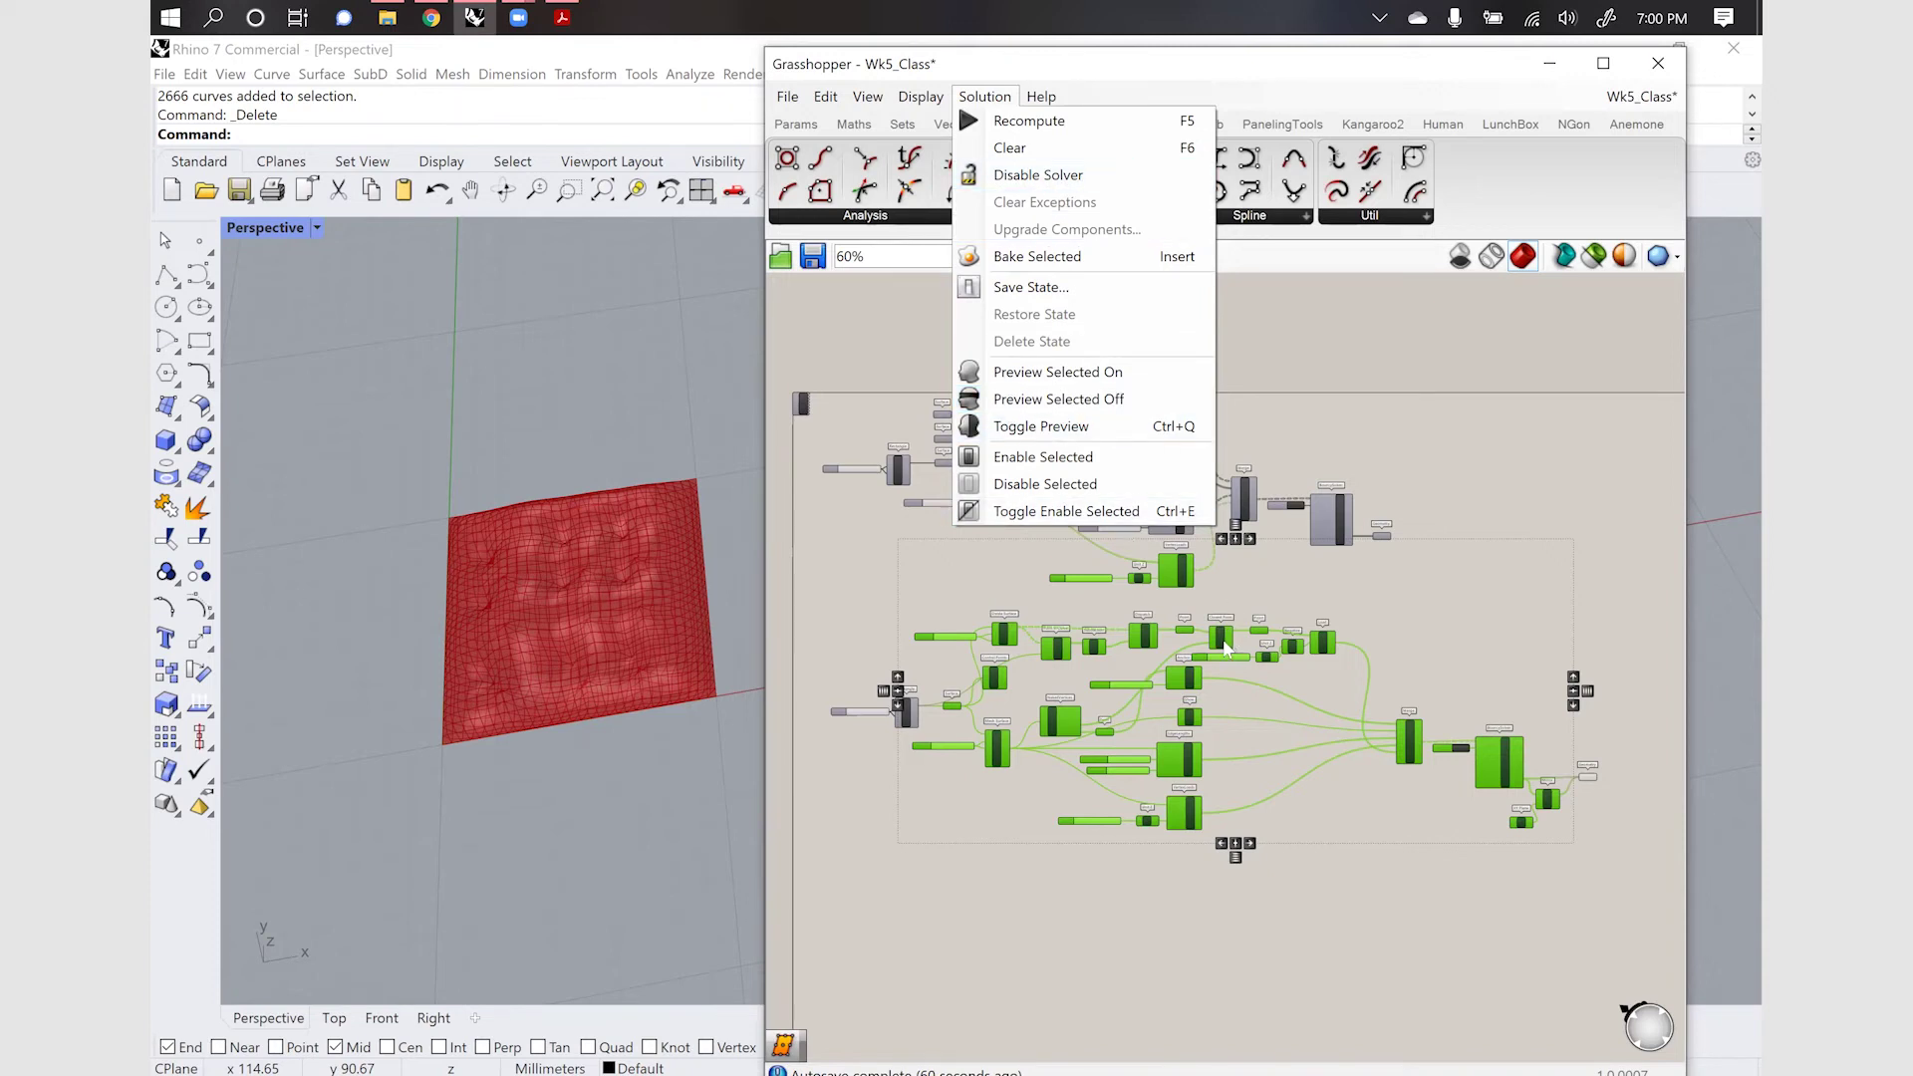
{"action": "left_click", "coordinate": [1186, 931]}
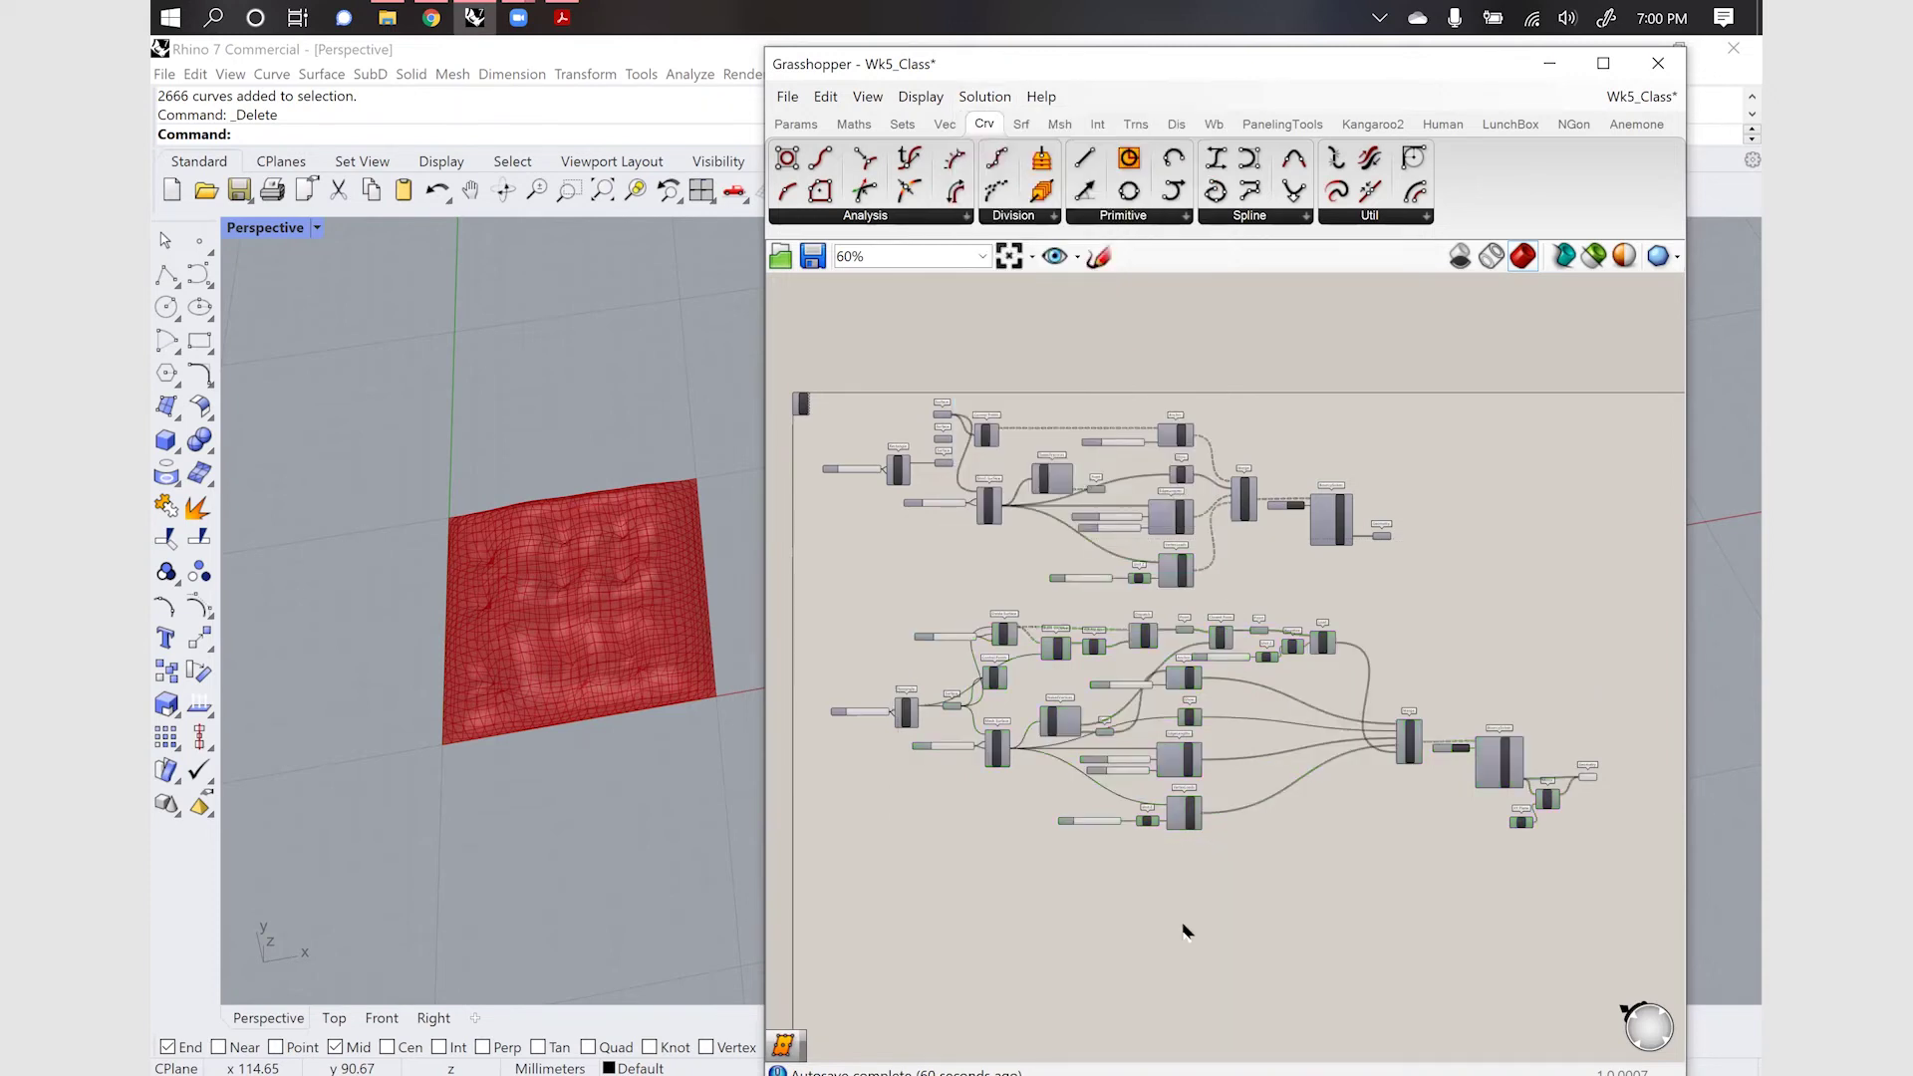
Bring up the canvas radial menu to review its component commands, and dismiss it without choosing one
{"action": "key", "text": "space"}
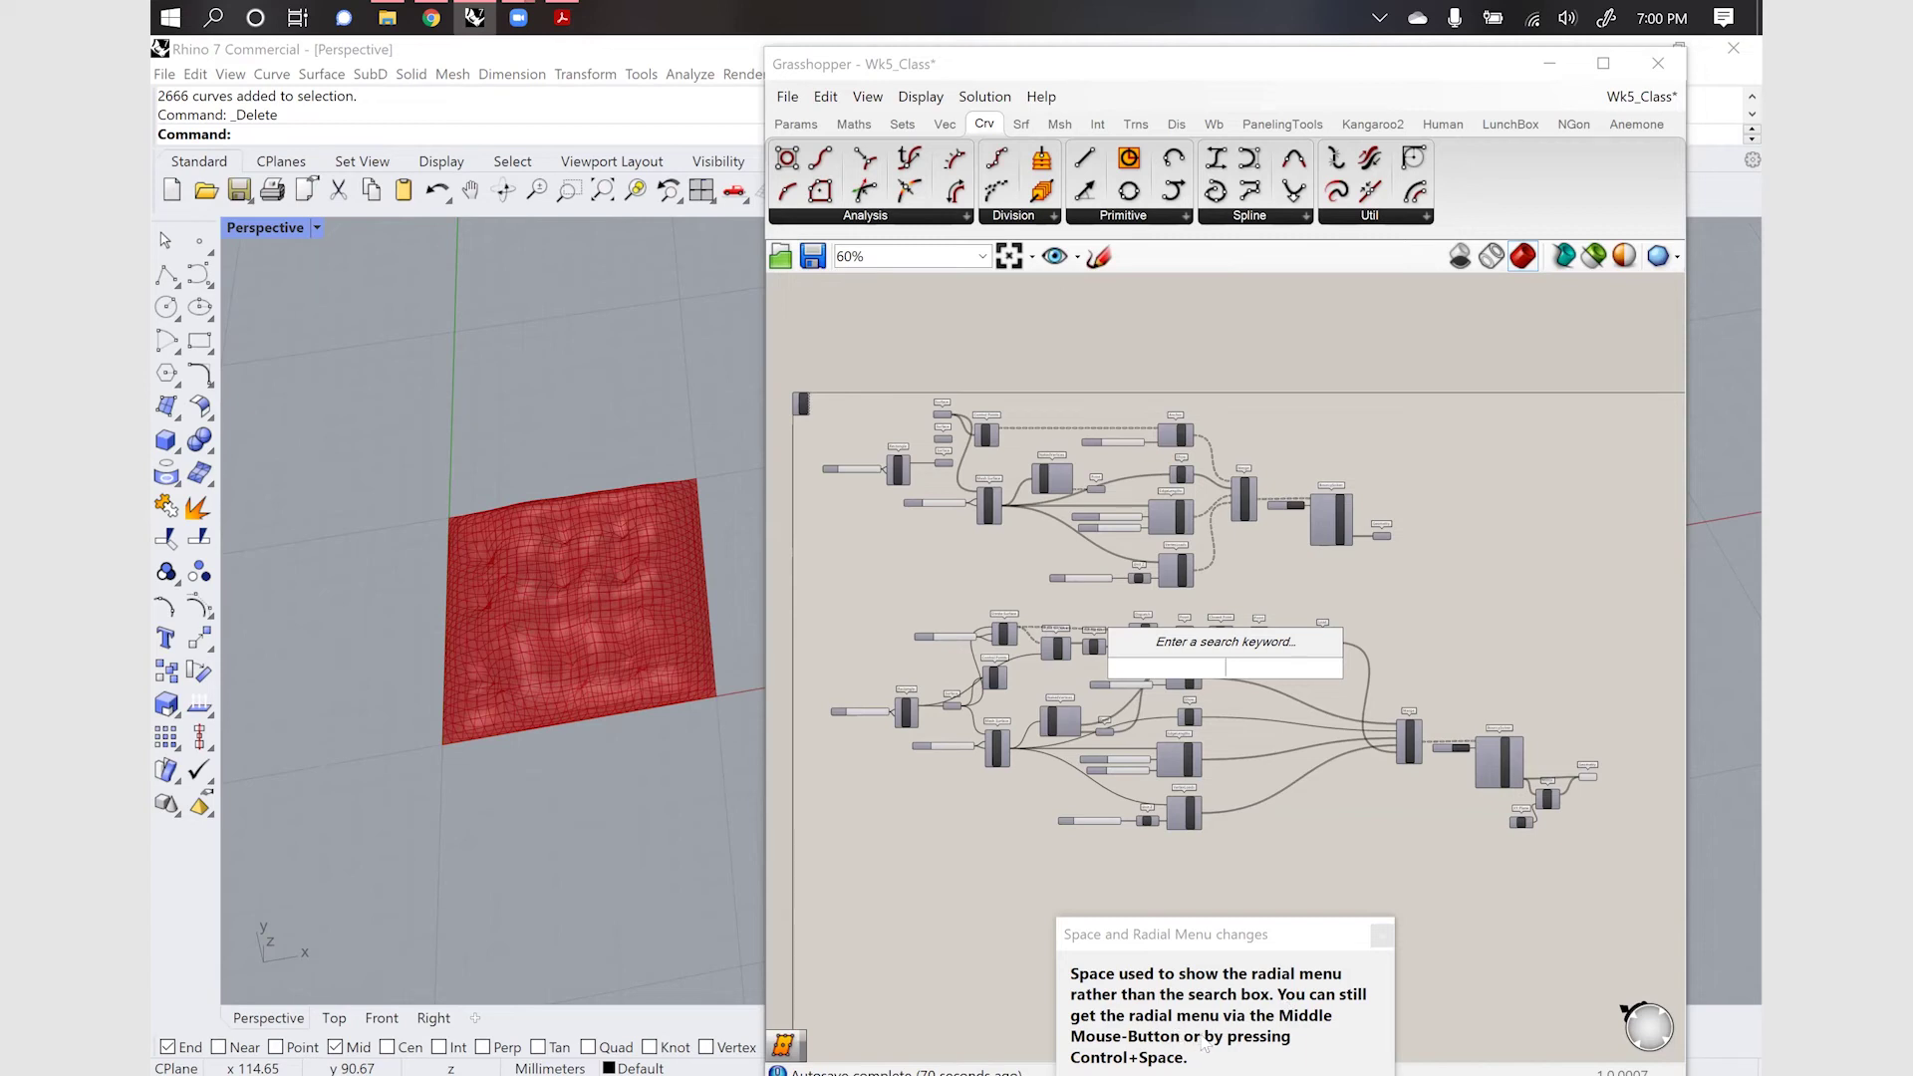
{"action": "key", "text": "Escape"}
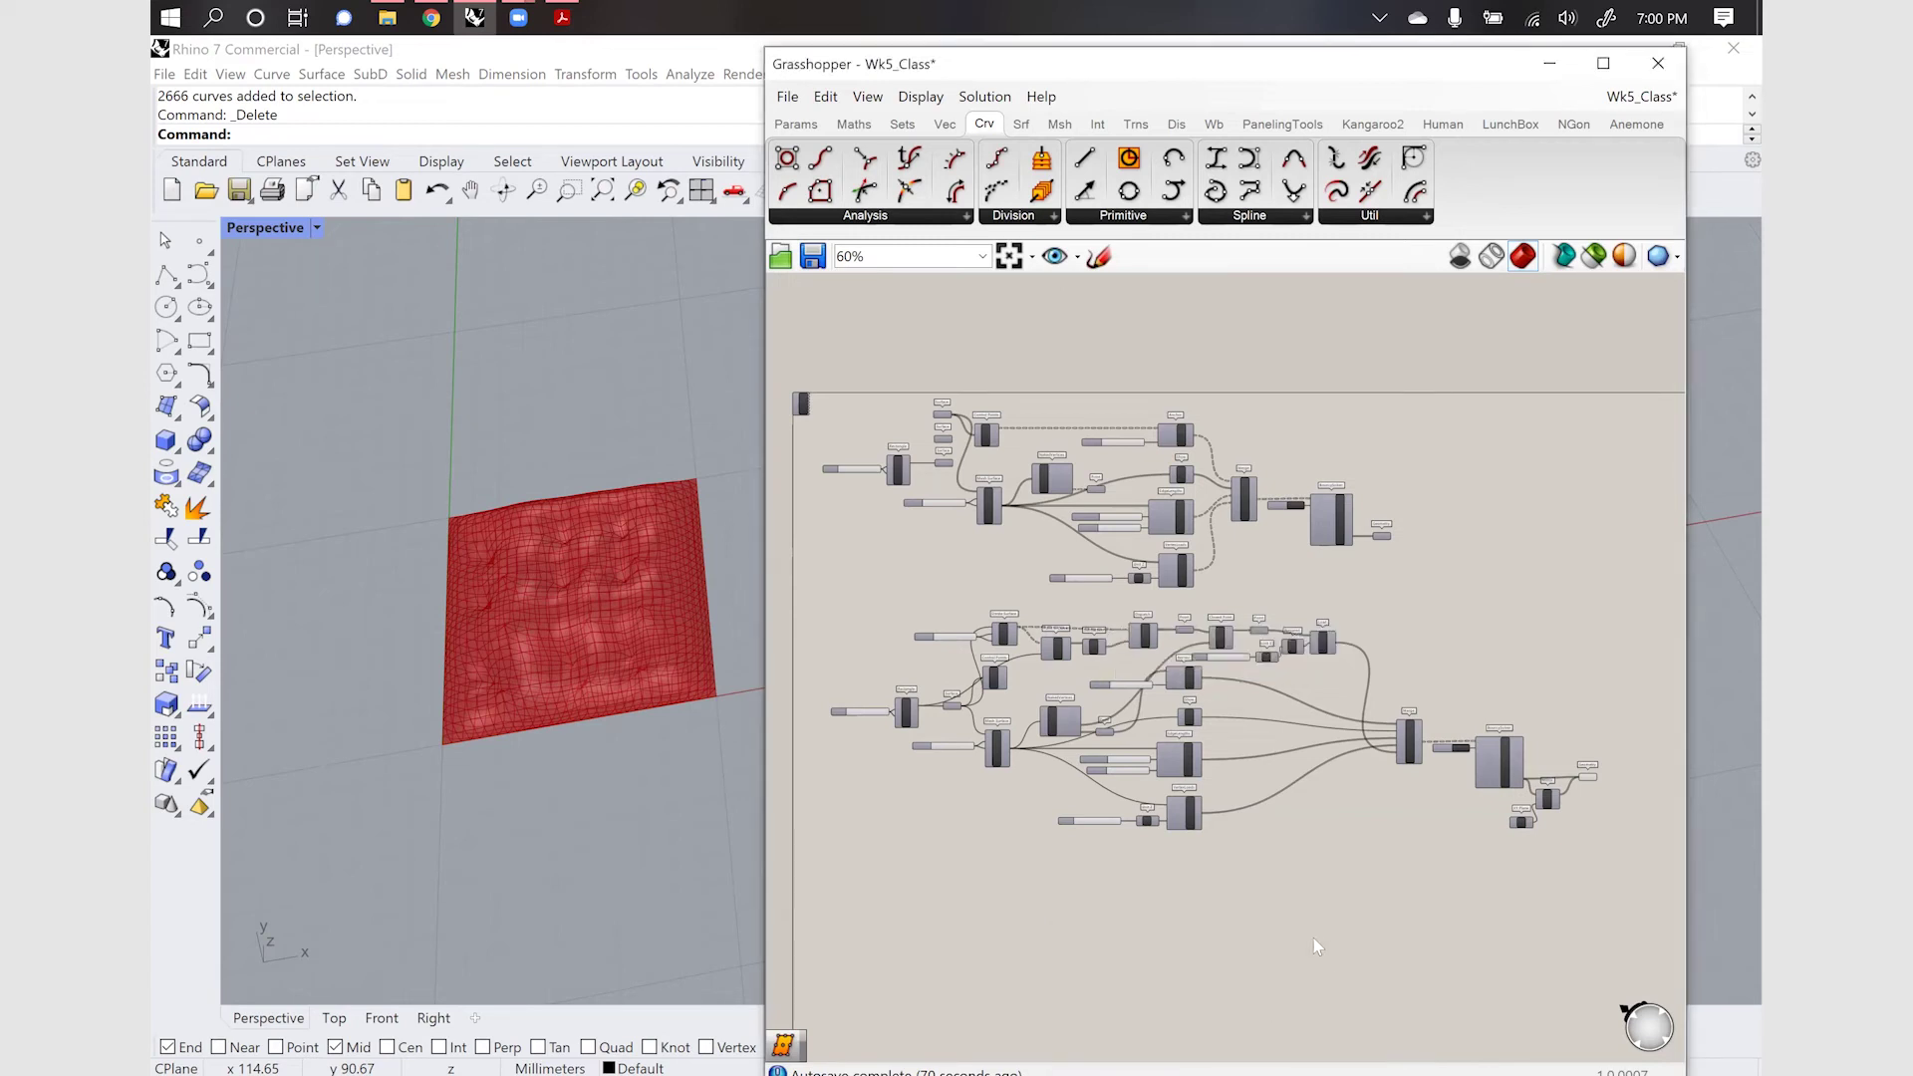
{"action": "key", "text": "space"}
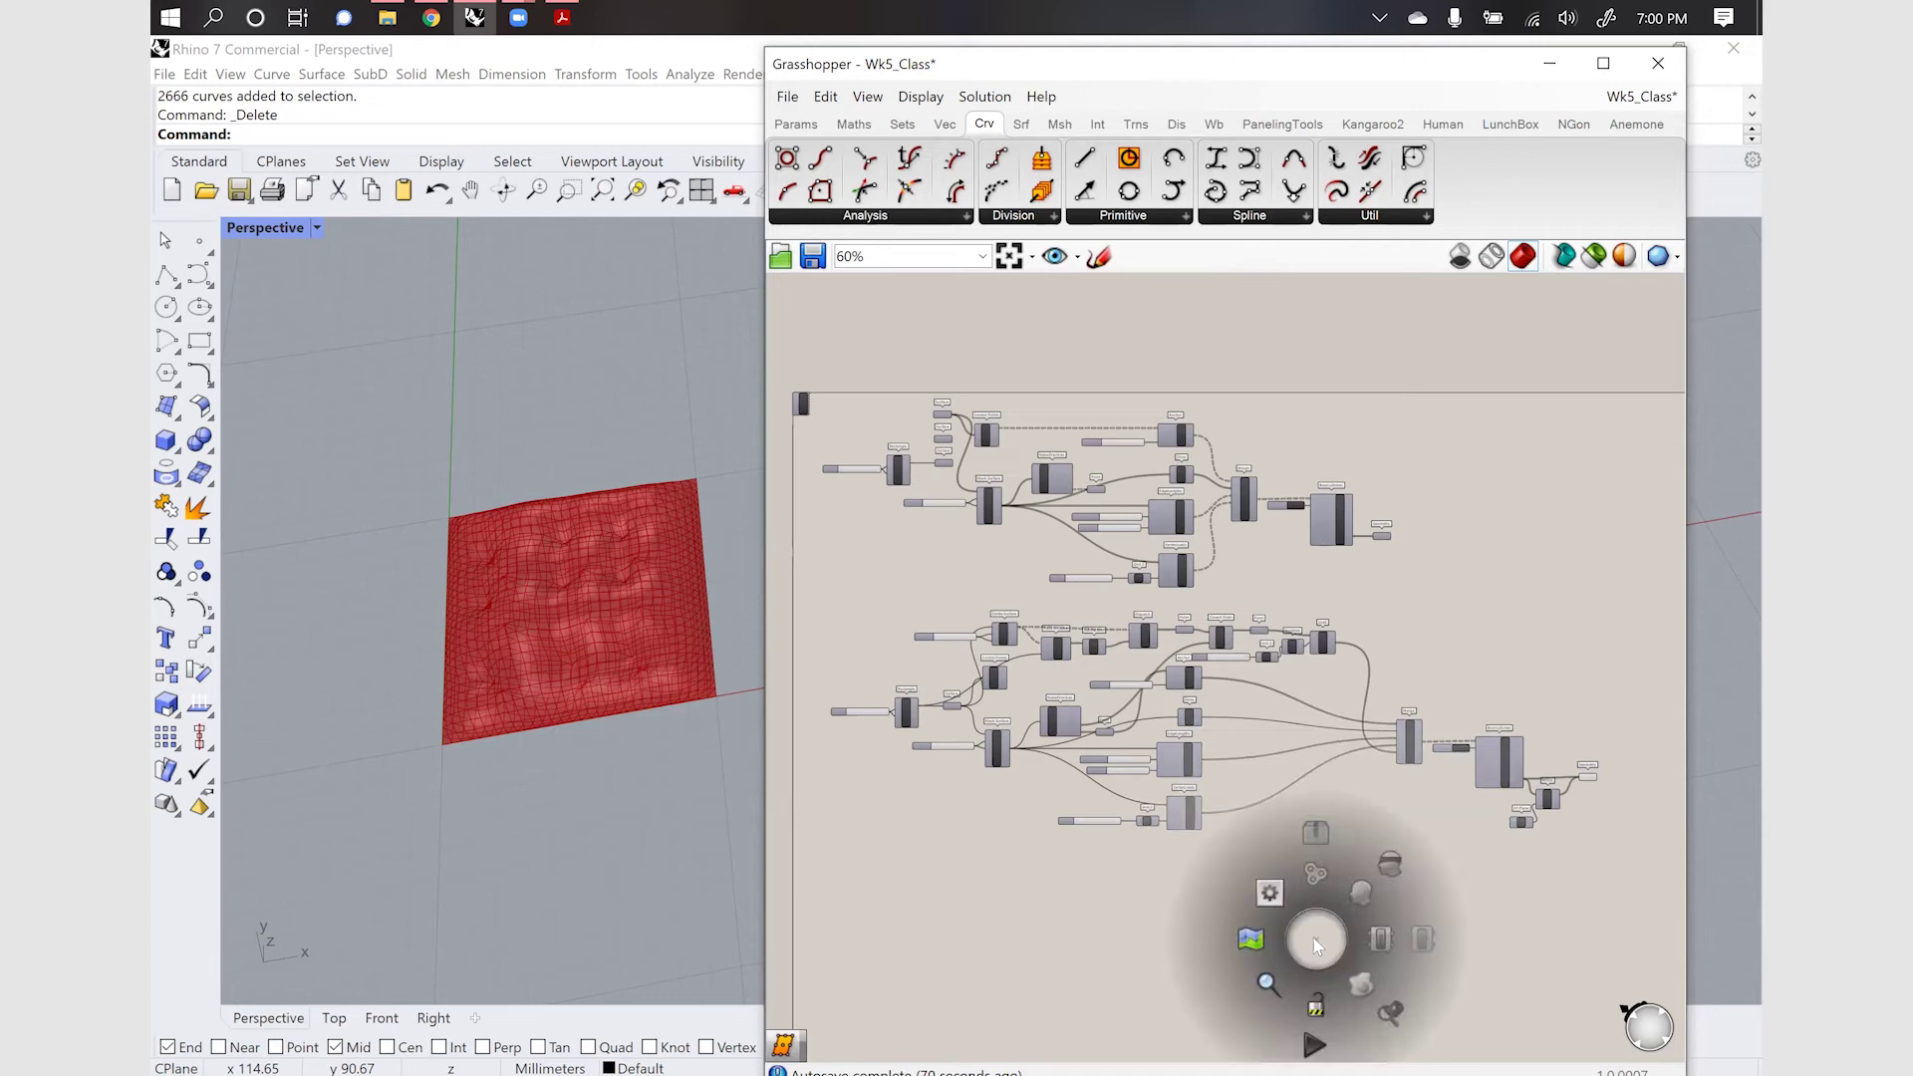
{"action": "key", "text": "space"}
{"action": "key", "text": "space"}
{"action": "key", "text": "space"}
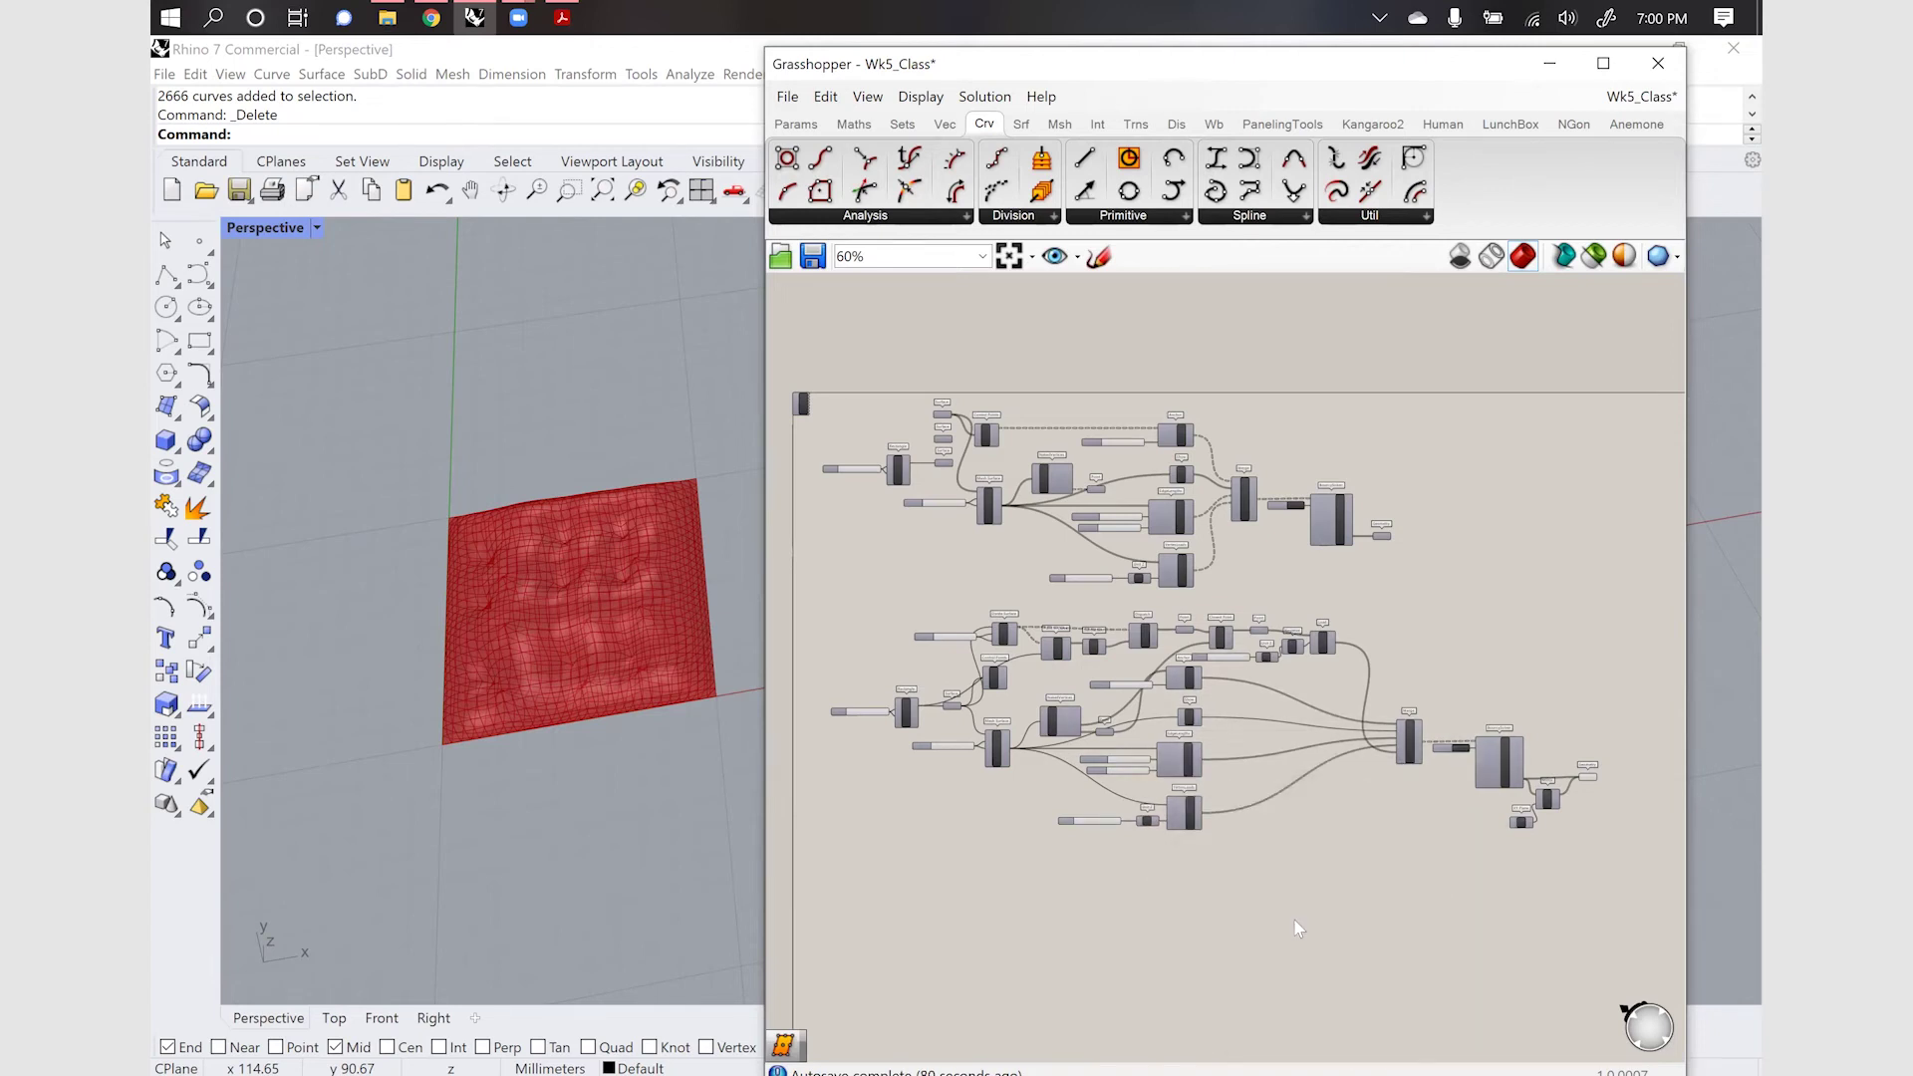
{"action": "key", "text": "space"}
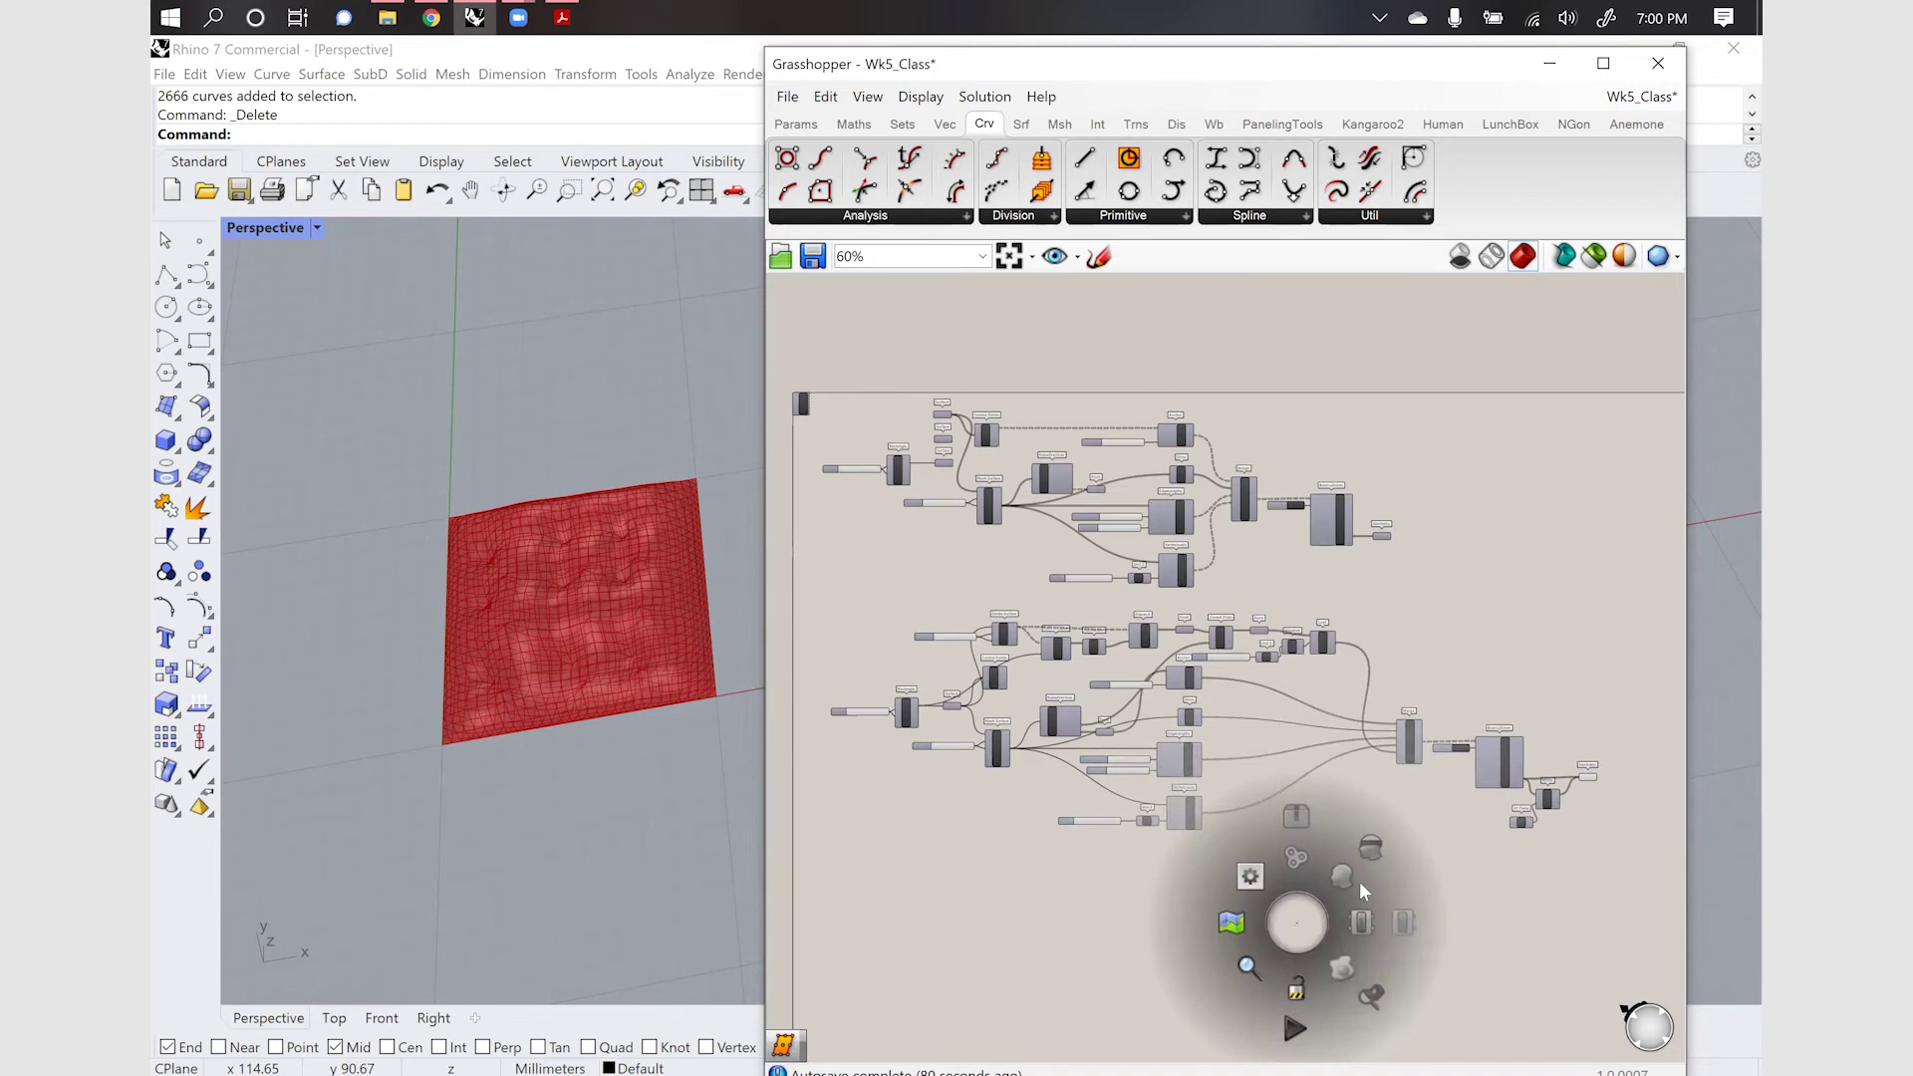
{"action": "key", "text": "space"}
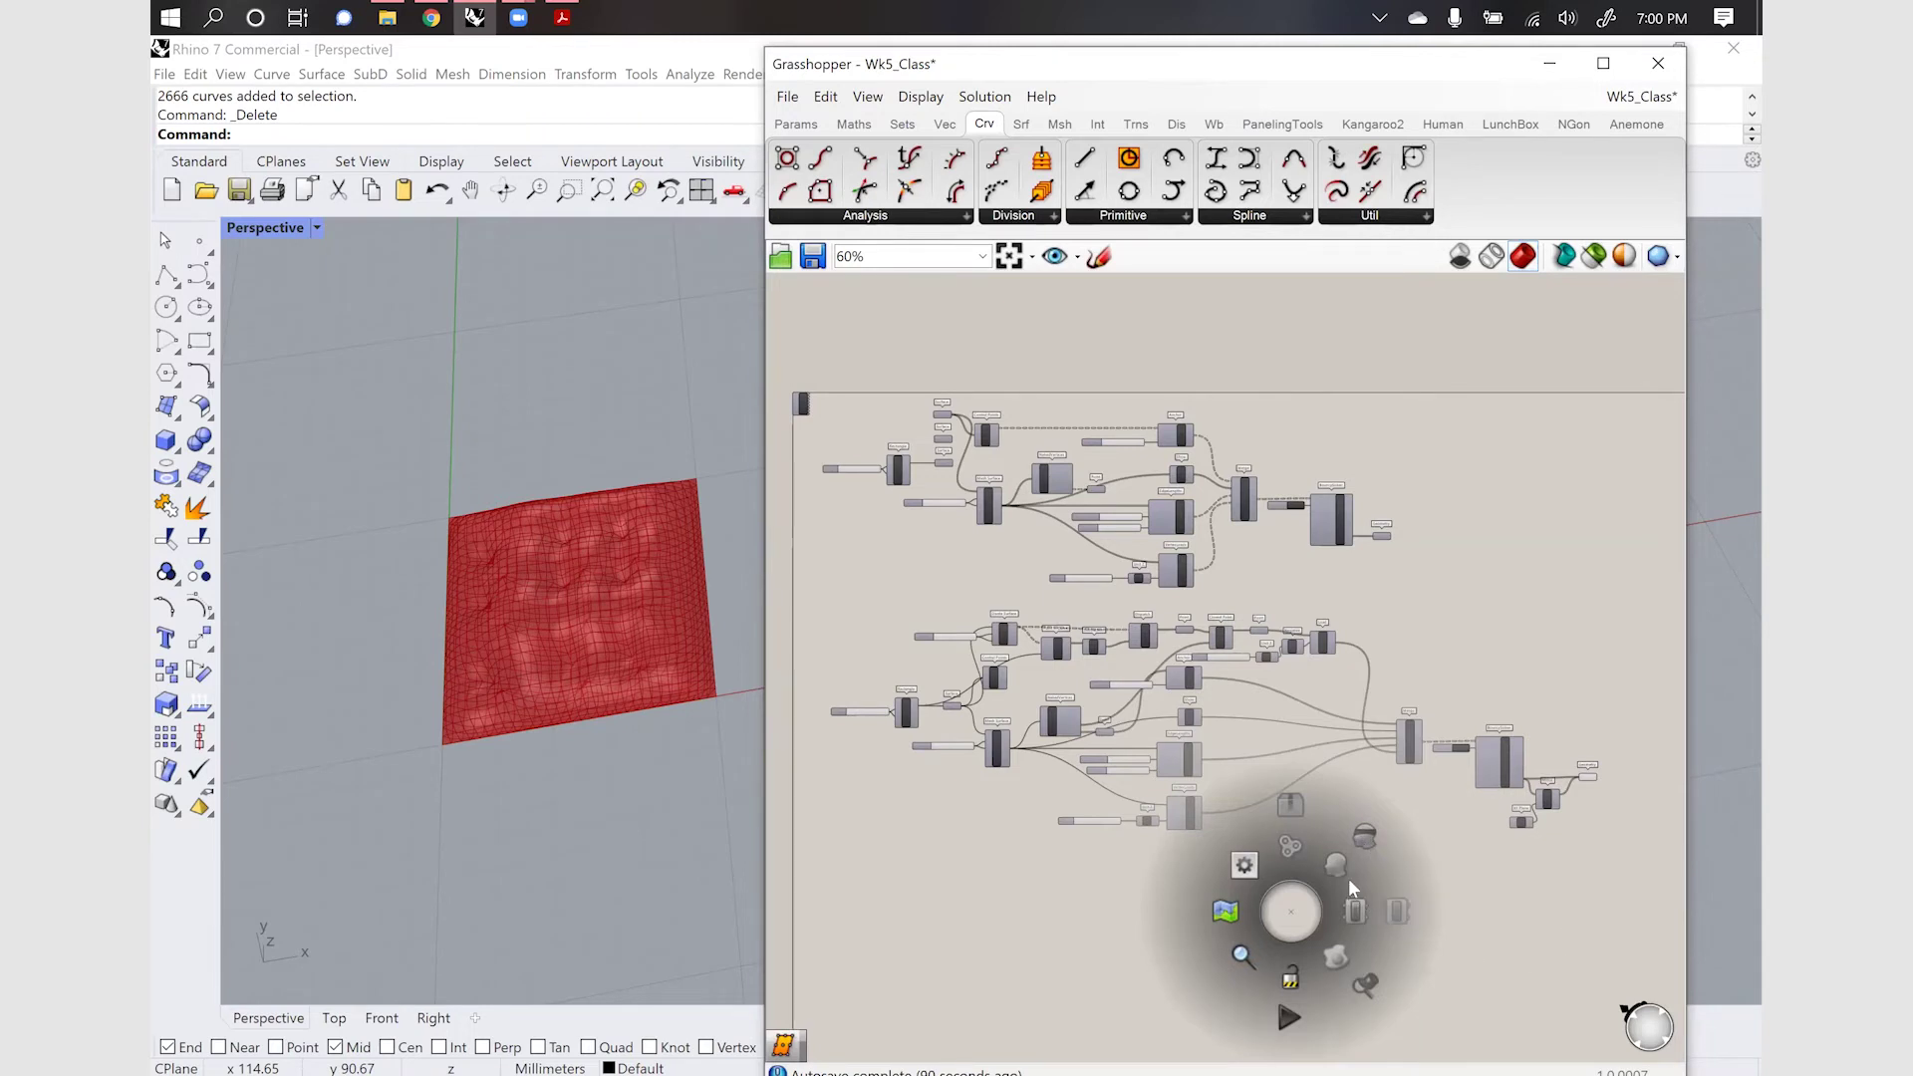
{"action": "left_click", "coordinate": [1480, 919]}
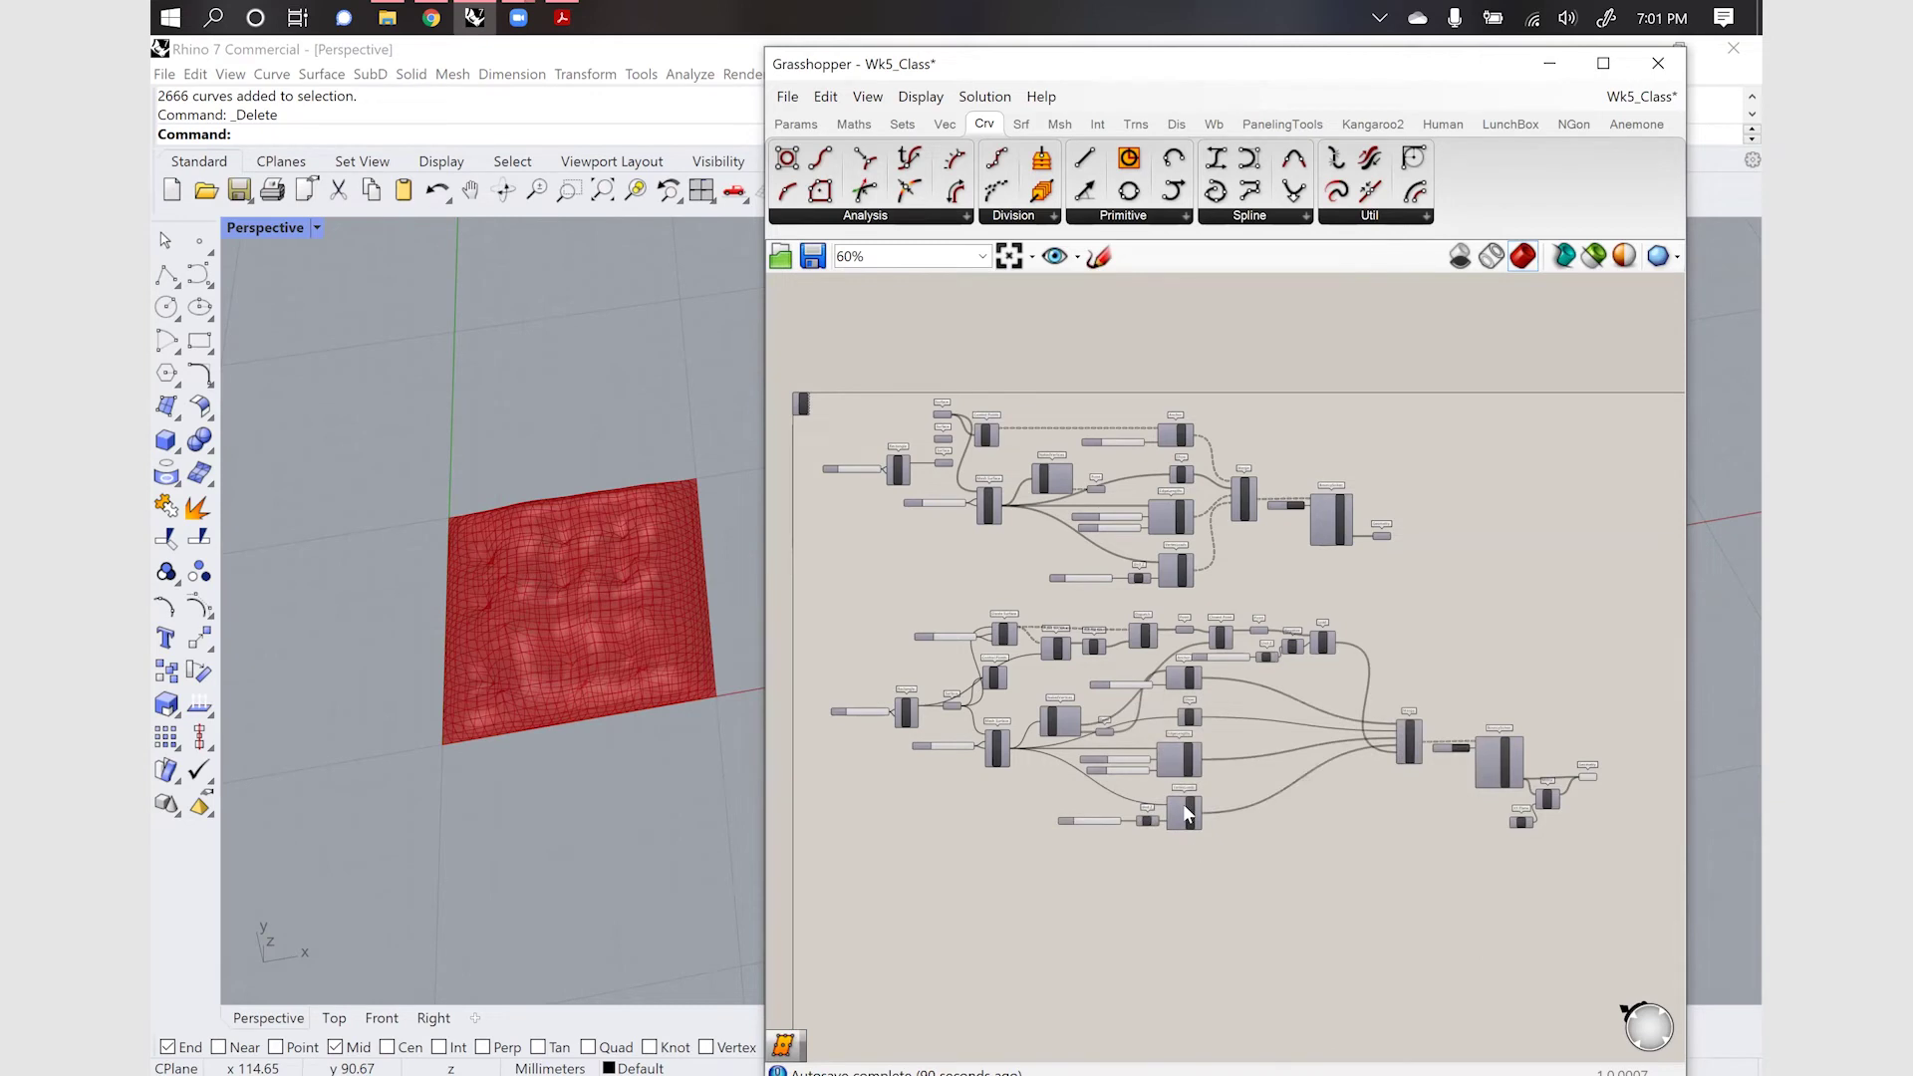
Examine the tufted cushion preview up close and from a lower angle alongside the definition
{"action": "scroll", "coordinate": [1183, 780], "scroll_direction": "down", "scroll_amount": 3}
{"action": "scroll", "coordinate": [1033, 755], "scroll_direction": "up", "scroll_amount": 3}
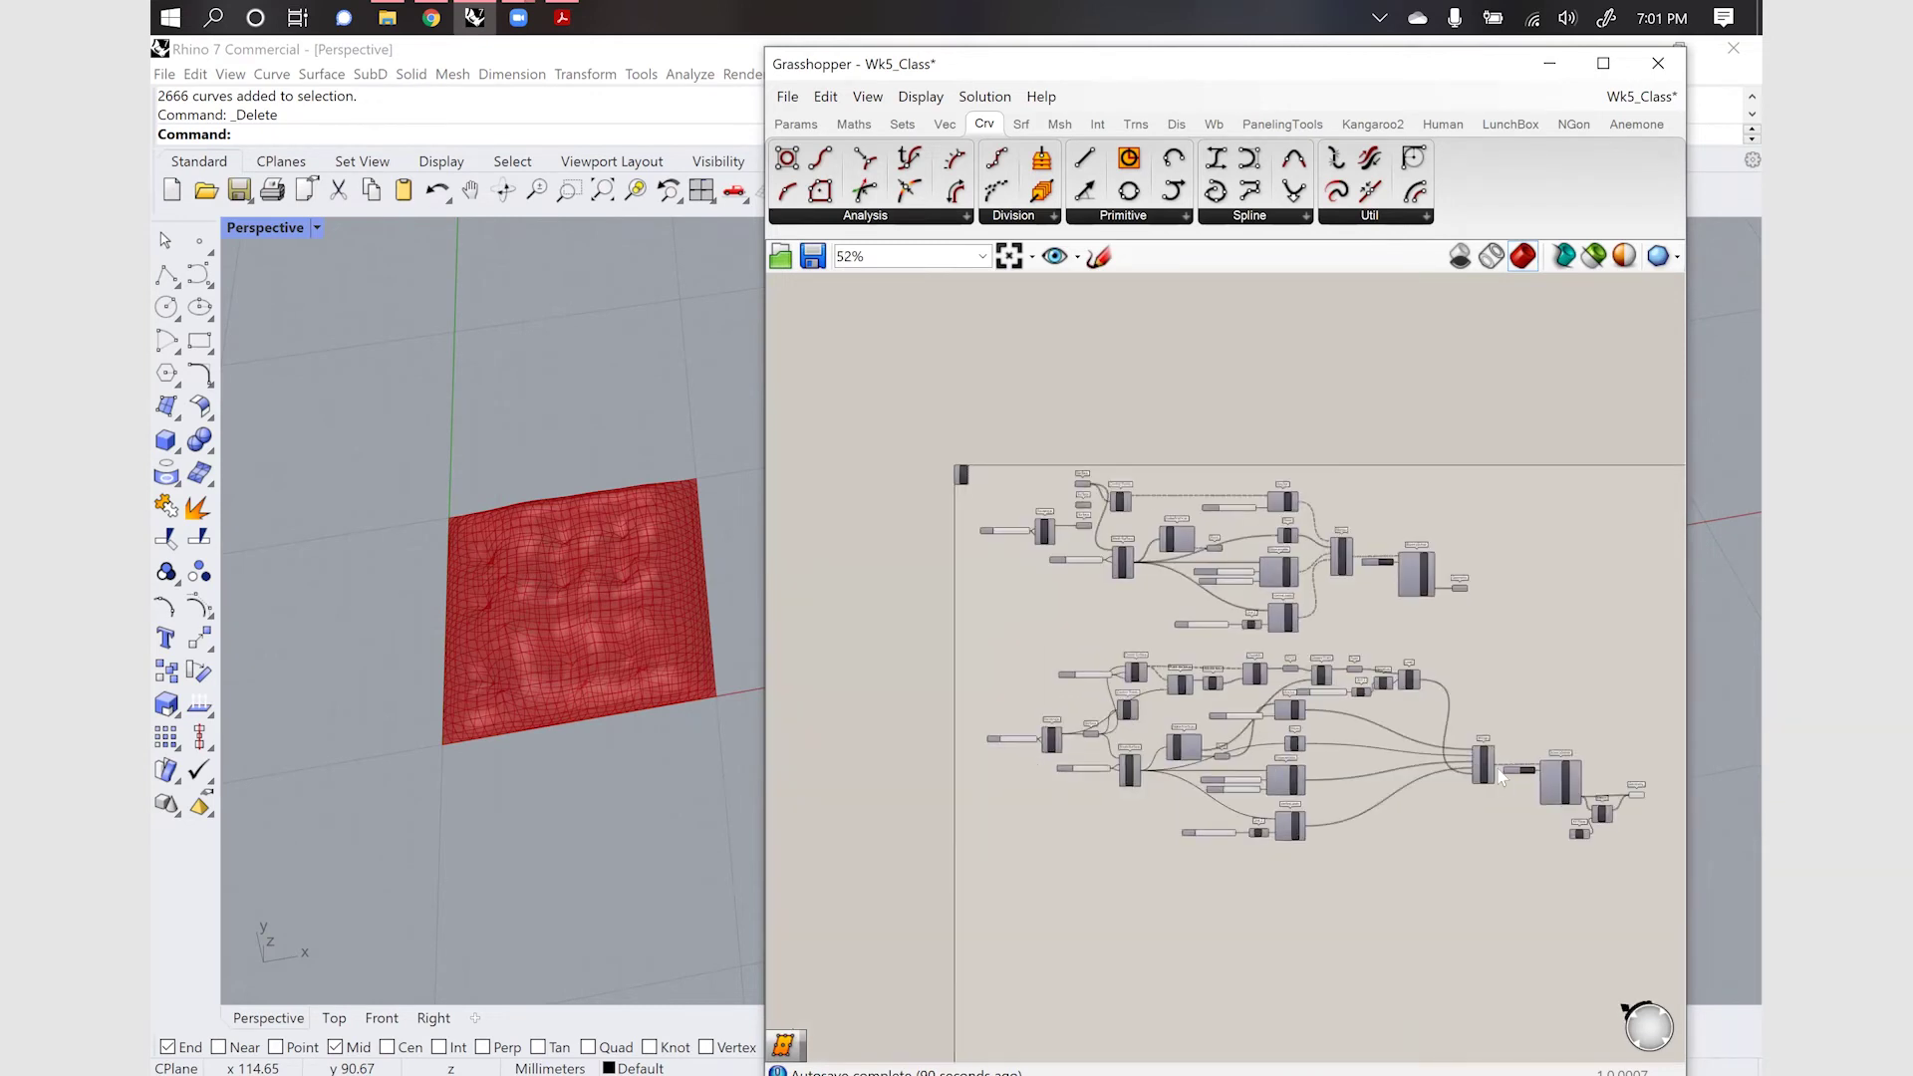
{"action": "scroll", "coordinate": [1502, 779], "scroll_direction": "up", "scroll_amount": 3}
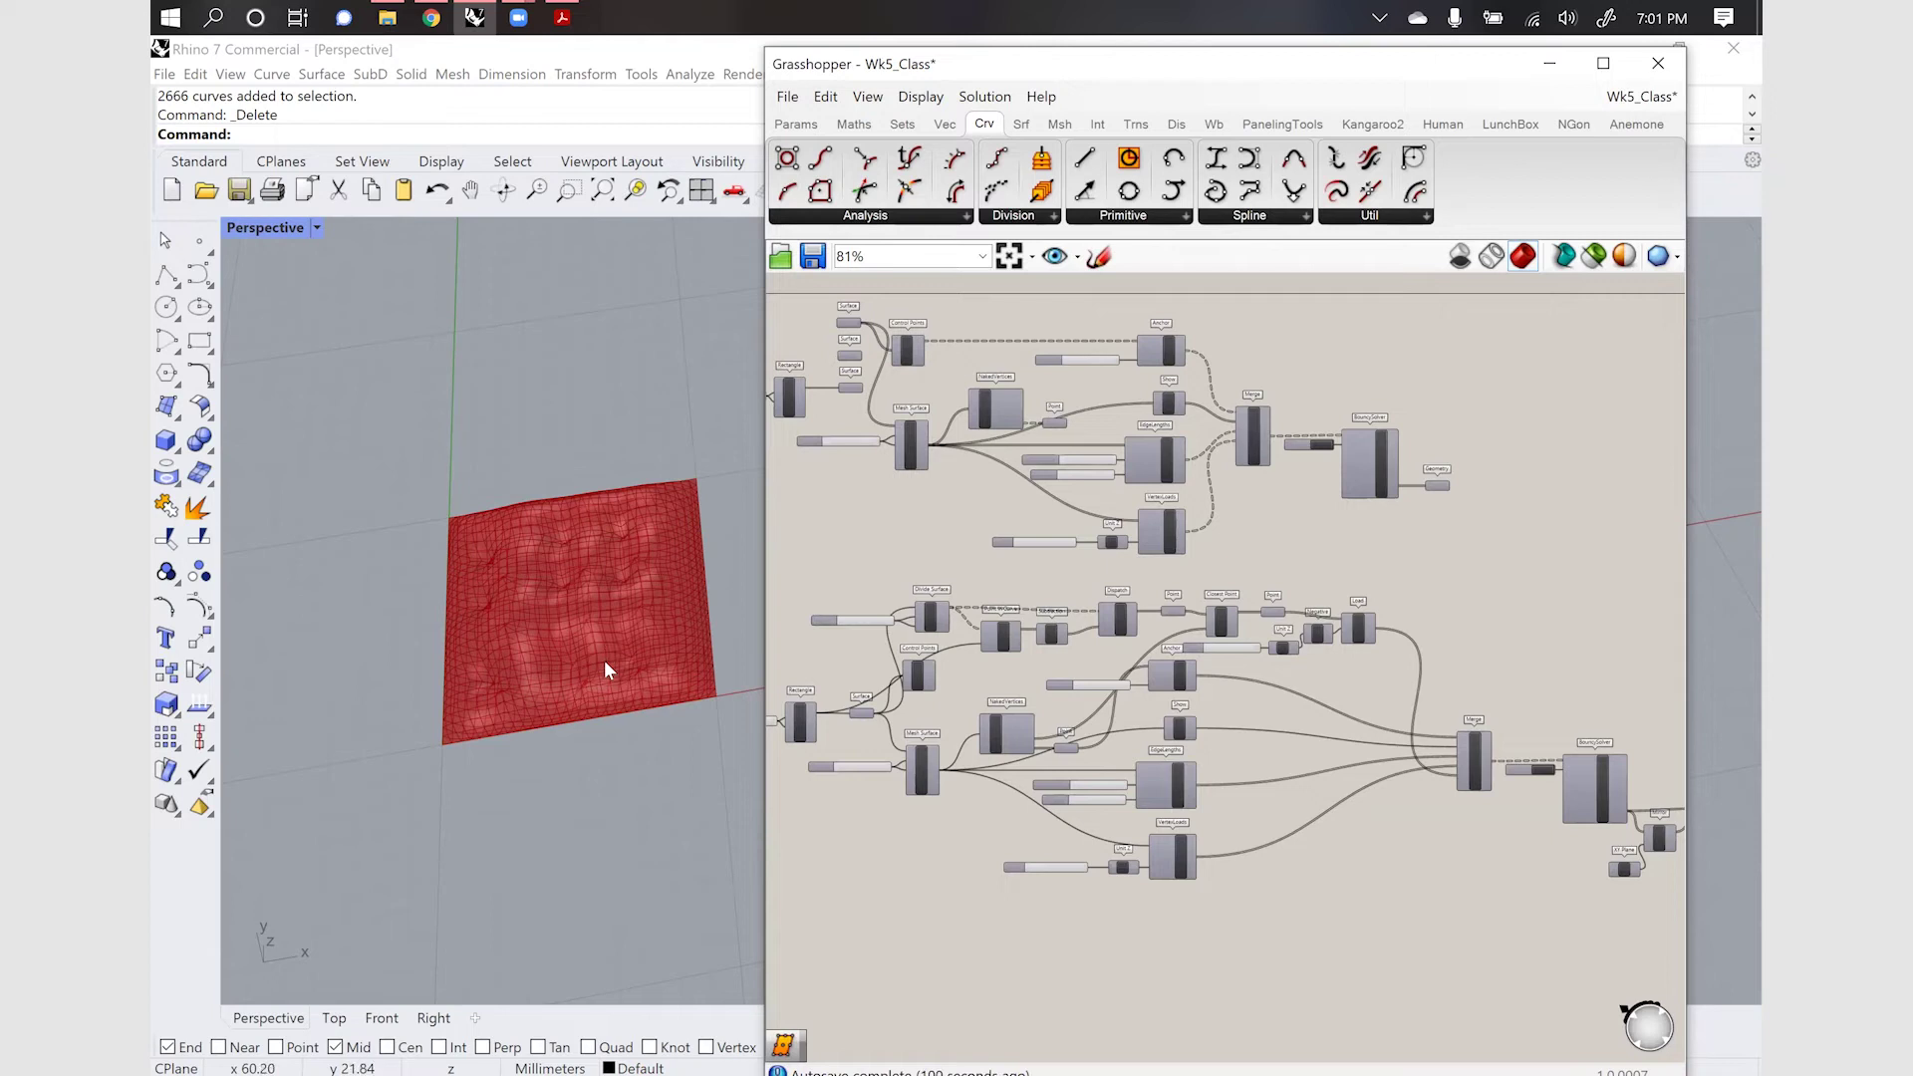
{"action": "scroll", "coordinate": [603, 659], "scroll_direction": "up", "scroll_amount": 4}
{"action": "scroll", "coordinate": [604, 659], "scroll_direction": "down", "scroll_amount": 3}
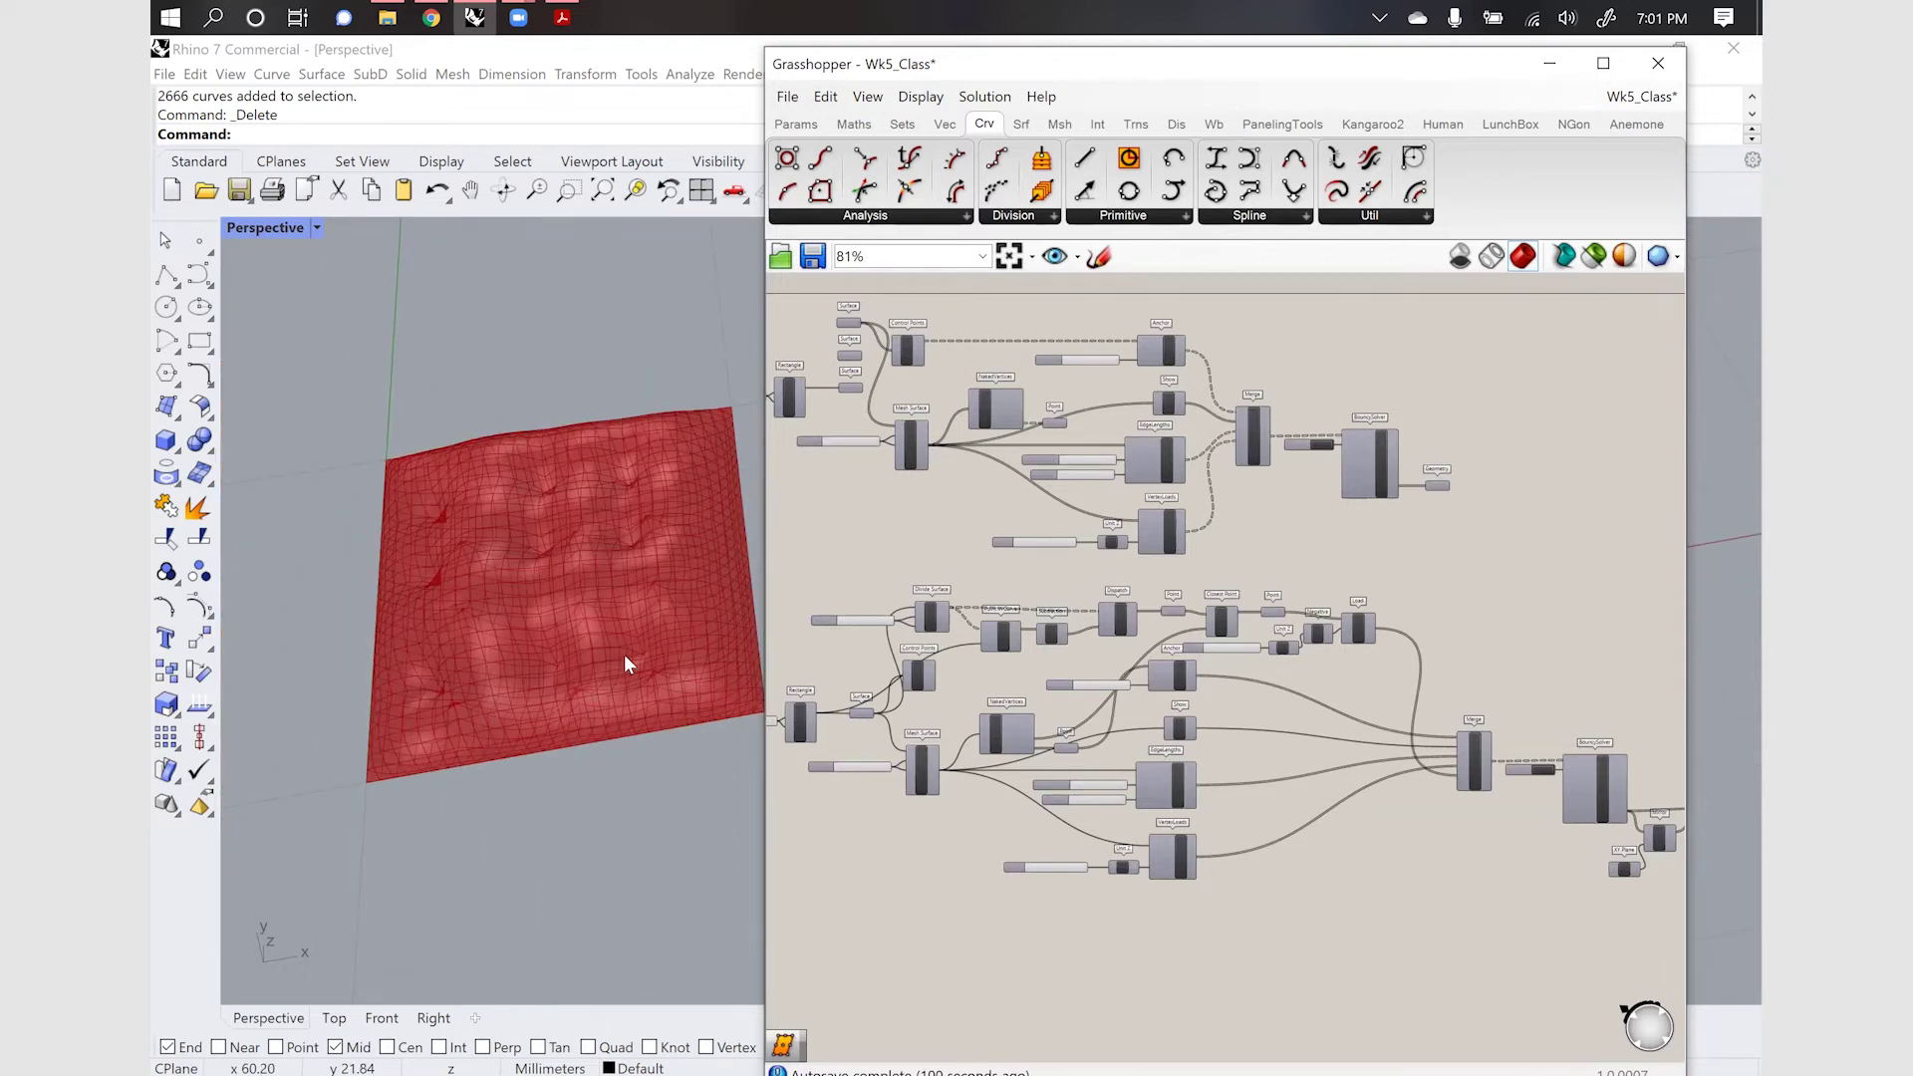
{"action": "scroll", "coordinate": [1335, 743], "scroll_direction": "down", "scroll_amount": 2}
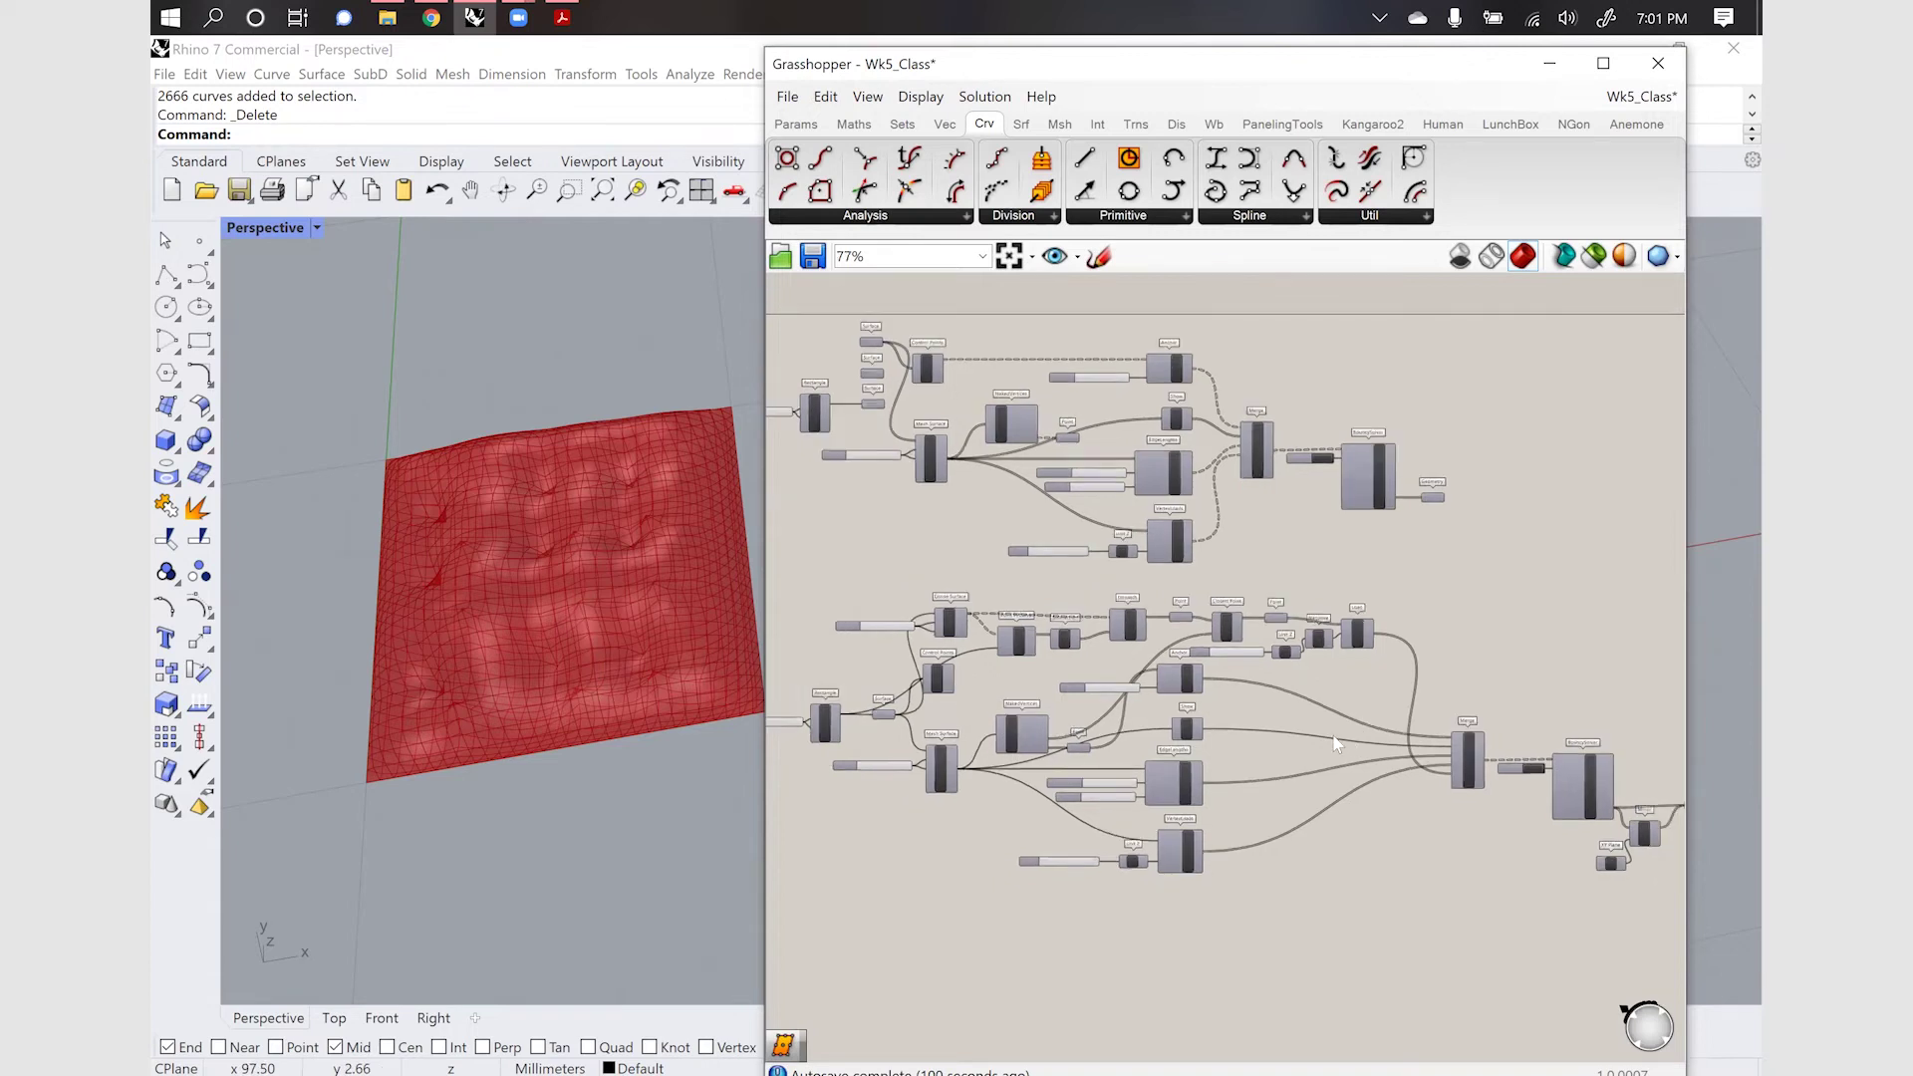
{"action": "left_click", "coordinate": [500, 651]}
{"action": "mouse_move", "coordinate": [541, 724]}
{"action": "right_mouse_down"}
{"action": "mouse_move", "coordinate": [474, 598]}
{"action": "mouse_move", "coordinate": [508, 618]}
{"action": "mouse_move", "coordinate": [512, 674]}
{"action": "mouse_move", "coordinate": [558, 697]}
{"action": "right_mouse_up"}
{"action": "scroll", "coordinate": [1179, 739], "scroll_direction": "down", "scroll_amount": 2}
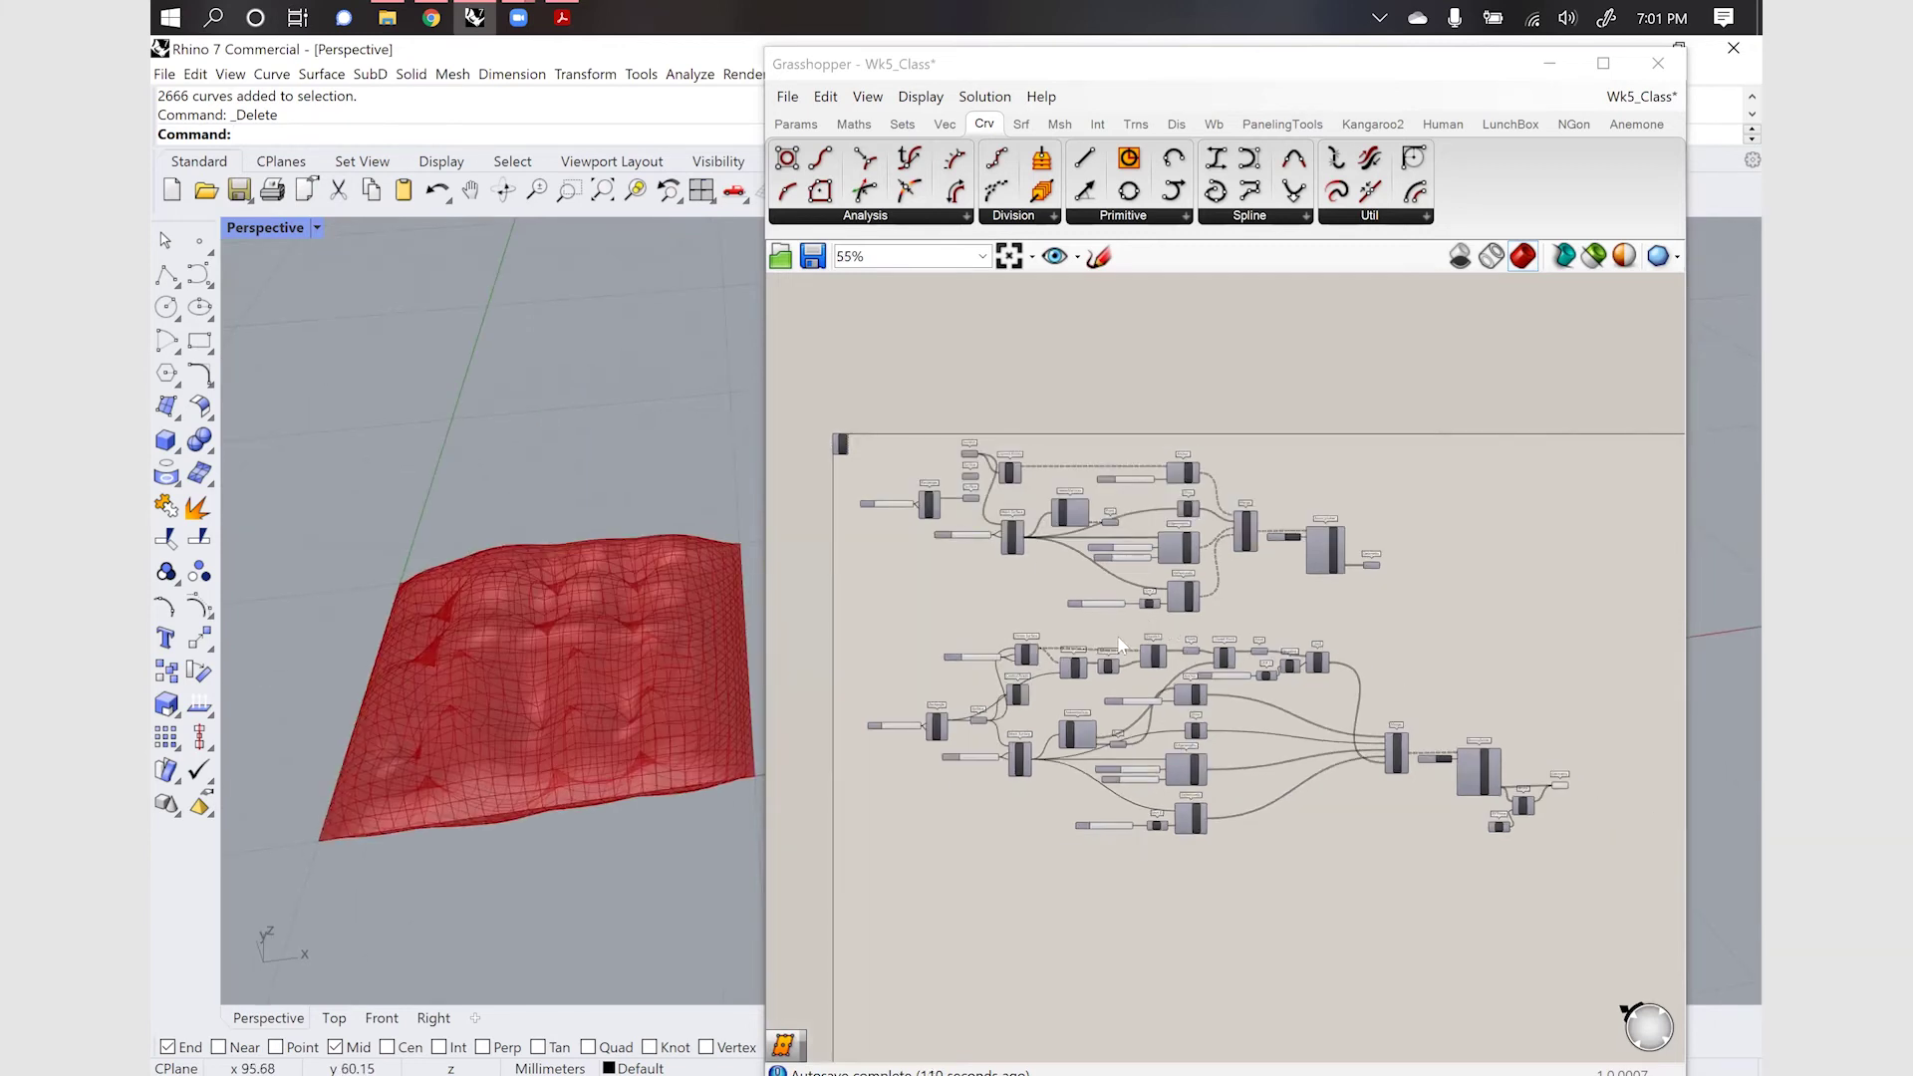
Examine the lower definition's tufting branch from Divide Surface through Dispatch and Closest Point to the Load component
{"action": "scroll", "coordinate": [1121, 645], "scroll_direction": "up", "scroll_amount": 1}
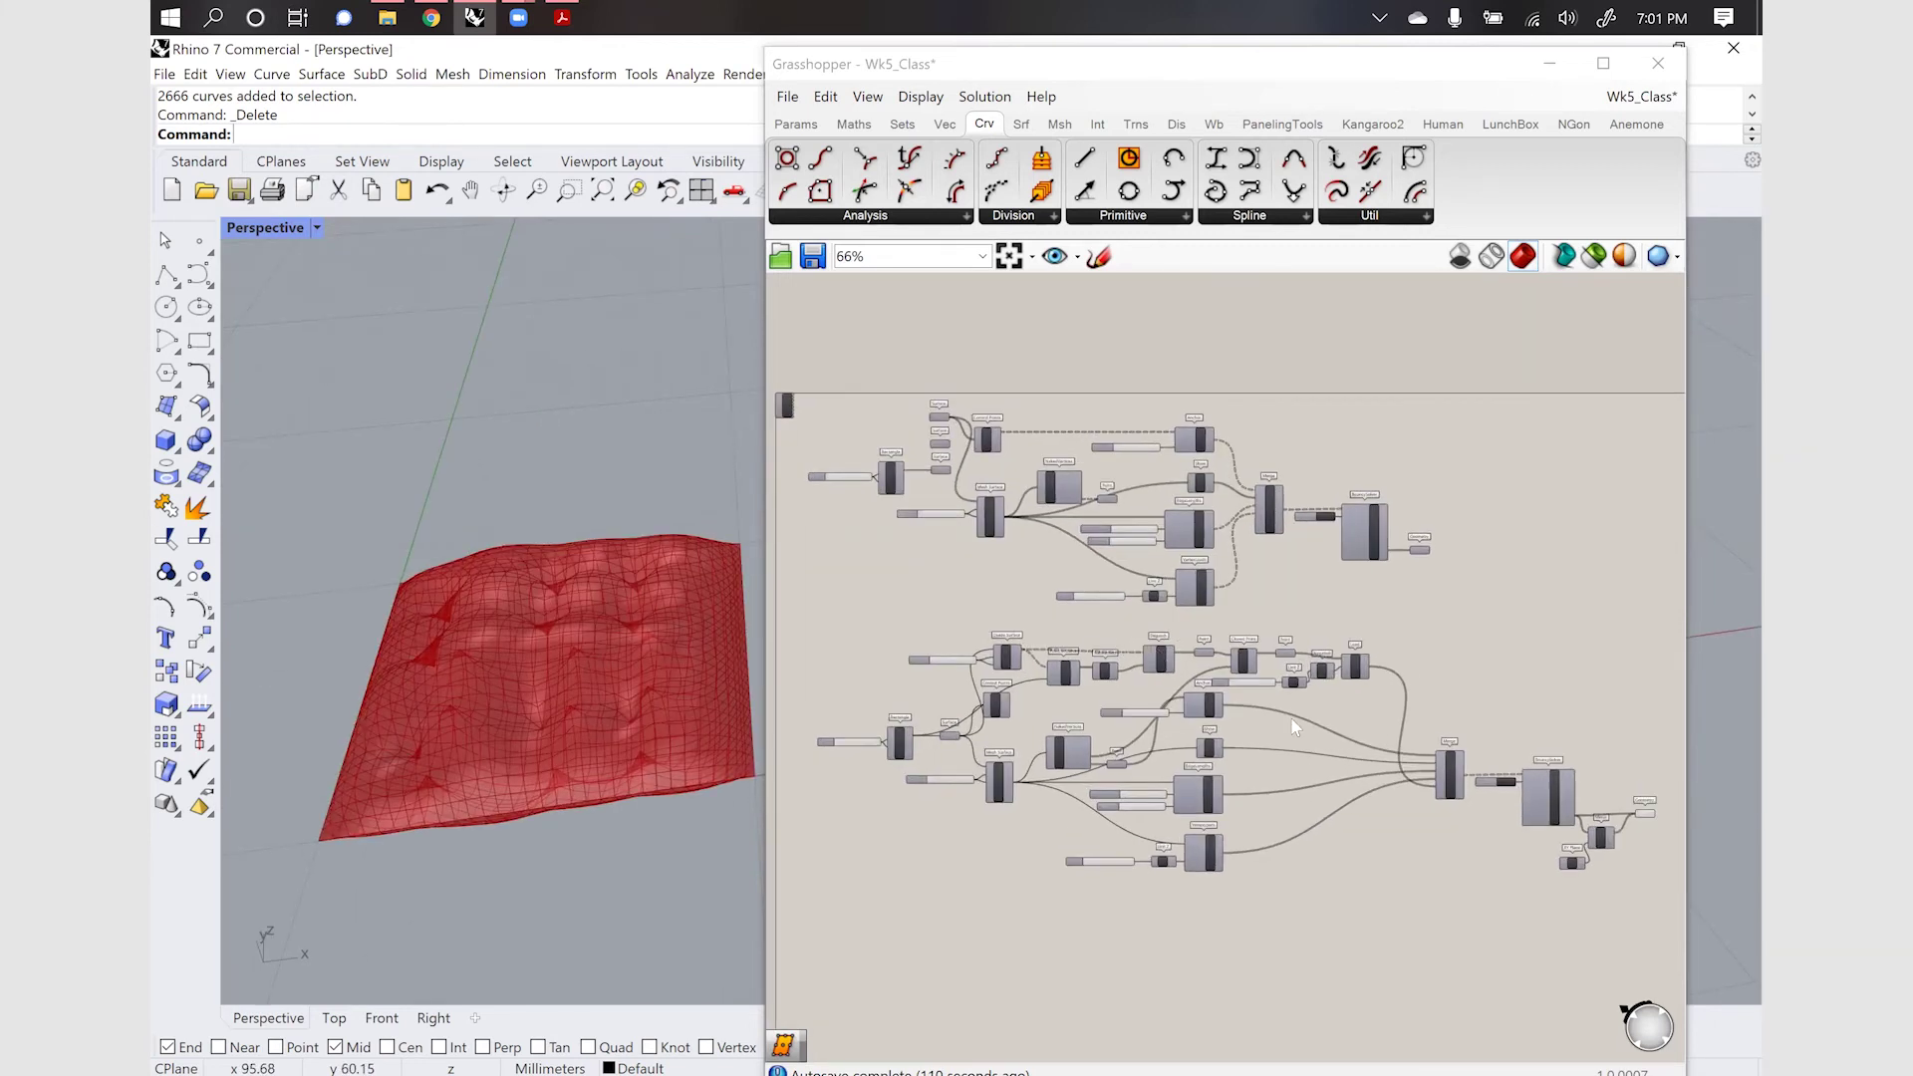
{"action": "scroll", "coordinate": [1294, 727], "scroll_direction": "up", "scroll_amount": 5}
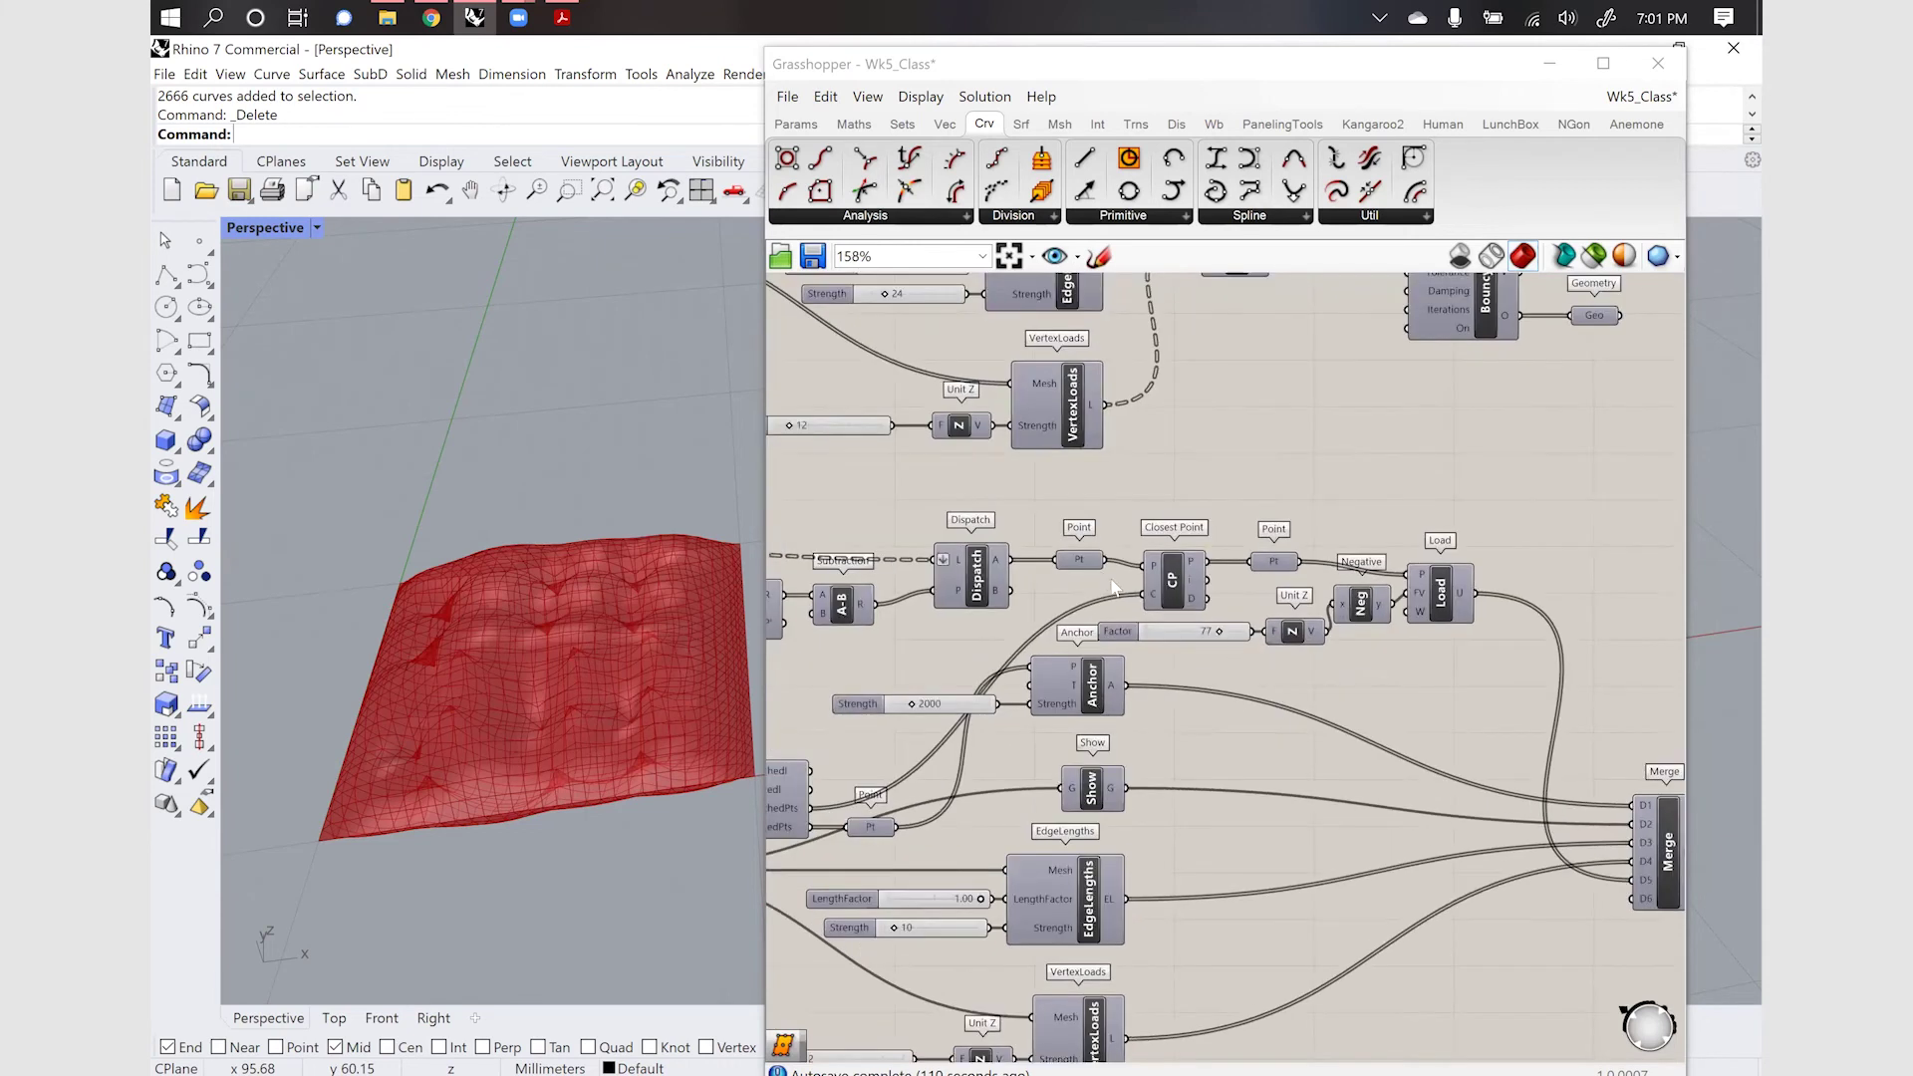
{"action": "scroll", "coordinate": [1281, 695], "scroll_direction": "up", "scroll_amount": 2}
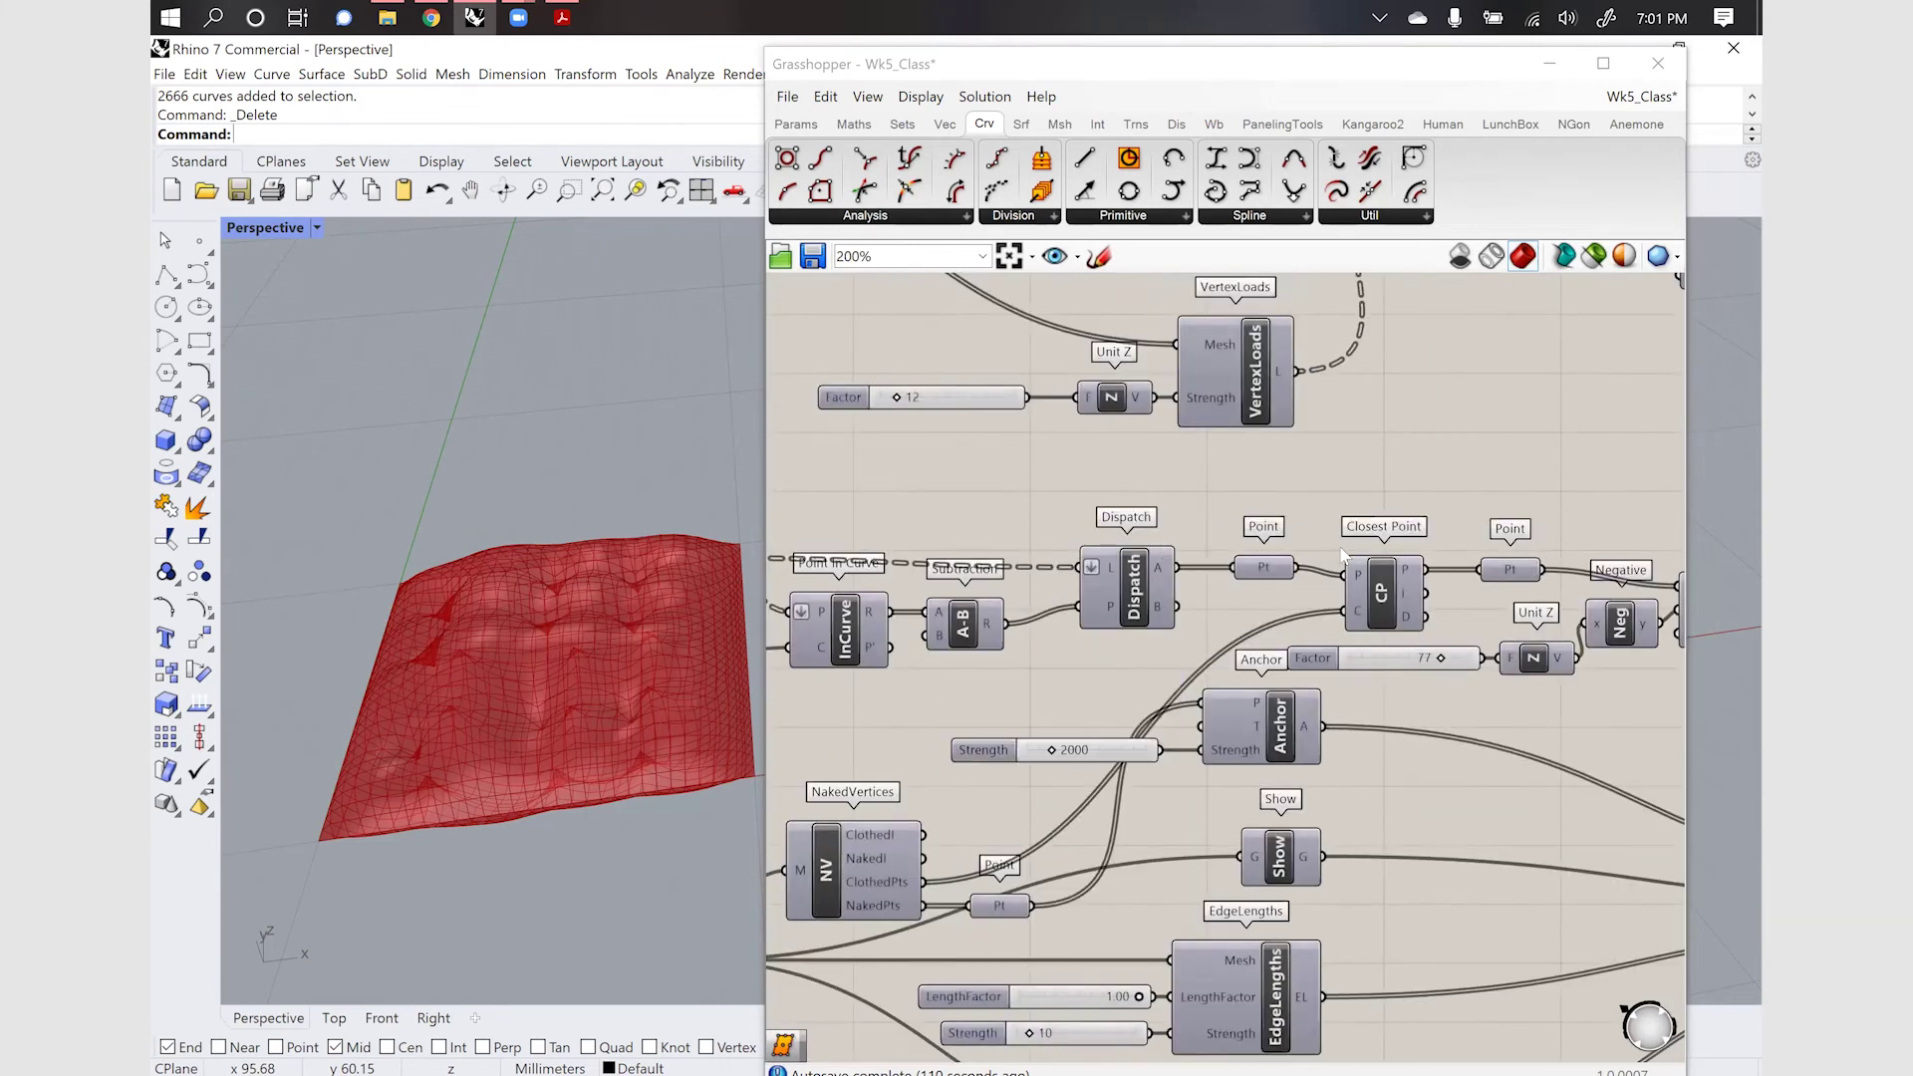
{"action": "scroll", "coordinate": [1181, 560], "scroll_direction": "down", "scroll_amount": 1}
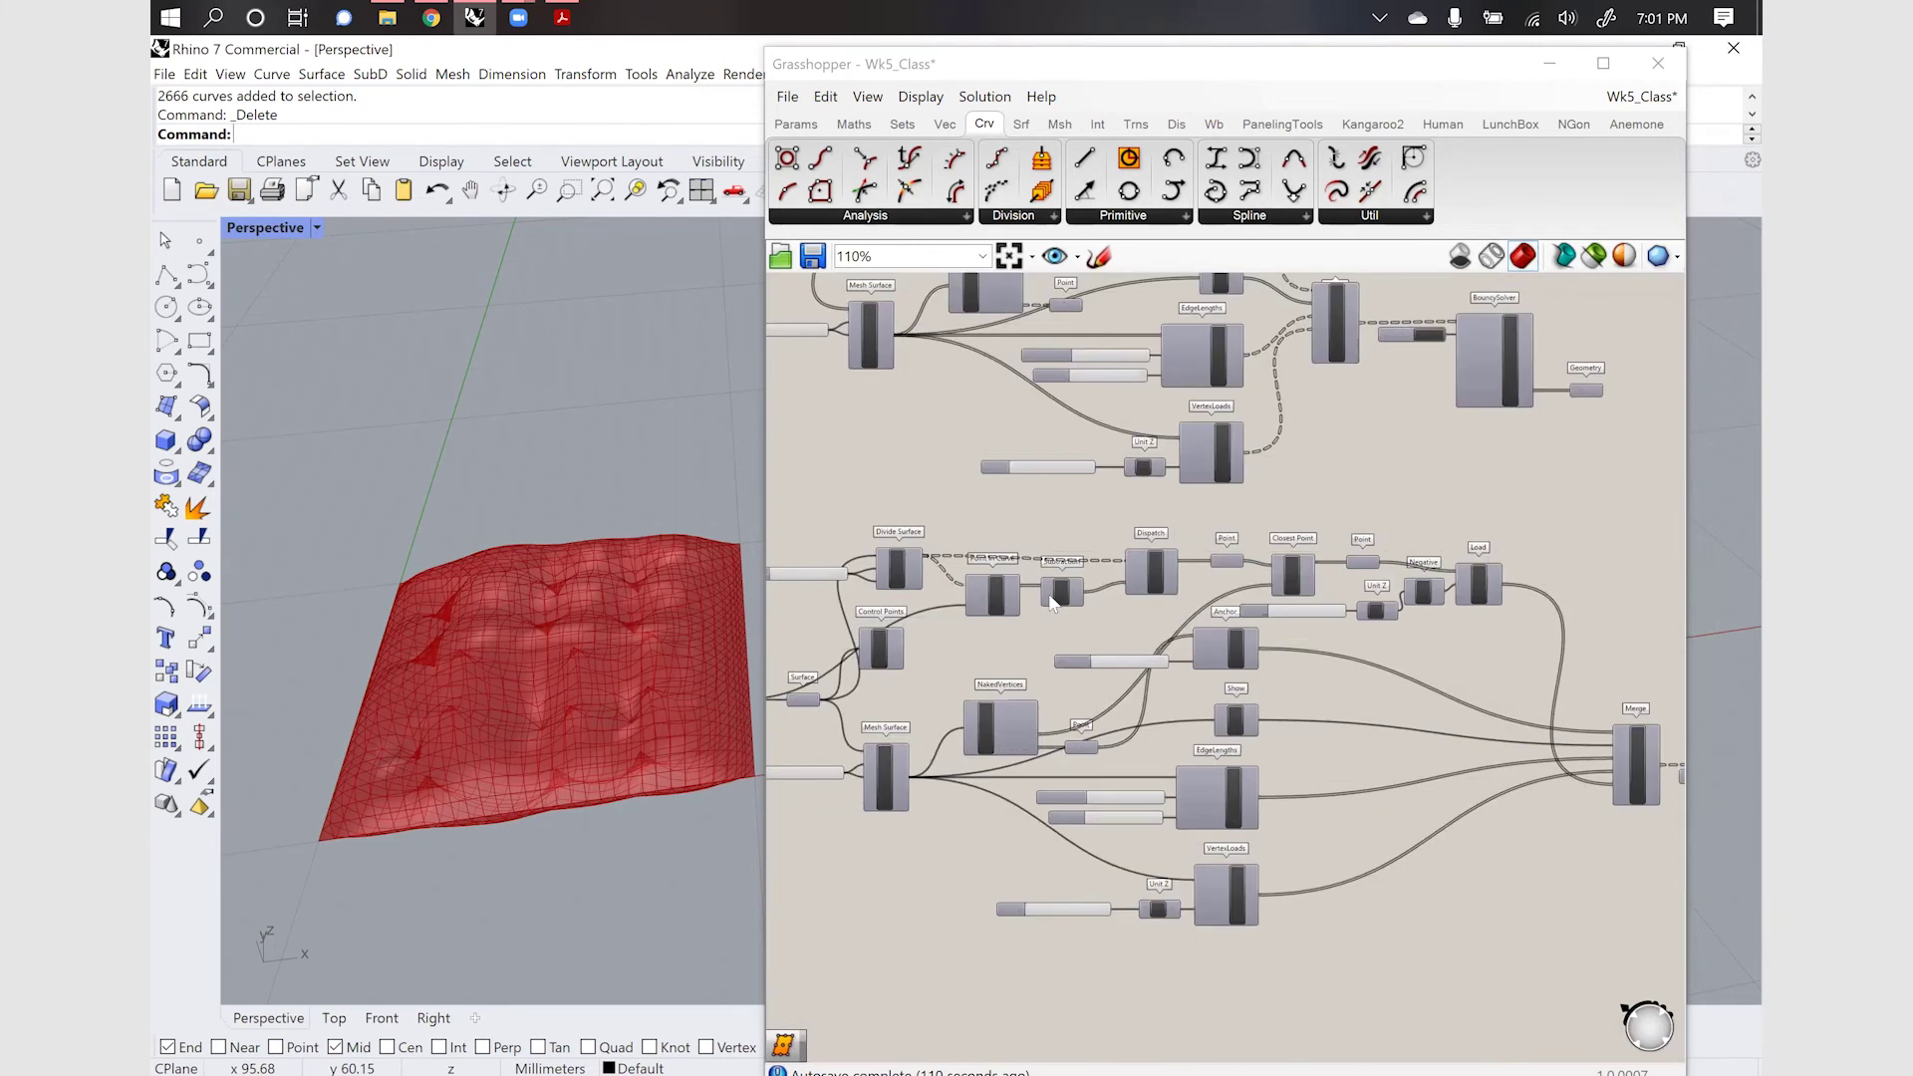
{"action": "mouse_move", "coordinate": [1238, 595]}
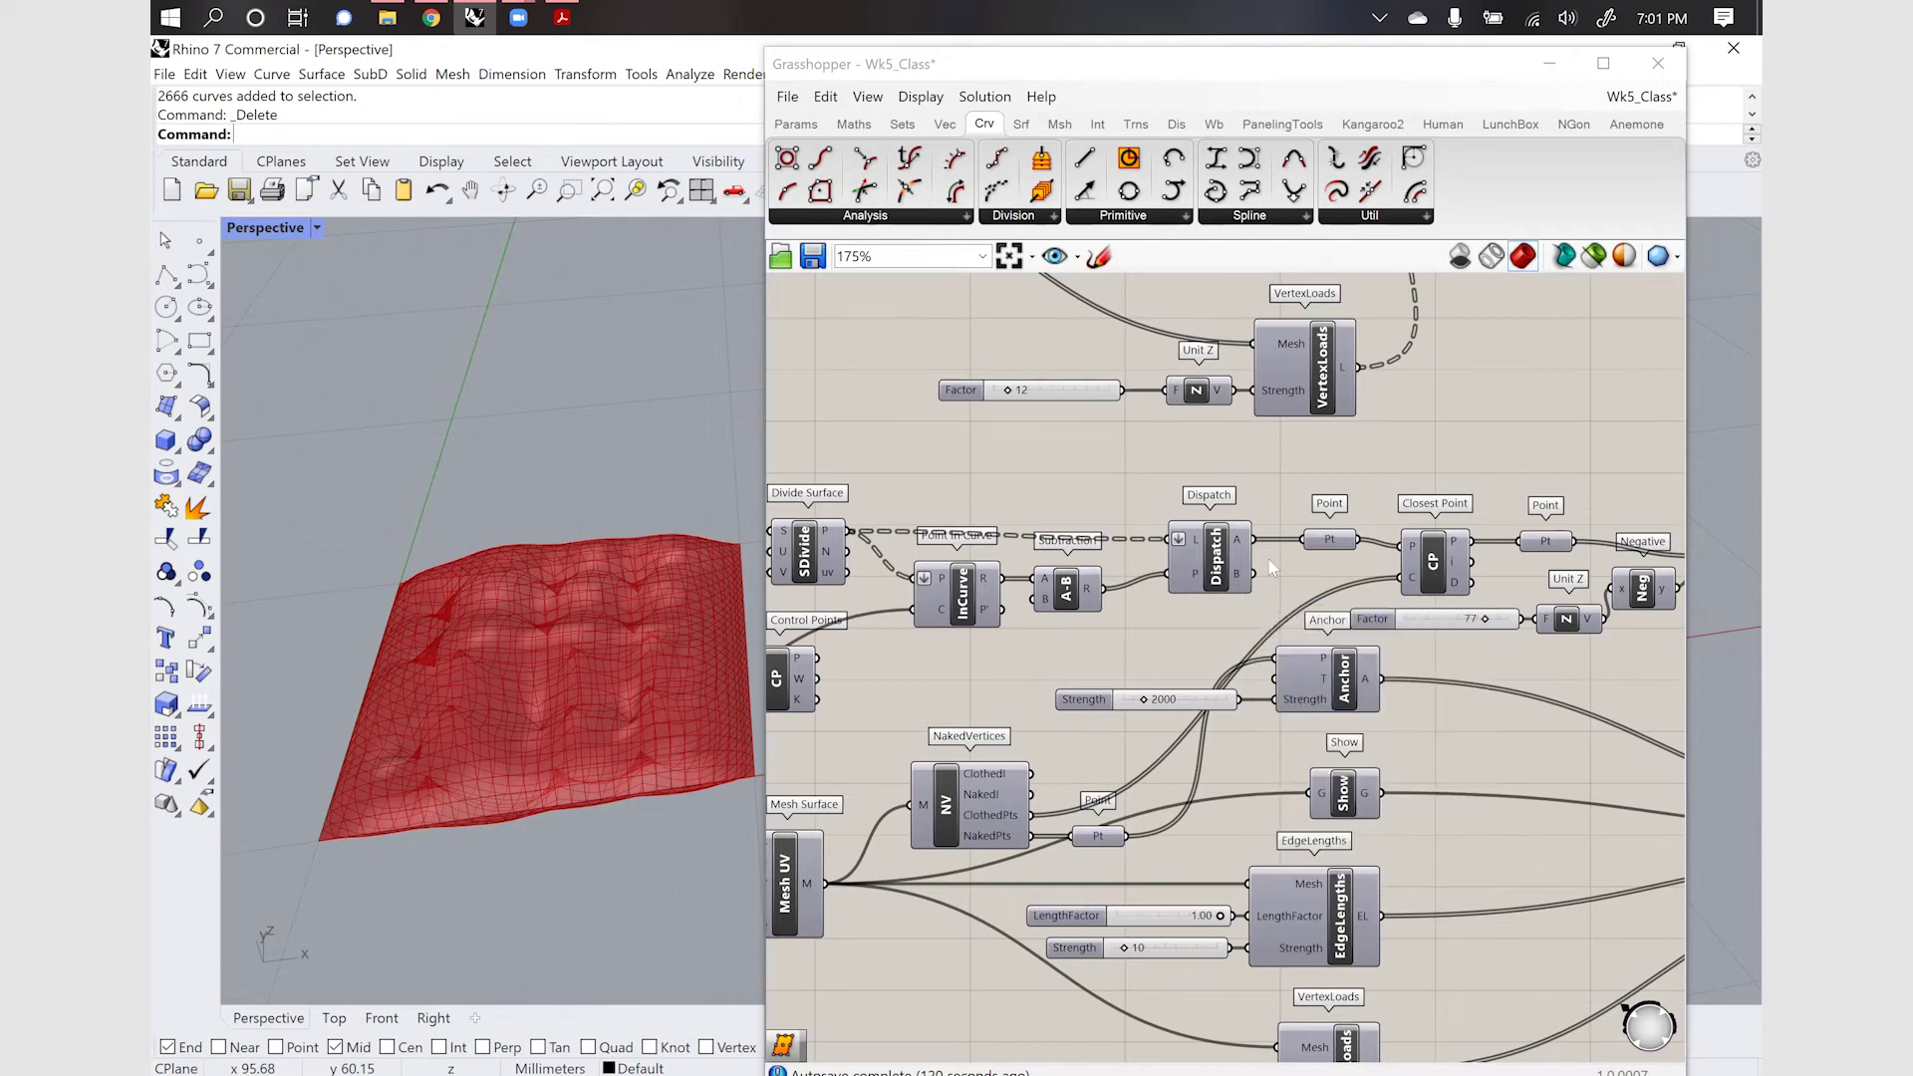
{"action": "scroll", "coordinate": [1168, 536], "scroll_direction": "down", "scroll_amount": 3}
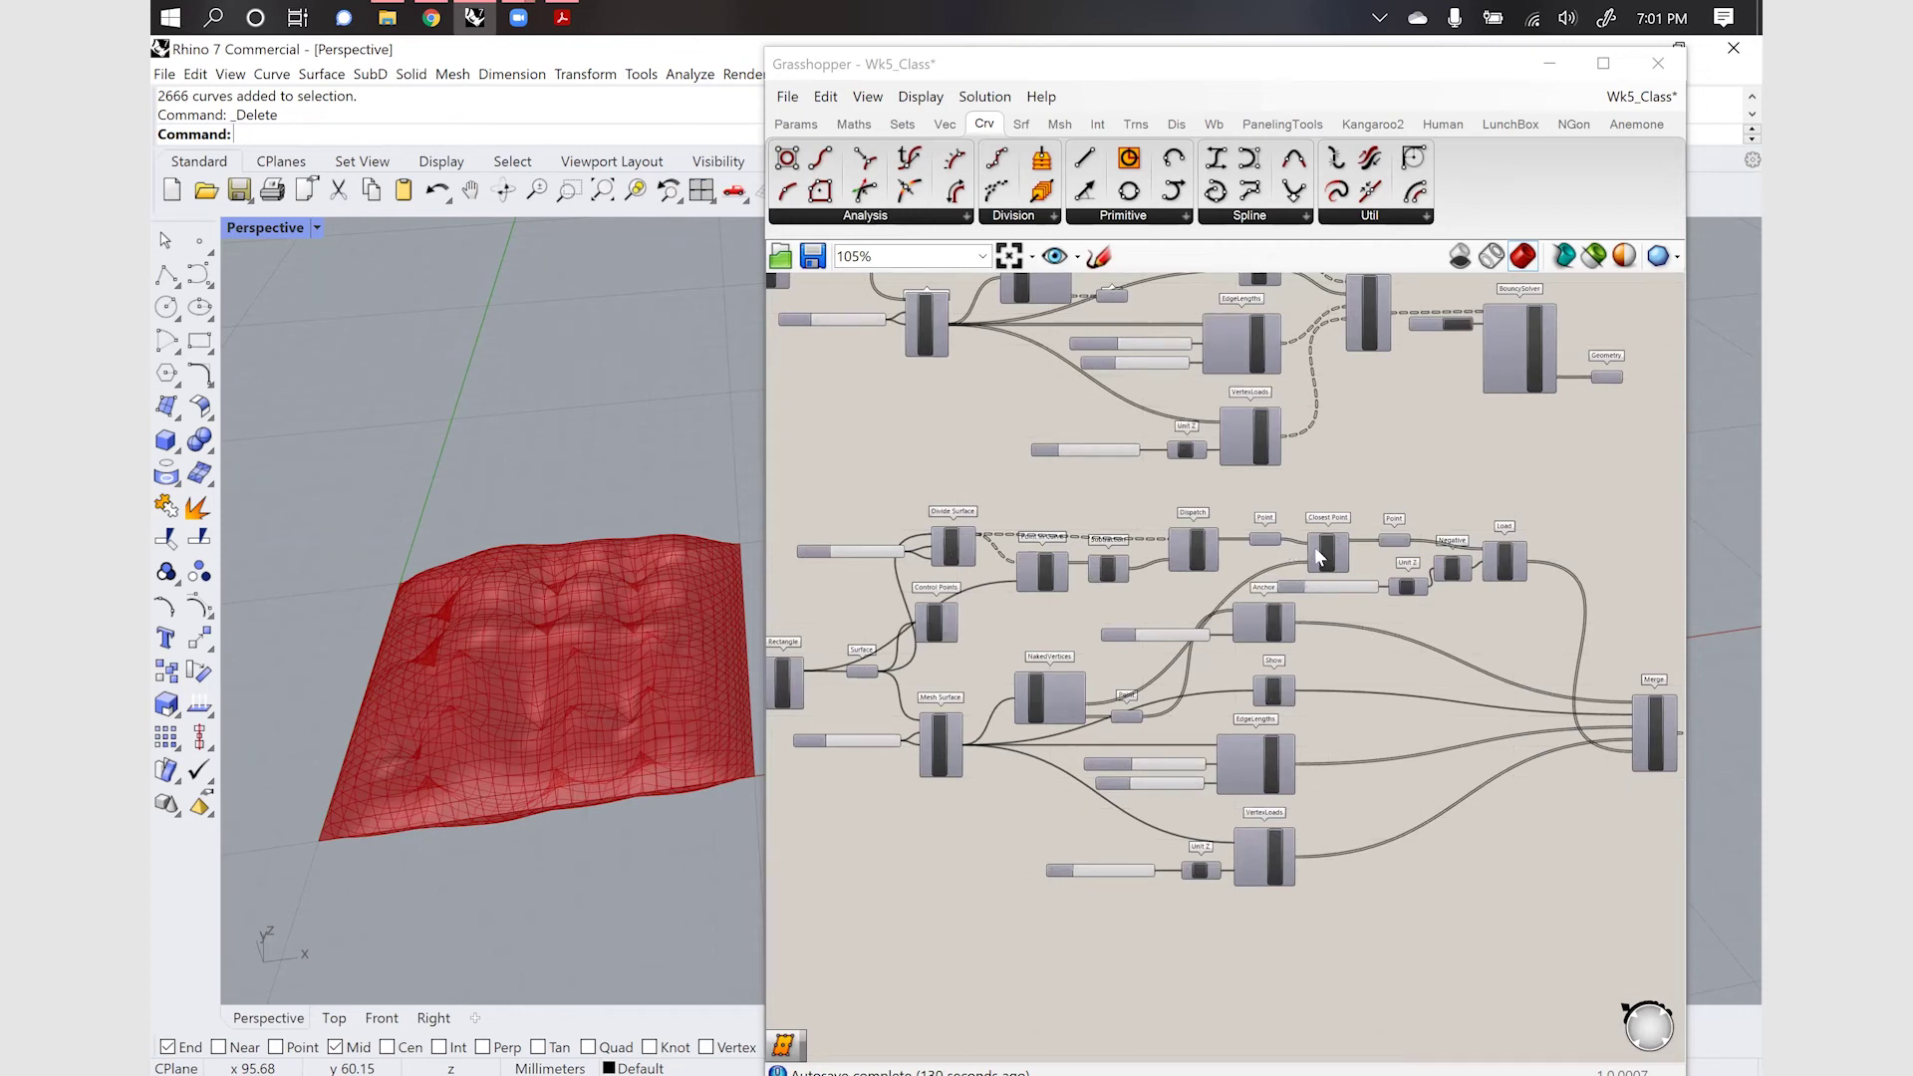
{"action": "scroll", "coordinate": [1321, 546], "scroll_direction": "up", "scroll_amount": 3}
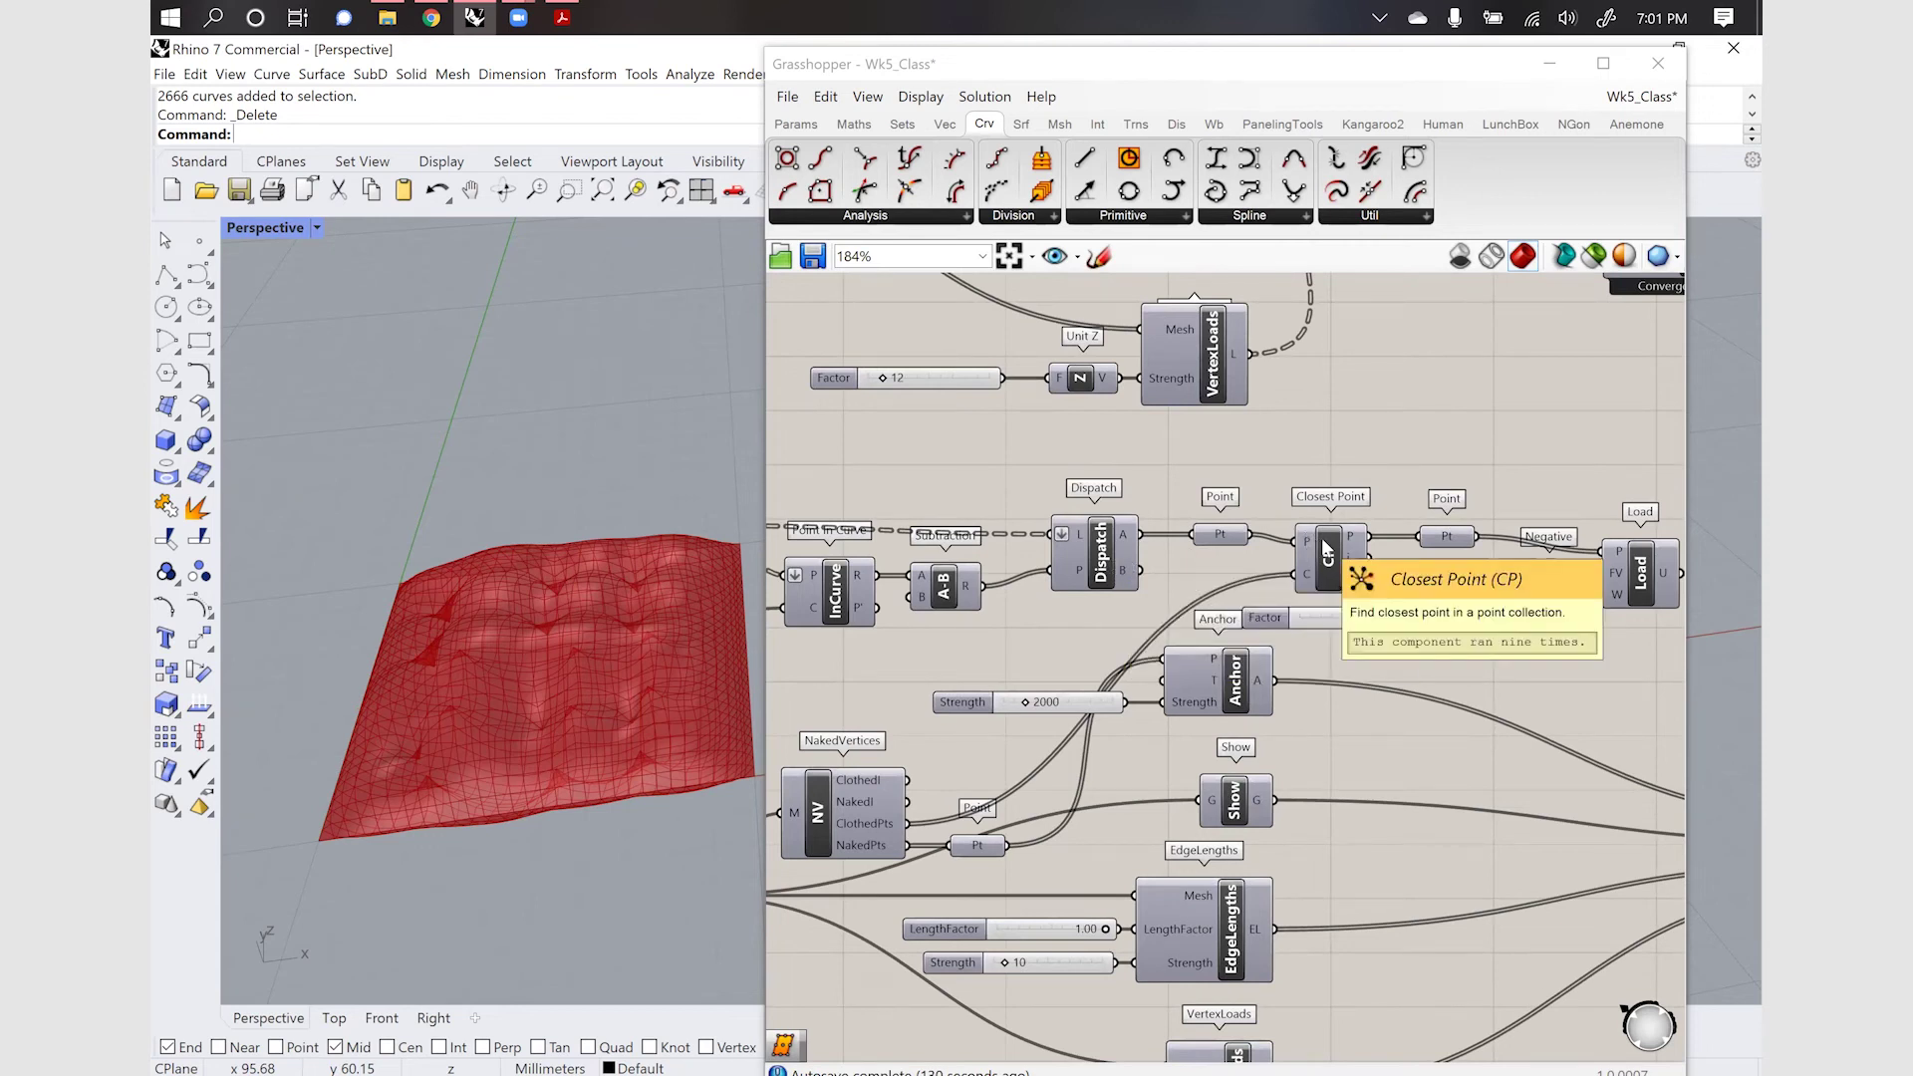
Inspect the point values feeding the Dispatch component's list input
{"action": "scroll", "coordinate": [1374, 653], "scroll_direction": "down", "scroll_amount": 1}
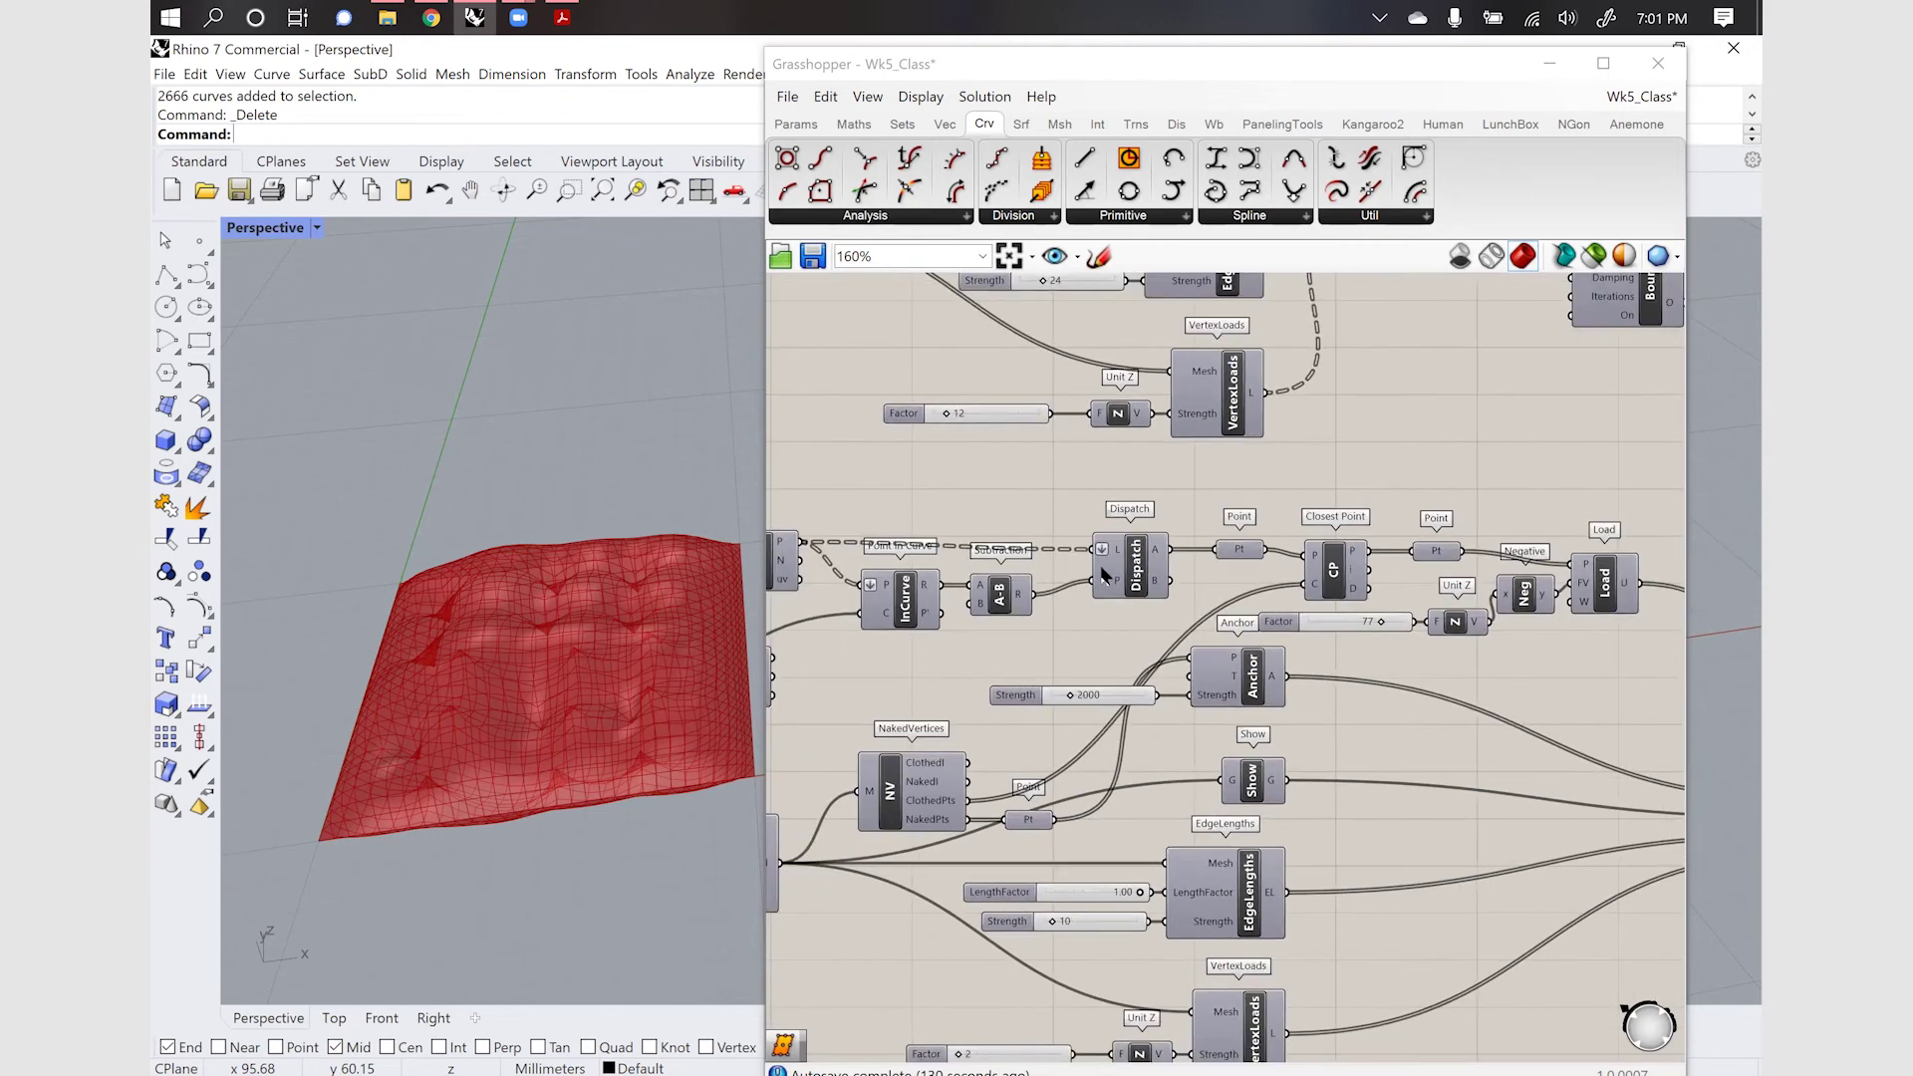
{"action": "scroll", "coordinate": [1108, 558], "scroll_direction": "up", "scroll_amount": 8}
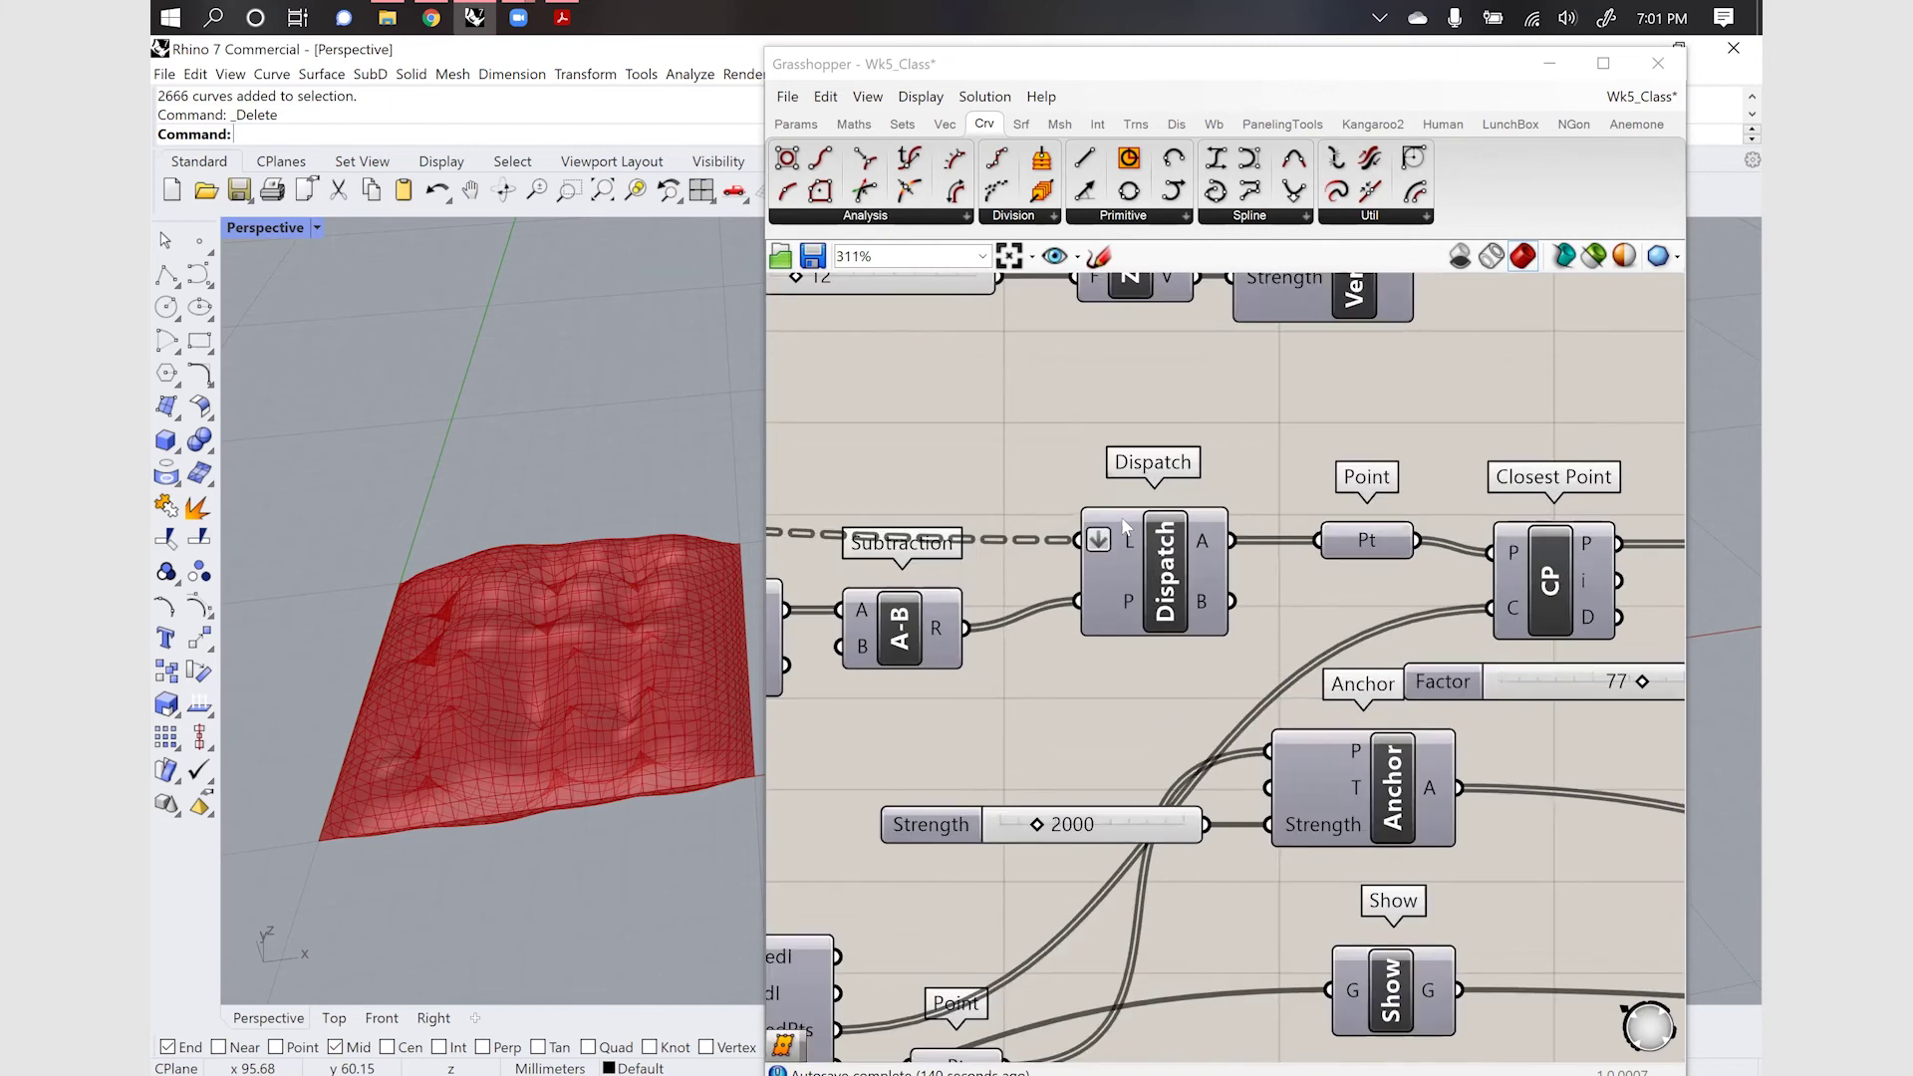
{"action": "scroll", "coordinate": [1342, 637], "scroll_direction": "down", "scroll_amount": 2}
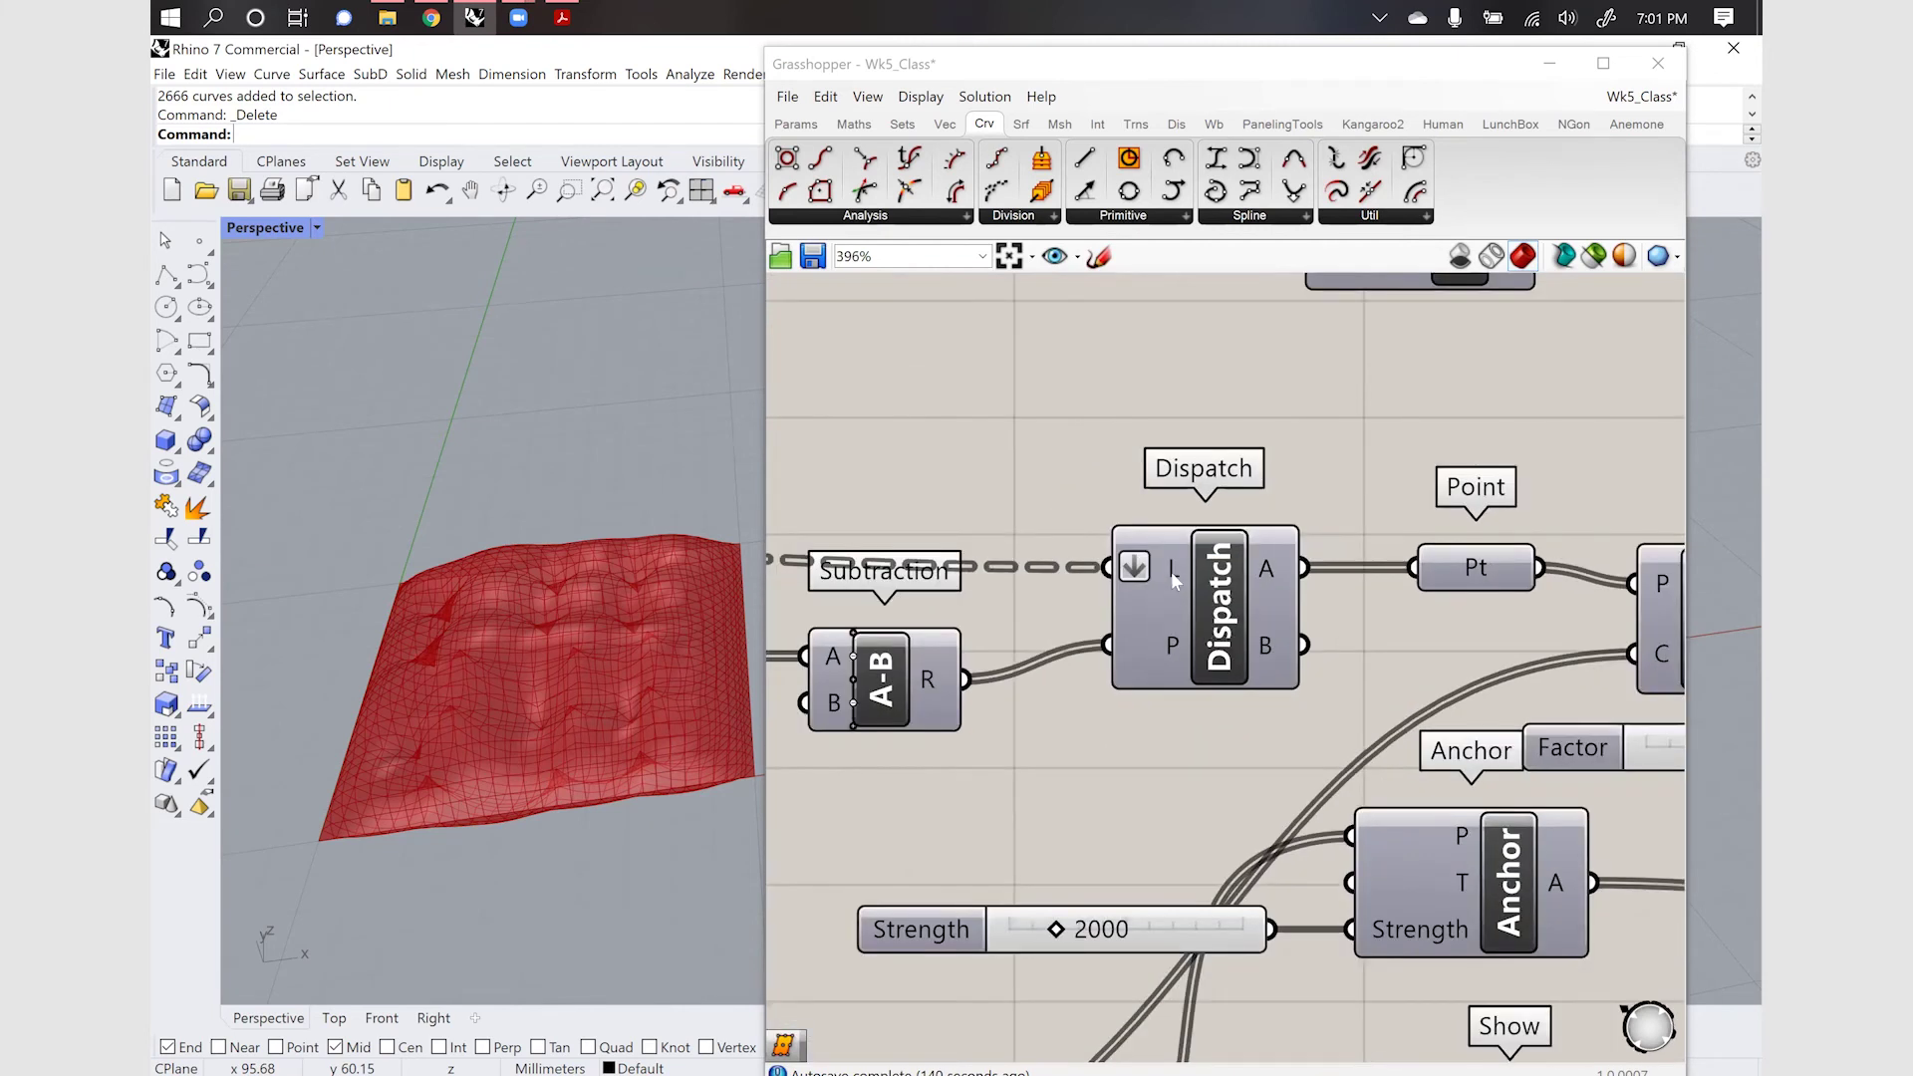
{"action": "mouse_move", "coordinate": [1173, 576]}
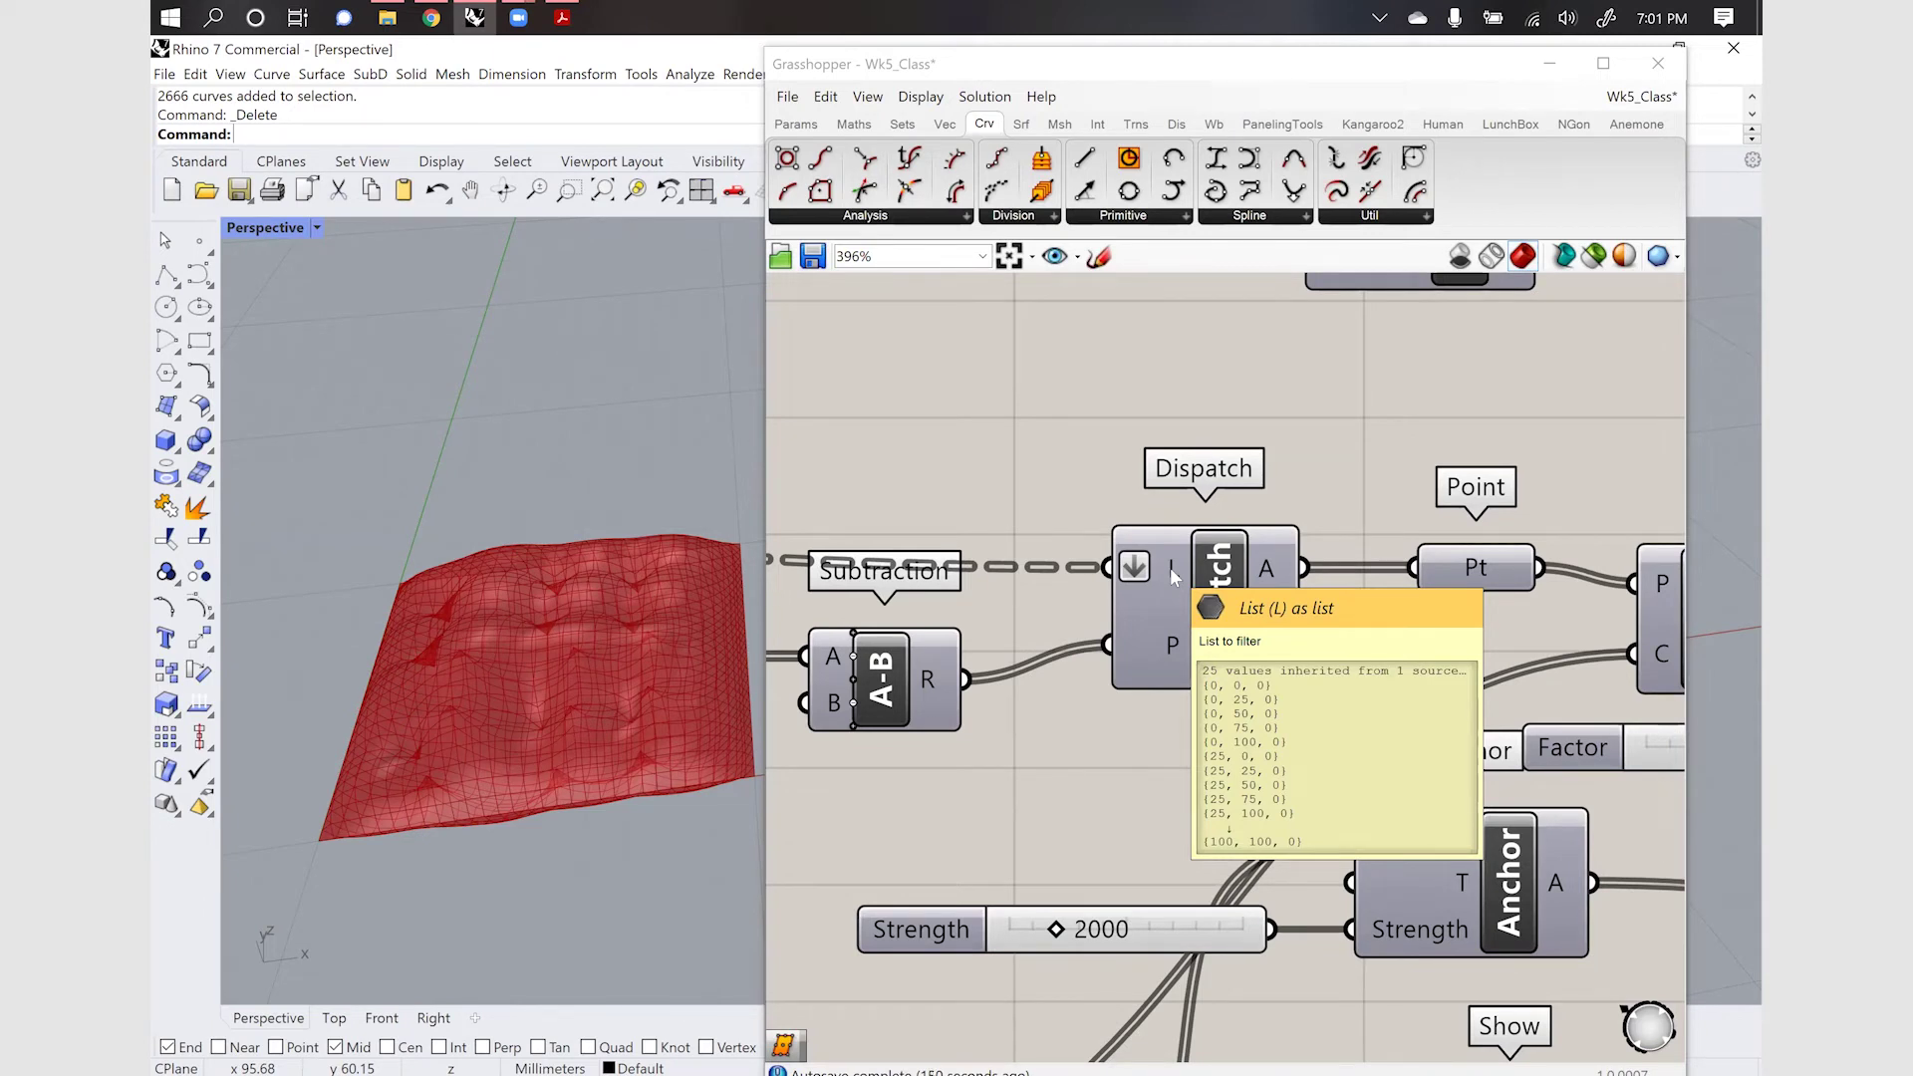
{"action": "scroll", "coordinate": [1173, 576], "scroll_direction": "down", "scroll_amount": 5}
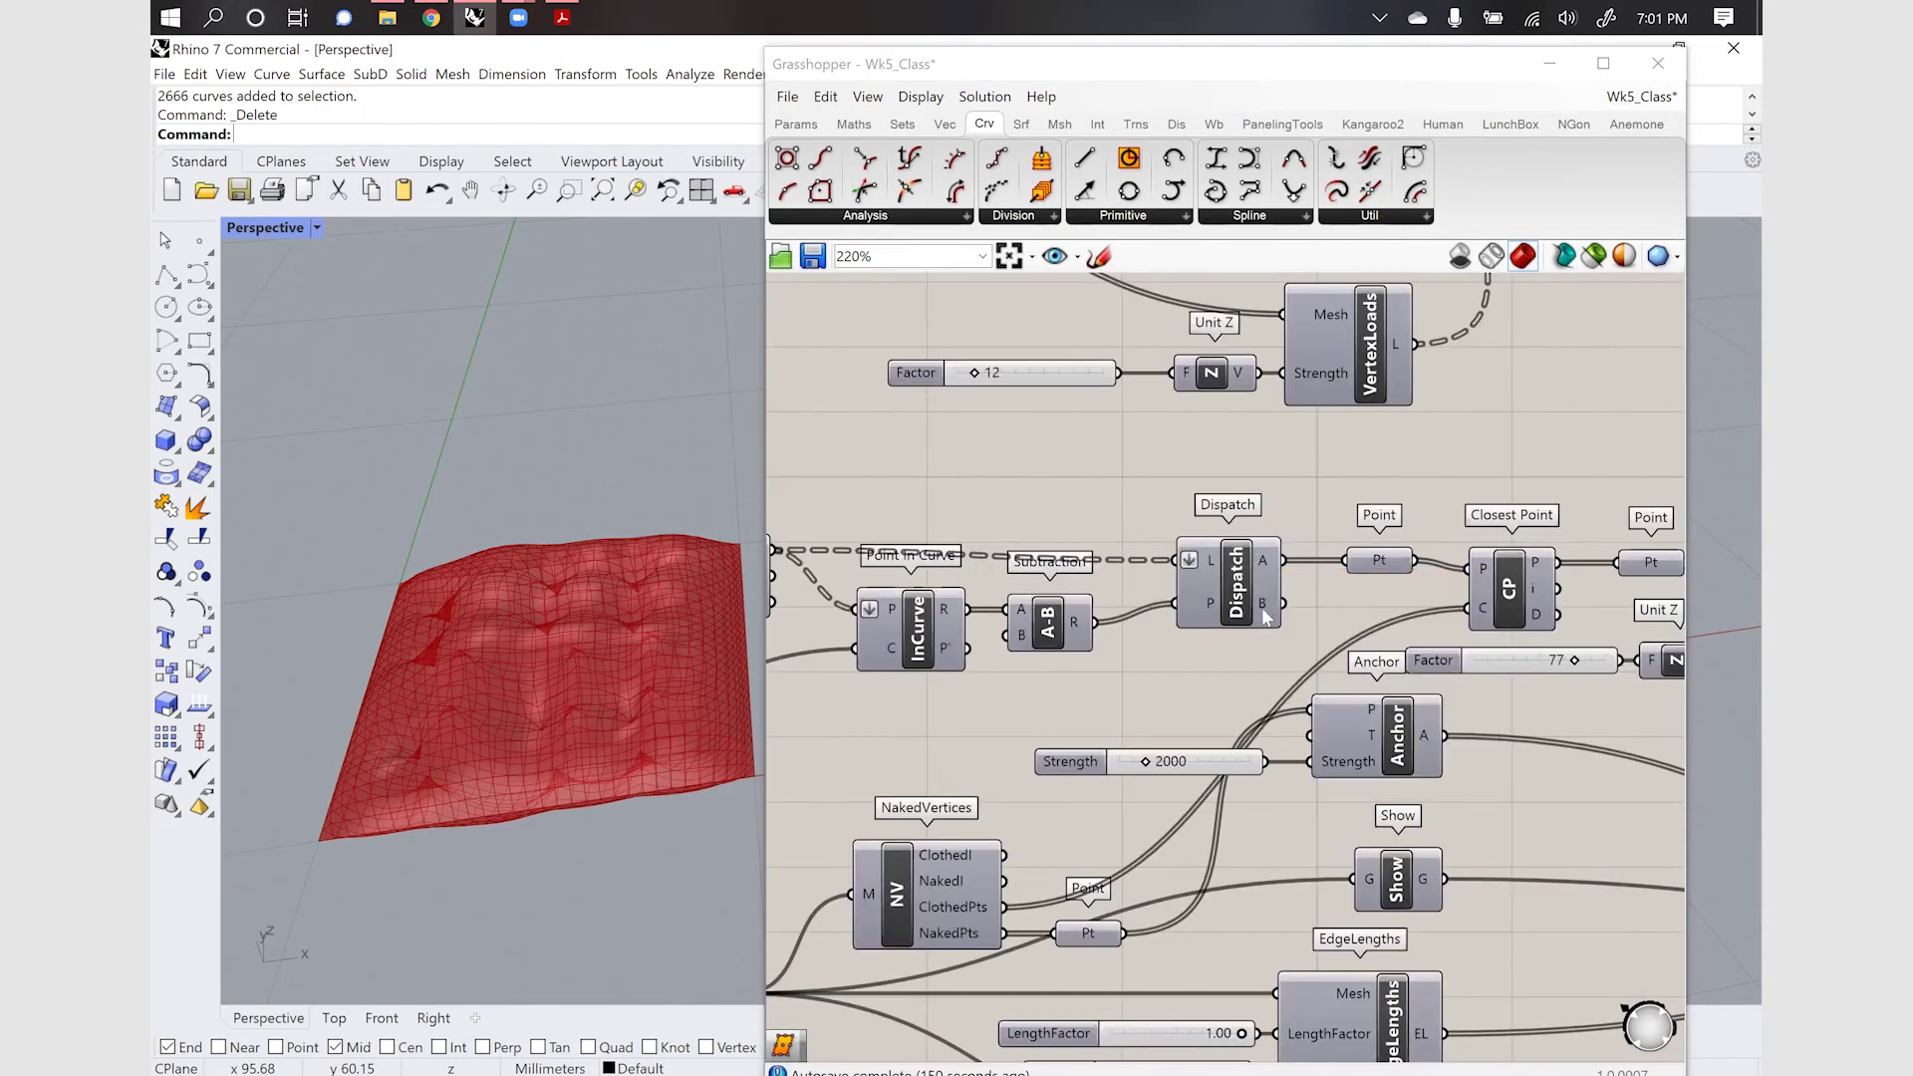
{"action": "scroll", "coordinate": [1263, 618], "scroll_direction": "down", "scroll_amount": 2}
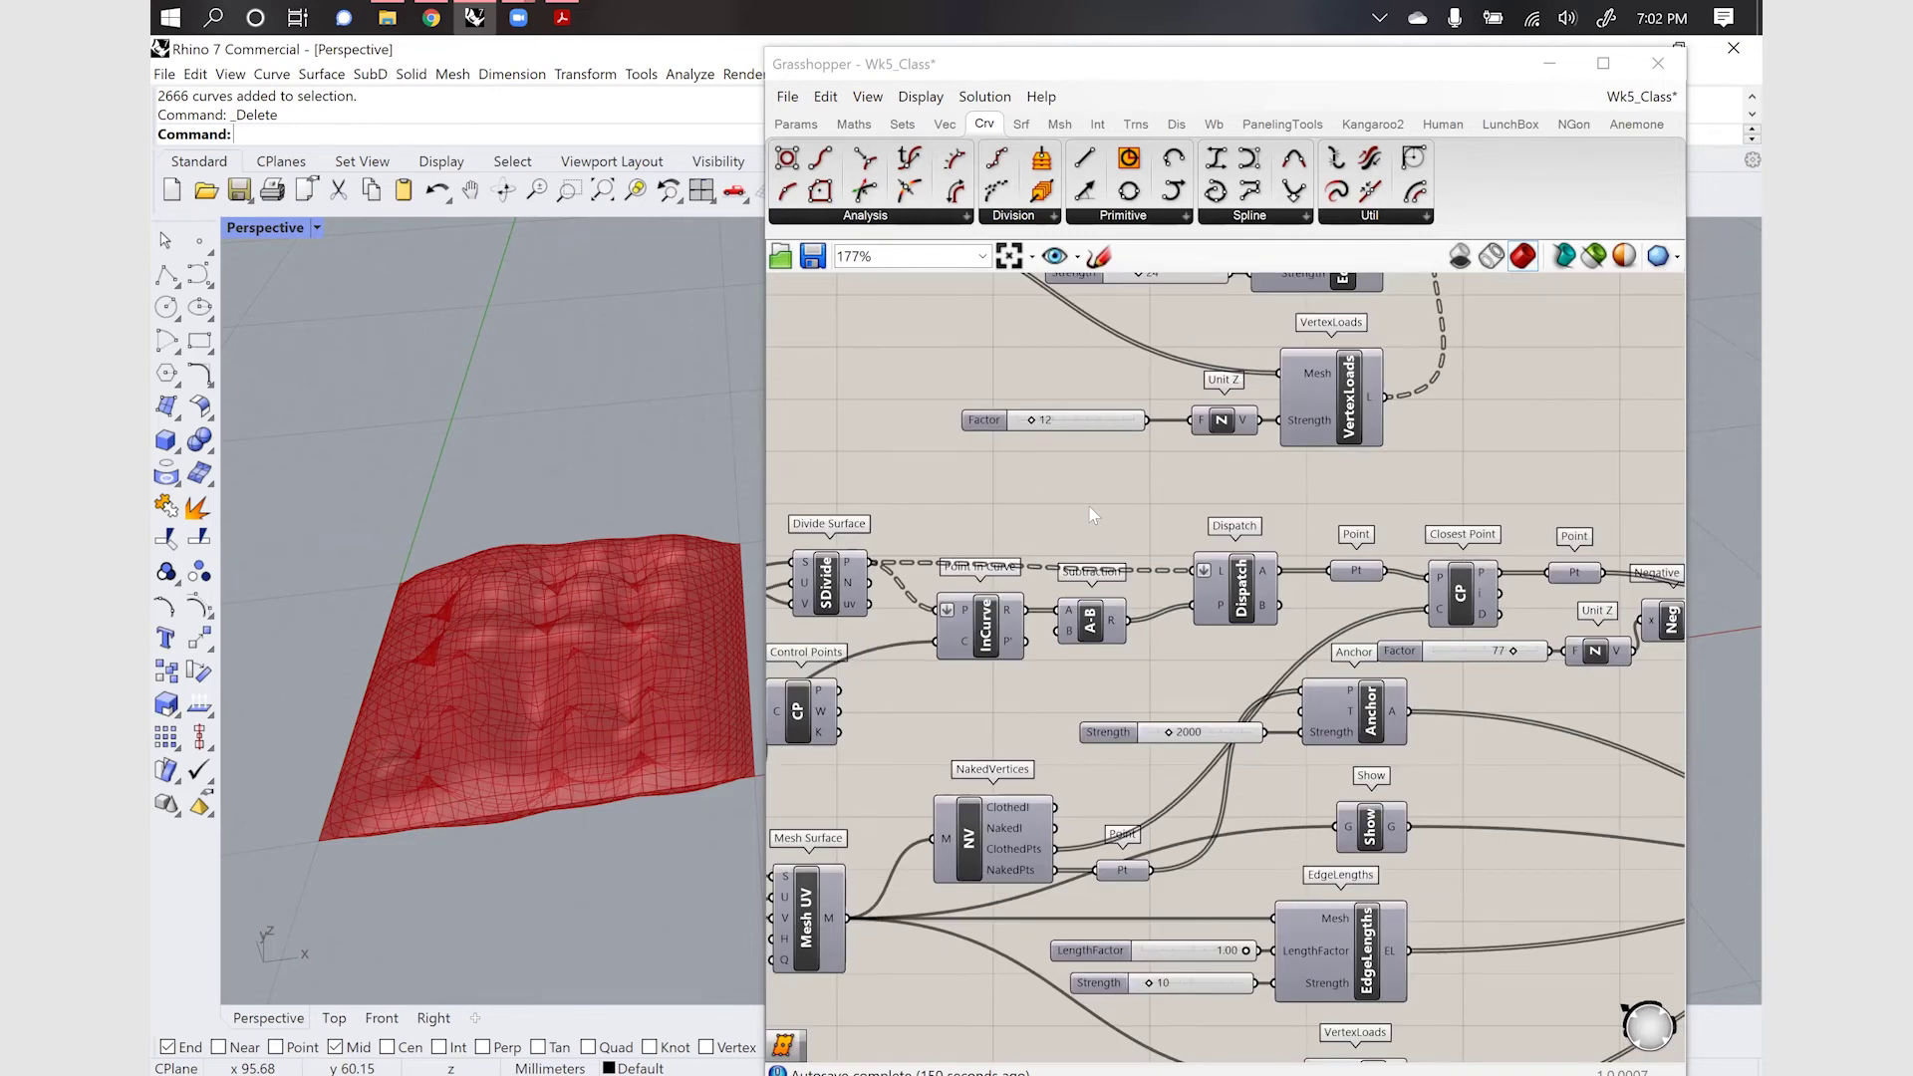
Add a Panel near Dispatch, feed it the Divide Surface points, and enlarge it to read the point lists
{"action": "scroll", "coordinate": [1093, 518], "scroll_direction": "up", "scroll_amount": 1}
{"action": "left_click", "coordinate": [1093, 539]}
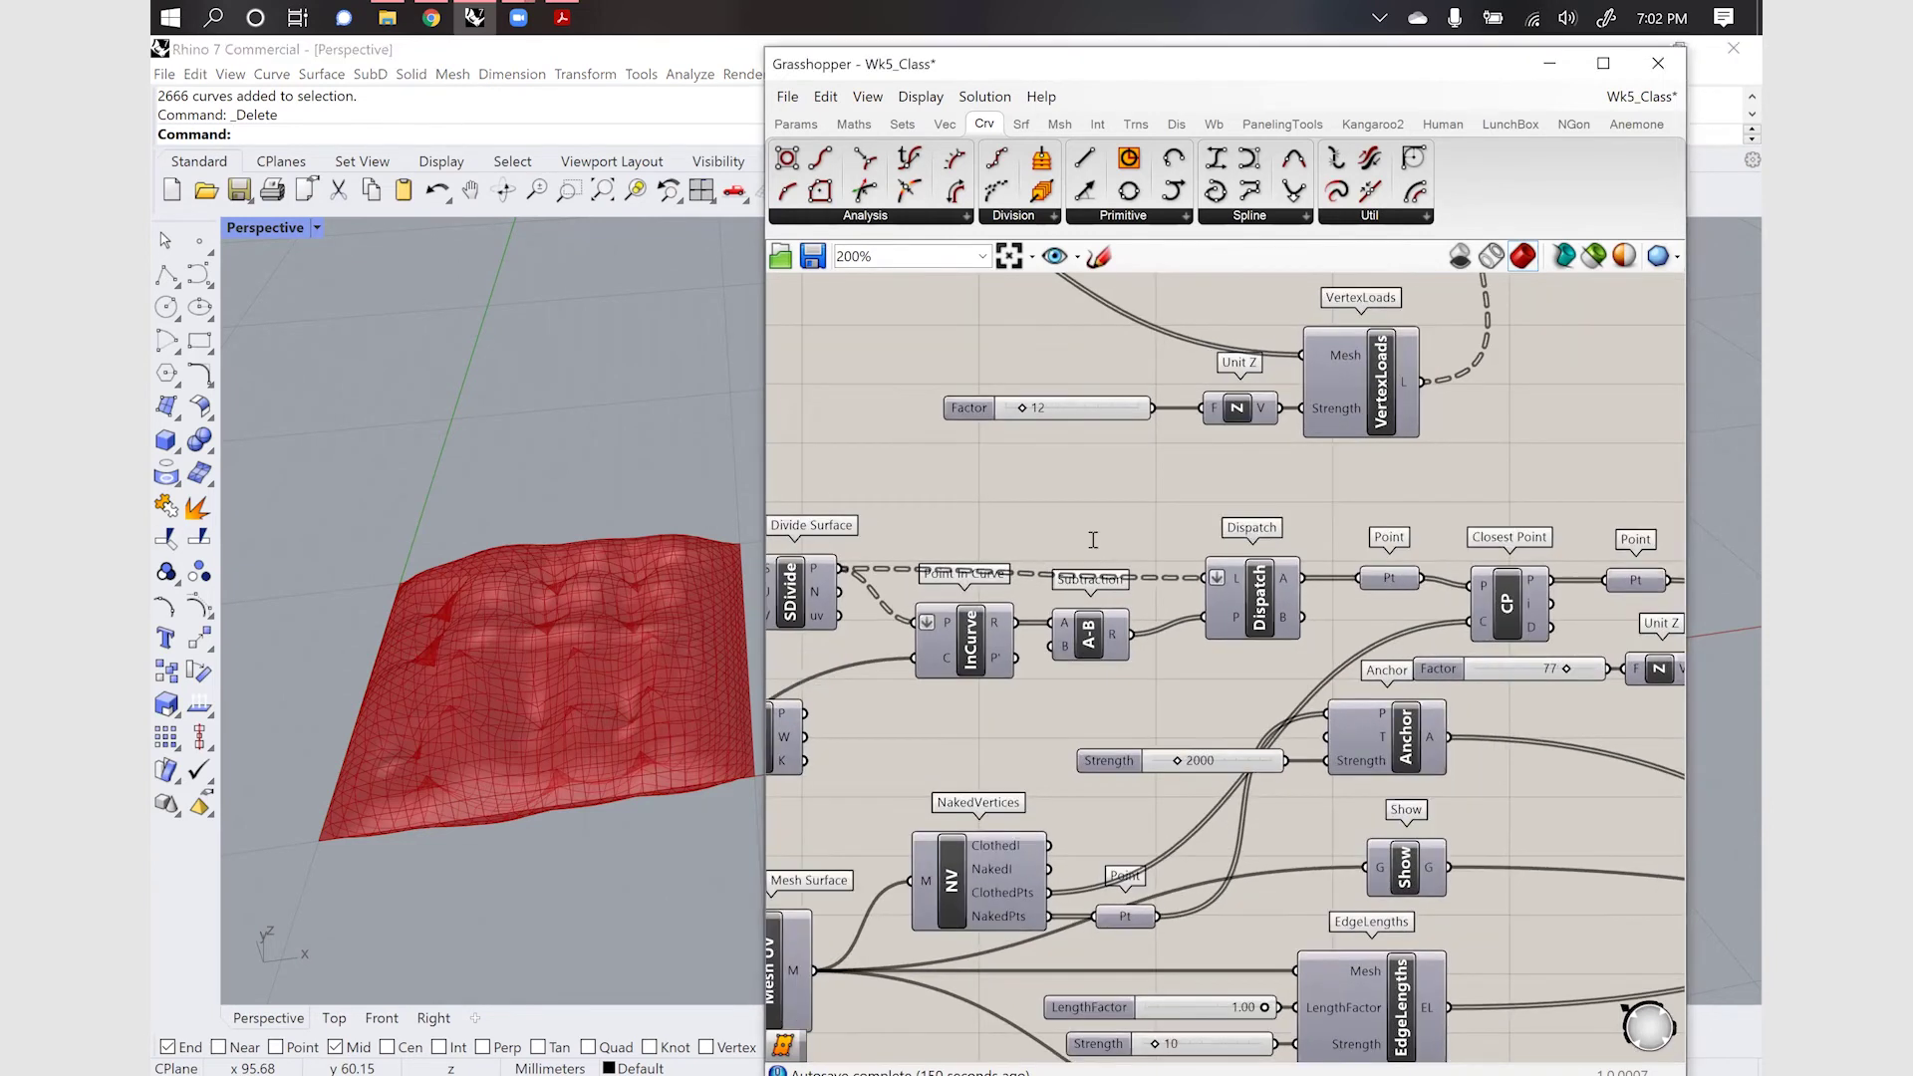
{"action": "double_click", "coordinate": [1093, 540]}
{"action": "type", "text": "//"}
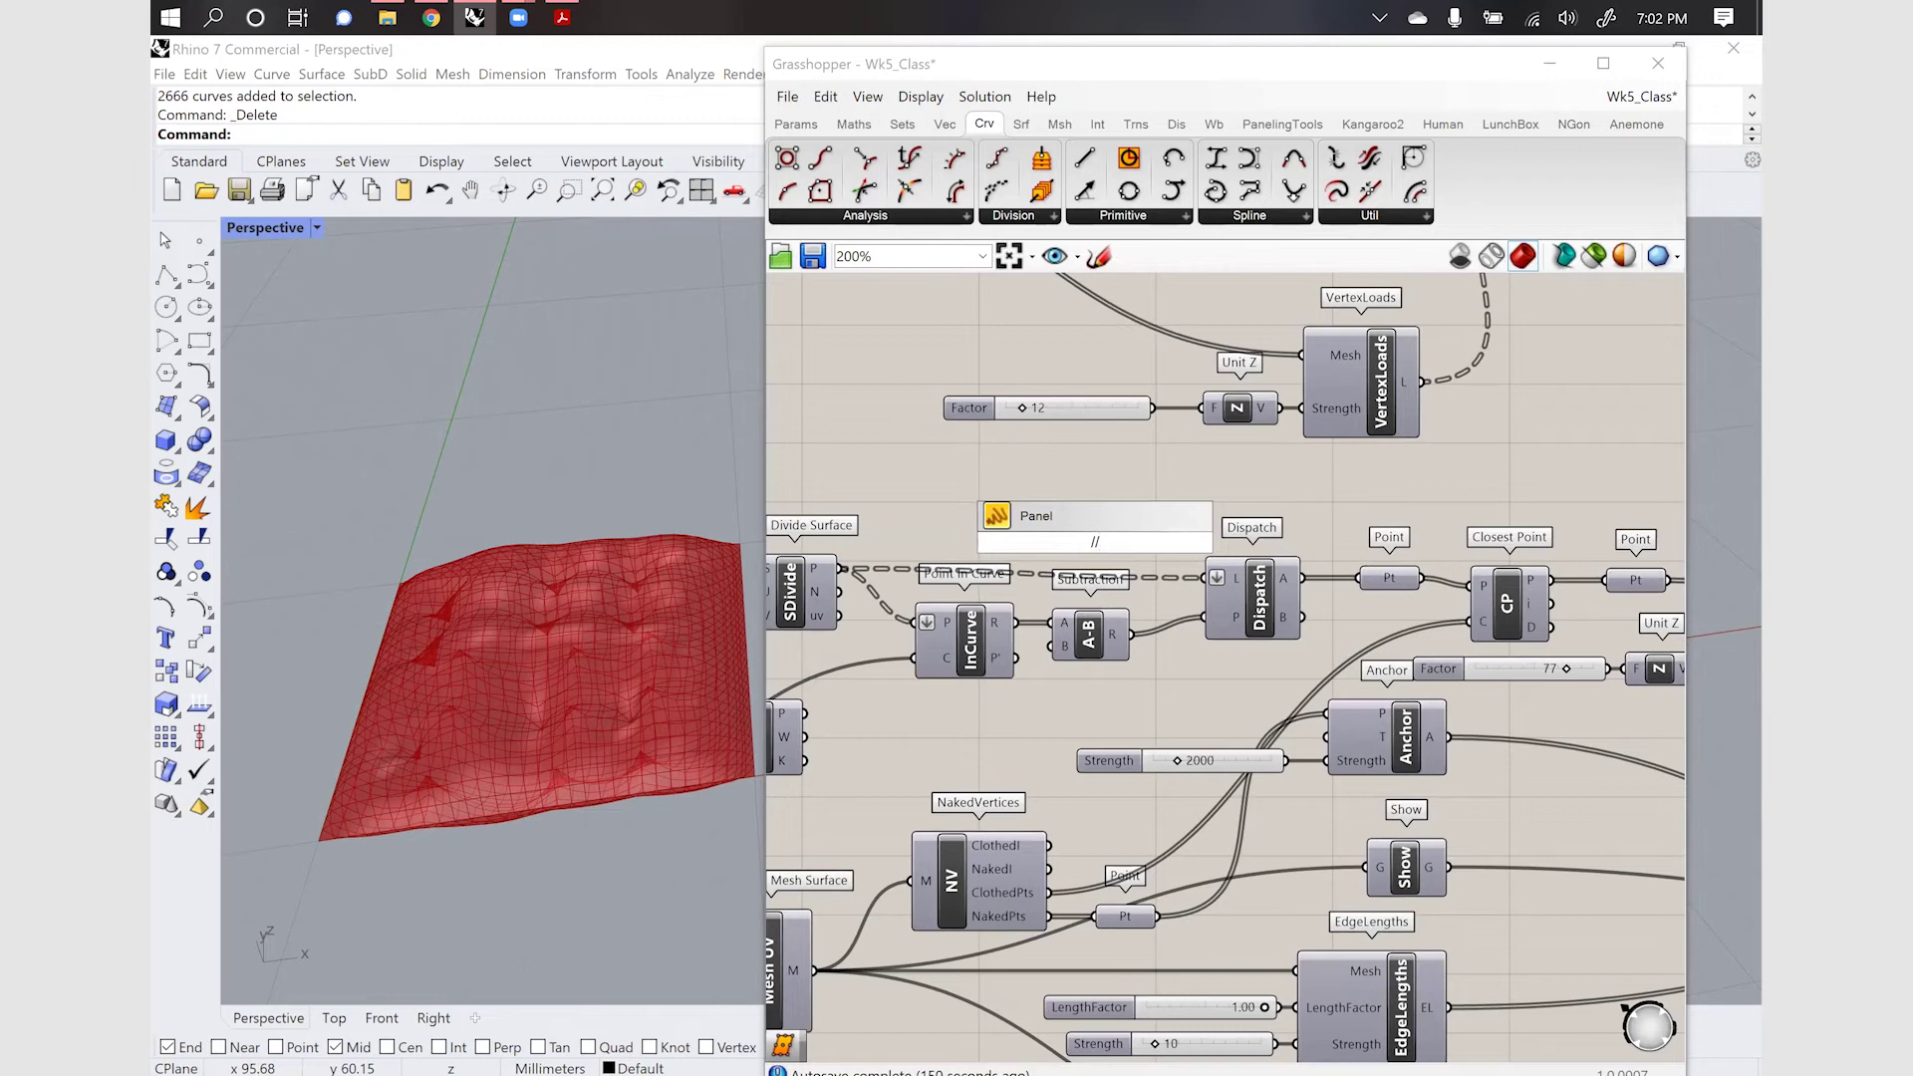
{"action": "key", "text": "Return"}
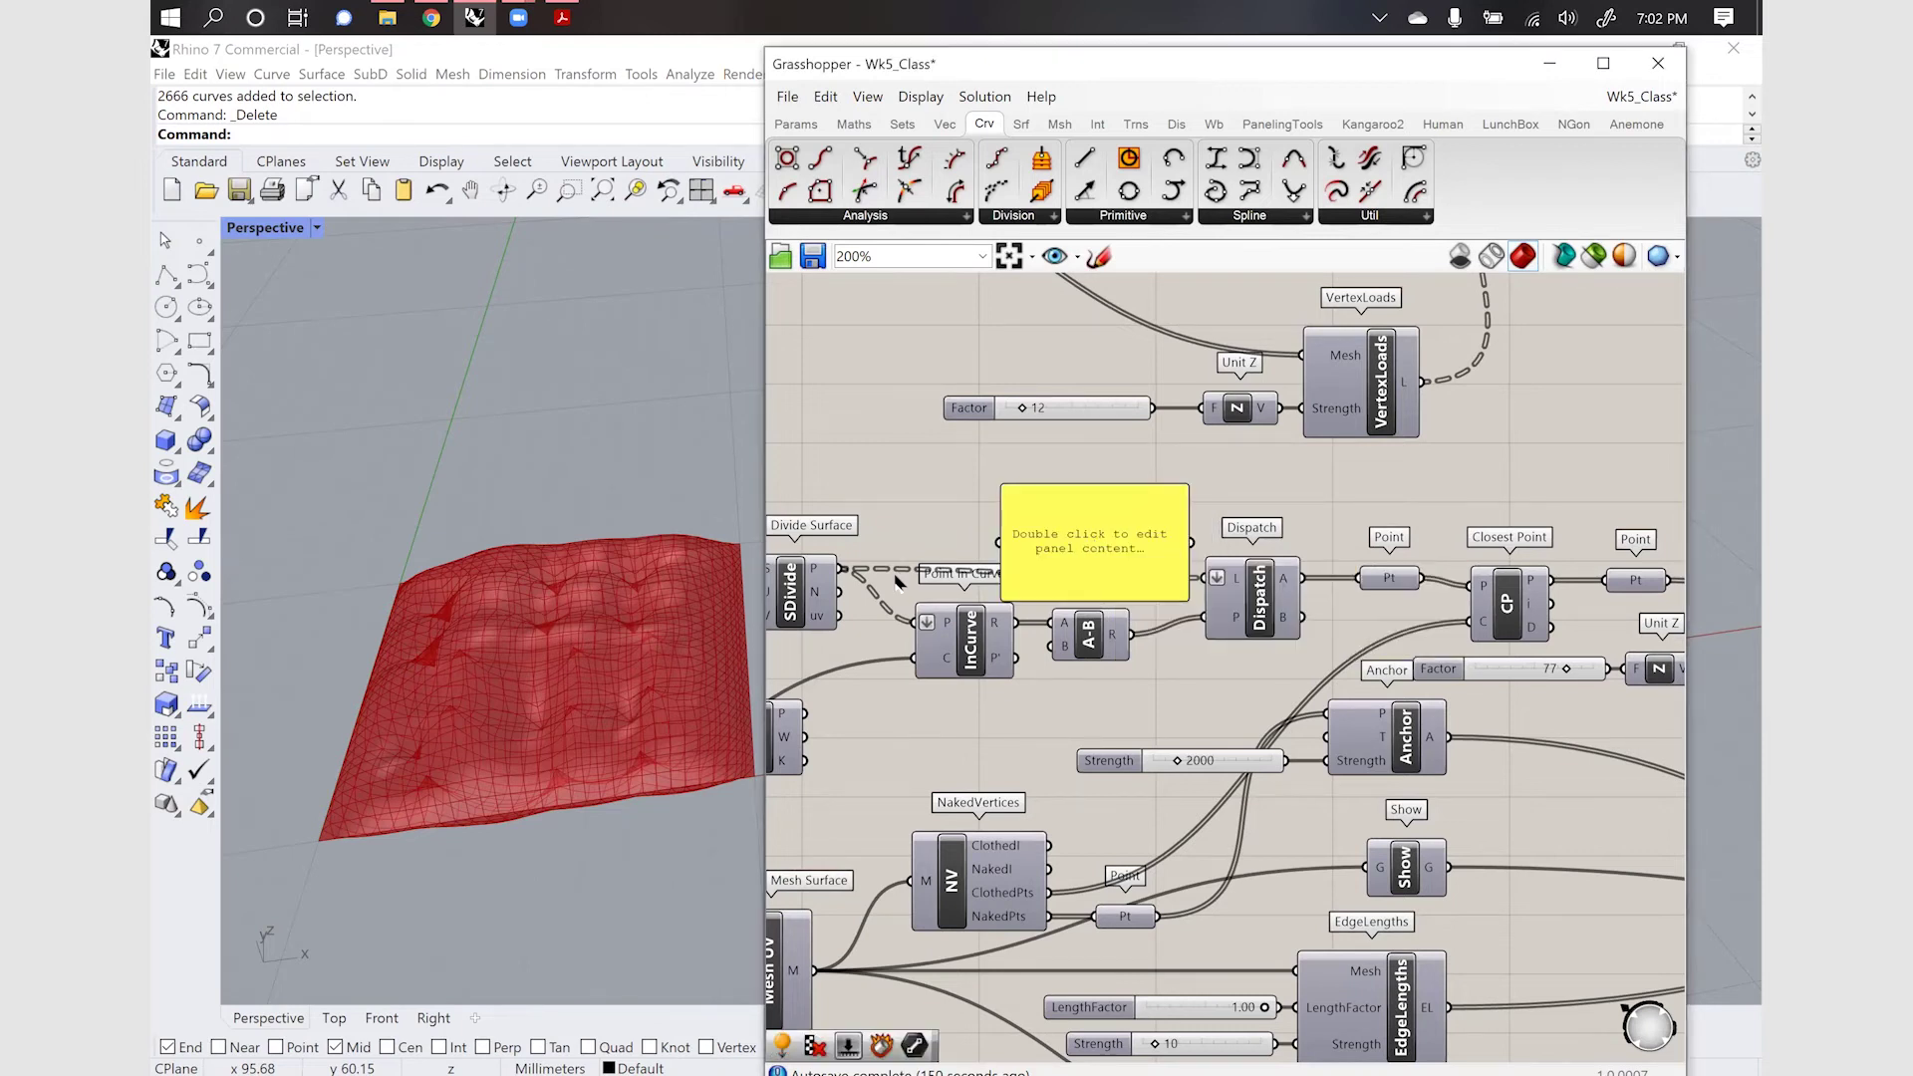
{"action": "left_click_drag", "start_coordinate": [960, 564], "coordinate": [1218, 500]}
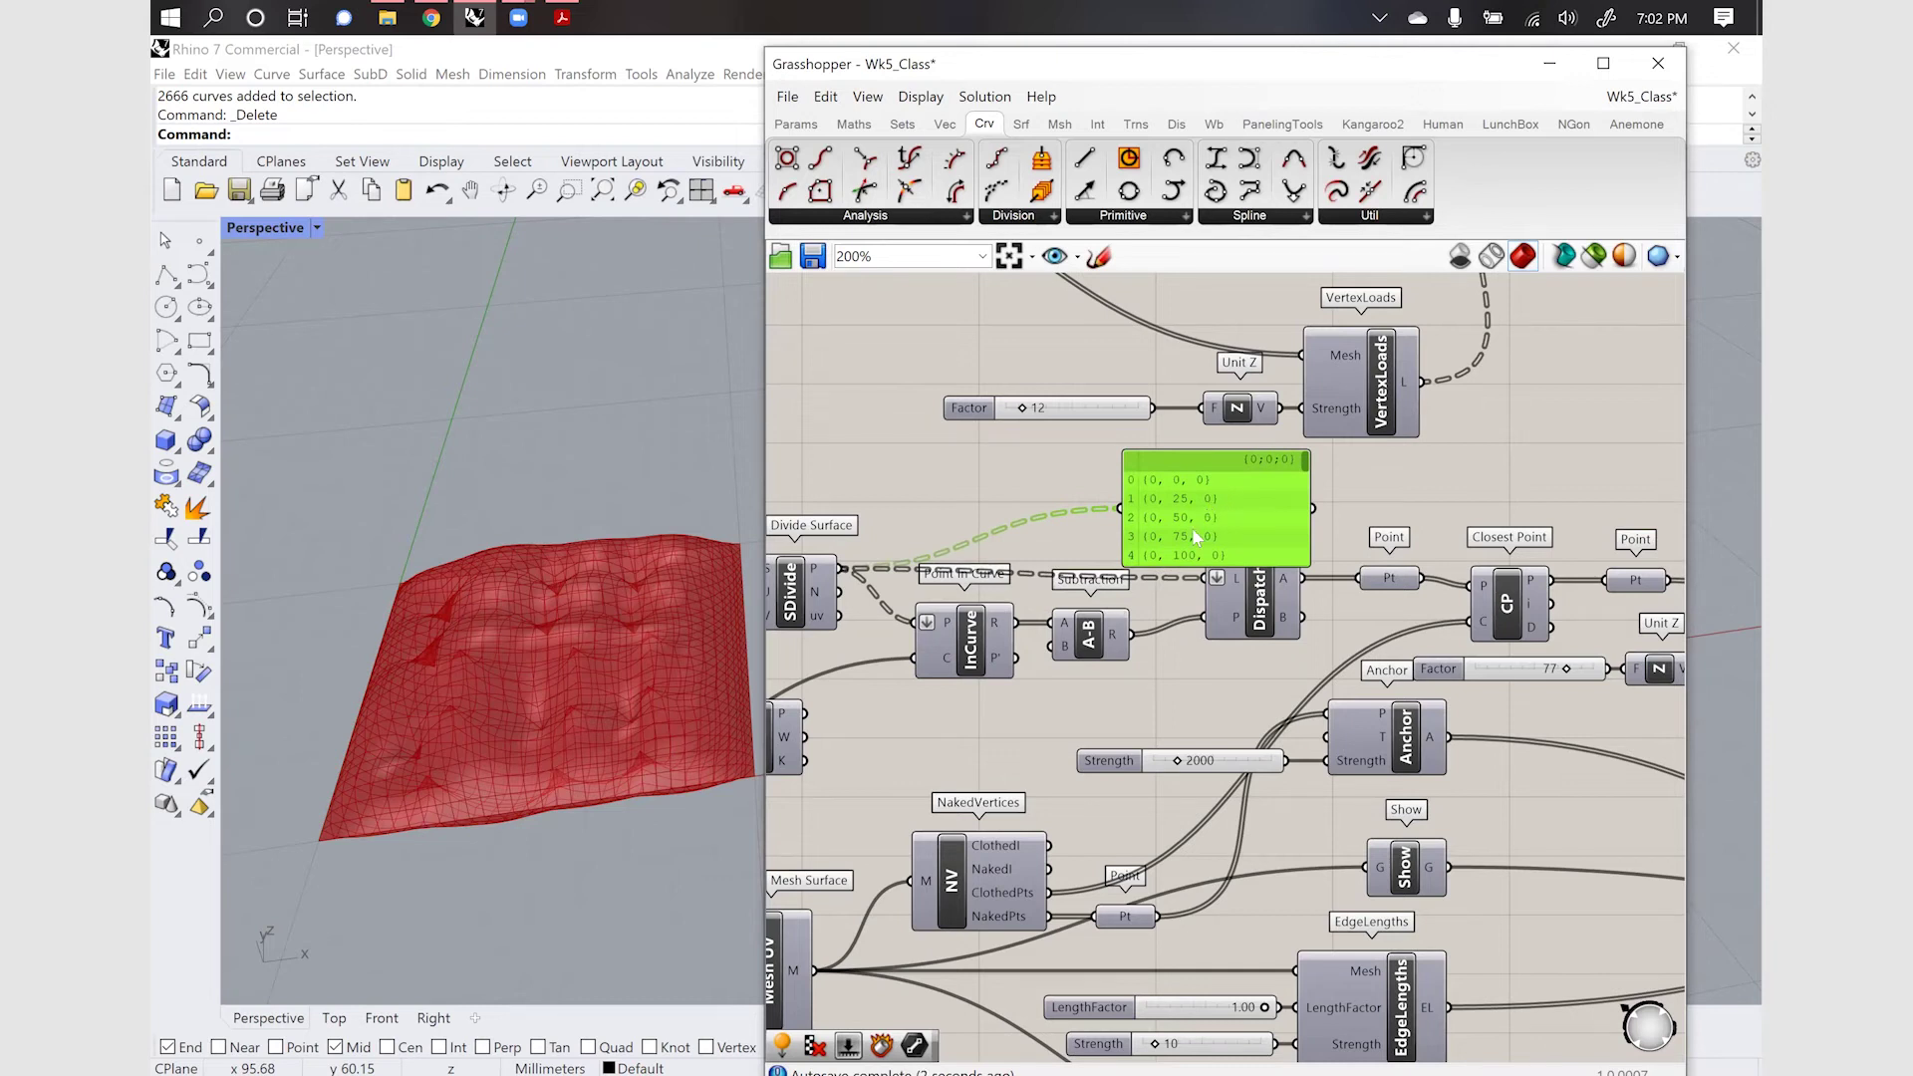
{"action": "left_click_drag", "start_coordinate": [1192, 541], "coordinate": [1282, 863]}
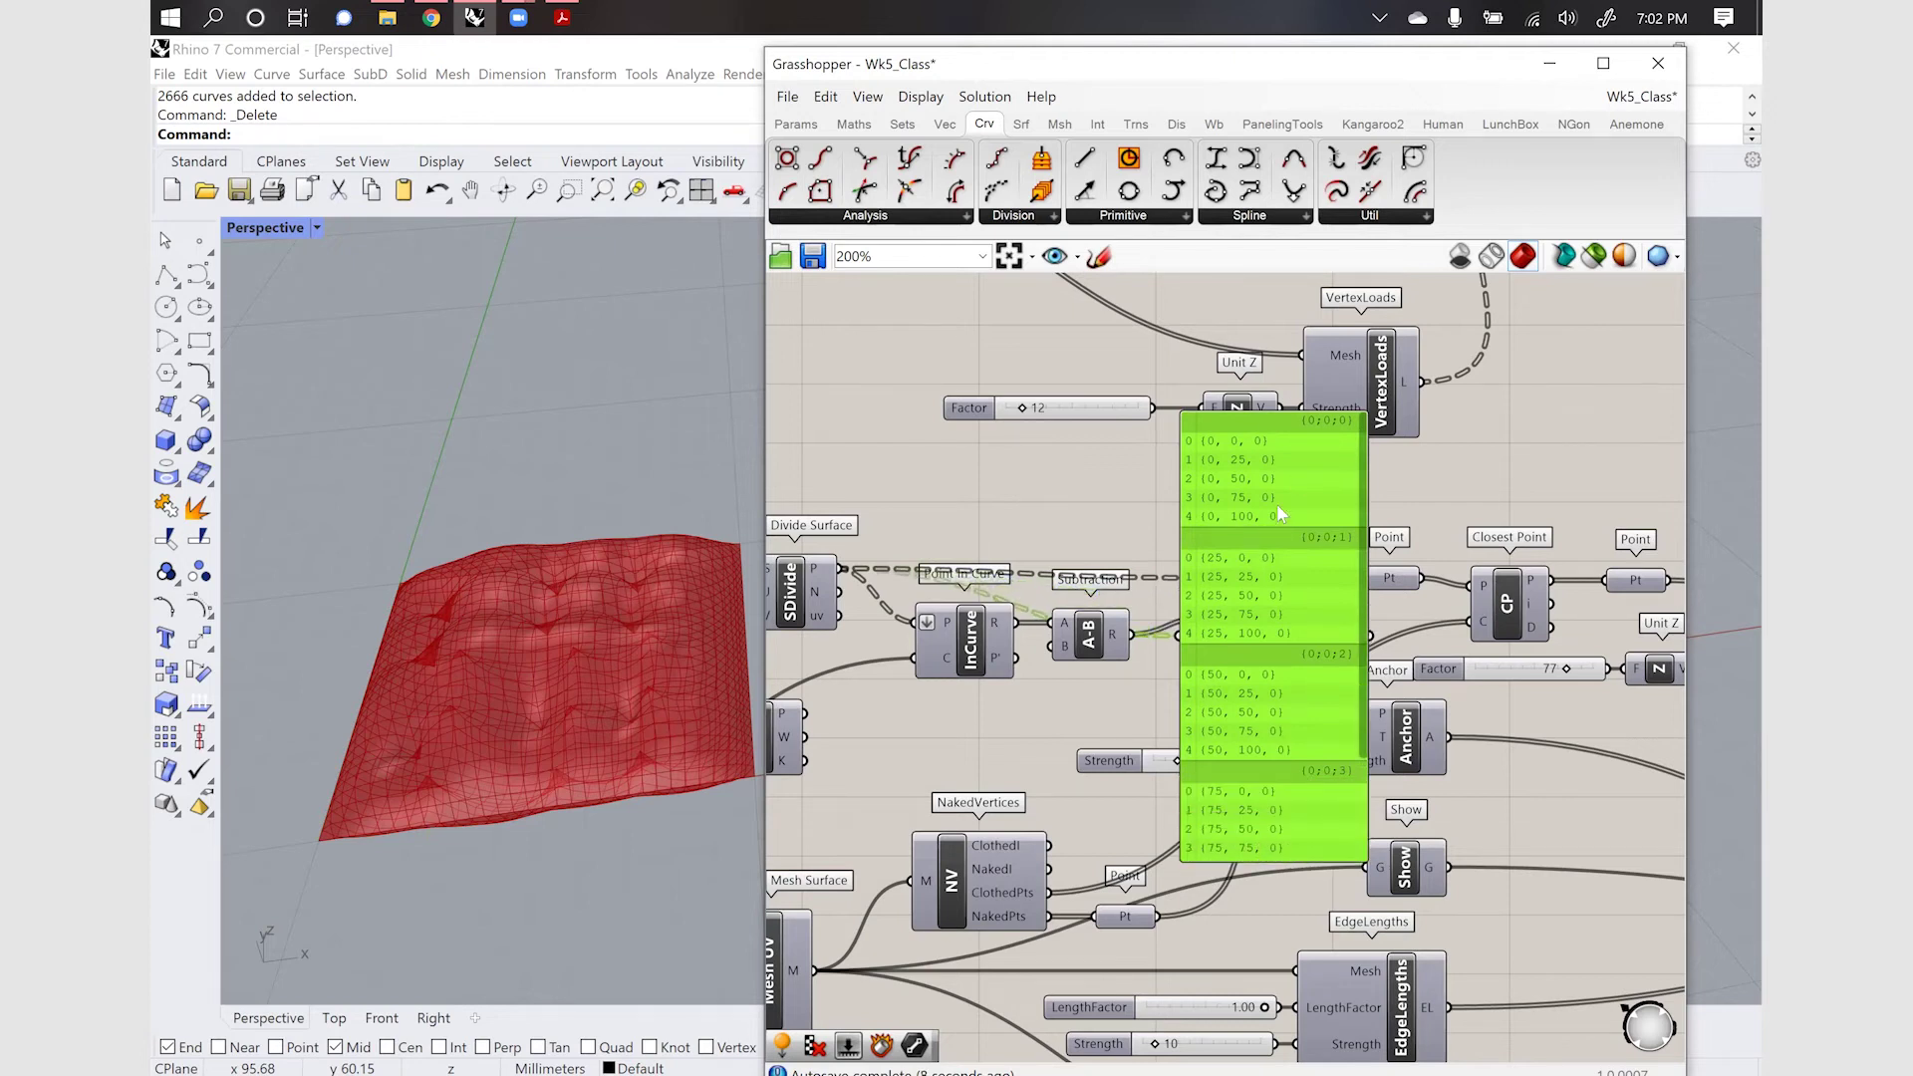
Feed the Subtraction result into the panel, enlarge it to read the dispatch pattern, and delete the panel
{"action": "left_click_drag", "start_coordinate": [1278, 857], "coordinate": [1296, 519]}
{"action": "left_click_drag", "start_coordinate": [1130, 634], "coordinate": [1195, 500]}
{"action": "left_click_drag", "start_coordinate": [1278, 583], "coordinate": [1321, 925]}
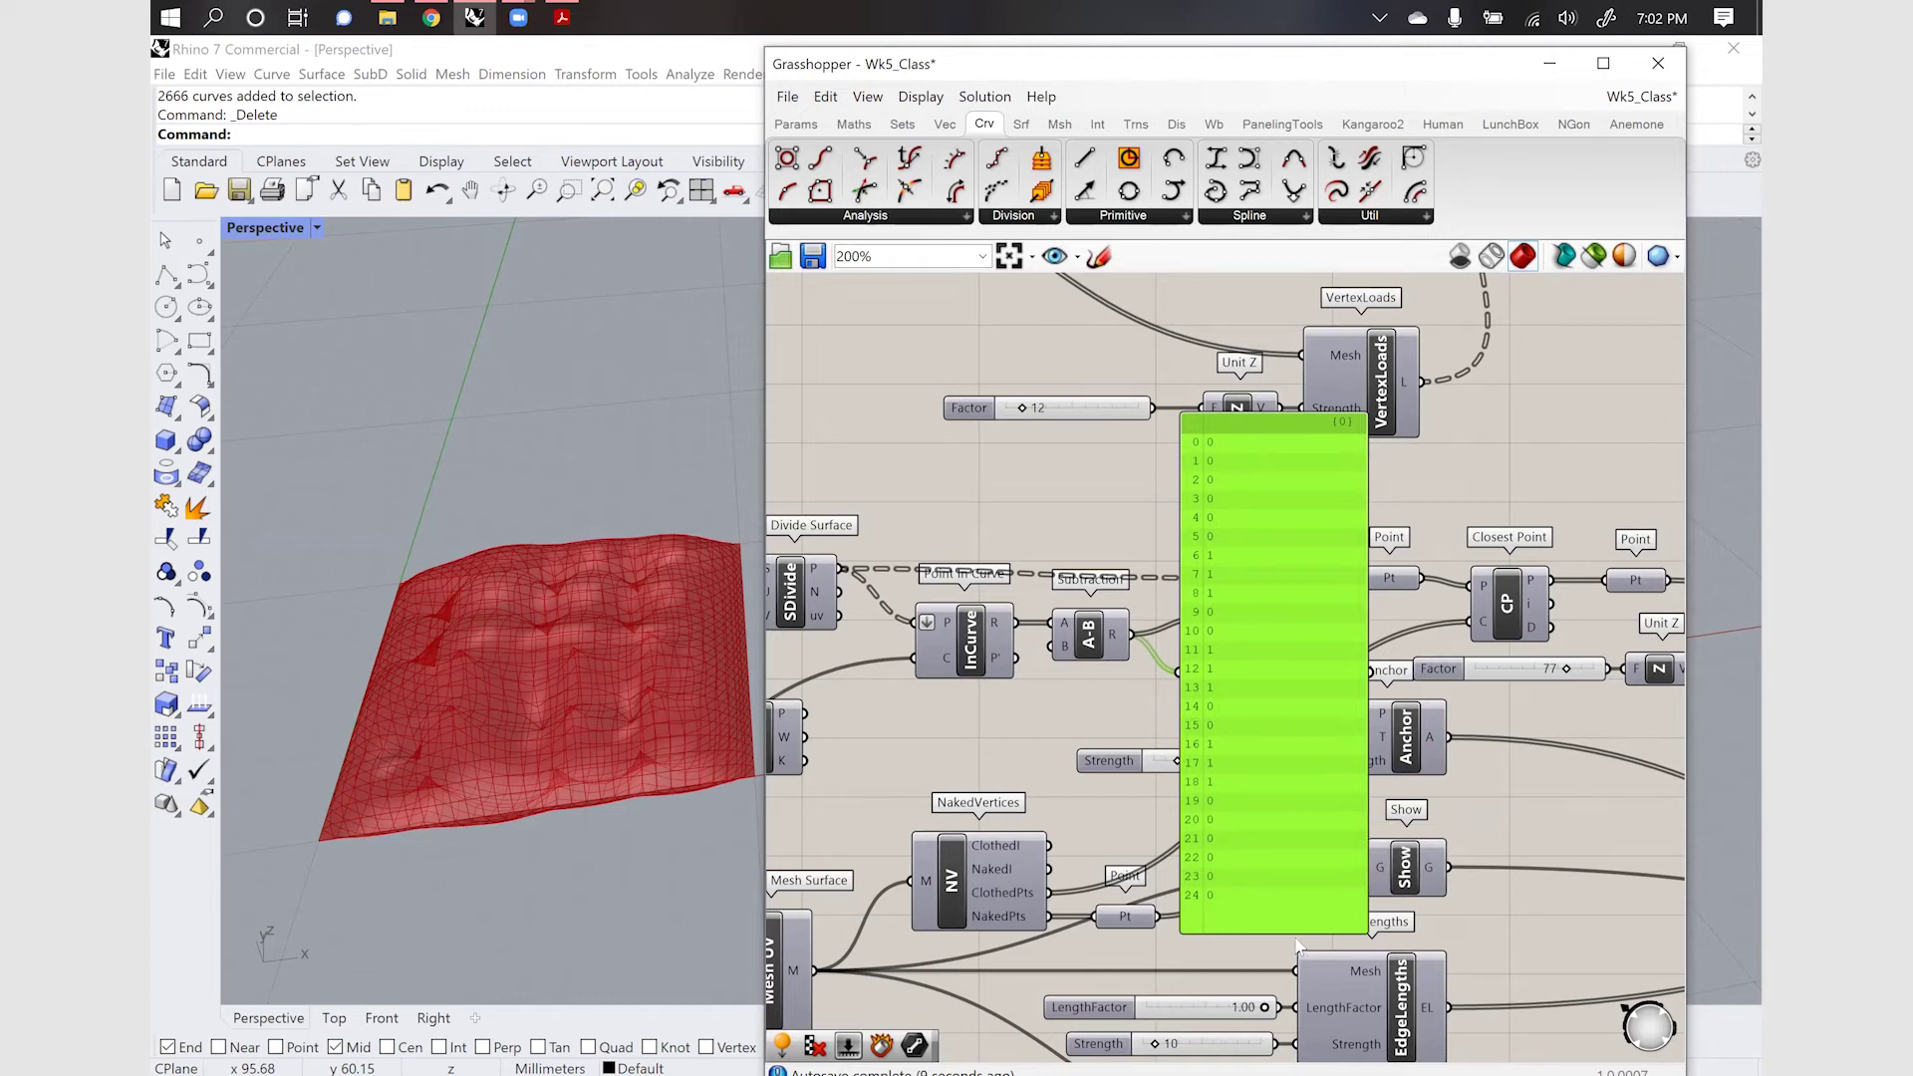
{"action": "left_click_drag", "start_coordinate": [1288, 932], "coordinate": [1296, 846]}
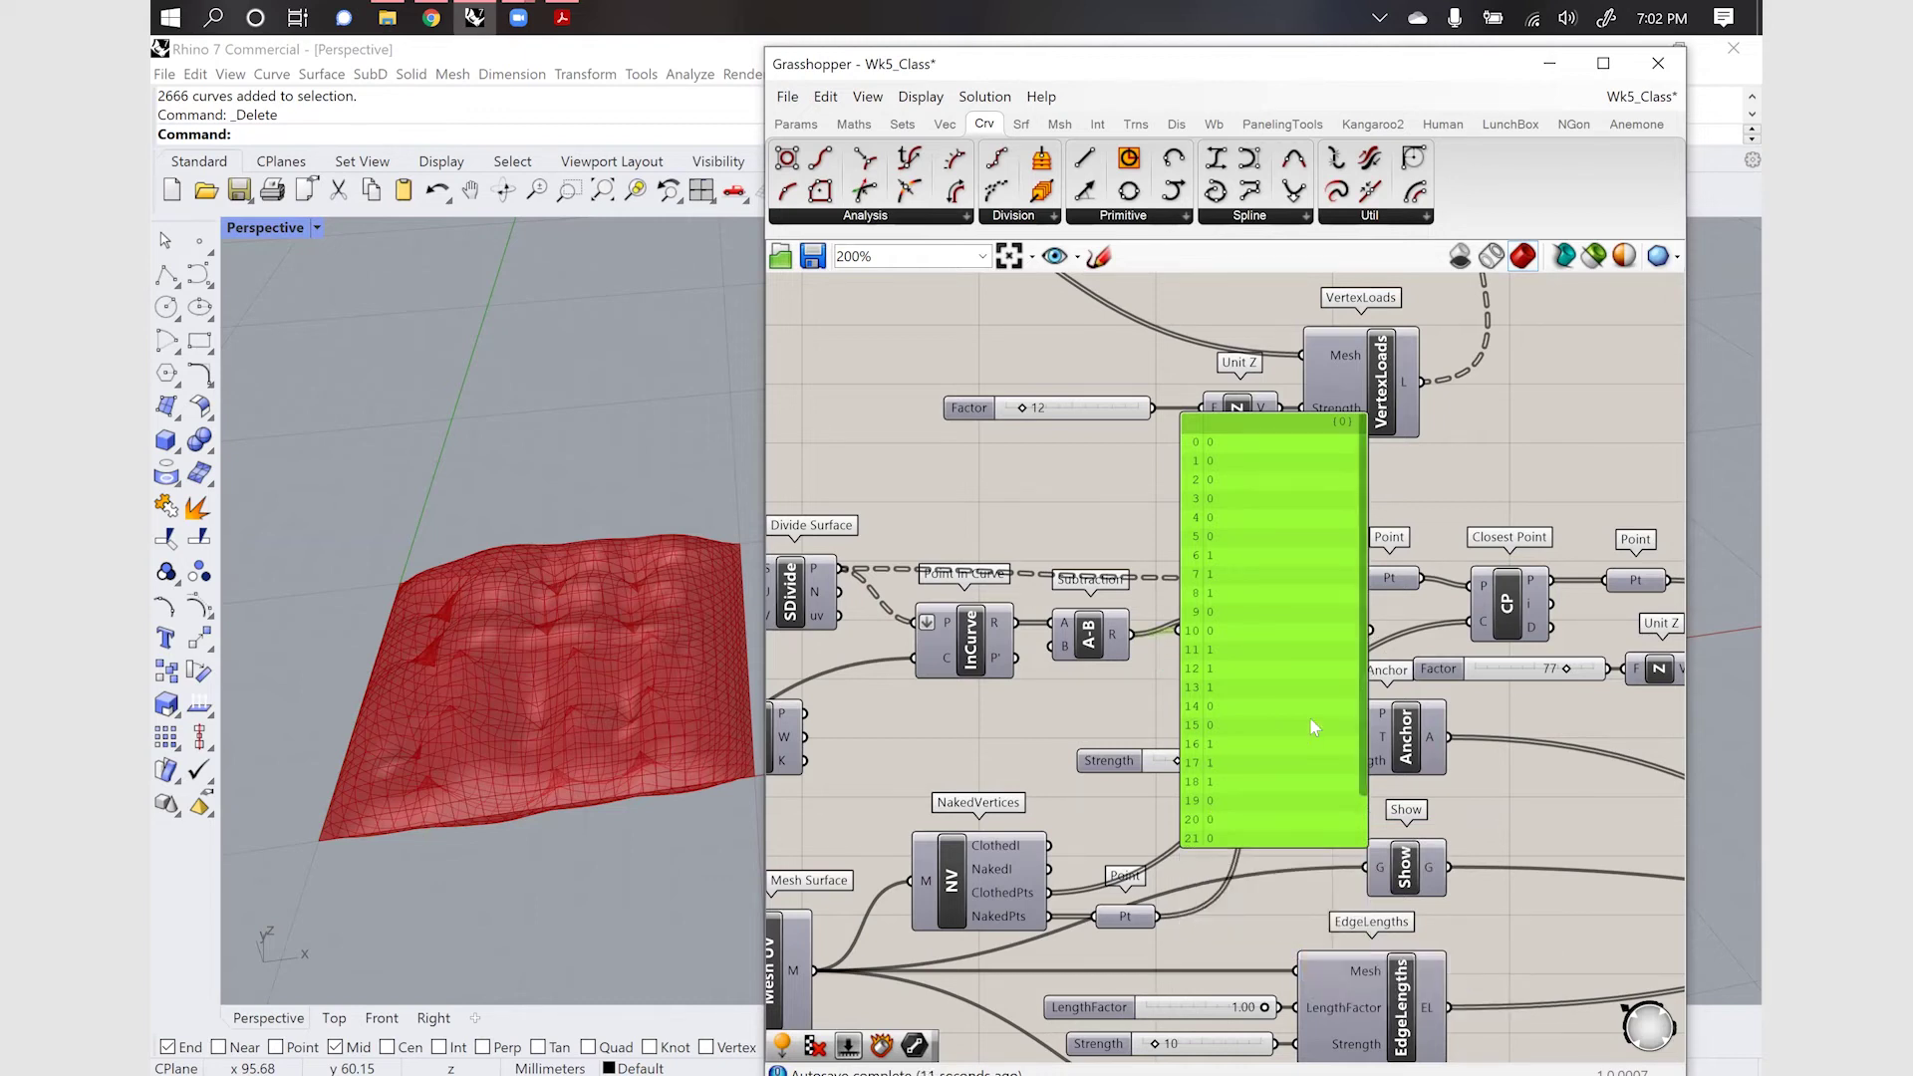
{"action": "key", "text": "Delete"}
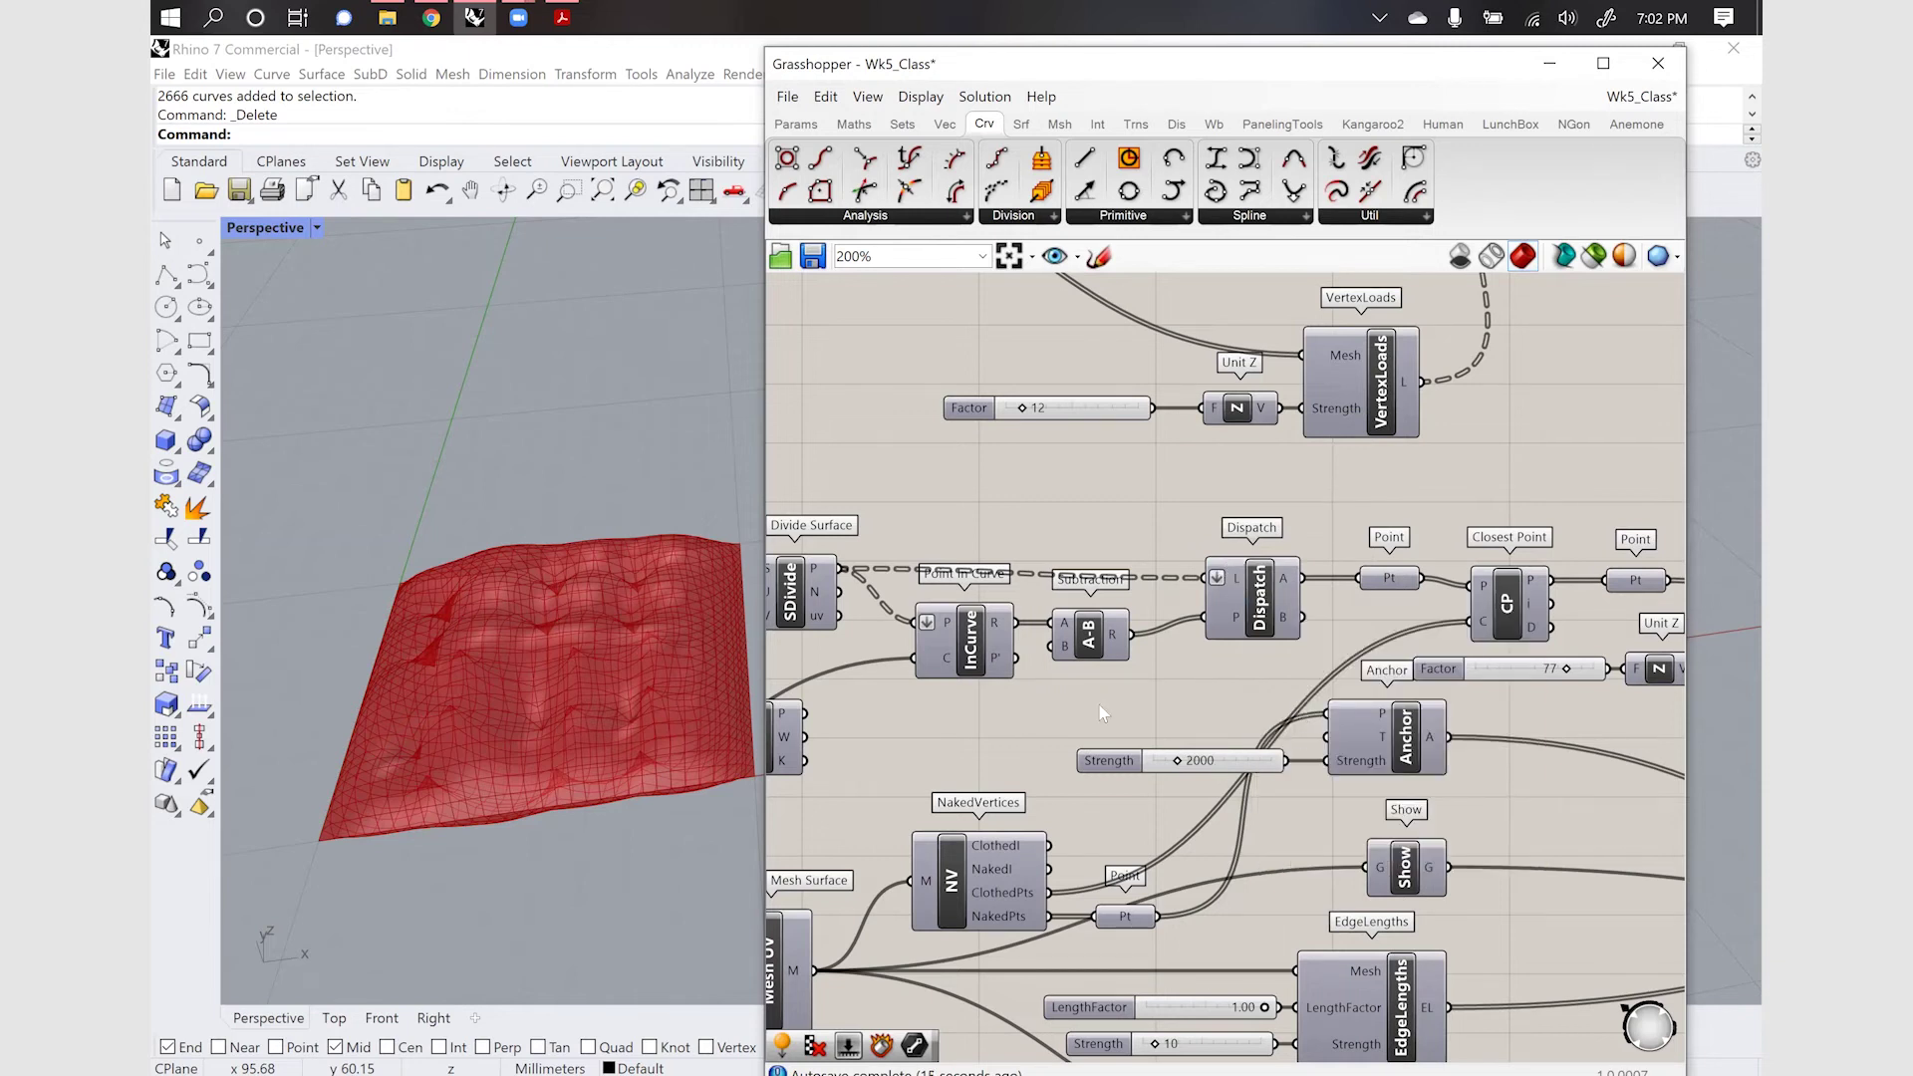
Set the U Count slider feeding Divide Surface to 5
{"action": "scroll", "coordinate": [1102, 711], "scroll_direction": "down", "scroll_amount": 5}
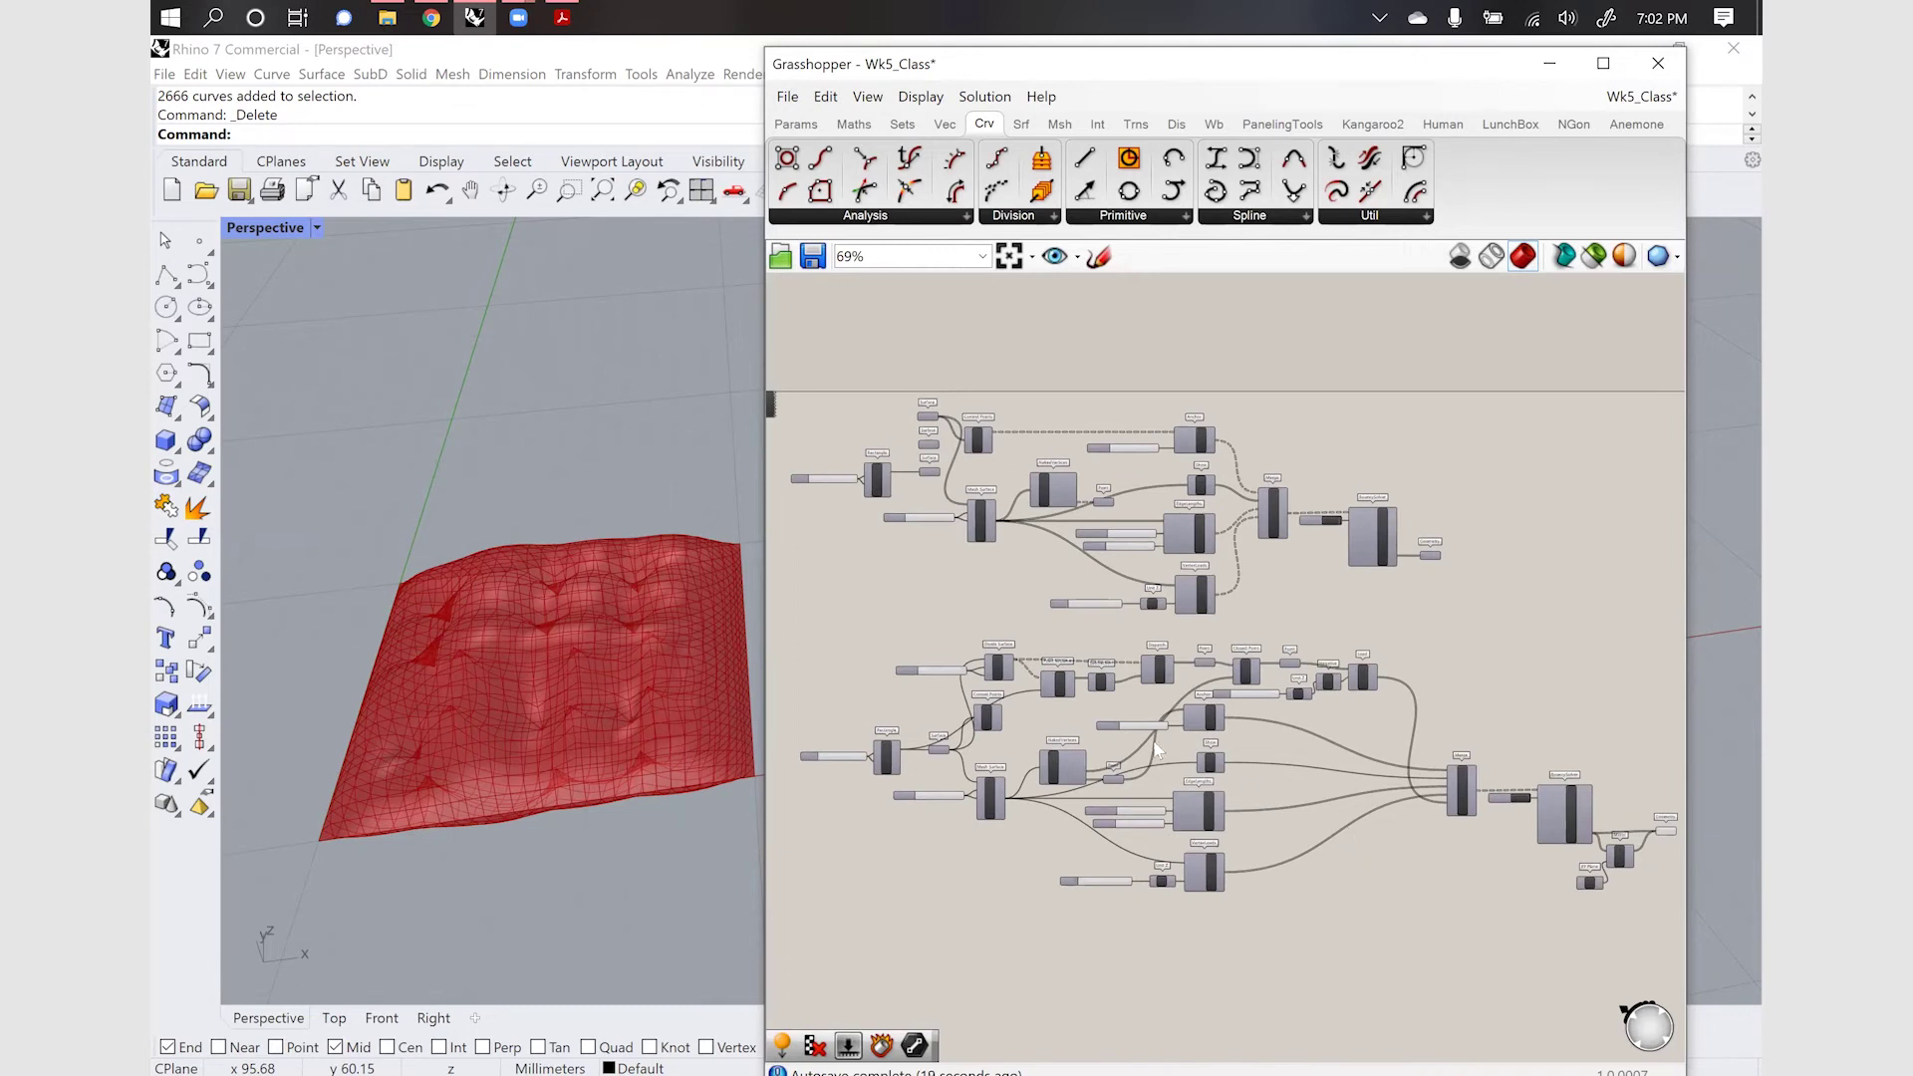
{"action": "scroll", "coordinate": [921, 674], "scroll_direction": "up", "scroll_amount": 6}
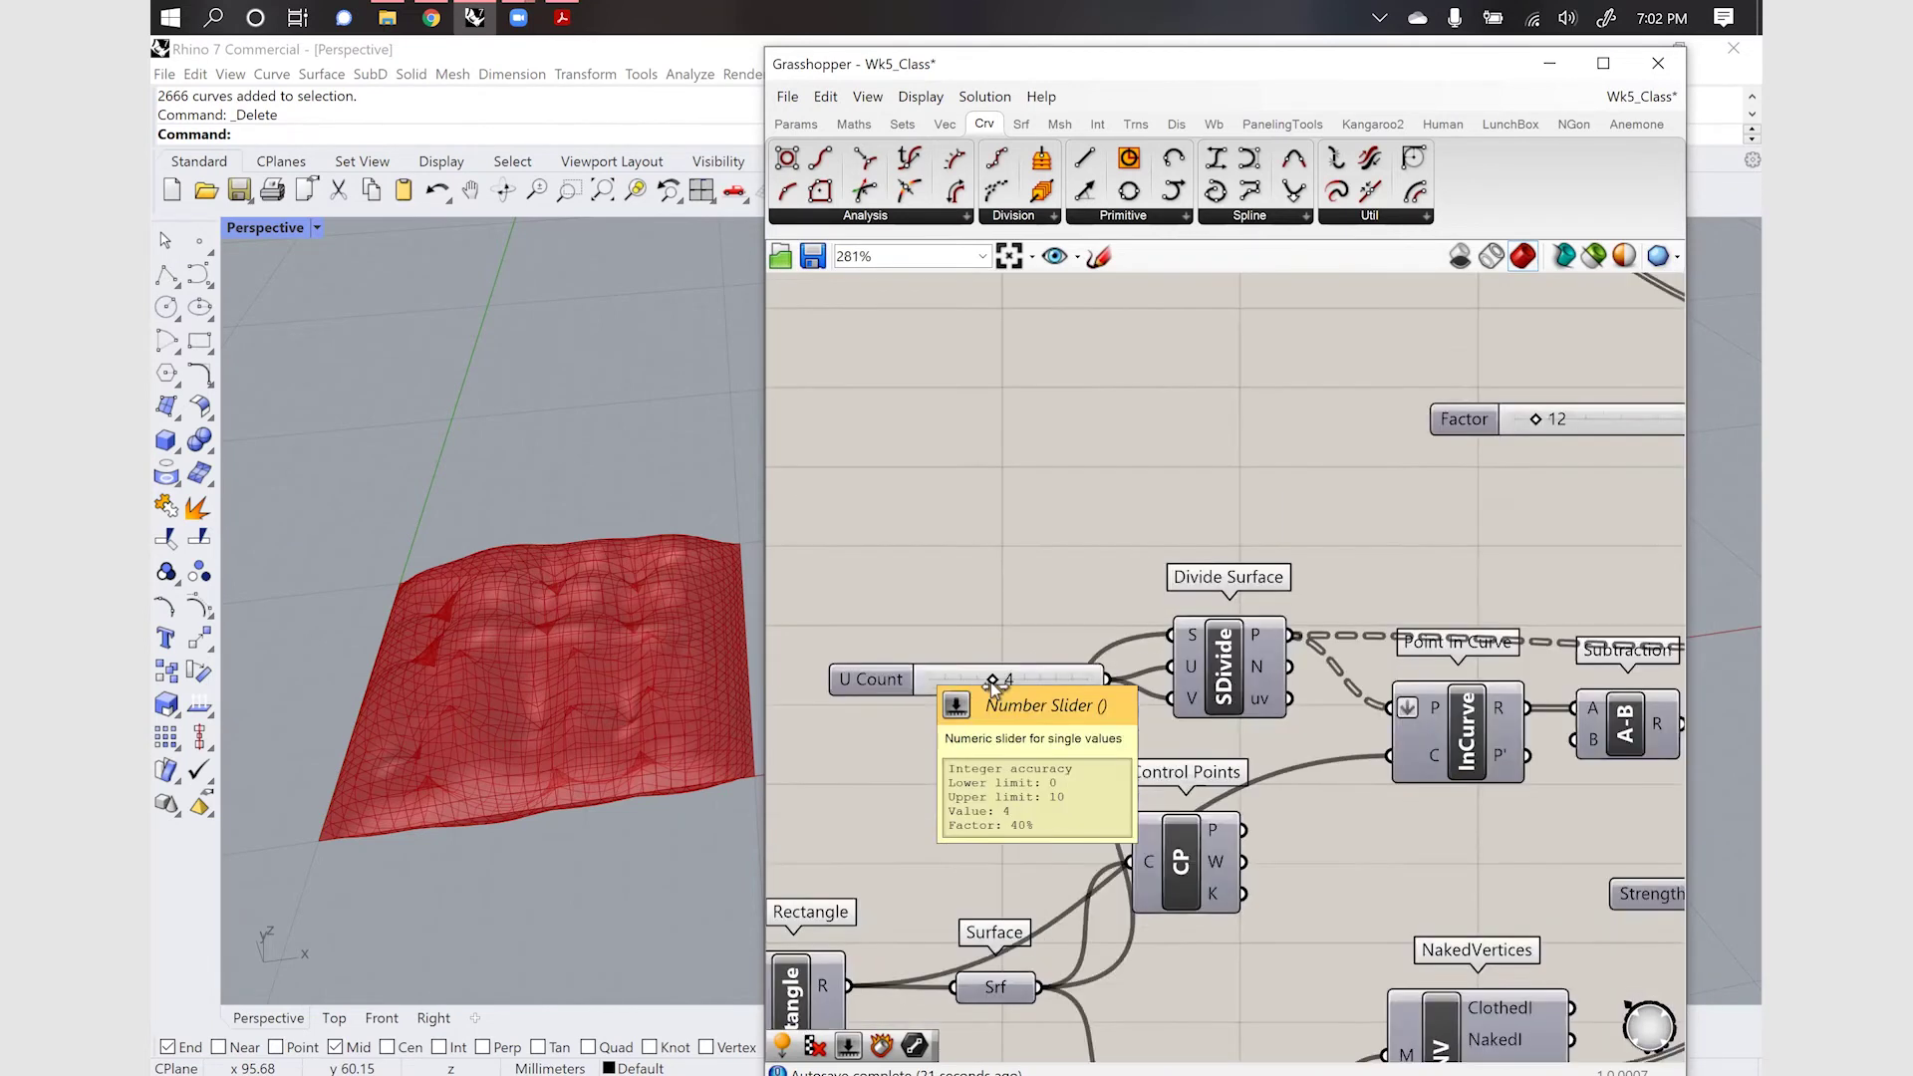
{"action": "double_click", "coordinate": [1016, 681]}
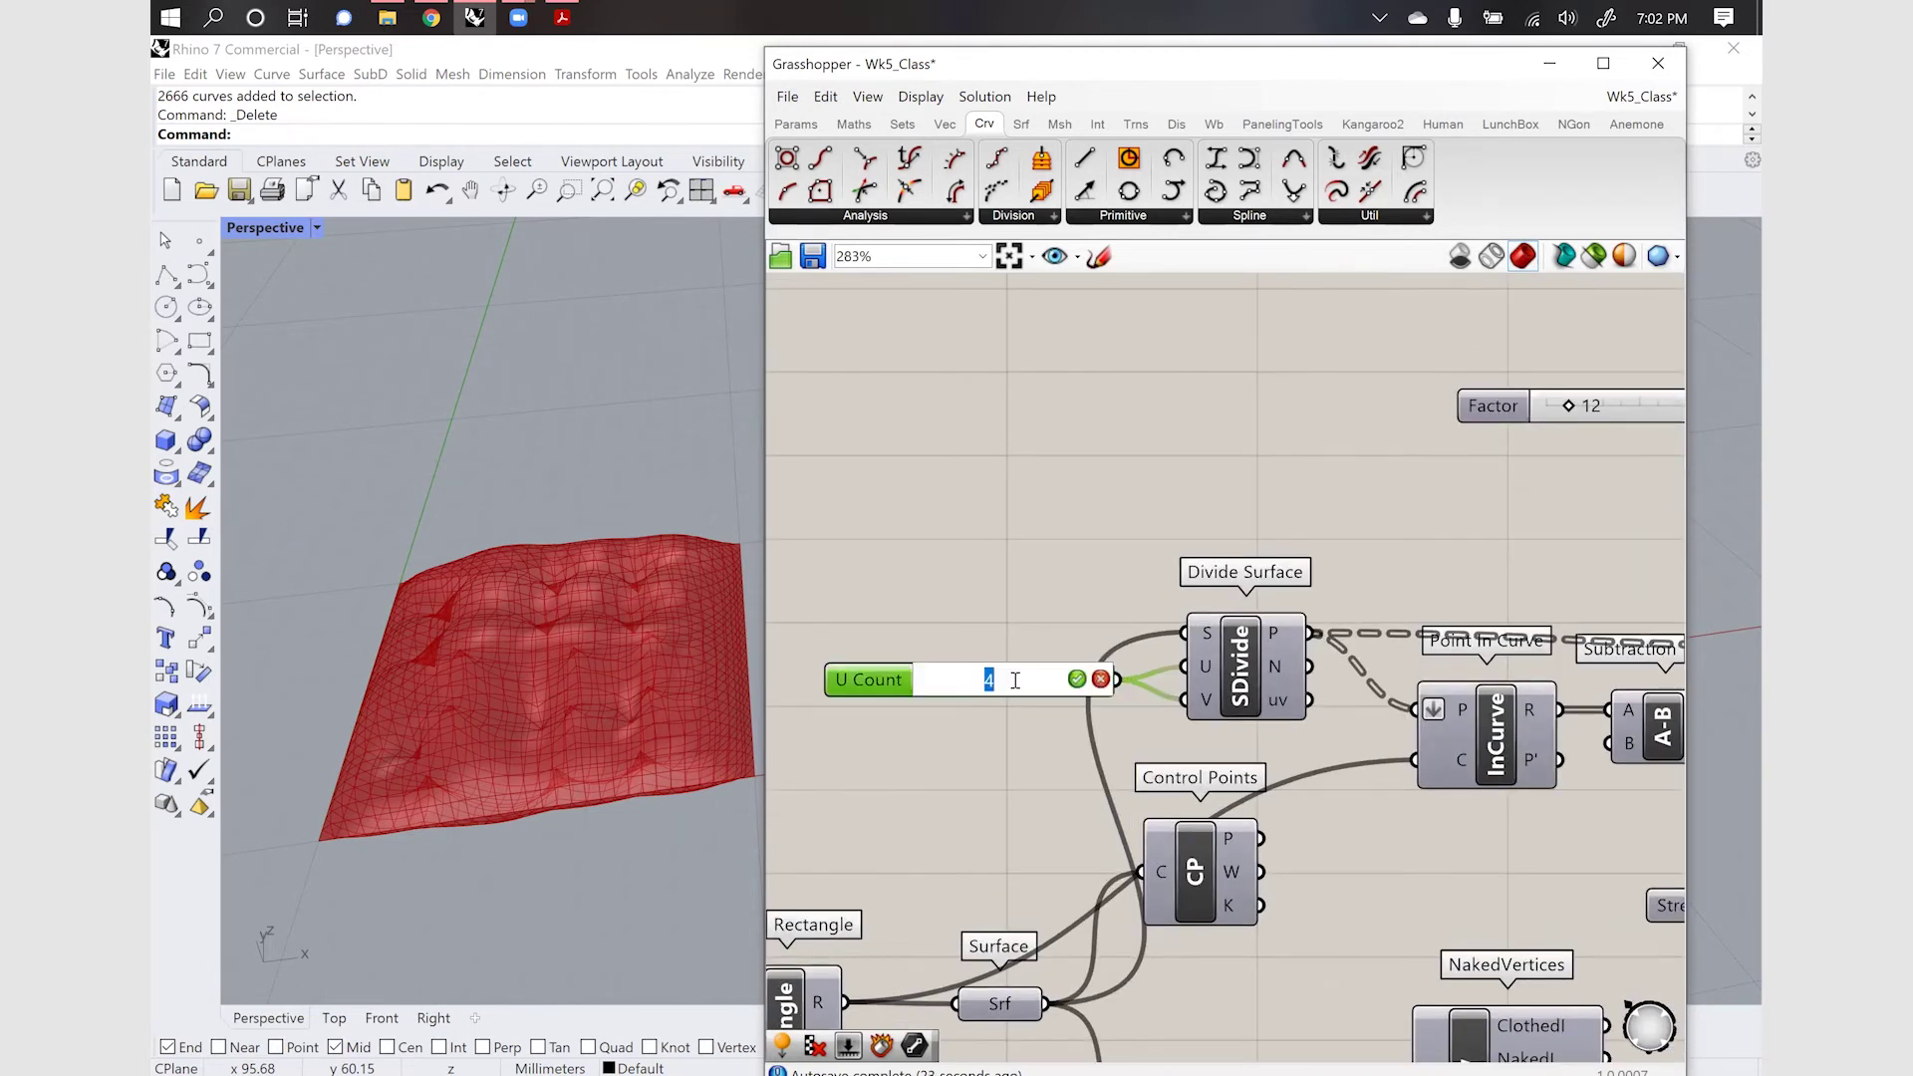
{"action": "type", "text": "5"}
{"action": "key", "text": "Return"}
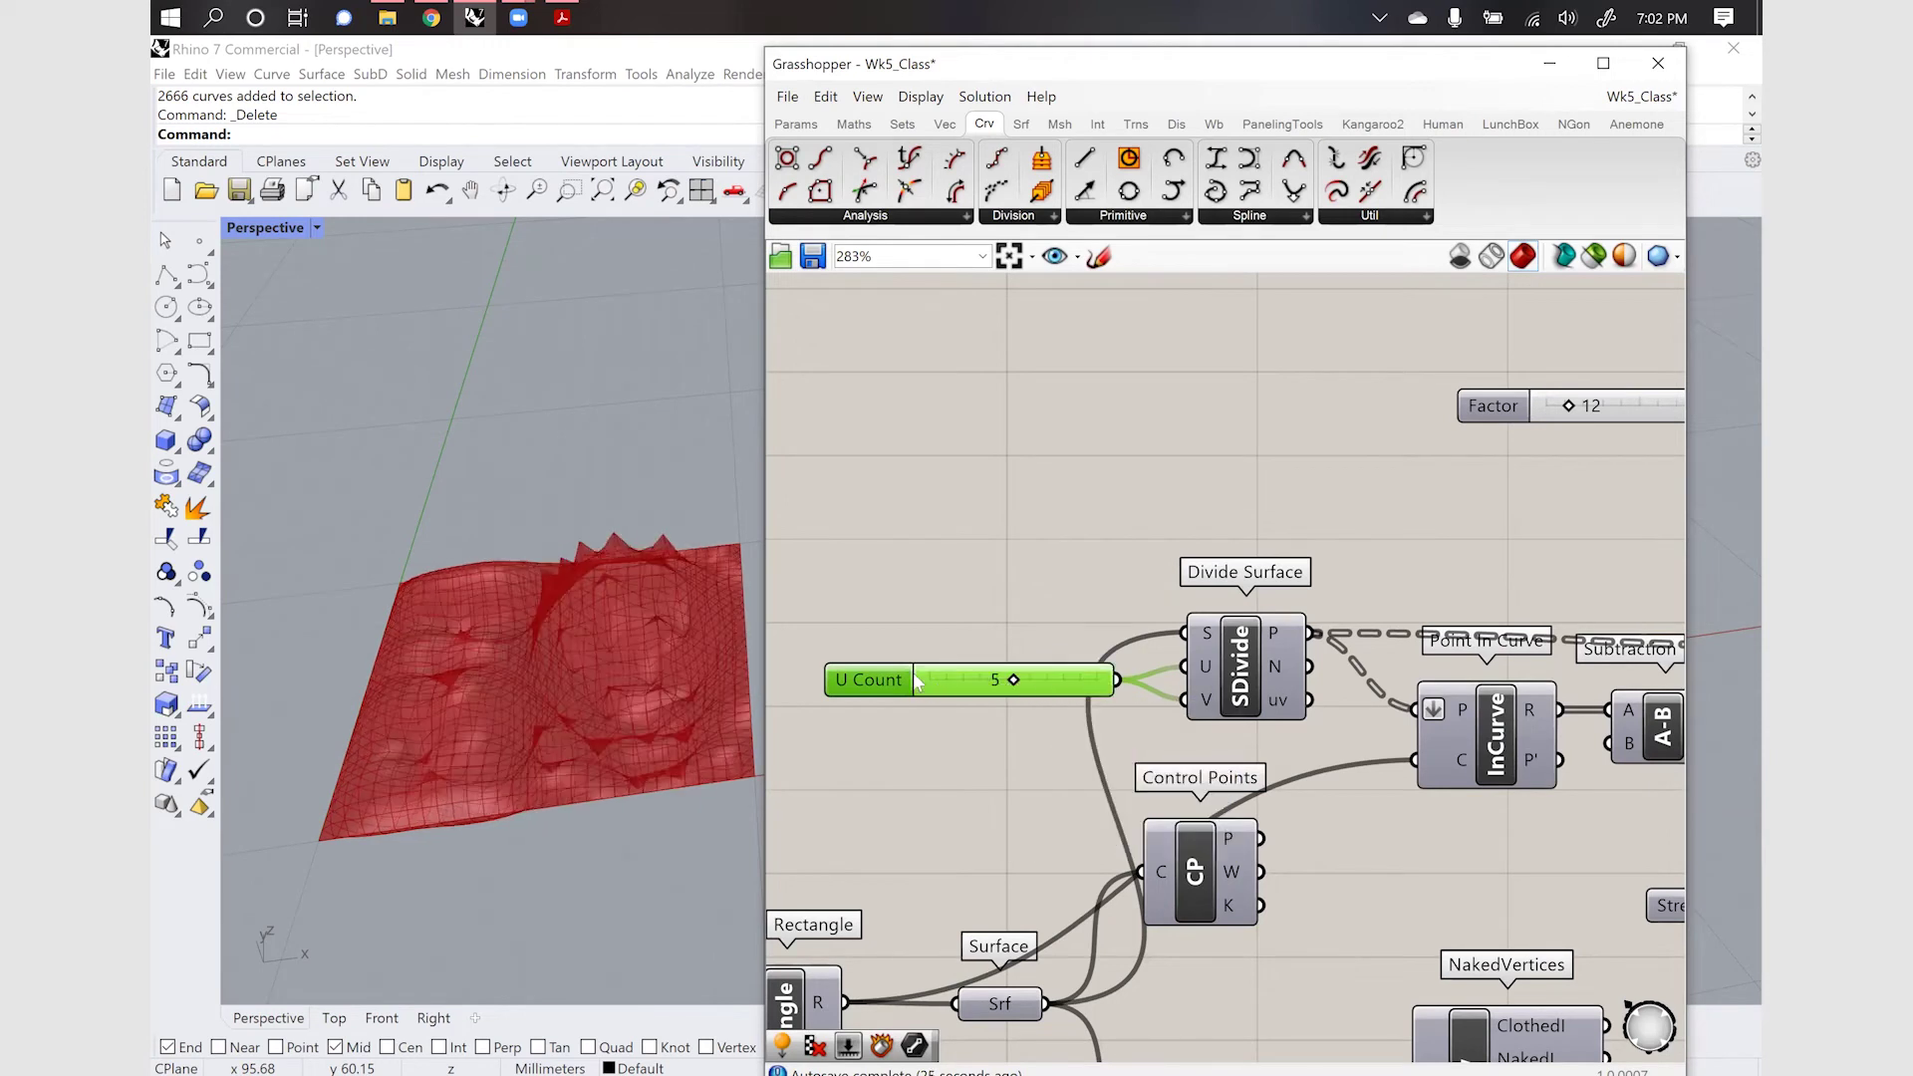
Reset the BouncySolver simulation of the lower definition with its reset button
{"action": "right_click_drag", "start_coordinate": [593, 585], "coordinate": [669, 716]}
{"action": "scroll", "coordinate": [1082, 764], "scroll_direction": "down", "scroll_amount": 5}
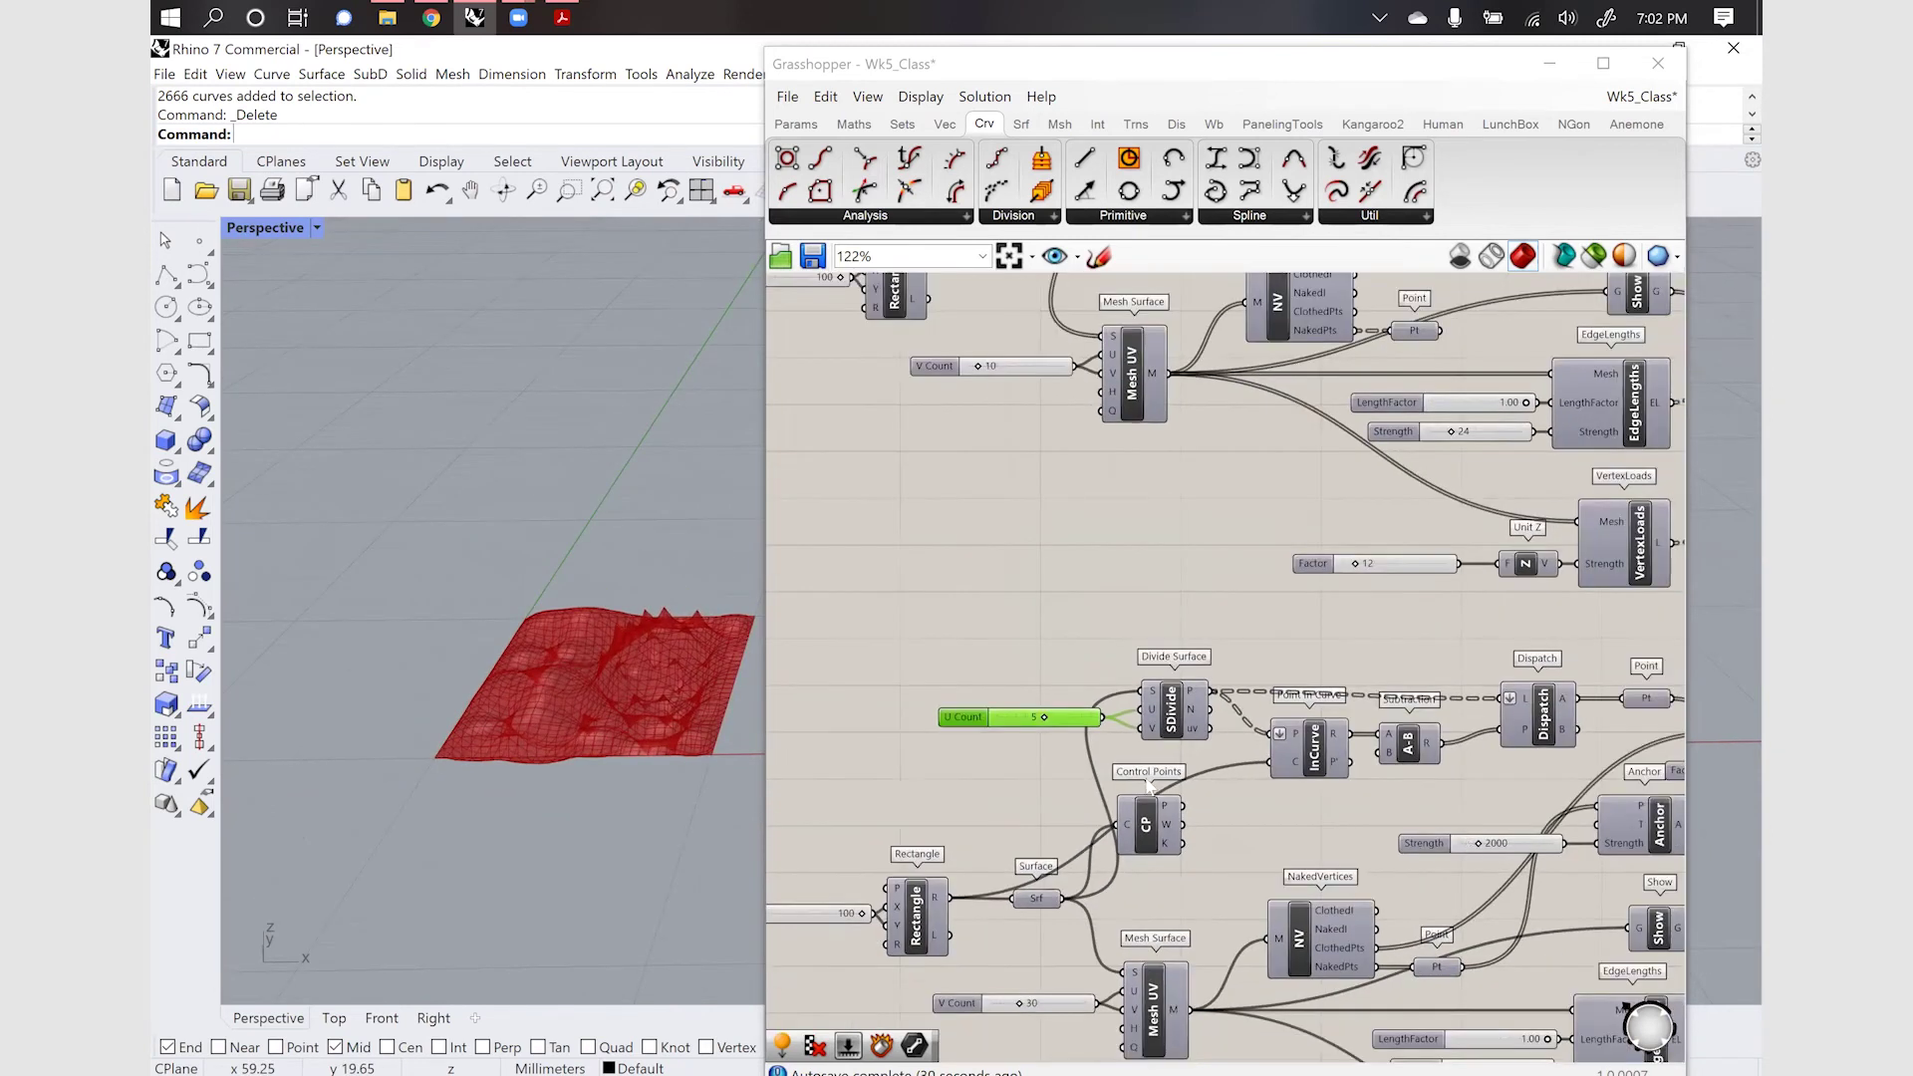
{"action": "scroll", "coordinate": [1118, 780], "scroll_direction": "down", "scroll_amount": 2}
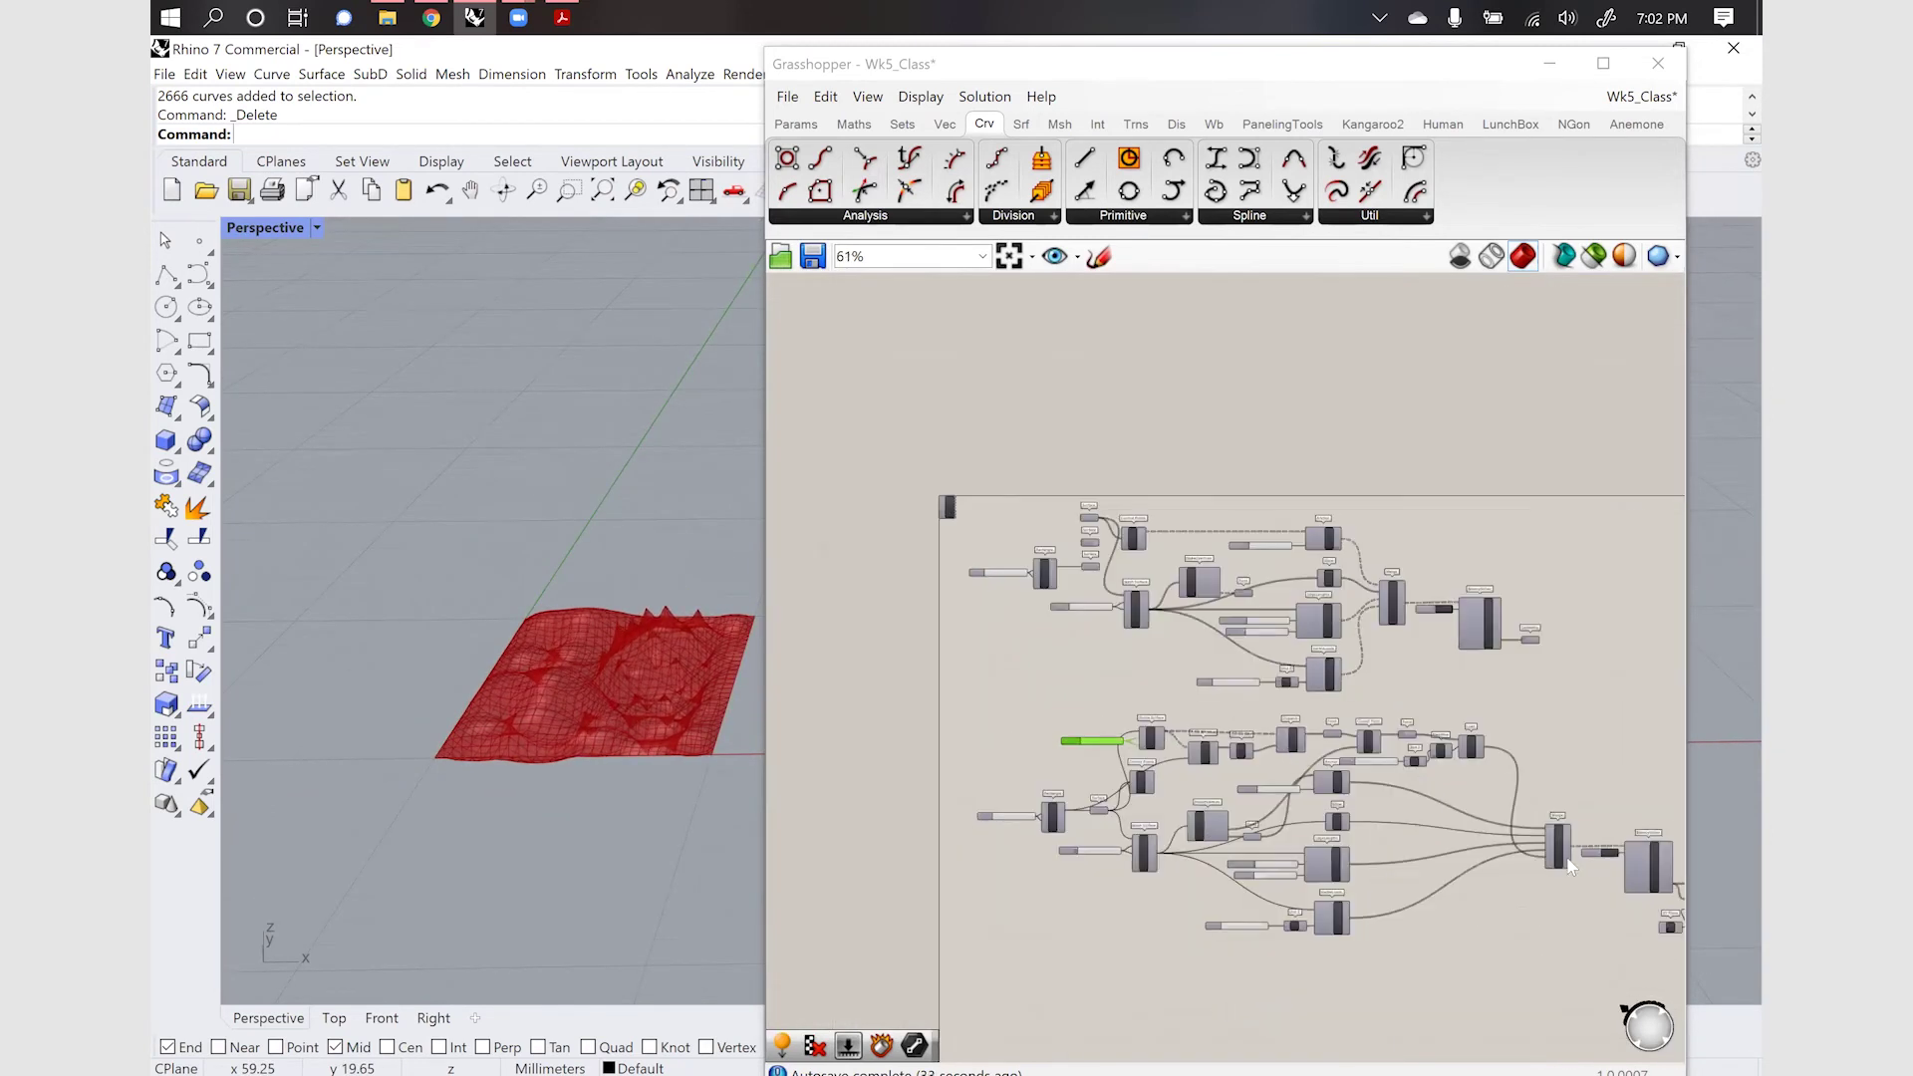
{"action": "scroll", "coordinate": [1662, 845], "scroll_direction": "up", "scroll_amount": 3}
{"action": "scroll", "coordinate": [1662, 845], "scroll_direction": "up", "scroll_amount": 5}
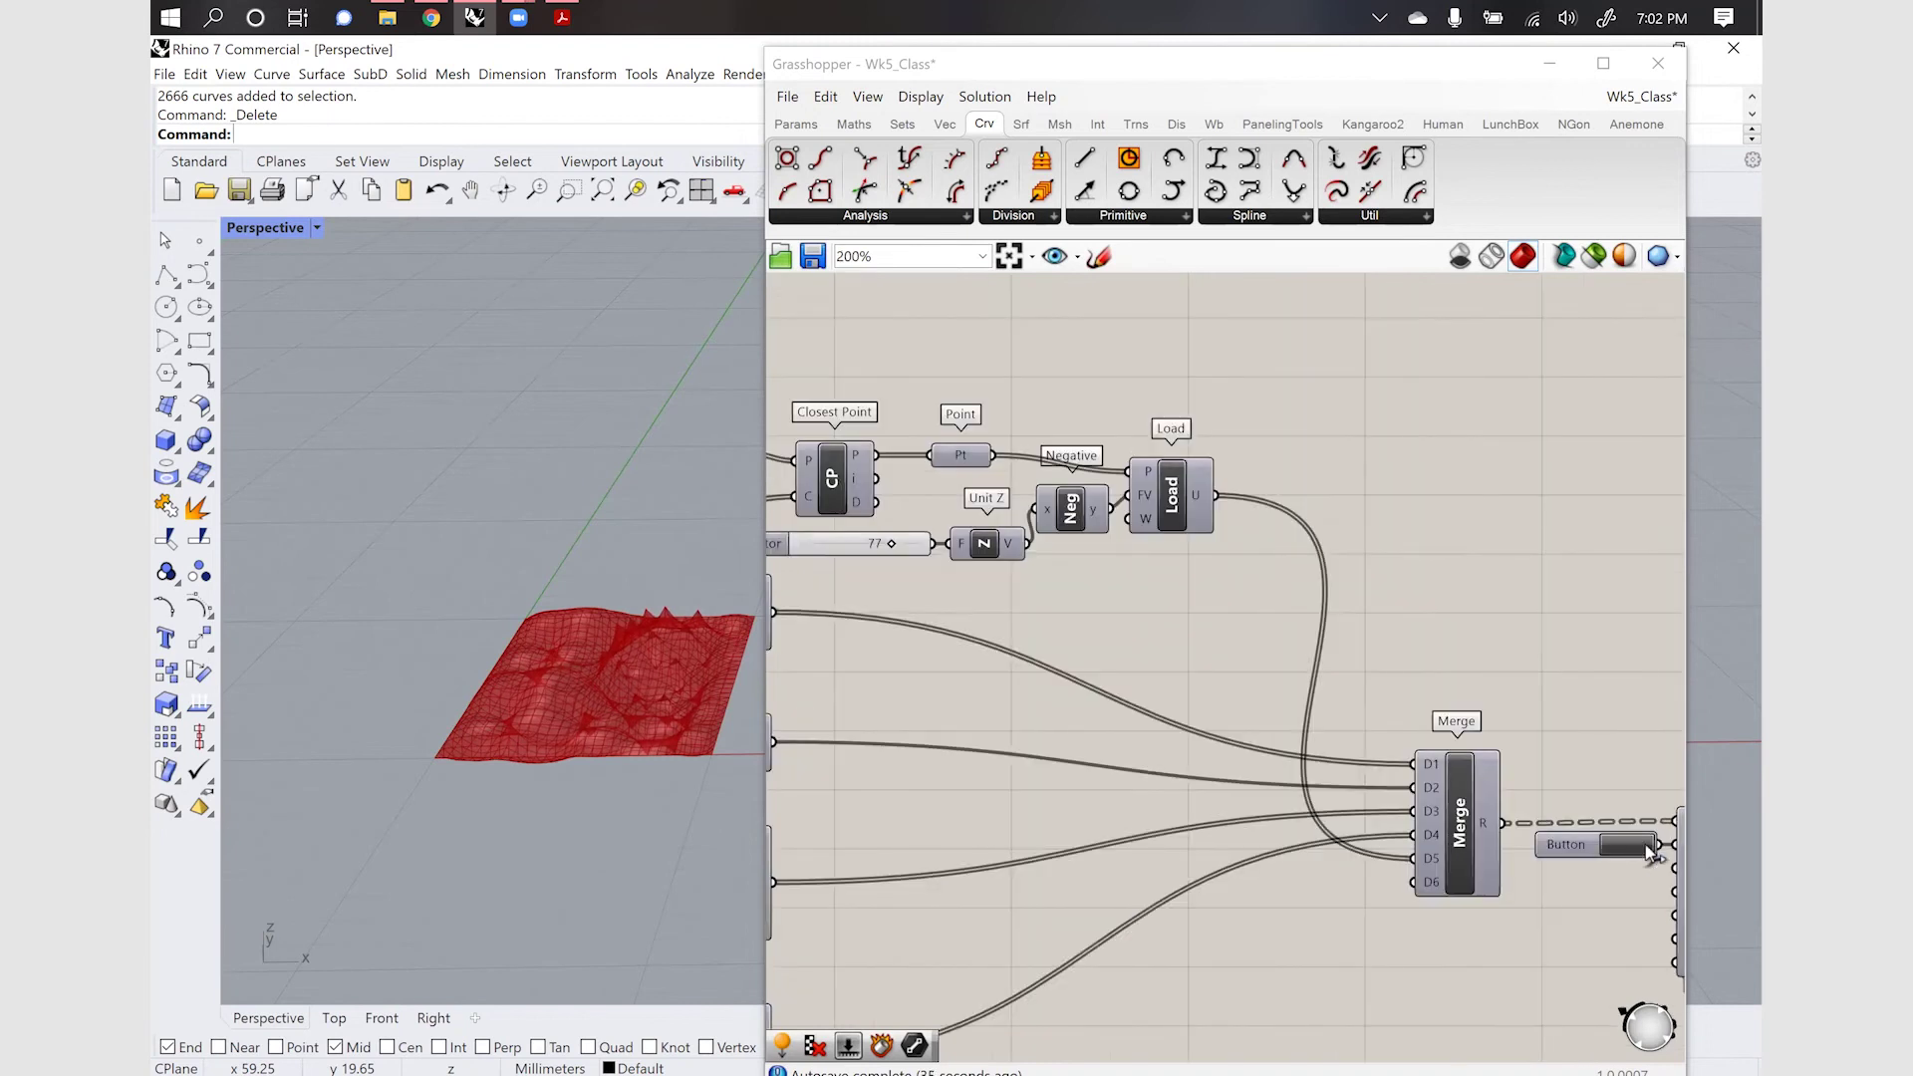
{"action": "left_click", "coordinate": [1618, 845]}
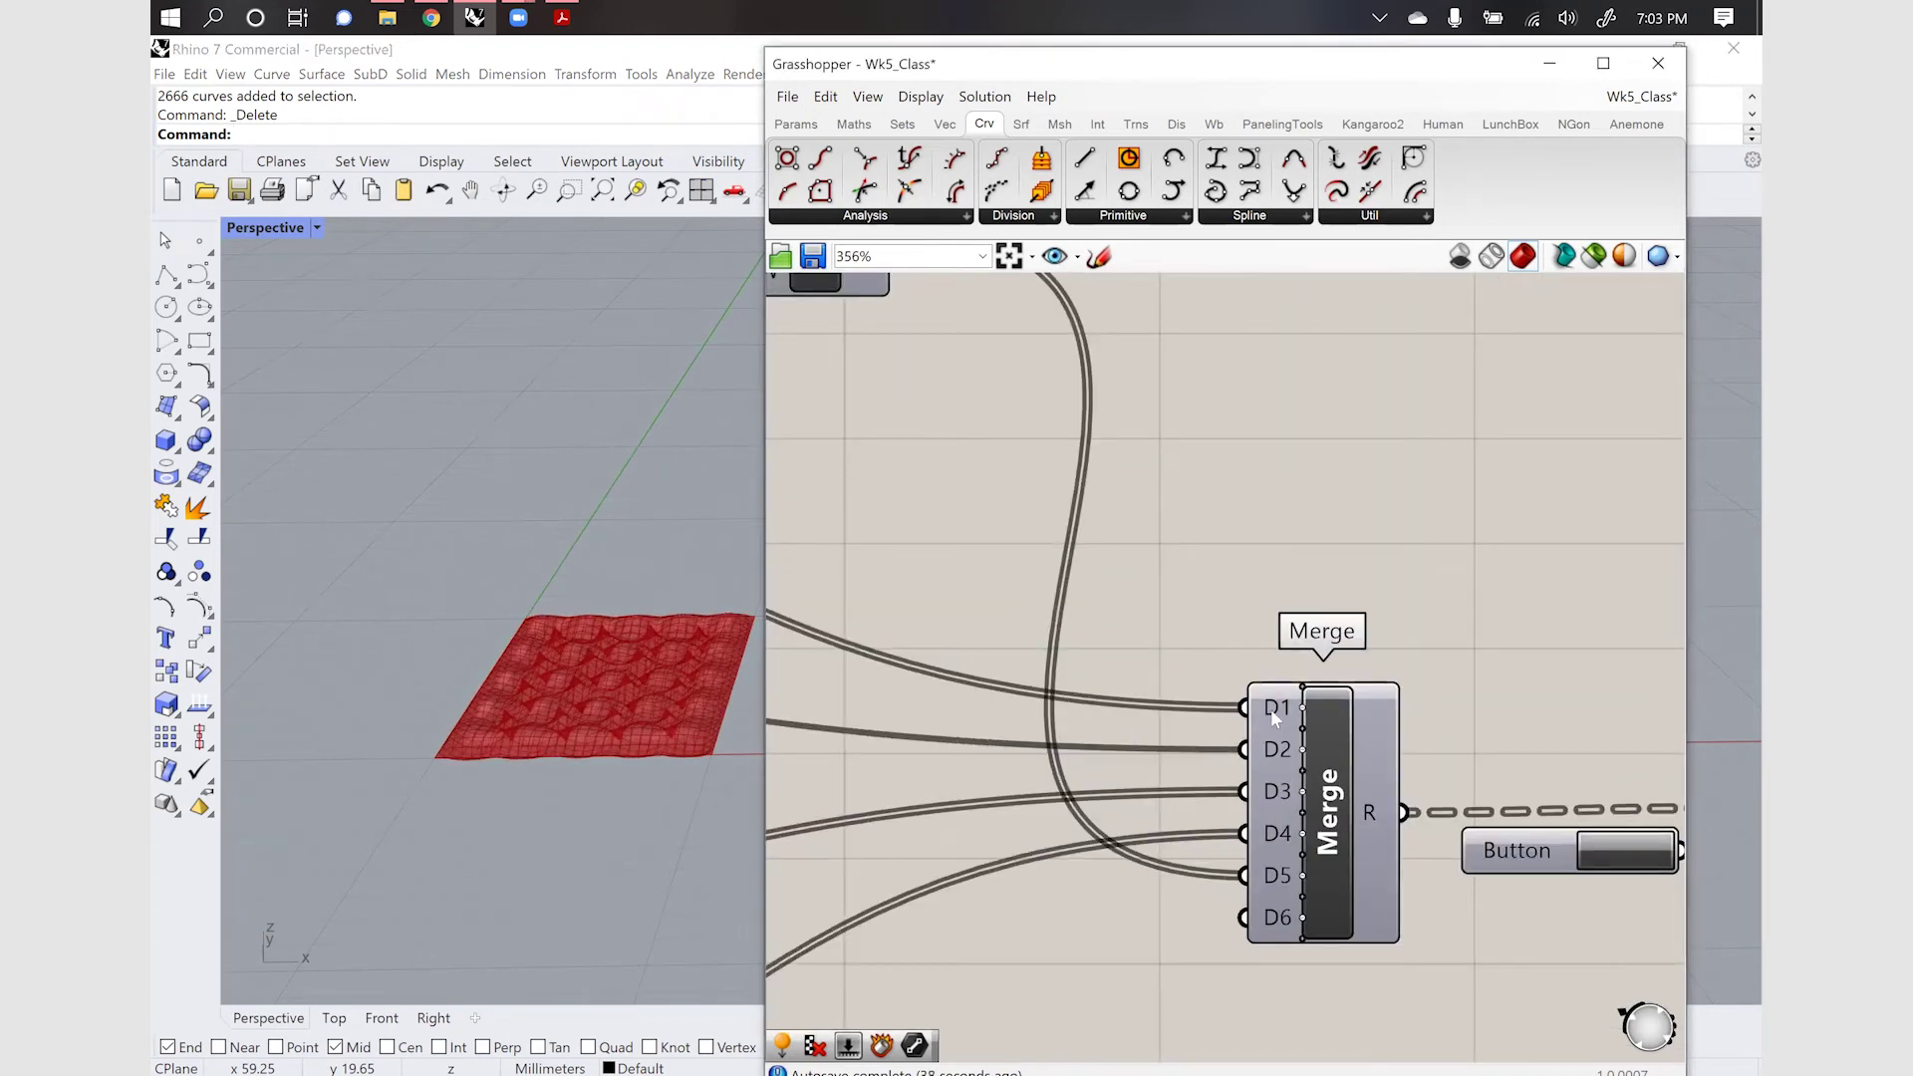
Examine the Merge and Load connections and the relaxed cushion mesh from several angles in the Perspective view
{"action": "scroll", "coordinate": [1153, 694], "scroll_direction": "down", "scroll_amount": 5}
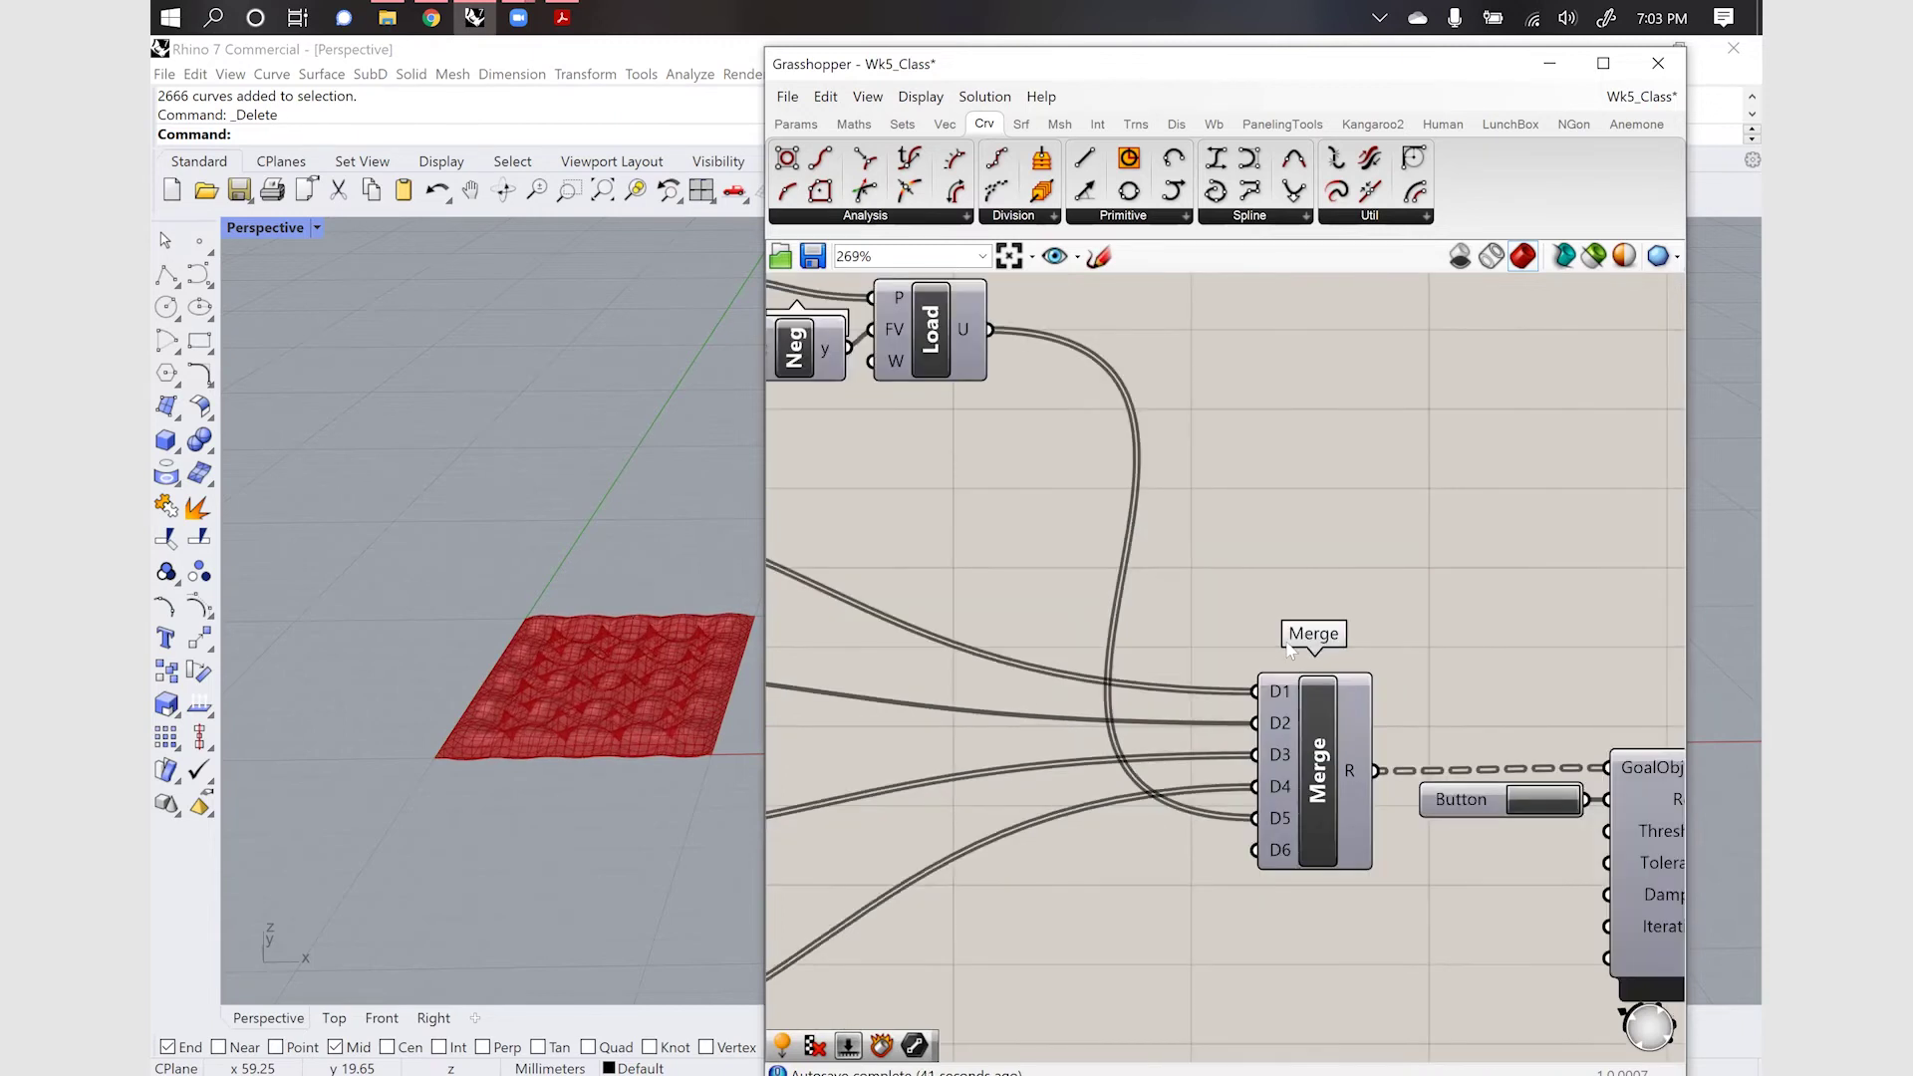
{"action": "scroll", "coordinate": [1288, 647], "scroll_direction": "down", "scroll_amount": 1}
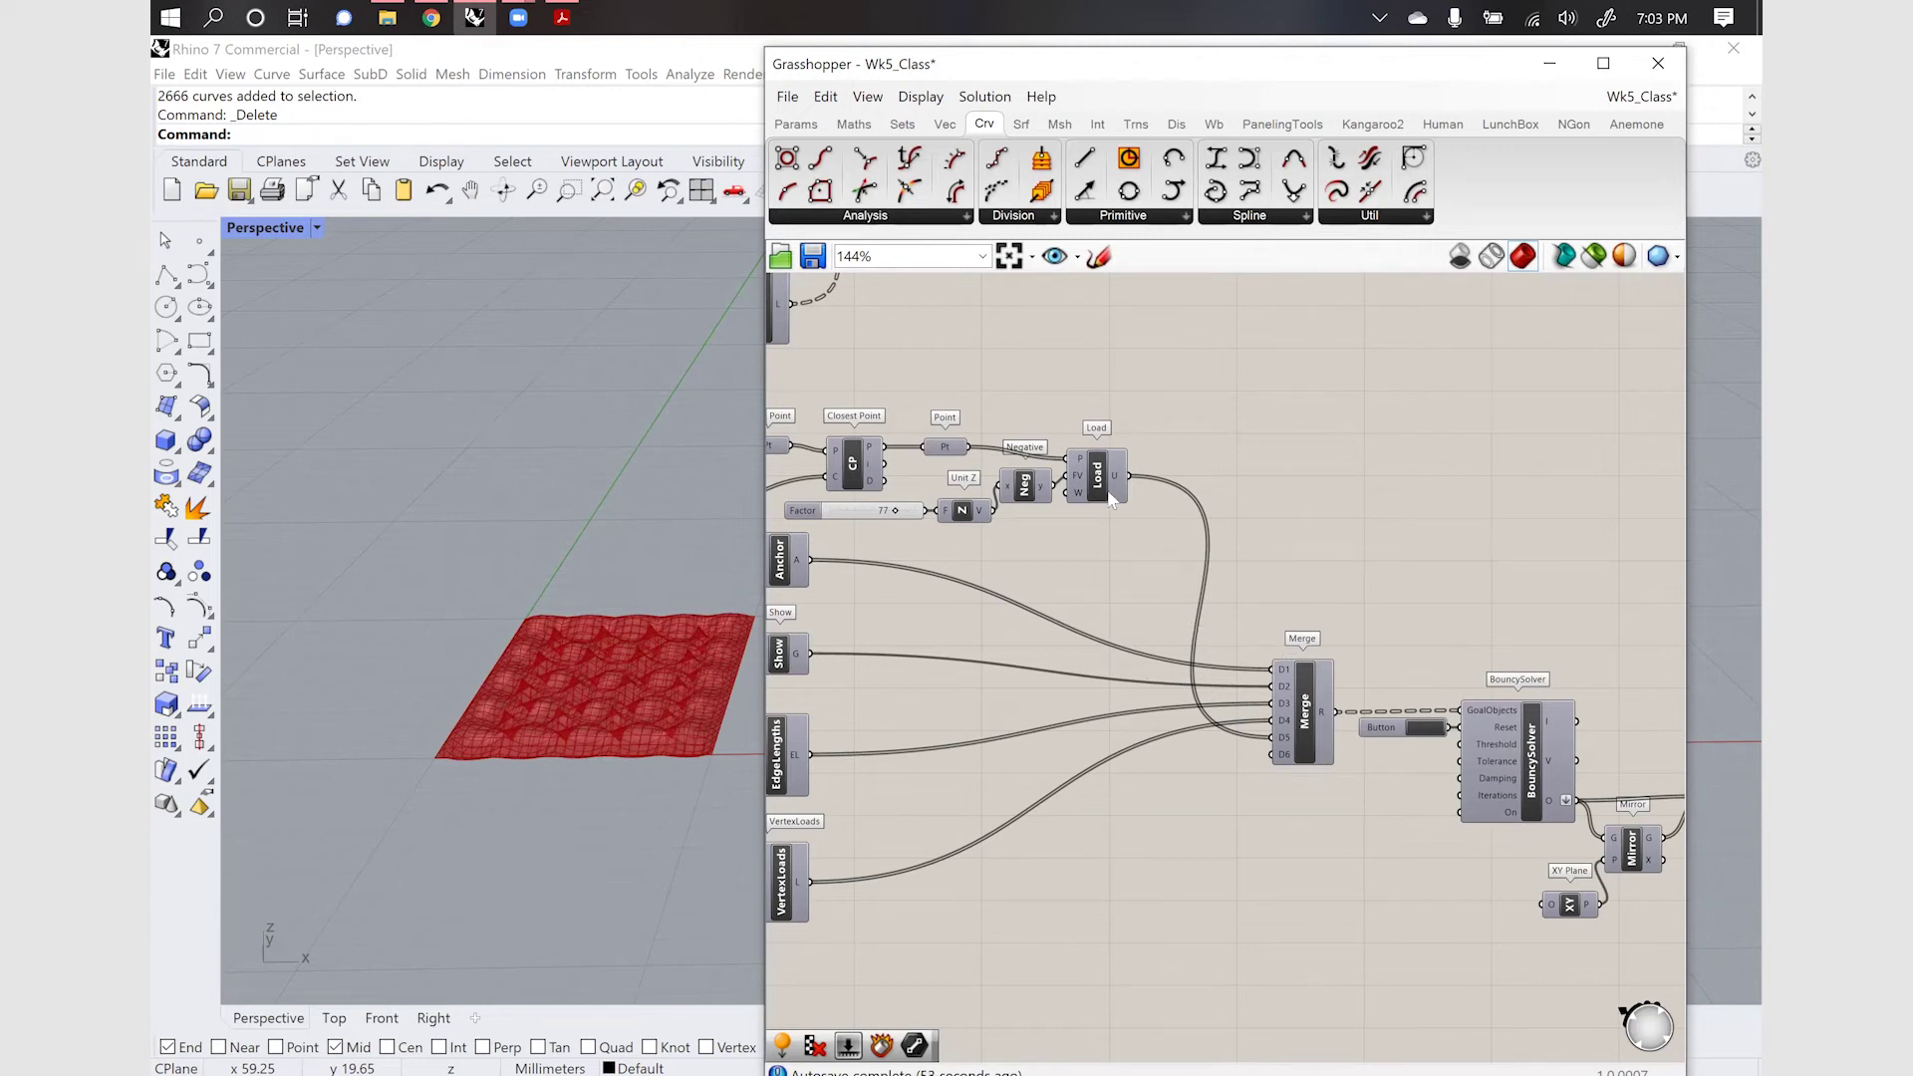
{"action": "scroll", "coordinate": [643, 718], "scroll_direction": "up", "scroll_amount": 5}
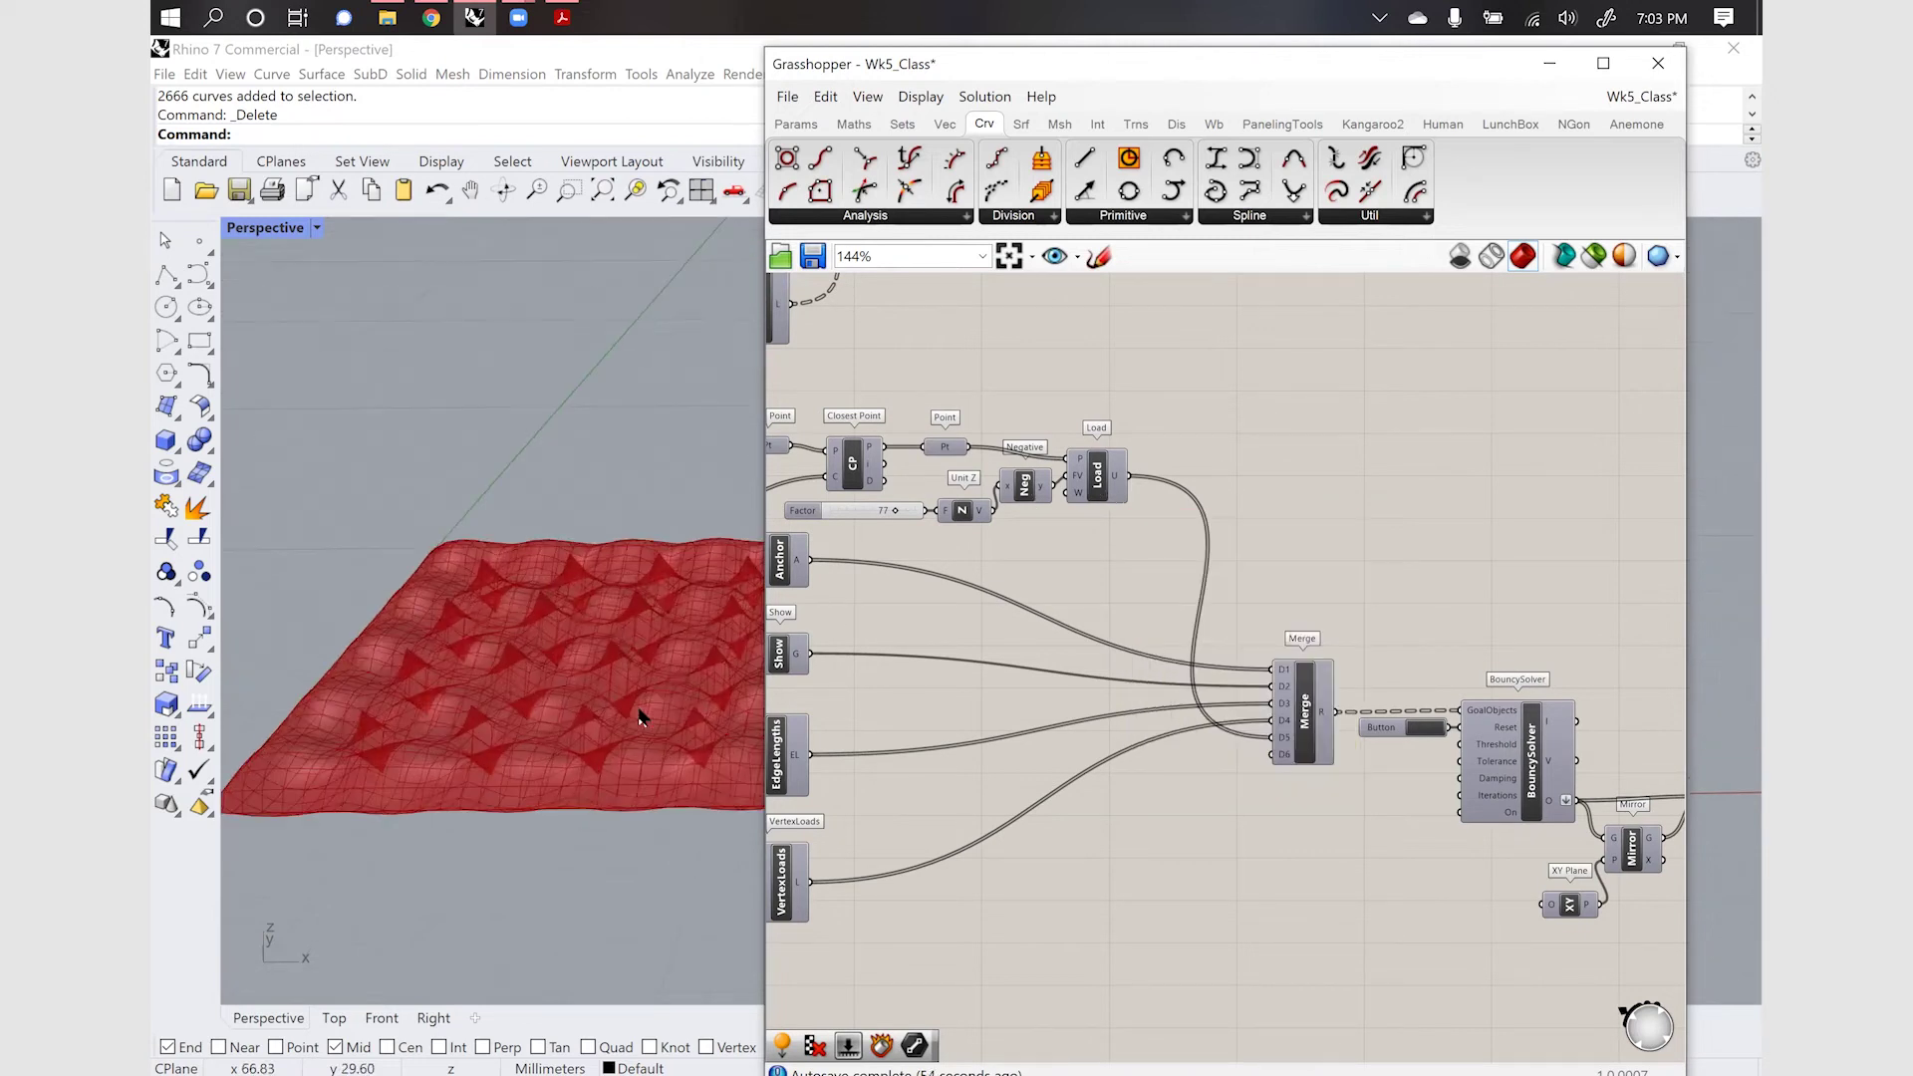
{"action": "scroll", "coordinate": [643, 717], "scroll_direction": "up", "scroll_amount": 2}
{"action": "right_click_drag", "start_coordinate": [555, 675], "coordinate": [541, 680]}
{"action": "scroll", "coordinate": [541, 680], "scroll_direction": "down", "scroll_amount": 6}
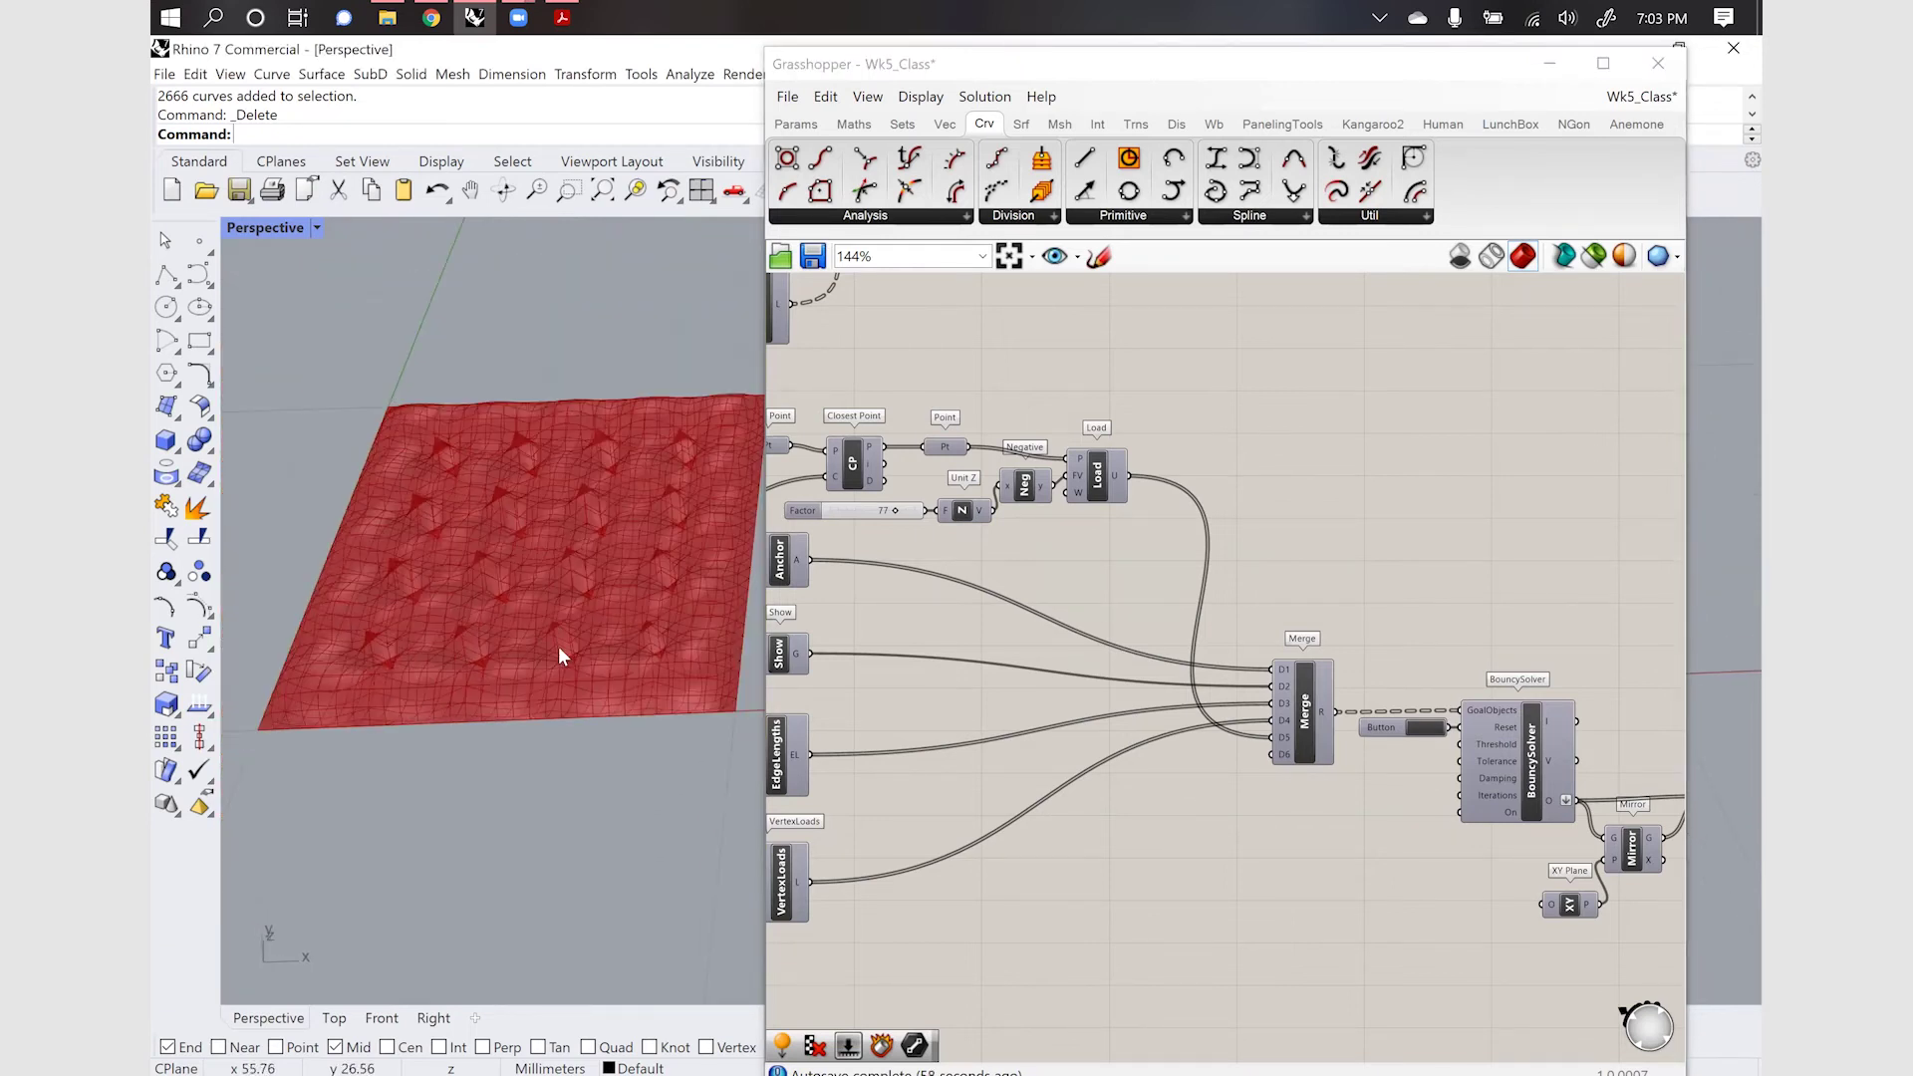
{"action": "scroll", "coordinate": [558, 645], "scroll_direction": "up", "scroll_amount": 4}
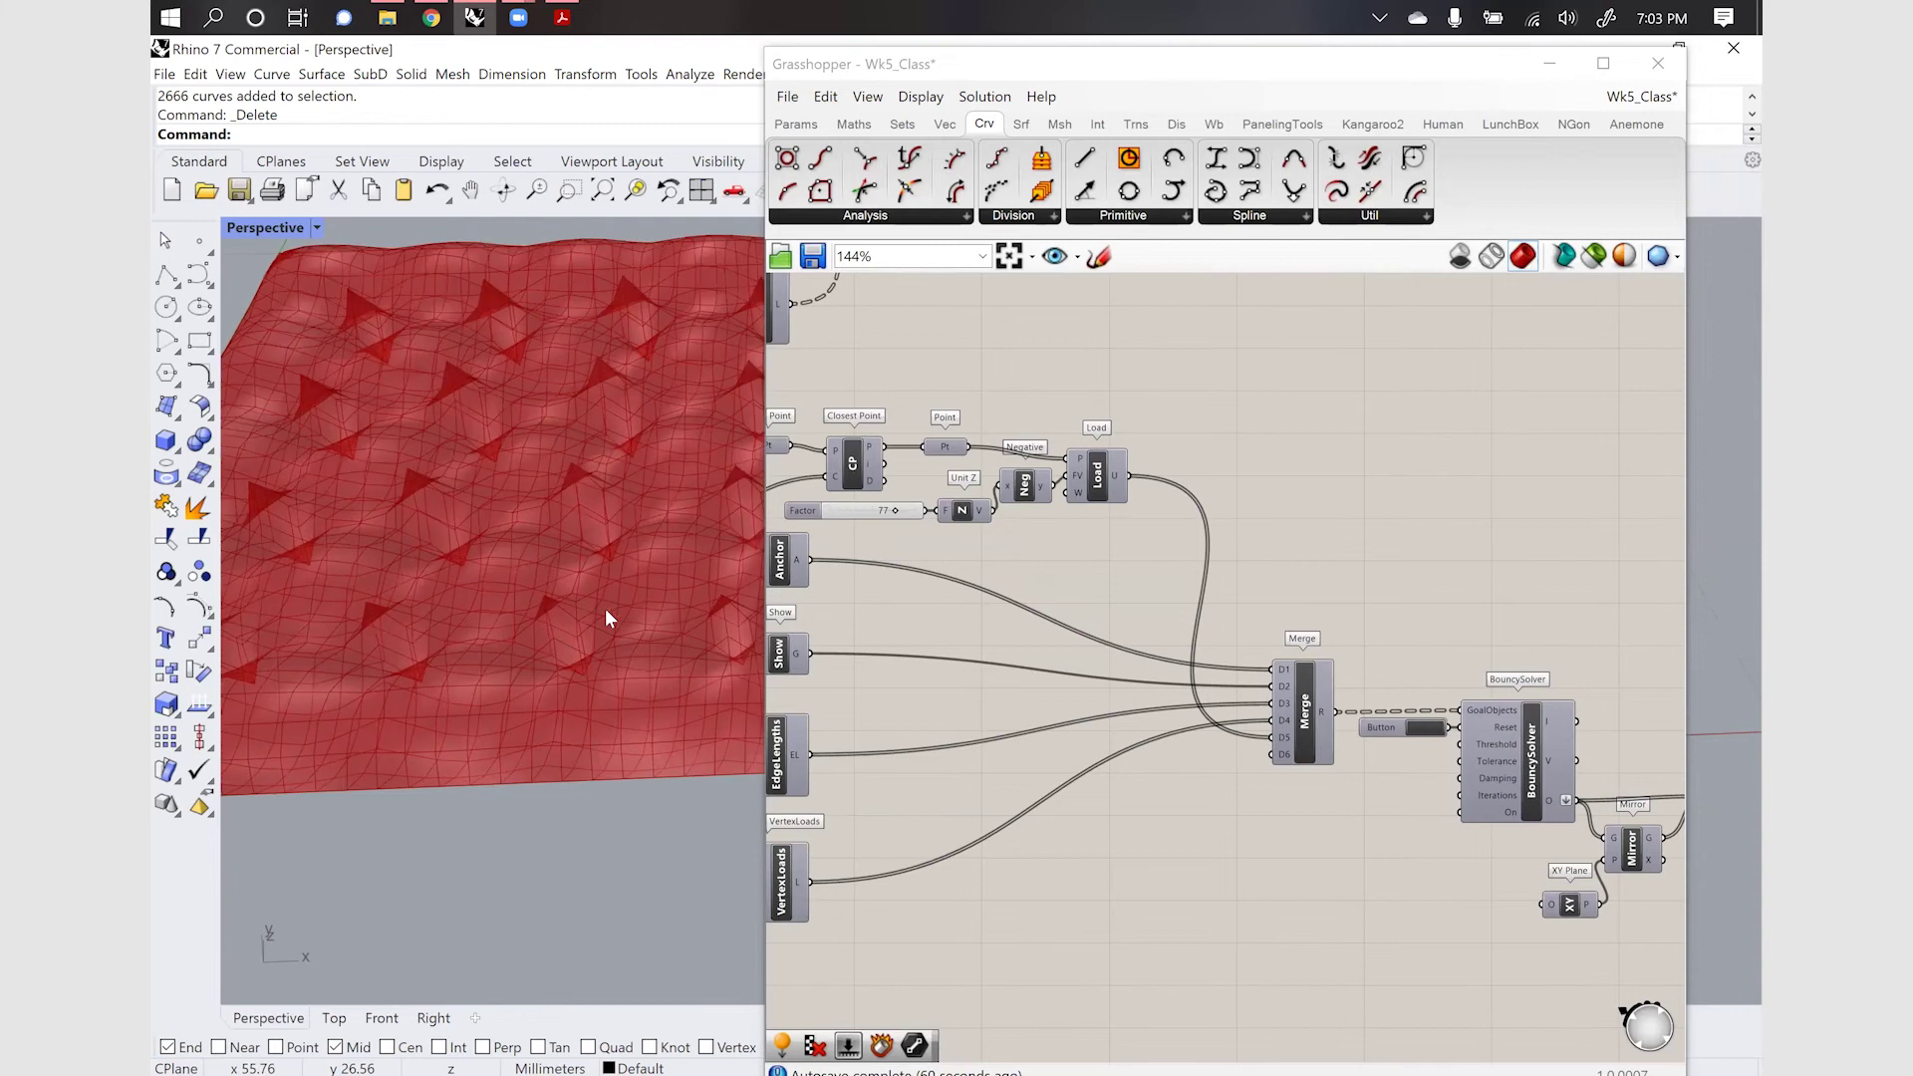
{"action": "right_click_drag", "start_coordinate": [586, 642], "coordinate": [622, 717]}
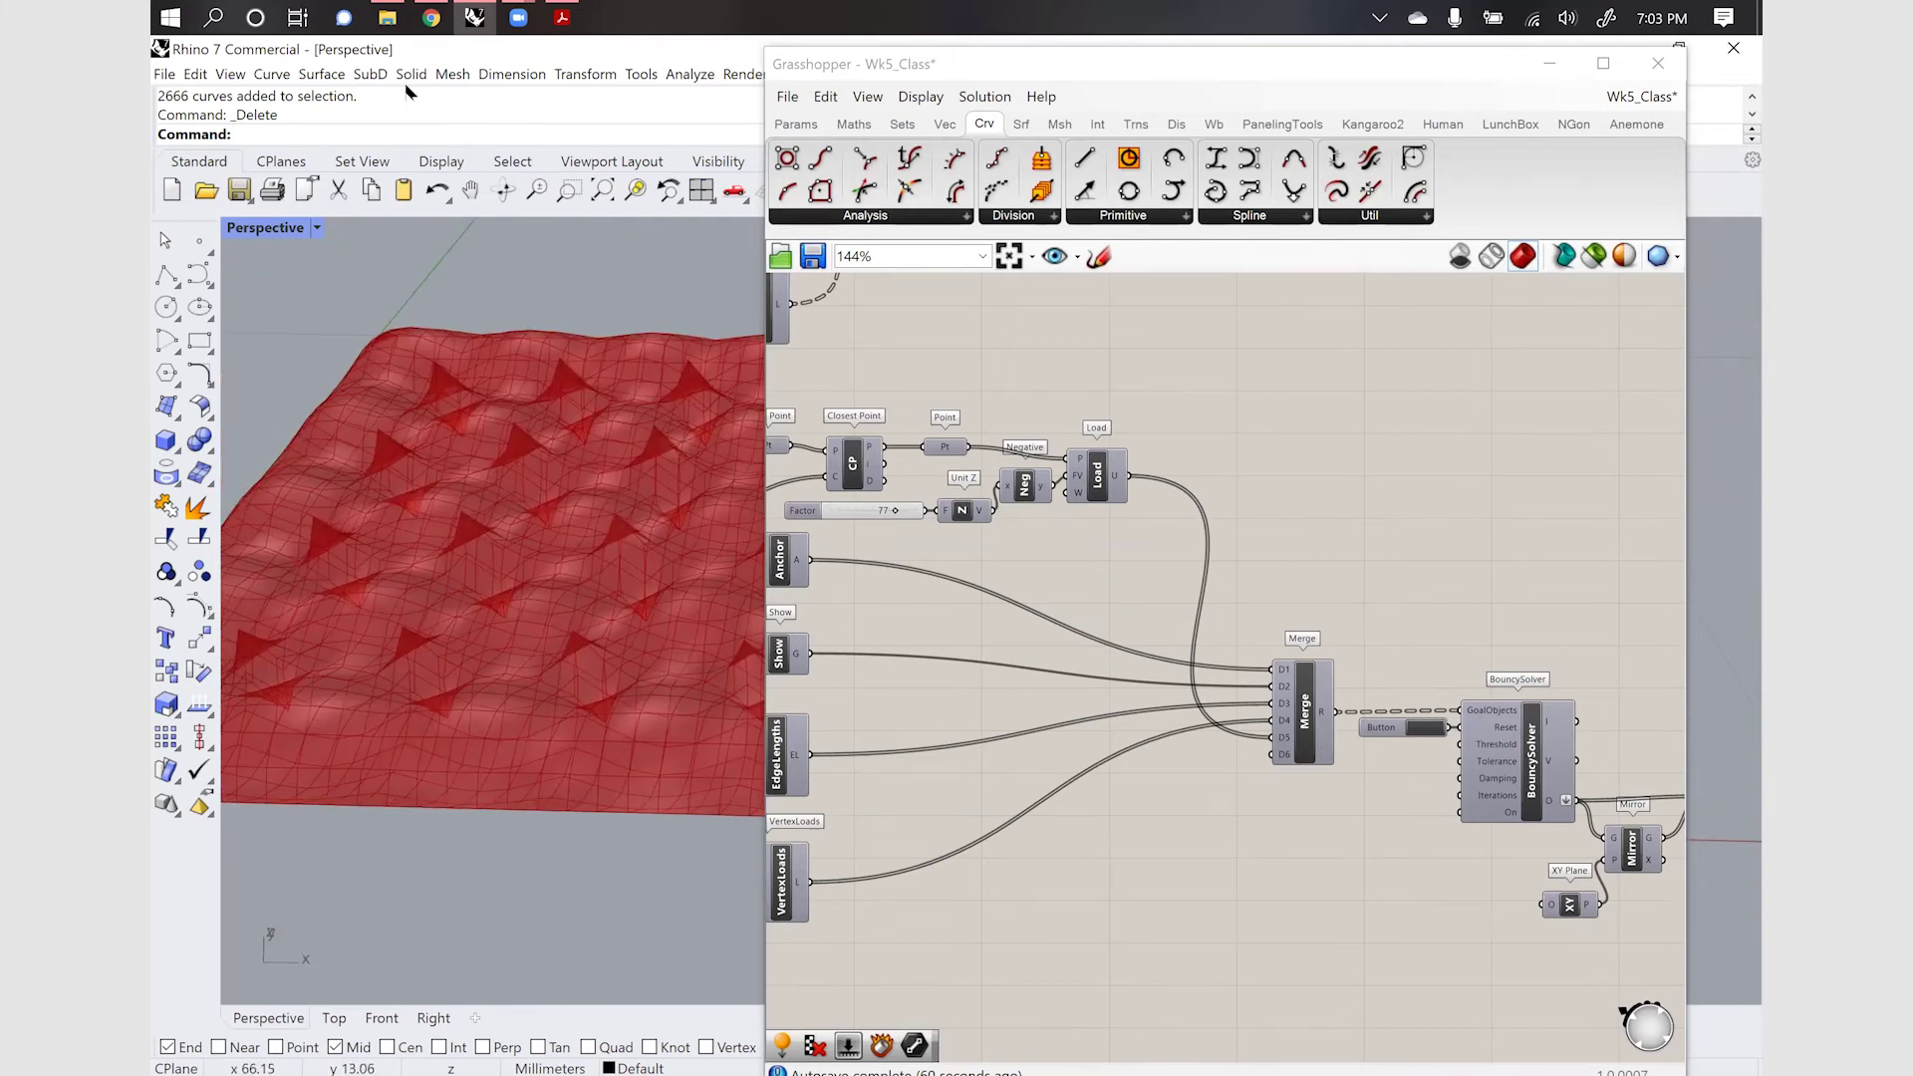
Maximize the Front viewport and examine the cushion mesh in side profile
{"action": "double_click", "coordinate": [277, 221]}
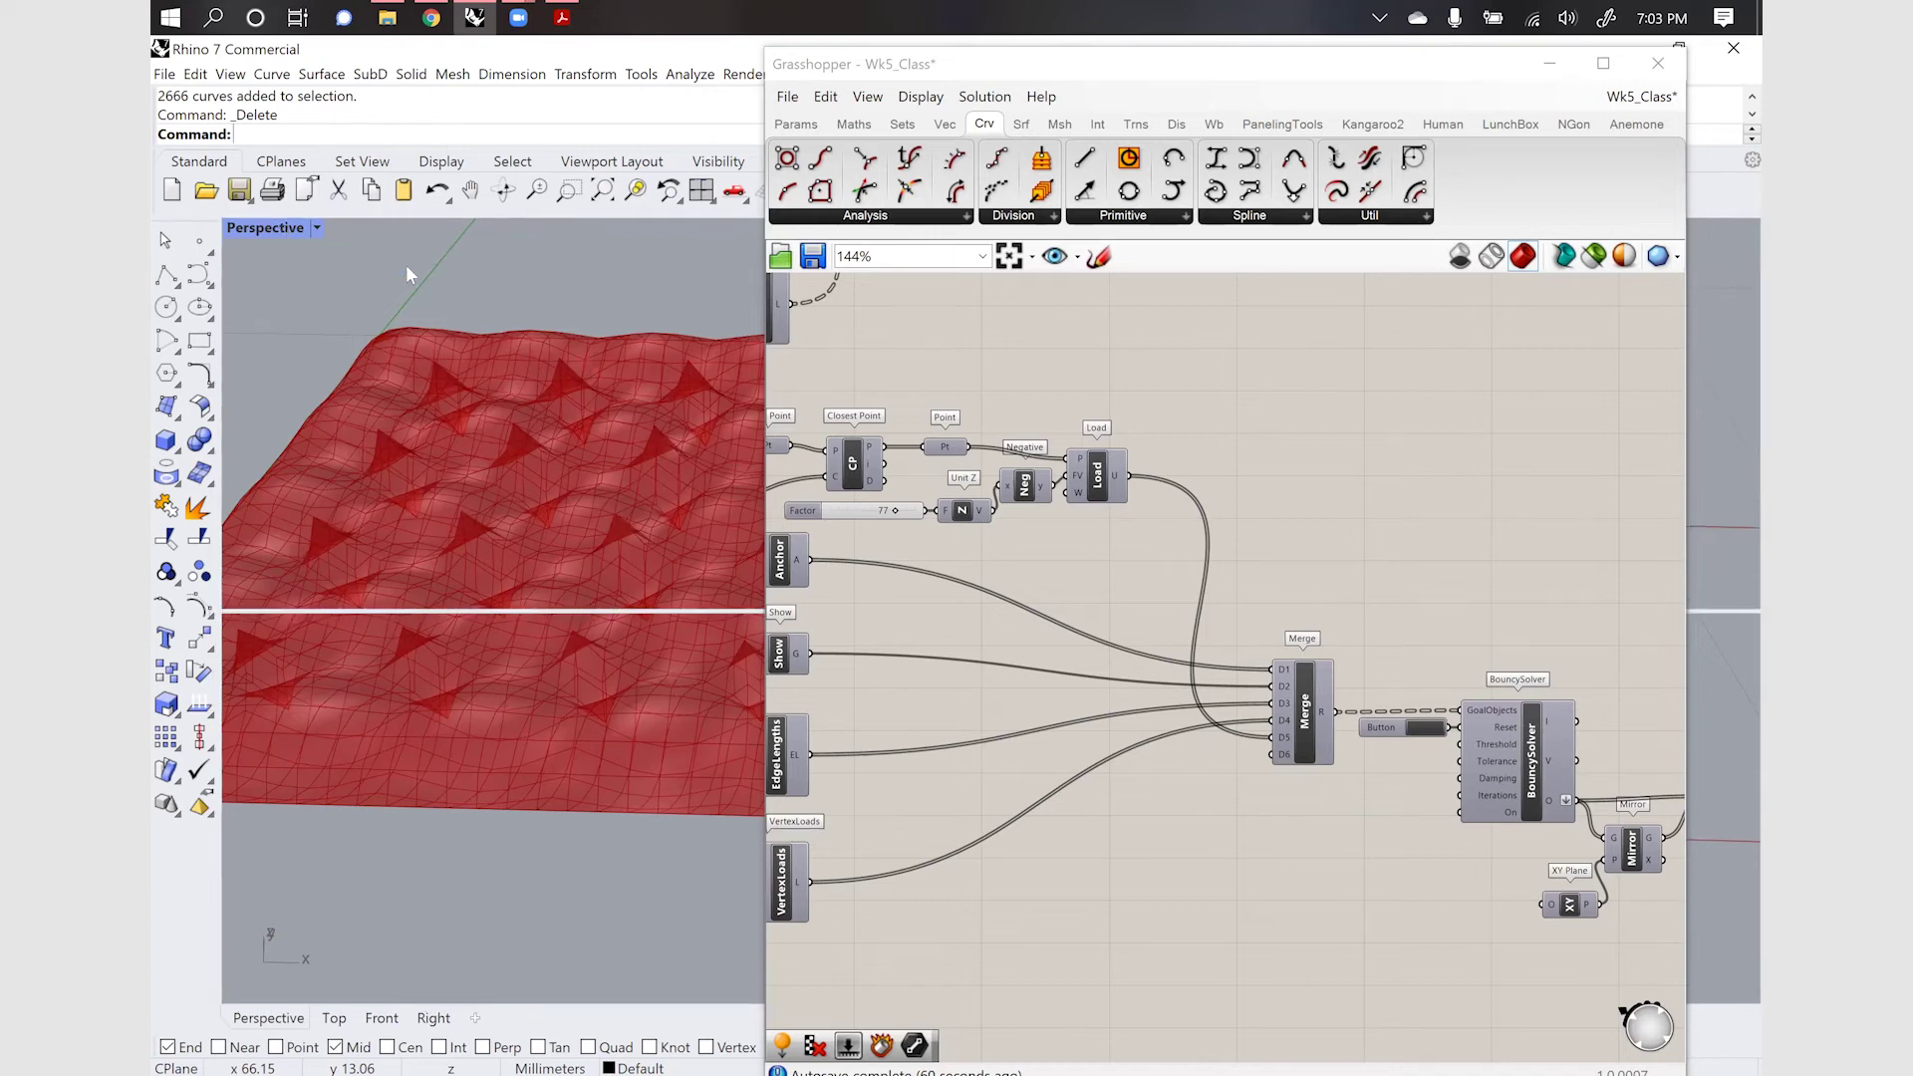
{"action": "left_click", "coordinate": [255, 621]}
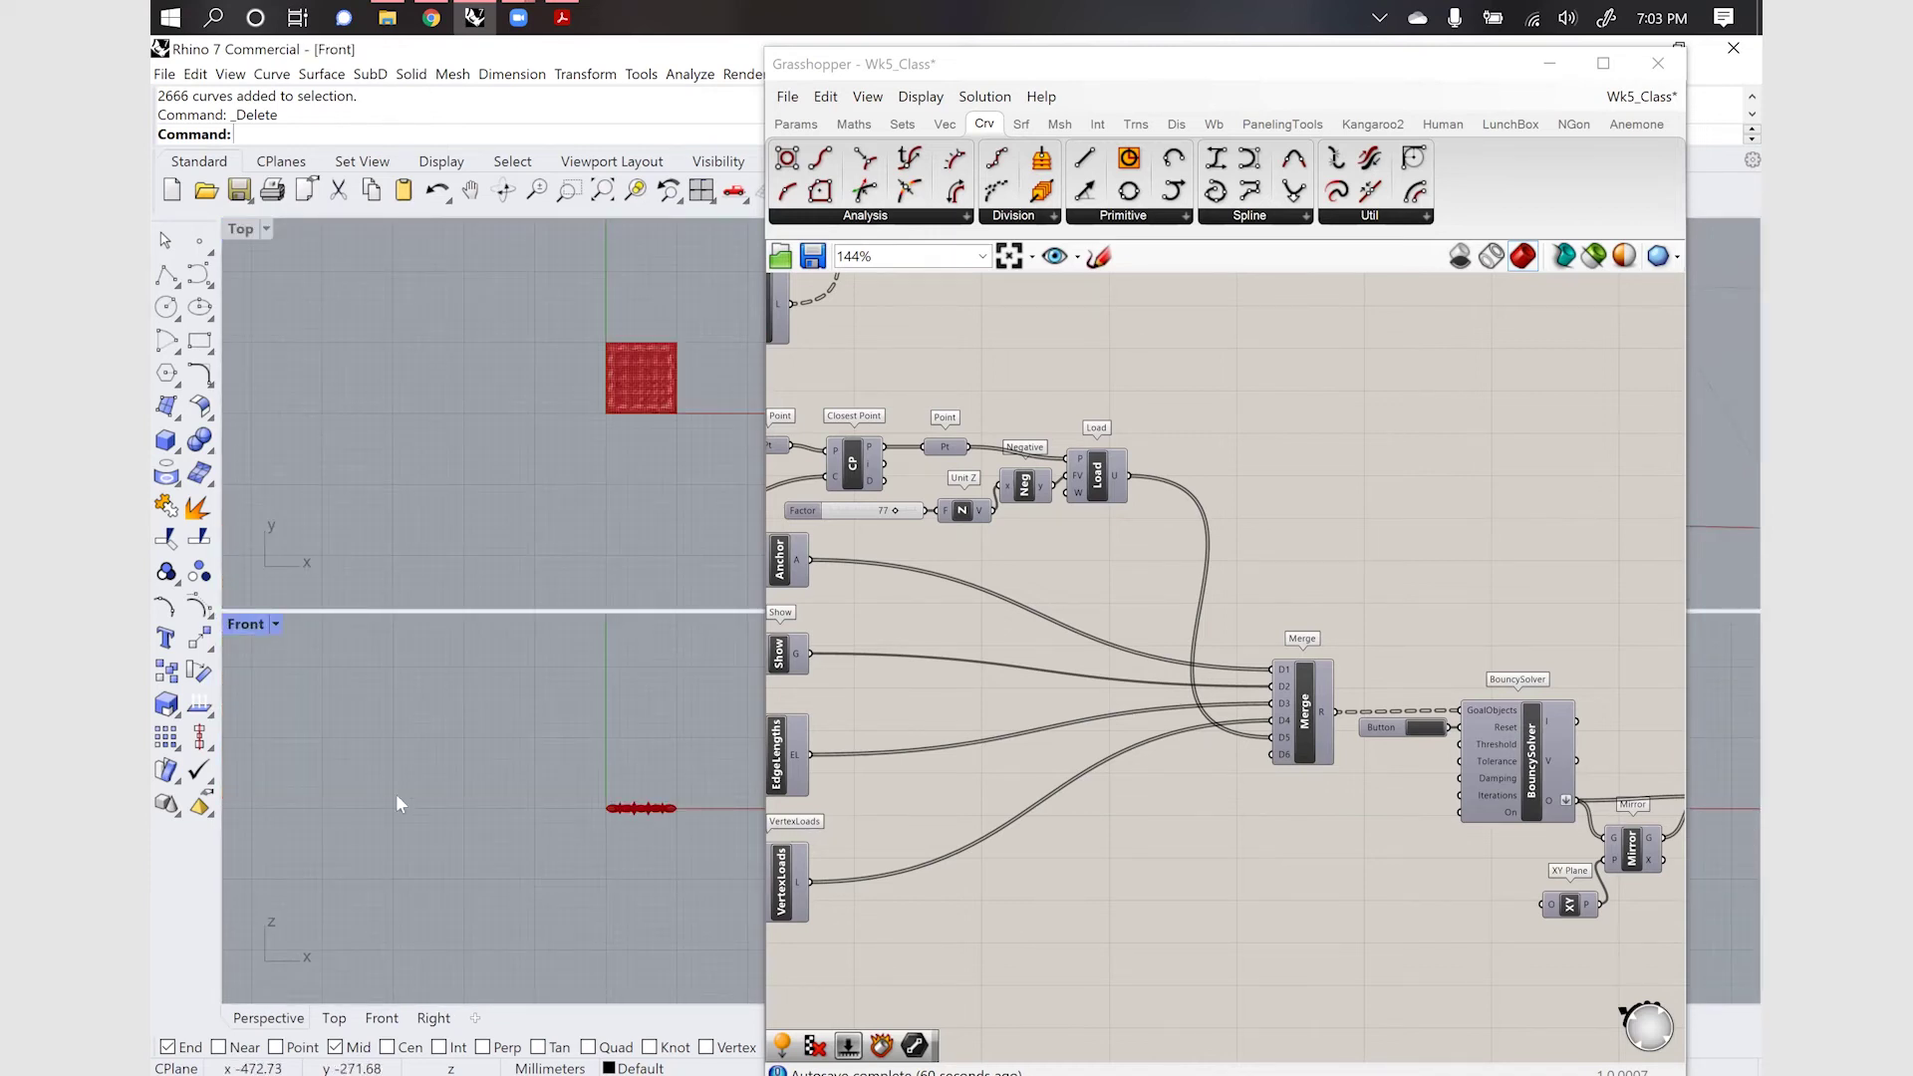
{"action": "scroll", "coordinate": [319, 625], "scroll_direction": "down", "scroll_amount": 5}
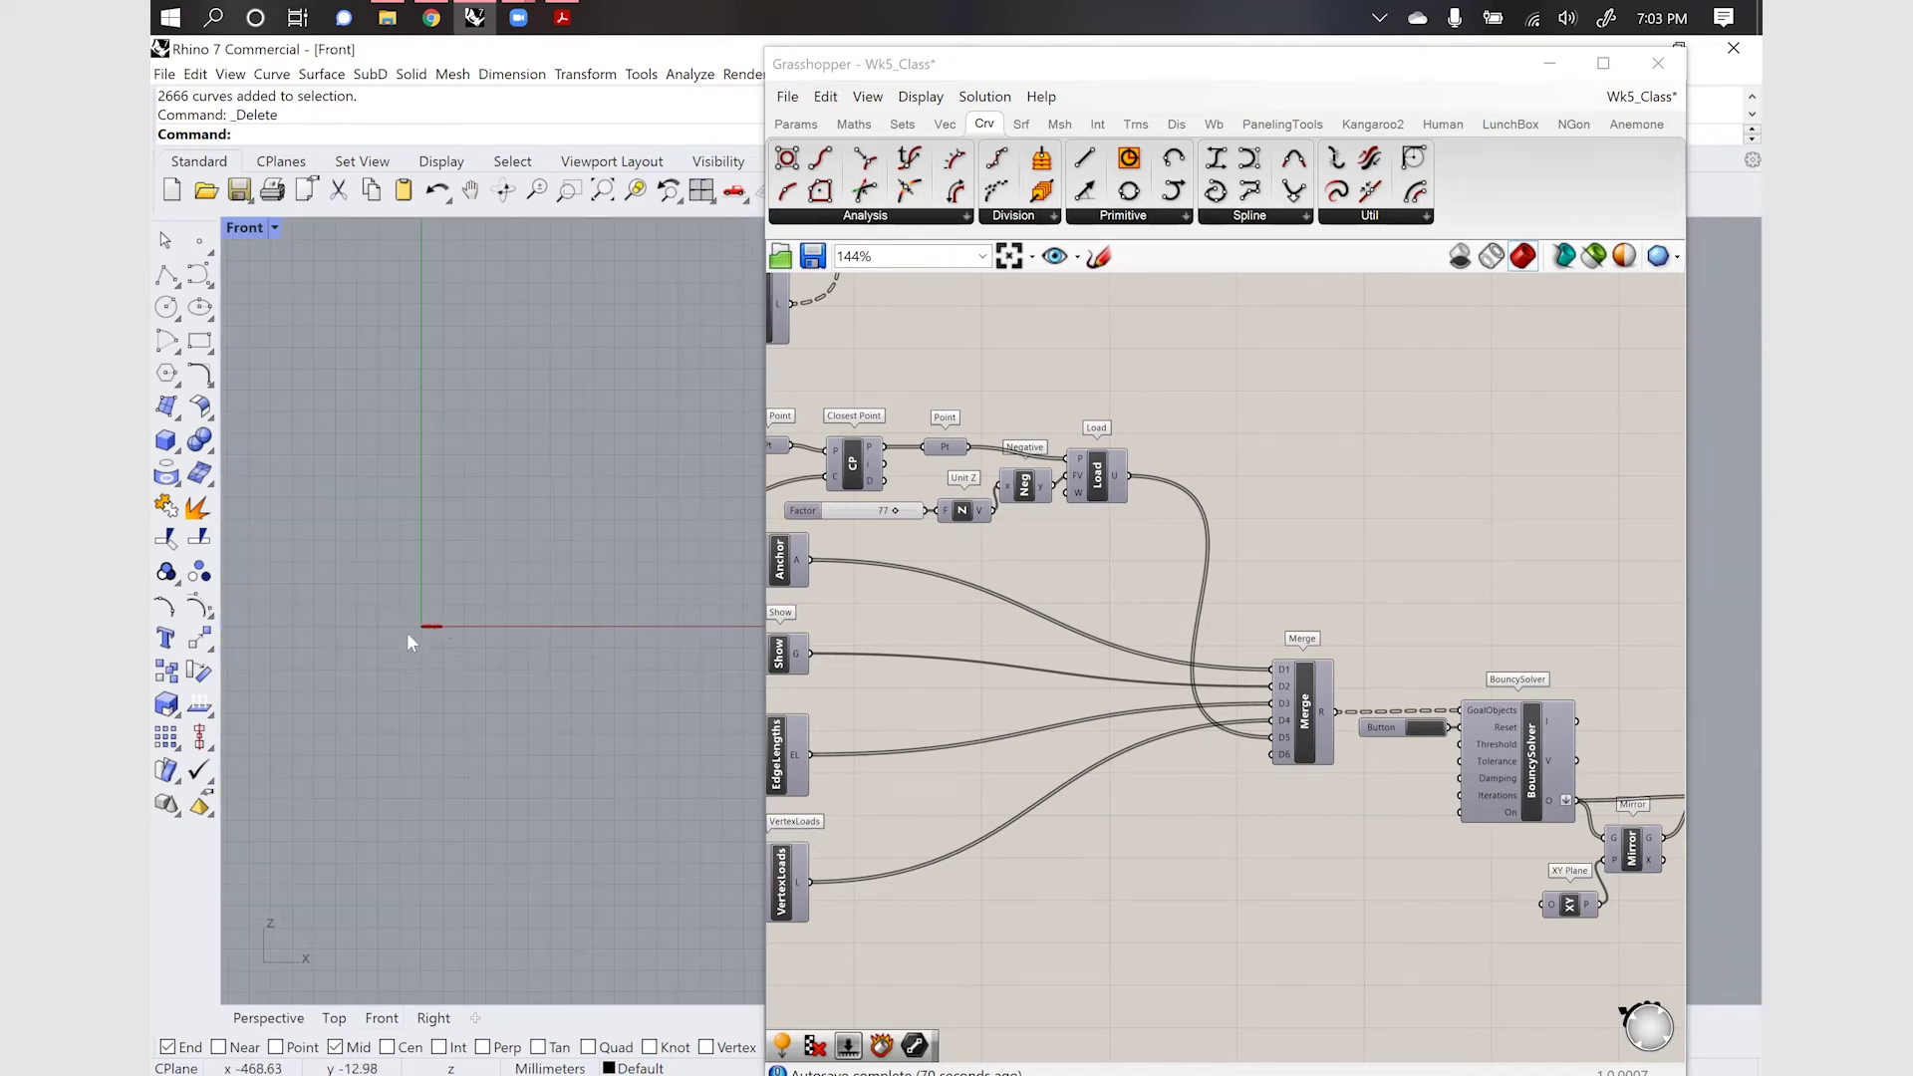
{"action": "scroll", "coordinate": [386, 623], "scroll_direction": "up", "scroll_amount": 3}
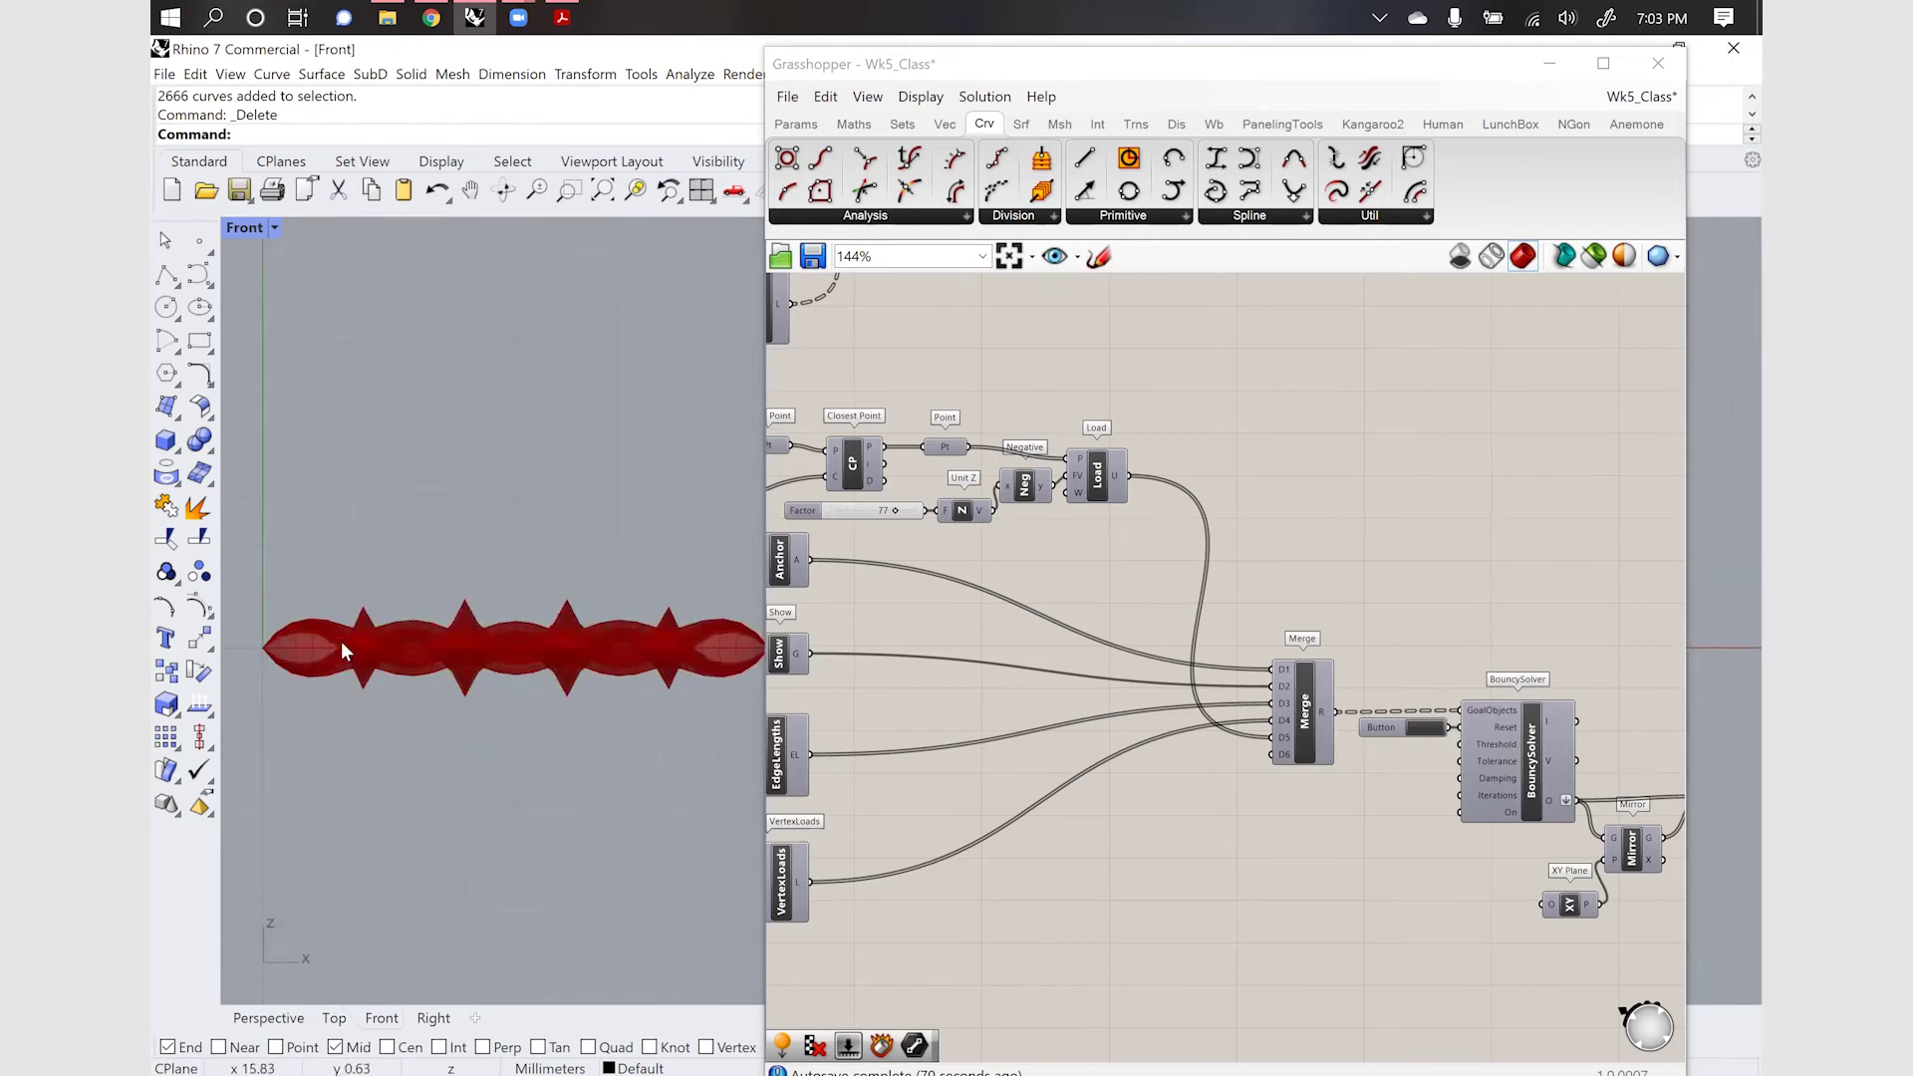
{"action": "scroll", "coordinate": [340, 642], "scroll_direction": "up", "scroll_amount": 1}
Lower the Strength slider of the EdgeLengths goal in the lower definition so the mesh inflates more
{"action": "scroll", "coordinate": [1321, 779], "scroll_direction": "down", "scroll_amount": 3}
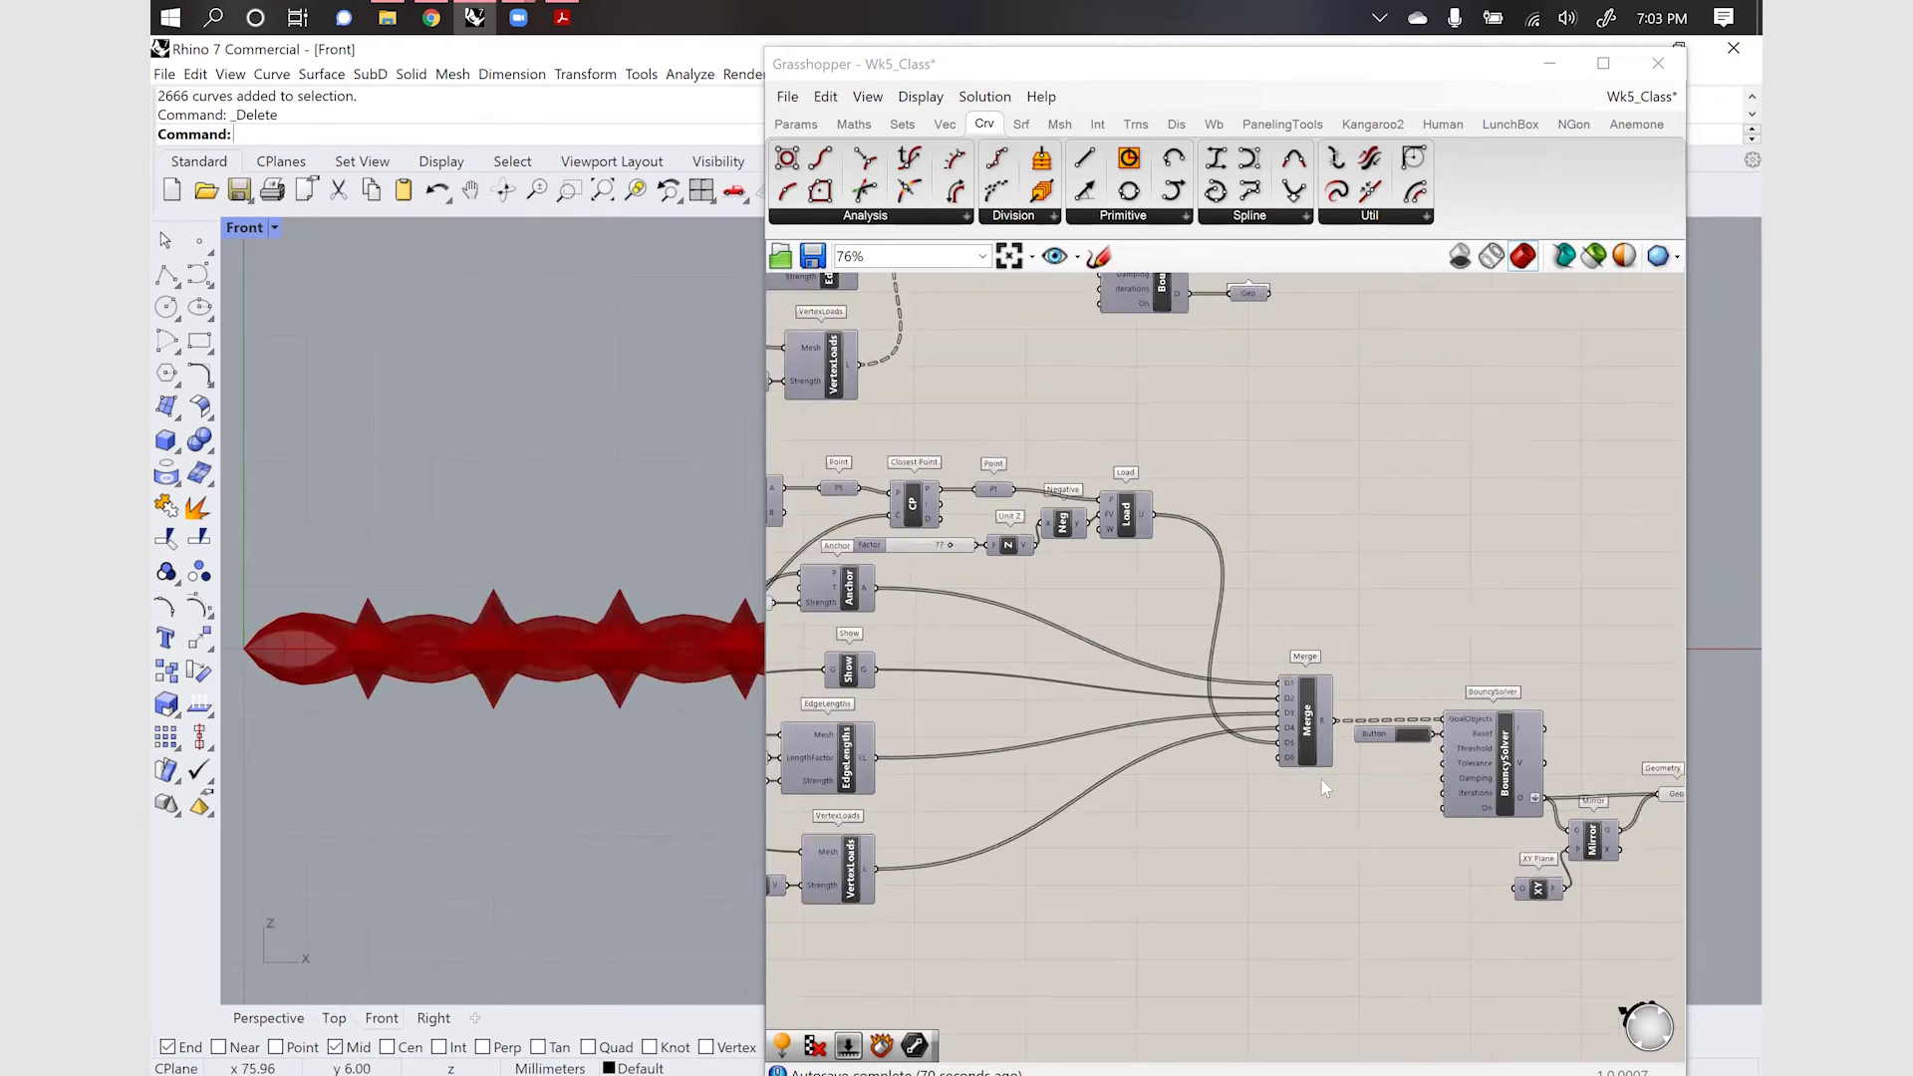
{"action": "scroll", "coordinate": [1321, 779], "scroll_direction": "down", "scroll_amount": 2}
{"action": "scroll", "coordinate": [1171, 794], "scroll_direction": "up", "scroll_amount": 6}
{"action": "scroll", "coordinate": [1171, 794], "scroll_direction": "up", "scroll_amount": 1}
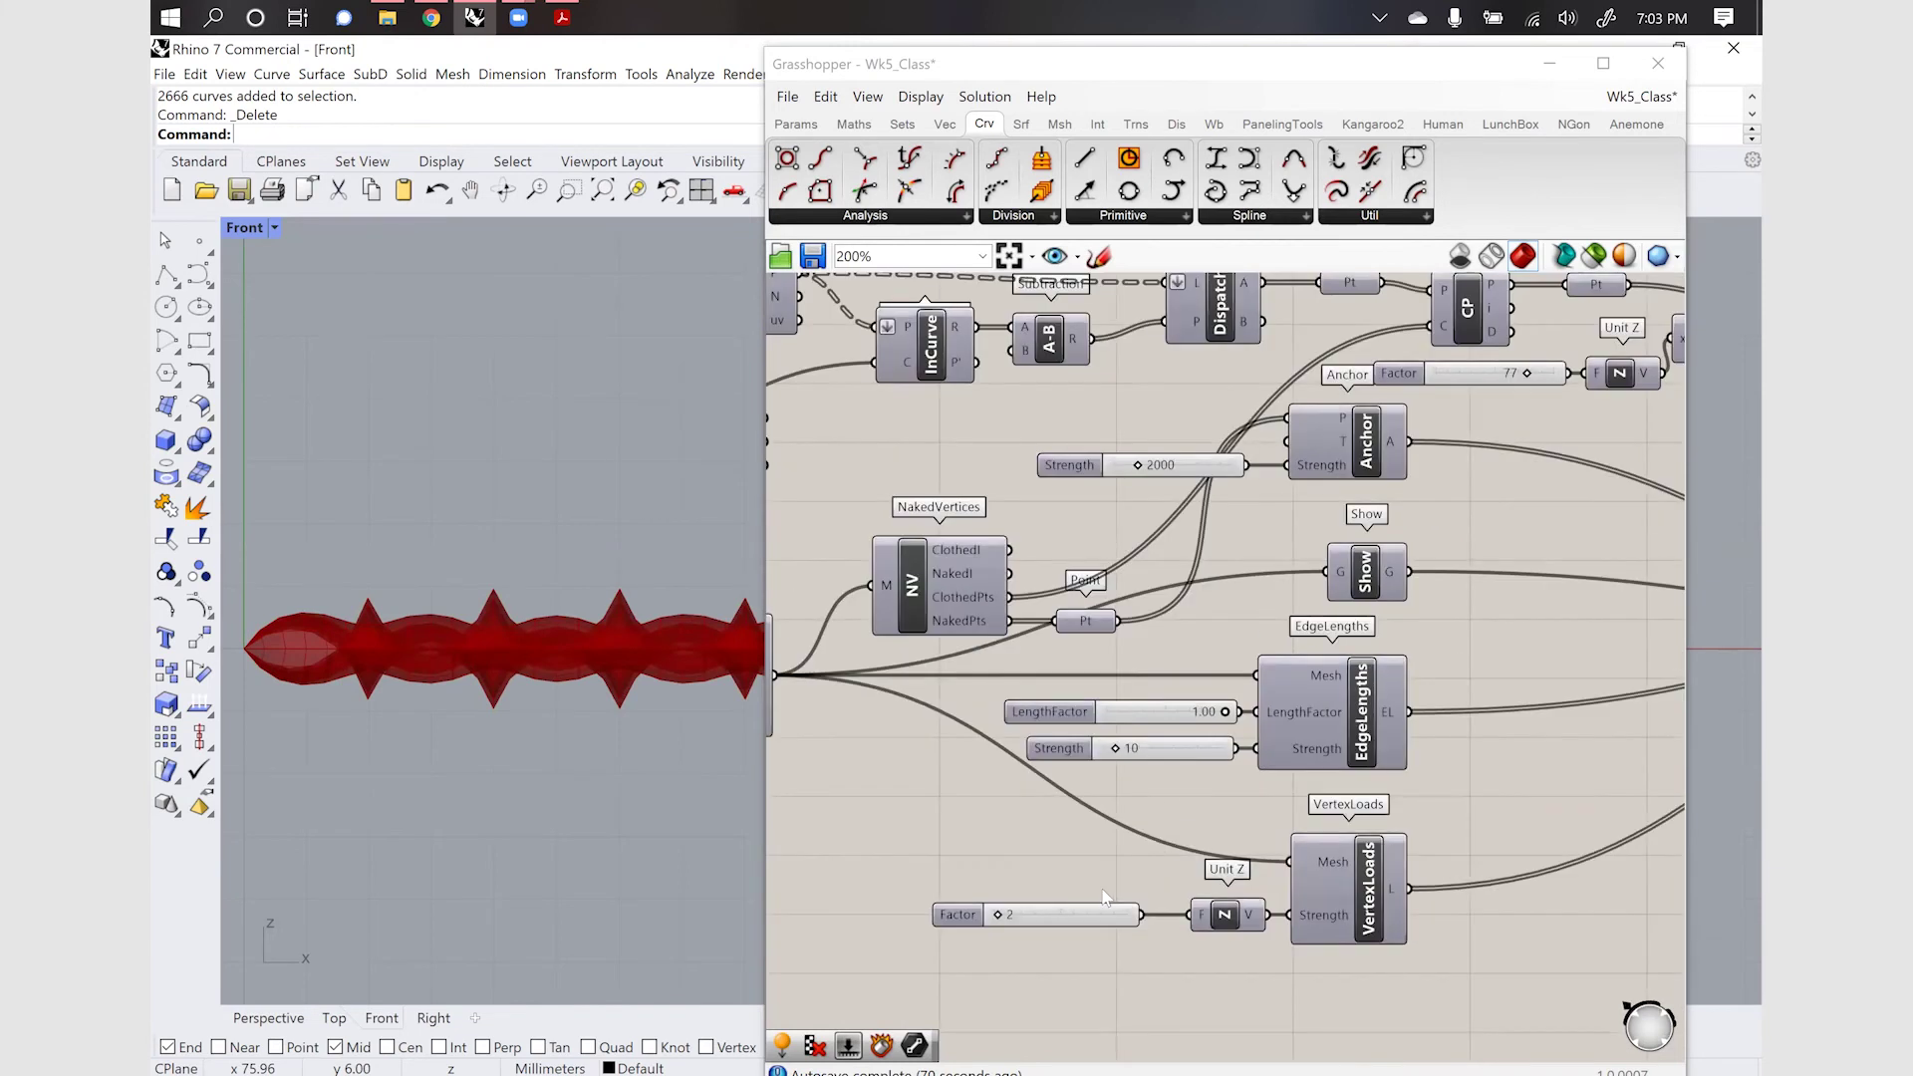
{"action": "left_click", "coordinate": [1117, 751]}
{"action": "mouse_move", "coordinate": [1117, 751]}
{"action": "left_mouse_down"}
{"action": "mouse_move", "coordinate": [1136, 747]}
{"action": "mouse_move", "coordinate": [1098, 745]}
{"action": "left_mouse_up"}
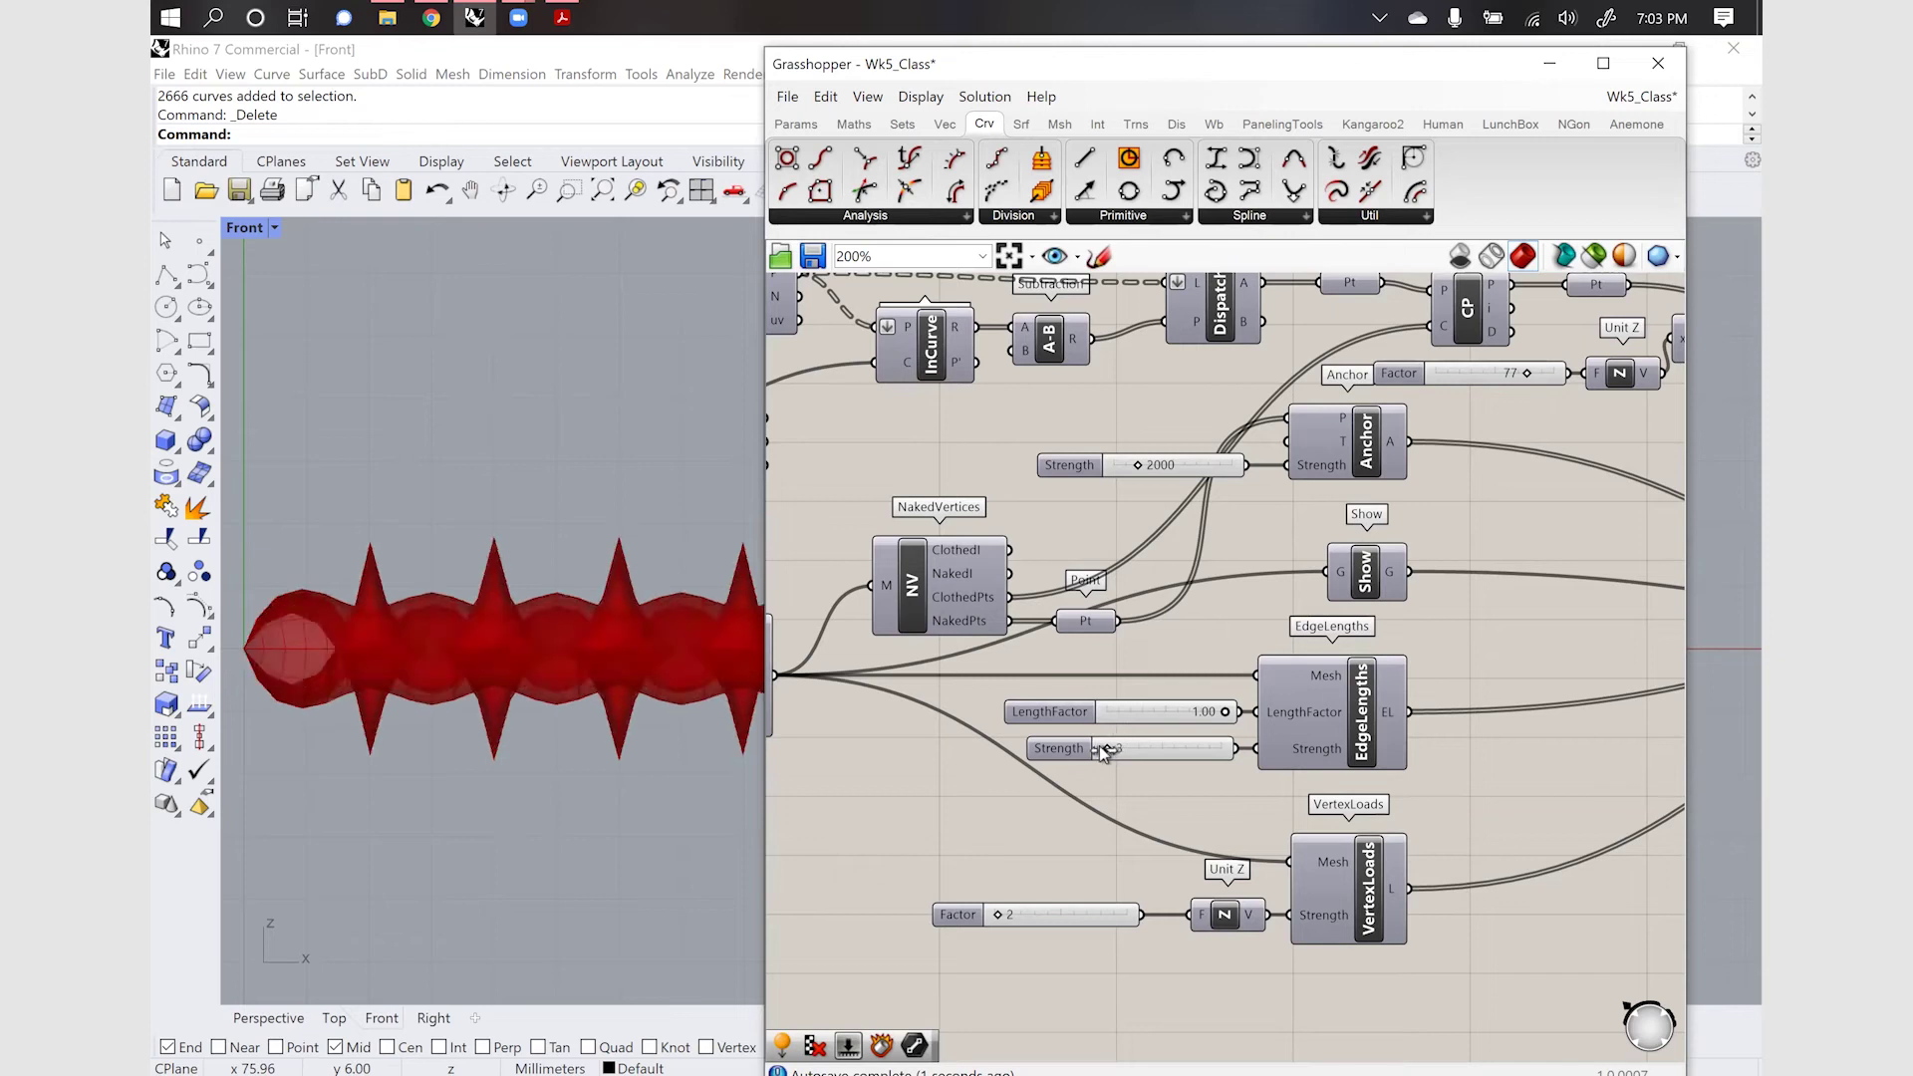
Set the Strength slider of the EdgeLengths goal in the lower definition to 10
{"action": "double_click", "coordinate": [1146, 752]}
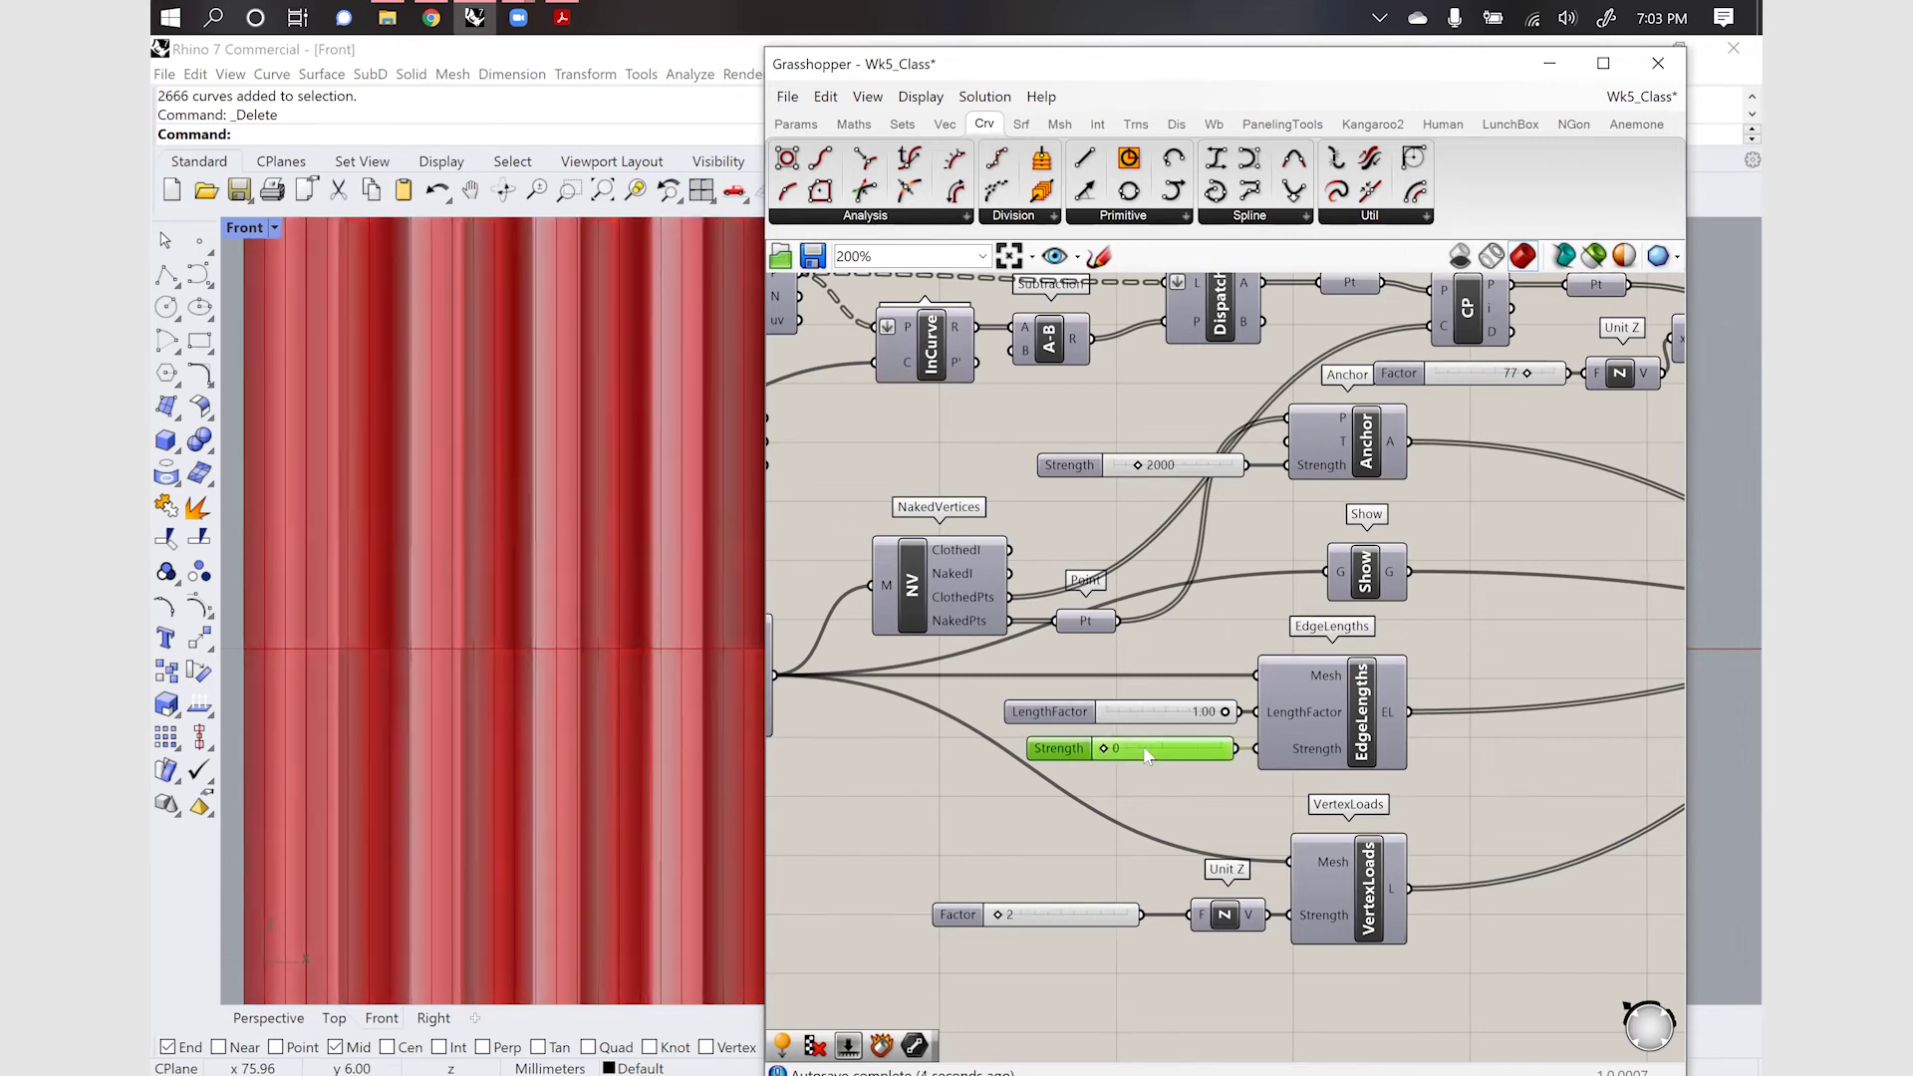
{"action": "type", "text": "10"}
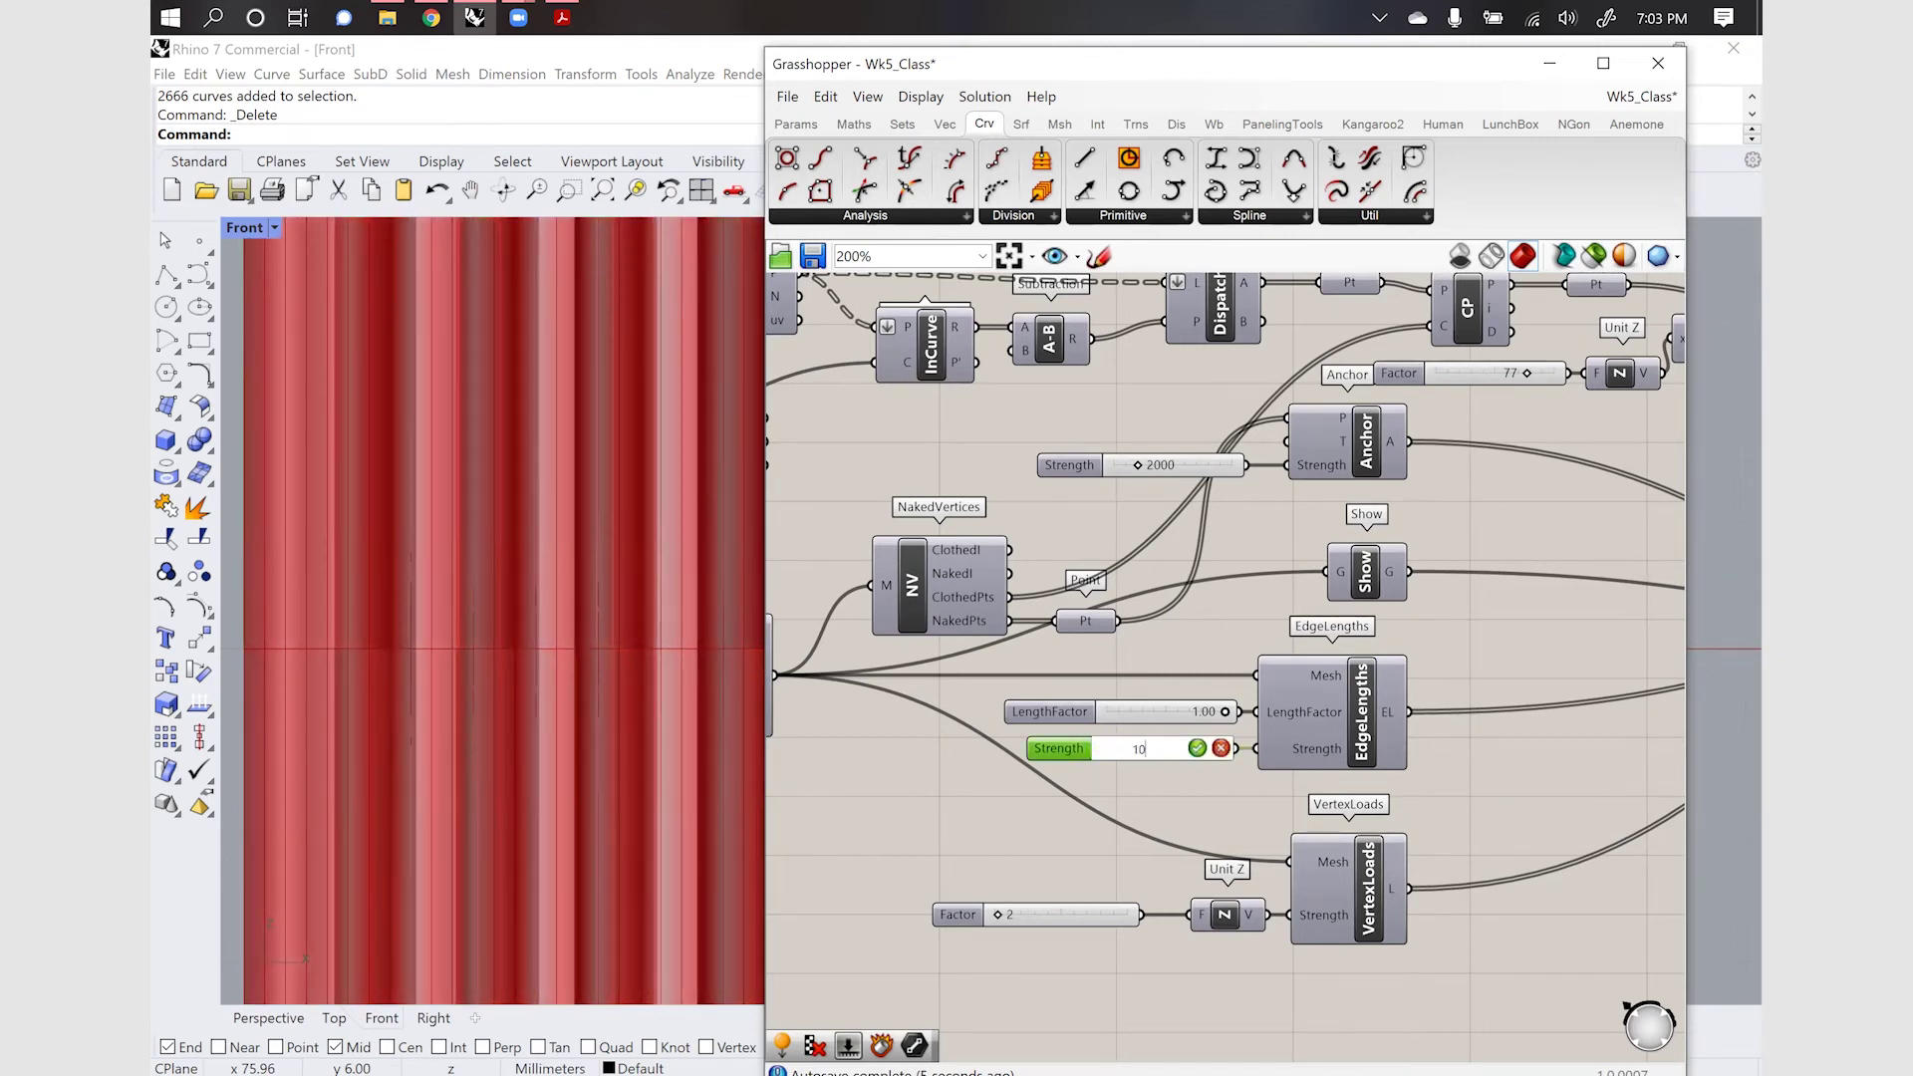
{"action": "key", "text": "Return"}
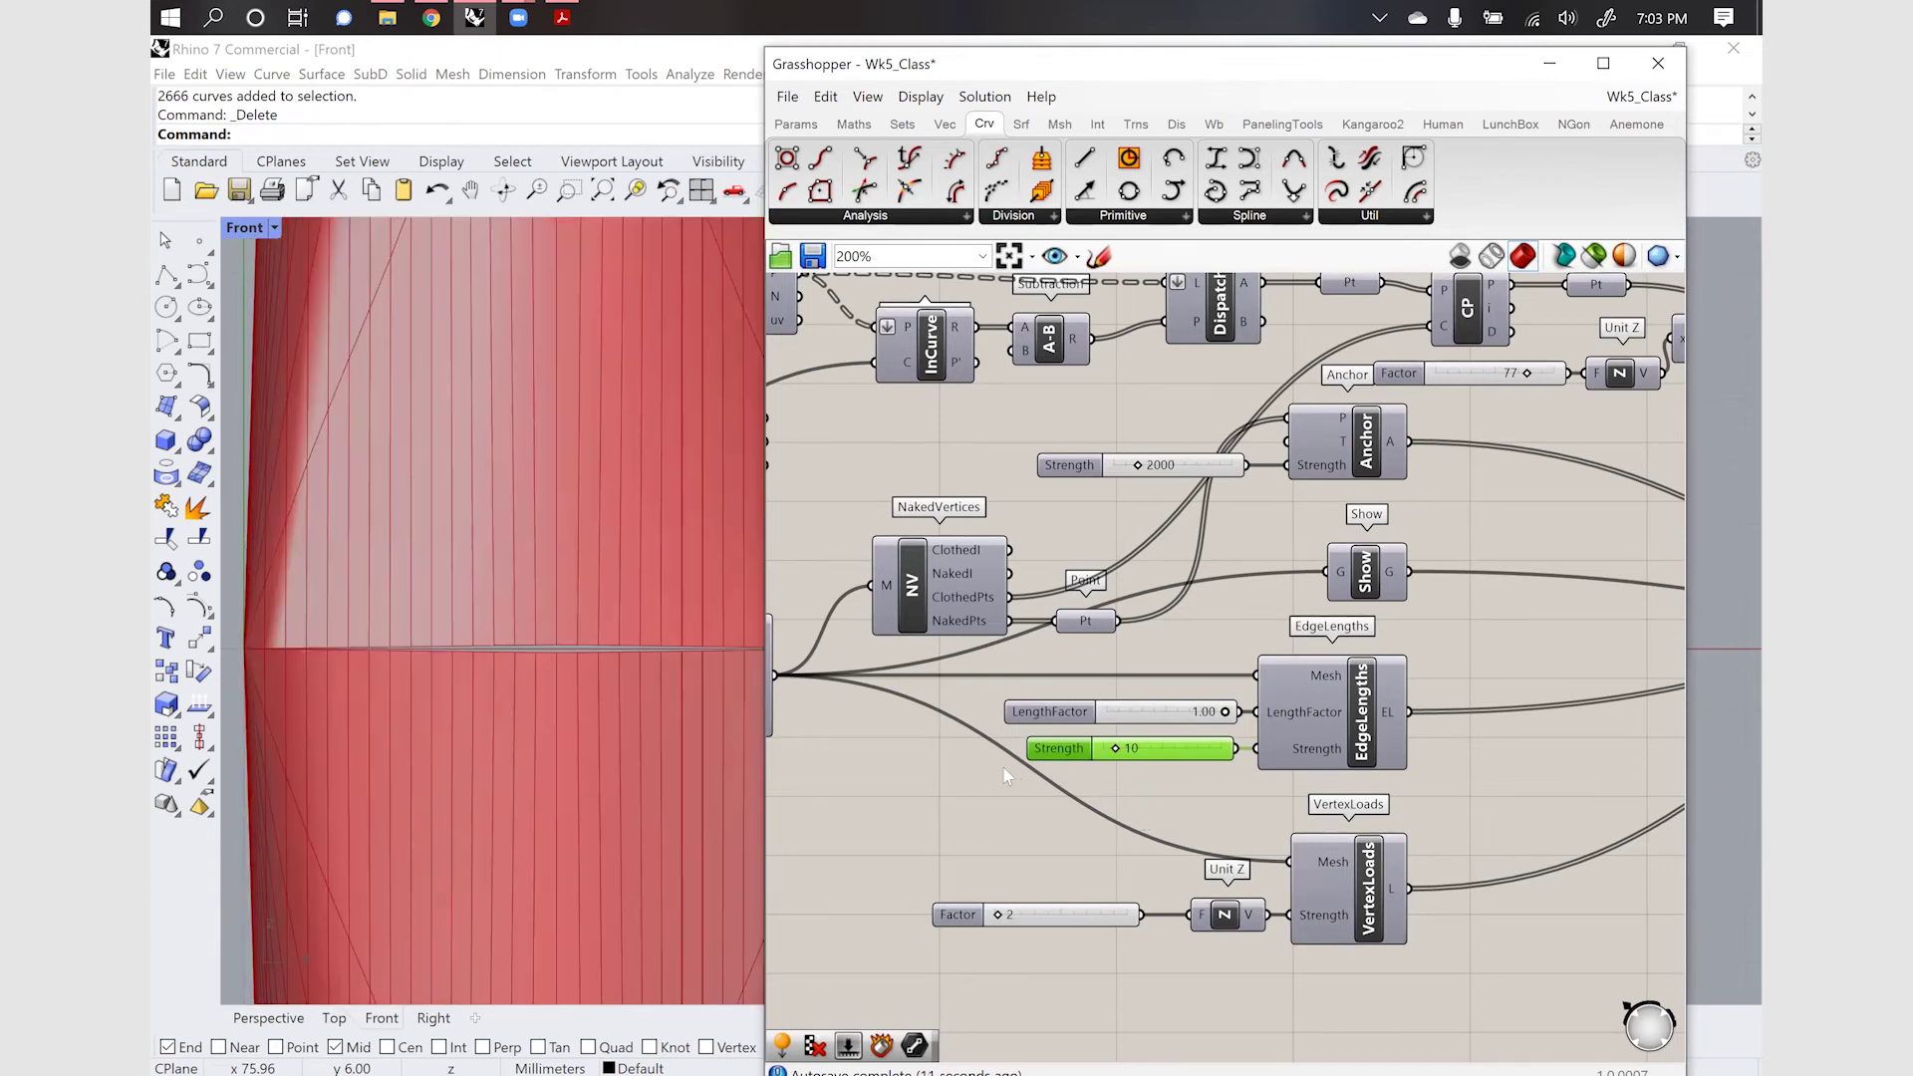
Adjust the Factor slider driving the lower VertexLoads goal and set it to 10
{"action": "scroll", "coordinate": [1007, 769], "scroll_direction": "down", "scroll_amount": 5}
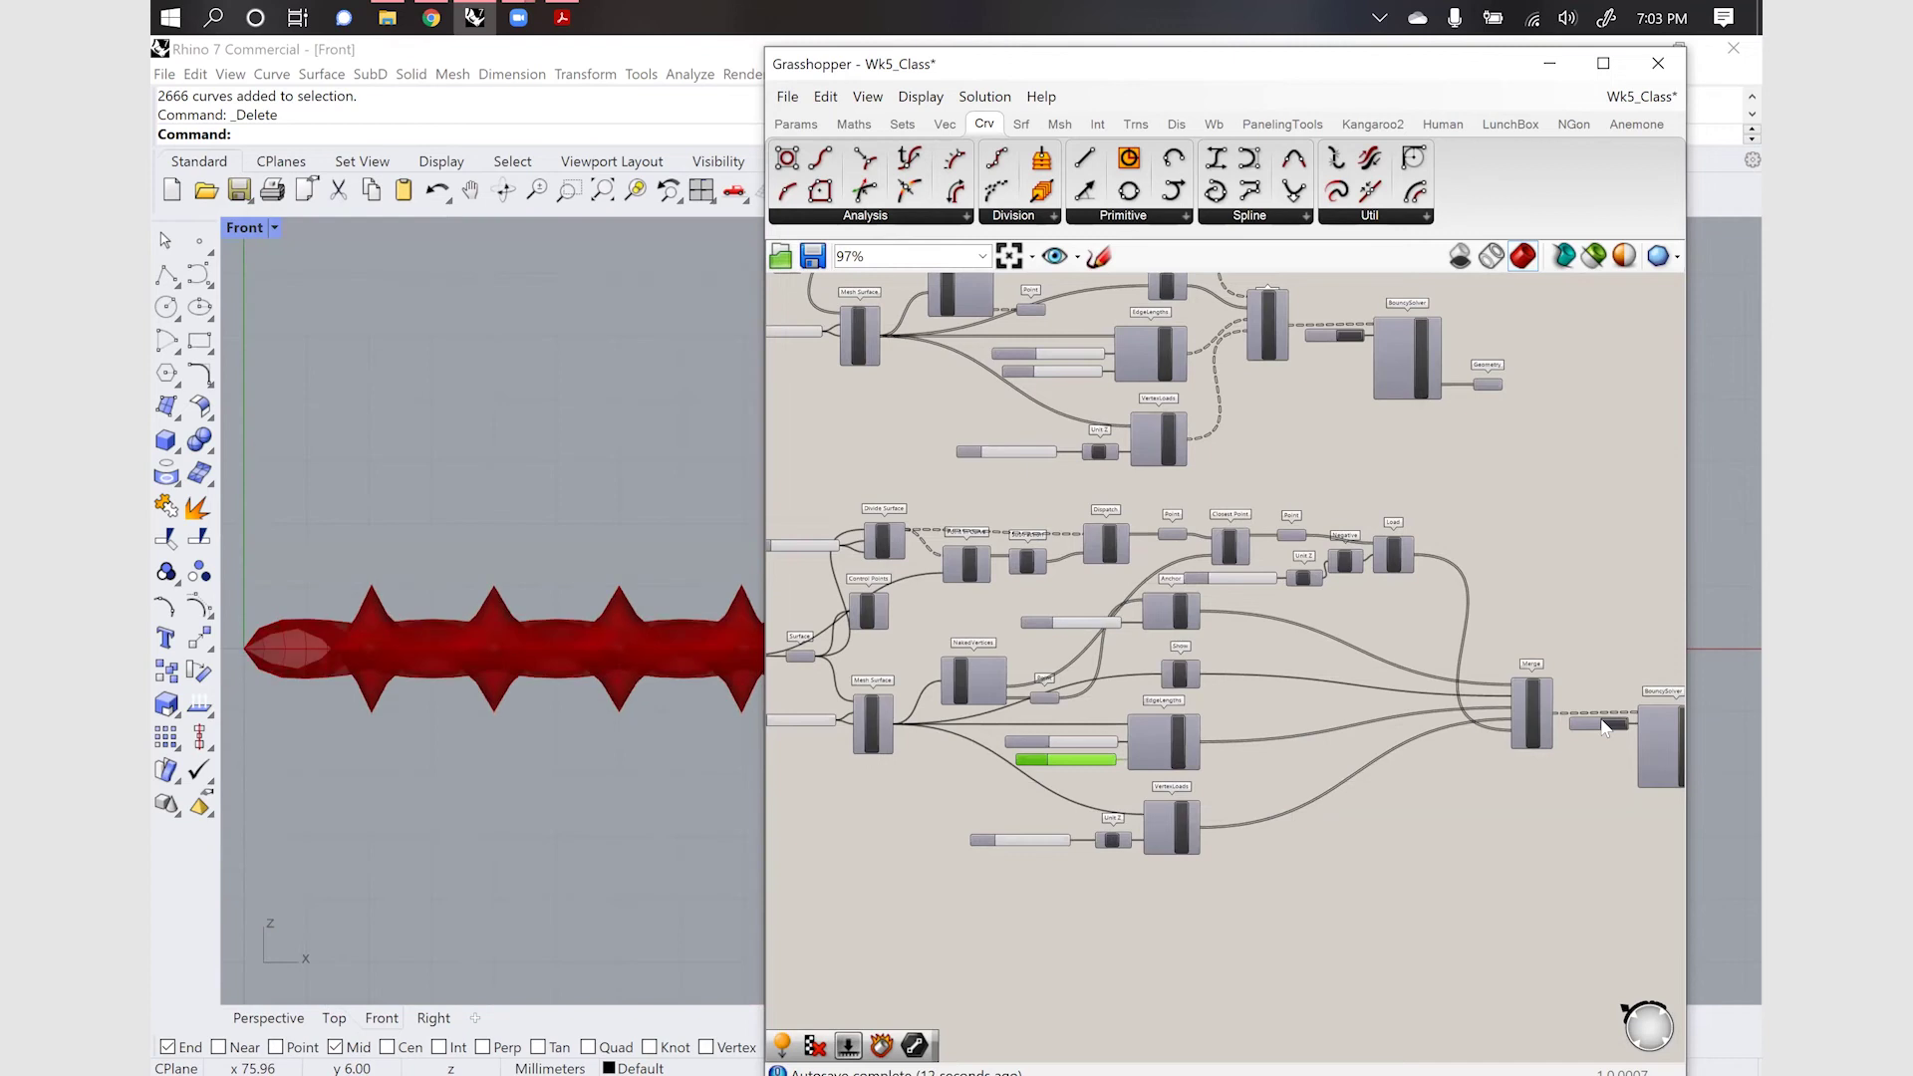
{"action": "scroll", "coordinate": [987, 843], "scroll_direction": "up", "scroll_amount": 4}
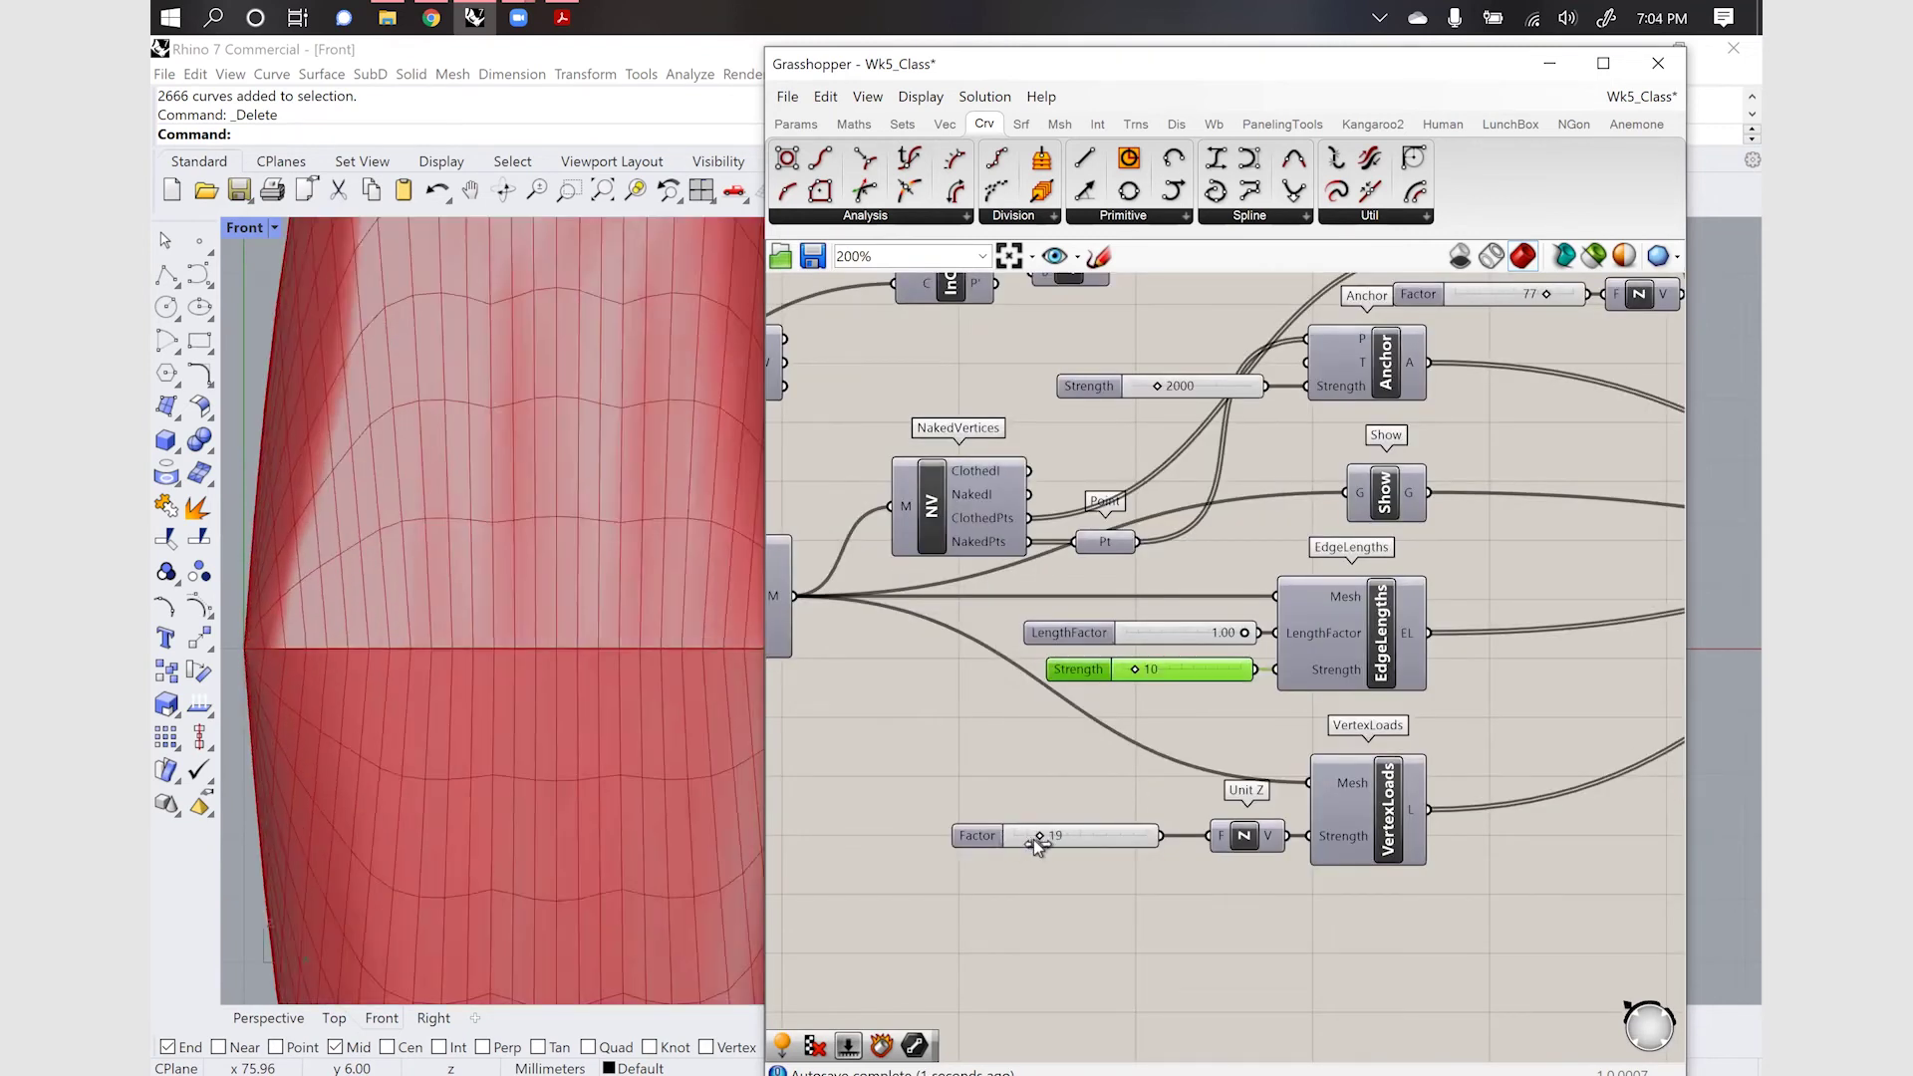
{"action": "left_click_drag", "start_coordinate": [1029, 839], "coordinate": [1032, 839]}
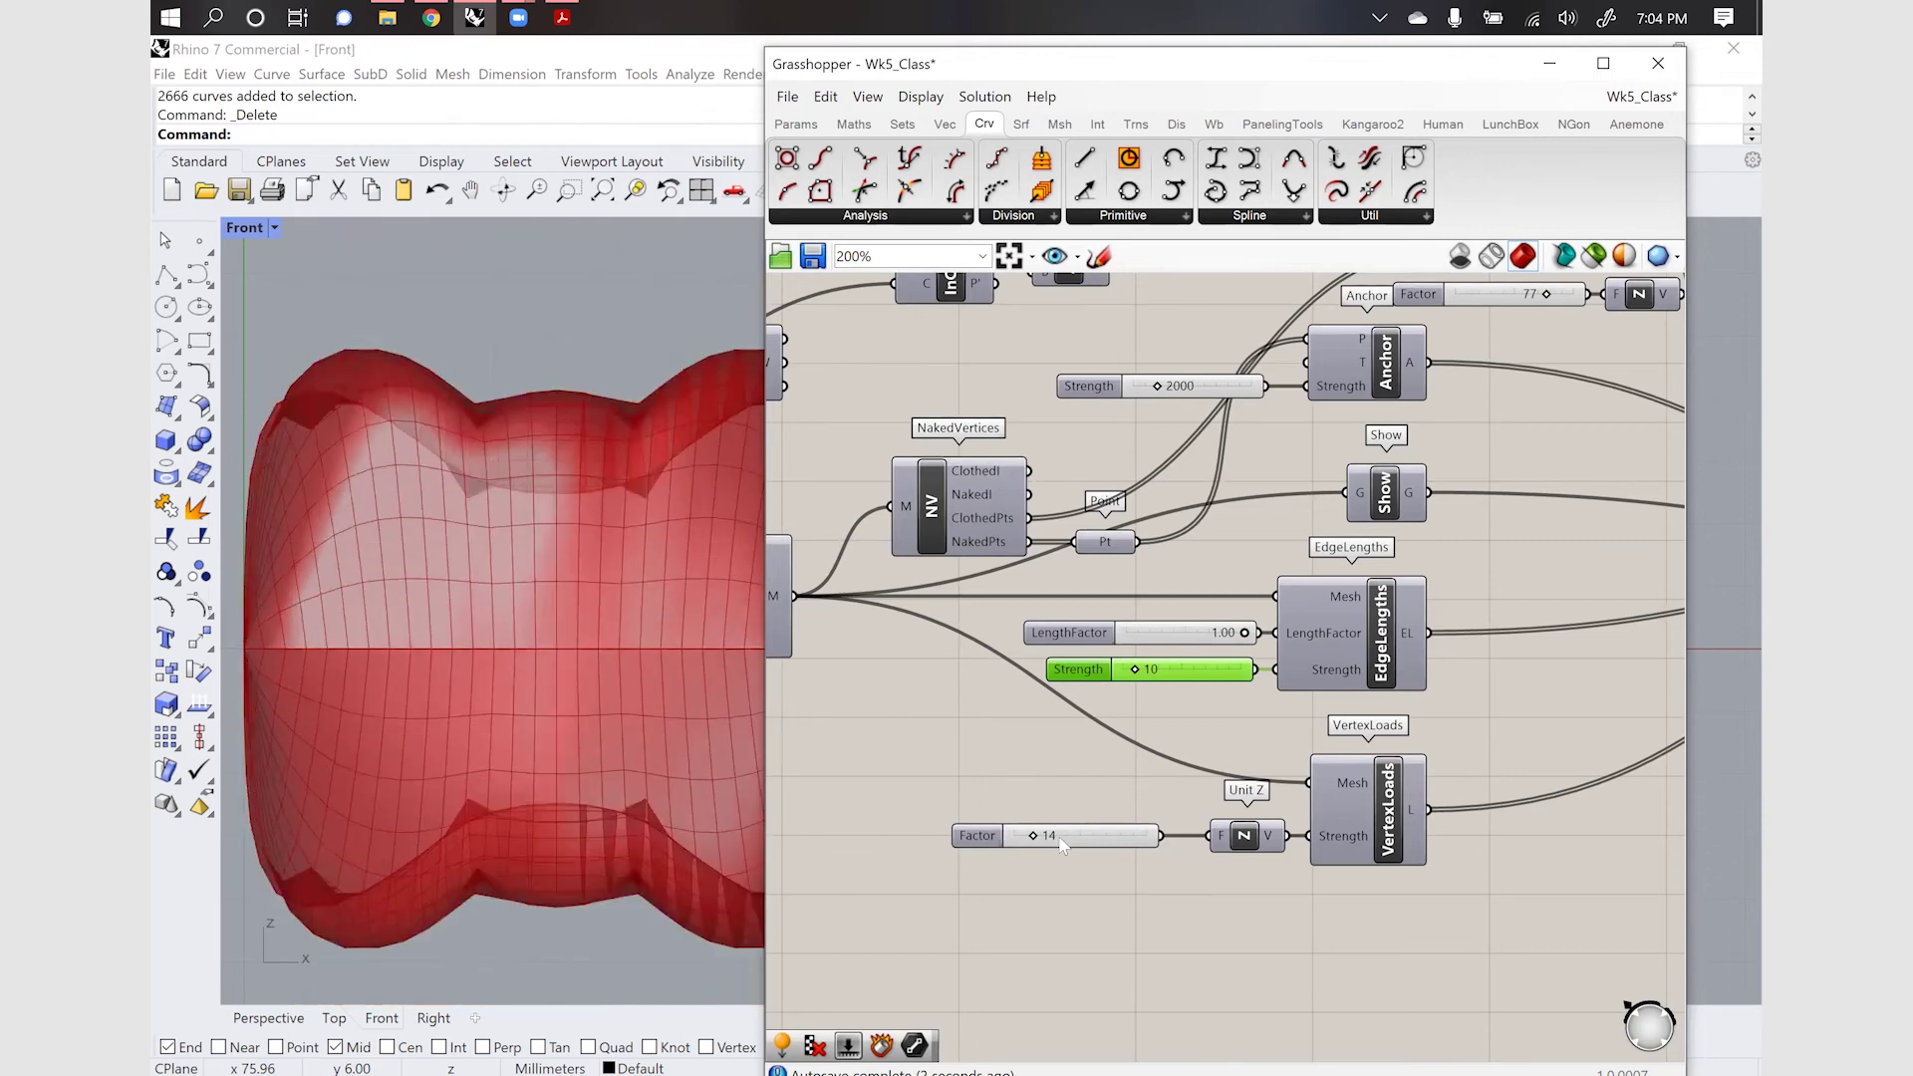
{"action": "double_click", "coordinate": [1062, 837]}
{"action": "type", "text": "10"}
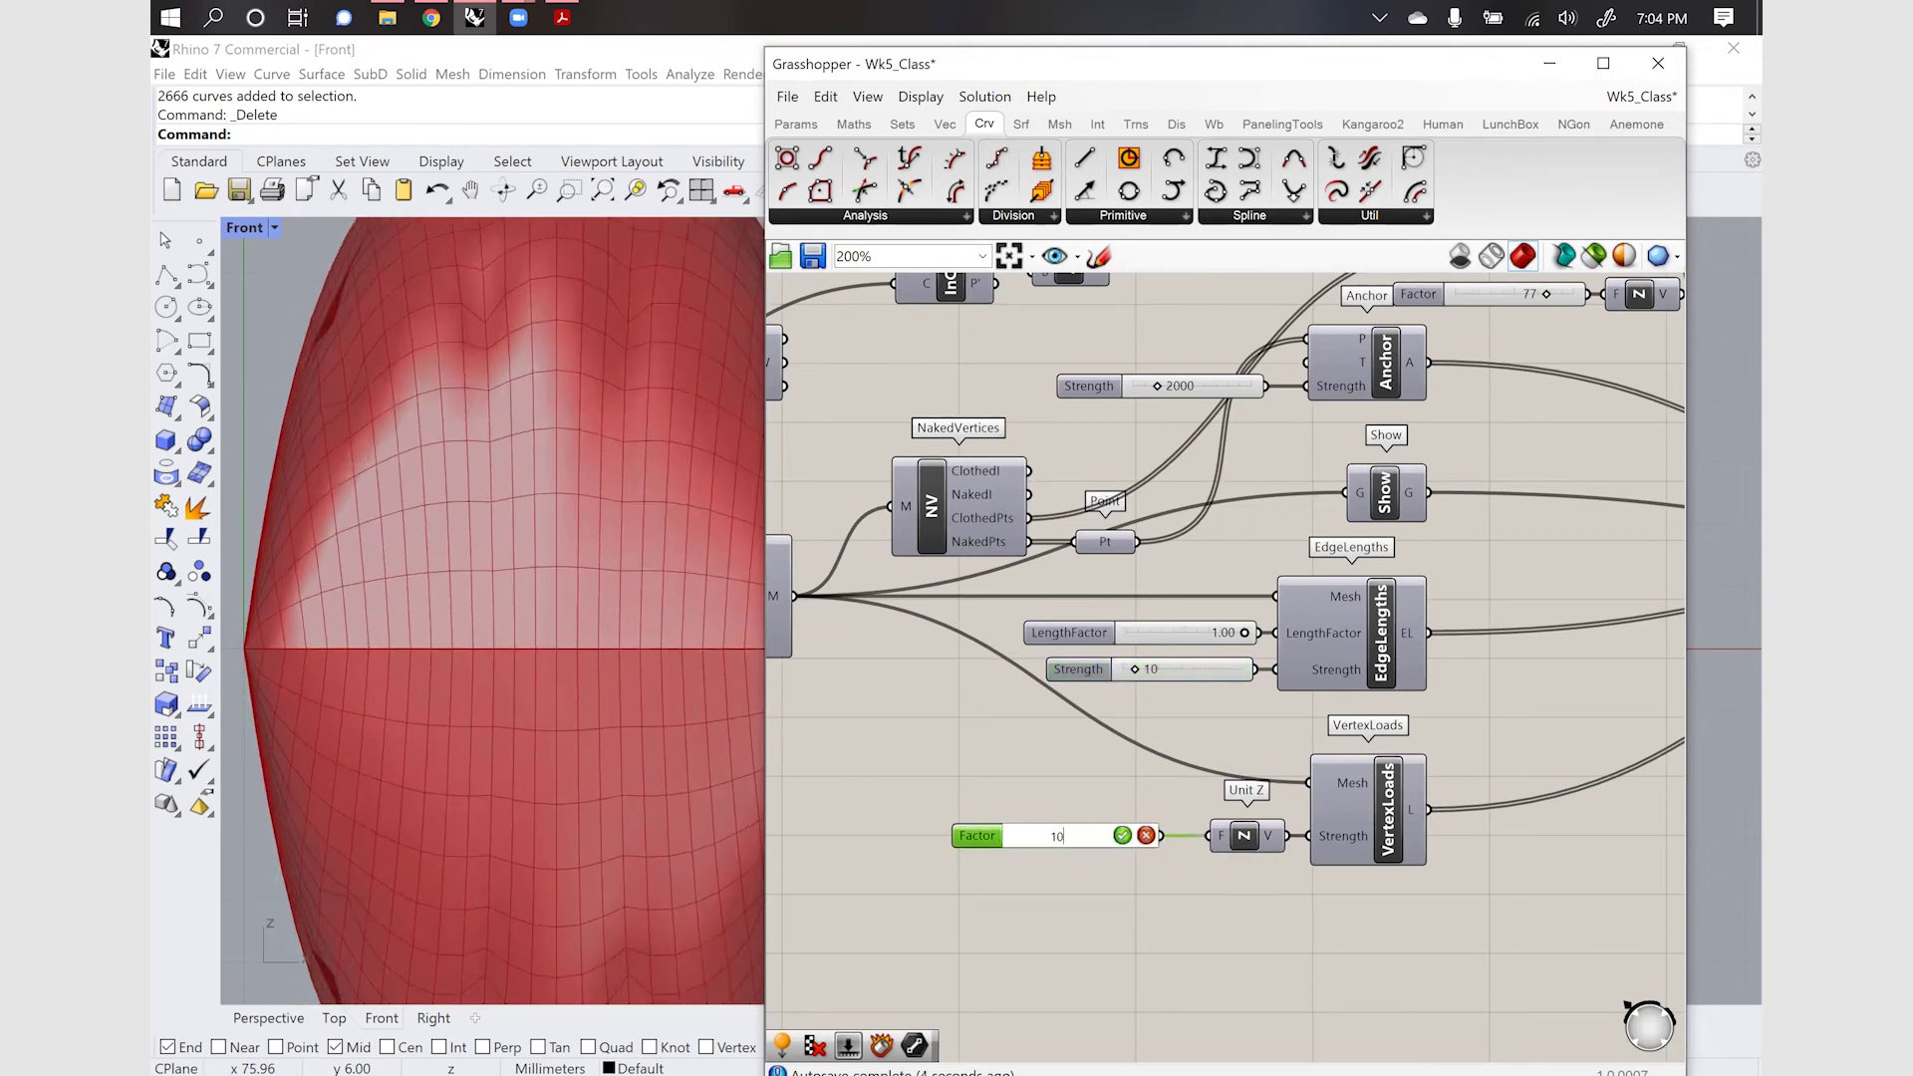
{"action": "key", "text": "Return"}
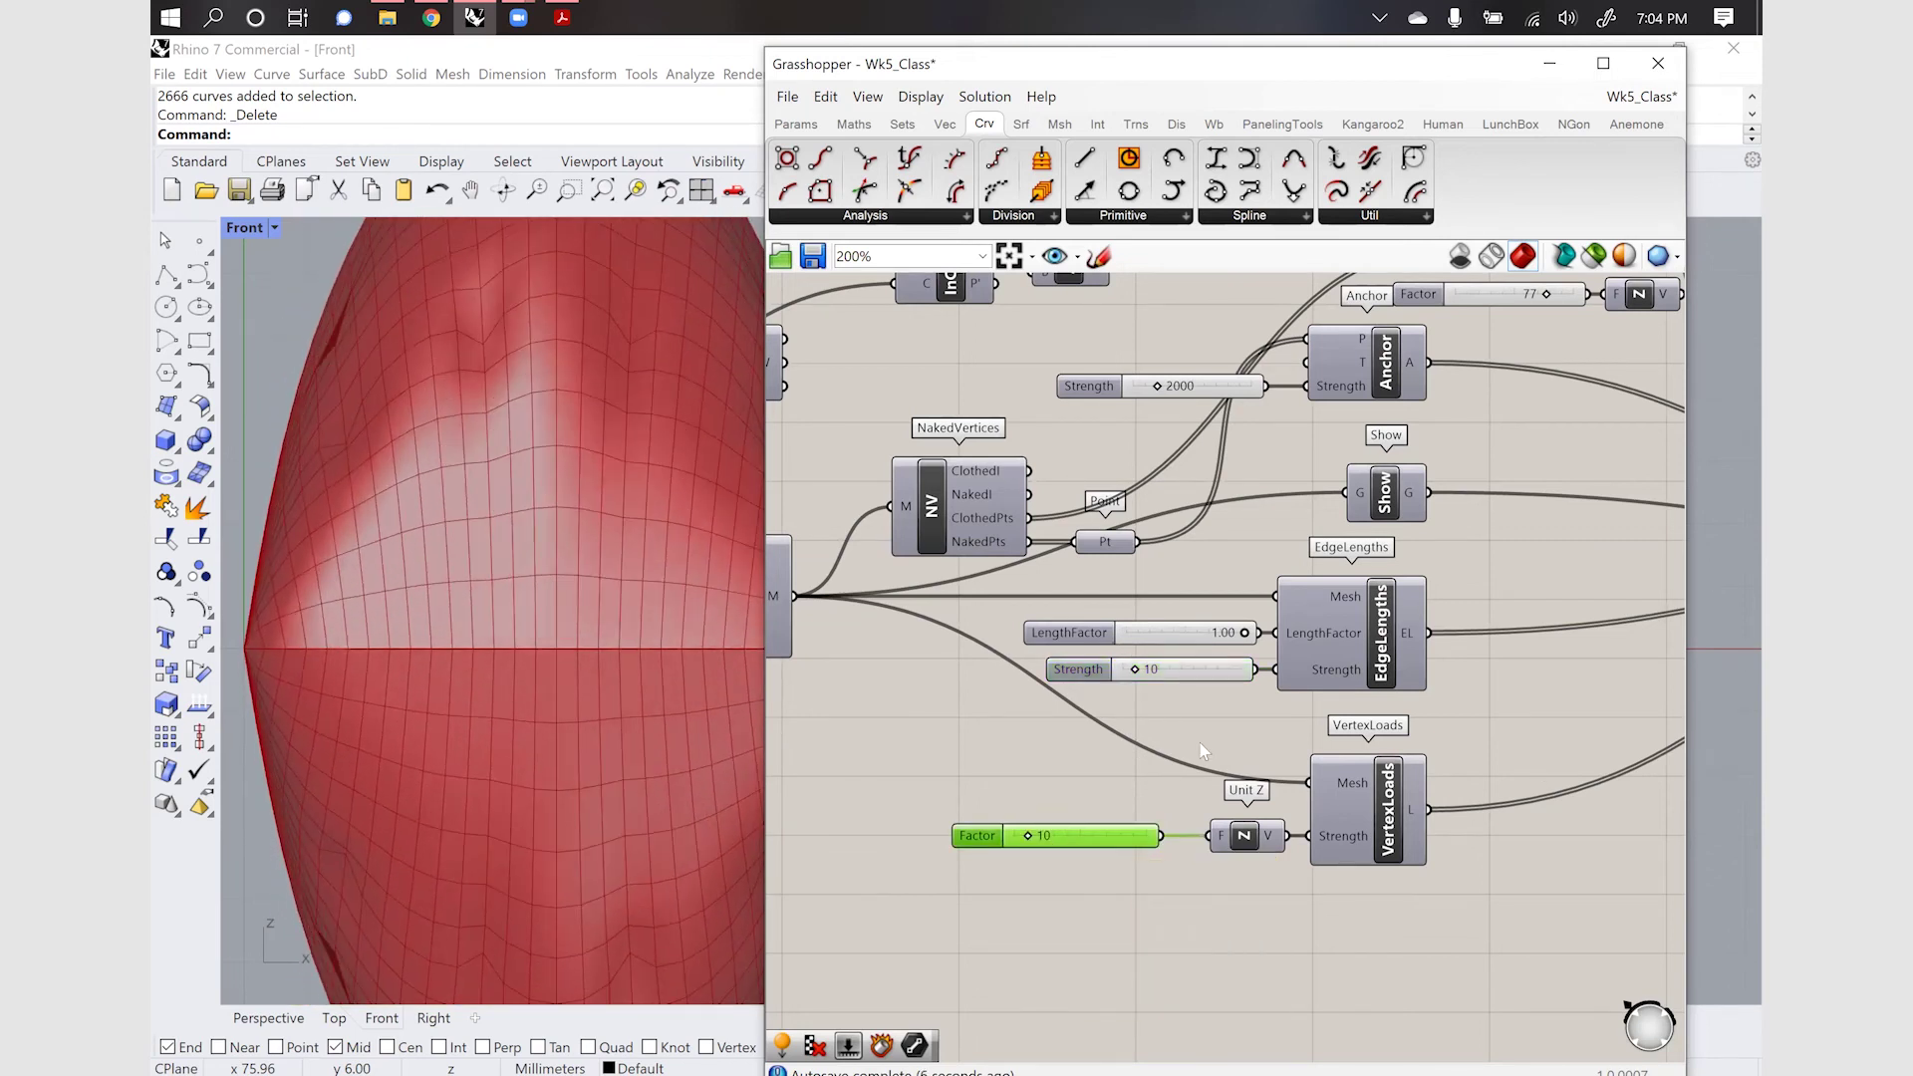
Set the Factor slider feeding the lower VertexLoads goal to 5 and check the resulting mesh profile
{"action": "scroll", "coordinate": [1203, 751], "scroll_direction": "down", "scroll_amount": 8}
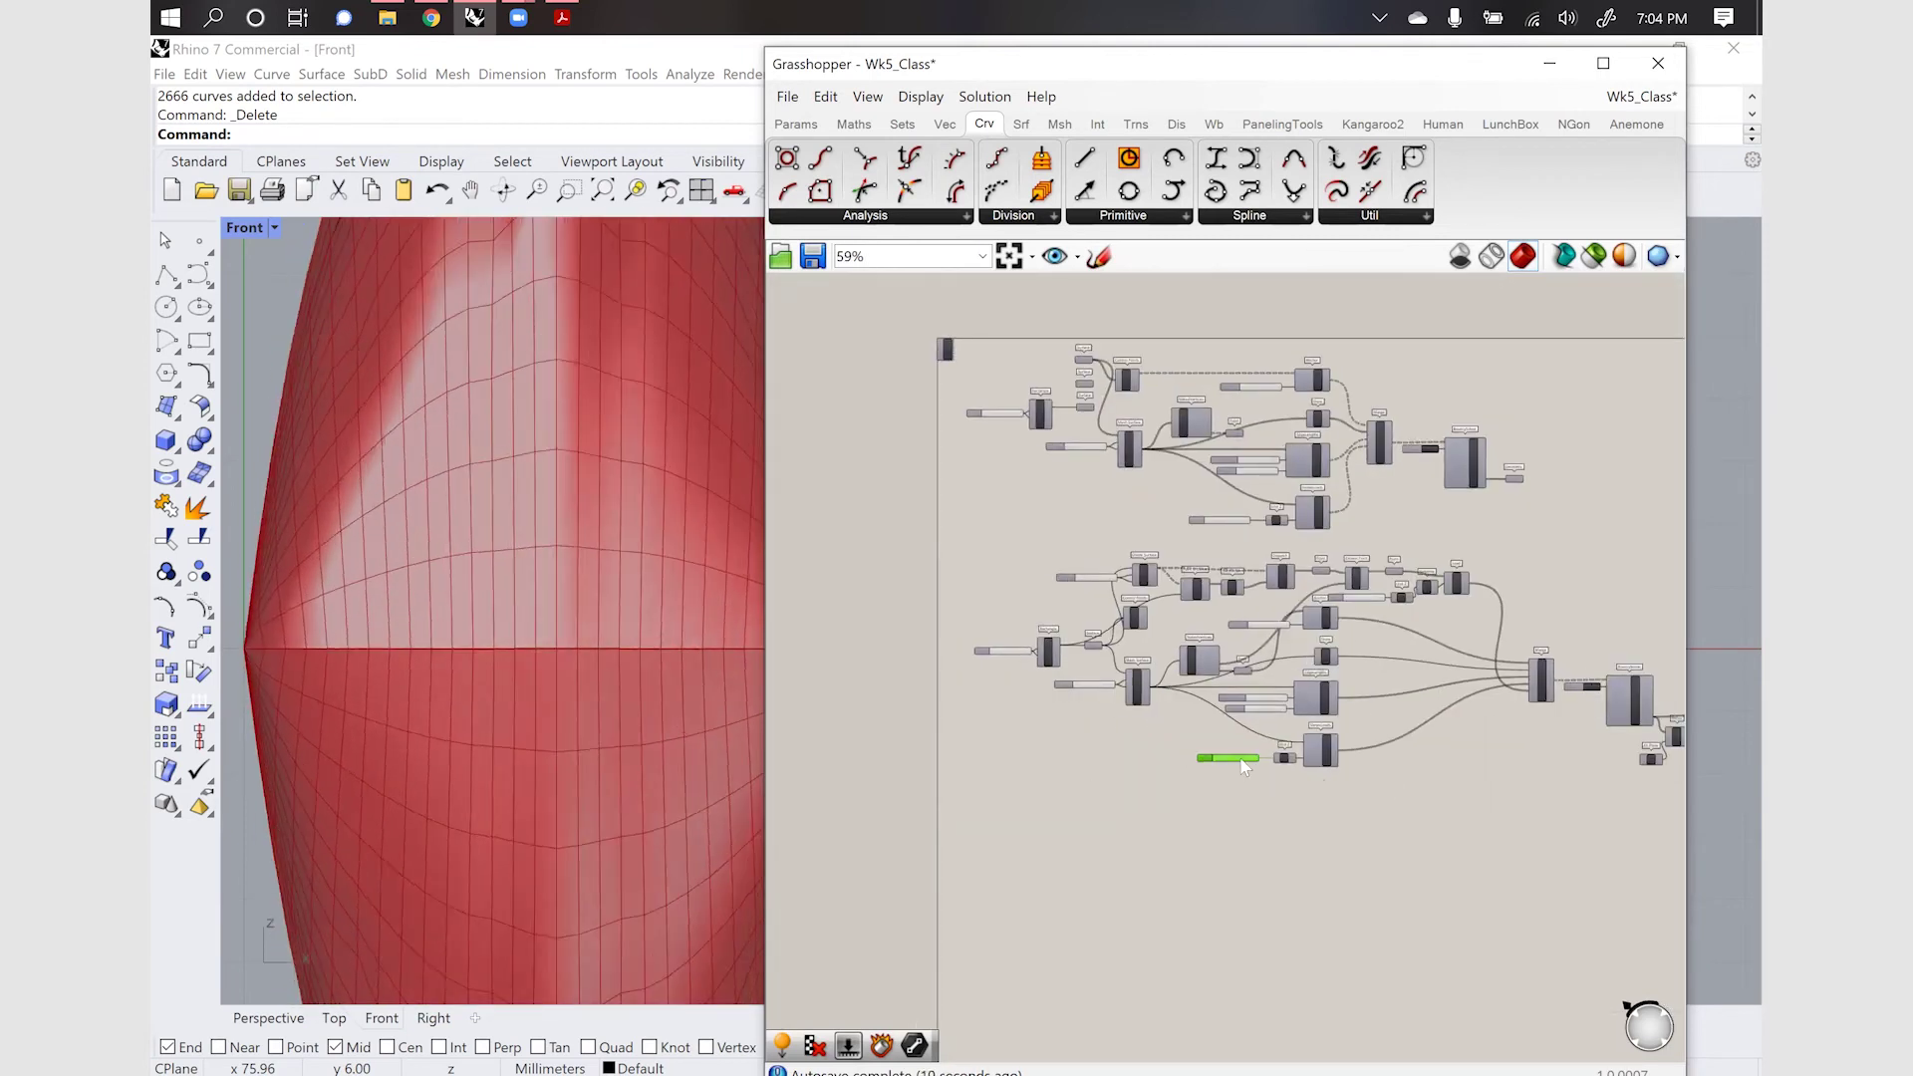
{"action": "scroll", "coordinate": [1221, 762], "scroll_direction": "up", "scroll_amount": 3}
{"action": "double_click", "coordinate": [1221, 762]}
{"action": "key", "text": "Return"}
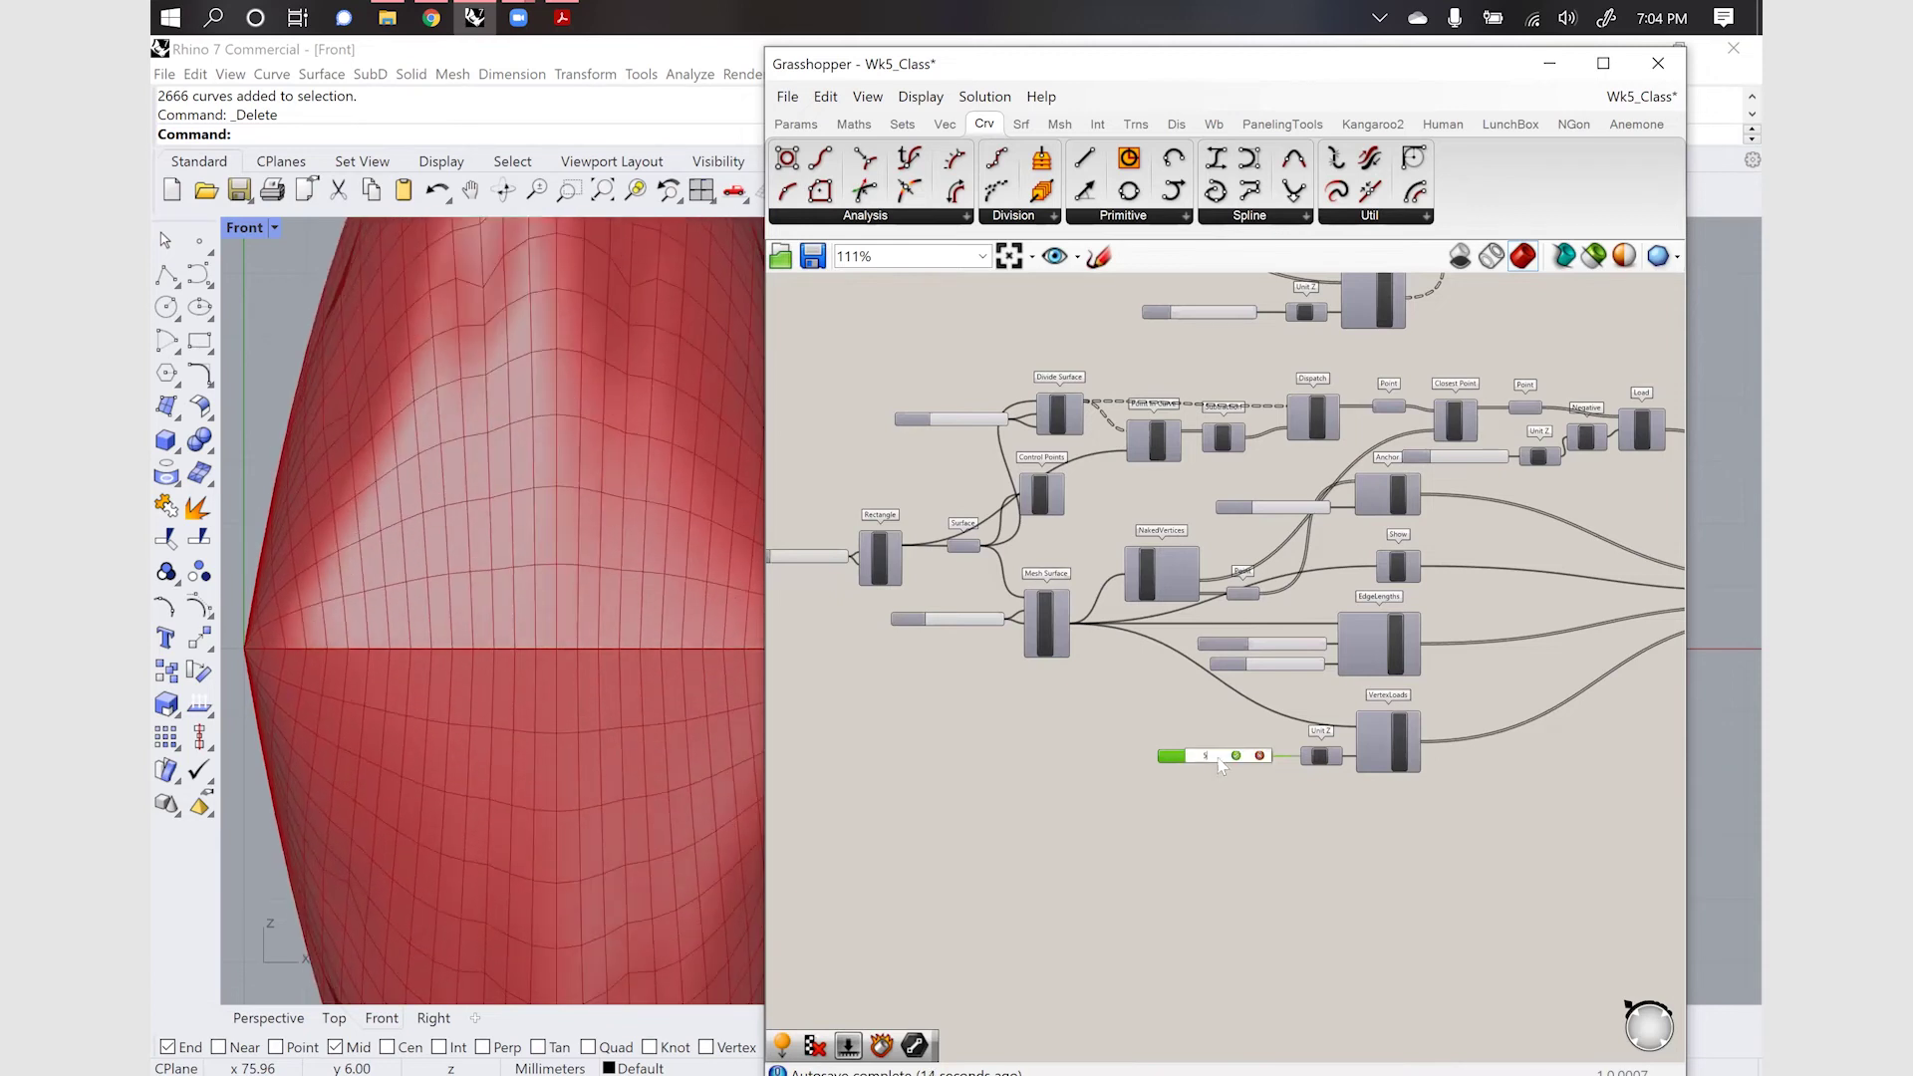
{"action": "scroll", "coordinate": [1121, 792], "scroll_direction": "down", "scroll_amount": 1}
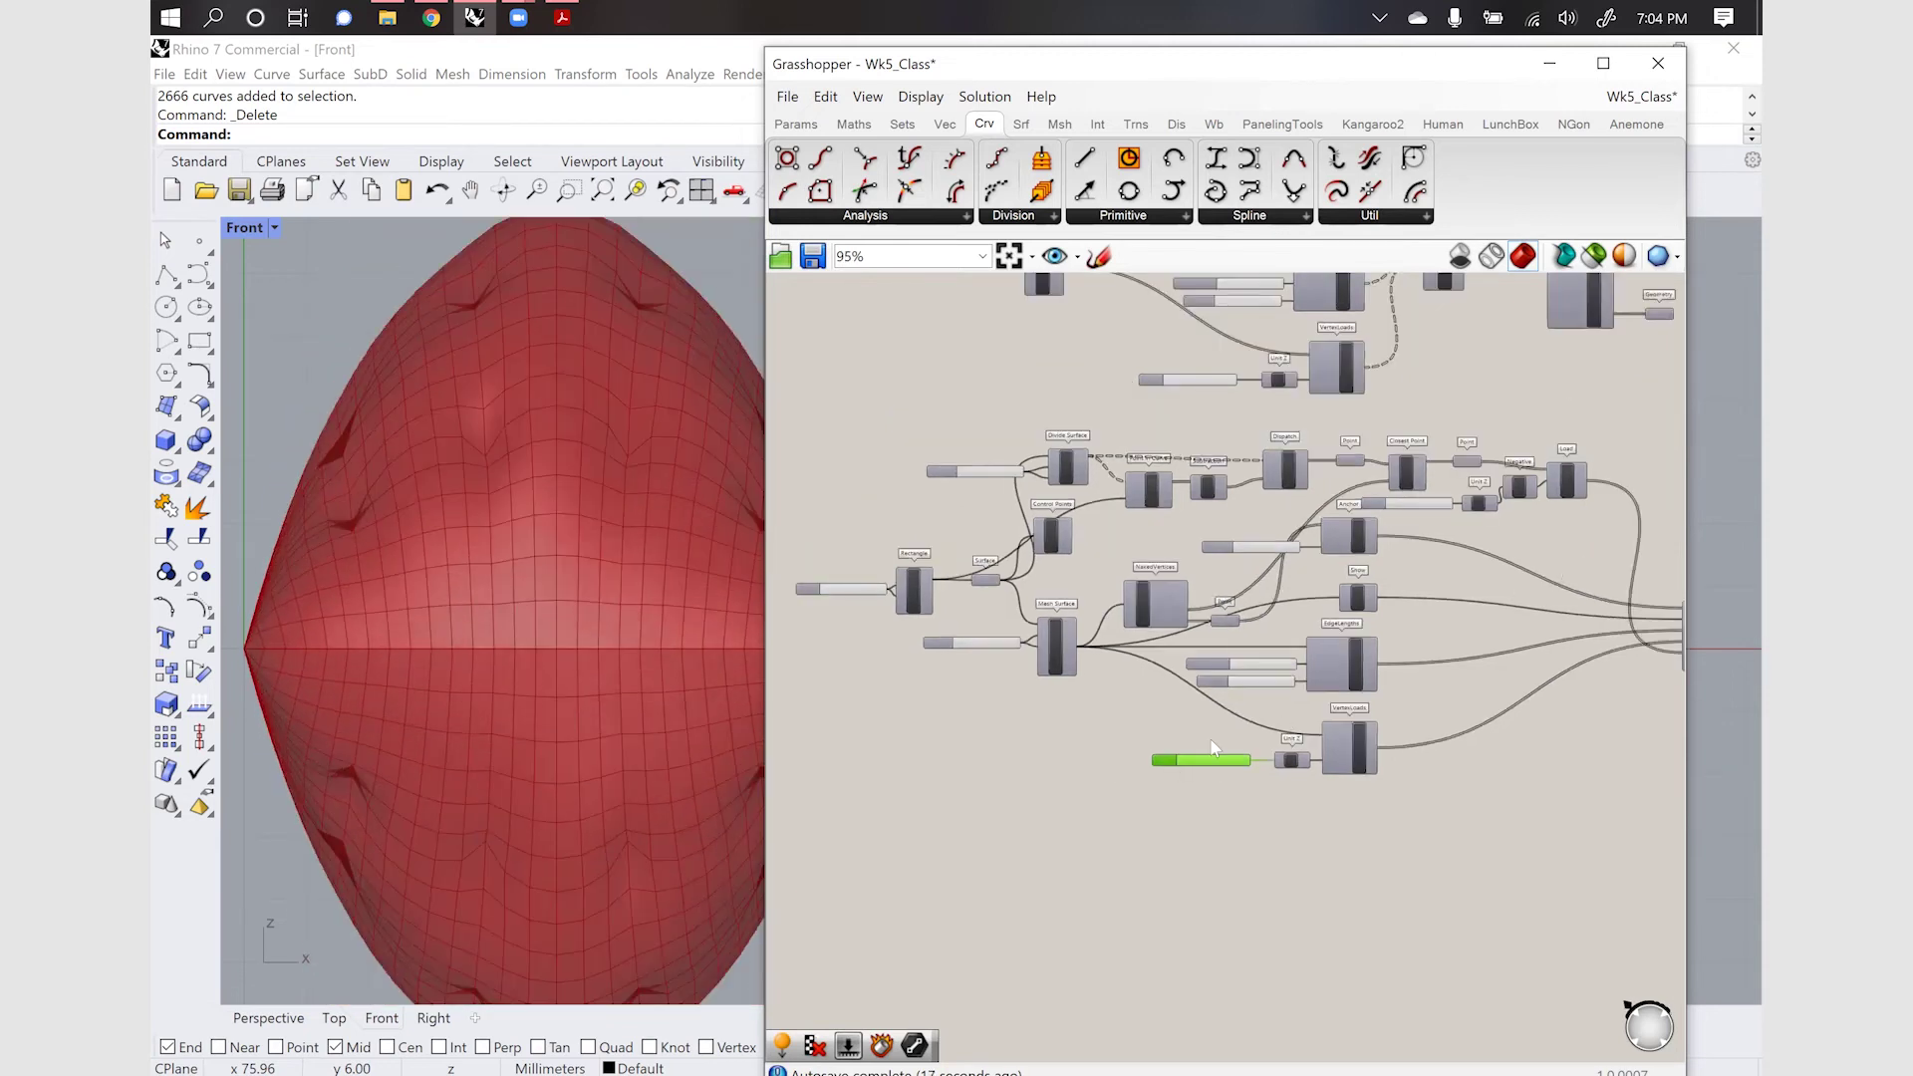
{"action": "scroll", "coordinate": [1484, 694], "scroll_direction": "down", "scroll_amount": 2}
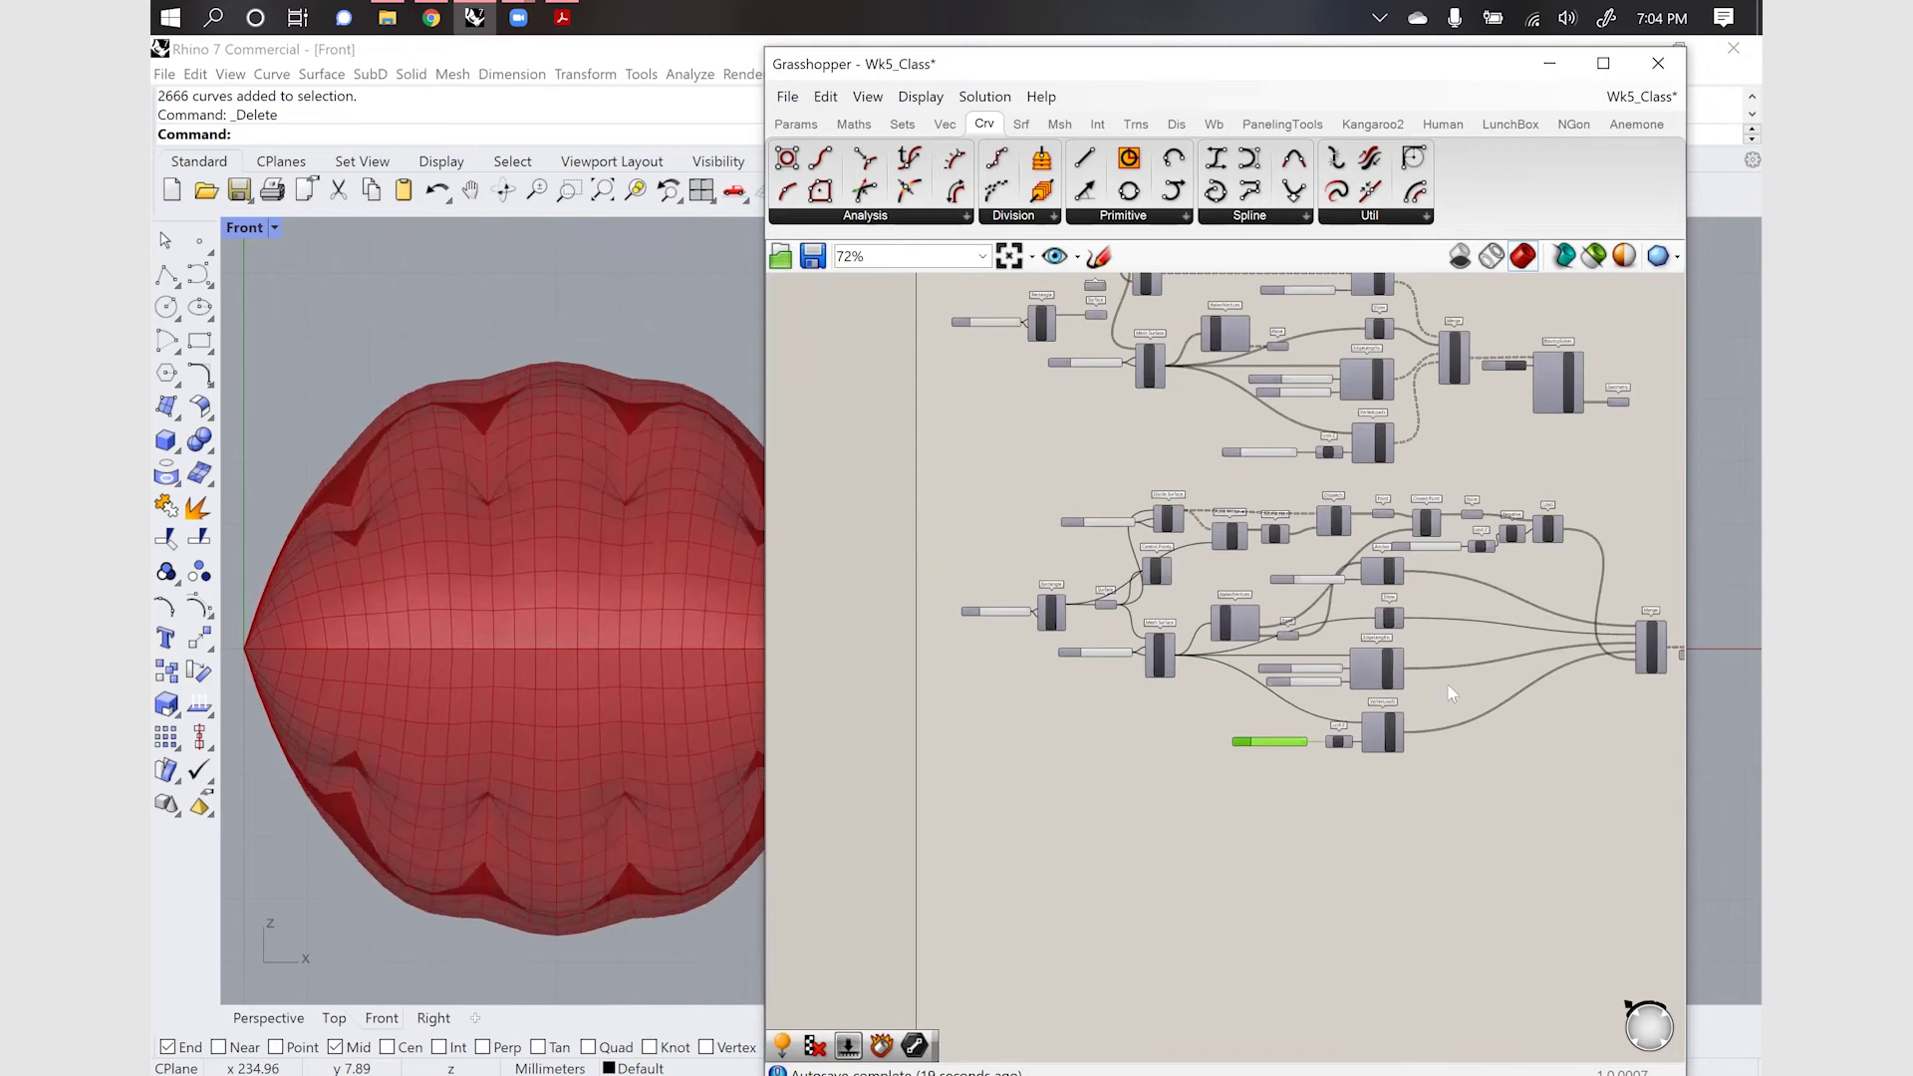
{"action": "right_click_drag", "start_coordinate": [1365, 674], "coordinate": [1241, 660]}
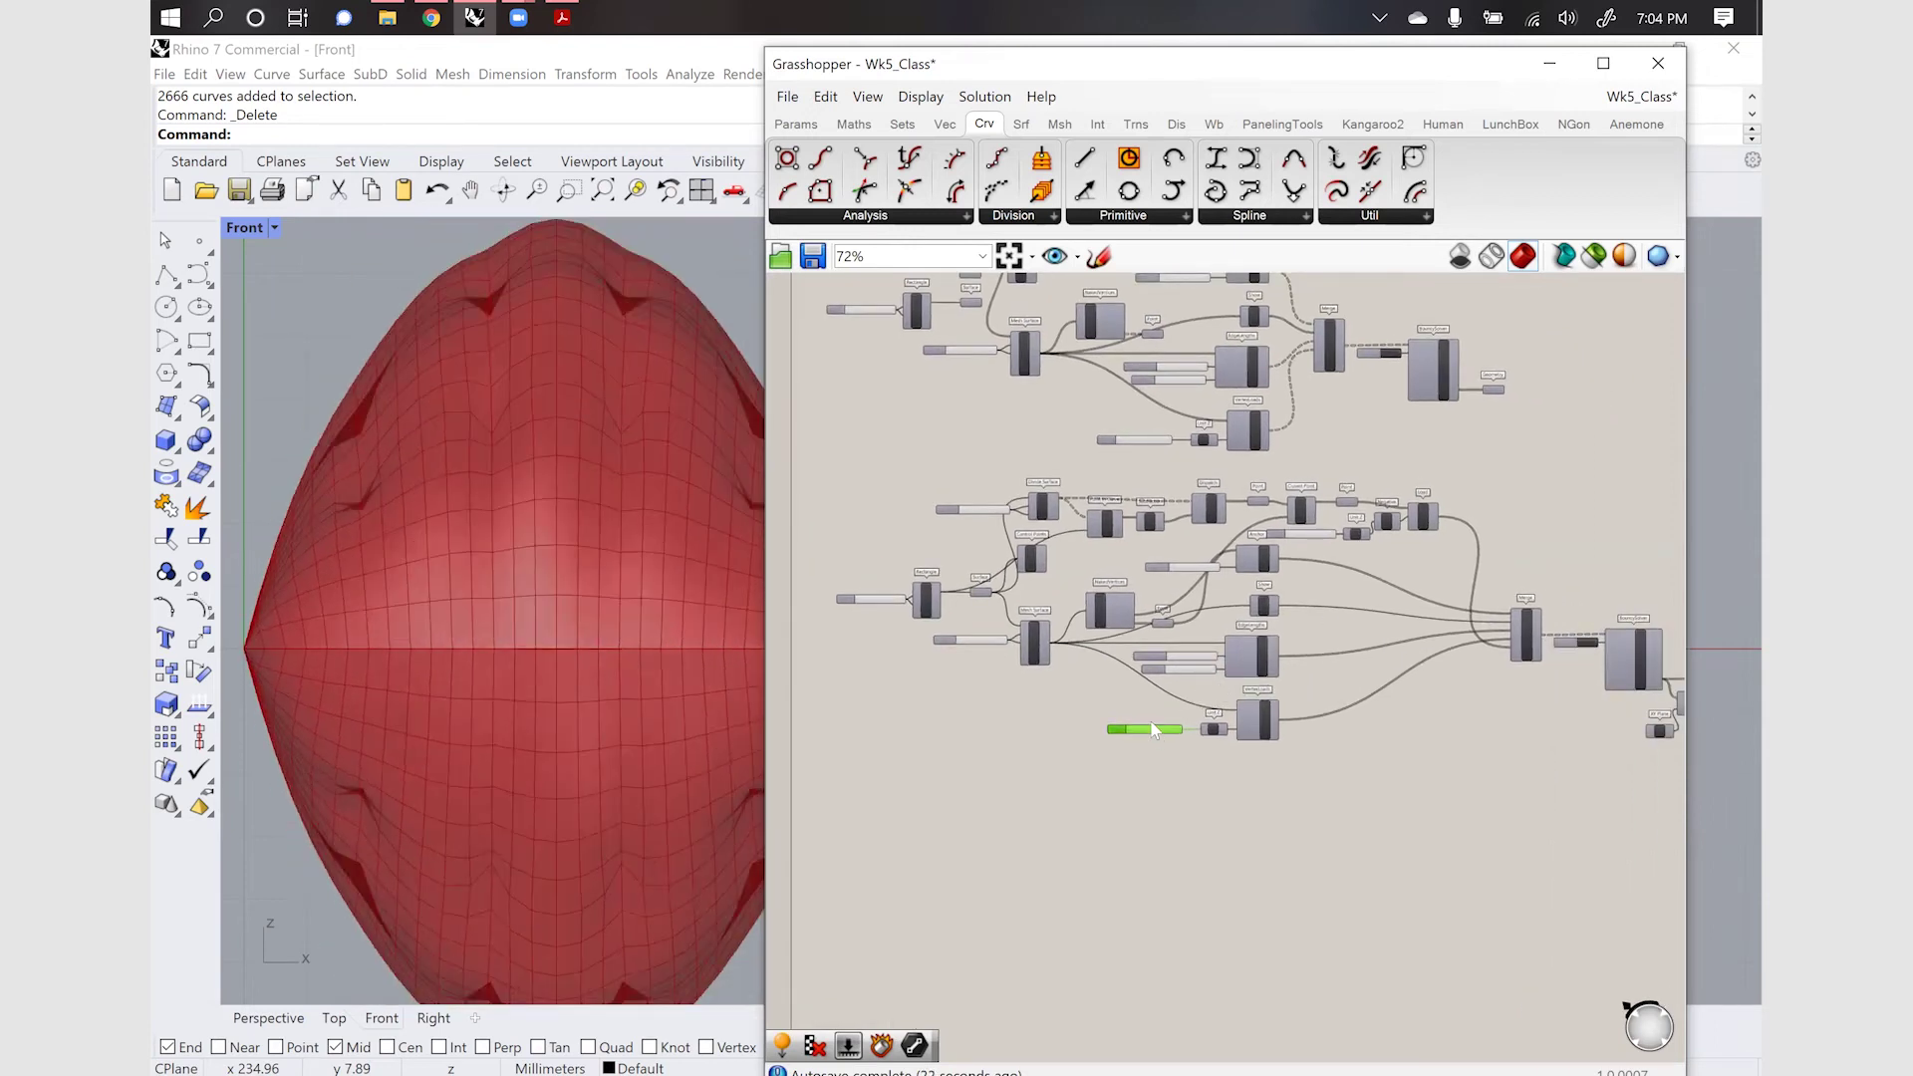
{"action": "left_click", "coordinate": [1152, 721]}
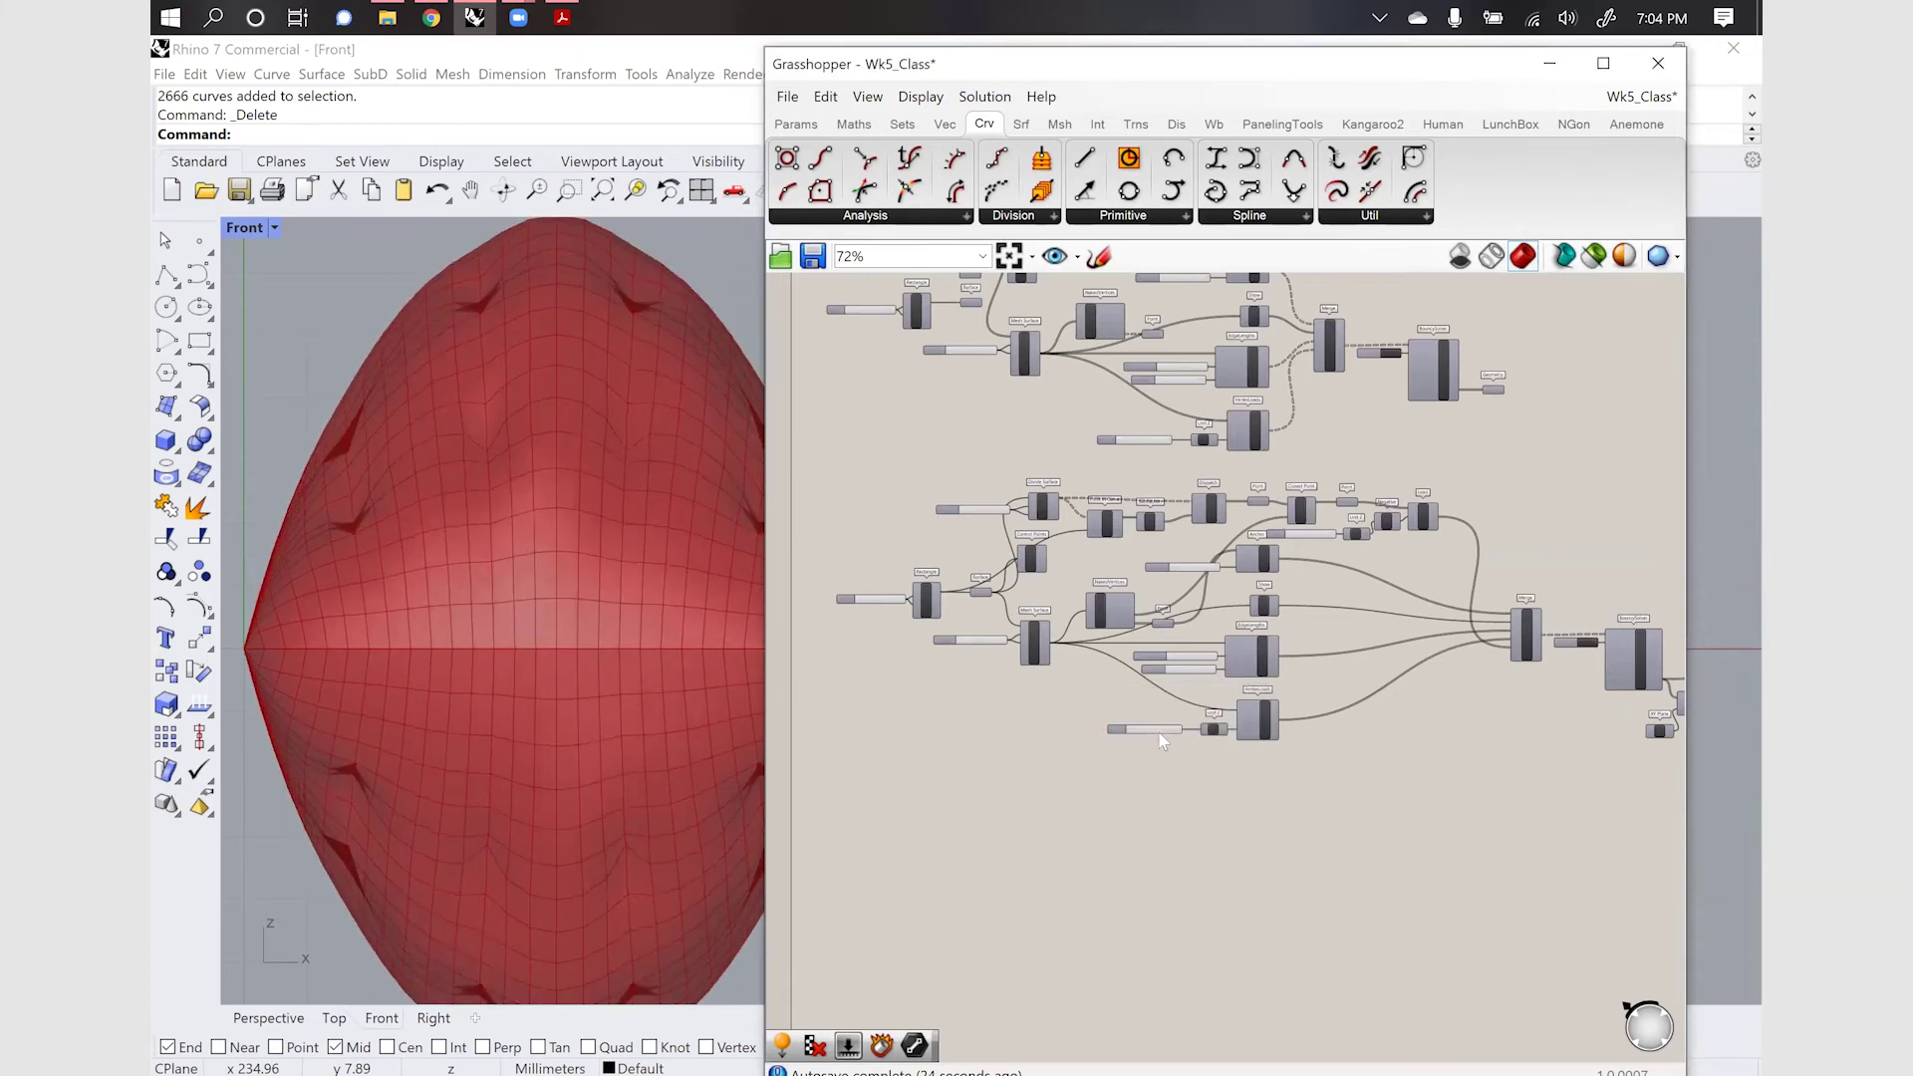
{"action": "double_click", "coordinate": [1158, 736]}
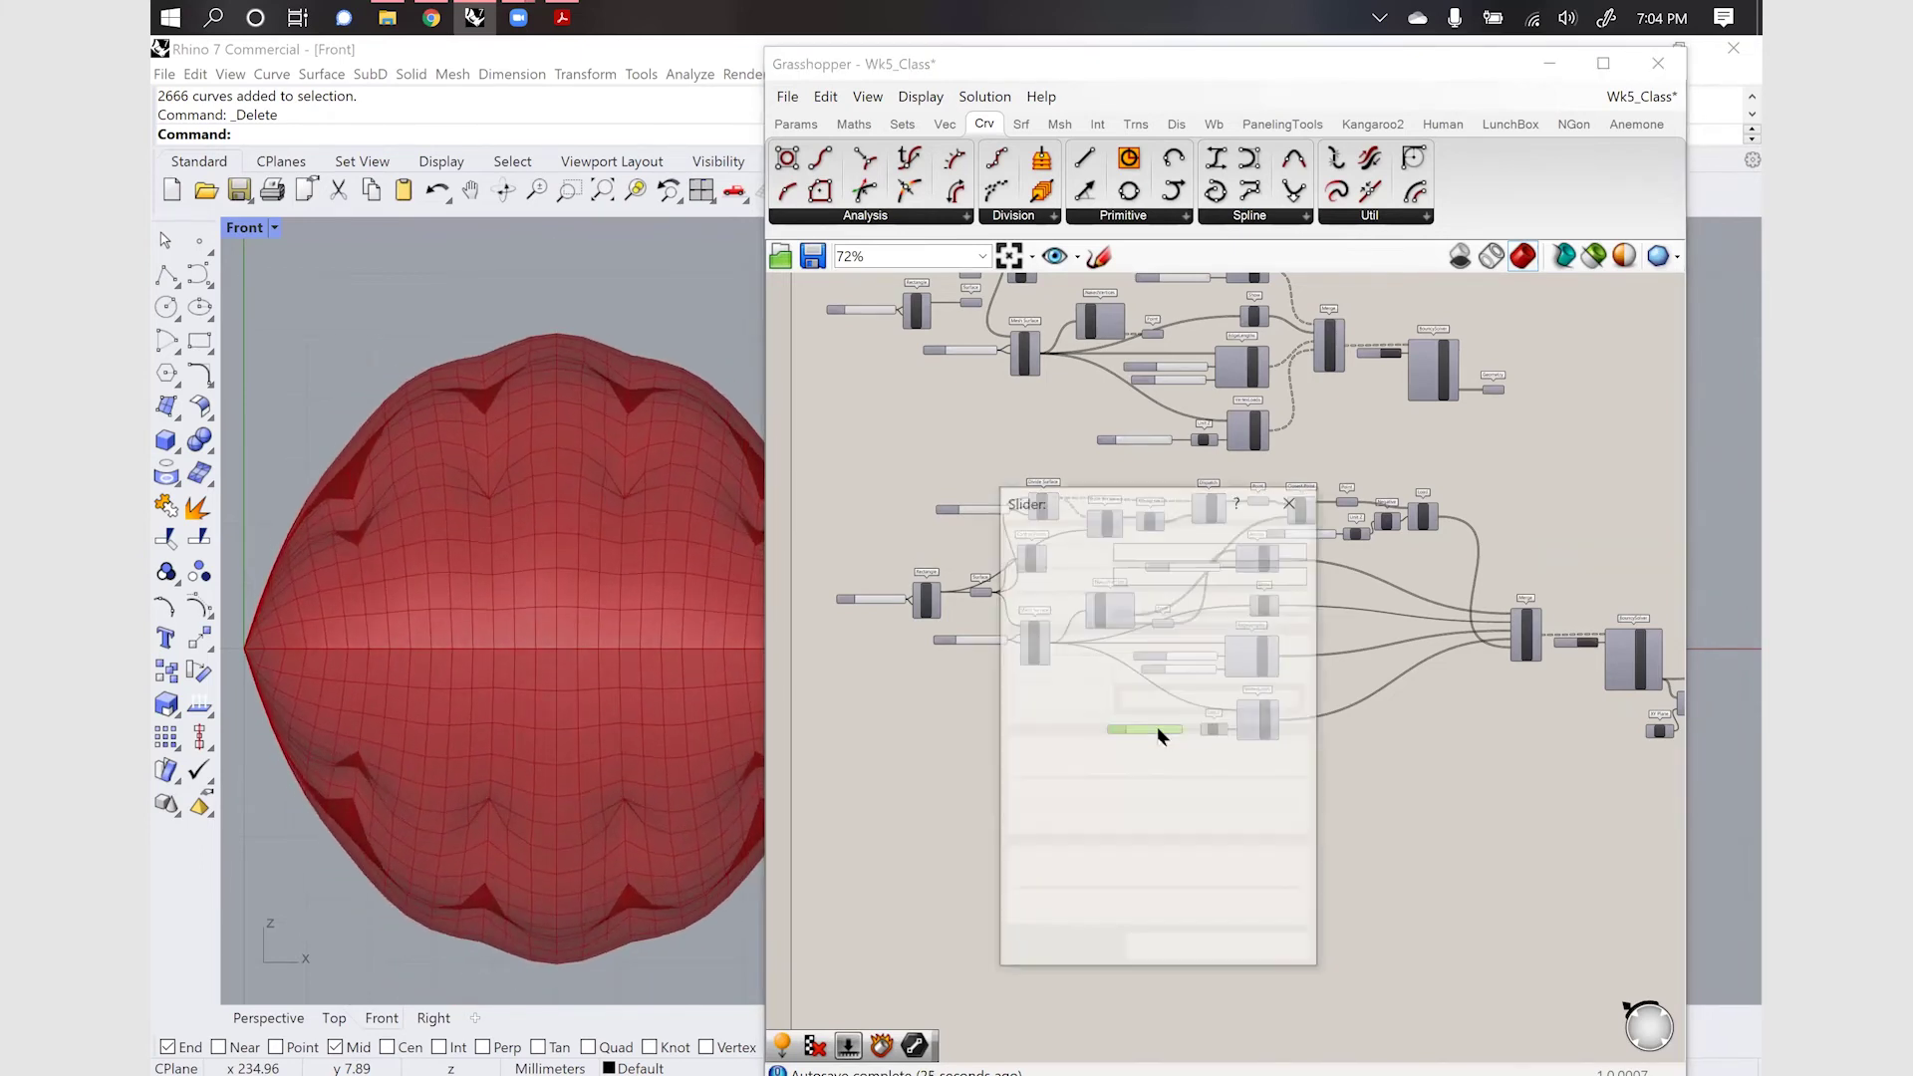
{"action": "left_click", "coordinate": [1291, 499]}
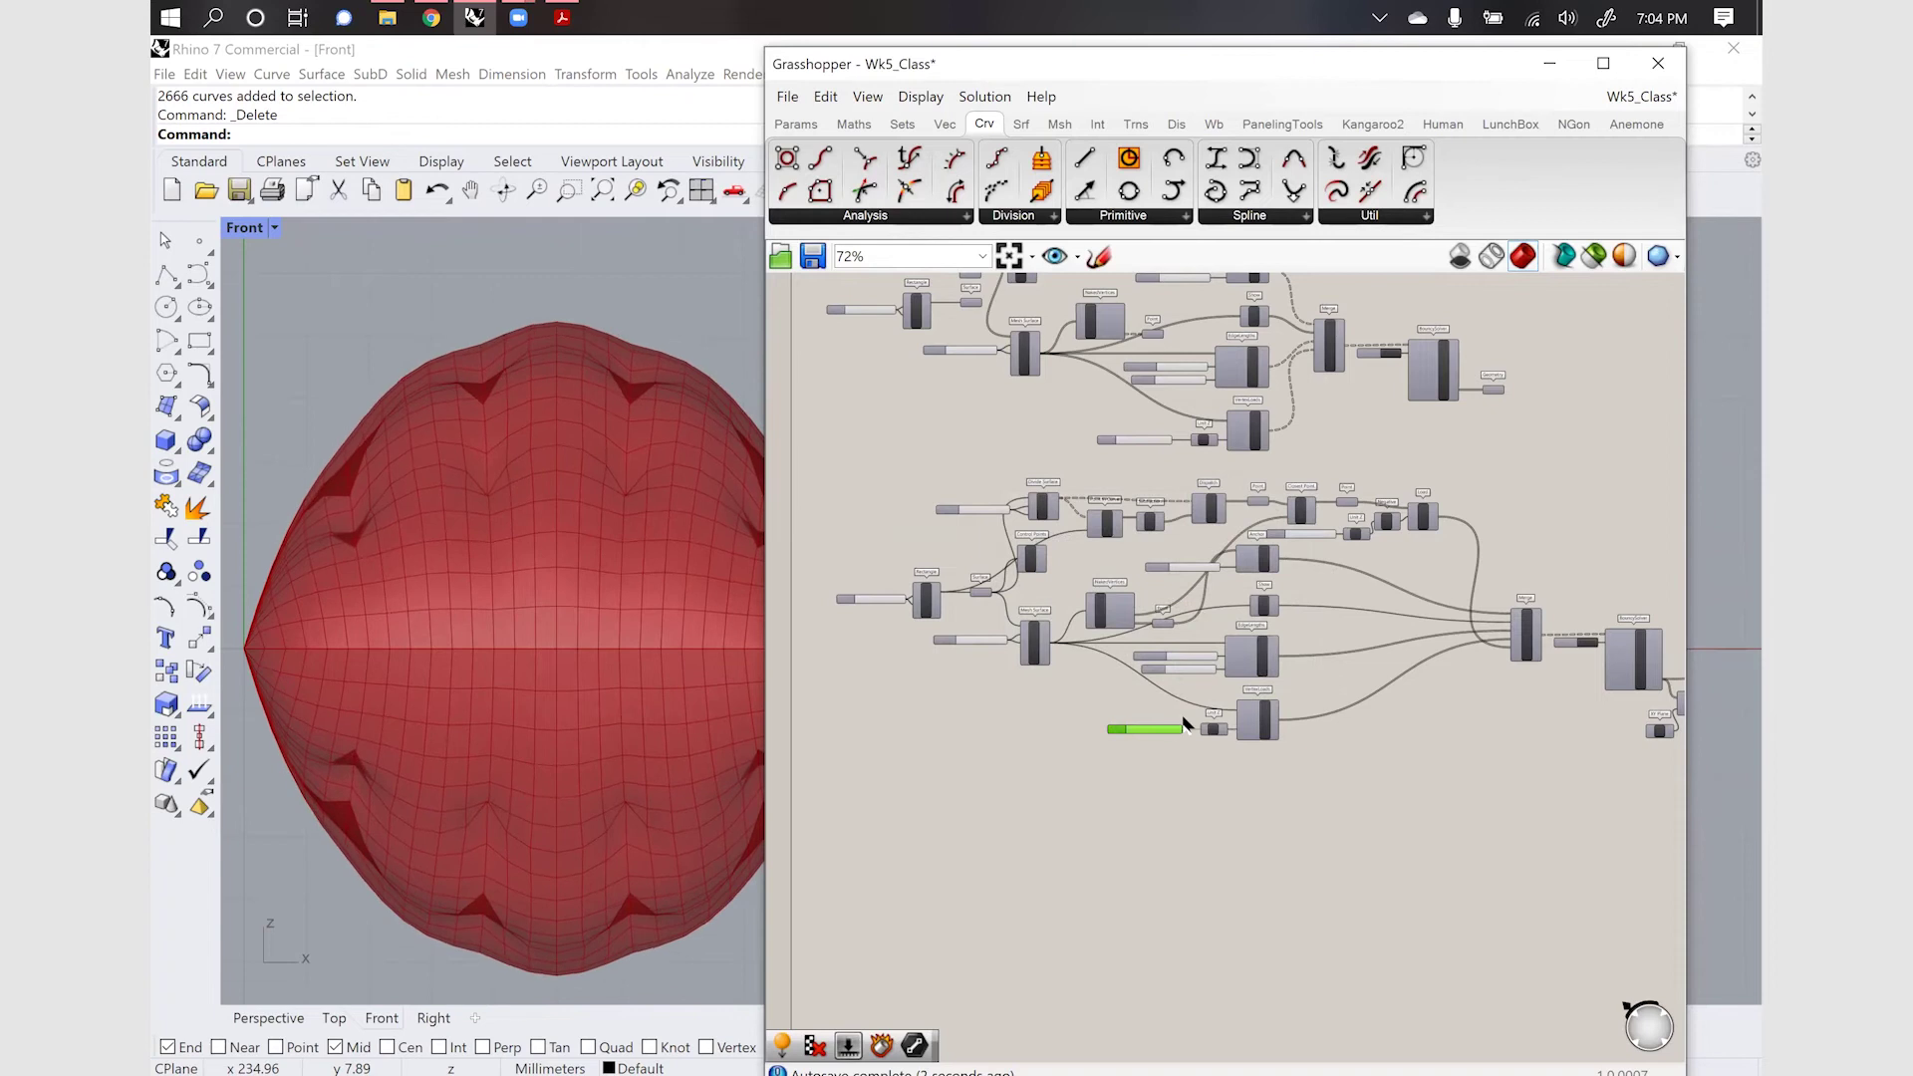
Lower the Factor slider of the VertexLoads goal to 4 and finally to 3 to flatten the cushion profile
{"action": "scroll", "coordinate": [1185, 724], "scroll_direction": "up", "scroll_amount": 4}
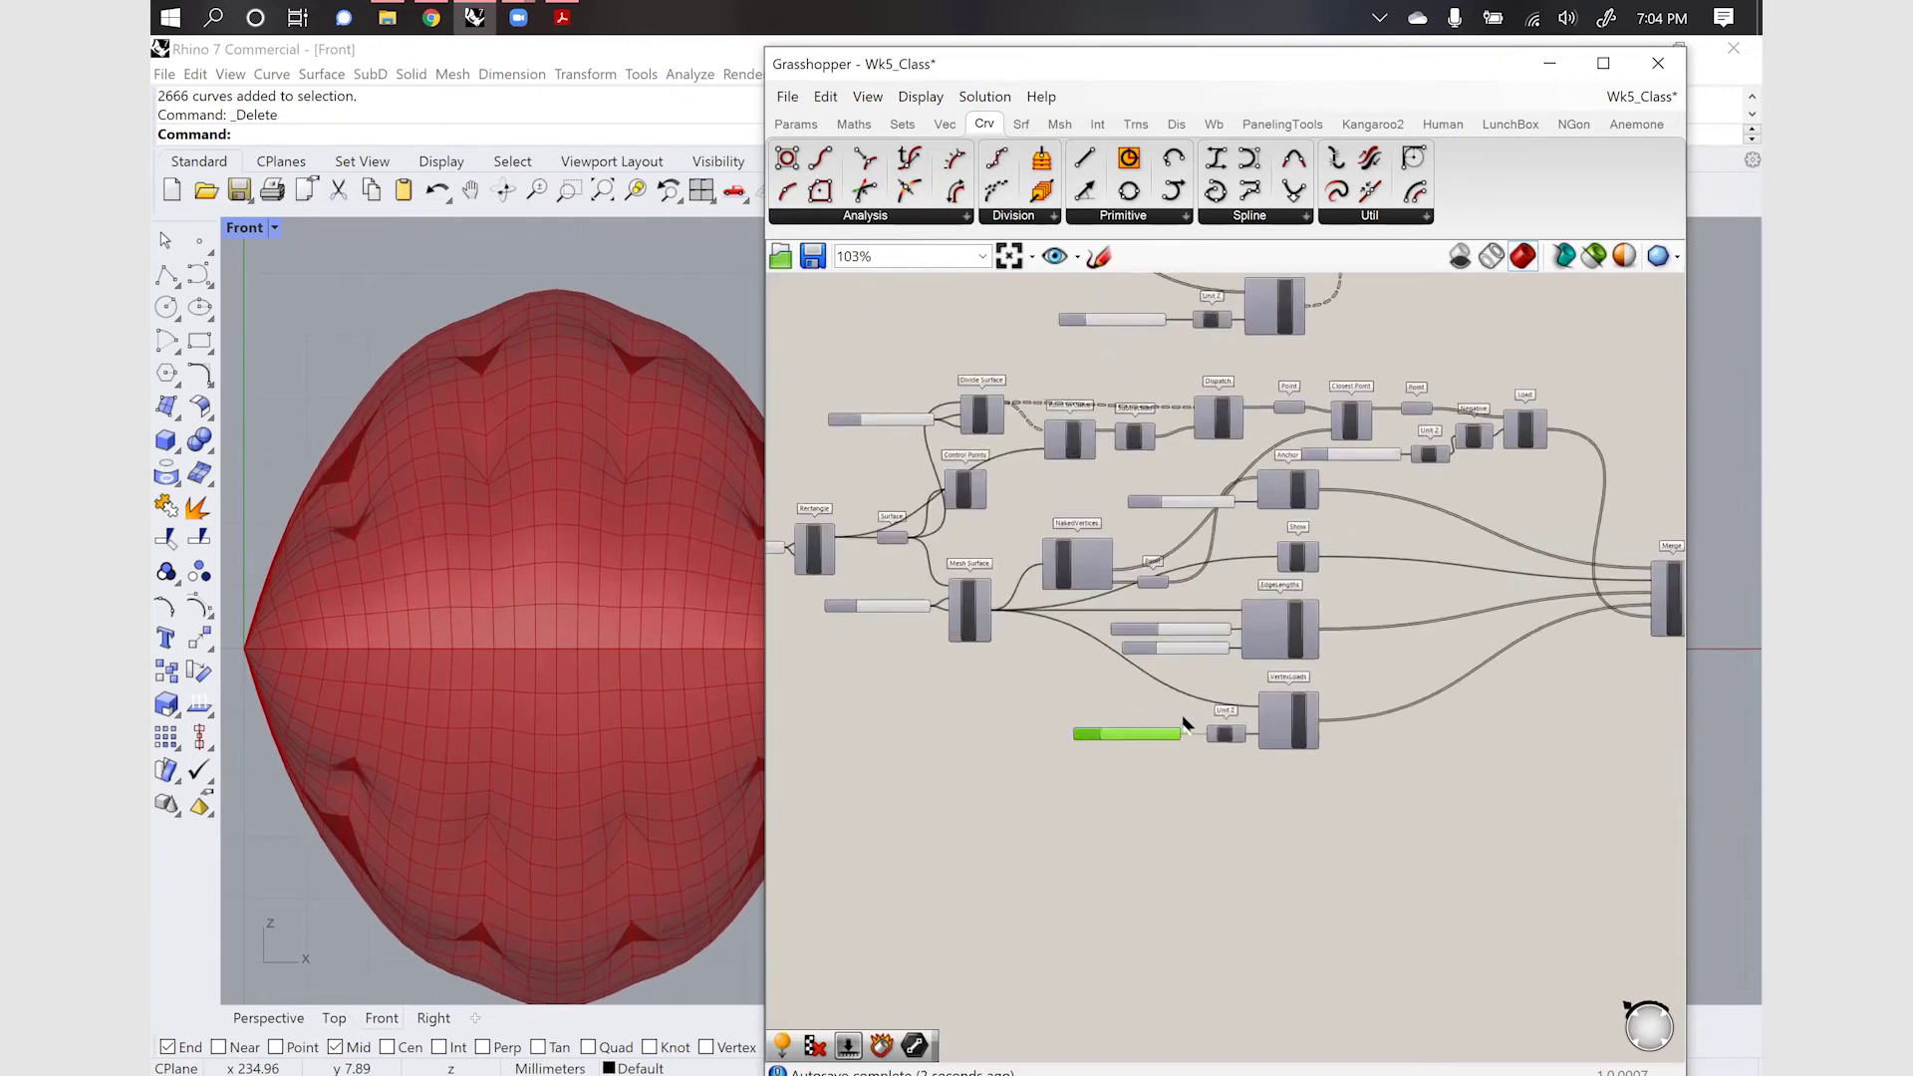
{"action": "double_click", "coordinate": [1126, 736]}
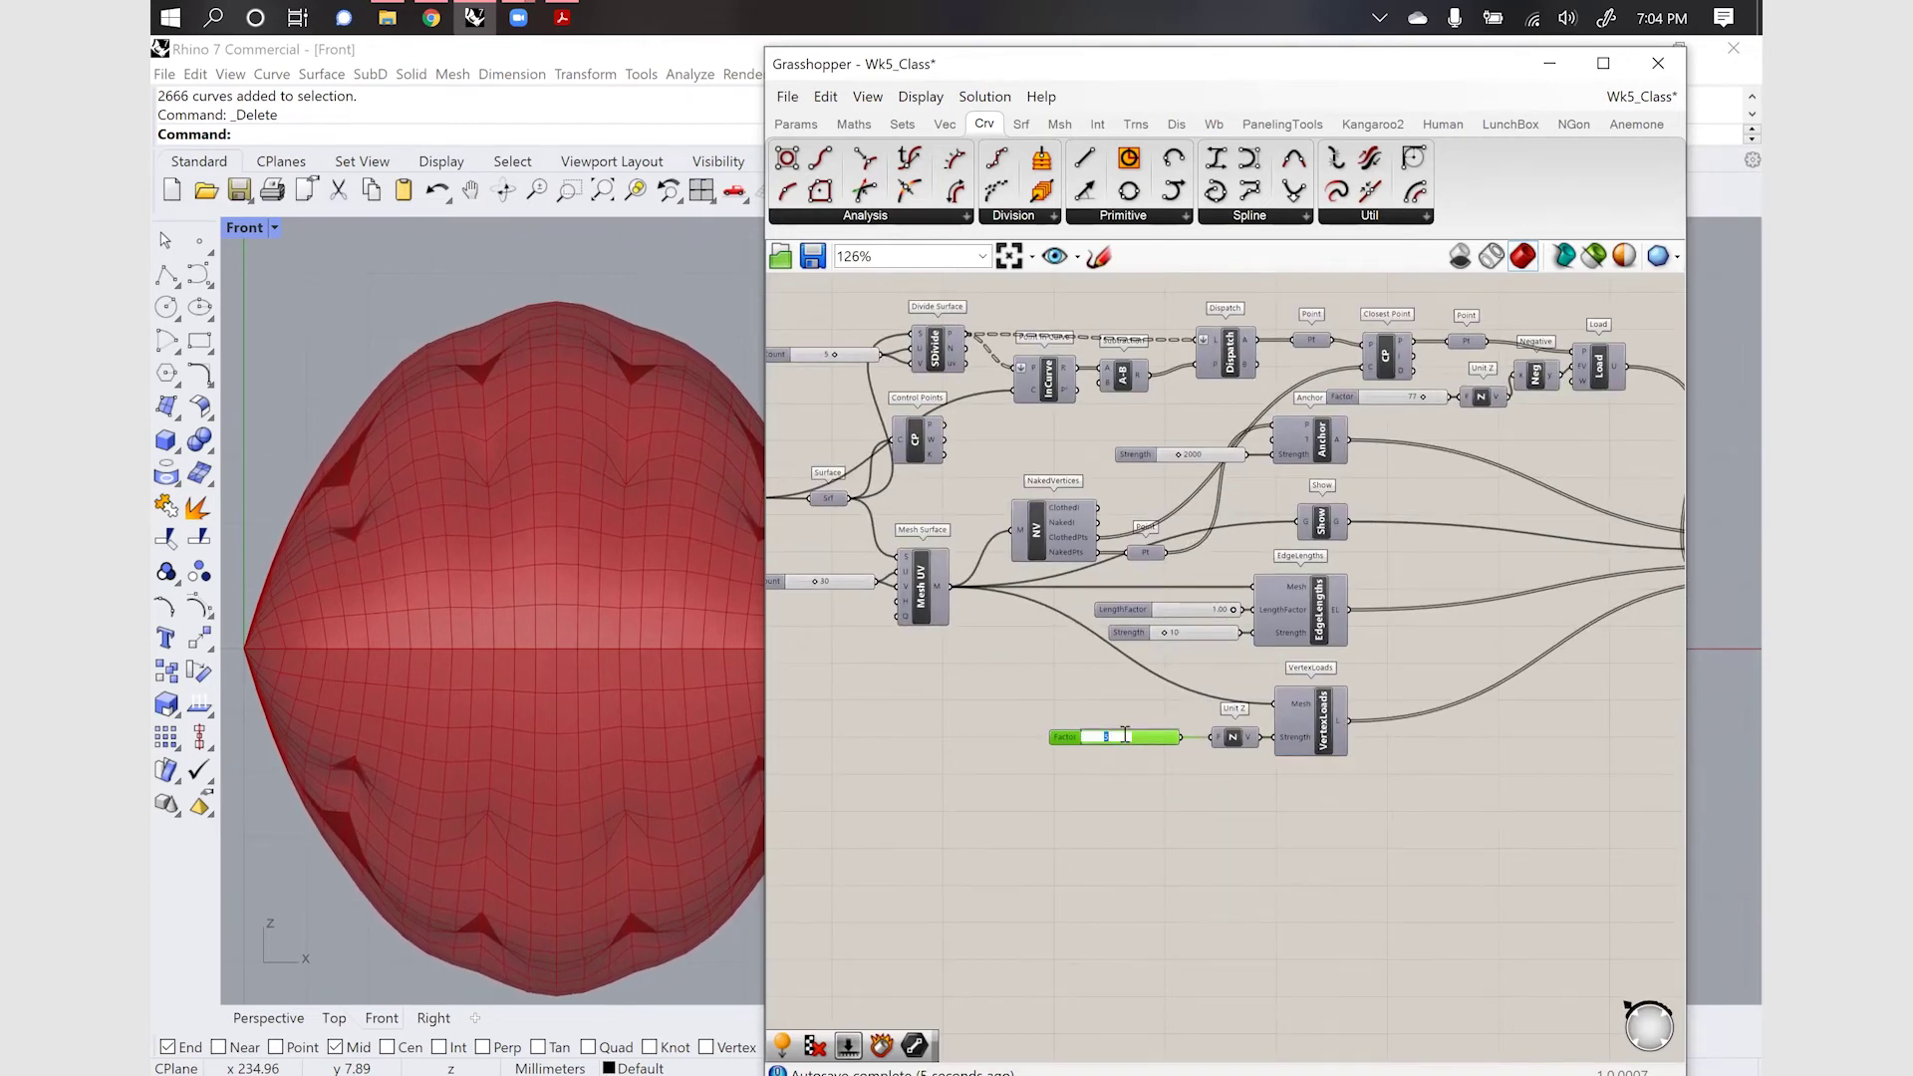
{"action": "key", "text": "Return"}
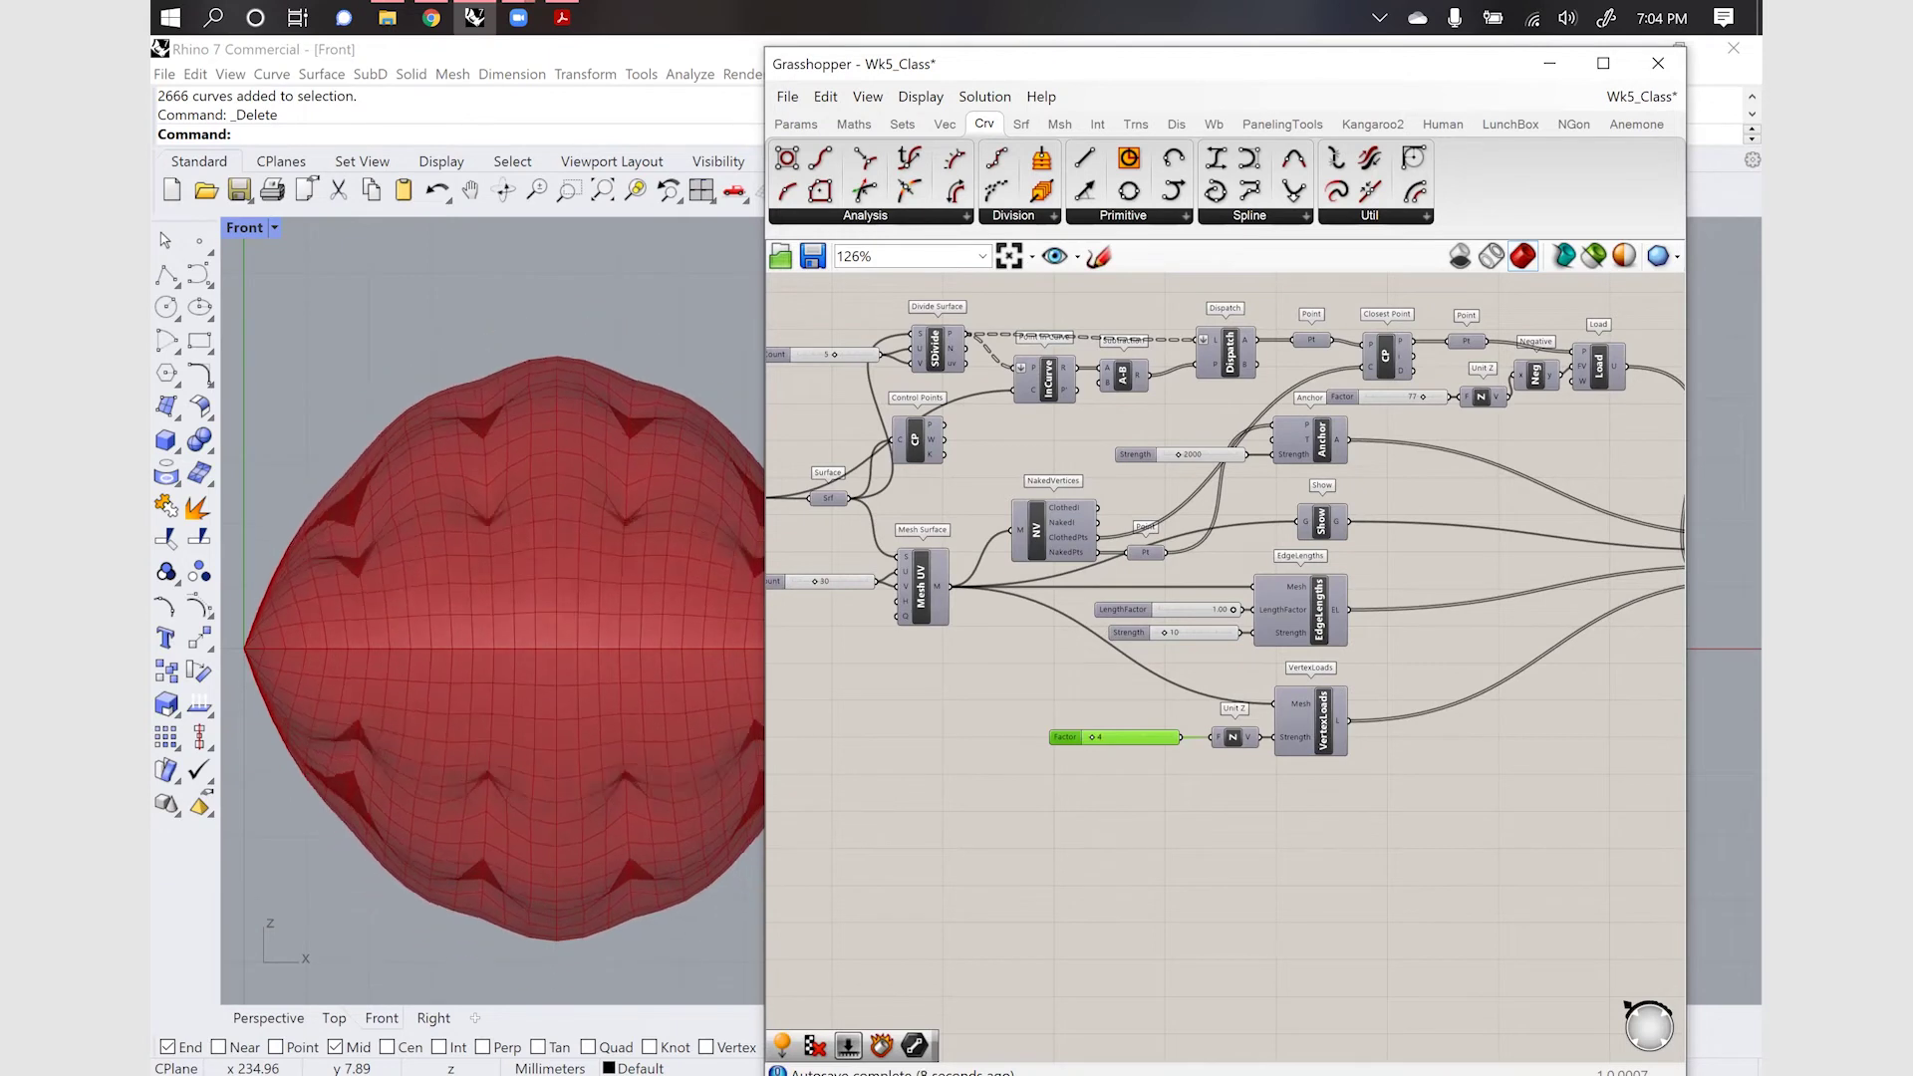
{"action": "double_click", "coordinate": [1116, 737]}
{"action": "type", "text": "3"}
{"action": "key", "text": "Return"}
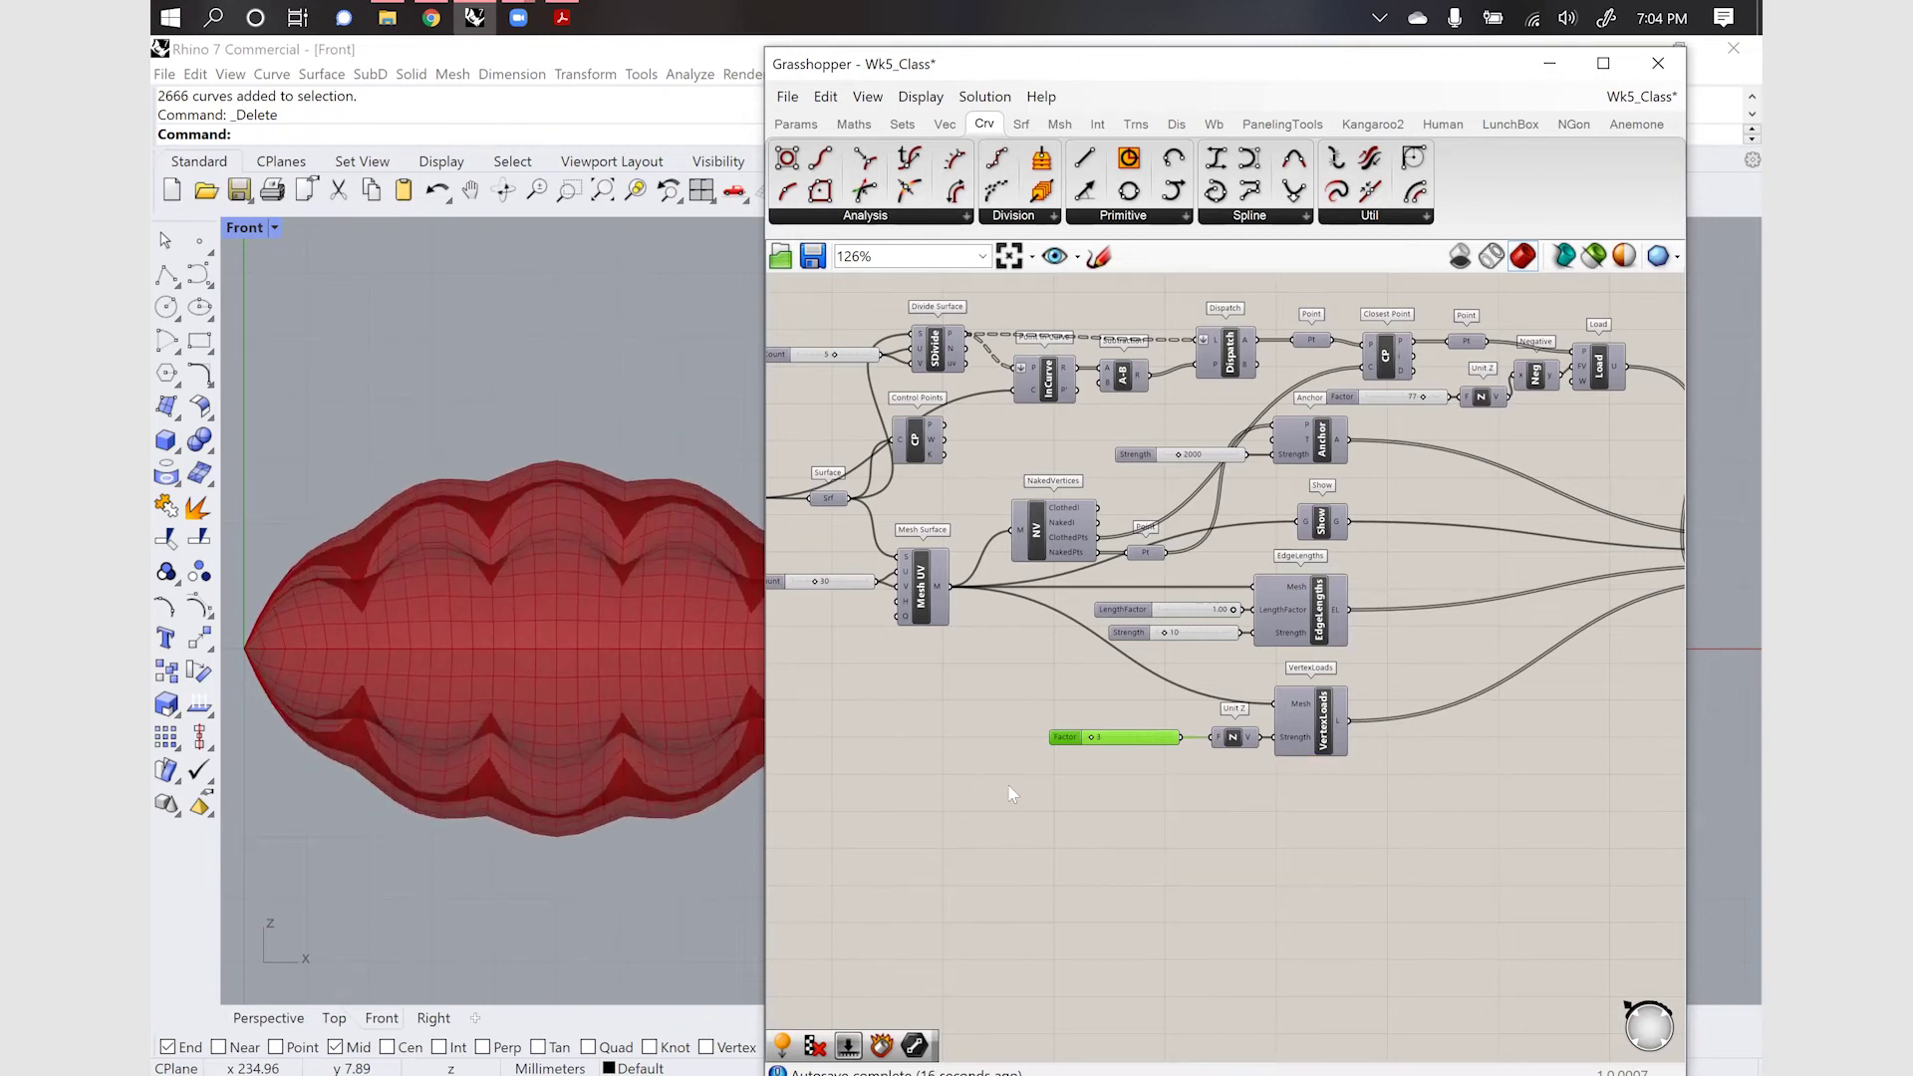
Restore the four-viewport layout from the maximized Front view and move the Grasshopper window off the viewports
{"action": "scroll", "coordinate": [1047, 767], "scroll_direction": "down", "scroll_amount": 3}
{"action": "scroll", "coordinate": [1579, 759], "scroll_direction": "up", "scroll_amount": 3}
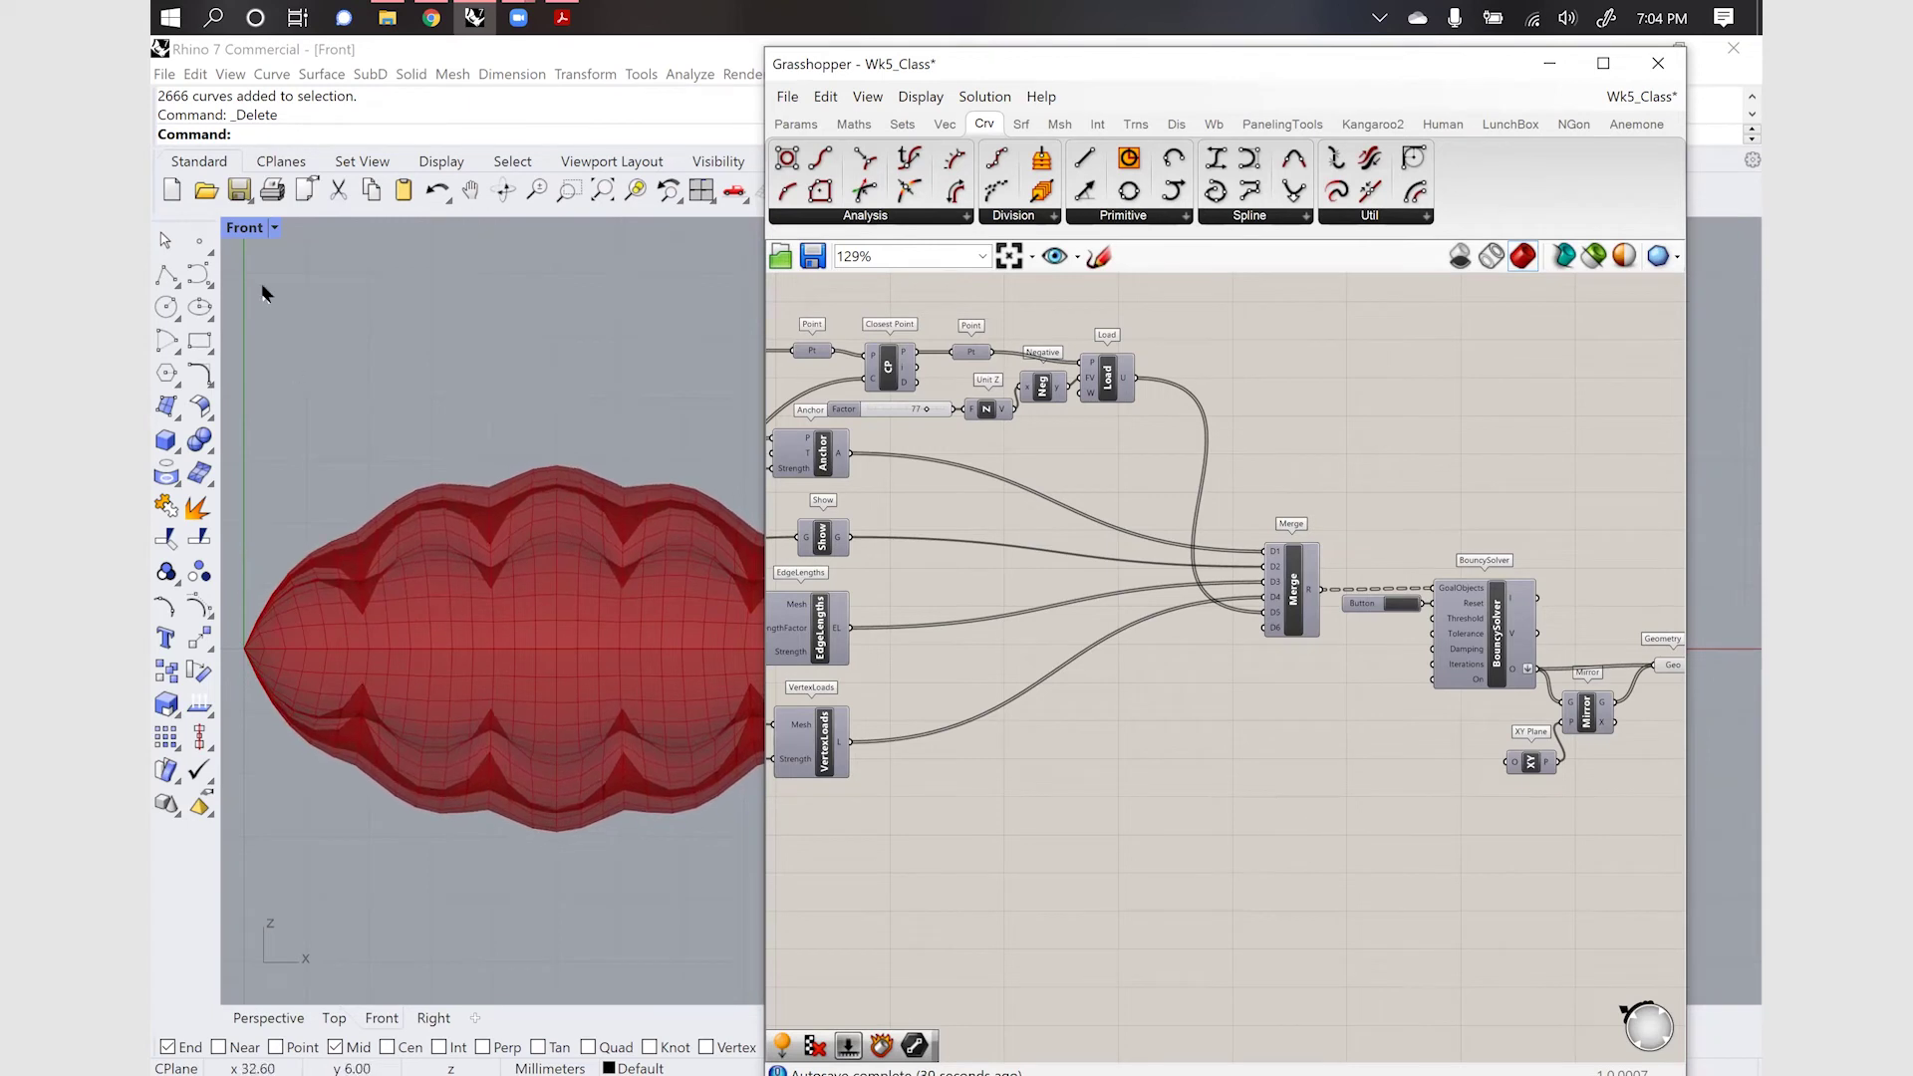
{"action": "left_click", "coordinate": [241, 229]}
{"action": "double_click", "coordinate": [239, 225]}
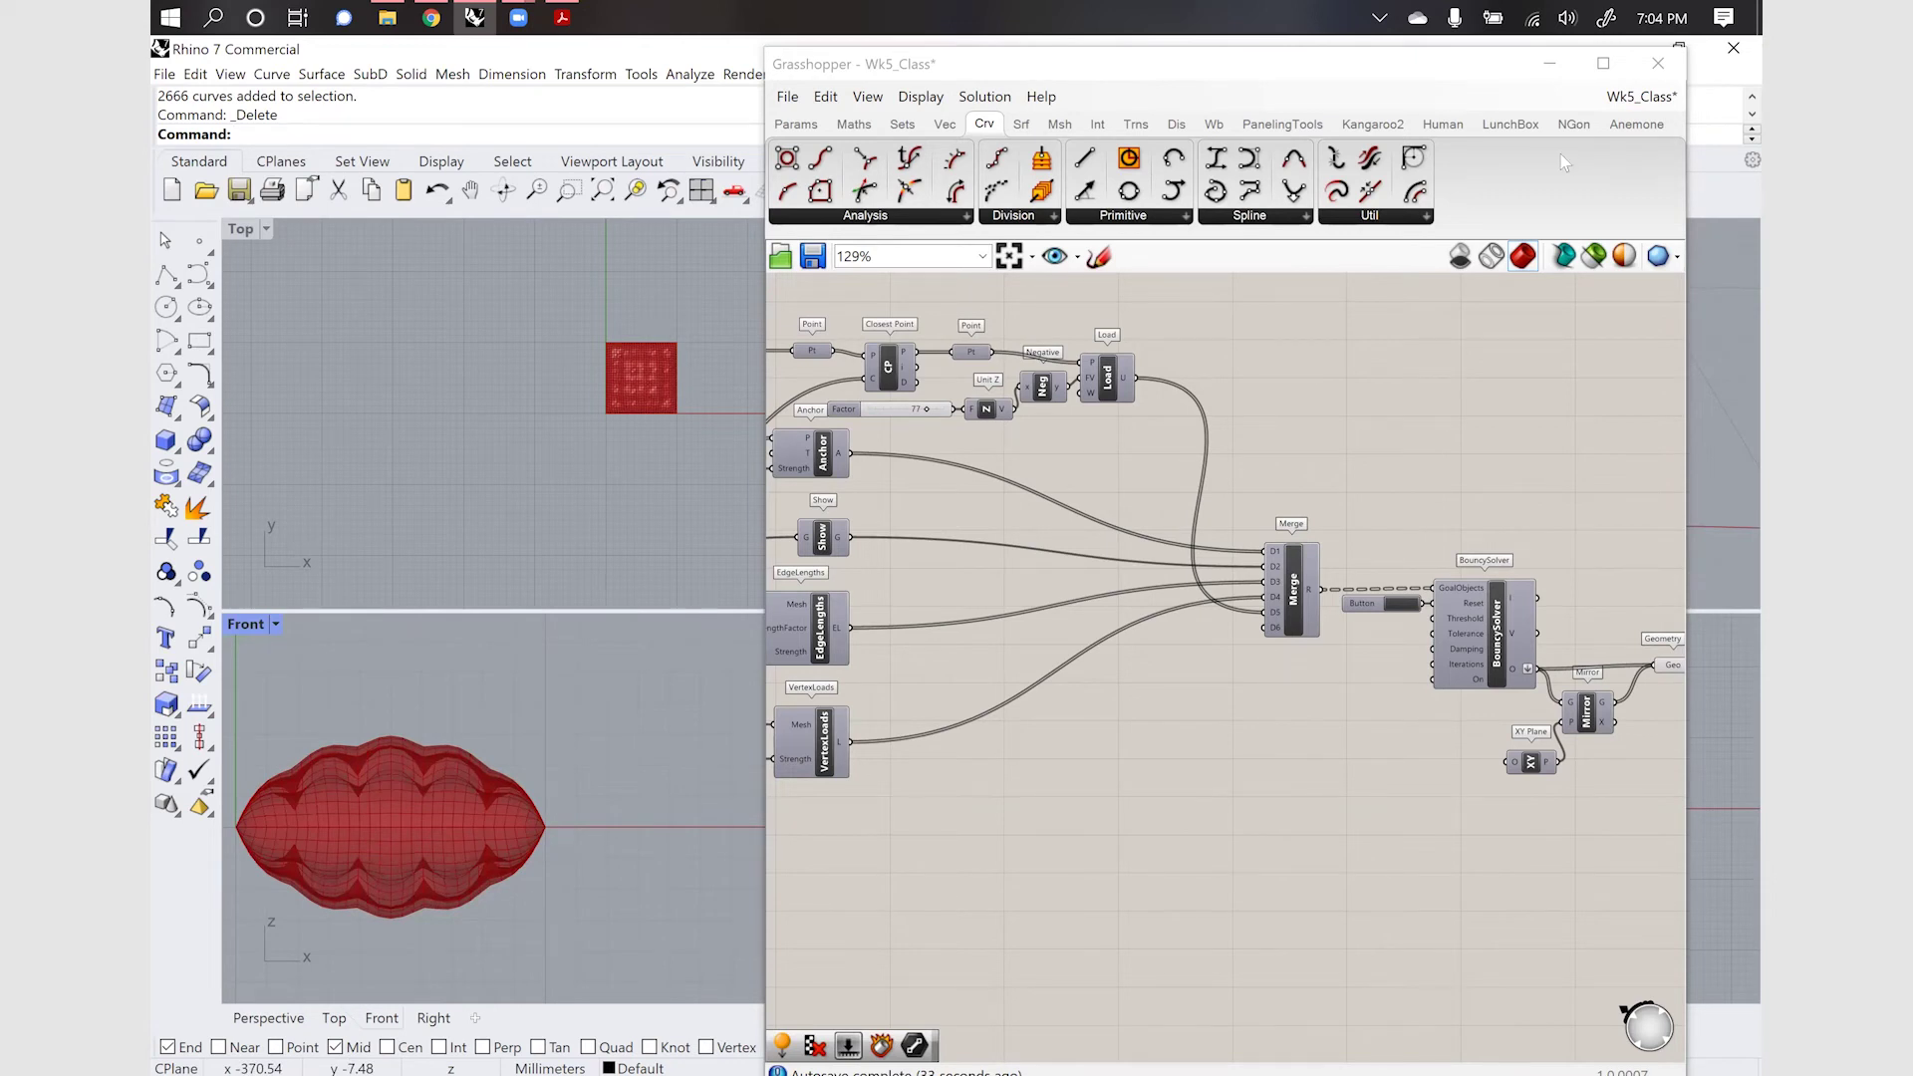
{"action": "left_click_drag", "start_coordinate": [1495, 64], "coordinate": [1674, 190]}
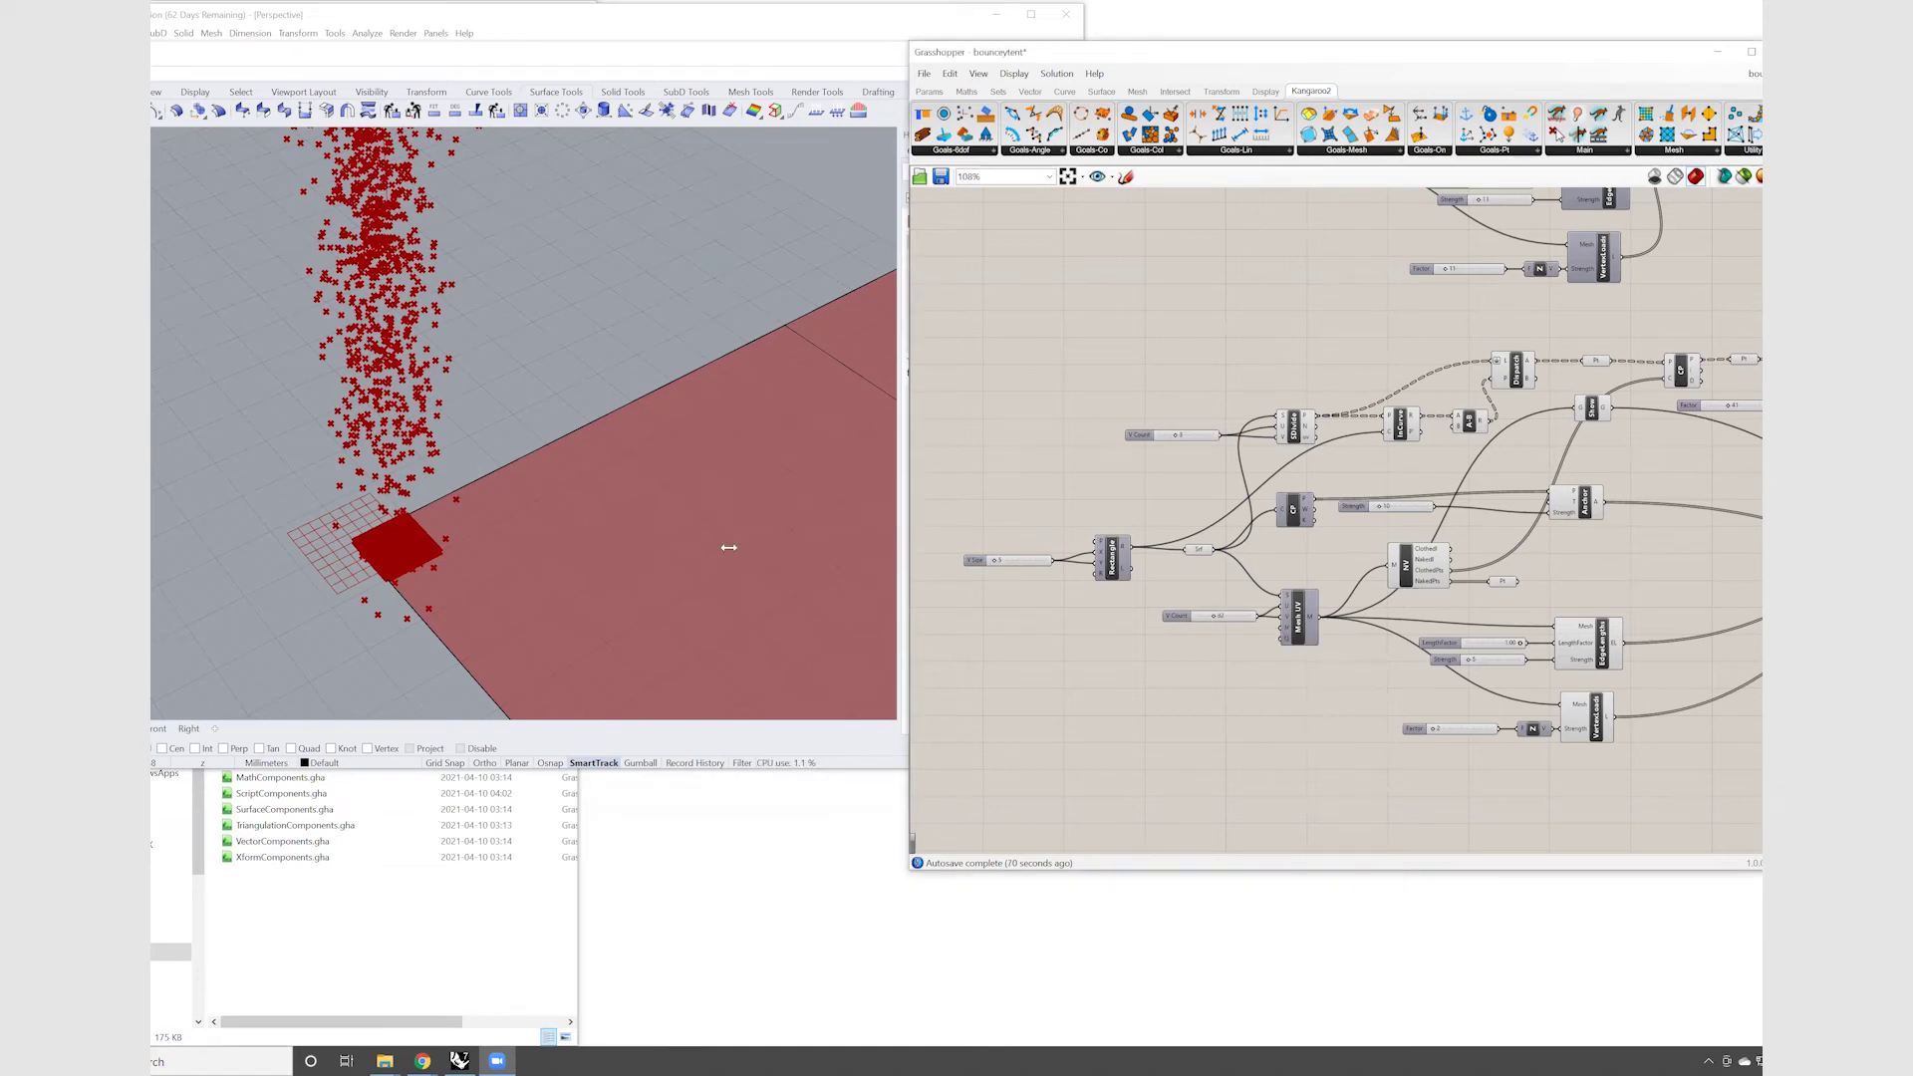
In the bouncytest definition, lower the Mesh UV count slider and set the rectangle's size slider to 100
{"action": "left_click_drag", "start_coordinate": [911, 615], "coordinate": [736, 614]}
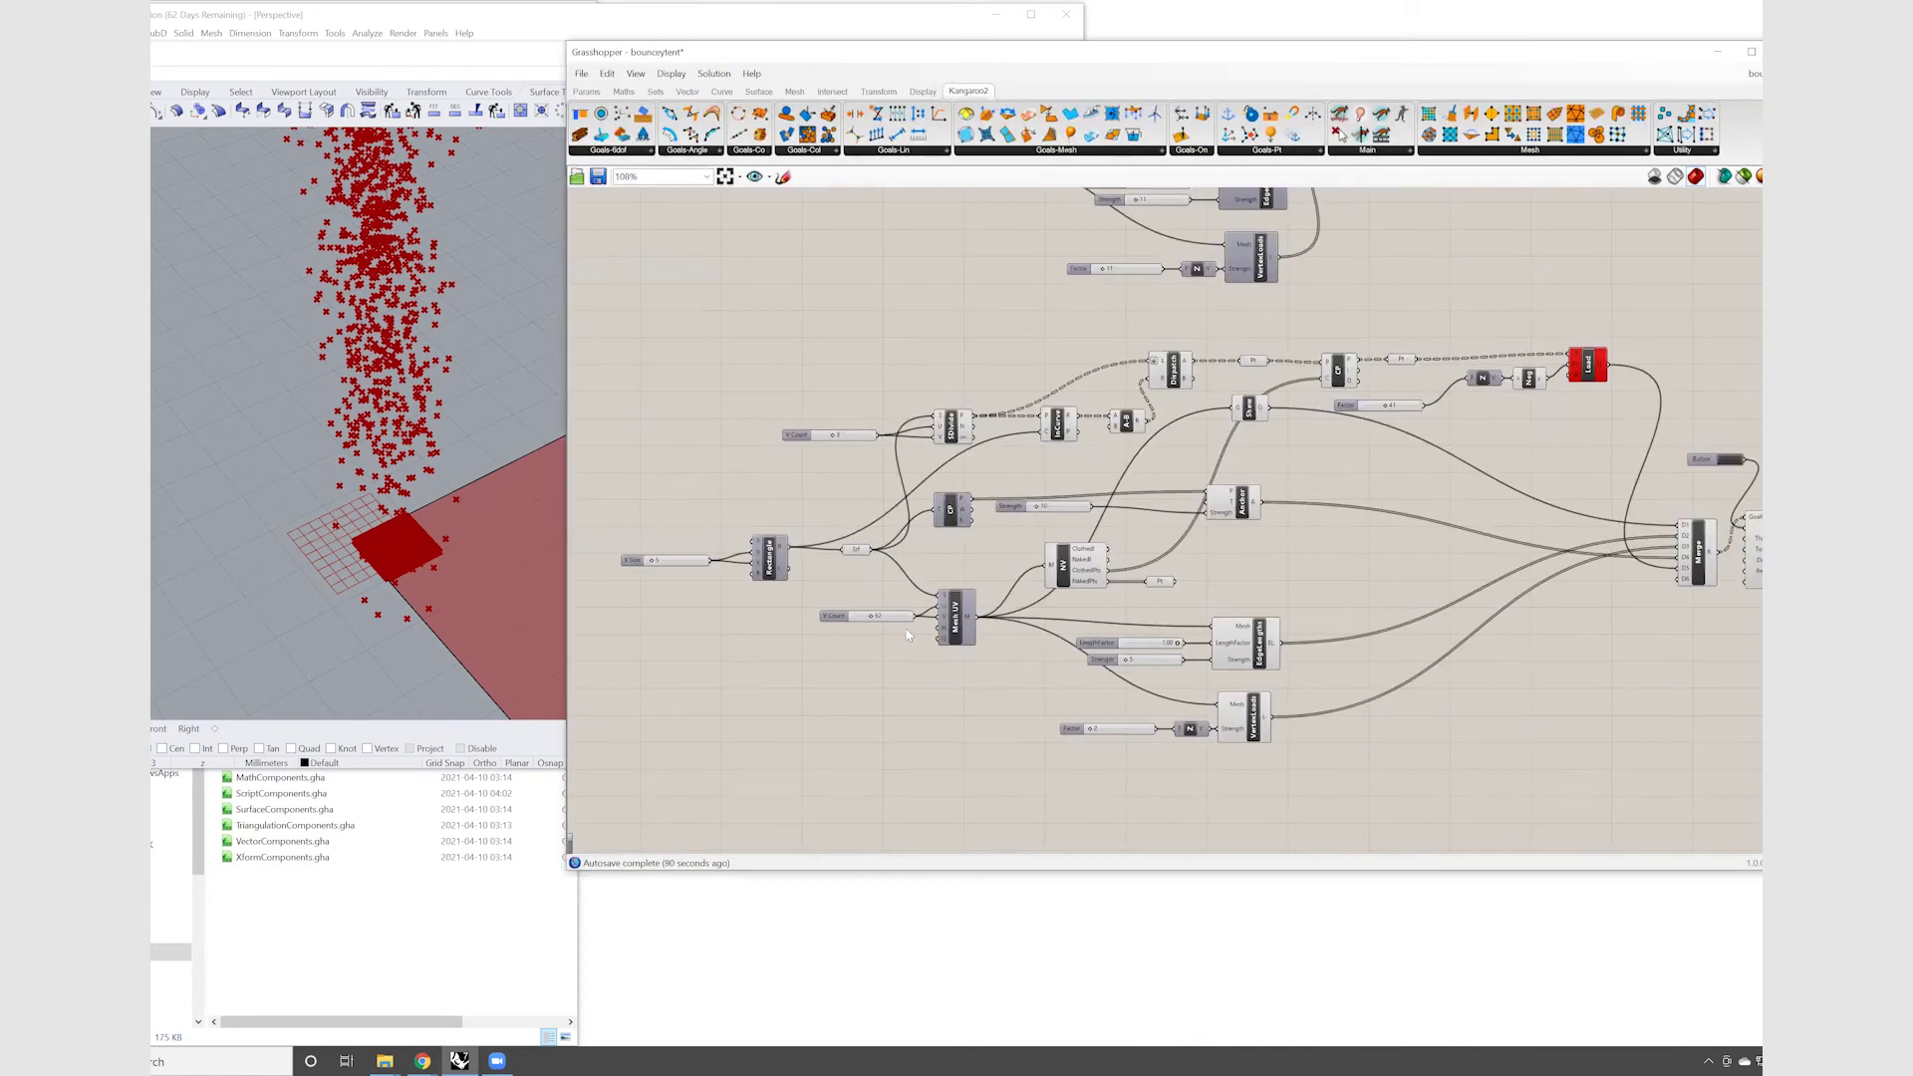
{"action": "left_click_drag", "start_coordinate": [871, 617], "coordinate": [863, 617]}
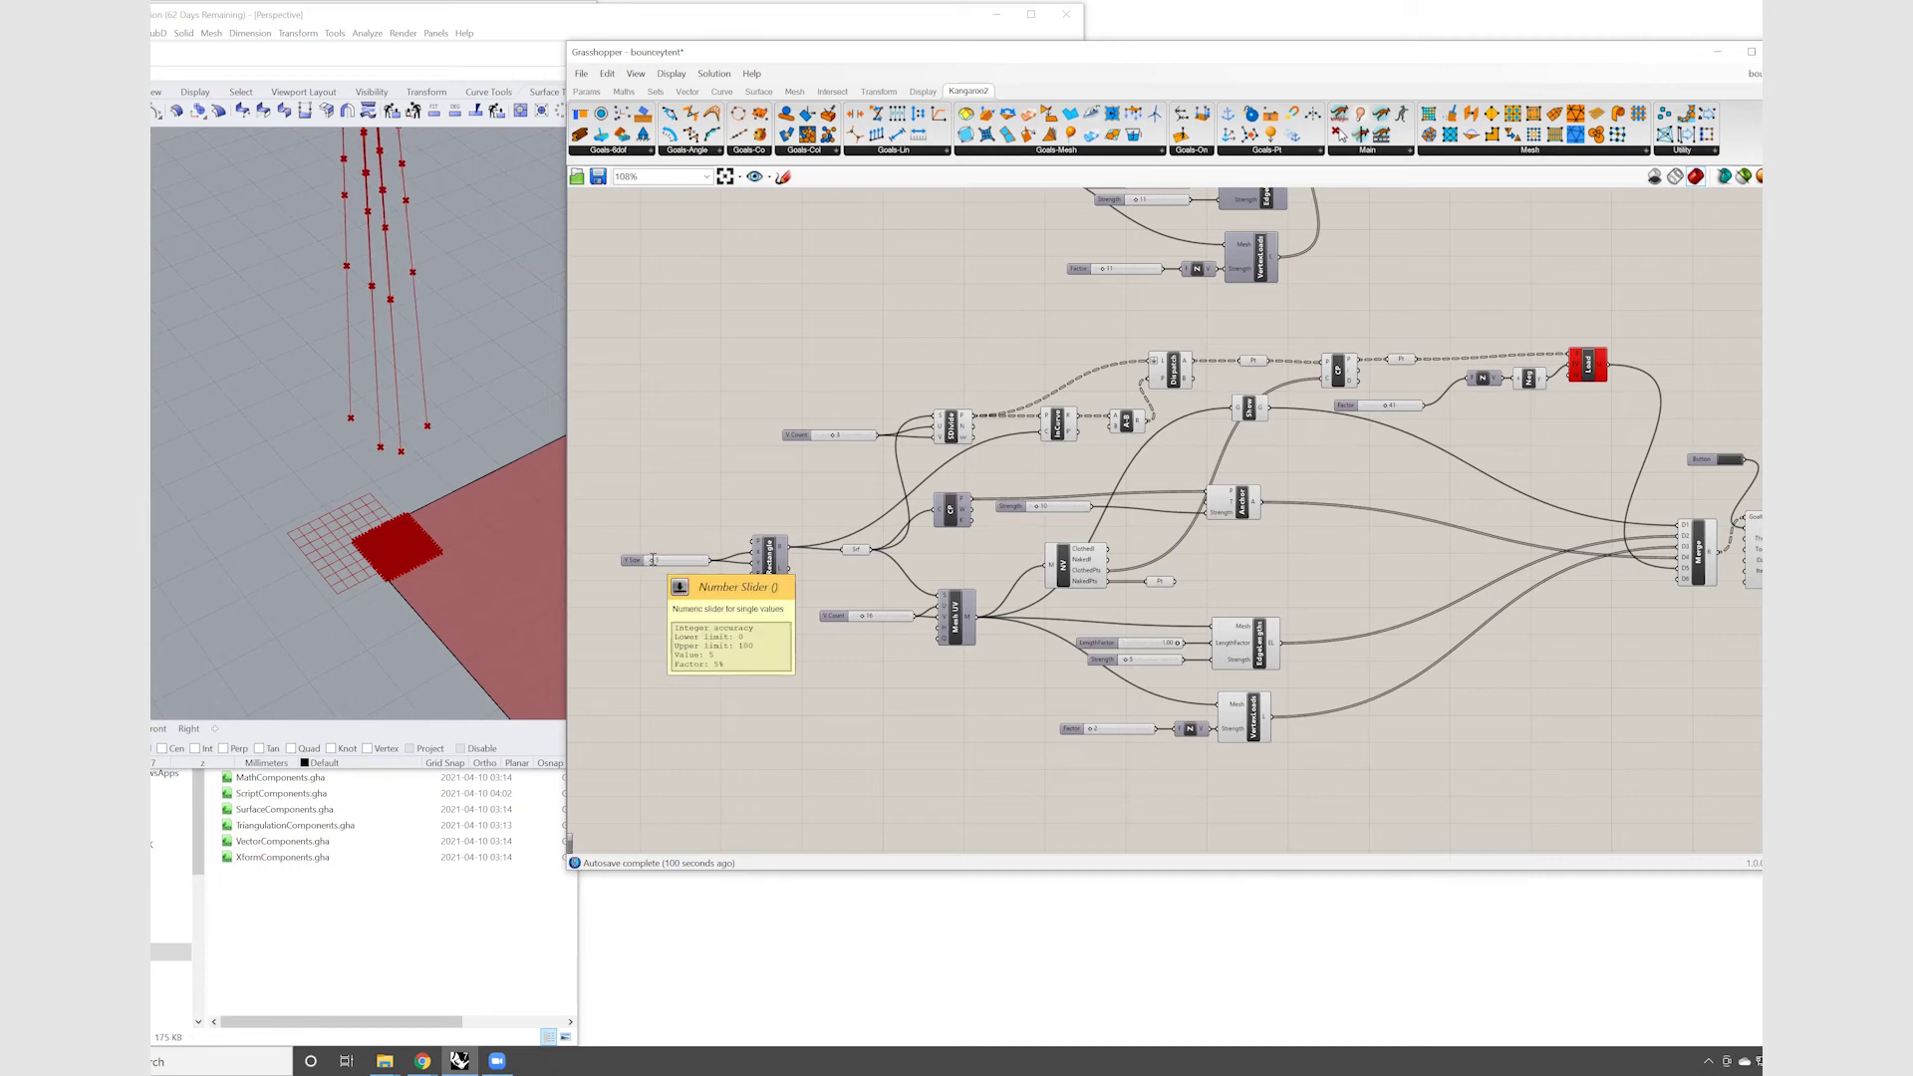
{"action": "double_click", "coordinate": [653, 561]}
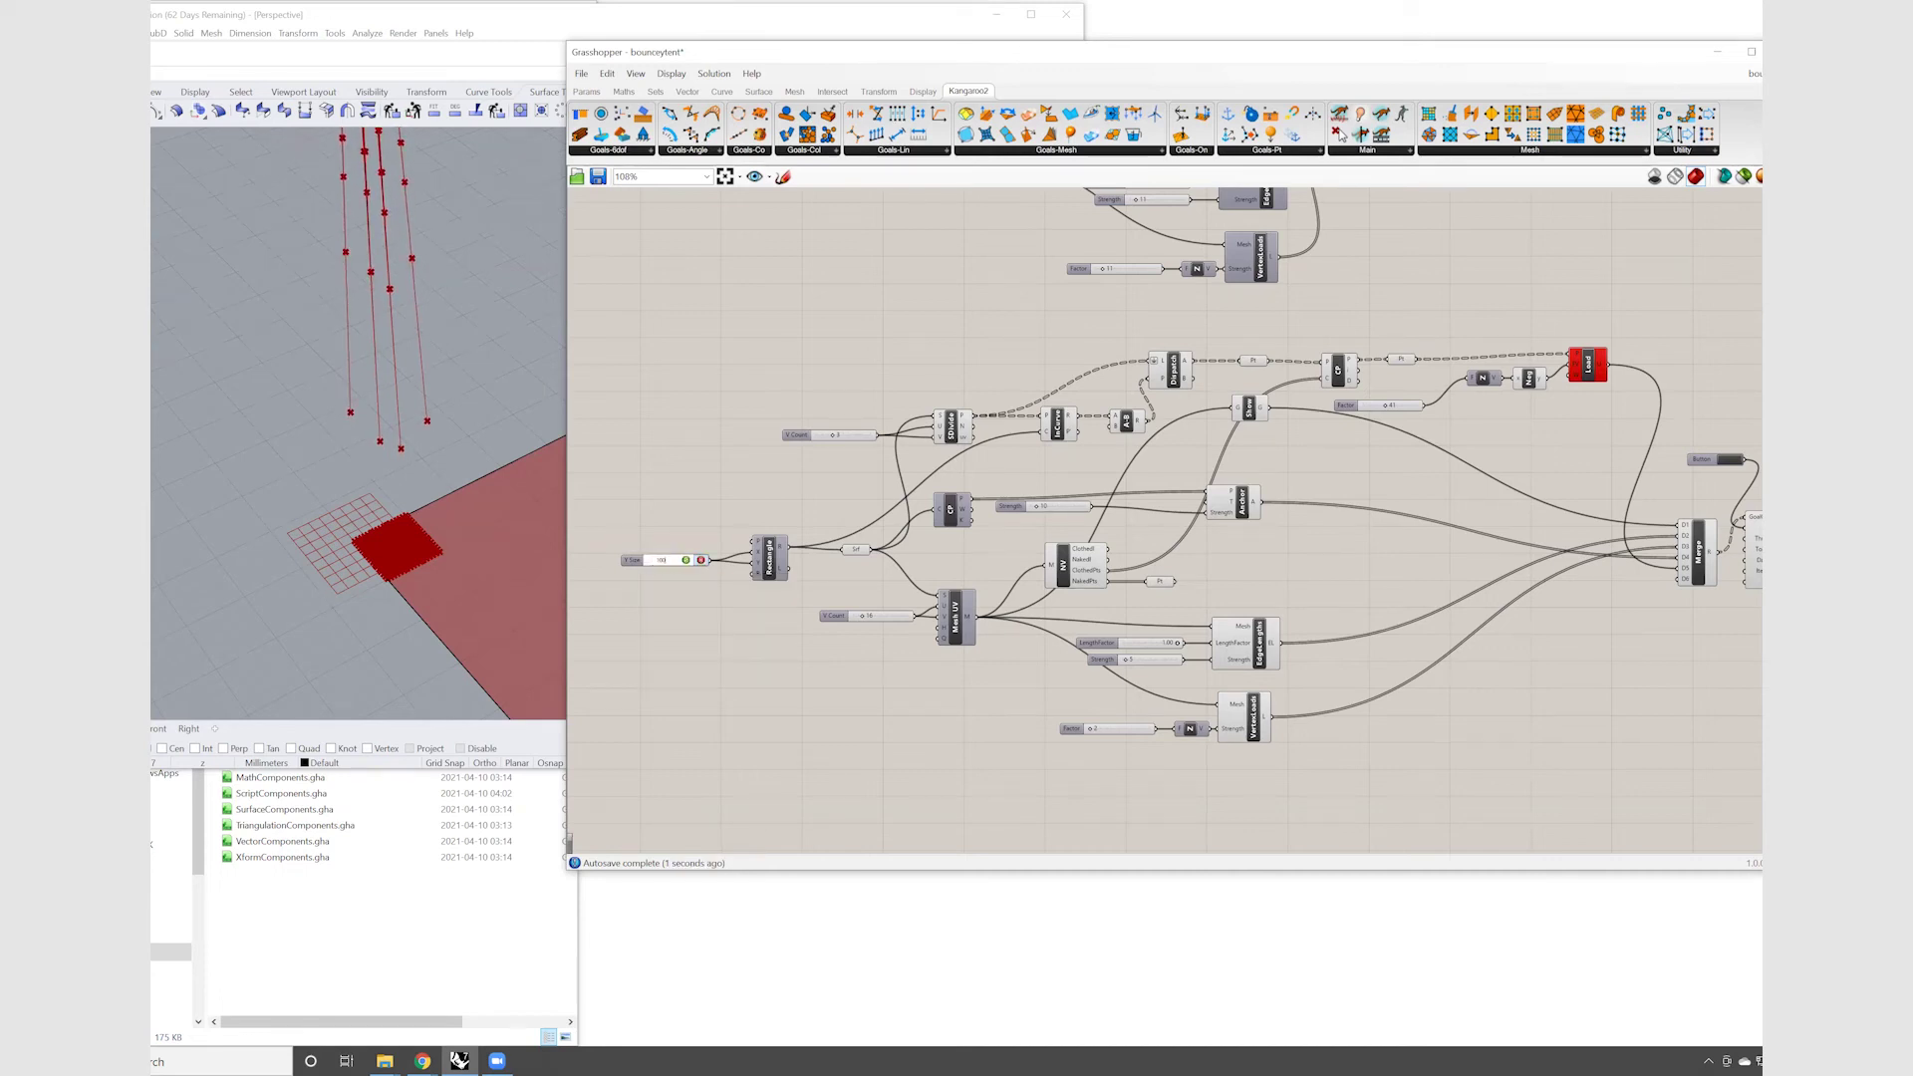
{"action": "type", "text": "100"}
{"action": "key", "text": "Return"}
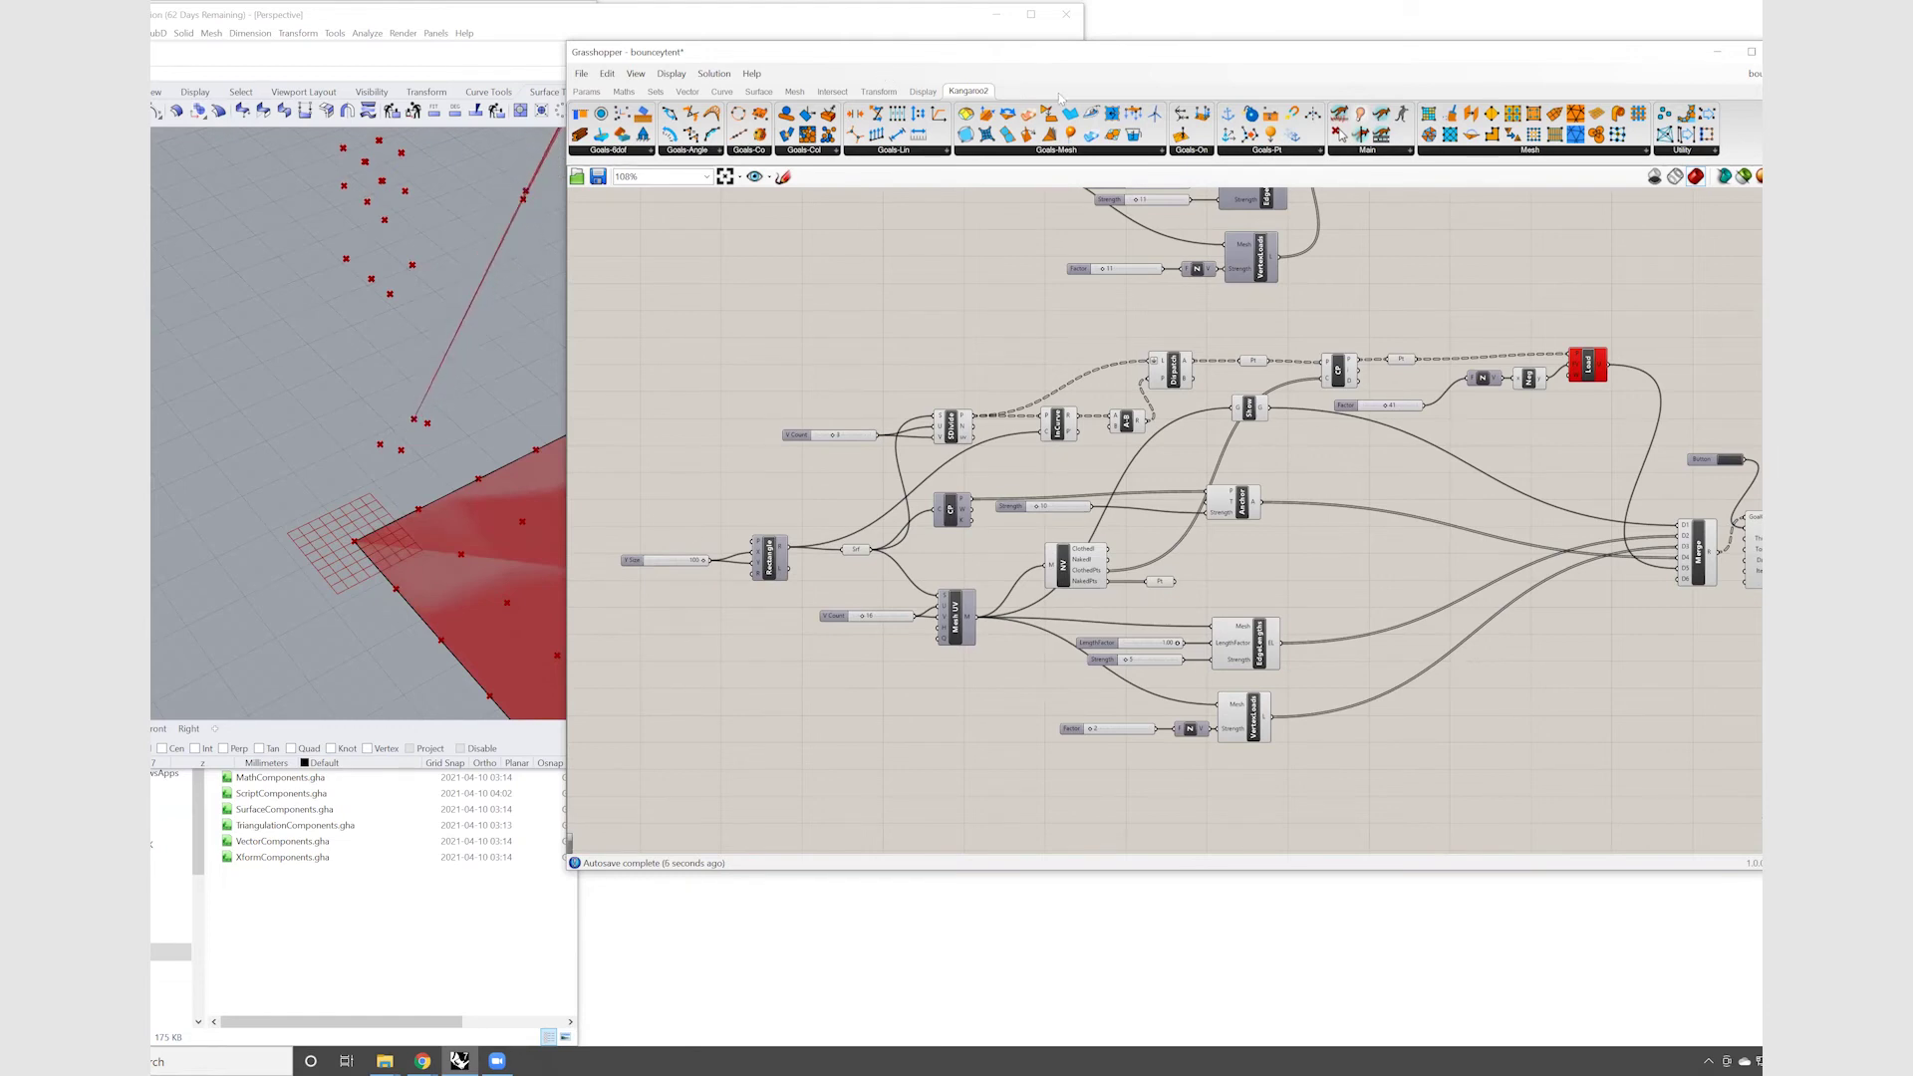
Move the Grasshopper window off the Rhino viewport and examine the whole inflated mesh in the Perspective view
{"action": "left_click_drag", "start_coordinate": [1056, 52], "coordinate": [1332, 86]}
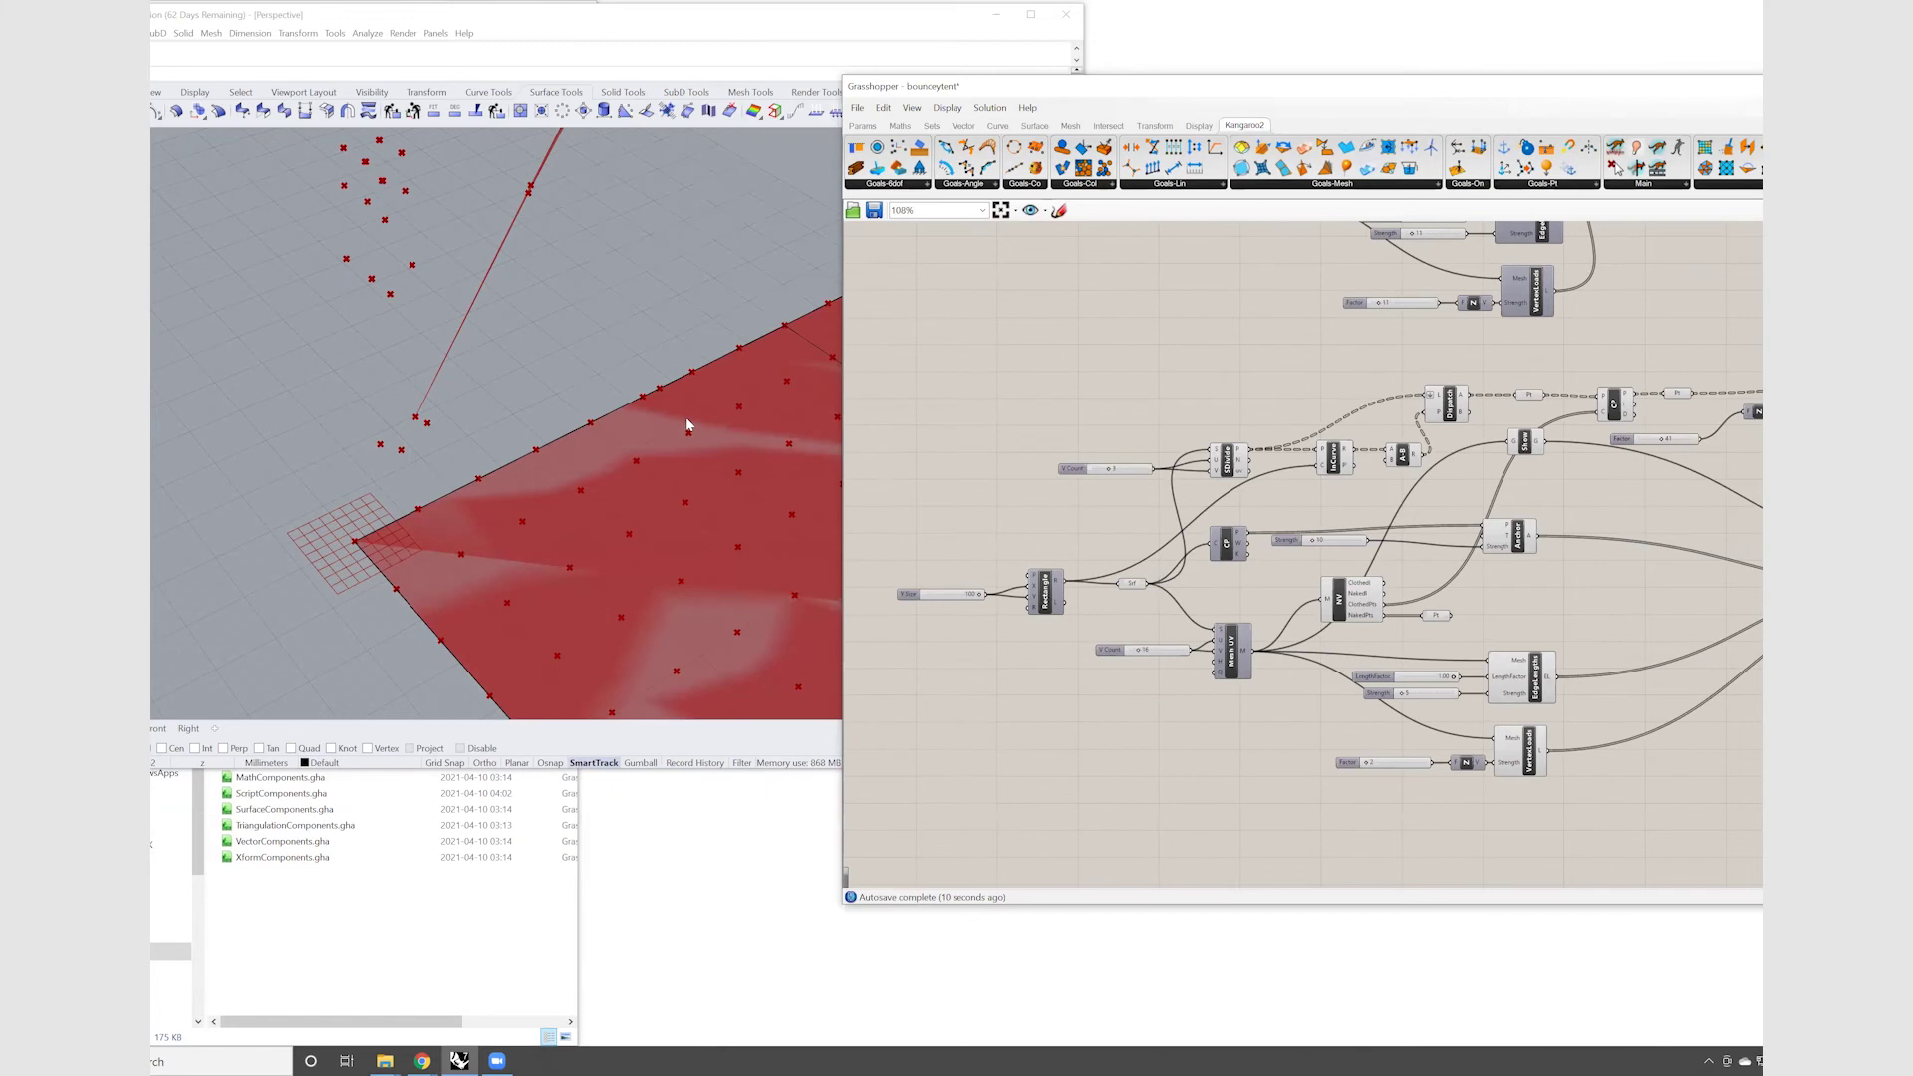
{"action": "left_click", "coordinate": [686, 424]}
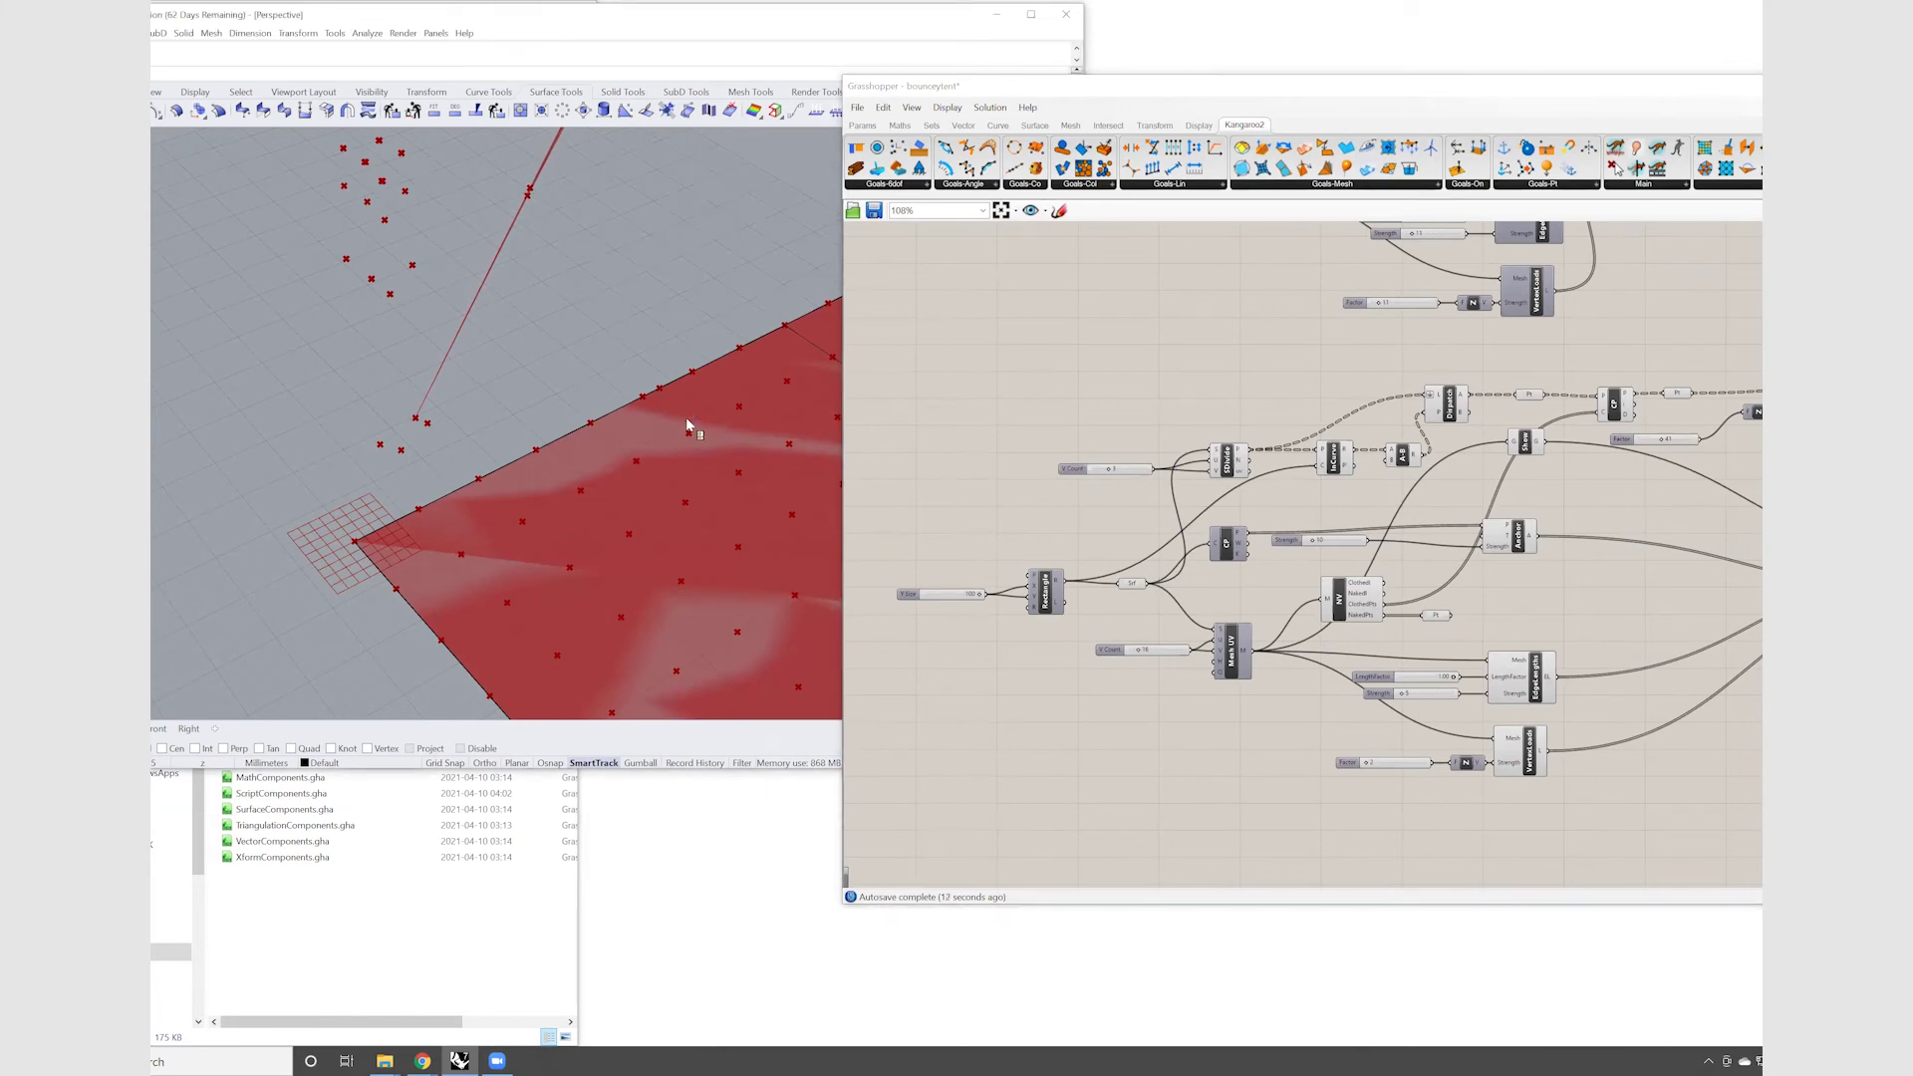
{"action": "right_click", "coordinate": [686, 425]}
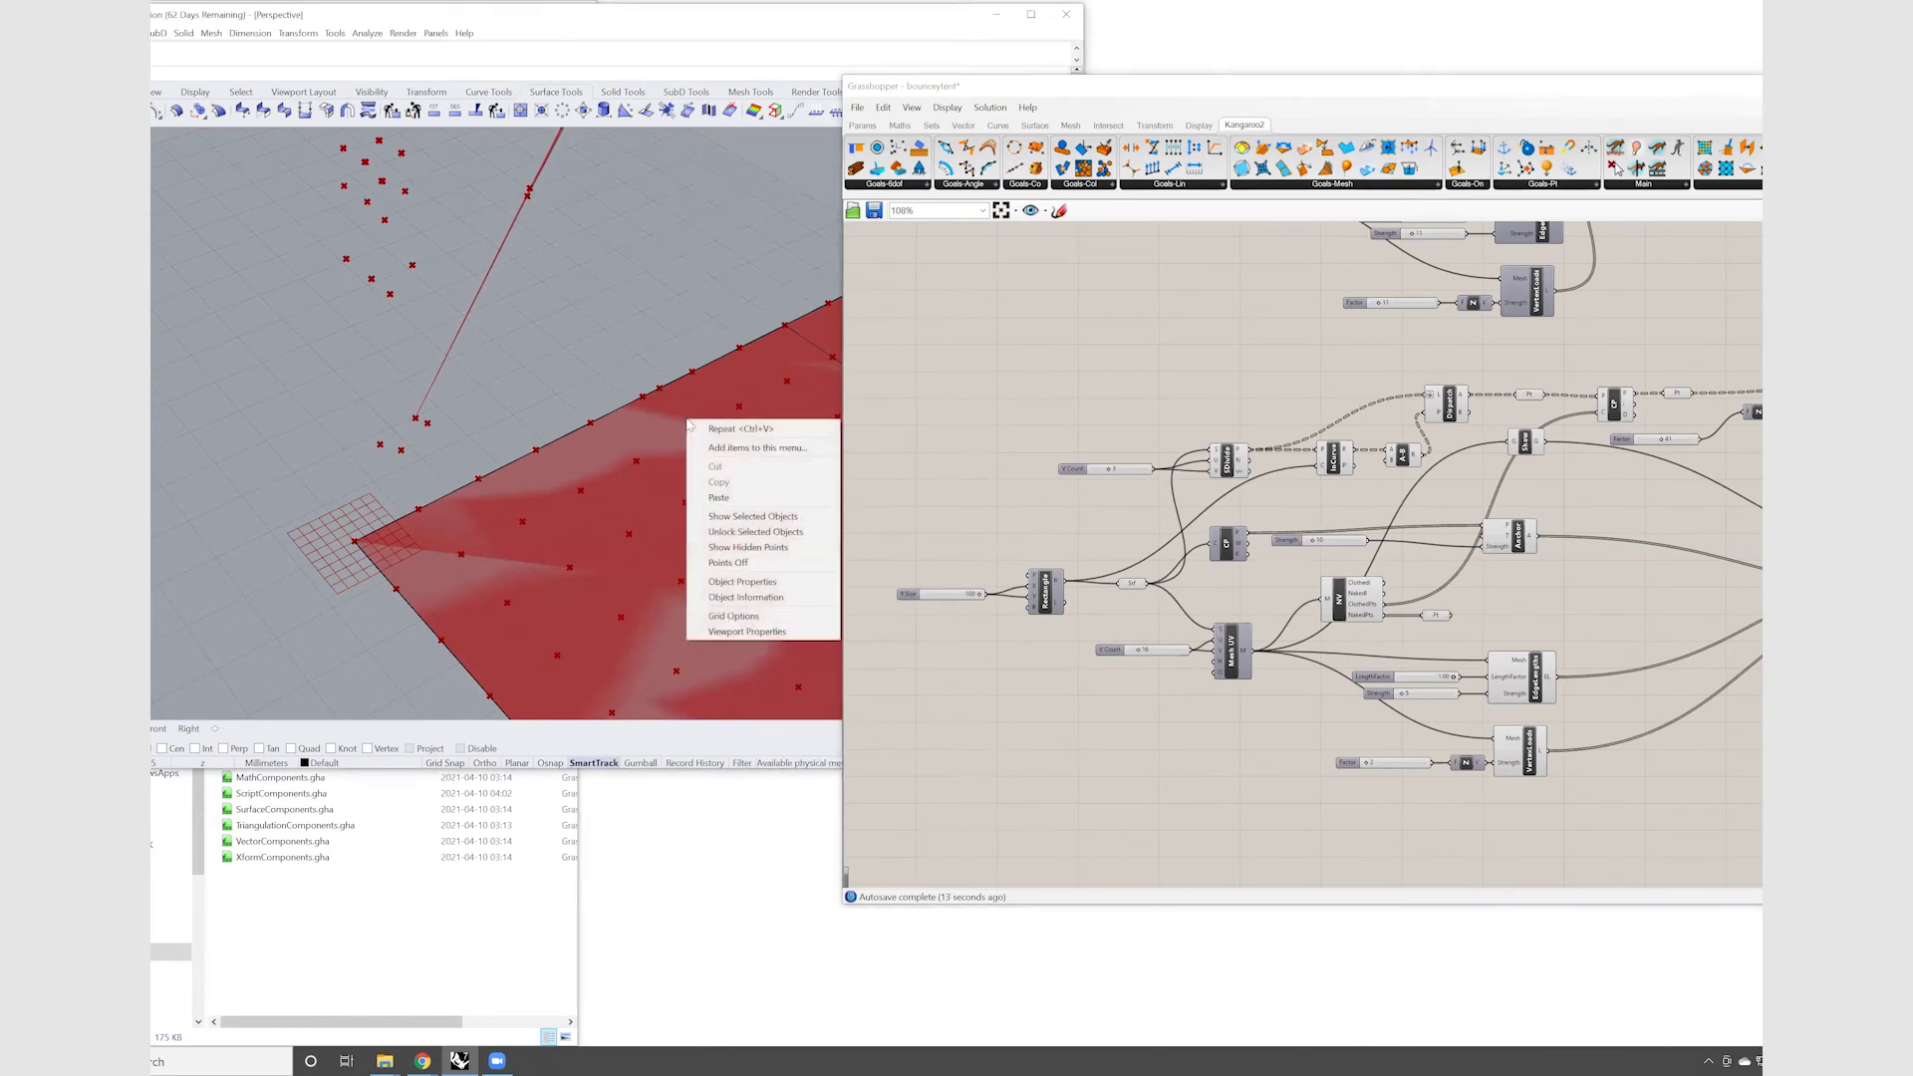
{"action": "left_click", "coordinate": [619, 361]}
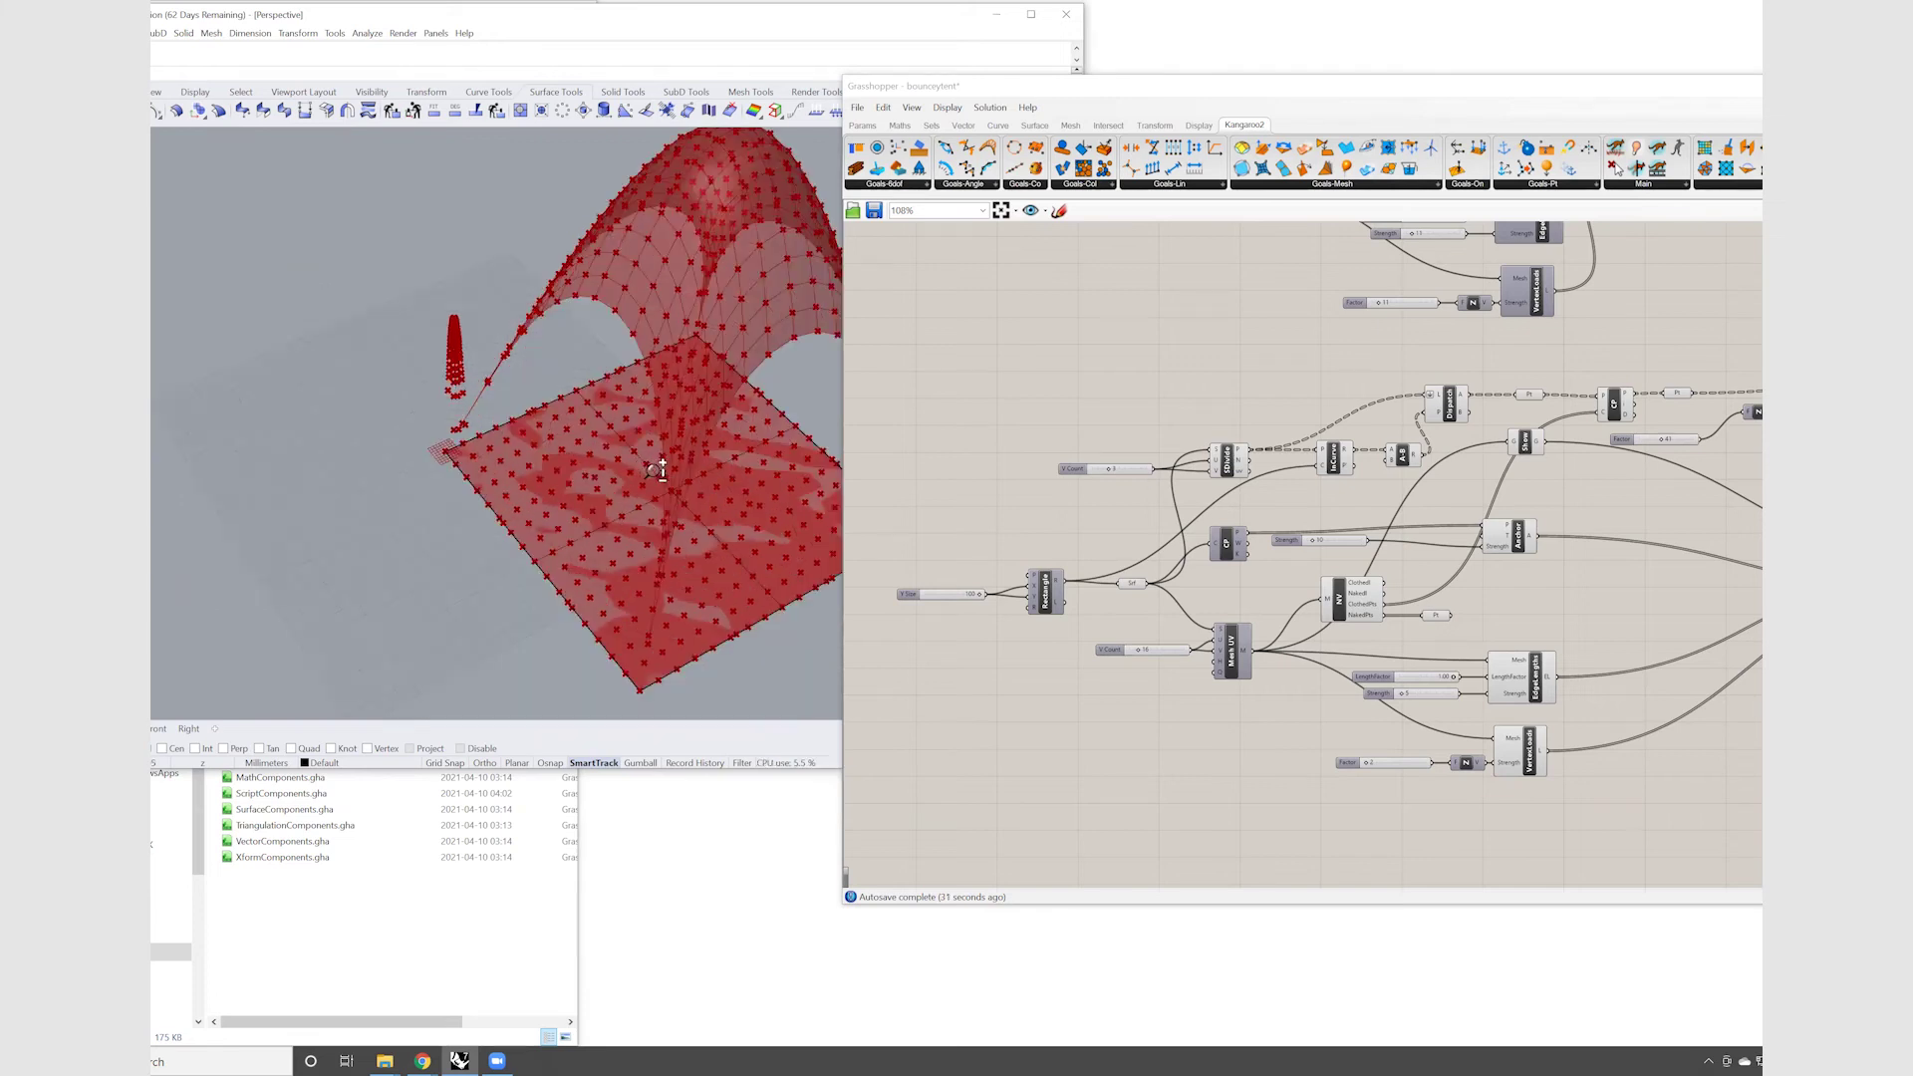
{"action": "right_click_drag", "start_coordinate": [517, 470], "coordinate": [428, 456], "text": "shift"}
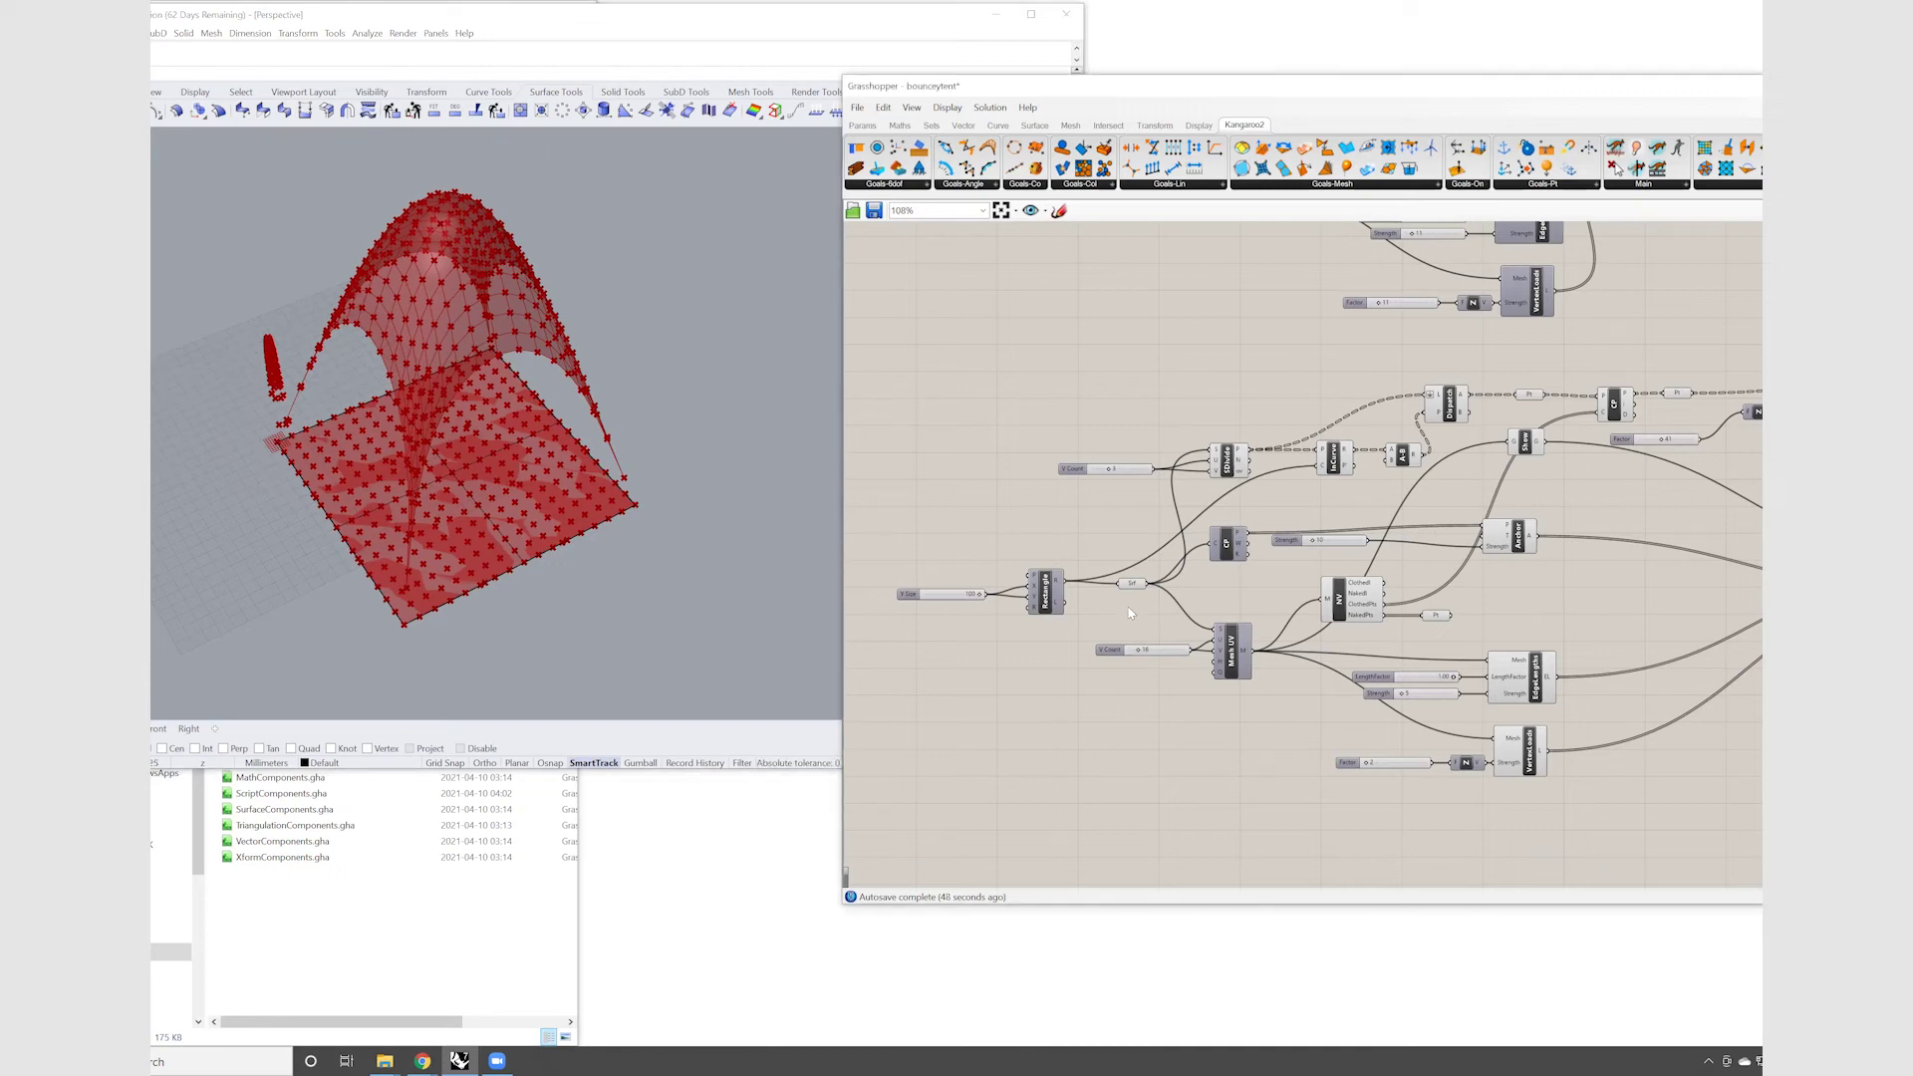
Widen the Grasshopper window and connect the naked vertices' Point parameter to the Anchor goal's point input, replacing the rectangle's control points
{"action": "left_click_drag", "start_coordinate": [838, 554], "coordinate": [723, 553]}
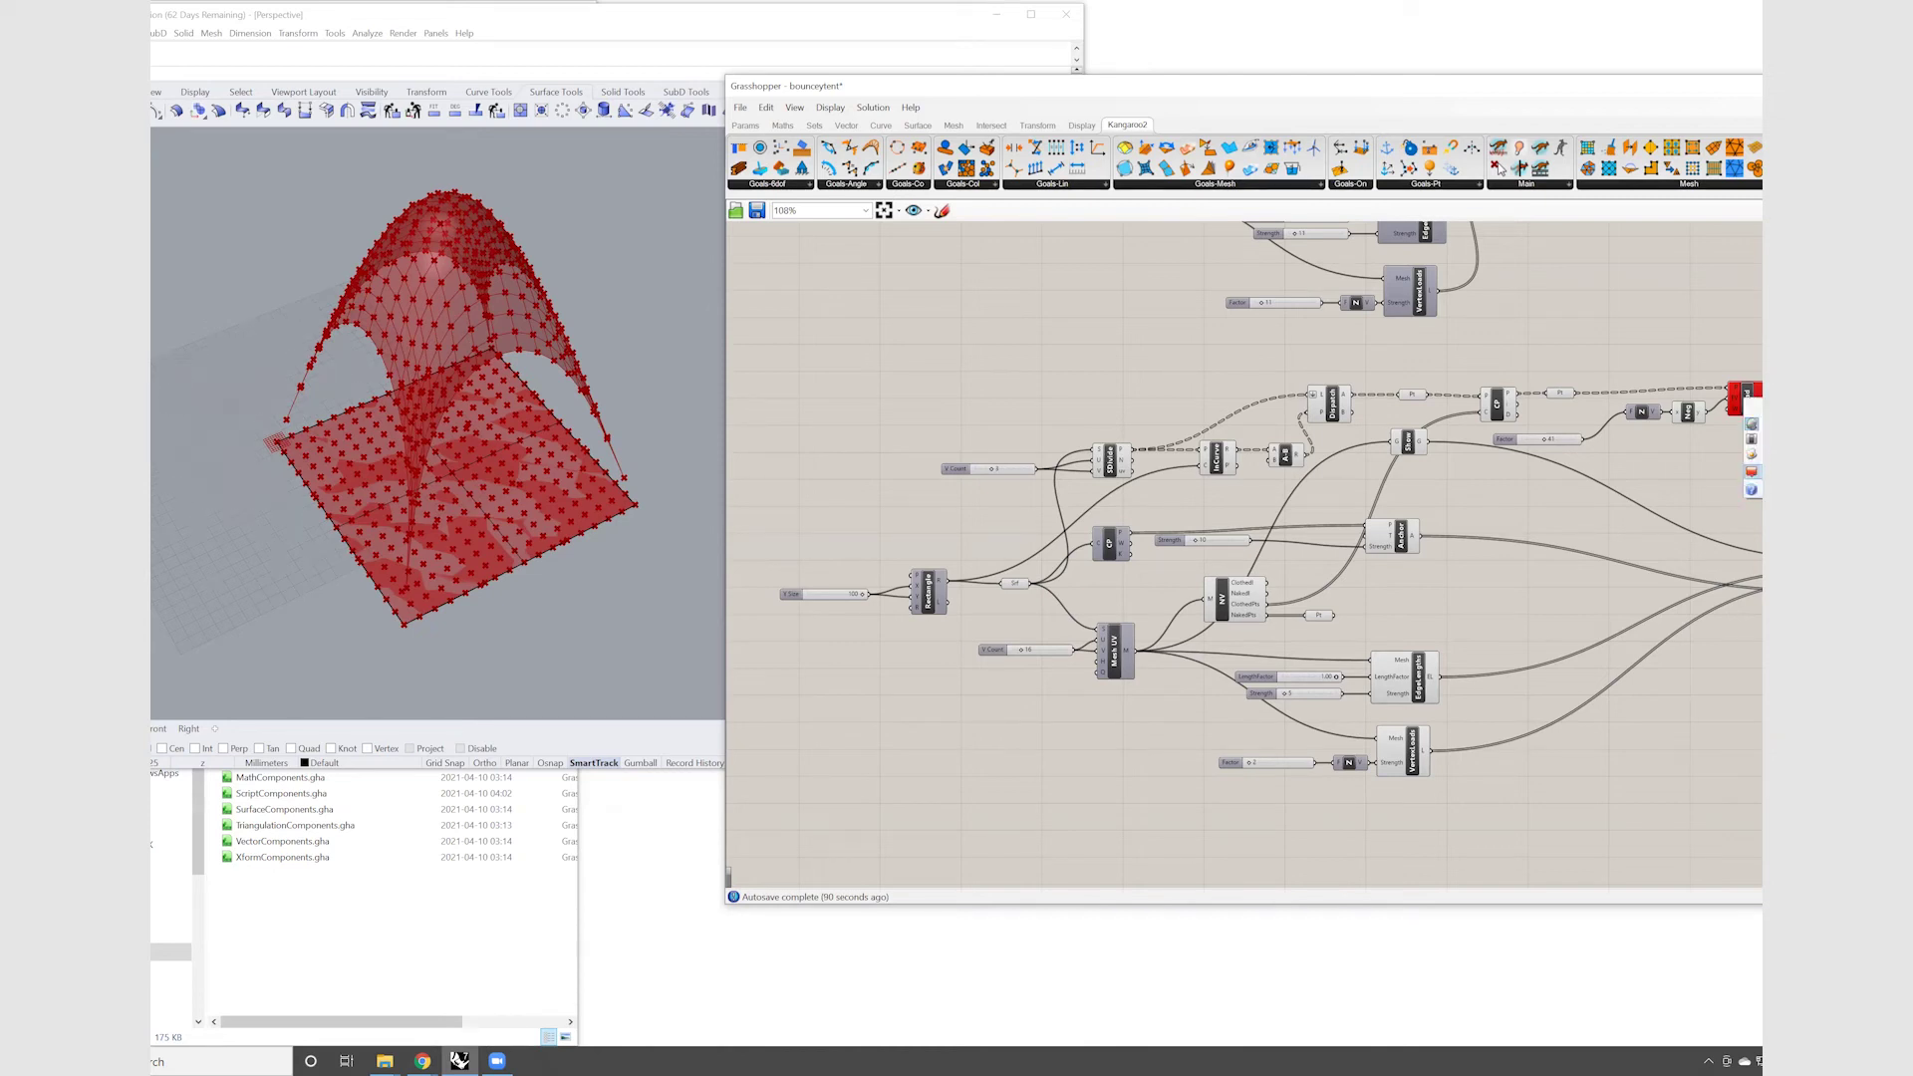
{"action": "mouse_move", "coordinate": [1748, 402]}
{"action": "mouse_move", "coordinate": [1258, 616]}
{"action": "mouse_move", "coordinate": [1328, 618]}
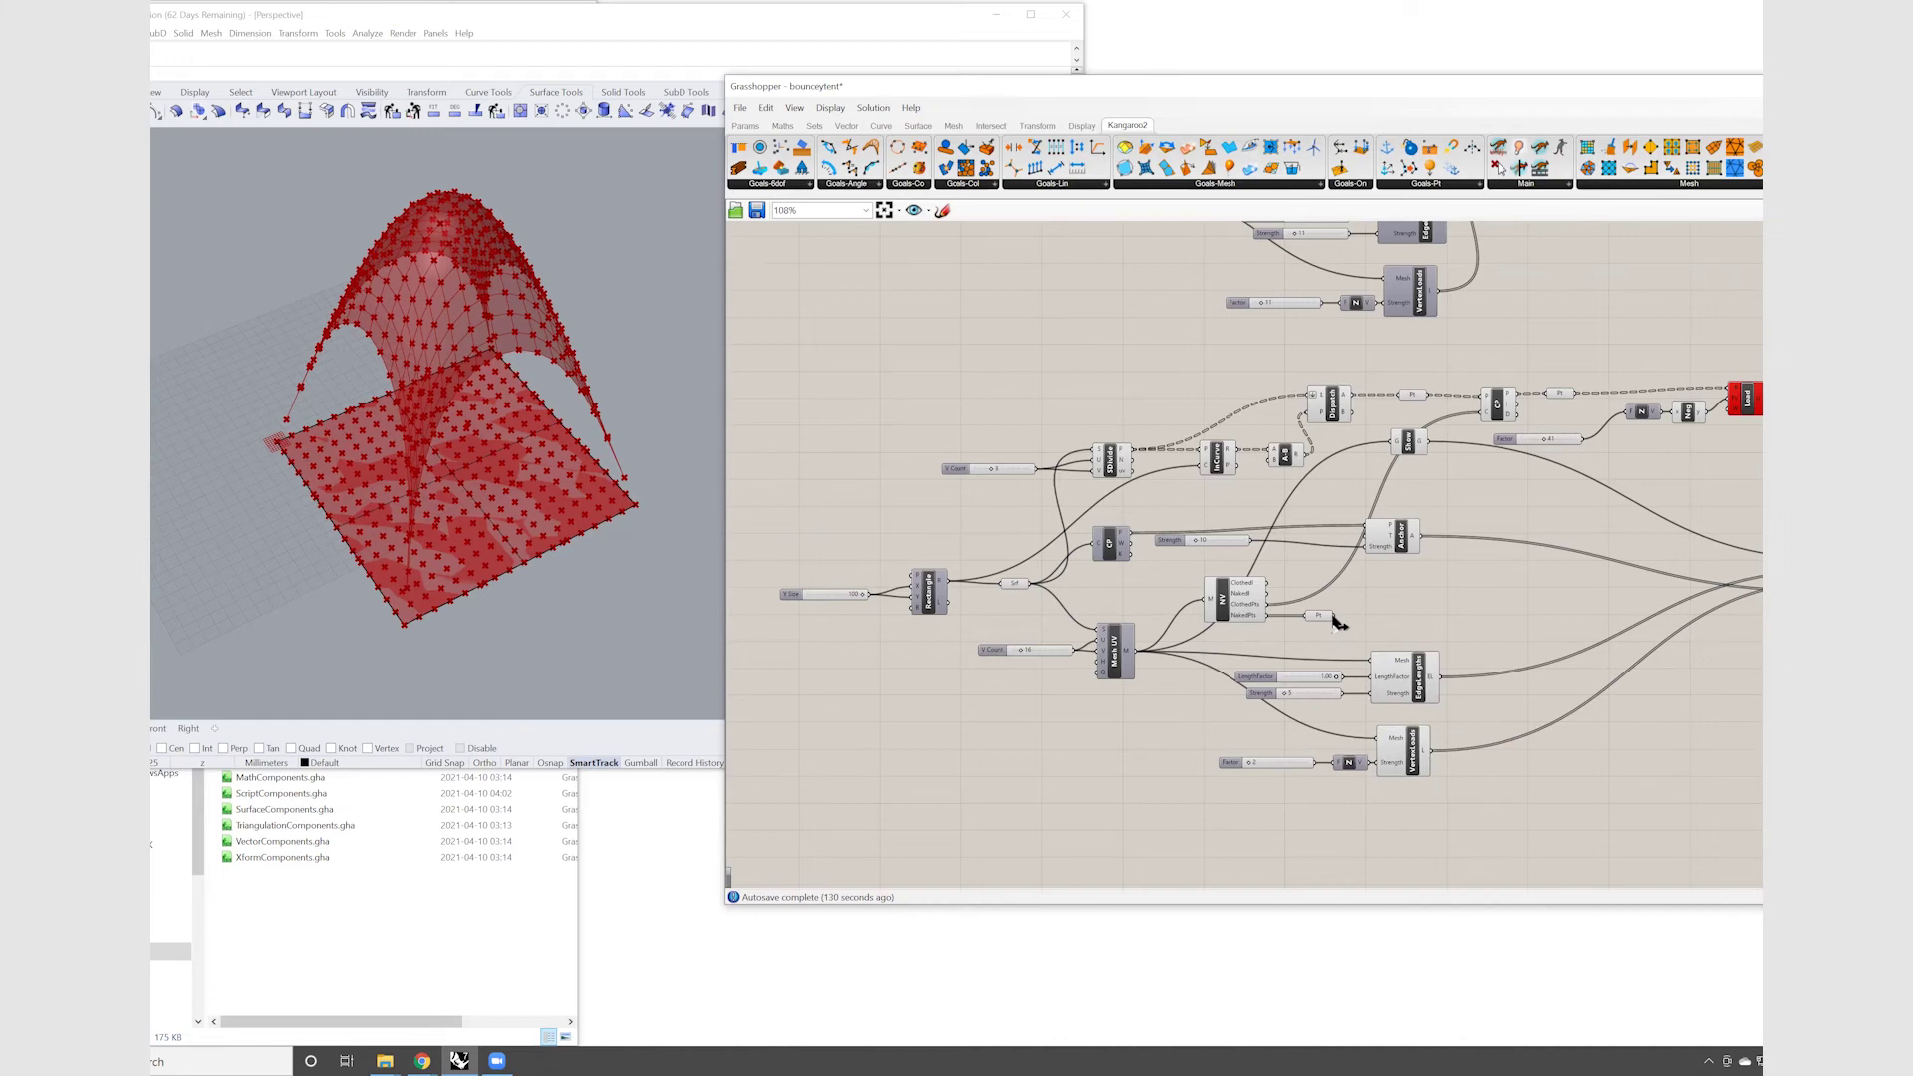
{"action": "left_click_drag", "start_coordinate": [1333, 616], "coordinate": [1361, 531]}
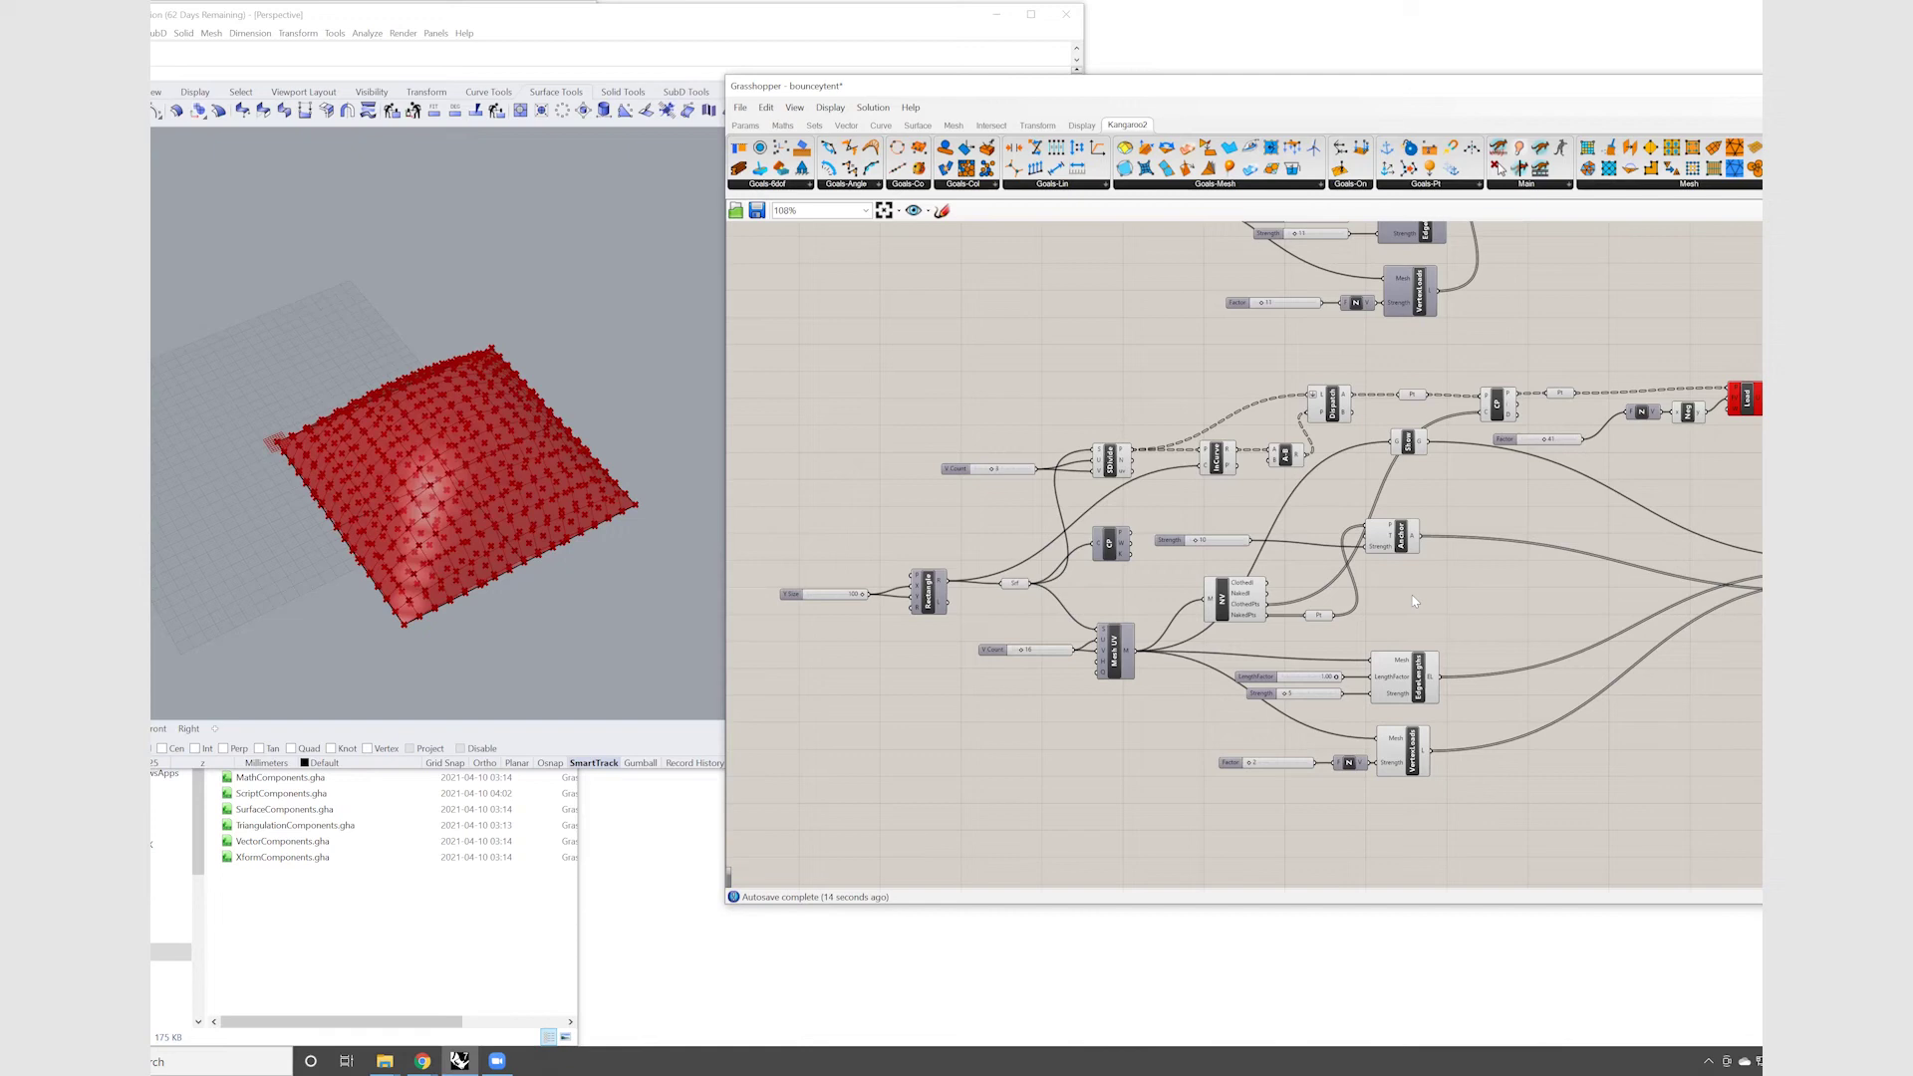
Turn on the preview of the Rectangle, Mesh UV and rectangle control points (CP) components
{"action": "right_click", "coordinate": [939, 602]}
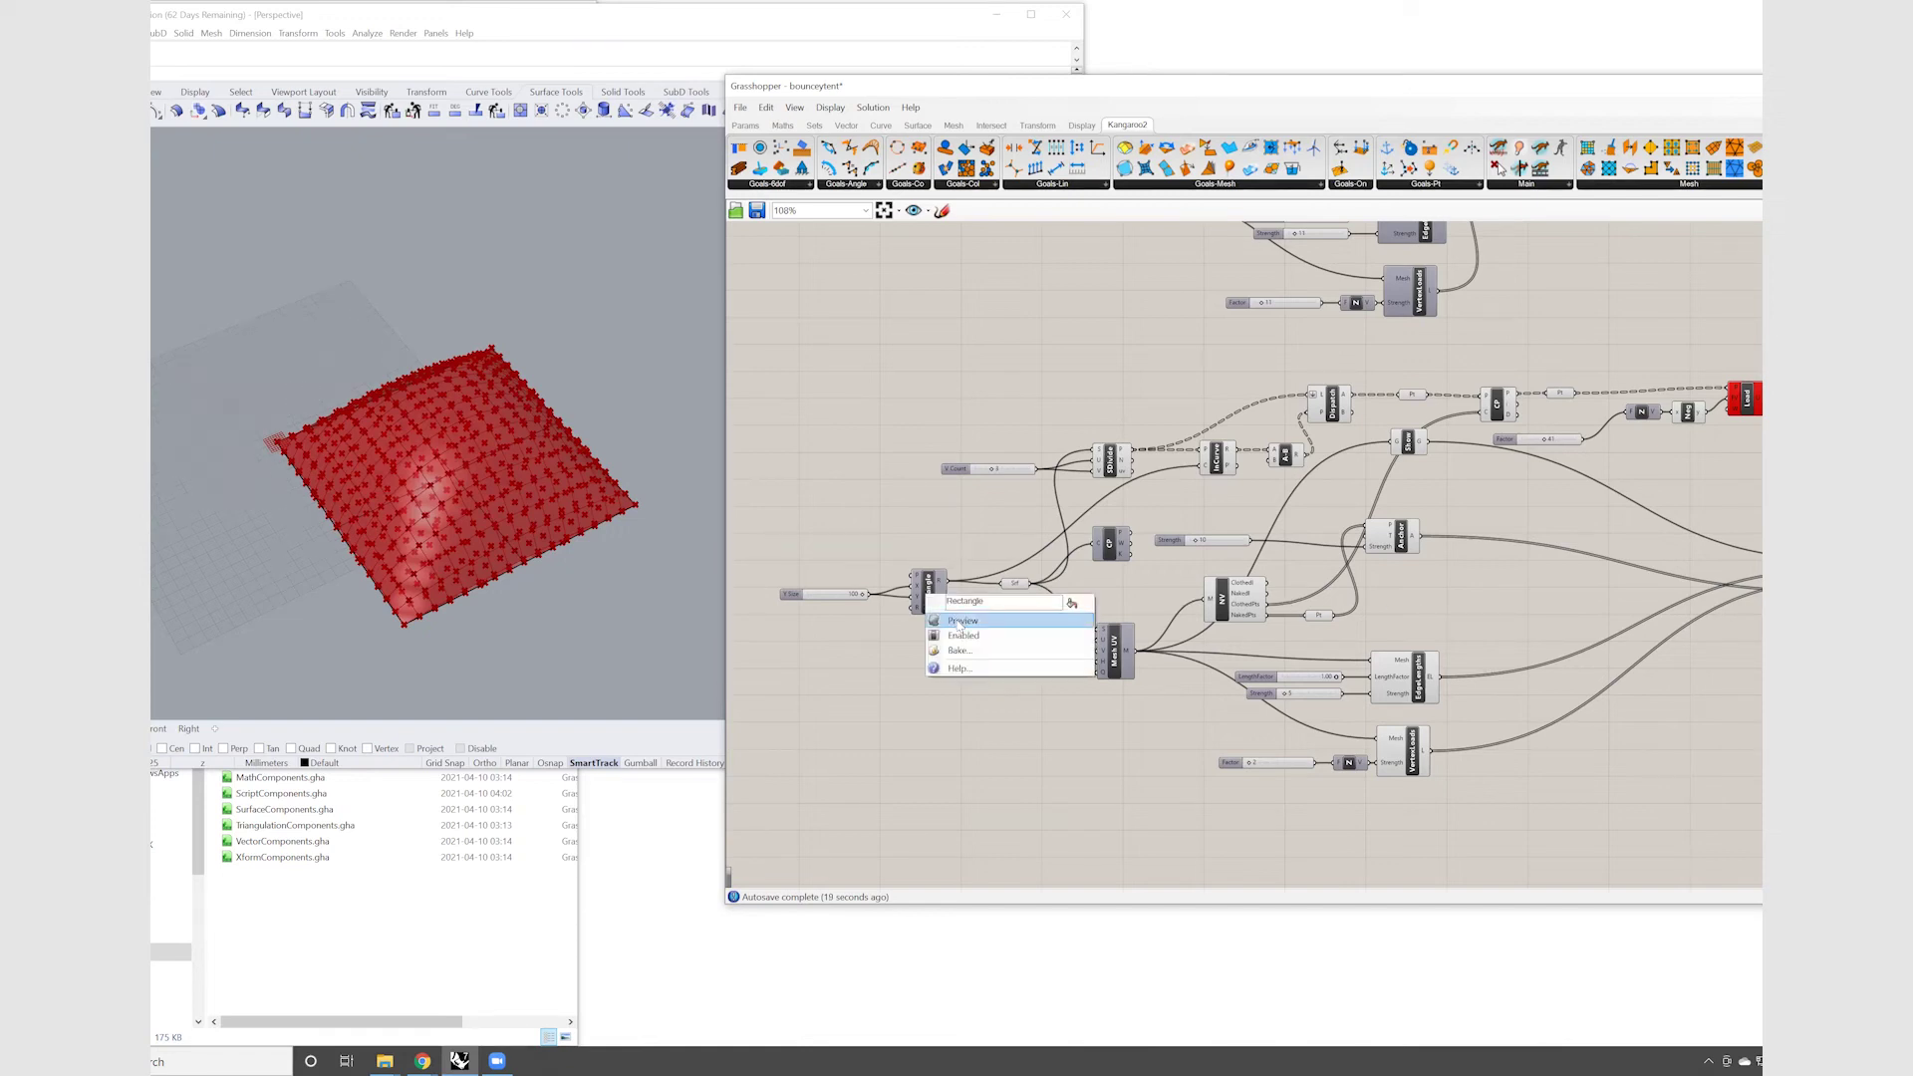
{"action": "left_click", "coordinate": [961, 620]}
{"action": "right_click", "coordinate": [1114, 649]}
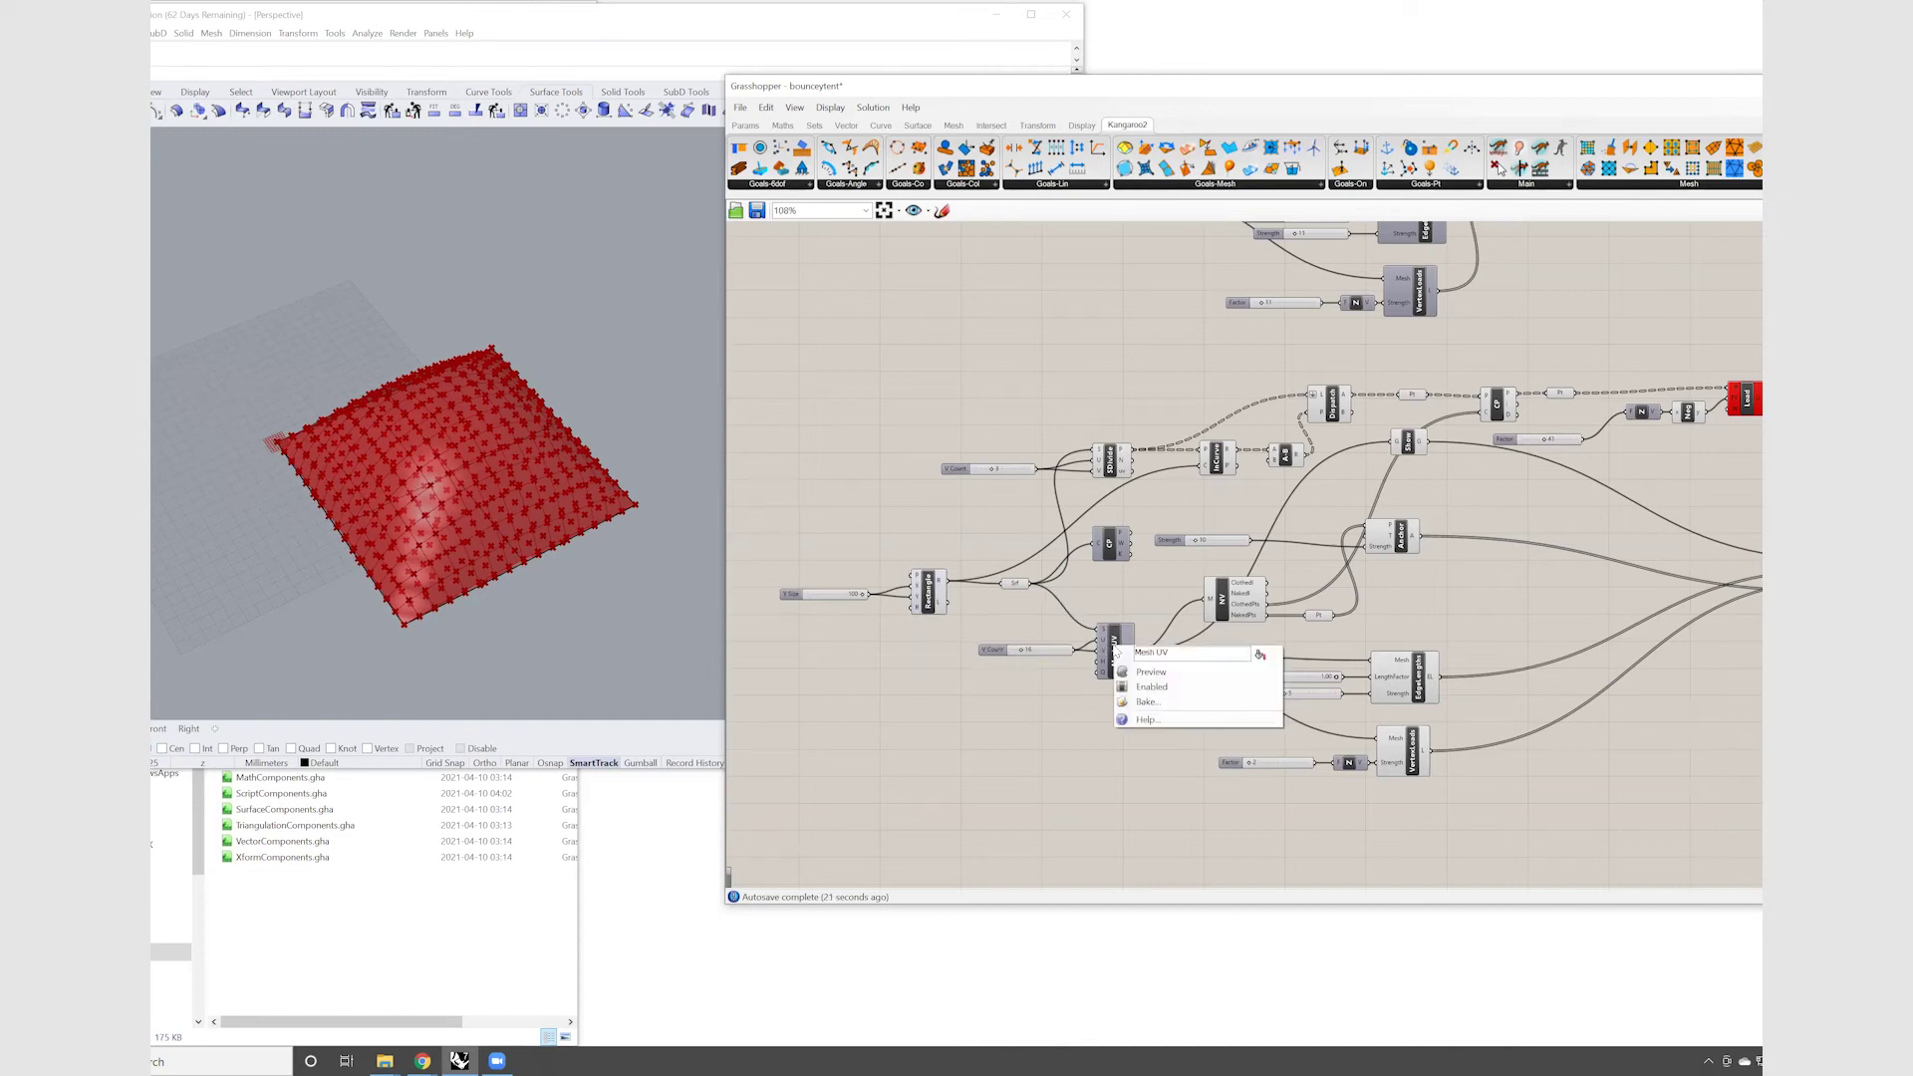
{"action": "left_click", "coordinate": [1149, 673]}
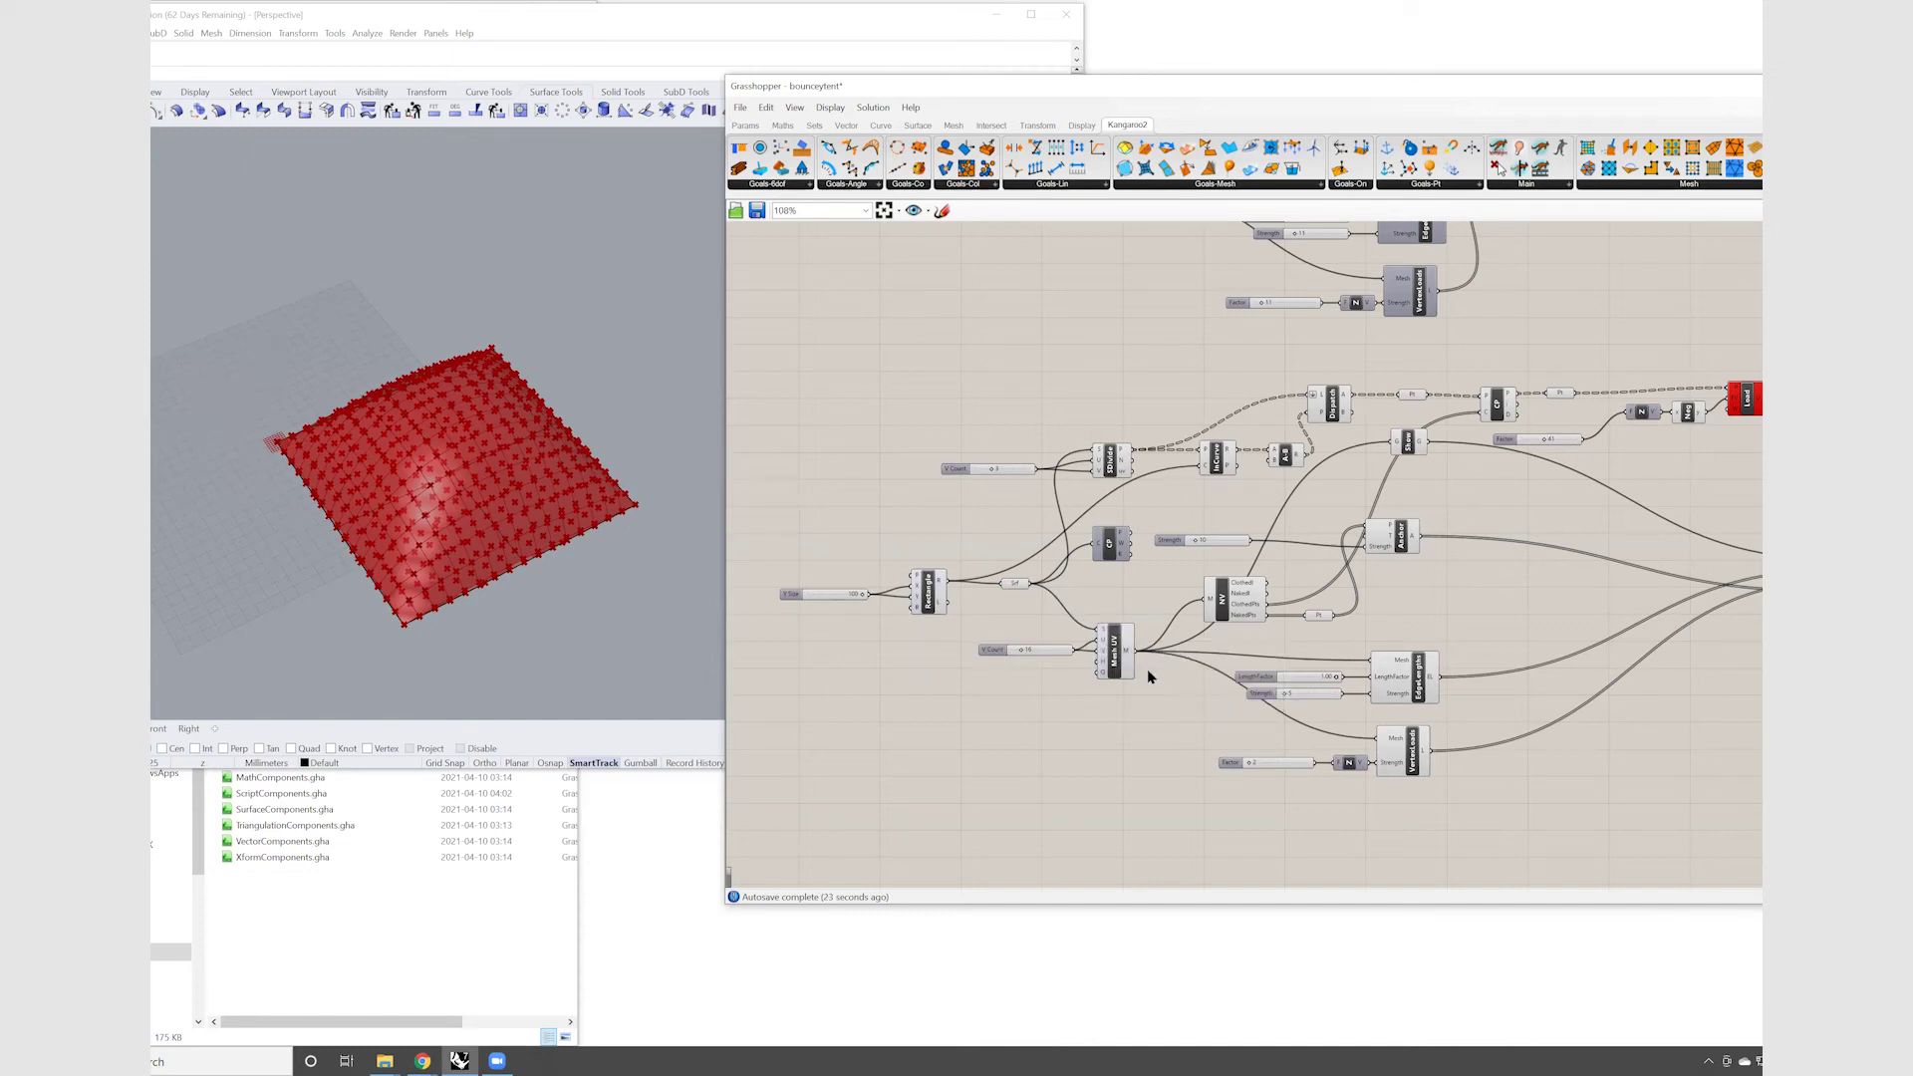
{"action": "right_click", "coordinate": [1109, 551]}
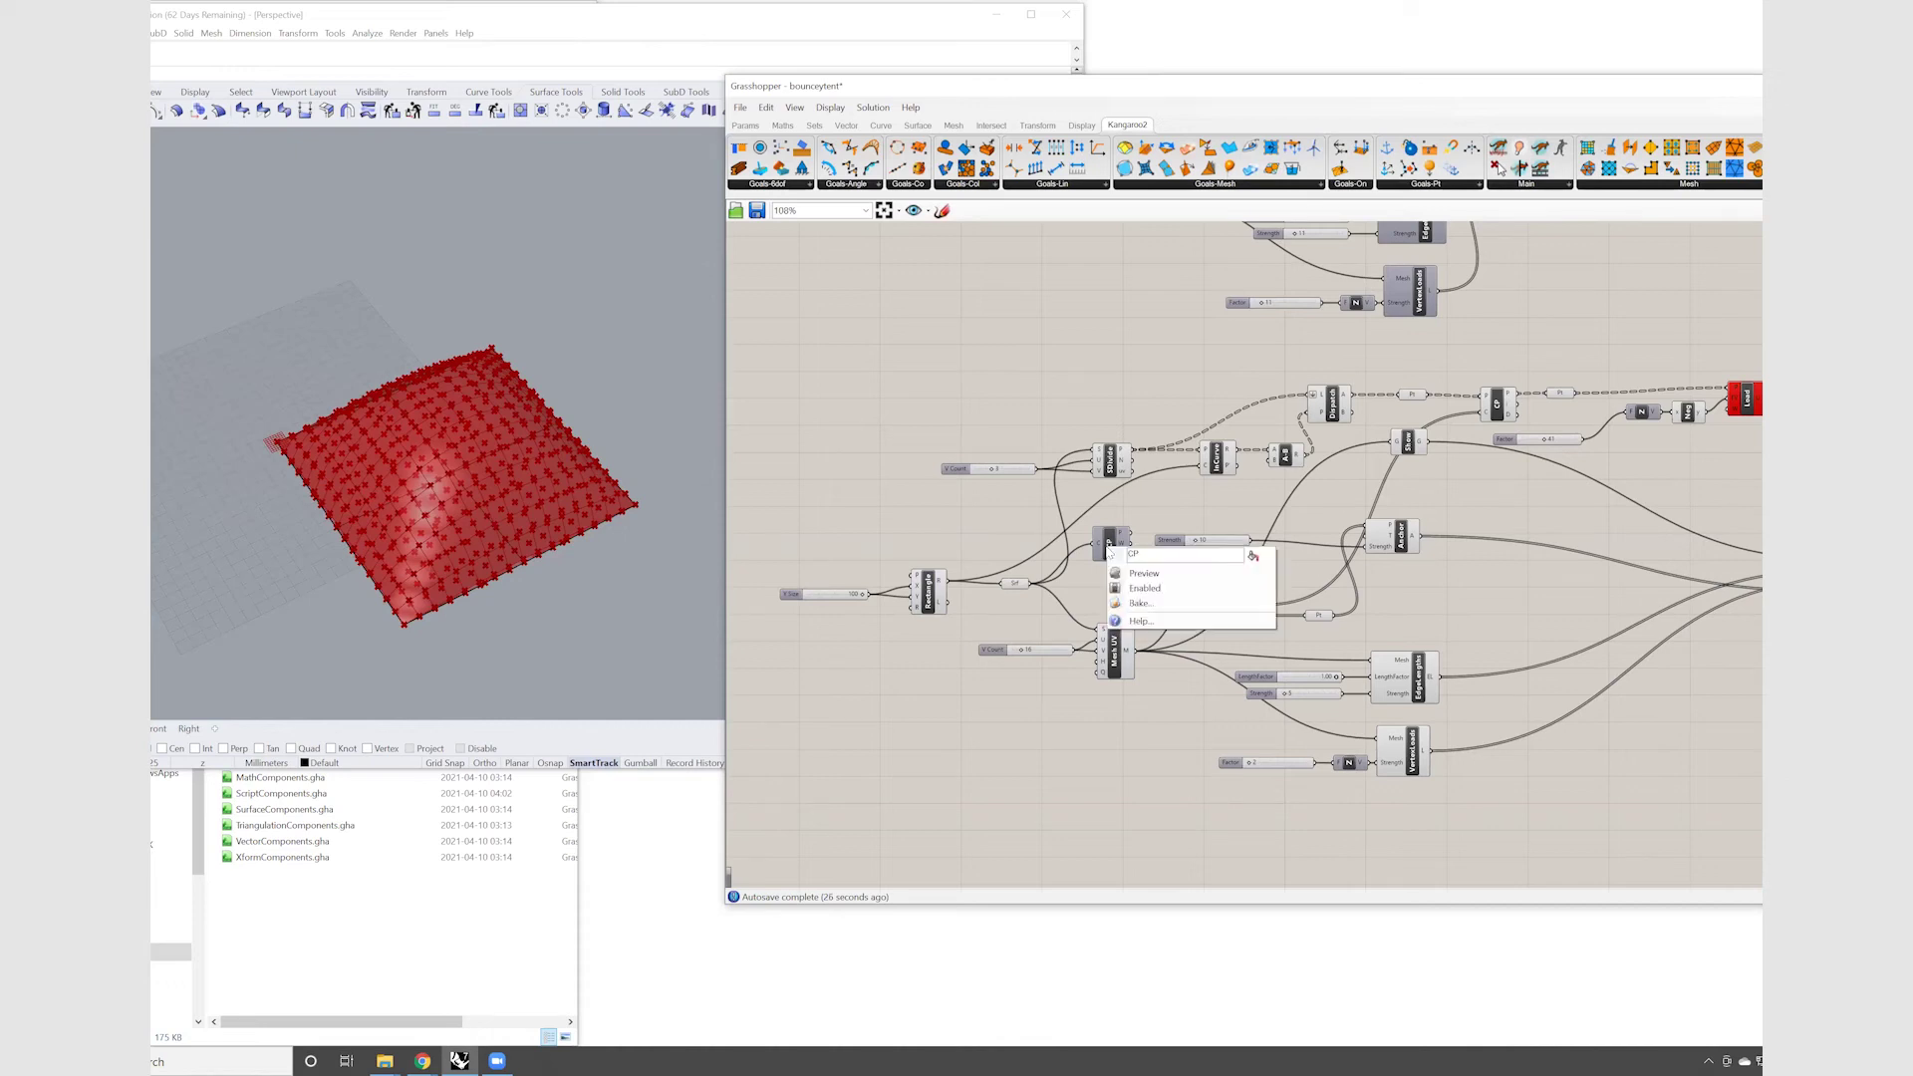
{"action": "left_click", "coordinate": [1140, 576]}
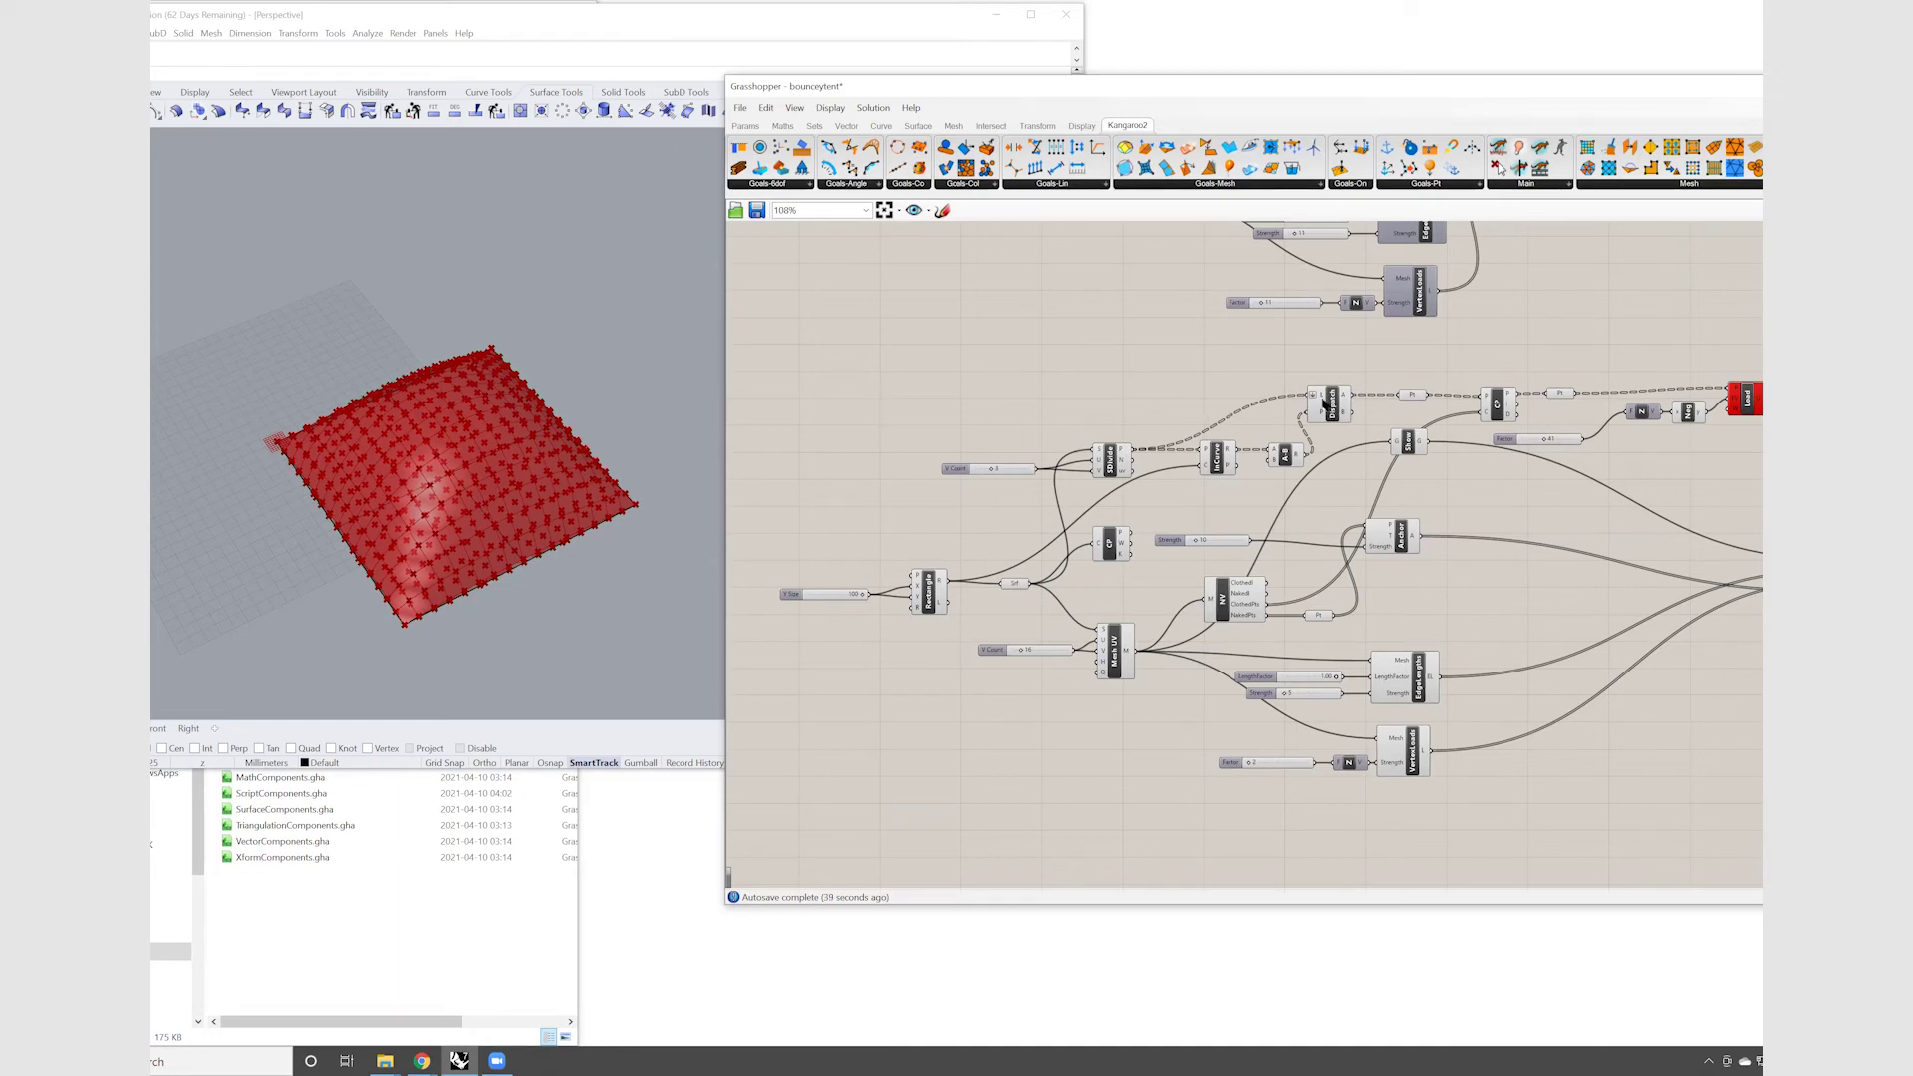
Flatten the pattern input of the Dispatch component that sorts the divided points
{"action": "mouse_move", "coordinate": [1326, 399]}
{"action": "left_click", "coordinate": [1325, 415]}
{"action": "right_click", "coordinate": [1326, 414]}
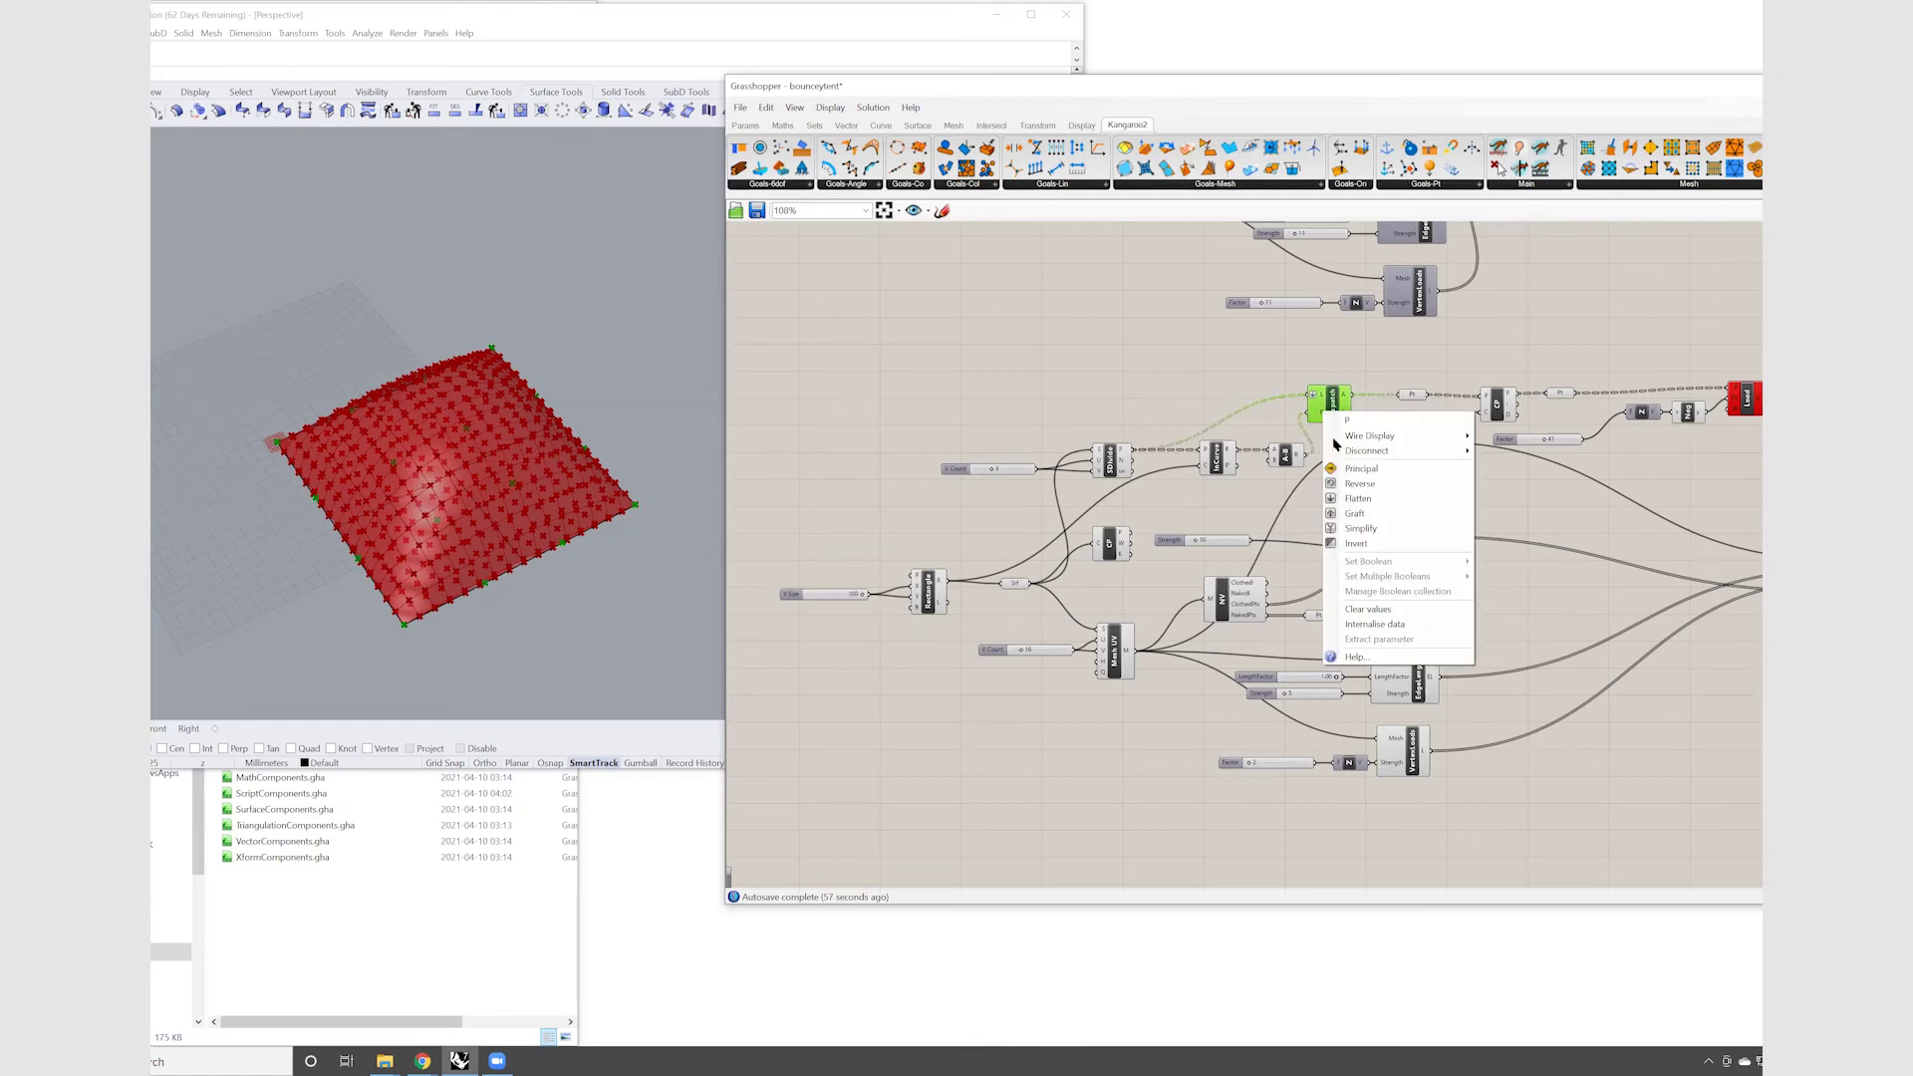
{"action": "left_click", "coordinate": [1352, 500]}
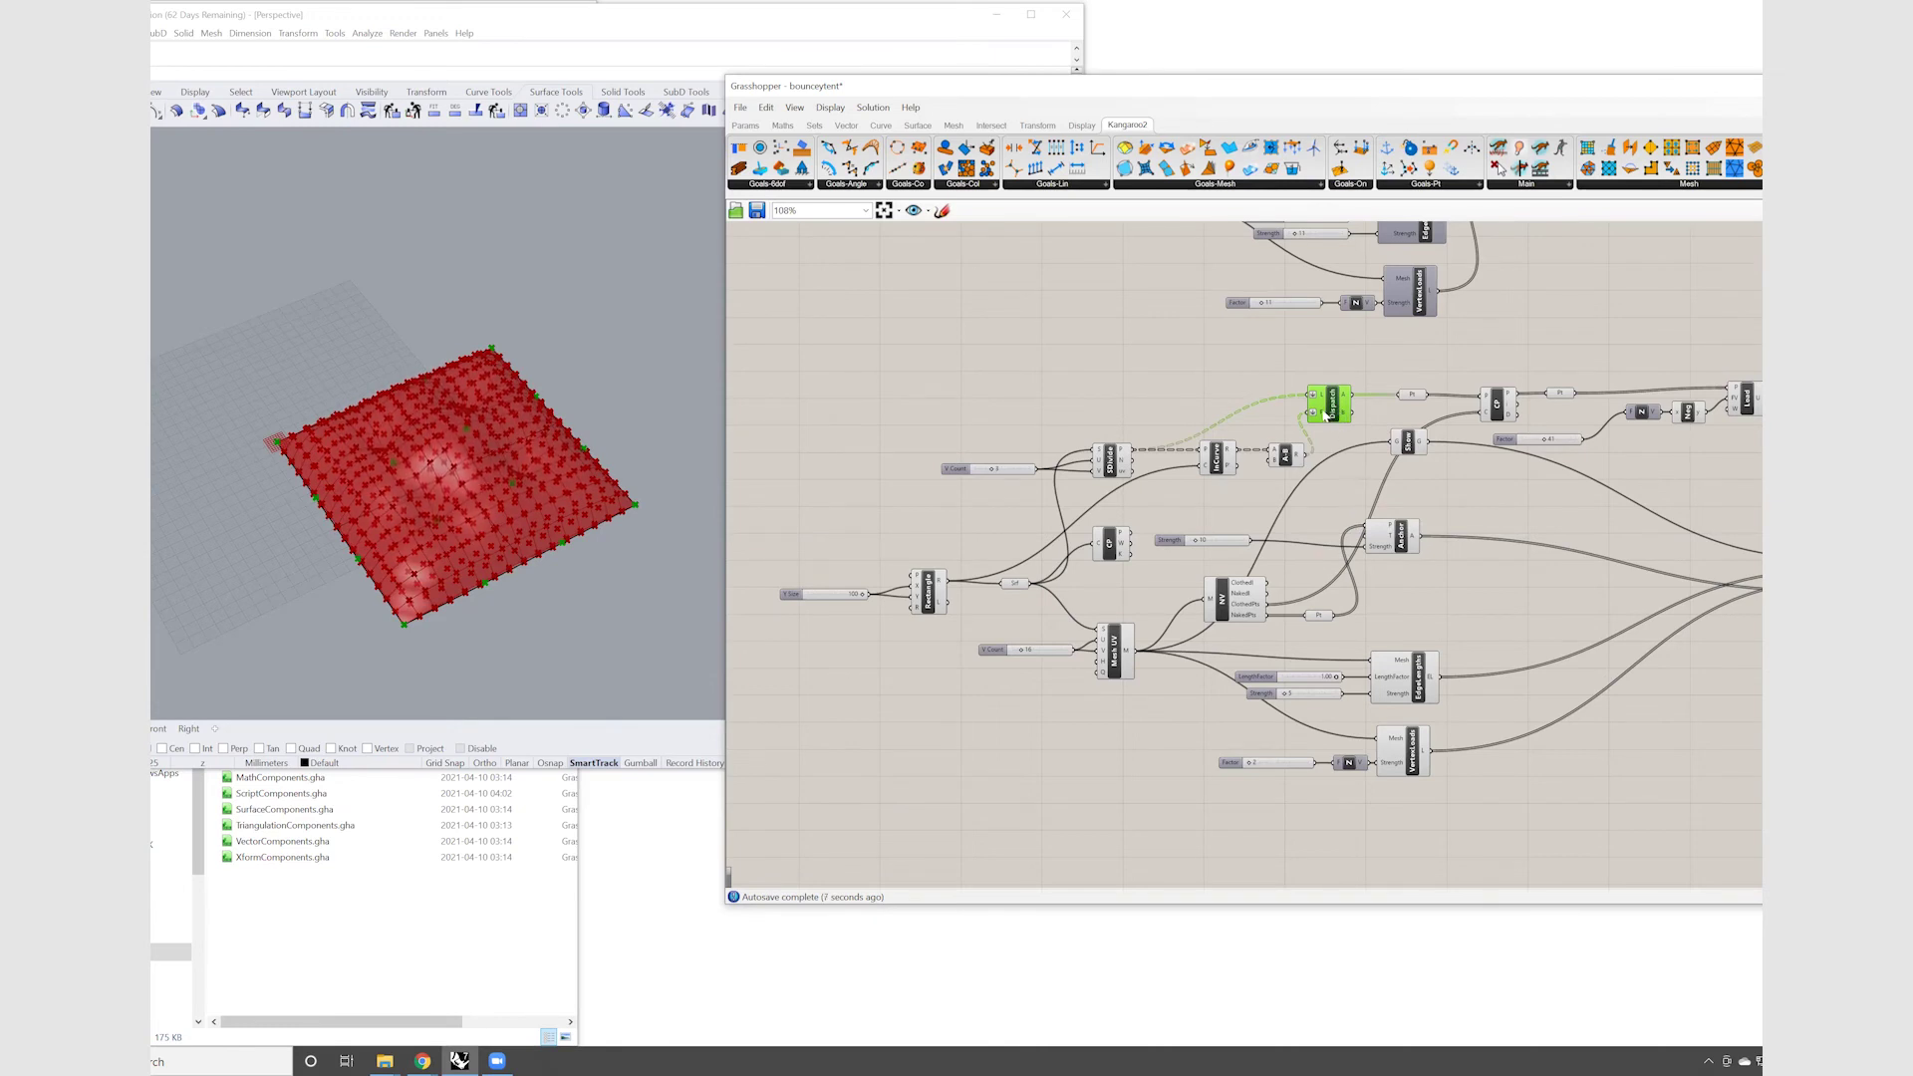
{"action": "mouse_move", "coordinate": [1325, 414]}
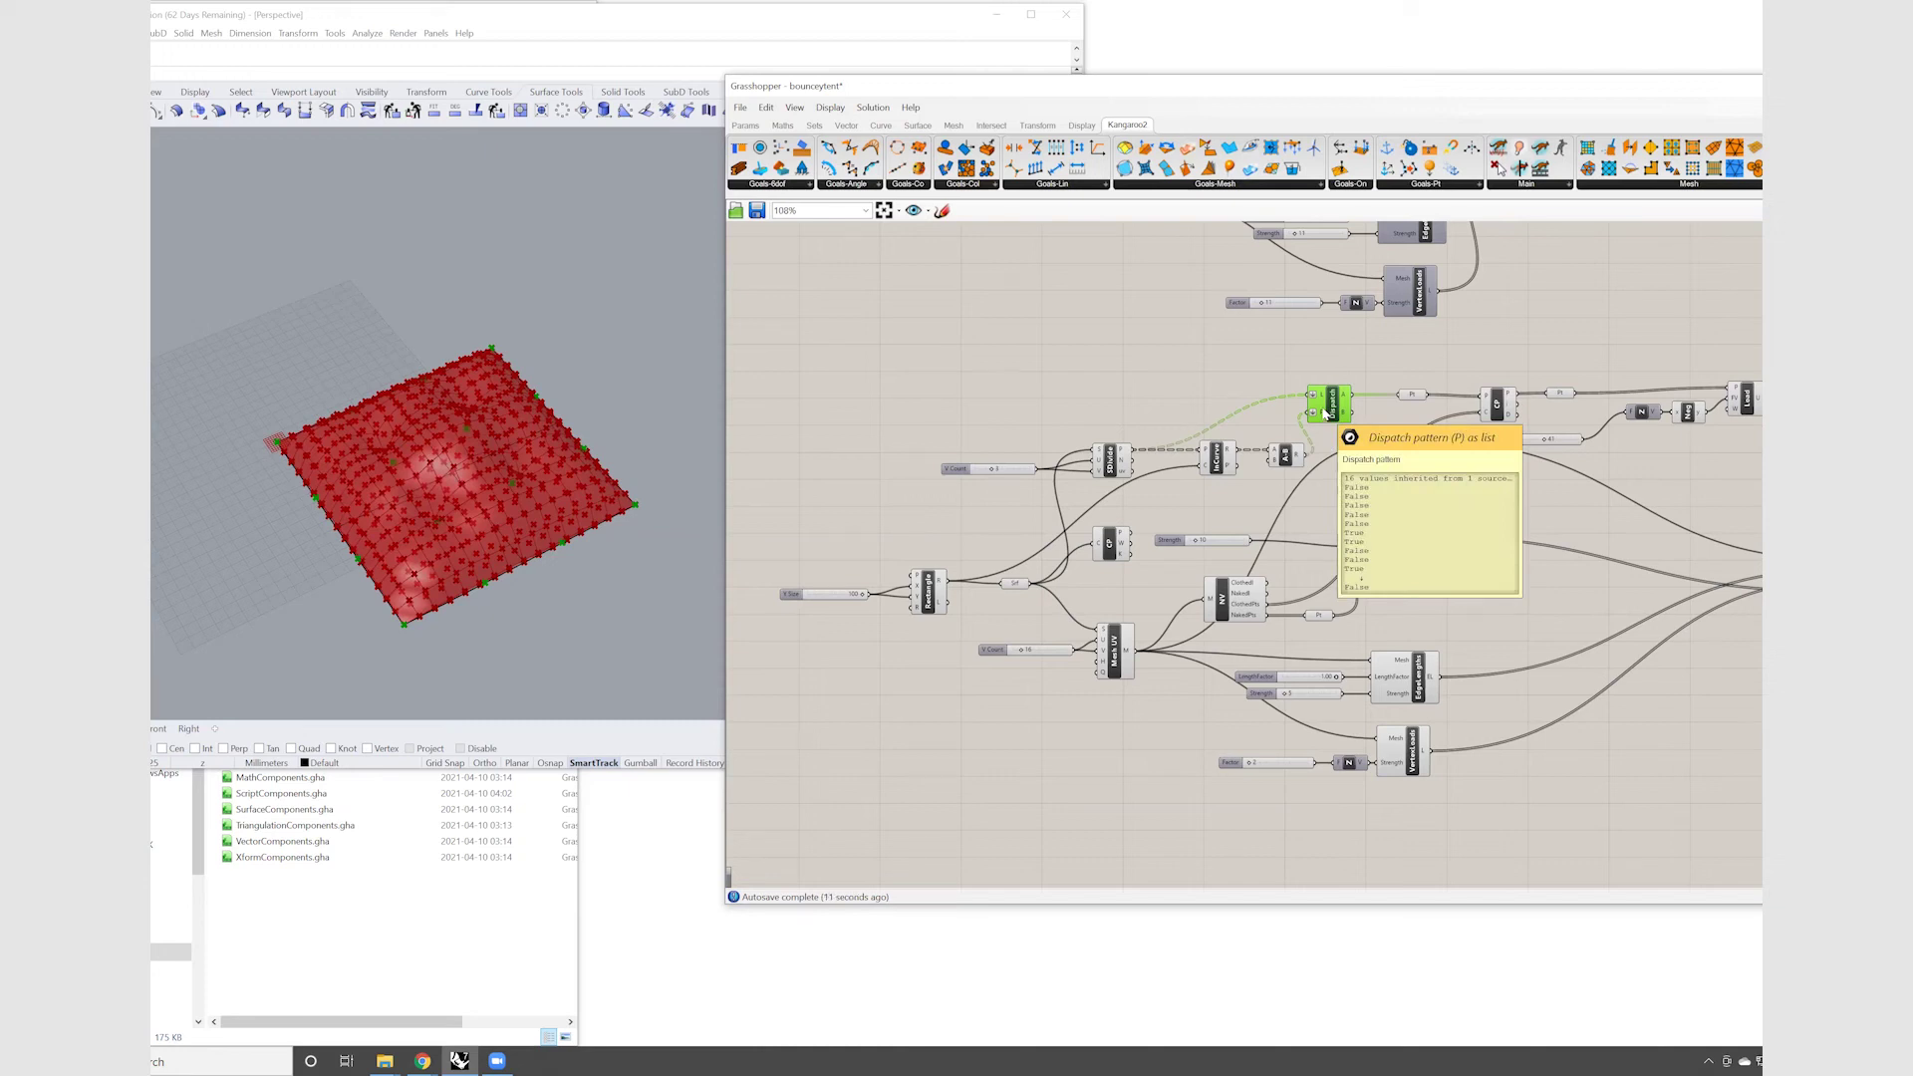
{"action": "left_click", "coordinate": [1361, 360]}
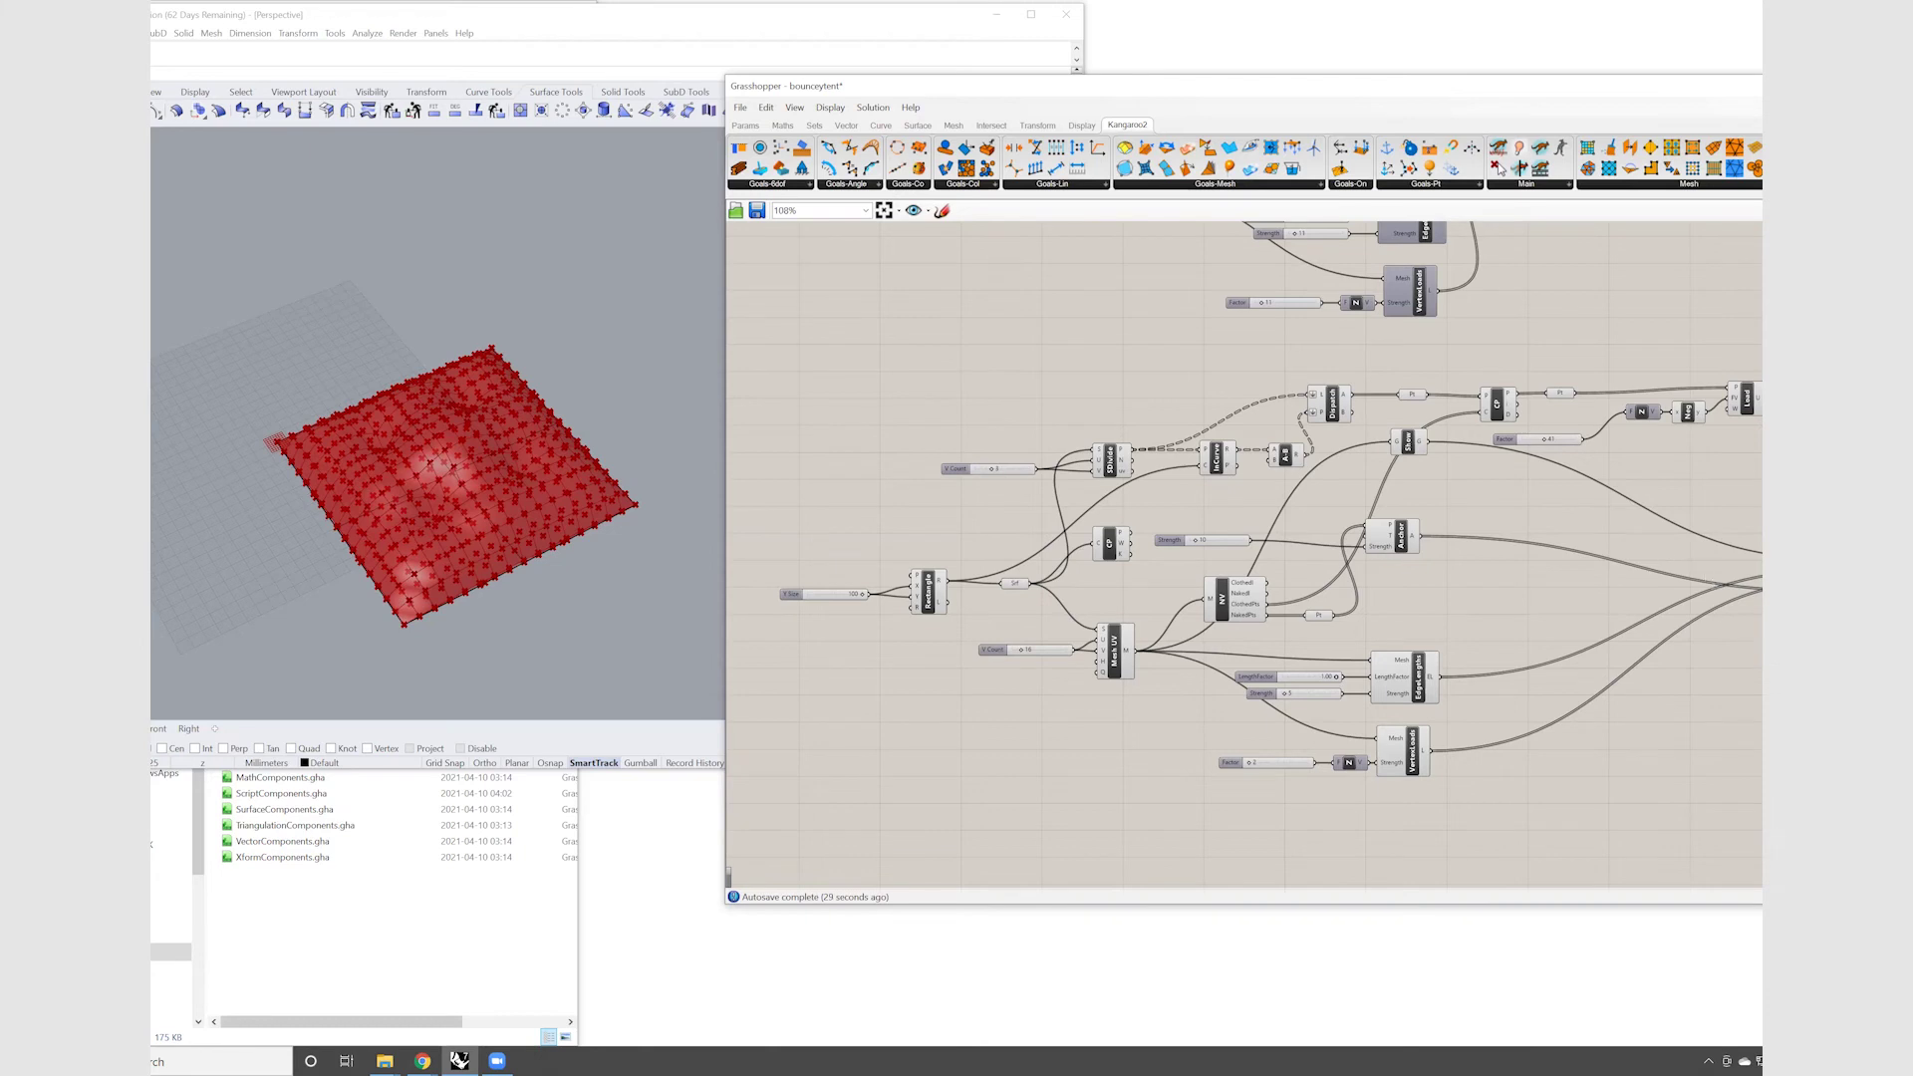
Add a Mirror component beside the BouncySolver and connect the solver's output to its geometry input
{"action": "right_click_drag", "start_coordinate": [1693, 623], "coordinate": [1552, 663]}
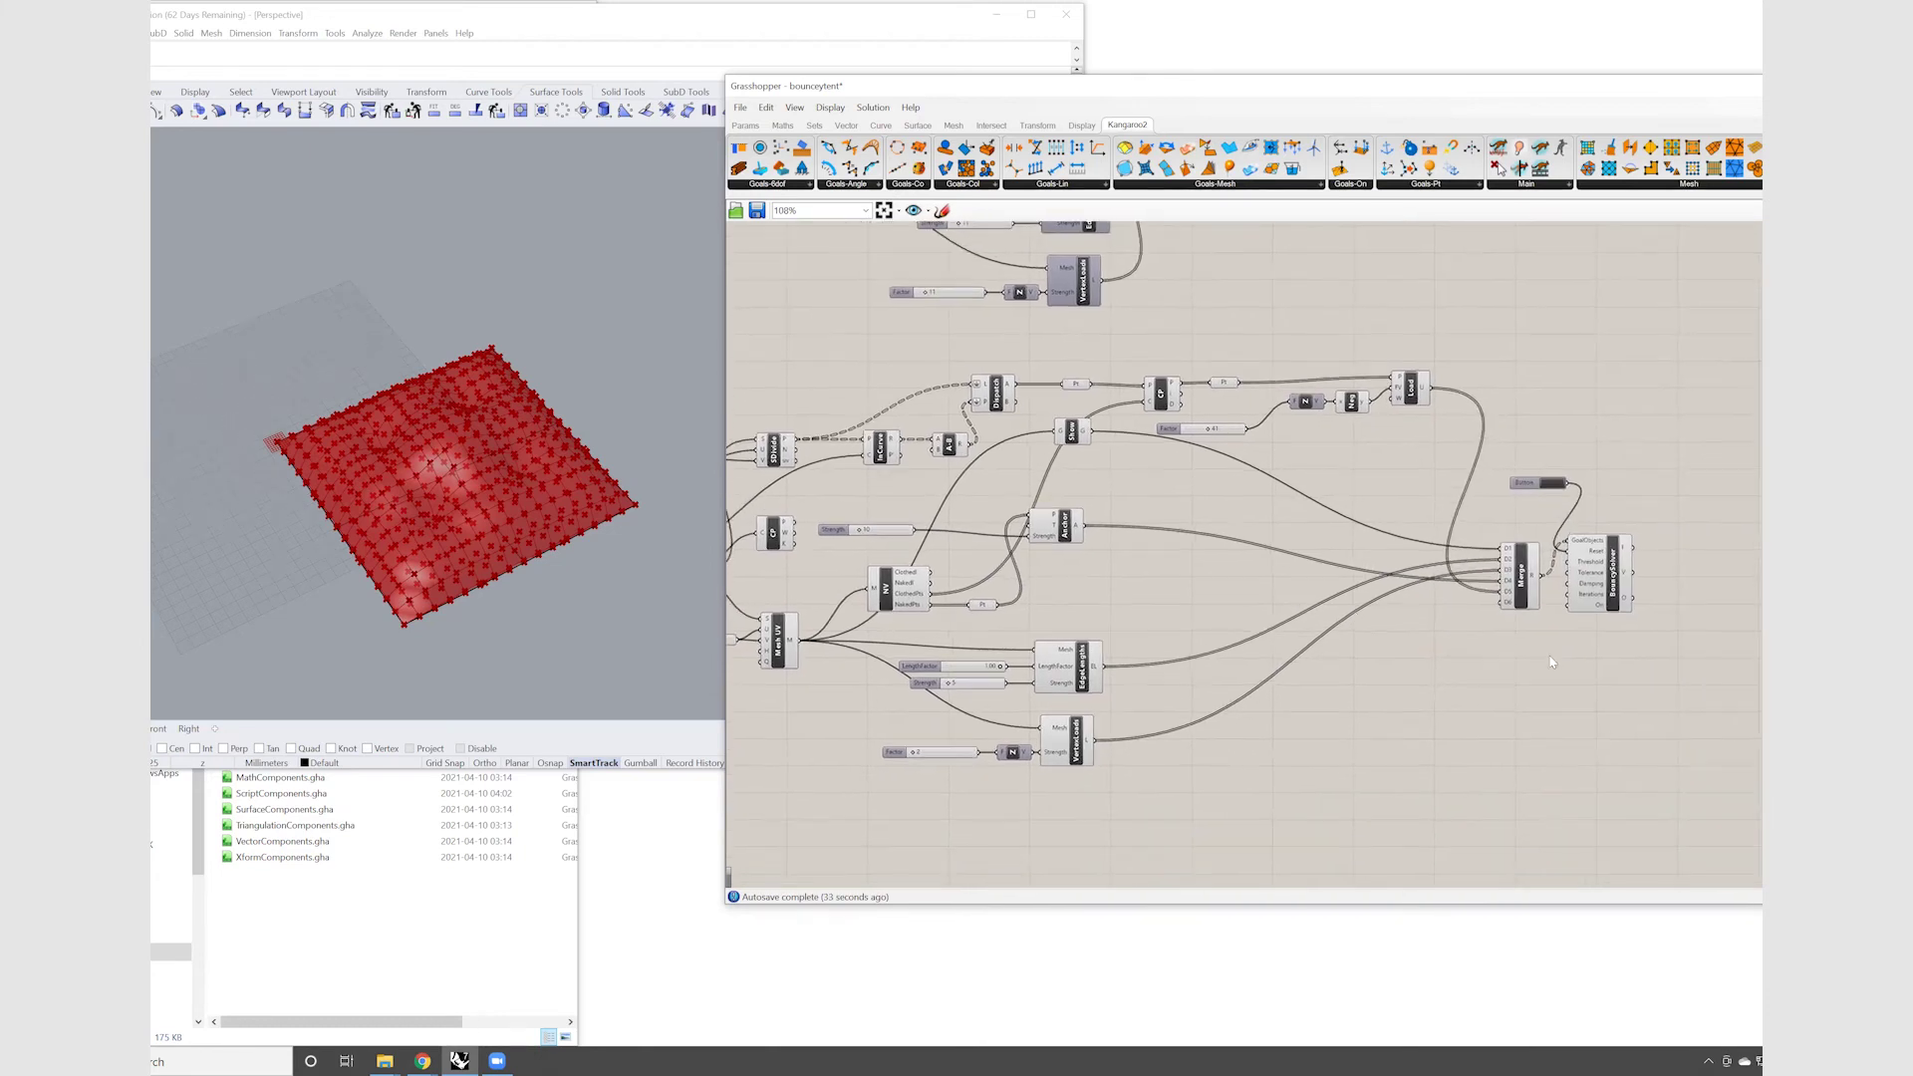
{"action": "double_click", "coordinate": [1672, 650]}
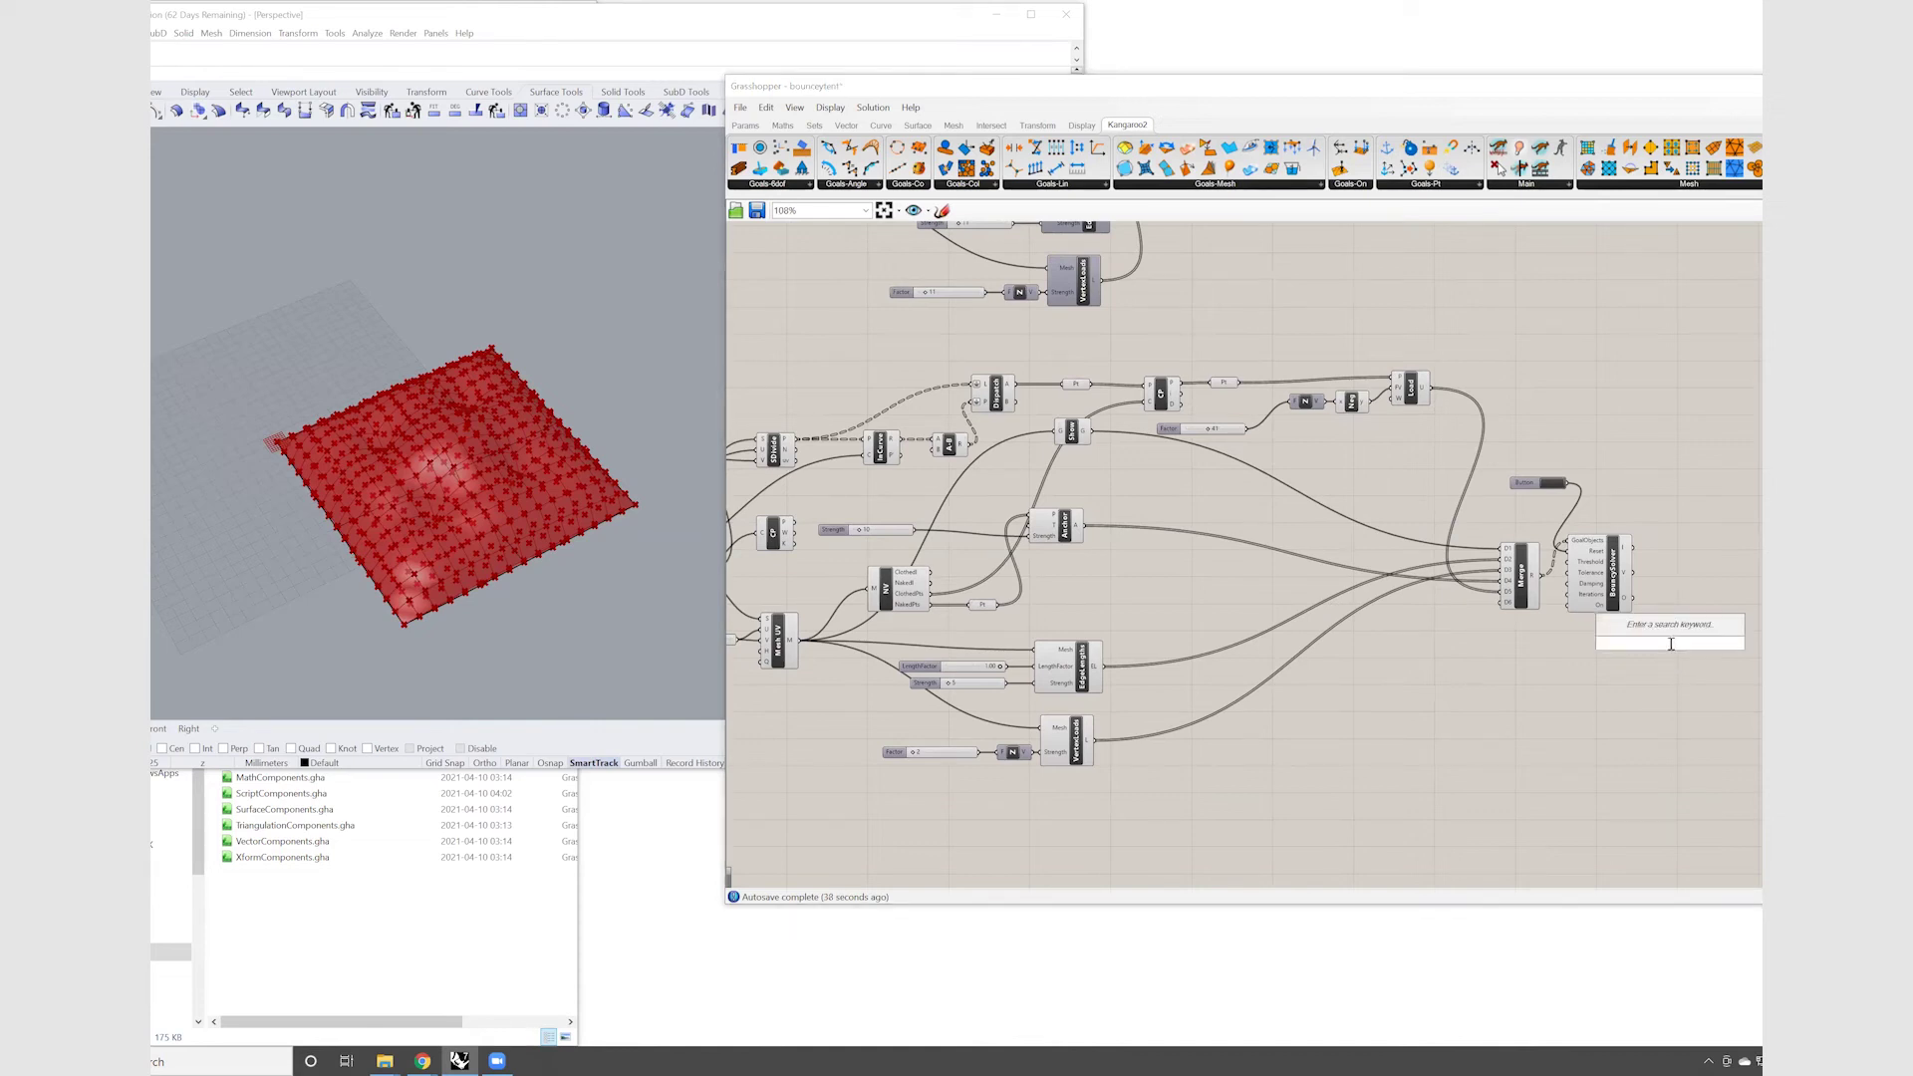
{"action": "type", "text": "filter"}
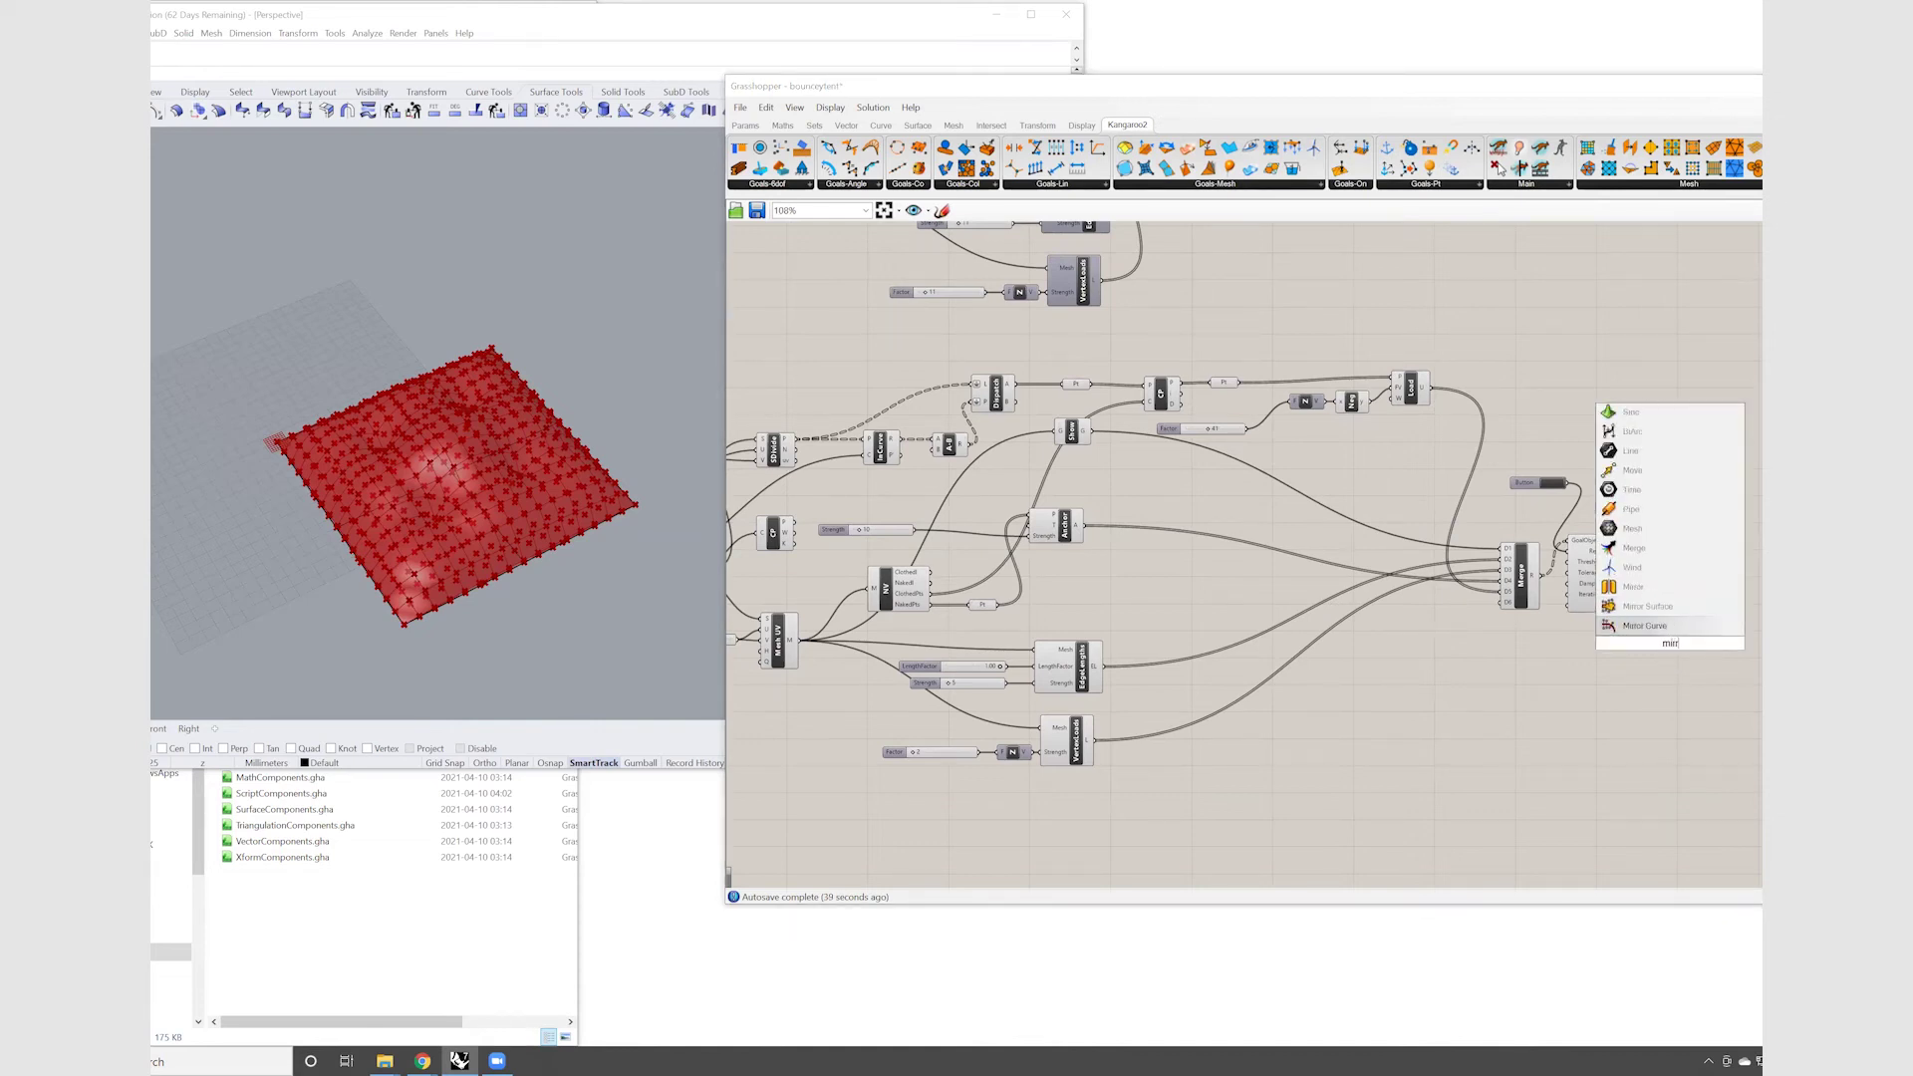
{"action": "key", "text": "Return"}
{"action": "left_click_drag", "start_coordinate": [1672, 648], "coordinate": [1688, 610]}
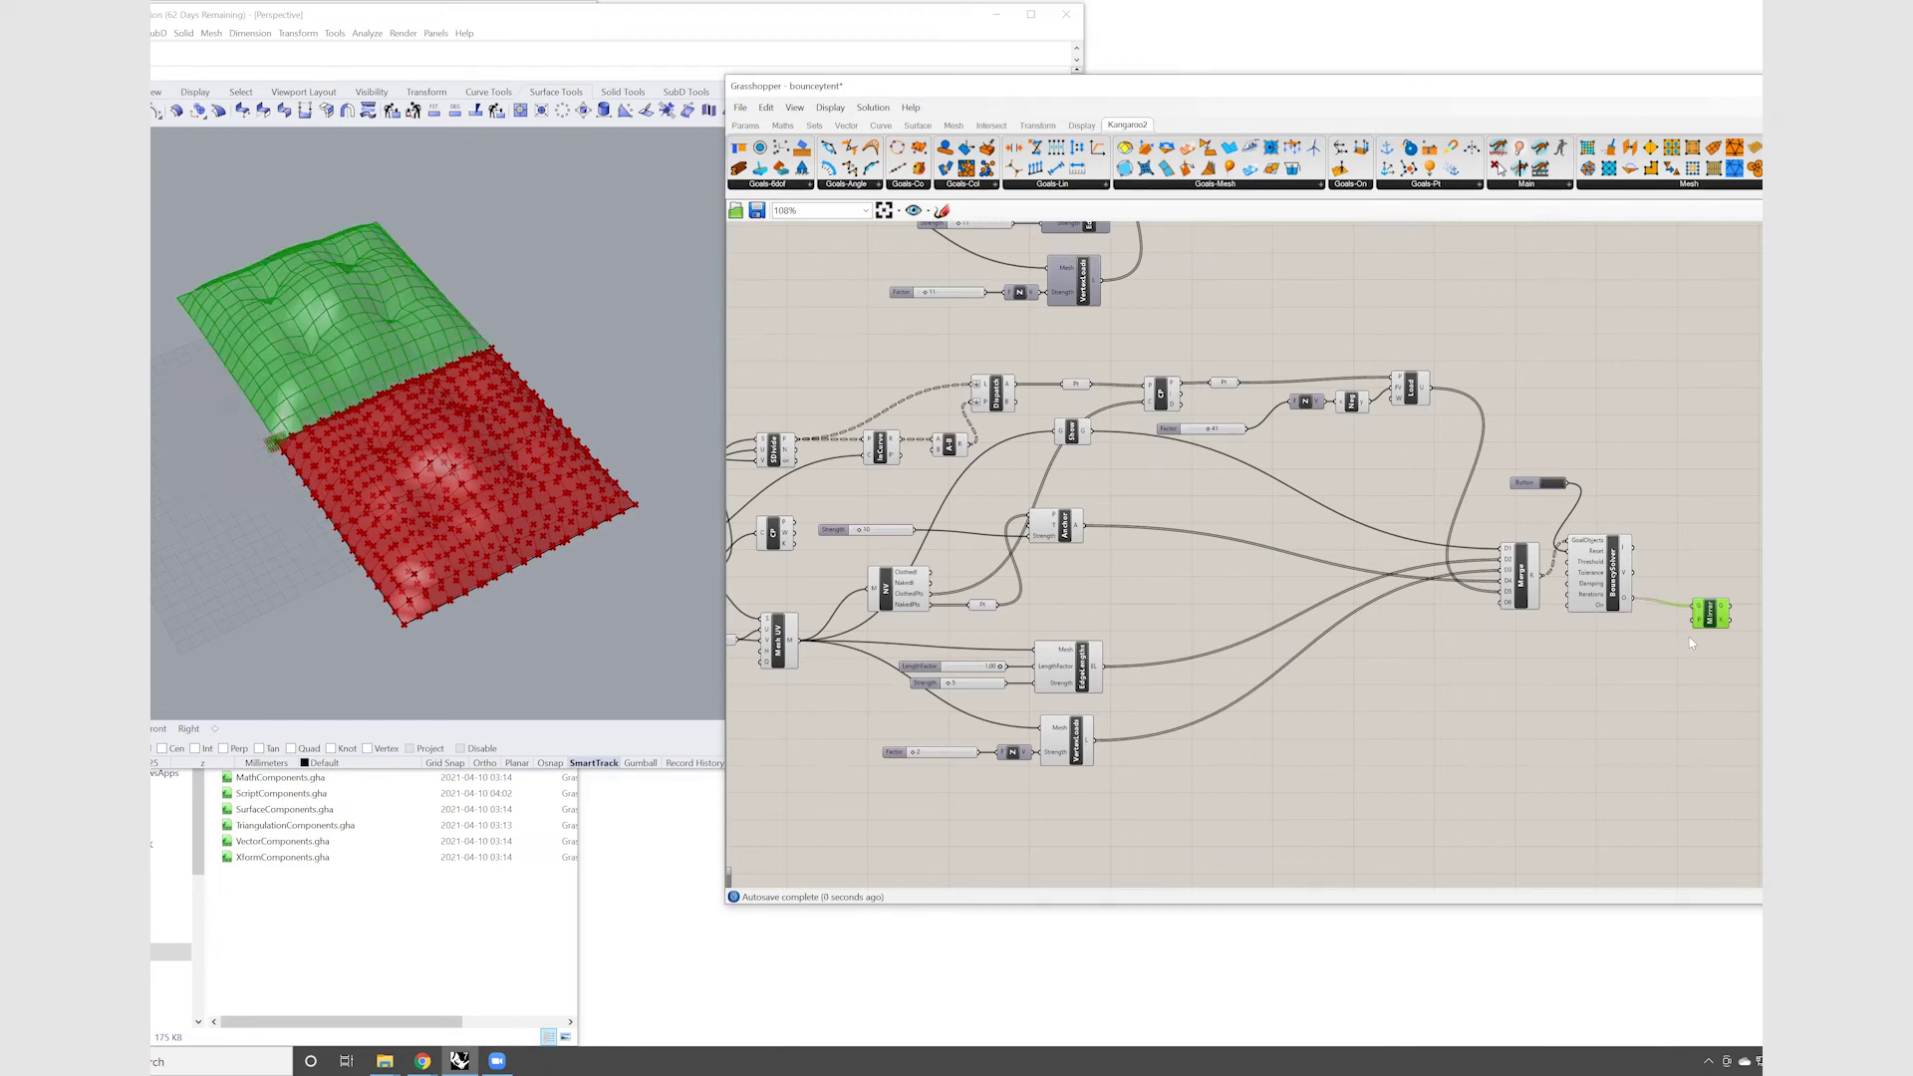
Add an XY Plane component, connect it to the Mirror's plane input, and inspect the cushion from a lower angle
{"action": "double_click", "coordinate": [1622, 684]}
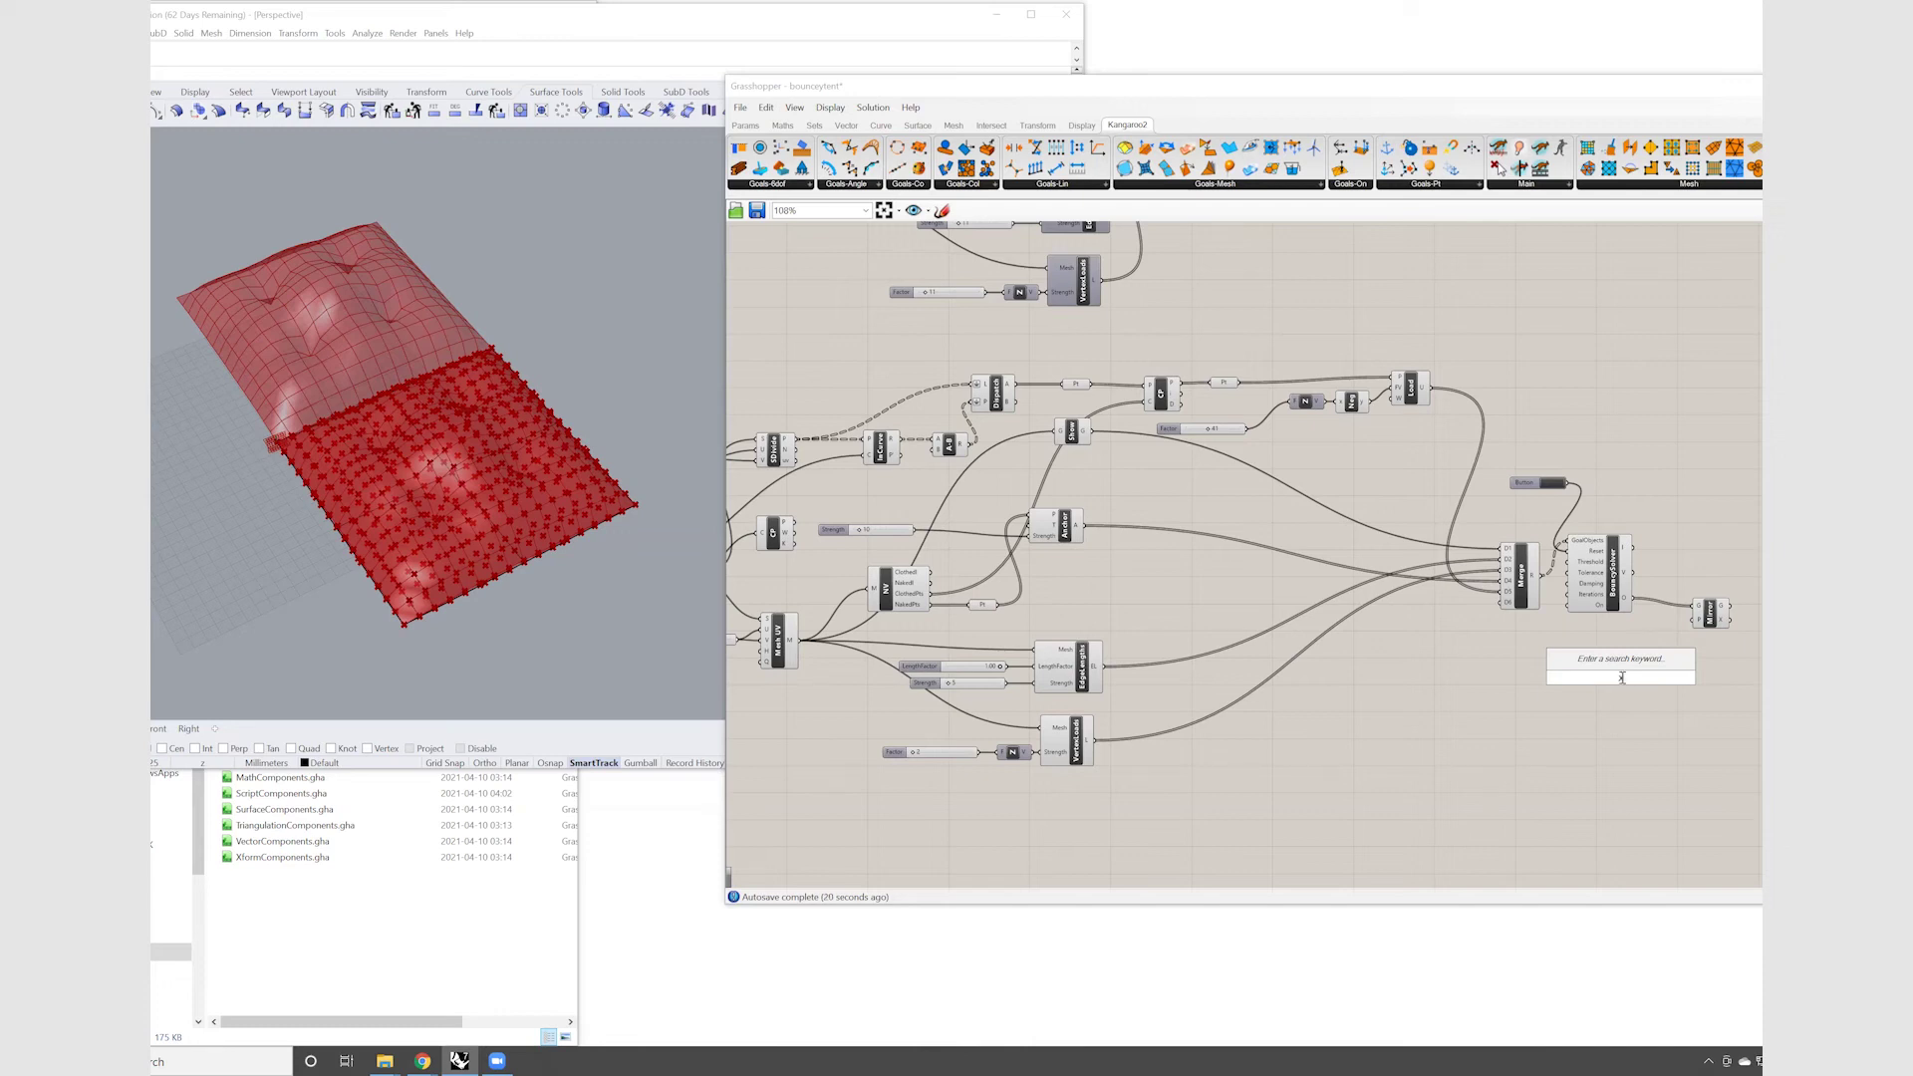
{"action": "type", "text": "xy"}
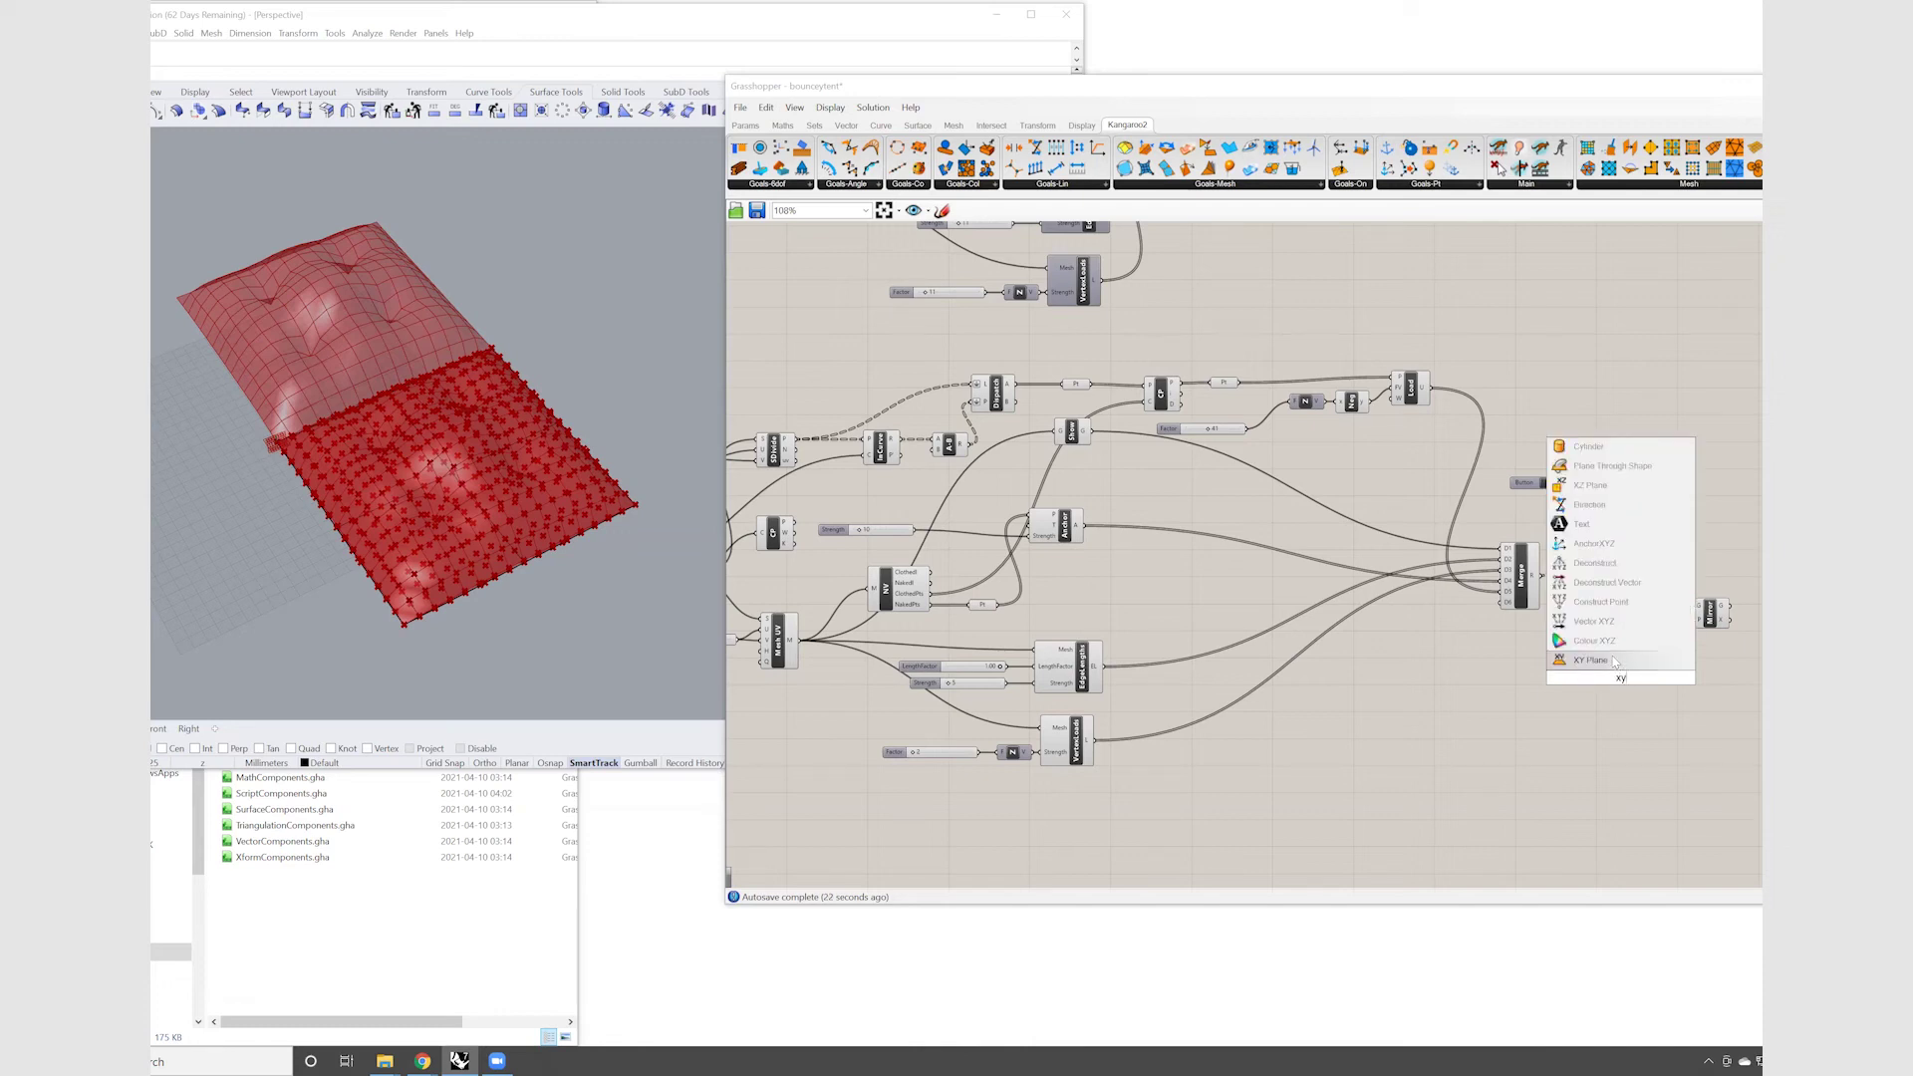
{"action": "left_click", "coordinate": [1616, 661]}
{"action": "left_click_drag", "start_coordinate": [1639, 679], "coordinate": [1698, 618]}
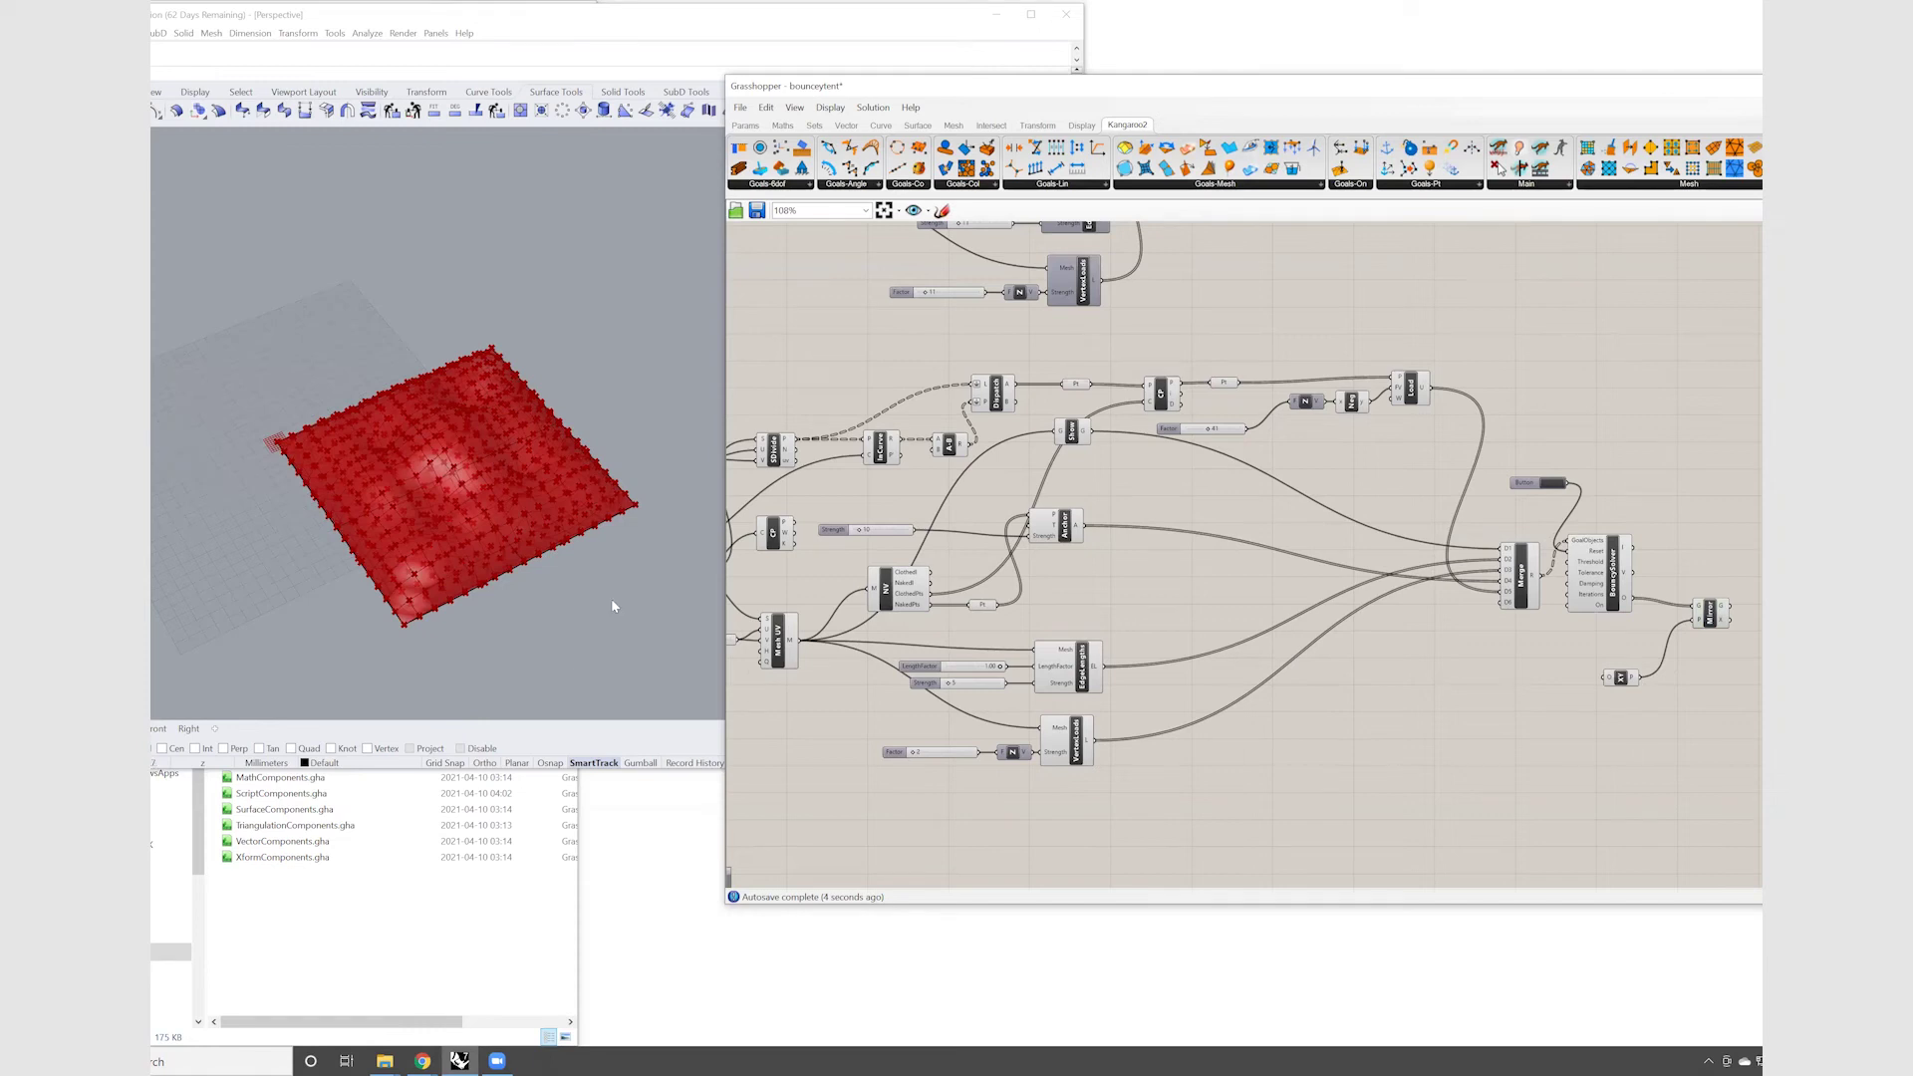
{"action": "mouse_move", "coordinate": [612, 600]}
{"action": "right_mouse_down"}
{"action": "mouse_move", "coordinate": [607, 511]}
{"action": "mouse_move", "coordinate": [607, 638]}
{"action": "right_mouse_up"}
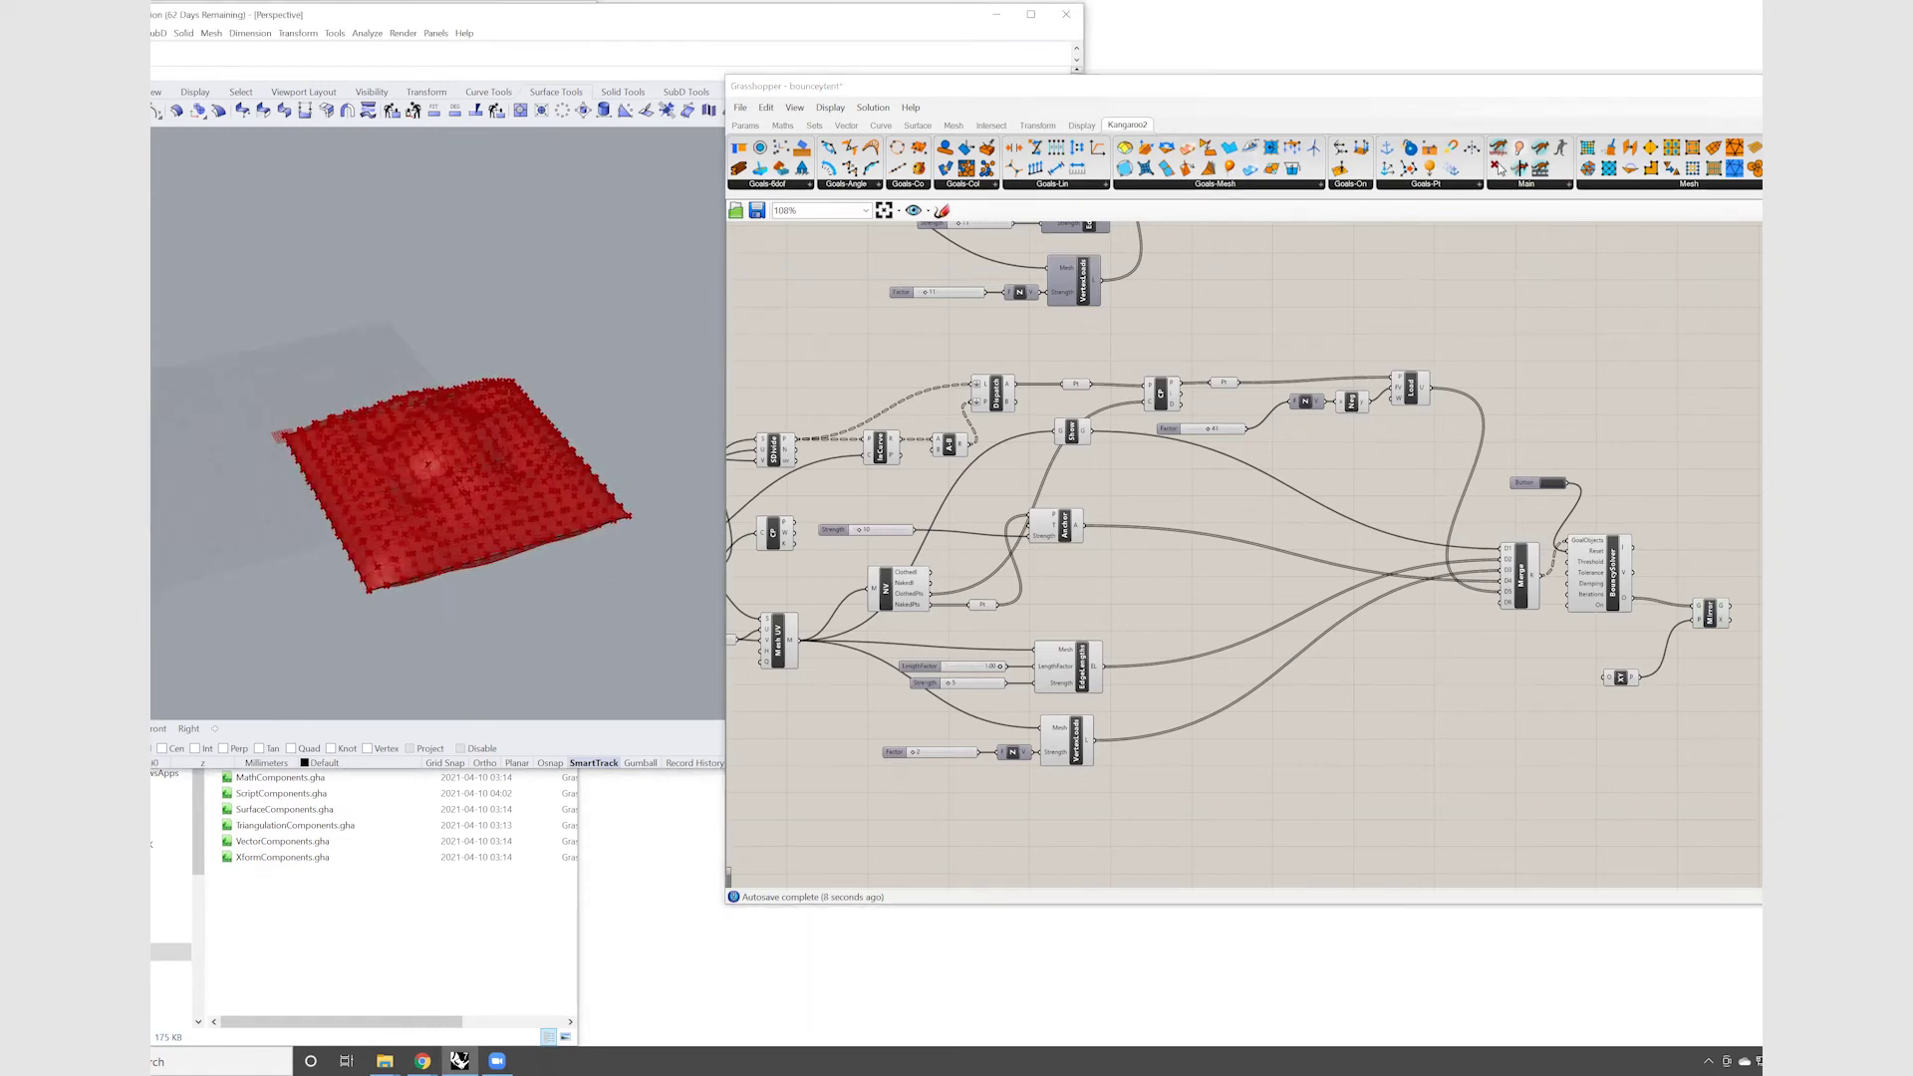
Add a component after Mirror and connect both the mirrored geometry and the BouncySolver's output to its input
{"action": "double_click", "coordinate": [1719, 581]}
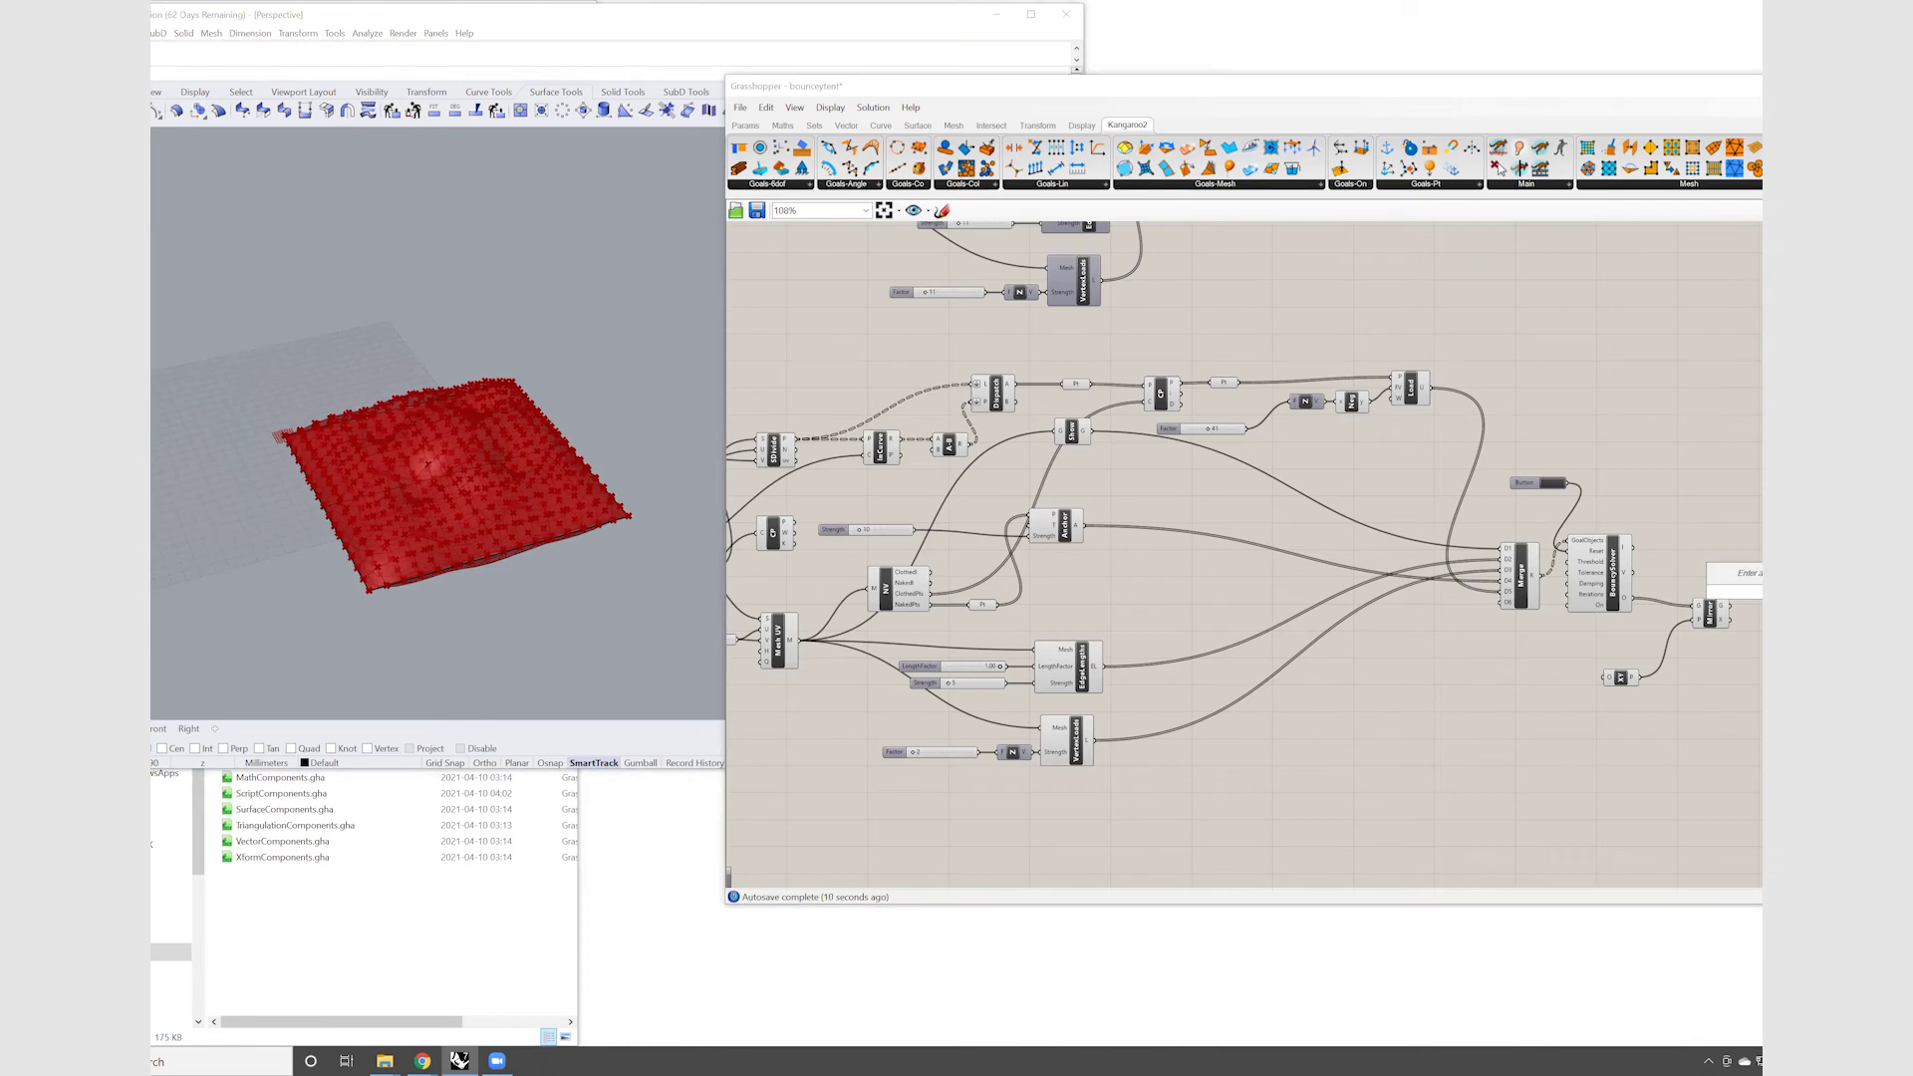
{"action": "type", "text": "g"}
{"action": "key", "text": "Return"}
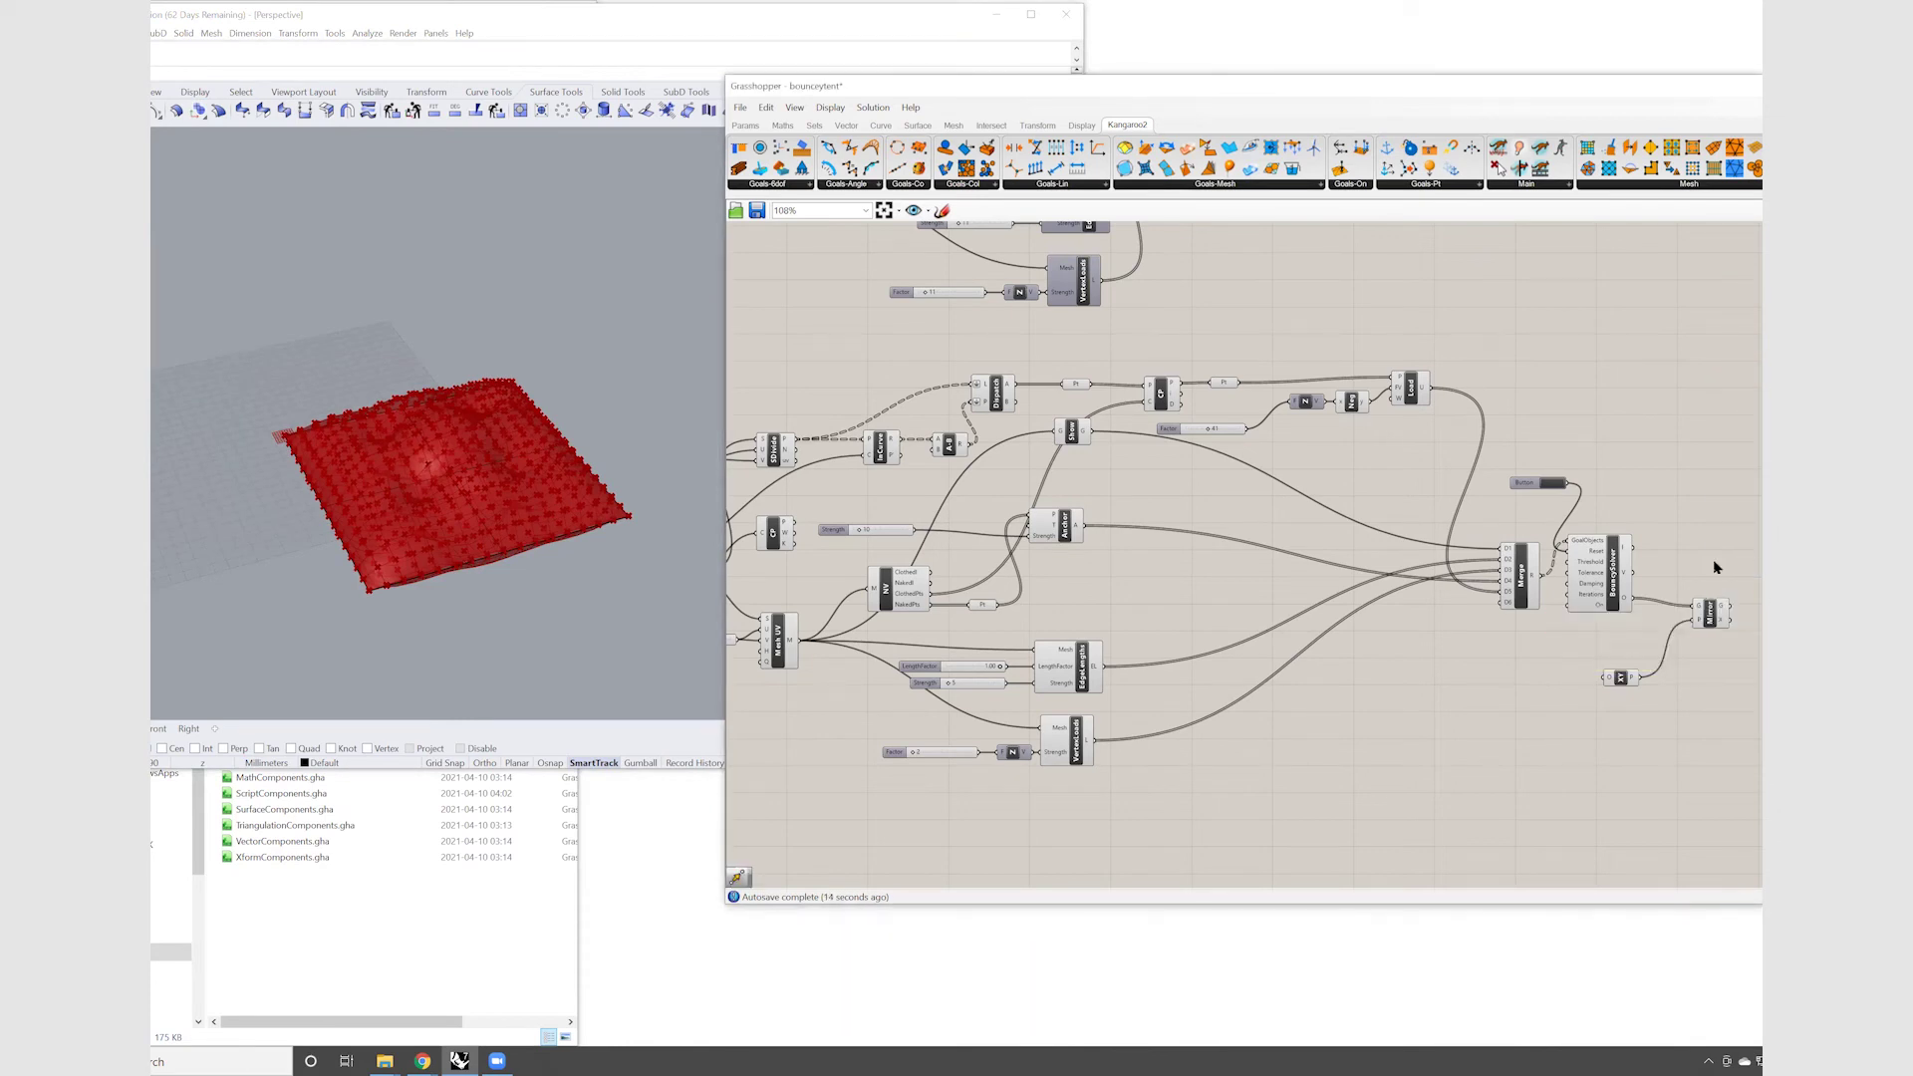
{"action": "left_click_drag", "start_coordinate": [1637, 605], "coordinate": [1761, 594]}
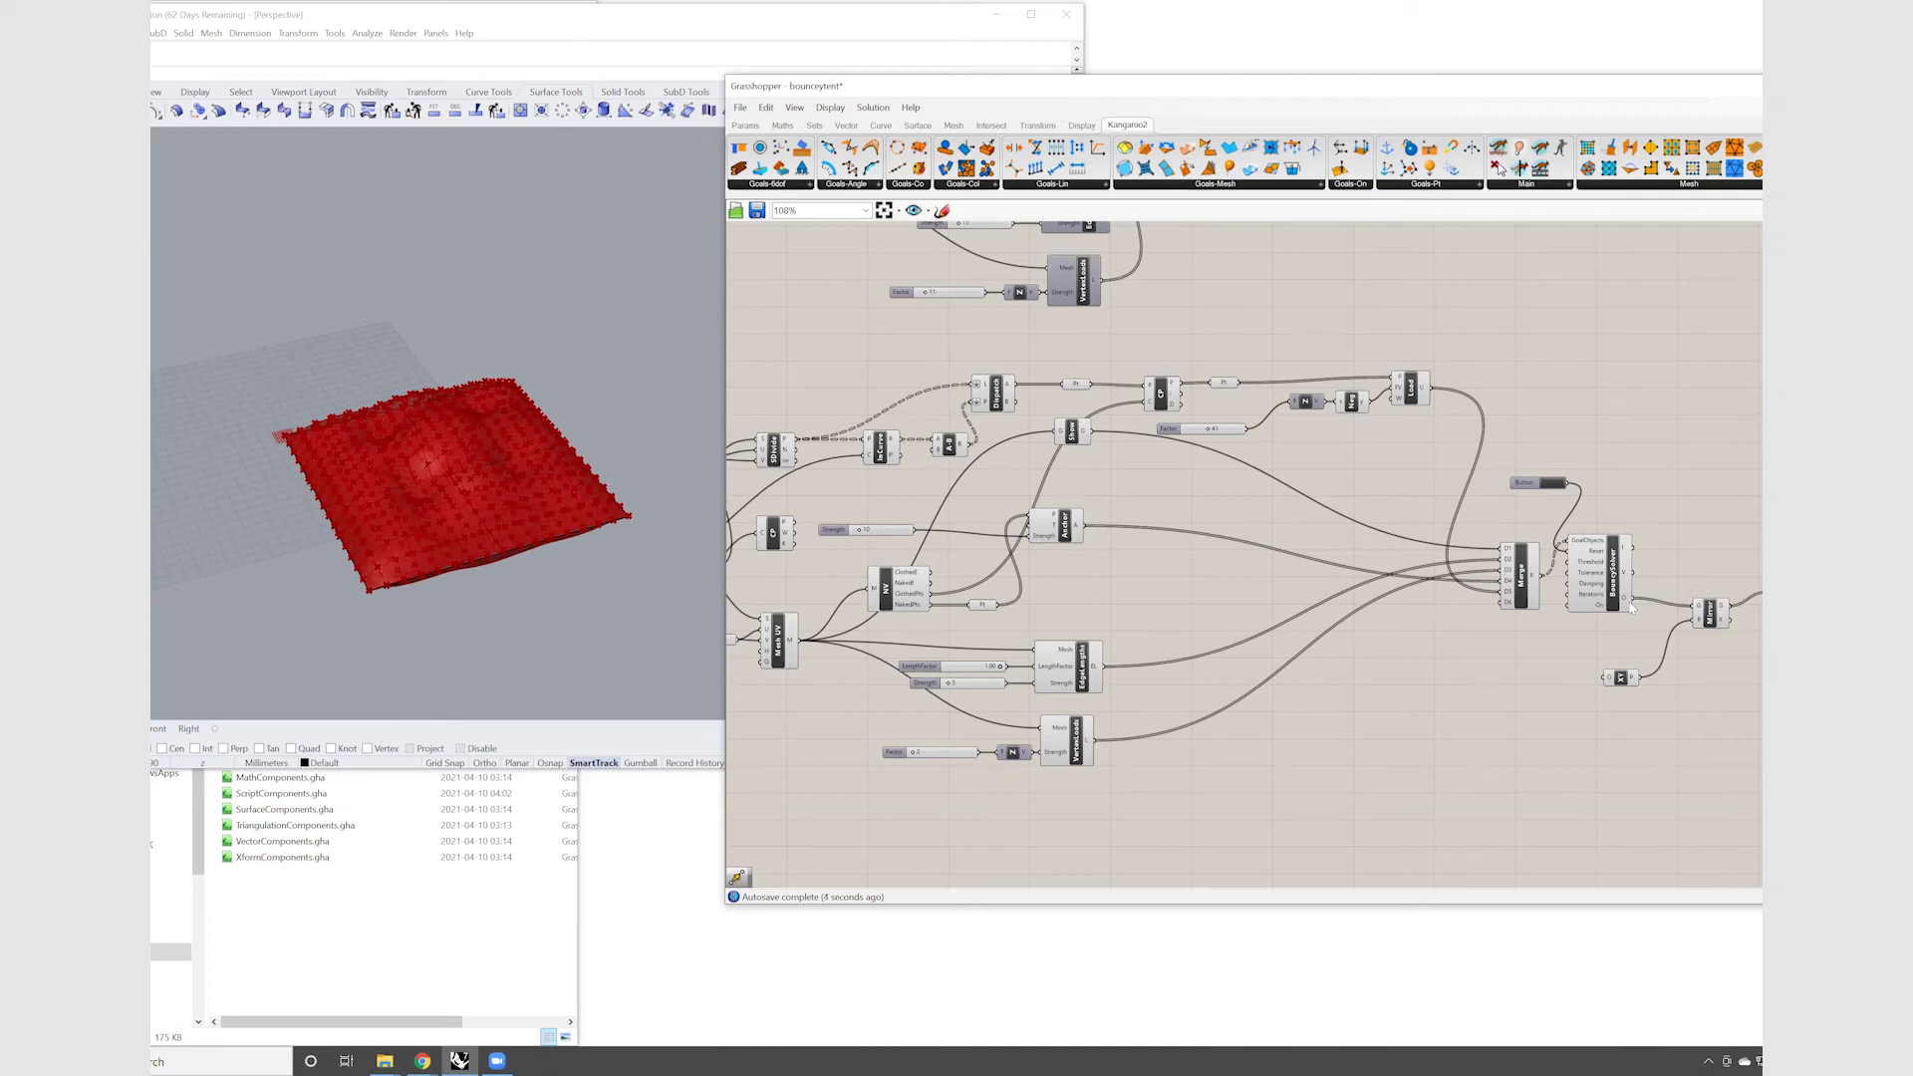
{"action": "left_click_drag", "start_coordinate": [1634, 600], "coordinate": [1762, 595]}
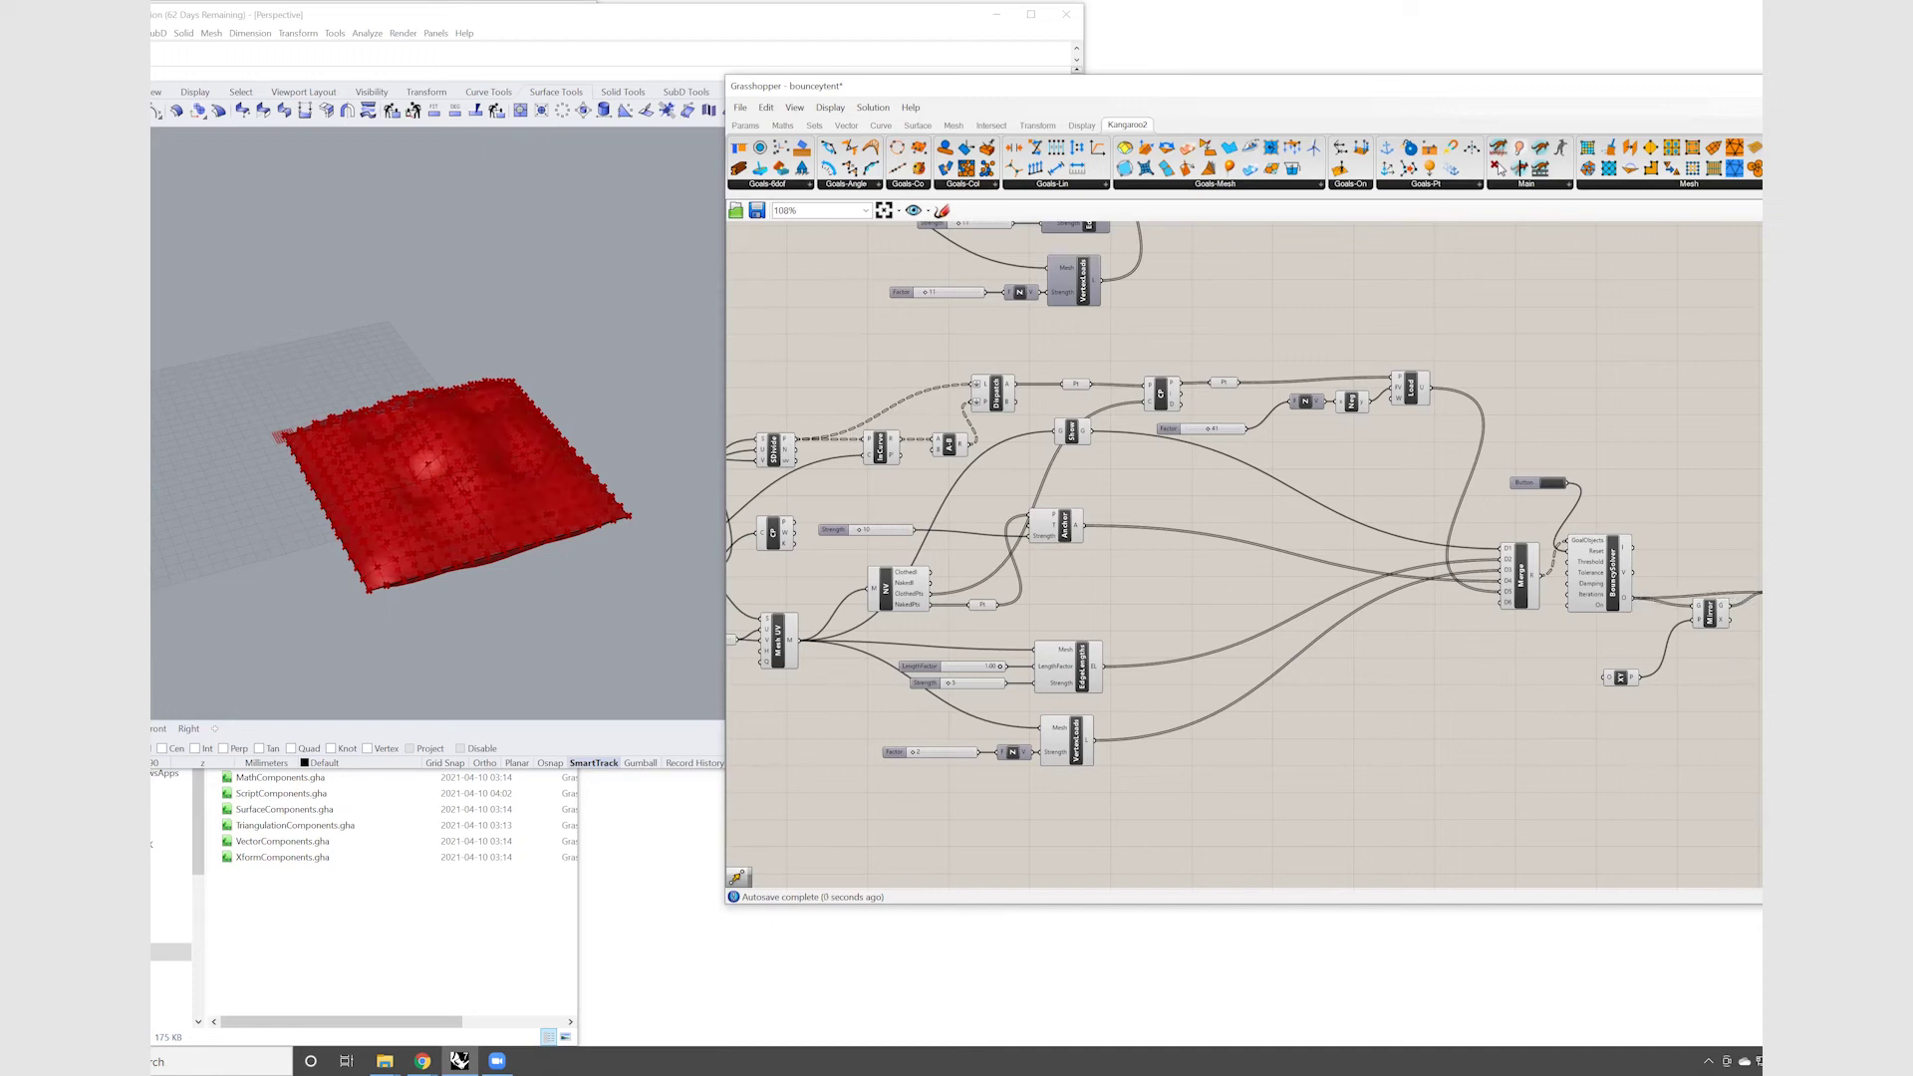
Turn off the preview of the Mirror, BouncySolver, Merge, Load and Neg components
{"action": "right_click", "coordinate": [1711, 614]}
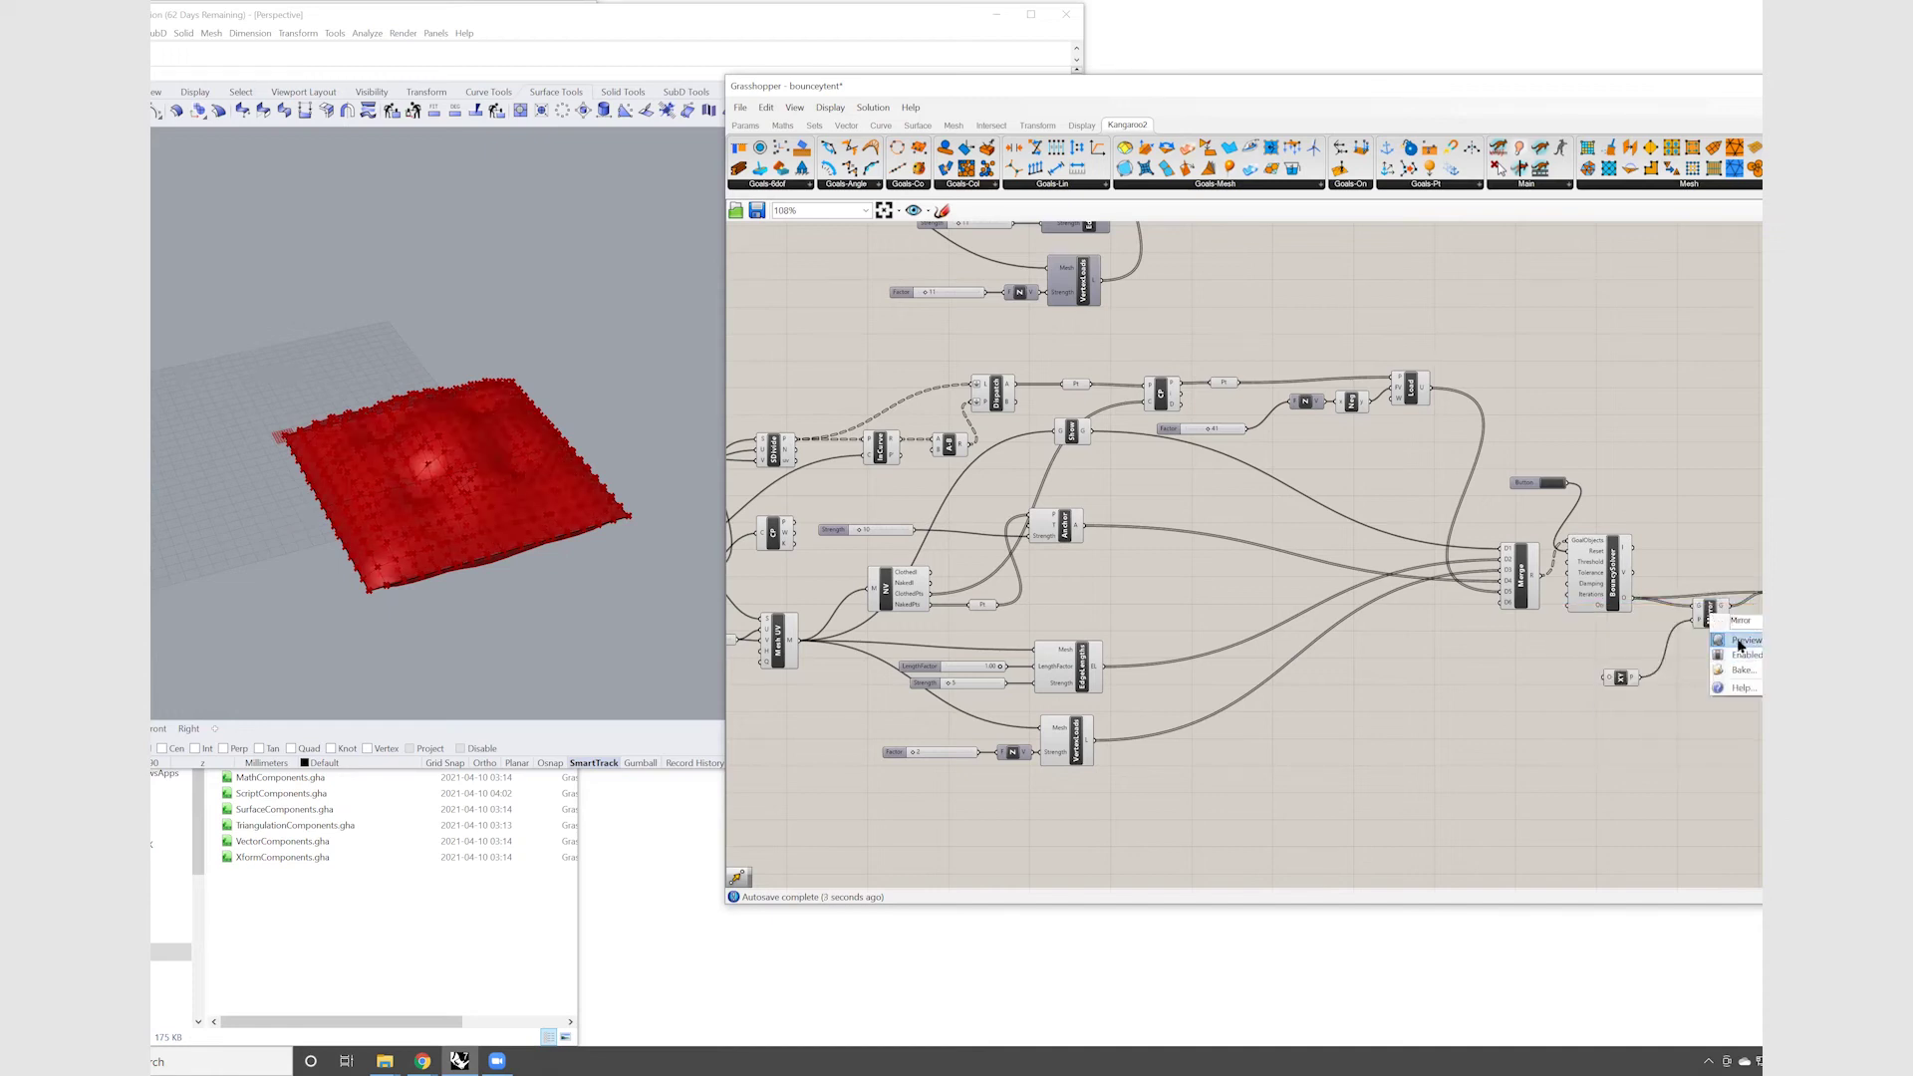
{"action": "left_click", "coordinate": [1741, 642]}
{"action": "right_click", "coordinate": [1611, 583]}
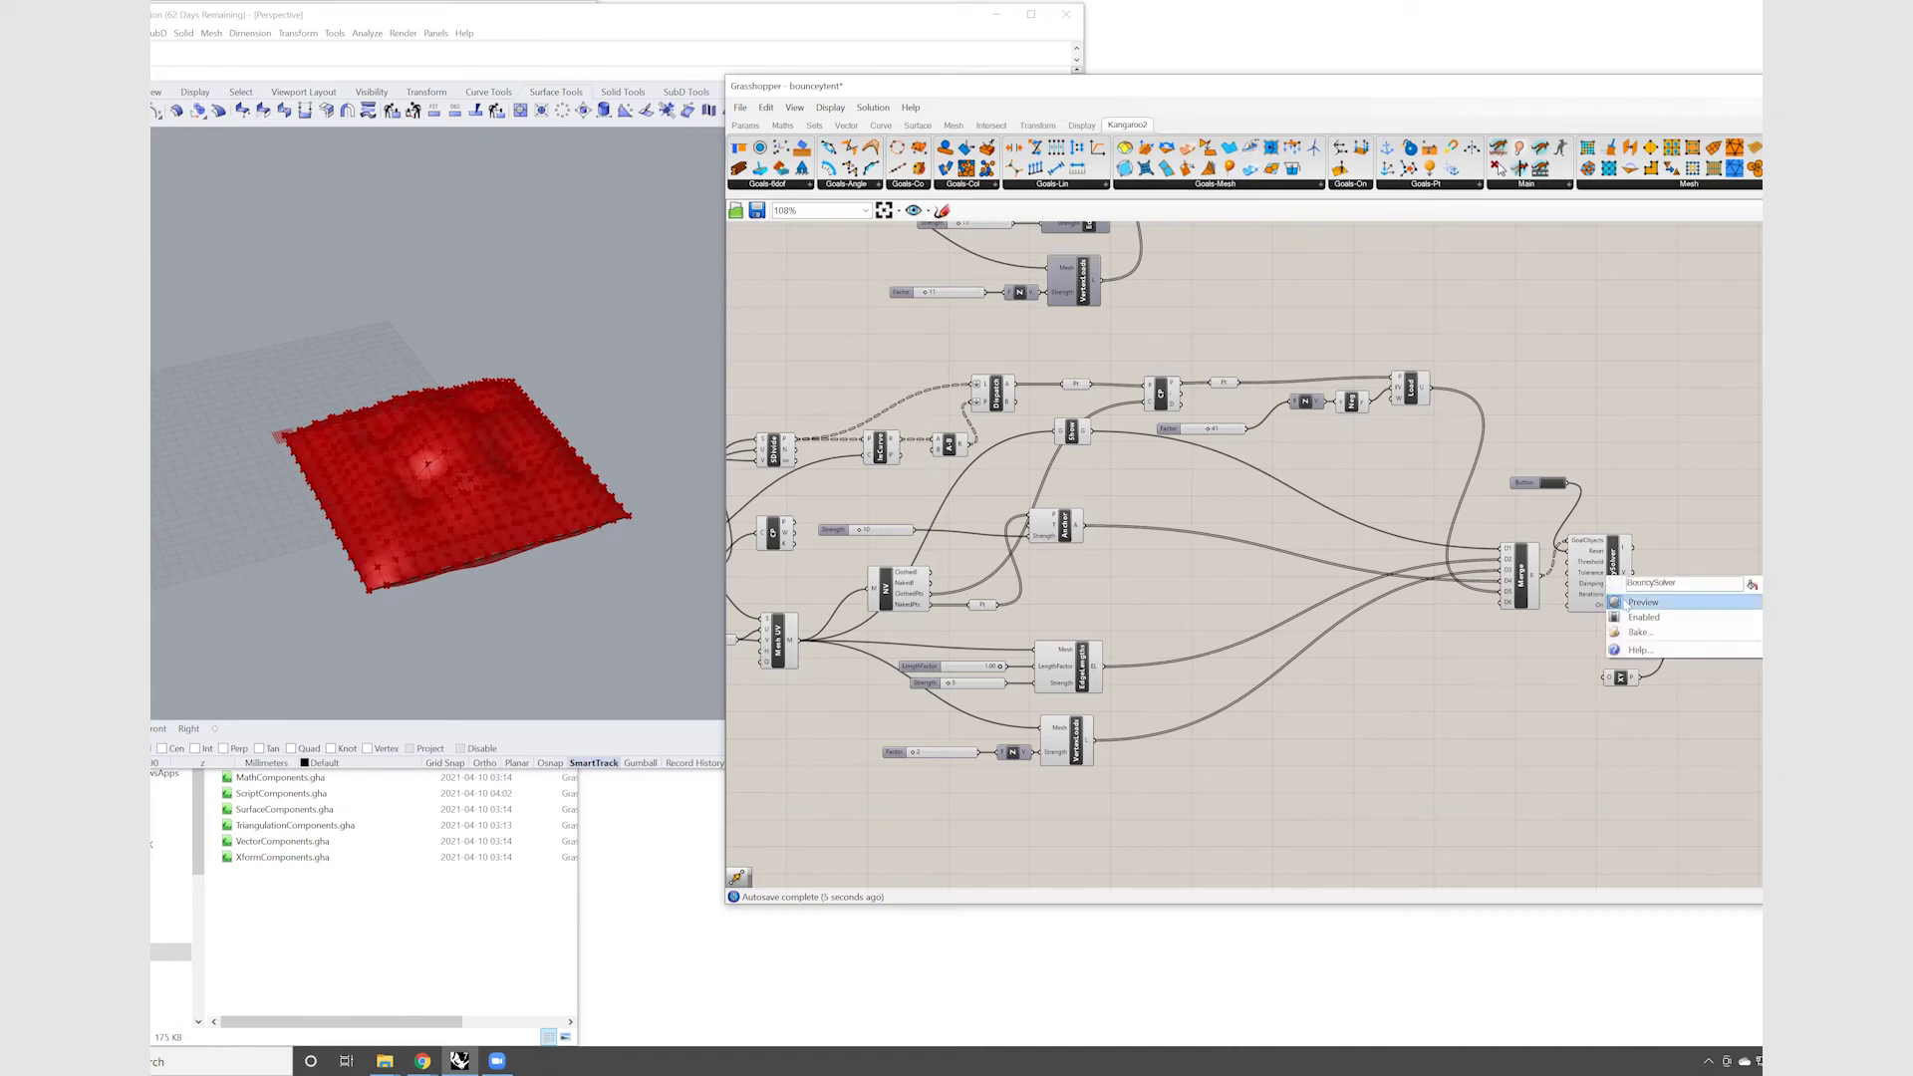
{"action": "left_click", "coordinate": [1634, 610]}
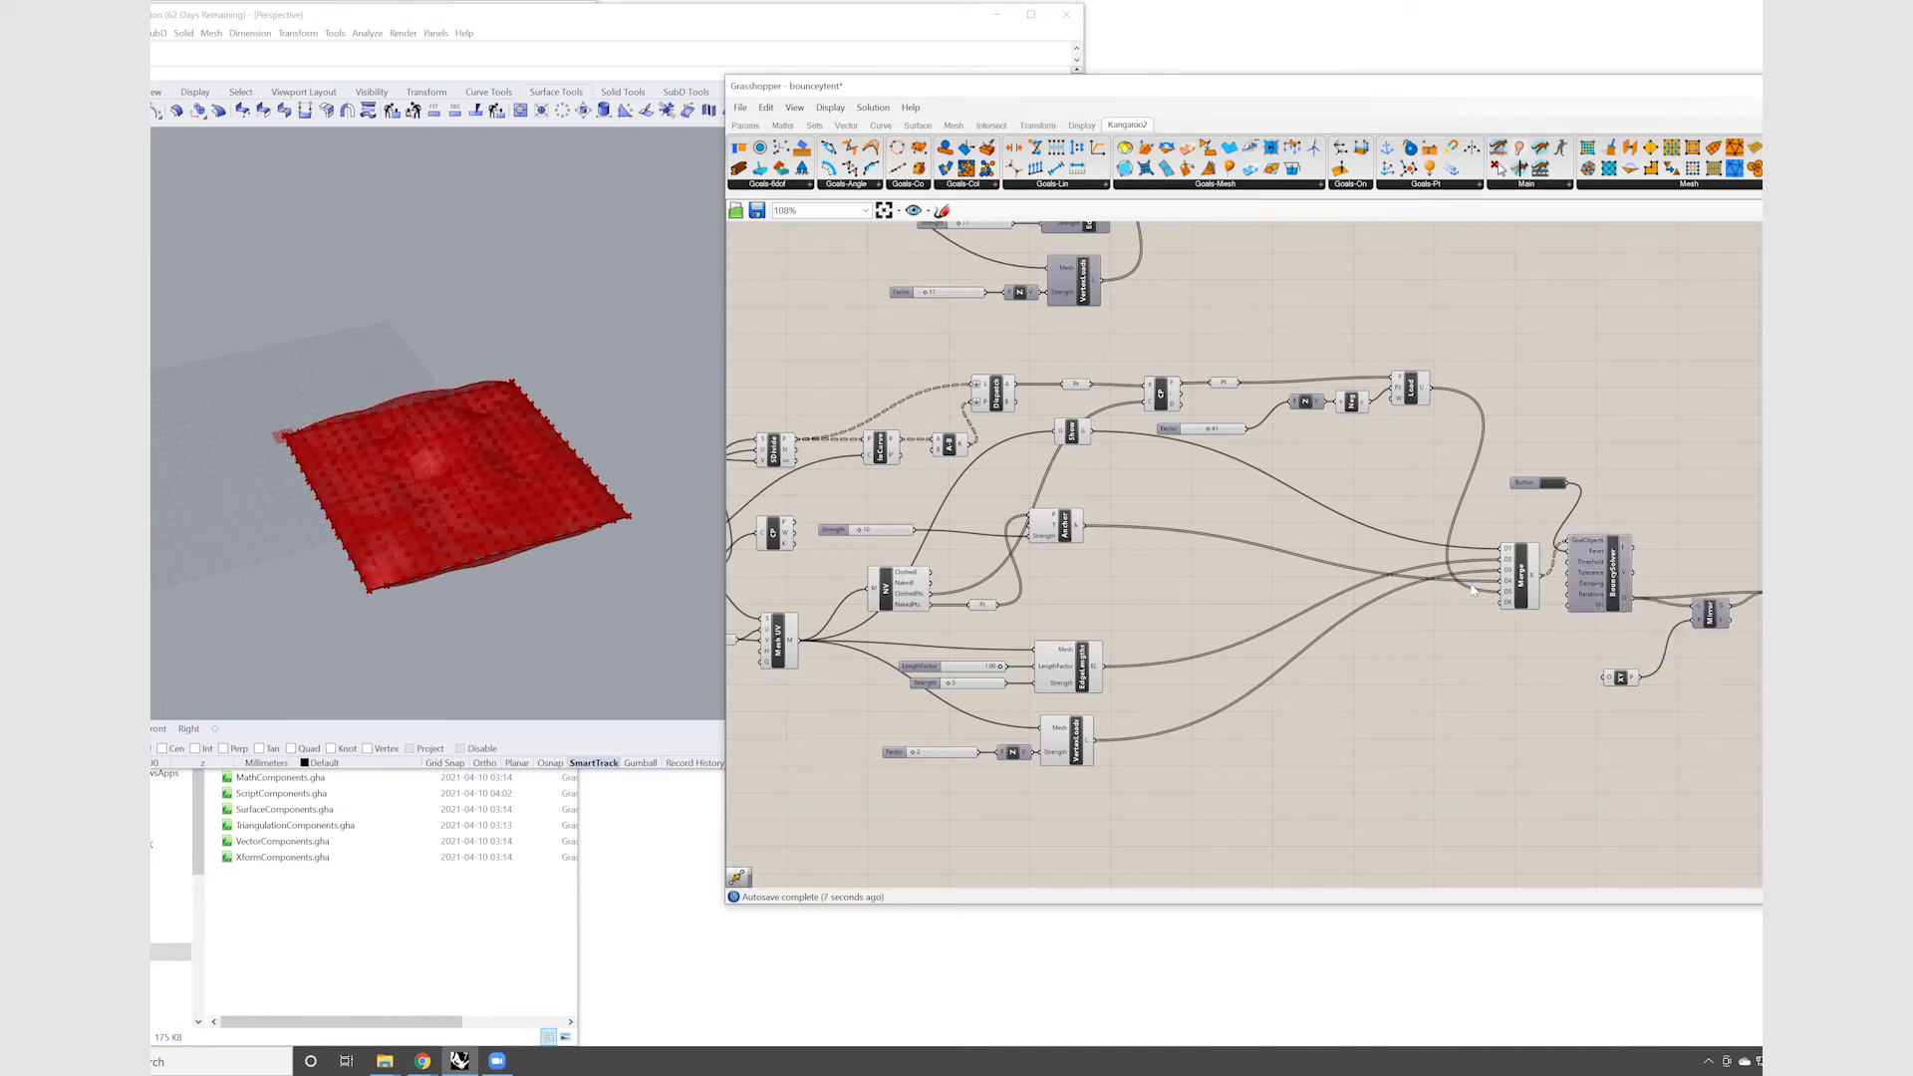
{"action": "right_click", "coordinate": [1521, 570]}
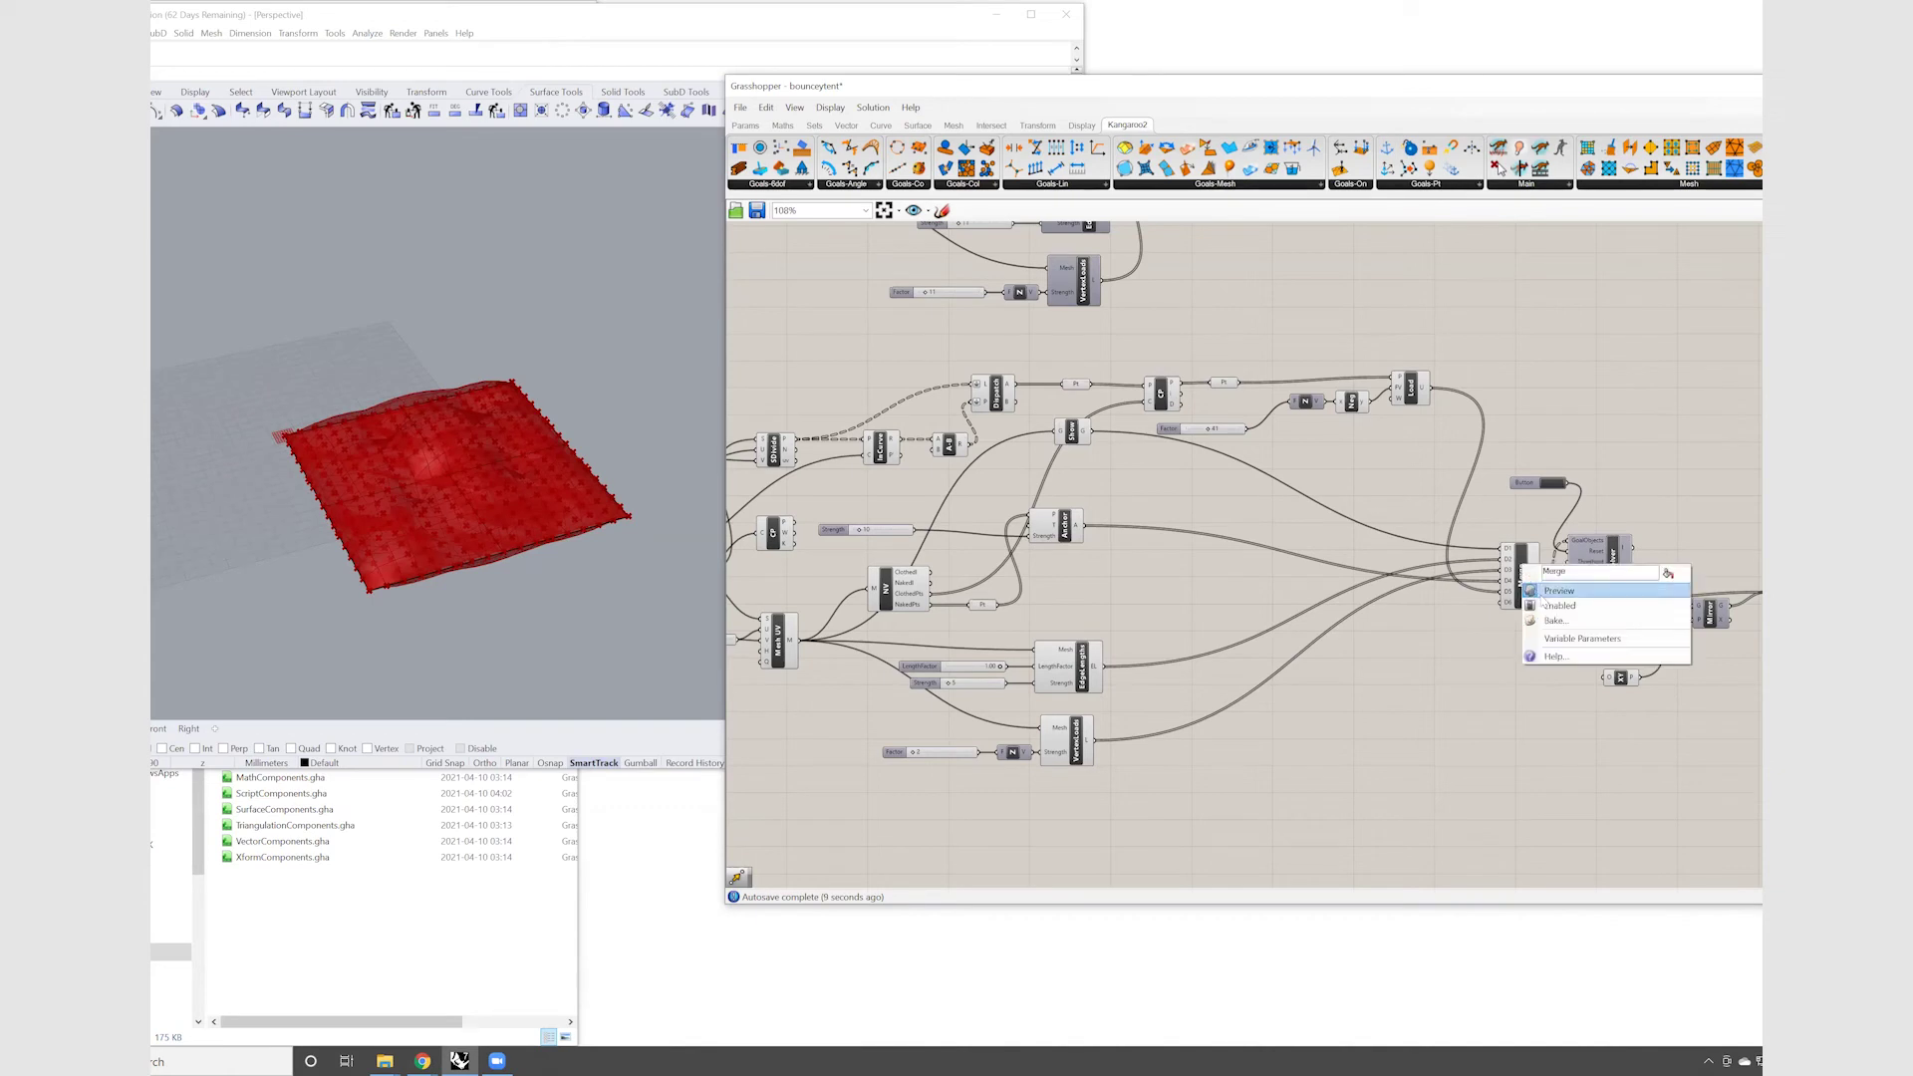
{"action": "right_click", "coordinate": [1412, 395]}
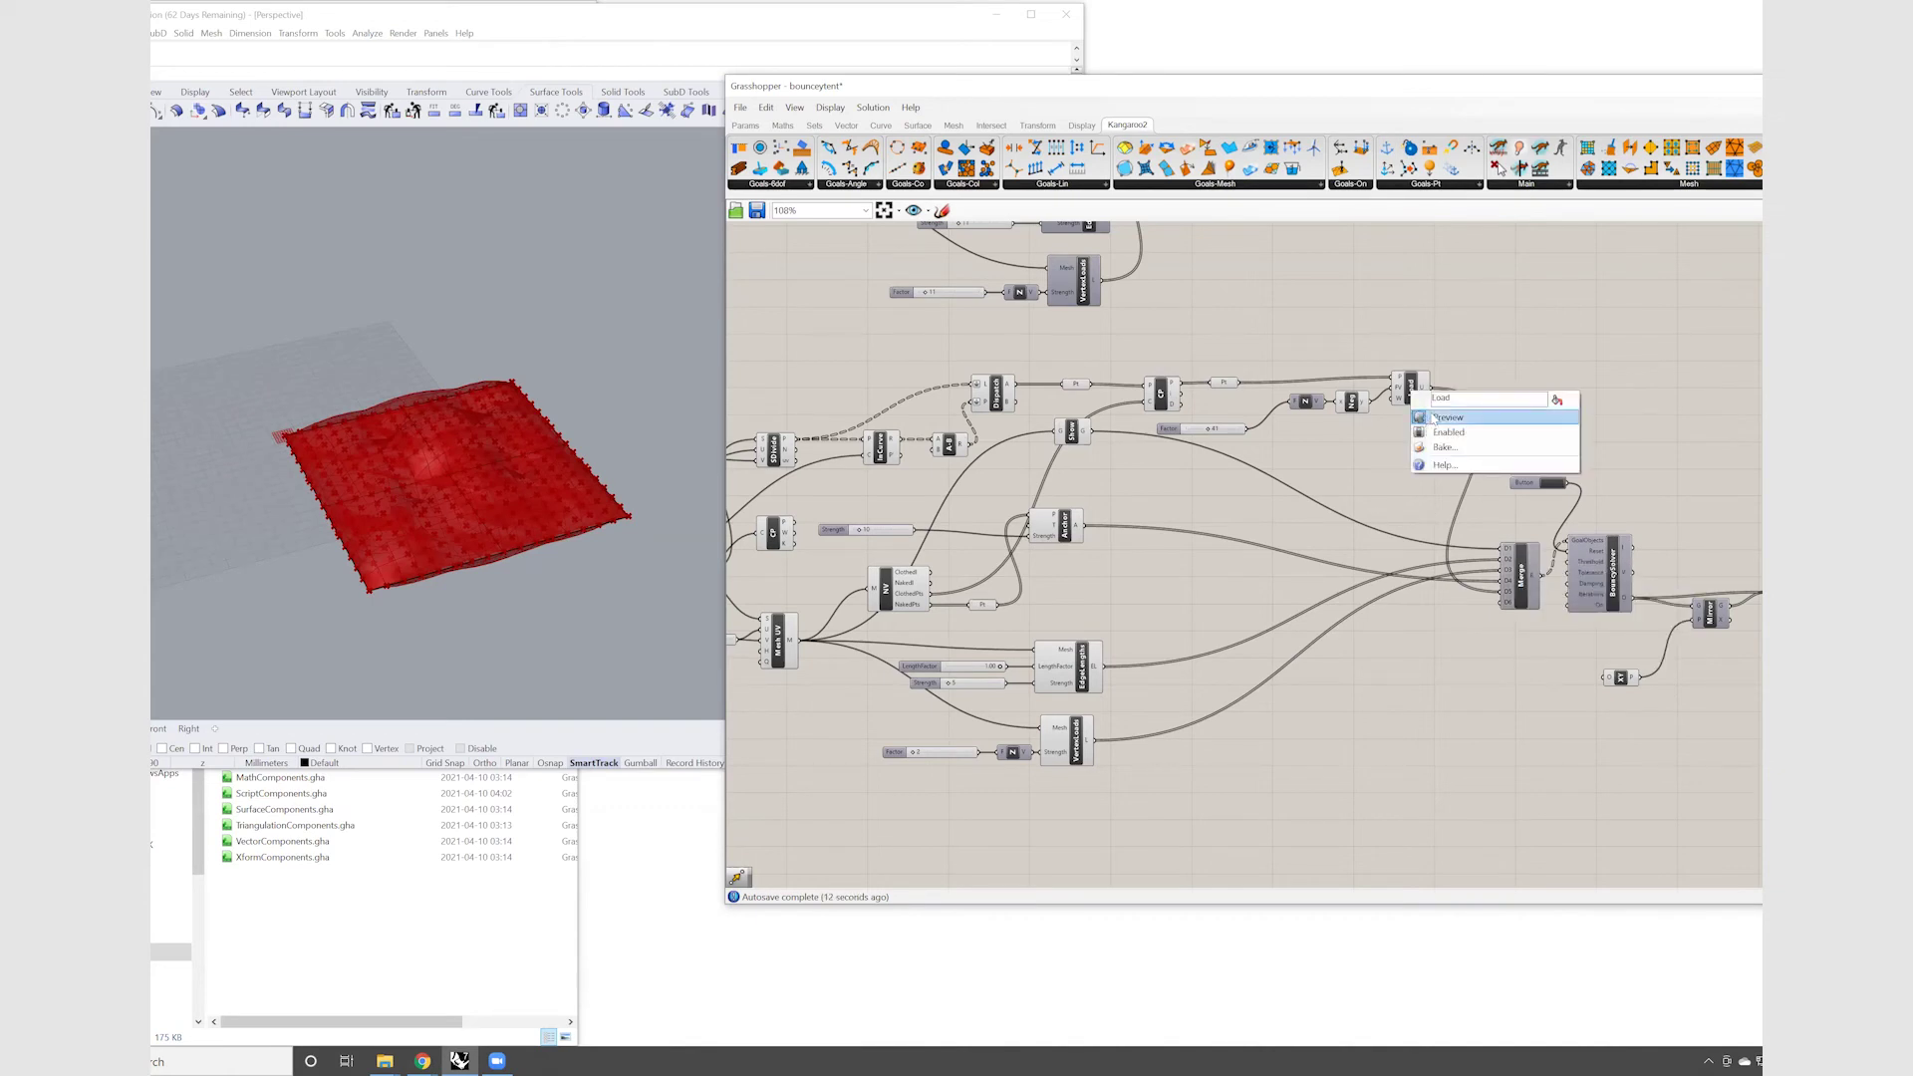
{"action": "right_click", "coordinate": [1354, 400]}
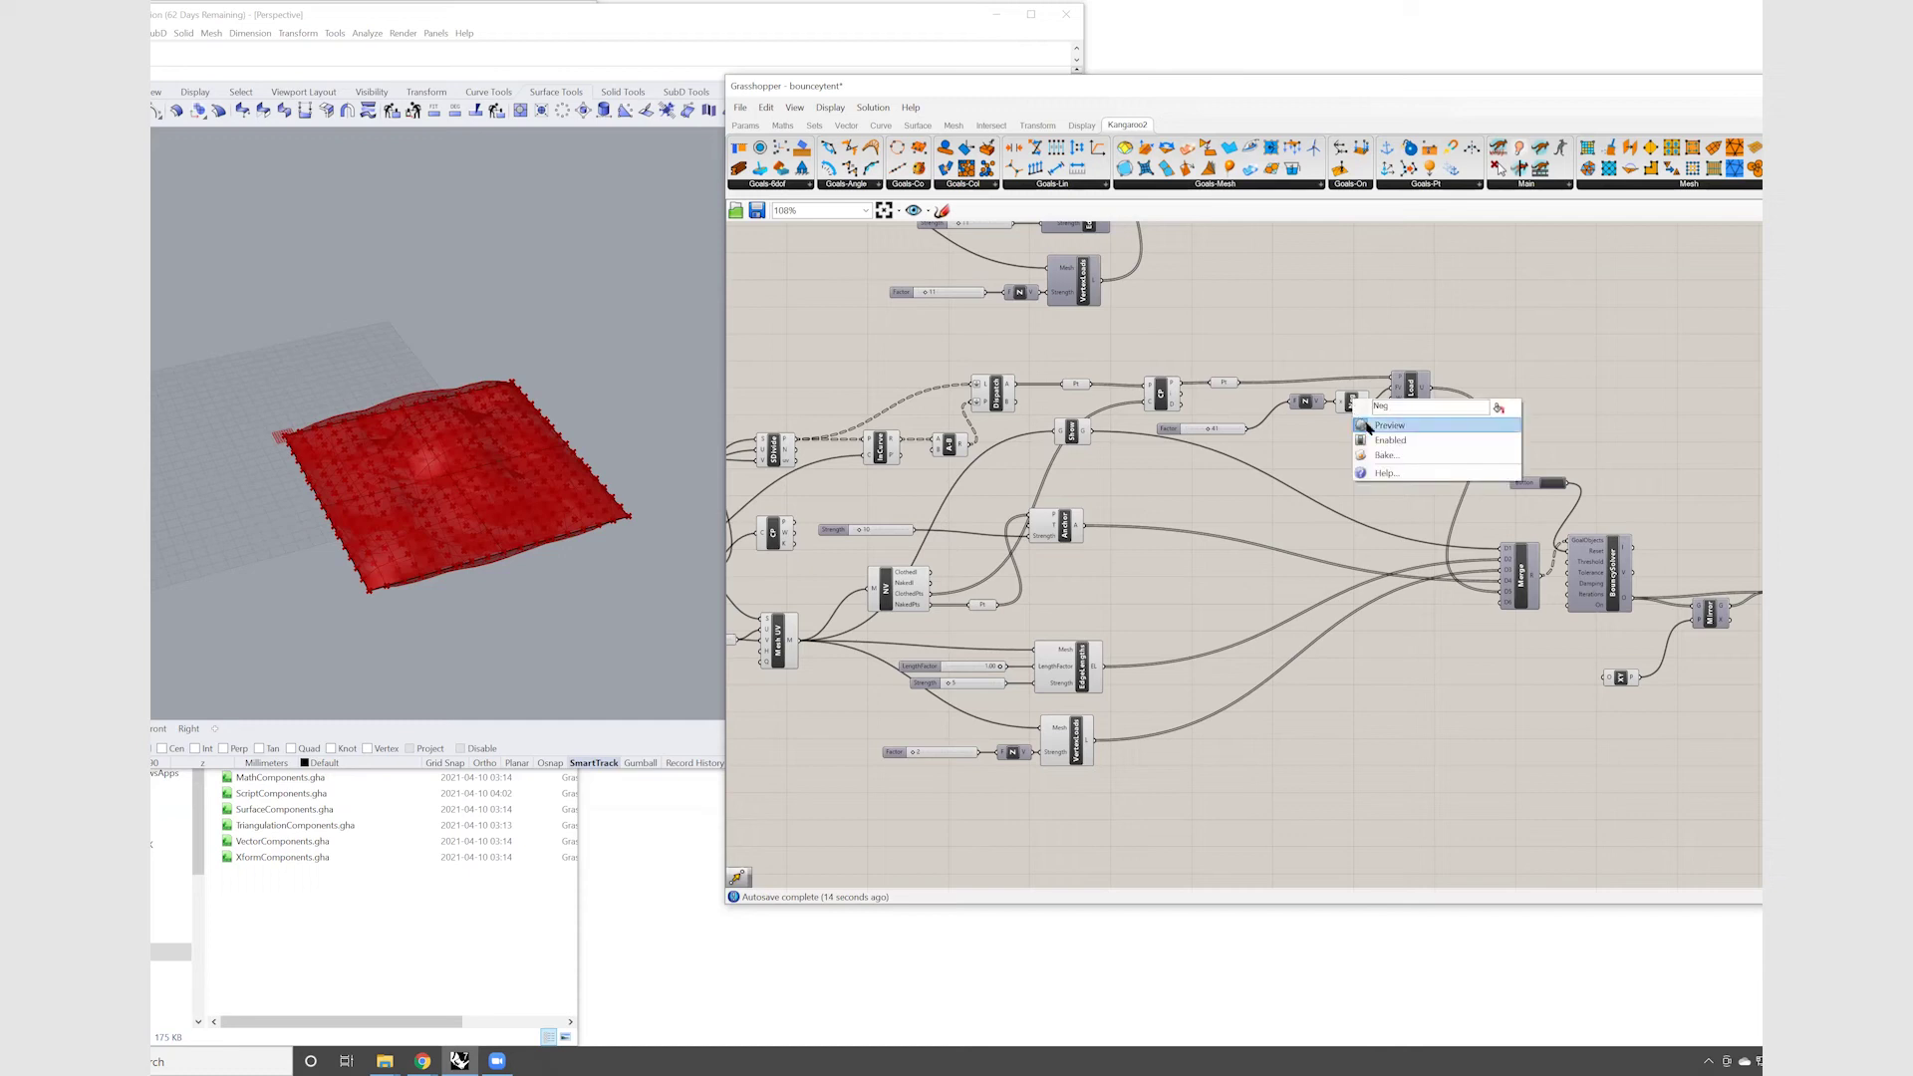
{"action": "left_click", "coordinate": [1367, 425]}
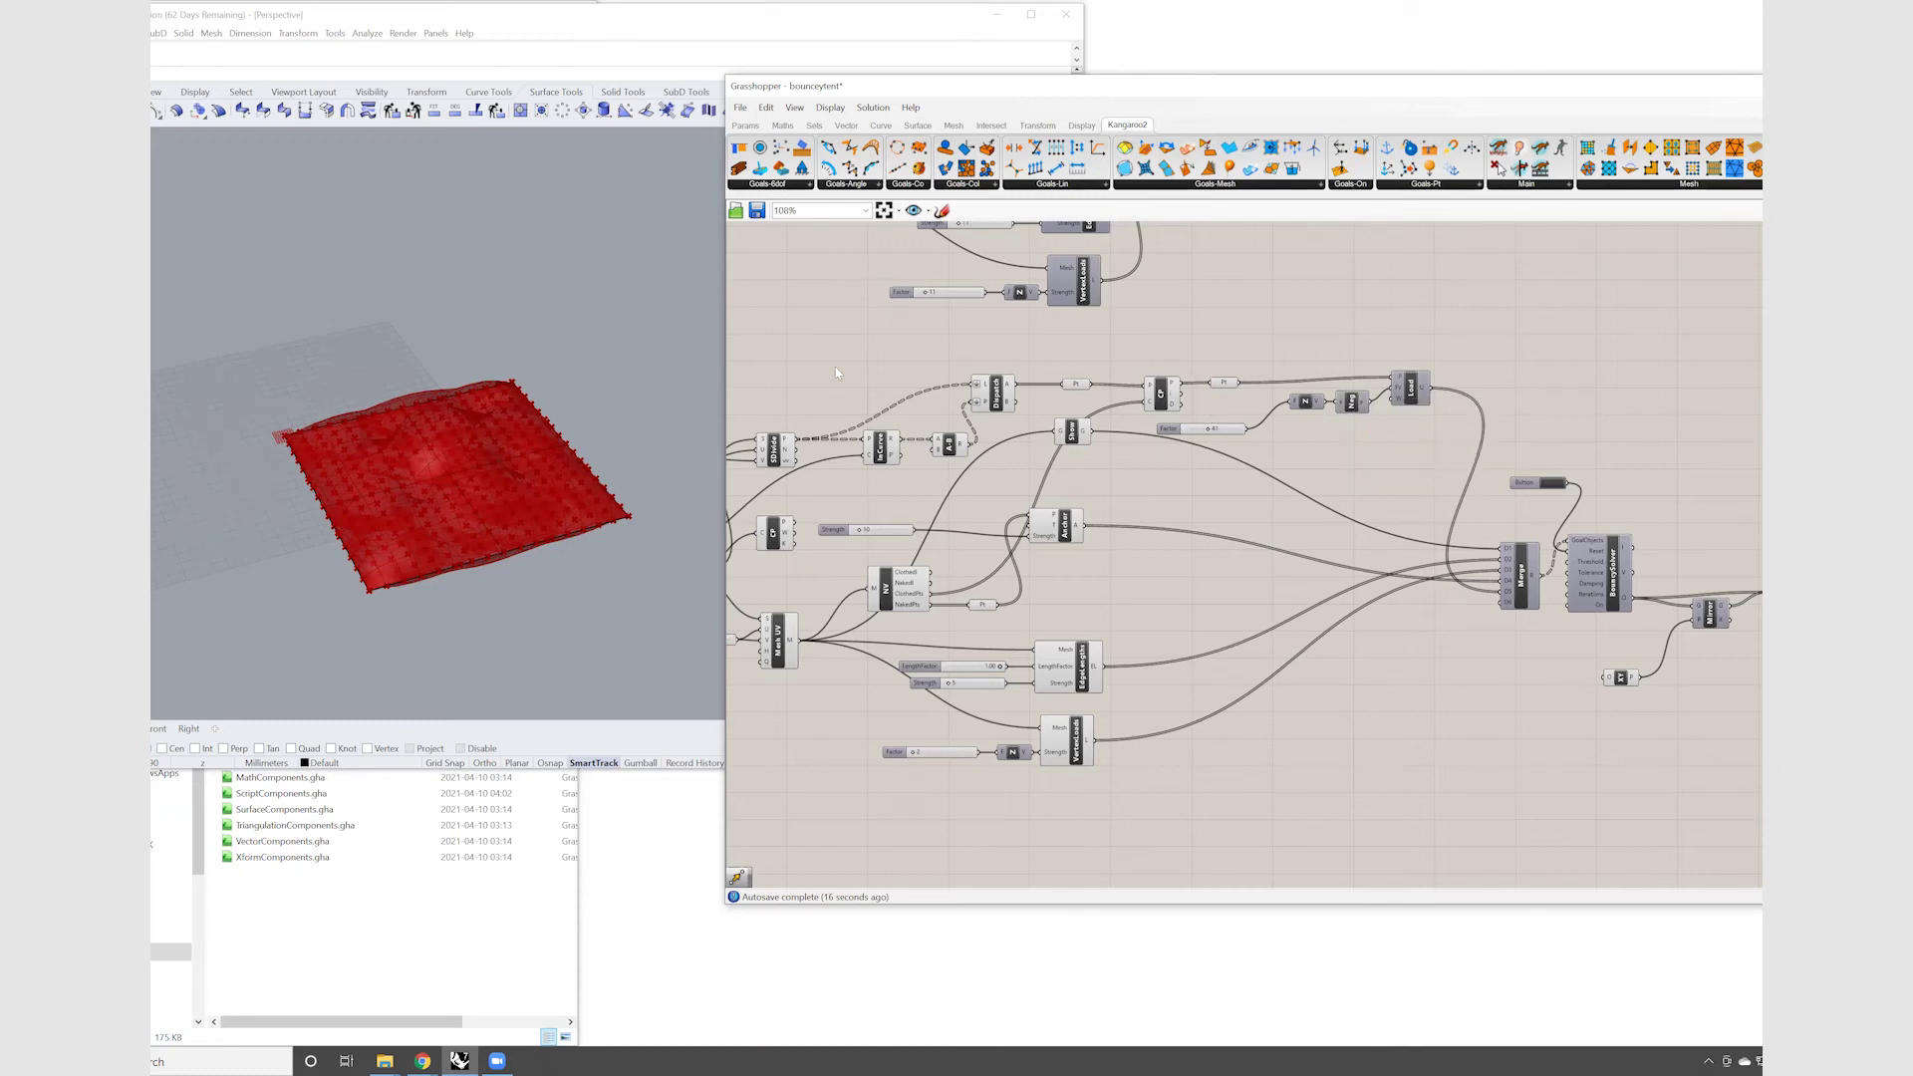
Turn off the preview of the goal components together with the Dispatch, closest point and naked vertices components feeding them
{"action": "left_click_drag", "start_coordinate": [834, 346], "coordinate": [1270, 794]}
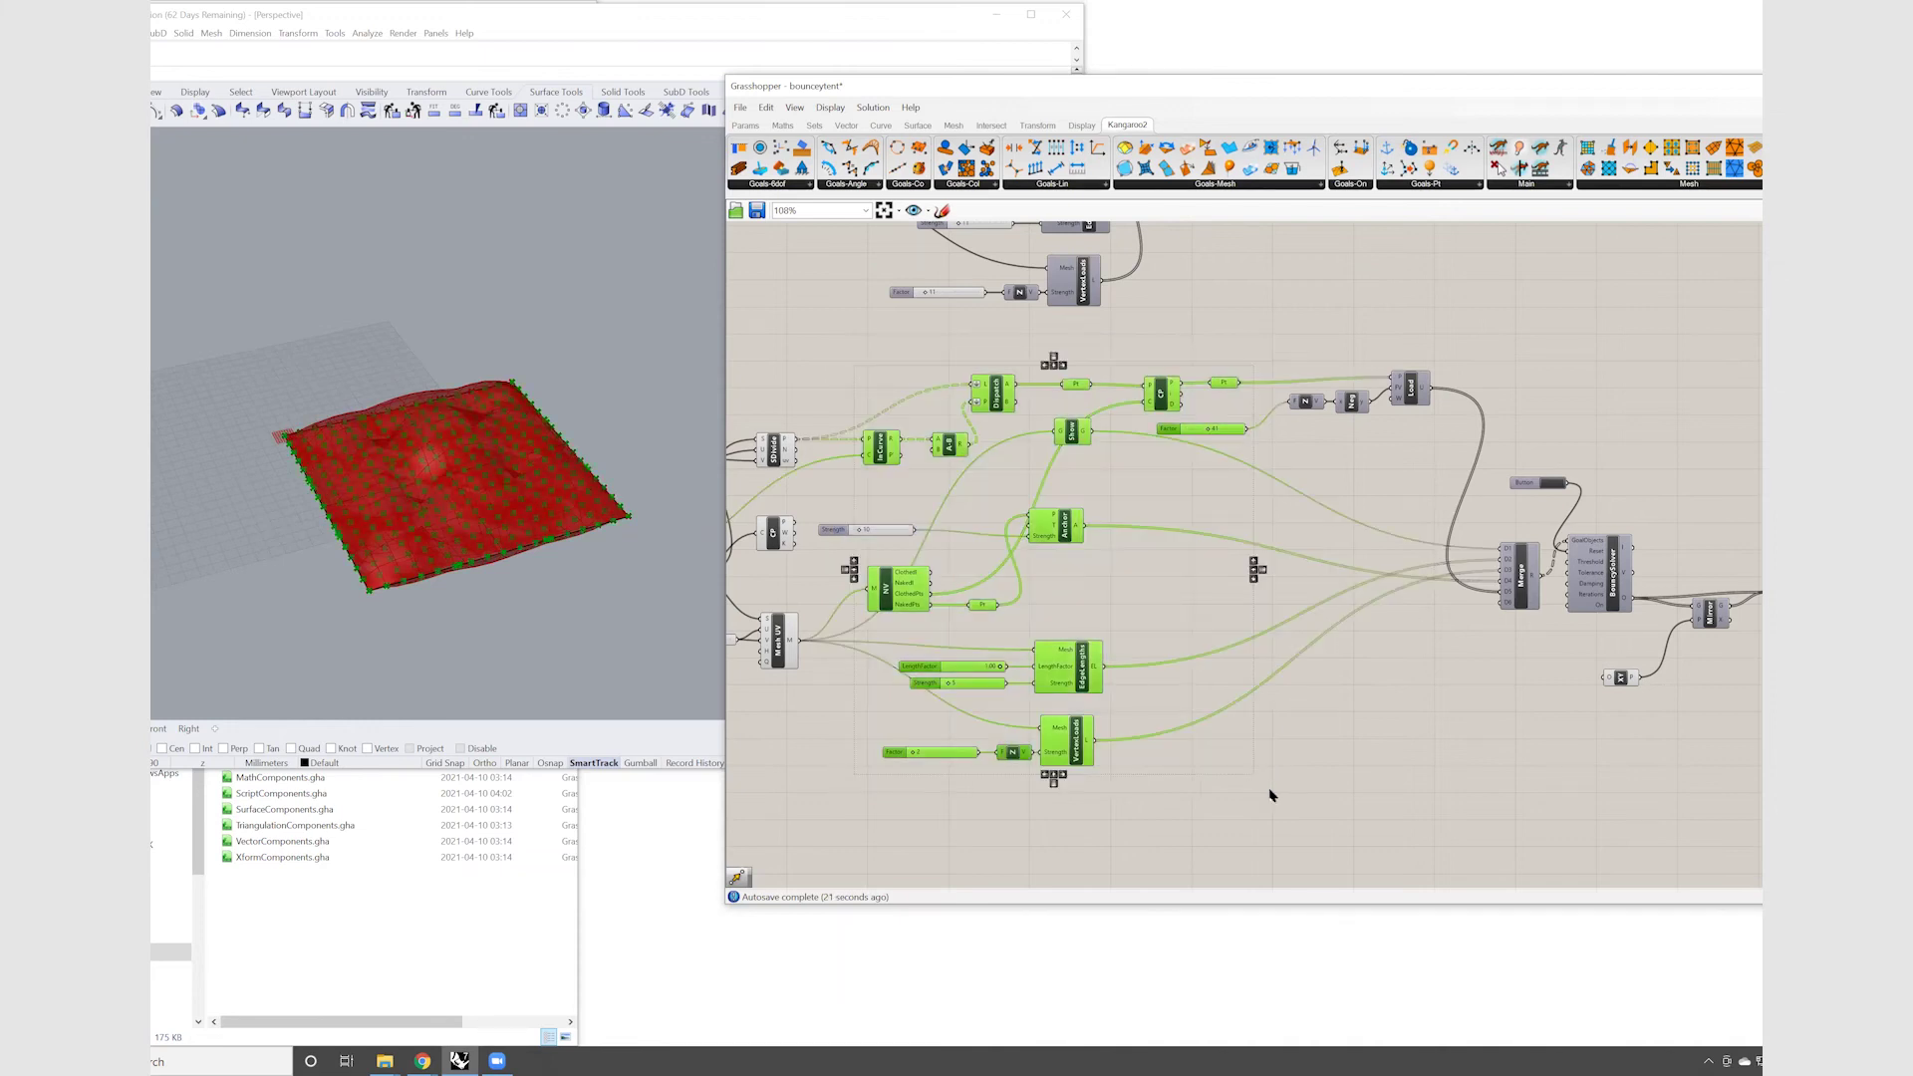
{"action": "key", "text": "ctrl+q"}
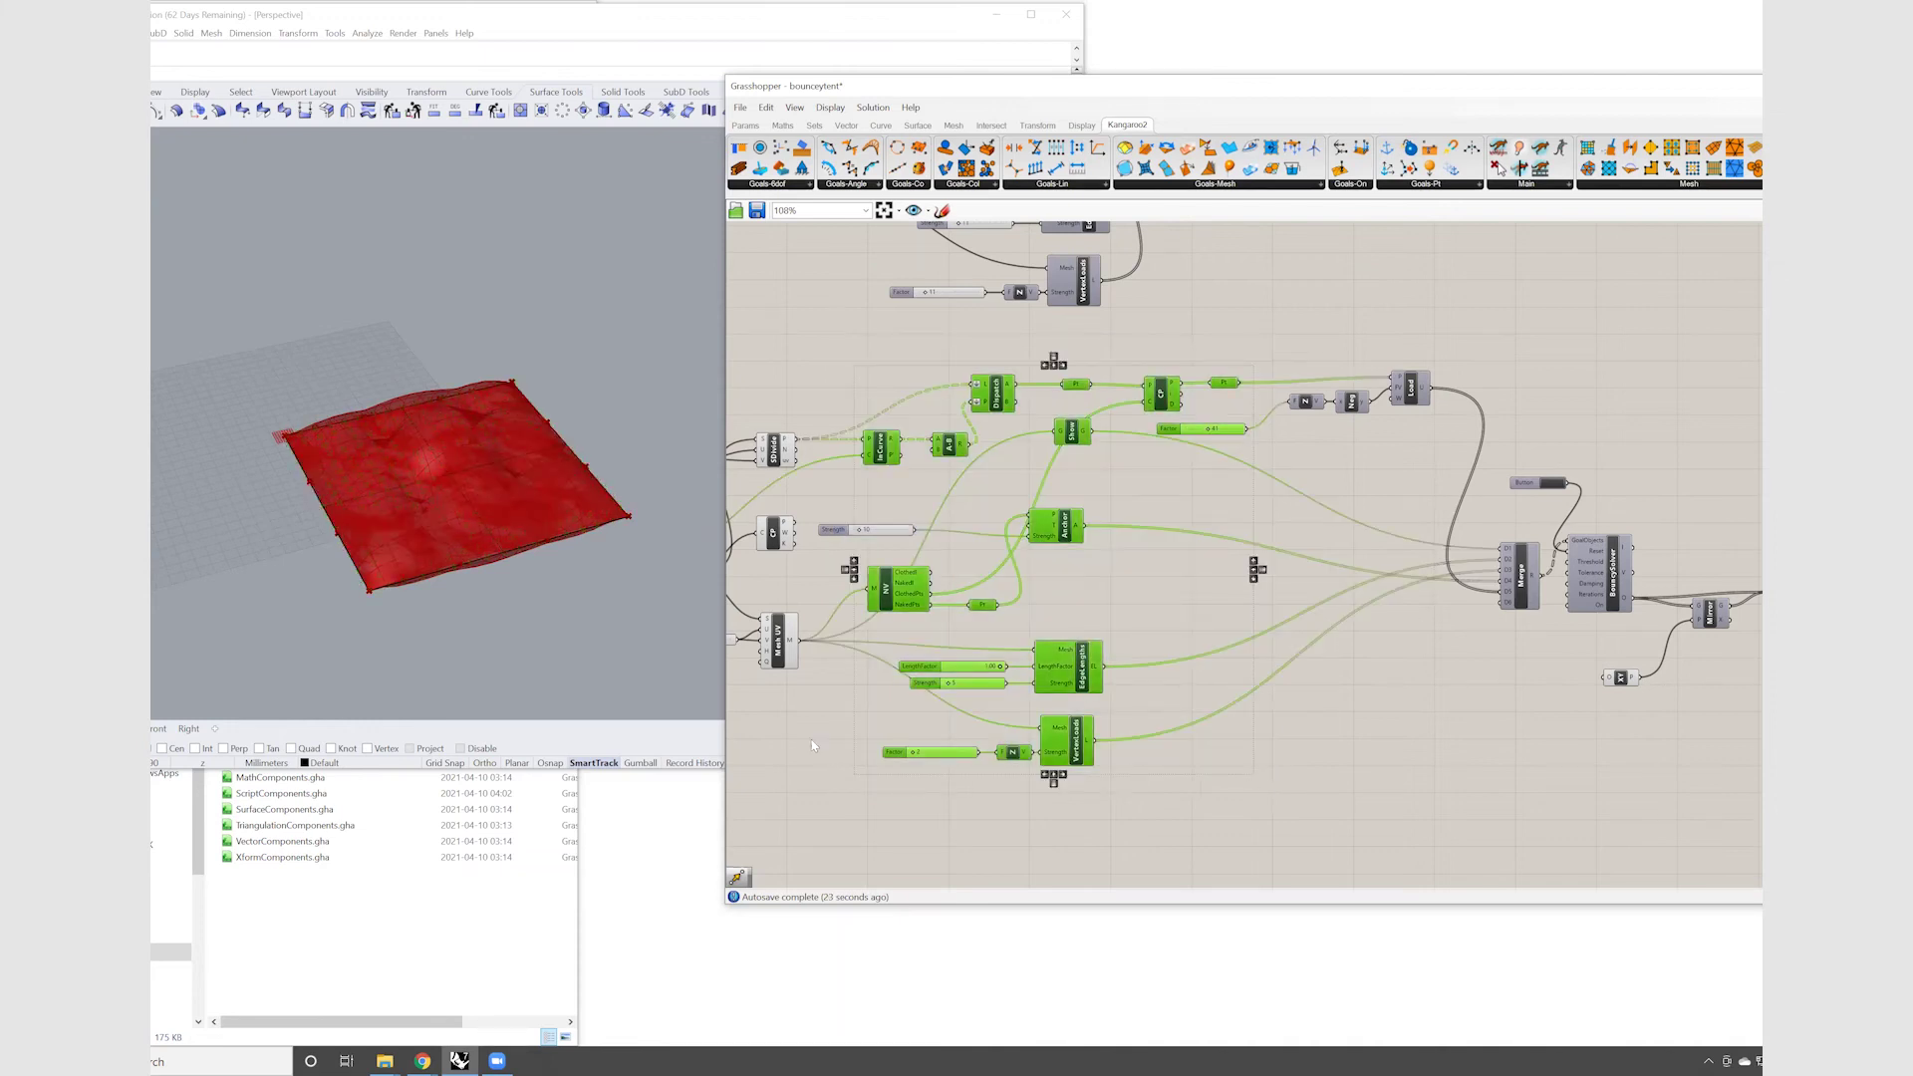
{"action": "left_click", "coordinate": [812, 727]}
Turn off the preview of the Divide, rectangle control points, Mesh UV and Rectangle components
{"action": "left_click_drag", "start_coordinate": [744, 395], "coordinate": [816, 731]}
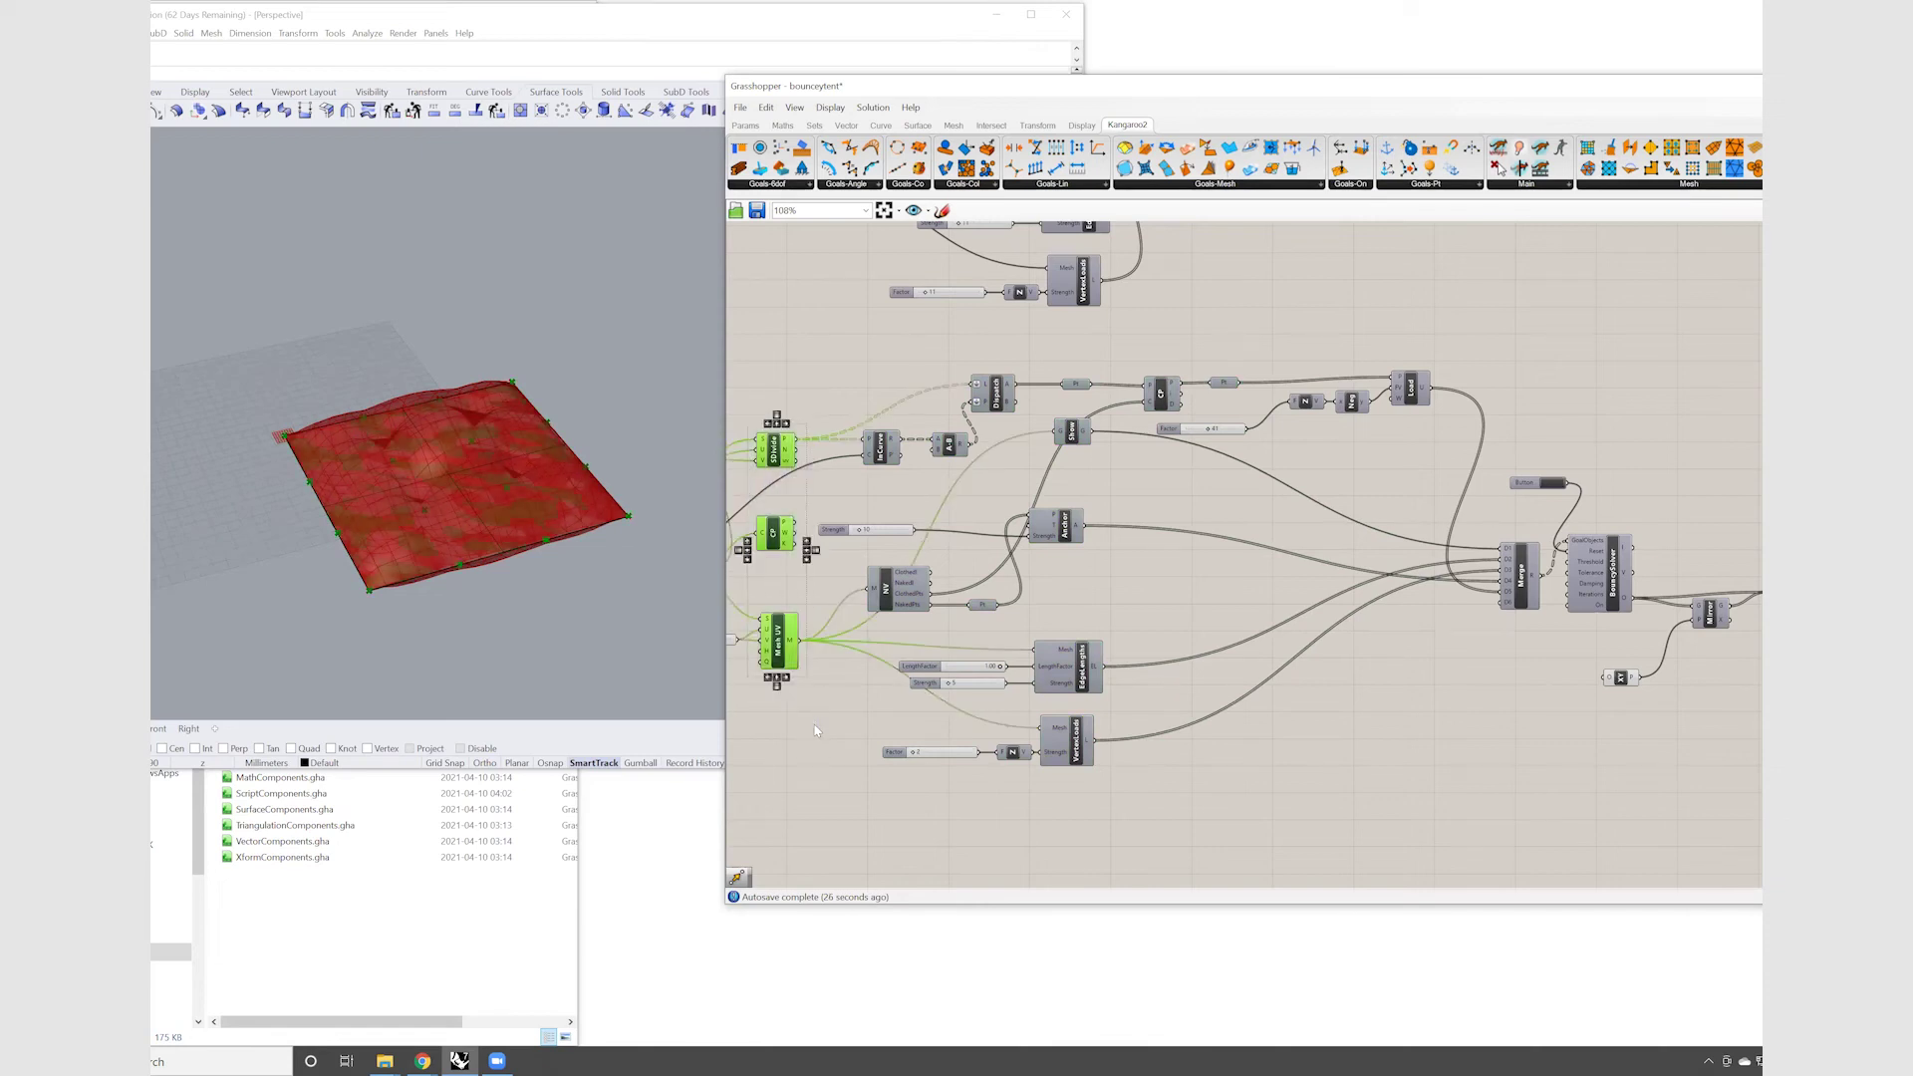
{"action": "key", "text": "ctrl+q"}
{"action": "right_click_drag", "start_coordinate": [846, 735], "coordinate": [1074, 746]}
{"action": "left_click", "coordinate": [833, 559]}
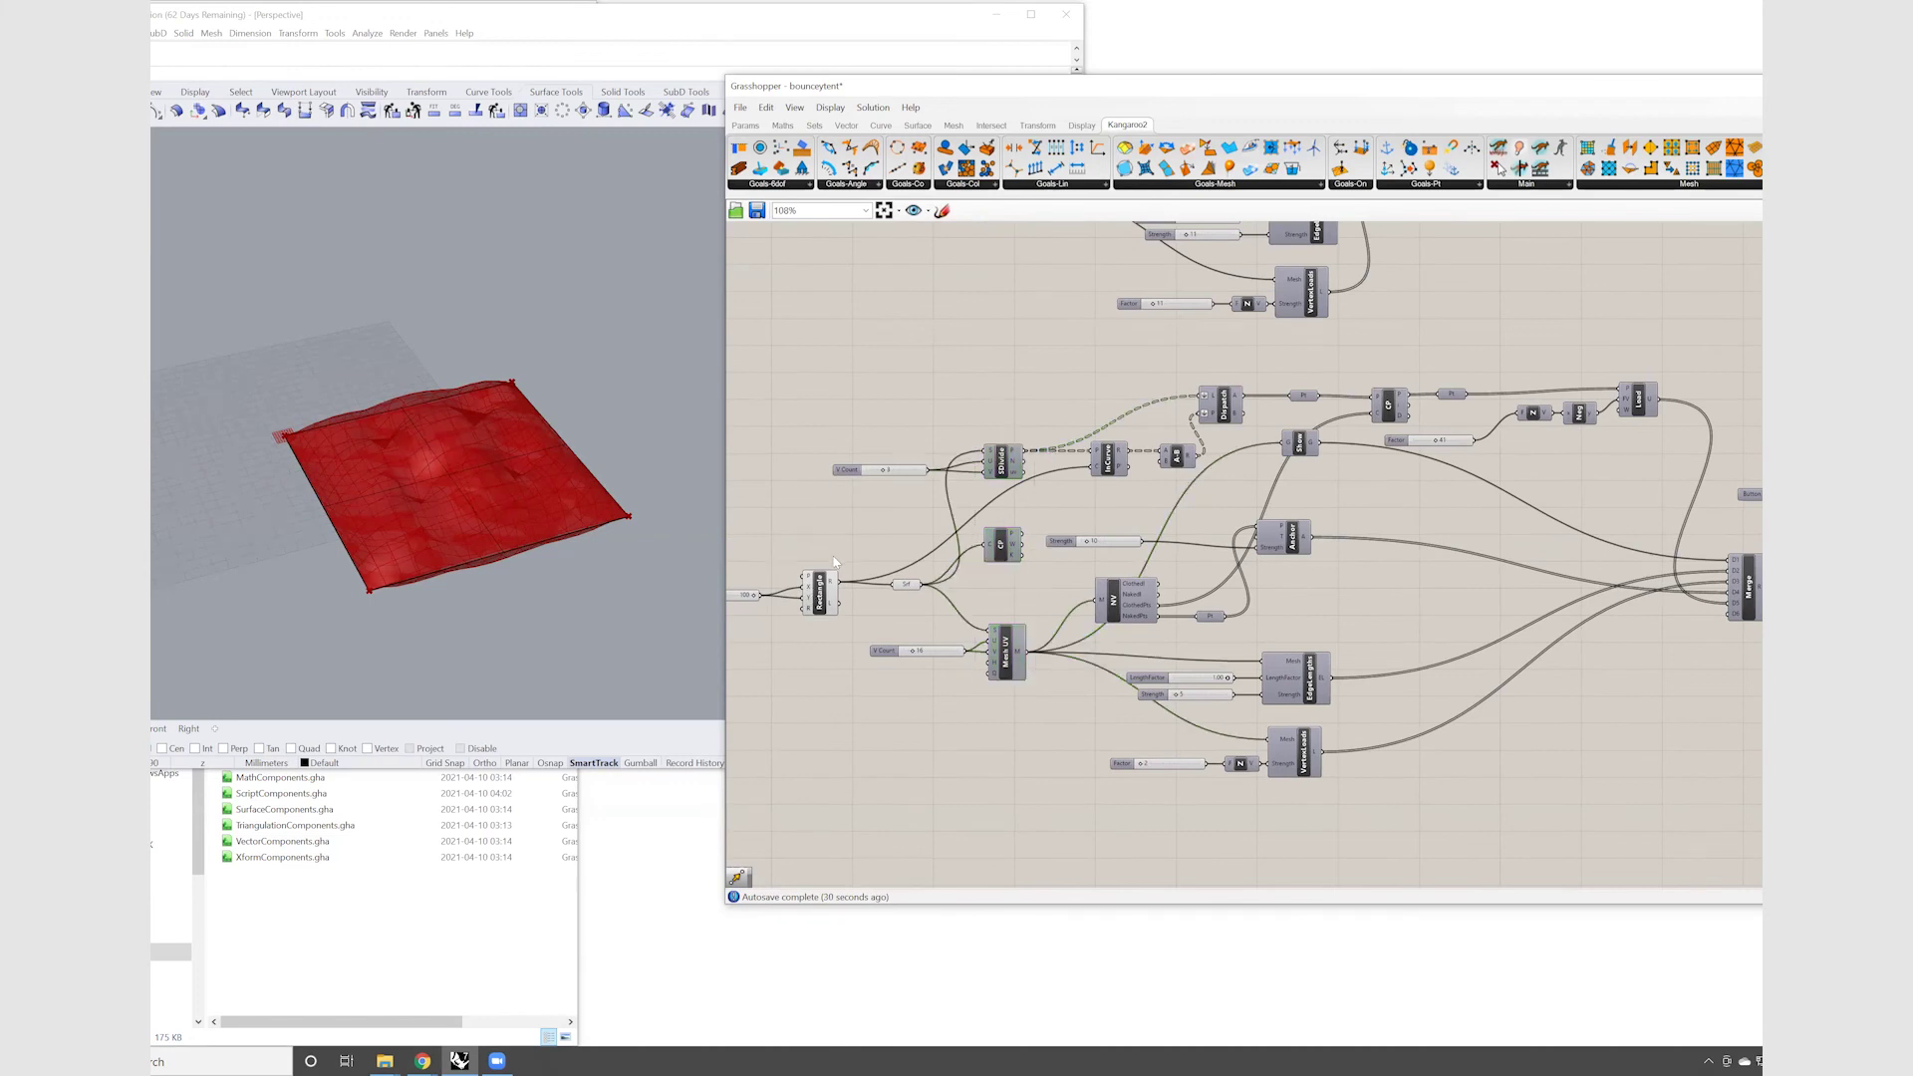
{"action": "left_click", "coordinate": [819, 590]}
{"action": "right_click", "coordinate": [819, 590]}
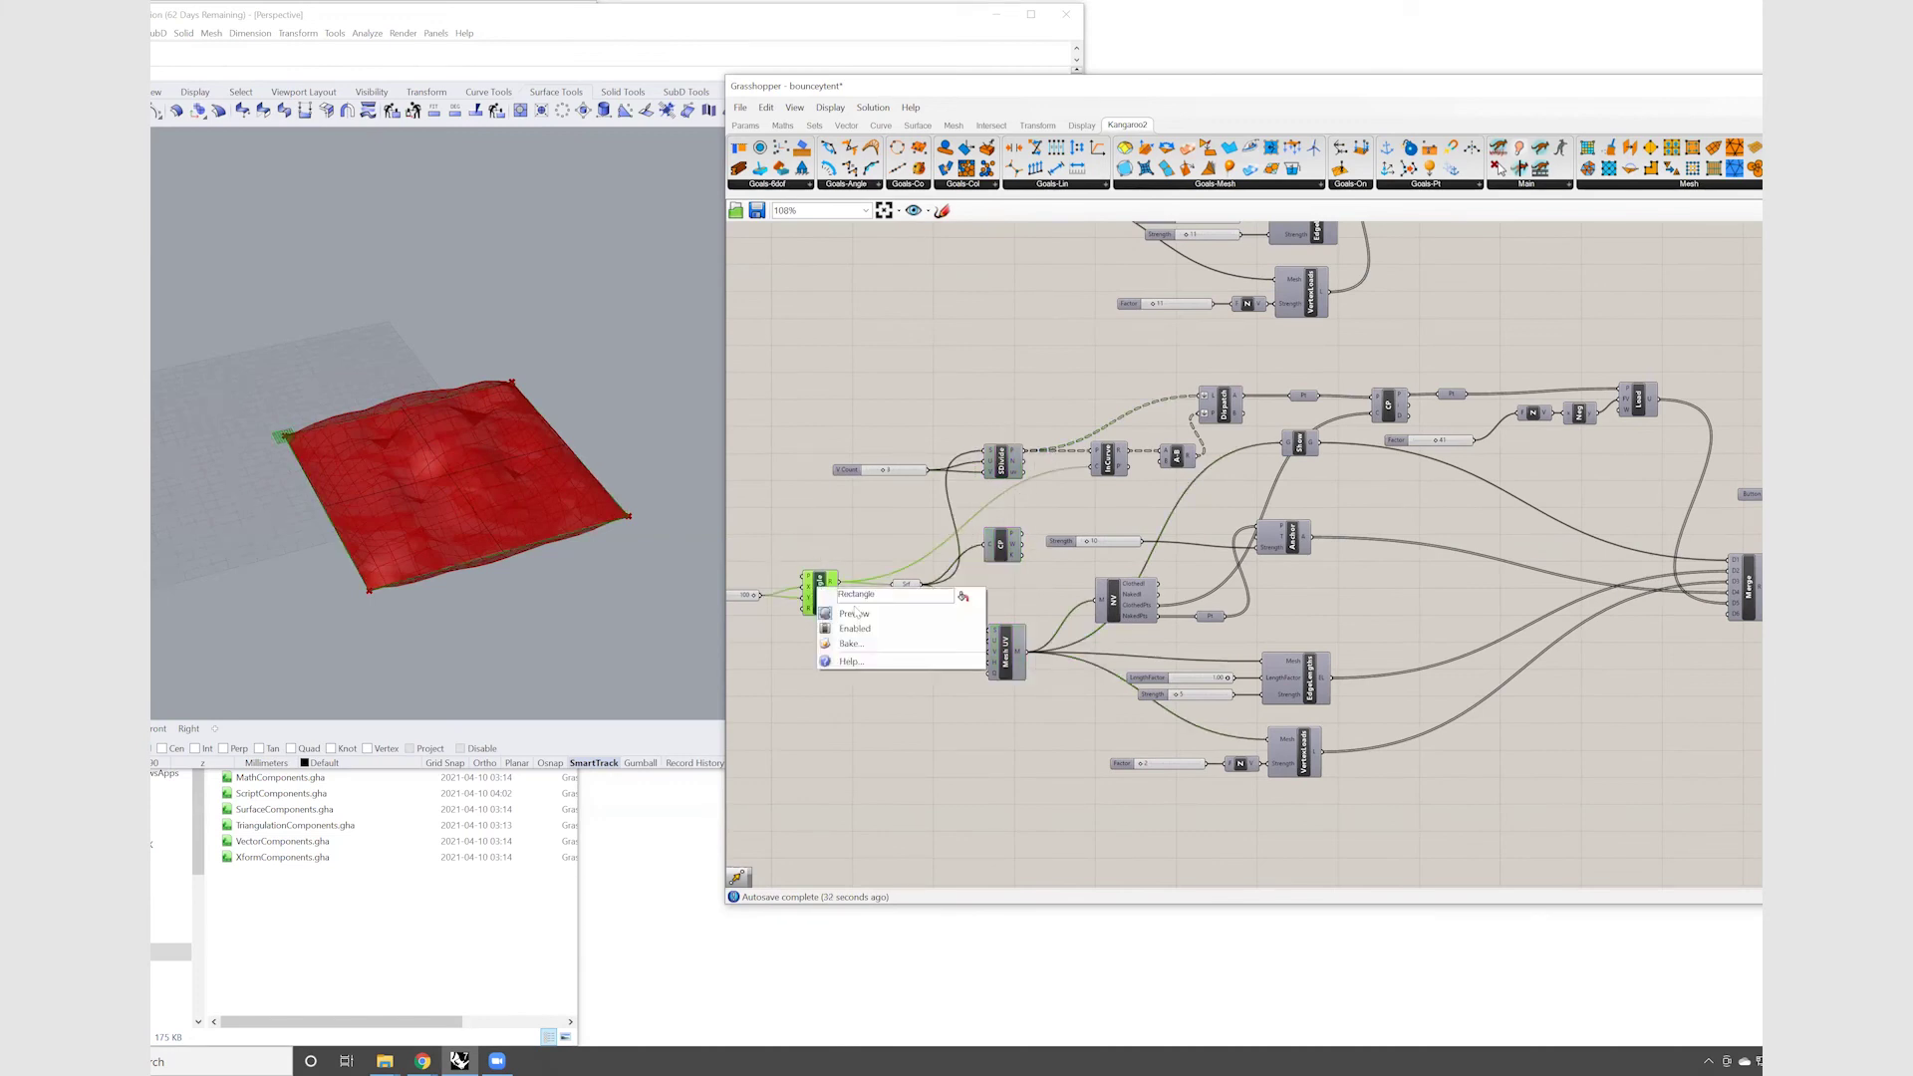
{"action": "left_click", "coordinate": [854, 614]}
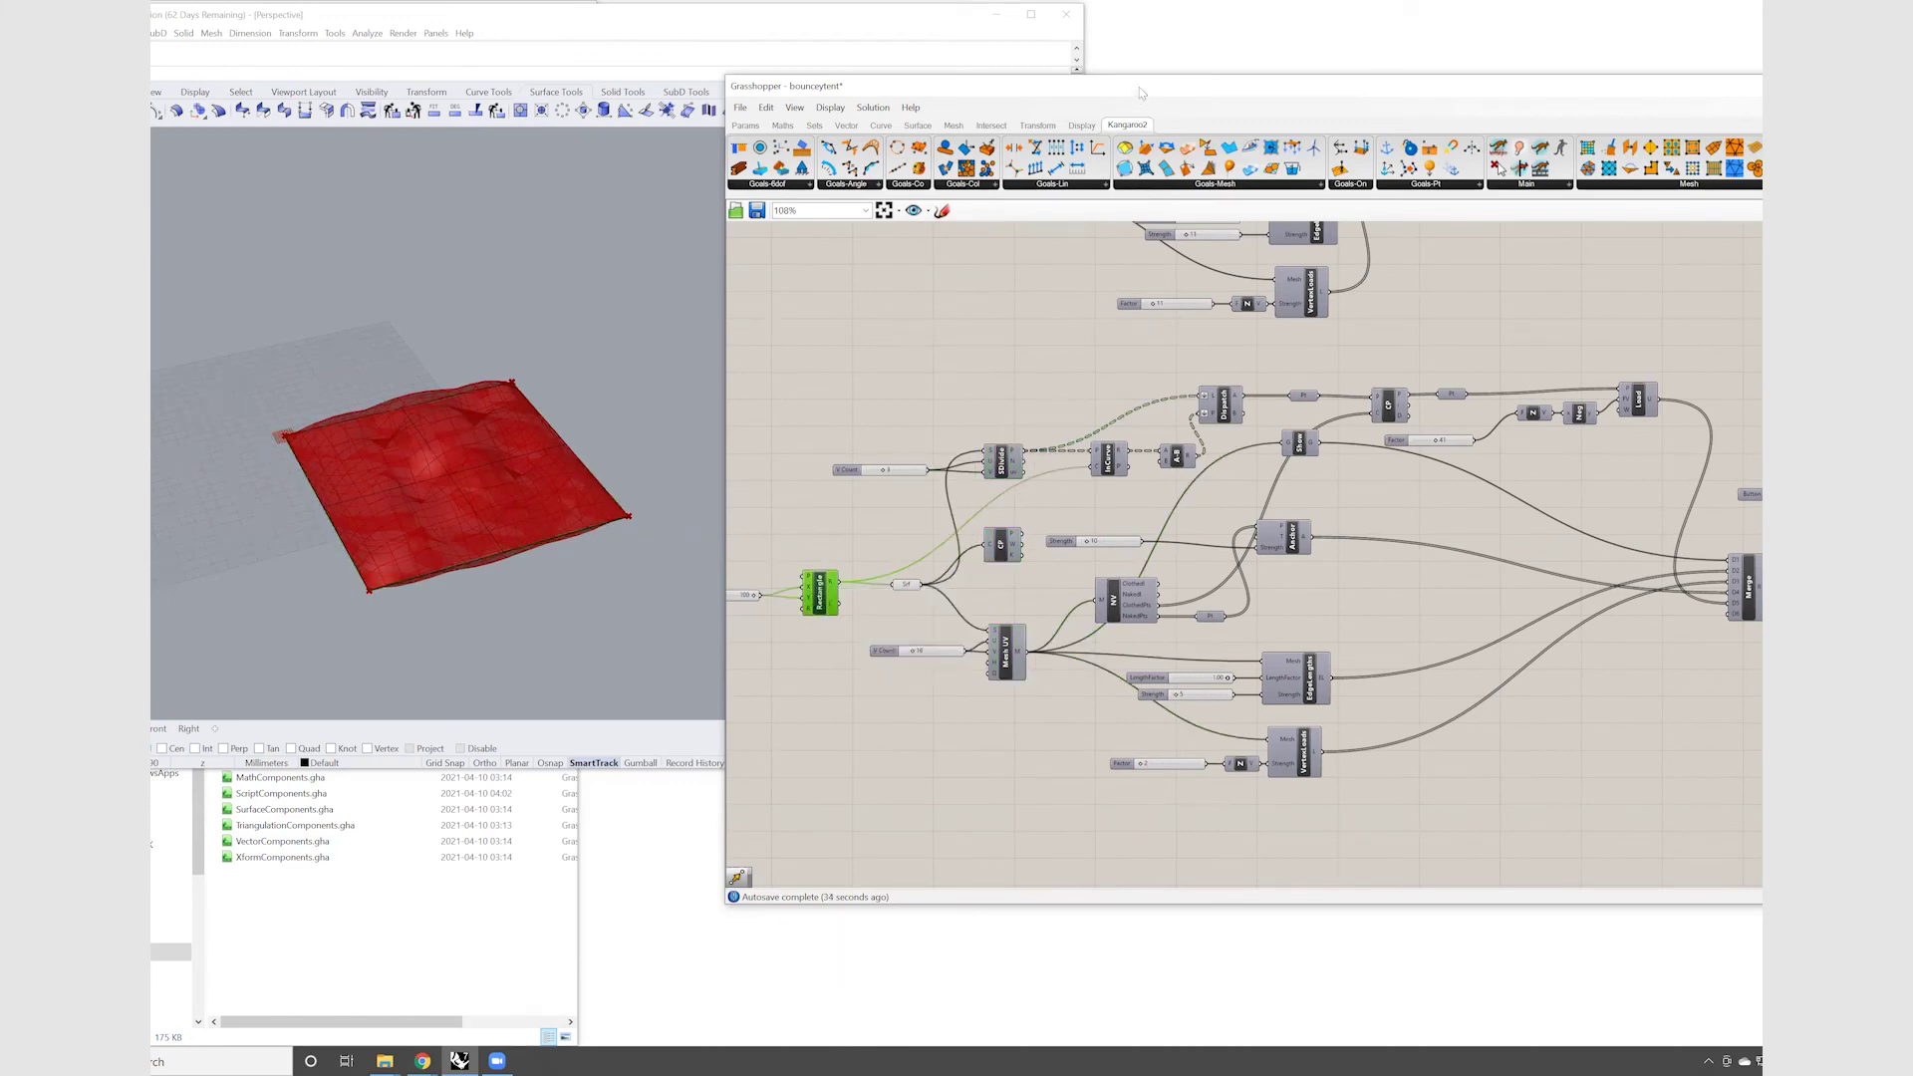
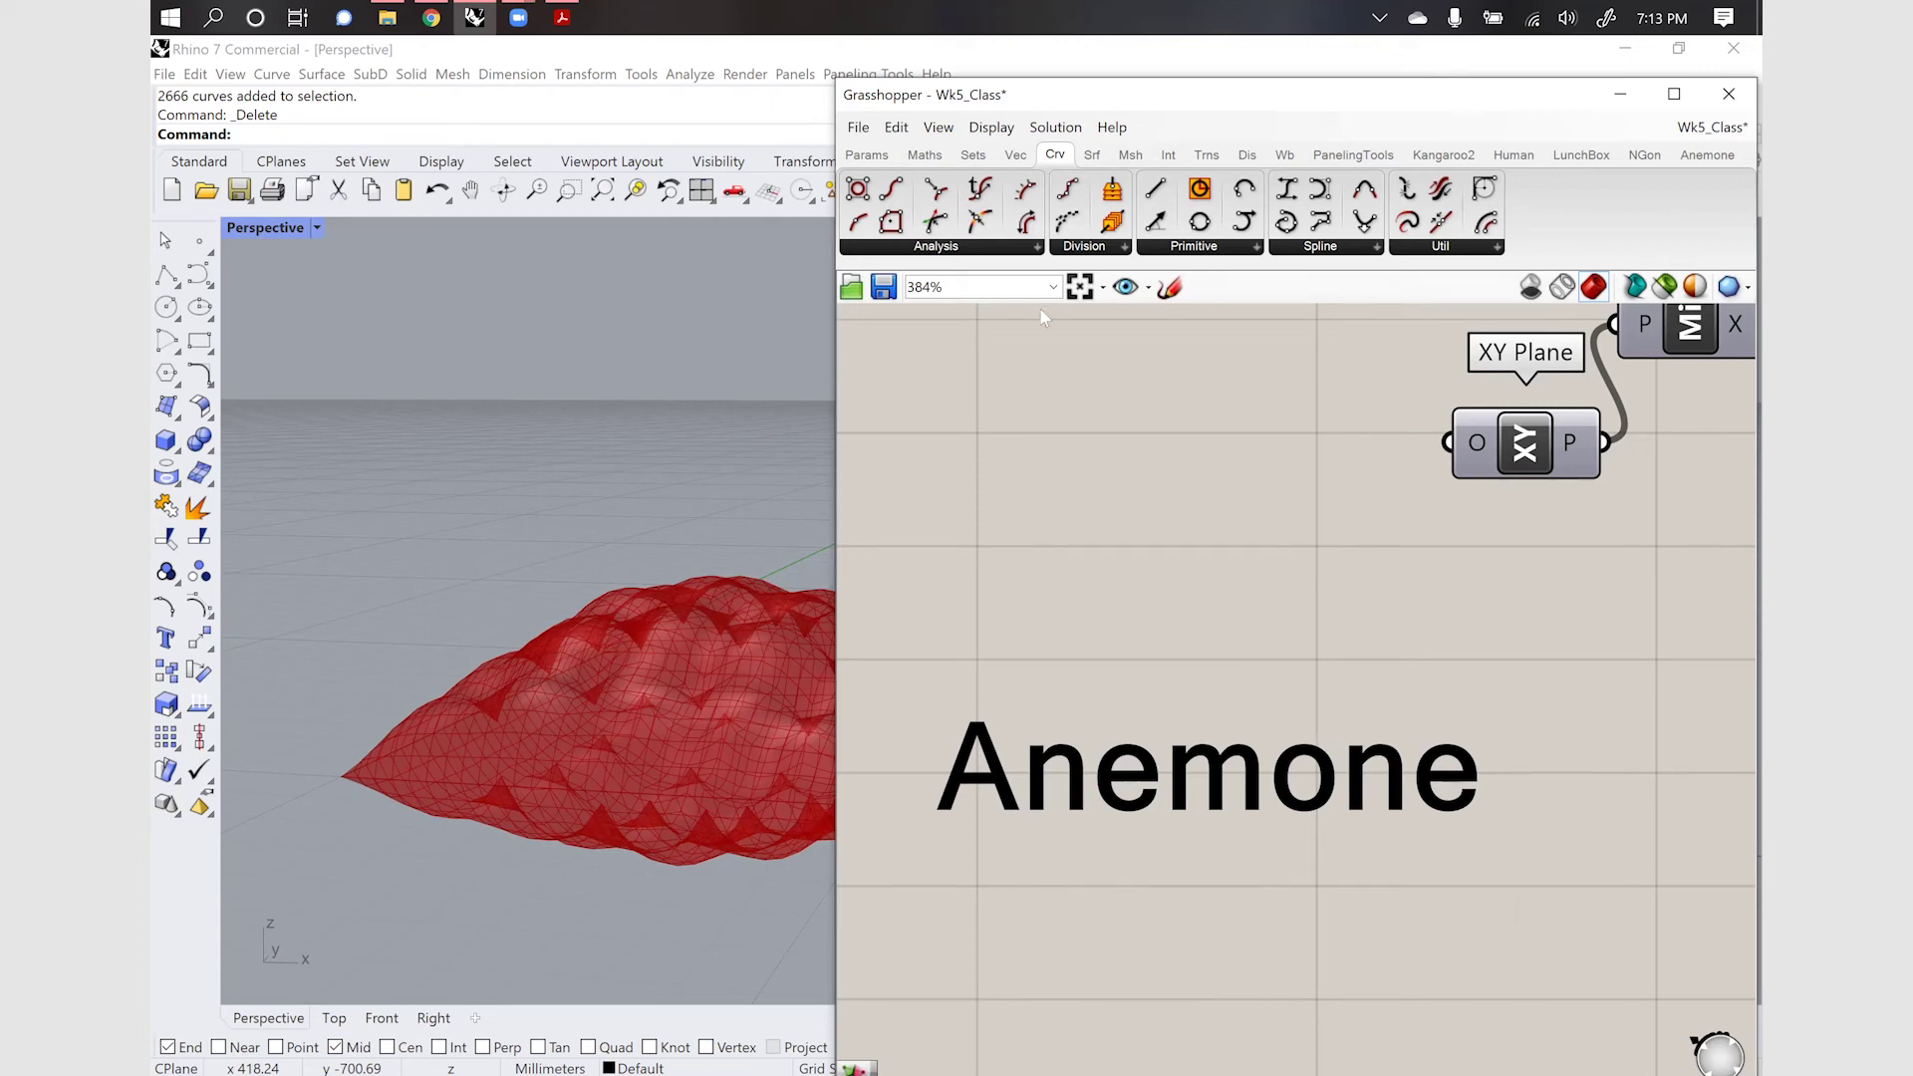
Open the Components Folder to check the installed Grasshopper plug-in files, and close it again
{"action": "left_click", "coordinate": [859, 128]}
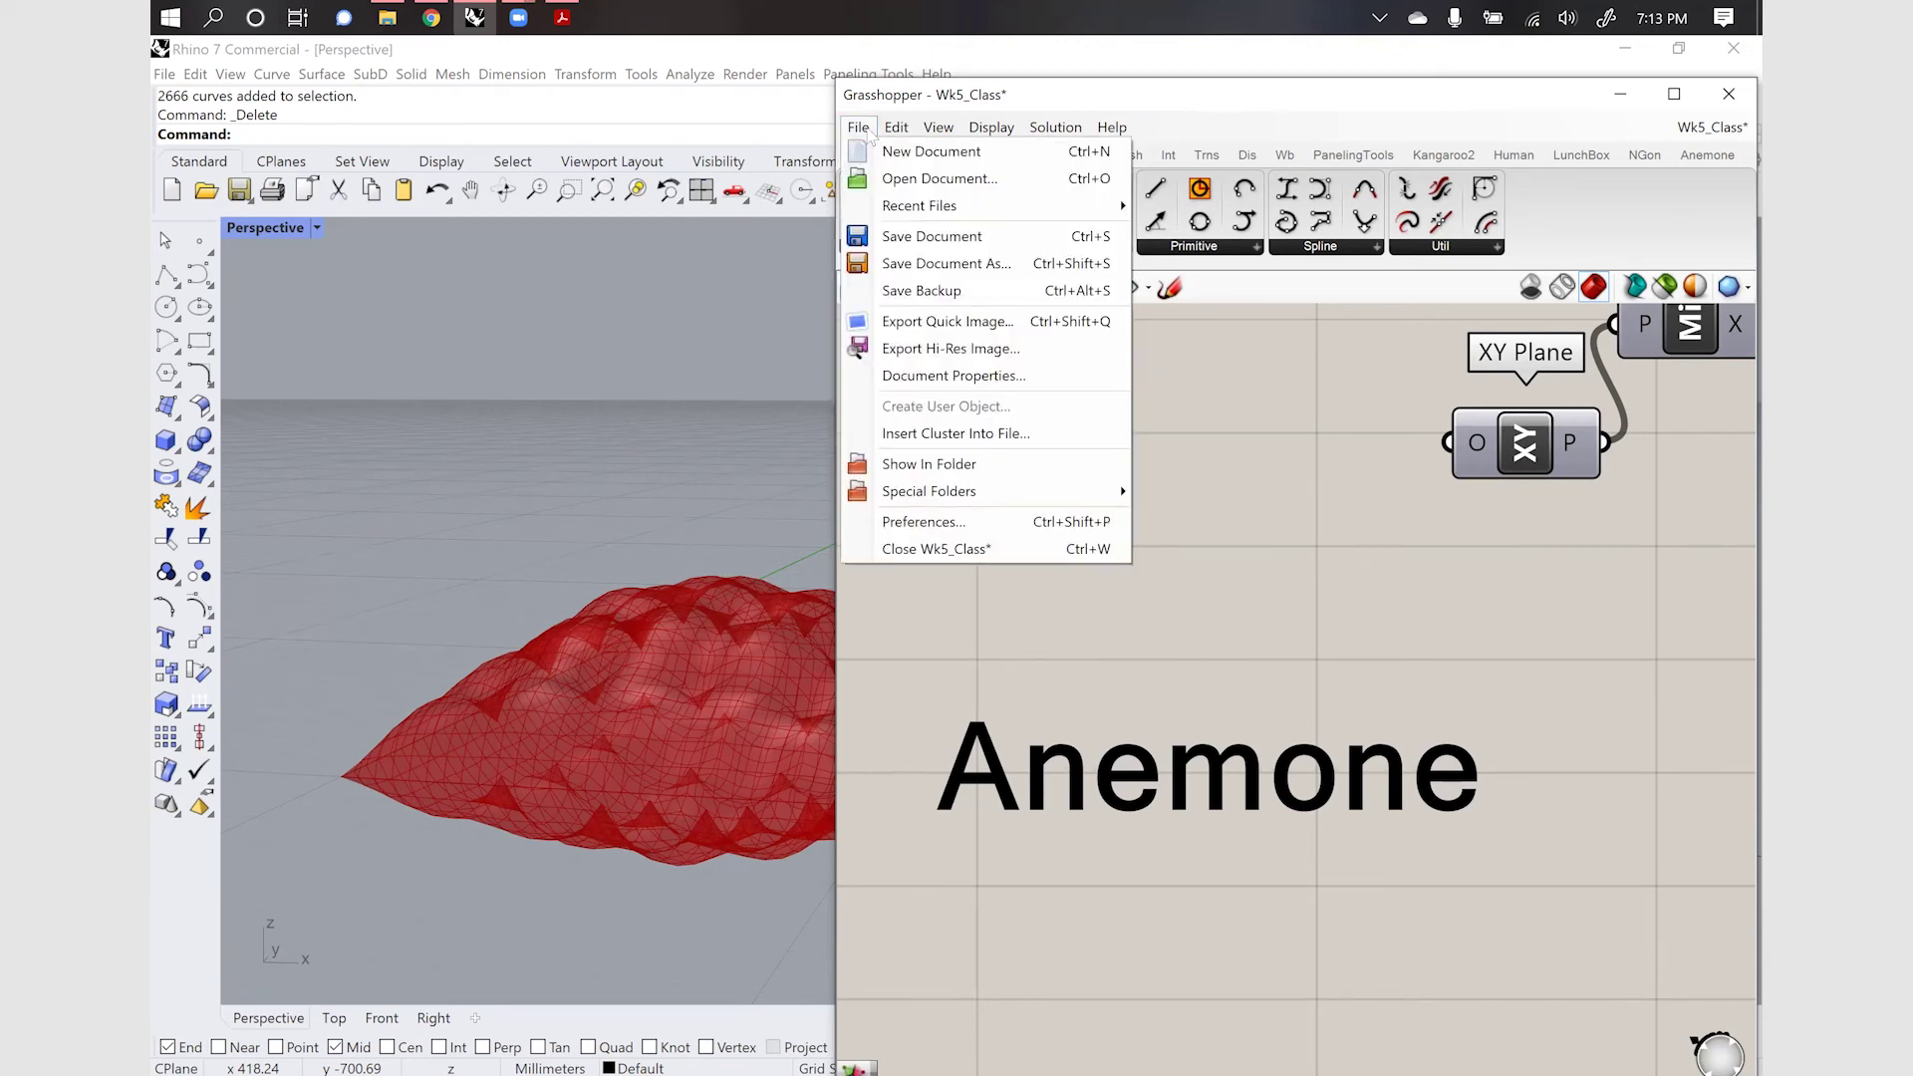
{"action": "mouse_move", "coordinate": [1004, 501]}
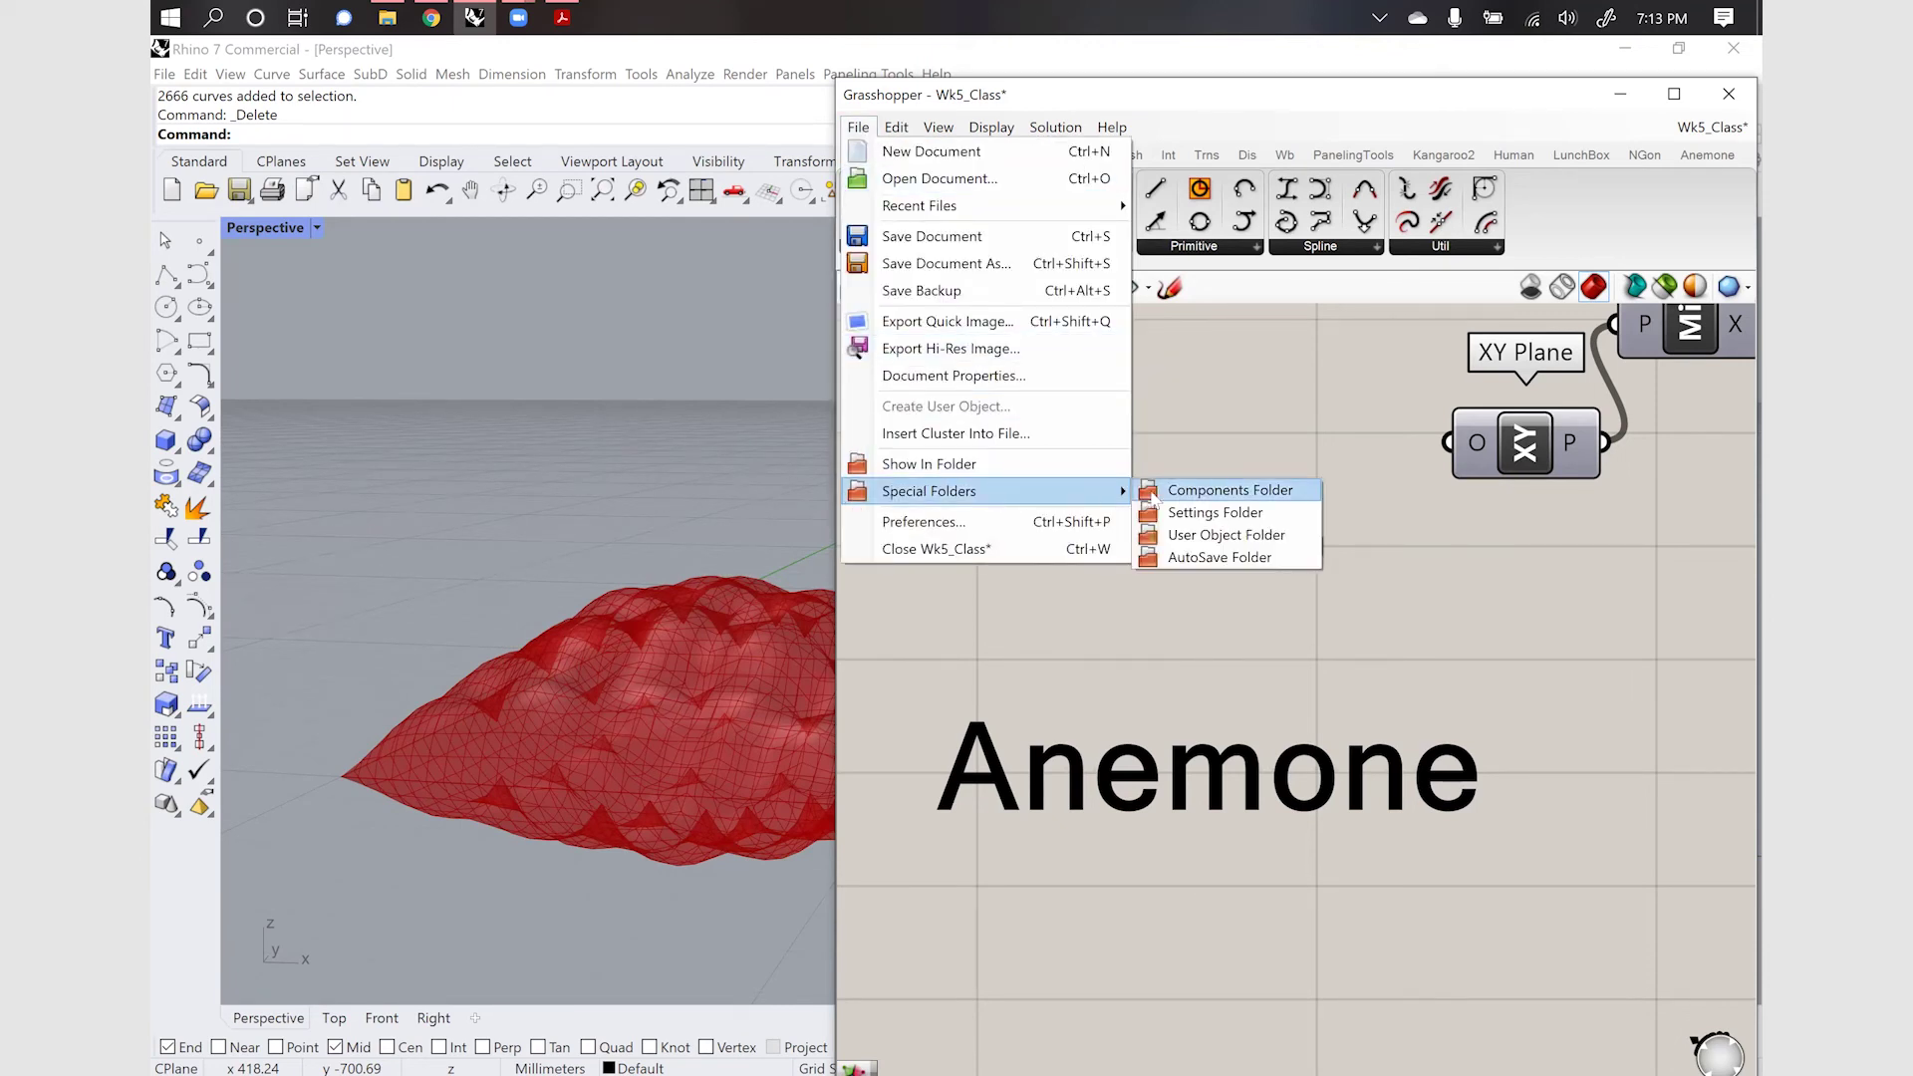
{"action": "left_click", "coordinate": [1211, 490]}
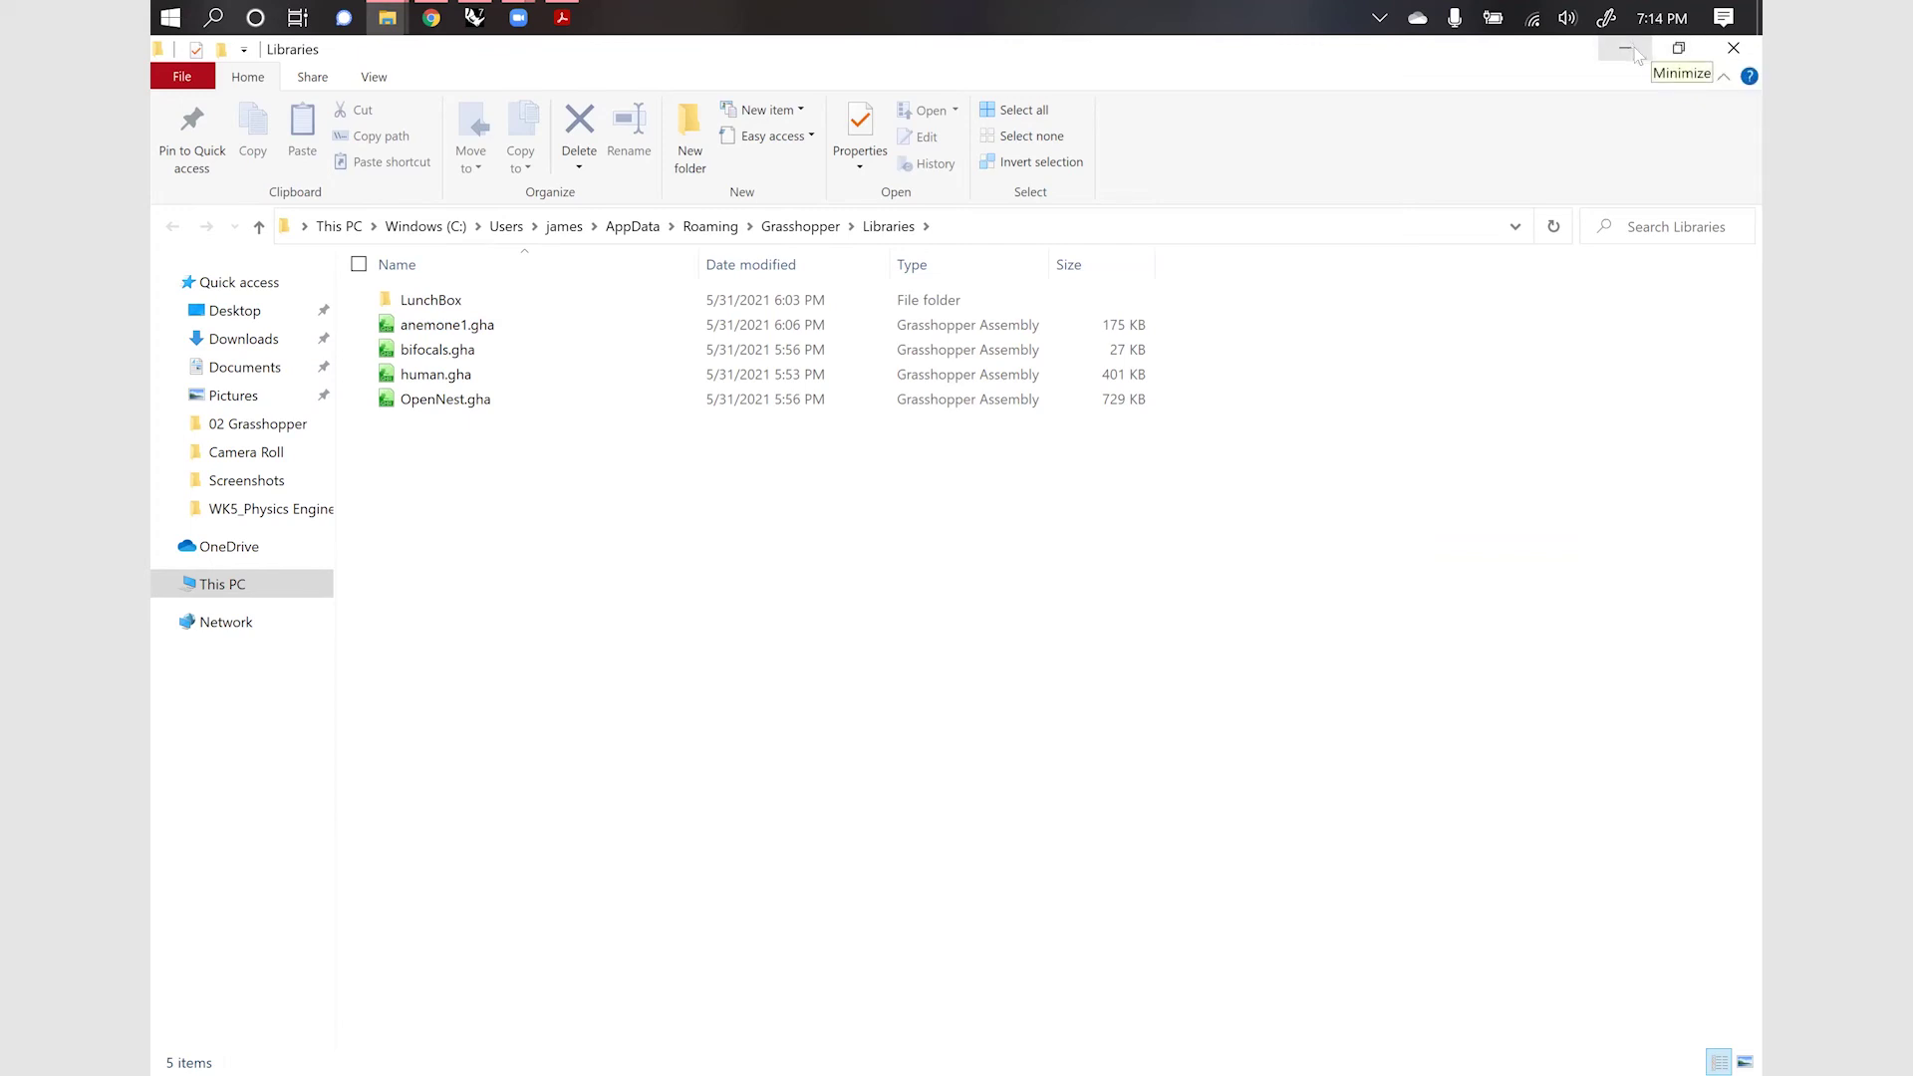
{"action": "left_click", "coordinate": [1727, 52]}
Move the Anemone title into the empty canvas area below the cushion definition and bring up the Anemone plug-in's classic loop components
{"action": "scroll", "coordinate": [1084, 510], "scroll_direction": "down", "scroll_amount": 7}
{"action": "left_click_drag", "start_coordinate": [1104, 576], "coordinate": [1254, 650]}
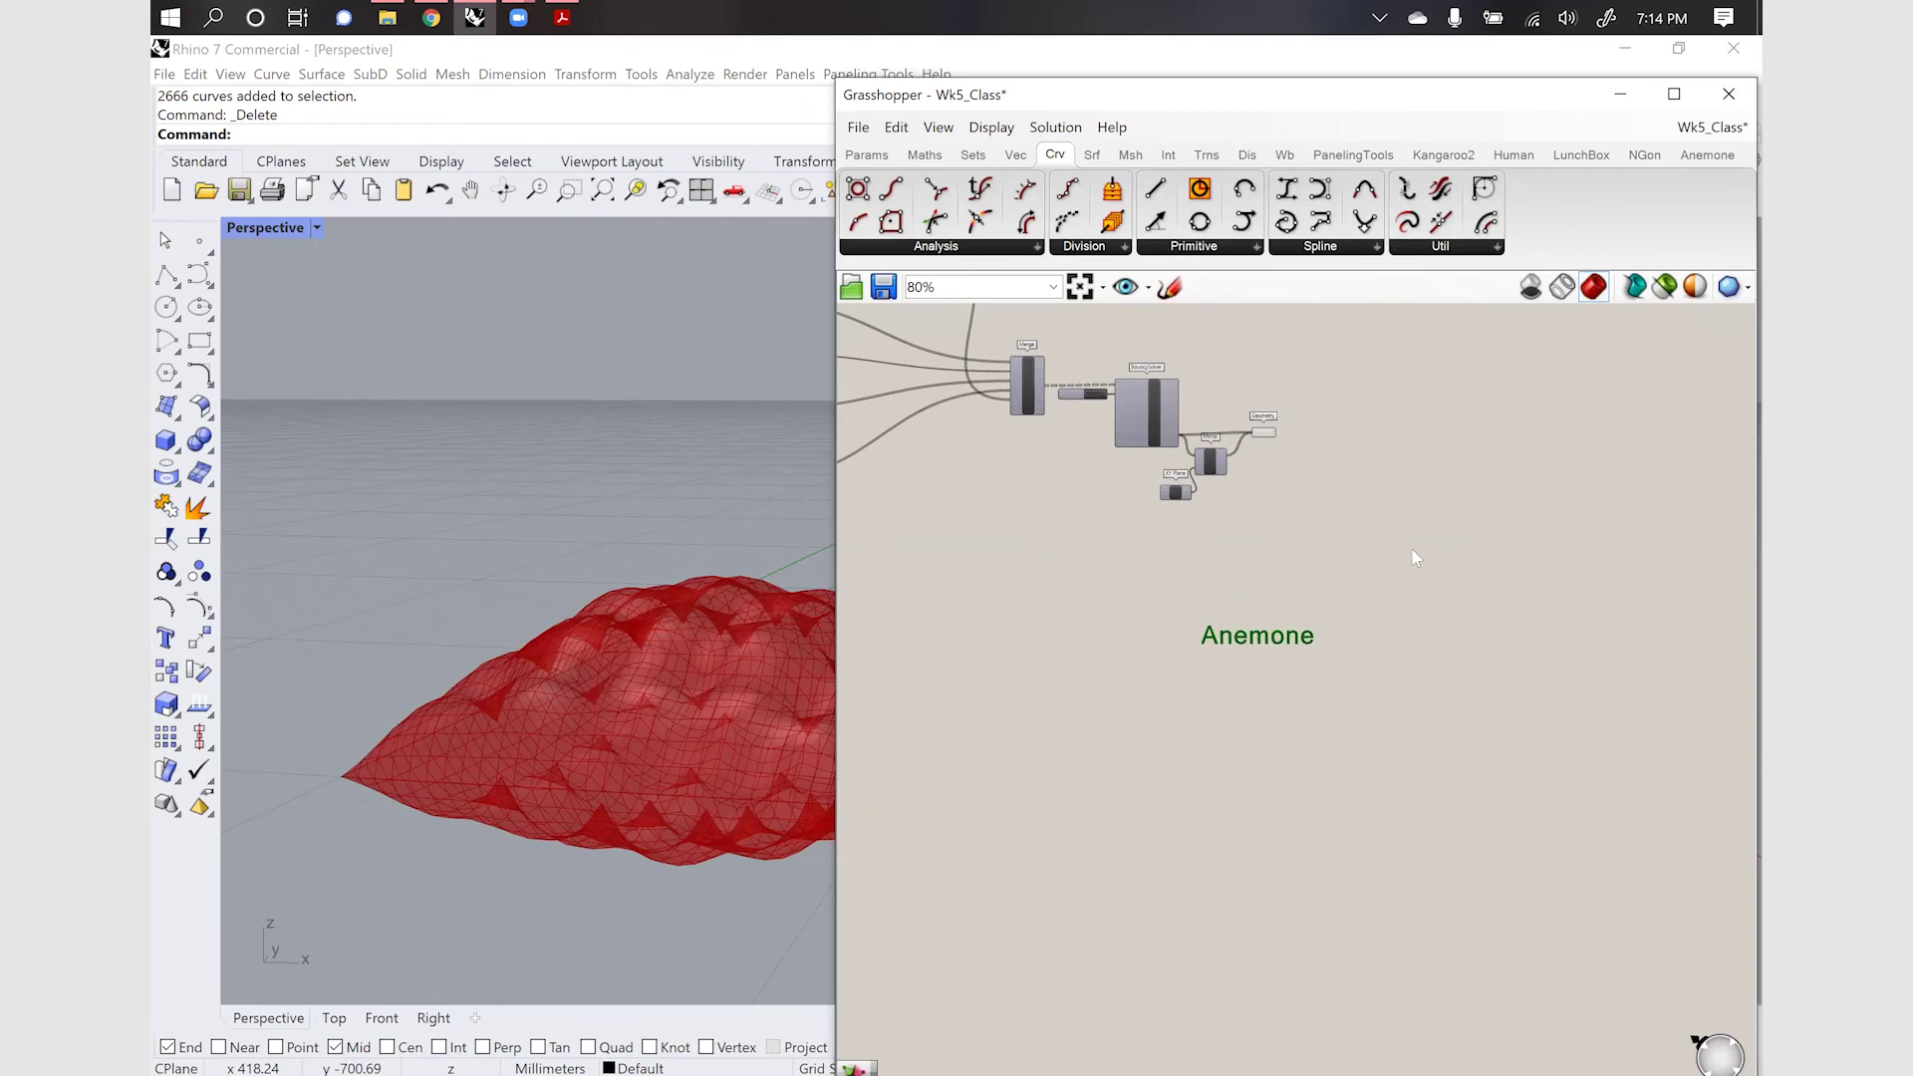
{"action": "scroll", "coordinate": [1416, 558], "scroll_direction": "down", "scroll_amount": 5}
{"action": "scroll", "coordinate": [1256, 580], "scroll_direction": "up", "scroll_amount": 2}
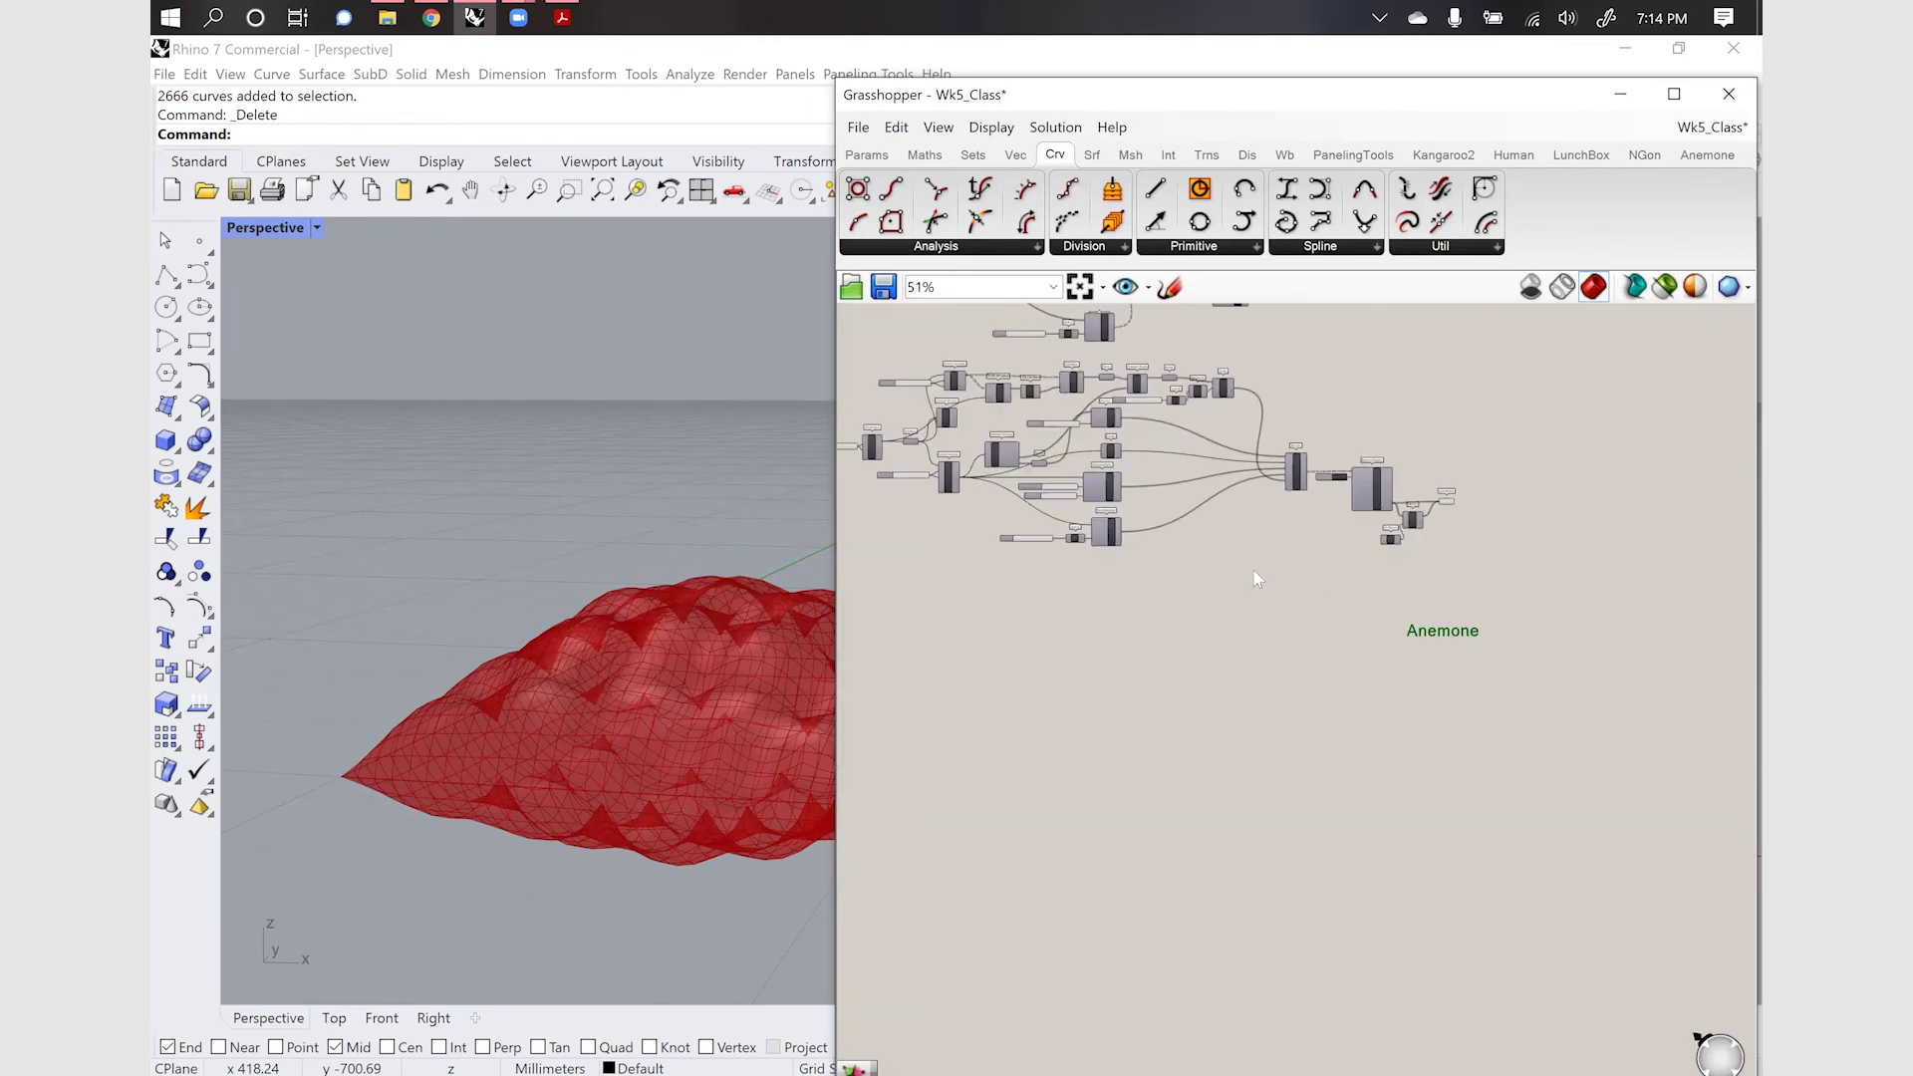
{"action": "left_click", "coordinate": [1708, 154]}
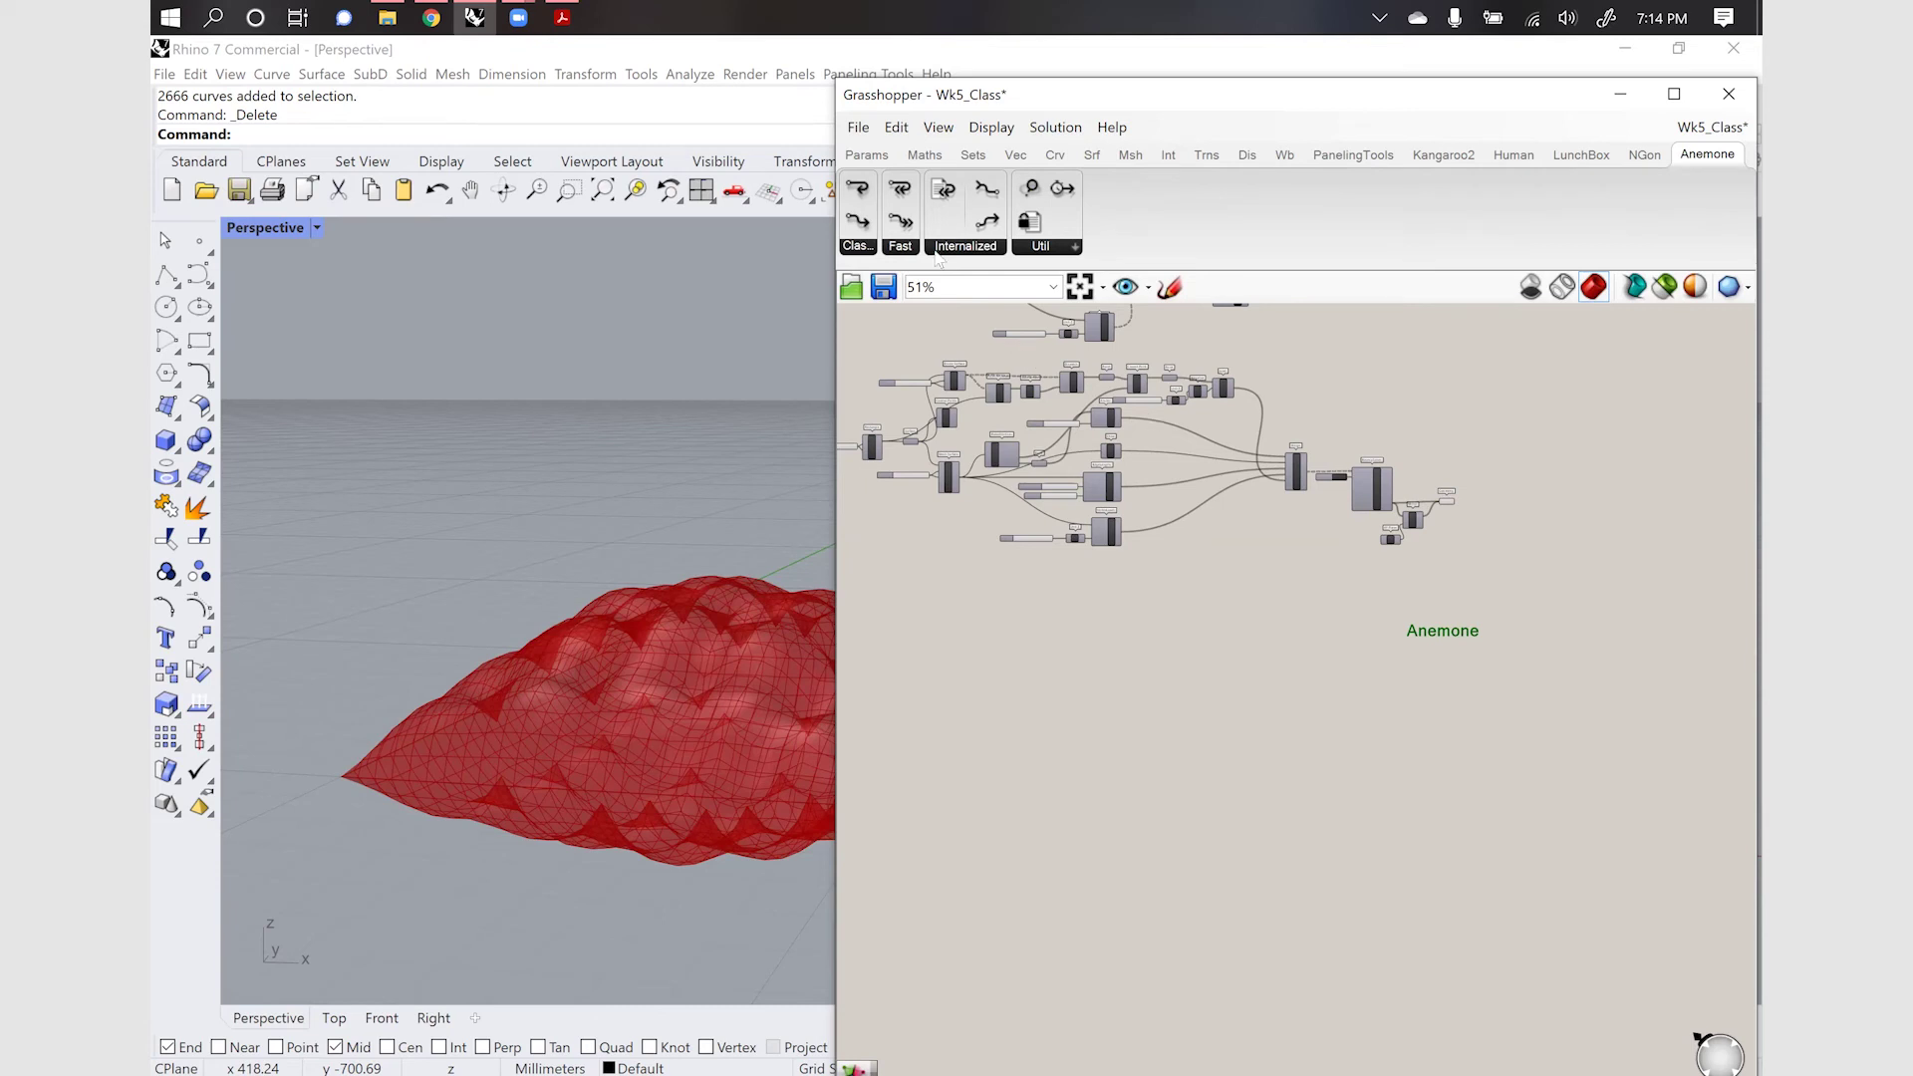
{"action": "left_click", "coordinate": [866, 248]}
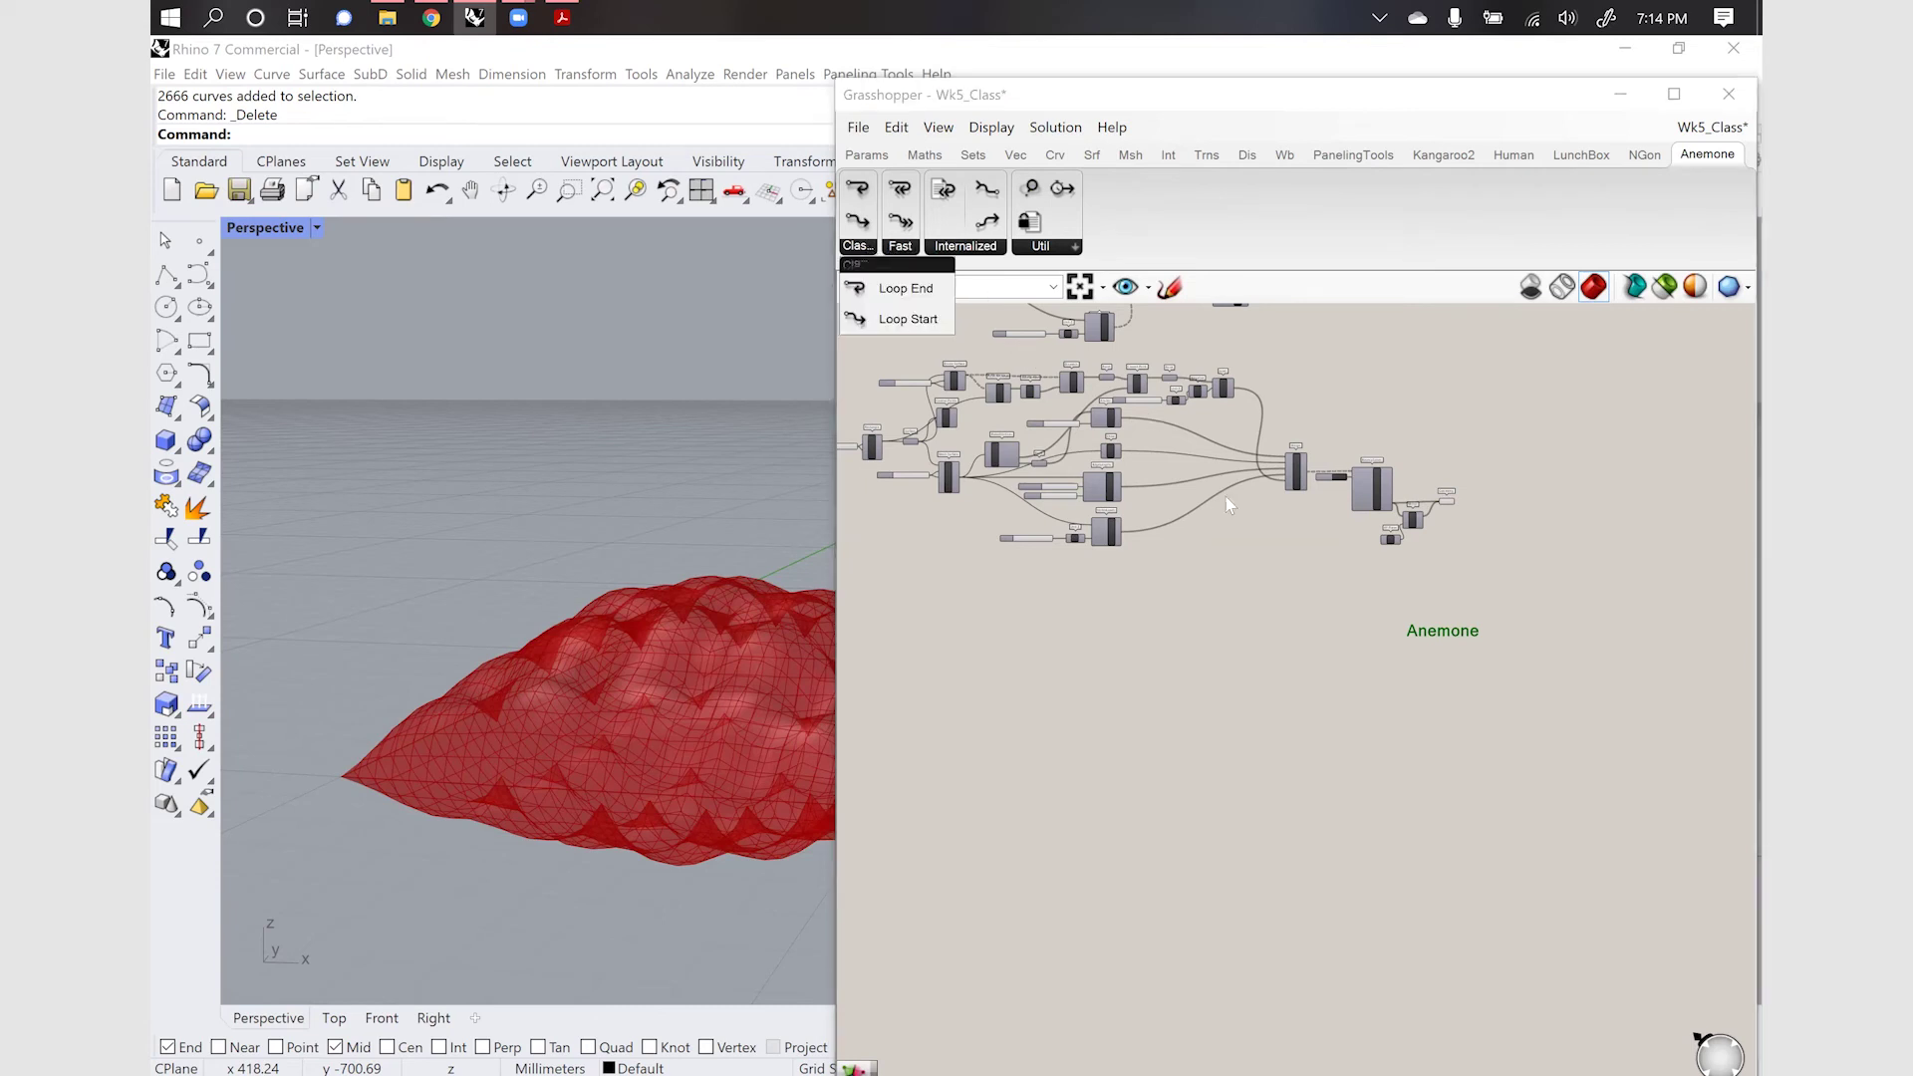
{"action": "scroll", "coordinate": [1452, 661], "scroll_direction": "down", "scroll_amount": 2}
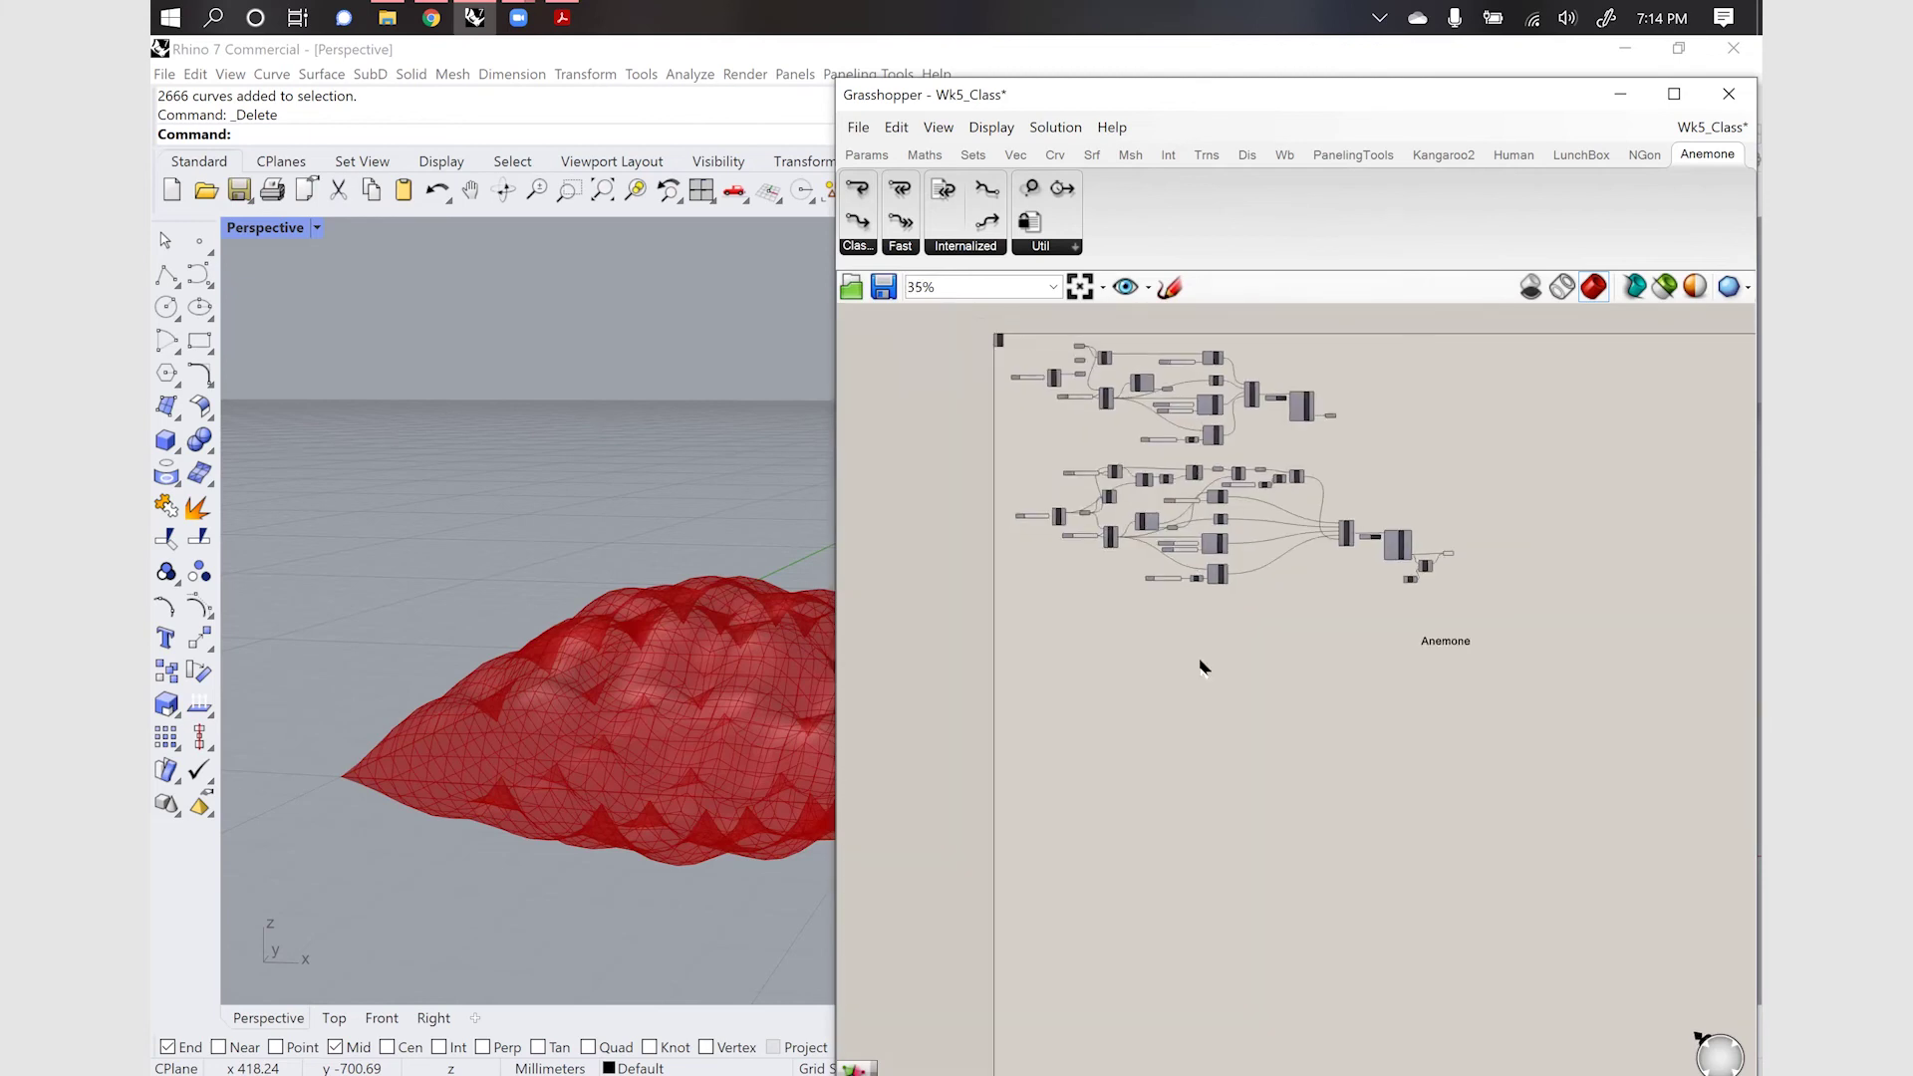
{"action": "scroll", "coordinate": [1457, 631], "scroll_direction": "up", "scroll_amount": 3}
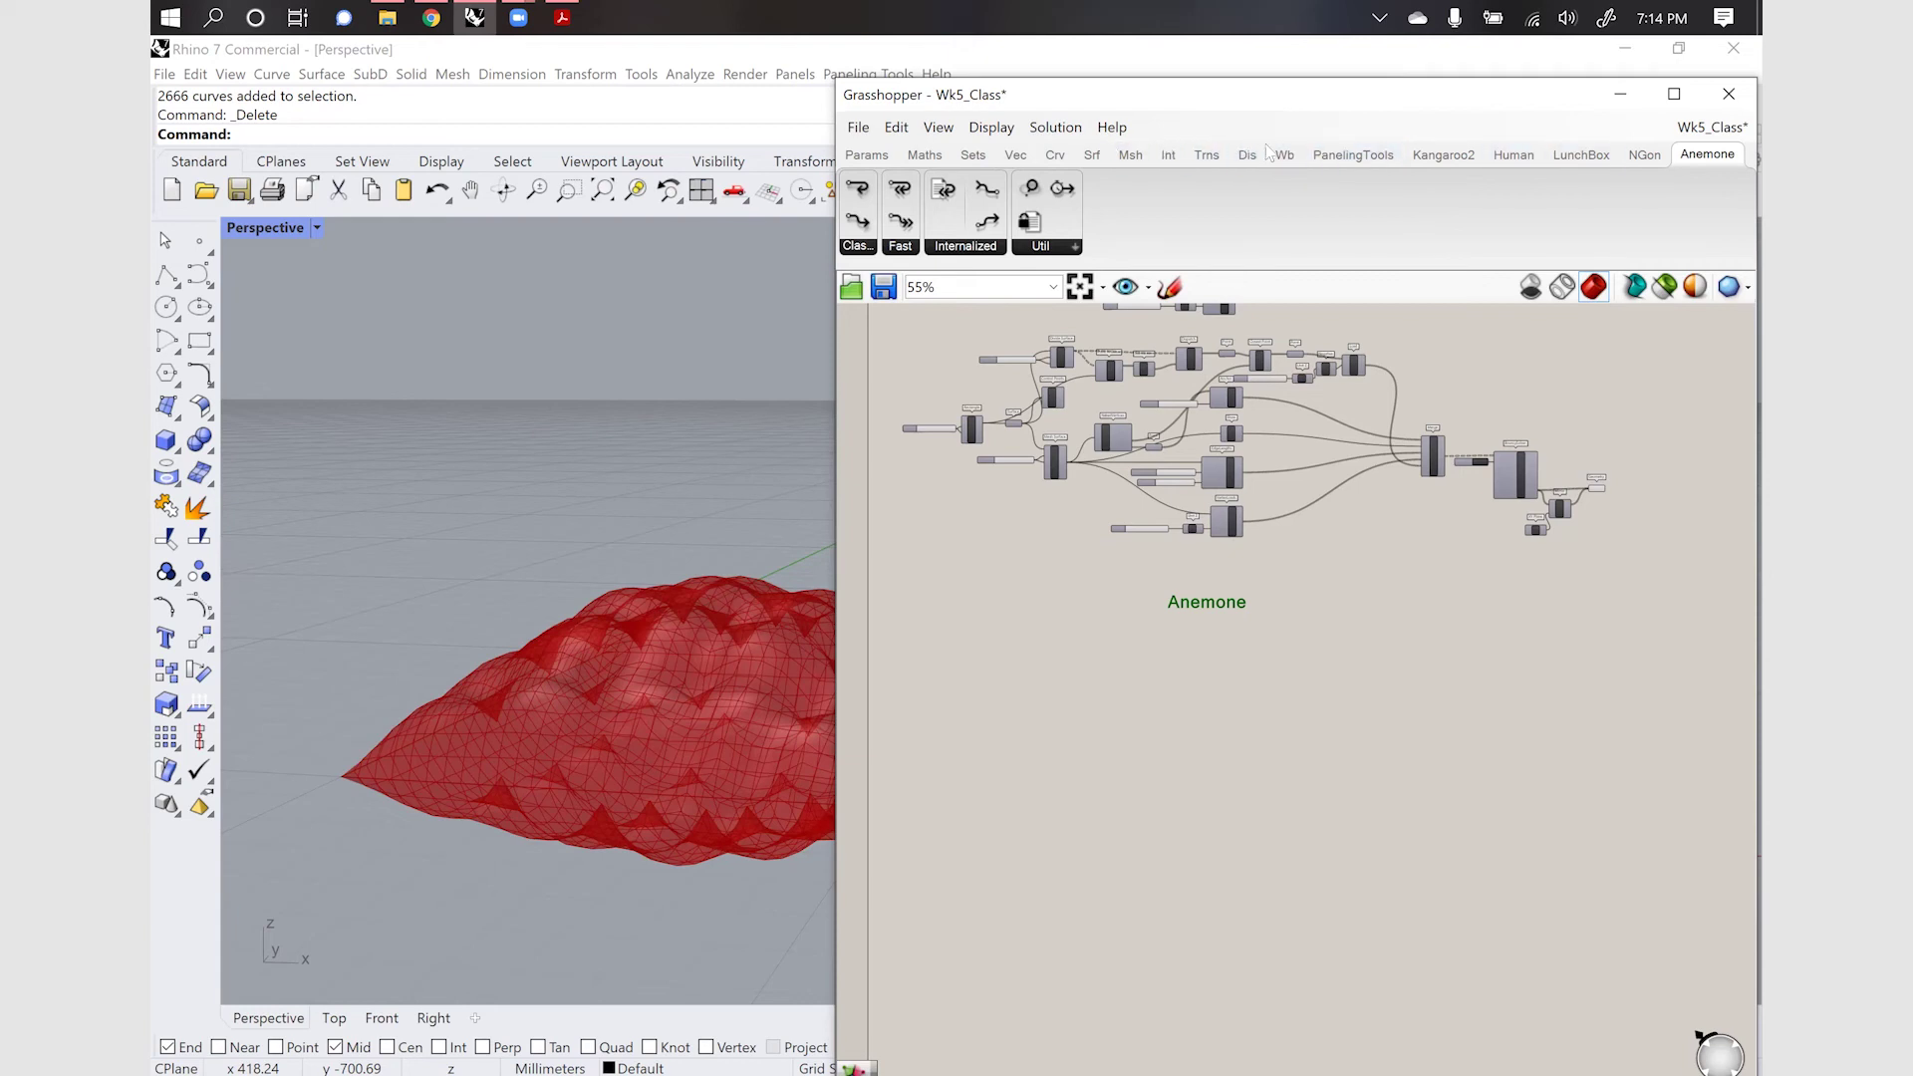
Maximize the Grasshopper window, place Anemone's classic Loop Start and Loop End side by side below the title, and select both
{"action": "left_click", "coordinate": [1674, 93]}
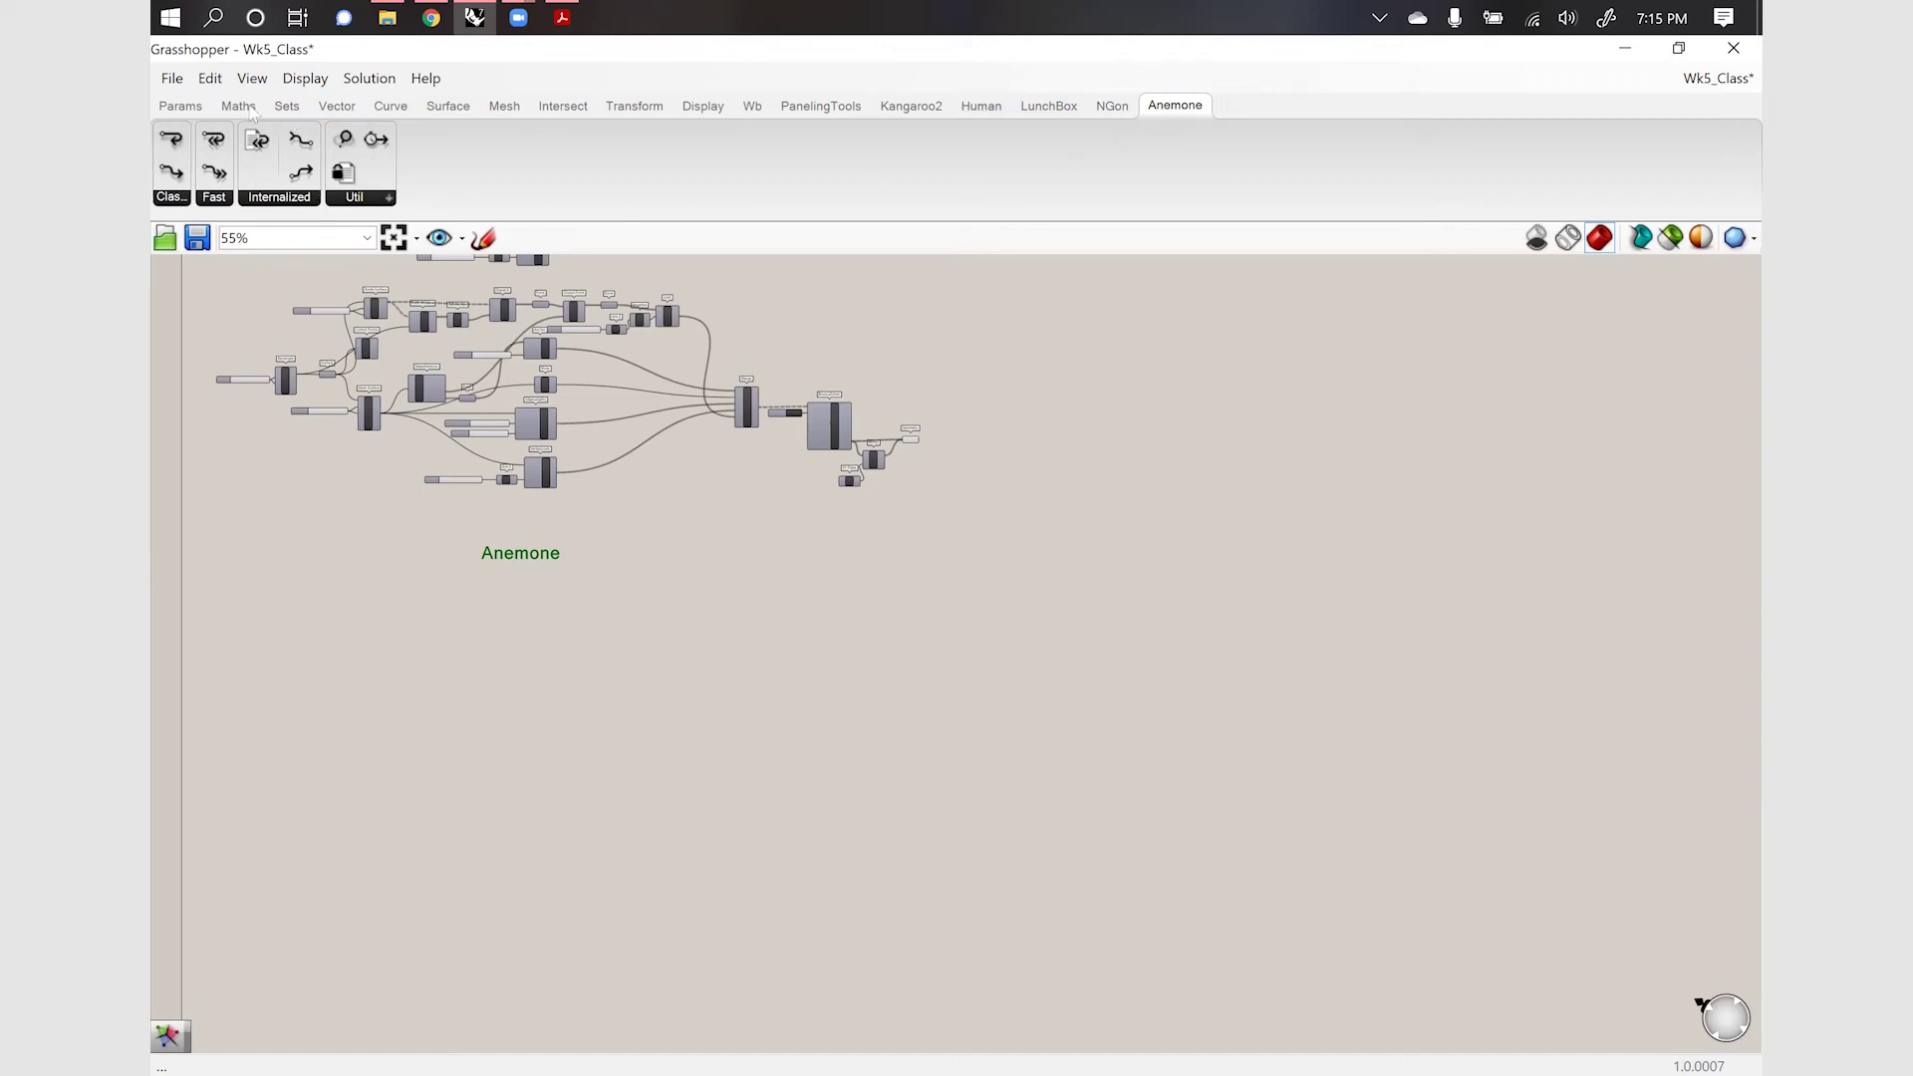
{"action": "left_click", "coordinate": [172, 199]}
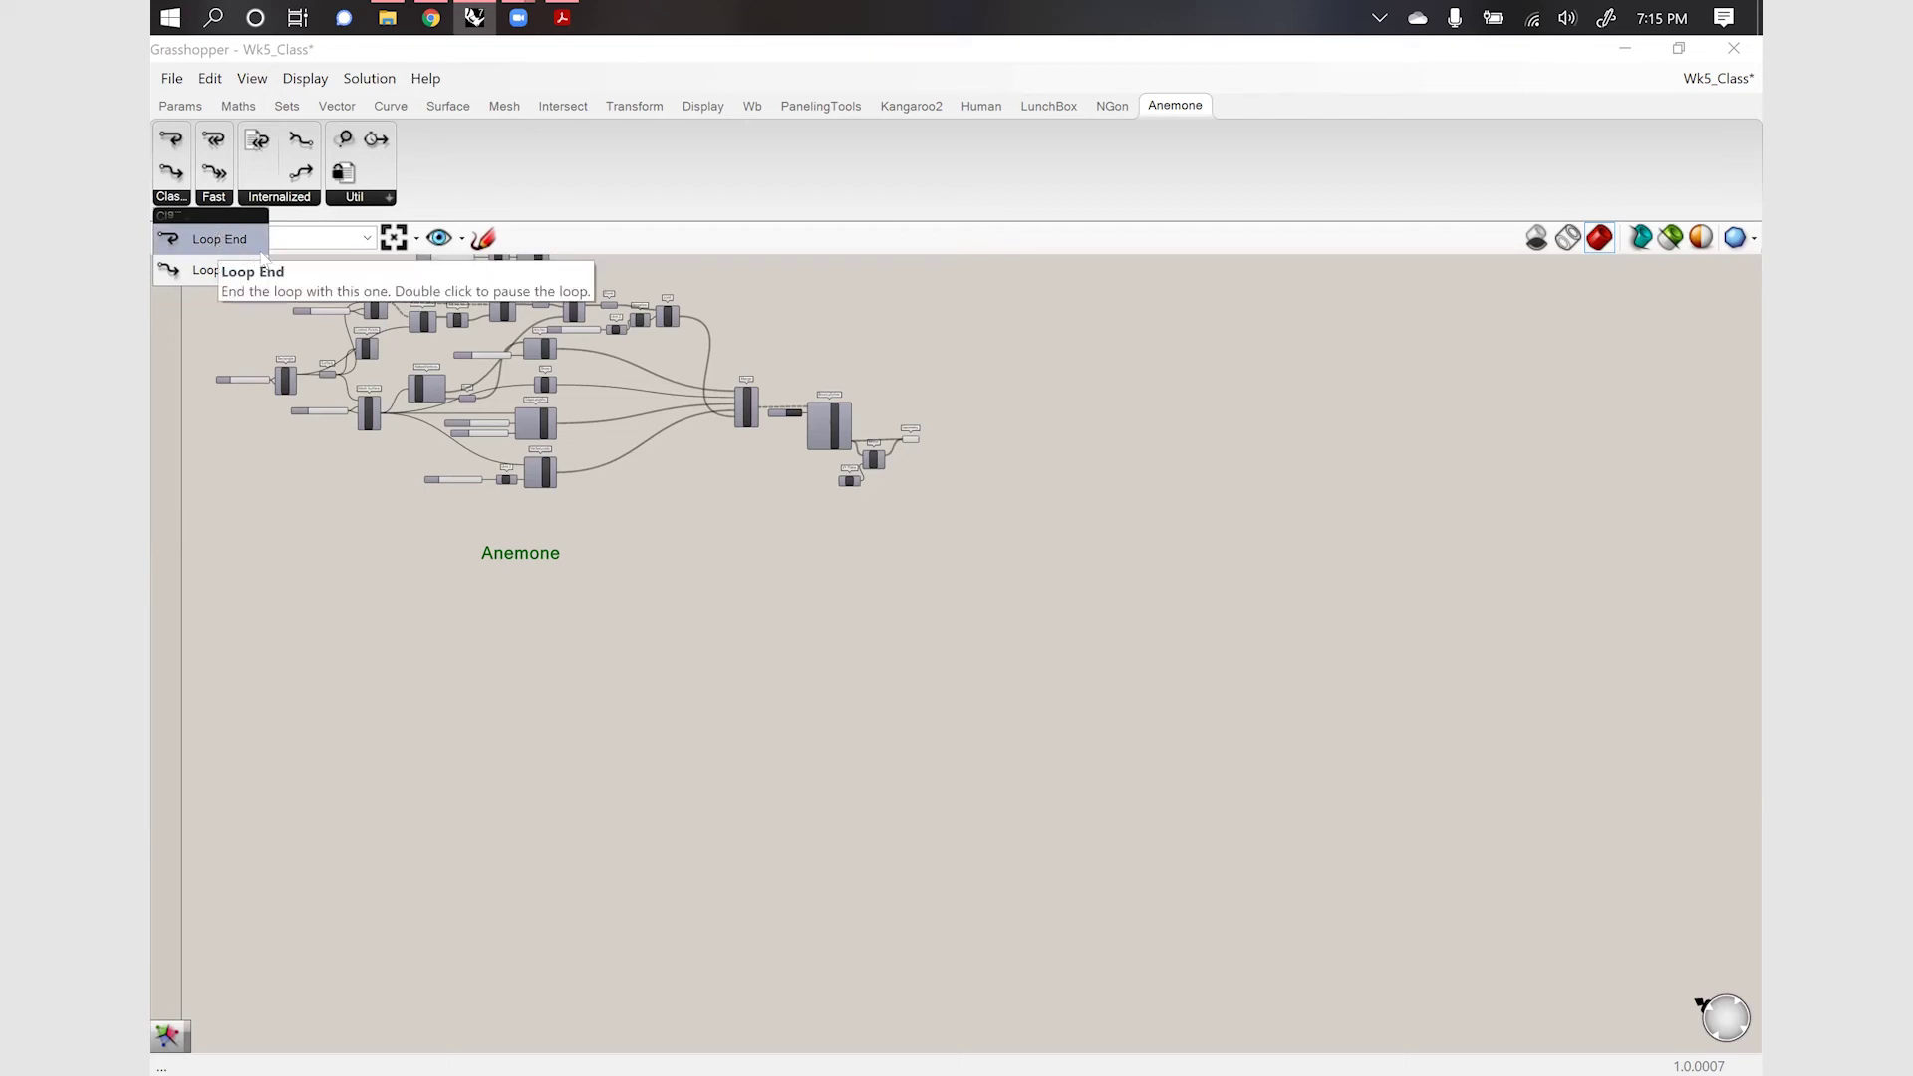
{"action": "left_click_drag", "start_coordinate": [241, 274], "coordinate": [300, 638]}
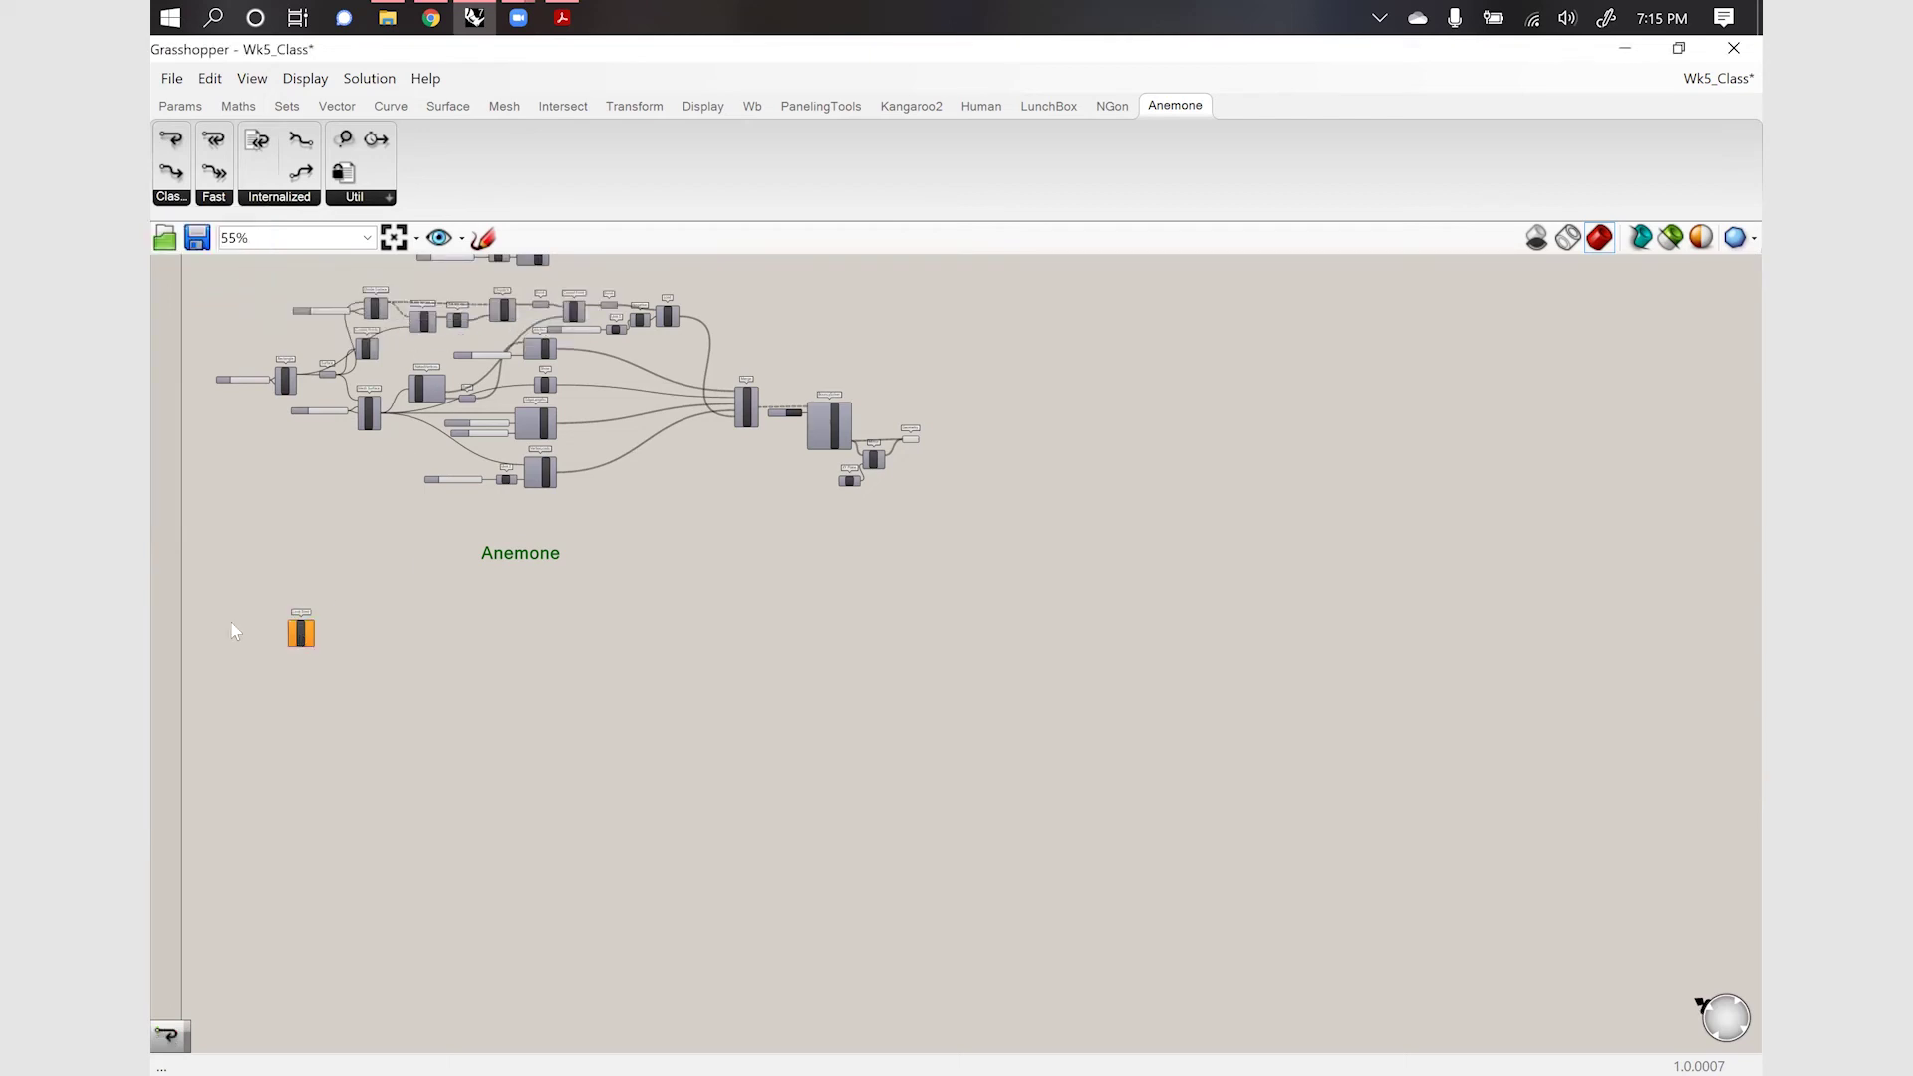
{"action": "scroll", "coordinate": [282, 626], "scroll_direction": "up", "scroll_amount": 7}
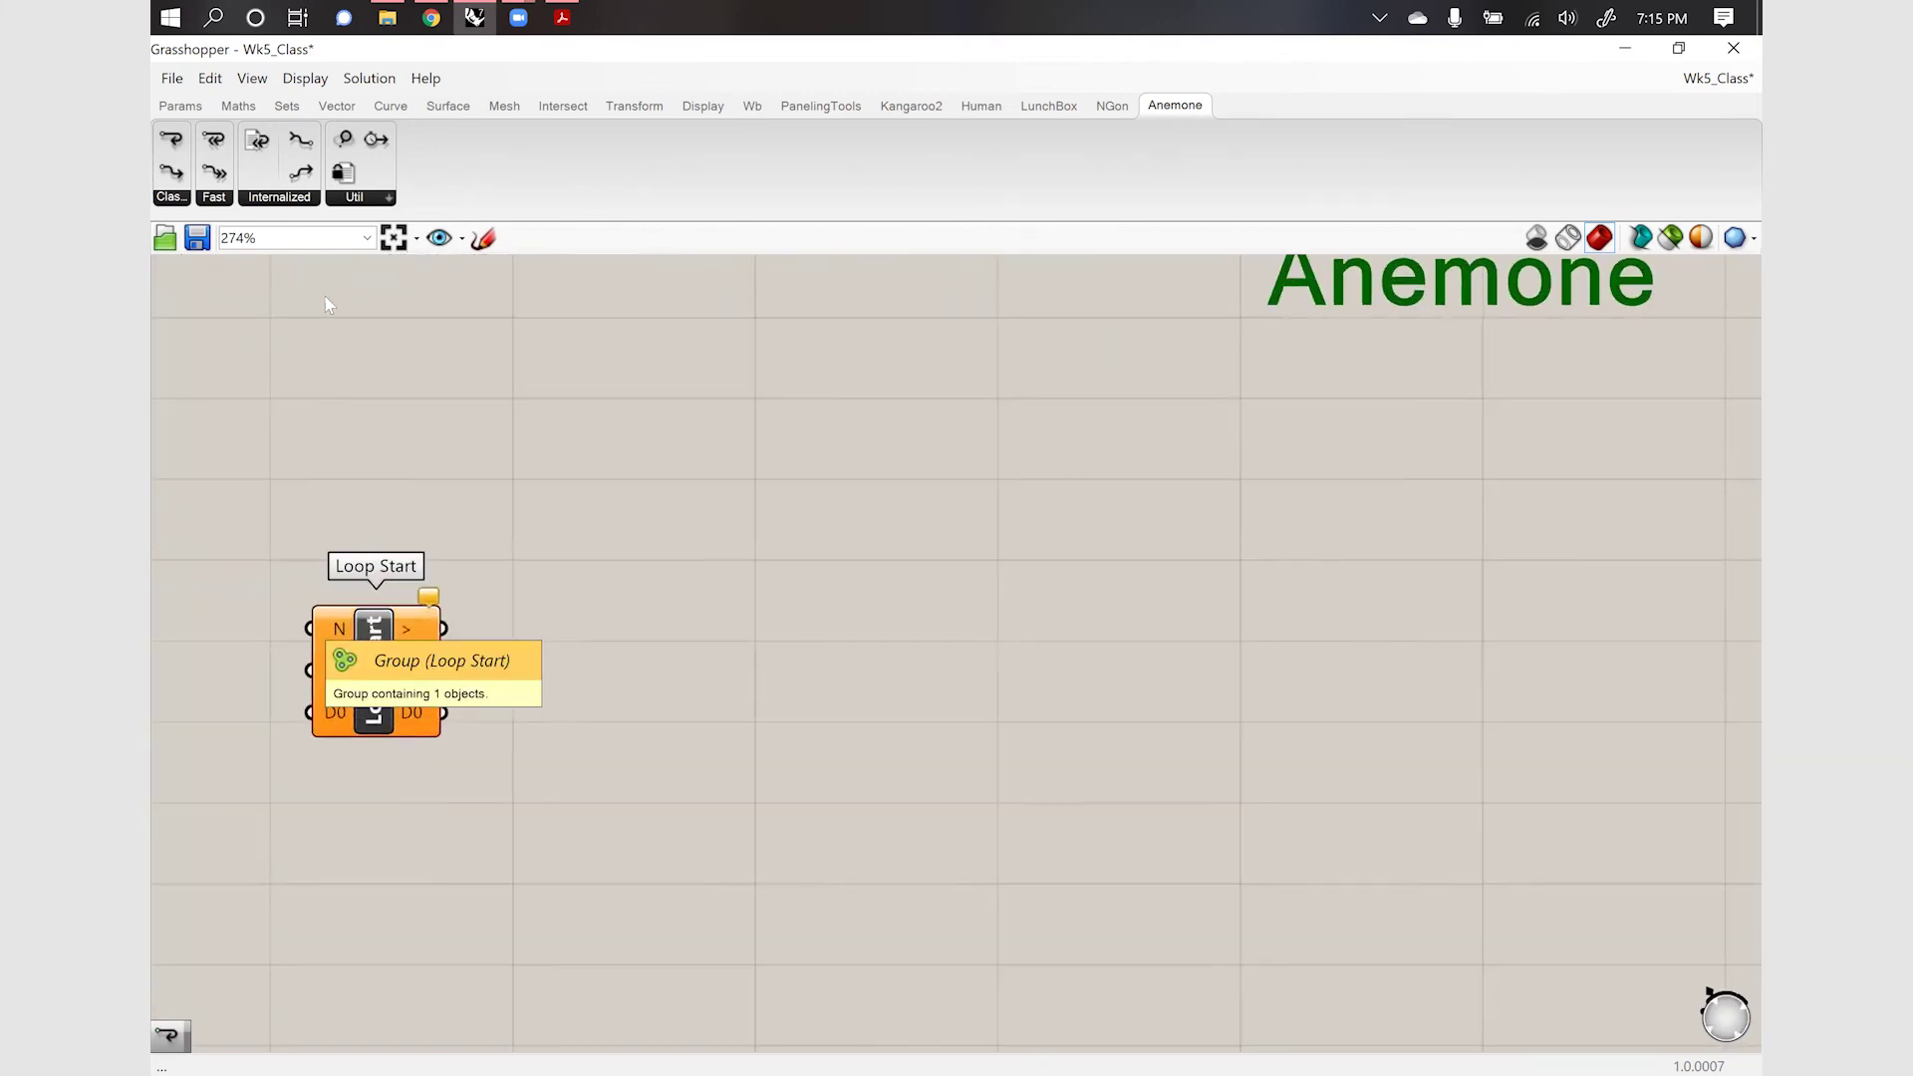
{"action": "left_click", "coordinate": [171, 196]}
{"action": "left_click_drag", "start_coordinate": [185, 235], "coordinate": [1006, 716]}
{"action": "scroll", "coordinate": [1216, 786], "scroll_direction": "down", "scroll_amount": 5}
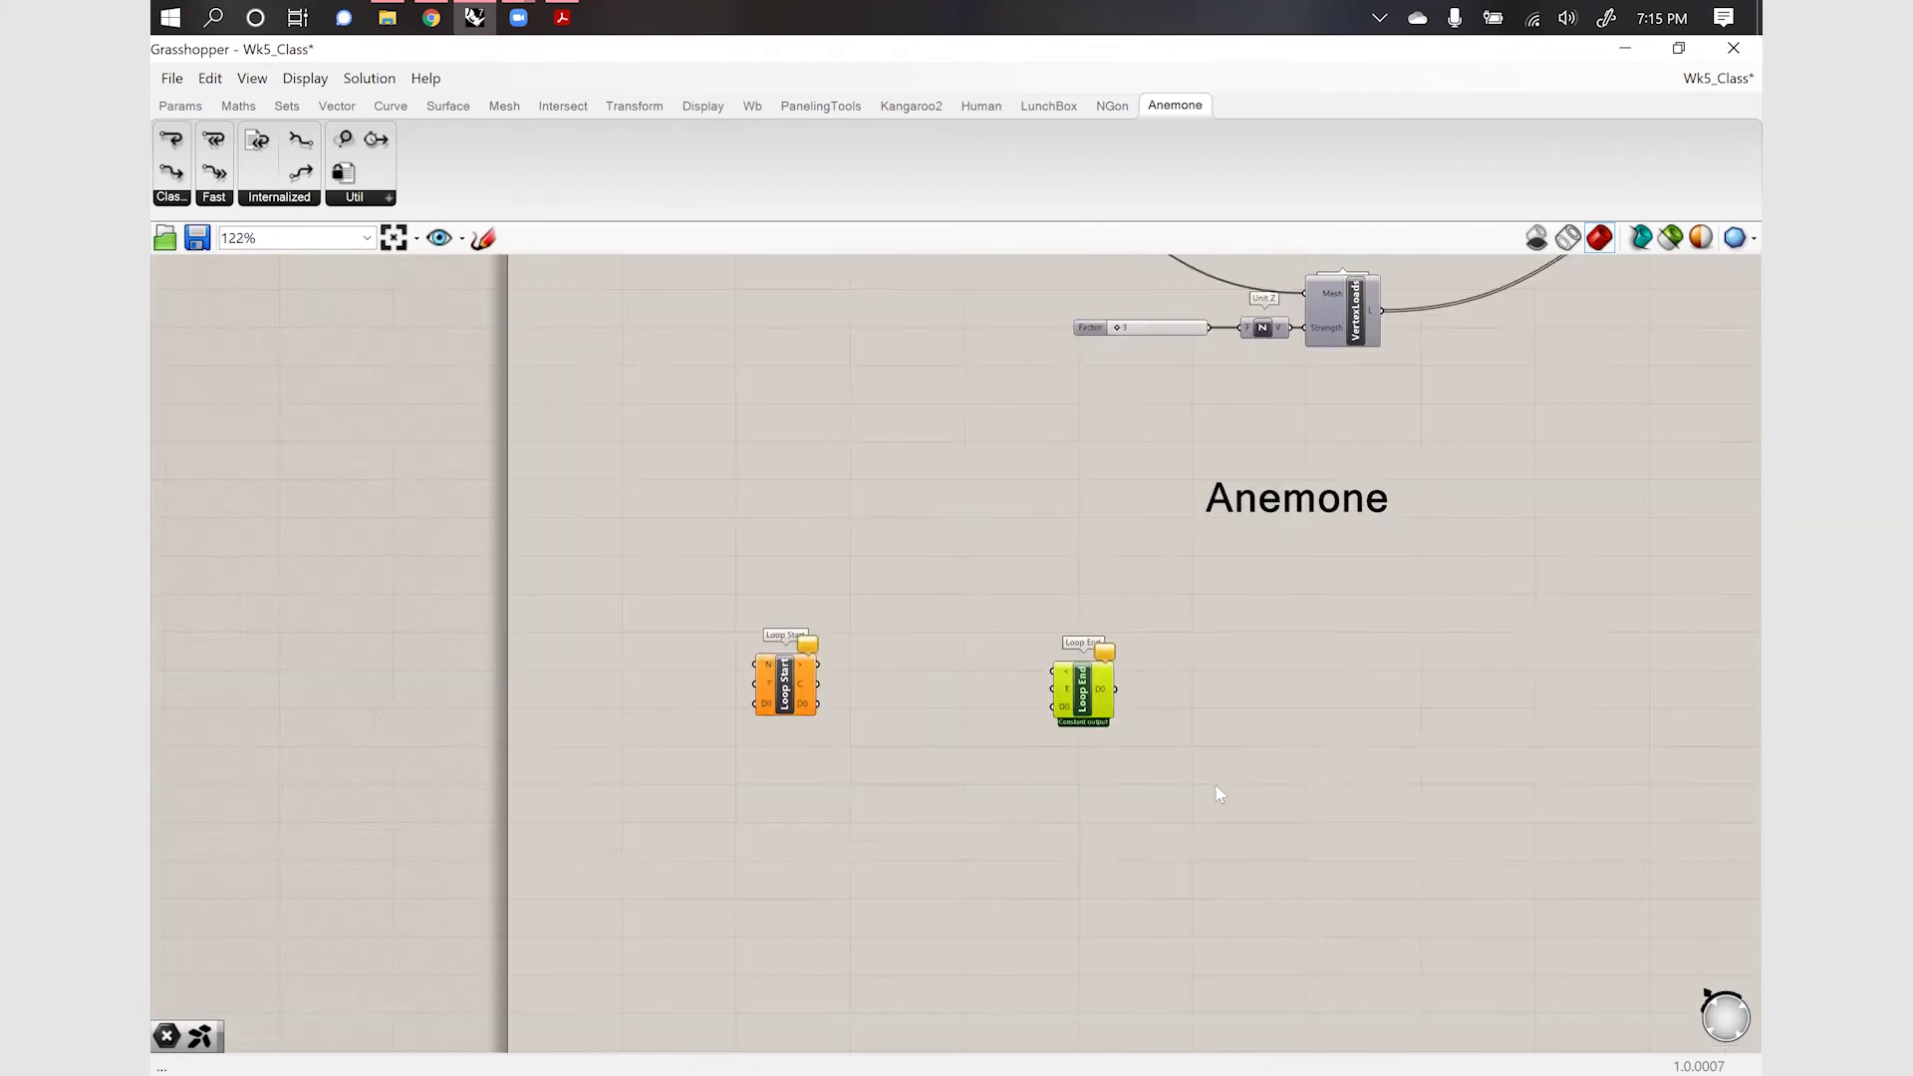
{"action": "left_click", "coordinate": [854, 682], "text": "shift"}
Turn off the preview of the Geometry parameter after Mirror and restore the Grasshopper window beside the Rhino viewport
{"action": "scroll", "coordinate": [1117, 664], "scroll_direction": "down", "scroll_amount": 4}
{"action": "scroll", "coordinate": [1116, 664], "scroll_direction": "up", "scroll_amount": 10}
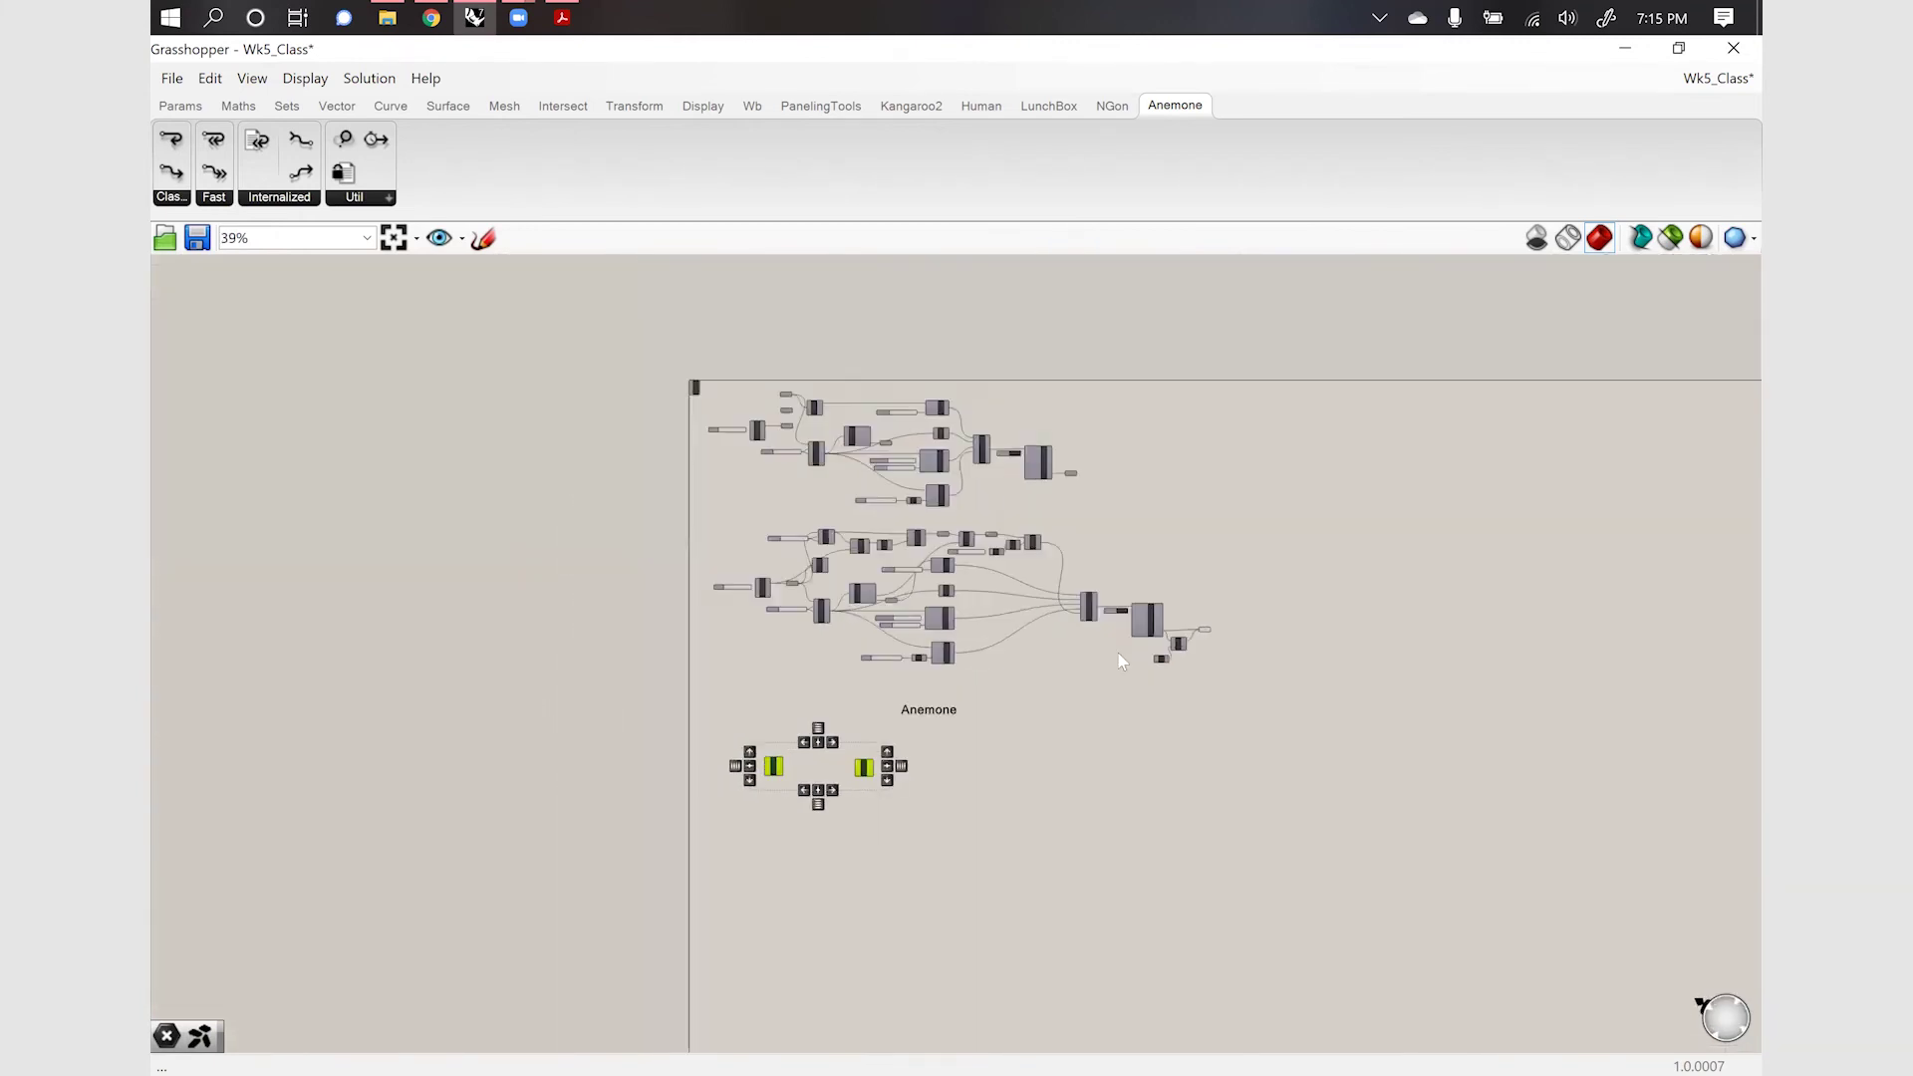
{"action": "left_click_drag", "start_coordinate": [1194, 645], "coordinate": [1091, 521]}
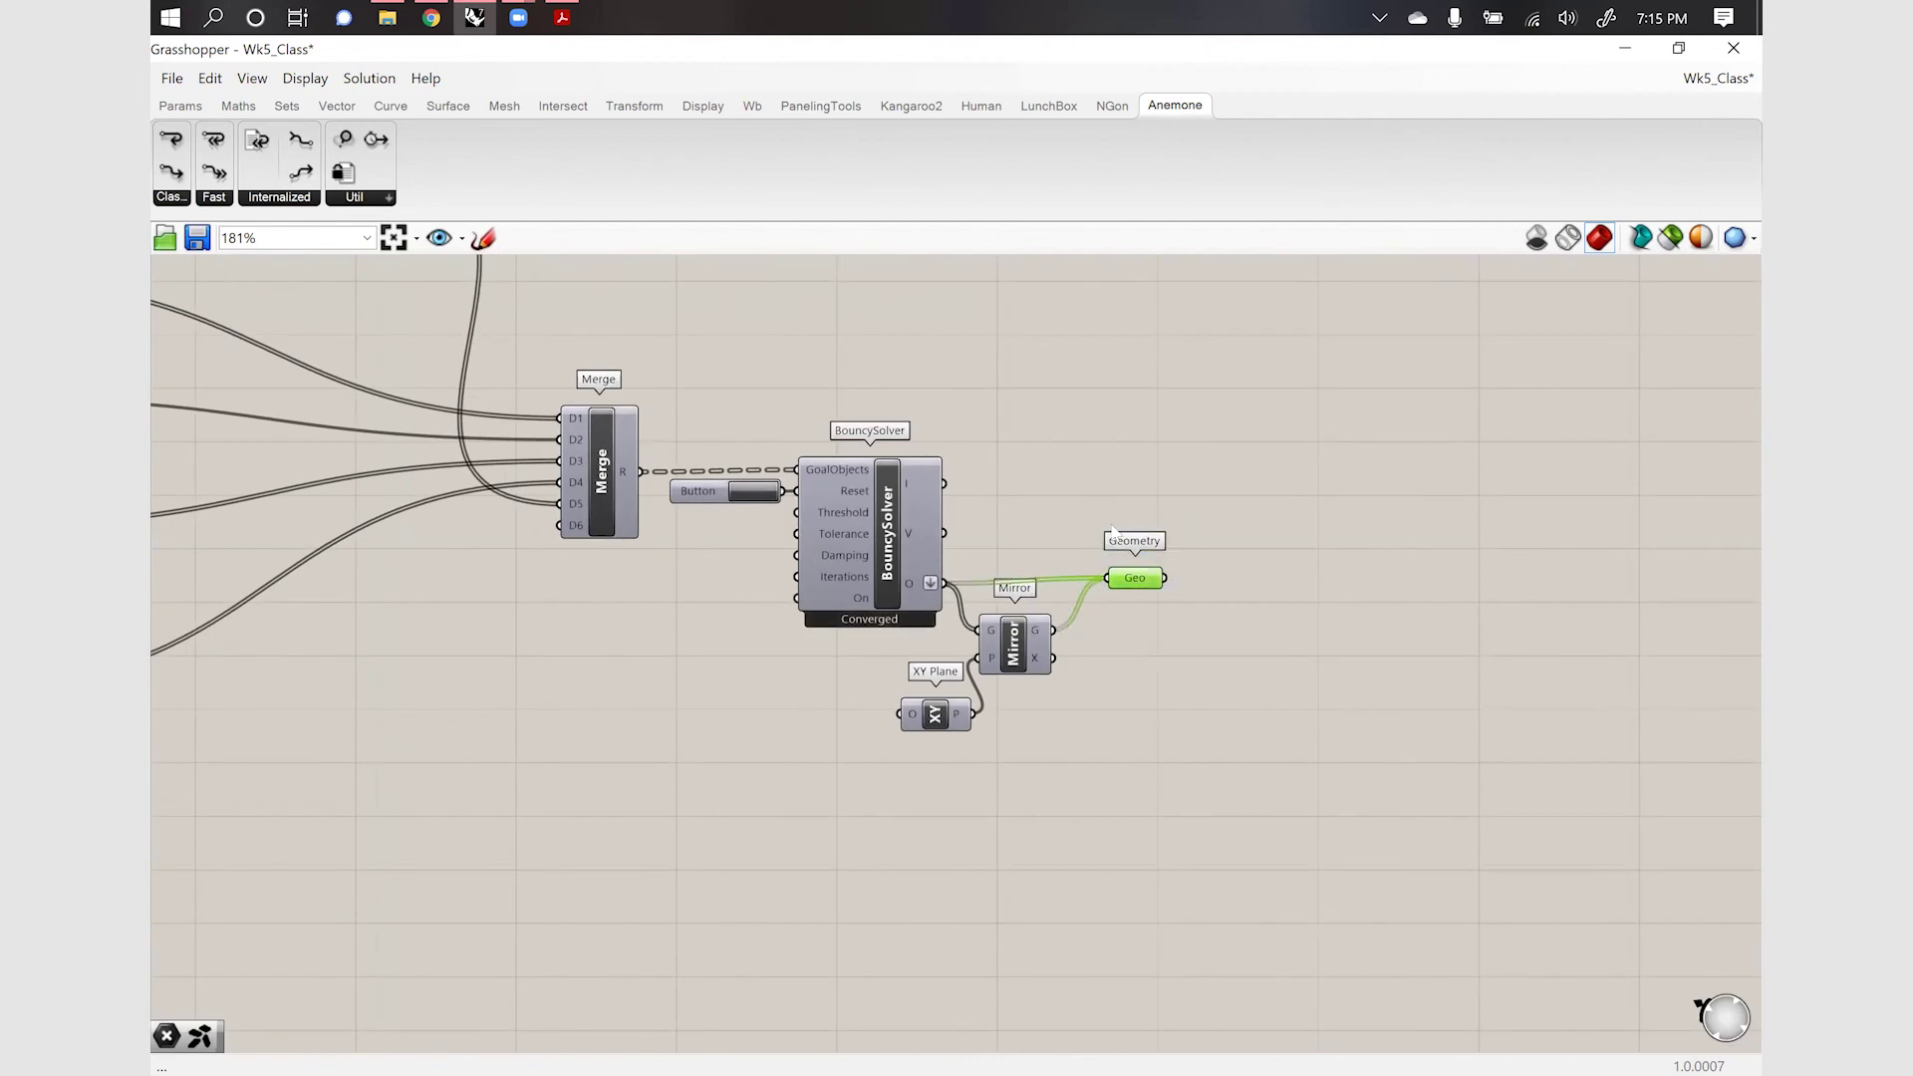
{"action": "scroll", "coordinate": [1286, 586], "scroll_direction": "down", "scroll_amount": 4}
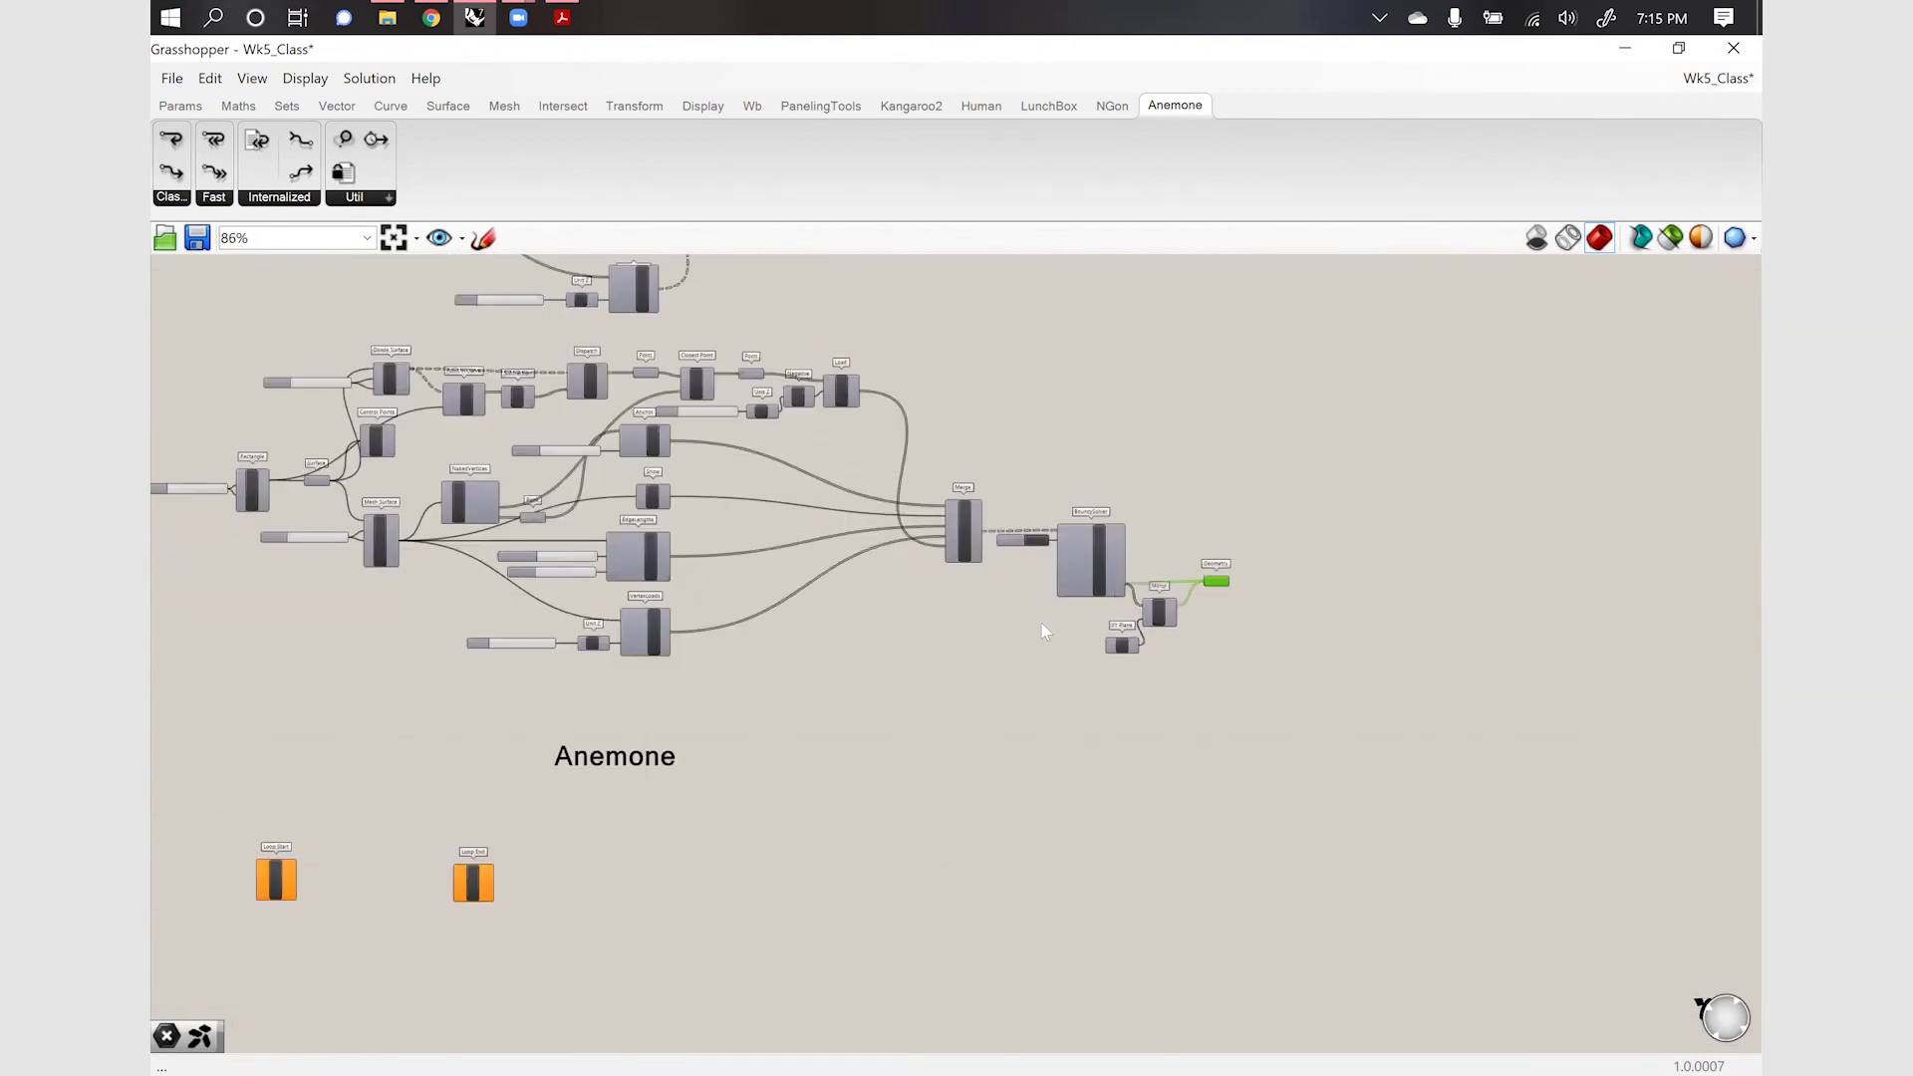
{"action": "scroll", "coordinate": [1043, 628], "scroll_direction": "down", "scroll_amount": 2}
{"action": "left_click", "coordinate": [1678, 49]}
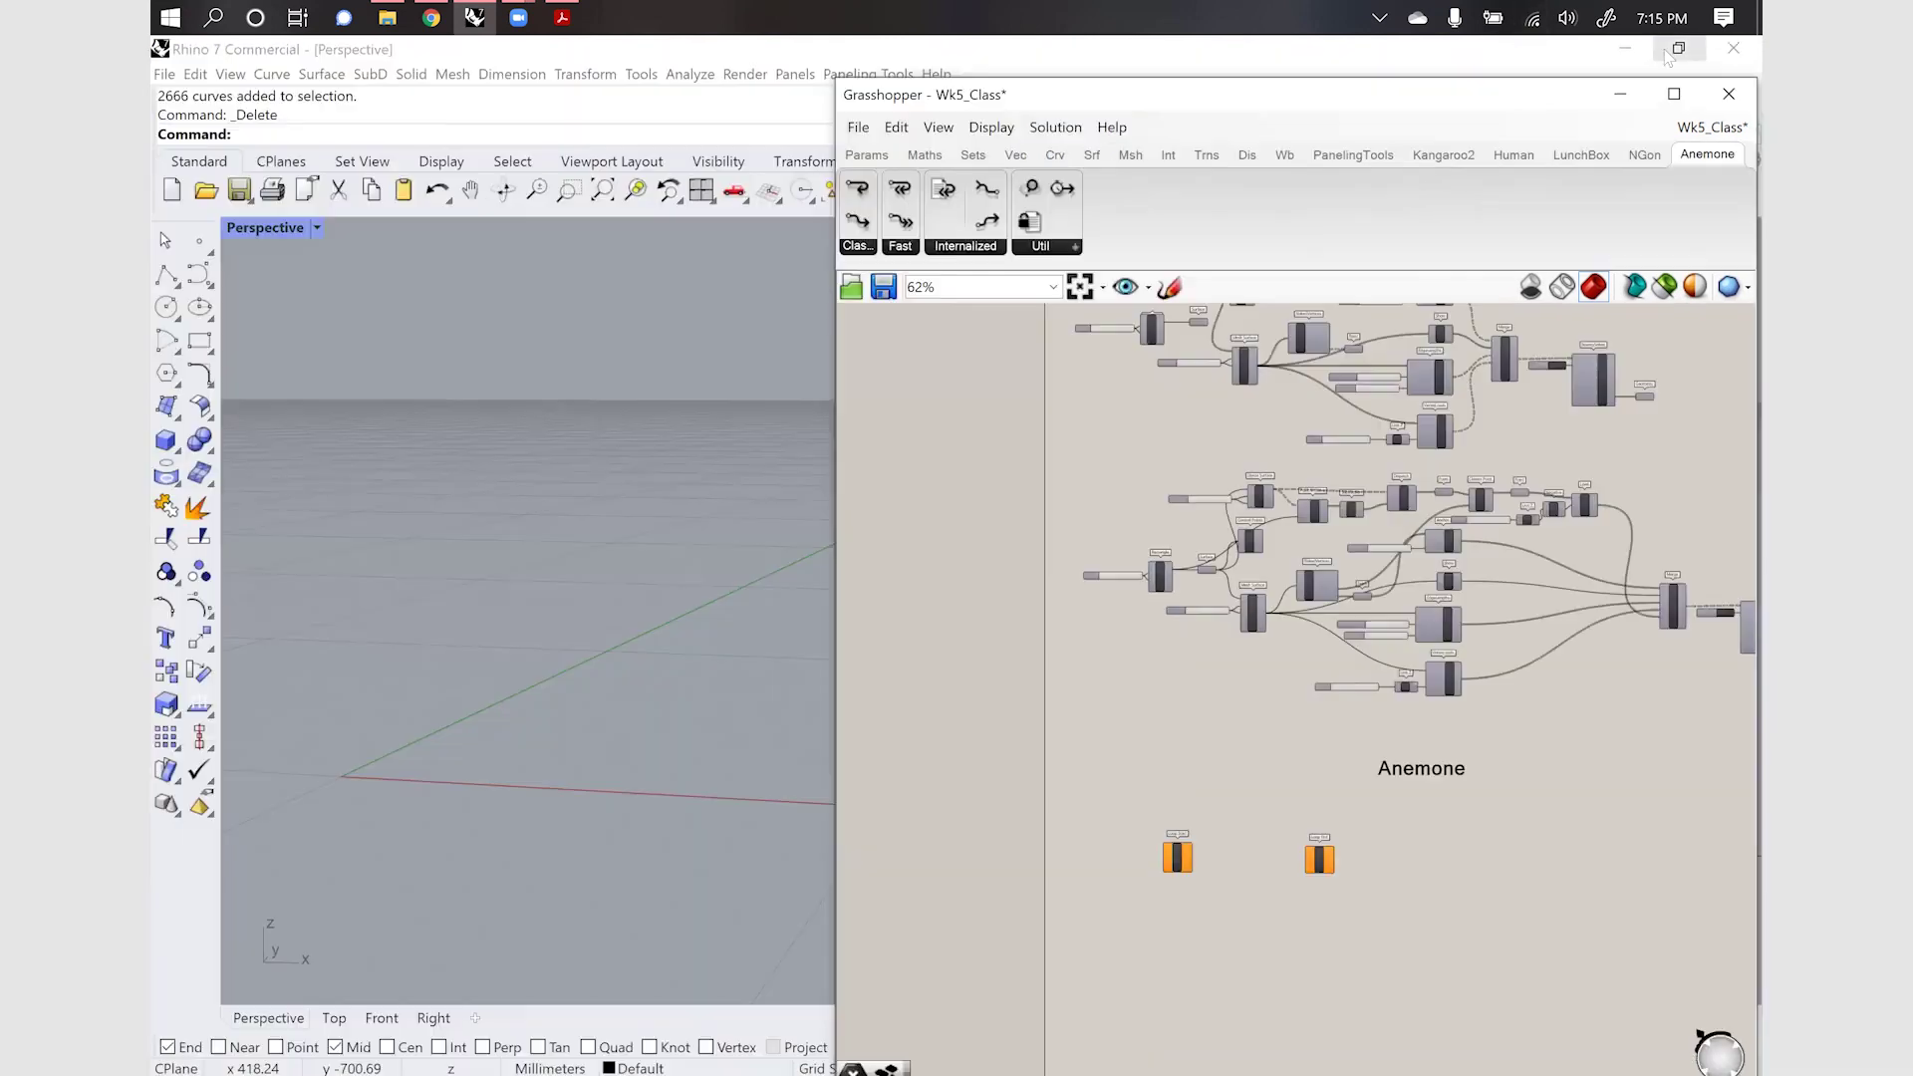
Space the loop components apart by moving Loop End well away from Loop Start and shifting Loop Start slightly towards it
{"action": "scroll", "coordinate": [1369, 835], "scroll_direction": "down", "scroll_amount": 3}
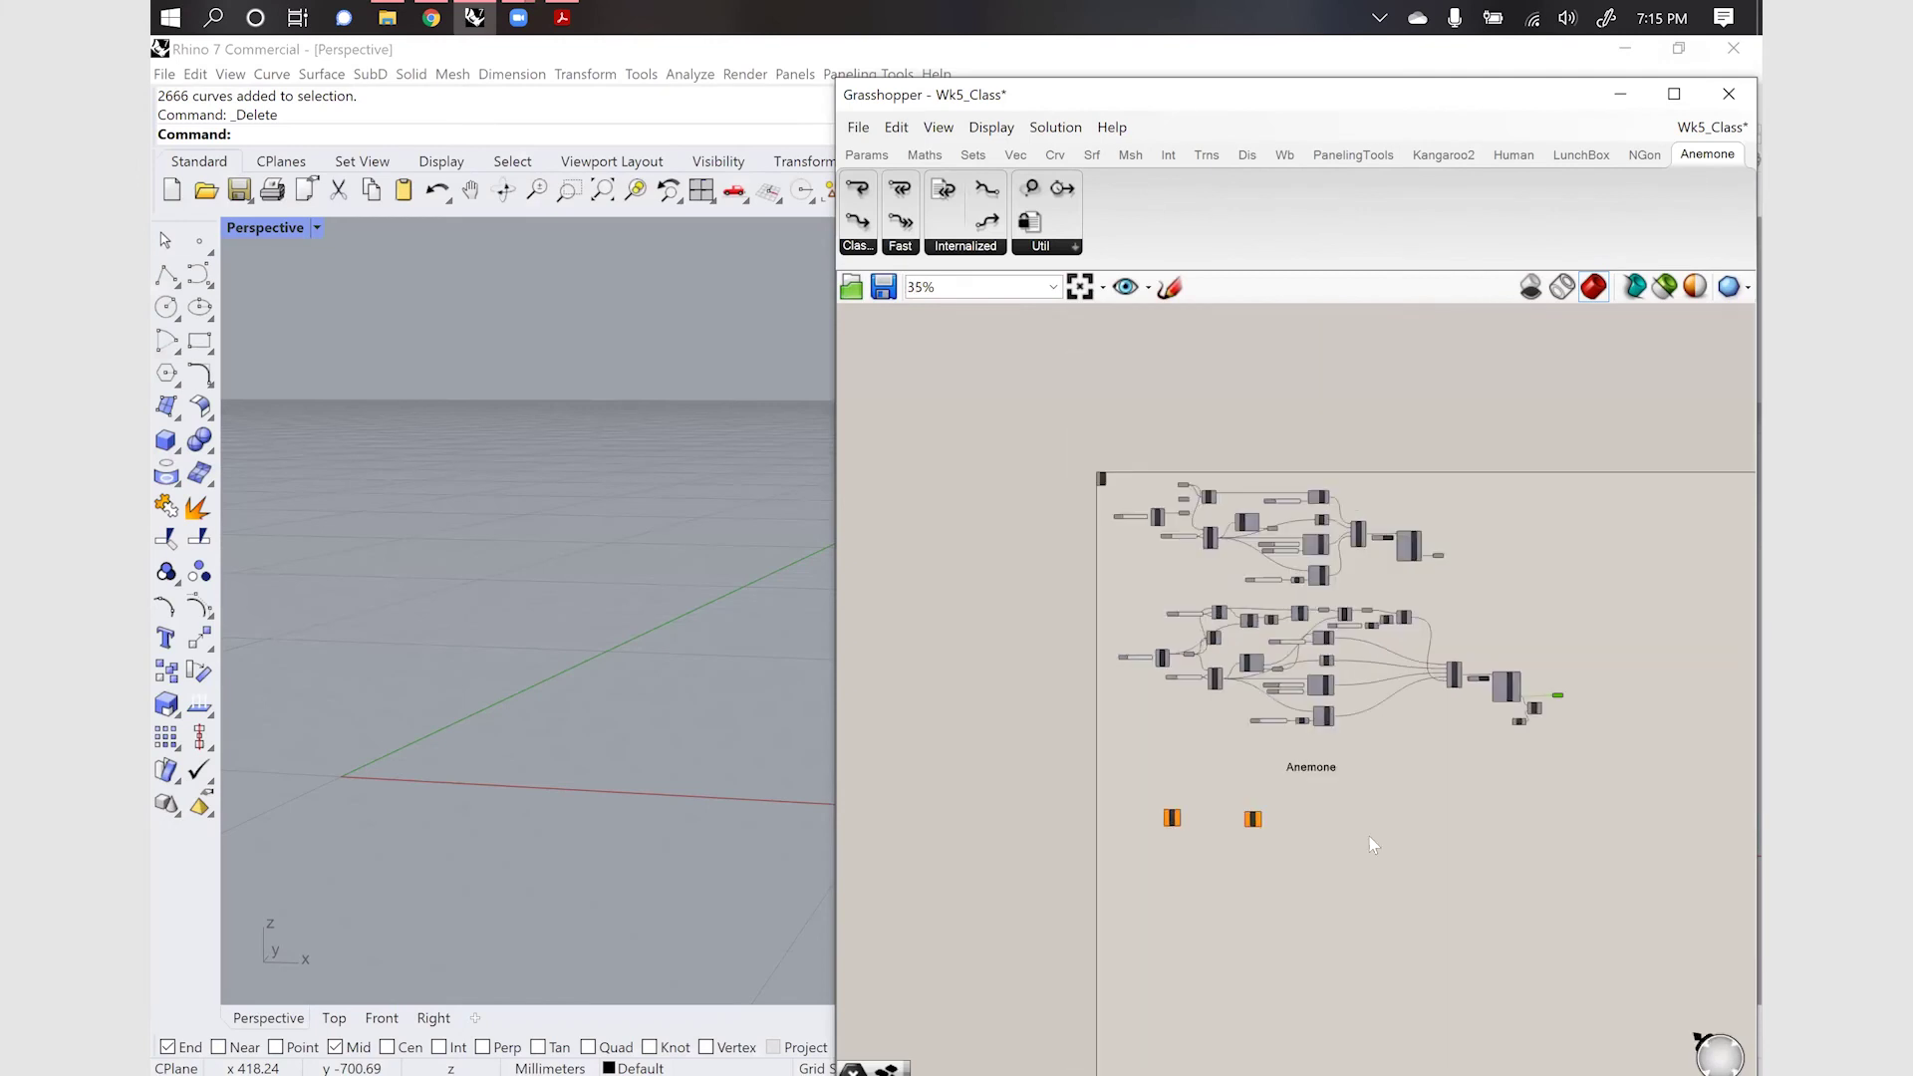
{"action": "scroll", "coordinate": [1369, 835], "scroll_direction": "up", "scroll_amount": 4}
{"action": "scroll", "coordinate": [1211, 863], "scroll_direction": "down", "scroll_amount": 1}
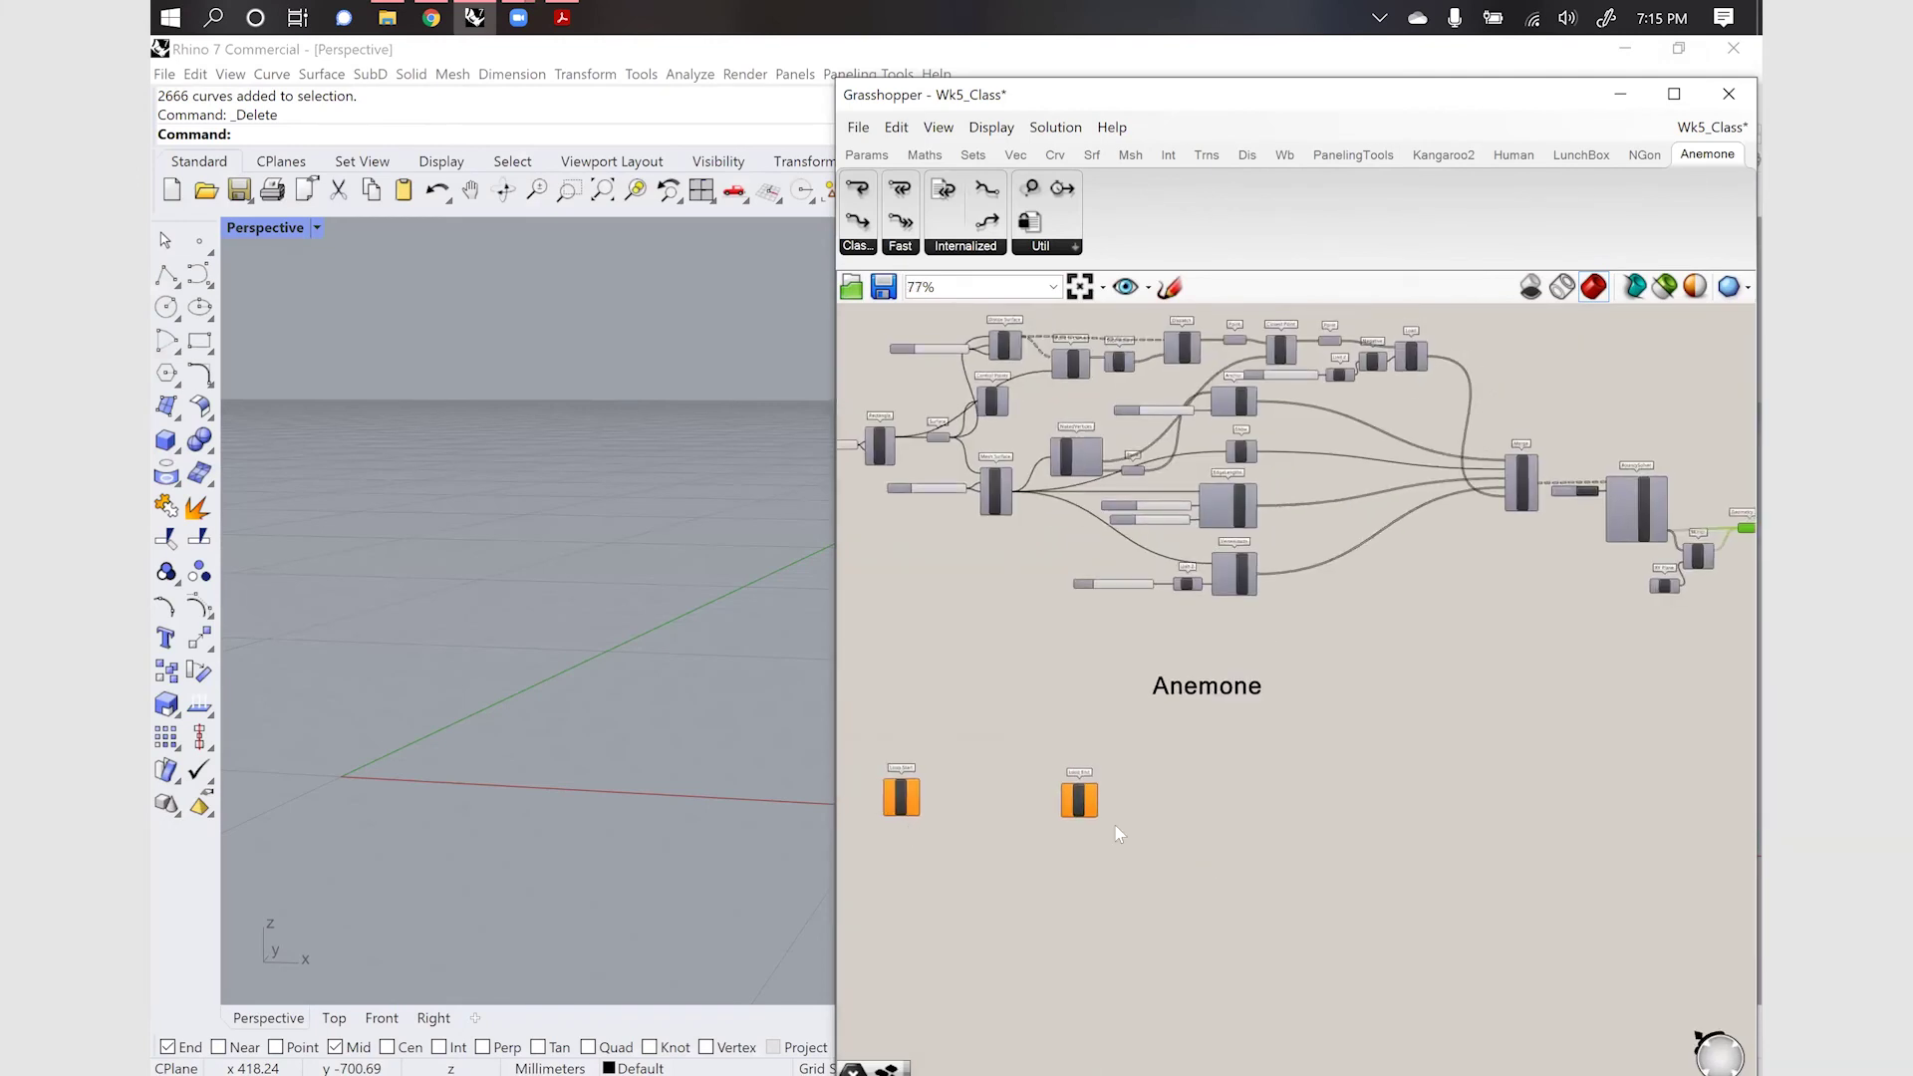
{"action": "left_click_drag", "start_coordinate": [1086, 809], "coordinate": [1346, 809]}
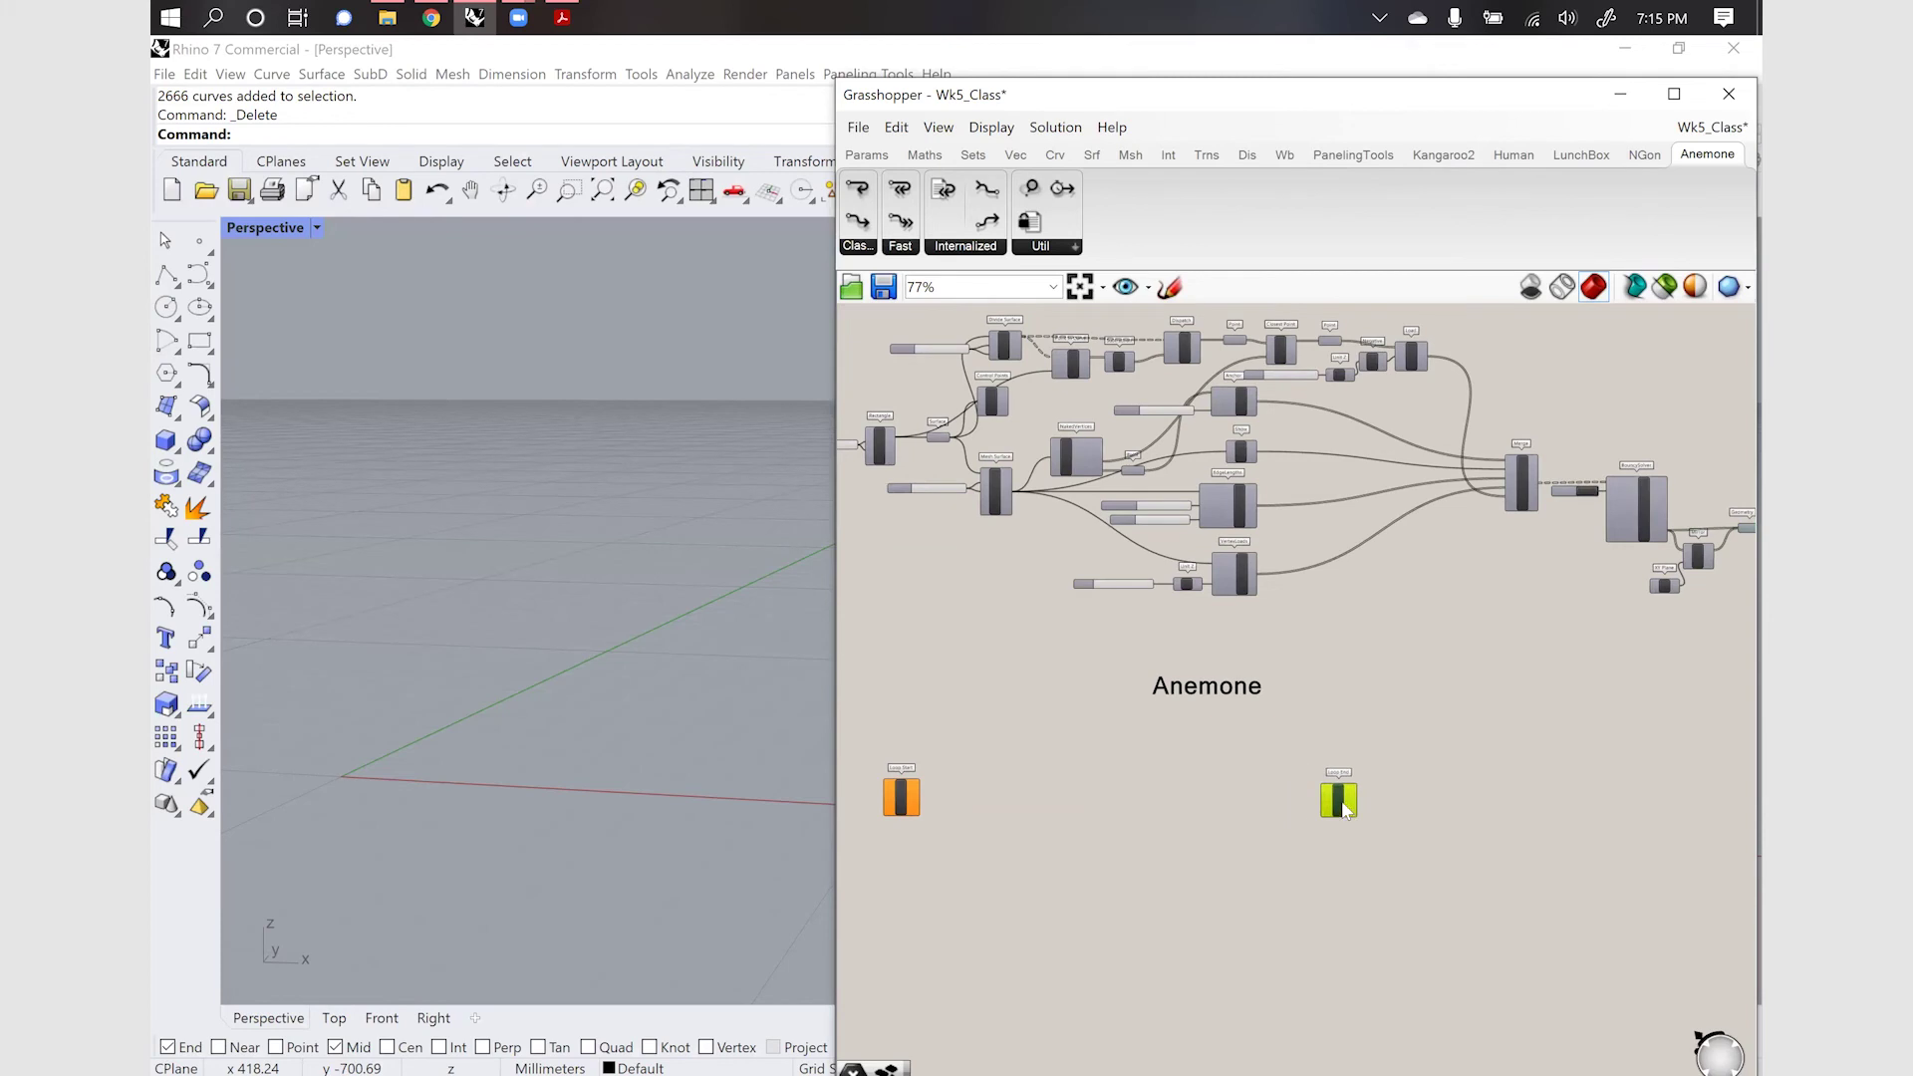
{"action": "left_click_drag", "start_coordinate": [913, 816], "coordinate": [1003, 820]}
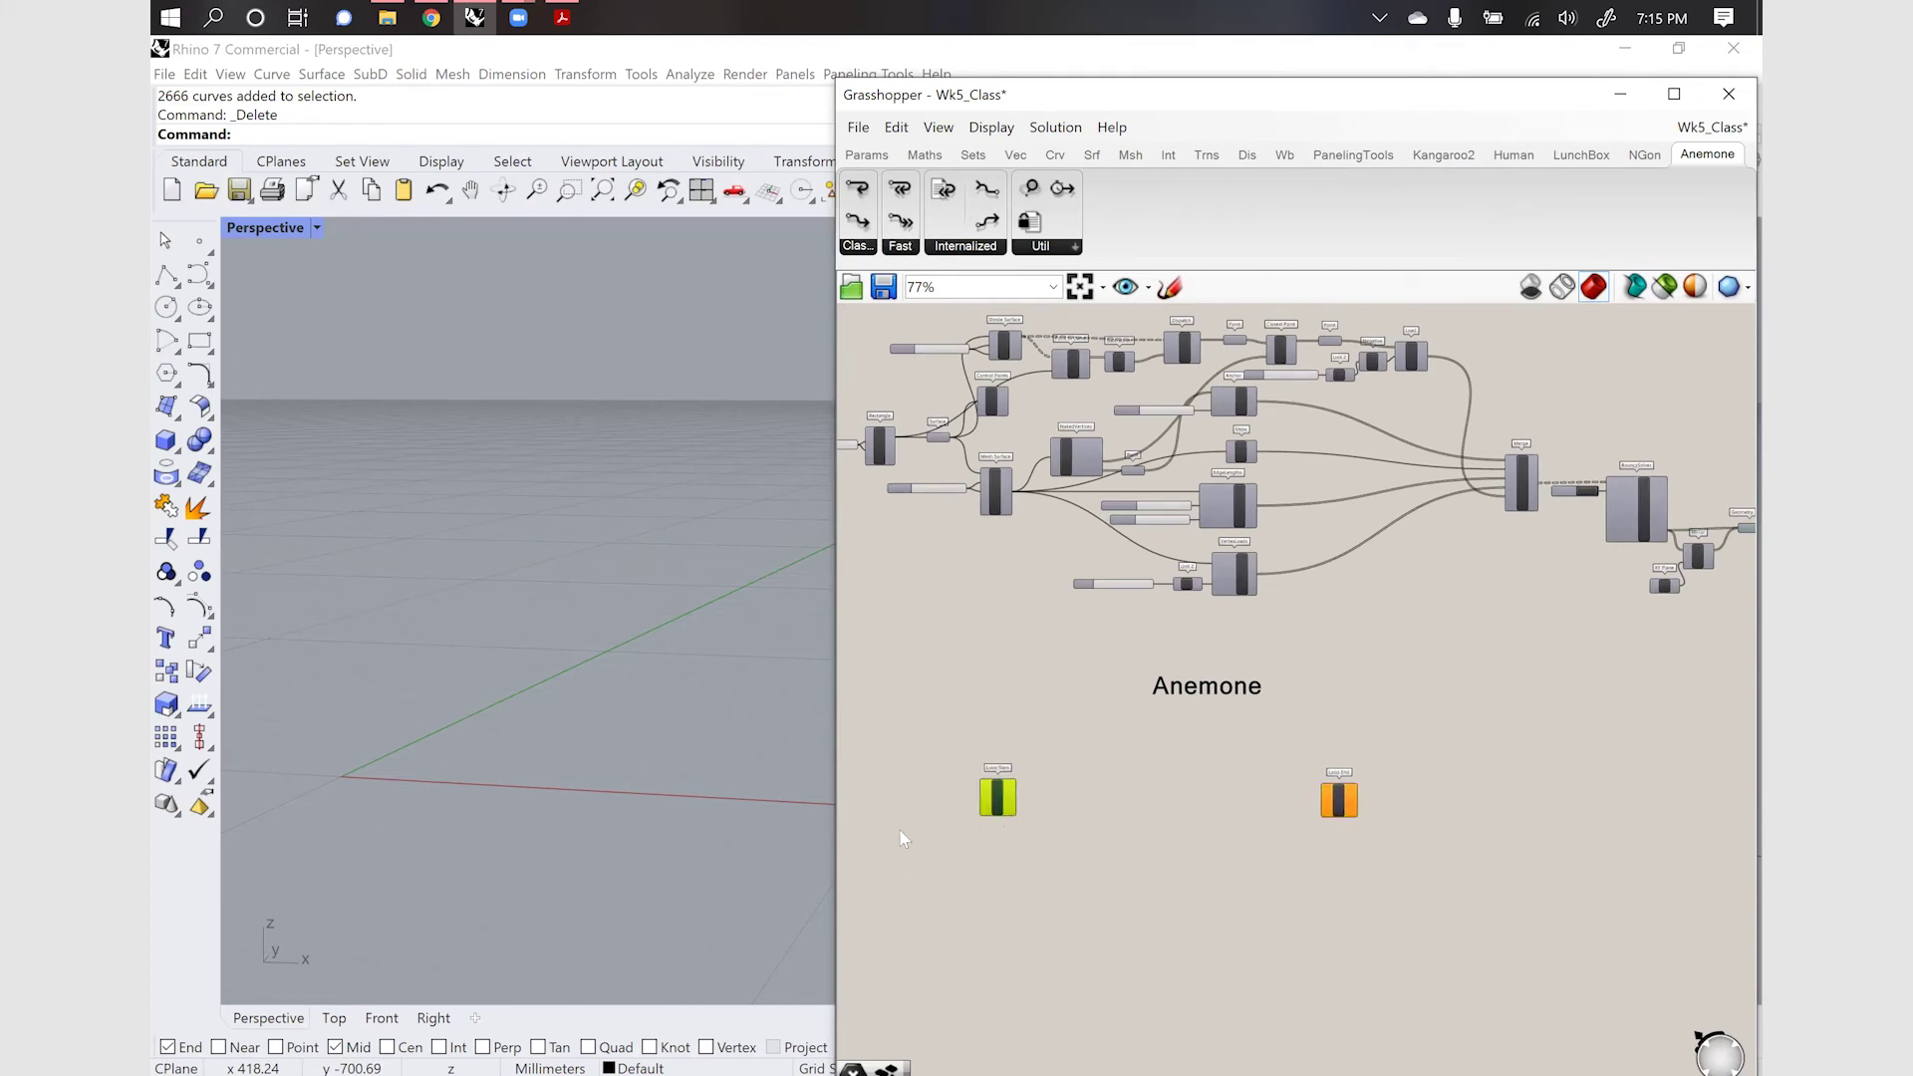
Add a number slider created from 100, connect it to Loop Start's N input, and set it to 19 repeats
{"action": "scroll", "coordinate": [909, 809], "scroll_direction": "up", "scroll_amount": 4}
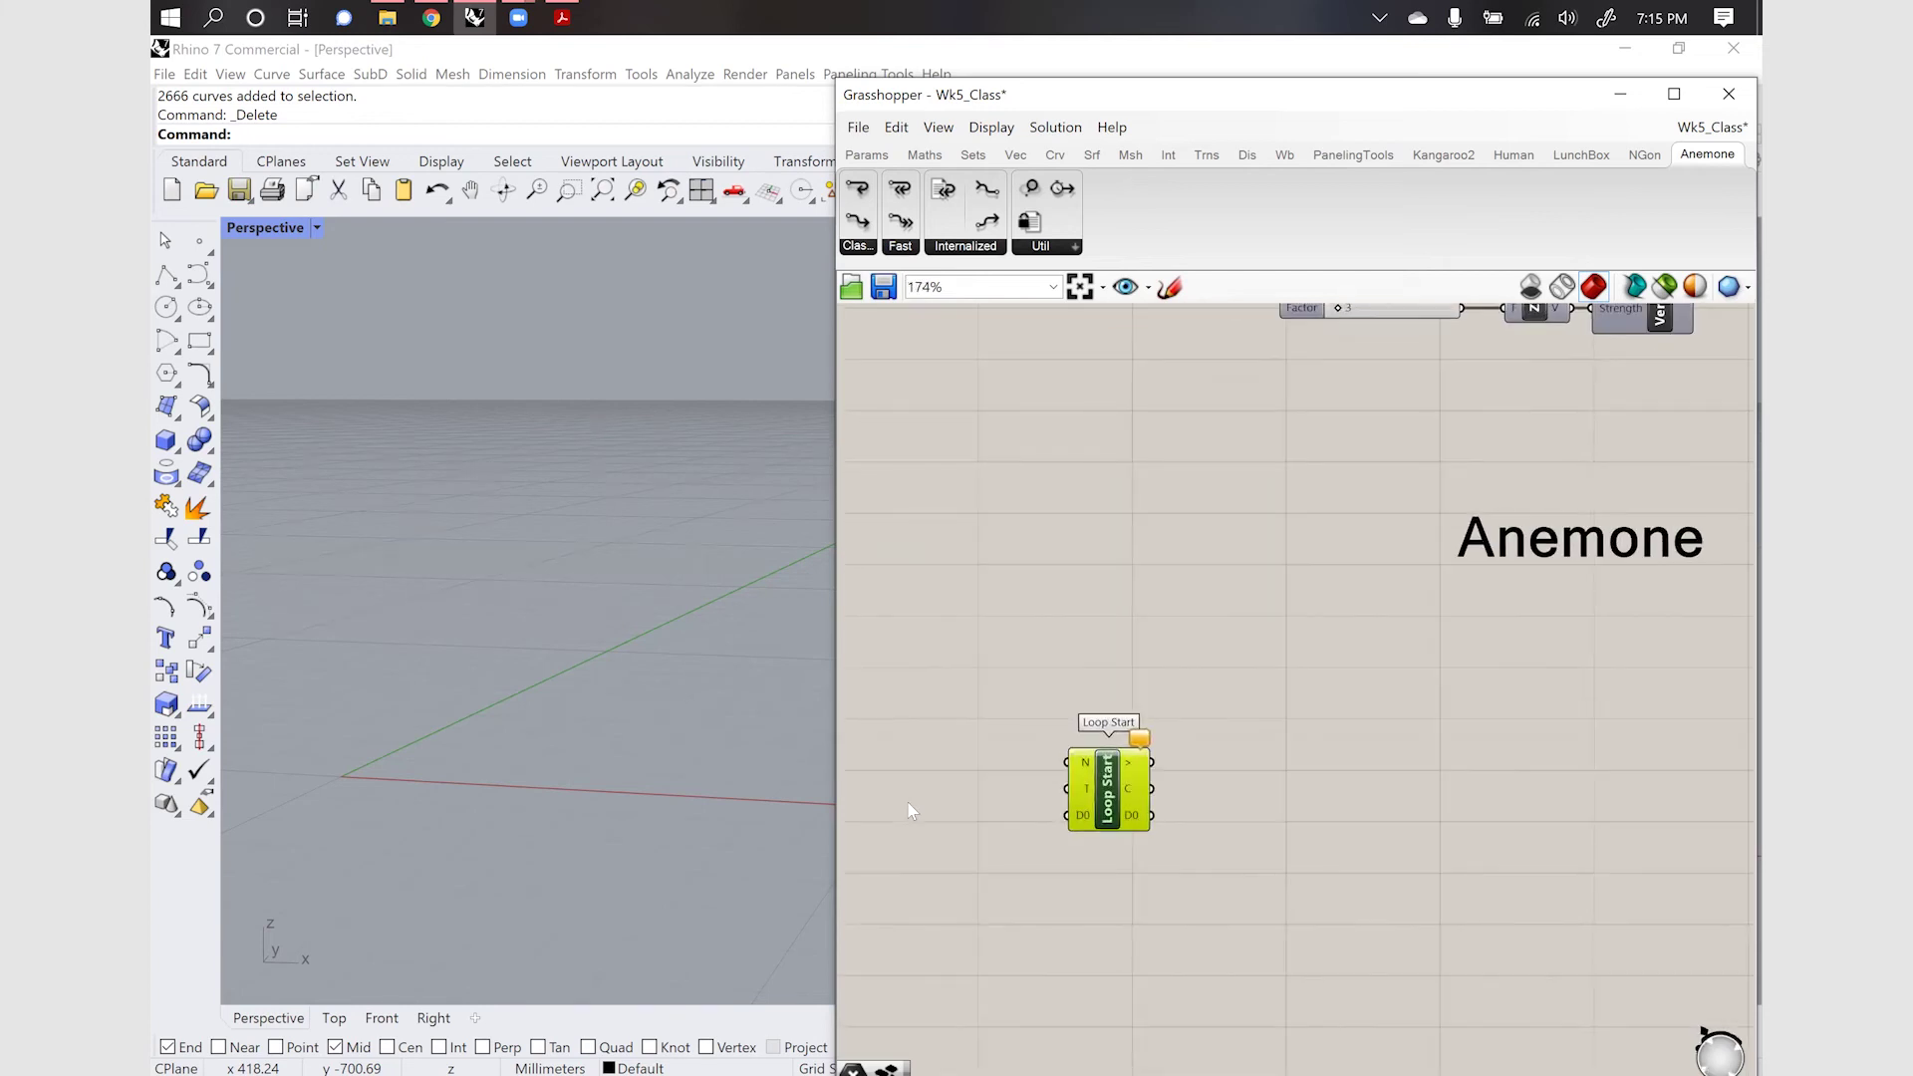
{"action": "scroll", "coordinate": [1002, 787], "scroll_direction": "down", "scroll_amount": 3}
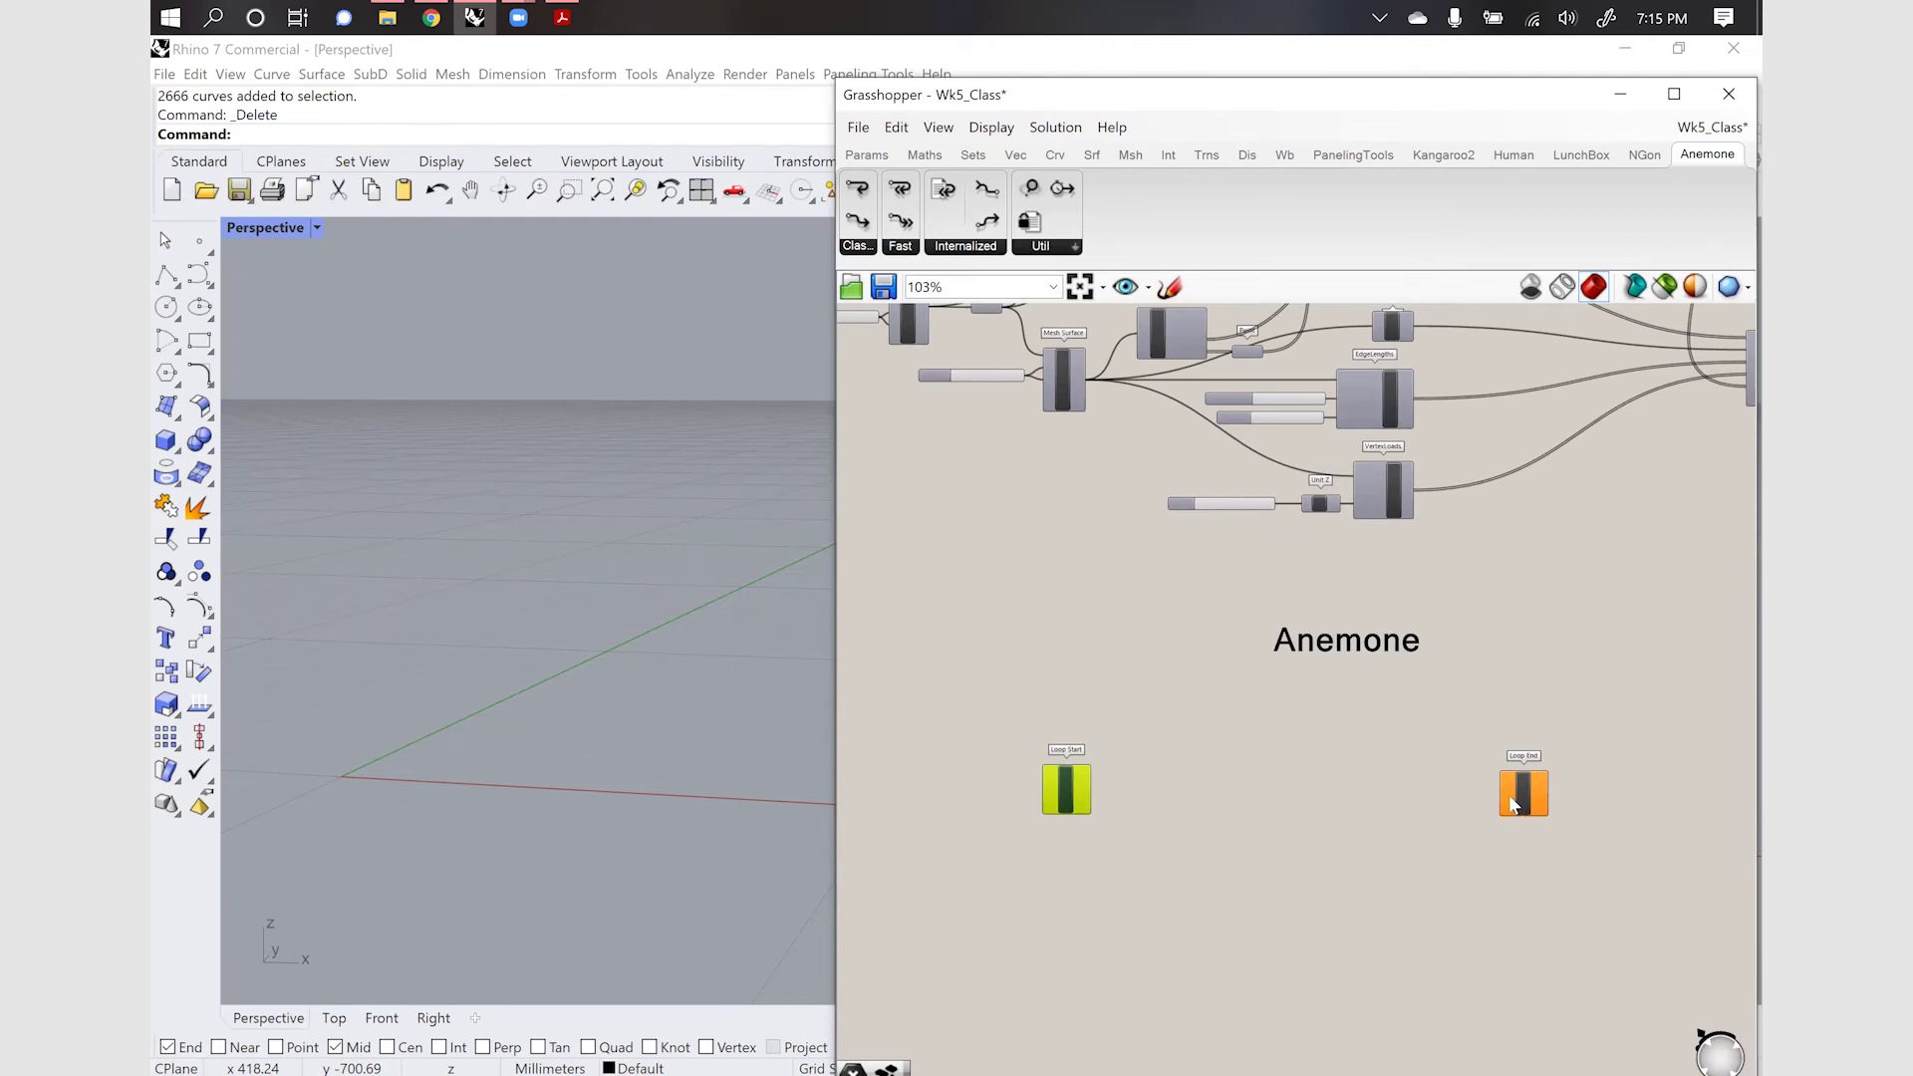
{"action": "scroll", "coordinate": [1010, 768], "scroll_direction": "up", "scroll_amount": 4}
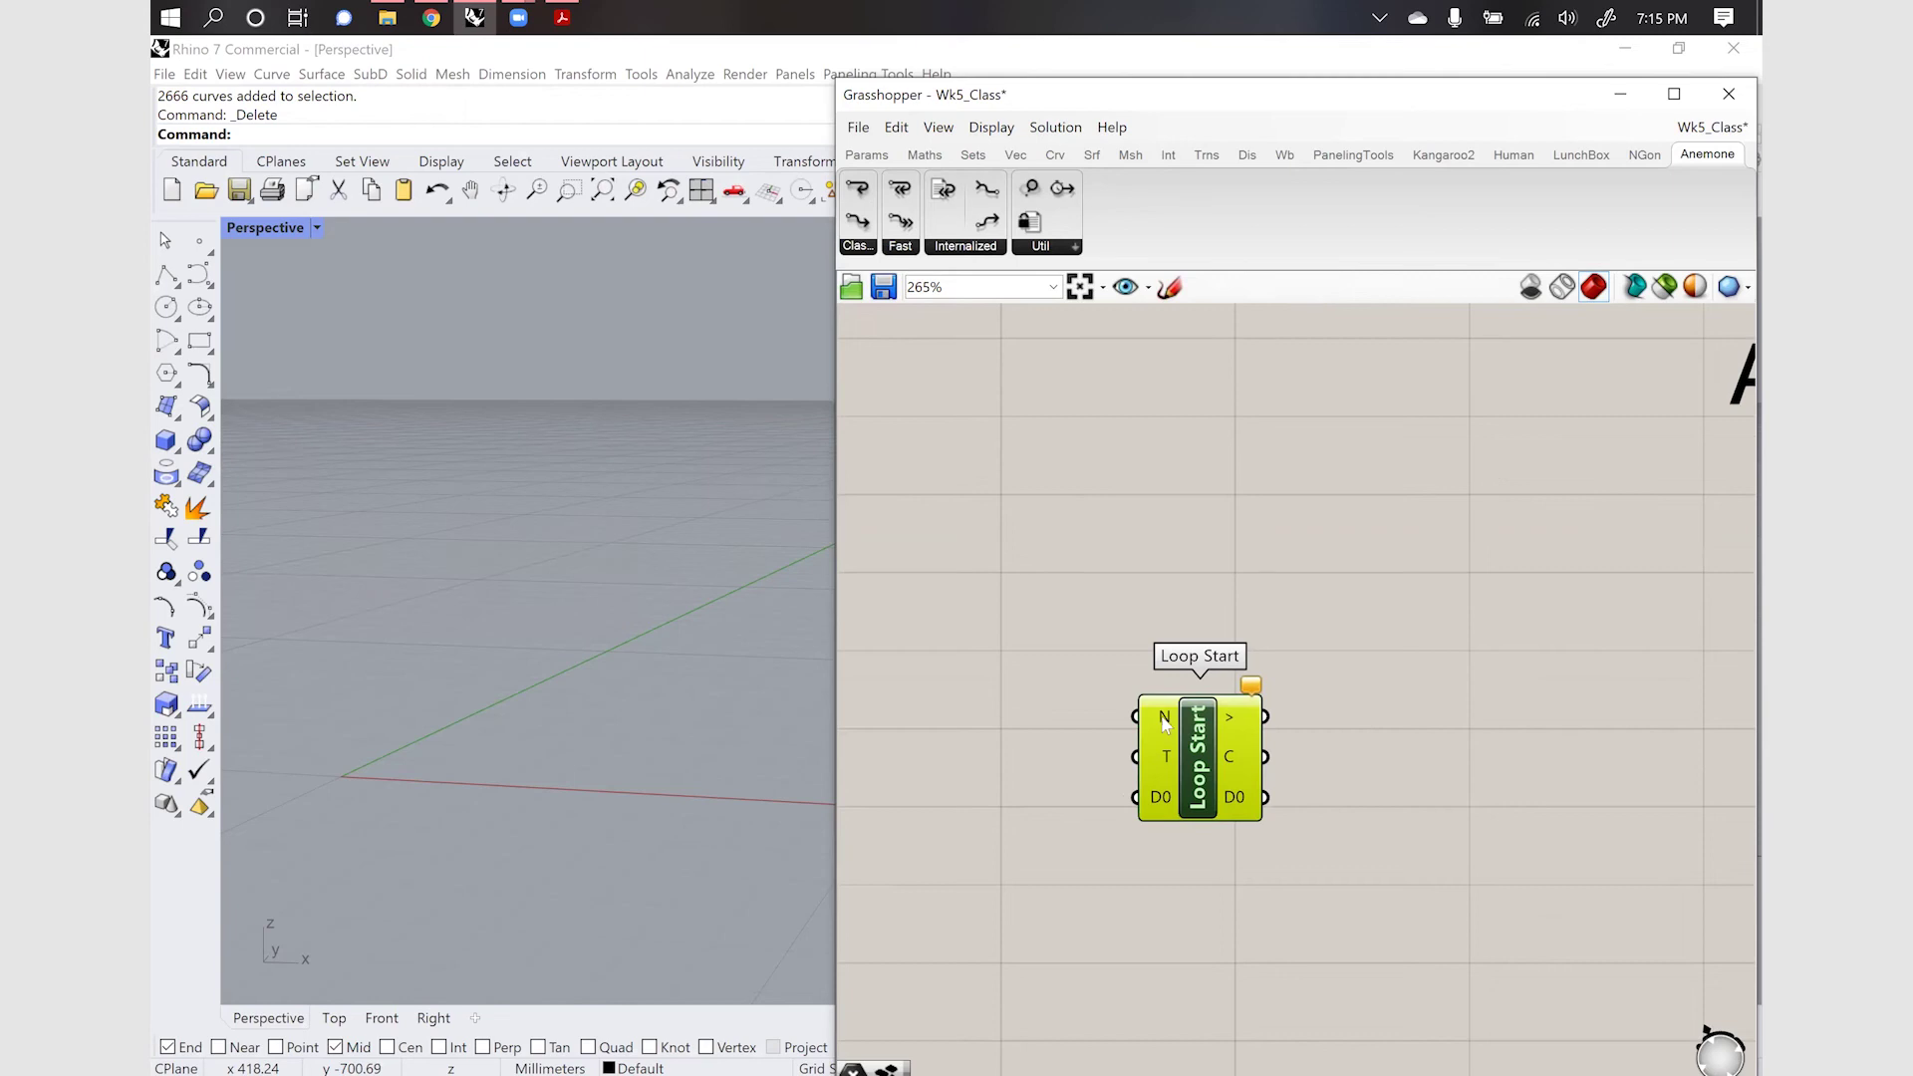
{"action": "mouse_move", "coordinate": [1164, 724]}
{"action": "double_click", "coordinate": [1052, 731]}
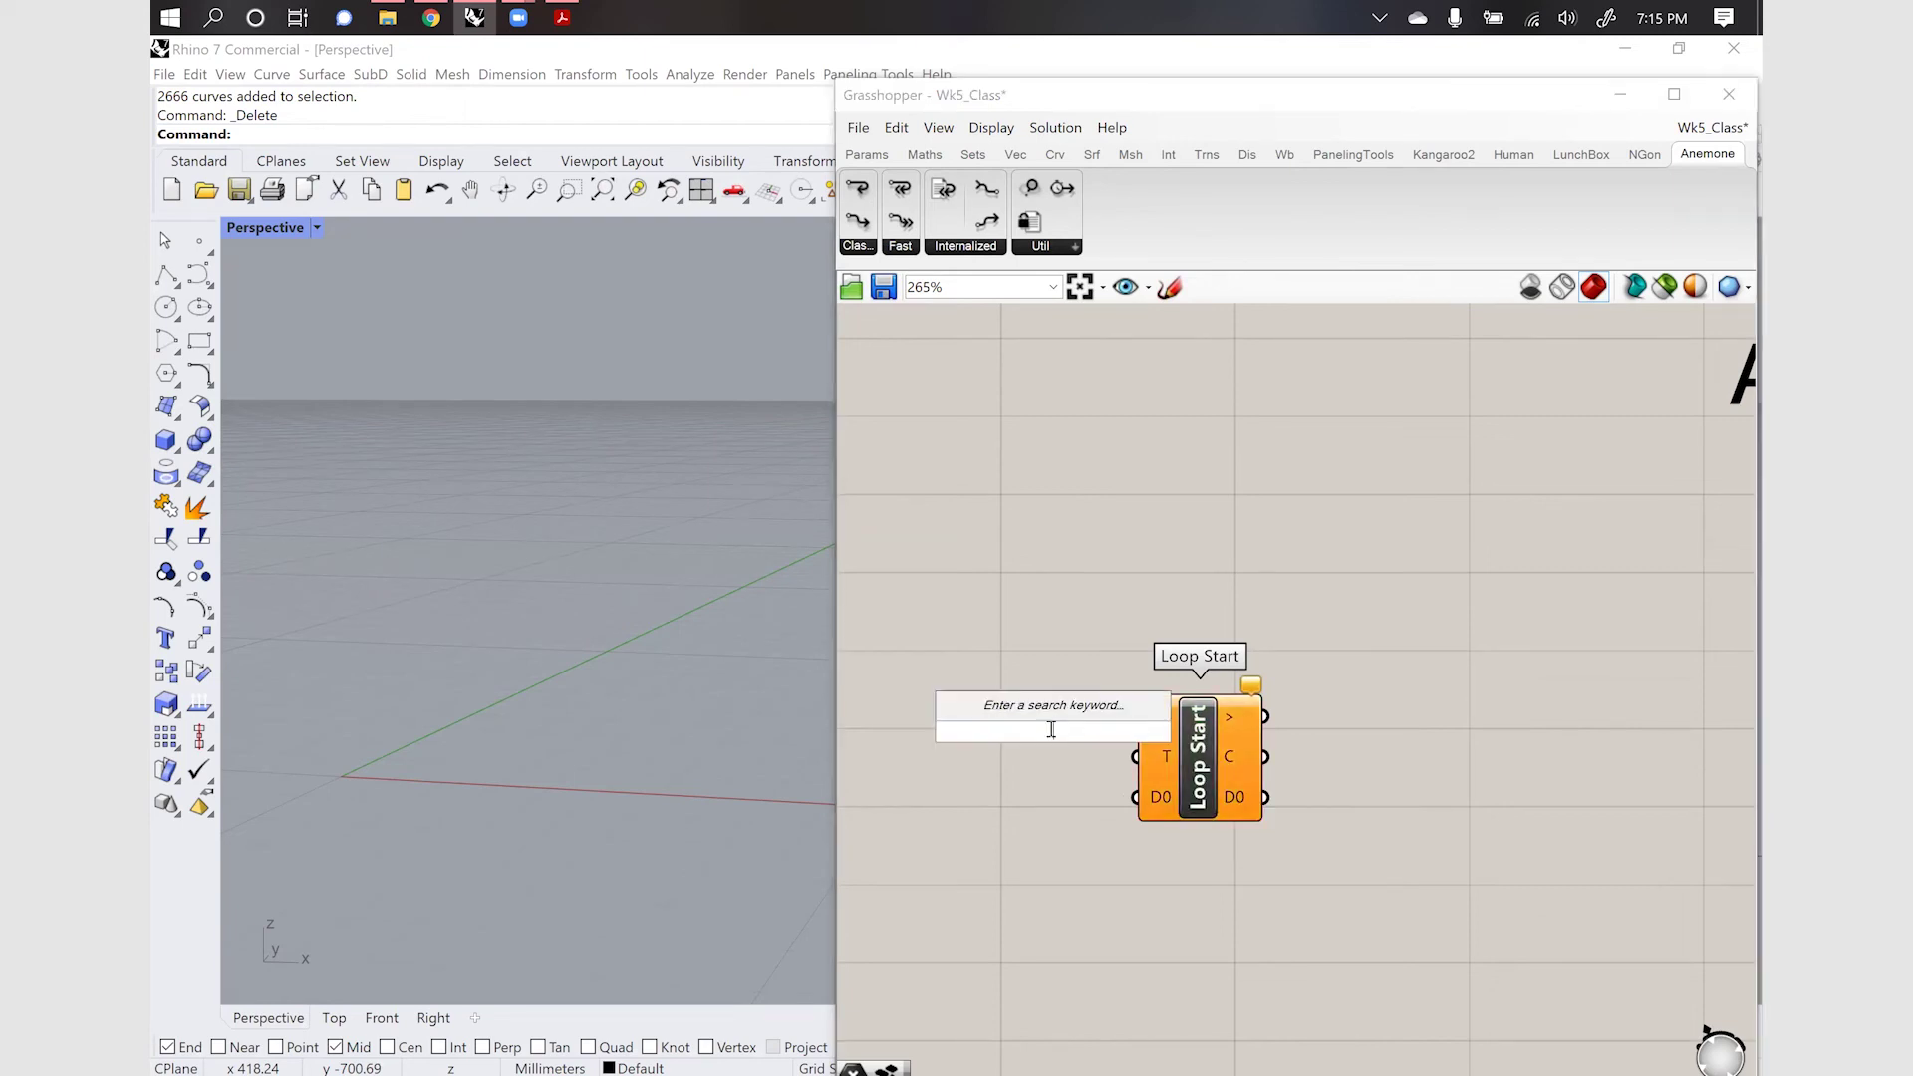
{"action": "type", "text": "100"}
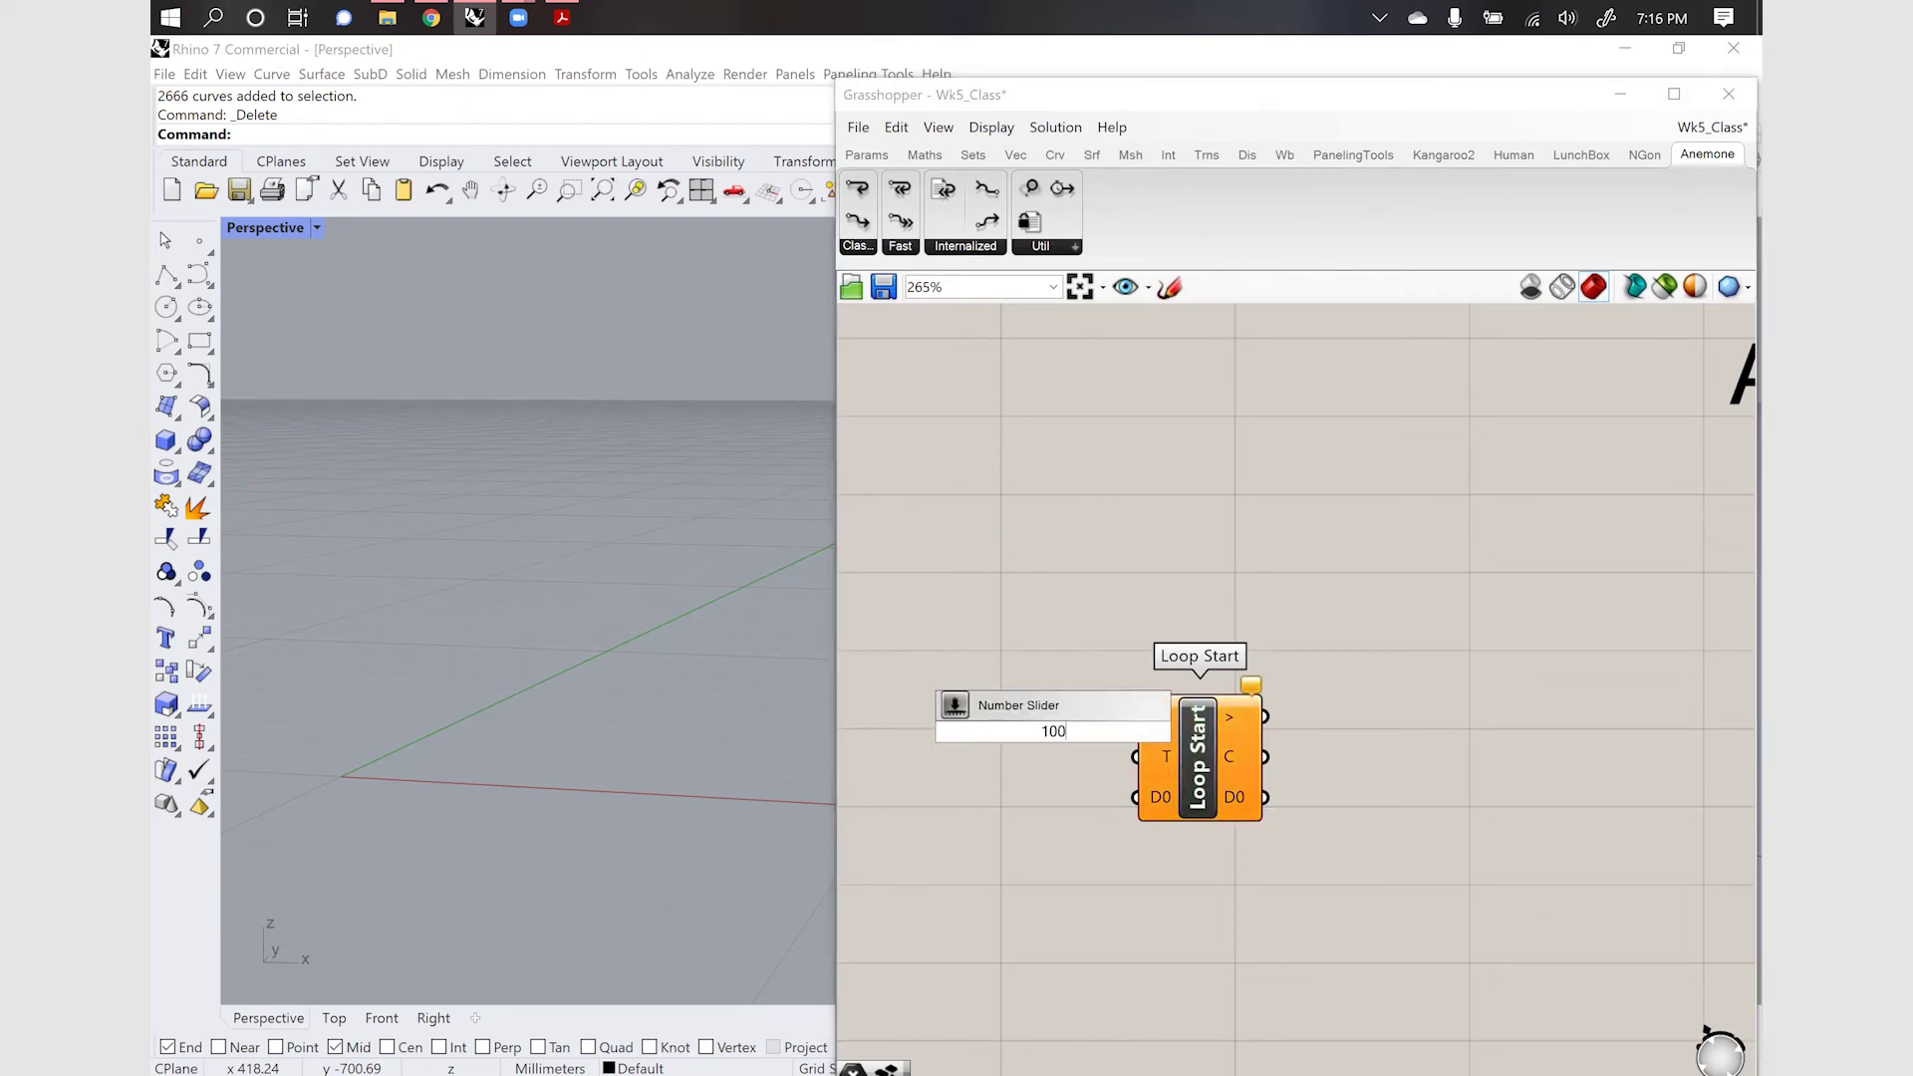
{"action": "key", "text": "Return"}
{"action": "left_click_drag", "start_coordinate": [1183, 710], "coordinate": [987, 732]}
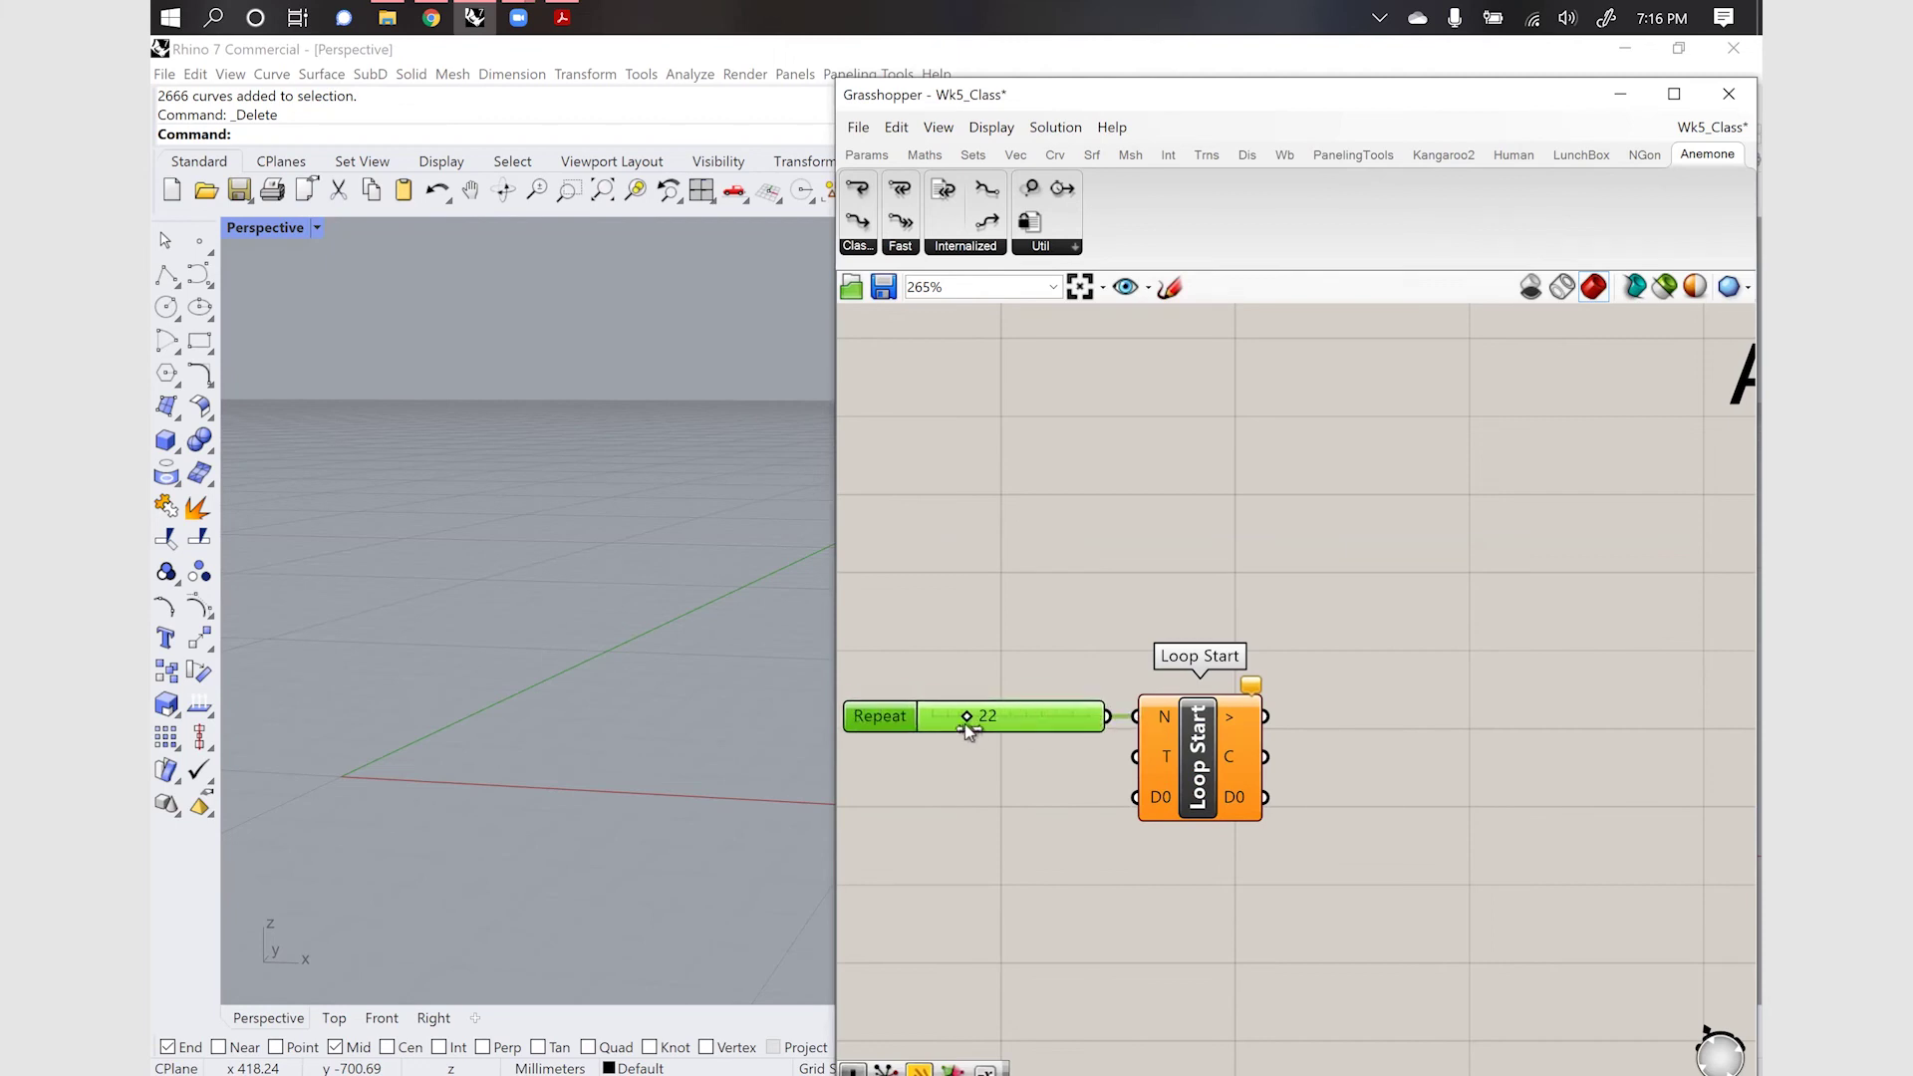
{"action": "left_click_drag", "start_coordinate": [963, 724], "coordinate": [961, 725]}
{"action": "left_click", "coordinate": [1037, 827]}
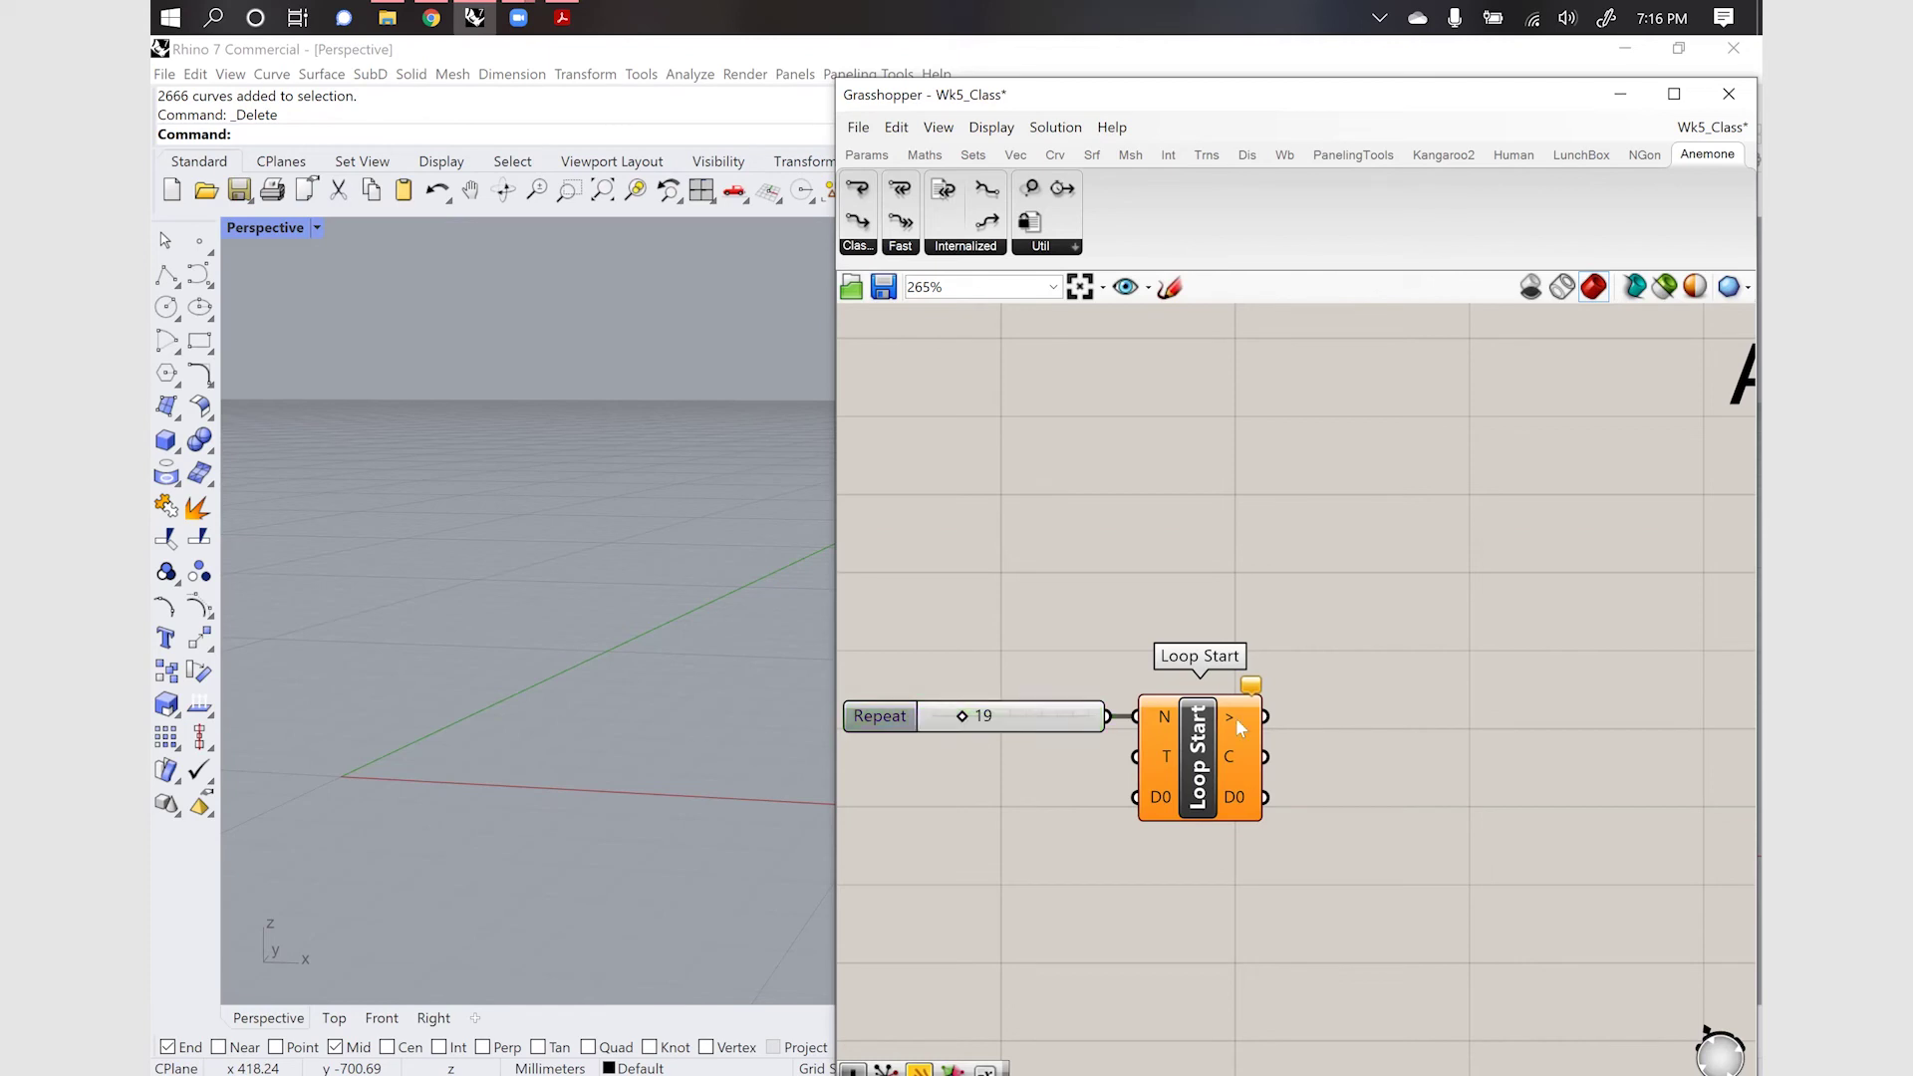
Add a Button next to Loop Start, connect it to the T (Trigger) input, and align it with that input
{"action": "mouse_move", "coordinate": [1173, 765]}
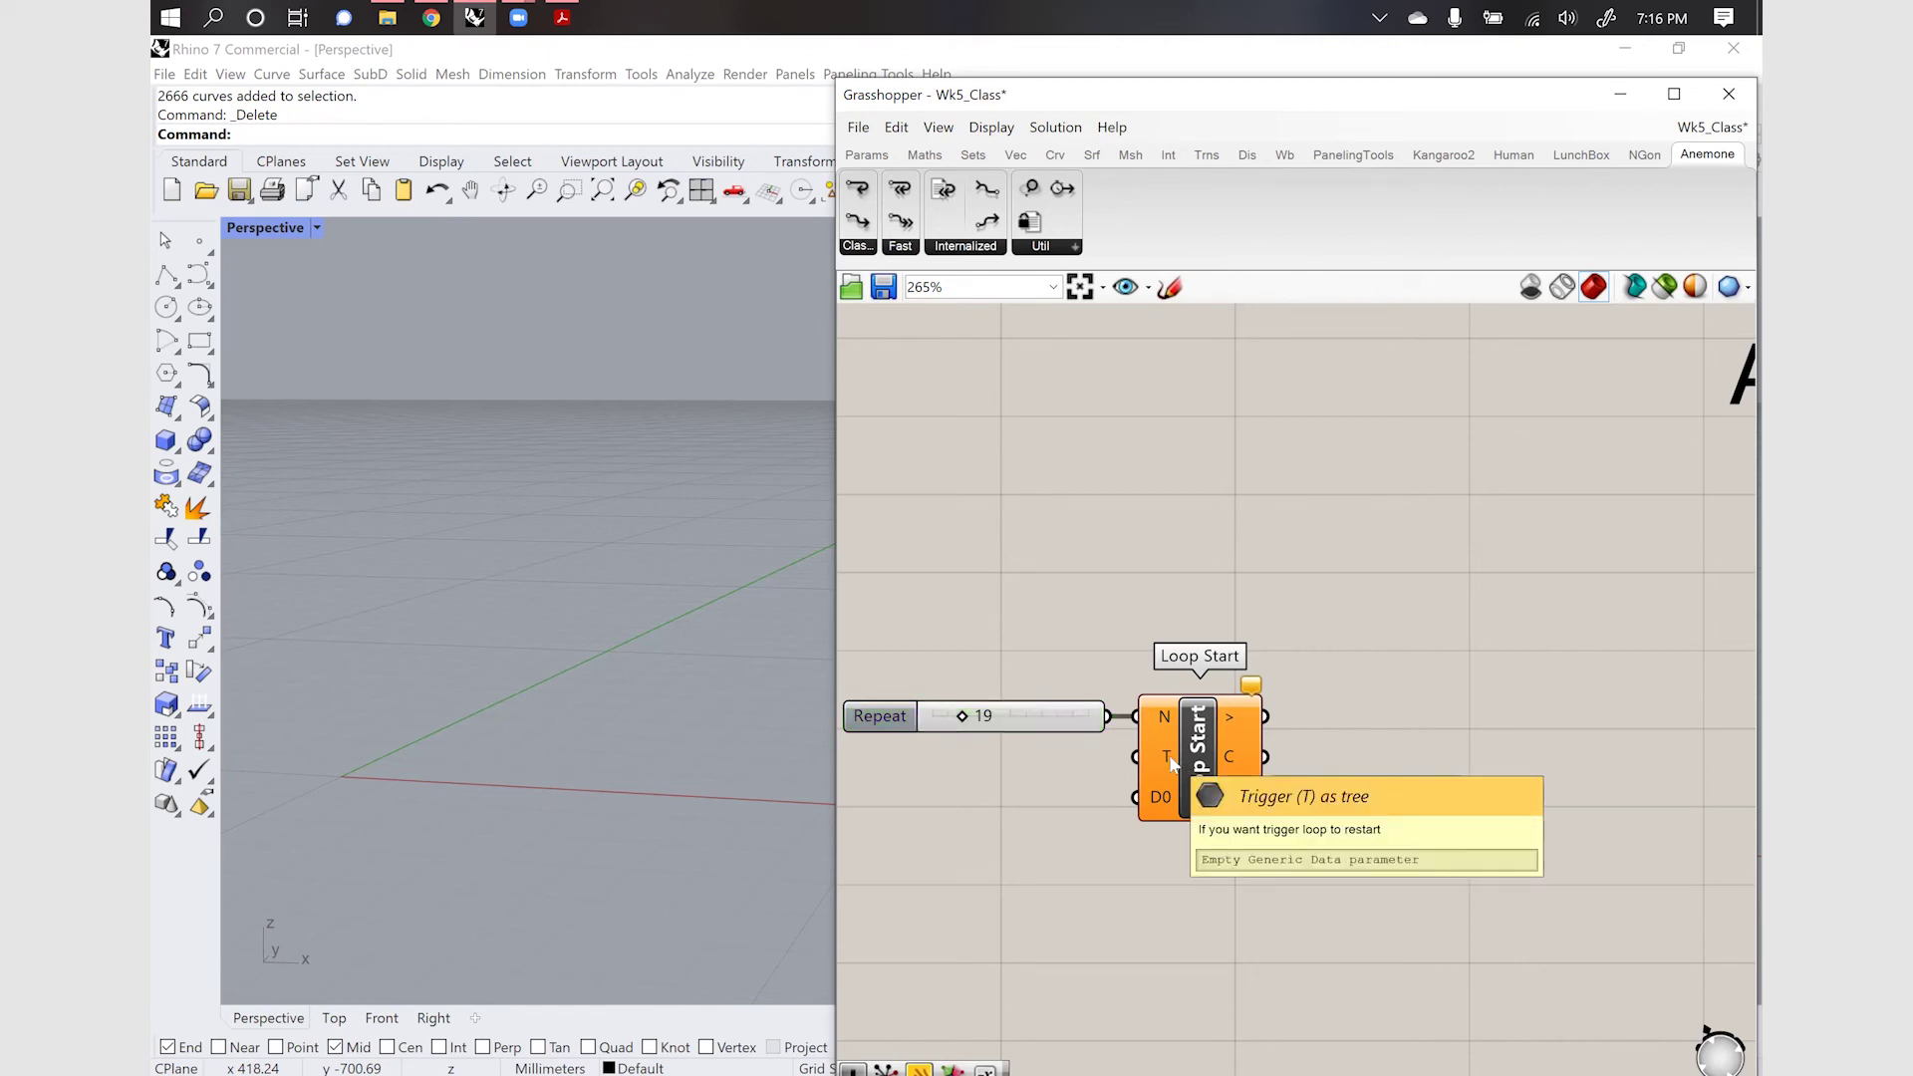
{"action": "double_click", "coordinate": [1072, 792]}
{"action": "type", "text": "bu"}
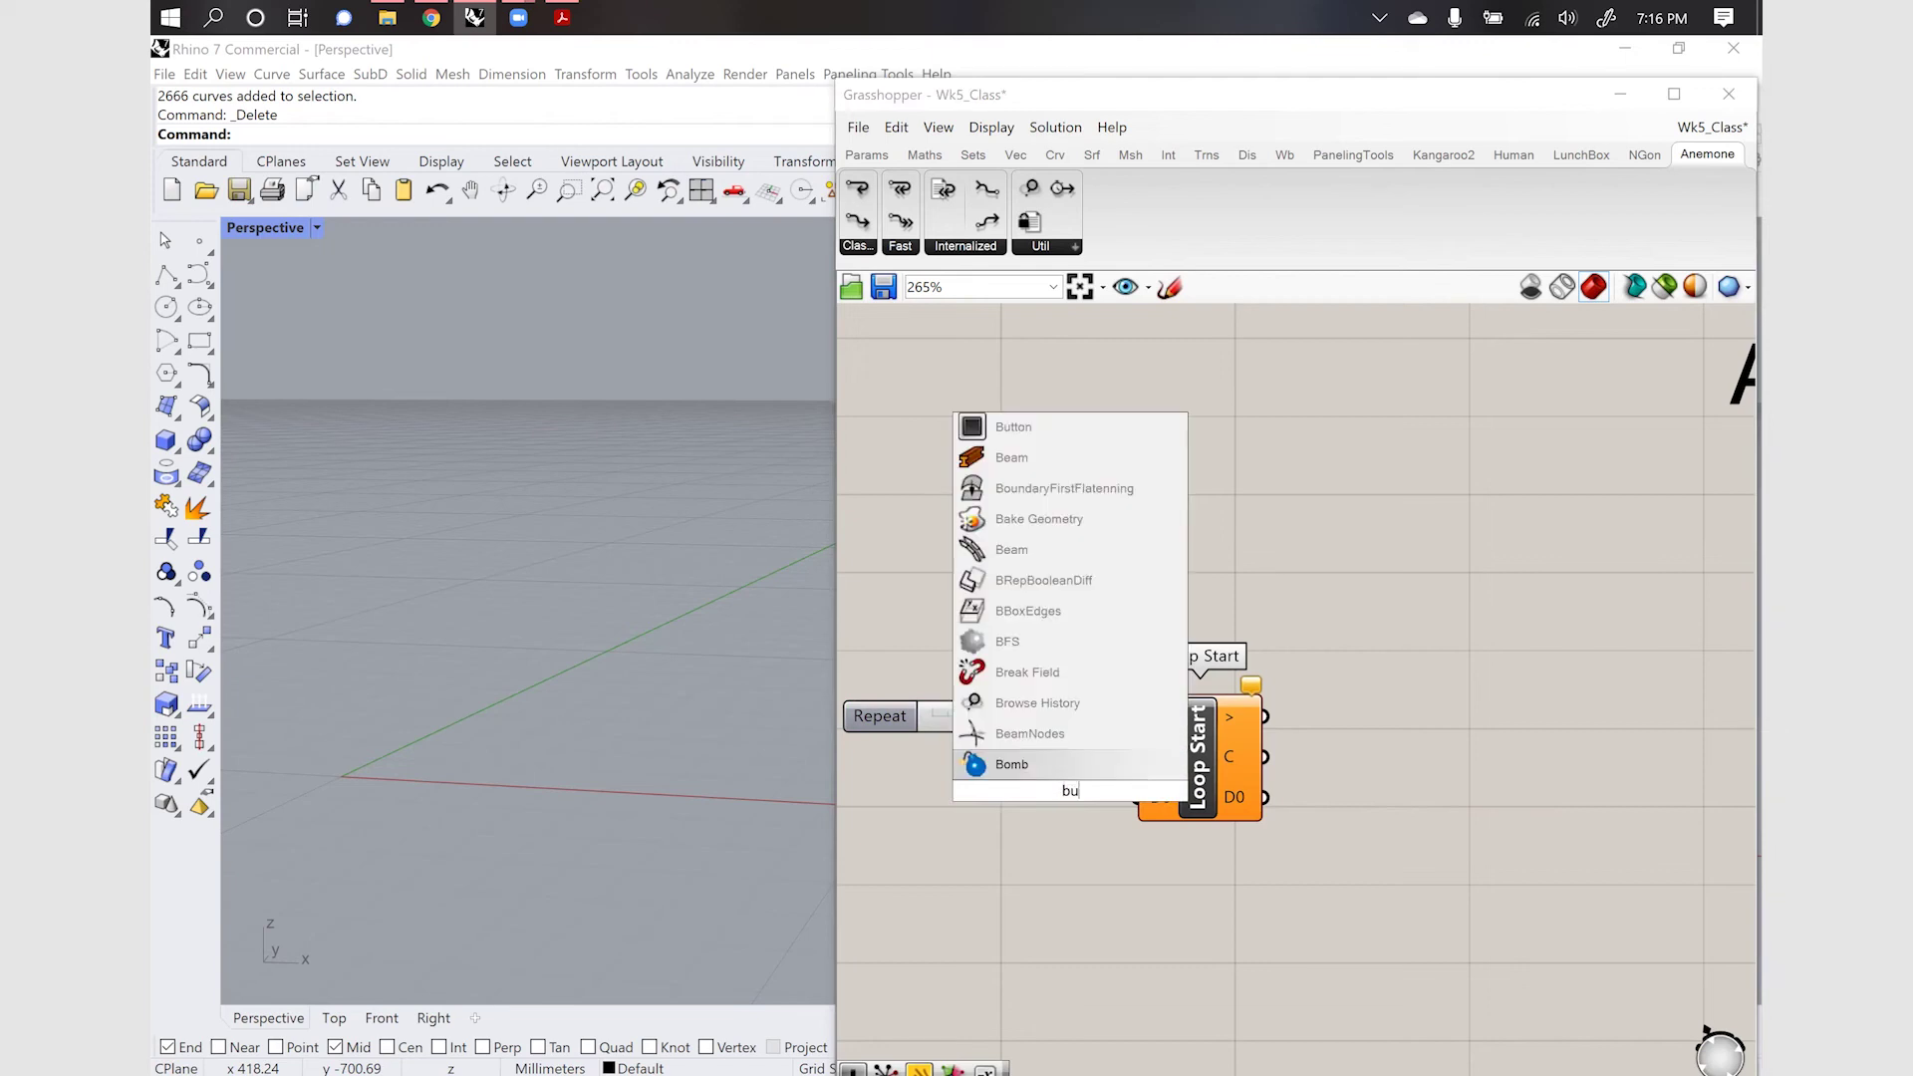
{"action": "type", "text": "tton"}
{"action": "left_click", "coordinate": [1017, 766]}
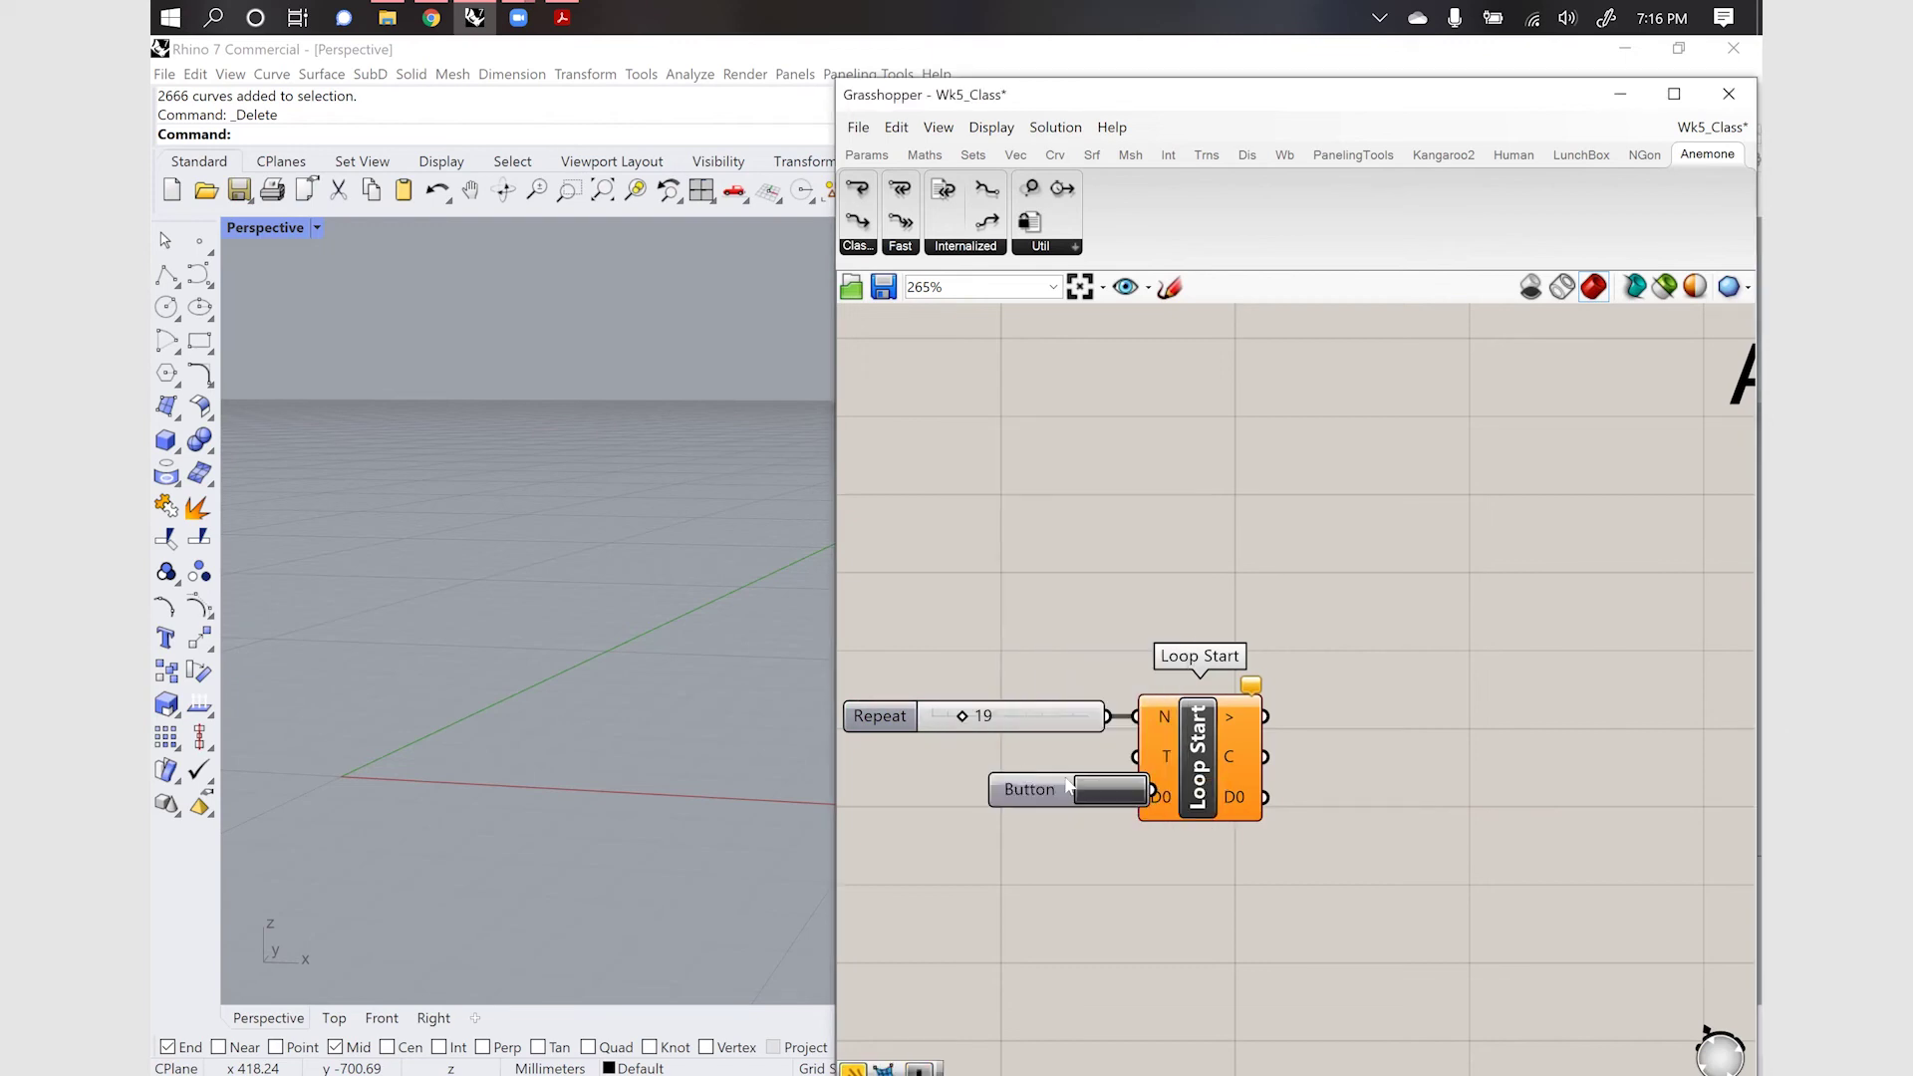
{"action": "left_click_drag", "start_coordinate": [1049, 781], "coordinate": [998, 762]}
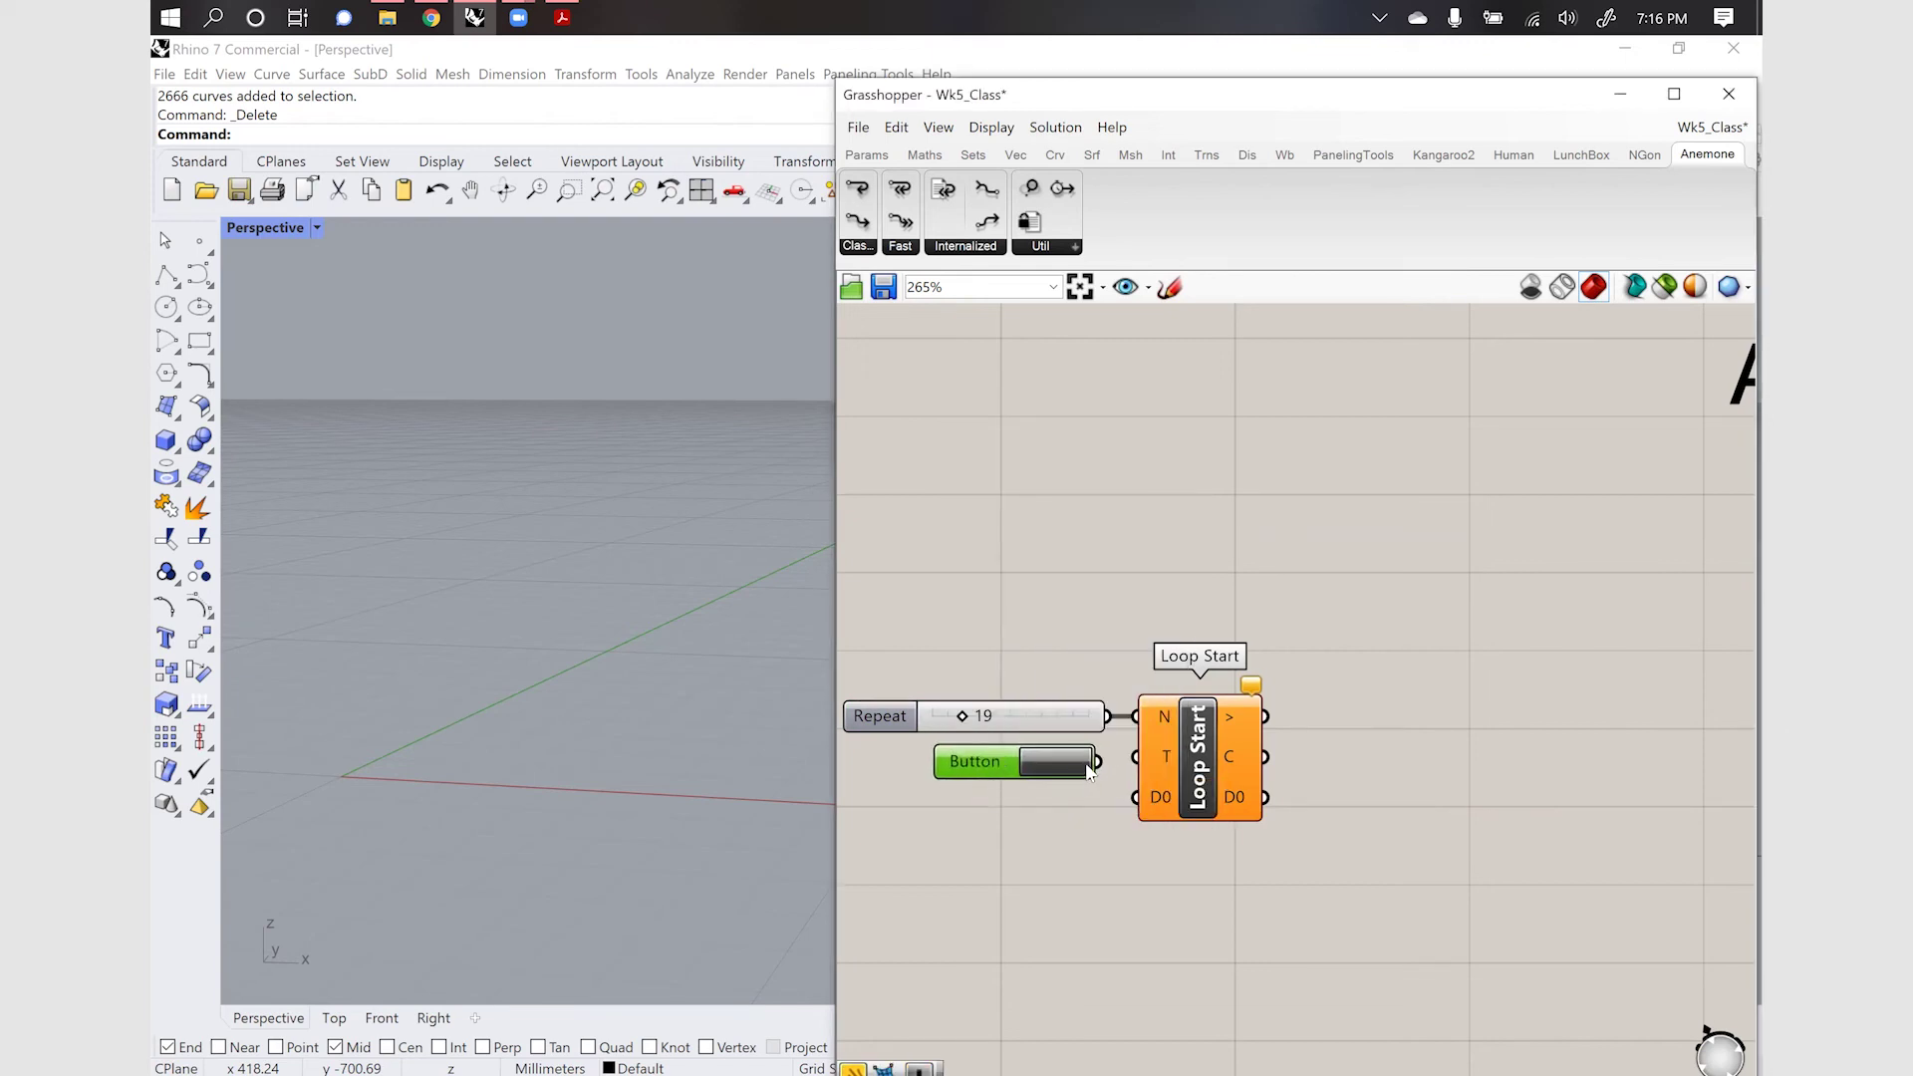
{"action": "left_click_drag", "start_coordinate": [1132, 767], "coordinate": [1135, 758]}
{"action": "left_click_drag", "start_coordinate": [989, 760], "coordinate": [997, 758]}
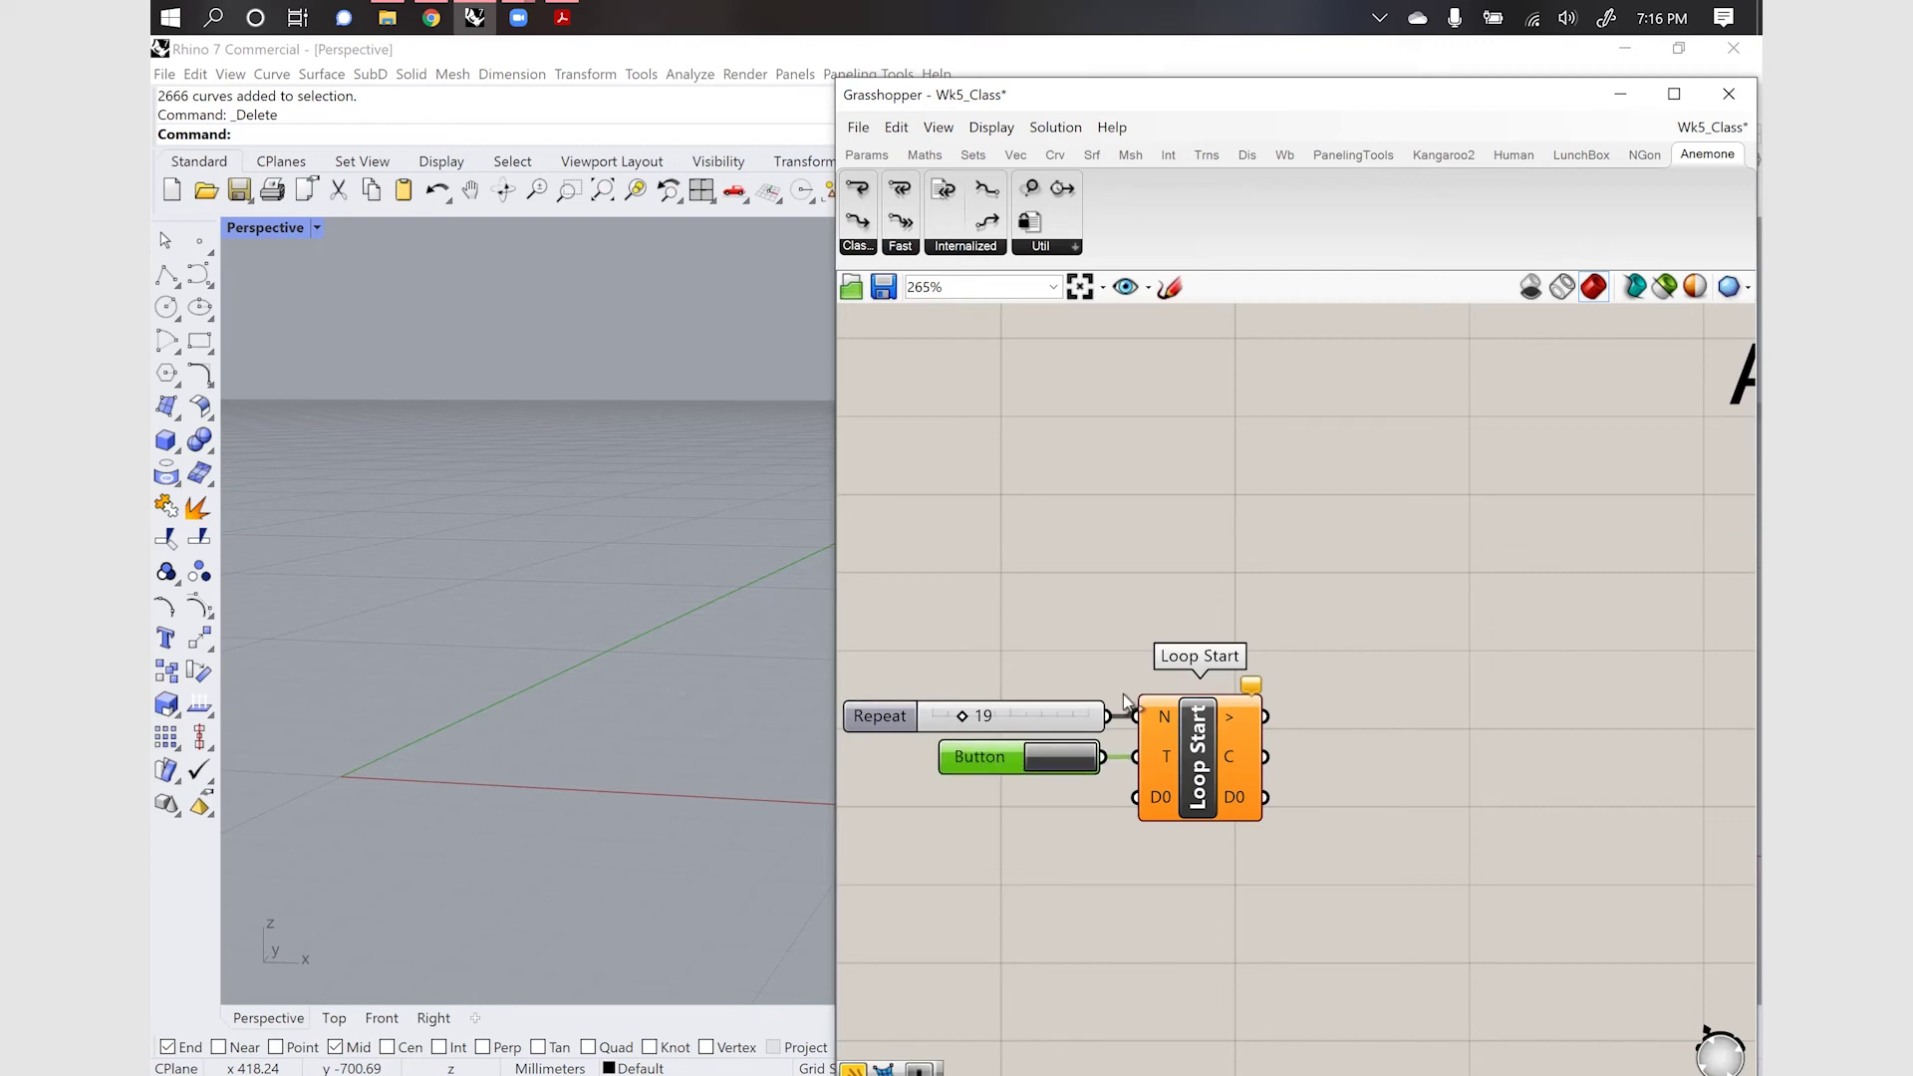
{"action": "scroll", "coordinate": [1238, 644], "scroll_direction": "down", "scroll_amount": 2}
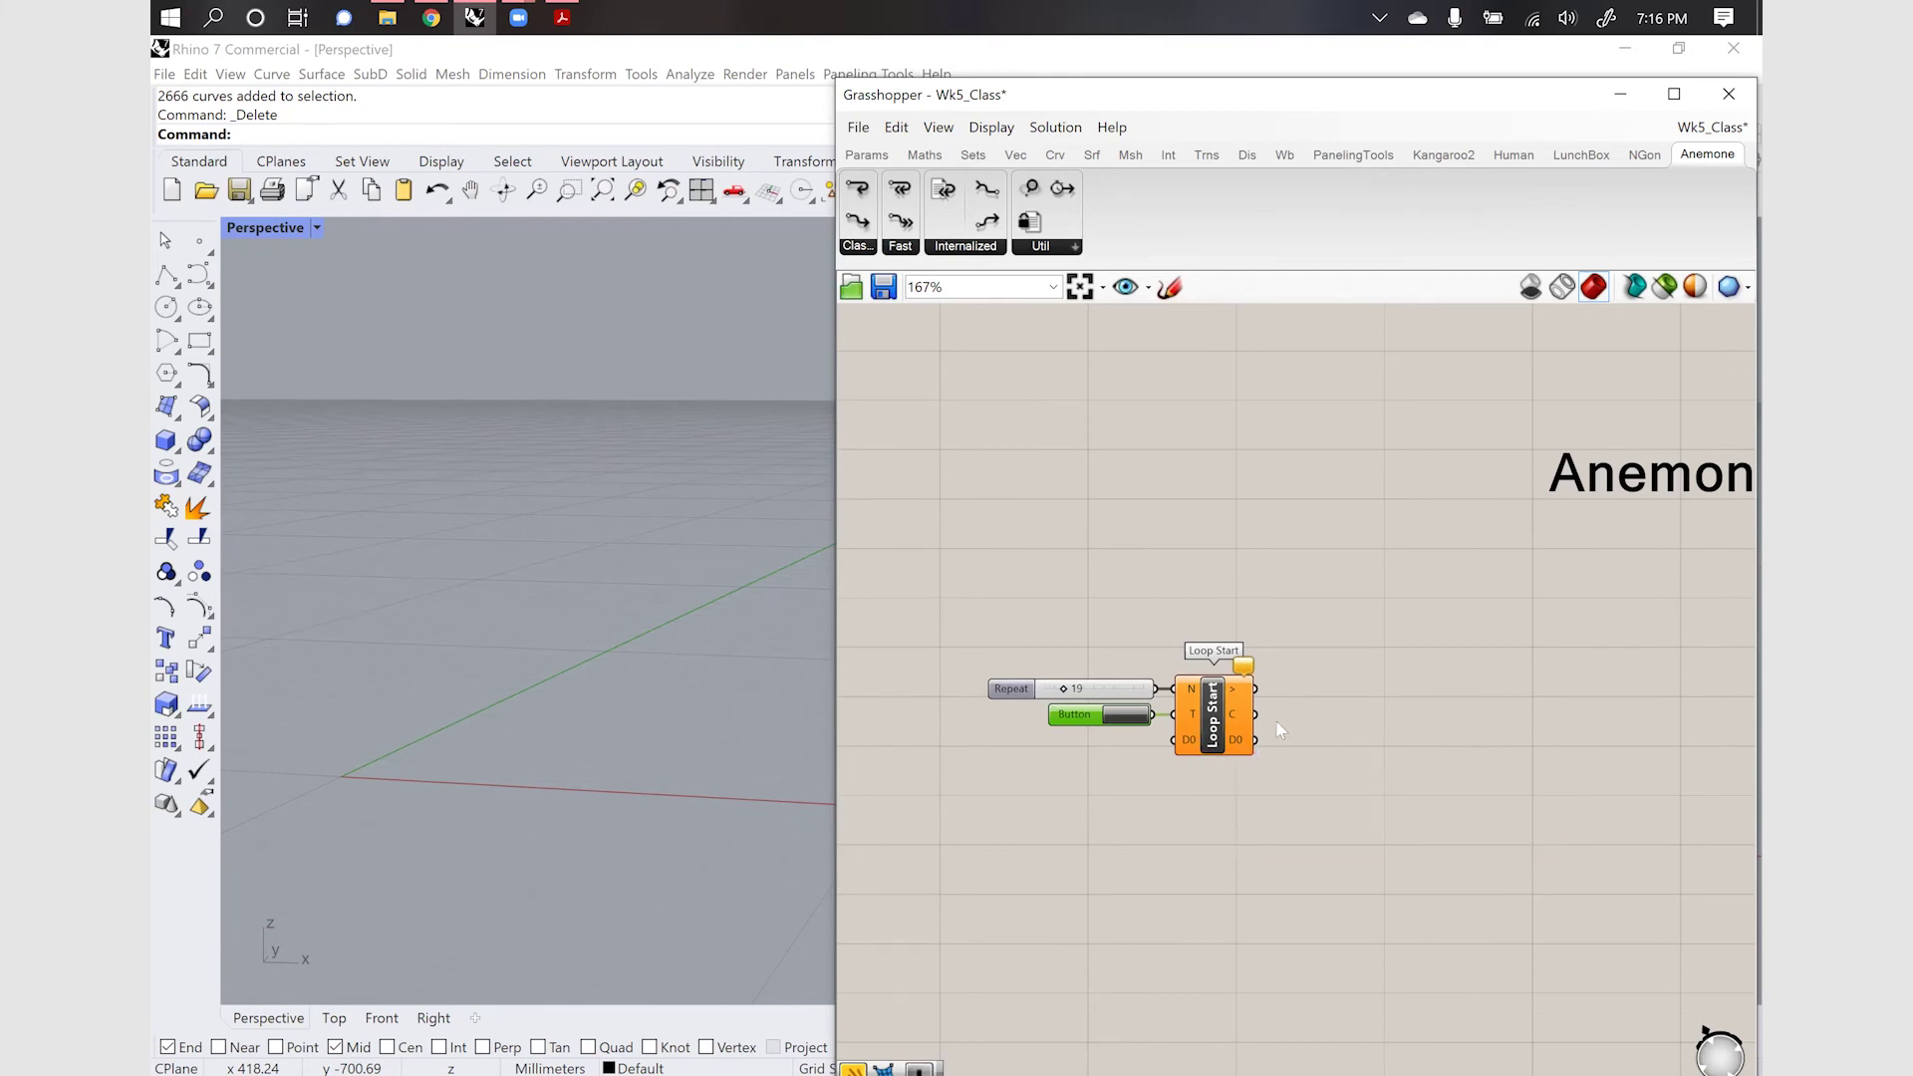
{"action": "scroll", "coordinate": [1346, 712], "scroll_direction": "down", "scroll_amount": 4}
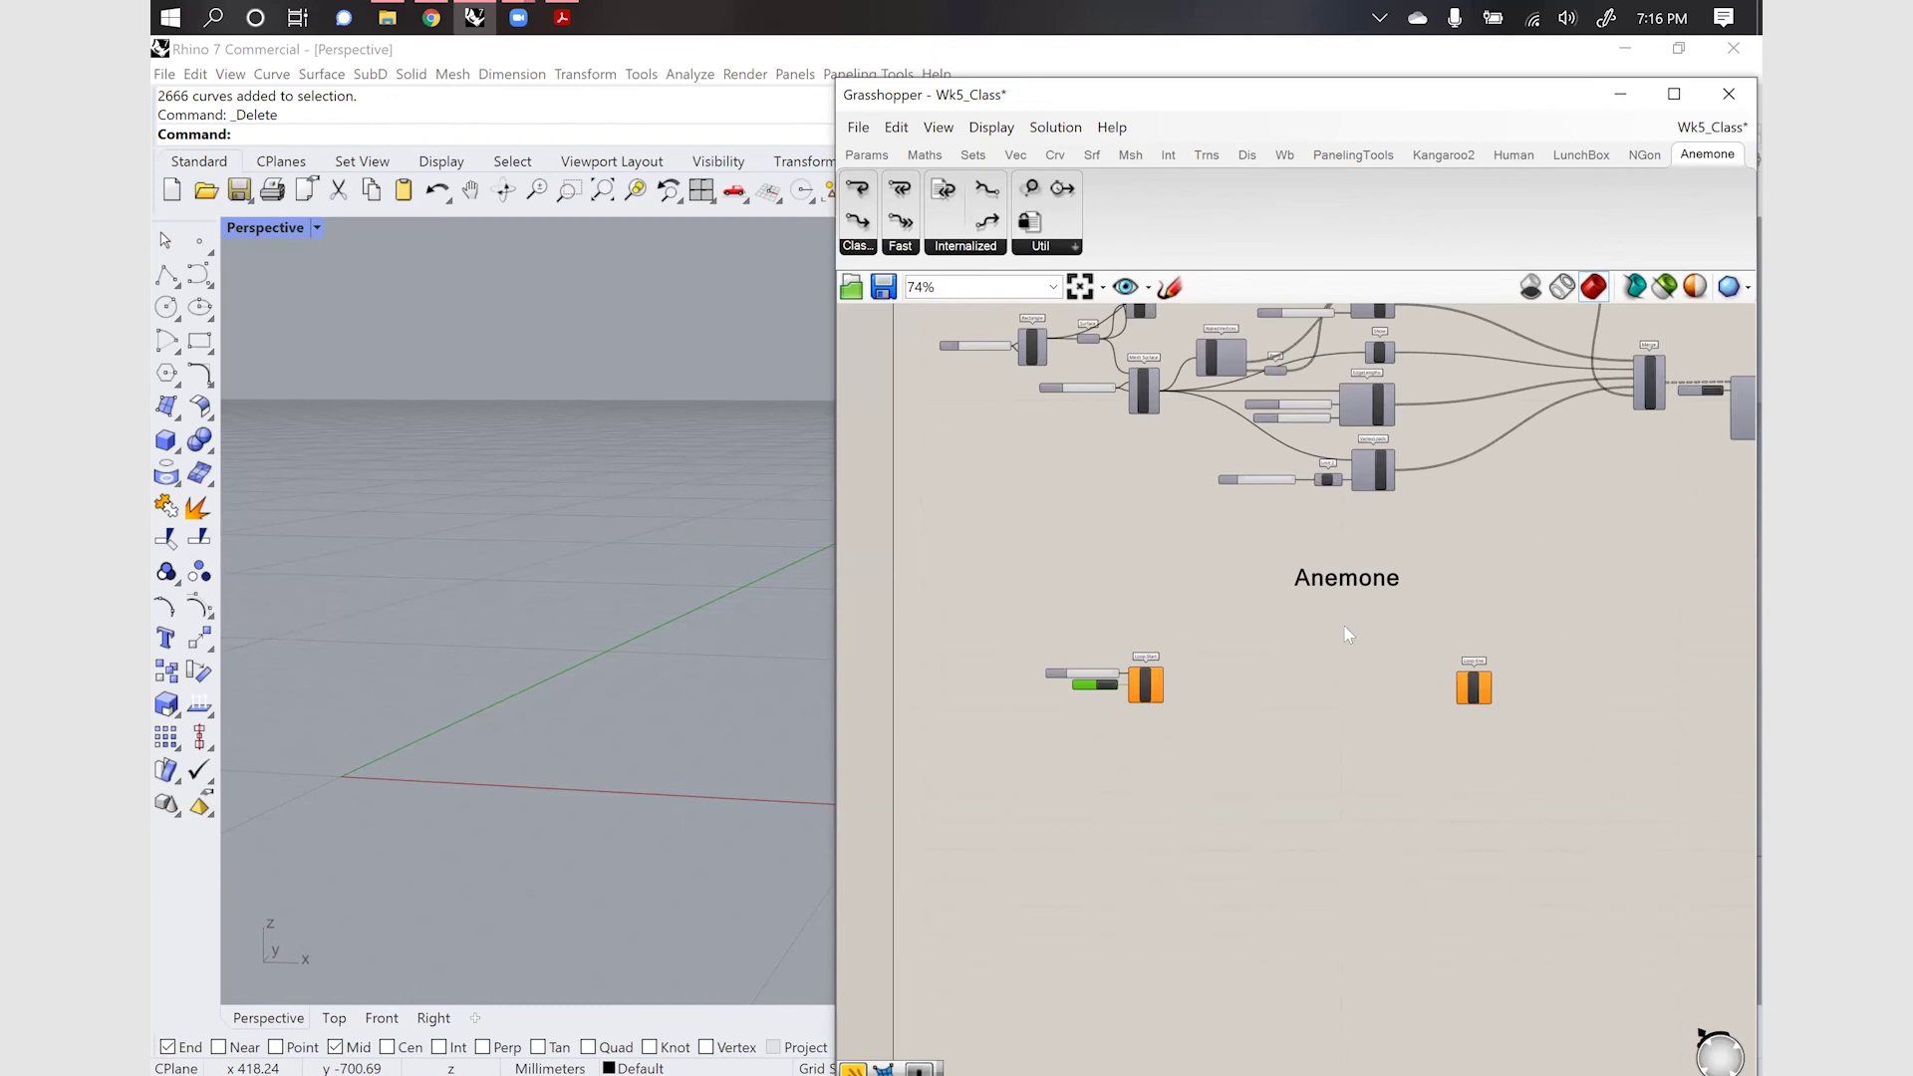
{"action": "scroll", "coordinate": [1005, 745], "scroll_direction": "up", "scroll_amount": 5}
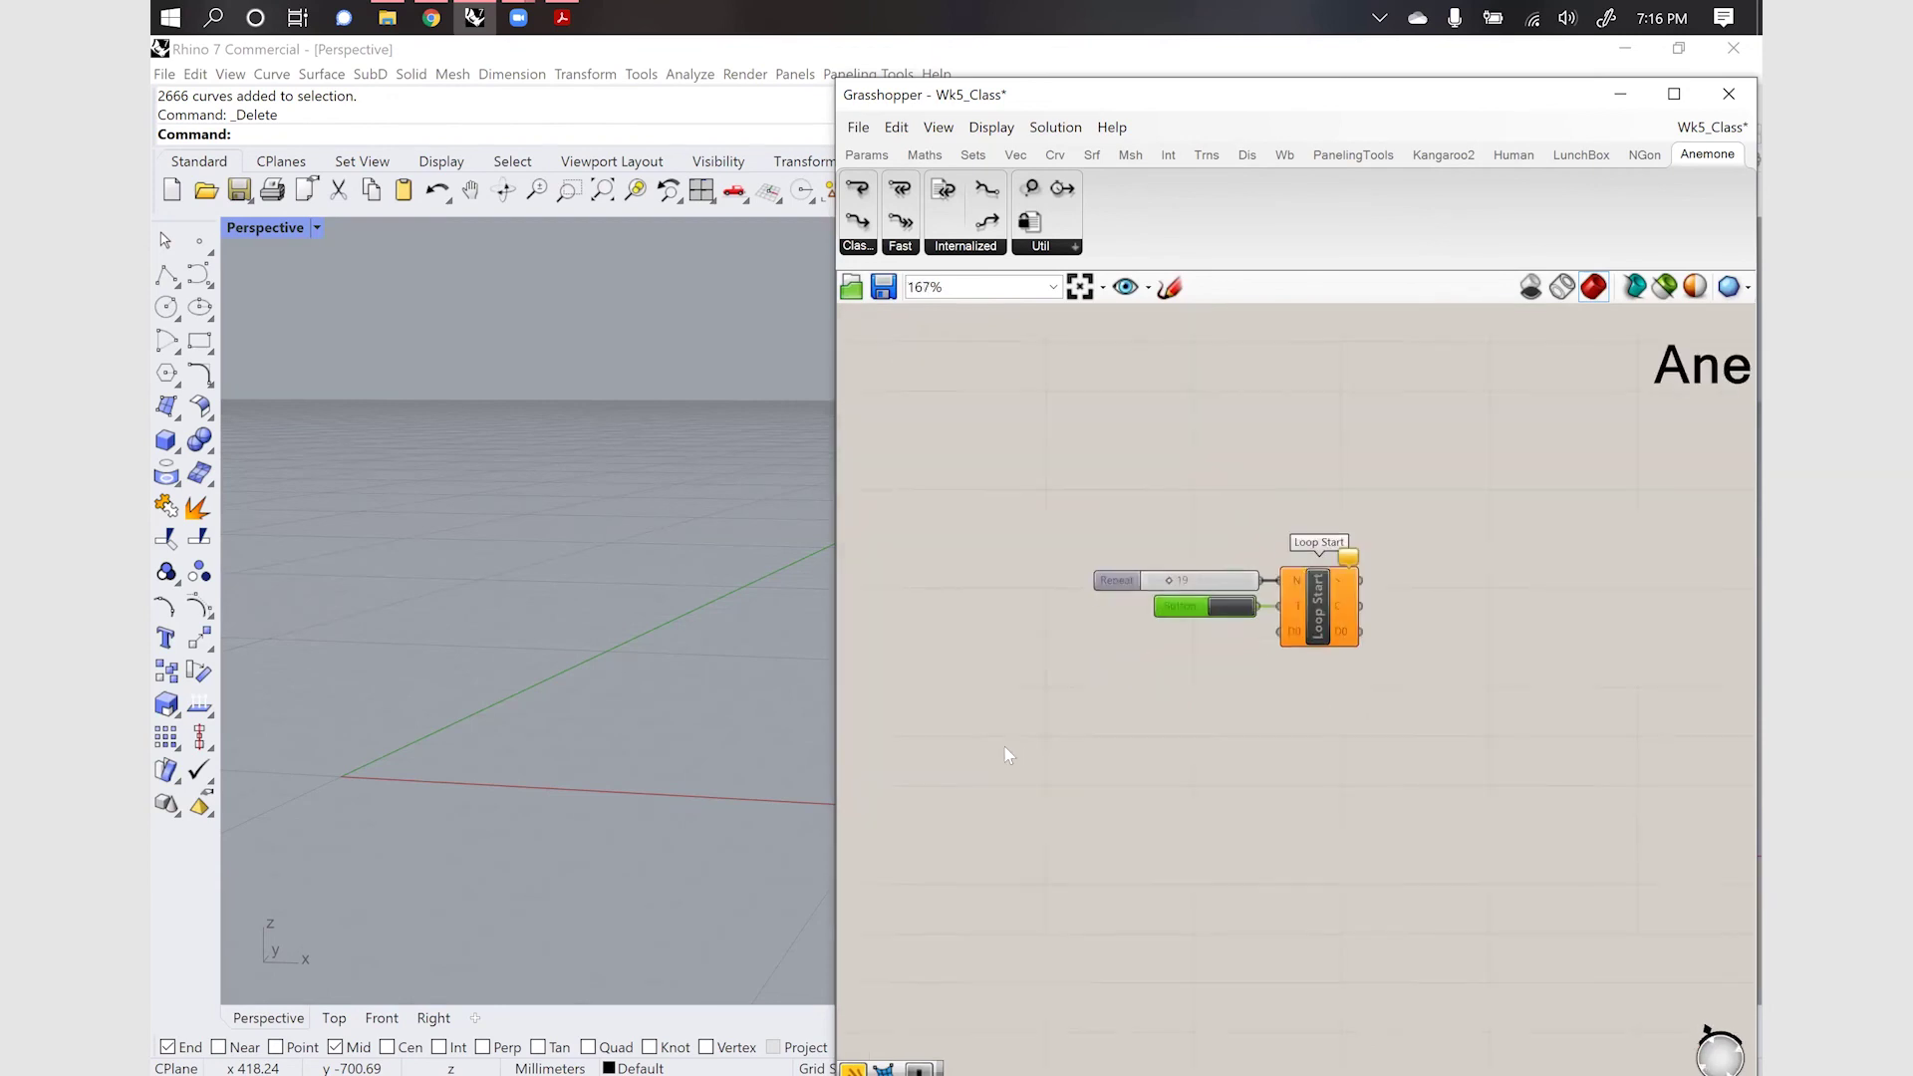
{"action": "double_click", "coordinate": [1112, 739]}
{"action": "type", "text": "point"}
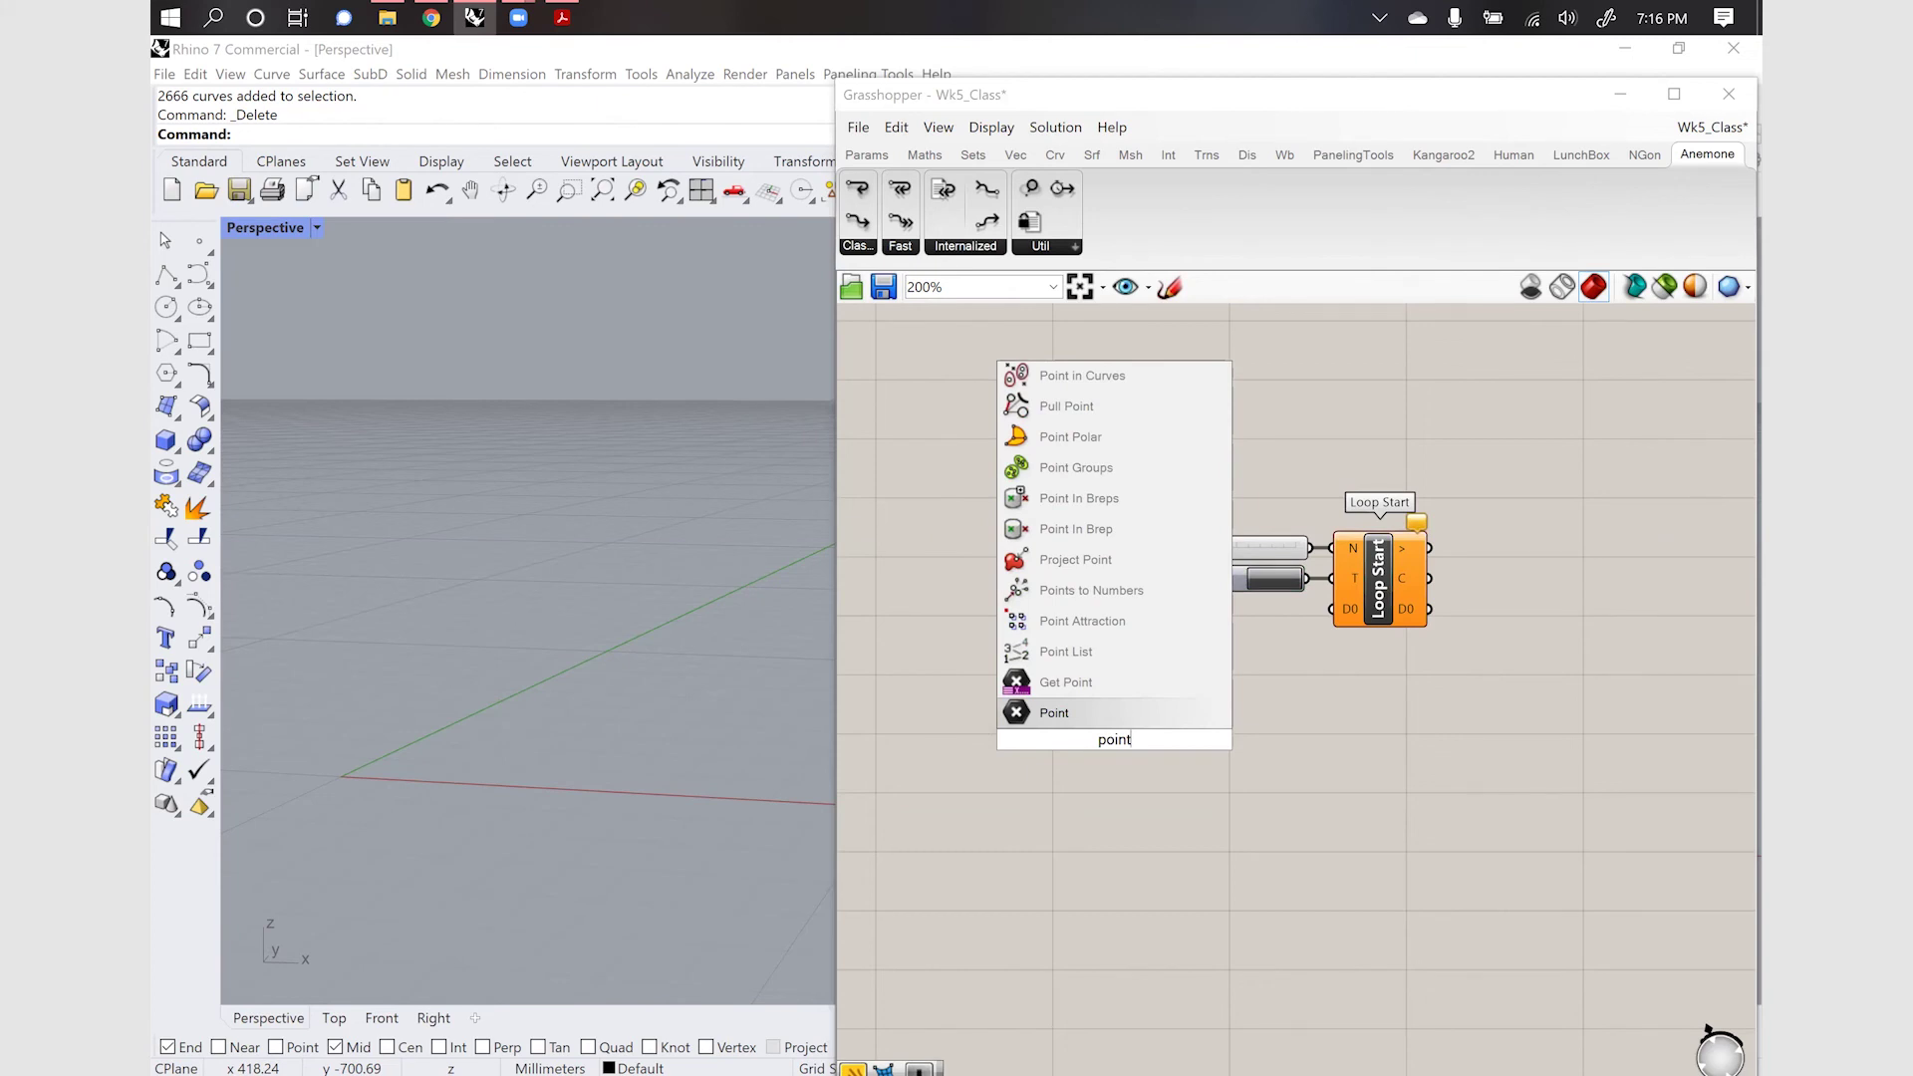
{"action": "key", "text": "Return"}
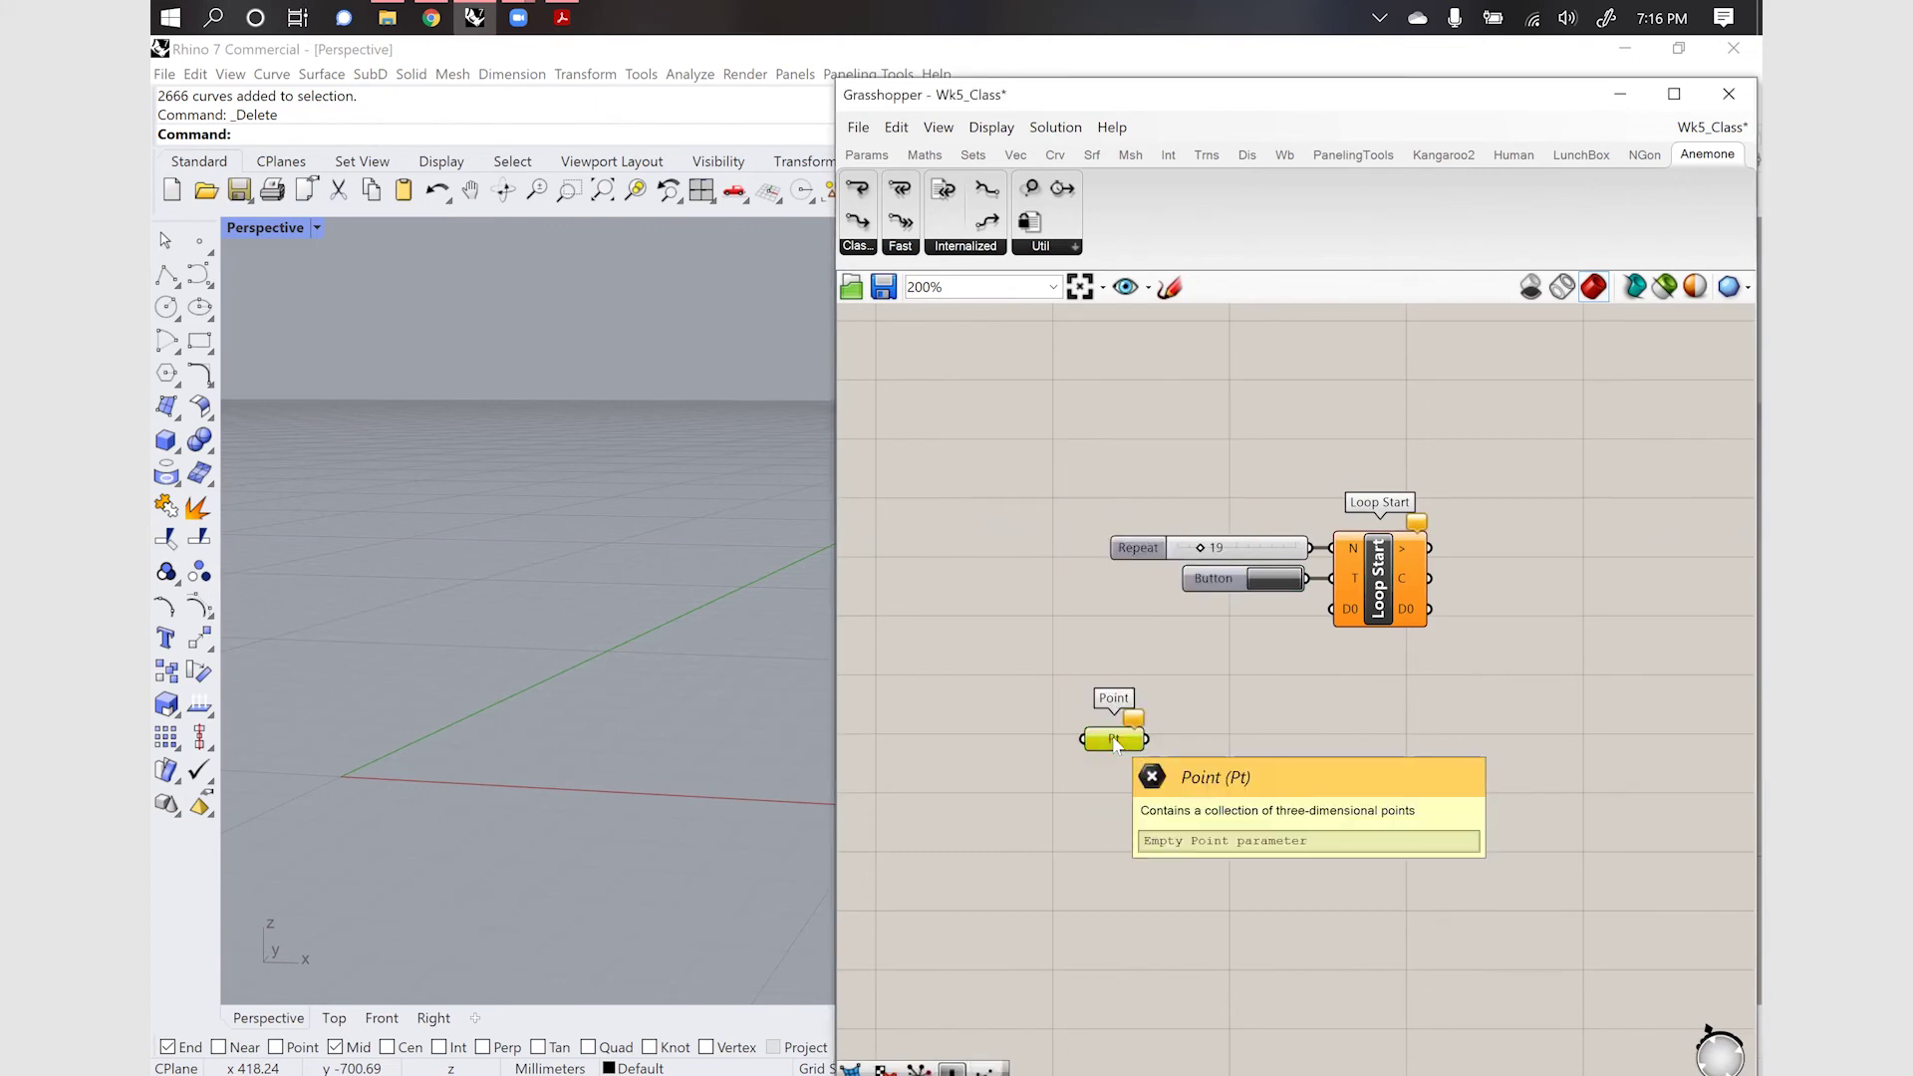
{"action": "key", "text": "Delete"}
Add a Point parameter with the coordinates 0,0,0 and place it below and well left of Loop Start
{"action": "double_click", "coordinate": [1116, 747]}
{"action": "type", "text": "0,0"}
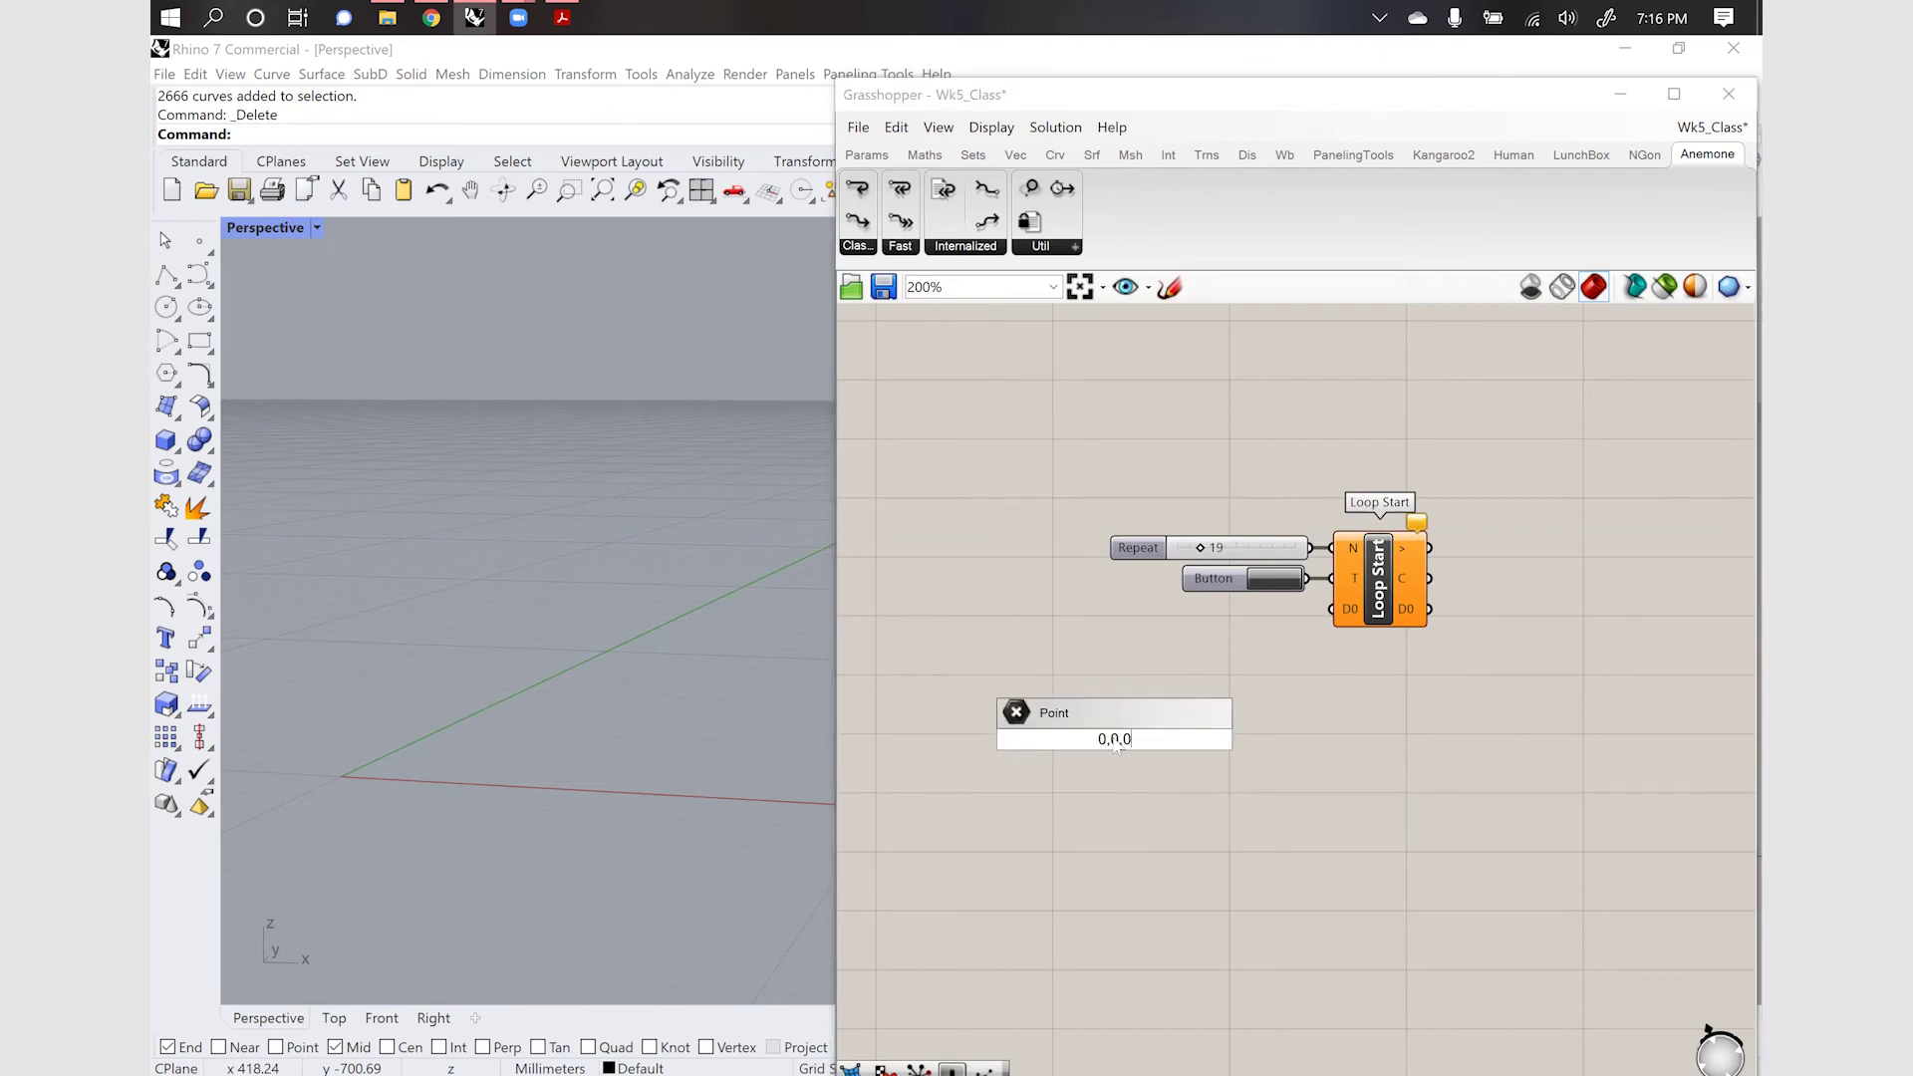
{"action": "key", "text": "Return"}
{"action": "left_click_drag", "start_coordinate": [1114, 740], "coordinate": [982, 739]}
Add a Move component beside the Point parameter and connect the point to its G (Geometry) input
{"action": "double_click", "coordinate": [1060, 810]}
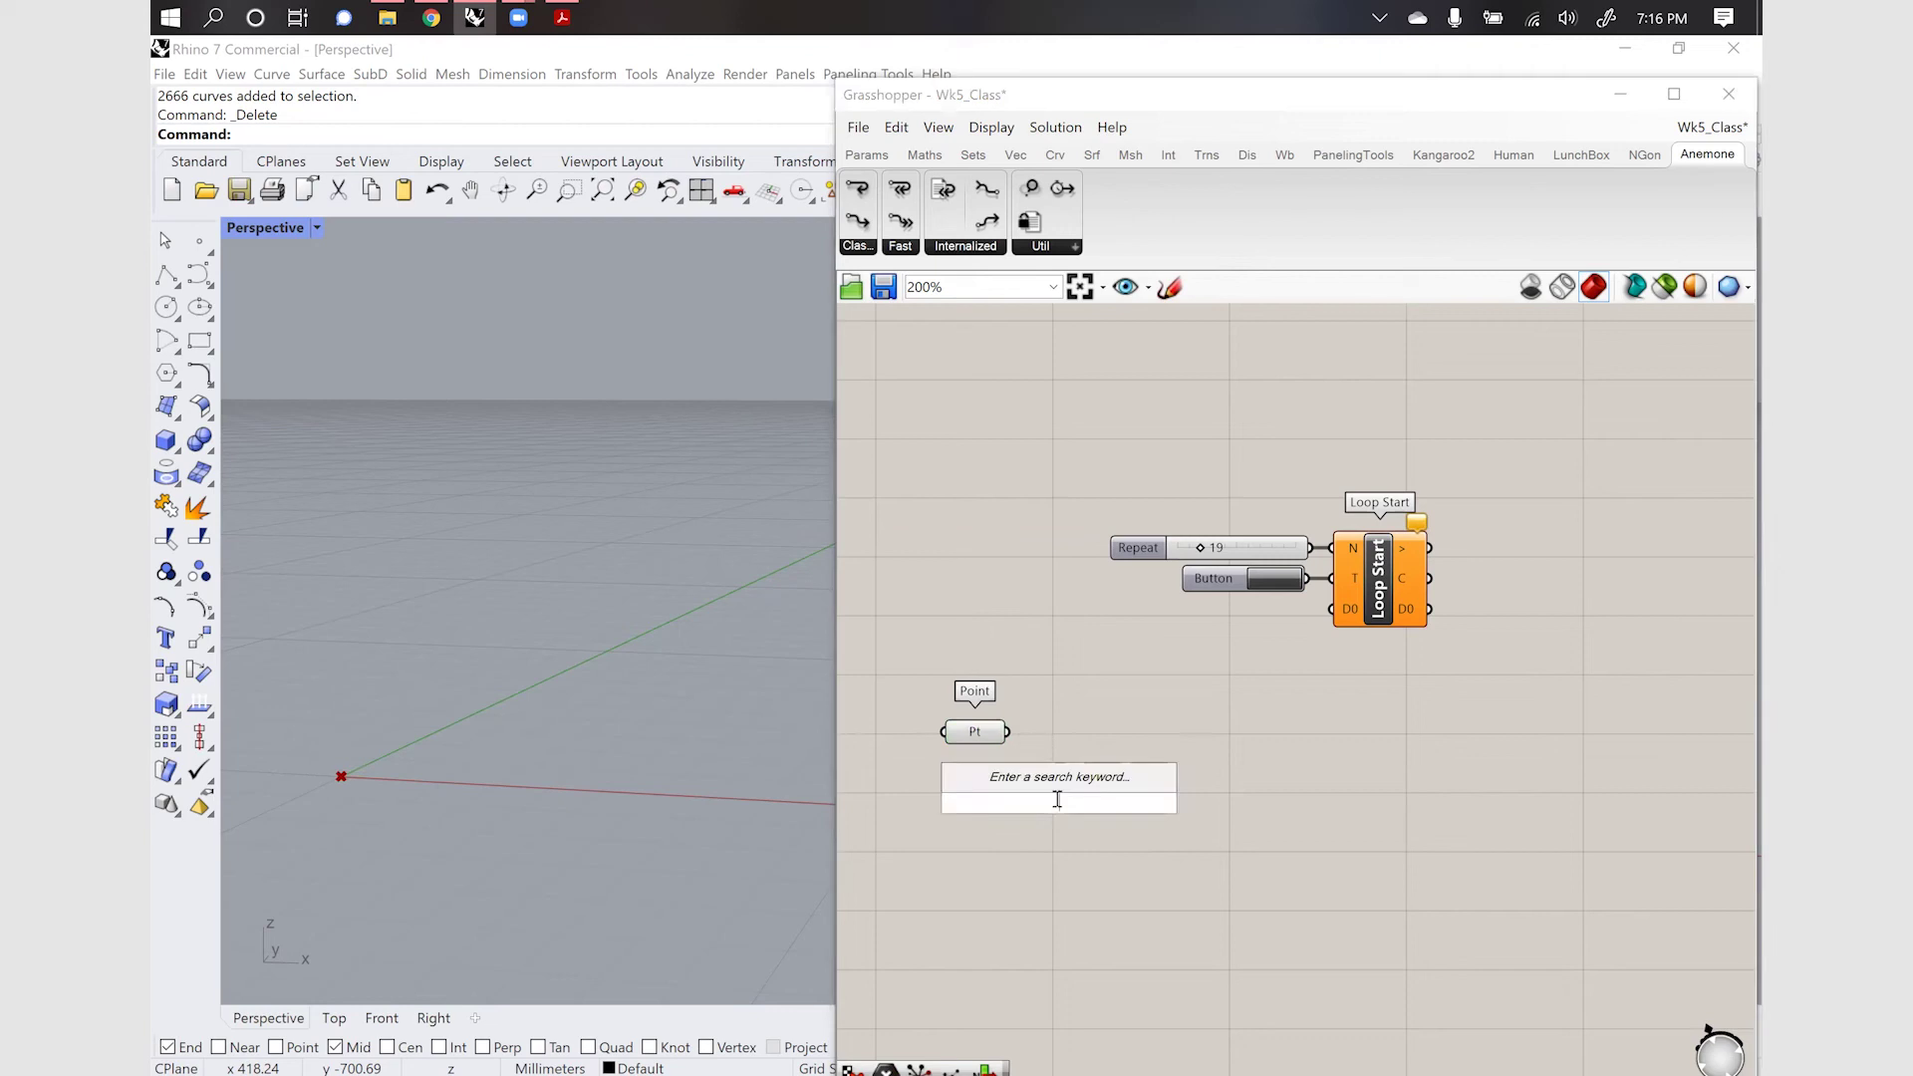
{"action": "type", "text": "move"}
{"action": "key", "text": "Return"}
{"action": "left_click_drag", "start_coordinate": [1048, 797], "coordinate": [1130, 748]}
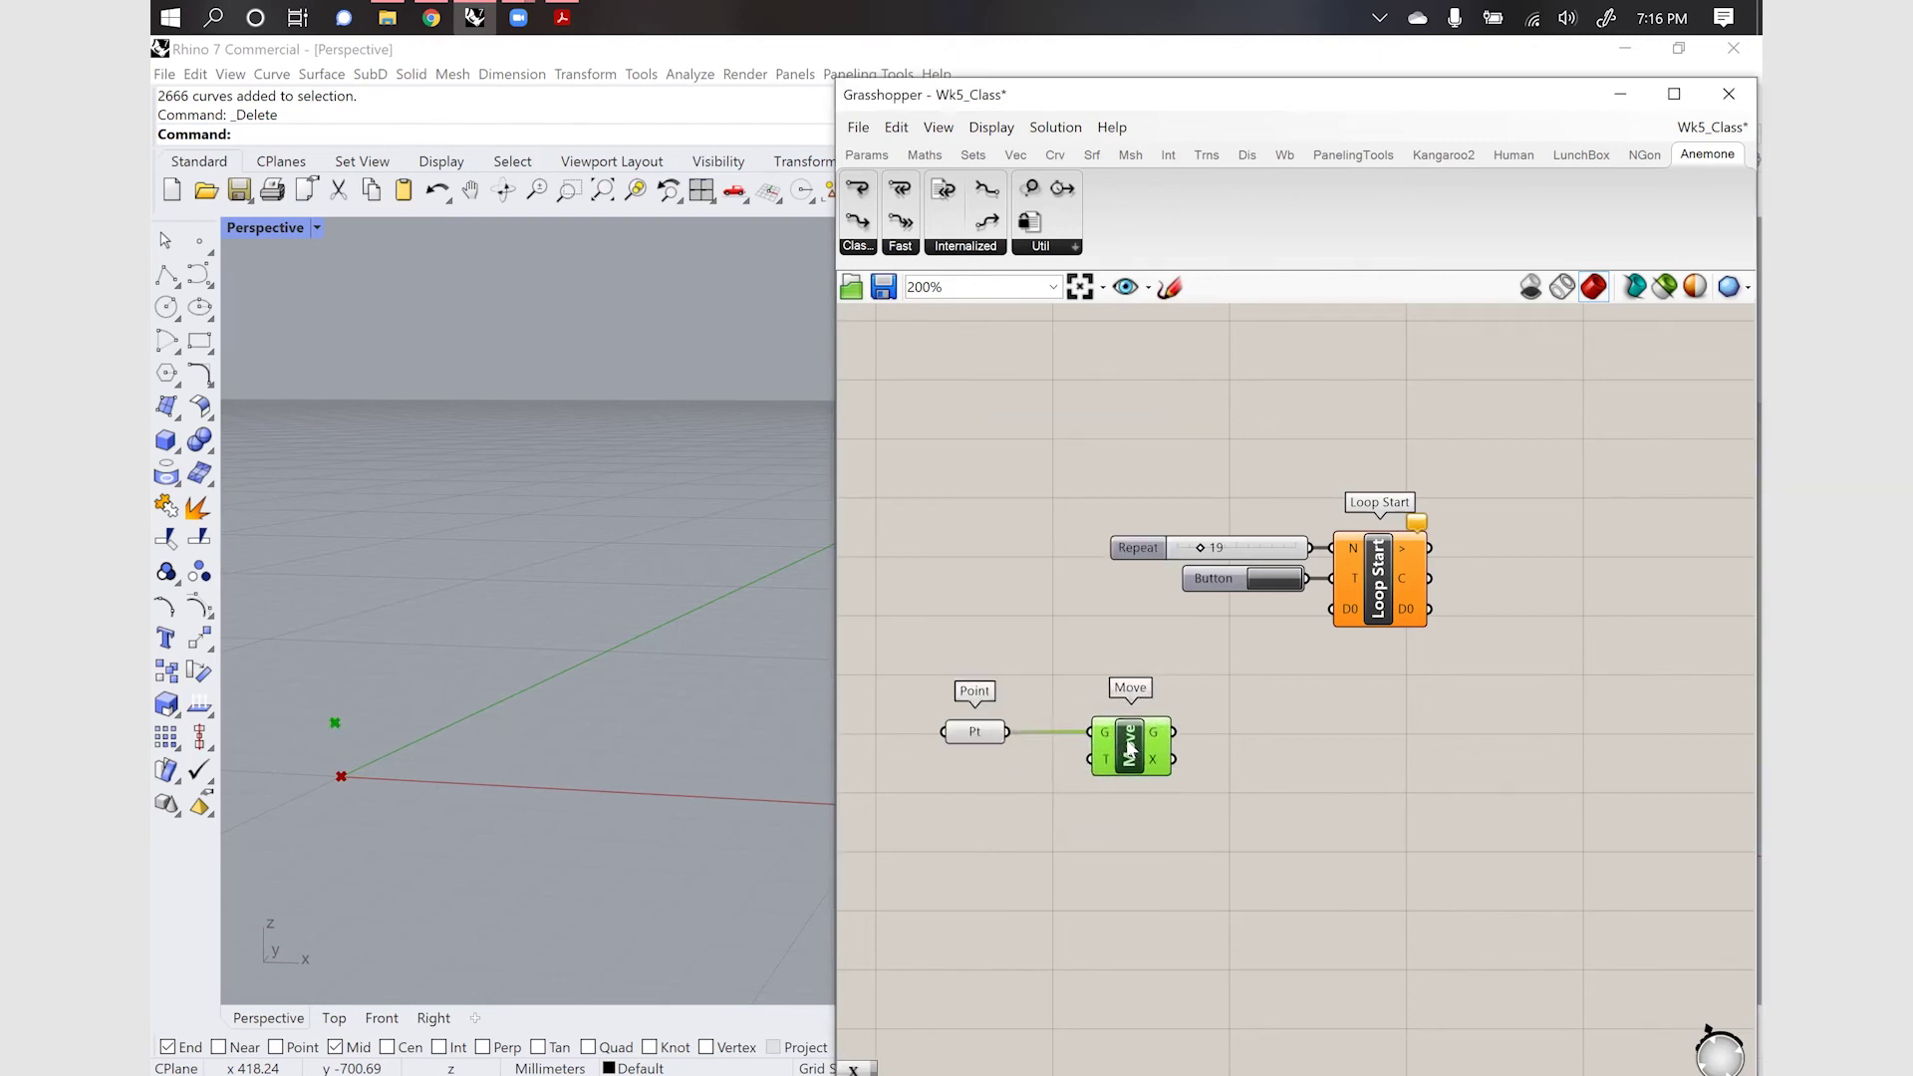
Add a Unit Y vector component below the Point parameter and connect it to Move's T input
{"action": "double_click", "coordinate": [1022, 799]}
{"action": "type", "text": "unit"}
{"action": "key", "text": "Up"}
{"action": "key", "text": "Up"}
{"action": "key", "text": "Up"}
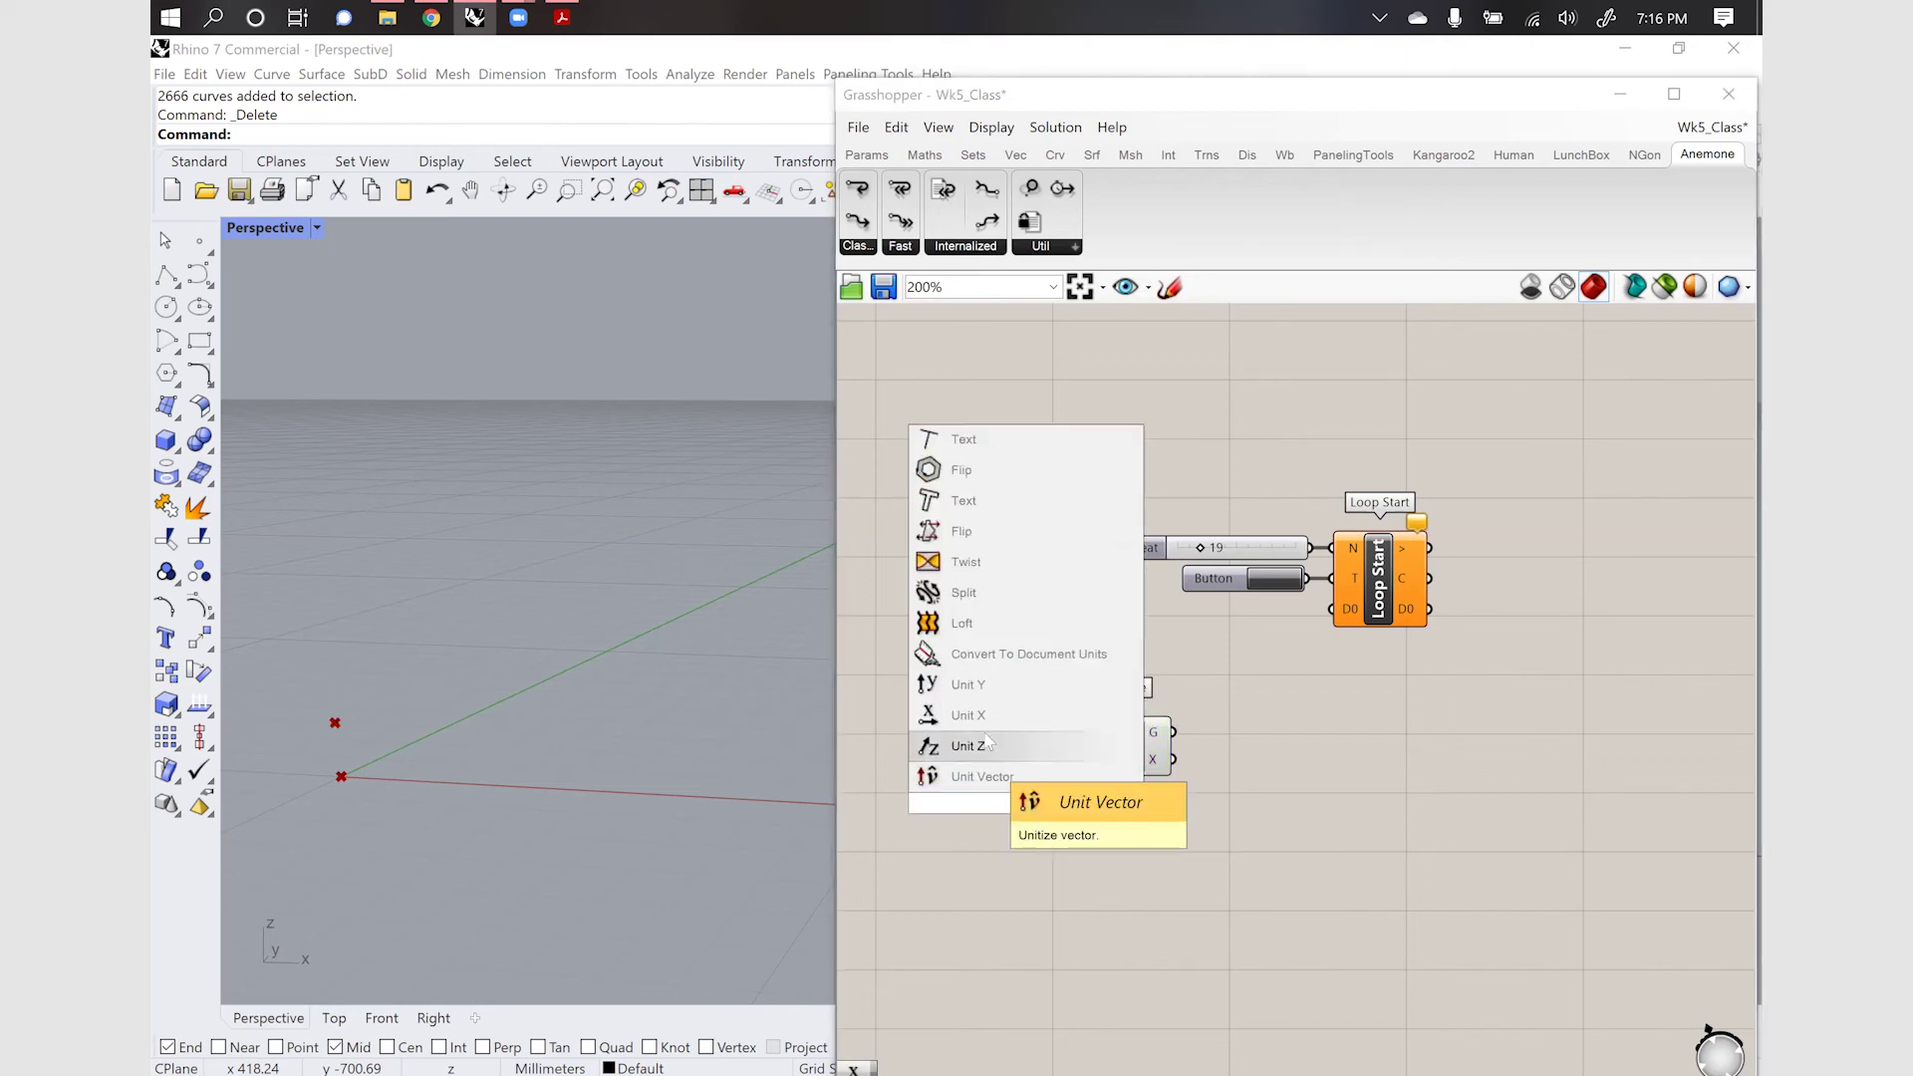
{"action": "key", "text": "Return"}
{"action": "left_click_drag", "start_coordinate": [1067, 803], "coordinate": [1090, 759]}
Add a number slider with the value 100, connect it to Unit Y's F input, and place it beside that component
{"action": "double_click", "coordinate": [999, 852]}
{"action": "type", "text": "100"}
{"action": "key", "text": "Return"}
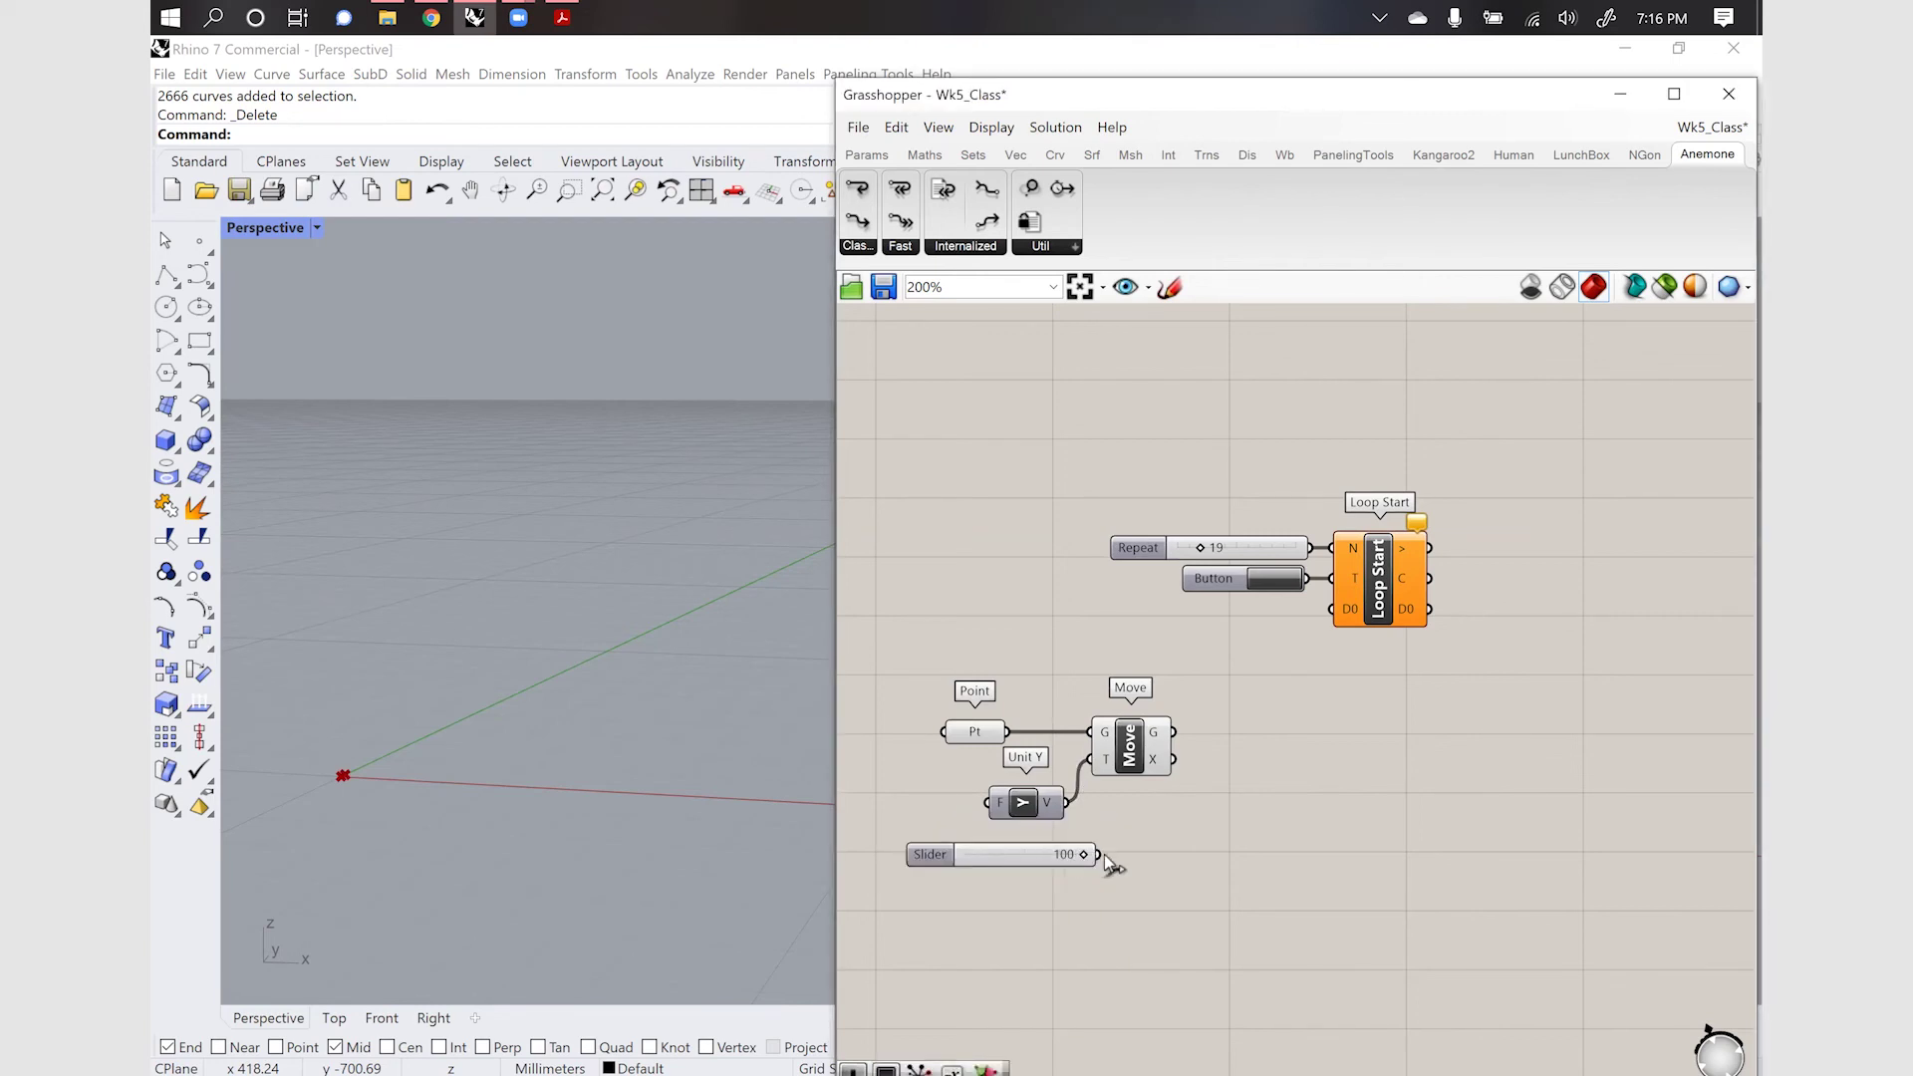
{"action": "left_click_drag", "start_coordinate": [1100, 854], "coordinate": [910, 804]}
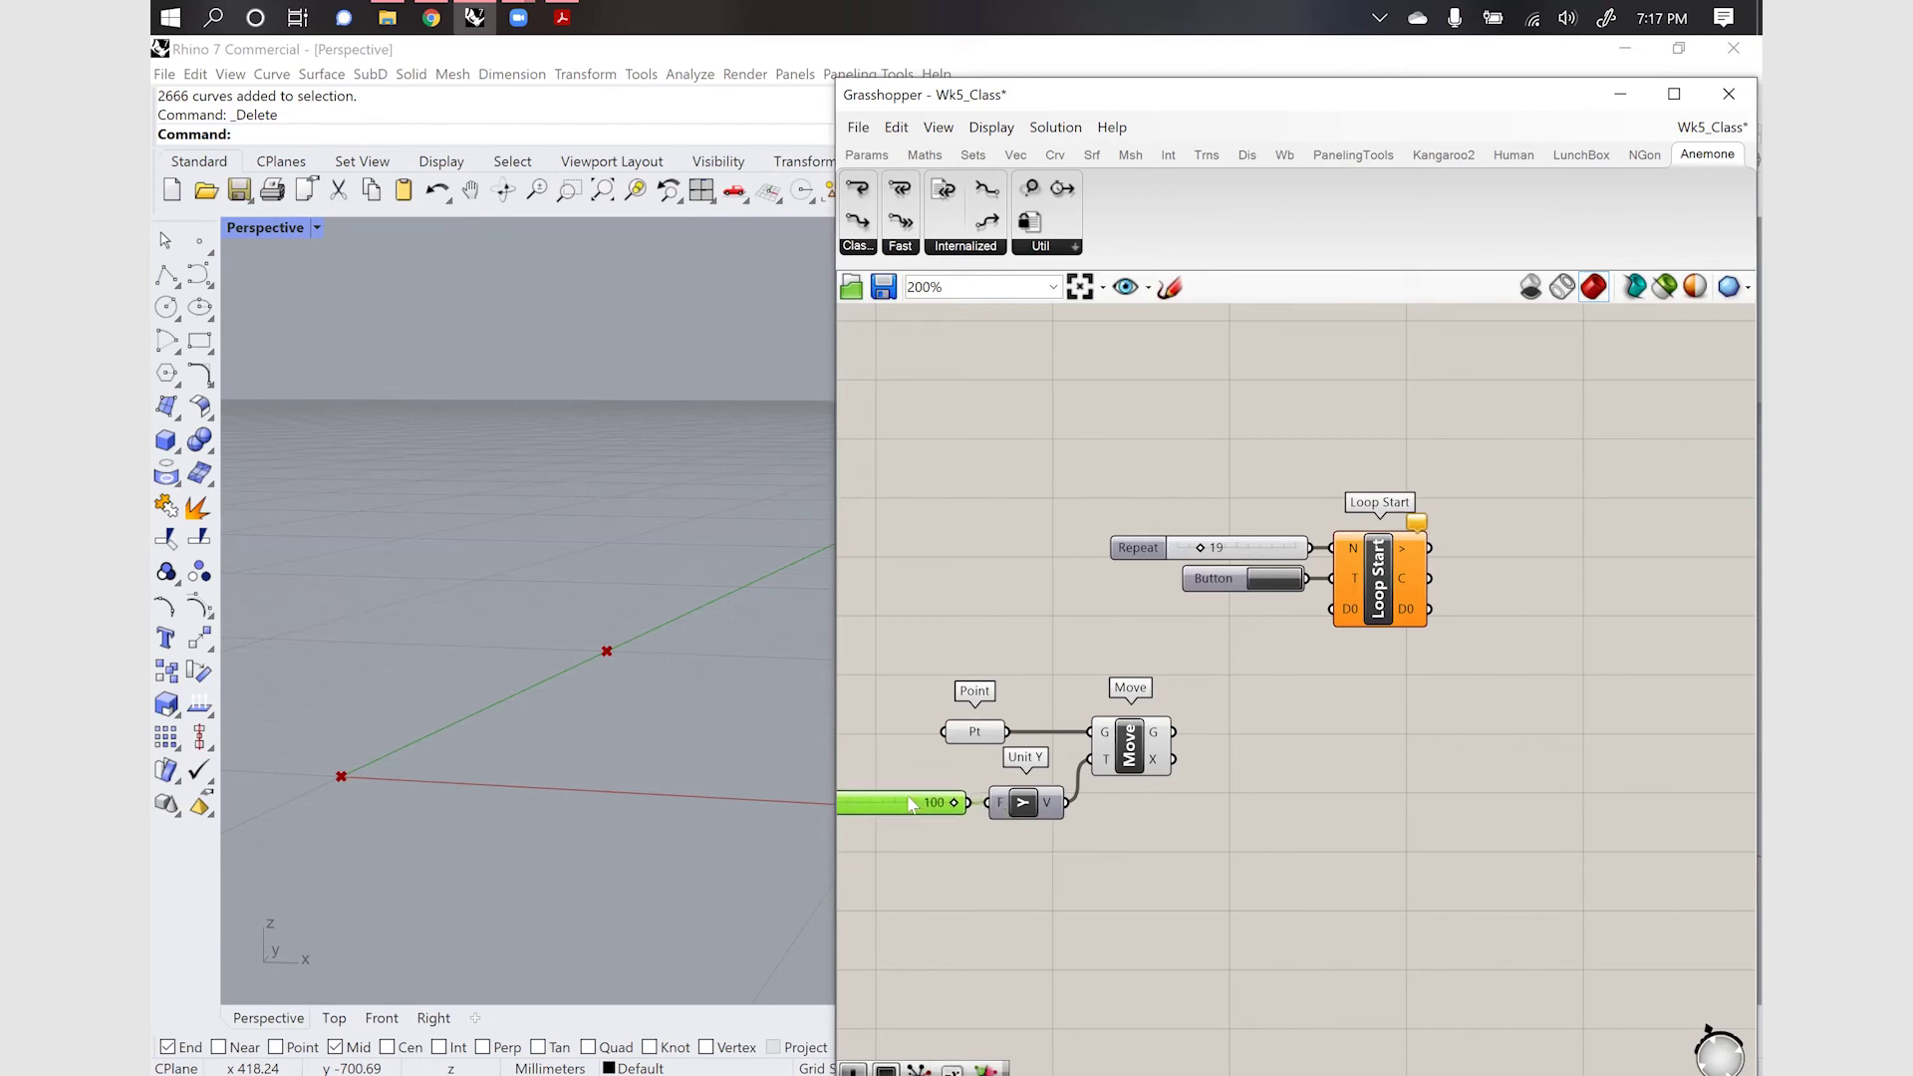
Add a Line component from the Point parameter (A) to Move's geometry output (B) and place it above Move
{"action": "double_click", "coordinate": [1307, 846]}
{"action": "type", "text": "line"}
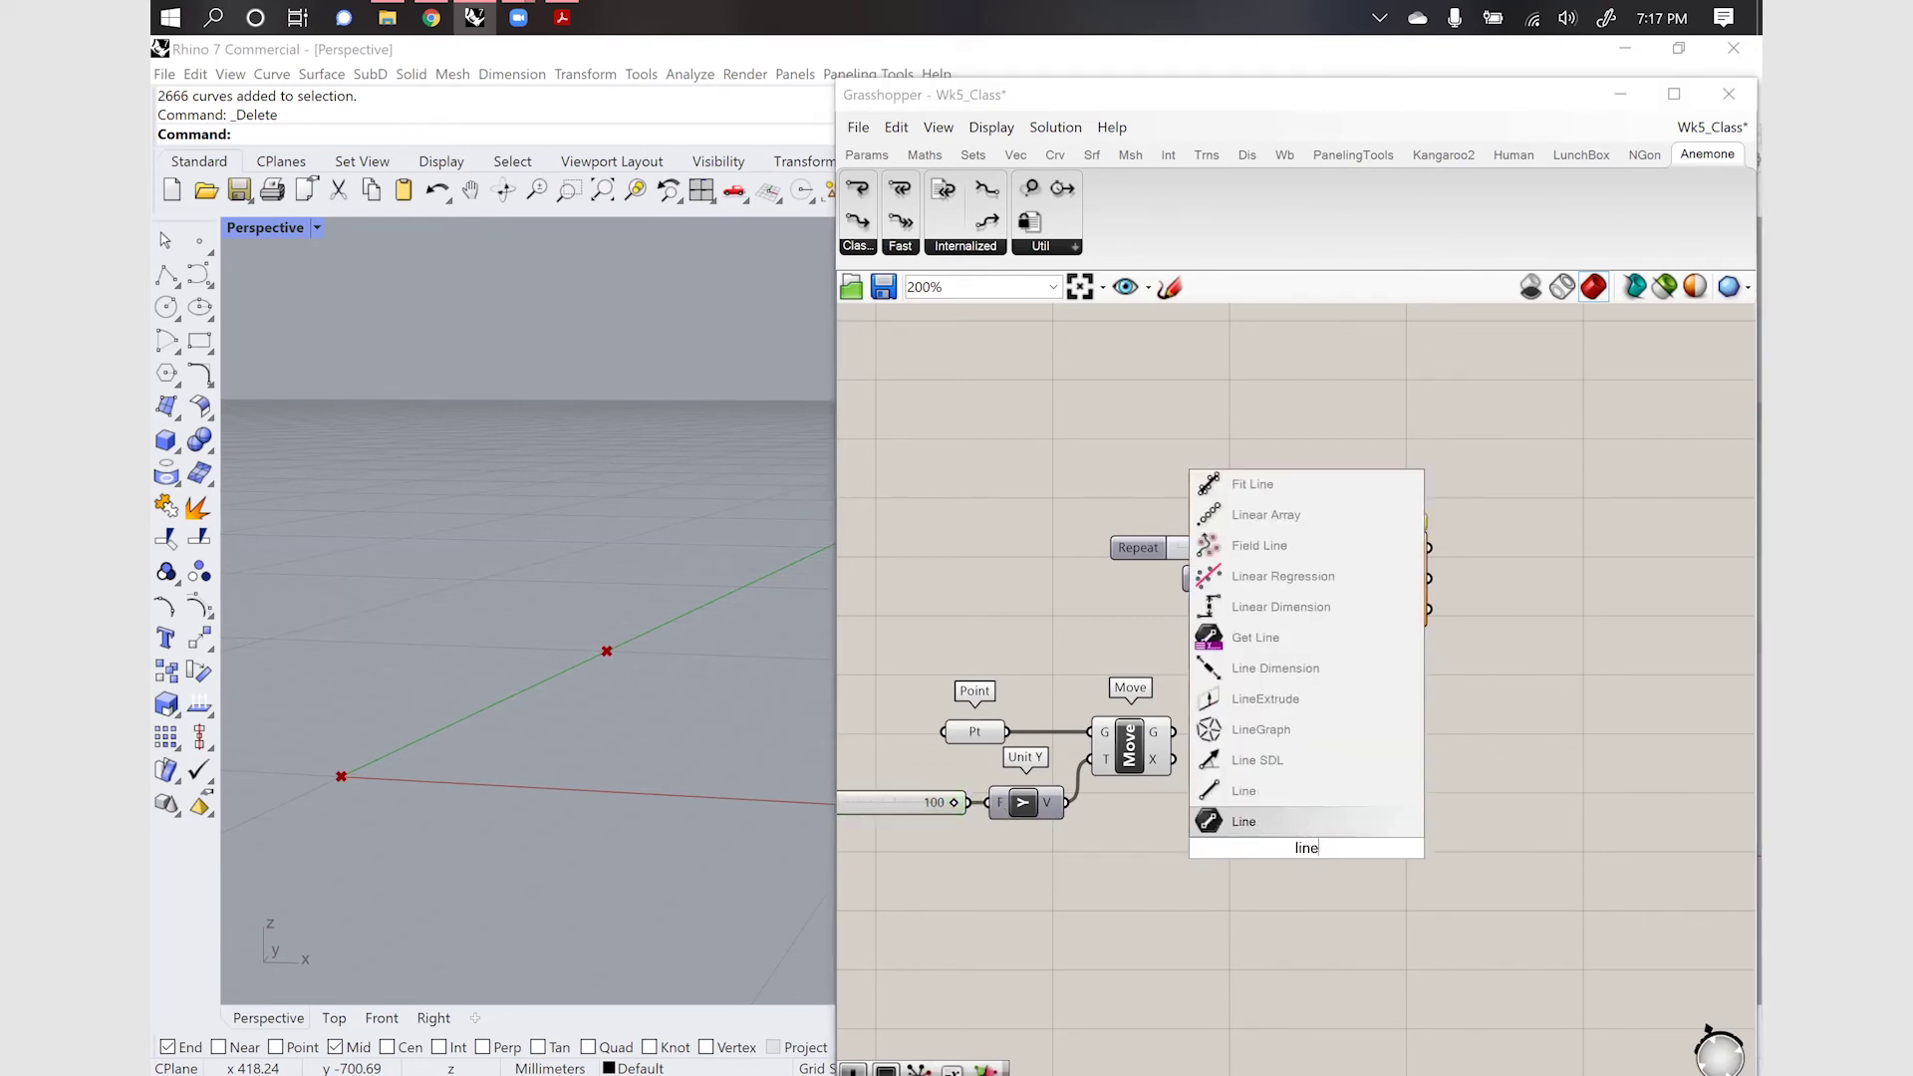
{"action": "left_click", "coordinate": [1284, 823]}
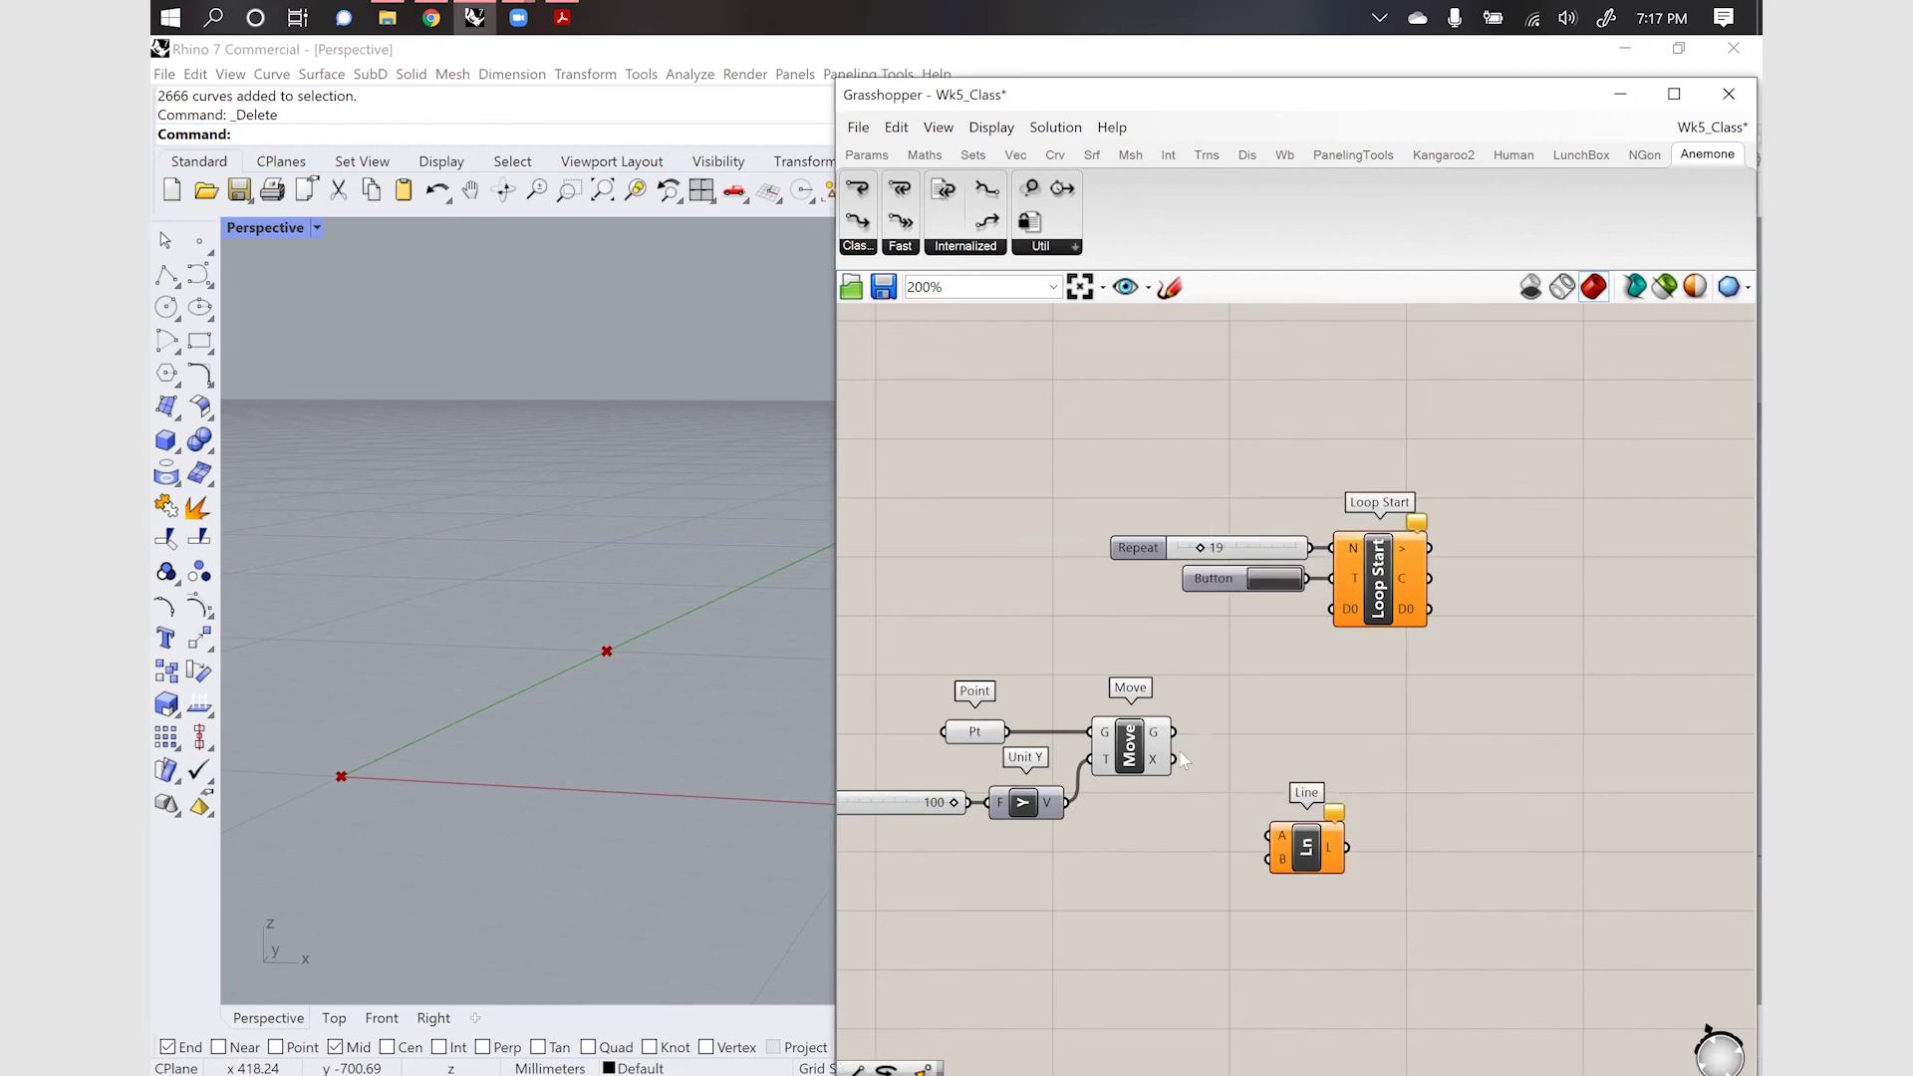
{"action": "left_click_drag", "start_coordinate": [1254, 833], "coordinate": [1269, 859]}
{"action": "left_click_drag", "start_coordinate": [1012, 745], "coordinate": [1268, 859]}
{"action": "key", "text": "ctrl+z"}
{"action": "left_click_drag", "start_coordinate": [1009, 732], "coordinate": [1266, 705]}
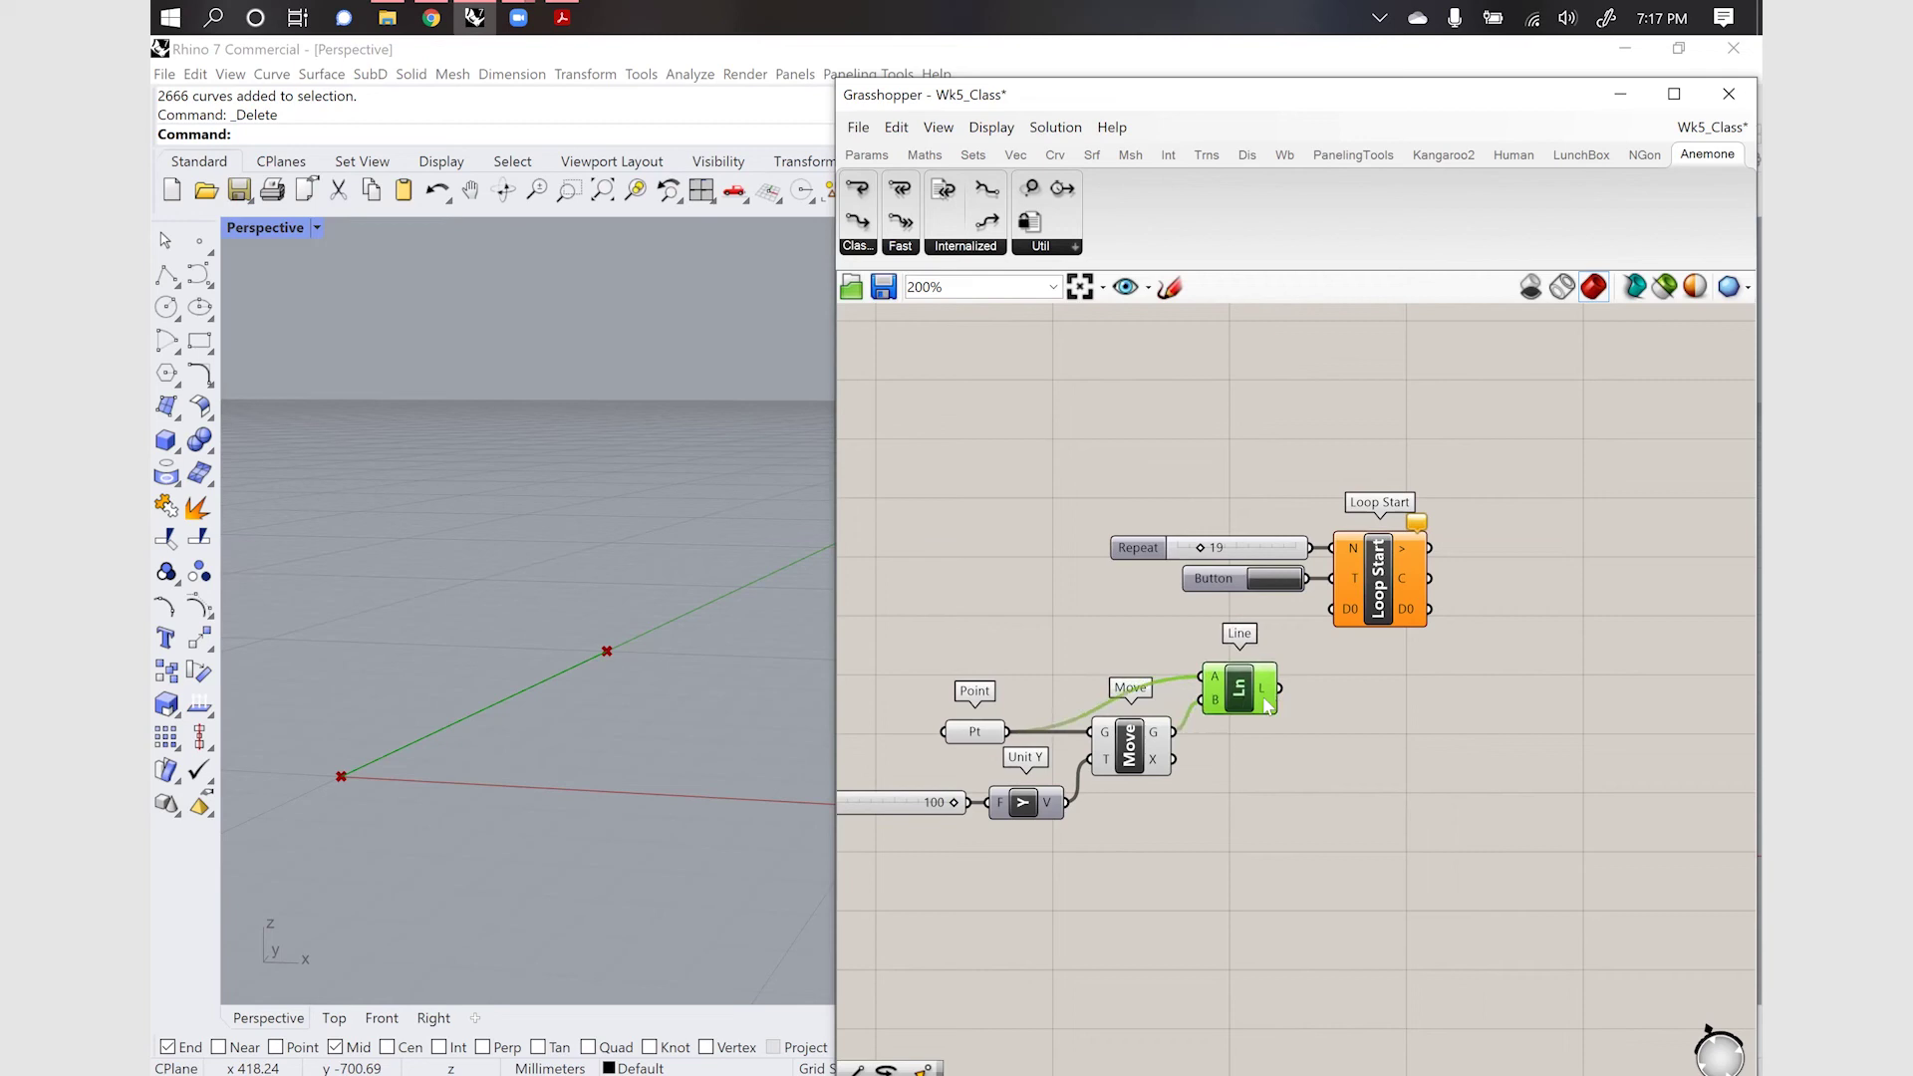
Connect the Line component's L output to Loop Start's D0 input
{"action": "right_click_drag", "start_coordinate": [668, 670], "coordinate": [688, 722]}
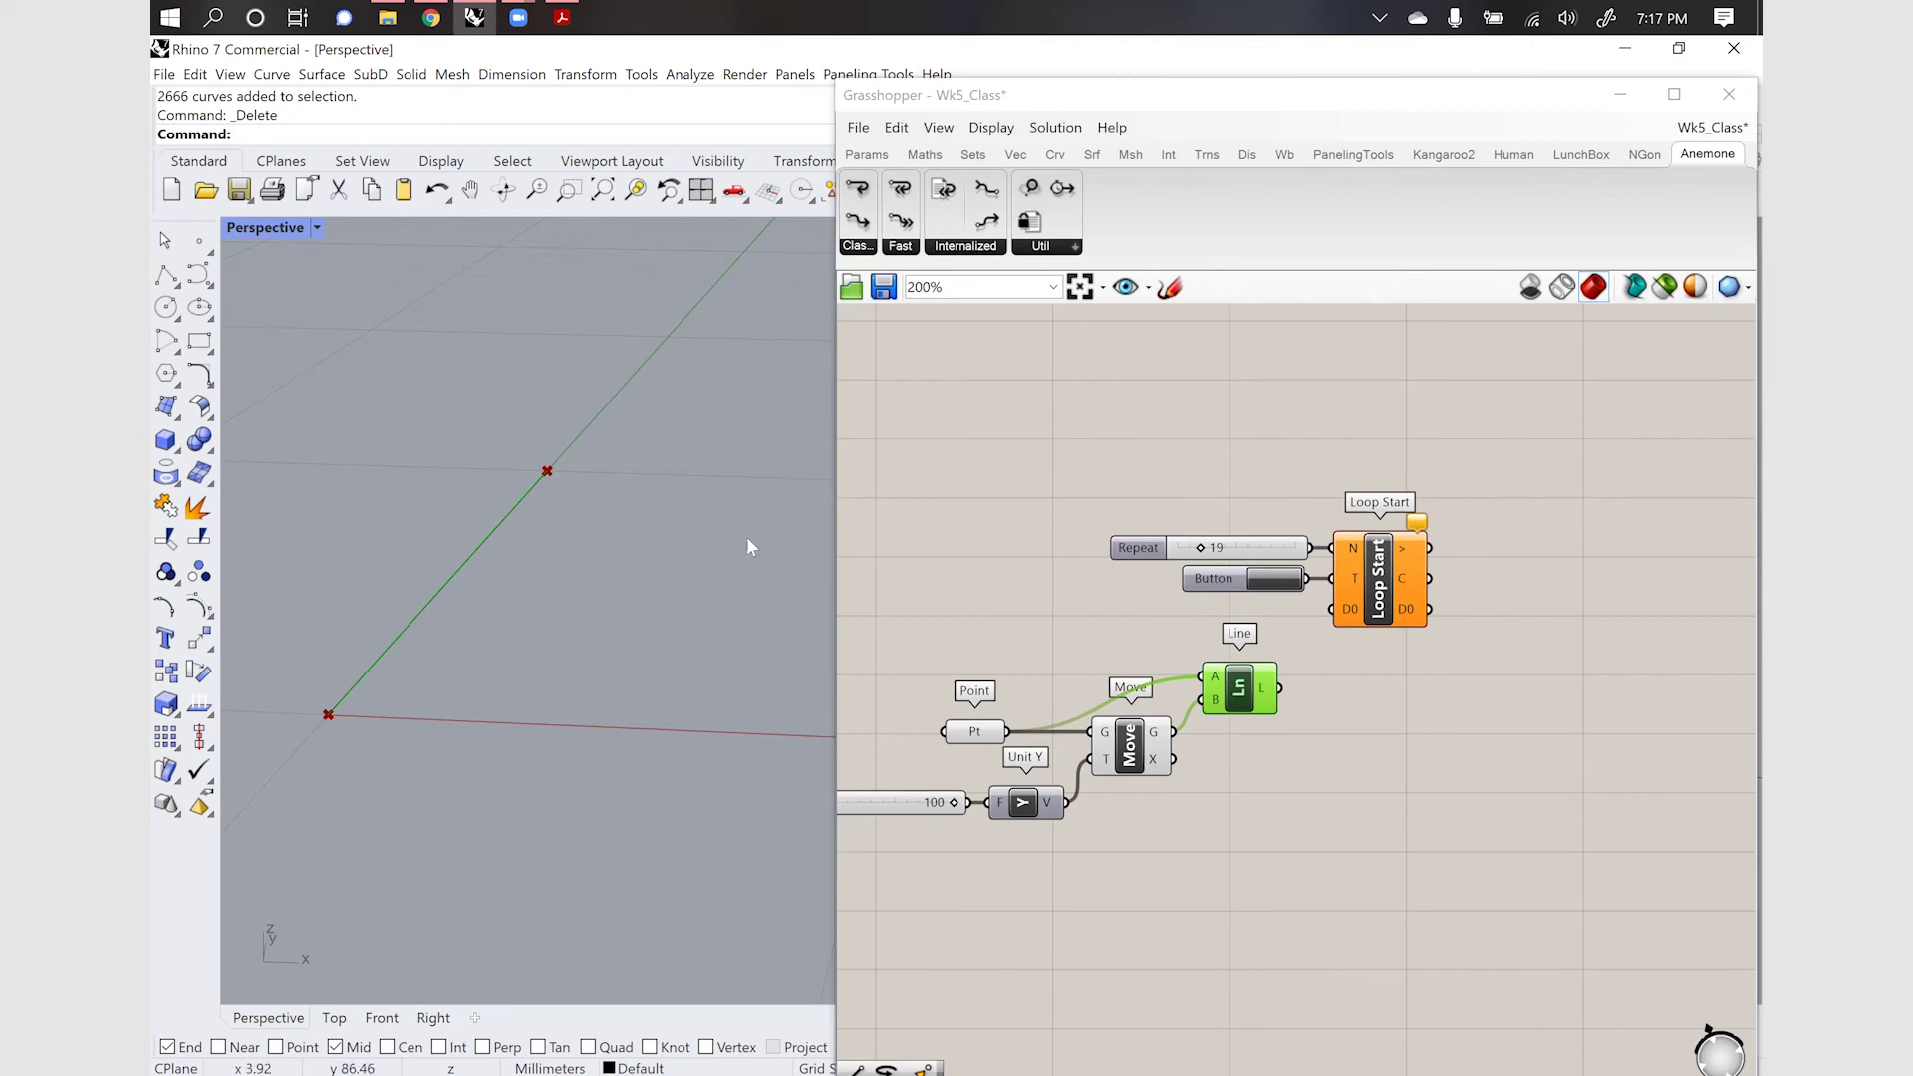
{"action": "left_click", "coordinate": [1253, 703]}
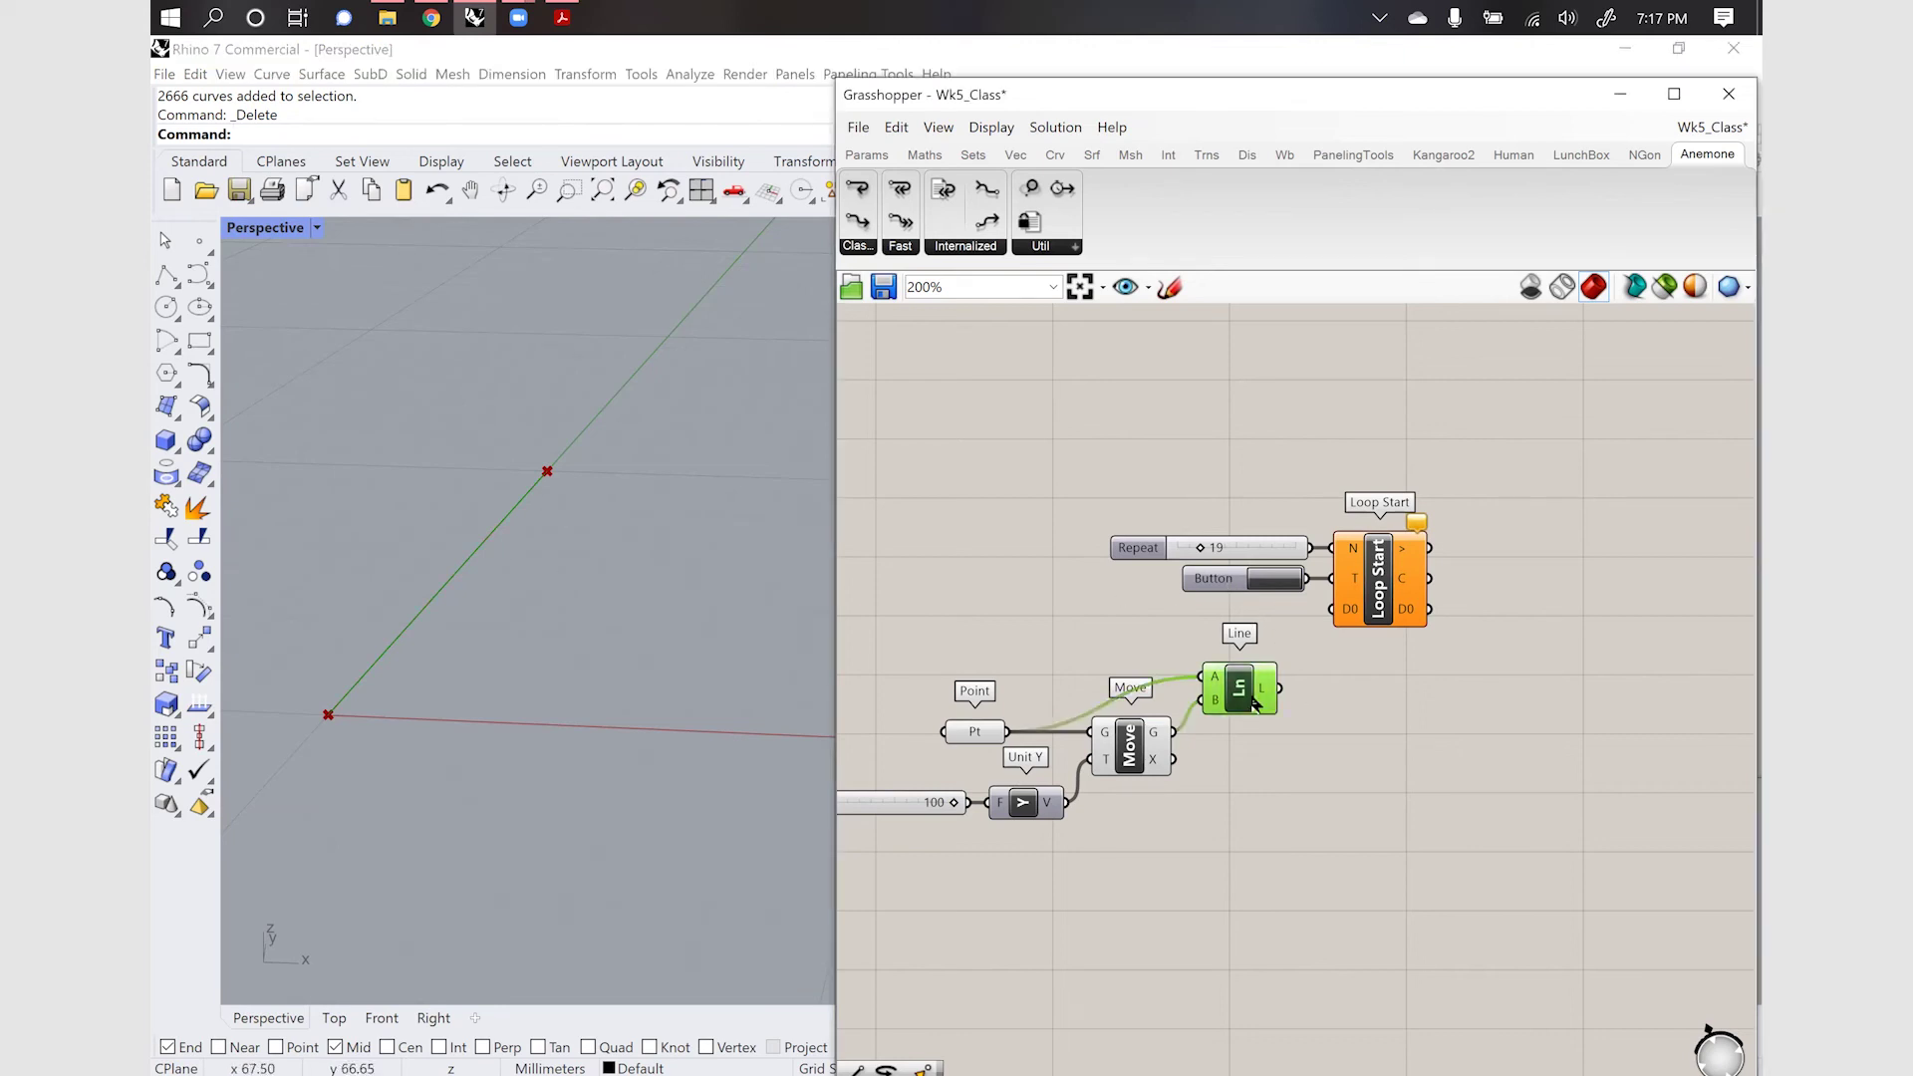
{"action": "left_click_drag", "start_coordinate": [1281, 687], "coordinate": [1336, 623]}
Link Loop Start's > output to Loop End's < input
{"action": "scroll", "coordinate": [1049, 655], "scroll_direction": "down", "scroll_amount": 2}
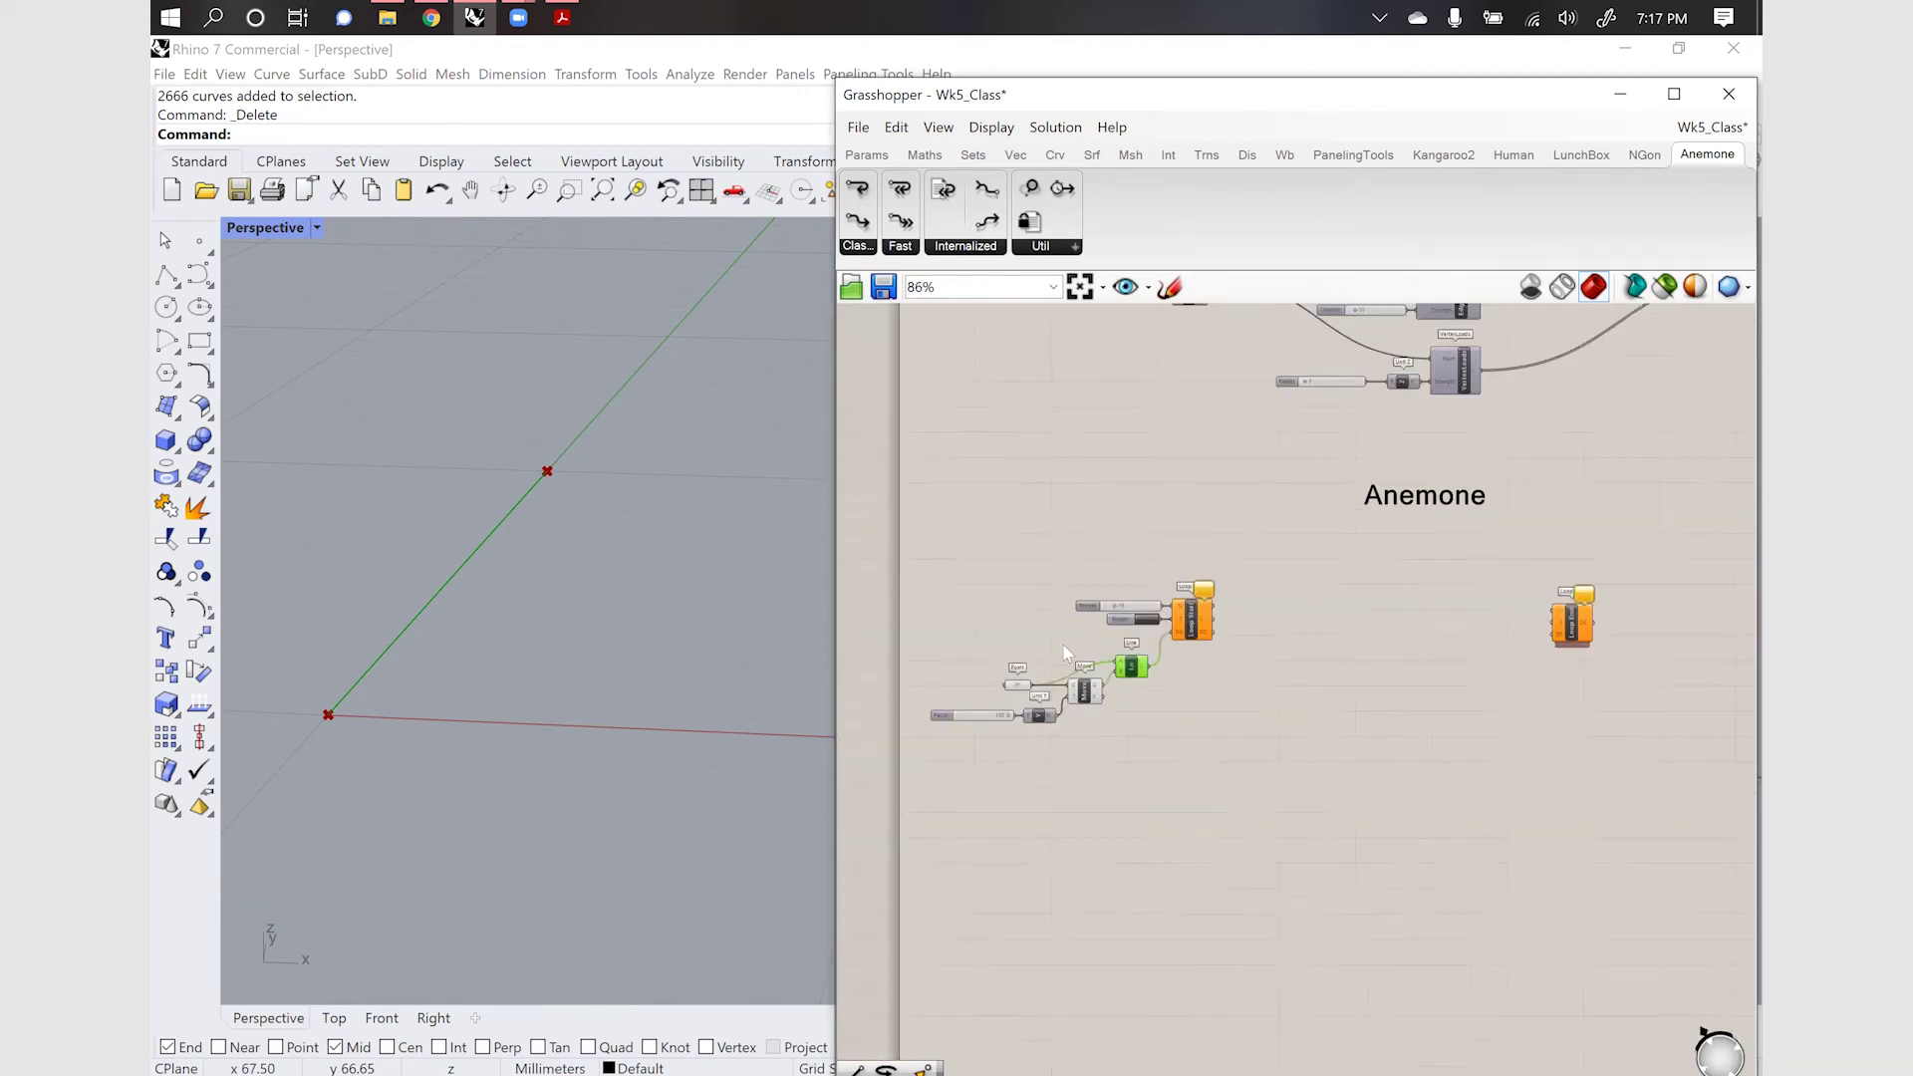
{"action": "scroll", "coordinate": [1142, 631], "scroll_direction": "up", "scroll_amount": 1}
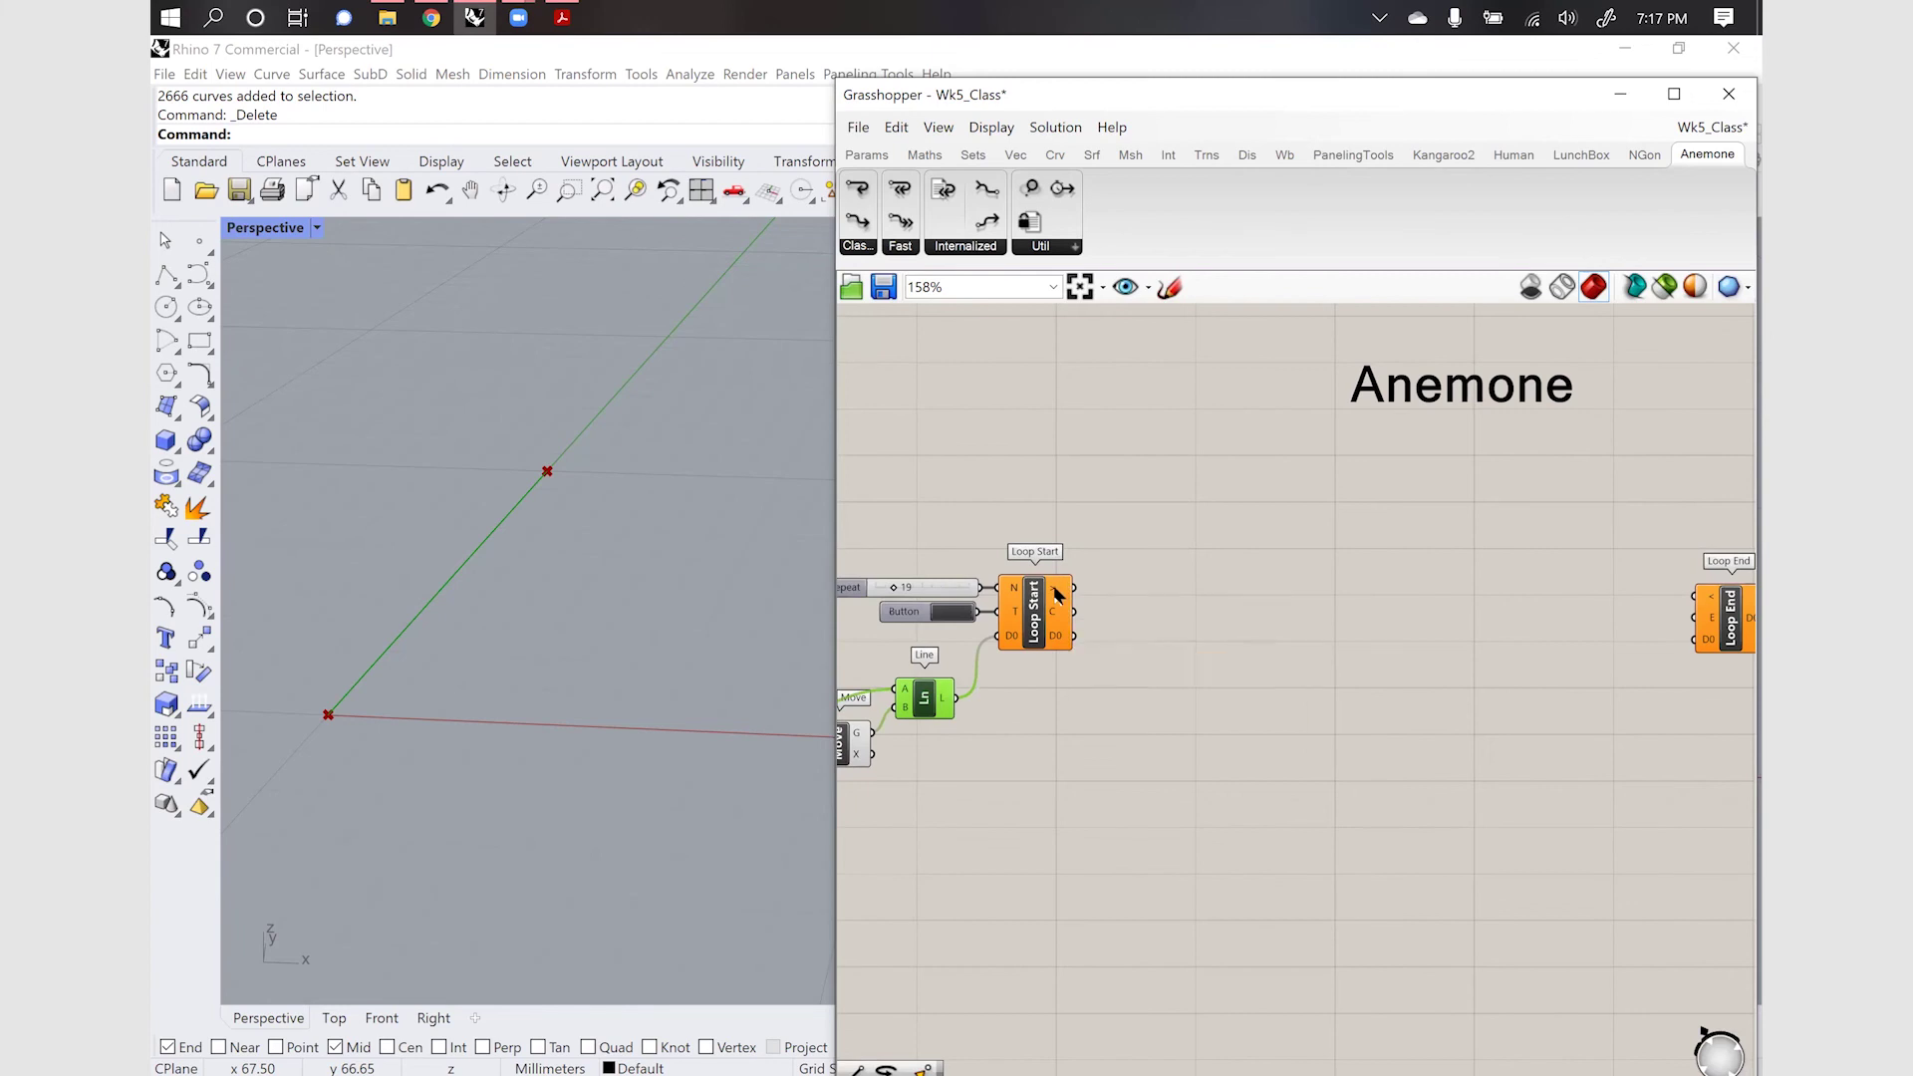
{"action": "left_click_drag", "start_coordinate": [1060, 592], "coordinate": [1694, 596]}
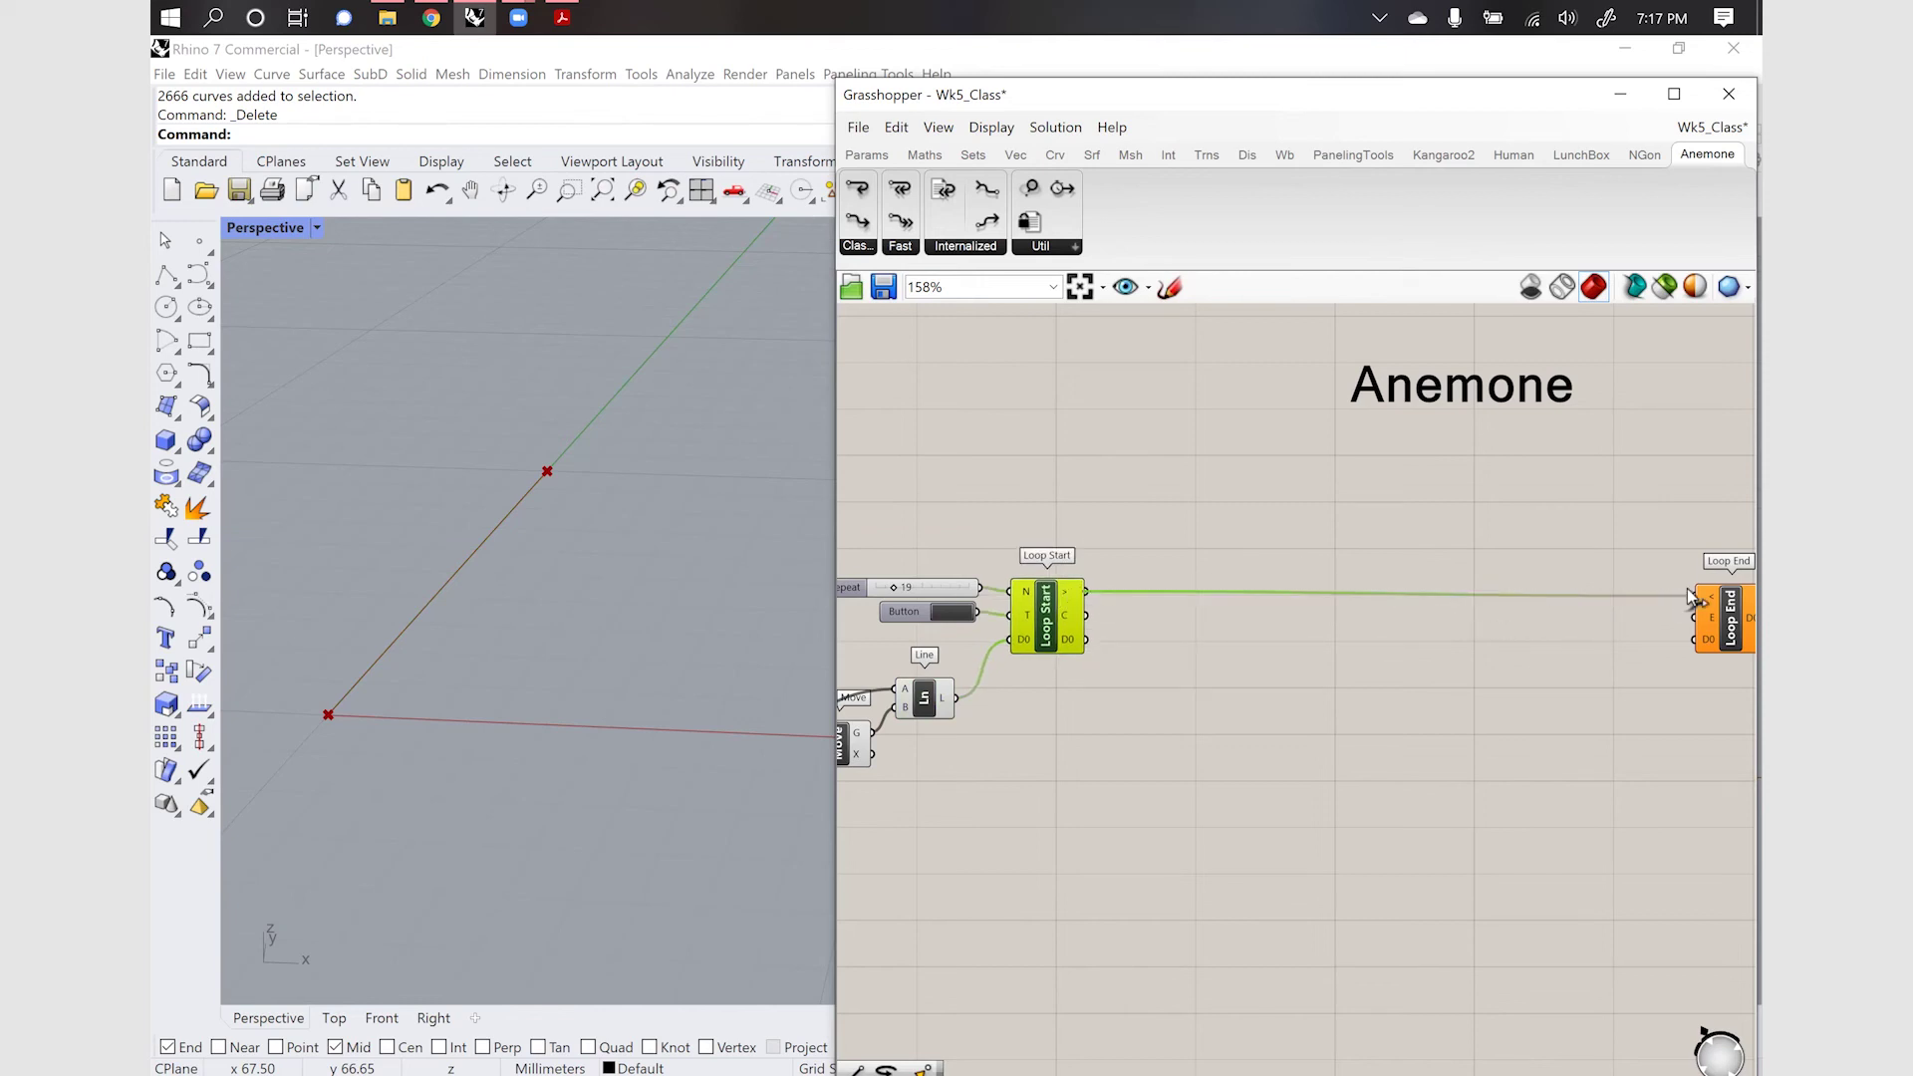
{"action": "left_click", "coordinate": [1426, 710]}
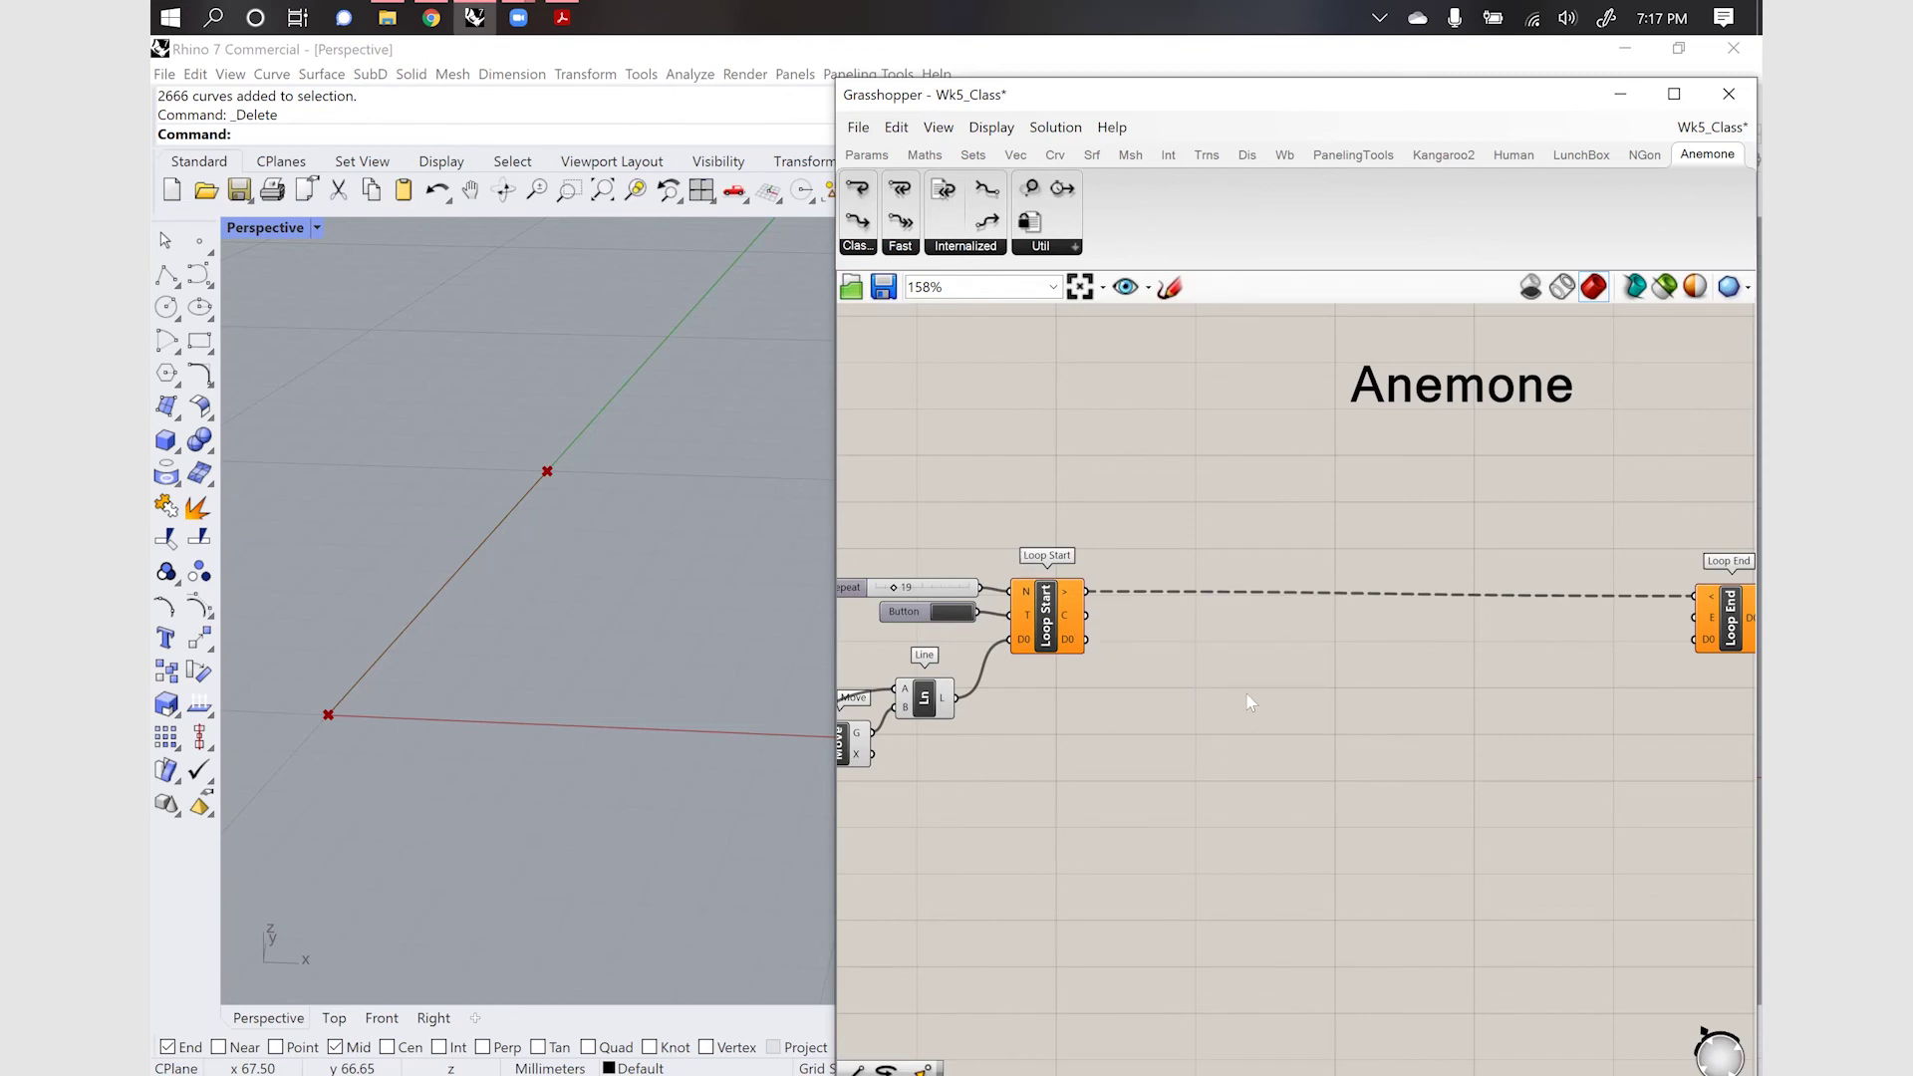
Add a Panel above and to the right of Loop Start and connect Loop Start's C (Counter) output to it
{"action": "scroll", "coordinate": [1068, 645], "scroll_direction": "up", "scroll_amount": 3}
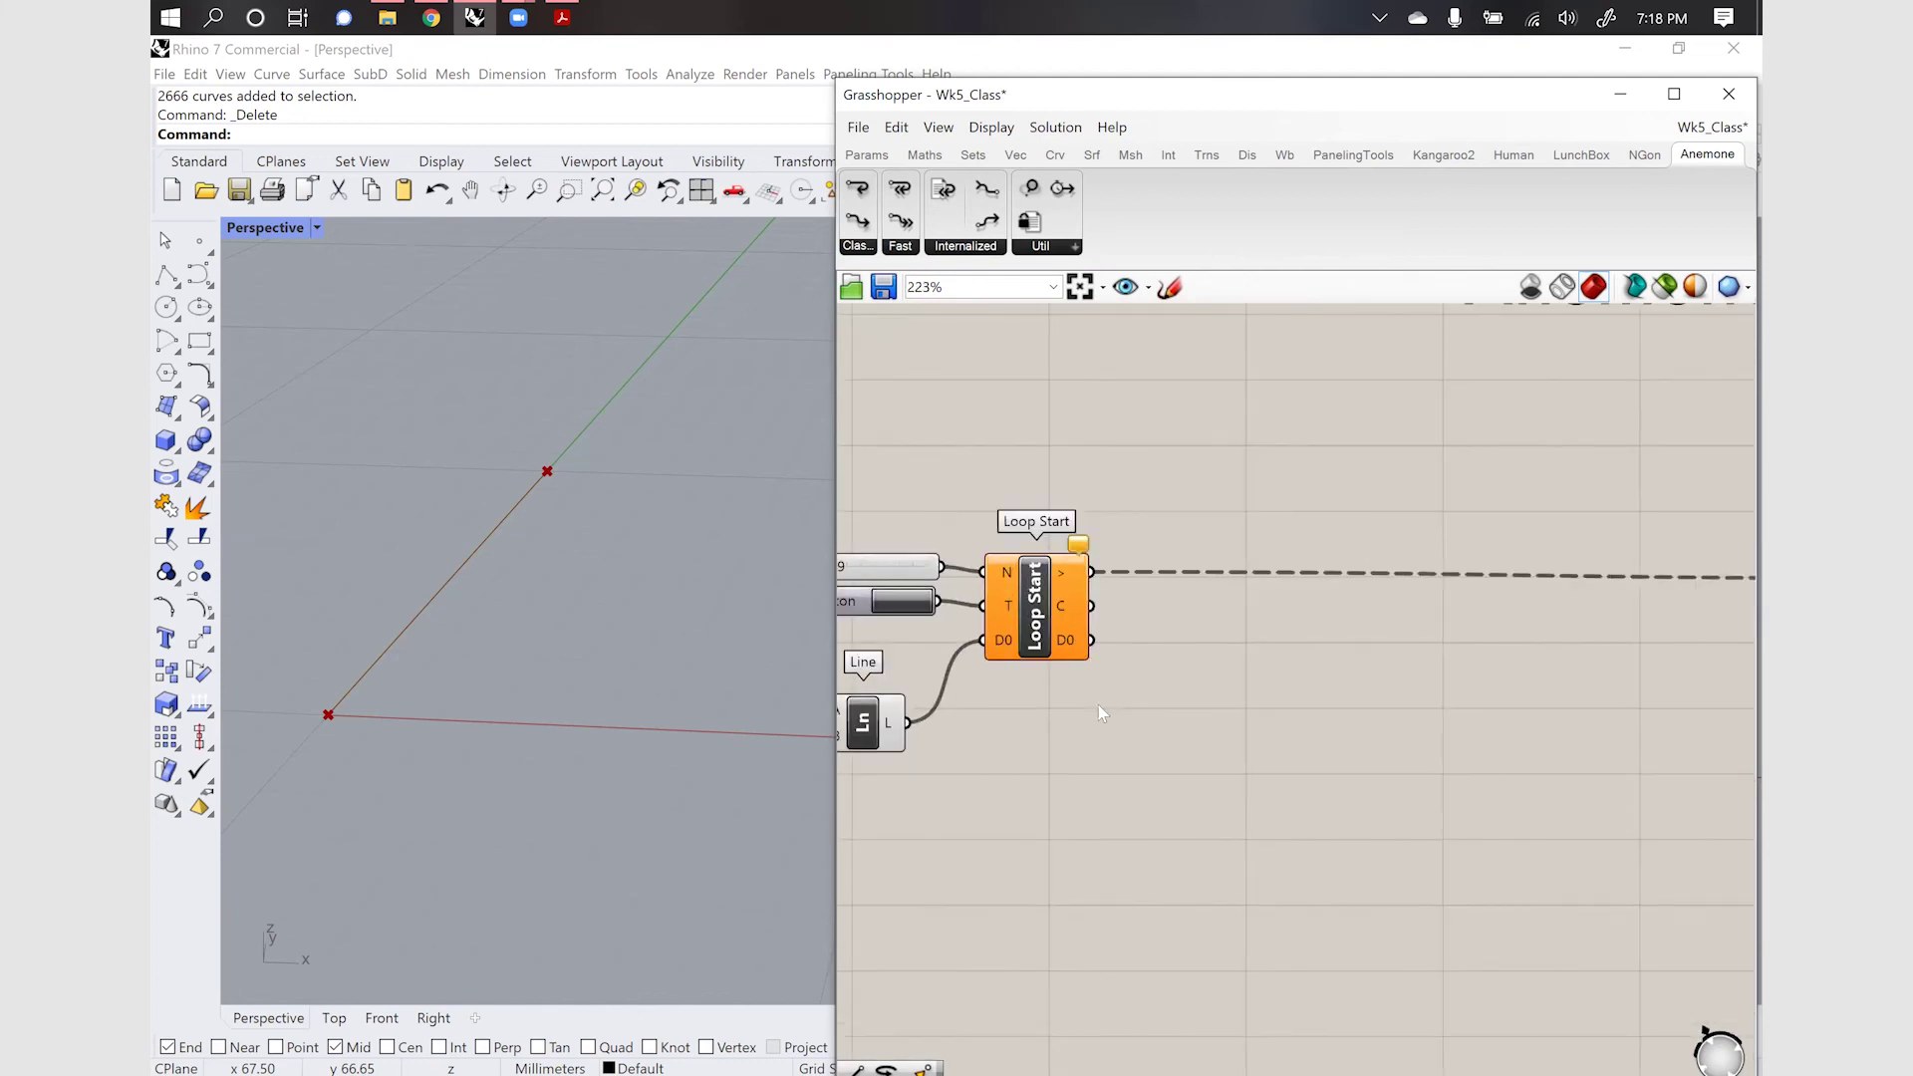
{"action": "double_click", "coordinate": [1135, 685]}
{"action": "type", "text": "//"}
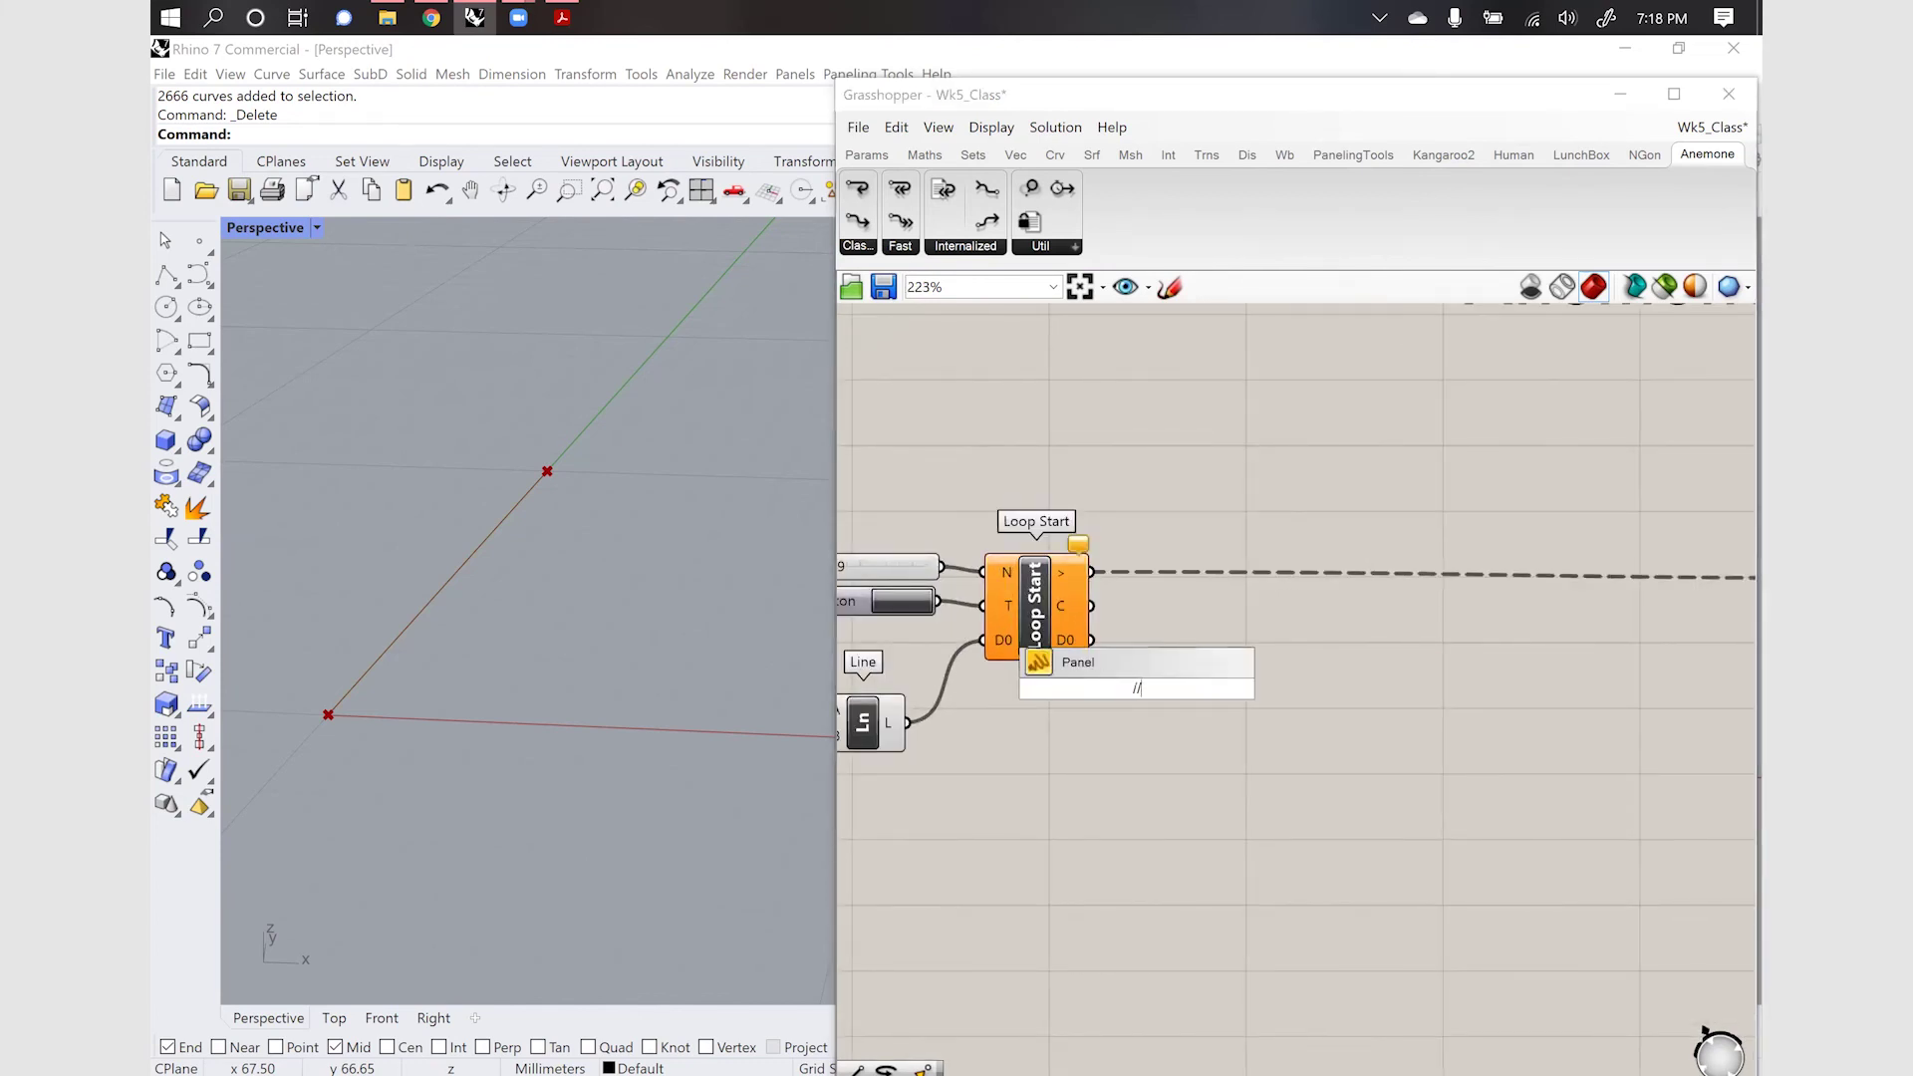
{"action": "key", "text": "Return"}
{"action": "left_click_drag", "start_coordinate": [1135, 686], "coordinate": [1305, 510]}
{"action": "left_click_drag", "start_coordinate": [1092, 606], "coordinate": [1355, 514]}
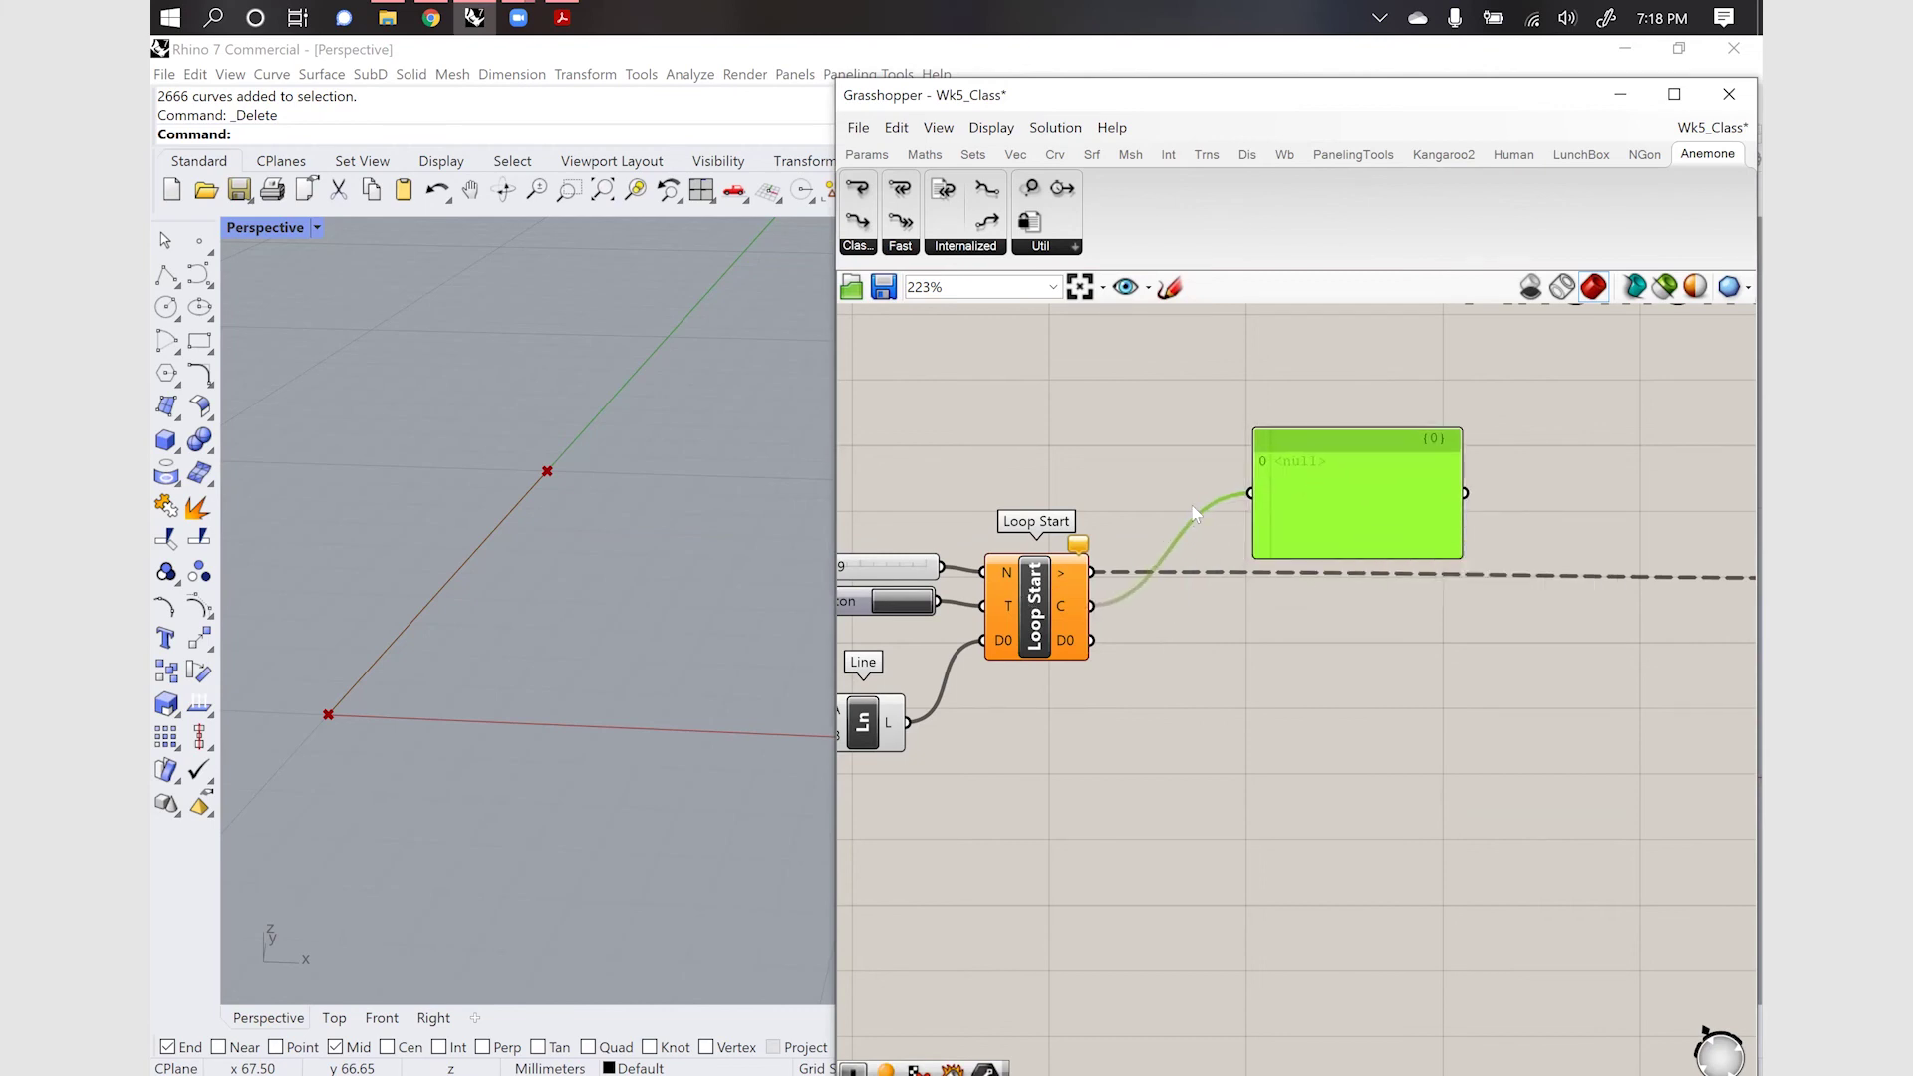
{"action": "scroll", "coordinate": [1048, 503], "scroll_direction": "down", "scroll_amount": 2}
{"action": "left_click", "coordinate": [1171, 735]}
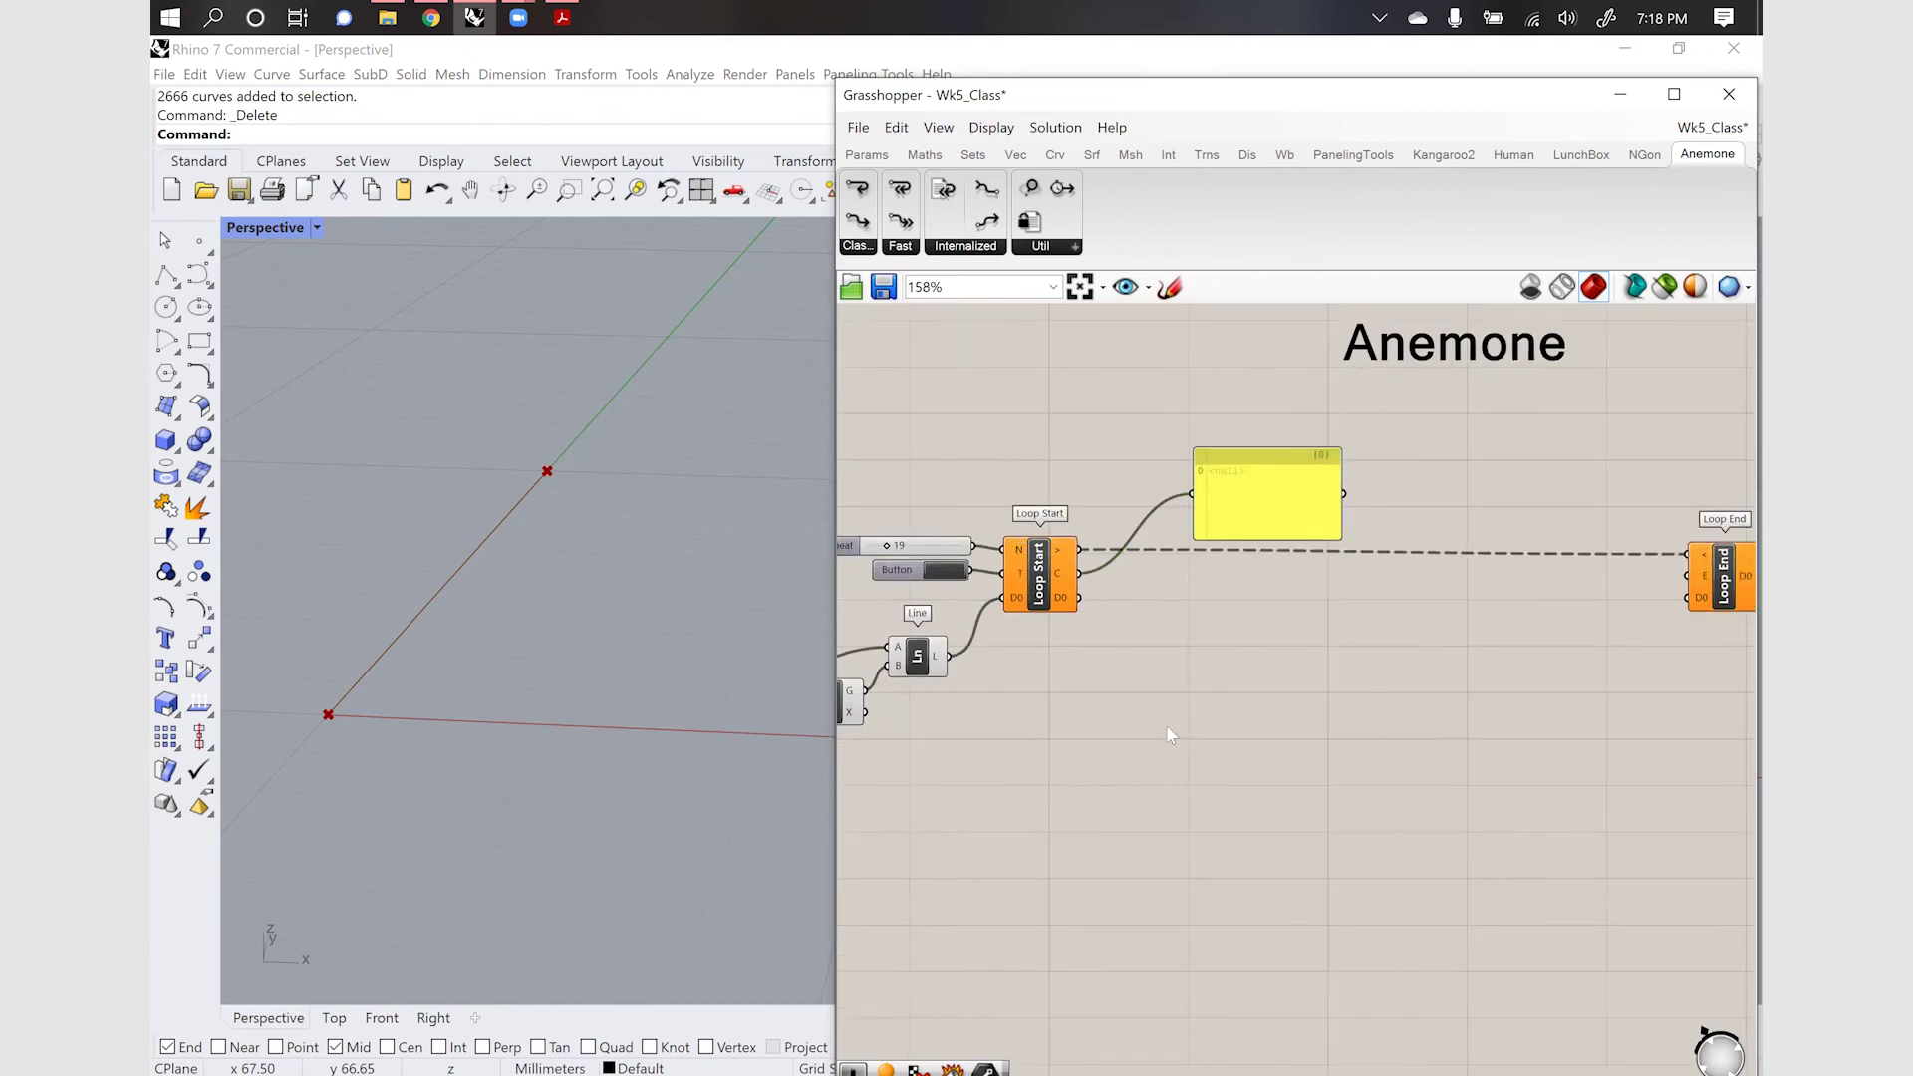
Add the Rotate component that rotates an object in a plane, placed below and to the right of Loop Start
{"action": "scroll", "coordinate": [1176, 694], "scroll_direction": "up", "scroll_amount": 1}
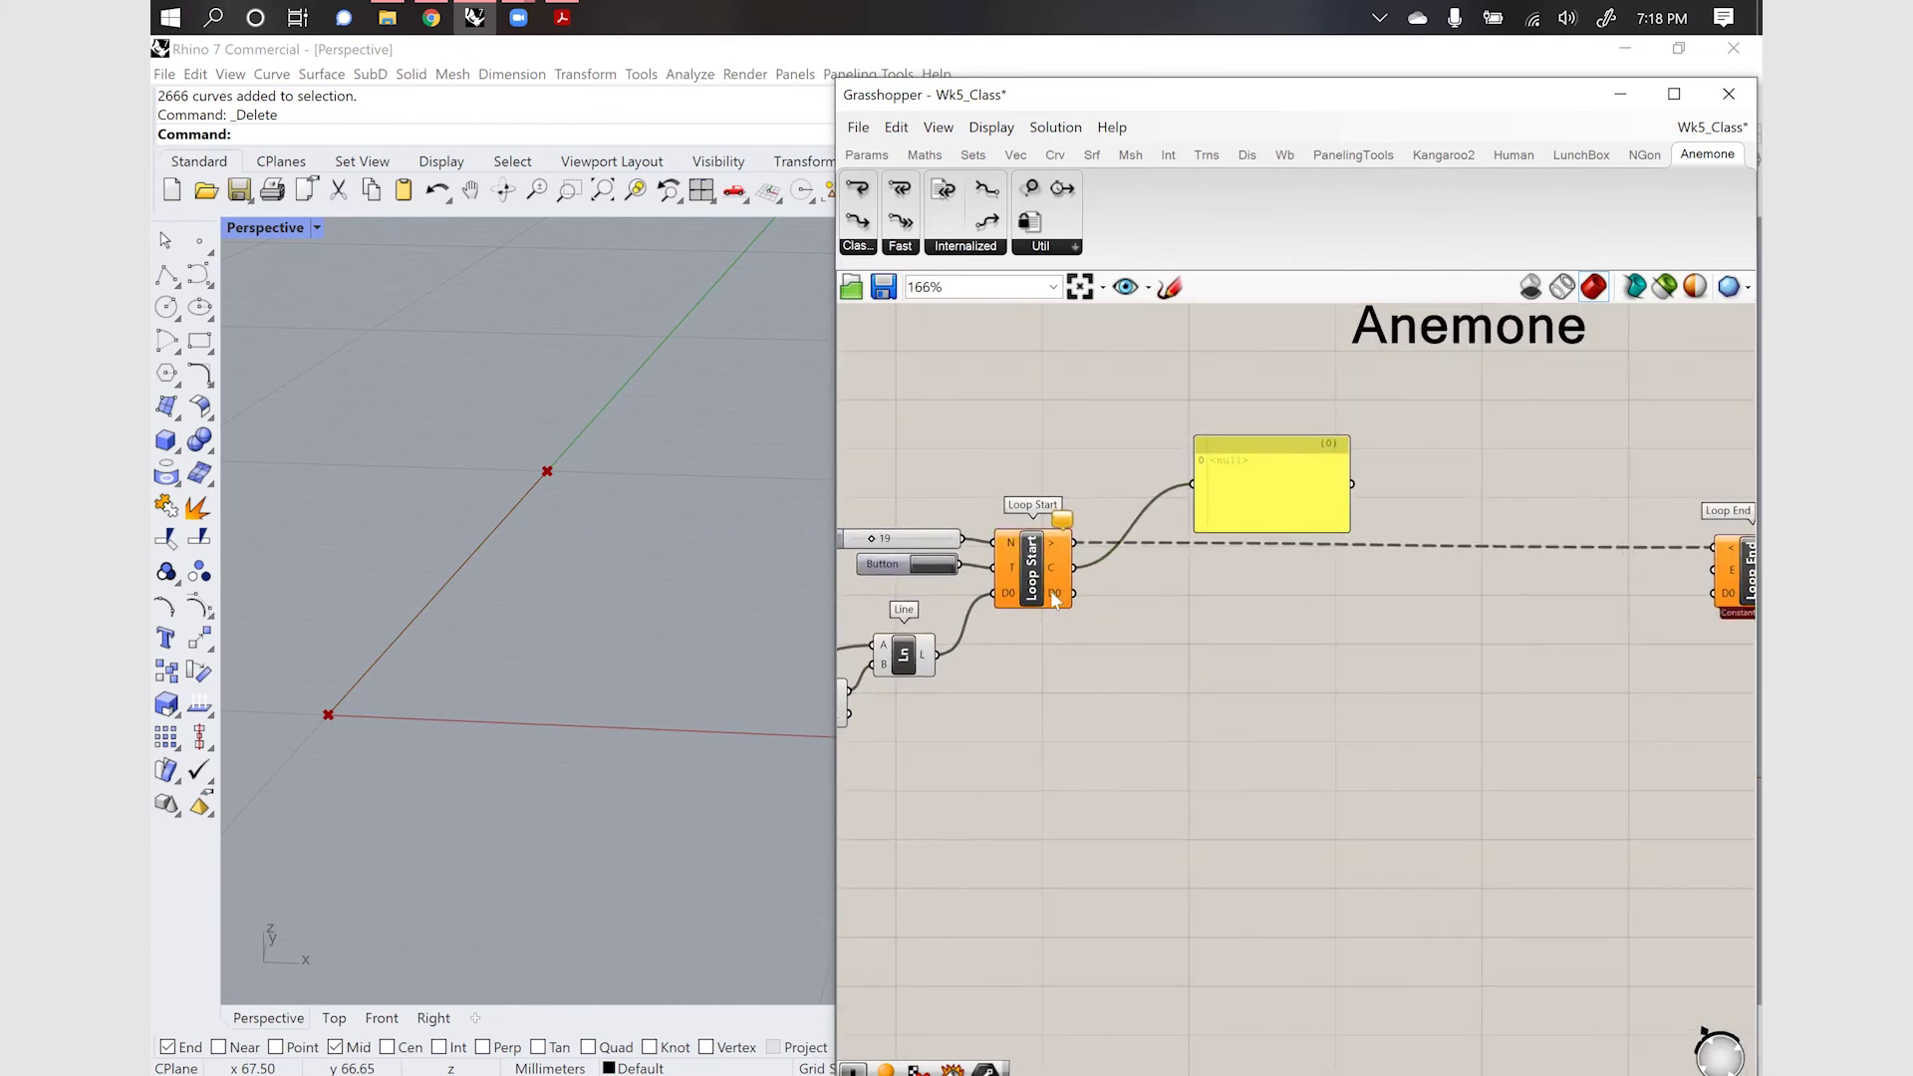
{"action": "double_click", "coordinate": [1136, 687]}
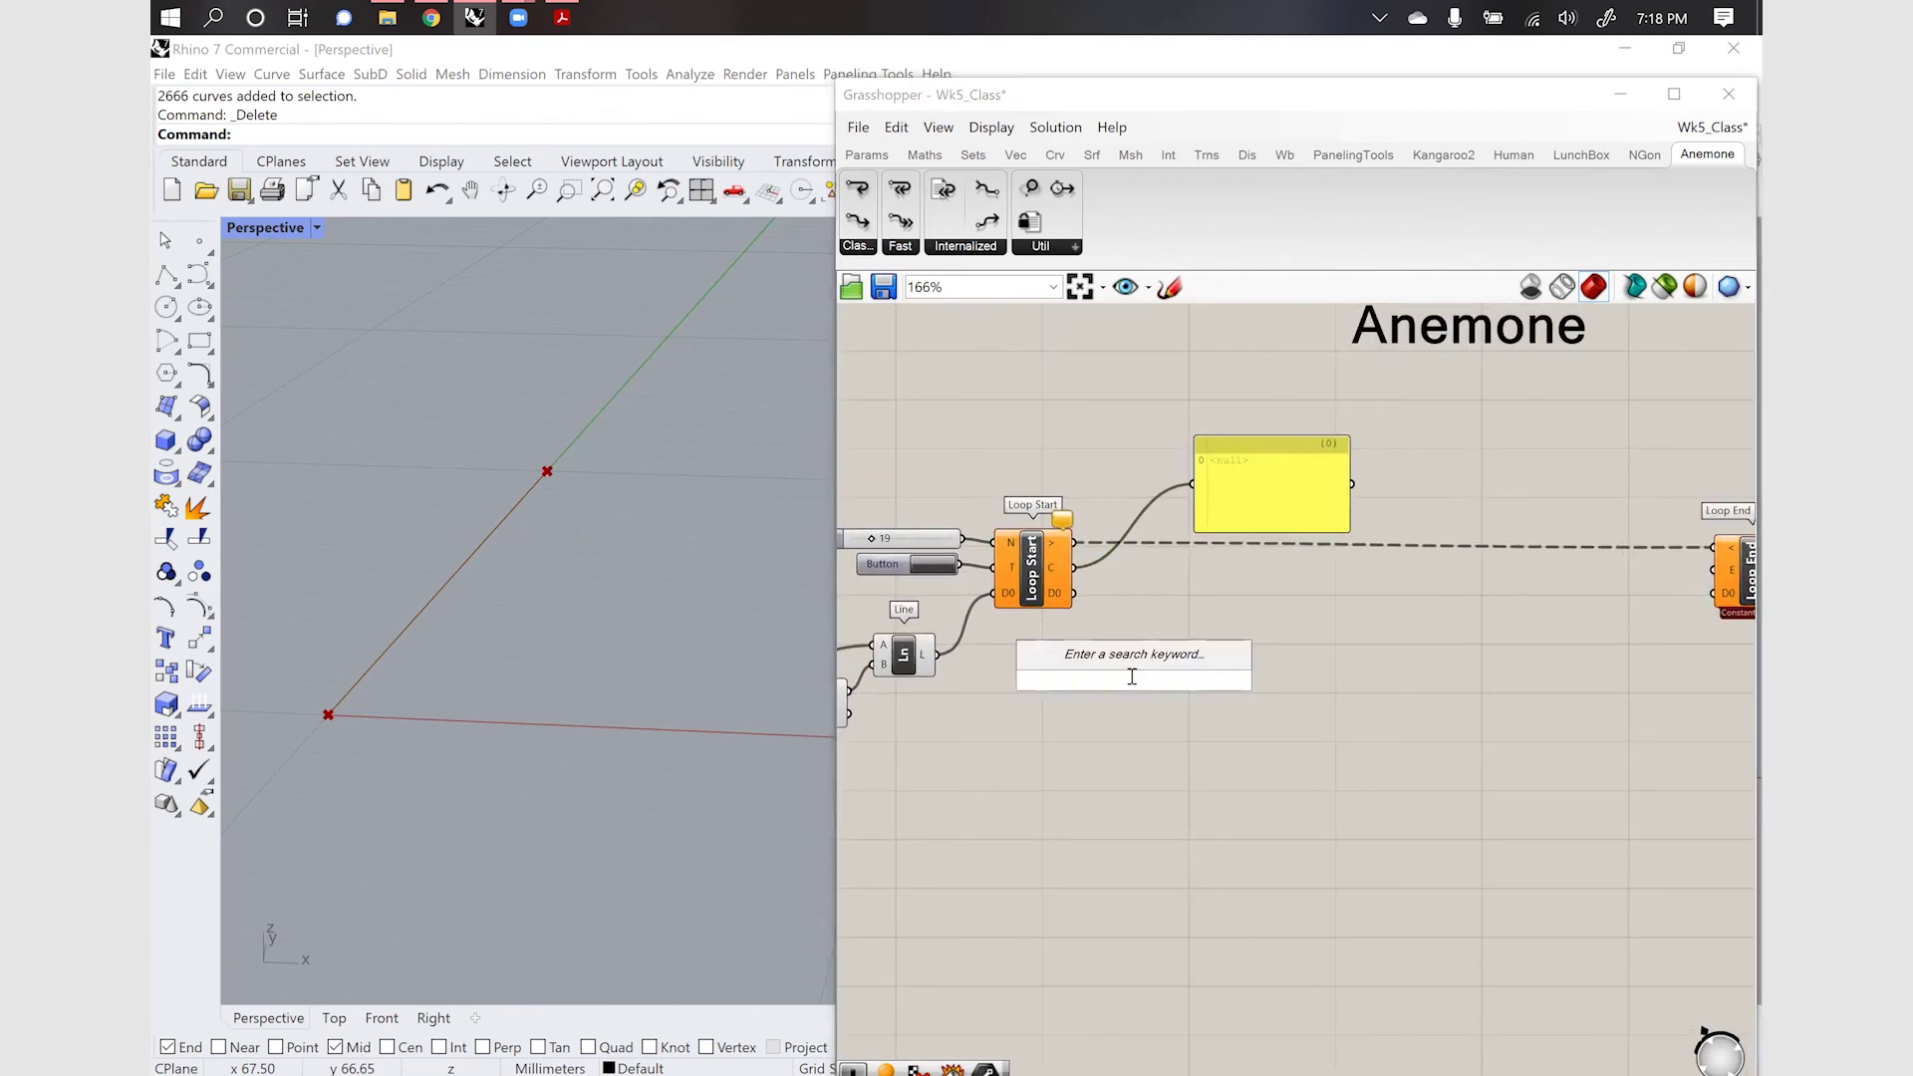
{"action": "type", "text": "rotate"}
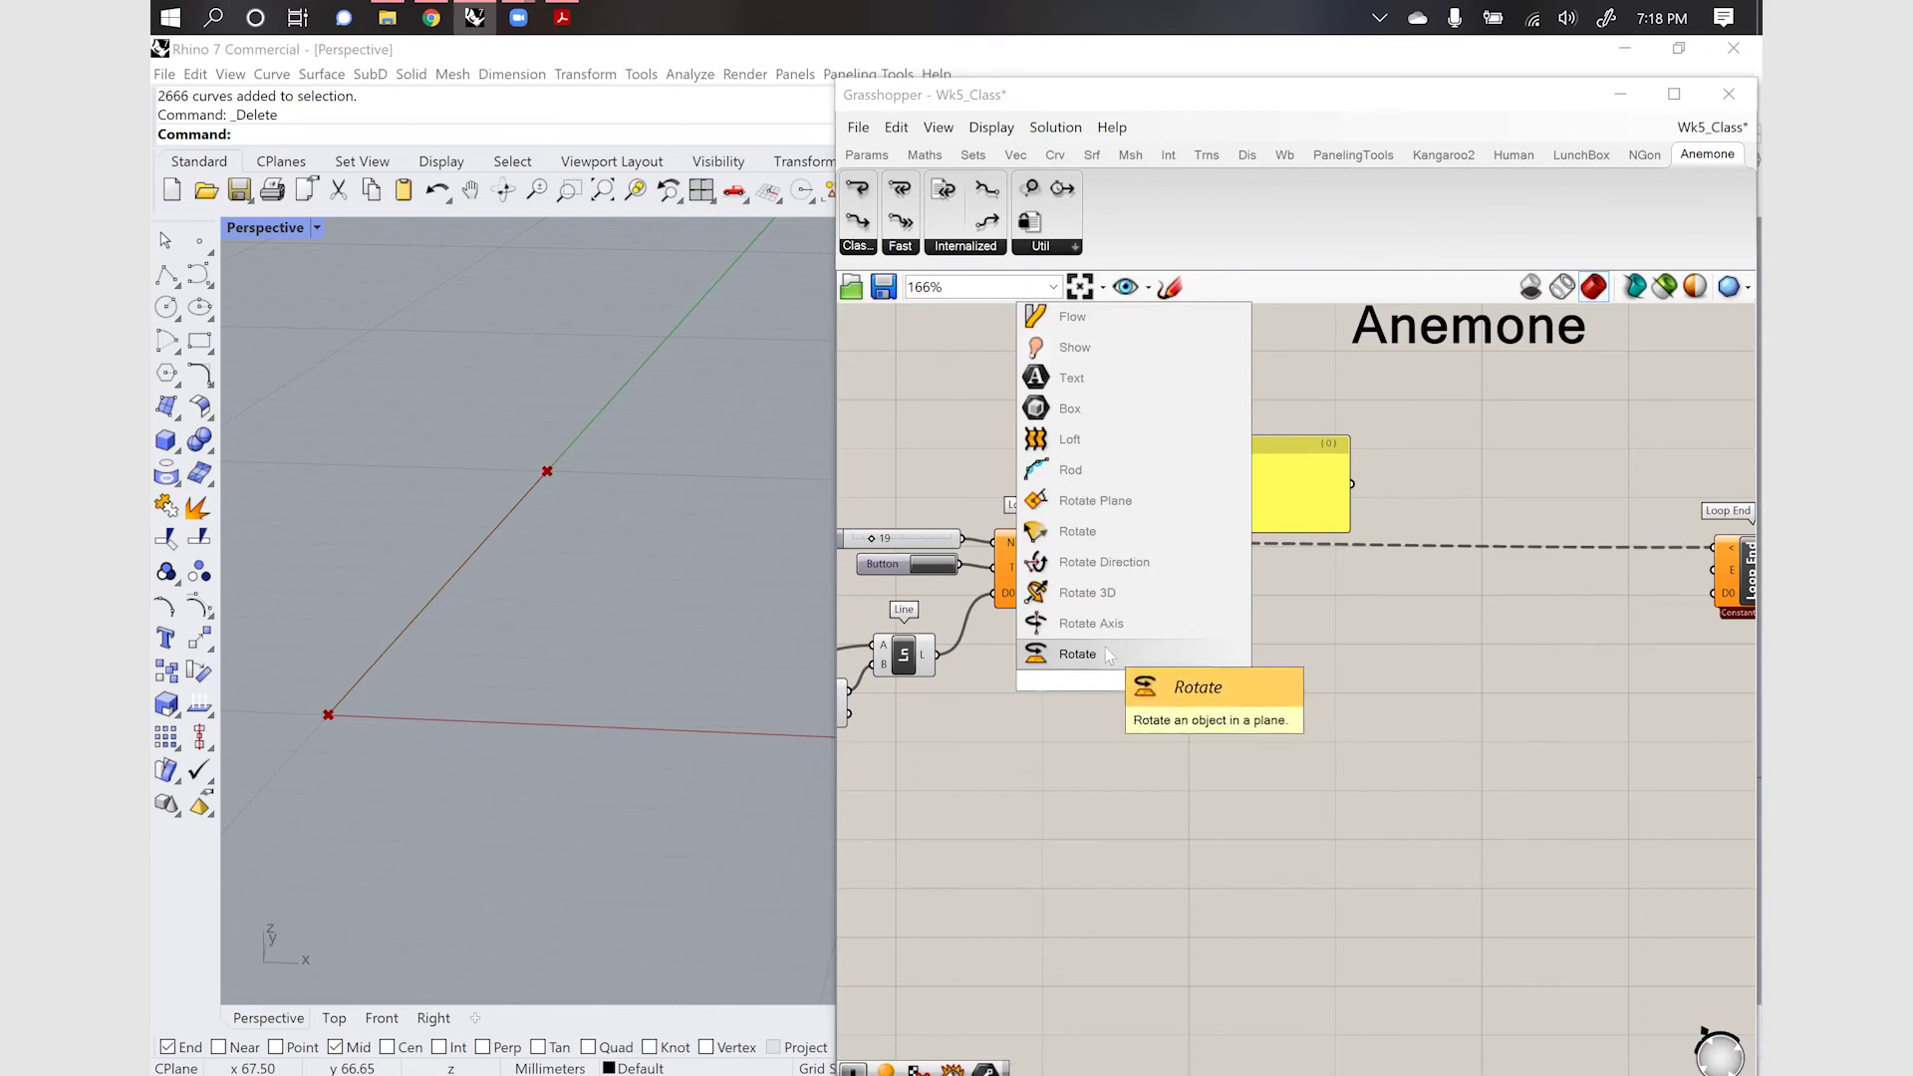
{"action": "left_click", "coordinate": [1108, 656]}
{"action": "left_click_drag", "start_coordinate": [1106, 666], "coordinate": [1193, 688]}
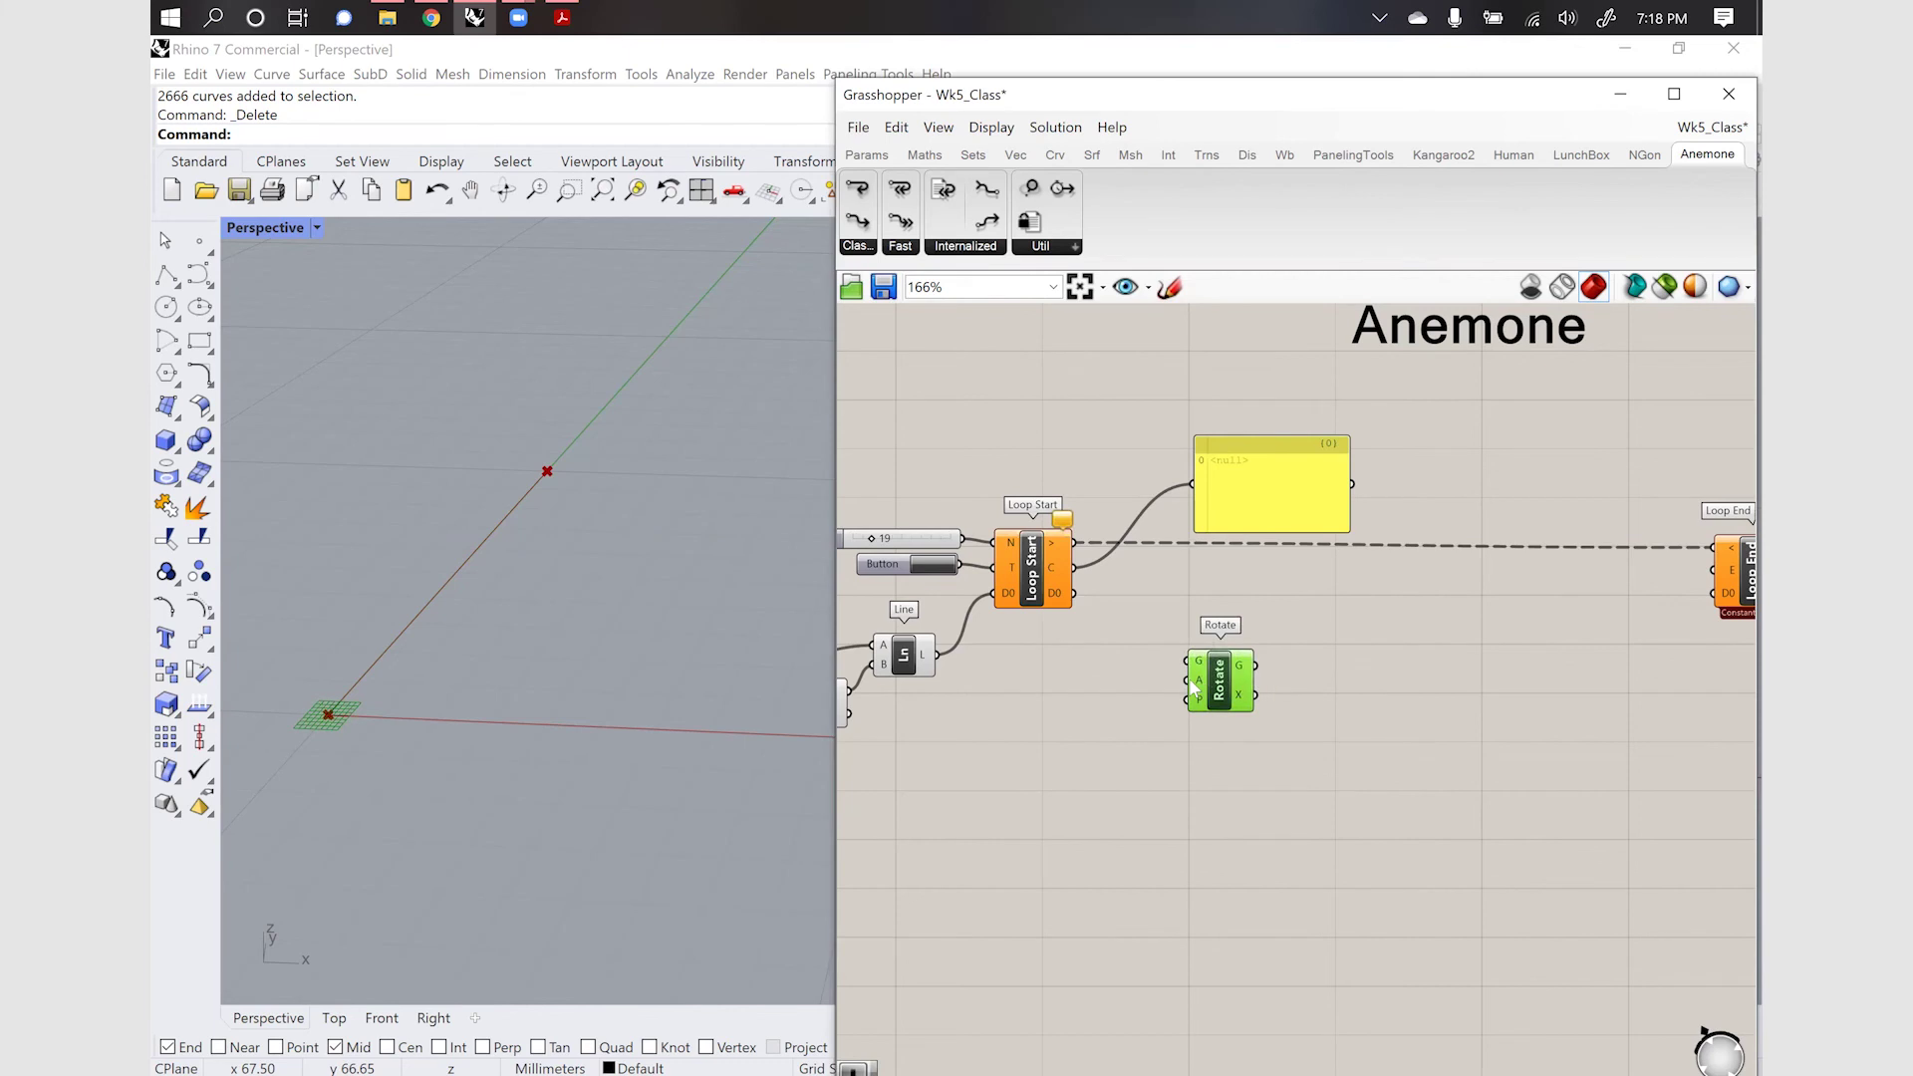
Set Rotate's A (Angle) input to degrees and connect Loop Start's D0 output to its G input
{"action": "right_click", "coordinate": [1203, 687]}
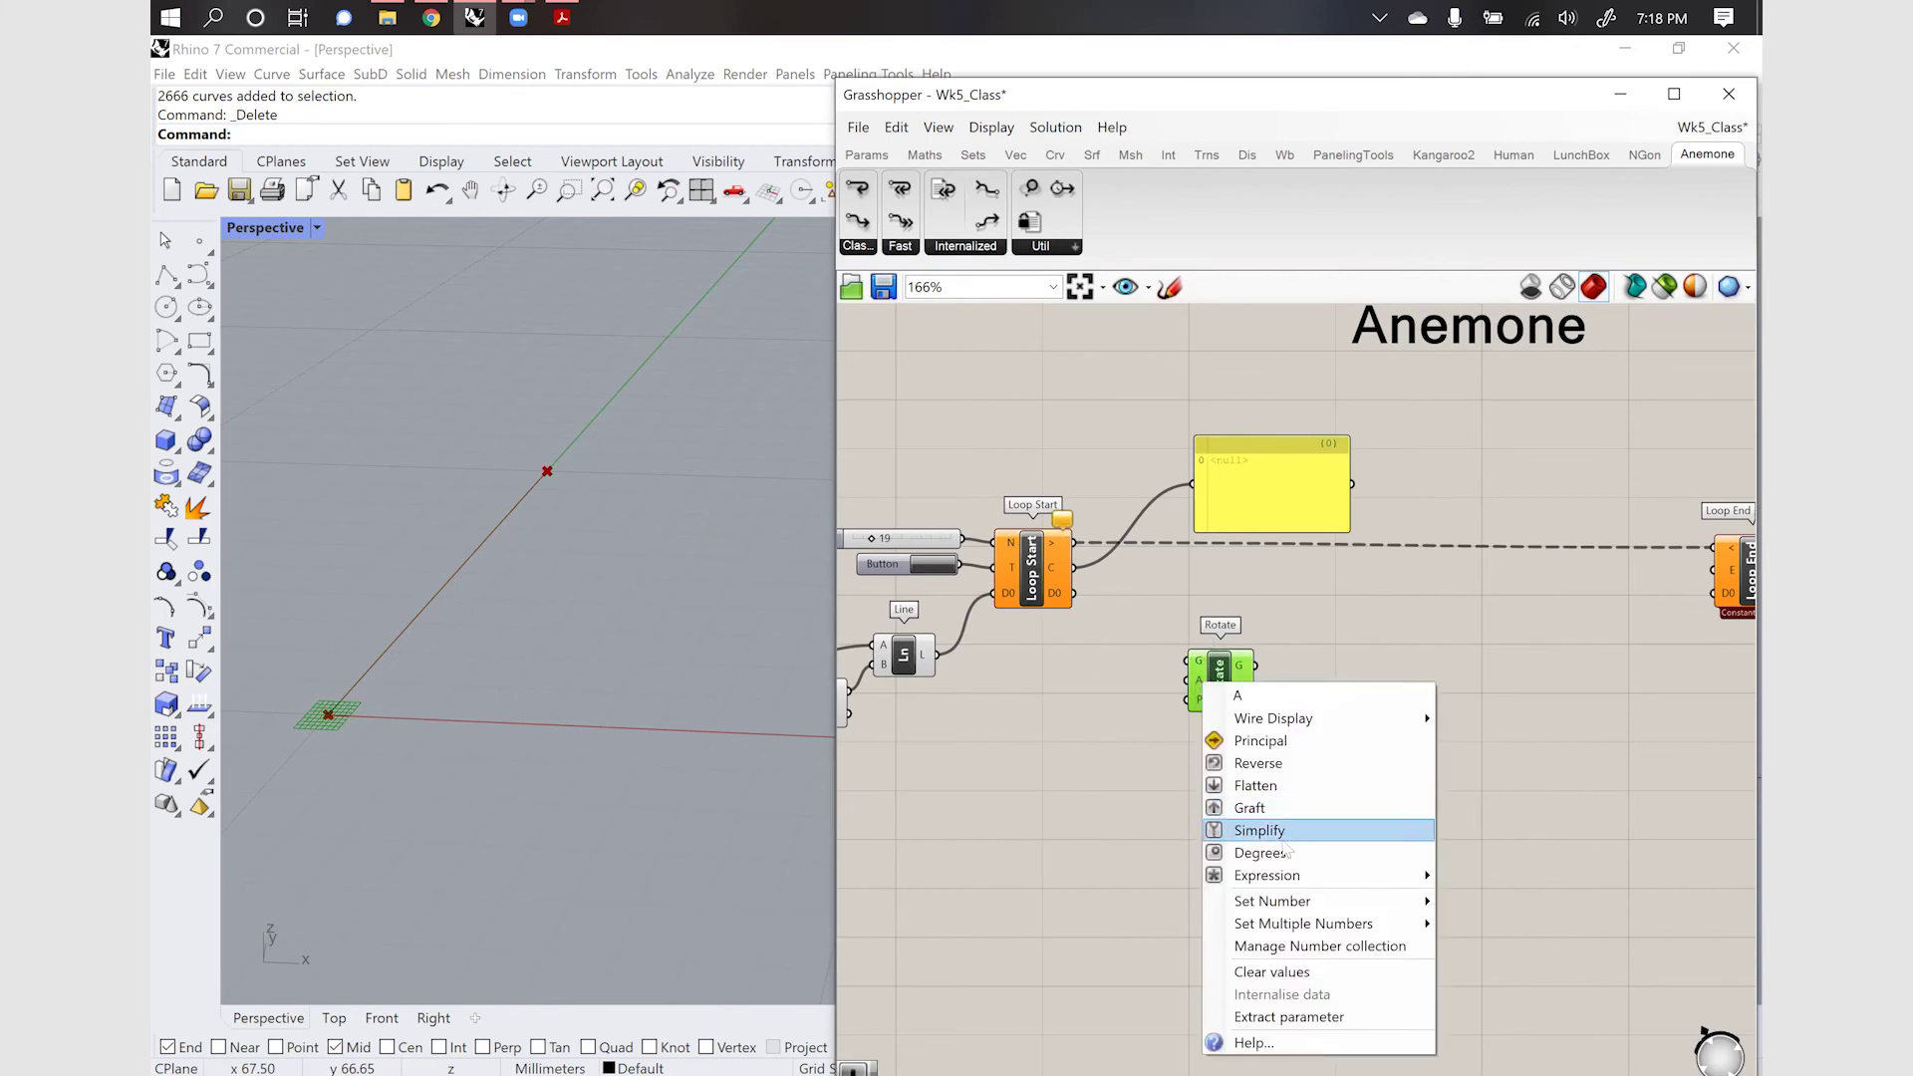
{"action": "left_click", "coordinate": [1284, 839]}
{"action": "left_click_drag", "start_coordinate": [1206, 705], "coordinate": [1290, 697]}
{"action": "left_click_drag", "start_coordinate": [1067, 598], "coordinate": [1269, 655]}
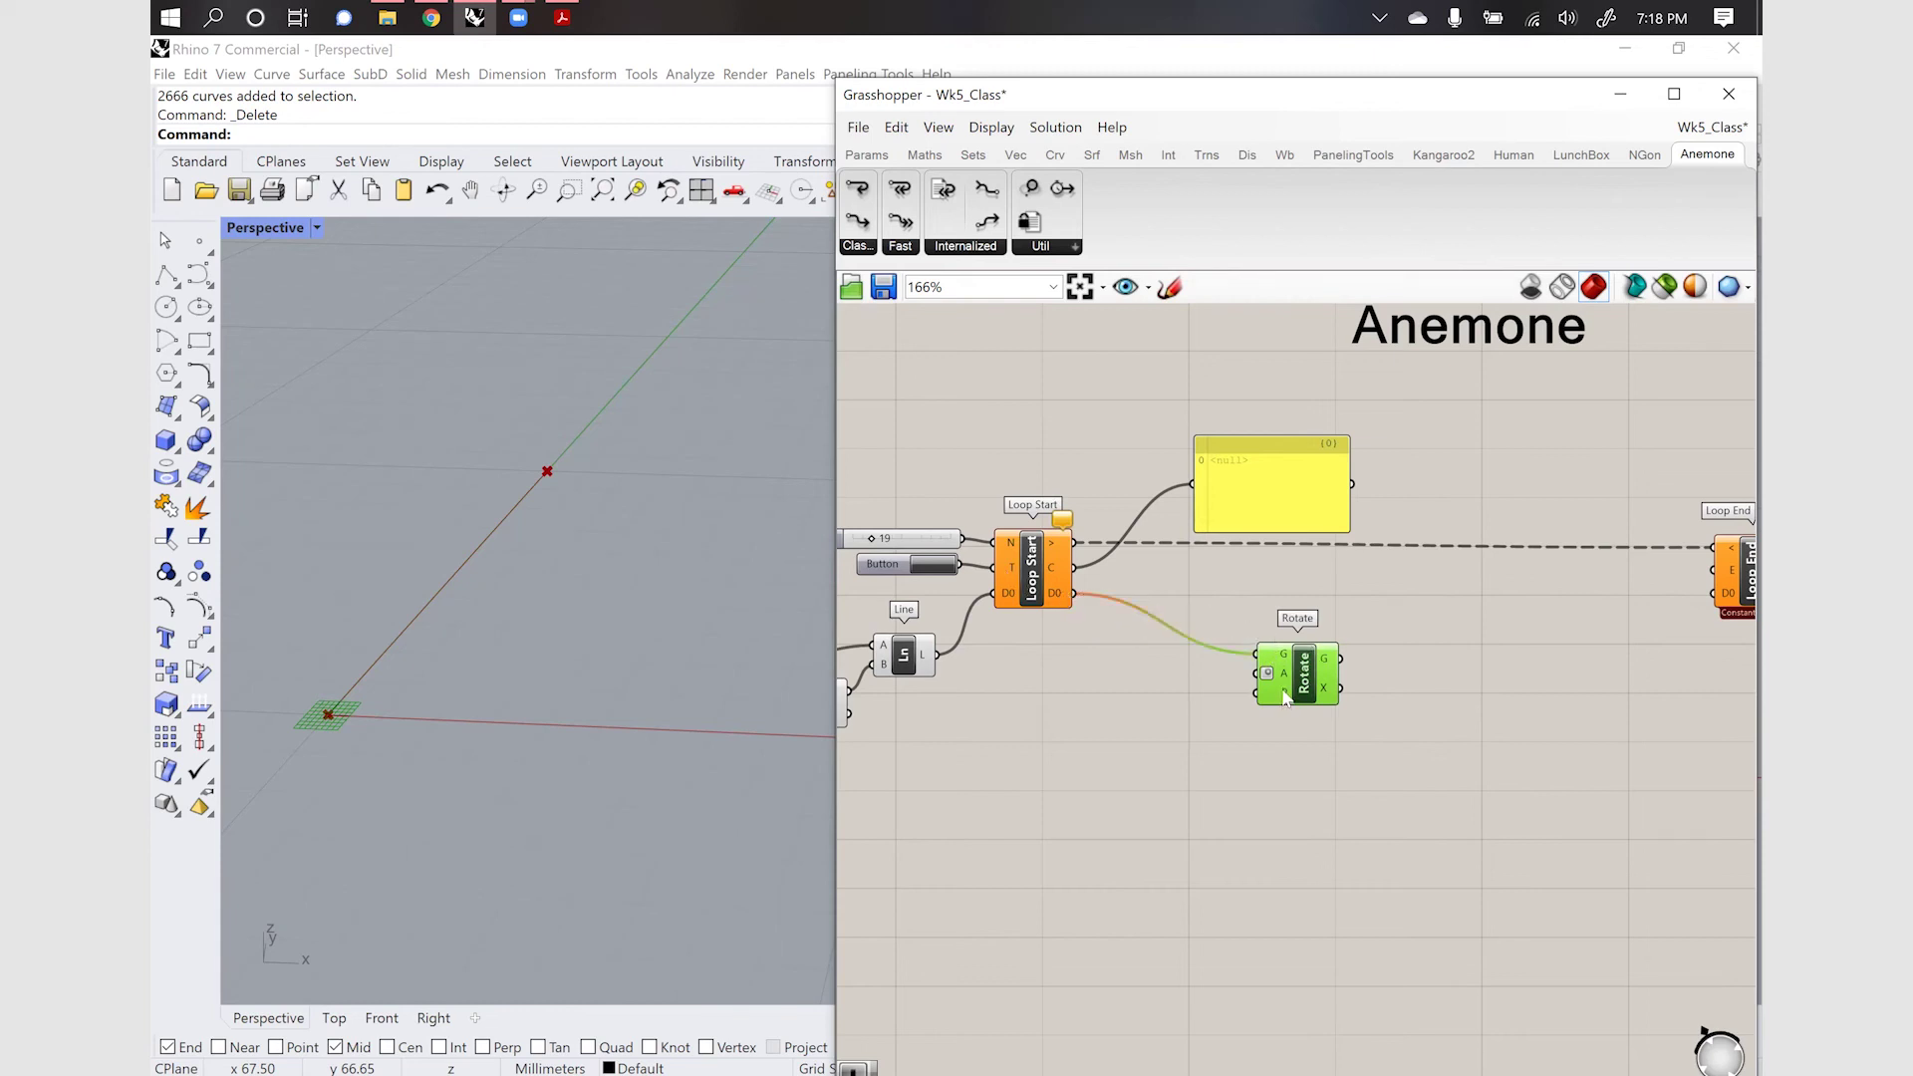
Add a number slider with the value 10 and connect it to Rotate's A (Angle) input
{"action": "double_click", "coordinate": [1183, 747]}
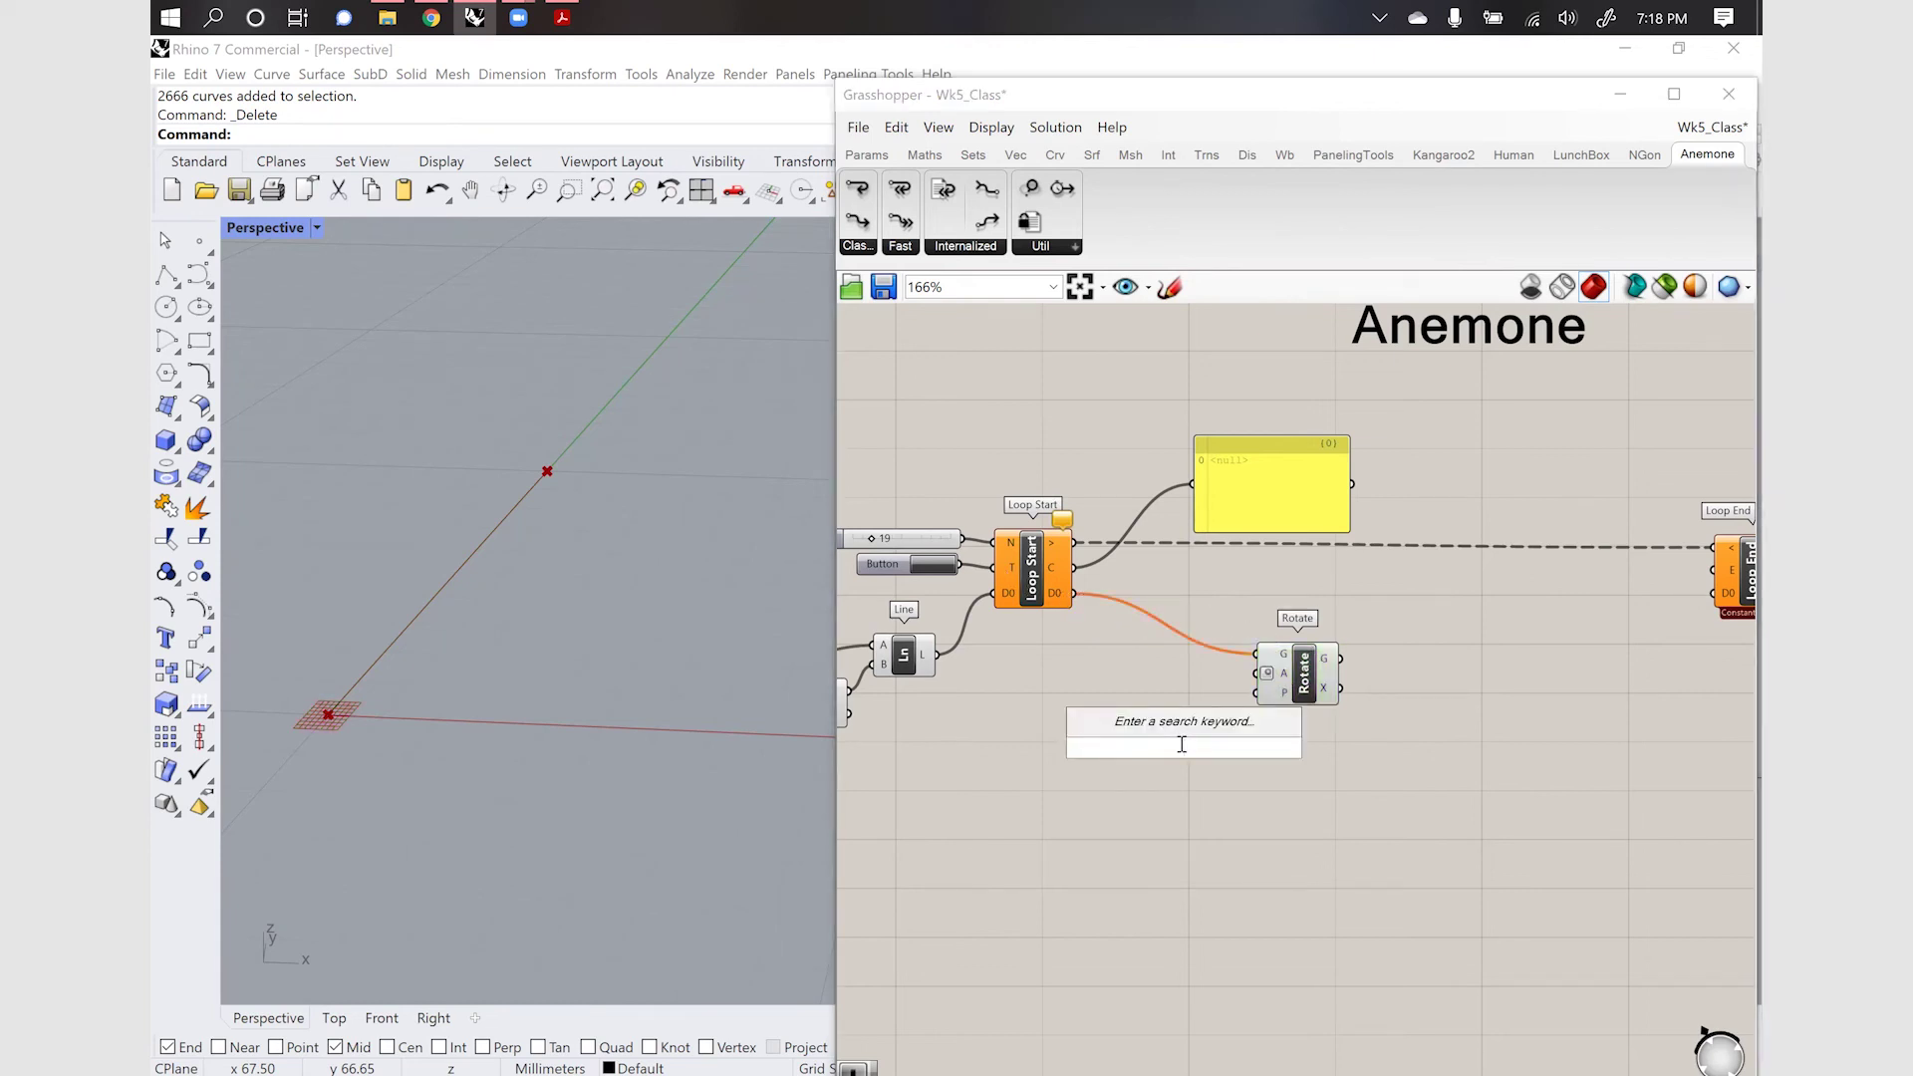
{"action": "type", "text": "1"}
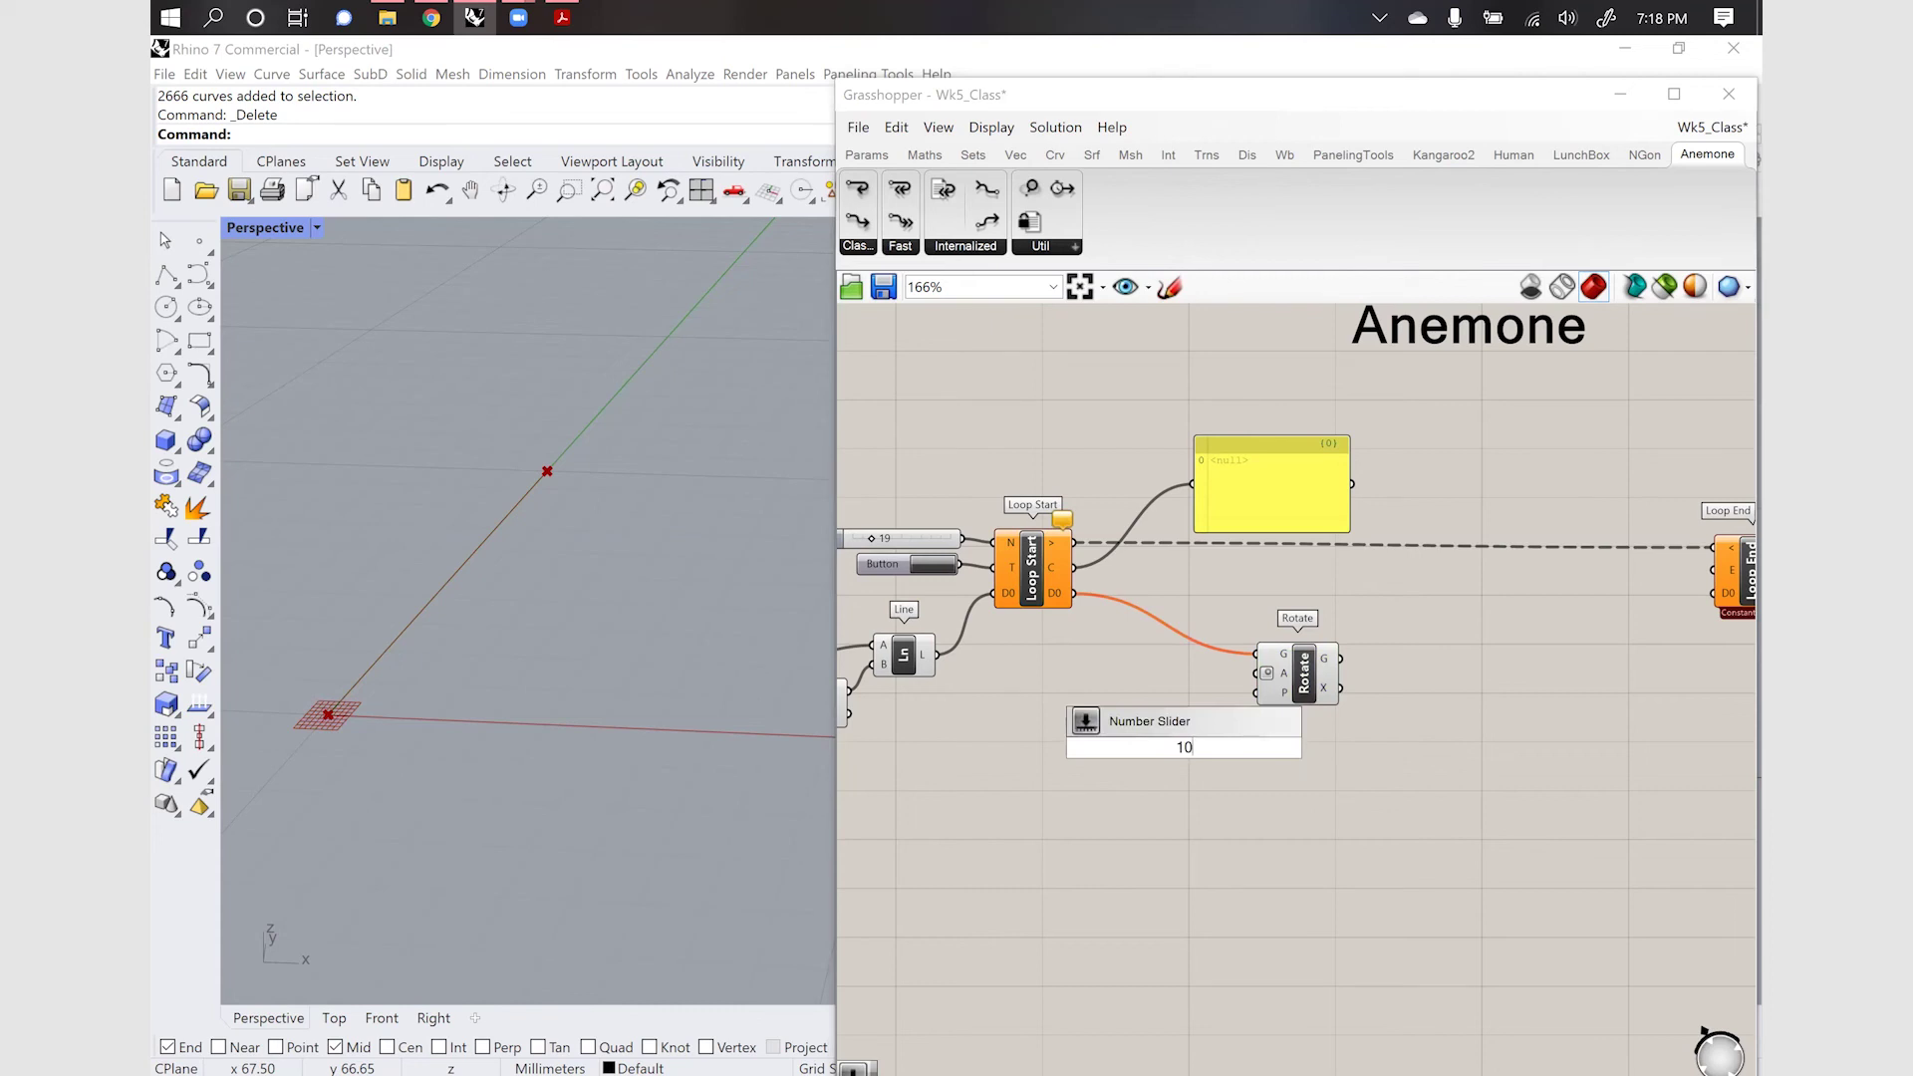
{"action": "type", "text": "0"}
{"action": "key", "text": "Return"}
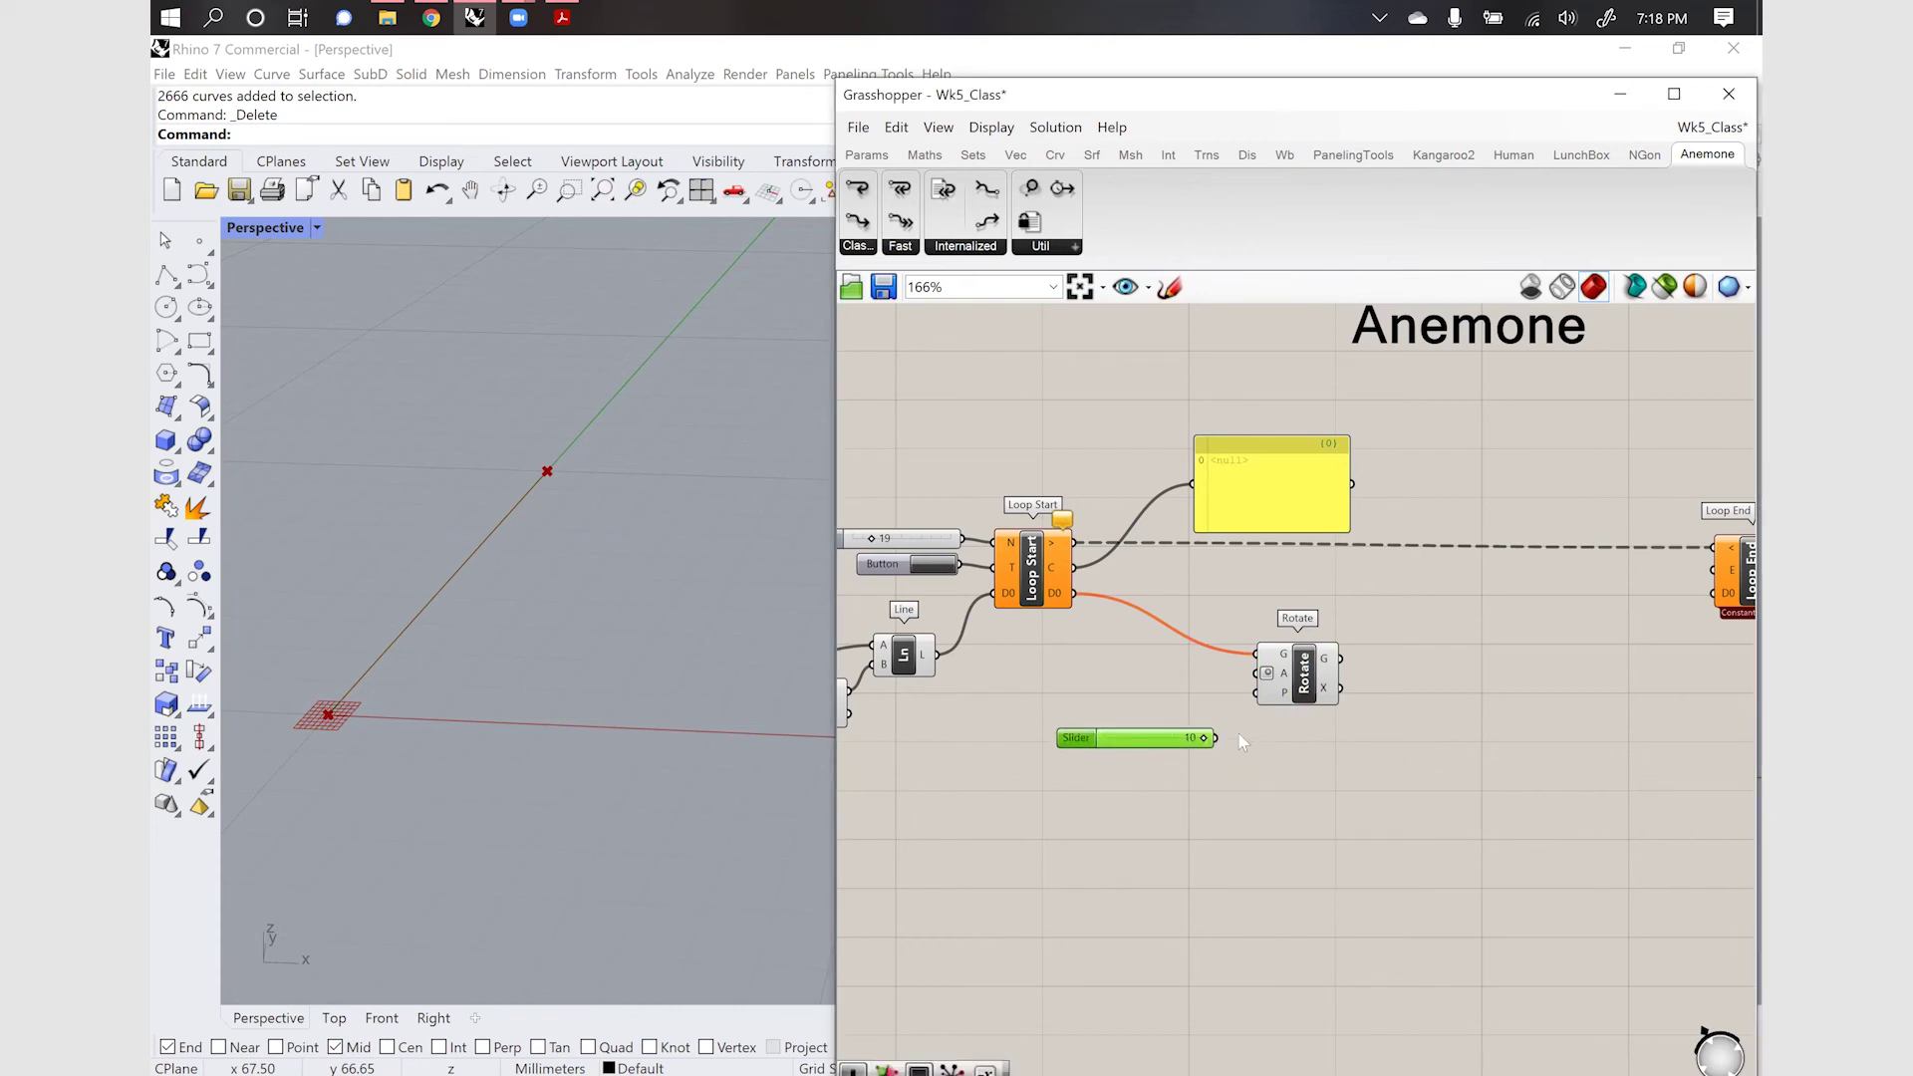
{"action": "left_click_drag", "start_coordinate": [1216, 737], "coordinate": [1258, 674]}
{"action": "left_click", "coordinate": [1305, 785]}
Set the Repeat slider feeding Loop Start's N input to 36
{"action": "scroll", "coordinate": [1328, 717], "scroll_direction": "down", "scroll_amount": 2}
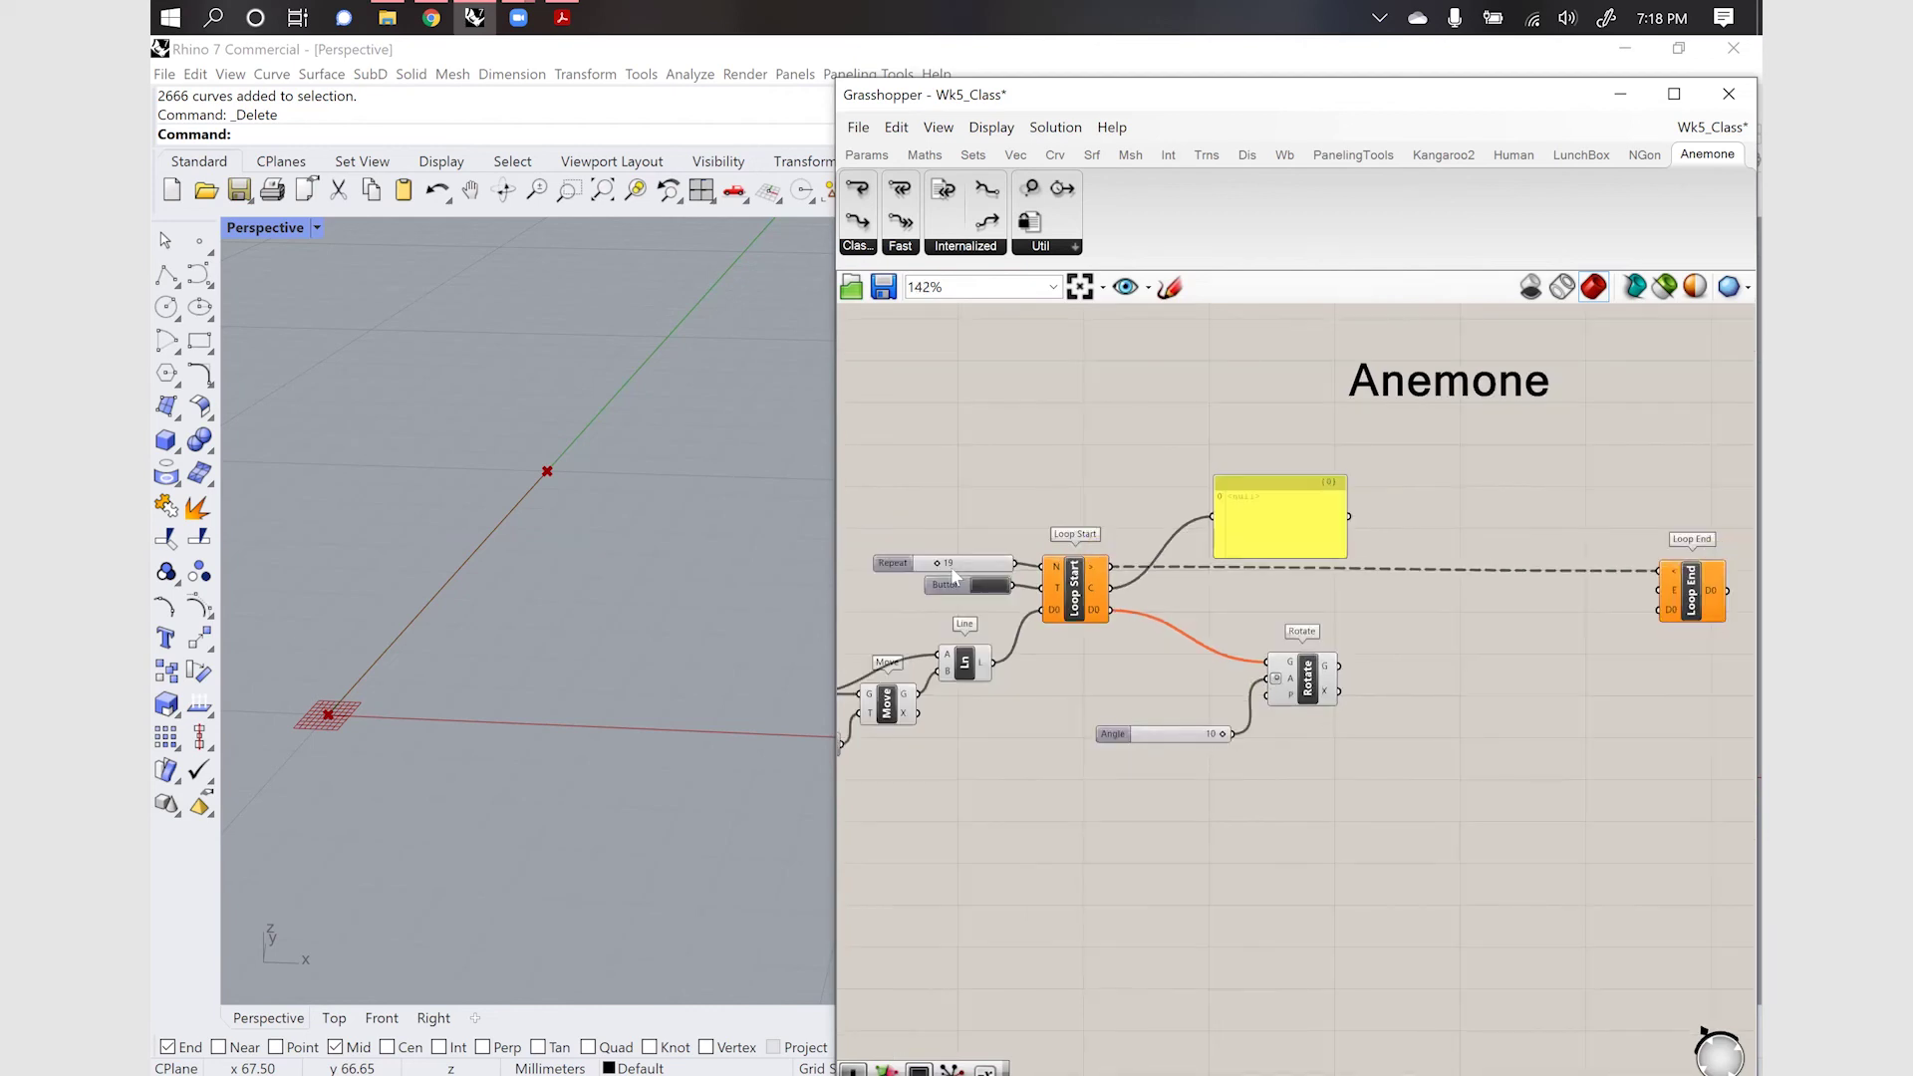
{"action": "double_click", "coordinate": [975, 564]}
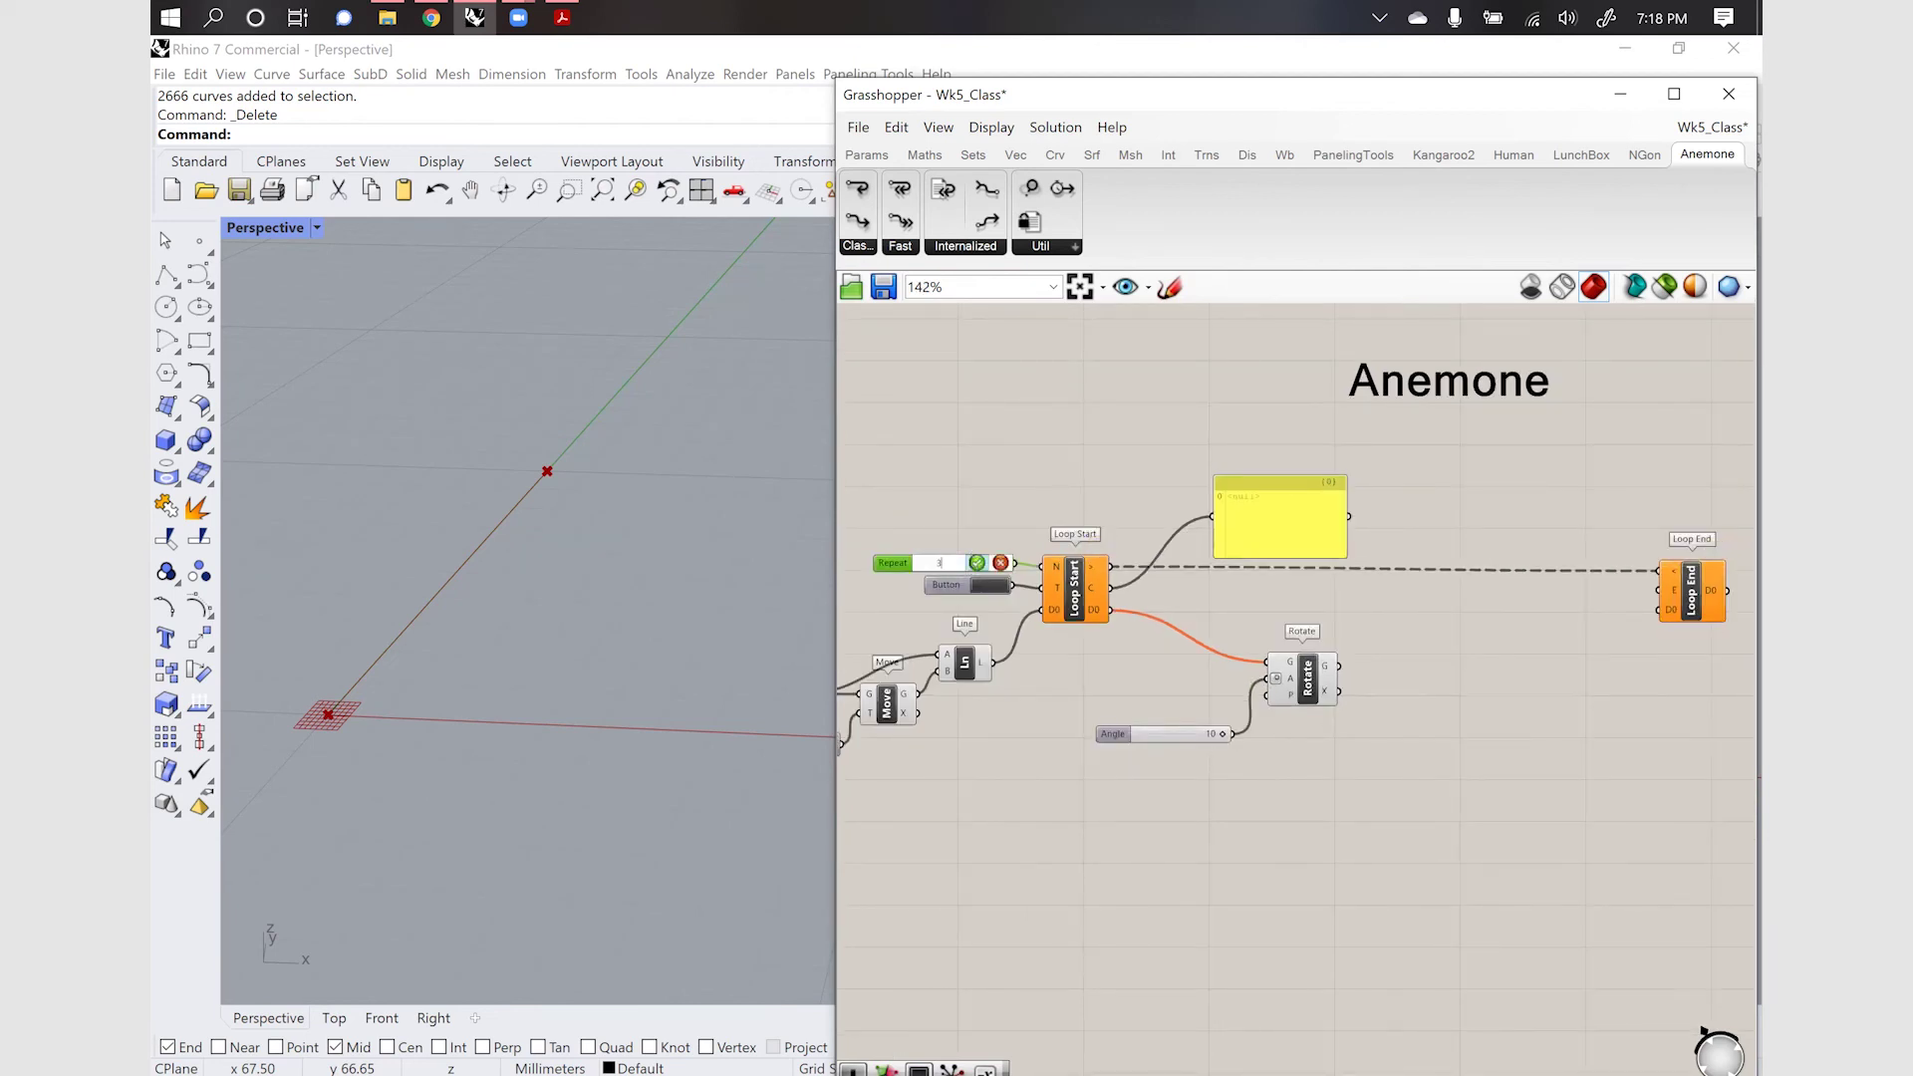
{"action": "key", "text": "Return"}
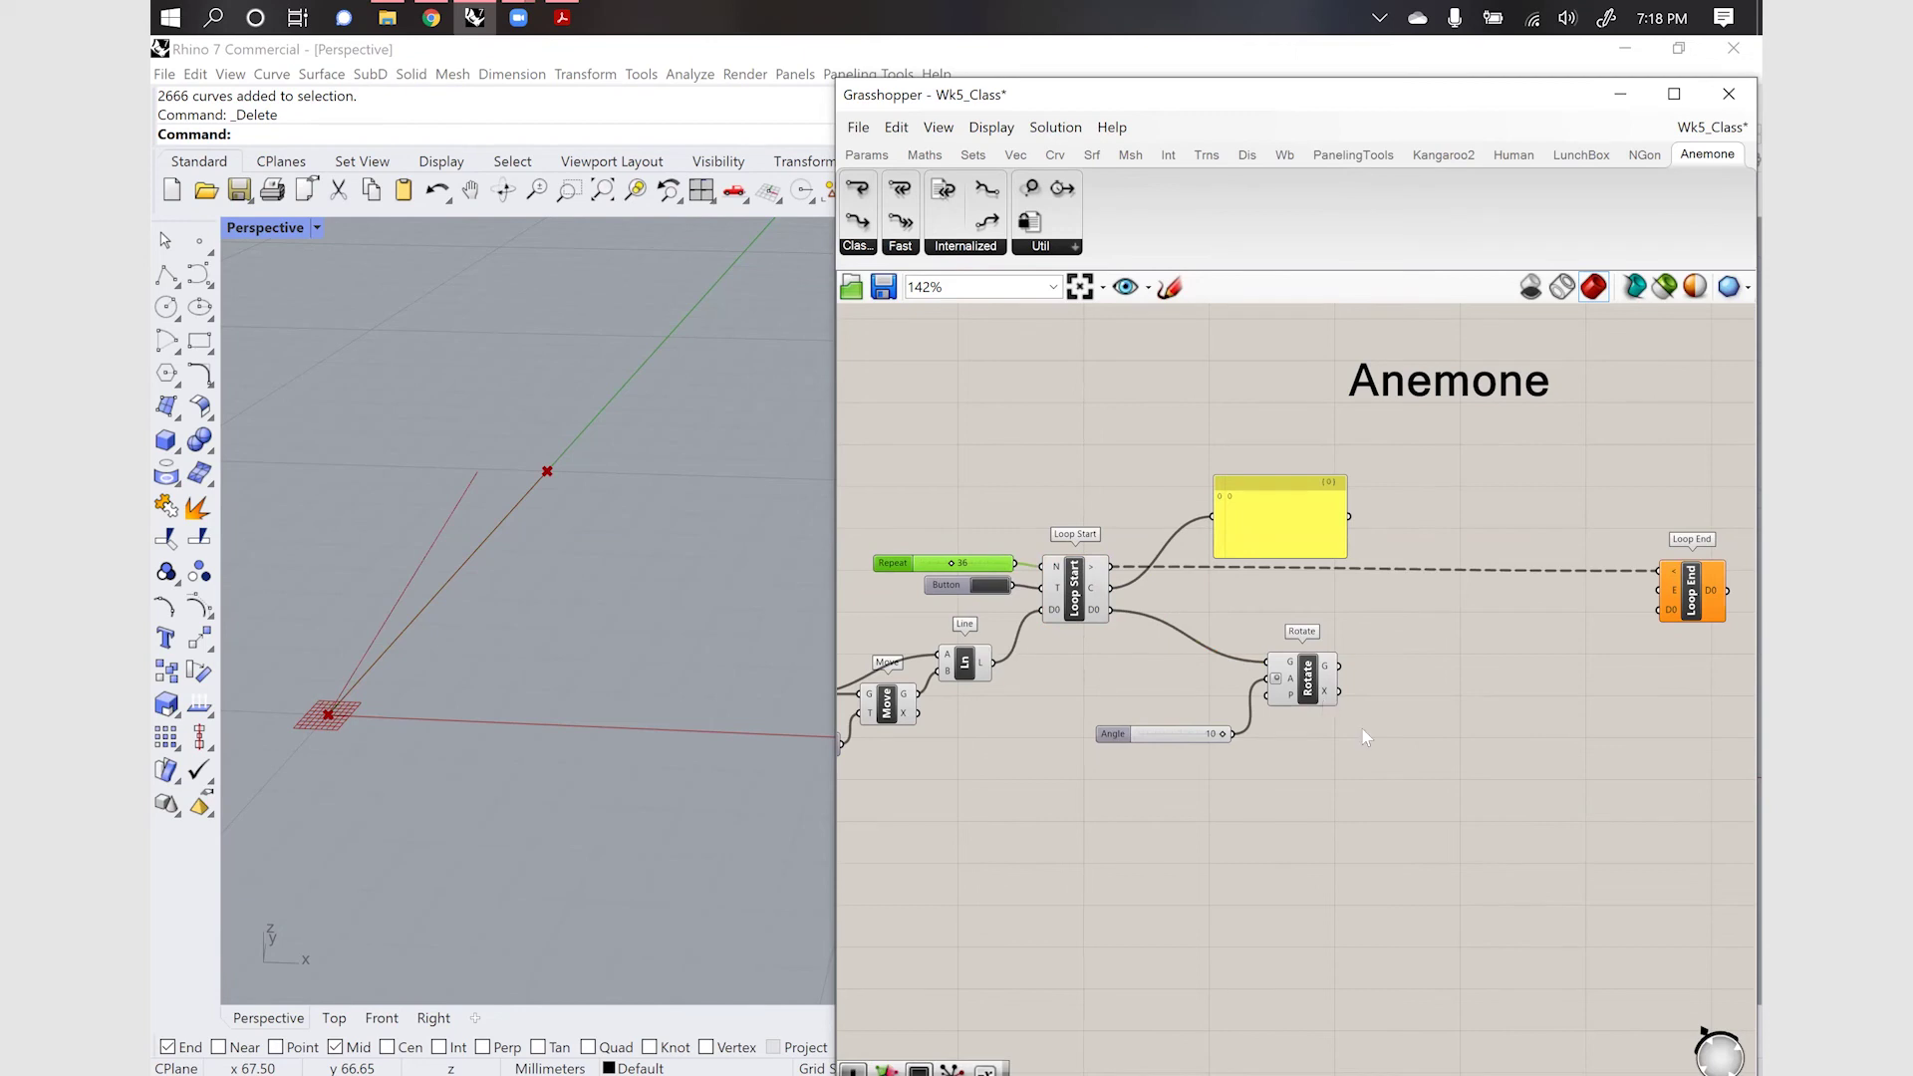
Move the Angle slider up so it lines up with the Rotate component's A input
{"action": "left_click", "coordinate": [1499, 787]}
{"action": "scroll", "coordinate": [1390, 768], "scroll_direction": "up", "scroll_amount": 3}
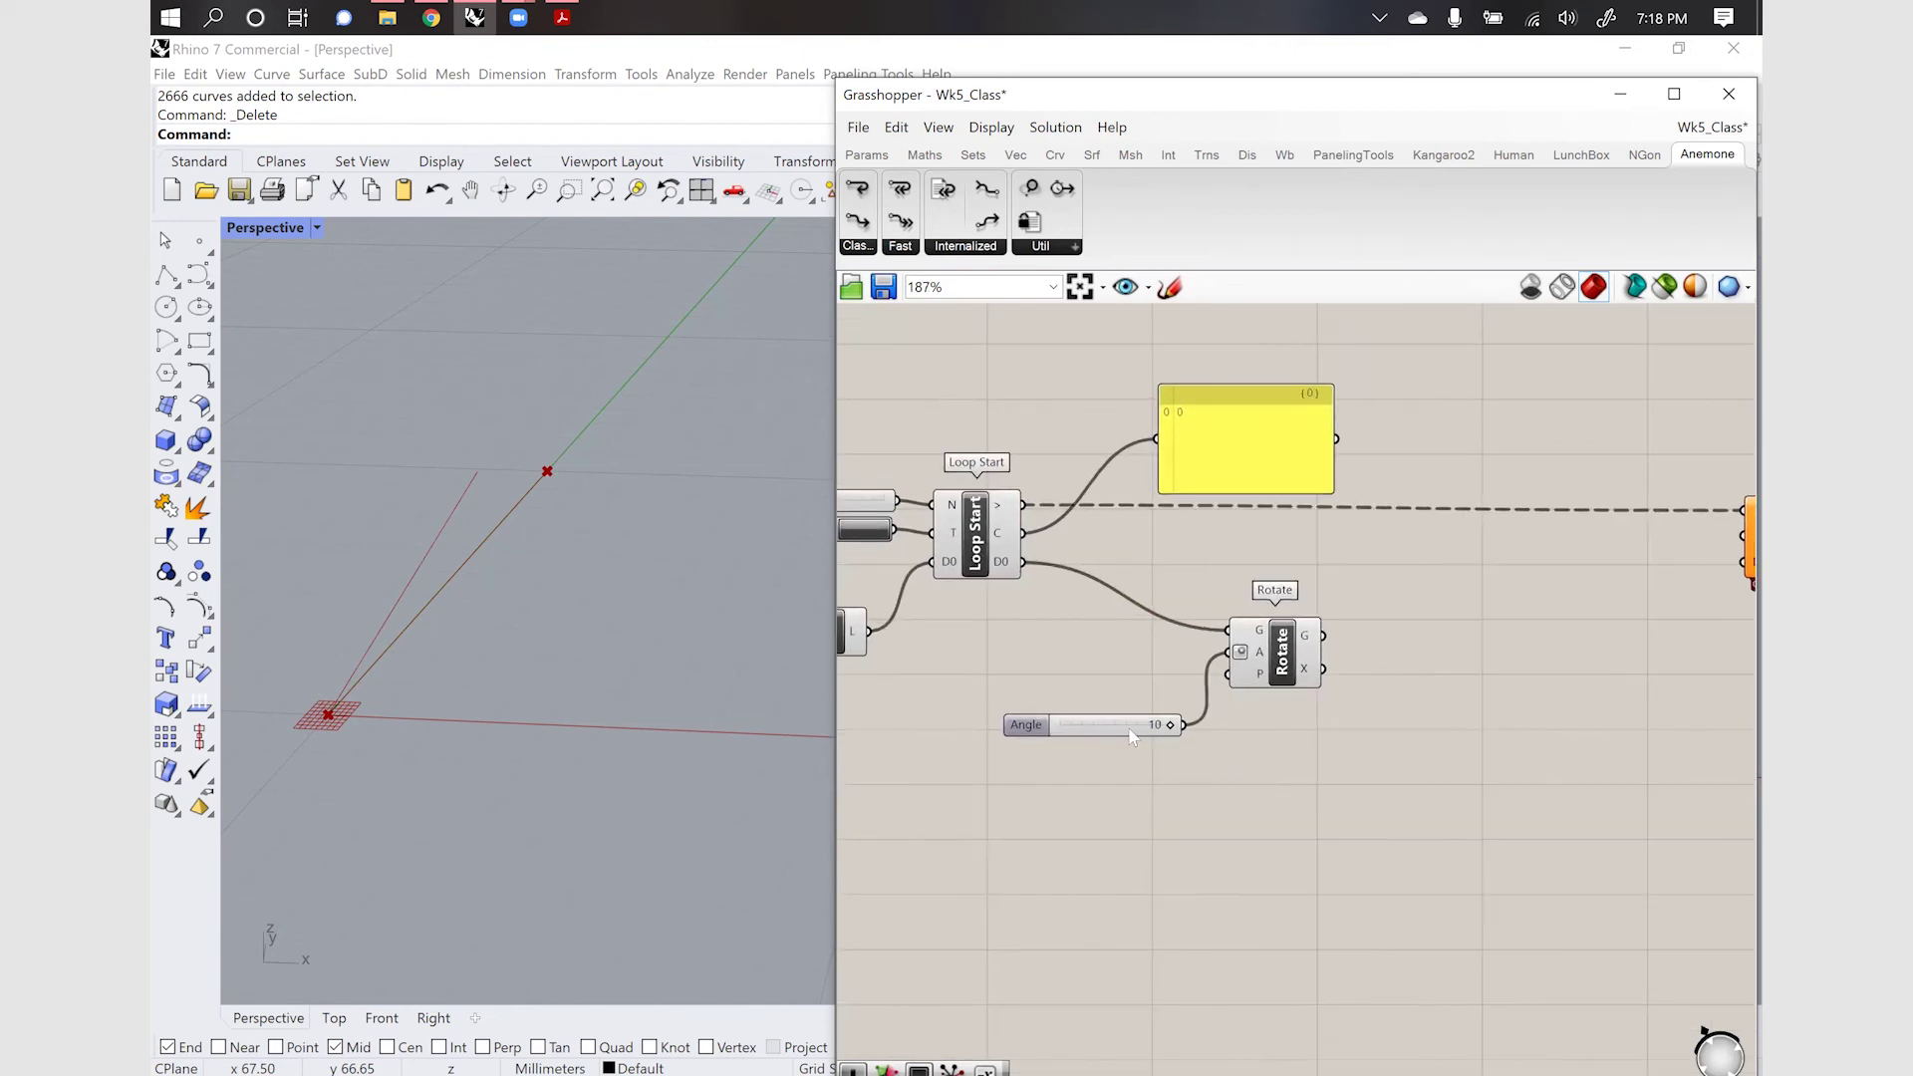
{"action": "left_click_drag", "start_coordinate": [1132, 734], "coordinate": [1153, 662]}
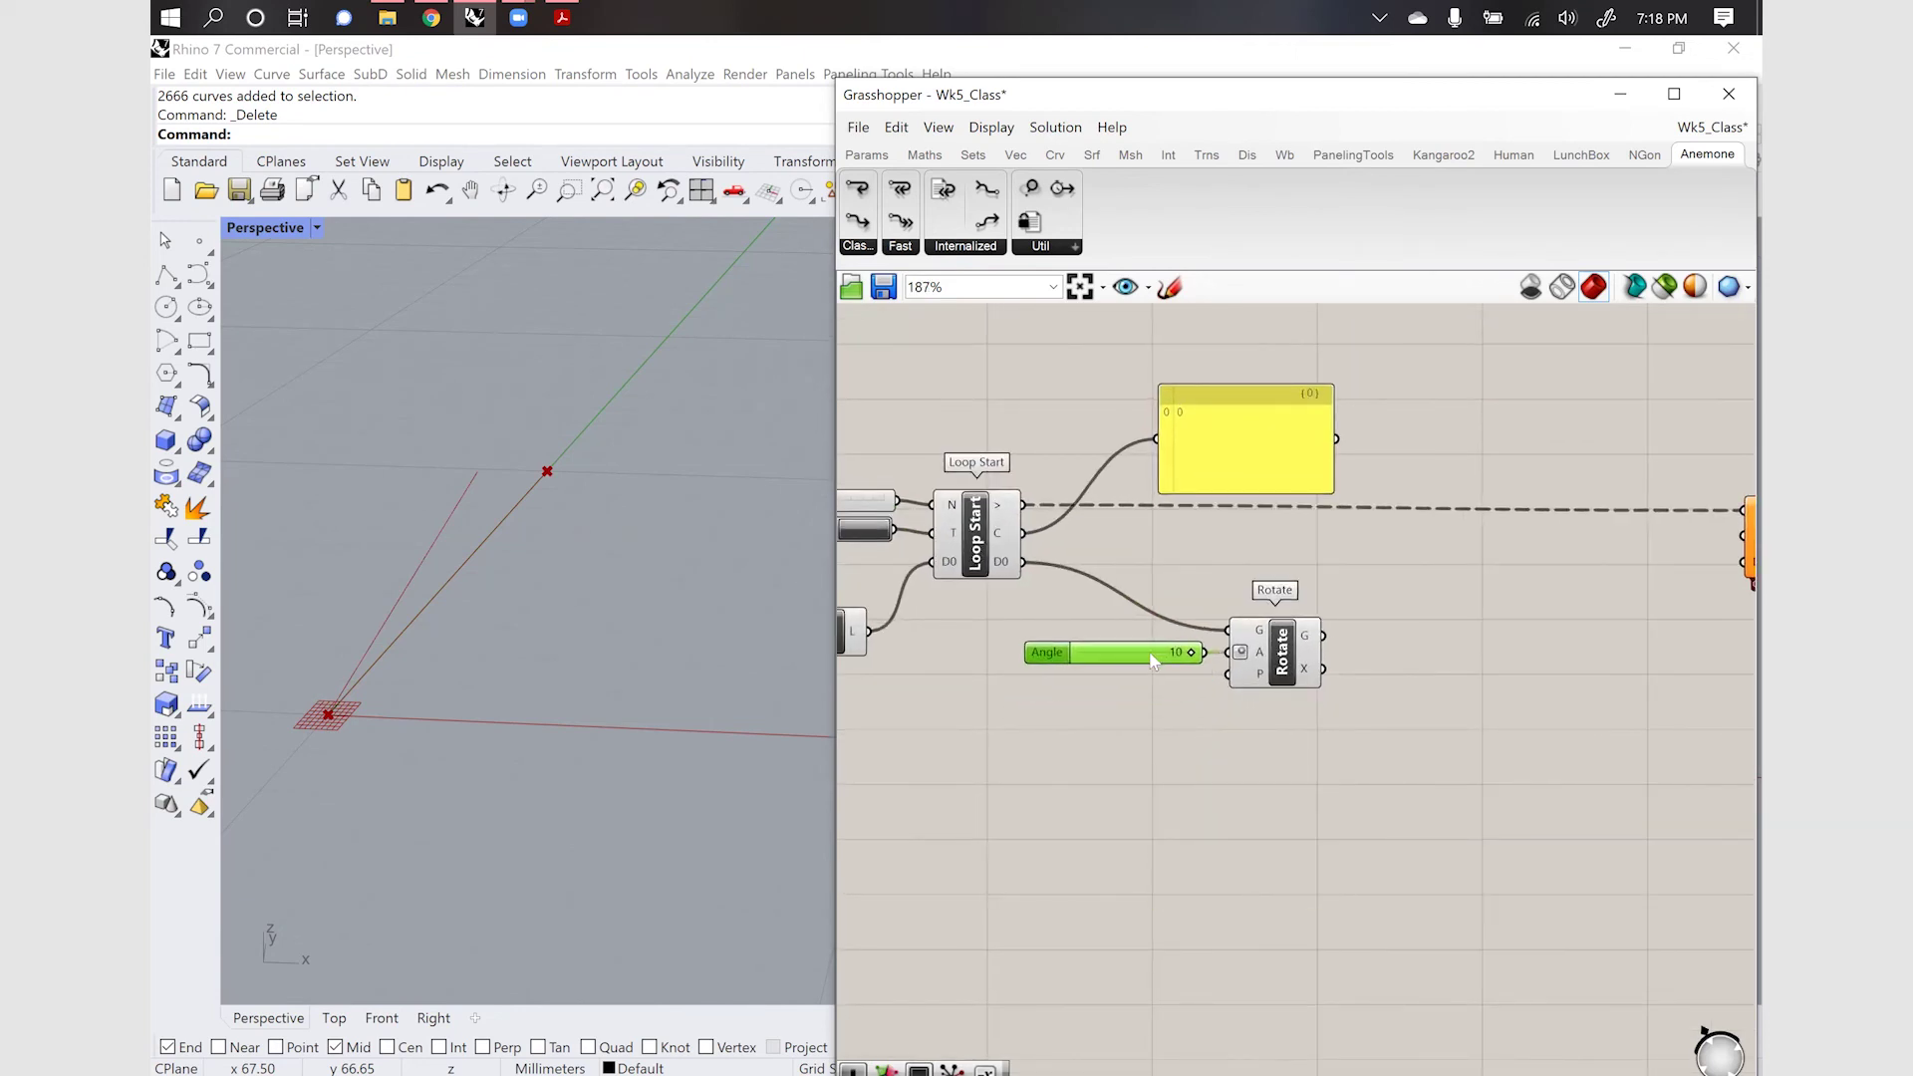
{"action": "left_click", "coordinate": [1282, 667]}
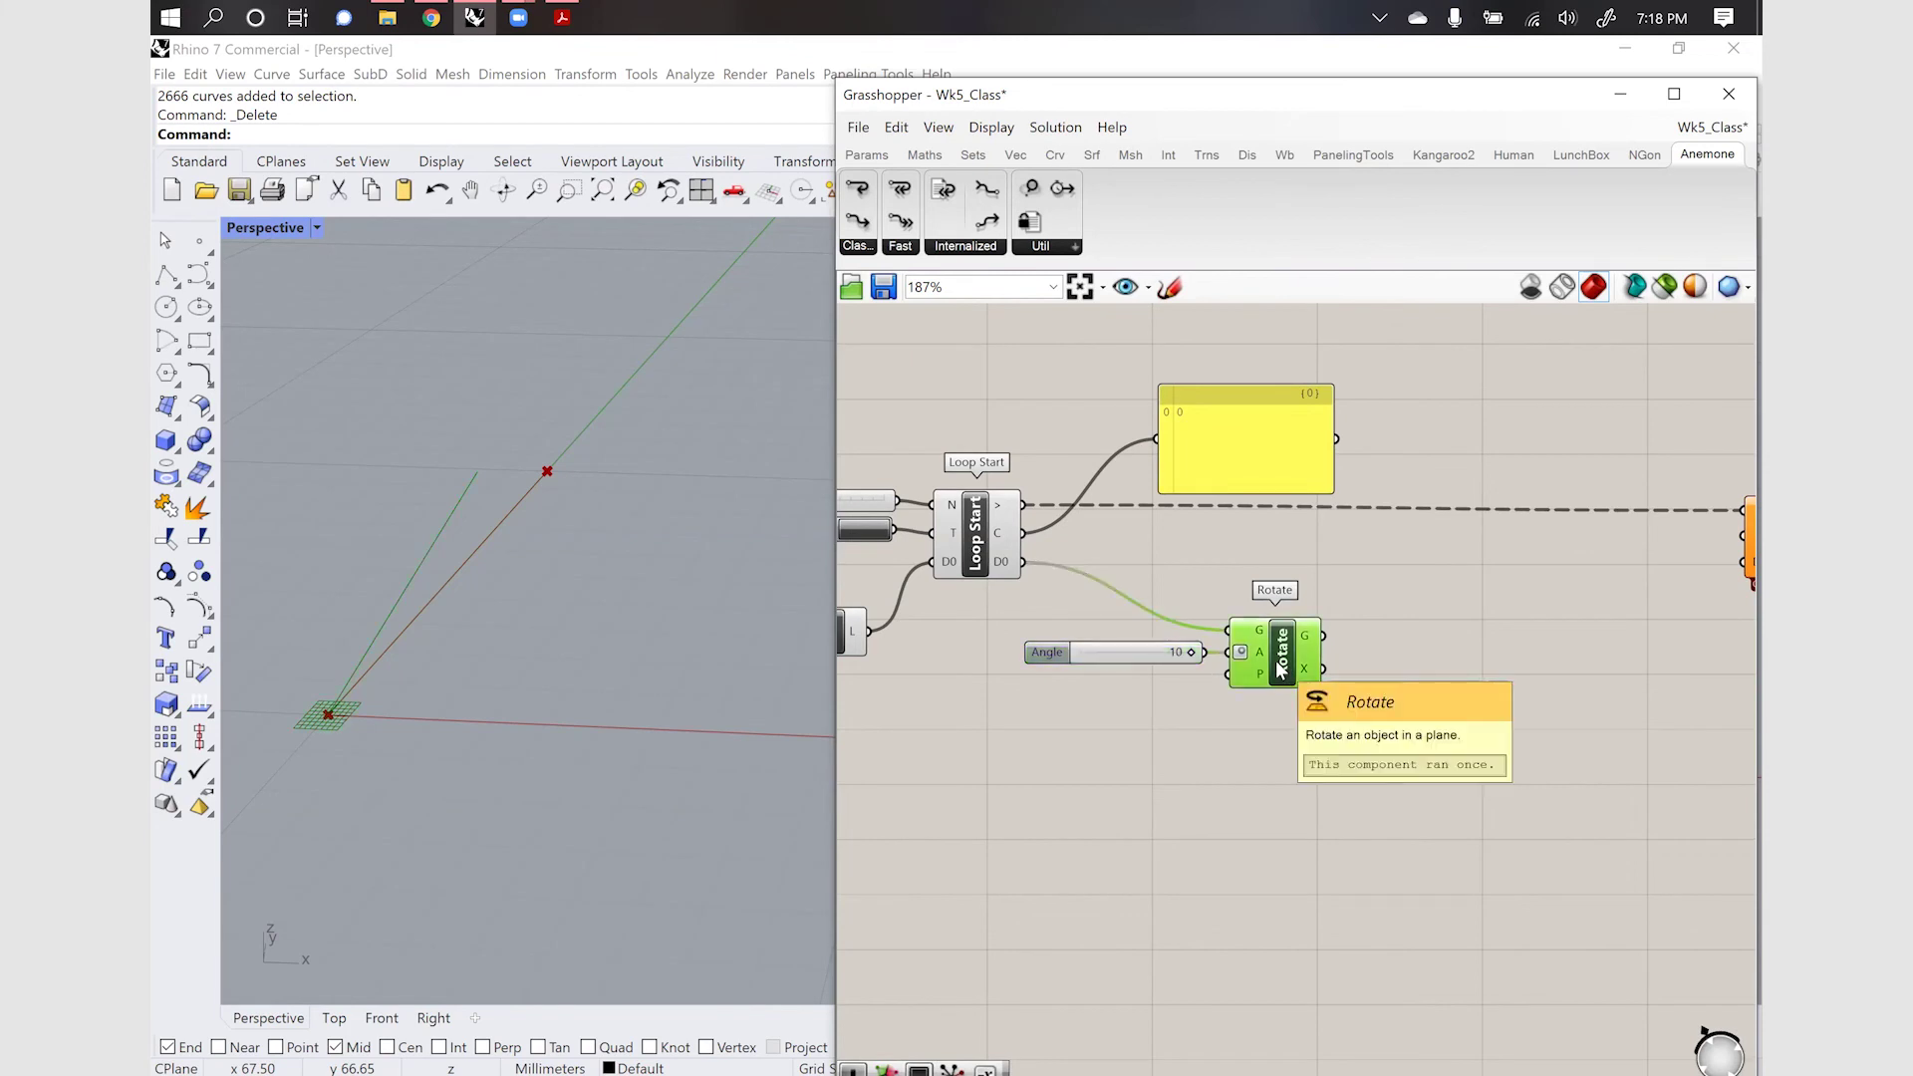
Connect Rotate's G (Geometry) output to Loop End's D0 input
{"action": "scroll", "coordinate": [1186, 688], "scroll_direction": "down", "scroll_amount": 2}
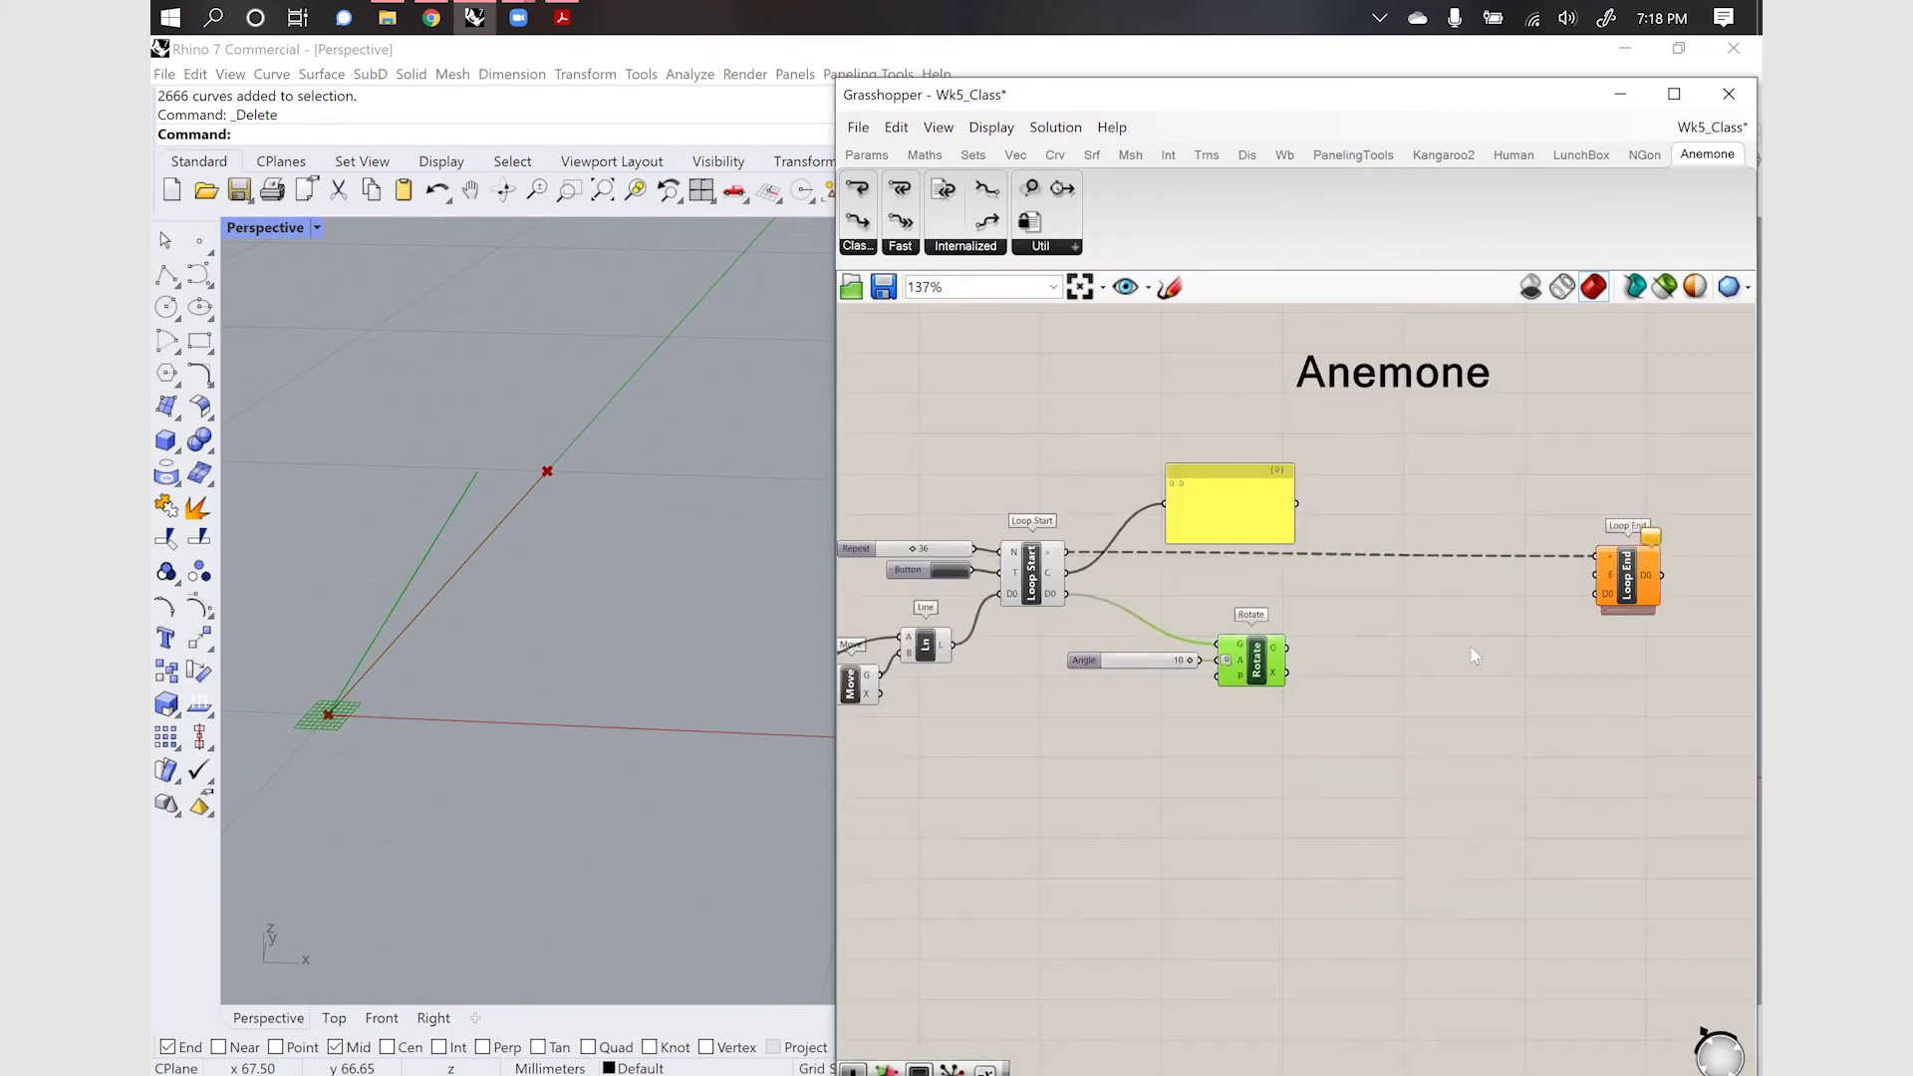
{"action": "left_click_drag", "start_coordinate": [1256, 652], "coordinate": [1616, 588]}
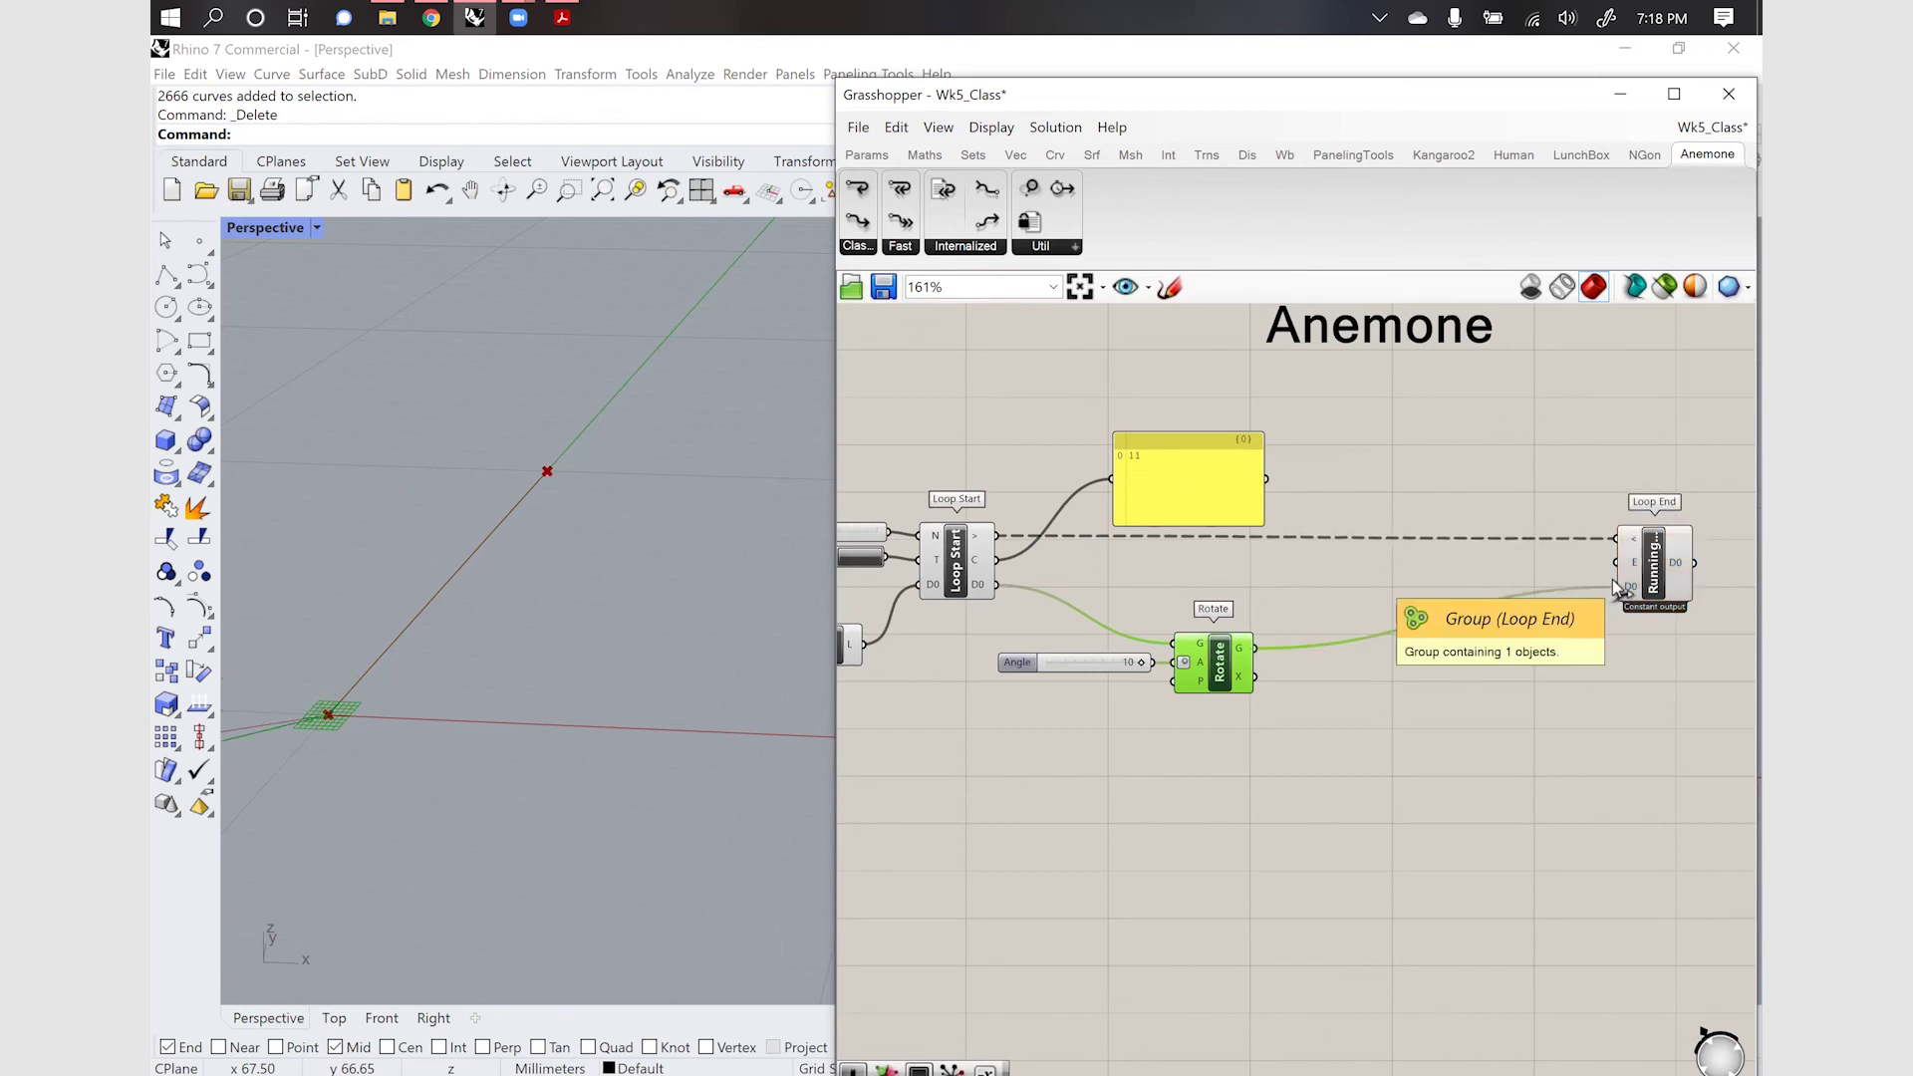
{"action": "scroll", "coordinate": [1551, 669], "scroll_direction": "down", "scroll_amount": 3}
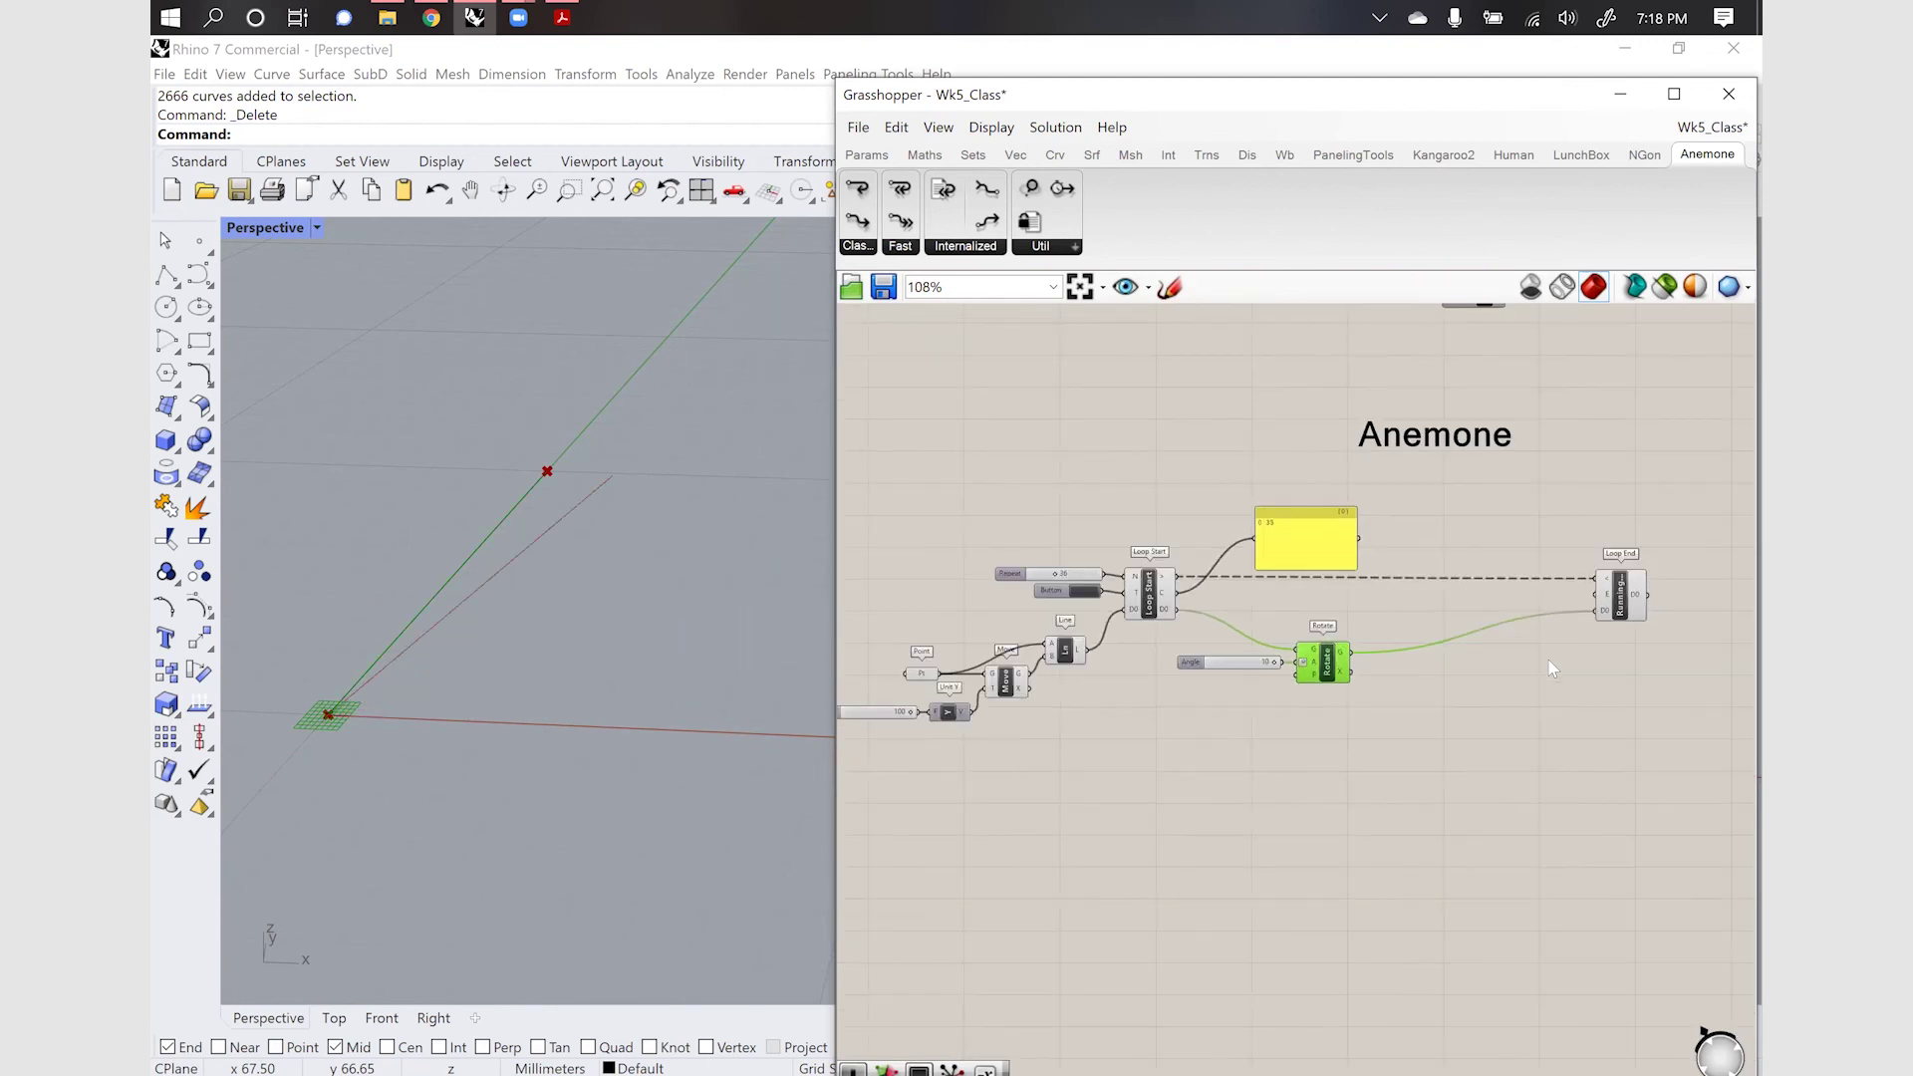
{"action": "scroll", "coordinate": [1552, 669], "scroll_direction": "down", "scroll_amount": 1}
{"action": "left_click", "coordinate": [1498, 703]}
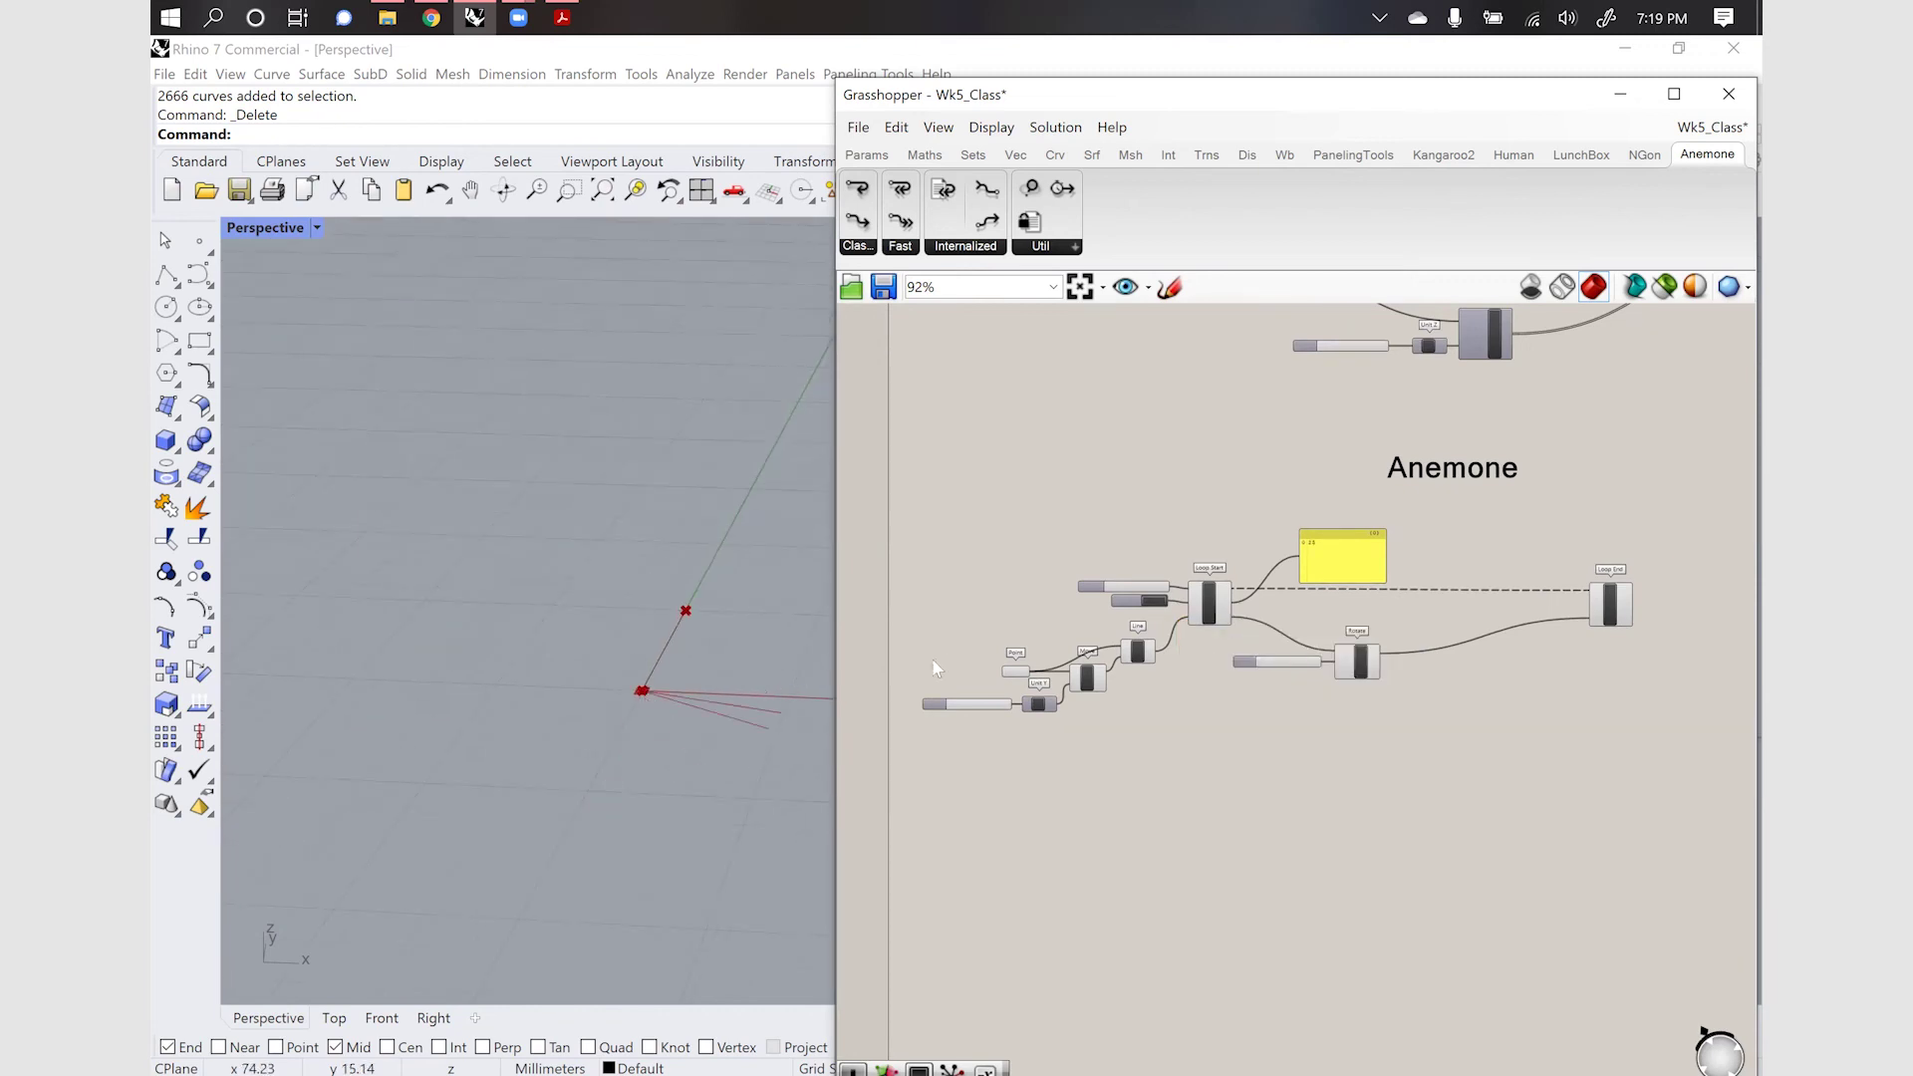
Examine how the line passes from Move and Line through Loop Start, Rotate and Loop End by selecting these components
{"action": "scroll", "coordinate": [1330, 666], "scroll_direction": "up", "scroll_amount": 1}
{"action": "left_click", "coordinate": [1352, 668]}
{"action": "left_click", "coordinate": [1210, 615]}
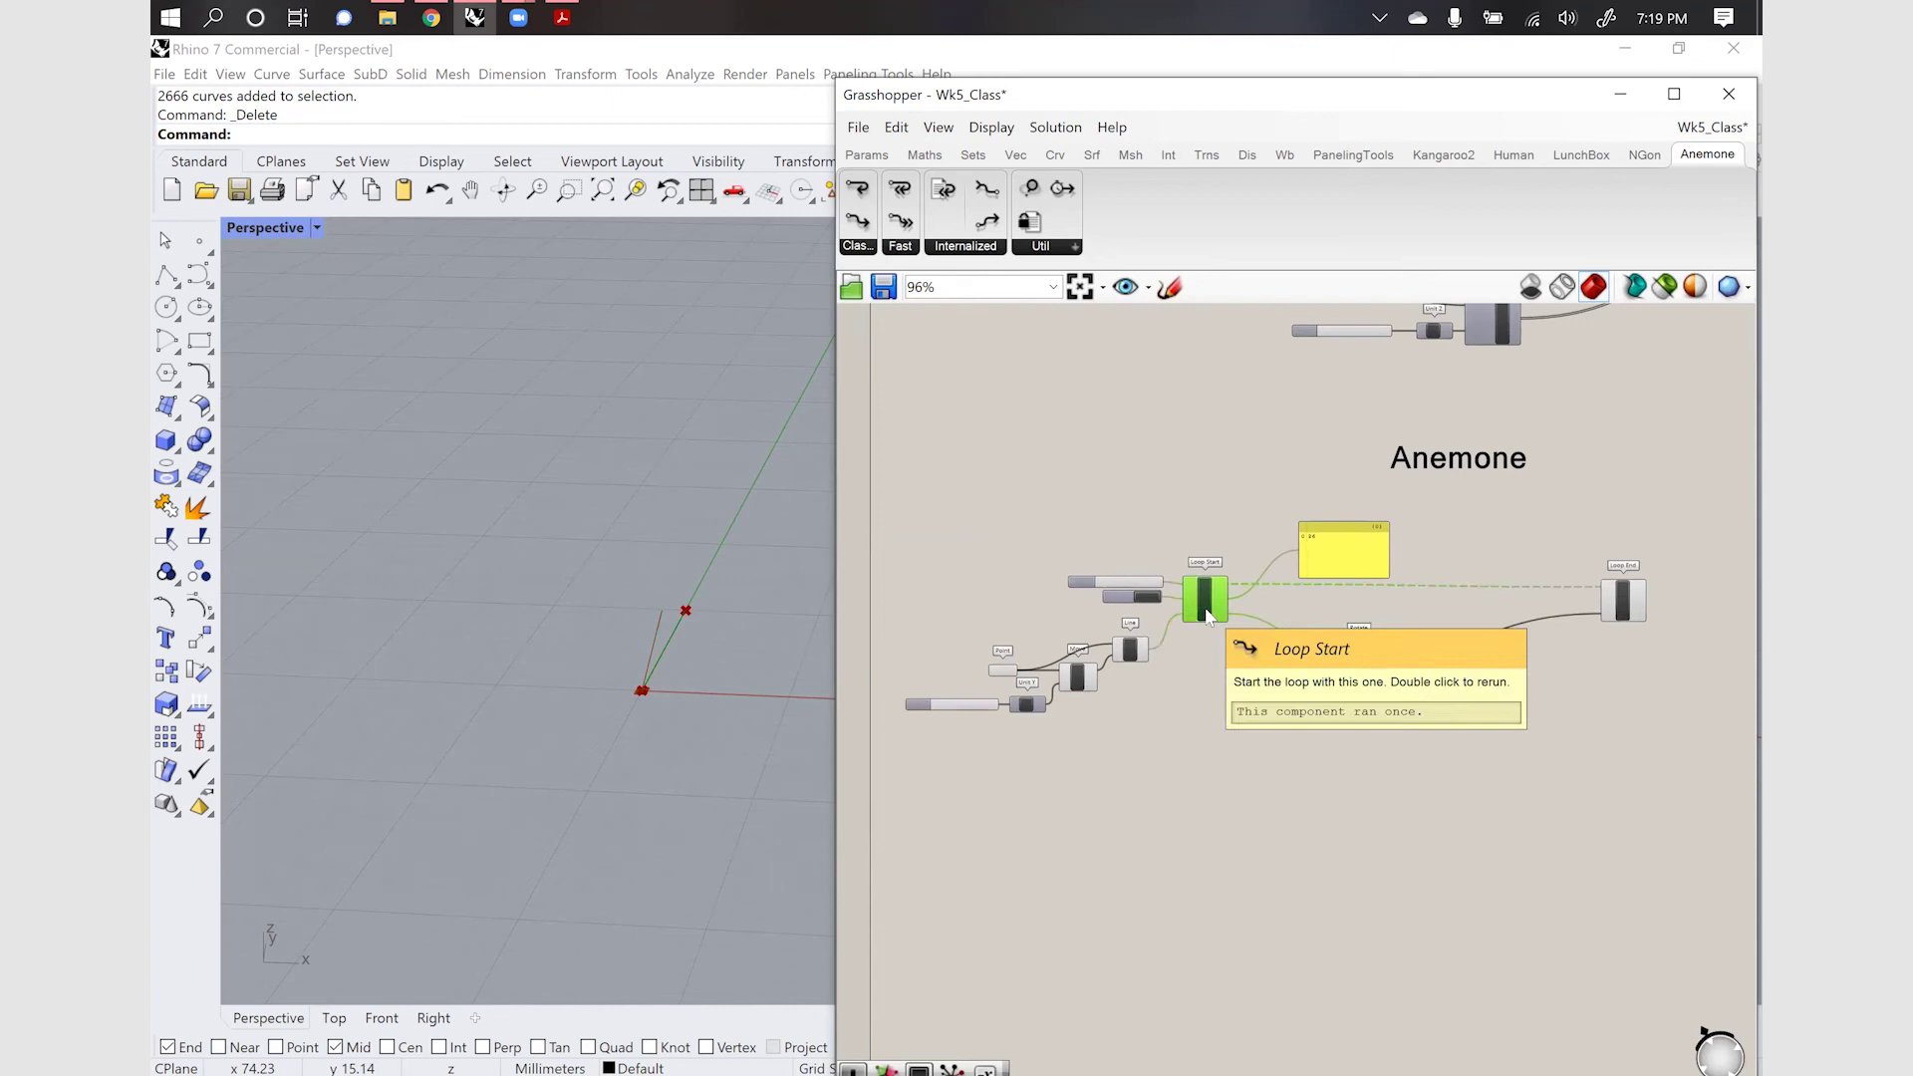
{"action": "left_click", "coordinate": [1364, 667]}
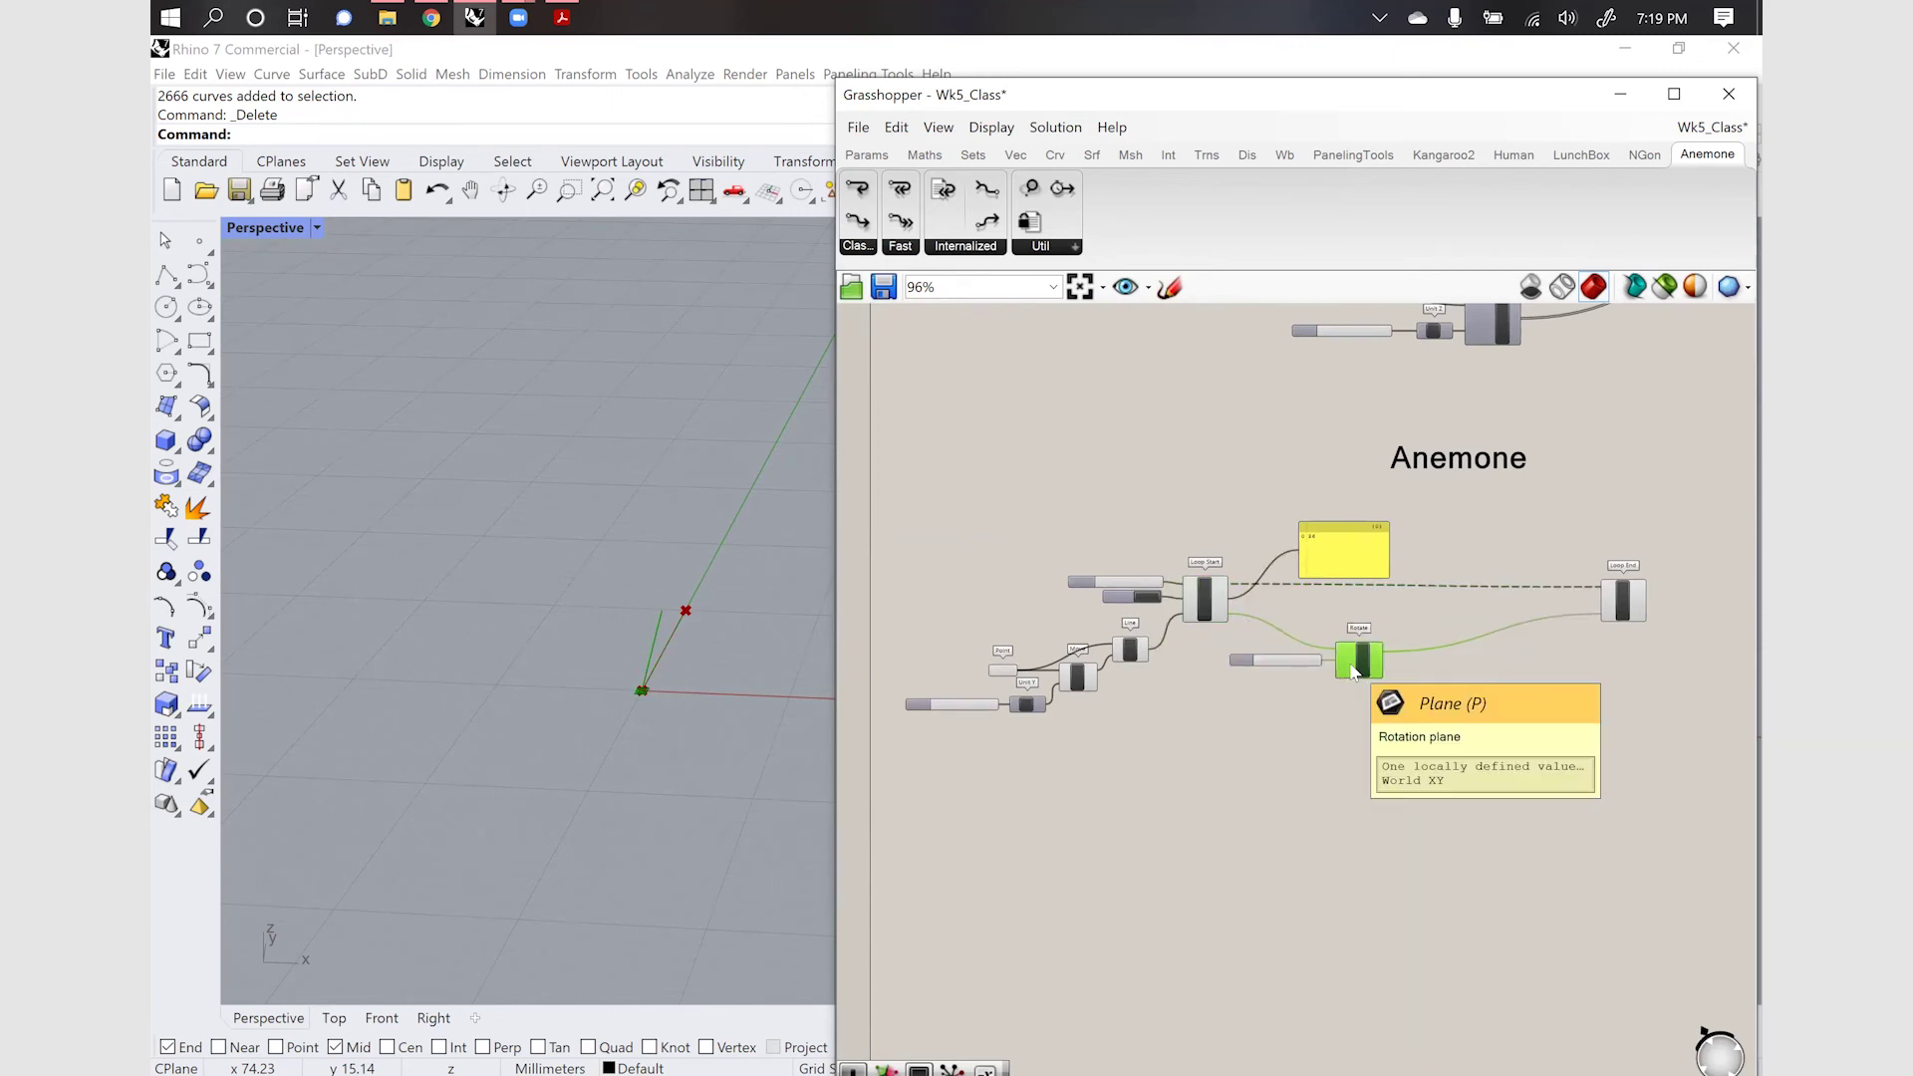
{"action": "mouse_move", "coordinate": [1372, 676]}
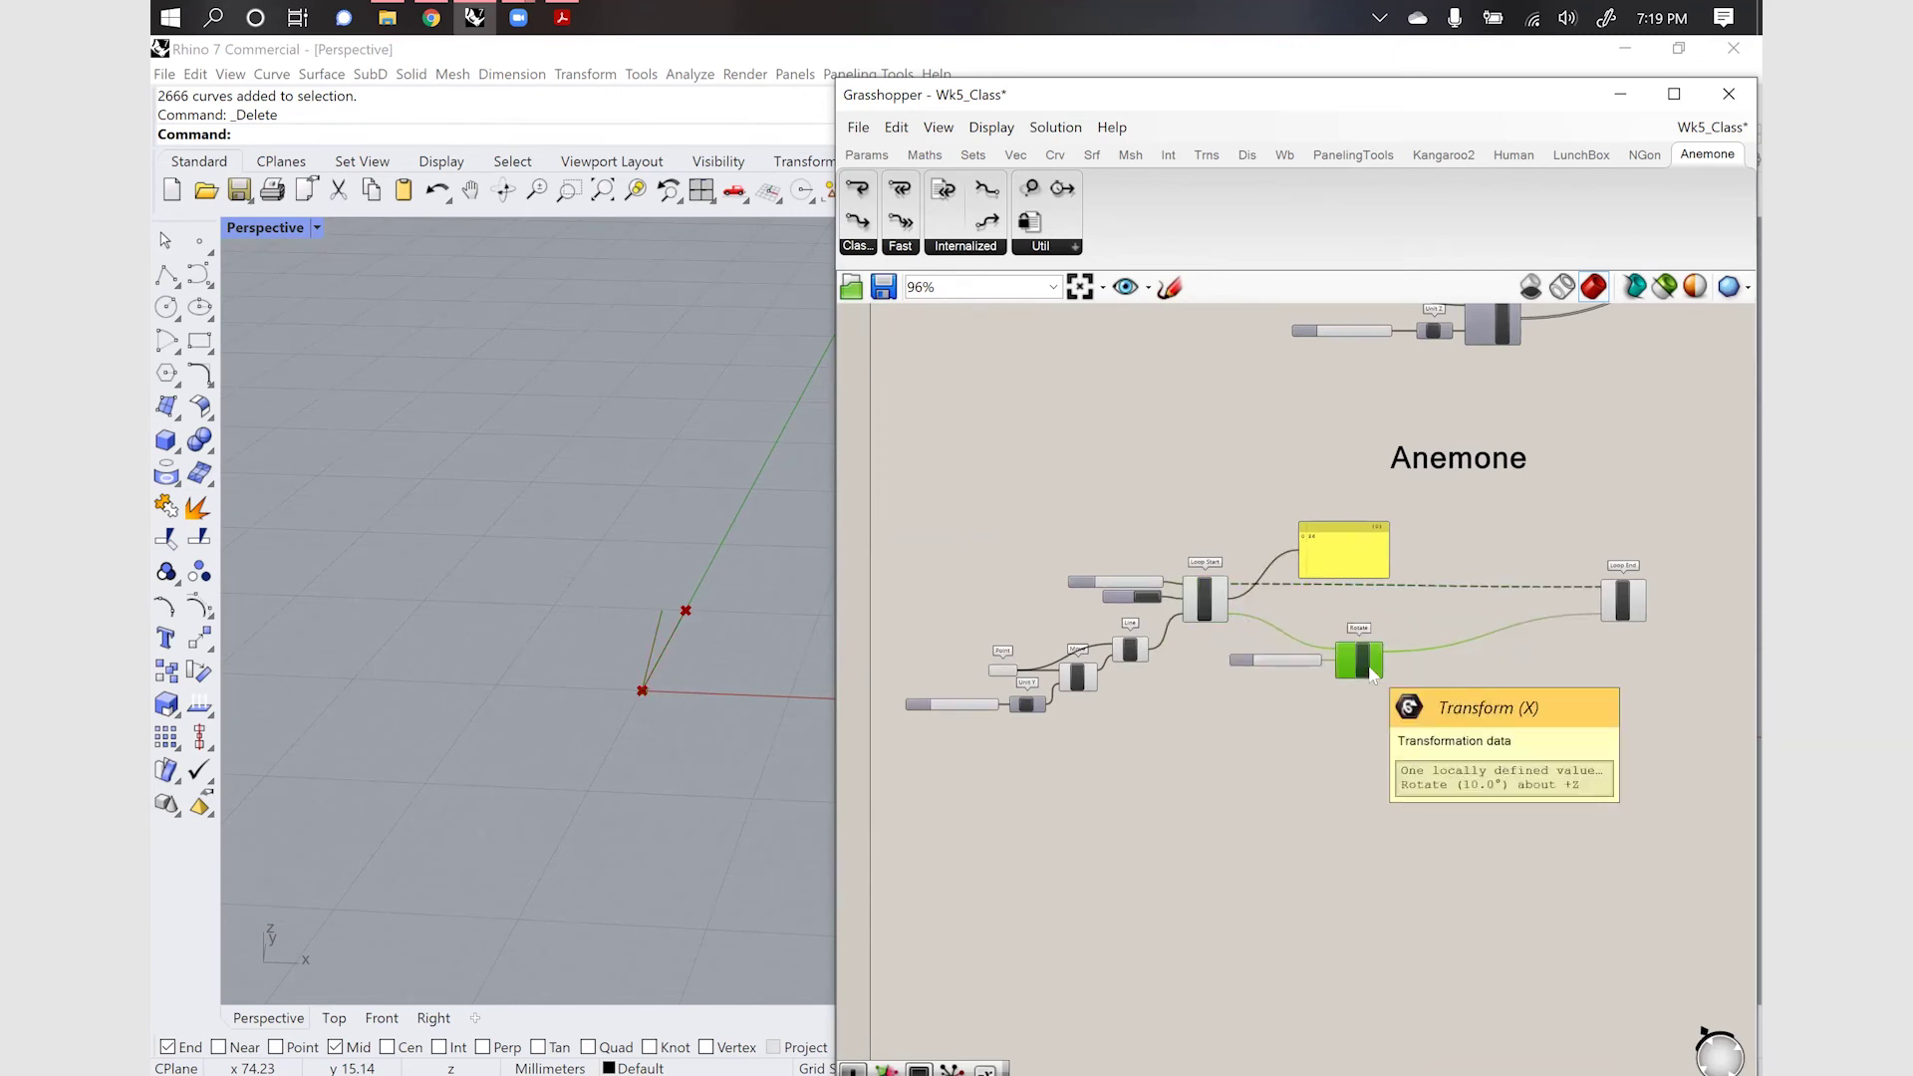
{"action": "left_click", "coordinate": [1606, 613]}
{"action": "left_click", "coordinate": [1202, 606]}
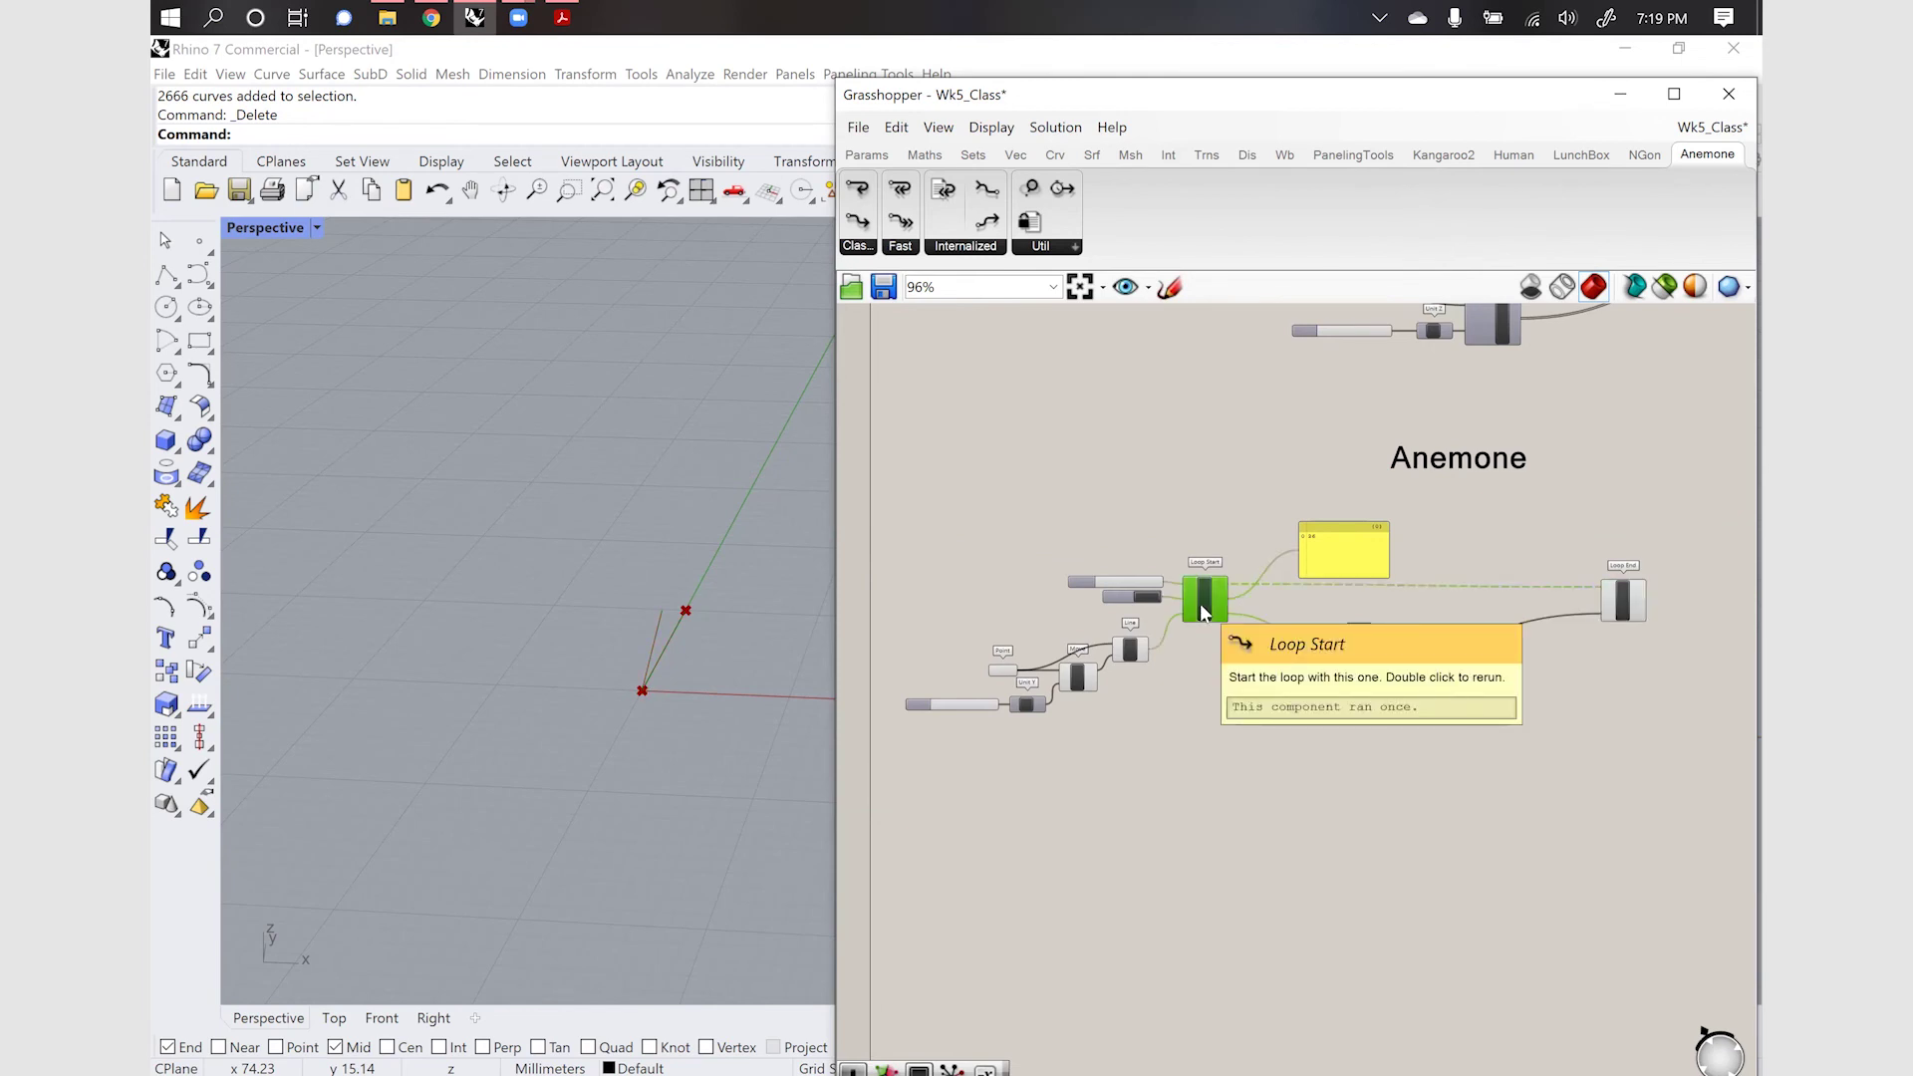
{"action": "left_click", "coordinate": [1179, 634]}
{"action": "scroll", "coordinate": [1178, 628], "scroll_direction": "up", "scroll_amount": 3}
{"action": "left_click", "coordinate": [914, 689]}
{"action": "left_click_drag", "start_coordinate": [1121, 754], "coordinate": [1034, 672]}
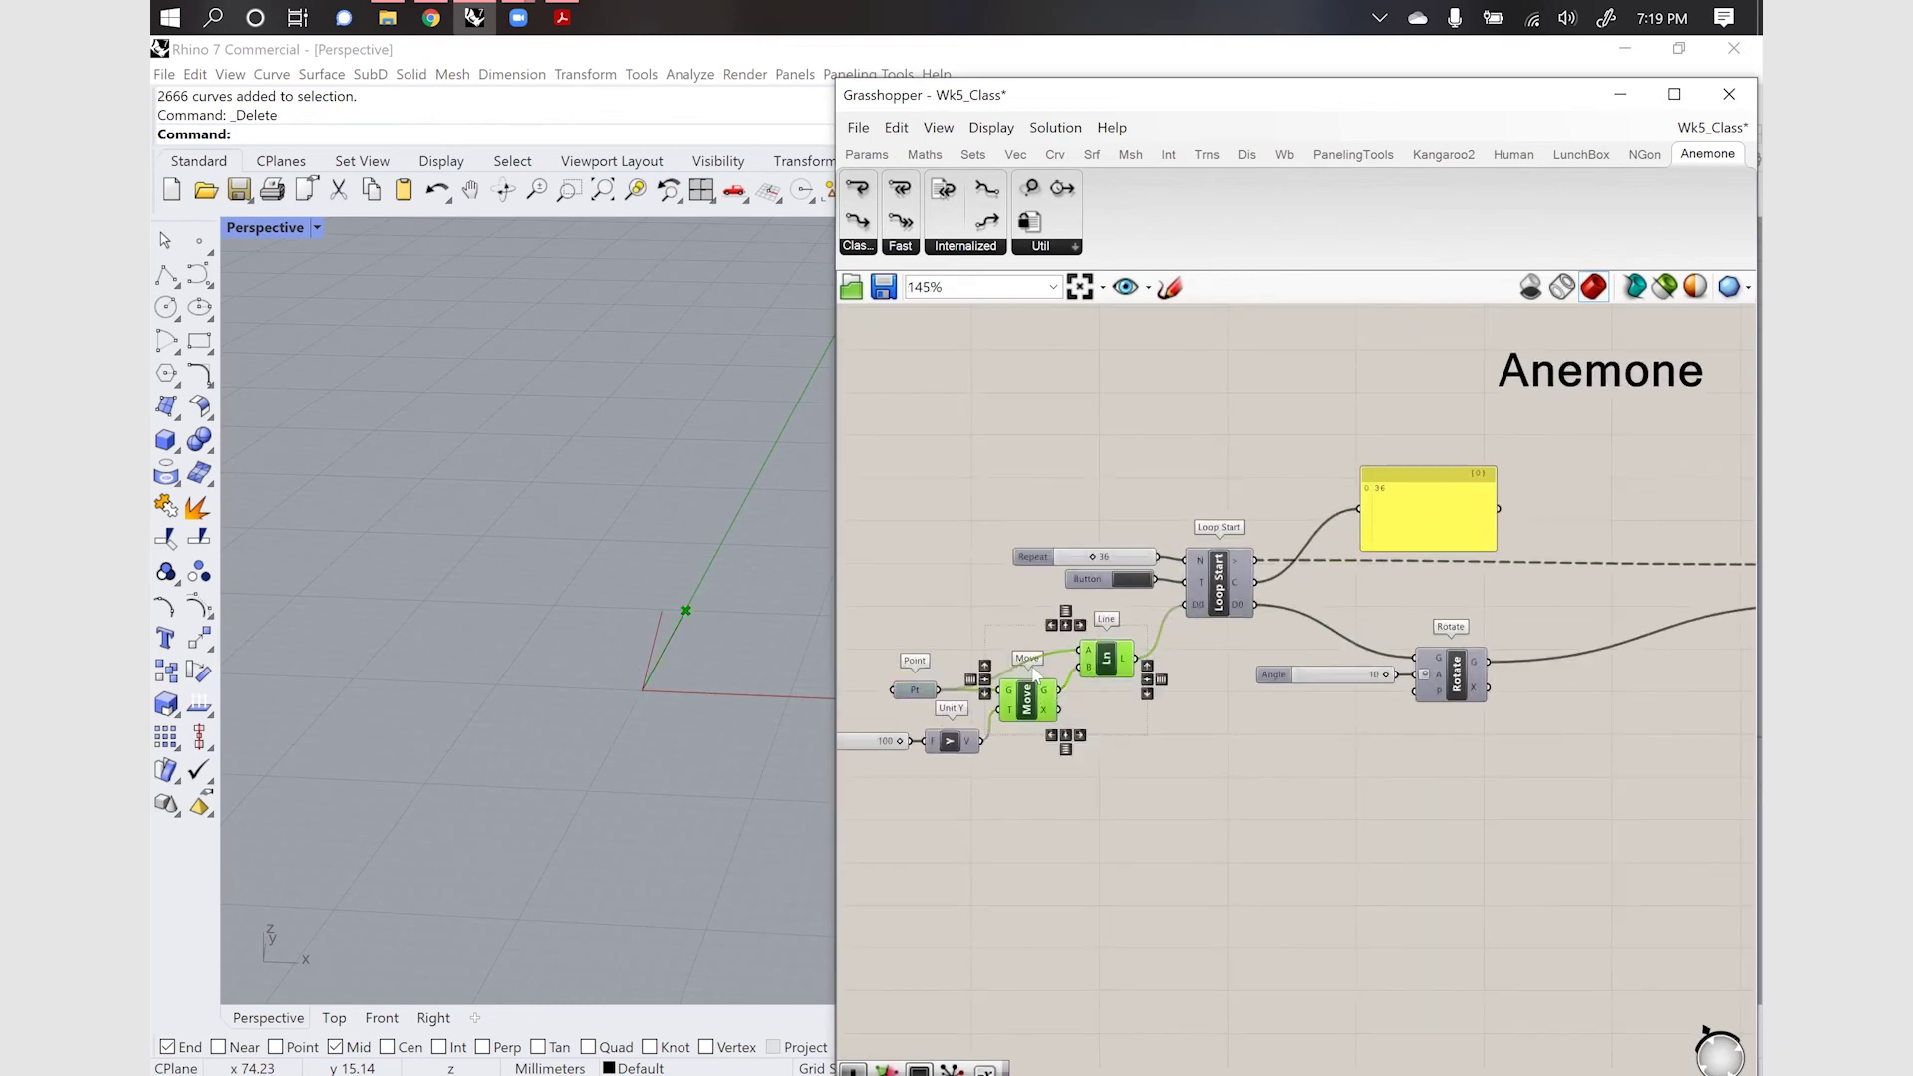
{"action": "left_click", "coordinate": [1120, 719]}
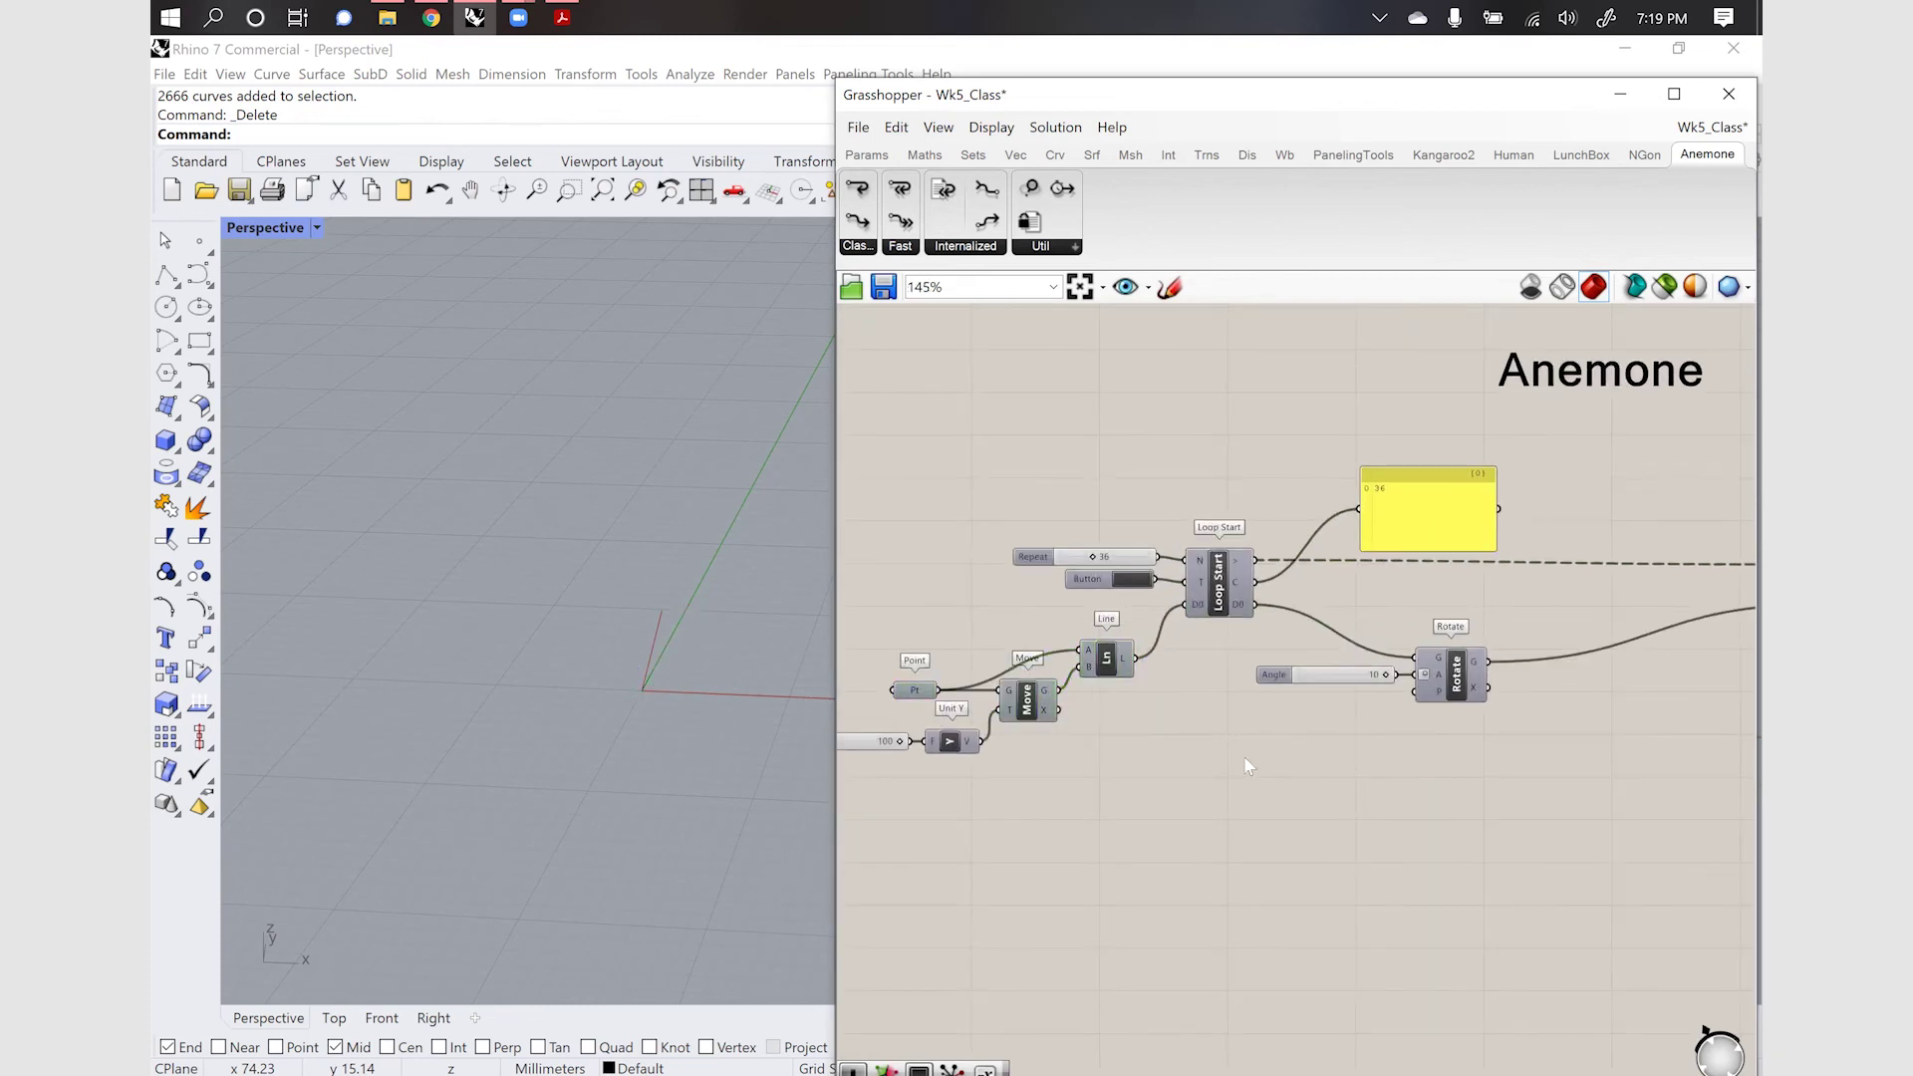
Rerun the loop with the Button feeding Loop Start's T input and watch the counter panel
{"action": "left_click", "coordinate": [1136, 579]}
{"action": "scroll", "coordinate": [1379, 541], "scroll_direction": "up", "scroll_amount": 3}
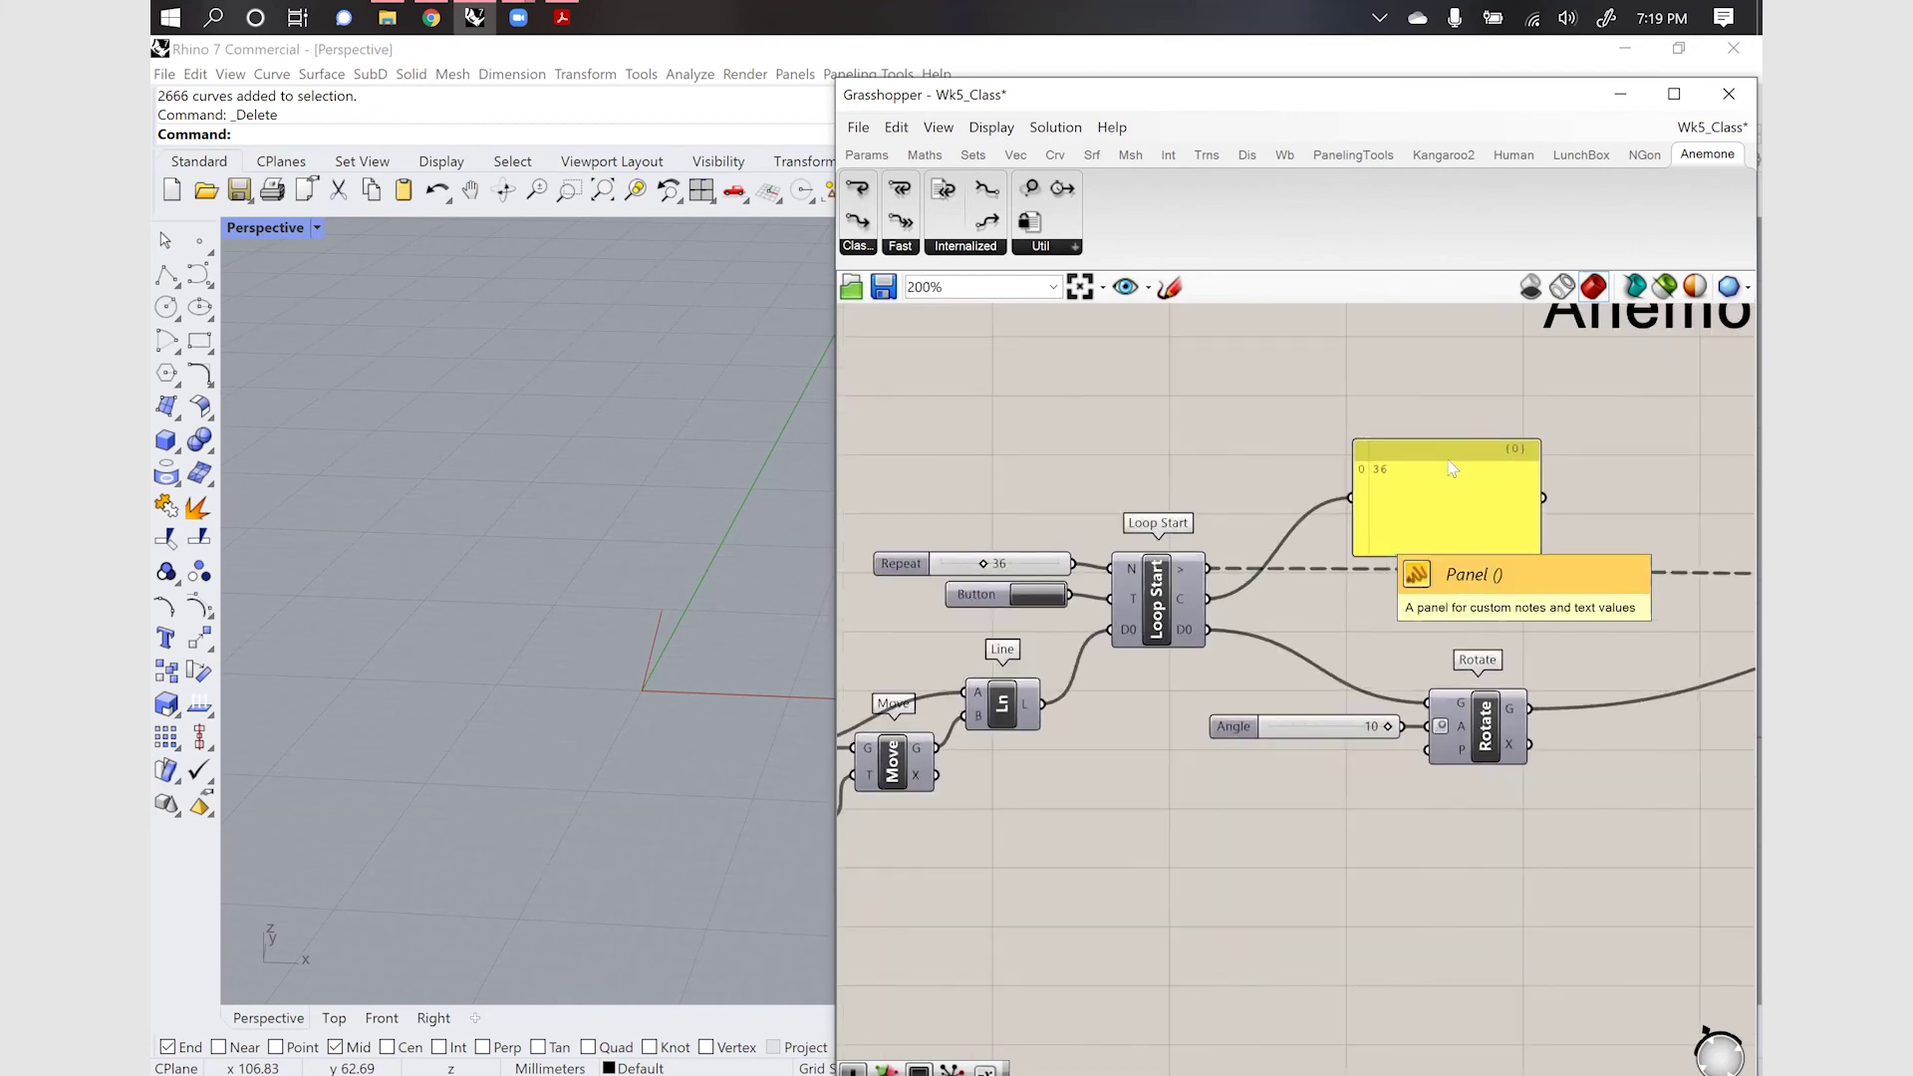
{"action": "left_click", "coordinate": [1040, 598]}
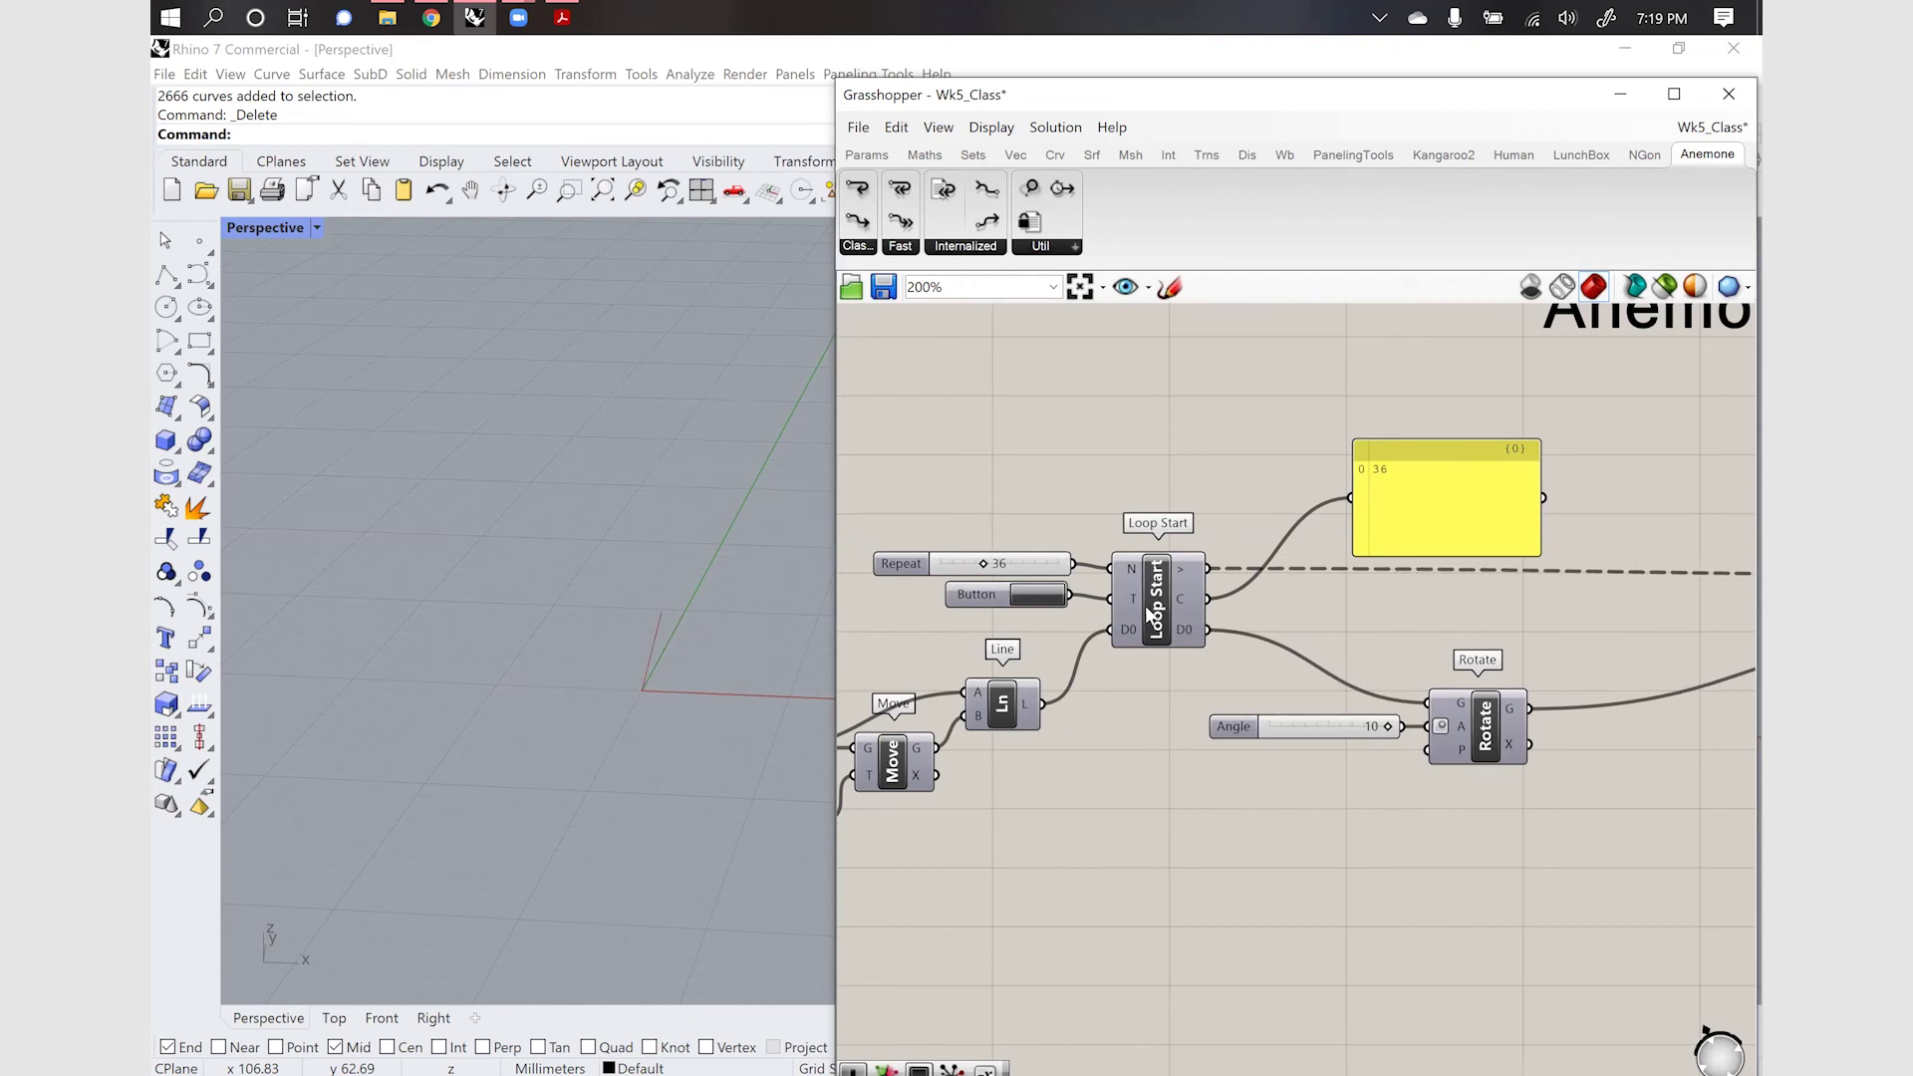
Turn on Record data for Loop End and rerun the loop with the Button
{"action": "scroll", "coordinate": [1375, 588], "scroll_direction": "down", "scroll_amount": 5}
{"action": "scroll", "coordinate": [1305, 615], "scroll_direction": "up", "scroll_amount": 5}
{"action": "scroll", "coordinate": [1305, 614], "scroll_direction": "up", "scroll_amount": 1}
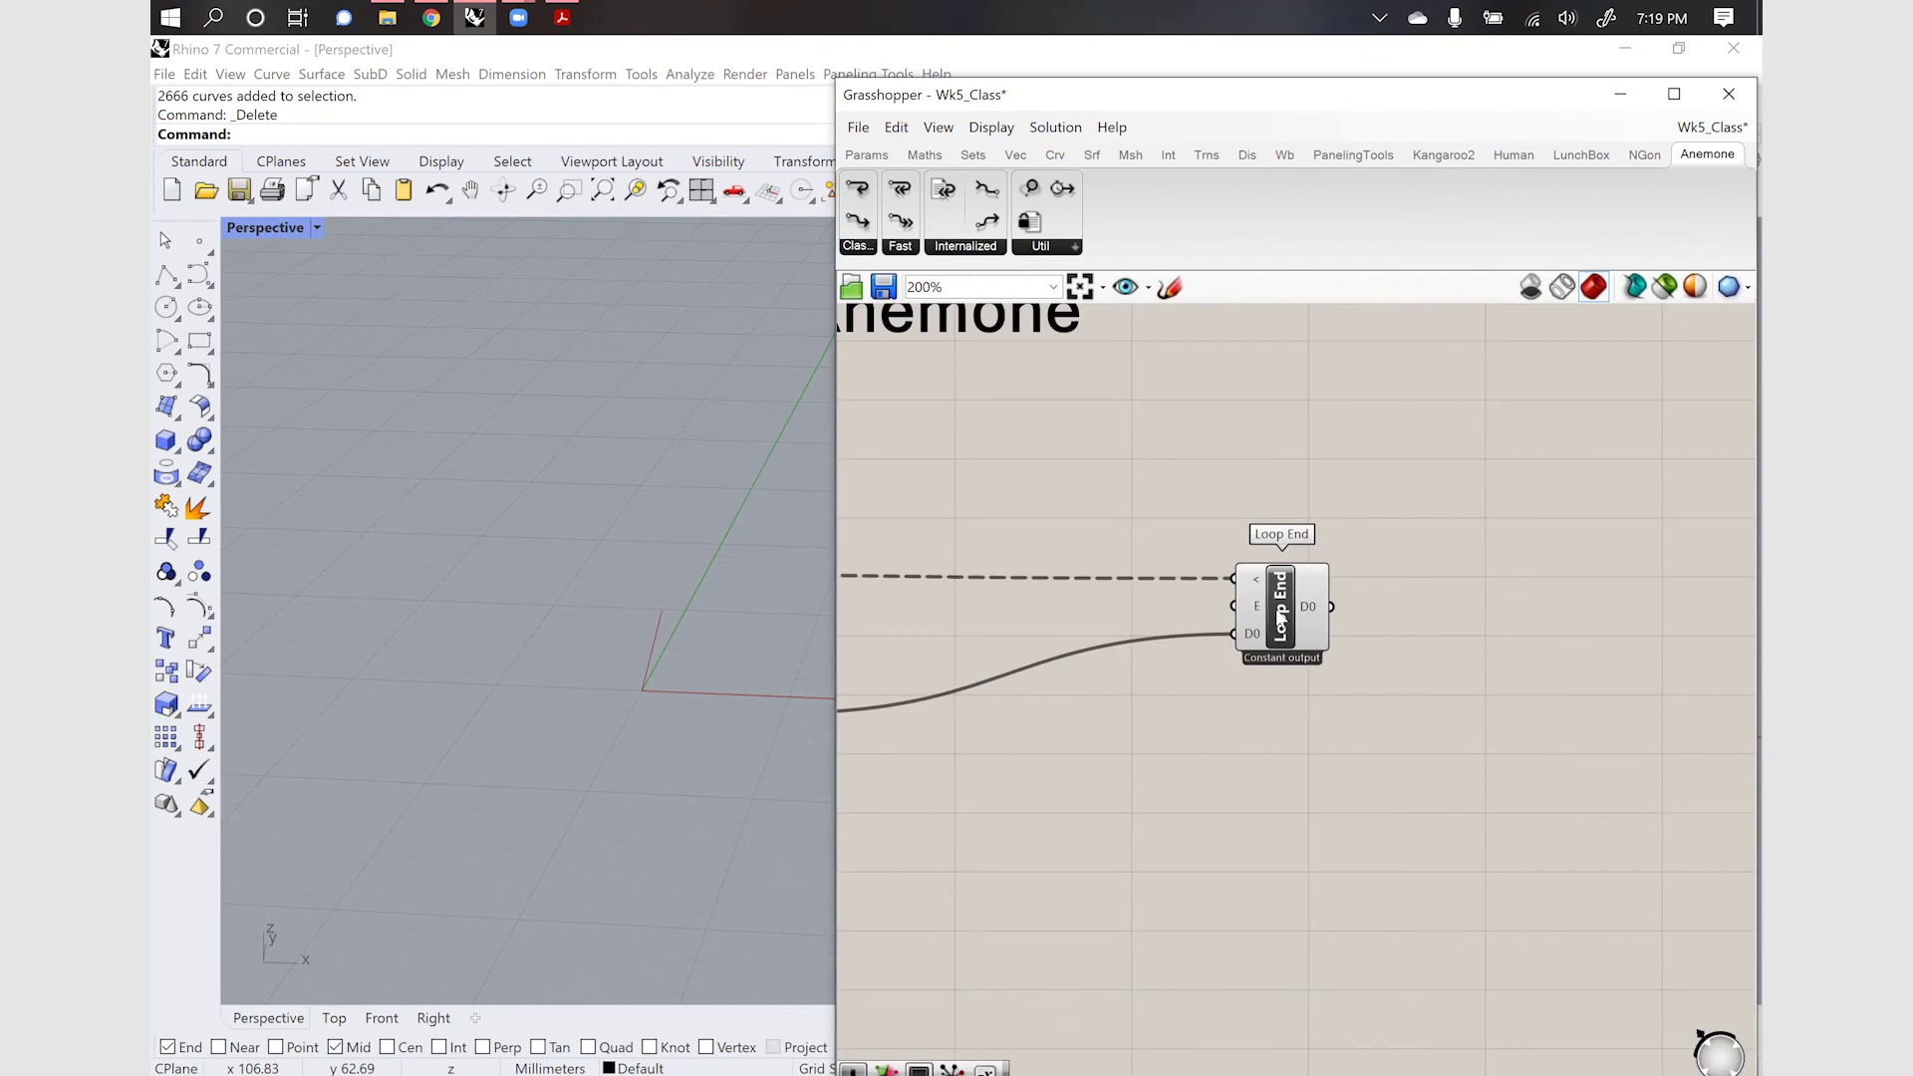
{"action": "right_click", "coordinate": [1279, 618]}
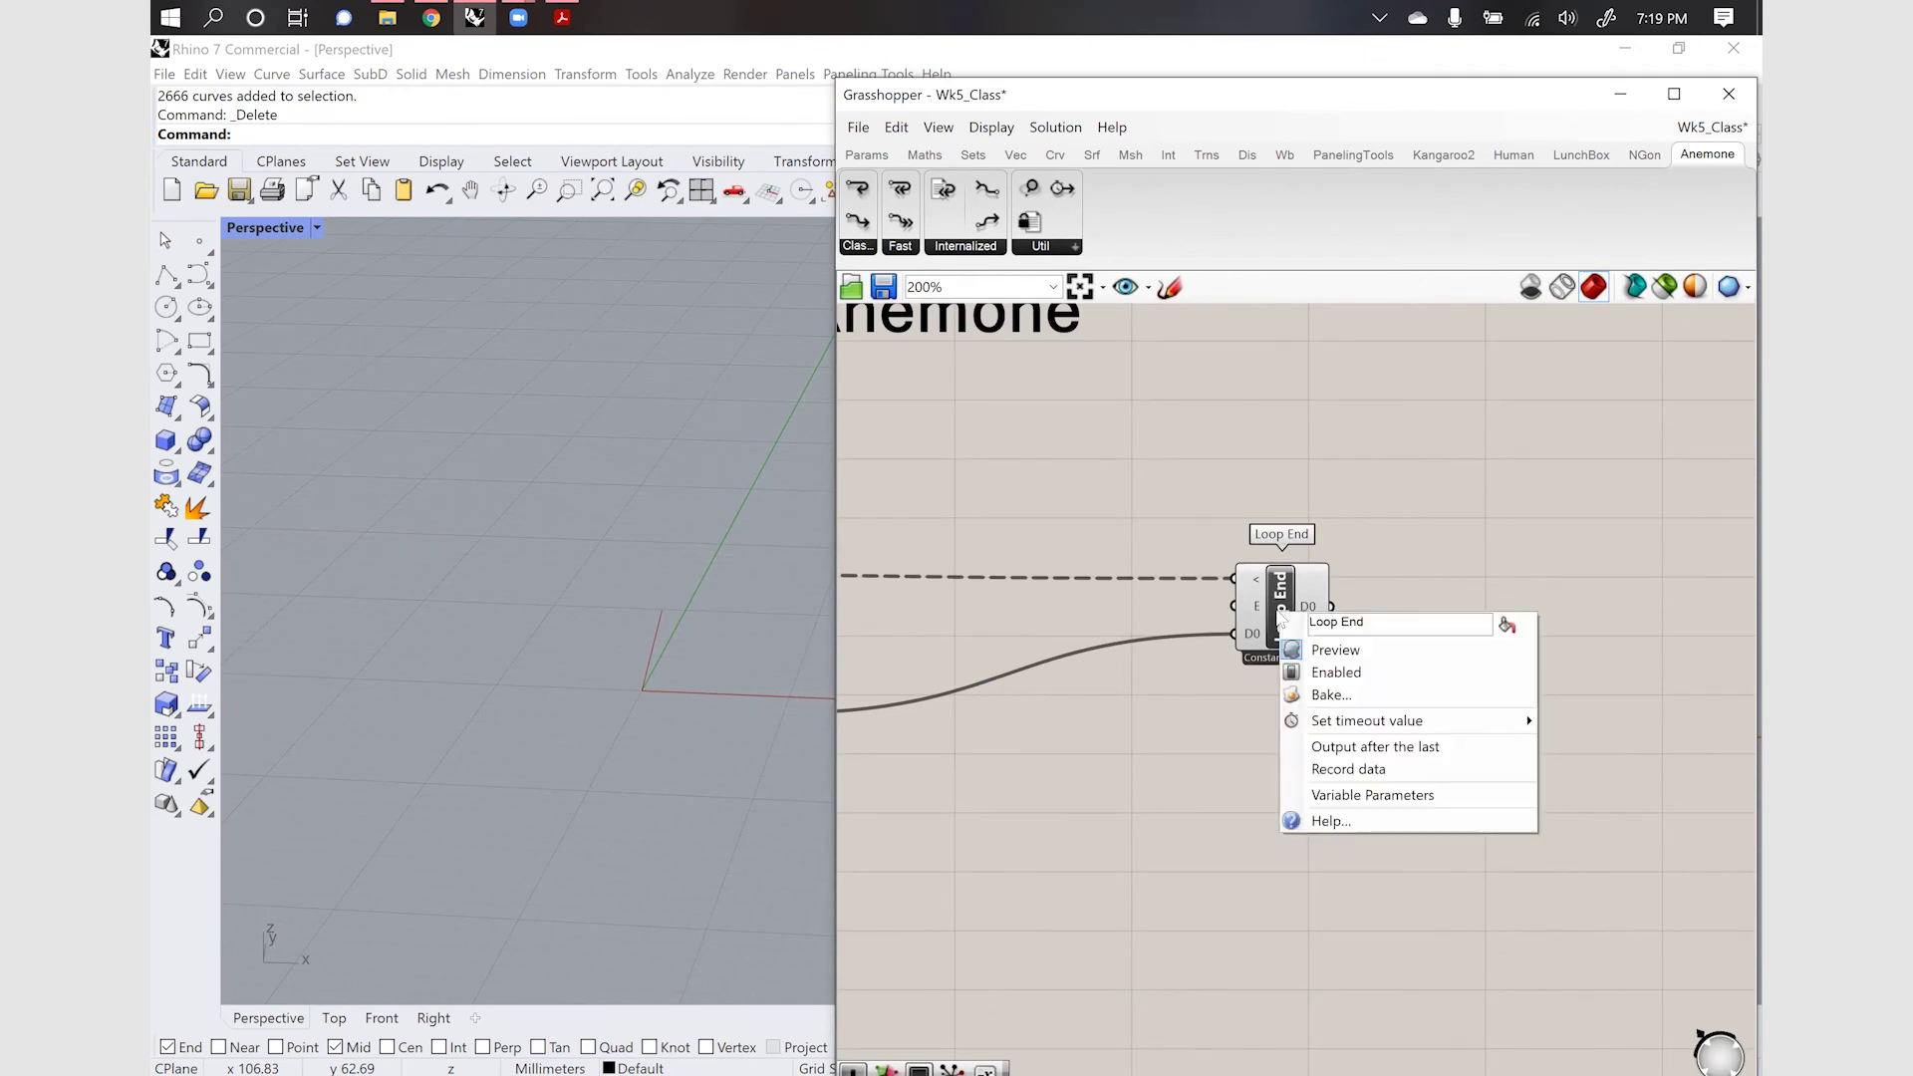
{"action": "left_click", "coordinate": [1398, 770]}
{"action": "scroll", "coordinate": [1439, 682], "scroll_direction": "down", "scroll_amount": 3}
{"action": "scroll", "coordinate": [1126, 642], "scroll_direction": "up", "scroll_amount": 4}
{"action": "left_click", "coordinate": [1120, 635]}
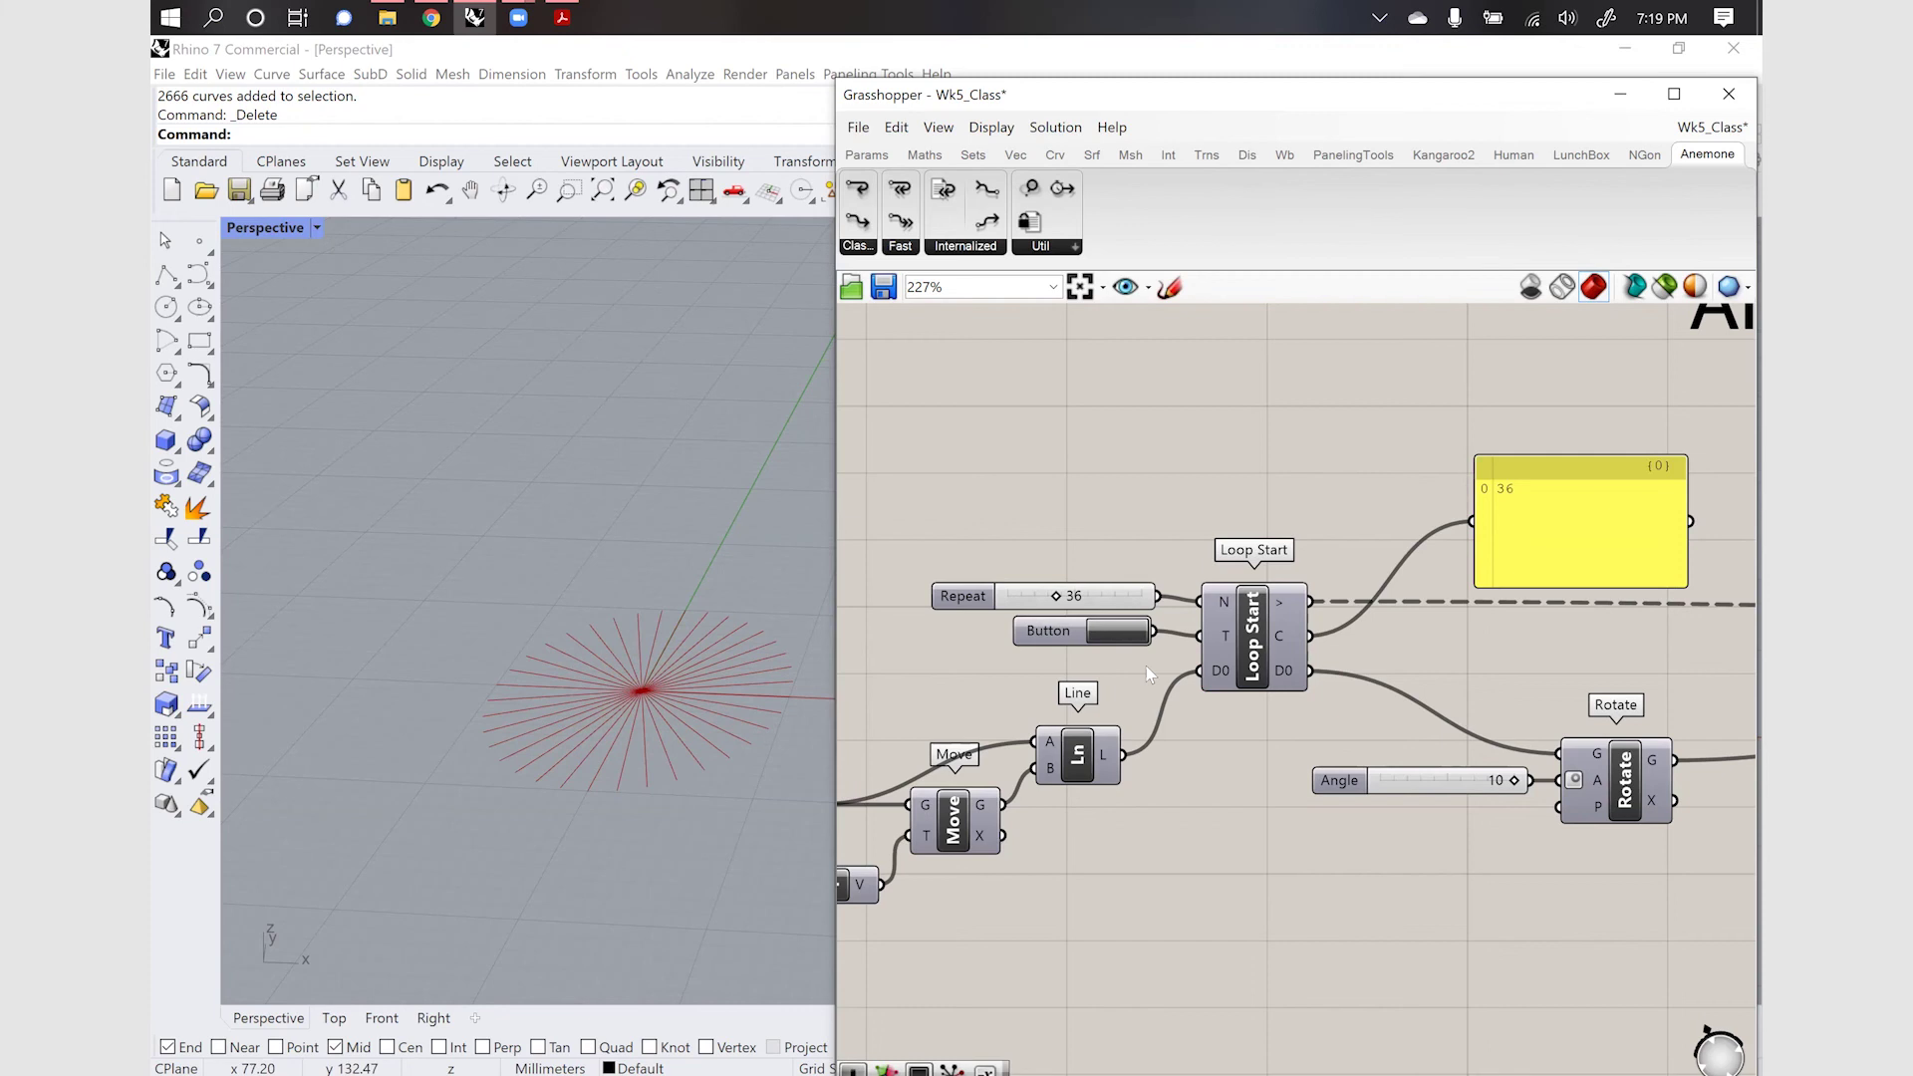
Highlight Loop End's recorded lines in the Perspective viewport to examine them
{"action": "scroll", "coordinate": [1146, 666], "scroll_direction": "down", "scroll_amount": 5}
{"action": "scroll", "coordinate": [1594, 654], "scroll_direction": "up", "scroll_amount": 5}
{"action": "scroll", "coordinate": [1602, 655], "scroll_direction": "up", "scroll_amount": 1}
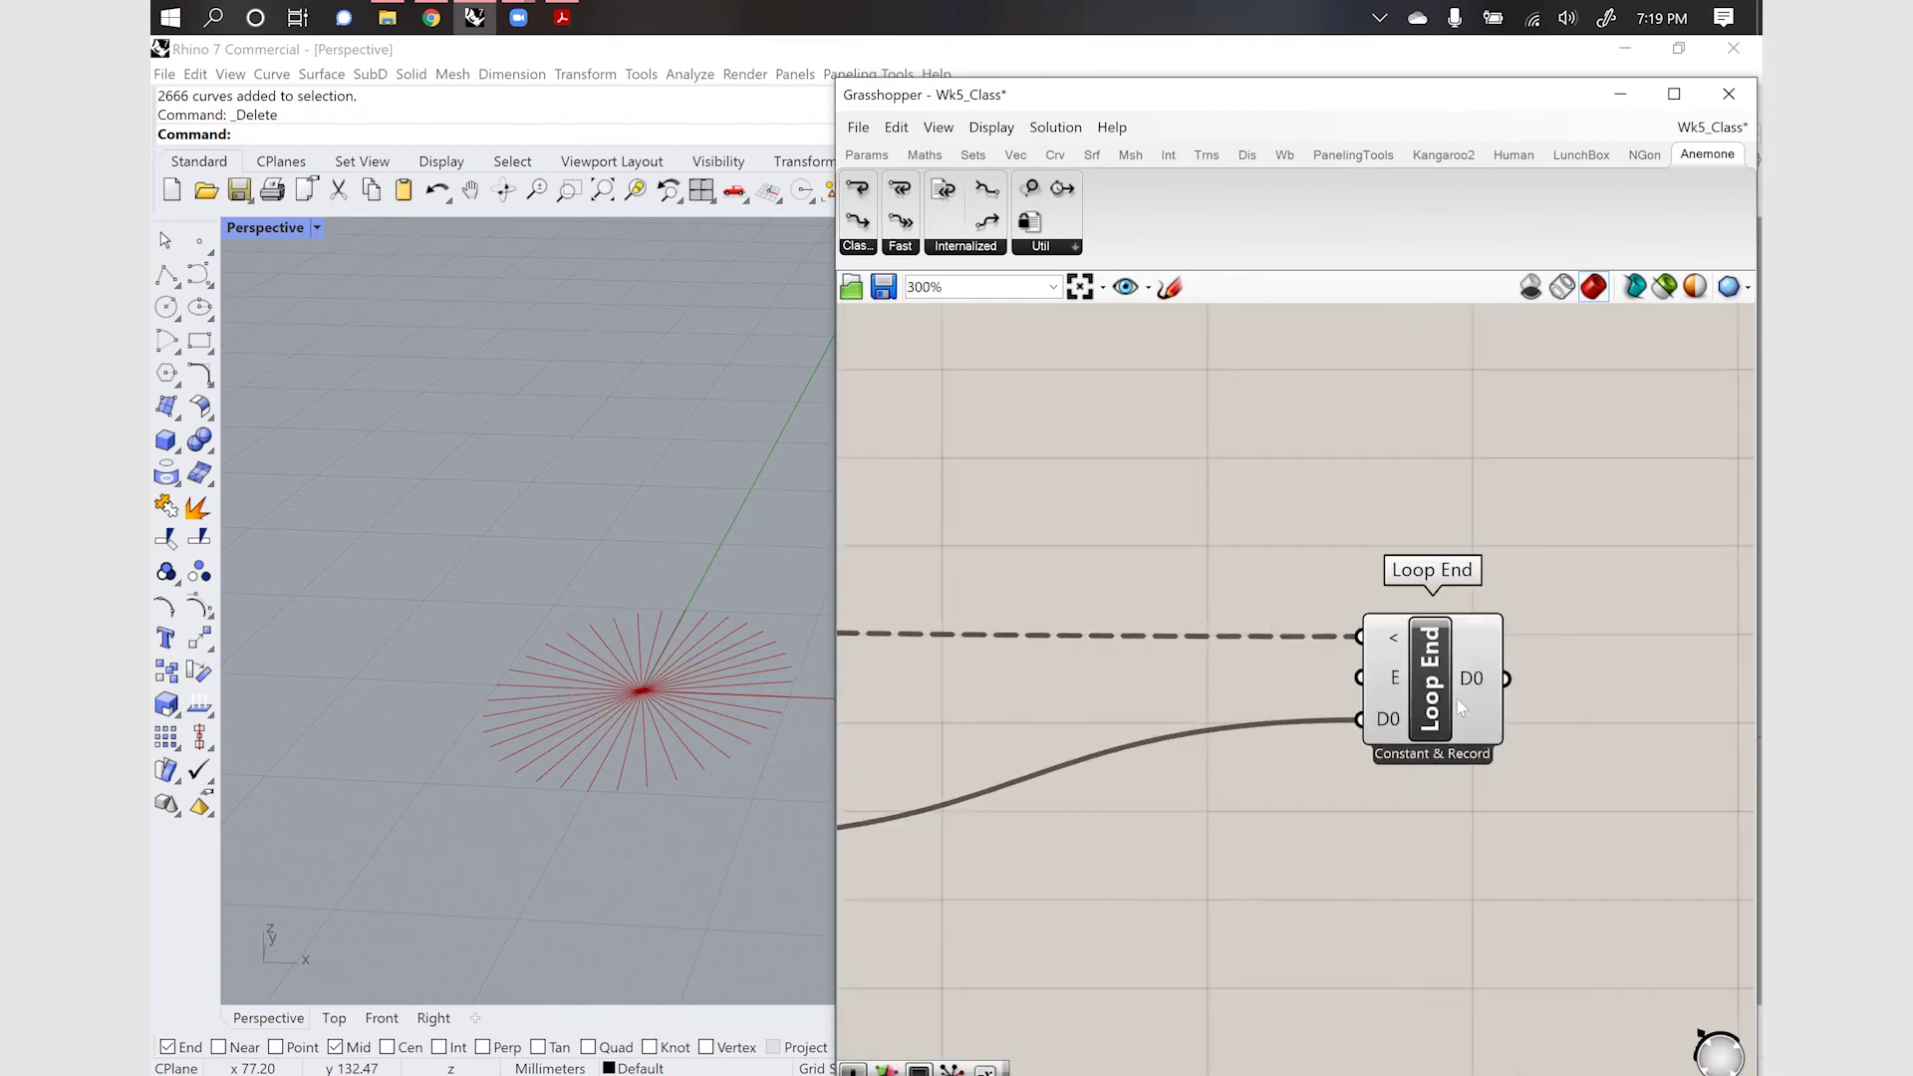
{"action": "left_click", "coordinate": [1456, 696]}
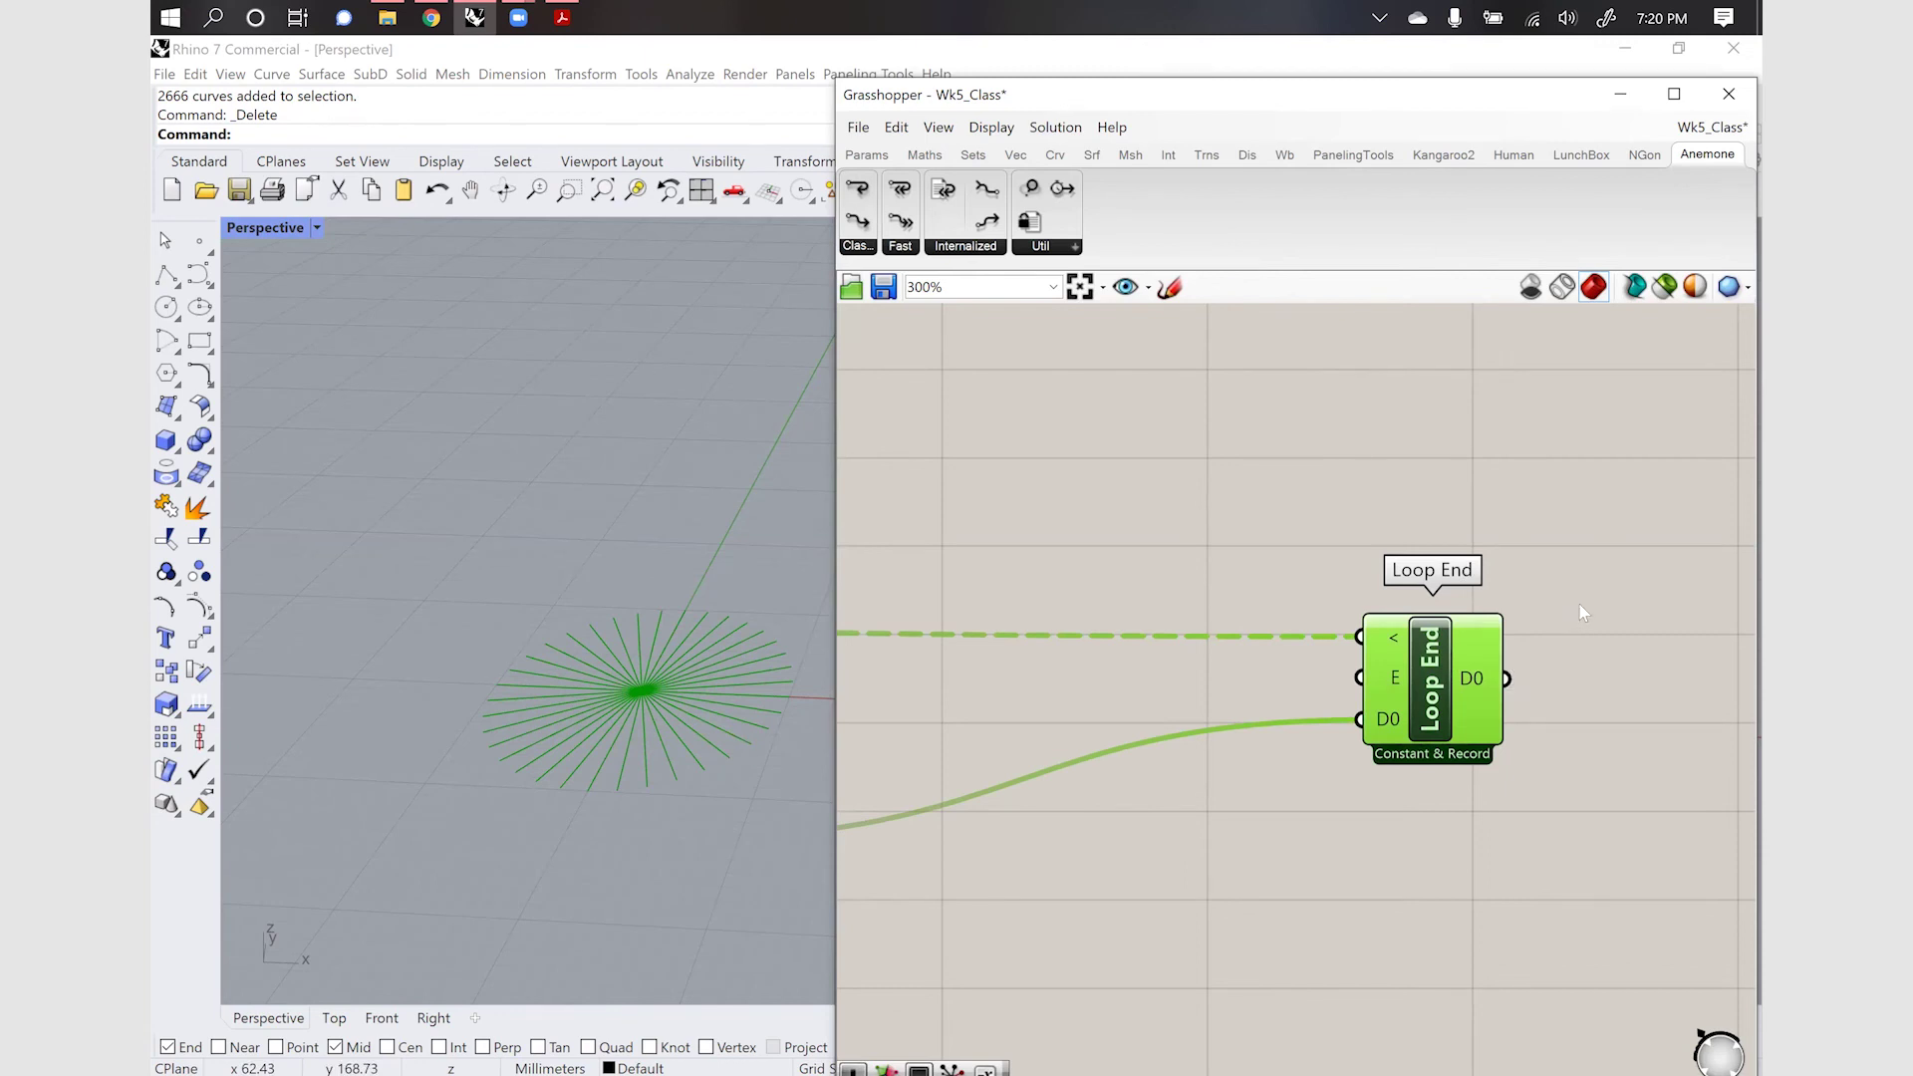
{"action": "scroll", "coordinate": [1580, 608], "scroll_direction": "down", "scroll_amount": 3}
{"action": "left_click", "coordinate": [1524, 752]}
Move the Angle slider and the Rotate component together farther to the right of Loop Start
{"action": "right_click_drag", "start_coordinate": [1066, 678], "coordinate": [1200, 709]}
{"action": "scroll", "coordinate": [1173, 694], "scroll_direction": "down", "scroll_amount": 1}
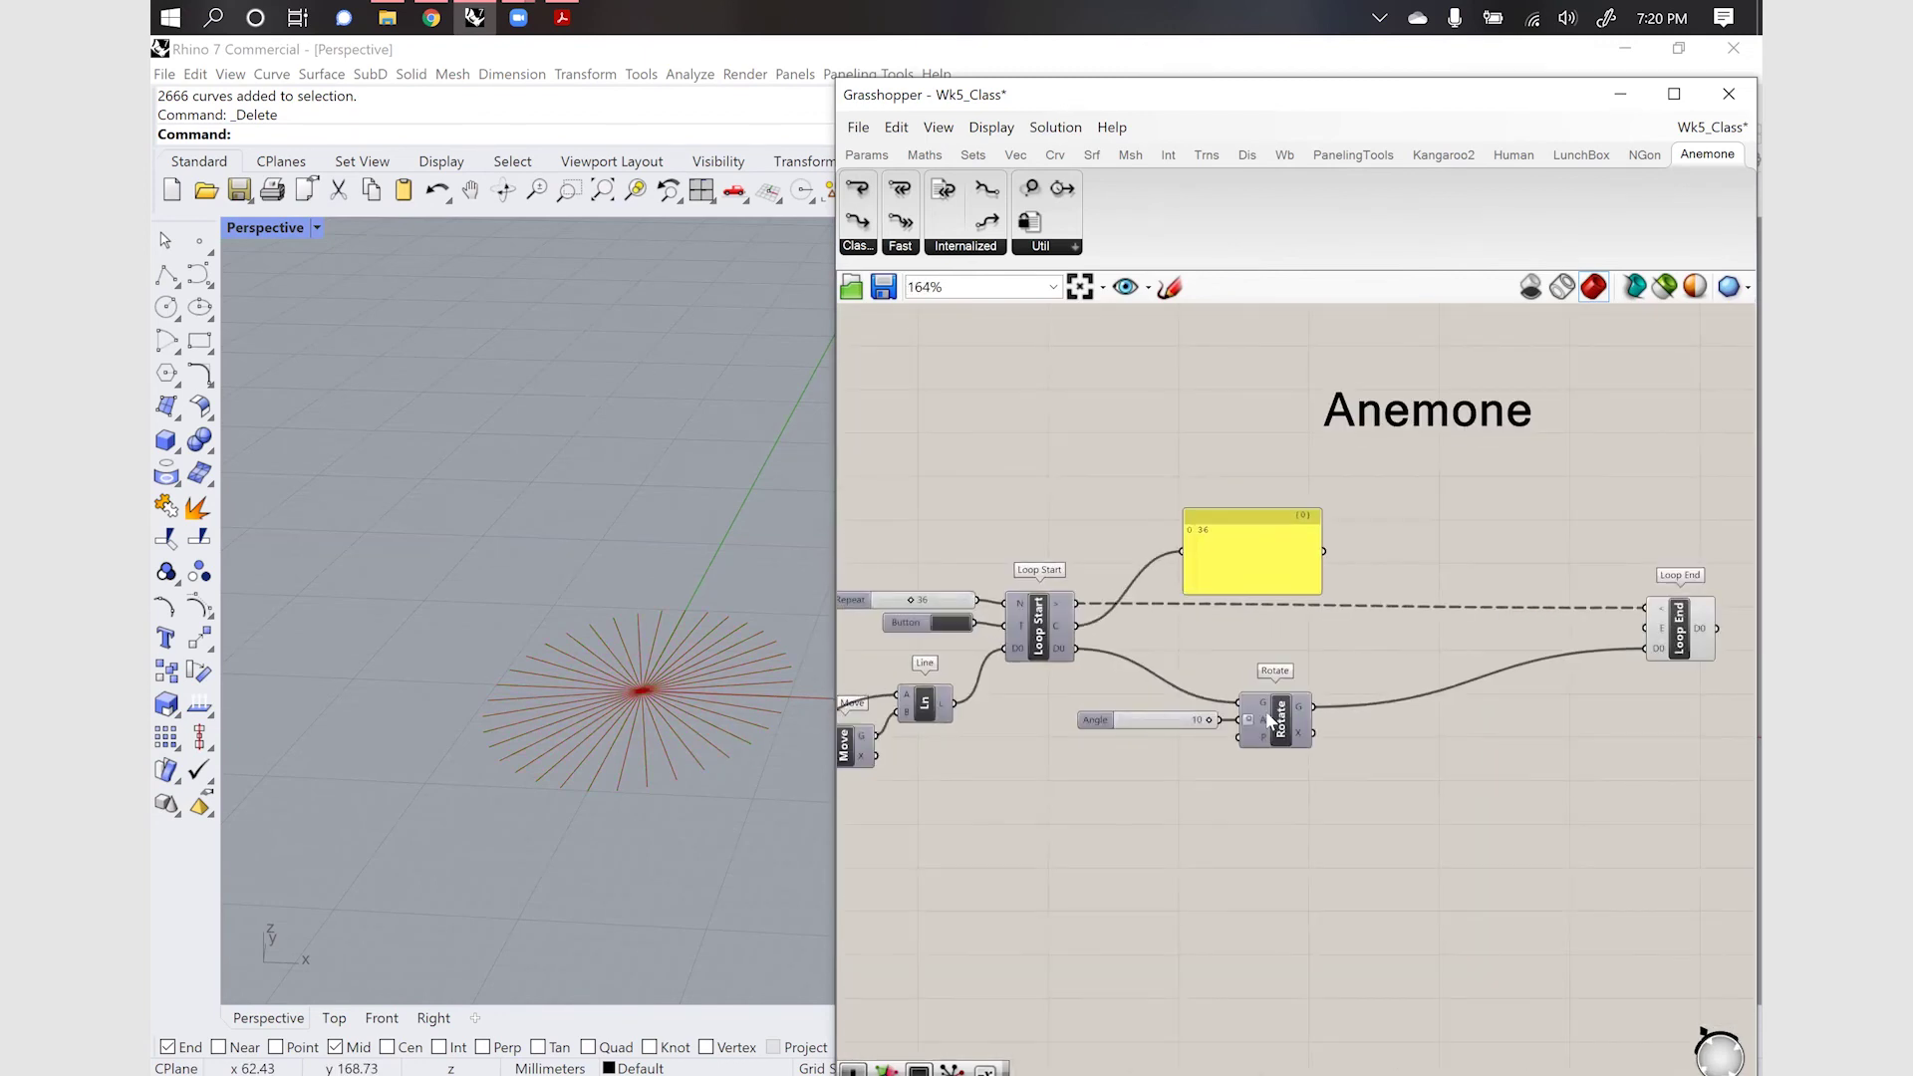
{"action": "scroll", "coordinate": [1246, 702], "scroll_direction": "up", "scroll_amount": 2}
{"action": "left_click_drag", "start_coordinate": [1330, 822], "coordinate": [1181, 709]}
{"action": "left_click_drag", "start_coordinate": [1304, 742], "coordinate": [1391, 742]}
{"action": "left_click", "coordinate": [1420, 840]}
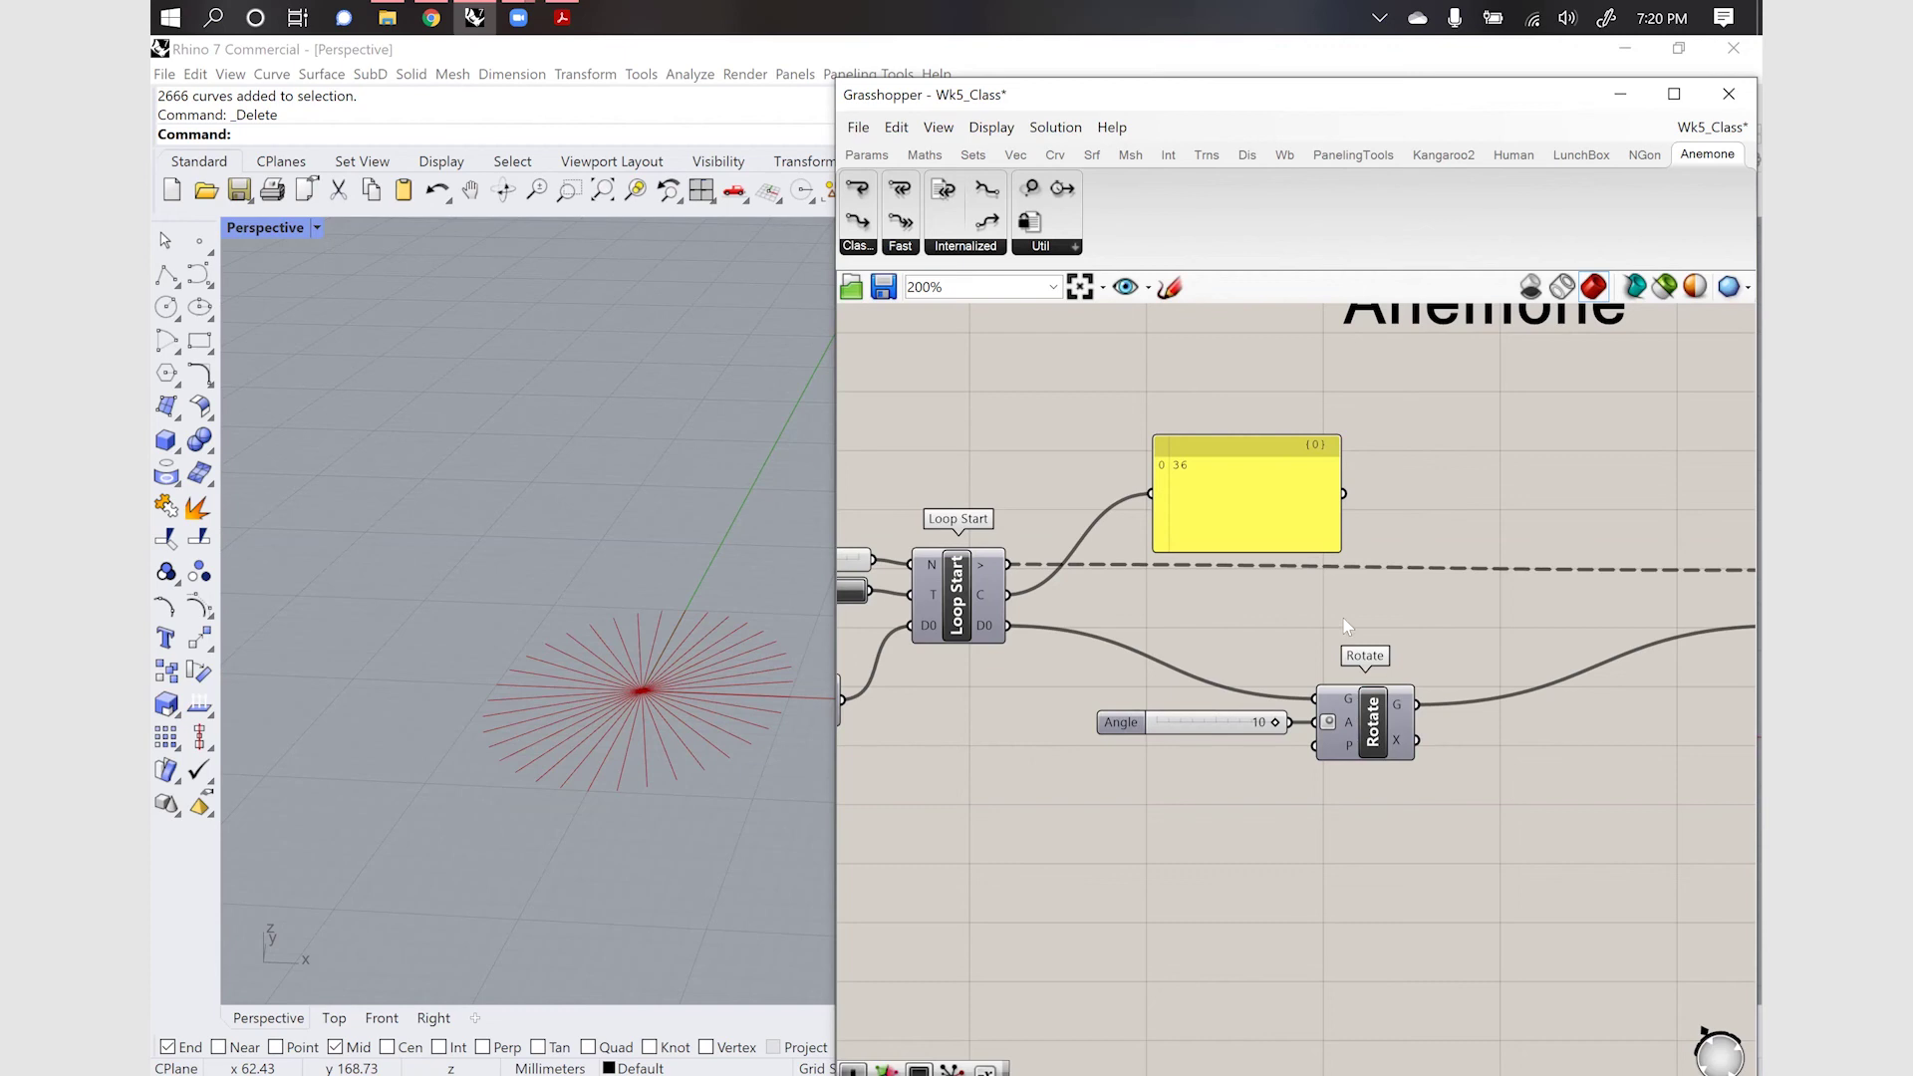
{"action": "scroll", "coordinate": [1346, 625], "scroll_direction": "down", "scroll_amount": 1}
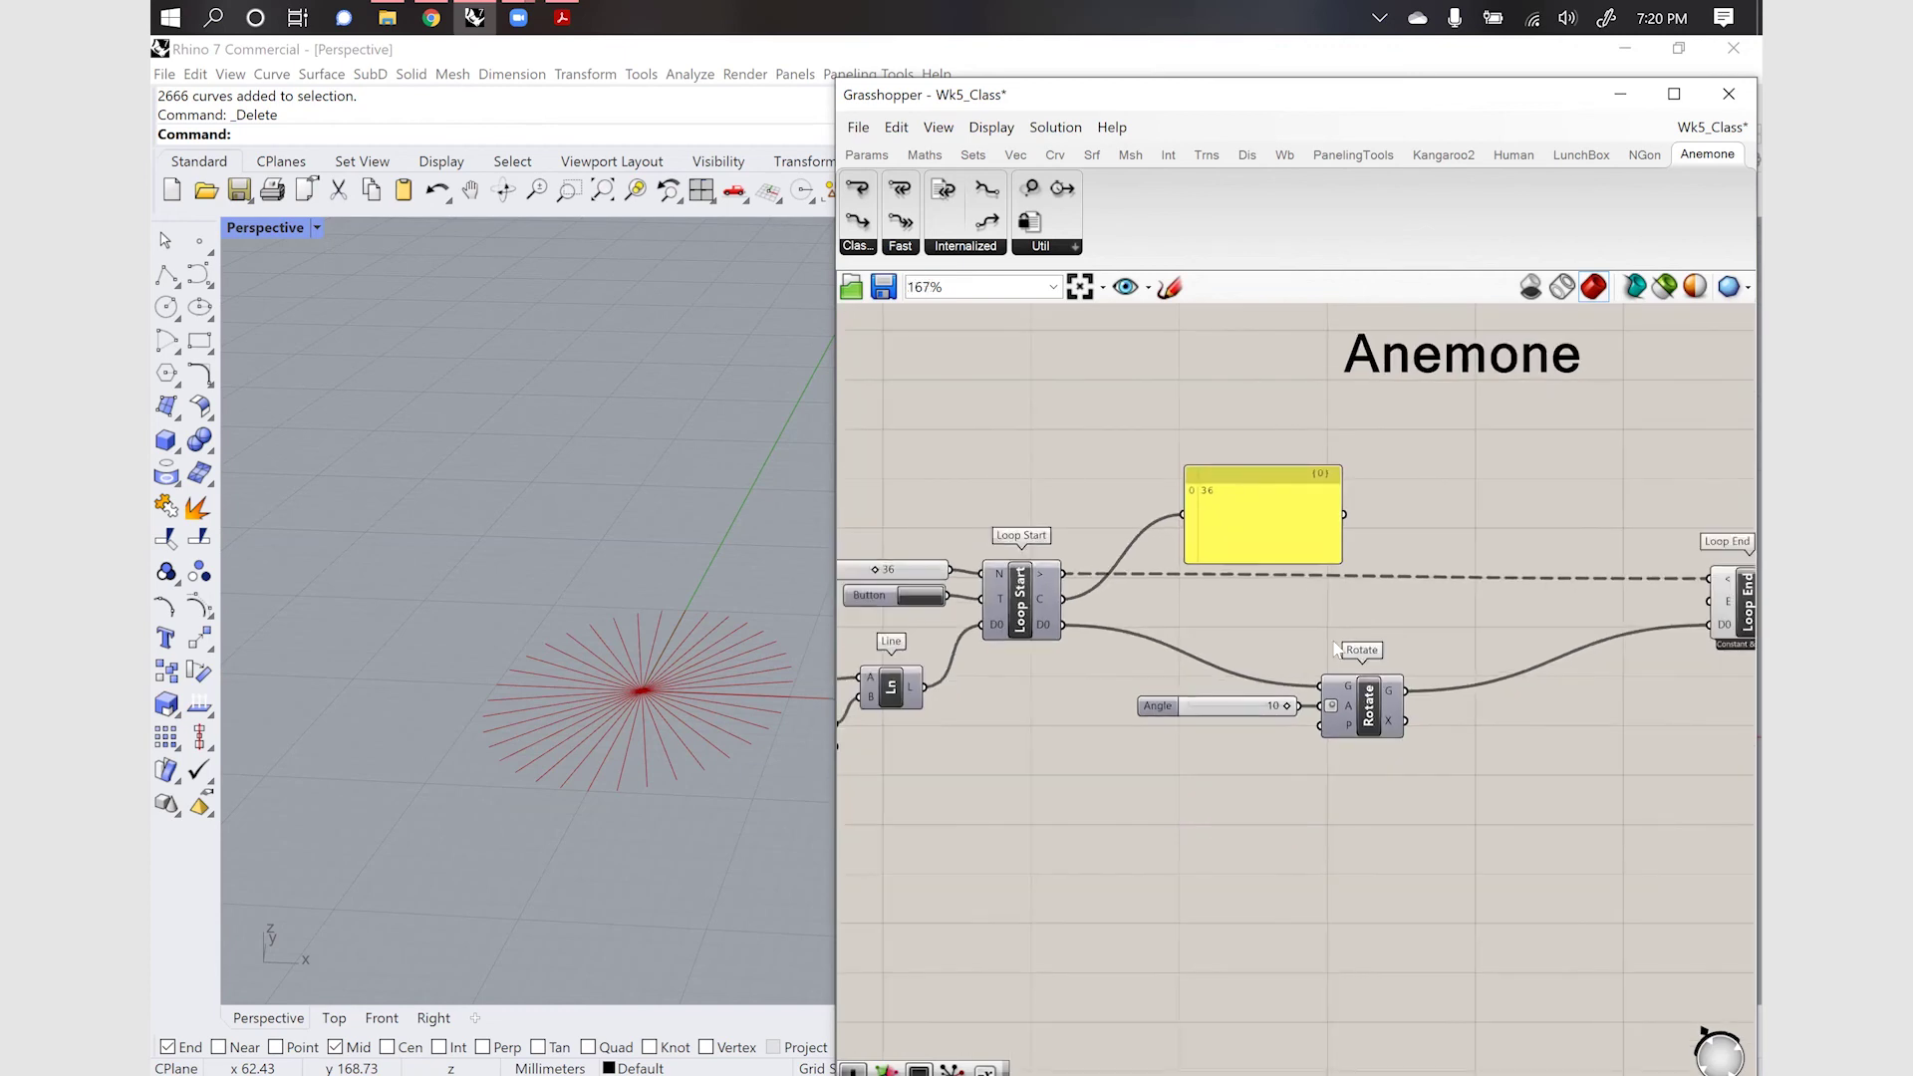
{"action": "scroll", "coordinate": [1337, 649], "scroll_direction": "down", "scroll_amount": 2}
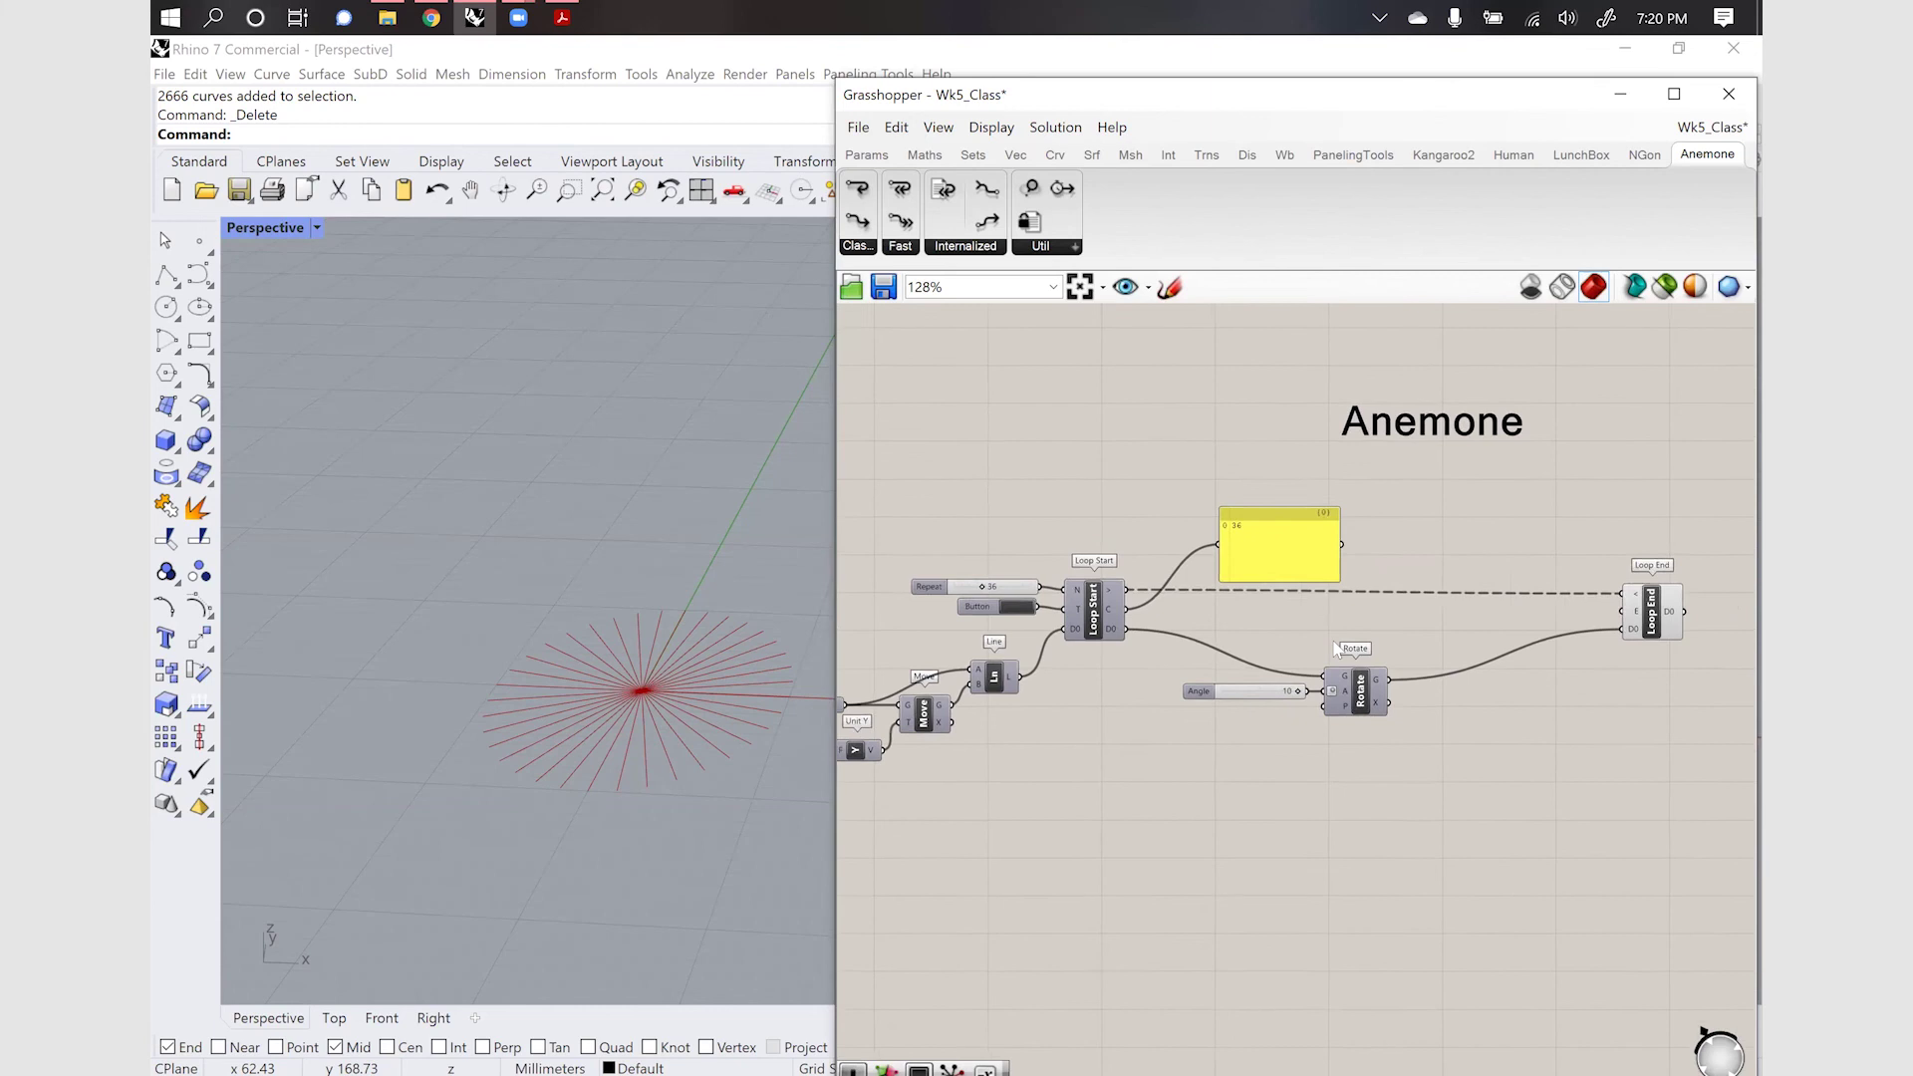
{"action": "scroll", "coordinate": [1336, 649], "scroll_direction": "down", "scroll_amount": 1}
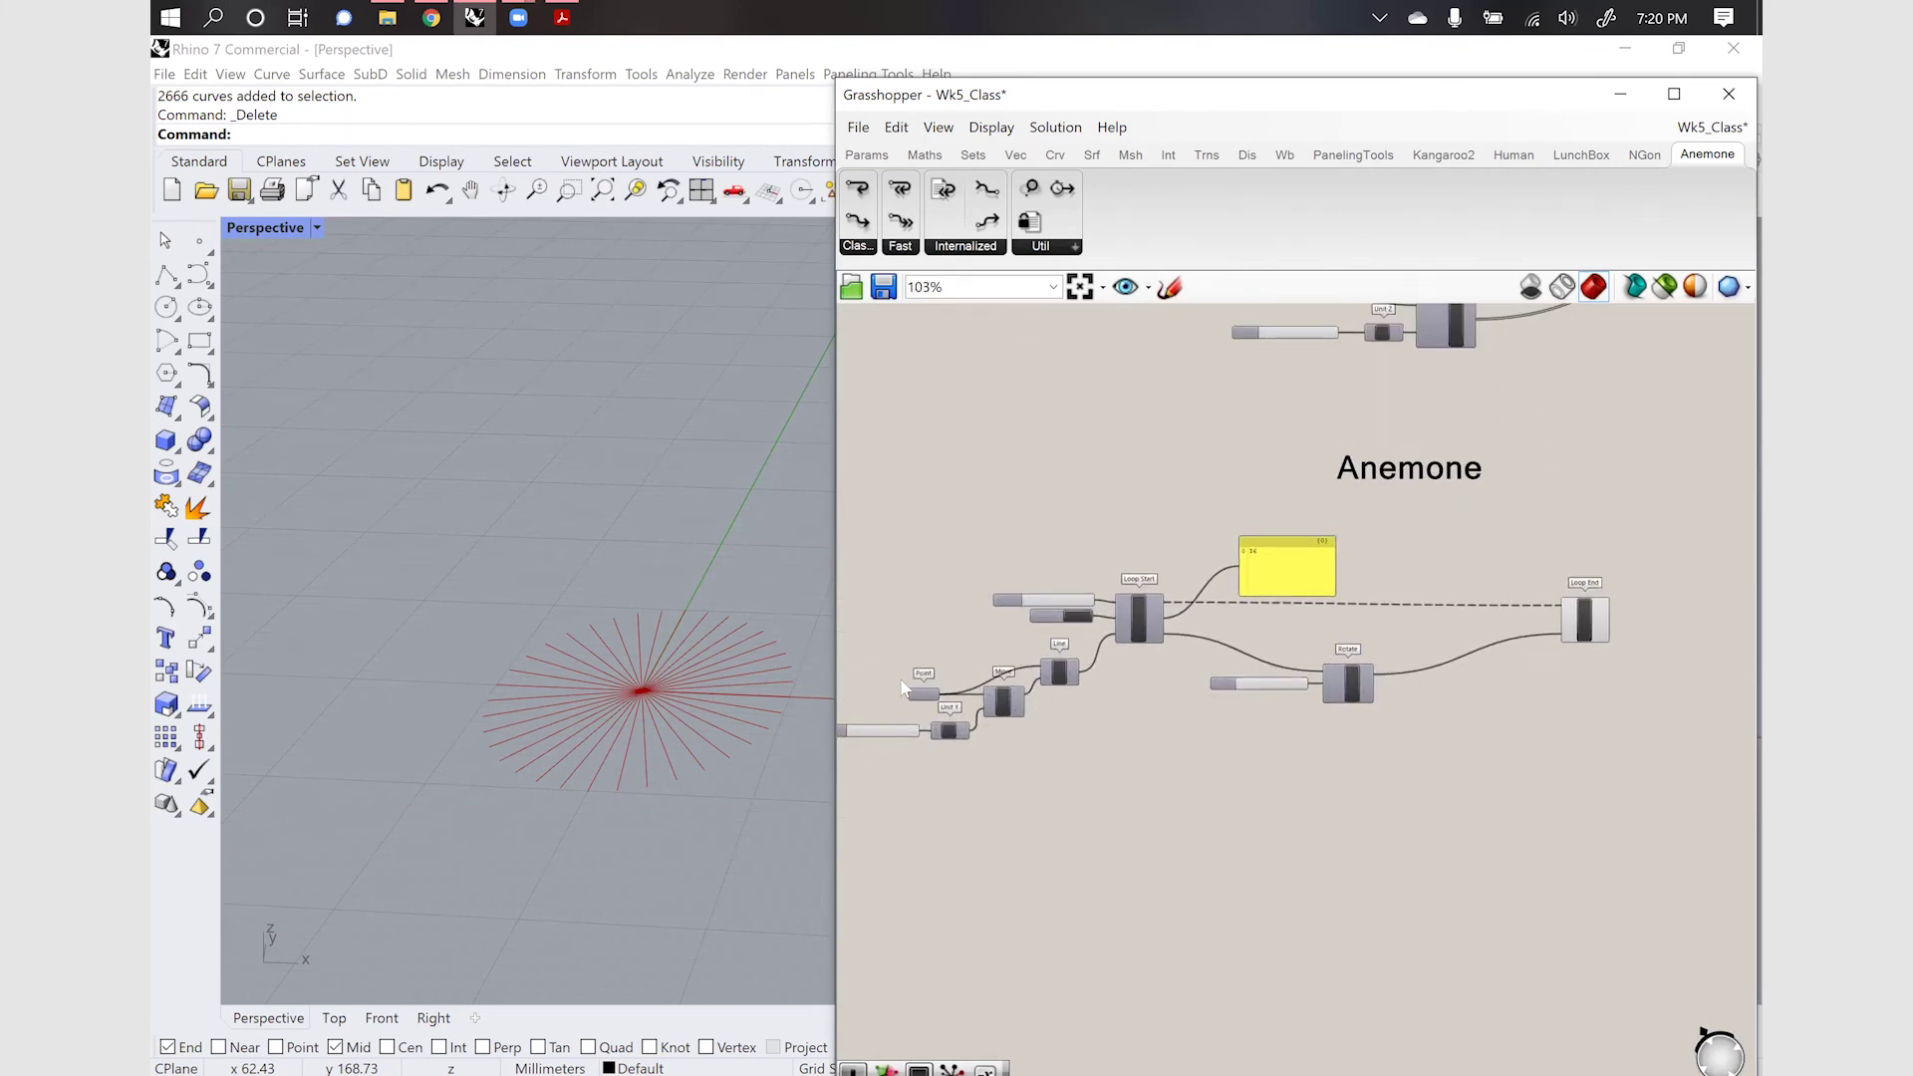
{"action": "scroll", "coordinate": [902, 682], "scroll_direction": "up", "scroll_amount": 3}
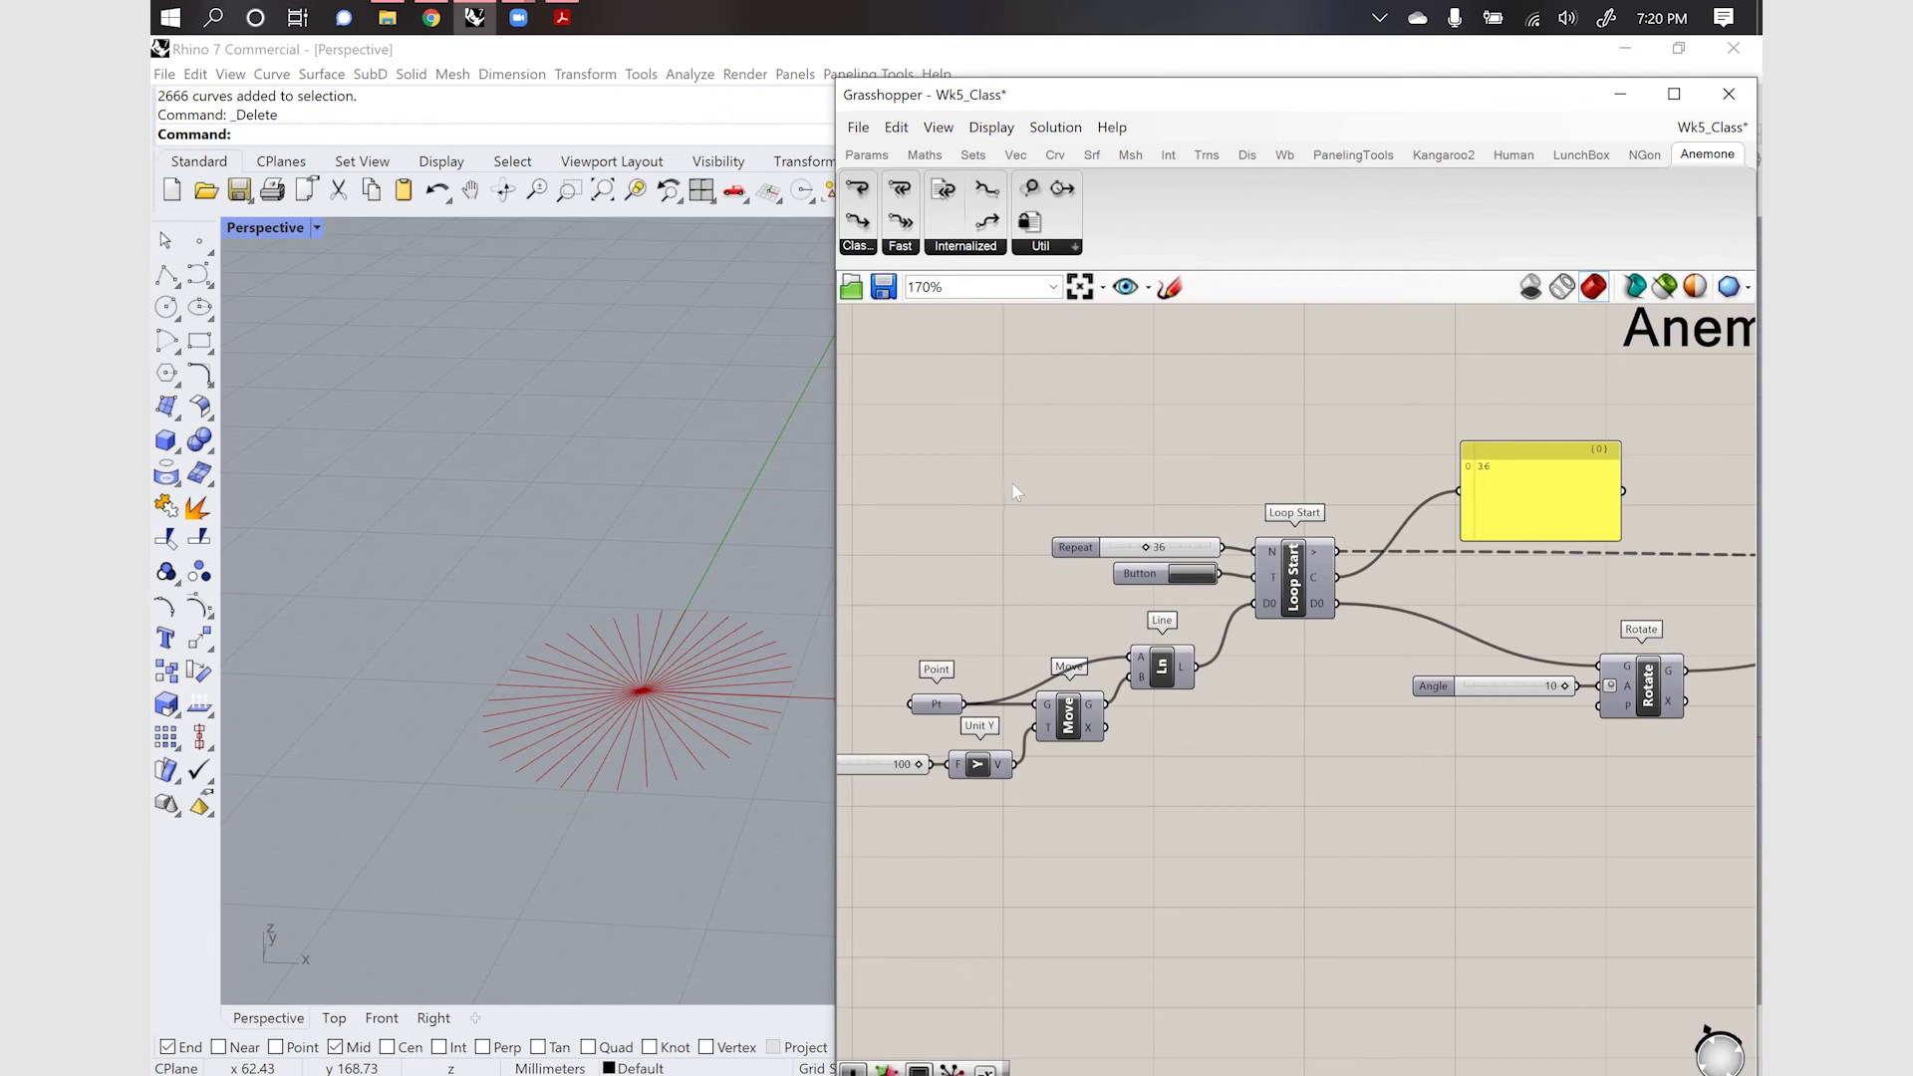
Open Grasshopper's Components Folder in File Explorer, check the installed plug-in files such as anemone1.gha, and close it
{"action": "left_click", "coordinate": [859, 128]}
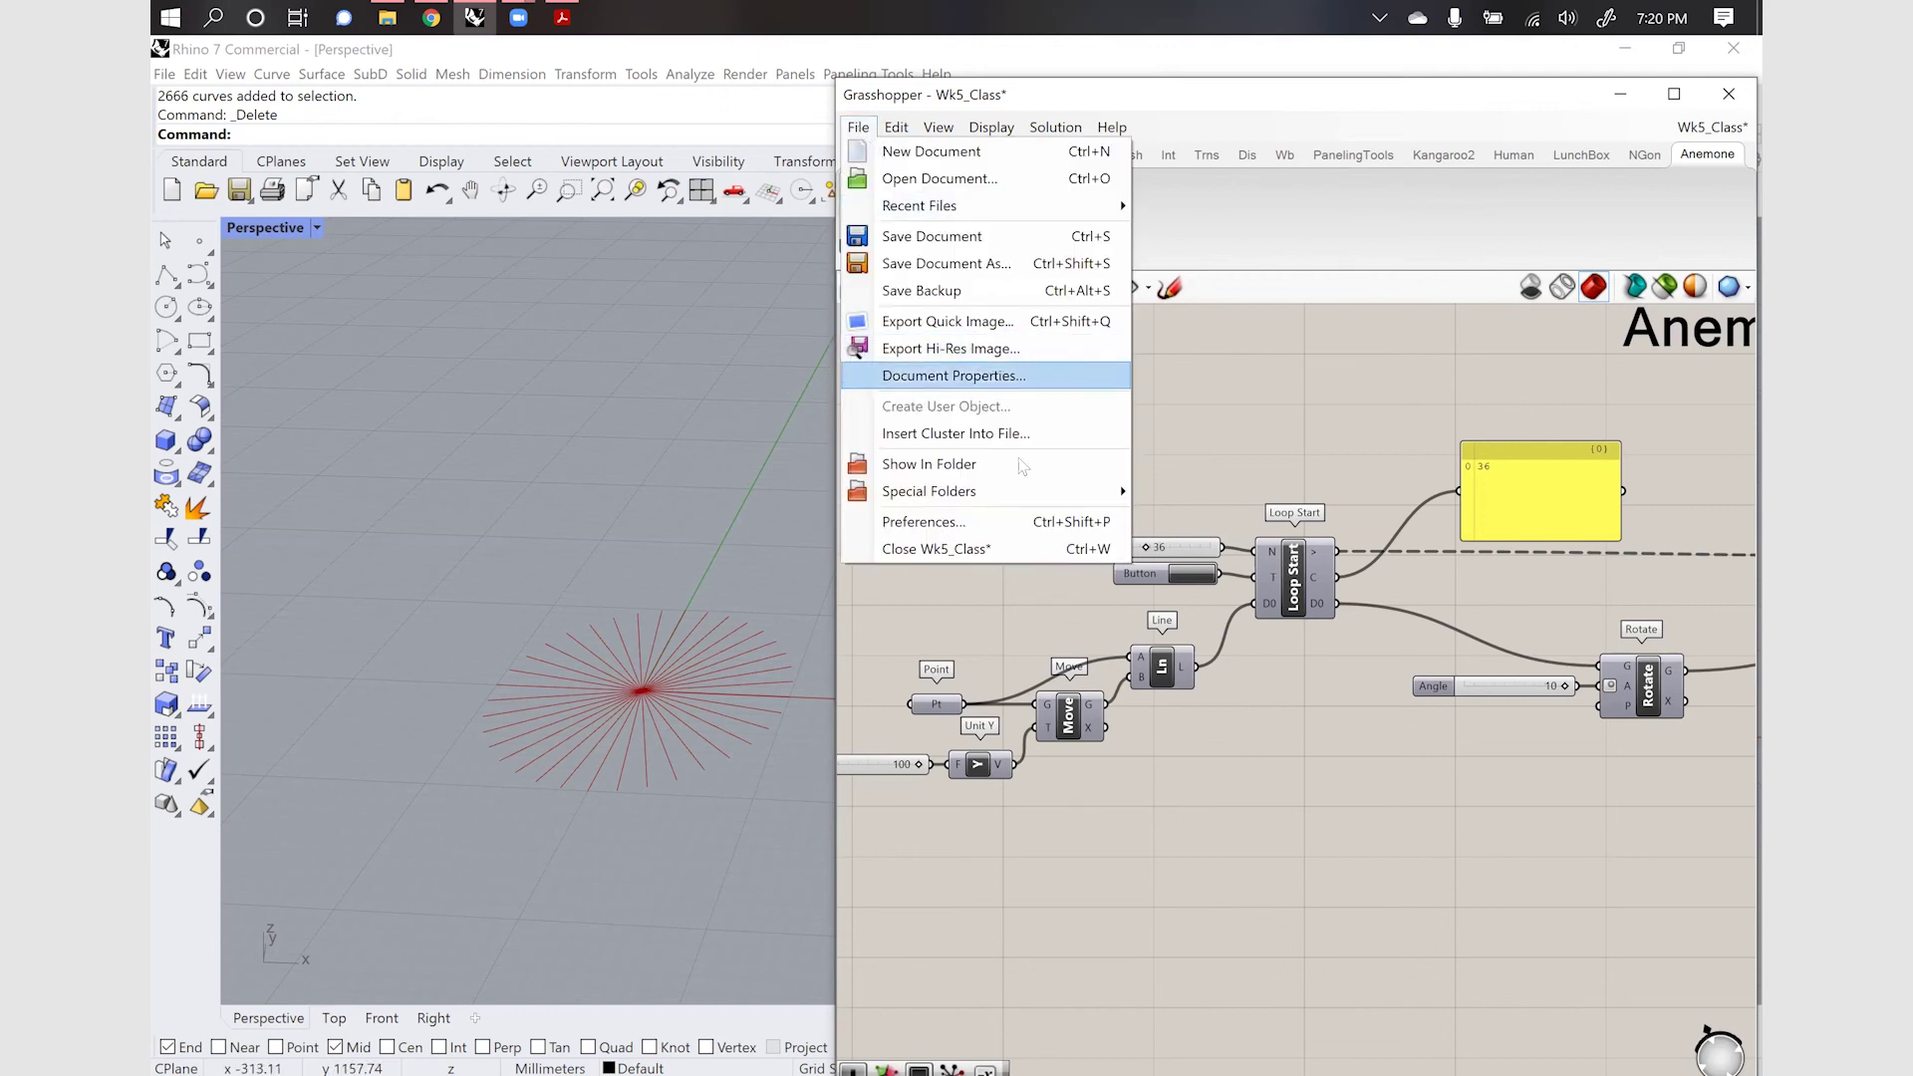
{"action": "mouse_move", "coordinate": [1029, 494]}
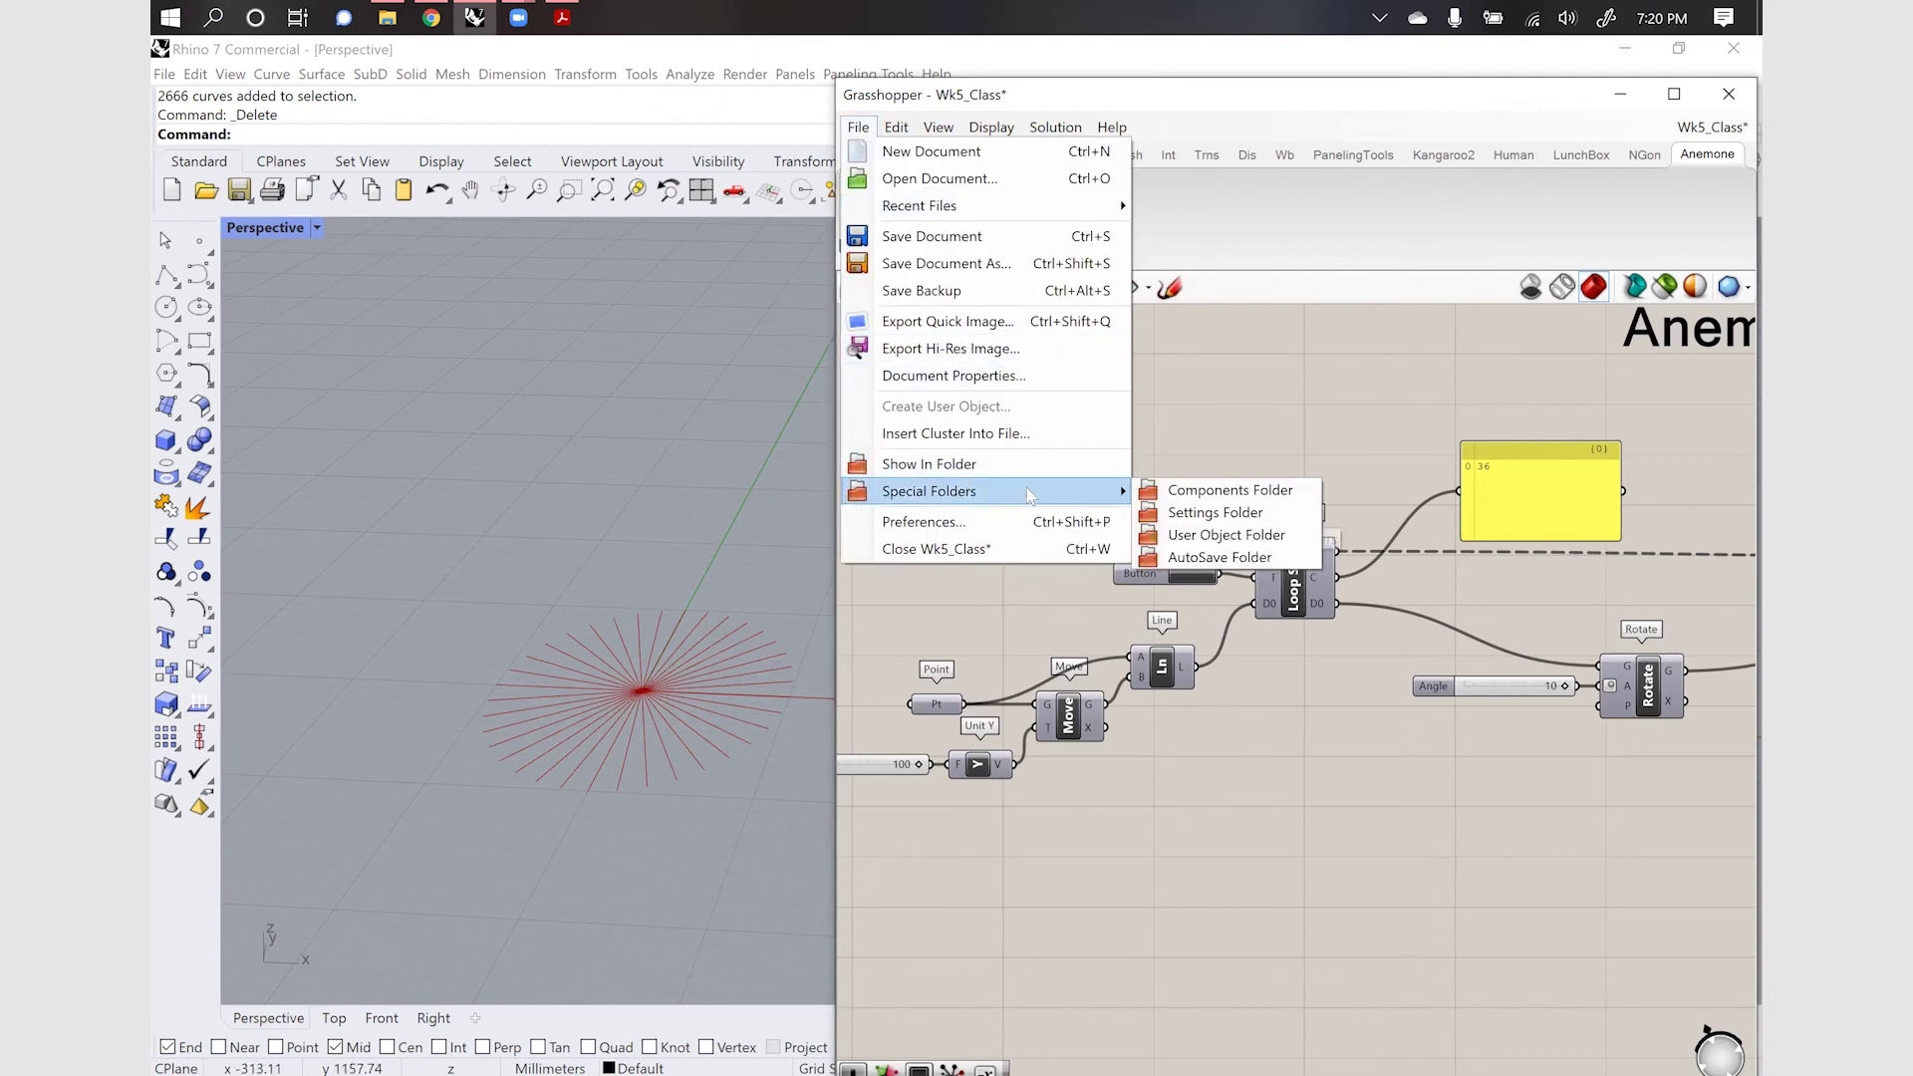
{"action": "left_click", "coordinate": [1224, 499]}
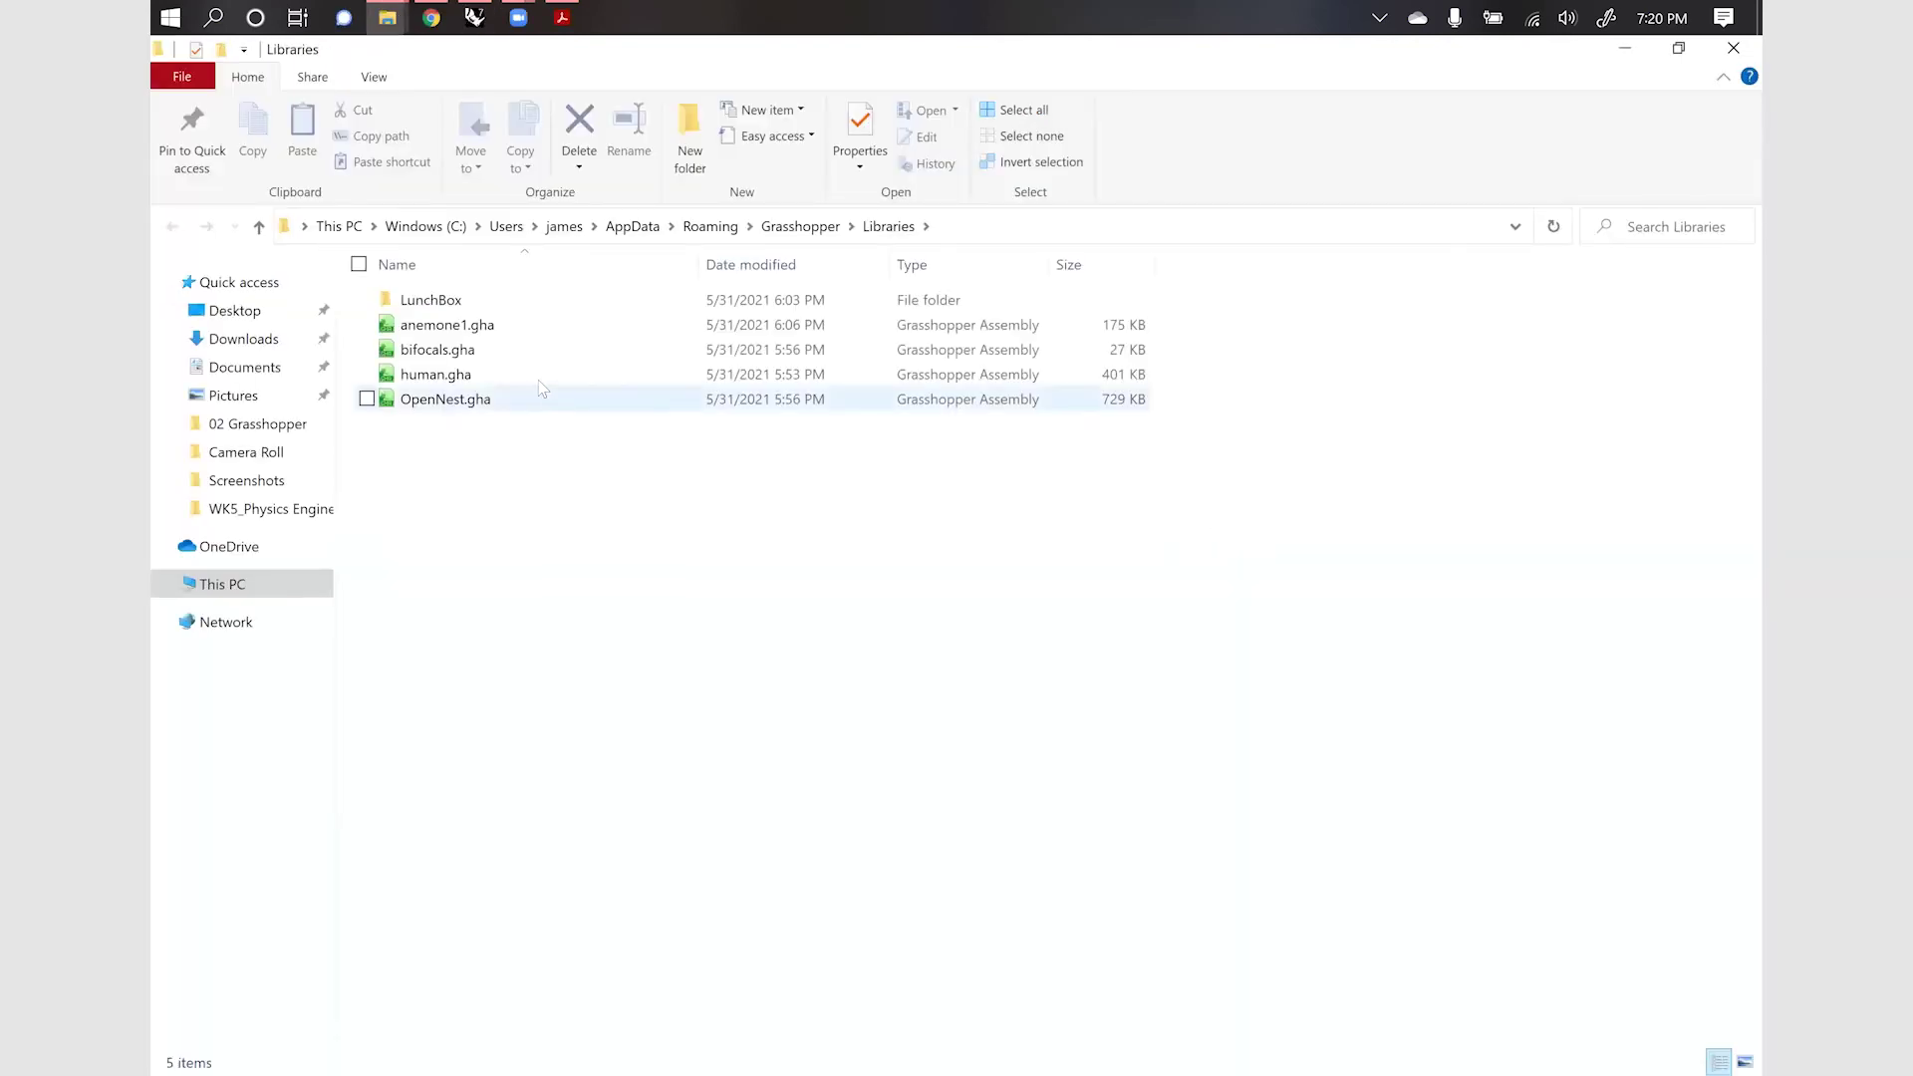
{"action": "left_click", "coordinate": [1734, 50]}
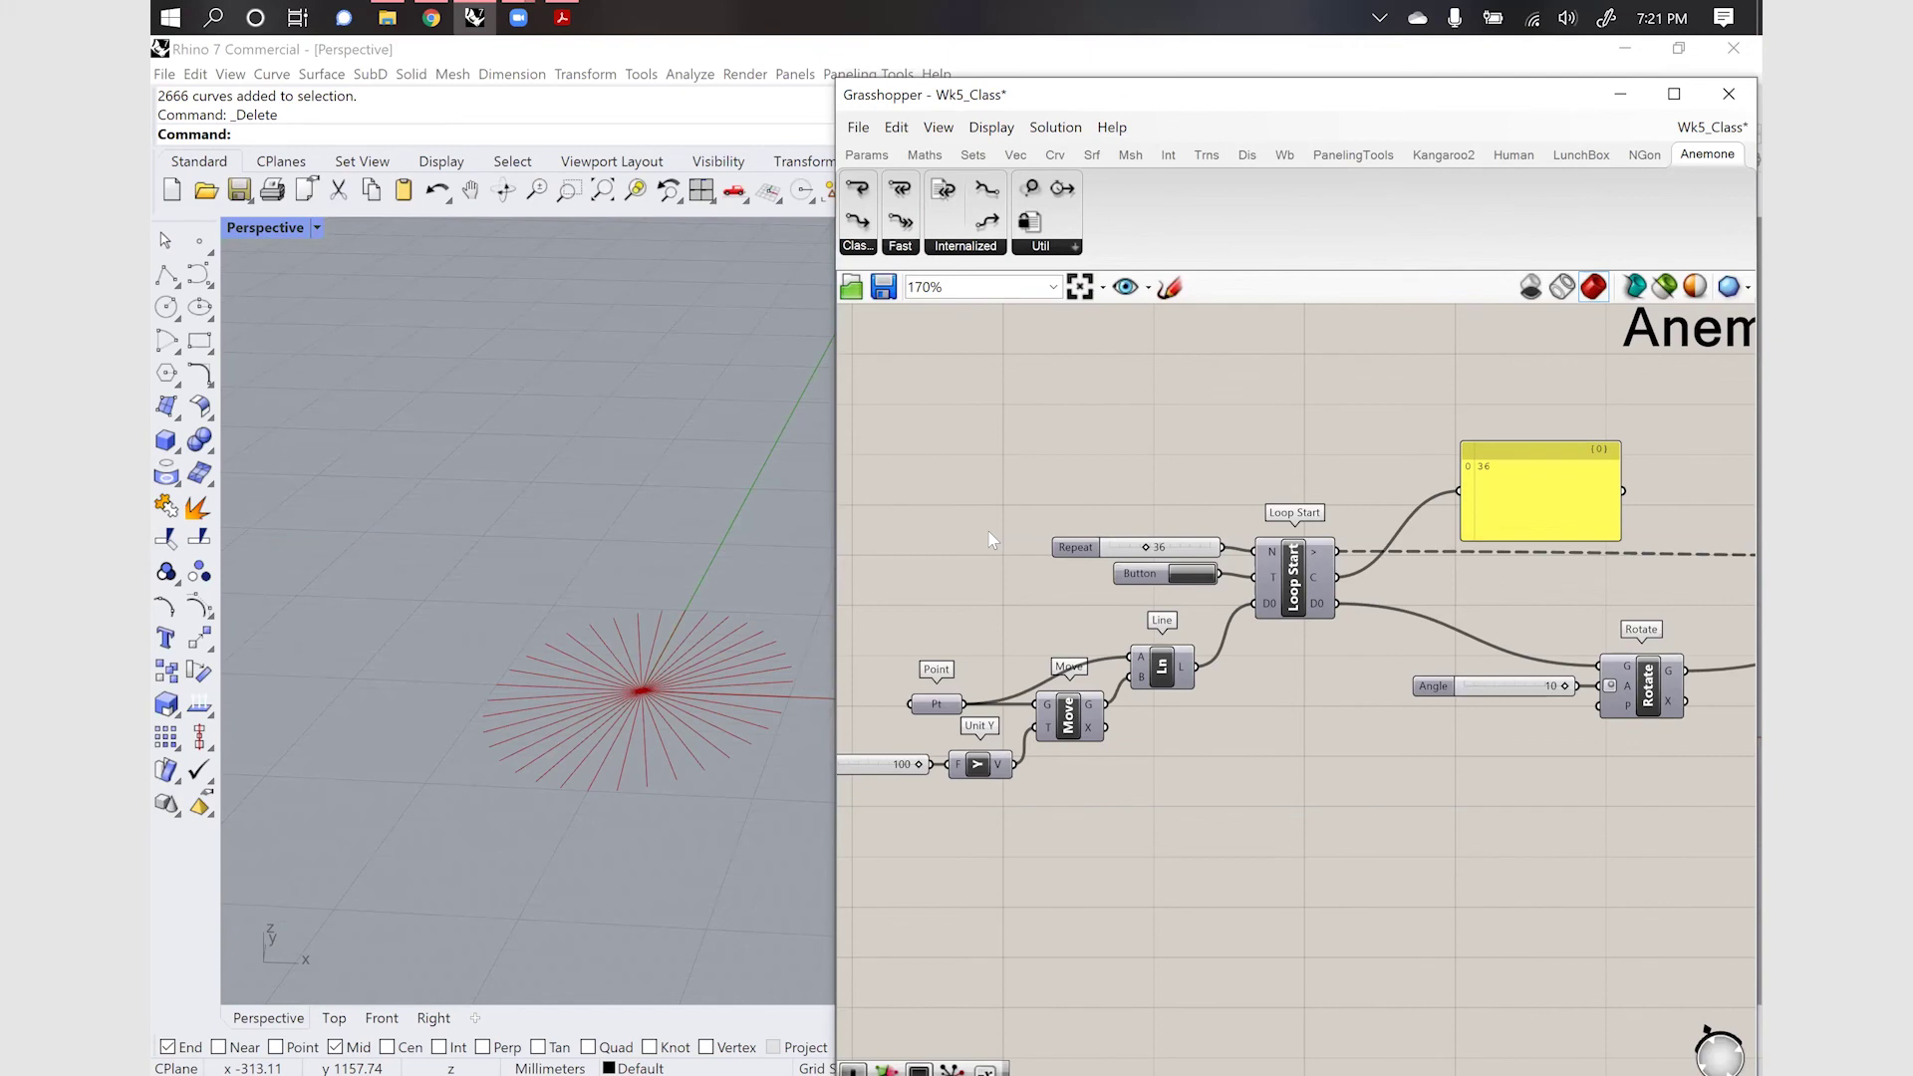
{"action": "scroll", "coordinate": [996, 575], "scroll_direction": "down", "scroll_amount": 3}
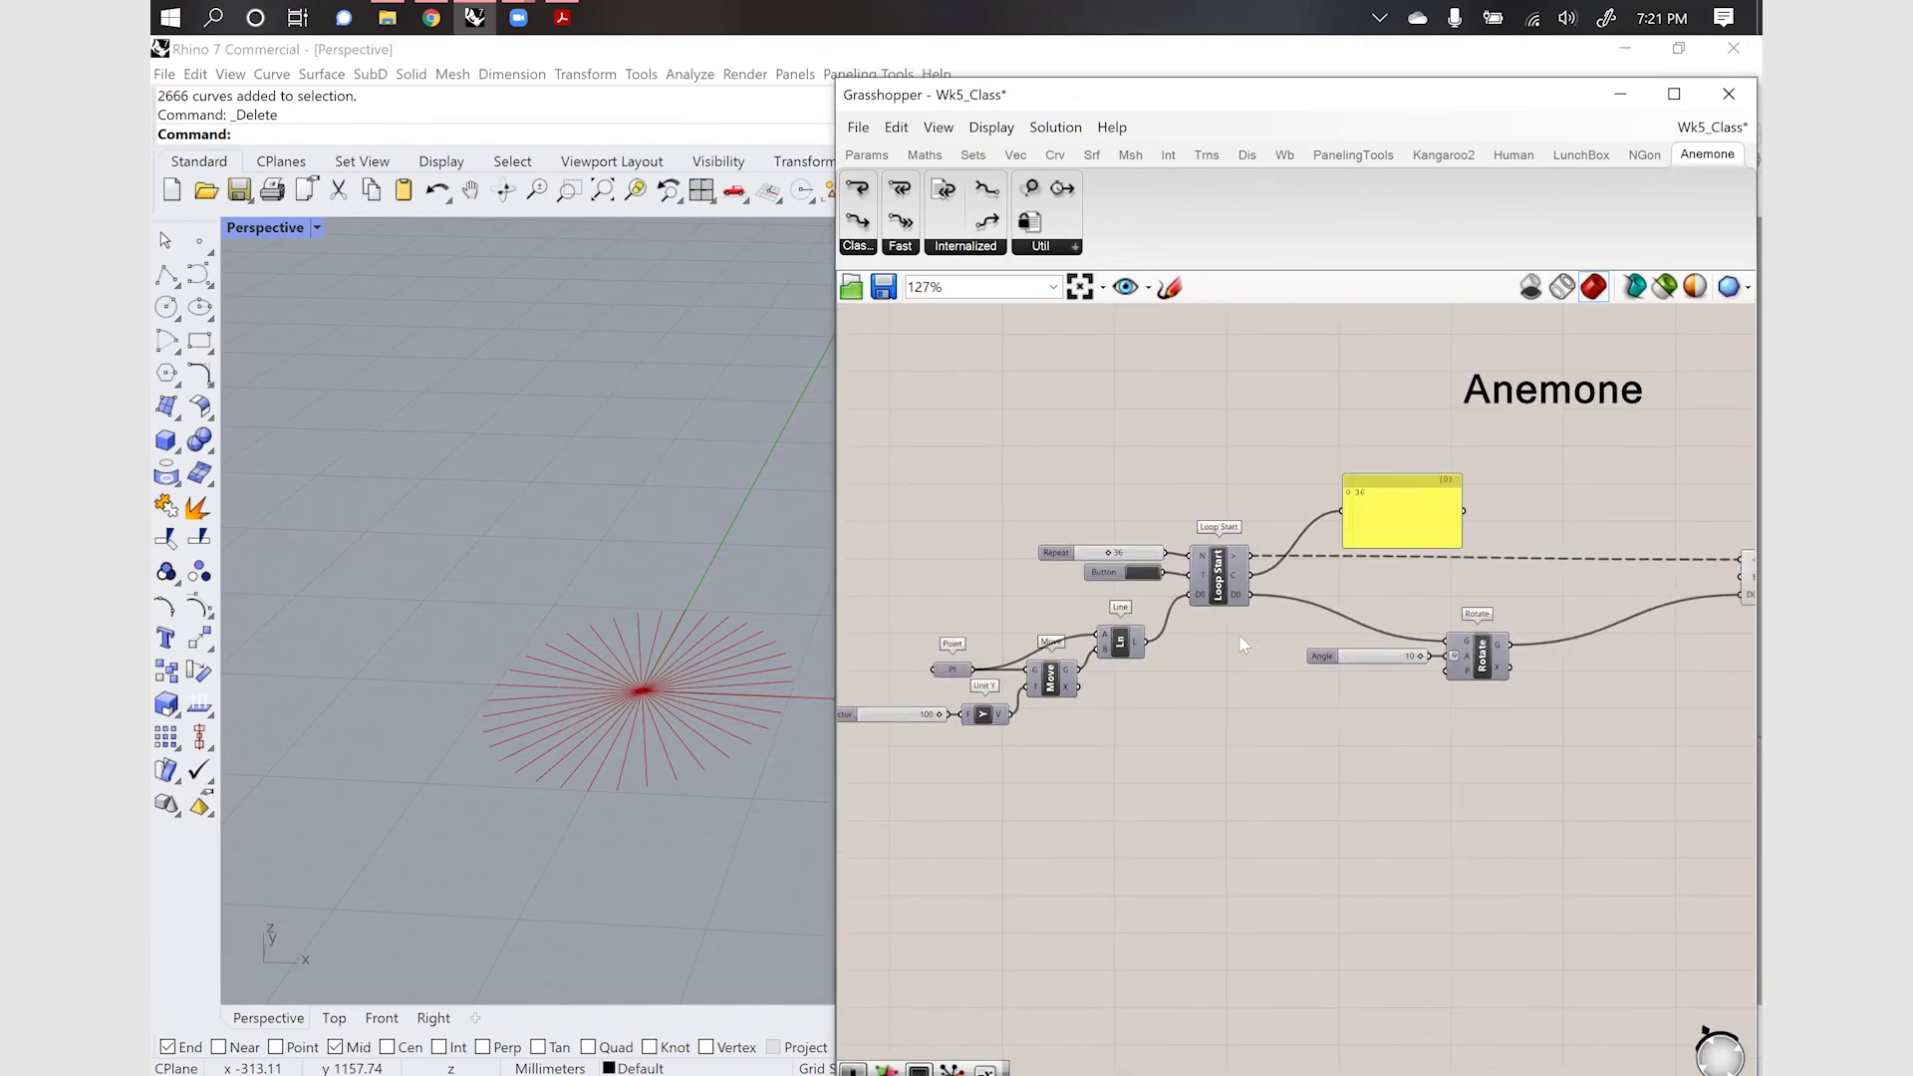
{"action": "scroll", "coordinate": [1242, 644], "scroll_direction": "down", "scroll_amount": 1}
{"action": "scroll", "coordinate": [1242, 644], "scroll_direction": "down", "scroll_amount": 1}
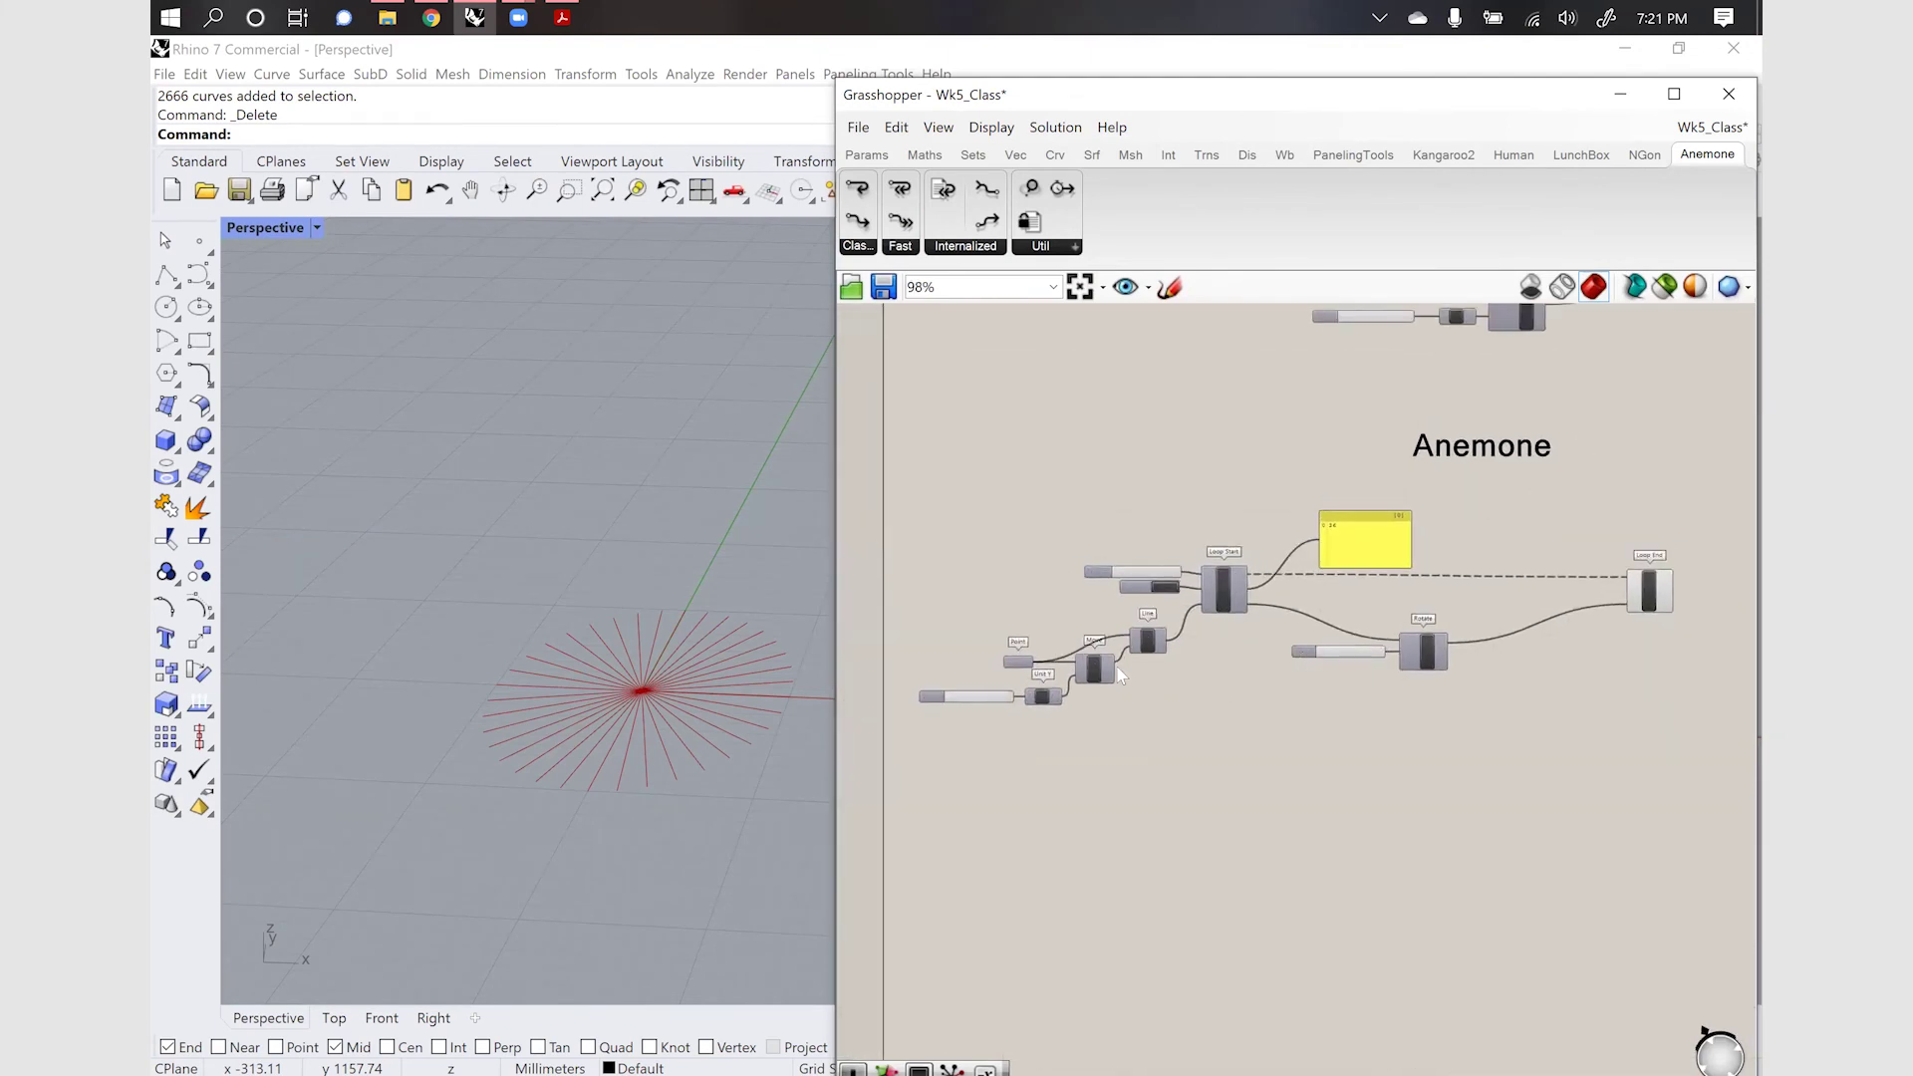
{"action": "scroll", "coordinate": [1121, 675], "scroll_direction": "up", "scroll_amount": 3}
{"action": "scroll", "coordinate": [1246, 634], "scroll_direction": "up", "scroll_amount": 1}
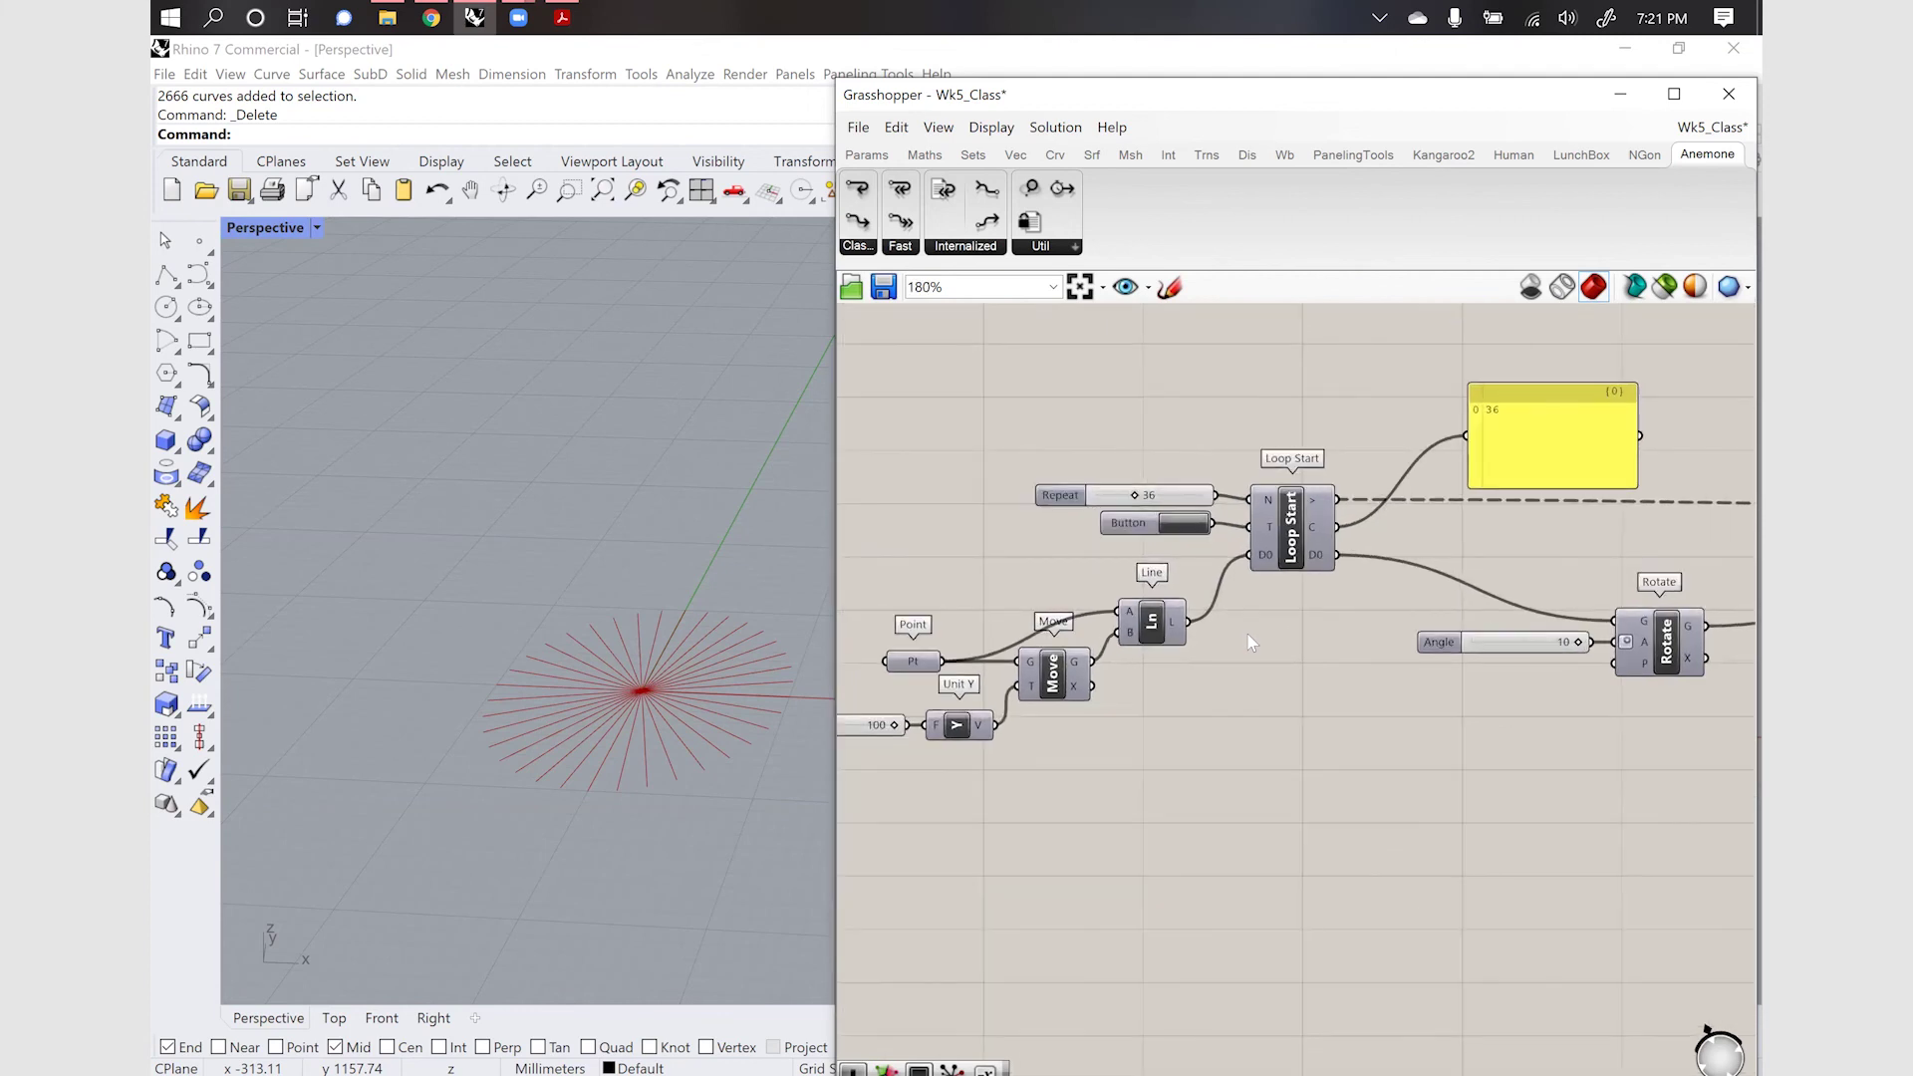
{"action": "scroll", "coordinate": [1155, 558], "scroll_direction": "down", "scroll_amount": 2}
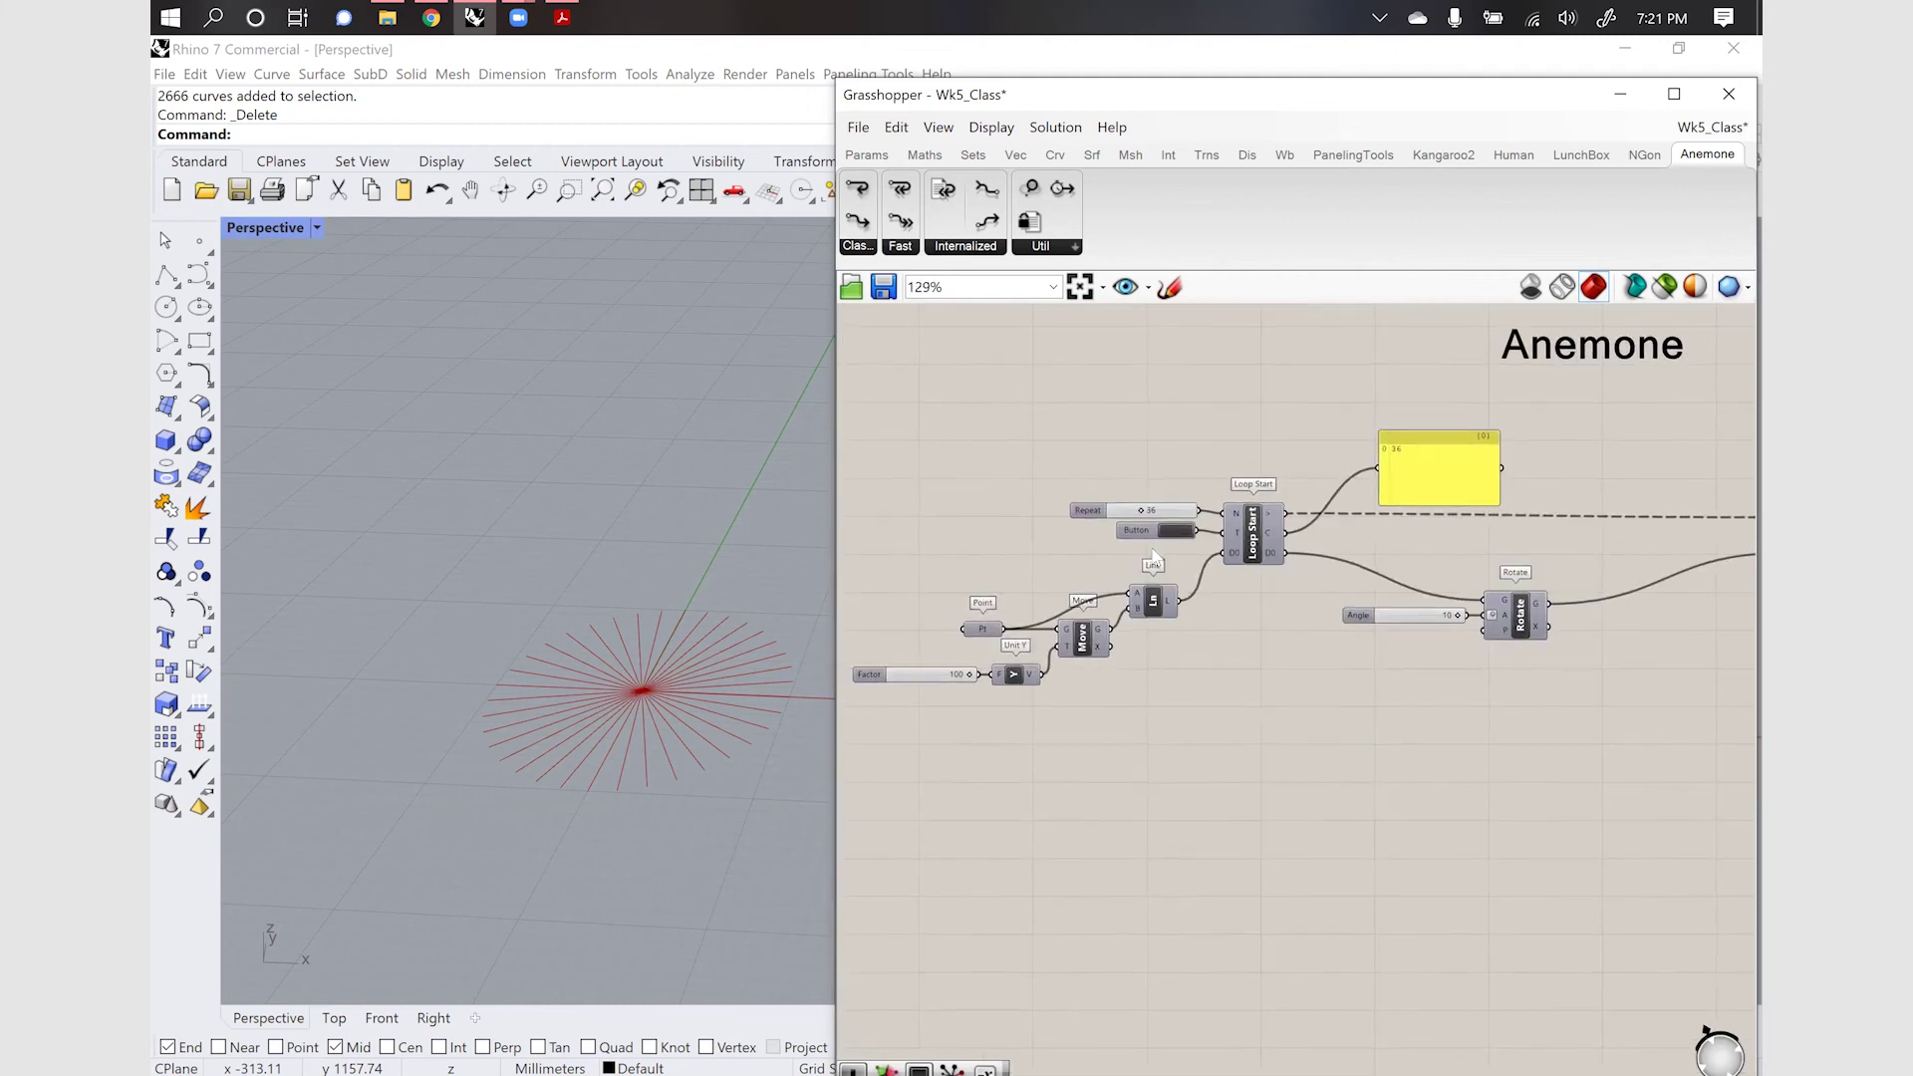
{"action": "scroll", "coordinate": [1154, 558], "scroll_direction": "down", "scroll_amount": 1}
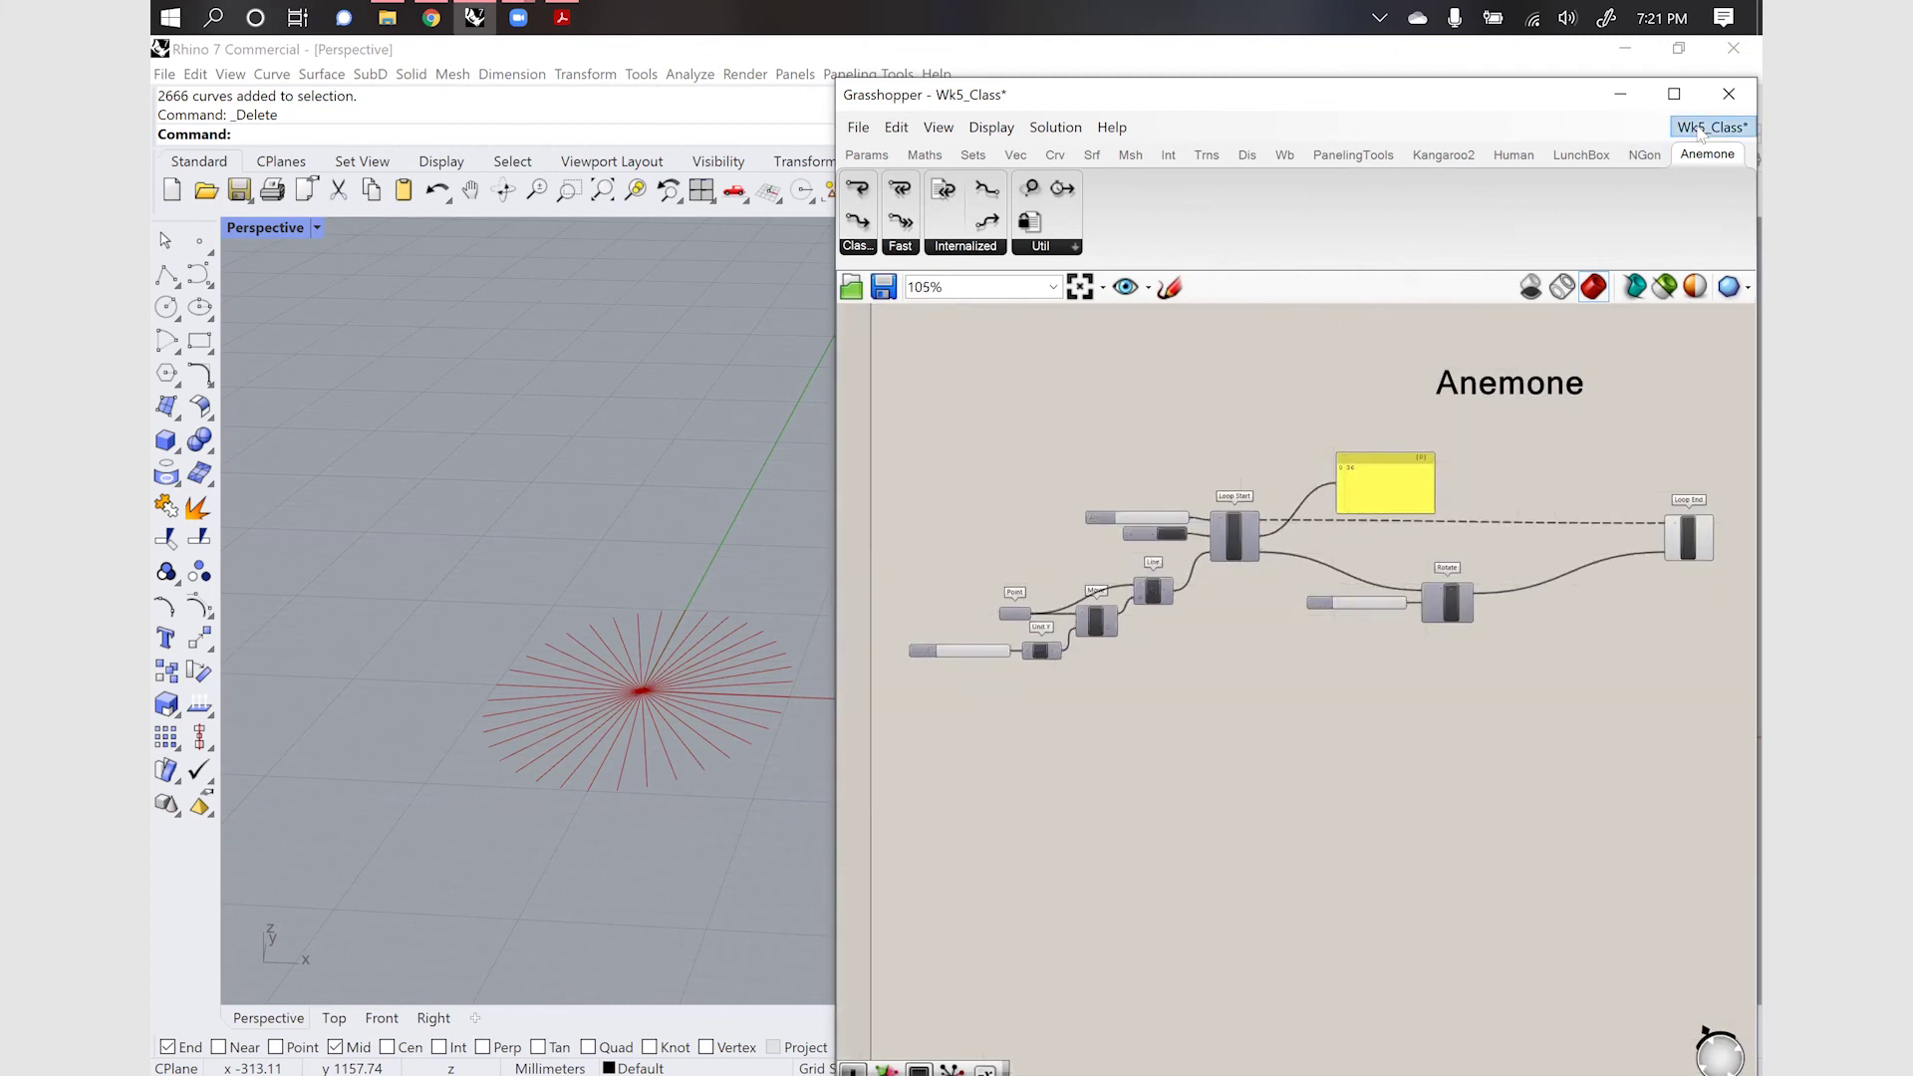
Open Grasshopper's Components Folder in File Explorer to check the installed plug-in files
{"action": "scroll", "coordinate": [1529, 637], "scroll_direction": "up", "scroll_amount": 1}
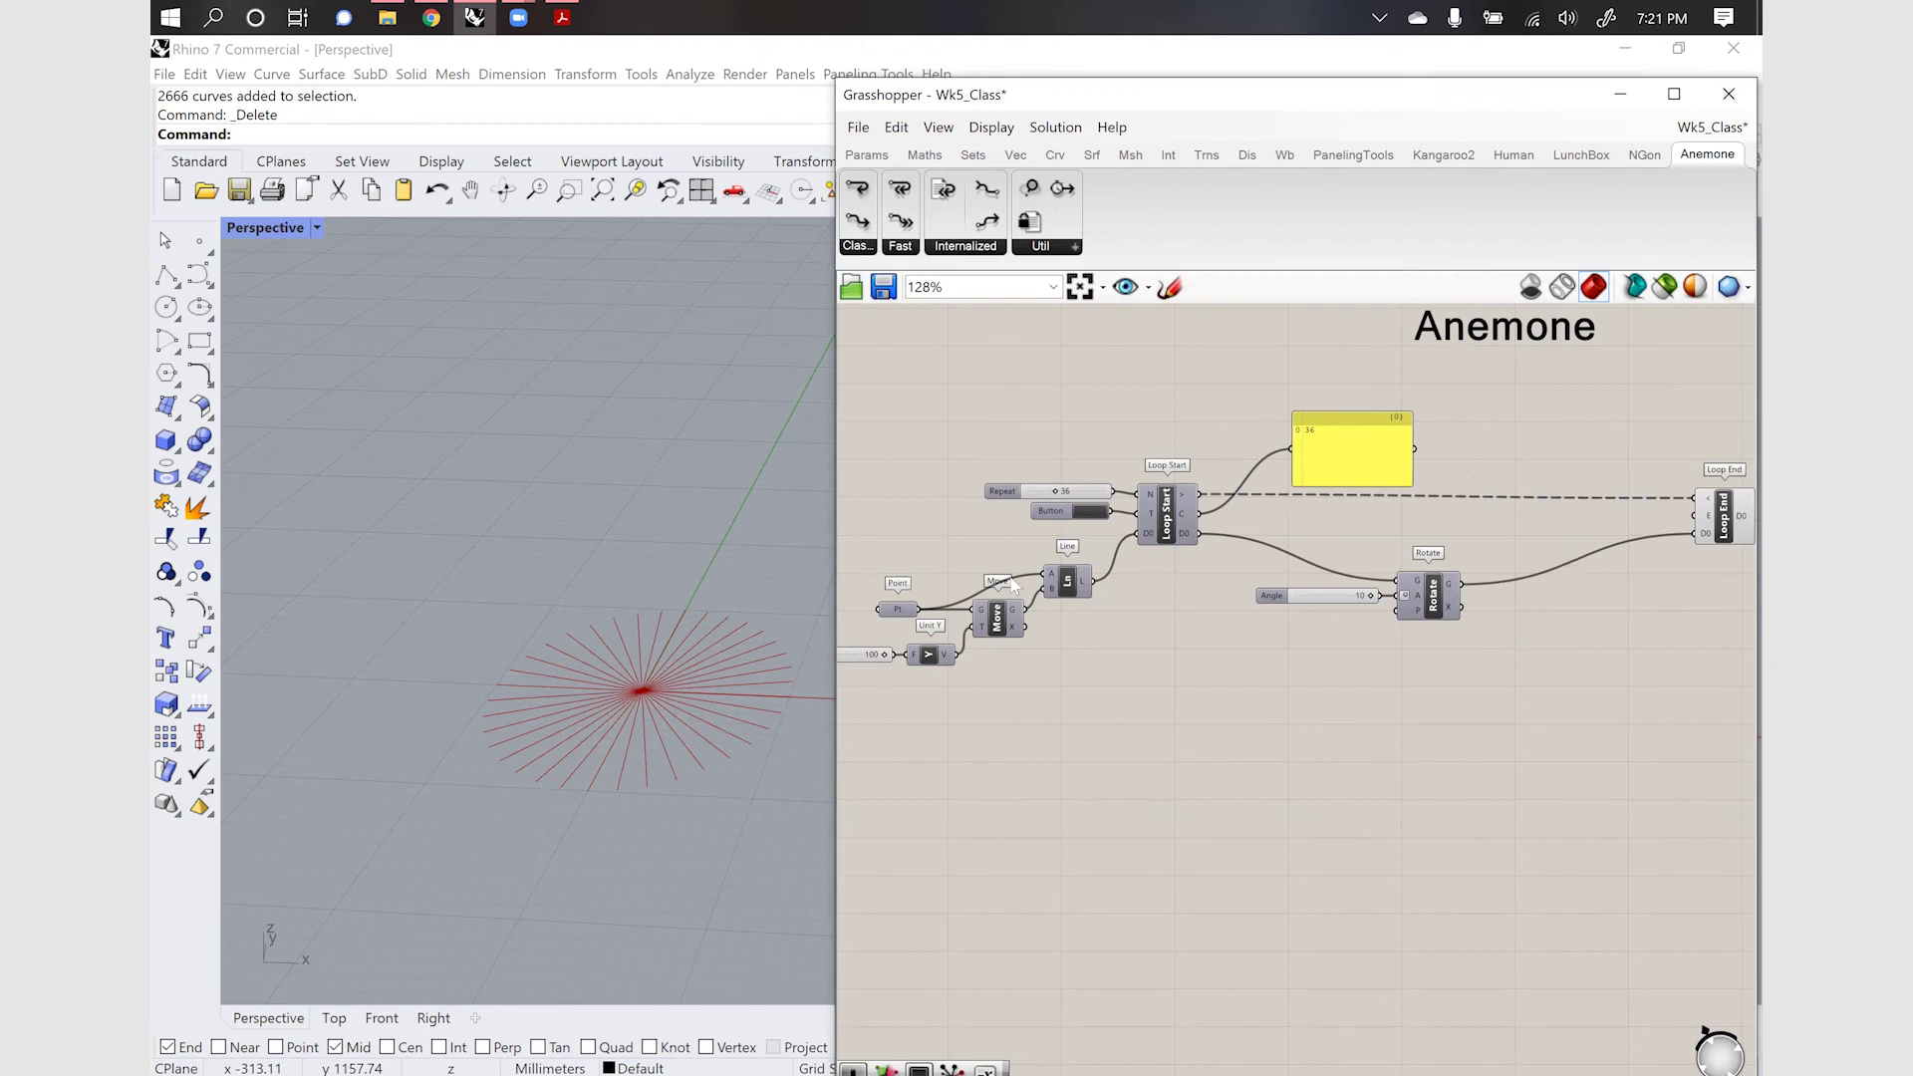
{"action": "scroll", "coordinate": [939, 578], "scroll_direction": "up", "scroll_amount": 1}
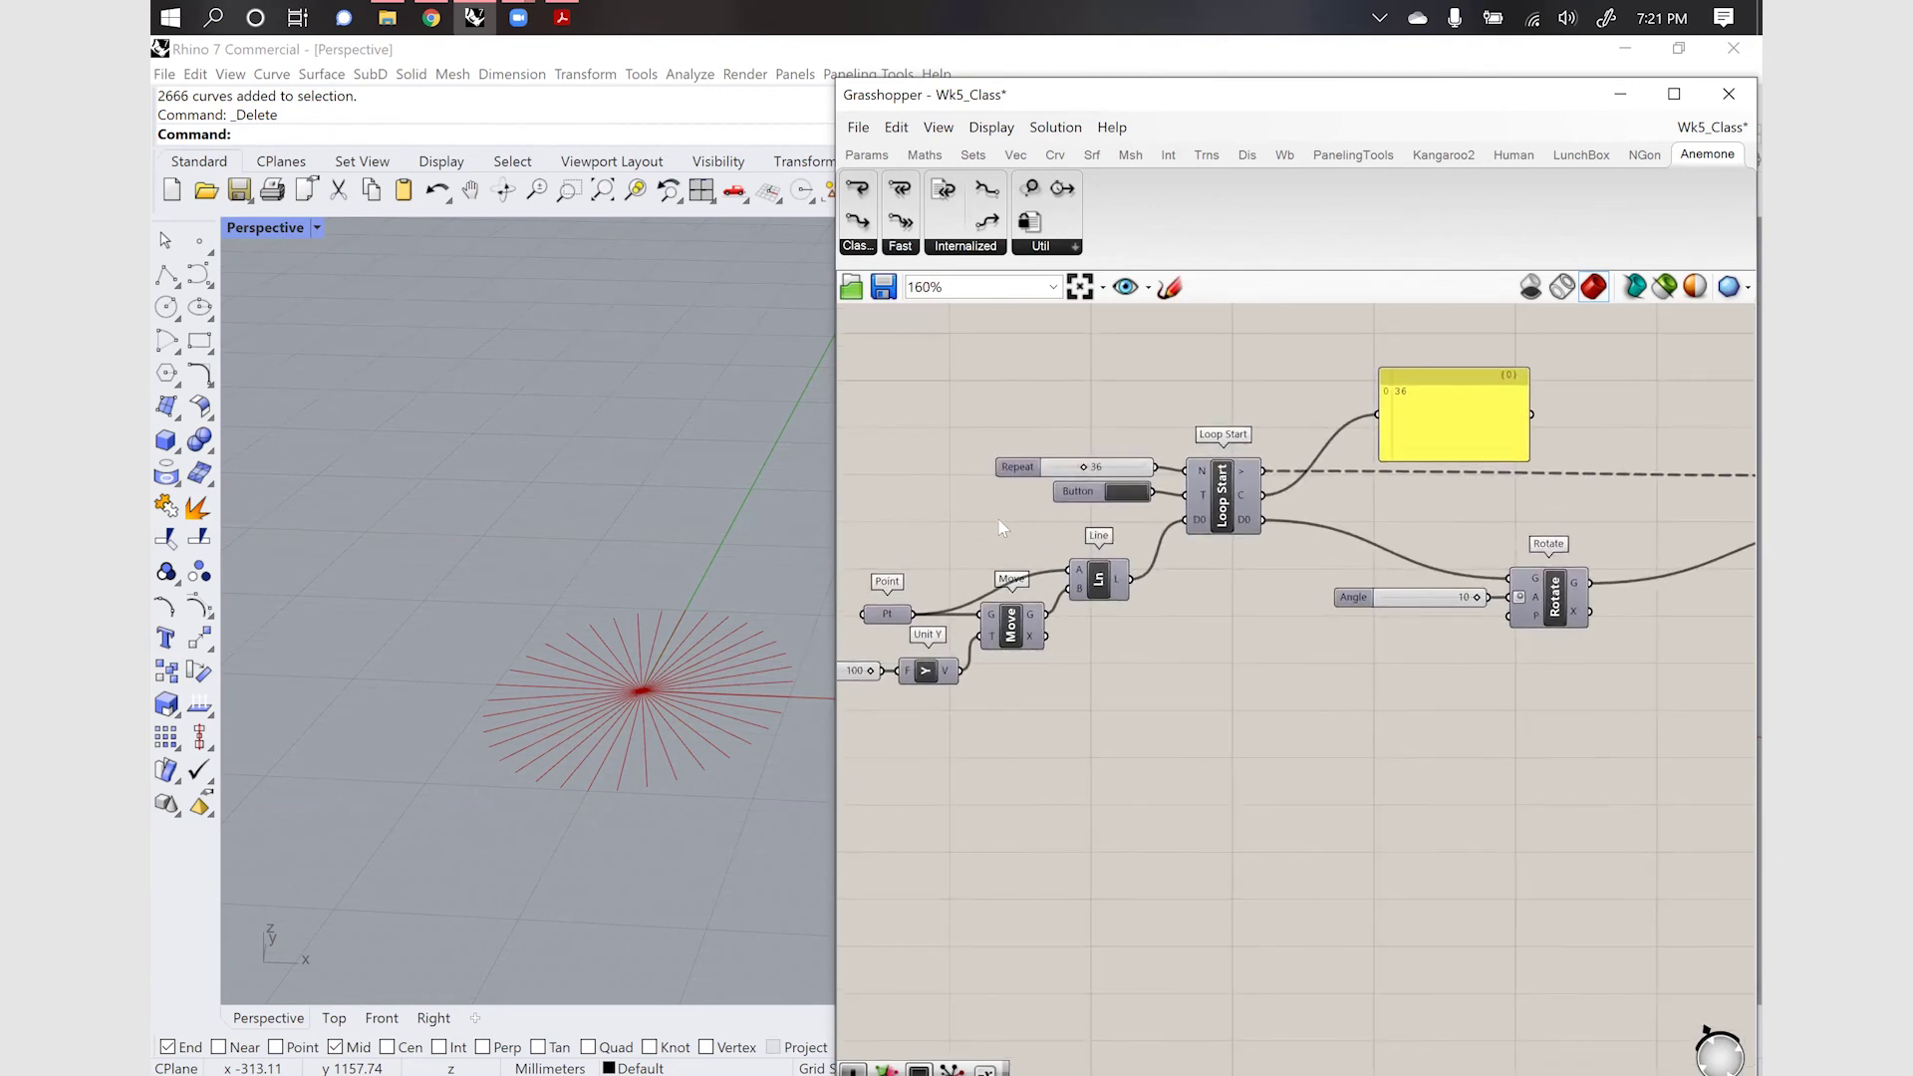
{"action": "left_click", "coordinate": [858, 128]}
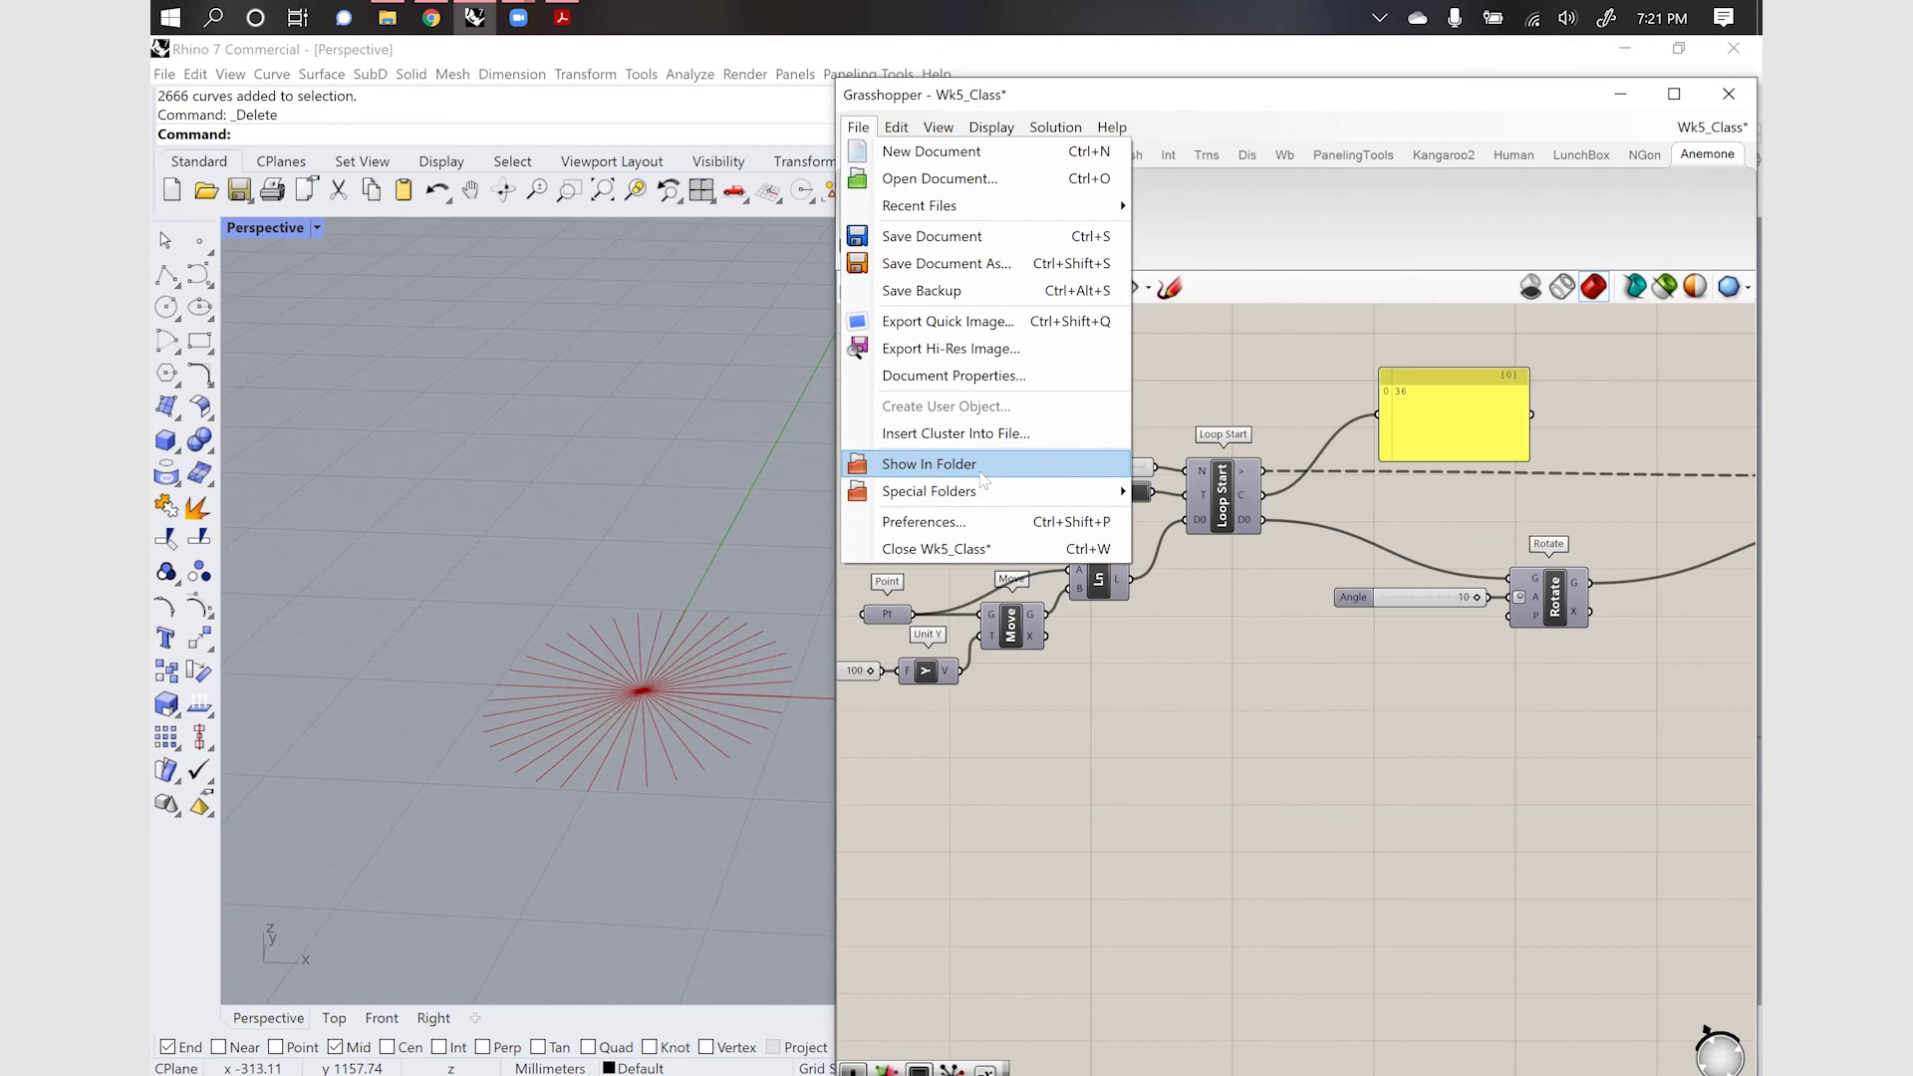
{"action": "left_click", "coordinate": [983, 478]}
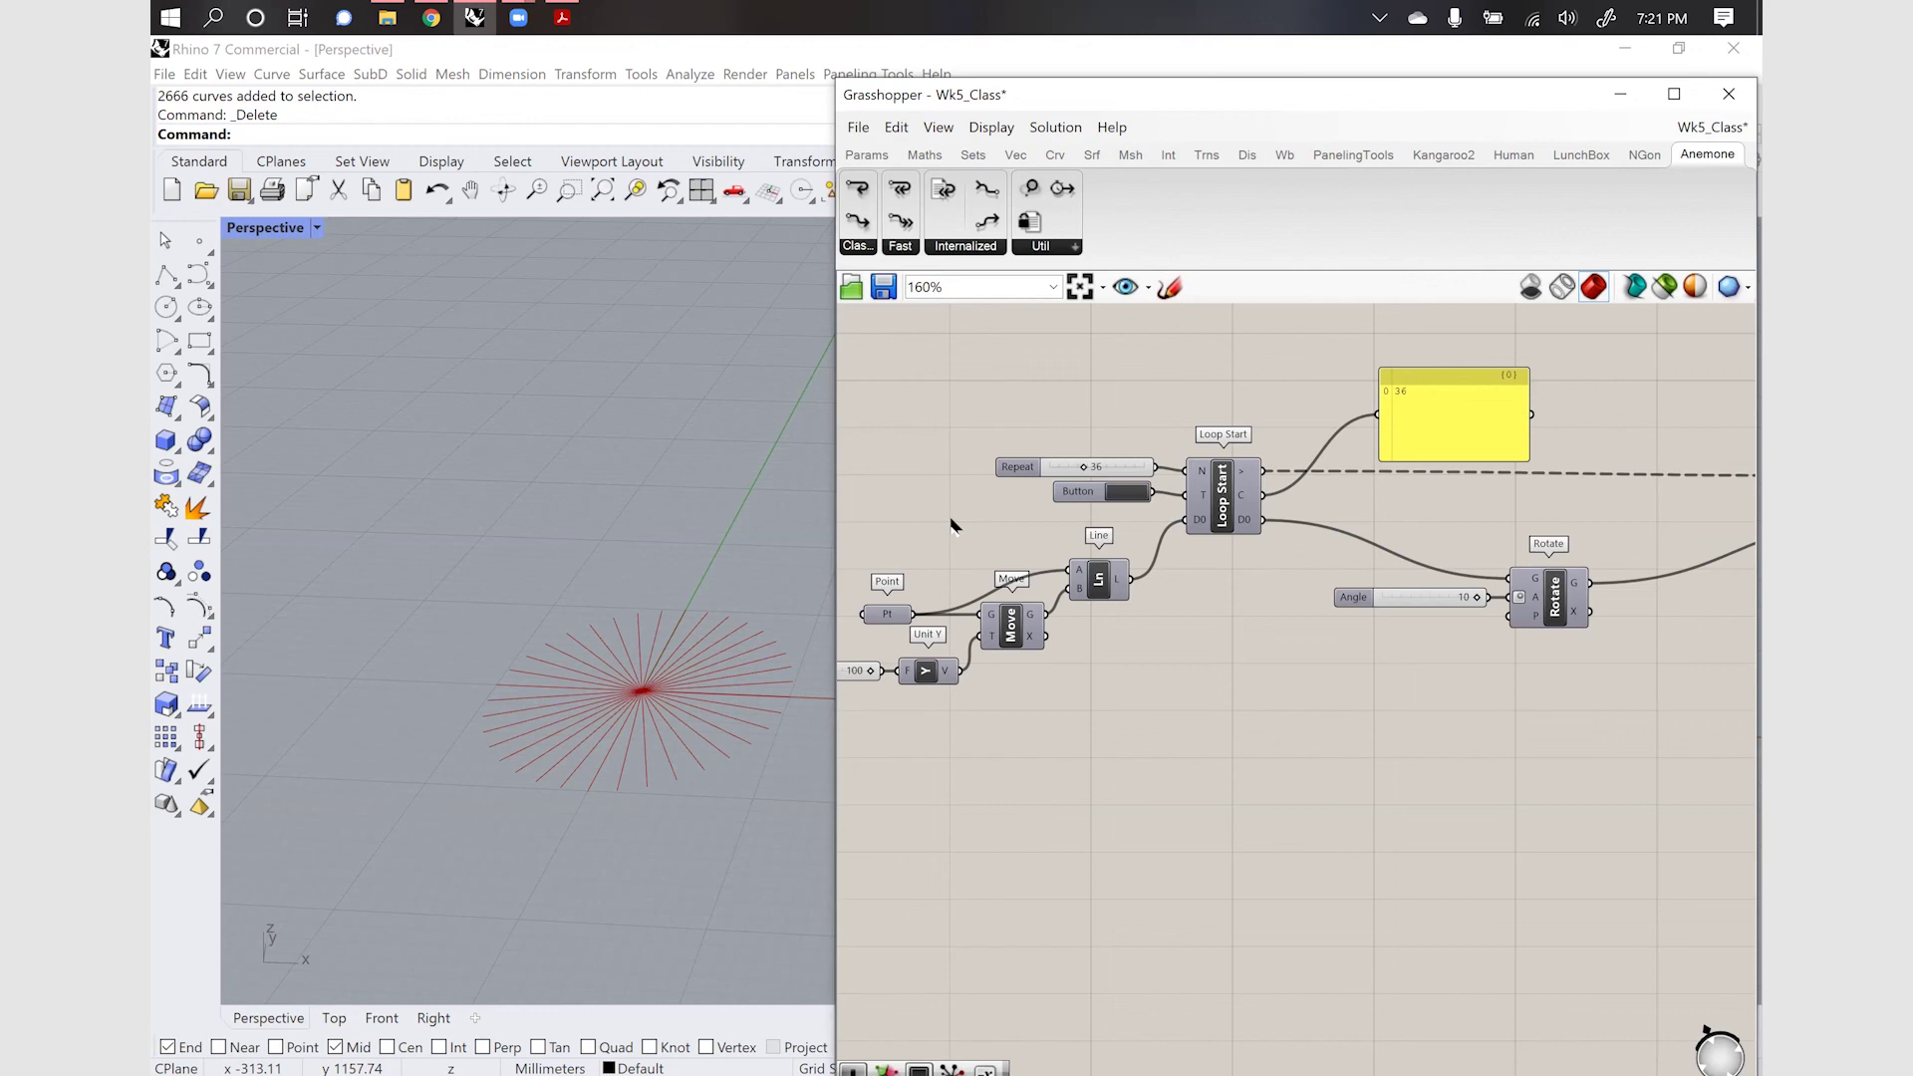
{"action": "left_click", "coordinate": [858, 128]}
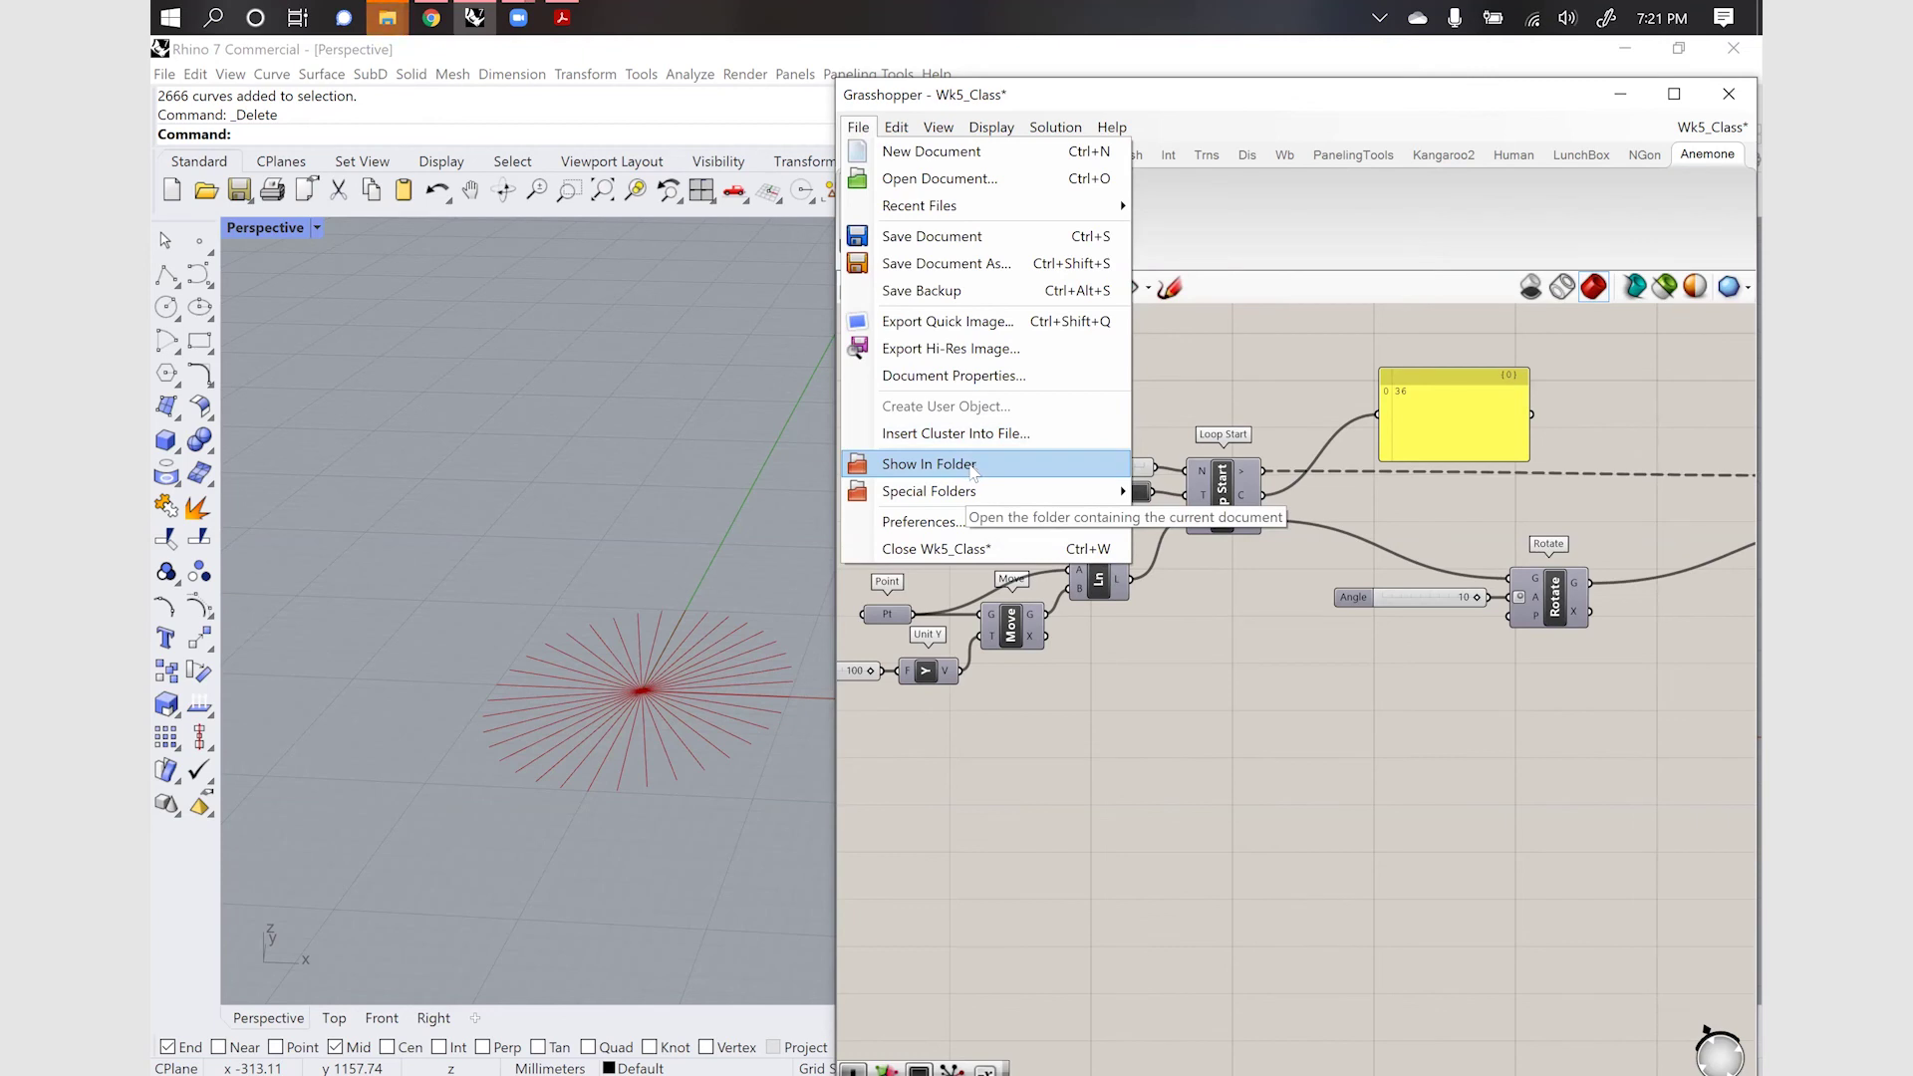
{"action": "left_click", "coordinate": [1193, 494]}
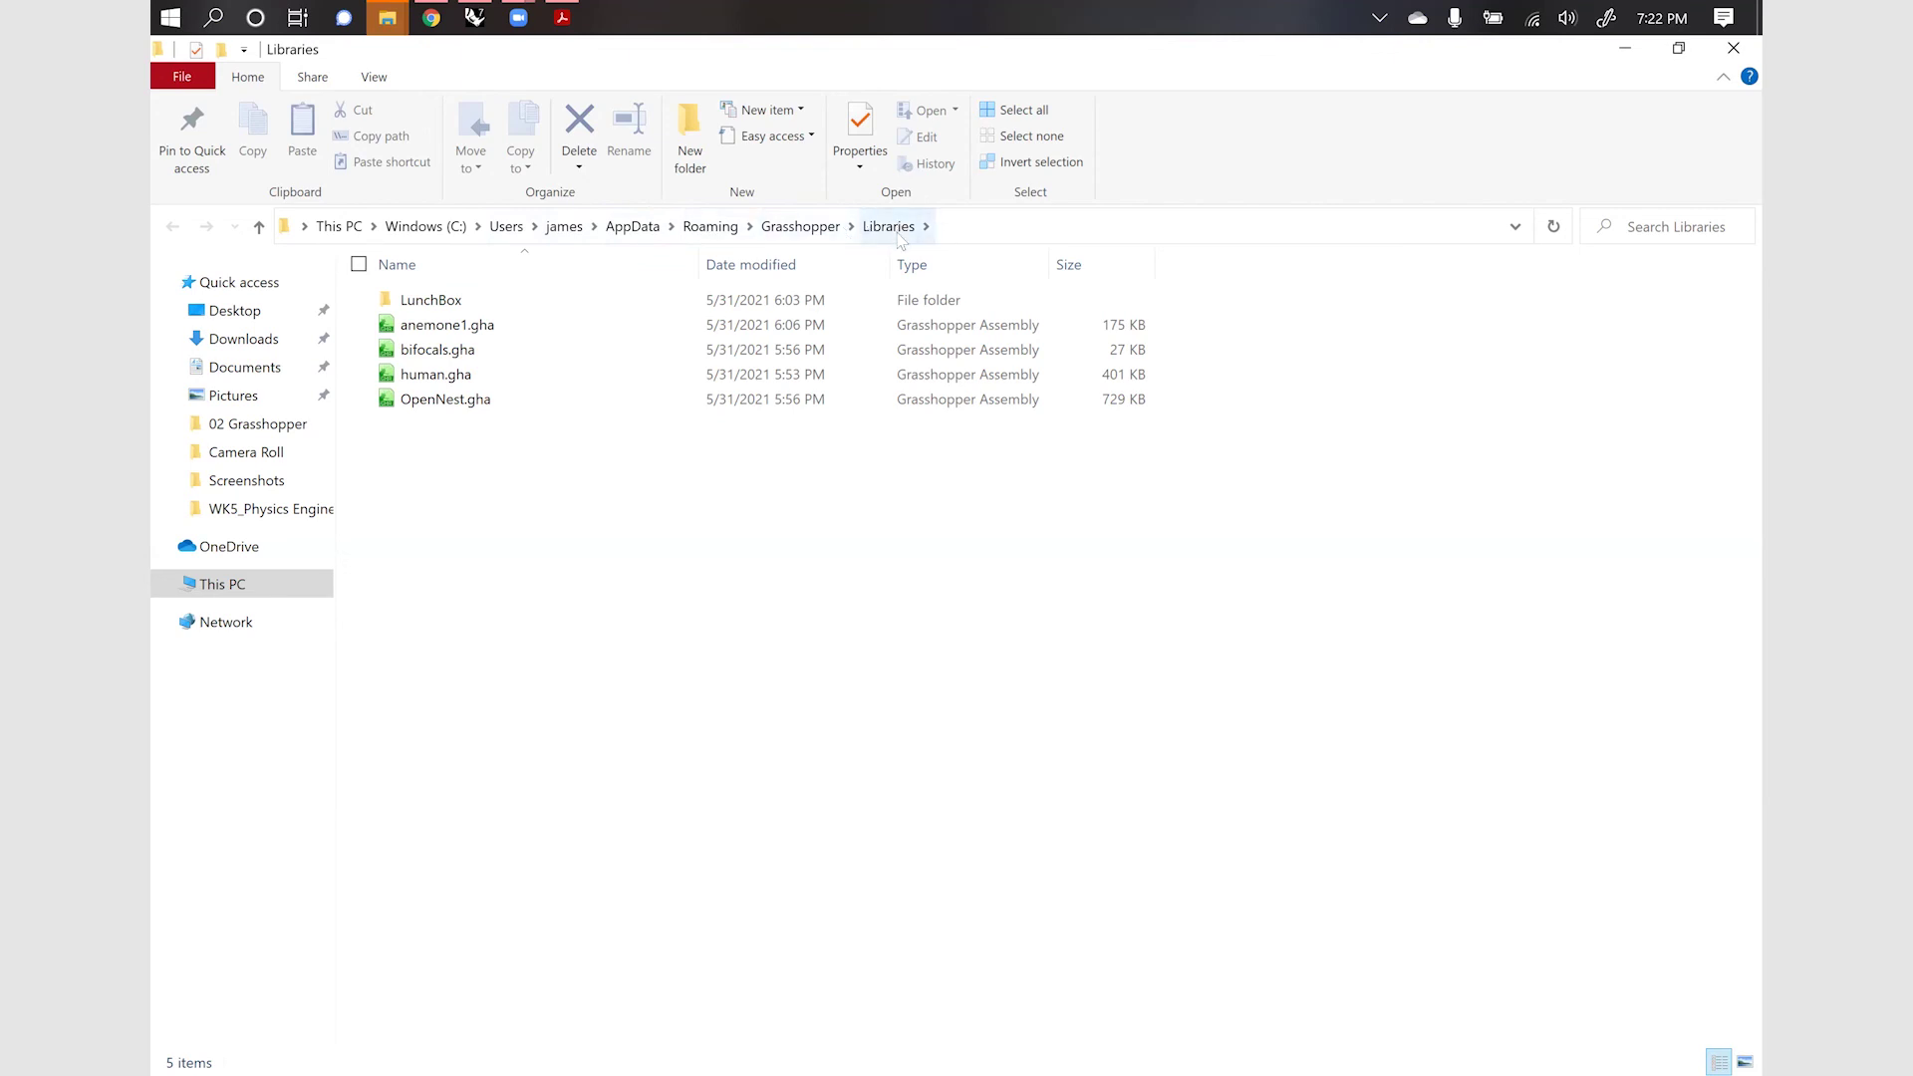
Go up to the parent Grasshopper folder, check its Libraries and UserObjects subfolders, and reopen Libraries
{"action": "left_click", "coordinate": [802, 227]}
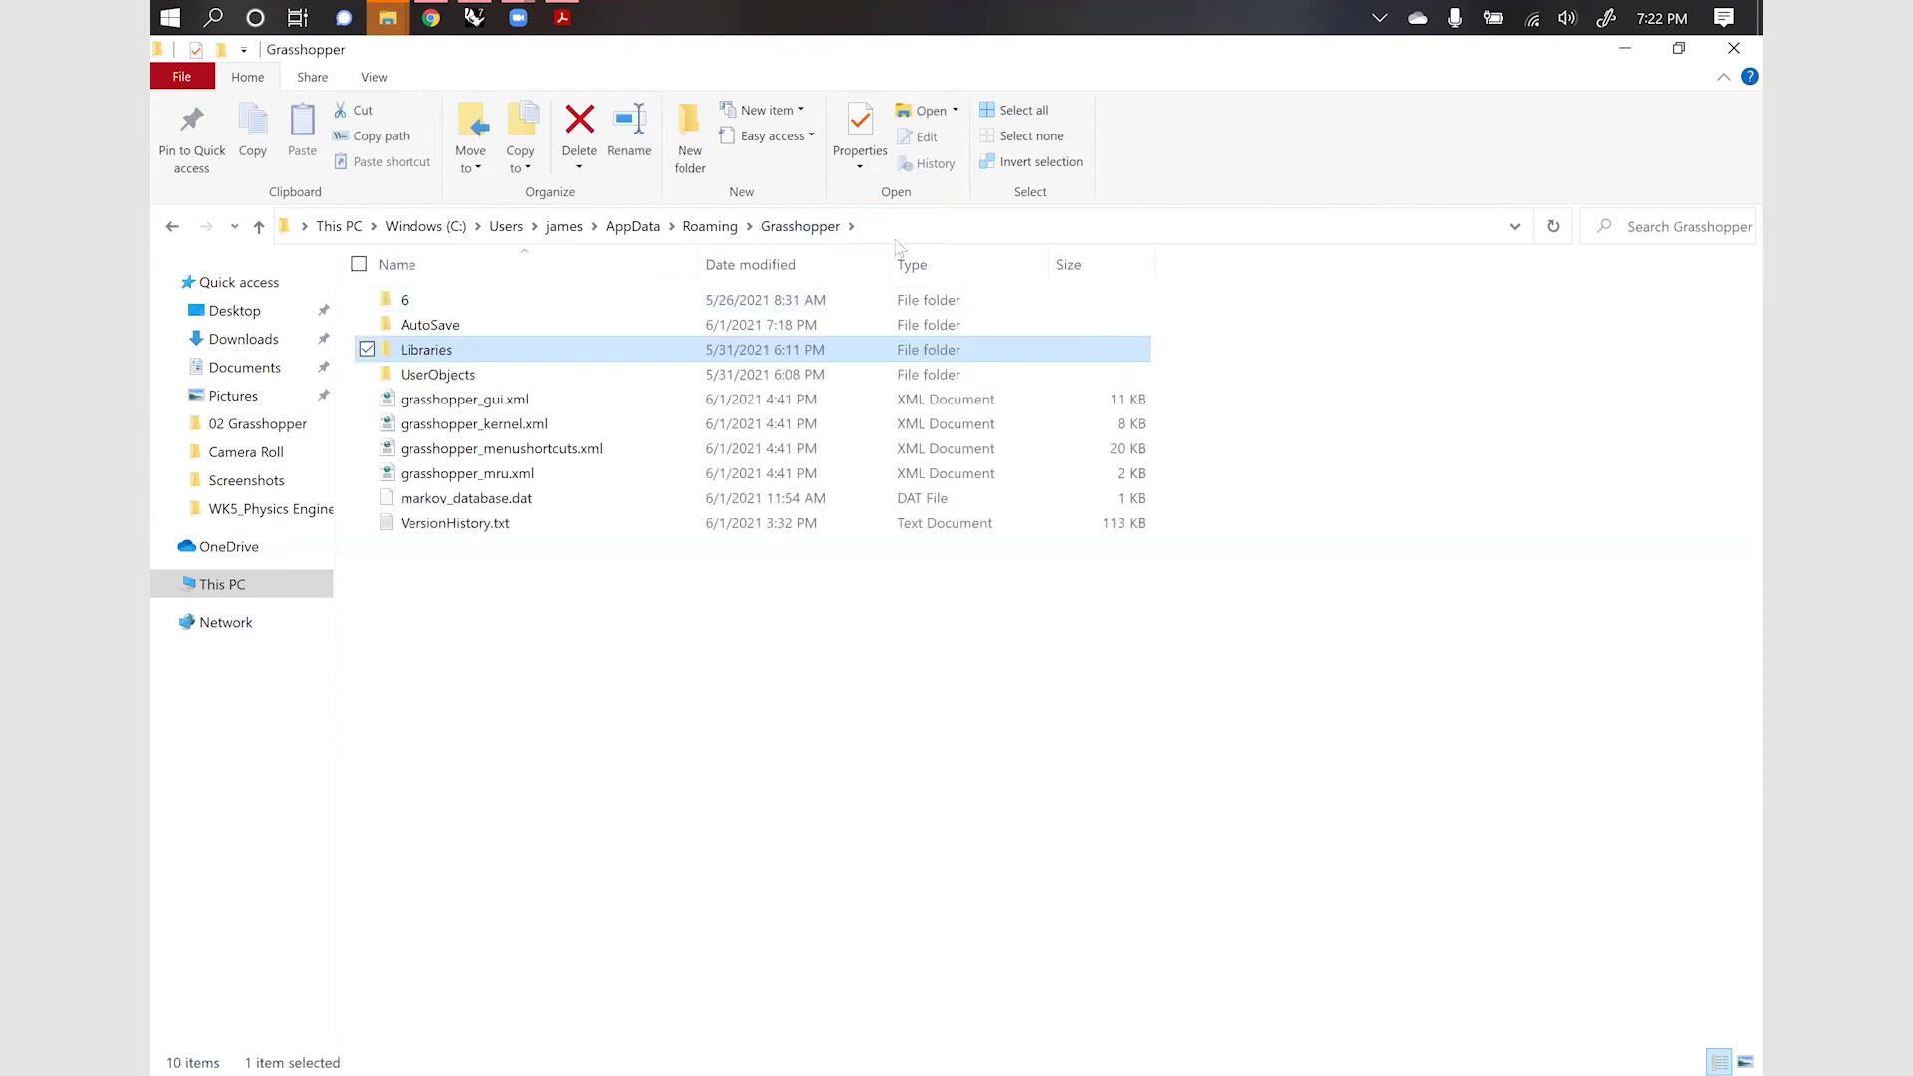
{"action": "left_click", "coordinate": [459, 376]}
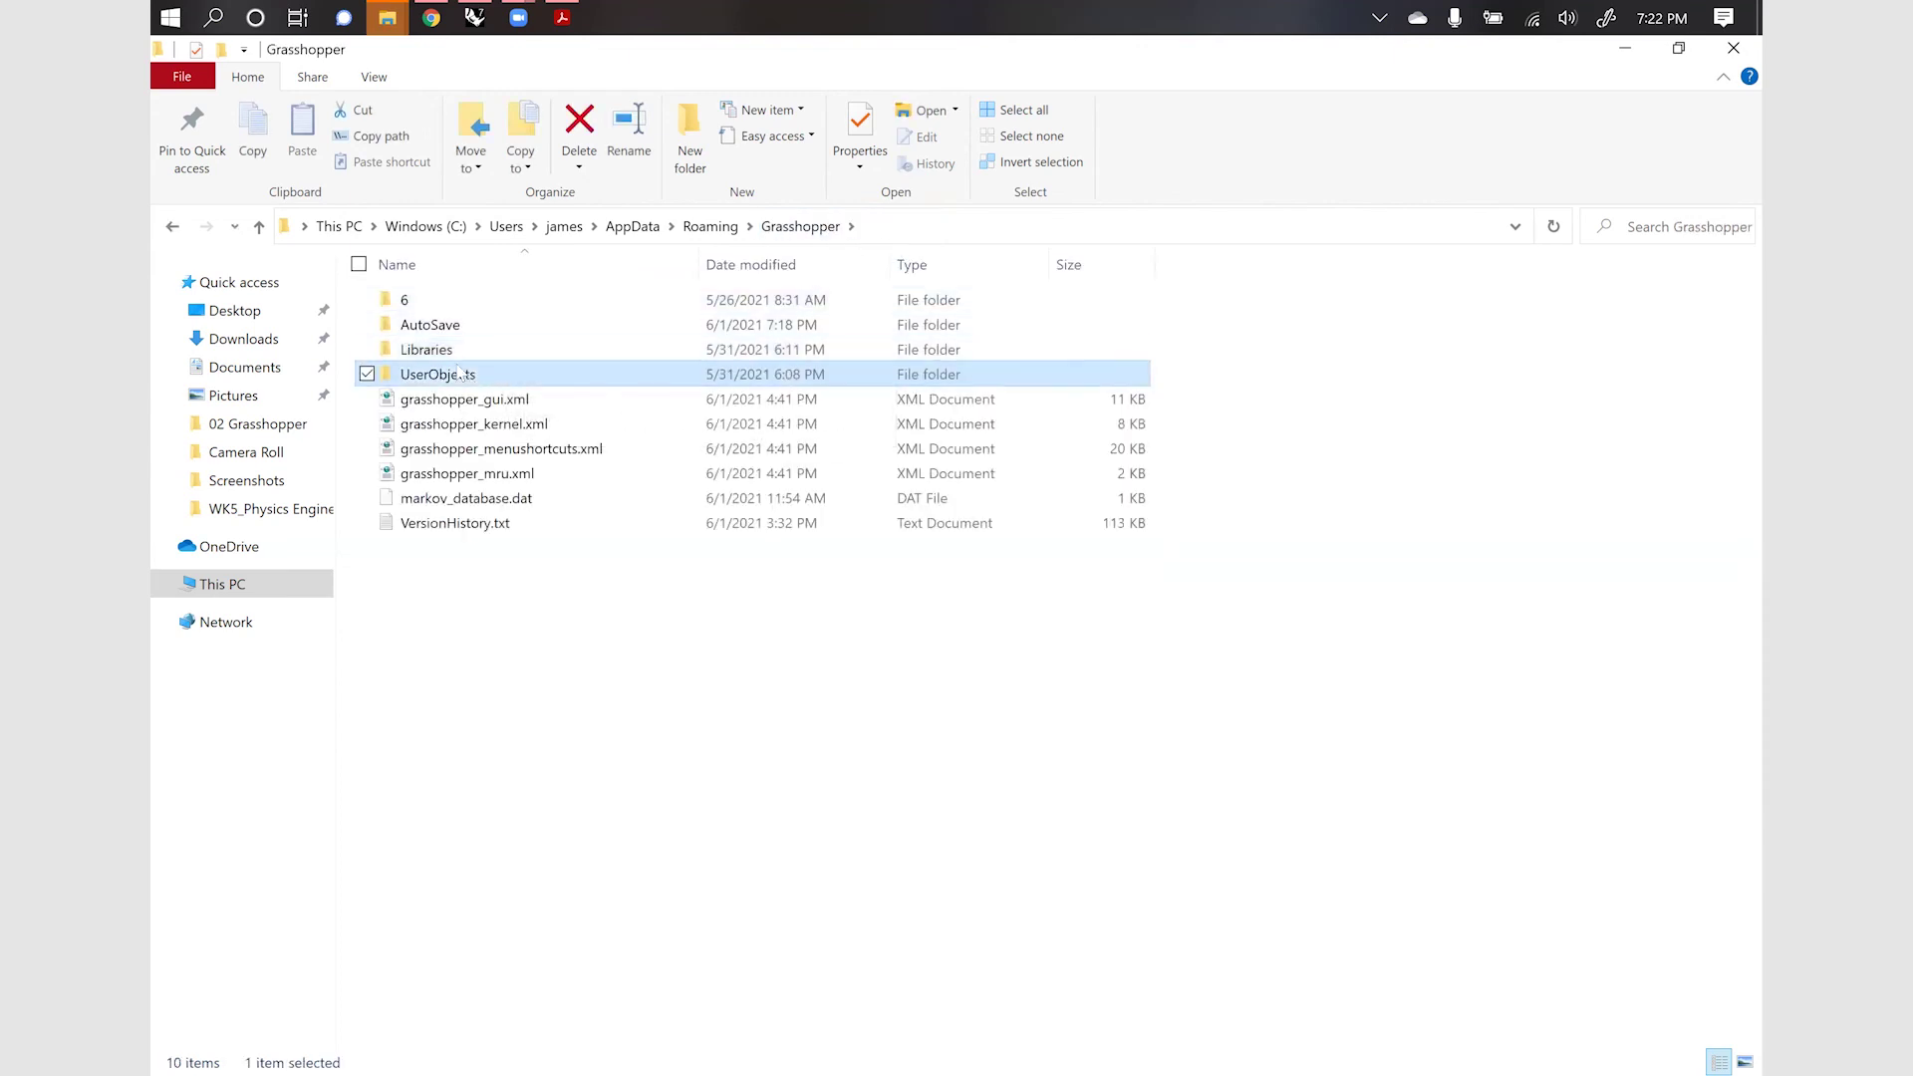
{"action": "double_click", "coordinate": [444, 354]}
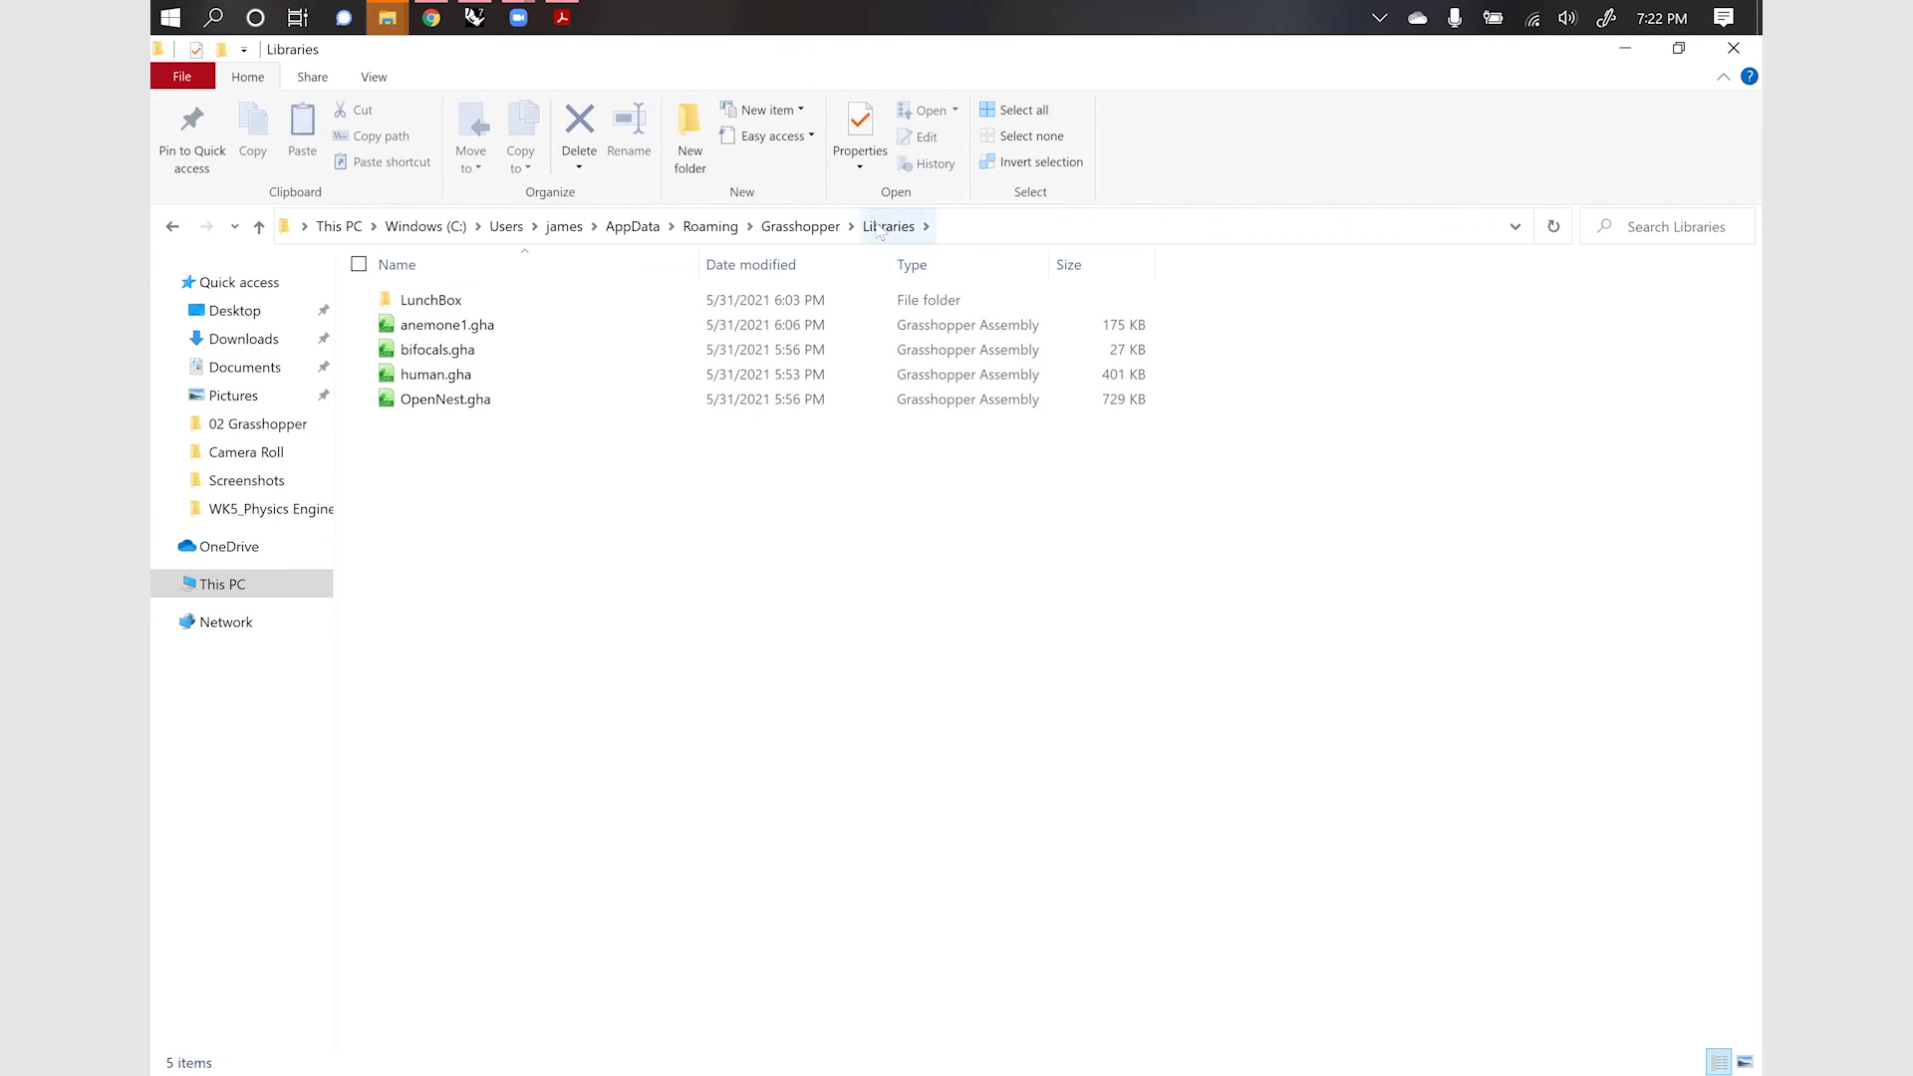
{"action": "left_click", "coordinate": [800, 226]}
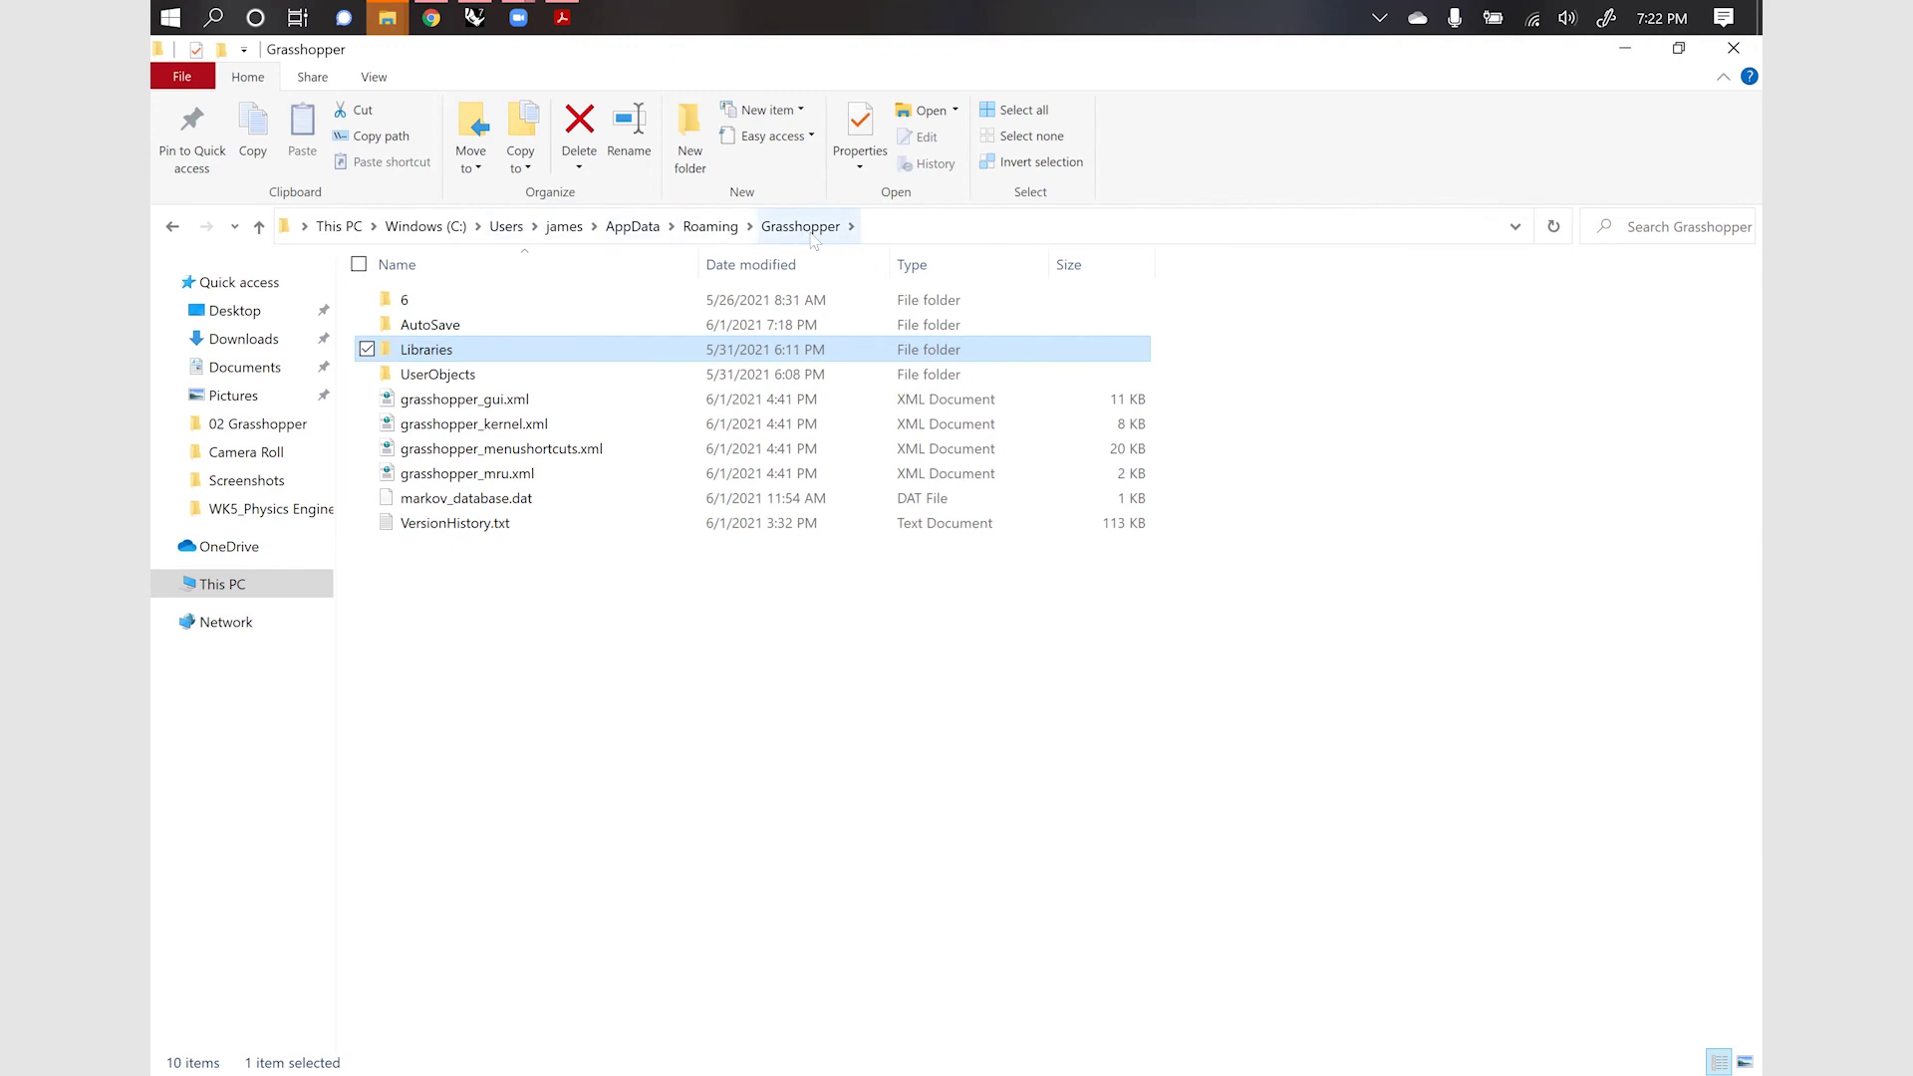
{"action": "double_click", "coordinate": [435, 353]}
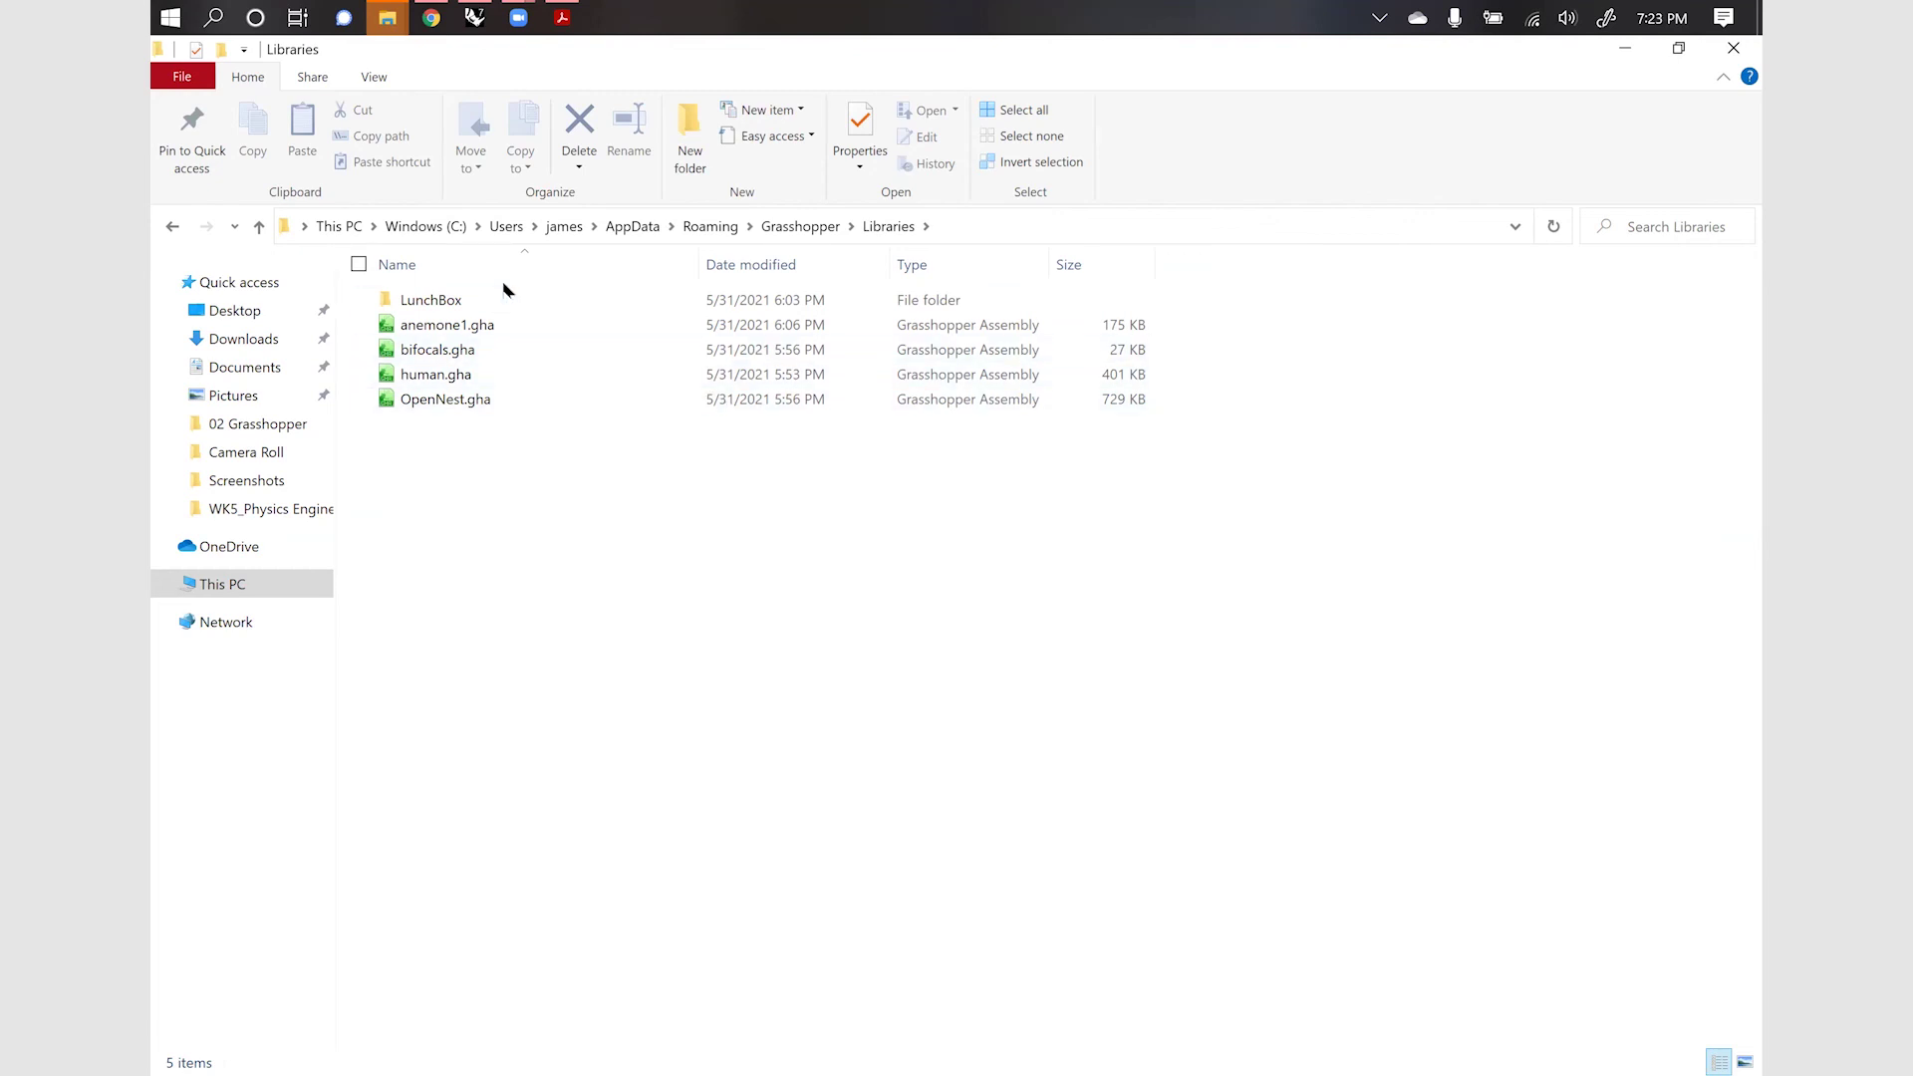
Try to open anemone1.gha from the Libraries folder window and return to the Grasshopper definition
{"action": "left_click", "coordinate": [473, 18]}
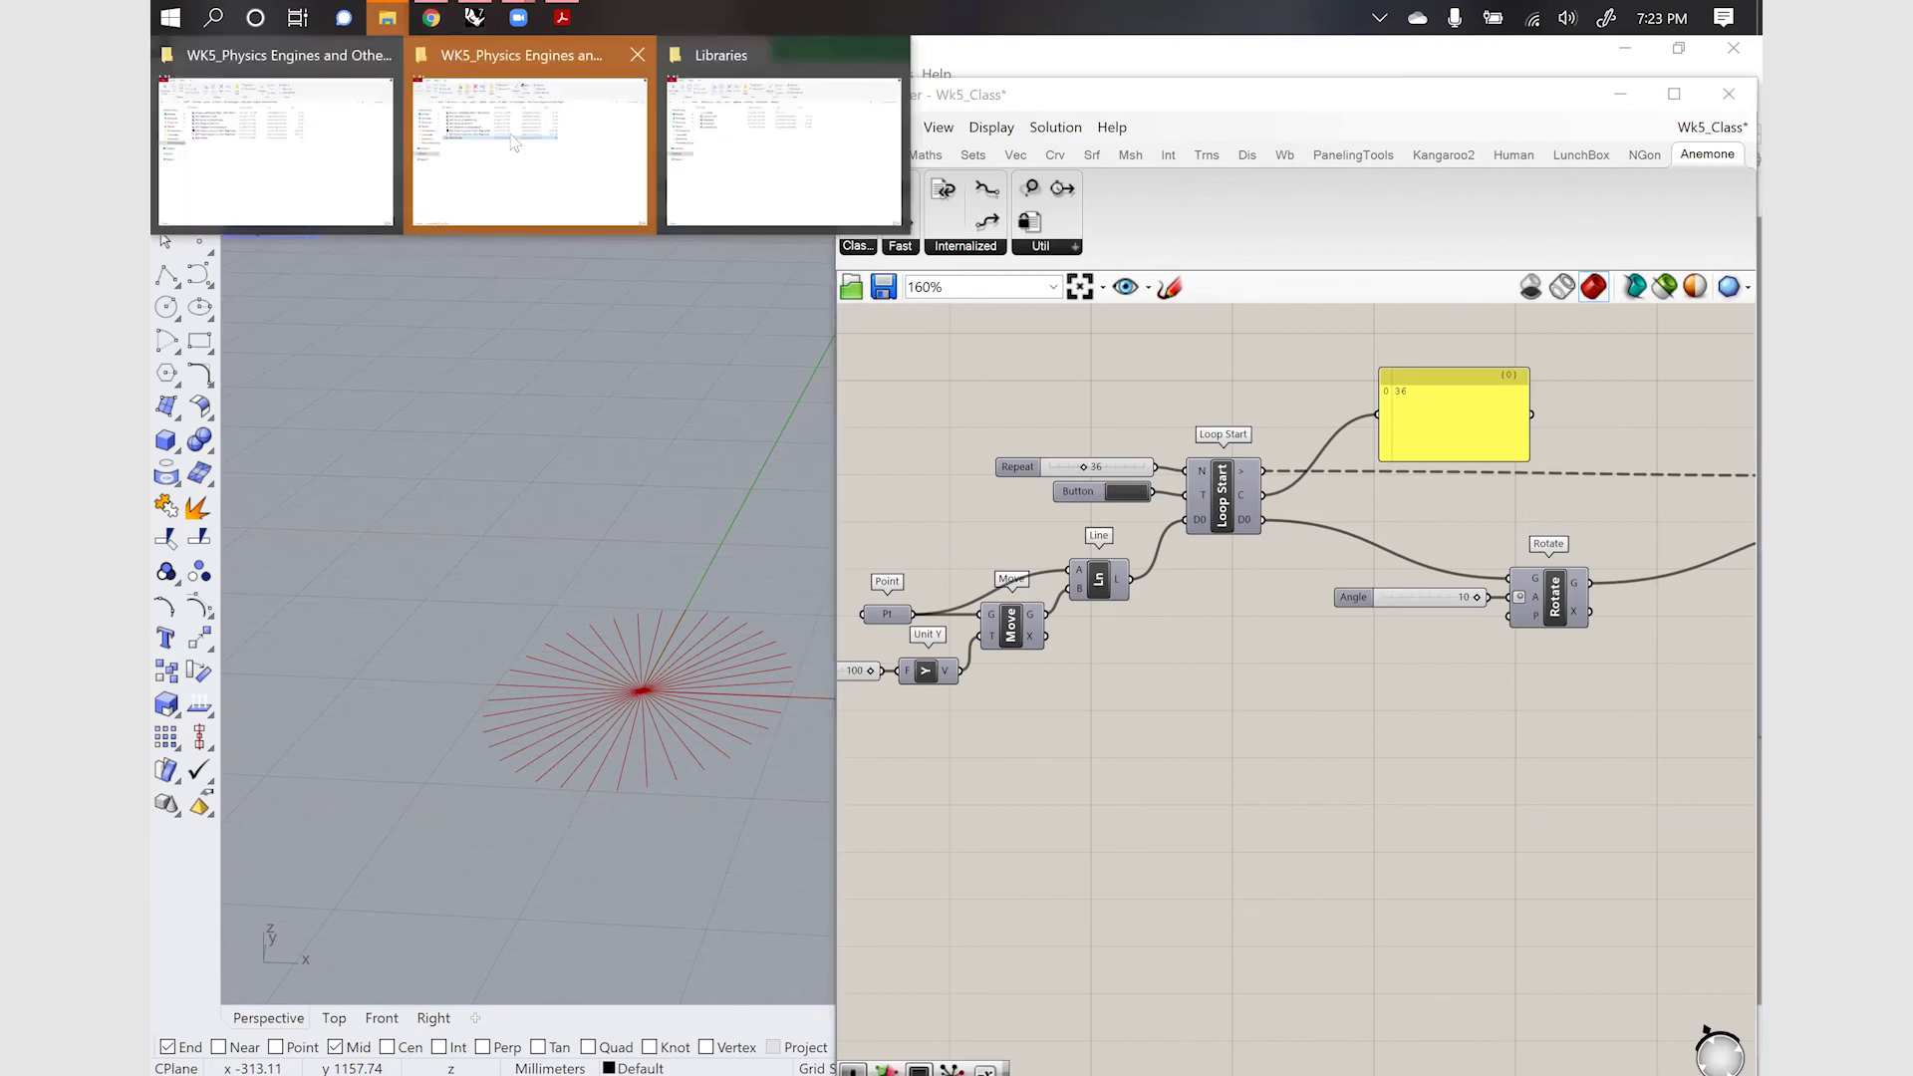
{"action": "left_click", "coordinate": [513, 129]}
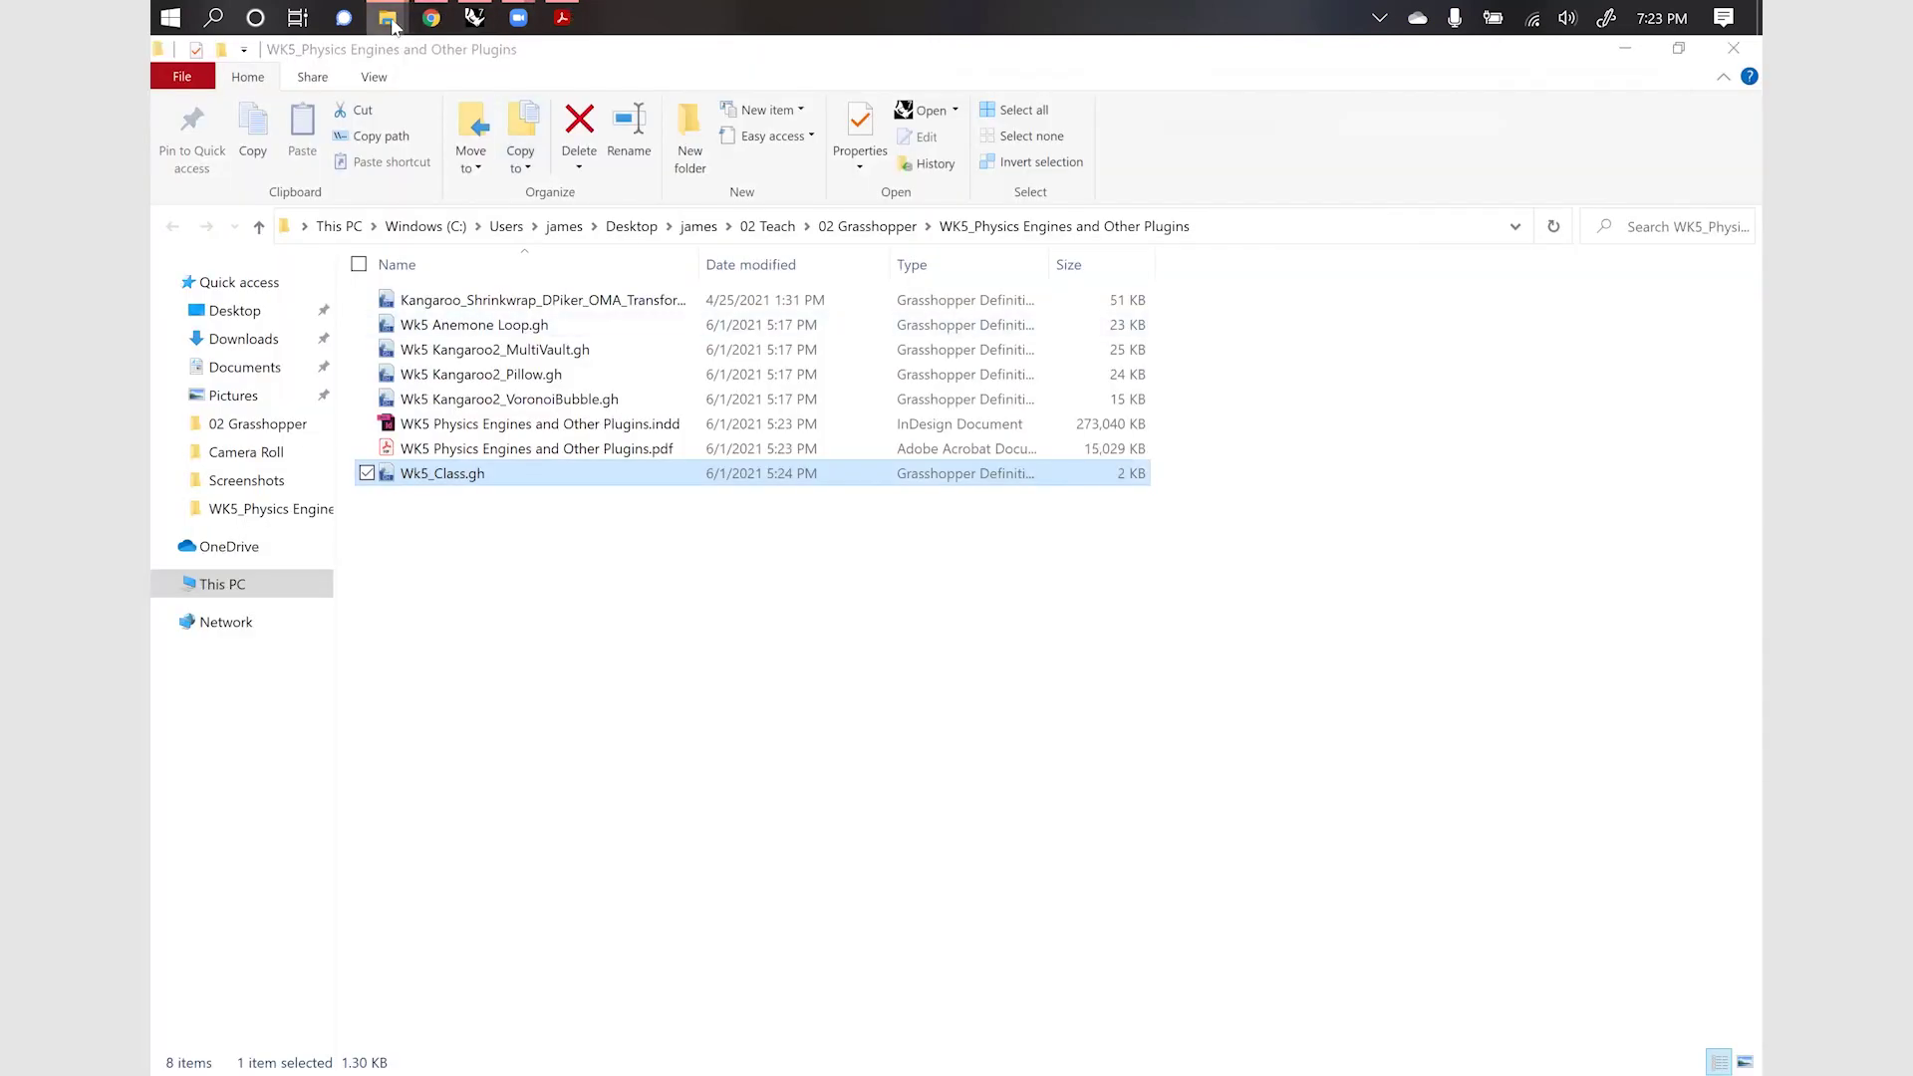
{"action": "mouse_move", "coordinate": [391, 22]}
{"action": "left_click", "coordinate": [724, 145]}
{"action": "left_click", "coordinate": [446, 327]}
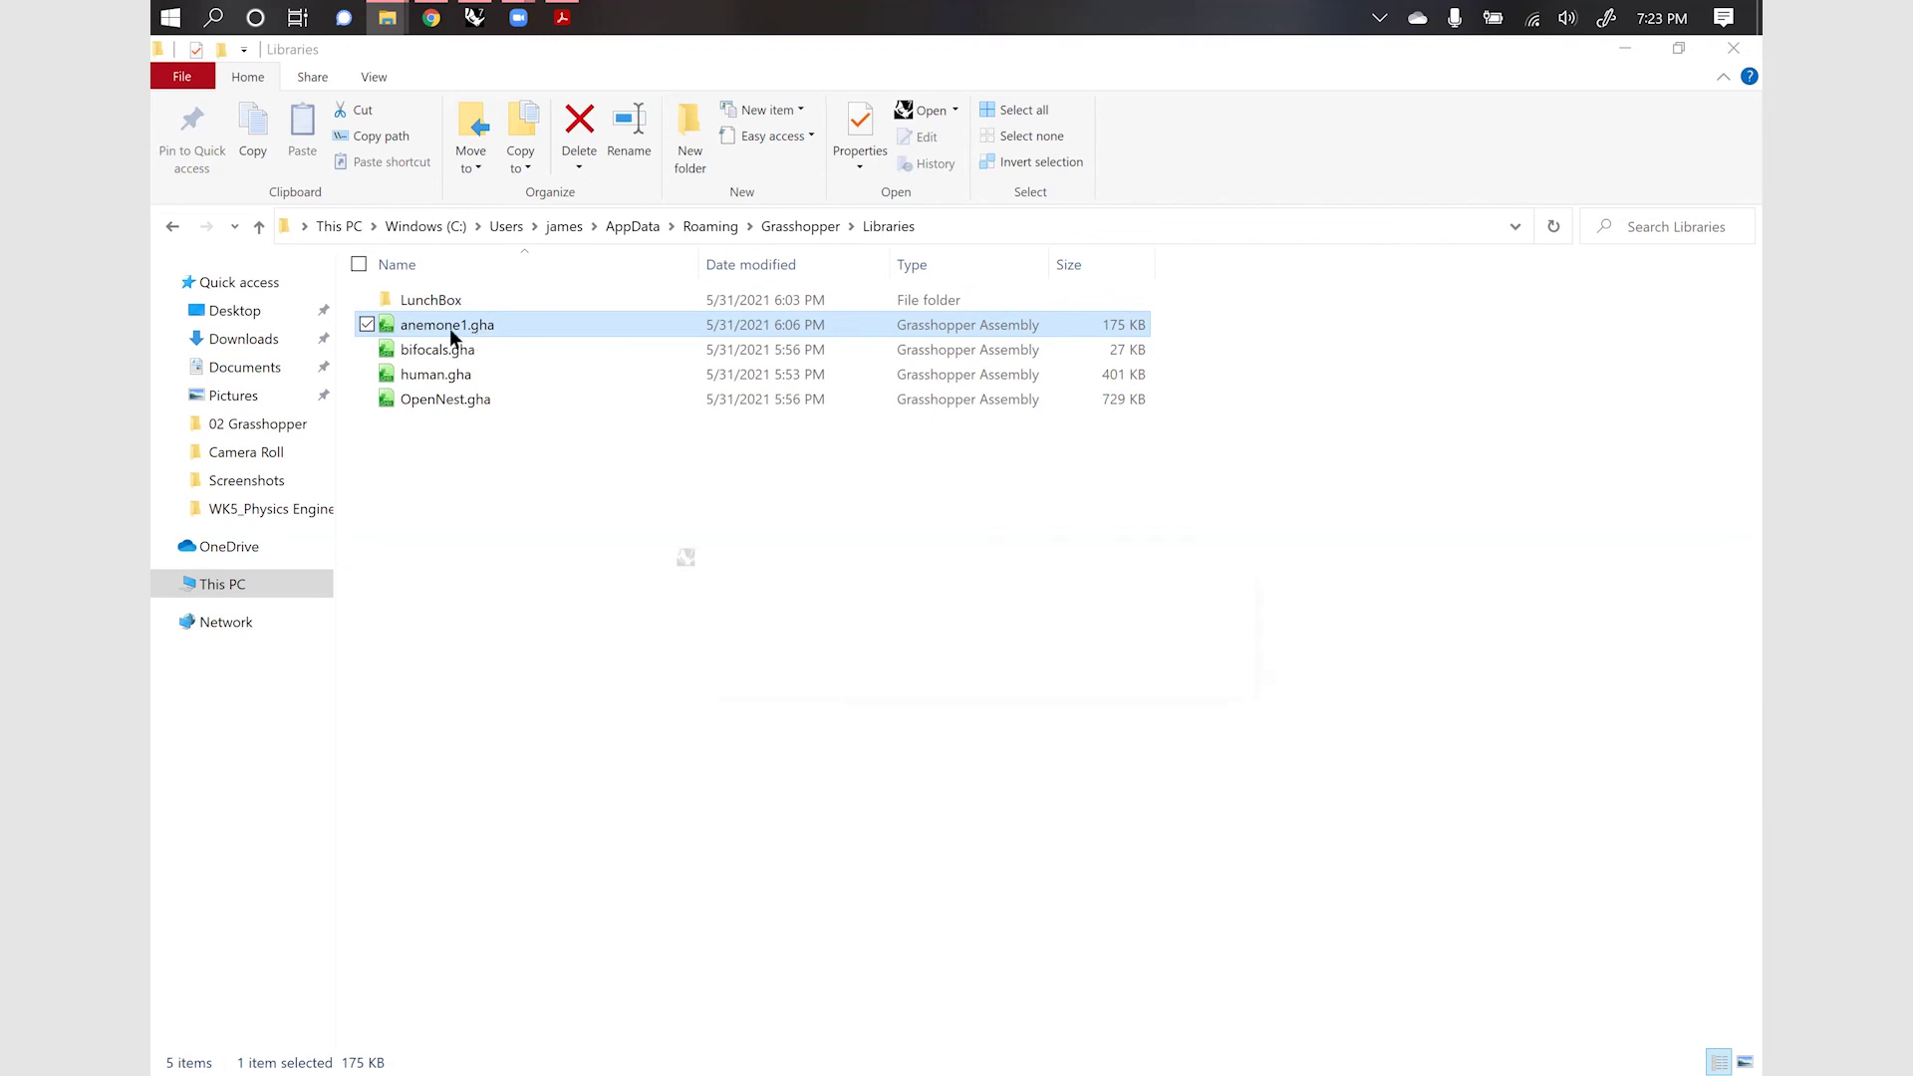
{"action": "left_click", "coordinate": [474, 18]}
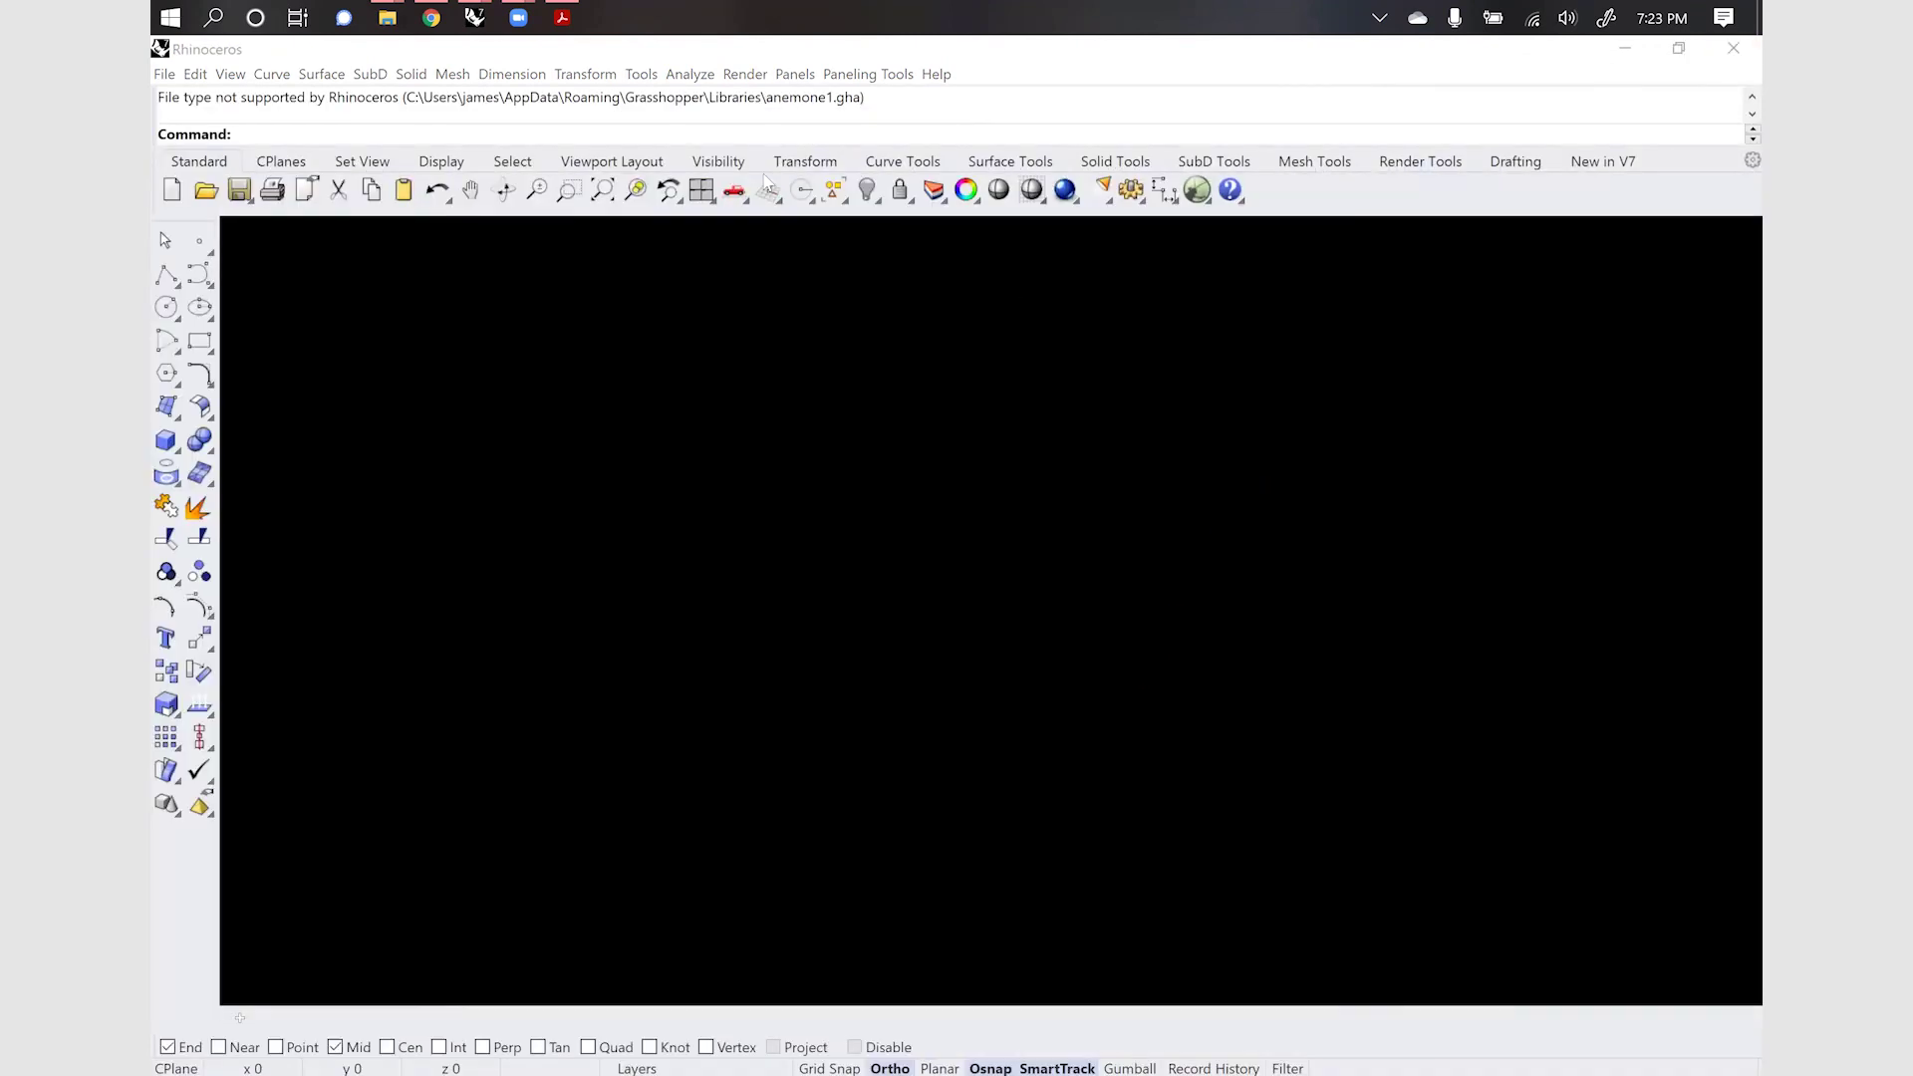
{"action": "left_click", "coordinate": [1144, 626]}
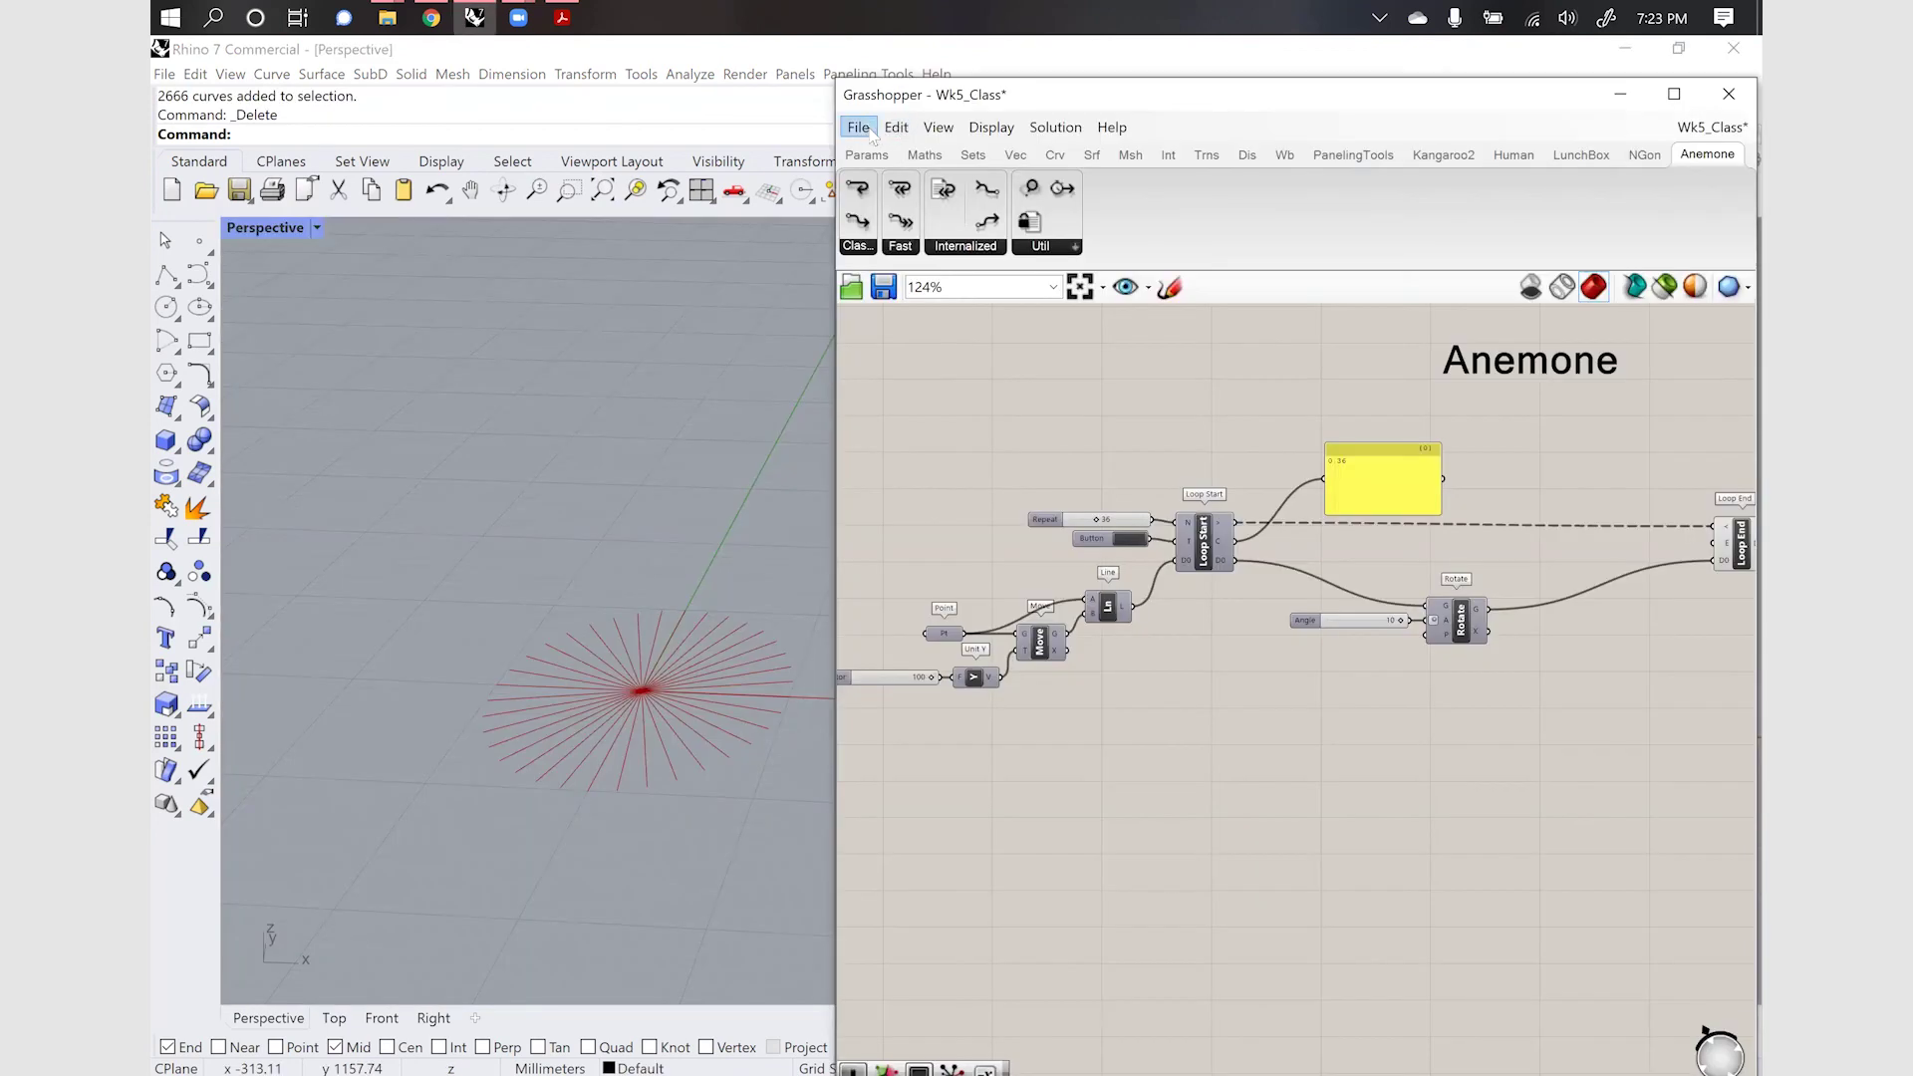
Reopen the Components Folder from Grasshopper to show where plug-in files are stored
{"action": "left_click", "coordinate": [859, 128]}
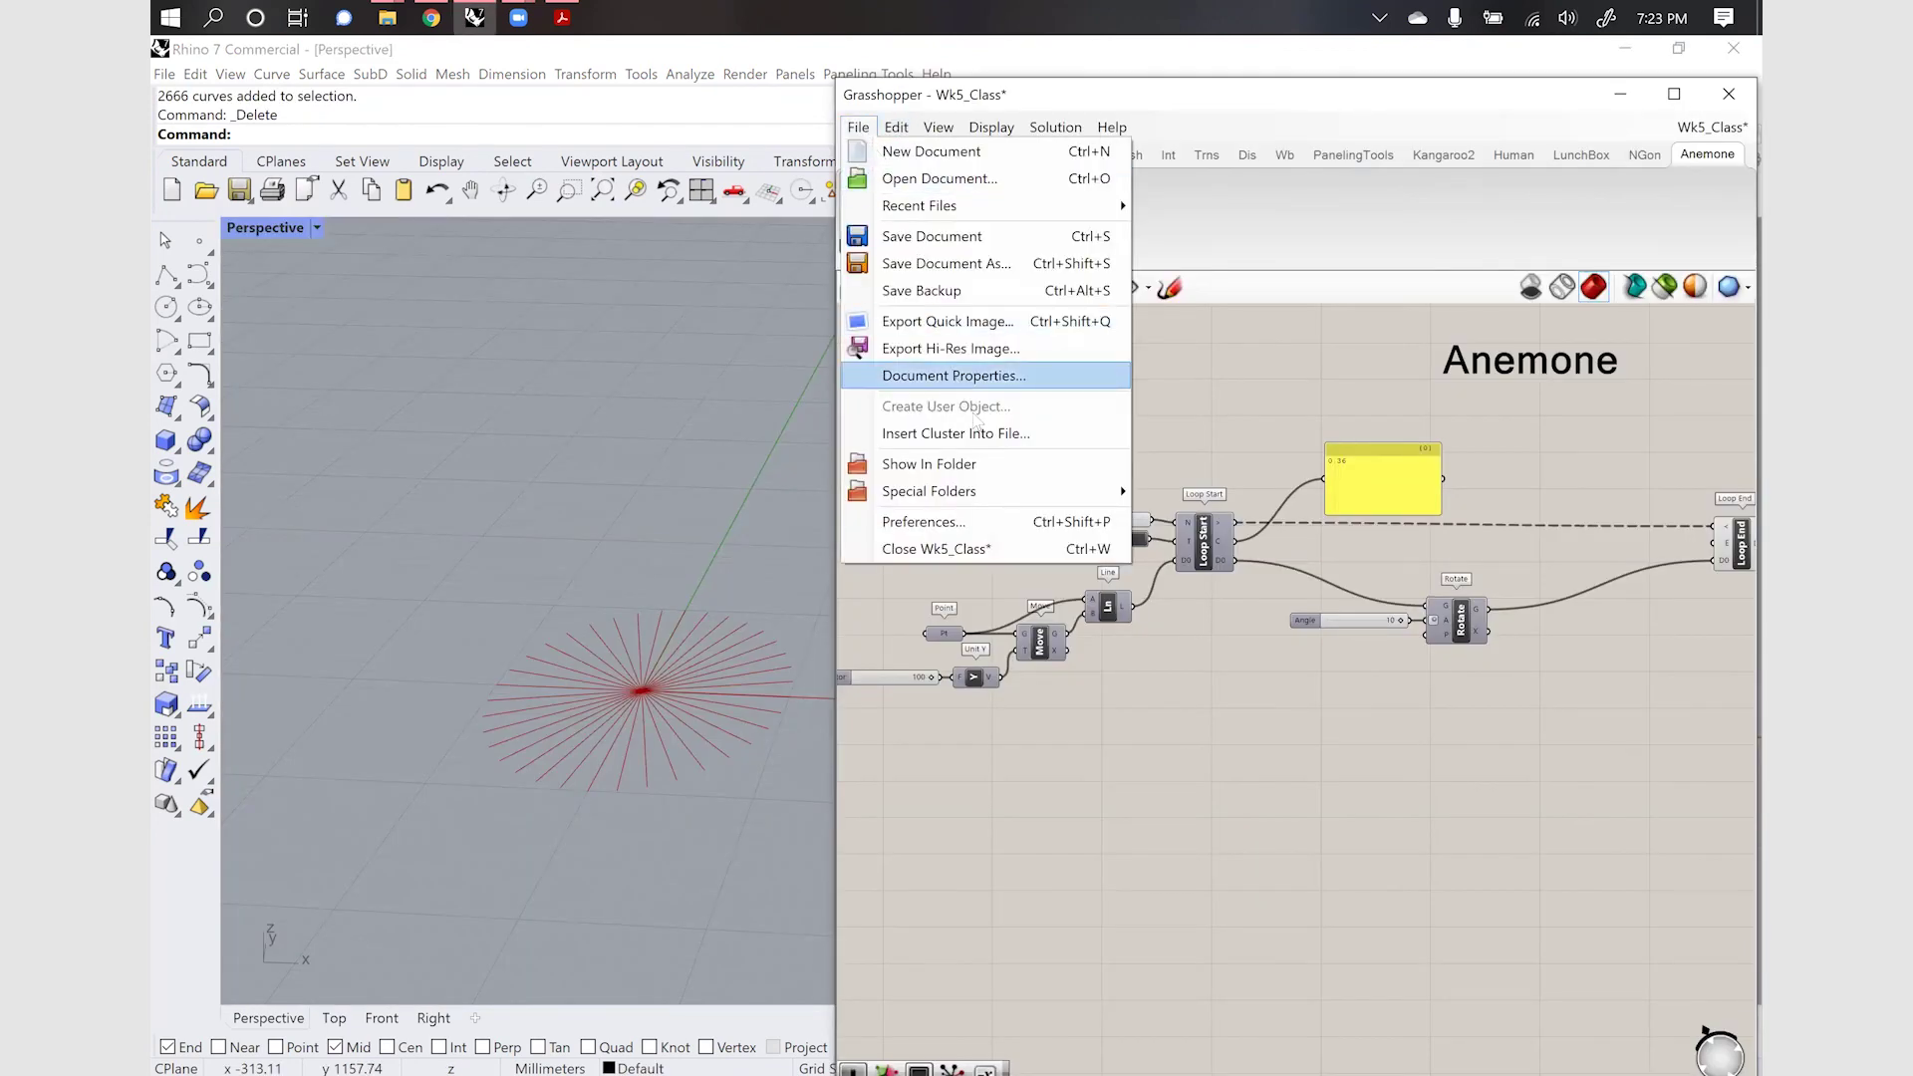
{"action": "left_click", "coordinate": [859, 129]}
{"action": "left_click", "coordinate": [859, 129]}
{"action": "left_click", "coordinate": [859, 129]}
{"action": "left_click", "coordinate": [859, 128]}
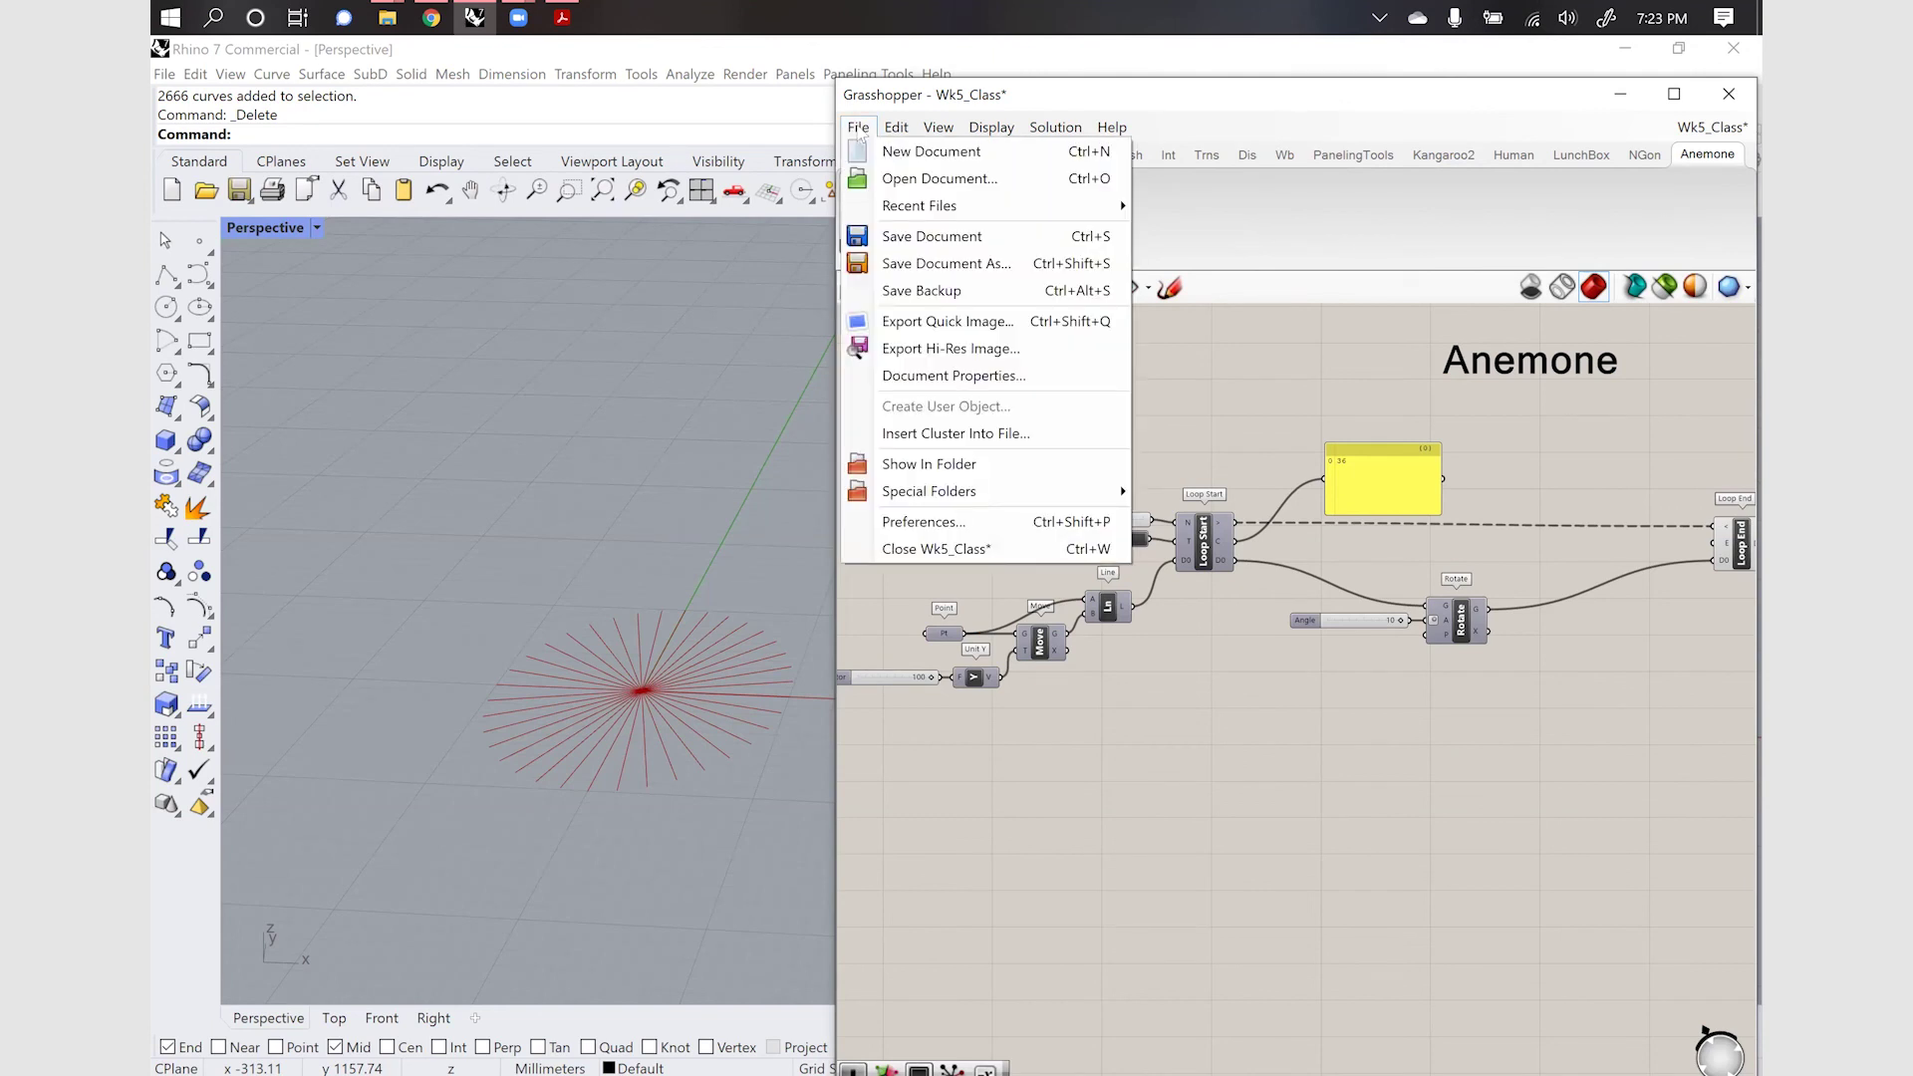
{"action": "mouse_move", "coordinate": [976, 494]}
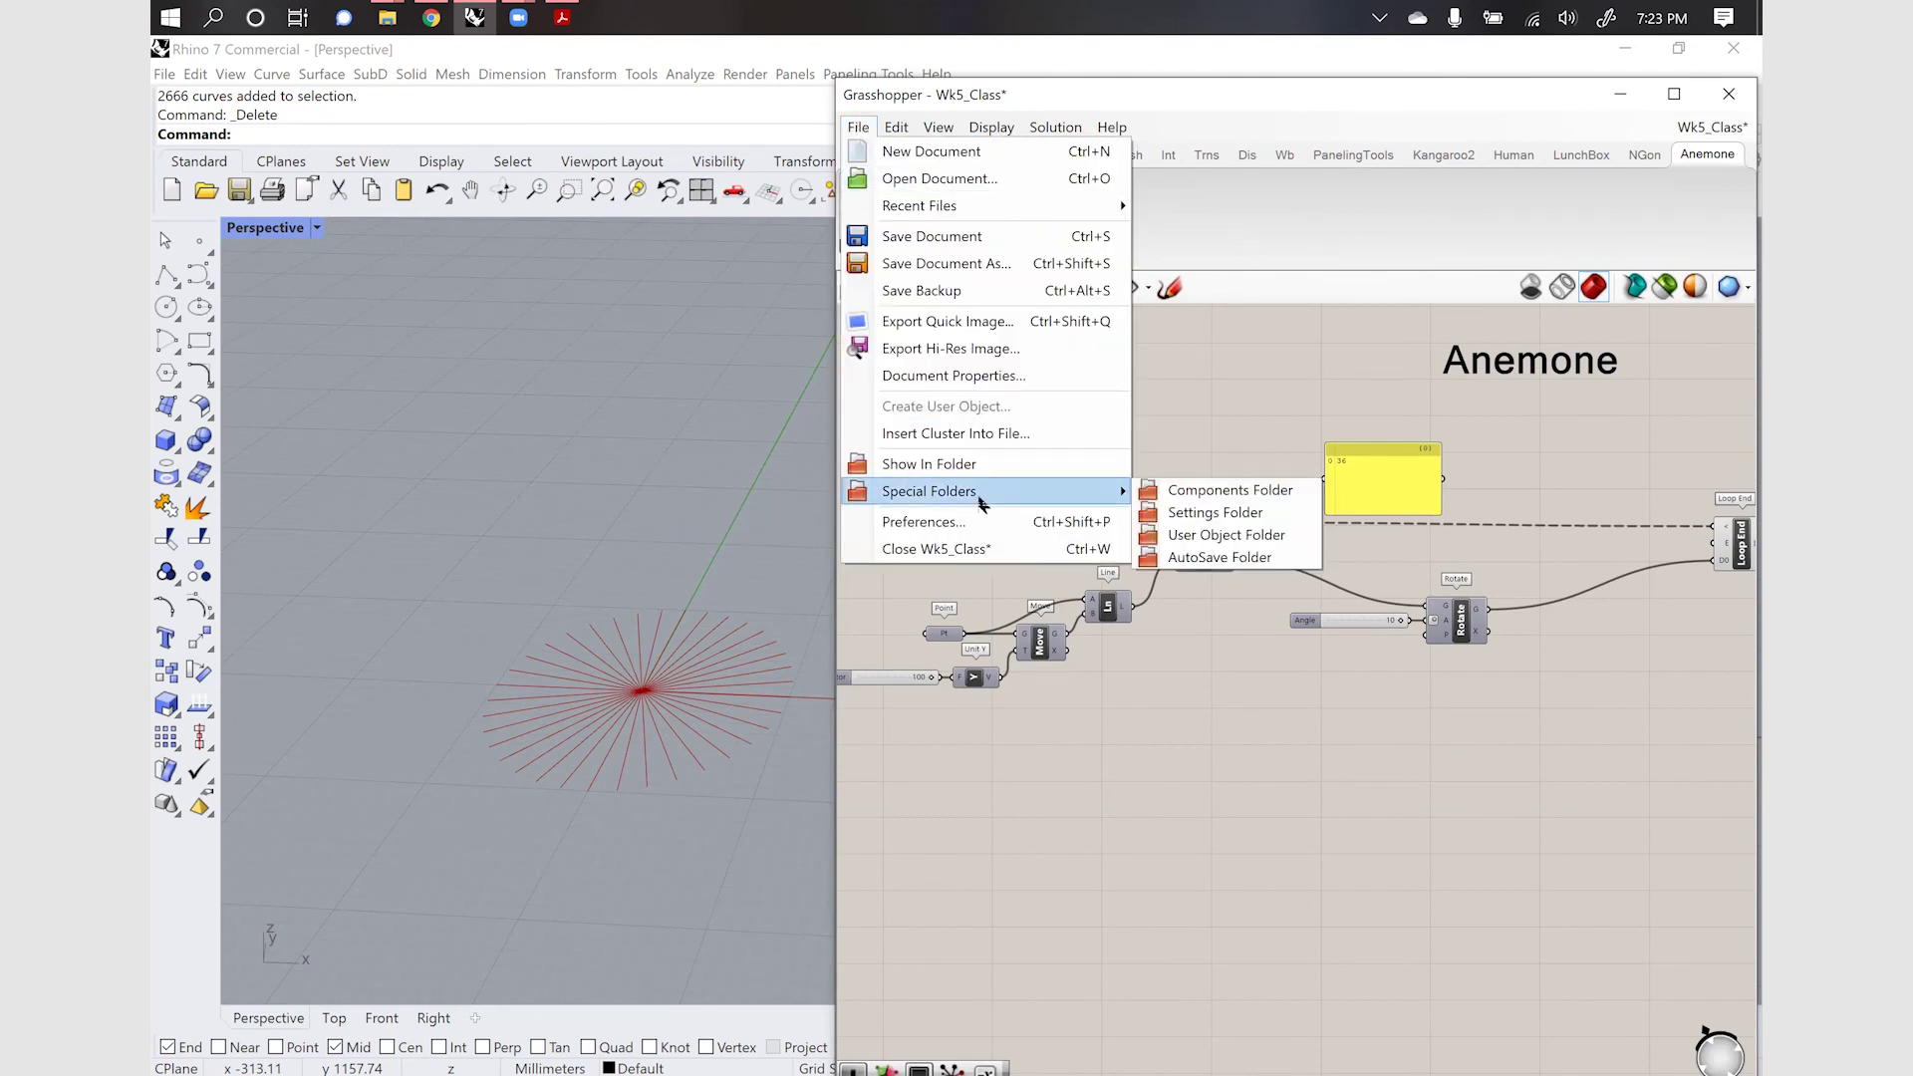
{"action": "left_click", "coordinate": [1234, 491]}
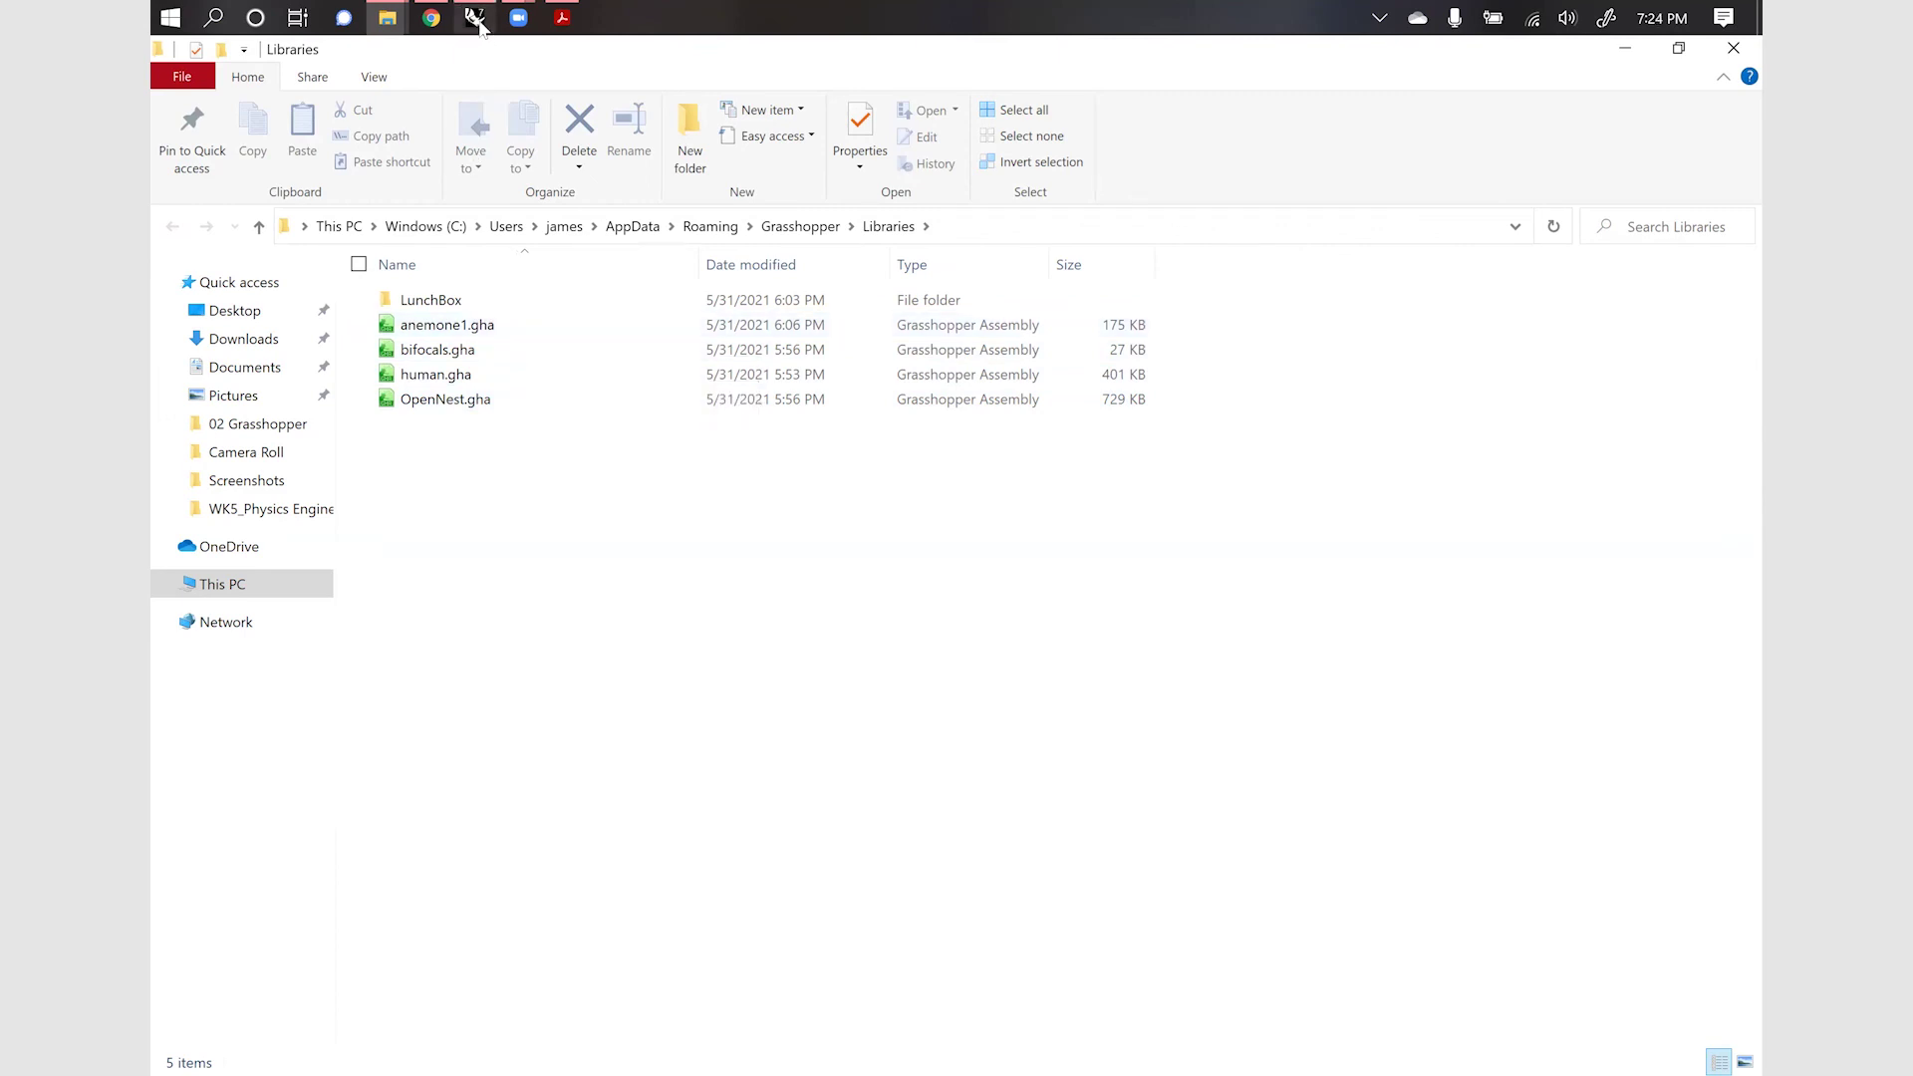
Return to Grasshopper and switch to the open Wk5 Anemone Loop definition
{"action": "mouse_move", "coordinate": [478, 24]}
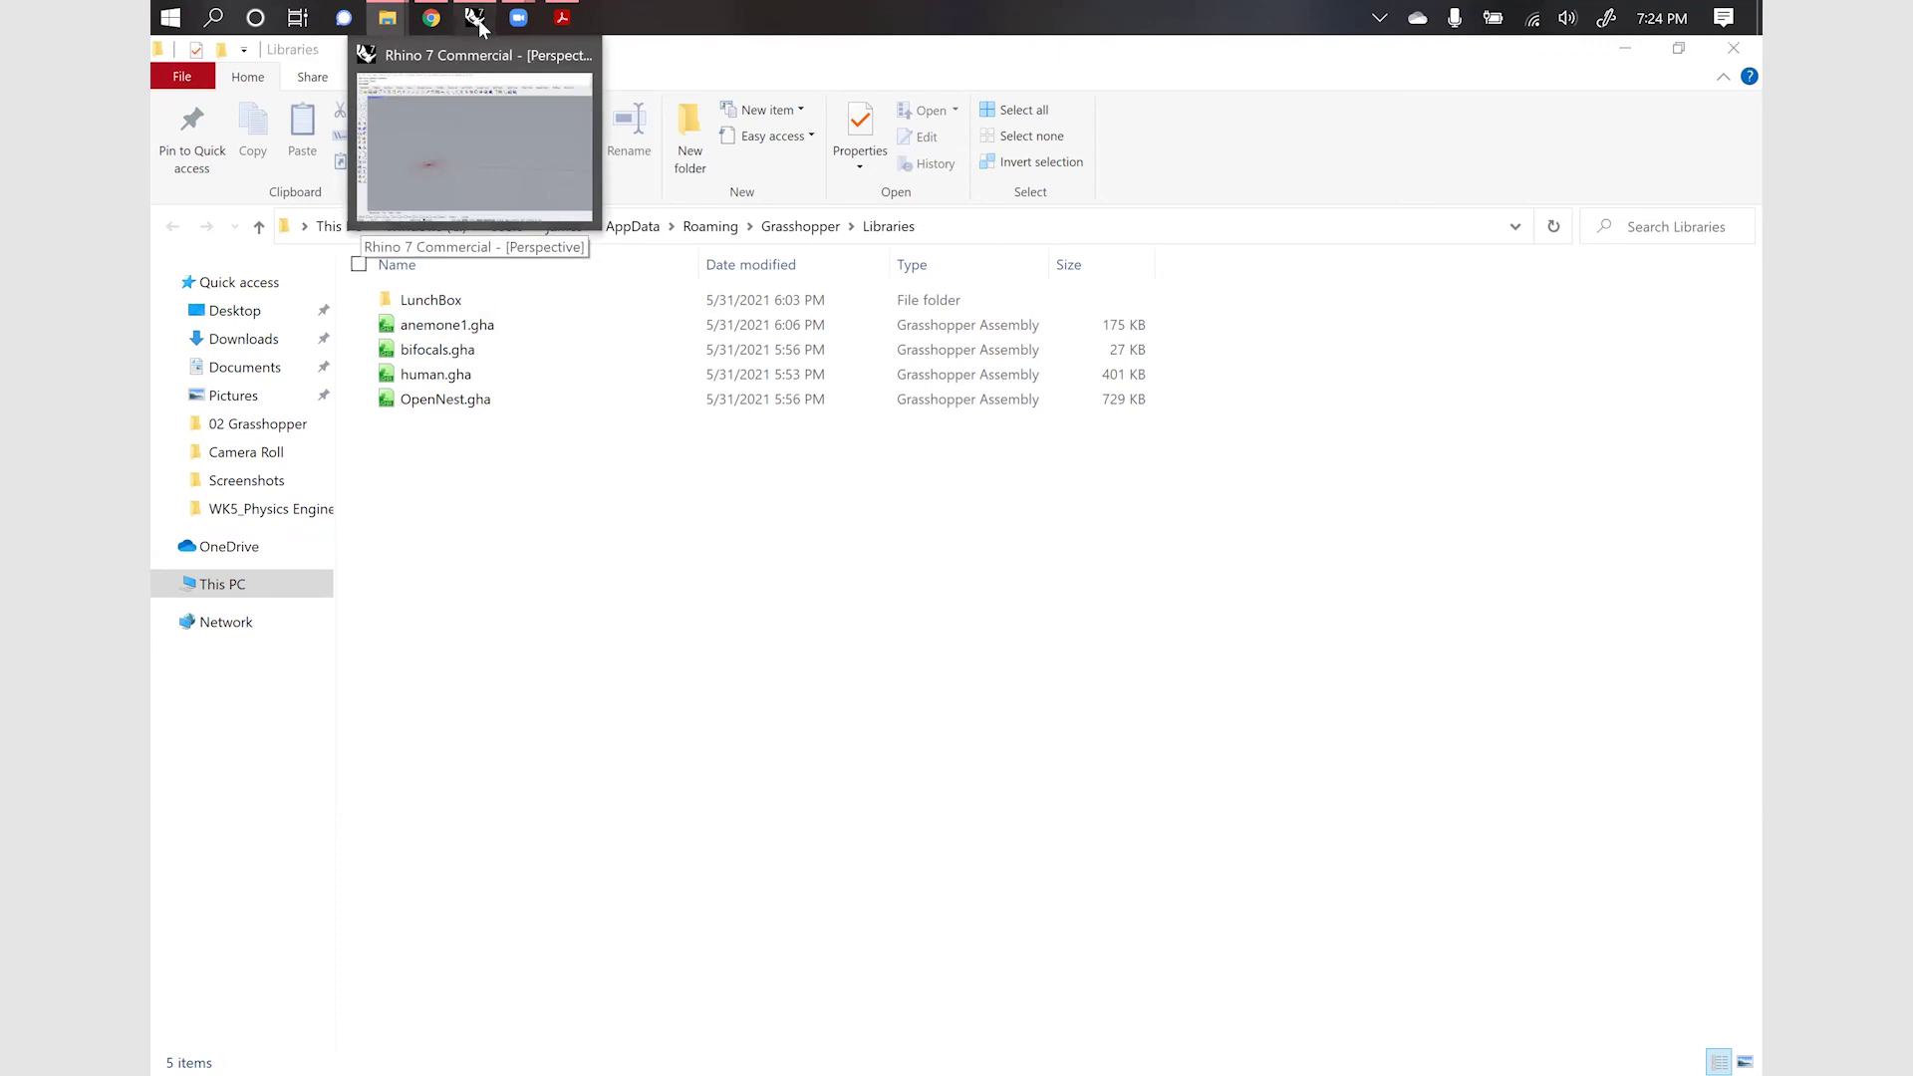
{"action": "left_click", "coordinate": [478, 26]}
{"action": "scroll", "coordinate": [1083, 760], "scroll_direction": "down", "scroll_amount": 3}
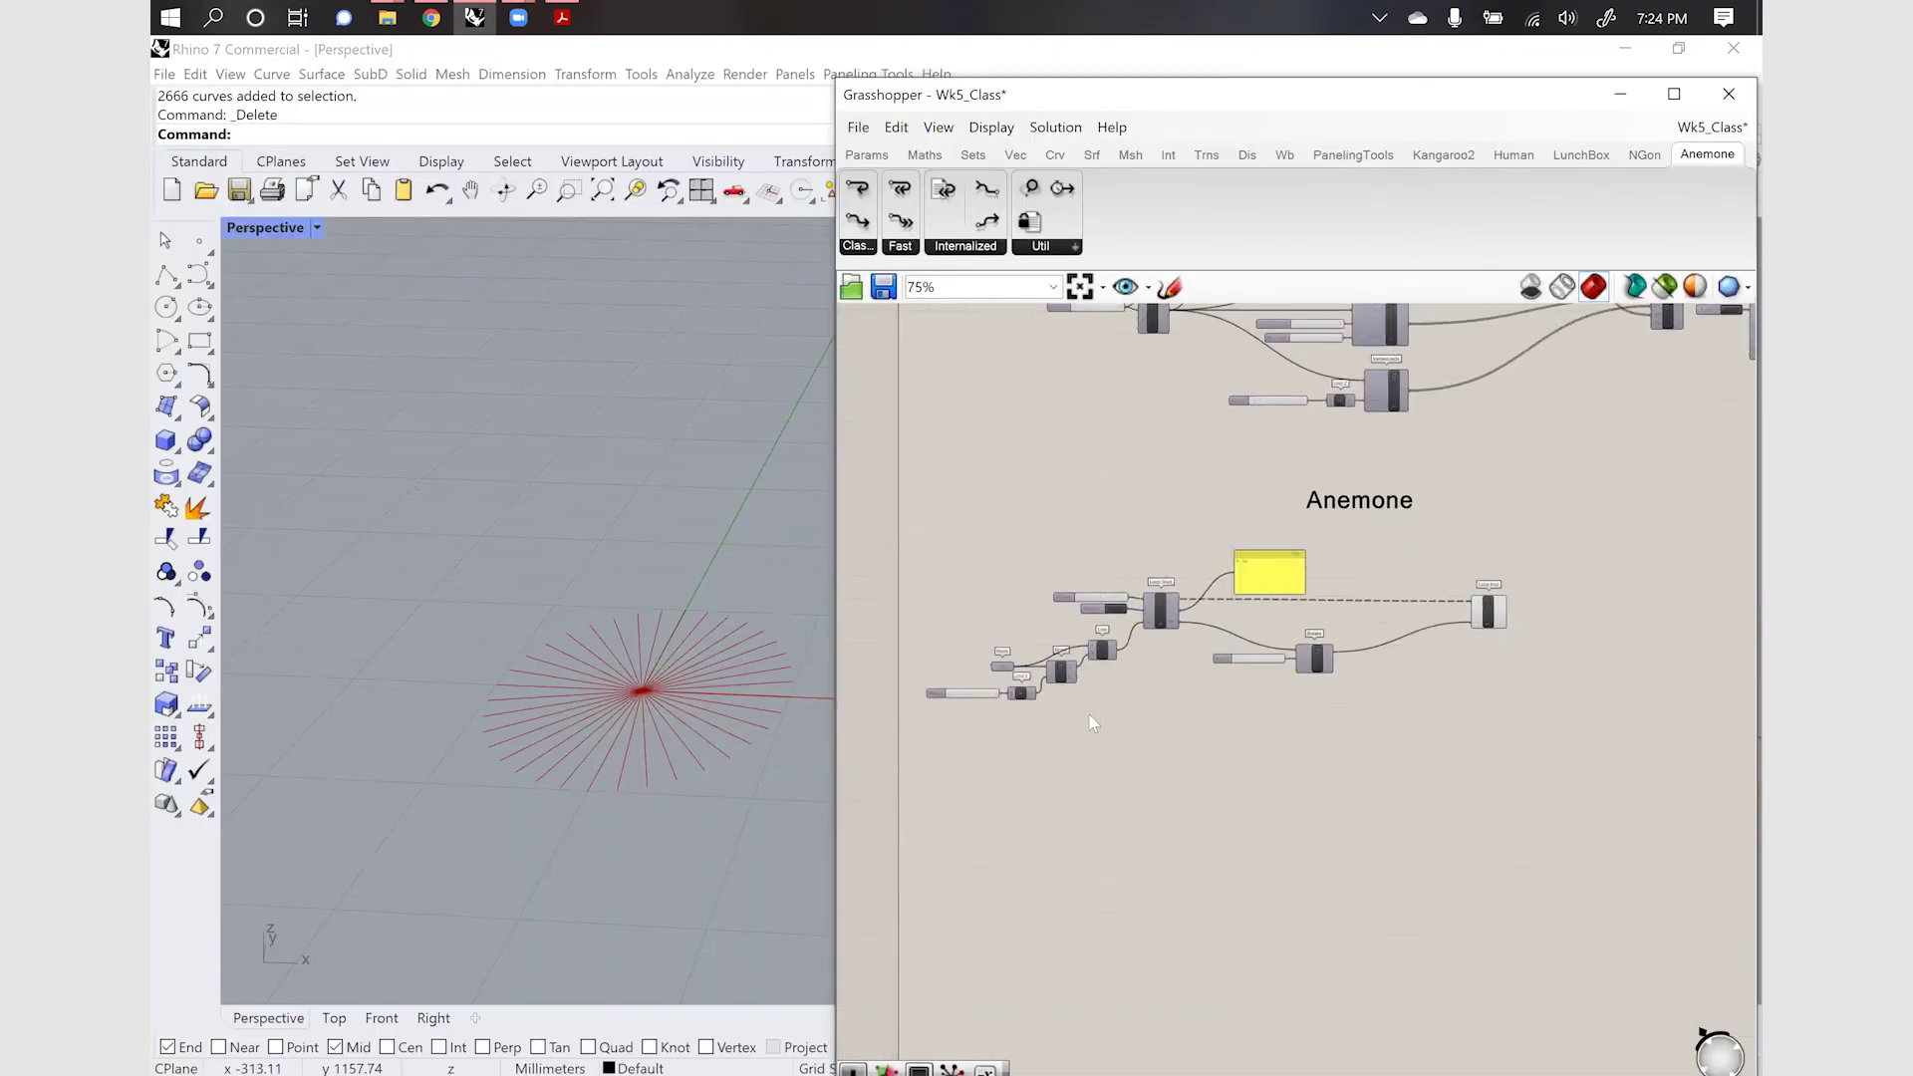
{"action": "left_click", "coordinate": [1714, 127]}
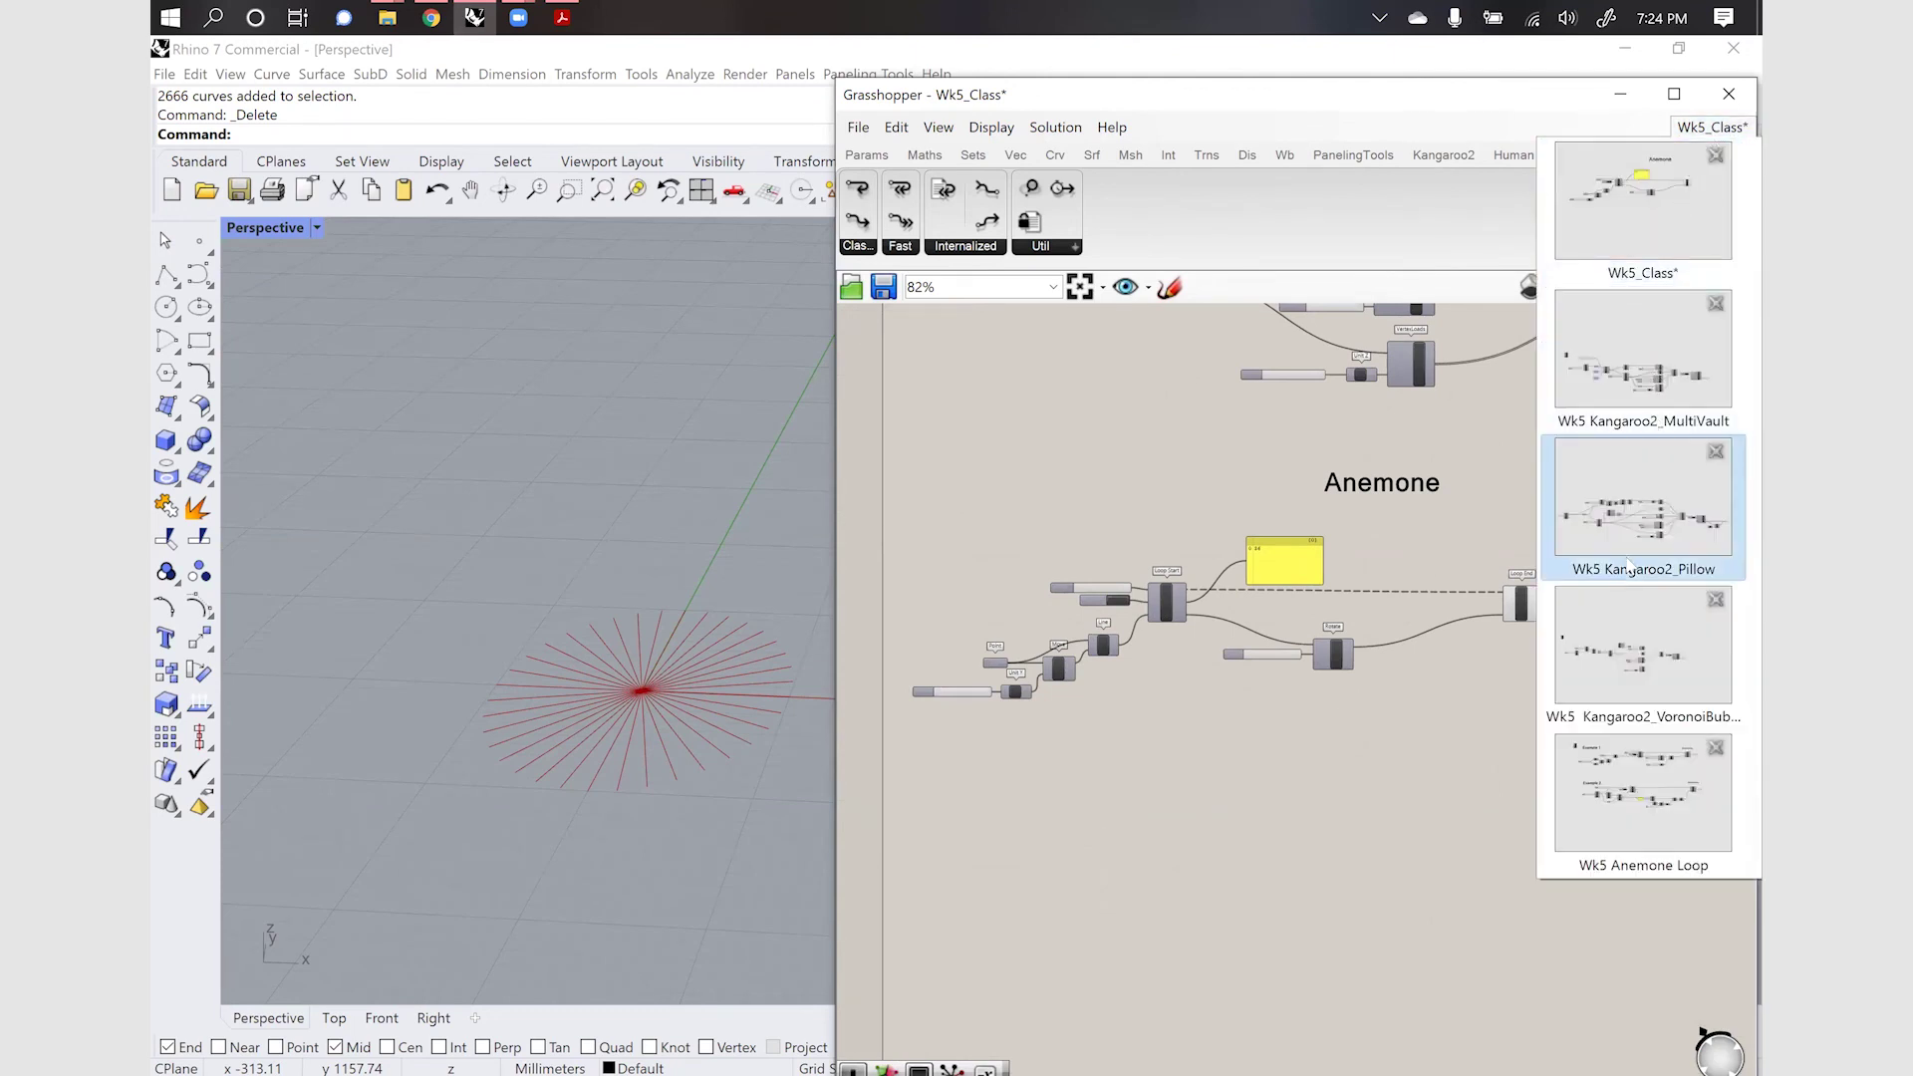
{"action": "left_click", "coordinate": [1654, 765]}
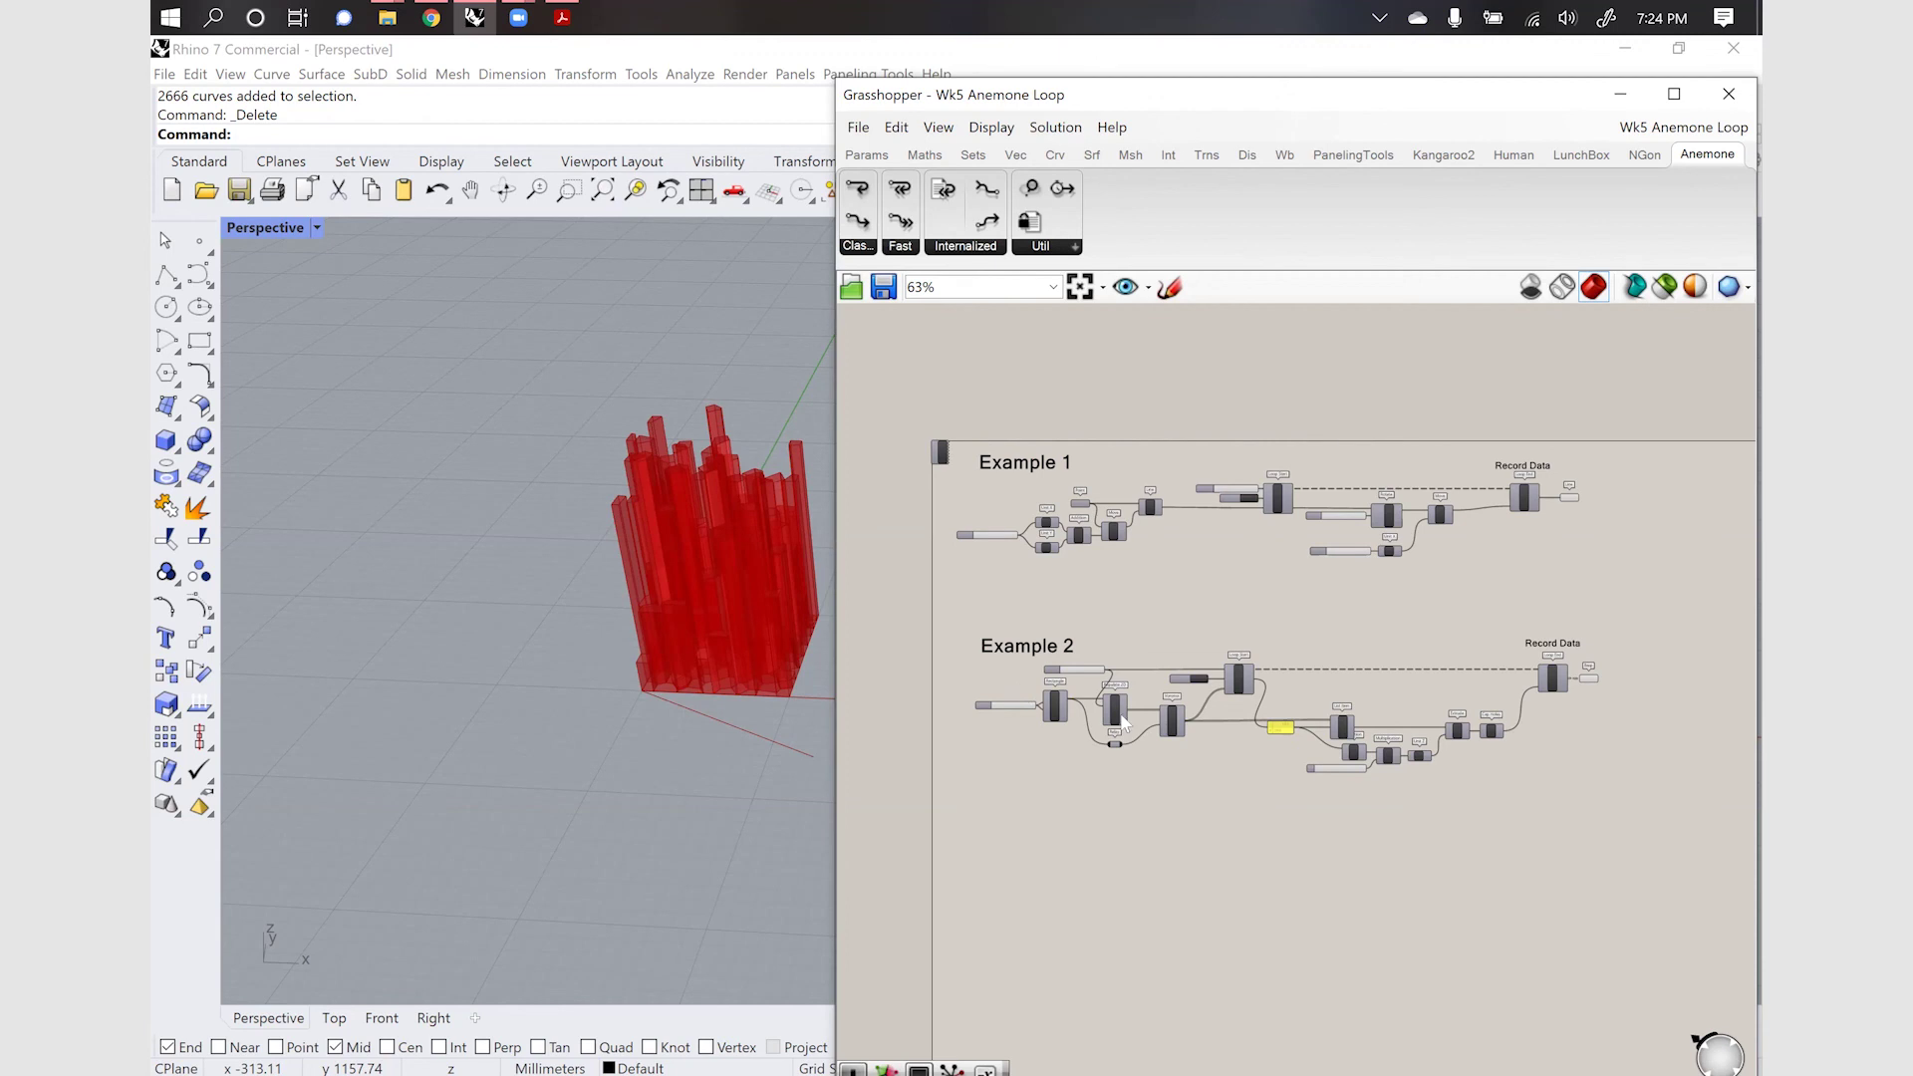
Examine how Rectangle, Populate 2D and Voronoi feed into Loop Start in Example 2
{"action": "scroll", "coordinate": [1122, 721], "scroll_direction": "up", "scroll_amount": 6}
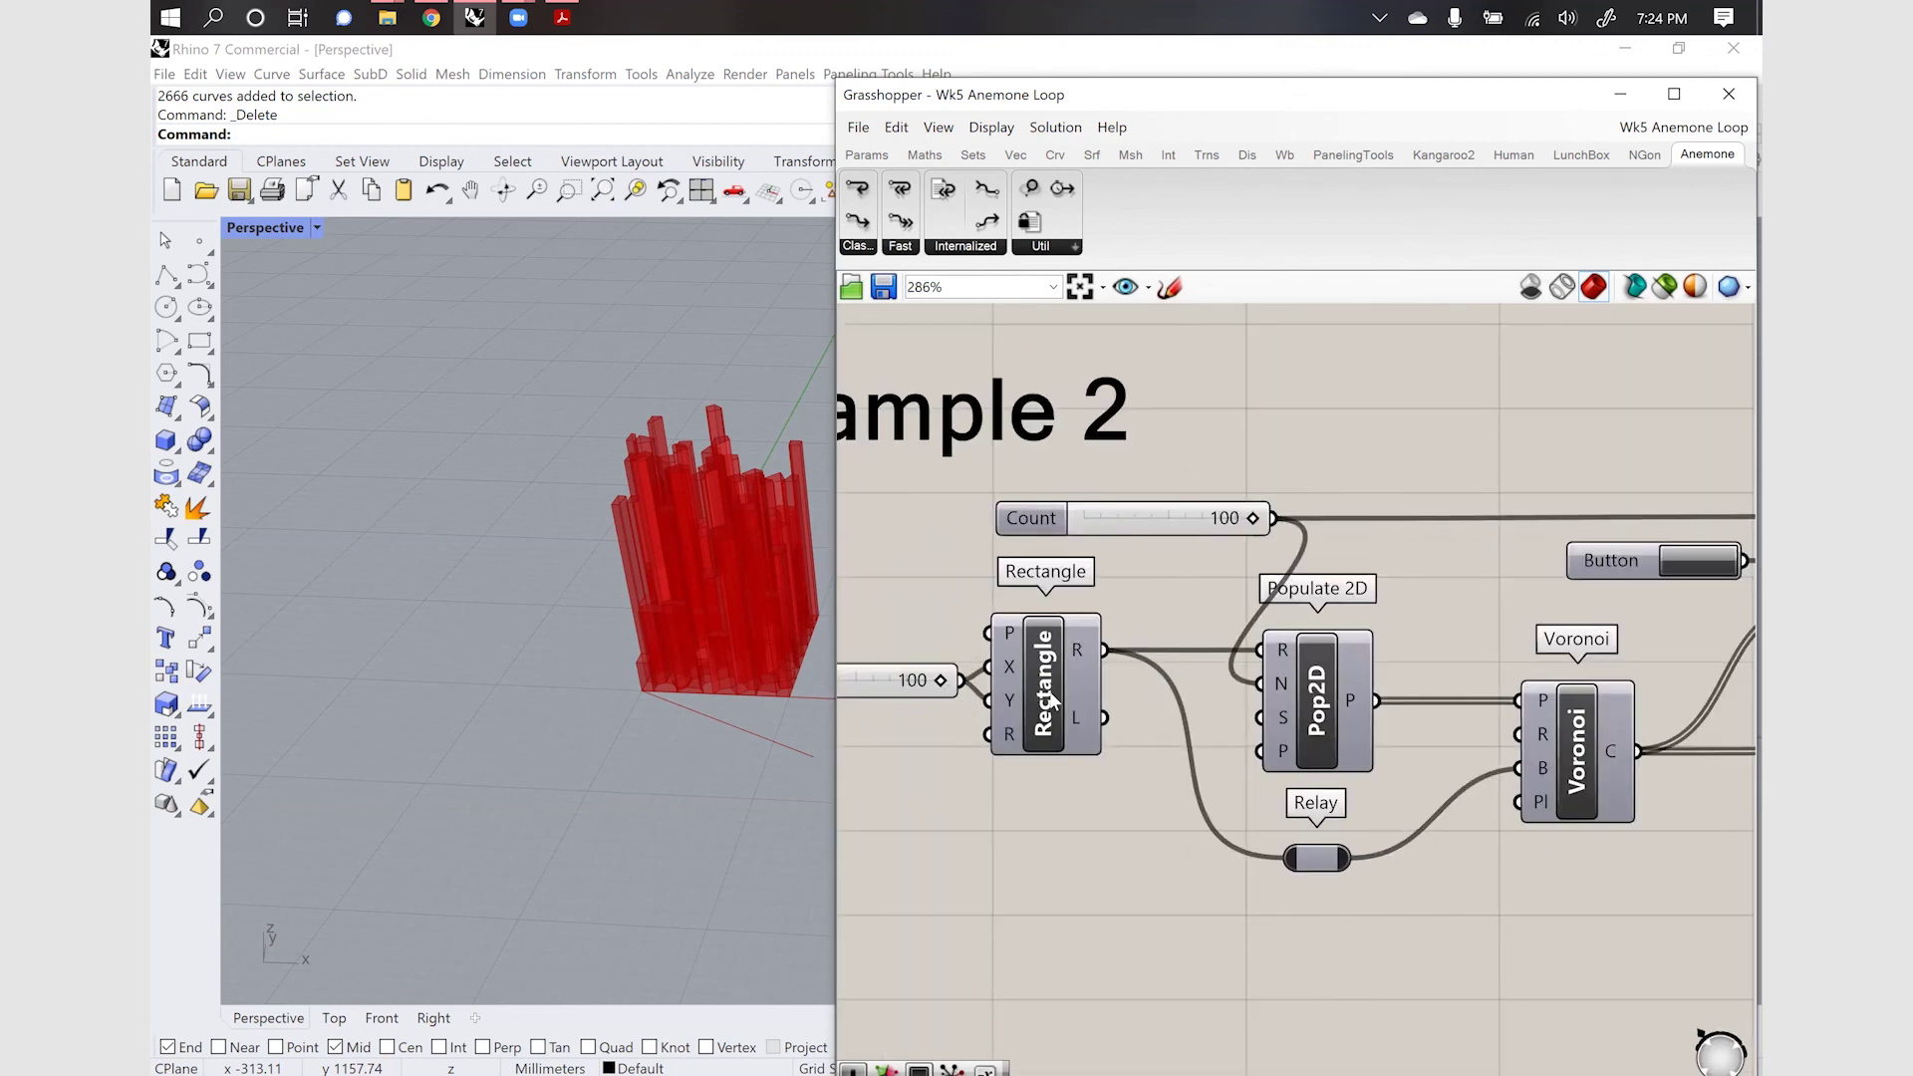
{"action": "scroll", "coordinate": [1018, 662], "scroll_direction": "down", "scroll_amount": 1}
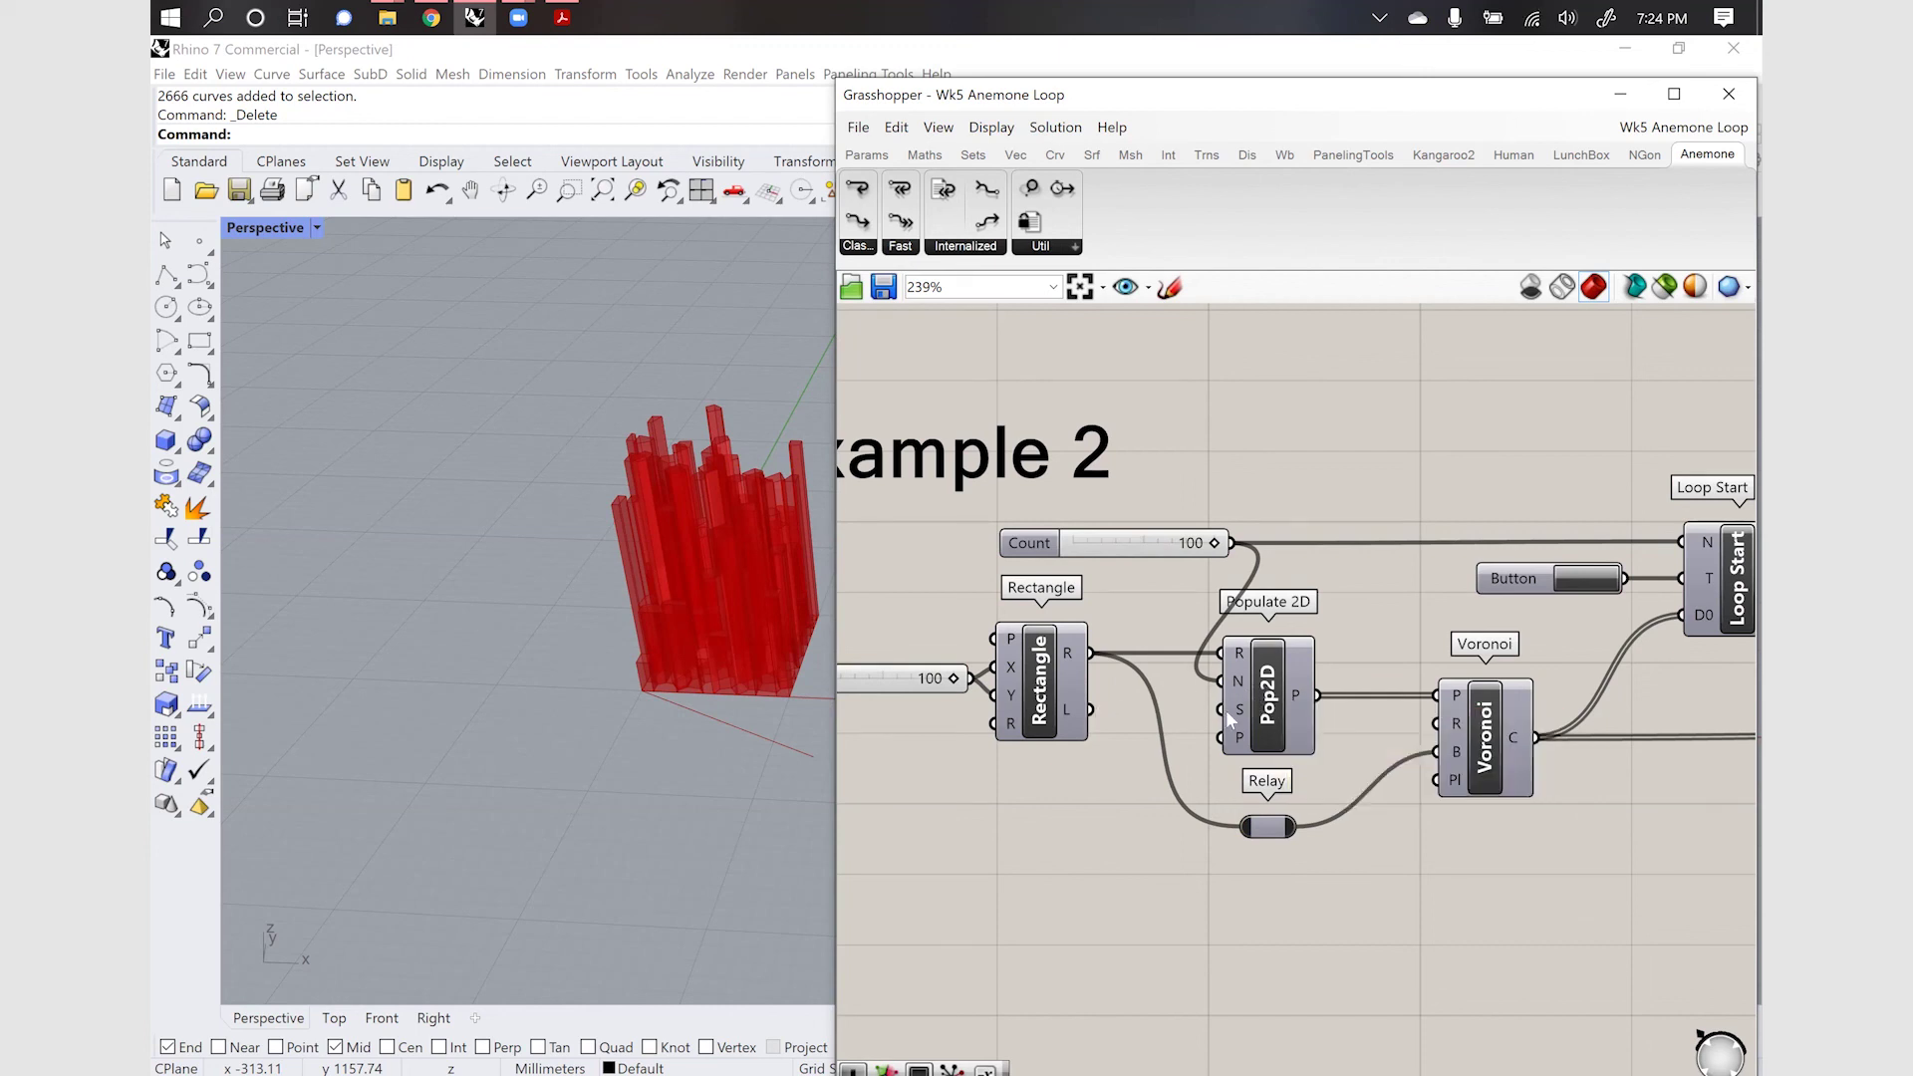
{"action": "scroll", "coordinate": [1134, 663], "scroll_direction": "down", "scroll_amount": 2}
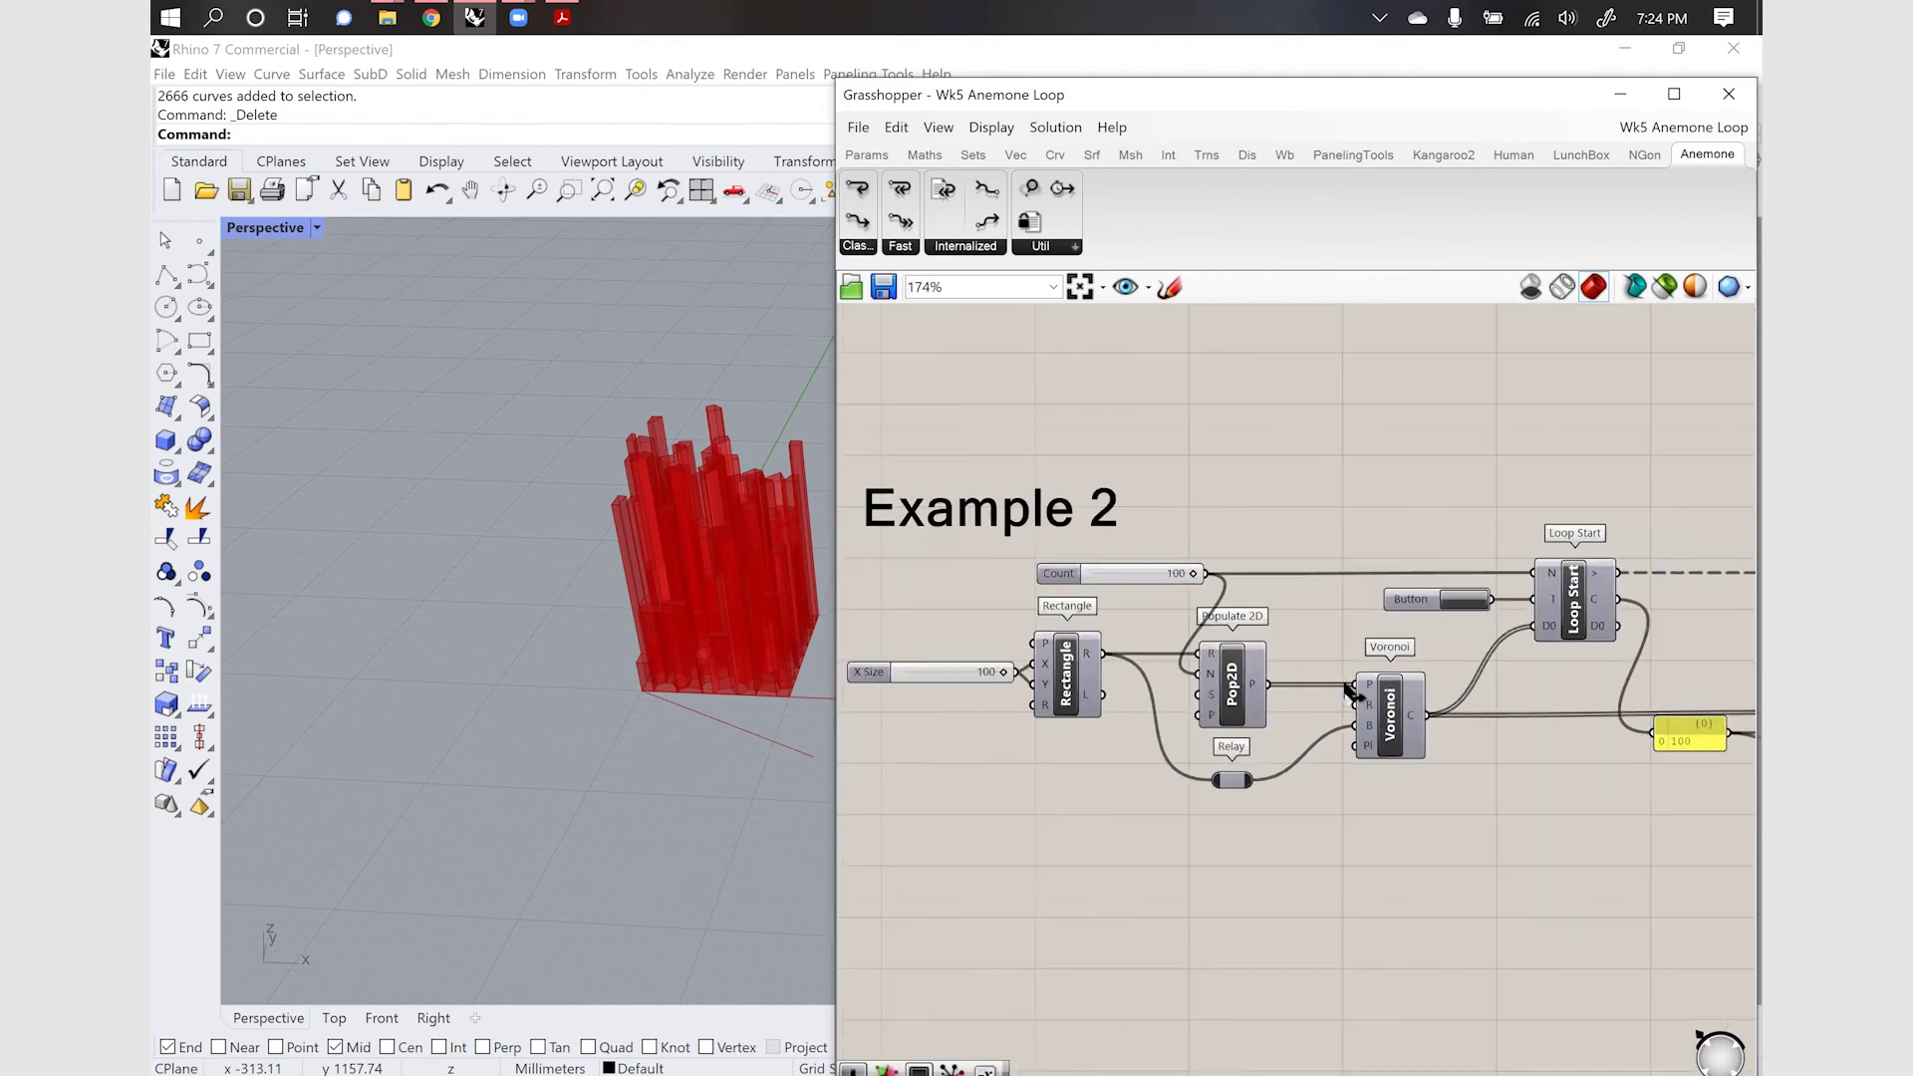
{"action": "scroll", "coordinate": [1420, 703], "scroll_direction": "up", "scroll_amount": 3}
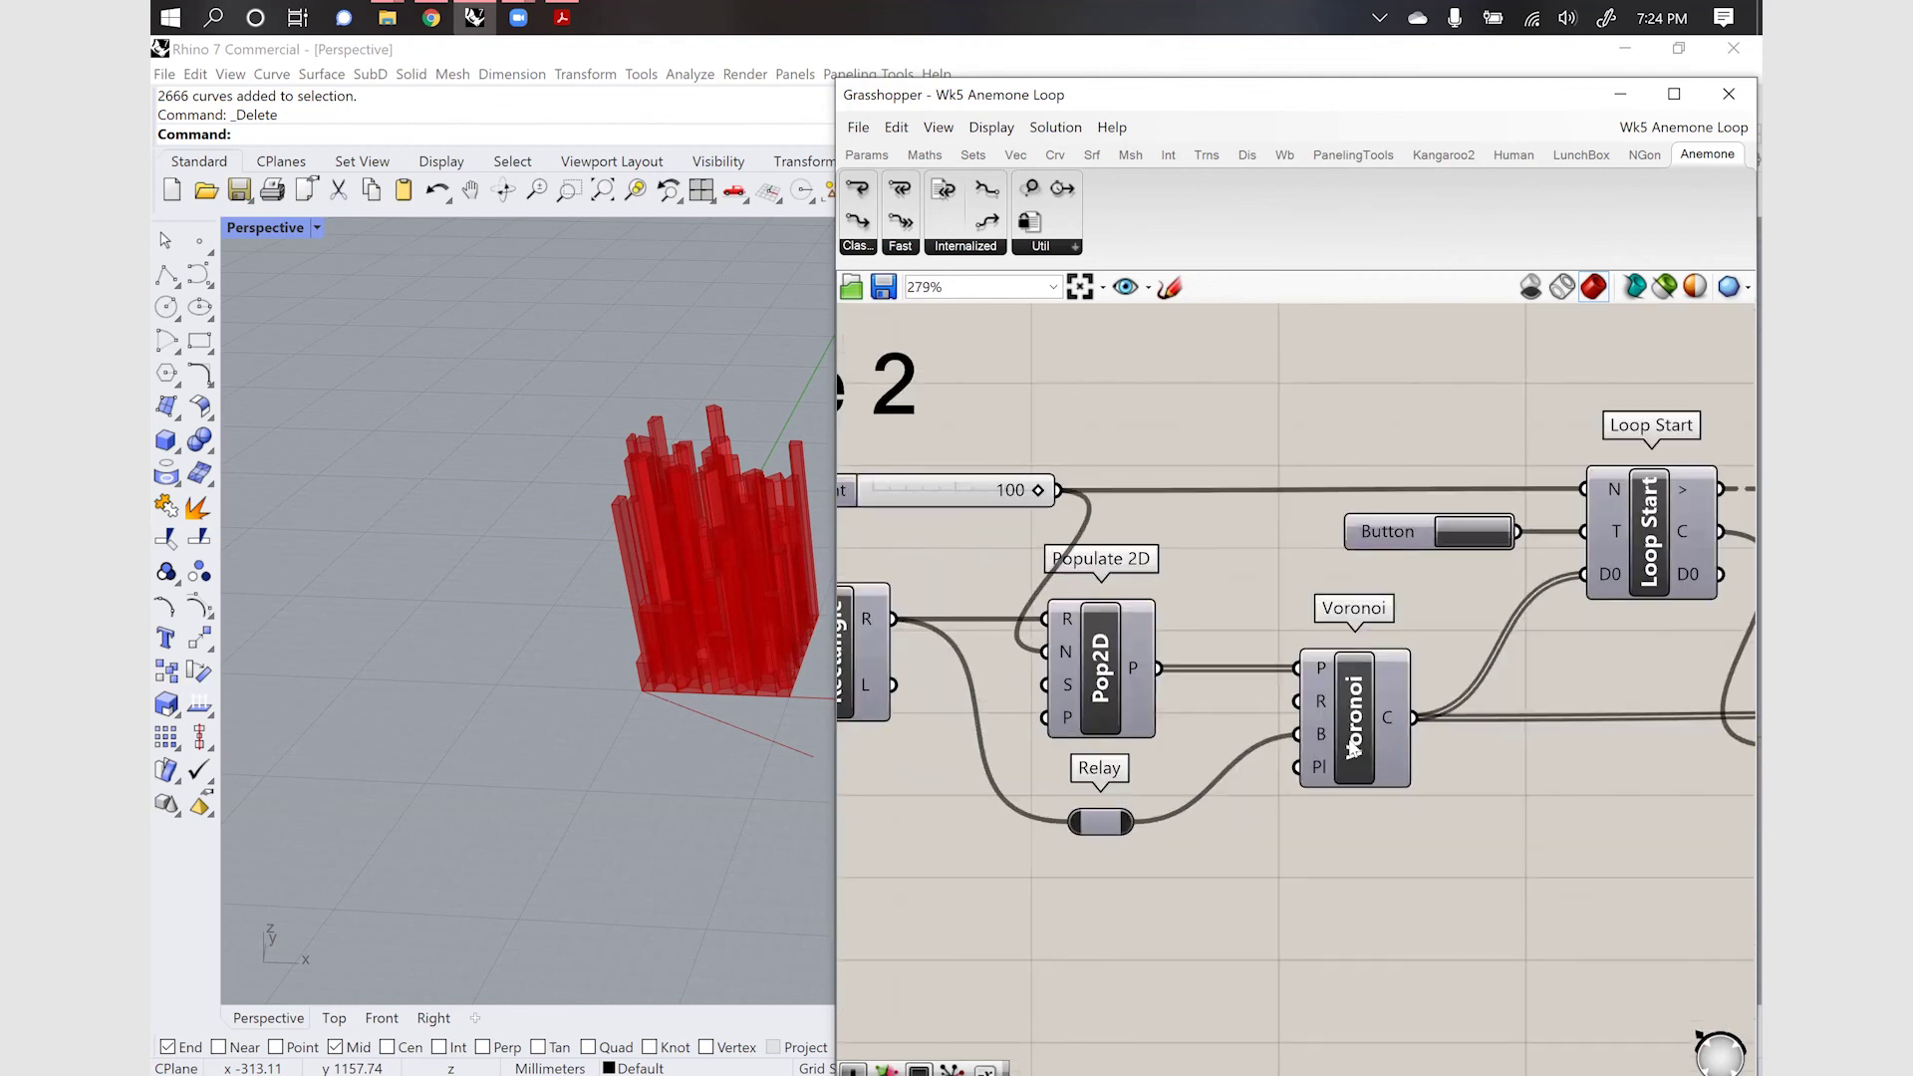
{"action": "scroll", "coordinate": [1133, 700], "scroll_direction": "down", "scroll_amount": 5}
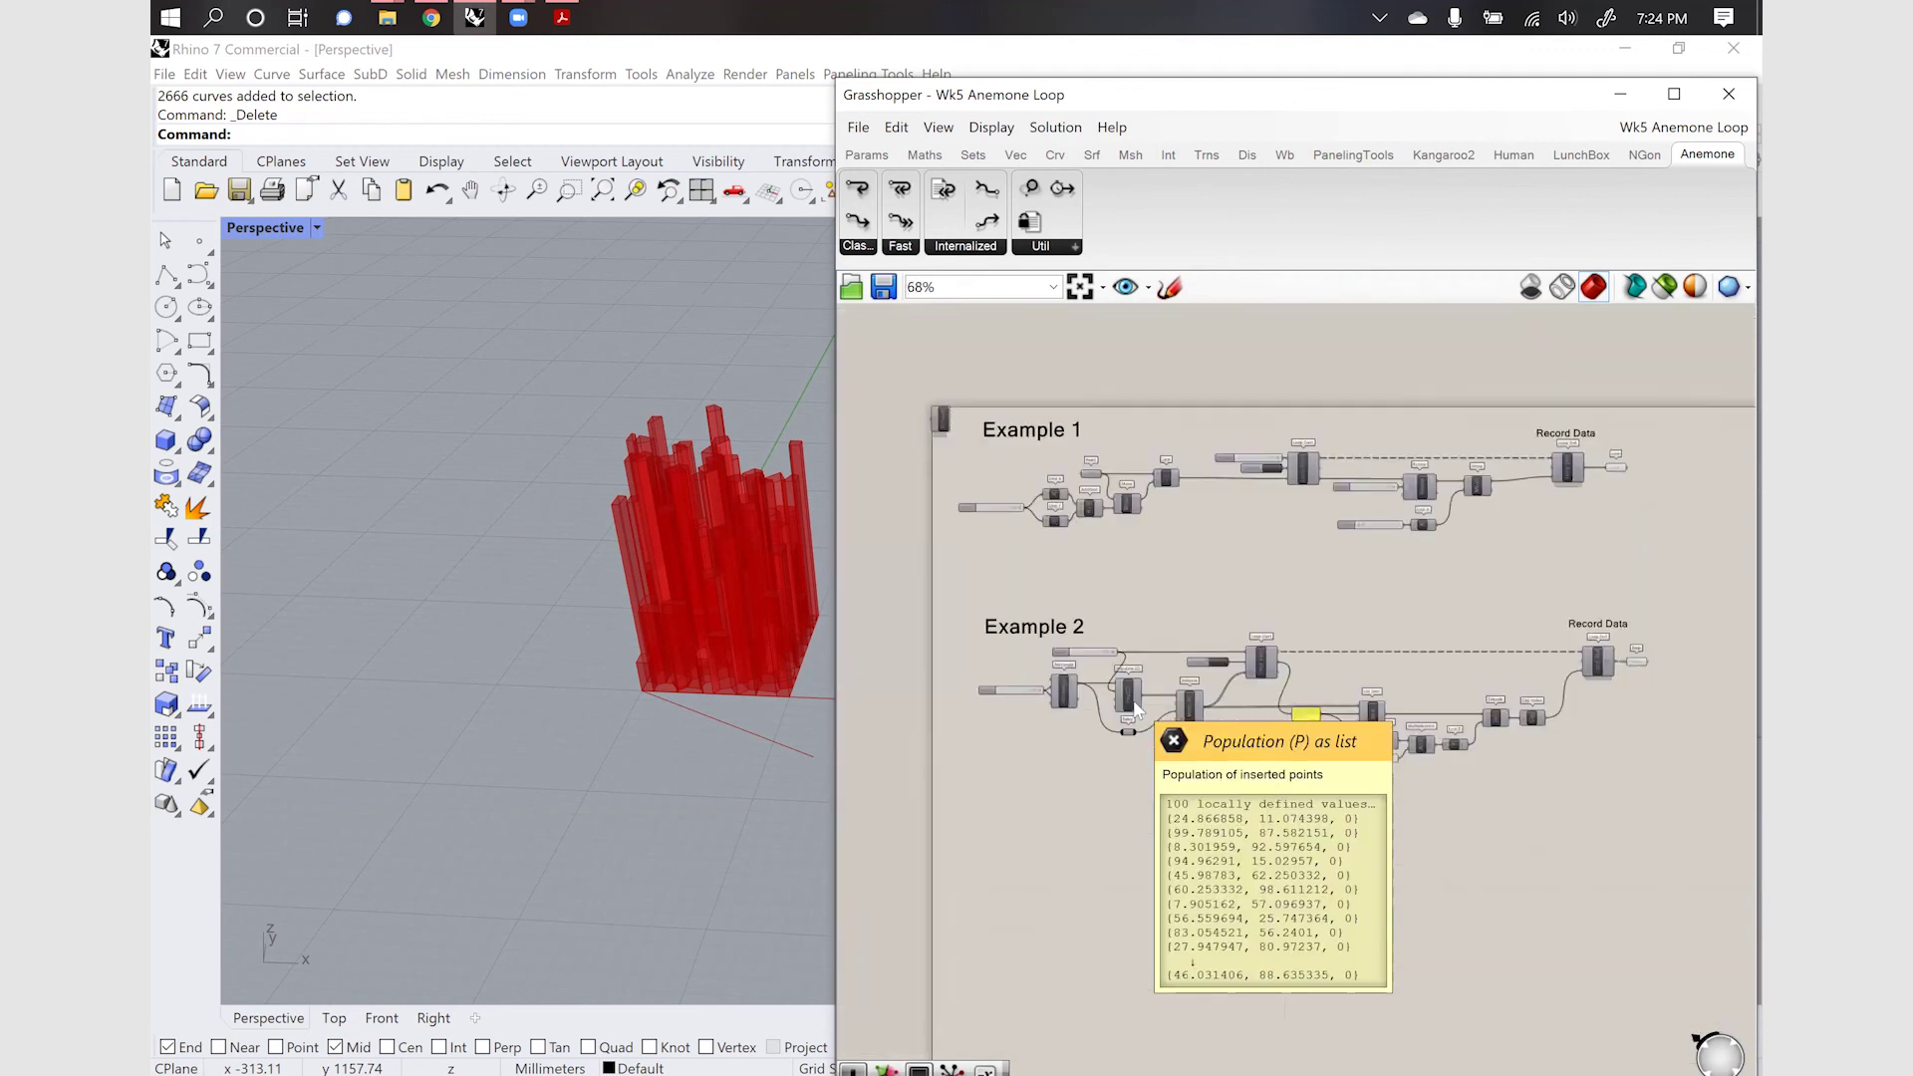
{"action": "scroll", "coordinate": [1133, 700], "scroll_direction": "down", "scroll_amount": 1}
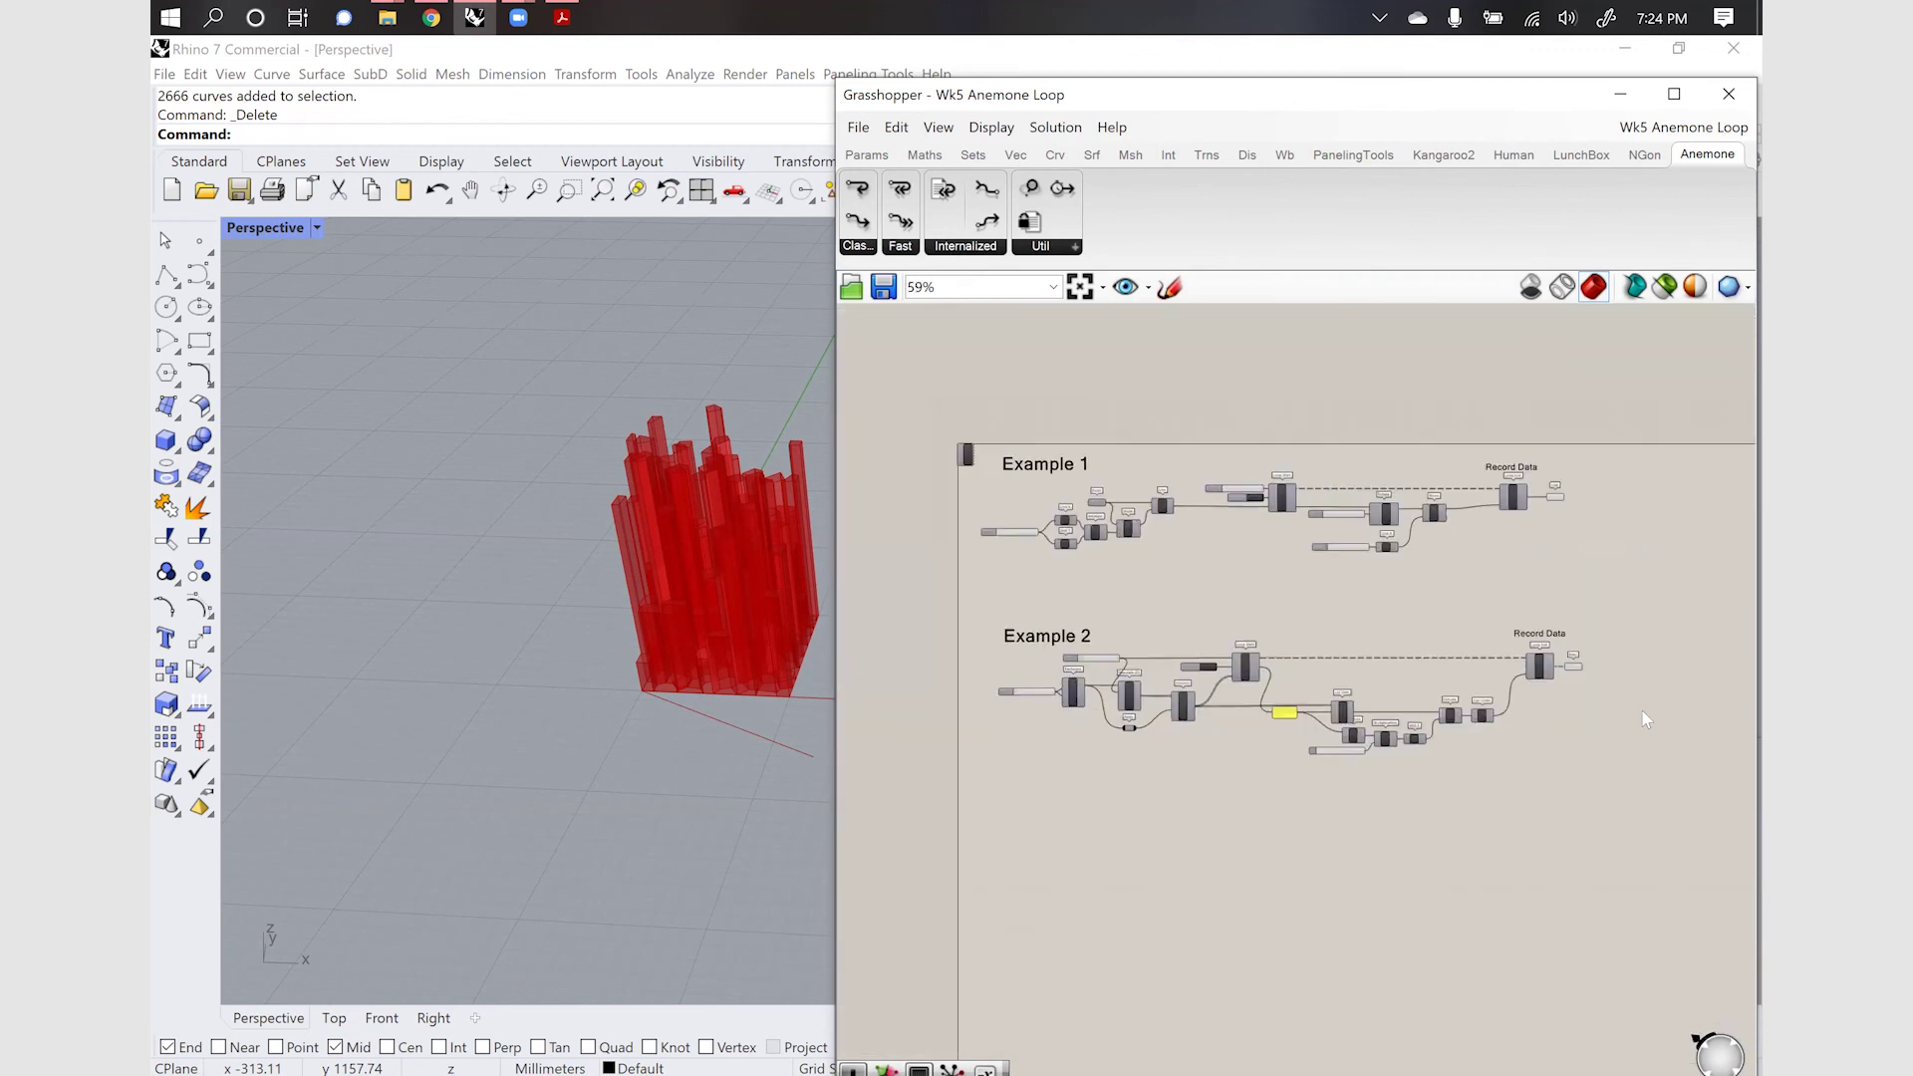
Hide the preview of Example 2's final geometry and highlight its Rectangle, Populate 2D points and Voronoi cells in the Perspective viewport
{"action": "left_click", "coordinate": [1574, 666]}
{"action": "scroll", "coordinate": [1162, 673], "scroll_direction": "up", "scroll_amount": 4}
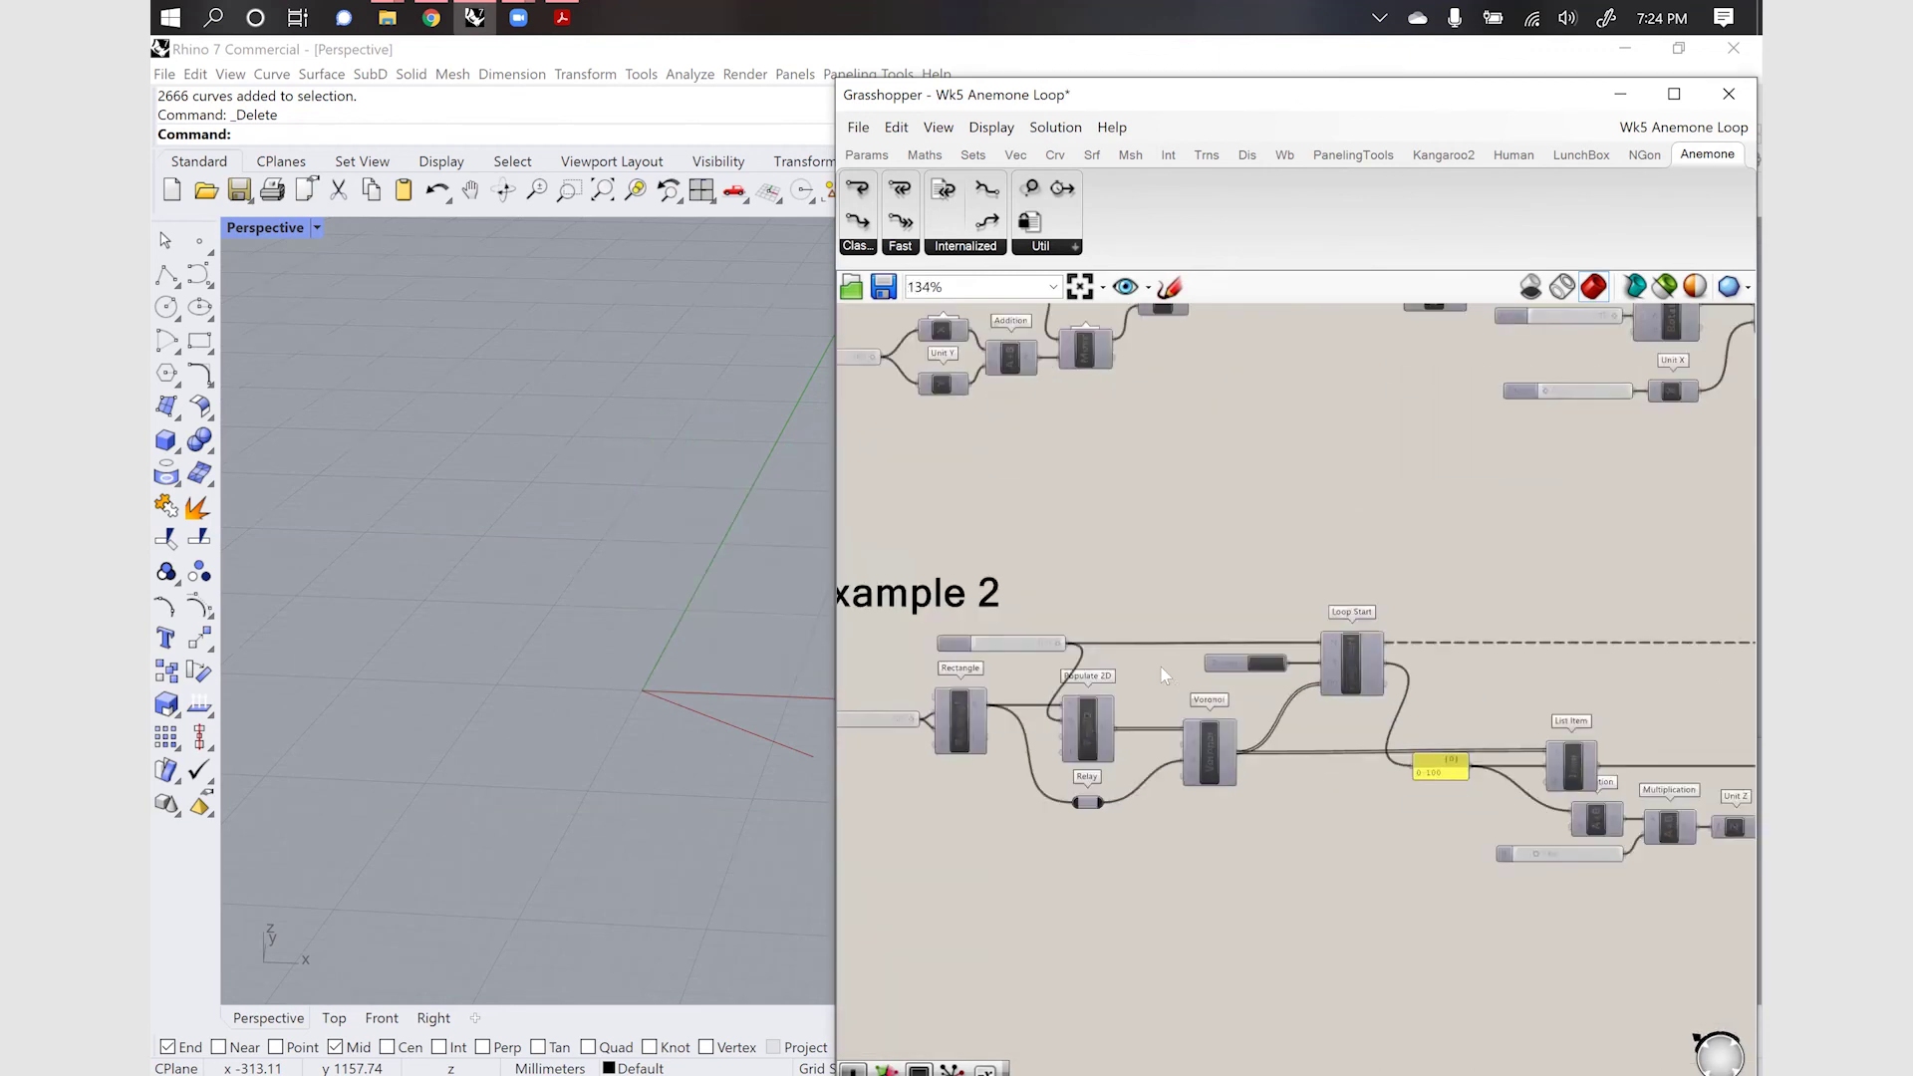
{"action": "left_click", "coordinate": [890, 777]}
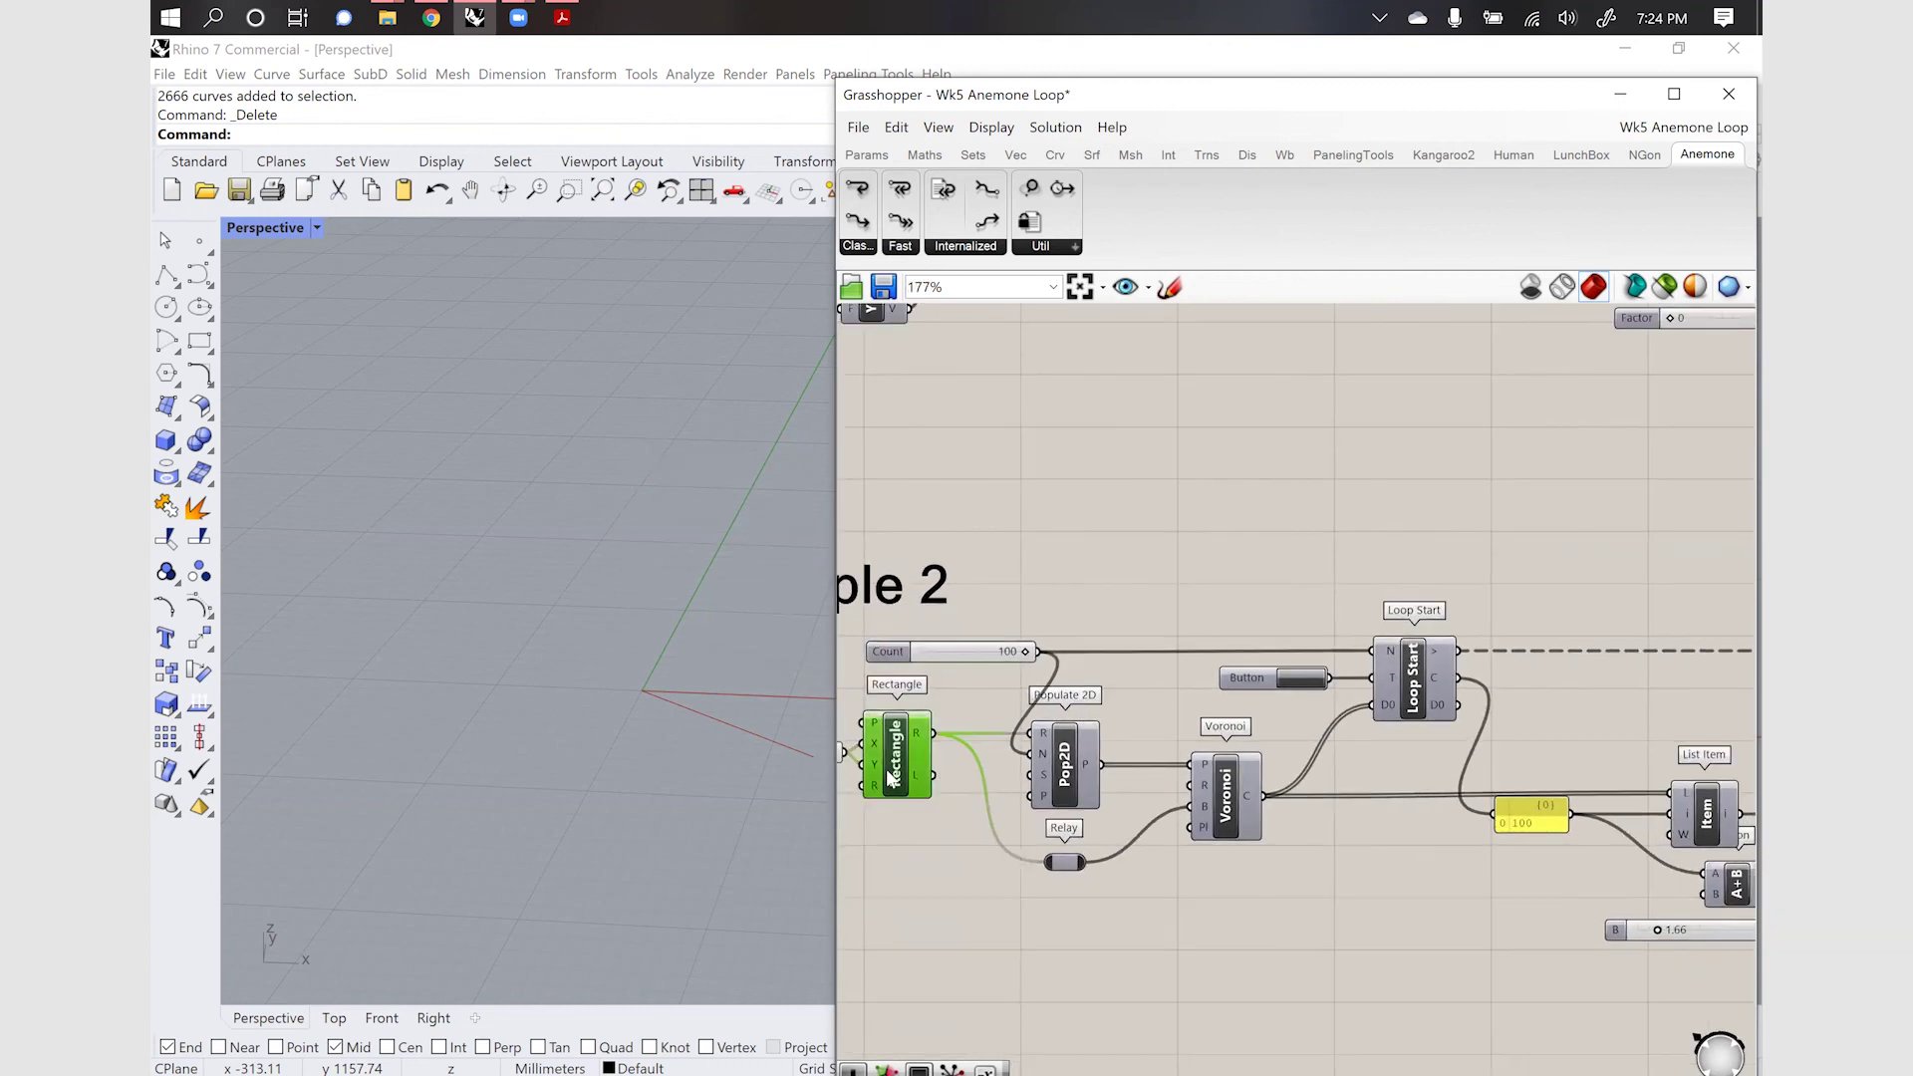
{"action": "right_click_drag", "start_coordinate": [734, 707], "coordinate": [558, 743]}
{"action": "left_click", "coordinate": [1061, 793]}
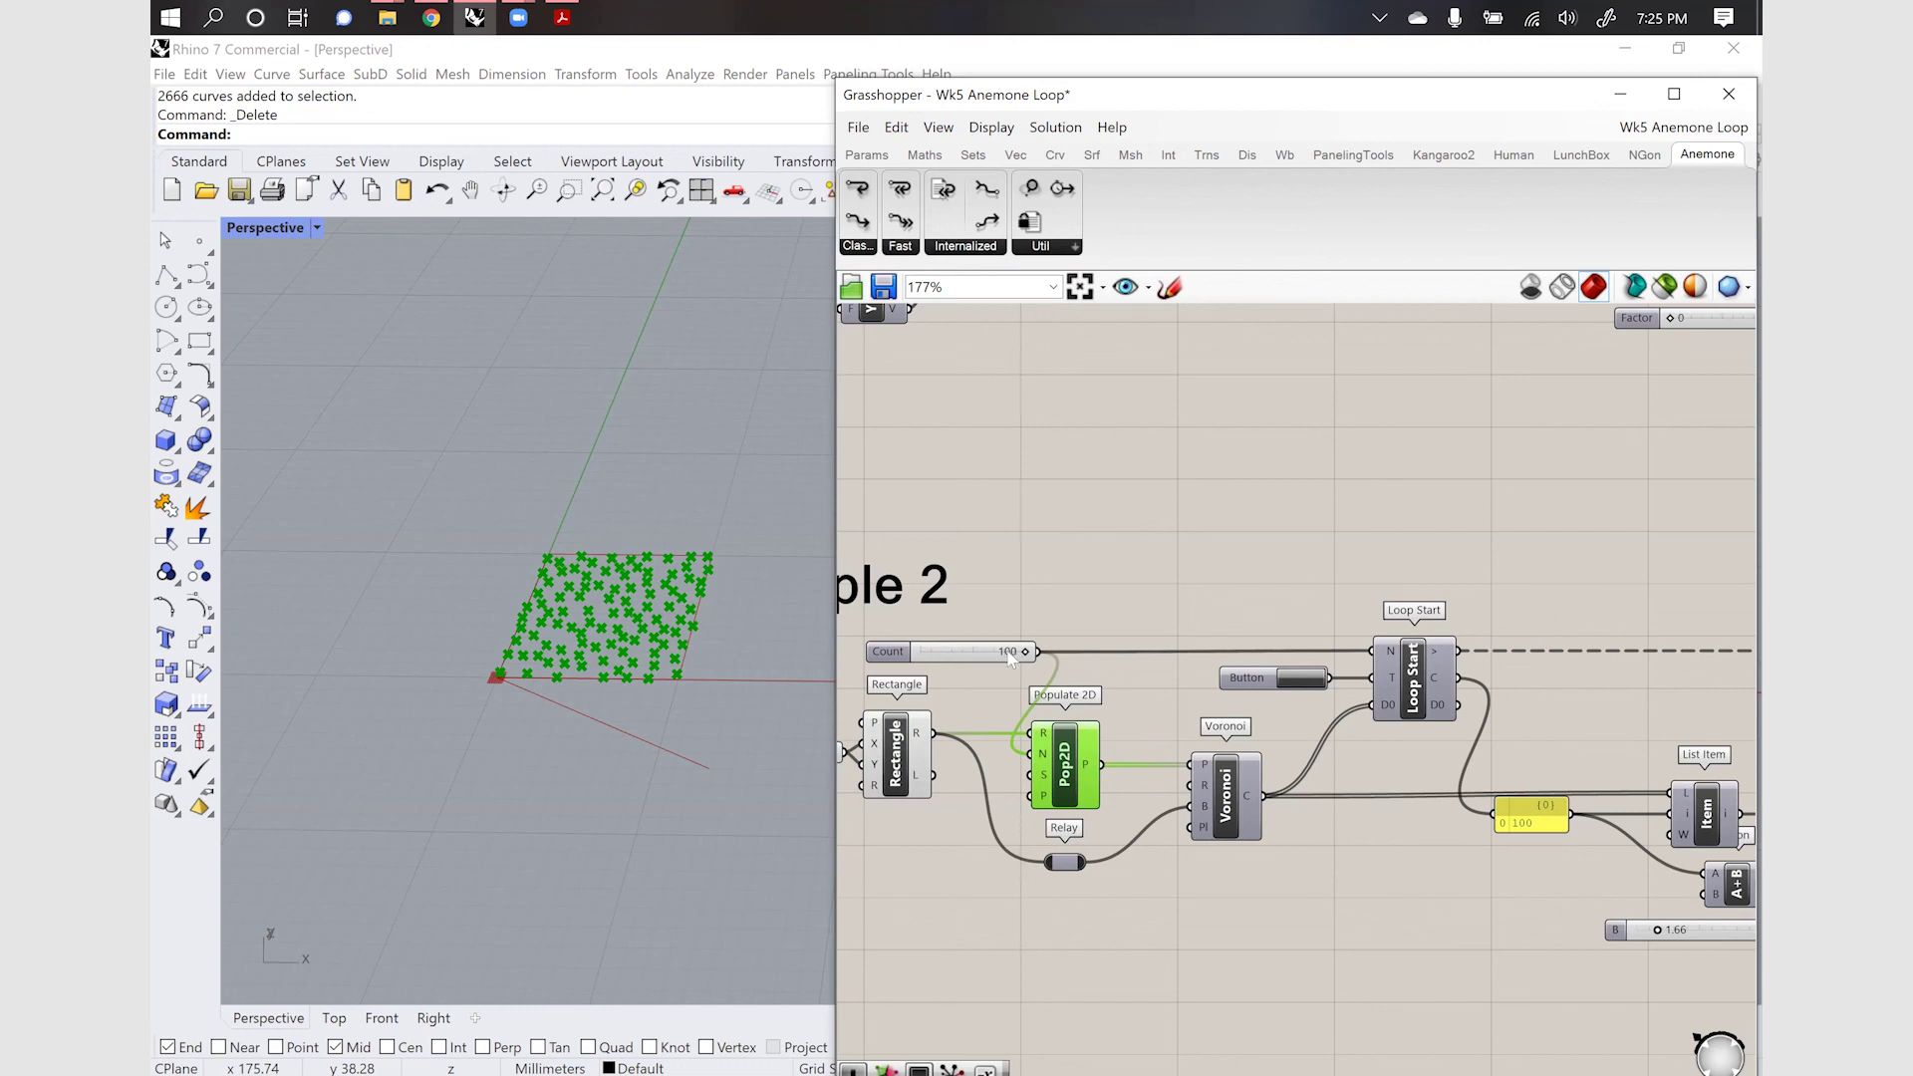
{"action": "left_click", "coordinate": [1235, 810]}
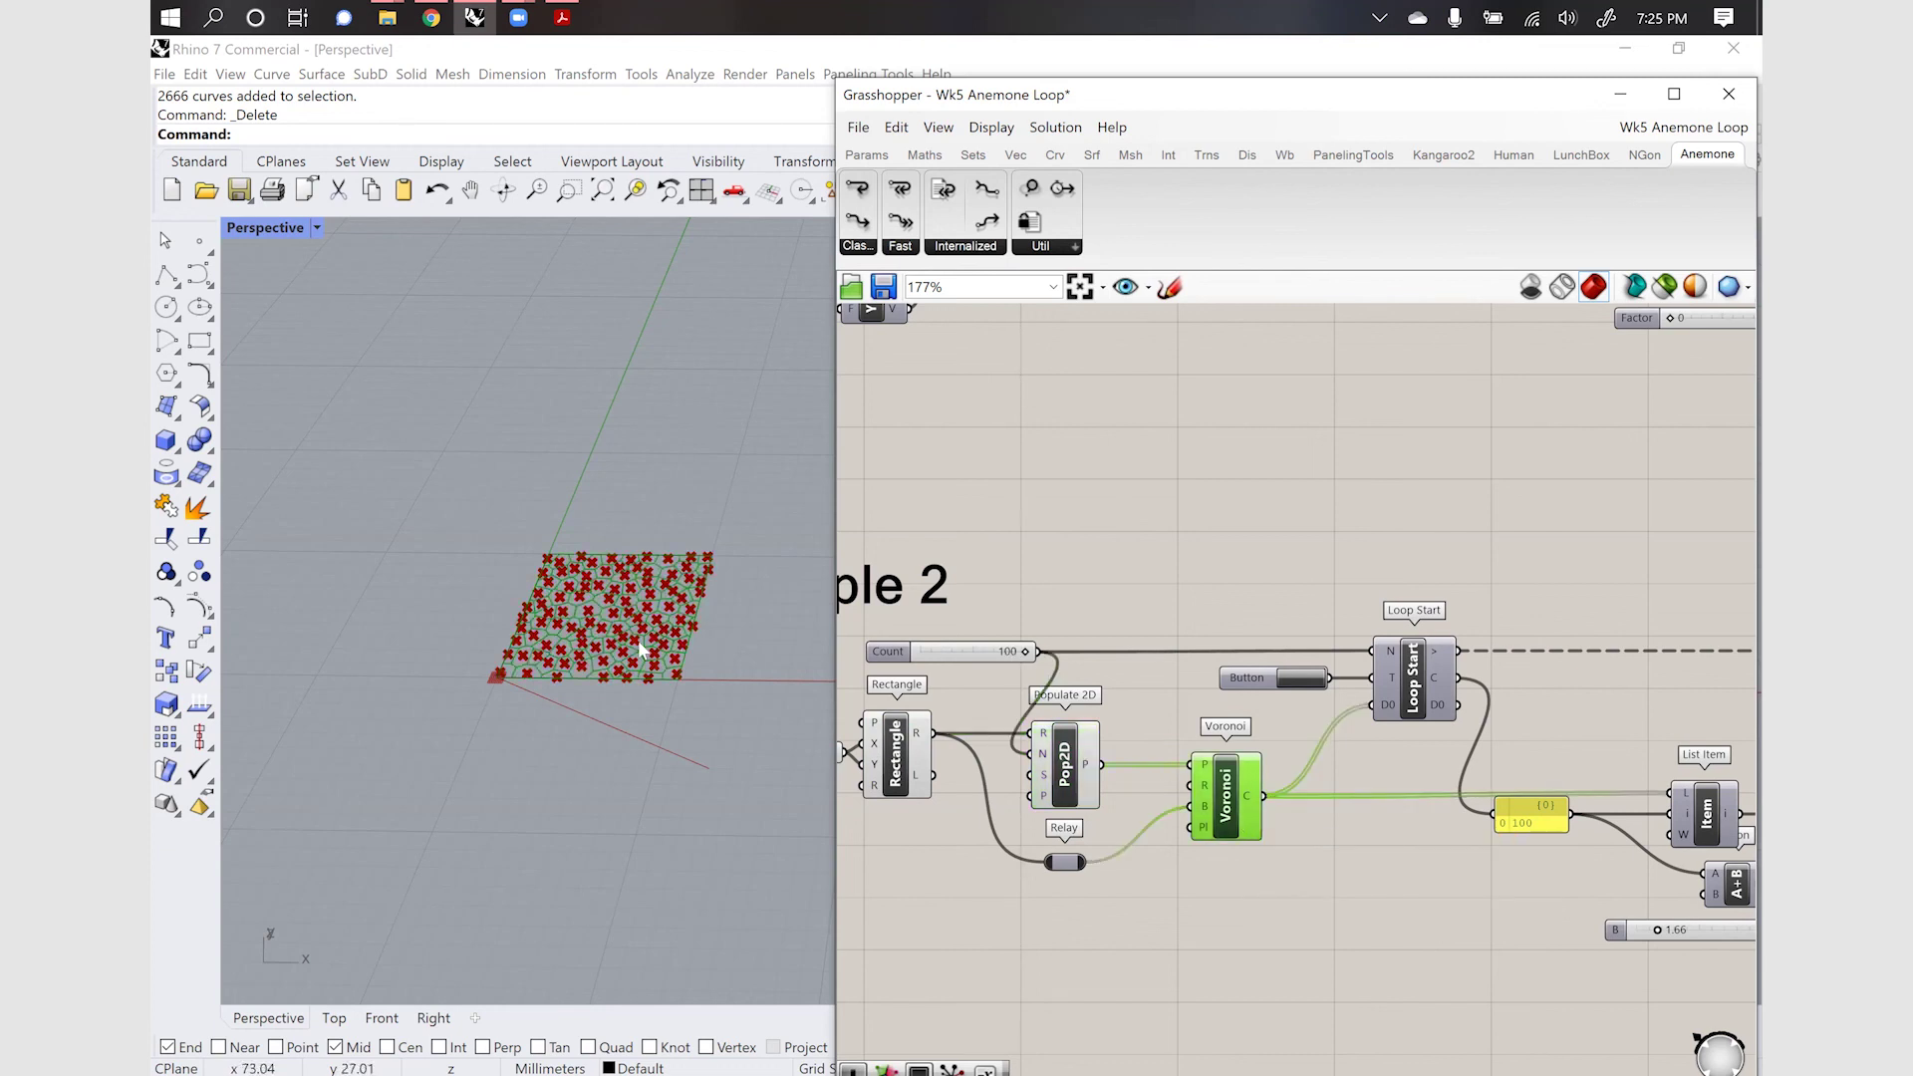
{"action": "scroll", "coordinate": [638, 640], "scroll_direction": "up", "scroll_amount": 6}
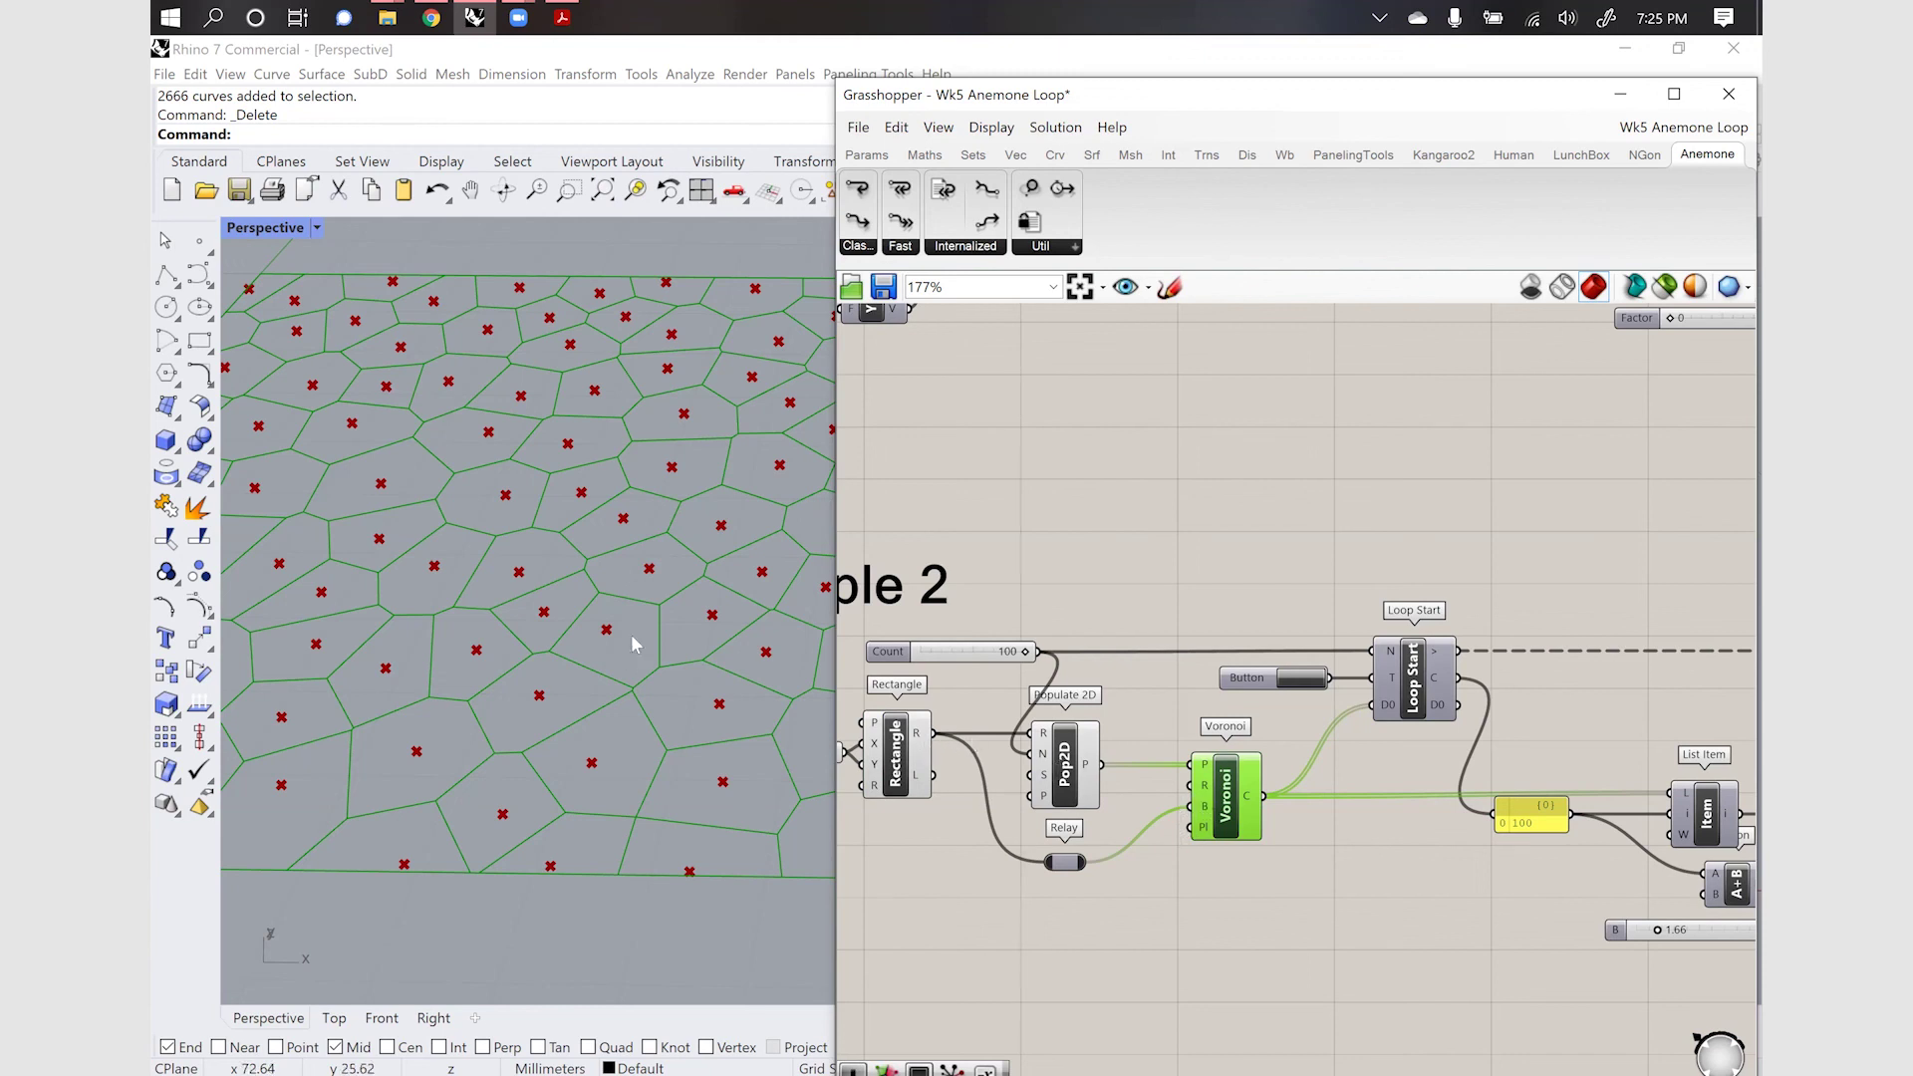
Examine Example 2 from Loop Start's counter through List Item, Addition, Multiplication, Unit Z, Extrude and Cap Holes to Loop End and Brep
{"action": "scroll", "coordinate": [631, 636], "scroll_direction": "down", "scroll_amount": 5}
{"action": "scroll", "coordinate": [631, 634], "scroll_direction": "down", "scroll_amount": 5}
{"action": "scroll", "coordinate": [602, 652], "scroll_direction": "up", "scroll_amount": 4}
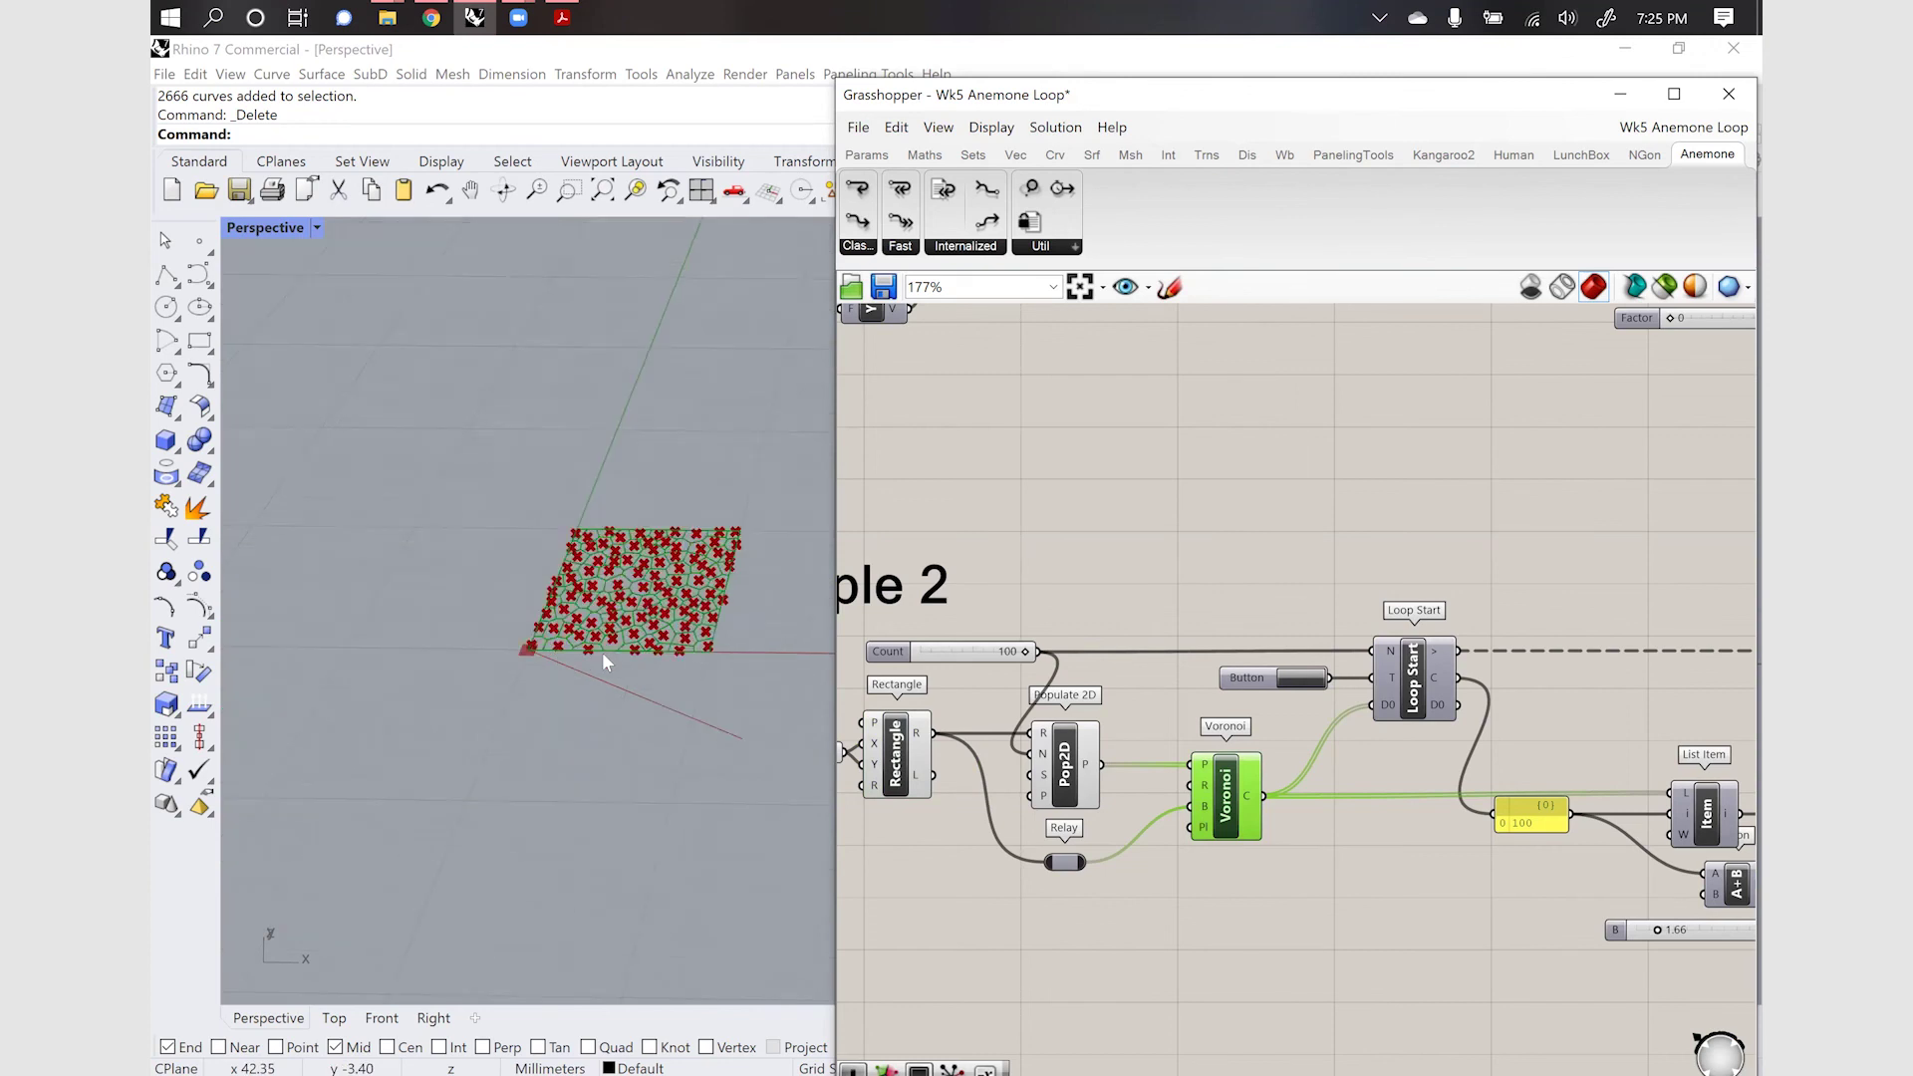
{"action": "left_click", "coordinate": [1405, 696]}
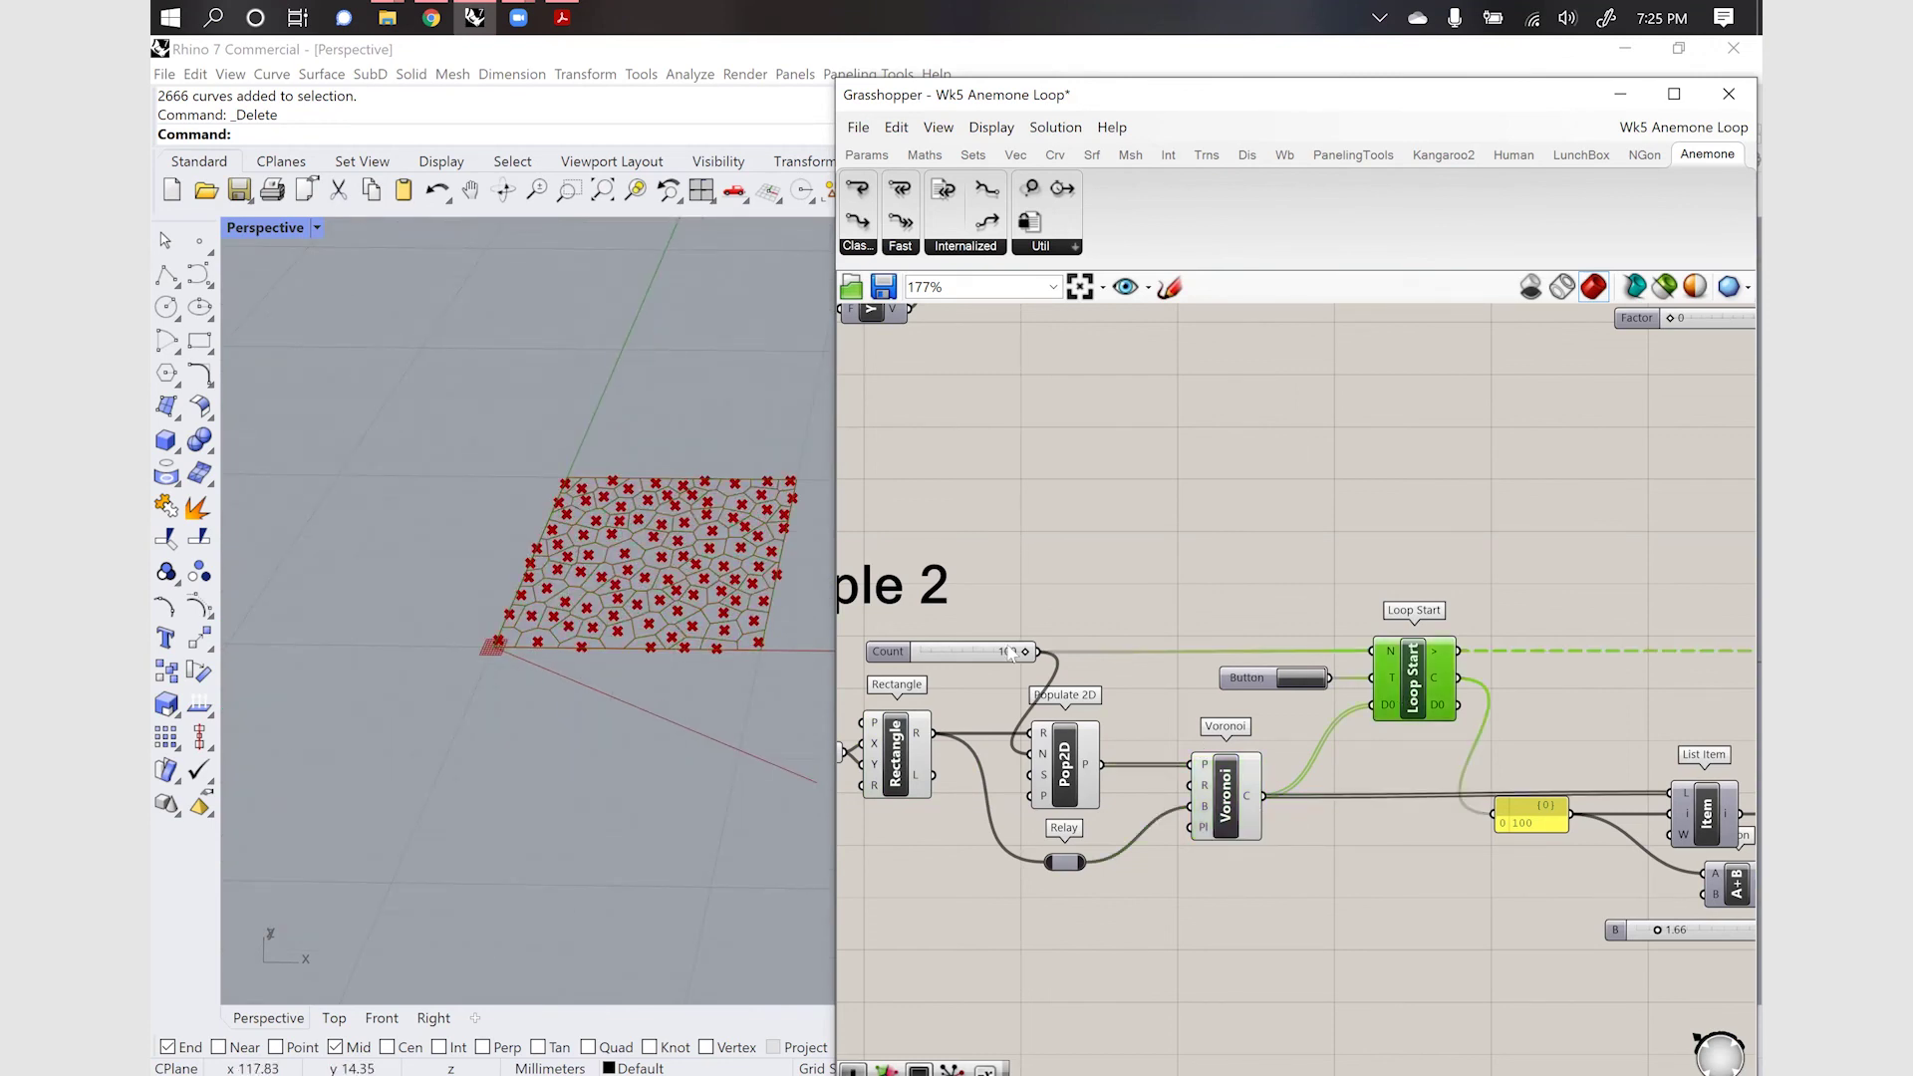
{"action": "scroll", "coordinate": [1170, 759], "scroll_direction": "down", "scroll_amount": 4}
{"action": "scroll", "coordinate": [1465, 777], "scroll_direction": "up", "scroll_amount": 5}
{"action": "right_click_drag", "start_coordinate": [1402, 725], "coordinate": [1334, 680]}
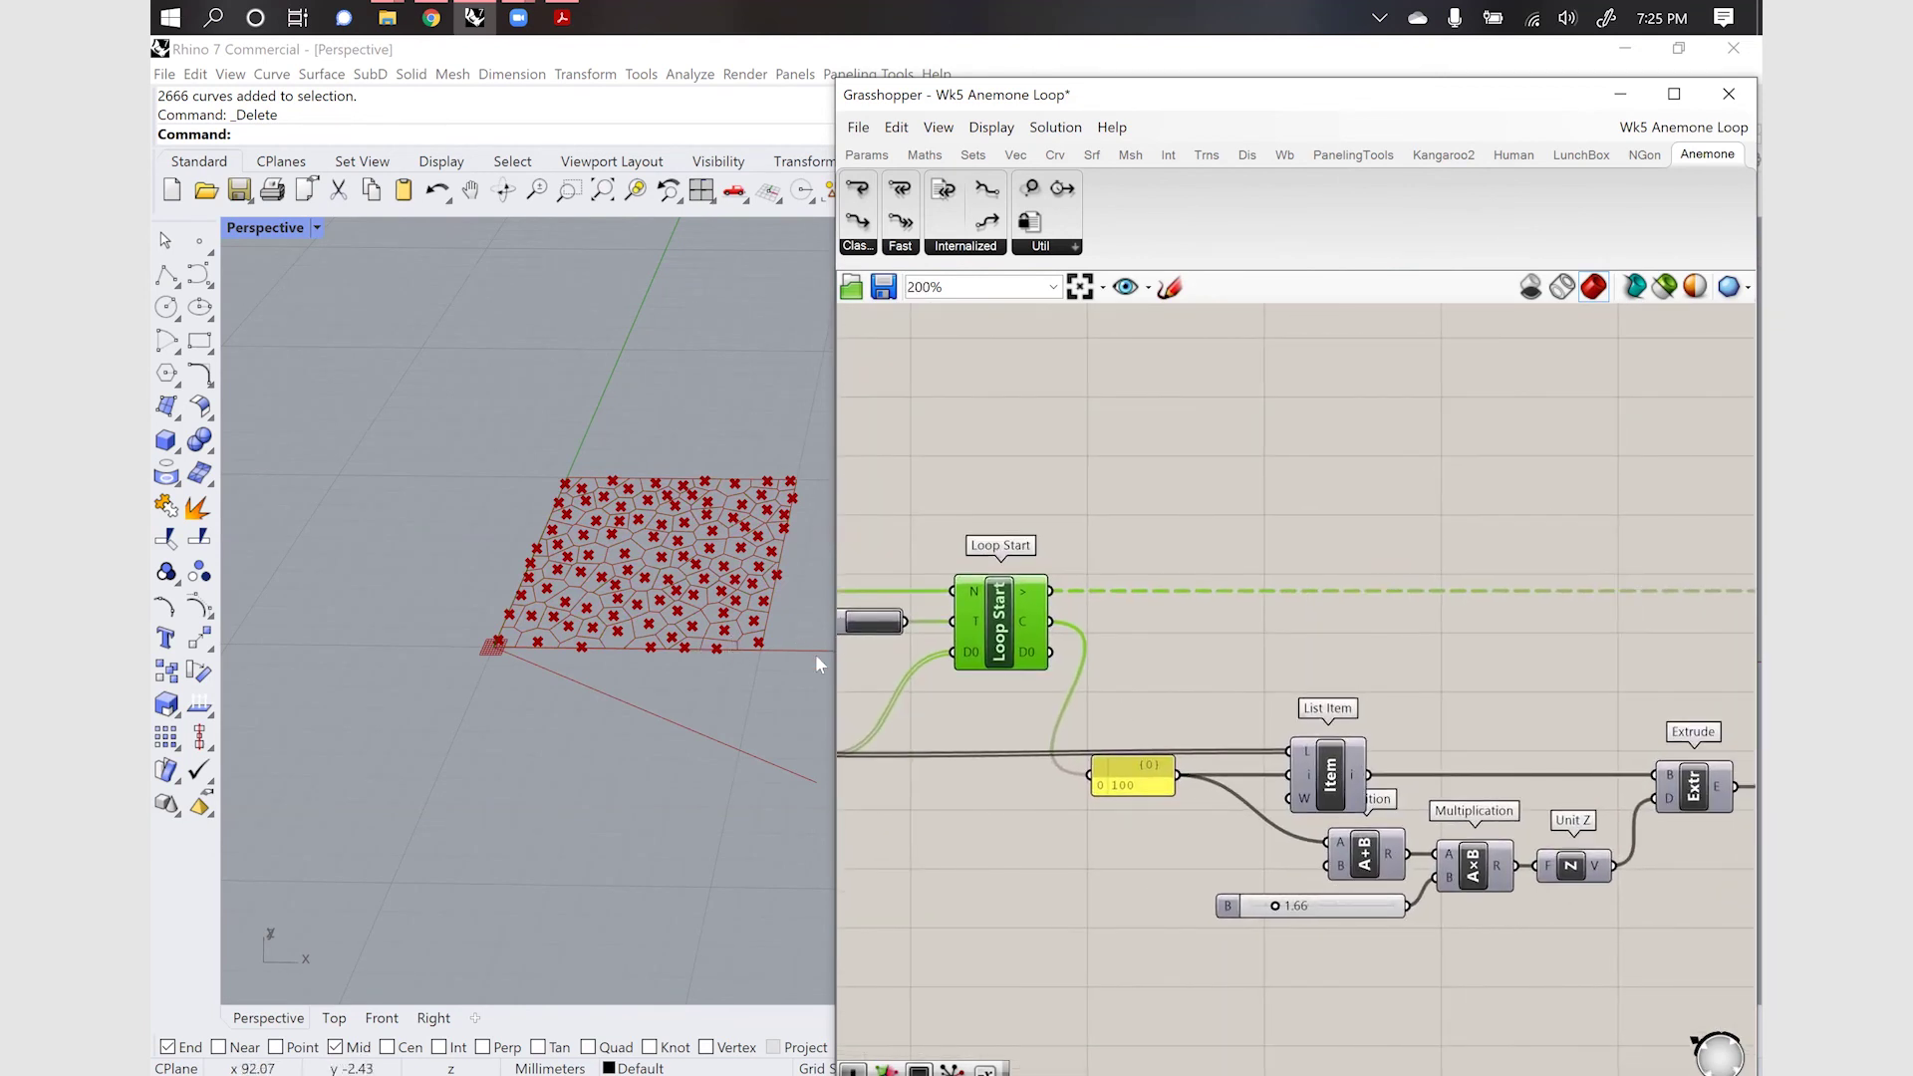
{"action": "right_click_drag", "start_coordinate": [1483, 723], "coordinate": [1375, 598]}
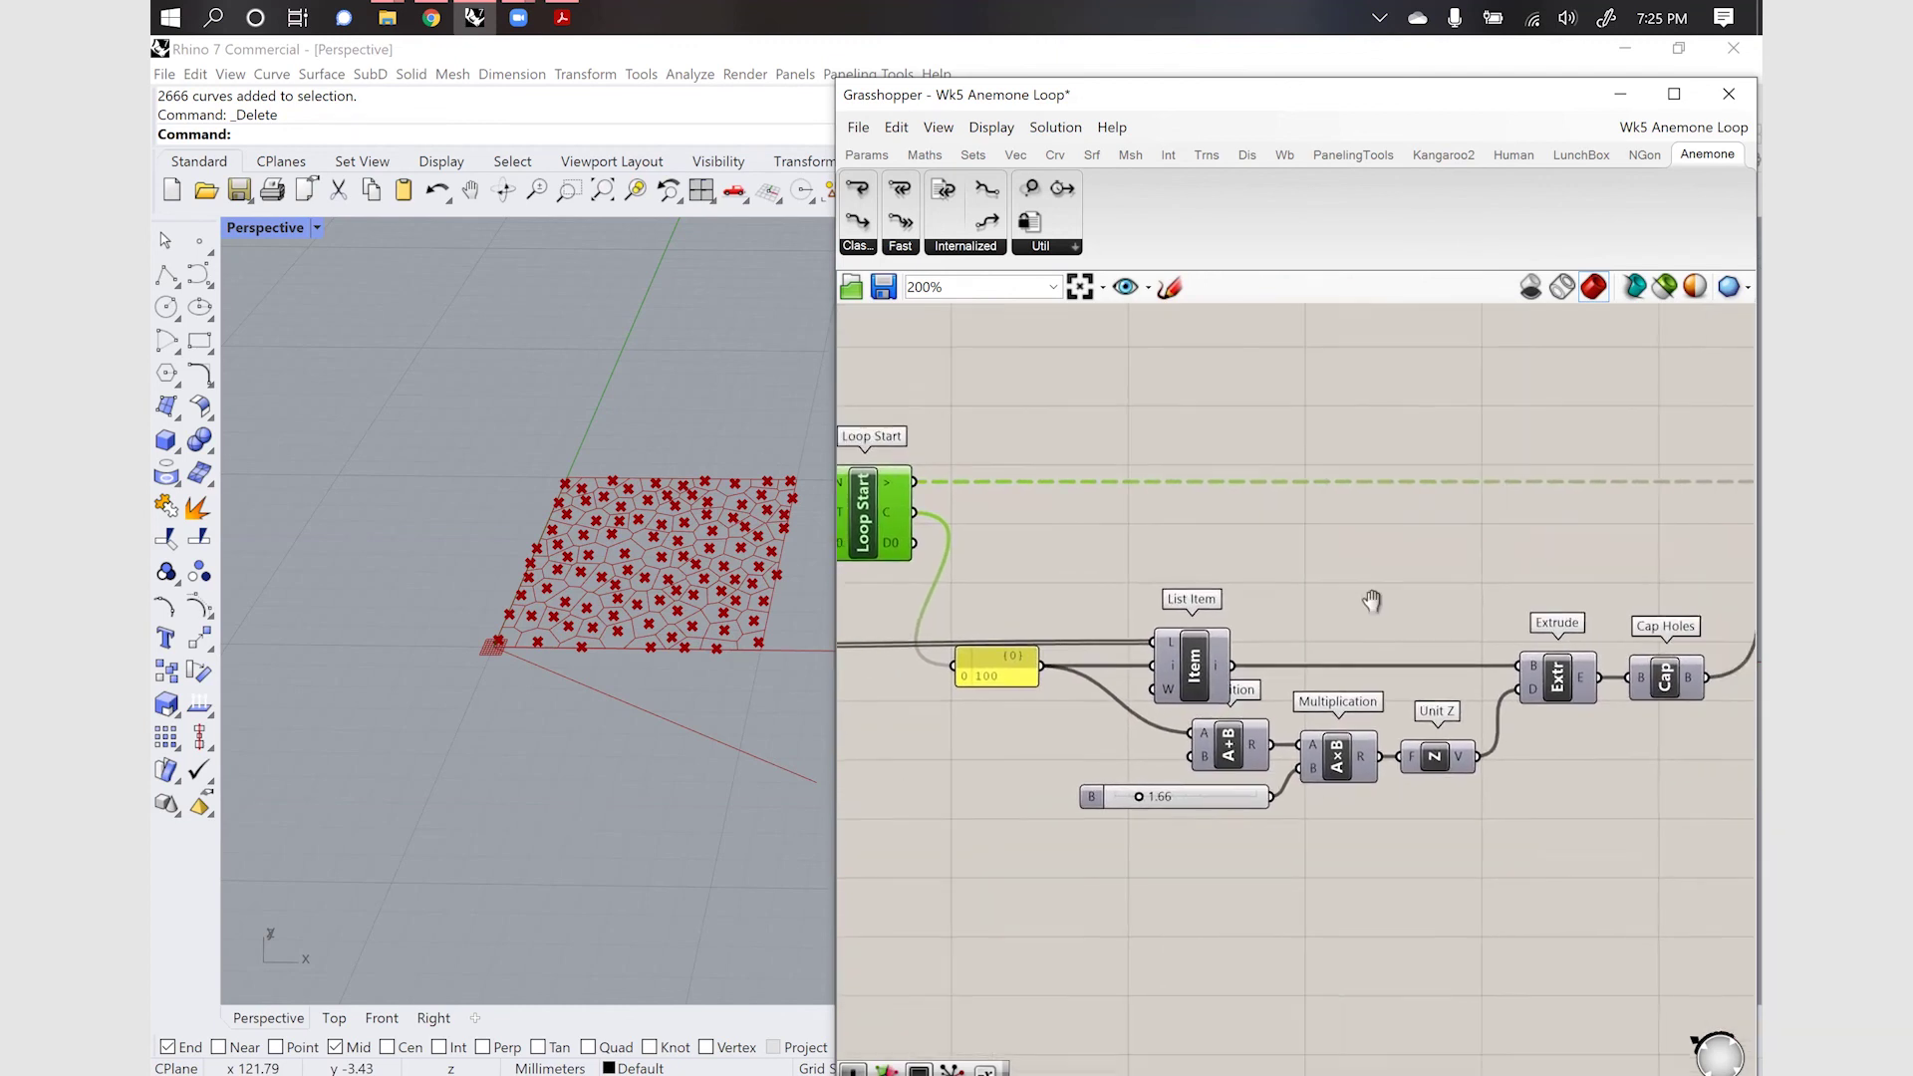
{"action": "mouse_move", "coordinate": [879, 510]}
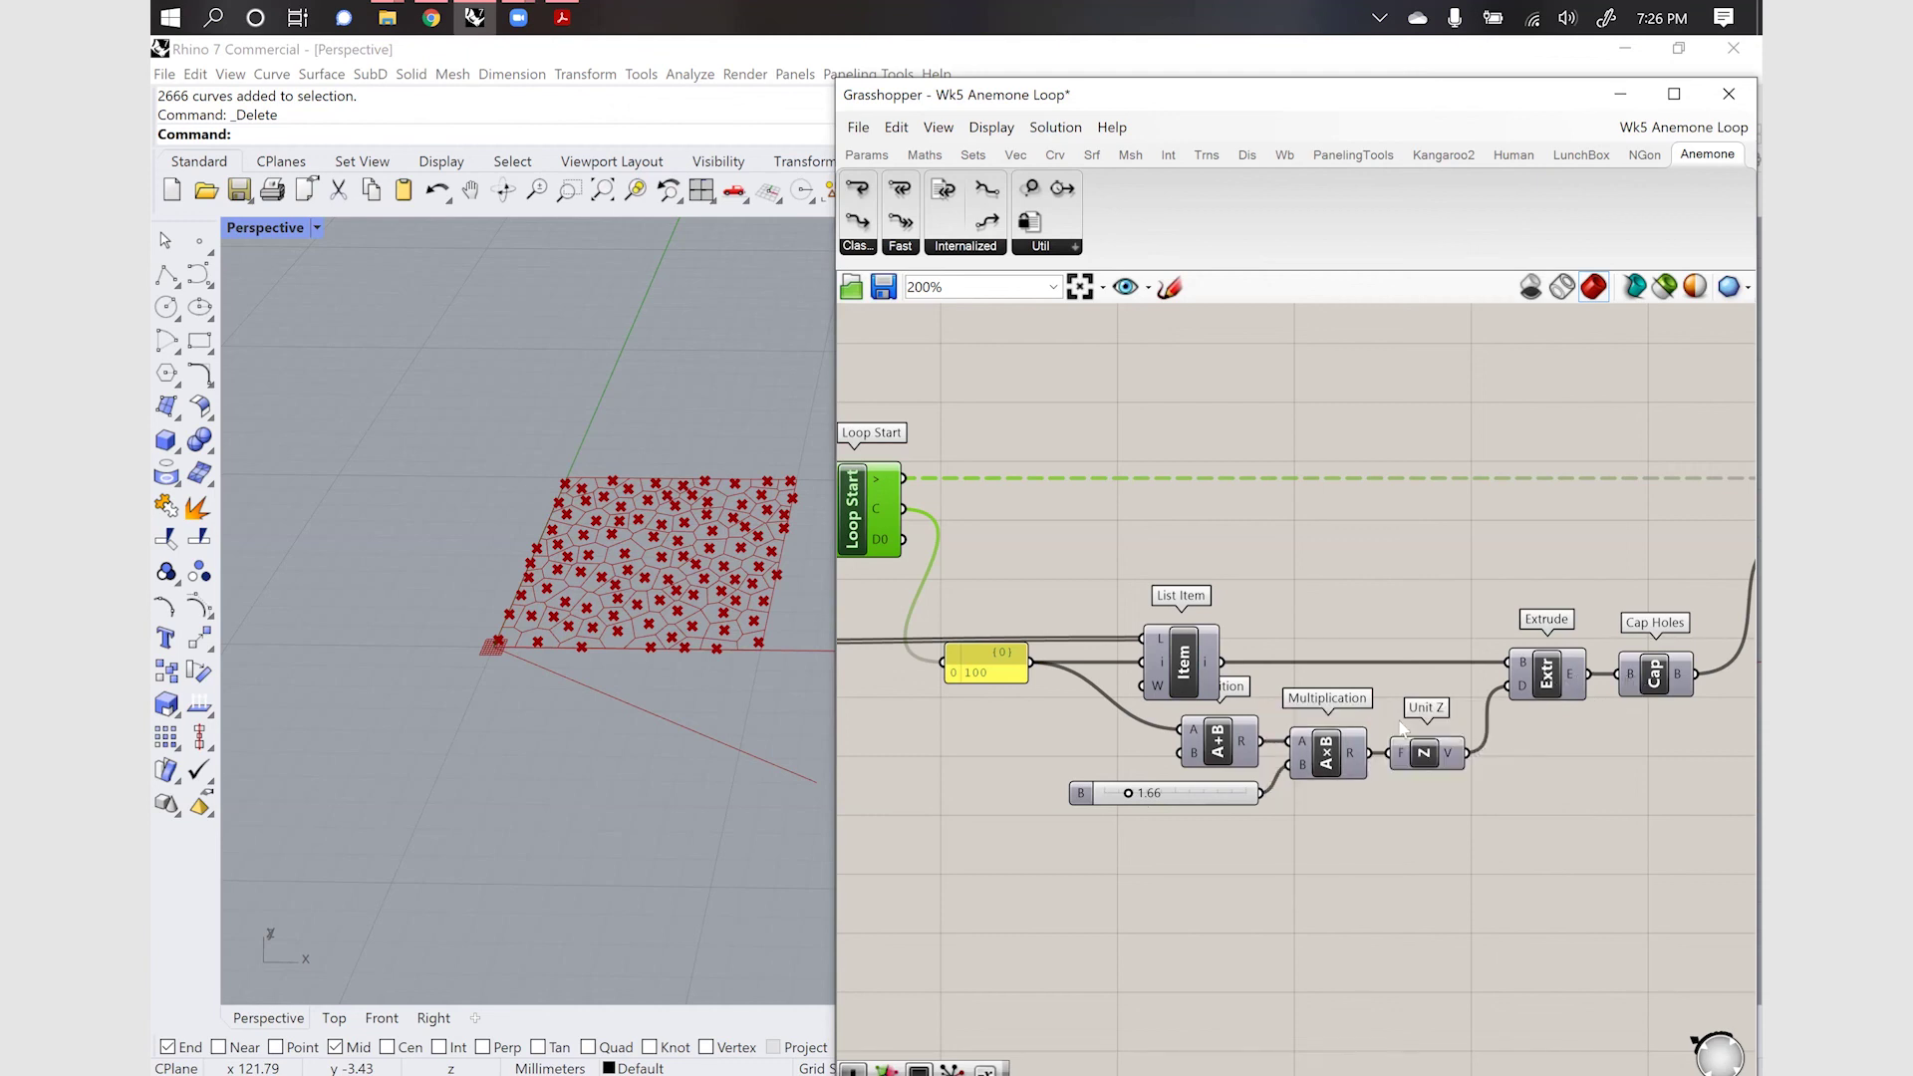
{"action": "right_click_drag", "start_coordinate": [1617, 833], "coordinate": [1322, 863]}
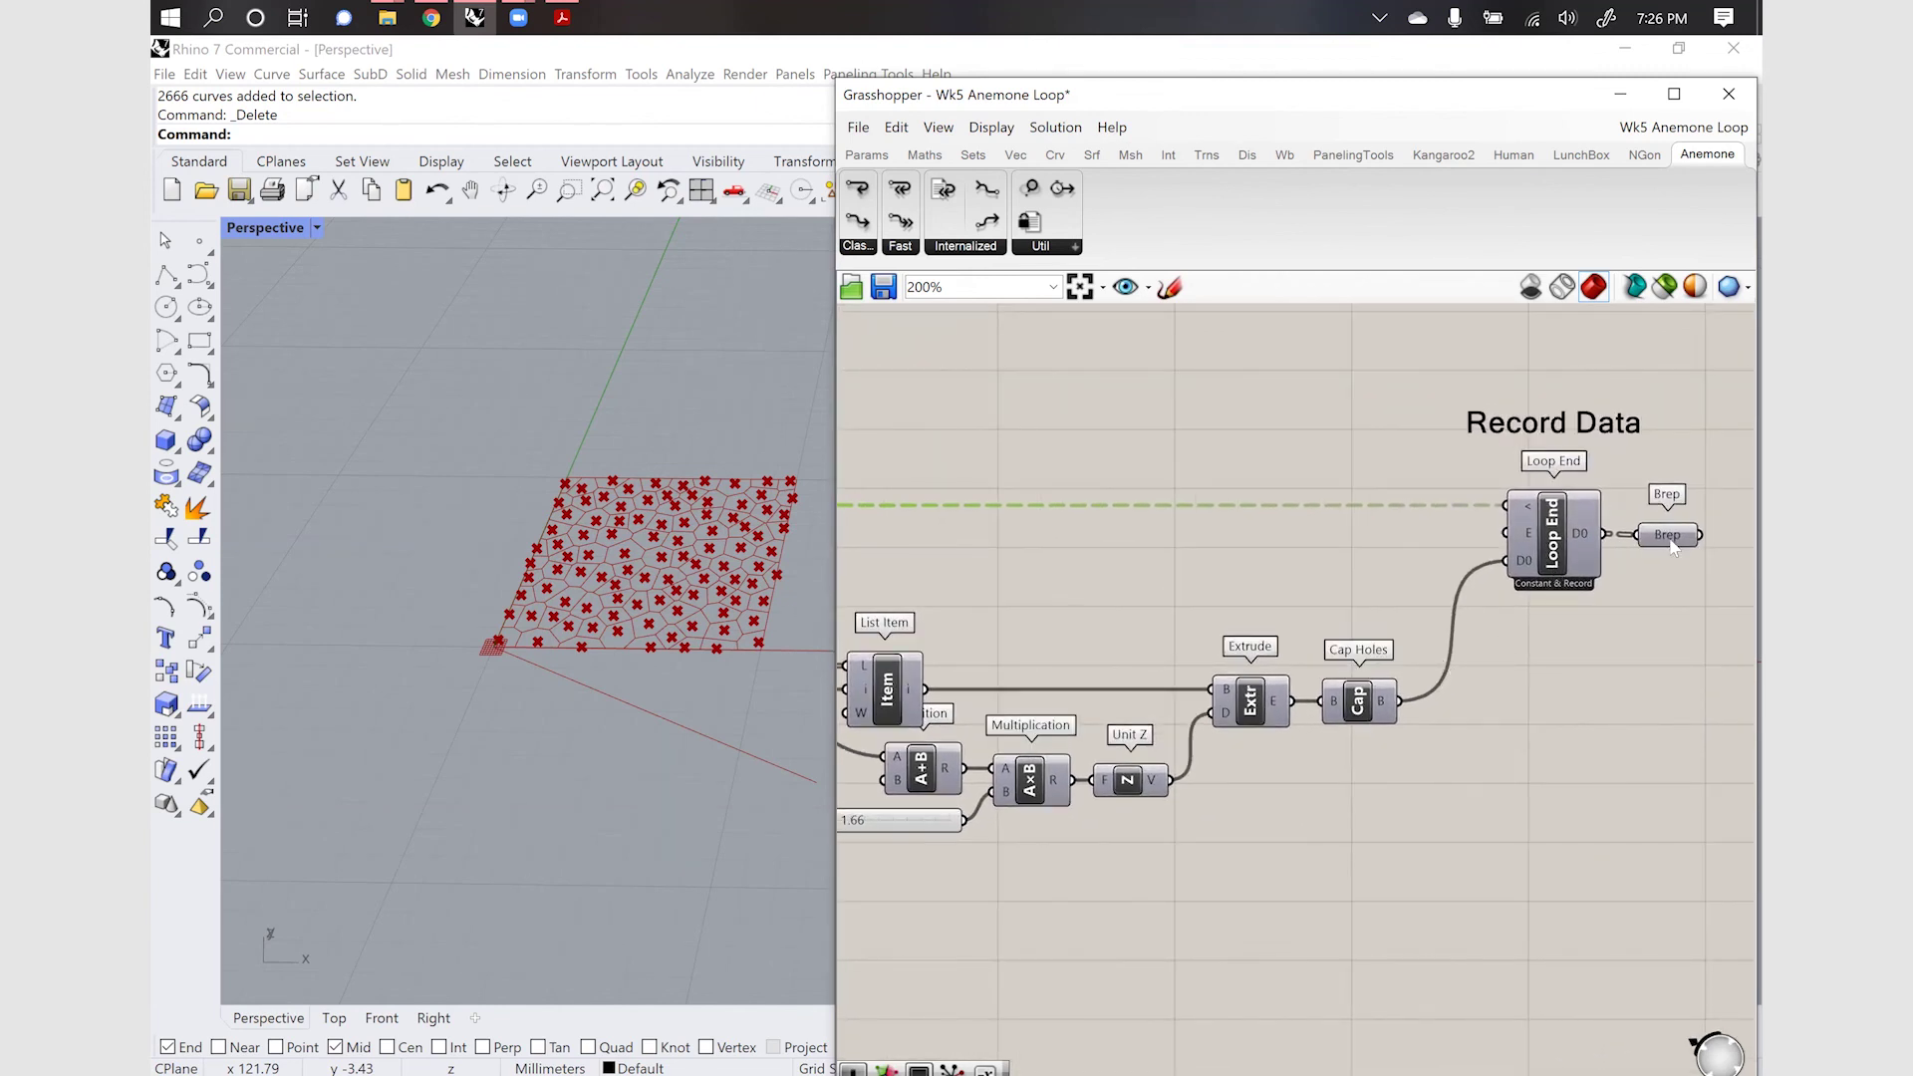
{"action": "right_click_drag", "start_coordinate": [1259, 859], "coordinate": [1605, 773]}
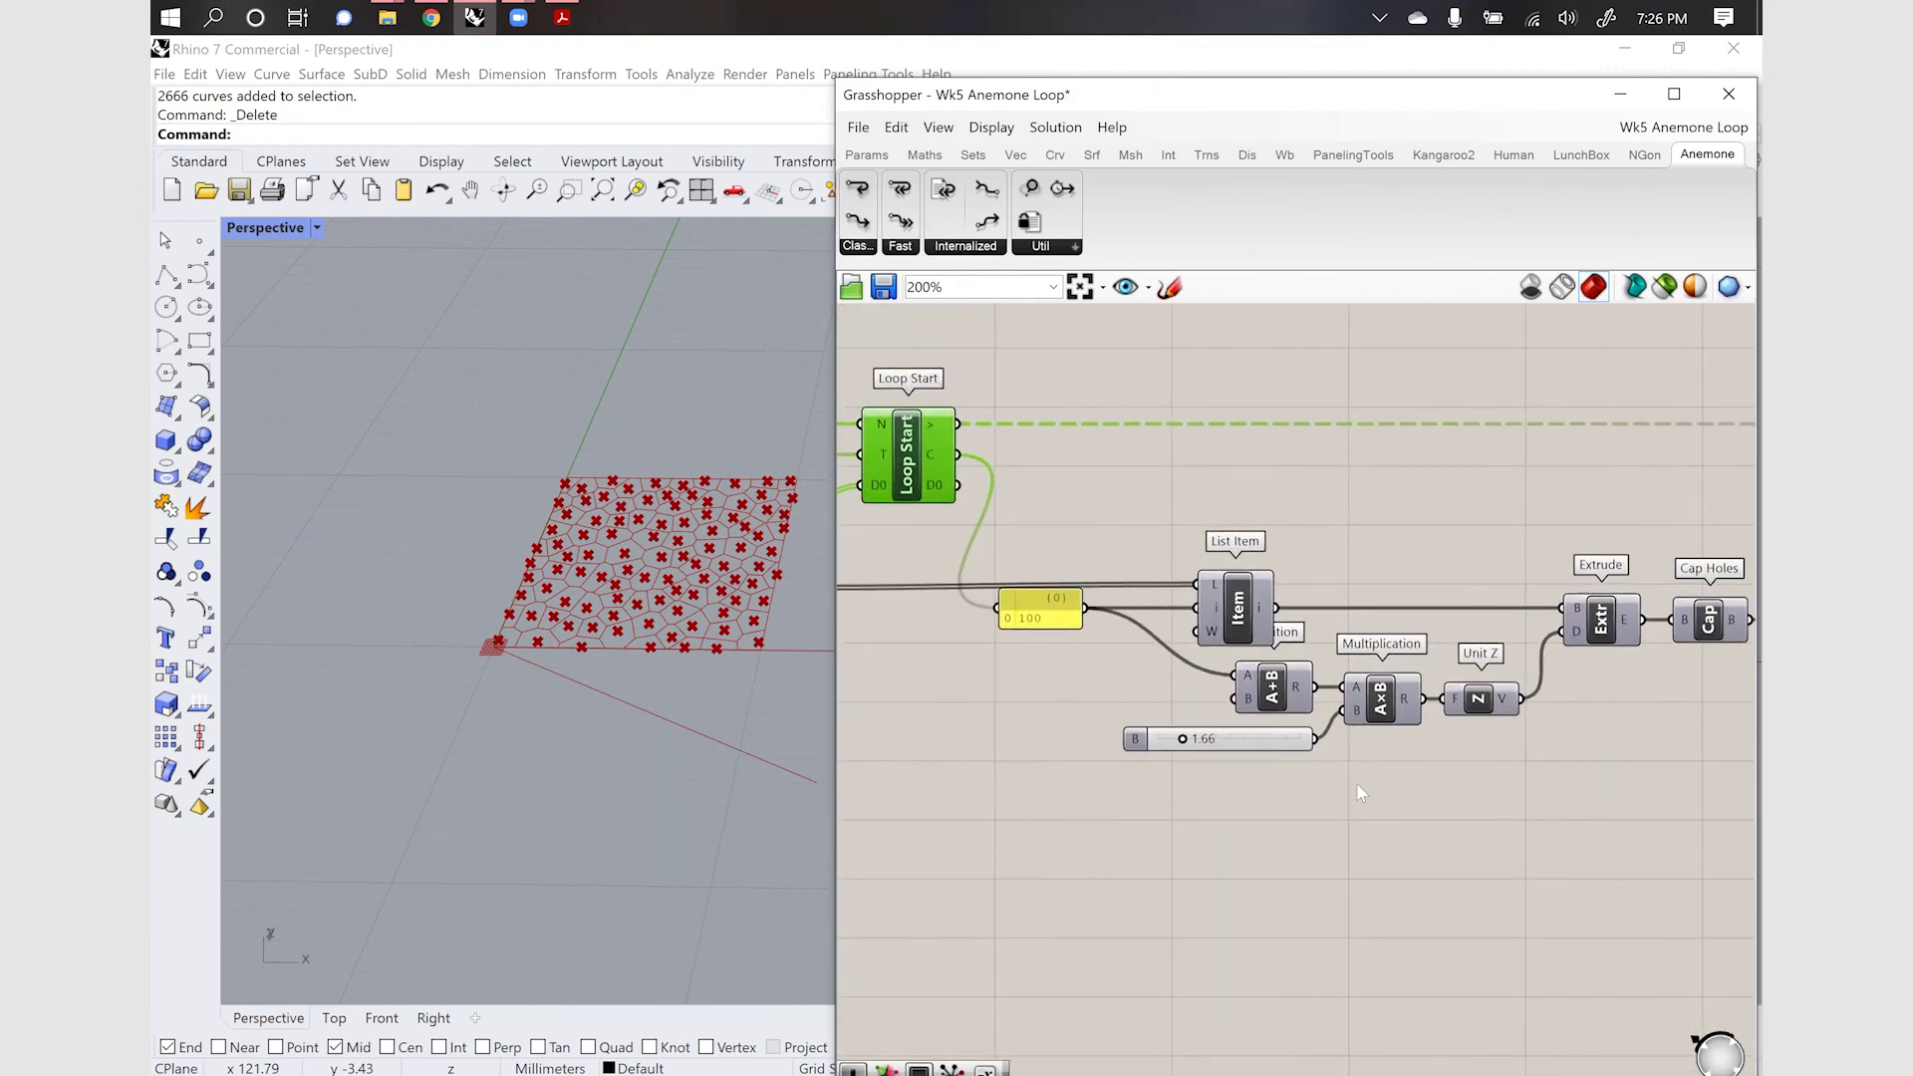
{"action": "right_click_drag", "start_coordinate": [1011, 880], "coordinate": [1306, 877]}
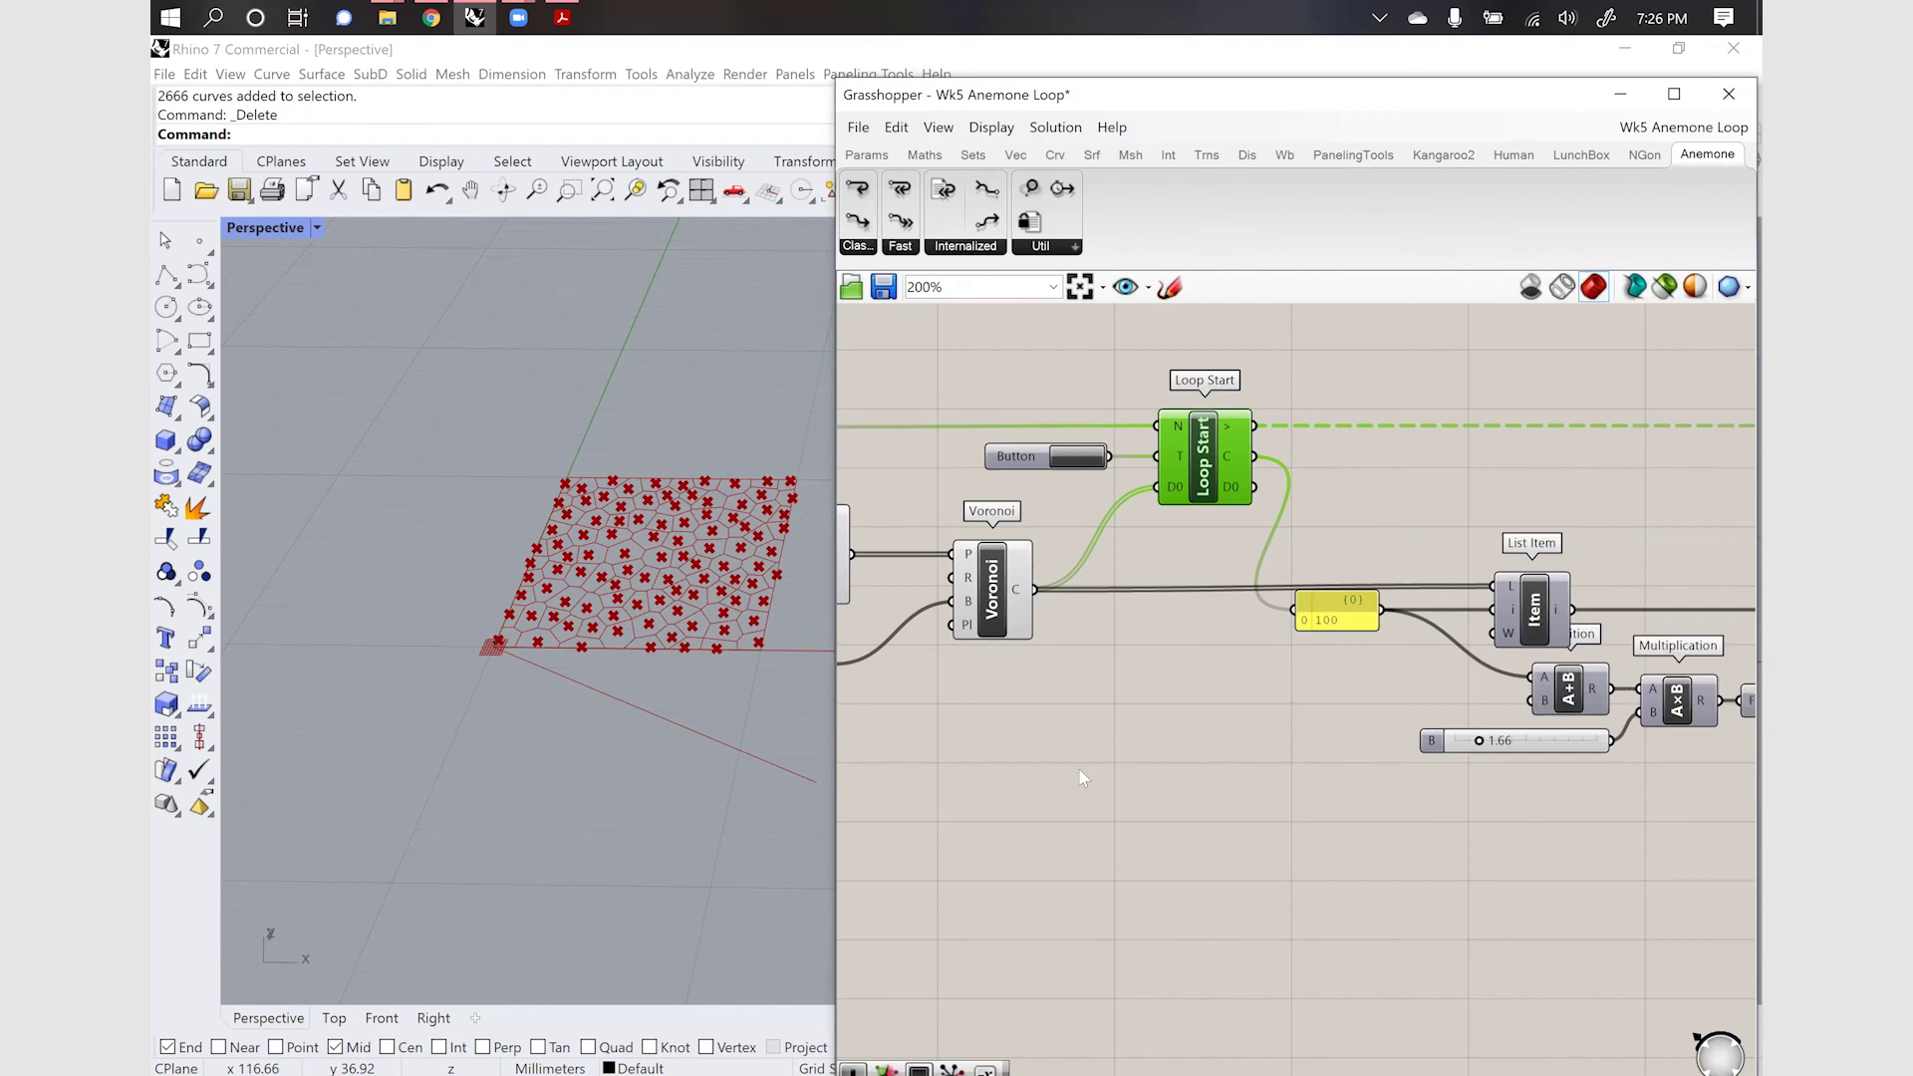
Run the Example 2 loop with its Button and turn on the final Brep's preview to show the extruded Voronoi cells
{"action": "scroll", "coordinate": [1031, 811], "scroll_direction": "down", "scroll_amount": 5}
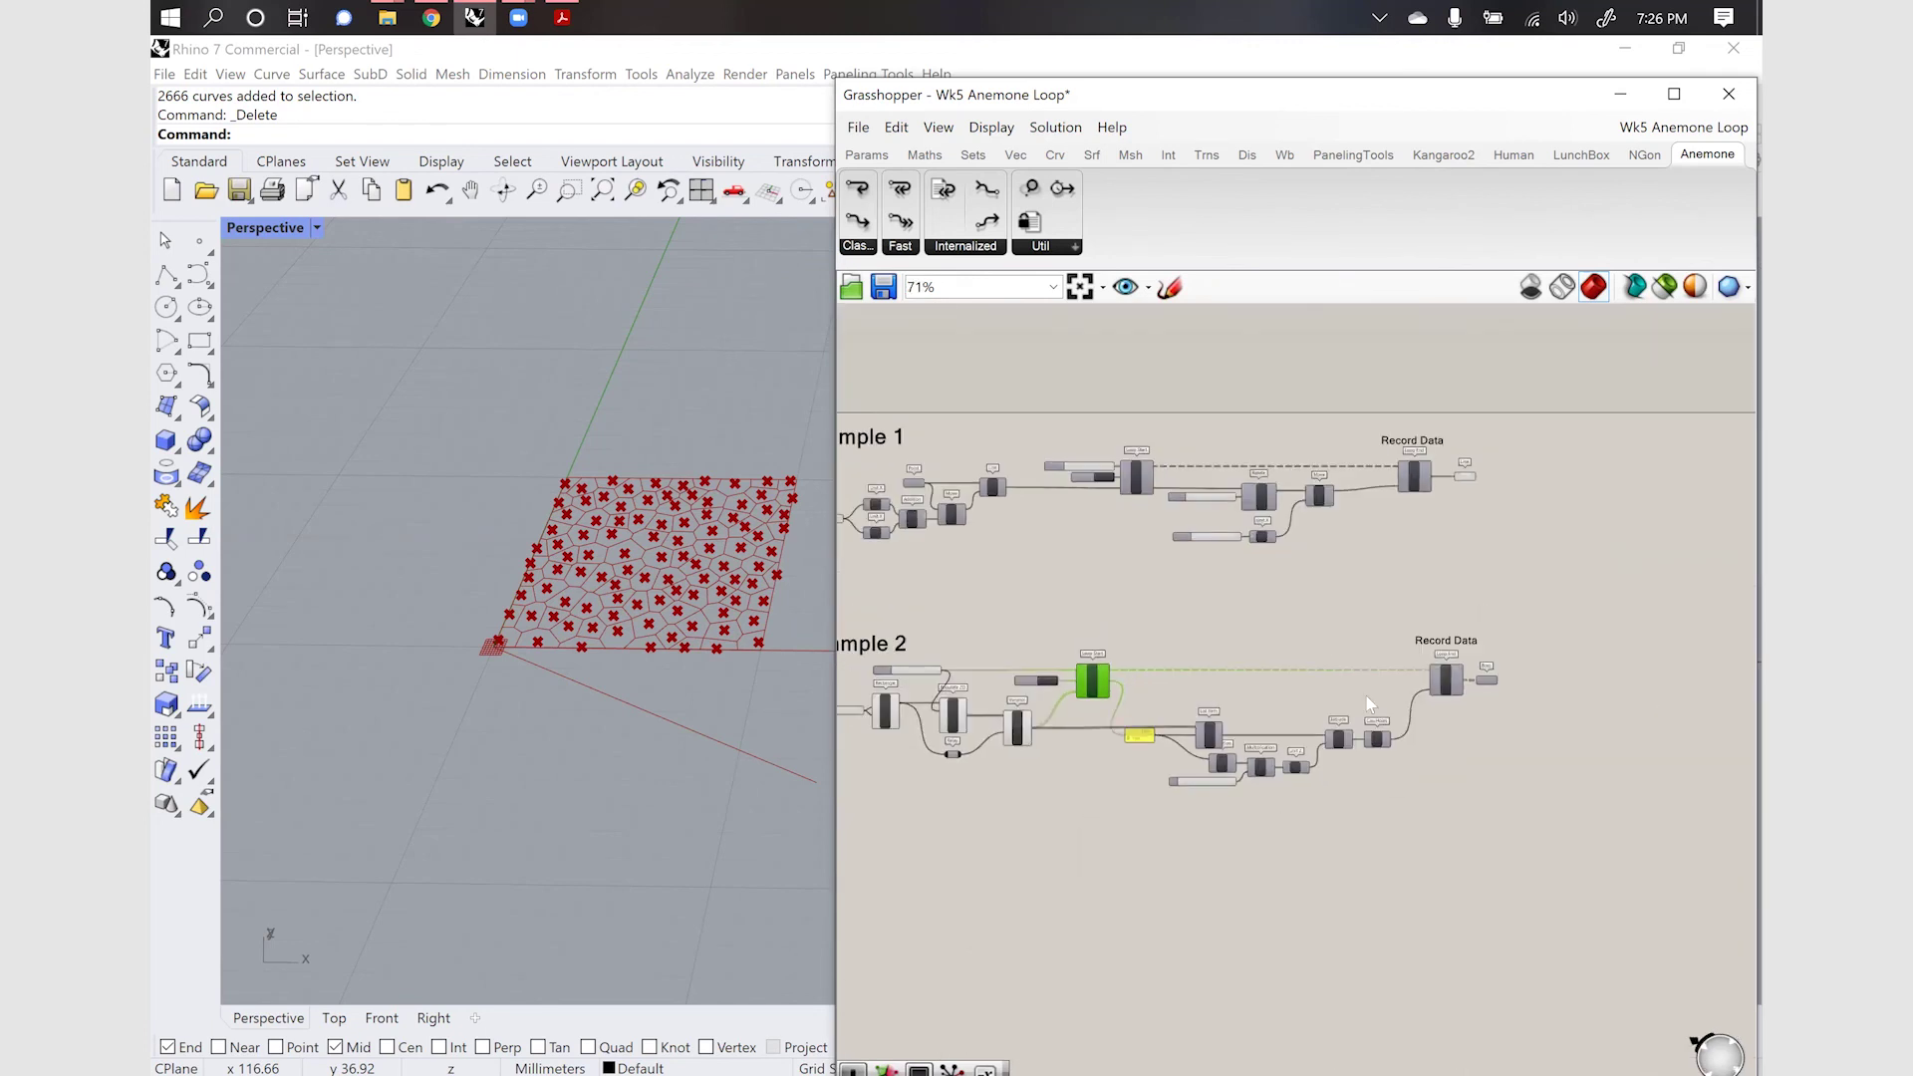
{"action": "scroll", "coordinate": [1225, 738], "scroll_direction": "up", "scroll_amount": 5}
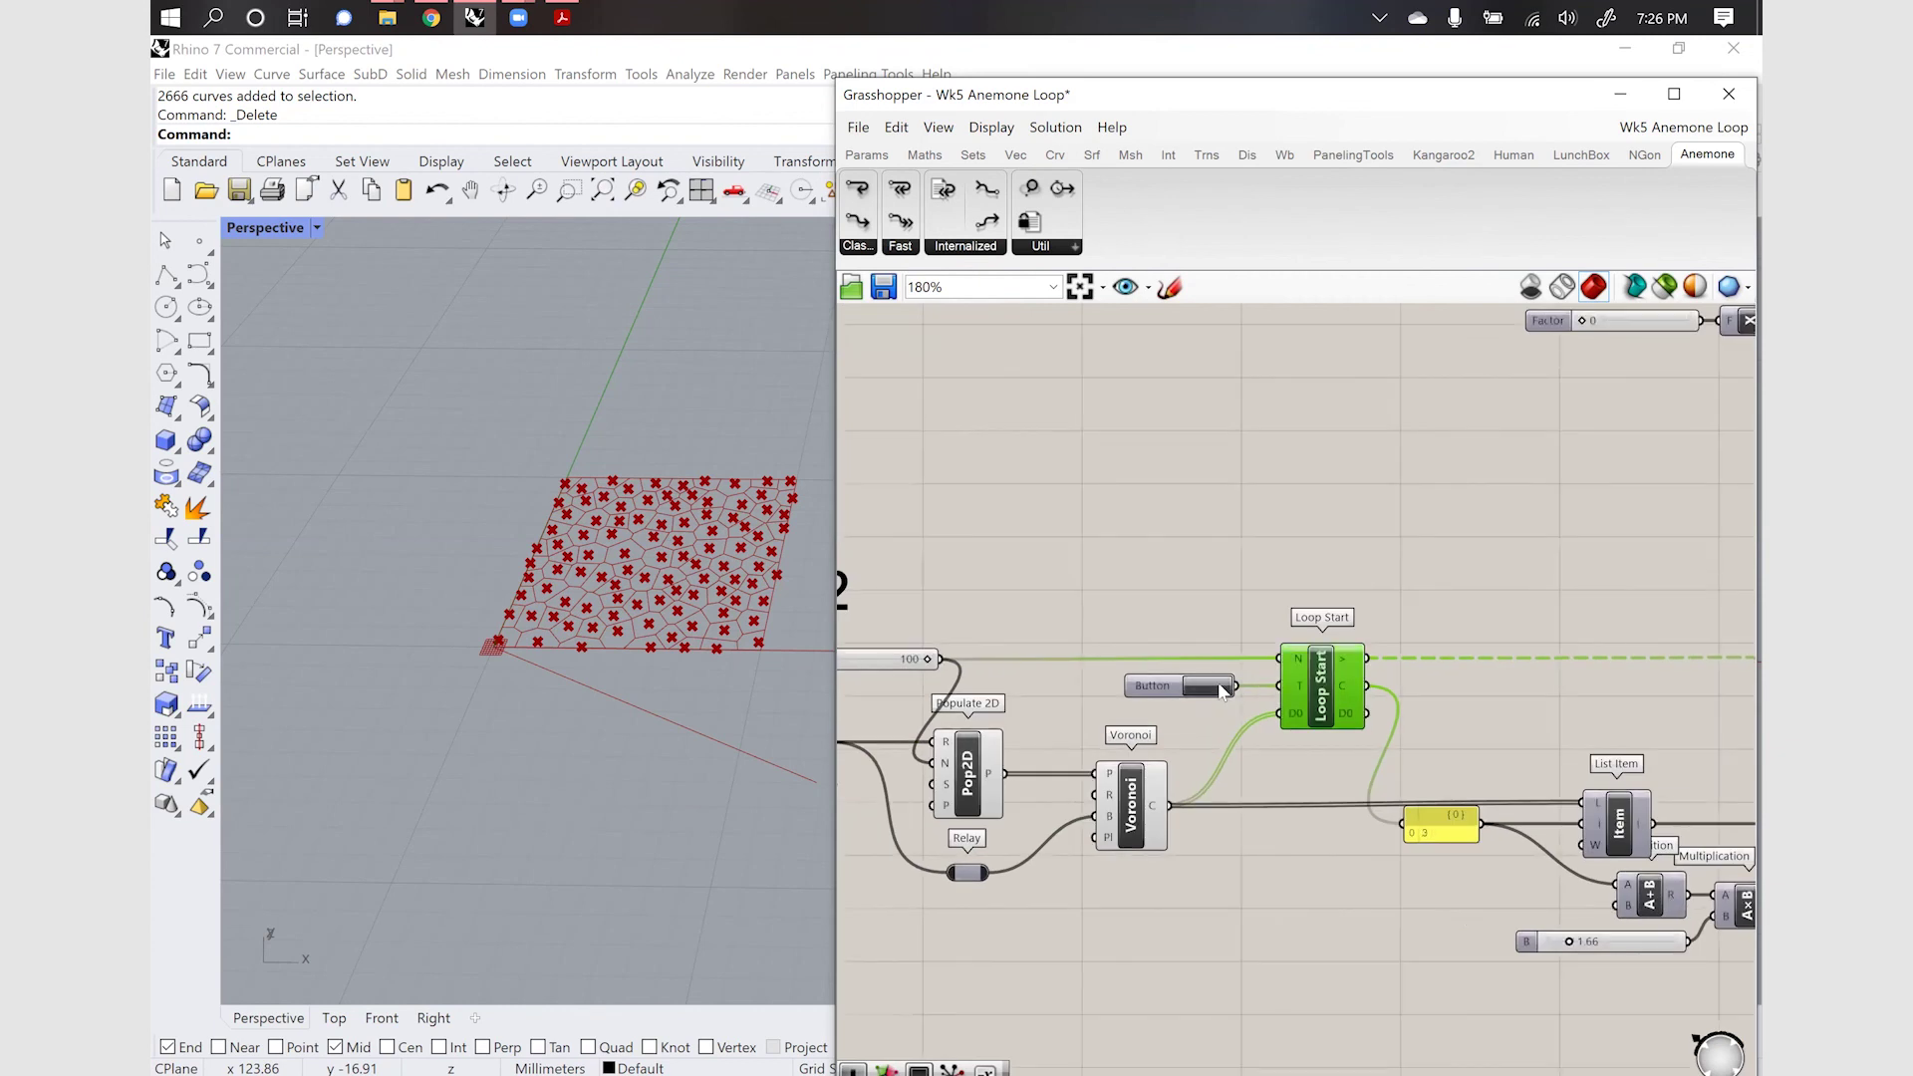
{"action": "scroll", "coordinate": [1224, 691], "scroll_direction": "down", "scroll_amount": 5}
{"action": "scroll", "coordinate": [1624, 670], "scroll_direction": "up", "scroll_amount": 4}
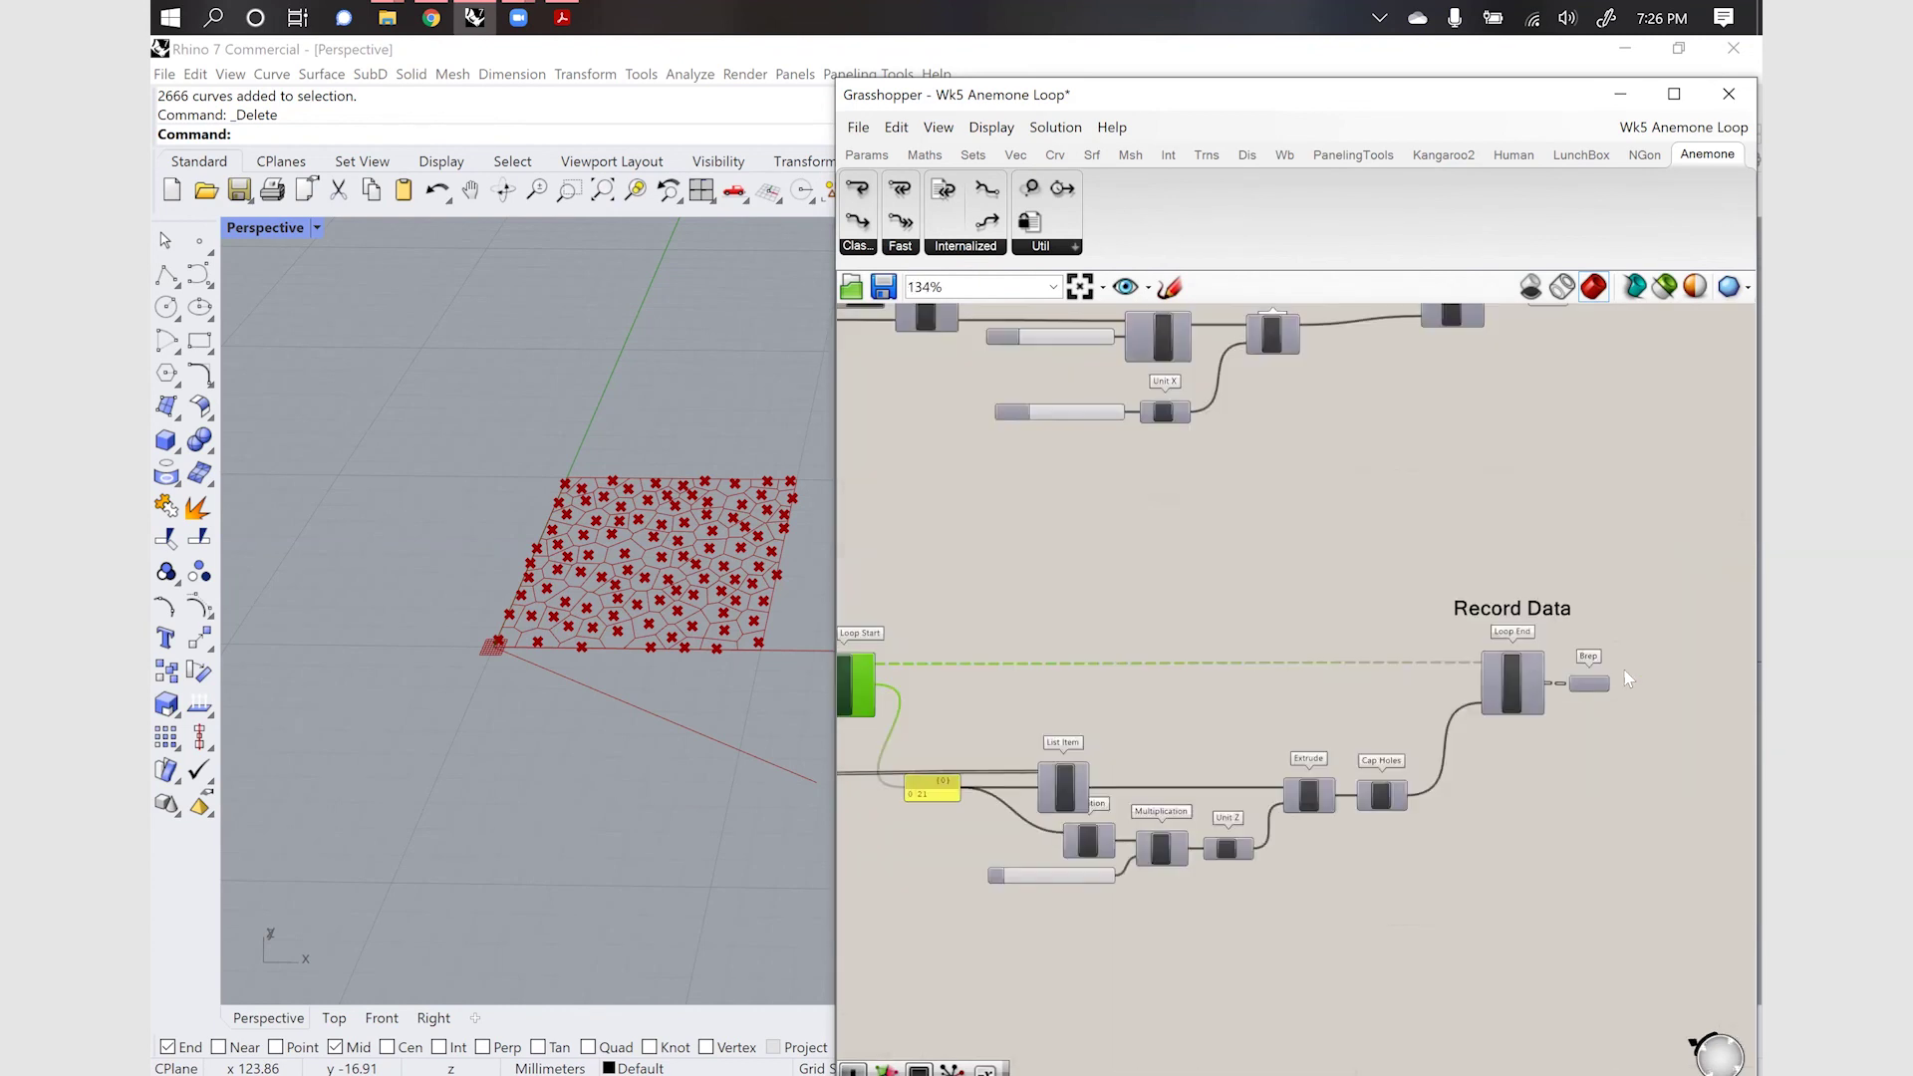
{"action": "left_click", "coordinate": [1577, 691]}
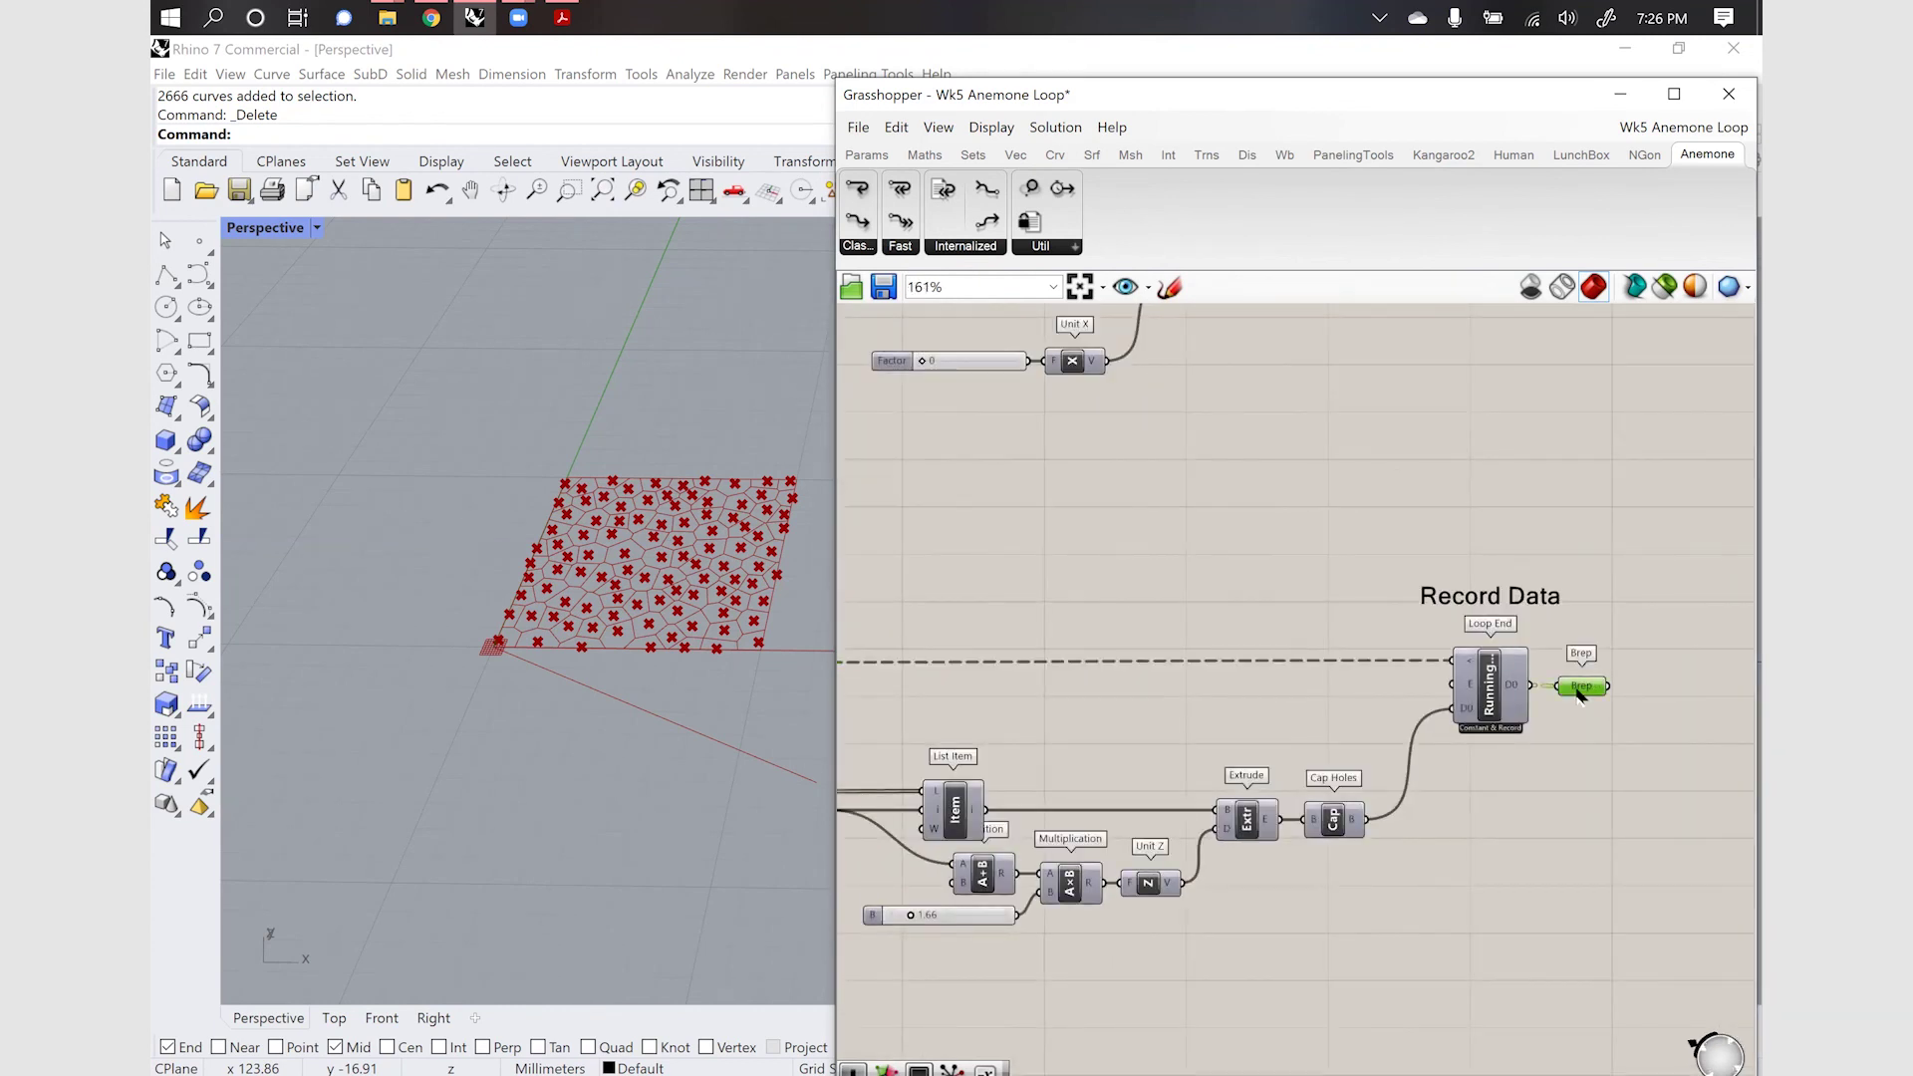
{"action": "left_click", "coordinate": [1598, 749]}
{"action": "scroll", "coordinate": [1691, 556], "scroll_direction": "down", "scroll_amount": 1}
{"action": "scroll", "coordinate": [1691, 556], "scroll_direction": "down", "scroll_amount": 3}
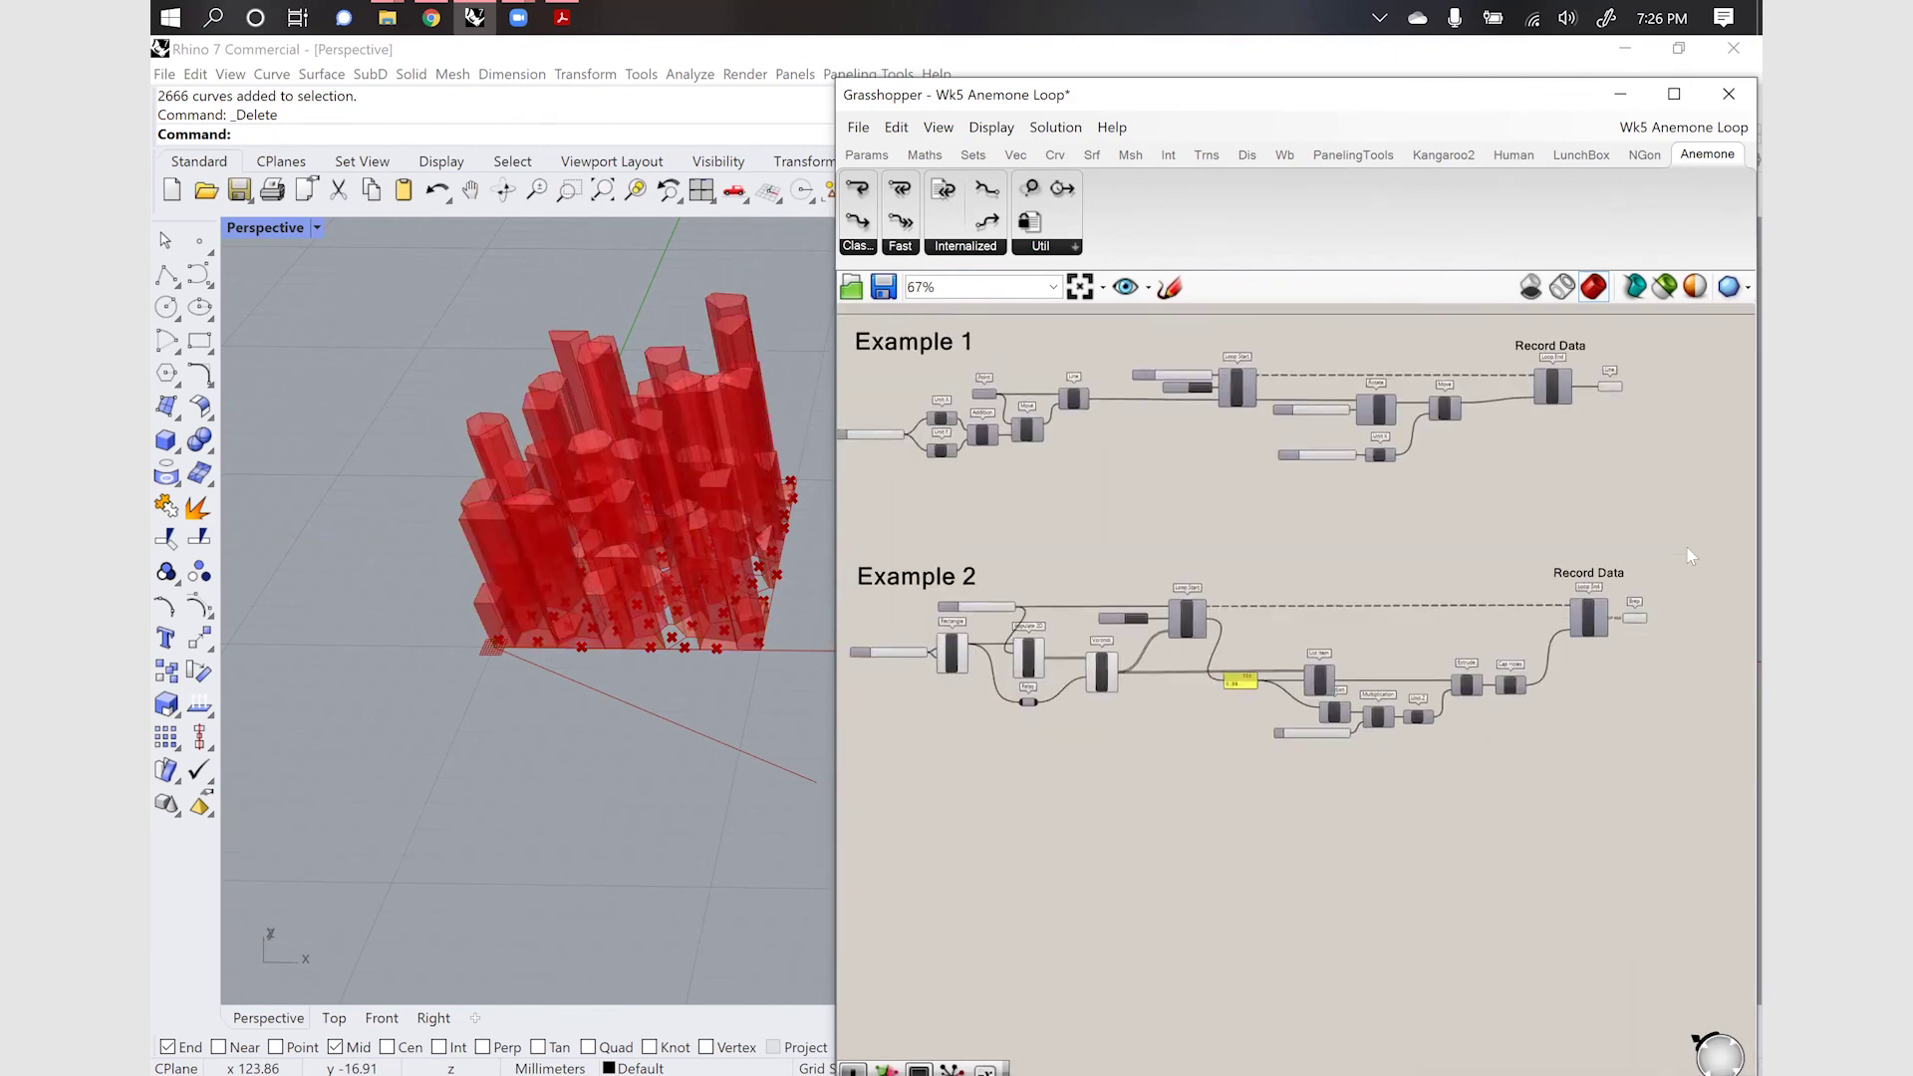
{"action": "scroll", "coordinate": [1318, 610], "scroll_direction": "up", "scroll_amount": 4}
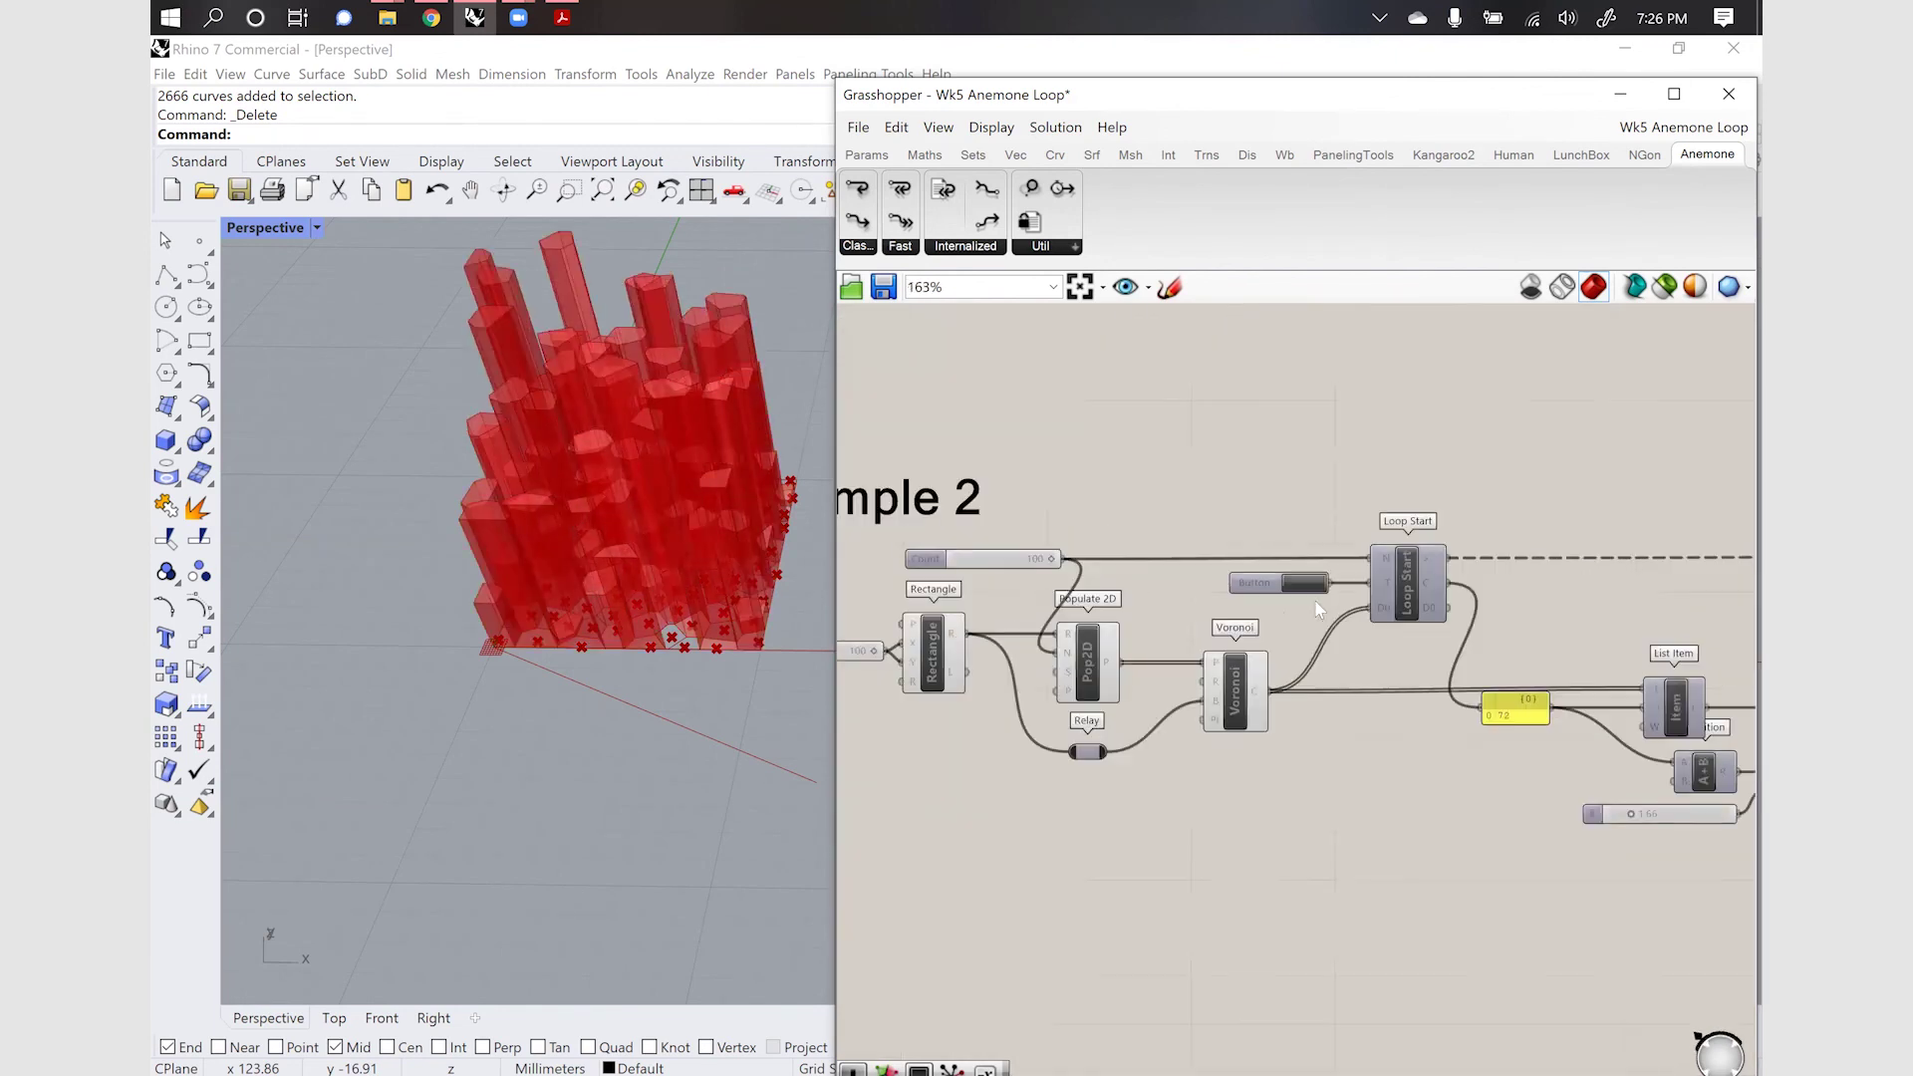
{"action": "left_click", "coordinate": [1312, 590]}
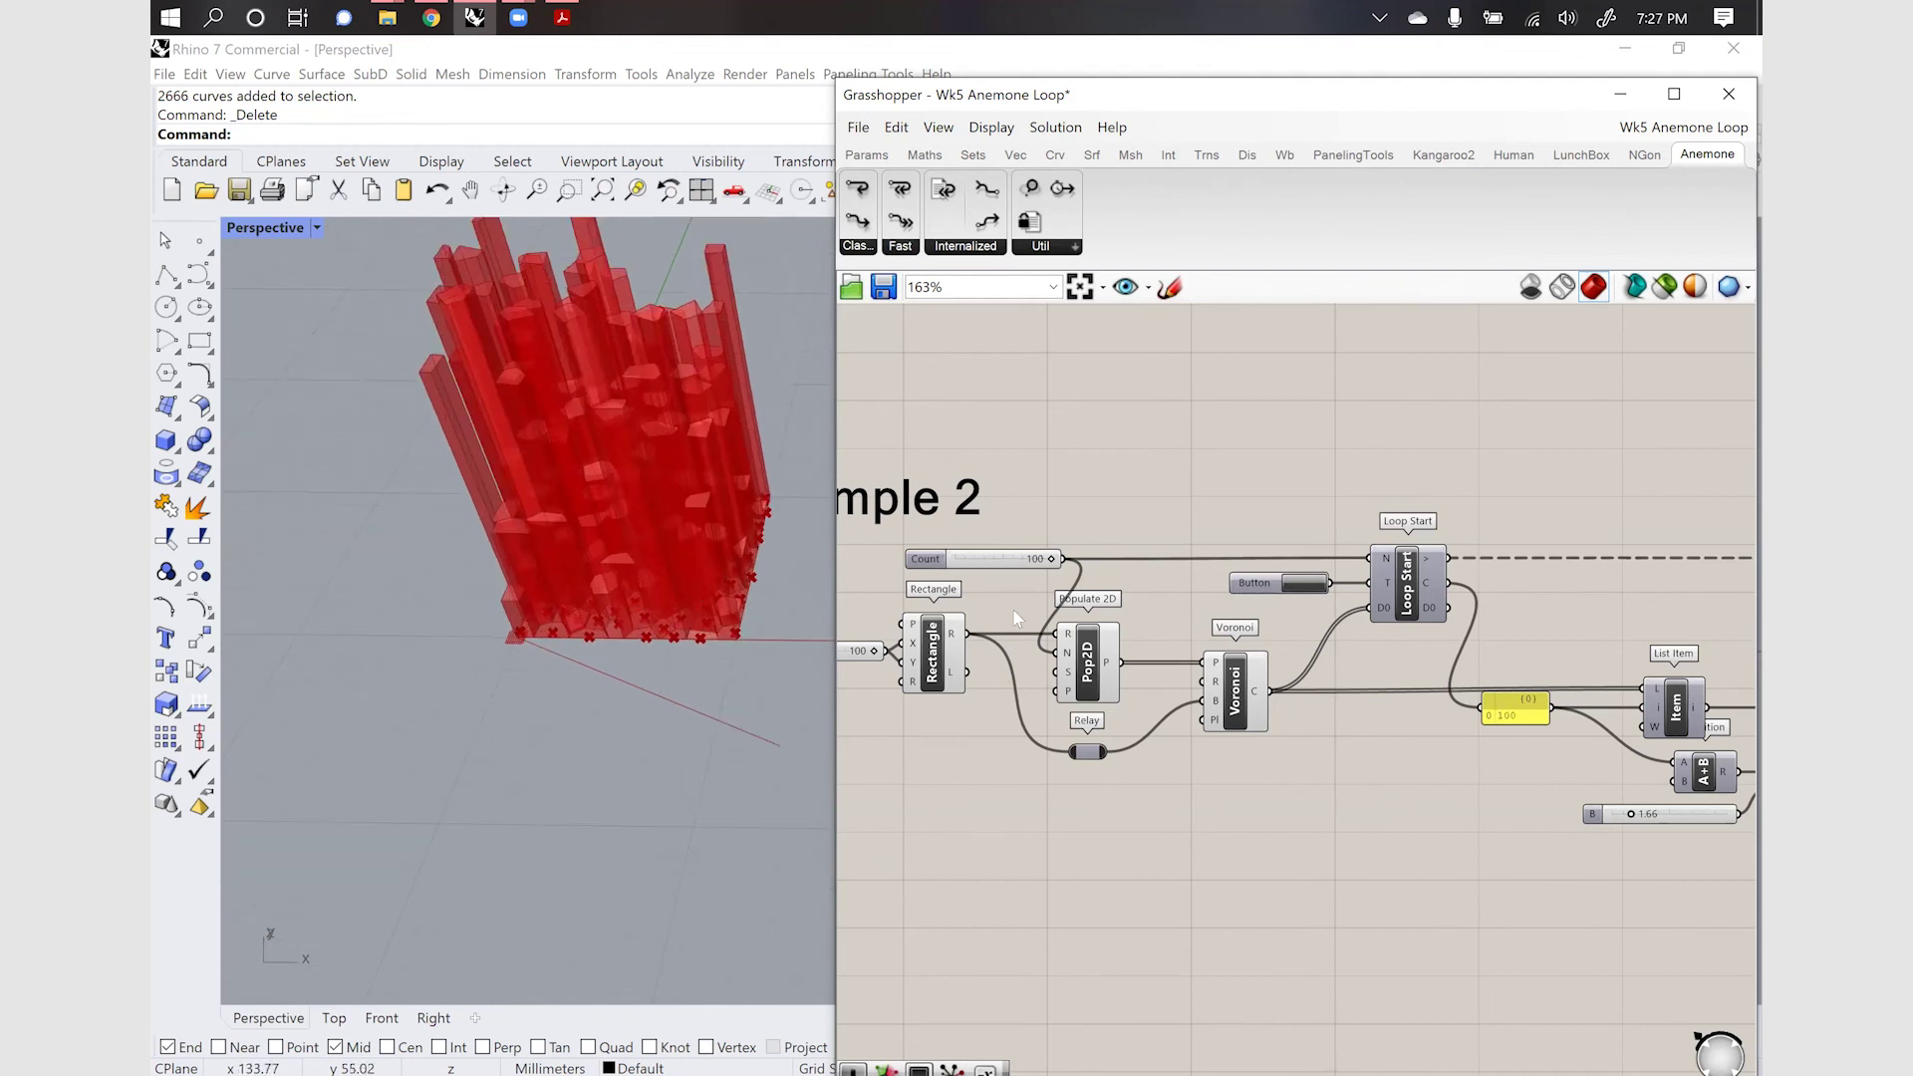
Reduce Example 2's Count slider to 37 and finally to 26
{"action": "left_click_drag", "start_coordinate": [1047, 558], "coordinate": [990, 563]}
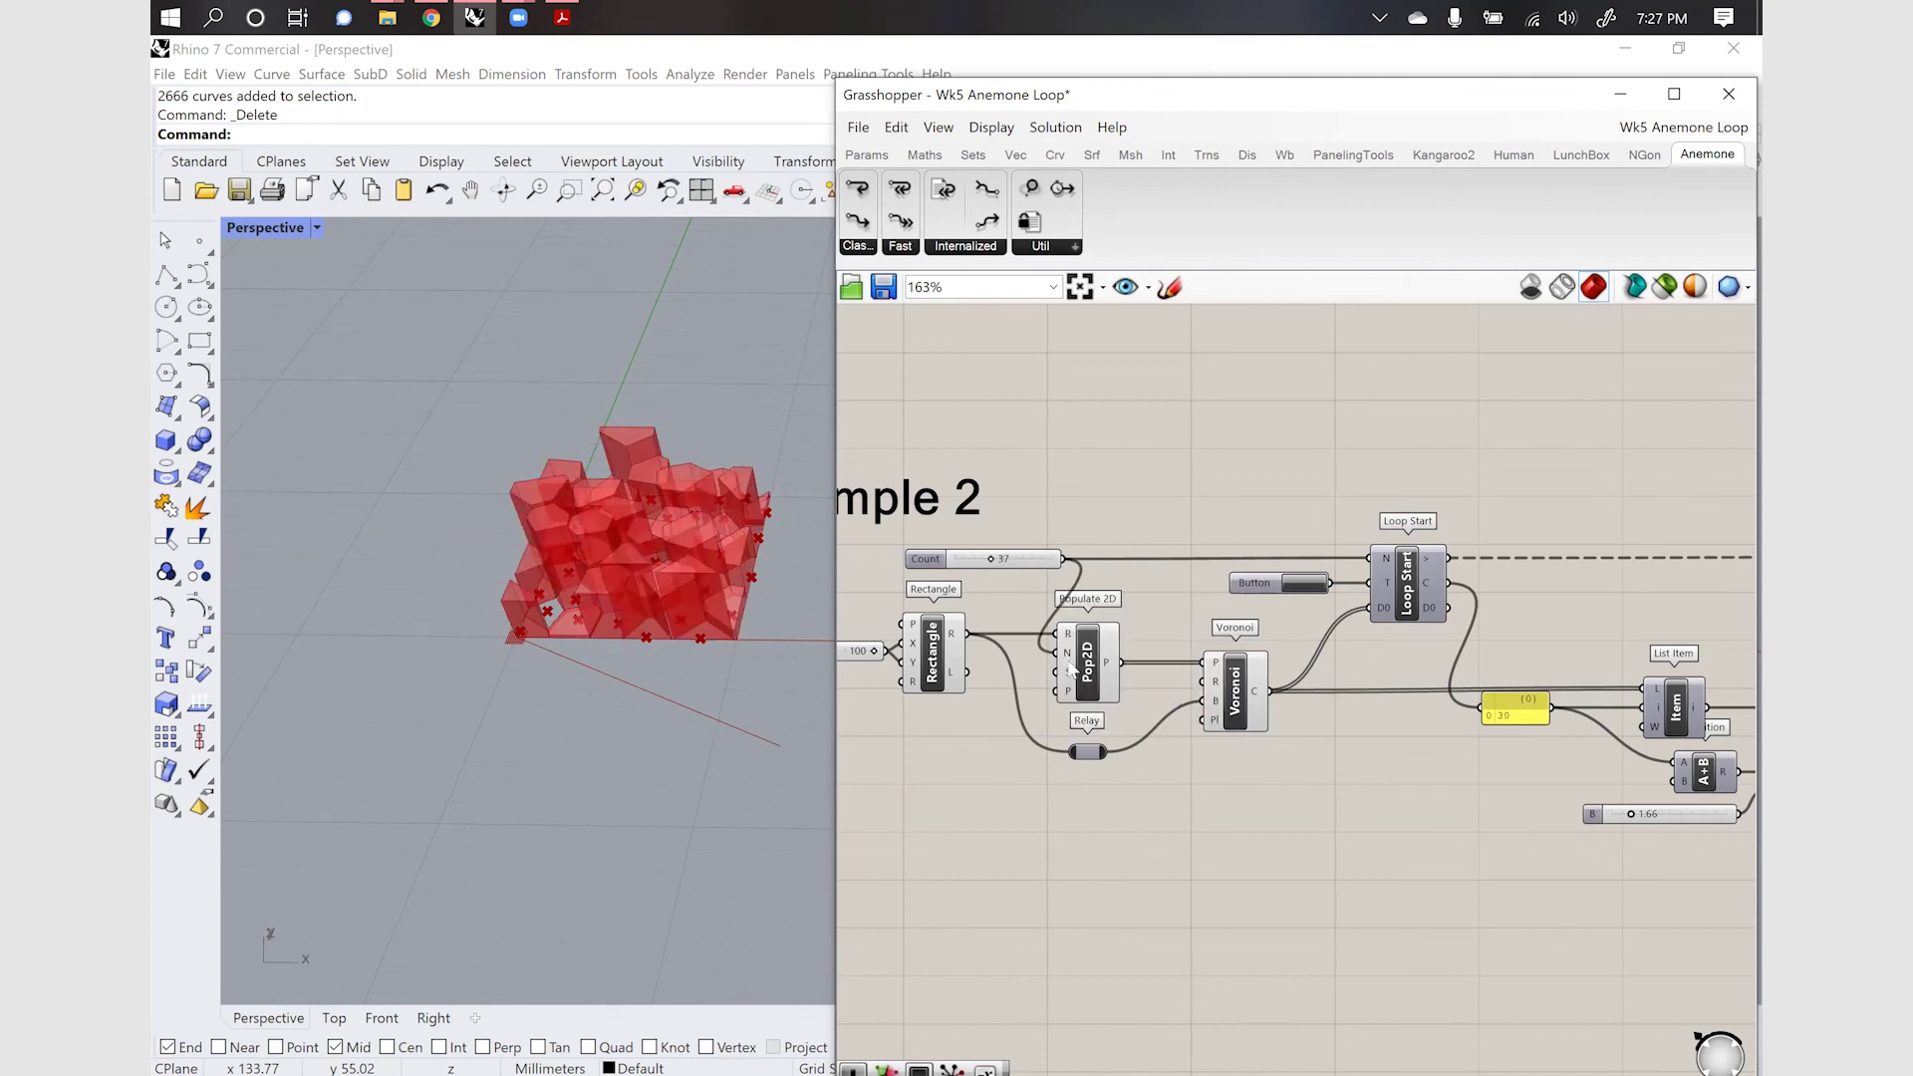
{"action": "mouse_move", "coordinate": [1070, 662]}
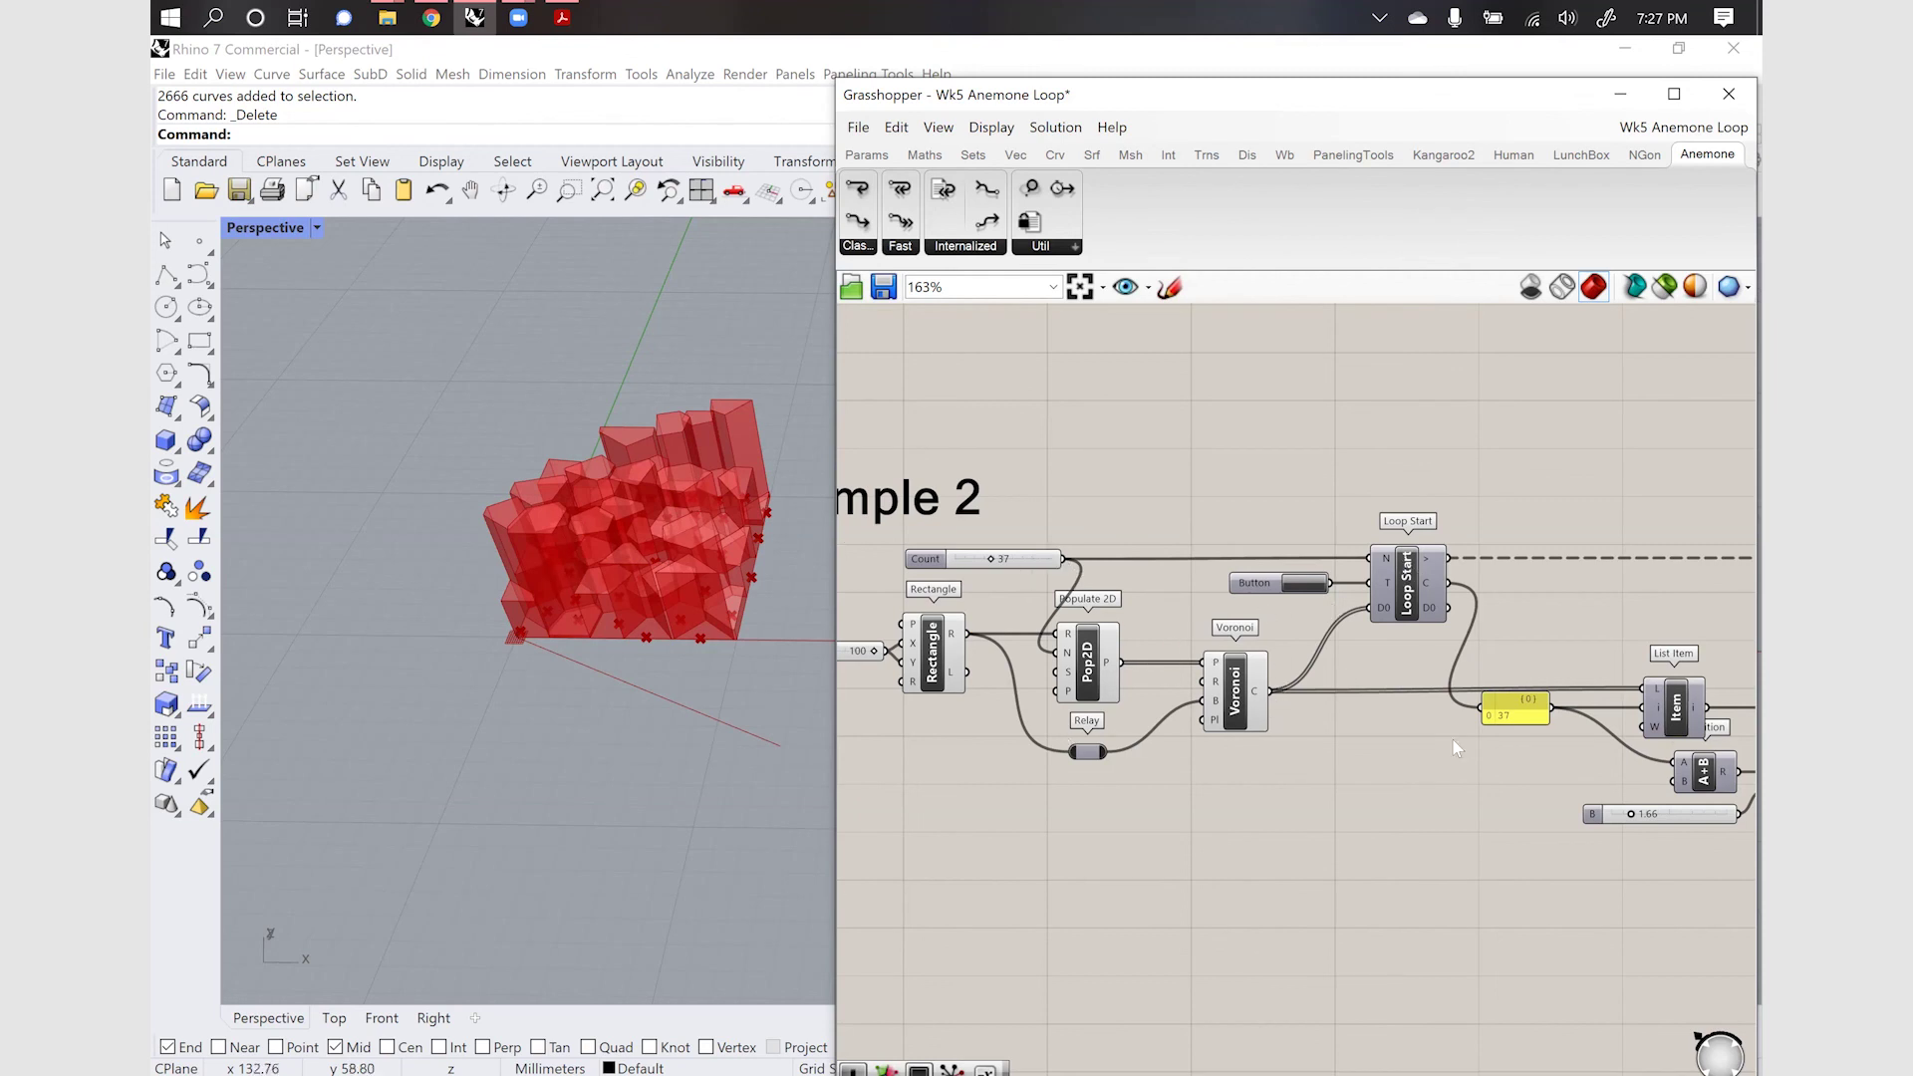
{"action": "left_click_drag", "start_coordinate": [984, 556], "coordinate": [977, 556]}
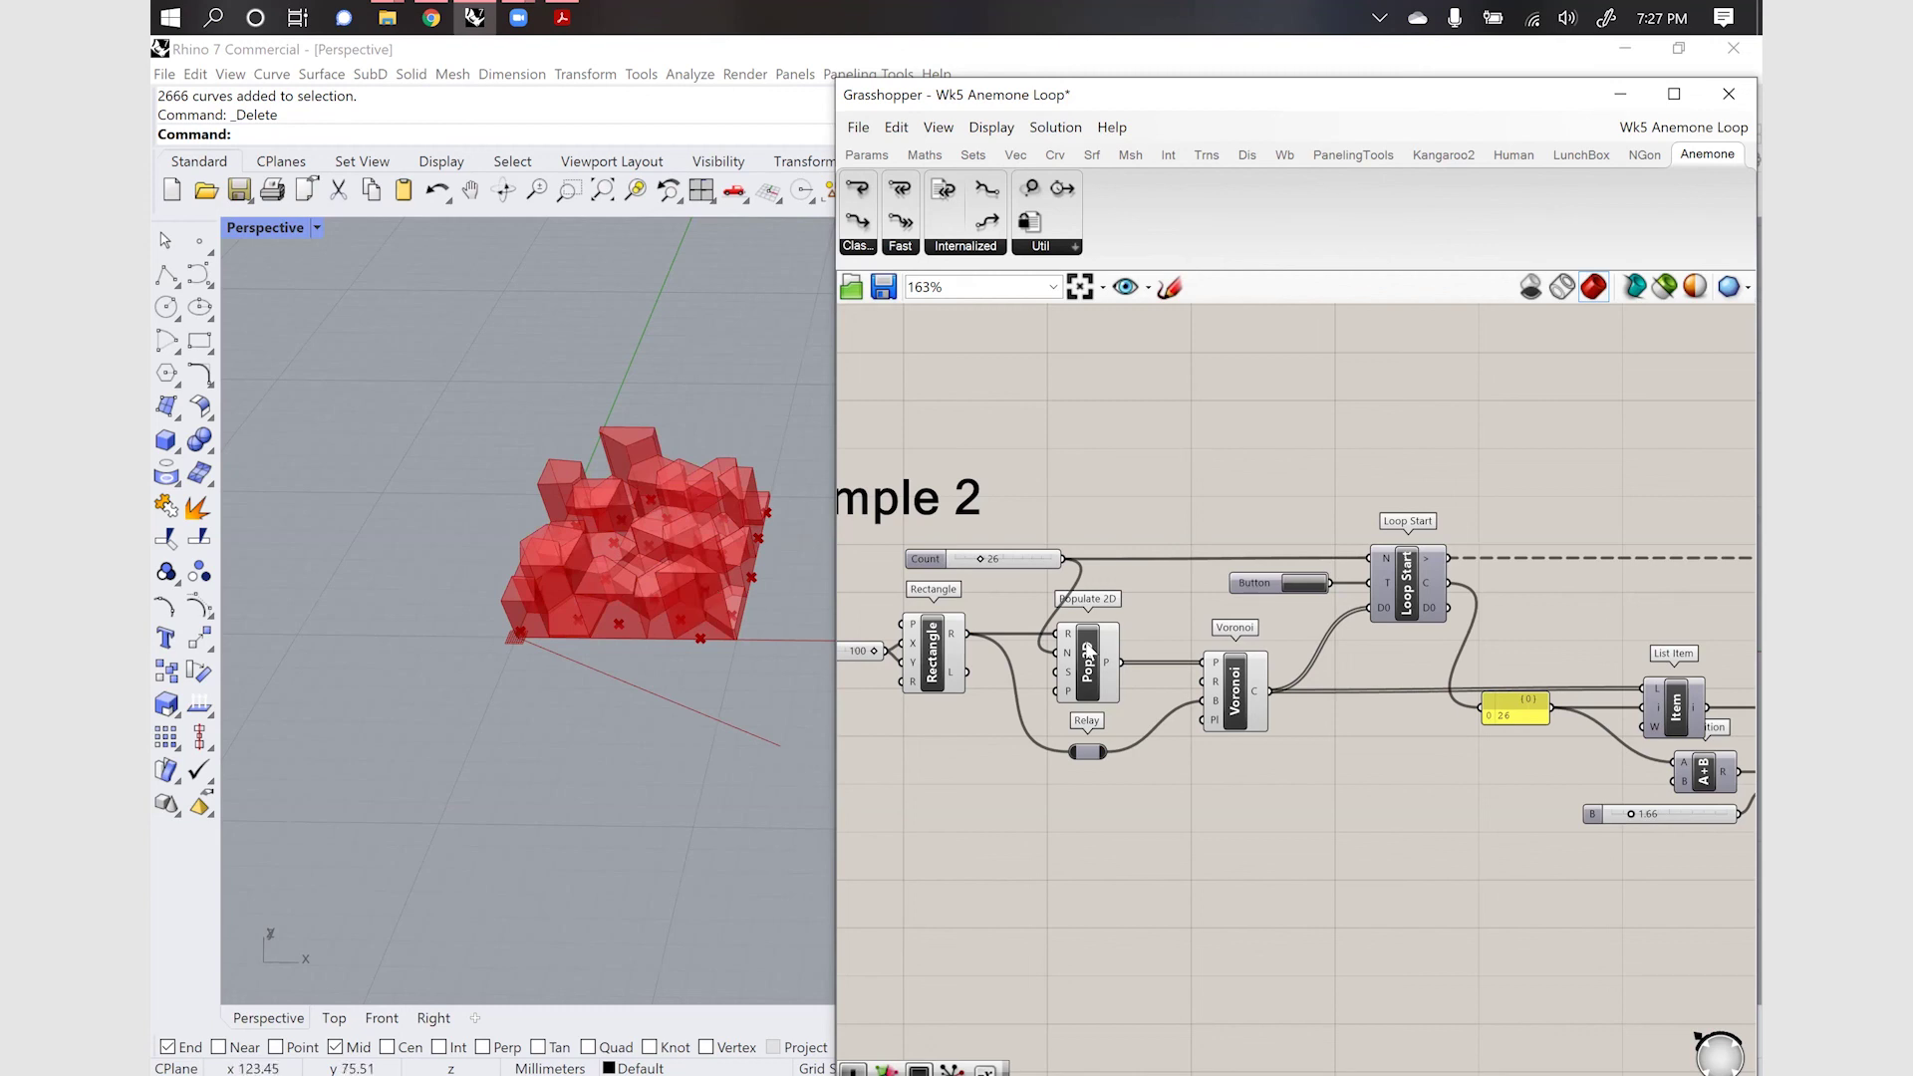
Review the complete Example 1 and Example 2 loop definitions, including Example 2's Loop Start component
{"action": "scroll", "coordinate": [1088, 652], "scroll_direction": "down", "scroll_amount": 5}
{"action": "scroll", "coordinate": [1328, 666], "scroll_direction": "up", "scroll_amount": 5}
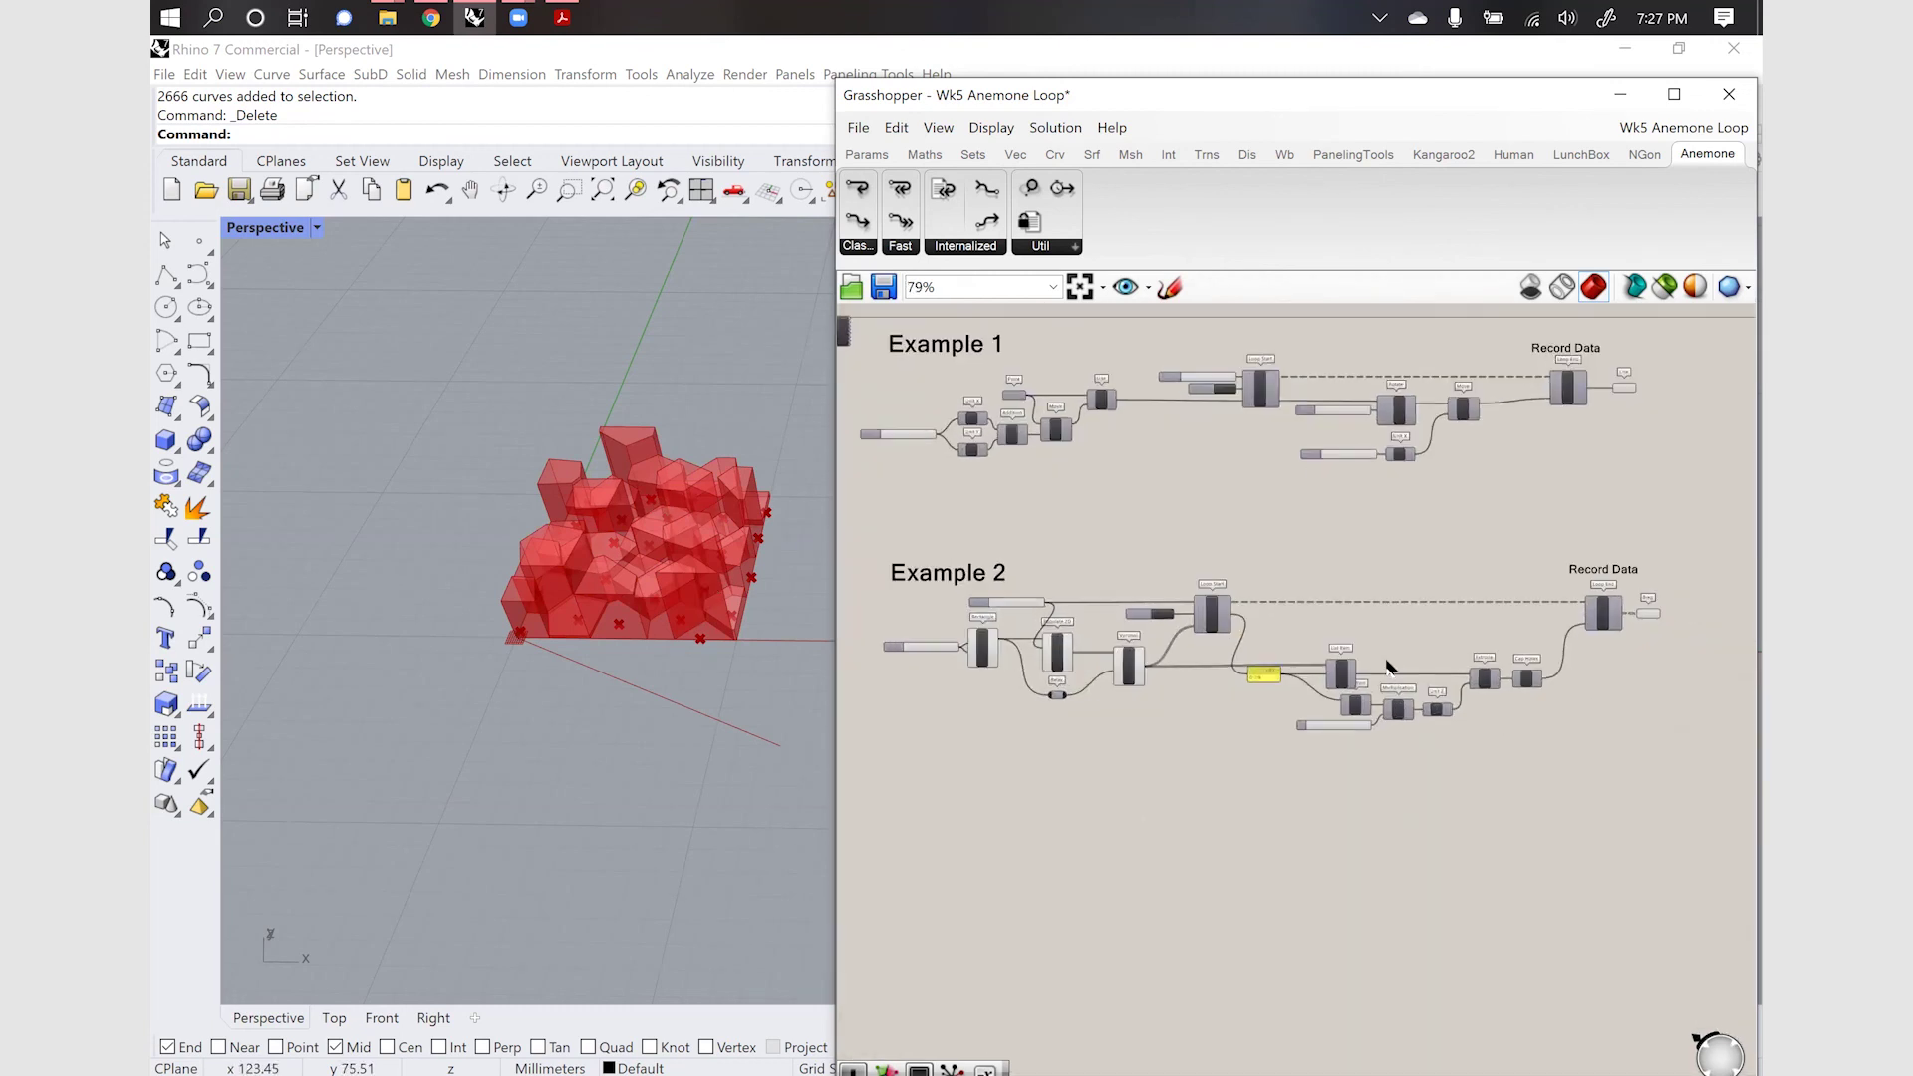
{"action": "scroll", "coordinate": [1181, 645], "scroll_direction": "down", "scroll_amount": 5}
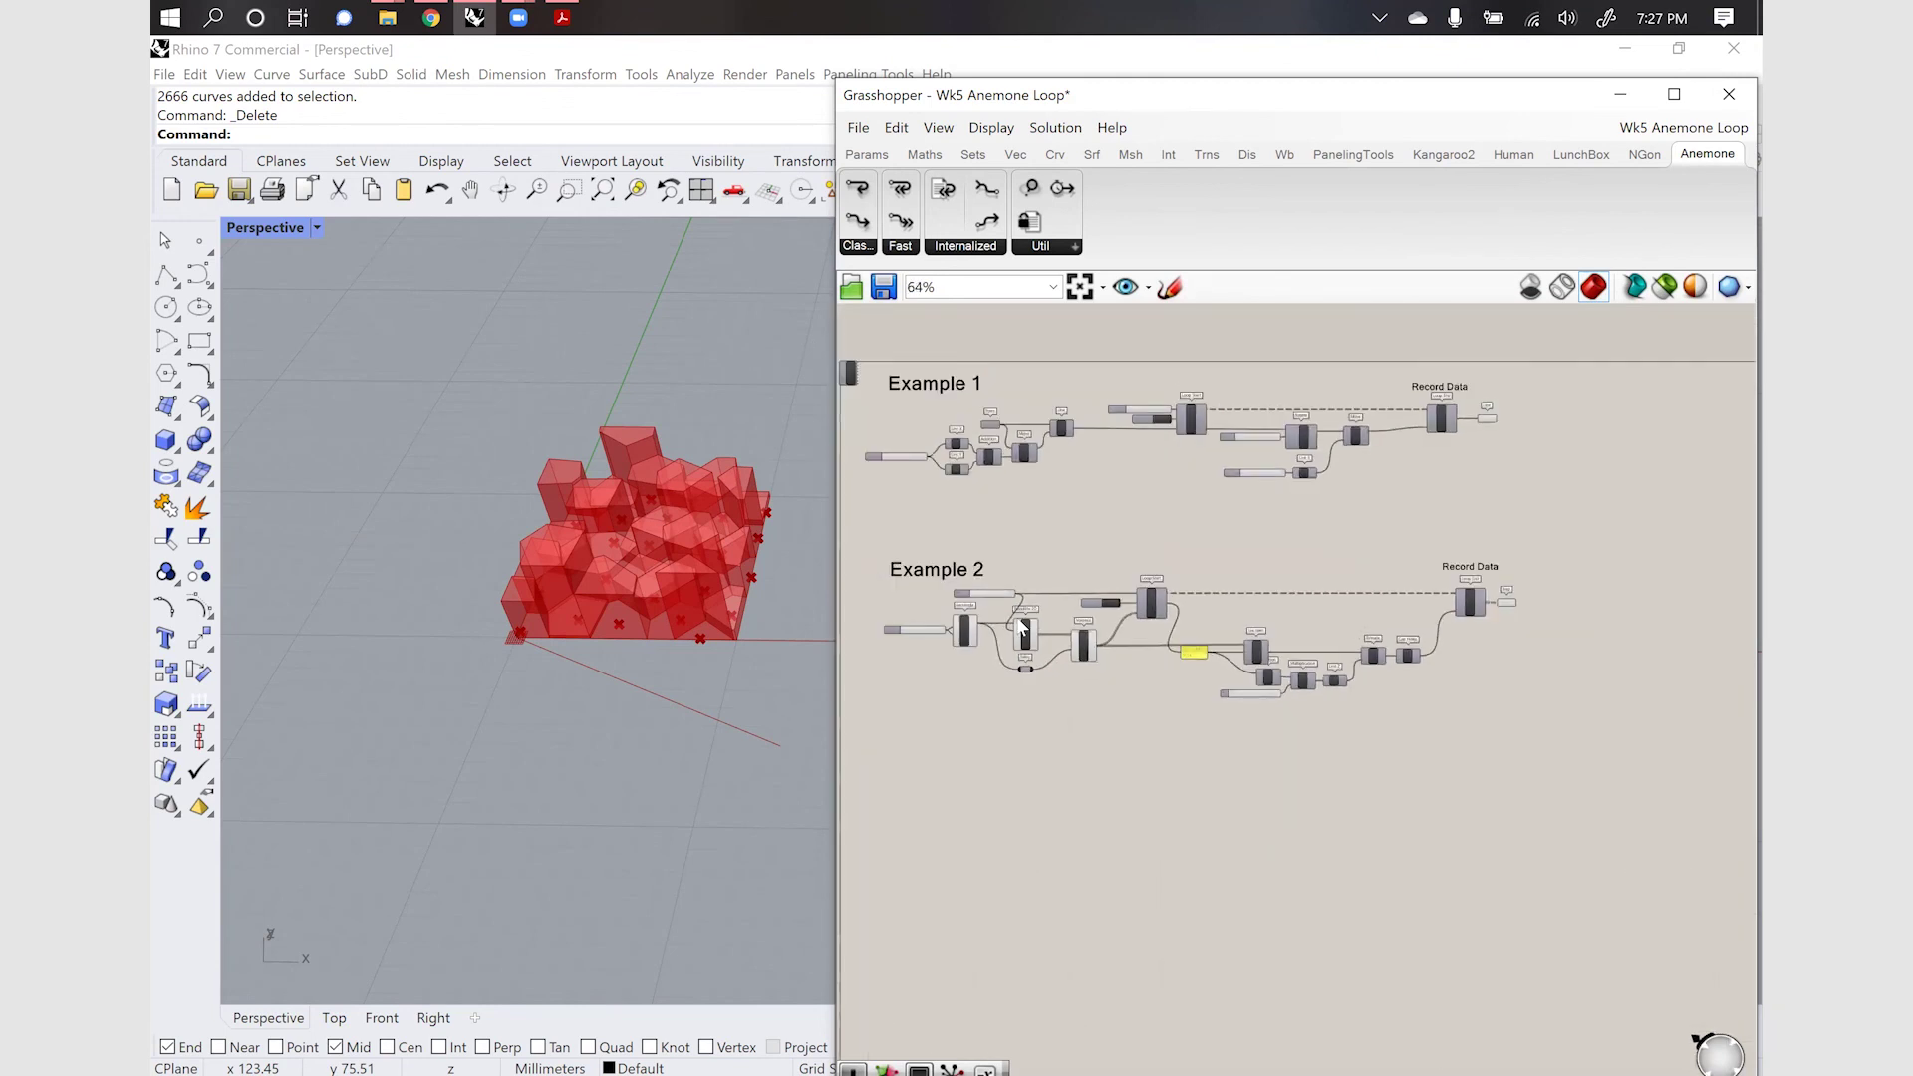
{"action": "scroll", "coordinate": [1021, 626], "scroll_direction": "up", "scroll_amount": 1}
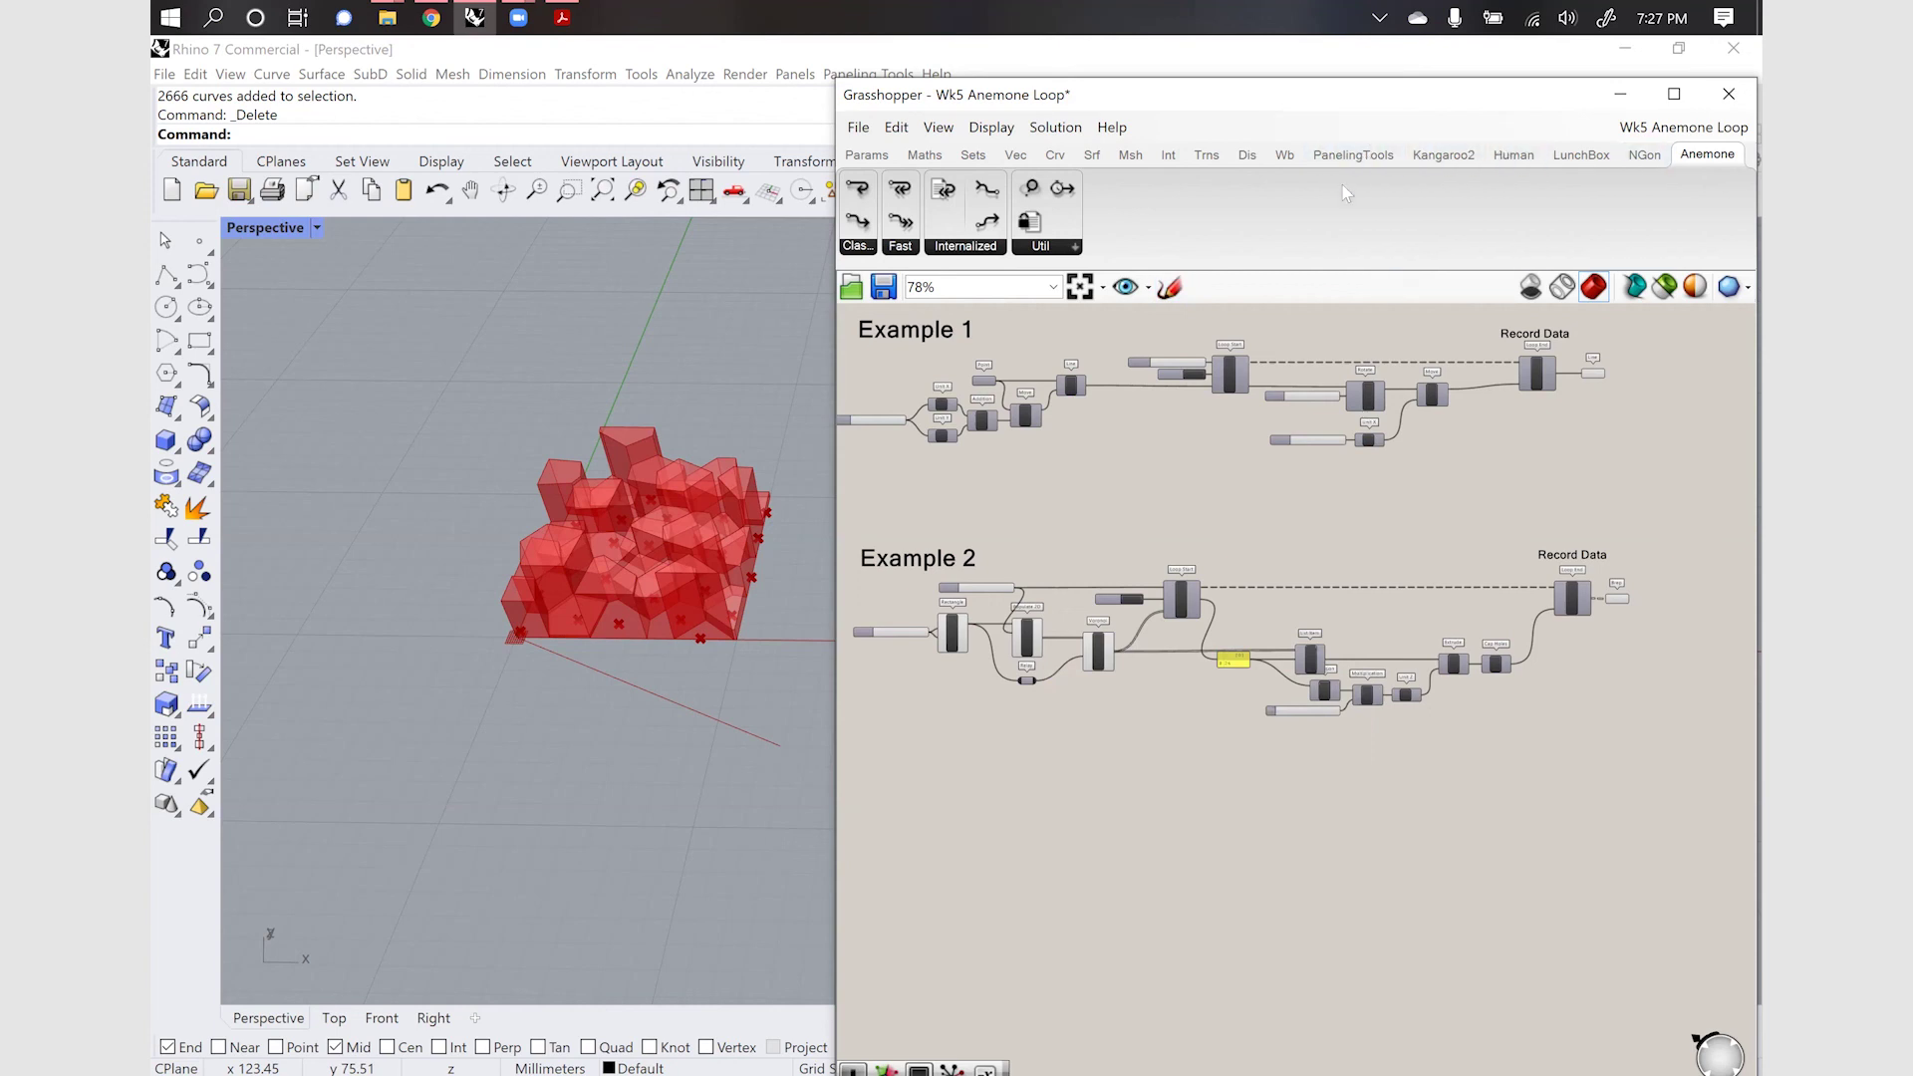
{"action": "mouse_move", "coordinate": [1176, 638]}
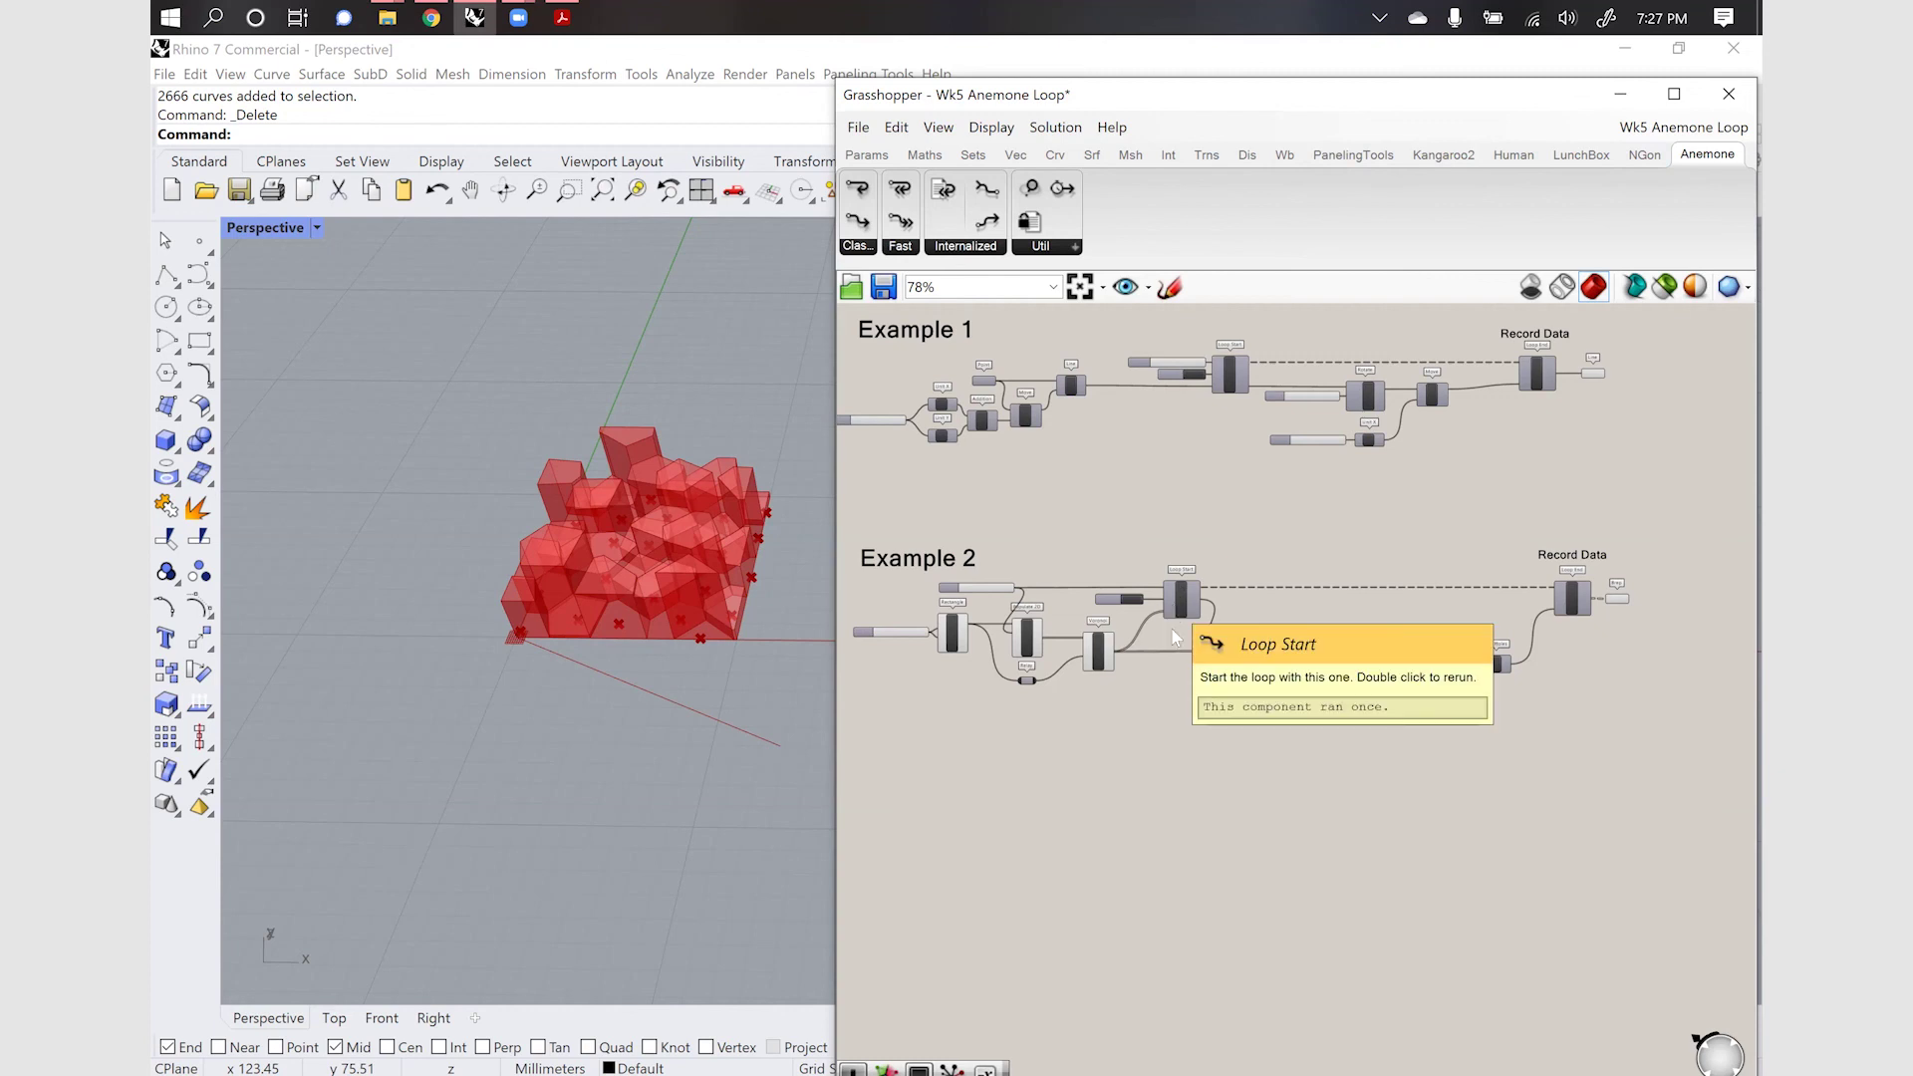
{"action": "scroll", "coordinate": [1159, 737], "scroll_direction": "down", "scroll_amount": 3}
{"action": "scroll", "coordinate": [1099, 728], "scroll_direction": "up", "scroll_amount": 2}
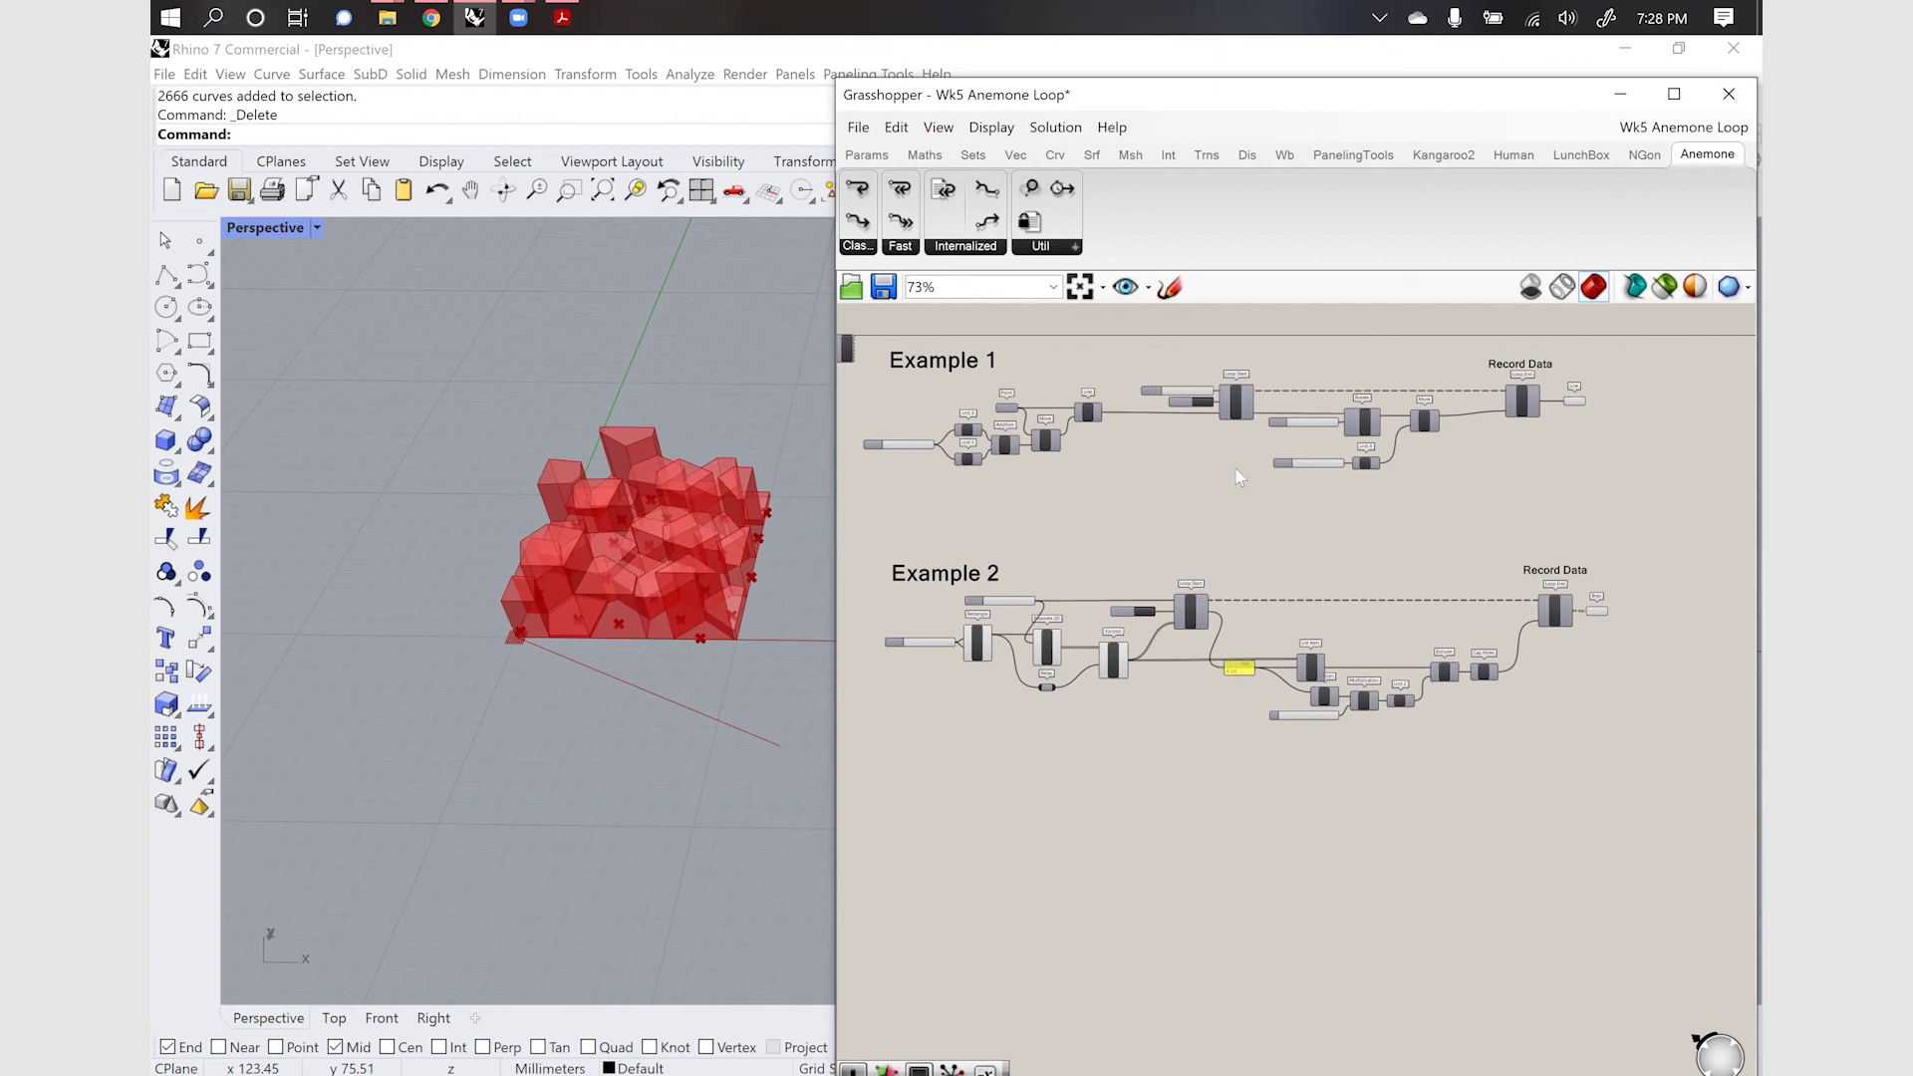
Open Grasshopper's Components Folder and select the anemone1.gha plug-in file
{"action": "left_click", "coordinate": [858, 126]}
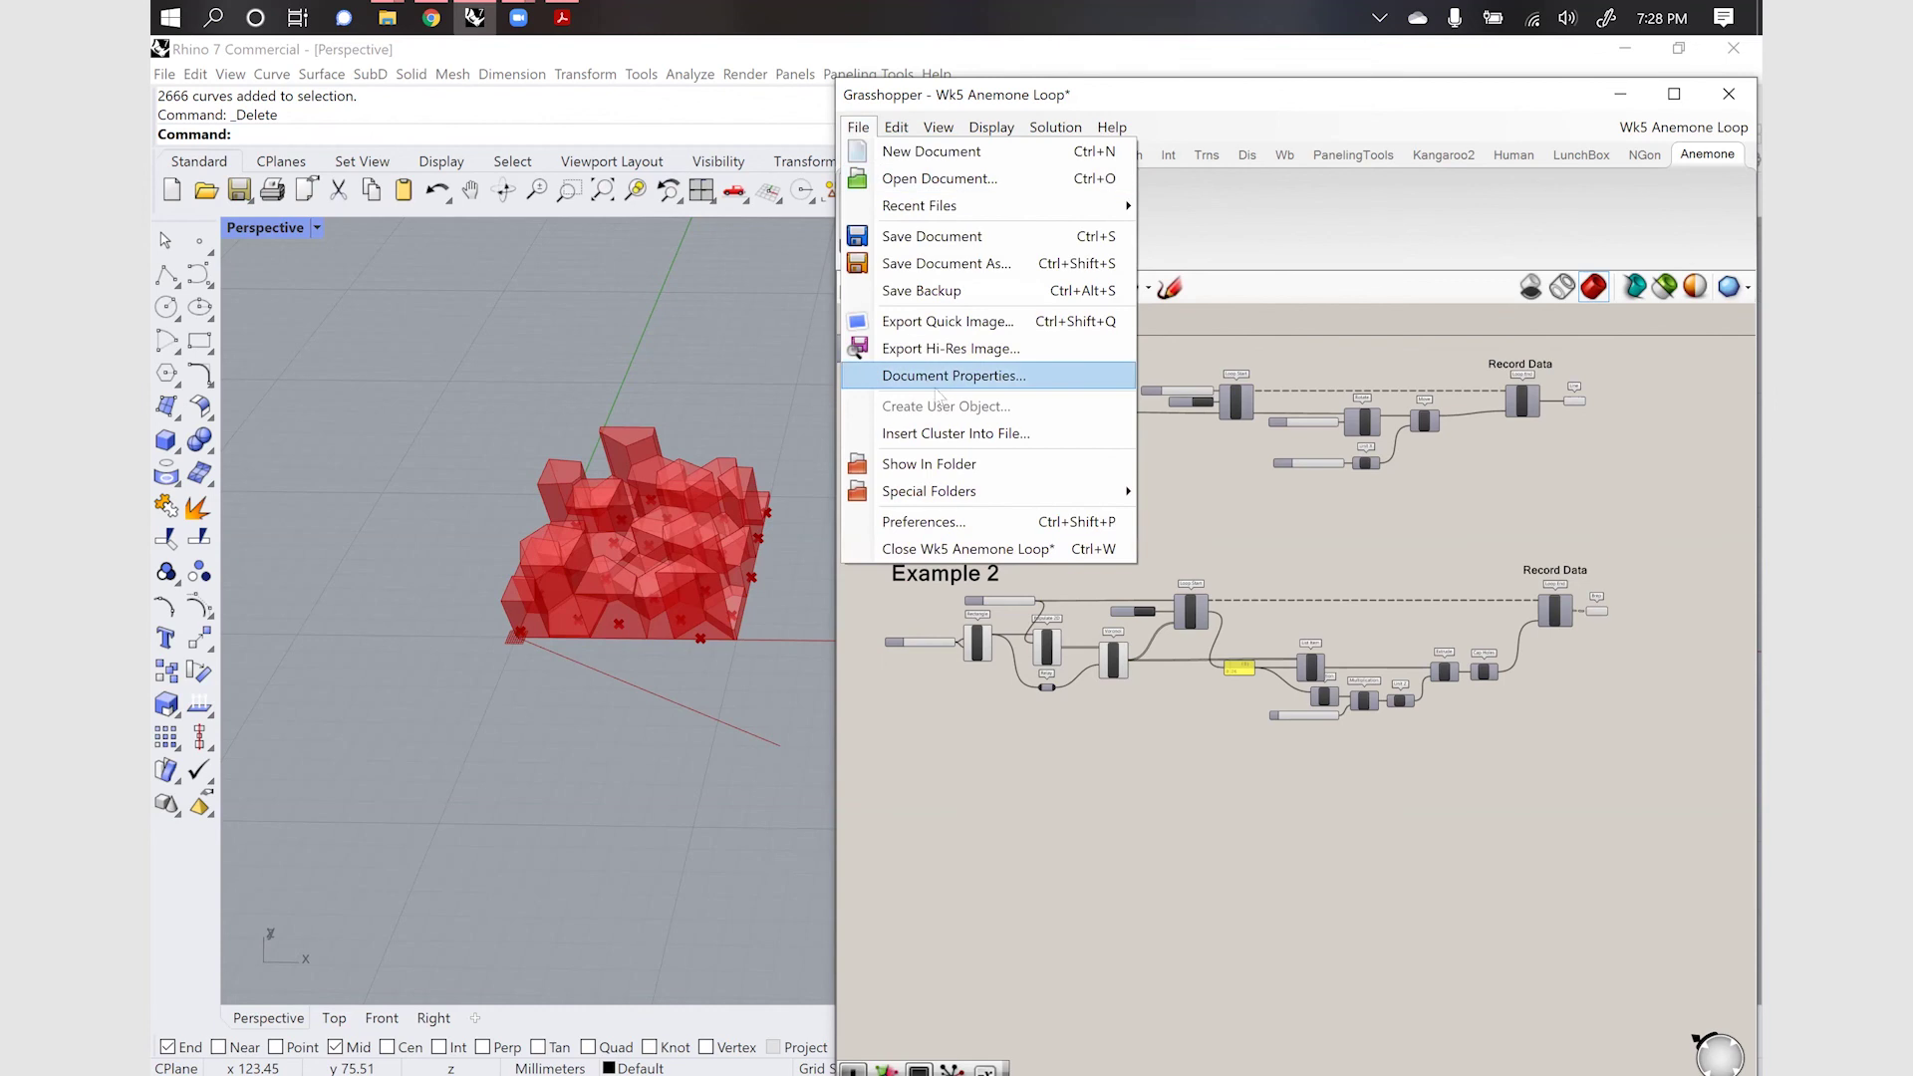
{"action": "mouse_move", "coordinate": [997, 490]}
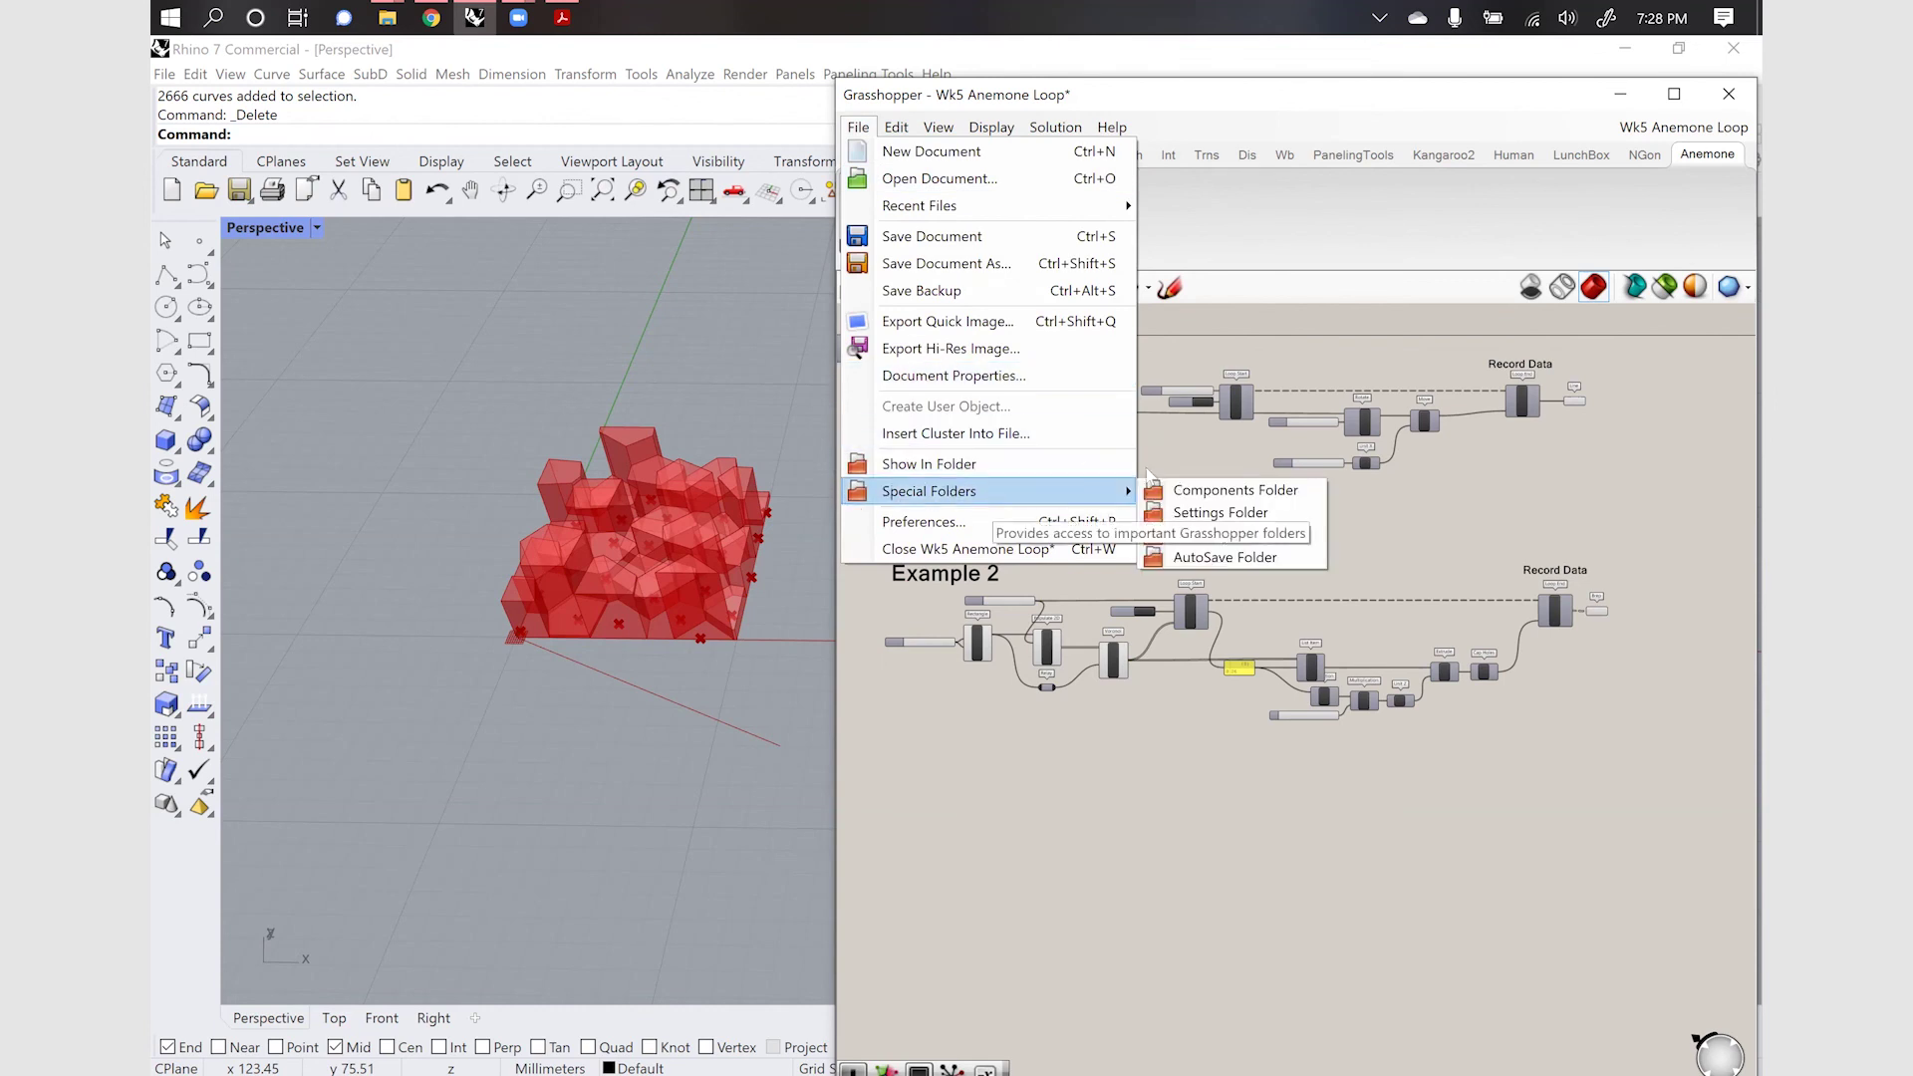
{"action": "left_click", "coordinate": [1211, 491]}
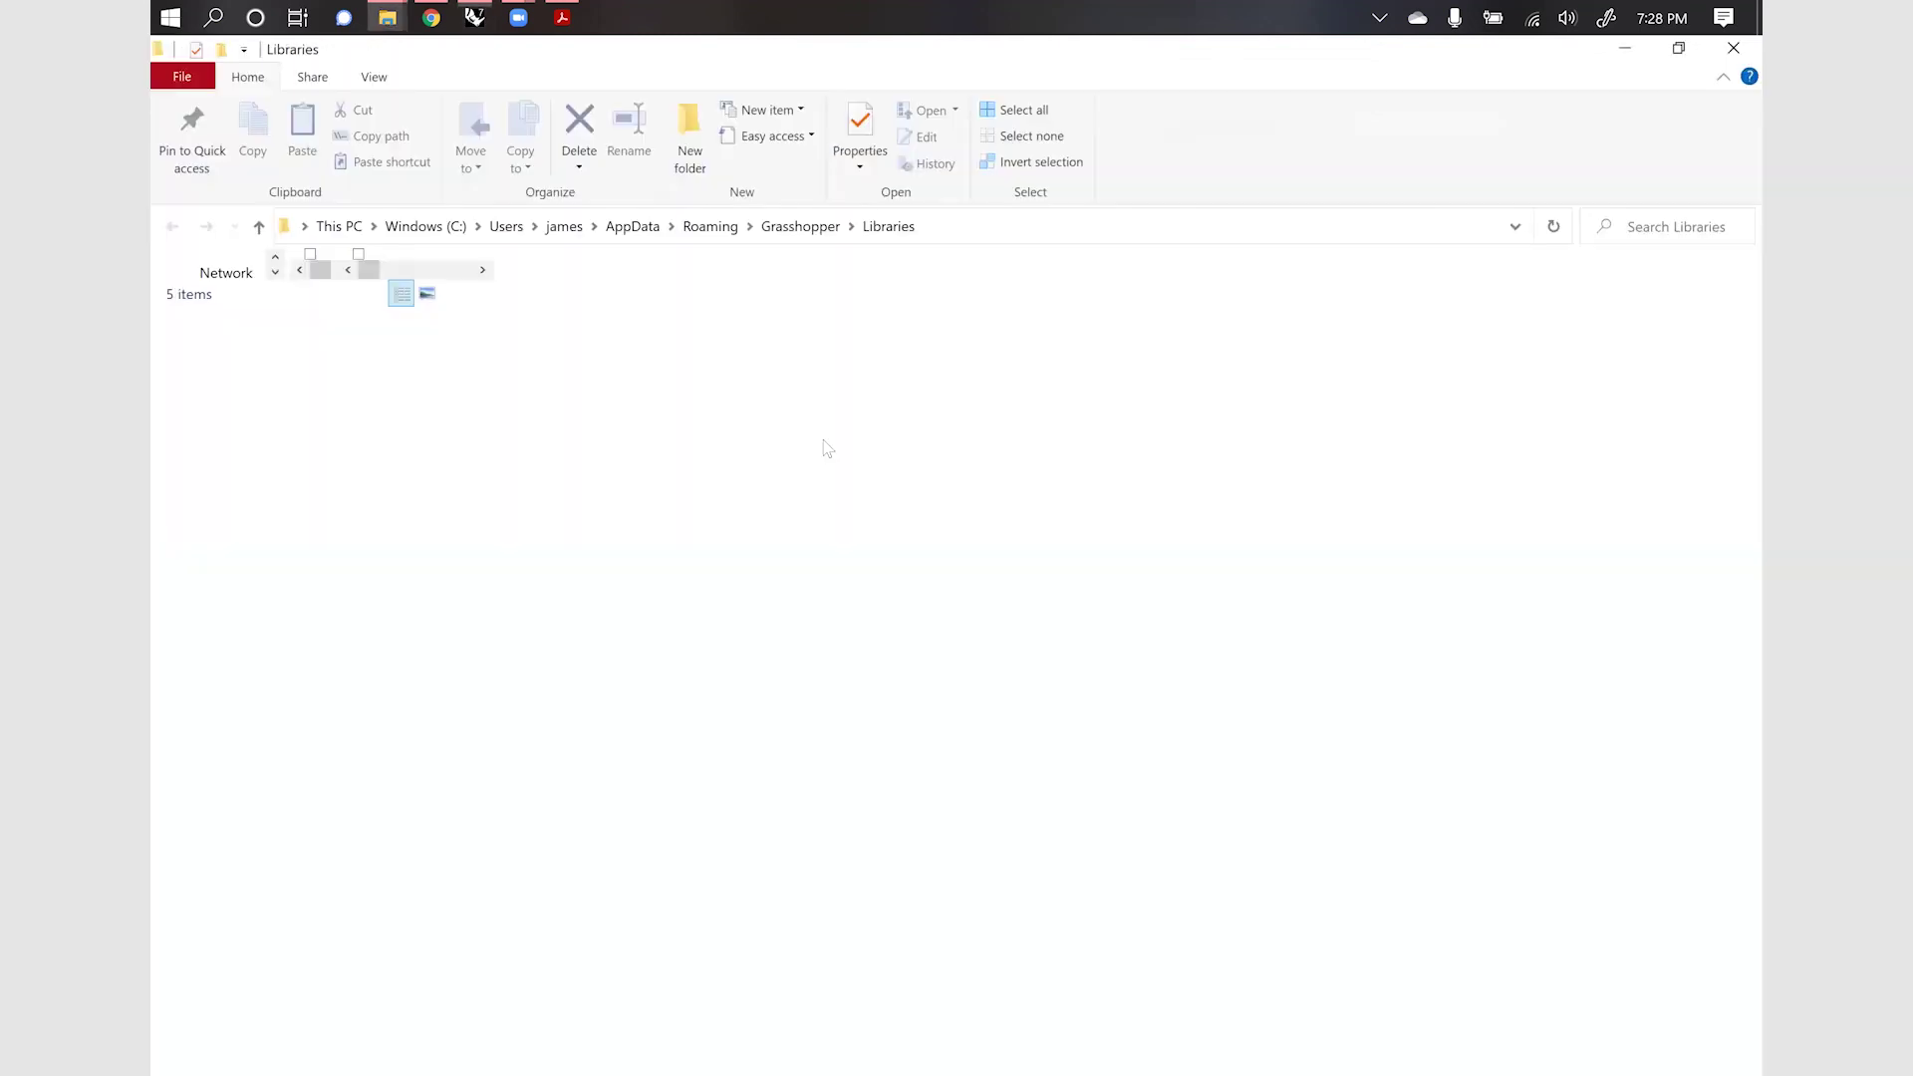
{"action": "left_click", "coordinate": [444, 329]}
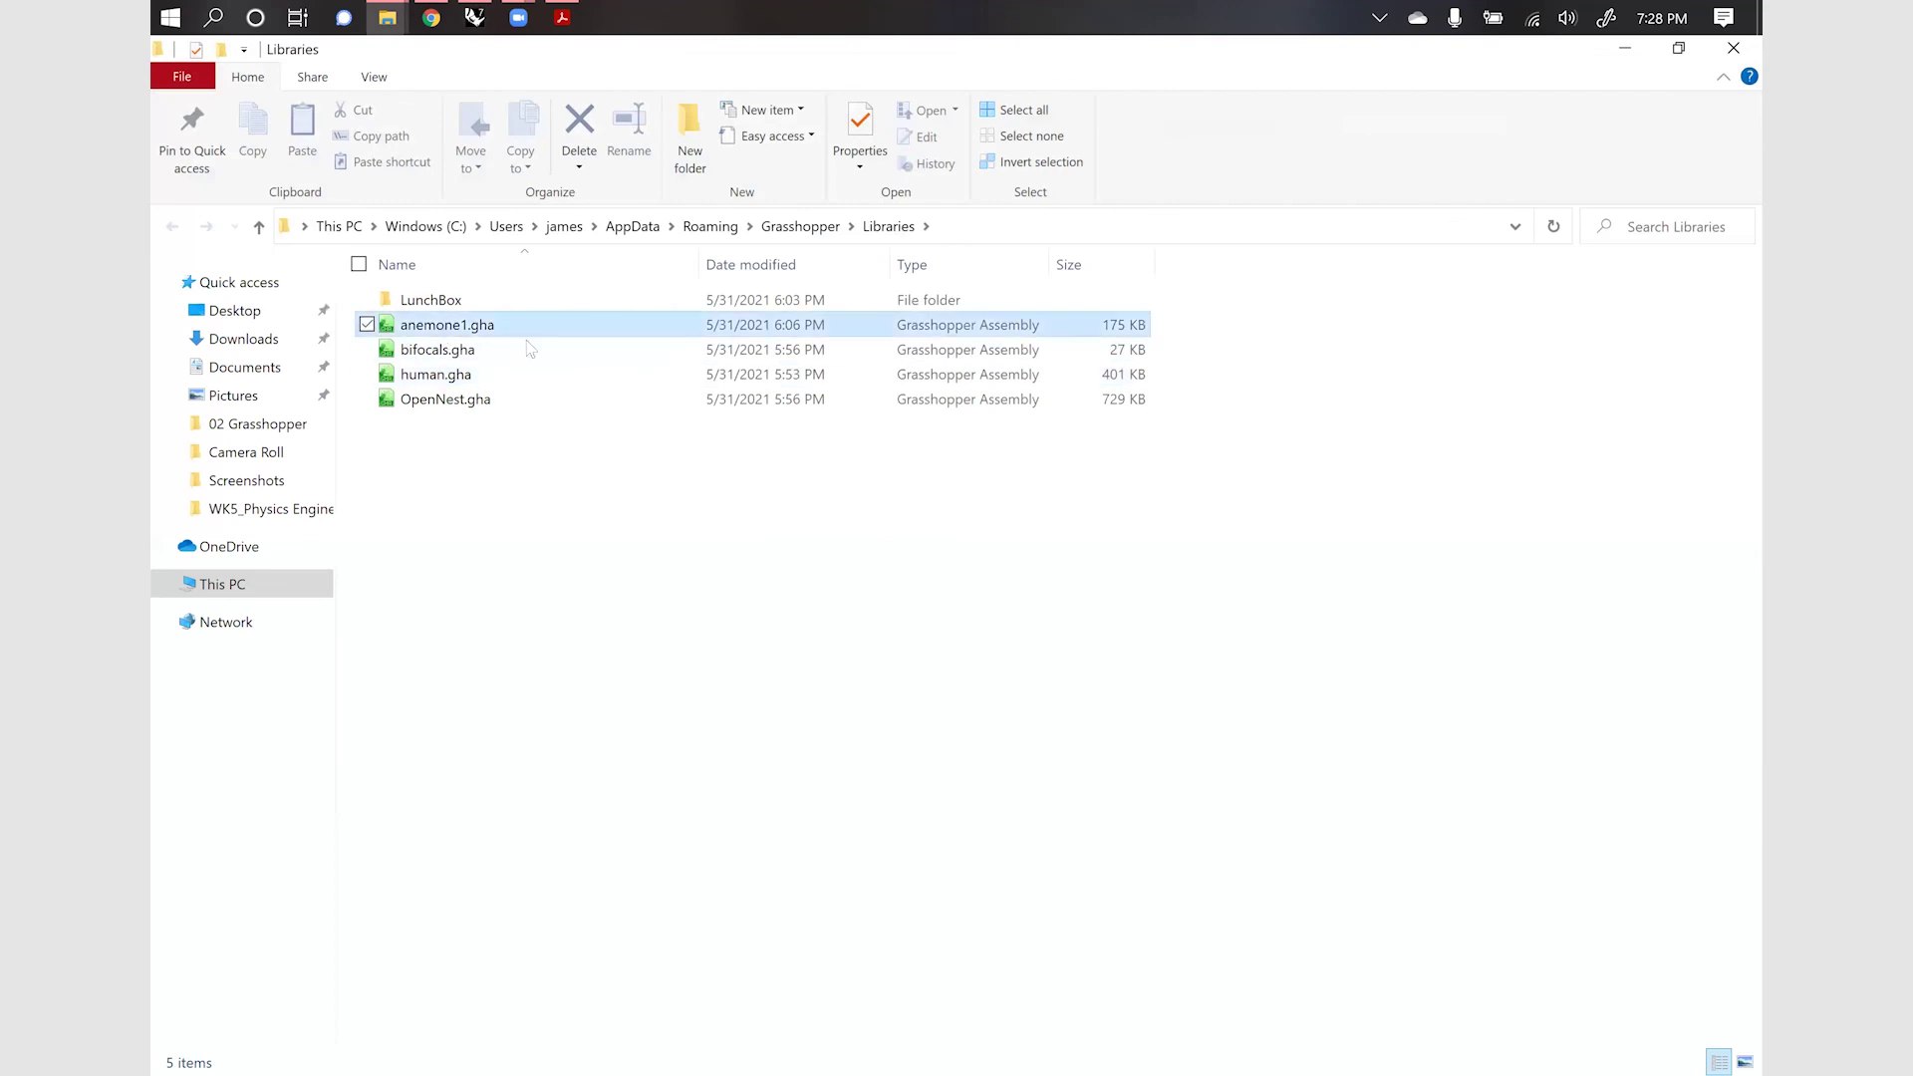
Look inside the UserObjects folder within the parent Grasshopper folder, then return to the Wk5 Anemone Loop definition
{"action": "left_click", "coordinate": [800, 226]}
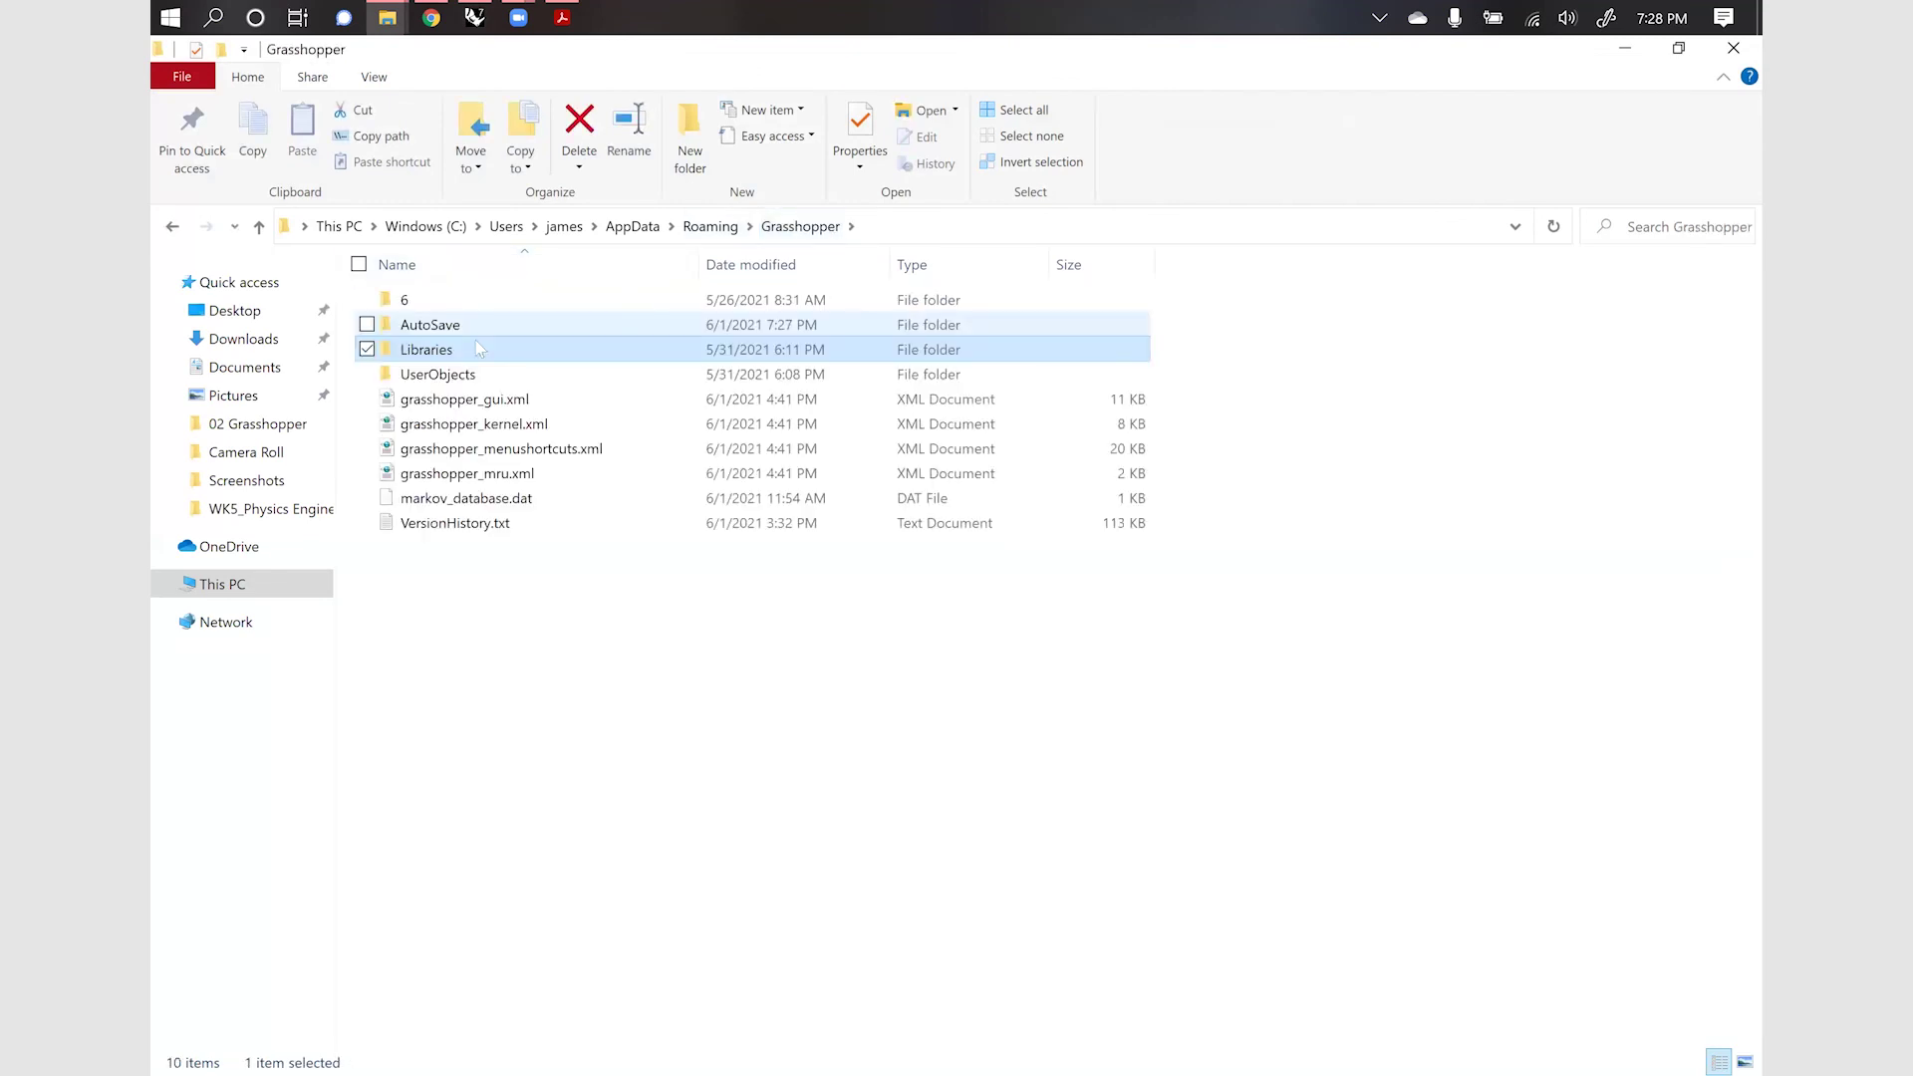
{"action": "double_click", "coordinate": [445, 373]}
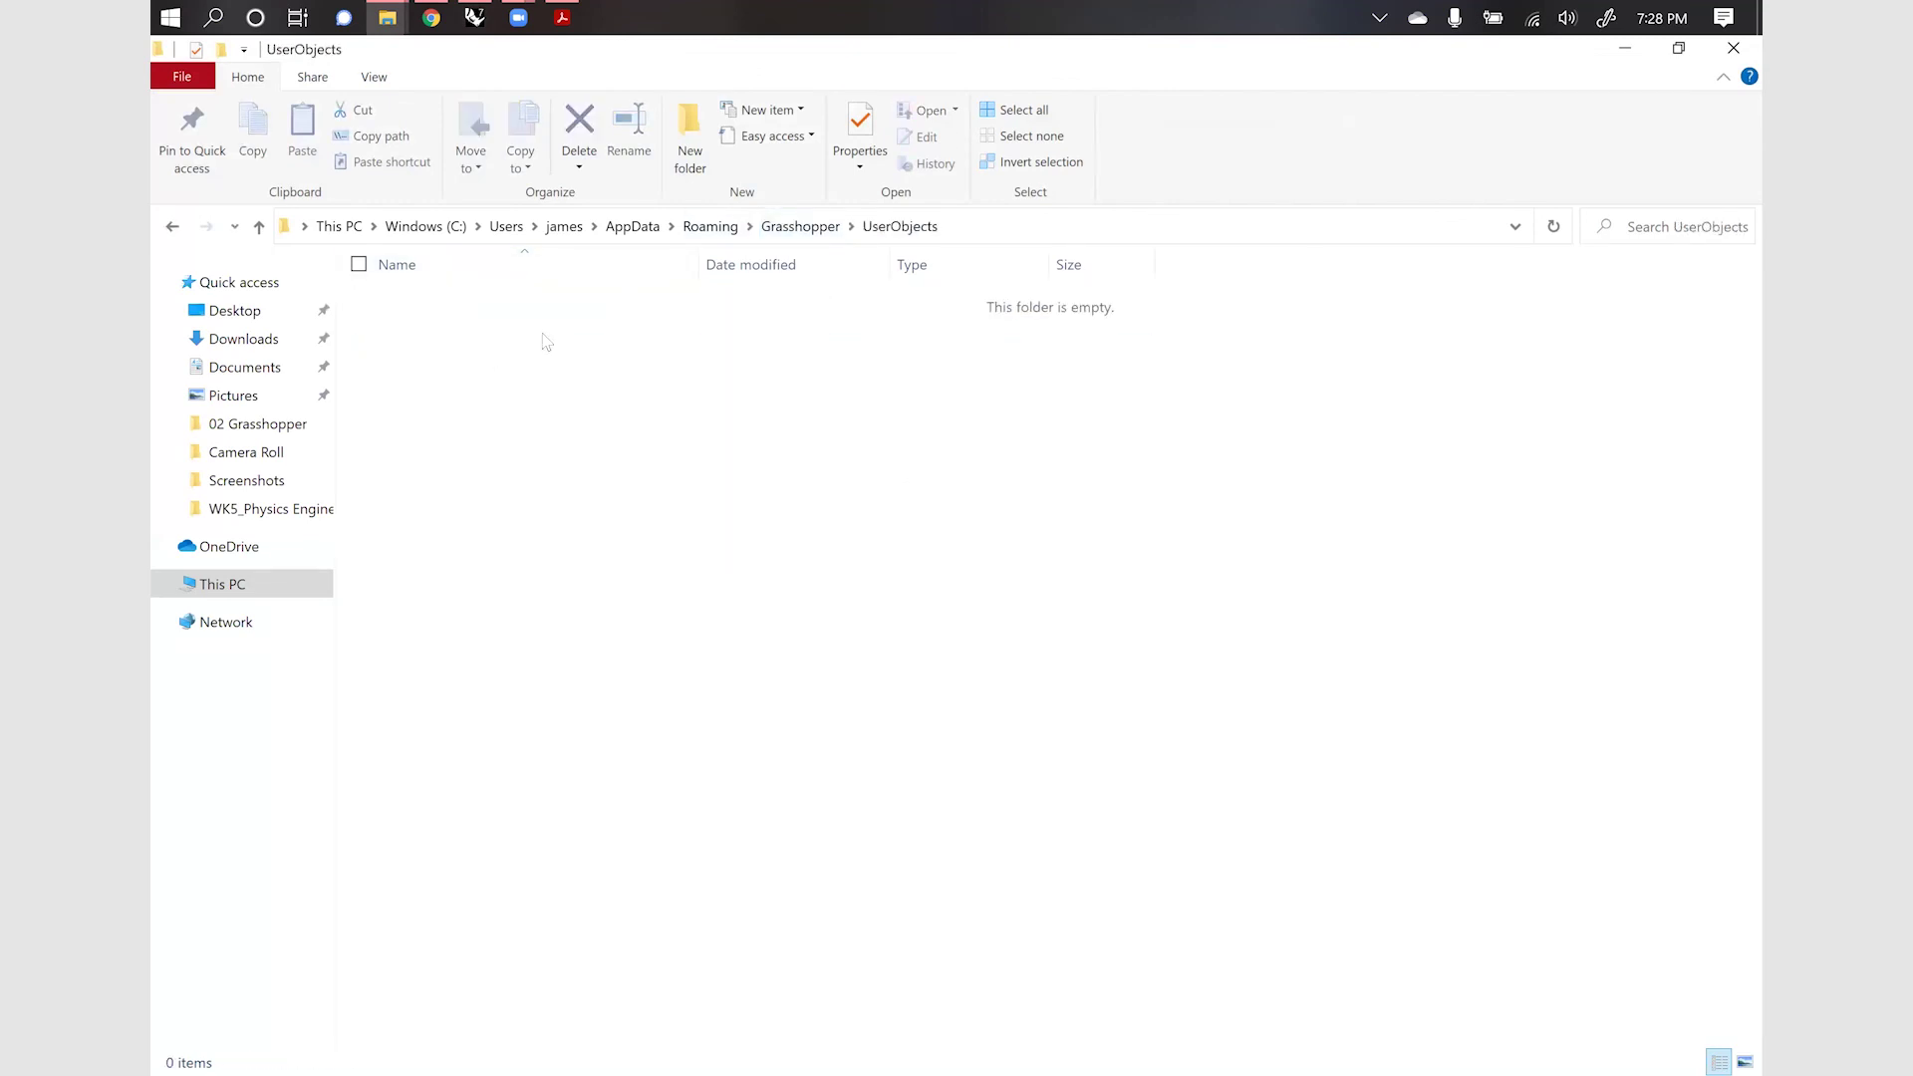
{"action": "left_click", "coordinate": [172, 226]}
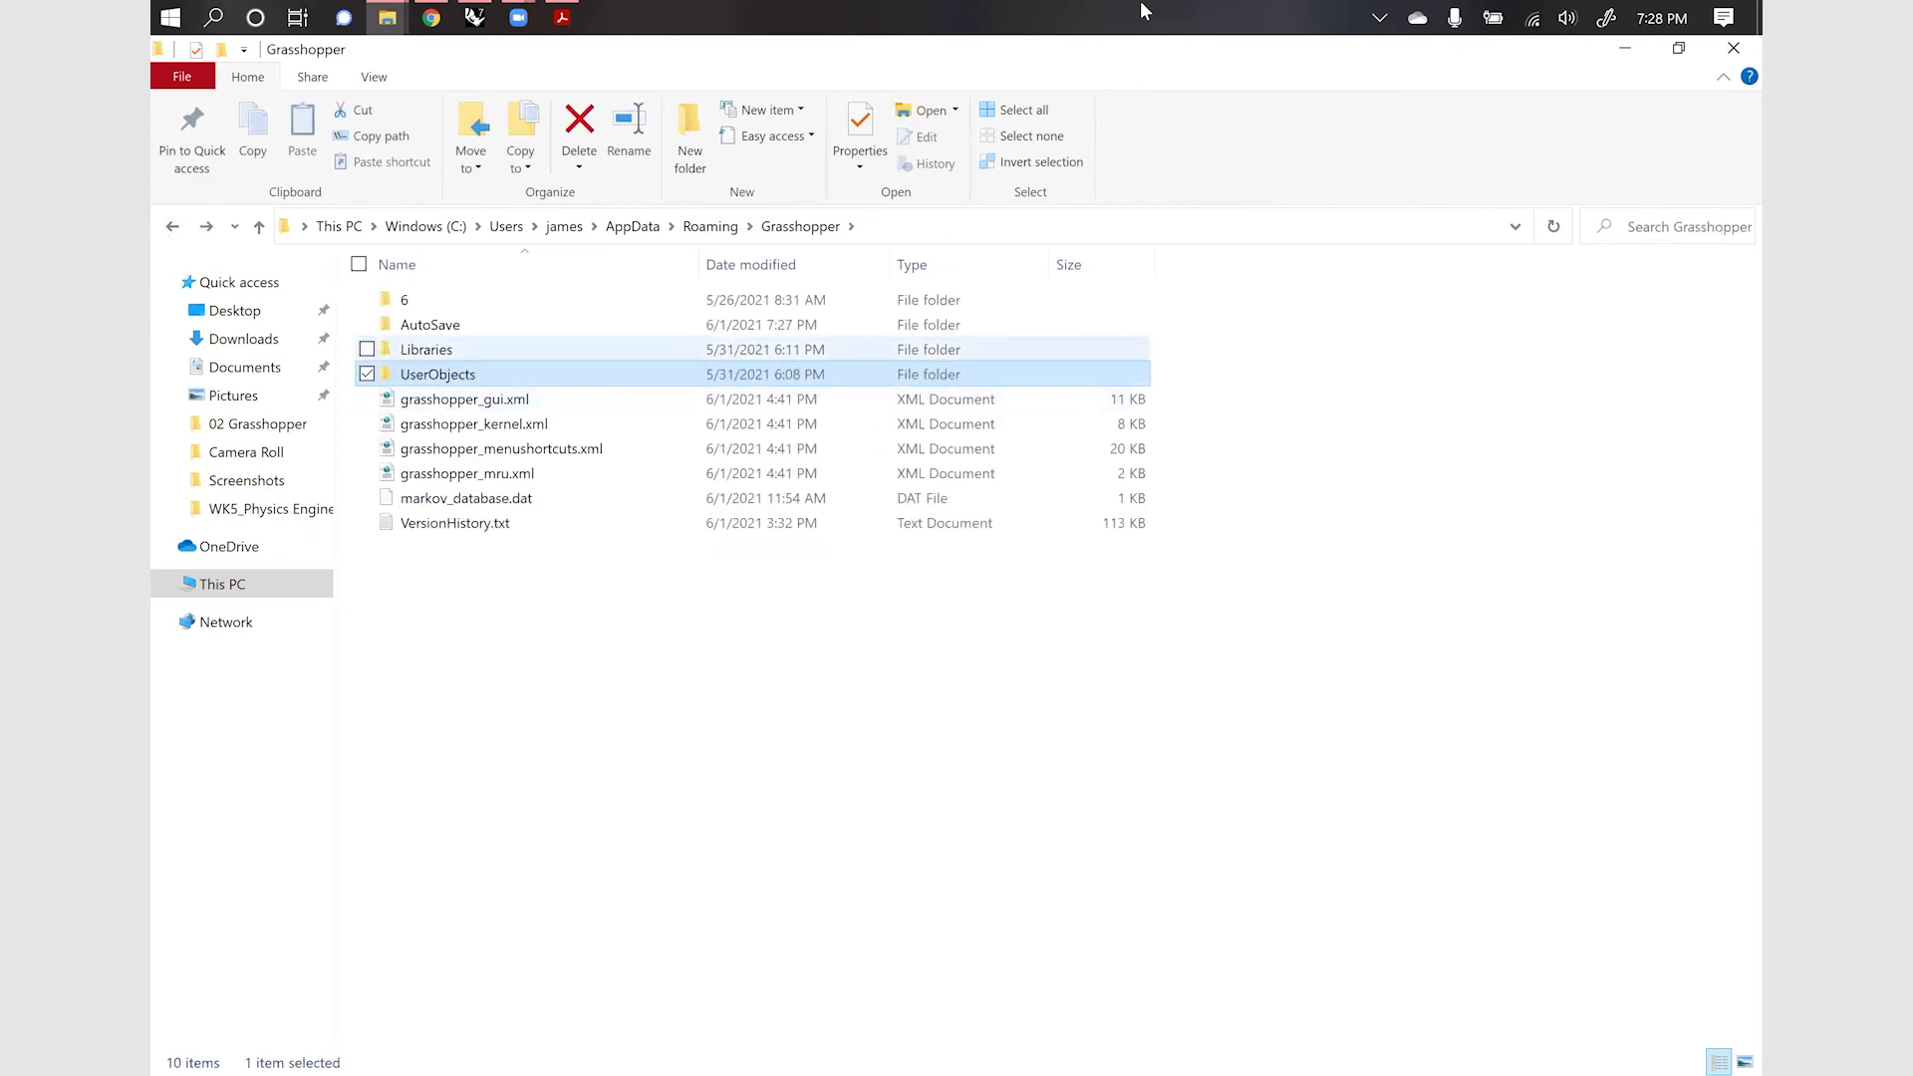
{"action": "left_click", "coordinate": [1710, 56]}
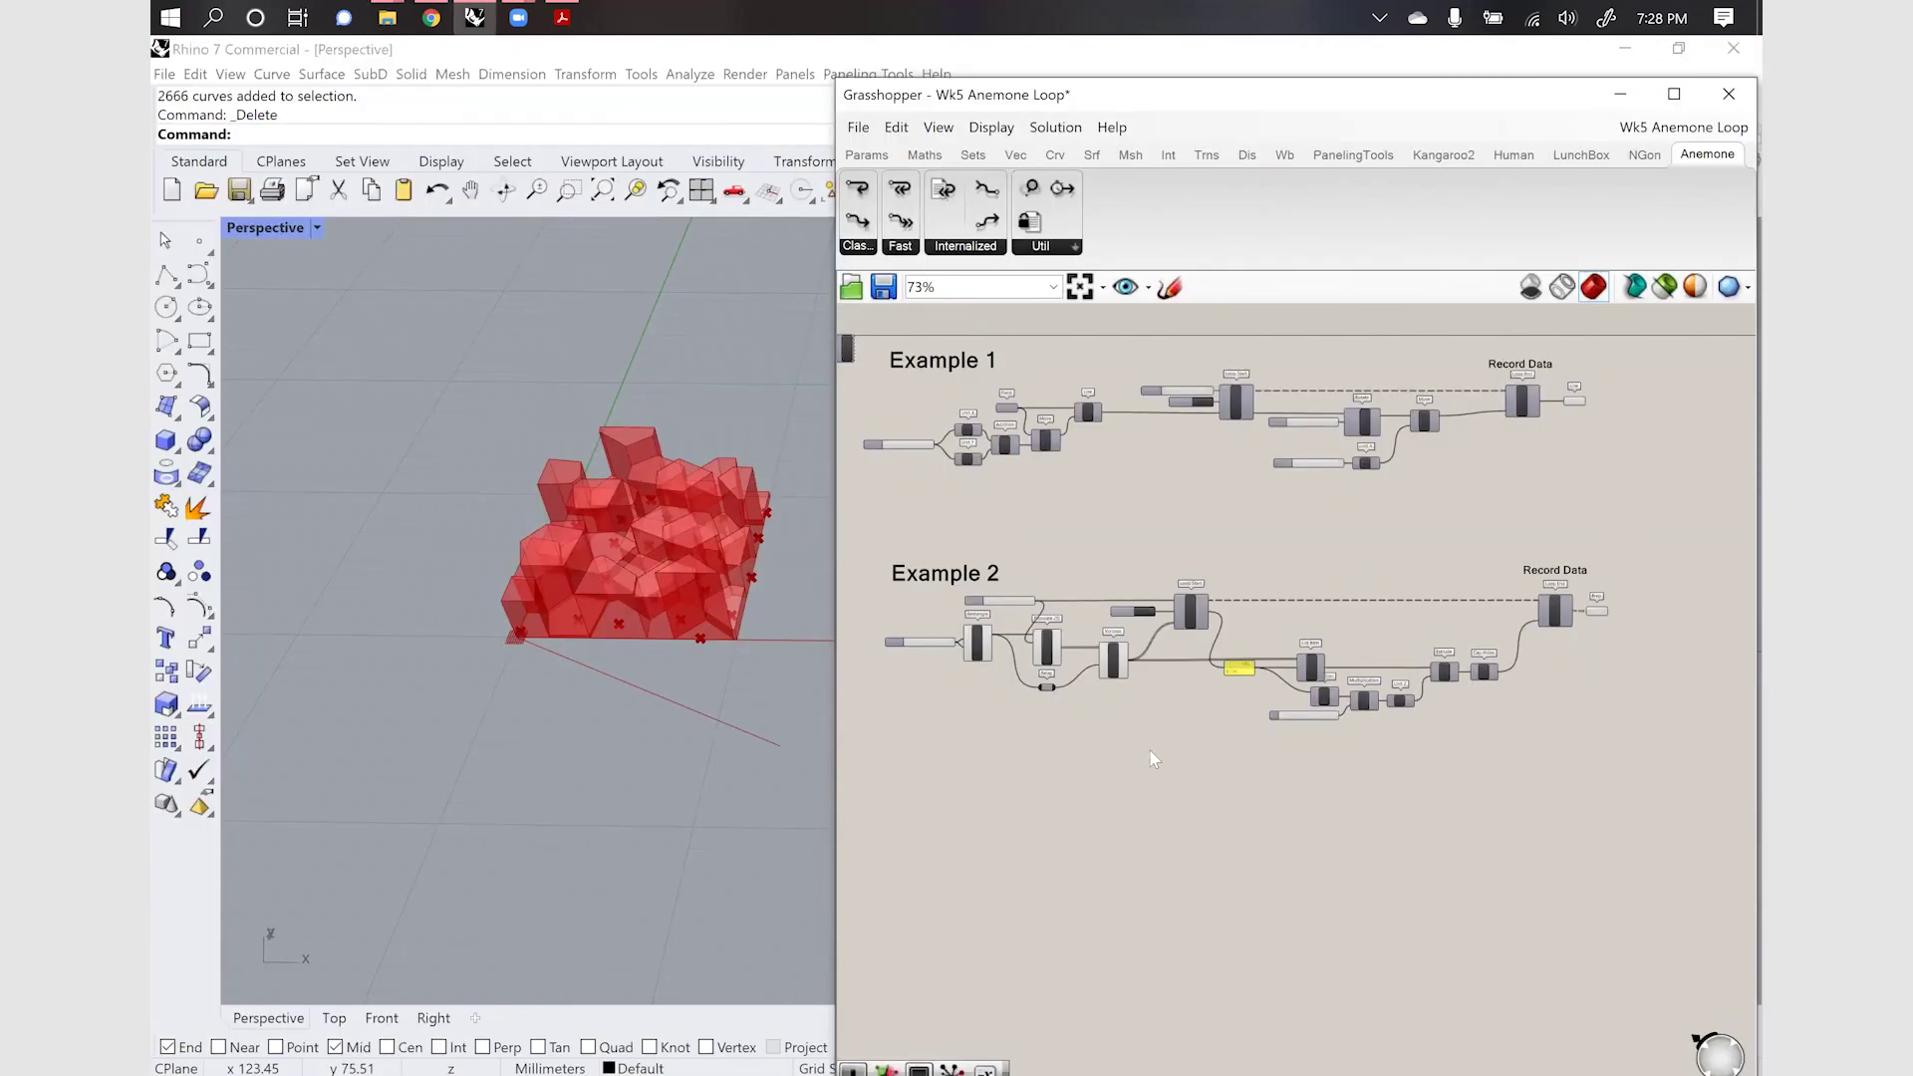
Switch to Chrome and show the details of the Hackaday course Designing with Complex Geometry
{"action": "scroll", "coordinate": [1133, 727], "scroll_direction": "up", "scroll_amount": 1}
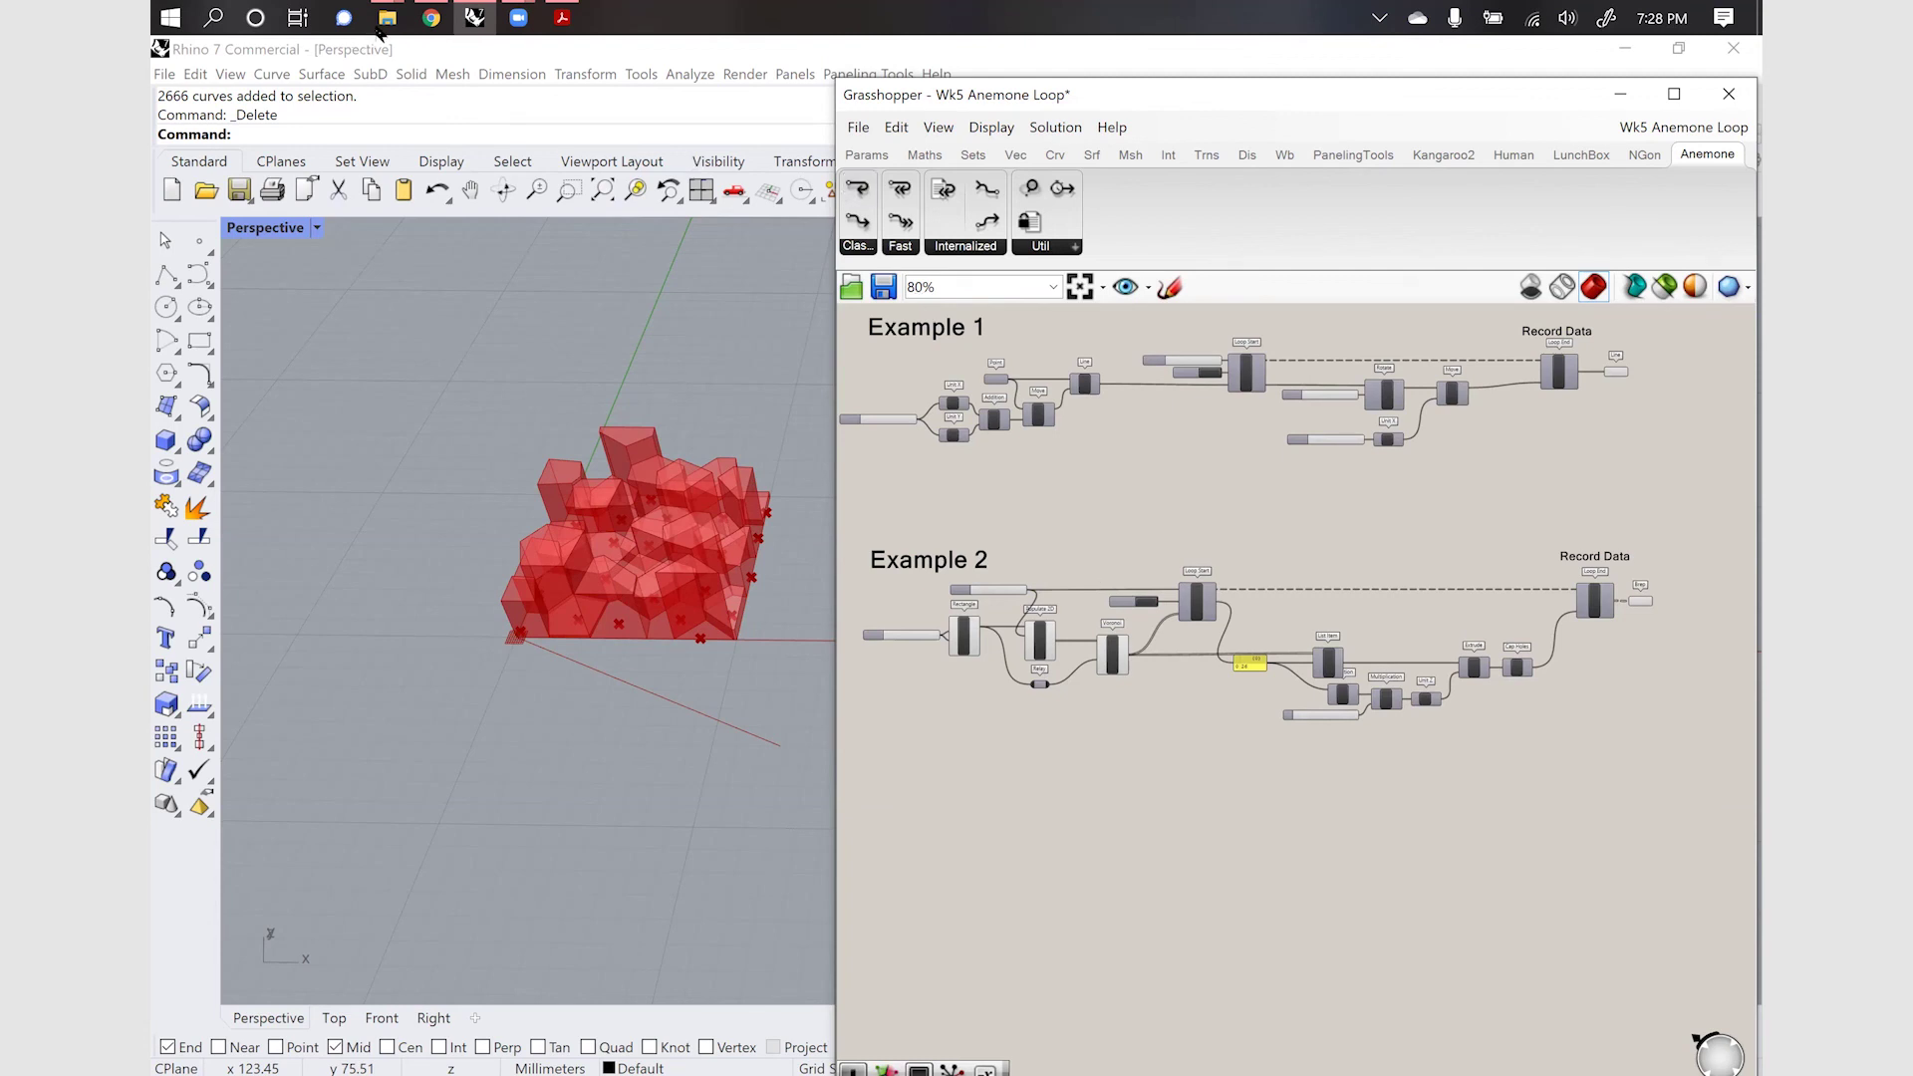
{"action": "mouse_move", "coordinate": [430, 17]}
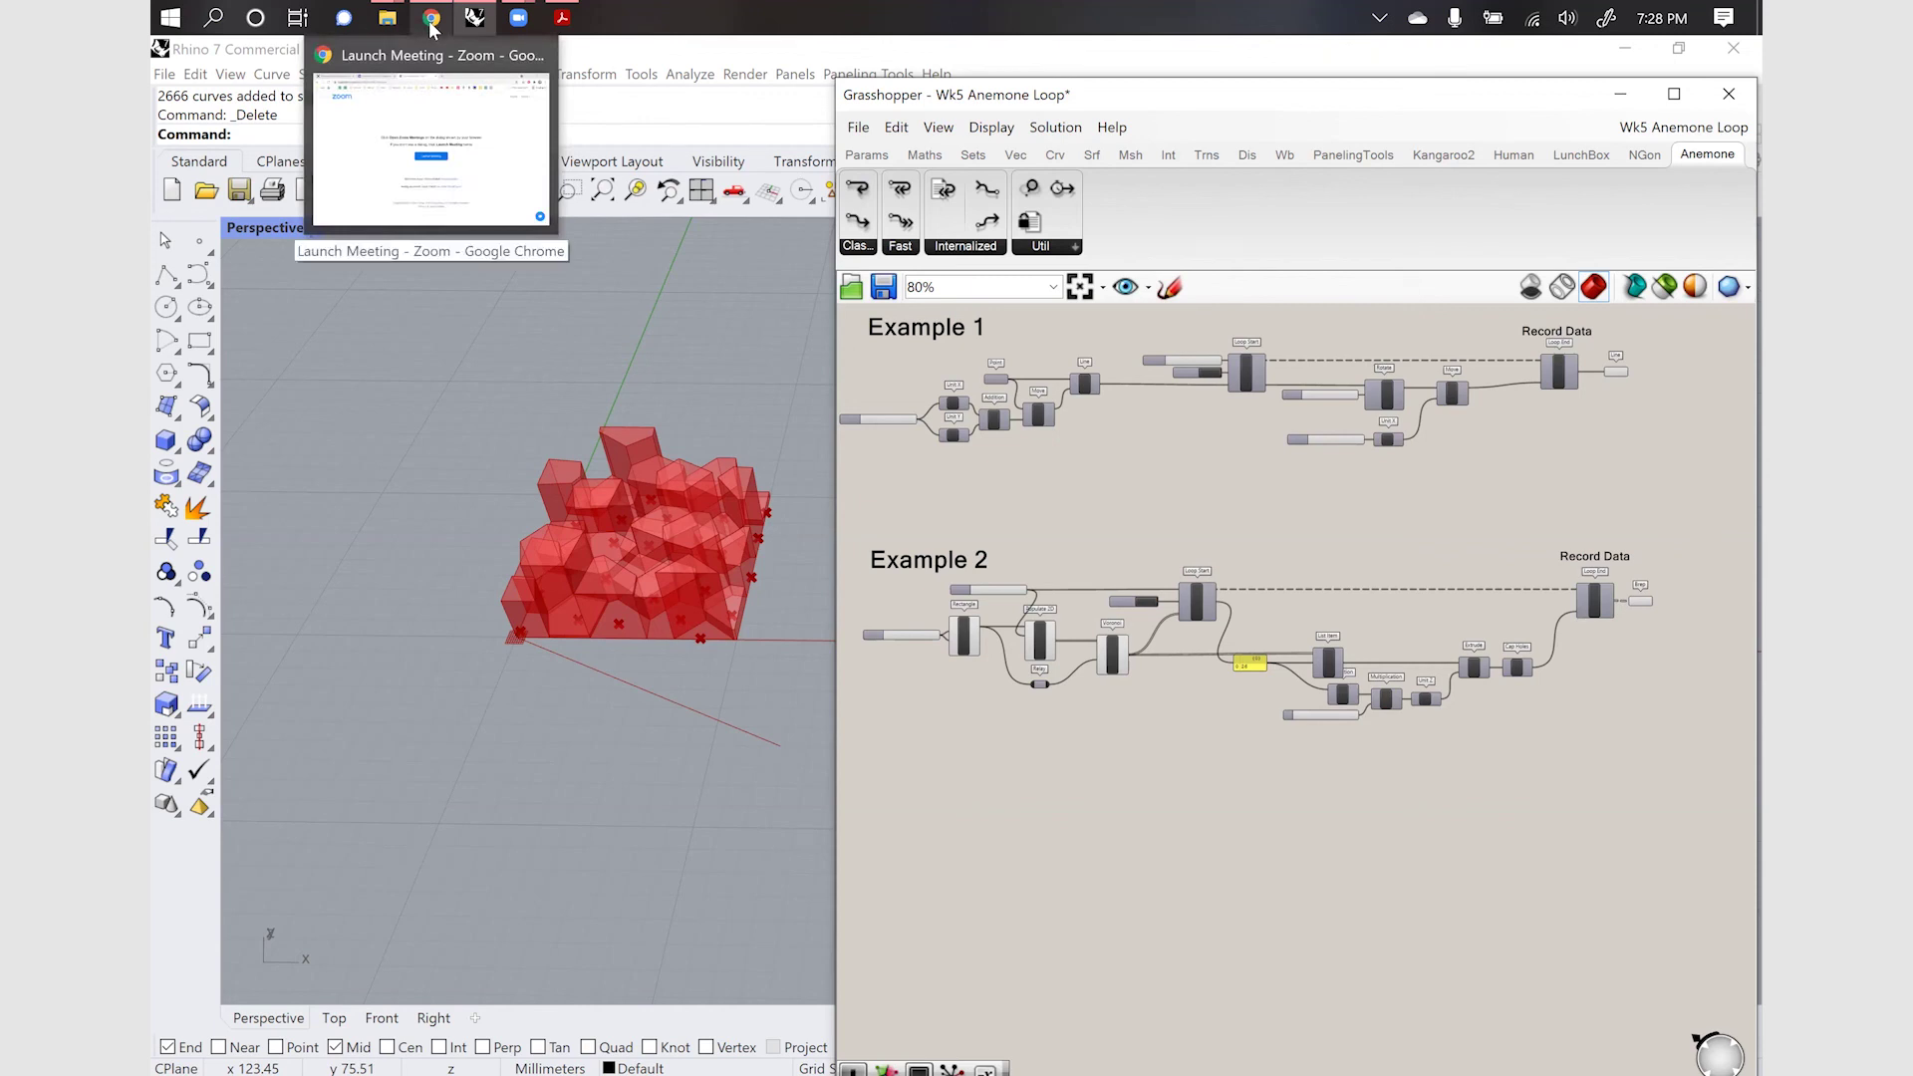
{"action": "left_click", "coordinate": [432, 22]}
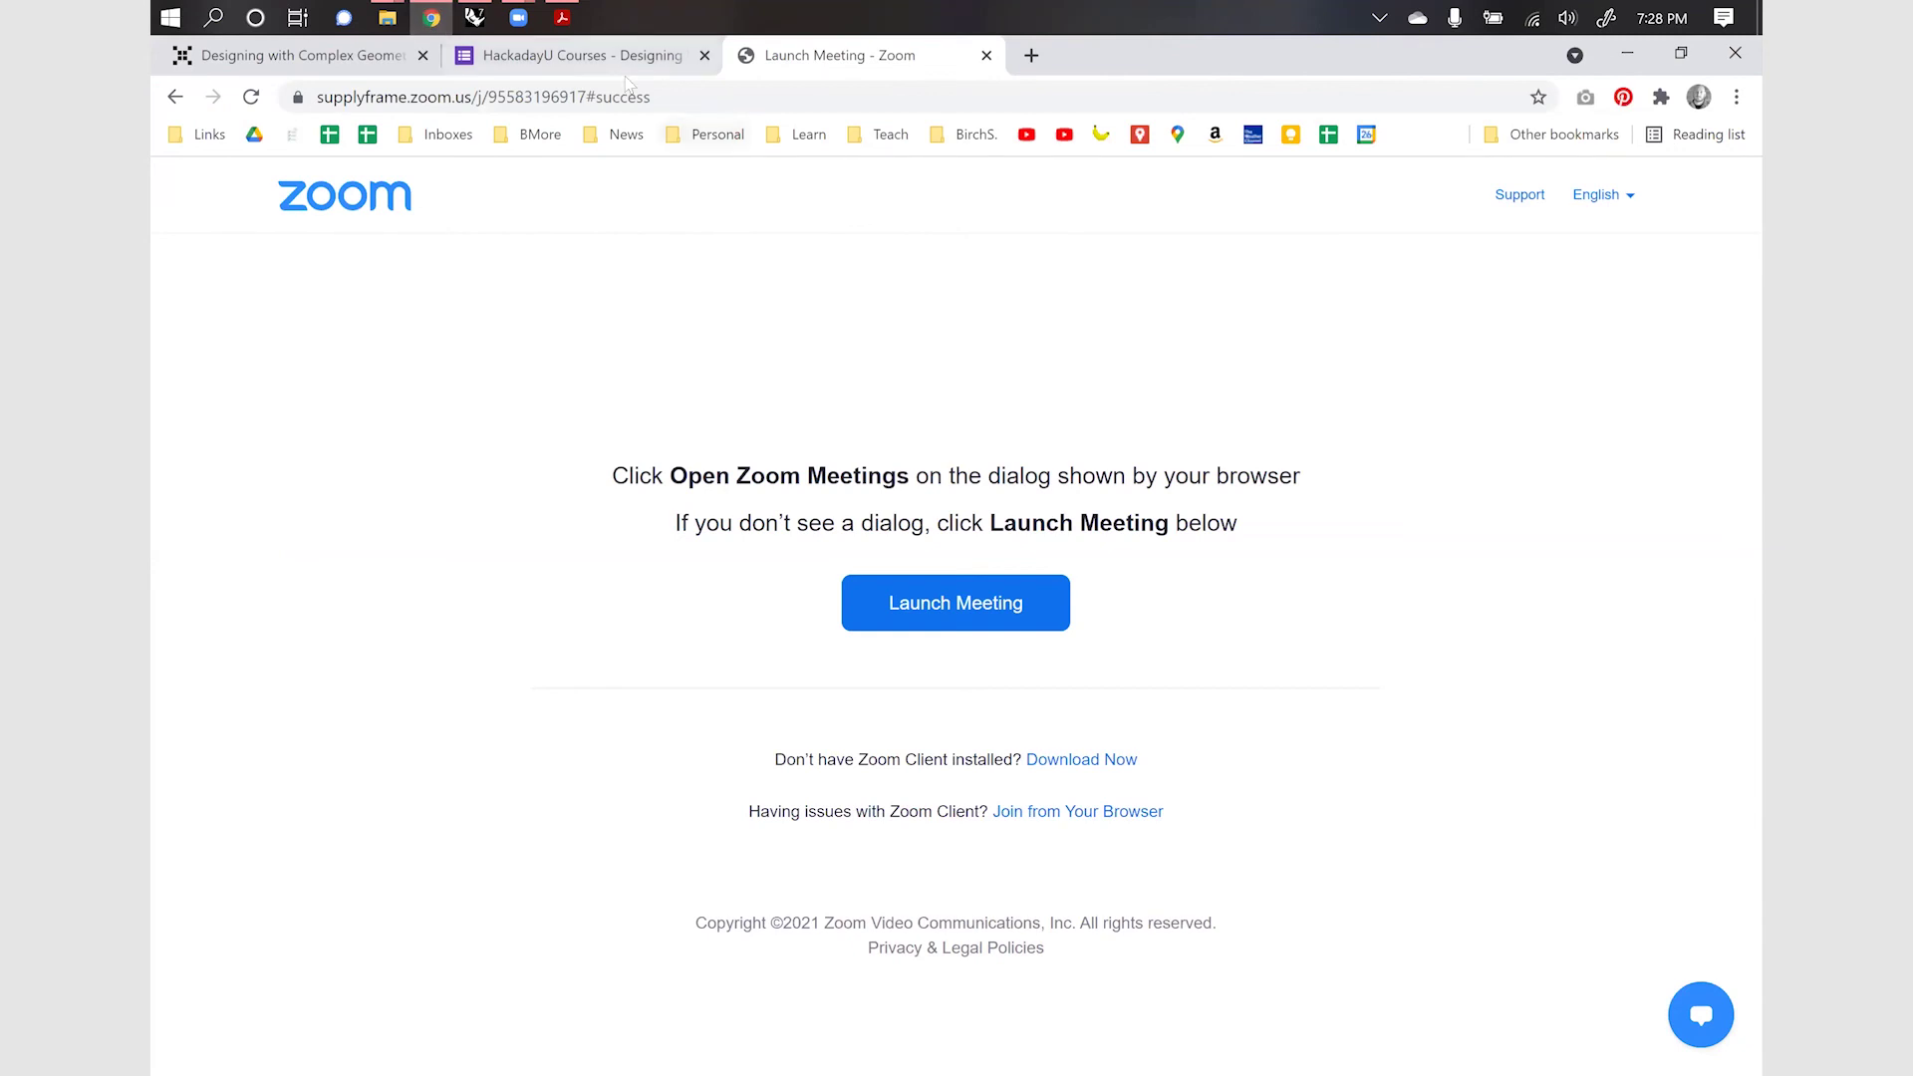
{"action": "left_click", "coordinate": [299, 55]}
{"action": "scroll", "coordinate": [943, 546], "scroll_direction": "up", "scroll_amount": 6}
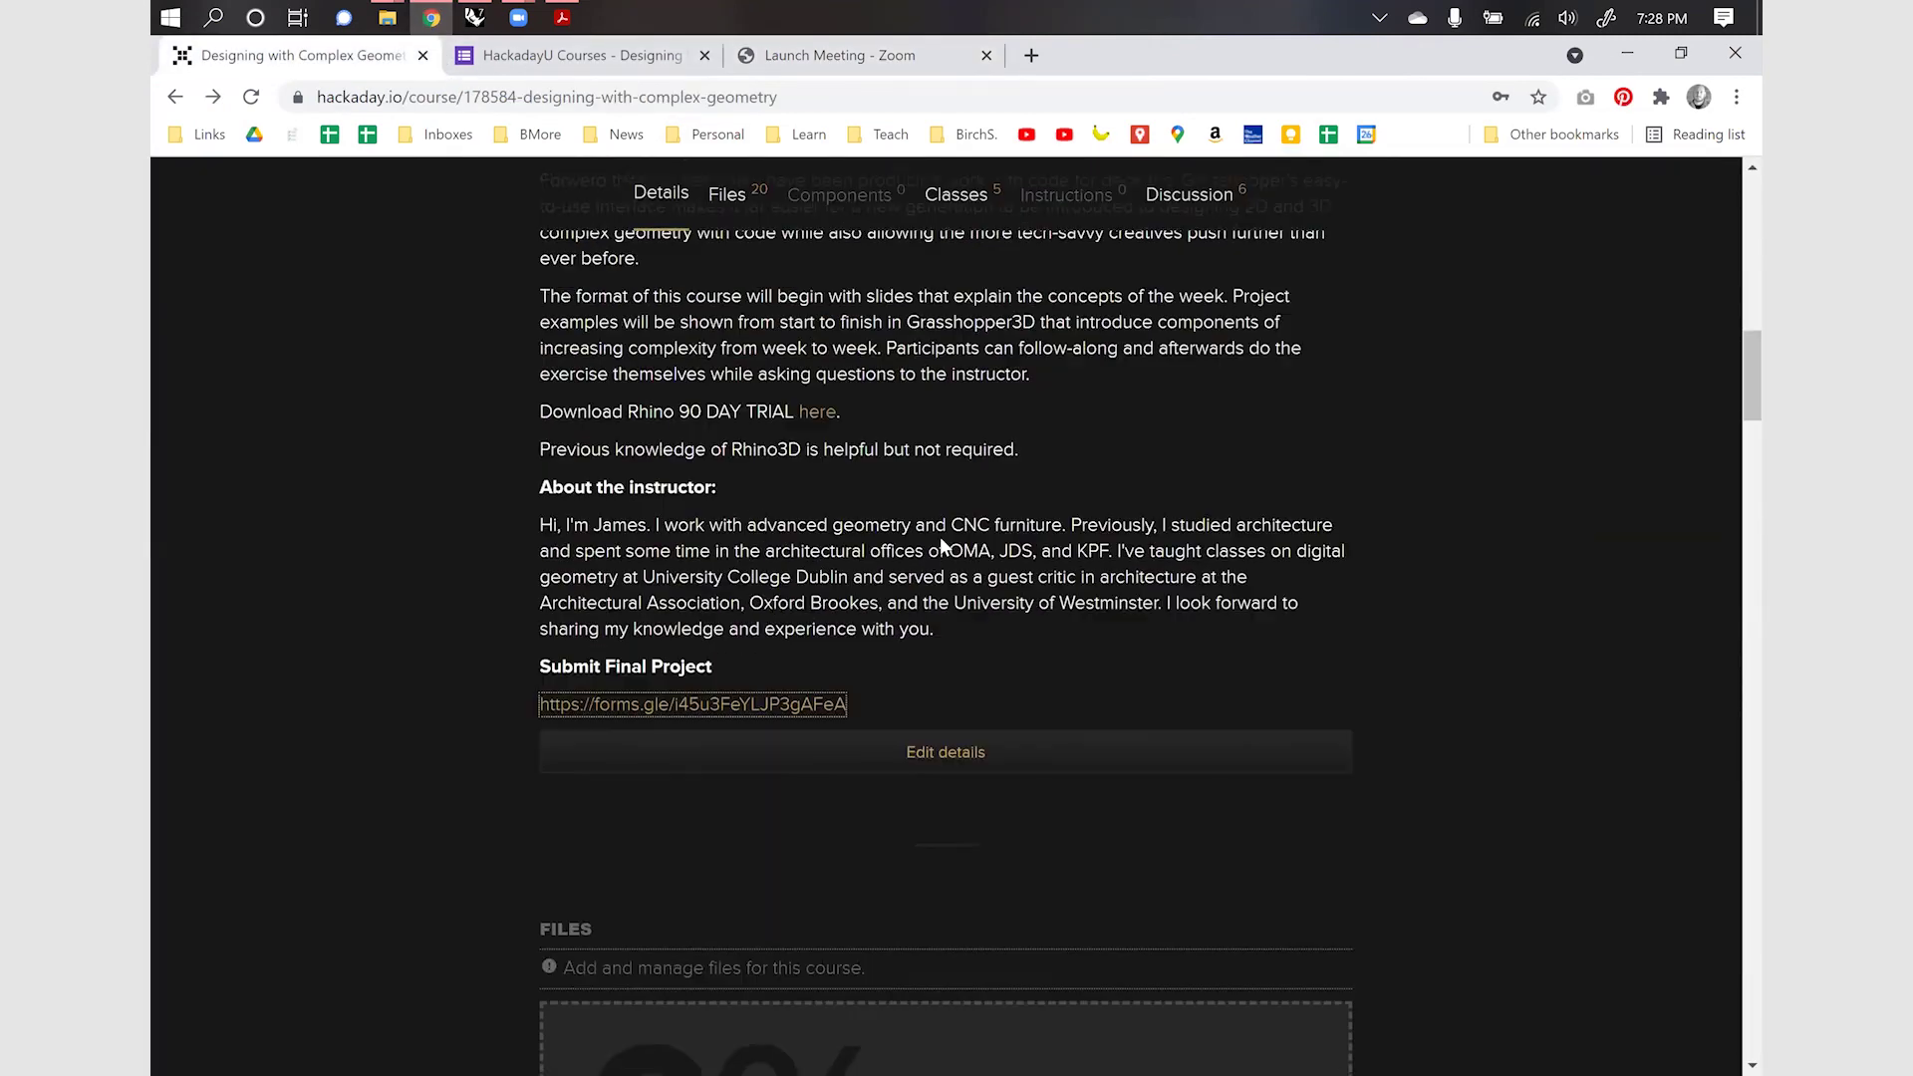
Locate the Submit Final Project section on the course page and read through the questions of the HackadayU final project form
{"action": "scroll", "coordinate": [941, 544], "scroll_direction": "up", "scroll_amount": 6}
{"action": "scroll", "coordinate": [940, 536], "scroll_direction": "down", "scroll_amount": 15}
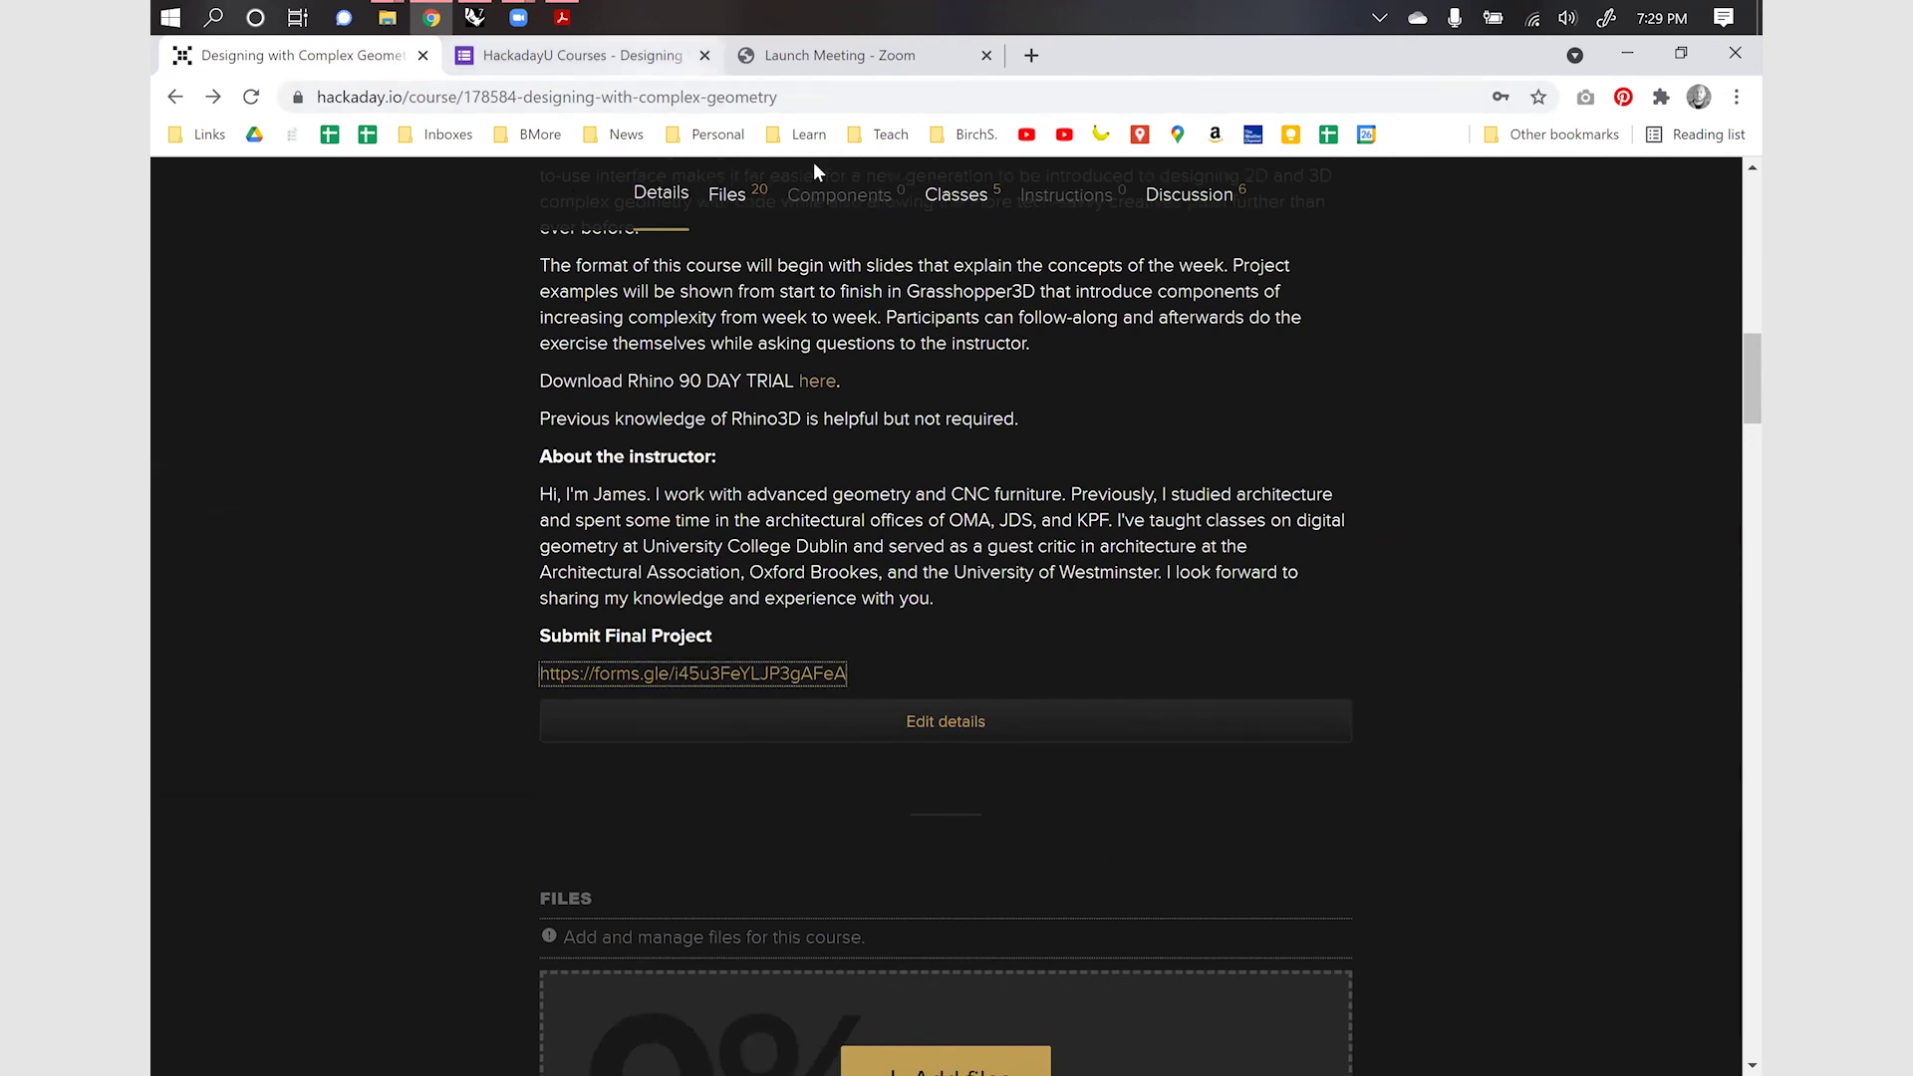
{"action": "left_click", "coordinate": [626, 77]}
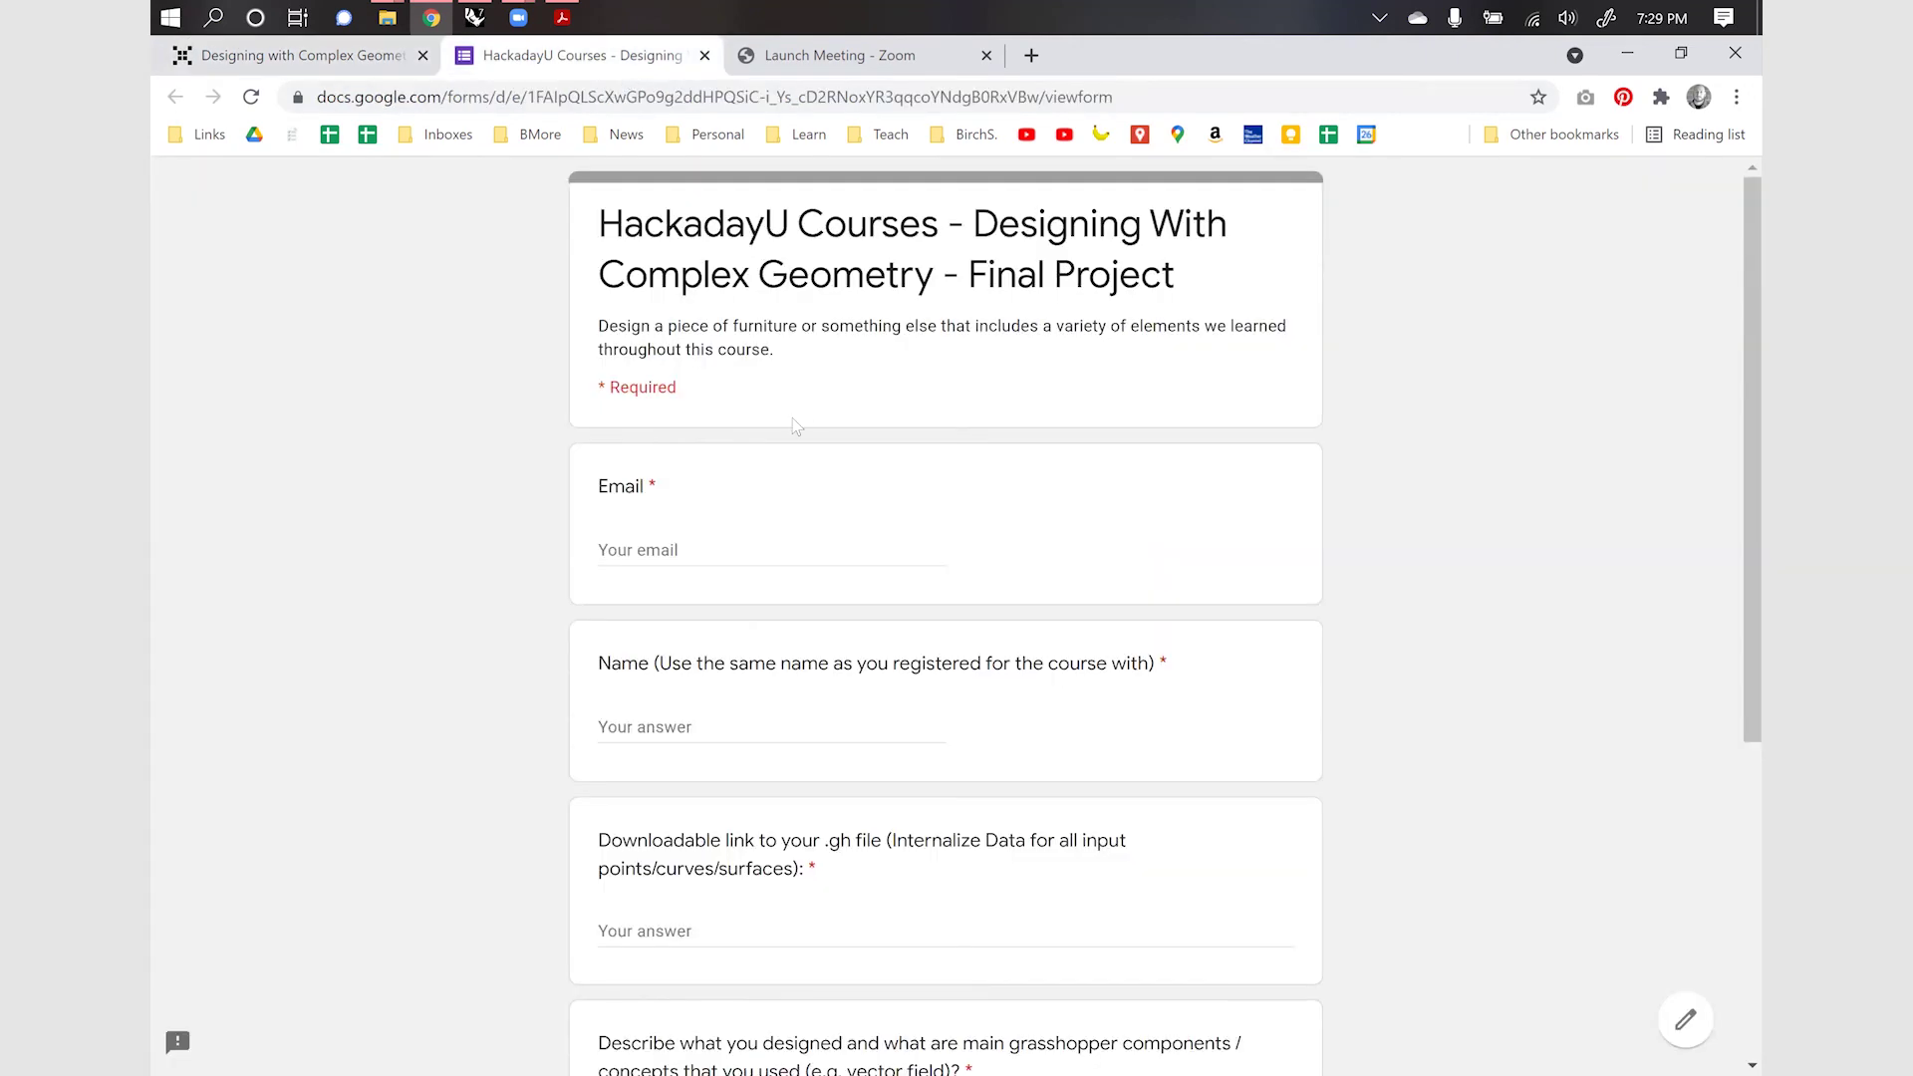
{"action": "scroll", "coordinate": [797, 427], "scroll_direction": "down", "scroll_amount": 2}
{"action": "scroll", "coordinate": [797, 427], "scroll_direction": "down", "scroll_amount": 1}
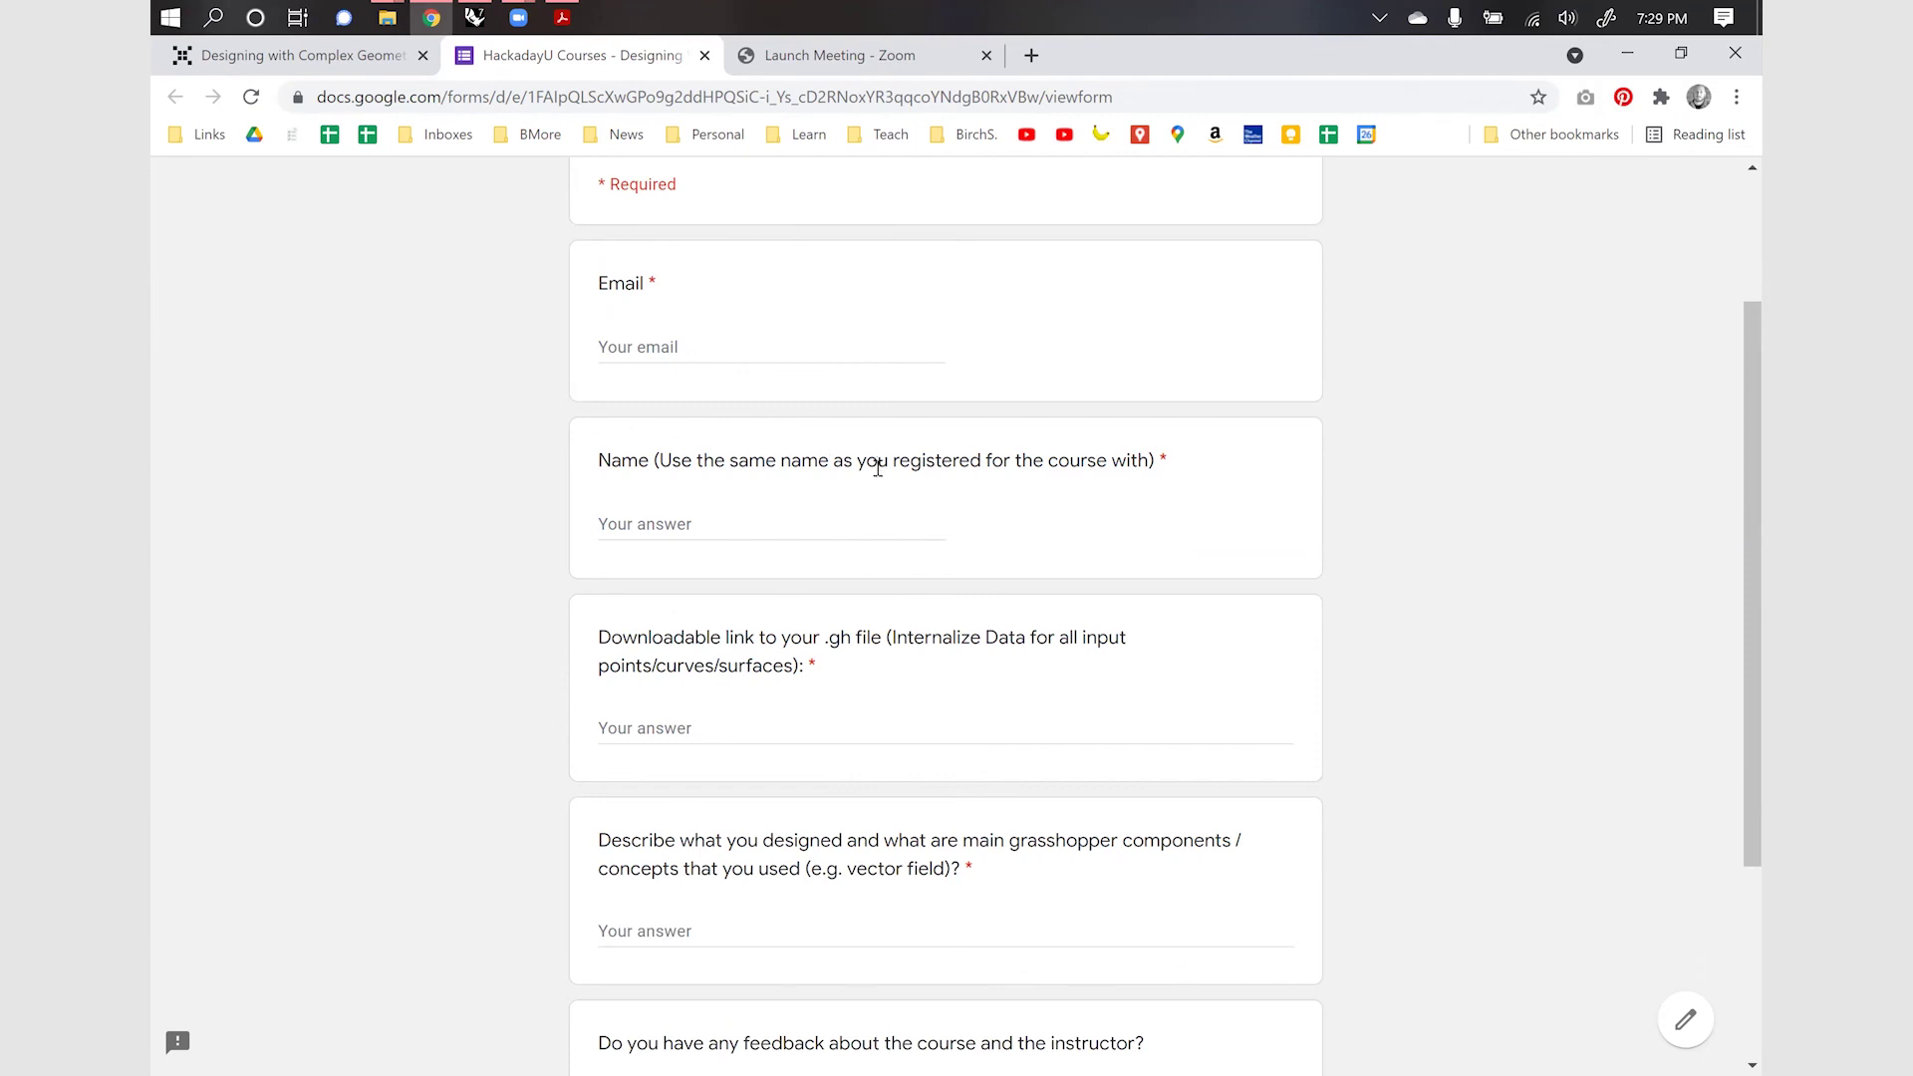
{"action": "scroll", "coordinate": [872, 477], "scroll_direction": "down", "scroll_amount": 1}
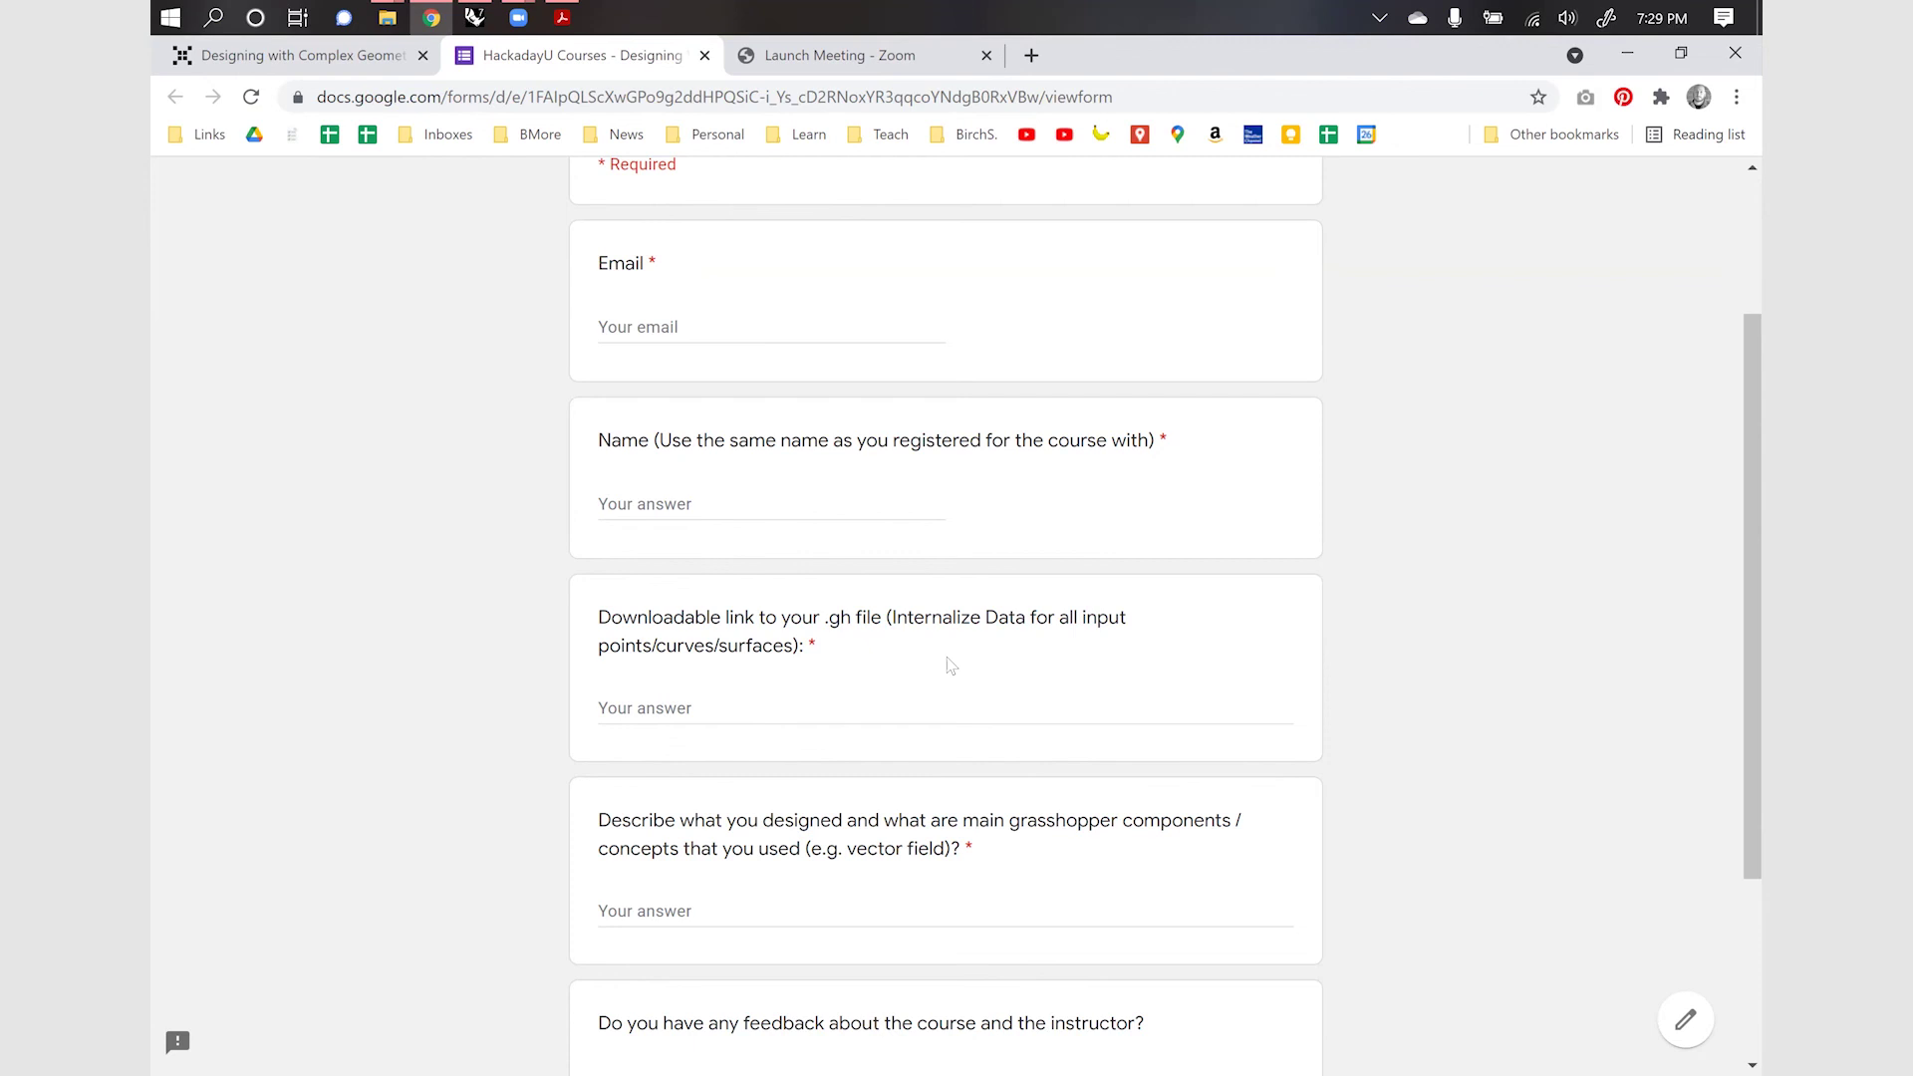
{"action": "scroll", "coordinate": [947, 657], "scroll_direction": "up", "scroll_amount": 3}
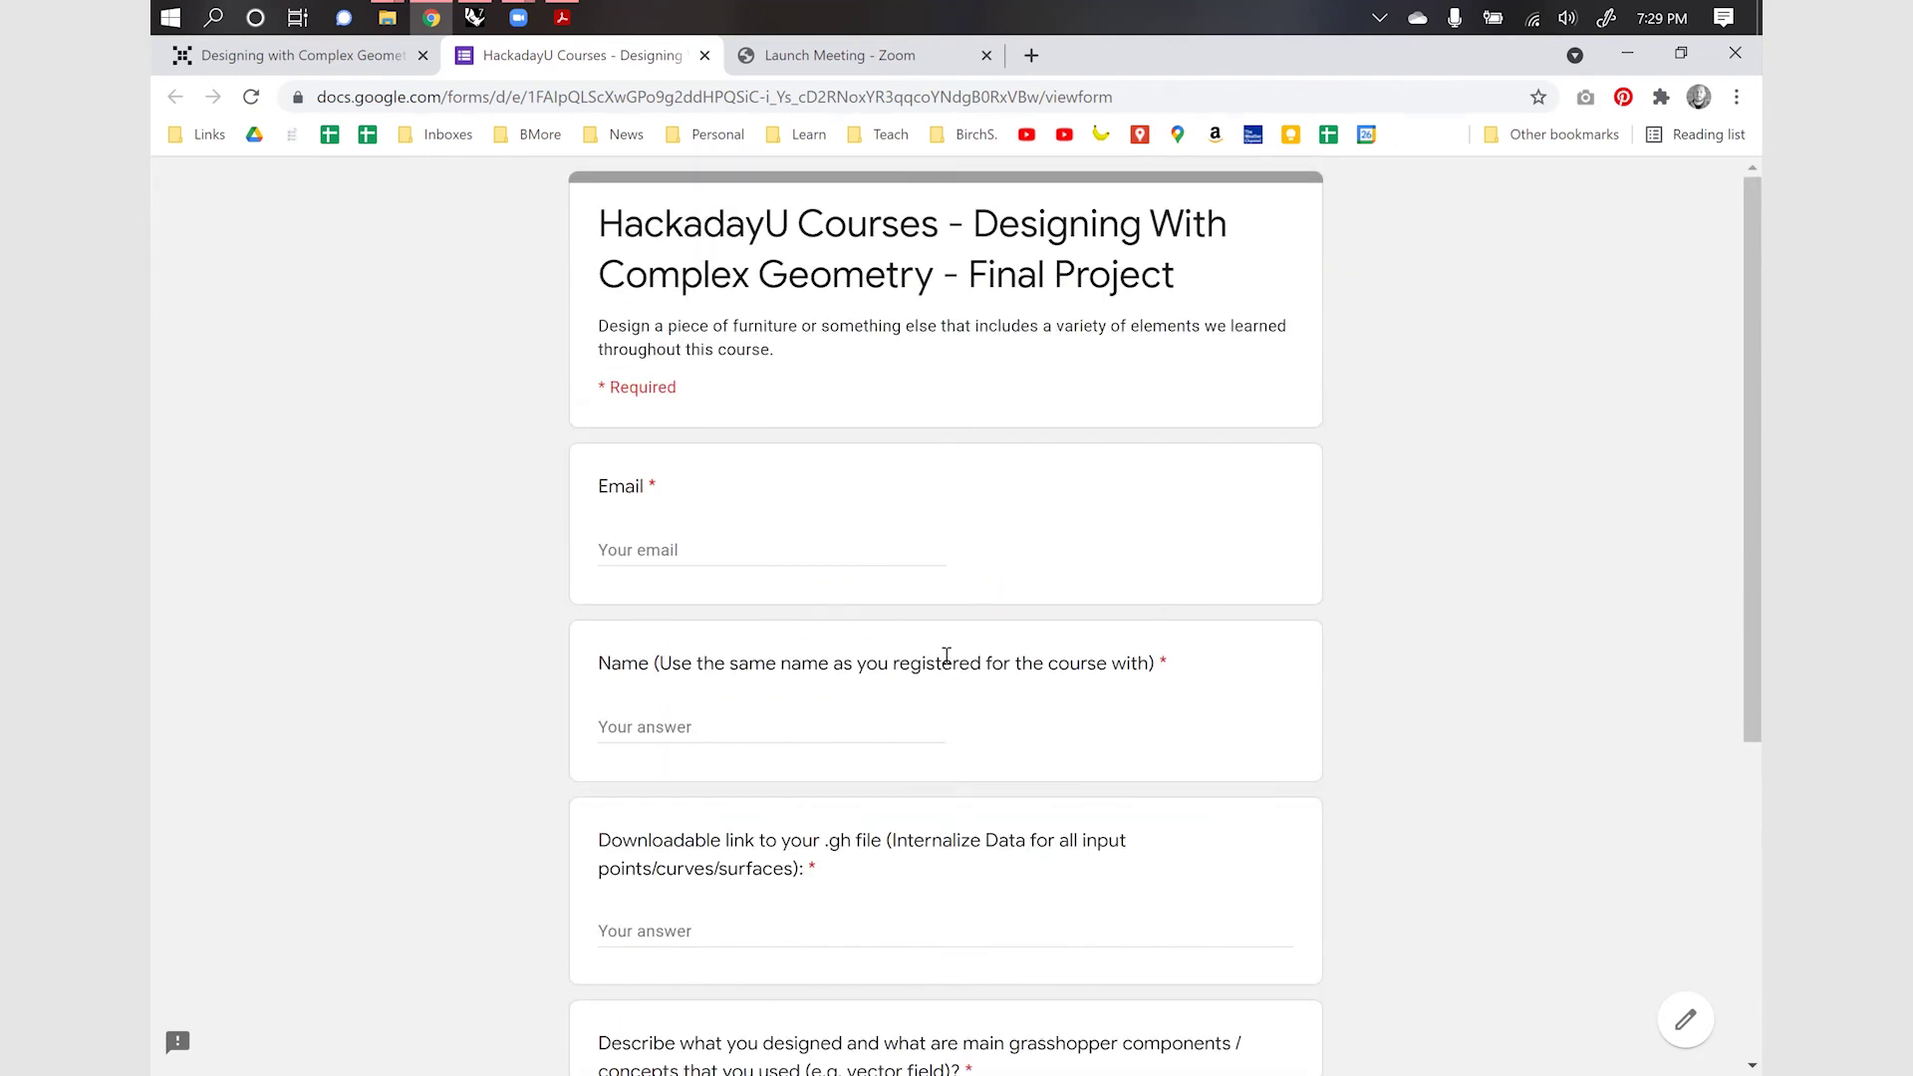
{"action": "scroll", "coordinate": [947, 657], "scroll_direction": "down", "scroll_amount": 1}
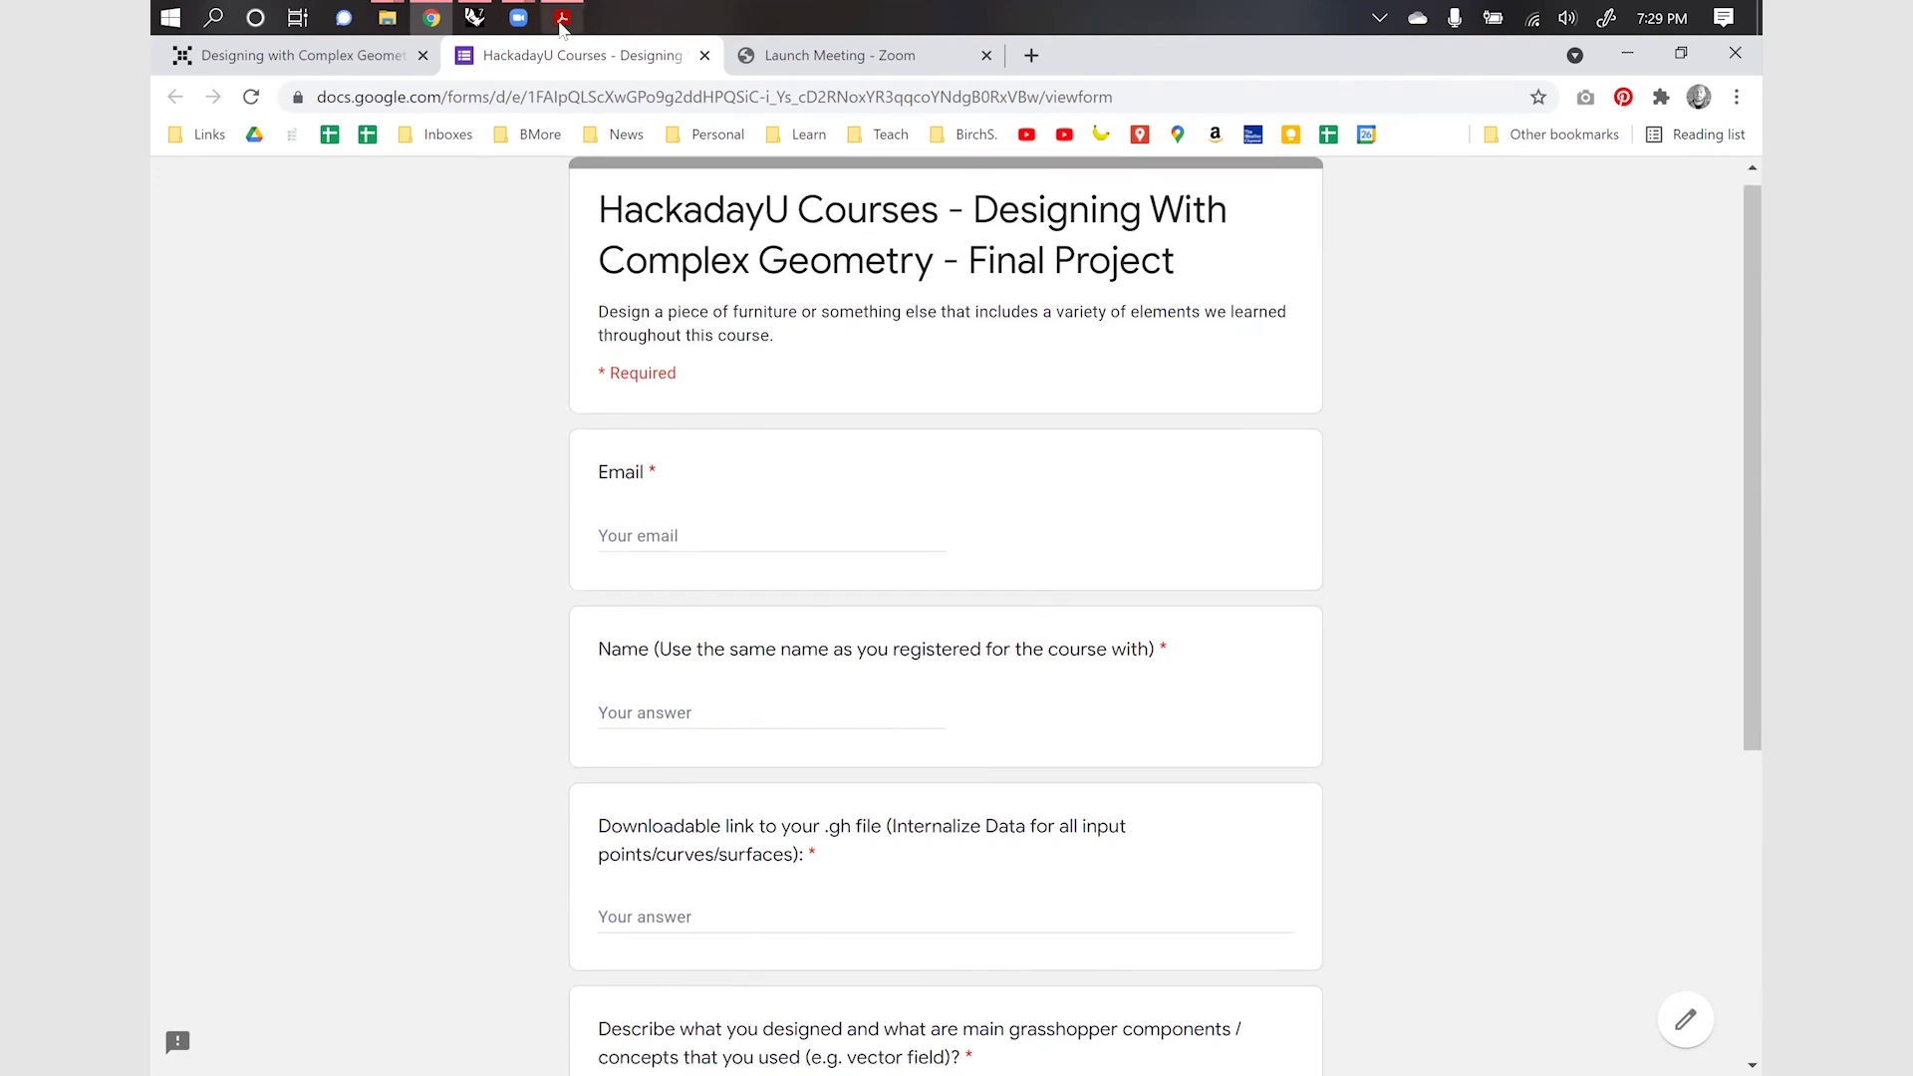
Switch back to Grasshopper and review the Example 1 and Example 2 loop definitions from their inputs to Record Data
{"action": "left_click", "coordinate": [476, 20]}
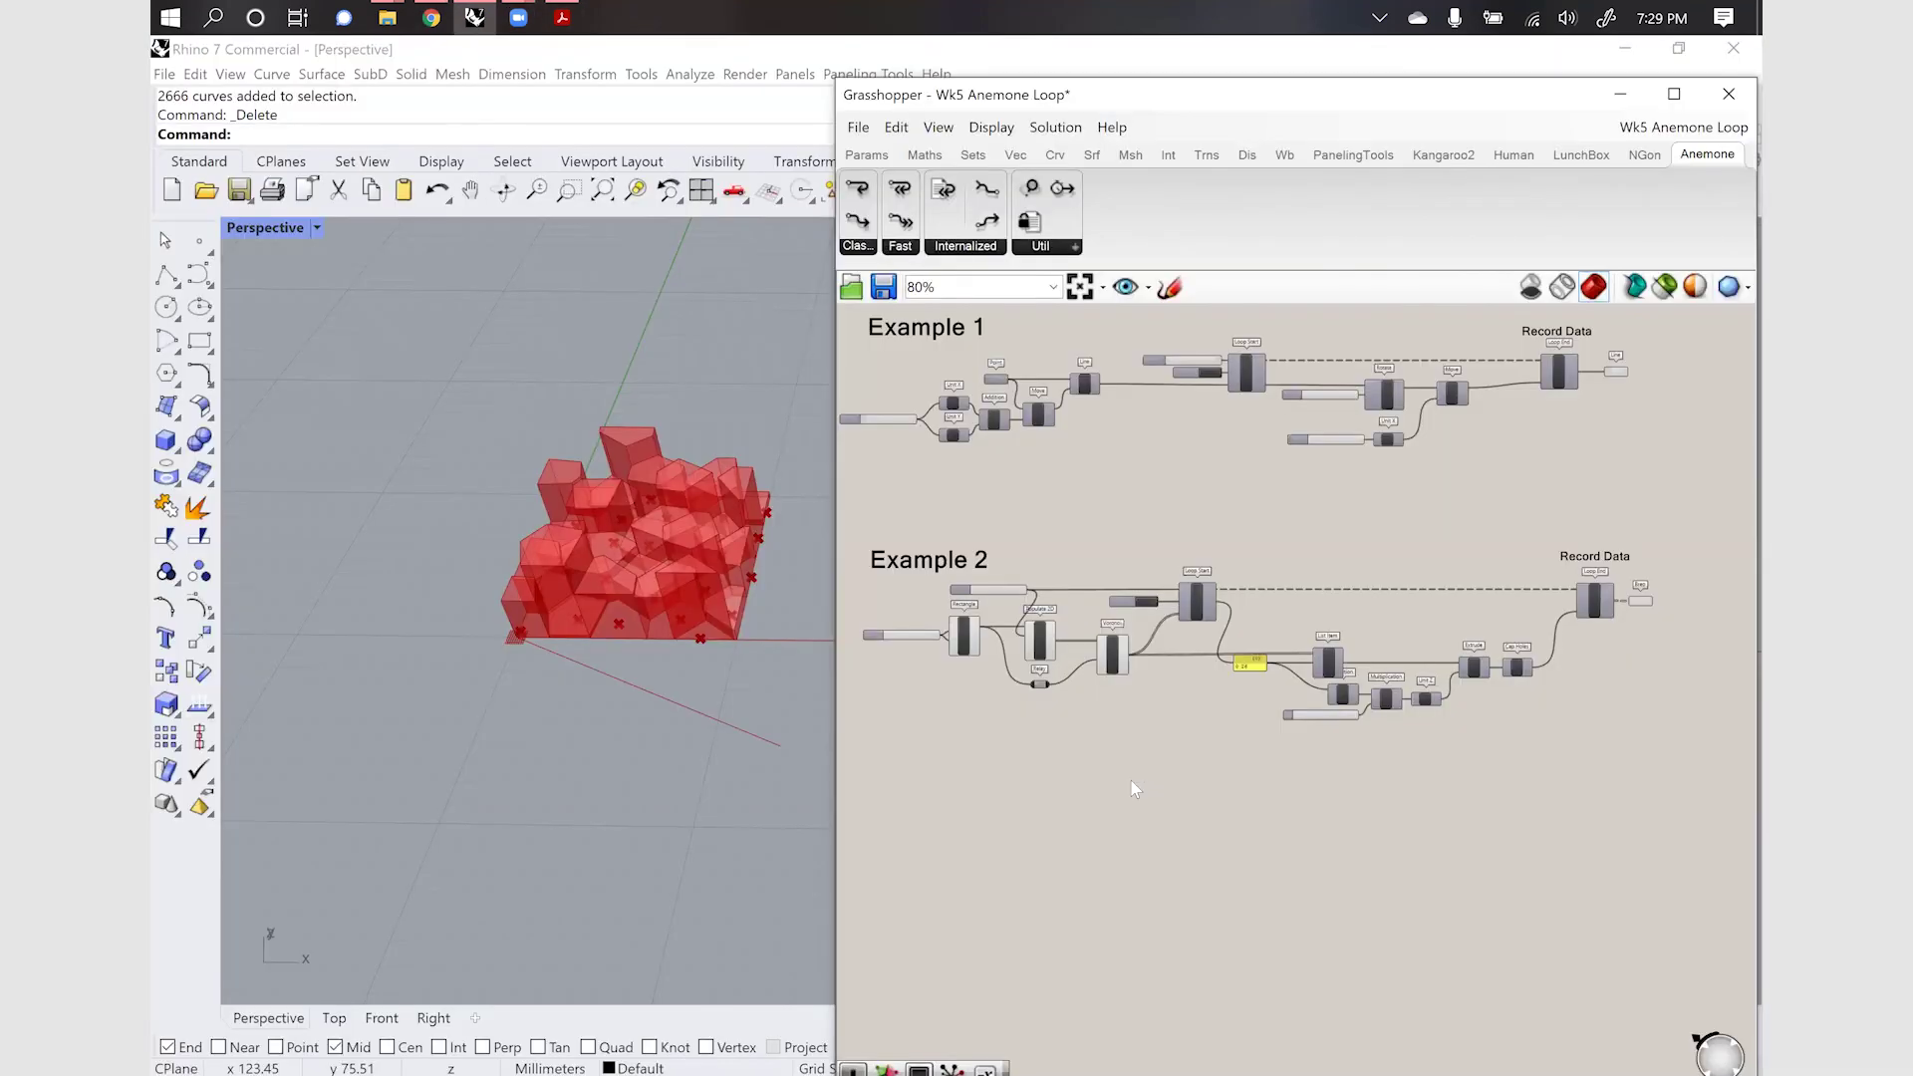
{"action": "right_click_drag", "start_coordinate": [1134, 791], "coordinate": [1214, 908]}
{"action": "right_click_drag", "start_coordinate": [1637, 692], "coordinate": [1488, 660]}
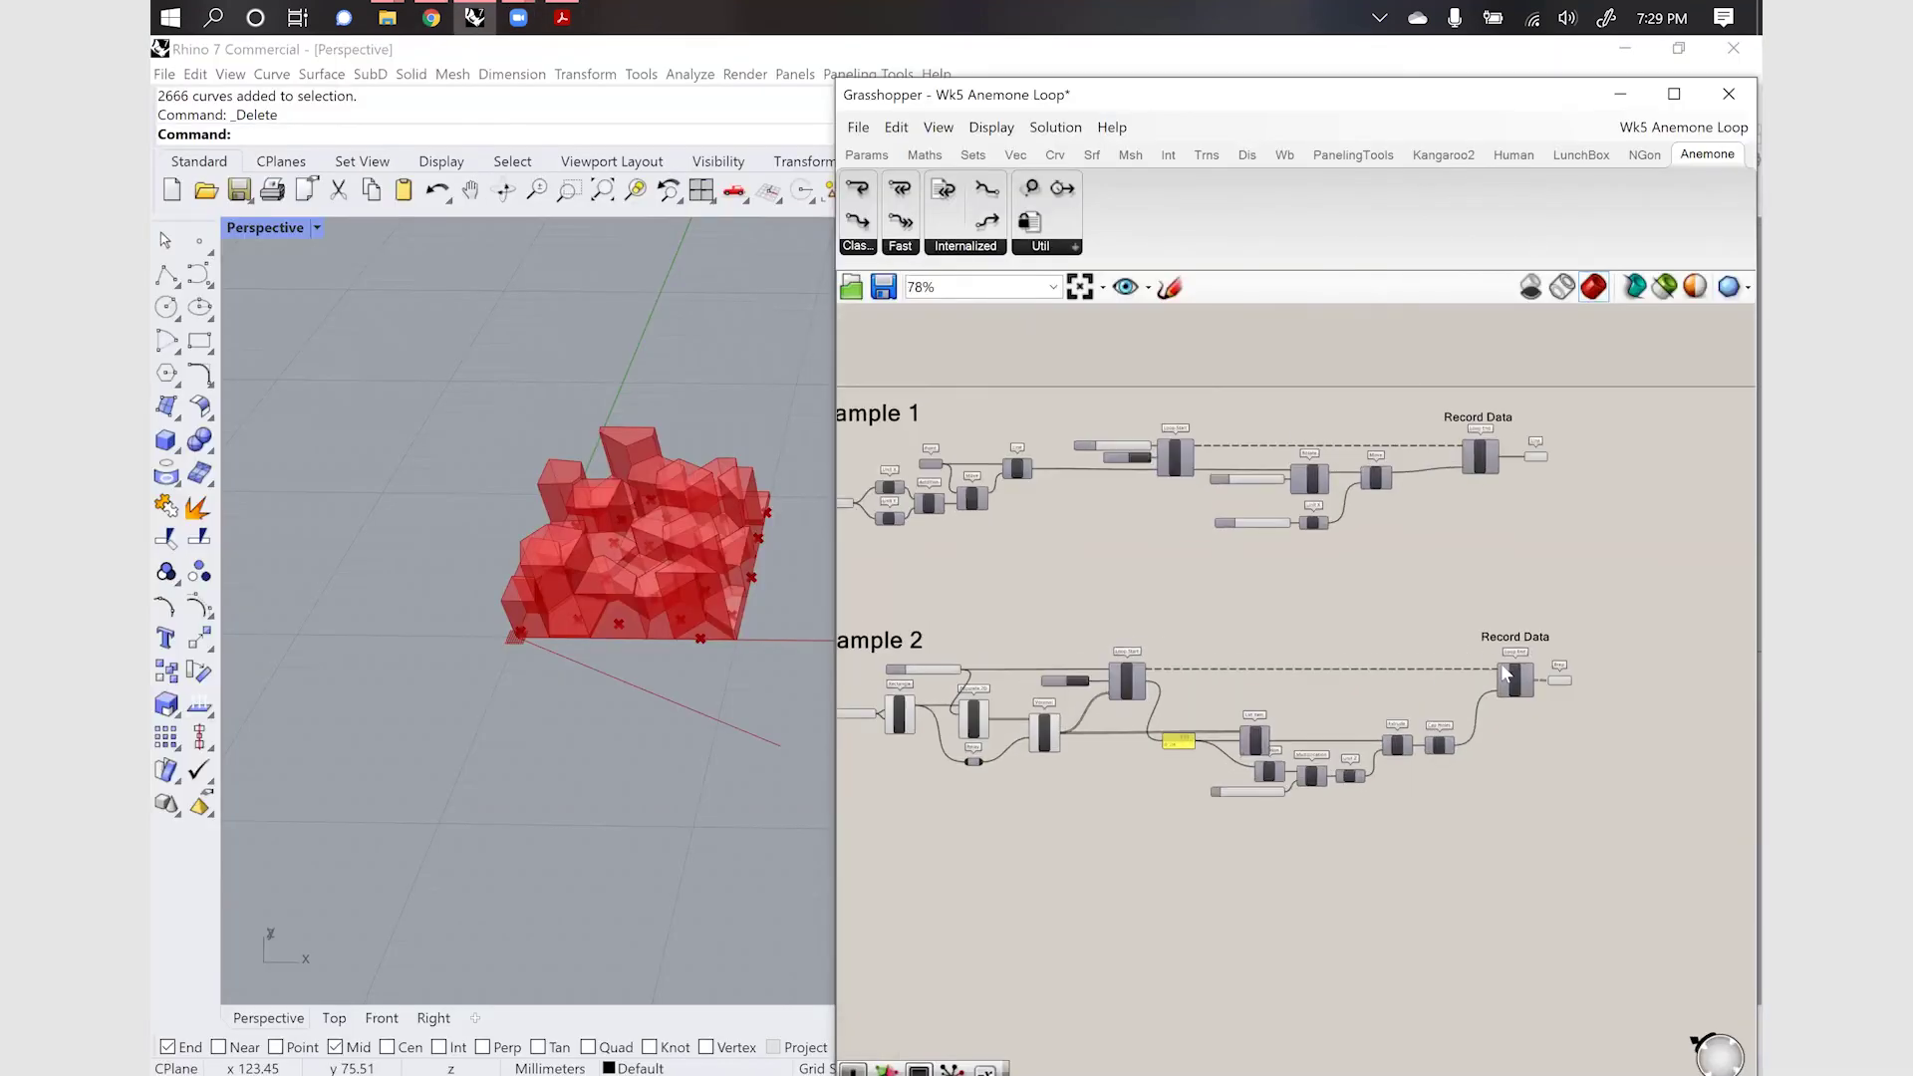
{"action": "scroll", "coordinate": [1501, 662], "scroll_direction": "up", "scroll_amount": 1}
{"action": "scroll", "coordinate": [1357, 725], "scroll_direction": "down", "scroll_amount": 2}
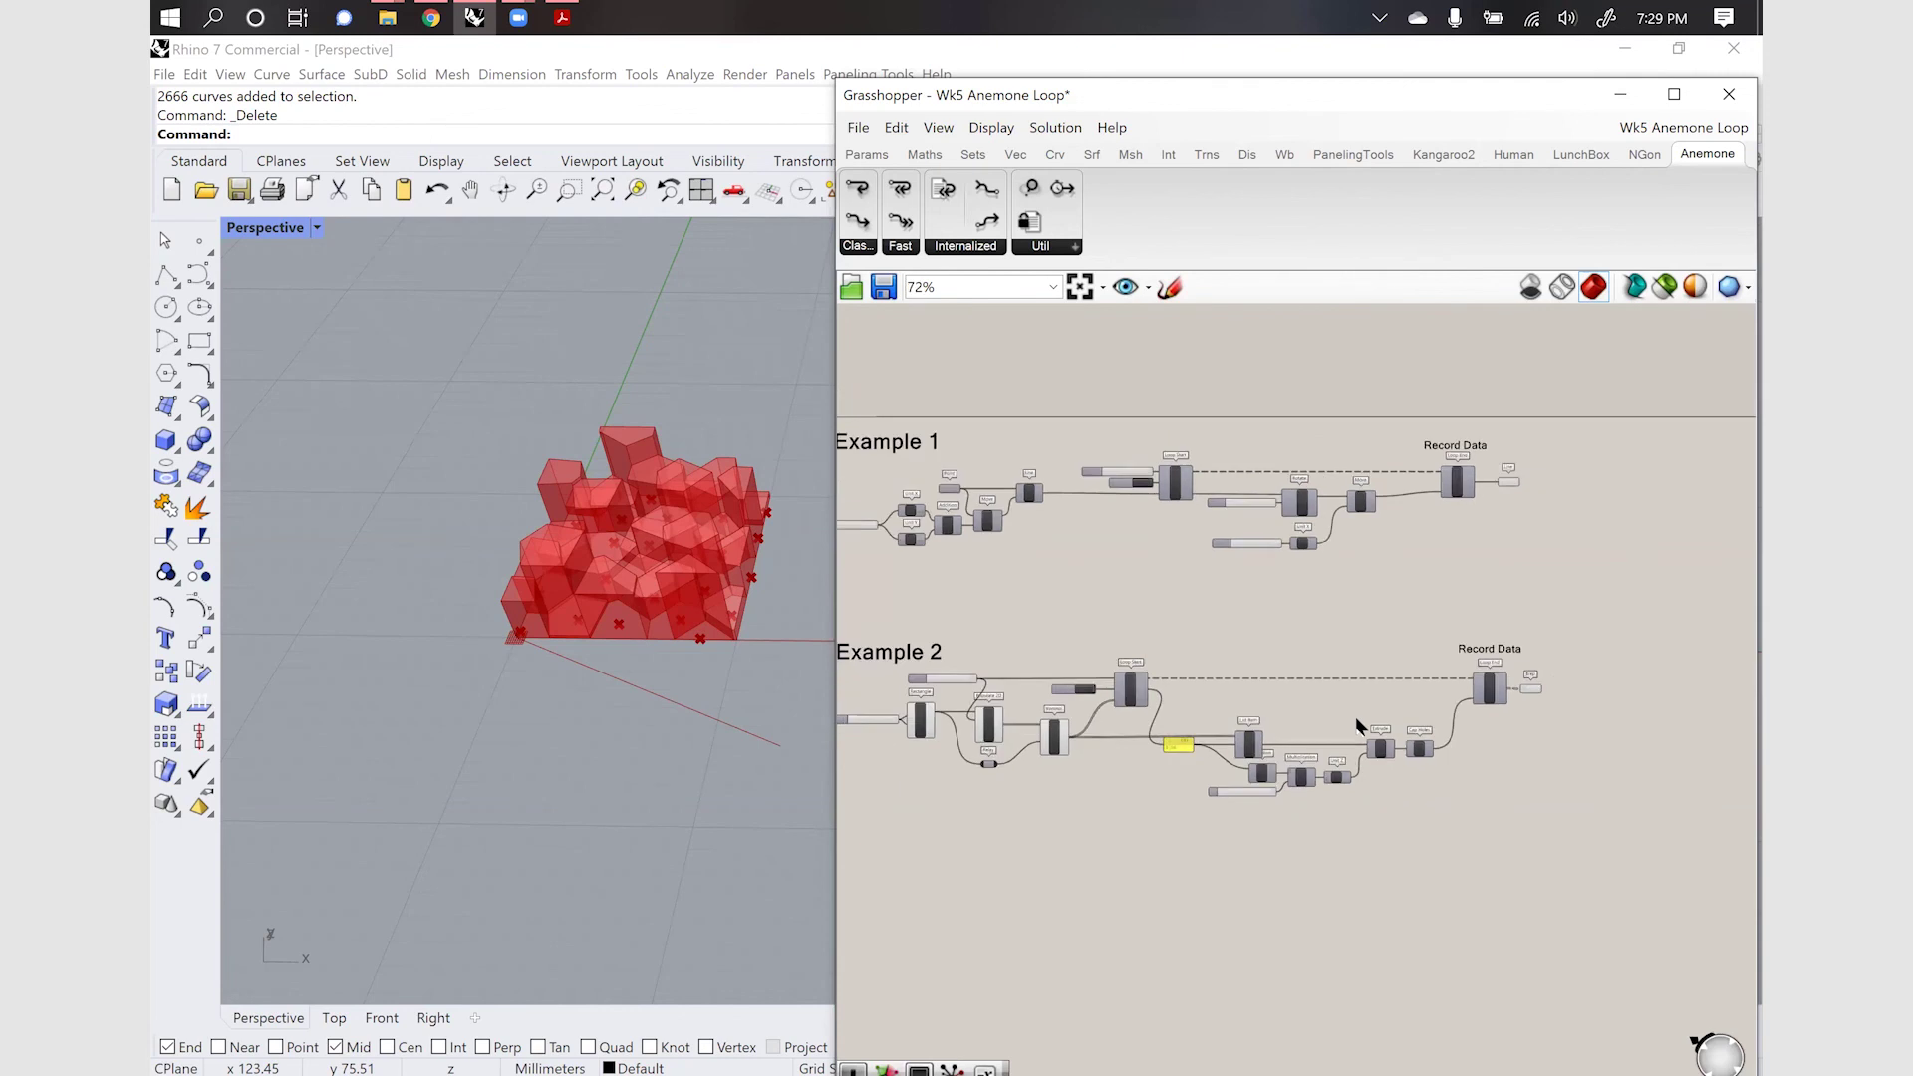
{"action": "scroll", "coordinate": [1086, 634], "scroll_direction": "down", "scroll_amount": 1}
{"action": "scroll", "coordinate": [1086, 637], "scroll_direction": "up", "scroll_amount": 1}
{"action": "right_click_drag", "start_coordinate": [1031, 593], "coordinate": [1084, 615]}
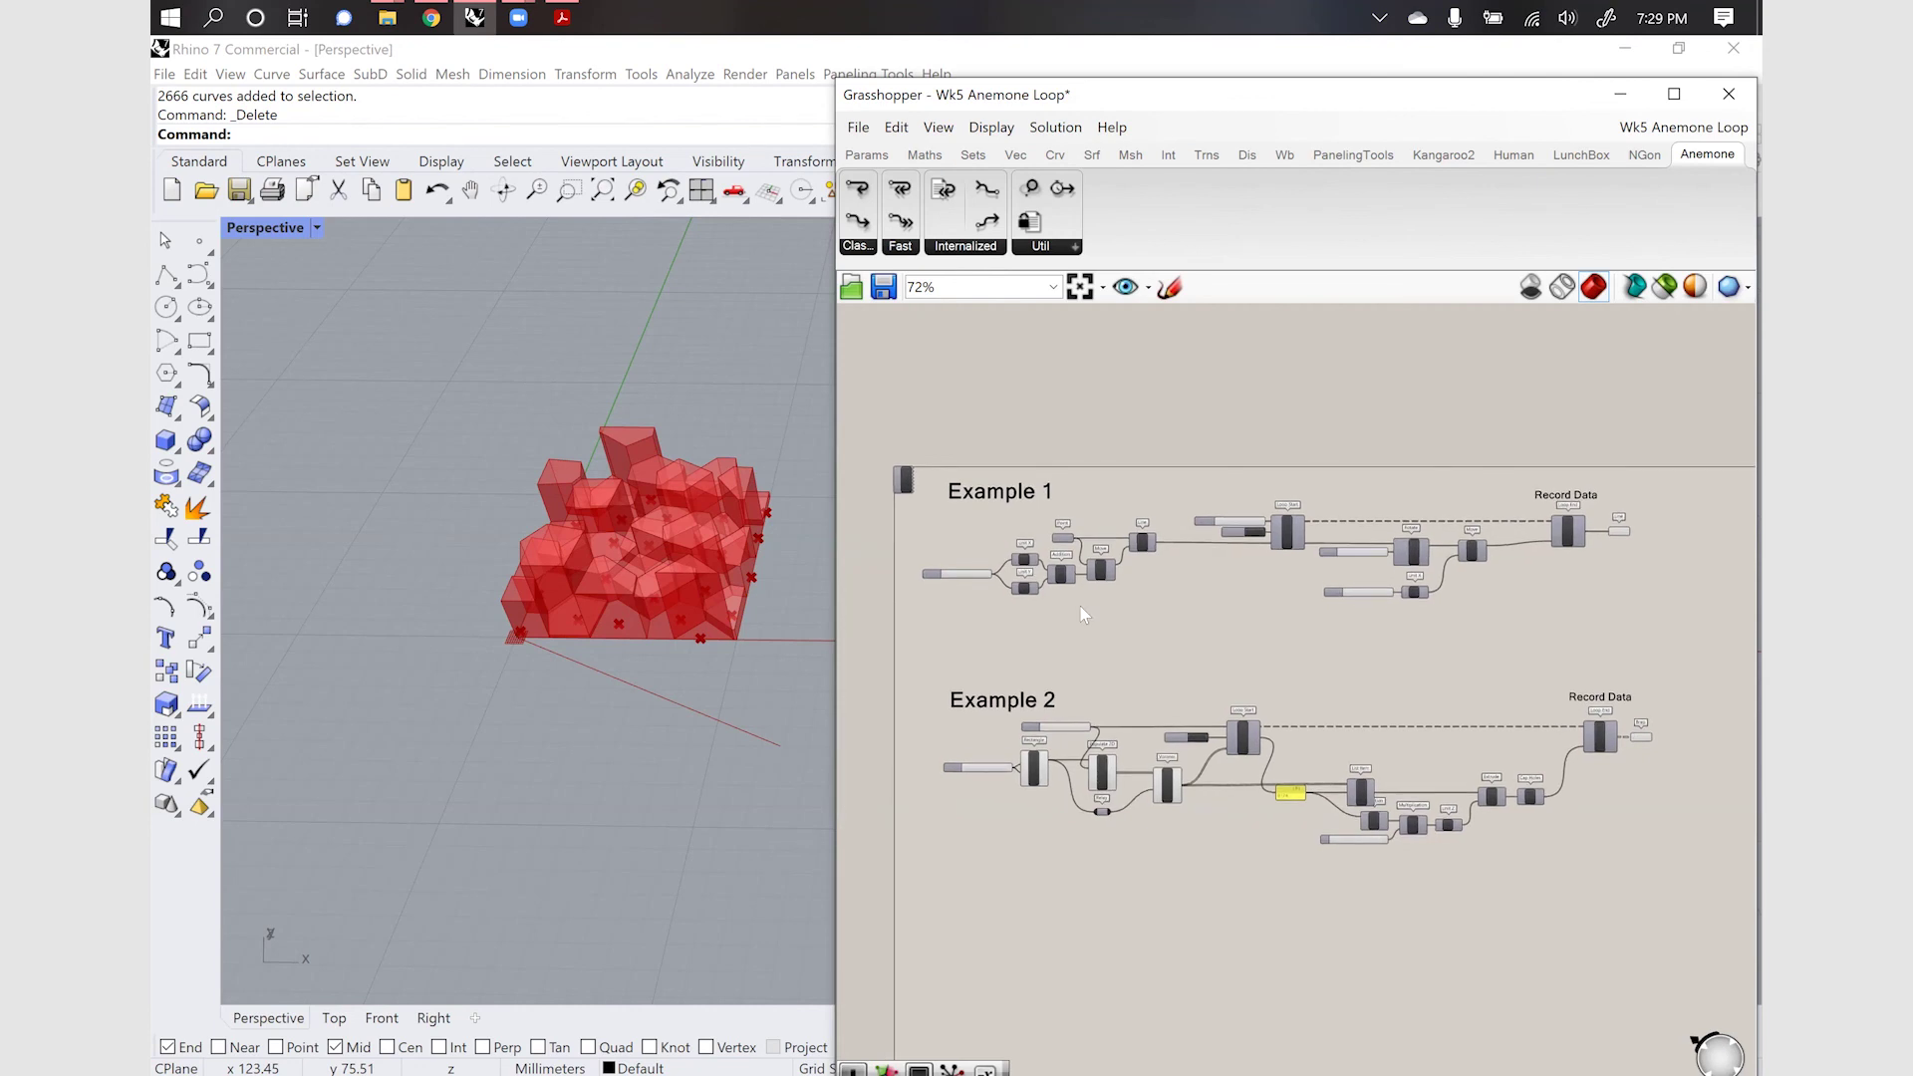
Examine the extruded Voronoi cells in Rhino's Perspective view, both up close and as a whole
{"action": "scroll", "coordinate": [678, 641], "scroll_direction": "down", "scroll_amount": 4}
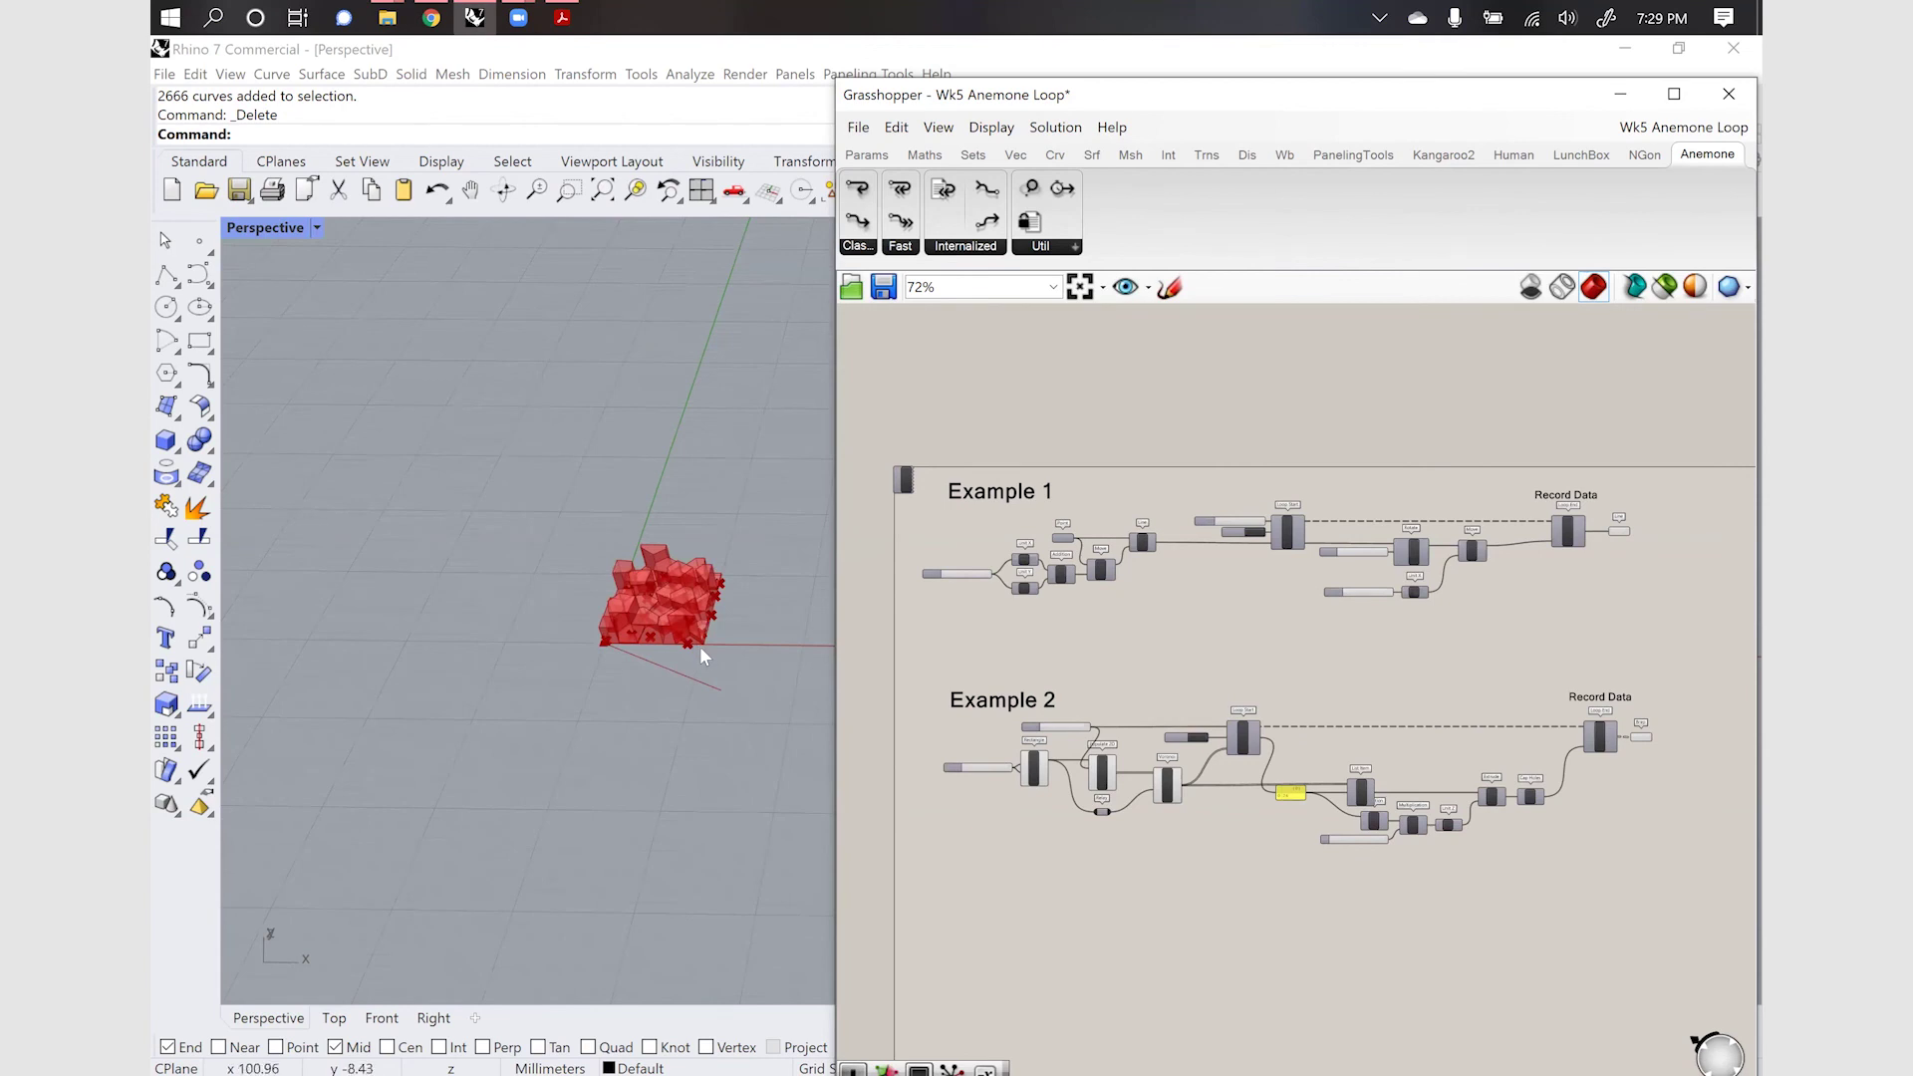
{"action": "scroll", "coordinate": [671, 602], "scroll_direction": "up", "scroll_amount": 6}
{"action": "scroll", "coordinate": [672, 602], "scroll_direction": "down", "scroll_amount": 4}
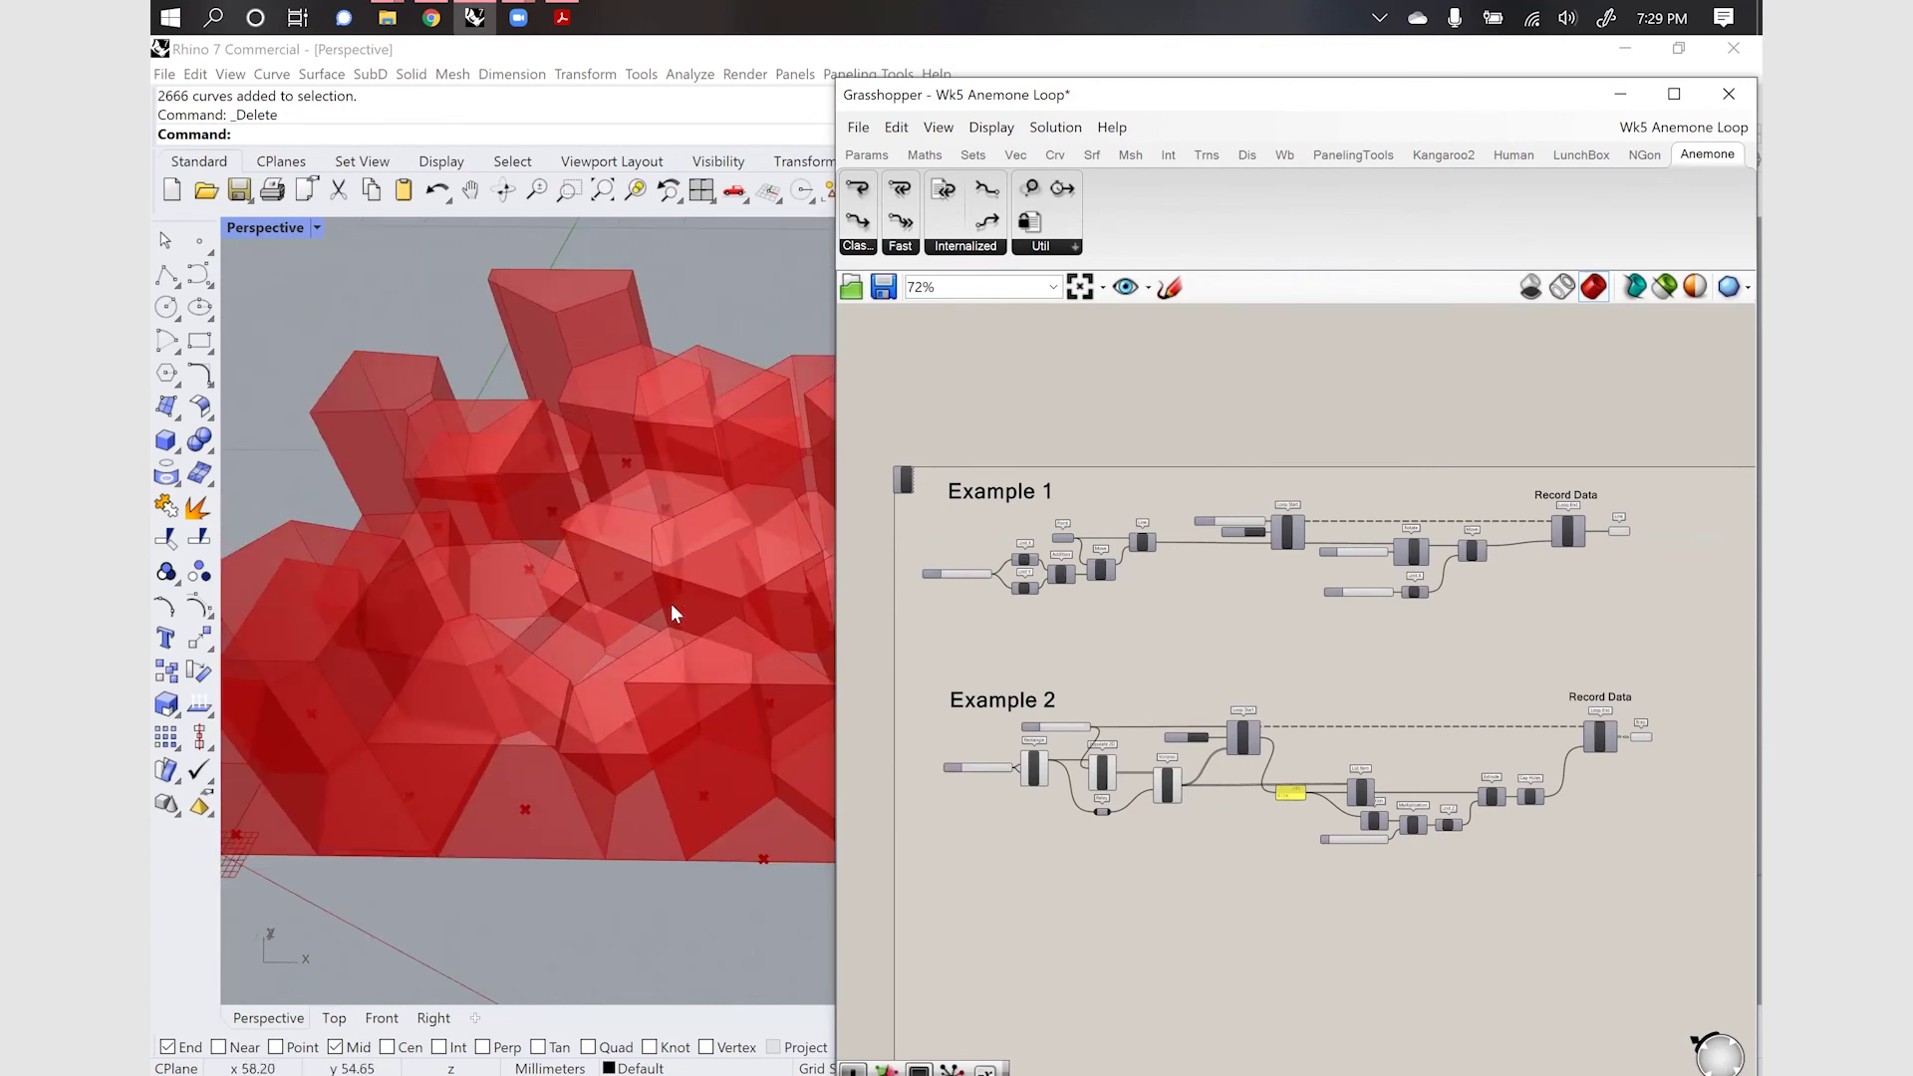
{"action": "scroll", "coordinate": [629, 653], "scroll_direction": "down", "scroll_amount": 3}
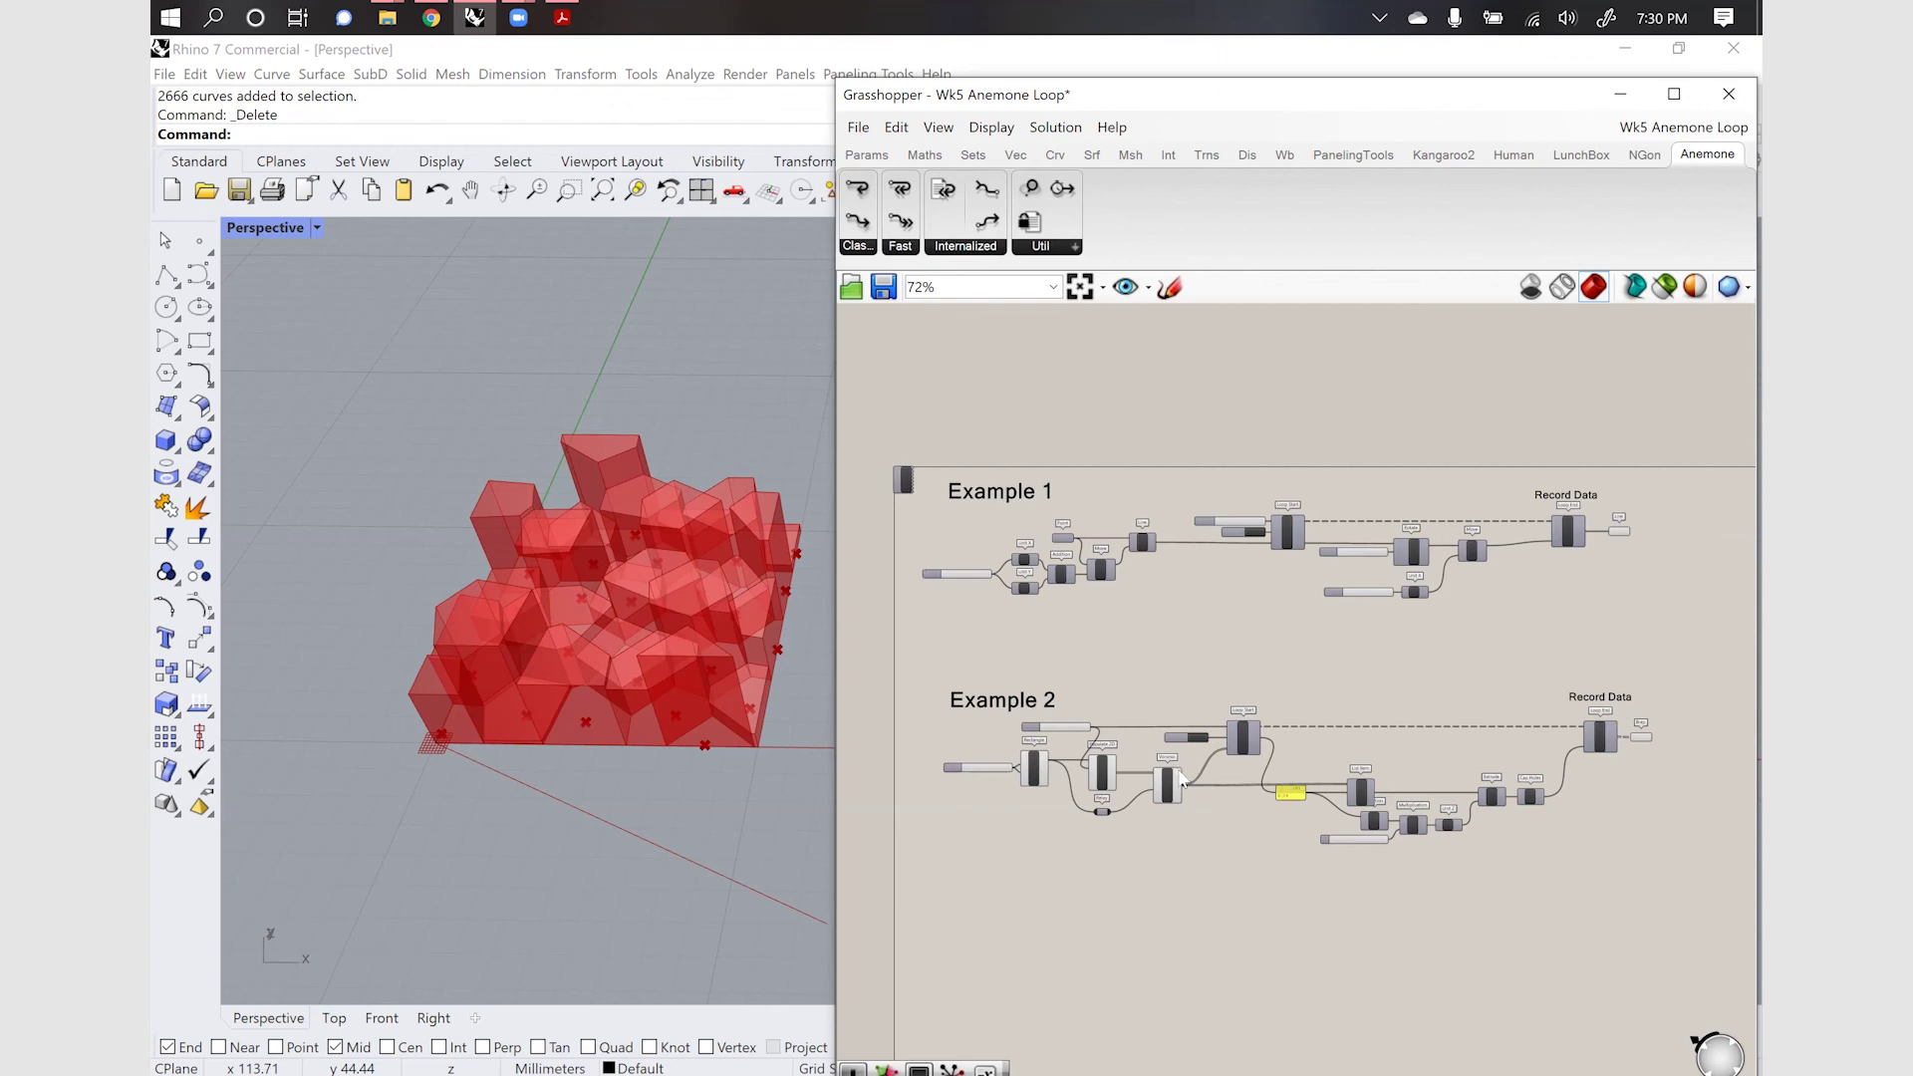
{"action": "mouse_move", "coordinate": [1182, 780]}
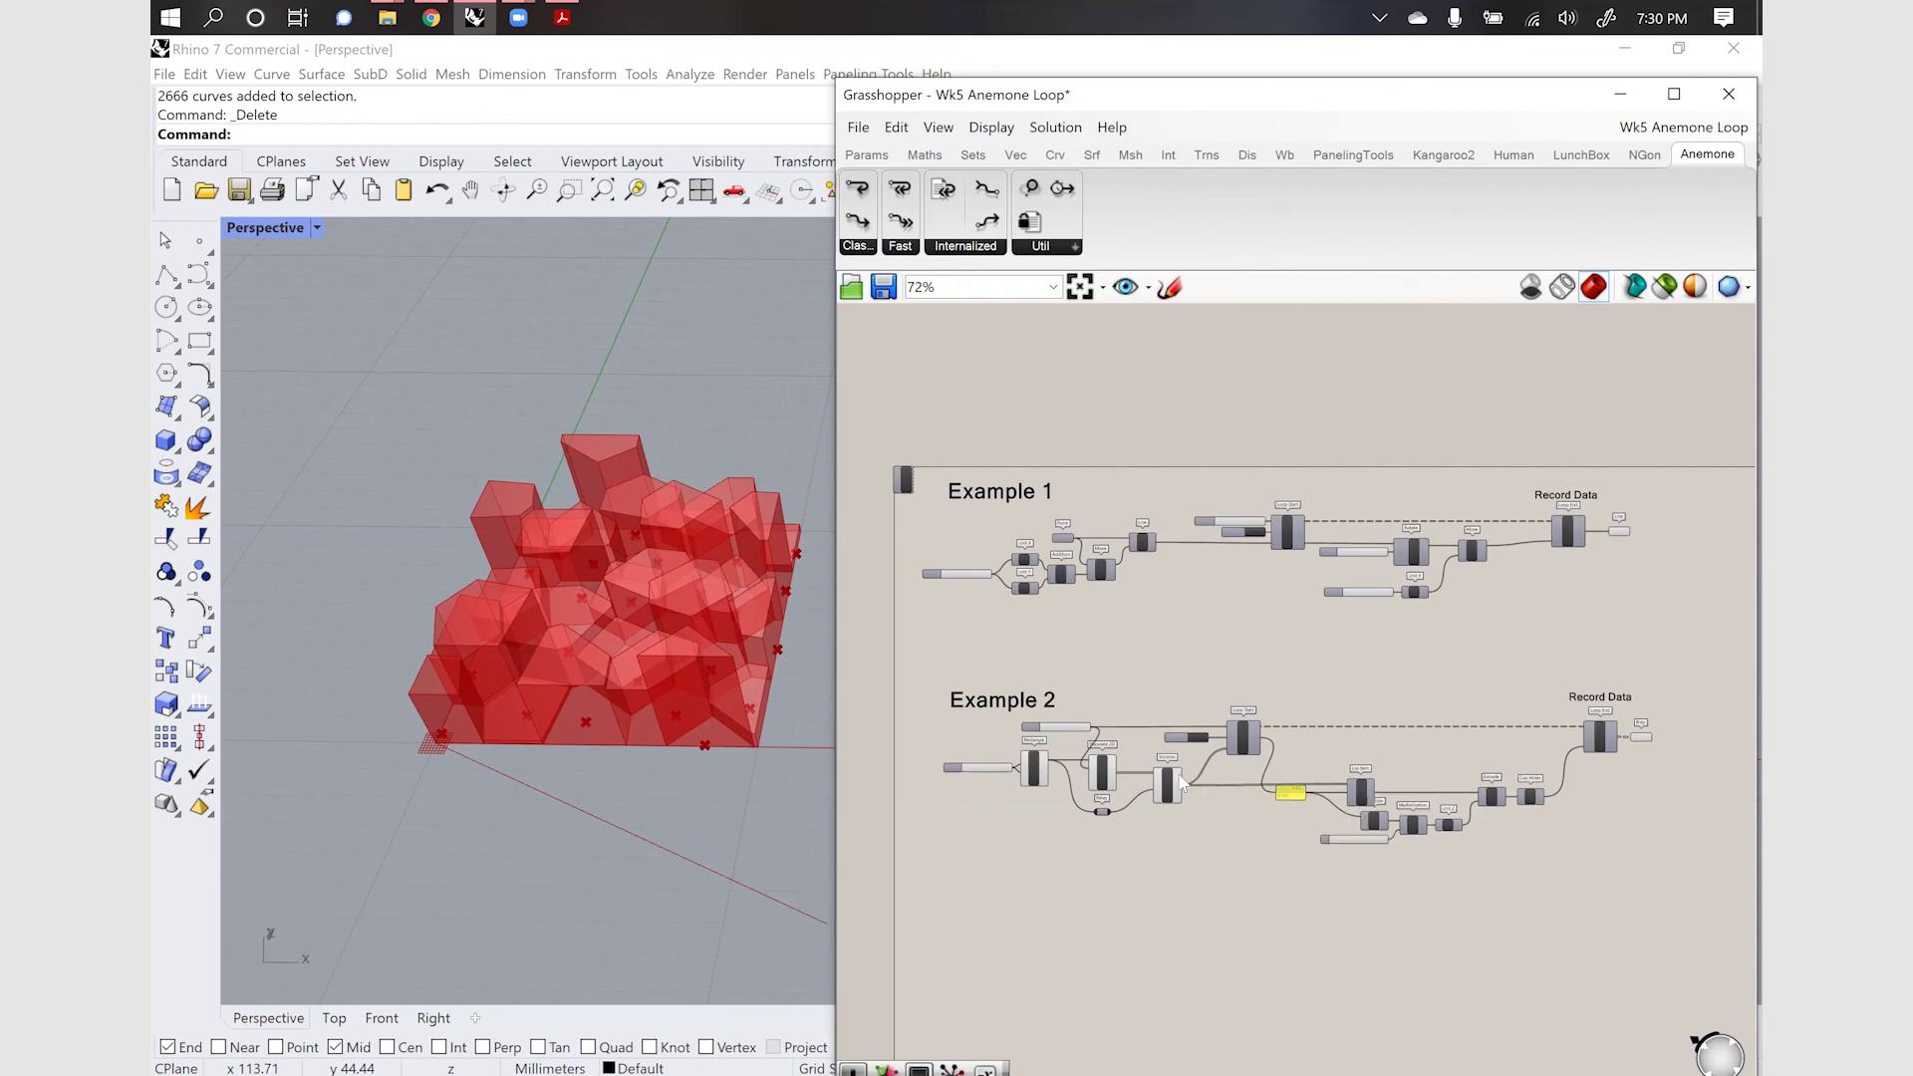